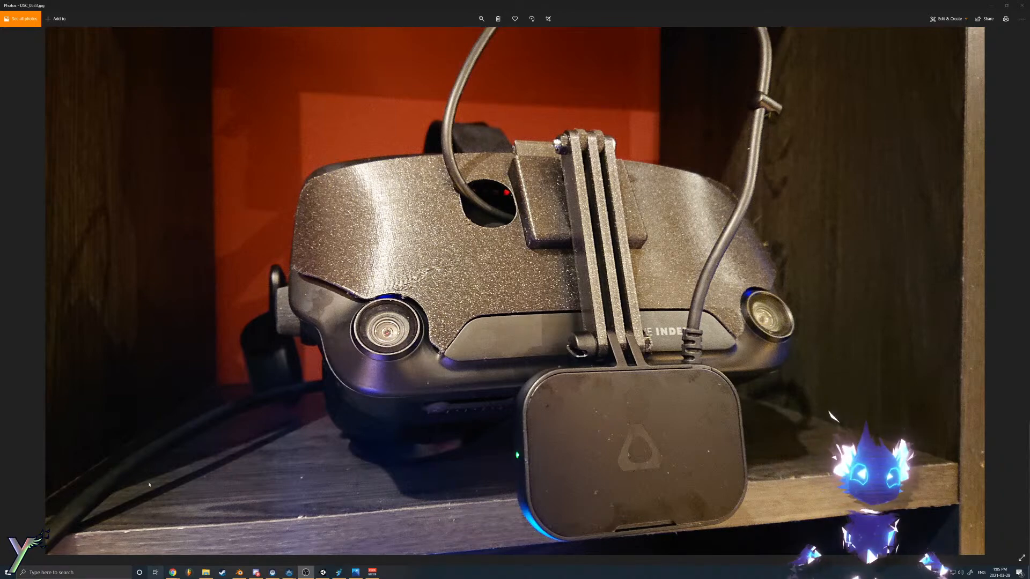
Step: Switch to Blender and bring the bird avatar's face into close view
{"action": "left_click", "coordinate": [243, 576]}
{"action": "middle_click_drag", "start_coordinate": [457, 345], "coordinate": [455, 307]}
{"action": "middle_click_drag", "start_coordinate": [549, 267], "coordinate": [483, 370]}
{"action": "scroll", "coordinate": [486, 456], "scroll_direction": "up", "scroll_amount": 6}
{"action": "scroll", "coordinate": [469, 335], "scroll_direction": "up", "scroll_amount": 2}
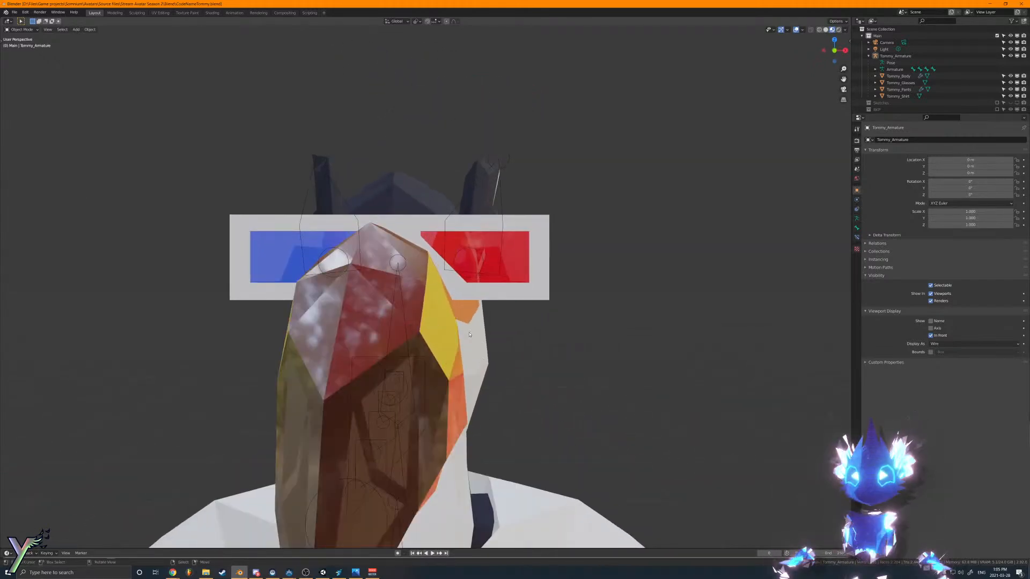
Step: Hide the Tommy_Glasses object to look at the avatar's eyes, and unhide it again
{"action": "left_click", "coordinate": [507, 291]}
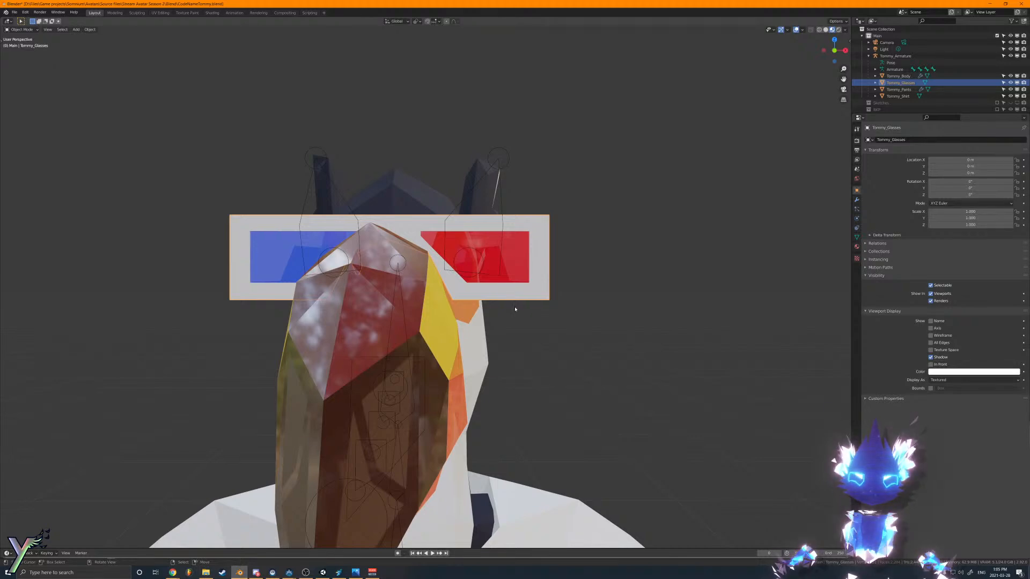
{"action": "key", "text": "h"}
{"action": "middle_click_drag", "start_coordinate": [492, 308], "coordinate": [517, 310]}
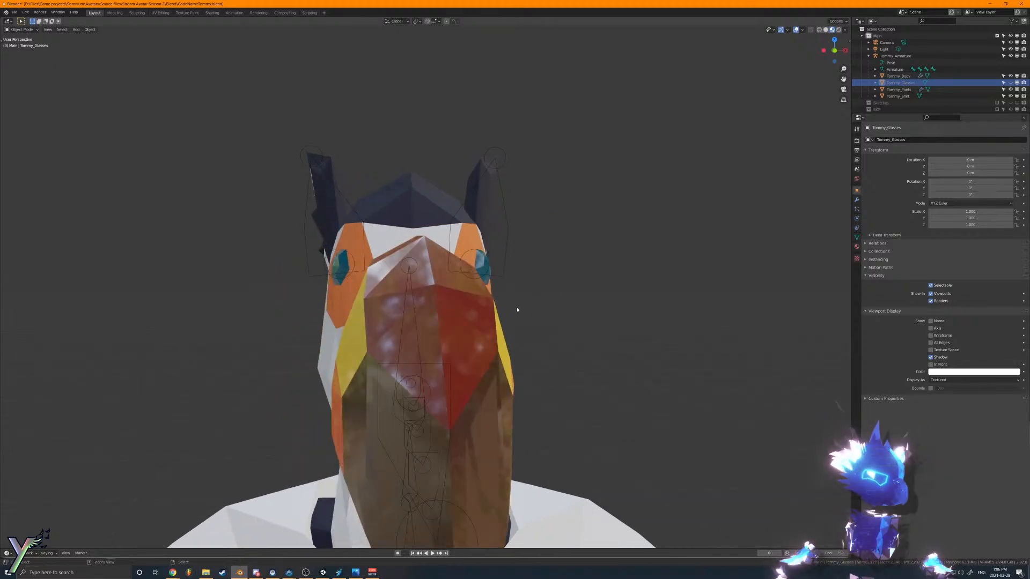
{"action": "key", "text": "alt+h"}
Step: Inspect the full avatar in perspective and in the right orthographic view
{"action": "mouse_move", "coordinate": [514, 311]}
{"action": "middle_mouse_down"}
{"action": "mouse_move", "coordinate": [545, 321]}
{"action": "mouse_move", "coordinate": [518, 331]}
{"action": "middle_mouse_up"}
{"action": "scroll", "coordinate": [558, 242], "scroll_direction": "down", "scroll_amount": 6}
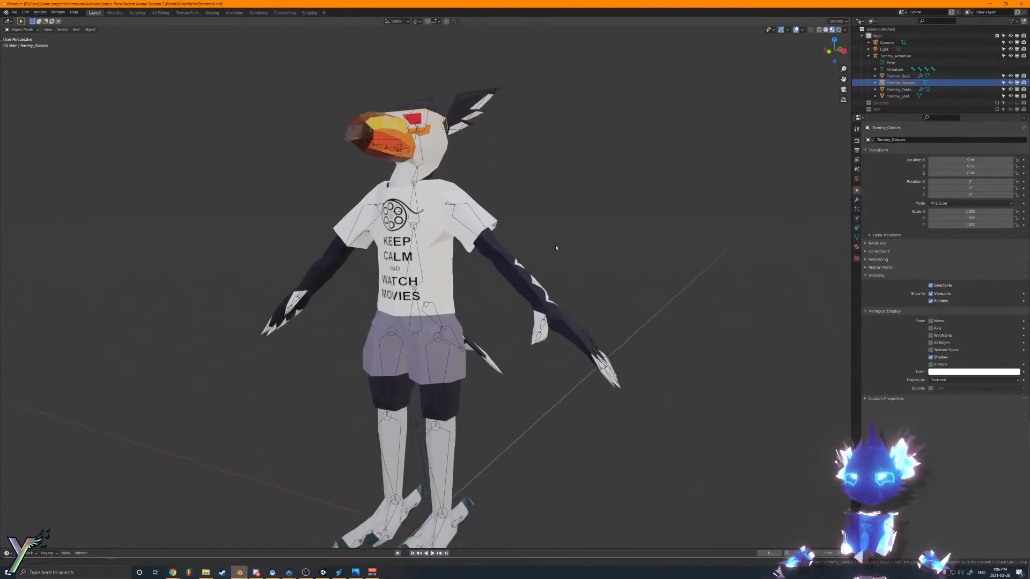
{"action": "middle_click_drag", "start_coordinate": [536, 240], "coordinate": [539, 262]}
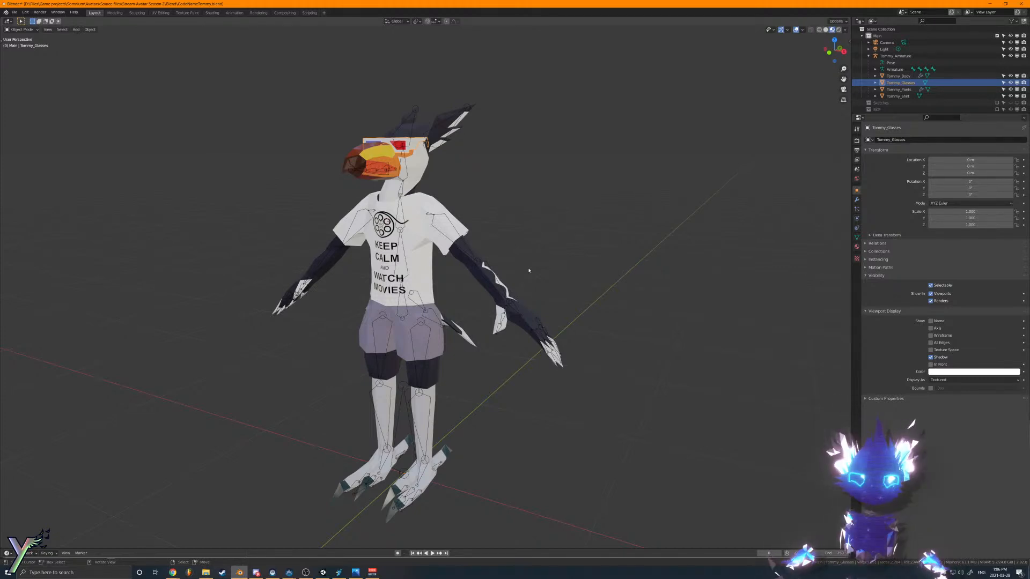
{"action": "key", "text": "KP_3"}
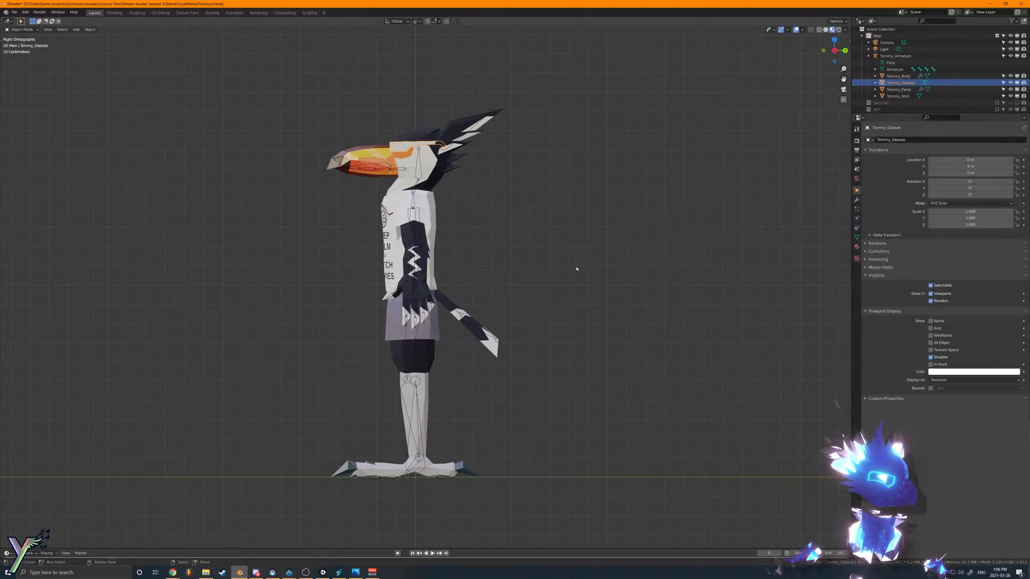
{"action": "scroll", "coordinate": [515, 215], "scroll_direction": "up", "scroll_amount": 4}
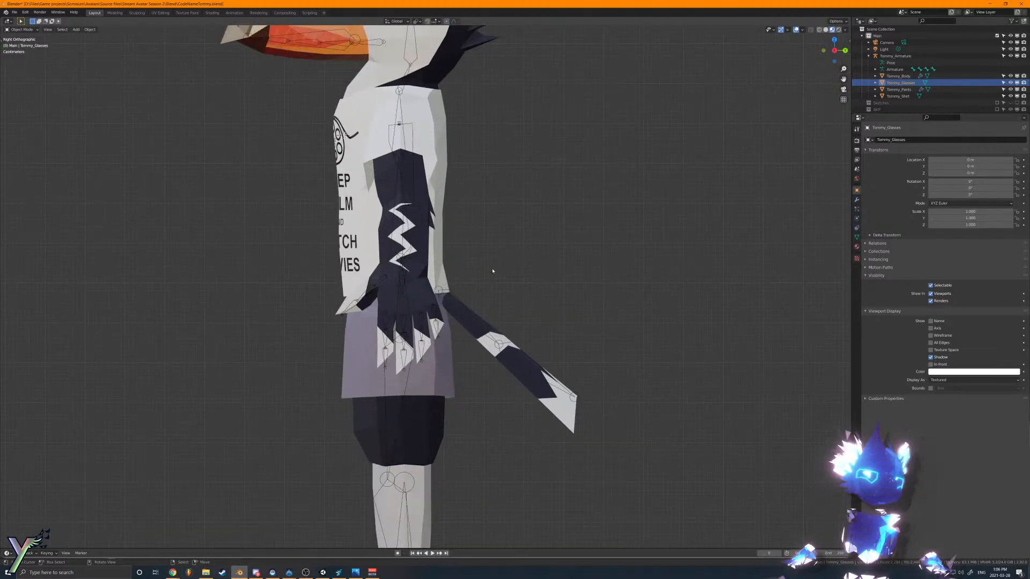
{"action": "left_click", "coordinate": [474, 353]}
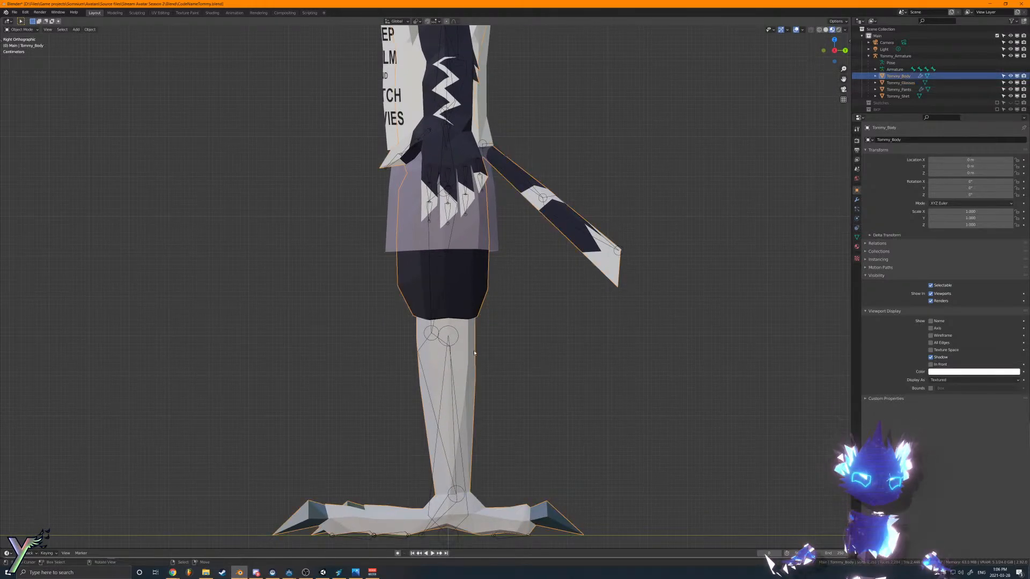
{"action": "key", "text": "h"}
{"action": "key", "text": "alt+h"}
{"action": "key", "text": "g"}
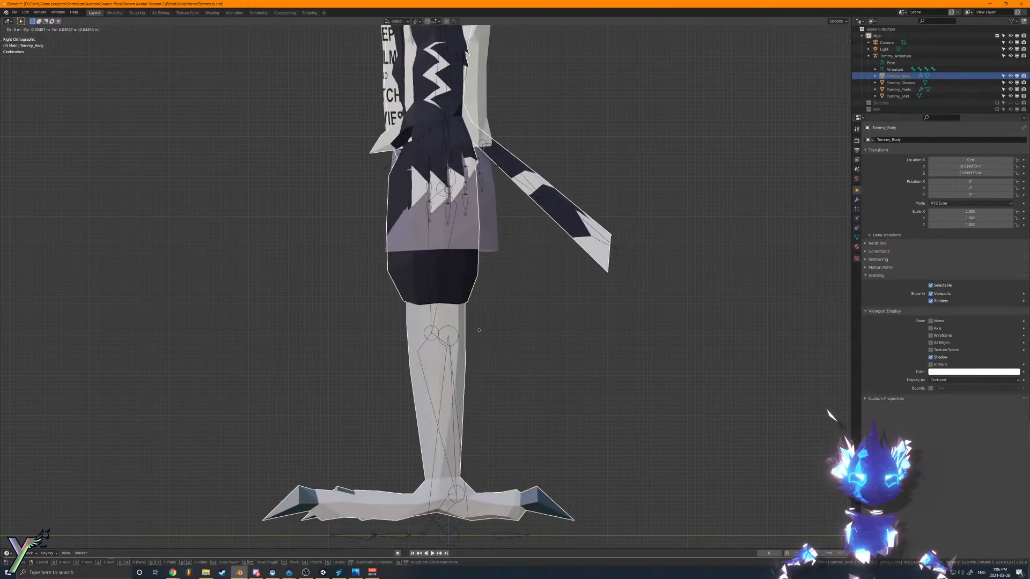
{"action": "key", "text": "Escape"}
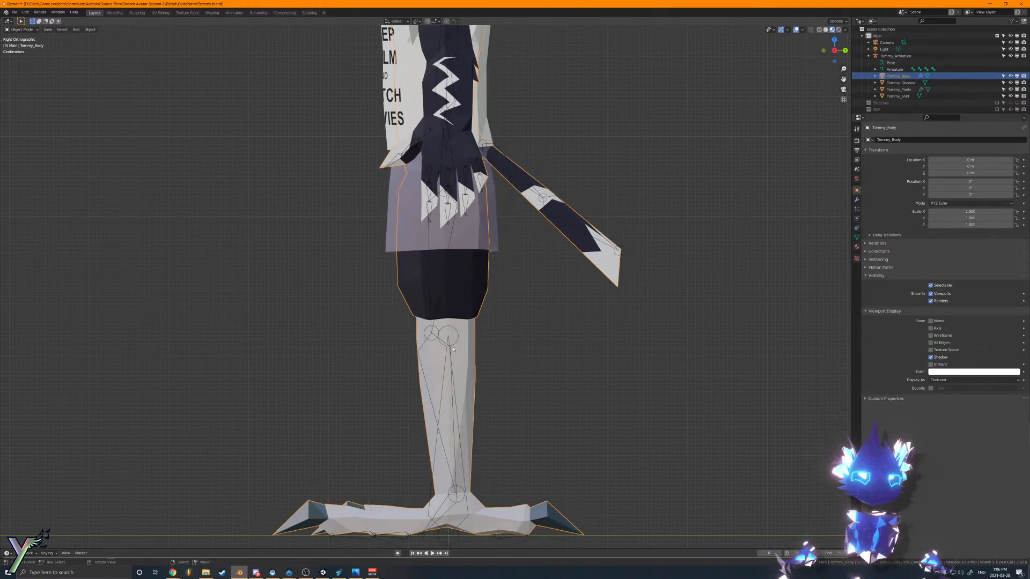
Step: Select Tommy_Armature and examine its bones over the avatar in perspective and front orthographic views
{"action": "left_click", "coordinate": [453, 349]}
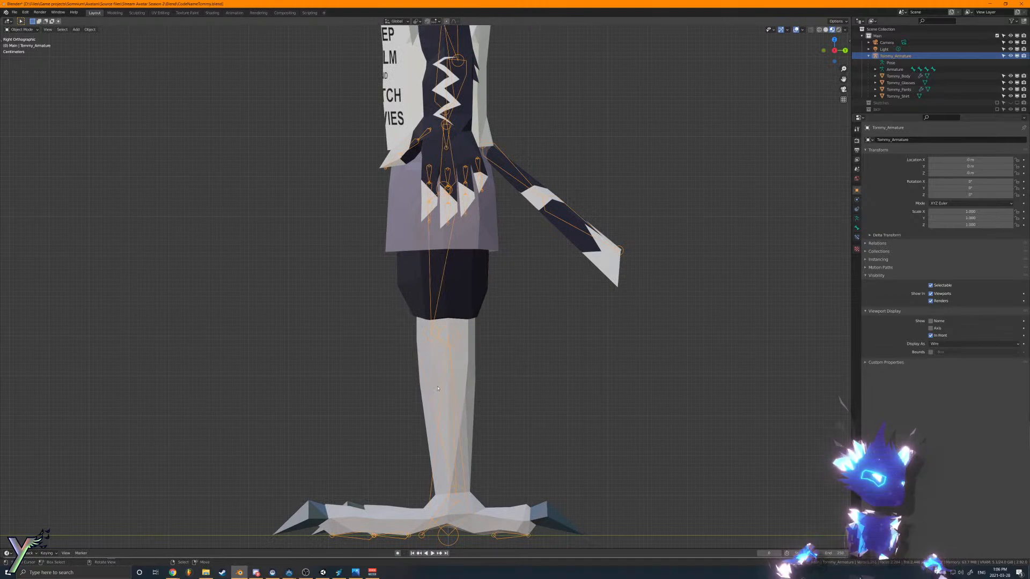
{"action": "middle_click_drag", "start_coordinate": [407, 378], "coordinate": [483, 356]}
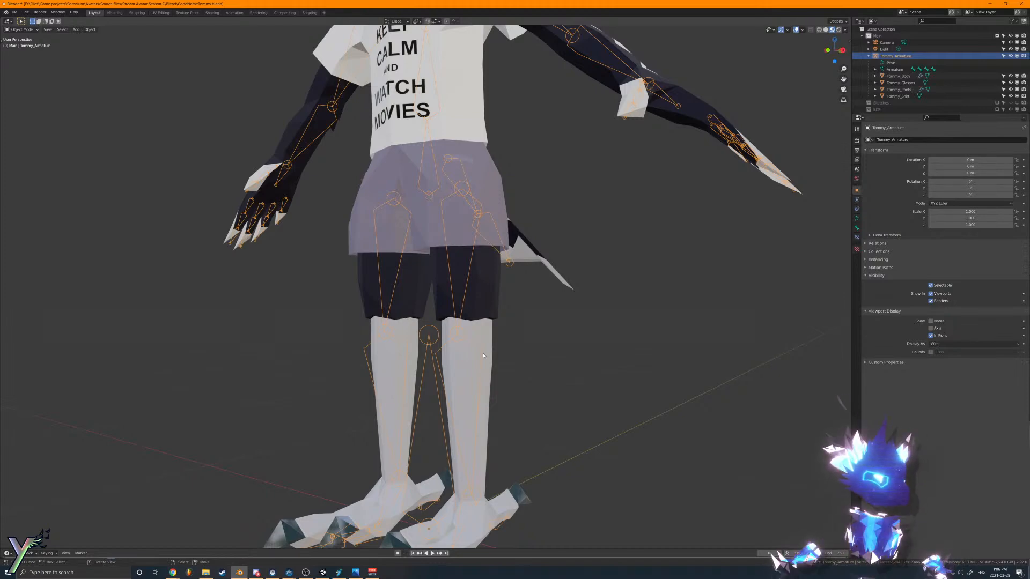
{"action": "key", "text": "KP_1"}
{"action": "scroll", "coordinate": [484, 355], "scroll_direction": "down", "scroll_amount": 2}
{"action": "middle_click_drag", "start_coordinate": [397, 148], "coordinate": [428, 392], "text": "shift"}
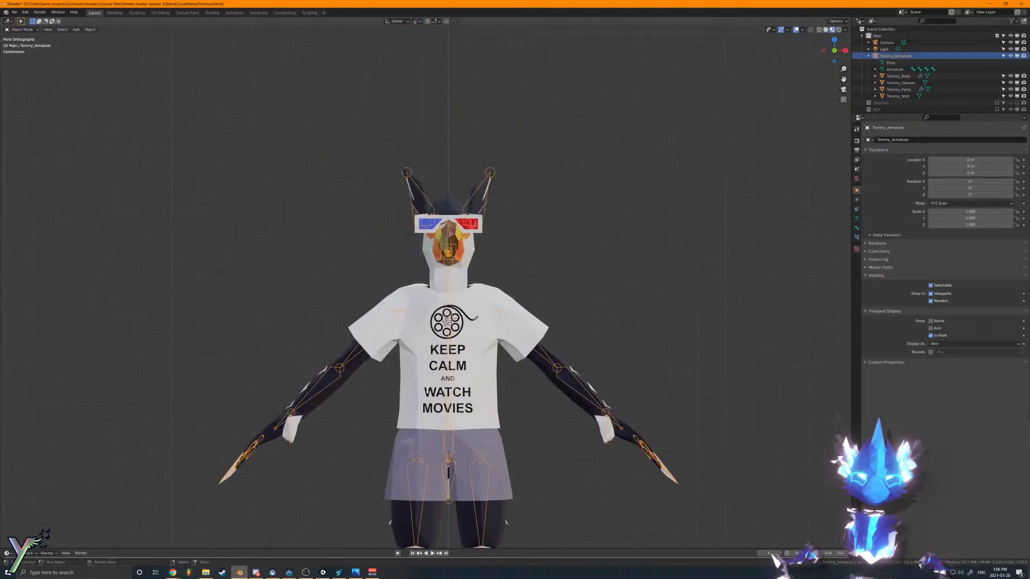
{"action": "scroll", "coordinate": [427, 382], "scroll_direction": "up", "scroll_amount": 3}
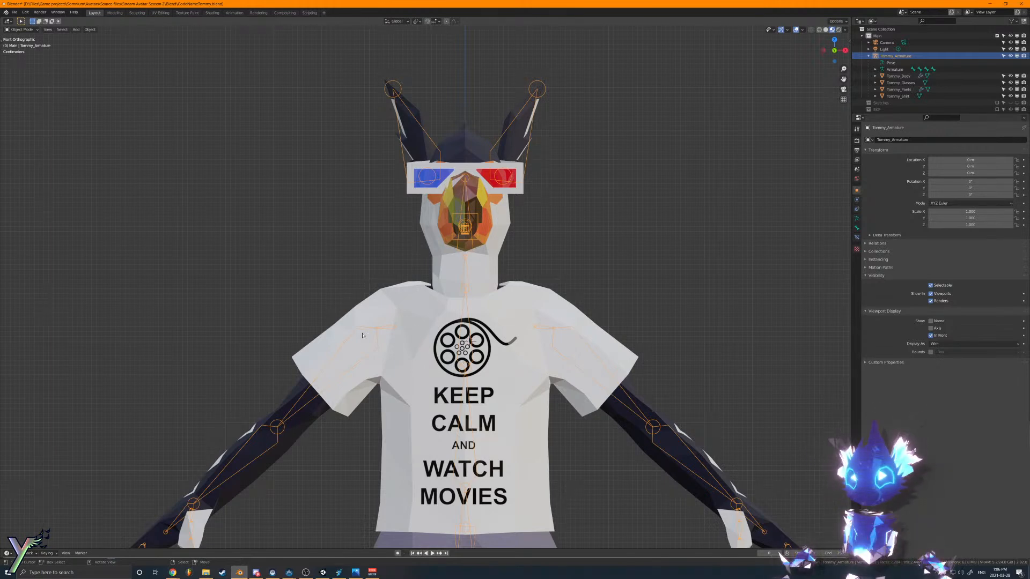
Step: Hide the Tommy_Shirt and Tommy_Pants objects, keeping the avatar's body visible
{"action": "scroll", "coordinate": [362, 335], "scroll_direction": "down", "scroll_amount": 4}
{"action": "left_click", "coordinate": [447, 294]}
{"action": "key", "text": "h"}
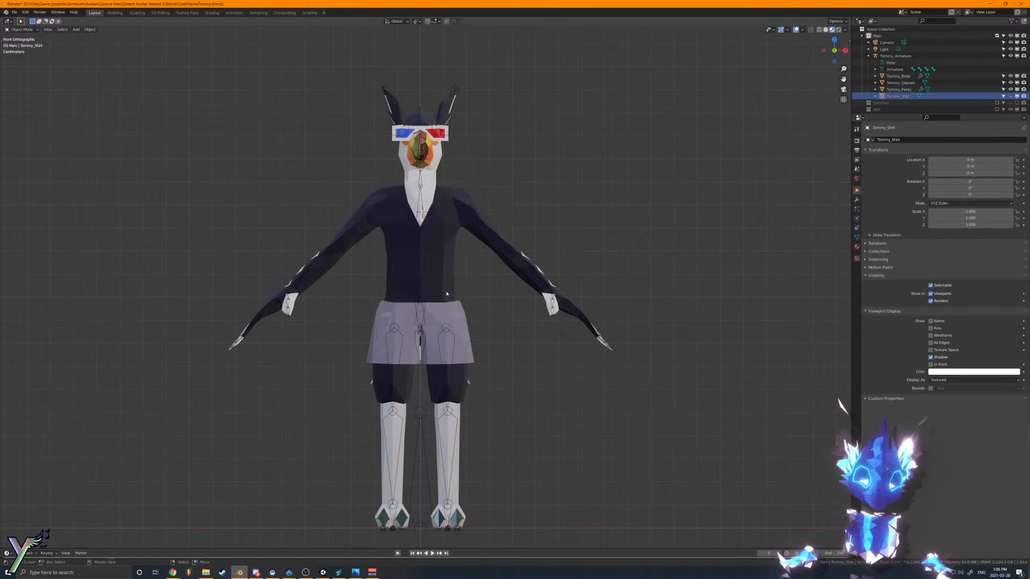
{"action": "left_click", "coordinate": [447, 294]}
{"action": "key", "text": "h"}
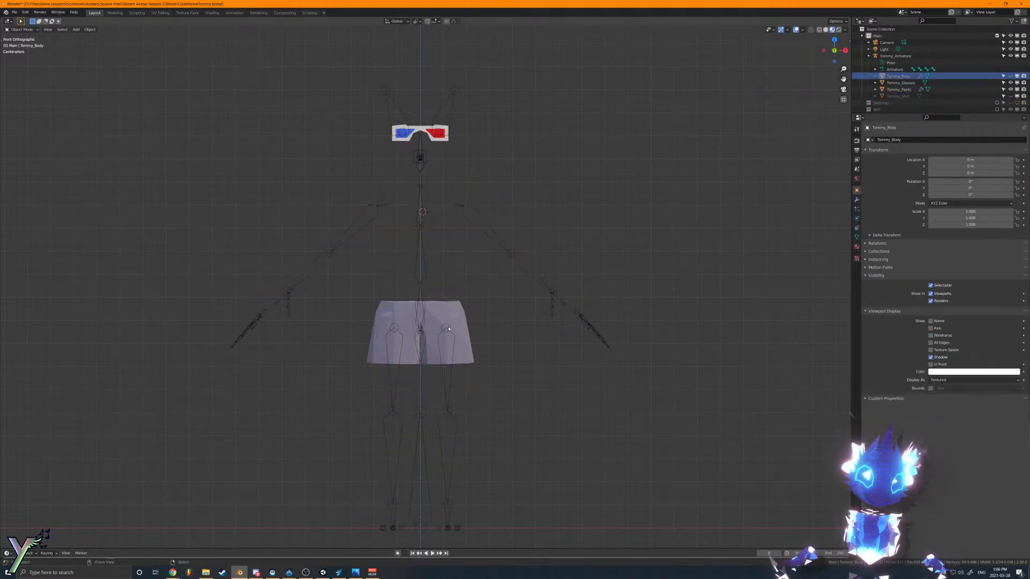
{"action": "key", "text": "alt+h"}
{"action": "left_click", "coordinate": [448, 325]}
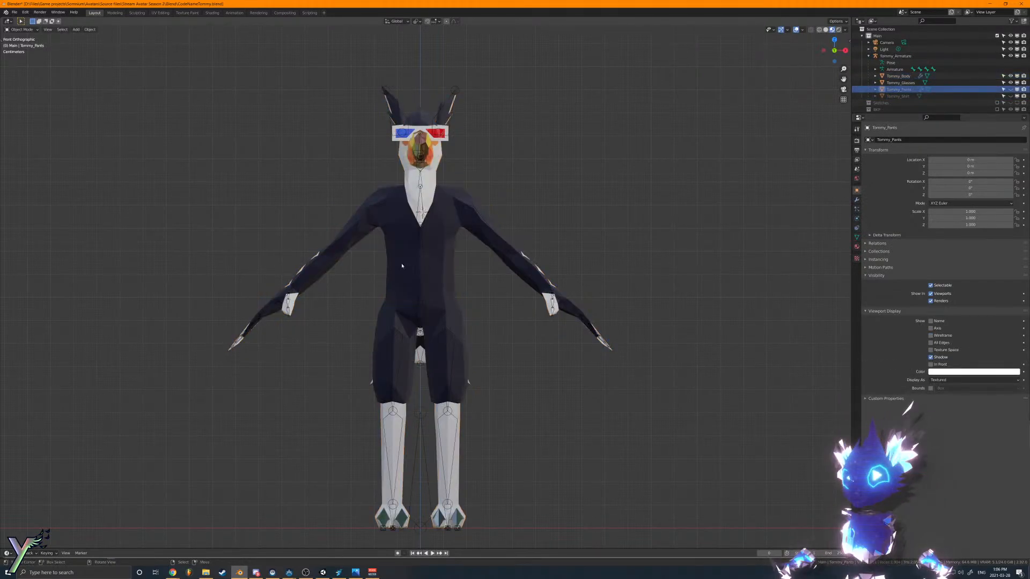
Step: Select Tommy_Armature and examine how its bones line up with the uncovered body from the front
{"action": "left_click", "coordinate": [414, 246]}
{"action": "left_click", "coordinate": [421, 252]}
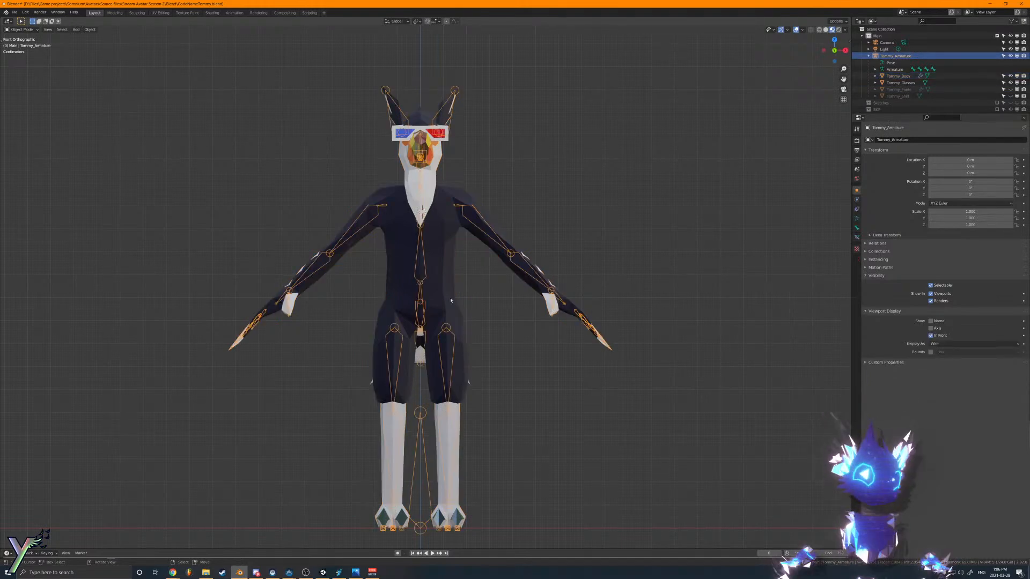
{"action": "scroll", "coordinate": [380, 274], "scroll_direction": "up", "scroll_amount": 5}
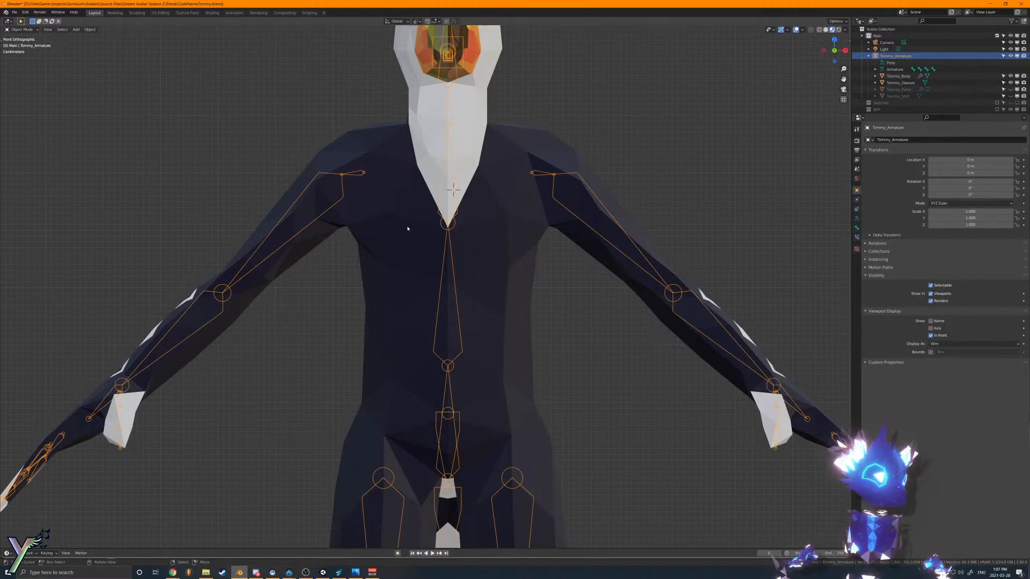
{"action": "scroll", "coordinate": [380, 245], "scroll_direction": "down", "scroll_amount": 5}
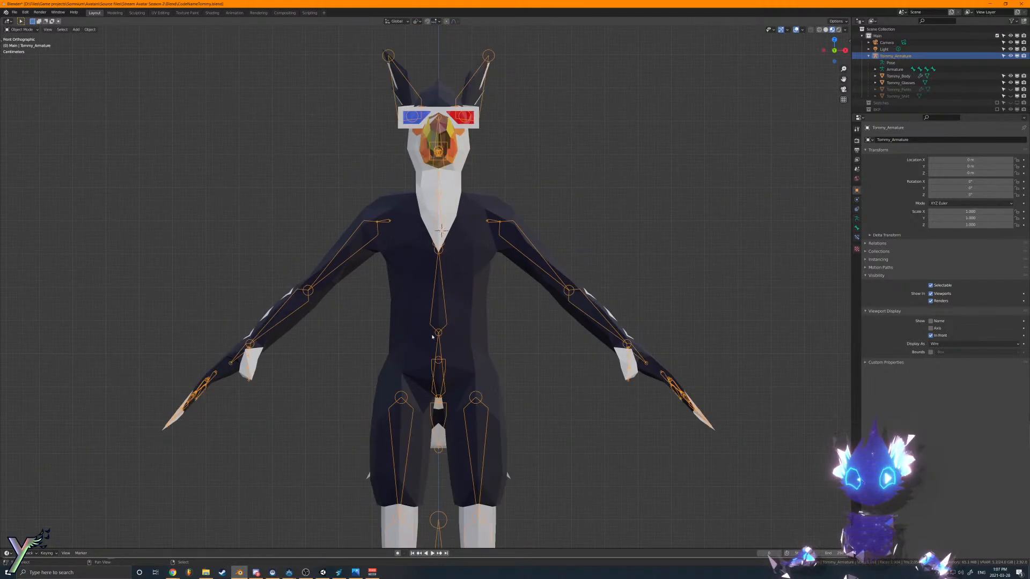
{"action": "scroll", "coordinate": [497, 325], "scroll_direction": "up", "scroll_amount": 2}
{"action": "scroll", "coordinate": [496, 325], "scroll_direction": "down", "scroll_amount": 1}
{"action": "middle_click_drag", "start_coordinate": [496, 337], "coordinate": [502, 381], "text": "shift"}
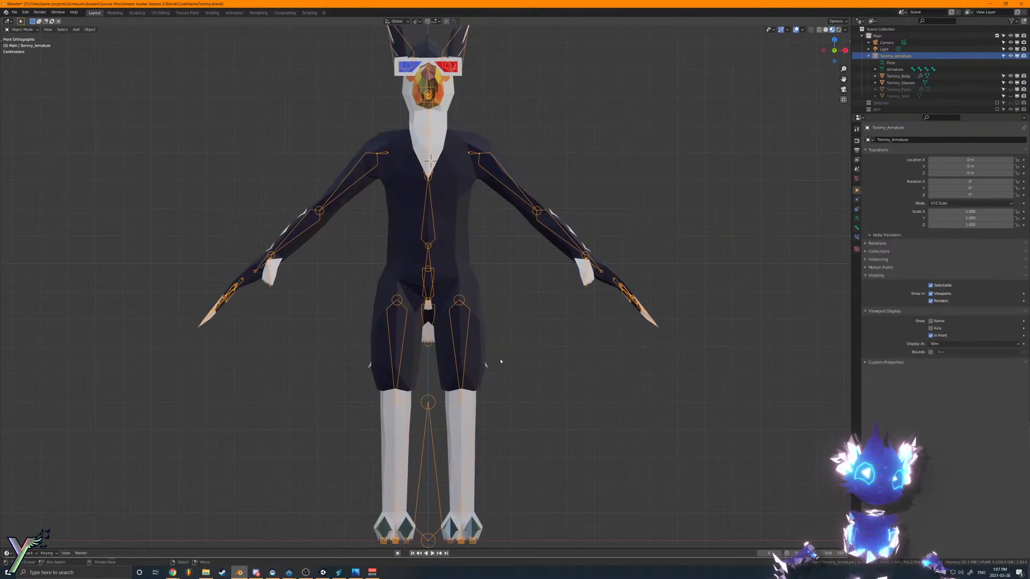
{"action": "scroll", "coordinate": [495, 365], "scroll_direction": "down", "scroll_amount": 1}
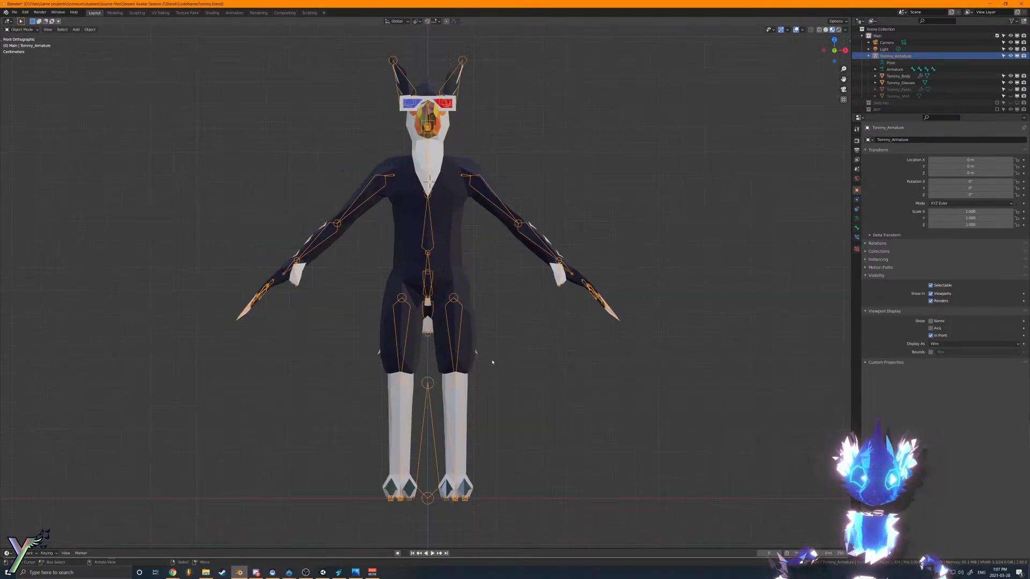
Step: Check Tommy_Body's vertex groups and modifiers, and detach it from Tommy_Armature so it sits directly in the Main collection
{"action": "left_click", "coordinate": [858, 219]}
{"action": "left_click", "coordinate": [460, 219]}
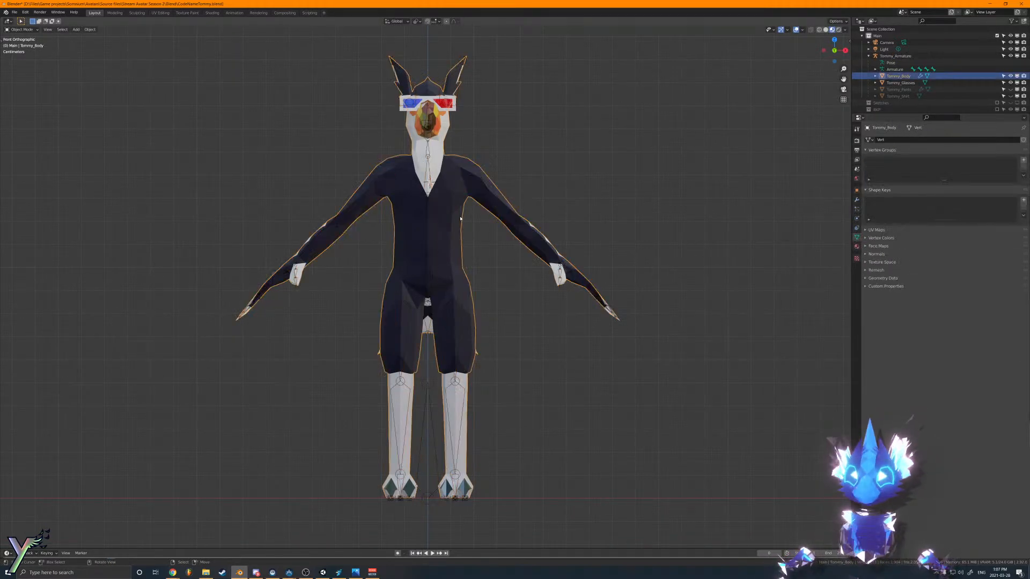
{"action": "left_click", "coordinate": [859, 203]}
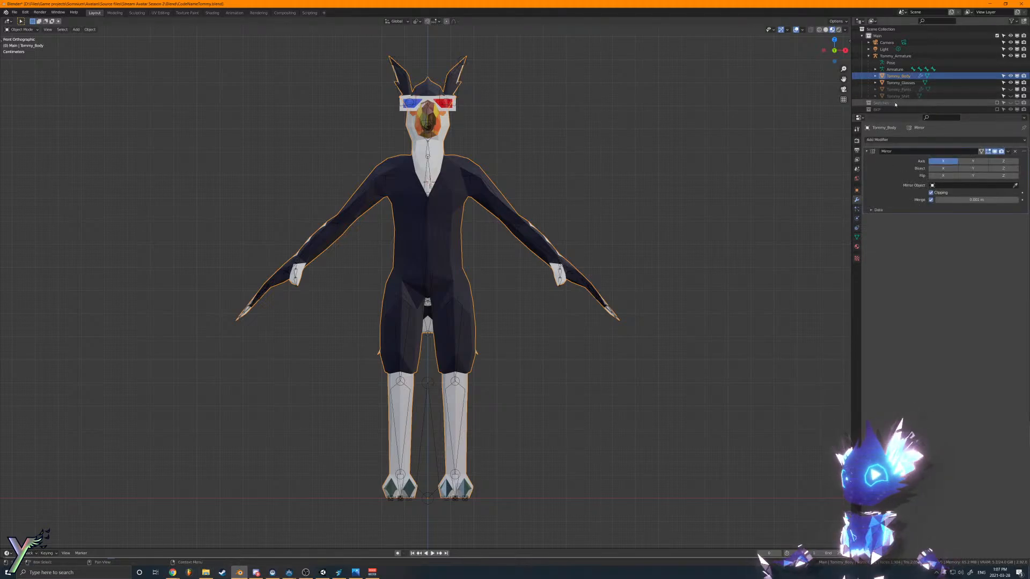
{"action": "left_click_drag", "start_coordinate": [884, 76], "coordinate": [881, 42]}
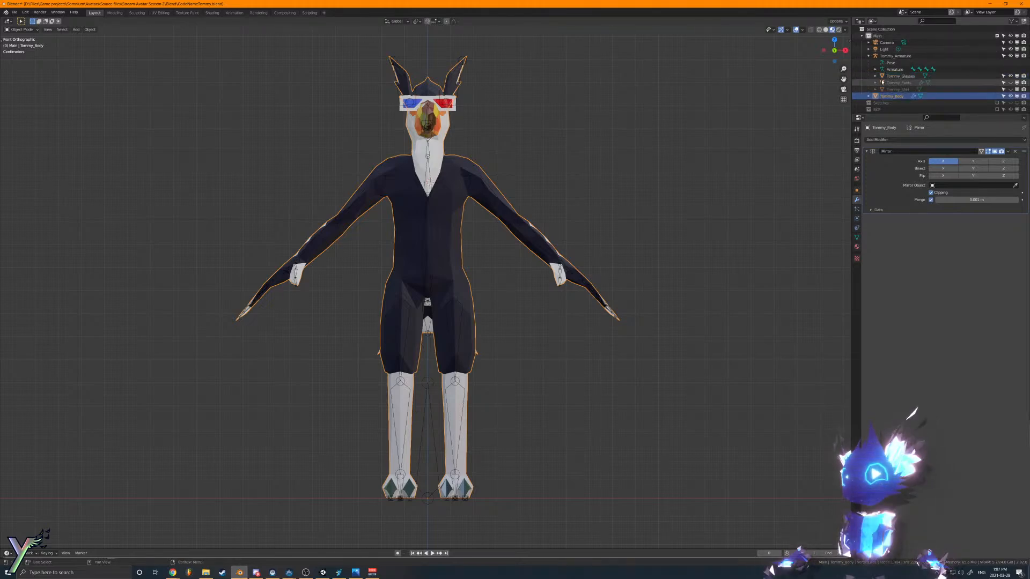
{"action": "left_click_drag", "start_coordinate": [878, 96], "coordinate": [890, 74]}
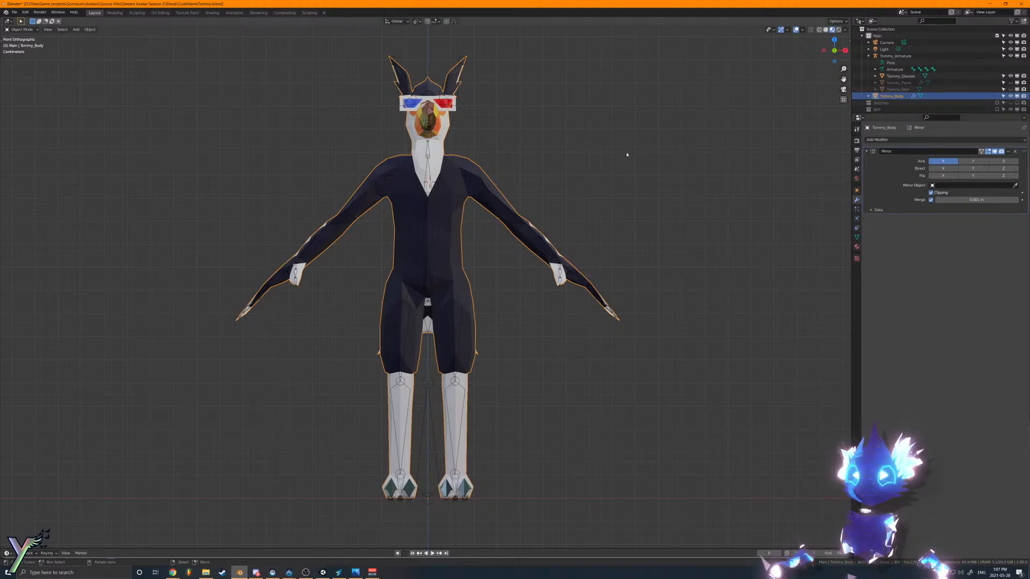
Step: Parent Tommy_Body to Tommy_Armature using Armature Deform With Automatic Weights
{"action": "left_click", "coordinate": [431, 159], "text": "shift"}
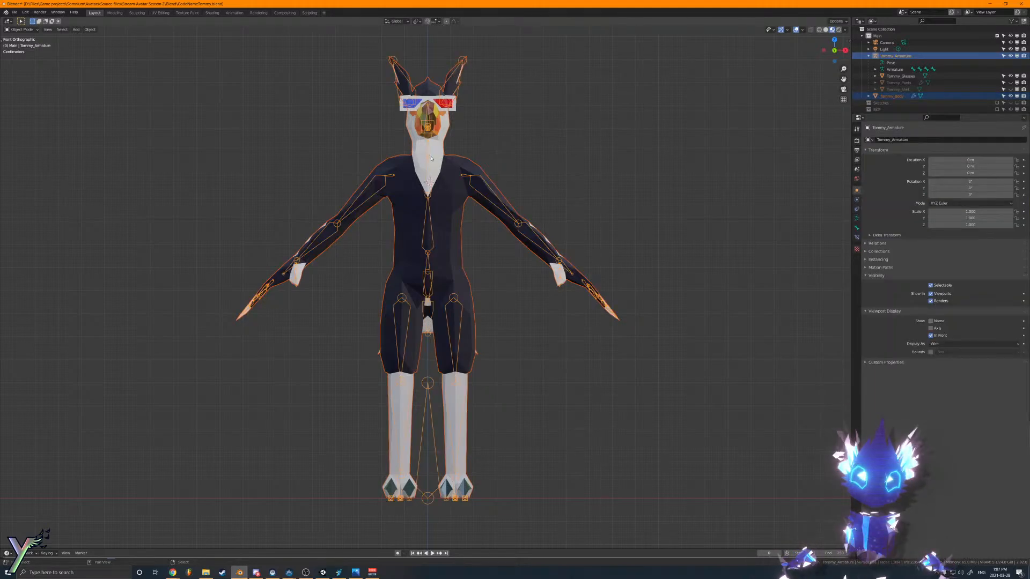
{"action": "key", "text": "ctrl+p"}
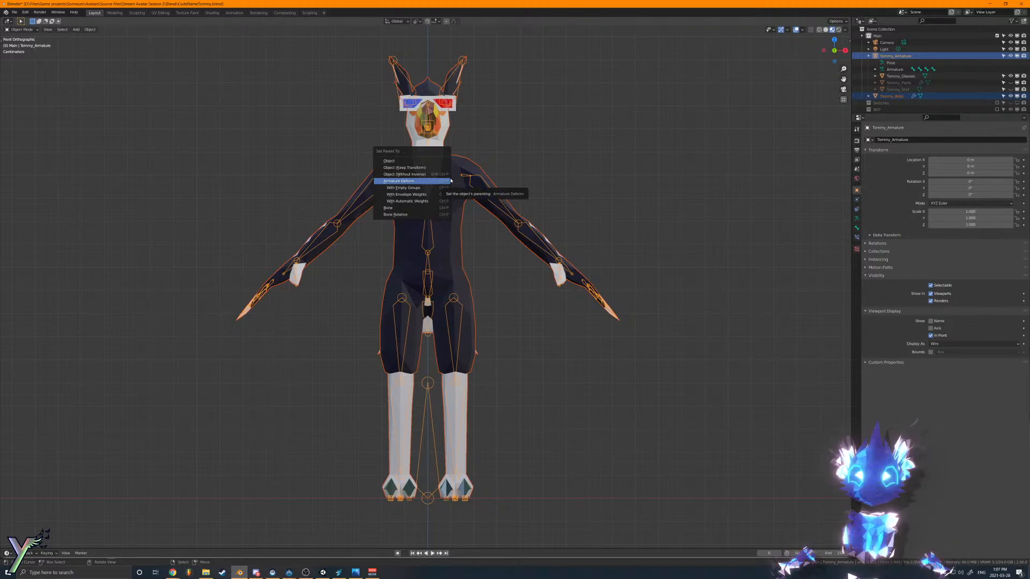
{"action": "left_click", "coordinate": [413, 200]}
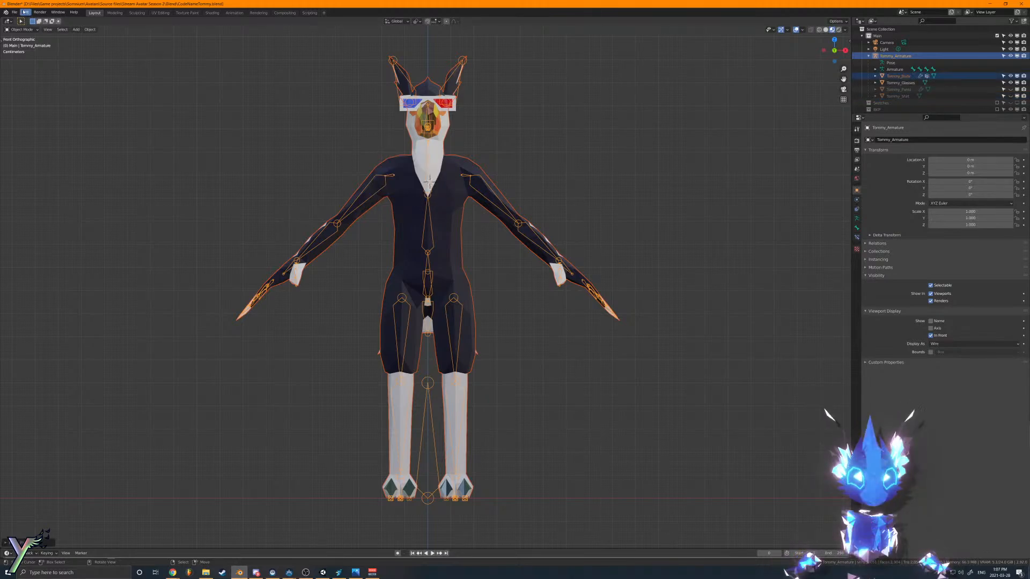
Step: Make the Blender window fullscreen and put Tommy_Armature into Pose Mode
{"action": "left_click", "coordinate": [58, 12]}
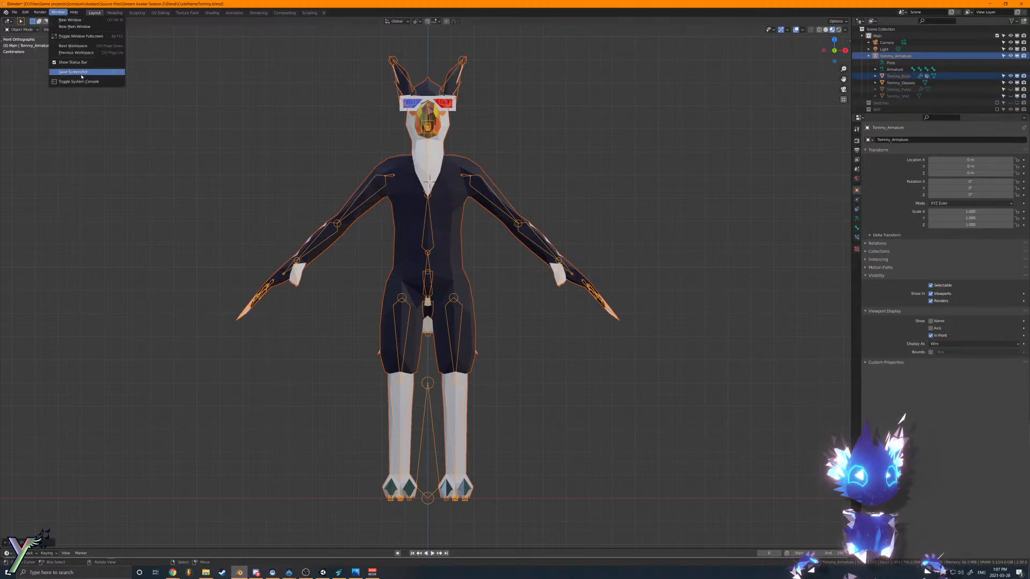
{"action": "left_click", "coordinate": [81, 36]}
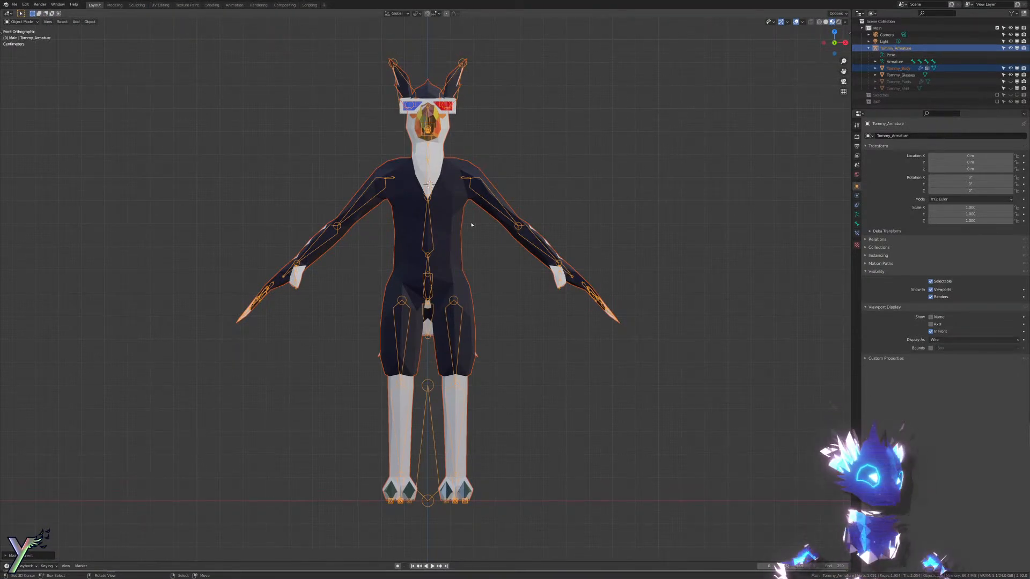
{"action": "left_click", "coordinate": [425, 262]}
{"action": "right_click", "coordinate": [427, 260]}
{"action": "key", "text": "ctrl+Tab"}
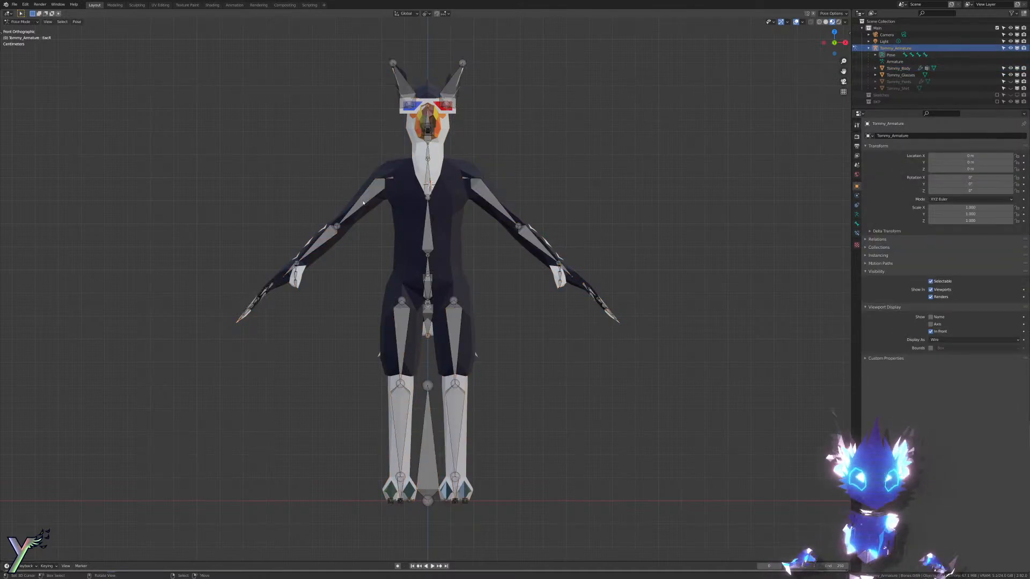
Step: Rotate the avatar's right upper arm bone upward until the arm is roughly horizontal
{"action": "left_click", "coordinate": [363, 203]}
{"action": "key", "text": "r"}
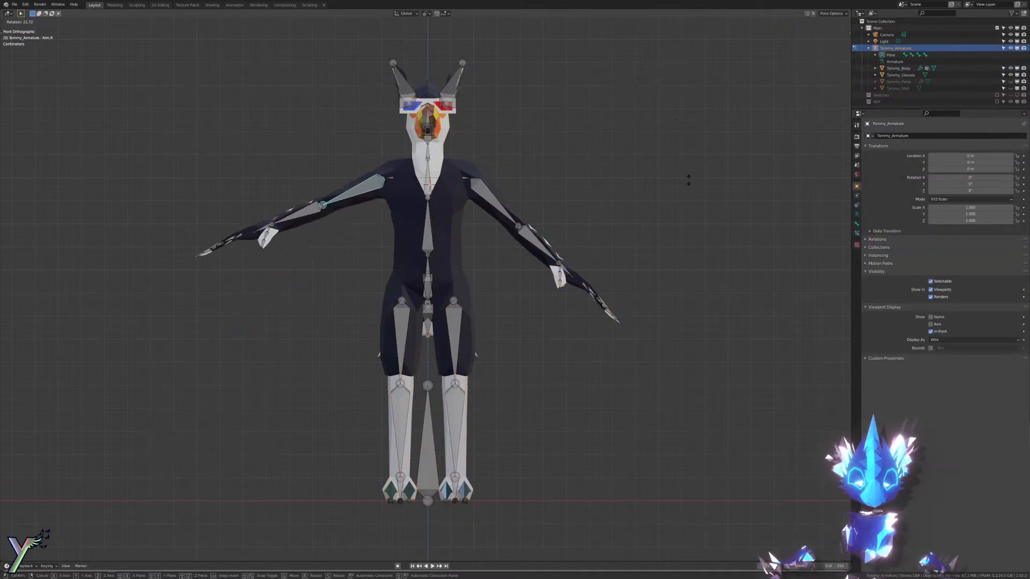
{"action": "left_click", "coordinate": [688, 271]}
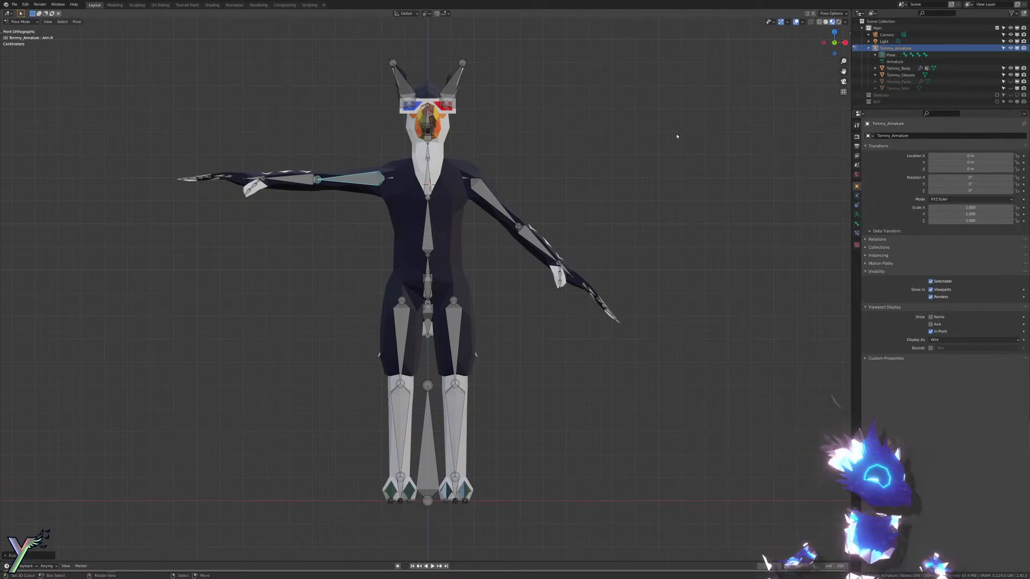
{"action": "scroll", "coordinate": [561, 145], "scroll_direction": "up", "scroll_amount": 3}
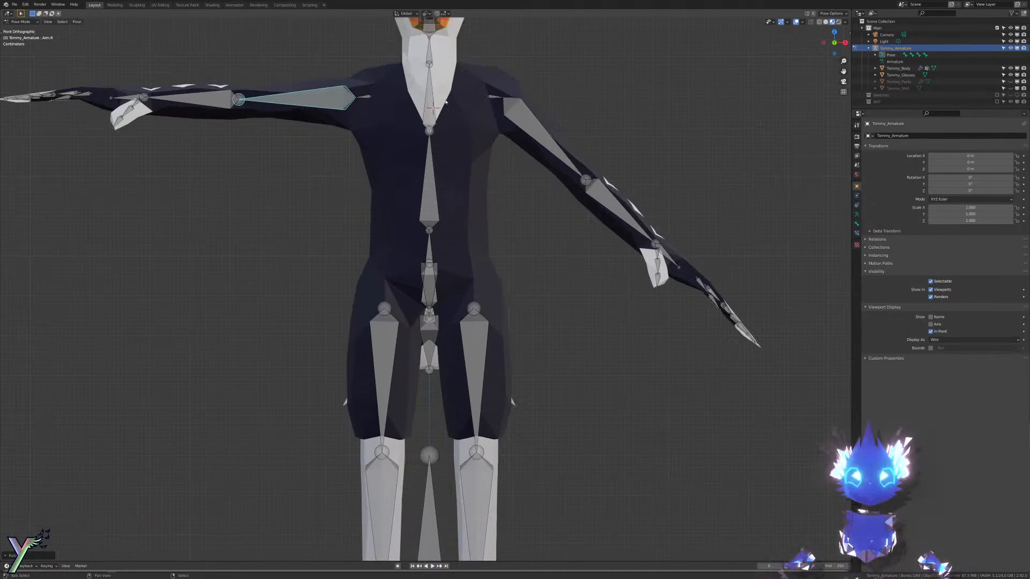
Step: Undo the rotation of the avatar's right upper arm bone
{"action": "middle_click_drag", "start_coordinate": [560, 144], "coordinate": [574, 338], "text": "shift"}
{"action": "middle_click_drag", "start_coordinate": [428, 325], "coordinate": [519, 223], "text": "shift"}
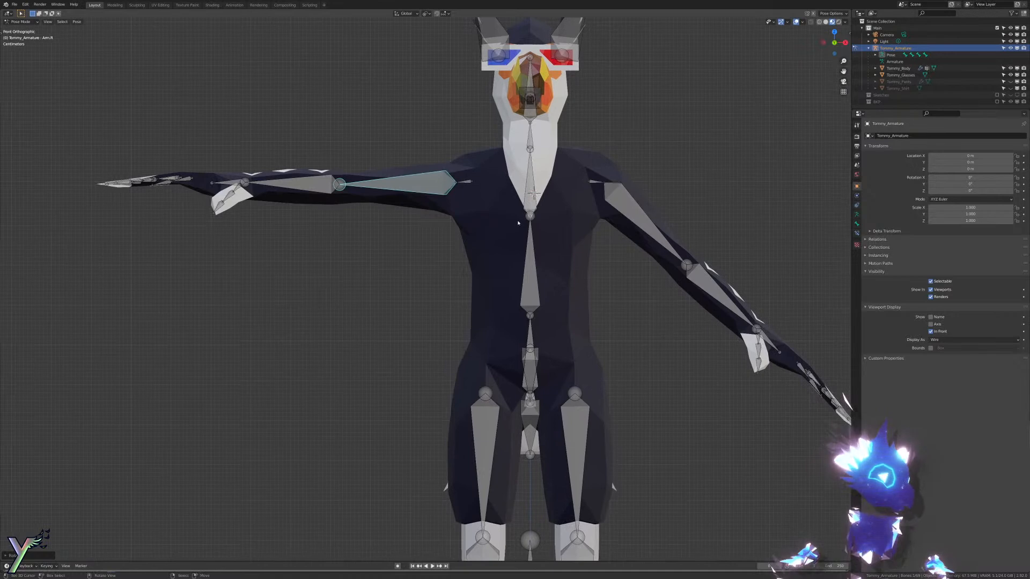
{"action": "key", "text": "ctrl+z"}
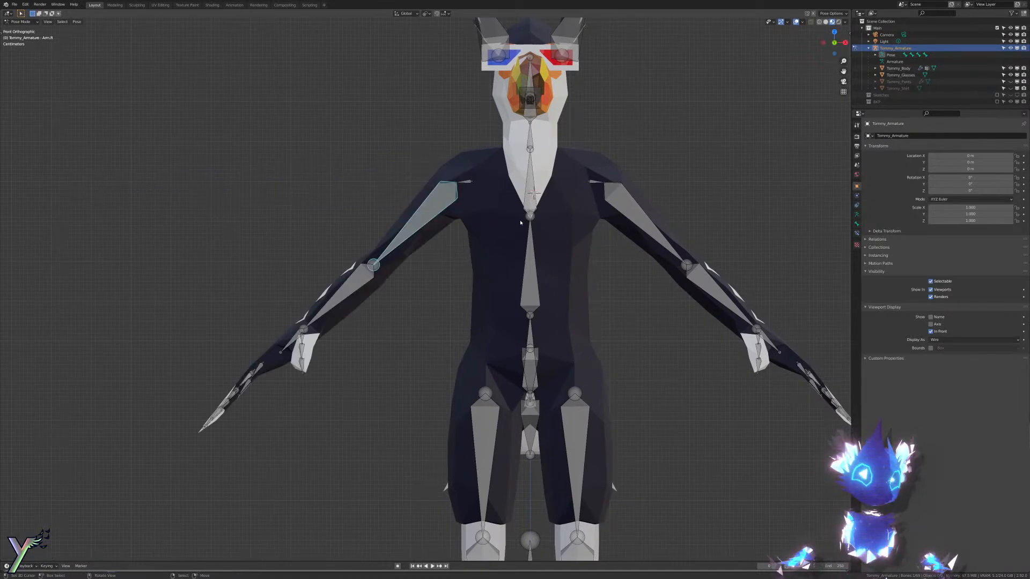
Step: Rotate the jaw bone freely downward to test the beak's deformation, and undo the rotation
{"action": "middle_click_drag", "start_coordinate": [603, 183], "coordinate": [411, 243]}
{"action": "left_click", "coordinate": [404, 244]}
{"action": "key", "text": "r"}
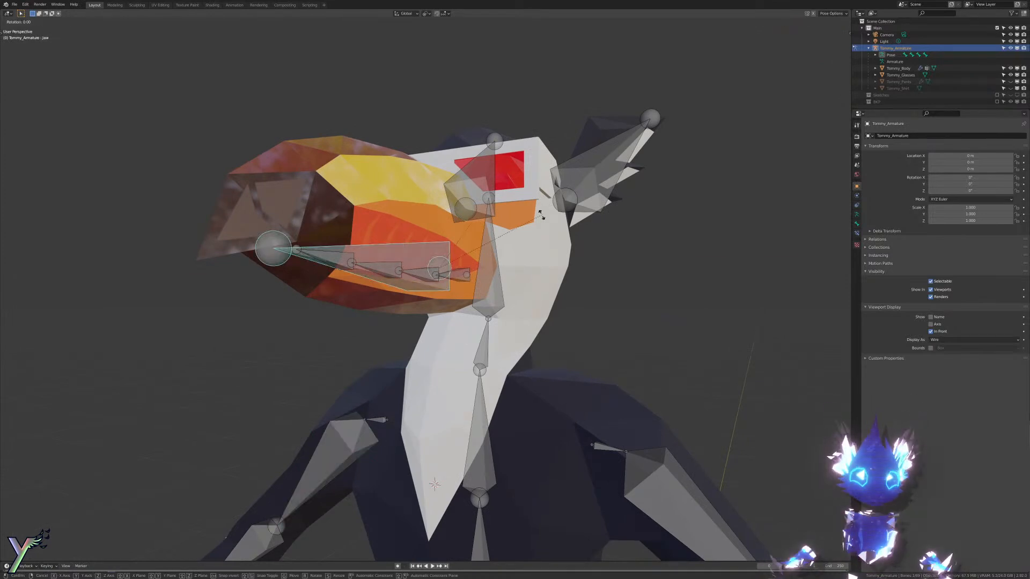
{"action": "left_click", "coordinate": [500, 141]}
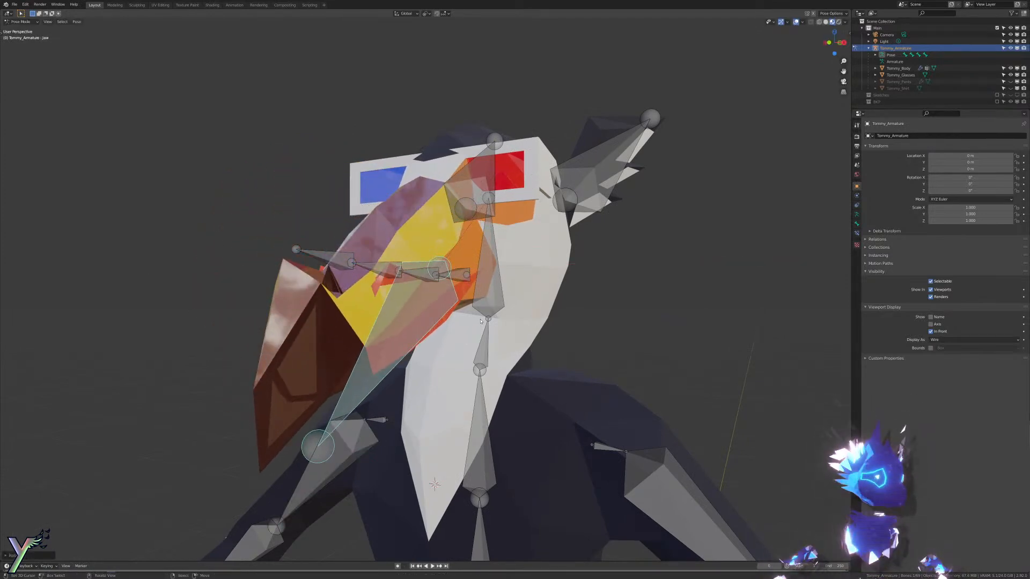
{"action": "key", "text": "ctrl+z"}
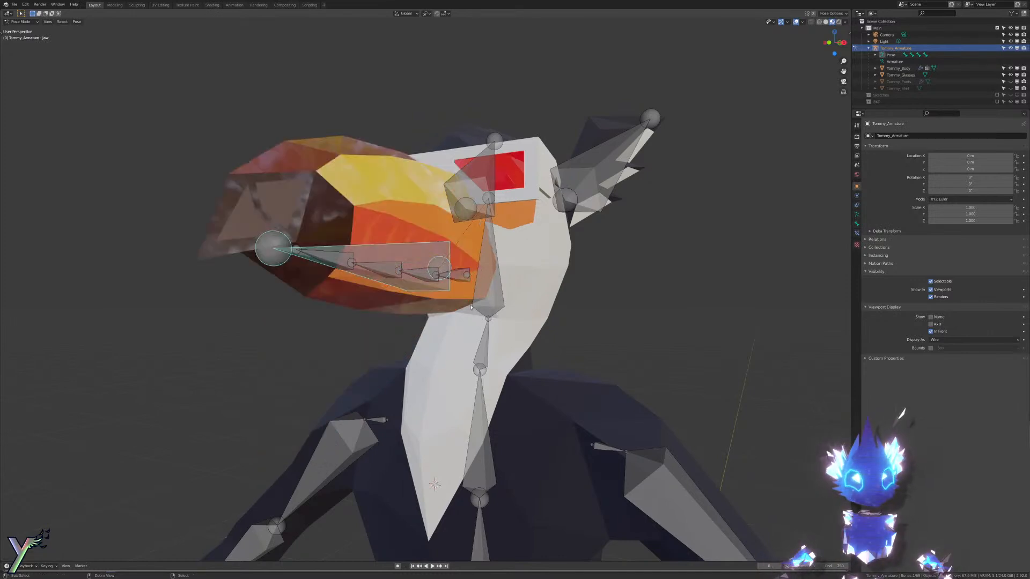
Step: Rotate the jaw bone upward about the global X axis to test the beak from the side, and undo it
{"action": "middle_click_drag", "start_coordinate": [478, 321], "coordinate": [497, 293]}
{"action": "scroll", "coordinate": [512, 335], "scroll_direction": "down", "scroll_amount": 4}
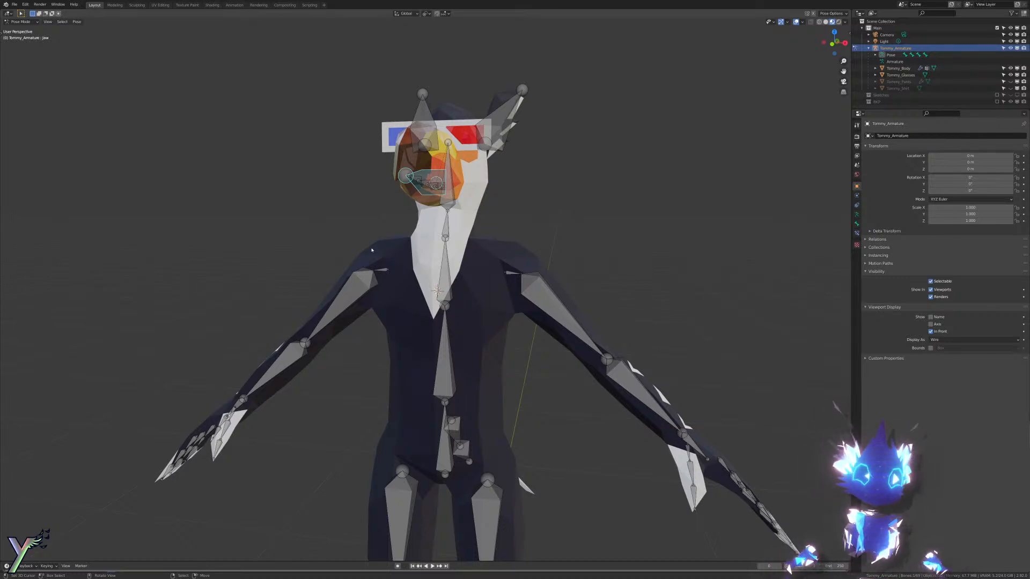
{"action": "middle_click_drag", "start_coordinate": [372, 250], "coordinate": [301, 248]}
{"action": "middle_click_drag", "start_coordinate": [414, 194], "coordinate": [433, 283], "text": "shift"}
{"action": "scroll", "coordinate": [433, 284], "scroll_direction": "up", "scroll_amount": 3}
{"action": "middle_click_drag", "start_coordinate": [433, 283], "coordinate": [565, 297]}
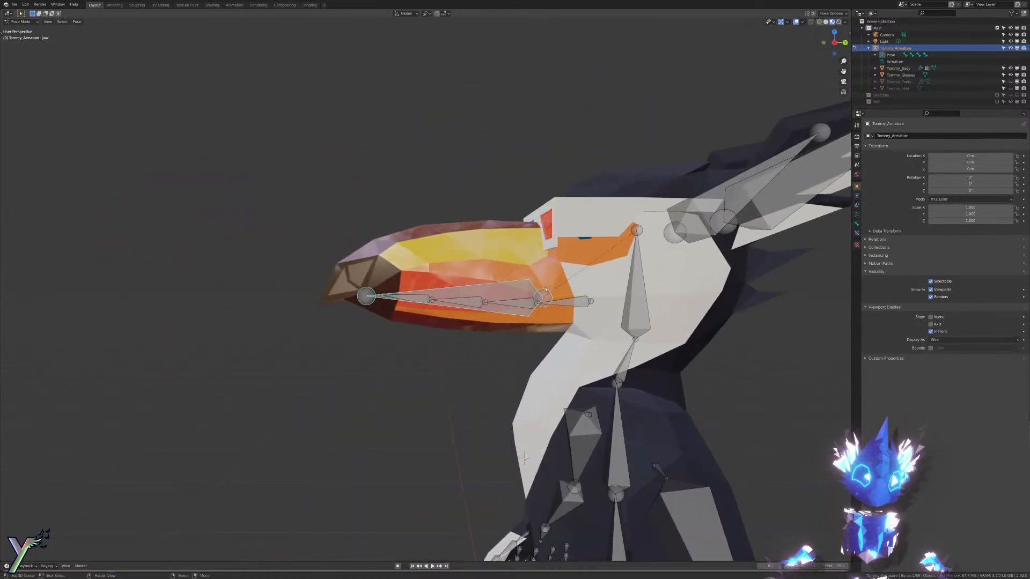
{"action": "scroll", "coordinate": [545, 289], "scroll_direction": "up", "scroll_amount": 3}
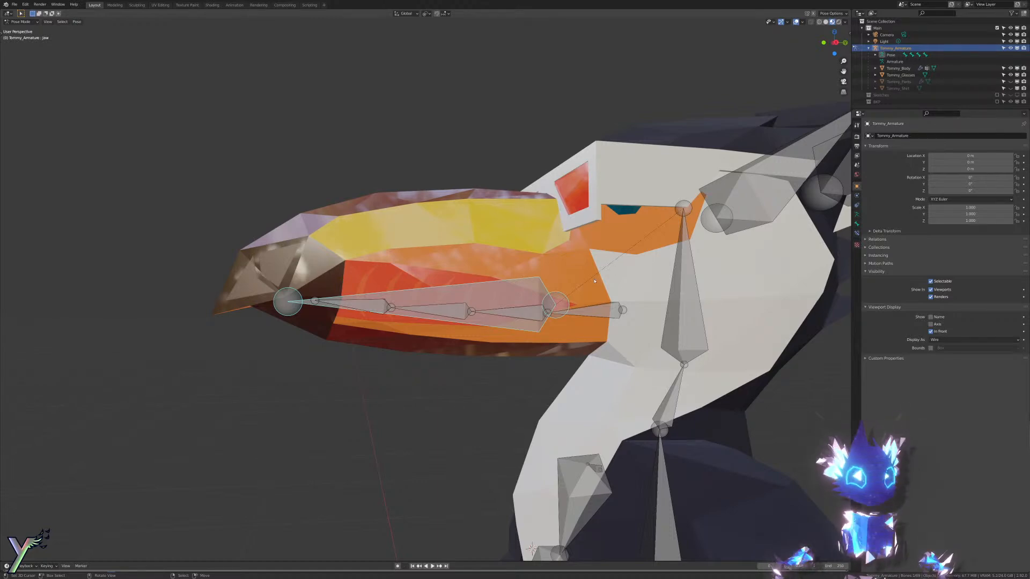
{"action": "key", "text": "r"}
{"action": "key", "text": "x"}
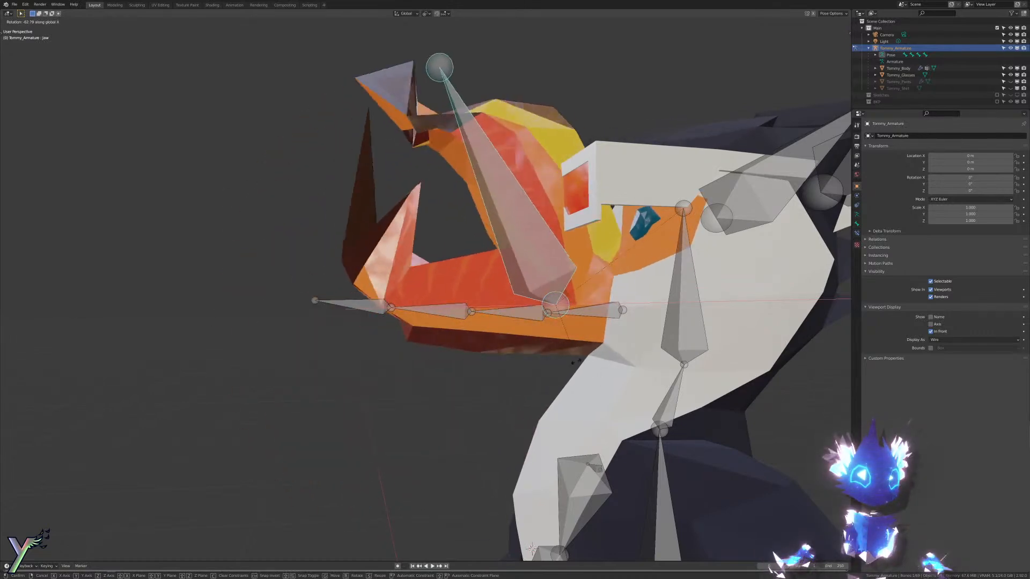
{"action": "left_click", "coordinate": [577, 370]}
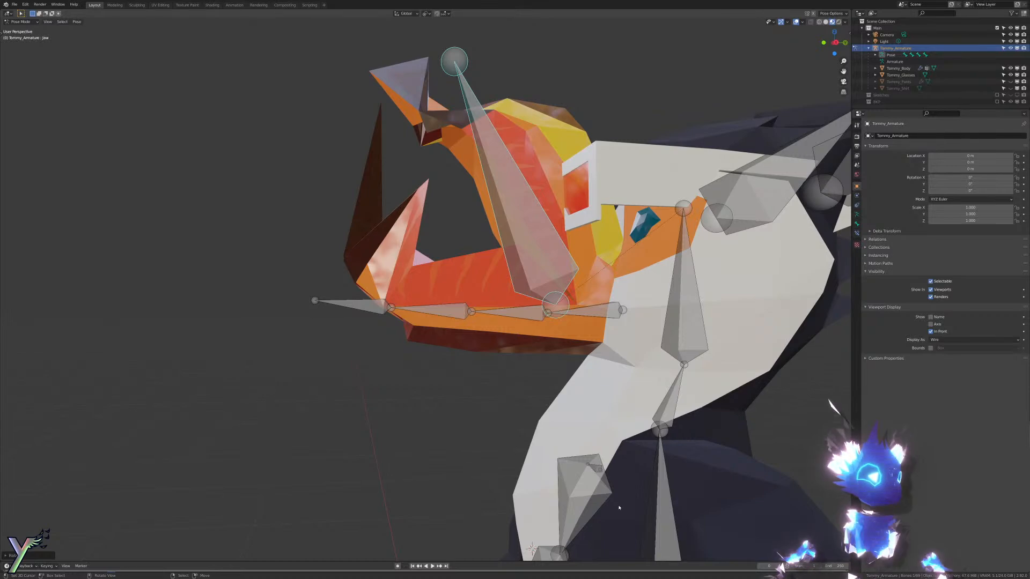
{"action": "key", "text": "ctrl+z"}
Step: Rotate the left hand's first index finger bone about its local Z axis to test the finger's deformation
{"action": "scroll", "coordinate": [453, 357], "scroll_direction": "down", "scroll_amount": 8}
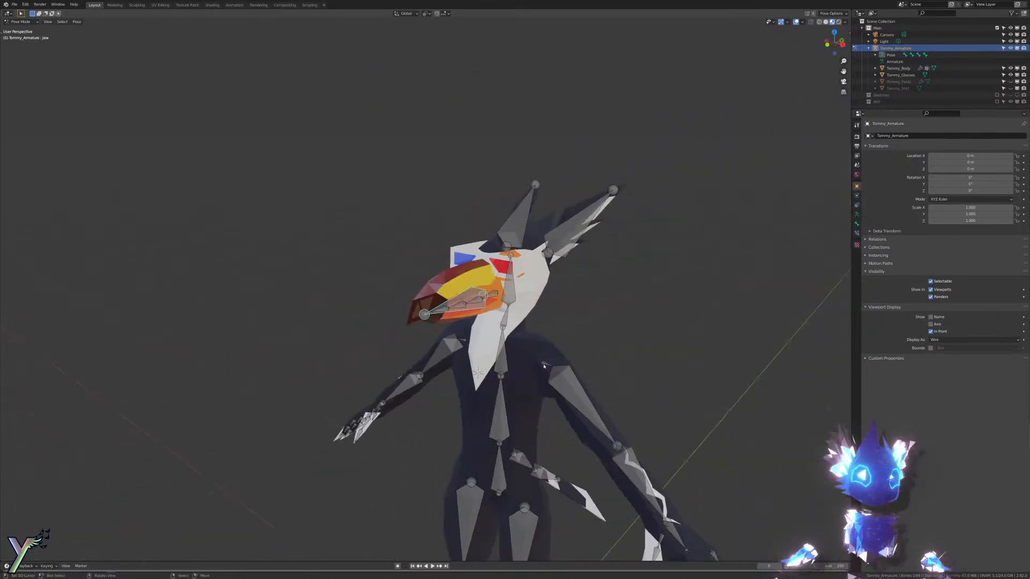
{"action": "scroll", "coordinate": [447, 214], "scroll_direction": "up", "scroll_amount": 3}
{"action": "middle_click_drag", "start_coordinate": [459, 234], "coordinate": [382, 114], "text": "shift"}
{"action": "scroll", "coordinate": [456, 252], "scroll_direction": "up", "scroll_amount": 3}
{"action": "mouse_move", "coordinate": [467, 263]}
{"action": "middle_mouse_down"}
{"action": "mouse_move", "coordinate": [421, 226]}
{"action": "mouse_move", "coordinate": [411, 231]}
{"action": "mouse_move", "coordinate": [467, 270]}
{"action": "middle_mouse_up"}
{"action": "left_click", "coordinate": [545, 252]}
{"action": "key", "text": "r"}
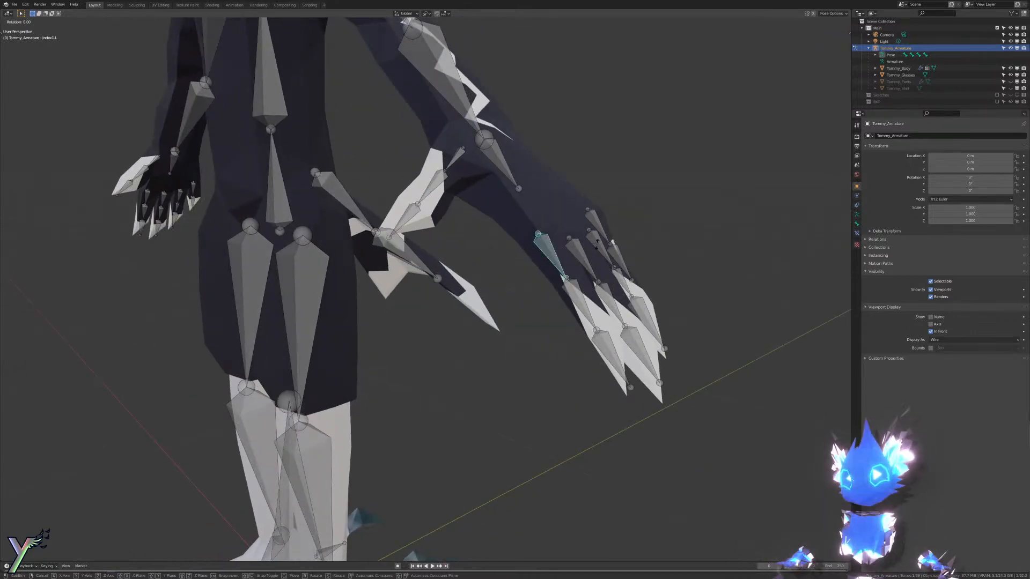
{"action": "key", "text": "x"}
{"action": "key", "text": "x"}
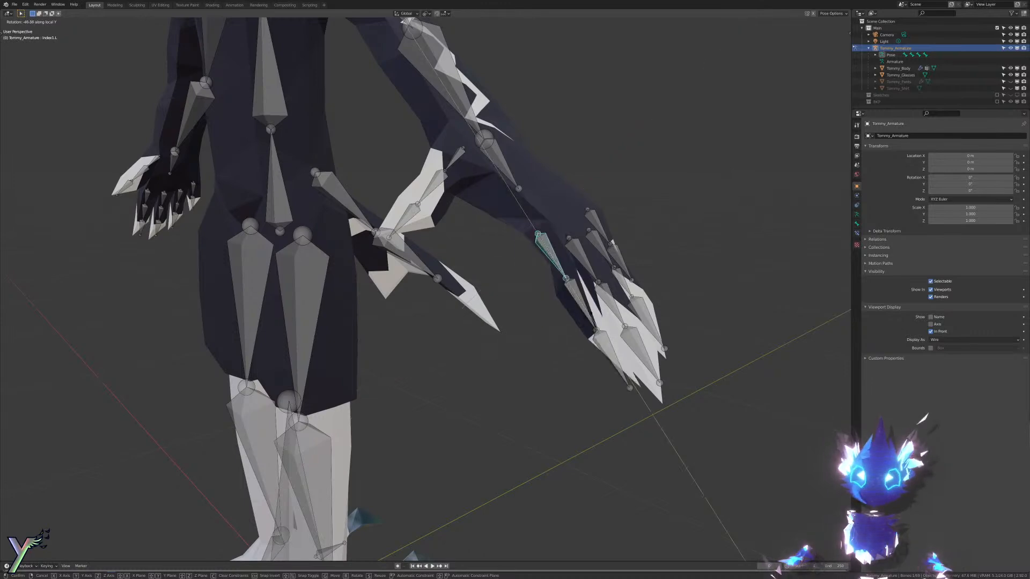
{"action": "key", "text": "z"}
{"action": "key", "text": "z"}
{"action": "left_click", "coordinate": [585, 324]}
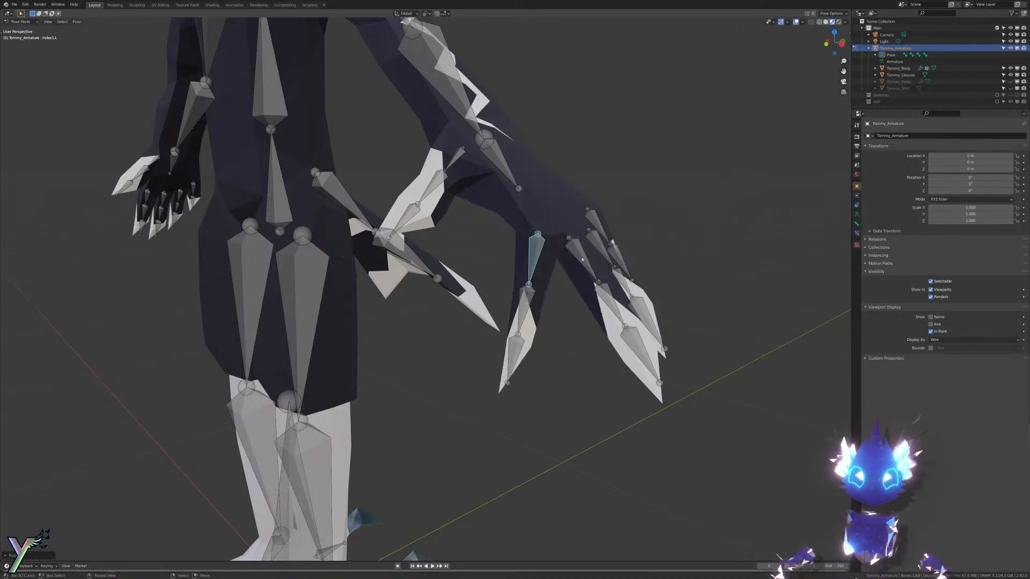
Step: Rotate the left middle finger's bones about their local Z axes, and undo all the test rotations of the fingers
{"action": "right_click", "coordinate": [586, 264]}
{"action": "key", "text": "r"}
{"action": "key", "text": "z"}
{"action": "key", "text": "z"}
{"action": "left_click", "coordinate": [638, 187]}
{"action": "middle_click_drag", "start_coordinate": [637, 187], "coordinate": [302, 220]}
{"action": "right_click", "coordinate": [183, 242]}
{"action": "key", "text": "r"}
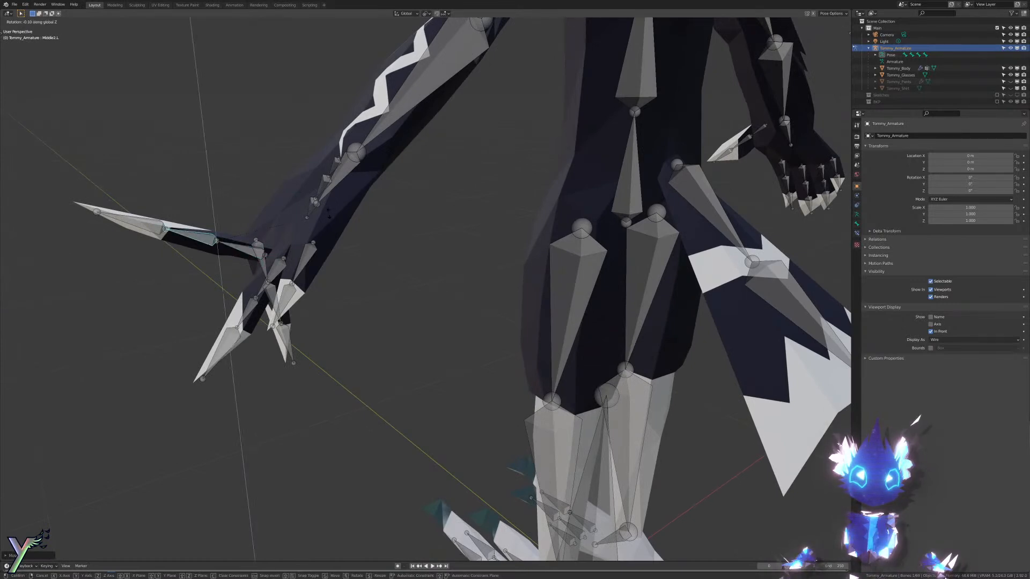
{"action": "key", "text": "z"}
{"action": "key", "text": "z"}
{"action": "left_click", "coordinate": [201, 118]}
{"action": "middle_click_drag", "start_coordinate": [200, 118], "coordinate": [374, 191]}
{"action": "key", "text": "ctrl+z"}
{"action": "key", "text": "ctrl+z"}
{"action": "key", "text": "ctrl+z"}
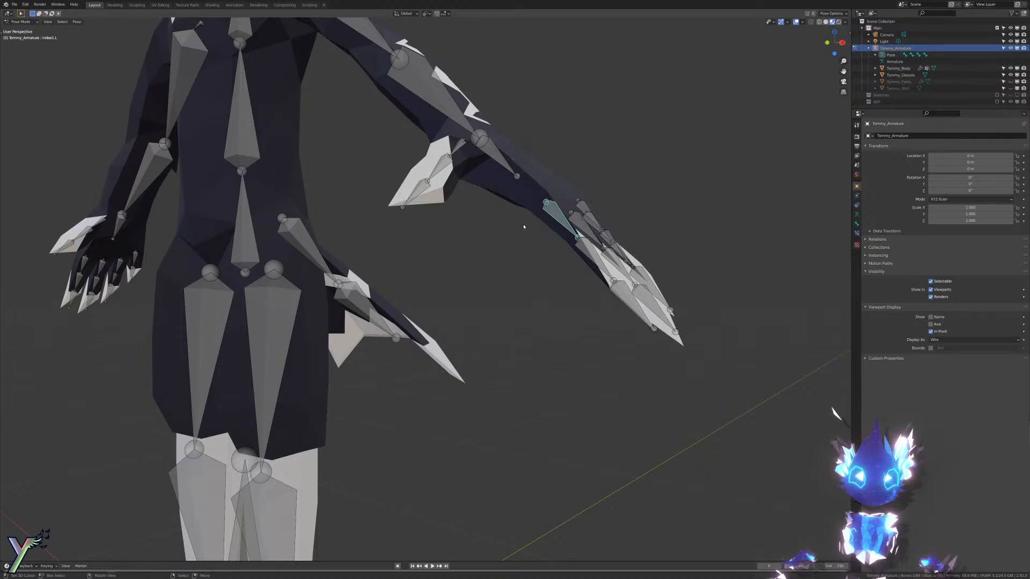
Step: Select all finger and thumb bones of the left hand with circle select
{"action": "middle_click_drag", "start_coordinate": [524, 226], "coordinate": [448, 298]}
{"action": "key", "text": "c"}
{"action": "mouse_move", "coordinate": [553, 304]}
{"action": "left_mouse_down"}
{"action": "mouse_move", "coordinate": [532, 296]}
{"action": "mouse_move", "coordinate": [526, 329]}
{"action": "mouse_move", "coordinate": [393, 271]}
{"action": "mouse_move", "coordinate": [374, 316]}
{"action": "left_mouse_up"}
{"action": "right_click", "coordinate": [374, 317]}
{"action": "key", "text": "r"}
{"action": "key", "text": "x"}
{"action": "key", "text": "x"}
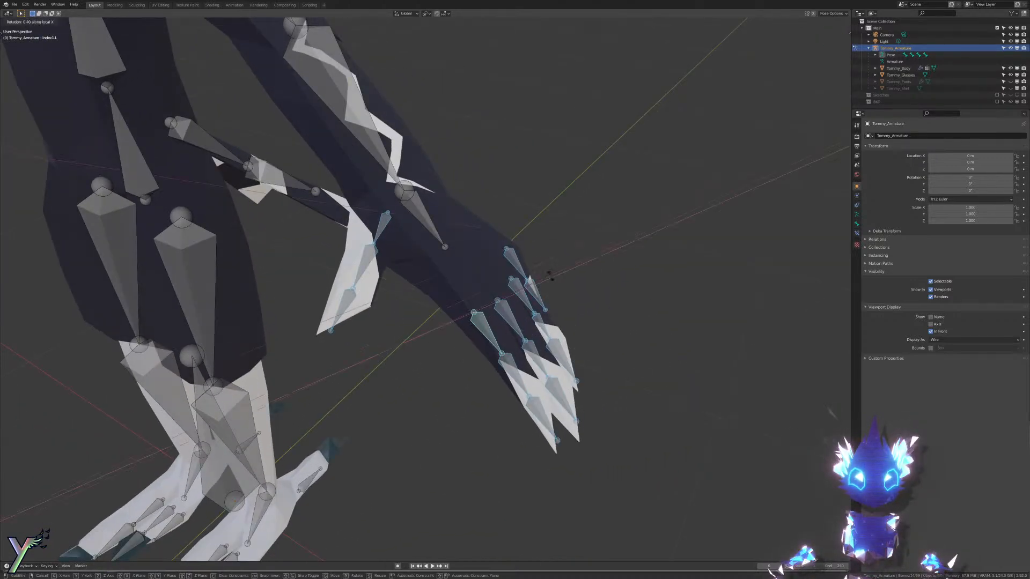
{"action": "right_click", "coordinate": [419, 2]}
Step: Set the transform pivot point to Individual Origins and curl the selected finger bones into a fist about their local Z axes
{"action": "left_click", "coordinate": [424, 14]}
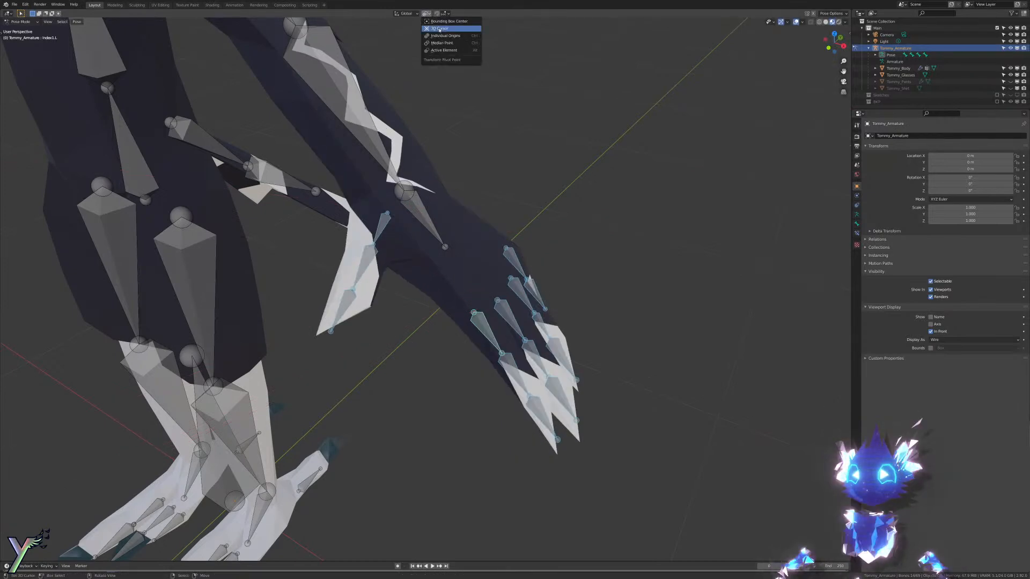
{"action": "left_click", "coordinate": [445, 36]}
{"action": "key", "text": "r"}
{"action": "key", "text": "x"}
{"action": "key", "text": "x"}
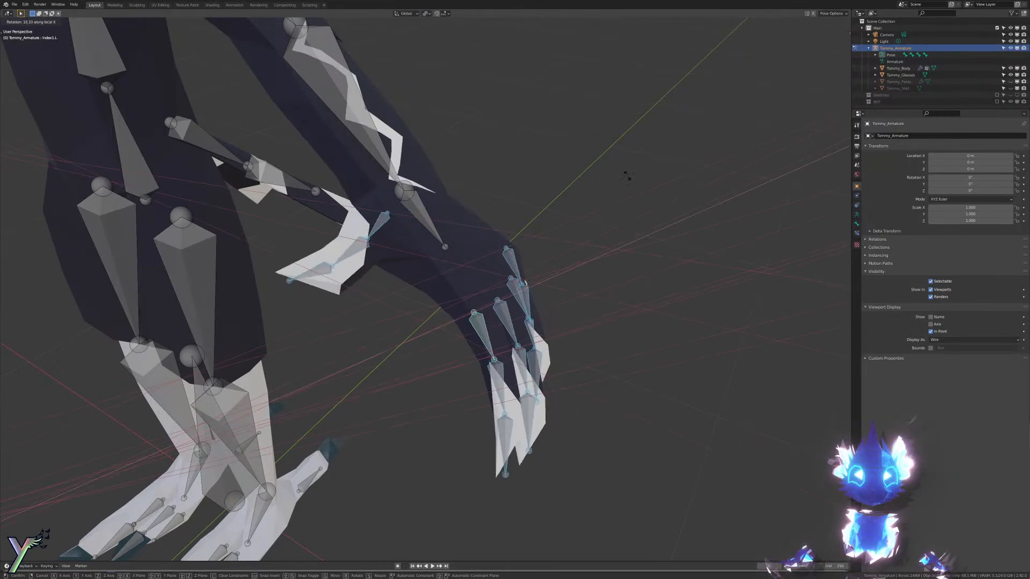
{"action": "key", "text": "z"}
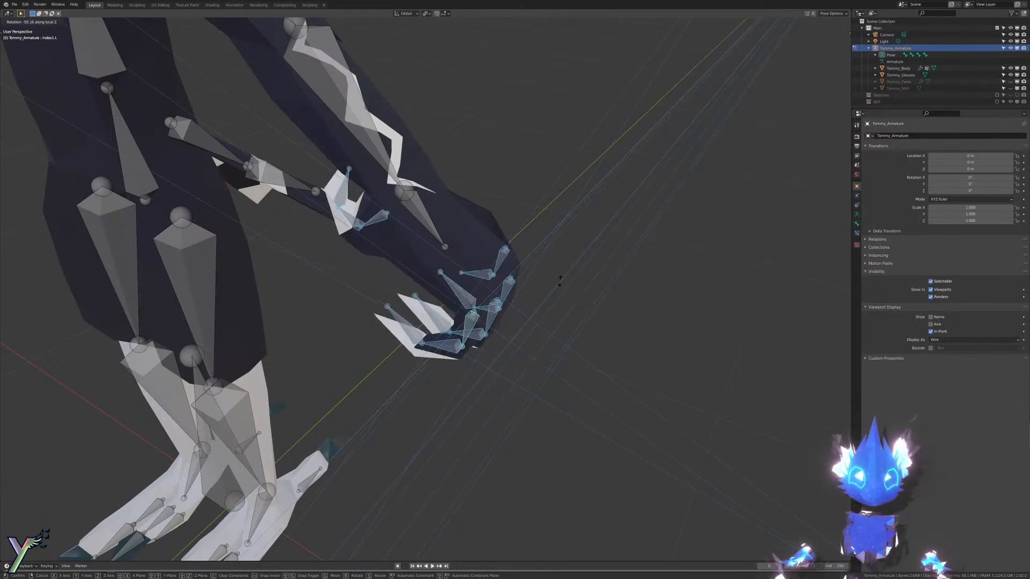
{"action": "left_click", "coordinate": [527, 297]}
Step: Inspect the curled left hand from several angles and undo the finger rotation
{"action": "middle_click_drag", "start_coordinate": [528, 297], "coordinate": [397, 243]}
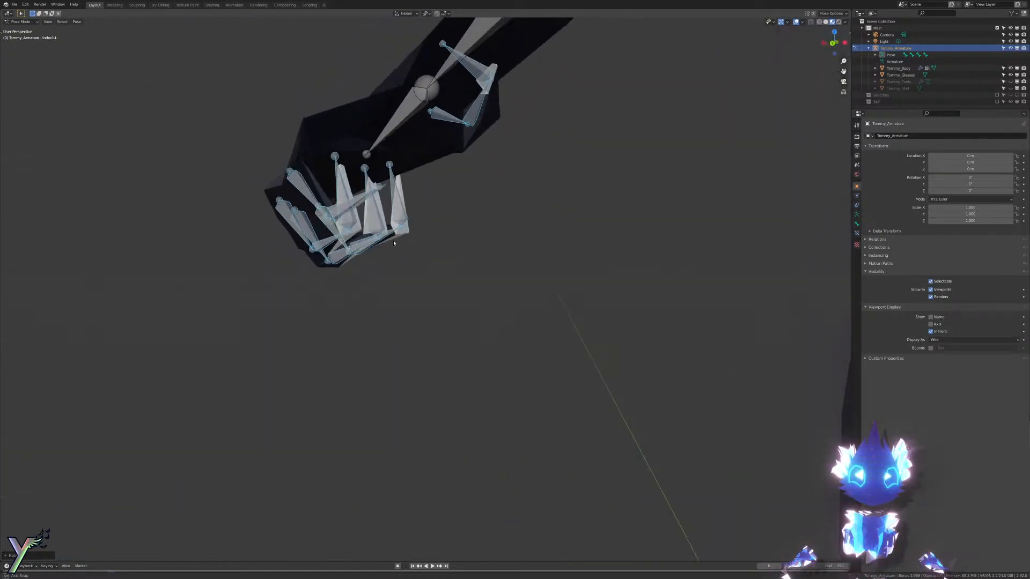
{"action": "scroll", "coordinate": [407, 243], "scroll_direction": "down", "scroll_amount": 8}
{"action": "middle_click_drag", "start_coordinate": [585, 234], "coordinate": [429, 253], "text": "shift"}
{"action": "scroll", "coordinate": [519, 248], "scroll_direction": "up", "scroll_amount": 4}
{"action": "middle_click_drag", "start_coordinate": [519, 246], "coordinate": [552, 239]}
{"action": "middle_click_drag", "start_coordinate": [370, 251], "coordinate": [471, 205]}
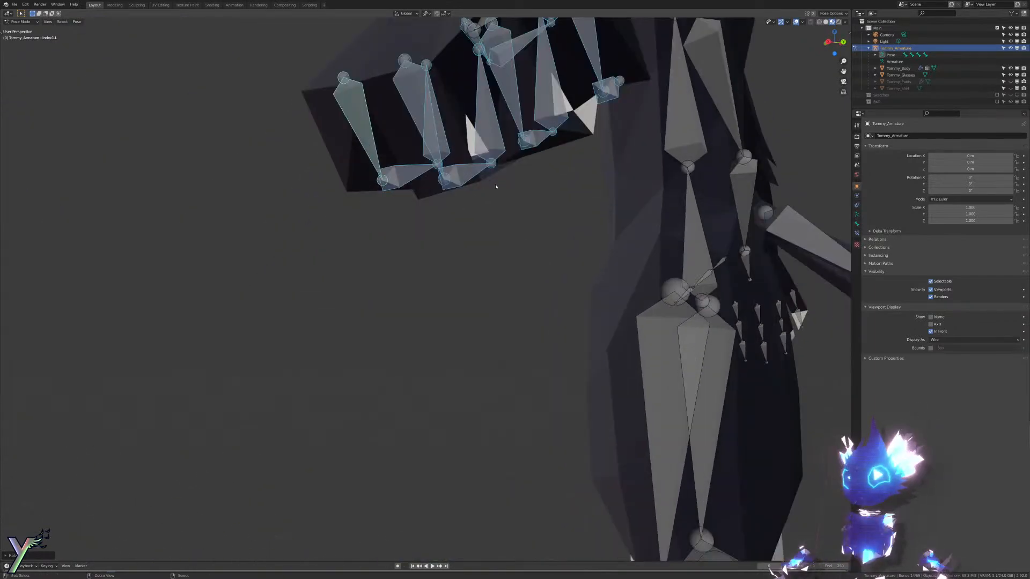
{"action": "key", "text": "ctrl+z"}
Step: Return to Object Mode, select Tommy_Body and apply its Mirror modifier
{"action": "scroll", "coordinate": [515, 189], "scroll_direction": "down", "scroll_amount": 4}
{"action": "middle_click_drag", "start_coordinate": [767, 209], "coordinate": [483, 295]}
{"action": "scroll", "coordinate": [543, 315], "scroll_direction": "down", "scroll_amount": 6}
{"action": "scroll", "coordinate": [552, 314], "scroll_direction": "up", "scroll_amount": 4}
{"action": "mouse_move", "coordinate": [563, 315]}
{"action": "middle_mouse_down"}
{"action": "mouse_move", "coordinate": [525, 308]}
{"action": "mouse_move", "coordinate": [339, 220]}
{"action": "middle_mouse_up"}
{"action": "key", "text": "ctrl+Tab"}
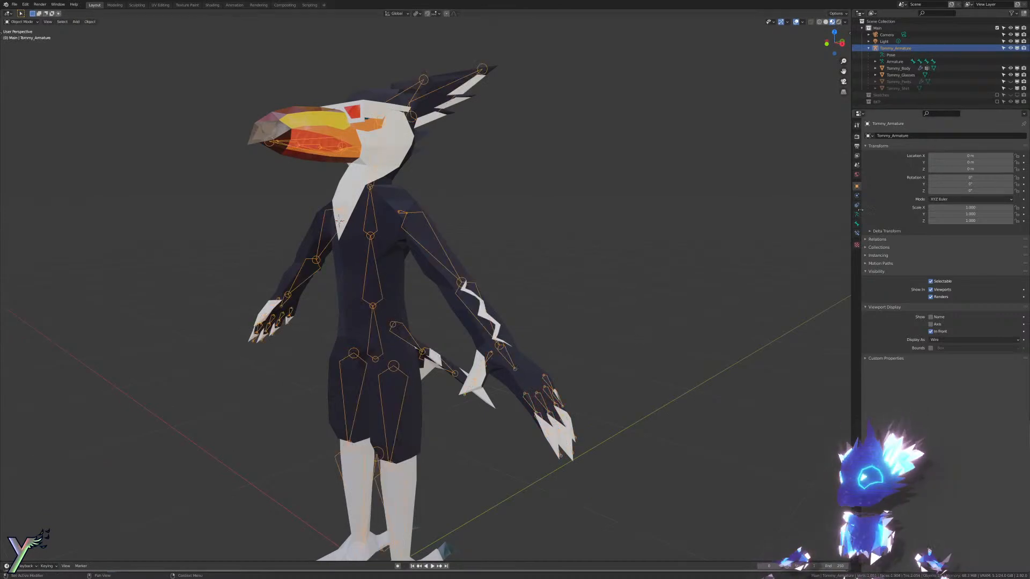
{"action": "left_click", "coordinate": [442, 252]}
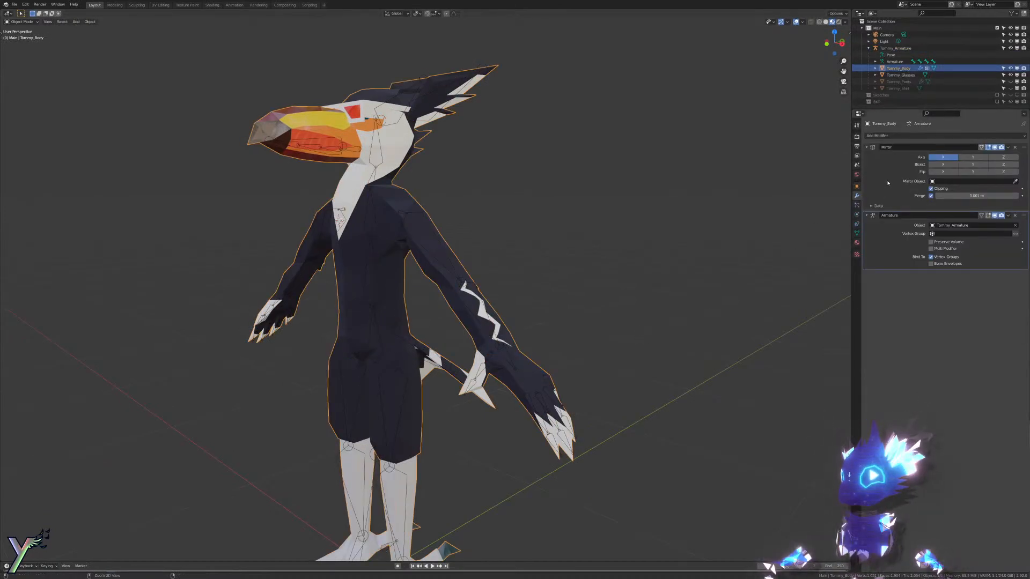
{"action": "key", "text": "ctrl+a"}
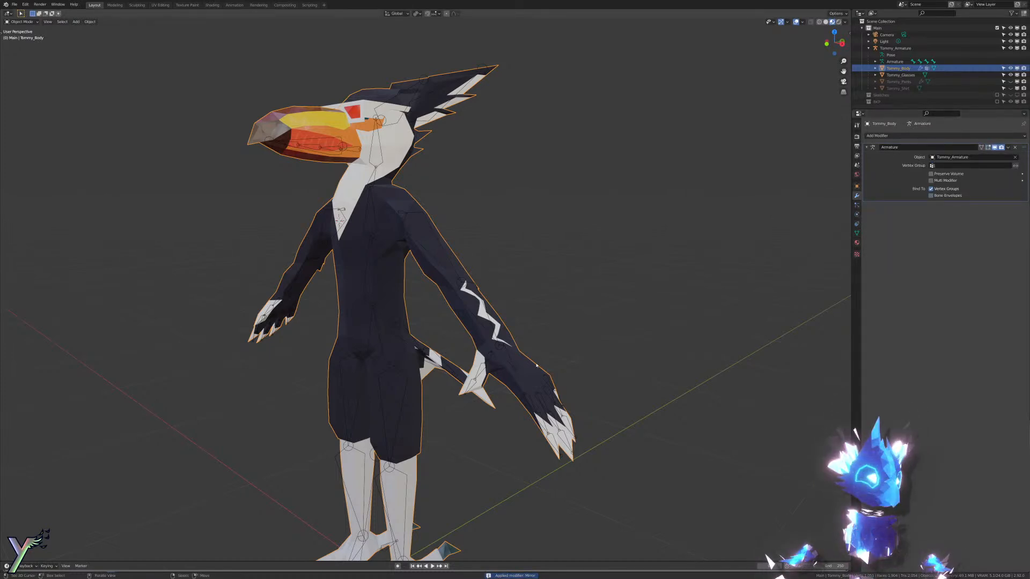
Step: Select Tommy_Armature and put it back into Pose Mode
{"action": "scroll", "coordinate": [507, 358], "scroll_direction": "up", "scroll_amount": 4}
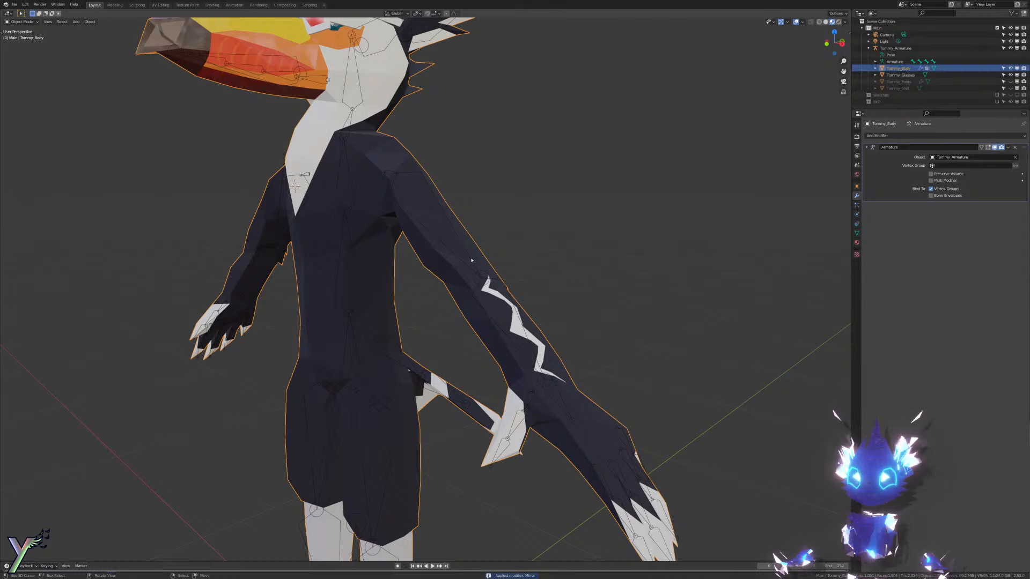
{"action": "right_click", "coordinate": [487, 280]}
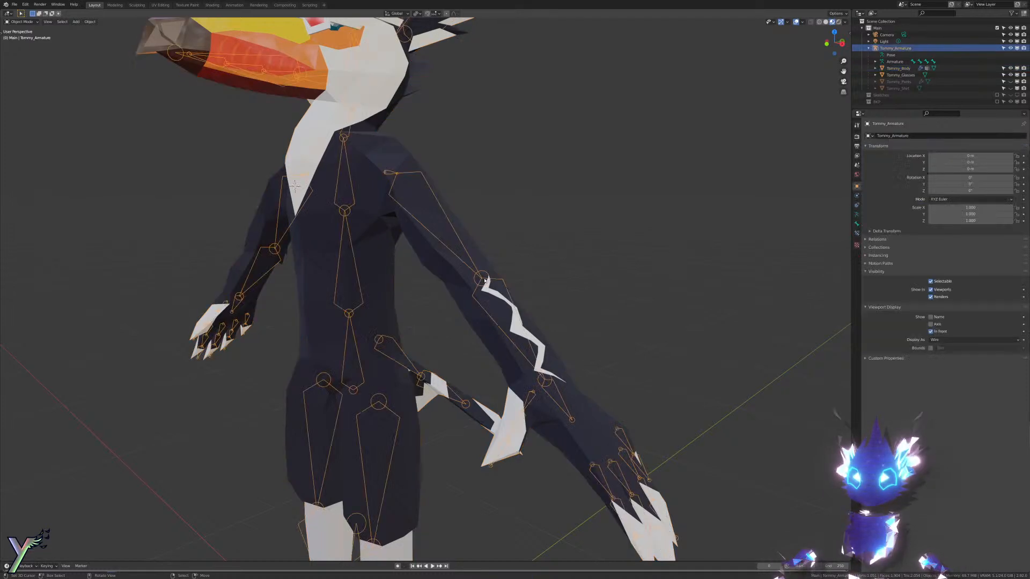
{"action": "key", "text": "ctrl+z"}
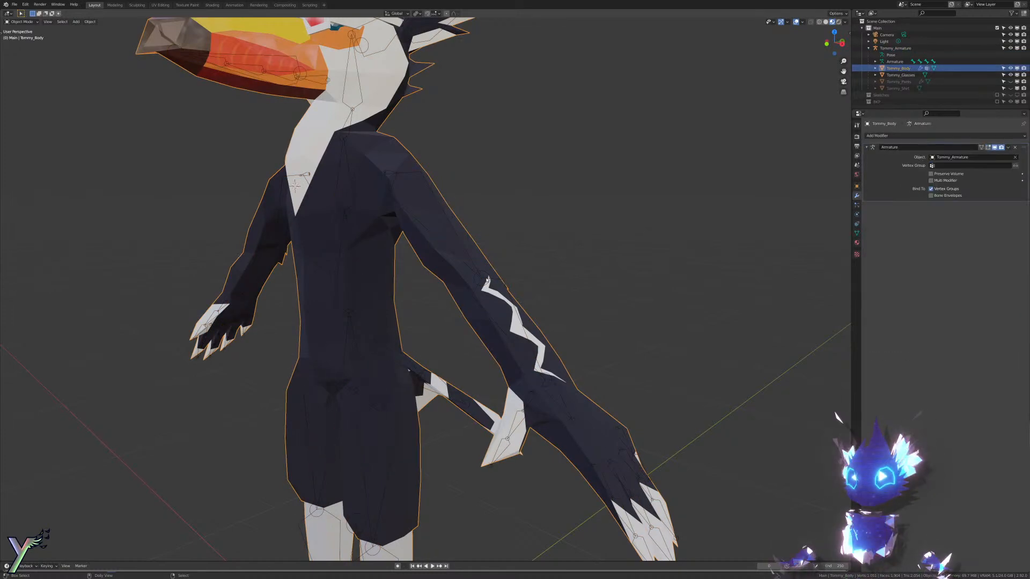
{"action": "right_click", "coordinate": [487, 280]}
{"action": "key", "text": "ctrl+Tab"}
Step: Try a free trackball rotation of the left hand bone to test how the wrist deforms
{"action": "middle_click_drag", "start_coordinate": [487, 279], "coordinate": [528, 290]}
{"action": "scroll", "coordinate": [479, 273], "scroll_direction": "up", "scroll_amount": 2}
{"action": "middle_click_drag", "start_coordinate": [601, 348], "coordinate": [449, 306], "text": "shift"}
{"action": "right_click", "coordinate": [405, 326]}
{"action": "key", "text": "r"}
{"action": "key", "text": "r"}
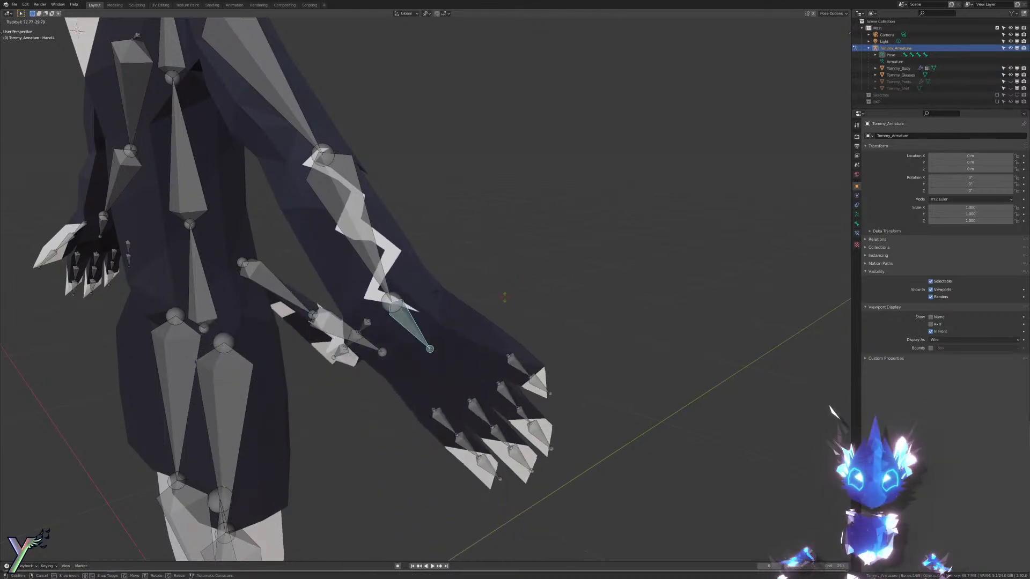
{"action": "left_click", "coordinate": [519, 293]}
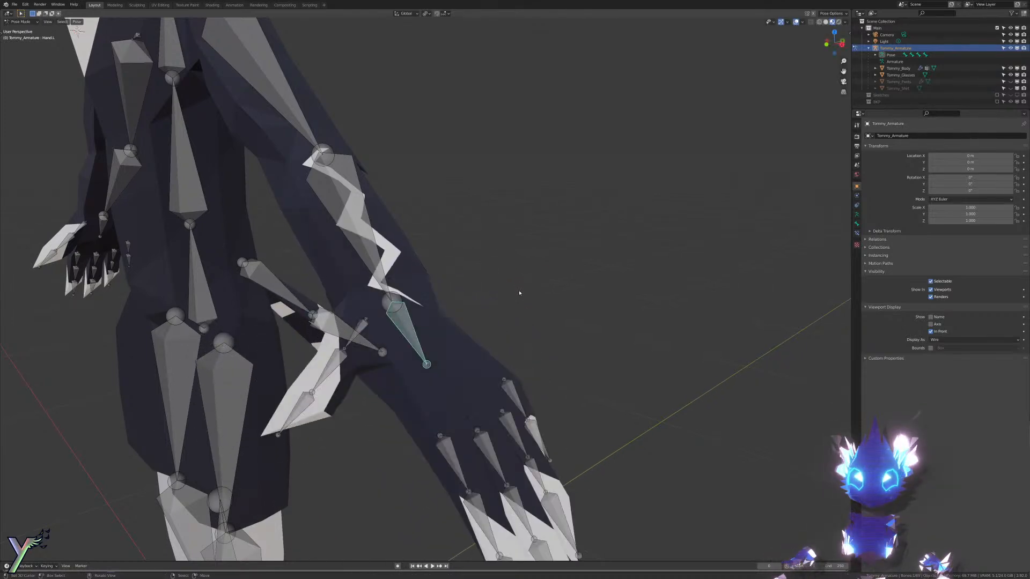
Step: Examine how the left forearm, hand and thumb bones sit inside the mesh using Wireframe, Solid and Material Preview shading
{"action": "middle_click_drag", "start_coordinate": [519, 293], "coordinate": [526, 321]}
{"action": "scroll", "coordinate": [525, 321], "scroll_direction": "up", "scroll_amount": 2}
{"action": "key", "text": "z"}
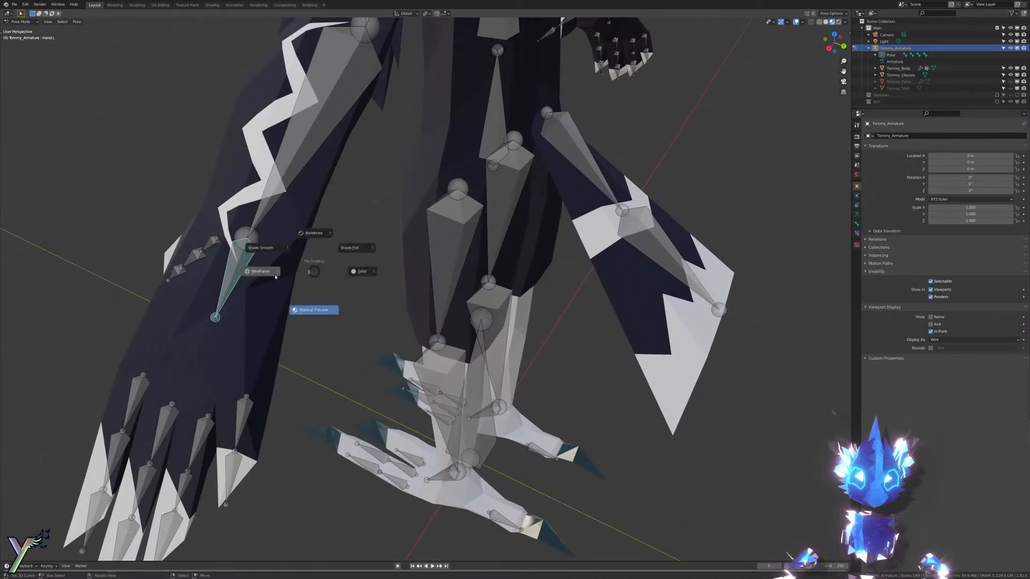
{"action": "left_click", "coordinate": [278, 272]}
{"action": "mouse_move", "coordinate": [281, 273]}
{"action": "middle_mouse_down"}
{"action": "mouse_move", "coordinate": [338, 274]}
{"action": "mouse_move", "coordinate": [341, 258]}
{"action": "mouse_move", "coordinate": [419, 313]}
{"action": "mouse_move", "coordinate": [476, 284]}
{"action": "middle_mouse_up"}
{"action": "key", "text": "z"}
{"action": "left_click", "coordinate": [520, 279]}
{"action": "scroll", "coordinate": [510, 288], "scroll_direction": "up", "scroll_amount": 2}
{"action": "key", "text": "z"}
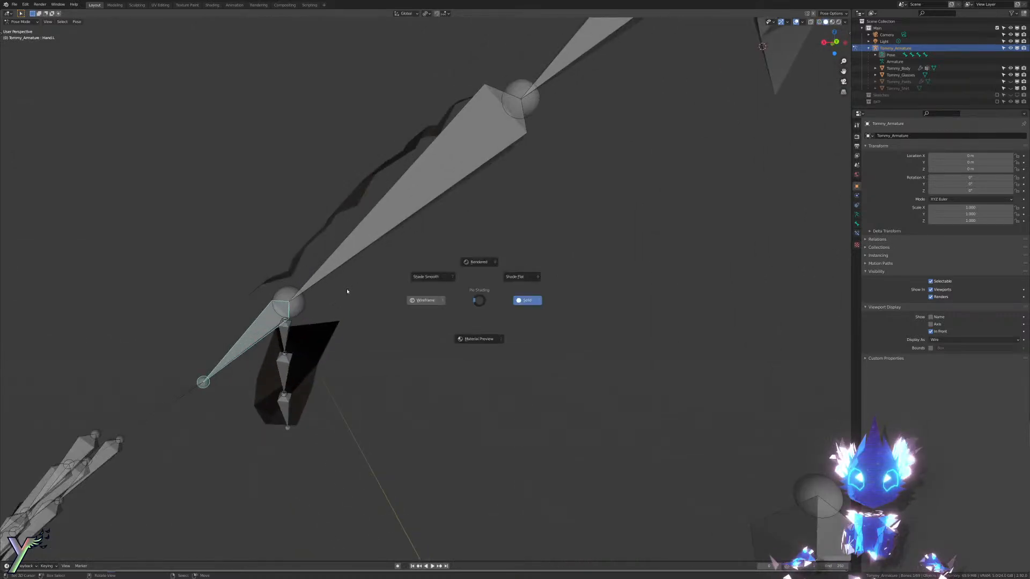
{"action": "left_click", "coordinate": [346, 290]}
{"action": "middle_click_drag", "start_coordinate": [345, 289], "coordinate": [337, 285]}
{"action": "key", "text": "z"}
{"action": "left_click", "coordinate": [429, 276]}
{"action": "mouse_move", "coordinate": [485, 276]}
{"action": "middle_mouse_down"}
{"action": "mouse_move", "coordinate": [499, 269]}
{"action": "mouse_move", "coordinate": [489, 241]}
{"action": "mouse_move", "coordinate": [510, 317]}
{"action": "mouse_move", "coordinate": [568, 314]}
{"action": "middle_mouse_up"}
{"action": "scroll", "coordinate": [567, 315], "scroll_direction": "down", "scroll_amount": 4}
{"action": "key", "text": "z"}
{"action": "left_click", "coordinate": [566, 354]}
{"action": "mouse_move", "coordinate": [566, 354]}
{"action": "middle_mouse_down"}
{"action": "mouse_move", "coordinate": [539, 346]}
{"action": "mouse_move", "coordinate": [477, 360]}
{"action": "middle_mouse_up"}
{"action": "scroll", "coordinate": [477, 360], "scroll_direction": "up", "scroll_amount": 4}
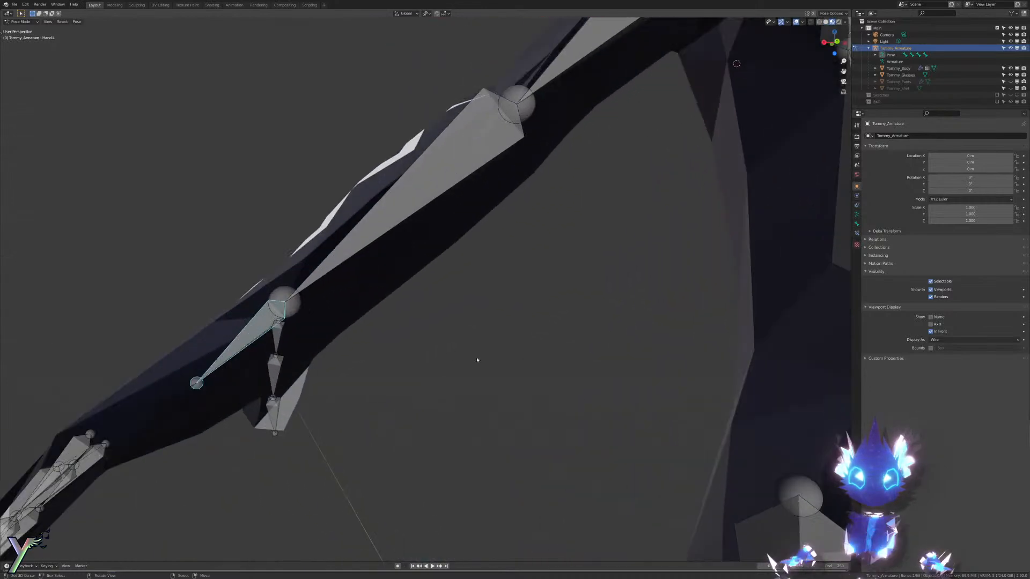
Step: Select Tommy_Body, enter Edit Mode and show its left forearm and wrist in Wireframe shading
{"action": "key", "text": "Tab"}
{"action": "key", "text": "Tab"}
{"action": "right_click", "coordinate": [377, 258]}
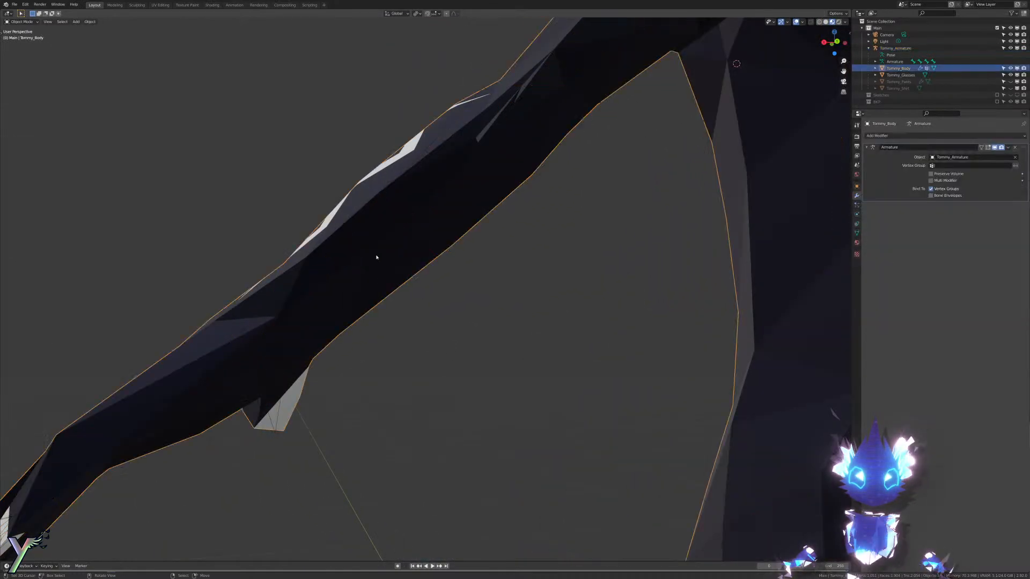
{"action": "key", "text": "Tab"}
{"action": "key", "text": "z"}
{"action": "left_click", "coordinate": [266, 246]}
{"action": "middle_click_drag", "start_coordinate": [266, 246], "coordinate": [256, 244]}
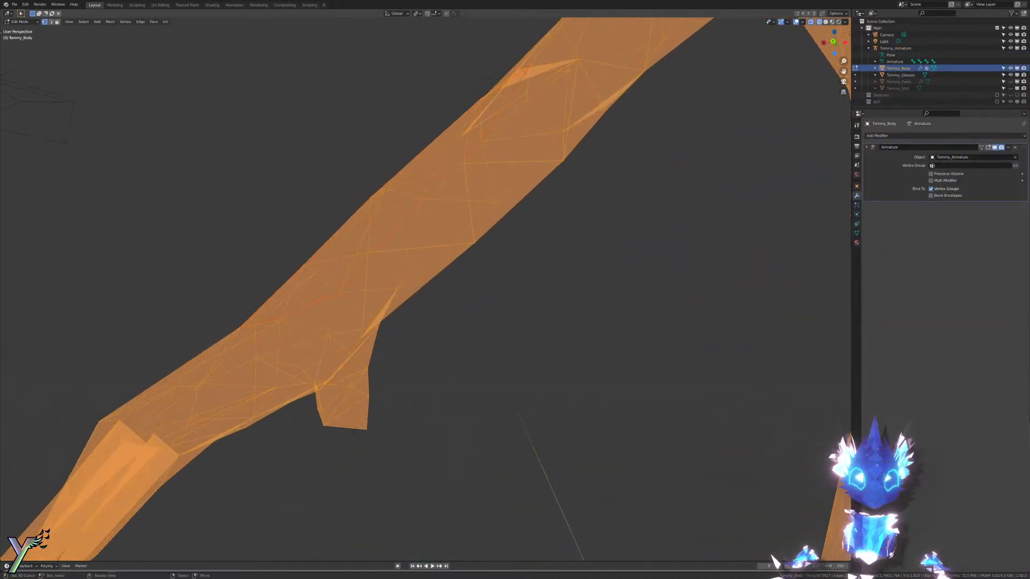
Step: Switch to edge selection and select the edge to correct on Tommy_Body's left forearm near the wrist
{"action": "right_click", "coordinate": [338, 284]}
{"action": "key", "text": "ctrl+Tab"}
{"action": "left_click", "coordinate": [339, 285]}
{"action": "right_click", "coordinate": [339, 277]}
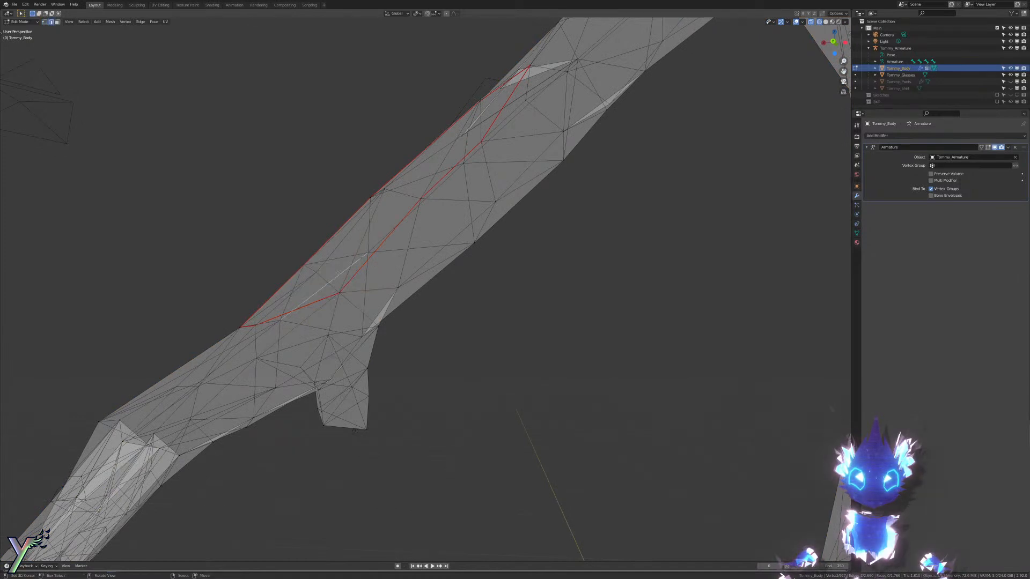
Step: Mirror the forearm edge selection to the opposite arm with Select Mirror, keeping both sides selected through Extend
{"action": "key", "text": "space"}
{"action": "type", "text": "select"}
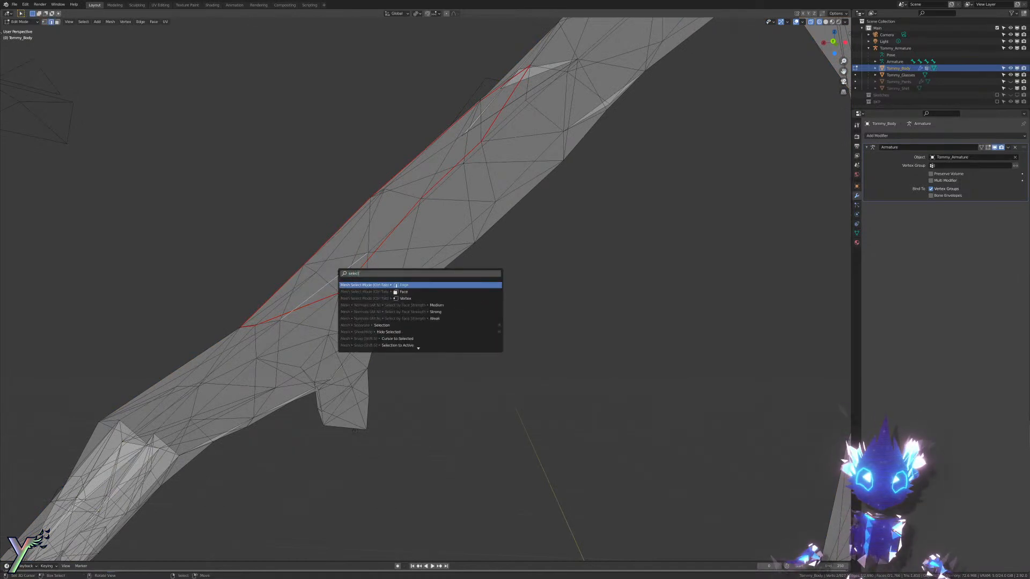
{"action": "type", "text": " mirro"}
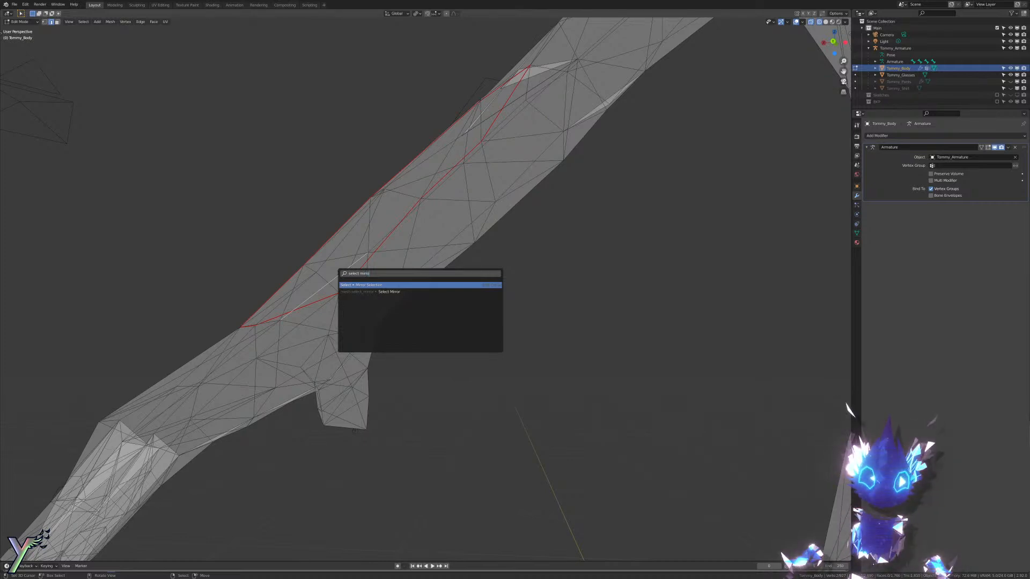
{"action": "type", "text": "r"}
{"action": "key", "text": "Return"}
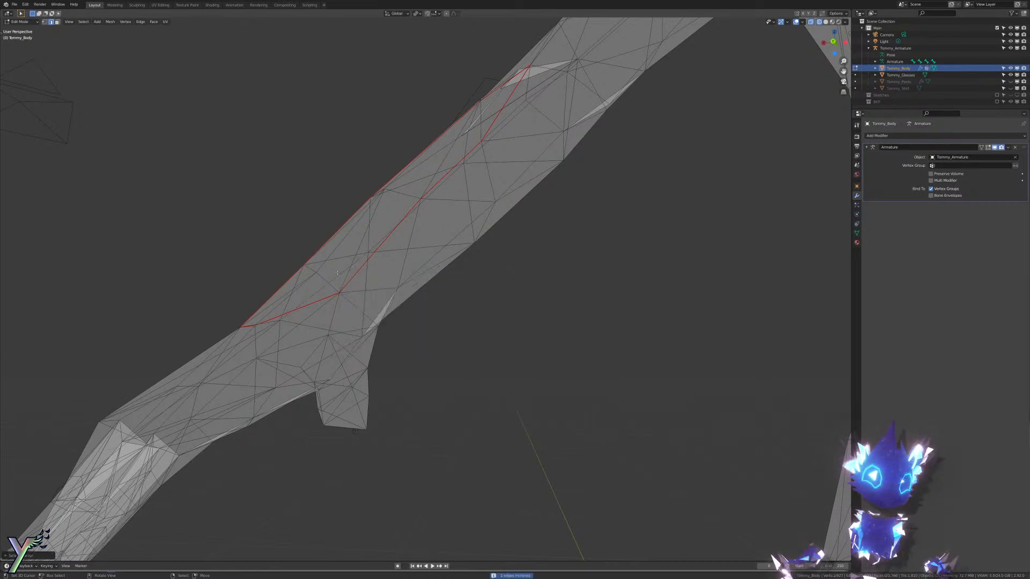
{"action": "left_click", "coordinate": [24, 556]}
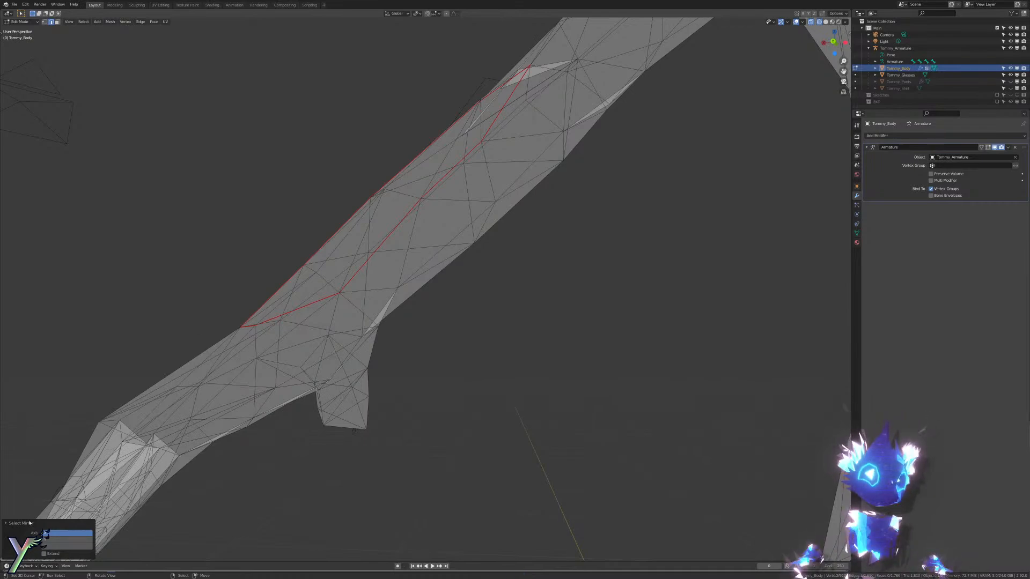
{"action": "scroll", "coordinate": [175, 511], "scroll_direction": "down", "scroll_amount": 12}
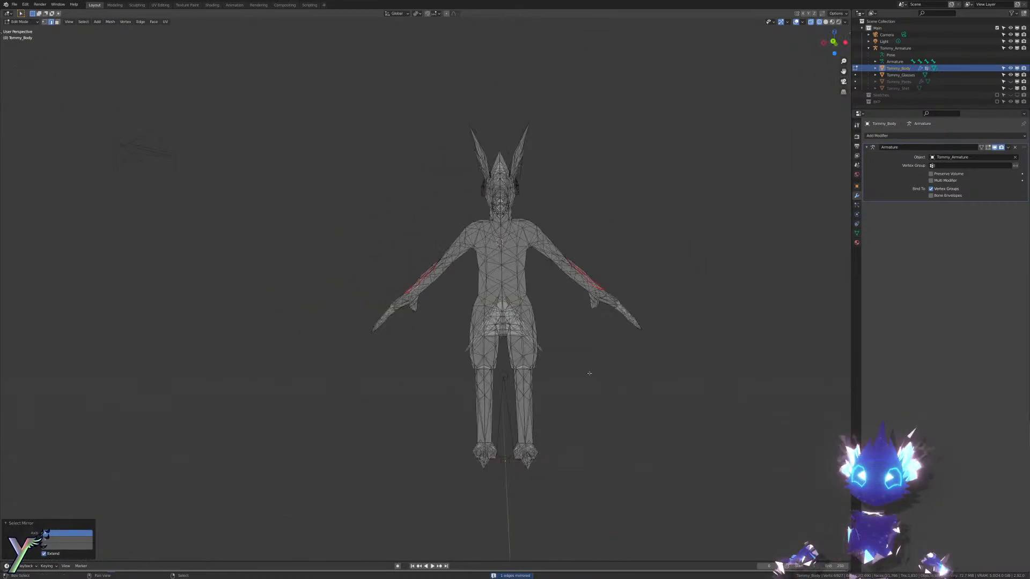
Step: Check the selected edges on both forearms and rotate them clockwise with Rotate Edge CW
{"action": "scroll", "coordinate": [525, 377], "scroll_direction": "up", "scroll_amount": 7}
{"action": "middle_click_drag", "start_coordinate": [588, 372], "coordinate": [284, 382], "text": "shift"}
{"action": "middle_click_drag", "start_coordinate": [284, 382], "coordinate": [247, 374]}
{"action": "scroll", "coordinate": [246, 375], "scroll_direction": "up", "scroll_amount": 1}
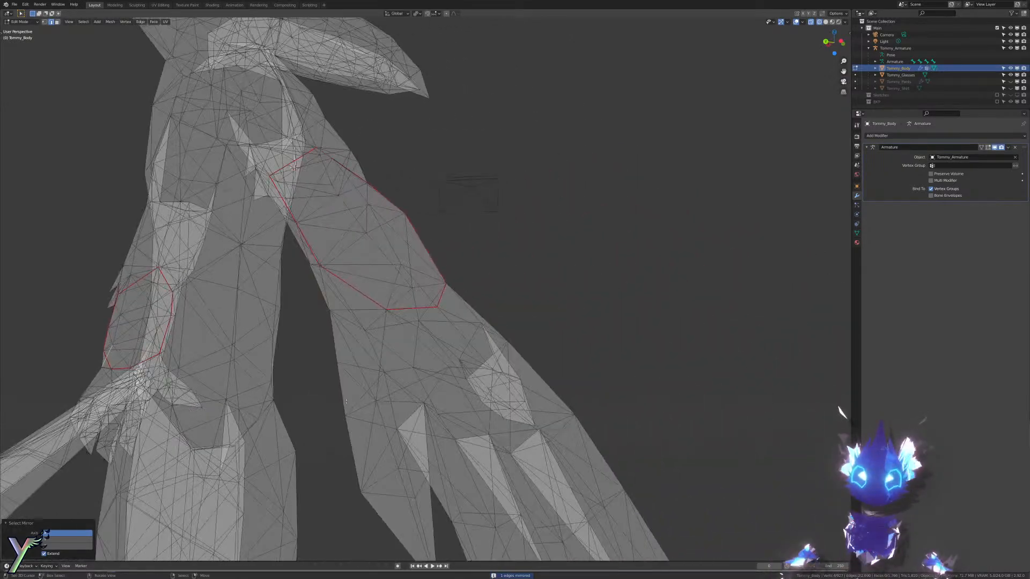
{"action": "middle_click_drag", "start_coordinate": [319, 391], "coordinate": [368, 396]}
{"action": "middle_click_drag", "start_coordinate": [363, 325], "coordinate": [433, 341]}
{"action": "scroll", "coordinate": [433, 341], "scroll_direction": "down", "scroll_amount": 8}
{"action": "scroll", "coordinate": [433, 341], "scroll_direction": "up", "scroll_amount": 8}
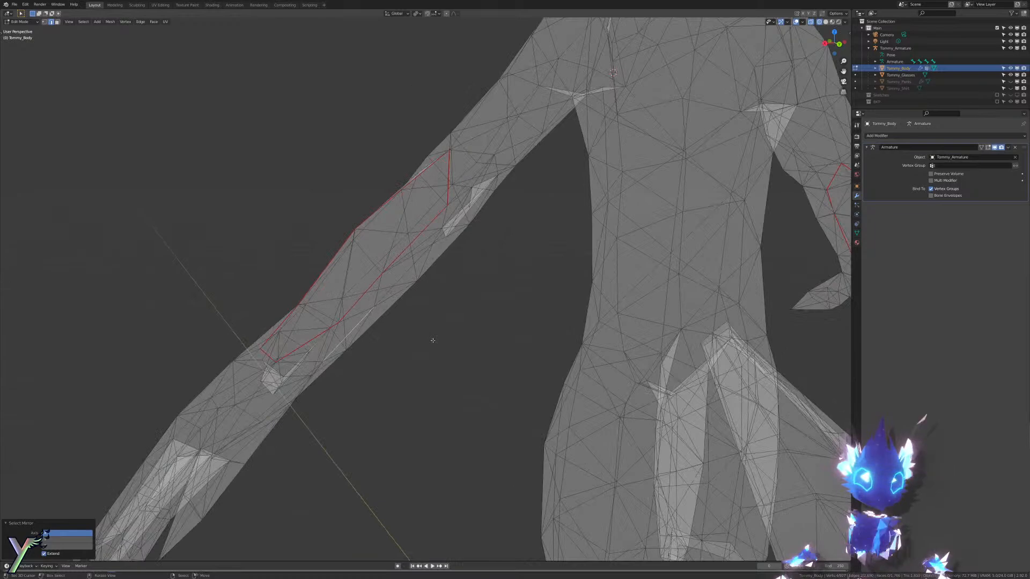
{"action": "key", "text": "ctrl+e"}
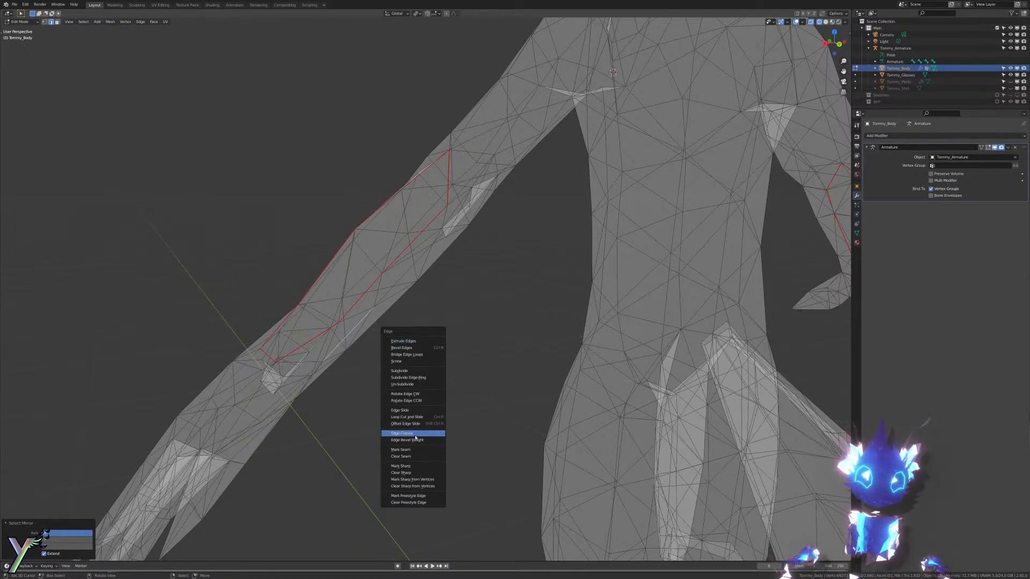
{"action": "left_click", "coordinate": [421, 395]}
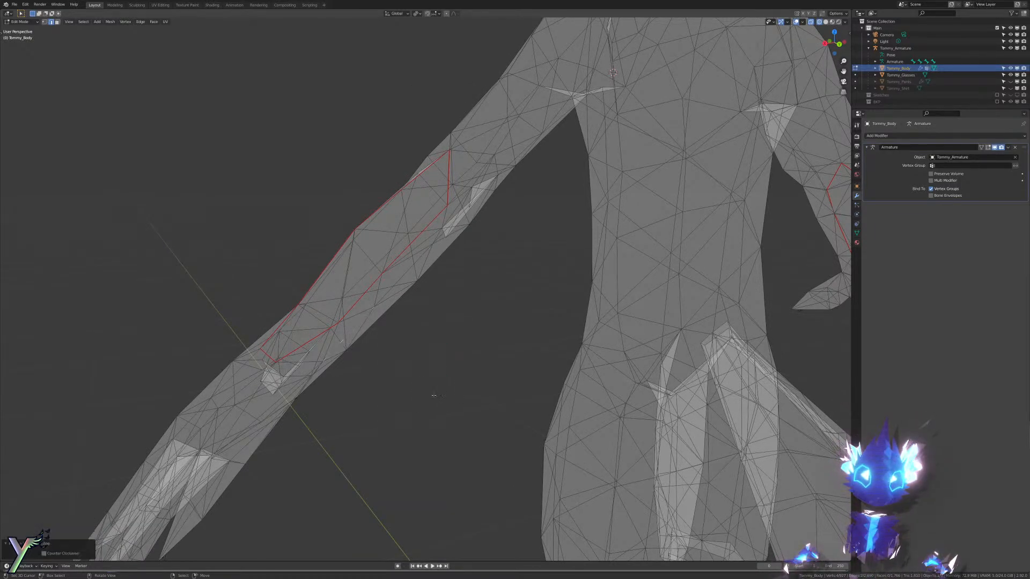
Step: Return Tommy_Body to Object Mode in Material Preview shading and put Tommy_Armature into Pose Mode
{"action": "mouse_move", "coordinate": [421, 396]}
{"action": "middle_mouse_down"}
{"action": "mouse_move", "coordinate": [345, 356]}
{"action": "mouse_move", "coordinate": [384, 401]}
{"action": "mouse_move", "coordinate": [392, 392]}
{"action": "mouse_move", "coordinate": [451, 391]}
{"action": "mouse_move", "coordinate": [408, 370]}
{"action": "middle_mouse_up"}
{"action": "key", "text": "z"}
{"action": "key", "text": "Tab"}
{"action": "scroll", "coordinate": [391, 392], "scroll_direction": "down", "scroll_amount": 5}
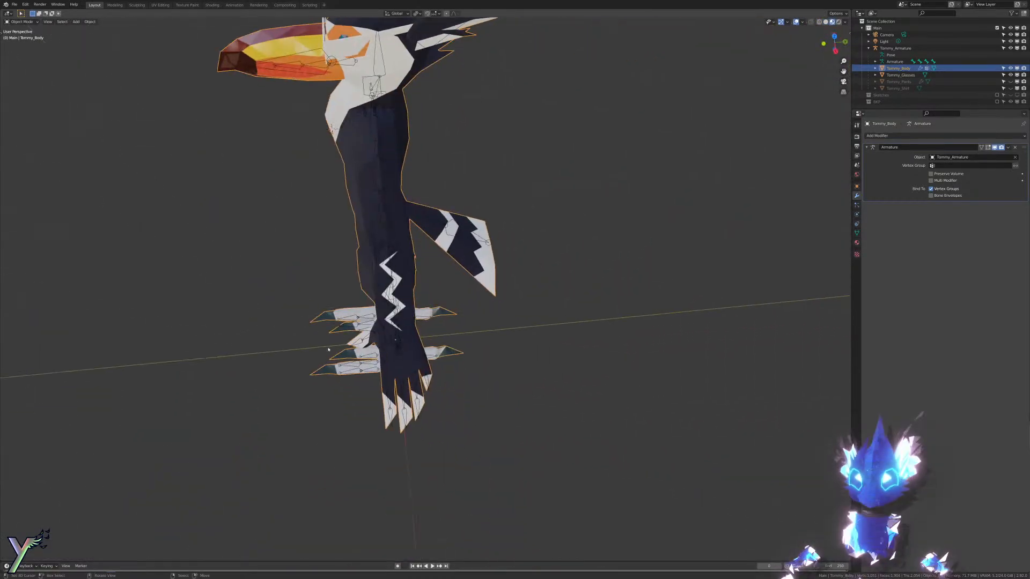
{"action": "scroll", "coordinate": [388, 357], "scroll_direction": "up", "scroll_amount": 5}
{"action": "key", "text": "ctrl+Tab"}
{"action": "key", "text": "ctrl+Tab"}
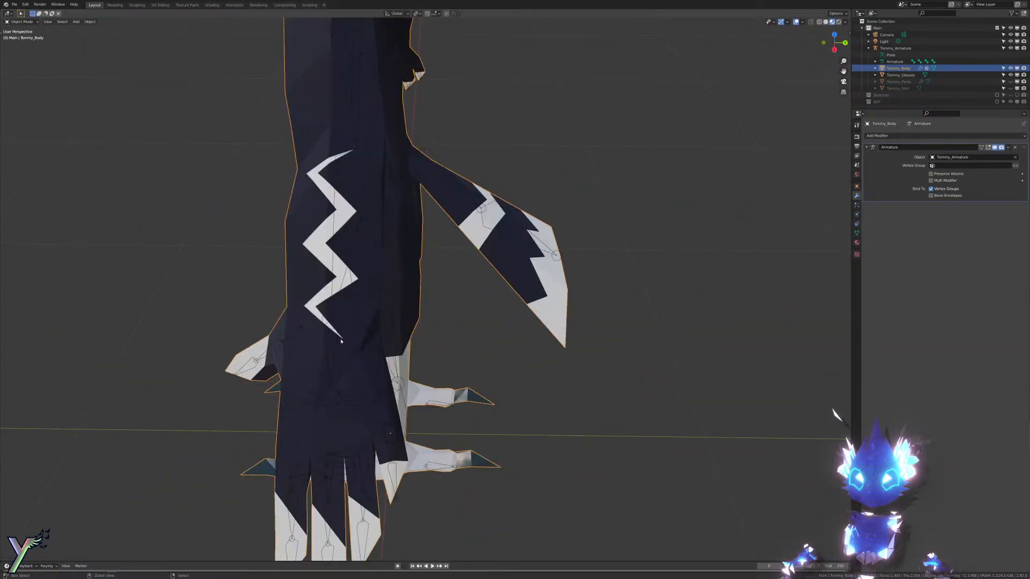
{"action": "left_click", "coordinate": [339, 339]}
{"action": "key", "text": "ctrl+Tab"}
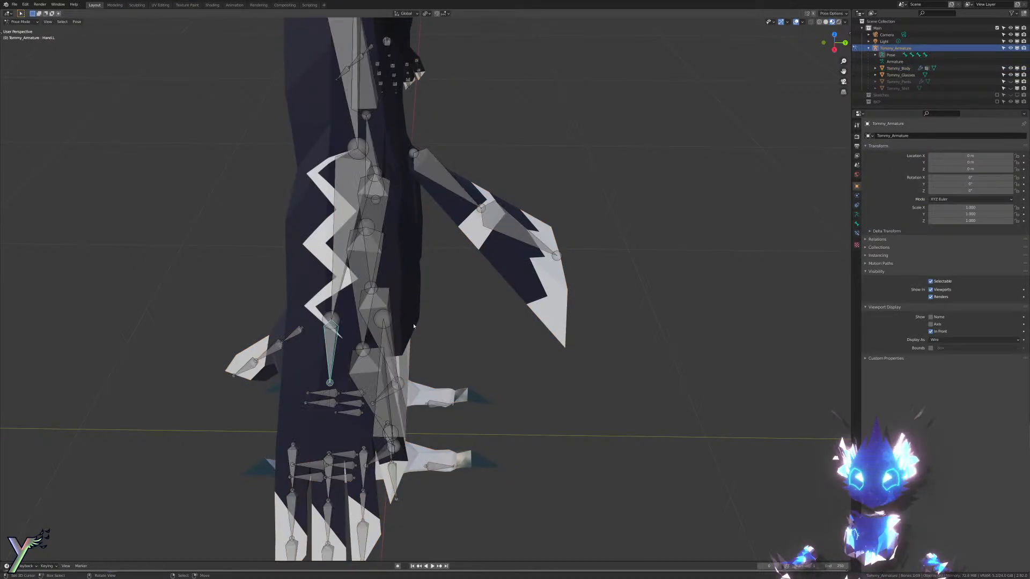
Step: Test the wrist deformation by freely rotating the left hand bone and inspecting the forearm mesh
{"action": "middle_click_drag", "start_coordinate": [413, 326], "coordinate": [446, 308]}
{"action": "key", "text": "r"}
{"action": "key", "text": "r"}
{"action": "left_click", "coordinate": [368, 285]}
{"action": "key", "text": "r"}
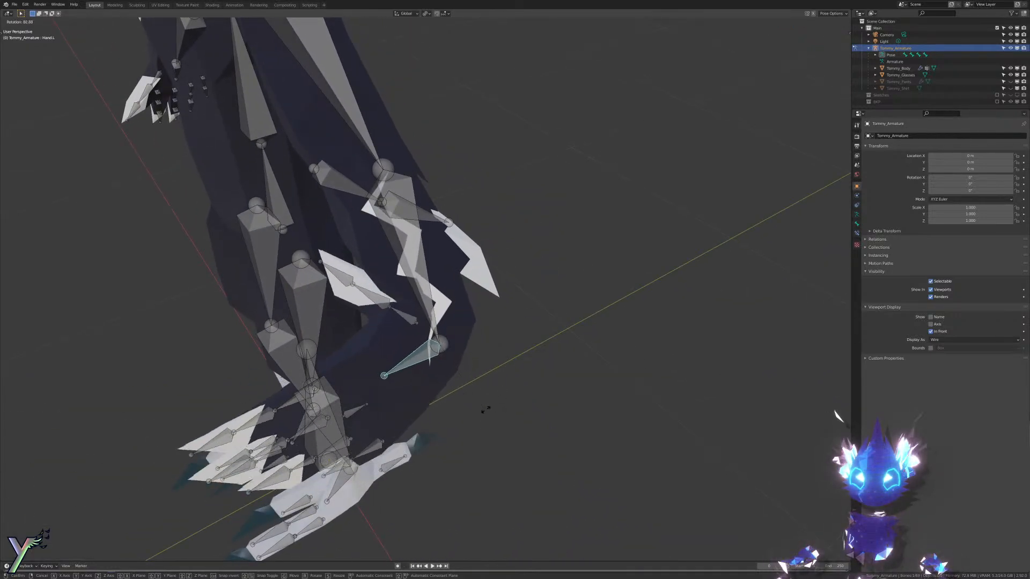
{"action": "left_click", "coordinate": [486, 409]}
{"action": "middle_click_drag", "start_coordinate": [485, 409], "coordinate": [464, 346]}
{"action": "scroll", "coordinate": [359, 340], "scroll_direction": "down", "scroll_amount": 3}
{"action": "scroll", "coordinate": [329, 413], "scroll_direction": "up", "scroll_amount": 4}
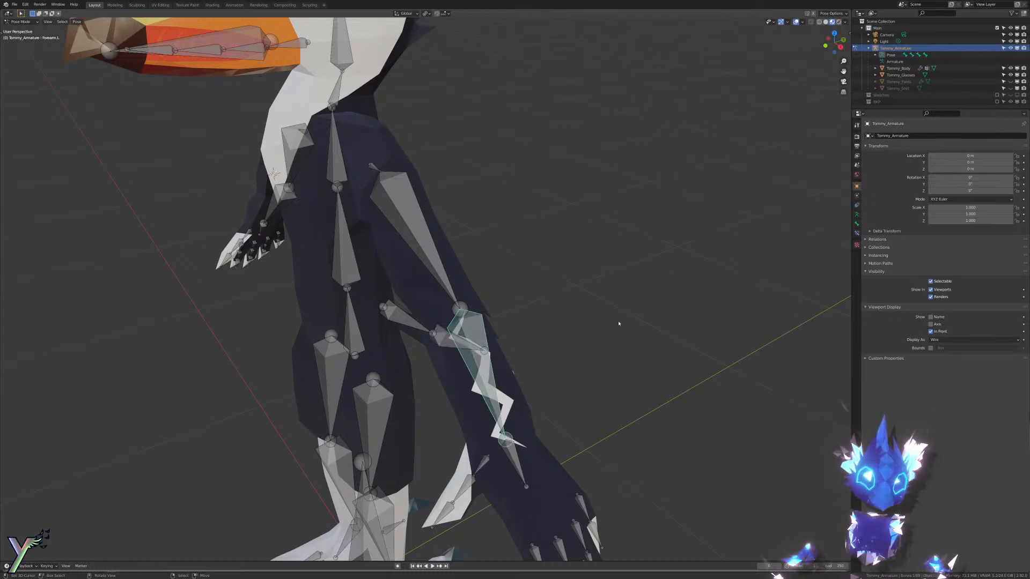
Step: Try bending the left forearm bone about its local X axis and inspect the elbow with viewport overlays hidden
{"action": "key", "text": "x"}
{"action": "left_click", "coordinate": [494, 405]}
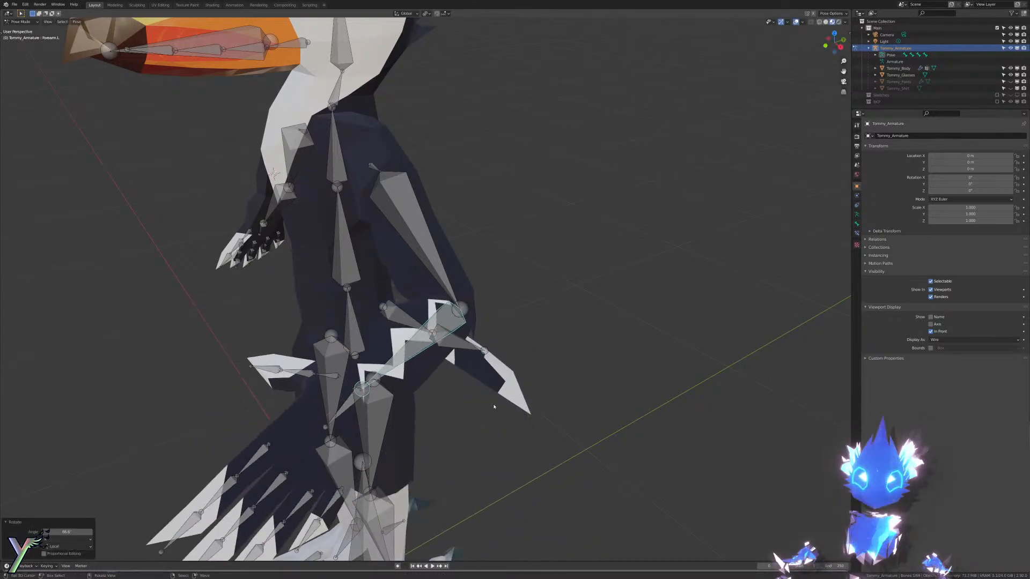
{"action": "mouse_move", "coordinate": [495, 405]}
{"action": "middle_mouse_down"}
{"action": "mouse_move", "coordinate": [611, 363]}
{"action": "mouse_move", "coordinate": [585, 445]}
{"action": "middle_mouse_up"}
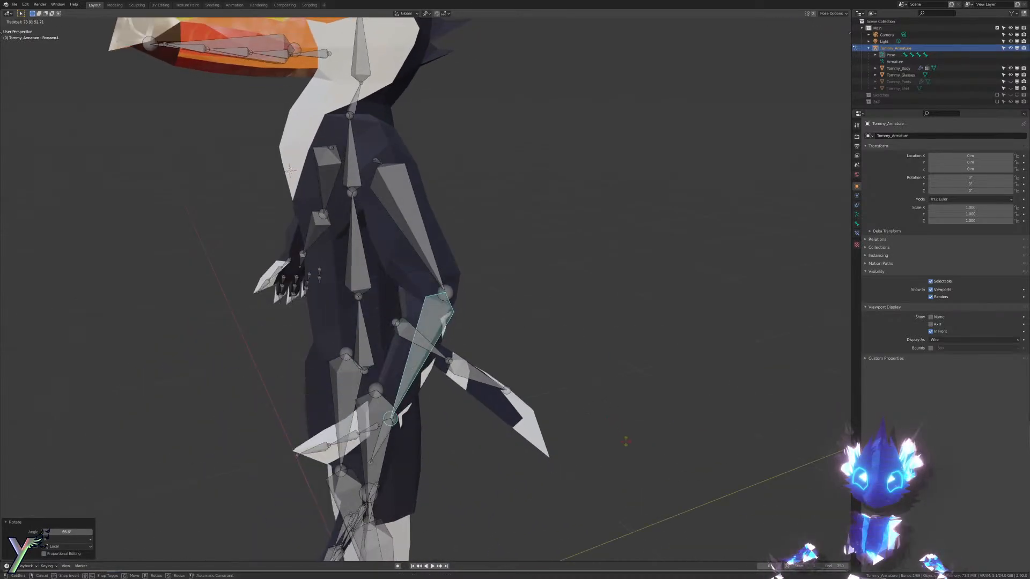
{"action": "key", "text": "r"}
{"action": "key", "text": "r"}
{"action": "right_click", "coordinate": [632, 391]}
{"action": "middle_click_drag", "start_coordinate": [632, 391], "coordinate": [589, 346]}
{"action": "key", "text": "shift+alt+z"}
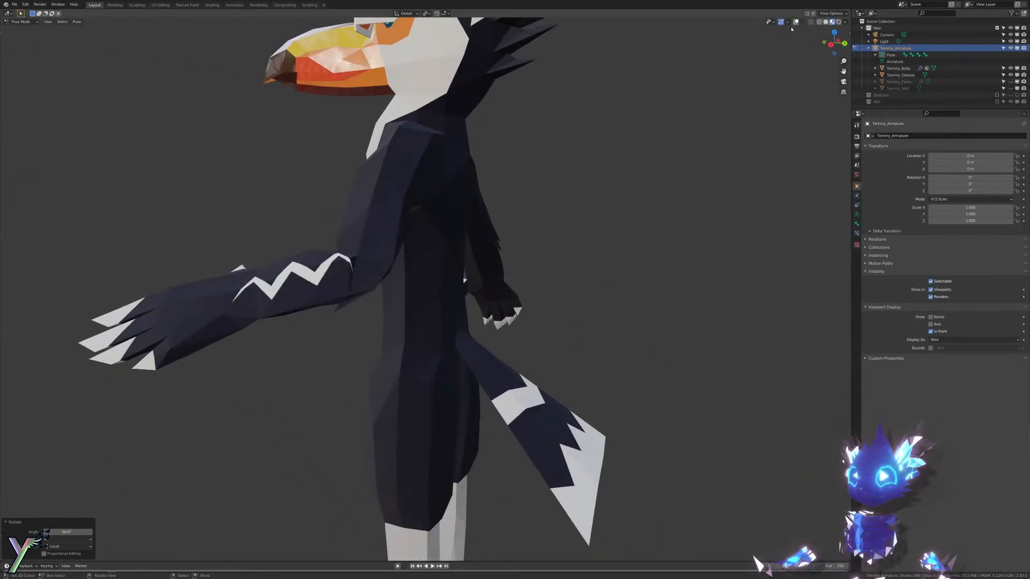
{"action": "middle_click_drag", "start_coordinate": [682, 141], "coordinate": [605, 195]}
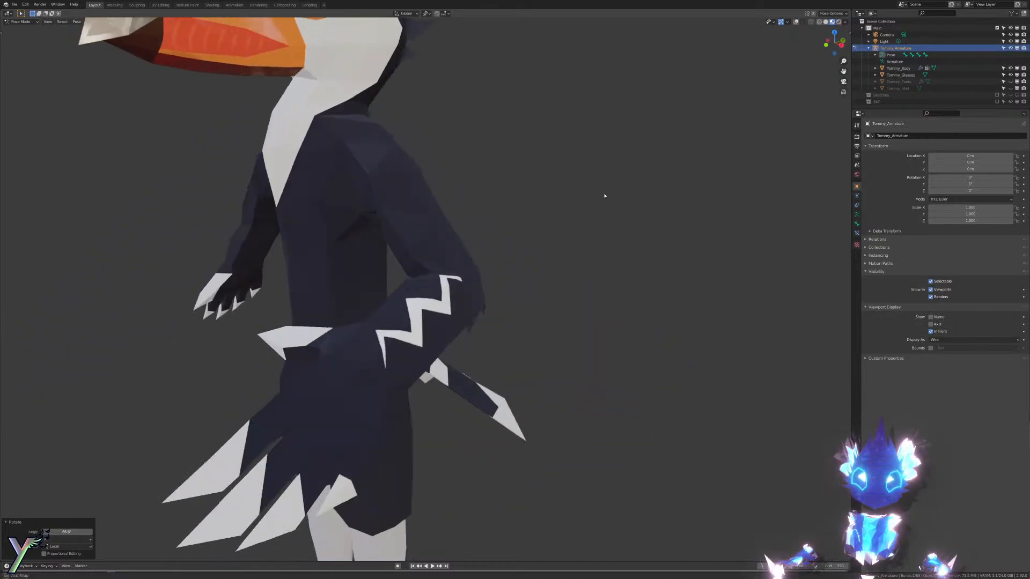
{"action": "key", "text": "ctrl+z"}
Step: Try rotating the left forearm bone about its local X, Y and Z axes in turn
{"action": "key", "text": "x"}
{"action": "key", "text": "x"}
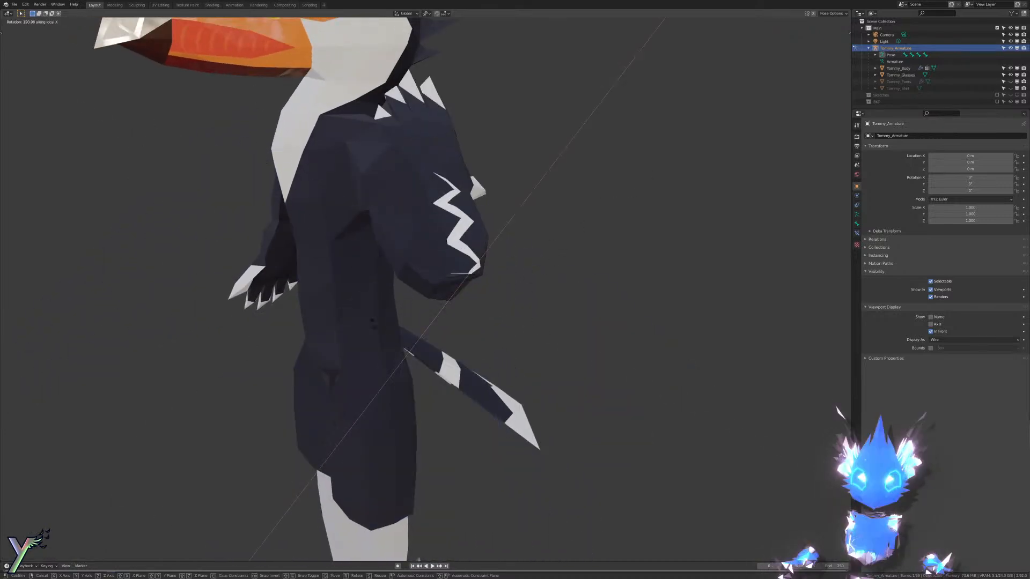
{"action": "key", "text": "y"}
{"action": "key", "text": "y"}
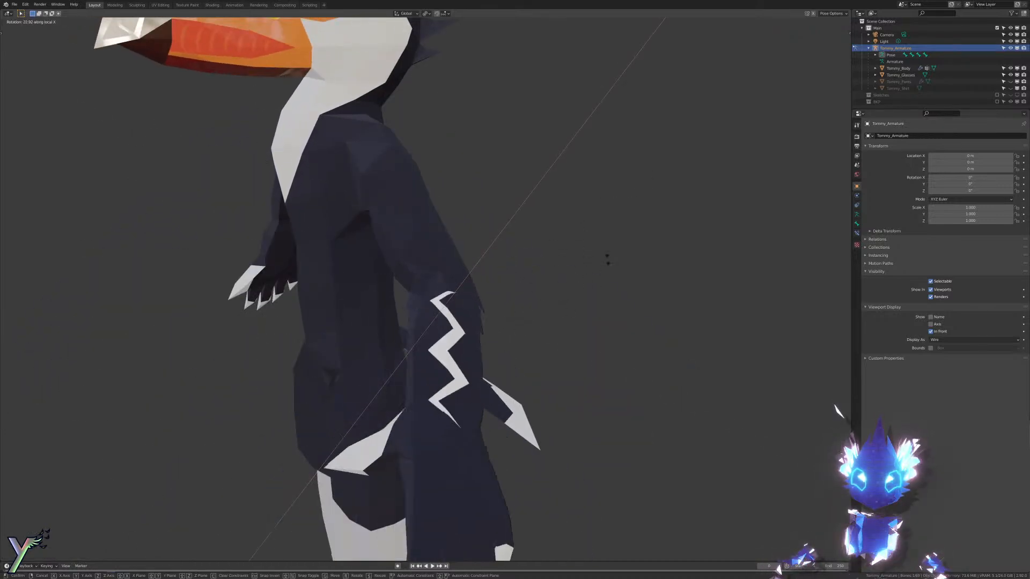
{"action": "key", "text": "z"}
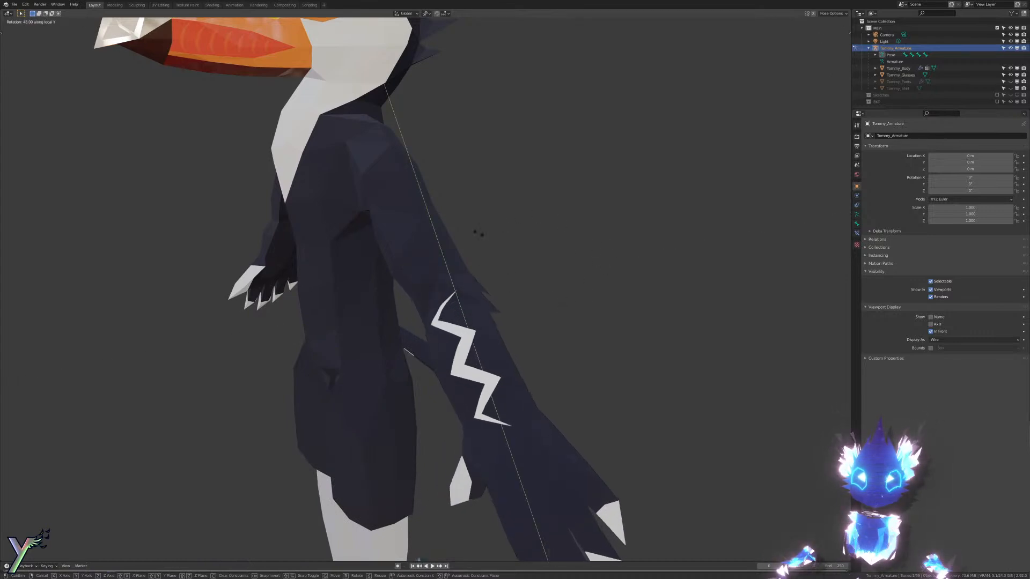
{"action": "key", "text": "y"}
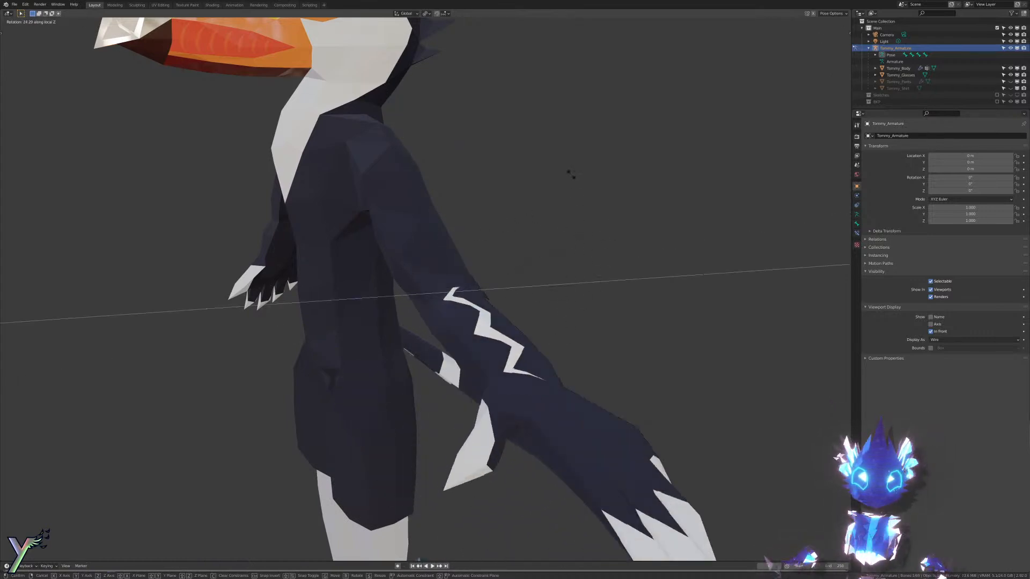
{"action": "right_click", "coordinate": [561, 244]}
Step: Bend the left forearm forward by about 90° on its local X axis and inspect the elbow
{"action": "key", "text": "x"}
{"action": "key", "text": "x"}
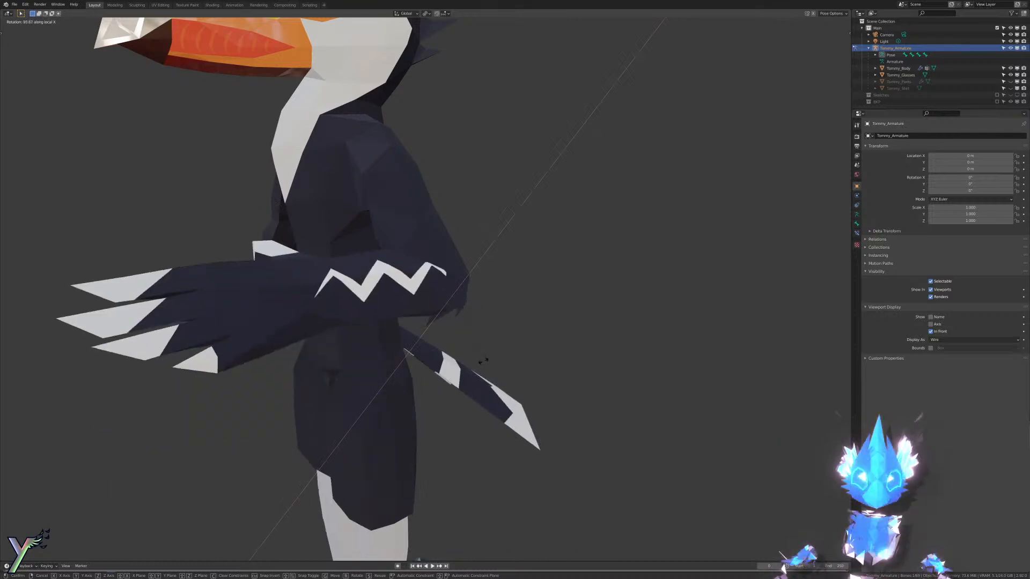
{"action": "left_click", "coordinate": [453, 360]}
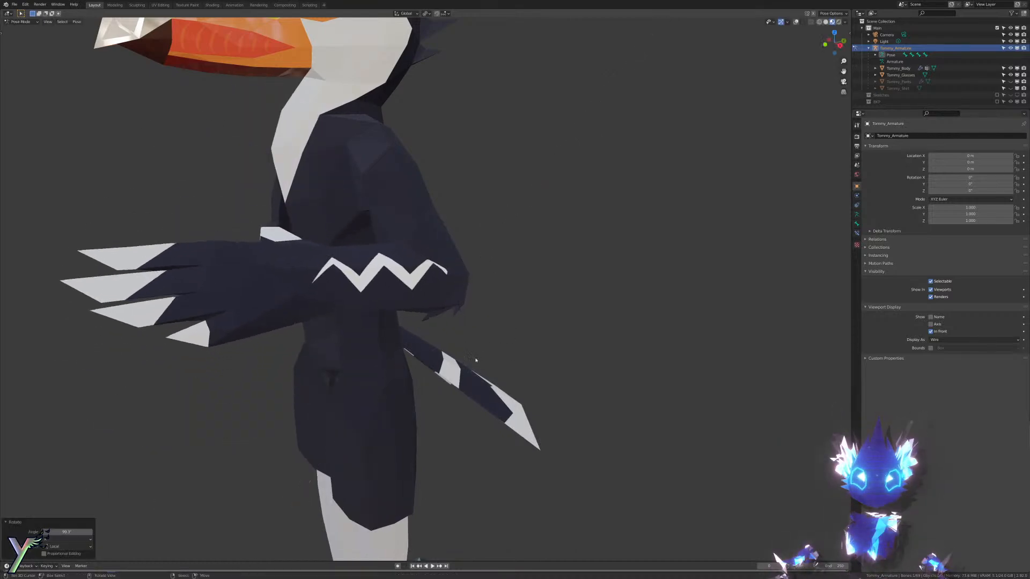
{"action": "middle_click_drag", "start_coordinate": [453, 359], "coordinate": [601, 322]}
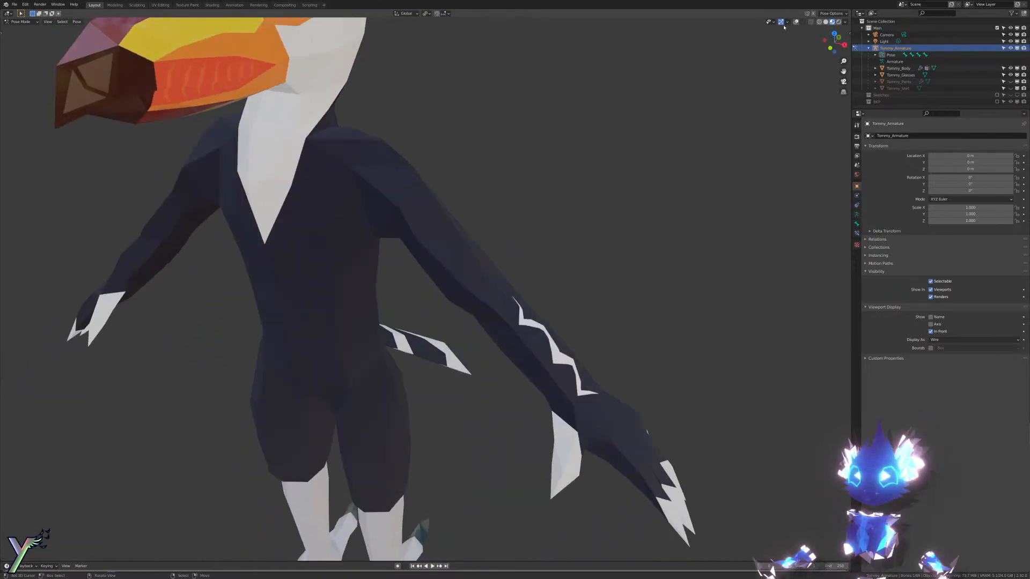
Step: Select the left upper arm bone and try swinging it about its local X axis with overlays hidden
{"action": "left_click", "coordinate": [796, 22]}
{"action": "left_click", "coordinate": [451, 225]}
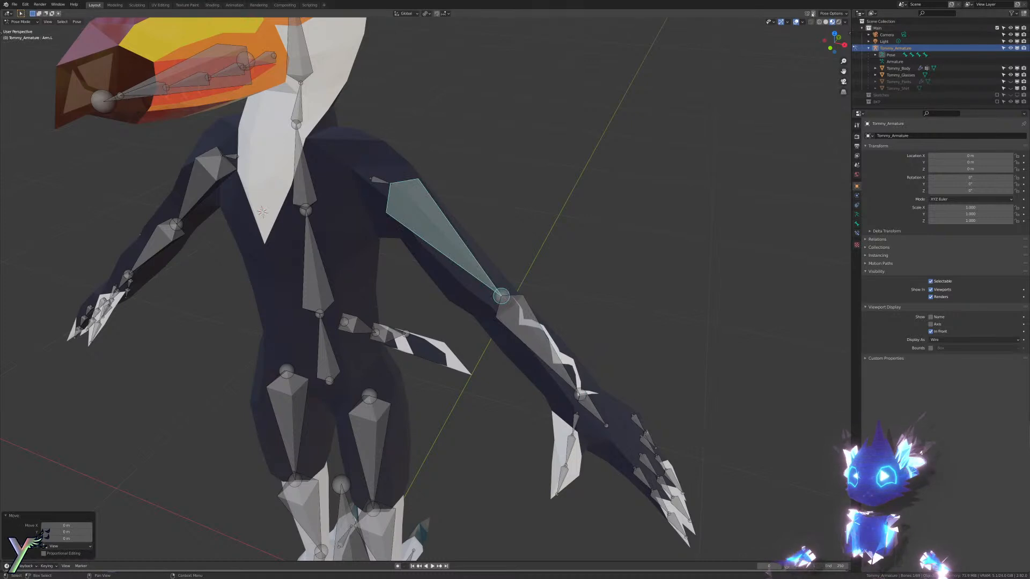
{"action": "left_click", "coordinate": [797, 23]}
{"action": "middle_click_drag", "start_coordinate": [748, 69], "coordinate": [685, 139]}
{"action": "key", "text": "z"}
{"action": "key", "text": "z"}
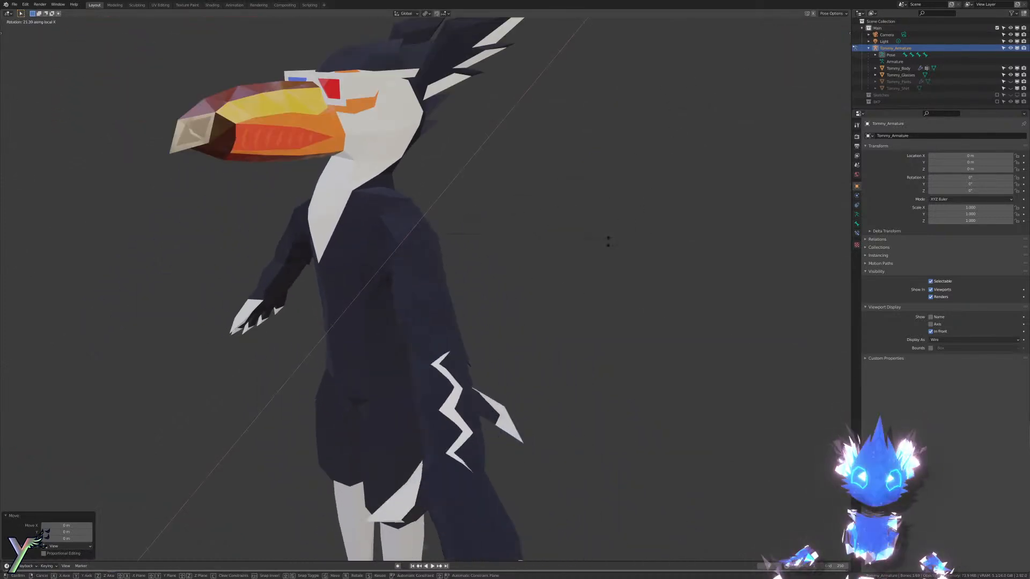
{"action": "right_click", "coordinate": [625, 180]}
Step: Try twisting the left upper arm about its local Y axis and raising it about its local Z axis
{"action": "middle_click_drag", "start_coordinate": [606, 166], "coordinate": [655, 154]}
{"action": "key", "text": "r"}
{"action": "key", "text": "y"}
{"action": "key", "text": "y"}
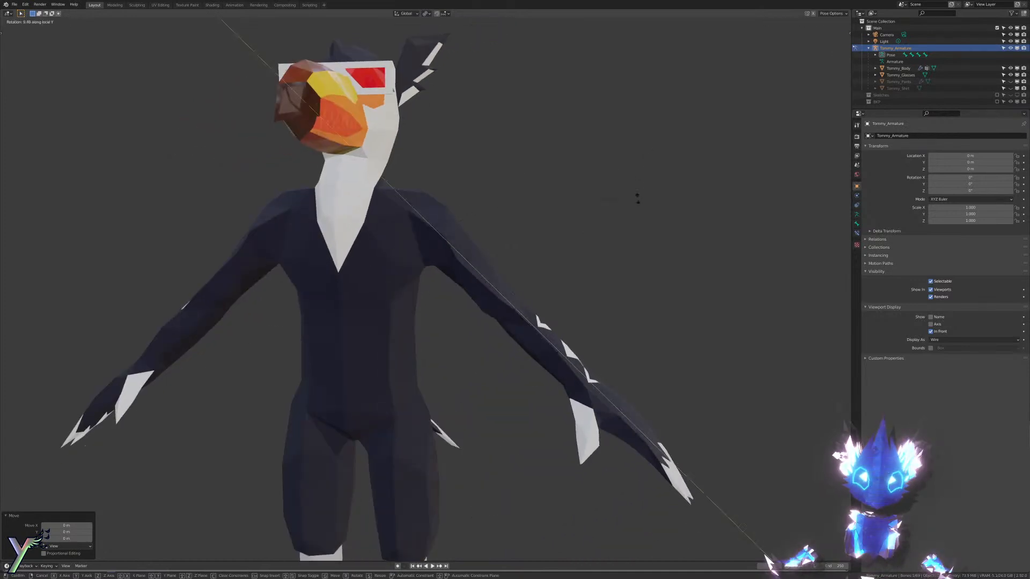
{"action": "key", "text": "z"}
{"action": "key", "text": "z"}
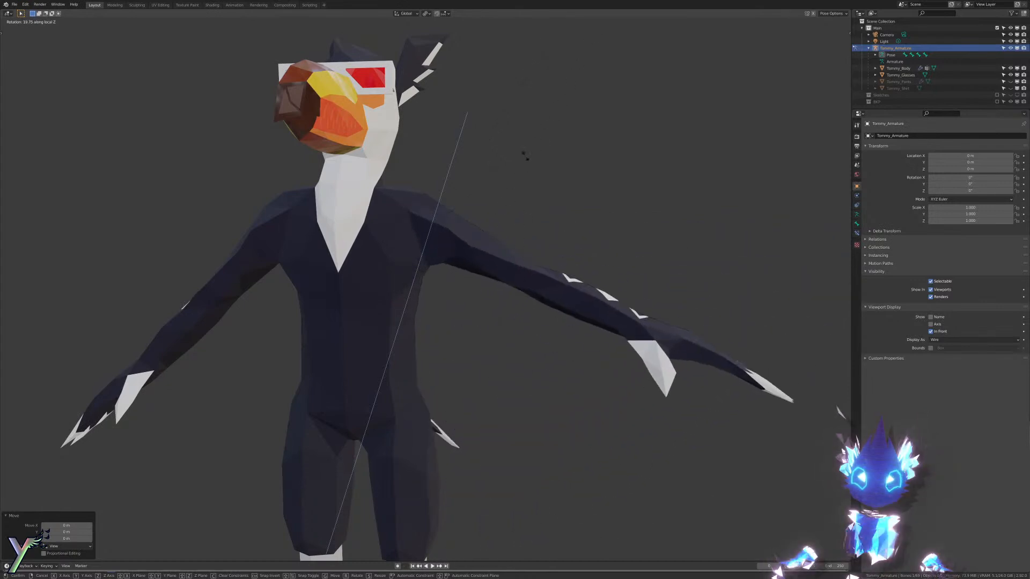
{"action": "right_click", "coordinate": [525, 155]}
Step: Rotate the left upper arm about its local X axis and inspect the shoulder deformation from several sides
{"action": "middle_click_drag", "start_coordinate": [568, 124], "coordinate": [563, 125]}
{"action": "key", "text": "r"}
{"action": "key", "text": "x"}
{"action": "key", "text": "x"}
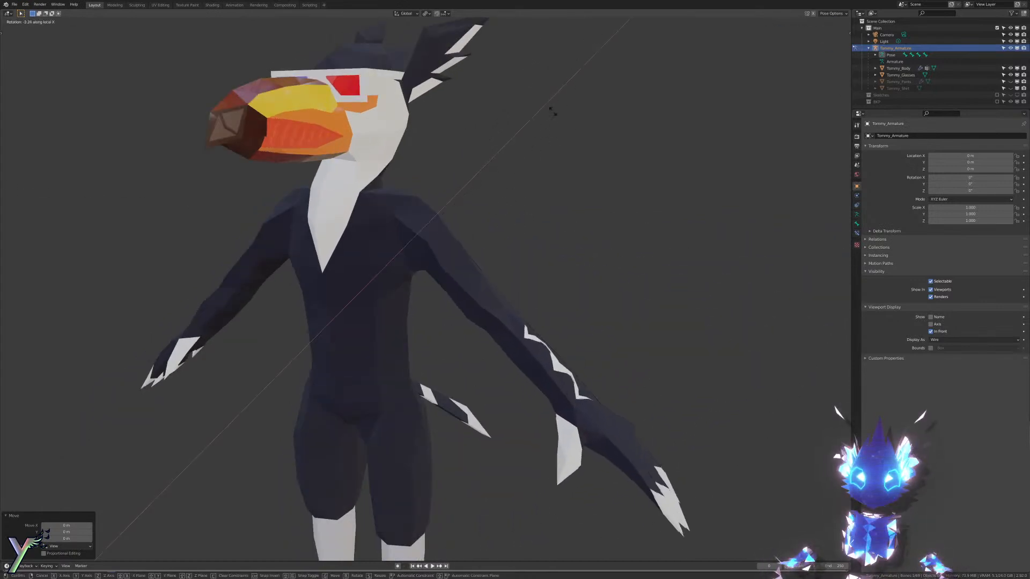
{"action": "left_click", "coordinate": [548, 336]}
{"action": "middle_click_drag", "start_coordinate": [547, 336], "coordinate": [596, 320]}
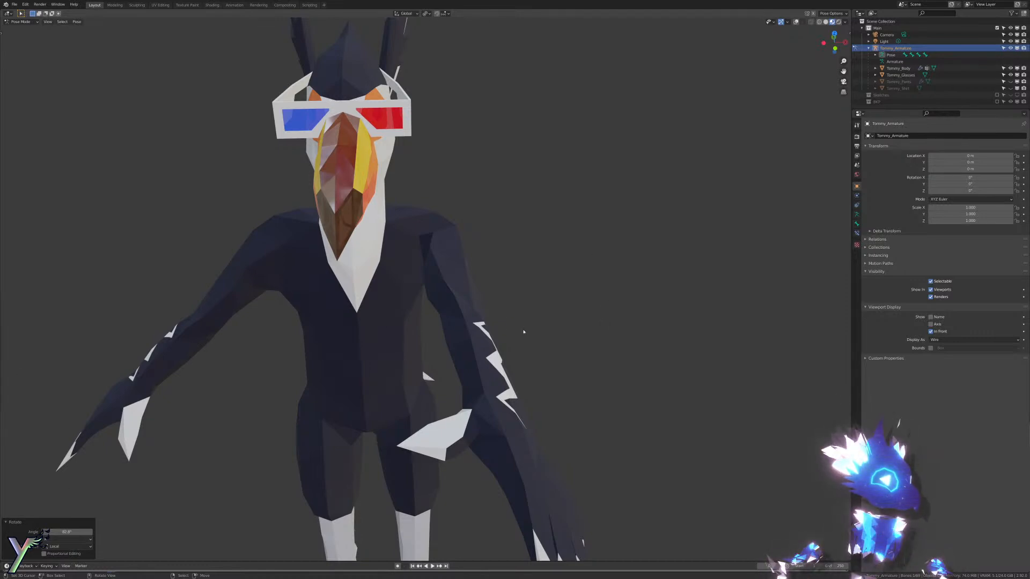
{"action": "middle_click_drag", "start_coordinate": [523, 331], "coordinate": [671, 123]}
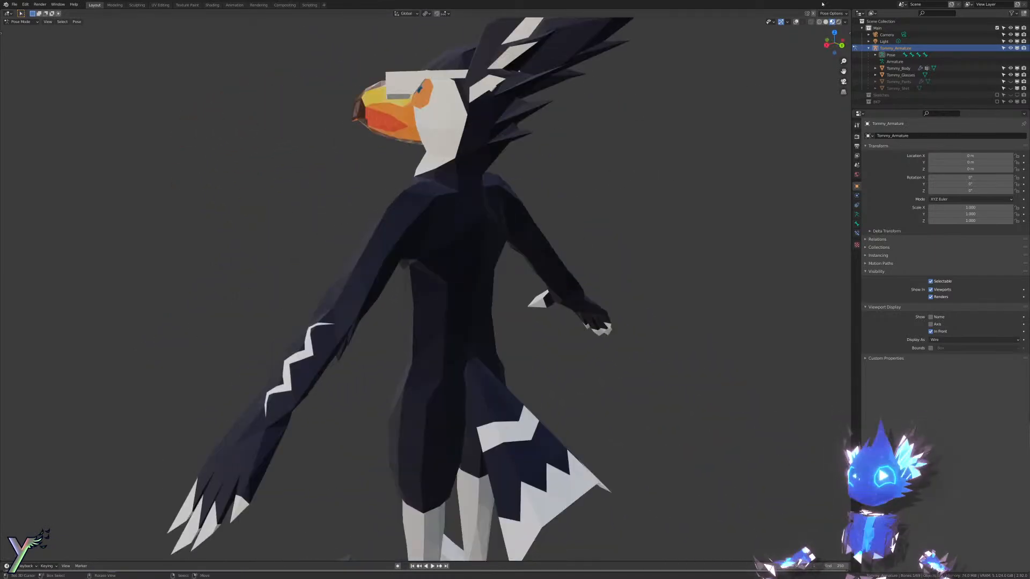
Step: Show the viewport overlays again and try a free trackball rotation of the right upper arm bone
{"action": "left_click", "coordinate": [796, 22]}
{"action": "middle_click_drag", "start_coordinate": [268, 230], "coordinate": [568, 260]}
{"action": "scroll", "coordinate": [407, 268], "scroll_direction": "up", "scroll_amount": 2}
{"action": "right_click", "coordinate": [288, 344]}
{"action": "key", "text": "r"}
{"action": "key", "text": "r"}
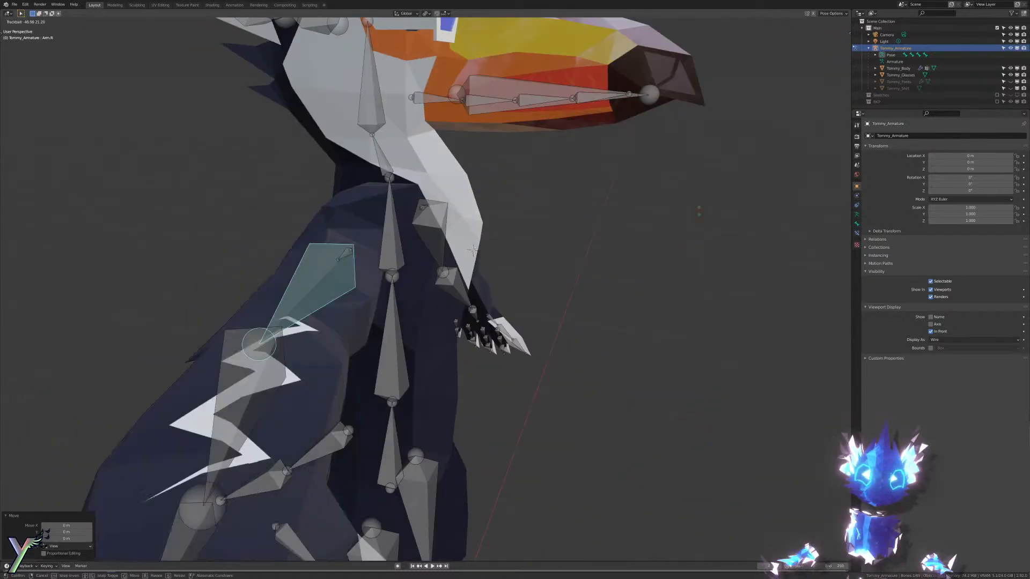
{"action": "right_click", "coordinate": [632, 253]}
Step: Select the head bone and try a free trackball rotation to check whether the glasses follow it
{"action": "middle_click_drag", "start_coordinate": [632, 253], "coordinate": [467, 263]}
{"action": "scroll", "coordinate": [474, 313], "scroll_direction": "down", "scroll_amount": 2}
{"action": "scroll", "coordinate": [478, 354], "scroll_direction": "up", "scroll_amount": 2}
{"action": "right_click", "coordinate": [461, 257]}
{"action": "key", "text": "r"}
{"action": "key", "text": "r"}
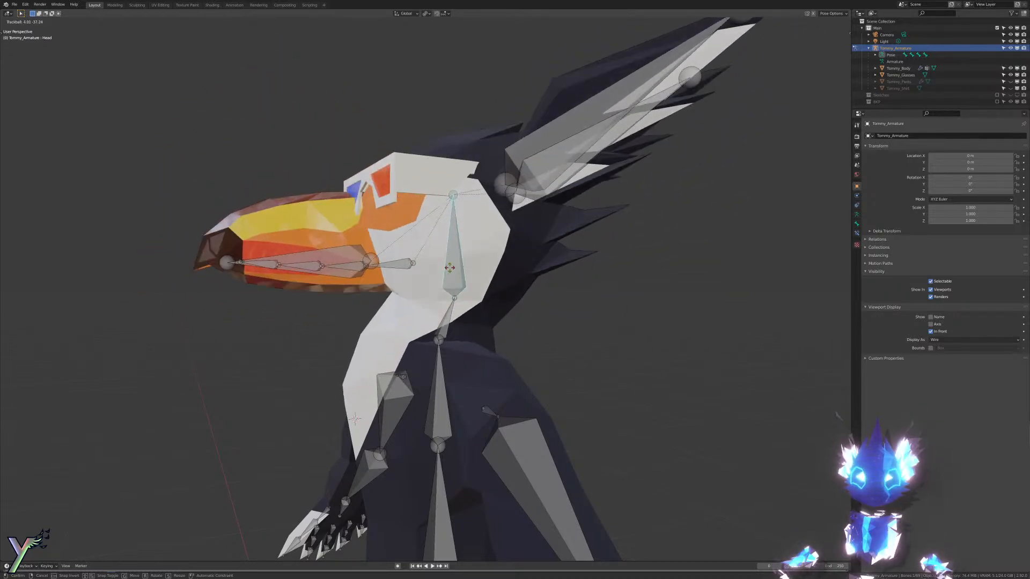
{"action": "right_click", "coordinate": [450, 267]}
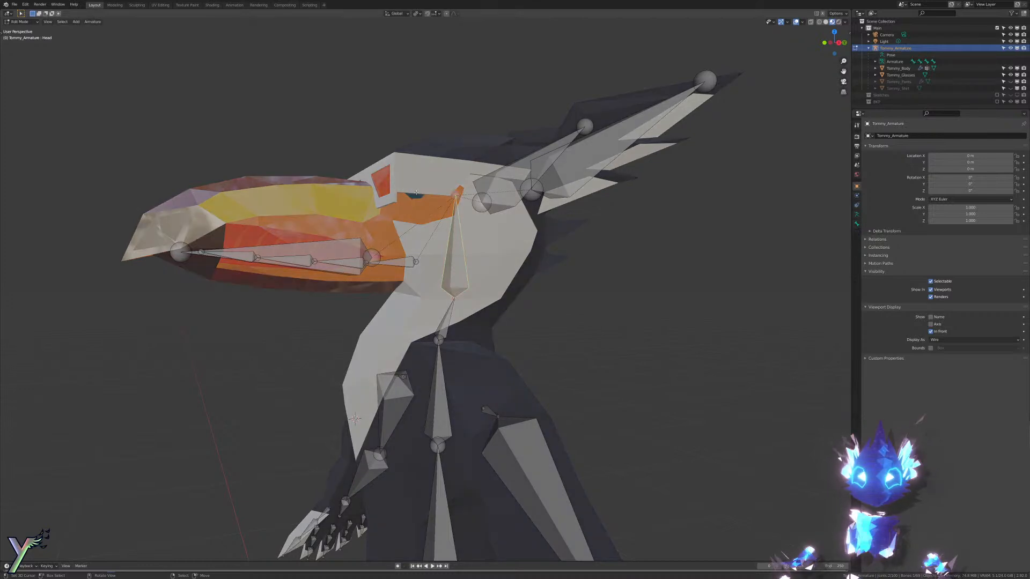
Step: Leave pose mode, select the Tommy_Glasses object and add a Child Of constraint to it
{"action": "key", "text": "ctrl+Tab"}
{"action": "left_click", "coordinate": [414, 194]}
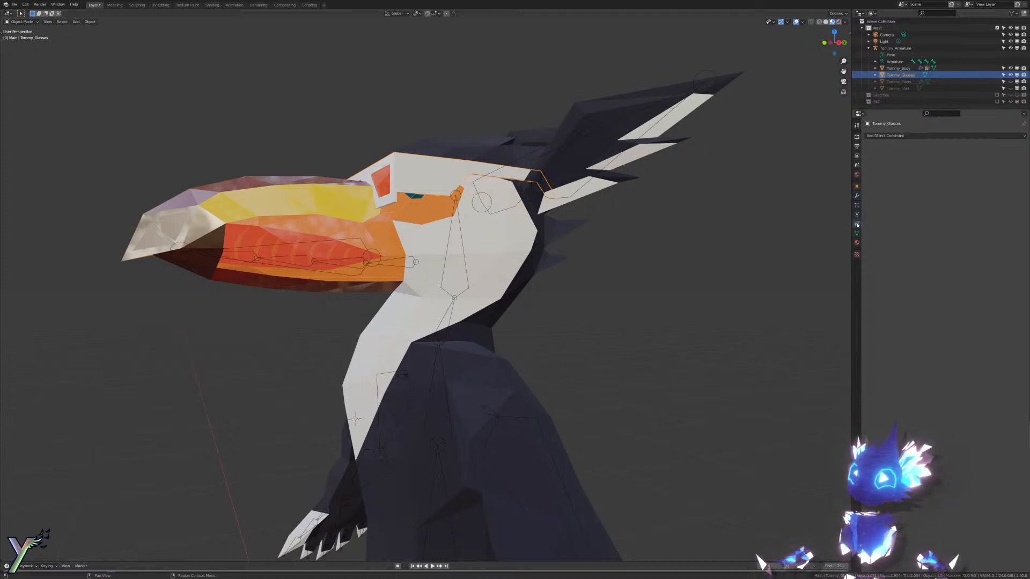
{"action": "left_click", "coordinate": [886, 138]}
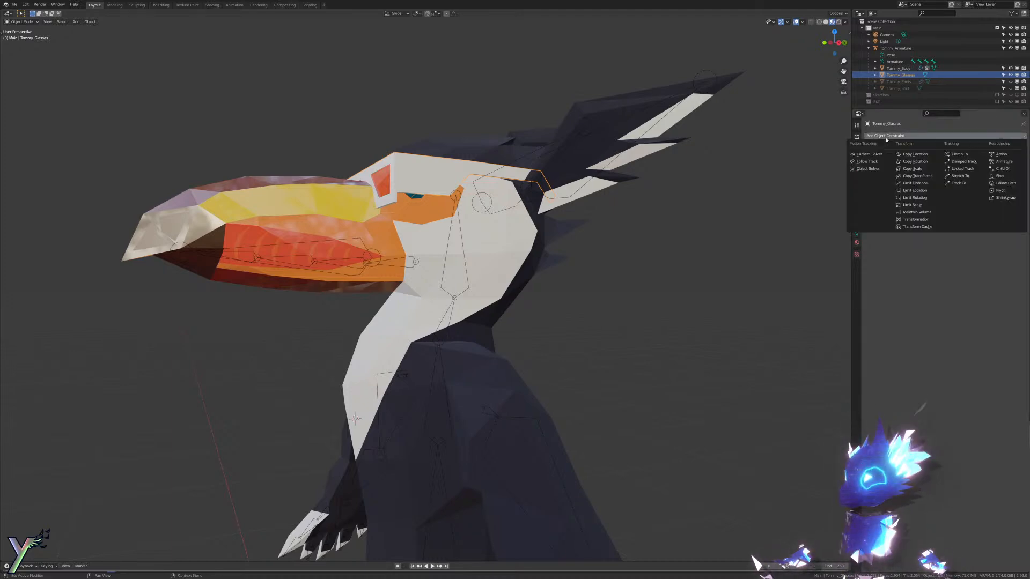
{"action": "left_click", "coordinate": [996, 169]}
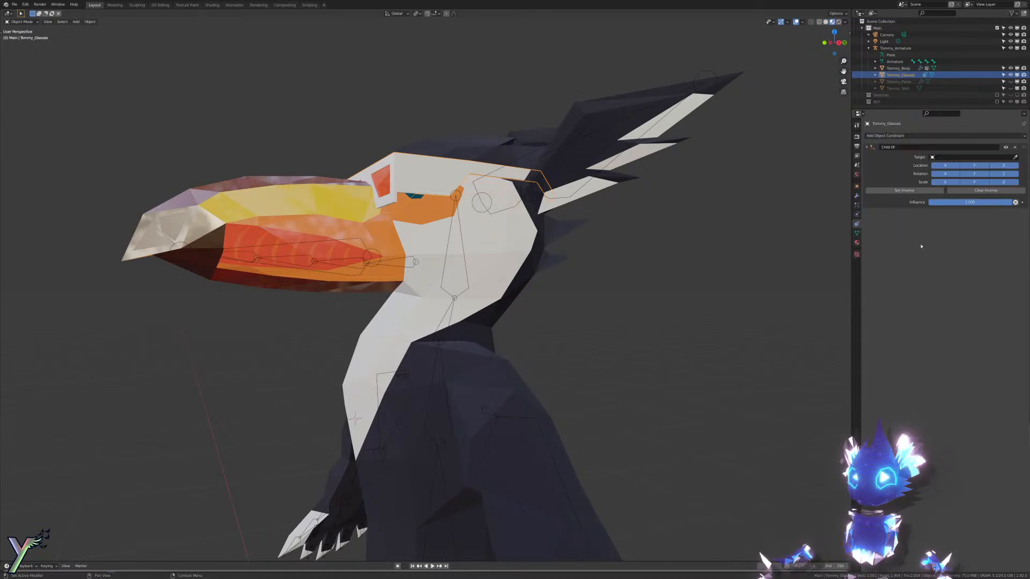
Step: Target the Child Of constraint at the Head bone of Tommy_Armature and set its inverse
{"action": "left_click", "coordinate": [946, 157]}
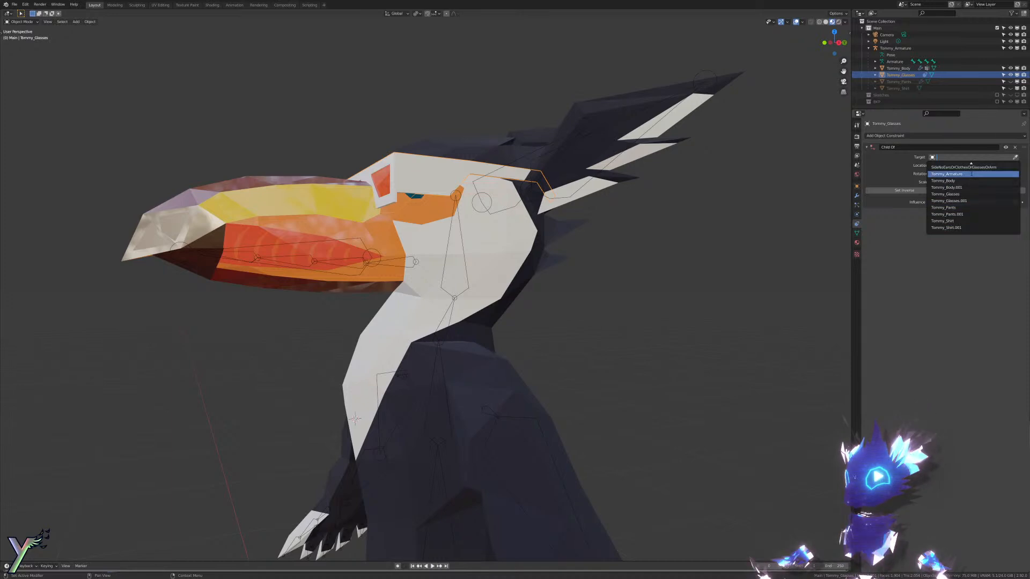
{"action": "left_click", "coordinate": [972, 174]}
{"action": "left_click", "coordinate": [969, 165]}
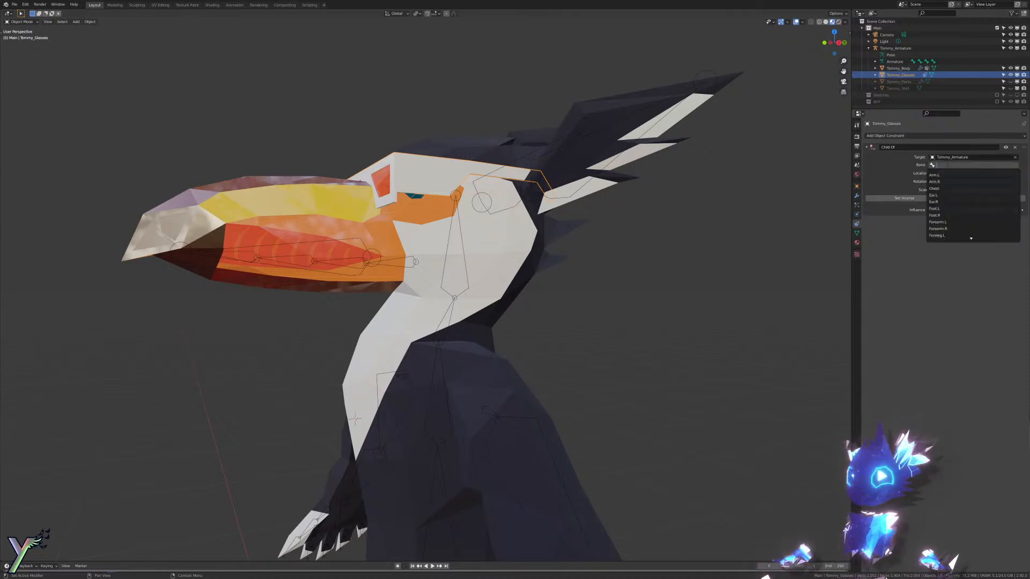
{"action": "key", "text": "Return"}
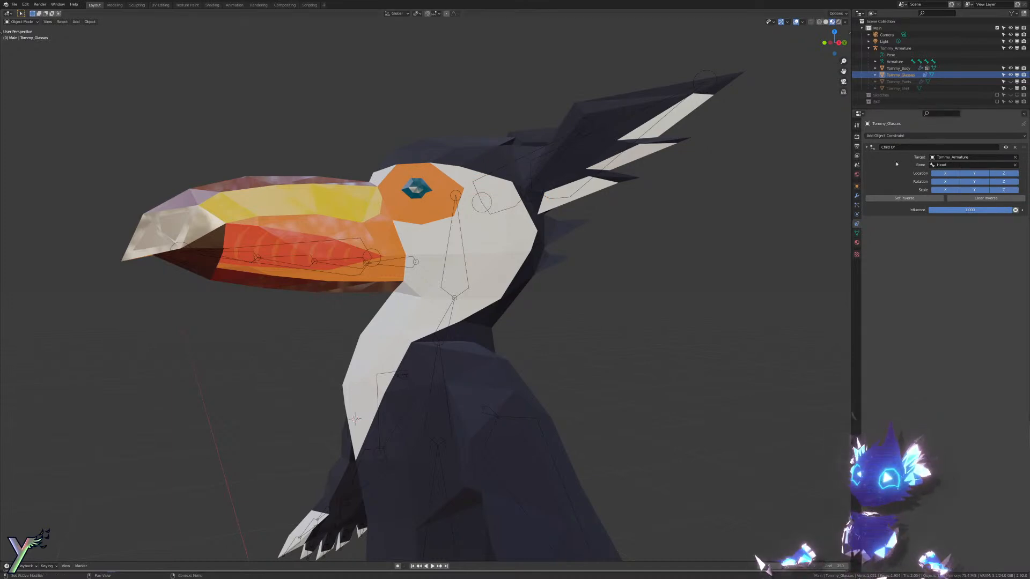
{"action": "left_click", "coordinate": [910, 199]}
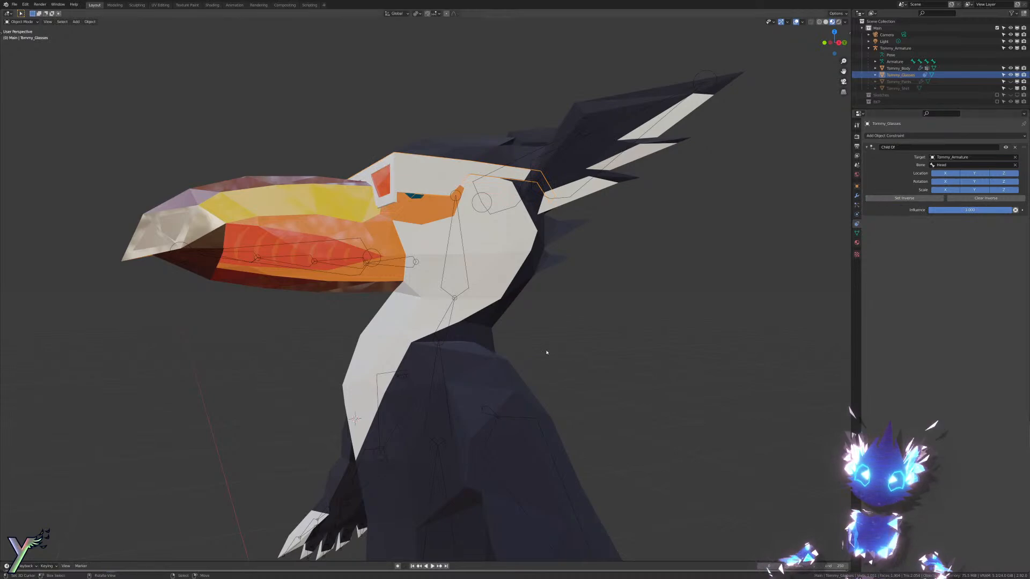
Step: Return the armature to pose mode and try a free trackball rotation of the head bone with the glasses attached
{"action": "right_click", "coordinate": [449, 239]}
{"action": "key", "text": "ctrl+Tab"}
{"action": "key", "text": "r"}
{"action": "key", "text": "r"}
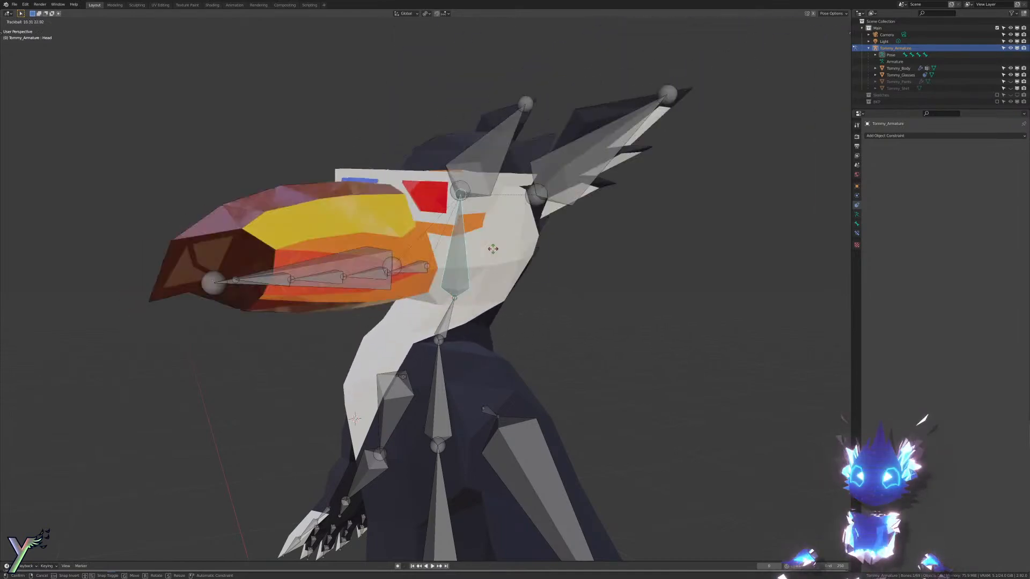
{"action": "right_click", "coordinate": [460, 245]}
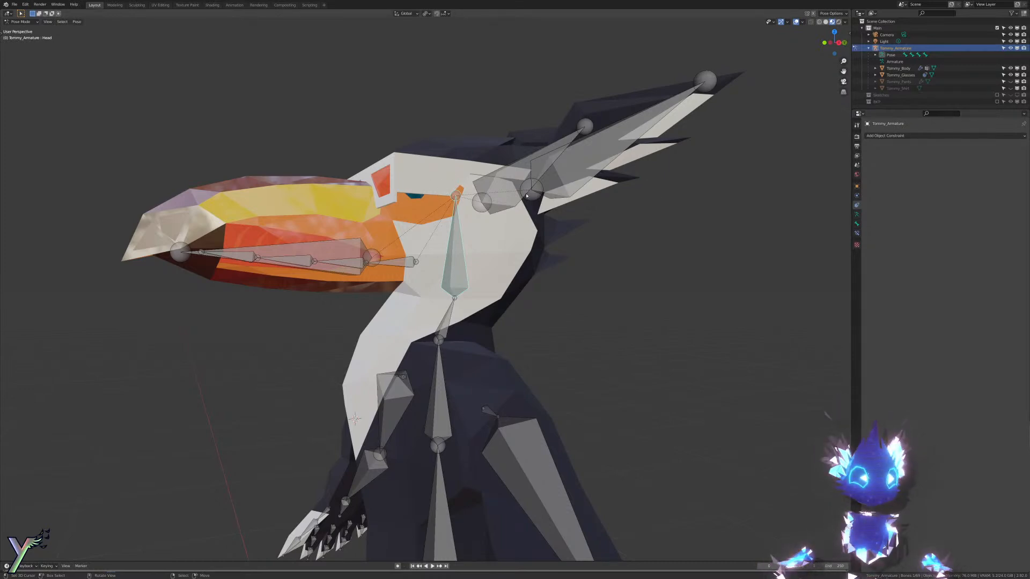
Step: Try another free trackball rotation of the head bone from a more frontal angle
{"action": "middle_click_drag", "start_coordinate": [527, 196], "coordinate": [517, 215]}
{"action": "key", "text": "ctrl+Tab"}
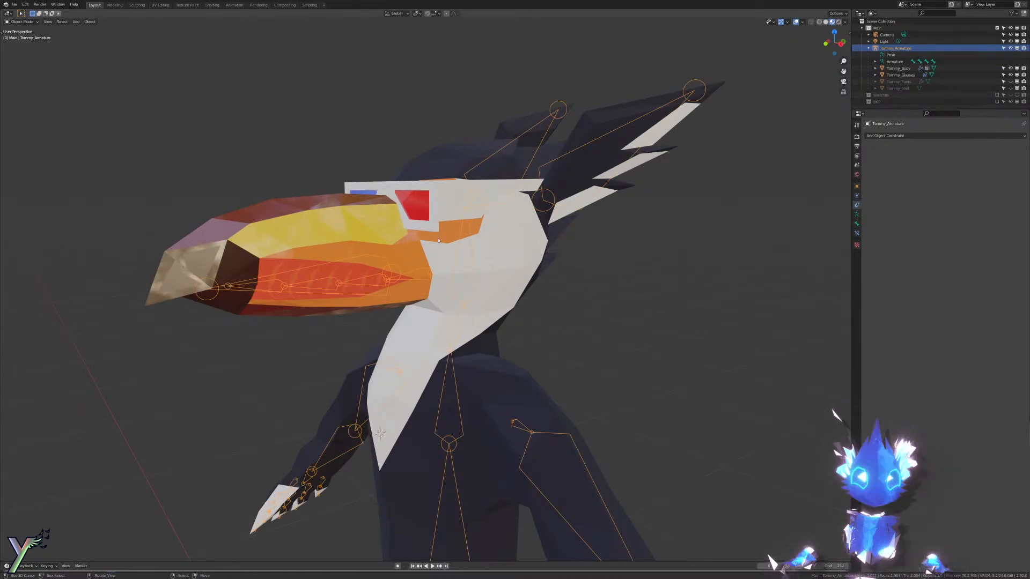
{"action": "key", "text": "ctrl+Tab"}
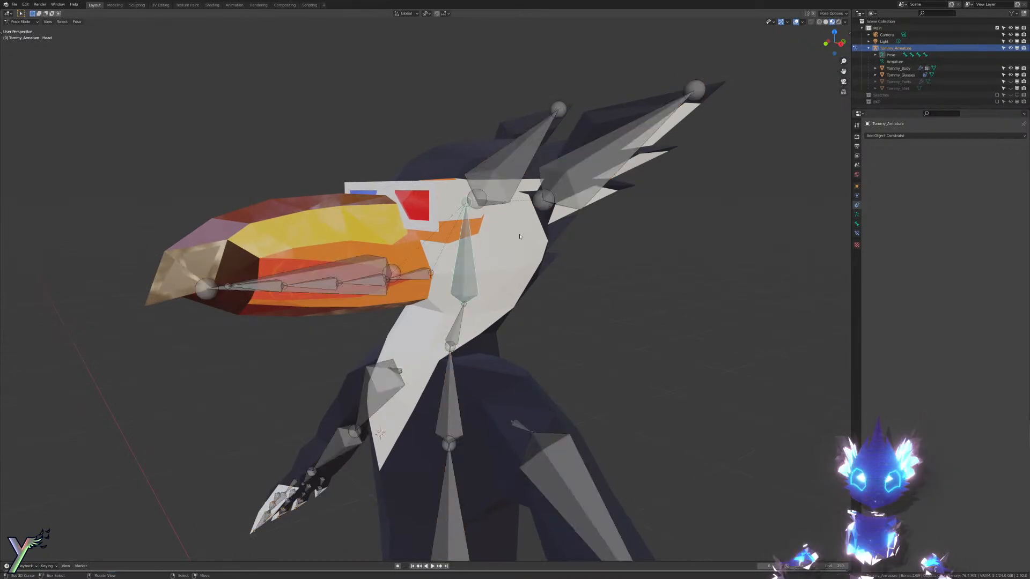
{"action": "key", "text": "r"}
{"action": "key", "text": "r"}
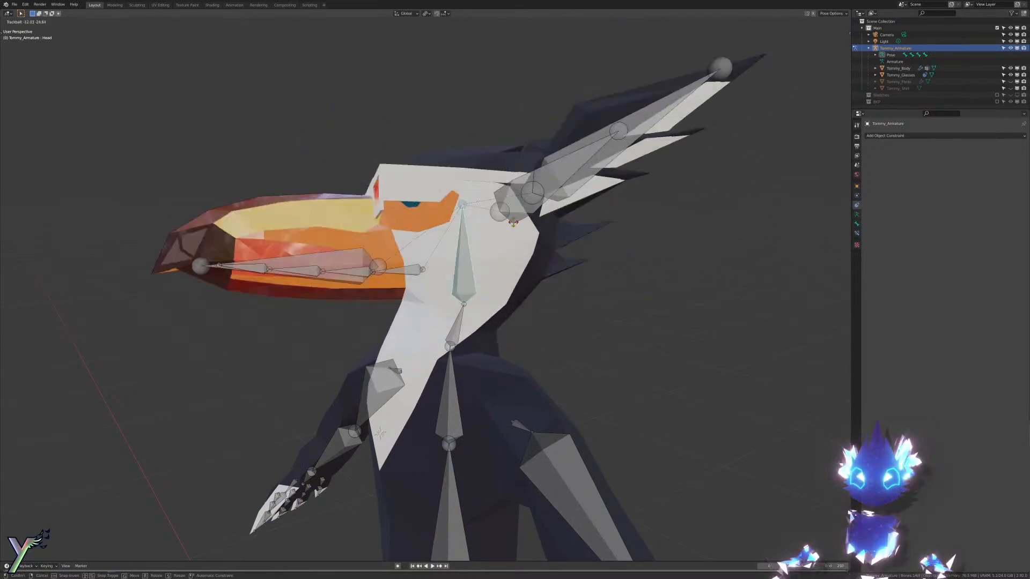
{"action": "left_click", "coordinate": [574, 192]}
Step: Select the left ear bone and try rotating it freely while viewing the head from the side and from behind
{"action": "left_click", "coordinate": [573, 192]}
{"action": "key", "text": "r"}
{"action": "key", "text": "r"}
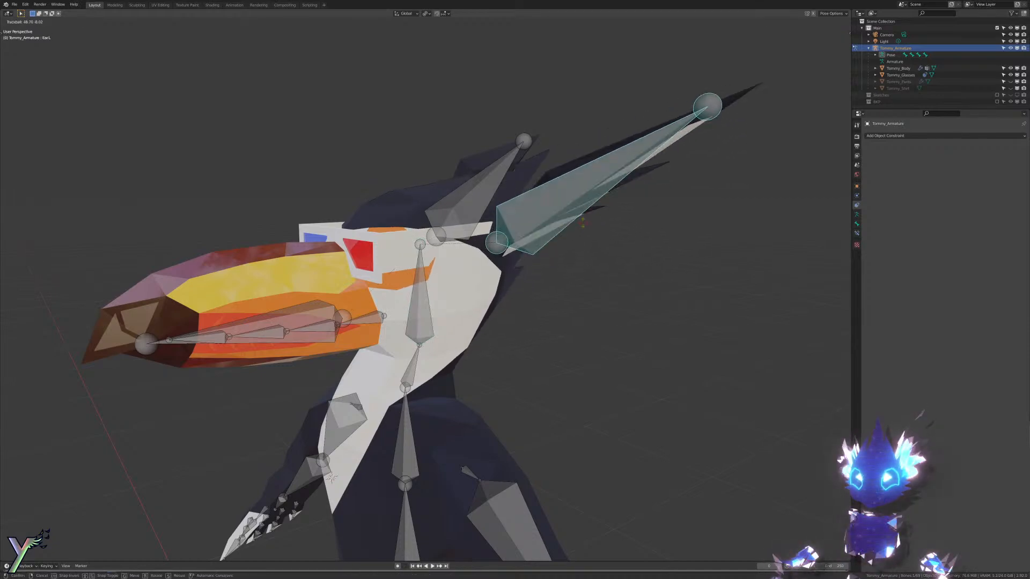
{"action": "right_click", "coordinate": [542, 185]}
{"action": "middle_click_drag", "start_coordinate": [542, 185], "coordinate": [440, 185]}
{"action": "key", "text": "r"}
{"action": "key", "text": "r"}
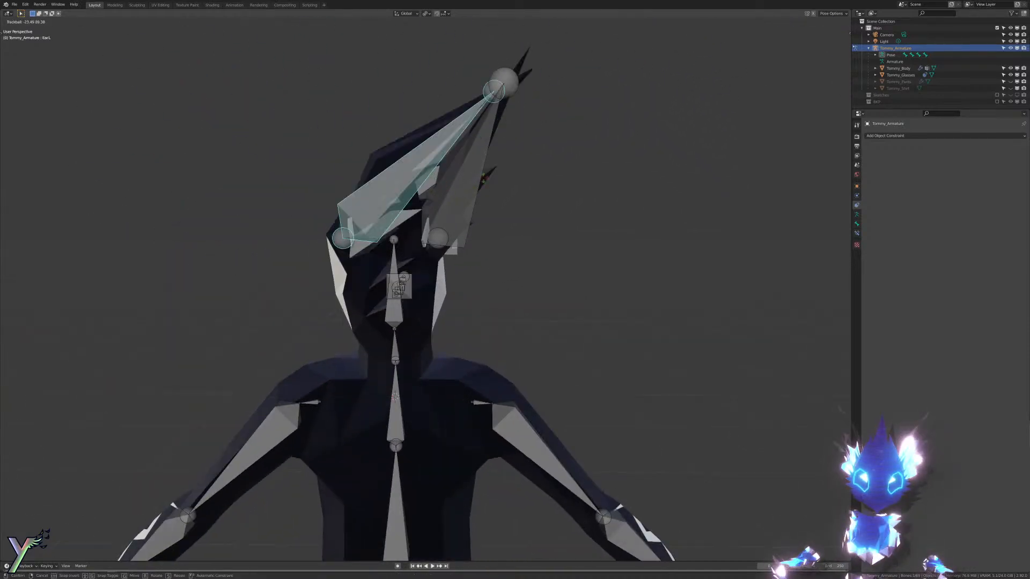
{"action": "right_click", "coordinate": [450, 207]}
{"action": "middle_click_drag", "start_coordinate": [451, 207], "coordinate": [502, 217]}
{"action": "key", "text": "r"}
{"action": "key", "text": "r"}
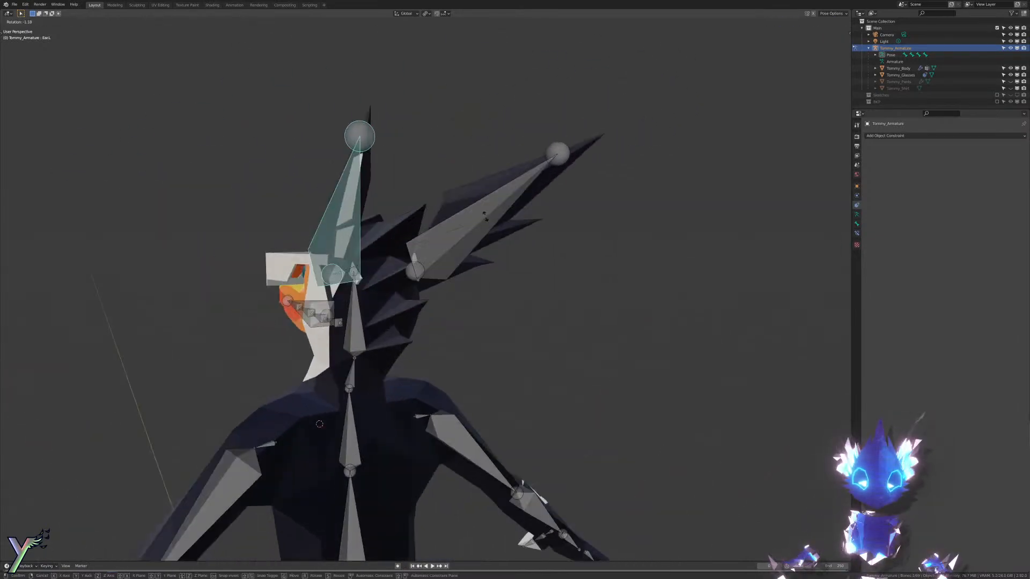
{"action": "right_click", "coordinate": [516, 304]}
Step: Select the neck bone and try bending it about its local X axis
{"action": "middle_click_drag", "start_coordinate": [517, 305], "coordinate": [538, 216], "text": "shift"}
{"action": "scroll", "coordinate": [538, 216], "scroll_direction": "down", "scroll_amount": 4}
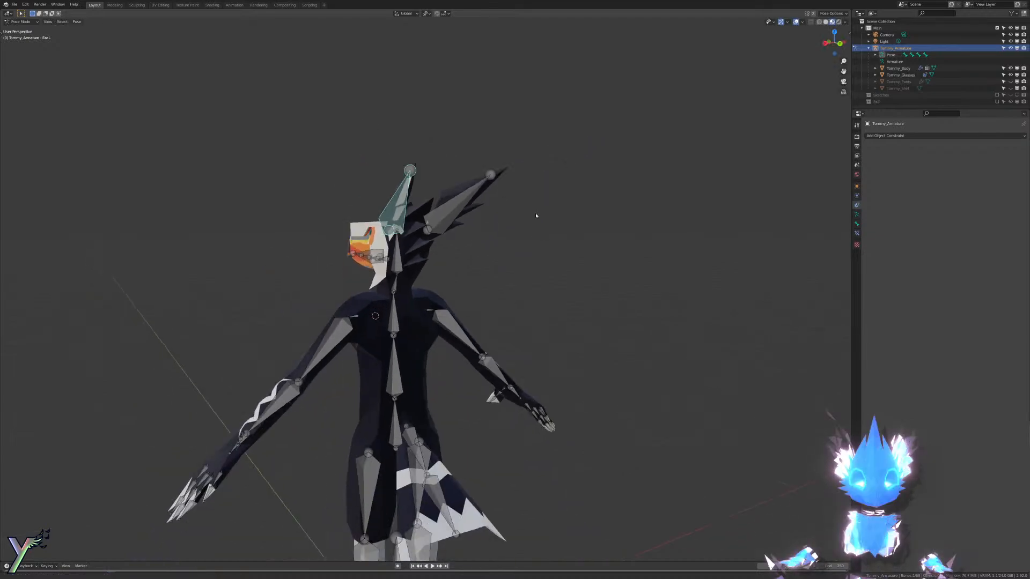
{"action": "scroll", "coordinate": [528, 236], "scroll_direction": "up", "scroll_amount": 3}
{"action": "middle_click_drag", "start_coordinate": [485, 279], "coordinate": [429, 221], "text": "shift"}
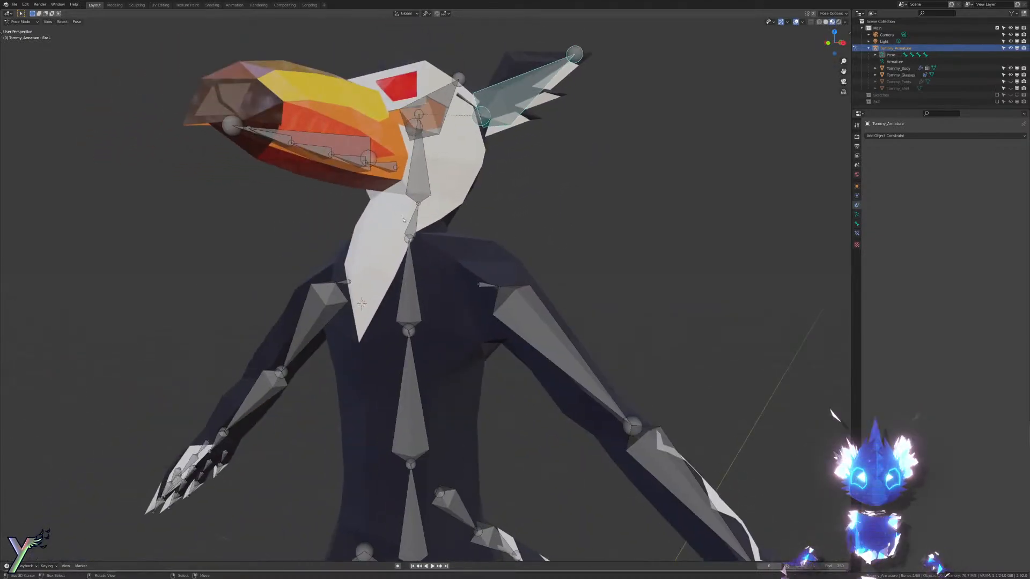
{"action": "left_click", "coordinate": [411, 220]}
{"action": "key", "text": "r"}
{"action": "key", "text": "x"}
{"action": "key", "text": "x"}
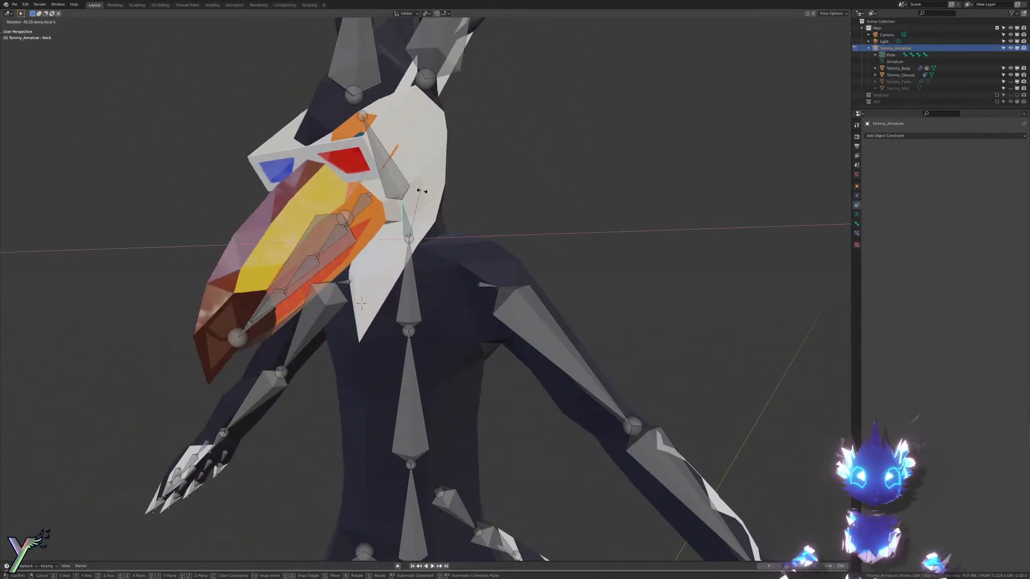
Step: Try free trackball rotations of the neck bone from the side and from behind
{"action": "key", "text": "r"}
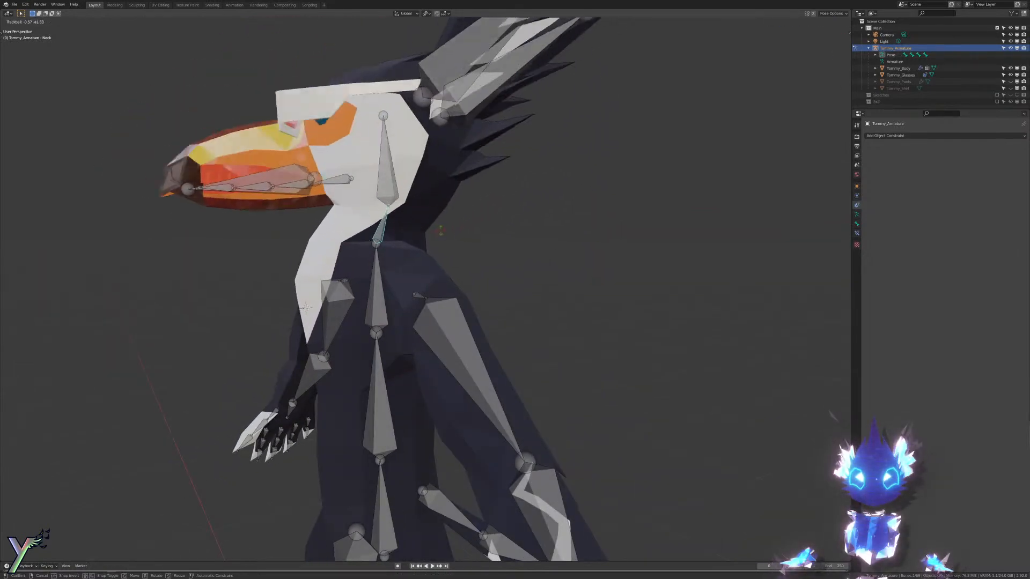
{"action": "left_click", "coordinate": [464, 235]}
{"action": "key", "text": "r"}
{"action": "key", "text": "r"}
{"action": "right_click", "coordinate": [475, 226]}
{"action": "middle_click_drag", "start_coordinate": [475, 225], "coordinate": [343, 236]}
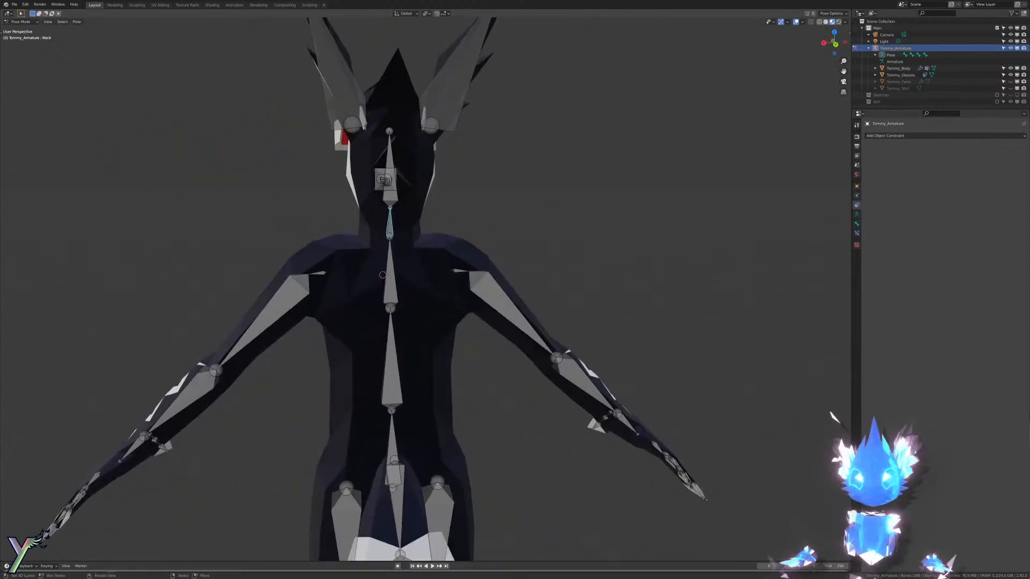
{"action": "key", "text": "r"}
{"action": "key", "text": "r"}
{"action": "key", "text": "Escape"}
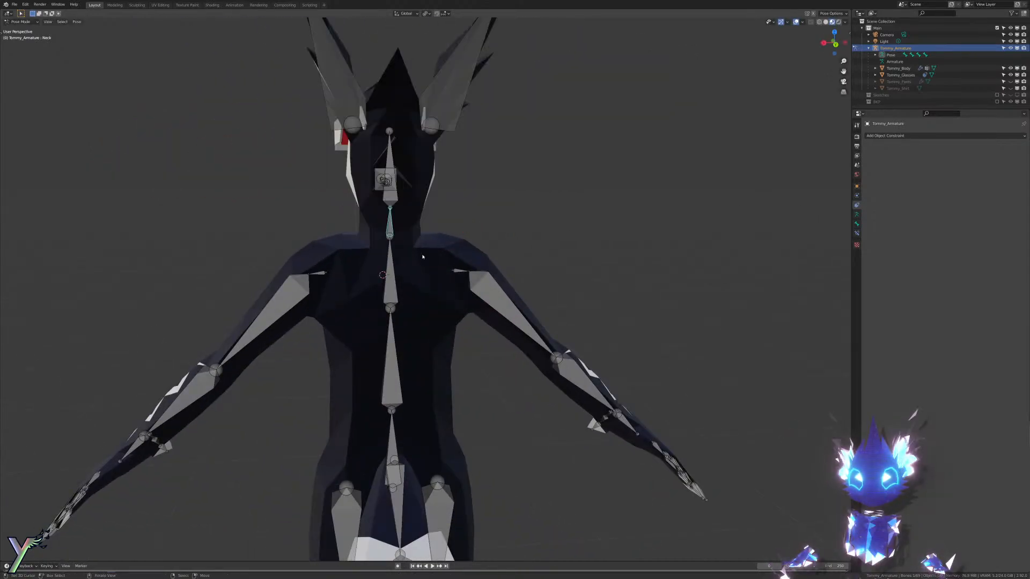
Step: Select the chest bone and try a free trackball rotation of the upper torso
{"action": "left_click", "coordinate": [394, 268]}
{"action": "middle_click_drag", "start_coordinate": [393, 268], "coordinate": [590, 250]}
{"action": "key", "text": "r"}
{"action": "key", "text": "r"}
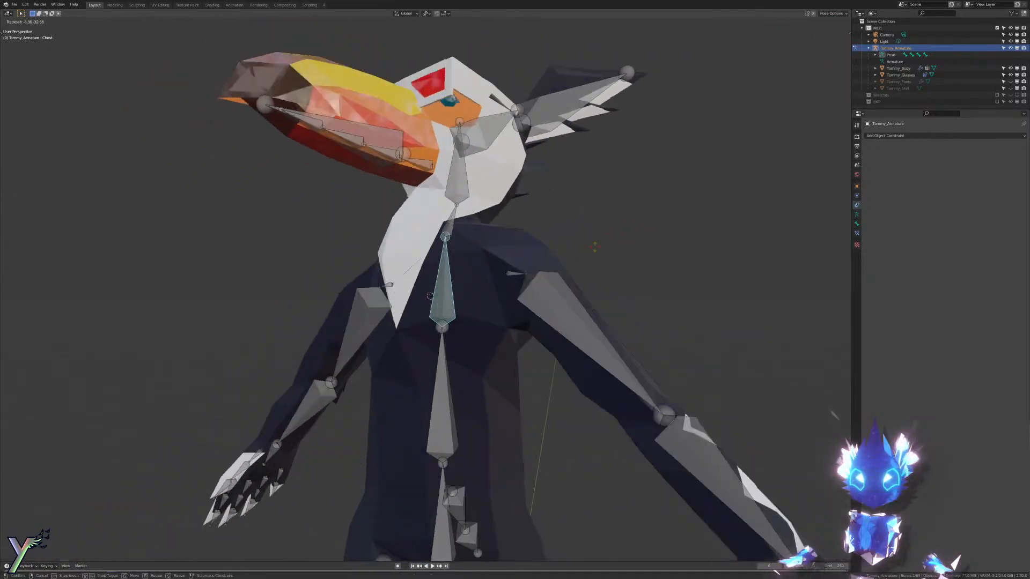
{"action": "right_click", "coordinate": [620, 250]}
Step: Try a free trackball rotation of the spine bone below the chest
{"action": "middle_click_drag", "start_coordinate": [583, 298], "coordinate": [588, 197], "text": "shift"}
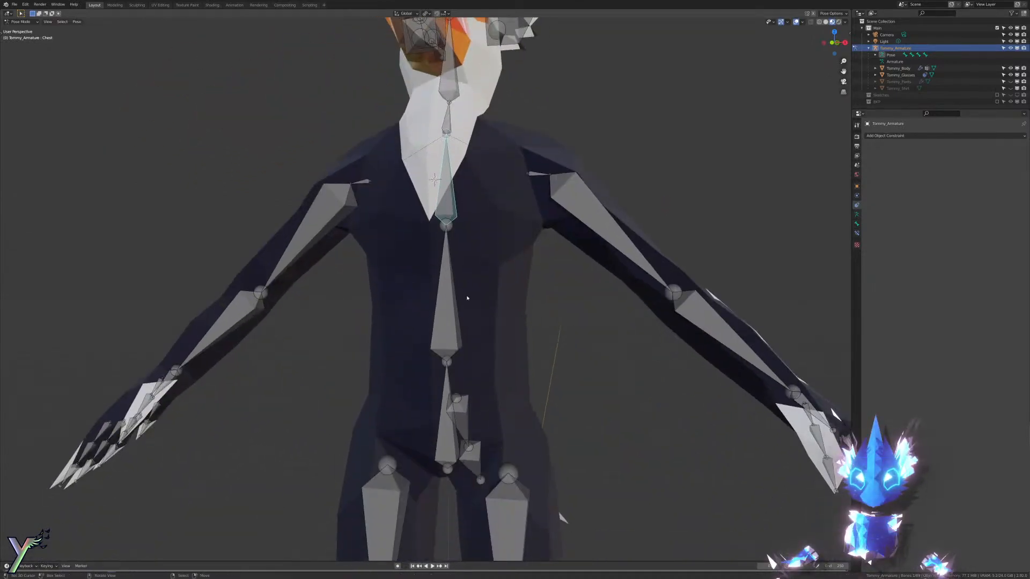
{"action": "key", "text": "r"}
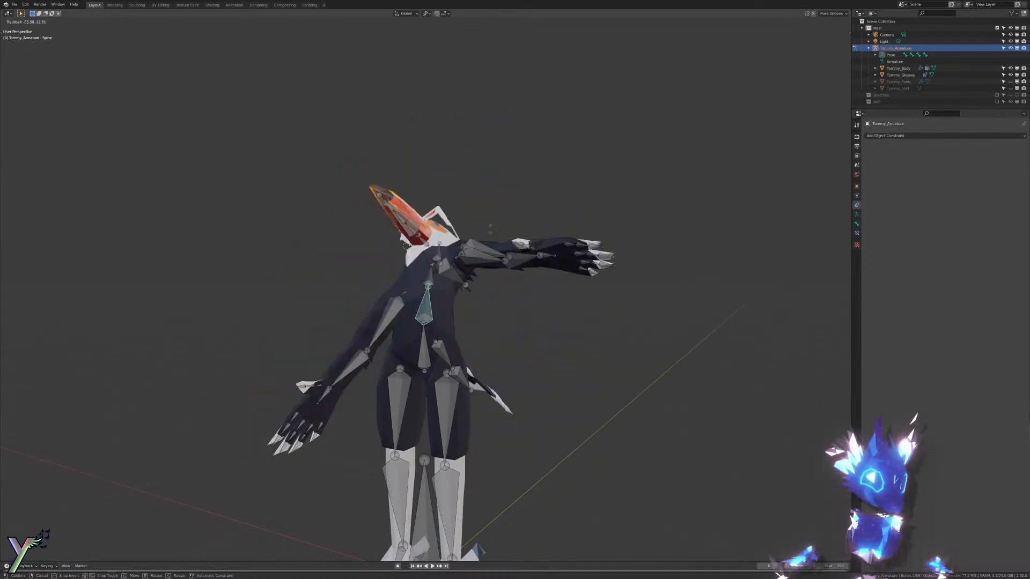
{"action": "right_click", "coordinate": [514, 289]}
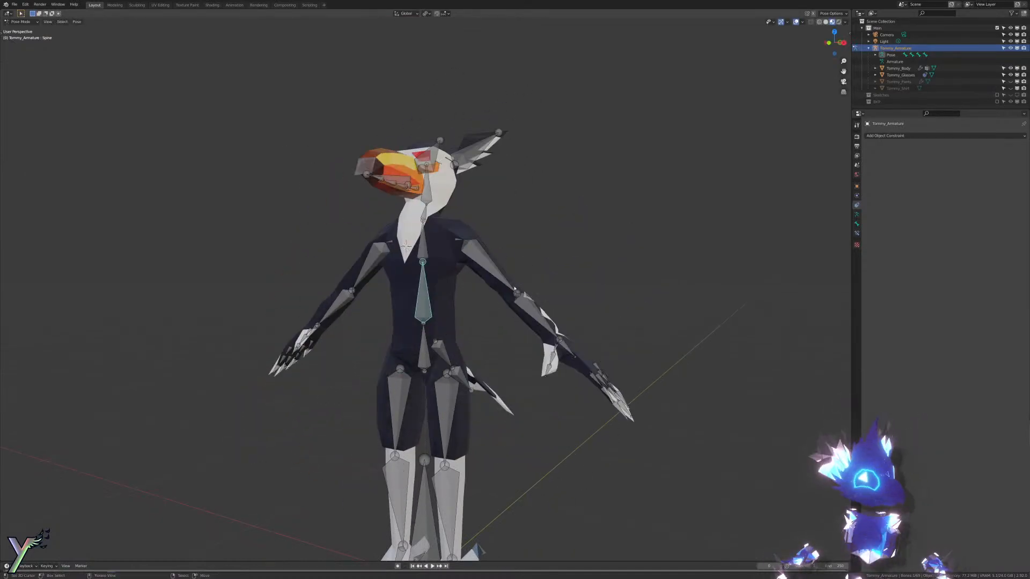
Step: Select the left upper leg bone and set its parent to Hips in edit mode
{"action": "scroll", "coordinate": [478, 289], "scroll_direction": "up", "scroll_amount": 4}
{"action": "middle_click_drag", "start_coordinate": [468, 381], "coordinate": [452, 272], "text": "shift"}
{"action": "right_click", "coordinate": [447, 233]}
{"action": "scroll", "coordinate": [482, 269], "scroll_direction": "down", "scroll_amount": 6}
{"action": "scroll", "coordinate": [453, 285], "scroll_direction": "up", "scroll_amount": 2}
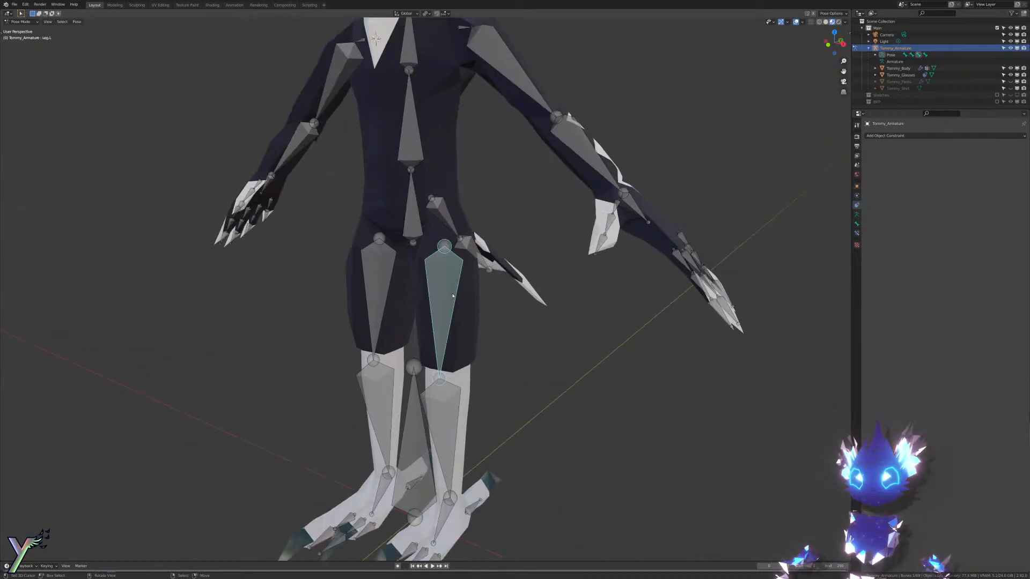
{"action": "key", "text": "Tab"}
{"action": "left_click", "coordinate": [857, 224]}
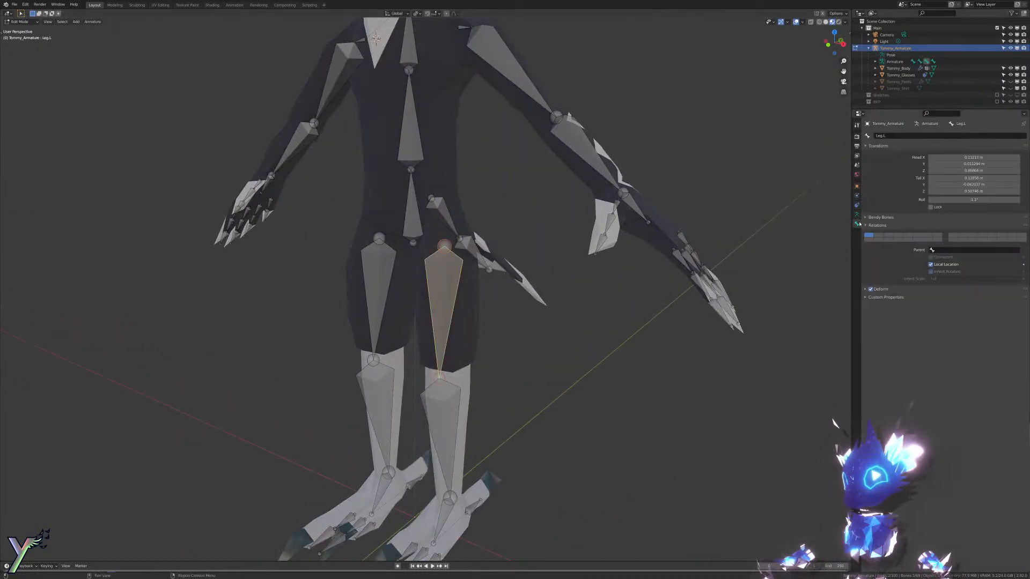
{"action": "left_click", "coordinate": [947, 250]}
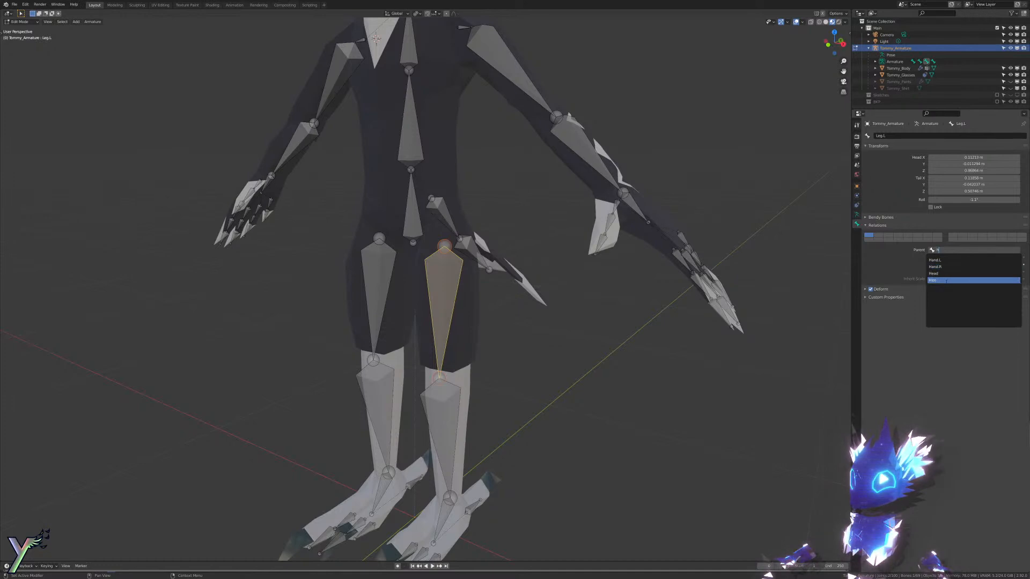
{"action": "left_click", "coordinate": [946, 280]}
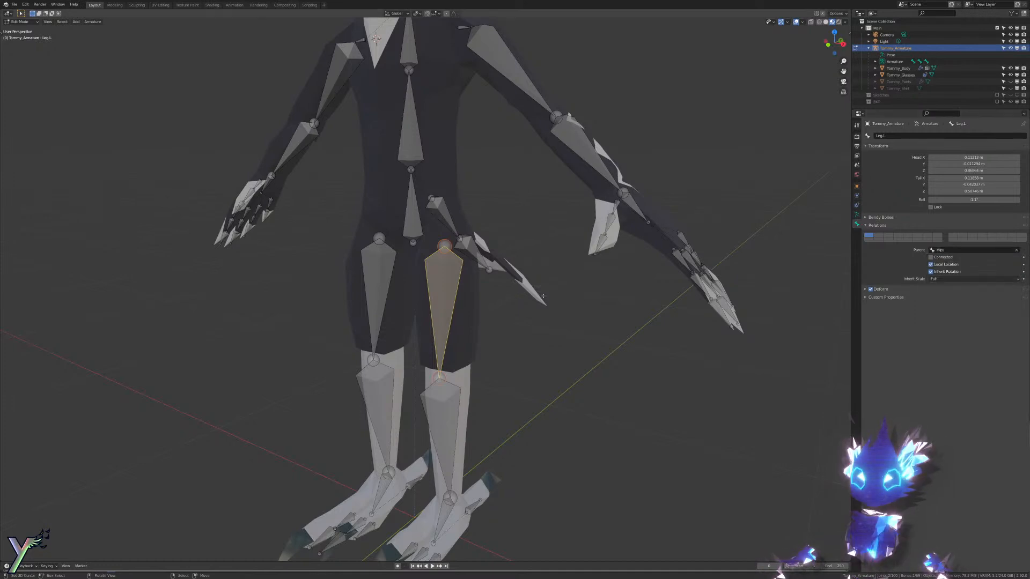
Step: Set the parent of the right upper leg bone to Hips
{"action": "left_click", "coordinate": [946, 250]}
{"action": "type", "text": "h"}
{"action": "left_click", "coordinate": [940, 281]}
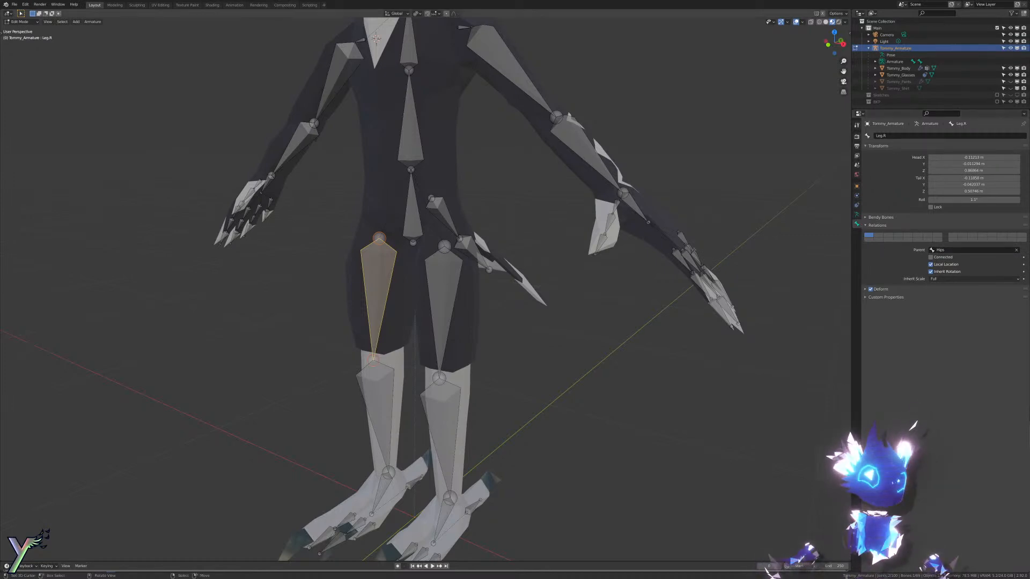
{"action": "middle_click_drag", "start_coordinate": [557, 215], "coordinate": [525, 223]}
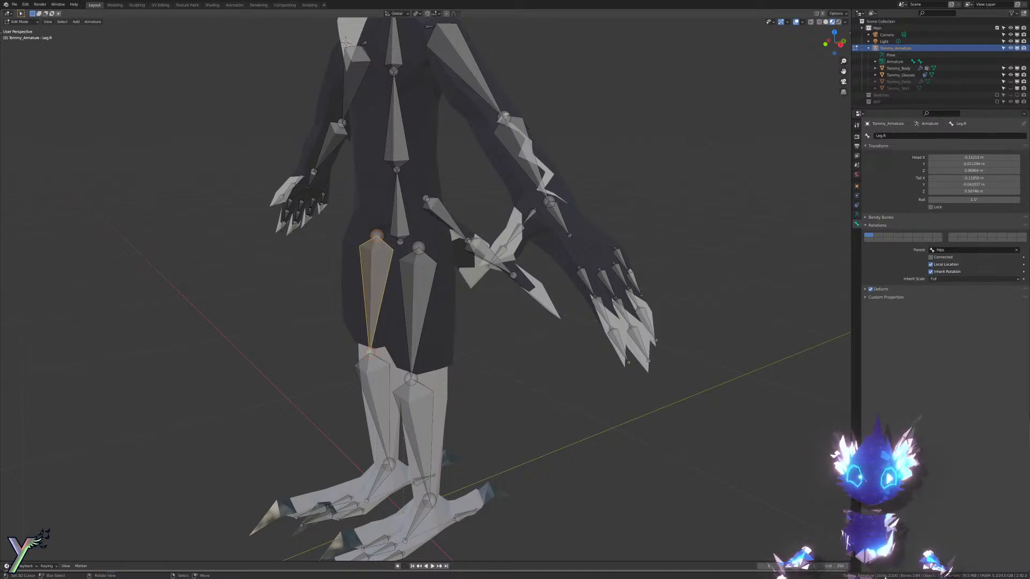
Step: Switch the armature to pose mode and try rotating the left upper leg bone about its local X axis
{"action": "middle_click_drag", "start_coordinate": [460, 251], "coordinate": [527, 214]}
{"action": "scroll", "coordinate": [453, 249], "scroll_direction": "up", "scroll_amount": 3}
{"action": "right_click", "coordinate": [497, 244]}
{"action": "key", "text": "r"}
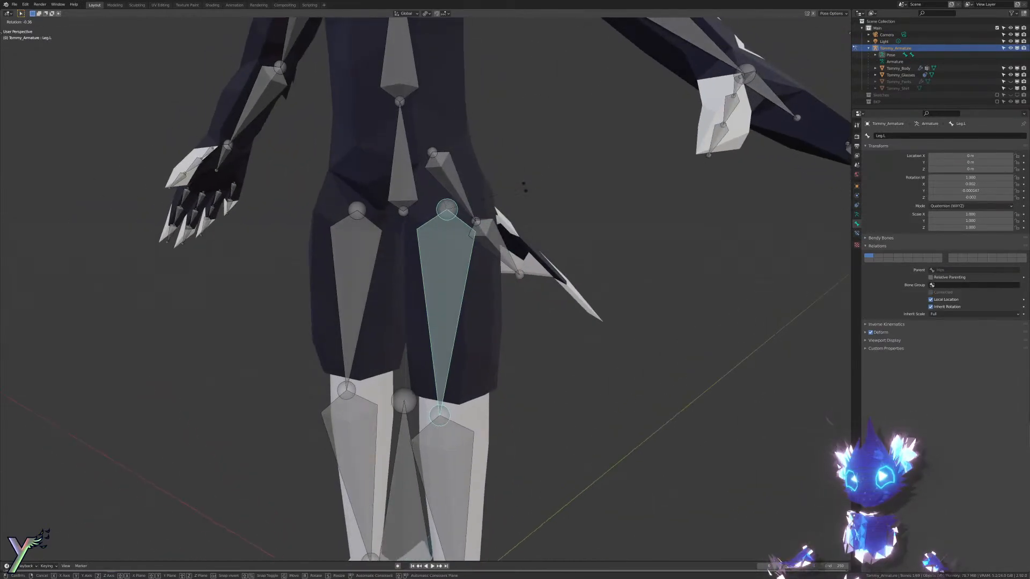
{"action": "key", "text": "x"}
{"action": "key", "text": "x"}
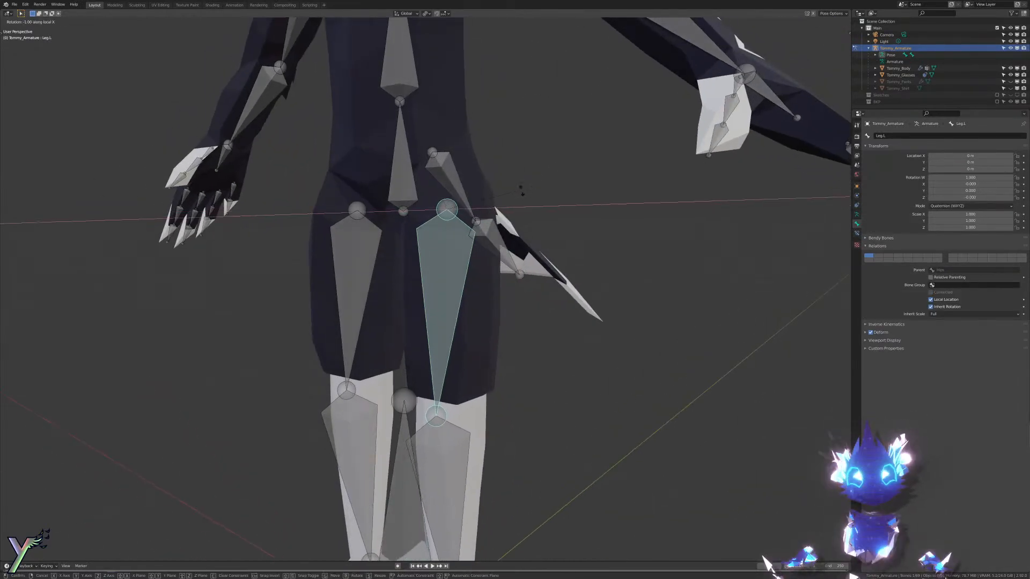
{"action": "right_click", "coordinate": [488, 166]}
{"action": "scroll", "coordinate": [488, 167], "scroll_direction": "down", "scroll_amount": 6}
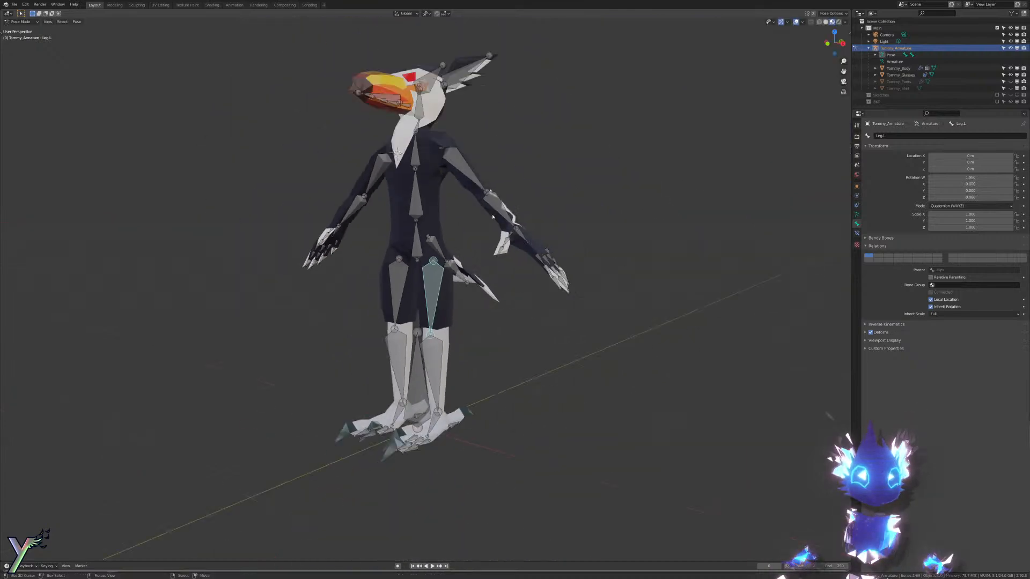
Step: Switch the armature to object mode and try moving the whole rig
{"action": "key", "text": "ctrl+Tab"}
{"action": "middle_click_drag", "start_coordinate": [492, 145], "coordinate": [493, 248]}
{"action": "scroll", "coordinate": [493, 248], "scroll_direction": "up", "scroll_amount": 1}
{"action": "scroll", "coordinate": [492, 246], "scroll_direction": "down", "scroll_amount": 3}
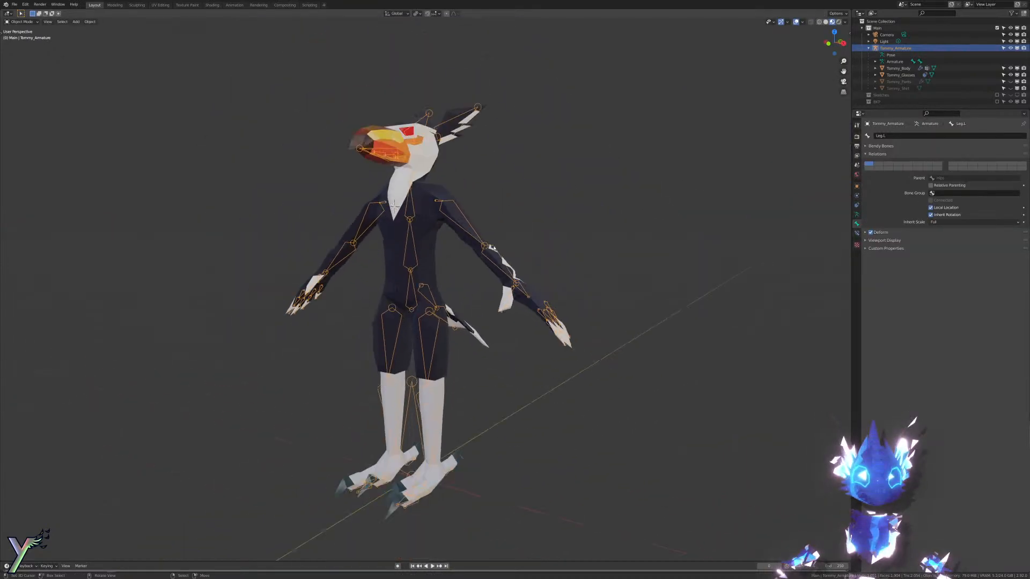
{"action": "scroll", "coordinate": [492, 242], "scroll_direction": "up", "scroll_amount": 2}
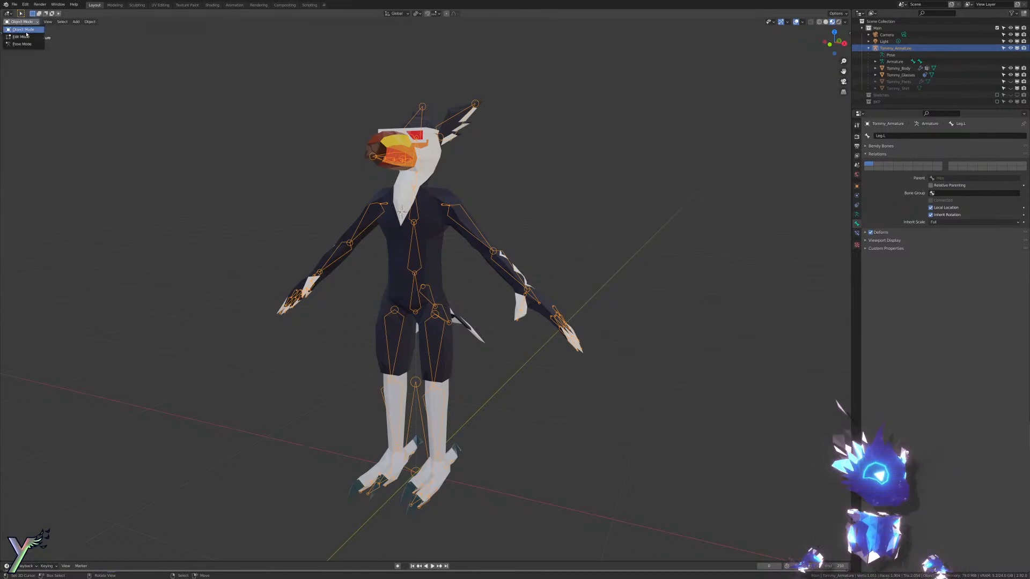
{"action": "key", "text": "g"}
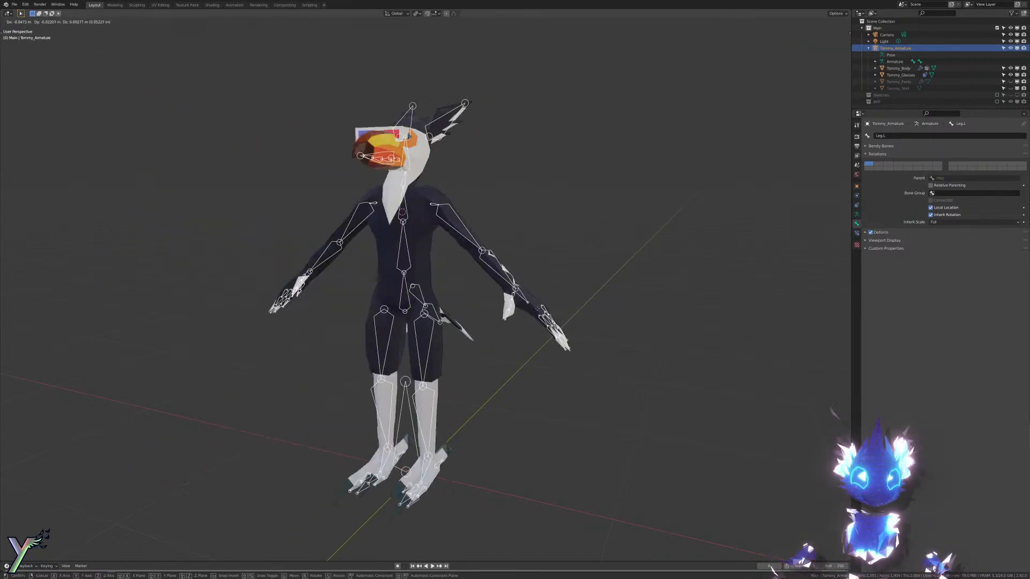
{"action": "right_click", "coordinate": [529, 270]}
Step: Switch the armature to edit mode and undo the last edit
{"action": "left_click", "coordinate": [21, 36]}
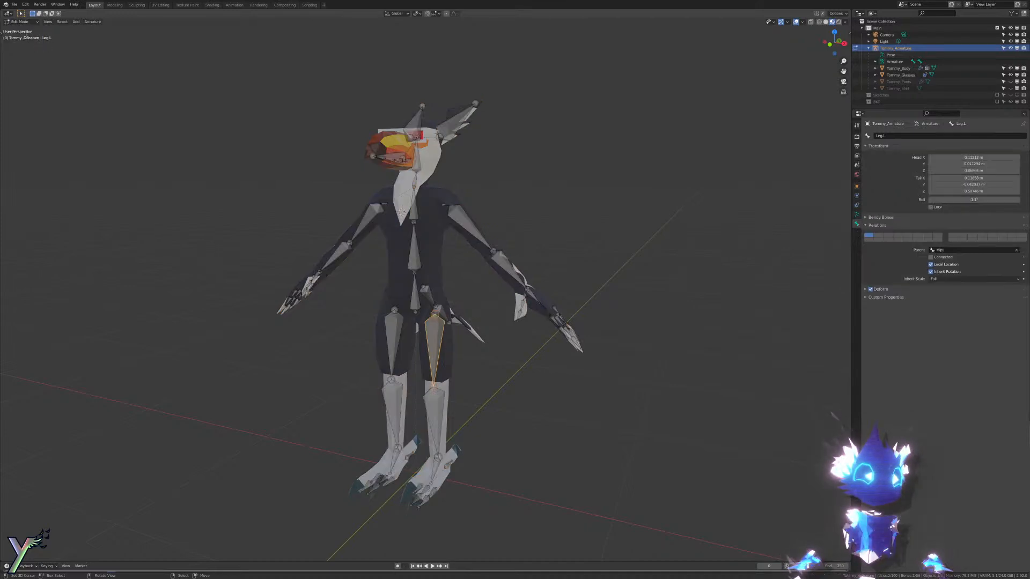
{"action": "right_click", "coordinate": [476, 262]}
{"action": "key", "text": "ctrl+z"}
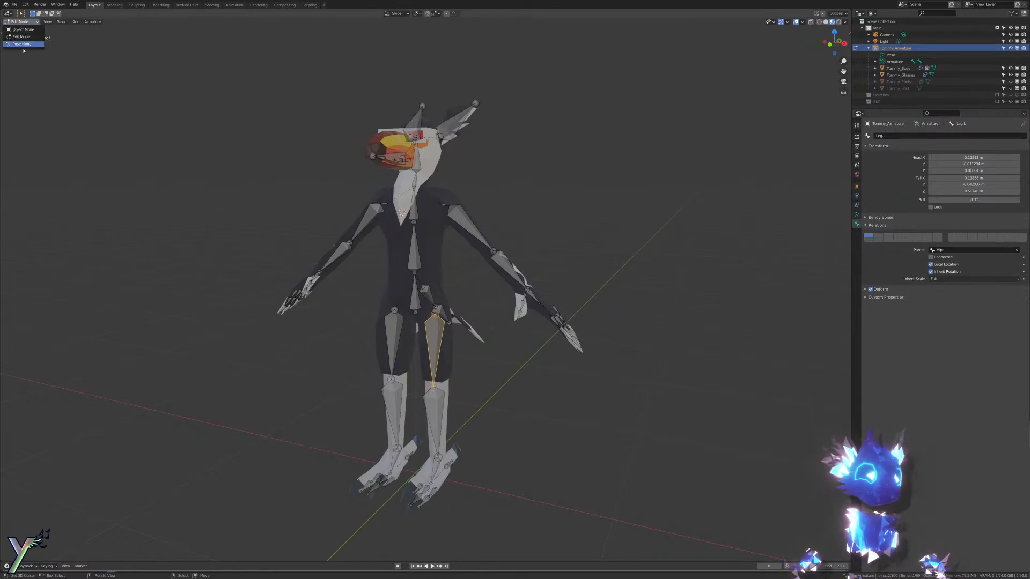
Step: Return to pose mode and try a free trackball rotation of the left upper leg bone
{"action": "left_click", "coordinate": [22, 44]}
{"action": "middle_click_drag", "start_coordinate": [309, 202], "coordinate": [300, 170], "text": "shift"}
{"action": "scroll", "coordinate": [363, 195], "scroll_direction": "up", "scroll_amount": 4}
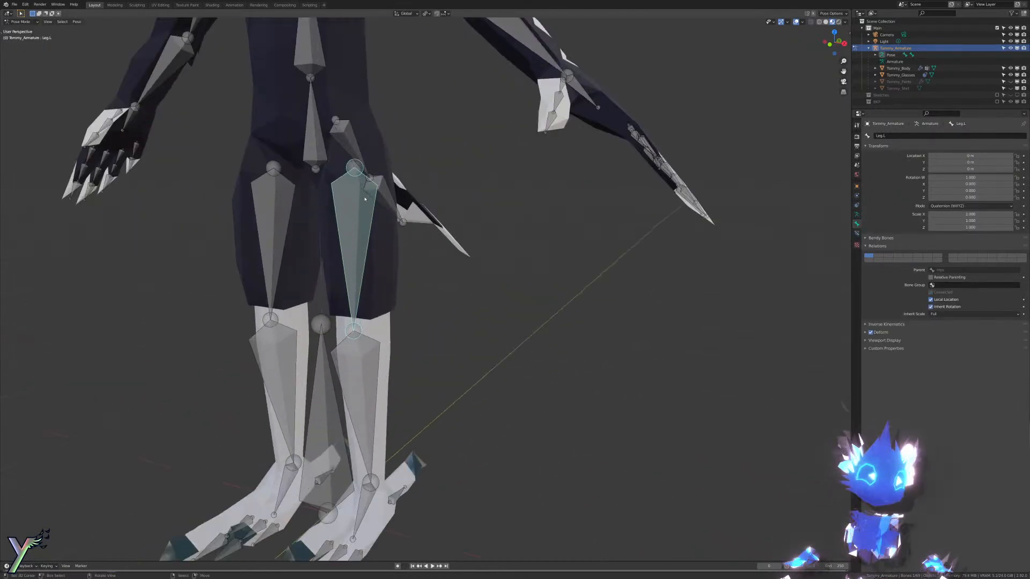
{"action": "middle_click_drag", "start_coordinate": [363, 196], "coordinate": [660, 43], "text": "shift"}
{"action": "key", "text": "r"}
{"action": "key", "text": "r"}
{"action": "right_click", "coordinate": [593, 200]}
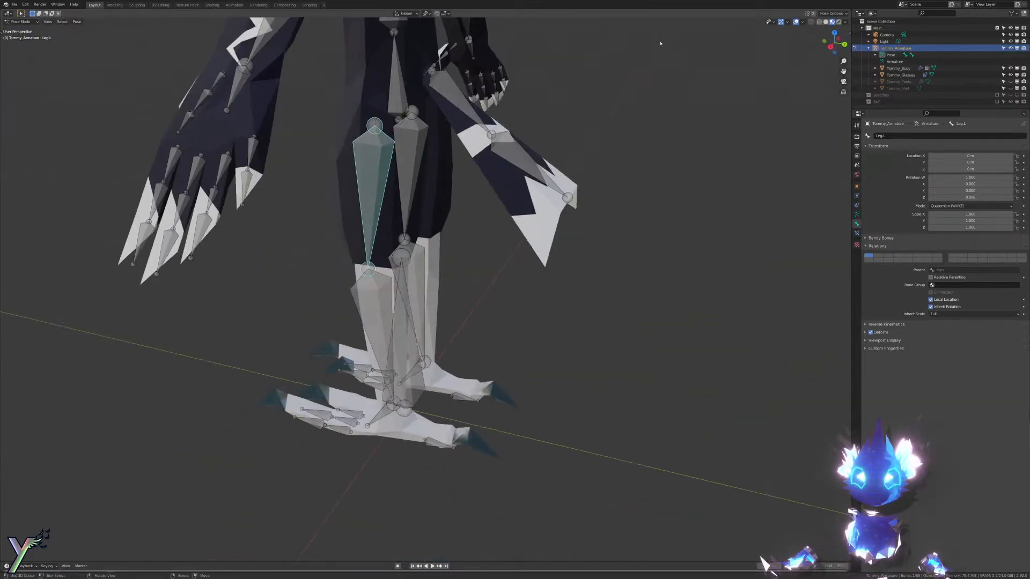
Step: Hide the viewport overlays and try raising the left upper leg forward about its local X axis
{"action": "left_click", "coordinate": [803, 22]}
{"action": "left_click", "coordinate": [796, 22]}
{"action": "middle_click_drag", "start_coordinate": [397, 65], "coordinate": [529, 180]}
{"action": "middle_click_drag", "start_coordinate": [529, 180], "coordinate": [541, 161]}
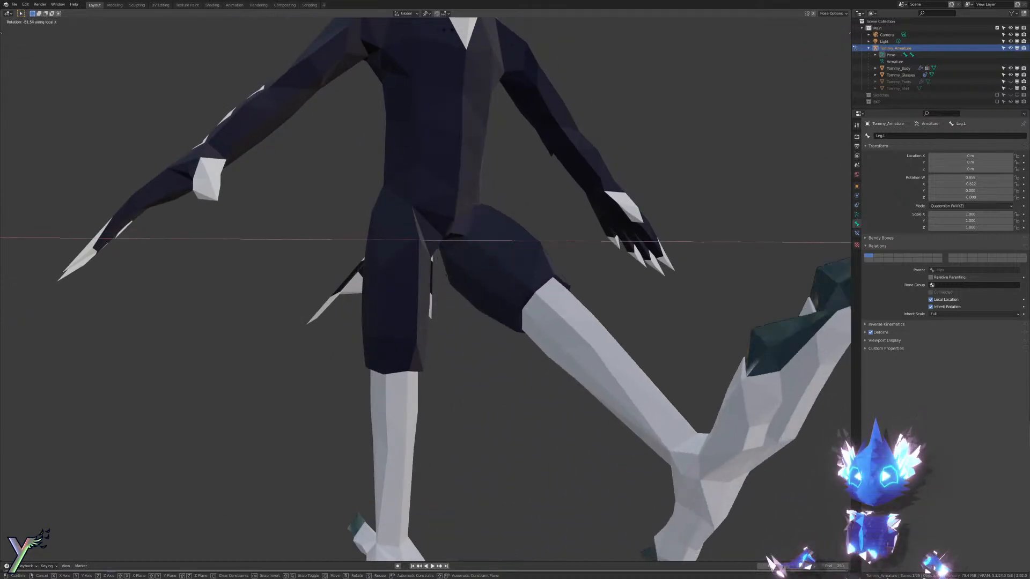
{"action": "key", "text": "Escape"}
Step: Try swinging the left upper leg backward about its local X axis to test the hip deformation
{"action": "scroll", "coordinate": [504, 111], "scroll_direction": "up", "scroll_amount": 4}
{"action": "middle_click_drag", "start_coordinate": [512, 100], "coordinate": [427, 189]}
{"action": "scroll", "coordinate": [428, 189], "scroll_direction": "down", "scroll_amount": 5}
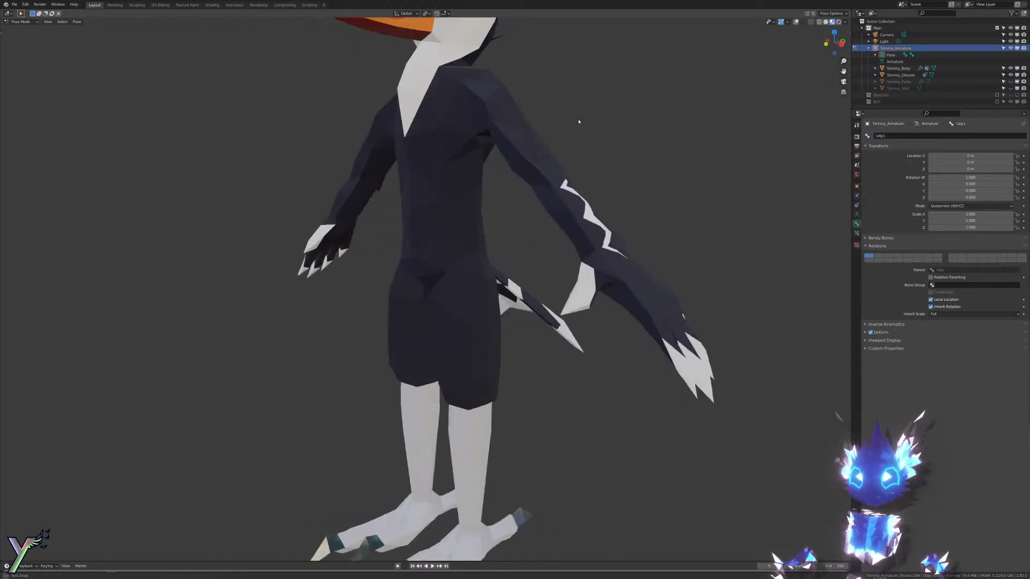
{"action": "key", "text": "r"}
{"action": "key", "text": "x"}
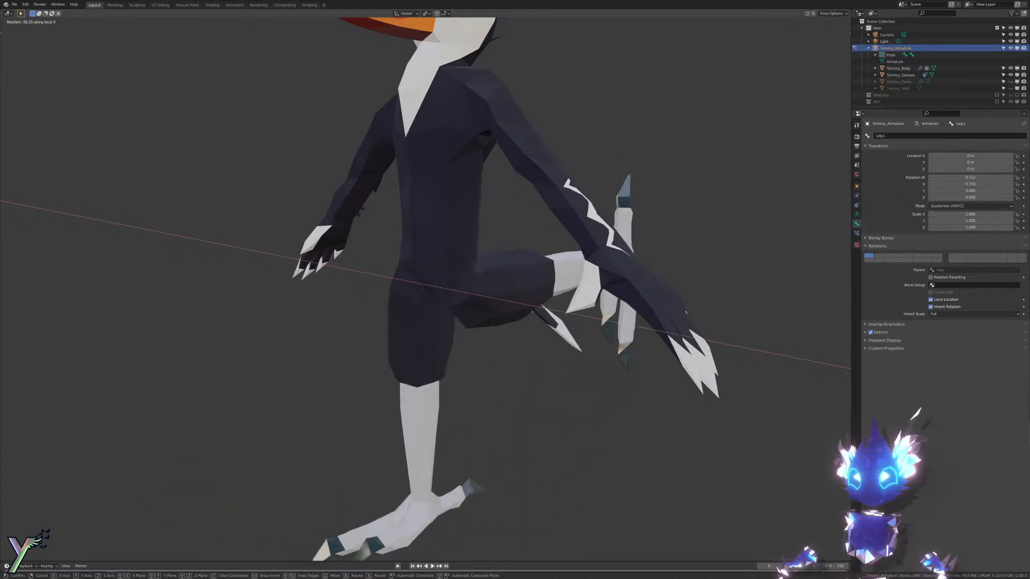
{"action": "right_click", "coordinate": [458, 201]}
Step: Try twisting the left upper leg and rotating it about its local X axis, and undo these rotations
{"action": "middle_click_drag", "start_coordinate": [458, 200], "coordinate": [400, 187]}
{"action": "left_click", "coordinate": [371, 183]}
{"action": "scroll", "coordinate": [407, 185], "scroll_direction": "down", "scroll_amount": 1}
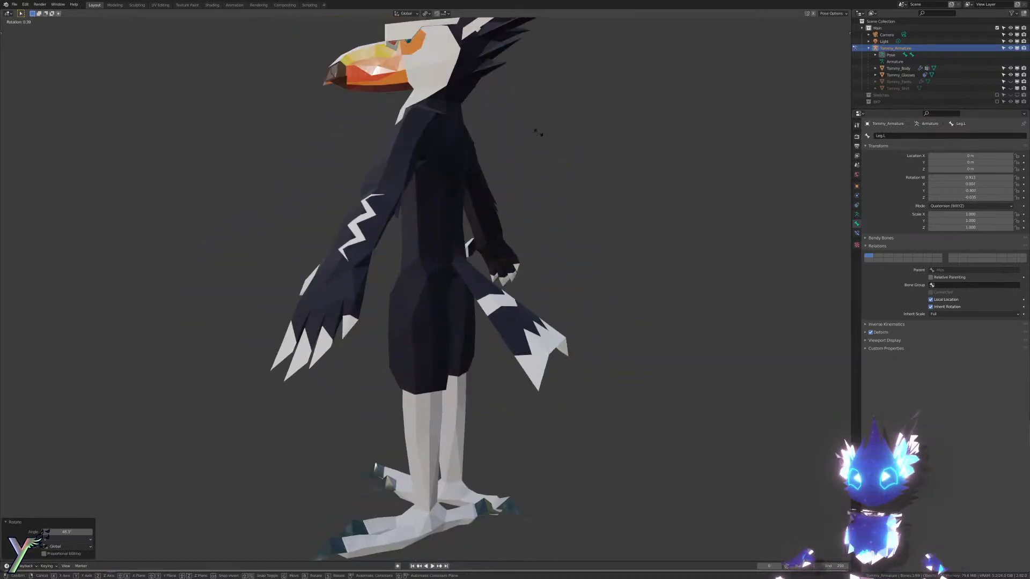
{"action": "key", "text": "r"}
{"action": "key", "text": "x"}
{"action": "key", "text": "x"}
{"action": "left_click", "coordinate": [551, 339]}
{"action": "middle_click_drag", "start_coordinate": [523, 309], "coordinate": [467, 293]}
{"action": "key", "text": "ctrl+z"}
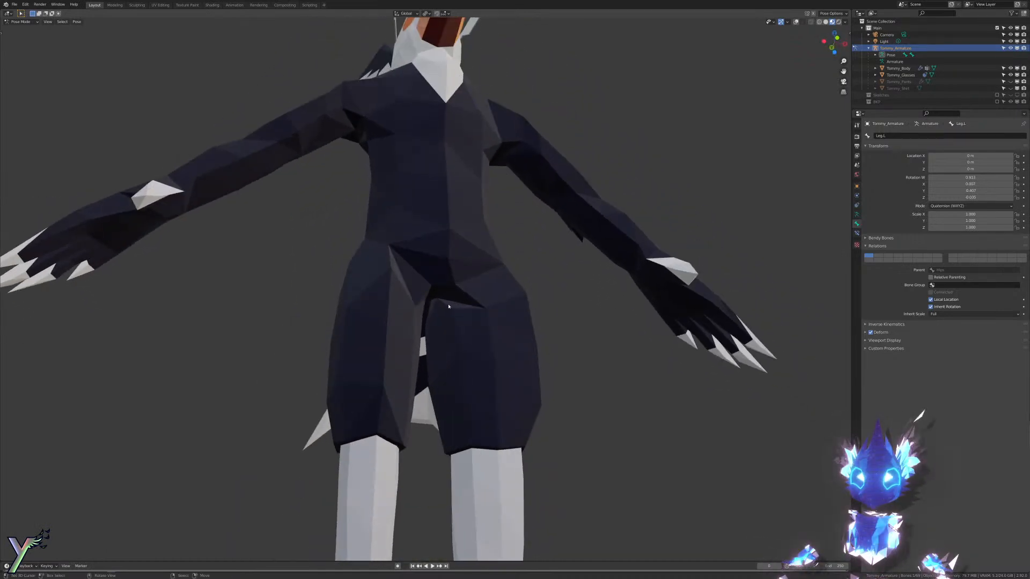
{"action": "key", "text": "KP_1"}
{"action": "key", "text": "ctrl+z"}
{"action": "key", "text": "ctrl+z"}
Step: Raise the left upper leg forward about the X axis, check the hip crease, and undo the rotation
{"action": "middle_click_drag", "start_coordinate": [515, 296], "coordinate": [542, 299]}
{"action": "key", "text": "r"}
{"action": "key", "text": "x"}
{"action": "left_click", "coordinate": [535, 157]}
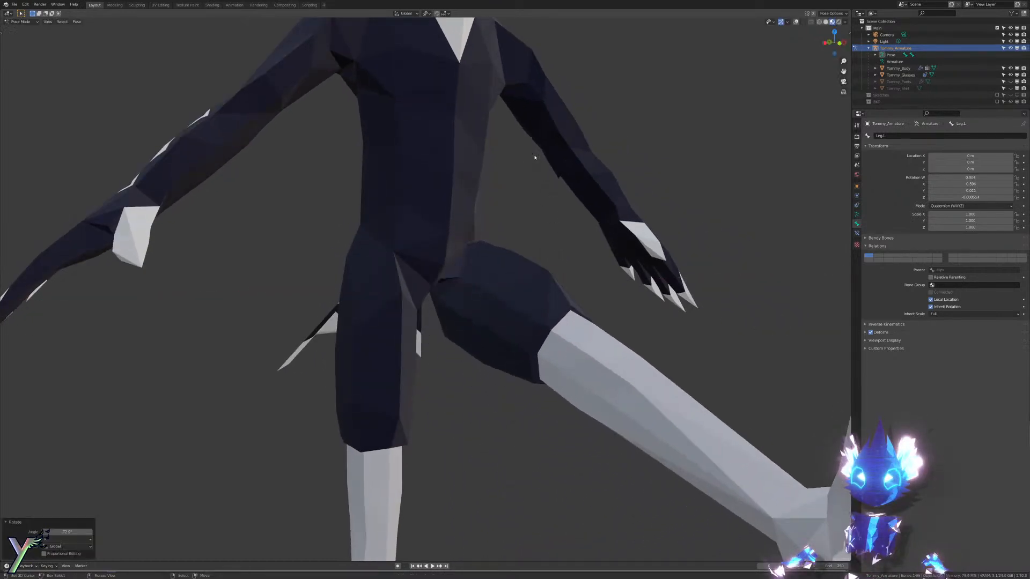
{"action": "middle_click_drag", "start_coordinate": [534, 157], "coordinate": [504, 173]}
{"action": "key", "text": "ctrl+z"}
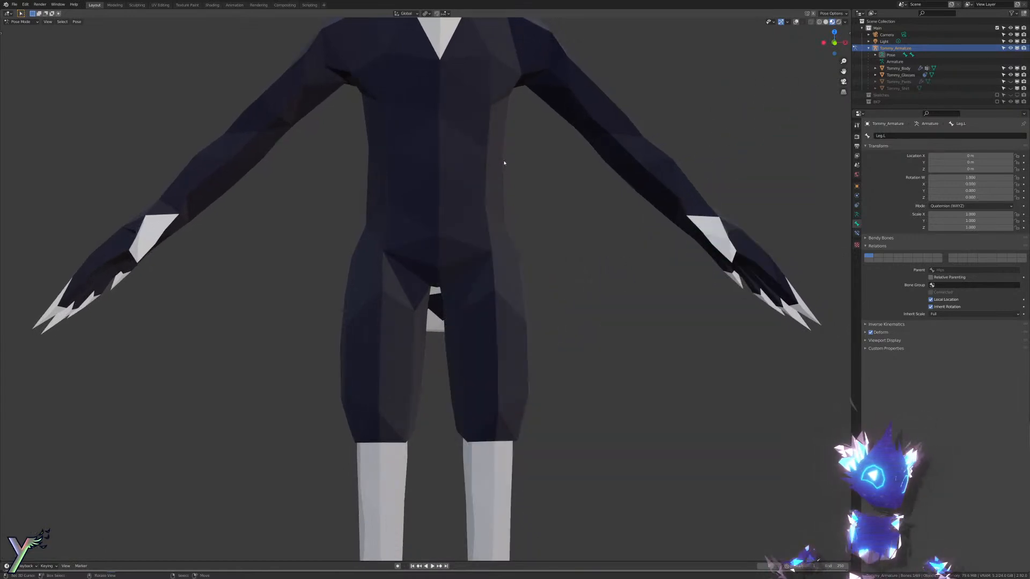
Step: Examine the crotch area from the front and try swinging the left upper leg outward
{"action": "scroll", "coordinate": [502, 161], "scroll_direction": "up", "scroll_amount": 2}
{"action": "scroll", "coordinate": [508, 174], "scroll_direction": "down", "scroll_amount": 3}
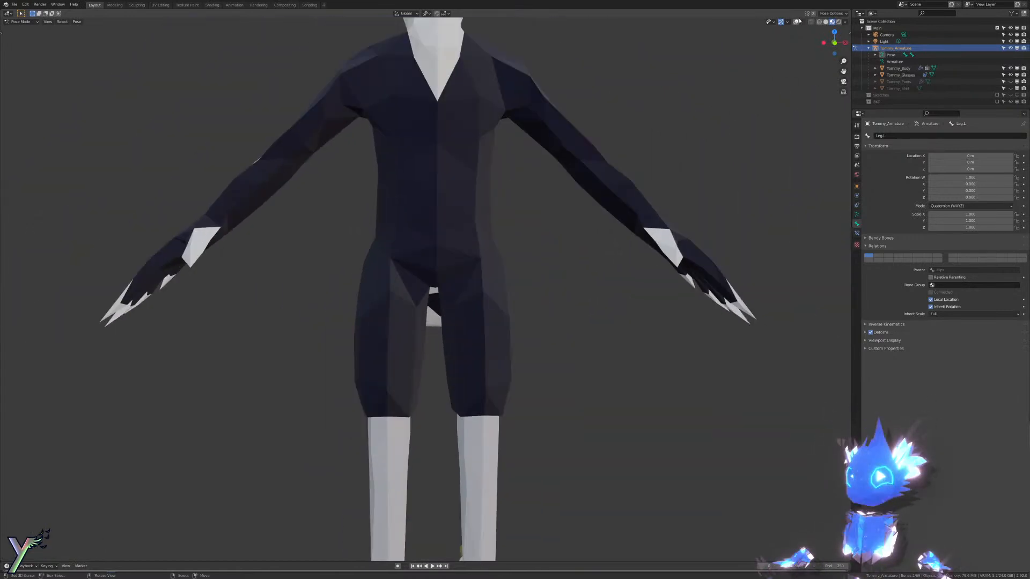
{"action": "left_click", "coordinate": [796, 21]}
{"action": "scroll", "coordinate": [549, 211], "scroll_direction": "up", "scroll_amount": 2}
{"action": "mouse_move", "coordinate": [558, 214]}
{"action": "middle_mouse_down"}
{"action": "mouse_move", "coordinate": [540, 202]}
{"action": "mouse_move", "coordinate": [561, 193]}
{"action": "middle_mouse_up"}
{"action": "left_click", "coordinate": [796, 22]}
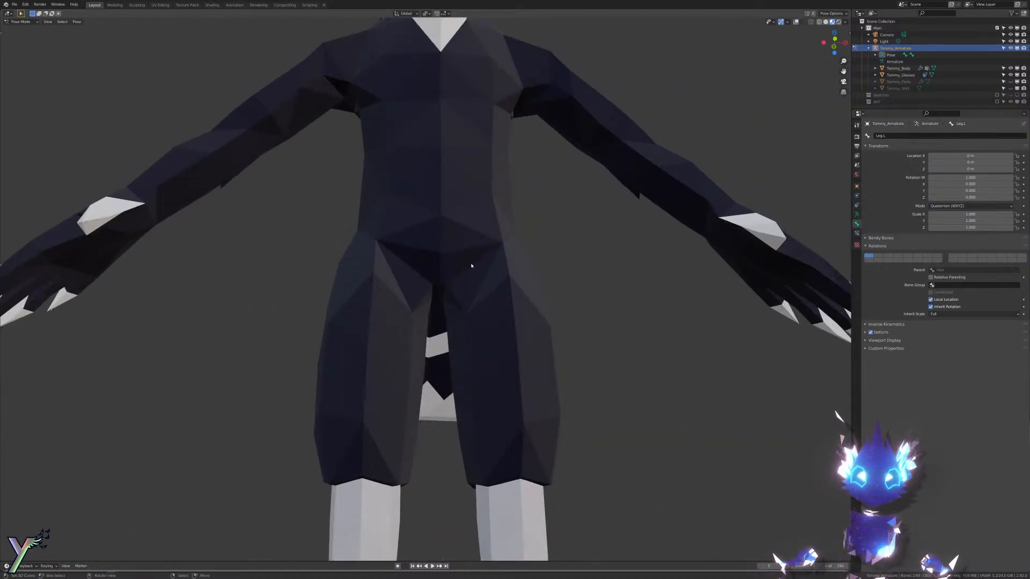
{"action": "middle_click_drag", "start_coordinate": [472, 266], "coordinate": [445, 288]}
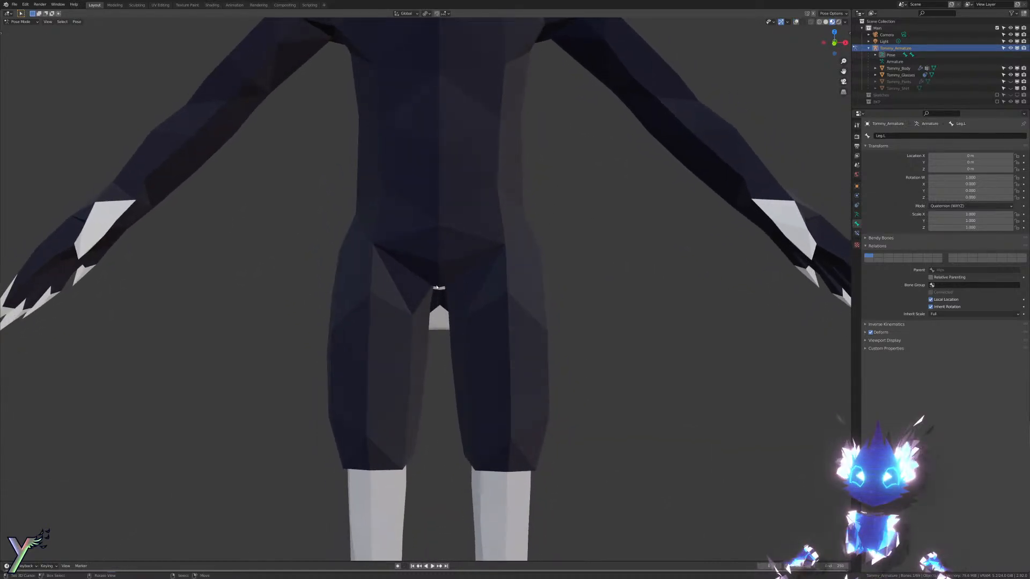
{"action": "scroll", "coordinate": [386, 372], "scroll_direction": "down", "scroll_amount": 1}
{"action": "scroll", "coordinate": [369, 371], "scroll_direction": "up", "scroll_amount": 1}
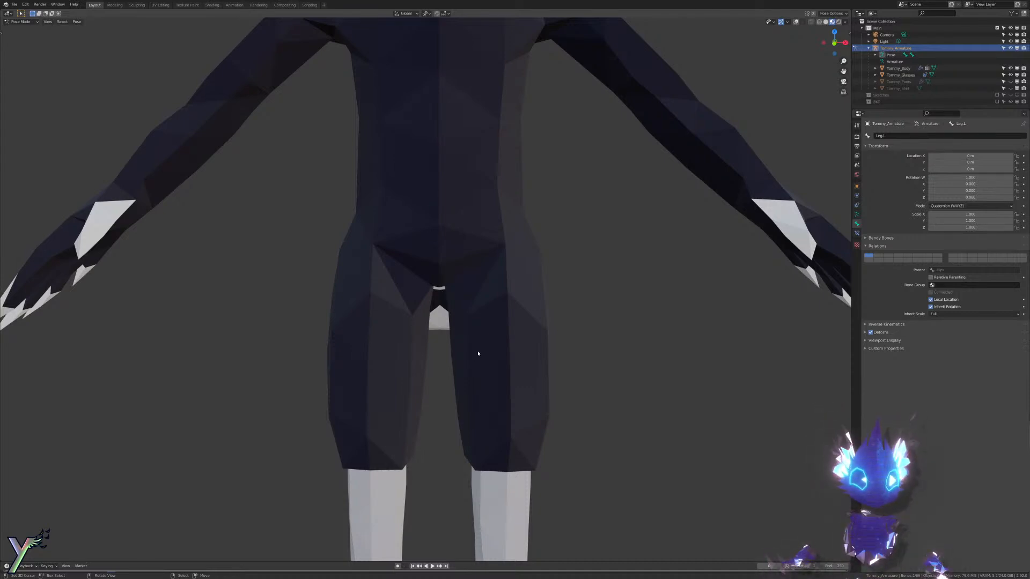
{"action": "key", "text": "r"}
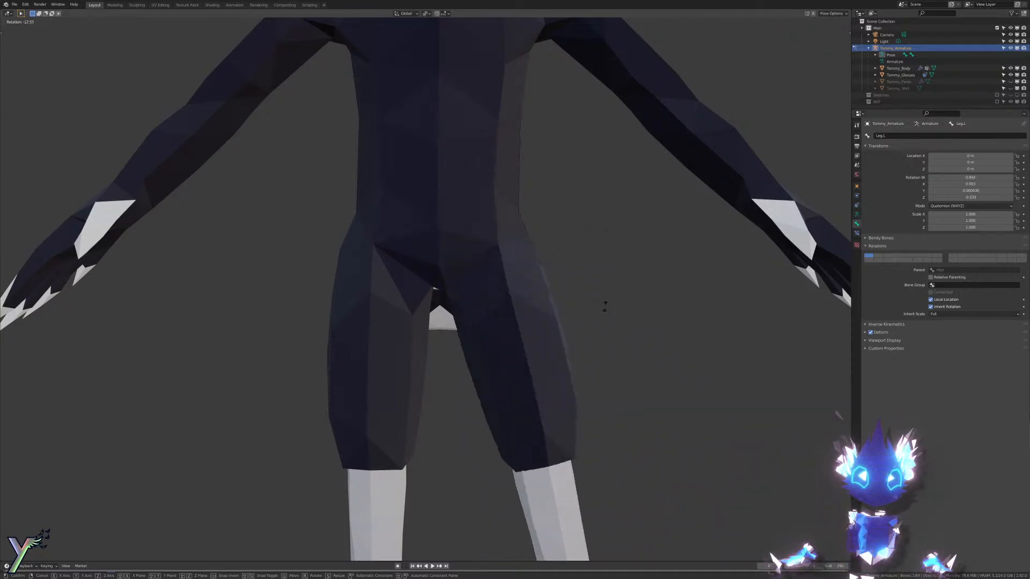
{"action": "key", "text": "Escape"}
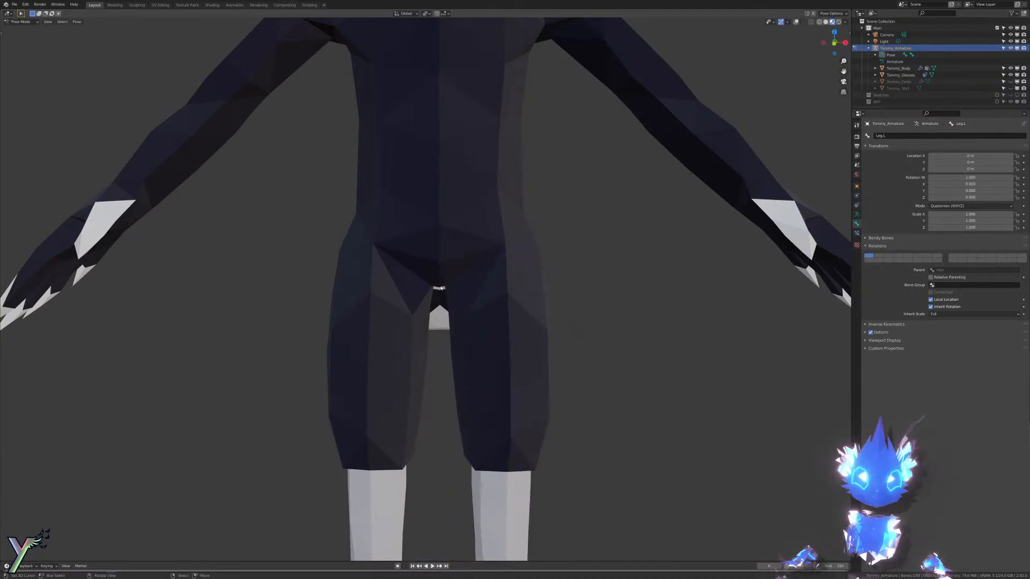
Step: Select the left lower leg bone and bend it backward about its local X axis with the overlays hidden
{"action": "scroll", "coordinate": [605, 355], "scroll_direction": "down", "scroll_amount": 5}
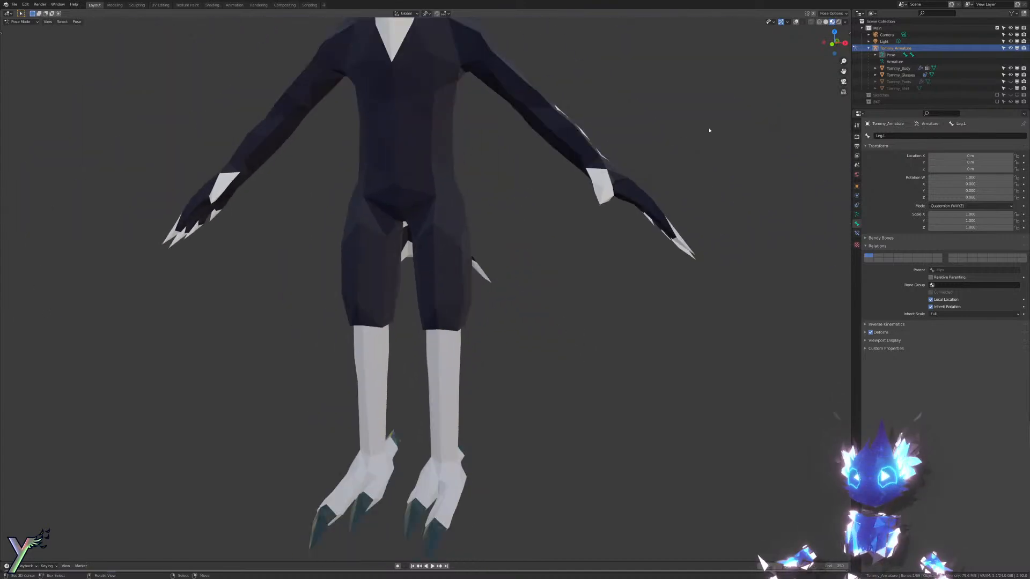
{"action": "left_click", "coordinate": [796, 23]}
{"action": "middle_click_drag", "start_coordinate": [713, 67], "coordinate": [612, 129]}
{"action": "scroll", "coordinate": [590, 161], "scroll_direction": "up", "scroll_amount": 4}
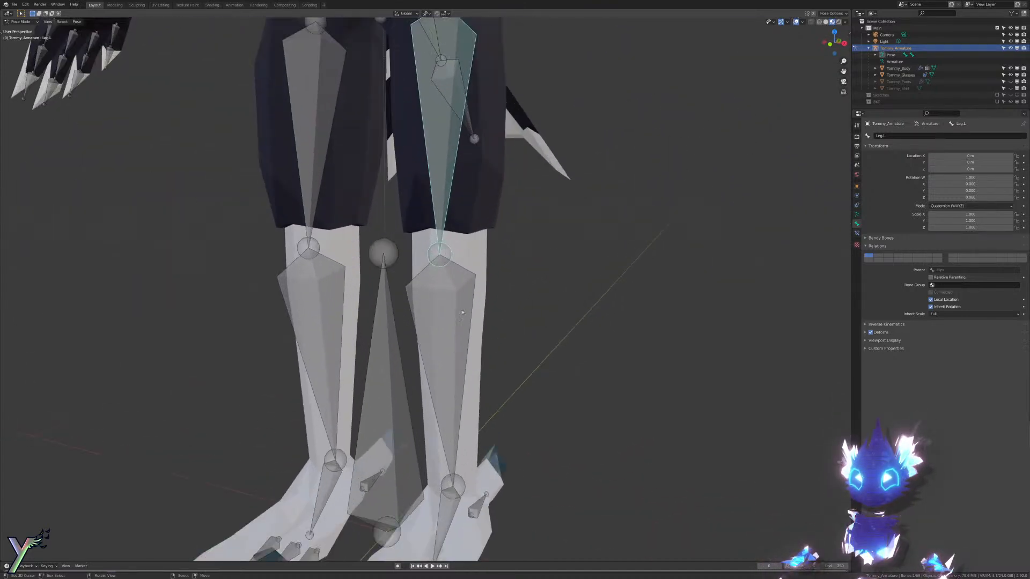
{"action": "left_click", "coordinate": [450, 322]}
{"action": "left_click", "coordinate": [796, 23]}
{"action": "middle_click_drag", "start_coordinate": [743, 53], "coordinate": [647, 103]}
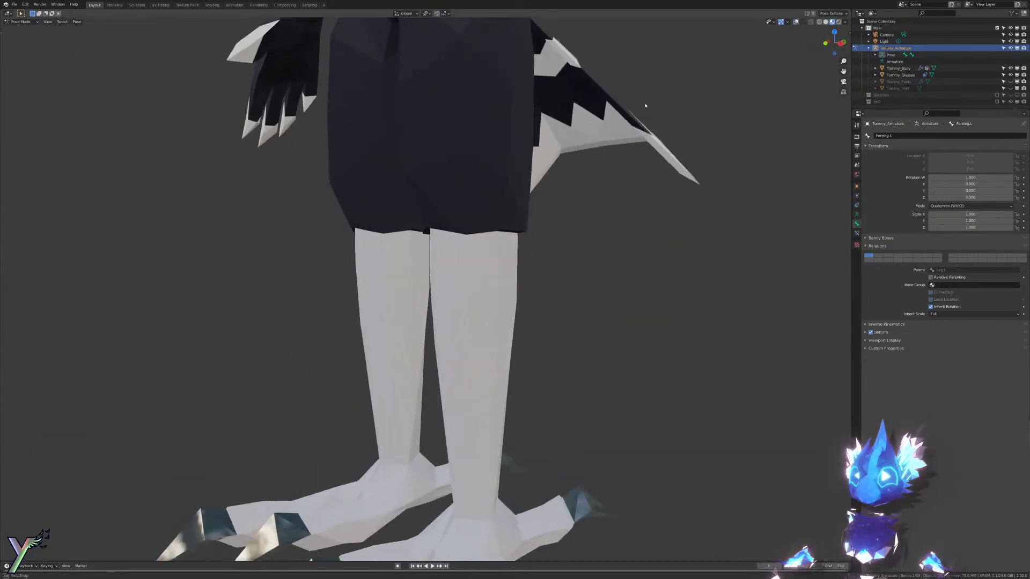
{"action": "scroll", "coordinate": [660, 101], "scroll_direction": "down", "scroll_amount": 4}
{"action": "key", "text": "r"}
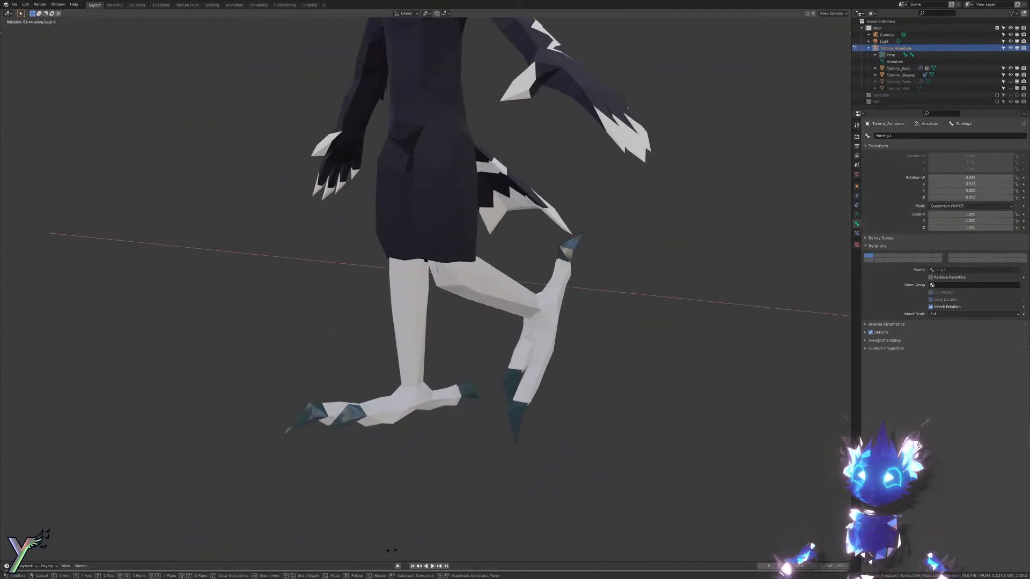
{"action": "left_click", "coordinate": [603, 210]}
Step: Adjust the left knee bend with further local X rotations, checking the deformation from the side and behind
{"action": "middle_click_drag", "start_coordinate": [603, 211], "coordinate": [664, 195]}
{"action": "key", "text": "alt+r"}
{"action": "key", "text": "x"}
{"action": "key", "text": "x"}
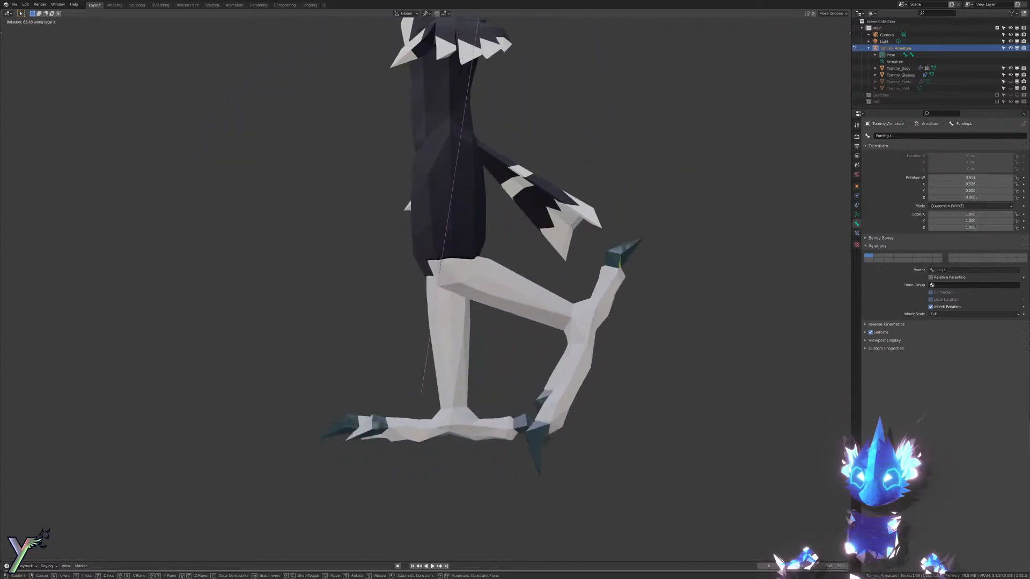
{"action": "left_click", "coordinate": [570, 124]}
{"action": "middle_click_drag", "start_coordinate": [571, 124], "coordinate": [469, 138]}
{"action": "key", "text": "r"}
{"action": "key", "text": "x"}
{"action": "key", "text": "x"}
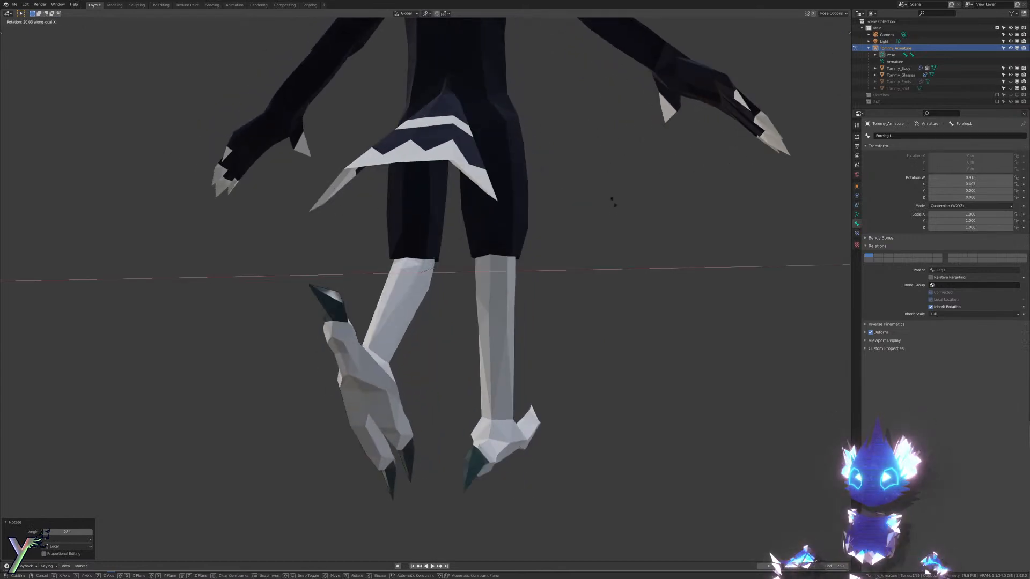
{"action": "left_click", "coordinate": [552, 359]}
Step: Undo the left lower leg's test rotations and show the viewport overlays again
{"action": "middle_click_drag", "start_coordinate": [551, 359], "coordinate": [617, 289]}
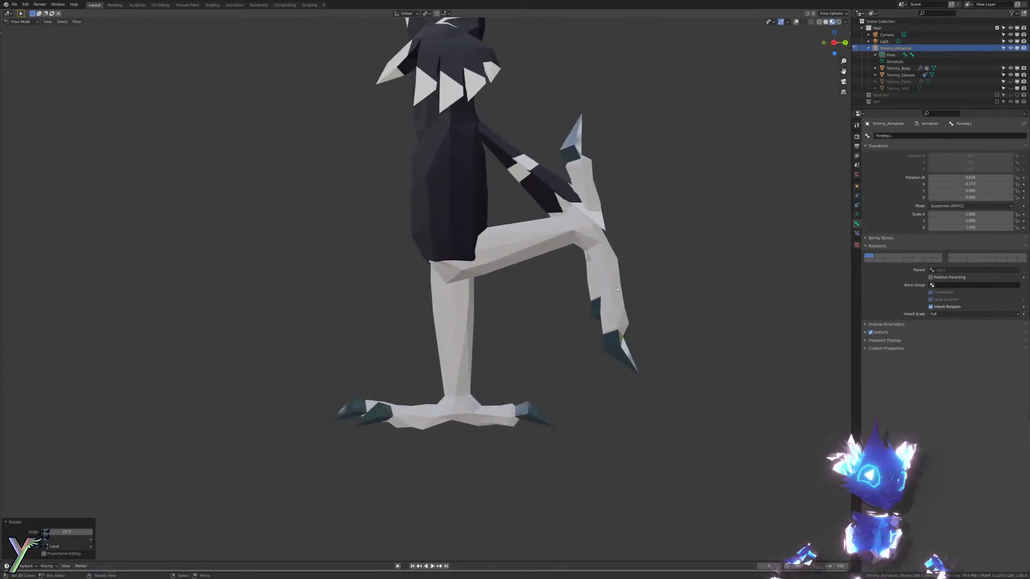
{"action": "middle_click_drag", "start_coordinate": [615, 236], "coordinate": [689, 180]}
{"action": "key", "text": "ctrl+z"}
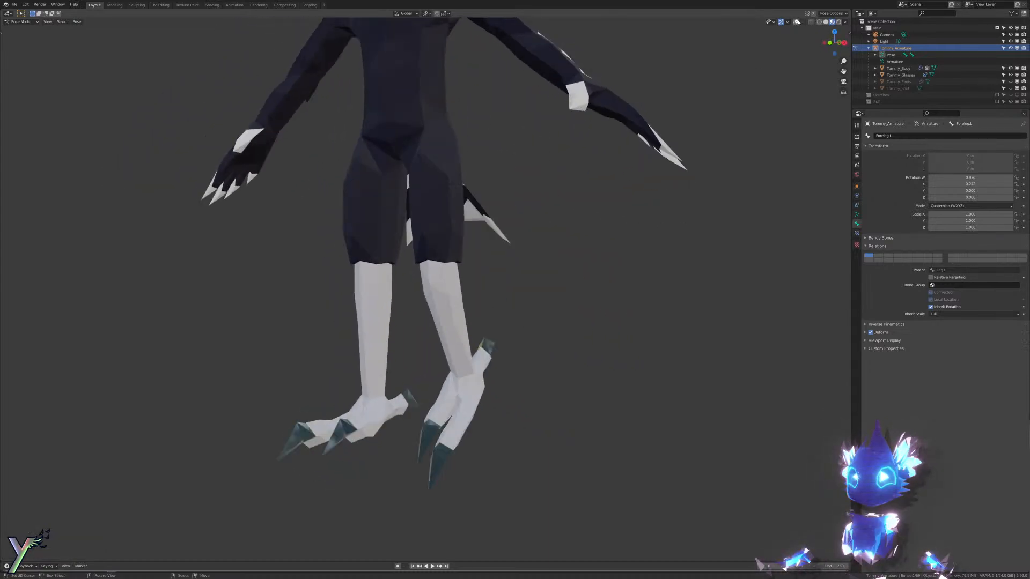
{"action": "left_click", "coordinate": [796, 22]}
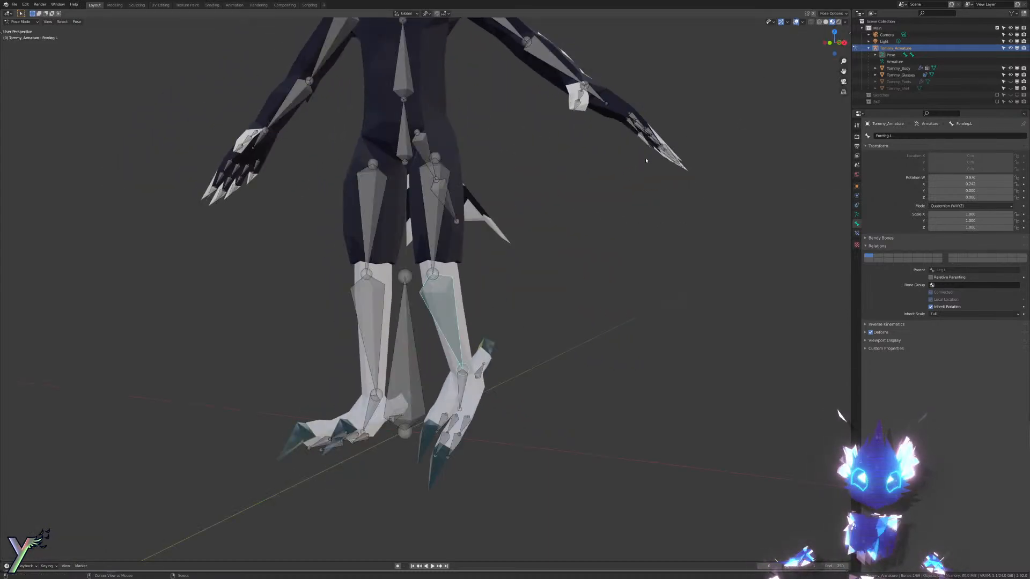
{"action": "key", "text": "ctrl+z"}
Step: Try rotating the left foot bone up and down in the right side view to test the ankle deformation
{"action": "key", "text": "KP_0"}
{"action": "key", "text": "KP_1"}
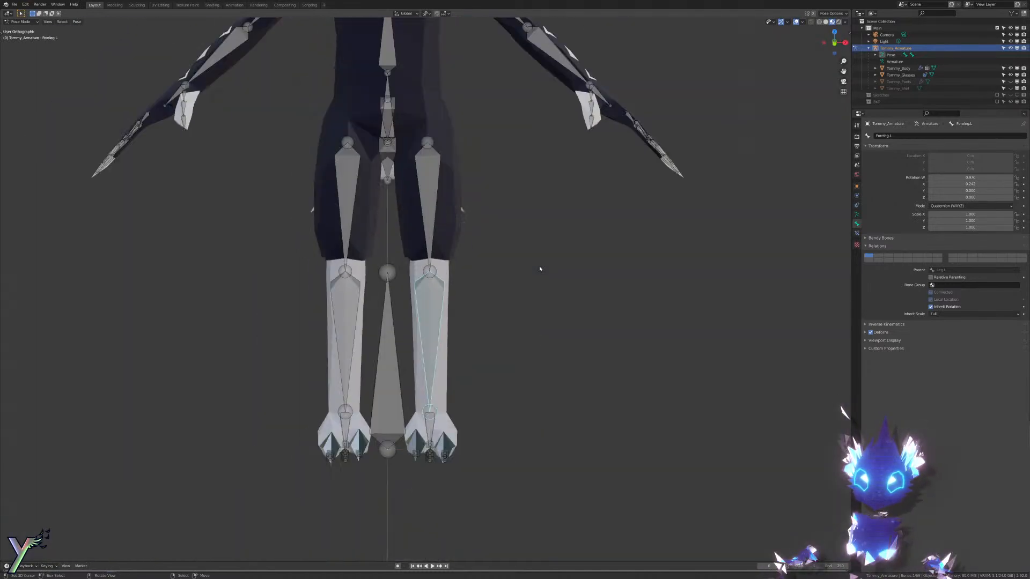
{"action": "key", "text": "KP_3"}
{"action": "middle_click_drag", "start_coordinate": [549, 220], "coordinate": [532, 132], "text": "shift"}
{"action": "scroll", "coordinate": [533, 132], "scroll_direction": "up", "scroll_amount": 6}
{"action": "middle_click_drag", "start_coordinate": [441, 433], "coordinate": [351, 311], "text": "shift"}
{"action": "scroll", "coordinate": [351, 311], "scroll_direction": "down", "scroll_amount": 1}
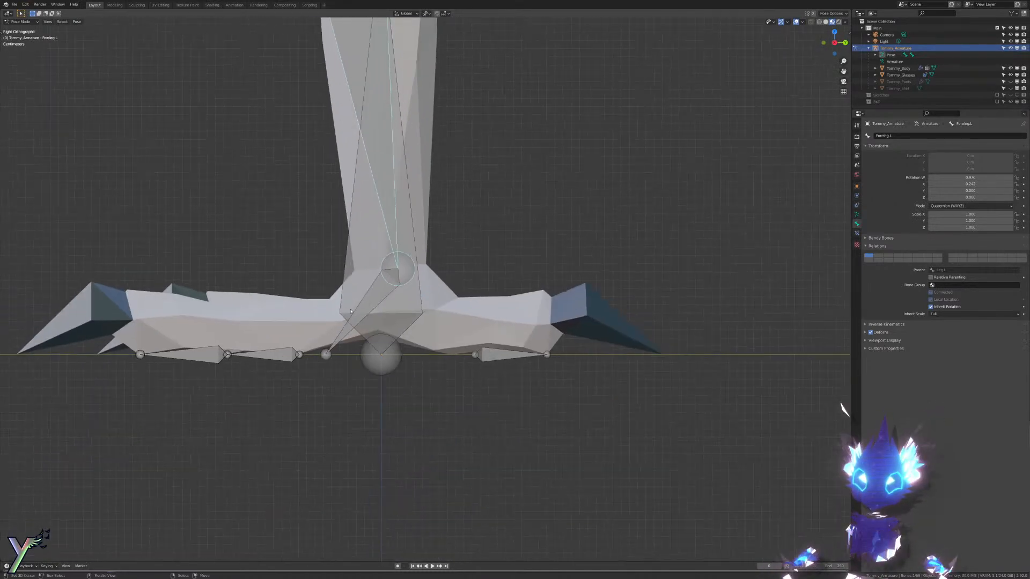
{"action": "key", "text": "r"}
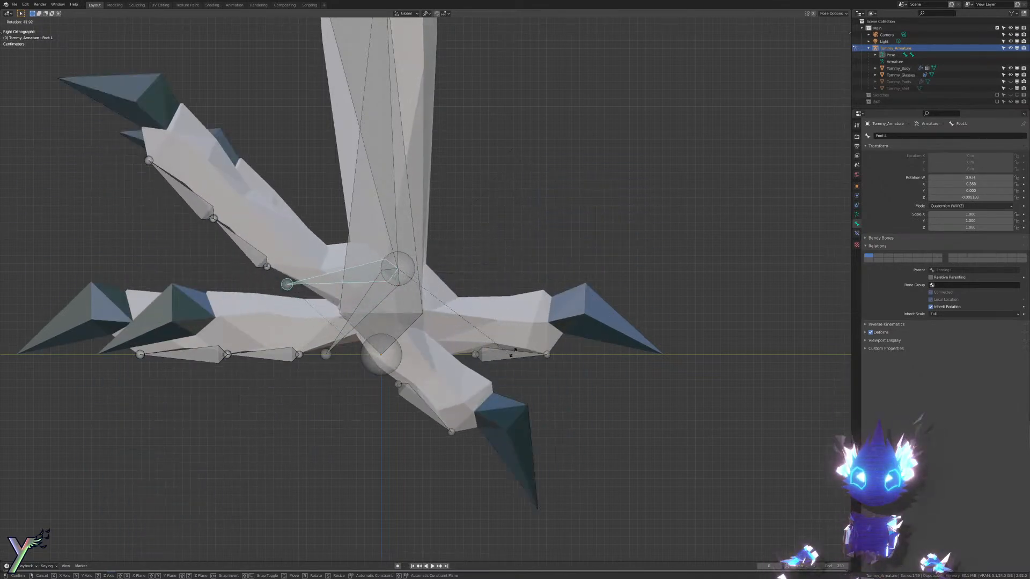
{"action": "right_click", "coordinate": [505, 280]}
Step: Try rotating the left foot bone about its local X axis and freely with the trackball, checking the ankle from several angles
{"action": "middle_click_drag", "start_coordinate": [505, 280], "coordinate": [592, 311]}
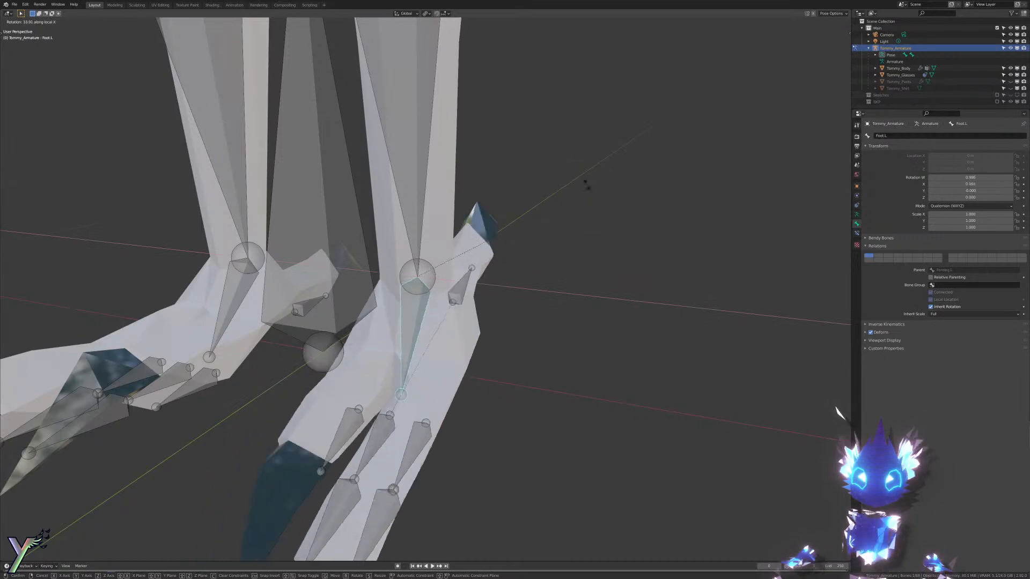
{"action": "right_click", "coordinate": [545, 224]}
{"action": "middle_click_drag", "start_coordinate": [546, 223], "coordinate": [518, 216]}
{"action": "scroll", "coordinate": [518, 217], "scroll_direction": "down", "scroll_amount": 3}
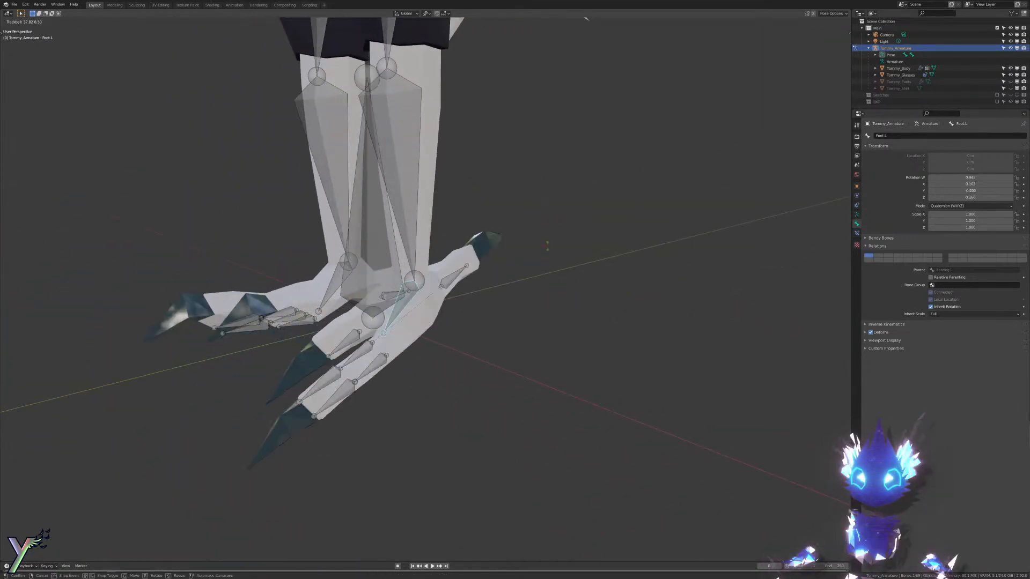
{"action": "middle_click_drag", "start_coordinate": [548, 212], "coordinate": [599, 211]}
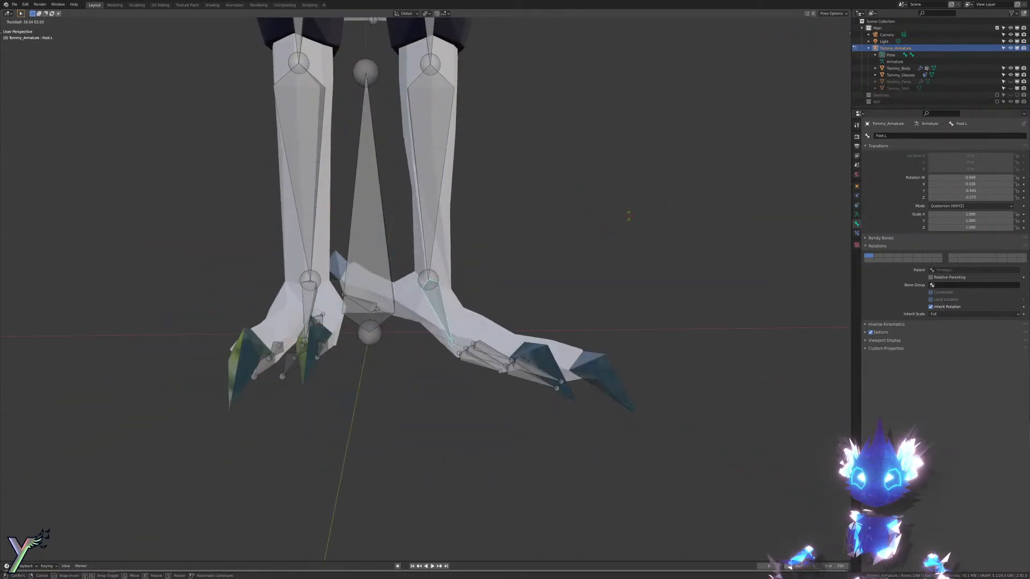
{"action": "key", "text": "Escape"}
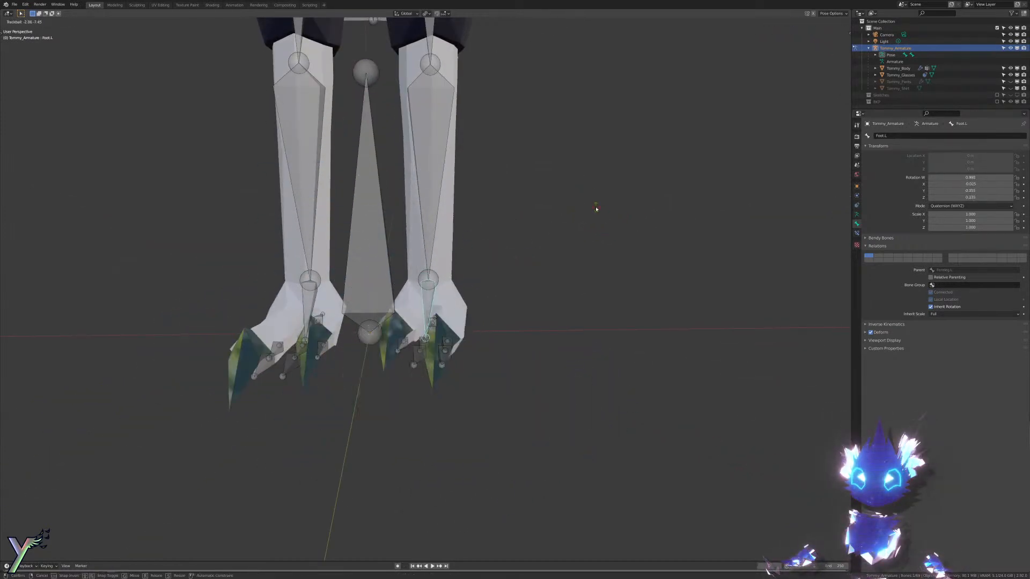
{"action": "middle_click_drag", "start_coordinate": [595, 210], "coordinate": [486, 277]}
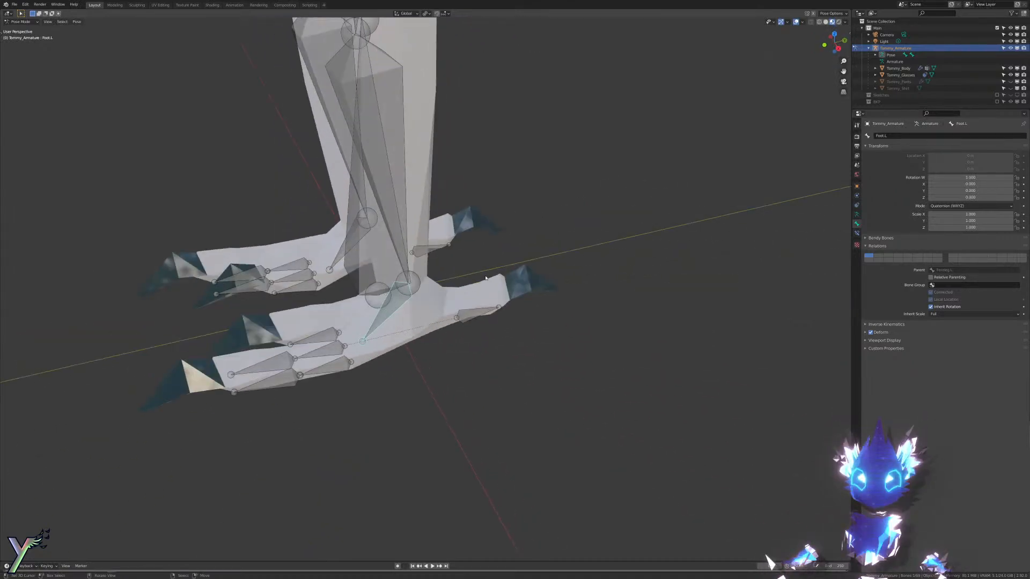
Step: Bend the base bone of the left foot's middle front toe upward by about 51° around its local X axis
{"action": "left_click", "coordinate": [332, 348]}
{"action": "key", "text": "r"}
{"action": "key", "text": "x"}
{"action": "key", "text": "x"}
{"action": "left_click", "coordinate": [532, 441]}
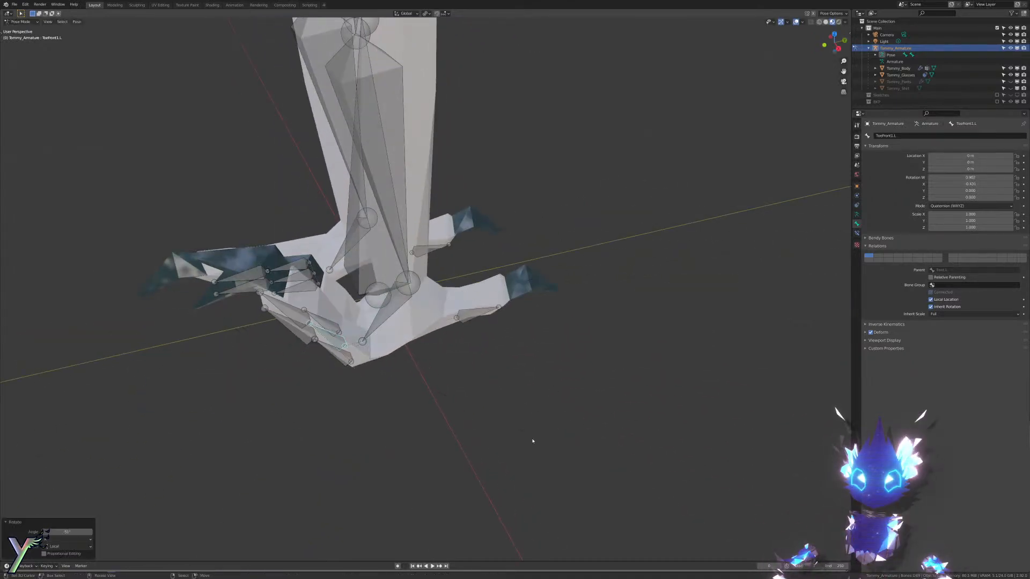
Step: Try rotating the base bones of the left foot's two outer front toes about their local X axes
{"action": "right_click", "coordinate": [332, 330]}
{"action": "key", "text": "r"}
{"action": "key", "text": "x"}
{"action": "key", "text": "x"}
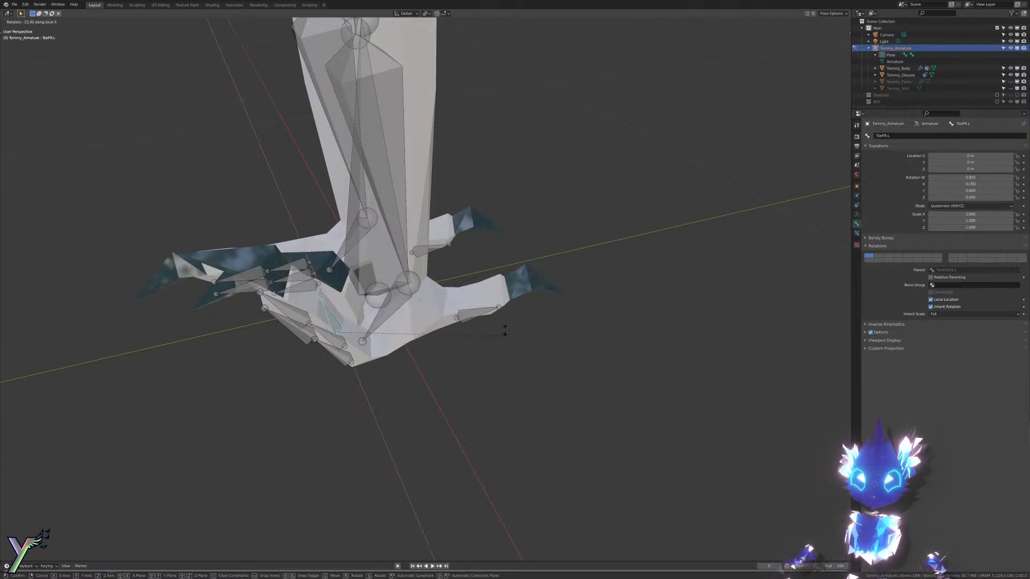
{"action": "right_click", "coordinate": [474, 276]}
{"action": "left_click", "coordinate": [337, 363]}
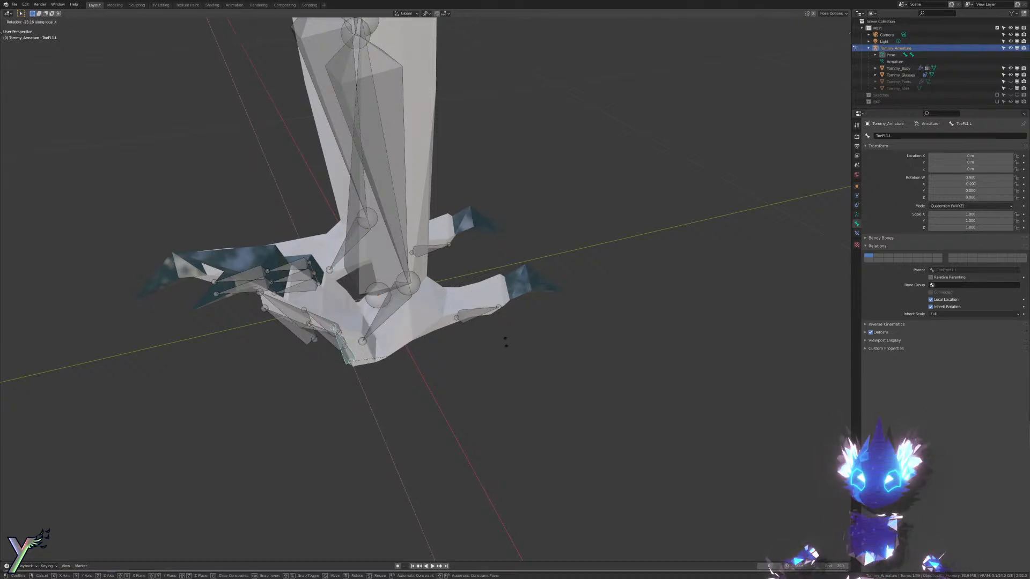
Step: Try rotating the second bones of the left foot's middle and outer front toes about their local X axes
{"action": "left_click", "coordinate": [301, 316]}
{"action": "key", "text": "r"}
{"action": "key", "text": "x"}
{"action": "key", "text": "x"}
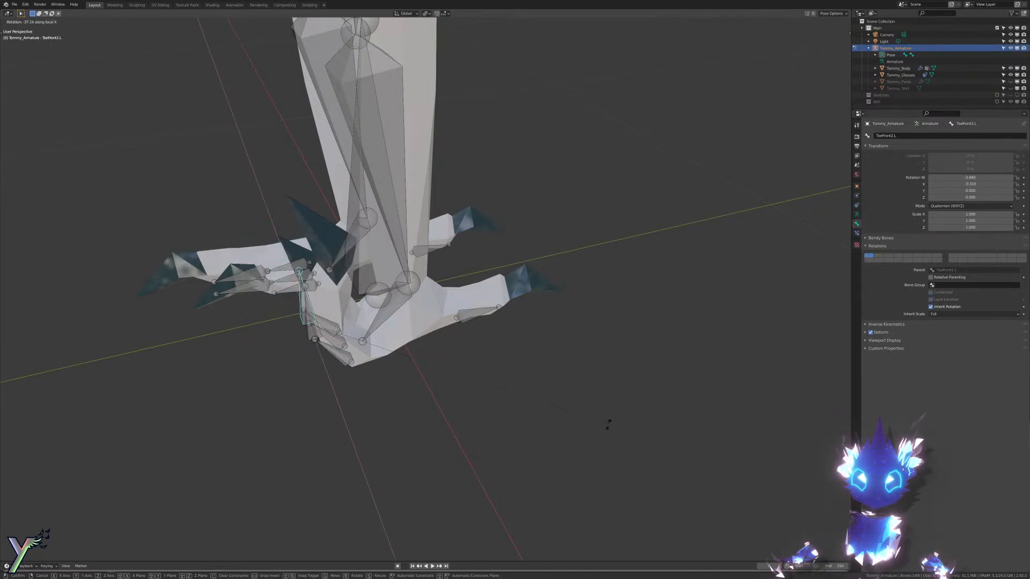
{"action": "right_click", "coordinate": [609, 425]}
{"action": "left_click", "coordinate": [299, 330]}
{"action": "key", "text": "r"}
{"action": "key", "text": "x"}
{"action": "key", "text": "x"}
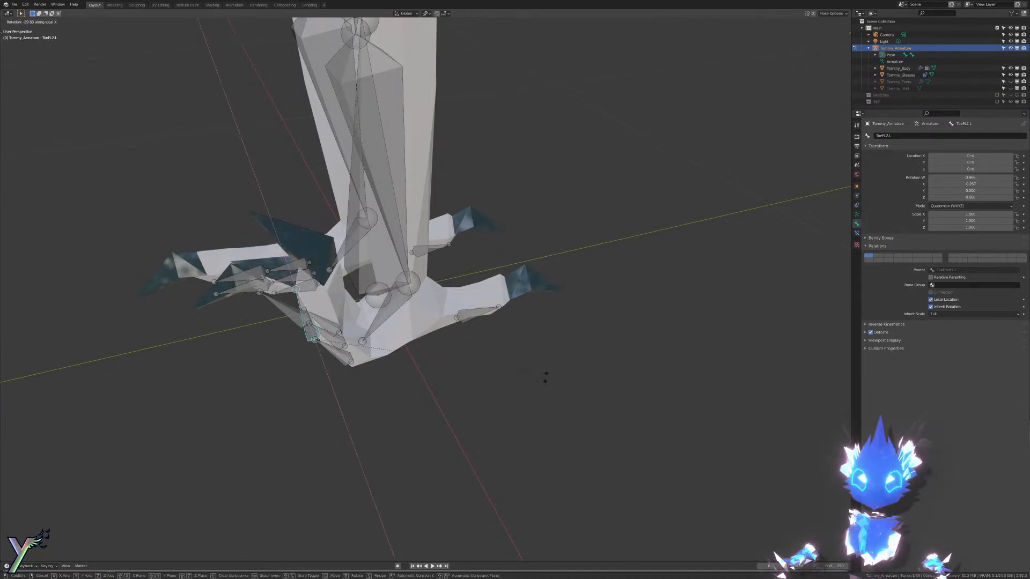
{"action": "right_click", "coordinate": [273, 193]}
Step: Check the bent toes of the left foot from the front and undo the test toe rotations
{"action": "middle_click_drag", "start_coordinate": [272, 193], "coordinate": [488, 239]}
{"action": "scroll", "coordinate": [547, 232], "scroll_direction": "up", "scroll_amount": 3}
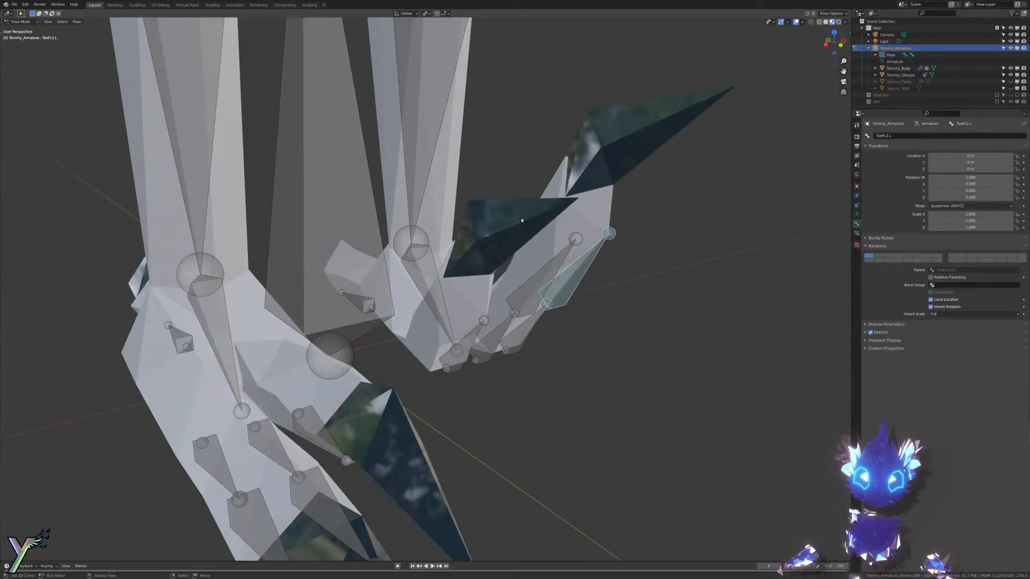
{"action": "left_click", "coordinate": [555, 263]}
{"action": "right_click", "coordinate": [479, 355]}
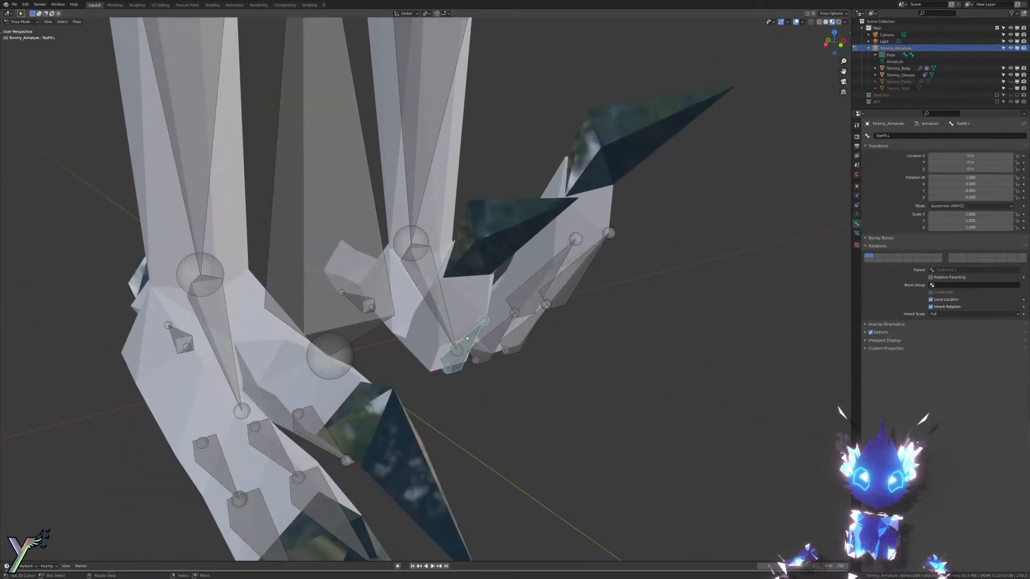
{"action": "key", "text": "ctrl+z"}
{"action": "key", "text": "ctrl+z"}
{"action": "key", "text": "ctrl+z"}
{"action": "key", "text": "ctrl+z"}
{"action": "key", "text": "ctrl+z"}
{"action": "key", "text": "ctrl+z"}
{"action": "key", "text": "ctrl+z"}
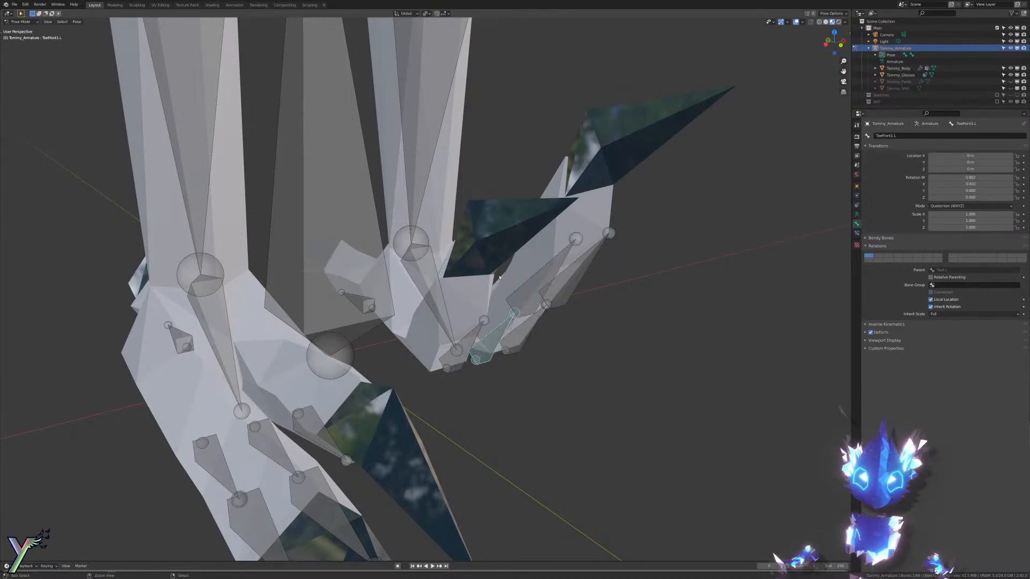
Step: Put the armature in Edit Mode and select the left ankle joint in a right-side wireframe view
{"action": "middle_click_drag", "start_coordinate": [634, 219], "coordinate": [609, 226]}
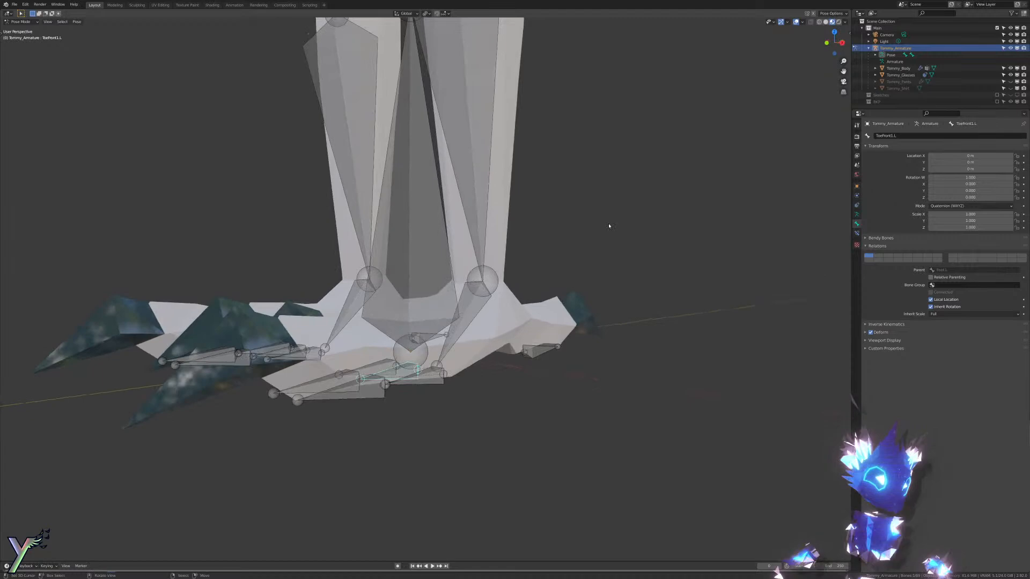
{"action": "middle_click_drag", "start_coordinate": [514, 288], "coordinate": [487, 297]}
{"action": "left_click", "coordinate": [488, 296]}
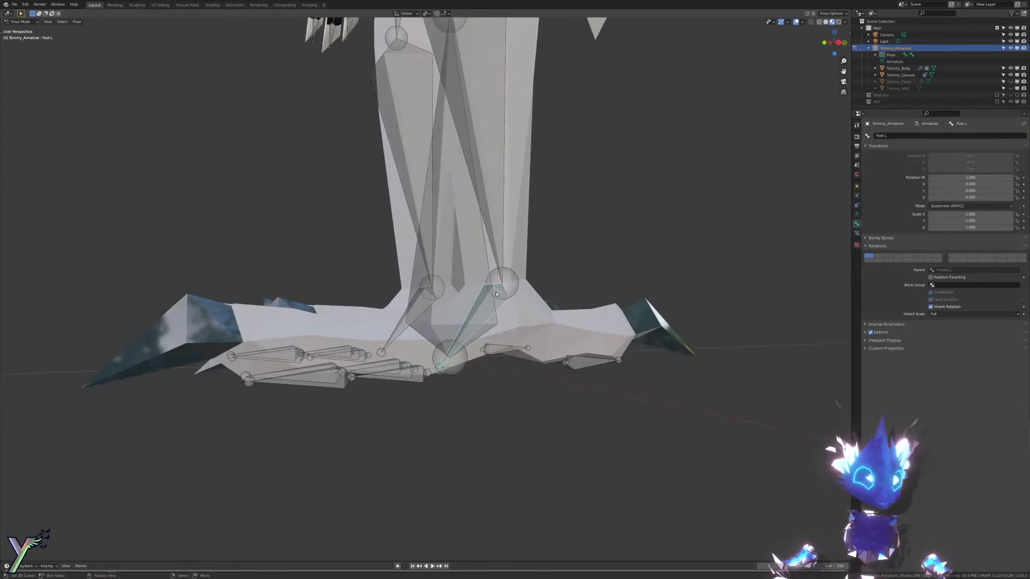
{"action": "middle_click_drag", "start_coordinate": [556, 247], "coordinate": [610, 246]}
{"action": "key", "text": "Tab"}
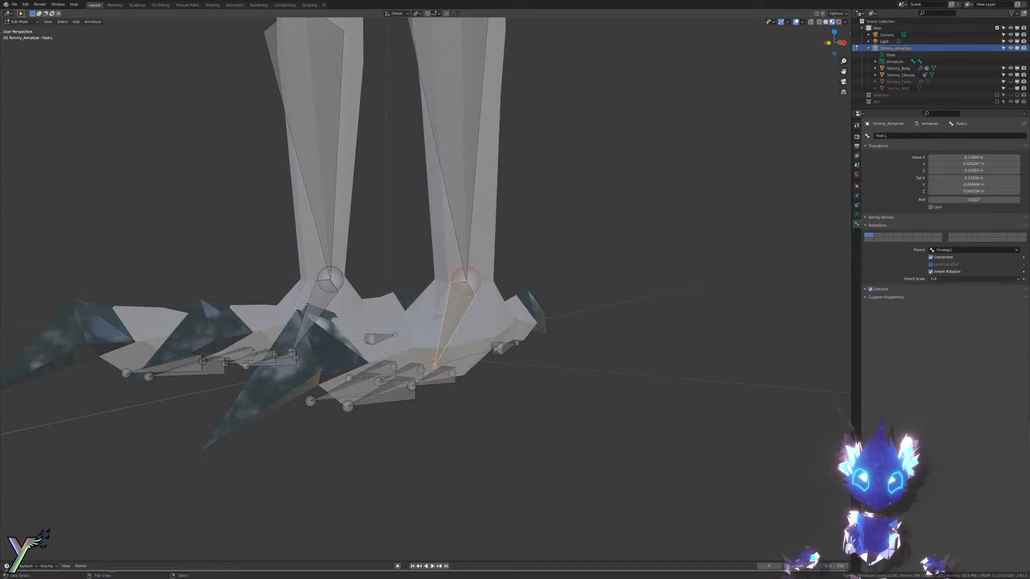
{"action": "key", "text": "KP_3"}
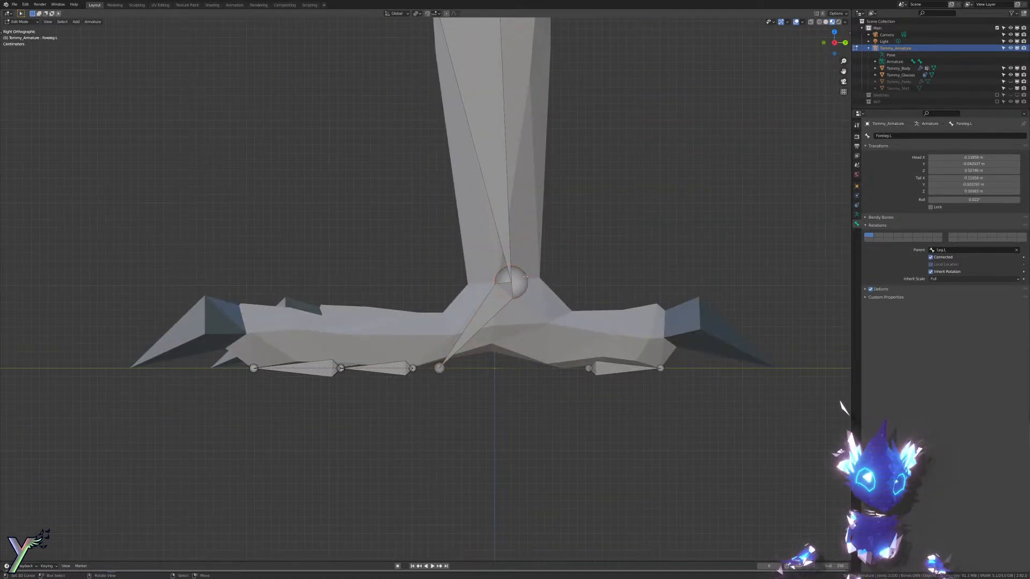
{"action": "key", "text": "shift+z"}
{"action": "key", "text": "g"}
{"action": "left_click", "coordinate": [561, 295]}
{"action": "middle_click_drag", "start_coordinate": [564, 303], "coordinate": [516, 275], "text": "shift"}
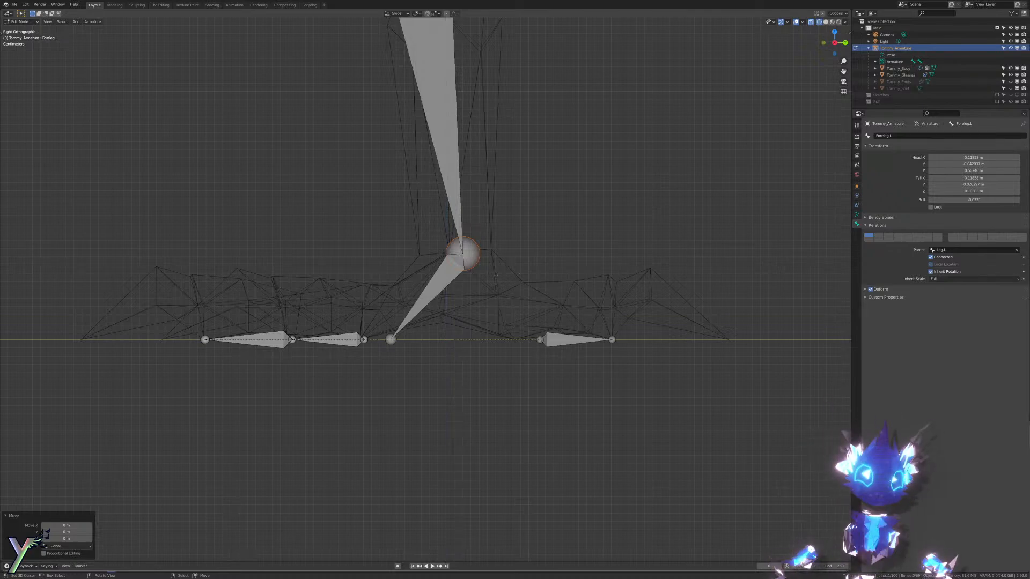
Step: Select the ankle joints of both legs and move them down along Z to the ground line, level with the toe bones
{"action": "scroll", "coordinate": [495, 276], "scroll_direction": "up", "scroll_amount": 4}
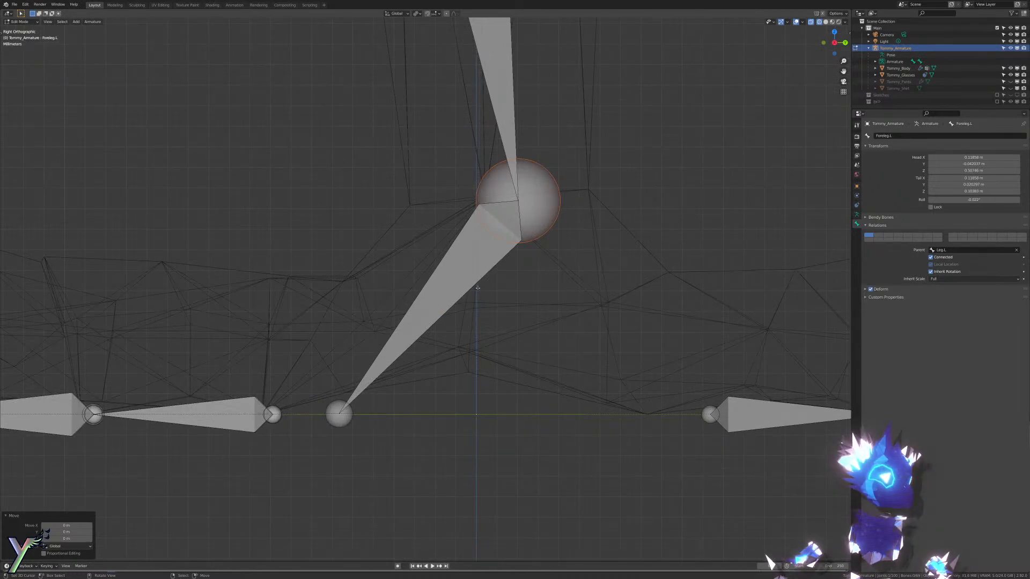
{"action": "scroll", "coordinate": [423, 277], "scroll_direction": "down", "scroll_amount": 8}
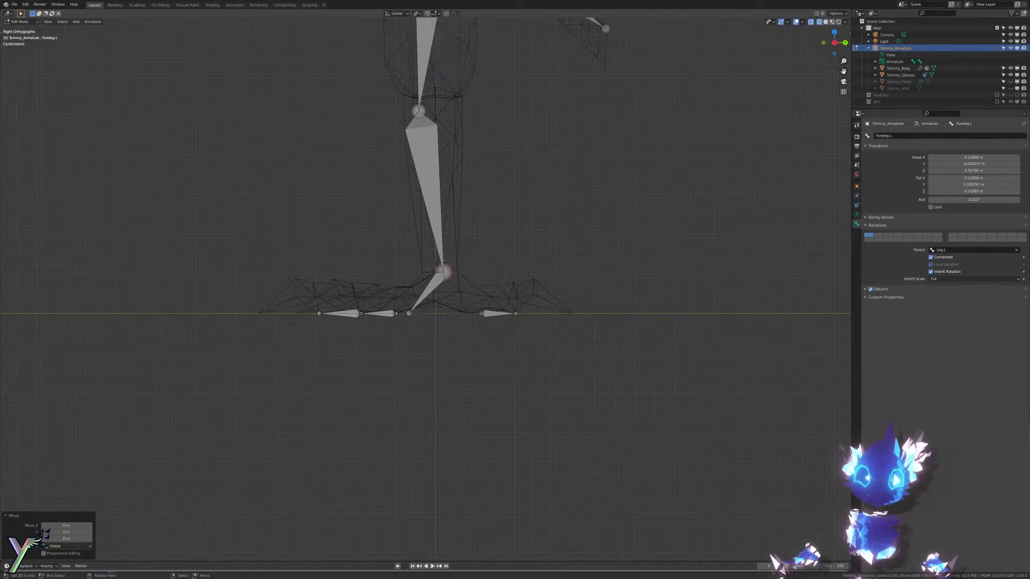
{"action": "scroll", "coordinate": [500, 355], "scroll_direction": "up", "scroll_amount": 3}
{"action": "scroll", "coordinate": [500, 355], "scroll_direction": "up", "scroll_amount": 8}
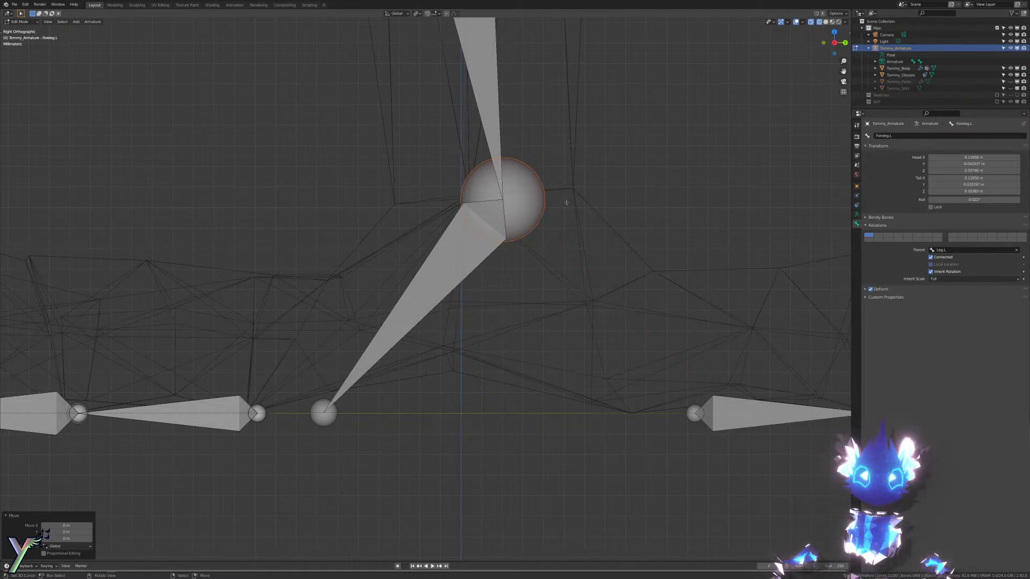
{"action": "key", "text": "g"}
{"action": "key", "text": "z"}
{"action": "right_click", "coordinate": [539, 235]}
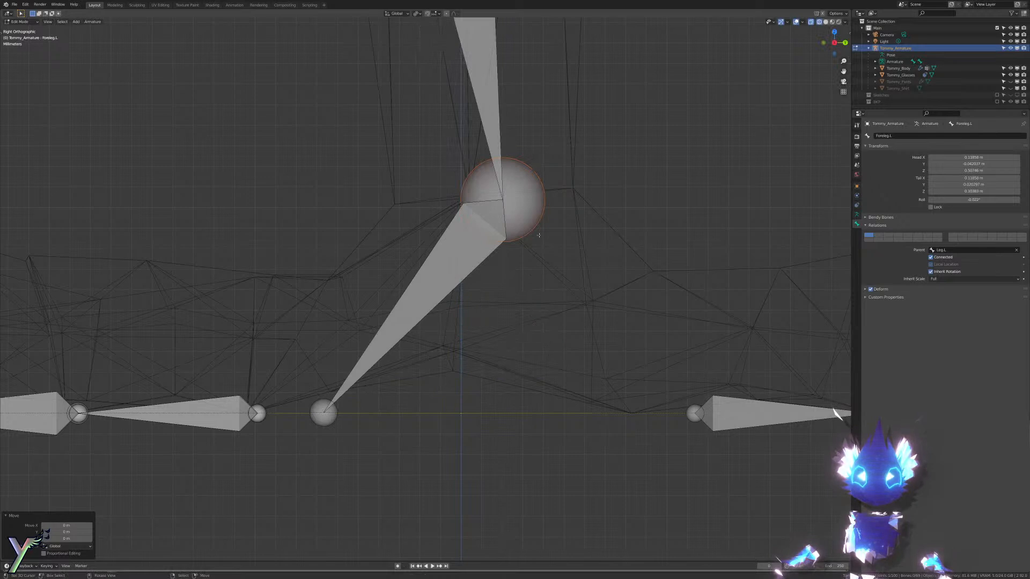
{"action": "left_click", "coordinate": [549, 183]}
{"action": "key", "text": "g"}
{"action": "key", "text": "z"}
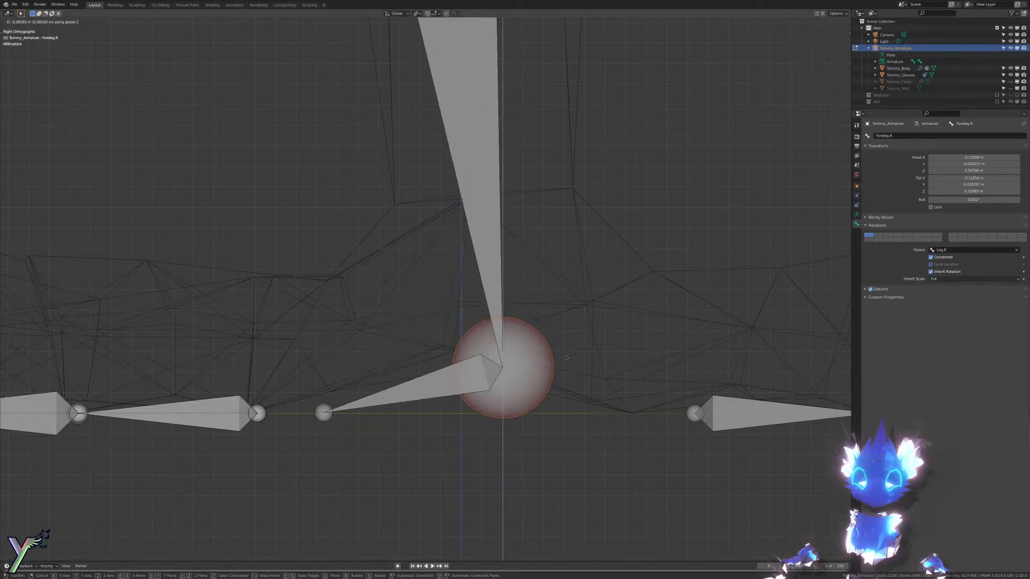
{"action": "left_click", "coordinate": [577, 401]}
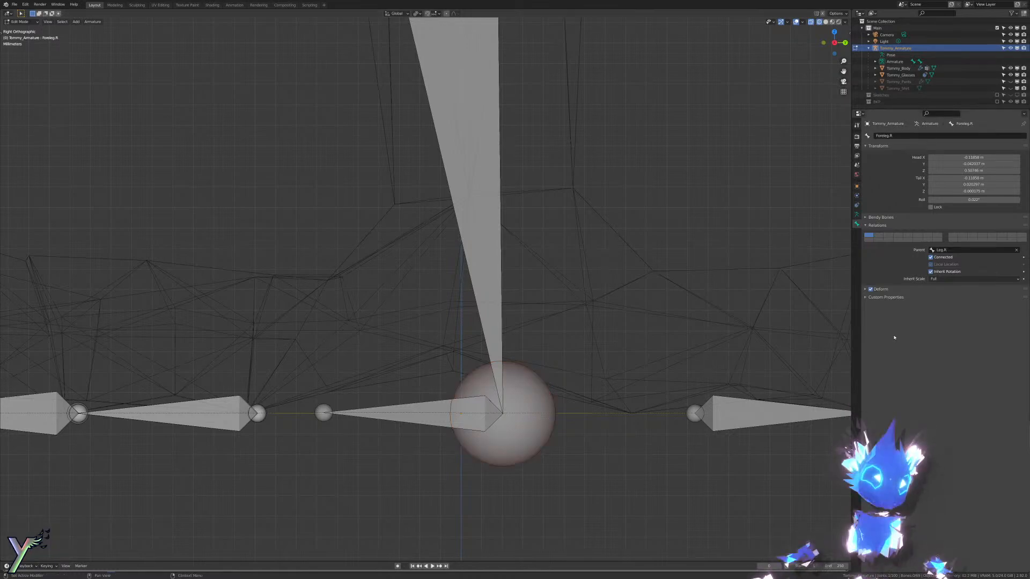
Step: Examine the lowered ankle joints and the foot and toe bones of both legs from several angles
{"action": "middle_click_drag", "start_coordinate": [504, 431], "coordinate": [544, 286]}
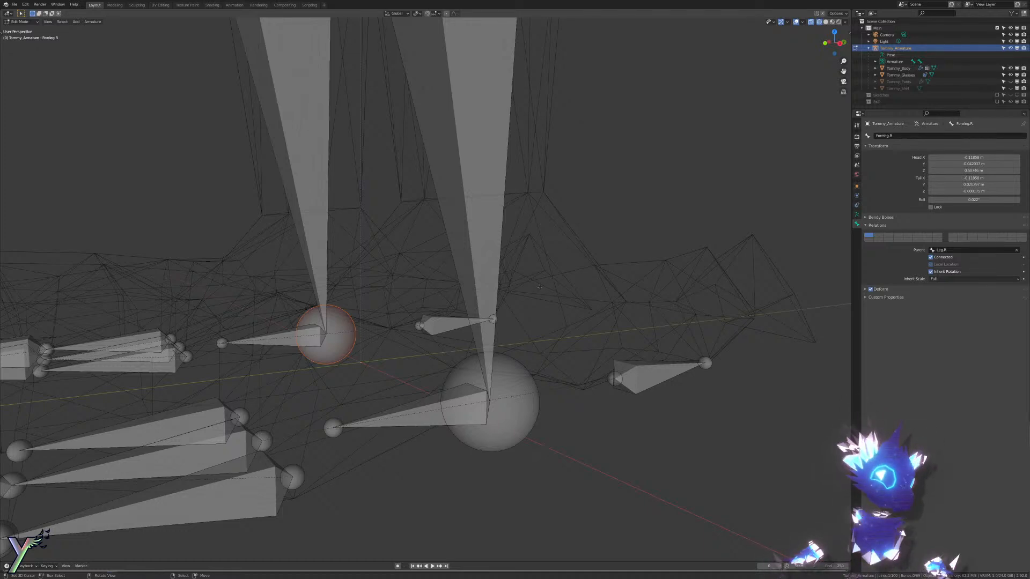
{"action": "middle_click_drag", "start_coordinate": [539, 287], "coordinate": [514, 289]}
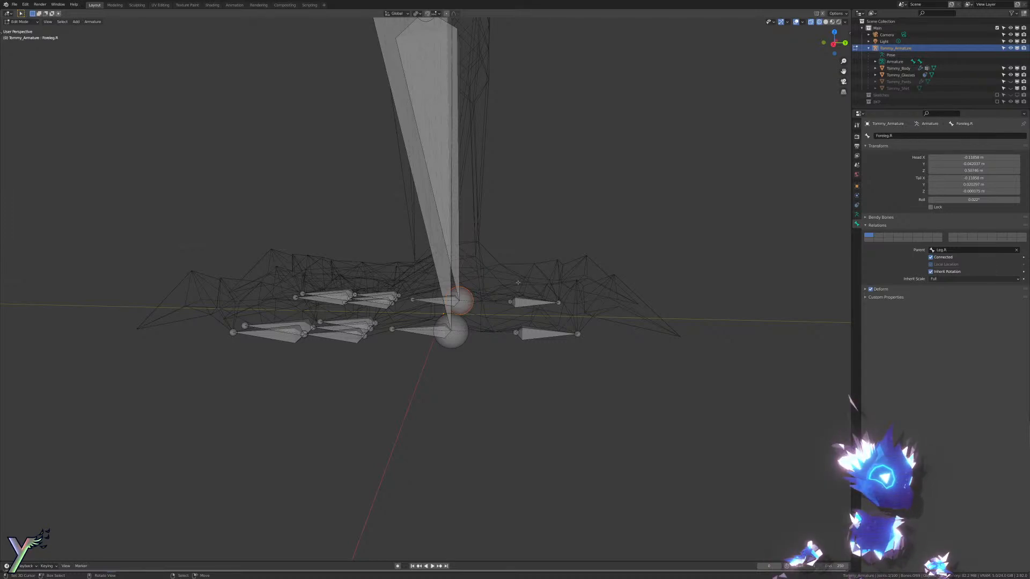
{"action": "middle_click_drag", "start_coordinate": [517, 282], "coordinate": [535, 293]}
{"action": "scroll", "coordinate": [536, 293], "scroll_direction": "up", "scroll_amount": 5}
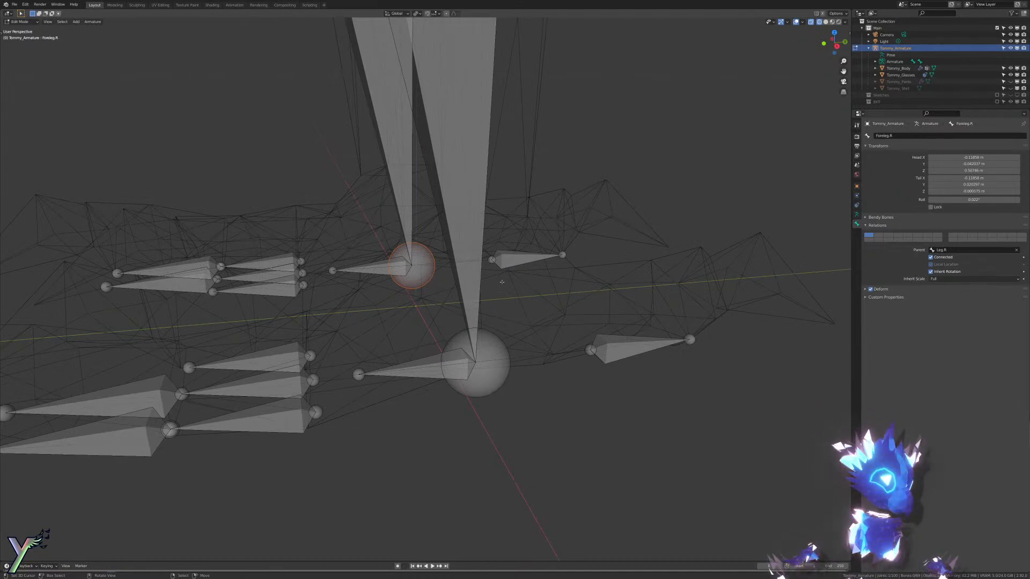
{"action": "middle_click_drag", "start_coordinate": [502, 282], "coordinate": [293, 285]}
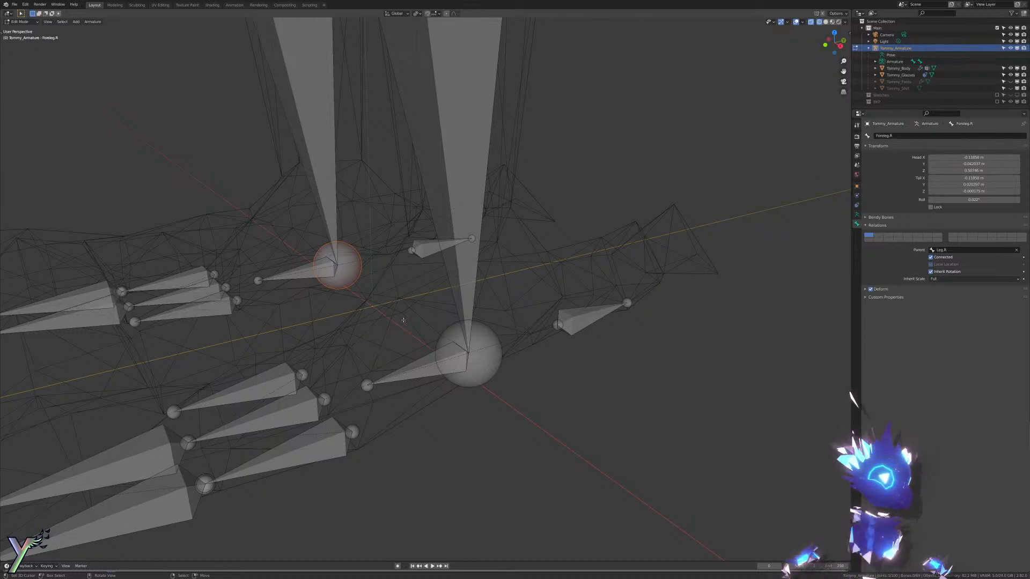
{"action": "scroll", "coordinate": [411, 330], "scroll_direction": "down", "scroll_amount": 3}
{"action": "scroll", "coordinate": [411, 330], "scroll_direction": "down", "scroll_amount": 2}
{"action": "middle_click_drag", "start_coordinate": [411, 330], "coordinate": [474, 372], "text": "shift"}
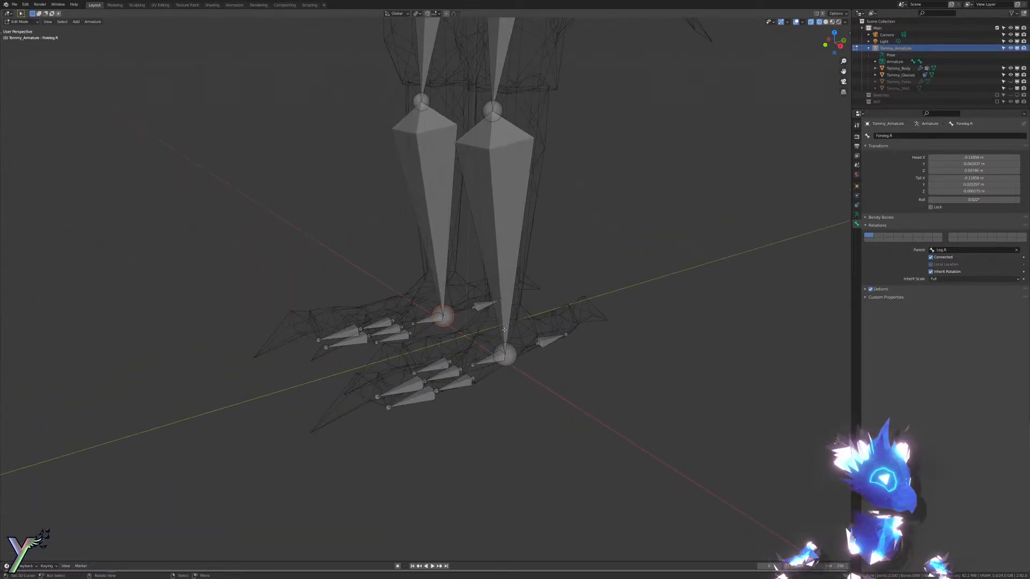
Step: Return the armature to Pose Mode in the right side view with the feet in sight
{"action": "key", "text": "KP_1"}
{"action": "key", "text": "KP_3"}
{"action": "key", "text": "Tab"}
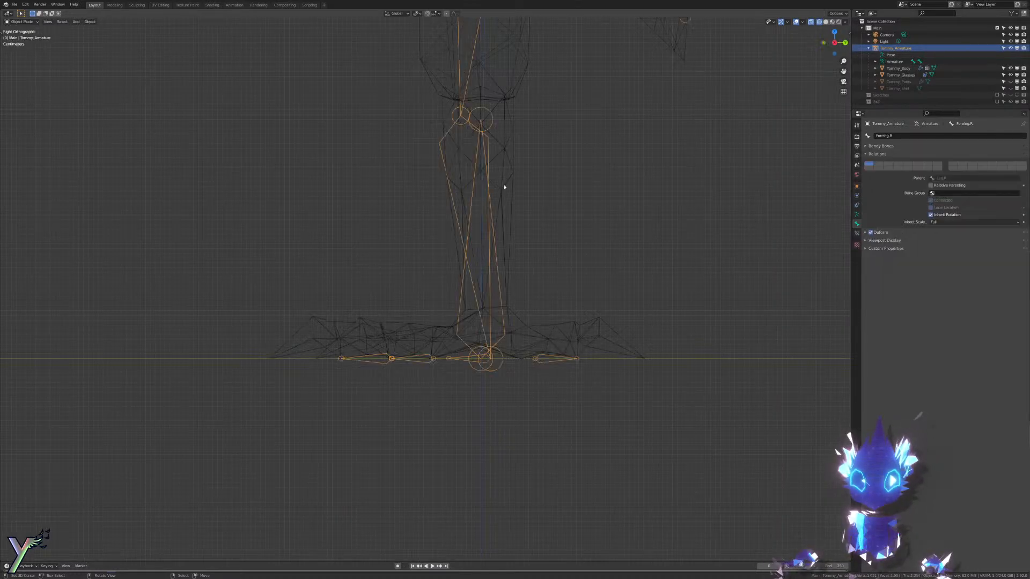
{"action": "key", "text": "ctrl+Tab"}
{"action": "scroll", "coordinate": [488, 311], "scroll_direction": "up", "scroll_amount": 3}
{"action": "scroll", "coordinate": [483, 311], "scroll_direction": "down", "scroll_amount": 4}
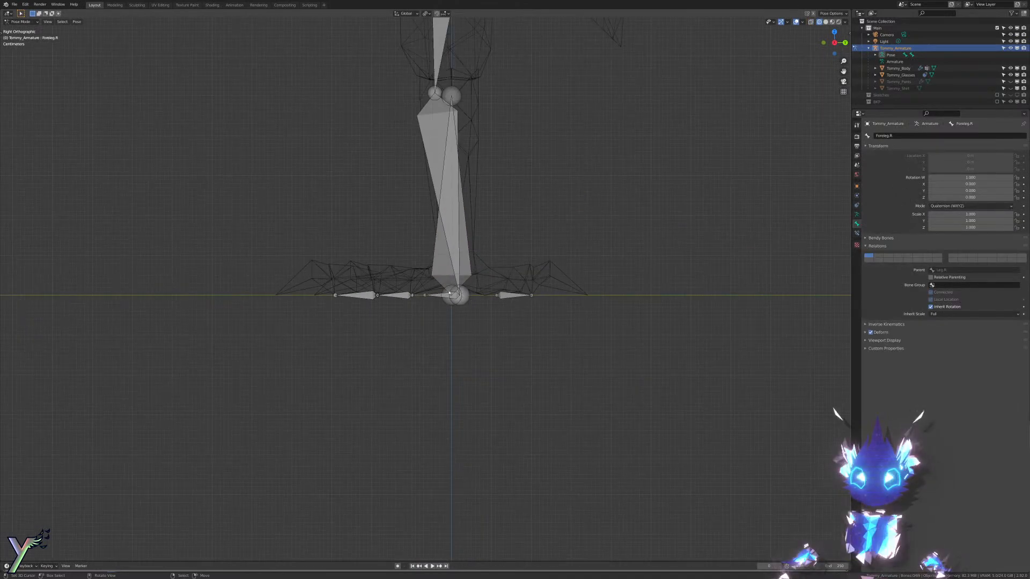
Step: Try rotating the left foot bone around its lowered ankle joint
{"action": "scroll", "coordinate": [462, 316], "scroll_direction": "up", "scroll_amount": 5}
{"action": "key", "text": "r"}
{"action": "right_click", "coordinate": [646, 307]}
{"action": "scroll", "coordinate": [646, 308], "scroll_direction": "down", "scroll_amount": 5}
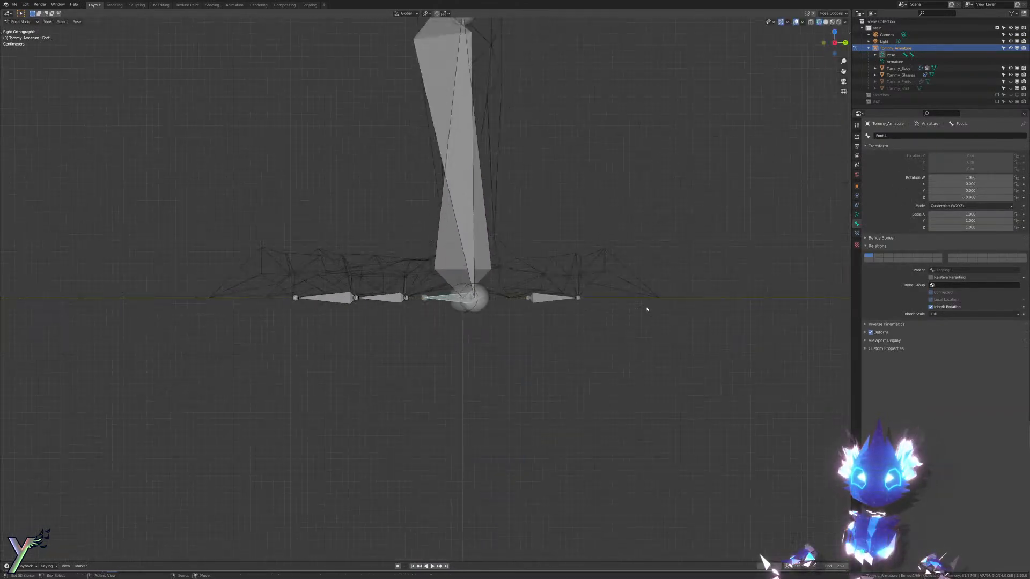
Step: Test tilting the left foot bone up and down in the right side view, cancelling each rotation
{"action": "key", "text": "r"}
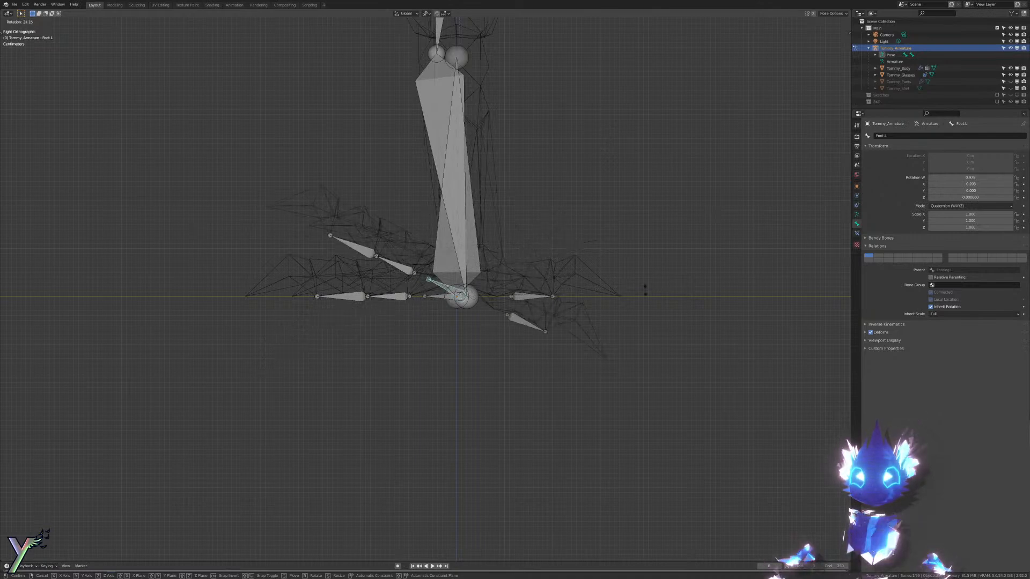
{"action": "right_click", "coordinate": [646, 287]}
{"action": "key", "text": "r"}
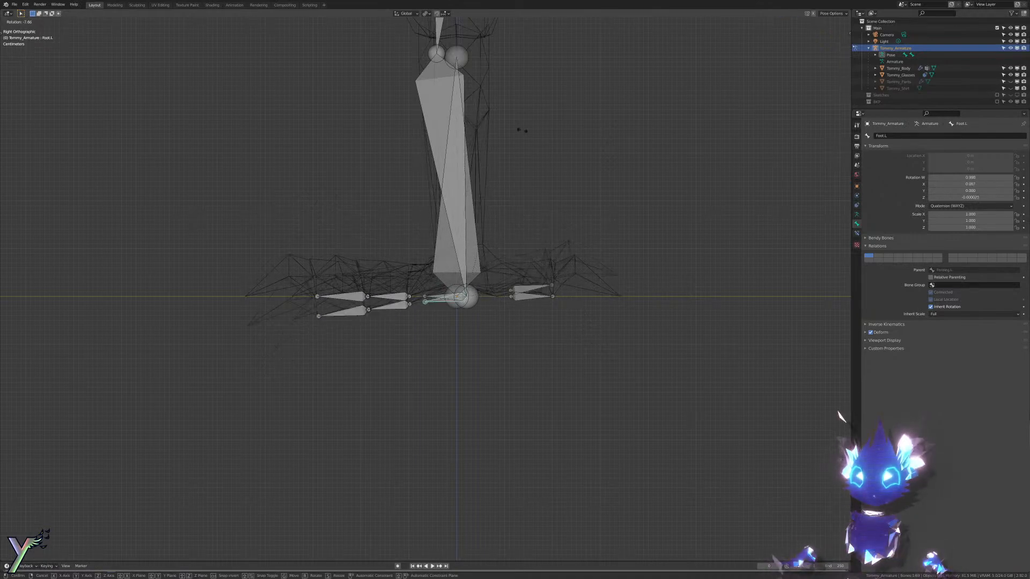
{"action": "right_click", "coordinate": [517, 205]}
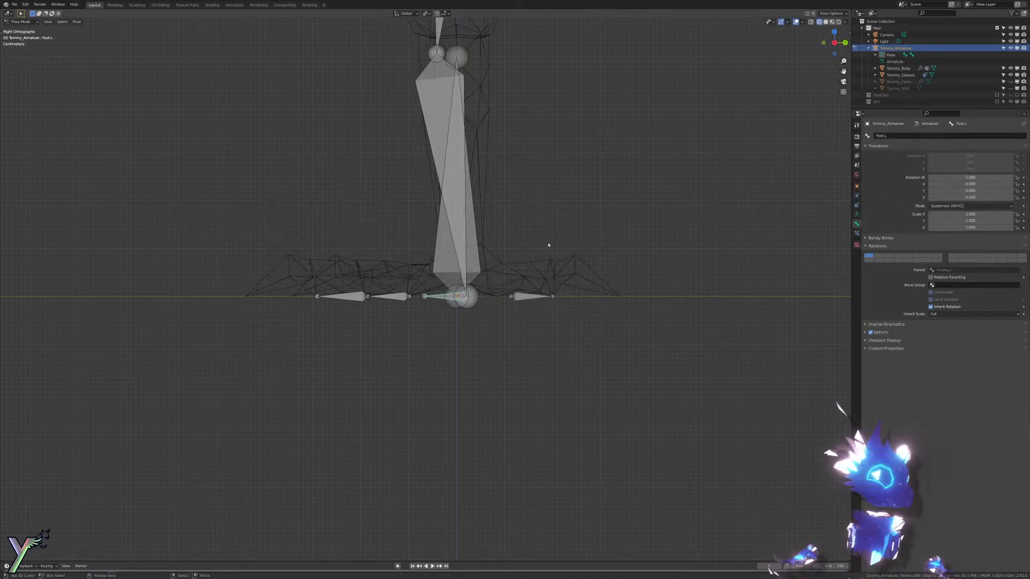
{"action": "key", "text": "r"}
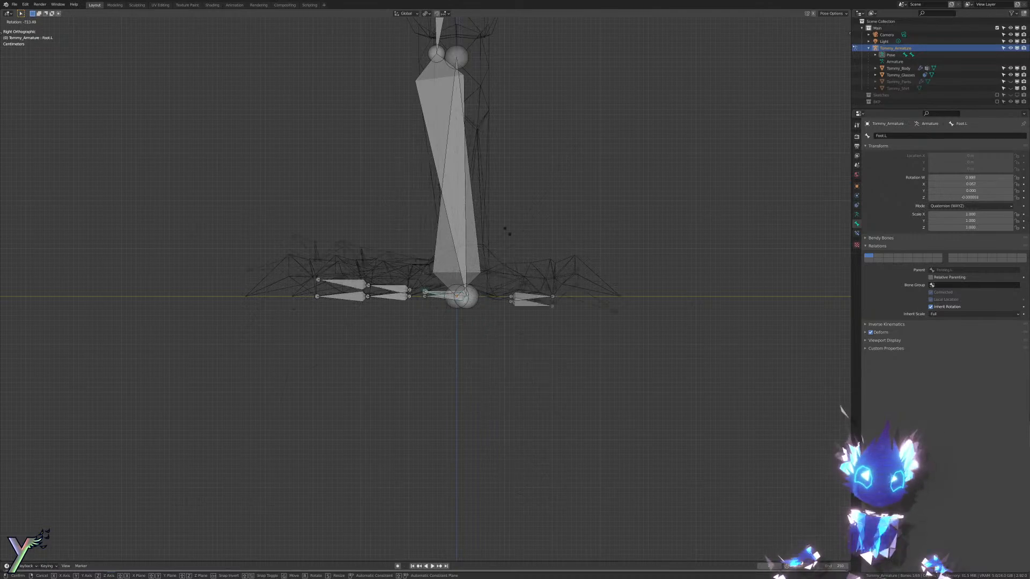
{"action": "right_click", "coordinate": [413, 261]}
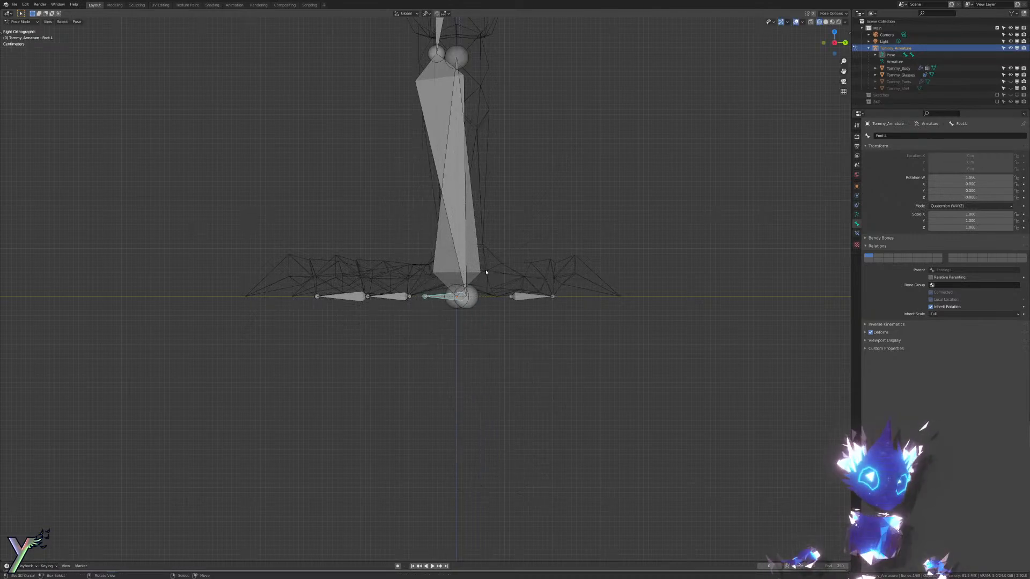
Step: Try rotating the right foot's back toe bone around global X and in the right side view, and inspect it from several angles
{"action": "middle_click_drag", "start_coordinate": [486, 272], "coordinate": [515, 276]}
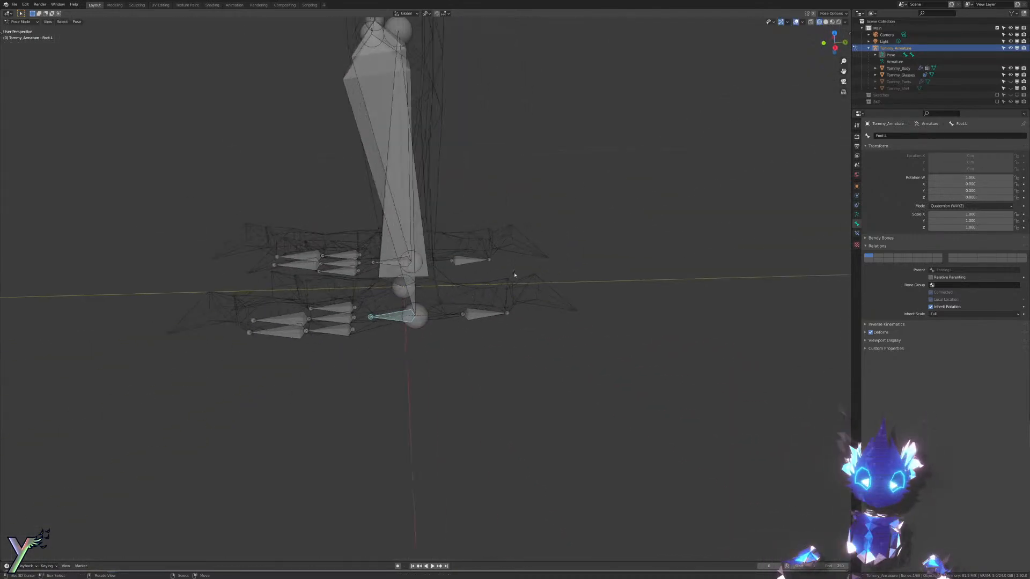
{"action": "scroll", "coordinate": [515, 276], "scroll_direction": "up", "scroll_amount": 3}
{"action": "right_click", "coordinate": [503, 243]}
{"action": "key", "text": "r"}
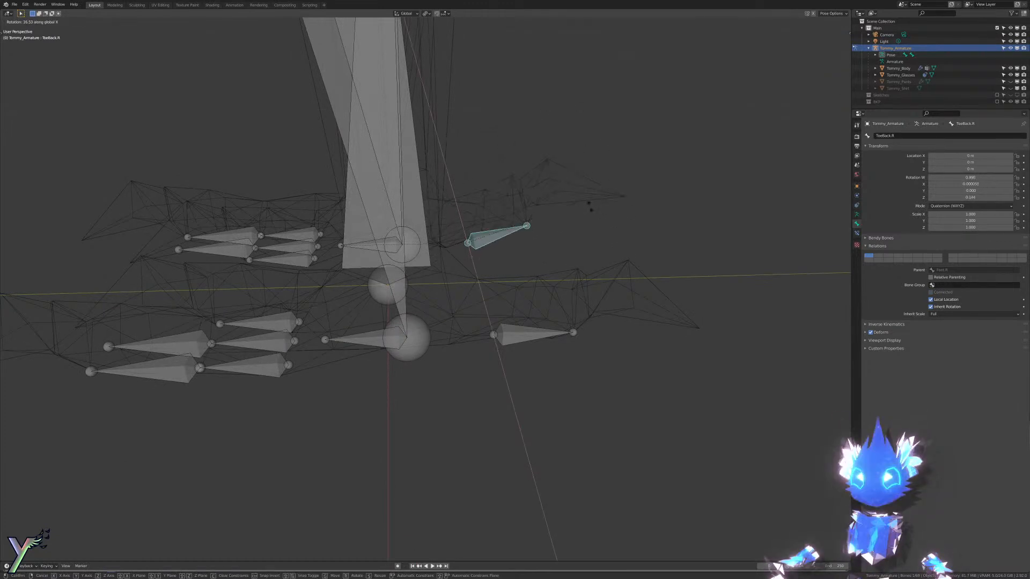
{"action": "right_click", "coordinate": [609, 221]}
{"action": "key", "text": "KP_3"}
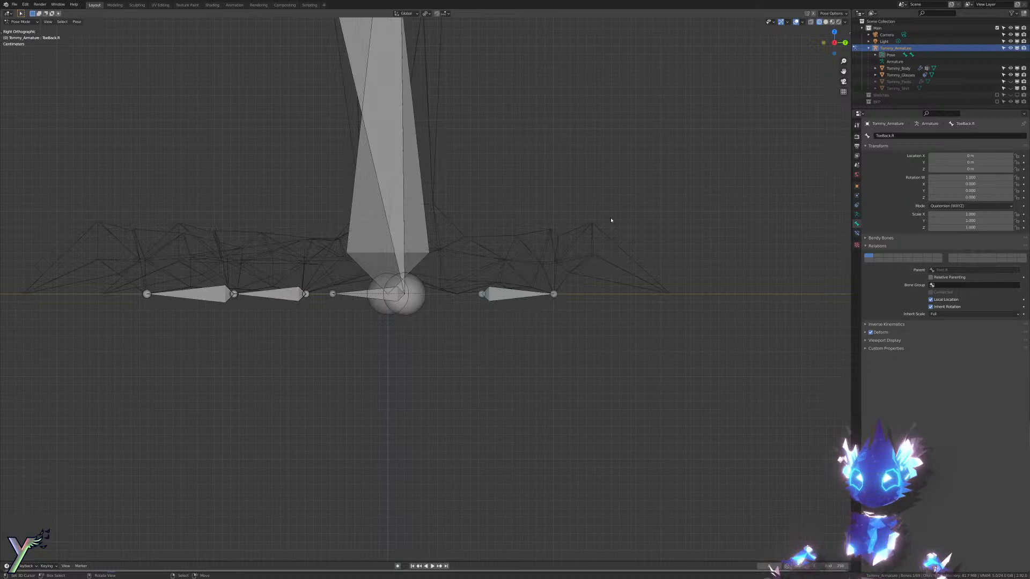
{"action": "key", "text": "r"}
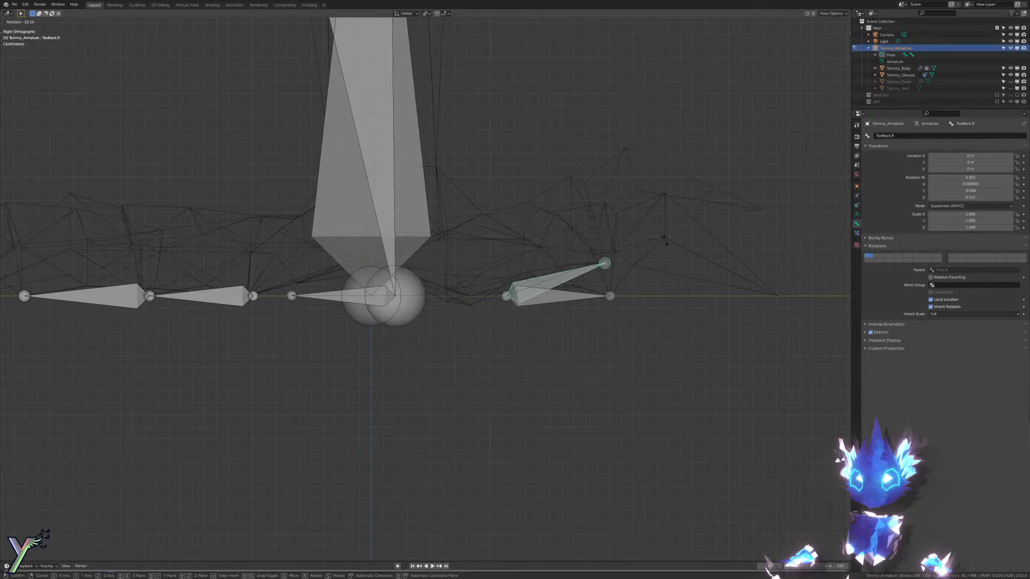
{"action": "right_click", "coordinate": [669, 236]}
{"action": "middle_click_drag", "start_coordinate": [670, 240], "coordinate": [666, 266]}
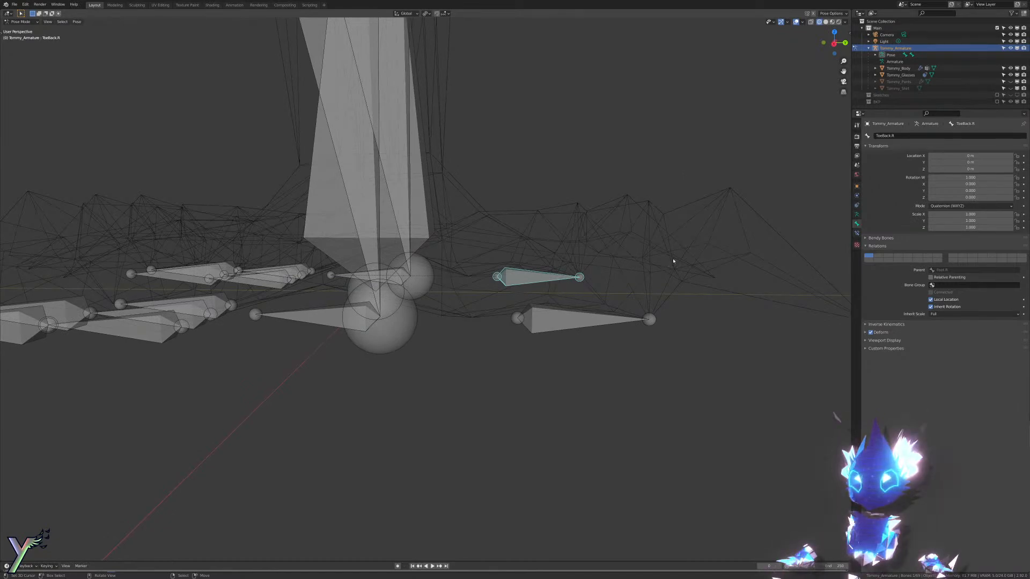
{"action": "key", "text": "KP_Decimal"}
{"action": "key", "text": "KP_7"}
{"action": "key", "text": "KP_1"}
{"action": "key", "text": "KP_3"}
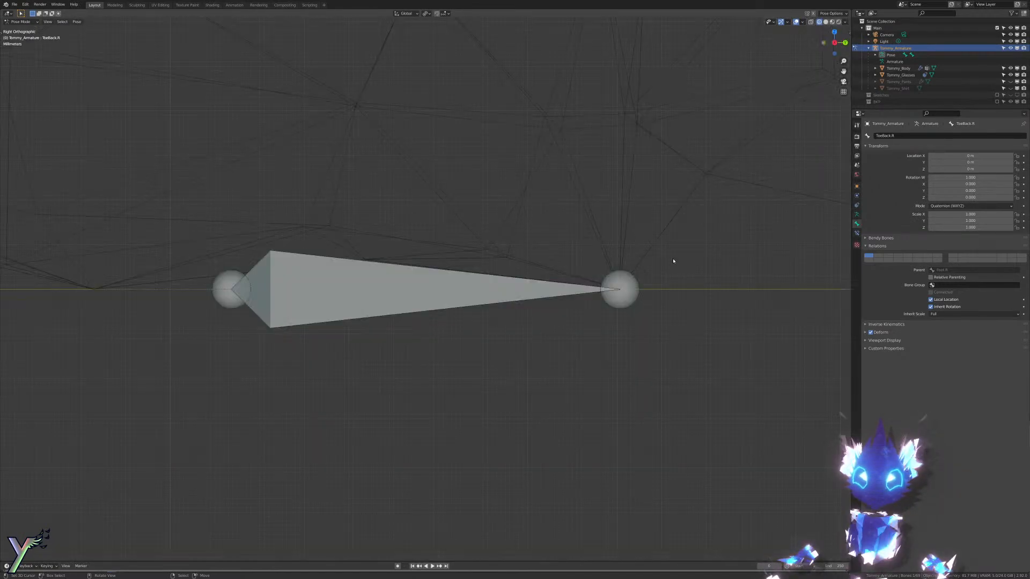
Step: Switch to solid shading and try rotating the first tail bone around its local X axis
{"action": "scroll", "coordinate": [674, 261], "scroll_direction": "down", "scroll_amount": 6}
{"action": "mouse_move", "coordinate": [637, 228]}
{"action": "middle_mouse_down"}
{"action": "mouse_move", "coordinate": [630, 306]}
{"action": "mouse_move", "coordinate": [555, 239]}
{"action": "mouse_move", "coordinate": [596, 119]}
{"action": "mouse_move", "coordinate": [593, 258]}
{"action": "mouse_move", "coordinate": [575, 236]}
{"action": "middle_mouse_up"}
{"action": "scroll", "coordinate": [524, 246], "scroll_direction": "up", "scroll_amount": 8}
{"action": "key", "text": "z"}
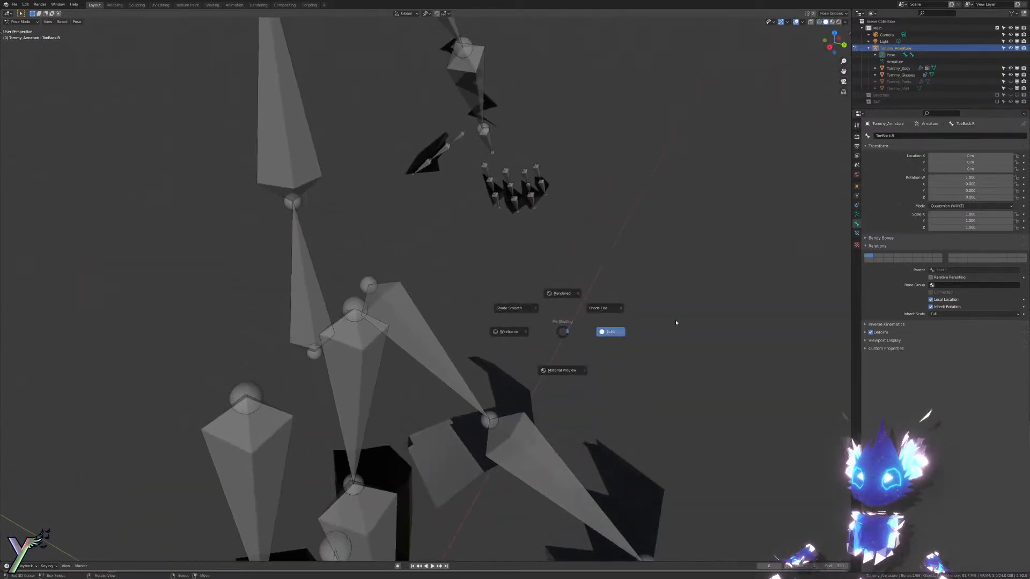
{"action": "left_click", "coordinate": [667, 327]}
{"action": "right_click", "coordinate": [416, 327]}
{"action": "key", "text": "r"}
{"action": "key", "text": "x"}
{"action": "key", "text": "x"}
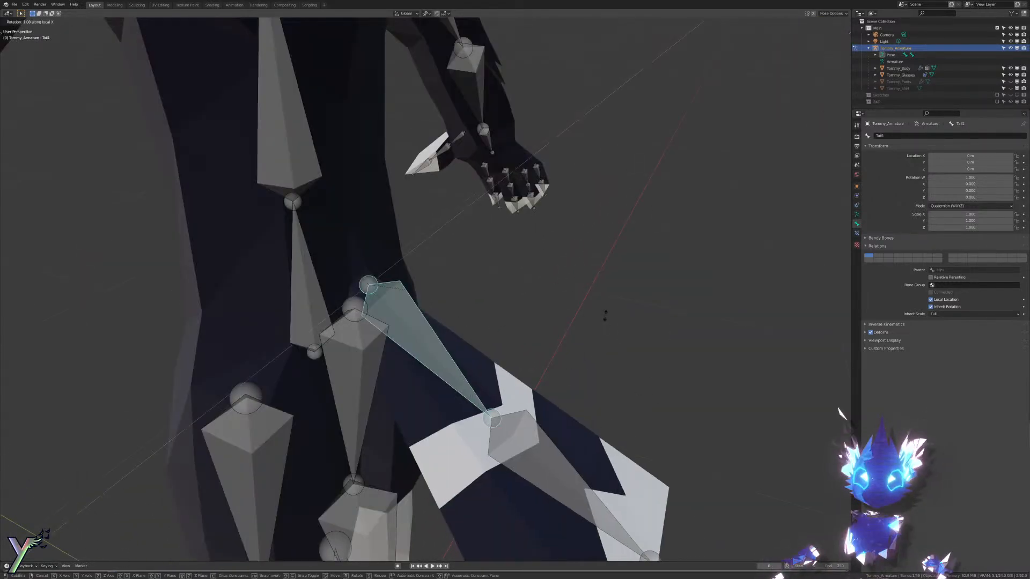
{"action": "right_click", "coordinate": [562, 165]}
Step: Return to wireframe shading and try rotating the first tail bone around local X, in the view plane and freely with trackball rotation
{"action": "middle_click_drag", "start_coordinate": [561, 166], "coordinate": [656, 218]}
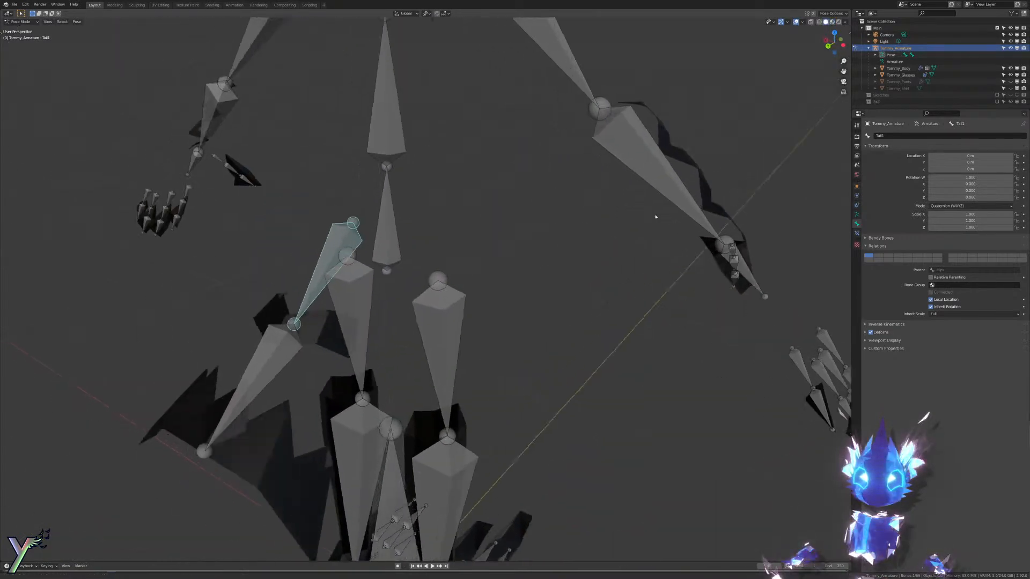
{"action": "key", "text": "z"}
{"action": "middle_click_drag", "start_coordinate": [494, 230], "coordinate": [595, 196]}
{"action": "key", "text": "r"}
{"action": "key", "text": "x"}
{"action": "key", "text": "x"}
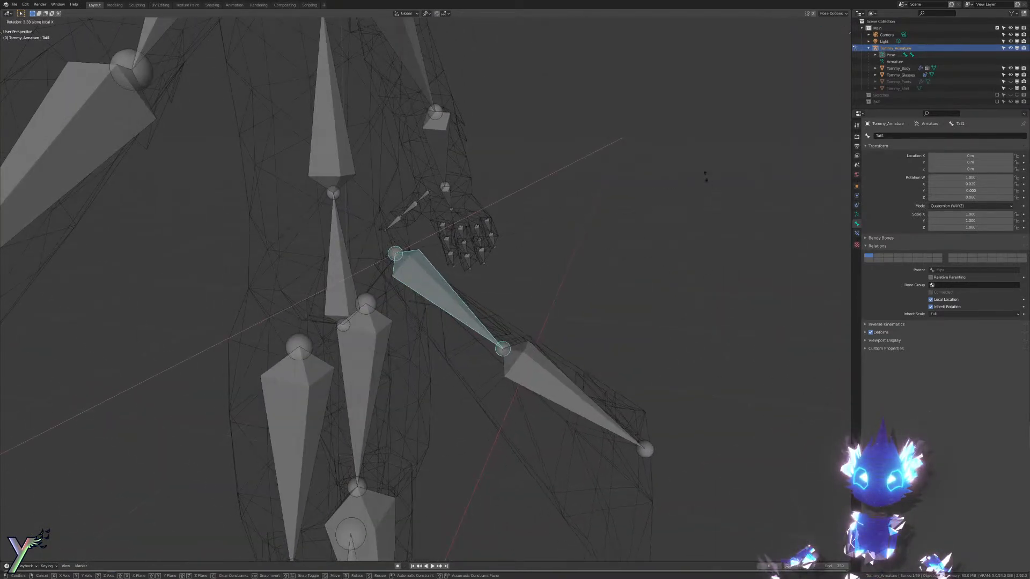
{"action": "right_click", "coordinate": [589, 504]}
{"action": "key", "text": "r"}
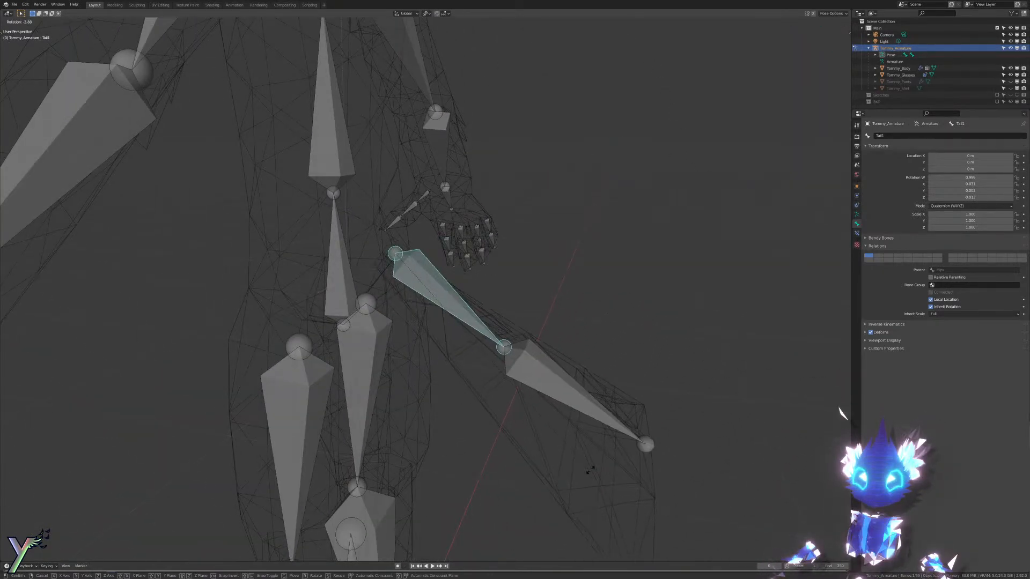
{"action": "key", "text": "r"}
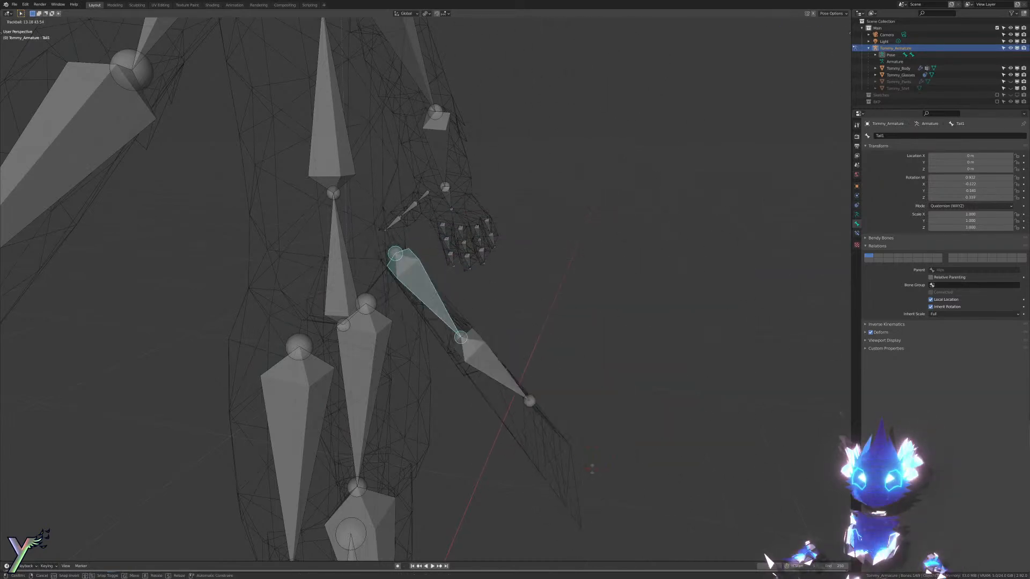
{"action": "right_click", "coordinate": [558, 480]}
Step: Raise the first tail bone about 37° around its local X axis, inspect the tail base deformation, and undo the rotation
{"action": "scroll", "coordinate": [563, 477], "scroll_direction": "down", "scroll_amount": 5}
{"action": "middle_click_drag", "start_coordinate": [575, 467], "coordinate": [667, 434]}
{"action": "key", "text": "r"}
{"action": "key", "text": "x"}
{"action": "key", "text": "x"}
{"action": "left_click", "coordinate": [673, 267]}
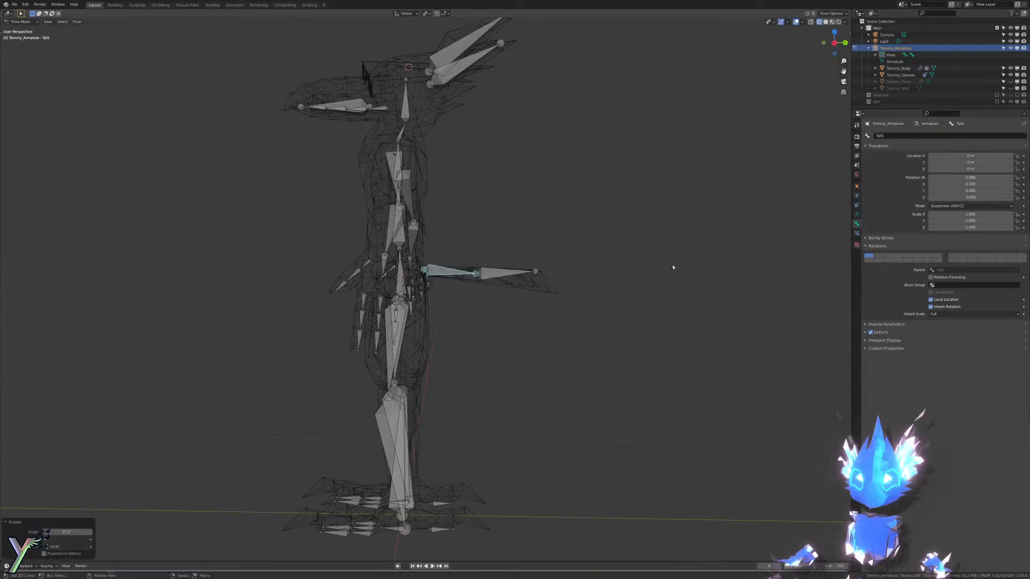
{"action": "scroll", "coordinate": [605, 295], "scroll_direction": "up", "scroll_amount": 6}
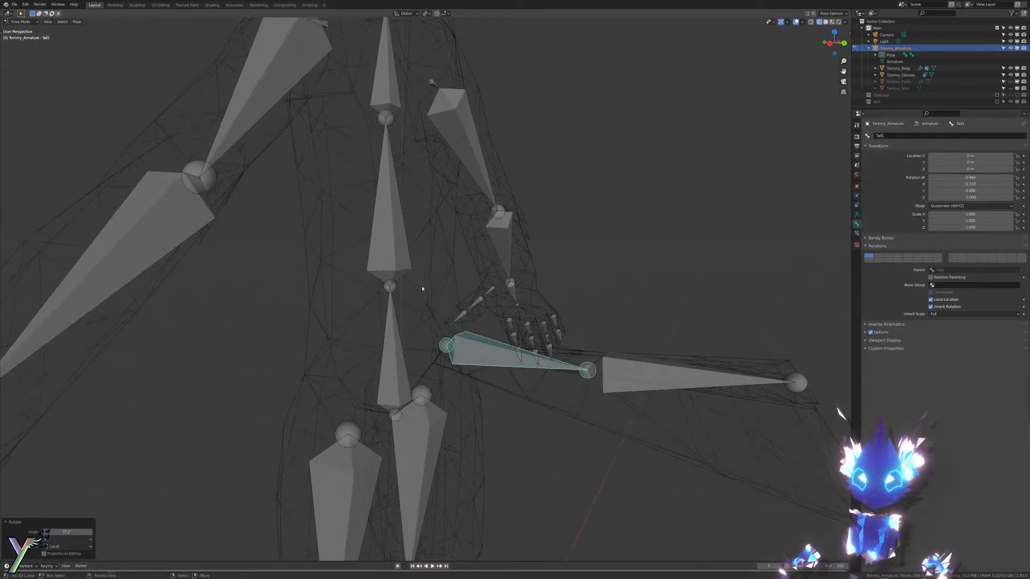
{"action": "key", "text": "shift+z"}
{"action": "middle_click_drag", "start_coordinate": [423, 289], "coordinate": [491, 351]}
{"action": "key", "text": "shift+z"}
{"action": "key", "text": "ctrl+z"}
Step: Examine the whole armature inside the body wireframe from the front, including the head, ears, arms and legs
{"action": "scroll", "coordinate": [378, 314], "scroll_direction": "down", "scroll_amount": 8}
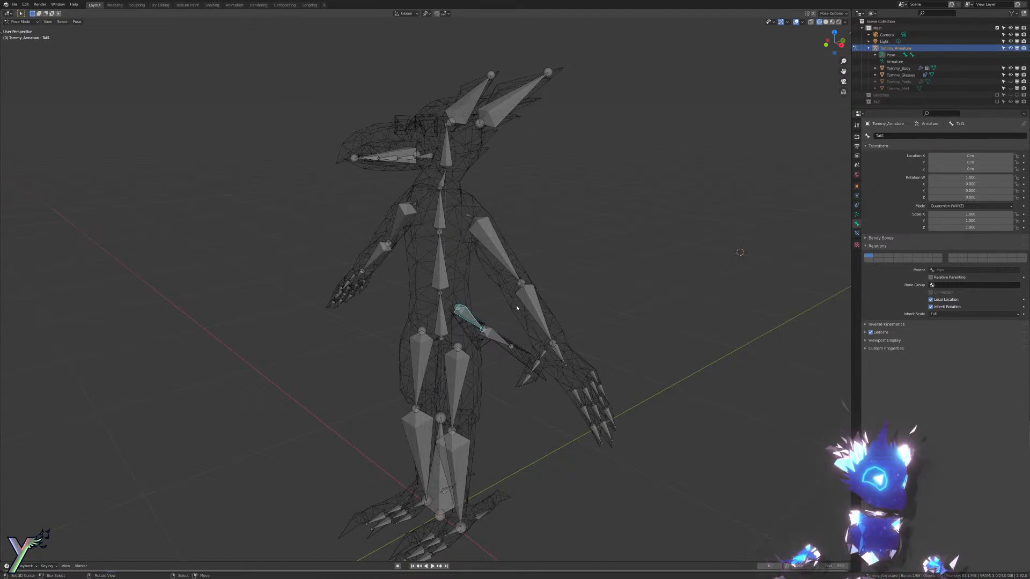
{"action": "scroll", "coordinate": [517, 307], "scroll_direction": "up", "scroll_amount": 1}
{"action": "middle_click_drag", "start_coordinate": [472, 308], "coordinate": [527, 316]}
{"action": "key", "text": "KP_1"}
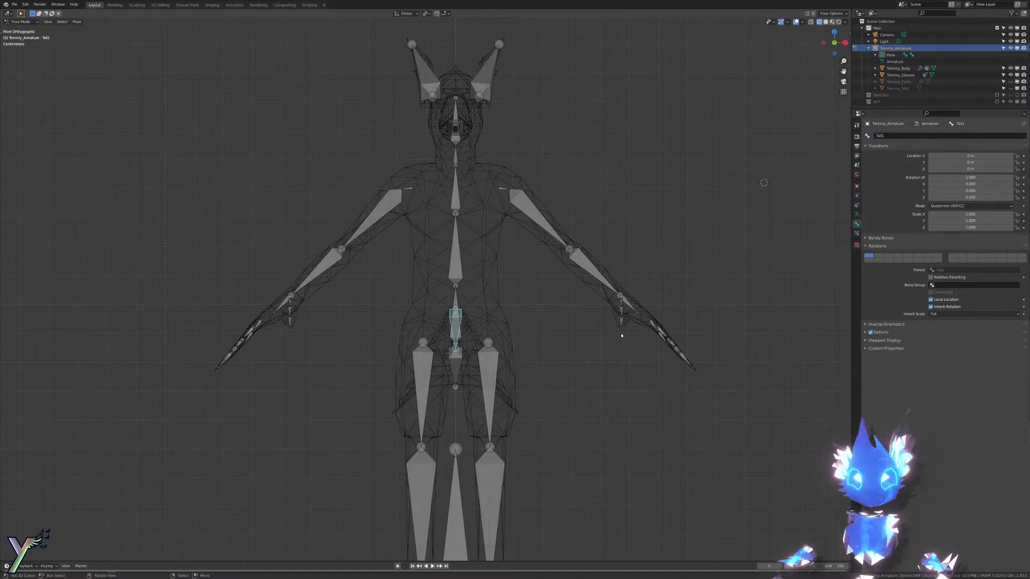
{"action": "middle_click_drag", "start_coordinate": [496, 211], "coordinate": [415, 448], "text": "shift"}
{"action": "scroll", "coordinate": [433, 410], "scroll_direction": "up", "scroll_amount": 5}
{"action": "middle_click_drag", "start_coordinate": [424, 371], "coordinate": [448, 333], "text": "shift"}
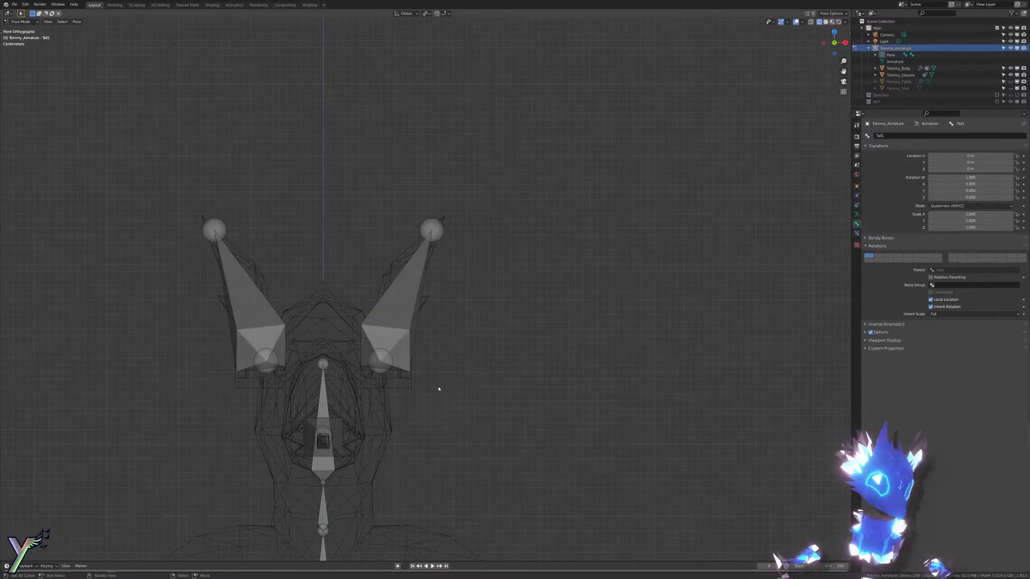
{"action": "scroll", "coordinate": [418, 309], "scroll_direction": "down", "scroll_amount": 5}
{"action": "middle_click_drag", "start_coordinate": [491, 441], "coordinate": [470, 225], "text": "shift"}
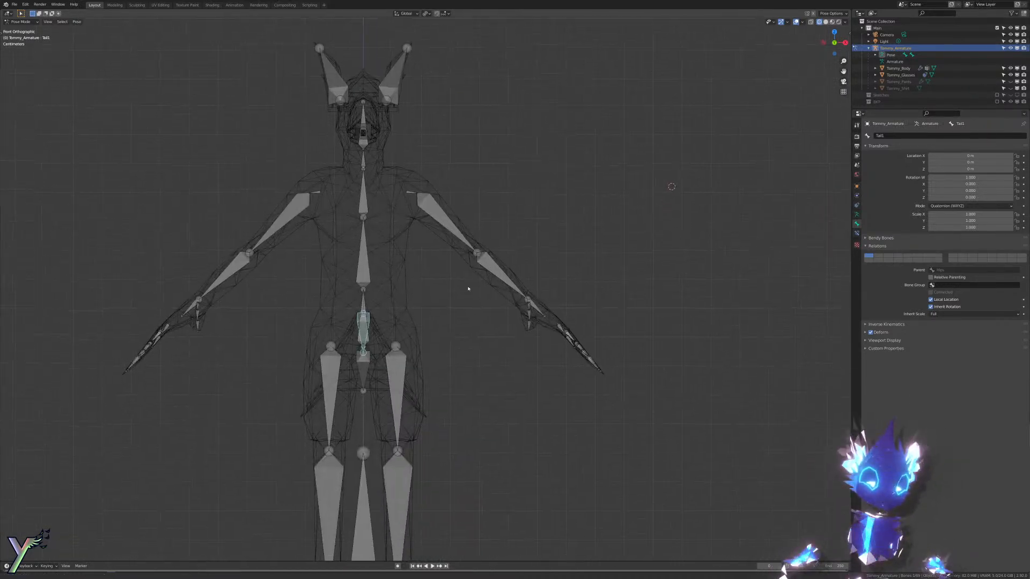
{"action": "scroll", "coordinate": [472, 289], "scroll_direction": "down", "scroll_amount": 1}
{"action": "middle_click_drag", "start_coordinate": [509, 300], "coordinate": [587, 268], "text": "shift"}
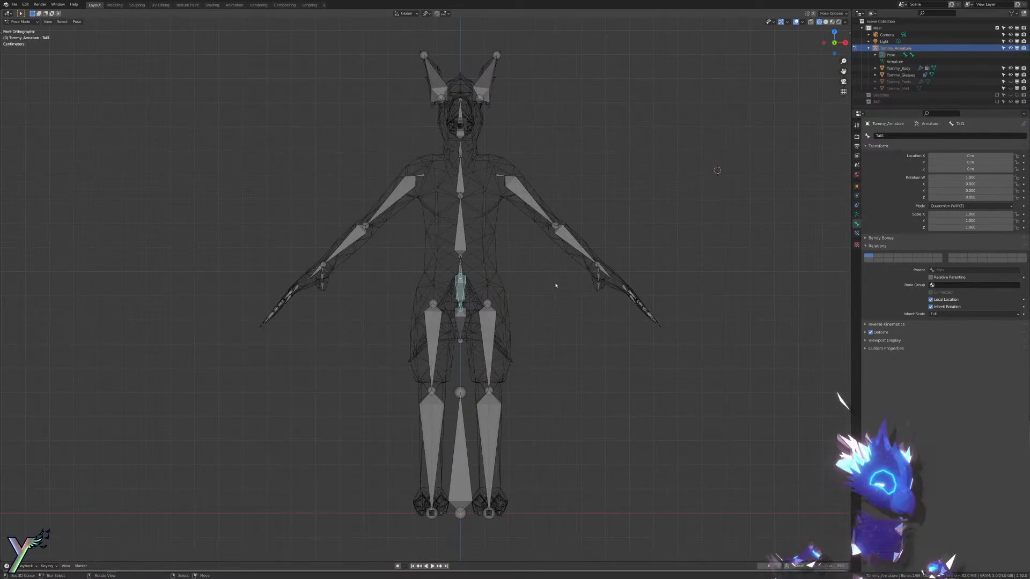
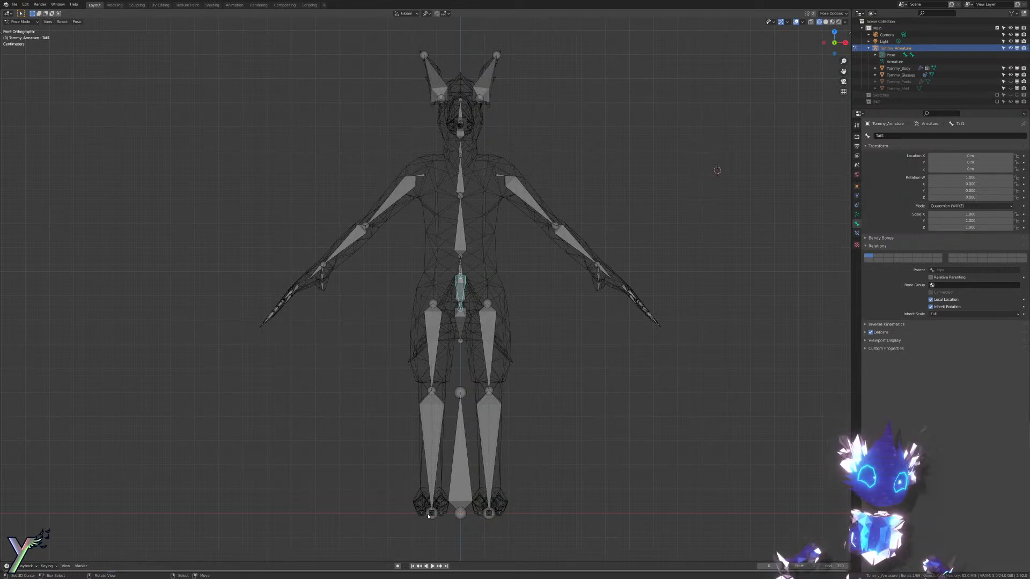
Step: Select the left shoulder bone in the front view and try rotating it upward to test the arm
{"action": "scroll", "coordinate": [616, 328], "scroll_direction": "up", "scroll_amount": 4}
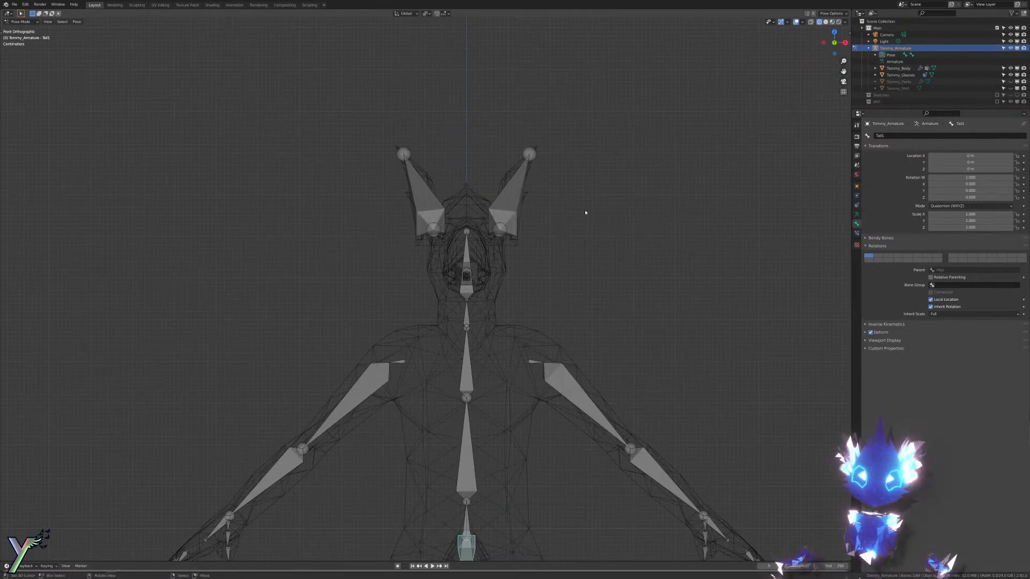
{"action": "scroll", "coordinate": [555, 311], "scroll_direction": "up", "scroll_amount": 2}
{"action": "middle_click_drag", "start_coordinate": [571, 348], "coordinate": [554, 173], "text": "shift"}
{"action": "right_click", "coordinate": [510, 323]}
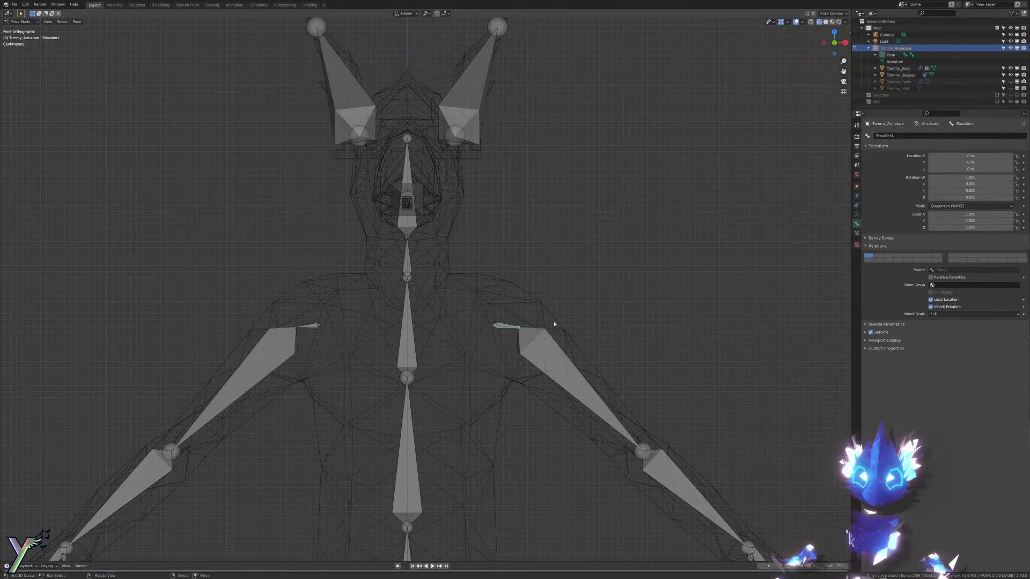
{"action": "key", "text": "r"}
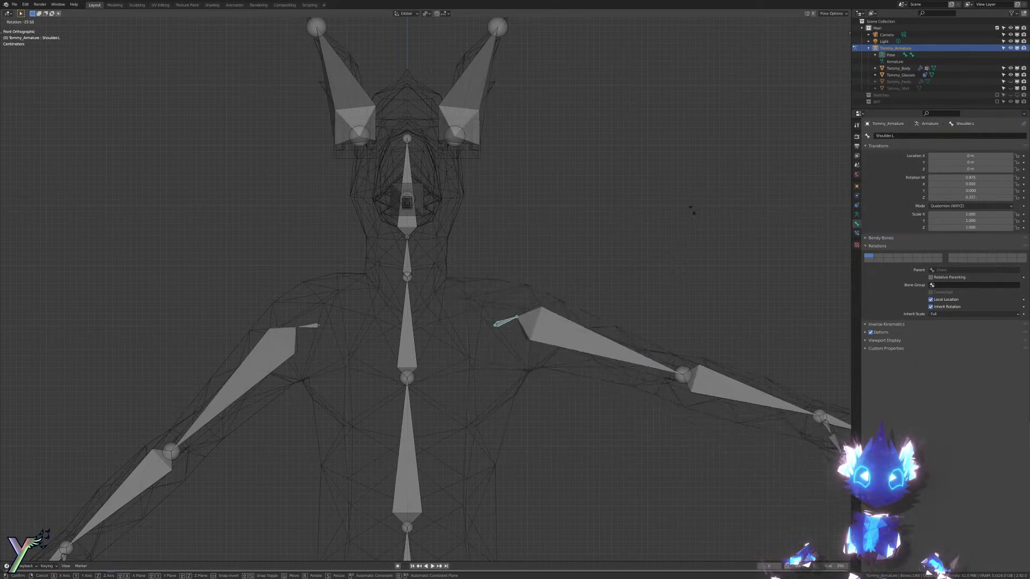
{"action": "right_click", "coordinate": [670, 170]}
Step: Select the left ear bone and examine the head, beak and ear bones in Object Mode and Edit Mode
{"action": "middle_click_drag", "start_coordinate": [657, 202], "coordinate": [581, 207]}
{"action": "middle_click_drag", "start_coordinate": [581, 207], "coordinate": [574, 326], "text": "shift"}
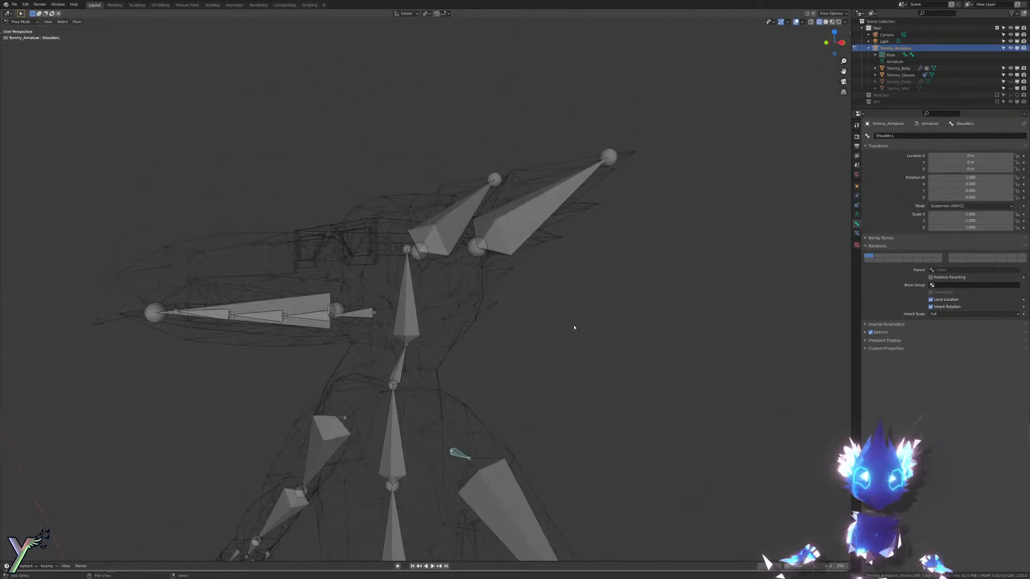
{"action": "right_click", "coordinate": [549, 187]}
{"action": "middle_click_drag", "start_coordinate": [549, 187], "coordinate": [534, 211], "text": "shift"}
{"action": "scroll", "coordinate": [529, 268], "scroll_direction": "up", "scroll_amount": 1}
{"action": "scroll", "coordinate": [520, 308], "scroll_direction": "down", "scroll_amount": 3}
{"action": "key", "text": "ctrl+Tab"}
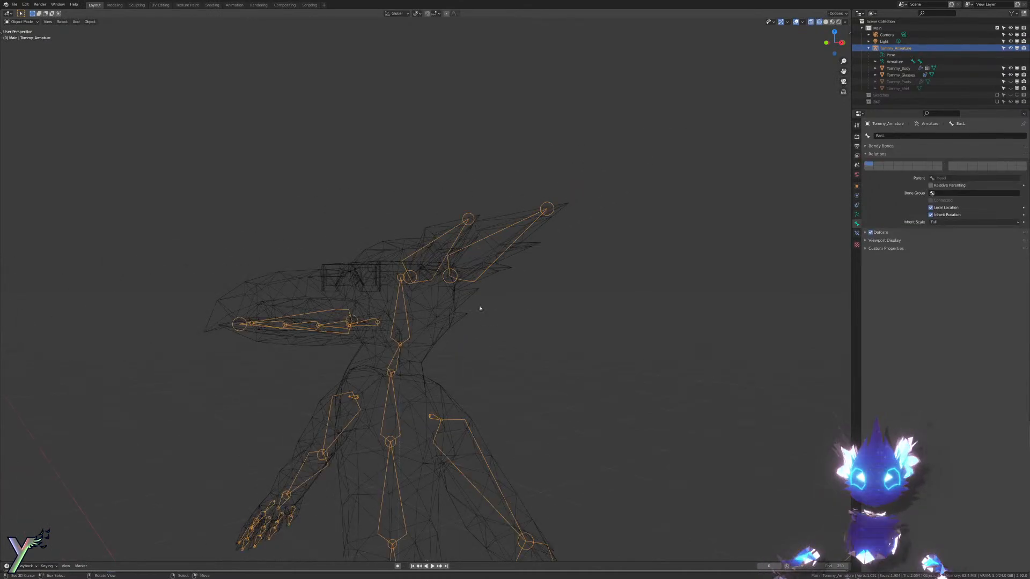
{"action": "scroll", "coordinate": [480, 309], "scroll_direction": "up", "scroll_amount": 3}
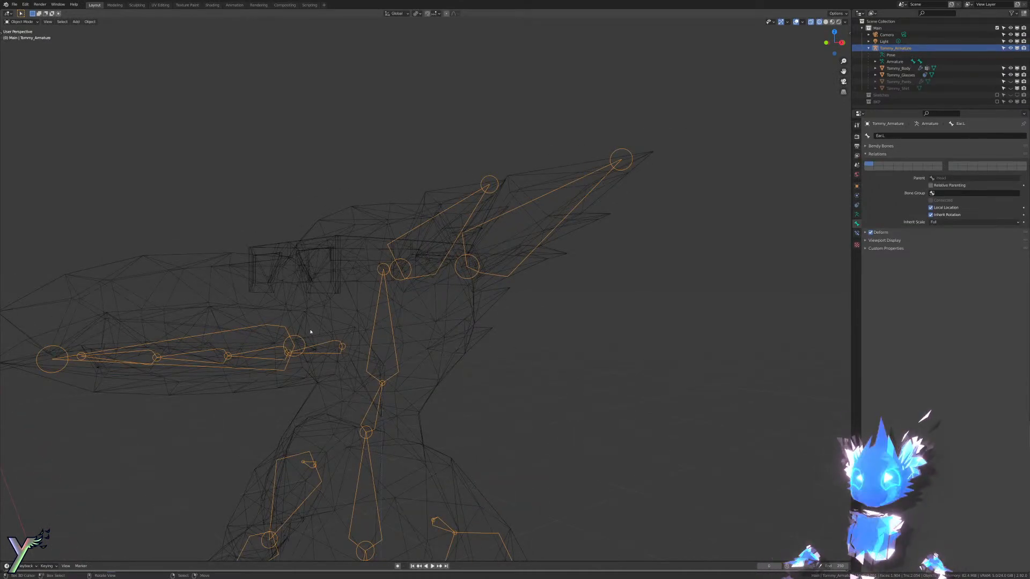
{"action": "middle_click_drag", "start_coordinate": [307, 337], "coordinate": [484, 288]}
{"action": "key", "text": "Tab"}
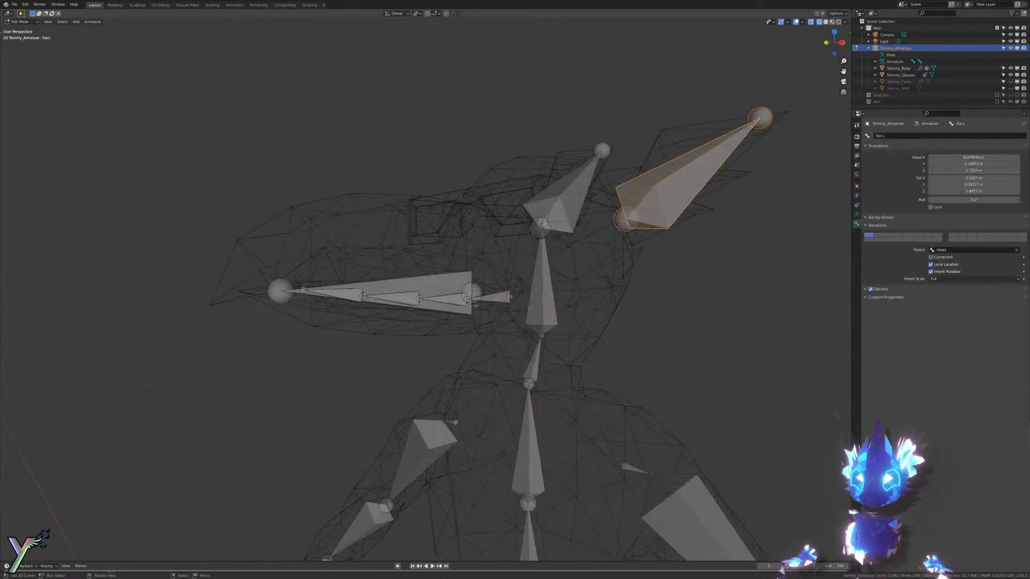
{"action": "key", "text": "Tab"}
Step: Select the Tommy_Body mesh and inspect its beak wireframe in the right orthographic view
{"action": "right_click", "coordinate": [464, 345]}
{"action": "middle_click_drag", "start_coordinate": [464, 345], "coordinate": [591, 299]}
{"action": "key", "text": "KP_5"}
{"action": "key", "text": "KP_3"}
{"action": "scroll", "coordinate": [434, 342], "scroll_direction": "up", "scroll_amount": 4}
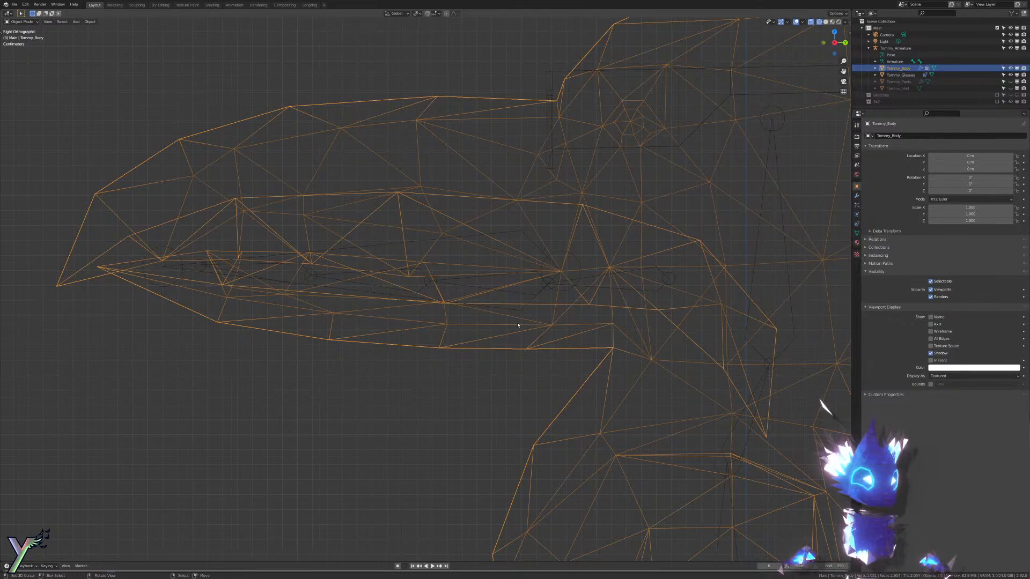
Step: Try rotating the jaw bone downward in Pose Mode to test how the lower beak opens
{"action": "right_click_drag", "start_coordinate": [542, 295], "coordinate": [539, 297]}
{"action": "key", "text": "ctrl+z"}
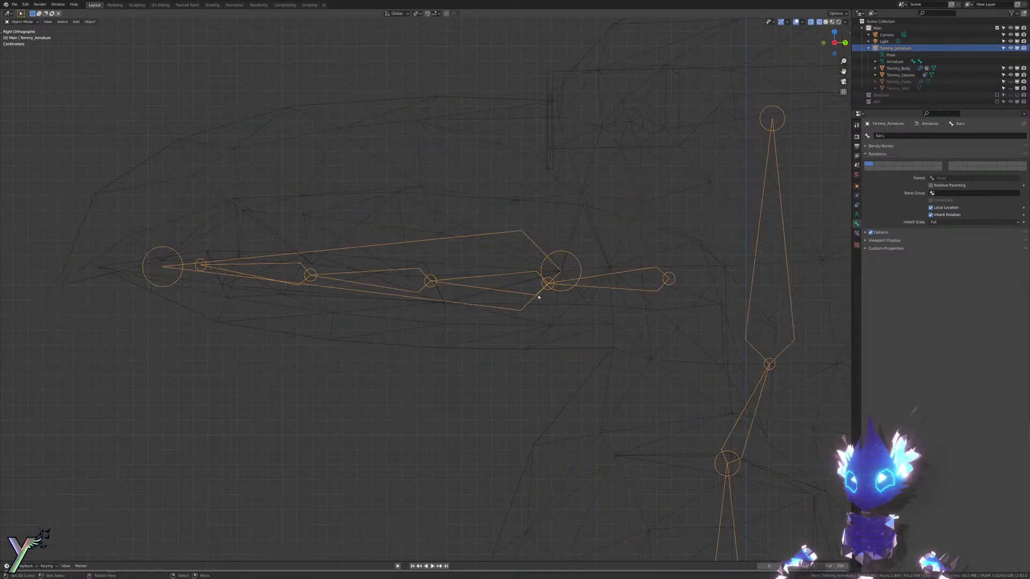
{"action": "key", "text": "ctrl+Tab"}
{"action": "right_click", "coordinate": [560, 301]}
{"action": "key", "text": "r"}
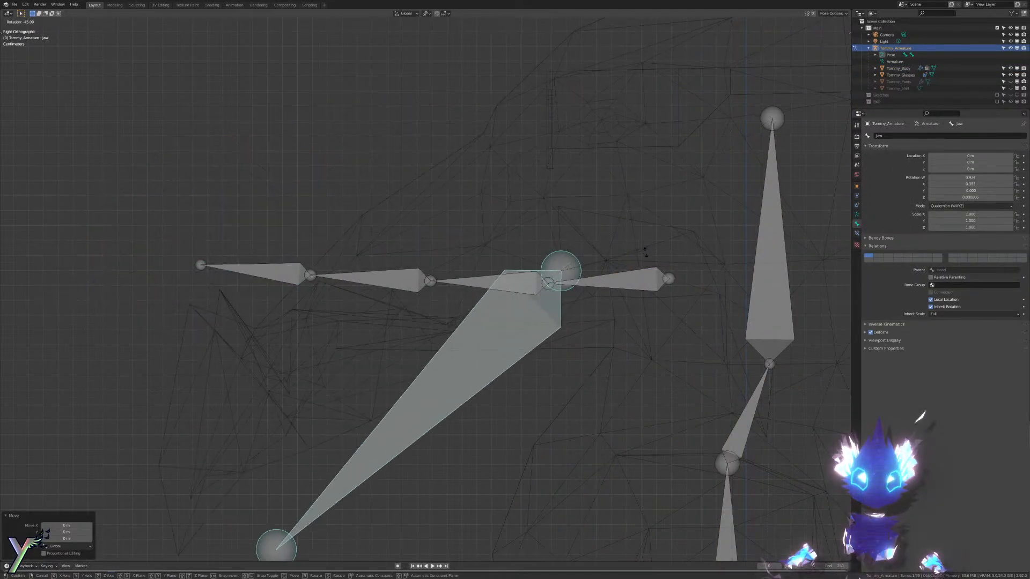
{"action": "right_click", "coordinate": [616, 298]}
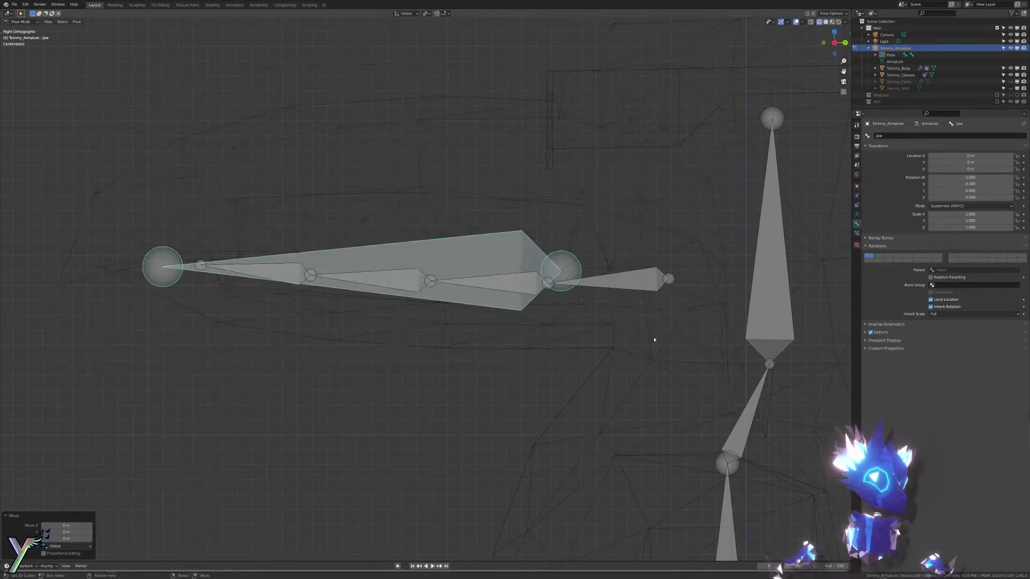
Step: Select the Tommy_Body mesh and examine its beak topology in Edit Mode with solid shading
{"action": "scroll", "coordinate": [552, 317], "scroll_direction": "down", "scroll_amount": 2}
{"action": "key", "text": "ctrl+Tab"}
{"action": "right_click", "coordinate": [504, 276]}
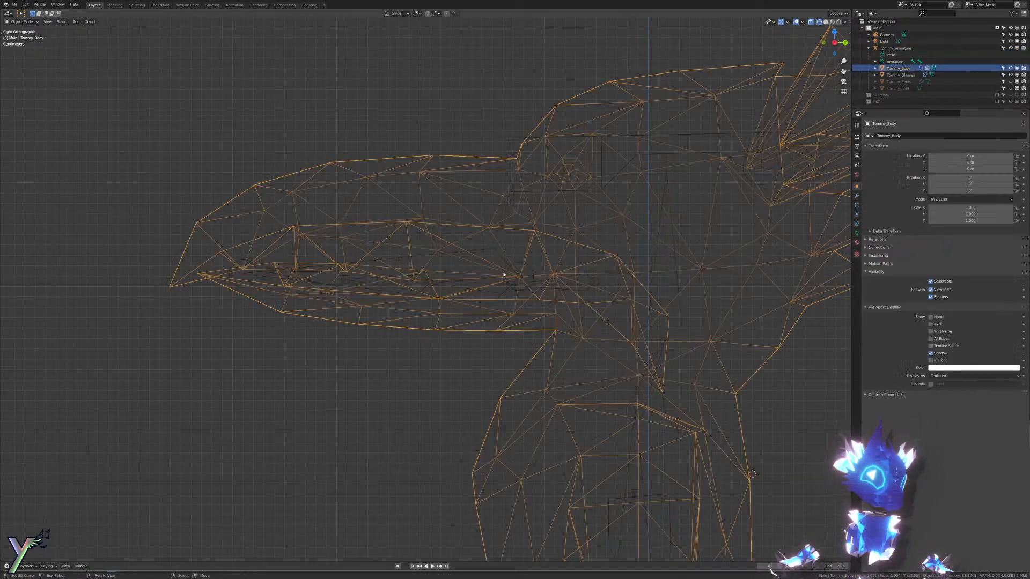
{"action": "scroll", "coordinate": [554, 379], "scroll_direction": "up", "scroll_amount": 4}
{"action": "key", "text": "Tab"}
{"action": "key", "text": "shift+z"}
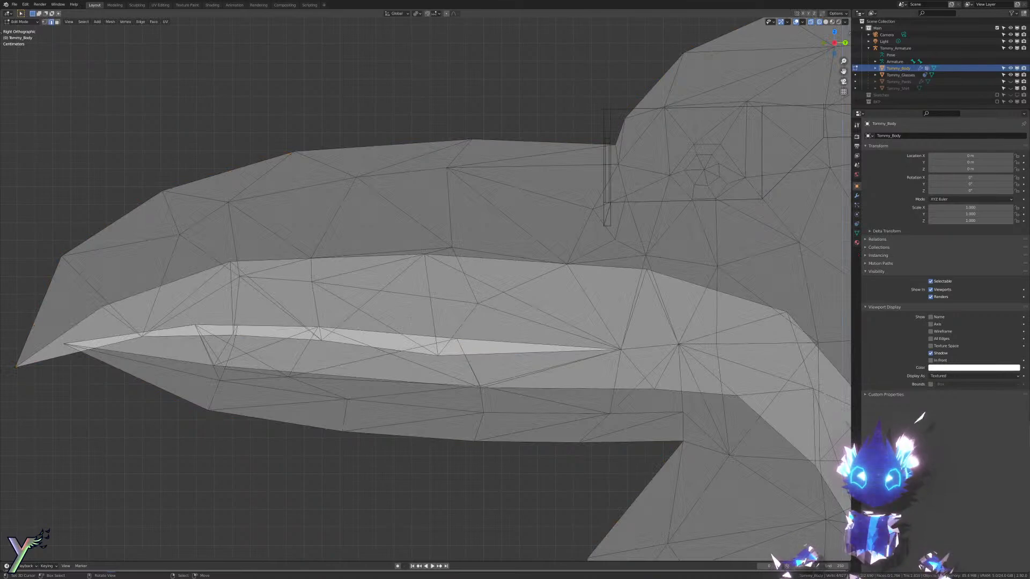
{"action": "scroll", "coordinate": [426, 290], "scroll_direction": "down", "scroll_amount": 4}
{"action": "key", "text": "ctrl+Tab"}
{"action": "left_click", "coordinate": [376, 364]}
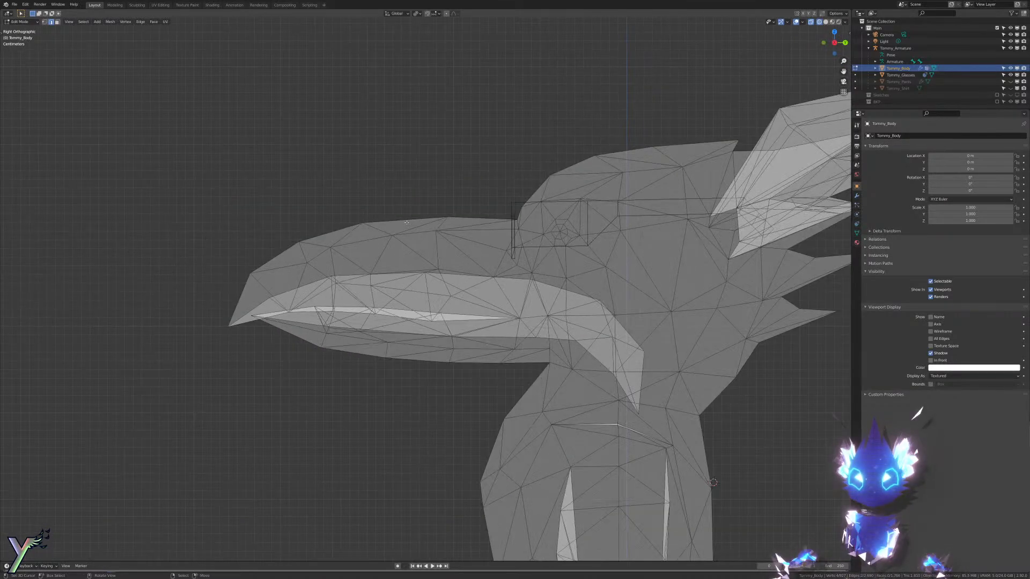
Step: Return to Object Mode, select the armature and display the avatar with its coloured materials
{"action": "key", "text": "Tab"}
{"action": "middle_click_drag", "start_coordinate": [409, 301], "coordinate": [436, 317]}
{"action": "right_click", "coordinate": [436, 317]}
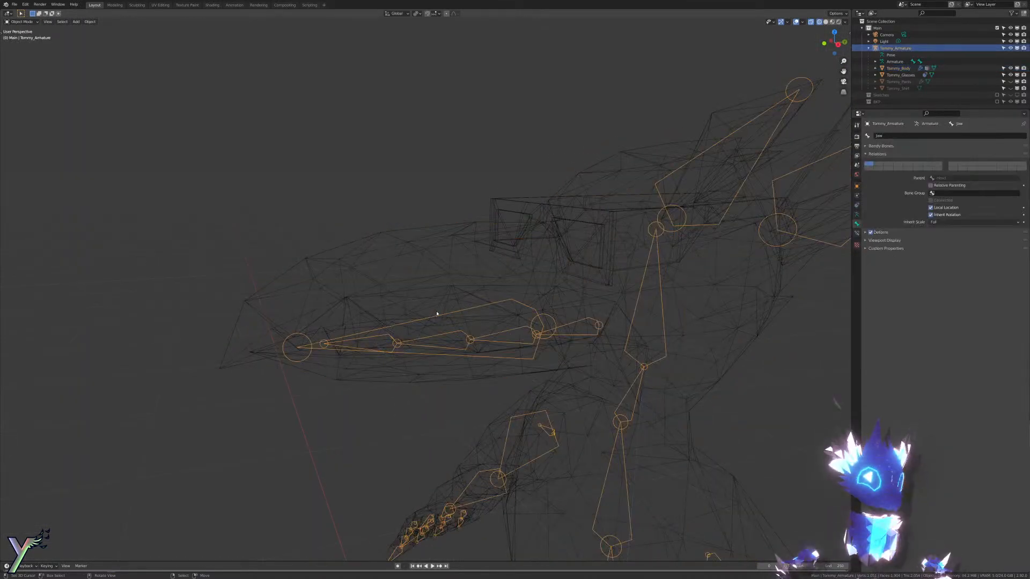
{"action": "scroll", "coordinate": [437, 314], "scroll_direction": "down", "scroll_amount": 3}
{"action": "key", "text": "z"}
{"action": "left_click", "coordinate": [466, 303]}
{"action": "mouse_move", "coordinate": [560, 314]}
{"action": "middle_mouse_down"}
{"action": "mouse_move", "coordinate": [584, 317]}
{"action": "mouse_move", "coordinate": [504, 236]}
{"action": "middle_mouse_up"}
{"action": "key", "text": "z"}
{"action": "left_click", "coordinate": [504, 382]}
{"action": "middle_click_drag", "start_coordinate": [497, 382], "coordinate": [526, 387]}
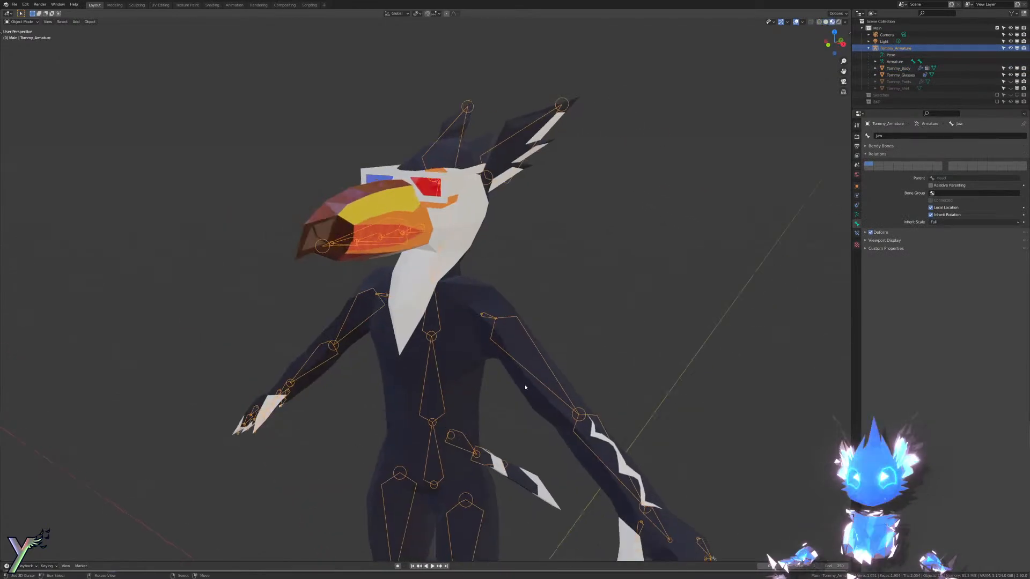
{"action": "scroll", "coordinate": [403, 256], "scroll_direction": "up", "scroll_amount": 3}
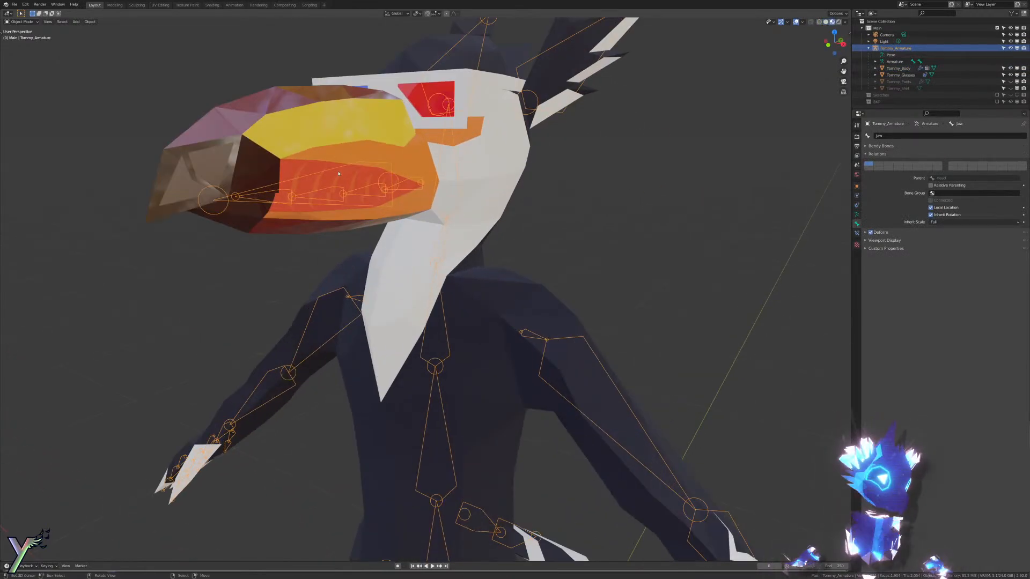
Step: Select Tommy_Body together with the armature, enter Weight Paint mode and examine the jaw bone's weights around the head
{"action": "right_click", "coordinate": [488, 228]}
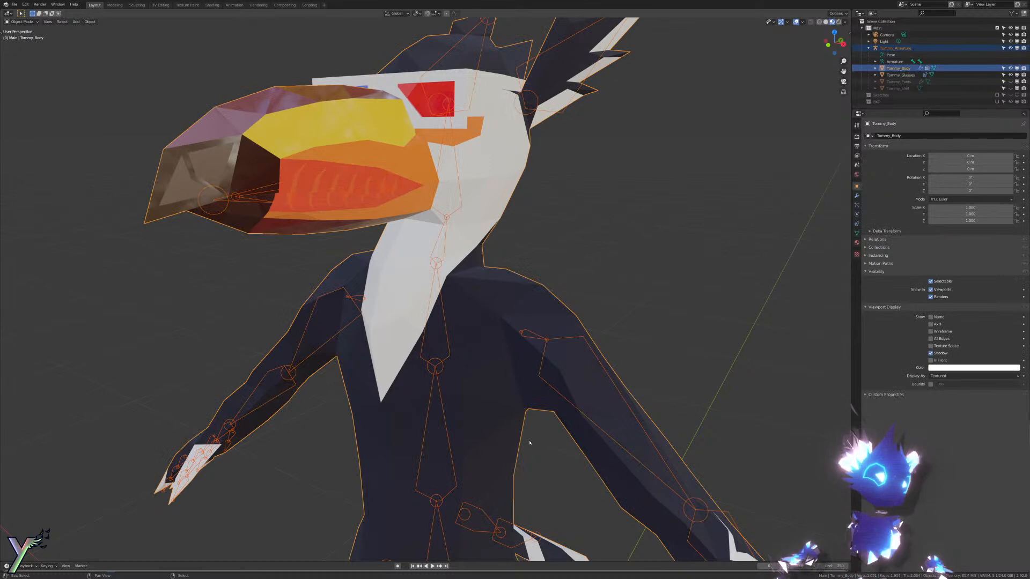
{"action": "left_click", "coordinate": [31, 22]}
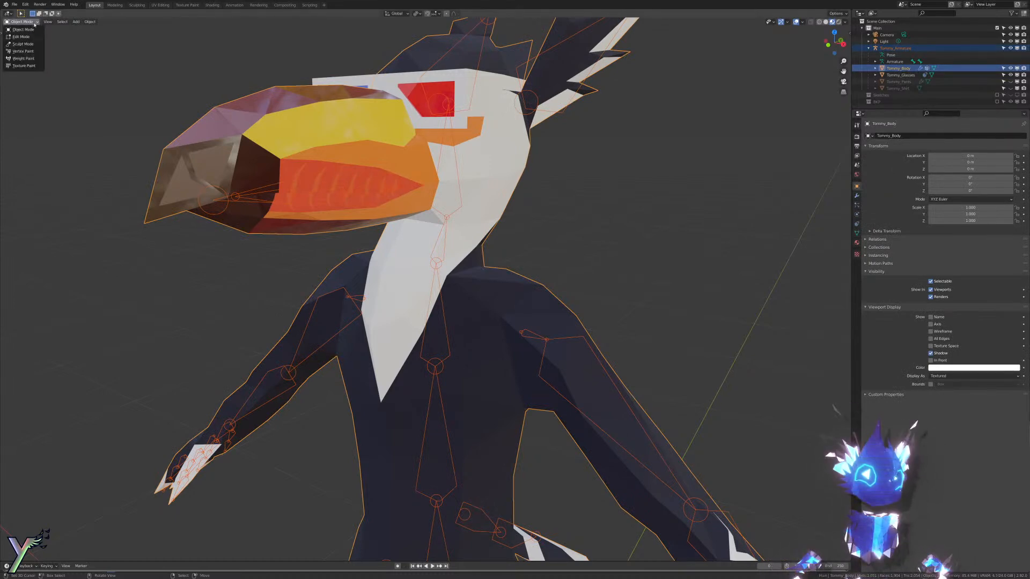
{"action": "left_click", "coordinate": [23, 58]}
{"action": "scroll", "coordinate": [424, 241], "scroll_direction": "down", "scroll_amount": 2}
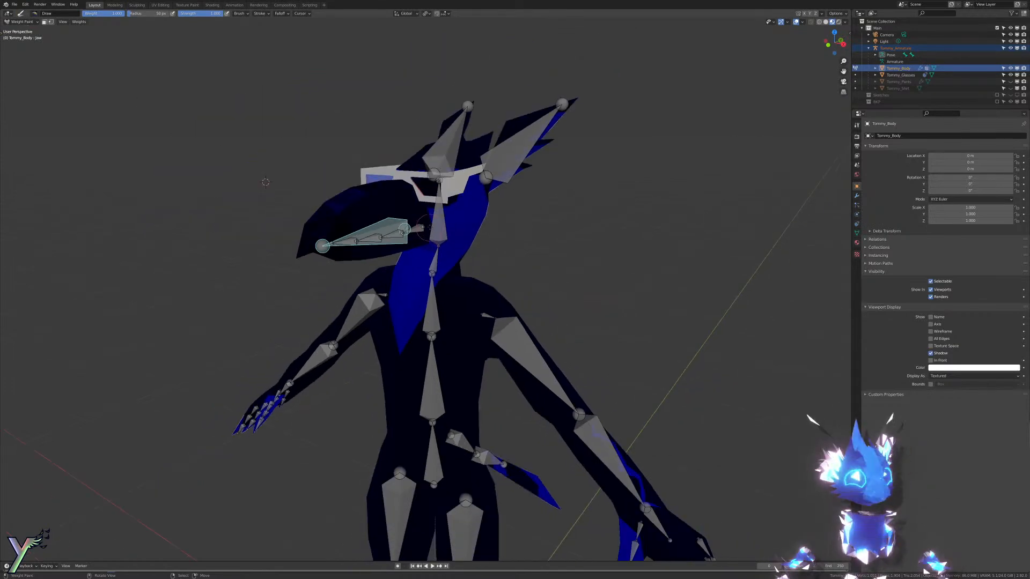
{"action": "middle_click_drag", "start_coordinate": [459, 218], "coordinate": [484, 219]}
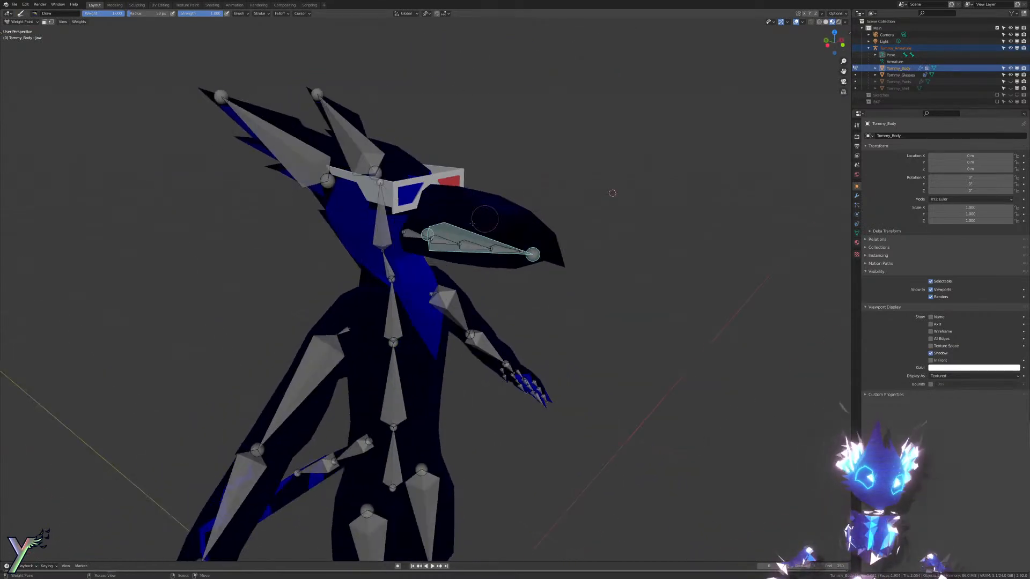
{"action": "middle_click_drag", "start_coordinate": [367, 218], "coordinate": [379, 246]}
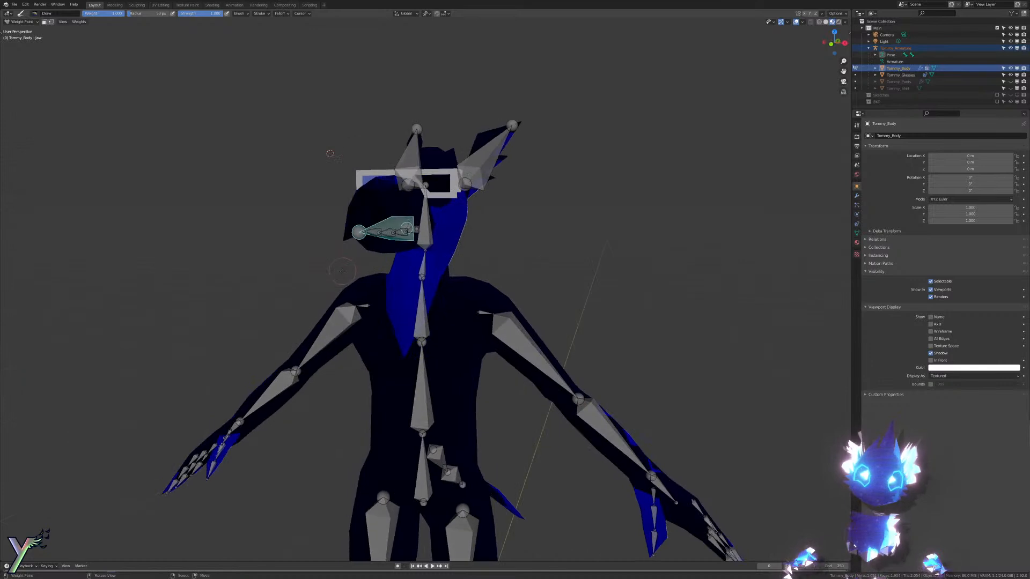
{"action": "middle_click_drag", "start_coordinate": [439, 231], "coordinate": [383, 286]}
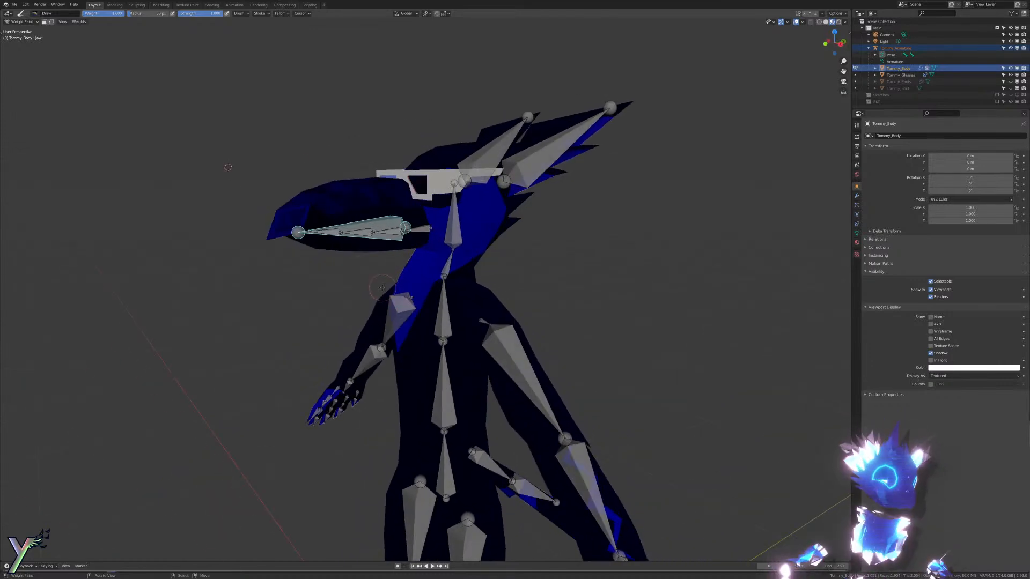
Step: Switch the viewport to solid shading with the colour set to Material for a clear view of the weights
{"action": "left_click", "coordinate": [832, 22]}
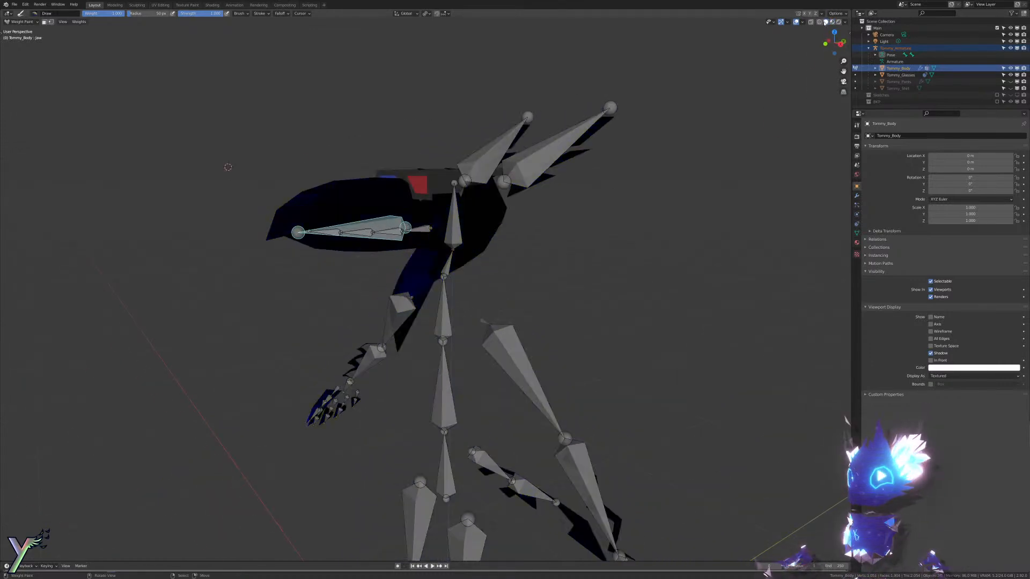
{"action": "left_click", "coordinate": [846, 22]}
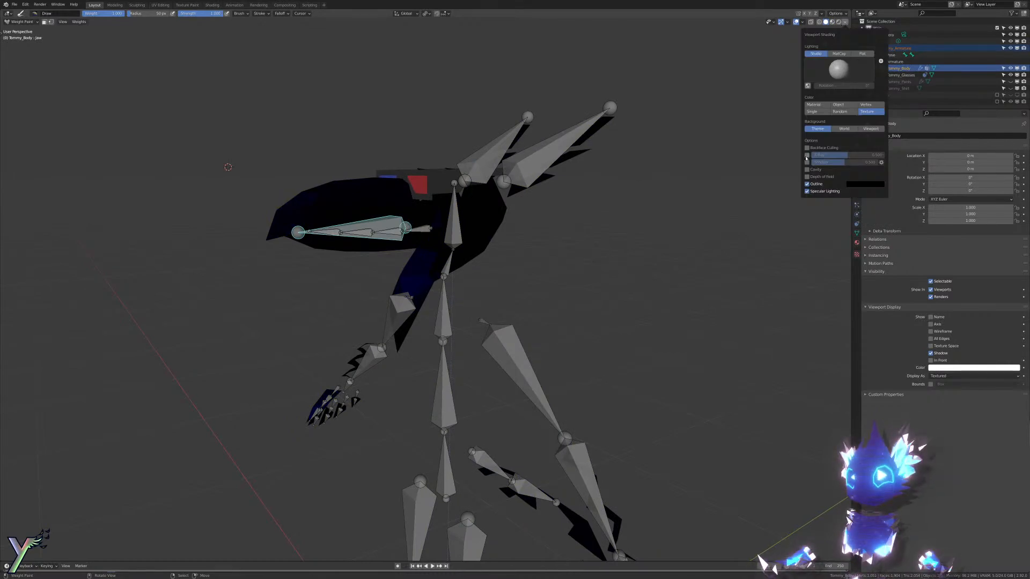
{"action": "left_click", "coordinate": [815, 105]}
{"action": "mouse_move", "coordinate": [443, 160]}
{"action": "middle_mouse_down"}
{"action": "mouse_move", "coordinate": [536, 172]}
{"action": "mouse_move", "coordinate": [473, 159]}
{"action": "middle_mouse_up"}
{"action": "scroll", "coordinate": [474, 158], "scroll_direction": "up", "scroll_amount": 4}
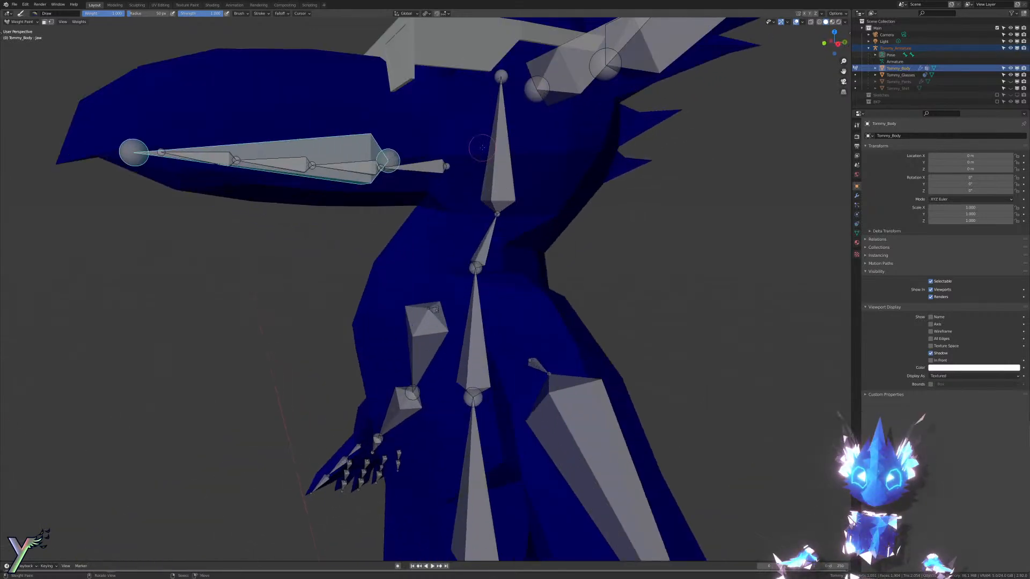
{"action": "middle_click_drag", "start_coordinate": [481, 108], "coordinate": [564, 230], "text": "shift"}
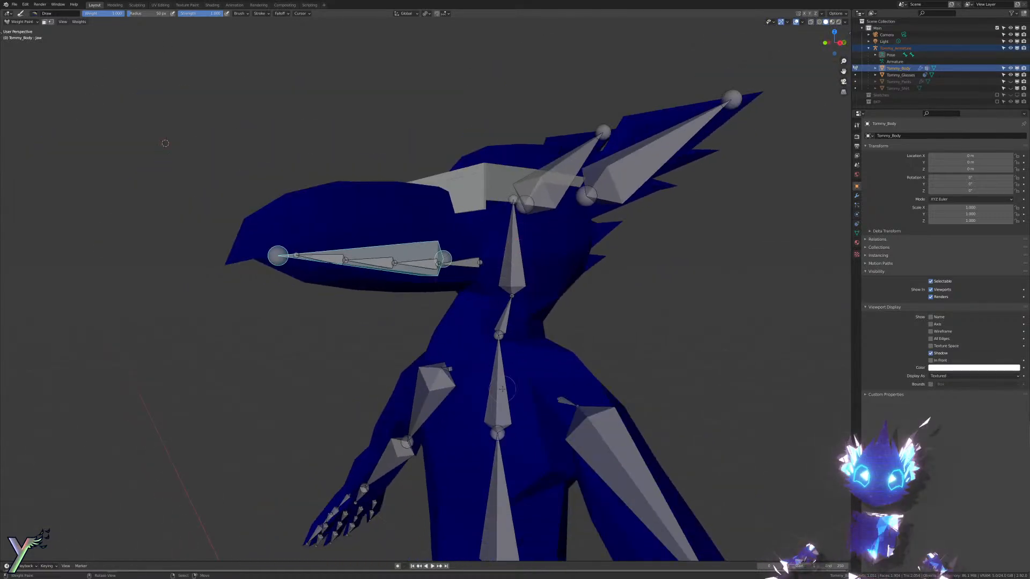
Step: Select the chest bone and examine its weight distribution across the torso, neck and left shoulder
{"action": "left_click", "coordinate": [501, 333], "text": "ctrl"}
{"action": "middle_click_drag", "start_coordinate": [500, 333], "coordinate": [541, 256]}
{"action": "scroll", "coordinate": [488, 263], "scroll_direction": "up", "scroll_amount": 5}
{"action": "scroll", "coordinate": [489, 266], "scroll_direction": "down", "scroll_amount": 4}
{"action": "scroll", "coordinate": [541, 256], "scroll_direction": "up", "scroll_amount": 4}
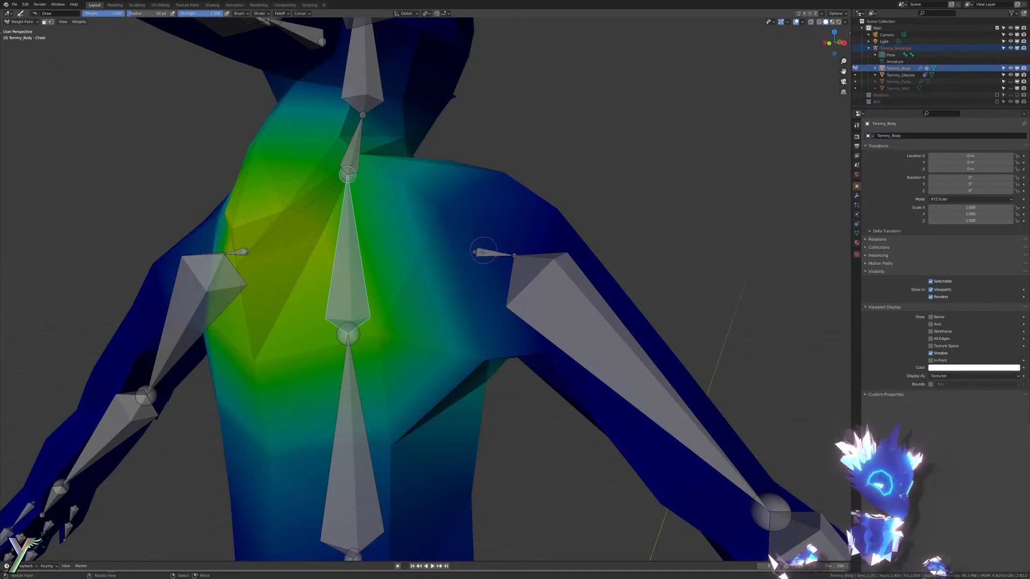
{"action": "scroll", "coordinate": [475, 262], "scroll_direction": "down", "scroll_amount": 3}
{"action": "scroll", "coordinate": [496, 242], "scroll_direction": "up", "scroll_amount": 3}
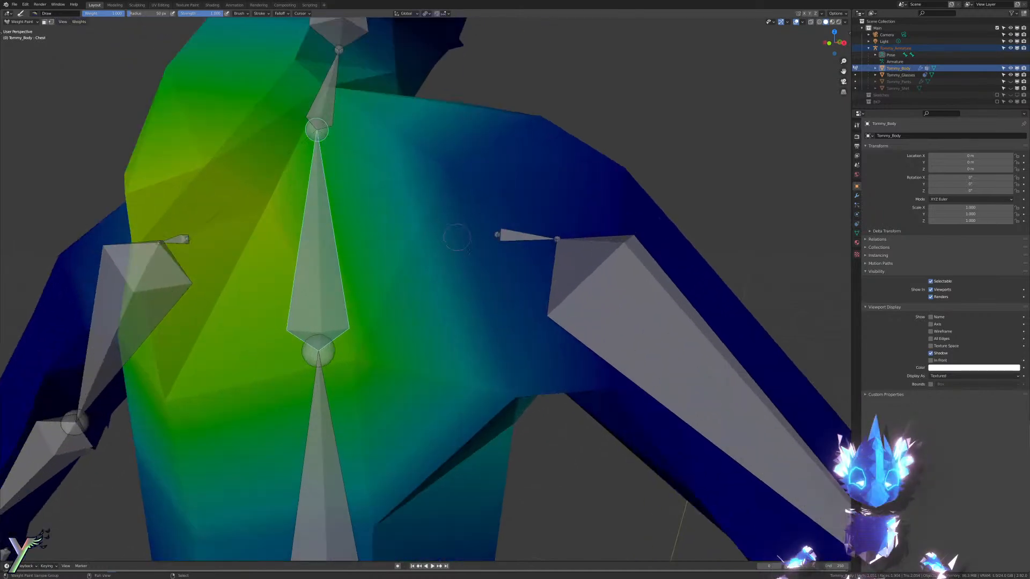
{"action": "scroll", "coordinate": [482, 269], "scroll_direction": "down", "scroll_amount": 3}
{"action": "scroll", "coordinate": [552, 286], "scroll_direction": "down", "scroll_amount": 1}
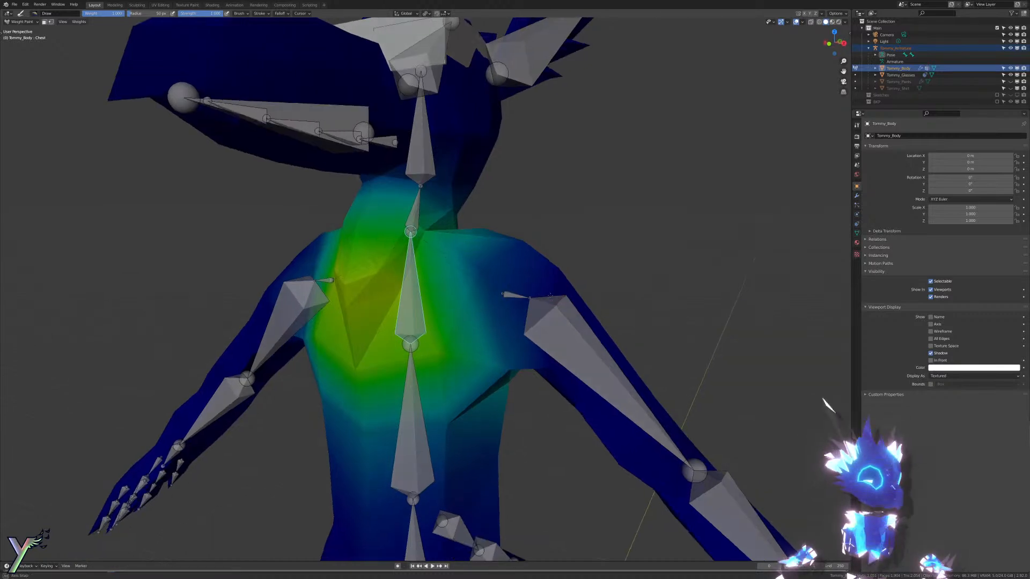
{"action": "scroll", "coordinate": [533, 322], "scroll_direction": "up", "scroll_amount": 4}
{"action": "scroll", "coordinate": [474, 278], "scroll_direction": "up", "scroll_amount": 2}
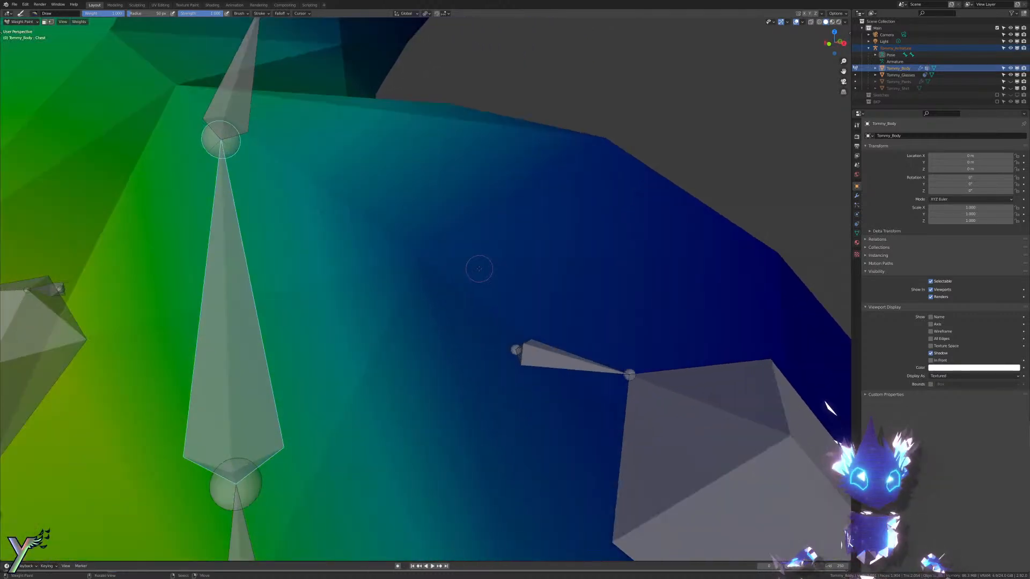
Step: Show the Draw brush settings beside the viewport and set the brush radius to 50 px
{"action": "key", "text": "n"}
{"action": "left_click", "coordinate": [848, 48]}
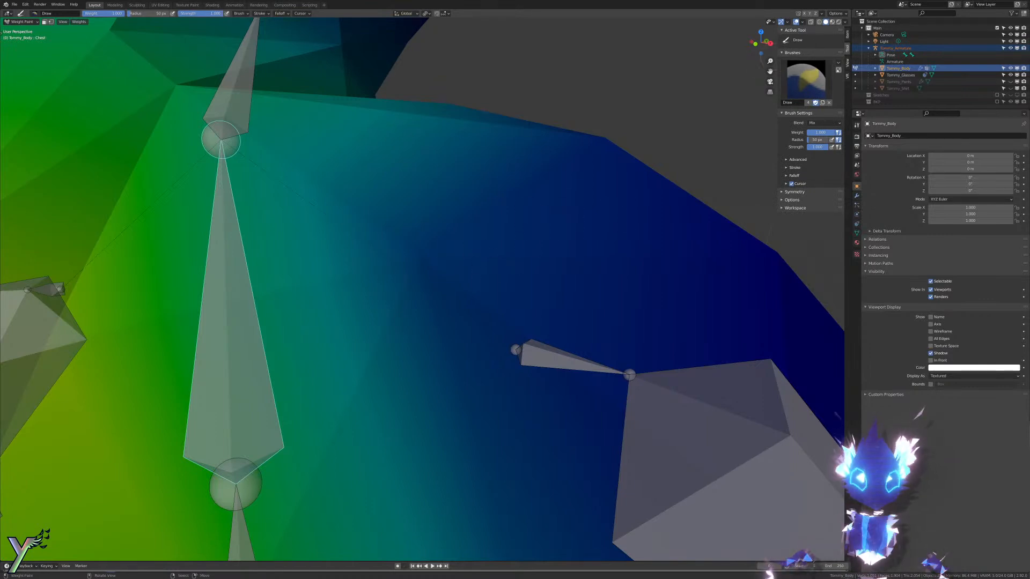
{"action": "key", "text": "n"}
{"action": "key", "text": "n"}
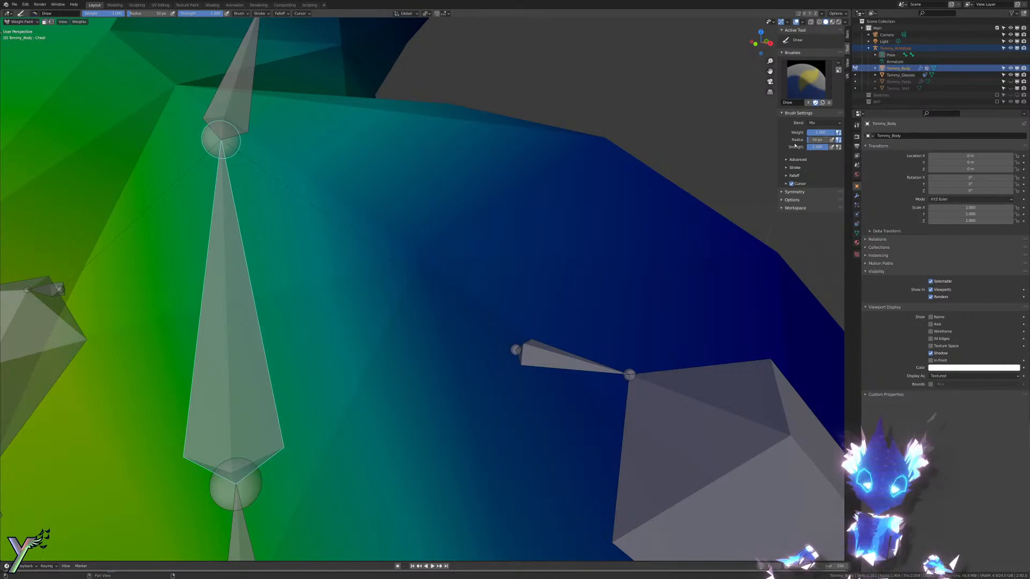
{"action": "left_click", "coordinate": [821, 123]}
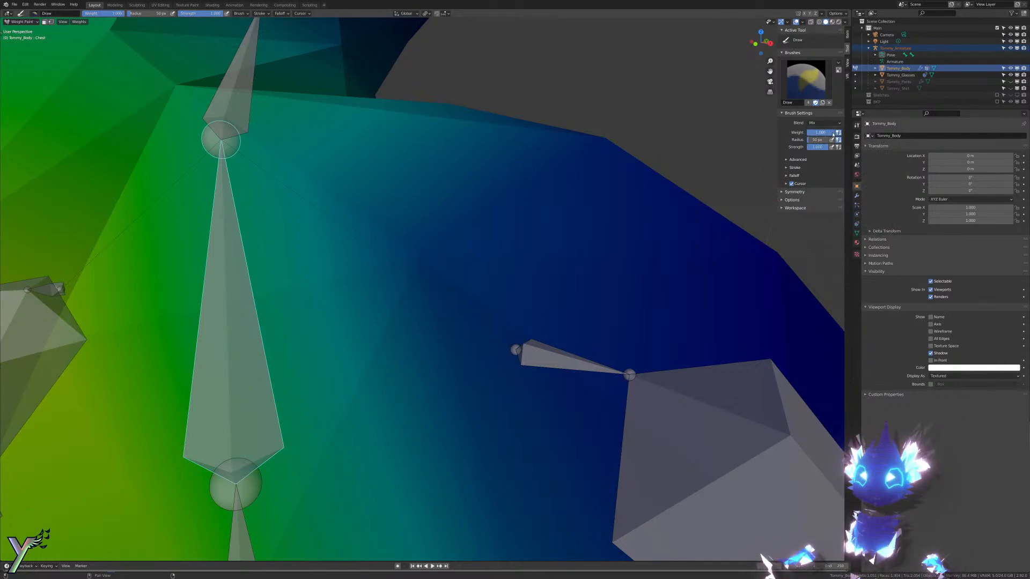
{"action": "key", "text": "f"}
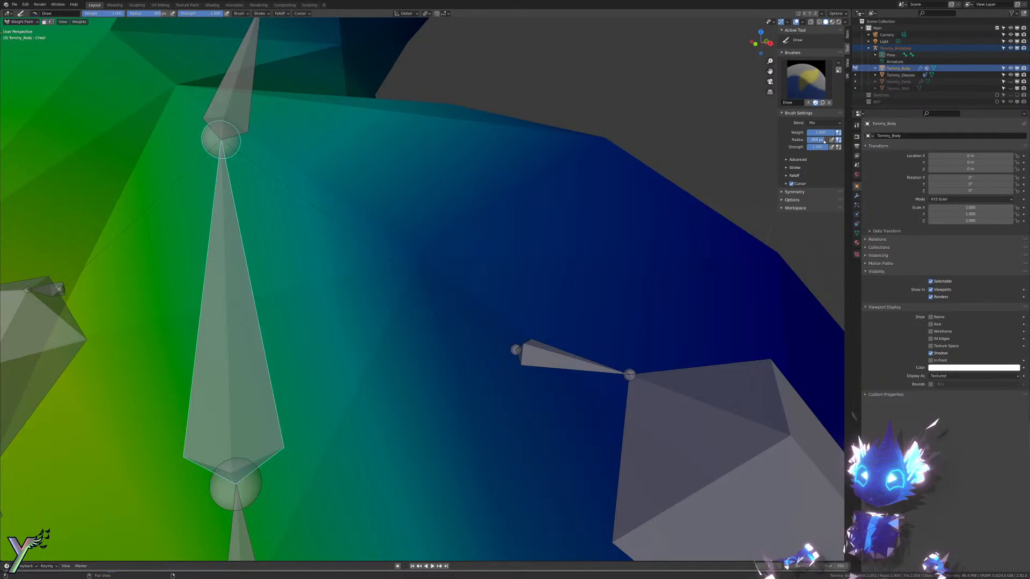
{"action": "left_click", "coordinate": [636, 219]}
{"action": "left_click_drag", "start_coordinate": [825, 140], "coordinate": [819, 140]}
{"action": "left_click", "coordinate": [819, 140]}
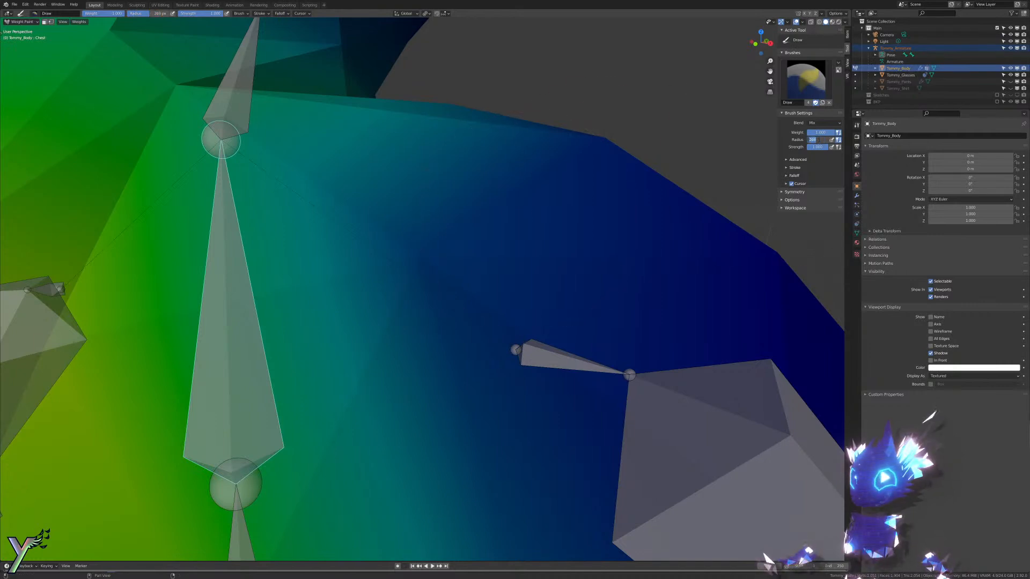
{"action": "type", "text": "50"}
{"action": "key", "text": "Return"}
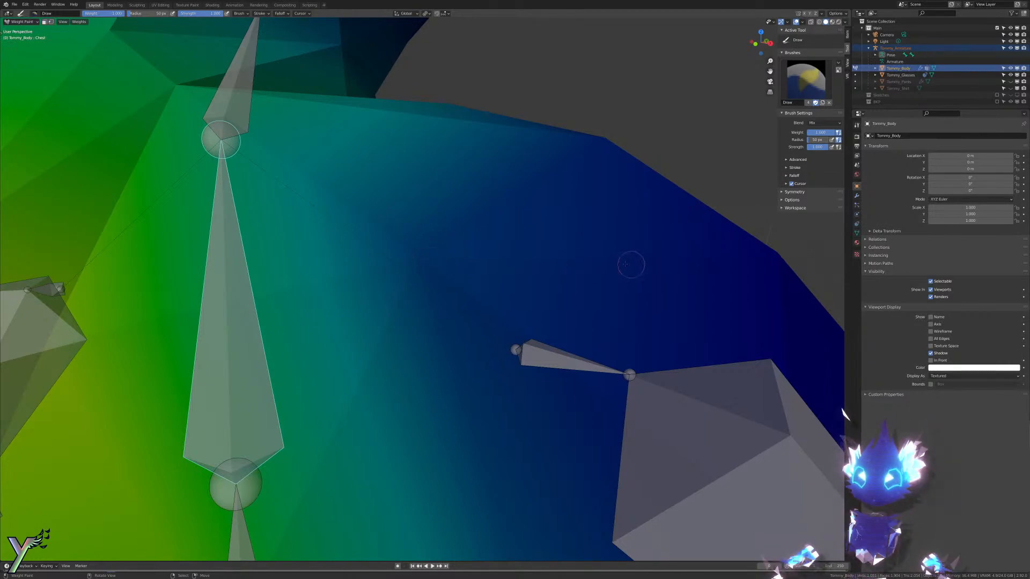
Step: Paint chest bone weight at full value onto the left shoulder and the upper chest beside it
{"action": "middle_click_drag", "start_coordinate": [636, 249], "coordinate": [606, 248]}
{"action": "mouse_move", "coordinate": [606, 249]}
{"action": "middle_mouse_down", "text": "shift"}
{"action": "mouse_move", "coordinate": [392, 140]}
{"action": "mouse_move", "coordinate": [453, 287]}
{"action": "mouse_move", "coordinate": [415, 284]}
{"action": "mouse_move", "coordinate": [343, 322]}
{"action": "mouse_move", "coordinate": [359, 300]}
{"action": "middle_mouse_up", "text": "shift"}
{"action": "left_click", "coordinate": [410, 280]}
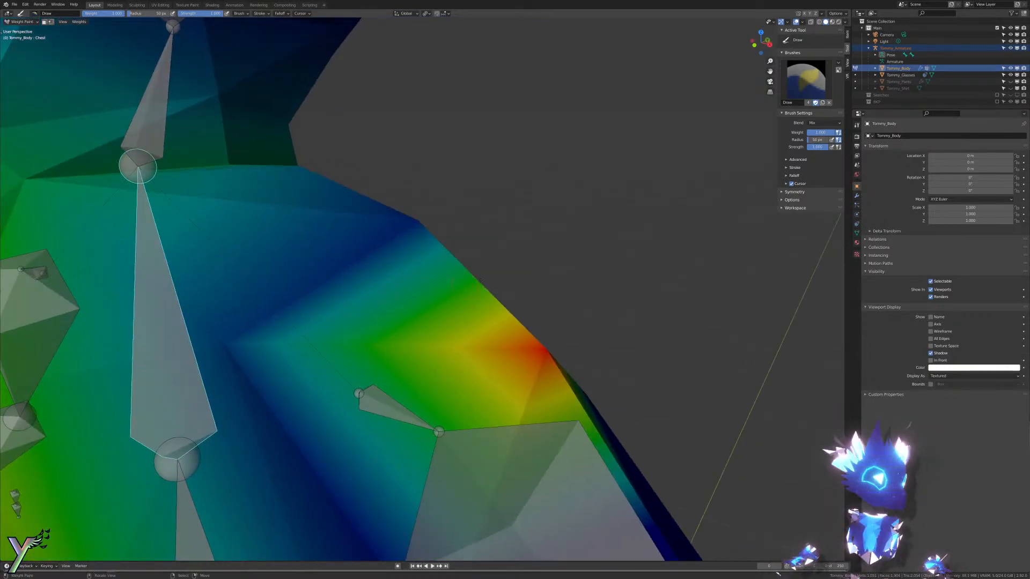
{"action": "mouse_move", "coordinate": [480, 280]}
{"action": "middle_mouse_down"}
{"action": "mouse_move", "coordinate": [455, 285]}
{"action": "mouse_move", "coordinate": [515, 287]}
{"action": "middle_mouse_up"}
{"action": "left_click", "coordinate": [352, 346]}
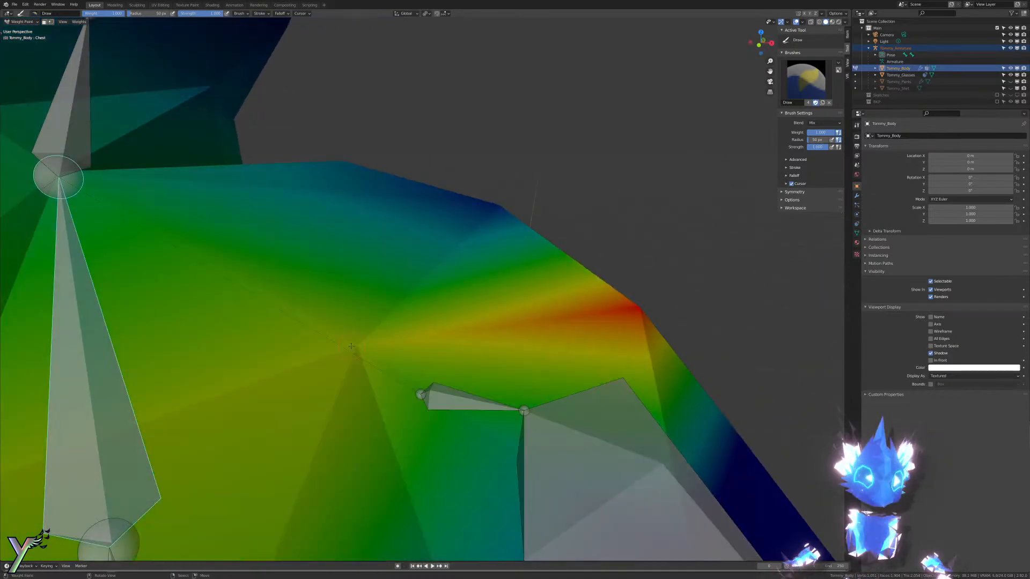
{"action": "left_click", "coordinate": [365, 345]}
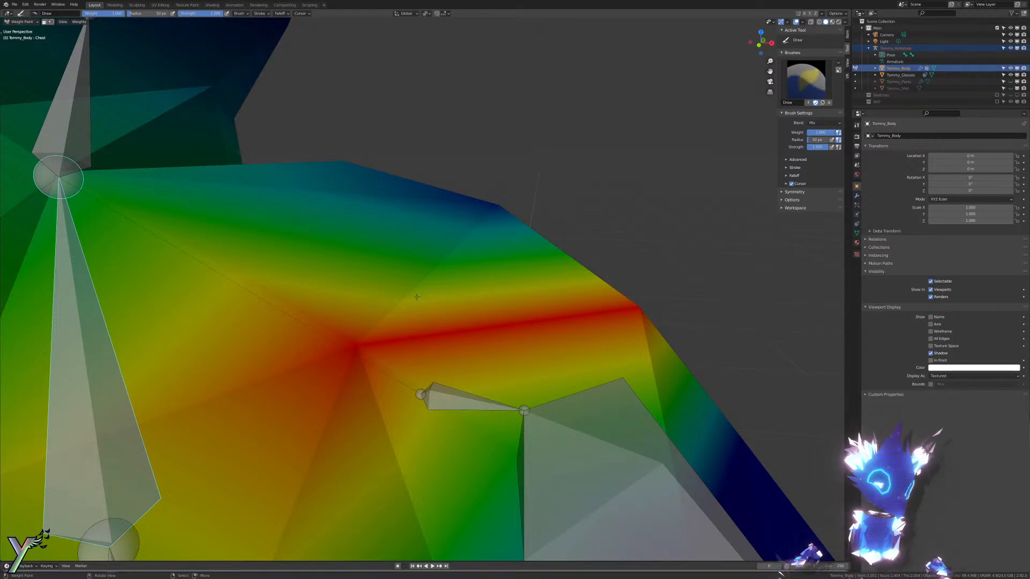
Step: Undo the chest weight strokes painted on the left shoulder and upper chest
{"action": "middle_click_drag", "start_coordinate": [416, 294], "coordinate": [475, 288]}
{"action": "key", "text": "ctrl+z"}
{"action": "key", "text": "ctrl+z"}
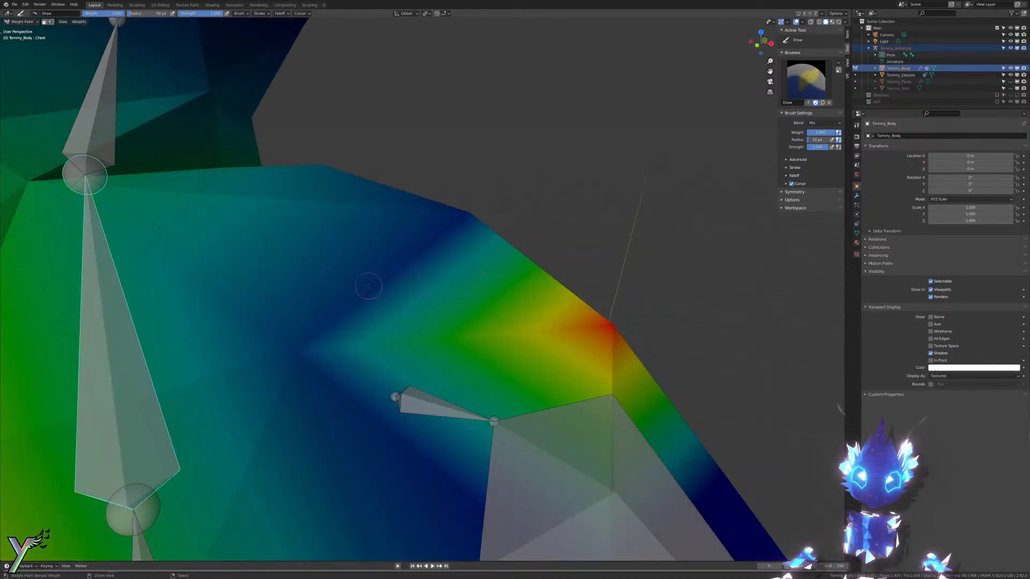
{"action": "scroll", "coordinate": [499, 286], "scroll_direction": "down", "scroll_amount": 6}
{"action": "key", "text": "ctrl+z"}
{"action": "key", "text": "ctrl+z"}
{"action": "key", "text": "ctrl+shift+z"}
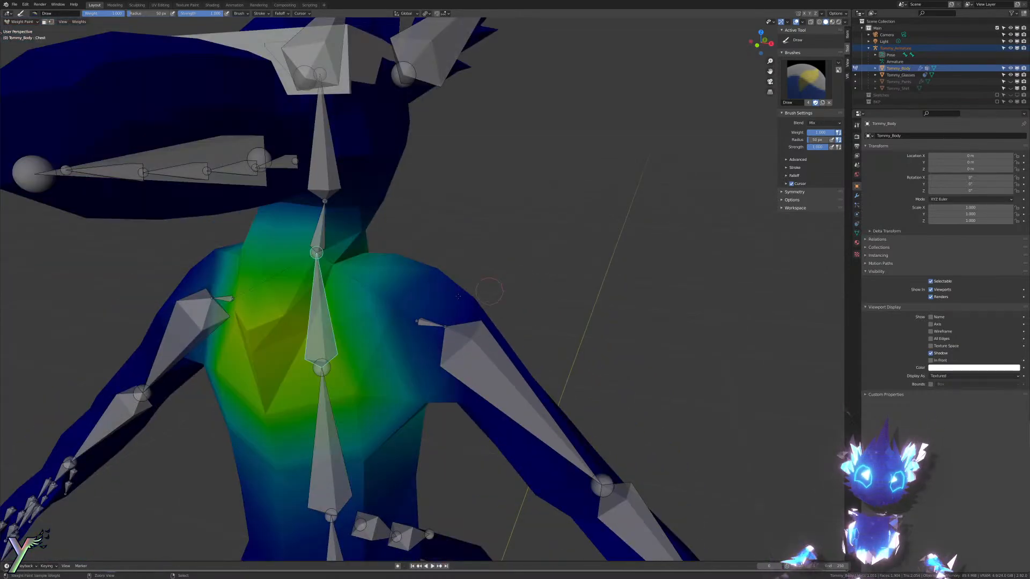
{"action": "scroll", "coordinate": [458, 296], "scroll_direction": "up", "scroll_amount": 5}
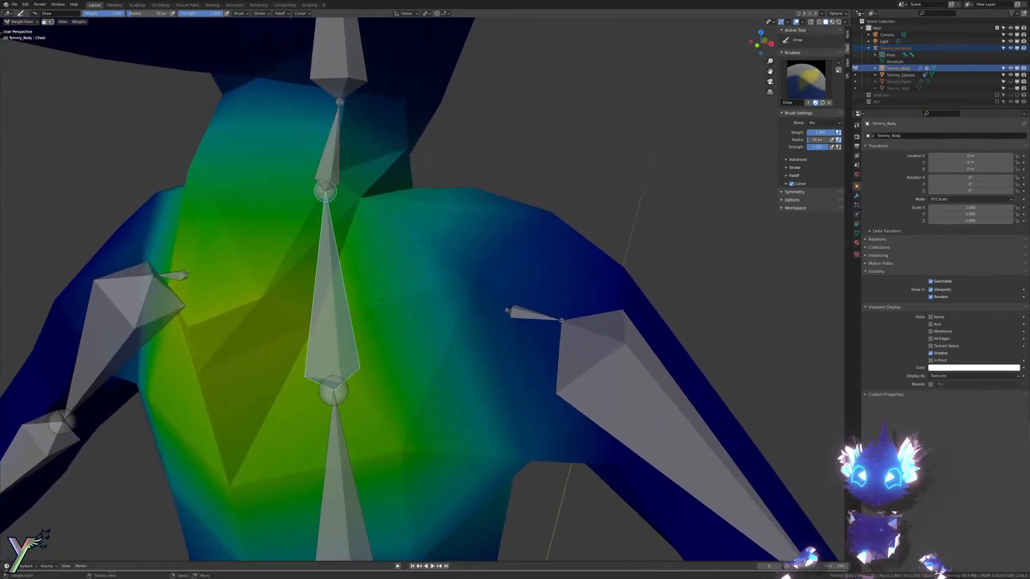
Step: Try a full-value dab of chest bone weight on the outer left shoulder, and undo it
{"action": "left_click", "coordinate": [621, 271]}
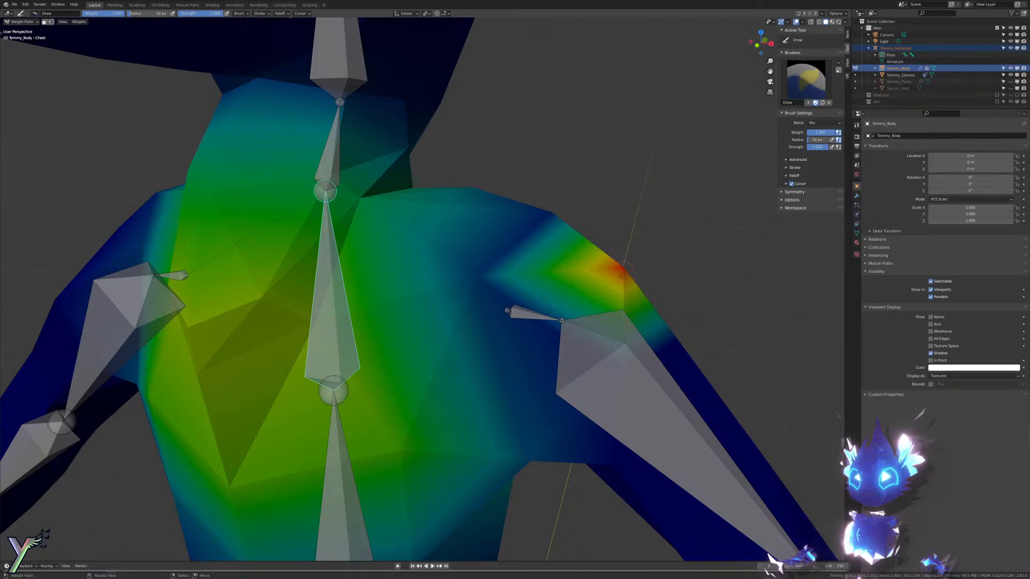
{"action": "scroll", "coordinate": [553, 279], "scroll_direction": "up", "scroll_amount": 1}
{"action": "middle_click_drag", "start_coordinate": [621, 276], "coordinate": [519, 290], "text": "shift"}
{"action": "scroll", "coordinate": [519, 300], "scroll_direction": "up", "scroll_amount": 2}
{"action": "scroll", "coordinate": [507, 289], "scroll_direction": "down", "scroll_amount": 3}
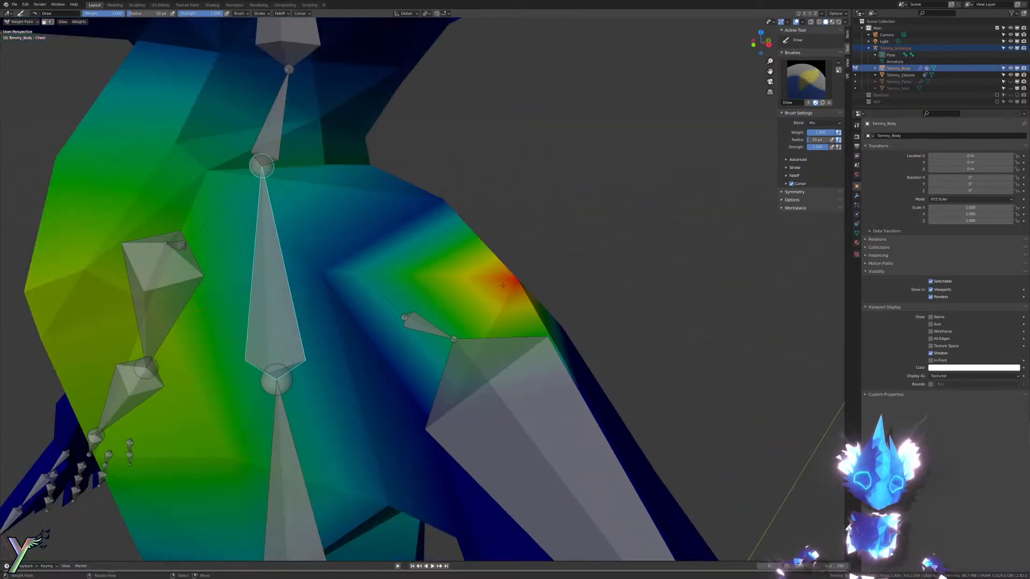
{"action": "key", "text": "ctrl+z"}
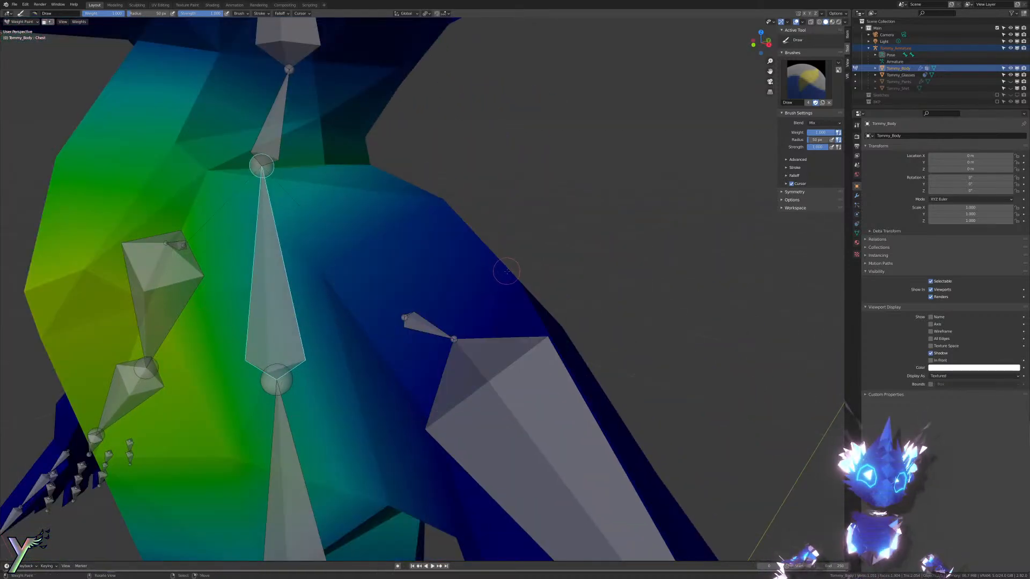
Step: Examine the chest bone's weights around the left shoulder and start a test rotation of the bone, cancelling it
{"action": "scroll", "coordinate": [540, 330], "scroll_direction": "down", "scroll_amount": 3}
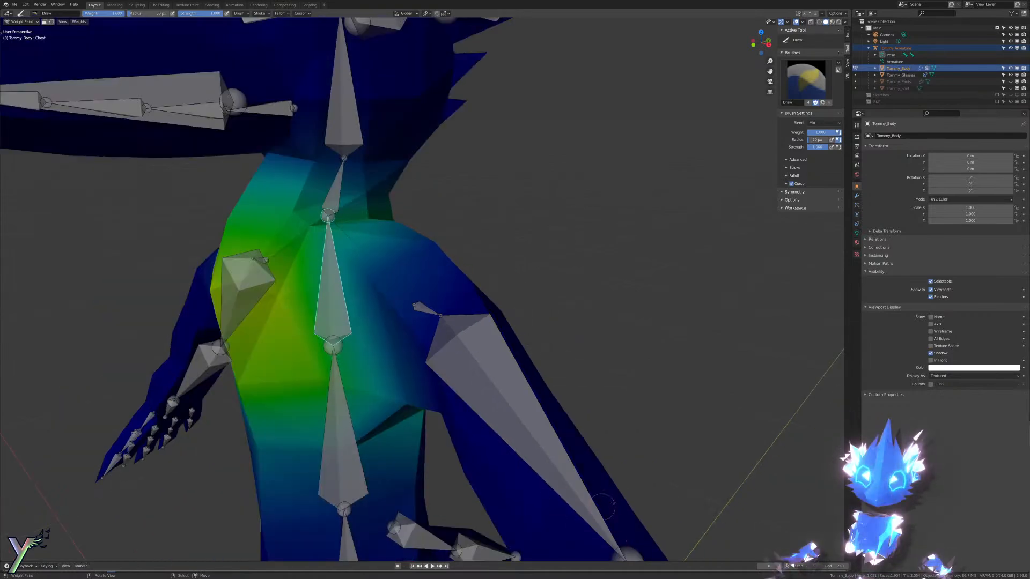
{"action": "scroll", "coordinate": [577, 489], "scroll_direction": "down", "scroll_amount": 5}
{"action": "scroll", "coordinate": [589, 486], "scroll_direction": "up", "scroll_amount": 3}
{"action": "scroll", "coordinate": [590, 486], "scroll_direction": "up", "scroll_amount": 4}
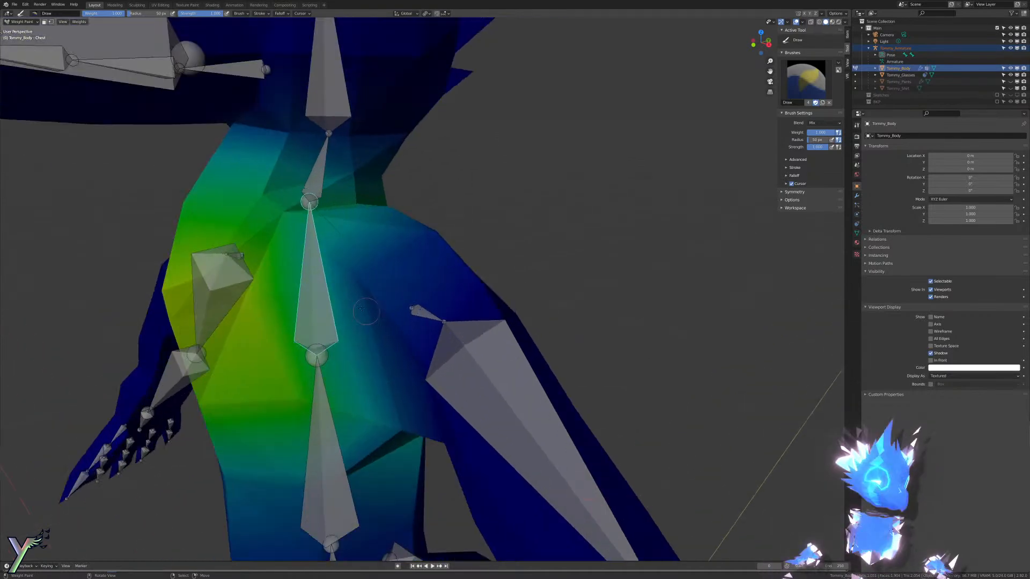
{"action": "scroll", "coordinate": [353, 304], "scroll_direction": "down", "scroll_amount": 4}
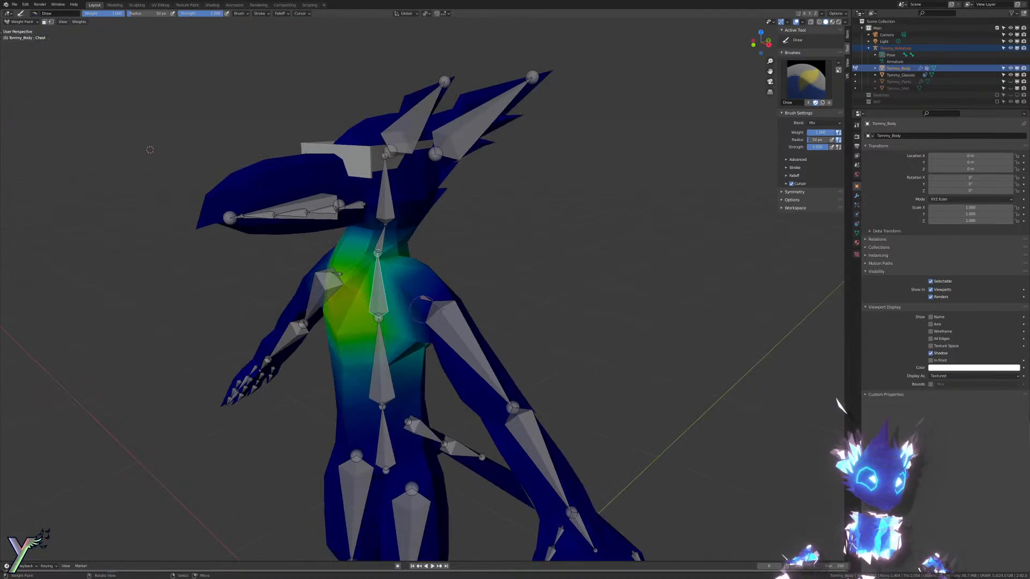
{"action": "key", "text": "r"}
{"action": "right_click", "coordinate": [411, 413]}
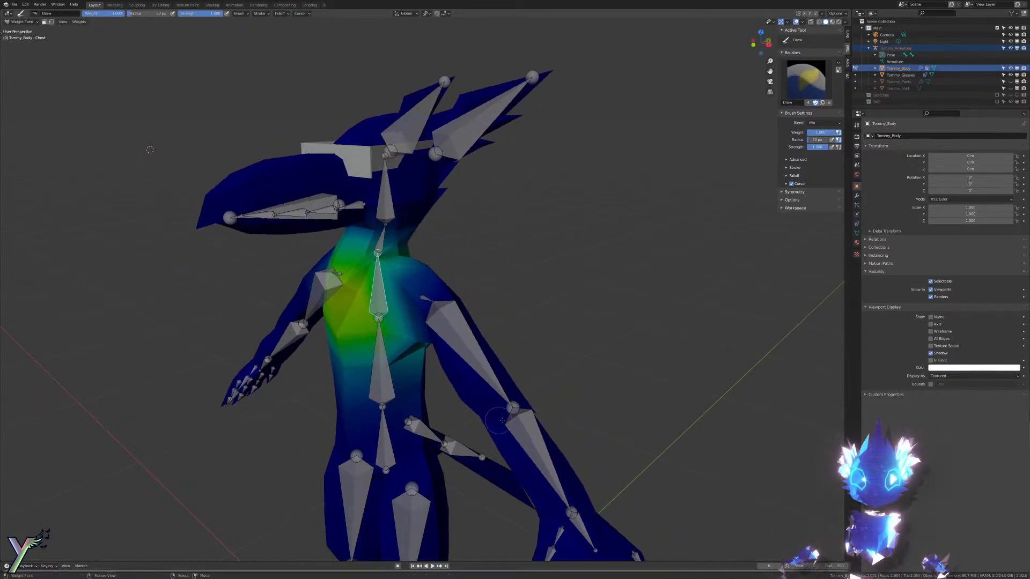
Step: Select the left upper arm bone and test the shoulder's deformation with two trial rotations, restoring the original pose
{"action": "middle_click_drag", "start_coordinate": [502, 421], "coordinate": [494, 341], "text": "shift"}
{"action": "scroll", "coordinate": [472, 279], "scroll_direction": "up", "scroll_amount": 3}
{"action": "right_click", "coordinate": [465, 254]}
{"action": "middle_click_drag", "start_coordinate": [464, 259], "coordinate": [519, 323], "text": "shift"}
{"action": "scroll", "coordinate": [499, 338], "scroll_direction": "up", "scroll_amount": 3}
{"action": "scroll", "coordinate": [456, 273], "scroll_direction": "down", "scroll_amount": 3}
{"action": "key", "text": "r"}
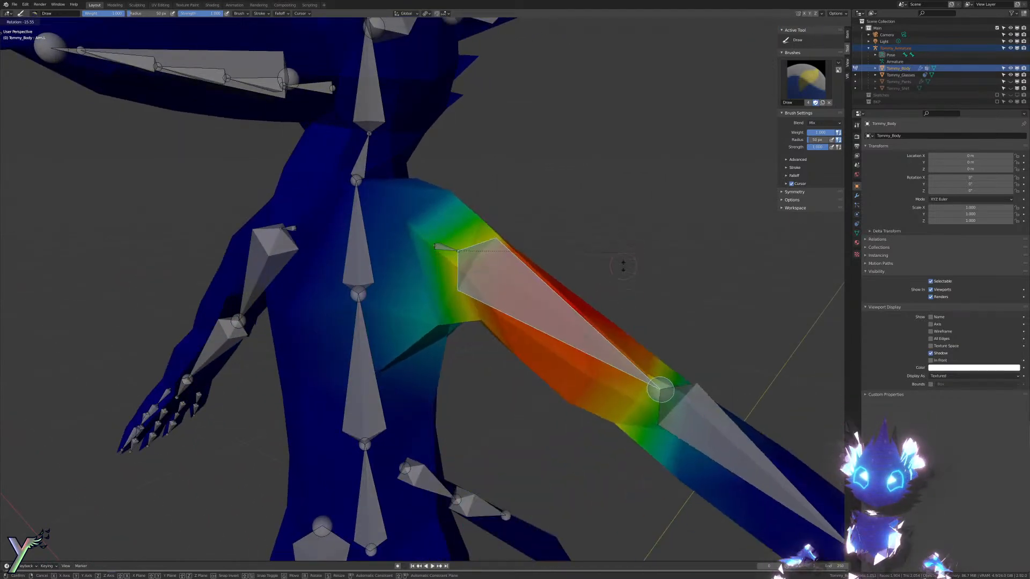
{"action": "left_click", "coordinate": [625, 306]}
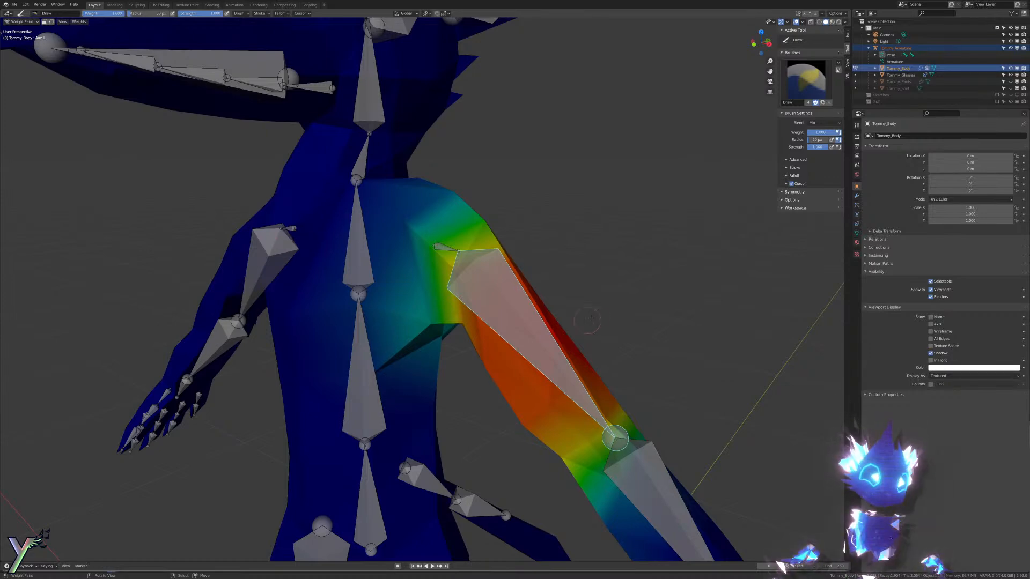
{"action": "key", "text": "r"}
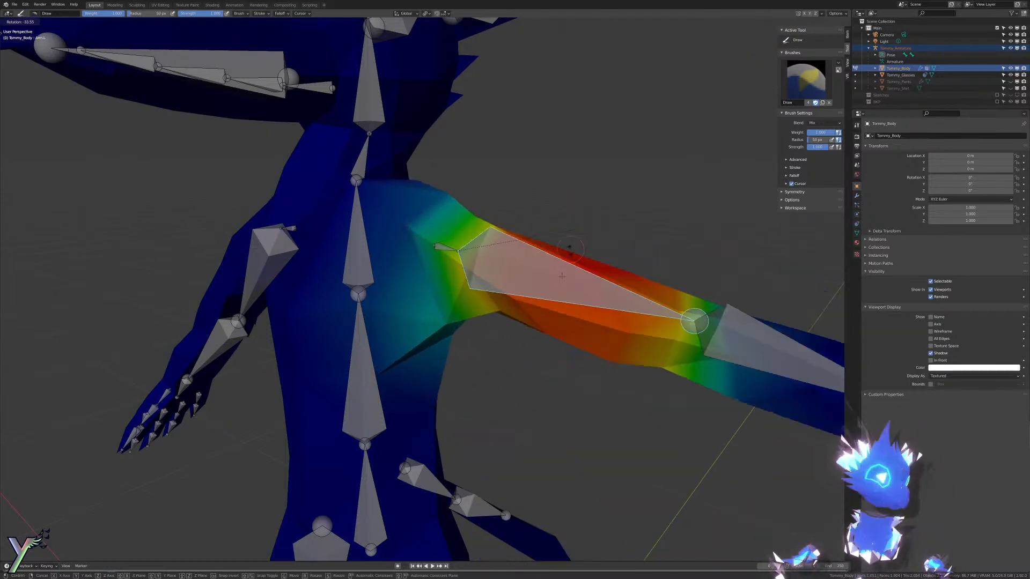
{"action": "left_click", "coordinate": [571, 258]}
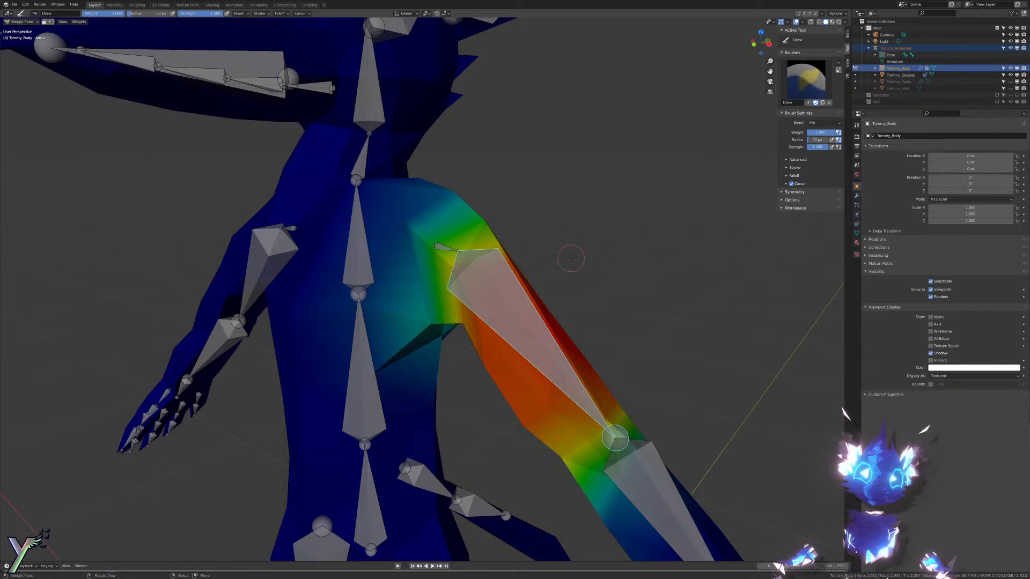
Step: Examine the left upper arm bone's weights from the shoulder down to the elbow from several angles
{"action": "scroll", "coordinate": [455, 352], "scroll_direction": "up", "scroll_amount": 2}
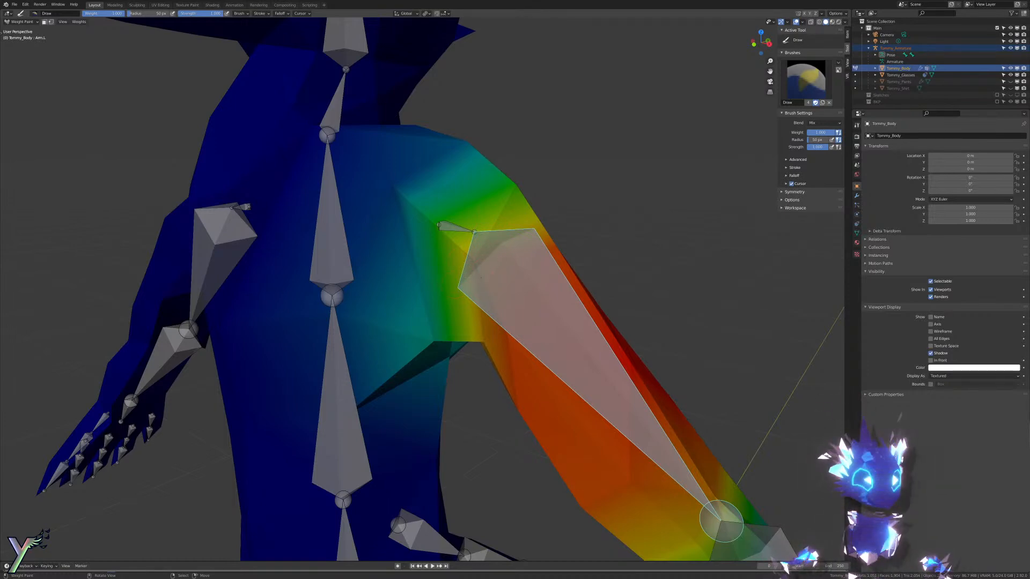
{"action": "middle_click_drag", "start_coordinate": [481, 277], "coordinate": [512, 284]}
{"action": "scroll", "coordinate": [526, 300], "scroll_direction": "down", "scroll_amount": 3}
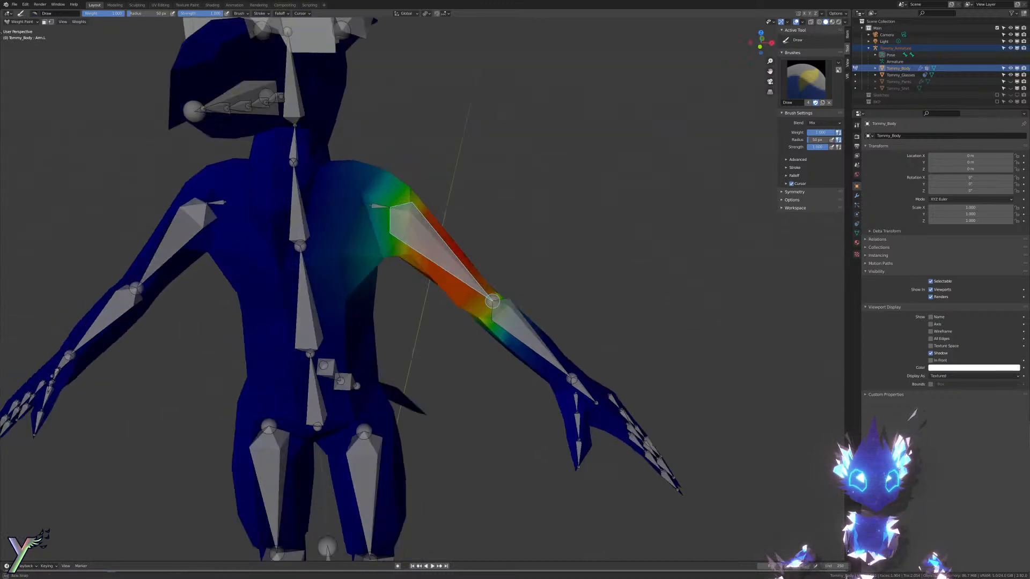
{"action": "scroll", "coordinate": [512, 303], "scroll_direction": "up", "scroll_amount": 5}
{"action": "middle_click_drag", "start_coordinate": [689, 438], "coordinate": [532, 381]}
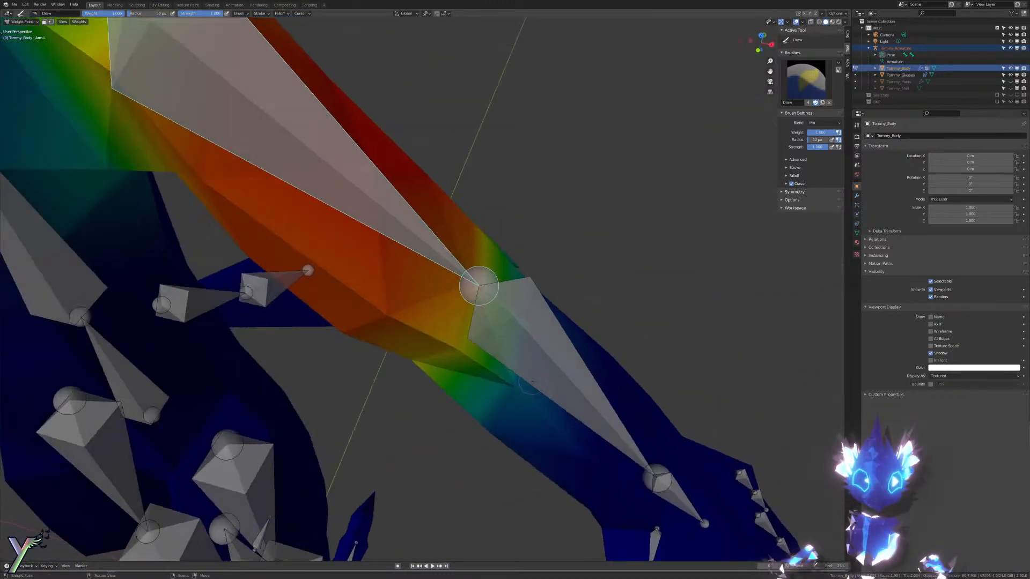
{"action": "scroll", "coordinate": [527, 379], "scroll_direction": "down", "scroll_amount": 4}
{"action": "scroll", "coordinate": [515, 359], "scroll_direction": "up", "scroll_amount": 4}
{"action": "middle_click_drag", "start_coordinate": [461, 279], "coordinate": [408, 268]}
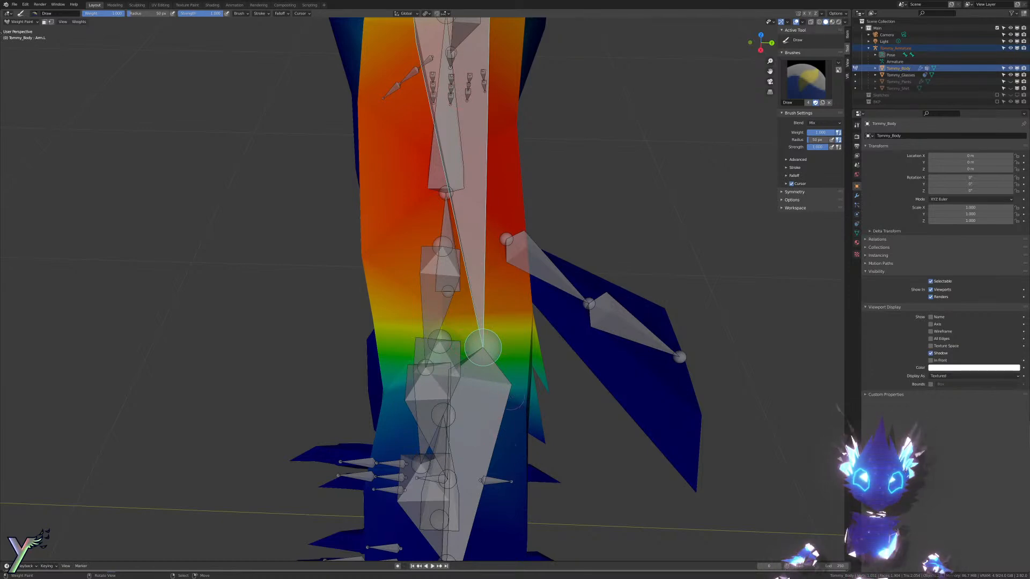
Step: Select the left forearm bone, show the weight painting tools and test the elbow's bend with a trial rotation, cancelling it
{"action": "left_click", "coordinate": [507, 393], "text": "ctrl"}
{"action": "scroll", "coordinate": [471, 441], "scroll_direction": "down", "scroll_amount": 2}
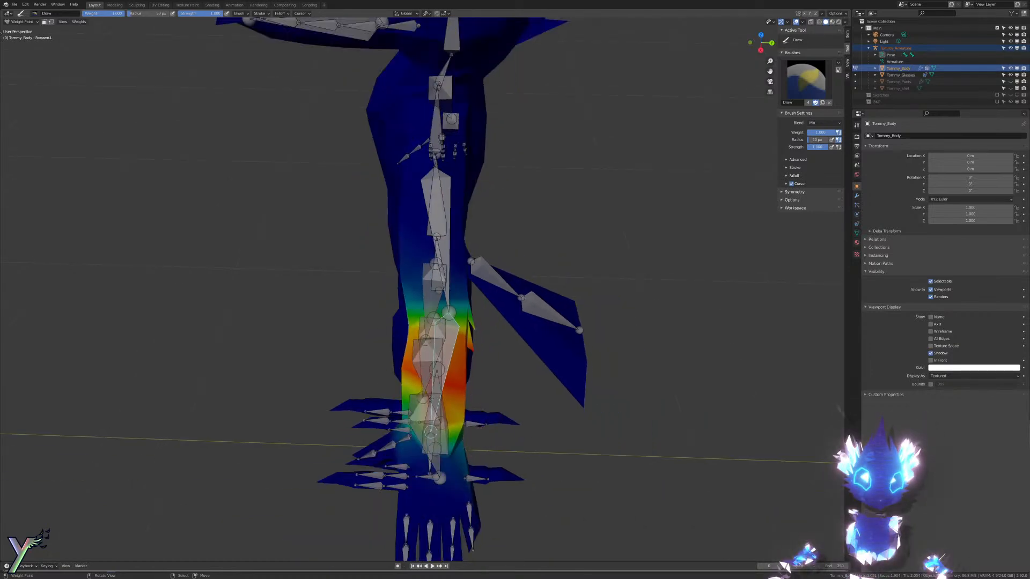
{"action": "scroll", "coordinate": [479, 387], "scroll_direction": "up", "scroll_amount": 3}
{"action": "key", "text": "t"}
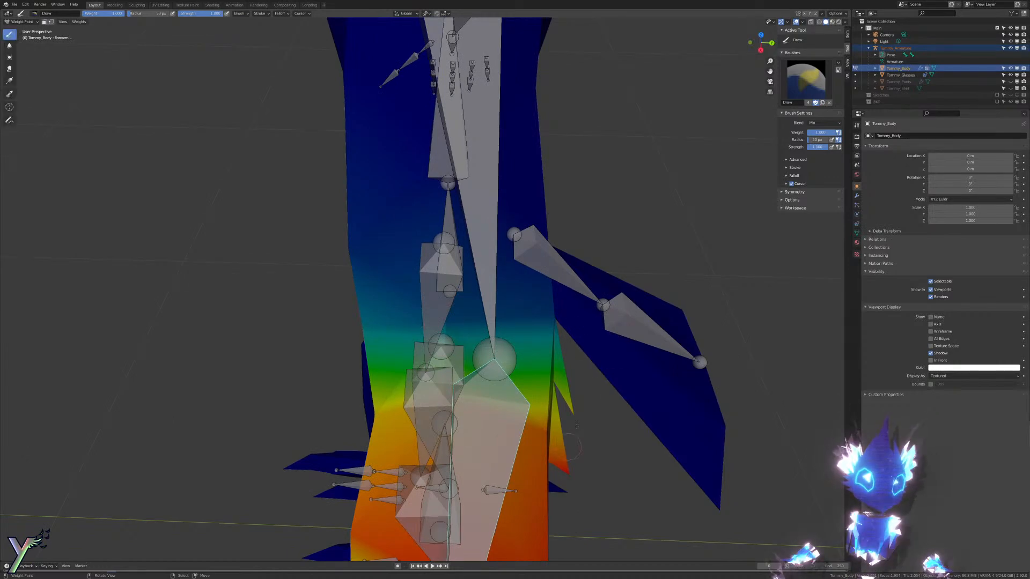
{"action": "key", "text": "r"}
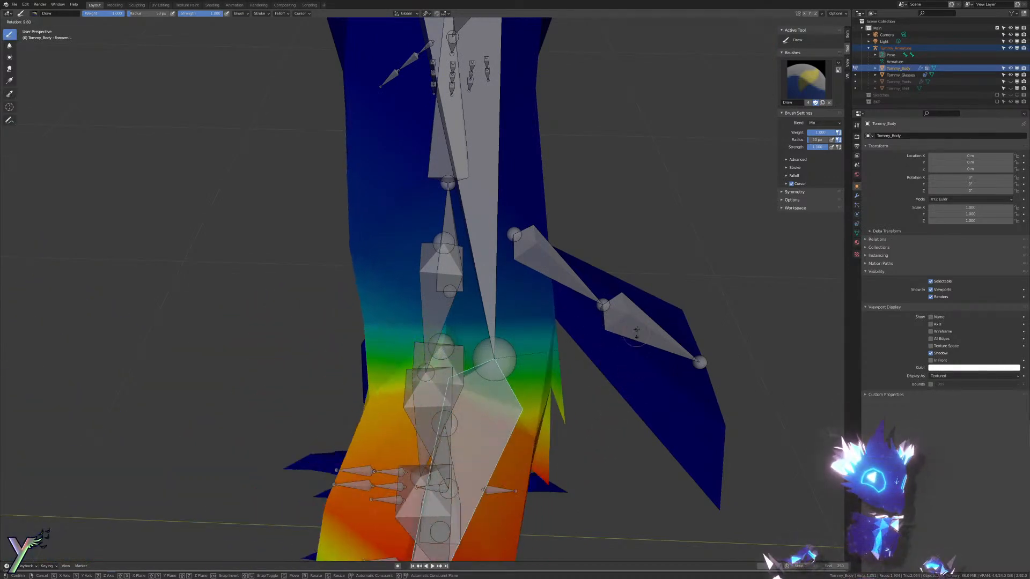
{"action": "key", "text": "Escape"}
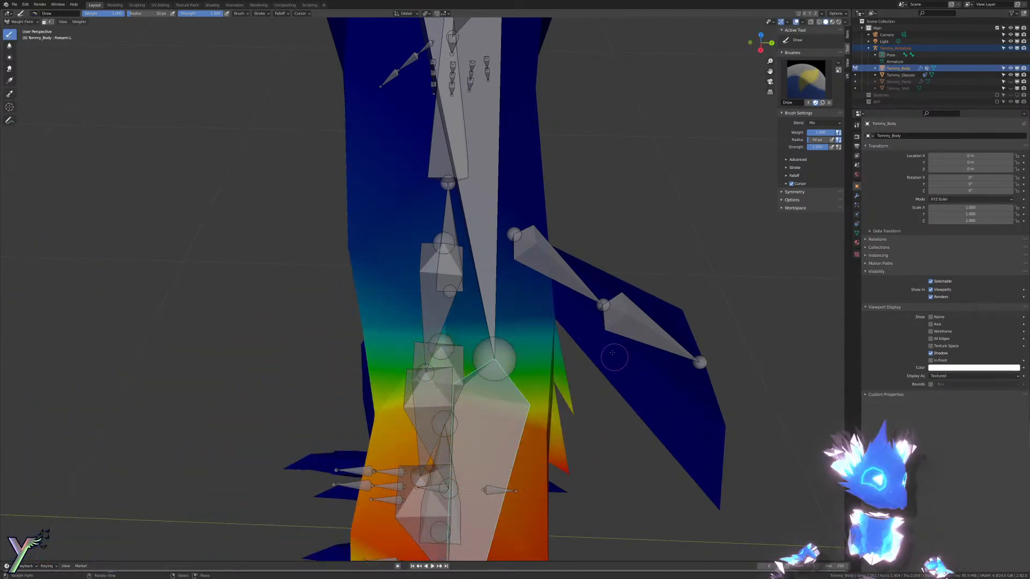
Step: Examine the body and the left shoulder from several angles with the left forearm bone's weights displayed
{"action": "middle_click_drag", "start_coordinate": [600, 357], "coordinate": [762, 376]}
{"action": "scroll", "coordinate": [644, 322], "scroll_direction": "down", "scroll_amount": 4}
{"action": "middle_click_drag", "start_coordinate": [761, 375], "coordinate": [646, 356]}
{"action": "scroll", "coordinate": [638, 352], "scroll_direction": "down", "scroll_amount": 4}
{"action": "middle_click_drag", "start_coordinate": [565, 307], "coordinate": [582, 332]}
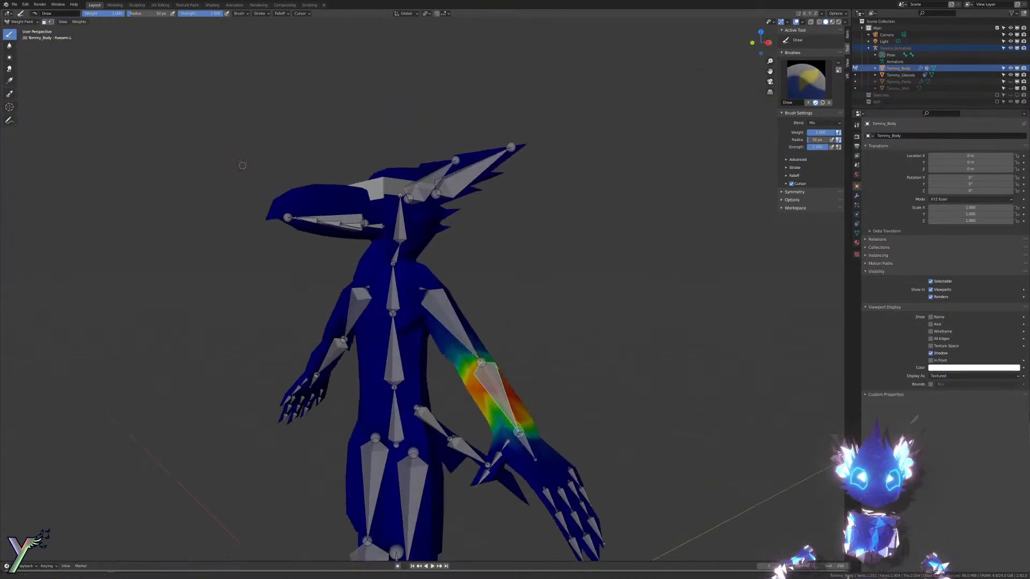
{"action": "scroll", "coordinate": [590, 341], "scroll_direction": "up", "scroll_amount": 4}
{"action": "key", "text": "KP_3"}
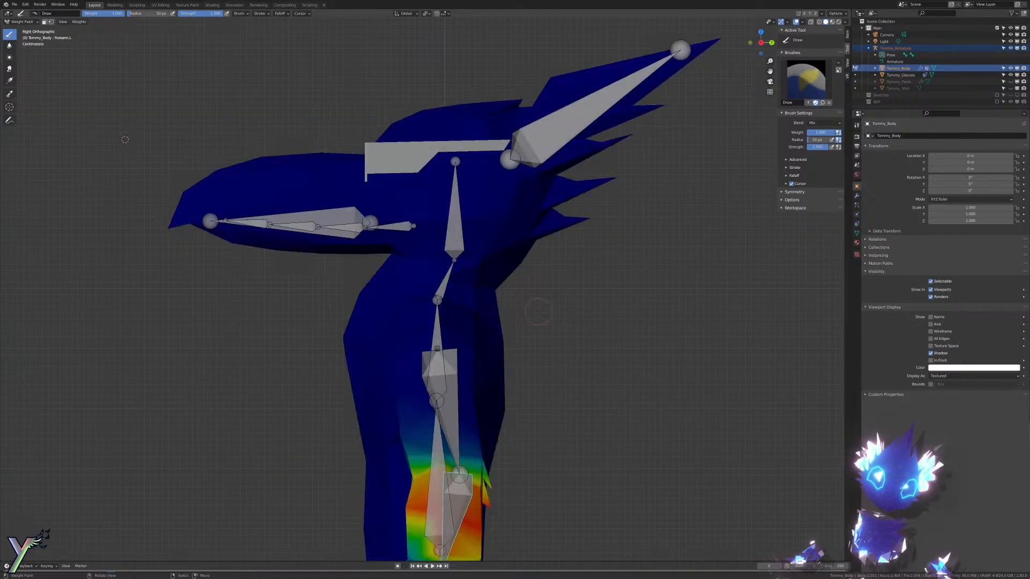
{"action": "middle_click_drag", "start_coordinate": [508, 310], "coordinate": [433, 286]}
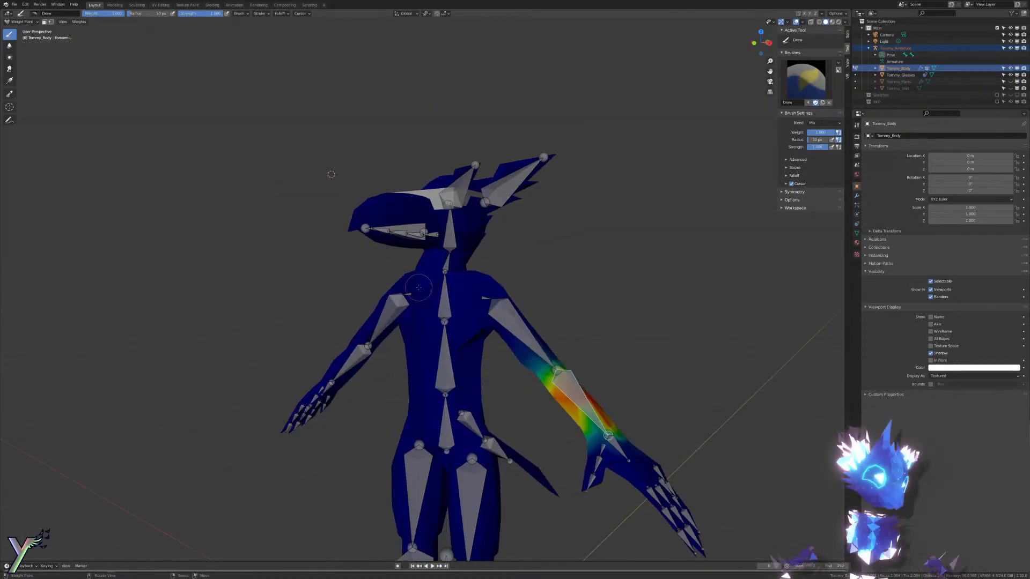
{"action": "scroll", "coordinate": [417, 277], "scroll_direction": "up", "scroll_amount": 5}
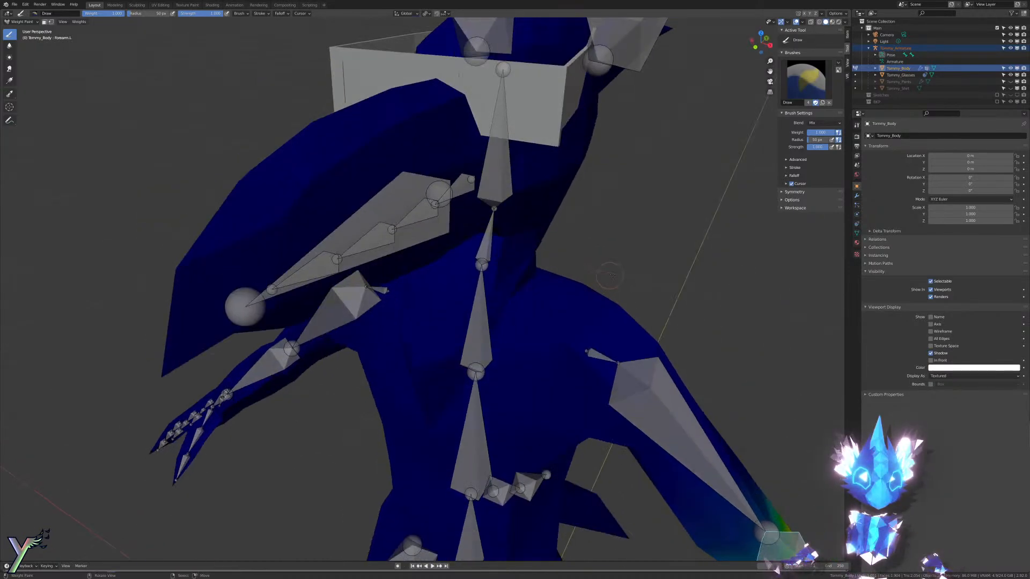
{"action": "scroll", "coordinate": [448, 168], "scroll_direction": "down", "scroll_amount": 5}
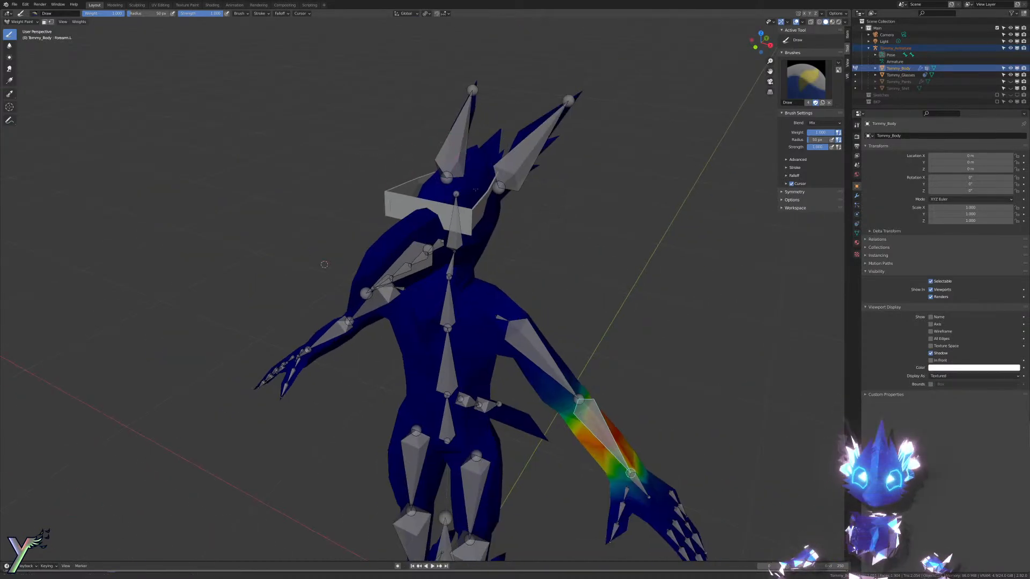
{"action": "scroll", "coordinate": [480, 220], "scroll_direction": "up", "scroll_amount": 6}
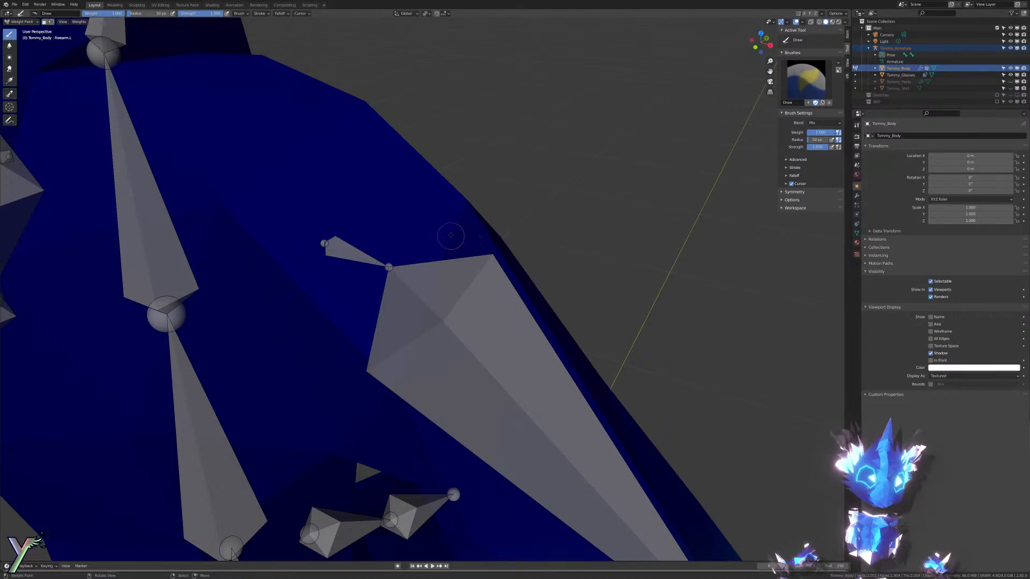
{"action": "scroll", "coordinate": [445, 228], "scroll_direction": "down", "scroll_amount": 2}
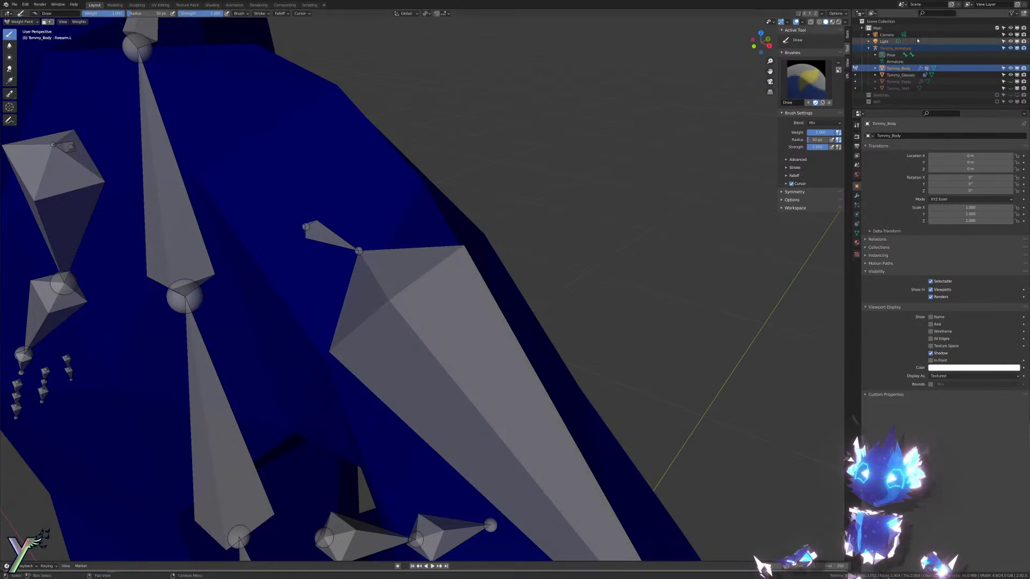
Step: Expand the Draw brush's falloff settings and apply the flat, constant falloff curve preset
{"action": "left_click", "coordinate": [793, 175]}
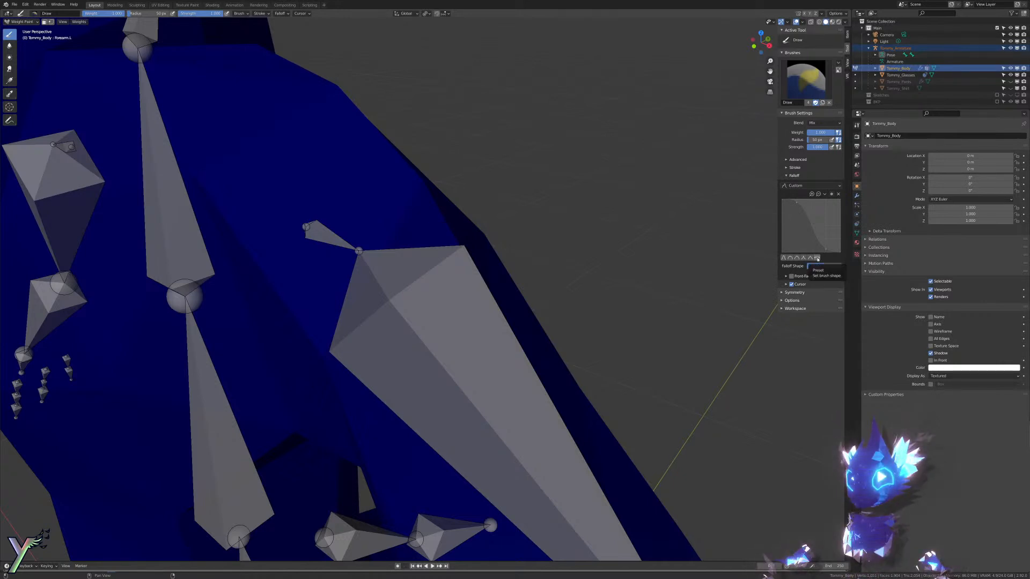
{"action": "left_click", "coordinate": [817, 258]}
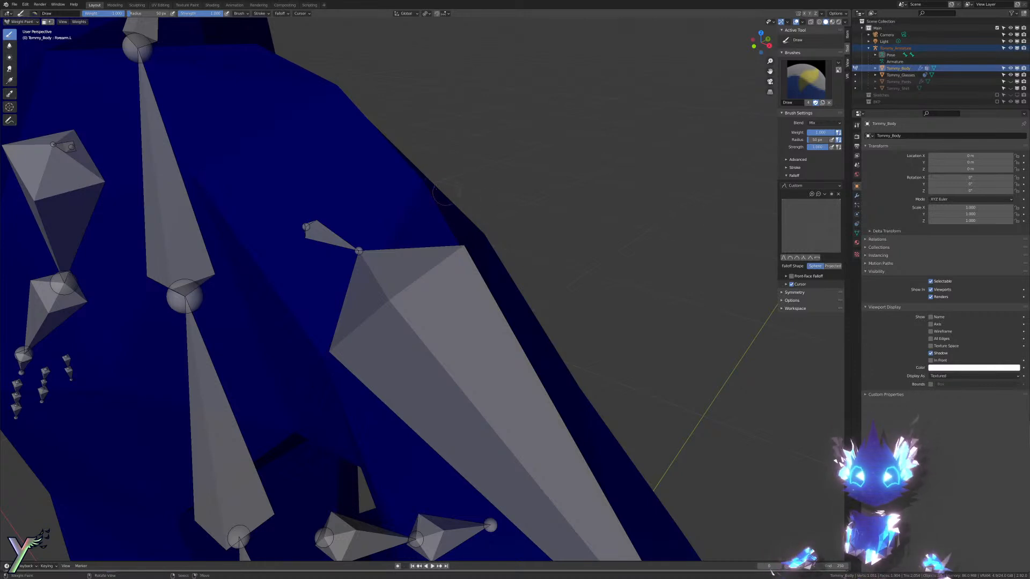
Step: Select the neck bone and frame its weights on the left shoulder
{"action": "scroll", "coordinate": [434, 158], "scroll_direction": "up", "scroll_amount": 2}
{"action": "middle_click_drag", "start_coordinate": [433, 159], "coordinate": [412, 306], "text": "shift"}
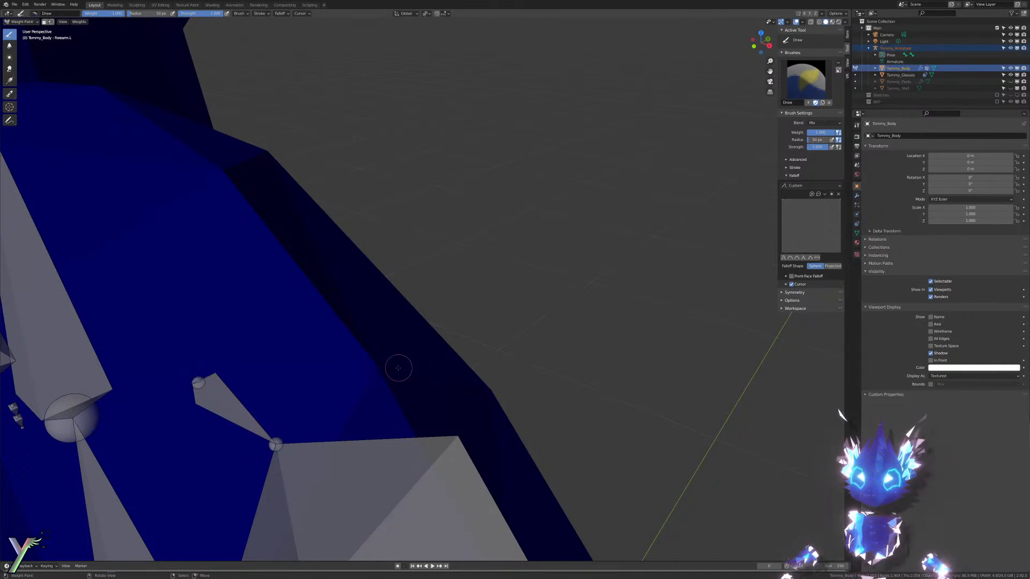
{"action": "scroll", "coordinate": [457, 338], "scroll_direction": "down", "scroll_amount": 3}
{"action": "middle_click_drag", "start_coordinate": [458, 338], "coordinate": [469, 304]}
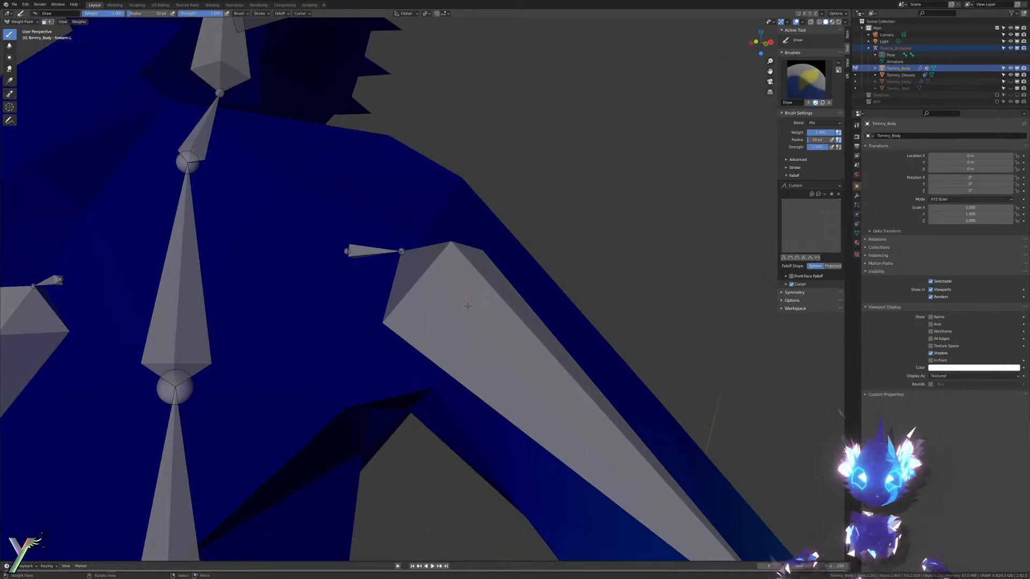
{"action": "right_click", "coordinate": [469, 304]}
{"action": "right_click", "coordinate": [195, 143]}
{"action": "scroll", "coordinate": [342, 173], "scroll_direction": "up", "scroll_amount": 4}
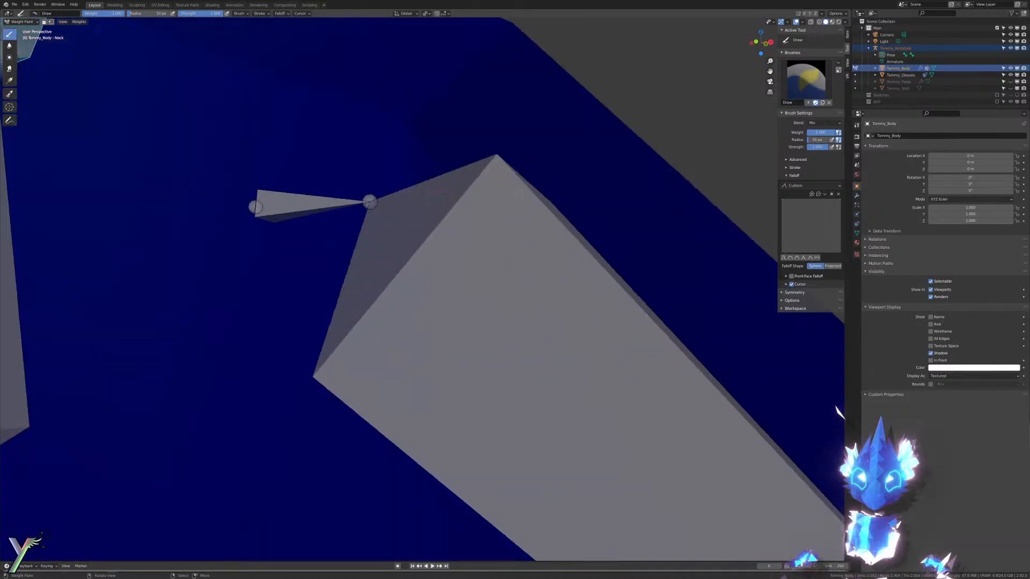
{"action": "mouse_move", "coordinate": [426, 209]}
{"action": "middle_mouse_down"}
{"action": "mouse_move", "coordinate": [414, 242]}
{"action": "mouse_move", "coordinate": [364, 274]}
{"action": "middle_mouse_up"}
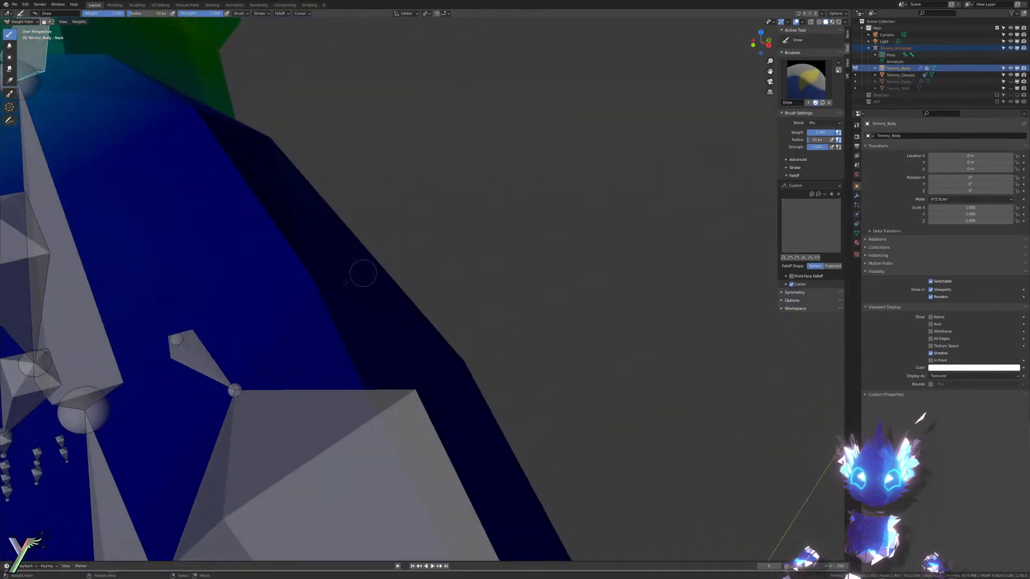
Step: Try three full-value dabs of neck bone weight on the left shoulder, undoing each one
{"action": "left_click", "coordinate": [318, 279]}
{"action": "key", "text": "ctrl+z"}
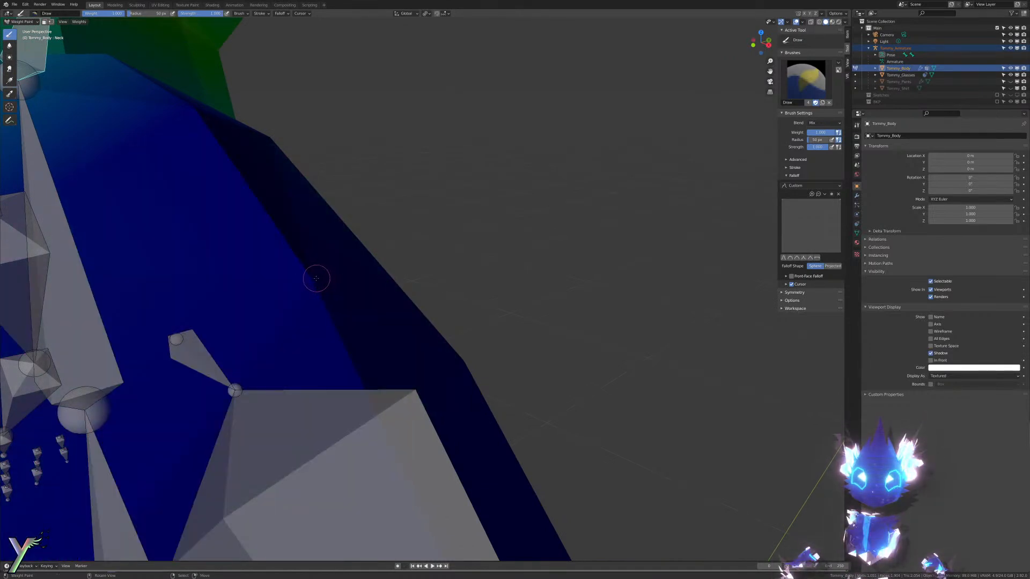
{"action": "left_click", "coordinate": [303, 279]}
{"action": "key", "text": "ctrl+z"}
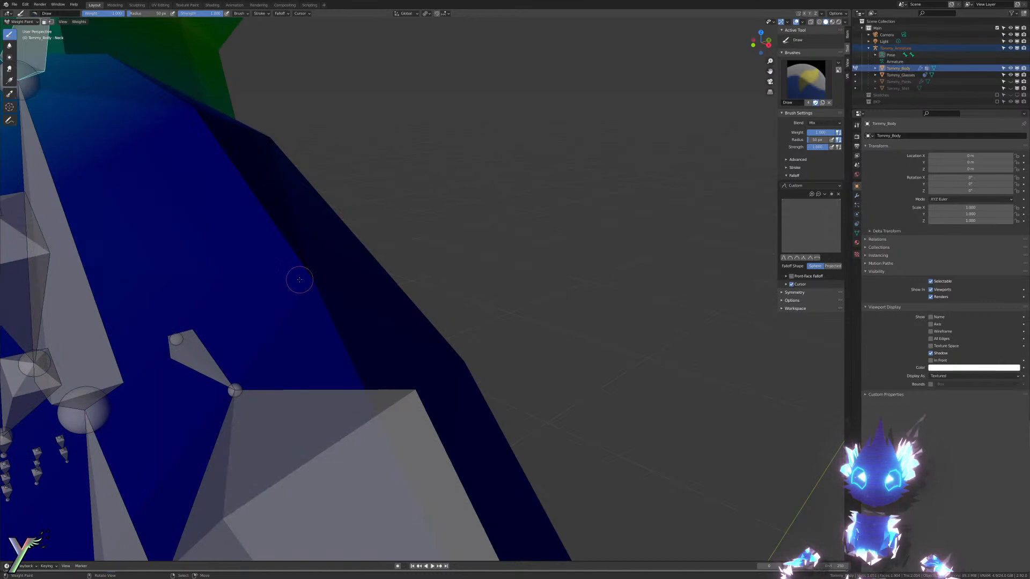
{"action": "left_click", "coordinate": [302, 280]}
{"action": "key", "text": "ctrl+z"}
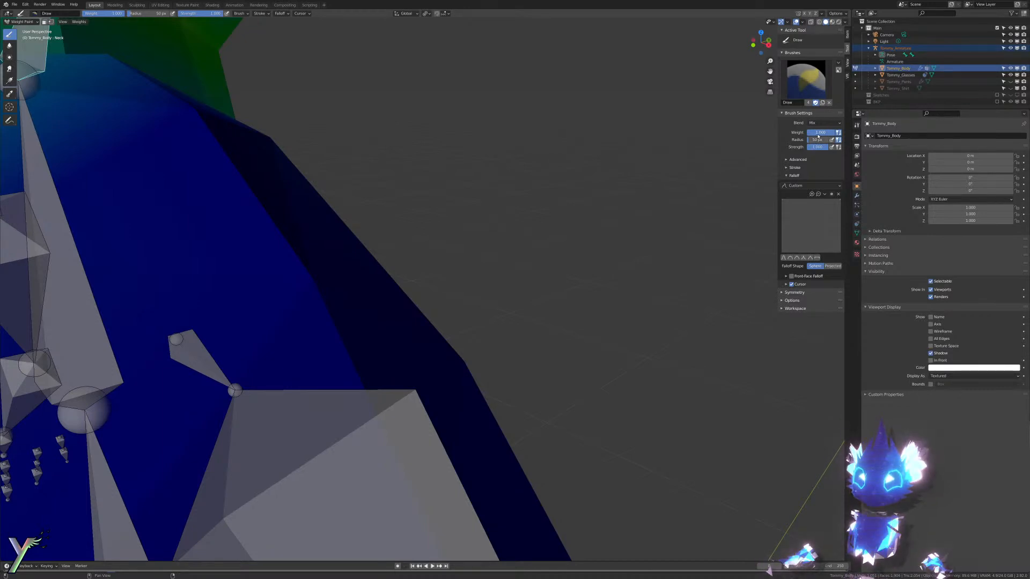
Step: Apply the smooth falloff curve preset to the Draw brush and set its radius to 500 px
{"action": "left_click", "coordinate": [783, 258]}
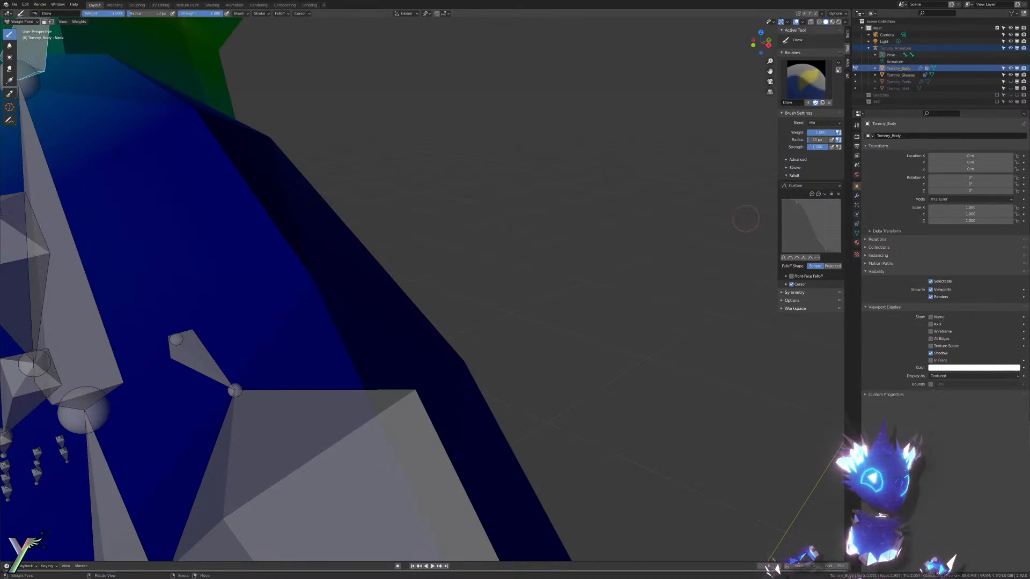
{"action": "scroll", "coordinate": [547, 221], "scroll_direction": "down", "scroll_amount": 10}
{"action": "scroll", "coordinate": [547, 221], "scroll_direction": "up", "scroll_amount": 3}
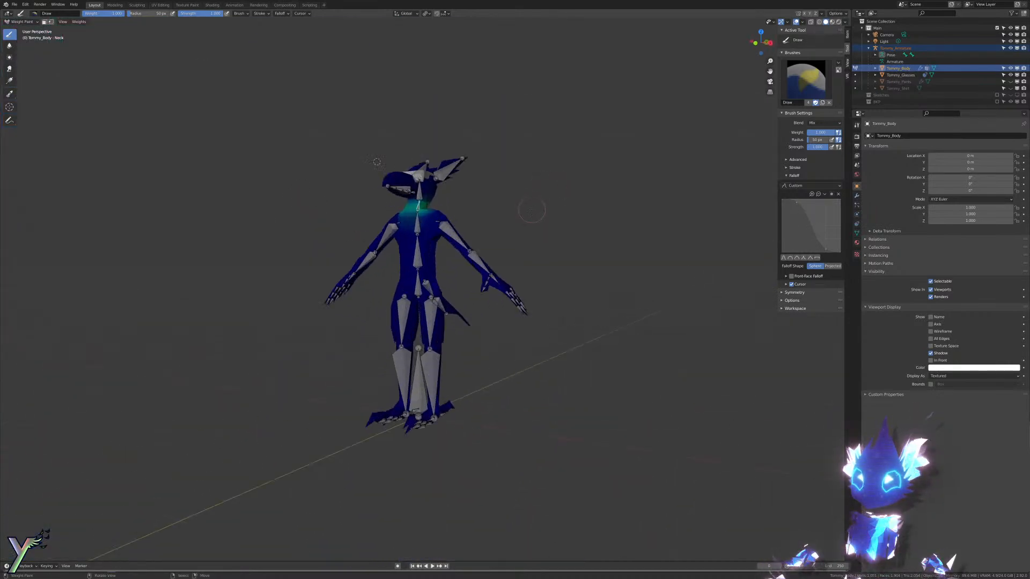
{"action": "scroll", "coordinate": [536, 220], "scroll_direction": "down", "scroll_amount": 5}
{"action": "scroll", "coordinate": [515, 218], "scroll_direction": "up", "scroll_amount": 7}
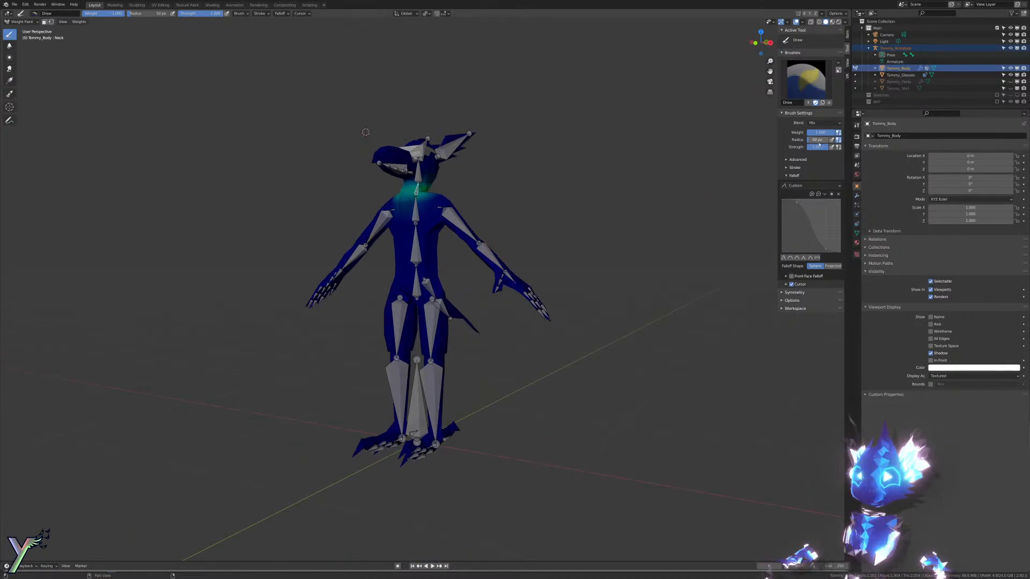
{"action": "left_click", "coordinate": [817, 140]}
{"action": "type", "text": "500"}
{"action": "key", "text": "Return"}
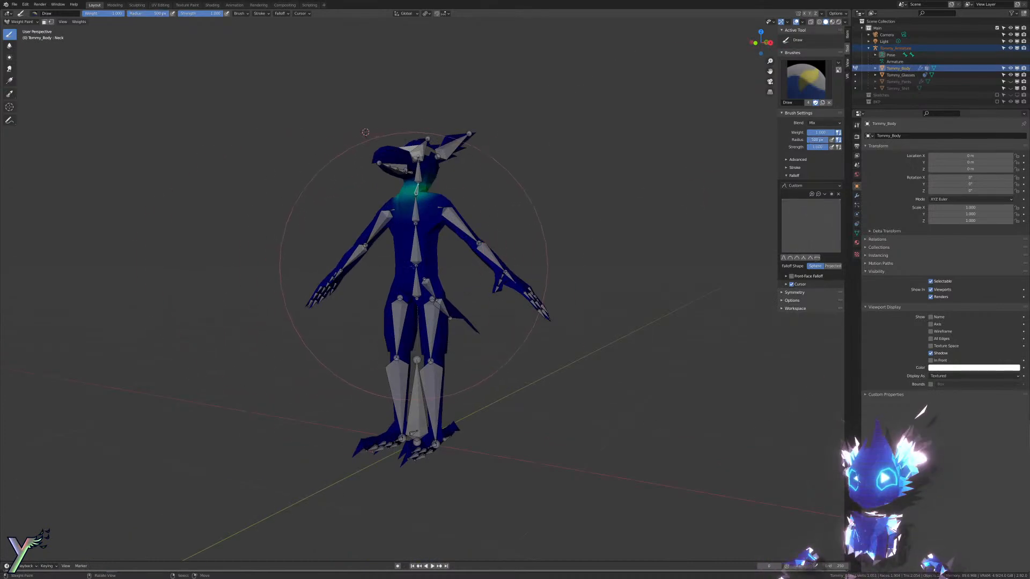
Step: Try painting full-value neck bone weight over the body with the 500 px constant-falloff brush, undoing each stroke
{"action": "left_click_drag", "start_coordinate": [409, 264], "coordinate": [414, 265]}
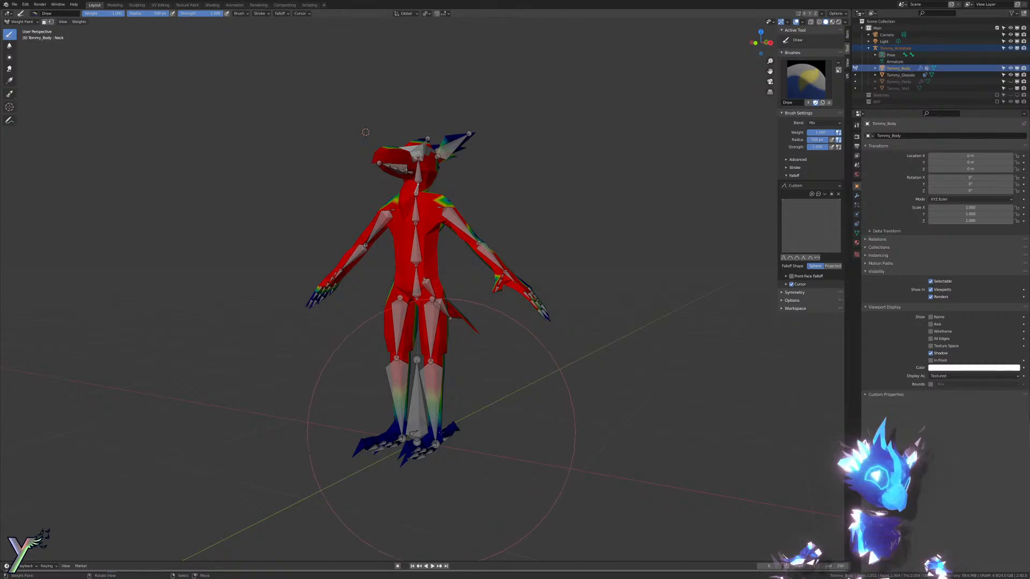
{"action": "key", "text": "ctrl+z"}
{"action": "scroll", "coordinate": [536, 300], "scroll_direction": "up", "scroll_amount": 5}
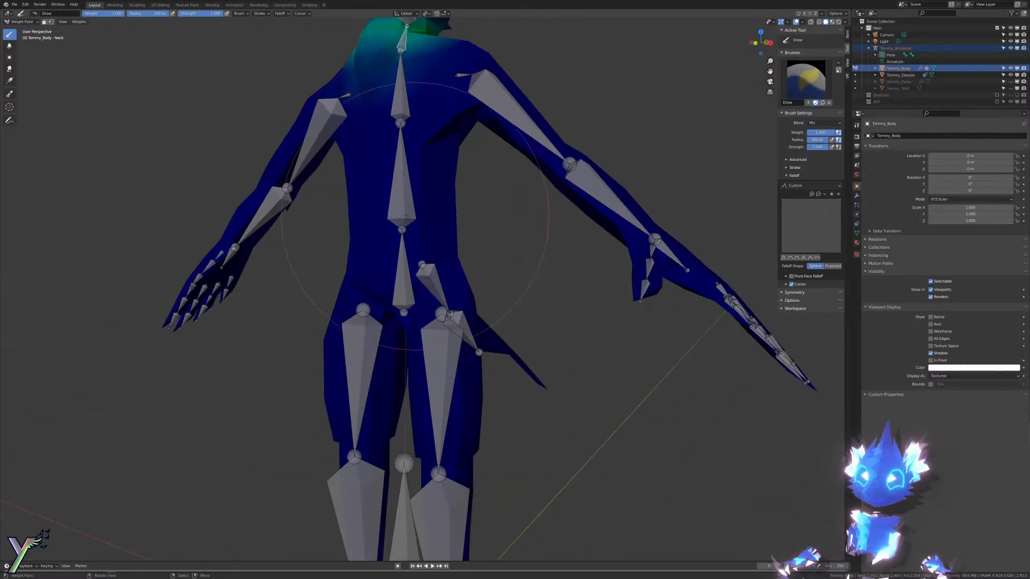
{"action": "key", "text": "ctrl+shift+z"}
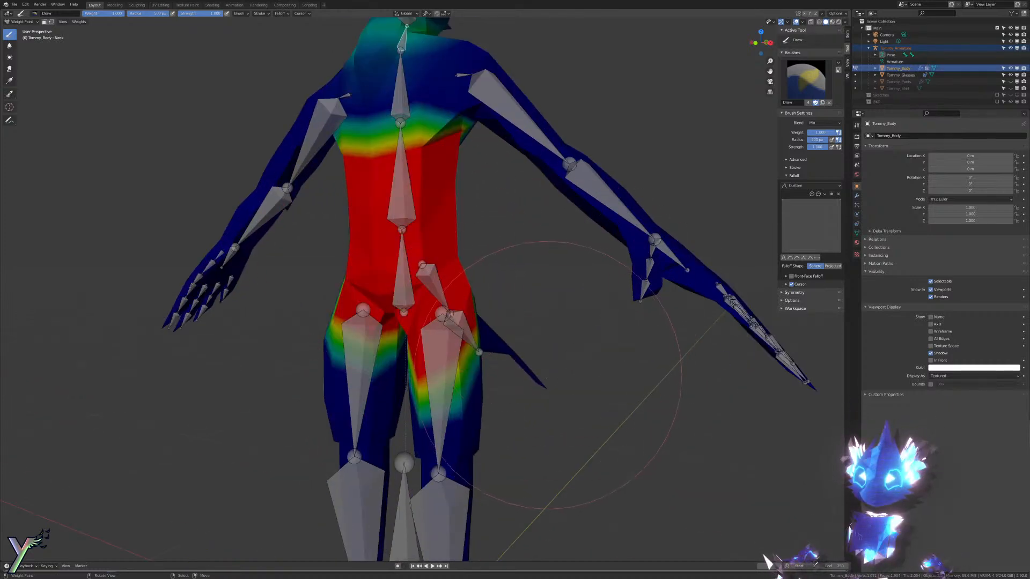
{"action": "key", "text": "ctrl+z"}
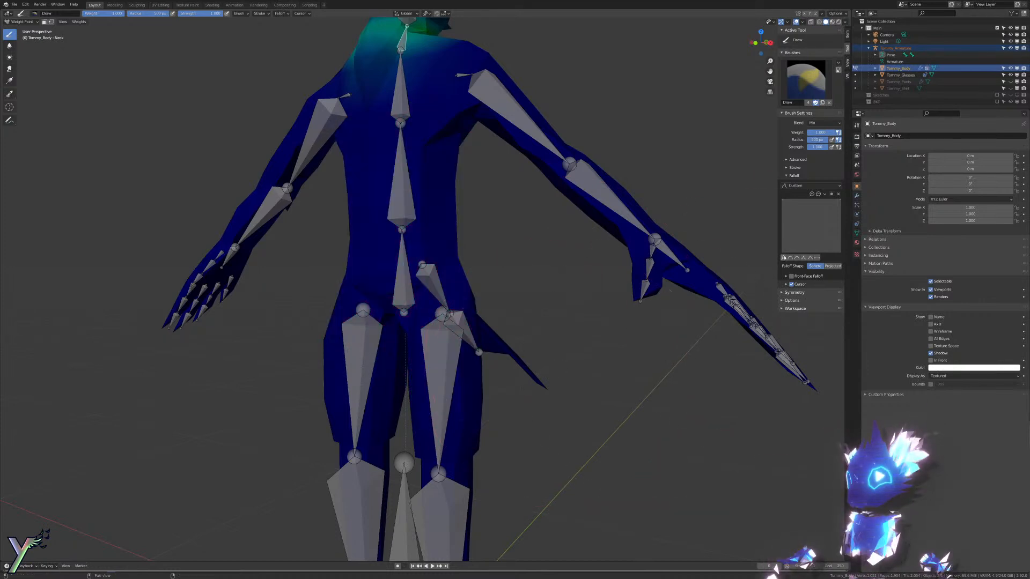
Step: Switch the brush to the smooth falloff preset and try dabs of neck bone weight on the torso, undoing them
{"action": "left_click", "coordinate": [784, 258]}
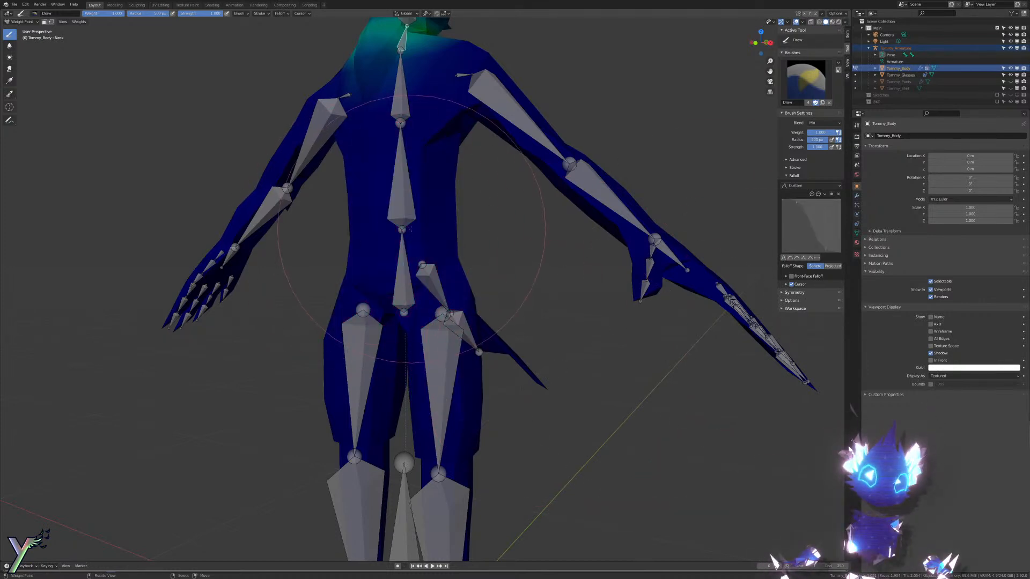
{"action": "left_click", "coordinate": [411, 229]}
{"action": "middle_click_drag", "start_coordinate": [764, 466], "coordinate": [408, 292]}
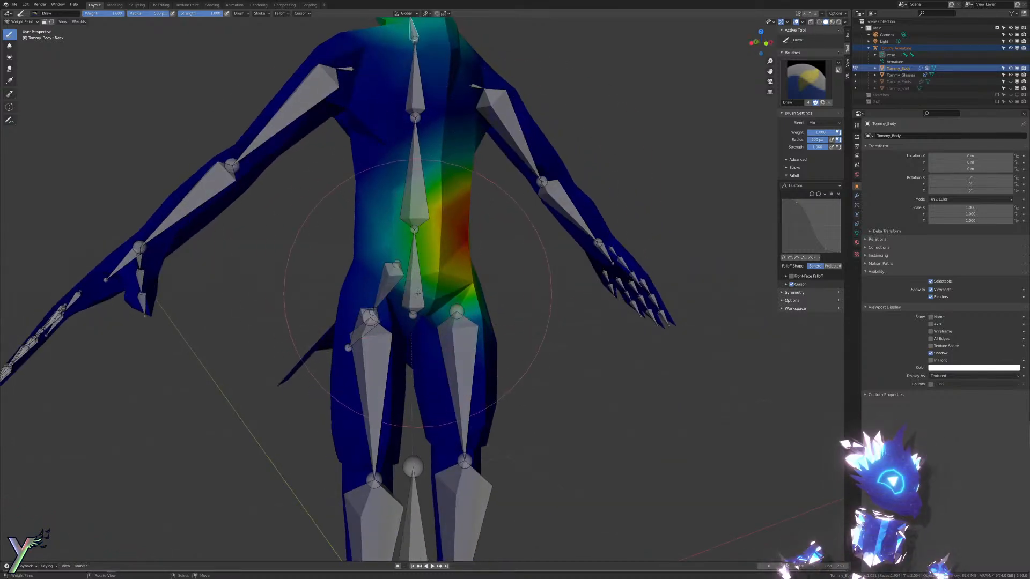
{"action": "middle_click_drag", "start_coordinate": [417, 294], "coordinate": [422, 227]}
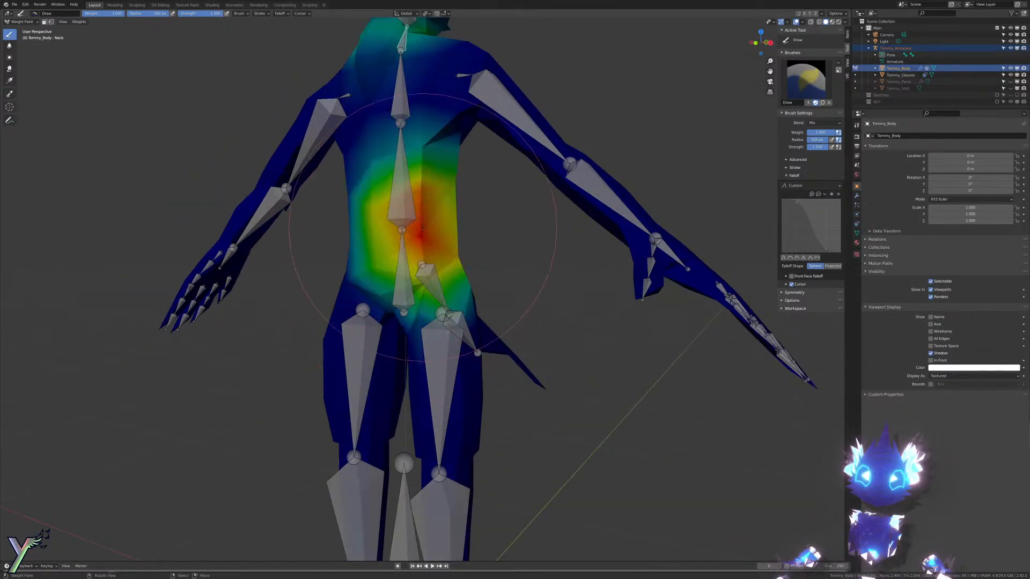
{"action": "left_click", "coordinate": [423, 228]}
{"action": "left_click", "coordinate": [423, 228]}
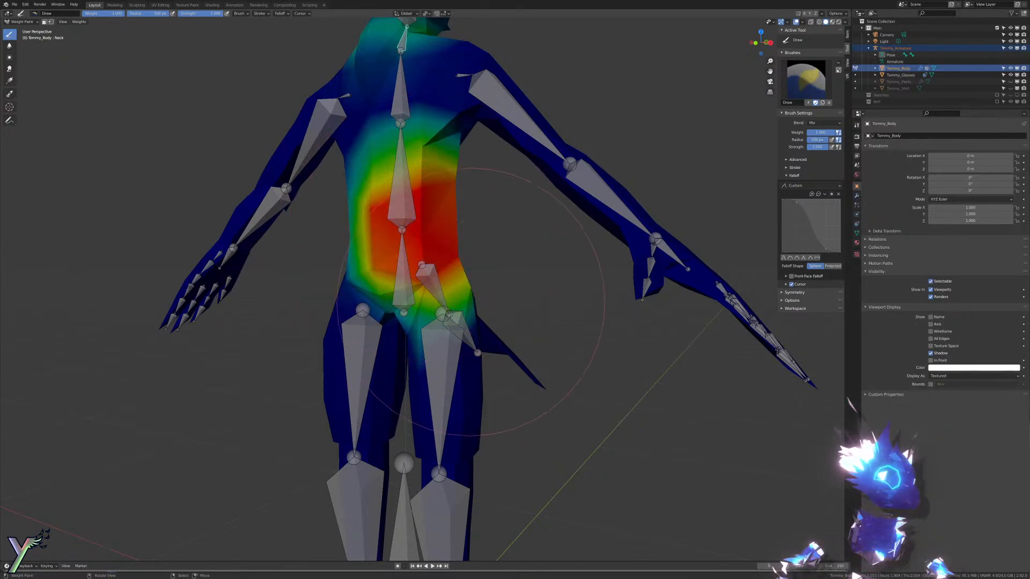
{"action": "middle_click_drag", "start_coordinate": [471, 302], "coordinate": [445, 287]}
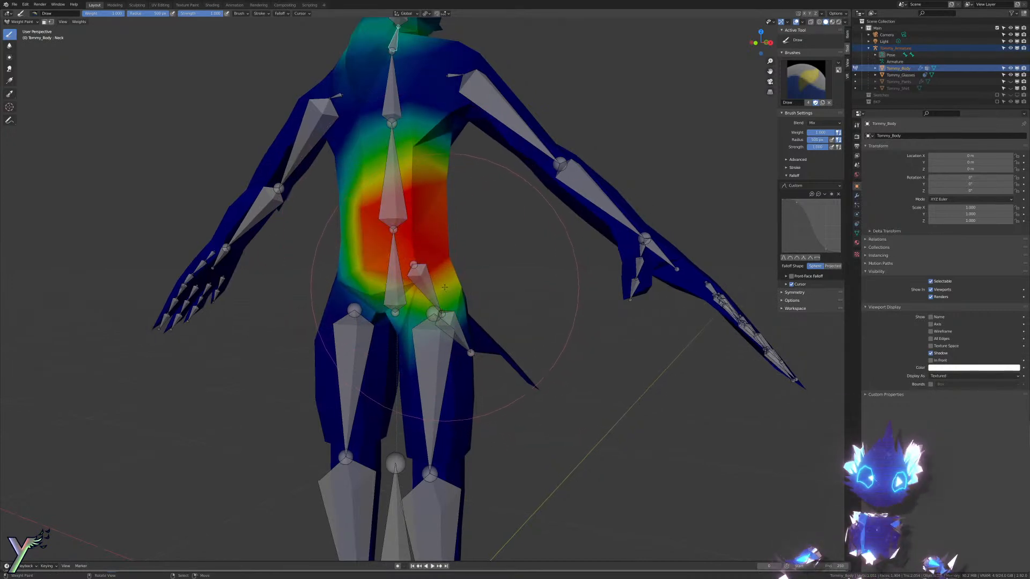
{"action": "key", "text": "ctrl+z"}
{"action": "key", "text": "ctrl+z"}
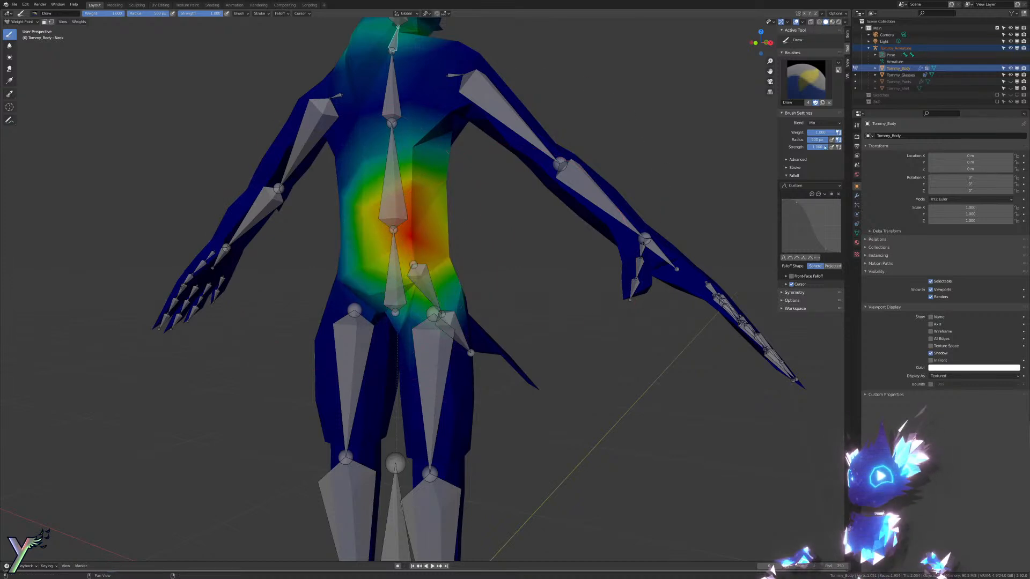
Step: Look over the brush's blend modes and examine the neck bone's weights around the neck and shoulders
{"action": "left_click", "coordinate": [816, 123]}
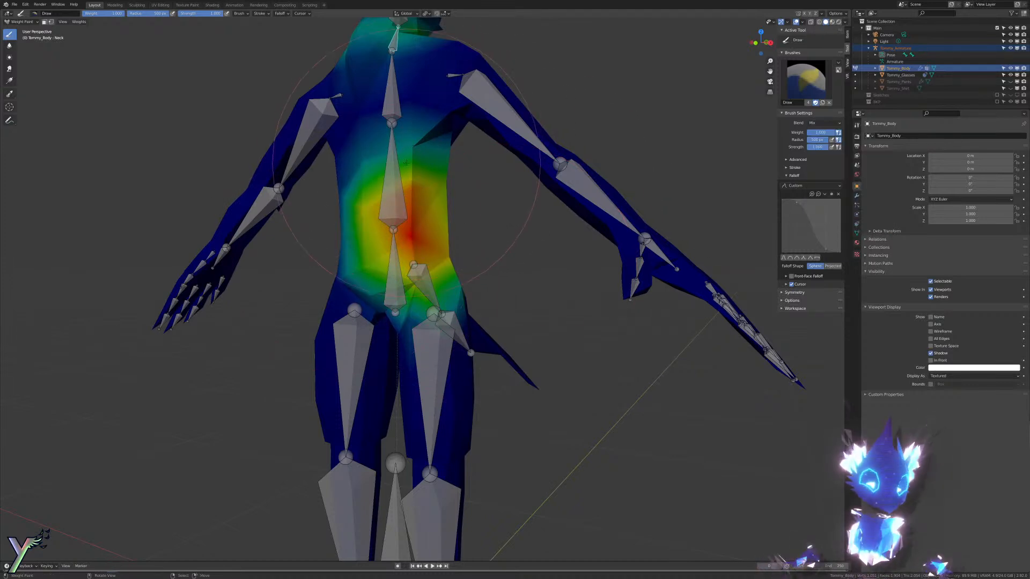
{"action": "middle_click_drag", "start_coordinate": [406, 163], "coordinate": [437, 370]}
{"action": "scroll", "coordinate": [437, 370], "scroll_direction": "up", "scroll_amount": 4}
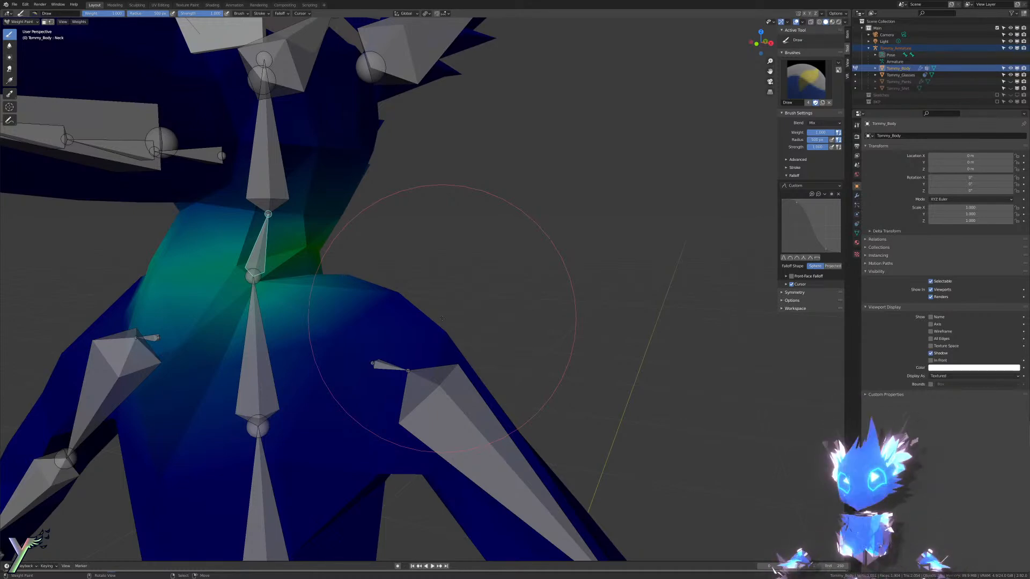
{"action": "middle_click_drag", "start_coordinate": [442, 319], "coordinate": [614, 437]}
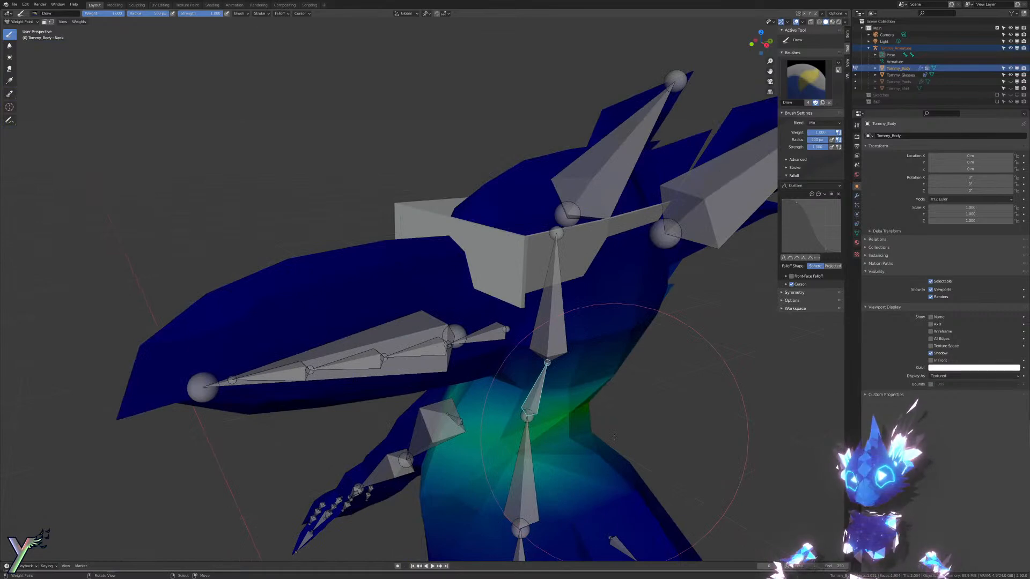
Step: In the right side view, select the jaw bone, test-rotate it to check the beak's deformation, and cancel the rotation
{"action": "key", "text": "KP_3"}
{"action": "scroll", "coordinate": [566, 263], "scroll_direction": "up", "scroll_amount": 5}
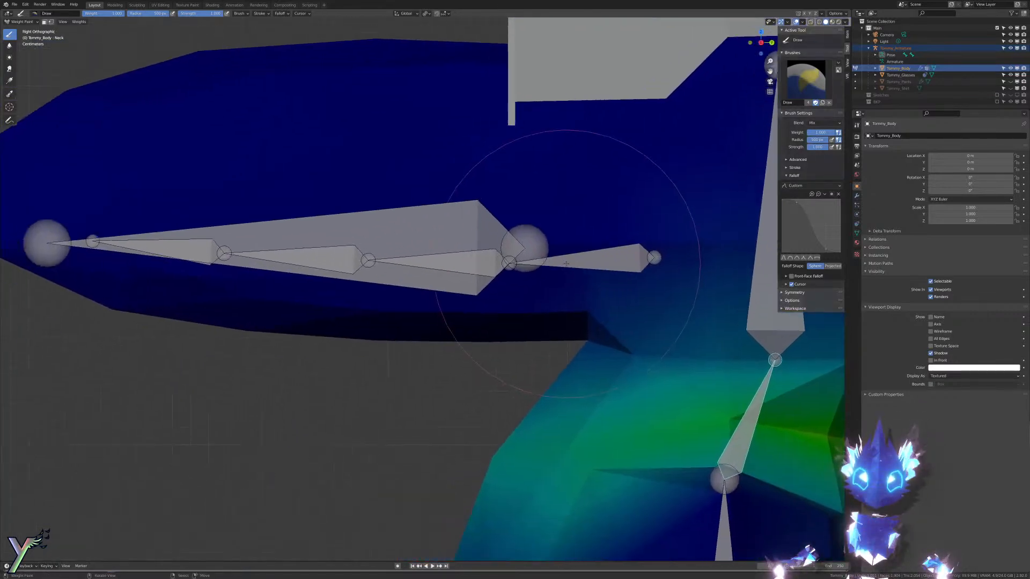
{"action": "scroll", "coordinate": [566, 264], "scroll_direction": "down", "scroll_amount": 5}
{"action": "left_click", "coordinate": [442, 246], "text": "ctrl"}
{"action": "key", "text": "r"}
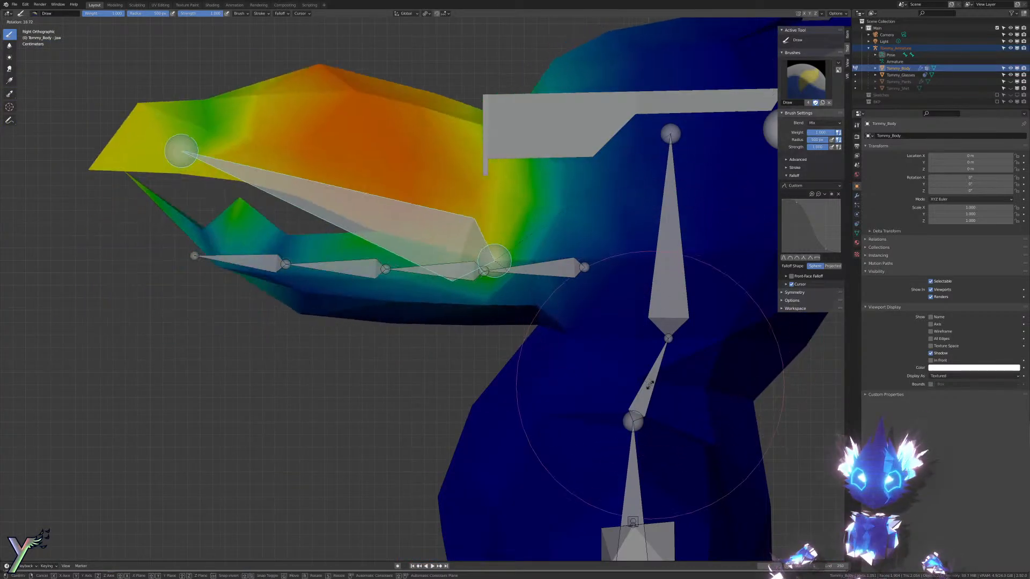
{"action": "key", "text": "Escape"}
{"action": "scroll", "coordinate": [442, 241], "scroll_direction": "down", "scroll_amount": 4}
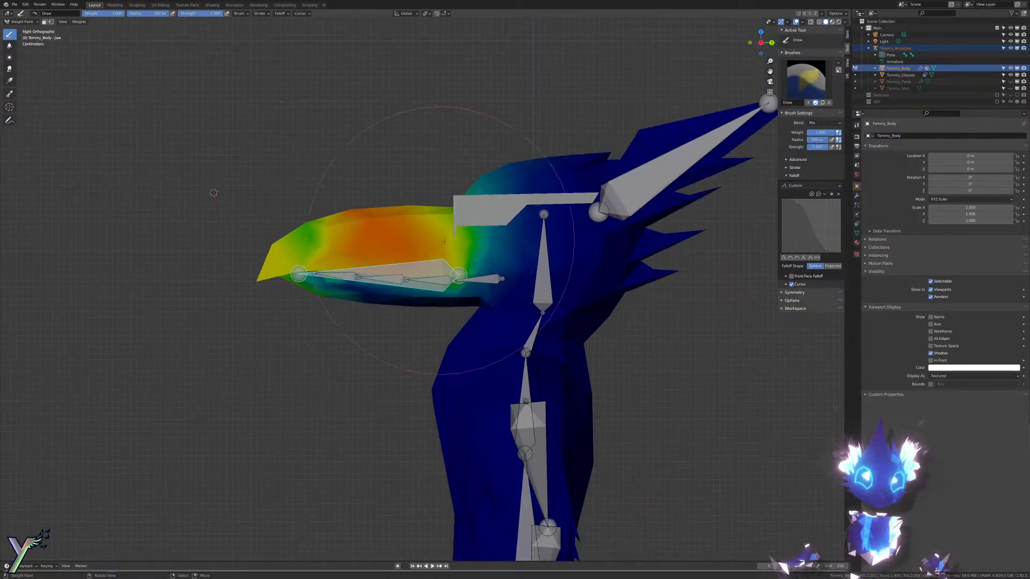
Step: Select the Tongue1 bone behind the jaw, test its rotation, and cancel it
{"action": "scroll", "coordinate": [425, 292], "scroll_direction": "up", "scroll_amount": 5}
{"action": "left_click", "coordinate": [586, 268], "text": "ctrl"}
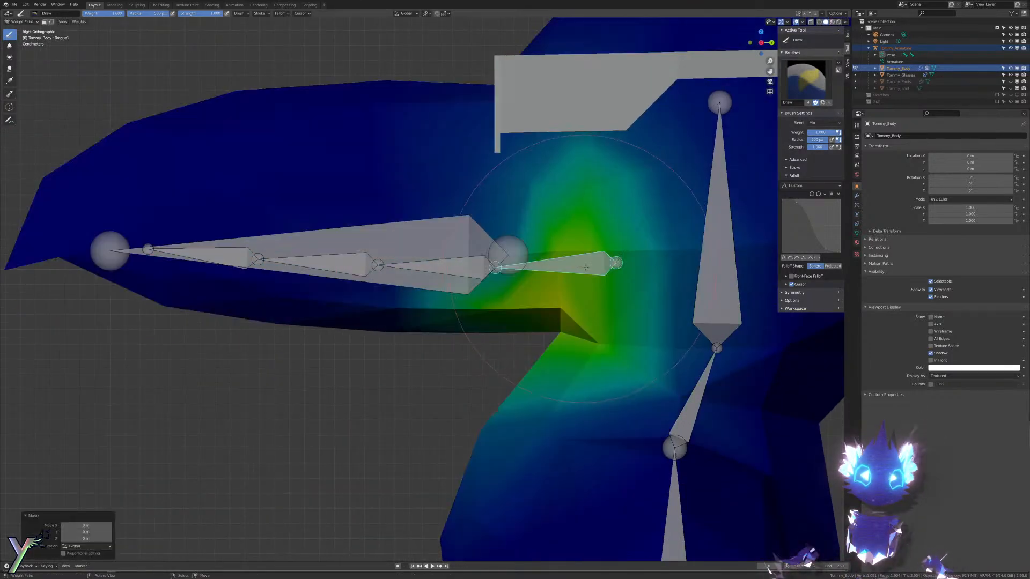
{"action": "key", "text": "r"}
{"action": "key", "text": "Escape"}
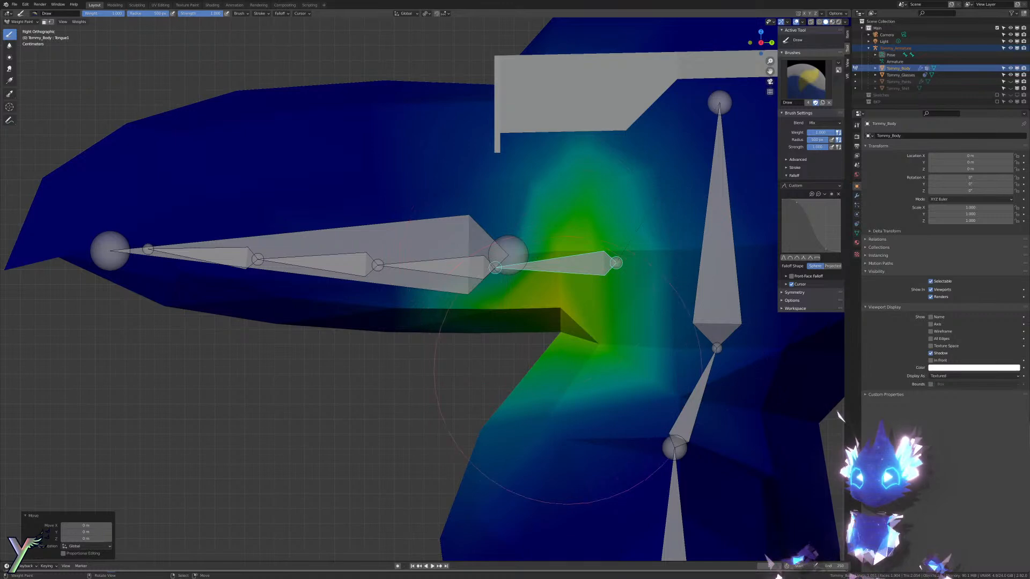
Step: Set the brush weight to 0, apply the constant falloff preset, and turn off Front Faces Only in the advanced settings
{"action": "key", "text": "BackSpace"}
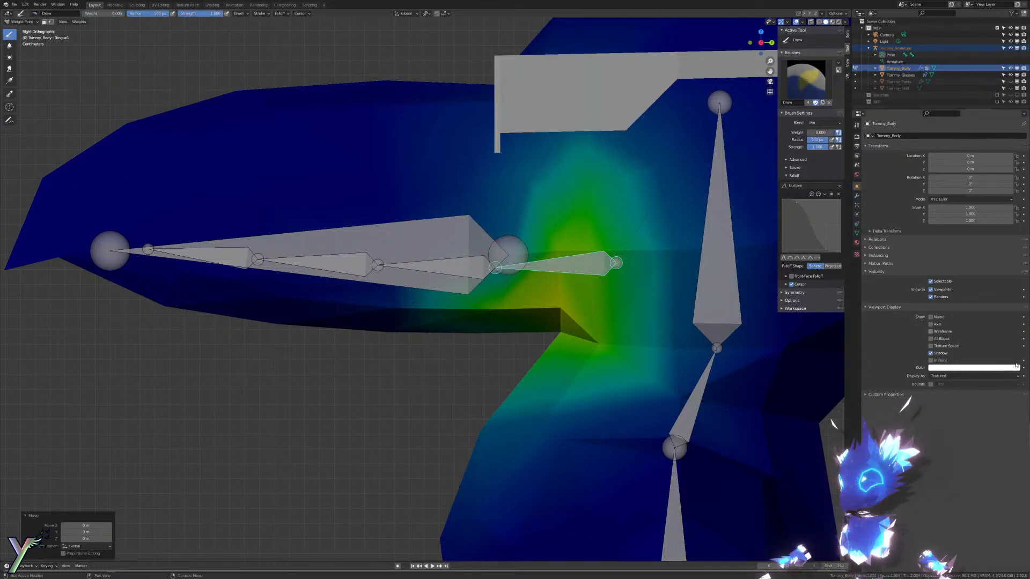
{"action": "left_click", "coordinate": [816, 257]}
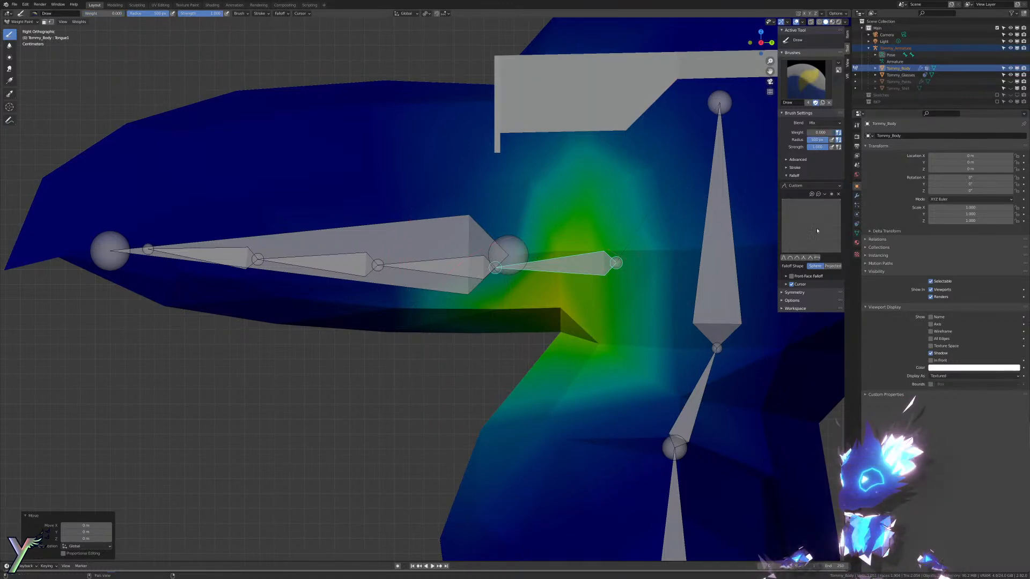
{"action": "left_click", "coordinate": [794, 160]}
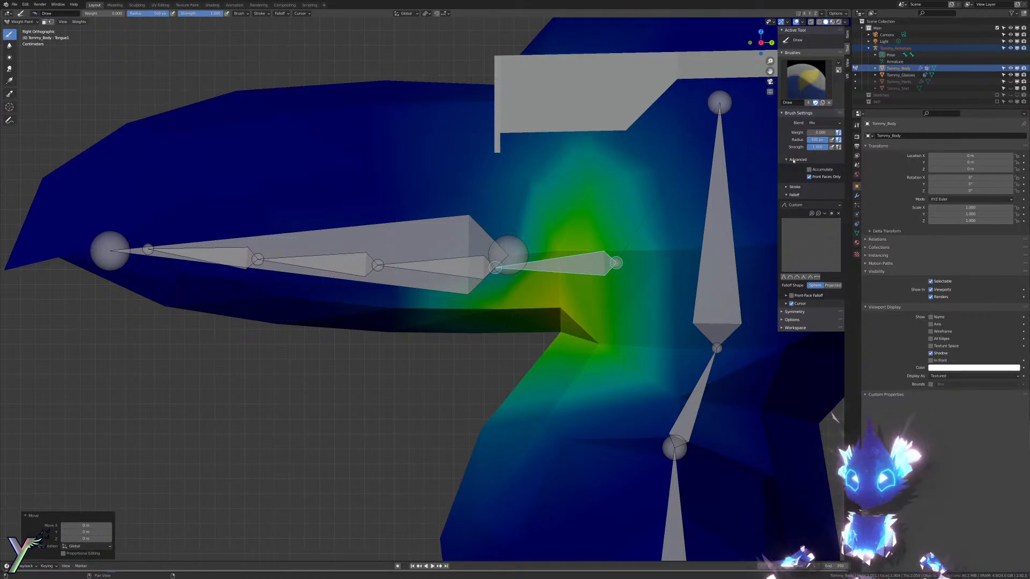
{"action": "scroll", "coordinate": [485, 297], "scroll_direction": "down", "scroll_amount": 5}
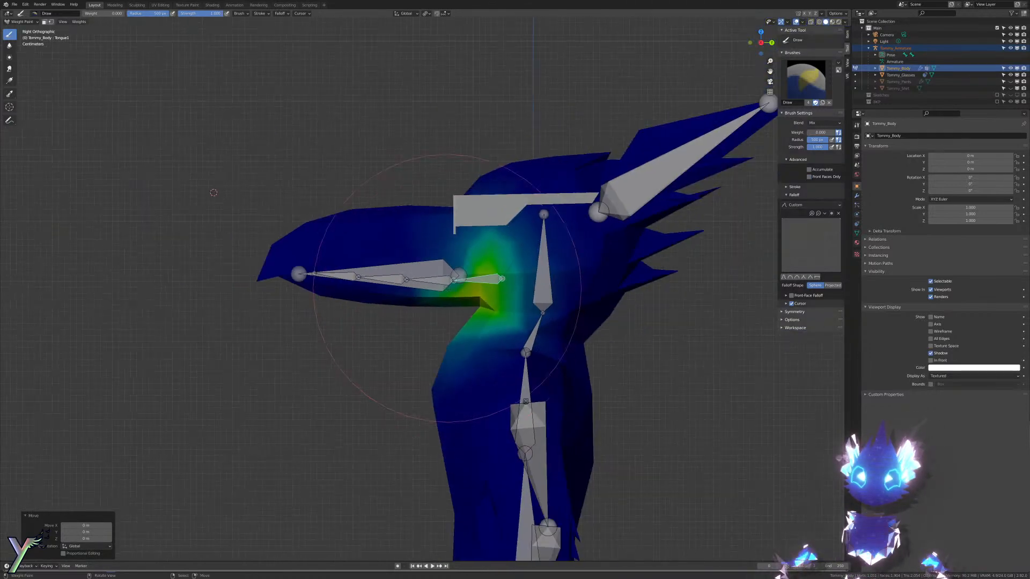
Step: Expand the brush's symmetry settings and enable X mirroring together with Vertex Group X
{"action": "middle_click_drag", "start_coordinate": [485, 297], "coordinate": [300, 322]}
{"action": "scroll", "coordinate": [523, 287], "scroll_direction": "up", "scroll_amount": 4}
{"action": "middle_click_drag", "start_coordinate": [495, 376], "coordinate": [486, 362]}
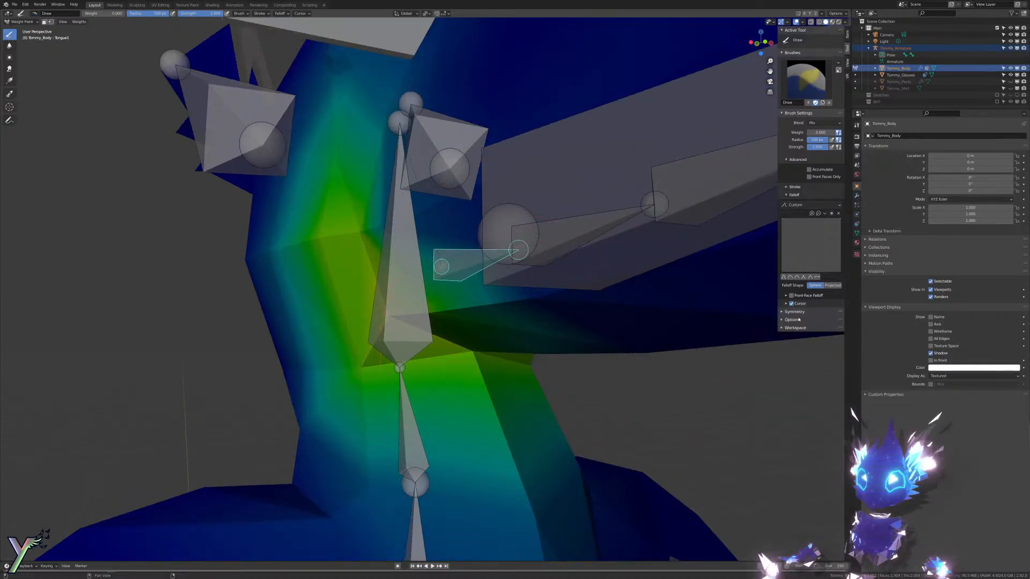
{"action": "left_click", "coordinate": [788, 312]}
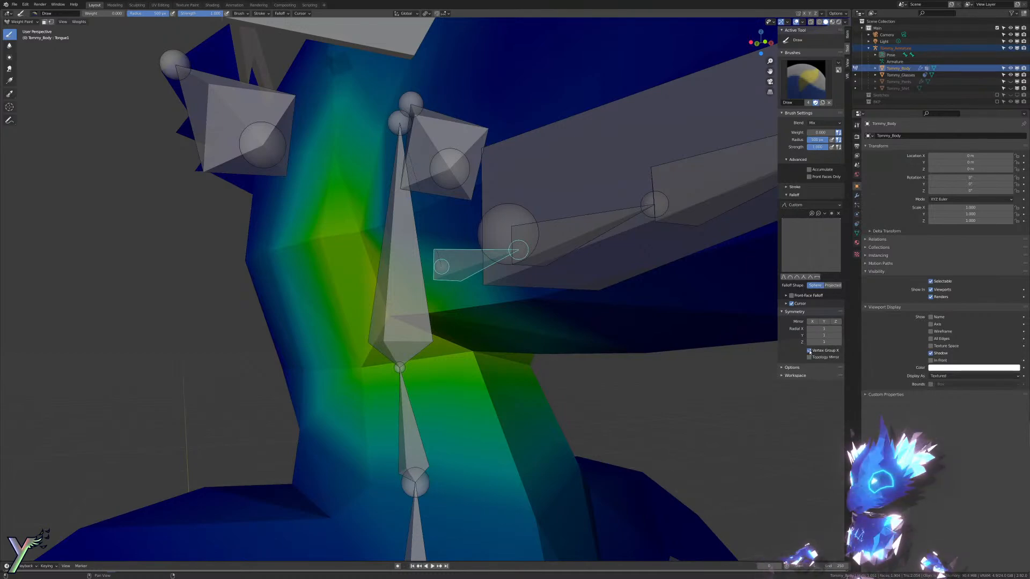
{"action": "left_click", "coordinate": [812, 322]}
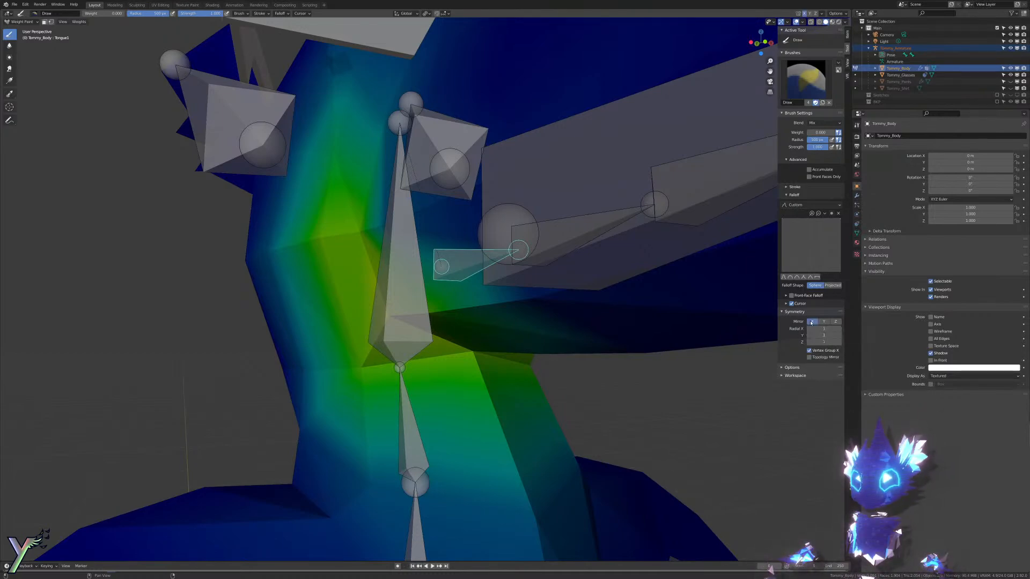
Step: Try erasing the Tongue1 weights from the throat and the side of the head with mirroring, and undo it
{"action": "mouse_move", "coordinate": [690, 336]}
{"action": "middle_mouse_down"}
{"action": "mouse_move", "coordinate": [595, 338]}
{"action": "mouse_move", "coordinate": [514, 319]}
{"action": "mouse_move", "coordinate": [536, 323]}
{"action": "middle_mouse_up"}
{"action": "scroll", "coordinate": [515, 318], "scroll_direction": "down", "scroll_amount": 2}
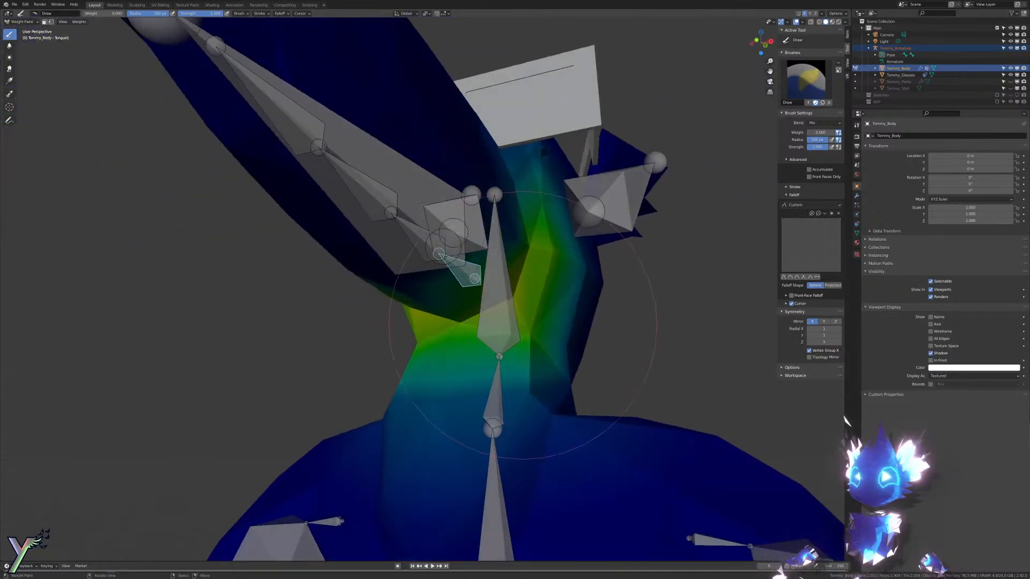
{"action": "left_click_drag", "start_coordinate": [550, 295], "coordinate": [545, 216]}
{"action": "middle_click_drag", "start_coordinate": [546, 214], "coordinate": [561, 219]}
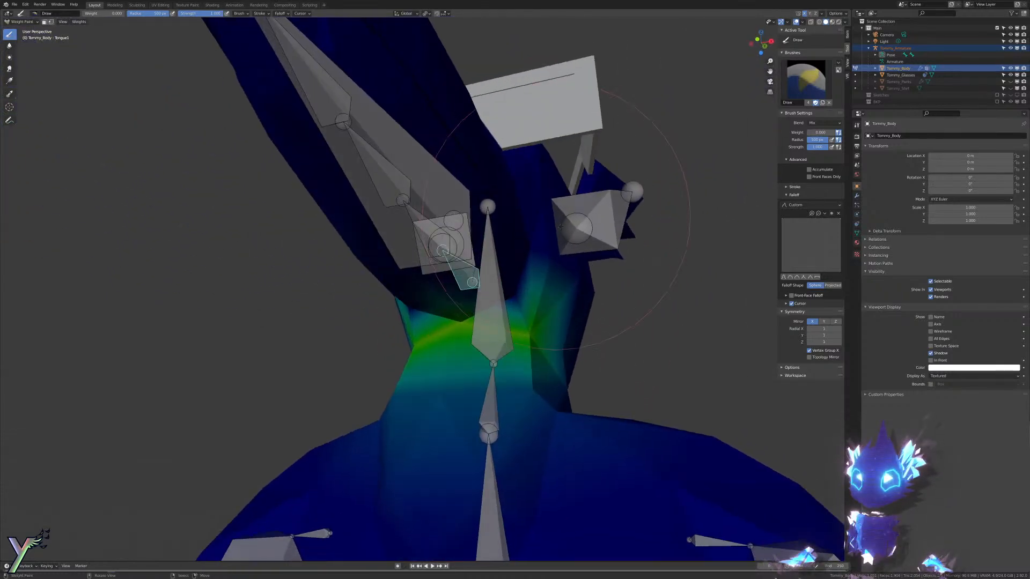
{"action": "scroll", "coordinate": [556, 233], "scroll_direction": "down", "scroll_amount": 5}
{"action": "key", "text": "ctrl+z"}
Step: Select the left upper arm bone and set the brush weight to 1
{"action": "left_click", "coordinate": [588, 404], "text": "ctrl"}
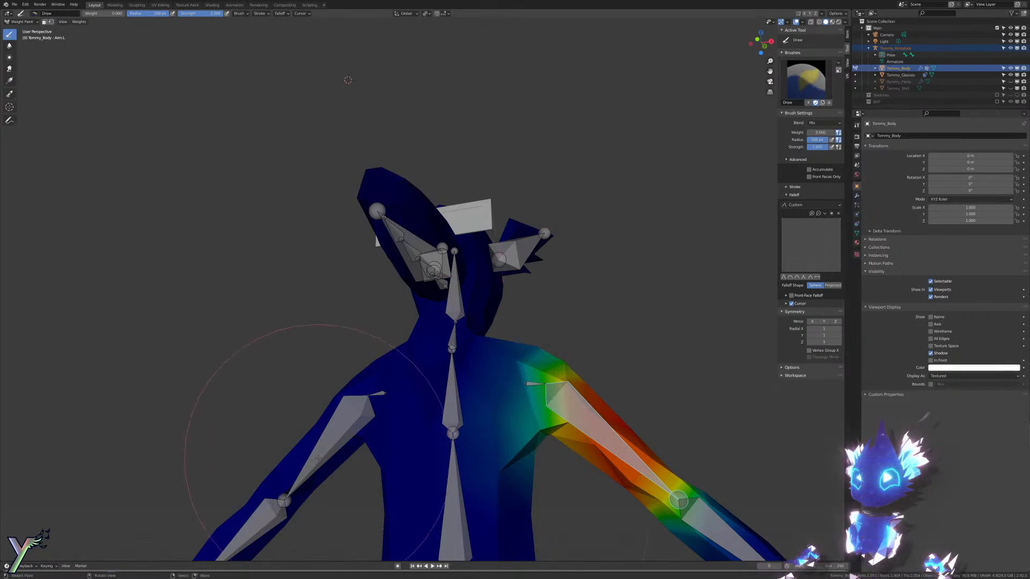
{"action": "mouse_move", "coordinate": [284, 451]}
{"action": "middle_mouse_down"}
{"action": "mouse_move", "coordinate": [387, 415]}
{"action": "mouse_move", "coordinate": [322, 418]}
{"action": "mouse_move", "coordinate": [303, 451]}
{"action": "middle_mouse_up"}
{"action": "scroll", "coordinate": [387, 414], "scroll_direction": "down", "scroll_amount": 5}
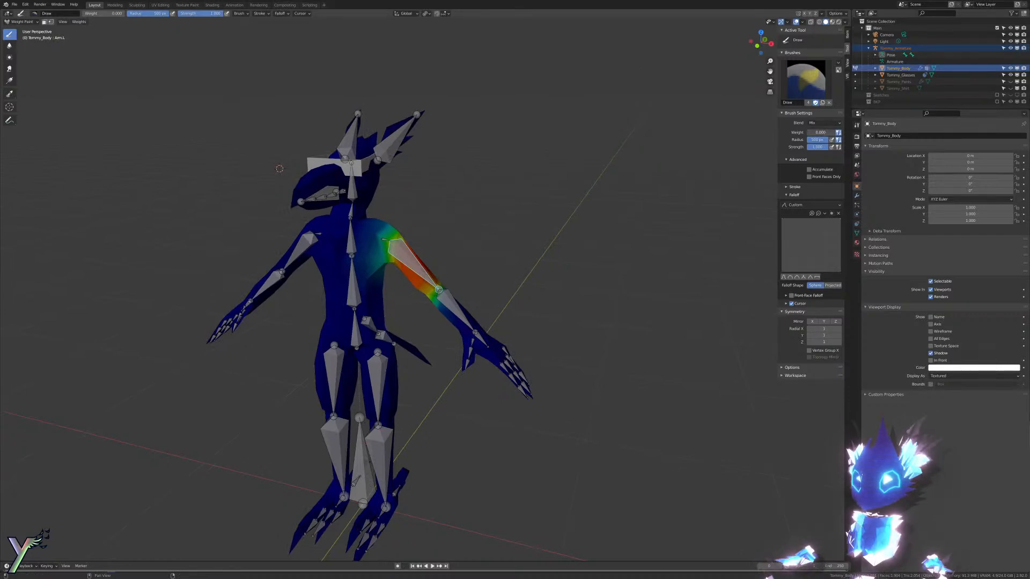
{"action": "left_click_drag", "start_coordinate": [819, 133], "coordinate": [837, 132]}
Step: Try one full-value dab of left upper arm weight on the body and undo it
{"action": "middle_click_drag", "start_coordinate": [512, 450], "coordinate": [534, 417]}
{"action": "scroll", "coordinate": [533, 417], "scroll_direction": "up", "scroll_amount": 5}
{"action": "left_click", "coordinate": [605, 461]}
{"action": "scroll", "coordinate": [605, 461], "scroll_direction": "down", "scroll_amount": 5}
{"action": "mouse_move", "coordinate": [285, 421]}
{"action": "middle_mouse_down"}
{"action": "mouse_move", "coordinate": [402, 409]}
{"action": "mouse_move", "coordinate": [331, 321]}
{"action": "mouse_move", "coordinate": [424, 343]}
{"action": "middle_mouse_up"}
{"action": "key", "text": "ctrl+z"}
{"action": "scroll", "coordinate": [343, 317], "scroll_direction": "up", "scroll_amount": 5}
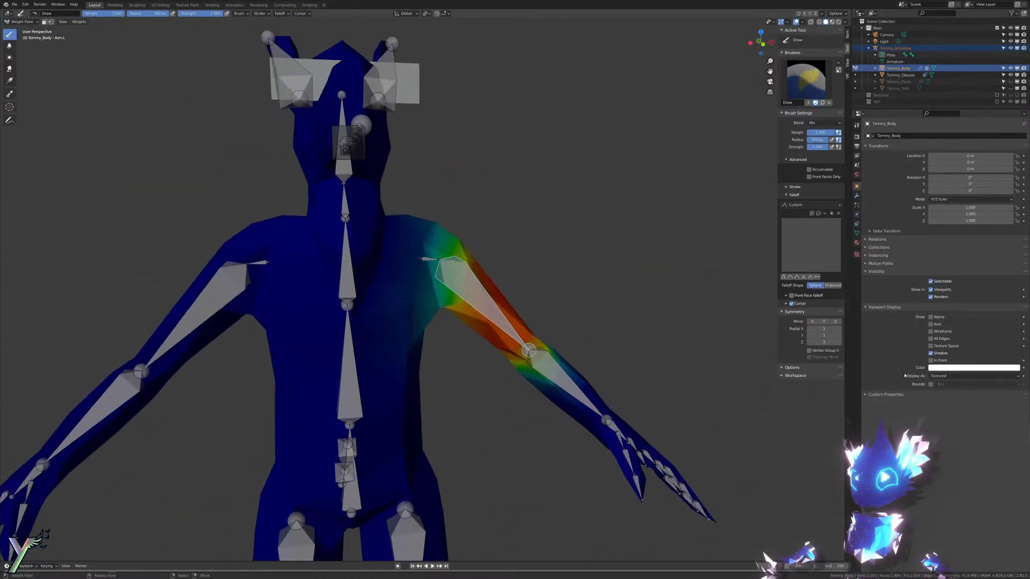
Step: Turn on X mirroring and Vertex Group X for painting the left upper arm bone's weights
{"action": "left_click", "coordinate": [812, 321]}
{"action": "left_click", "coordinate": [809, 350]}
{"action": "middle_click_drag", "start_coordinate": [692, 327], "coordinate": [247, 334], "text": "shift"}
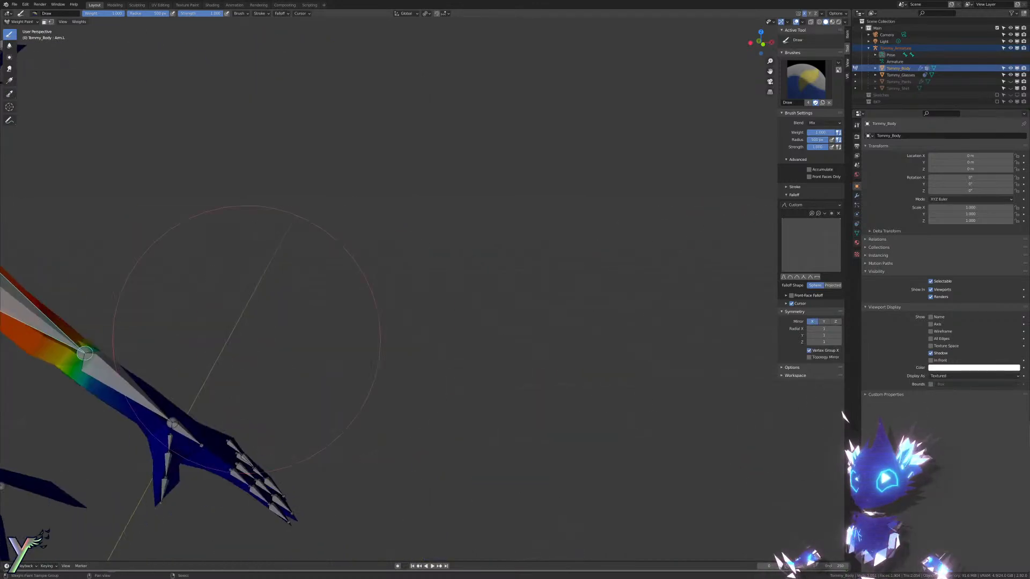
Step: Try a mirrored full-value dab of left upper arm weight on the forearm and hand, and undo it
{"action": "middle_click_drag", "start_coordinate": [426, 298], "coordinate": [590, 293], "text": "shift"}
{"action": "left_click", "coordinate": [440, 379]}
{"action": "scroll", "coordinate": [386, 407], "scroll_direction": "down", "scroll_amount": 4}
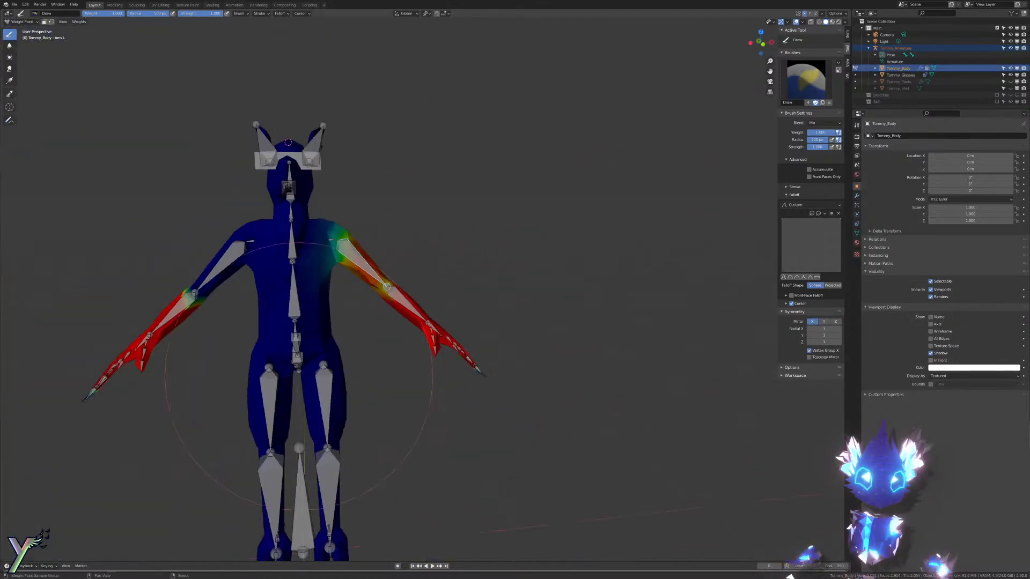
{"action": "key", "text": "ctrl+z"}
Step: Try a full-value dab of left upper arm weight on the chest with Vertex Group X on, and undo it
{"action": "mouse_move", "coordinate": [343, 419]}
{"action": "middle_mouse_down"}
{"action": "mouse_move", "coordinate": [462, 317]}
{"action": "mouse_move", "coordinate": [526, 365]}
{"action": "mouse_move", "coordinate": [499, 332]}
{"action": "middle_mouse_up"}
{"action": "scroll", "coordinate": [531, 357], "scroll_direction": "up", "scroll_amount": 6}
{"action": "middle_click_drag", "start_coordinate": [499, 333], "coordinate": [476, 409], "text": "shift"}
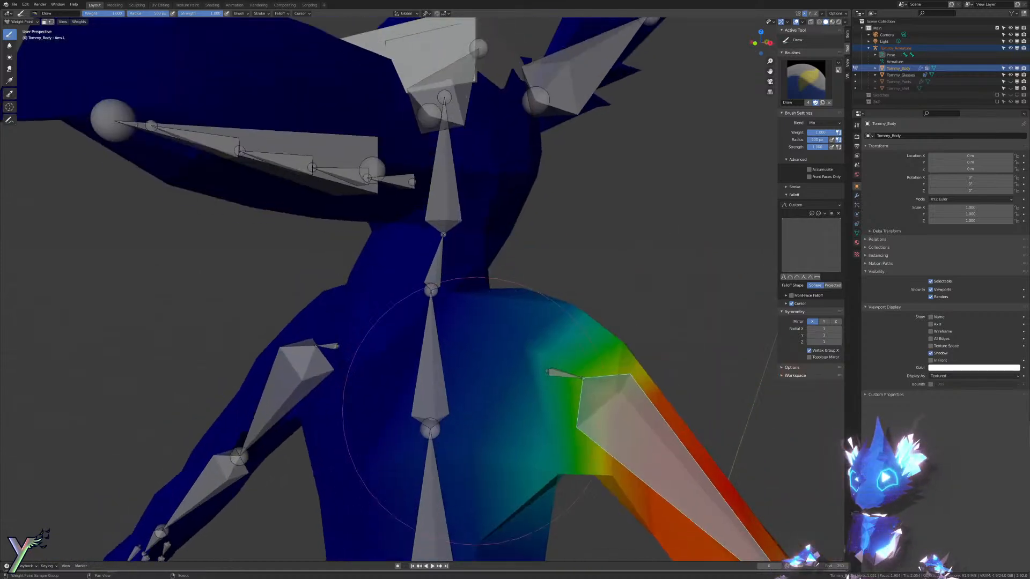
{"action": "left_click", "coordinate": [476, 410]}
{"action": "key", "text": "ctrl+z"}
Step: Turn off Vertex Group X and select the Tongue1 bone for weight painting
{"action": "mouse_move", "coordinate": [628, 345]}
{"action": "middle_mouse_down"}
{"action": "mouse_move", "coordinate": [665, 365]}
{"action": "mouse_move", "coordinate": [646, 343]}
{"action": "mouse_move", "coordinate": [637, 428]}
{"action": "middle_mouse_up"}
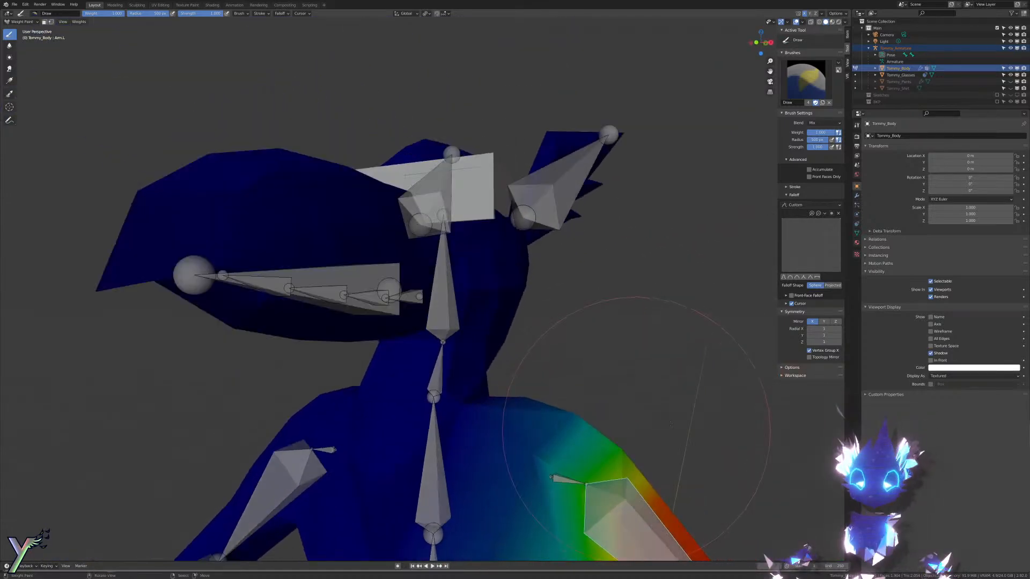
{"action": "left_click", "coordinate": [826, 350]}
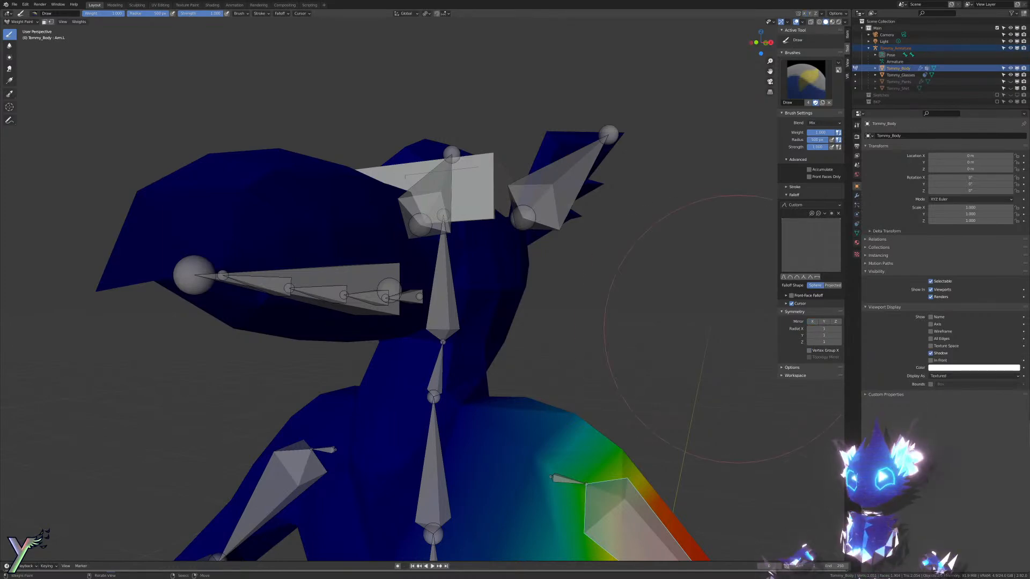
{"action": "left_click", "coordinate": [444, 278], "text": "ctrl"}
{"action": "middle_click_drag", "start_coordinate": [443, 279], "coordinate": [565, 238]}
{"action": "left_click", "coordinate": [372, 270], "text": "ctrl"}
{"action": "scroll", "coordinate": [496, 274], "scroll_direction": "up", "scroll_amount": 2}
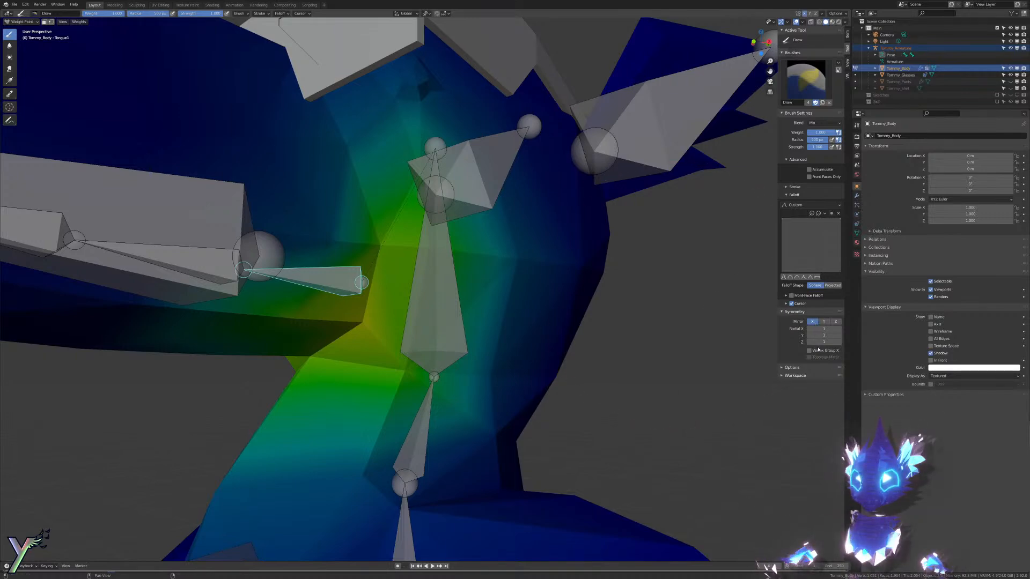
Step: Try one full-value dab of Tongue1 weight on the head and neck with only X mirroring on, and undo it
{"action": "middle_click_drag", "start_coordinate": [751, 344], "coordinate": [602, 312]}
{"action": "left_click", "coordinate": [453, 298]}
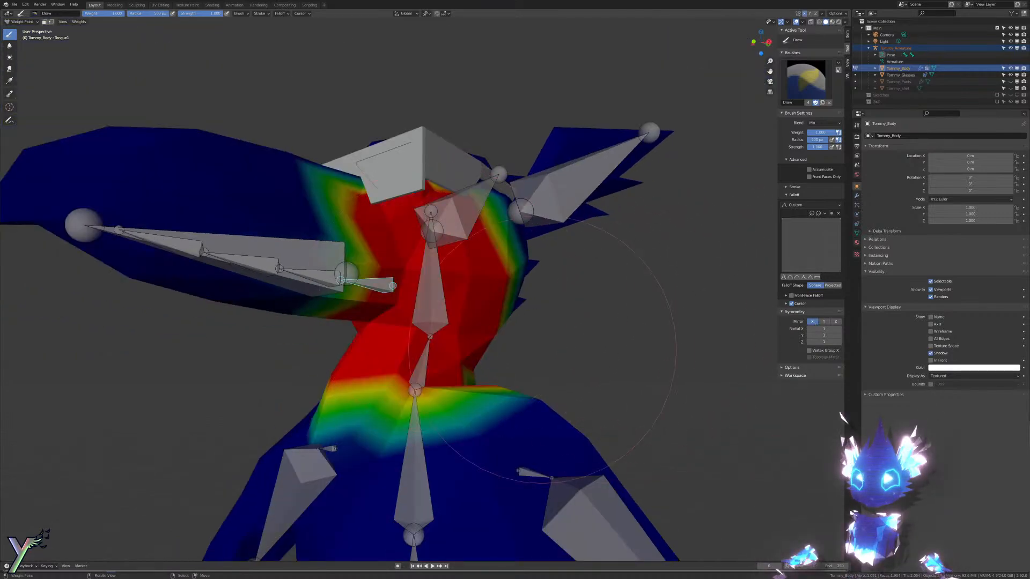
{"action": "middle_click_drag", "start_coordinate": [543, 349], "coordinate": [599, 344]}
{"action": "key", "text": "ctrl+z"}
{"action": "left_click", "coordinate": [811, 323]}
{"action": "left_click", "coordinate": [813, 322]}
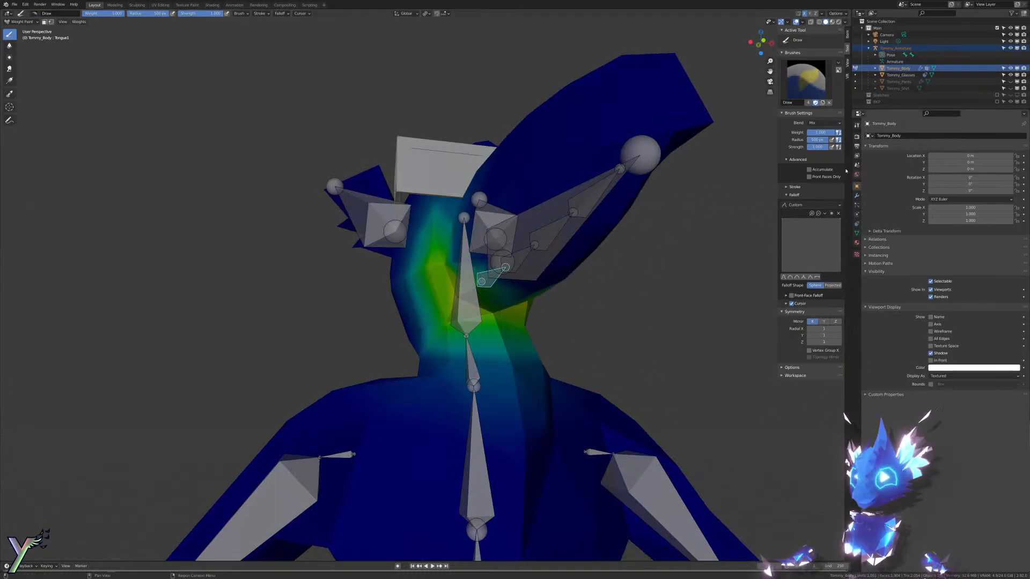
Step: Erase the Tongue1 bone's weights from the head, neck and upper body using the Draw brush at weight 0
{"action": "mouse_move", "coordinate": [461, 165]}
{"action": "middle_mouse_down"}
{"action": "mouse_move", "coordinate": [437, 184]}
{"action": "mouse_move", "coordinate": [620, 239]}
{"action": "middle_mouse_up"}
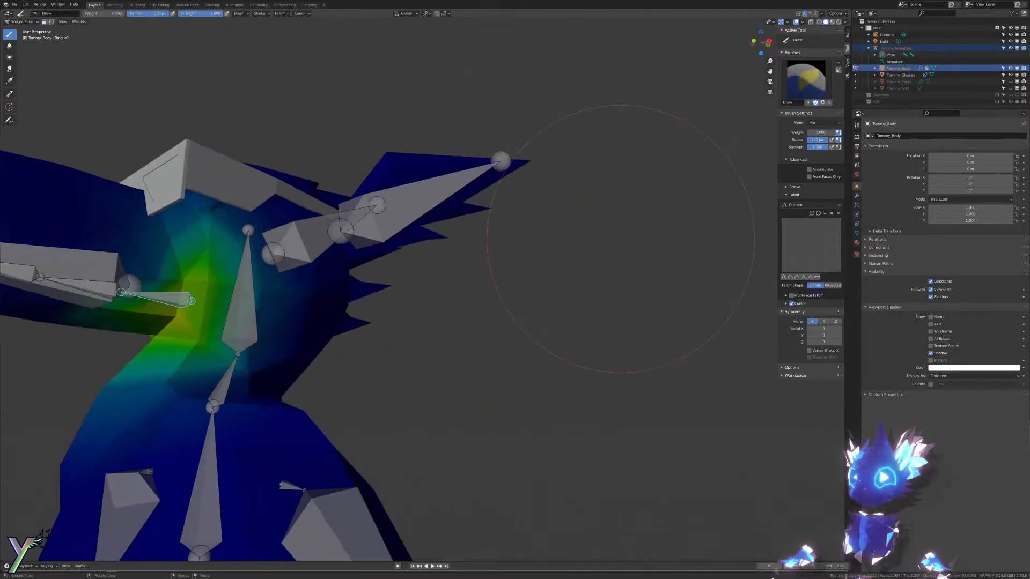
{"action": "middle_click_drag", "start_coordinate": [401, 263], "coordinate": [578, 235]}
{"action": "scroll", "coordinate": [504, 251], "scroll_direction": "up", "scroll_amount": 6}
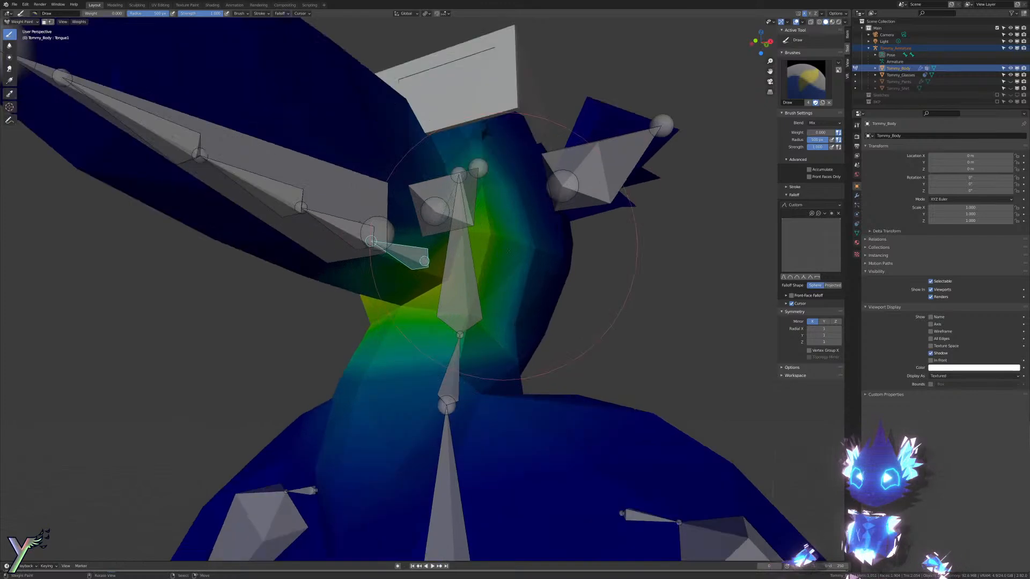
{"action": "scroll", "coordinate": [564, 211], "scroll_direction": "down", "scroll_amount": 5}
{"action": "left_click", "coordinate": [472, 183]}
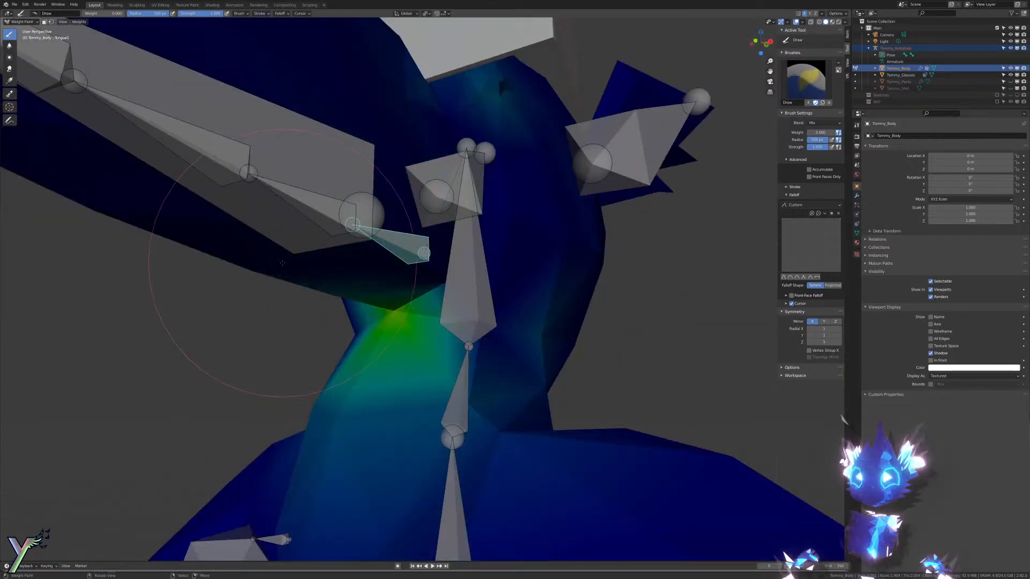
{"action": "middle_click_drag", "start_coordinate": [472, 179], "coordinate": [526, 219]}
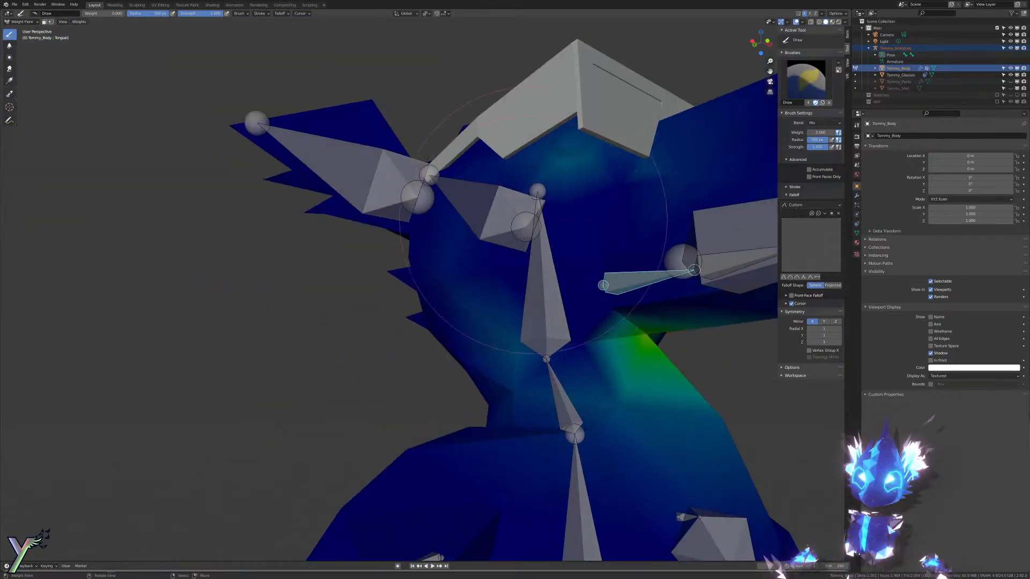
{"action": "scroll", "coordinate": [526, 219], "scroll_direction": "down", "scroll_amount": 3}
{"action": "left_click_drag", "start_coordinate": [592, 236], "coordinate": [591, 369]}
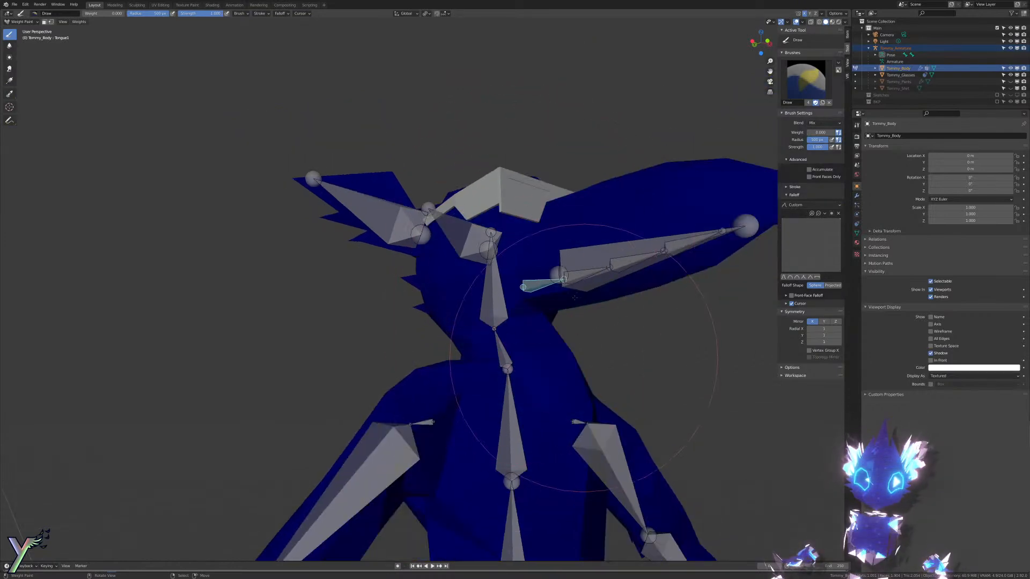
{"action": "middle_click_drag", "start_coordinate": [583, 327], "coordinate": [466, 332]}
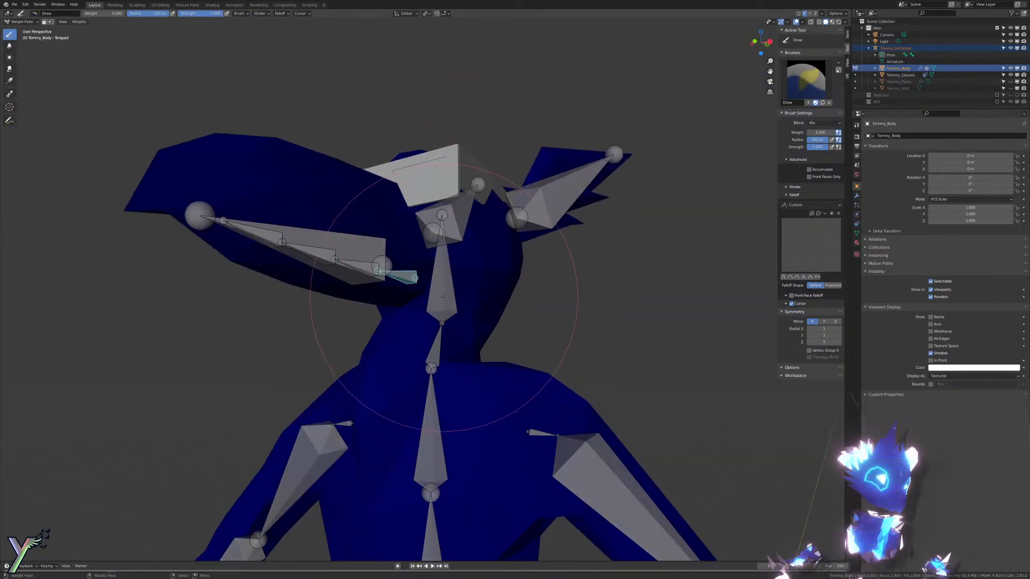
Step: Erase the Tongue2, Tongue3, Tongue4 and Jaw bone weights from the head mesh with the zero-weight brush
{"action": "left_click", "coordinate": [367, 263], "text": "ctrl"}
{"action": "left_click", "coordinate": [367, 263], "text": "ctrl"}
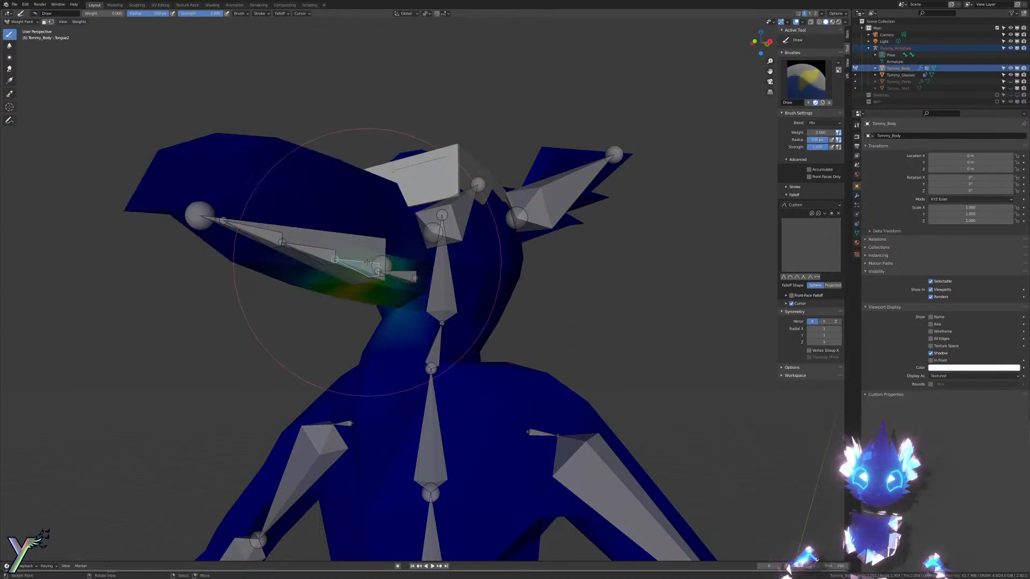
{"action": "left_click", "coordinate": [303, 247], "text": "ctrl"}
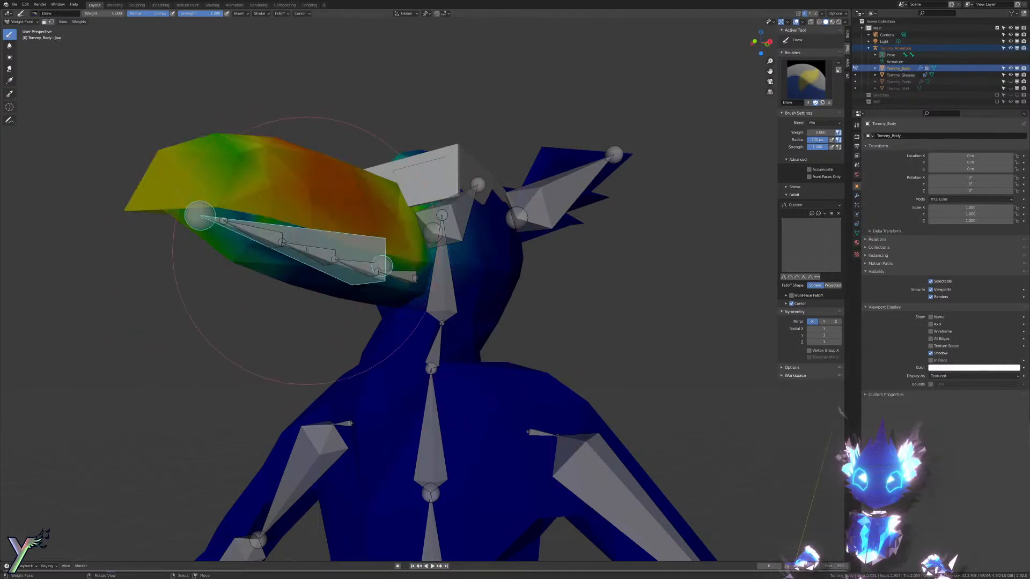
{"action": "left_click", "coordinate": [312, 253], "text": "ctrl"}
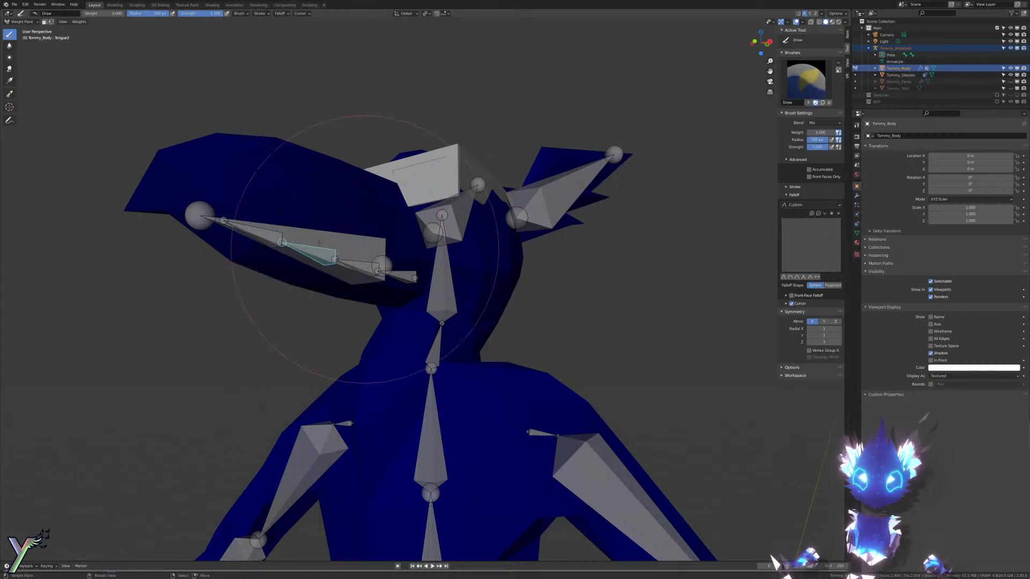
{"action": "left_click", "coordinate": [372, 239], "text": "ctrl"}
{"action": "left_click_drag", "start_coordinate": [372, 239], "coordinate": [247, 212]}
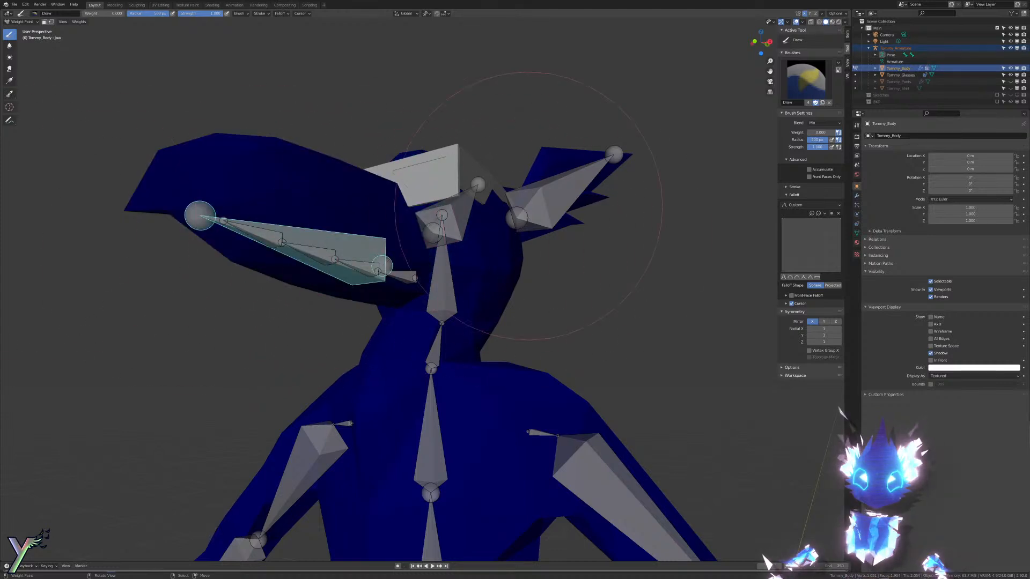
{"action": "left_click", "coordinate": [259, 228], "text": "ctrl"}
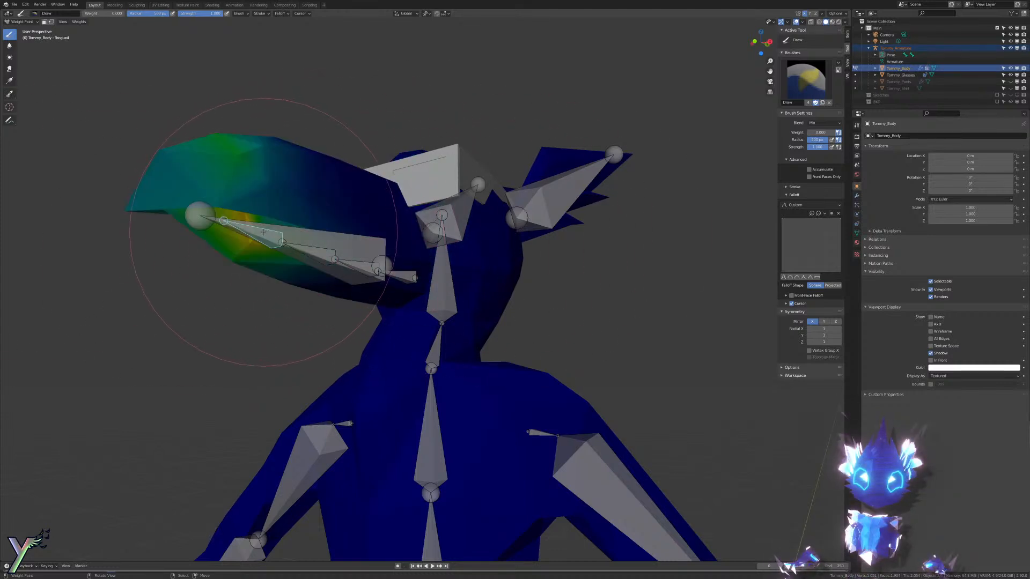
{"action": "left_click_drag", "start_coordinate": [268, 229], "coordinate": [403, 216]}
Step: Test-rotate the Jaw and Tongue1 bones from the side to check mesh deformation, cancelling each rotation
{"action": "mouse_move", "coordinate": [330, 228]}
{"action": "middle_mouse_down"}
{"action": "mouse_move", "coordinate": [398, 205]}
{"action": "mouse_move", "coordinate": [314, 230]}
{"action": "middle_mouse_up"}
{"action": "left_click", "coordinate": [248, 267], "text": "ctrl"}
{"action": "key", "text": "r"}
{"action": "key", "text": "Escape"}
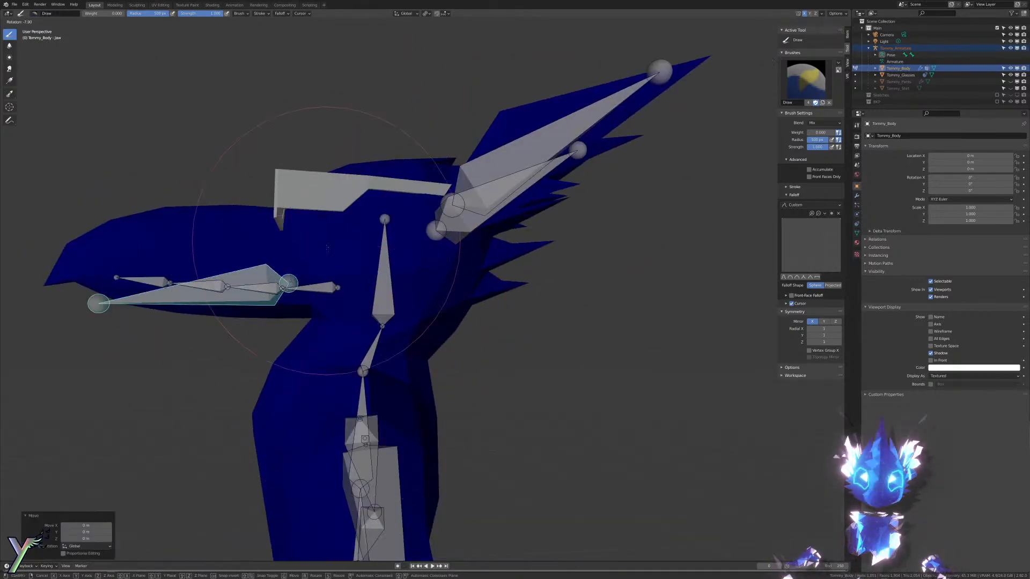
{"action": "left_click", "coordinate": [322, 288], "text": "ctrl"}
{"action": "key", "text": "r"}
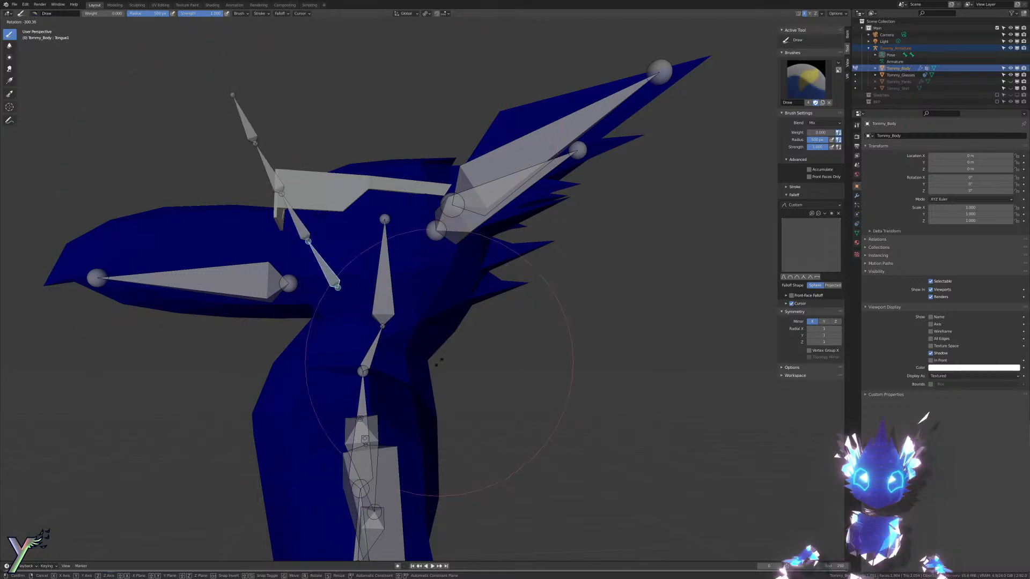
{"action": "right_click", "coordinate": [509, 281]}
{"action": "middle_click_drag", "start_coordinate": [515, 276], "coordinate": [440, 300]}
Step: Select the Arm.L bone and enable Vertex Group X mirroring for weight painting
{"action": "scroll", "coordinate": [552, 364], "scroll_direction": "down", "scroll_amount": 3}
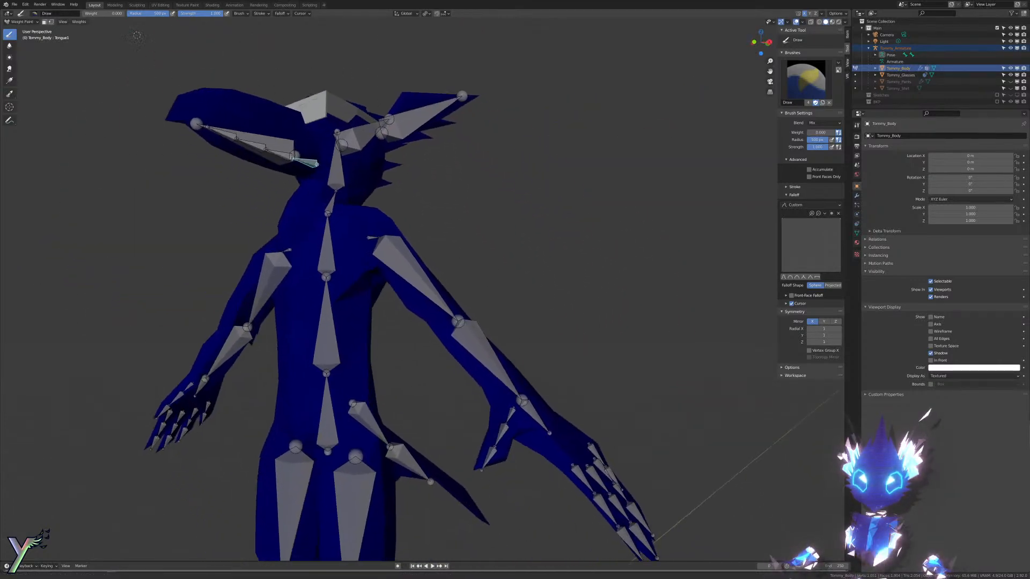
{"action": "scroll", "coordinate": [440, 300], "scroll_direction": "up", "scroll_amount": 5}
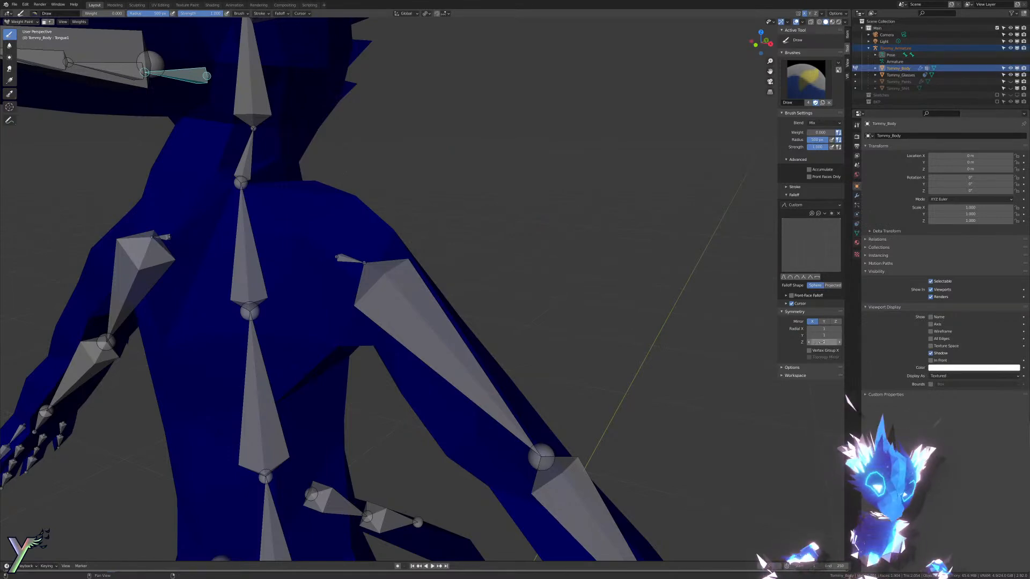
{"action": "scroll", "coordinate": [487, 321], "scroll_direction": "down", "scroll_amount": 6}
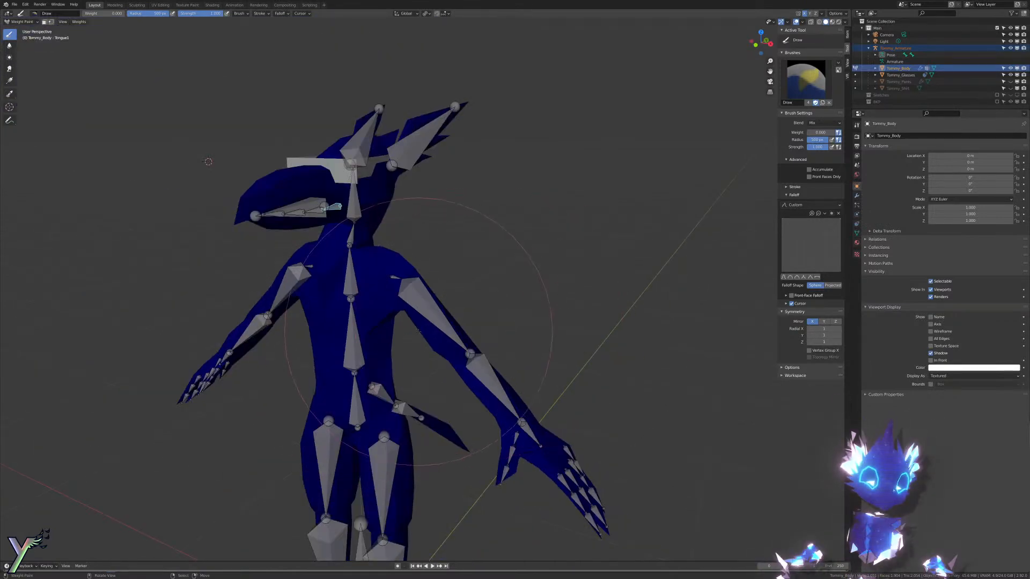
{"action": "left_click", "coordinate": [429, 314], "text": "ctrl"}
{"action": "middle_click_drag", "start_coordinate": [429, 314], "coordinate": [470, 298]}
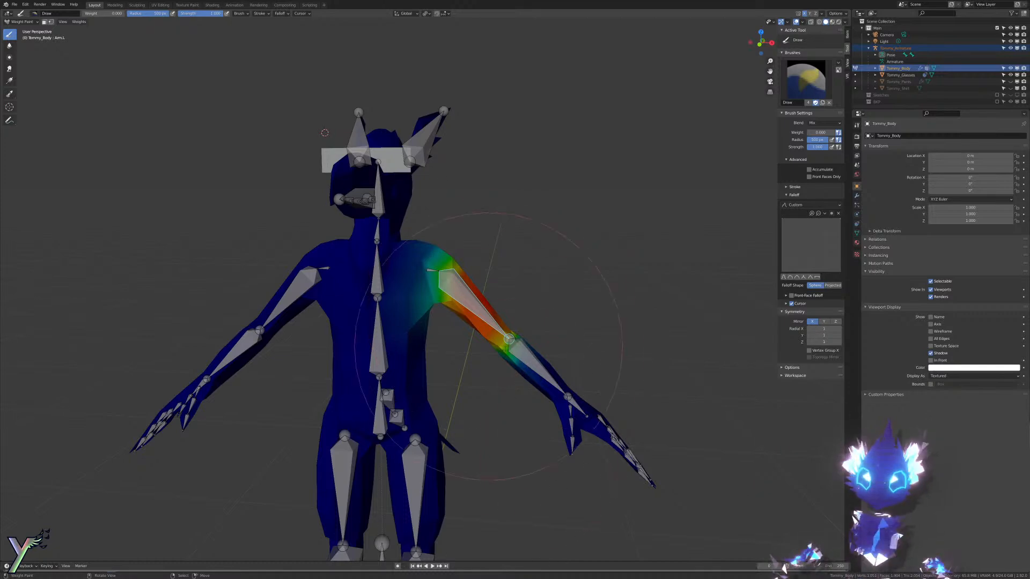
{"action": "mouse_move", "coordinate": [488, 346]}
{"action": "middle_mouse_down"}
{"action": "mouse_move", "coordinate": [483, 322]}
{"action": "mouse_move", "coordinate": [487, 331]}
{"action": "middle_mouse_up"}
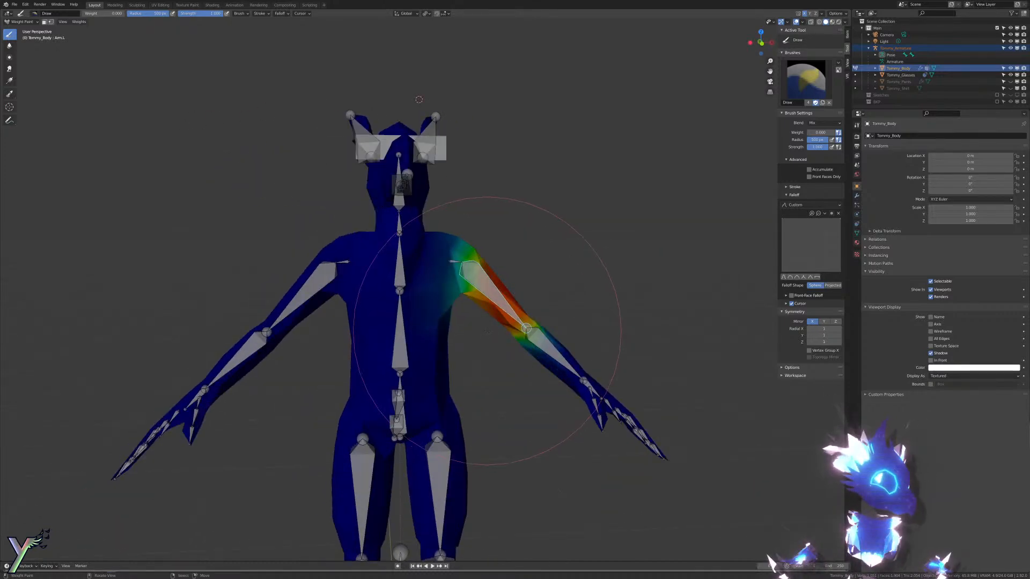
{"action": "mouse_move", "coordinate": [572, 320]}
{"action": "middle_mouse_down"}
{"action": "mouse_move", "coordinate": [537, 330]}
{"action": "mouse_move", "coordinate": [563, 318]}
{"action": "middle_mouse_up"}
{"action": "scroll", "coordinate": [563, 317], "scroll_direction": "up", "scroll_amount": 3}
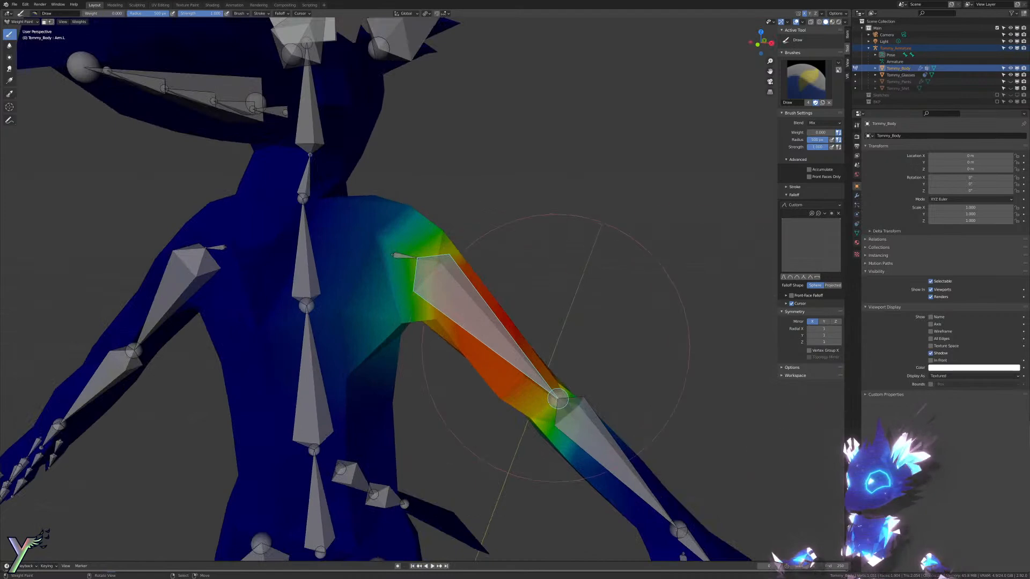
{"action": "left_click", "coordinate": [814, 351]}
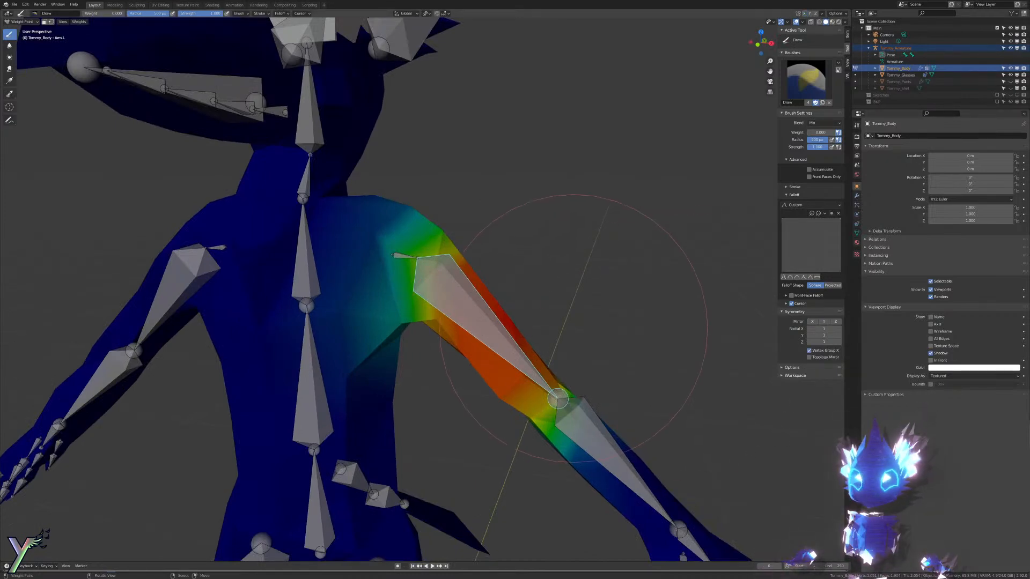
Step: Select the Arm.R bone and compare its weight distribution with the opposite arm
{"action": "middle_click_drag", "start_coordinate": [276, 317], "coordinate": [294, 296]}
{"action": "right_click", "coordinate": [199, 276]}
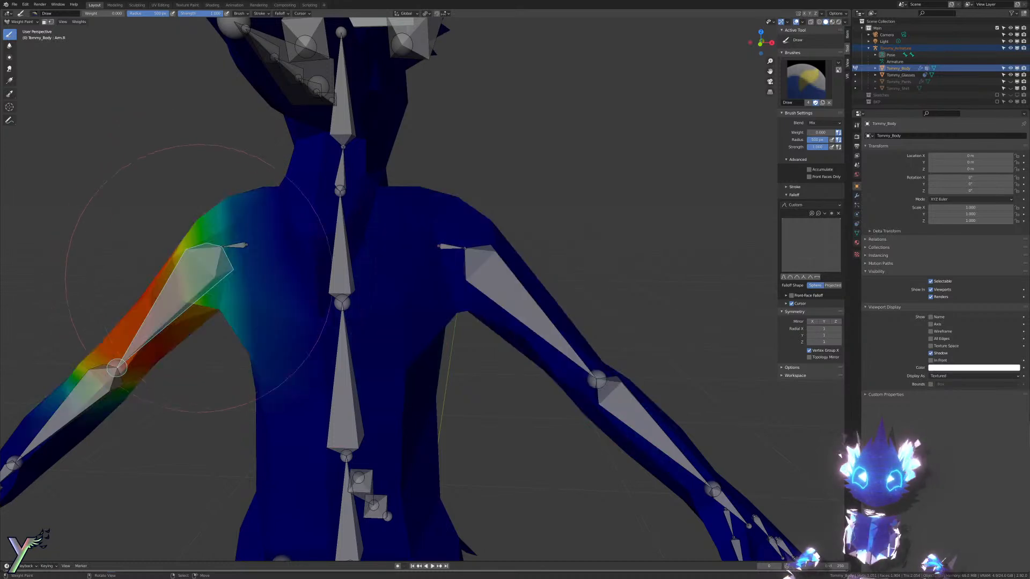
{"action": "middle_click_drag", "start_coordinate": [217, 293], "coordinate": [346, 236], "text": "shift"}
{"action": "scroll", "coordinate": [472, 263], "scroll_direction": "down", "scroll_amount": 1}
{"action": "middle_click_drag", "start_coordinate": [485, 268], "coordinate": [502, 255]}
{"action": "right_click", "coordinate": [466, 250]}
{"action": "right_click", "coordinate": [309, 263]}
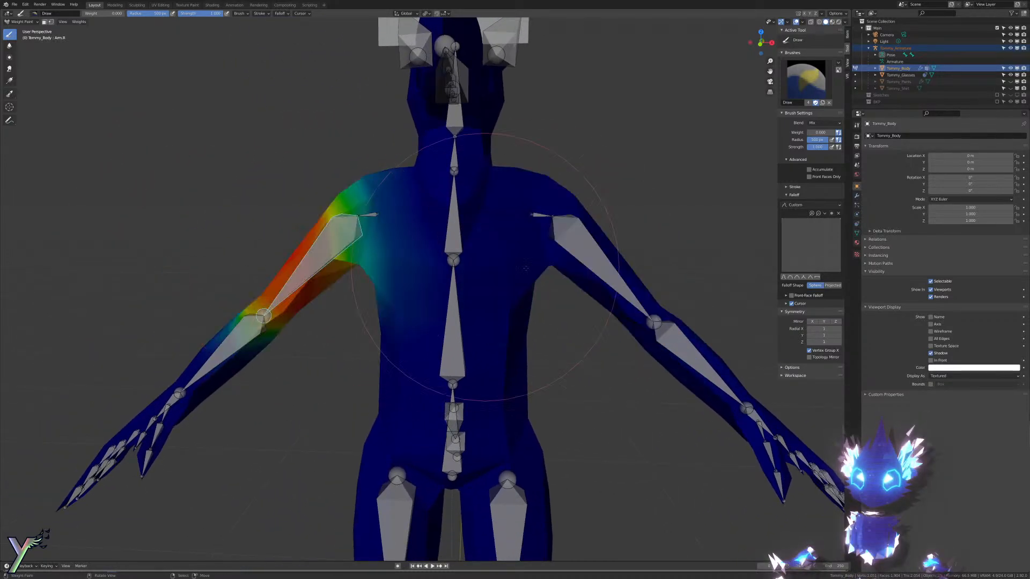
Step: Select the Arm.L bone and paint a zero-weight test stroke on its upper arm with Vertex Group X mirroring
{"action": "right_click", "coordinate": [585, 256]}
{"action": "scroll", "coordinate": [442, 260], "scroll_direction": "up", "scroll_amount": 1}
{"action": "middle_click_drag", "start_coordinate": [586, 256], "coordinate": [332, 298], "text": "shift"}
{"action": "scroll", "coordinate": [332, 298], "scroll_direction": "up", "scroll_amount": 6}
{"action": "scroll", "coordinate": [240, 310], "scroll_direction": "down", "scroll_amount": 2}
{"action": "left_click_drag", "start_coordinate": [241, 275], "coordinate": [233, 285]}
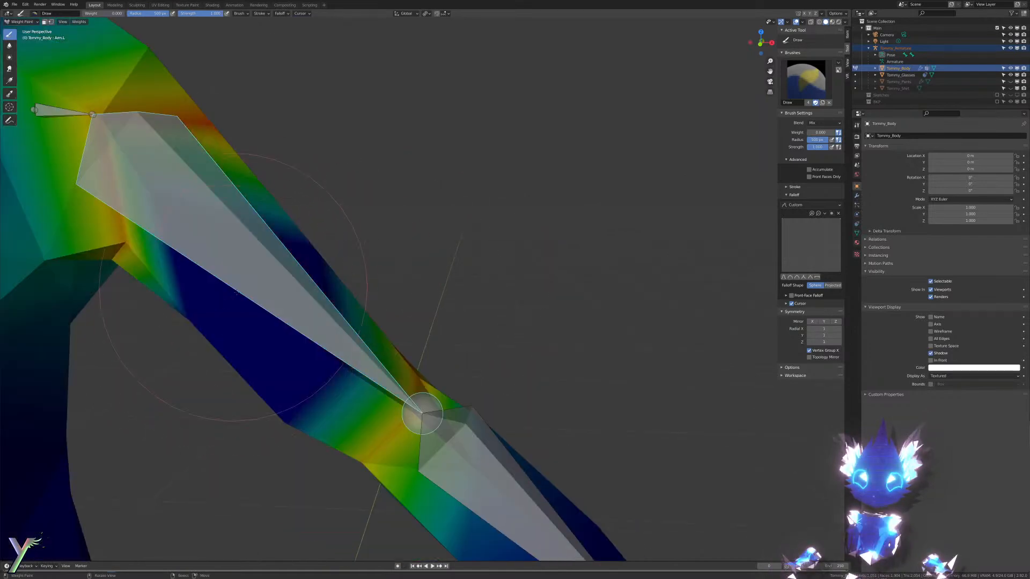
{"action": "scroll", "coordinate": [247, 316], "scroll_direction": "down", "scroll_amount": 6}
{"action": "middle_click_drag", "start_coordinate": [236, 313], "coordinate": [438, 298], "text": "shift"}
{"action": "scroll", "coordinate": [439, 298], "scroll_direction": "up", "scroll_amount": 2}
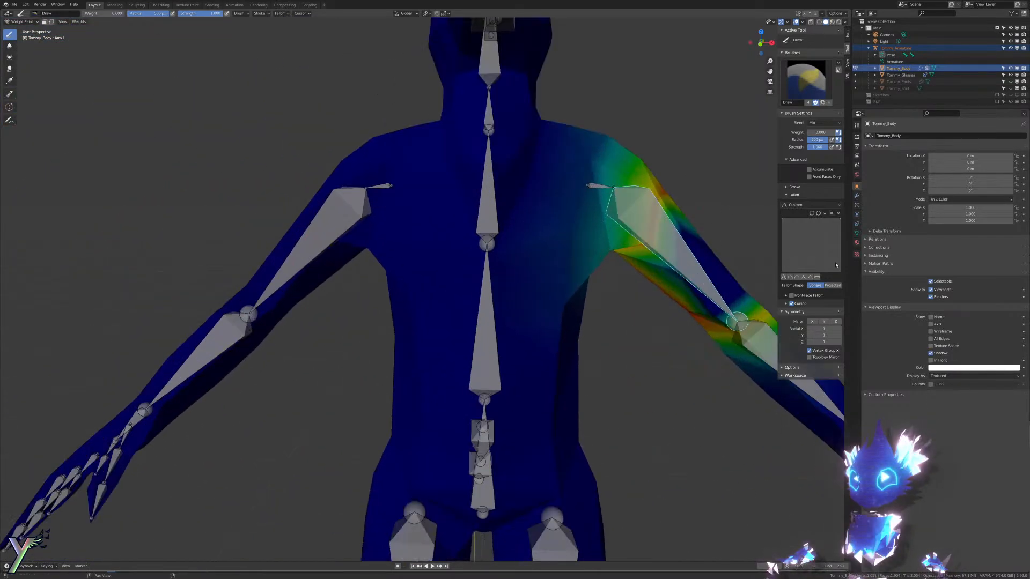
Step: Check the mirrored effect on the Arm.R bone and undo the zero-weight test strokes on the arms
{"action": "middle_click_drag", "start_coordinate": [683, 235], "coordinate": [655, 254], "text": "shift"}
{"action": "left_click_drag", "start_coordinate": [665, 266], "coordinate": [670, 251]}
{"action": "key", "text": "ctrl+z"}
{"action": "left_click", "coordinate": [274, 268], "text": "ctrl"}
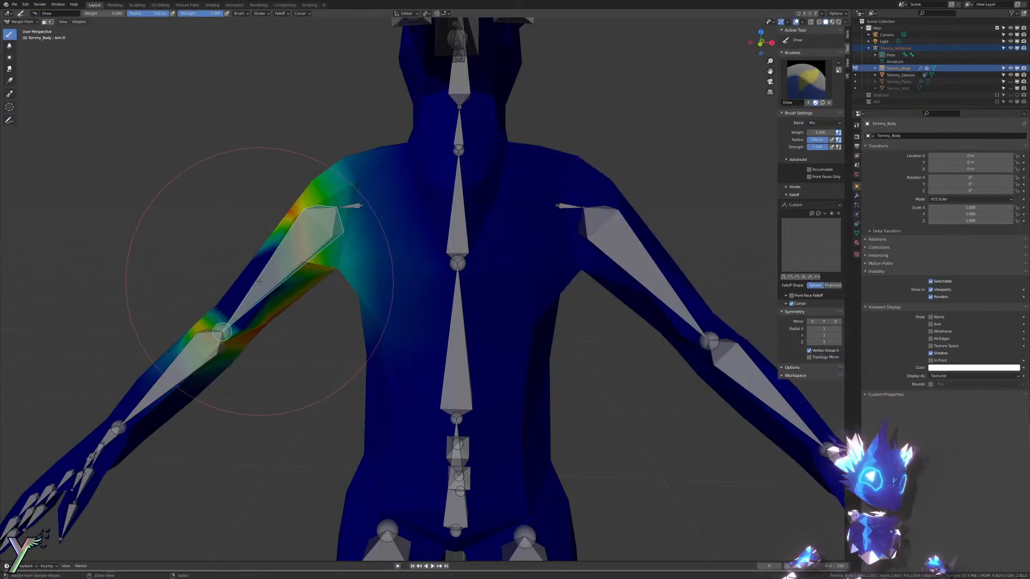
{"action": "key", "text": "ctrl+z"}
{"action": "key", "text": "ctrl+z"}
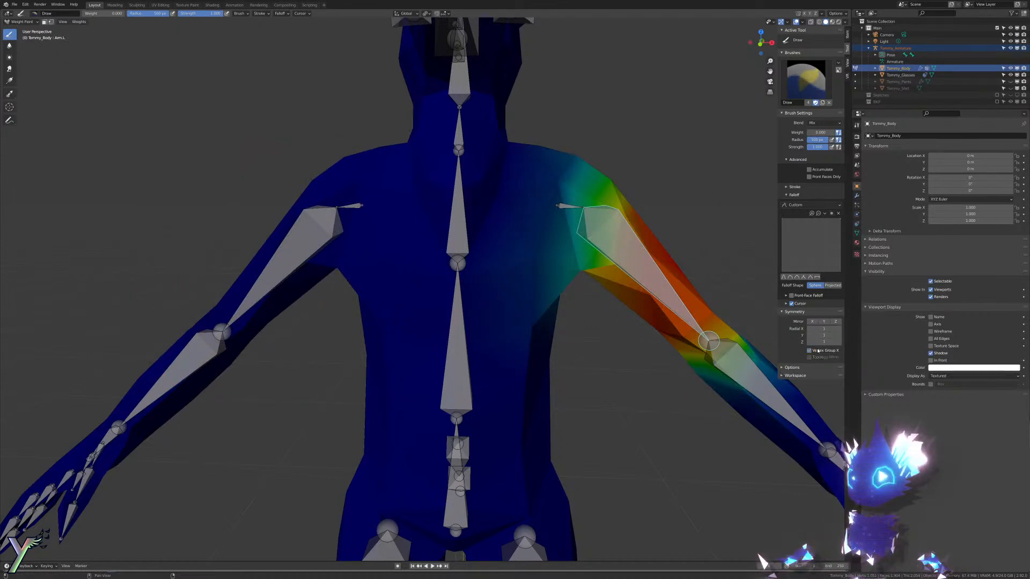
{"action": "left_click_drag", "start_coordinate": [667, 255], "coordinate": [666, 285]}
{"action": "key", "text": "ctrl+z"}
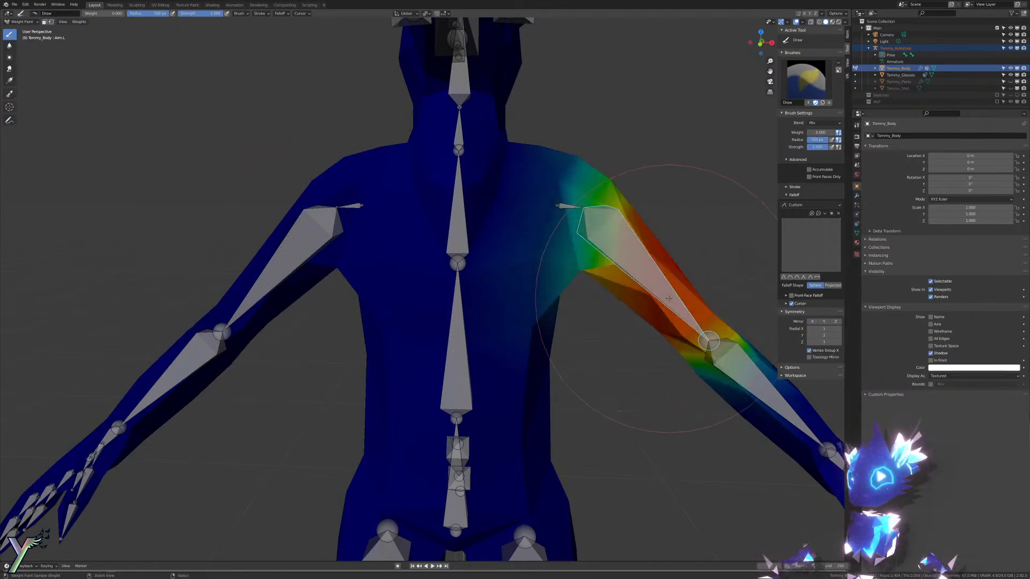
Step: Dab zero weight on the Arm.L upper arm, check the Arm.R weights for mirroring, and undo the test
{"action": "scroll", "coordinate": [698, 293], "scroll_direction": "up", "scroll_amount": 3}
{"action": "mouse_move", "coordinate": [772, 278]}
{"action": "middle_mouse_down", "text": "shift"}
{"action": "mouse_move", "coordinate": [643, 281]}
{"action": "mouse_move", "coordinate": [742, 281]}
{"action": "mouse_move", "coordinate": [650, 318]}
{"action": "middle_mouse_up", "text": "shift"}
{"action": "left_click", "coordinate": [644, 283]}
{"action": "scroll", "coordinate": [636, 293], "scroll_direction": "down", "scroll_amount": 5}
{"action": "scroll", "coordinate": [733, 285], "scroll_direction": "up", "scroll_amount": 2}
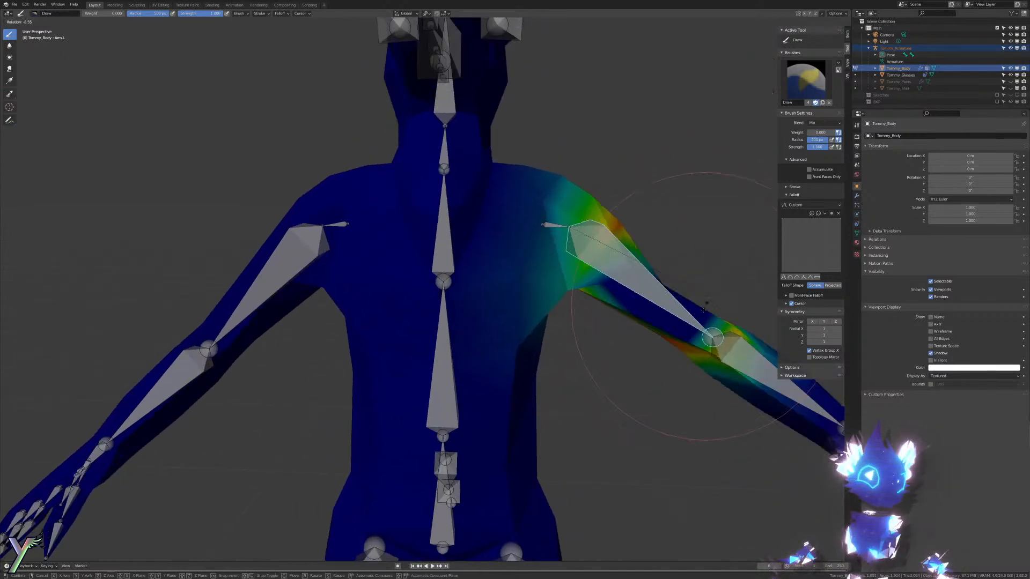
{"action": "left_click", "coordinate": [249, 301], "text": "ctrl"}
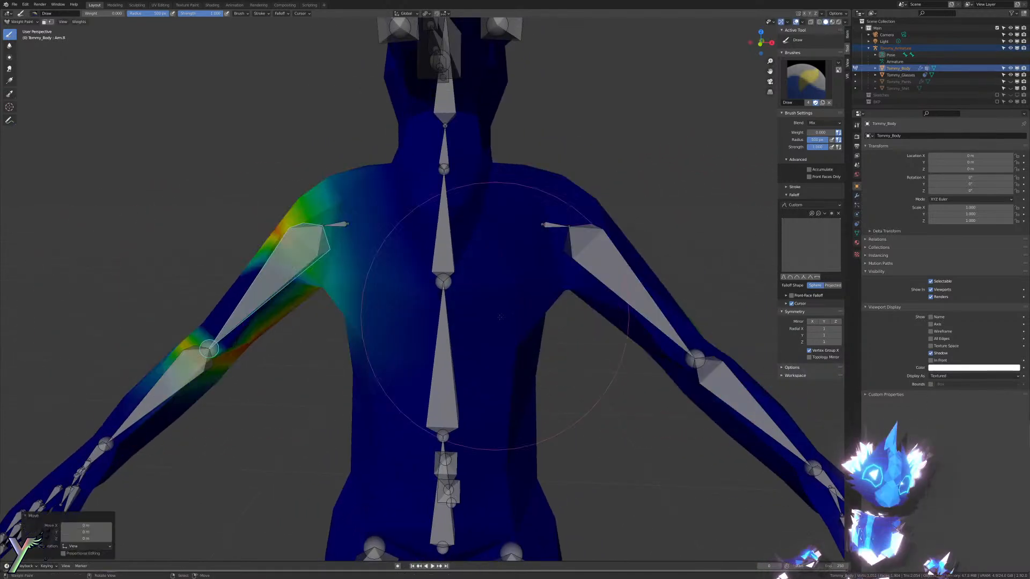
{"action": "key", "text": "ctrl+z"}
{"action": "key", "text": "ctrl+z"}
{"action": "key", "text": "ctrl+z"}
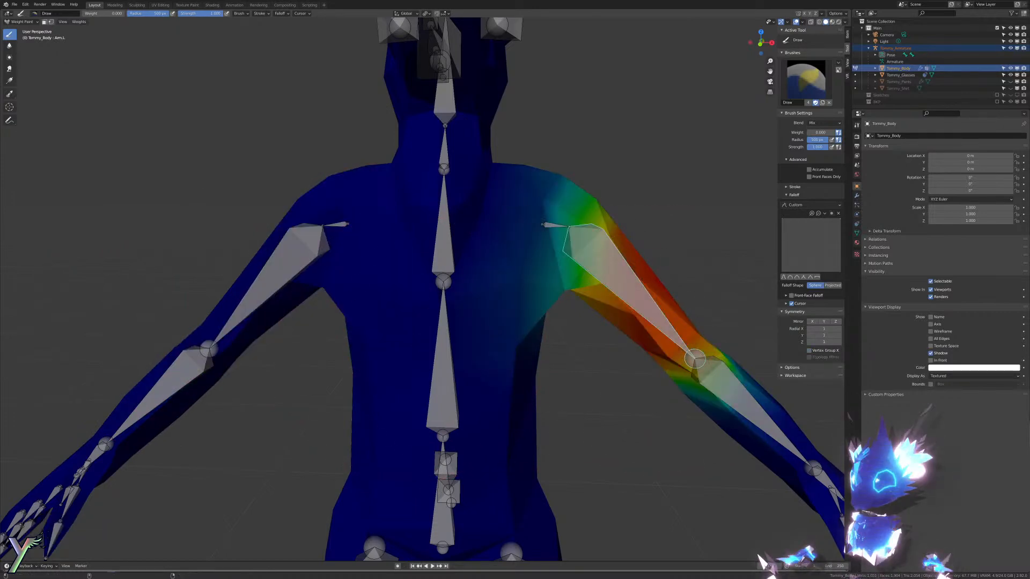
Step: Test a zero-weight dab on the Arm.L upper arm without Vertex Group X mirroring and compare the Arm.R weights
{"action": "middle_click_drag", "start_coordinate": [746, 247], "coordinate": [476, 275], "text": "shift"}
{"action": "middle_click_drag", "start_coordinate": [355, 298], "coordinate": [496, 253], "text": "shift"}
{"action": "scroll", "coordinate": [495, 253], "scroll_direction": "up", "scroll_amount": 4}
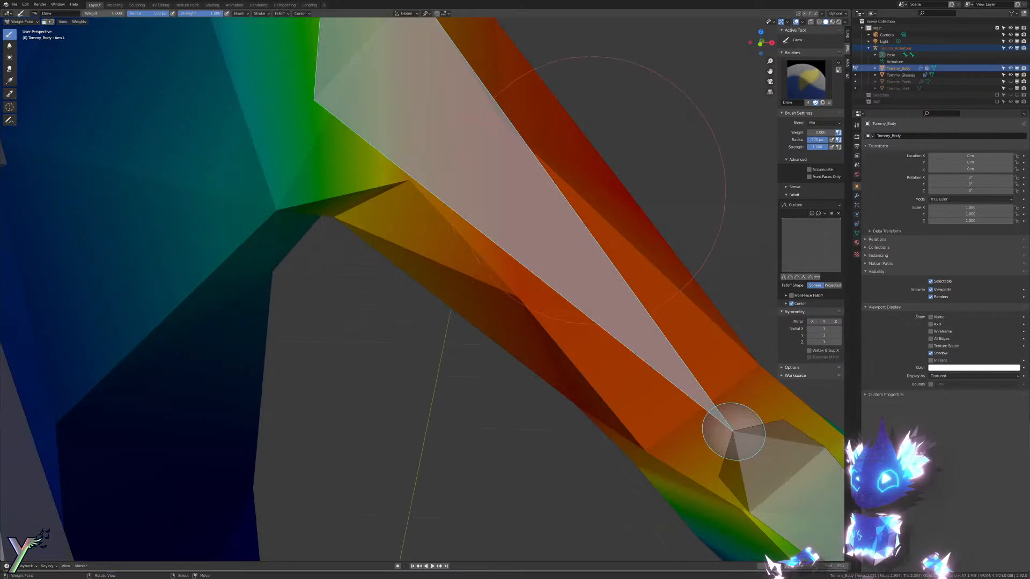
{"action": "scroll", "coordinate": [610, 190], "scroll_direction": "down", "scroll_amount": 4}
{"action": "scroll", "coordinate": [472, 280], "scroll_direction": "up", "scroll_amount": 4}
{"action": "left_click", "coordinate": [537, 211]}
{"action": "scroll", "coordinate": [405, 292], "scroll_direction": "down", "scroll_amount": 3}
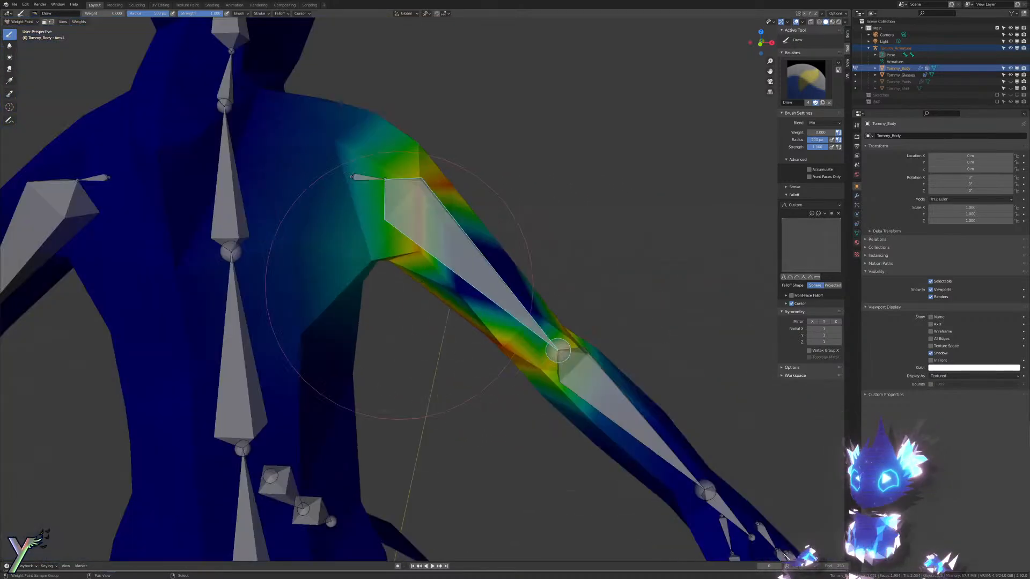
{"action": "middle_click_drag", "start_coordinate": [400, 292], "coordinate": [539, 301], "text": "shift"}
{"action": "scroll", "coordinate": [494, 300], "scroll_direction": "down", "scroll_amount": 2}
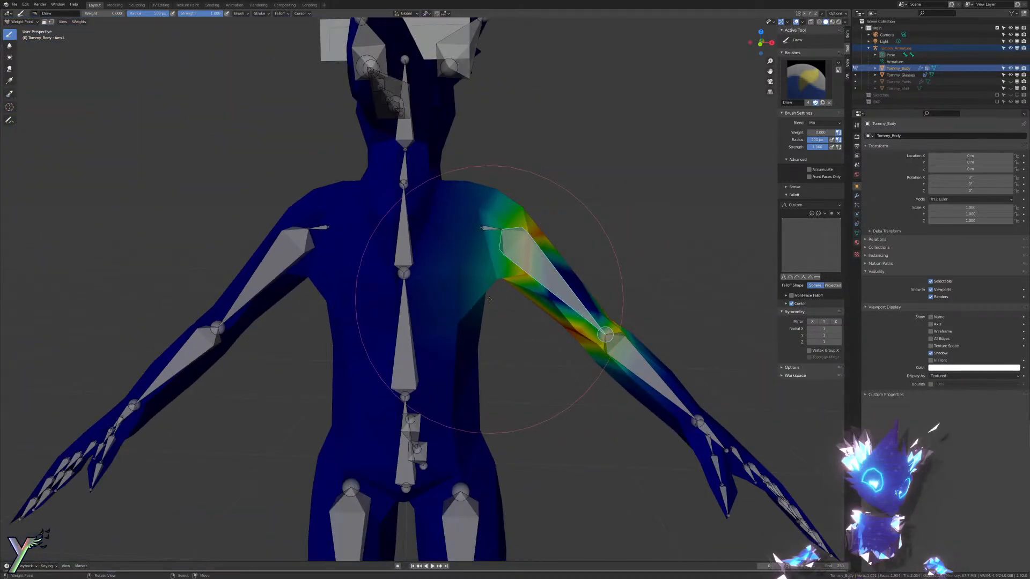
{"action": "left_click", "coordinate": [275, 283], "text": "ctrl"}
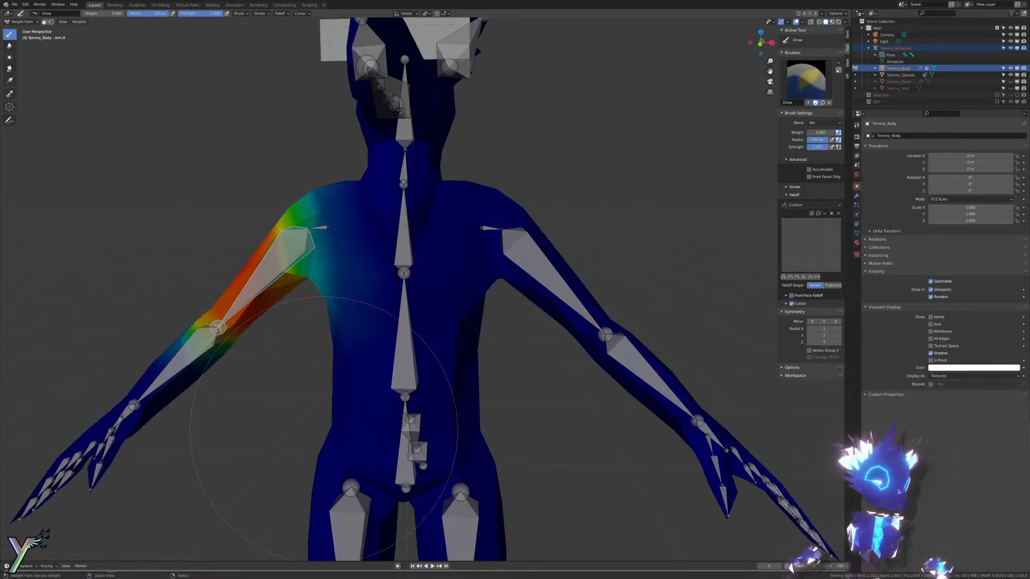
{"action": "left_click", "coordinate": [541, 279], "text": "ctrl"}
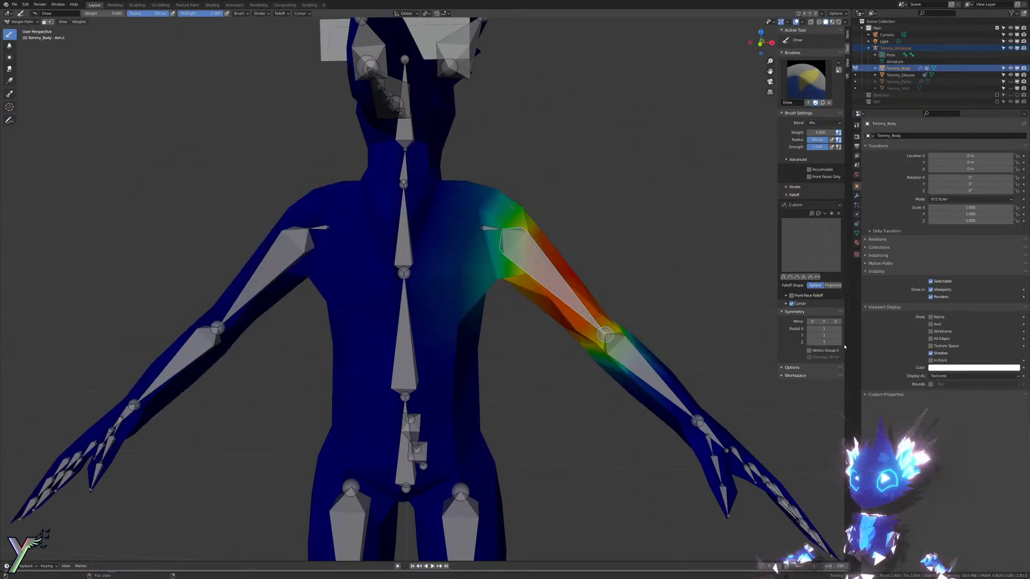
Step: Enable X mirroring for weight painting and select the Head bone to show its weights
{"action": "middle_click_drag", "start_coordinate": [772, 346], "coordinate": [751, 346]}
{"action": "scroll", "coordinate": [758, 343], "scroll_direction": "up", "scroll_amount": 3}
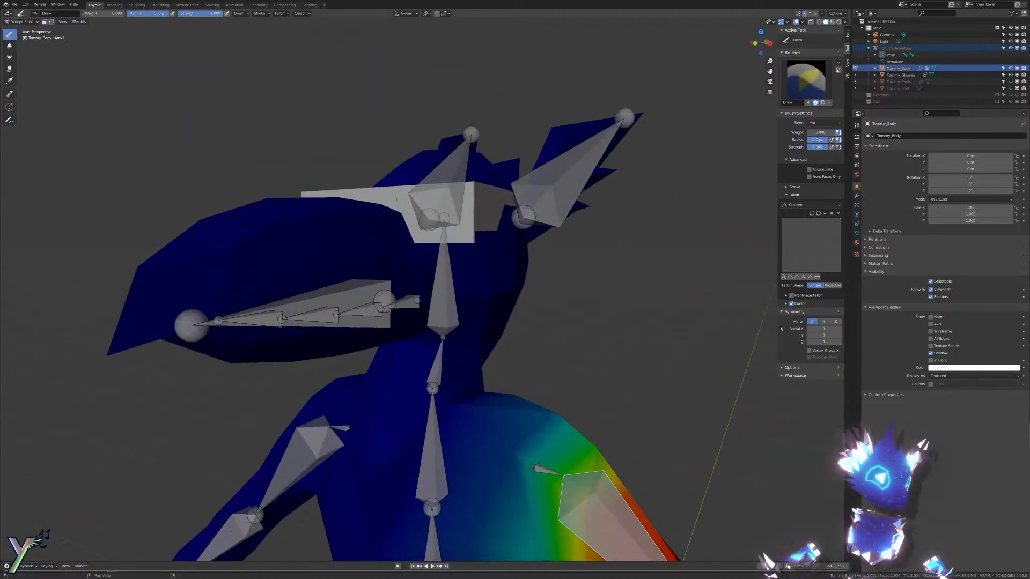
{"action": "scroll", "coordinate": [474, 297], "scroll_direction": "down", "scroll_amount": 5}
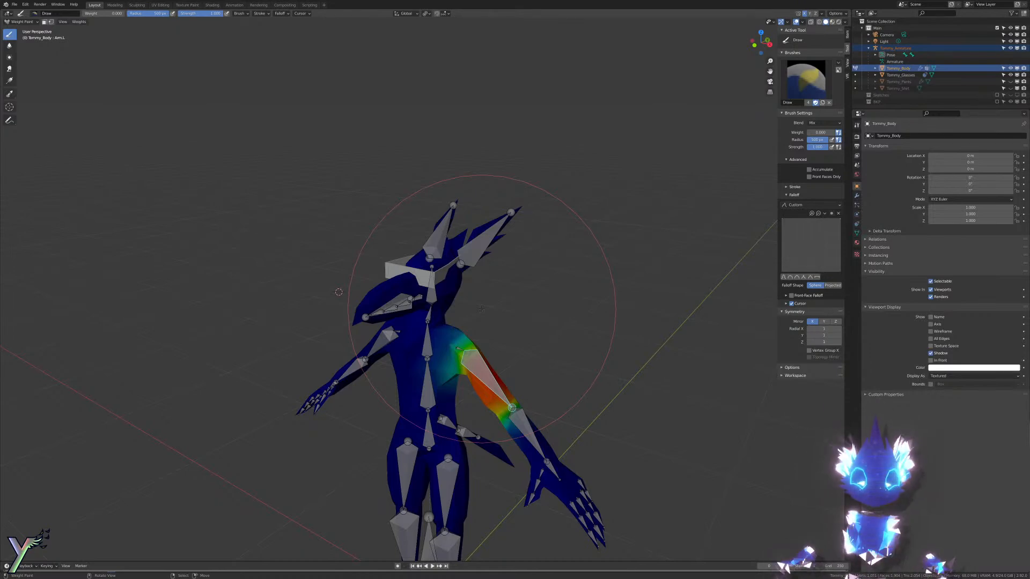
{"action": "scroll", "coordinate": [482, 309], "scroll_direction": "up", "scroll_amount": 6}
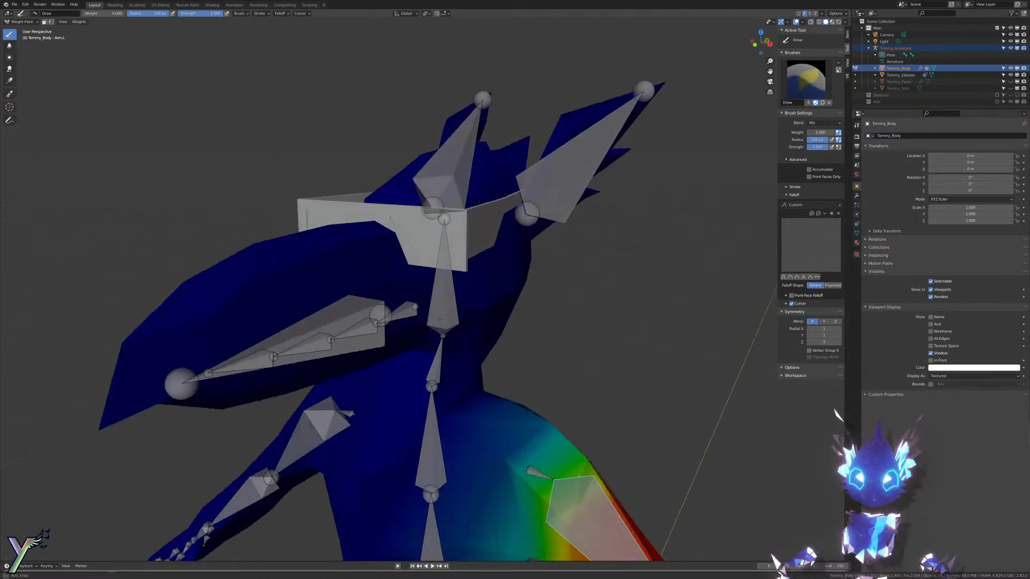
{"action": "middle_click_drag", "start_coordinate": [419, 309], "coordinate": [448, 307]}
{"action": "scroll", "coordinate": [449, 307], "scroll_direction": "down", "scroll_amount": 4}
{"action": "mouse_move", "coordinate": [491, 397]}
{"action": "middle_mouse_down", "text": "shift"}
{"action": "mouse_move", "coordinate": [473, 271]}
{"action": "mouse_move", "coordinate": [558, 478]}
{"action": "middle_mouse_up", "text": "shift"}
{"action": "scroll", "coordinate": [488, 294], "scroll_direction": "up", "scroll_amount": 2}
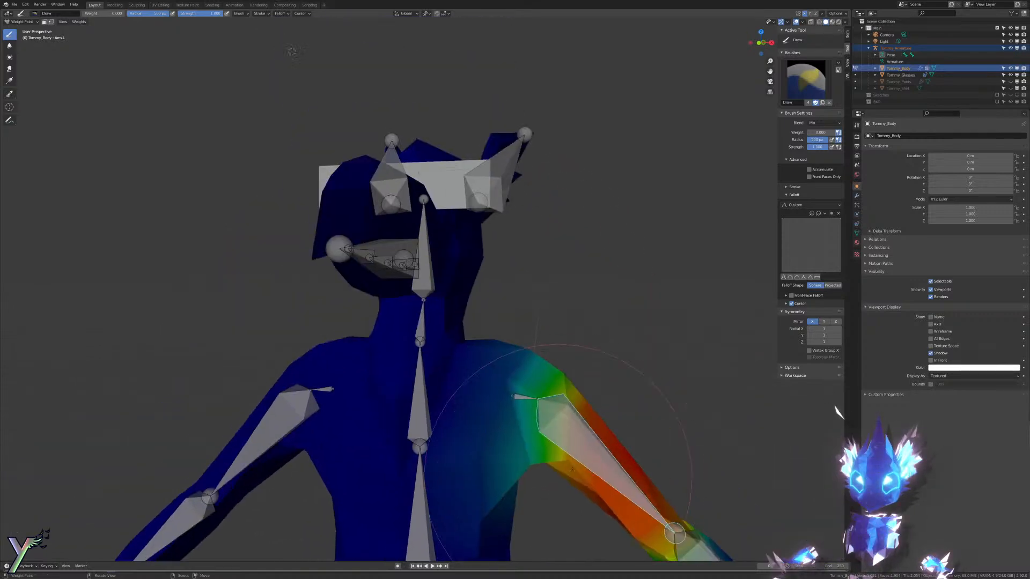
{"action": "right_click", "coordinate": [429, 278]}
{"action": "middle_click_drag", "start_coordinate": [449, 278], "coordinate": [430, 308]}
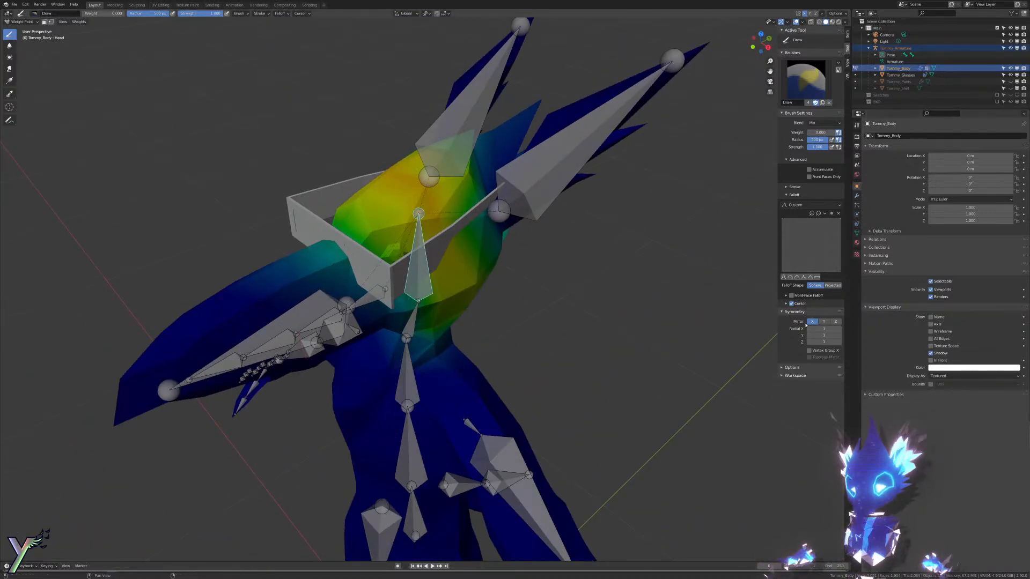
Step: Examine the Head bone's weights on both sides of the head from the front and at an angle
{"action": "middle_click_drag", "start_coordinate": [665, 298], "coordinate": [700, 284]}
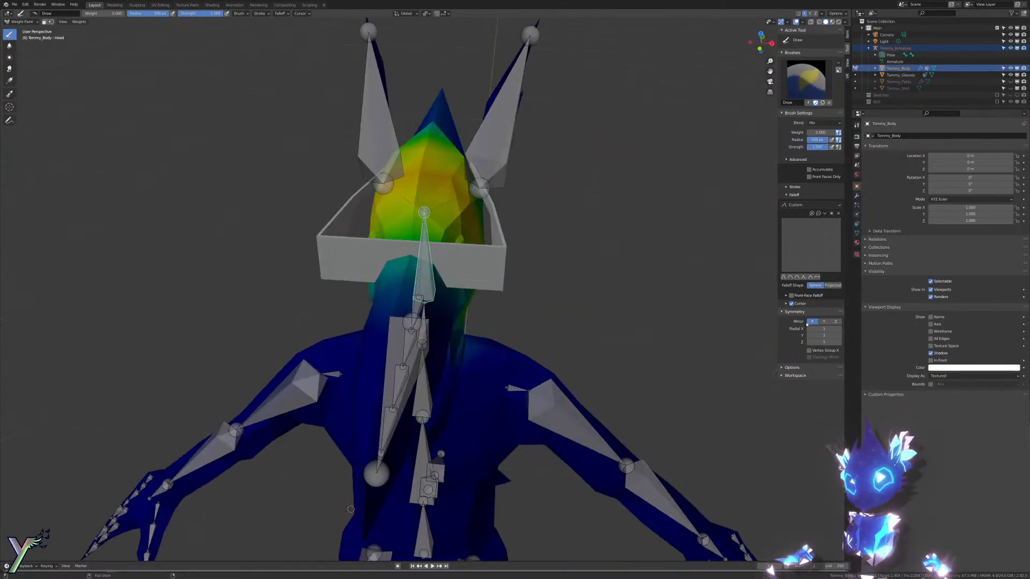
{"action": "middle_click_drag", "start_coordinate": [761, 343], "coordinate": [682, 339]}
{"action": "key", "text": "KP_1"}
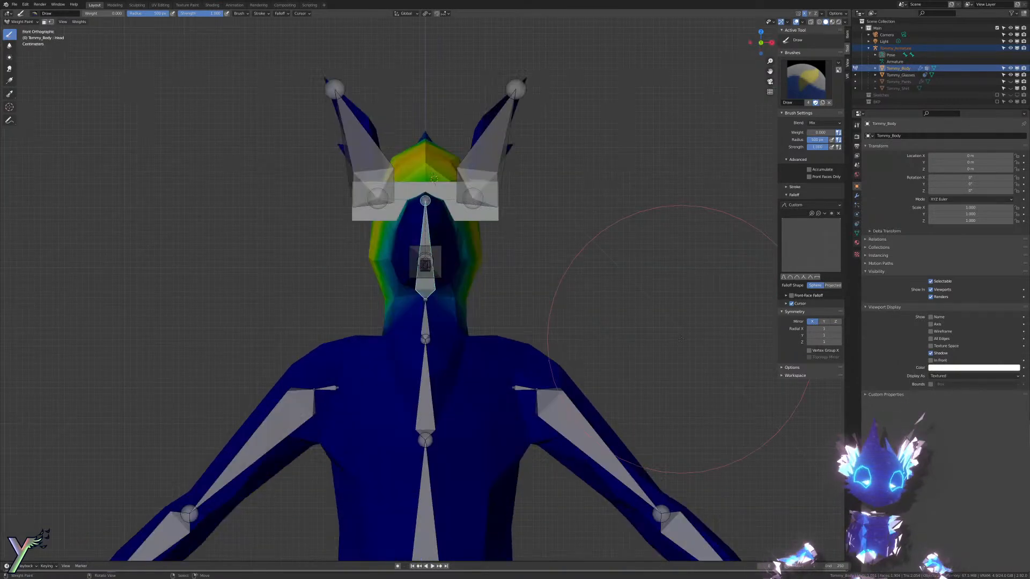
{"action": "scroll", "coordinate": [499, 282], "scroll_direction": "up", "scroll_amount": 2}
{"action": "scroll", "coordinate": [499, 281], "scroll_direction": "down", "scroll_amount": 4}
{"action": "middle_click_drag", "start_coordinate": [499, 233], "coordinate": [436, 290]}
{"action": "scroll", "coordinate": [483, 295], "scroll_direction": "up", "scroll_amount": 1}
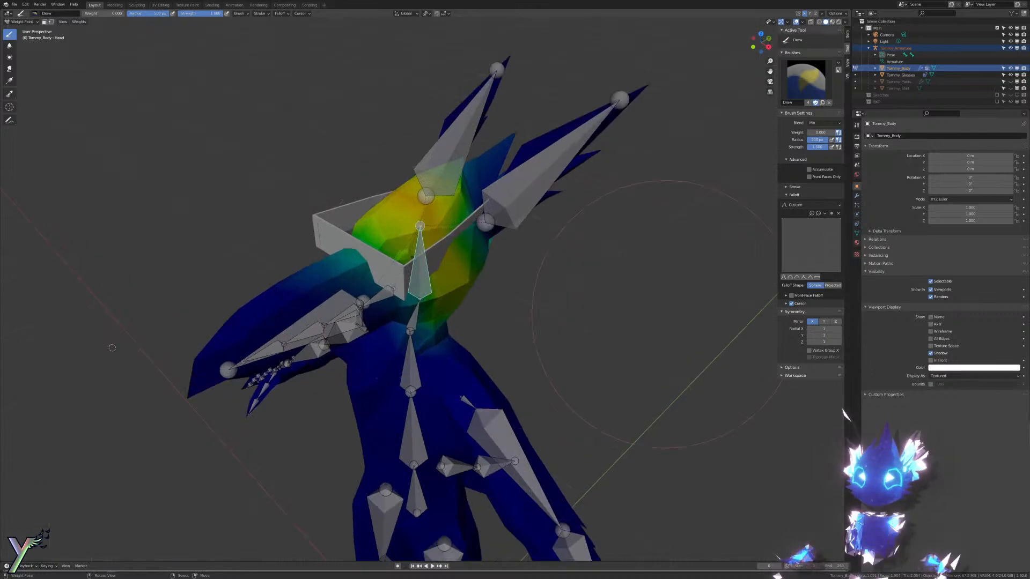
{"action": "middle_click_drag", "start_coordinate": [667, 315], "coordinate": [625, 389]}
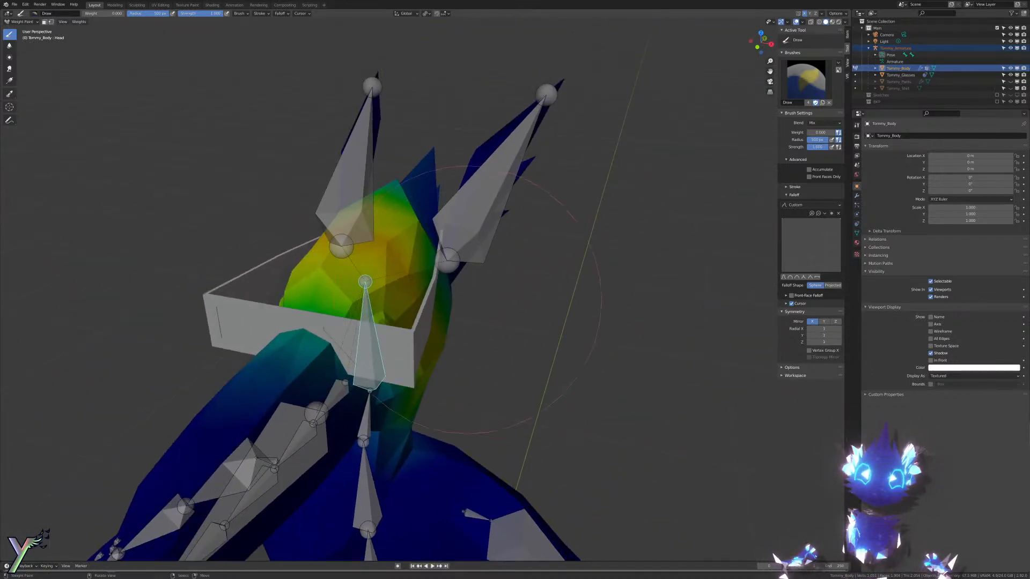
{"action": "scroll", "coordinate": [402, 280], "scroll_direction": "down", "scroll_amount": 5}
{"action": "middle_click_drag", "start_coordinate": [450, 244], "coordinate": [443, 242]}
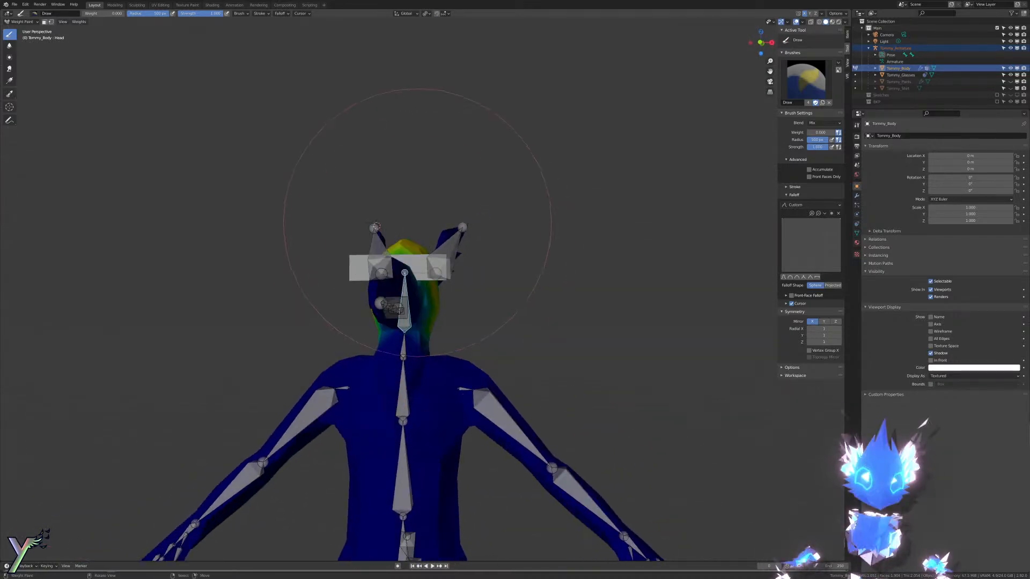
Step: Paint zero-weight test strokes on the head with X mirroring on, and undo them
{"action": "scroll", "coordinate": [402, 303], "scroll_direction": "up", "scroll_amount": 6}
{"action": "scroll", "coordinate": [441, 269], "scroll_direction": "down", "scroll_amount": 6}
{"action": "mouse_move", "coordinate": [411, 308]}
{"action": "middle_mouse_down"}
{"action": "mouse_move", "coordinate": [441, 268]}
{"action": "mouse_move", "coordinate": [416, 296]}
{"action": "middle_mouse_up"}
{"action": "scroll", "coordinate": [416, 295], "scroll_direction": "up", "scroll_amount": 2}
{"action": "scroll", "coordinate": [417, 296], "scroll_direction": "up", "scroll_amount": 2}
{"action": "mouse_move", "coordinate": [417, 279]}
{"action": "left_mouse_down"}
{"action": "mouse_move", "coordinate": [401, 223]}
{"action": "mouse_move", "coordinate": [399, 234]}
{"action": "left_mouse_up"}
{"action": "mouse_move", "coordinate": [399, 233]}
{"action": "middle_mouse_down"}
{"action": "mouse_move", "coordinate": [467, 236]}
{"action": "mouse_move", "coordinate": [401, 234]}
{"action": "middle_mouse_up"}
{"action": "left_click", "coordinate": [467, 236]}
{"action": "key", "text": "ctrl+z"}
{"action": "key", "text": "ctrl+z"}
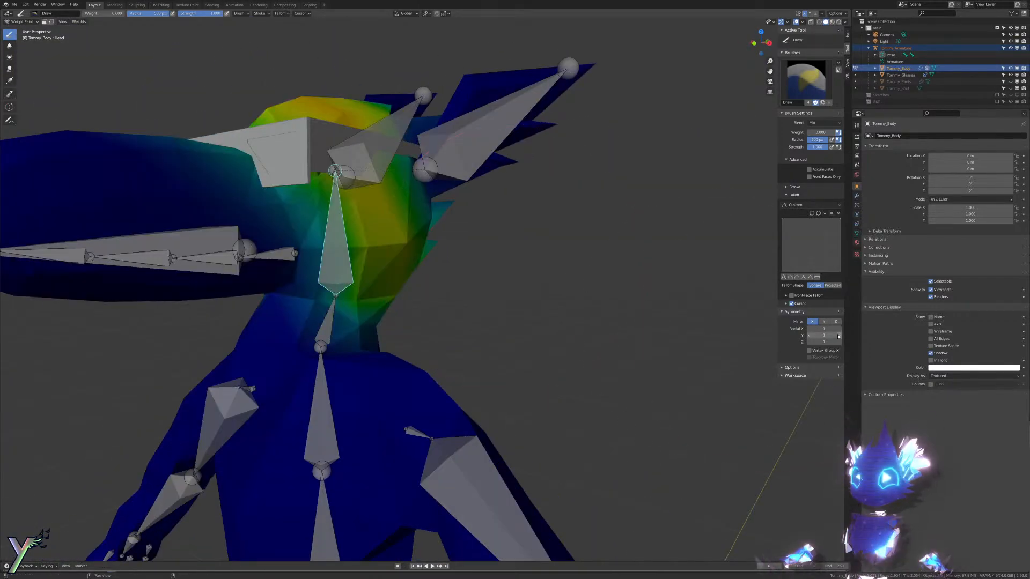
Step: Switch the symmetry to Vertex Group X mirroring, select the Forearm.L bone and inspect the weights on both arms
{"action": "left_click", "coordinate": [809, 351]}
{"action": "scroll", "coordinate": [724, 352], "scroll_direction": "down", "scroll_amount": 4}
{"action": "middle_click_drag", "start_coordinate": [607, 368], "coordinate": [517, 255], "text": "shift"}
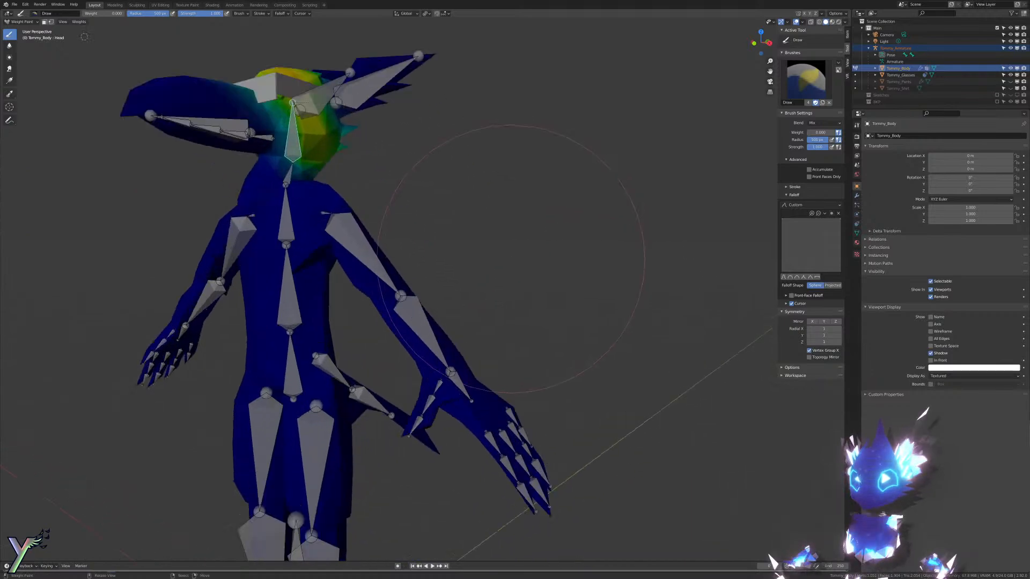
{"action": "scroll", "coordinate": [504, 274], "scroll_direction": "up", "scroll_amount": 3}
{"action": "right_click", "coordinate": [406, 363]}
{"action": "scroll", "coordinate": [410, 319], "scroll_direction": "down", "scroll_amount": 7}
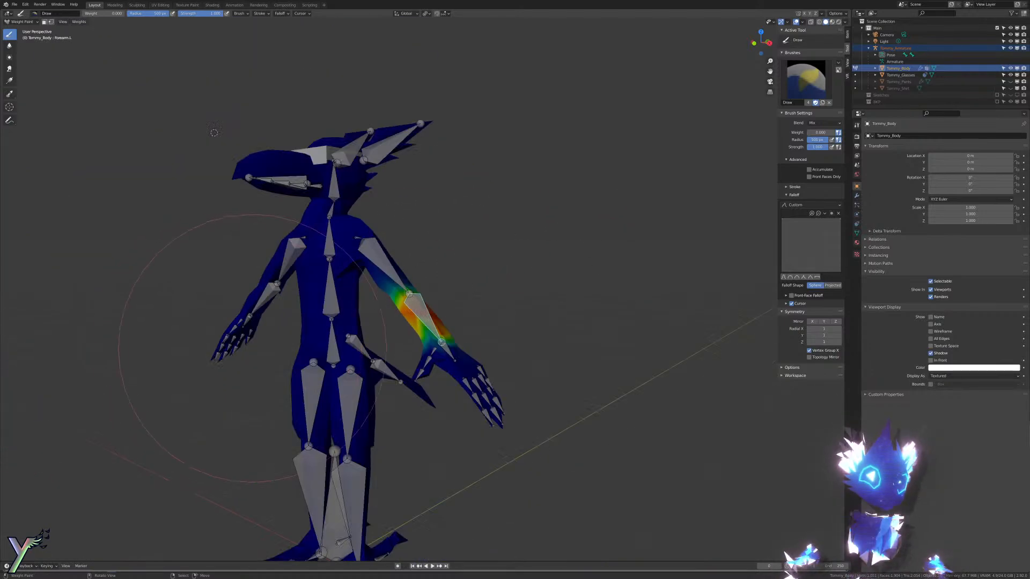
{"action": "mouse_move", "coordinate": [410, 319]}
{"action": "middle_mouse_down"}
{"action": "mouse_move", "coordinate": [439, 301]}
{"action": "mouse_move", "coordinate": [465, 264]}
{"action": "mouse_move", "coordinate": [646, 367]}
{"action": "middle_mouse_up"}
{"action": "scroll", "coordinate": [439, 300], "scroll_direction": "up", "scroll_amount": 4}
{"action": "scroll", "coordinate": [464, 265], "scroll_direction": "down", "scroll_amount": 2}
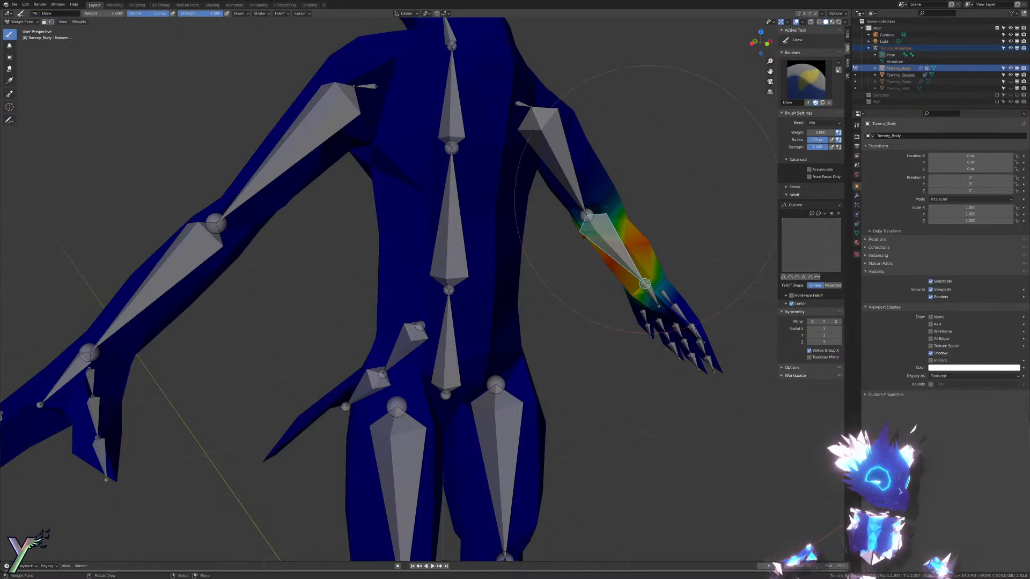
{"action": "middle_click_drag", "start_coordinate": [392, 210], "coordinate": [451, 206]}
{"action": "scroll", "coordinate": [552, 310], "scroll_direction": "down", "scroll_amount": 5}
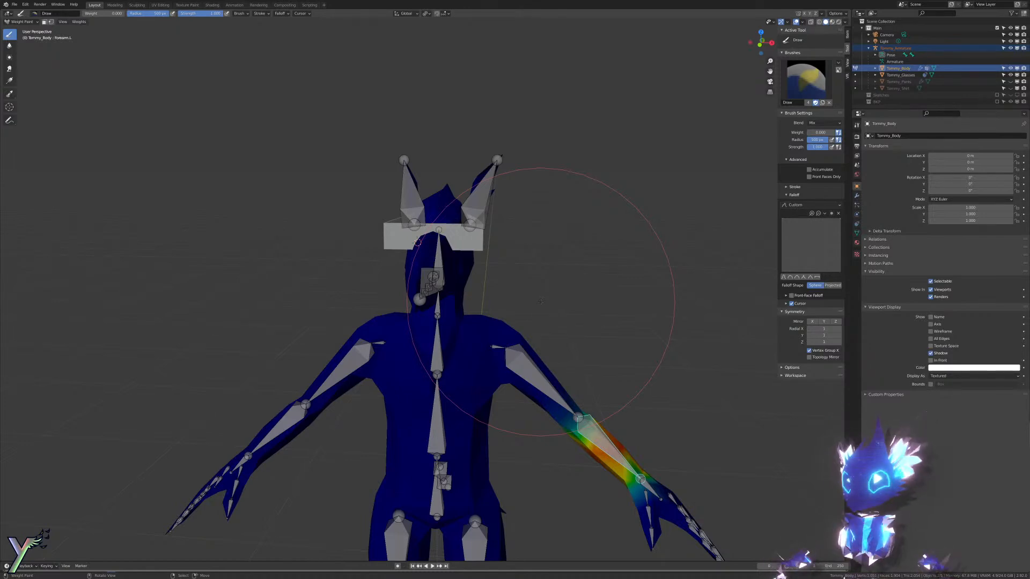
Step: Compare the weights of the jaw and Head bones over the beak in the right side view
{"action": "key", "text": "KP_1"}
{"action": "key", "text": "KP_3"}
{"action": "middle_click_drag", "start_coordinate": [221, 320], "coordinate": [408, 352], "text": "shift"}
{"action": "scroll", "coordinate": [465, 354], "scroll_direction": "up", "scroll_amount": 7}
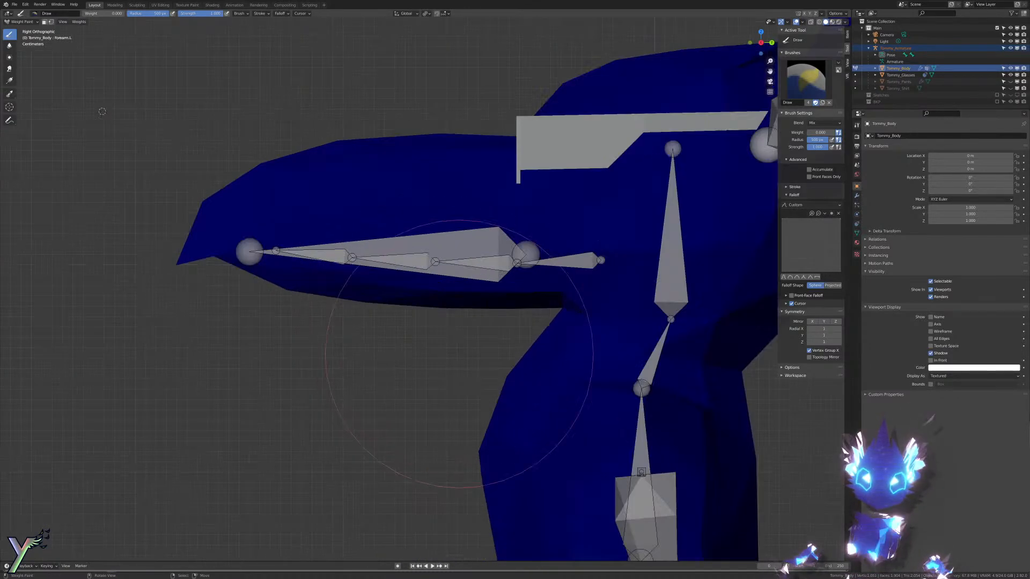
{"action": "middle_click_drag", "start_coordinate": [434, 204], "coordinate": [415, 248], "text": "shift"}
{"action": "right_click", "coordinate": [405, 287]}
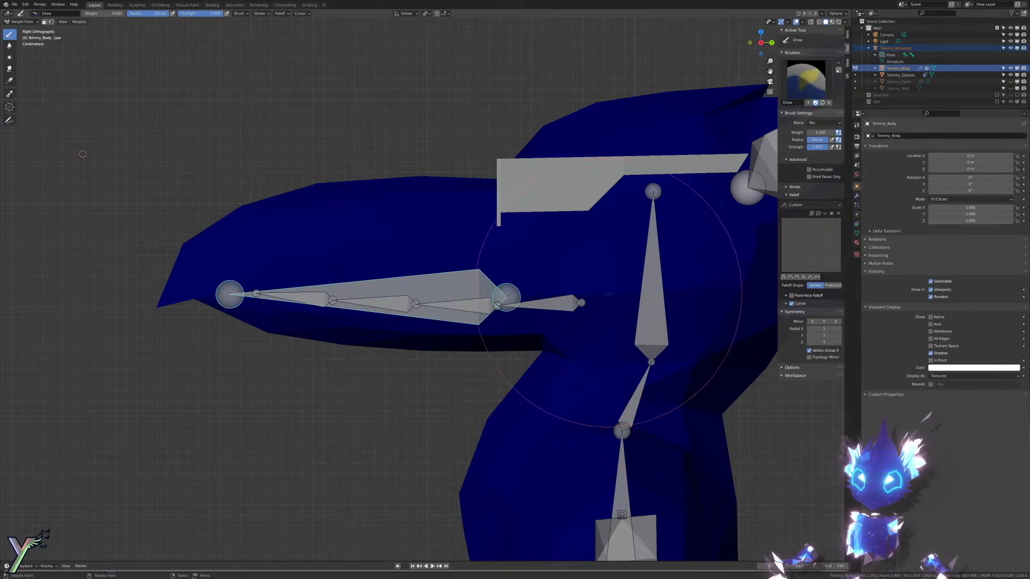
{"action": "right_click", "coordinate": [654, 268]}
{"action": "key", "text": "r"}
{"action": "right_click", "coordinate": [707, 272]}
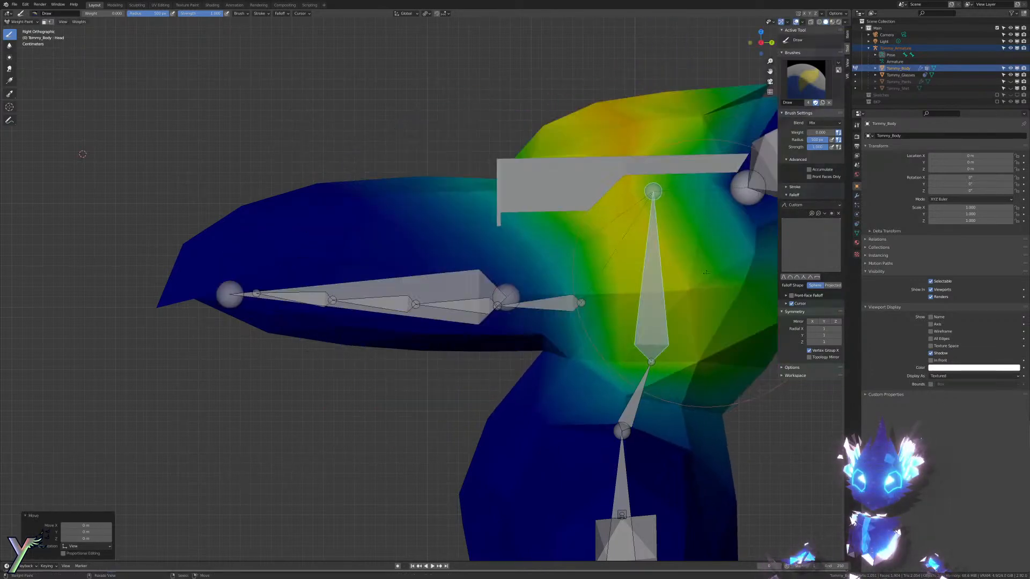
{"action": "scroll", "coordinate": [397, 150], "scroll_direction": "up", "scroll_amount": 1}
{"action": "mouse_move", "coordinate": [407, 143]}
{"action": "middle_mouse_down", "text": "shift"}
{"action": "mouse_move", "coordinate": [356, 127]}
{"action": "mouse_move", "coordinate": [395, 114]}
{"action": "middle_mouse_up", "text": "shift"}
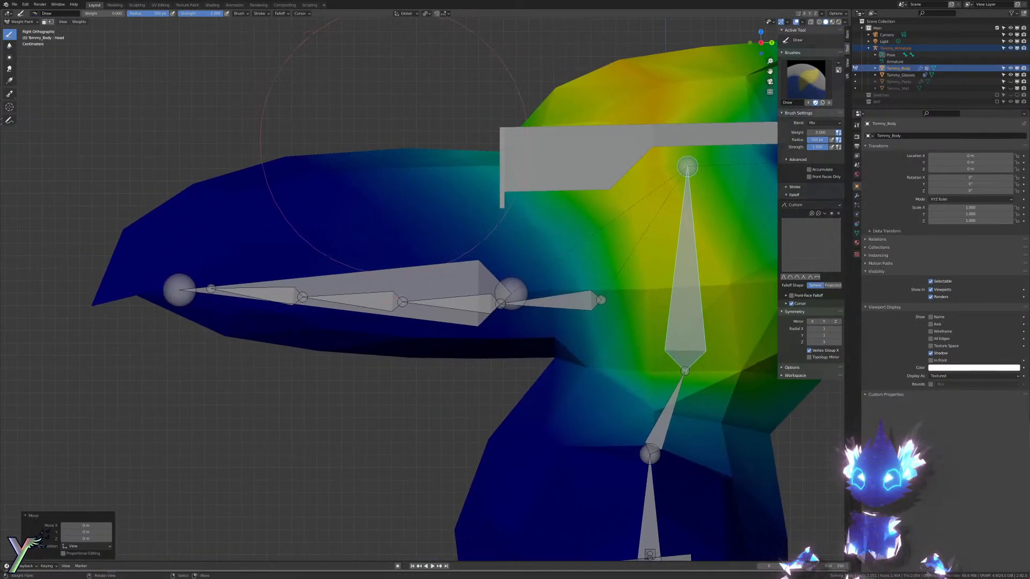
Step: In Edit Mode with X-ray on, select the lower beak's tip vertex and grow the selection four times
{"action": "key", "text": "Tab"}
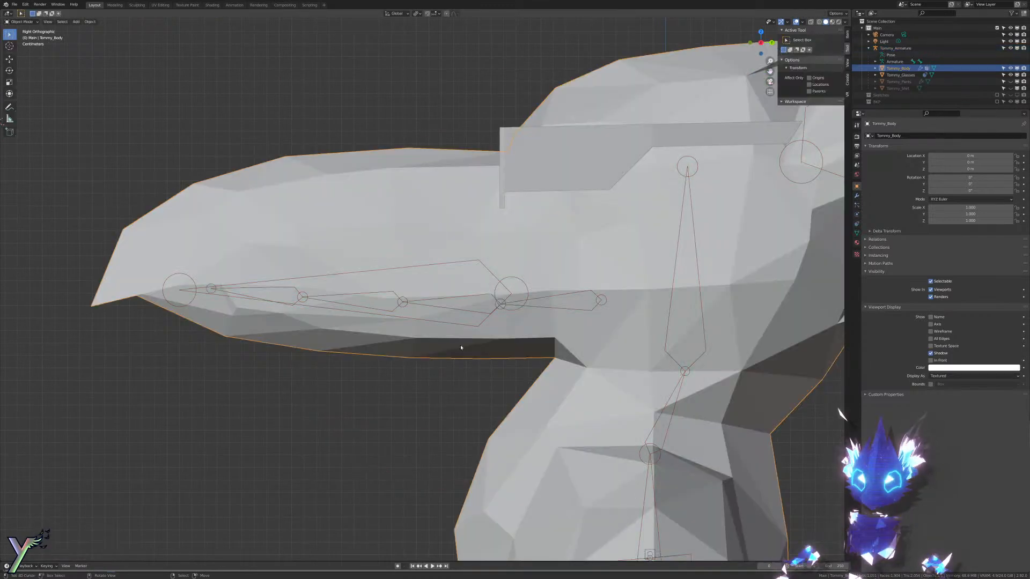
{"action": "key", "text": "alt+z"}
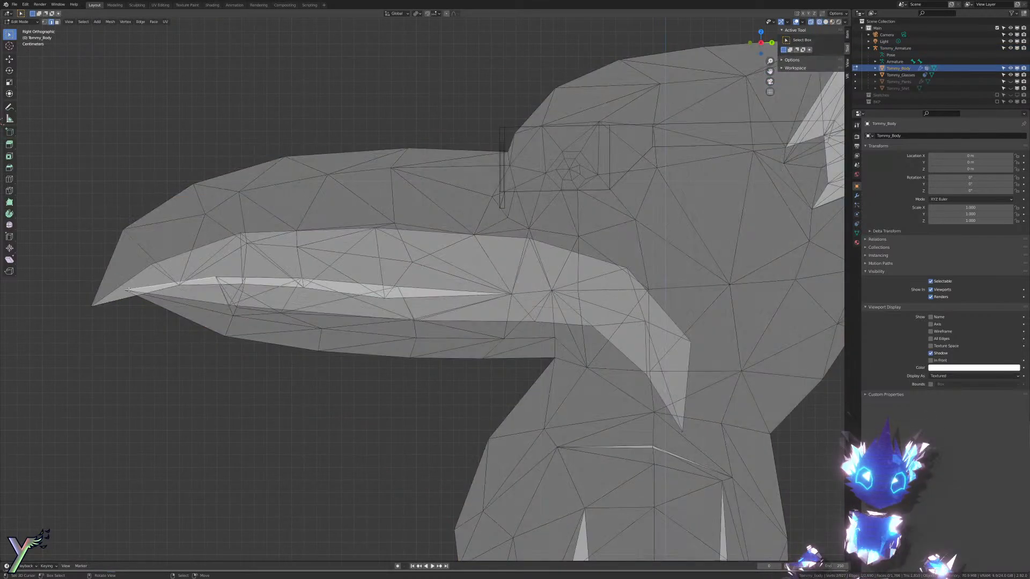
{"action": "key", "text": "ctrl+Tab"}
{"action": "left_click", "coordinate": [128, 284]}
{"action": "right_click", "coordinate": [128, 290]}
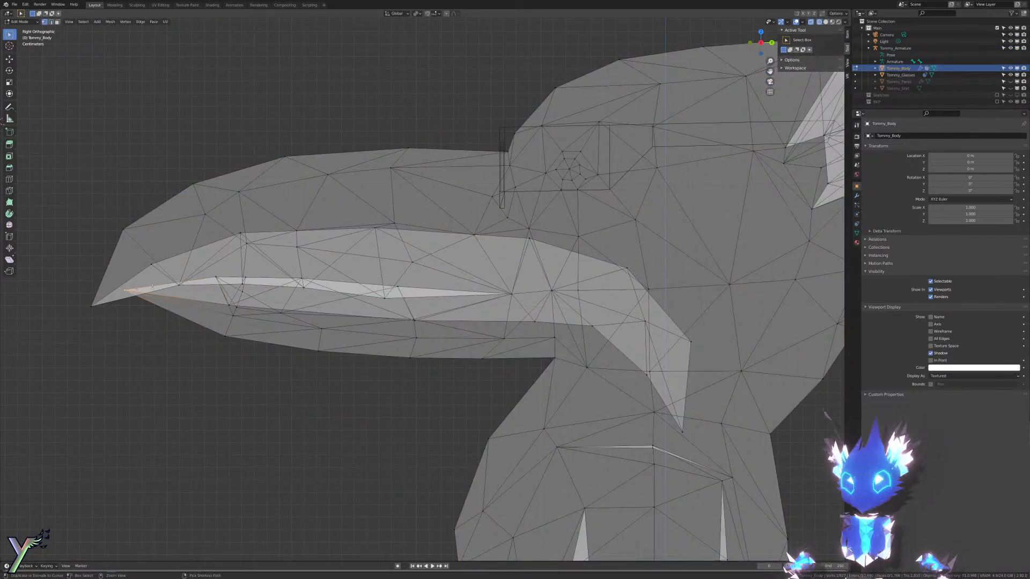
{"action": "key", "text": "ctrl+KP_Add"}
{"action": "key", "text": "ctrl+KP_Add"}
{"action": "key", "text": "ctrl+KP_Add"}
{"action": "key", "text": "ctrl+KP_Add"}
Step: Refine the lower-jaw selection with Circle Select, dropping vertices near the mouth corner and adding those along the underside
{"action": "key", "text": "c"}
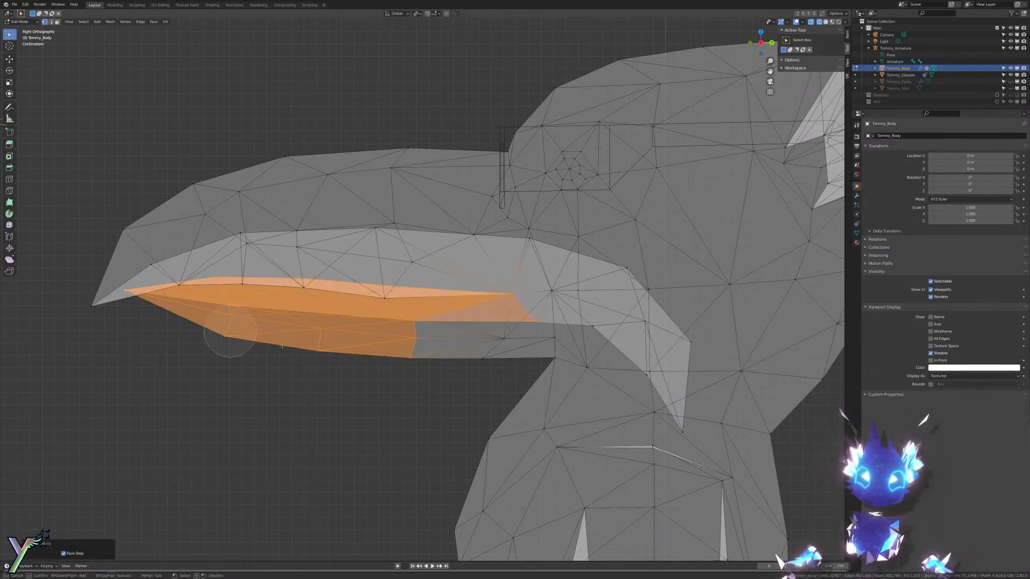
{"action": "right_click", "coordinate": [534, 279]}
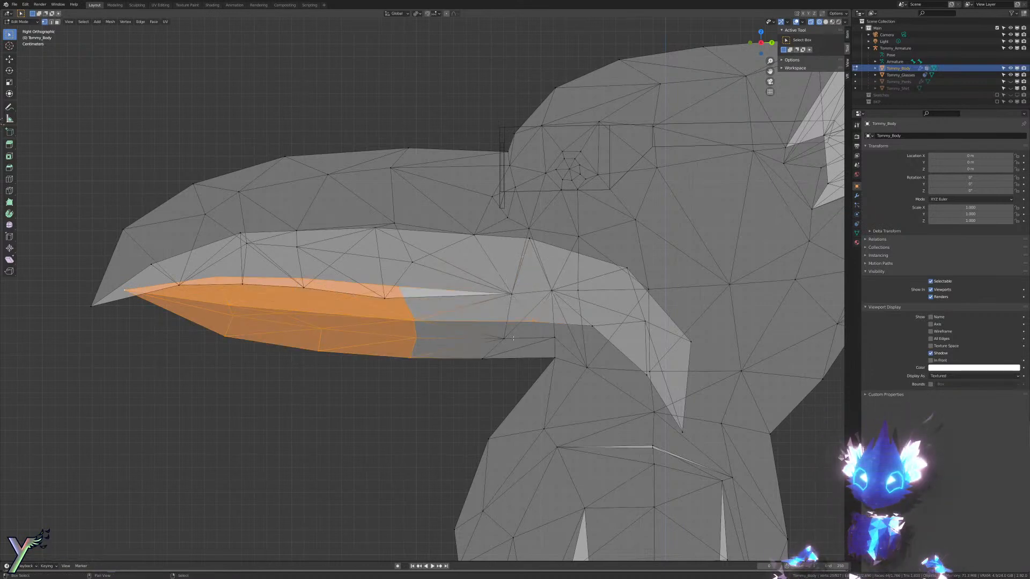
{"action": "key", "text": "c"}
{"action": "left_click", "coordinate": [478, 359]}
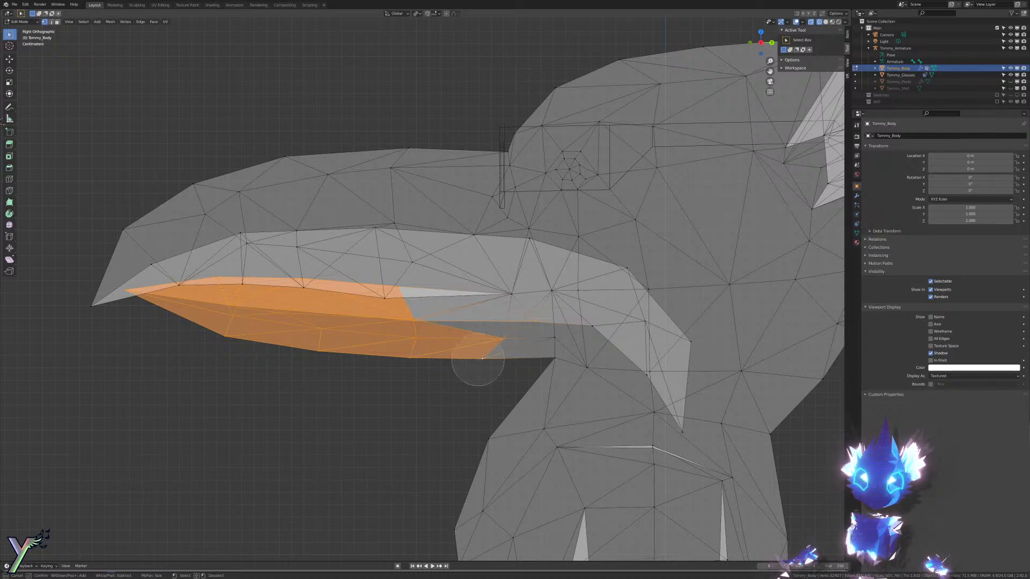
{"action": "right_click", "coordinate": [508, 374]}
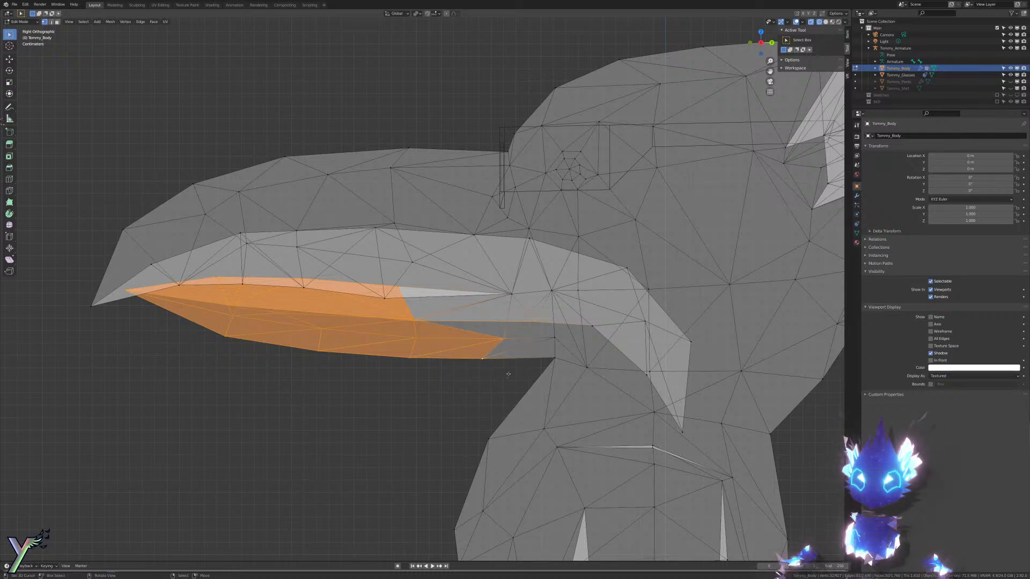
Step: Move the selected lower-jaw vertices up 0.5 m along the global Z axis, clear of the head
{"action": "scroll", "coordinate": [493, 370], "scroll_direction": "down", "scroll_amount": 5}
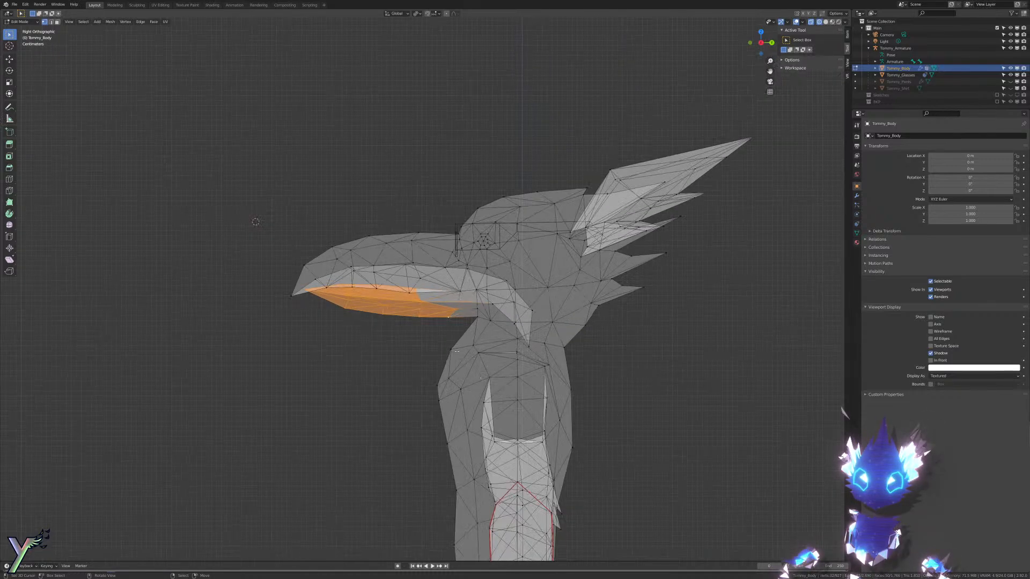
{"action": "middle_click_drag", "start_coordinate": [434, 348], "coordinate": [431, 405], "text": "shift"}
{"action": "key", "text": "g"}
{"action": "key", "text": "z"}
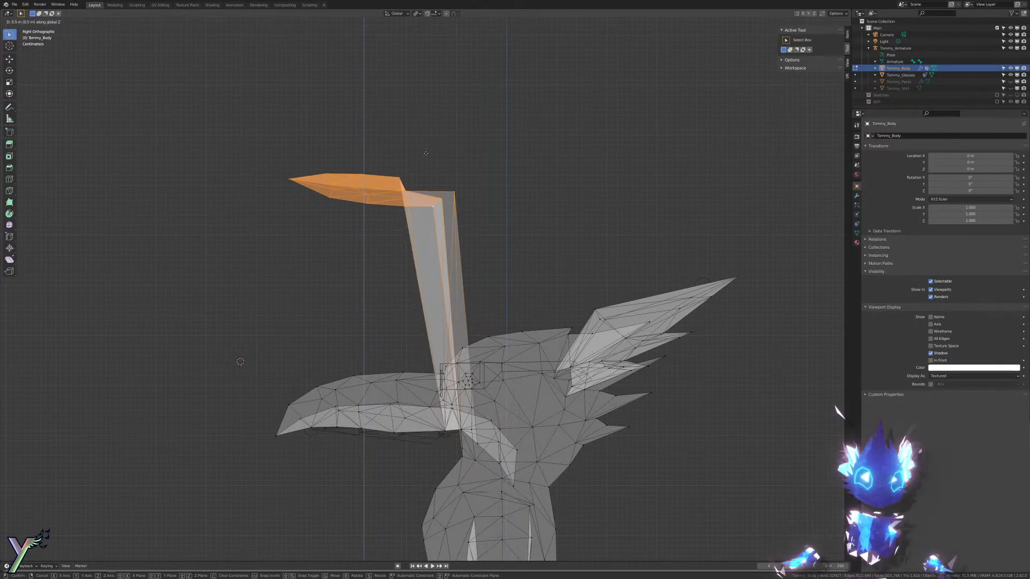
{"action": "left_click", "coordinate": [426, 154]}
Step: Return to Object Mode, select the armature together with the body mesh, and switch to Weight Paint mode
{"action": "key", "text": "Tab"}
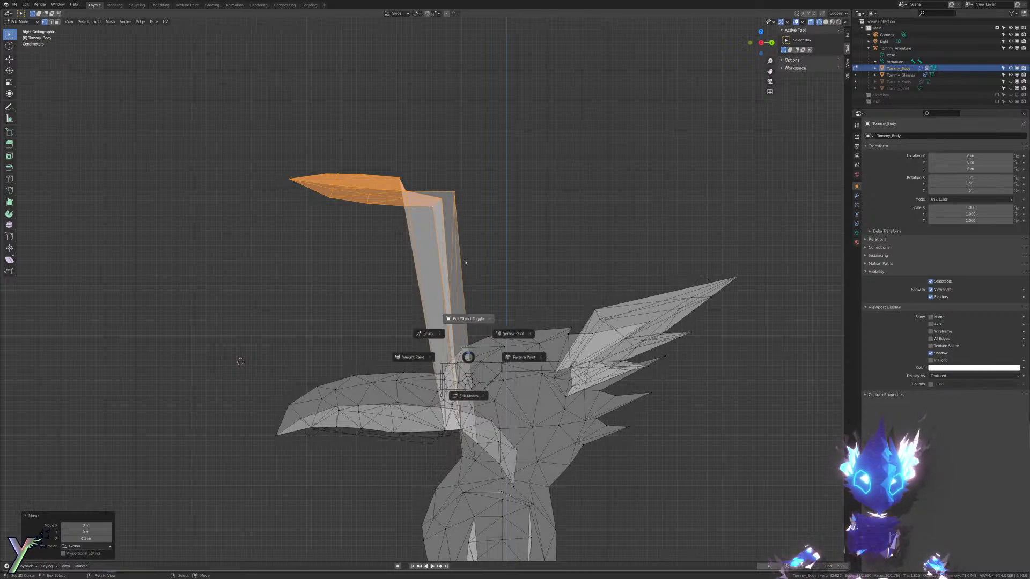
{"action": "mouse_move", "coordinate": [460, 401]}
{"action": "middle_mouse_down"}
{"action": "mouse_move", "coordinate": [547, 400]}
{"action": "mouse_move", "coordinate": [467, 405]}
{"action": "middle_mouse_up"}
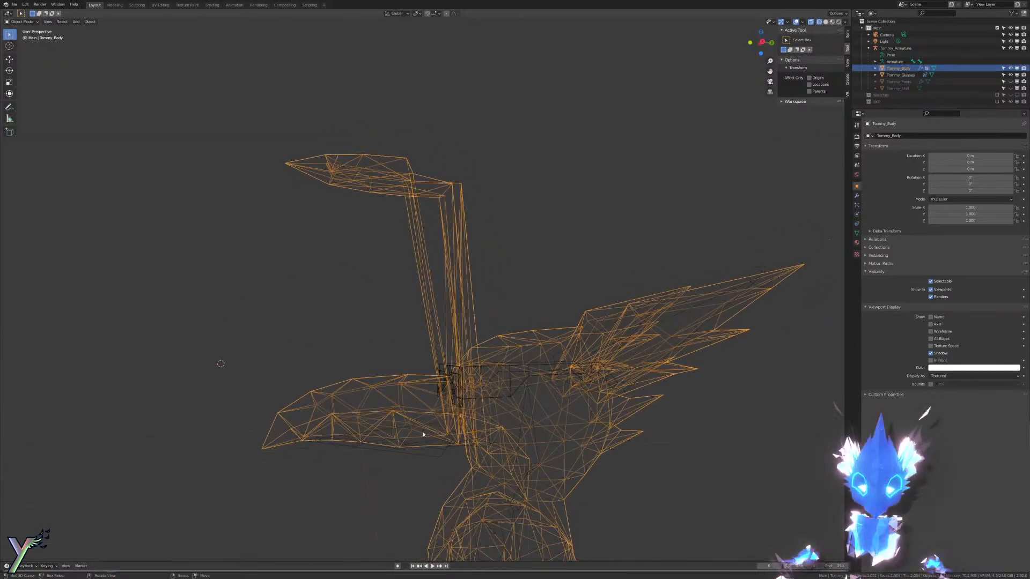
{"action": "left_click", "coordinate": [421, 454]}
{"action": "left_click", "coordinate": [411, 411], "text": "shift"}
{"action": "key", "text": "ctrl+Tab"}
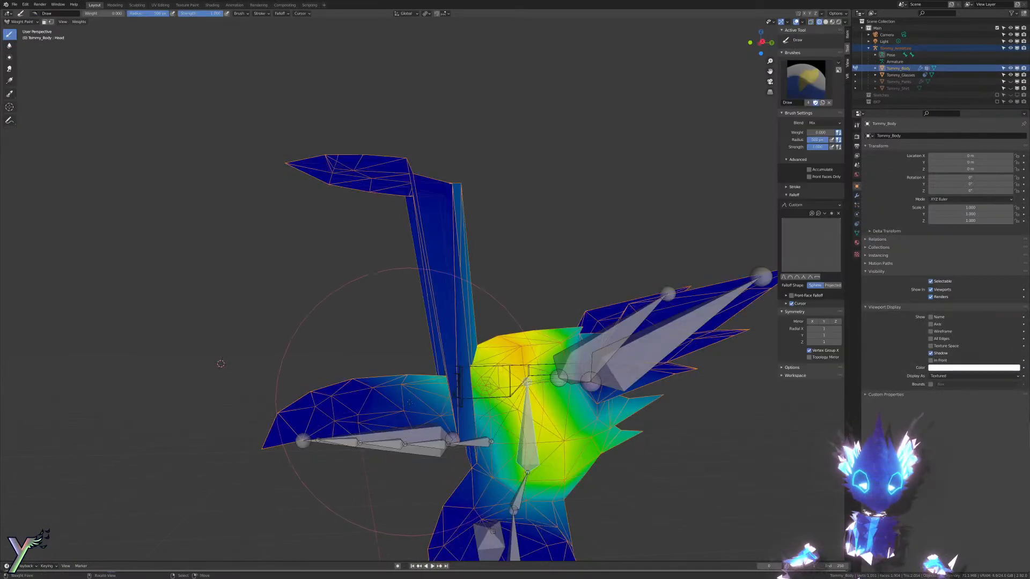
Step: Select the jaw bone and set the brush weight to 1.000
{"action": "mouse_move", "coordinate": [634, 191]}
{"action": "middle_mouse_down"}
{"action": "mouse_move", "coordinate": [509, 201]}
{"action": "mouse_move", "coordinate": [524, 226]}
{"action": "middle_mouse_up"}
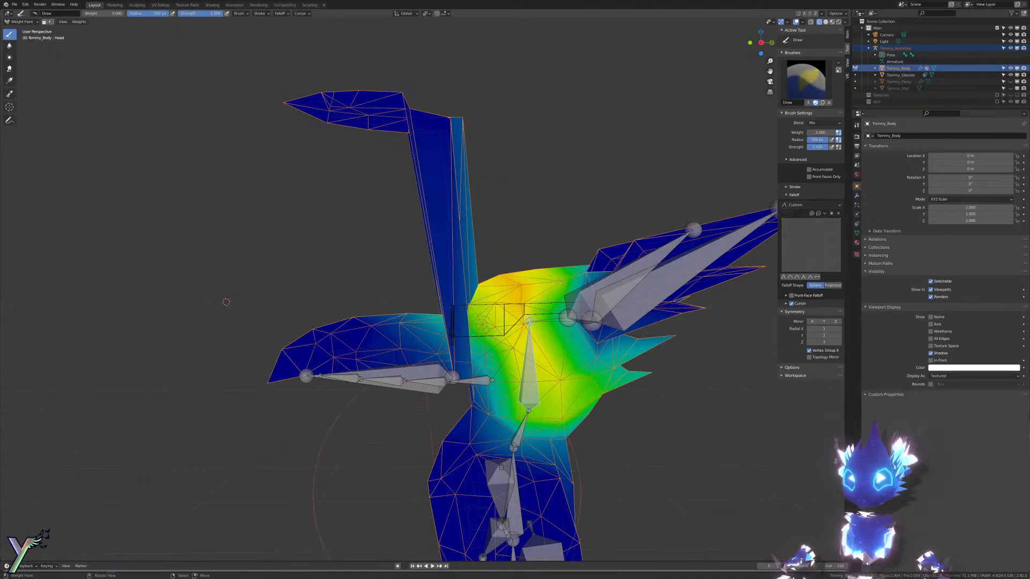
{"action": "left_click", "coordinate": [407, 382], "text": "ctrl"}
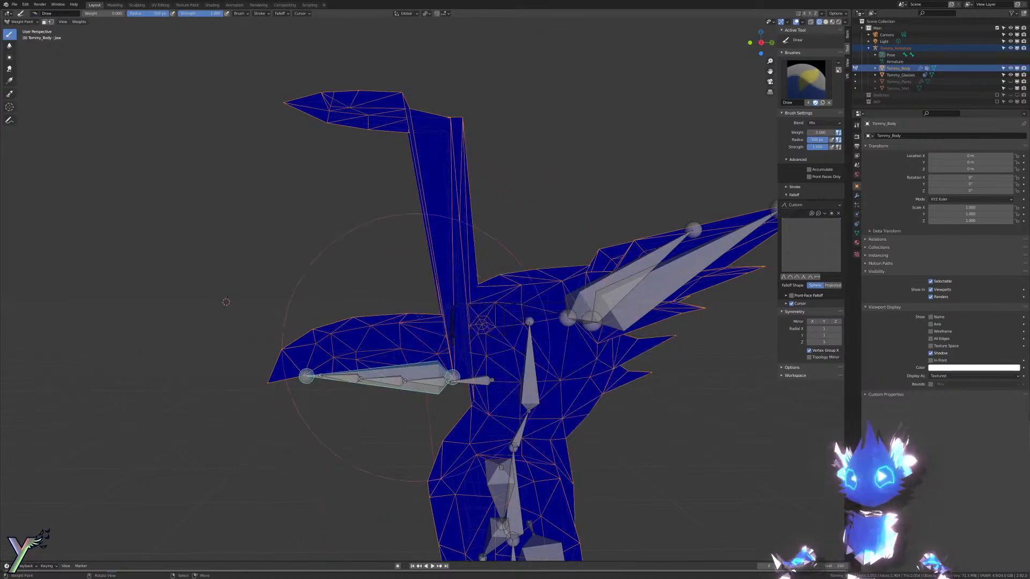
{"action": "middle_click_drag", "start_coordinate": [408, 381], "coordinate": [473, 302]}
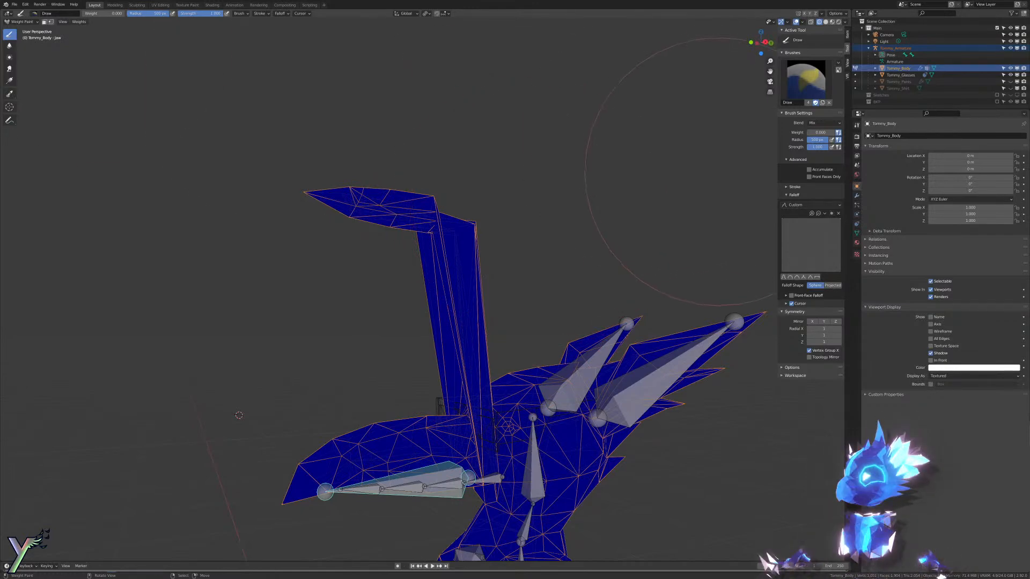
{"action": "left_click_drag", "start_coordinate": [812, 133], "coordinate": [842, 133]}
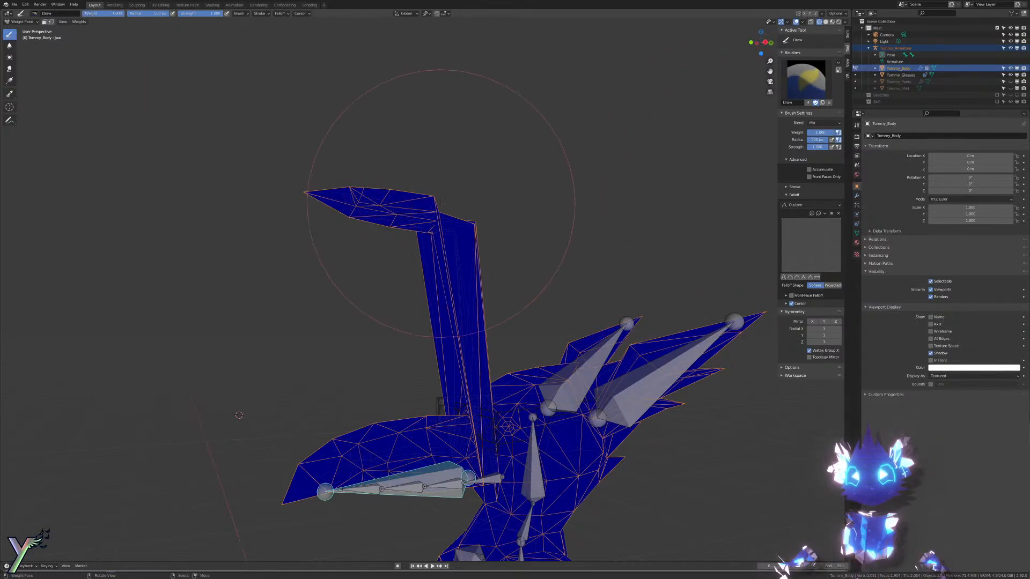
Step: Paint the raised lower beak with full weight for the jaw bone
{"action": "middle_click_drag", "start_coordinate": [441, 203], "coordinate": [412, 206]}
{"action": "left_click_drag", "start_coordinate": [412, 206], "coordinate": [260, 220]}
{"action": "middle_click_drag", "start_coordinate": [558, 400], "coordinate": [544, 176]}
{"action": "scroll", "coordinate": [536, 214], "scroll_direction": "up", "scroll_amount": 5}
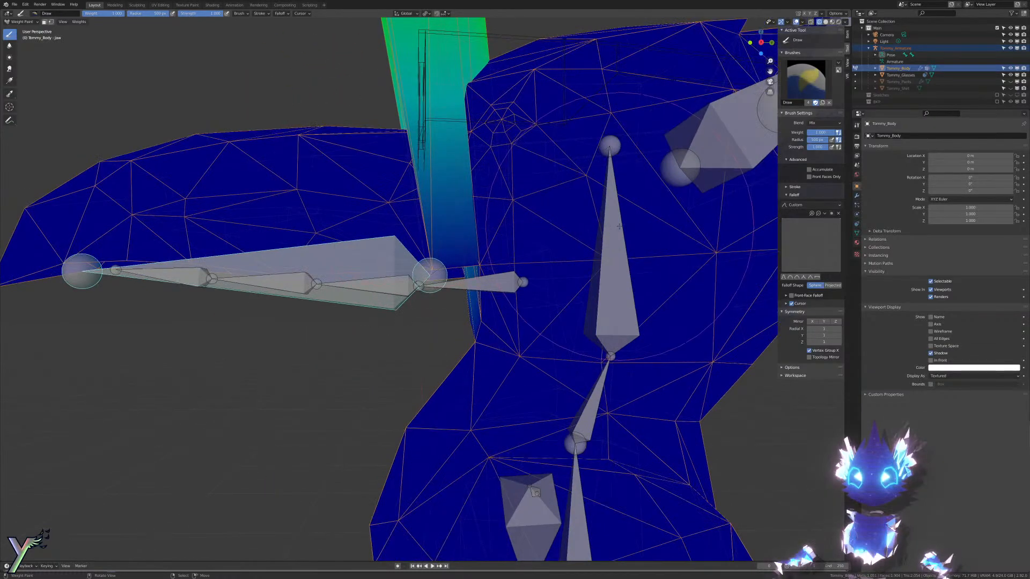
Step: Select the Head bone and paint the upper beak with full weight
{"action": "right_click", "coordinate": [621, 232]}
{"action": "mouse_move", "coordinate": [621, 232]}
{"action": "middle_mouse_down"}
{"action": "mouse_move", "coordinate": [469, 245]}
{"action": "mouse_move", "coordinate": [629, 242]}
{"action": "middle_mouse_up"}
{"action": "scroll", "coordinate": [469, 245], "scroll_direction": "down", "scroll_amount": 4}
{"action": "scroll", "coordinate": [625, 244], "scroll_direction": "up", "scroll_amount": 4}
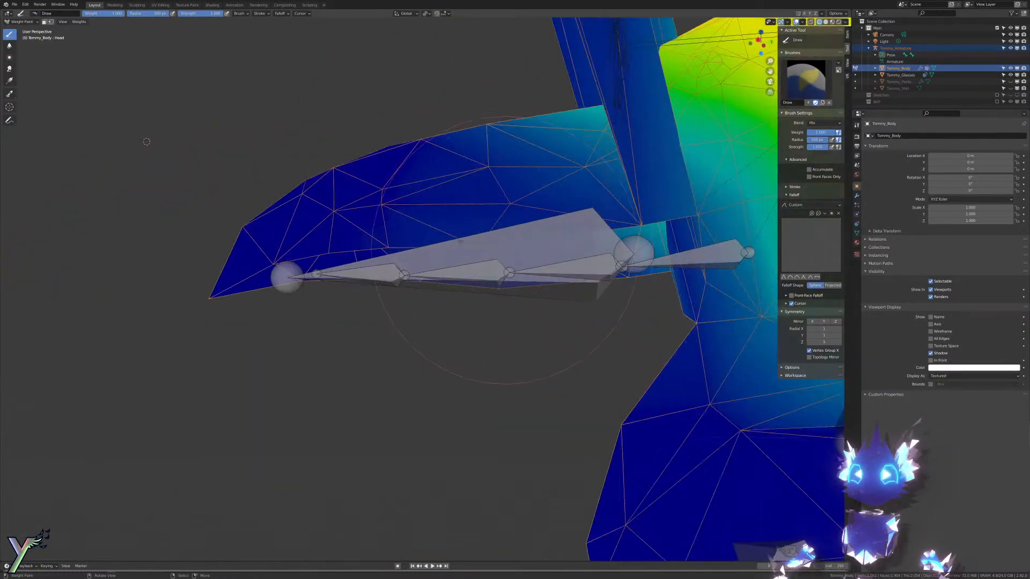
{"action": "middle_click_drag", "start_coordinate": [449, 197], "coordinate": [410, 279], "text": "shift"}
{"action": "mouse_move", "coordinate": [172, 348]}
{"action": "left_mouse_down"}
{"action": "mouse_move", "coordinate": [394, 252]}
{"action": "mouse_move", "coordinate": [450, 292]}
{"action": "left_mouse_up"}
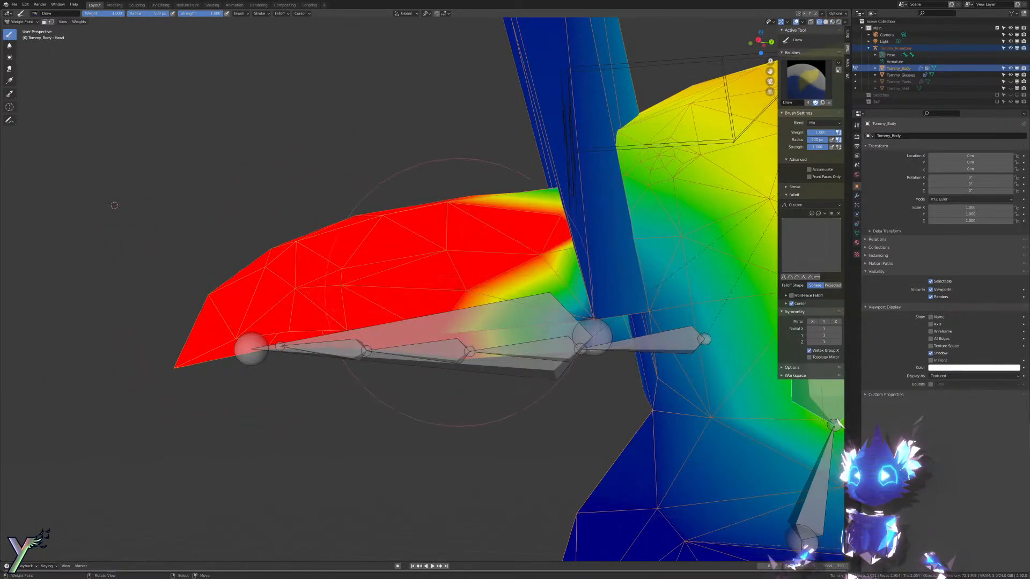
Step: Enable X mirroring and paint the rest of the upper beak back to the mouth corner with full Head weight
{"action": "middle_click_drag", "start_coordinate": [415, 258], "coordinate": [425, 258]}
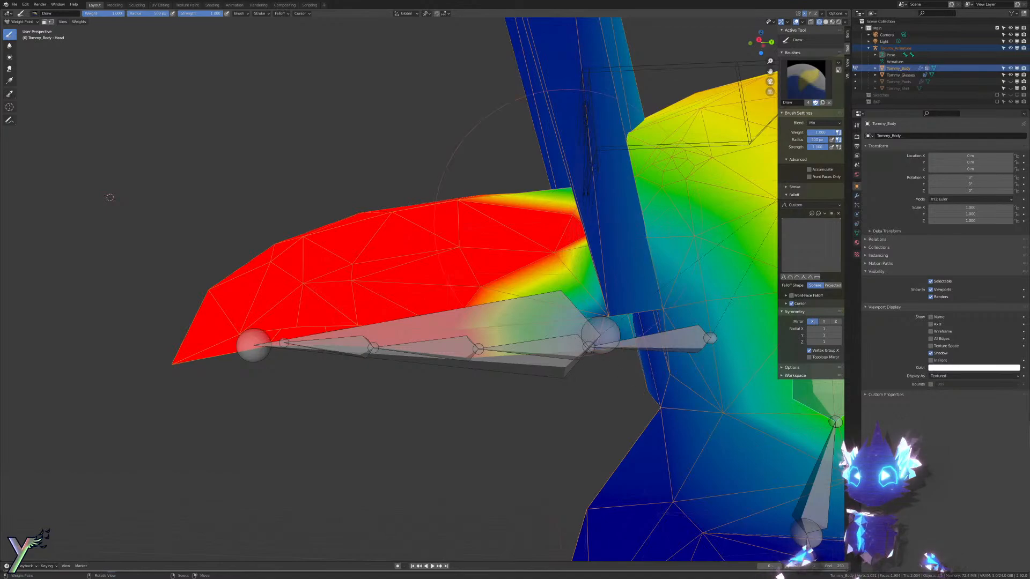
{"action": "scroll", "coordinate": [568, 223], "scroll_direction": "down", "scroll_amount": 5}
{"action": "middle_click_drag", "start_coordinate": [568, 223], "coordinate": [388, 205]}
{"action": "scroll", "coordinate": [374, 260], "scroll_direction": "up", "scroll_amount": 5}
{"action": "mouse_move", "coordinate": [374, 260]}
{"action": "middle_mouse_down"}
{"action": "mouse_move", "coordinate": [353, 233]}
{"action": "mouse_move", "coordinate": [381, 255]}
{"action": "middle_mouse_up"}
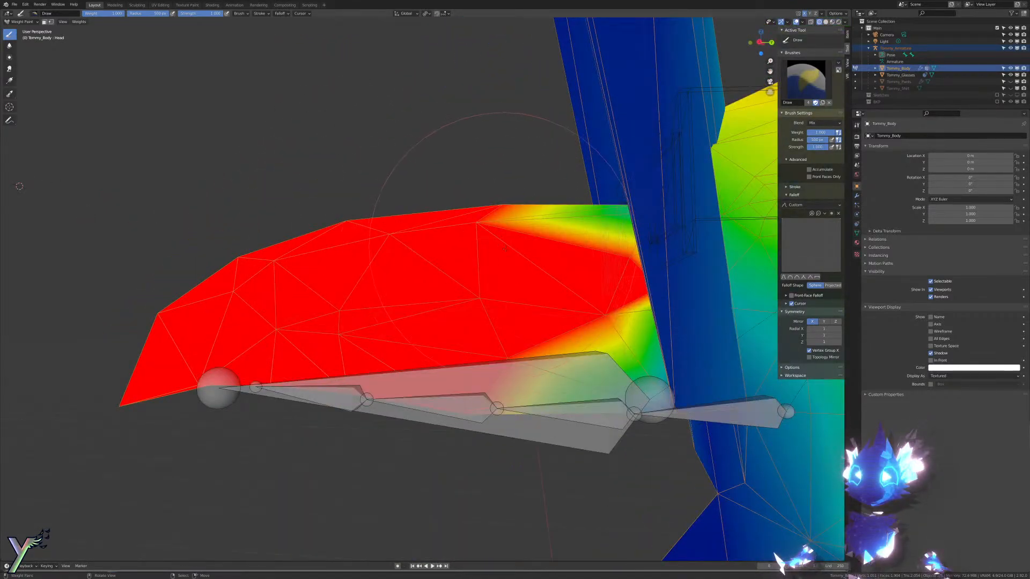
{"action": "middle_click_drag", "start_coordinate": [504, 249], "coordinate": [385, 190]}
{"action": "left_click_drag", "start_coordinate": [390, 217], "coordinate": [381, 229]}
{"action": "scroll", "coordinate": [391, 279], "scroll_direction": "down", "scroll_amount": 5}
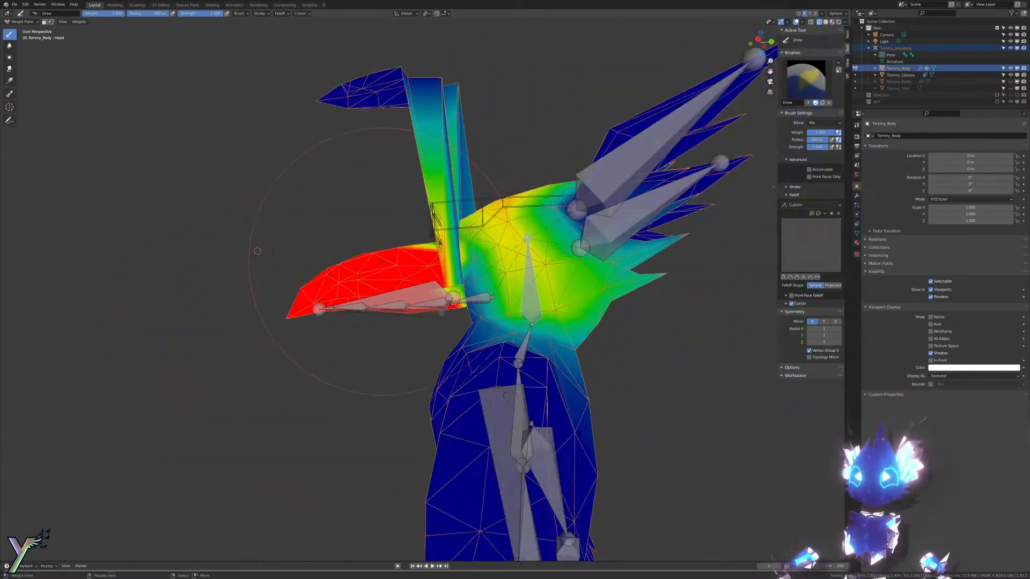
Step: Test the Head bone's deformation with a free trackball rotation and cancel it
{"action": "mouse_move", "coordinate": [380, 257]}
{"action": "middle_mouse_down"}
{"action": "mouse_move", "coordinate": [405, 283]}
{"action": "mouse_move", "coordinate": [499, 225]}
{"action": "mouse_move", "coordinate": [434, 209]}
{"action": "mouse_move", "coordinate": [454, 241]}
{"action": "mouse_move", "coordinate": [370, 258]}
{"action": "middle_mouse_up"}
{"action": "scroll", "coordinate": [430, 260], "scroll_direction": "down", "scroll_amount": 2}
{"action": "scroll", "coordinate": [456, 225], "scroll_direction": "up", "scroll_amount": 4}
{"action": "key", "text": "r"}
{"action": "key", "text": "r"}
{"action": "right_click", "coordinate": [442, 235]}
{"action": "scroll", "coordinate": [443, 235], "scroll_direction": "down", "scroll_amount": 3}
Step: Enter Edit Mode on the body mesh and move the selected lower-jaw vertices -0.5 m along global Z
{"action": "key", "text": "ctrl+Tab"}
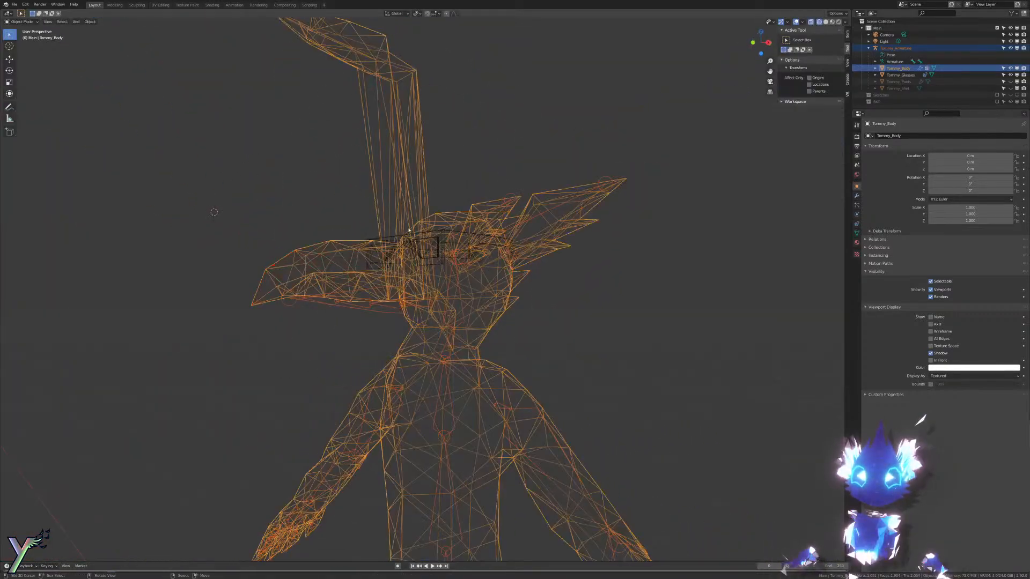
{"action": "key", "text": "Tab"}
{"action": "type", "text": "g"}
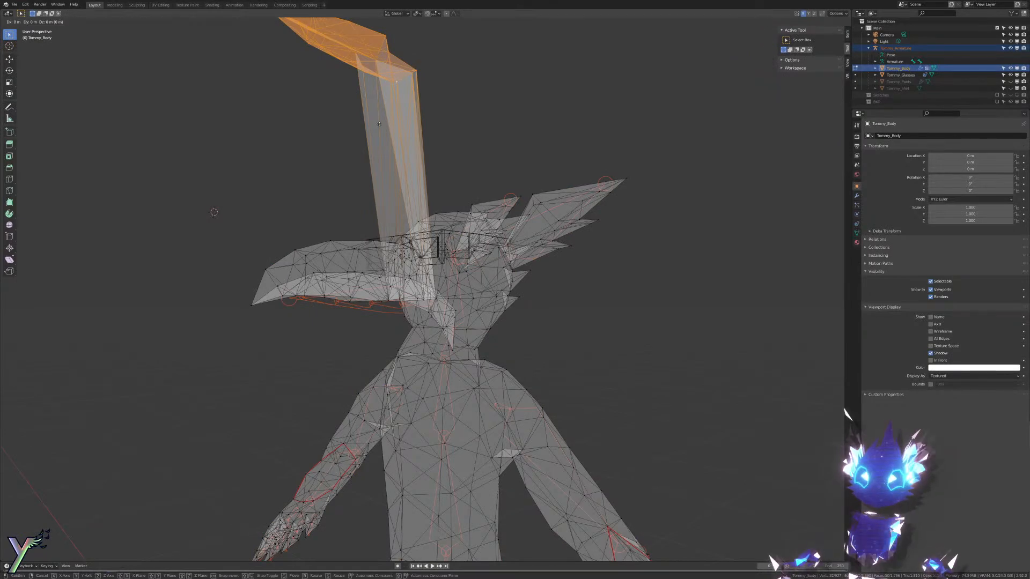
{"action": "type", "text": "z-0.5"}
{"action": "key", "text": "Return"}
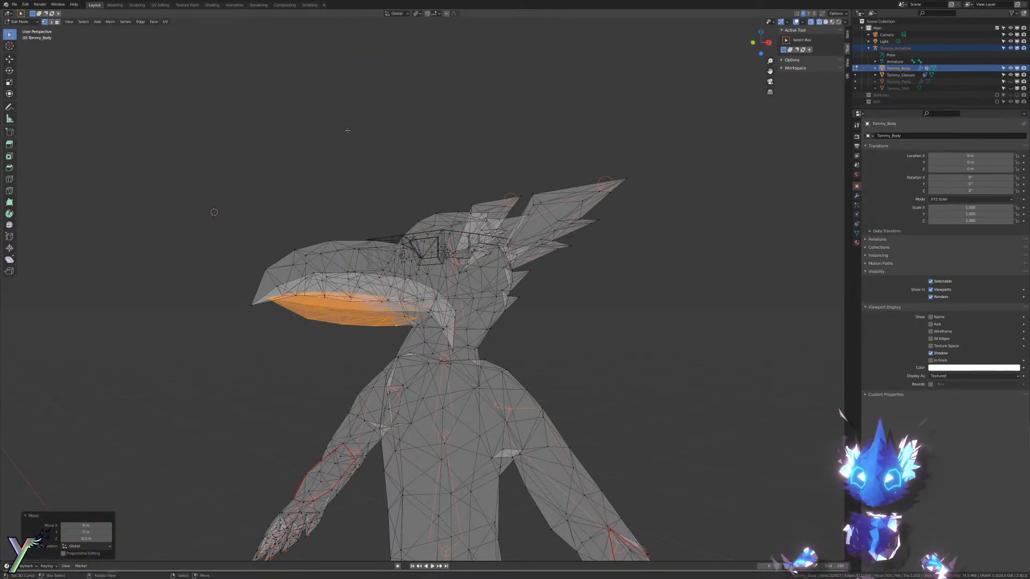
Step: Return to Object Mode, select the armature together with the body mesh, and switch to Weight Paint mode
{"action": "scroll", "coordinate": [347, 130], "scroll_direction": "up", "scroll_amount": 4}
{"action": "key", "text": "ctrl+Tab"}
{"action": "key", "text": "Tab"}
{"action": "right_click", "coordinate": [359, 306]}
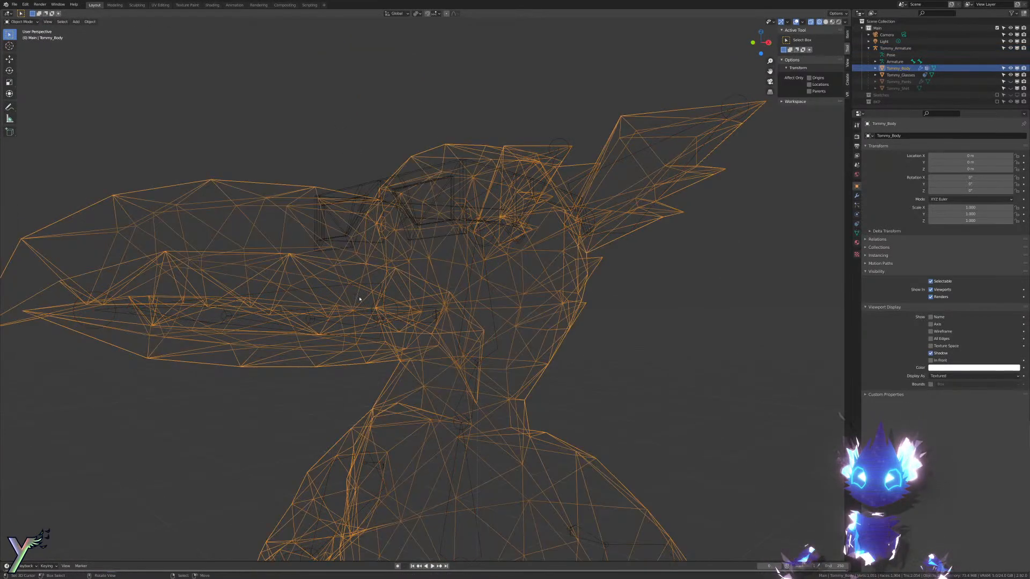
{"action": "right_click", "coordinate": [365, 315]}
{"action": "right_click", "coordinate": [372, 356], "text": "shift"}
{"action": "key", "text": "ctrl+Tab"}
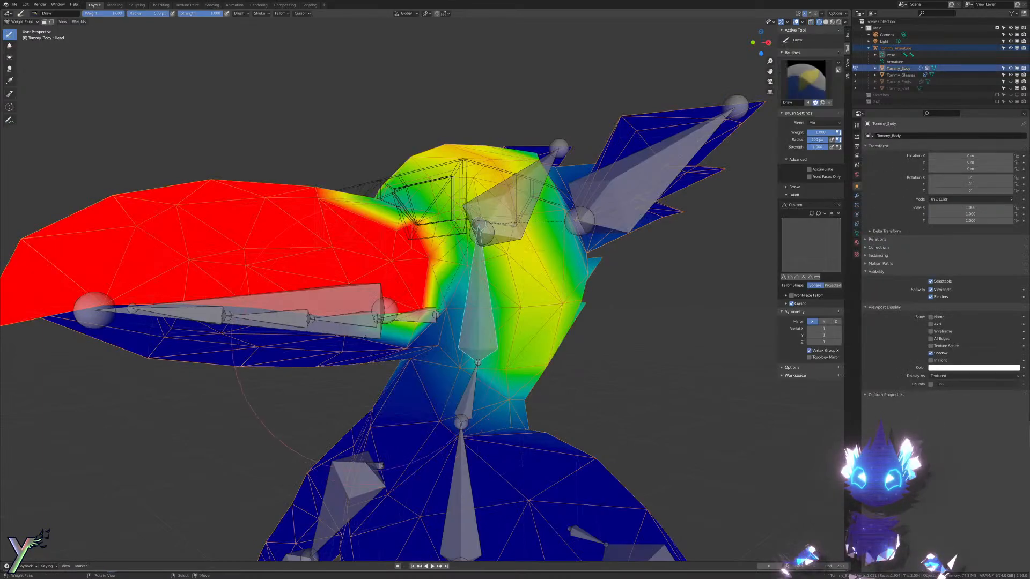
Step: Select the jaw bone, test-rotate it about its local X axis, switch from wireframe to solid shading, and undo the rotation
{"action": "right_click", "coordinate": [376, 333]}
{"action": "key", "text": "r"}
{"action": "key", "text": "x"}
{"action": "key", "text": "x"}
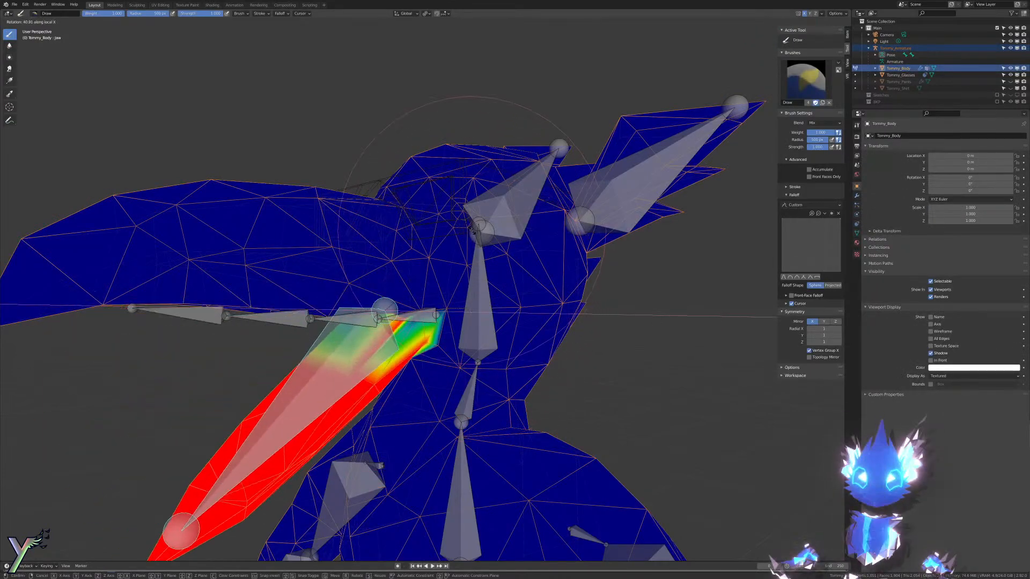
{"action": "left_click", "coordinate": [473, 229]}
{"action": "middle_click_drag", "start_coordinate": [473, 229], "coordinate": [513, 206]}
{"action": "scroll", "coordinate": [456, 216], "scroll_direction": "down", "scroll_amount": 5}
{"action": "key", "text": "shift+z"}
{"action": "key", "text": "ctrl+z"}
Step: Hide the viewport overlays and switch to material preview shading to view the textured head
{"action": "scroll", "coordinate": [512, 206], "scroll_direction": "up", "scroll_amount": 4}
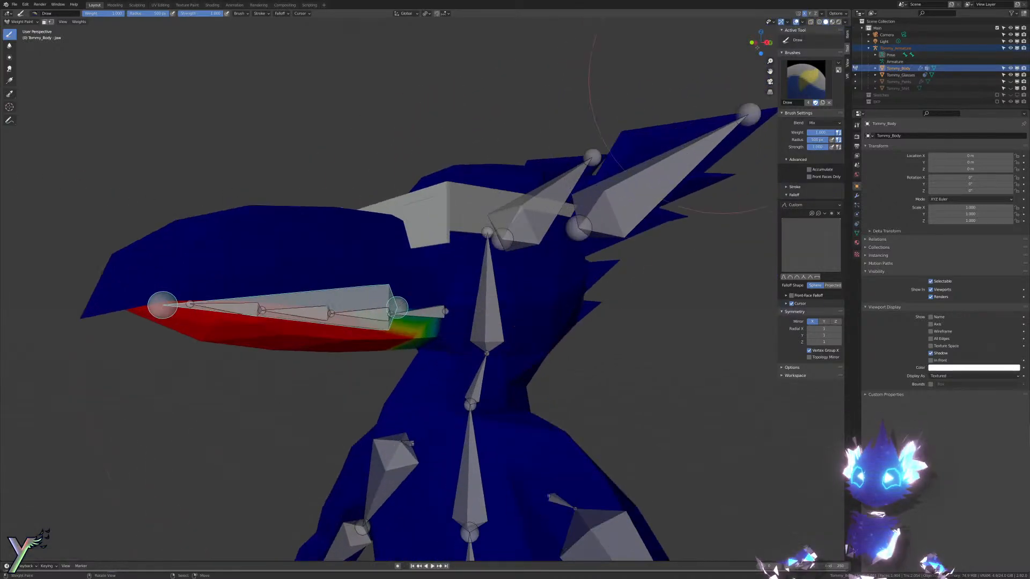
{"action": "left_click", "coordinate": [802, 22]}
{"action": "left_click", "coordinate": [796, 22]}
{"action": "key", "text": "z"}
{"action": "left_click", "coordinate": [553, 264]}
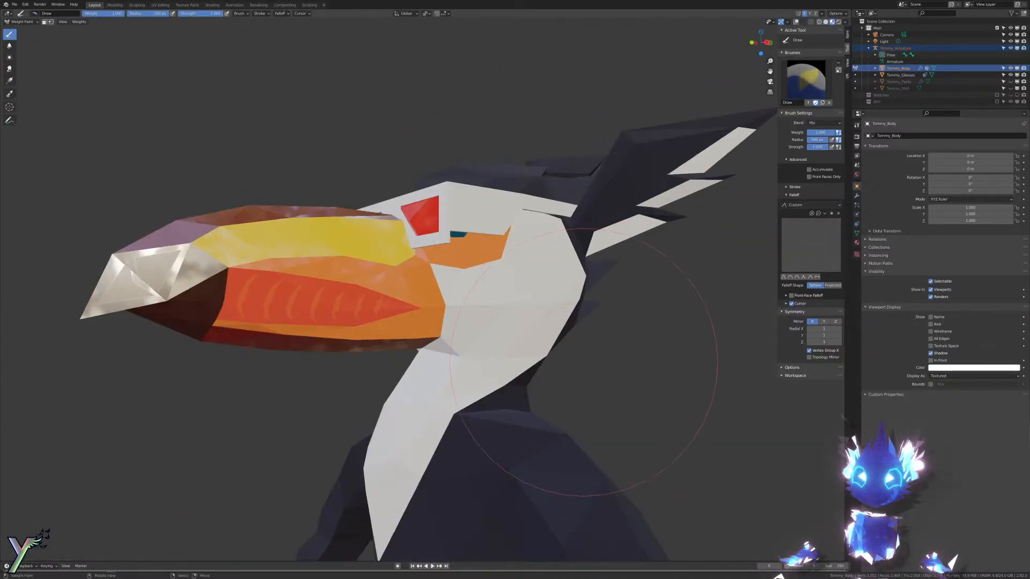
{"action": "key", "text": "shift+z"}
{"action": "key", "text": "shift+z"}
Step: Open the textured beak by rotating the jaw bone about its local X axis, and undo the rotation
{"action": "key", "text": "r"}
{"action": "key", "text": "x"}
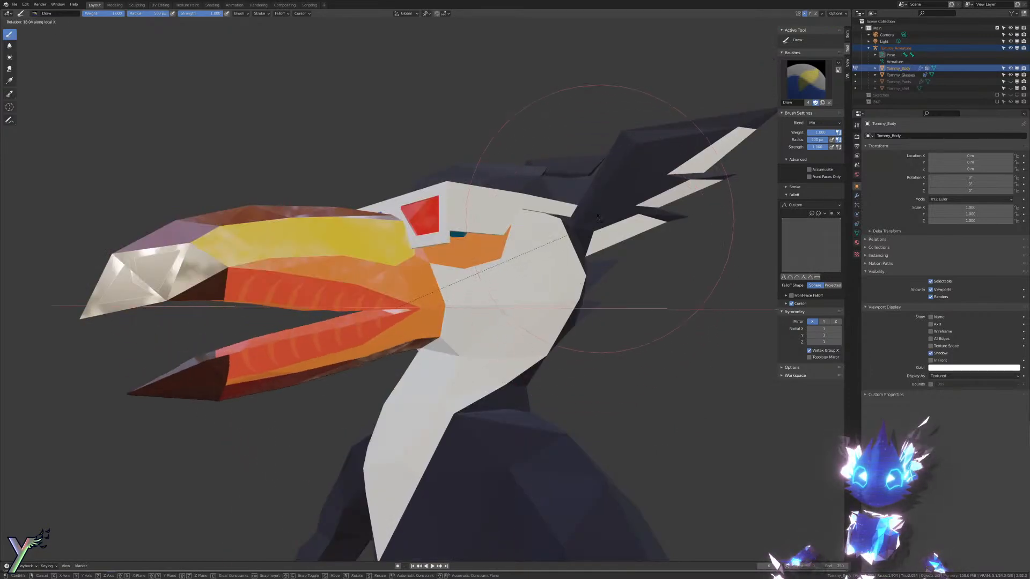
{"action": "left_click", "coordinate": [602, 192]}
{"action": "mouse_move", "coordinate": [601, 192]}
{"action": "middle_mouse_down"}
{"action": "mouse_move", "coordinate": [542, 191]}
{"action": "mouse_move", "coordinate": [583, 189]}
{"action": "middle_mouse_up"}
{"action": "key", "text": "ctrl+z"}
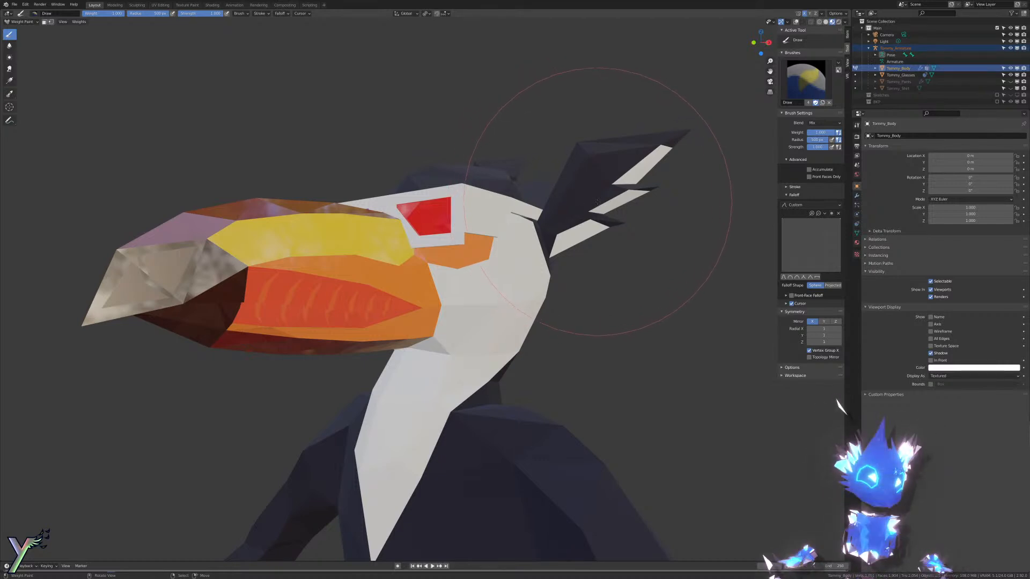
Step: Rotate the jaw bone up and down about its local X axis, examine the open beak from both sides, and undo it
{"action": "key", "text": "r"}
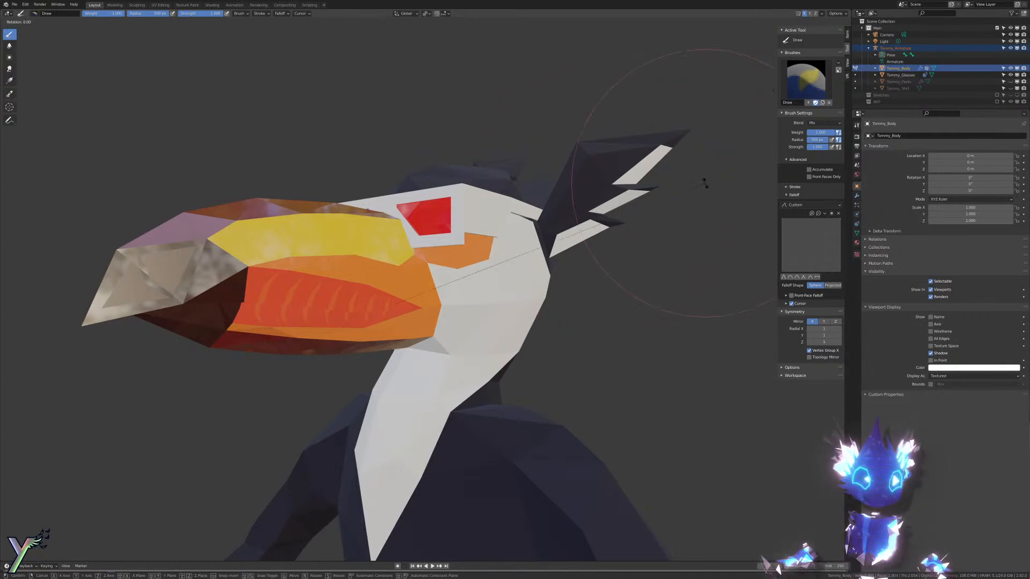
{"action": "key", "text": "x"}
{"action": "key", "text": "x"}
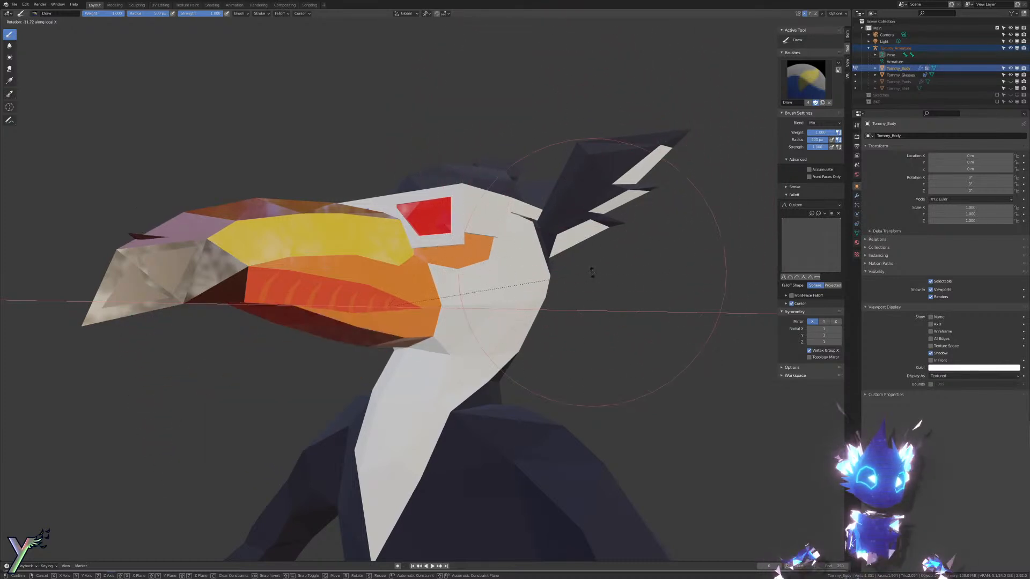
{"action": "left_click", "coordinate": [555, 148]}
{"action": "middle_click_drag", "start_coordinate": [556, 148], "coordinate": [842, 413]}
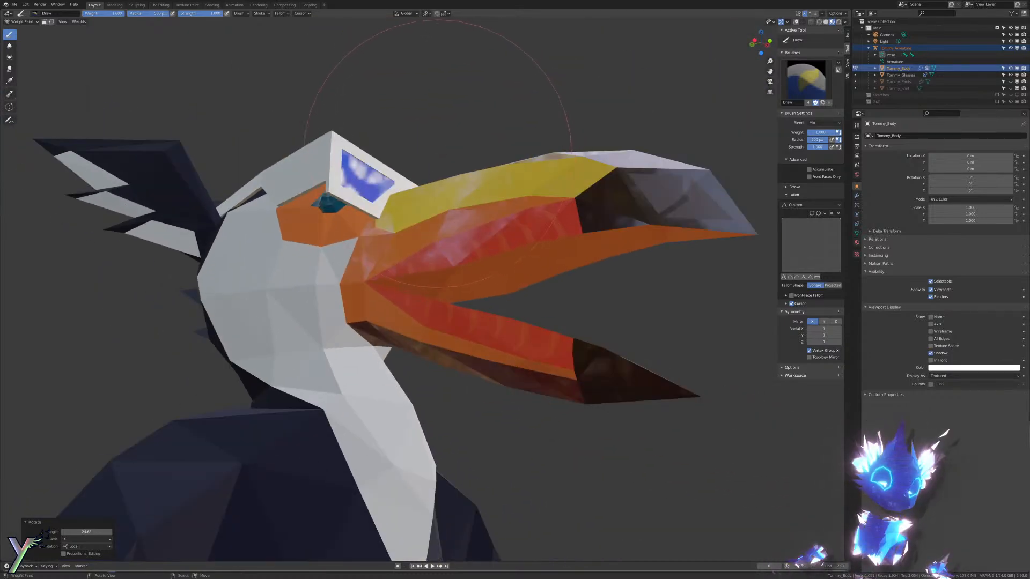
{"action": "middle_click_drag", "start_coordinate": [520, 219], "coordinate": [347, 271]}
{"action": "key", "text": "ctrl+z"}
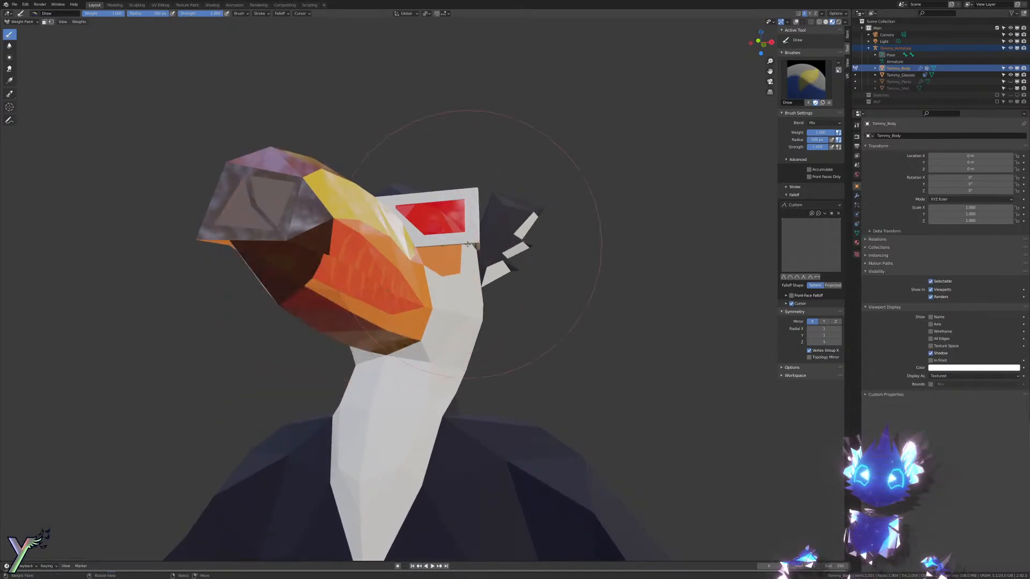
Step: Show the viewport overlays again, select the Head bone, and test it with a free rotation, cancelling the rotation
{"action": "middle_click_drag", "start_coordinate": [467, 247], "coordinate": [426, 266]}
{"action": "left_click", "coordinate": [795, 22]}
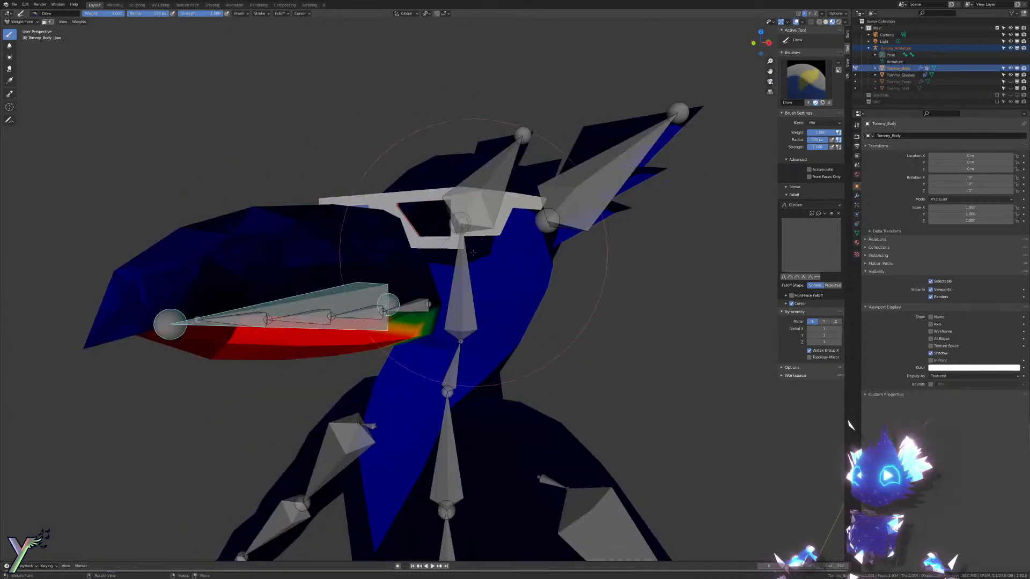
{"action": "right_click", "coordinate": [469, 268]}
{"action": "key", "text": "r"}
{"action": "key", "text": "r"}
{"action": "right_click", "coordinate": [489, 259]}
{"action": "mouse_move", "coordinate": [489, 260]}
{"action": "middle_mouse_down"}
{"action": "mouse_move", "coordinate": [476, 264]}
{"action": "mouse_move", "coordinate": [516, 293]}
{"action": "middle_mouse_up"}
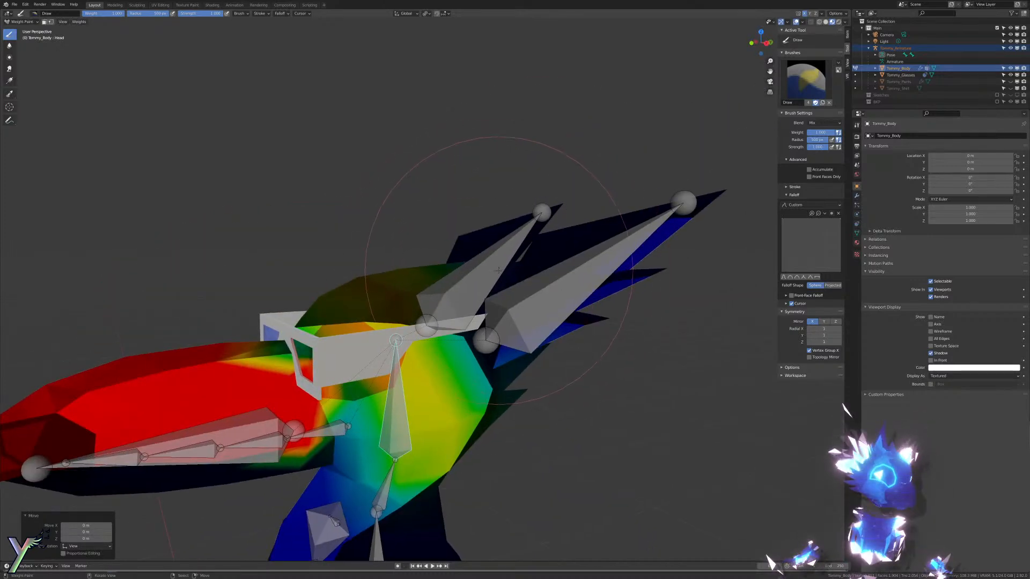
{"action": "scroll", "coordinate": [373, 394], "scroll_direction": "down", "scroll_amount": 3}
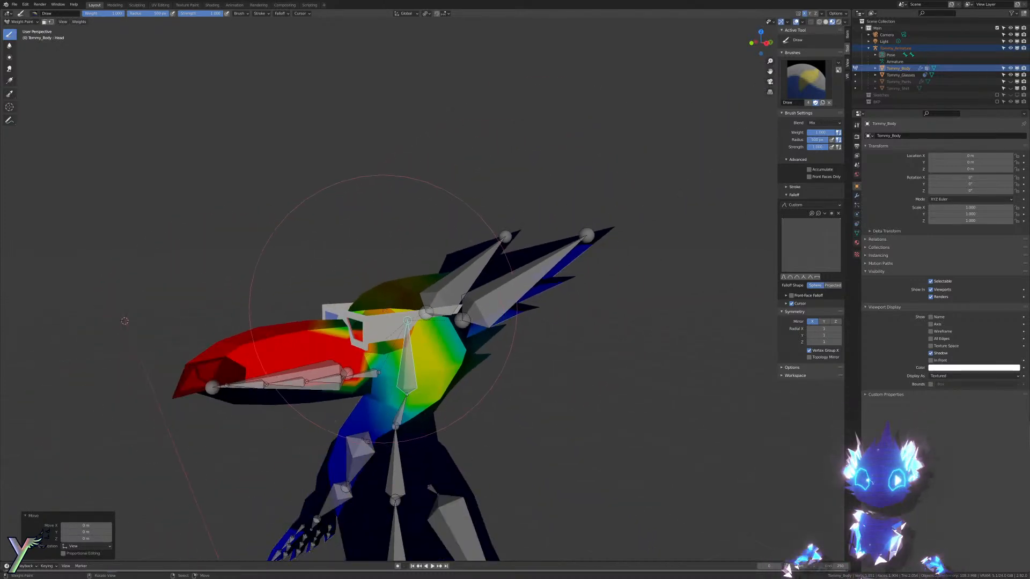
{"action": "middle_click_drag", "start_coordinate": [364, 313], "coordinate": [387, 325]}
{"action": "scroll", "coordinate": [423, 322], "scroll_direction": "up", "scroll_amount": 3}
Step: Select the left ear bone, switch to solid shading, and turn off X mirroring for weight painting
{"action": "right_click", "coordinate": [483, 315]}
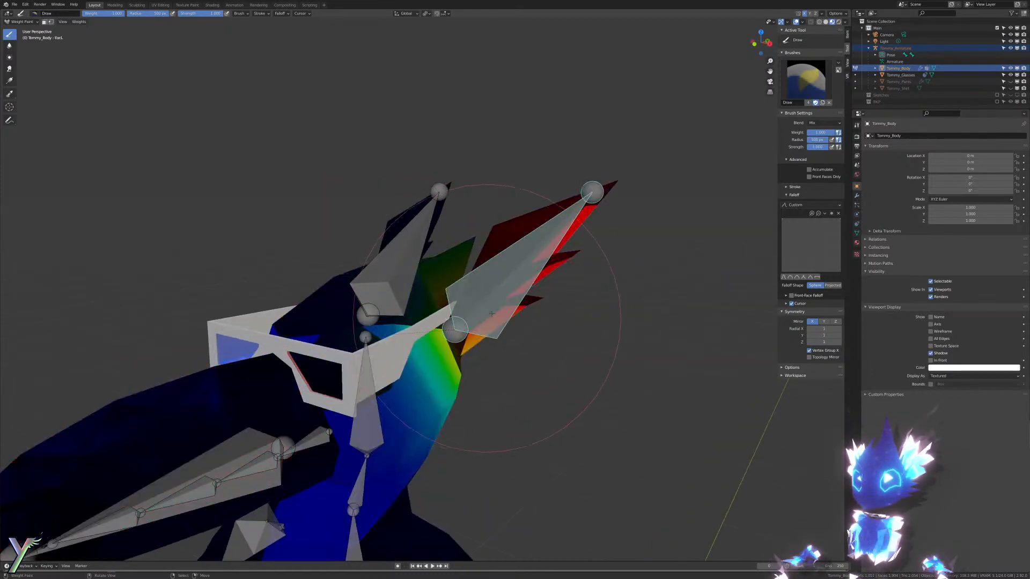
{"action": "mouse_move", "coordinate": [482, 316]}
{"action": "middle_mouse_down"}
{"action": "mouse_move", "coordinate": [378, 318]}
{"action": "mouse_move", "coordinate": [456, 274]}
{"action": "middle_mouse_up"}
{"action": "key", "text": "z"}
{"action": "mouse_move", "coordinate": [515, 250]}
{"action": "middle_mouse_down"}
{"action": "mouse_move", "coordinate": [485, 232]}
{"action": "mouse_move", "coordinate": [483, 265]}
{"action": "mouse_move", "coordinate": [468, 202]}
{"action": "middle_mouse_up"}
{"action": "scroll", "coordinate": [476, 273], "scroll_direction": "up", "scroll_amount": 3}
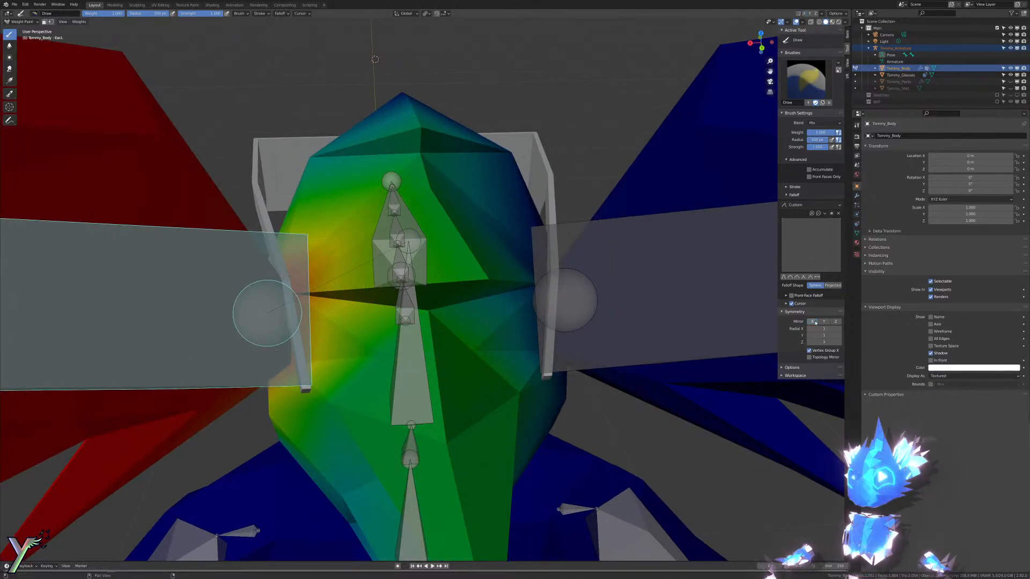
{"action": "middle_click_drag", "start_coordinate": [480, 306], "coordinate": [468, 304]}
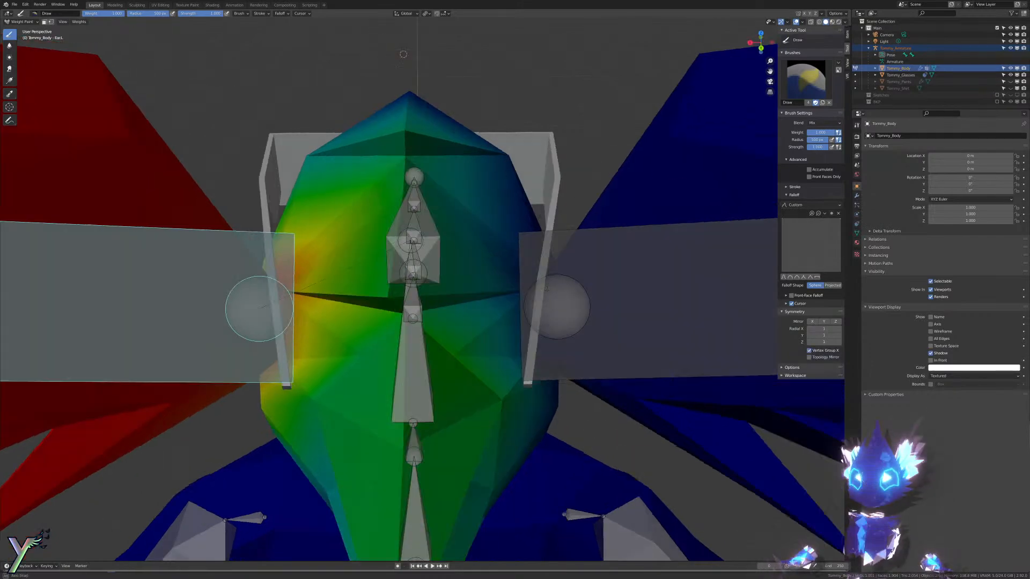
{"action": "scroll", "coordinate": [468, 304], "scroll_direction": "down", "scroll_amount": 6}
{"action": "scroll", "coordinate": [504, 283], "scroll_direction": "up", "scroll_amount": 4}
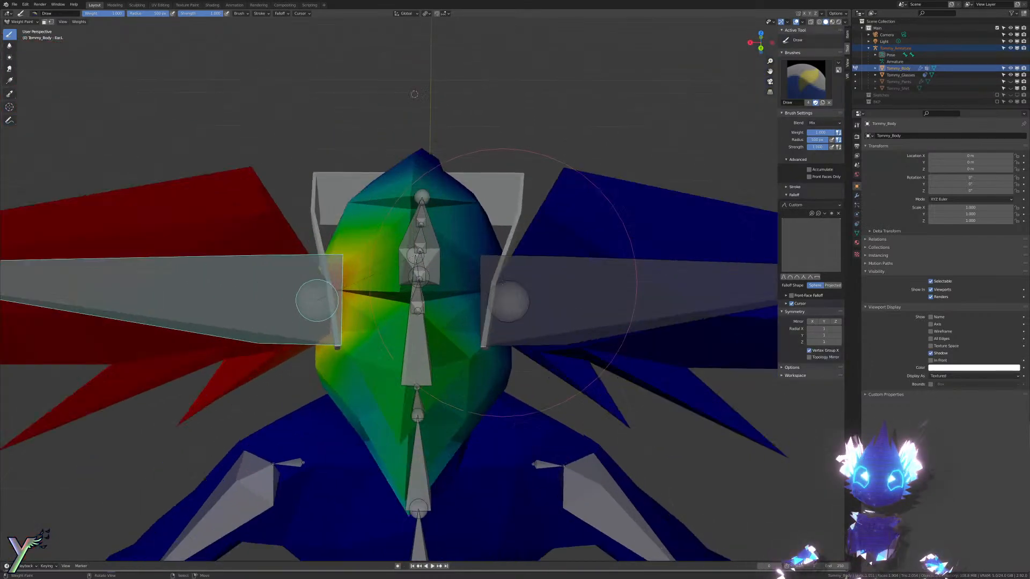
Step: Compare the two ear bones' weights, try a brush stroke on the opposite side of the head, and undo it
{"action": "right_click", "coordinate": [579, 289]}
{"action": "right_click", "coordinate": [282, 305]}
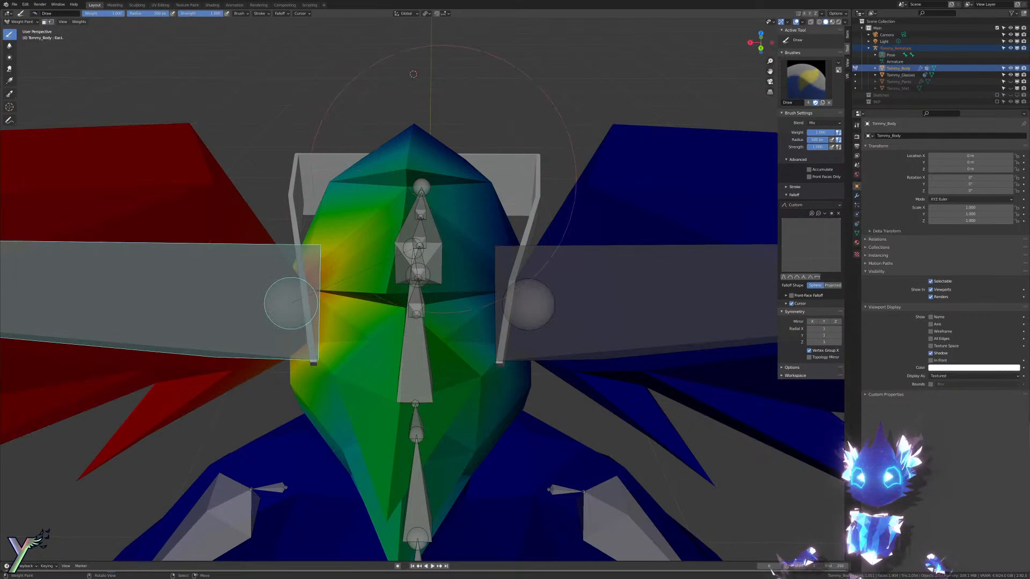
{"action": "scroll", "coordinate": [537, 186], "scroll_direction": "down", "scroll_amount": 3}
{"action": "left_click_drag", "start_coordinate": [574, 228], "coordinate": [565, 287]}
{"action": "key", "text": "ctrl+z"}
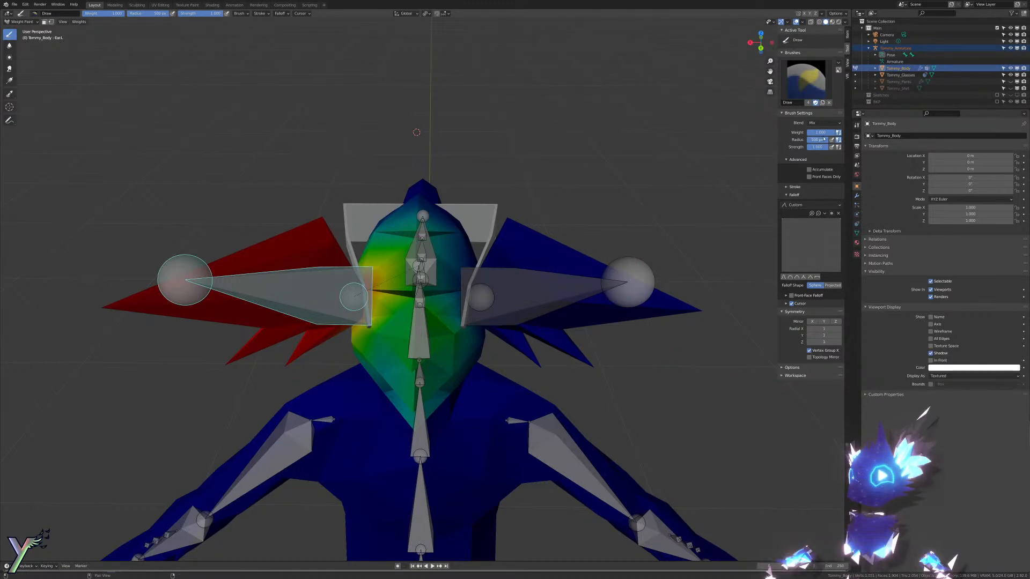
Step: Set the brush weight to 0.000 and paint the left ear bone's influence off the opposite half of the head
{"action": "mouse_move", "coordinate": [539, 278]}
{"action": "left_mouse_down"}
{"action": "mouse_move", "coordinate": [509, 251]}
{"action": "mouse_move", "coordinate": [520, 293]}
{"action": "left_mouse_up"}
{"action": "scroll", "coordinate": [517, 296], "scroll_direction": "up", "scroll_amount": 3}
{"action": "left_click_drag", "start_coordinate": [464, 177], "coordinate": [433, 107]}
{"action": "key", "text": "ctrl+z"}
{"action": "scroll", "coordinate": [429, 181], "scroll_direction": "down", "scroll_amount": 1}
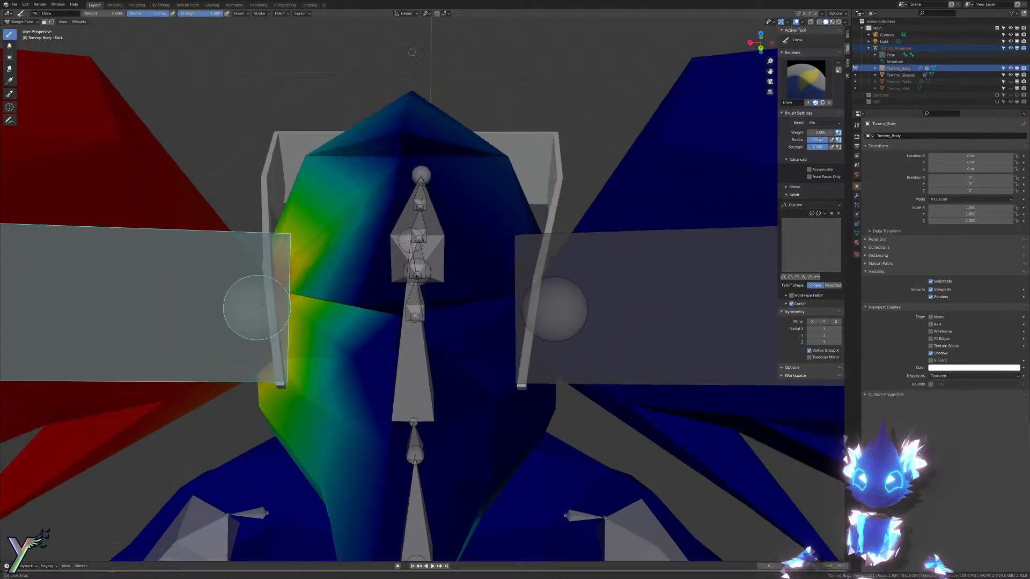
Step: Paint zero weight over the crown and side of the head for the left ear bone
{"action": "middle_click_drag", "start_coordinate": [430, 177], "coordinate": [427, 209]}
{"action": "left_click_drag", "start_coordinate": [382, 231], "coordinate": [369, 324]}
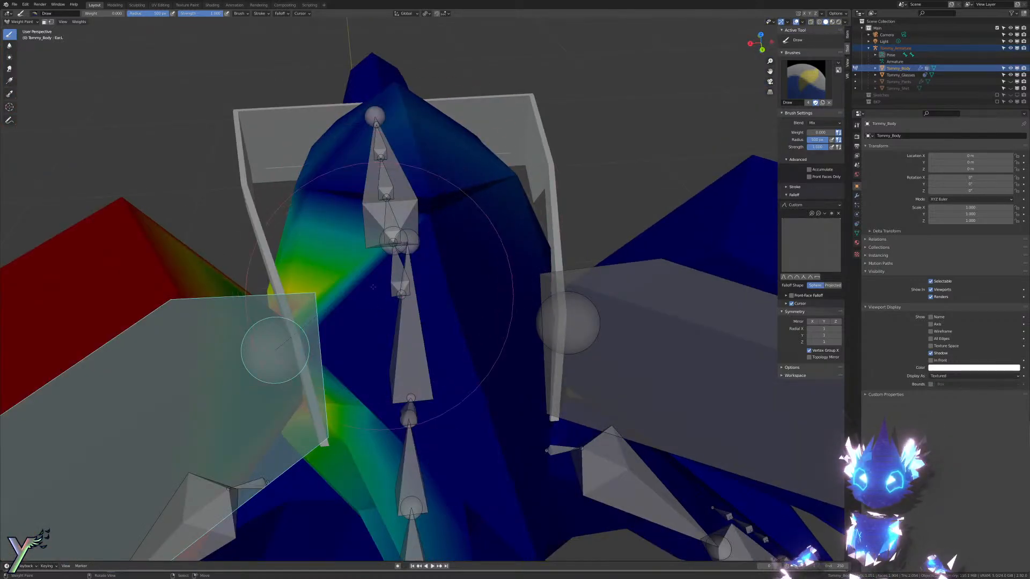
{"action": "middle_click_drag", "start_coordinate": [381, 291], "coordinate": [437, 234]}
{"action": "mouse_move", "coordinate": [387, 219]}
{"action": "left_mouse_down"}
{"action": "mouse_move", "coordinate": [364, 250]}
{"action": "mouse_move", "coordinate": [465, 325]}
{"action": "left_mouse_up"}
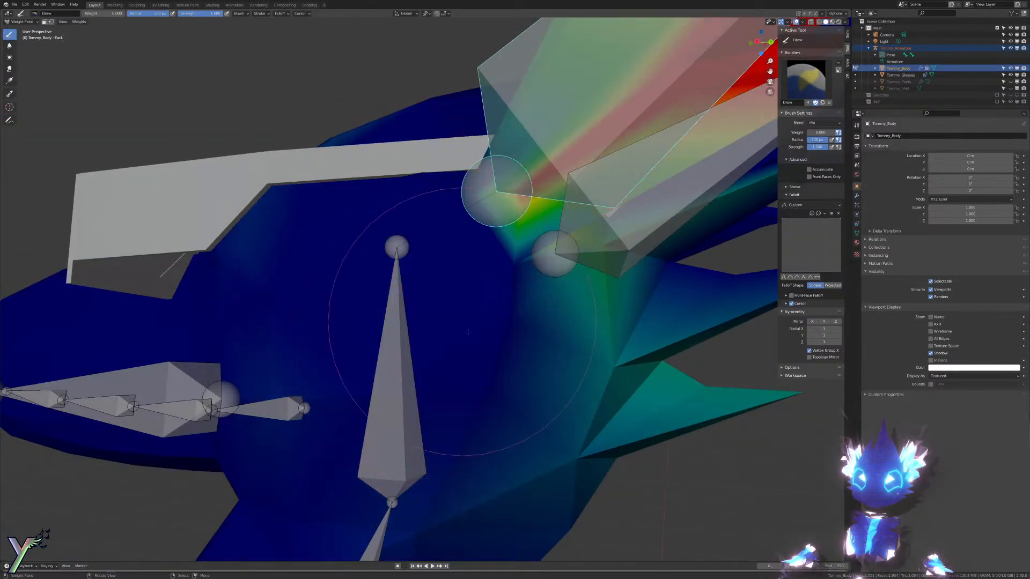
Step: Remove the left ear bone's remaining influence from the rear head spikes and the back of the head with zero weight
{"action": "middle_click_drag", "start_coordinate": [465, 324], "coordinate": [428, 326]}
{"action": "scroll", "coordinate": [467, 330], "scroll_direction": "down", "scroll_amount": 3}
{"action": "left_click_drag", "start_coordinate": [525, 335], "coordinate": [506, 364]}
{"action": "scroll", "coordinate": [496, 390], "scroll_direction": "up", "scroll_amount": 4}
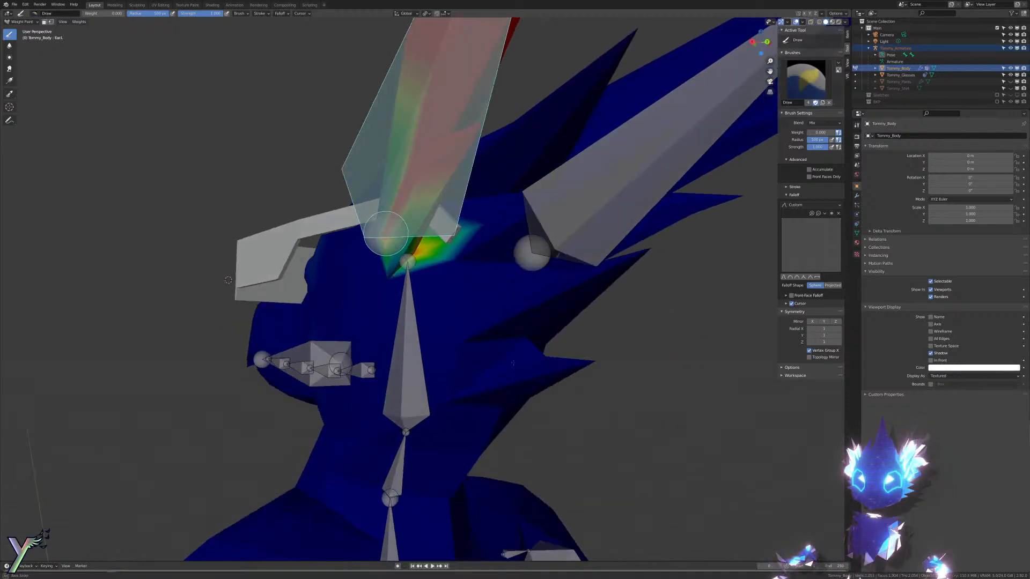
{"action": "middle_click_drag", "start_coordinate": [528, 319], "coordinate": [470, 335]}
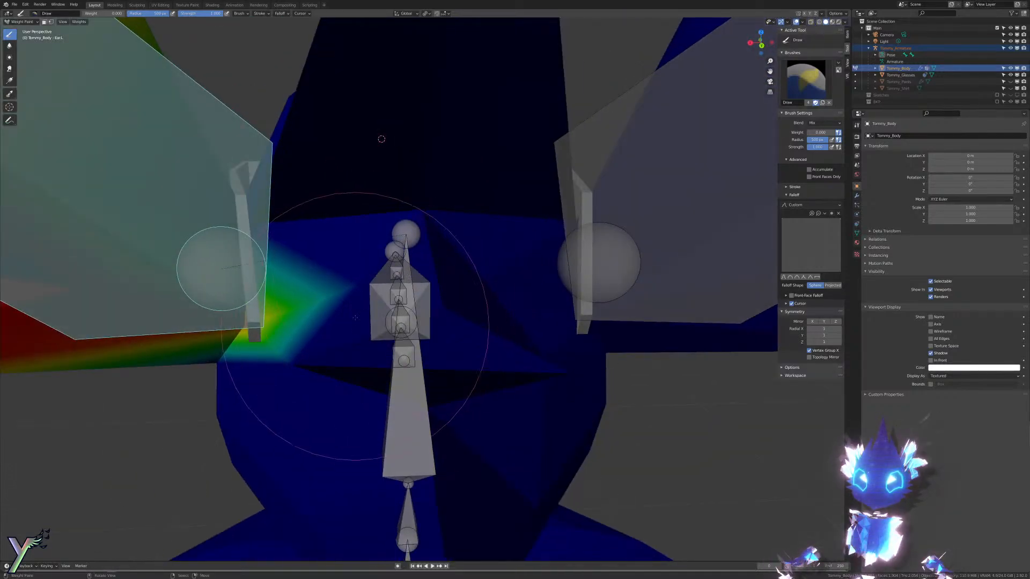
{"action": "left_click_drag", "start_coordinate": [368, 319], "coordinate": [339, 284]}
Step: Test-rotate the left ear bone to check how its spikes deform with the cleaned weights
{"action": "middle_click_drag", "start_coordinate": [338, 289], "coordinate": [425, 279]}
{"action": "key", "text": "r"}
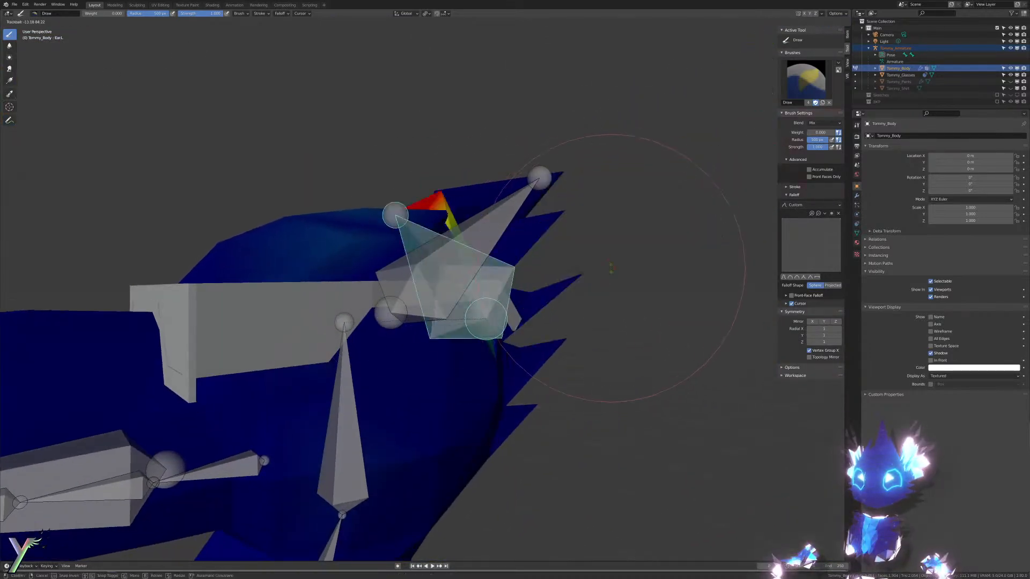
{"action": "key", "text": "Escape"}
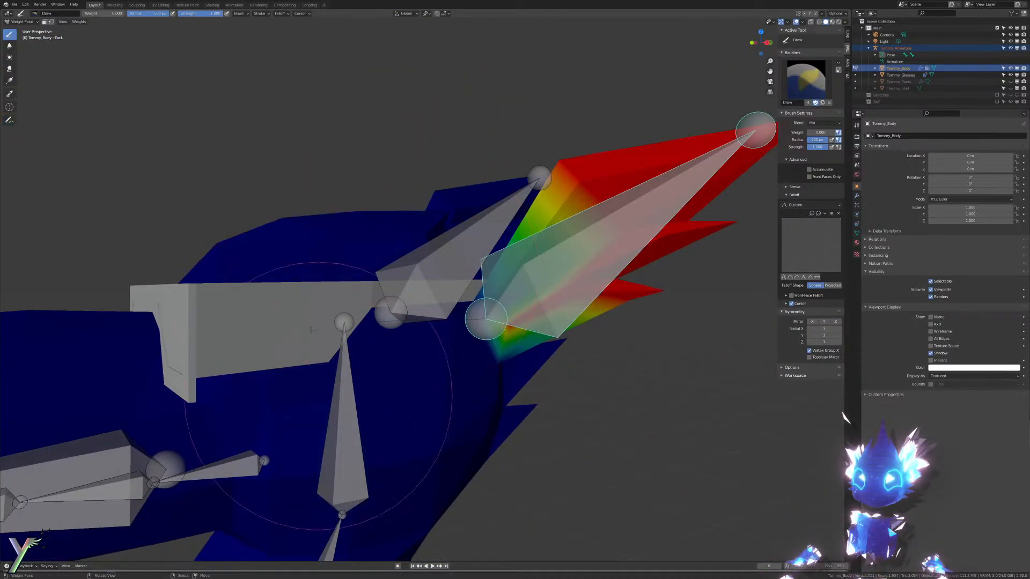
{"action": "scroll", "coordinate": [312, 329], "scroll_direction": "down", "scroll_amount": 4}
{"action": "key", "text": "r"}
{"action": "key", "text": "r"}
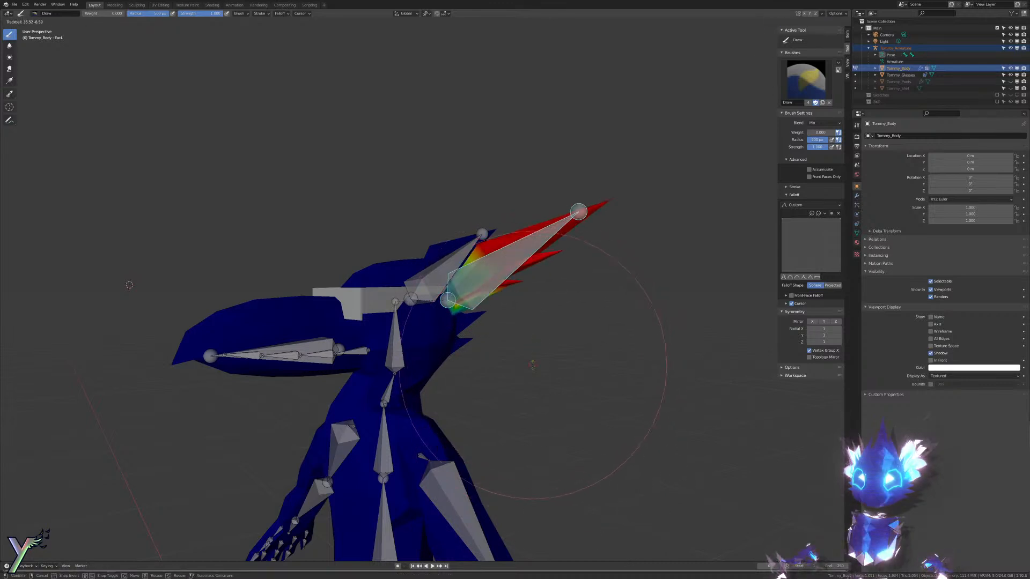
{"action": "key", "text": "r"}
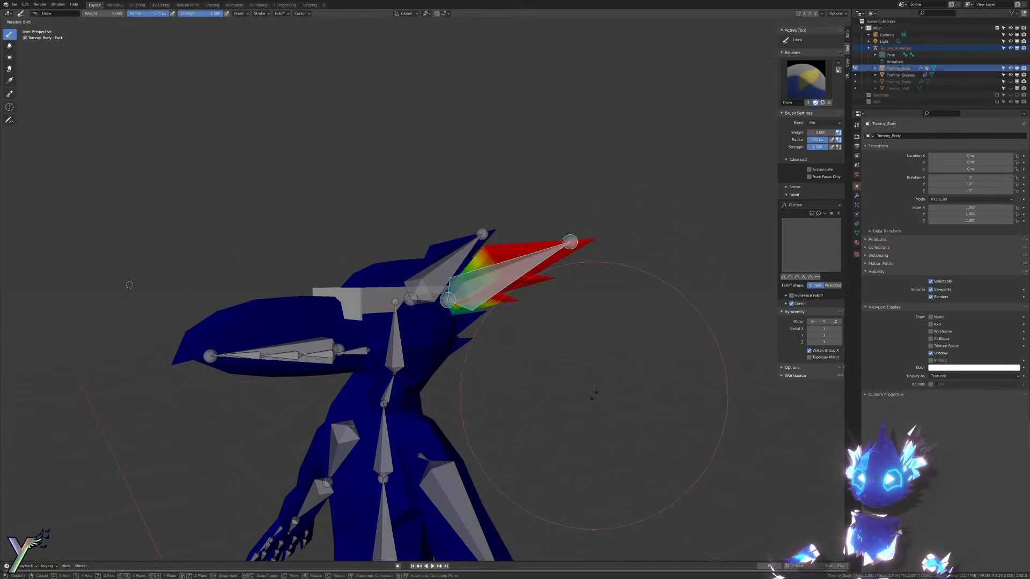
Step: Switch to Material Preview shading, hide the overlays, and check the textured left ear's deformation by rotating its bone
{"action": "left_click", "coordinate": [832, 22]}
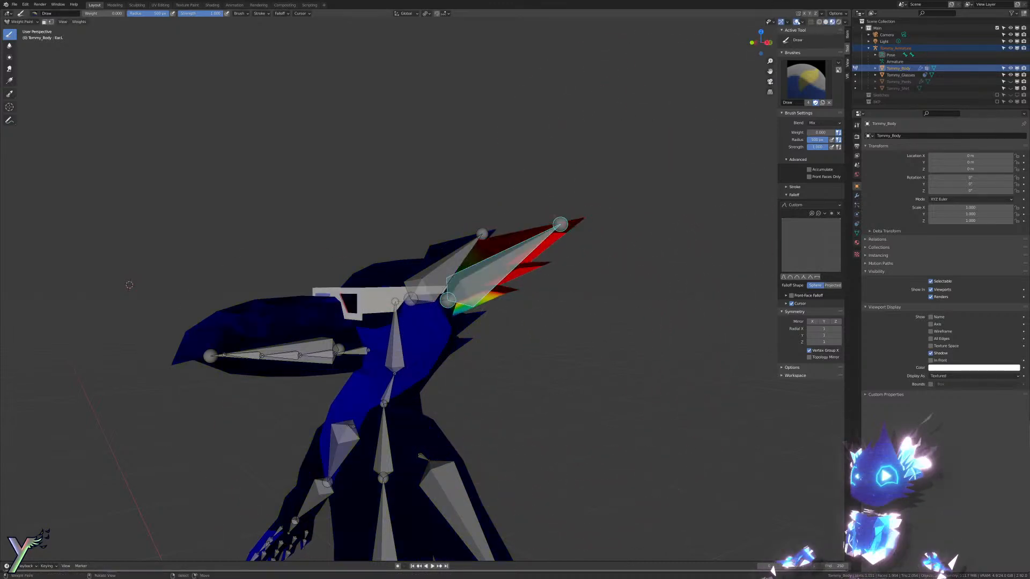
{"action": "left_click", "coordinate": [796, 22]}
{"action": "scroll", "coordinate": [682, 151], "scroll_direction": "up", "scroll_amount": 3}
{"action": "key", "text": "r"}
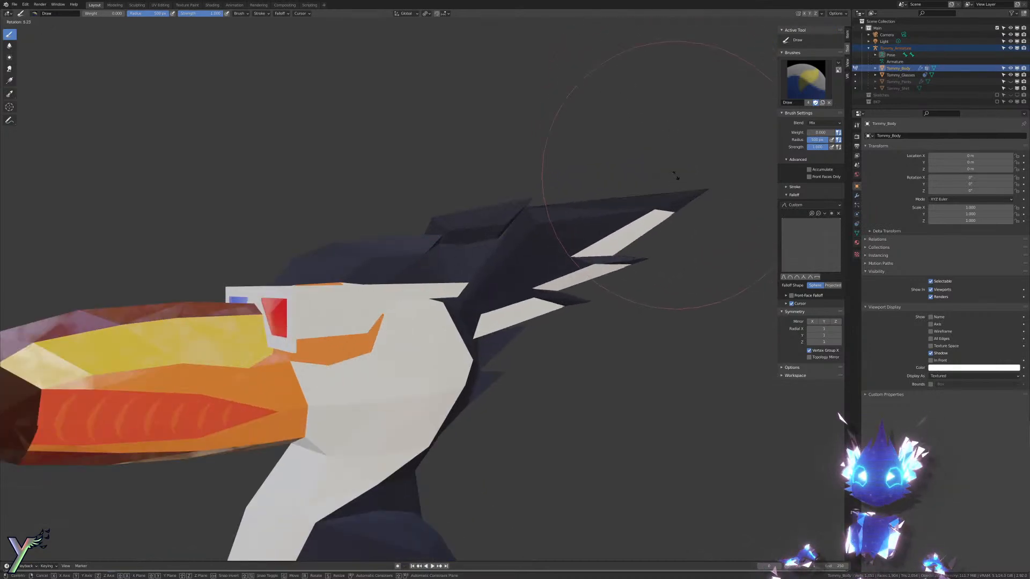
{"action": "key", "text": "r"}
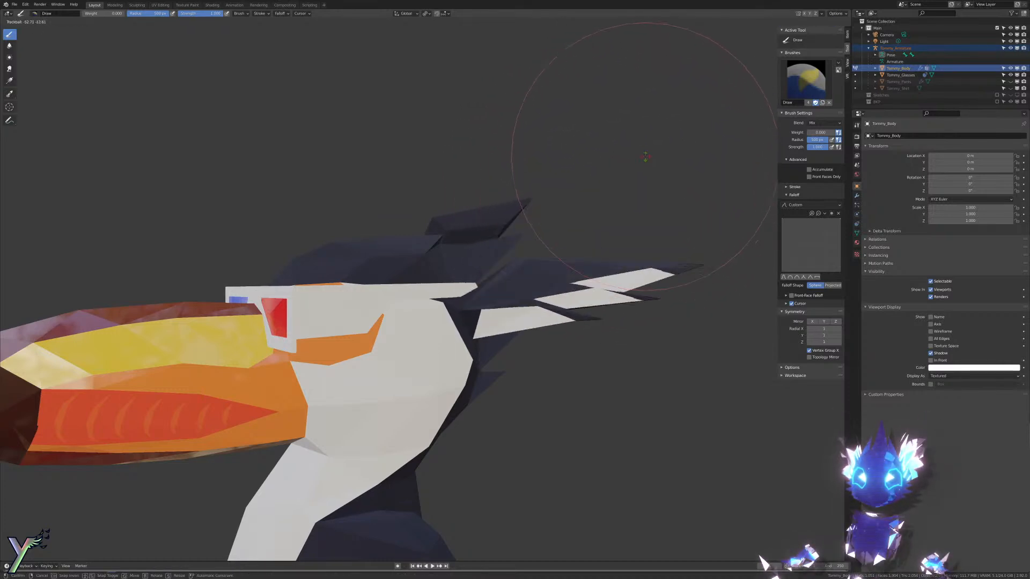
{"action": "key", "text": "r"}
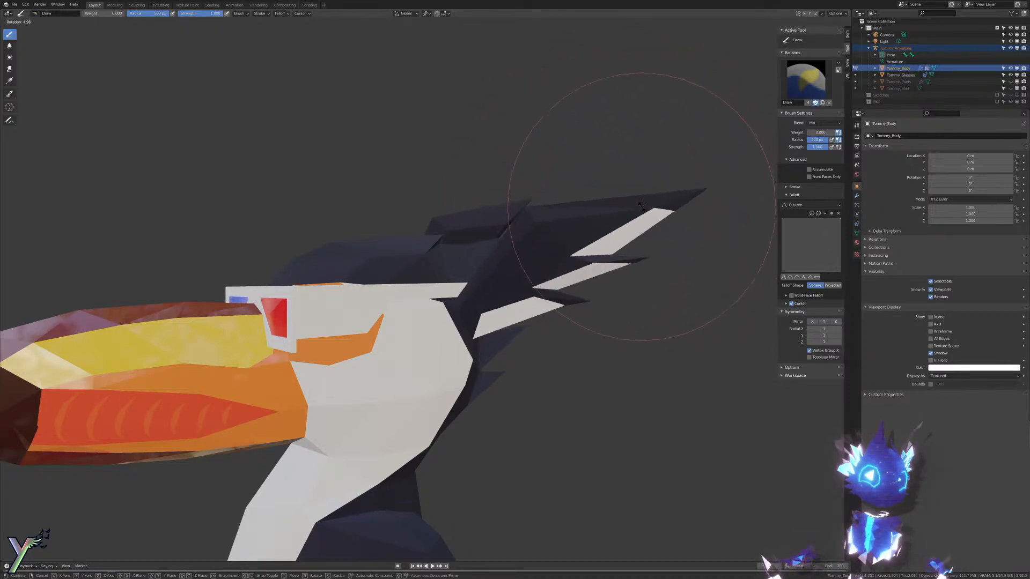
{"action": "key", "text": "r"}
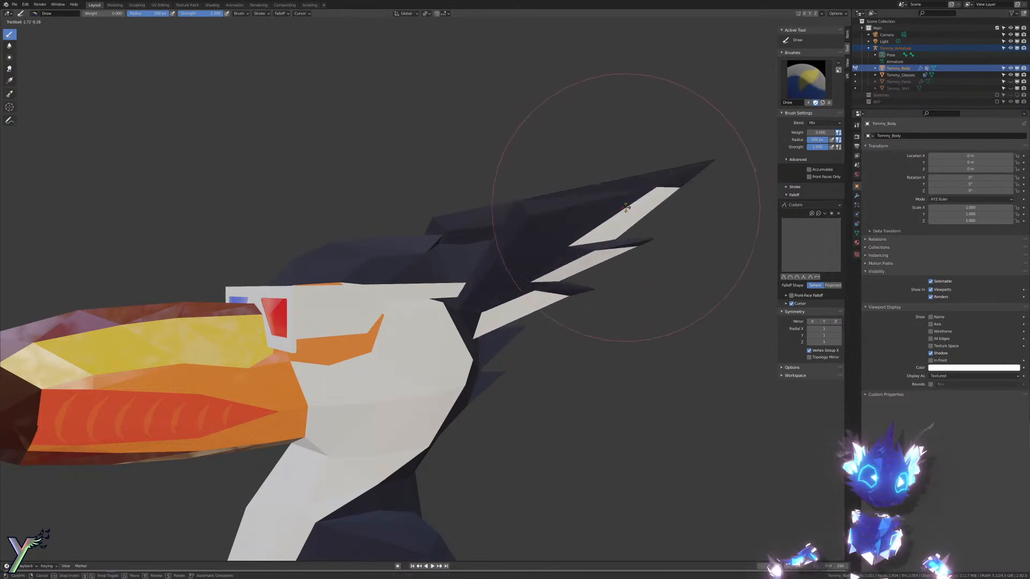
{"action": "right_click", "coordinate": [617, 212]}
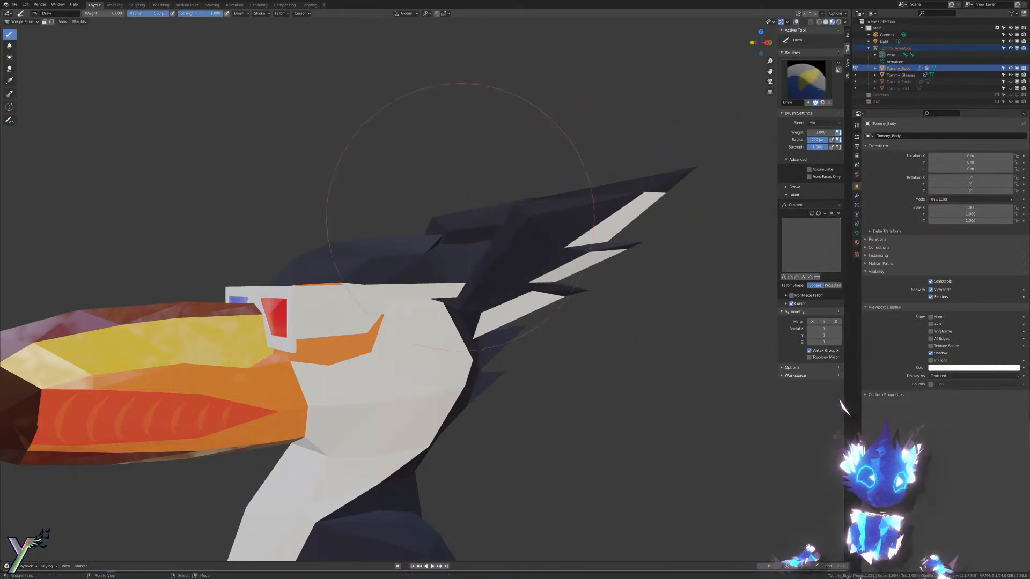
Step: Select the right ear bone, test-rotate it with the overlays hidden, and show the overlays again
{"action": "middle_click_drag", "start_coordinate": [460, 217], "coordinate": [662, 218]}
{"action": "left_click", "coordinate": [796, 22]}
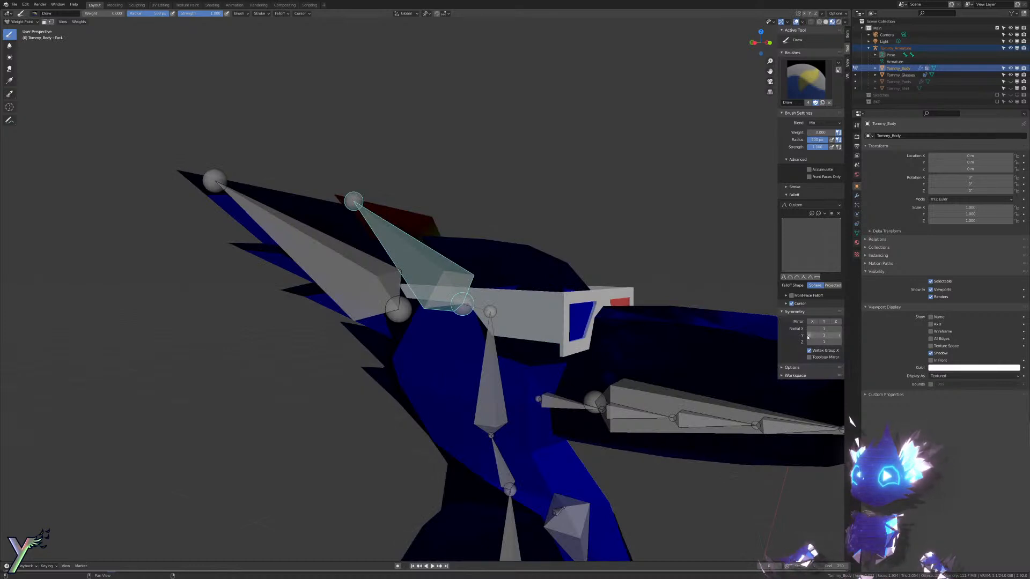
{"action": "left_click", "coordinate": [399, 295], "text": "ctrl"}
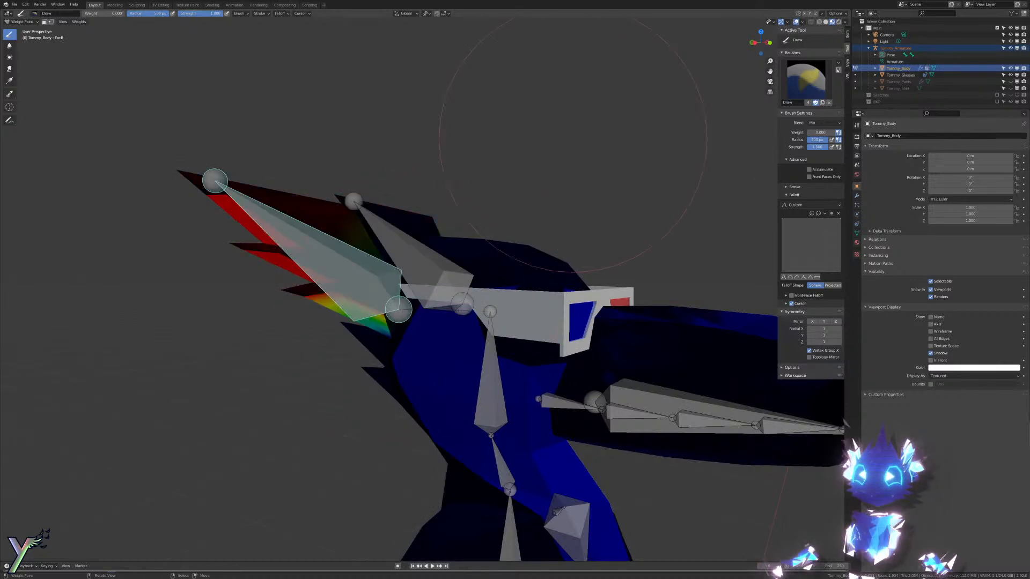
{"action": "left_click", "coordinate": [796, 22]}
{"action": "middle_click_drag", "start_coordinate": [504, 187], "coordinate": [622, 180]}
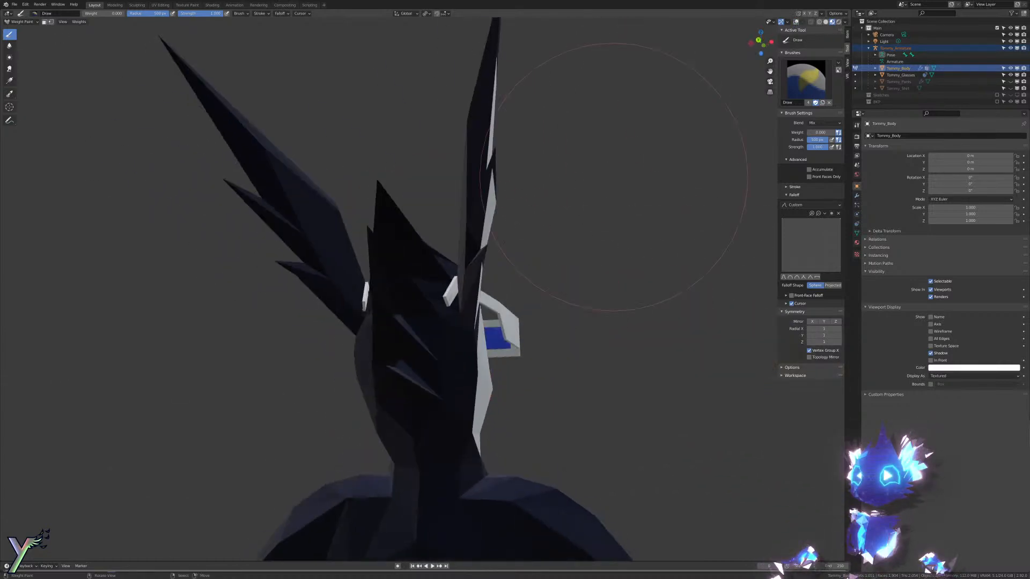
{"action": "key", "text": "r"}
{"action": "key", "text": "r"}
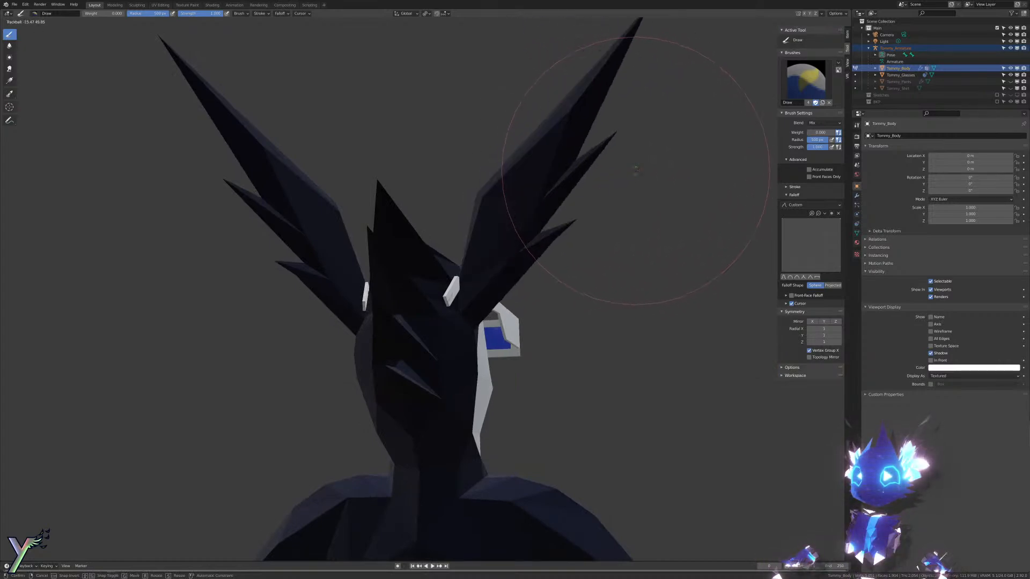
{"action": "right_click", "coordinate": [639, 178]}
{"action": "middle_click_drag", "start_coordinate": [639, 178], "coordinate": [485, 188]}
{"action": "scroll", "coordinate": [448, 189], "scroll_direction": "down", "scroll_amount": 3}
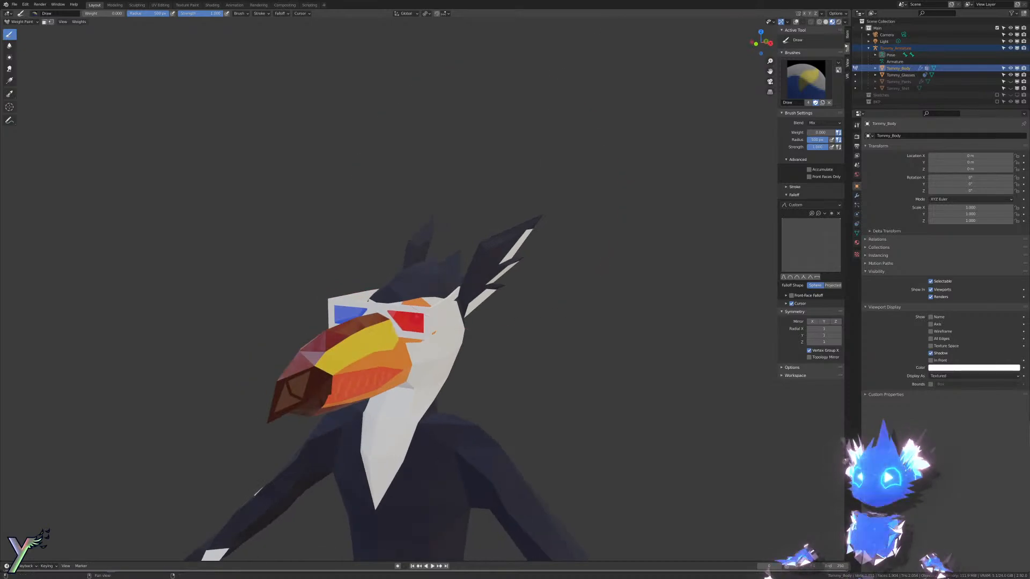
{"action": "left_click", "coordinate": [797, 22]}
Step: Select the left upper leg bone and test-rotate it about its local X axis to check the hip deformation
{"action": "middle_click_drag", "start_coordinate": [671, 128], "coordinate": [604, 193]}
{"action": "scroll", "coordinate": [590, 207], "scroll_direction": "down", "scroll_amount": 2}
{"action": "middle_click_drag", "start_coordinate": [563, 322], "coordinate": [509, 167], "text": "shift"}
{"action": "mouse_move", "coordinate": [493, 236]}
{"action": "middle_mouse_down"}
{"action": "mouse_move", "coordinate": [470, 248]}
{"action": "mouse_move", "coordinate": [496, 271]}
{"action": "middle_mouse_up"}
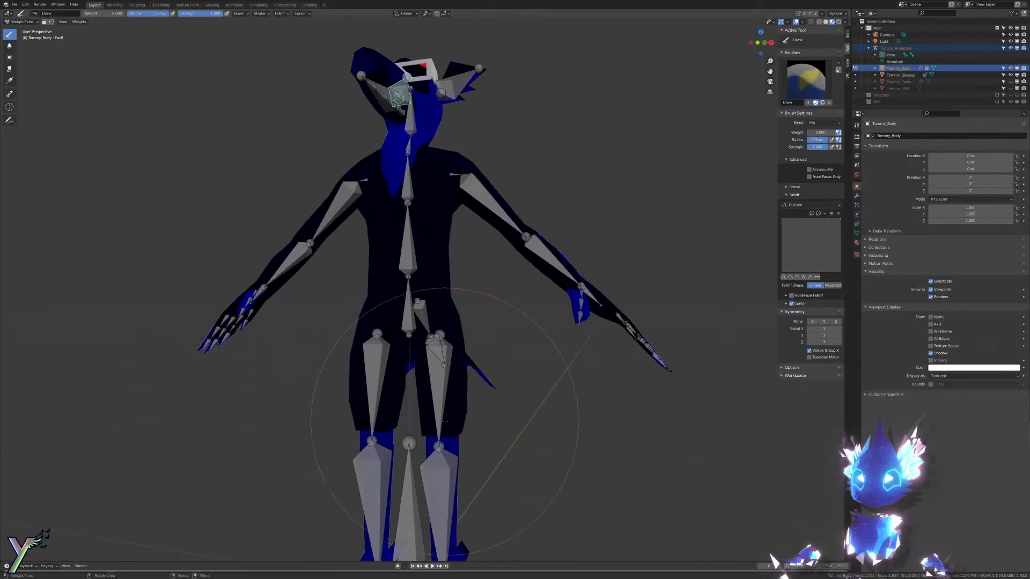
{"action": "middle_click_drag", "start_coordinate": [536, 344], "coordinate": [678, 229]}
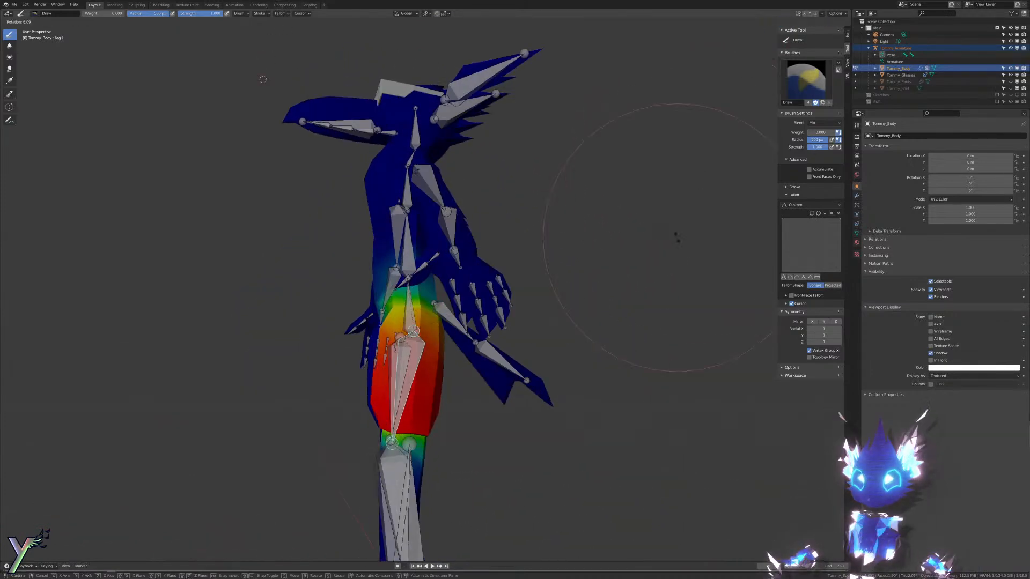
{"action": "key", "text": "r"}
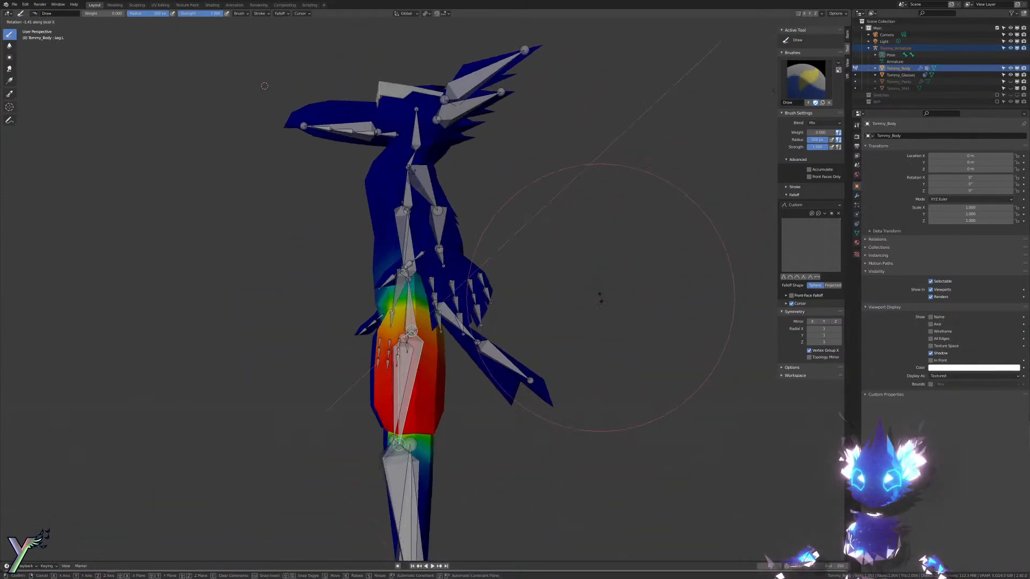
{"action": "key", "text": "x"}
{"action": "key", "text": "x"}
{"action": "right_click", "coordinate": [437, 393]}
{"action": "middle_click_drag", "start_coordinate": [660, 199], "coordinate": [733, 153]}
{"action": "key", "text": "r"}
{"action": "key", "text": "x"}
{"action": "key", "text": "x"}
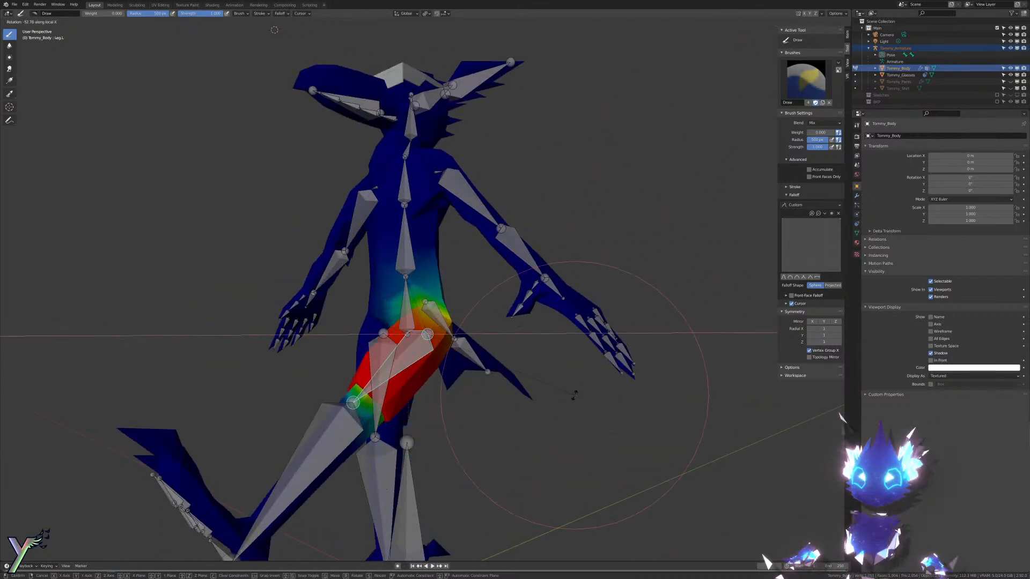
{"action": "right_click", "coordinate": [572, 394]}
Step: Look over the weights around the legs and hips, and select the first tail bone
{"action": "middle_click_drag", "start_coordinate": [572, 393], "coordinate": [711, 333]}
{"action": "middle_click_drag", "start_coordinate": [615, 231], "coordinate": [630, 170], "text": "shift"}
{"action": "scroll", "coordinate": [652, 303], "scroll_direction": "up", "scroll_amount": 2}
{"action": "middle_click_drag", "start_coordinate": [652, 228], "coordinate": [629, 234]}
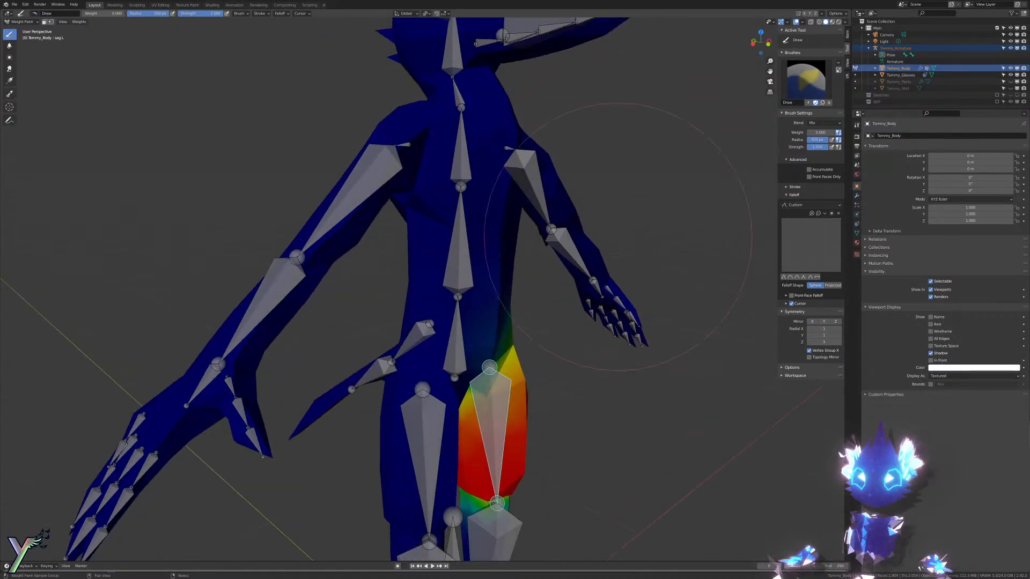
{"action": "middle_click_drag", "start_coordinate": [626, 279], "coordinate": [505, 147], "text": "shift"}
{"action": "middle_click_drag", "start_coordinate": [615, 268], "coordinate": [597, 140], "text": "shift"}
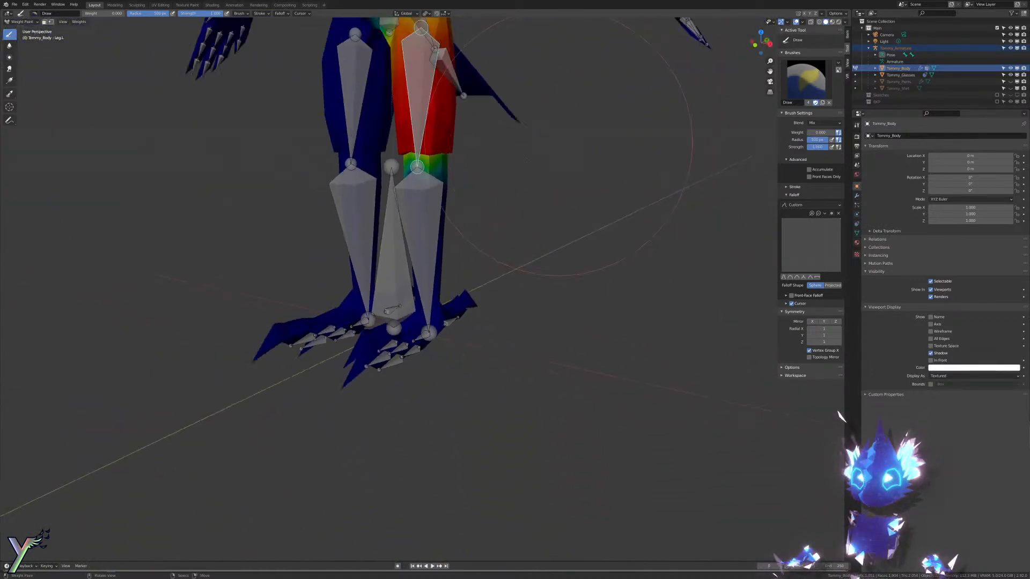
{"action": "middle_click_drag", "start_coordinate": [490, 223], "coordinate": [612, 241]}
{"action": "middle_click_drag", "start_coordinate": [410, 72], "coordinate": [571, 277], "text": "shift"}
{"action": "right_click", "coordinate": [493, 267]}
{"action": "scroll", "coordinate": [571, 268], "scroll_direction": "up", "scroll_amount": 3}
{"action": "middle_click_drag", "start_coordinate": [633, 140], "coordinate": [411, 297], "text": "shift"}
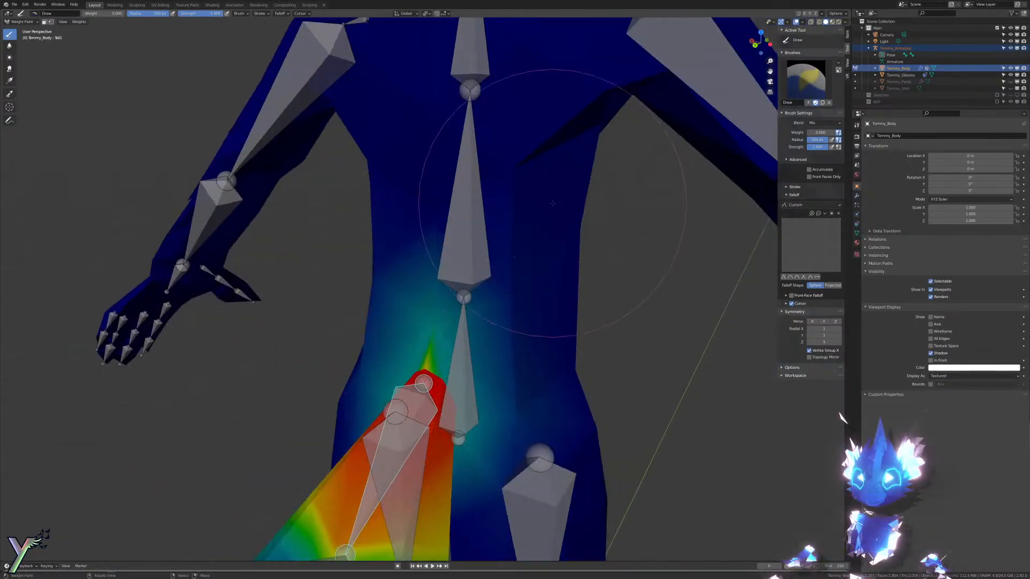
Step: Paint zero weight over the lower back and hips around the tail base for the first tail bone
{"action": "scroll", "coordinate": [528, 291], "scroll_direction": "up", "scroll_amount": 3}
{"action": "scroll", "coordinate": [528, 291], "scroll_direction": "up", "scroll_amount": 2}
{"action": "left_click_drag", "start_coordinate": [528, 290], "coordinate": [487, 293]}
{"action": "scroll", "coordinate": [481, 301], "scroll_direction": "down", "scroll_amount": 3}
{"action": "mouse_move", "coordinate": [483, 300]}
{"action": "middle_mouse_down"}
{"action": "mouse_move", "coordinate": [549, 282]}
{"action": "mouse_move", "coordinate": [510, 234]}
{"action": "mouse_move", "coordinate": [484, 246]}
{"action": "middle_mouse_up"}
{"action": "left_click_drag", "start_coordinate": [484, 247], "coordinate": [543, 261]}
{"action": "key", "text": "ctrl+z"}
{"action": "scroll", "coordinate": [507, 236], "scroll_direction": "up", "scroll_amount": 2}
{"action": "mouse_move", "coordinate": [544, 261]}
{"action": "middle_mouse_down"}
{"action": "mouse_move", "coordinate": [505, 34]}
{"action": "mouse_move", "coordinate": [492, 248]}
{"action": "middle_mouse_up"}
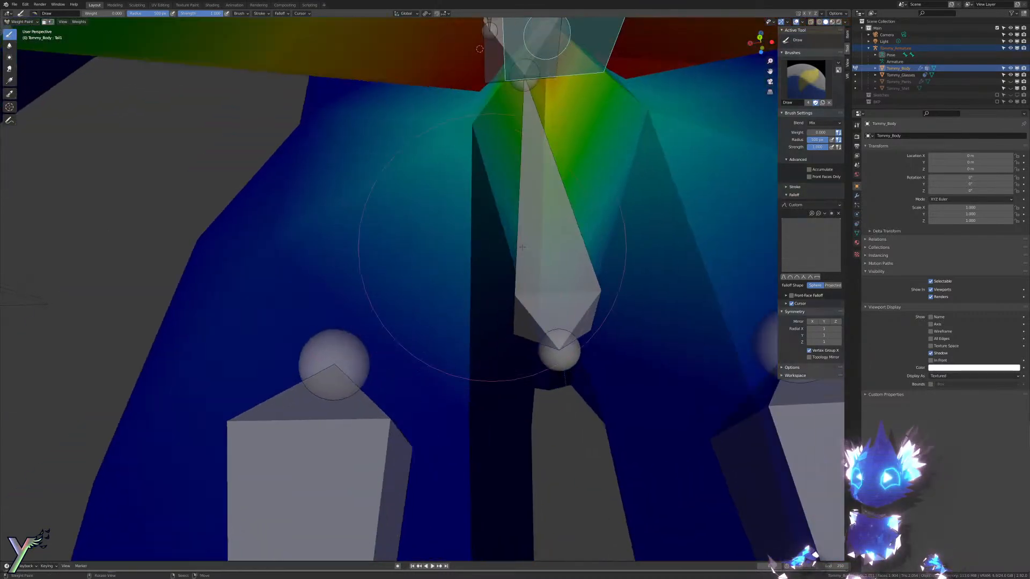
{"action": "left_click_drag", "start_coordinate": [651, 248], "coordinate": [494, 227]}
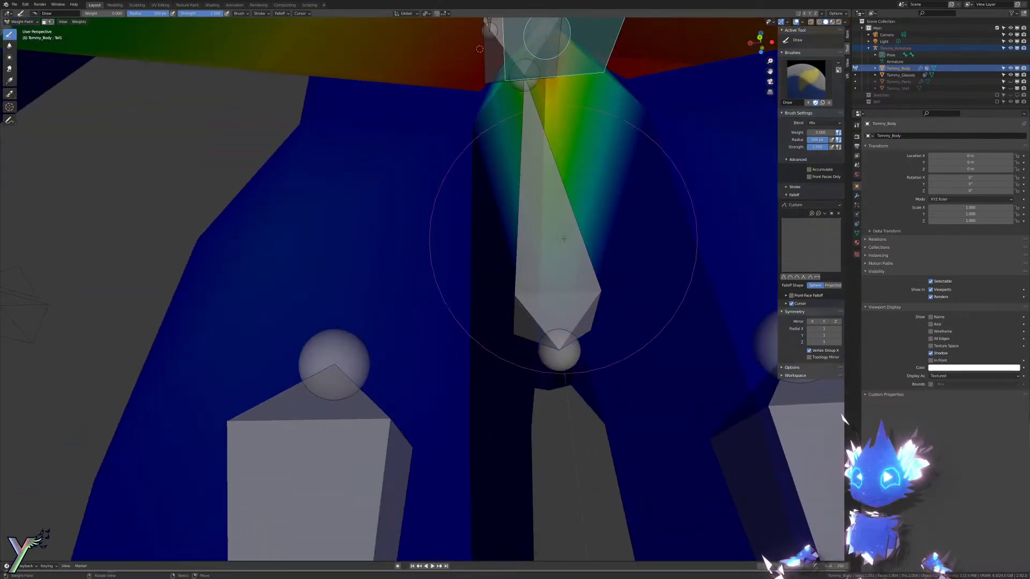
Step: Test-rotate the first tail bone freely and about its local X axis to check the tail base
{"action": "scroll", "coordinate": [564, 240], "scroll_direction": "down", "scroll_amount": 3}
{"action": "middle_click_drag", "start_coordinate": [564, 239], "coordinate": [532, 231]}
{"action": "key", "text": "r"}
{"action": "key", "text": "r"}
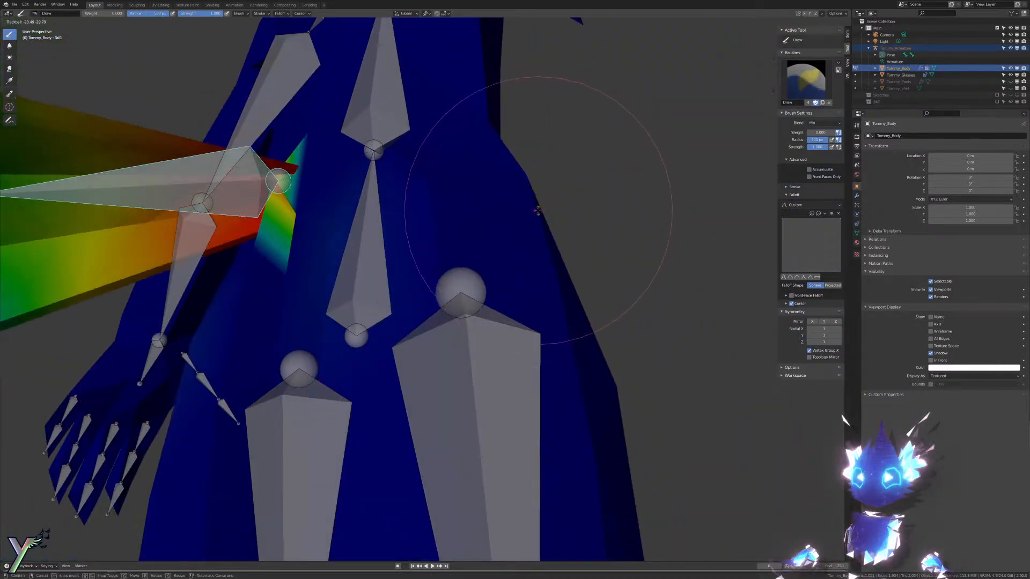
{"action": "left_click", "coordinate": [549, 230]}
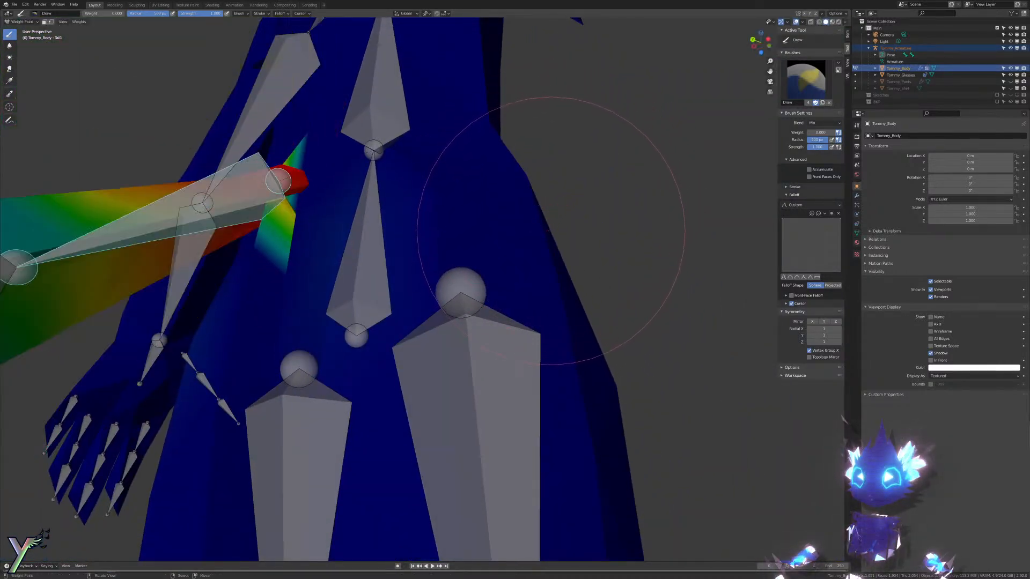
{"action": "middle_click_drag", "start_coordinate": [549, 230], "coordinate": [594, 204]}
{"action": "key", "text": "r"}
{"action": "key", "text": "x"}
{"action": "key", "text": "x"}
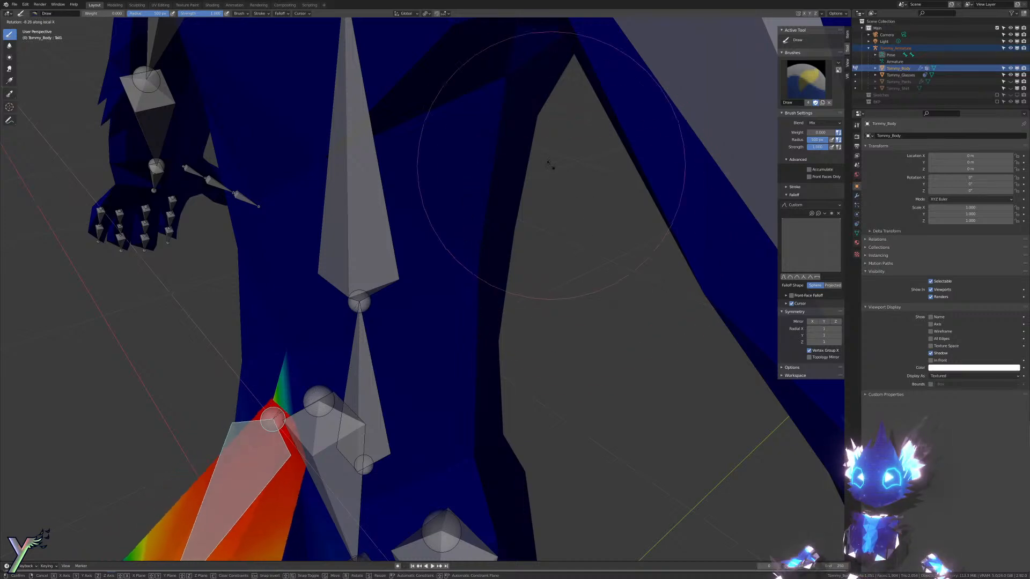
{"action": "right_click", "coordinate": [542, 257]}
Step: In Edit Mode, select the whole linked tail mesh and move it about 0.5 m along Y, away from the body
{"action": "key", "text": "ctrl+Tab"}
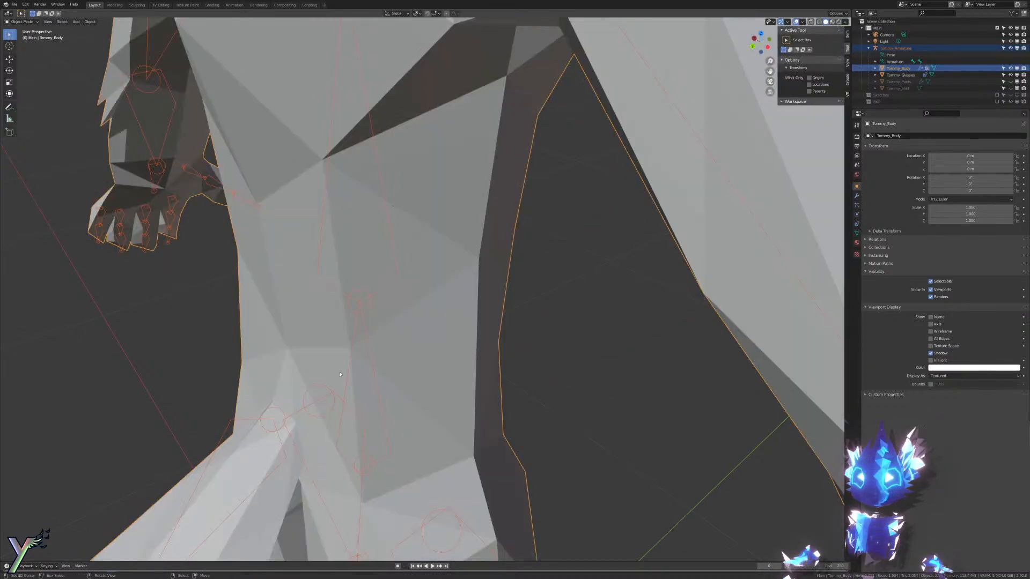
{"action": "middle_click_drag", "start_coordinate": [327, 413], "coordinate": [561, 237]}
{"action": "scroll", "coordinate": [561, 236], "scroll_direction": "down", "scroll_amount": 5}
{"action": "key", "text": "Tab"}
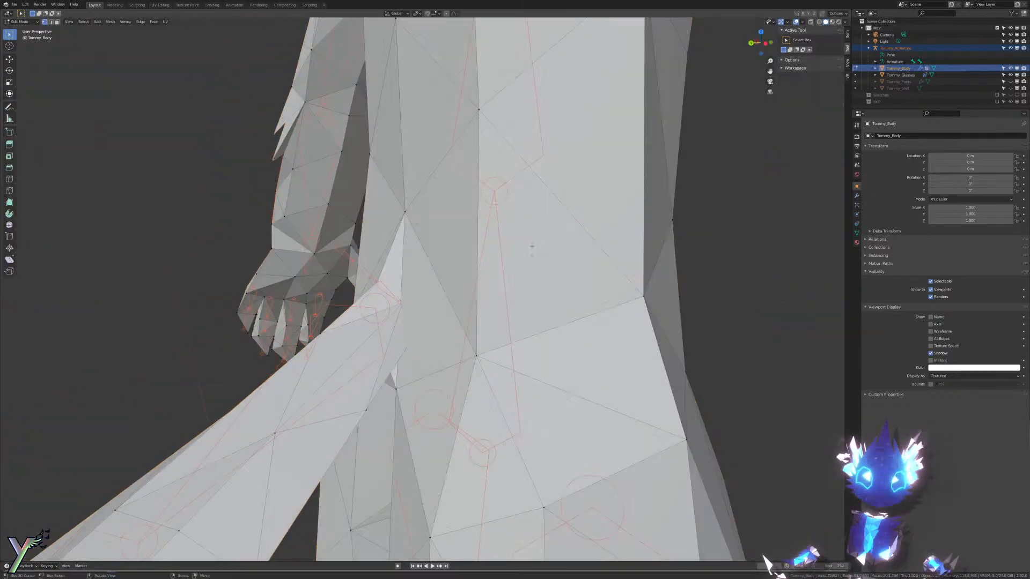
{"action": "scroll", "coordinate": [382, 404], "scroll_direction": "down", "scroll_amount": 6}
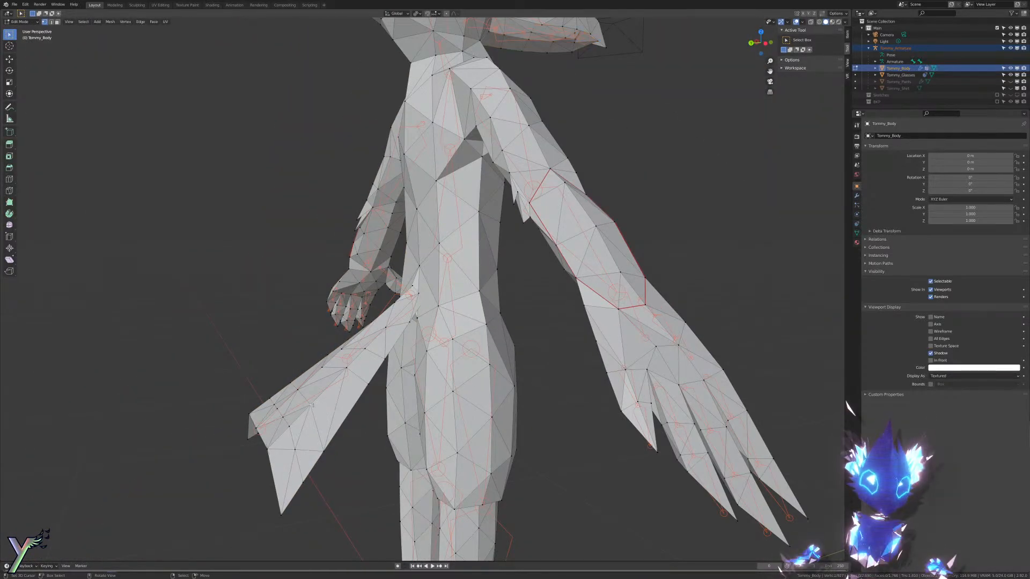
{"action": "key", "text": "ctrl+l"}
{"action": "key", "text": "KP_3"}
{"action": "key", "text": "g"}
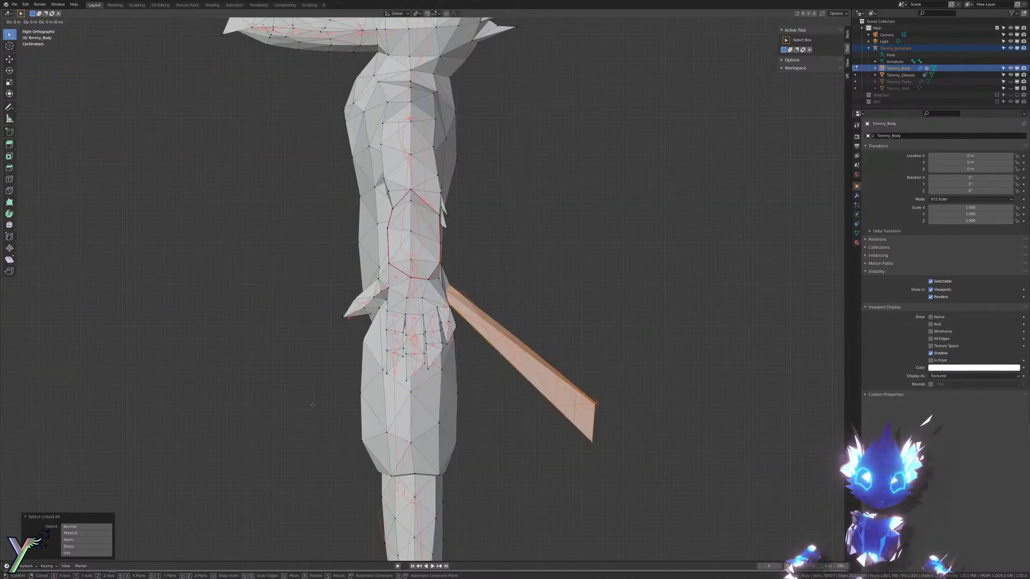
{"action": "key", "text": "y"}
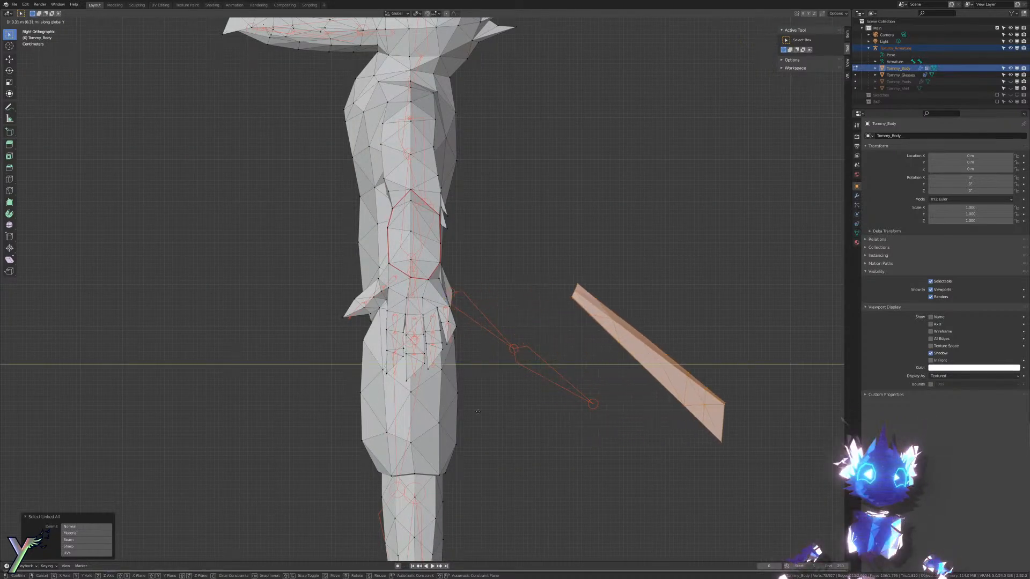
{"action": "left_click", "coordinate": [558, 414]}
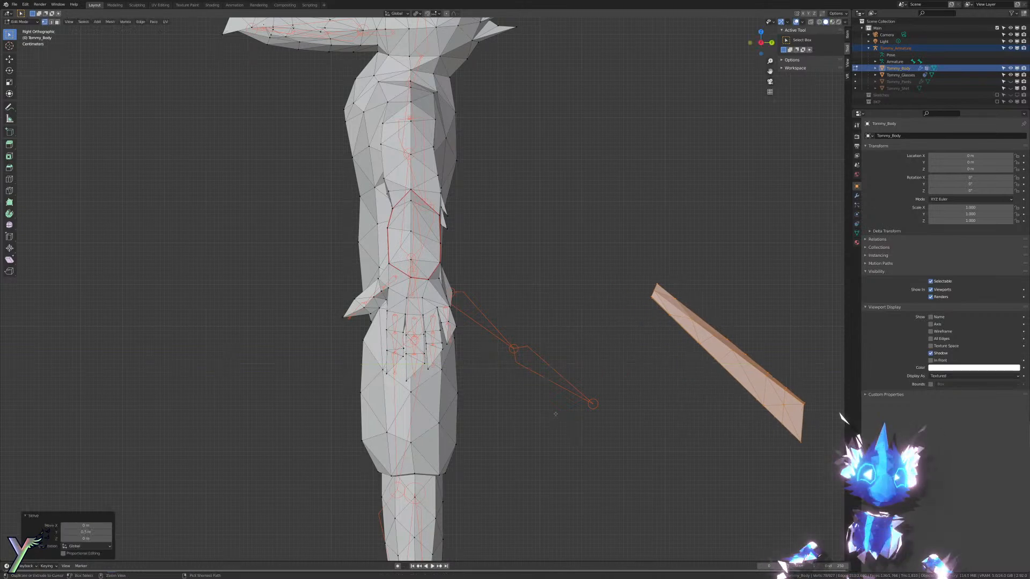
Step: Return the body to Weight Paint mode and examine the first tail bone's weights on the separated tail
{"action": "mouse_move", "coordinate": [557, 414]}
{"action": "middle_mouse_down"}
{"action": "mouse_move", "coordinate": [564, 346]}
{"action": "mouse_move", "coordinate": [313, 311]}
{"action": "mouse_move", "coordinate": [340, 327]}
{"action": "mouse_move", "coordinate": [327, 319]}
{"action": "middle_mouse_up"}
{"action": "key", "text": "Tab"}
{"action": "key", "text": "ctrl+Tab"}
{"action": "scroll", "coordinate": [563, 347], "scroll_direction": "up", "scroll_amount": 2}
{"action": "scroll", "coordinate": [328, 319], "scroll_direction": "up", "scroll_amount": 3}
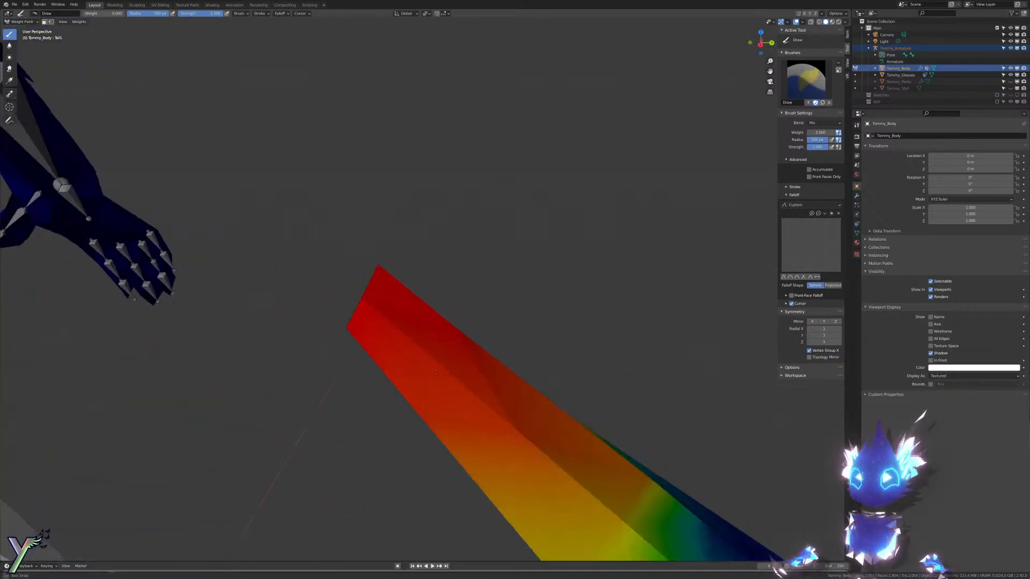
{"action": "scroll", "coordinate": [375, 290], "scroll_direction": "down", "scroll_amount": 1}
{"action": "scroll", "coordinate": [310, 282], "scroll_direction": "up", "scroll_amount": 2}
{"action": "scroll", "coordinate": [176, 315], "scroll_direction": "down", "scroll_amount": 5}
{"action": "scroll", "coordinate": [176, 315], "scroll_direction": "up", "scroll_amount": 6}
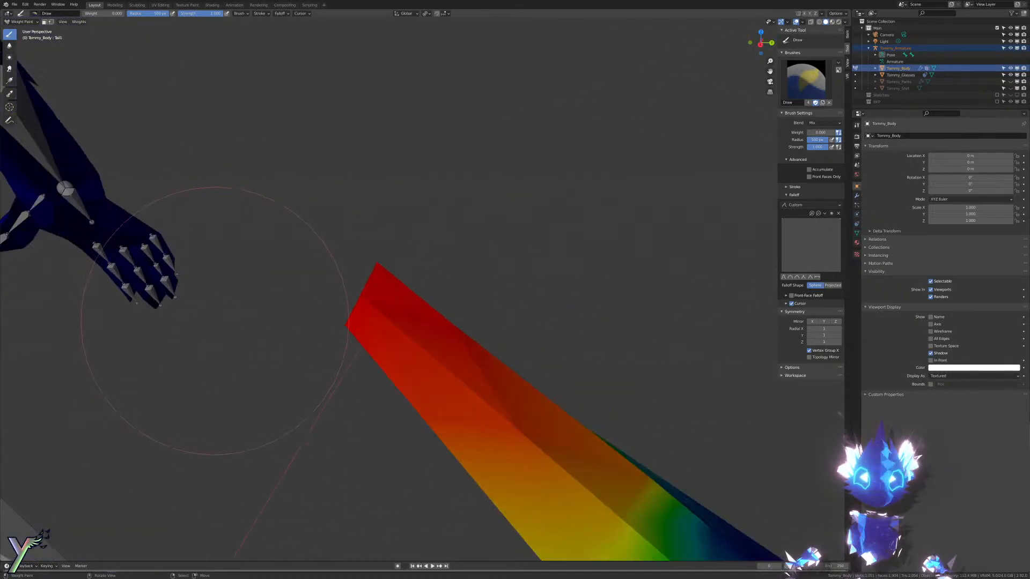
Step: Paint zero weight for the first tail bone over the base end of the separated tail
{"action": "left_click_drag", "start_coordinate": [318, 351], "coordinate": [332, 241]}
{"action": "mouse_move", "coordinate": [332, 241]}
{"action": "middle_mouse_down"}
{"action": "mouse_move", "coordinate": [351, 252]}
{"action": "mouse_move", "coordinate": [365, 285]}
{"action": "middle_mouse_up"}
{"action": "left_click_drag", "start_coordinate": [365, 285], "coordinate": [356, 241]}
{"action": "scroll", "coordinate": [344, 289], "scroll_direction": "down", "scroll_amount": 4}
{"action": "middle_click_drag", "start_coordinate": [225, 306], "coordinate": [414, 292], "text": "shift"}
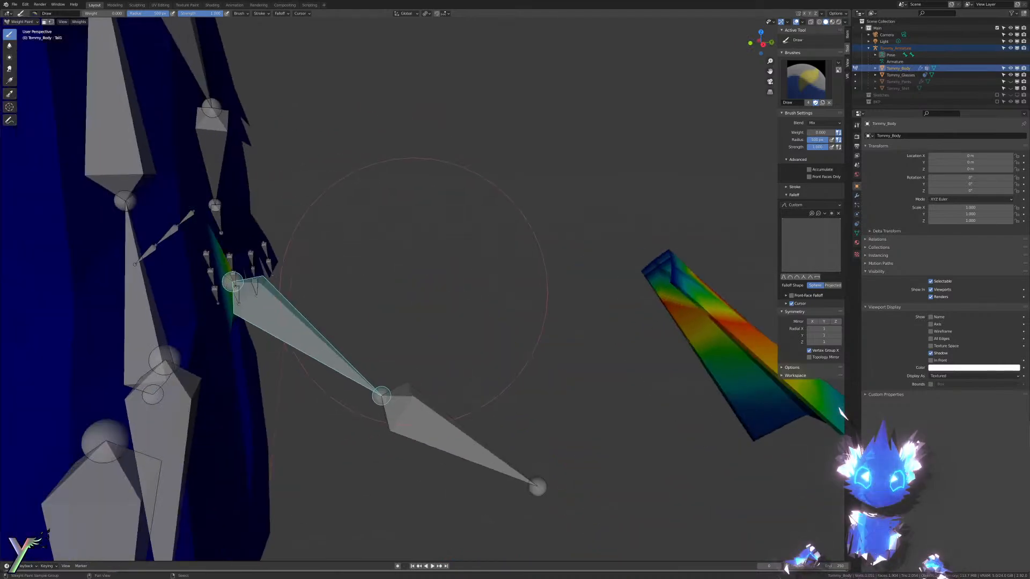
Step: Select the hips bone and paint weight 1.000 onto the base end of the separated tail
{"action": "right_click", "coordinate": [131, 299]}
{"action": "middle_click_drag", "start_coordinate": [461, 268], "coordinate": [299, 308], "text": "shift"}
{"action": "middle_click_drag", "start_coordinate": [486, 241], "coordinate": [474, 236]}
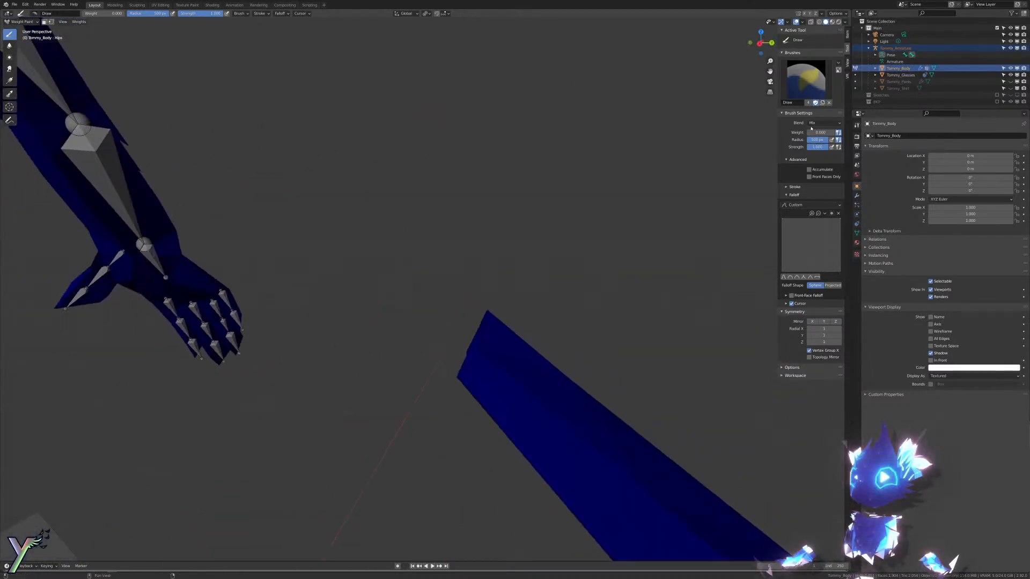
{"action": "left_click", "coordinate": [475, 357]}
{"action": "mouse_move", "coordinate": [471, 360]}
{"action": "middle_mouse_down"}
{"action": "mouse_move", "coordinate": [499, 353]}
{"action": "mouse_move", "coordinate": [476, 330]}
{"action": "middle_mouse_up"}
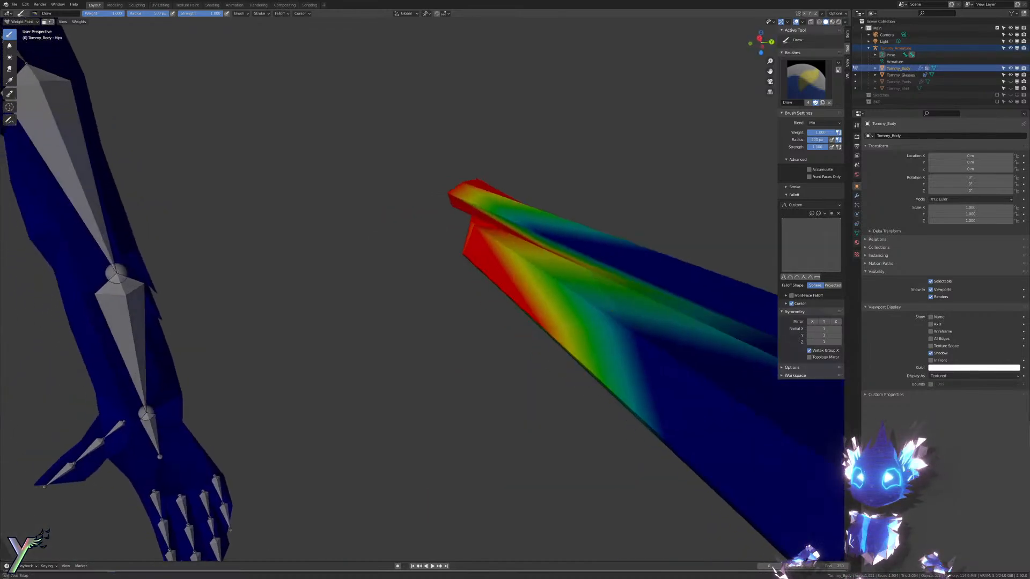
{"action": "middle_click_drag", "start_coordinate": [474, 206], "coordinate": [486, 327]}
{"action": "scroll", "coordinate": [485, 327], "scroll_direction": "down", "scroll_amount": 4}
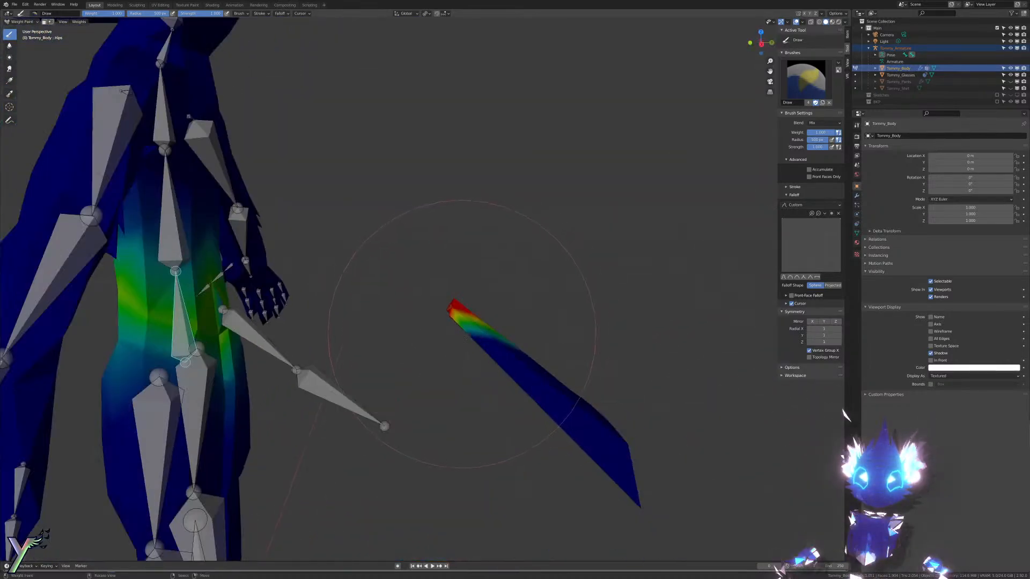
Step: In Edit Mode, move the selected tail mesh -0.5 m along Y, back onto the body
{"action": "key", "text": "ctrl+Tab"}
{"action": "key", "text": "Tab"}
{"action": "key", "text": "g"}
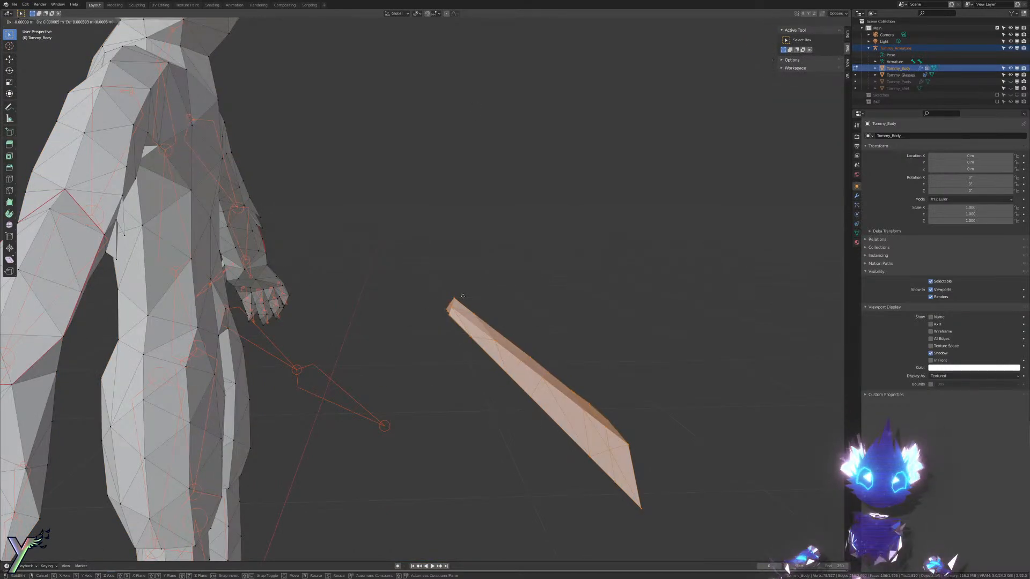
{"action": "key", "text": "y"}
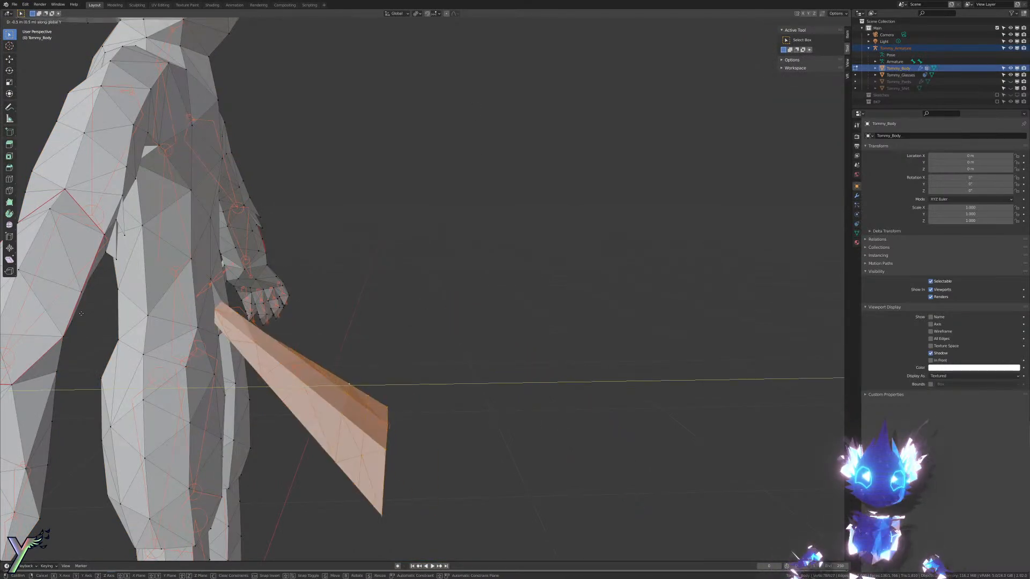
{"action": "left_click", "coordinate": [81, 313]}
{"action": "key", "text": "Tab"}
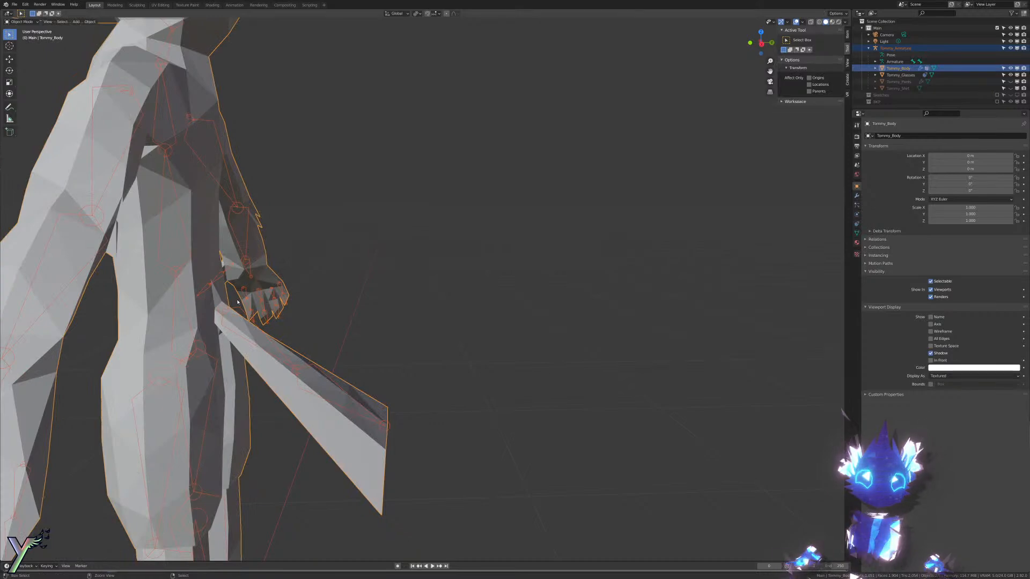
Step: Return the body to Weight Paint mode, select the first tail bone and test-rotate it freely
{"action": "key", "text": "ctrl+Tab"}
{"action": "mouse_move", "coordinate": [248, 302]}
{"action": "middle_mouse_down", "text": "shift"}
{"action": "mouse_move", "coordinate": [395, 288]}
{"action": "mouse_move", "coordinate": [437, 304]}
{"action": "middle_mouse_up", "text": "shift"}
{"action": "scroll", "coordinate": [398, 288], "scroll_direction": "up", "scroll_amount": 3}
{"action": "key", "text": "ctrl+Tab"}
{"action": "key", "text": "ctrl+Tab"}
{"action": "right_click", "coordinate": [358, 306]}
{"action": "key", "text": "r"}
{"action": "key", "text": "r"}
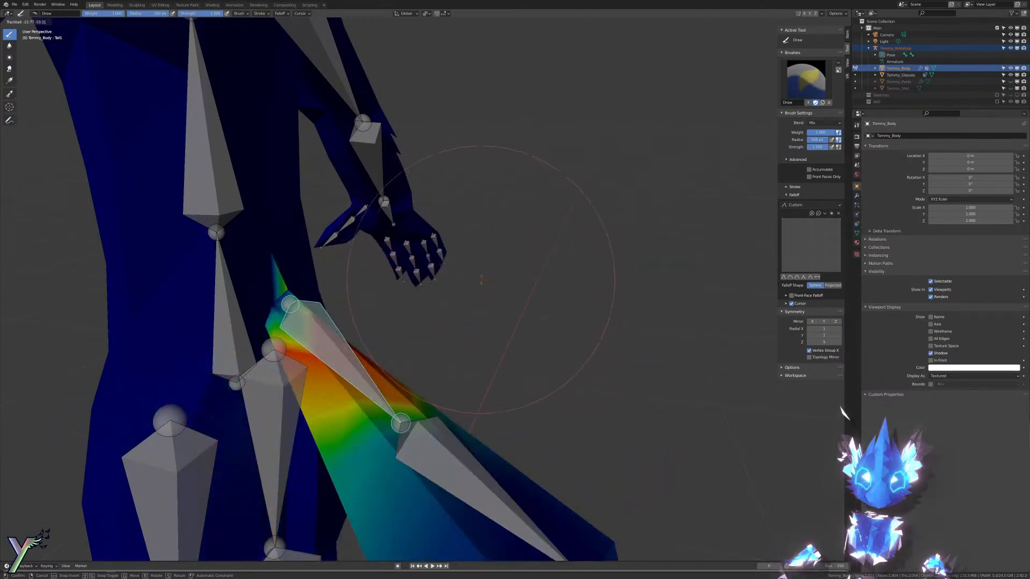
{"action": "right_click", "coordinate": [483, 279]}
Step: Paint zero weight for the first tail bone on the body surface around the tail base
{"action": "middle_click_drag", "start_coordinate": [482, 279], "coordinate": [430, 279]}
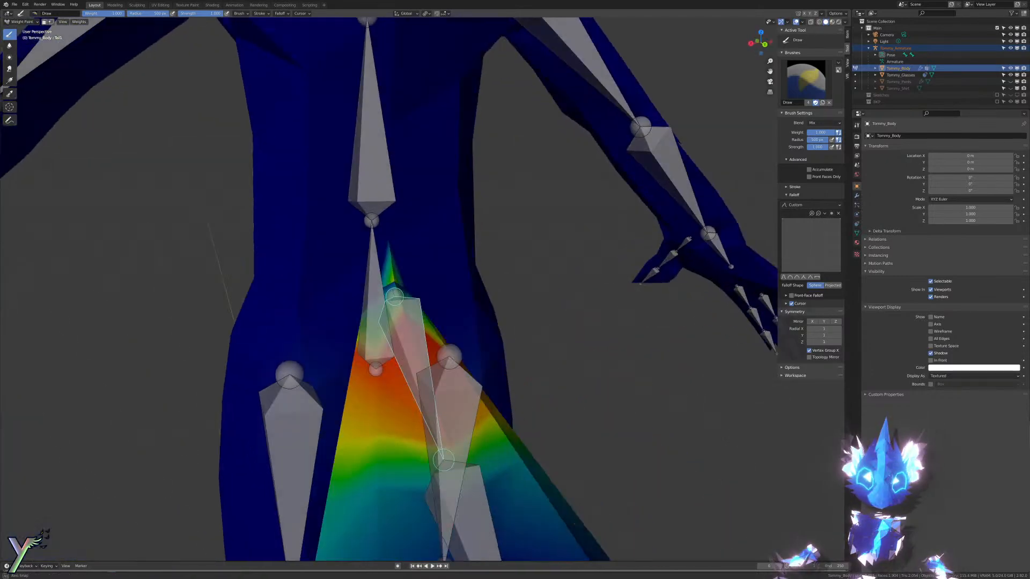
{"action": "middle_click_drag", "start_coordinate": [601, 252], "coordinate": [561, 244]}
{"action": "scroll", "coordinate": [531, 321], "scroll_direction": "up", "scroll_amount": 8}
{"action": "mouse_move", "coordinate": [472, 268]}
{"action": "middle_mouse_down", "text": "shift"}
{"action": "mouse_move", "coordinate": [531, 322]}
{"action": "mouse_move", "coordinate": [528, 305]}
{"action": "mouse_move", "coordinate": [488, 329]}
{"action": "middle_mouse_up", "text": "shift"}
{"action": "scroll", "coordinate": [518, 293], "scroll_direction": "down", "scroll_amount": 3}
{"action": "scroll", "coordinate": [510, 318], "scroll_direction": "up", "scroll_amount": 2}
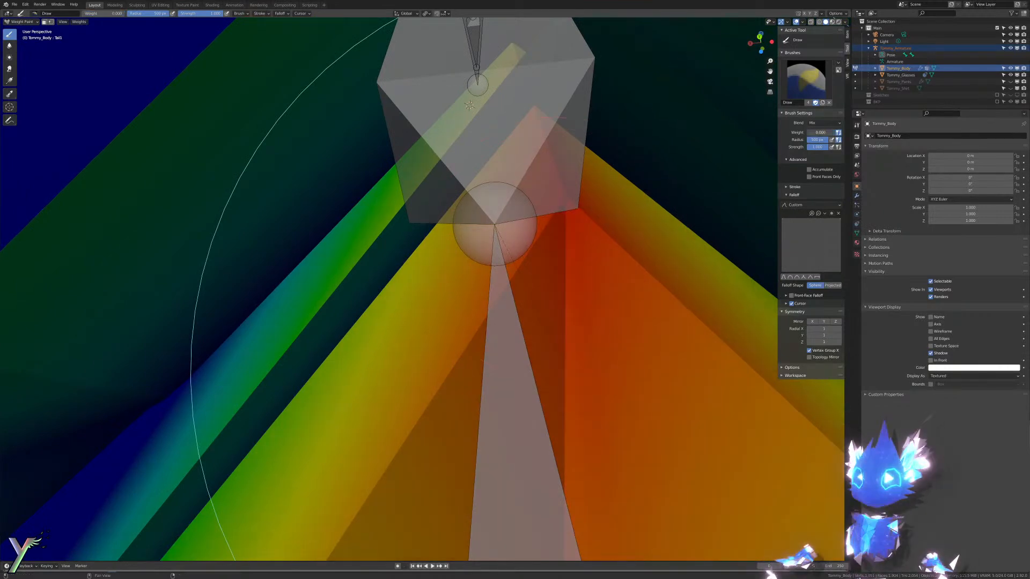
{"action": "left_click", "coordinate": [590, 258]}
Step: Test-rotate the first tail bone freely in Material Preview shading, both with the overlays shown and with them hidden
{"action": "scroll", "coordinate": [589, 258], "scroll_direction": "down", "scroll_amount": 3}
{"action": "mouse_move", "coordinate": [587, 260]}
{"action": "middle_mouse_down"}
{"action": "mouse_move", "coordinate": [552, 322]}
{"action": "mouse_move", "coordinate": [618, 338]}
{"action": "mouse_move", "coordinate": [594, 339]}
{"action": "middle_mouse_up"}
{"action": "scroll", "coordinate": [551, 322], "scroll_direction": "down", "scroll_amount": 3}
{"action": "key", "text": "r"}
{"action": "key", "text": "r"}
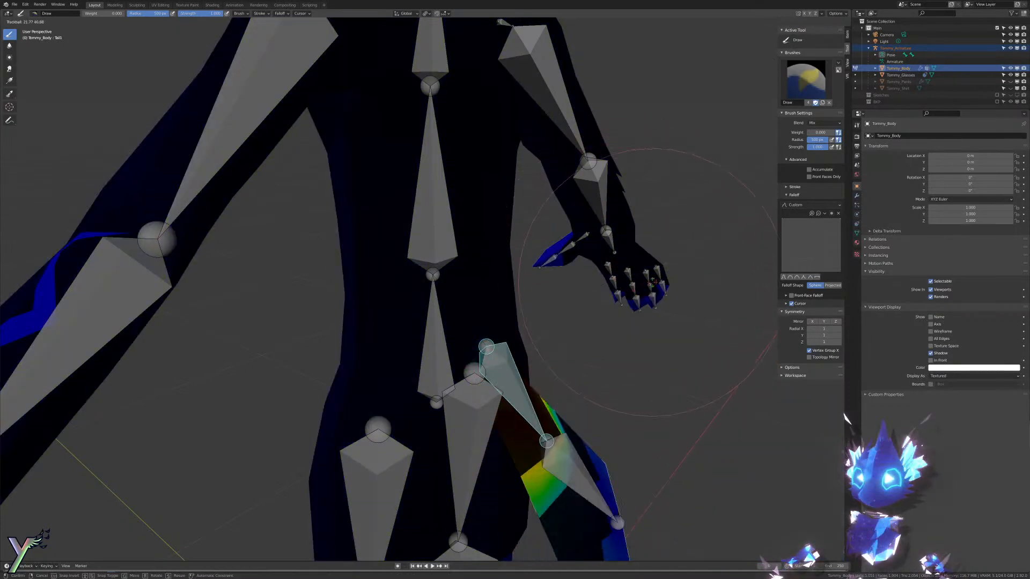
{"action": "right_click", "coordinate": [653, 282]}
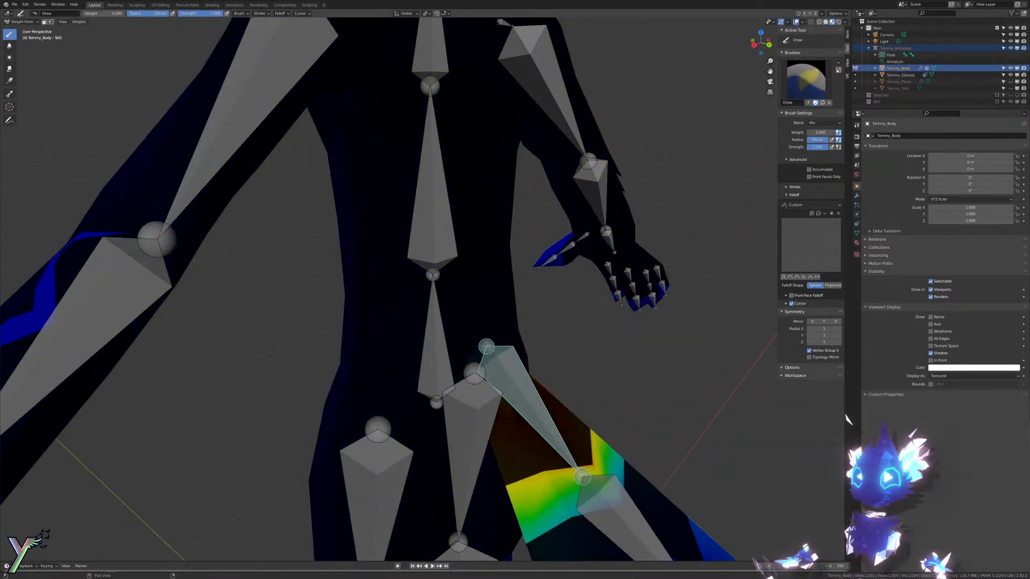
{"action": "left_click", "coordinate": [790, 22]}
{"action": "scroll", "coordinate": [688, 111], "scroll_direction": "down", "scroll_amount": 2}
{"action": "key", "text": "r"}
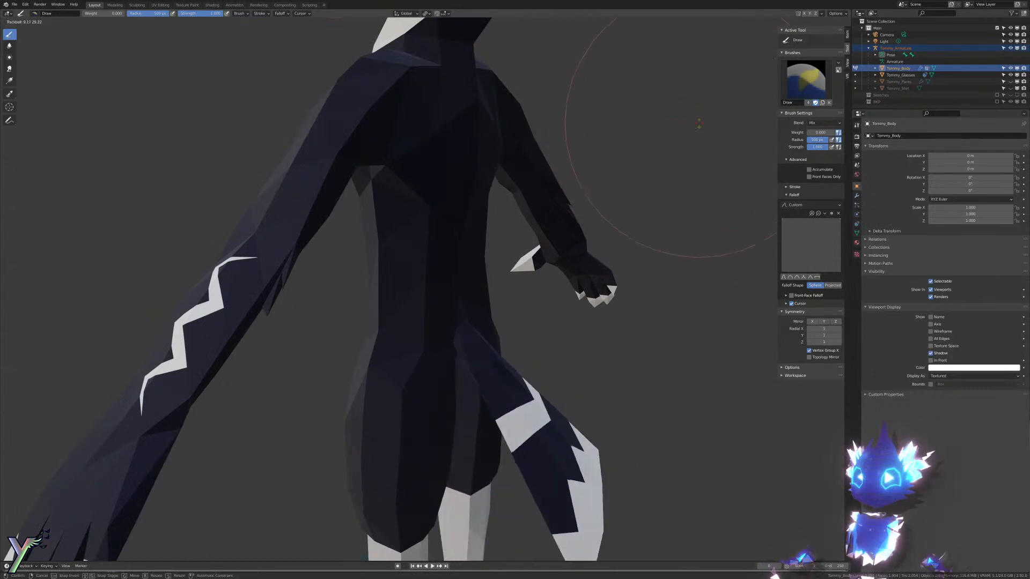
{"action": "right_click", "coordinate": [677, 144]}
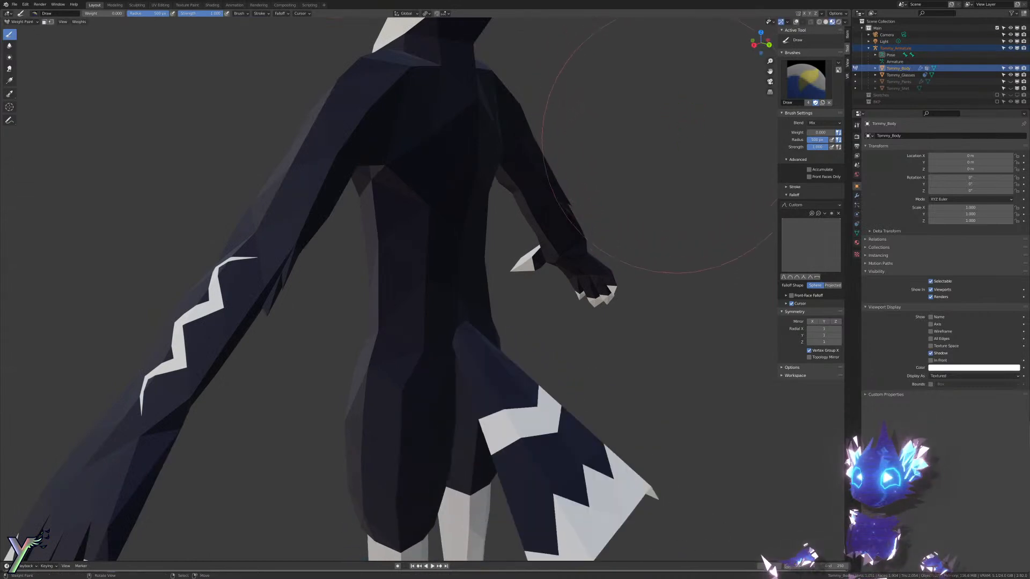
Step: Select the second tail bone and test-rotate it freely with the overlays hidden
{"action": "left_click", "coordinate": [798, 22]}
{"action": "scroll", "coordinate": [518, 374], "scroll_direction": "up", "scroll_amount": 2}
{"action": "key", "text": "ctrl+z"}
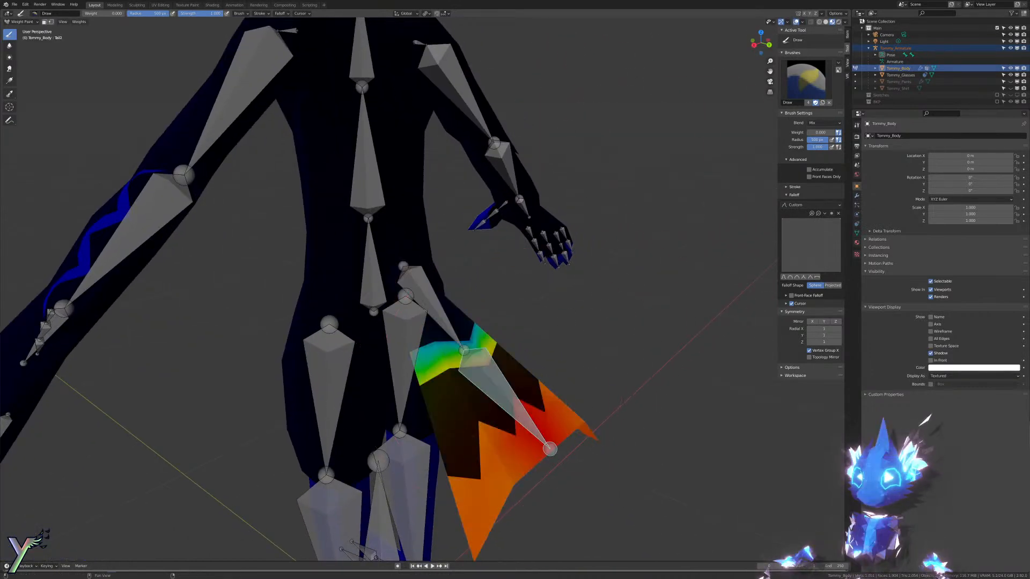
{"action": "left_click", "coordinate": [798, 22]}
{"action": "key", "text": "r"}
{"action": "key", "text": "r"}
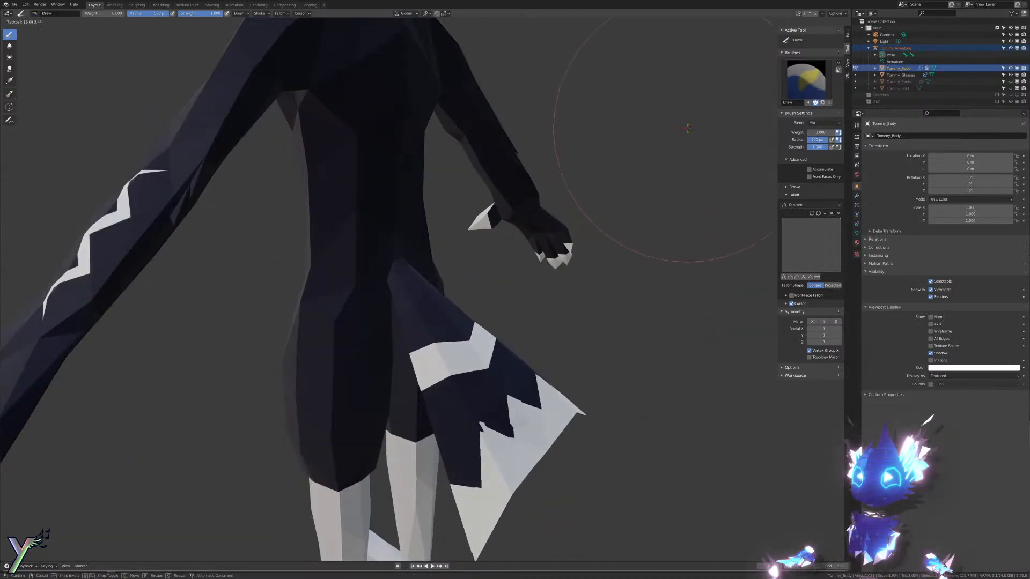
{"action": "left_click", "coordinate": [677, 110]}
Step: Show the overlays again in right orthographic view and test-rotate the second tail bone from the side
{"action": "key", "text": "KP_3"}
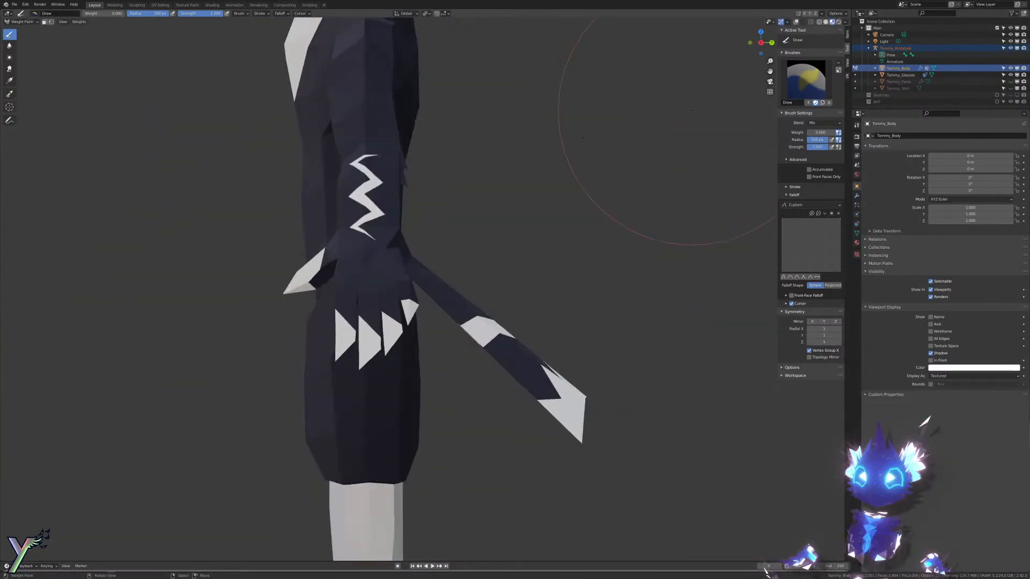
{"action": "left_click", "coordinate": [796, 22]}
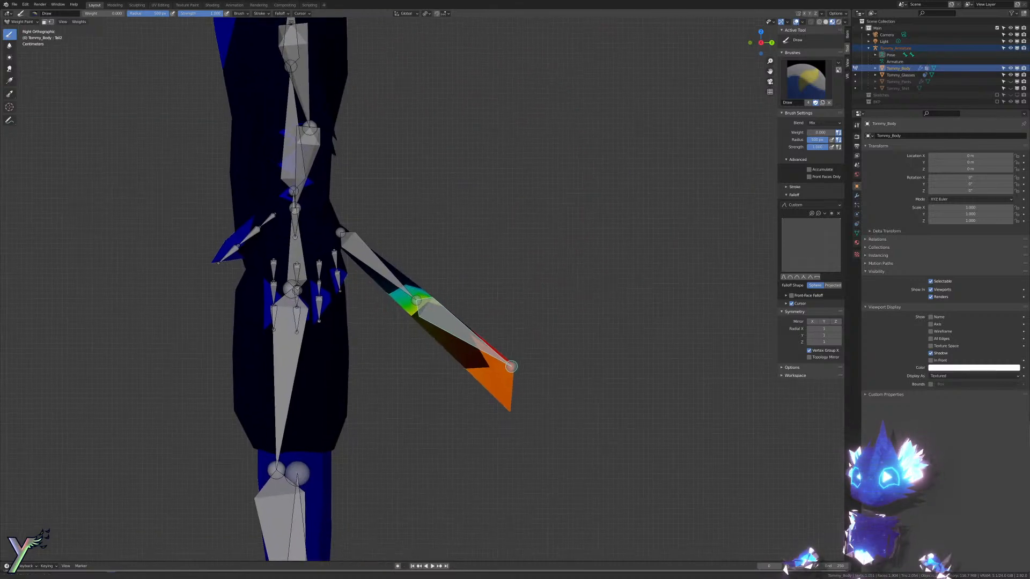
{"action": "scroll", "coordinate": [515, 279], "scroll_direction": "up", "scroll_amount": 3}
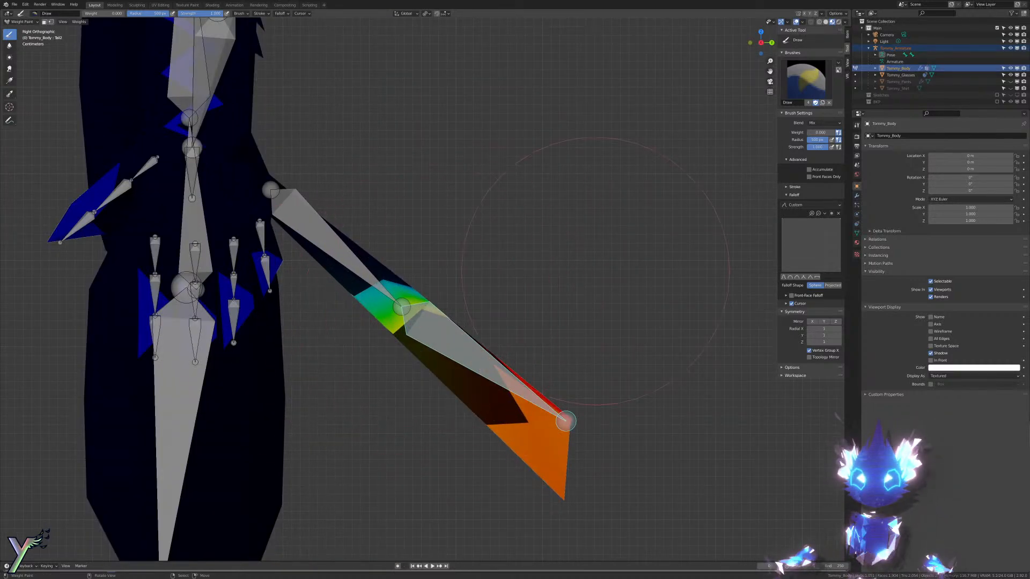
{"action": "key", "text": "r"}
{"action": "right_click", "coordinate": [569, 315]}
Step: Switch to wireframe shading and paint zero weight over the whole tail for the second tail bone
{"action": "key", "text": "shift+z"}
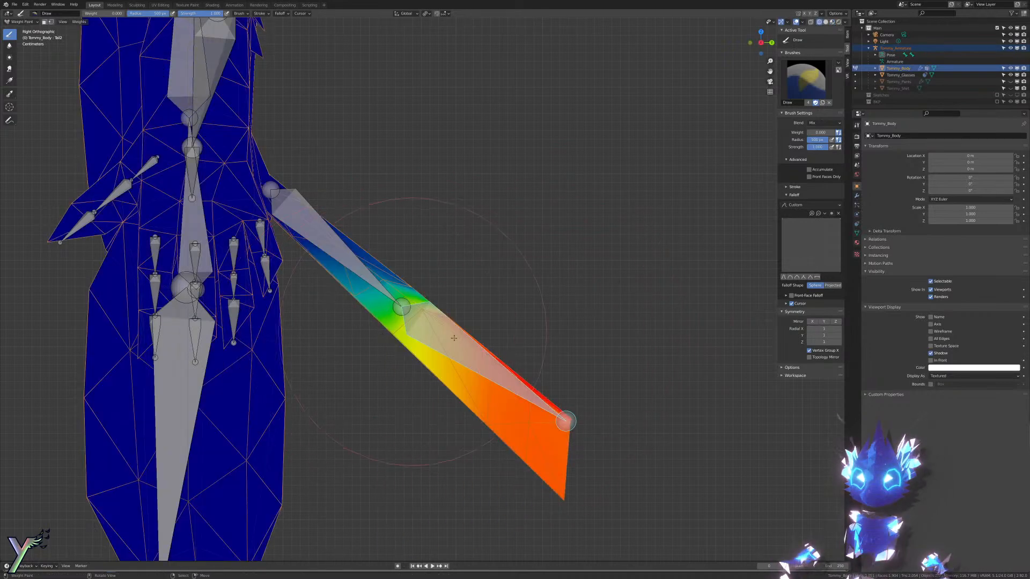
{"action": "scroll", "coordinate": [539, 446], "scroll_direction": "down", "scroll_amount": 6}
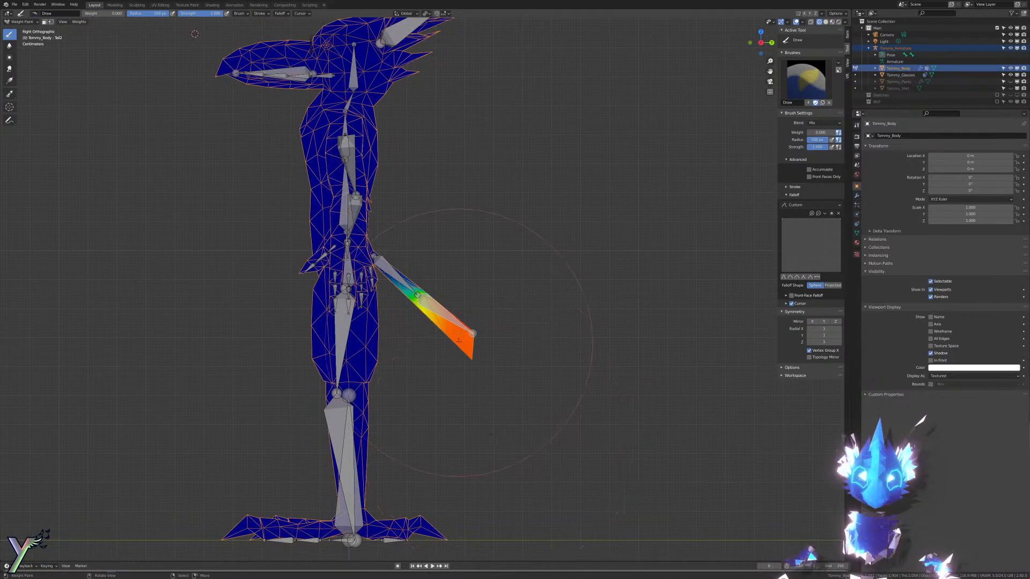
{"action": "scroll", "coordinate": [427, 293], "scroll_direction": "up", "scroll_amount": 4}
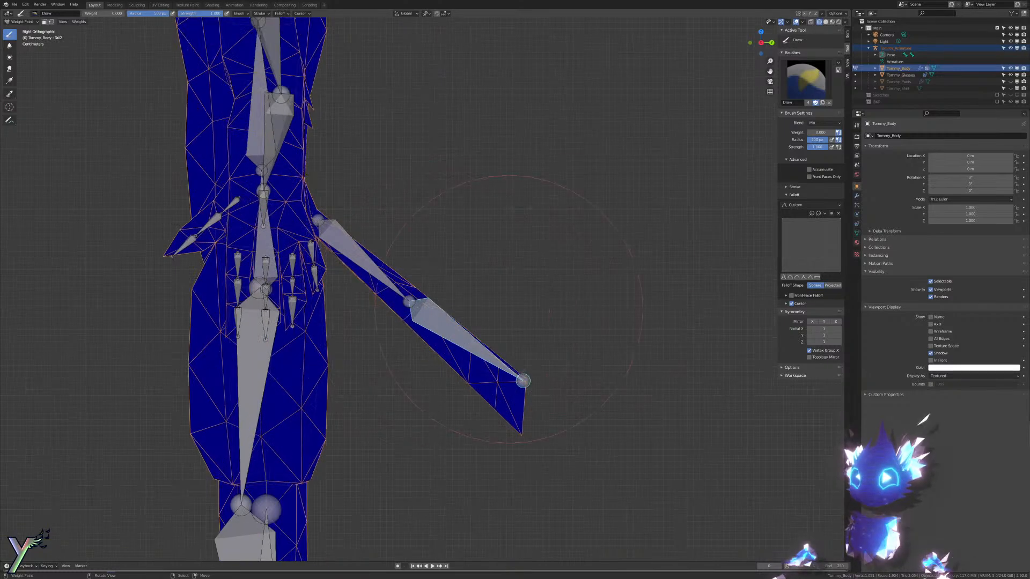
Step: Select the first tail bone and paint zero weight over the whole tail for it too
{"action": "left_click", "coordinate": [346, 251], "text": "ctrl"}
{"action": "scroll", "coordinate": [441, 383], "scroll_direction": "up", "scroll_amount": 3}
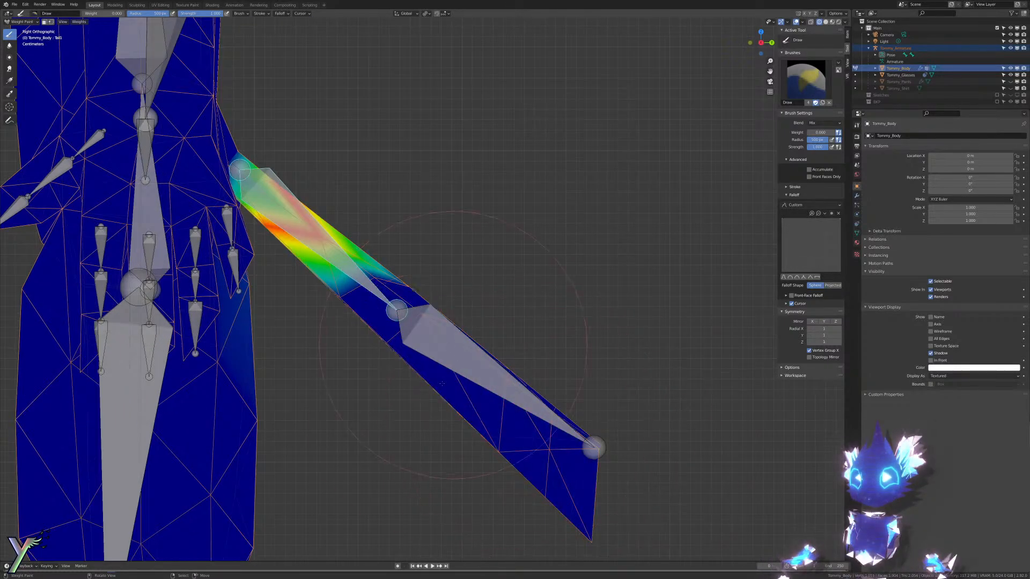
{"action": "left_click_drag", "start_coordinate": [420, 306], "coordinate": [413, 266]}
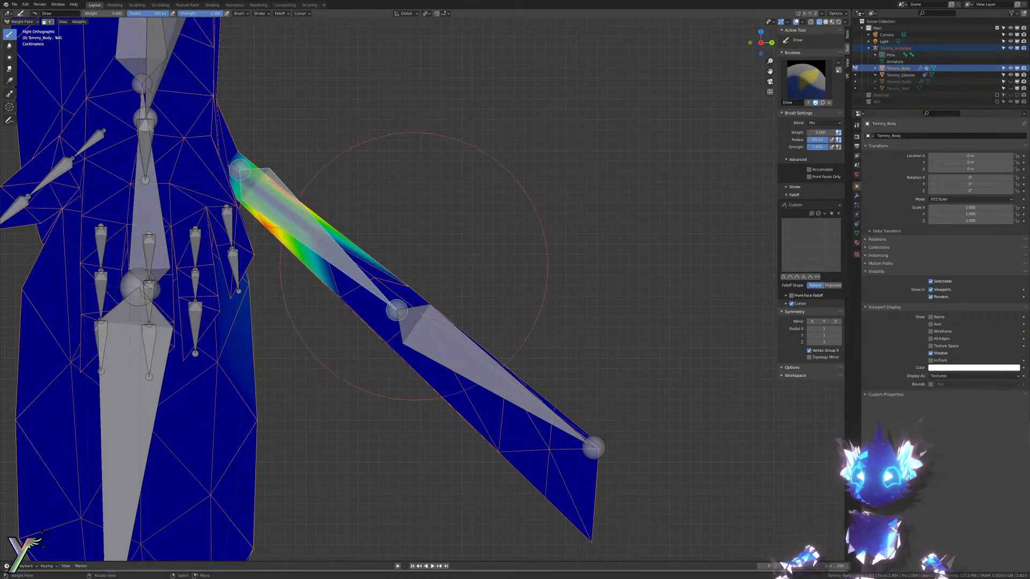
{"action": "left_click_drag", "start_coordinate": [387, 222], "coordinate": [363, 281]}
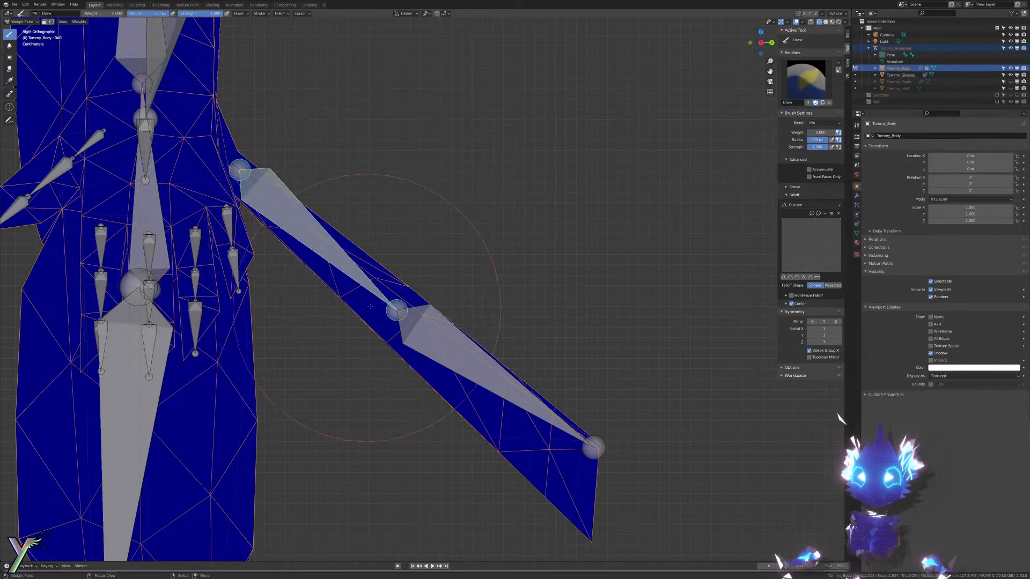
Step: In Edit Mode, move the selected tail mesh 0.5 m along Y, away from the body
{"action": "scroll", "coordinate": [390, 284], "scroll_direction": "down", "scroll_amount": 3}
{"action": "key", "text": "Tab"}
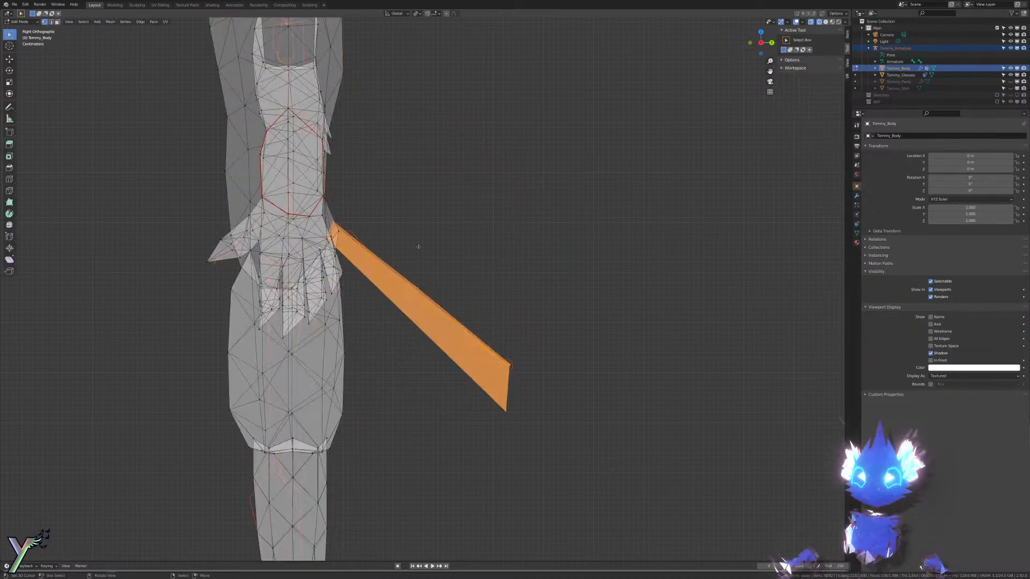
{"action": "scroll", "coordinate": [416, 302], "scroll_direction": "down", "scroll_amount": 5}
{"action": "key", "text": "g"}
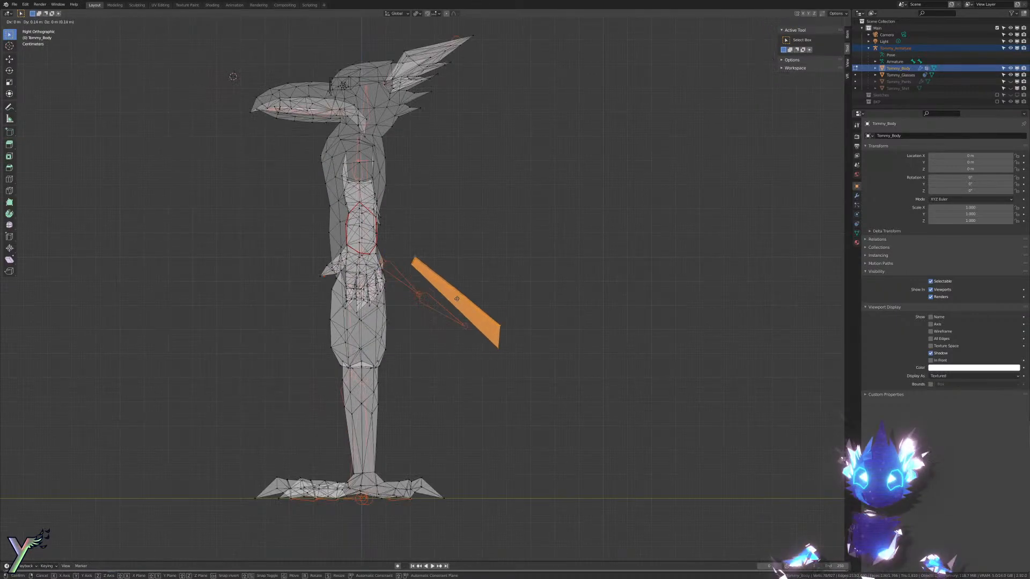
{"action": "key", "text": "x"}
{"action": "key", "text": "y"}
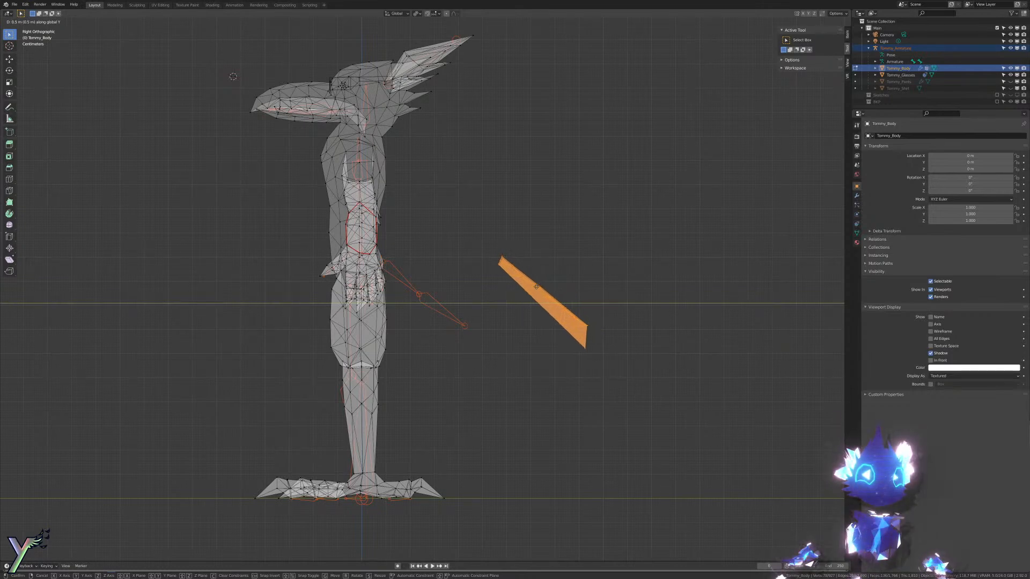
{"action": "left_click", "coordinate": [537, 287]}
Step: Back in Weight Paint mode, paint weight 1.000 with a smooth falloff onto the tail's base end for the first tail bone
{"action": "key", "text": "Tab"}
{"action": "scroll", "coordinate": [535, 267], "scroll_direction": "up", "scroll_amount": 4}
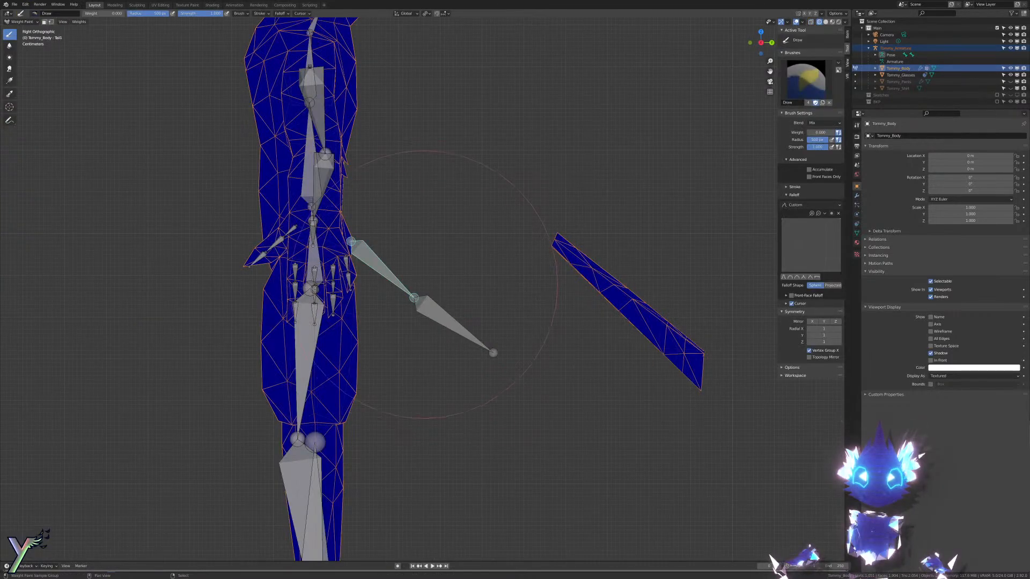
{"action": "mouse_move", "coordinate": [451, 284]}
{"action": "middle_mouse_down", "text": "shift"}
{"action": "mouse_move", "coordinate": [213, 252]}
{"action": "mouse_move", "coordinate": [243, 276]}
{"action": "middle_mouse_up", "text": "shift"}
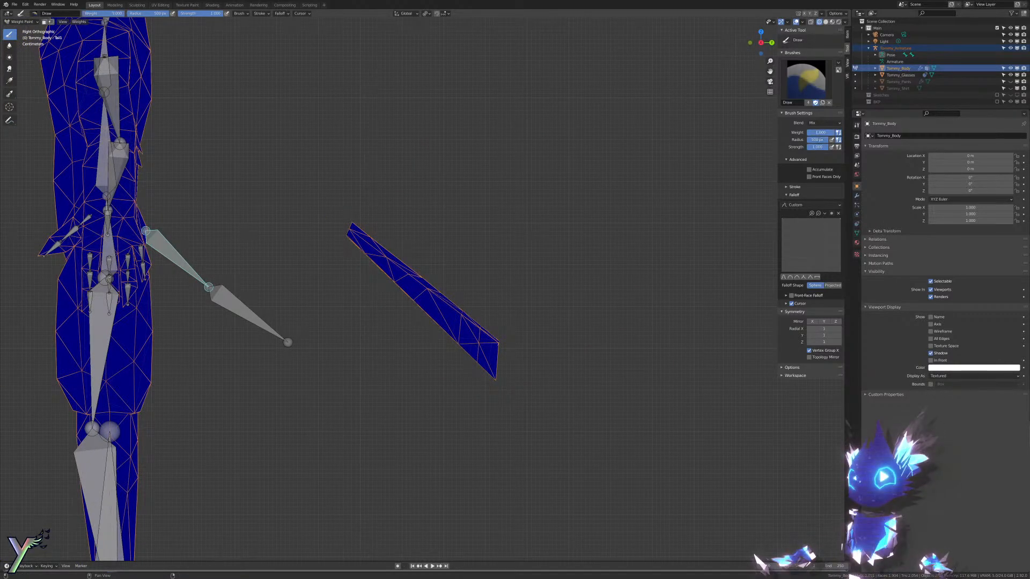
{"action": "scroll", "coordinate": [367, 252], "scroll_direction": "down", "scroll_amount": 1}
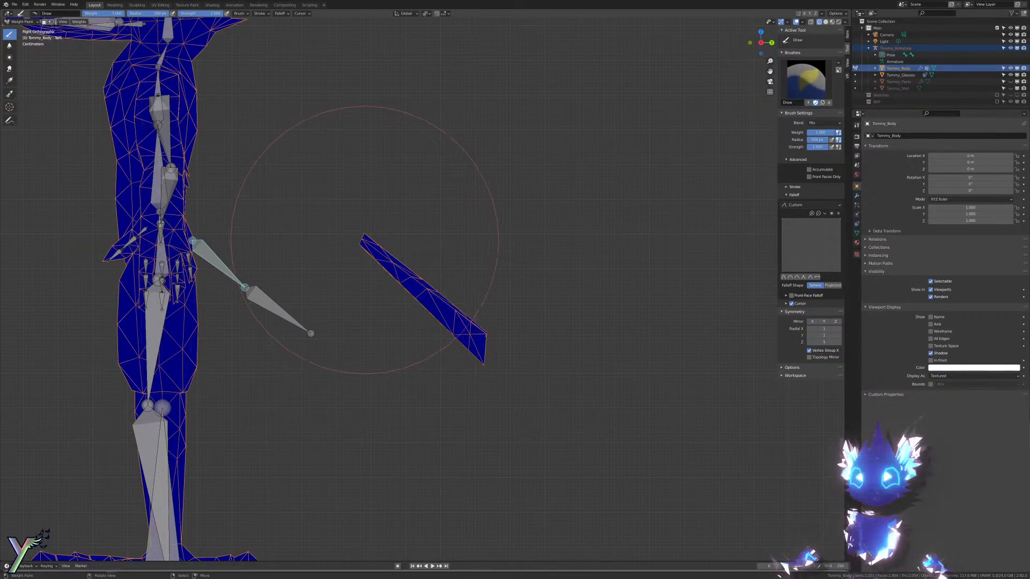
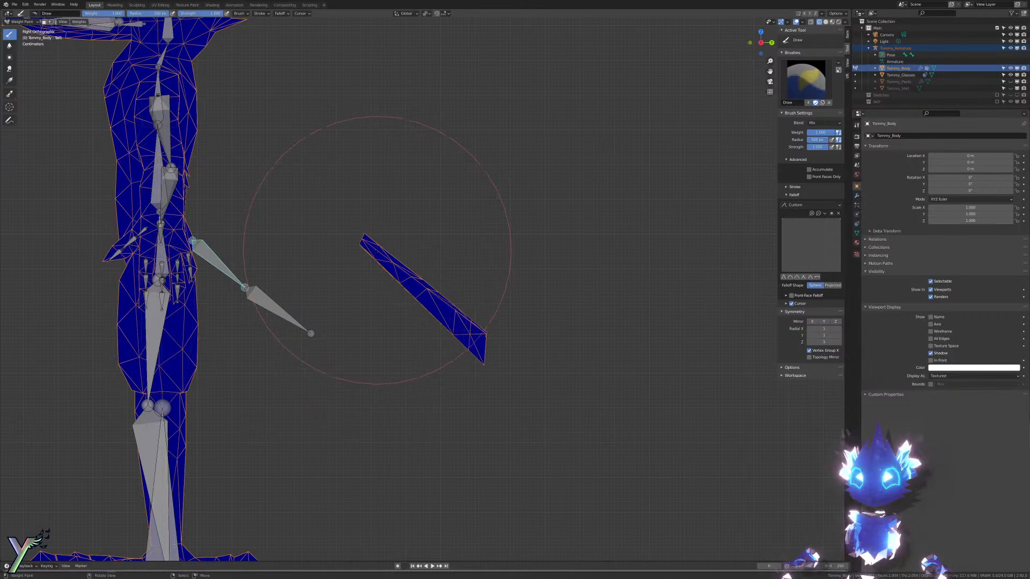
{"action": "left_click", "coordinate": [377, 250]}
{"action": "key", "text": "ctrl+z"}
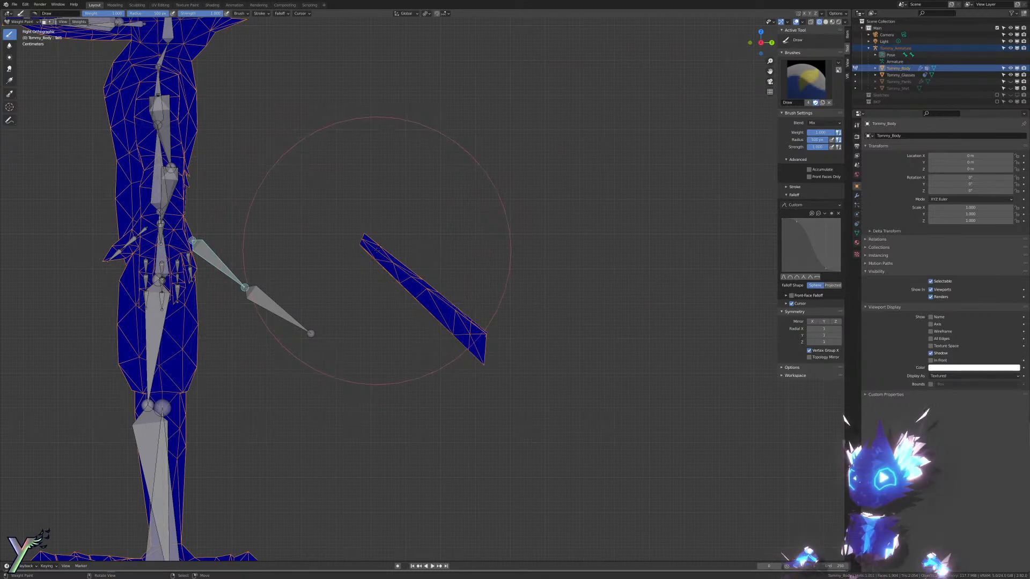
{"action": "left_click", "coordinate": [377, 251]}
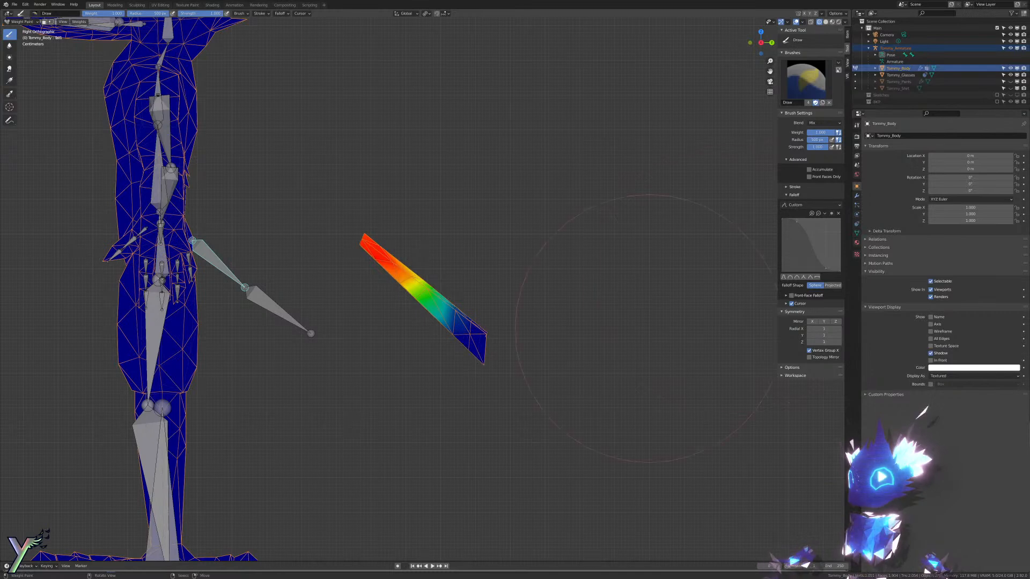
Step: Paint weight 1.000 onto the tail's tip for the second tail bone and move the tail mesh back against the body along Y
{"action": "left_click", "coordinate": [270, 301], "text": "ctrl"}
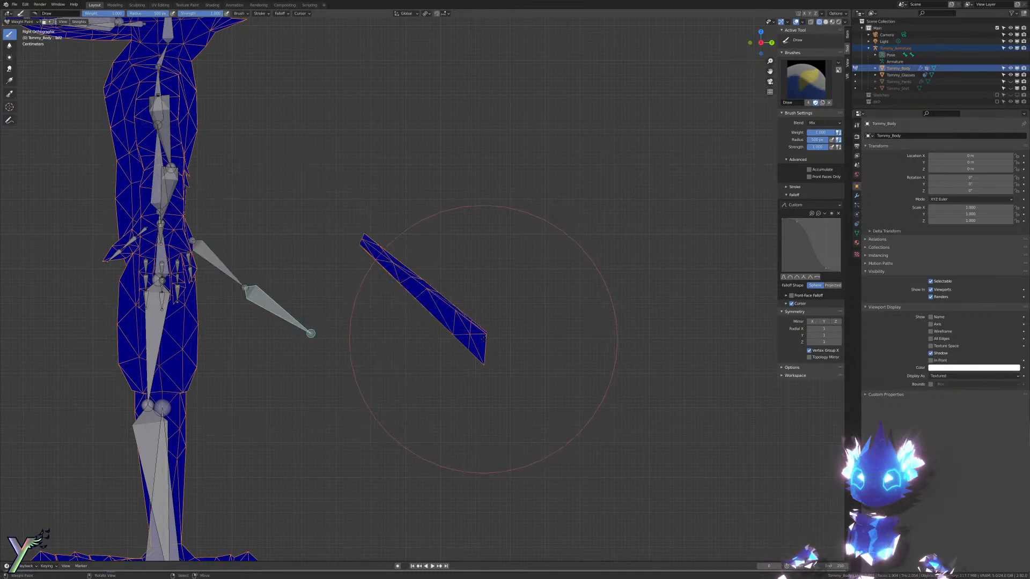
{"action": "left_click", "coordinate": [483, 340]}
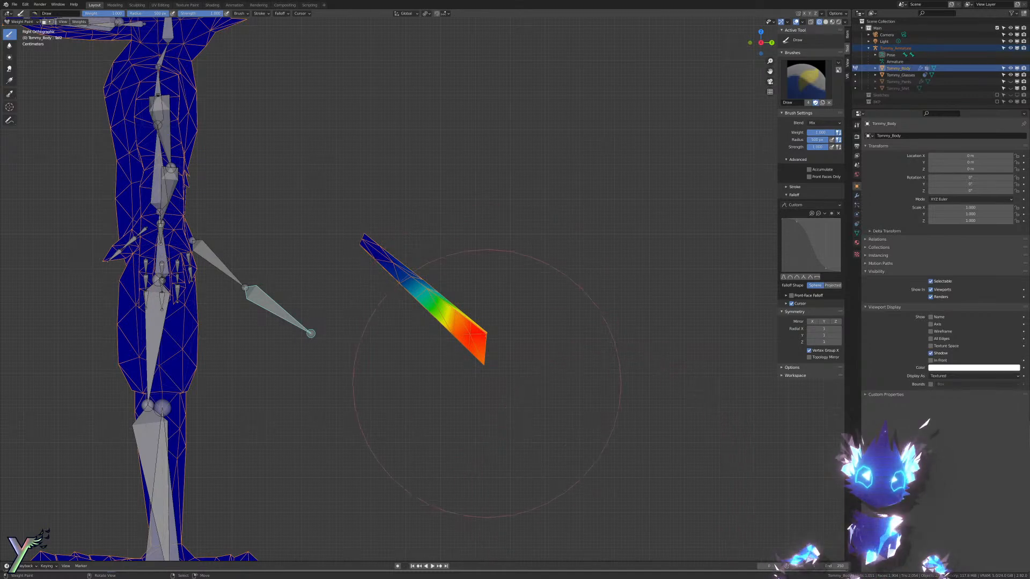
{"action": "key", "text": "Tab"}
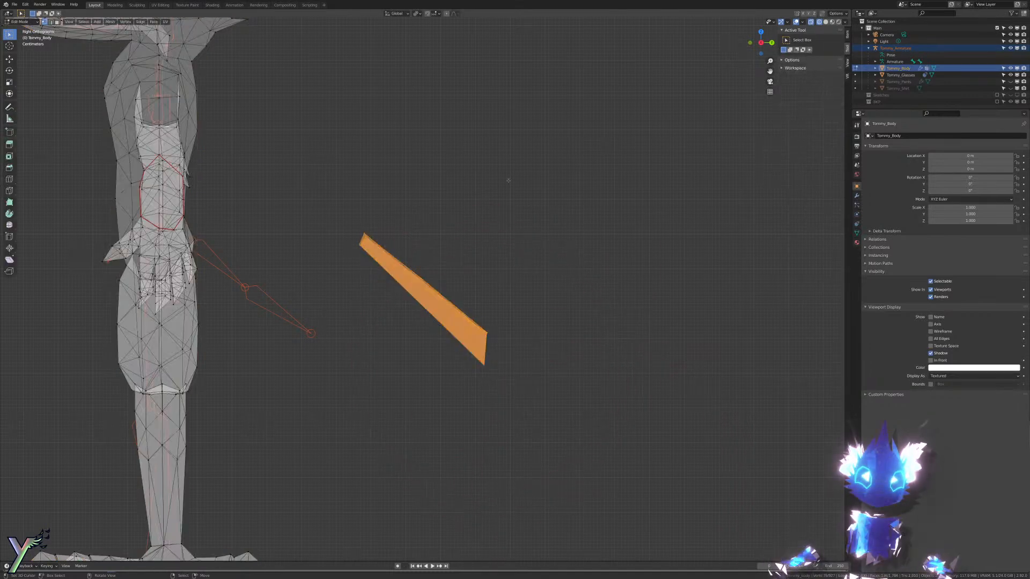
{"action": "key", "text": "g"}
{"action": "key", "text": "y"}
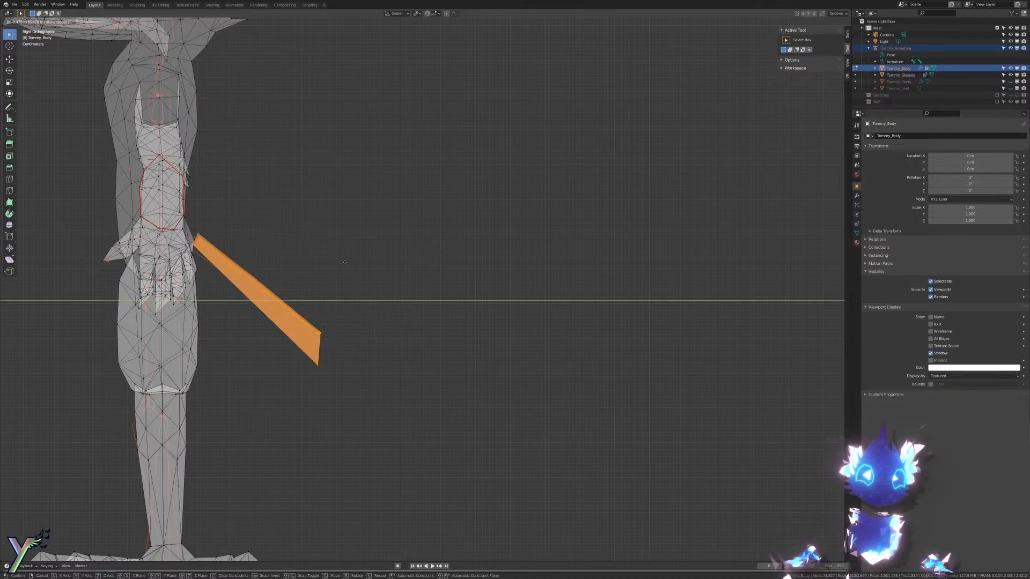
{"action": "left_click", "coordinate": [337, 263]}
{"action": "key", "text": "Tab"}
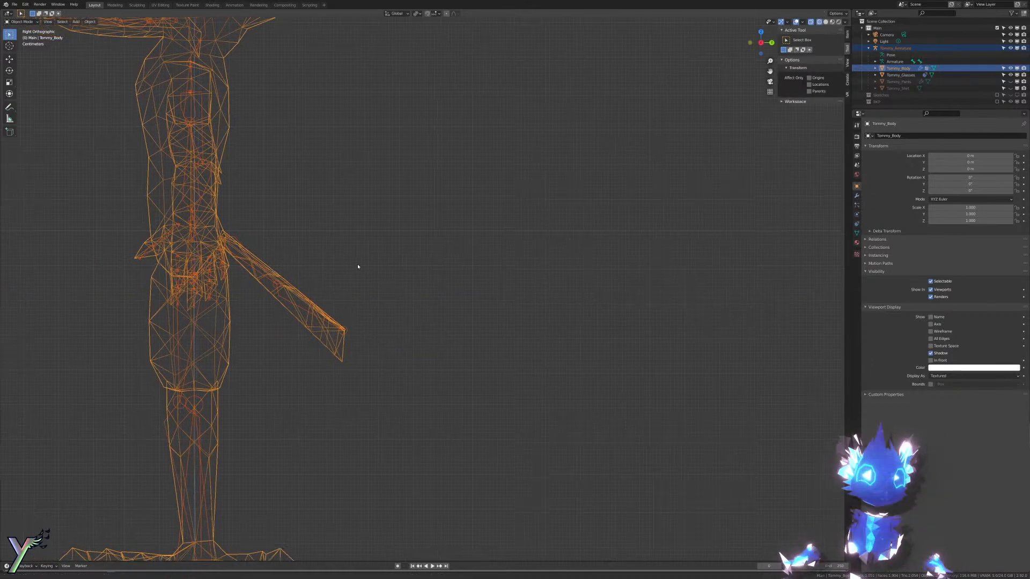
Step: Test the tail's deformation in side view by rotating the tail bones in Weight Paint mode, restoring the rest pose after each try
{"action": "scroll", "coordinate": [357, 269], "scroll_direction": "up", "scroll_amount": 5}
{"action": "key", "text": "r"}
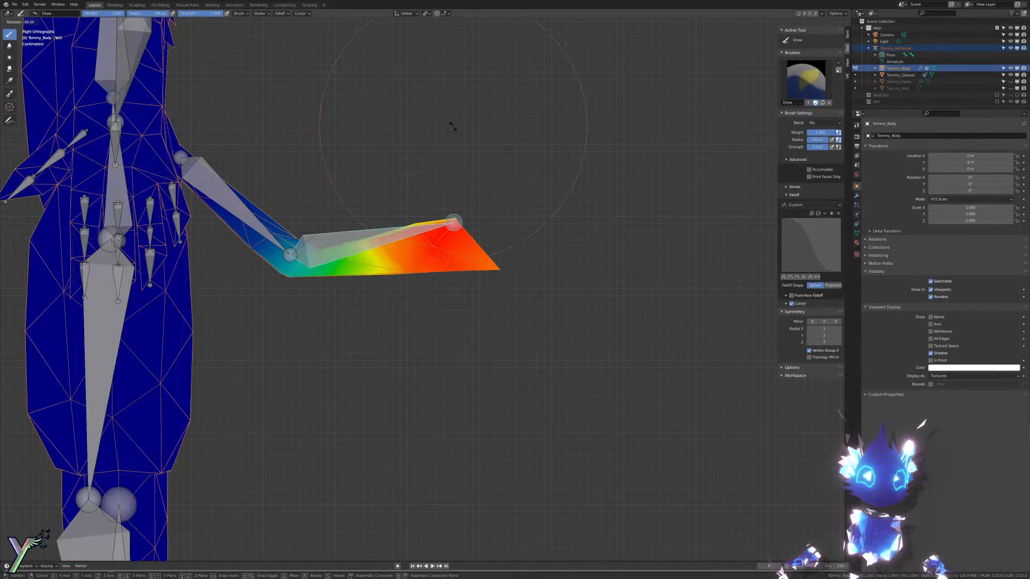
{"action": "left_click", "coordinate": [317, 267]}
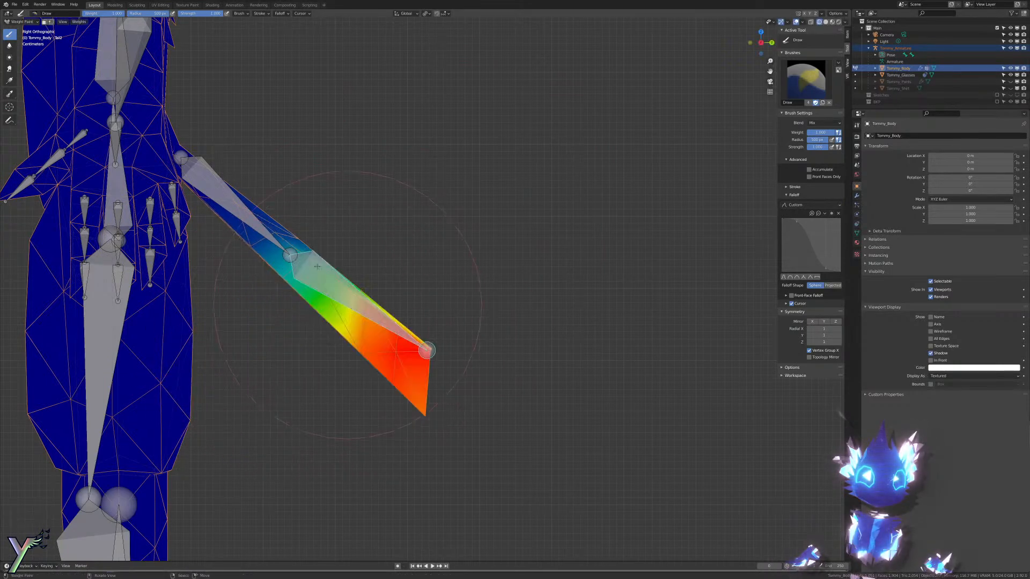
{"action": "left_click", "coordinate": [279, 252], "text": "ctrl"}
{"action": "left_click", "coordinate": [345, 296], "text": "ctrl"}
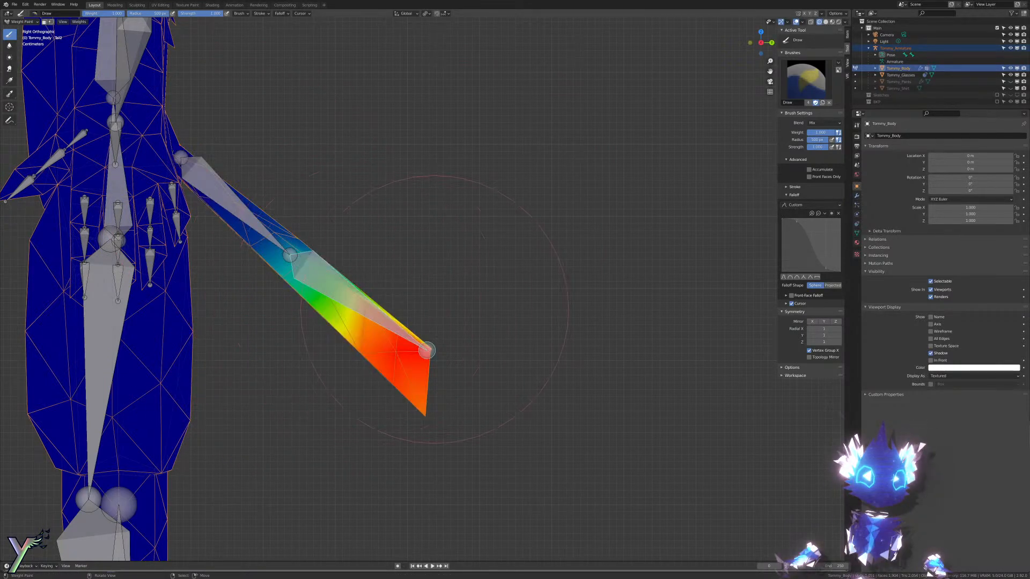
{"action": "key", "text": "r"}
{"action": "right_click", "coordinate": [424, 294]}
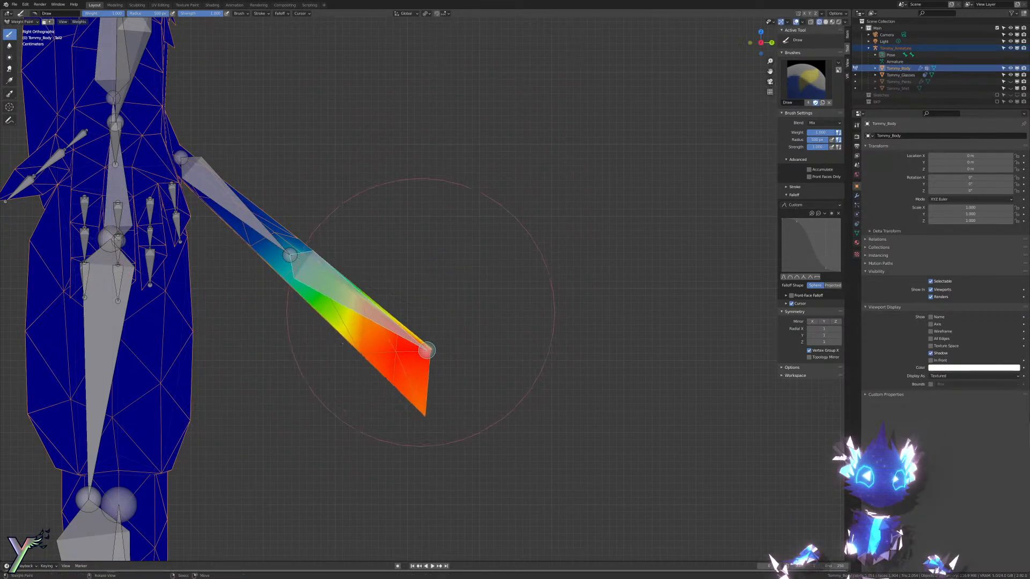
Step: Undo the tail's move back to the body and the smooth-falloff weights painted for both tail bones
{"action": "scroll", "coordinate": [424, 294], "scroll_direction": "down", "scroll_amount": 5}
{"action": "key", "text": "ctrl+z"}
{"action": "key", "text": "ctrl+z"}
{"action": "key", "text": "ctrl+z"}
{"action": "key", "text": "ctrl+z"}
{"action": "key", "text": "ctrl+z"}
{"action": "key", "text": "ctrl+z"}
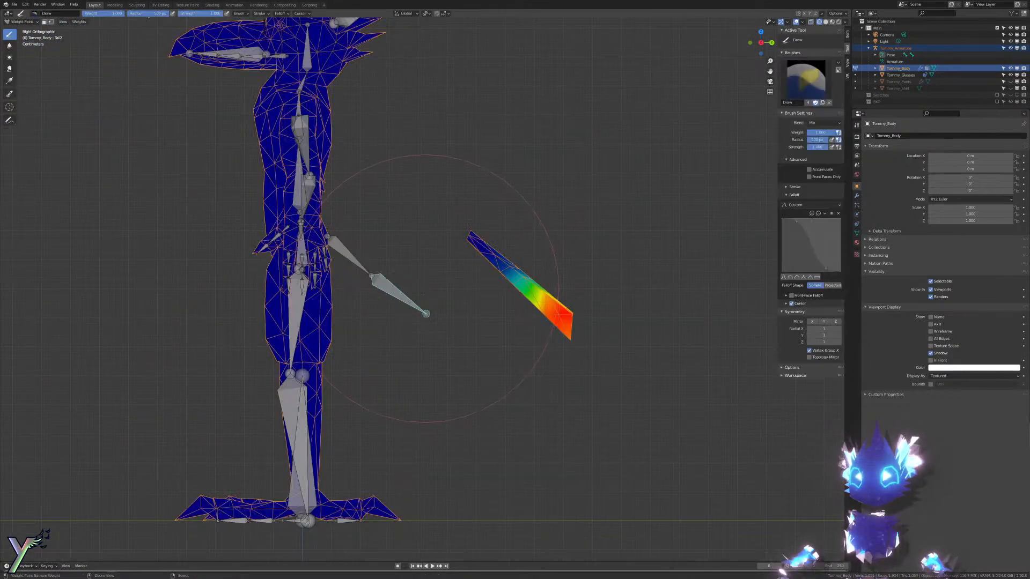
{"action": "scroll", "coordinate": [538, 225], "scroll_direction": "up", "scroll_amount": 4}
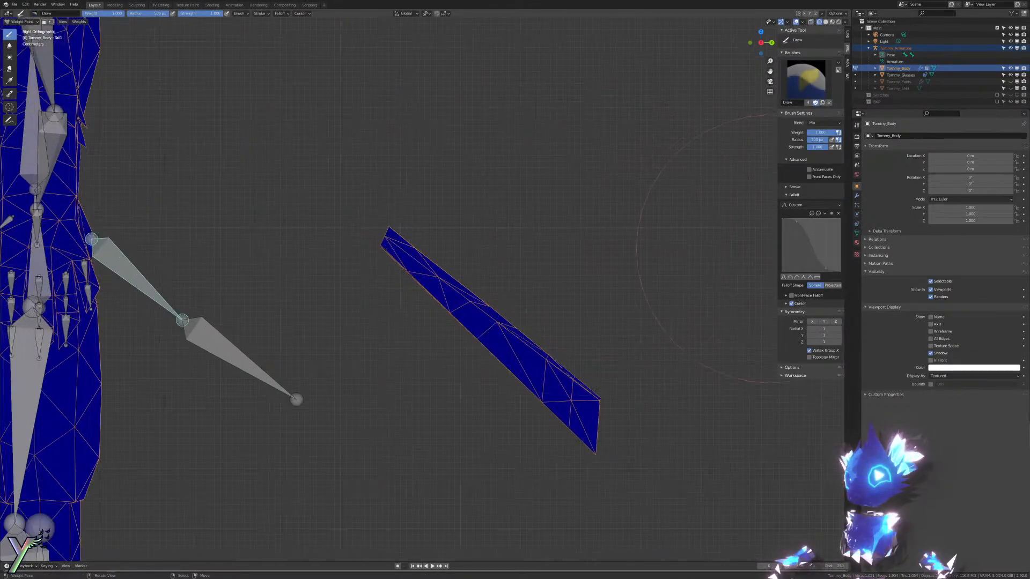
Step: Set the brush falloff to linear and paint weight 1.000 at the tail's base for the first tail bone and its tip for the second
{"action": "left_click", "coordinate": [810, 277]}
{"action": "scroll", "coordinate": [692, 274], "scroll_direction": "down", "scroll_amount": 1}
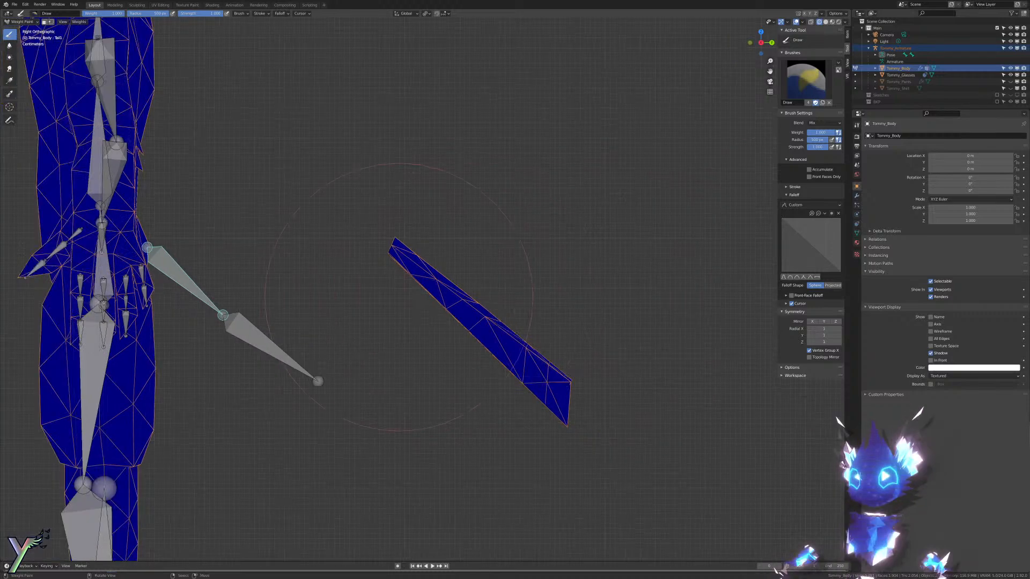
{"action": "scroll", "coordinate": [398, 297], "scroll_direction": "down", "scroll_amount": 2}
{"action": "scroll", "coordinate": [357, 252], "scroll_direction": "up", "scroll_amount": 1}
{"action": "scroll", "coordinate": [416, 231], "scroll_direction": "down", "scroll_amount": 1}
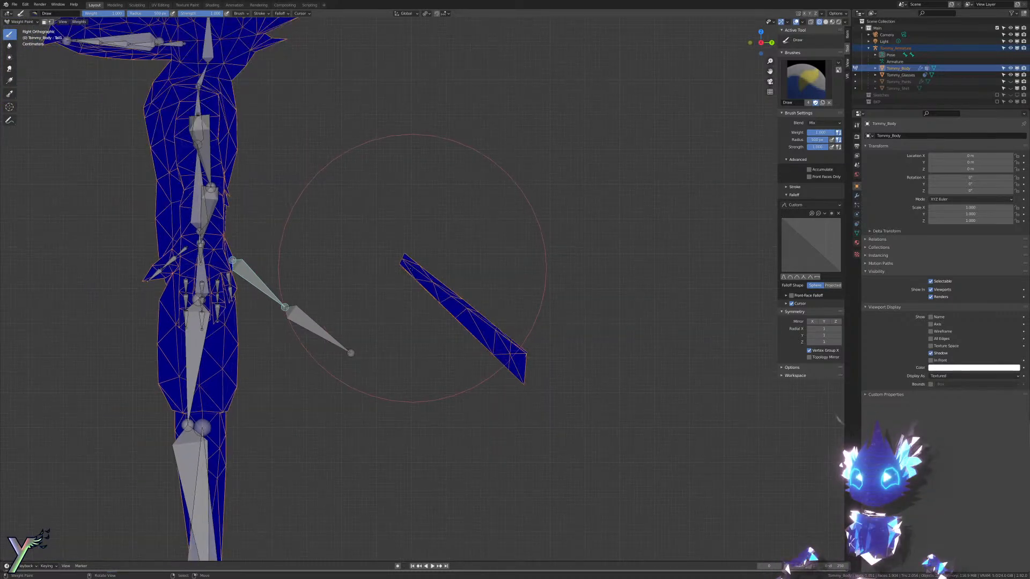
{"action": "scroll", "coordinate": [412, 268], "scroll_direction": "down", "scroll_amount": 2}
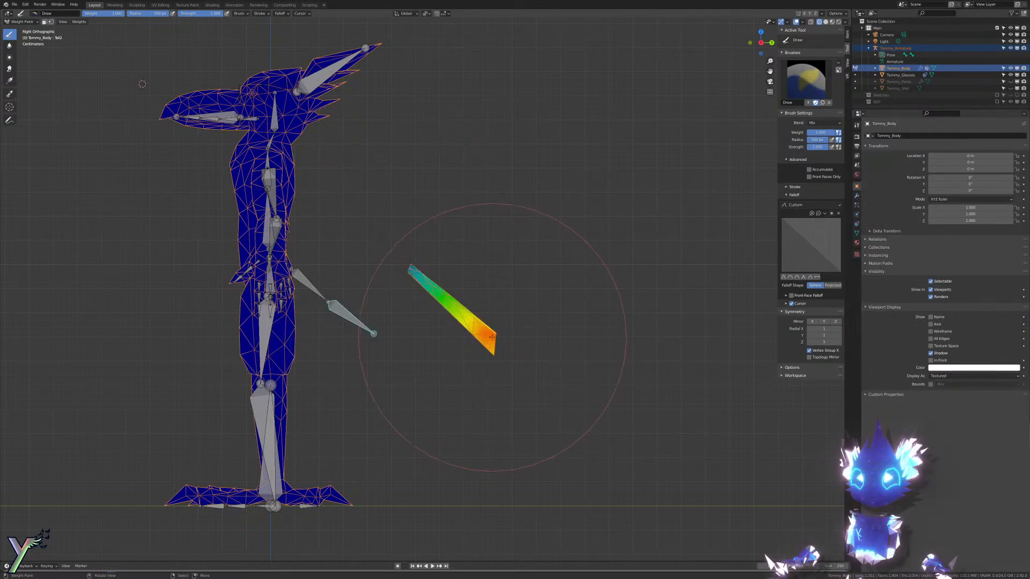
Step: In Edit Mode, move the tail mesh -0.5 m along Y back to the body and return to Weight Paint mode
{"action": "key", "text": "ctrl+Tab"}
{"action": "key", "text": "Tab"}
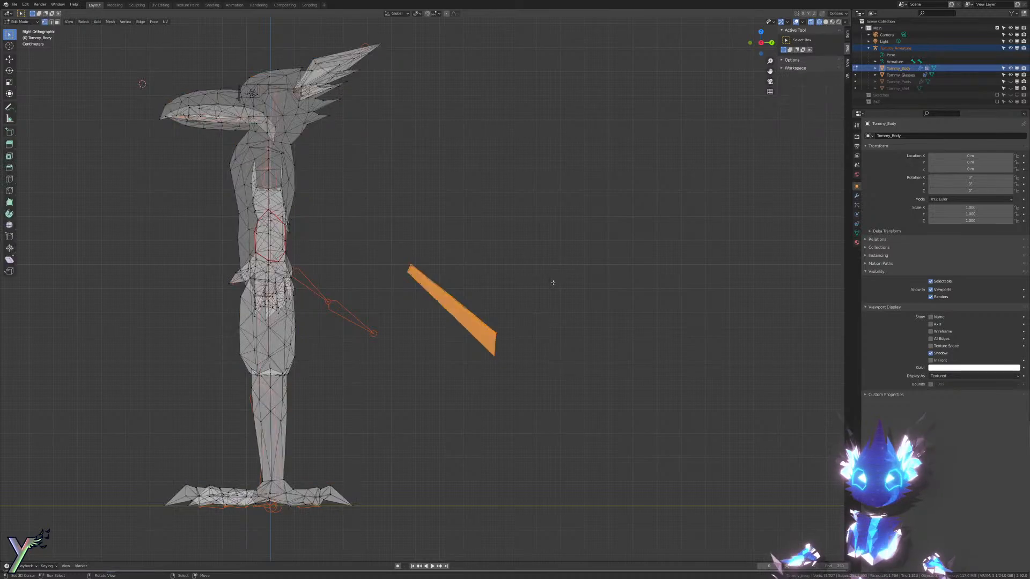
{"action": "key", "text": "g"}
{"action": "key", "text": "y"}
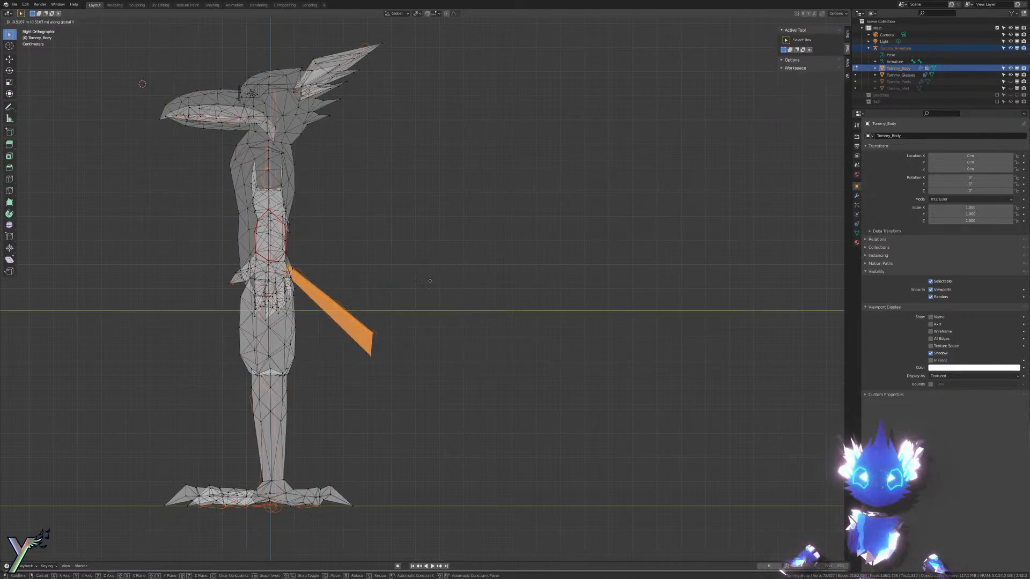
{"action": "left_click", "coordinate": [432, 279]}
{"action": "scroll", "coordinate": [423, 289], "scroll_direction": "up", "scroll_amount": 6}
{"action": "key", "text": "ctrl+Tab"}
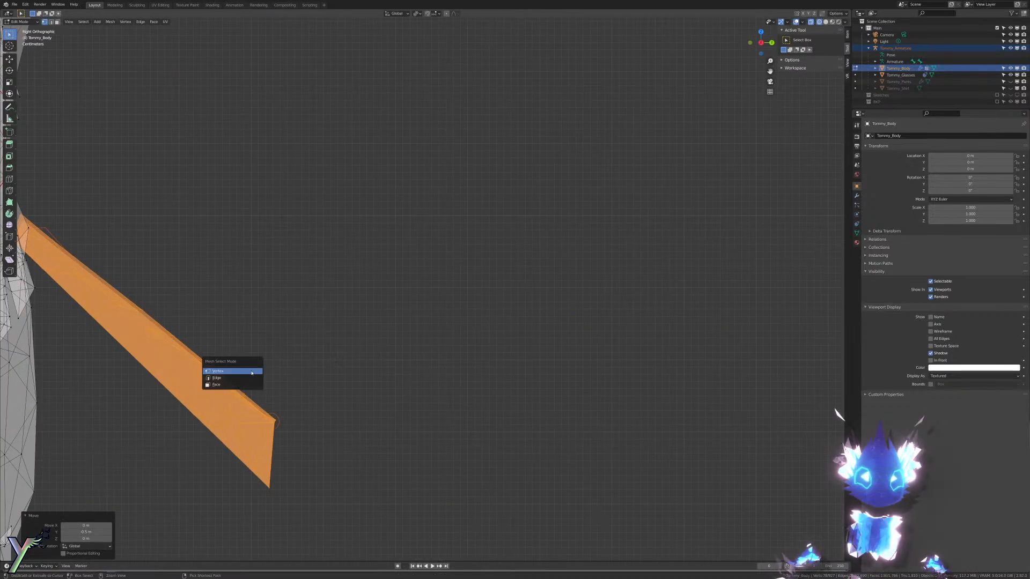
{"action": "key", "text": "Tab"}
{"action": "key", "text": "ctrl+Tab"}
Step: Test-rotate the second tail bone in side view and freely in perspective with textured shading, cancelling each rotation and returning to wireframe
{"action": "key", "text": "r"}
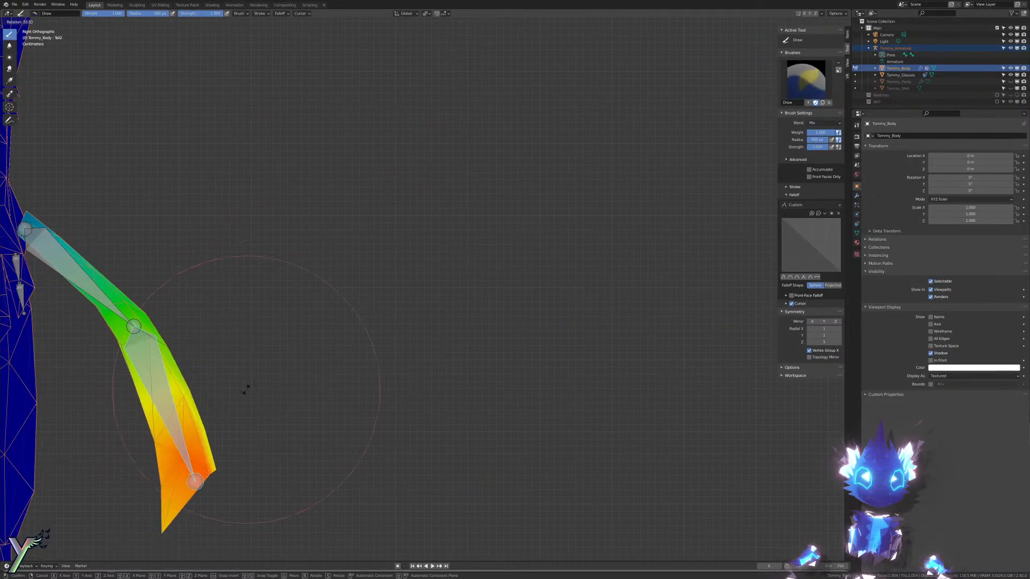
{"action": "right_click", "coordinate": [311, 226]}
{"action": "middle_click_drag", "start_coordinate": [311, 226], "coordinate": [505, 203]}
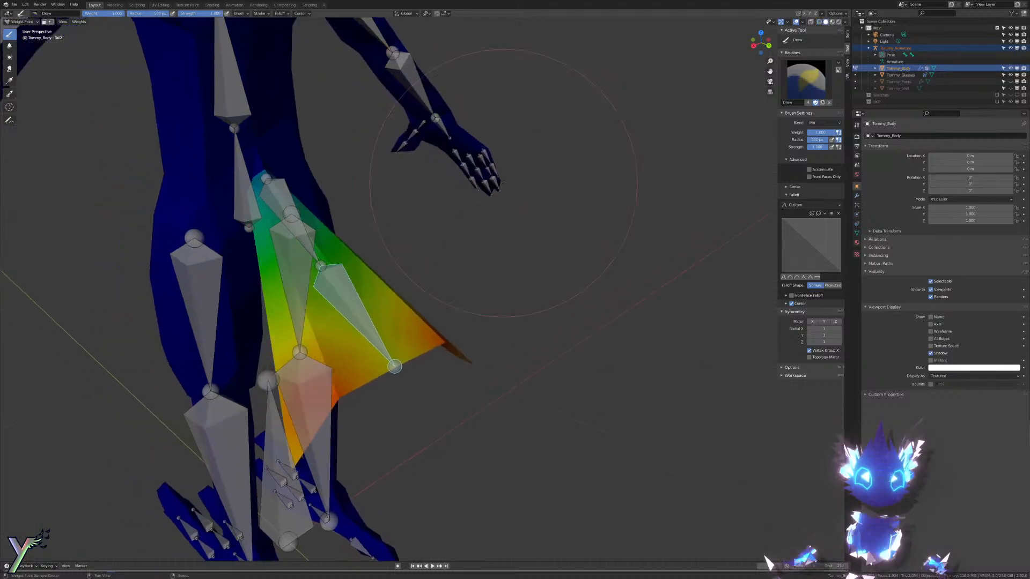
{"action": "scroll", "coordinate": [665, 64], "scroll_direction": "up", "scroll_amount": 3}
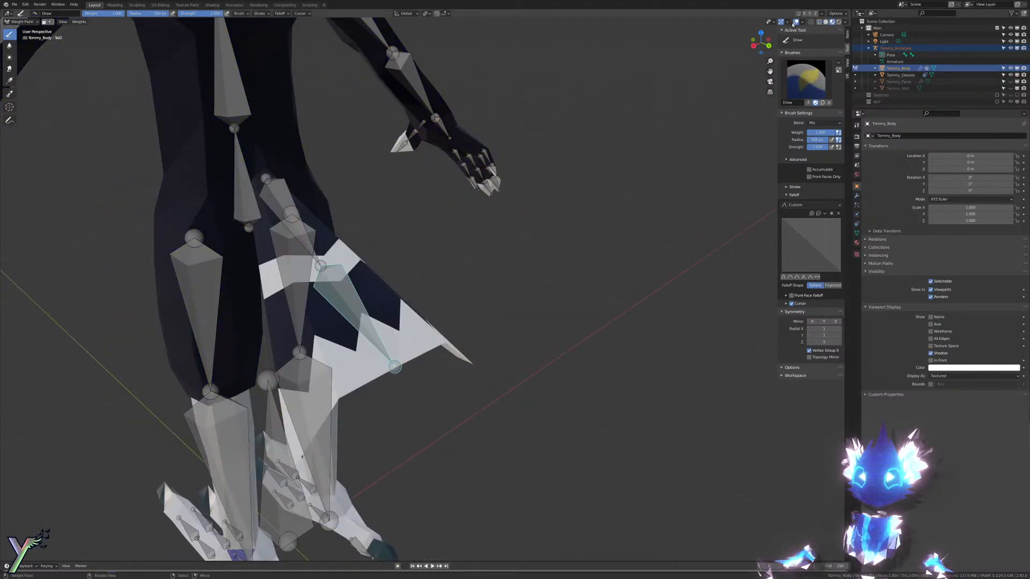
{"action": "key", "text": "r"}
{"action": "key", "text": "r"}
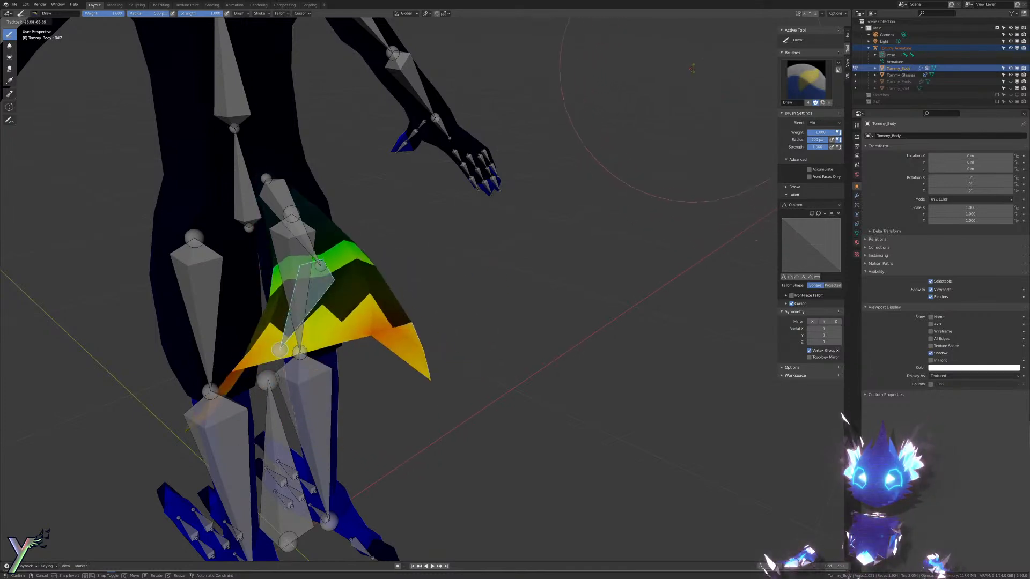
{"action": "right_click", "coordinate": [670, 69]}
{"action": "middle_click_drag", "start_coordinate": [576, 125], "coordinate": [602, 143]}
{"action": "key", "text": "z"}
{"action": "left_click", "coordinate": [552, 143]}
Step: Undo the tail's -0.5 m move so the painted tail is separated from the body again
{"action": "middle_click_drag", "start_coordinate": [236, 184], "coordinate": [294, 189]}
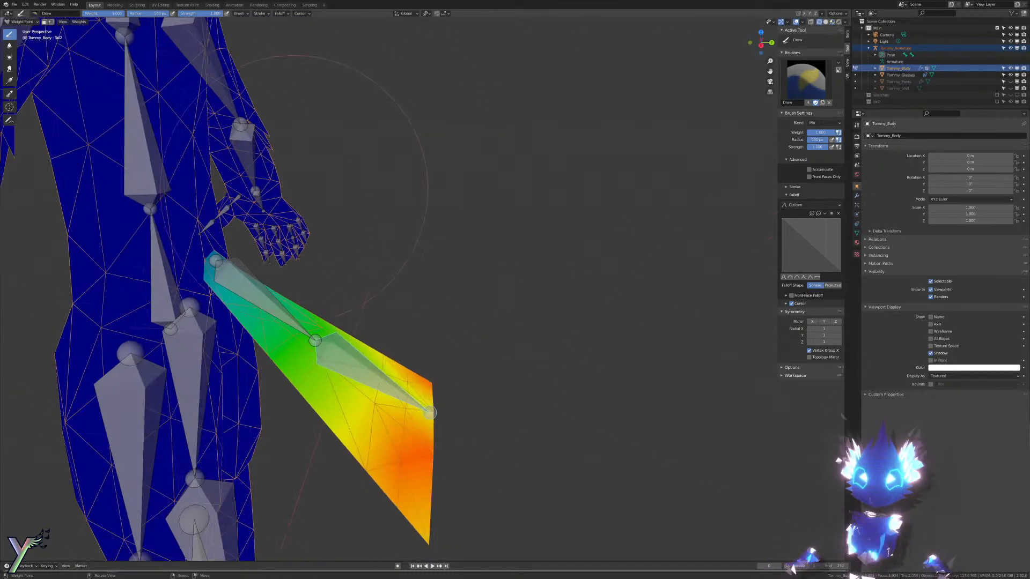
{"action": "key", "text": "ctrl+z"}
{"action": "key", "text": "ctrl+z"}
{"action": "key", "text": "ctrl+z"}
{"action": "key", "text": "ctrl+z"}
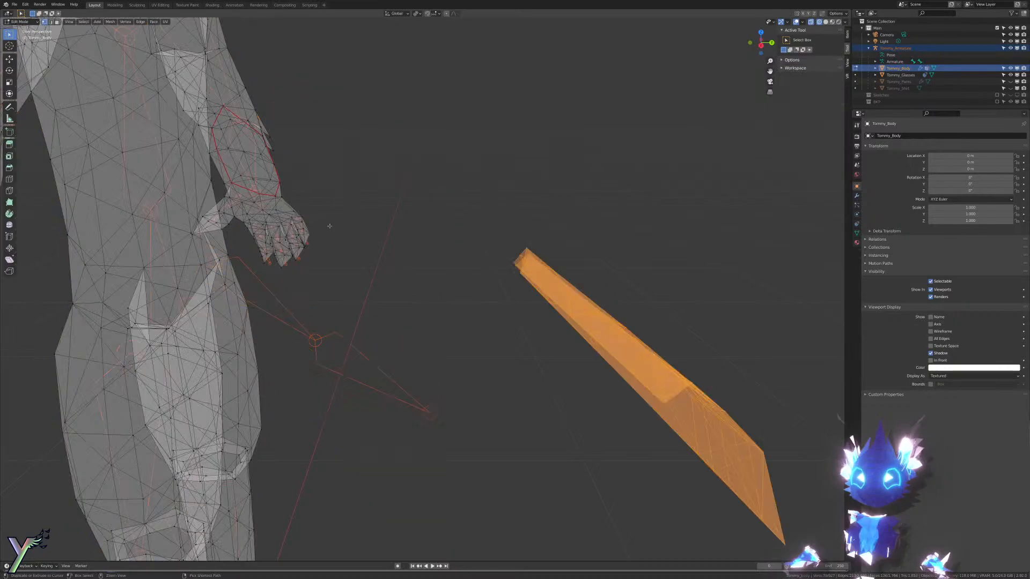
{"action": "key", "text": "ctrl+z"}
{"action": "key", "text": "ctrl+z"}
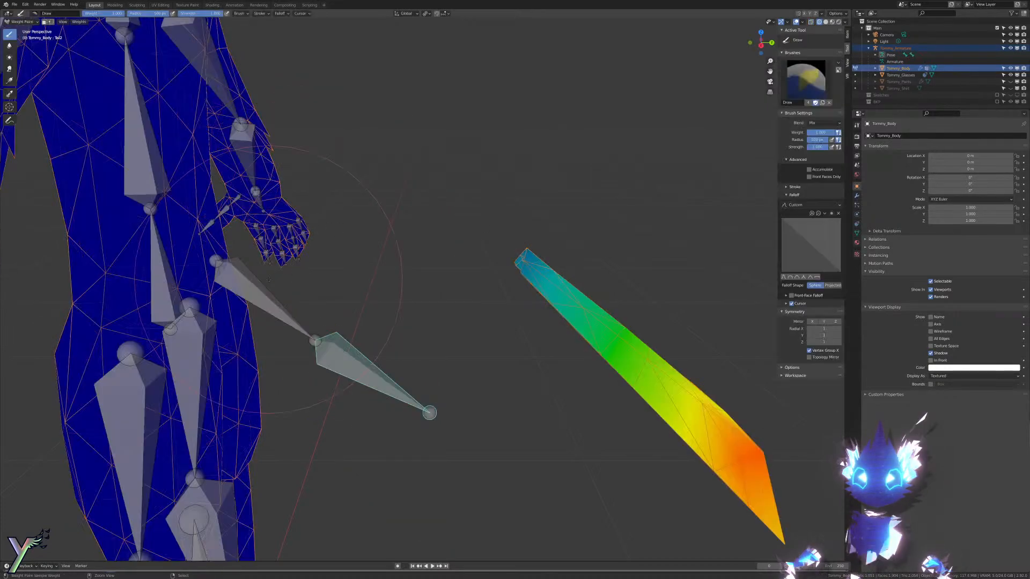
Step: Set the brush to weight 0.000 with constant falloff and paint the tail's base end for the second tail bone
{"action": "scroll", "coordinate": [564, 200], "scroll_direction": "up", "scroll_amount": 3}
{"action": "middle_click_drag", "start_coordinate": [564, 217], "coordinate": [492, 221]}
{"action": "scroll", "coordinate": [537, 236], "scroll_direction": "up", "scroll_amount": 1}
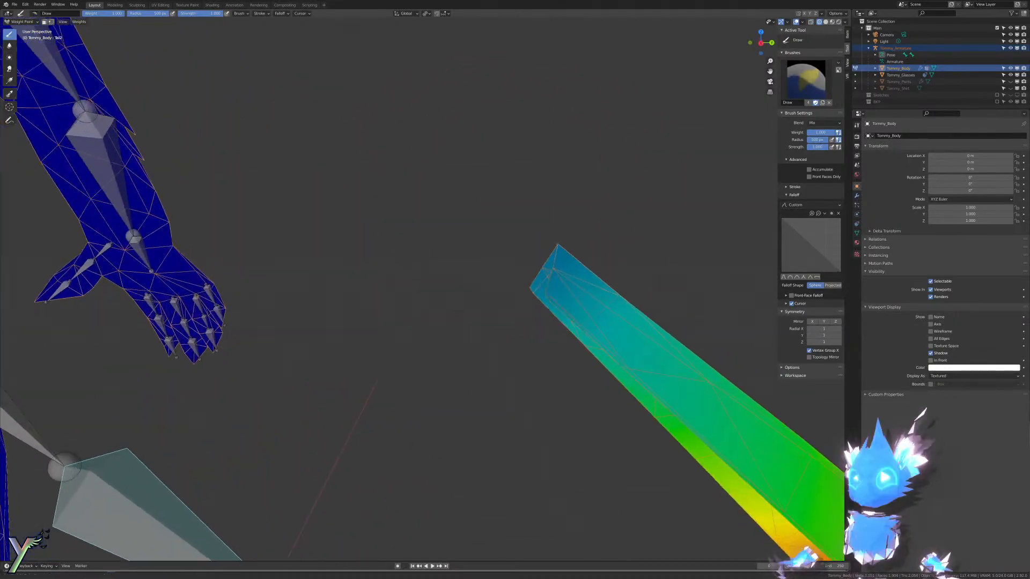
{"action": "middle_click_drag", "start_coordinate": [643, 268], "coordinate": [542, 241], "text": "shift"}
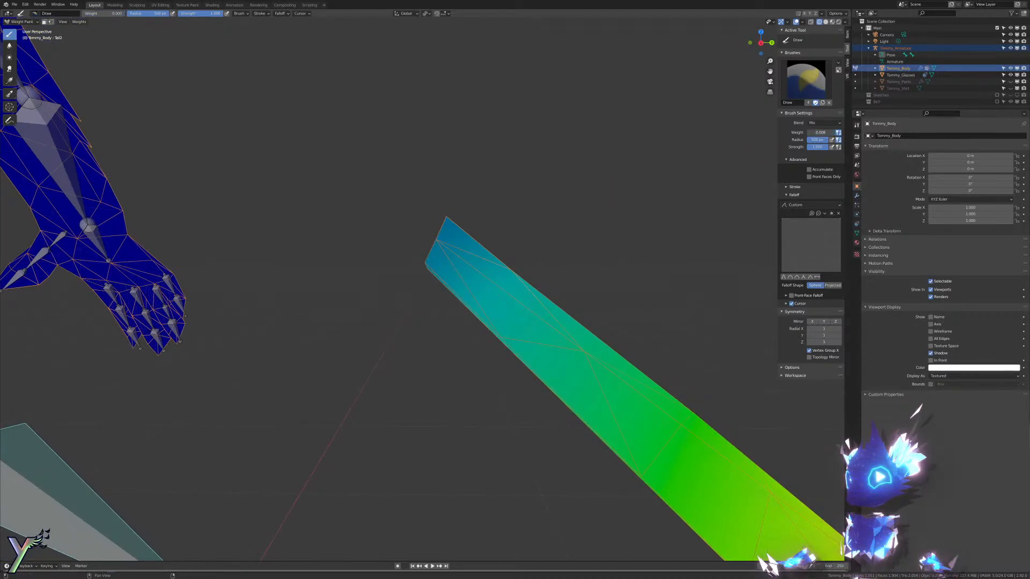
{"action": "scroll", "coordinate": [434, 223], "scroll_direction": "up", "scroll_amount": 6}
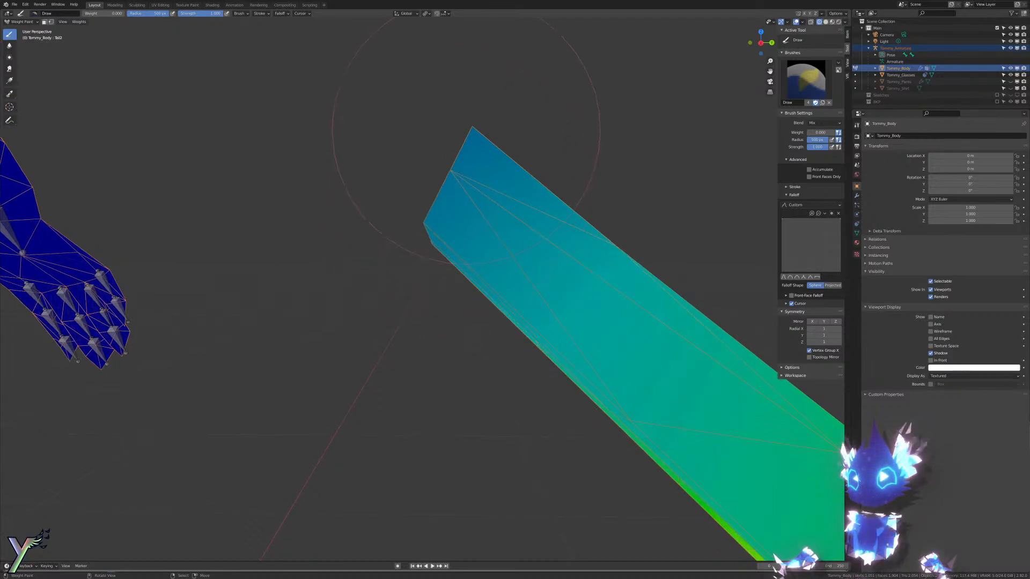
{"action": "left_click", "coordinate": [415, 247]}
{"action": "scroll", "coordinate": [433, 161], "scroll_direction": "down", "scroll_amount": 6}
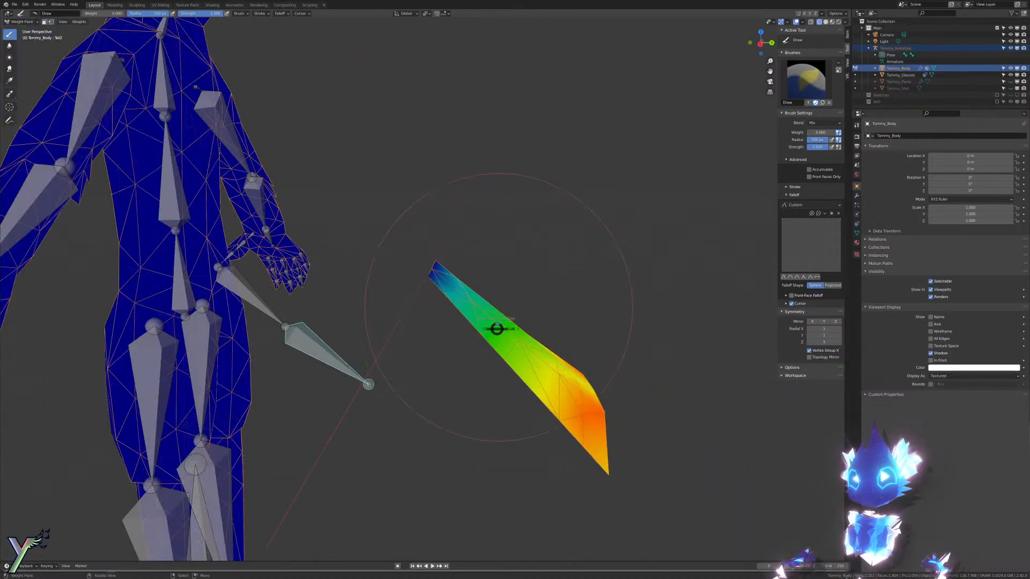
Step: Move the tail mesh -0.5 m along Y onto the body in Edit Mode and go back to Weight Paint mode
{"action": "key", "text": "Tab"}
{"action": "type", "text": "y"}
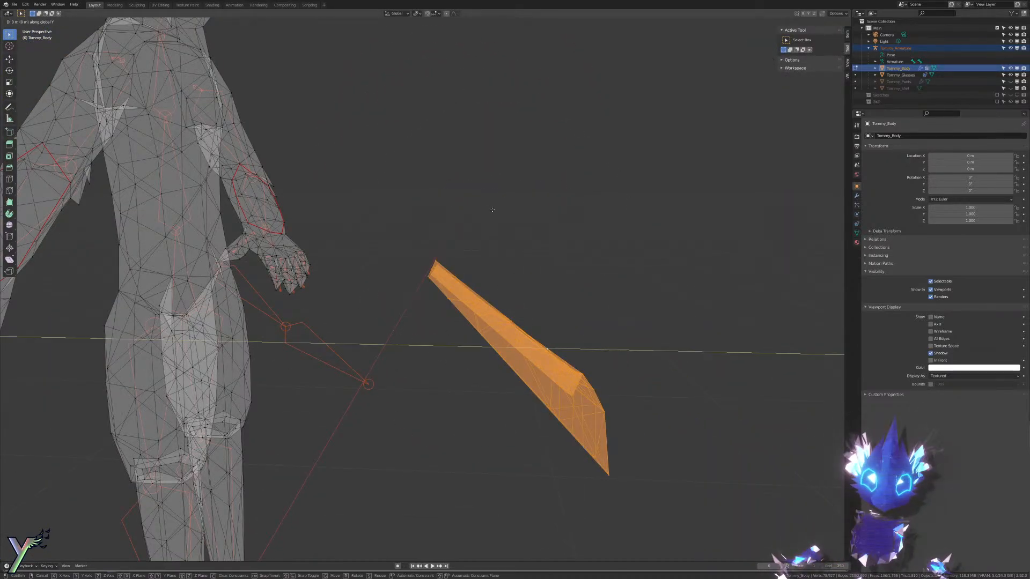
{"action": "type", "text": "-0.5"}
{"action": "key", "text": "Return"}
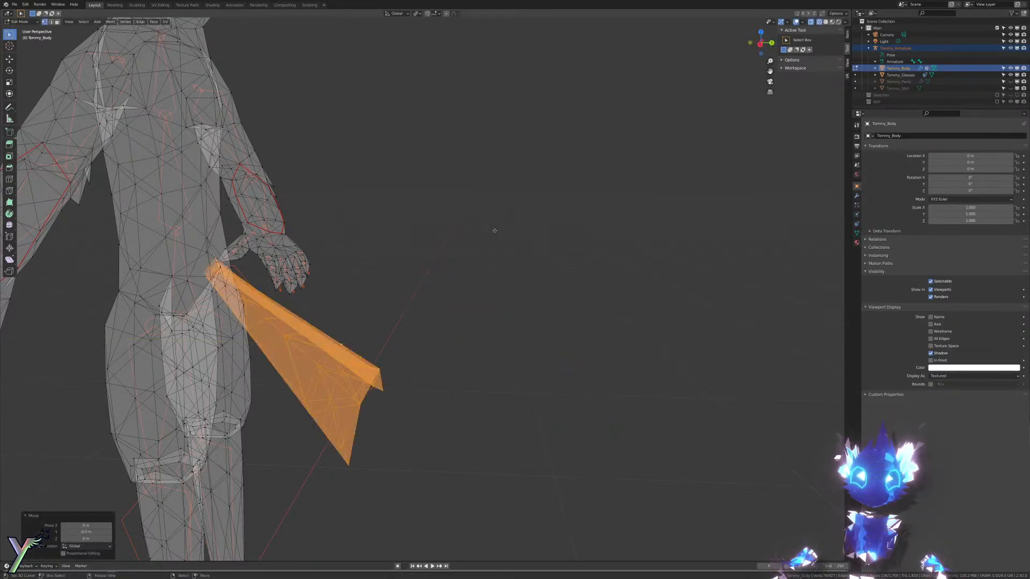
{"action": "key", "text": "Tab"}
Step: Test-rotate the second tail bone, cancel the rotation, and select the first tail bone to inspect its weights
{"action": "key", "text": "r"}
{"action": "right_click", "coordinate": [400, 355]}
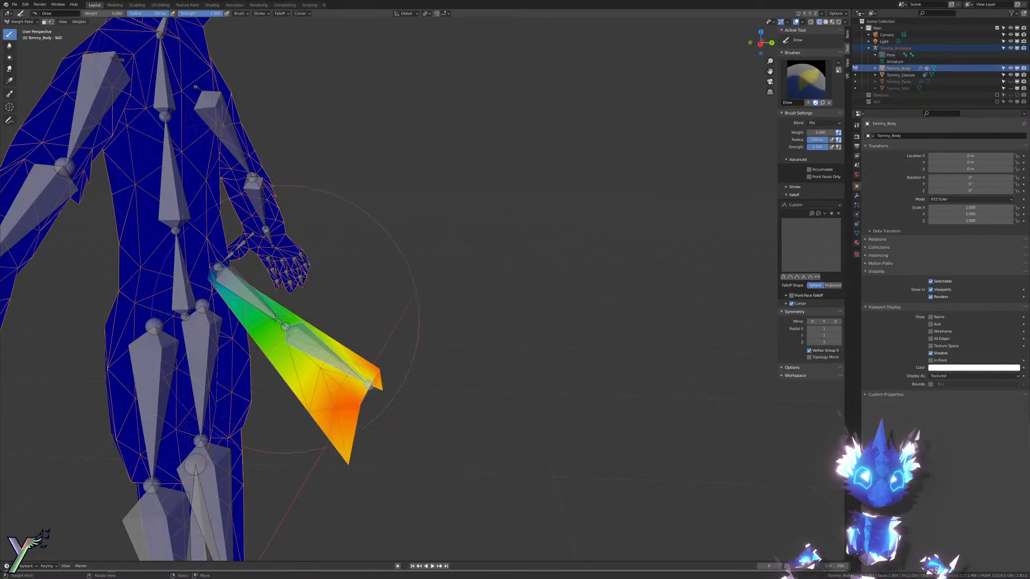
{"action": "right_click", "coordinate": [272, 301]}
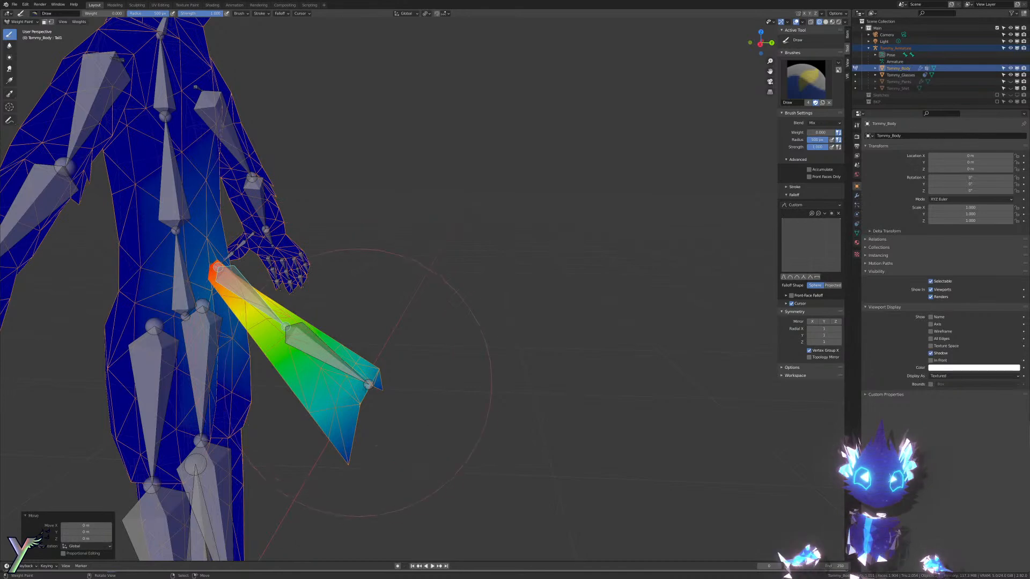
Step: Undo back to the tail mesh standing 0.5 m away from the body in Weight Paint mode
{"action": "key", "text": "ctrl+z"}
{"action": "key", "text": "ctrl+z"}
{"action": "key", "text": "ctrl+z"}
{"action": "key", "text": "ctrl+z"}
{"action": "key", "text": "ctrl+z"}
{"action": "key", "text": "ctrl+z"}
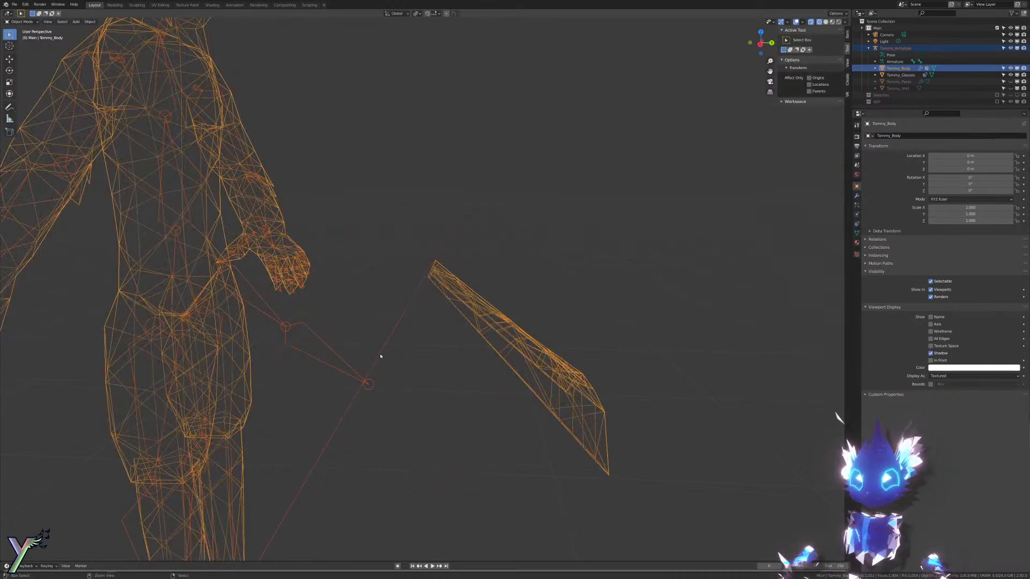
{"action": "key", "text": "ctrl+z"}
Step: Select the first tail bone and paint weight 0.000 with constant falloff onto the tail's base end
{"action": "scroll", "coordinate": [380, 322], "scroll_direction": "up", "scroll_amount": 3}
{"action": "right_click", "coordinate": [127, 303]}
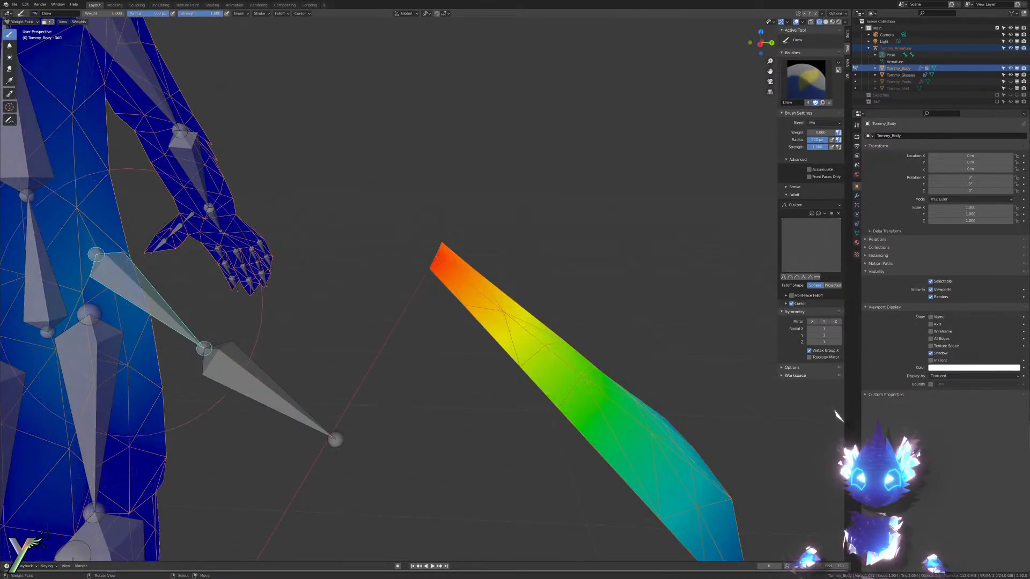
{"action": "scroll", "coordinate": [358, 228], "scroll_direction": "up", "scroll_amount": 5}
{"action": "left_click", "coordinate": [477, 147]}
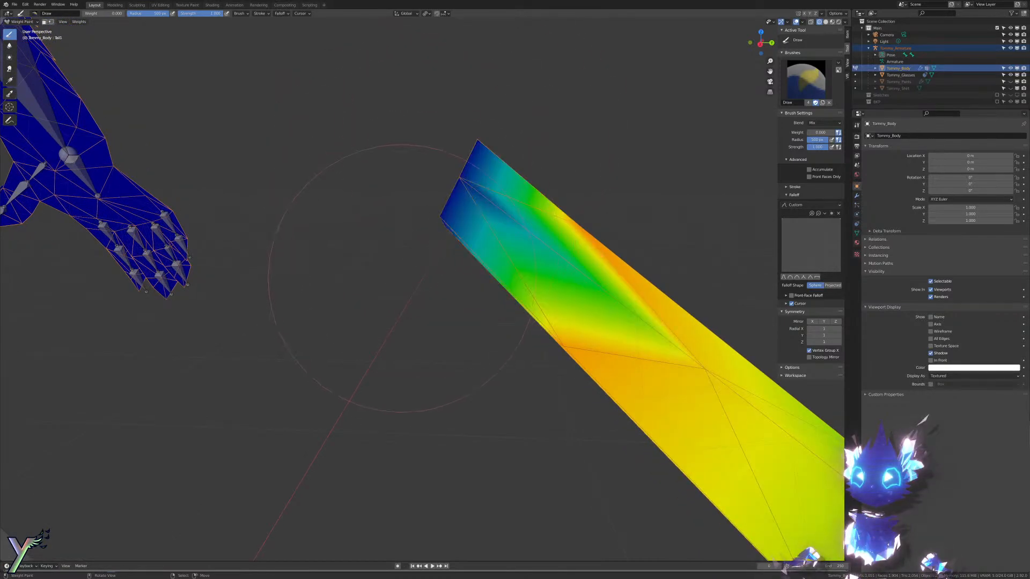
Step: Move the tail mesh -0.5 m along Y onto the body in Edit Mode and return to Weight Paint mode
{"action": "scroll", "coordinate": [403, 277], "scroll_direction": "down", "scroll_amount": 8}
{"action": "key", "text": "Tab"}
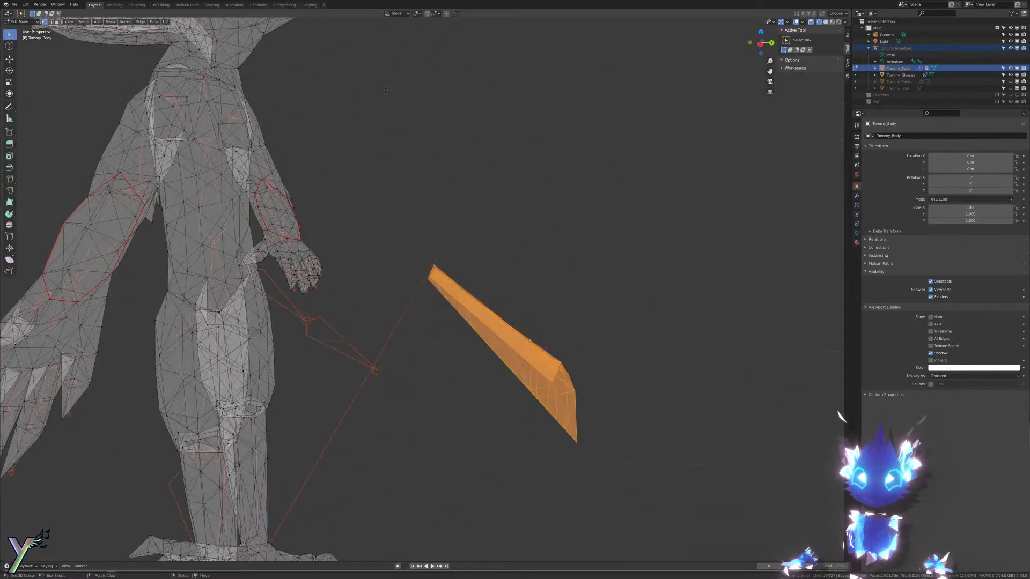
{"action": "key", "text": "g"}
{"action": "key", "text": "y"}
{"action": "key", "text": "Escape"}
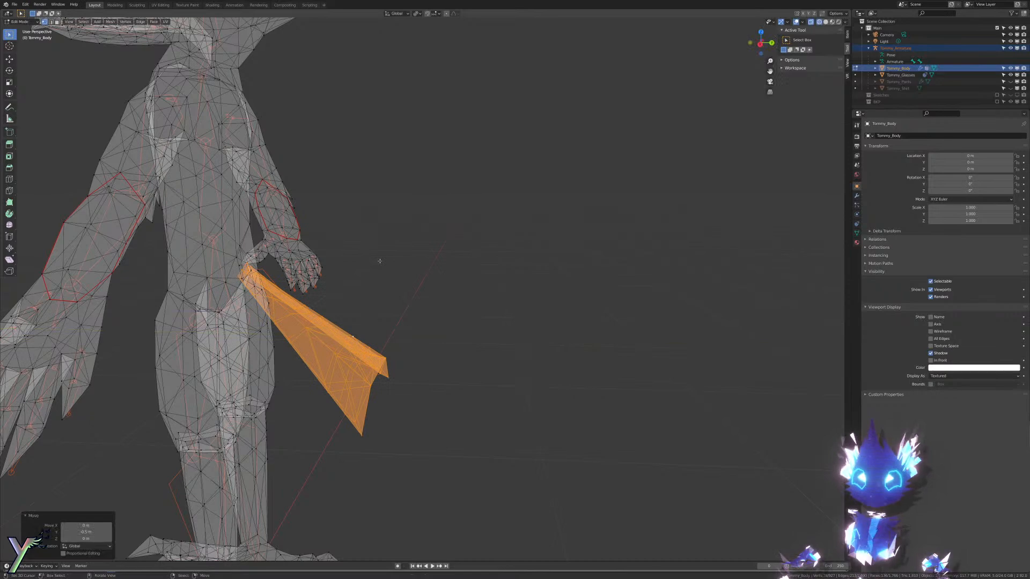
{"action": "key", "text": "ctrl+Tab"}
{"action": "key", "text": "ctrl+Tab"}
Step: Test-rotate the first tail bone freely, cancel the rotation, and inspect its influence on the hips and thighs
{"action": "key", "text": "r"}
{"action": "key", "text": "r"}
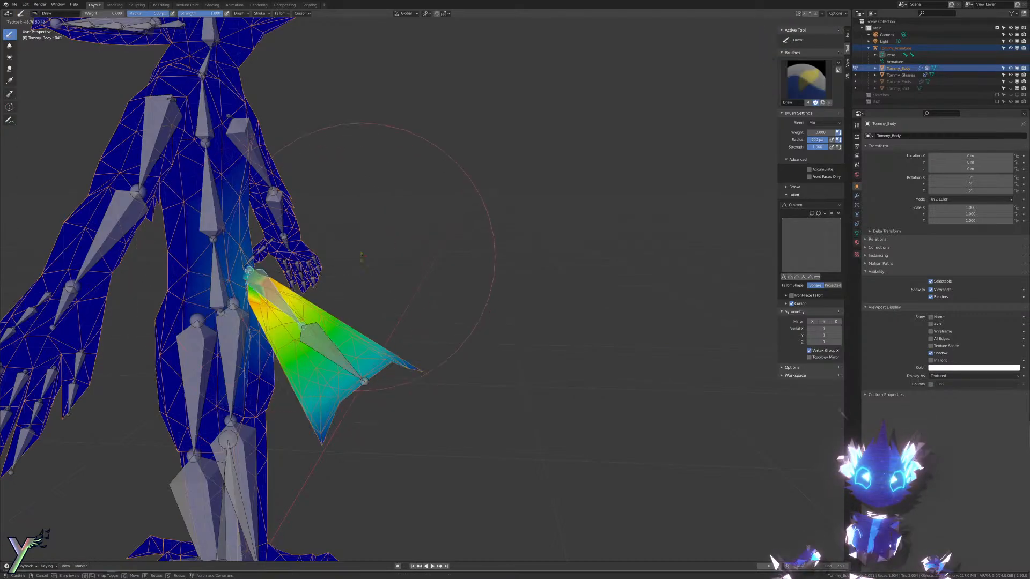
{"action": "right_click", "coordinate": [300, 255]}
{"action": "middle_click_drag", "start_coordinate": [300, 255], "coordinate": [540, 174]}
{"action": "middle_click_drag", "start_coordinate": [590, 247], "coordinate": [483, 182], "text": "shift"}
{"action": "scroll", "coordinate": [483, 182], "scroll_direction": "up", "scroll_amount": 4}
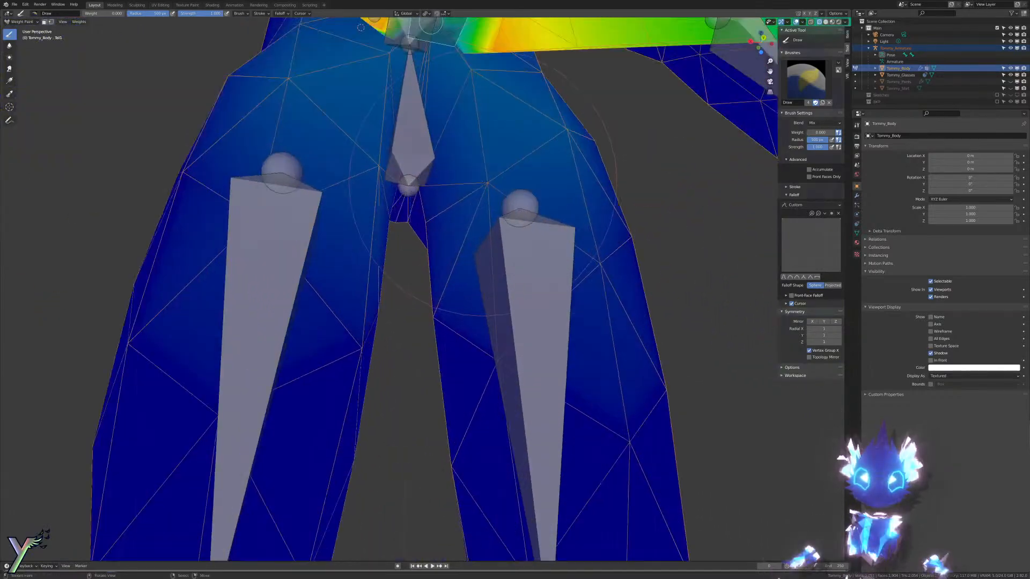
Step: Bring back the state with the tail apart from the body and paint weight 0.000 over the back and hips for the first tail bone
{"action": "scroll", "coordinate": [485, 215], "scroll_direction": "down", "scroll_amount": 6}
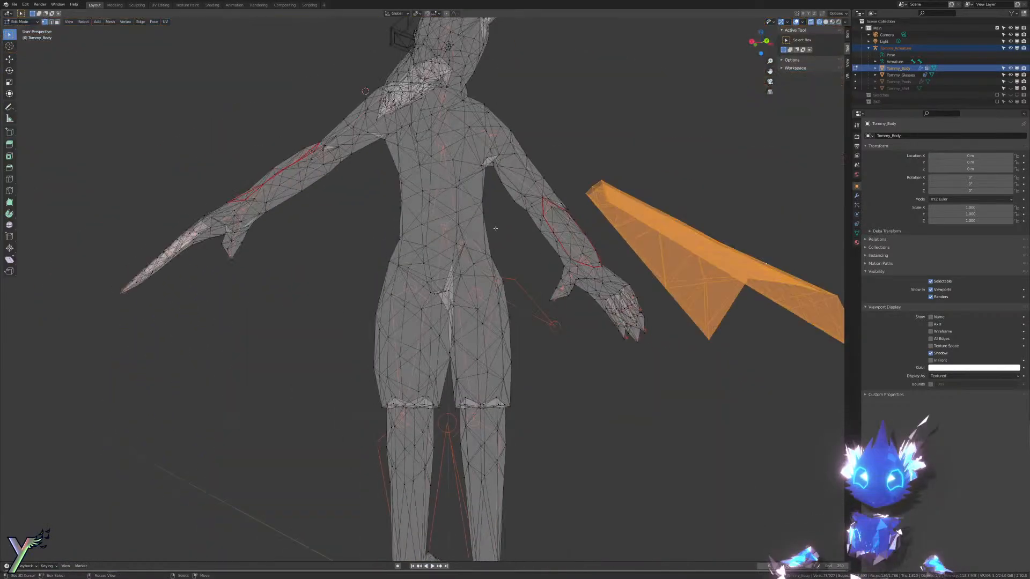
{"action": "scroll", "coordinate": [494, 213], "scroll_direction": "up", "scroll_amount": 2}
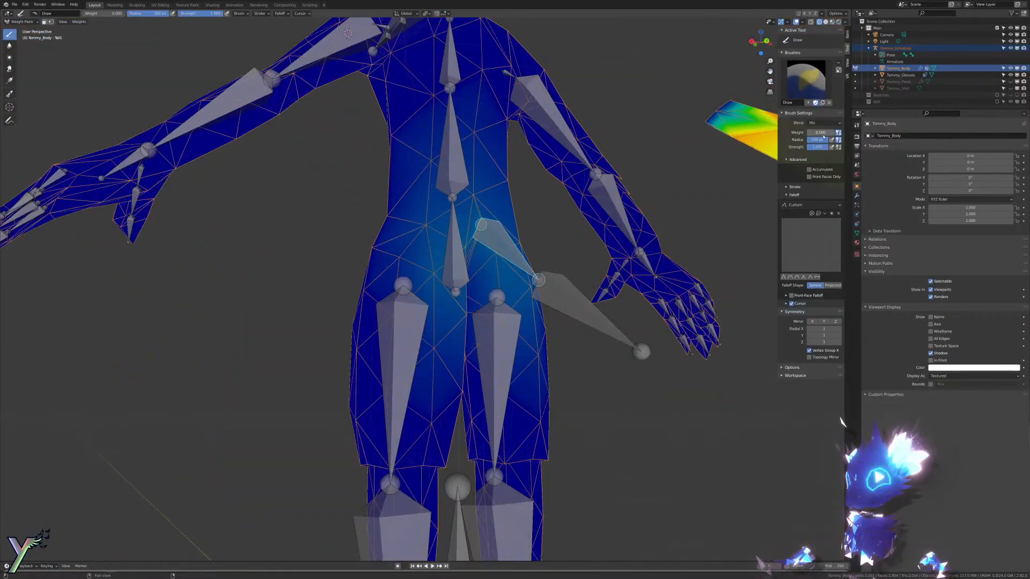
{"action": "left_click_drag", "start_coordinate": [462, 242], "coordinate": [437, 319]}
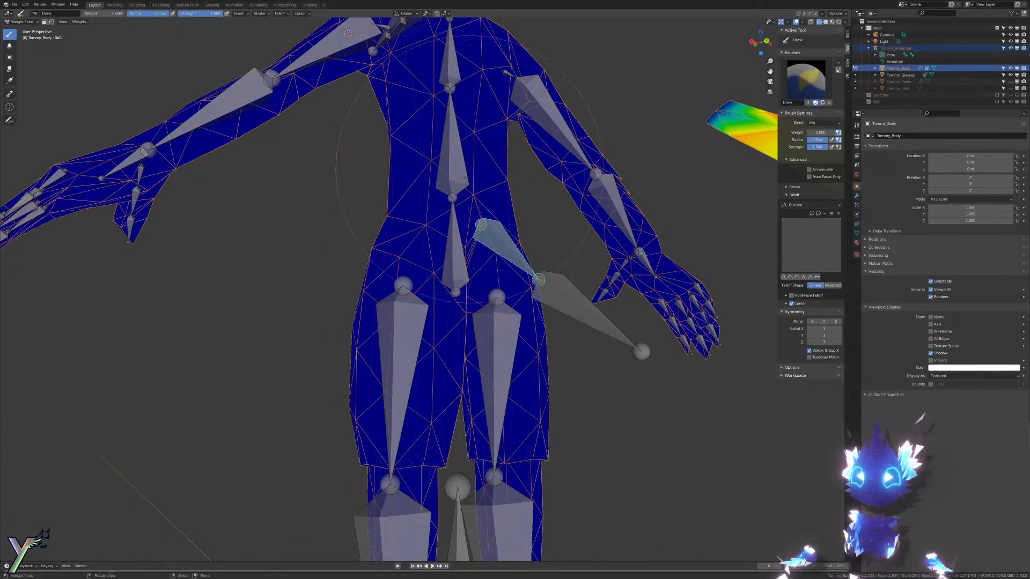
Step: Shift the separated tail mesh by -0.5 m along Y in Edit Mode to rejoin the body, and go back to Weight Paint mode
{"action": "scroll", "coordinate": [427, 348], "scroll_direction": "down", "scroll_amount": 7}
{"action": "key", "text": "ctrl+Tab"}
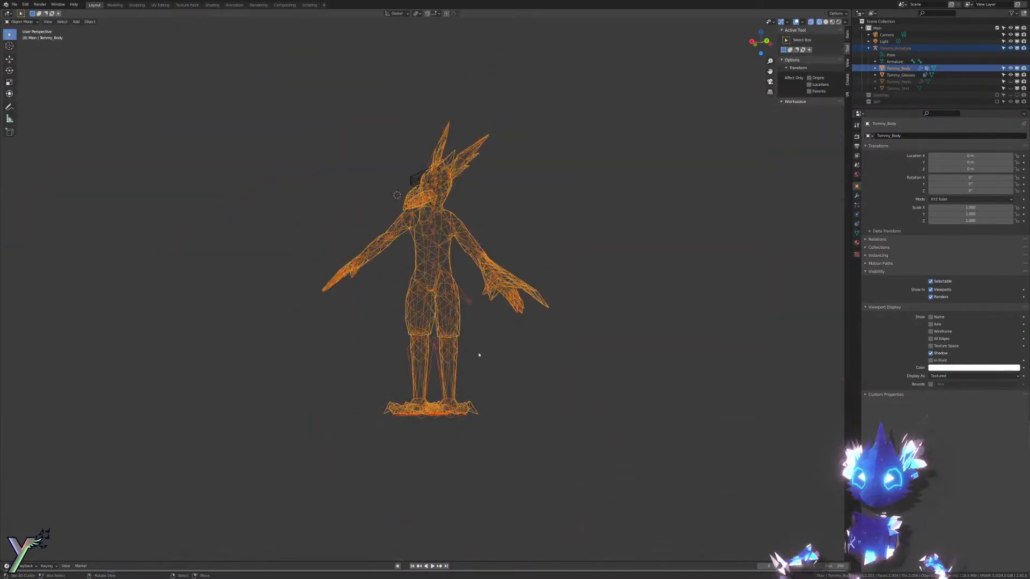
{"action": "key", "text": "Tab"}
{"action": "middle_click_drag", "start_coordinate": [419, 263], "coordinate": [466, 280]}
{"action": "type", "text": "gy"}
{"action": "type", "text": "-0.5"}
{"action": "key", "text": "Return"}
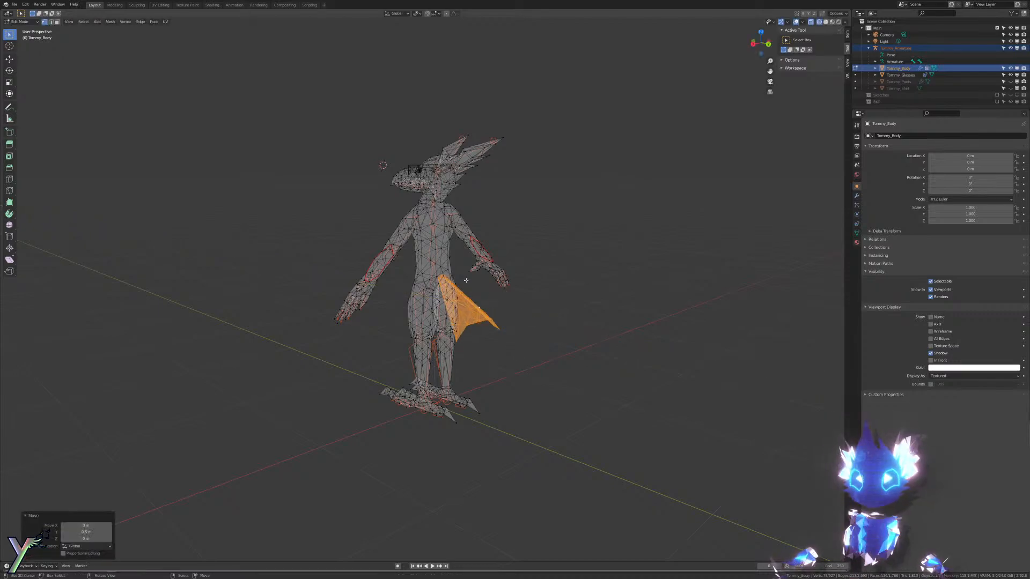
{"action": "key", "text": "Tab"}
{"action": "key", "text": "ctrl+Tab"}
Step: Test-rotate the first tail bone freely and again in the right orthographic view, swinging the tail upward
{"action": "scroll", "coordinate": [466, 280], "scroll_direction": "up", "scroll_amount": 7}
{"action": "key", "text": "r"}
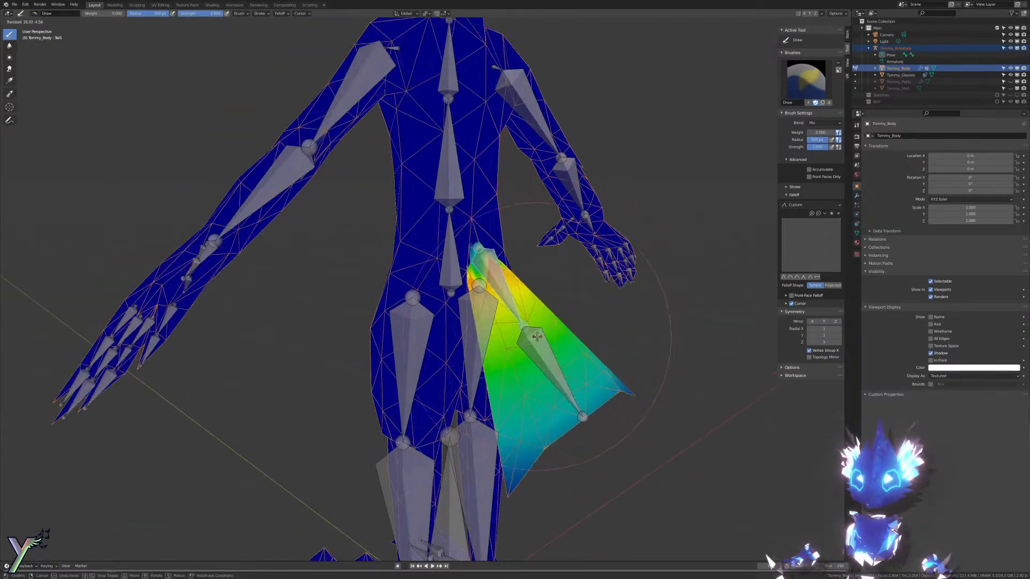
{"action": "left_click", "coordinate": [530, 315]}
{"action": "mouse_move", "coordinate": [530, 315]}
{"action": "middle_mouse_down", "text": "alt"}
{"action": "mouse_move", "coordinate": [547, 313]}
{"action": "mouse_move", "coordinate": [537, 310]}
{"action": "middle_mouse_up", "text": "alt"}
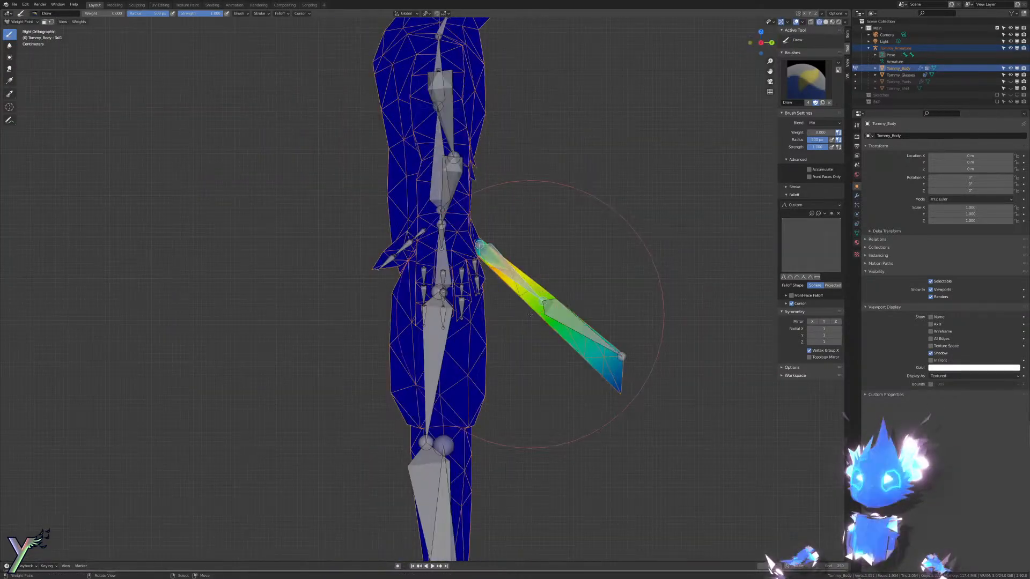
{"action": "key", "text": "r"}
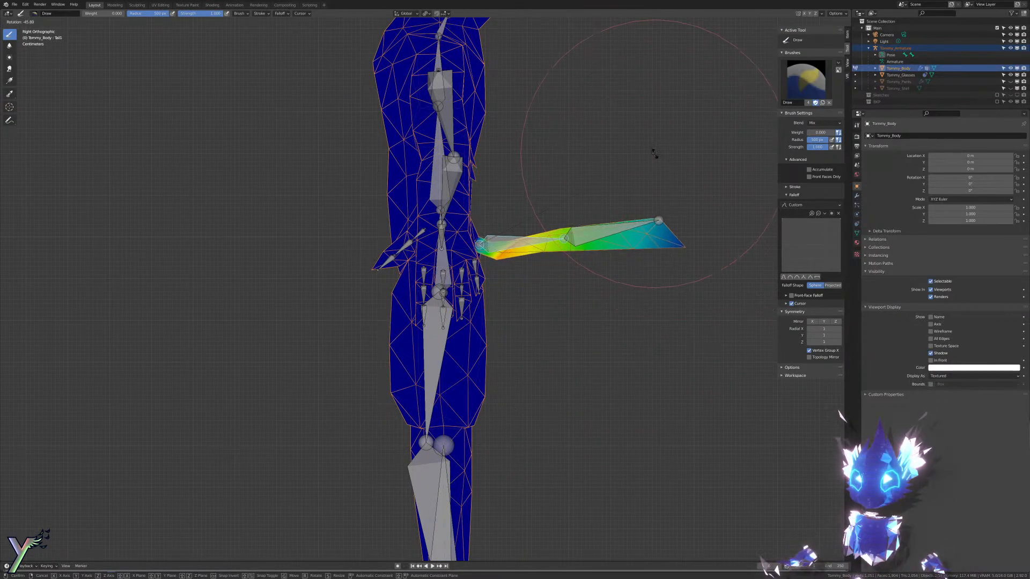
{"action": "left_click", "coordinate": [704, 175]}
Step: Inspect the bent tail's root in Material Preview shading with overlays hidden, and undo the test rotation
{"action": "middle_click_drag", "start_coordinate": [704, 175], "coordinate": [563, 226]}
{"action": "scroll", "coordinate": [536, 321], "scroll_direction": "up", "scroll_amount": 6}
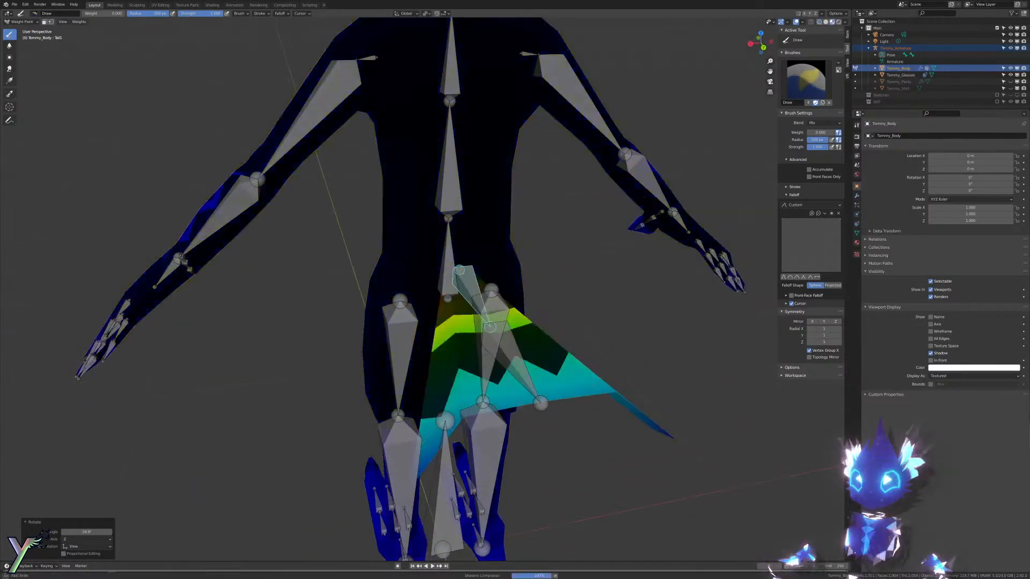
{"action": "middle_click_drag", "start_coordinate": [649, 343], "coordinate": [676, 329]}
{"action": "left_click", "coordinate": [796, 22]}
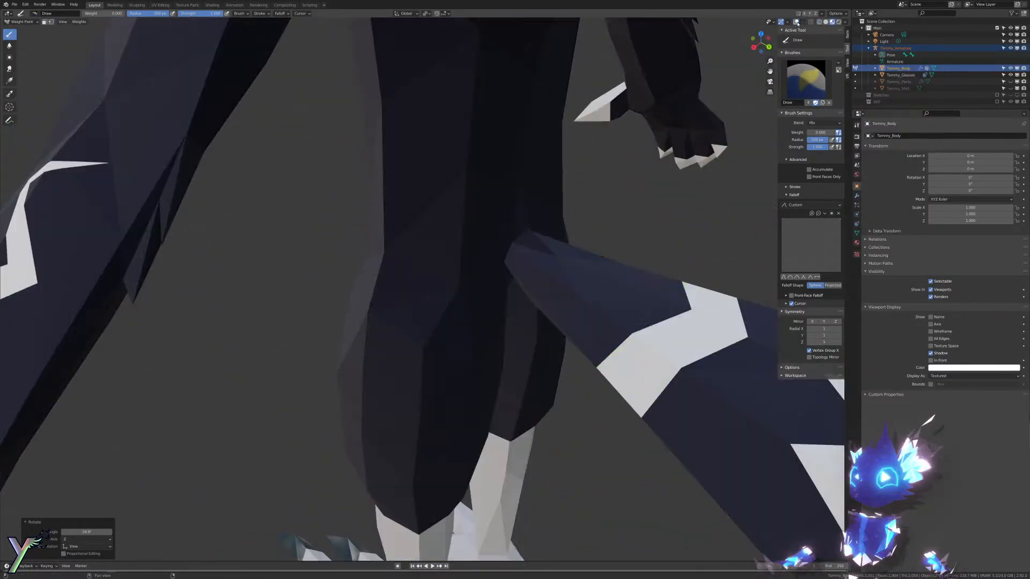
{"action": "middle_click_drag", "start_coordinate": [724, 88], "coordinate": [614, 137]}
{"action": "scroll", "coordinate": [593, 126], "scroll_direction": "down", "scroll_amount": 7}
{"action": "key", "text": "ctrl+z"}
Step: Test the tail's deformation with a free trackball rotation of the first tail bone while overlays are hidden
{"action": "scroll", "coordinate": [614, 137], "scroll_direction": "up", "scroll_amount": 3}
{"action": "key", "text": "r"}
{"action": "key", "text": "r"}
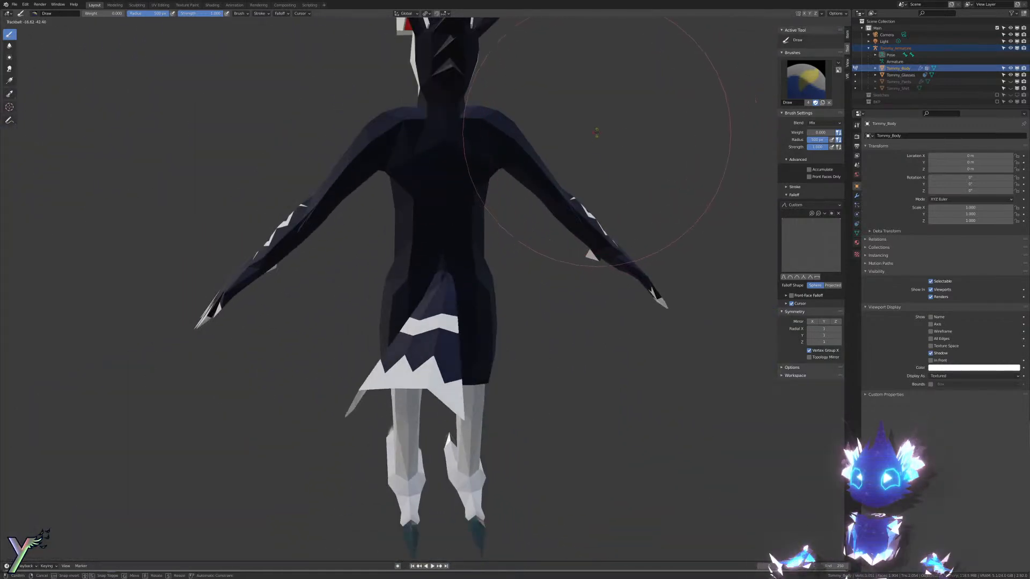
{"action": "left_click", "coordinate": [604, 172]}
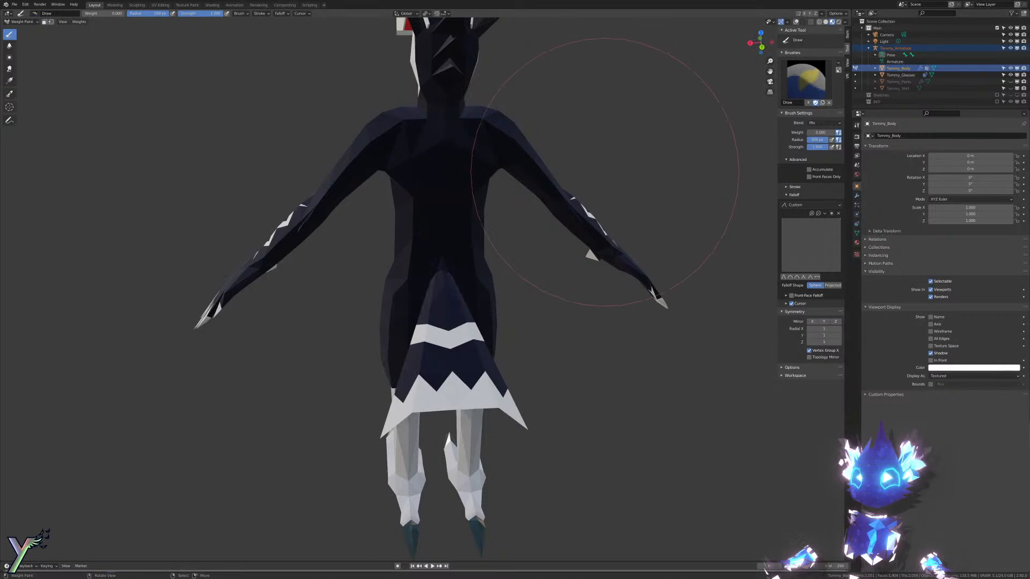
Step: Select the second tail bone, test its trackball rotation with overlays hidden, check the tail in the right view, and show the overlays again
{"action": "left_click", "coordinate": [796, 22]}
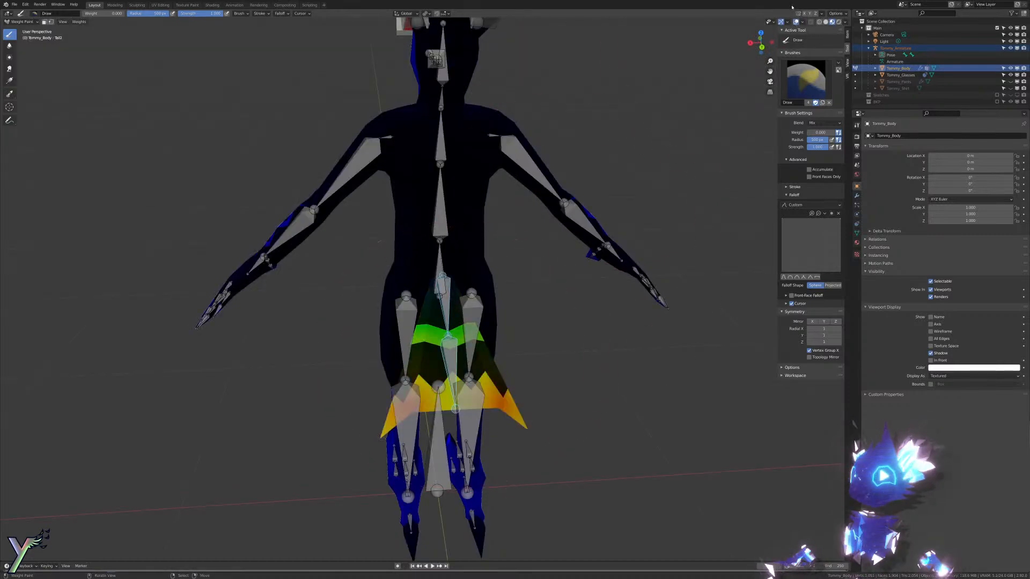
{"action": "left_click", "coordinate": [796, 22]}
{"action": "key", "text": "r"}
{"action": "key", "text": "r"}
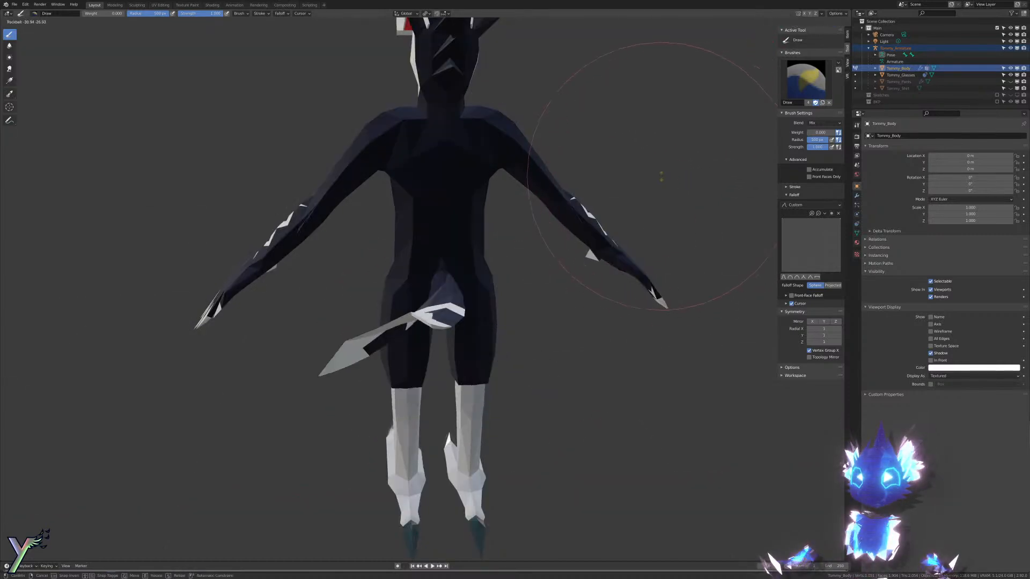
{"action": "left_click", "coordinate": [668, 185]}
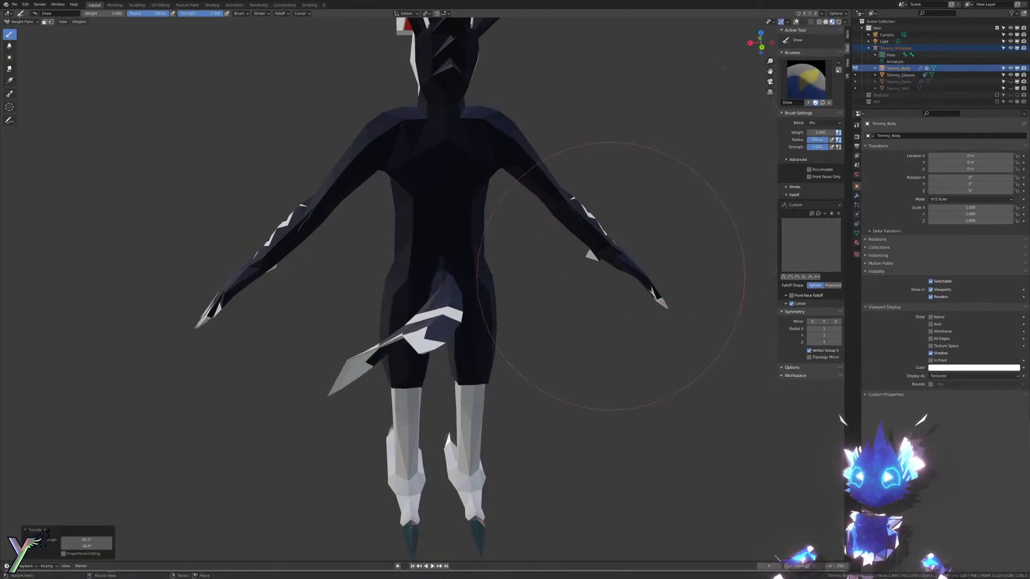
{"action": "middle_click_drag", "start_coordinate": [610, 276], "coordinate": [676, 272]}
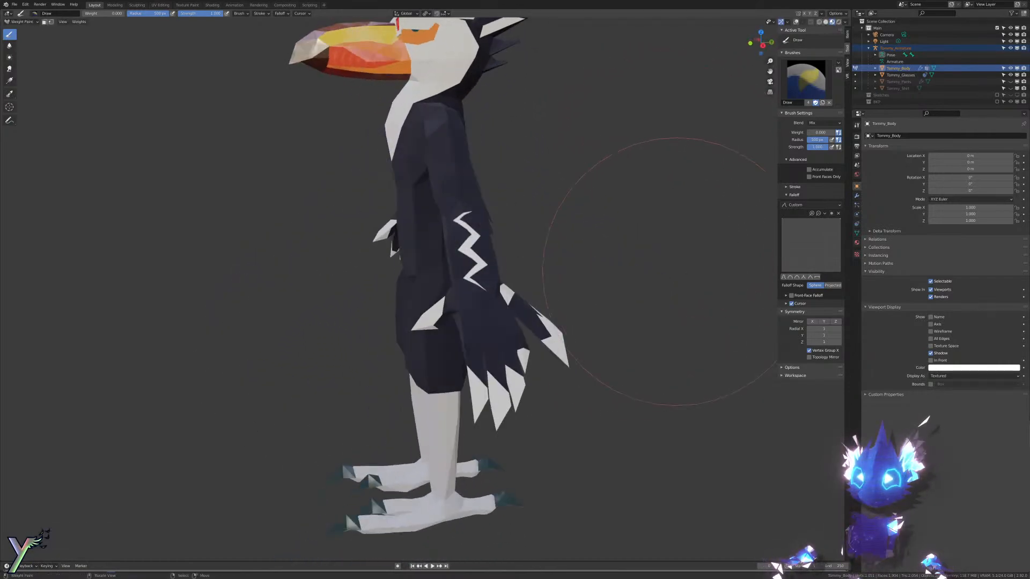
{"action": "key", "text": "KP_1"}
{"action": "key", "text": "KP_3"}
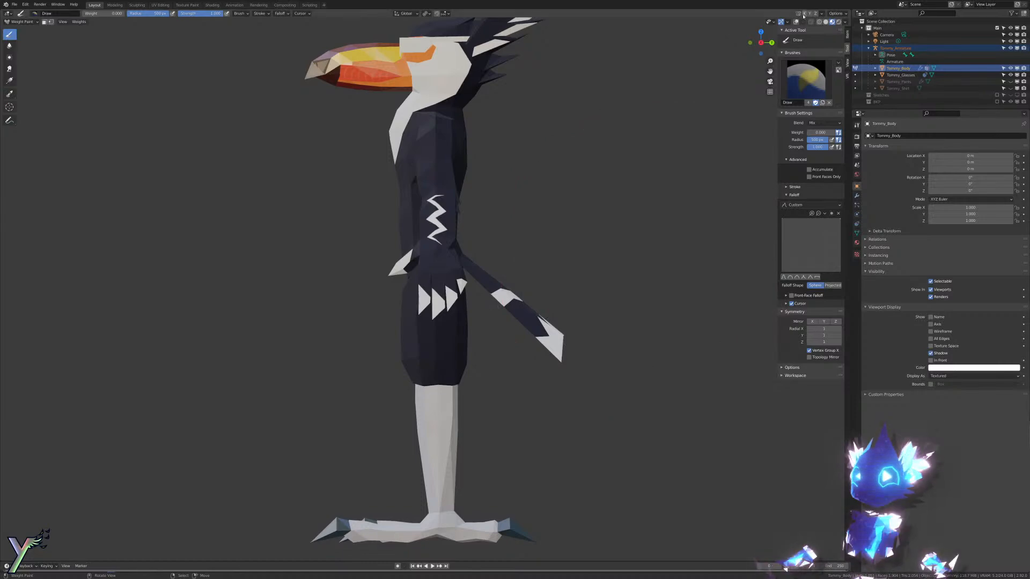
{"action": "left_click", "coordinate": [796, 22]}
Step: Select the first little-finger bone of the left hand and switch the viewport to Solid shading
{"action": "middle_click_drag", "start_coordinate": [403, 319], "coordinate": [296, 413], "text": "shift"}
{"action": "scroll", "coordinate": [395, 278], "scroll_direction": "down", "scroll_amount": 1}
{"action": "scroll", "coordinate": [394, 277], "scroll_direction": "up", "scroll_amount": 2}
{"action": "scroll", "coordinate": [405, 295], "scroll_direction": "up", "scroll_amount": 2}
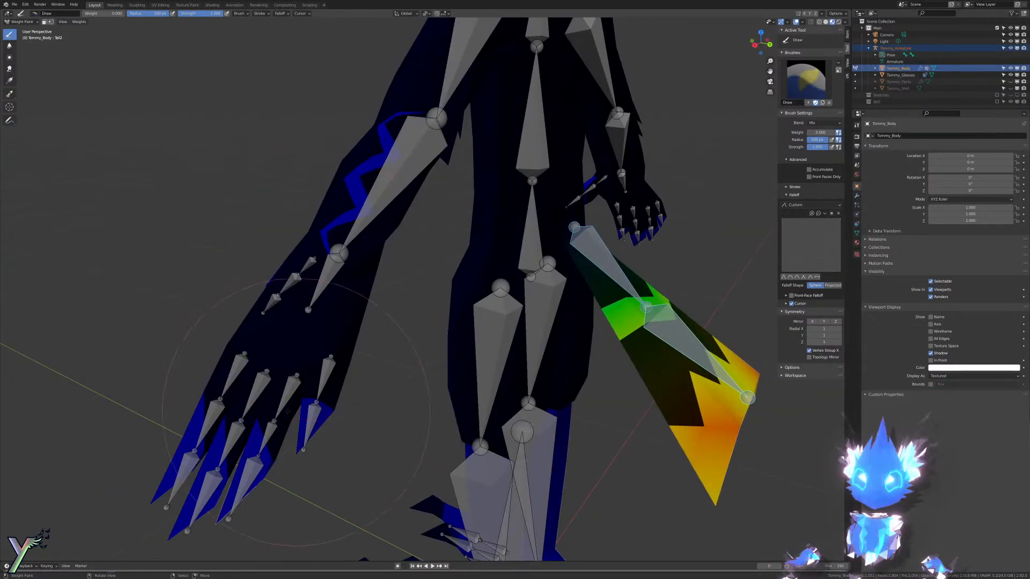
{"action": "left_click", "coordinate": [313, 412], "text": "ctrl"}
{"action": "left_click", "coordinate": [325, 379], "text": "ctrl"}
{"action": "key", "text": "z"}
{"action": "middle_click_drag", "start_coordinate": [327, 379], "coordinate": [459, 284]}
{"action": "scroll", "coordinate": [344, 367], "scroll_direction": "up", "scroll_amount": 3}
Step: Test-rotate the left little finger's first bone about its local axes and cancel the rotation
{"action": "key", "text": "r"}
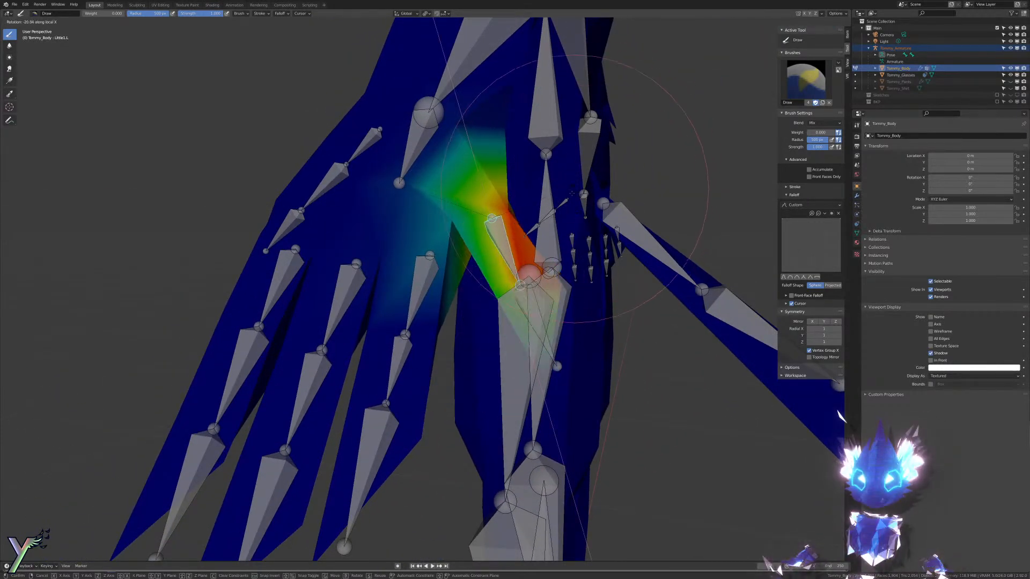
{"action": "key", "text": "y"}
{"action": "key", "text": "z"}
{"action": "key", "text": "z"}
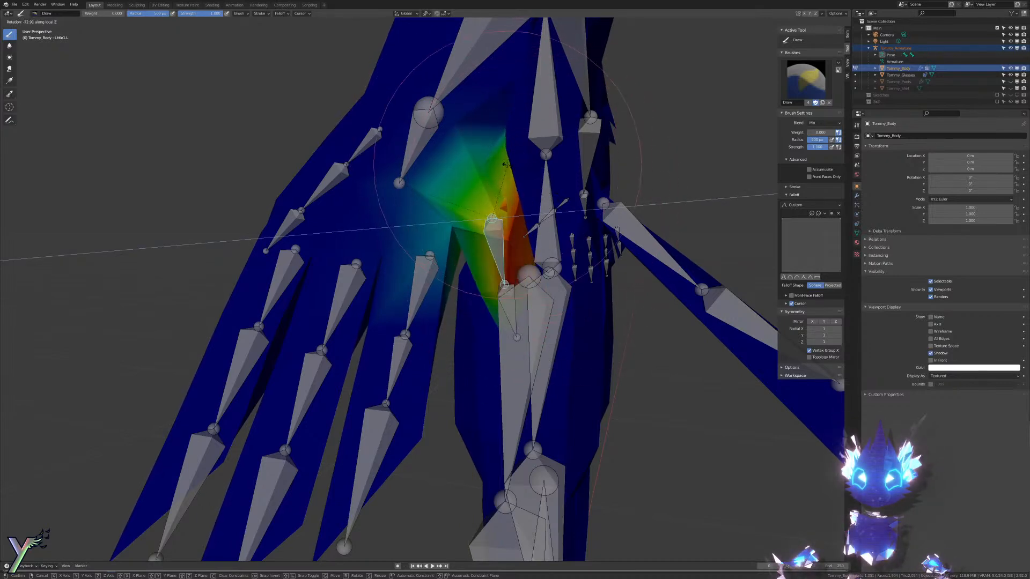
{"action": "right_click", "coordinate": [520, 195]}
Step: Inspect the left hand's mesh topology in Edit Mode and go back to Weight Paint mode
{"action": "middle_click_drag", "start_coordinate": [517, 194], "coordinate": [467, 324]}
{"action": "key", "text": "Tab"}
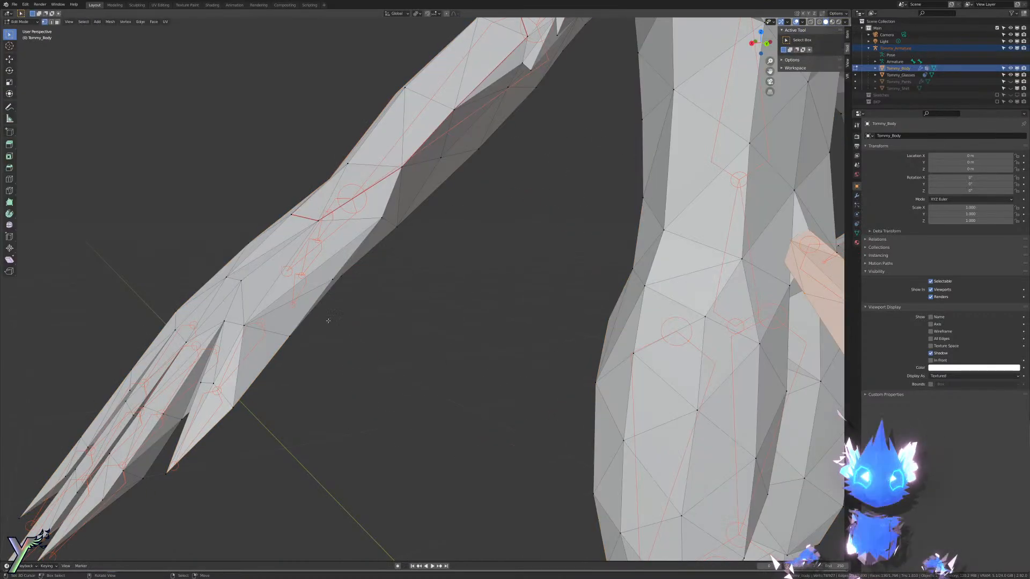
{"action": "key", "text": "Tab"}
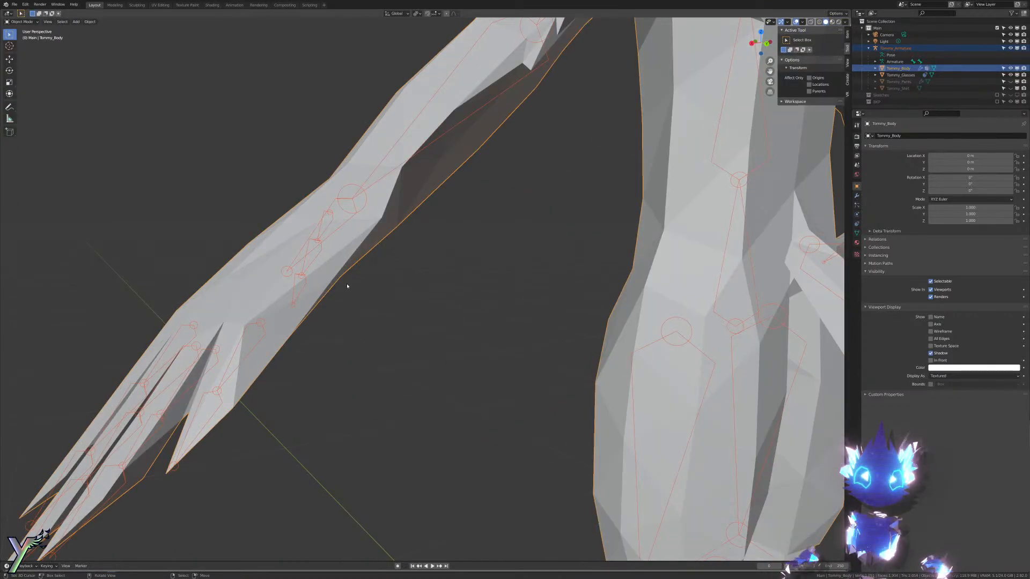
{"action": "key", "text": "ctrl+Tab"}
Step: Test-rotate the left little finger's first bone about local X and local Z, and cancel the rotation
{"action": "key", "text": "r"}
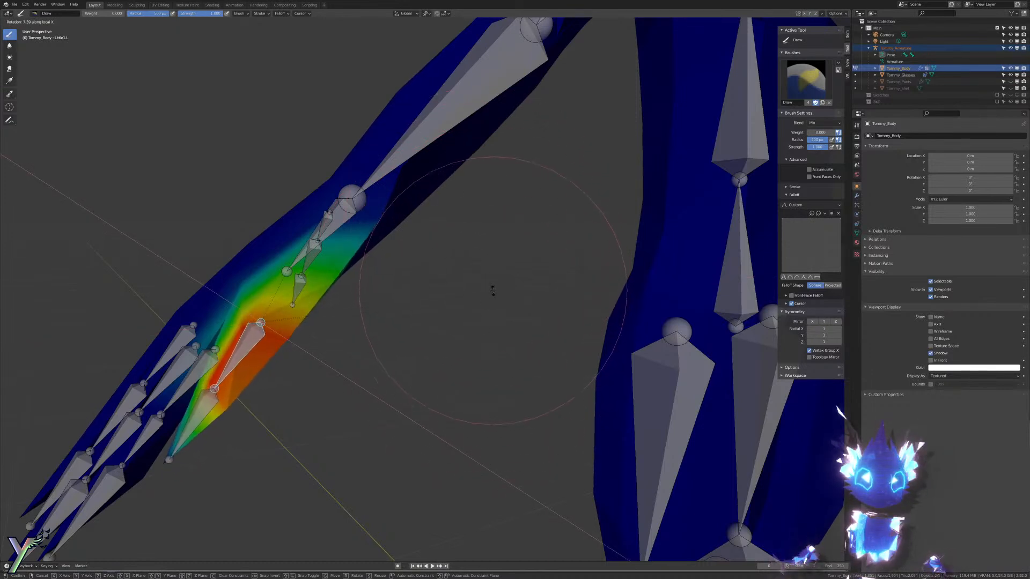
{"action": "key", "text": "z"}
{"action": "key", "text": "z"}
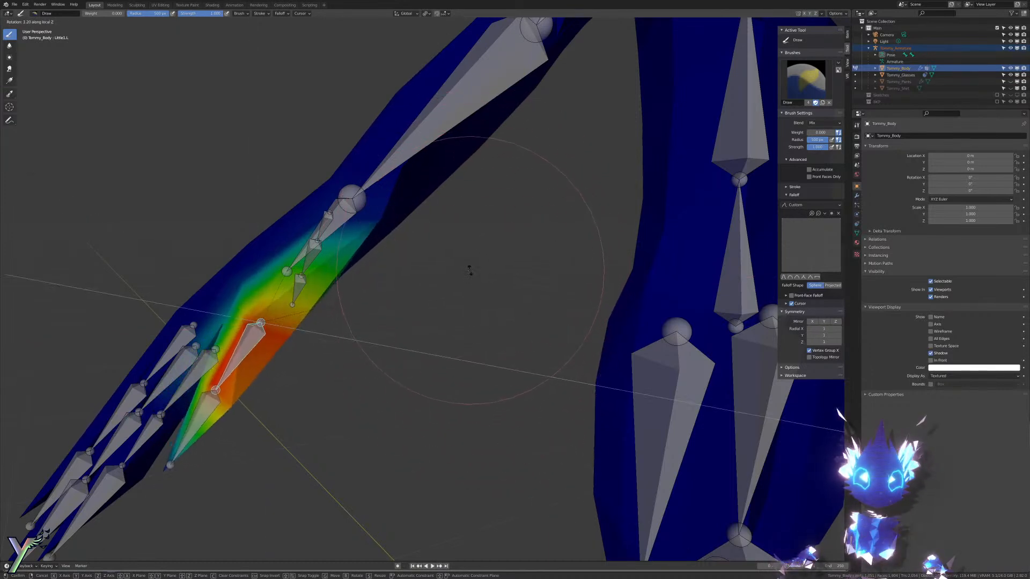
{"action": "right_click", "coordinate": [470, 270]}
Step: Try painting weight 0.000 on the side of the left hand near the wrist for the little-finger bone, and undo the stroke
{"action": "middle_click_drag", "start_coordinate": [324, 276], "coordinate": [317, 277]}
{"action": "scroll", "coordinate": [346, 267], "scroll_direction": "up", "scroll_amount": 1}
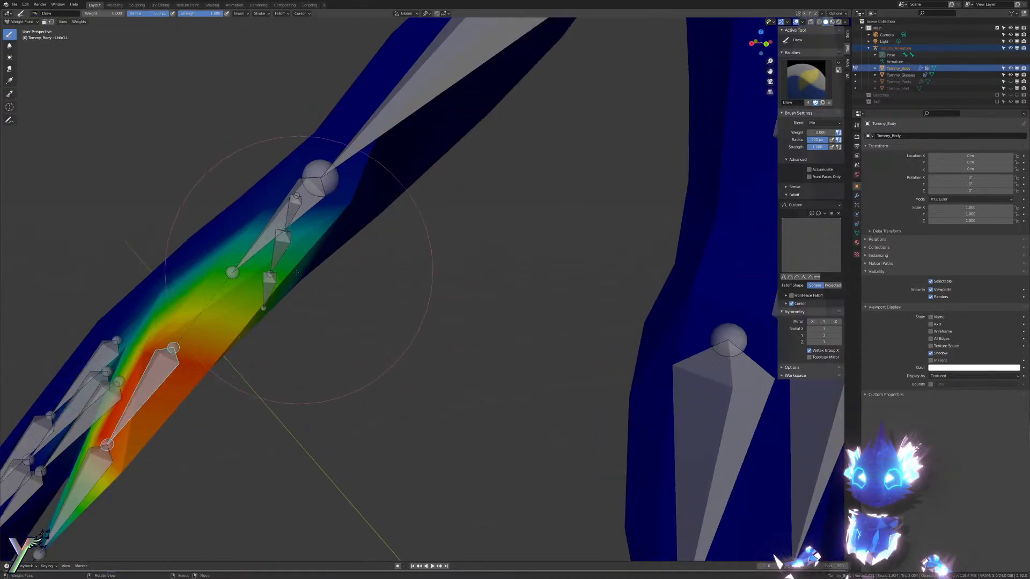
{"action": "left_click", "coordinate": [272, 275]}
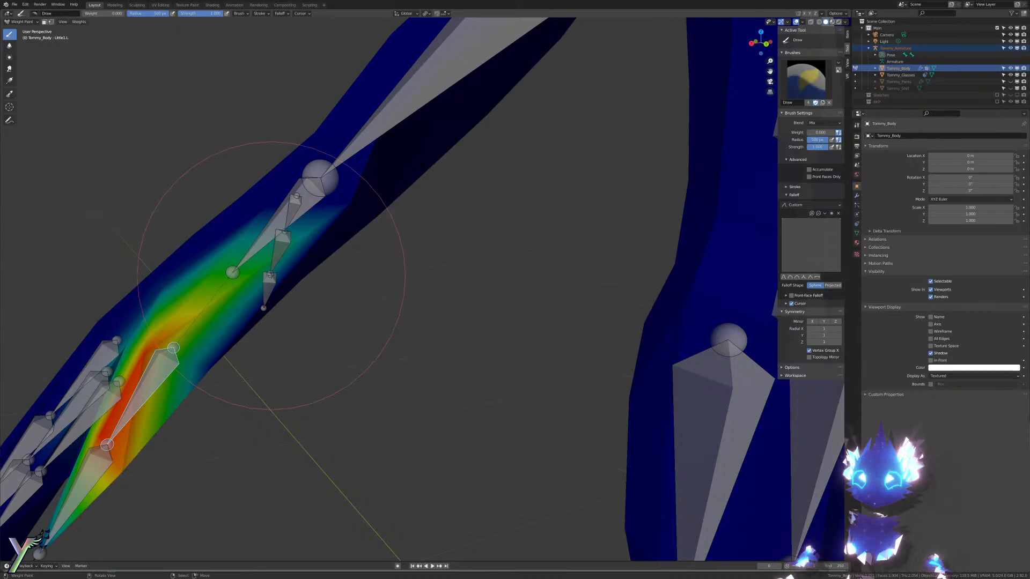
{"action": "scroll", "coordinate": [394, 275], "scroll_direction": "down", "scroll_amount": 2}
{"action": "key", "text": "ctrl+z"}
Step: Paint weight 0.000 over a smaller area near the left wrist for the first little-finger bone
{"action": "scroll", "coordinate": [461, 273], "scroll_direction": "up", "scroll_amount": 3}
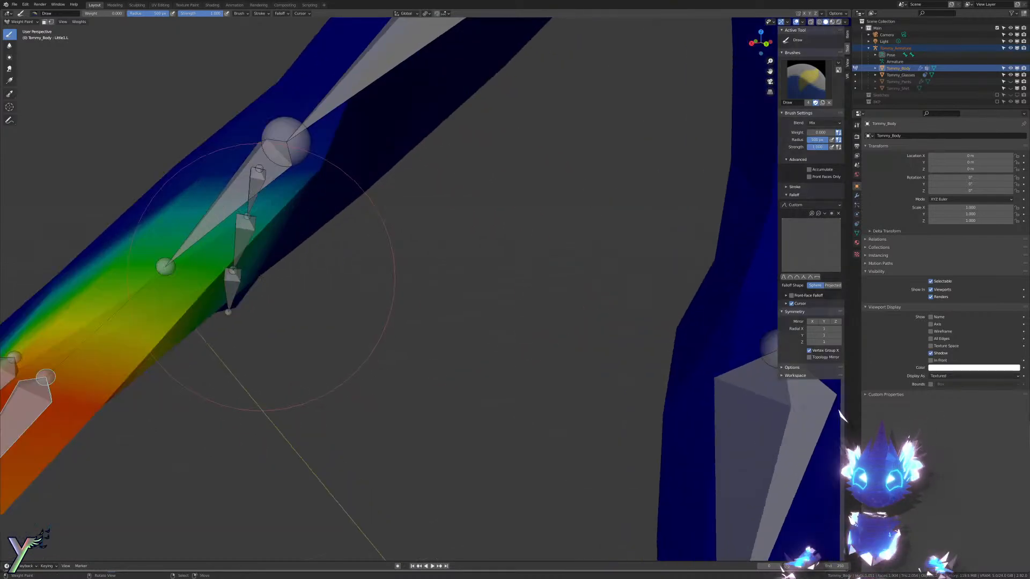
{"action": "left_click", "coordinate": [214, 273]}
{"action": "scroll", "coordinate": [187, 156], "scroll_direction": "down", "scroll_amount": 3}
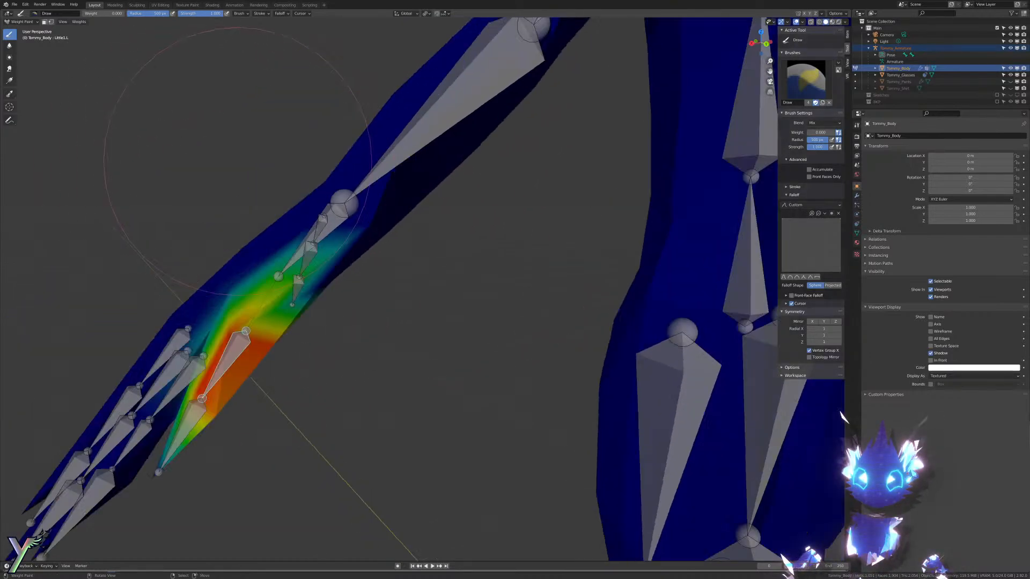
Step: Test-rotate the left little finger about local X and local Z to check the repainted weights
{"action": "key", "text": "r"}
{"action": "key", "text": "x"}
{"action": "key", "text": "x"}
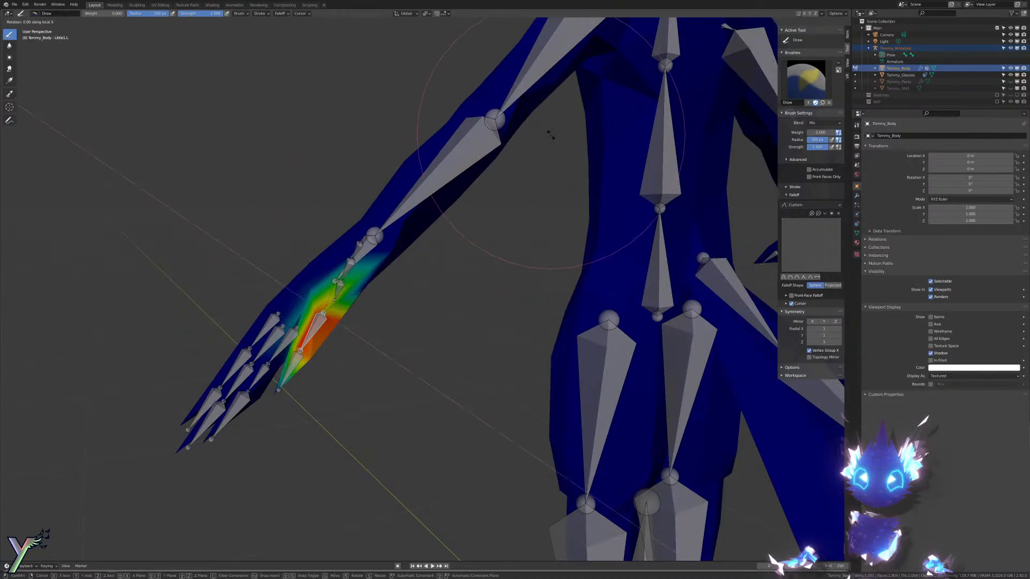
{"action": "key", "text": "z"}
{"action": "key", "text": "z"}
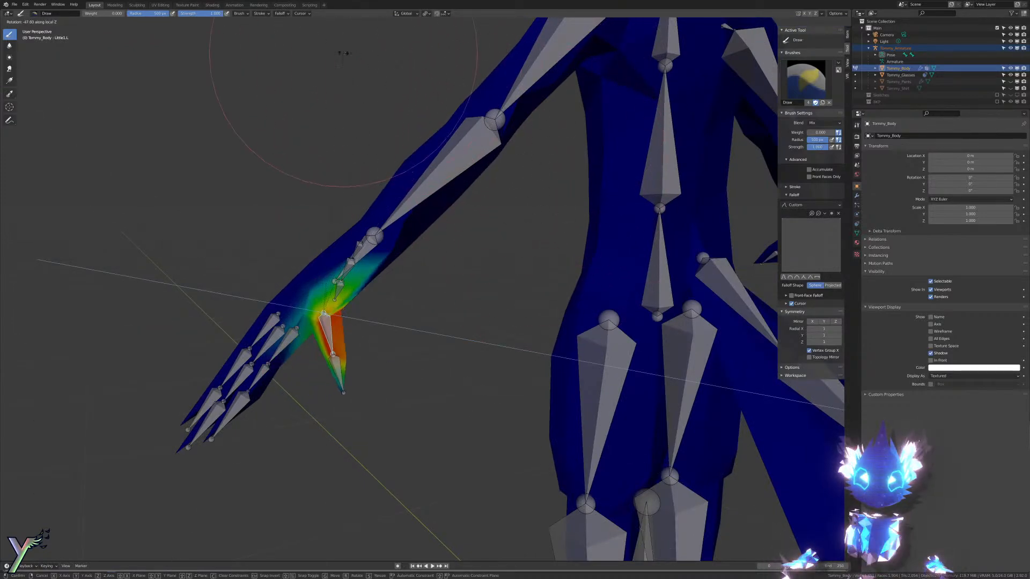
{"action": "left_click", "coordinate": [395, 101]}
{"action": "scroll", "coordinate": [384, 156], "scroll_direction": "up", "scroll_amount": 4}
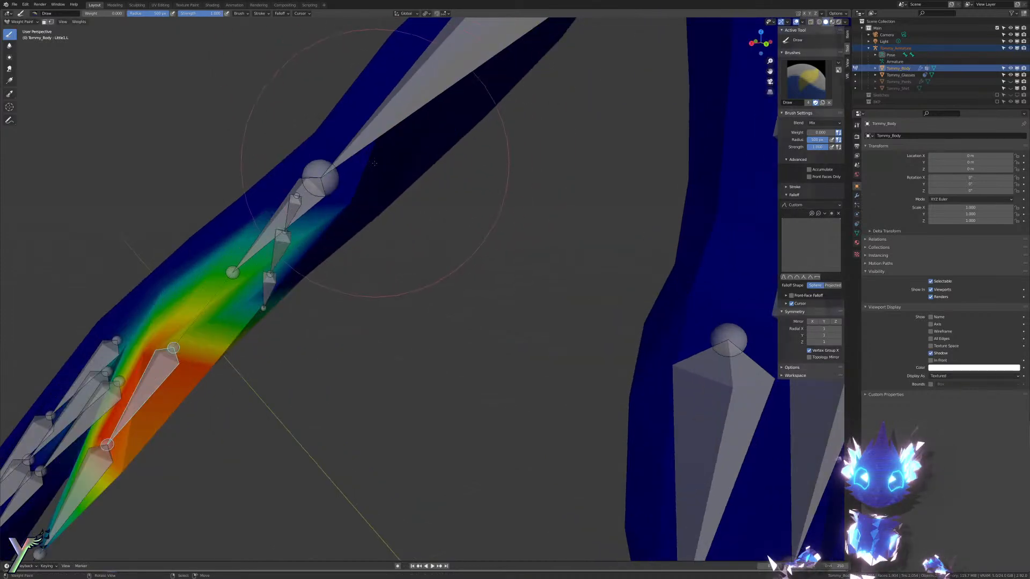
Step: In the body mesh's Edit Mode, use edge selection and try rotating the edge beside the left wrist clockwise
{"action": "scroll", "coordinate": [375, 174], "scroll_direction": "up", "scroll_amount": 2}
{"action": "scroll", "coordinate": [413, 207], "scroll_direction": "down", "scroll_amount": 5}
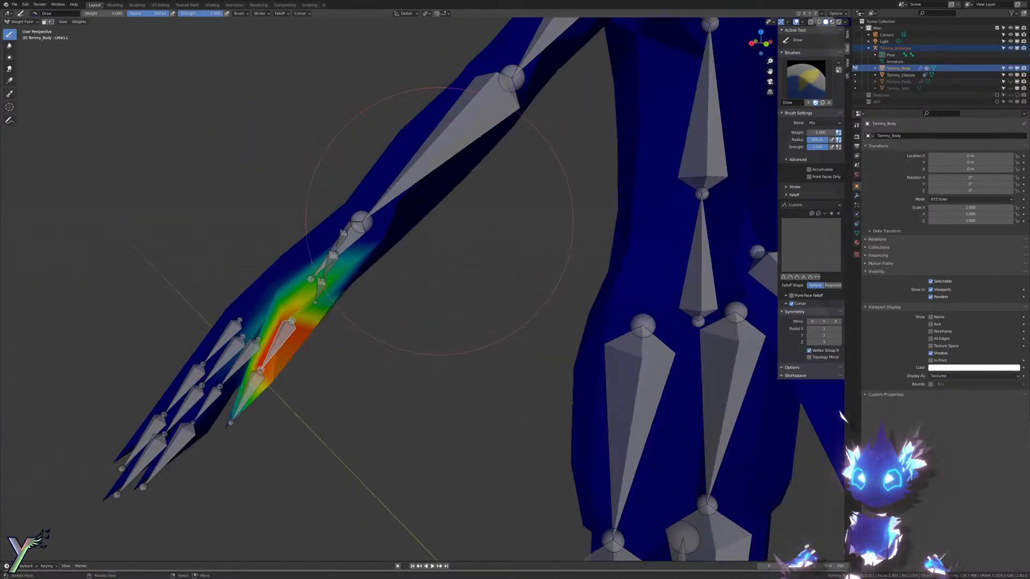
{"action": "scroll", "coordinate": [379, 322], "scroll_direction": "up", "scroll_amount": 4}
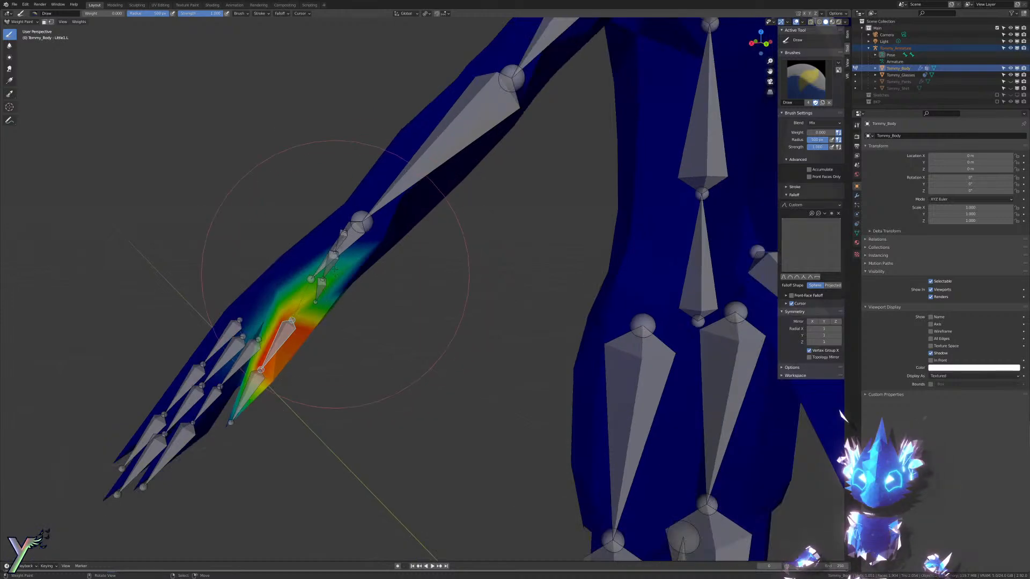
{"action": "key", "text": "Tab"}
{"action": "right_click", "coordinate": [350, 261]}
{"action": "key", "text": "Tab"}
{"action": "mouse_move", "coordinate": [330, 161]}
{"action": "middle_mouse_down"}
{"action": "mouse_move", "coordinate": [361, 225]}
{"action": "mouse_move", "coordinate": [386, 244]}
{"action": "middle_mouse_up"}
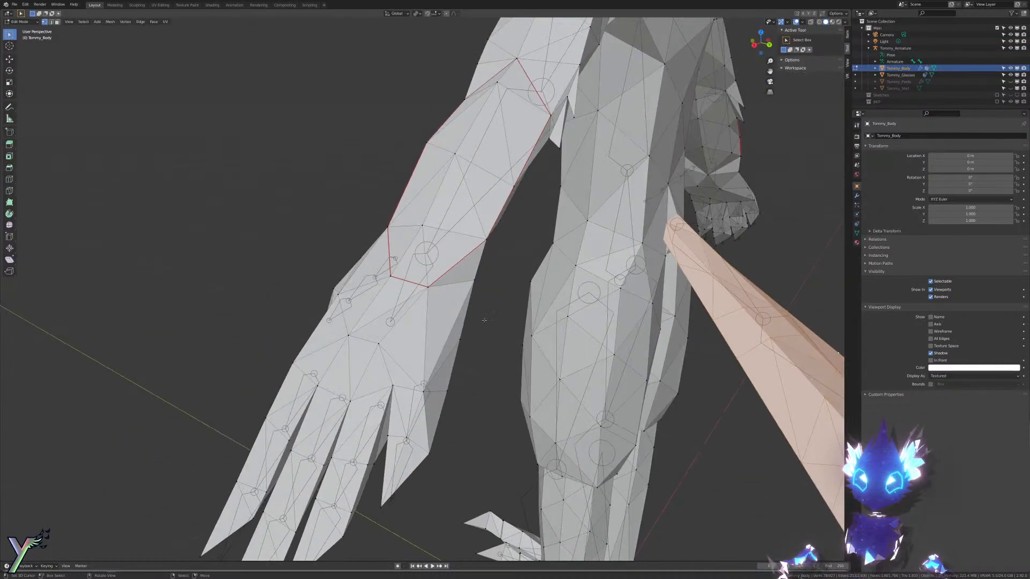
{"action": "middle_click_drag", "start_coordinate": [484, 320], "coordinate": [441, 329]}
{"action": "key", "text": "ctrl+Tab"}
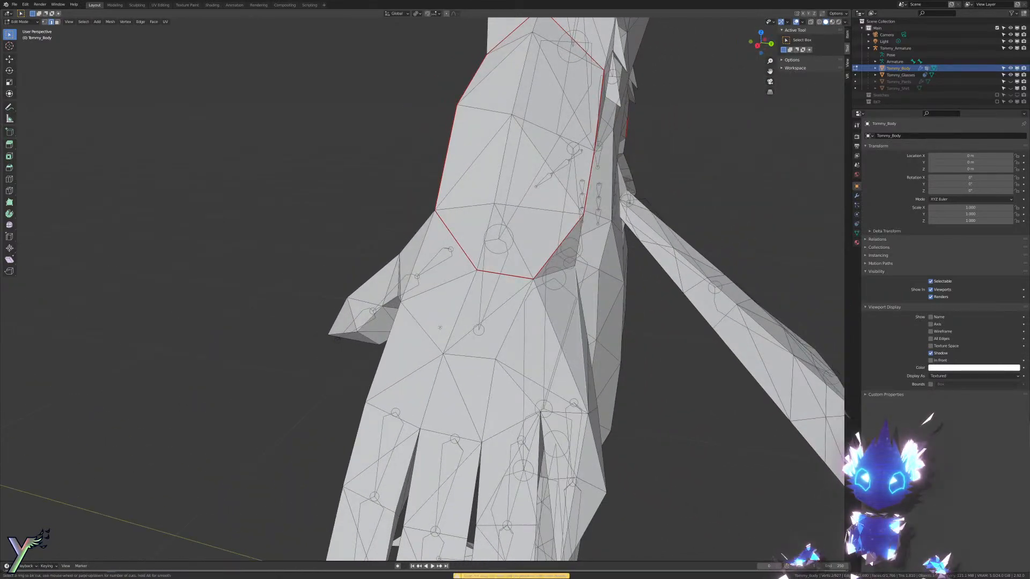
{"action": "right_click", "coordinate": [543, 303]}
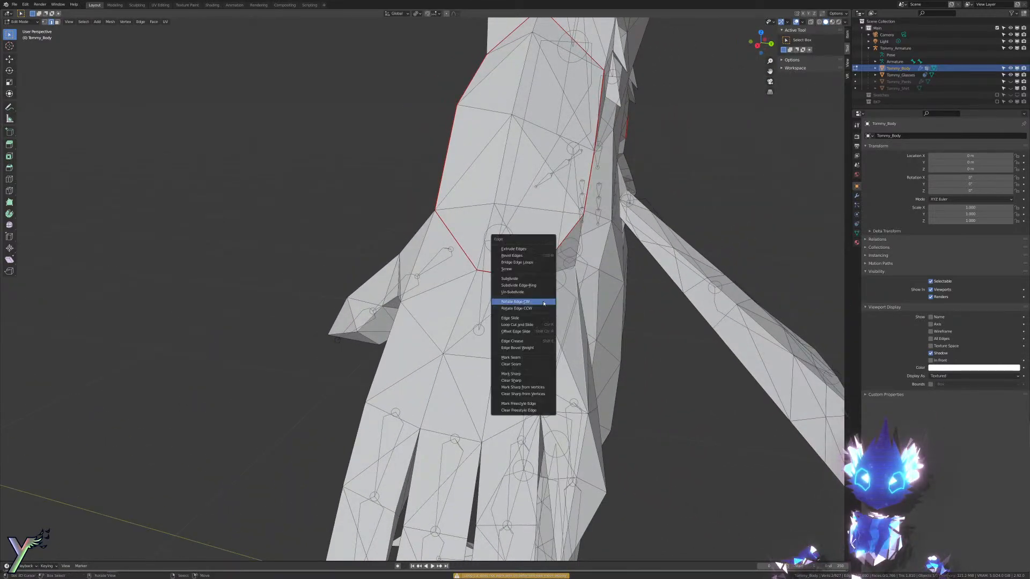
{"action": "left_click", "coordinate": [537, 300]}
Step: Discard the started knife cut and subdivide the selected side edge of the left hand near the wrist
{"action": "middle_click_drag", "start_coordinate": [537, 301], "coordinate": [461, 275]}
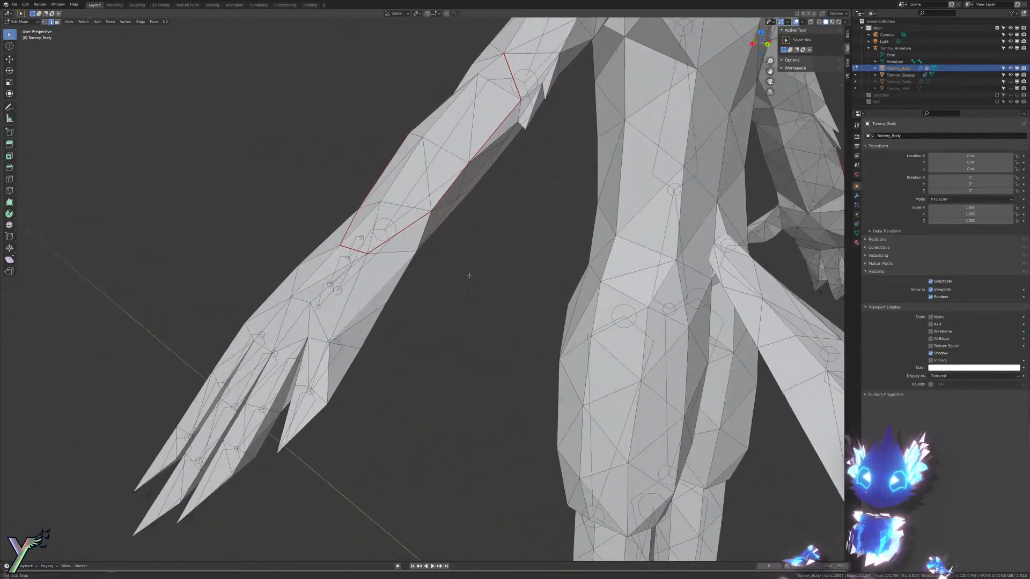
{"action": "scroll", "coordinate": [445, 269], "scroll_direction": "up", "scroll_amount": 5}
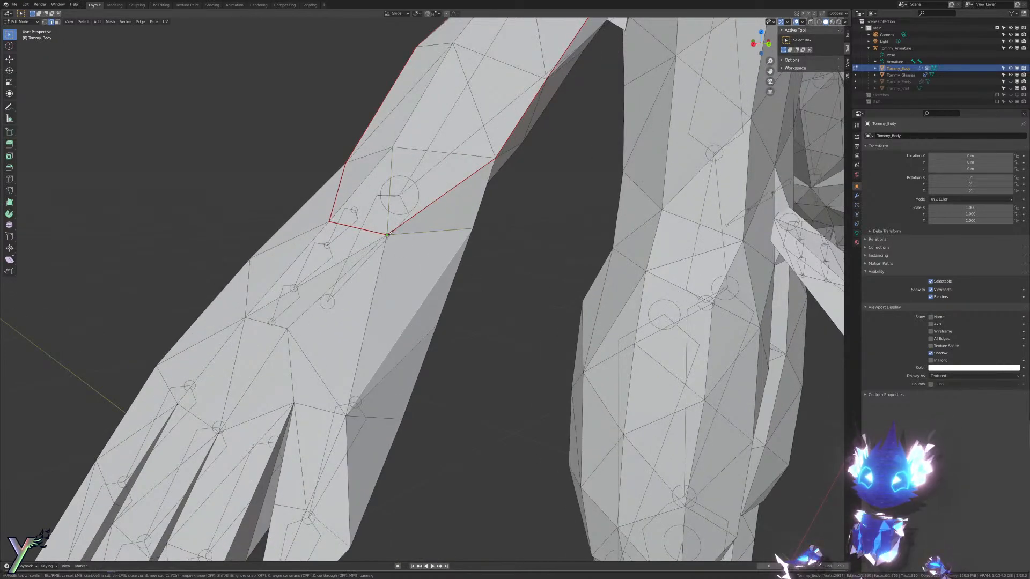
{"action": "right_click", "coordinate": [431, 250]}
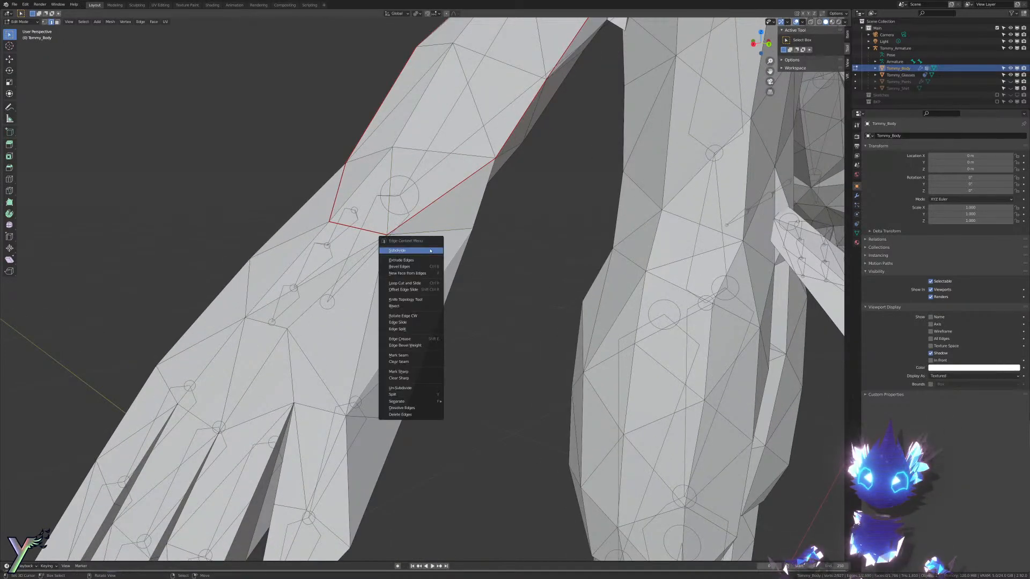
{"action": "left_click", "coordinate": [431, 251]}
{"action": "scroll", "coordinate": [424, 260], "scroll_direction": "down", "scroll_amount": 5}
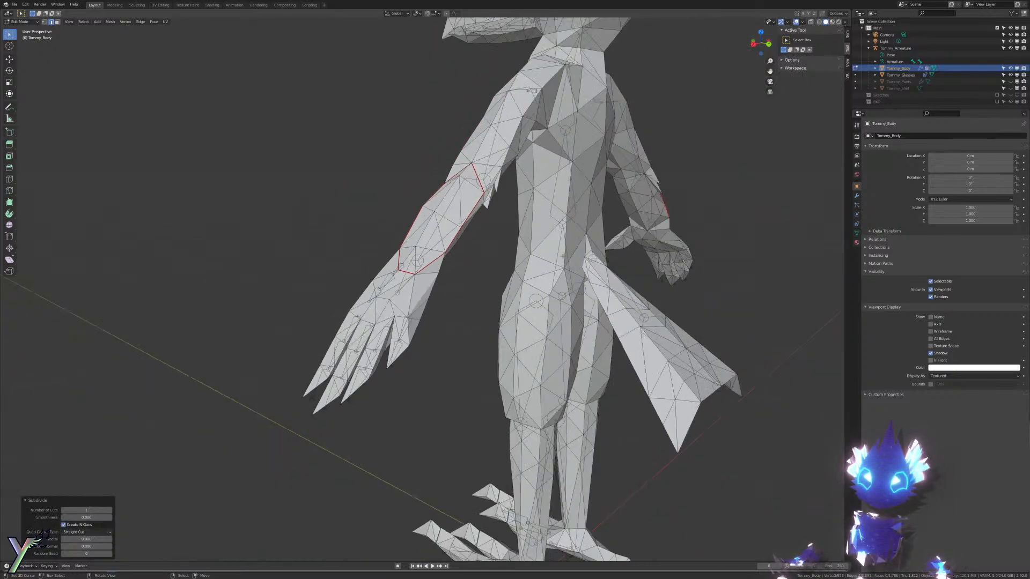
Step: Subdivide the matching side edge on the right hand near the wrist
{"action": "mouse_move", "coordinate": [424, 260]}
{"action": "middle_mouse_down"}
{"action": "mouse_move", "coordinate": [282, 258]}
{"action": "mouse_move", "coordinate": [450, 260]}
{"action": "mouse_move", "coordinate": [426, 272]}
{"action": "middle_mouse_up"}
{"action": "scroll", "coordinate": [632, 278], "scroll_direction": "up", "scroll_amount": 2}
{"action": "left_click", "coordinate": [692, 263]}
{"action": "right_click", "coordinate": [692, 260]}
{"action": "left_click", "coordinate": [692, 260]}
{"action": "scroll", "coordinate": [483, 258], "scroll_direction": "down", "scroll_amount": 4}
{"action": "scroll", "coordinate": [450, 262], "scroll_direction": "up", "scroll_amount": 5}
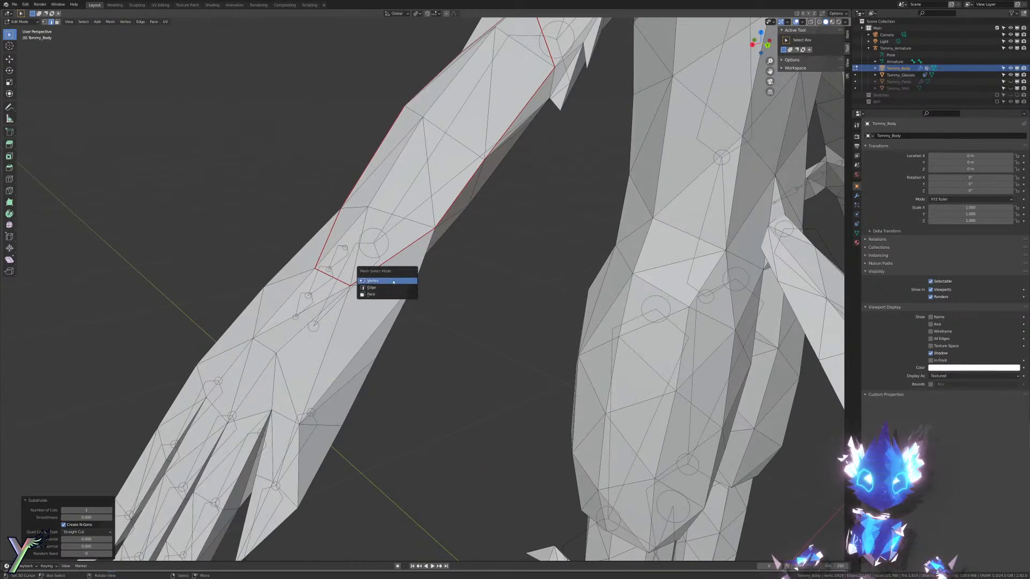
Step: Use vertex selection and knife-cut from the left wrist's corner vertex down and across to the hand's outer edge
{"action": "key", "text": "Escape"}
{"action": "key", "text": "k"}
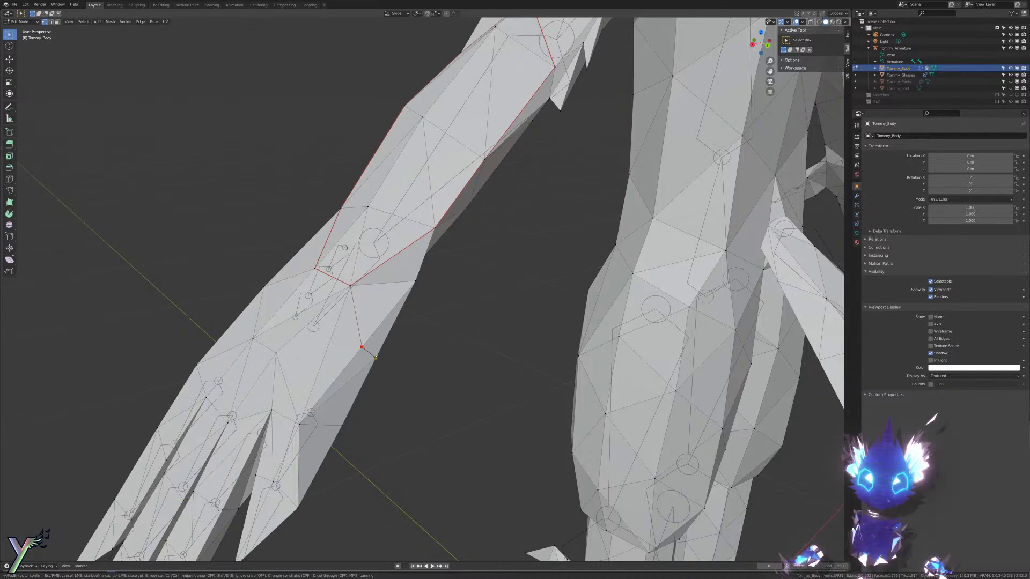
{"action": "left_click", "coordinate": [376, 358]}
{"action": "key", "text": "Return"}
Step: Knife-cut the right hand the same way, from the wrist's corner vertex across to the outer edge
{"action": "scroll", "coordinate": [376, 358], "scroll_direction": "down", "scroll_amount": 5}
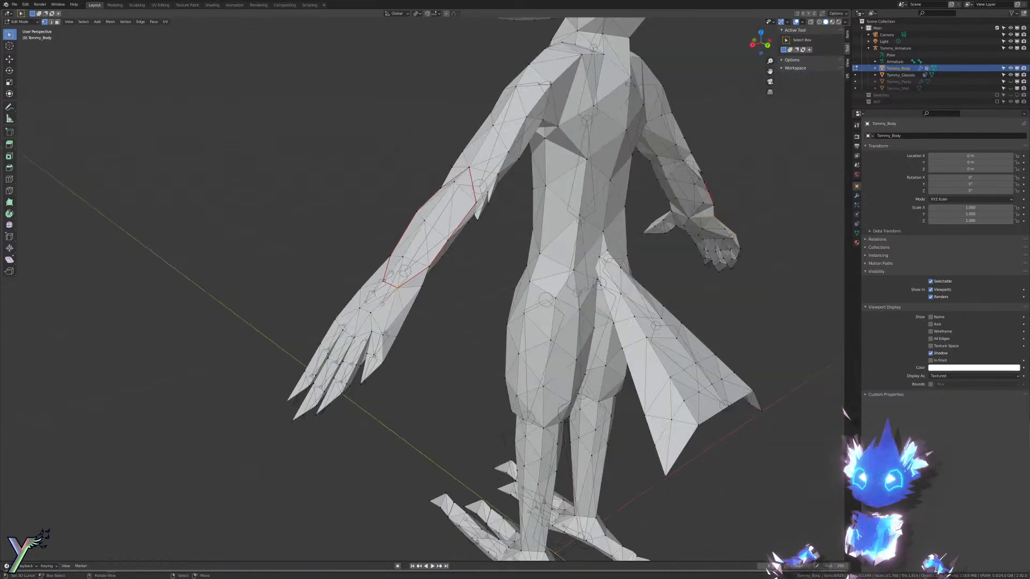
{"action": "middle_click_drag", "start_coordinate": [376, 358], "coordinate": [241, 343]}
{"action": "scroll", "coordinate": [241, 343], "scroll_direction": "up", "scroll_amount": 3}
{"action": "middle_click_drag", "start_coordinate": [622, 327], "coordinate": [161, 328], "text": "shift"}
{"action": "scroll", "coordinate": [428, 395], "scroll_direction": "up", "scroll_amount": 2}
{"action": "middle_click_drag", "start_coordinate": [428, 394], "coordinate": [451, 310], "text": "shift"}
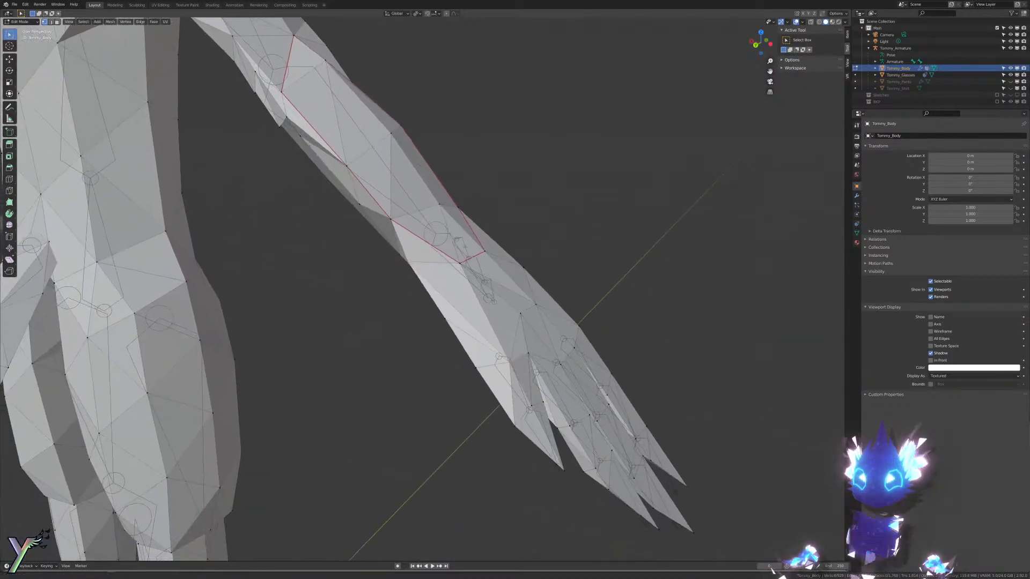
{"action": "scroll", "coordinate": [451, 310], "scroll_direction": "down", "scroll_amount": 3}
{"action": "scroll", "coordinate": [451, 310], "scroll_direction": "up", "scroll_amount": 3}
{"action": "scroll", "coordinate": [464, 260], "scroll_direction": "up", "scroll_amount": 2}
{"action": "key", "text": "k"}
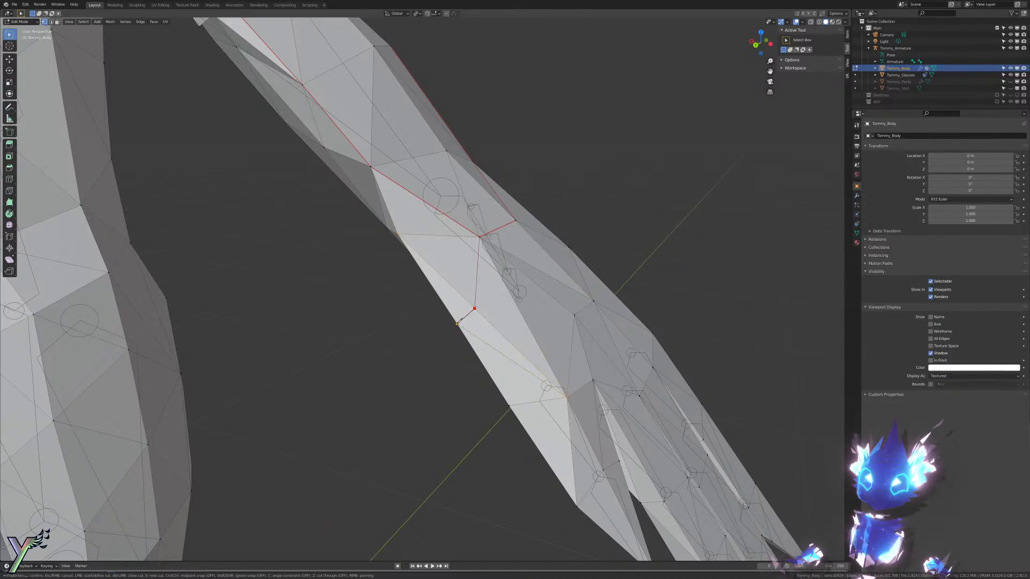
{"action": "key", "text": "Return"}
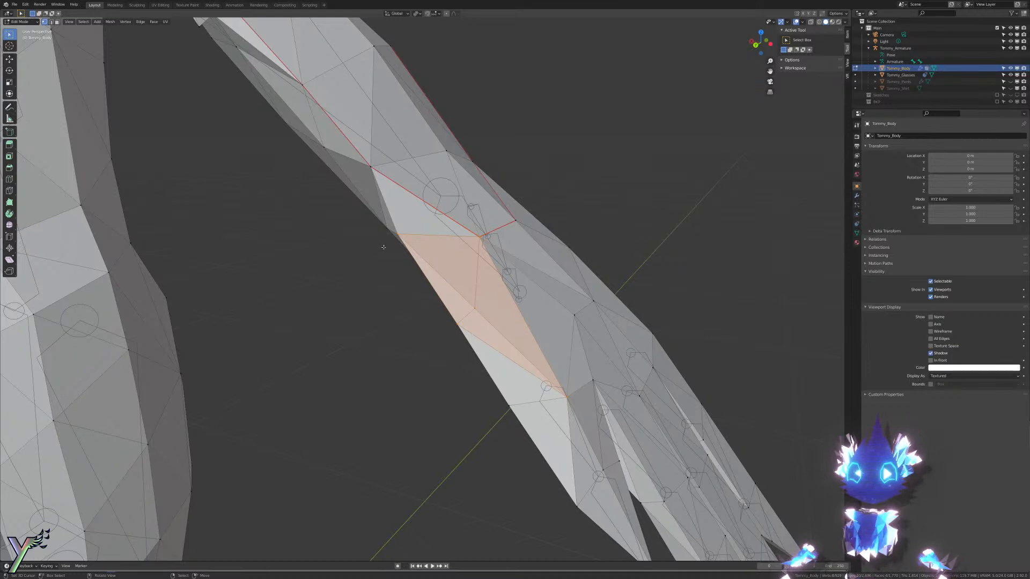
Step: Leave Edit Mode, select the armature together with the body mesh, and return to Weight Paint mode
{"action": "scroll", "coordinate": [384, 248], "scroll_direction": "down", "scroll_amount": 6}
{"action": "middle_click_drag", "start_coordinate": [141, 243], "coordinate": [383, 324]}
{"action": "scroll", "coordinate": [343, 316], "scroll_direction": "up", "scroll_amount": 5}
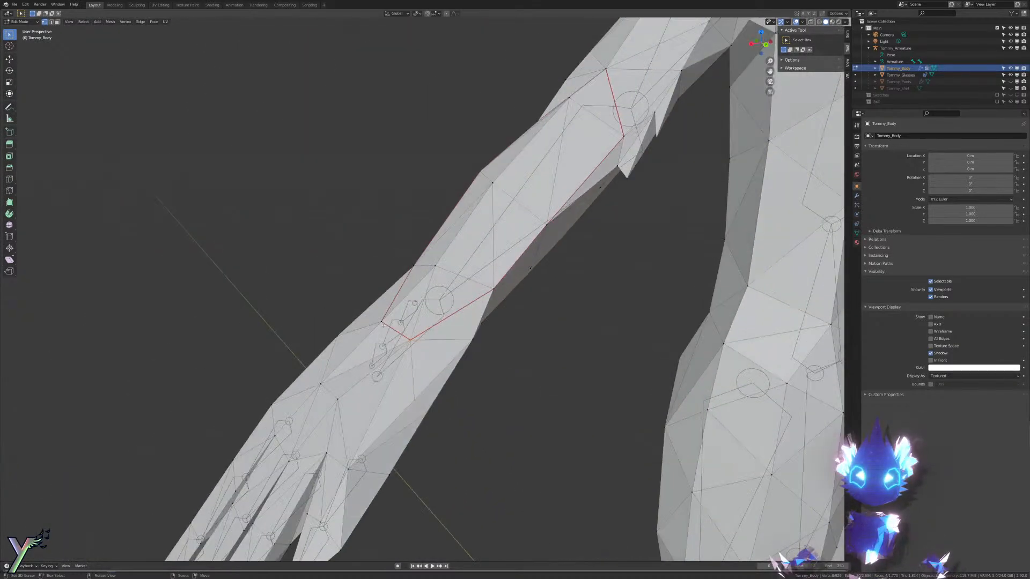
{"action": "key", "text": "Tab"}
{"action": "right_click", "coordinate": [414, 346]}
{"action": "right_click", "coordinate": [415, 346], "text": "shift"}
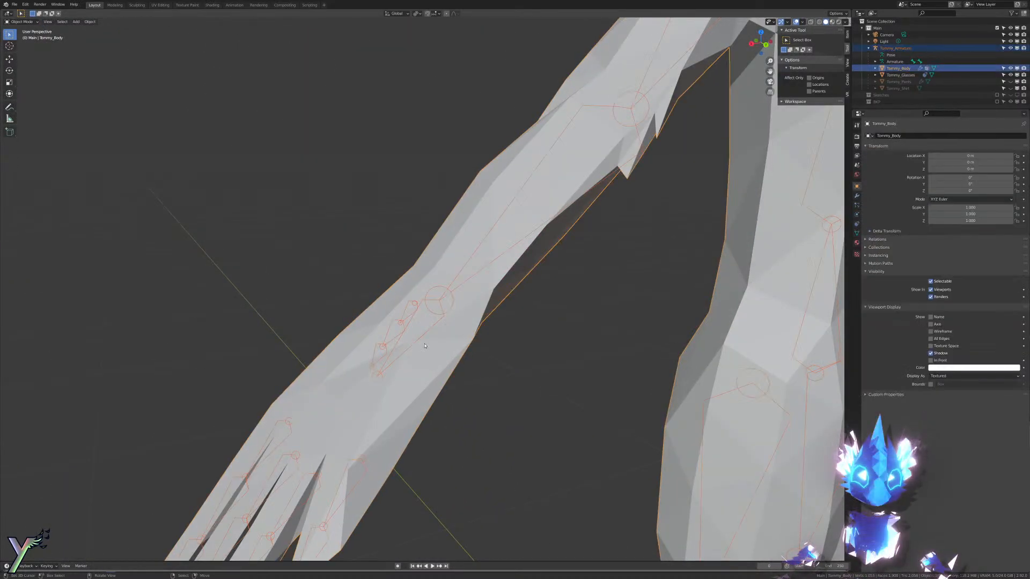
{"action": "key", "text": "ctrl+Tab"}
{"action": "mouse_move", "coordinate": [429, 344]}
{"action": "middle_mouse_down", "text": "shift"}
{"action": "mouse_move", "coordinate": [418, 234]}
{"action": "mouse_move", "coordinate": [429, 217]}
{"action": "middle_mouse_up", "text": "shift"}
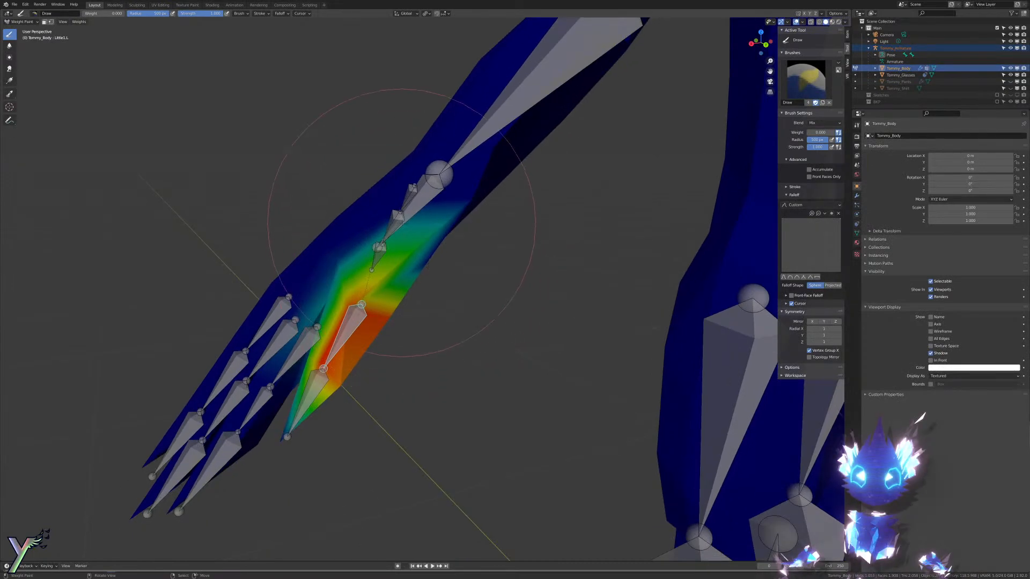
Step: Select the left little finger's first bone and display the model in wireframe shading around the wrist
{"action": "right_click", "coordinate": [410, 225]}
{"action": "right_click", "coordinate": [347, 335]}
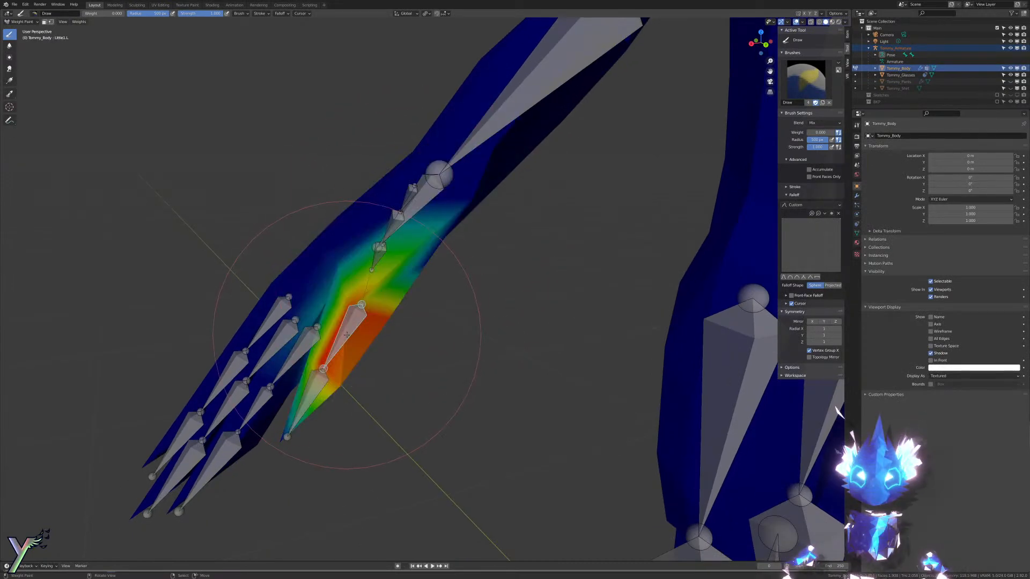
{"action": "middle_click_drag", "start_coordinate": [406, 298], "coordinate": [378, 323], "text": "shift"}
{"action": "key", "text": "z"}
{"action": "left_click", "coordinate": [380, 304]}
{"action": "scroll", "coordinate": [317, 284], "scroll_direction": "up", "scroll_amount": 3}
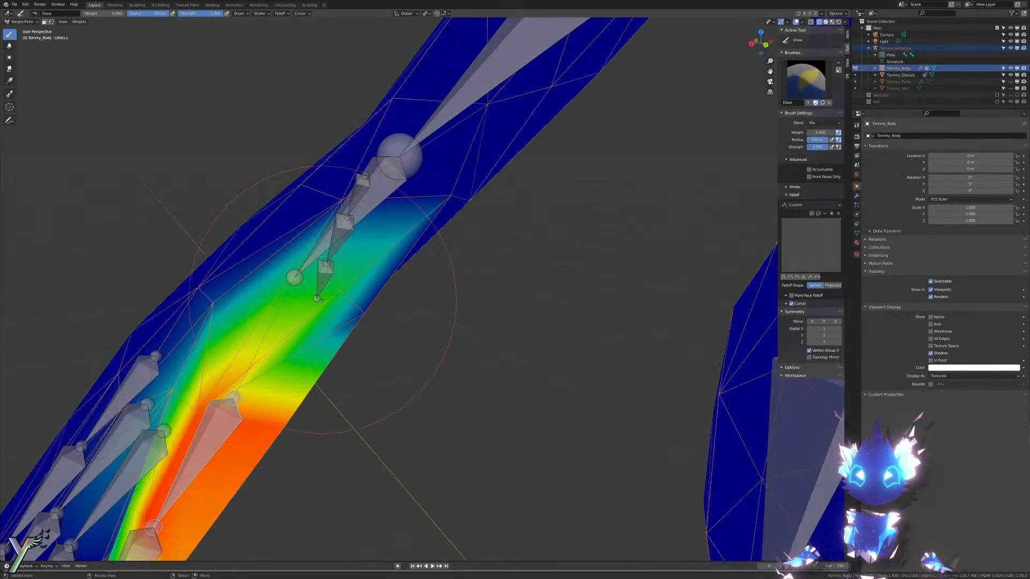
{"action": "mouse_move", "coordinate": [305, 271]}
{"action": "middle_mouse_down", "text": "shift"}
{"action": "mouse_move", "coordinate": [324, 286]}
{"action": "mouse_move", "coordinate": [292, 285]}
{"action": "mouse_move", "coordinate": [321, 319]}
{"action": "mouse_move", "coordinate": [306, 268]}
{"action": "mouse_move", "coordinate": [322, 306]}
{"action": "middle_mouse_up", "text": "shift"}
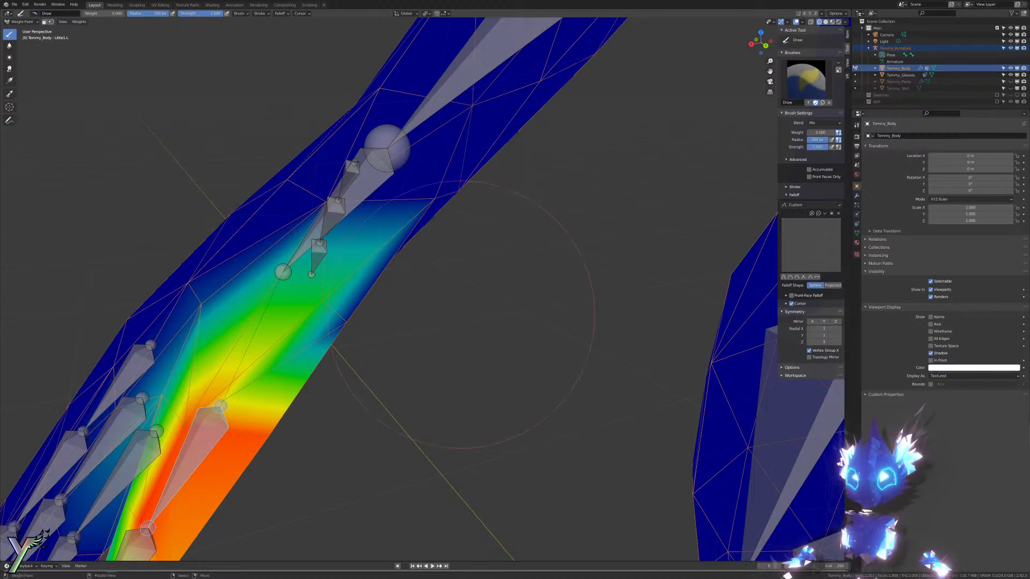
{"action": "scroll", "coordinate": [679, 241], "scroll_direction": "up", "scroll_amount": 5}
{"action": "middle_click_drag", "start_coordinate": [480, 244], "coordinate": [502, 247], "text": "shift"}
{"action": "scroll", "coordinate": [503, 232], "scroll_direction": "down", "scroll_amount": 1}
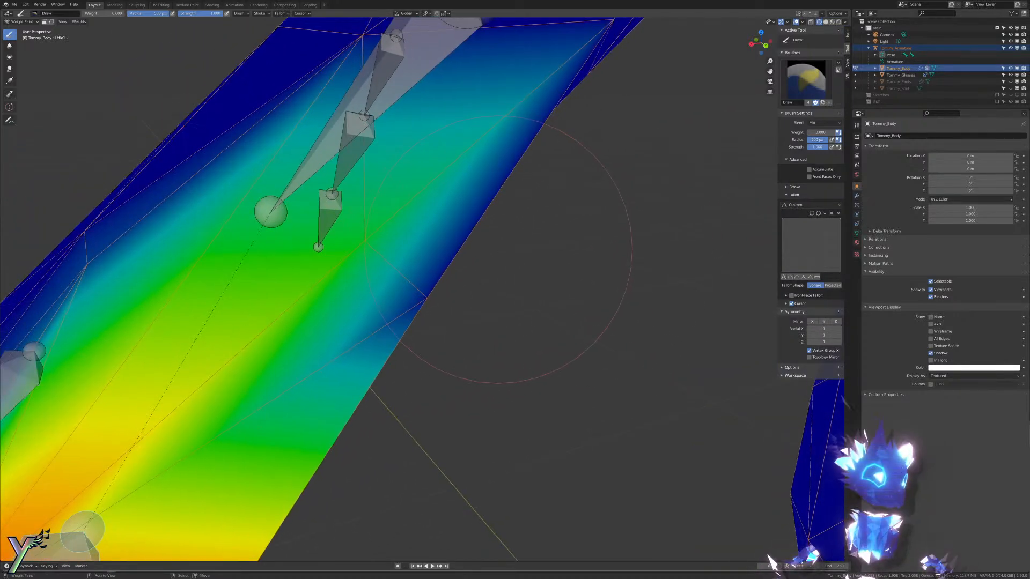
{"action": "left_click", "coordinate": [857, 233]}
{"action": "left_click", "coordinate": [858, 186]}
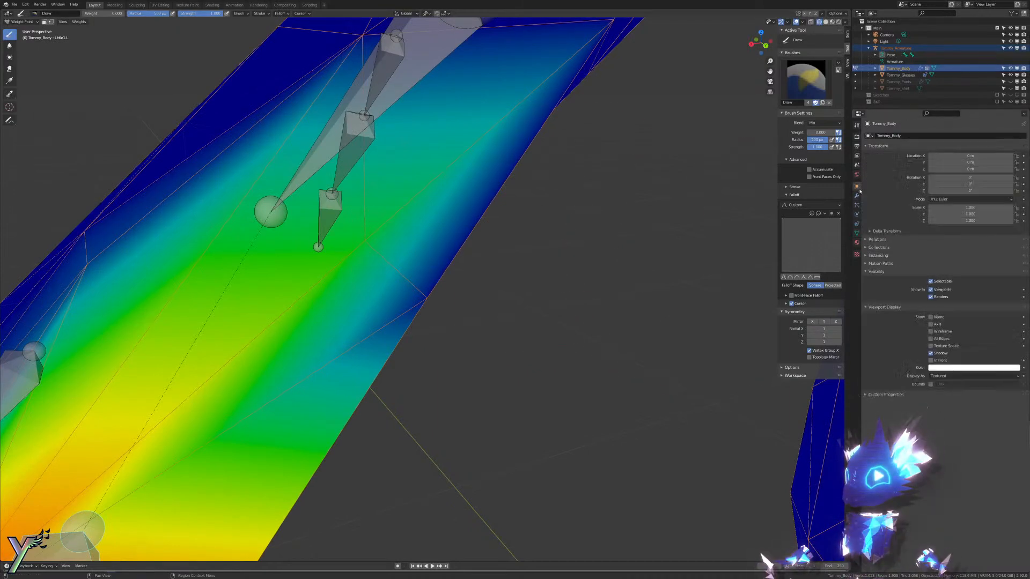
{"action": "left_click", "coordinate": [857, 196]}
{"action": "scroll", "coordinate": [612, 199], "scroll_direction": "down", "scroll_amount": 14}
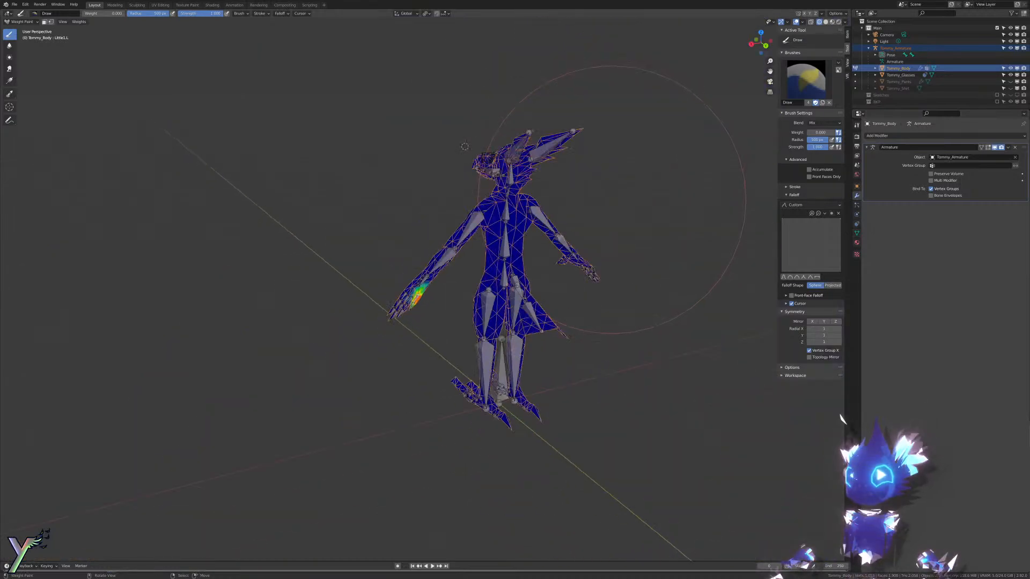
{"action": "scroll", "coordinate": [612, 200], "scroll_direction": "up", "scroll_amount": 9}
{"action": "scroll", "coordinate": [612, 200], "scroll_direction": "up", "scroll_amount": 3}
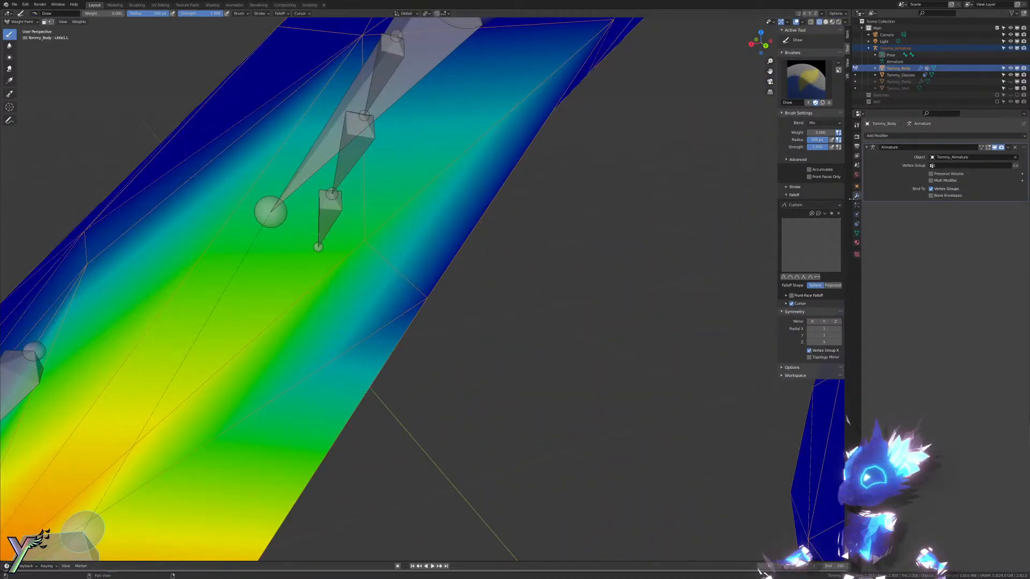
{"action": "left_click", "coordinate": [857, 243]}
{"action": "scroll", "coordinate": [507, 317], "scroll_direction": "down", "scroll_amount": 2}
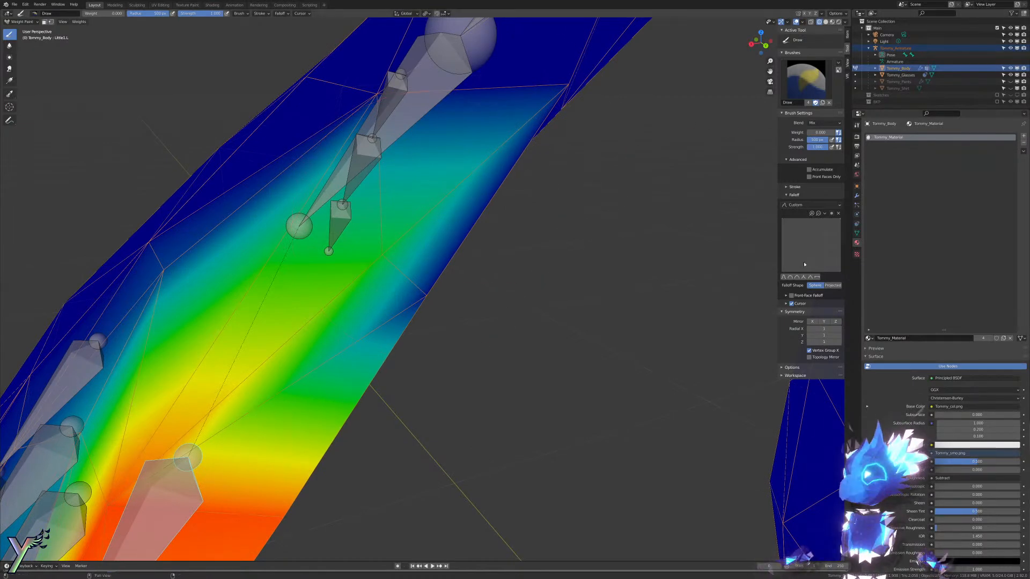
Step: Give the Draw brush a smooth falloff curve, weight 1.000 and a strength of about 0.2
{"action": "left_click", "coordinate": [795, 277]}
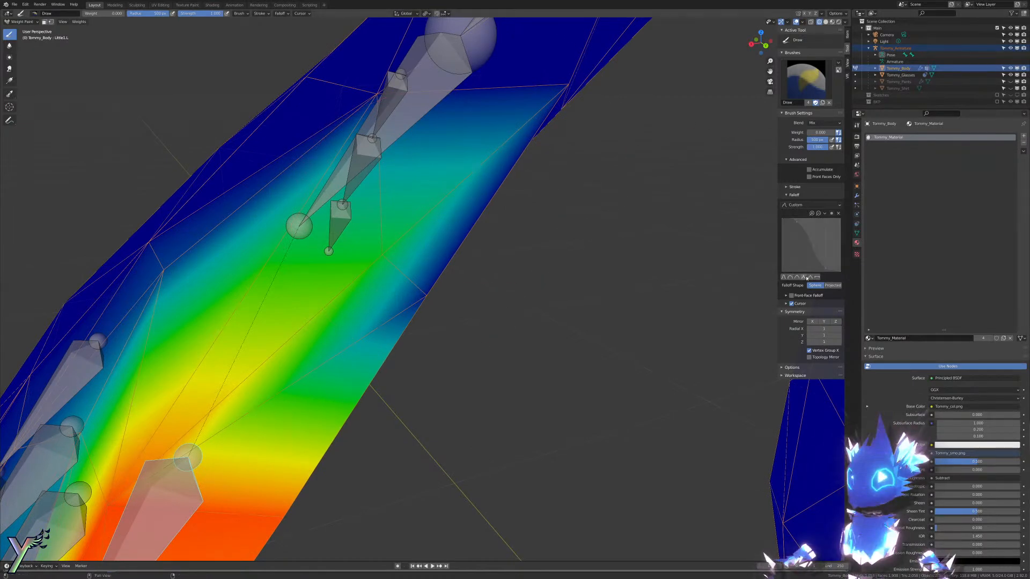
{"action": "left_click", "coordinate": [848, 33]}
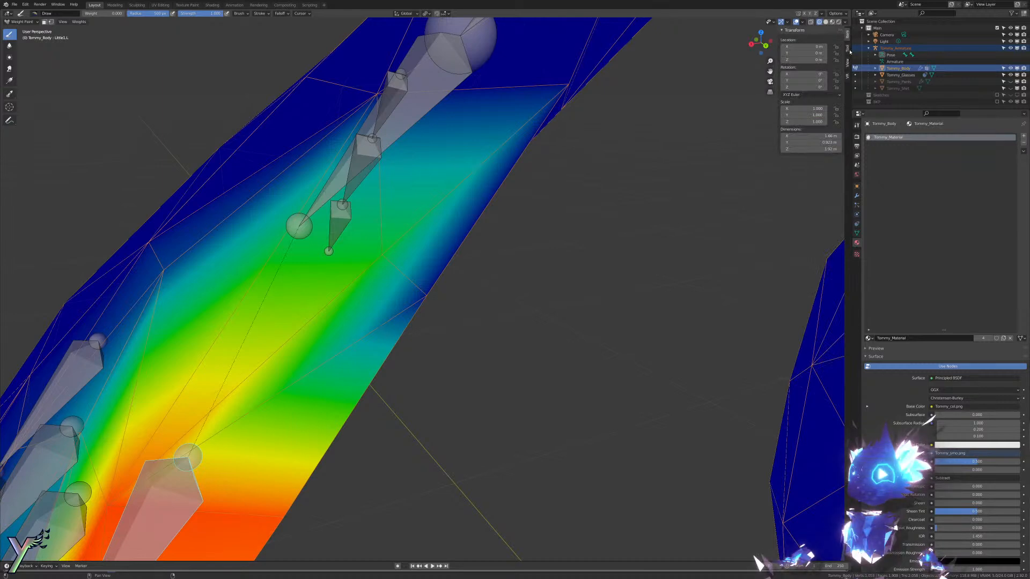
{"action": "left_click", "coordinate": [848, 48]}
{"action": "mouse_move", "coordinate": [812, 133]}
{"action": "left_mouse_down"}
{"action": "mouse_move", "coordinate": [842, 132]}
{"action": "mouse_move", "coordinate": [816, 147]}
{"action": "mouse_move", "coordinate": [799, 139]}
{"action": "left_mouse_up"}
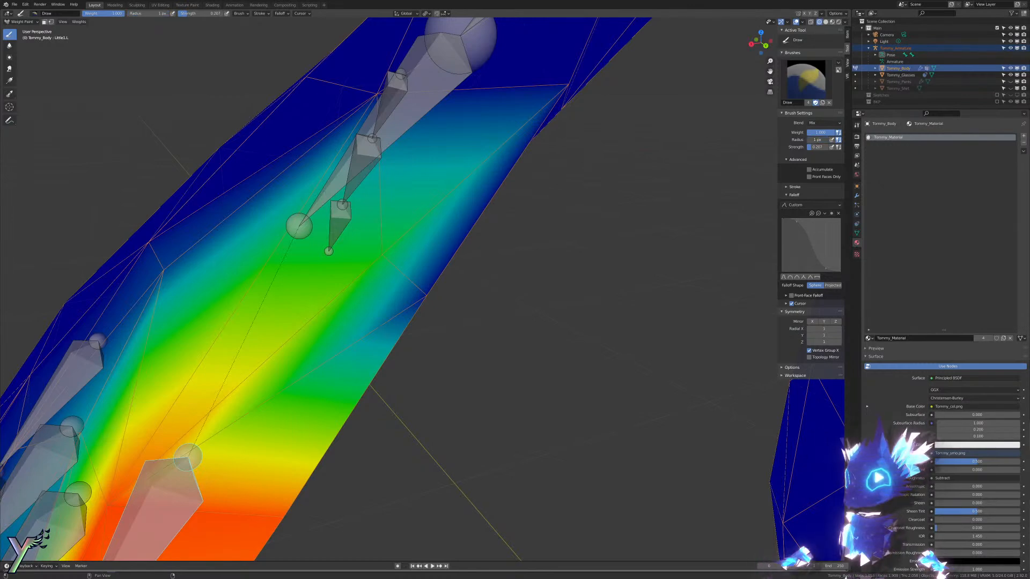
Step: Dab the low-strength brush on the left hand's outer edge below the wrist to raise the little-finger weight there
{"action": "left_click", "coordinate": [423, 289]}
{"action": "left_click", "coordinate": [423, 288]}
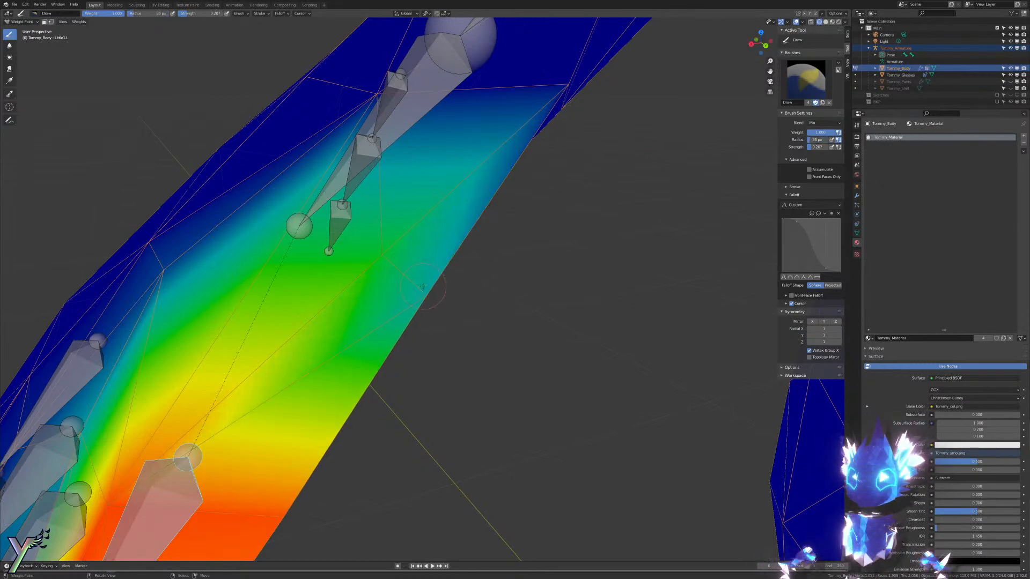
{"action": "left_click", "coordinate": [424, 287]}
Step: Test-rotate the left little finger's first bone about local X and local Z, and undo the rotation
{"action": "scroll", "coordinate": [423, 287], "scroll_direction": "down", "scroll_amount": 8}
{"action": "scroll", "coordinate": [470, 281], "scroll_direction": "up", "scroll_amount": 3}
{"action": "key", "text": "r"}
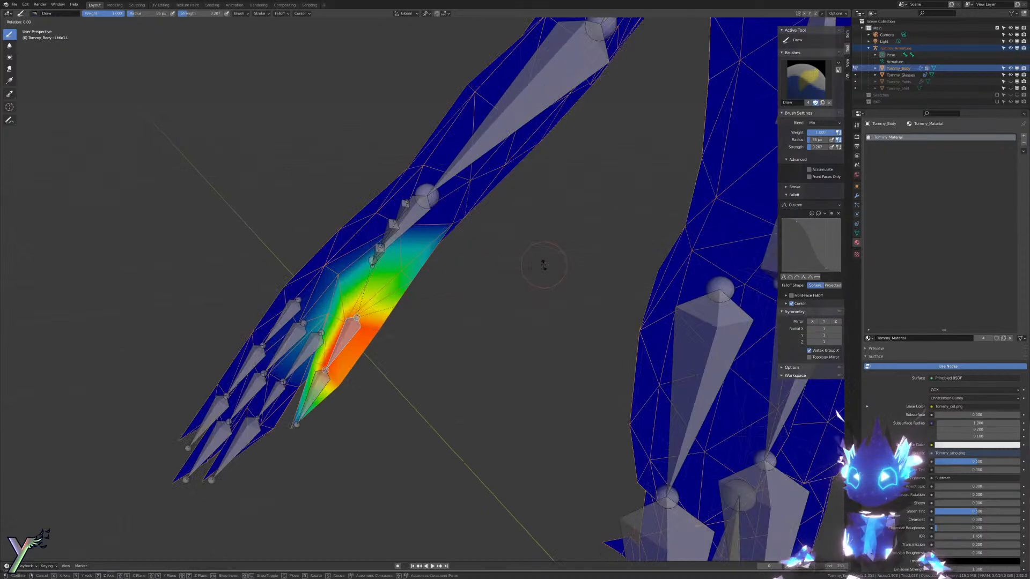
{"action": "key", "text": "x"}
{"action": "key", "text": "x"}
{"action": "key", "text": "z"}
{"action": "key", "text": "z"}
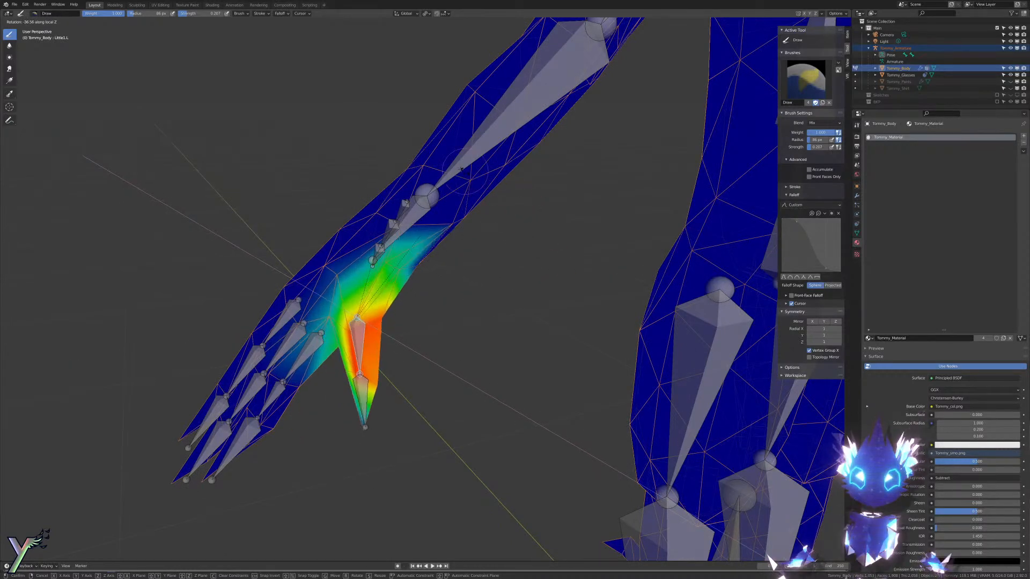
{"action": "left_click", "coordinate": [398, 155]}
{"action": "middle_click_drag", "start_coordinate": [400, 156], "coordinate": [483, 183]}
{"action": "key", "text": "ctrl+z"}
Step: Redo and undo the last change repeatedly to compare how the side of the left hand deforms
{"action": "mouse_move", "coordinate": [434, 219]}
{"action": "middle_mouse_down"}
{"action": "mouse_move", "coordinate": [460, 215]}
{"action": "mouse_move", "coordinate": [436, 218]}
{"action": "middle_mouse_up"}
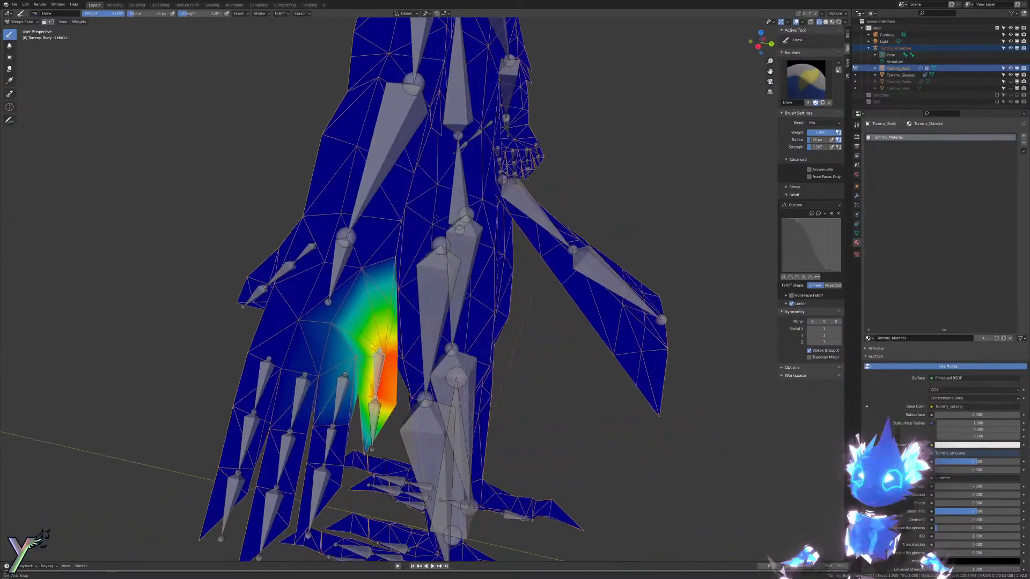
{"action": "key", "text": "ctrl+shift+z"}
{"action": "key", "text": "ctrl+z"}
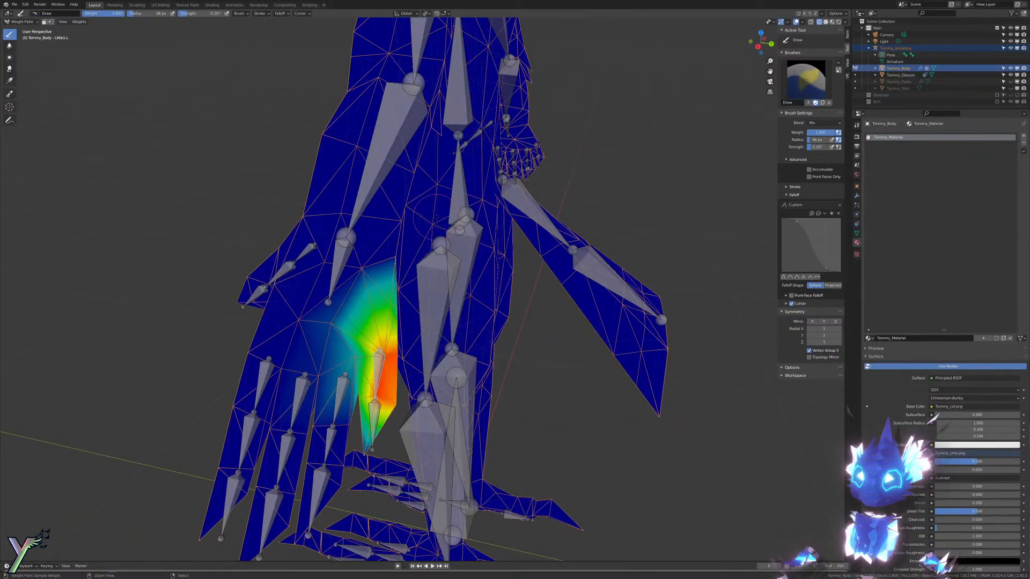
{"action": "key", "text": "ctrl+shift+z"}
{"action": "key", "text": "ctrl+z"}
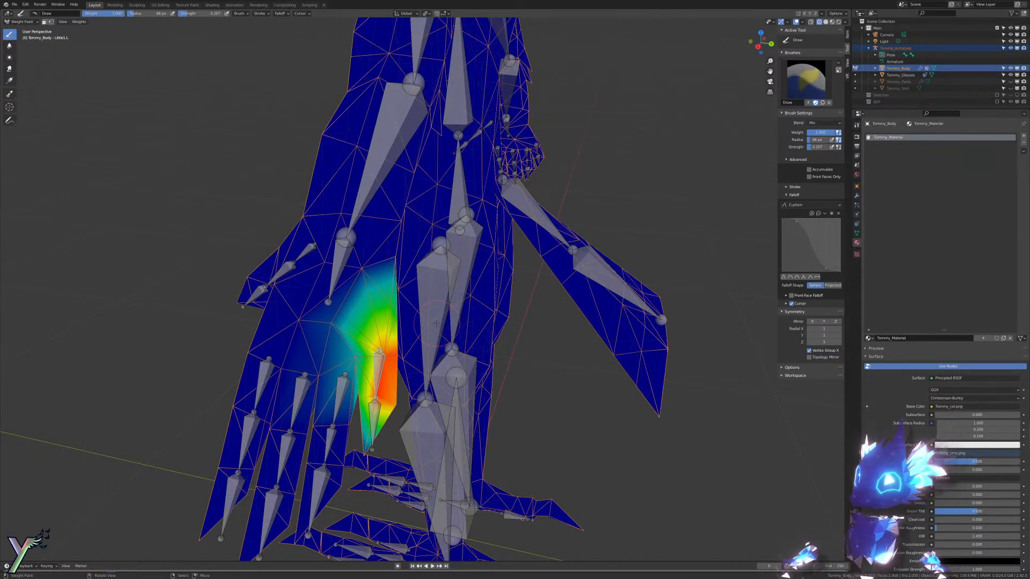
Step: Open the body mesh for editing and turn off the X-ray display
{"action": "scroll", "coordinate": [437, 324], "scroll_direction": "up", "scroll_amount": 1}
{"action": "key", "text": "ctrl+Tab"}
{"action": "key", "text": "Tab"}
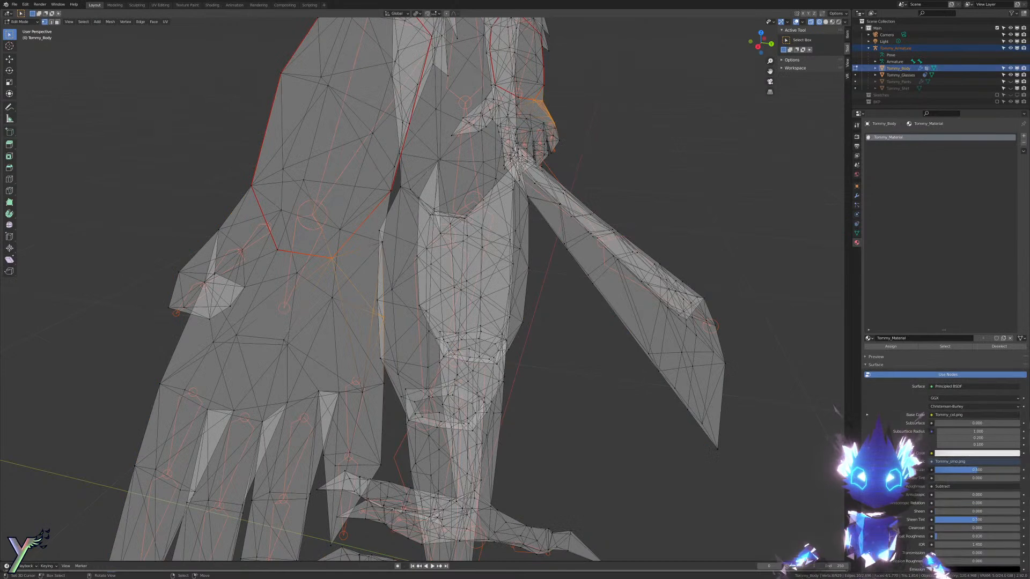
{"action": "key", "text": "shift+z"}
{"action": "key", "text": "Tab"}
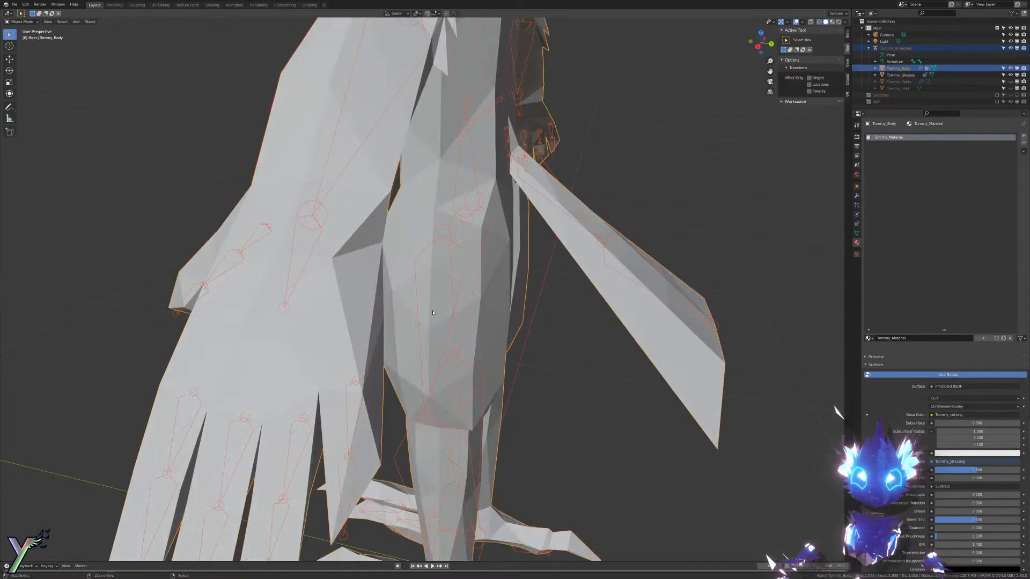
Step: Subdivide the edge on the left hand's outer side above the little finger, together with its mirrored counterpart, using one cut
{"action": "key", "text": "Tab"}
{"action": "key", "text": "ctrl+Tab"}
{"action": "left_click", "coordinate": [346, 324]}
{"action": "right_click", "coordinate": [345, 321]}
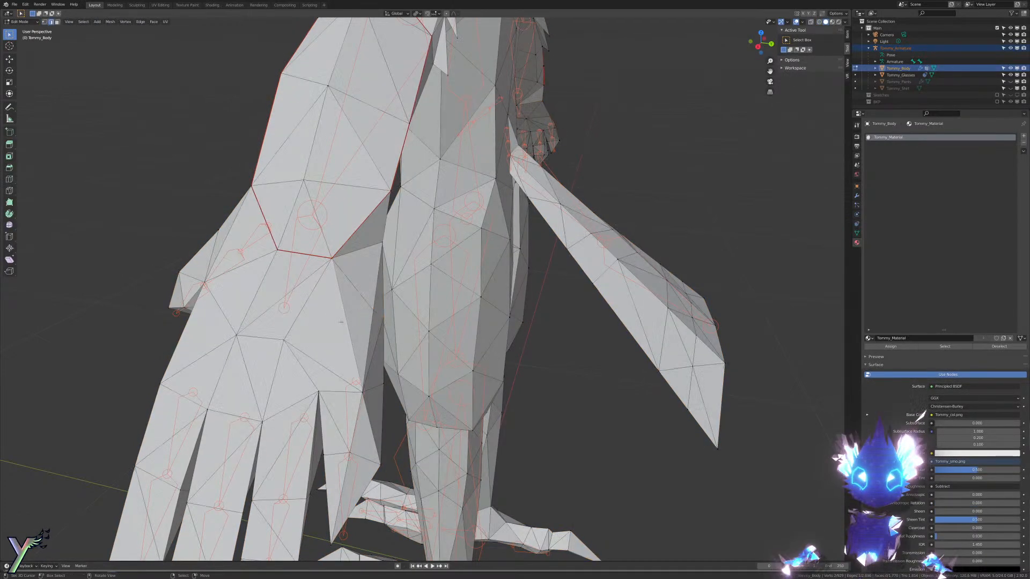
{"action": "scroll", "coordinate": [341, 320], "scroll_direction": "down", "scroll_amount": 1}
{"action": "key", "text": "space"}
{"action": "key", "text": "Return"}
{"action": "key", "text": "w"}
{"action": "left_click", "coordinate": [341, 319]}
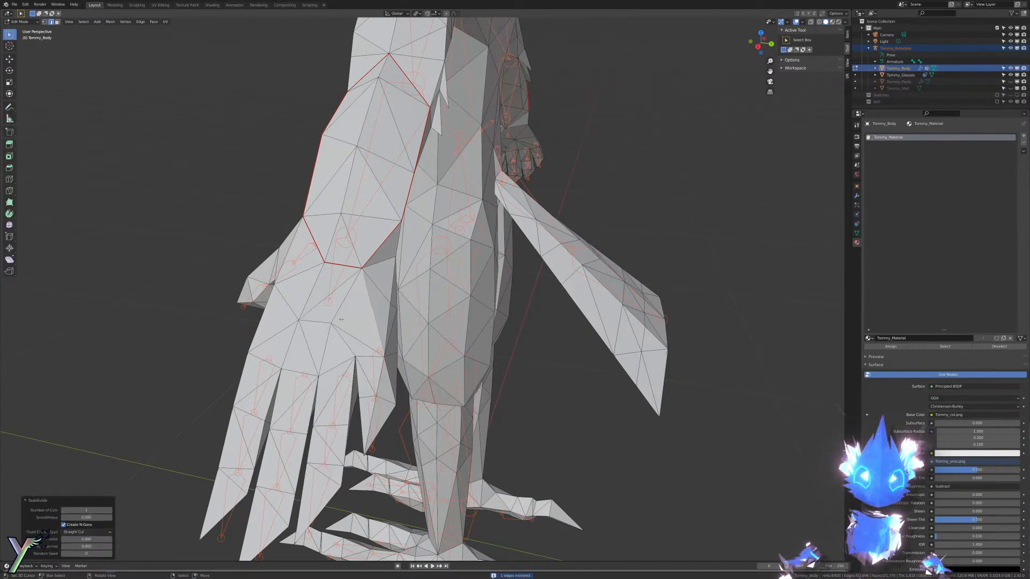
{"action": "key", "text": "a"}
{"action": "scroll", "coordinate": [356, 312], "scroll_direction": "up", "scroll_amount": 1}
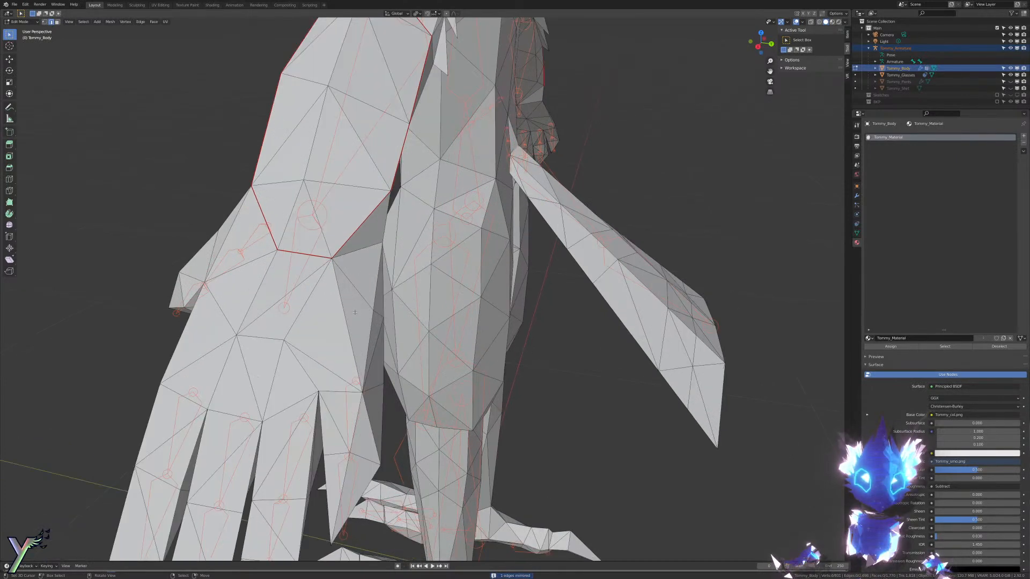
Step: Knife-cut the left hand from the inner hand vertex through the new edge midpoint to the hand's outer side
{"action": "key", "text": "ctrl+Tab"}
{"action": "left_click", "coordinate": [293, 320]}
{"action": "key", "text": "k"}
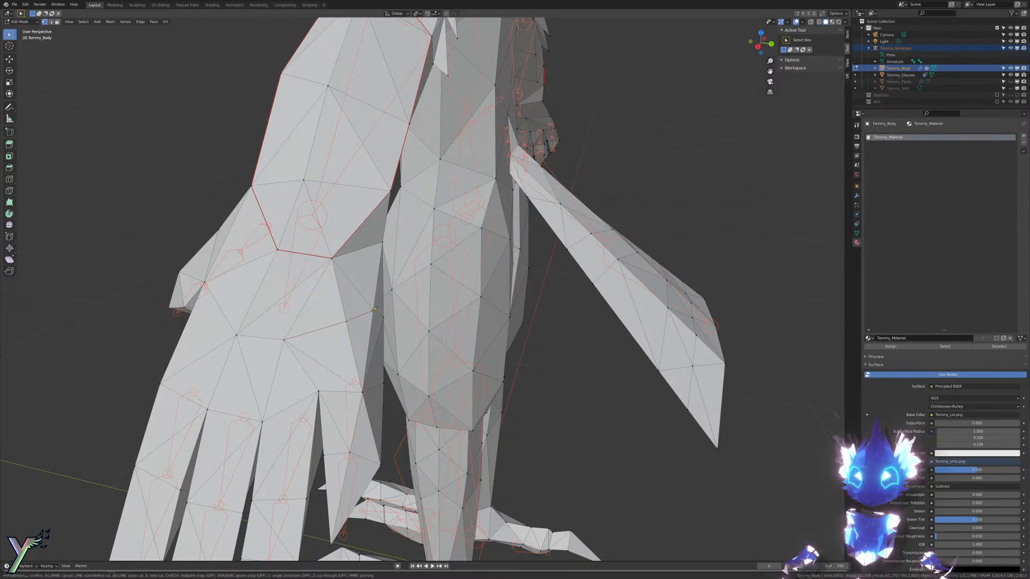
{"action": "key", "text": "Return"}
Step: Make the matching knife cut on the right hand, from its outer side through the new midpoint to the inner hand vertex
{"action": "middle_click_drag", "start_coordinate": [374, 310], "coordinate": [500, 257]}
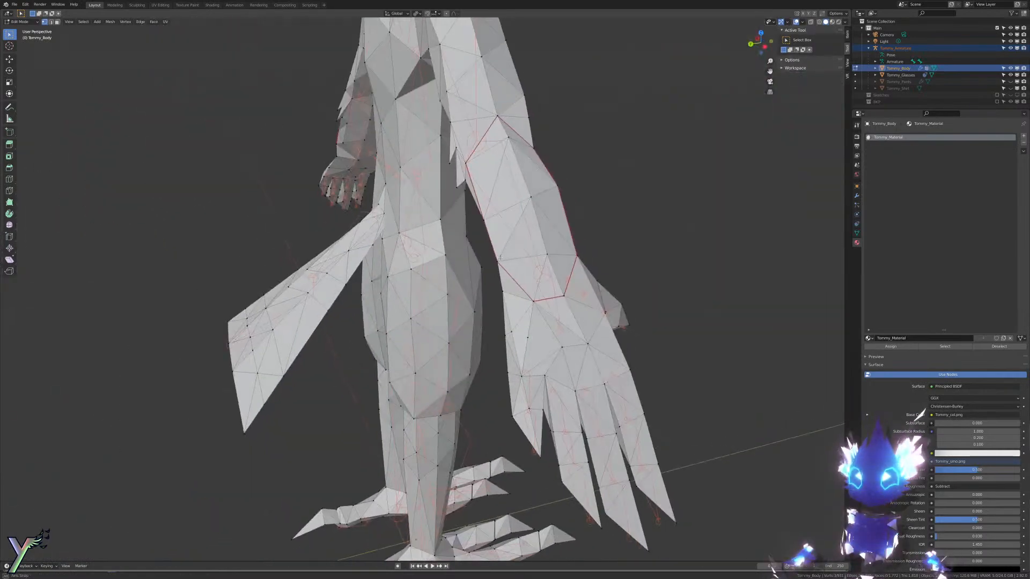
{"action": "scroll", "coordinate": [500, 257], "scroll_direction": "down", "scroll_amount": 3}
{"action": "scroll", "coordinate": [520, 255], "scroll_direction": "up", "scroll_amount": 5}
{"action": "key", "text": "k"}
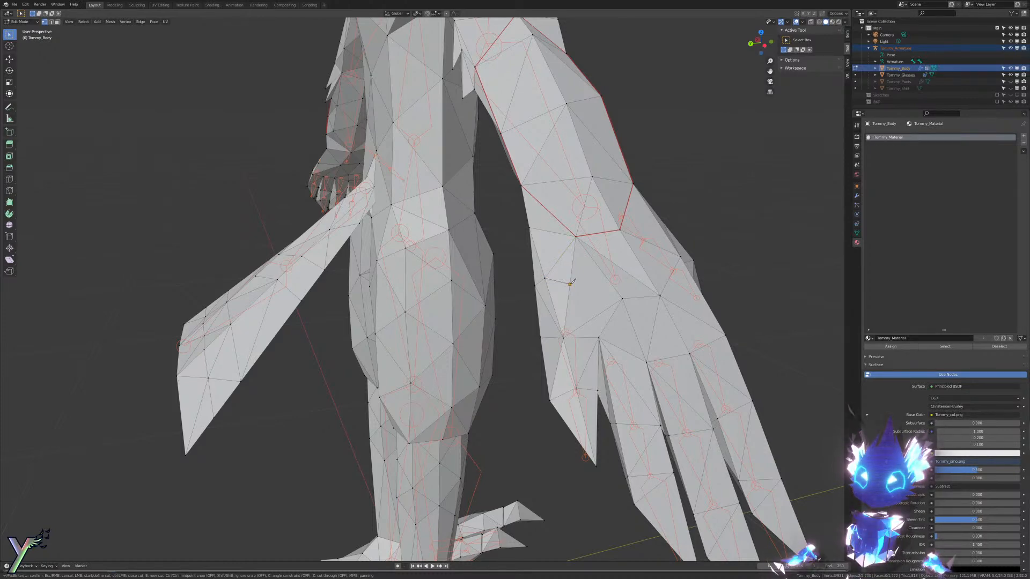
{"action": "left_click", "coordinate": [622, 298]}
{"action": "key", "text": "Return"}
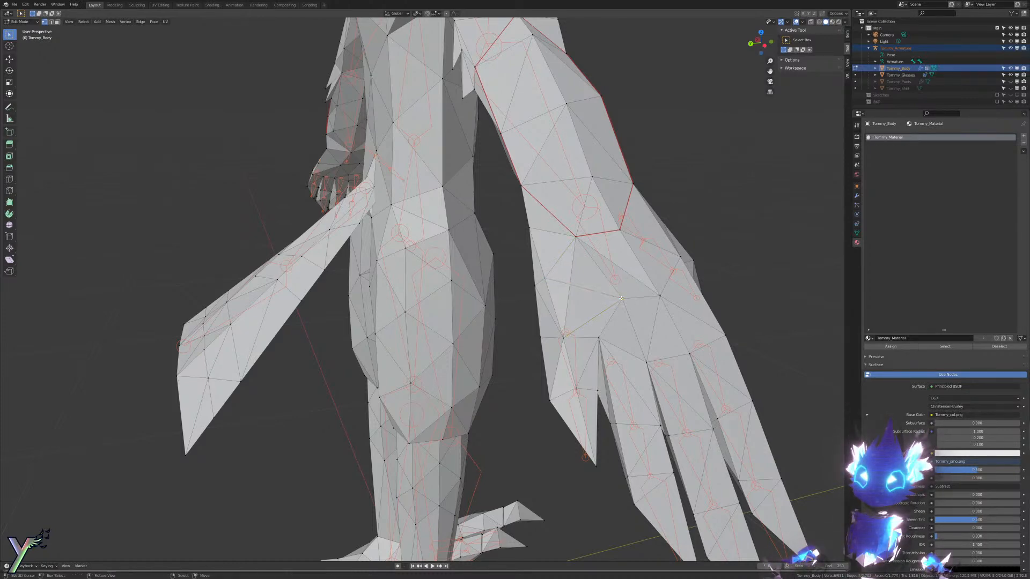
Step: Return to Weight Paint and try a free trackball rotation of the left little finger's first bone, cancelling it
{"action": "middle_click_drag", "start_coordinate": [449, 265], "coordinate": [563, 254]}
{"action": "key", "text": "Tab"}
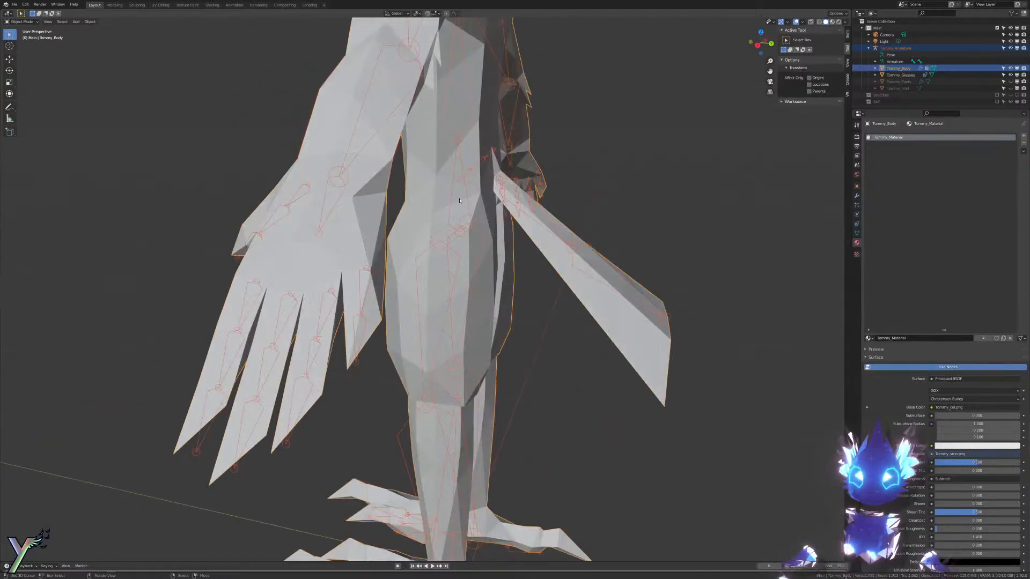
{"action": "middle_click_drag", "start_coordinate": [460, 204], "coordinate": [459, 226]}
{"action": "key", "text": "ctrl+Tab"}
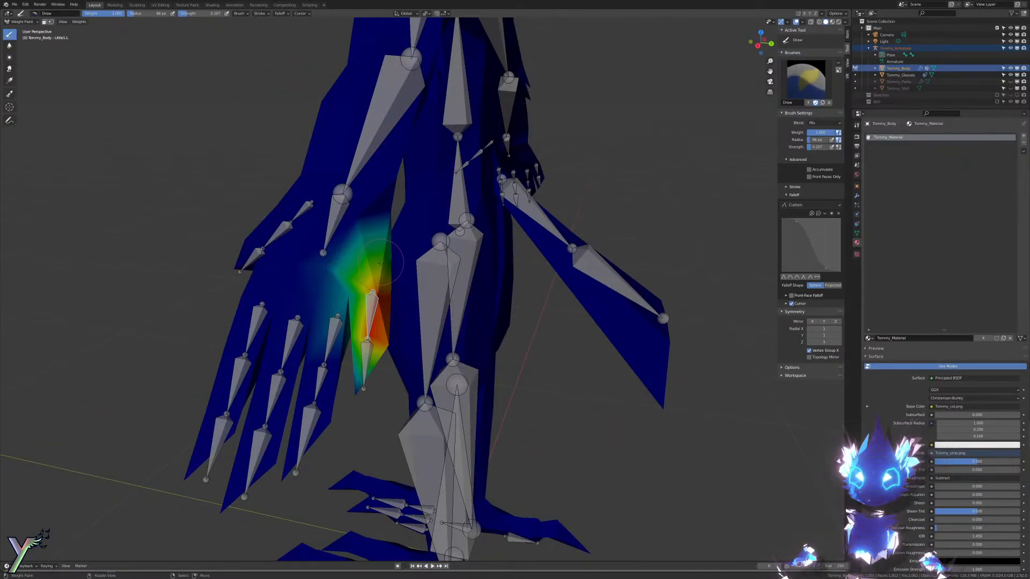
{"action": "middle_click_drag", "start_coordinate": [380, 263], "coordinate": [380, 282]}
{"action": "key", "text": "r"}
{"action": "key", "text": "r"}
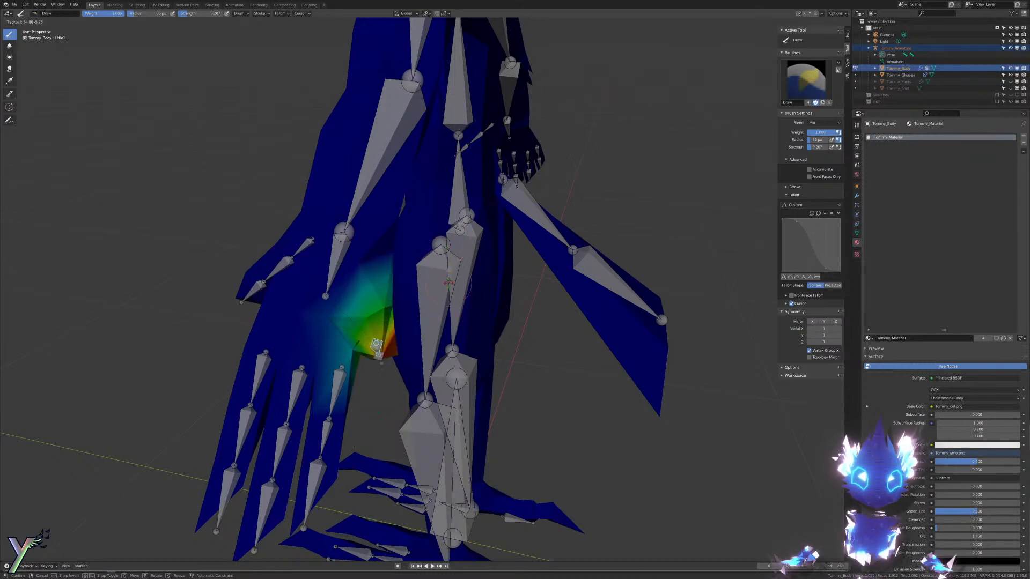
{"action": "right_click", "coordinate": [459, 260]}
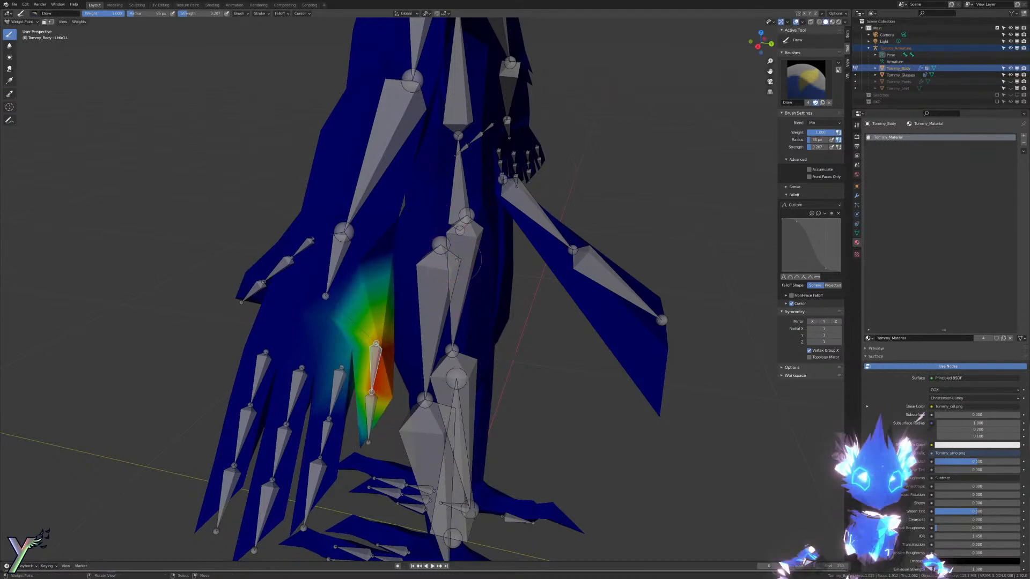
Step: Test-rotate the left little finger's first bone about local Z, inspect the hand's deformation, and undo the rotation
{"action": "key", "text": "r"}
{"action": "key", "text": "z"}
{"action": "key", "text": "z"}
{"action": "left_click", "coordinate": [327, 266]}
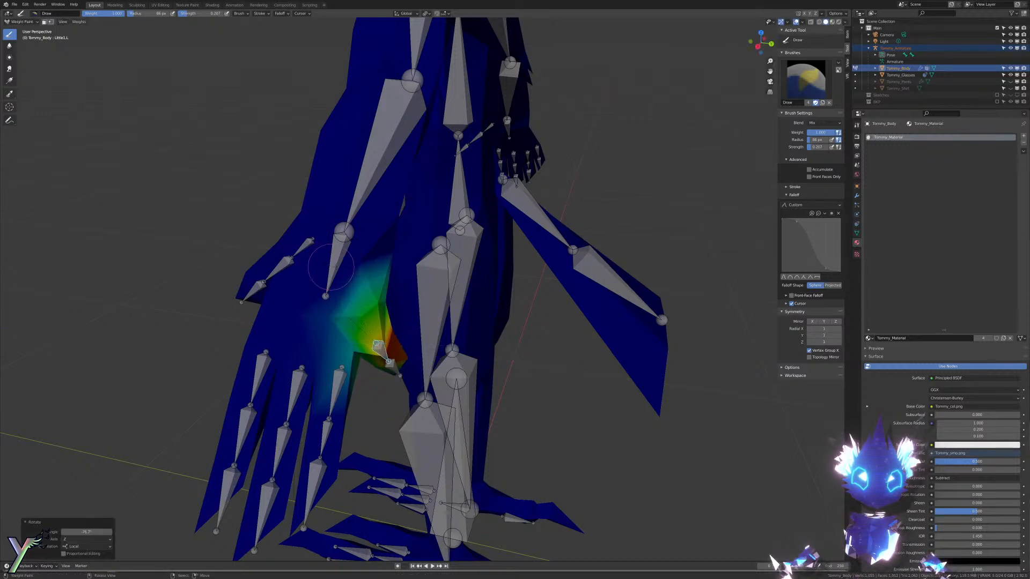
{"action": "middle_click_drag", "start_coordinate": [326, 267], "coordinate": [237, 257]}
{"action": "key", "text": "z"}
{"action": "middle_click_drag", "start_coordinate": [398, 234], "coordinate": [414, 237]}
{"action": "key", "text": "z"}
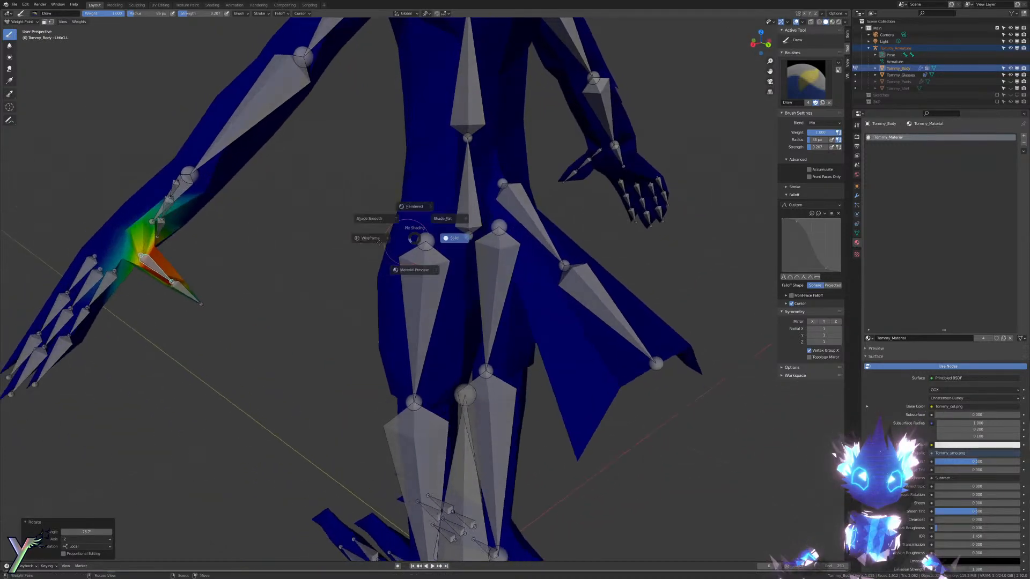
{"action": "middle_click_drag", "start_coordinate": [320, 243], "coordinate": [349, 240]}
{"action": "key", "text": "ctrl+z"}
Step: Show the mesh wireframe and toggle the bone rotation with redo and undo to examine the deformation around the little finger's base
{"action": "scroll", "coordinate": [343, 316], "scroll_direction": "up", "scroll_amount": 1}
{"action": "mouse_move", "coordinate": [343, 315]}
{"action": "middle_mouse_down"}
{"action": "mouse_move", "coordinate": [424, 314]}
{"action": "mouse_move", "coordinate": [403, 316]}
{"action": "middle_mouse_up"}
{"action": "key", "text": "z"}
{"action": "key", "text": "z"}
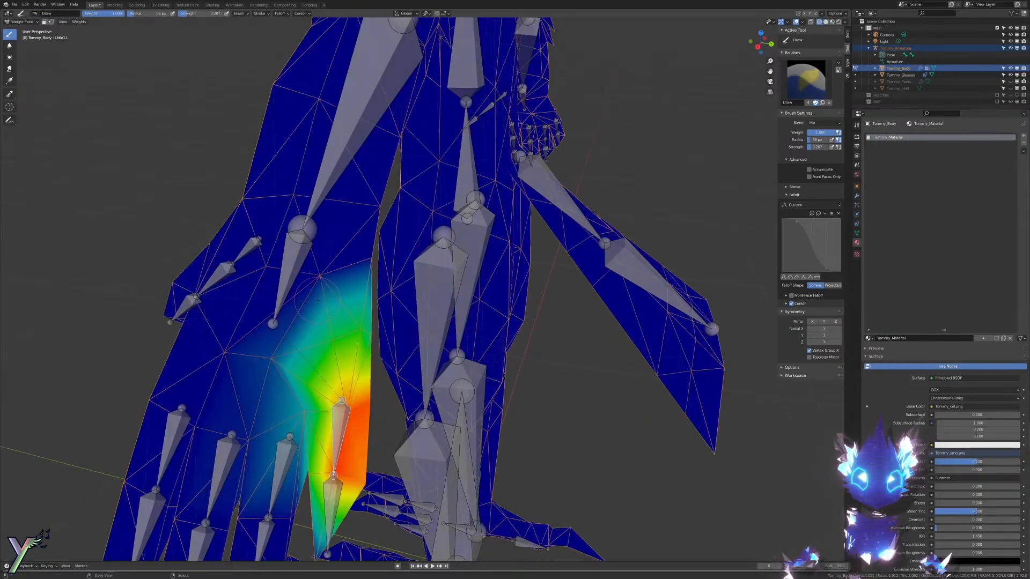
{"action": "key", "text": "ctrl+shift+z"}
{"action": "middle_click_drag", "start_coordinate": [317, 300], "coordinate": [410, 178]}
{"action": "key", "text": "KP_Decimal"}
{"action": "scroll", "coordinate": [414, 219], "scroll_direction": "down", "scroll_amount": 6}
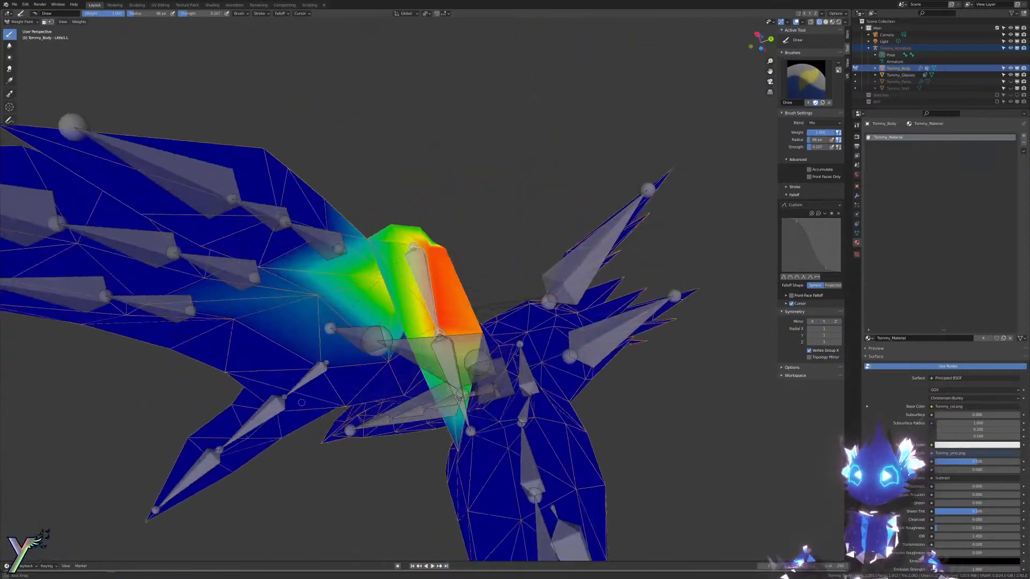
{"action": "mouse_move", "coordinate": [424, 140]}
{"action": "middle_mouse_down"}
{"action": "mouse_move", "coordinate": [427, 209]}
{"action": "mouse_move", "coordinate": [437, 214]}
{"action": "mouse_move", "coordinate": [447, 191]}
{"action": "mouse_move", "coordinate": [444, 124]}
{"action": "mouse_move", "coordinate": [459, 180]}
{"action": "middle_mouse_up"}
{"action": "key", "text": "ctrl+z"}
{"action": "key", "text": "ctrl+shift+z"}
Step: Rotate the edge running up the hand's outer side from the little finger's base, together with its mirrored counterpart
{"action": "key", "text": "Tab"}
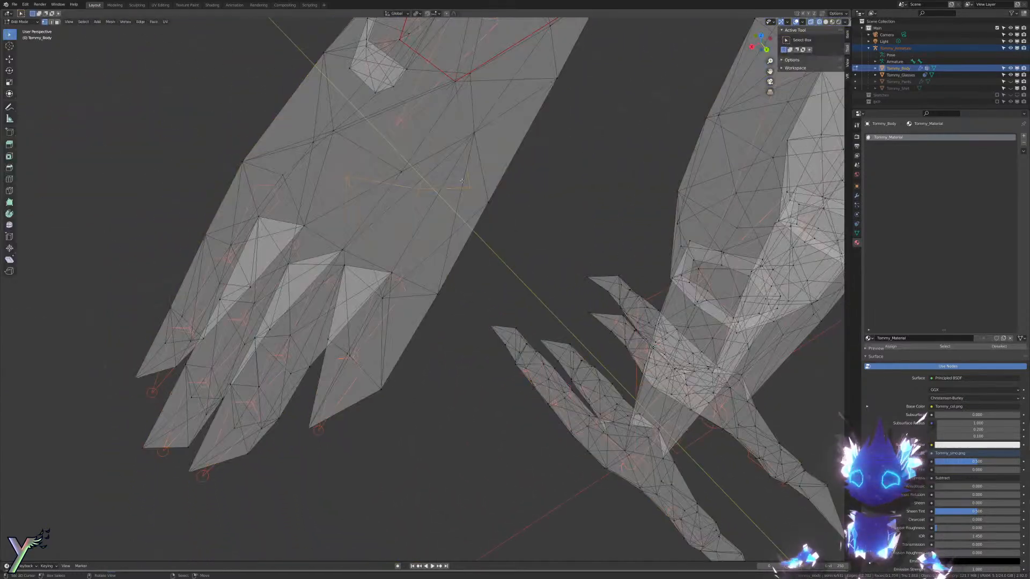
{"action": "key", "text": "ctrl+Tab"}
{"action": "left_click", "coordinate": [439, 235]}
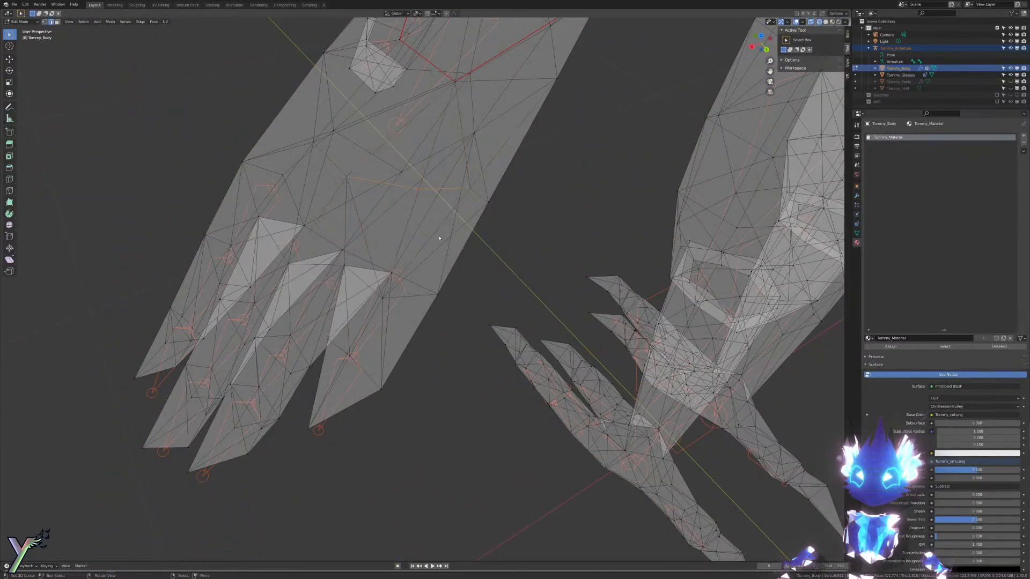
{"action": "key", "text": "z"}
{"action": "right_click", "coordinate": [451, 235]}
{"action": "key", "text": "space"}
{"action": "key", "text": "Return"}
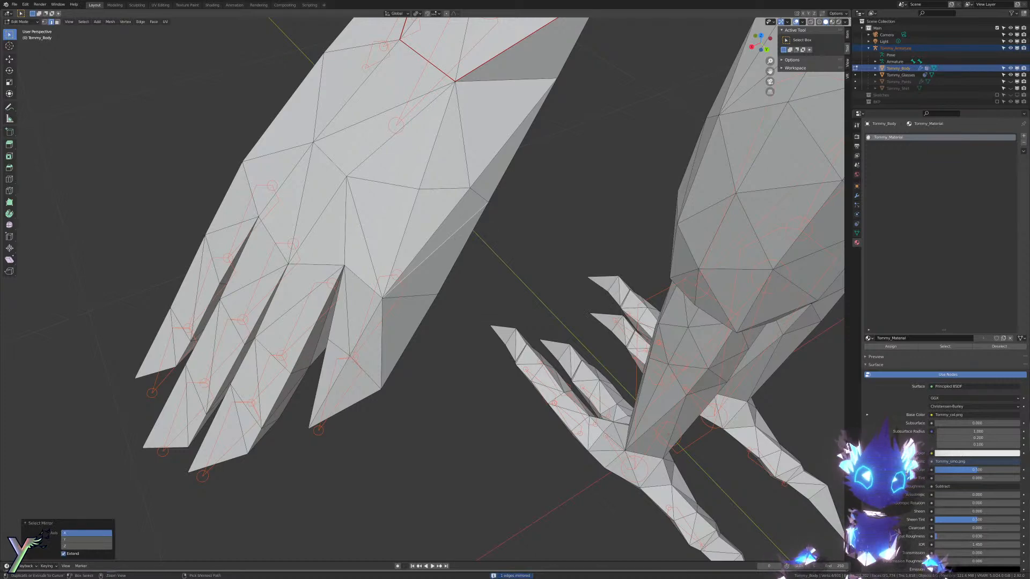
{"action": "right_click", "coordinate": [455, 237]}
{"action": "left_click", "coordinate": [455, 238]}
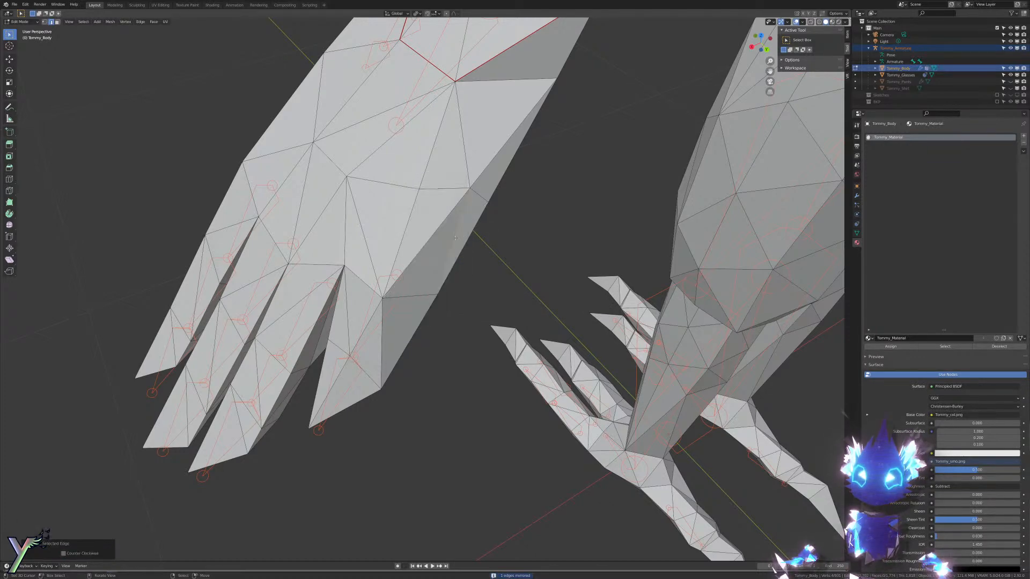
Step: Return to Weight Paint and test-rotate the left little finger's first bone about local Z
{"action": "middle_click_drag", "start_coordinate": [453, 305], "coordinate": [455, 213]}
{"action": "key", "text": "Tab"}
{"action": "key", "text": "ctrl+Tab"}
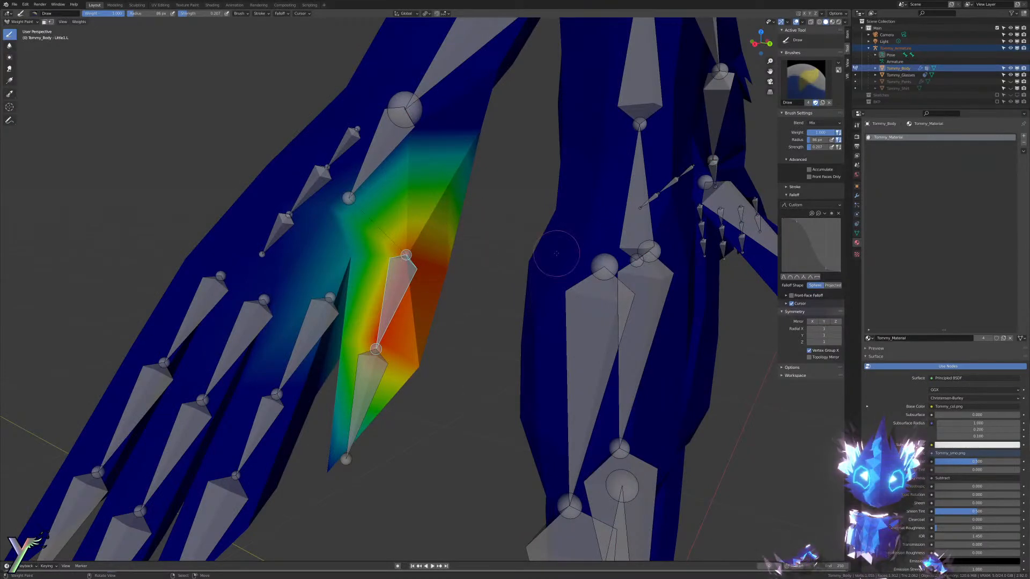
{"action": "key", "text": "r"}
{"action": "key", "text": "z"}
{"action": "key", "text": "z"}
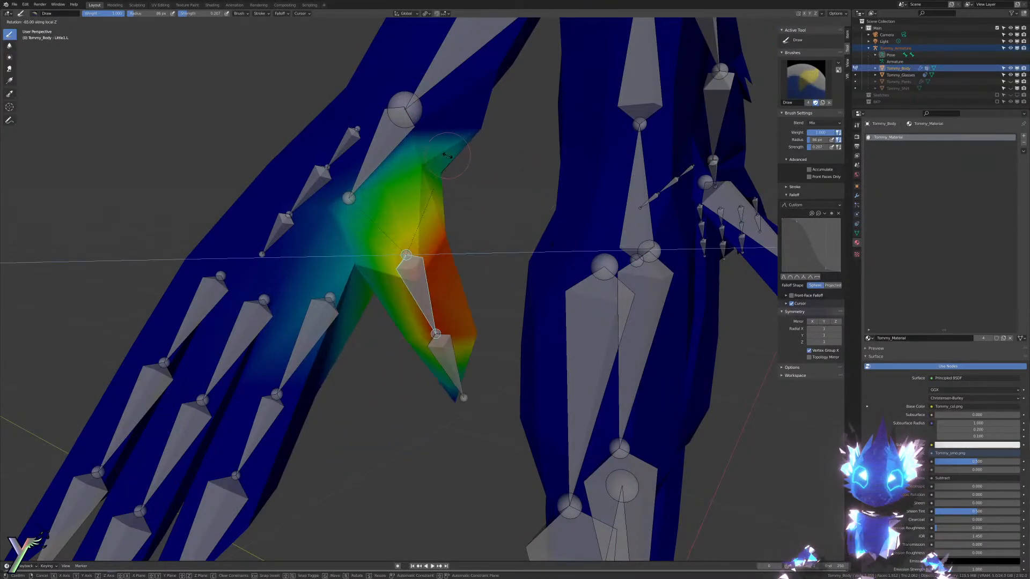
{"action": "left_click", "coordinate": [447, 156]}
{"action": "mouse_move", "coordinate": [447, 156]}
{"action": "middle_mouse_down"}
{"action": "mouse_move", "coordinate": [373, 163]}
{"action": "mouse_move", "coordinate": [338, 198]}
{"action": "mouse_move", "coordinate": [327, 258]}
{"action": "mouse_move", "coordinate": [451, 193]}
{"action": "middle_mouse_up"}
Step: Rotate the edge crossing the hand toward the little finger's base, together with its mirrored counterpart
{"action": "key", "text": "Tab"}
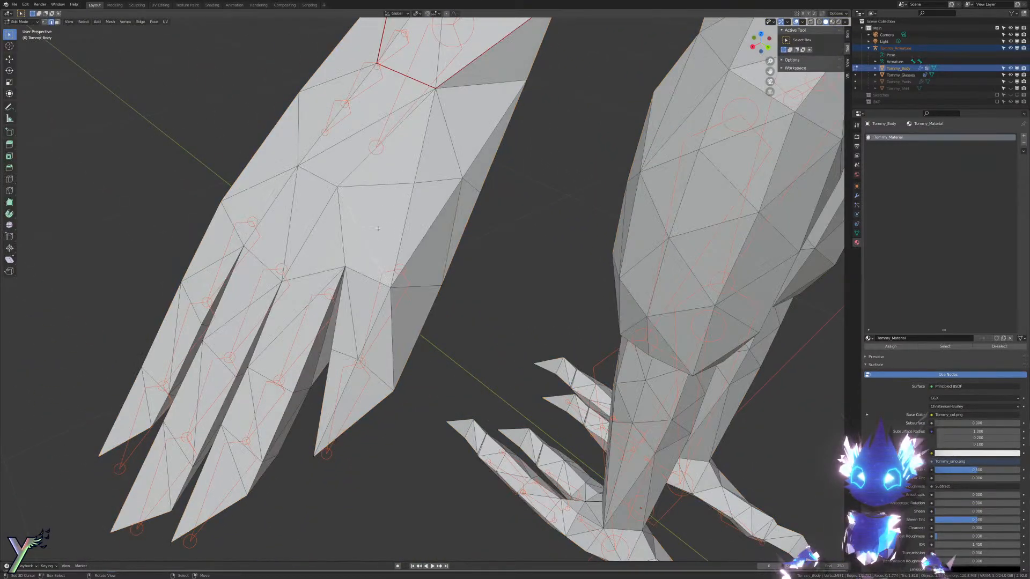
{"action": "middle_click_drag", "start_coordinate": [378, 229], "coordinate": [459, 207]}
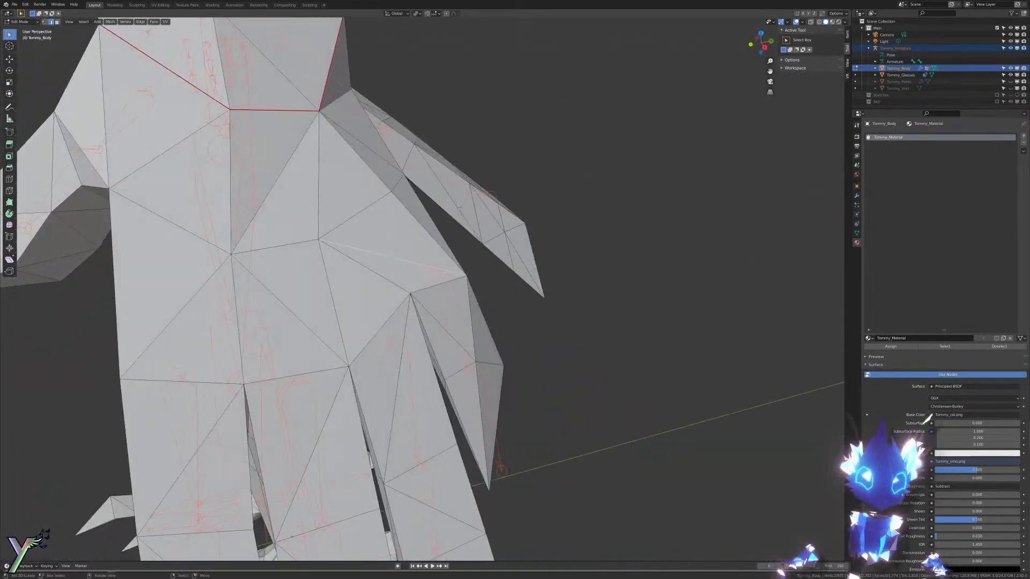
{"action": "key", "text": "F3"}
{"action": "key", "text": "Return"}
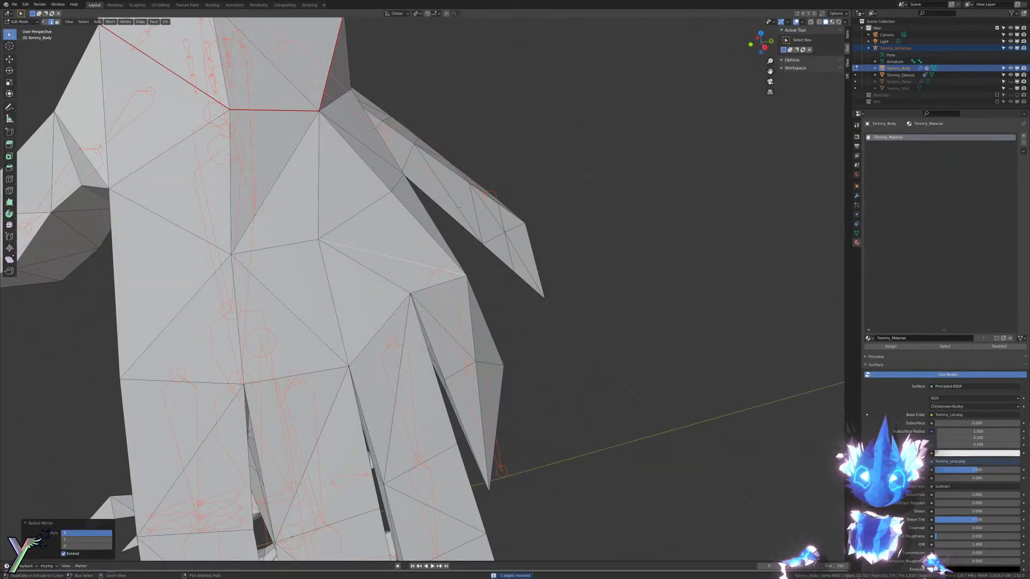
{"action": "key", "text": "ctrl+e"}
{"action": "left_click", "coordinate": [459, 208]}
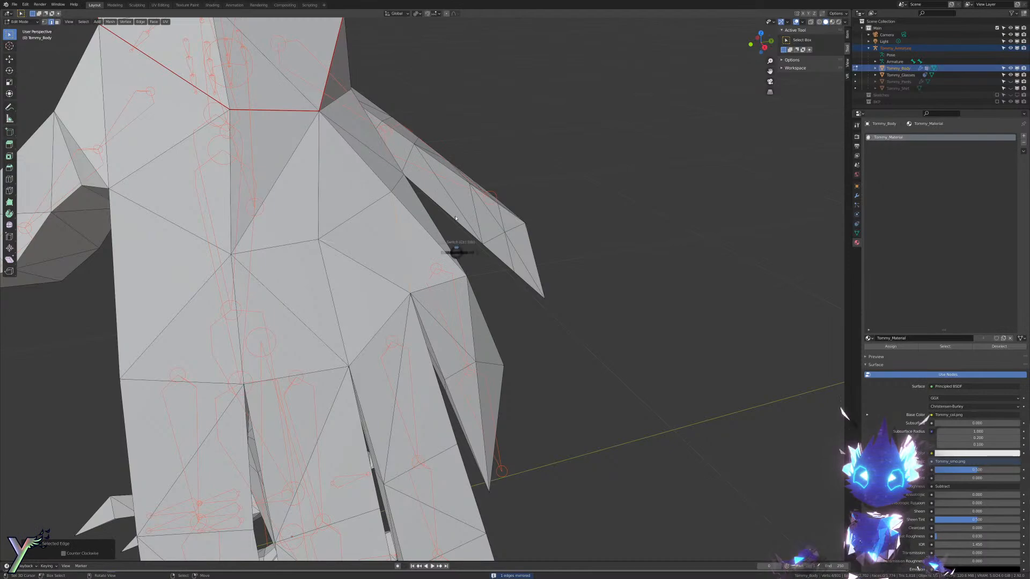
Step: Examine the reshaped hand in Object Mode and switch the armature to Pose Mode
{"action": "key", "text": "Tab"}
{"action": "middle_click_drag", "start_coordinate": [455, 244], "coordinate": [392, 278]}
{"action": "key", "text": "Tab"}
{"action": "scroll", "coordinate": [396, 108], "scroll_direction": "down", "scroll_amount": 5}
{"action": "scroll", "coordinate": [414, 102], "scroll_direction": "down", "scroll_amount": 4}
{"action": "scroll", "coordinate": [414, 102], "scroll_direction": "up", "scroll_amount": 4}
{"action": "key", "text": "Tab"}
{"action": "scroll", "coordinate": [432, 166], "scroll_direction": "up", "scroll_amount": 5}
{"action": "left_click", "coordinate": [397, 277]}
{"action": "key", "text": "ctrl+Tab"}
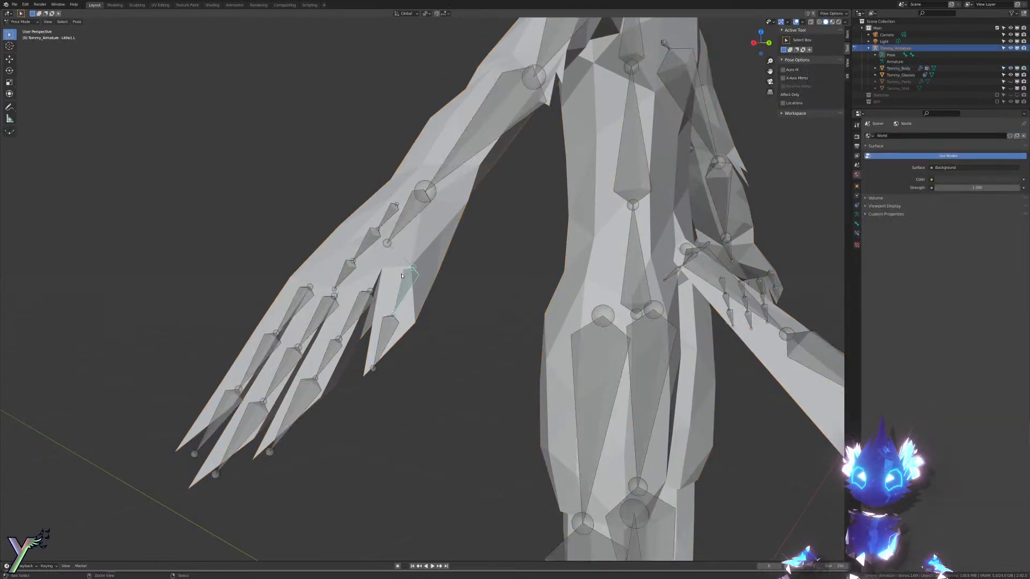
Step: Test-rotate the left little finger's first bone about local Z in Pose Mode
{"action": "key", "text": "r"}
{"action": "key", "text": "z"}
{"action": "key", "text": "z"}
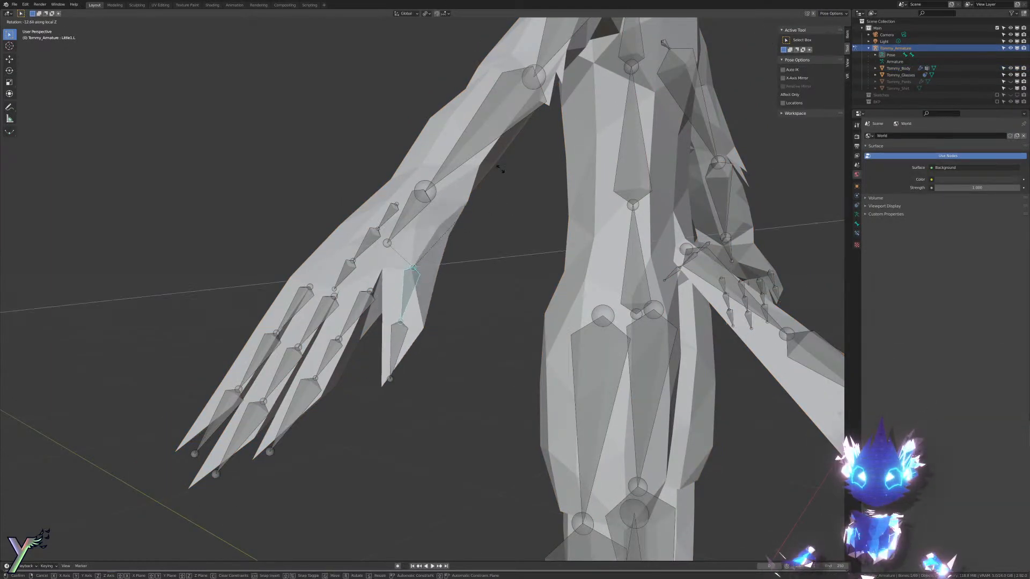
{"action": "left_click", "coordinate": [331, 159]}
{"action": "middle_click_drag", "start_coordinate": [331, 160], "coordinate": [359, 311]}
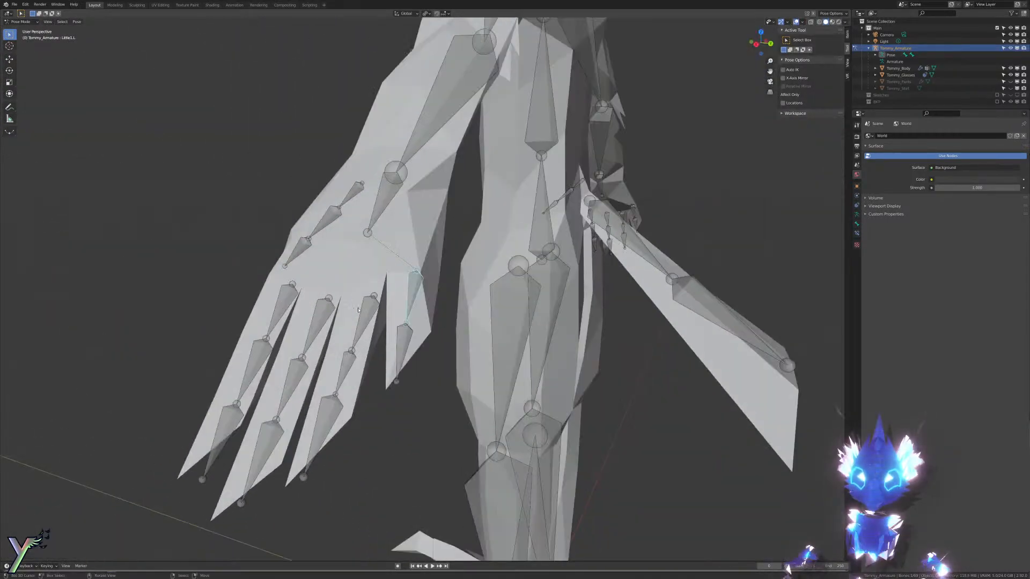
Step: Try rotating the left ring finger's first bone about local Z and cancel the rotation
{"action": "left_click", "coordinate": [367, 315]}
{"action": "key", "text": "r"}
{"action": "key", "text": "z"}
{"action": "key", "text": "z"}
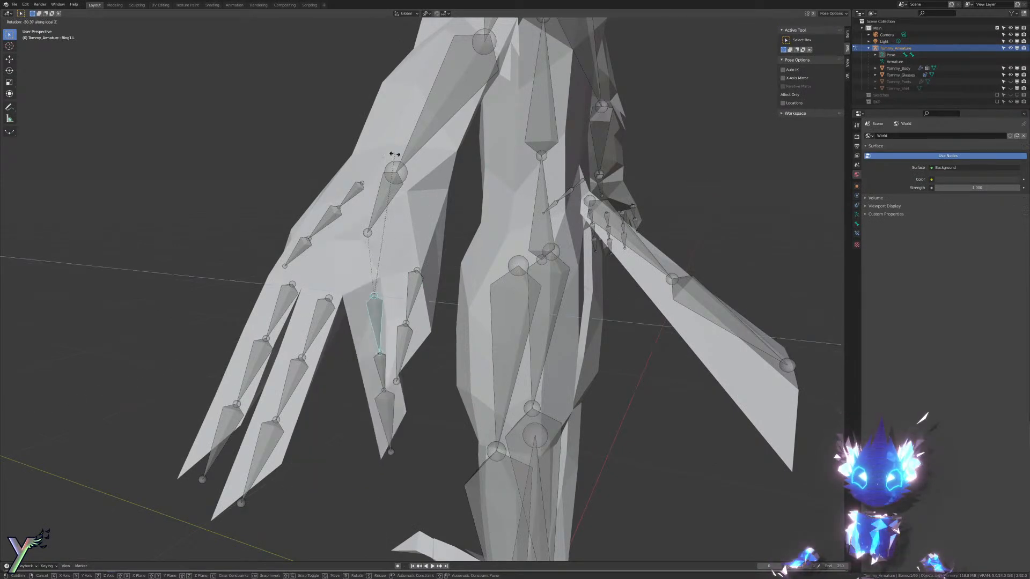
{"action": "right_click", "coordinate": [351, 161]}
Step: Rotate the left middle finger's first bone about local Z to bend the finger out of its row
{"action": "middle_click_drag", "start_coordinate": [295, 220], "coordinate": [391, 336]}
{"action": "middle_click_drag", "start_coordinate": [407, 287], "coordinate": [360, 294]}
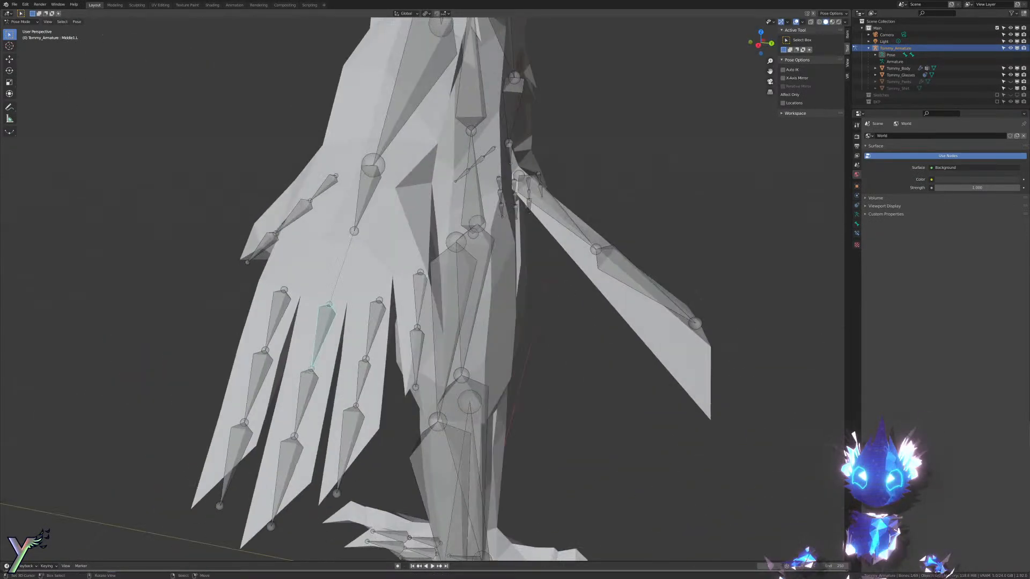
{"action": "key", "text": "r"}
{"action": "key", "text": "z"}
{"action": "key", "text": "z"}
{"action": "left_click", "coordinate": [281, 133]}
Step: Test-rotate the left ring finger's first bone, inspect the hand from another side, and undo the rotation
{"action": "middle_click_drag", "start_coordinate": [281, 134], "coordinate": [417, 263]}
{"action": "key", "text": "r"}
{"action": "key", "text": "z"}
{"action": "key", "text": "z"}
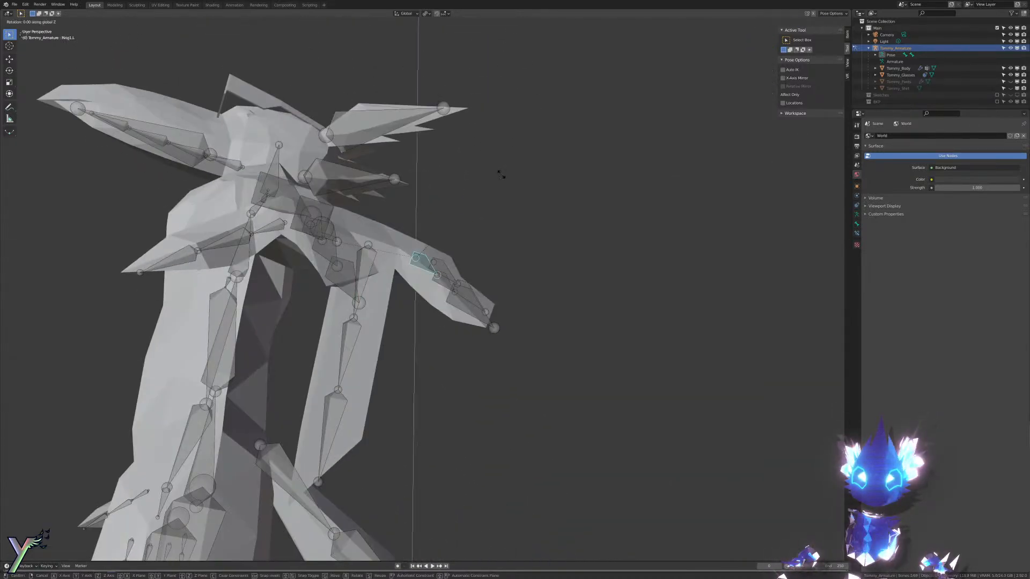
{"action": "left_click", "coordinate": [466, 268]}
{"action": "middle_click_drag", "start_coordinate": [466, 268], "coordinate": [387, 247]}
{"action": "key", "text": "ctrl+z"}
{"action": "key", "text": "ctrl+z"}
Step: Rotate the left index finger's first bone about local Z to bend it toward the middle finger
{"action": "key", "text": "r"}
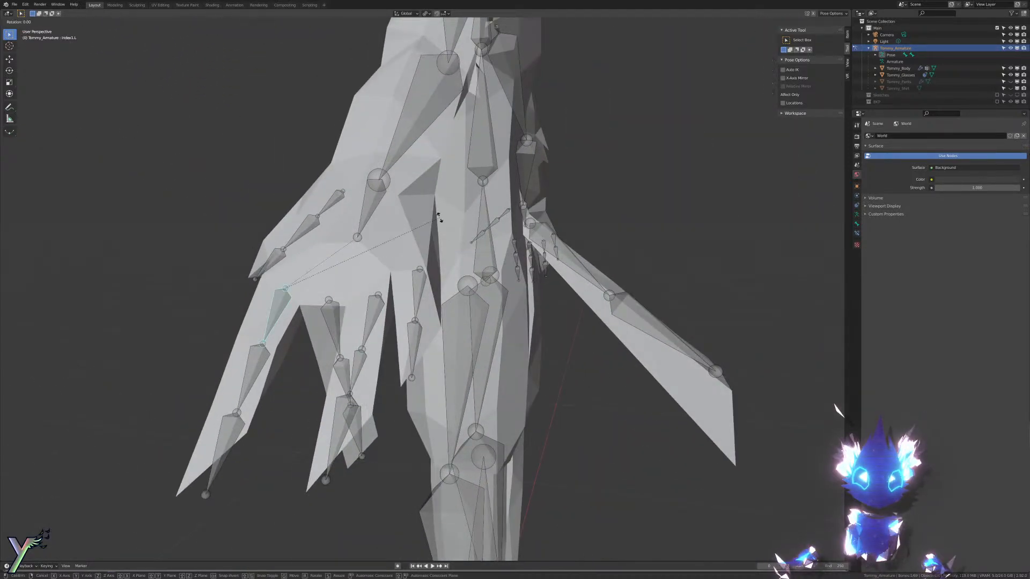
{"action": "key", "text": "z"}
{"action": "key", "text": "z"}
{"action": "left_click", "coordinate": [299, 182]}
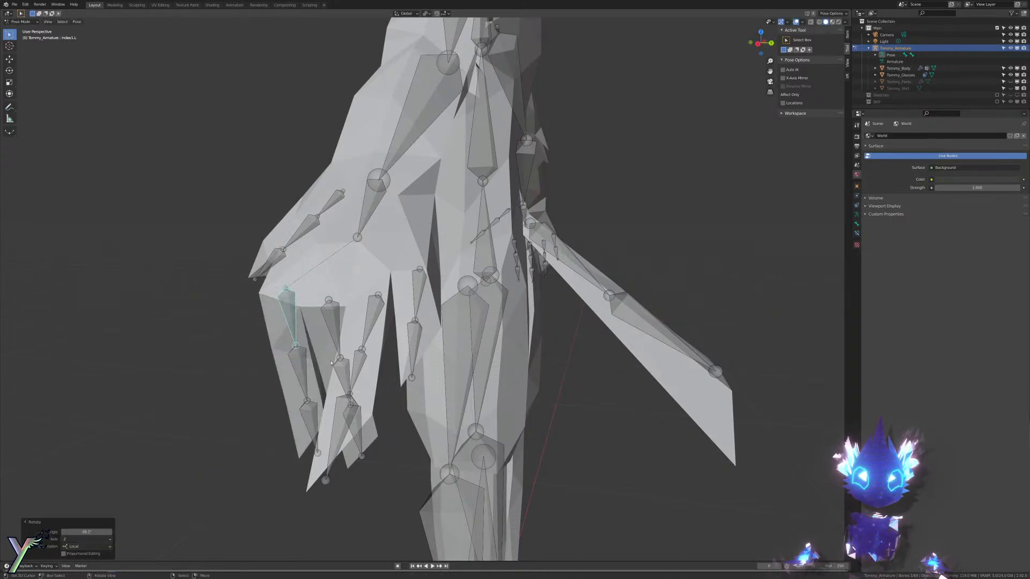
Step: Rotate the left index finger's second and third bones together about local Z to curl the finger inward
{"action": "left_click", "coordinate": [305, 379]}
{"action": "left_click", "coordinate": [310, 424], "text": "shift"}
{"action": "middle_click_drag", "start_coordinate": [314, 419], "coordinate": [483, 274]}
{"action": "key", "text": "r"}
{"action": "key", "text": "z"}
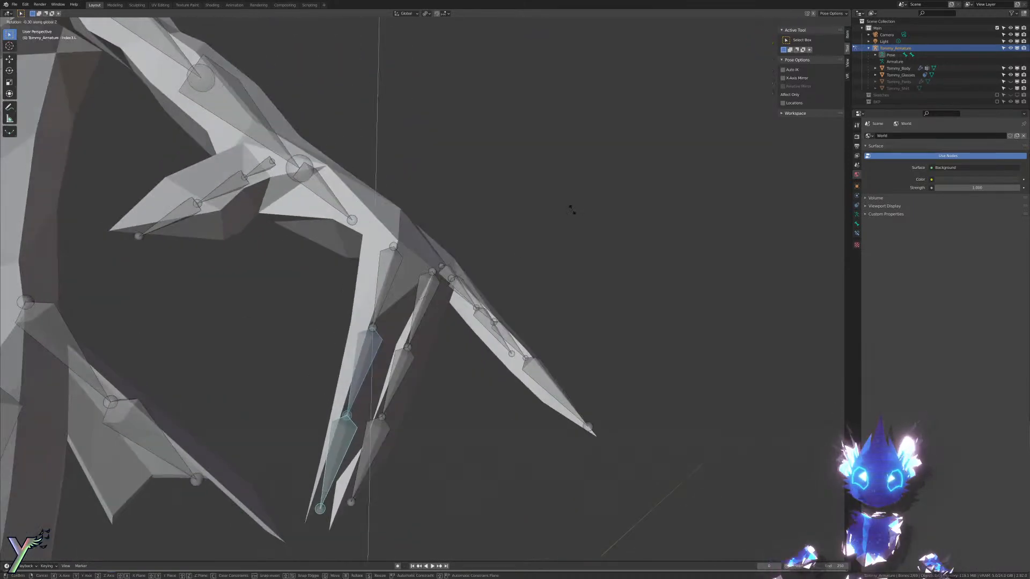
{"action": "key", "text": "z"}
{"action": "left_click", "coordinate": [439, 366]}
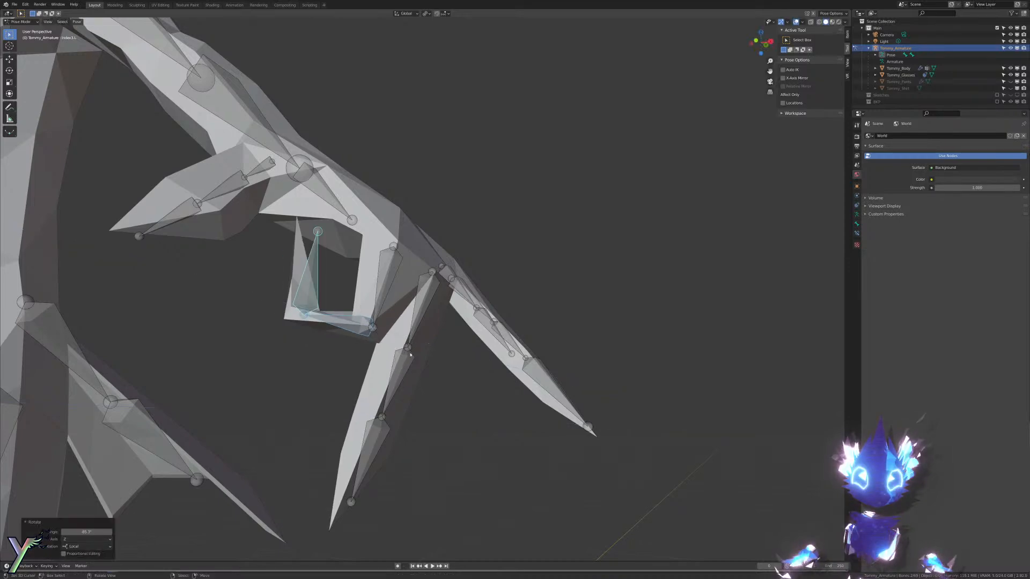
Step: Rotate the left middle finger's second and third bones together about local Z to curl the finger inward
{"action": "middle_click_drag", "start_coordinate": [439, 366], "coordinate": [402, 393]}
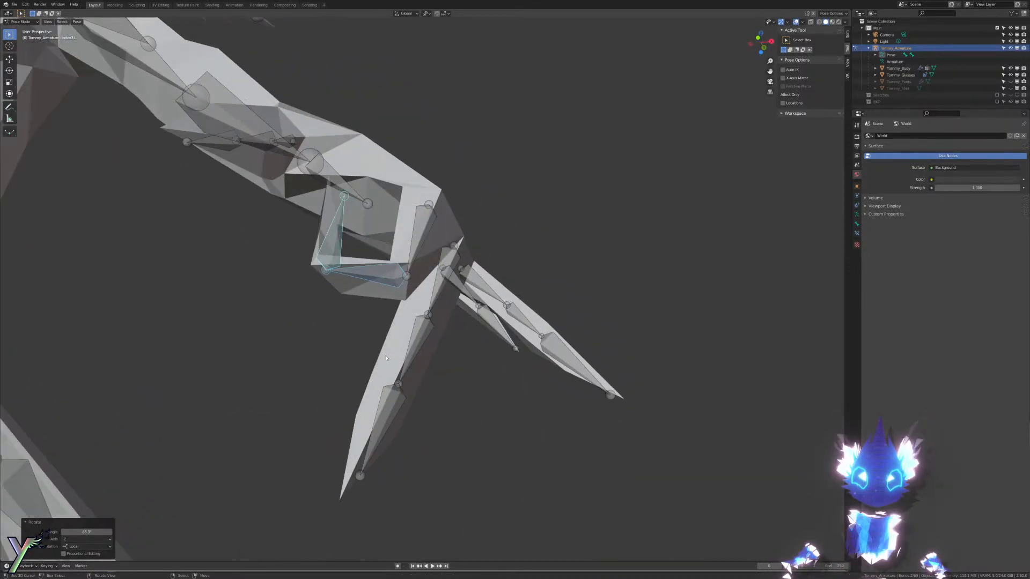
{"action": "left_click", "coordinate": [401, 393]}
{"action": "left_click", "coordinate": [397, 402], "text": "shift"}
{"action": "key", "text": "r"}
{"action": "key", "text": "z"}
{"action": "key", "text": "z"}
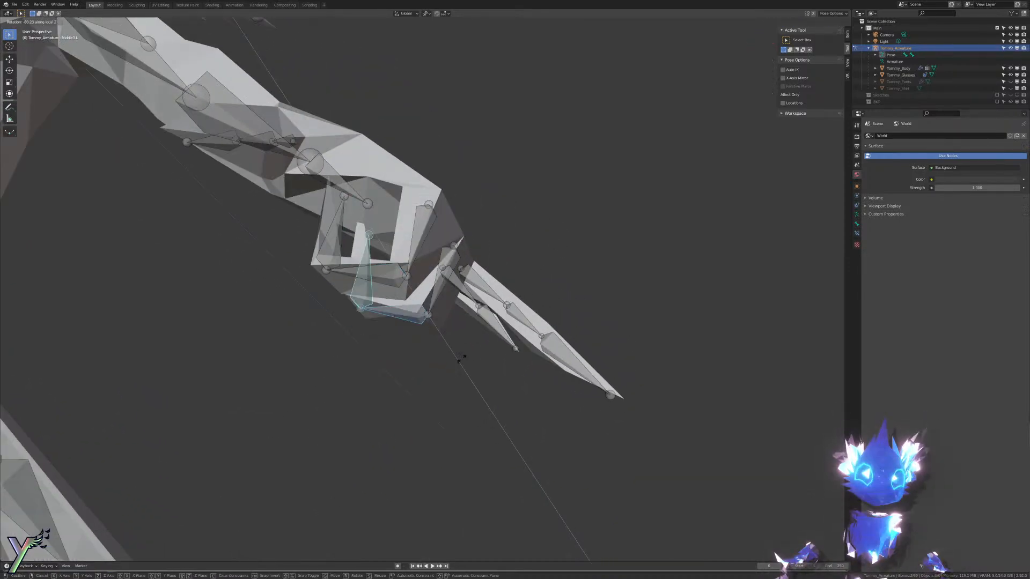
{"action": "left_click", "coordinate": [472, 354]}
Step: Rotate all three bones of the left ring finger together about local Z to curl the finger
{"action": "left_click", "coordinate": [485, 286]}
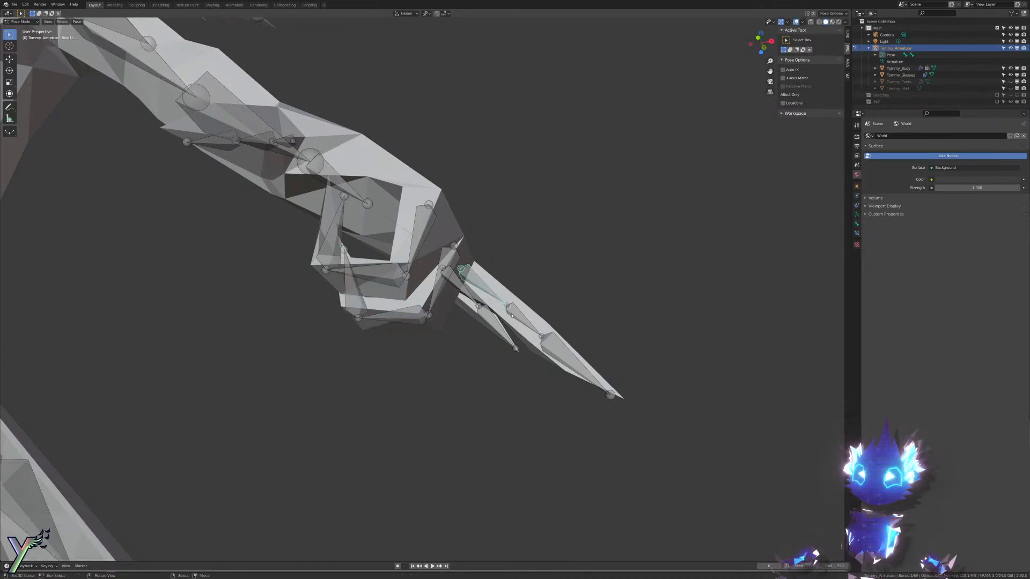
{"action": "left_click", "coordinate": [520, 318], "text": "shift"}
{"action": "left_click", "coordinate": [562, 352], "text": "shift"}
{"action": "key", "text": "r"}
{"action": "key", "text": "z"}
{"action": "key", "text": "z"}
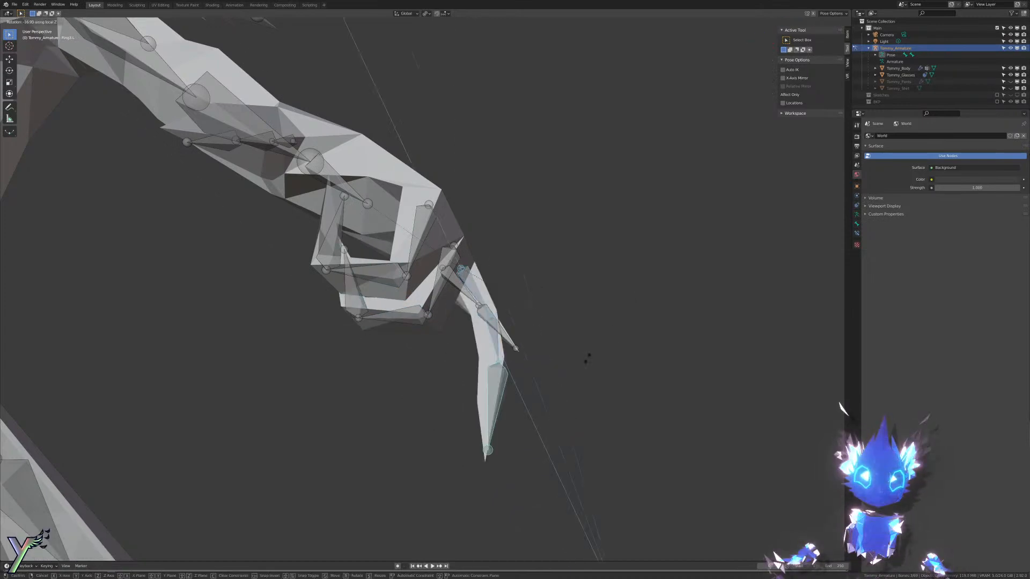
{"action": "left_click", "coordinate": [482, 396]}
Step: Inspect the curled fingers from the palm side, undoing and redoing the latest finger pose changes
{"action": "middle_click_drag", "start_coordinate": [483, 395], "coordinate": [649, 262]}
{"action": "scroll", "coordinate": [546, 243], "scroll_direction": "up", "scroll_amount": 5}
{"action": "middle_click_drag", "start_coordinate": [547, 243], "coordinate": [543, 243]}
{"action": "key", "text": "ctrl+z"}
{"action": "key", "text": "ctrl+z"}
{"action": "key", "text": "ctrl+z"}
{"action": "key", "text": "ctrl+z"}
{"action": "key", "text": "ctrl+z"}
{"action": "key", "text": "ctrl+z"}
{"action": "key", "text": "ctrl+z"}
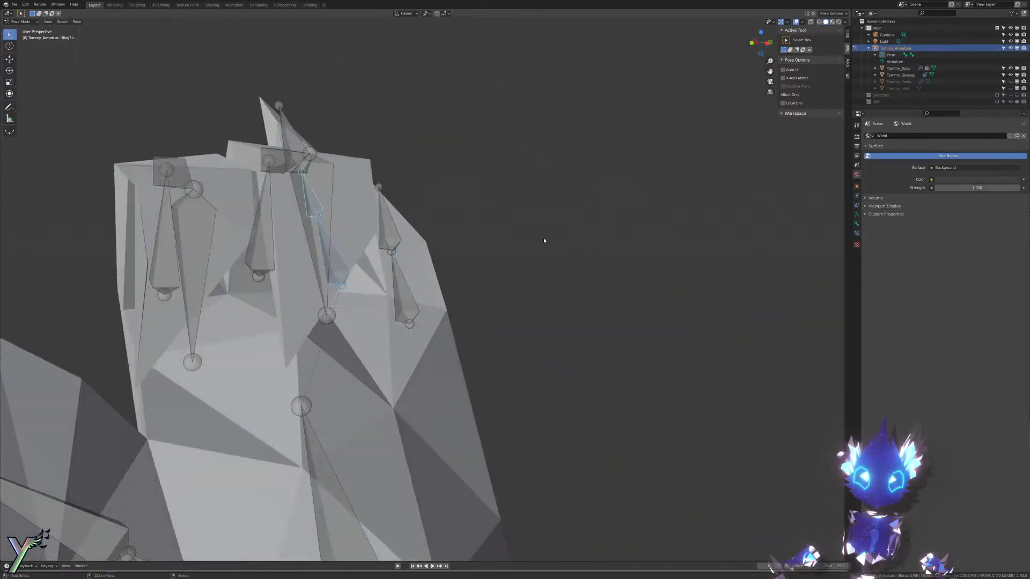
{"action": "key", "text": "ctrl+shift+z"}
{"action": "key", "text": "ctrl+shift+z"}
{"action": "key", "text": "ctrl+shift+z"}
{"action": "key", "text": "ctrl+shift+z"}
{"action": "key", "text": "ctrl+shift+z"}
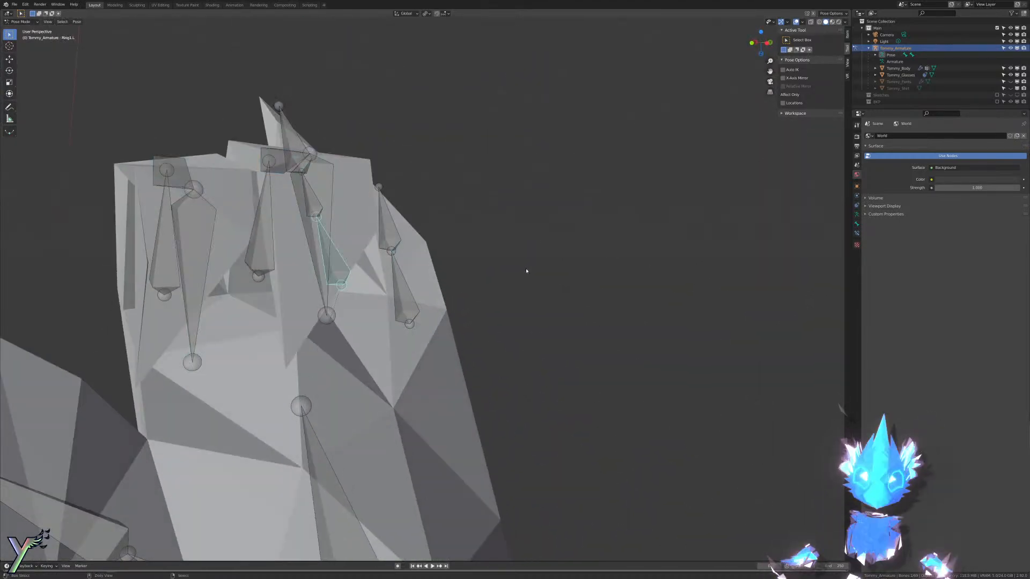
{"action": "mouse_move", "coordinate": [526, 271]}
{"action": "middle_mouse_down"}
{"action": "mouse_move", "coordinate": [505, 259]}
{"action": "mouse_move", "coordinate": [546, 267]}
{"action": "middle_mouse_up"}
{"action": "key", "text": "ctrl+shift+z"}
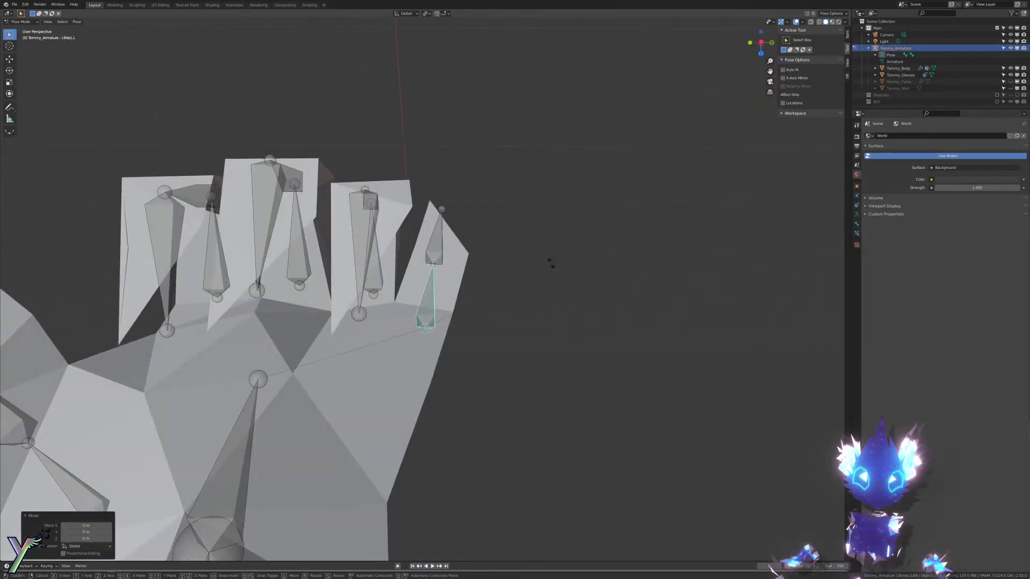
Step: Rotate both bones of the left little finger about local Z to curl it into the palm
{"action": "left_click", "coordinate": [443, 244], "text": "shift"}
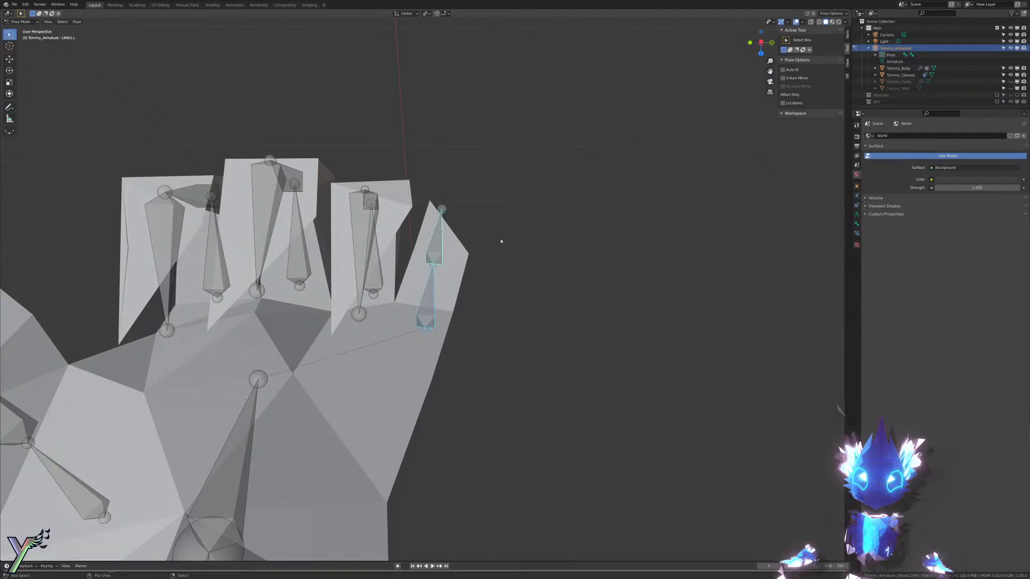
{"action": "mouse_move", "coordinate": [501, 242]}
{"action": "middle_mouse_down"}
{"action": "mouse_move", "coordinate": [503, 250]}
{"action": "mouse_move", "coordinate": [513, 236]}
{"action": "middle_mouse_up"}
{"action": "key", "text": "r"}
{"action": "key", "text": "z"}
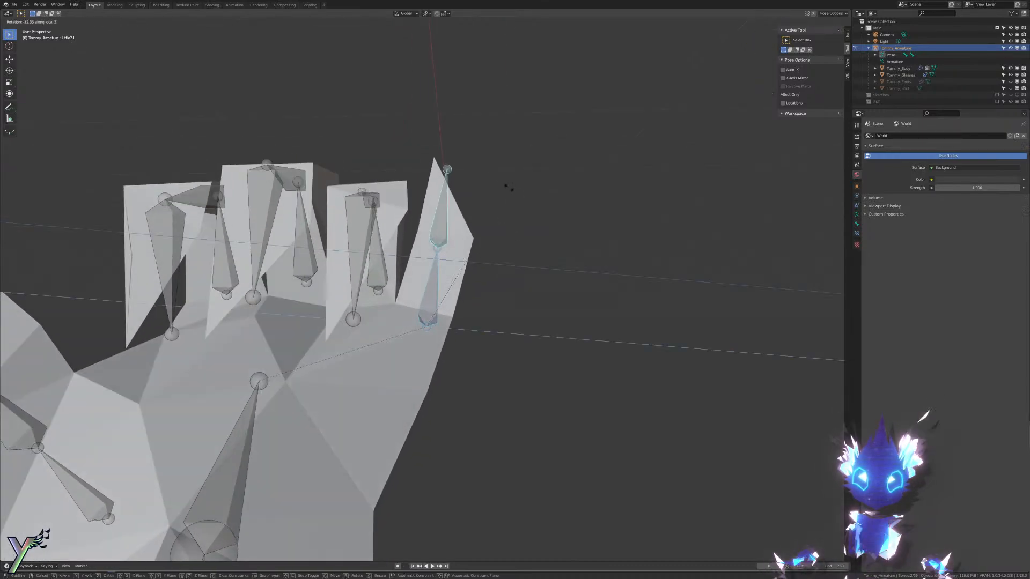
{"action": "key", "text": "z"}
{"action": "left_click", "coordinate": [377, 210]}
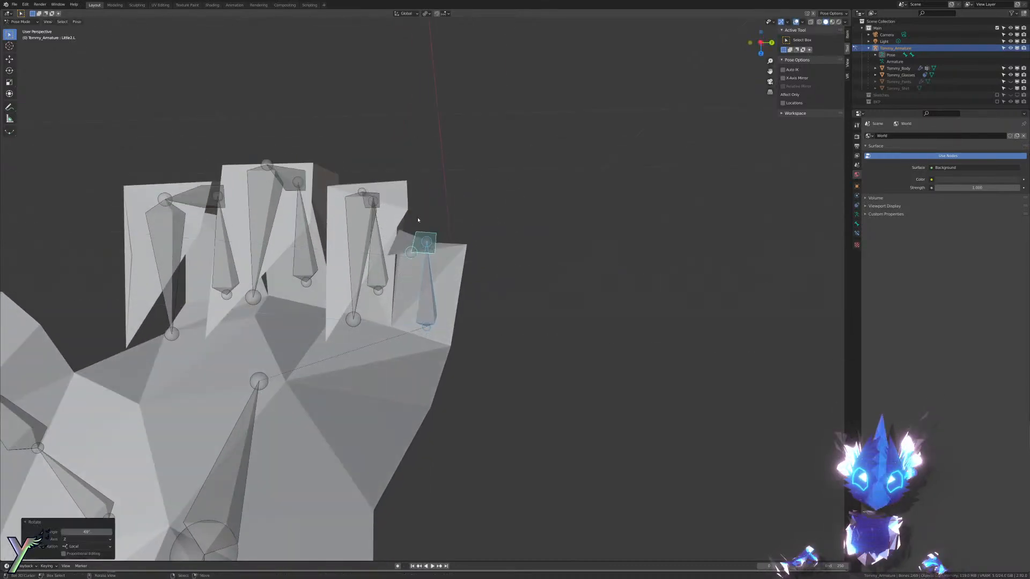
Step: Select all three left thumb bones and try rotating them about local Z
{"action": "middle_click_drag", "start_coordinate": [378, 211], "coordinate": [298, 331]}
{"action": "left_click", "coordinate": [342, 370]}
{"action": "left_click", "coordinate": [339, 367], "text": "shift"}
{"action": "left_click", "coordinate": [252, 298], "text": "shift"}
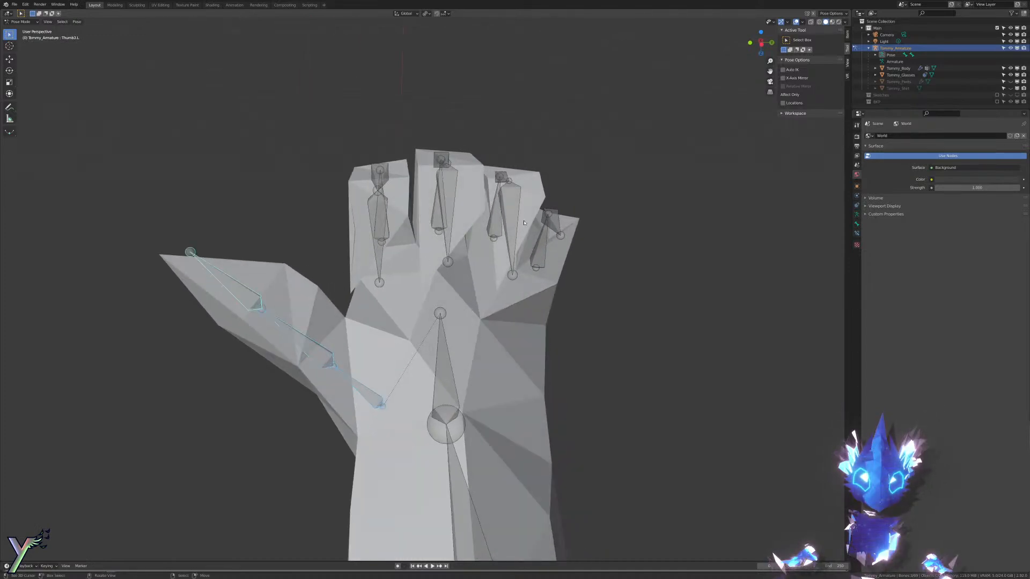
{"action": "key", "text": "r"}
{"action": "key", "text": "z"}
{"action": "key", "text": "z"}
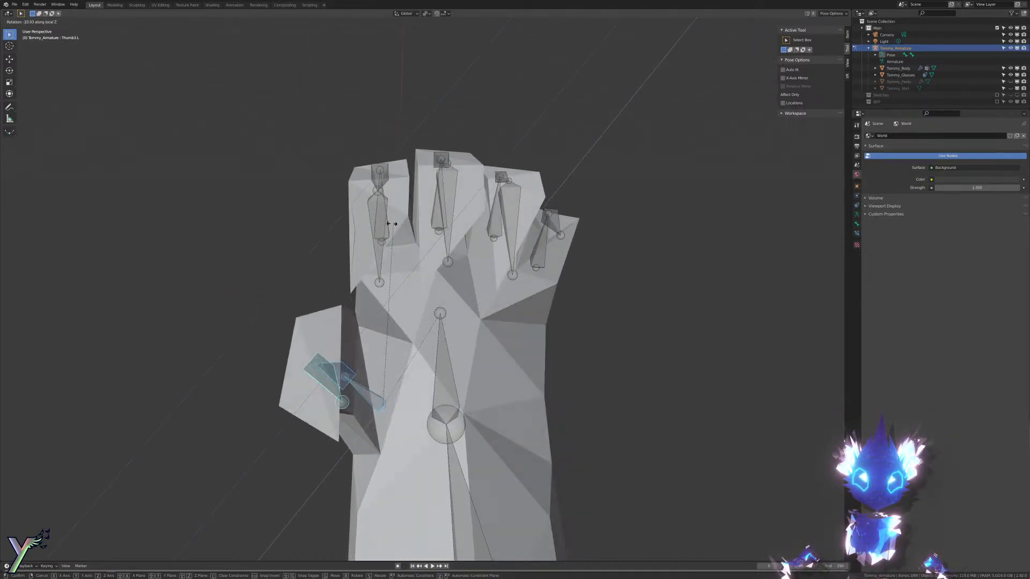
{"action": "left_click", "coordinate": [320, 216]}
{"action": "middle_click_drag", "start_coordinate": [321, 215], "coordinate": [416, 231]}
Step: Rotate the three left thumb bones about local X to fold the thumb toward the fingers
{"action": "key", "text": "r"}
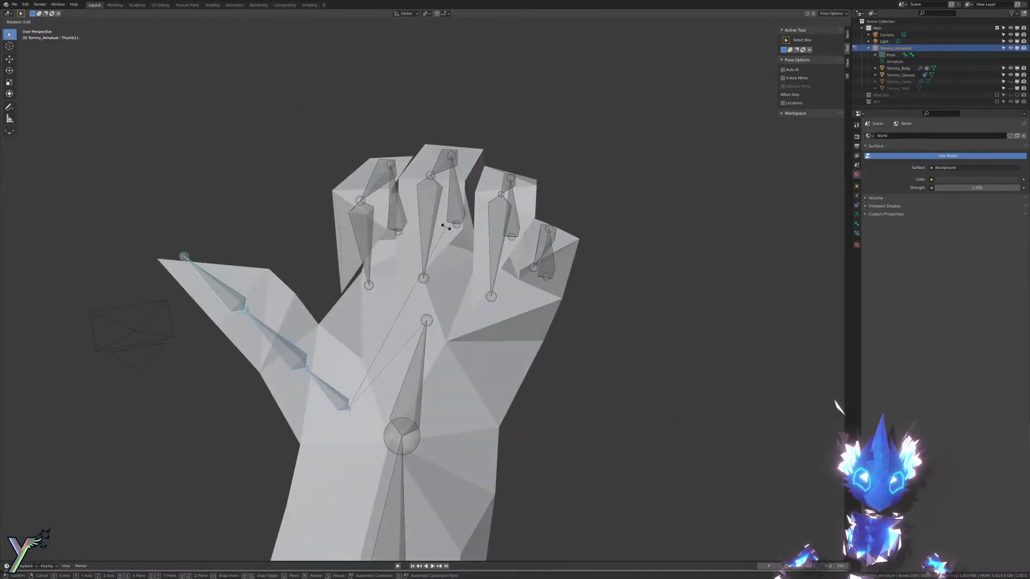
{"action": "key", "text": "x"}
{"action": "key", "text": "x"}
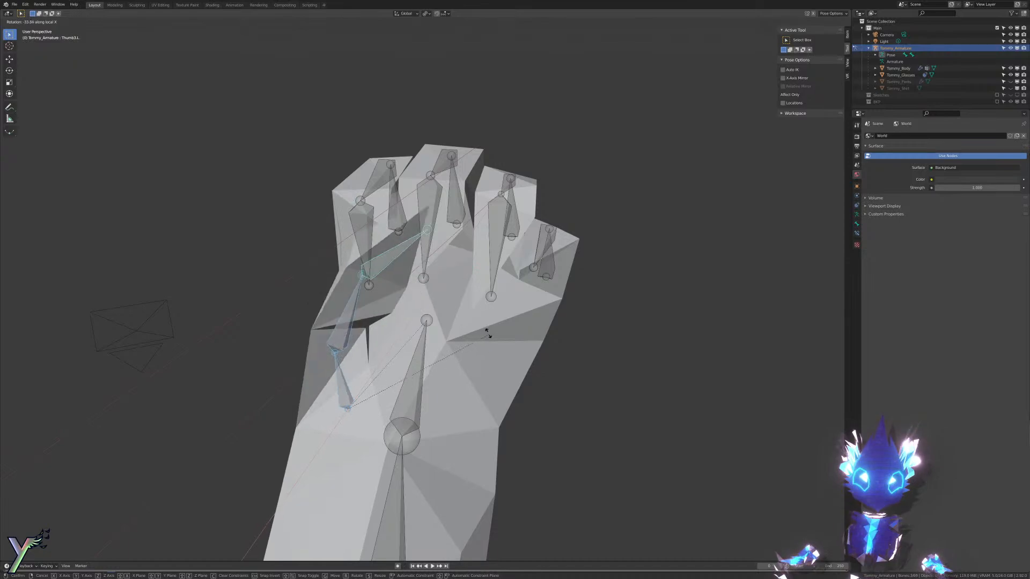
{"action": "left_click", "coordinate": [484, 325]}
Step: Examine the closed left fist from several sides, switching the viewport shading to show the character's colours
{"action": "middle_click_drag", "start_coordinate": [484, 325], "coordinate": [196, 306]}
{"action": "scroll", "coordinate": [288, 285], "scroll_direction": "down", "scroll_amount": 5}
{"action": "mouse_move", "coordinate": [289, 285]}
{"action": "middle_mouse_down"}
{"action": "mouse_move", "coordinate": [376, 266]}
{"action": "mouse_move", "coordinate": [386, 260]}
{"action": "mouse_move", "coordinate": [310, 272]}
{"action": "mouse_move", "coordinate": [501, 214]}
{"action": "mouse_move", "coordinate": [506, 174]}
{"action": "middle_mouse_up"}
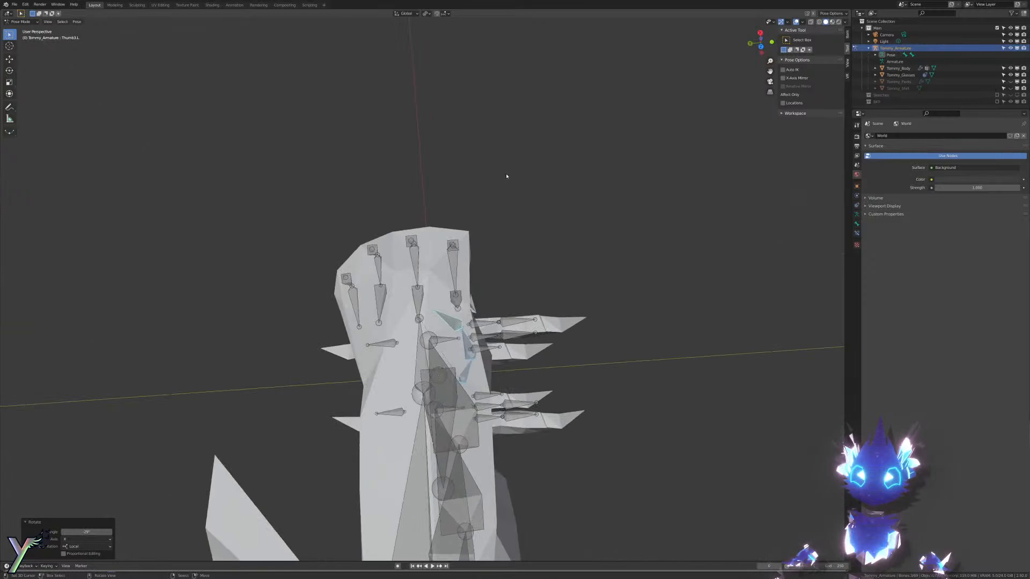
{"action": "key", "text": "z"}
{"action": "left_click", "coordinate": [517, 294]}
{"action": "mouse_move", "coordinate": [517, 294]}
{"action": "middle_mouse_down"}
{"action": "mouse_move", "coordinate": [456, 351]}
{"action": "mouse_move", "coordinate": [305, 257]}
{"action": "middle_mouse_up"}
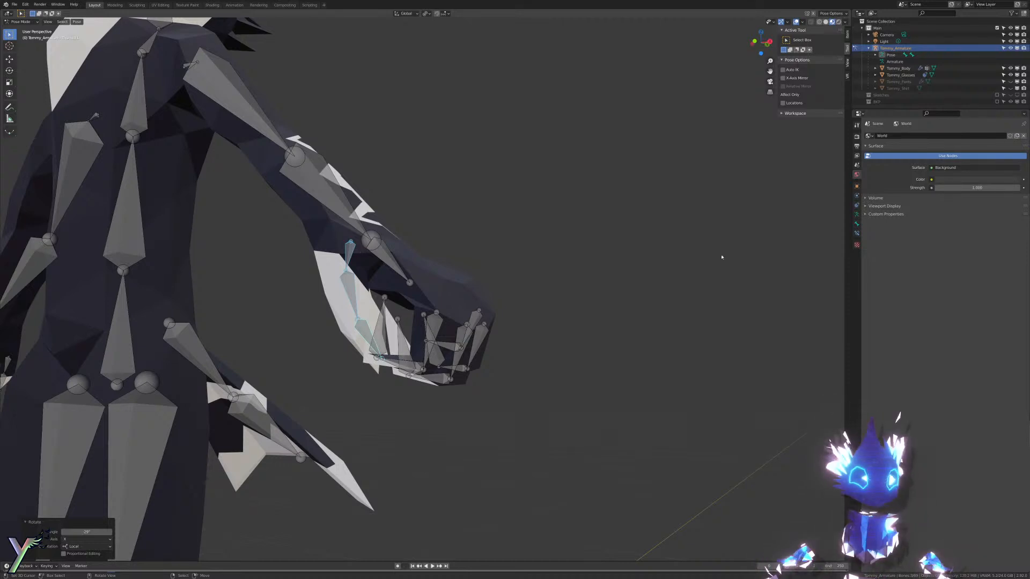
{"action": "middle_click_drag", "start_coordinate": [527, 272], "coordinate": [506, 255]}
{"action": "scroll", "coordinate": [489, 279], "scroll_direction": "up", "scroll_amount": 3}
Step: Undo and redo the thumb bend for comparison, clear the thumb bones' rotation, and select all bones
{"action": "key", "text": "ctrl+z"}
{"action": "key", "text": "ctrl+shift+z"}
{"action": "key", "text": "ctrl+z"}
{"action": "key", "text": "ctrl+shift+z"}
{"action": "key", "text": "alt+r"}
{"action": "key", "text": "a"}
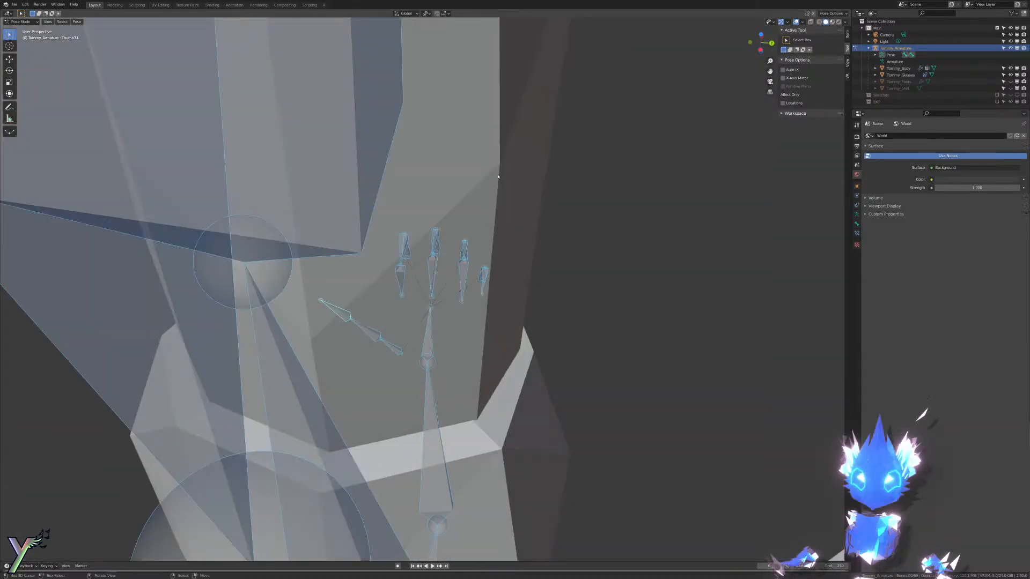
Step: Test the left wrist's deformation by bending the hand bone with trackball rotation and a further view-plane rotation
{"action": "middle_click_drag", "start_coordinate": [501, 177], "coordinate": [448, 362]}
{"action": "left_click", "coordinate": [433, 365]}
{"action": "key", "text": "r"}
{"action": "key", "text": "r"}
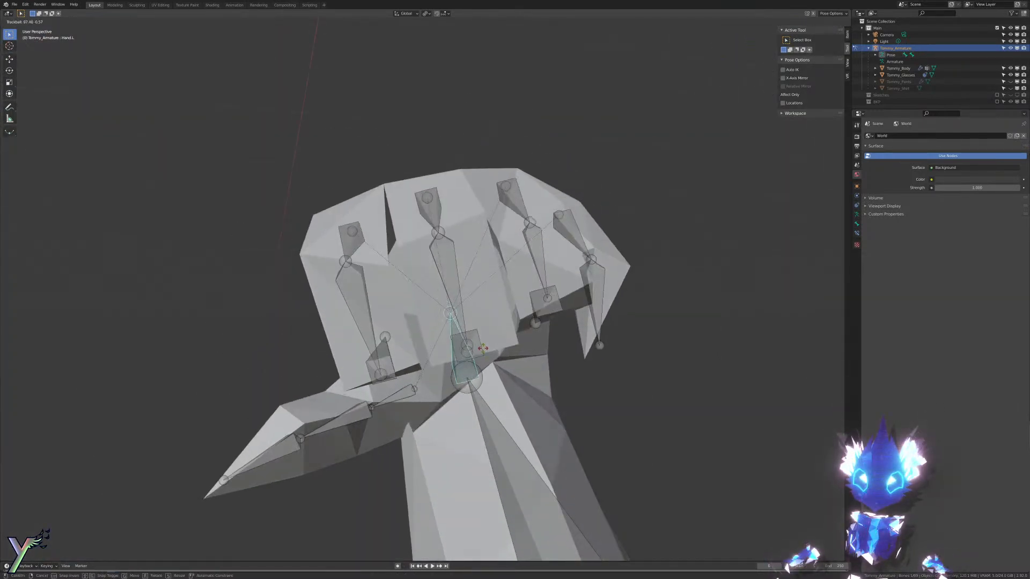
{"action": "left_click", "coordinate": [484, 333]}
{"action": "middle_click_drag", "start_coordinate": [484, 333], "coordinate": [421, 352]}
{"action": "key", "text": "r"}
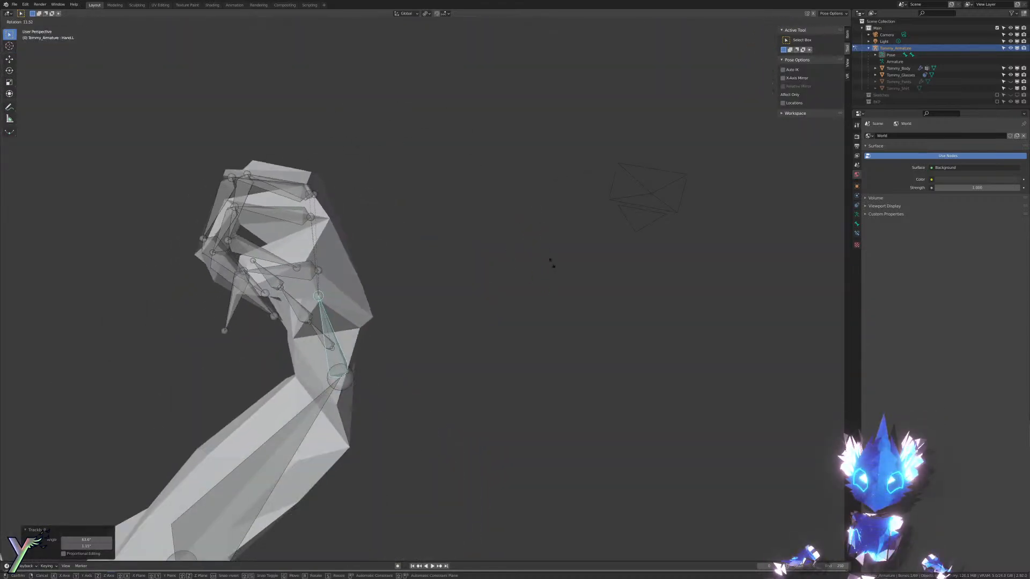
{"action": "left_click", "coordinate": [327, 515]}
{"action": "middle_click_drag", "start_coordinate": [328, 515], "coordinate": [580, 230]}
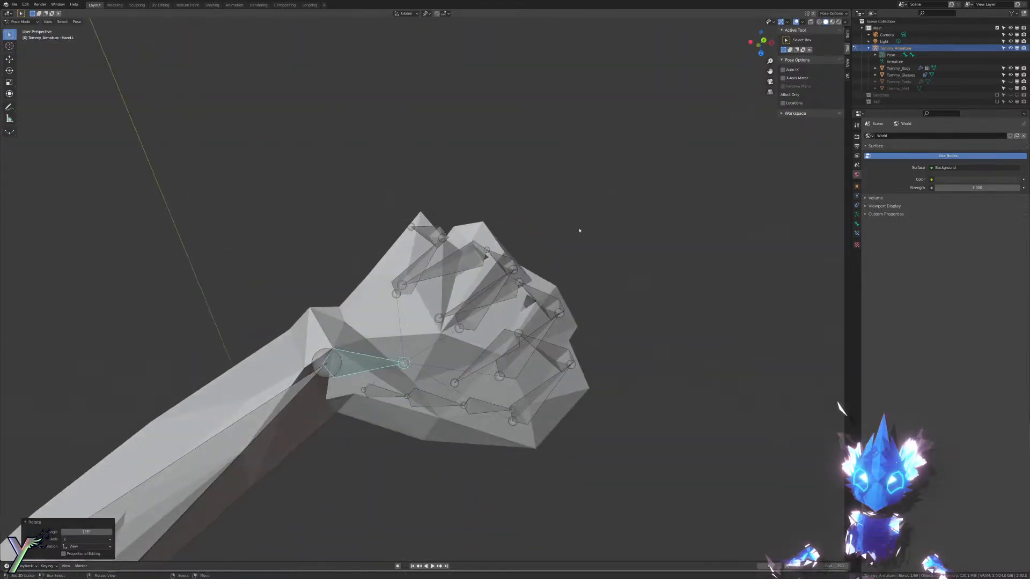
Step: Test the left hand bone in another direction with trackball and plain rotation, viewing the wrist from another side
{"action": "key", "text": "r"}
{"action": "key", "text": "r"}
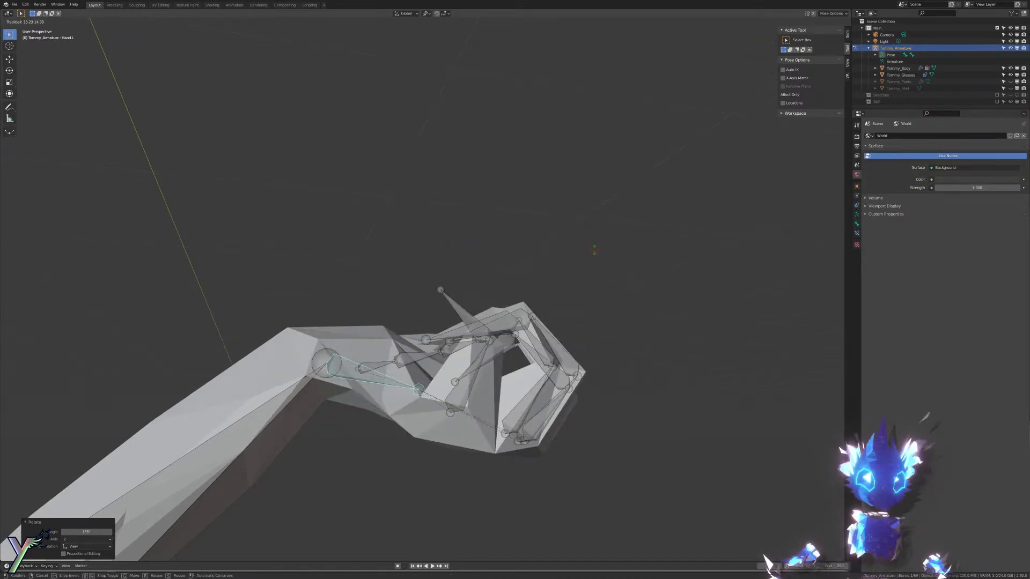
{"action": "left_click", "coordinate": [595, 246]}
{"action": "key", "text": "r"}
{"action": "left_click", "coordinate": [627, 264]}
{"action": "middle_click_drag", "start_coordinate": [627, 264], "coordinate": [640, 240]}
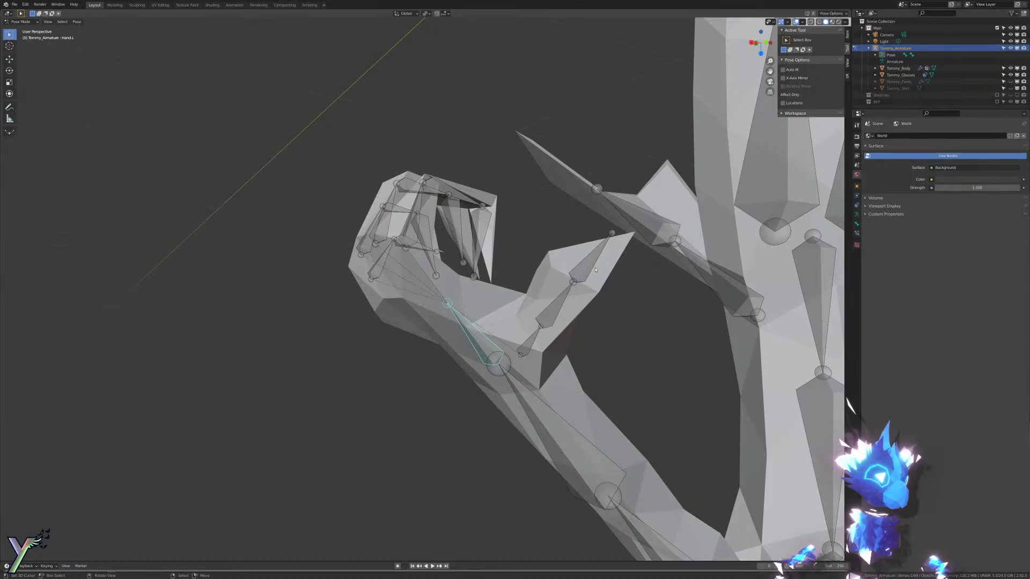
Step: Examine the left fist, arms and whole body from several sides and in front orthographic view
{"action": "middle_click_drag", "start_coordinate": [527, 267], "coordinate": [692, 133]}
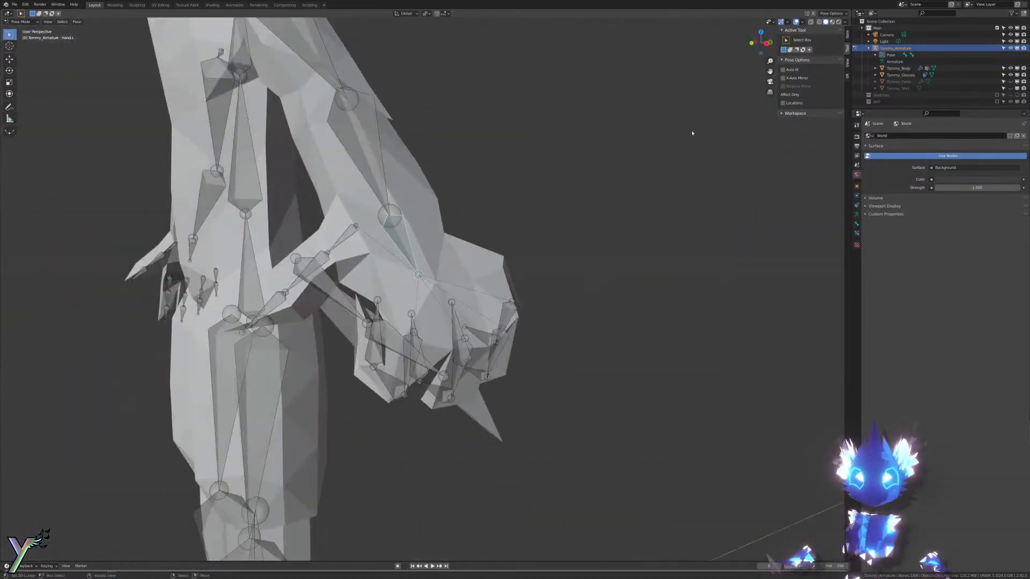
{"action": "scroll", "coordinate": [692, 133], "scroll_direction": "down", "scroll_amount": 3}
{"action": "middle_click_drag", "start_coordinate": [328, 257], "coordinate": [574, 277]}
{"action": "scroll", "coordinate": [574, 277], "scroll_direction": "down", "scroll_amount": 1}
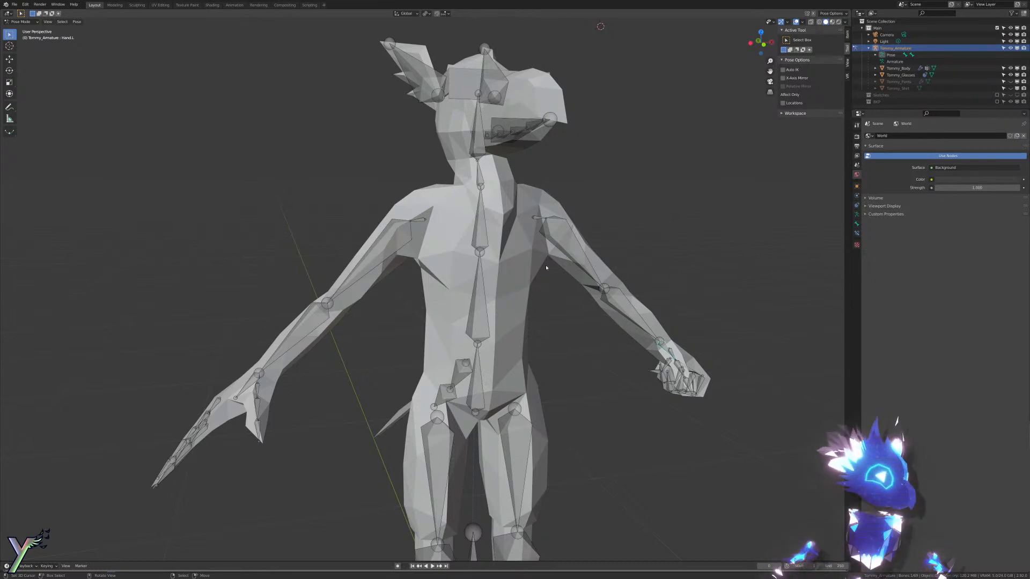
{"action": "middle_click_drag", "start_coordinate": [716, 195], "coordinate": [675, 213]}
{"action": "middle_click_drag", "start_coordinate": [537, 215], "coordinate": [499, 216], "text": "shift"}
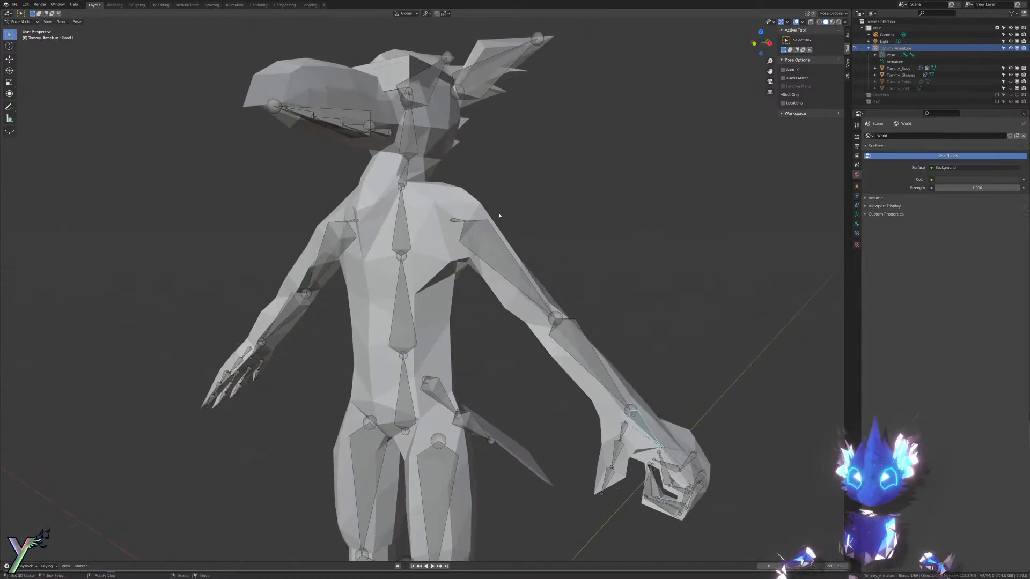
{"action": "key", "text": "KP_1"}
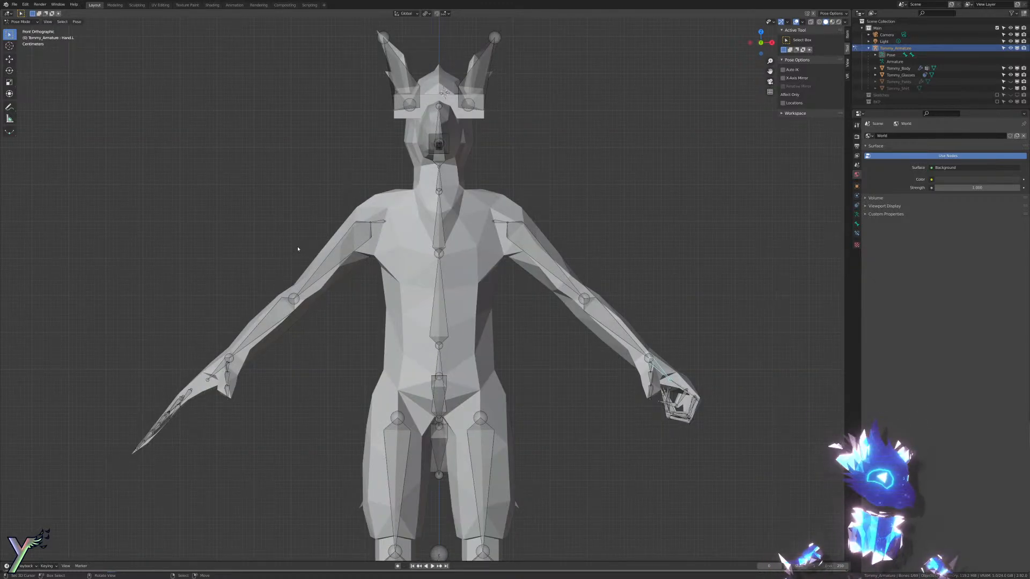
{"action": "middle_click_drag", "start_coordinate": [456, 236], "coordinate": [427, 260], "text": "shift"}
{"action": "scroll", "coordinate": [427, 259], "scroll_direction": "up", "scroll_amount": 5}
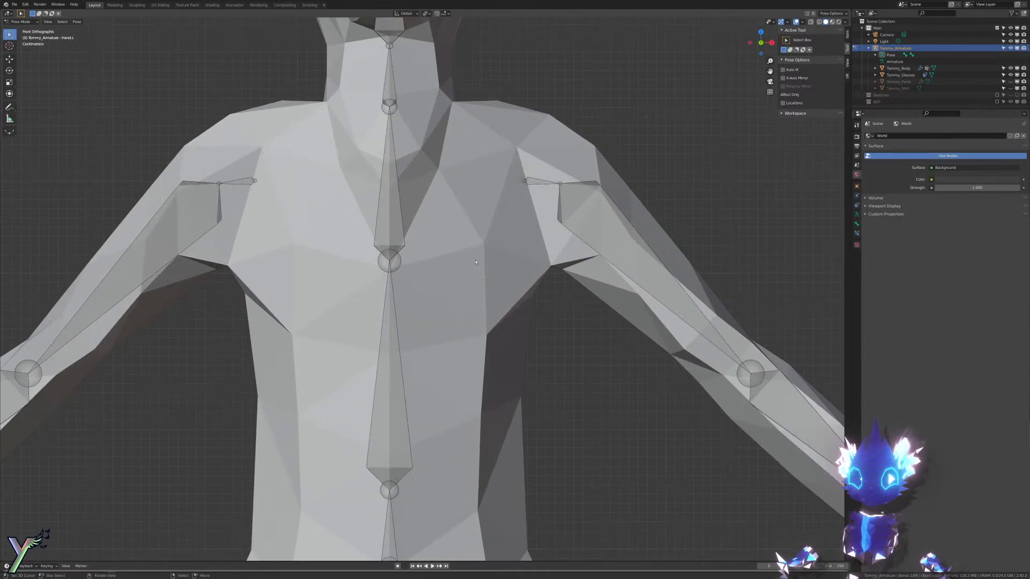
Step: Try rotating the left upper-arm bone about its local Y and Z axes to test the shoulder
{"action": "middle_click_drag", "start_coordinate": [605, 208], "coordinate": [428, 267], "text": "shift"}
{"action": "scroll", "coordinate": [427, 267], "scroll_direction": "down", "scroll_amount": 2}
{"action": "left_click", "coordinate": [429, 274]}
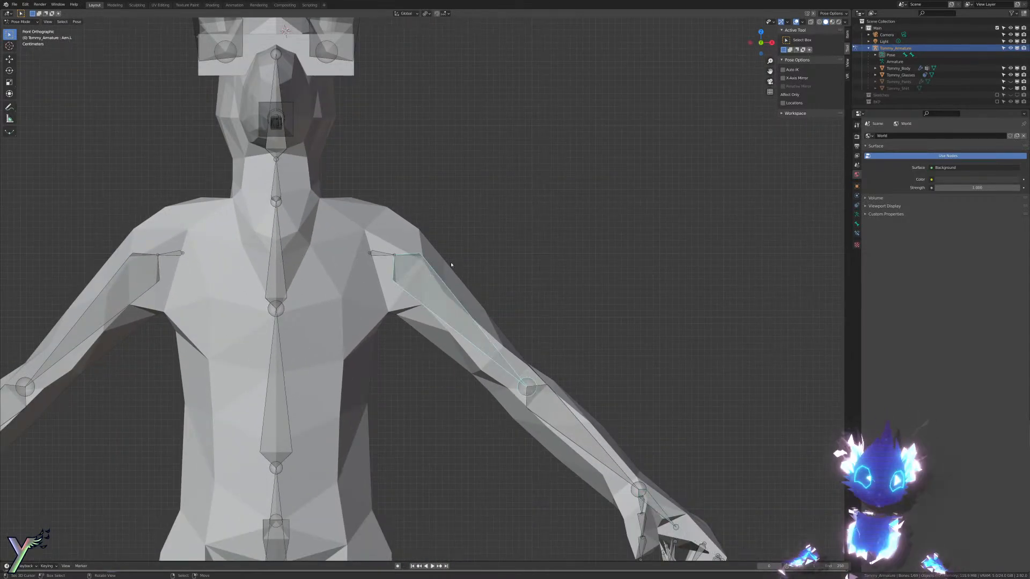
{"action": "key", "text": "r"}
{"action": "key", "text": "y"}
{"action": "key", "text": "y"}
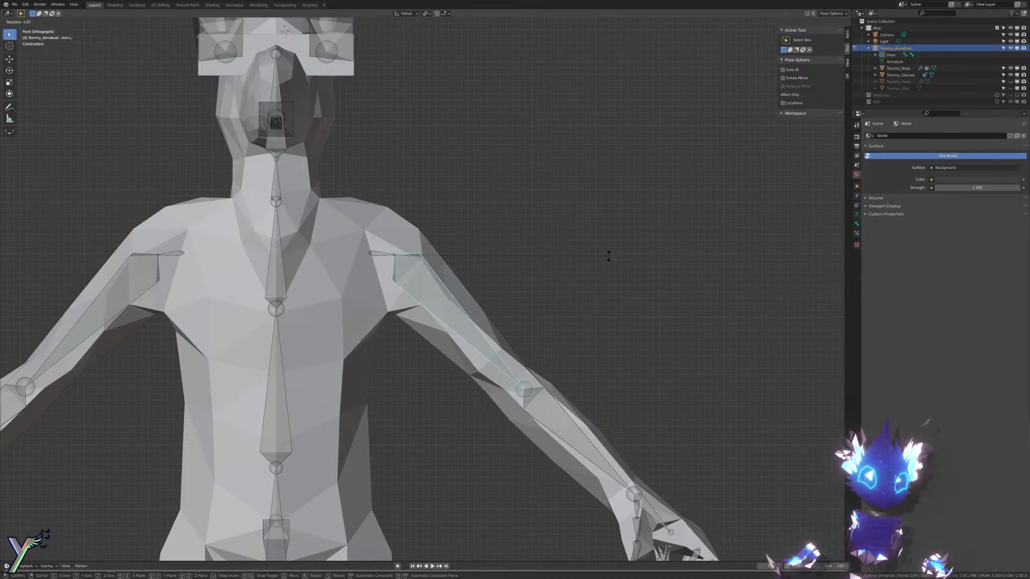
{"action": "key", "text": "z"}
{"action": "key", "text": "z"}
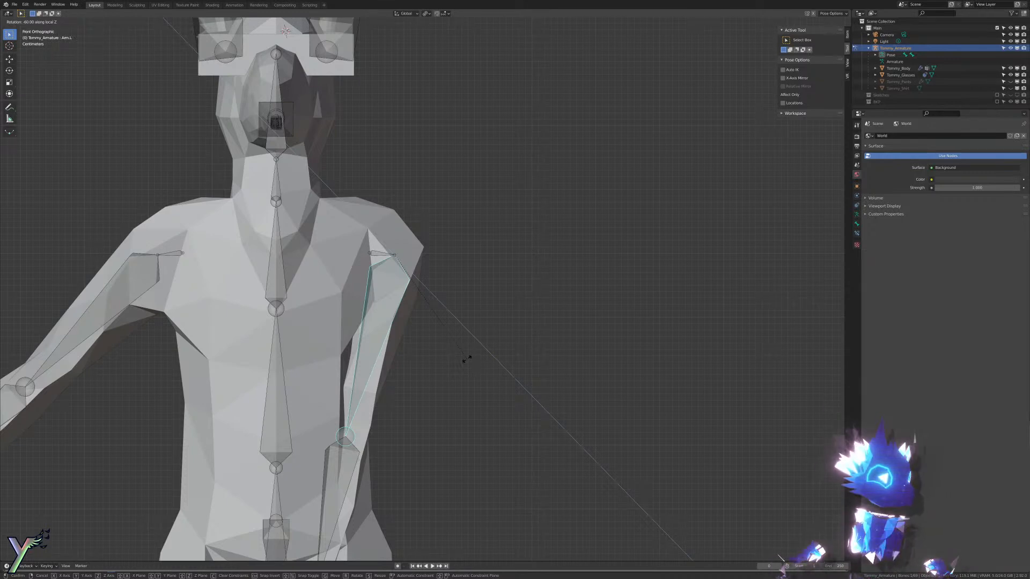
{"action": "left_click", "coordinate": [488, 351]}
Step: Try rotating the left forearm bone about local X to test the elbow's deformation
{"action": "scroll", "coordinate": [456, 351], "scroll_direction": "down", "scroll_amount": 7}
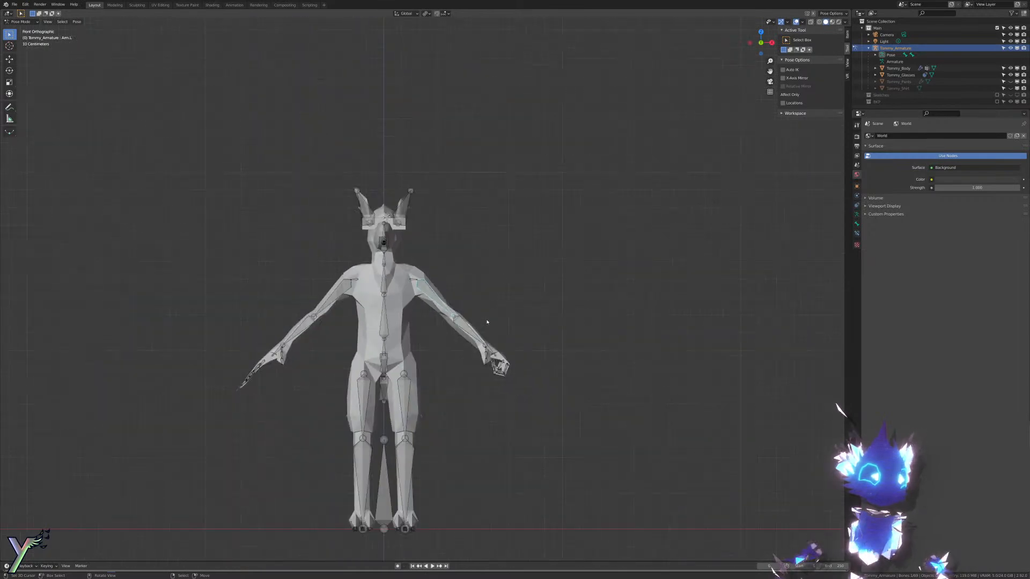
{"action": "scroll", "coordinate": [456, 350], "scroll_direction": "up", "scroll_amount": 3}
{"action": "scroll", "coordinate": [456, 350], "scroll_direction": "up", "scroll_amount": 5}
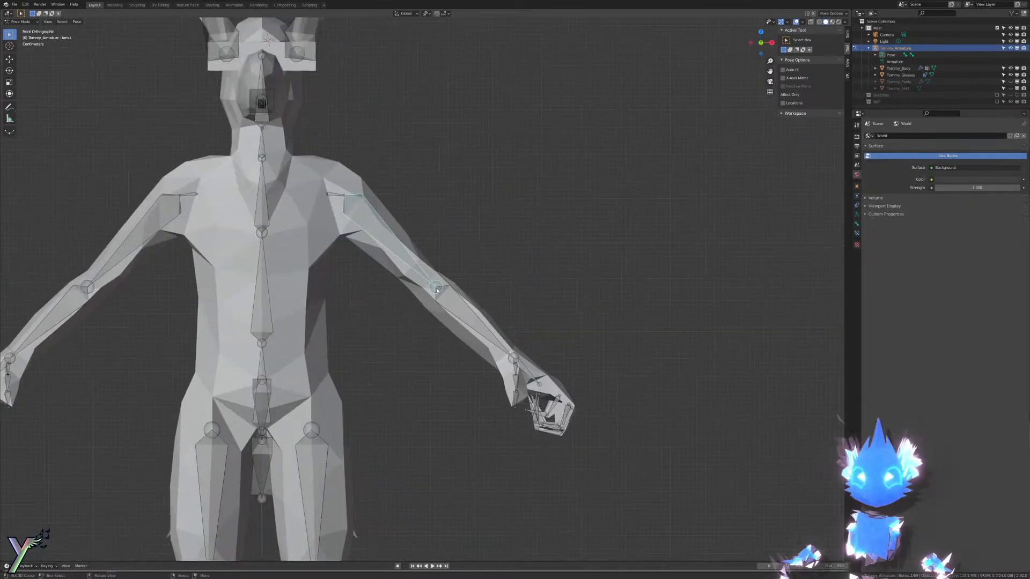
{"action": "middle_click_drag", "start_coordinate": [456, 333], "coordinate": [463, 292]}
{"action": "key", "text": "r"}
{"action": "key", "text": "x"}
{"action": "key", "text": "x"}
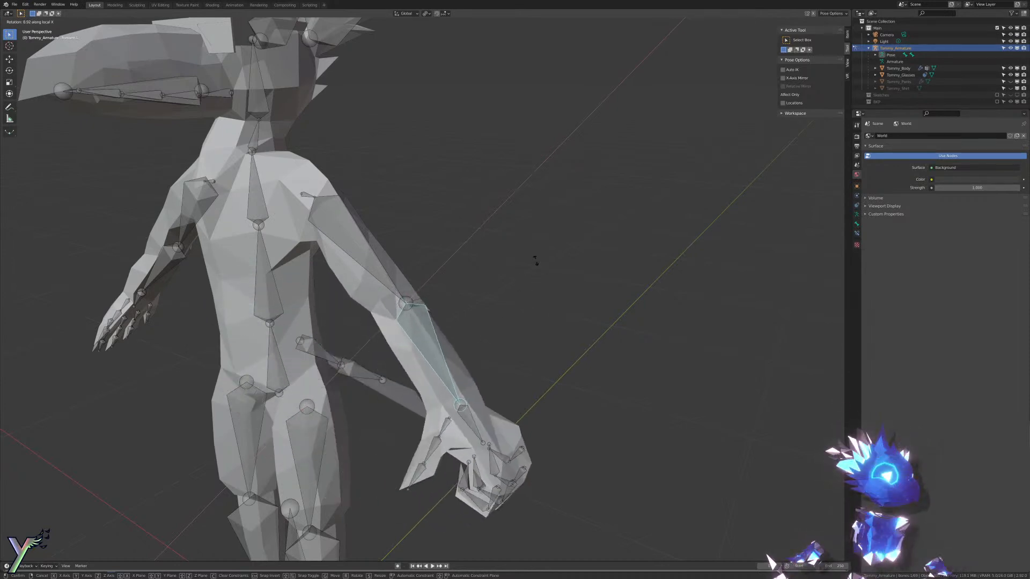
{"action": "left_click", "coordinate": [503, 265]}
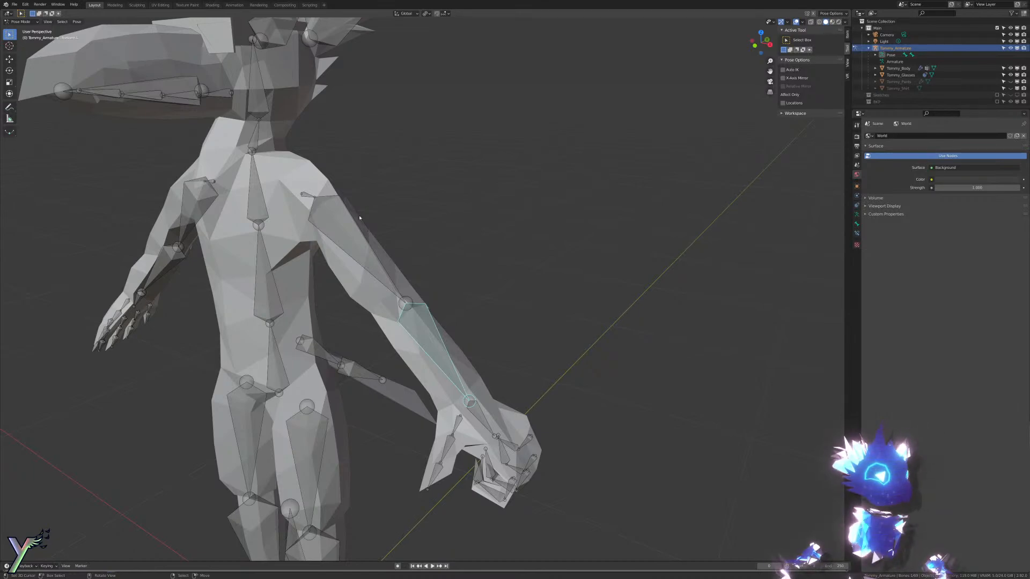
Step: Select the armature's Root bone between the feet and put the Tommy_Body mesh into Weight Paint mode
{"action": "key", "text": "KP_1"}
{"action": "left_click", "coordinate": [333, 223]}
{"action": "scroll", "coordinate": [330, 242], "scroll_direction": "up", "scroll_amount": 3}
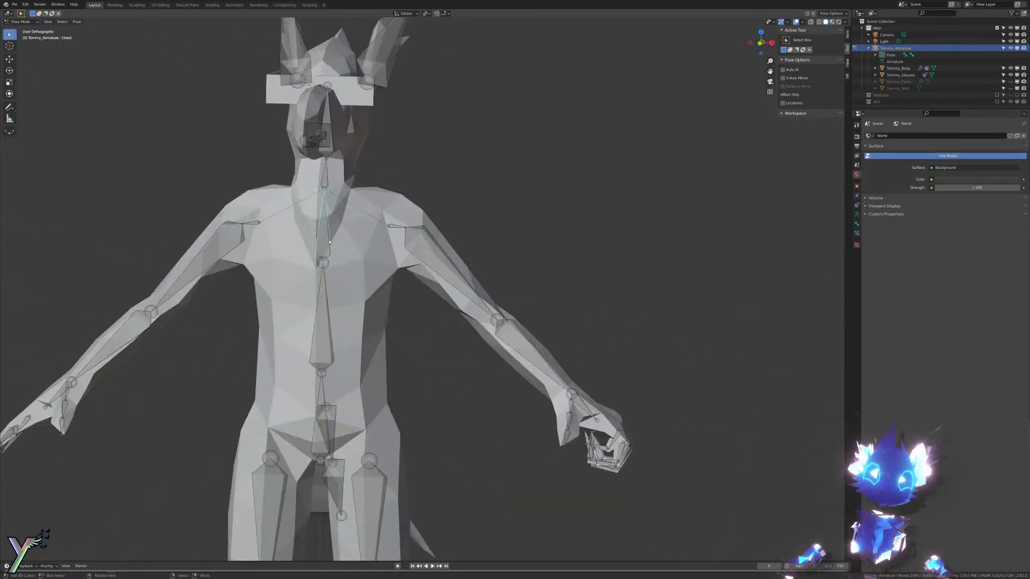
{"action": "key", "text": "KP_3"}
{"action": "scroll", "coordinate": [326, 270], "scroll_direction": "down", "scroll_amount": 15, "text": "shift"}
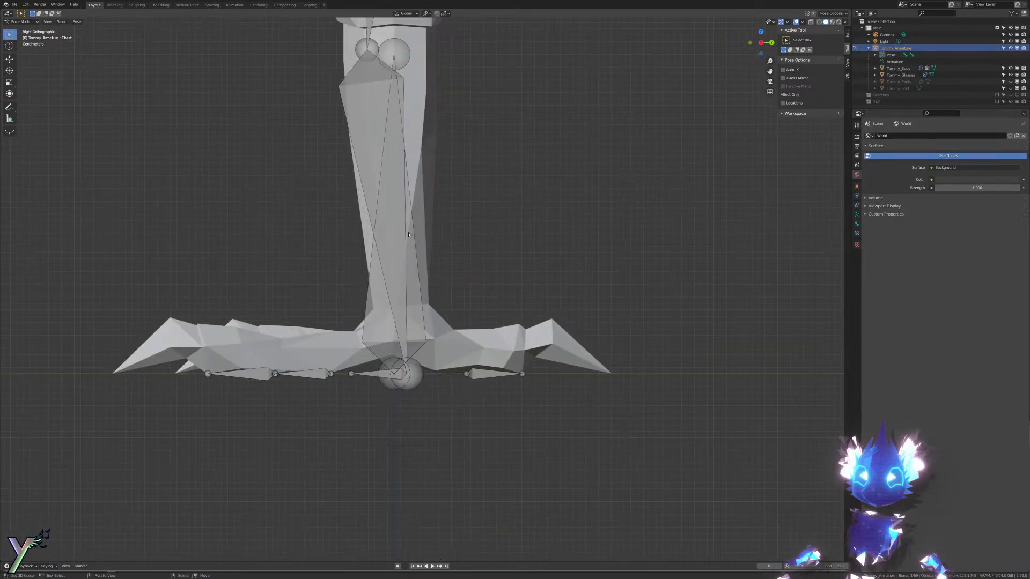
{"action": "left_click", "coordinate": [409, 234]}
{"action": "middle_click_drag", "start_coordinate": [409, 235], "coordinate": [444, 246]}
{"action": "key", "text": "ctrl+Tab"}
{"action": "right_click", "coordinate": [390, 194], "text": "shift"}
{"action": "key", "text": "ctrl+Tab"}
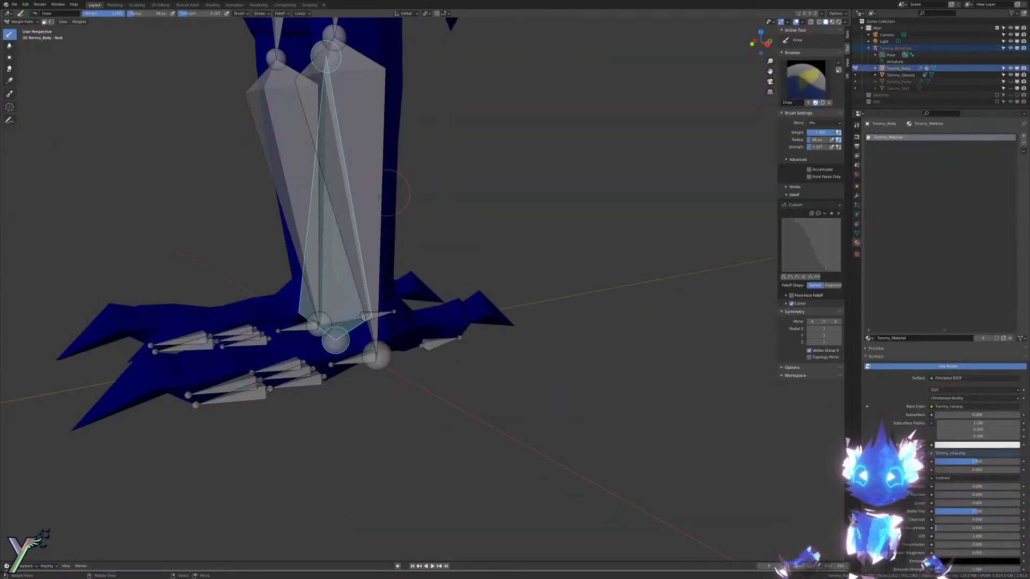
Step: Select the left foot's front toe-tip bone to display its weights on the Tommy_Body mesh
{"action": "right_click", "coordinate": [333, 207]}
{"action": "mouse_move", "coordinate": [334, 207]}
{"action": "middle_mouse_down"}
{"action": "mouse_move", "coordinate": [379, 215]}
{"action": "mouse_move", "coordinate": [341, 242]}
{"action": "mouse_move", "coordinate": [423, 251]}
{"action": "middle_mouse_up"}
{"action": "scroll", "coordinate": [379, 215], "scroll_direction": "down", "scroll_amount": 3}
{"action": "scroll", "coordinate": [378, 215], "scroll_direction": "up", "scroll_amount": 4}
{"action": "scroll", "coordinate": [341, 241], "scroll_direction": "up", "scroll_amount": 2}
{"action": "middle_click_drag", "start_coordinate": [553, 194], "coordinate": [540, 213]}
{"action": "right_click", "coordinate": [400, 362]}
{"action": "middle_click_drag", "start_coordinate": [400, 362], "coordinate": [465, 346]}
{"action": "right_click", "coordinate": [476, 337]}
{"action": "scroll", "coordinate": [477, 337], "scroll_direction": "down", "scroll_amount": 8}
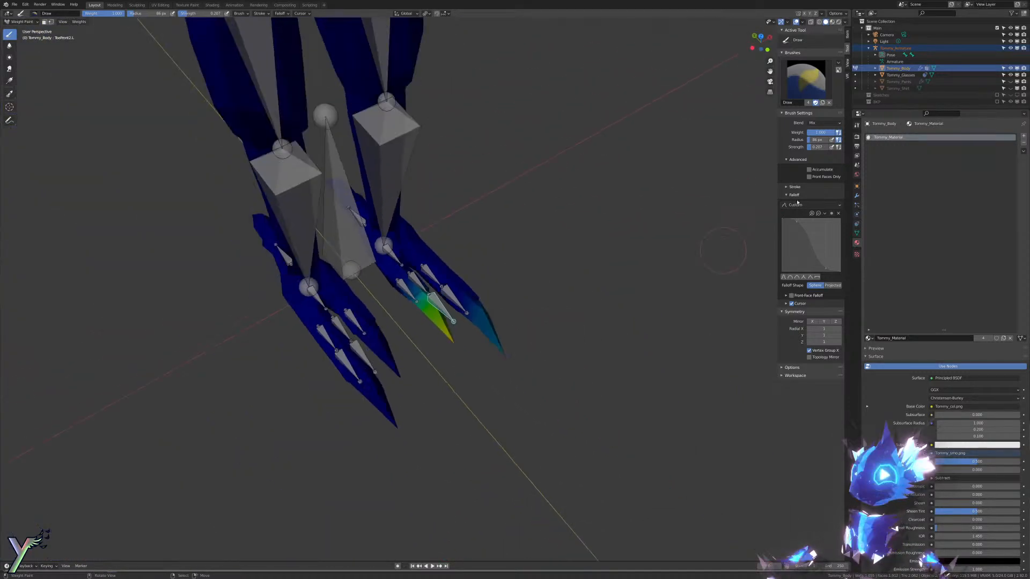
Step: Set the brush to weight 0, strength 1 and a flat falloff, and paint down the toe-tip weights on the left foot
{"action": "left_click_drag", "start_coordinate": [829, 132], "coordinate": [799, 133]}
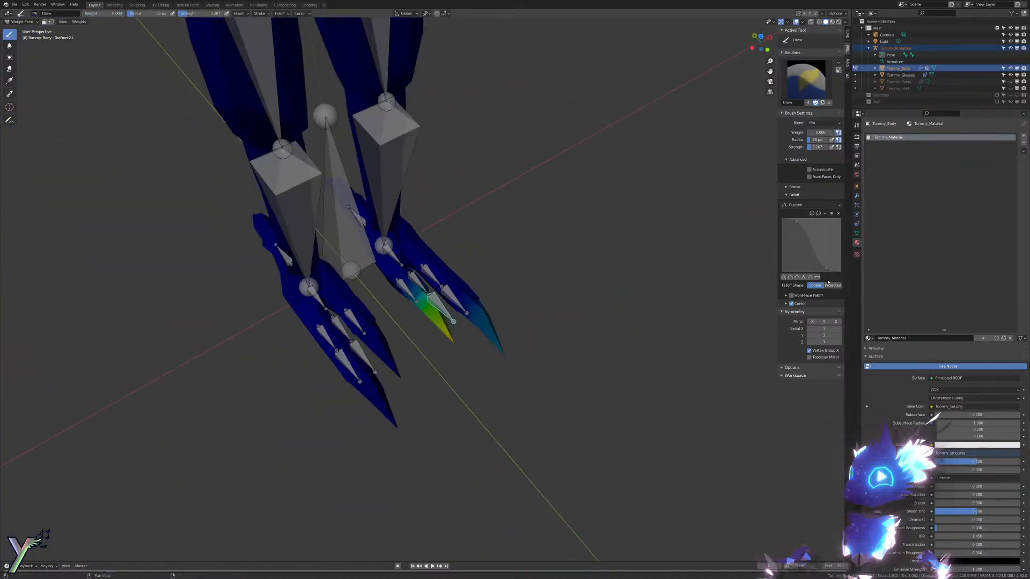
{"action": "left_click", "coordinate": [817, 277]}
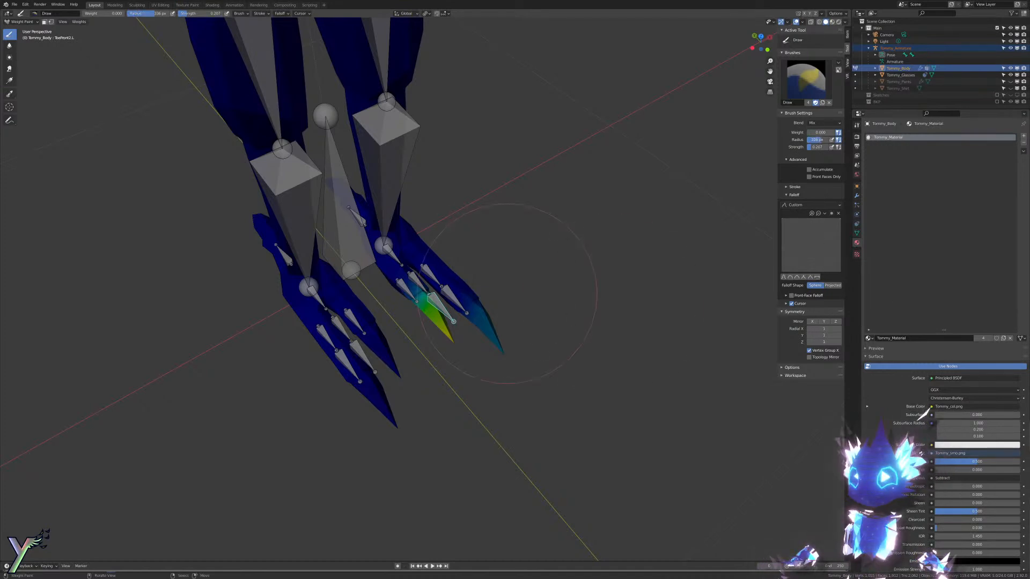
{"action": "mouse_move", "coordinate": [506, 293]}
{"action": "left_mouse_down"}
{"action": "mouse_move", "coordinate": [474, 306]}
{"action": "mouse_move", "coordinate": [464, 343]}
{"action": "left_mouse_up"}
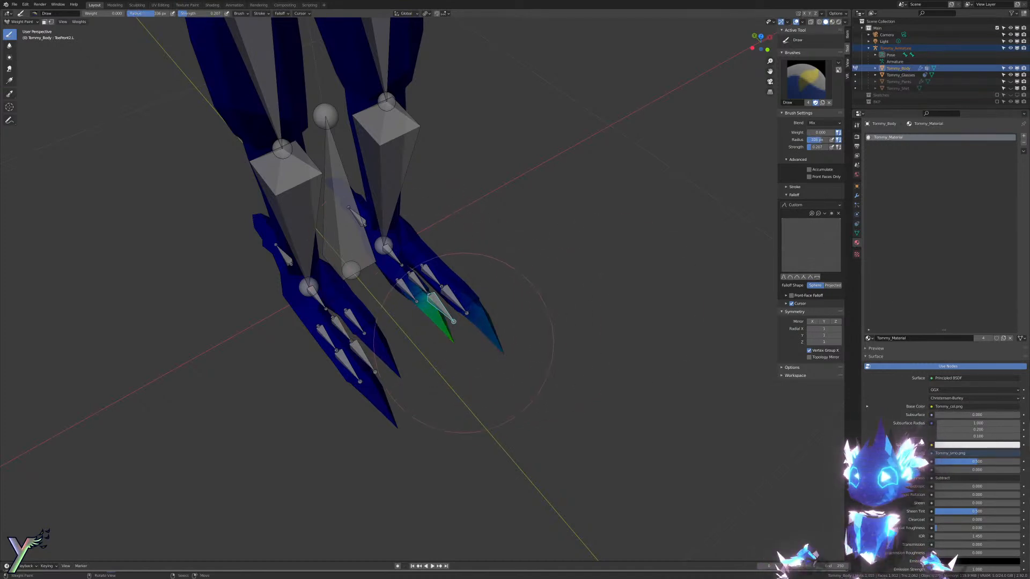
{"action": "left_click_drag", "start_coordinate": [813, 147], "coordinate": [838, 147]}
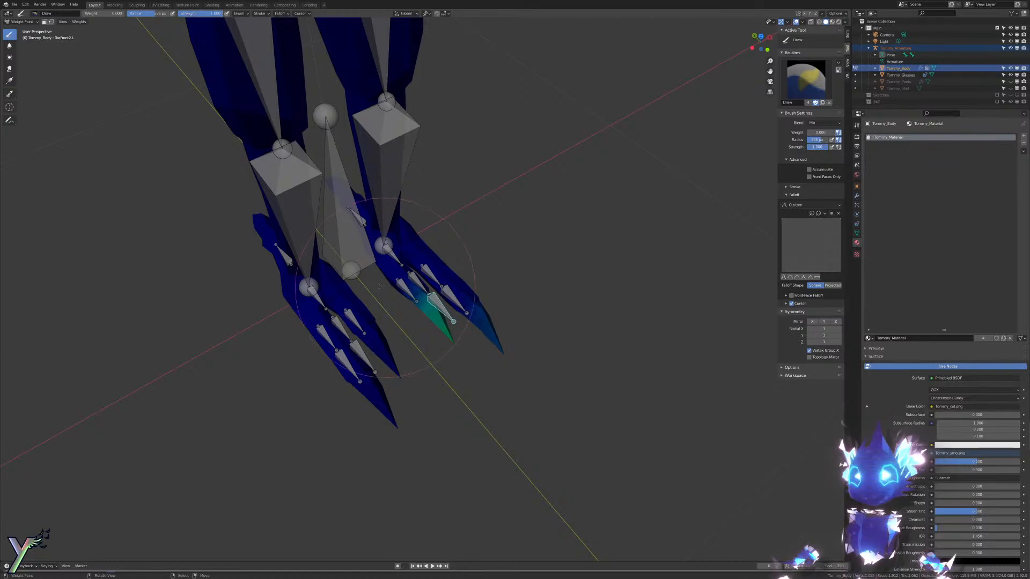
{"action": "left_click_drag", "start_coordinate": [384, 288], "coordinate": [408, 273]}
Step: Test-rotate the left foot's toe bones, including one about the global X axis, to check how the toes deform
{"action": "middle_click_drag", "start_coordinate": [466, 307], "coordinate": [384, 263]}
{"action": "right_click", "coordinate": [391, 245]}
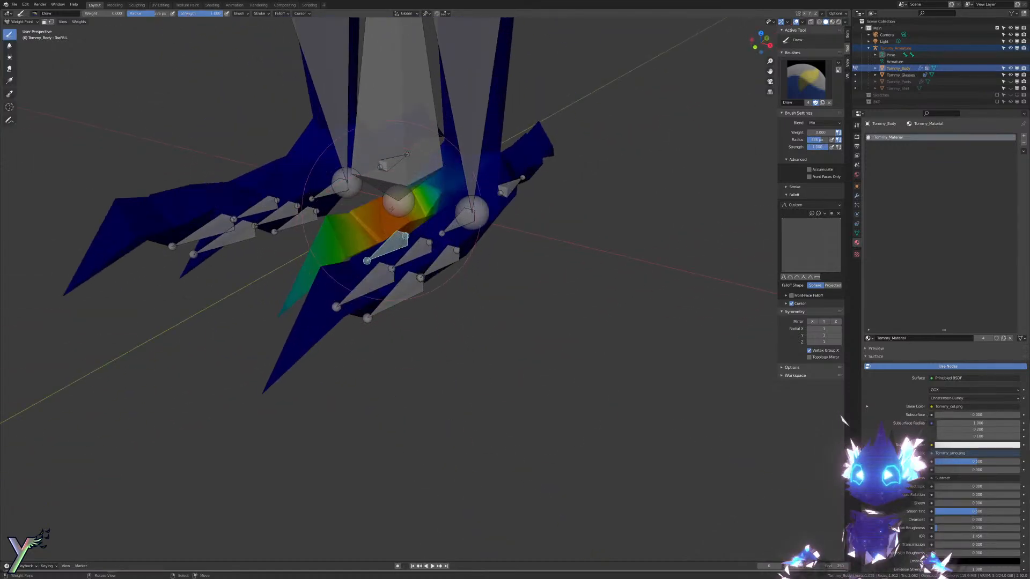
{"action": "key", "text": "r"}
{"action": "key", "text": "r"}
{"action": "right_click", "coordinate": [509, 192]}
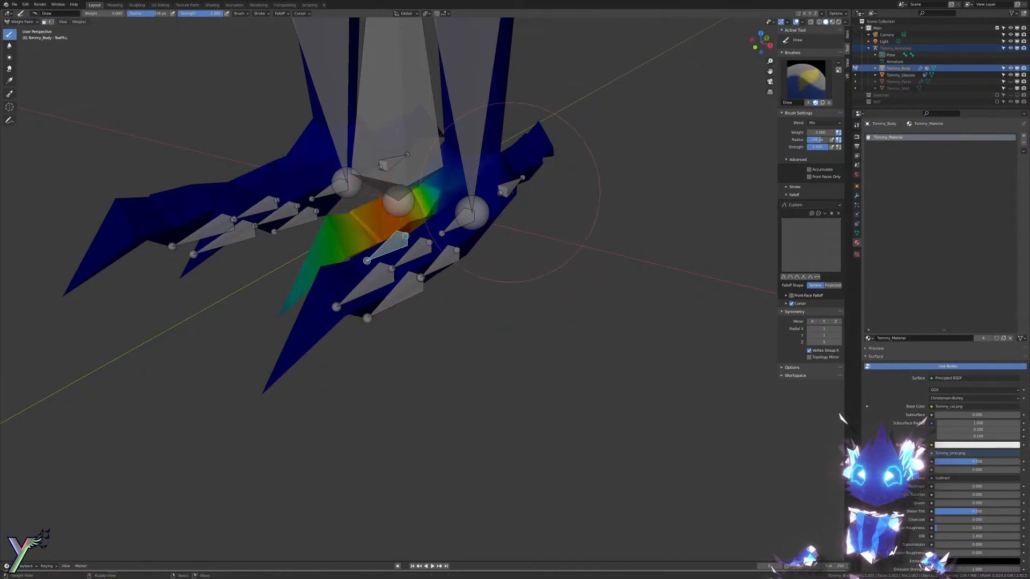
{"action": "right_click", "coordinate": [410, 256]}
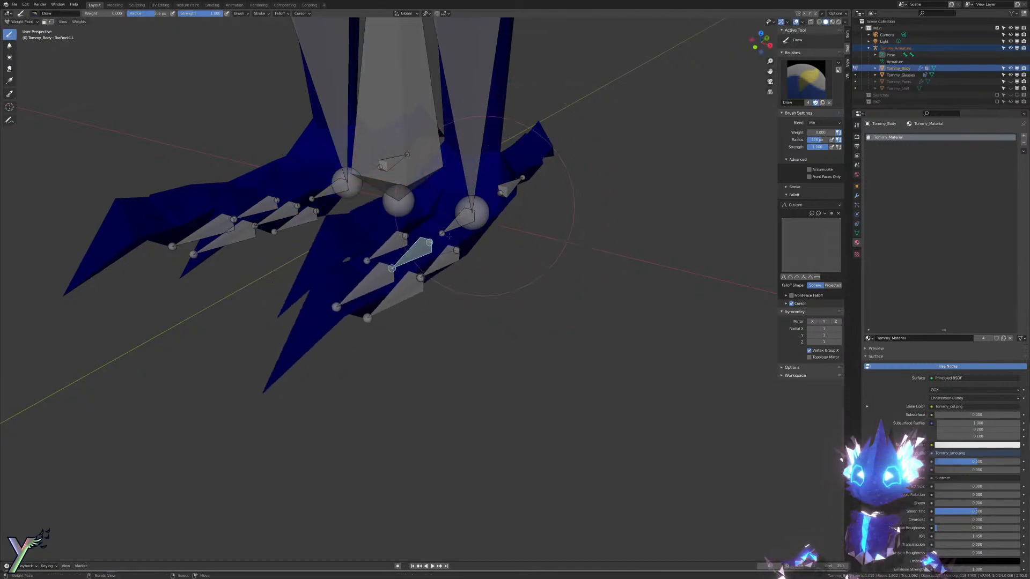
{"action": "key", "text": "r"}
{"action": "key", "text": "x"}
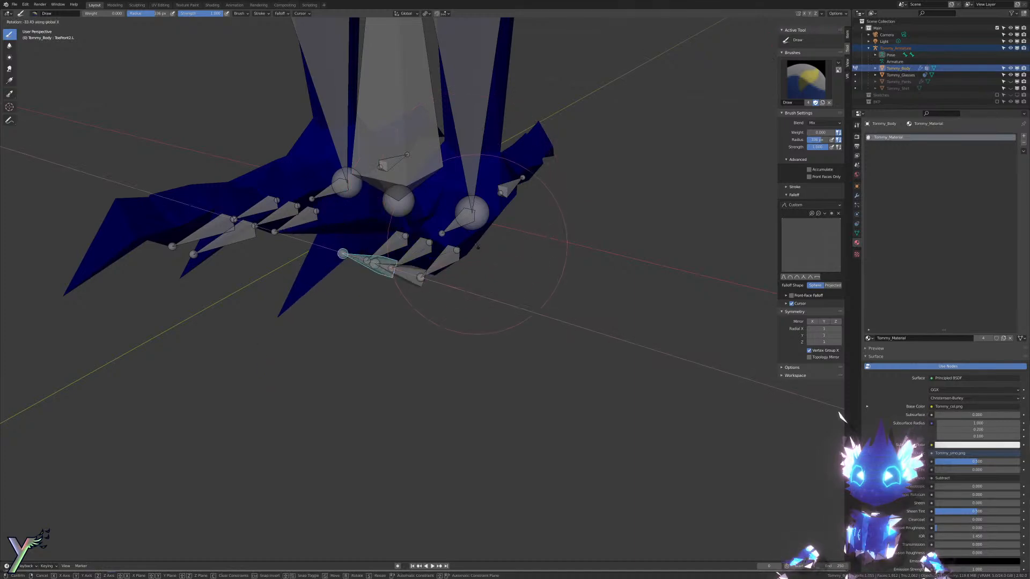
{"action": "right_click", "coordinate": [476, 235]}
Step: Select the left lower leg bone and try rotating it to check the knee deformation
{"action": "middle_click_drag", "start_coordinate": [476, 234], "coordinate": [563, 286]}
{"action": "scroll", "coordinate": [564, 286], "scroll_direction": "down", "scroll_amount": 3}
{"action": "middle_click_drag", "start_coordinate": [528, 161], "coordinate": [565, 160]}
{"action": "scroll", "coordinate": [564, 161], "scroll_direction": "down", "scroll_amount": 3}
{"action": "middle_click_drag", "start_coordinate": [531, 199], "coordinate": [538, 312], "text": "shift"}
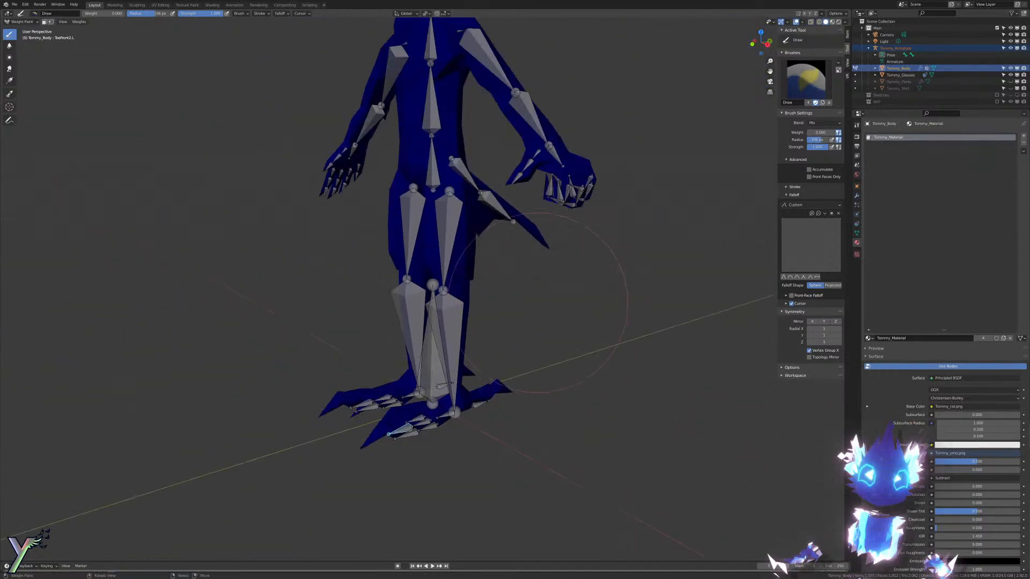
{"action": "middle_click_drag", "start_coordinate": [464, 185], "coordinate": [536, 301]}
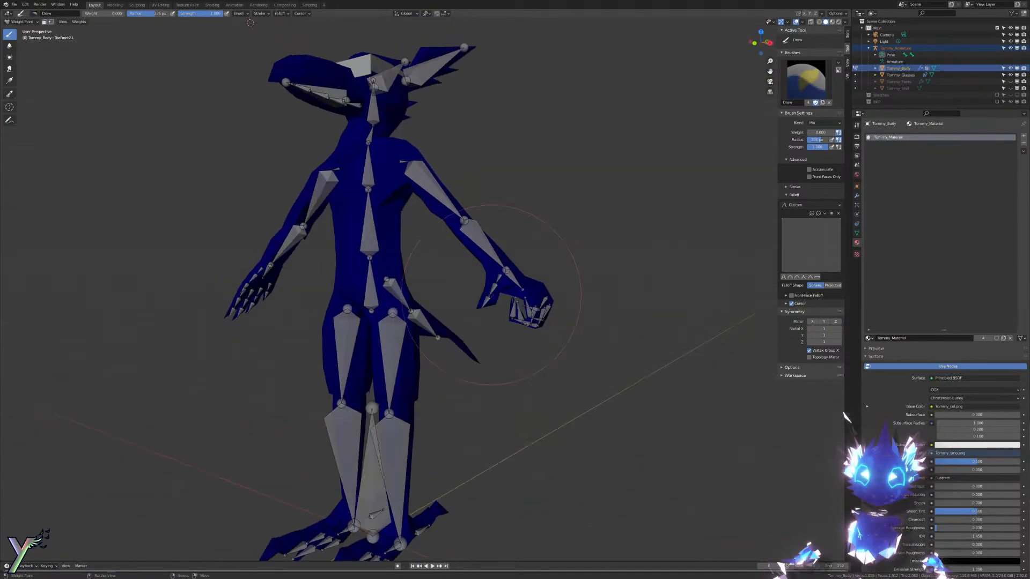
{"action": "scroll", "coordinate": [491, 316], "scroll_direction": "up", "scroll_amount": 5}
{"action": "right_click", "coordinate": [412, 354]}
{"action": "key", "text": "r"}
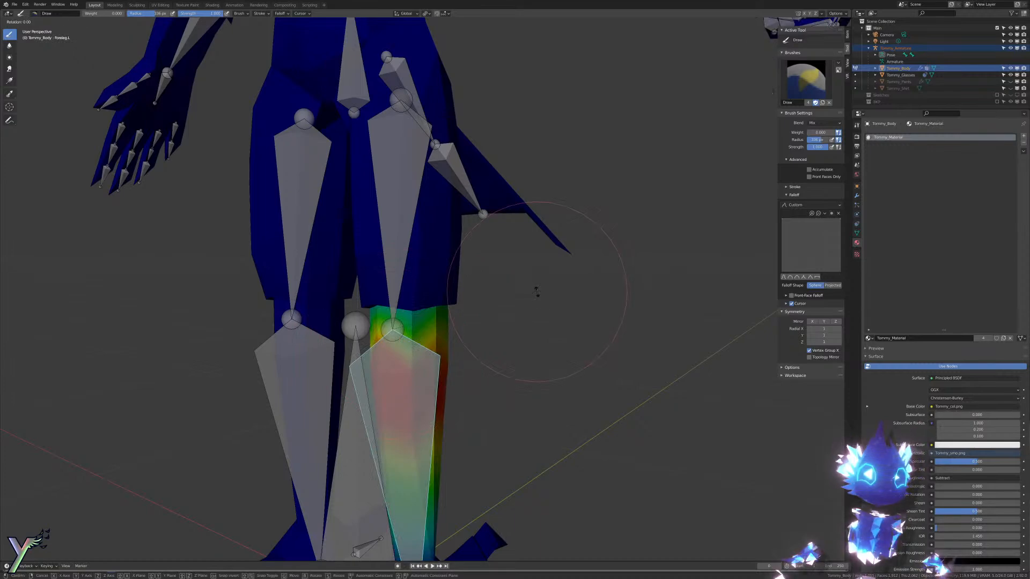
{"action": "right_click", "coordinate": [516, 142]}
Step: Select all bones of the armature and clear their pose back to the rest position
{"action": "middle_click_drag", "start_coordinate": [514, 142], "coordinate": [558, 308], "text": "shift"}
{"action": "scroll", "coordinate": [544, 293], "scroll_direction": "down", "scroll_amount": 6}
{"action": "scroll", "coordinate": [565, 285], "scroll_direction": "up", "scroll_amount": 3}
{"action": "middle_click_drag", "start_coordinate": [519, 260], "coordinate": [576, 292]}
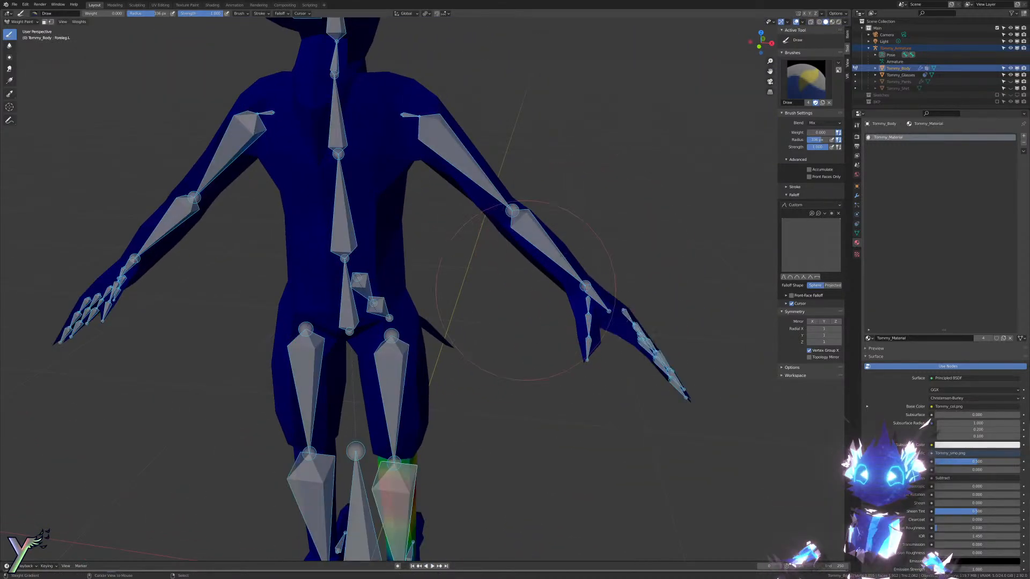
Step: Select the left thigh bone and examine its weight distribution around the hip and knee
{"action": "scroll", "coordinate": [537, 279], "scroll_direction": "up", "scroll_amount": 3}
{"action": "right_click", "coordinate": [392, 383]}
{"action": "mouse_move", "coordinate": [392, 383]}
{"action": "middle_mouse_down"}
{"action": "mouse_move", "coordinate": [570, 354]}
{"action": "mouse_move", "coordinate": [633, 321]}
{"action": "middle_mouse_up"}
{"action": "scroll", "coordinate": [570, 354], "scroll_direction": "down", "scroll_amount": 3}
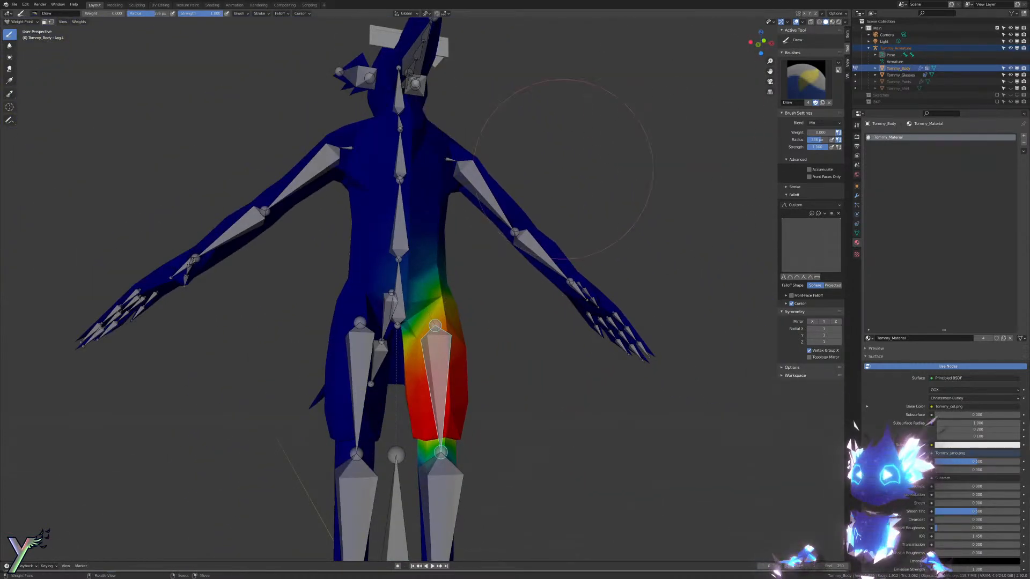
{"action": "mouse_move", "coordinate": [563, 169]}
{"action": "middle_mouse_down"}
{"action": "mouse_move", "coordinate": [639, 141]}
{"action": "mouse_move", "coordinate": [563, 177]}
{"action": "middle_mouse_up"}
{"action": "scroll", "coordinate": [563, 177], "scroll_direction": "up", "scroll_amount": 3}
Step: Switch the viewport to Material Preview shading and put Tommy_Armature back into Pose Mode
{"action": "key", "text": "ctrl+Tab"}
{"action": "middle_click_drag", "start_coordinate": [528, 232], "coordinate": [529, 252]}
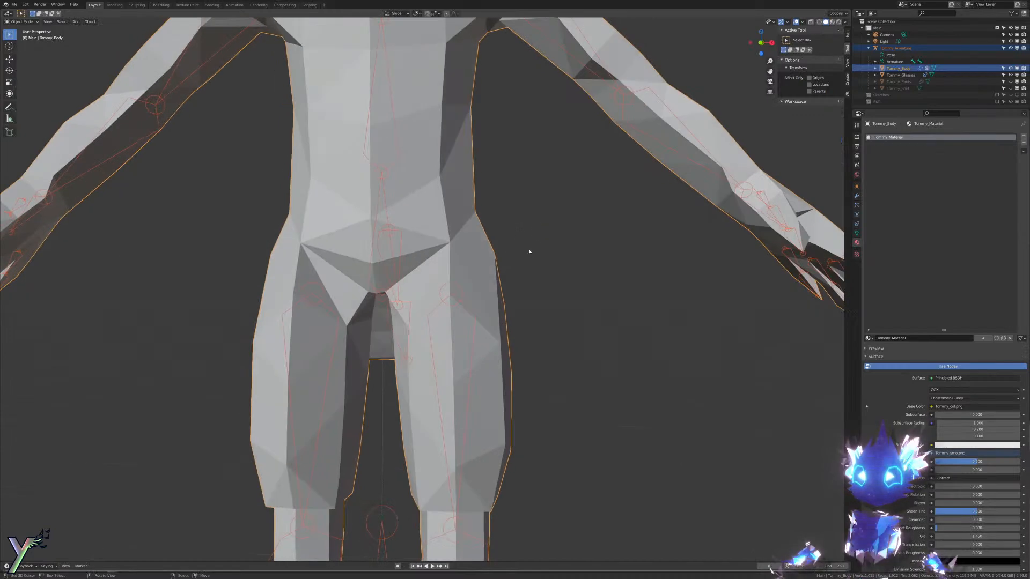
{"action": "key", "text": "z"}
{"action": "right_click", "coordinate": [470, 310]}
{"action": "scroll", "coordinate": [474, 312], "scroll_direction": "down", "scroll_amount": 3}
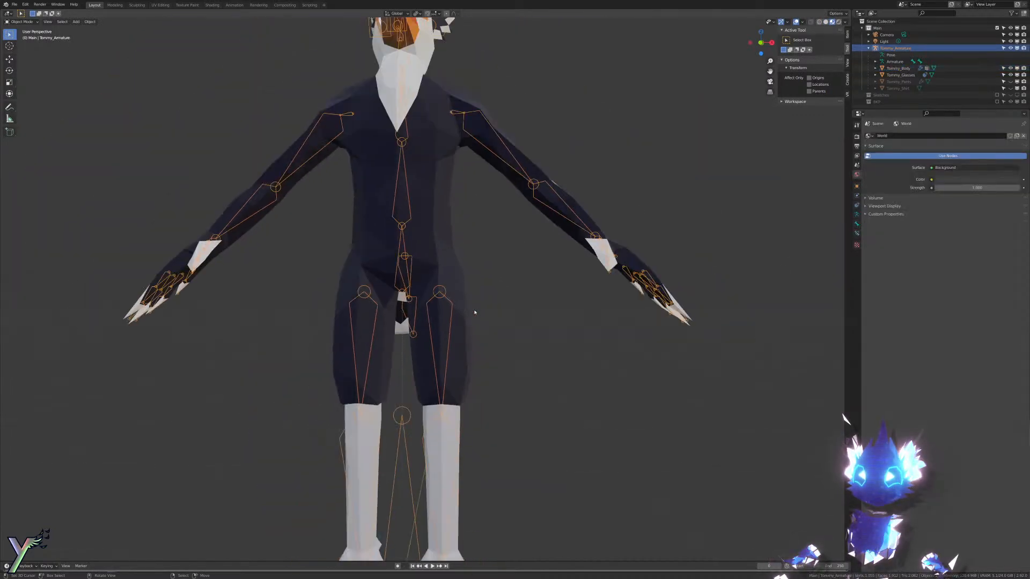
{"action": "key", "text": "ctrl+Tab"}
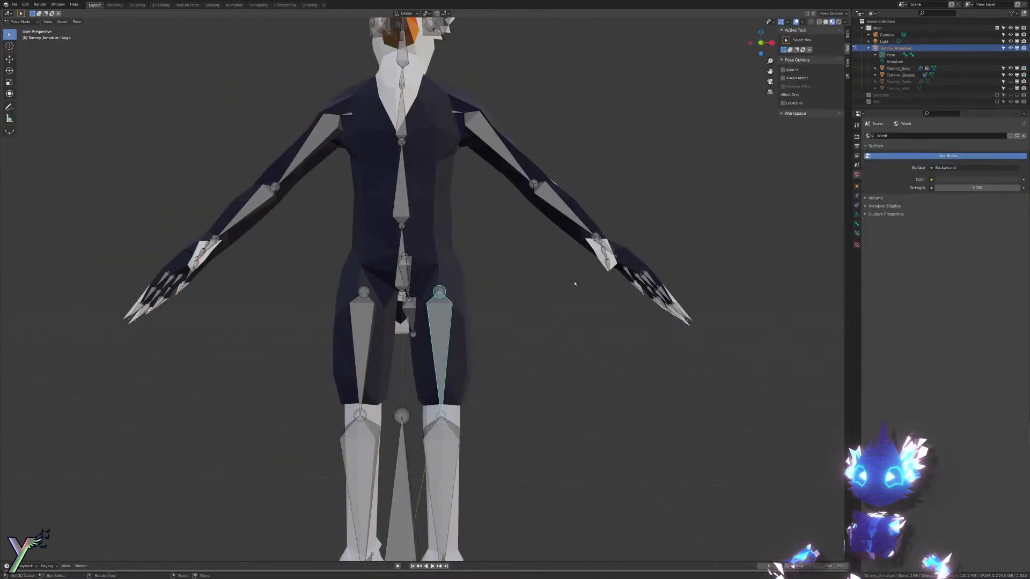
Step: Rotate the left thigh bone backward about its local X axis
{"action": "middle_click_drag", "start_coordinate": [574, 283], "coordinate": [510, 298]}
{"action": "key", "text": "r"}
{"action": "key", "text": "x"}
{"action": "key", "text": "x"}
{"action": "left_click", "coordinate": [559, 173]}
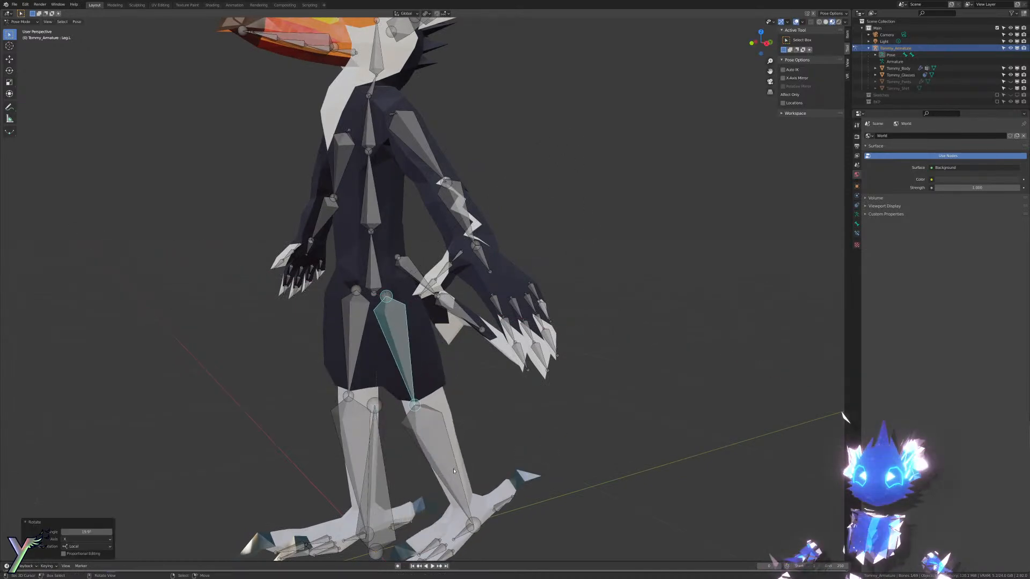
Step: Bend the left lower leg backward at the knee by rotating its bone about its local X axis
{"action": "right_click", "coordinate": [454, 471]}
{"action": "key", "text": "r"}
{"action": "key", "text": "x"}
{"action": "key", "text": "x"}
{"action": "left_click", "coordinate": [557, 142]}
Step: Raise the right thigh forward by rotating its bone about its local X axis
{"action": "right_click", "coordinate": [360, 325]}
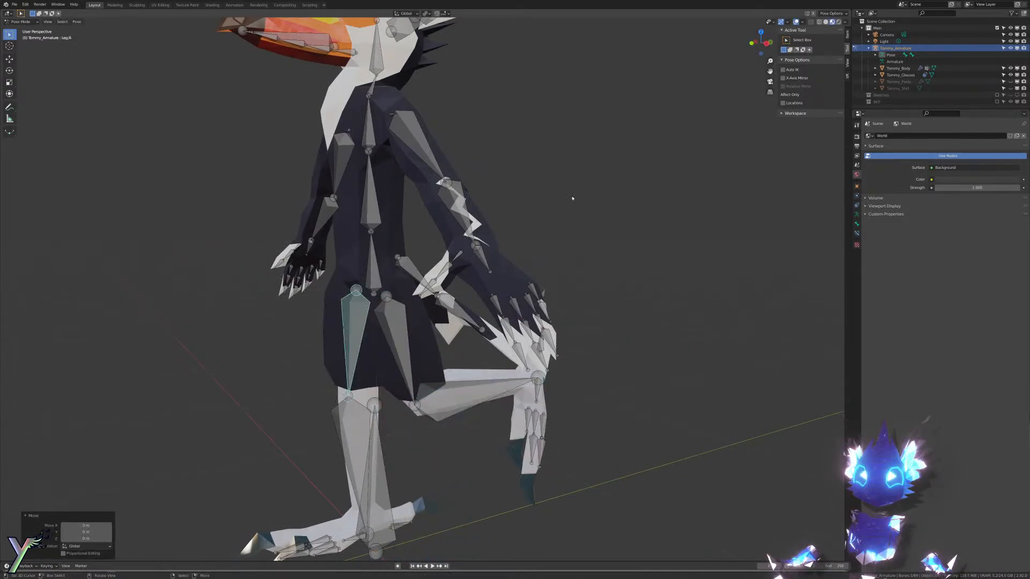
{"action": "key", "text": "r"}
{"action": "key", "text": "x"}
{"action": "key", "text": "x"}
{"action": "left_click", "coordinate": [552, 289]}
Step: Examine the hip deformation around the raised right thigh with the viewport overlays hidden, and show them again
{"action": "scroll", "coordinate": [487, 292], "scroll_direction": "up", "scroll_amount": 5}
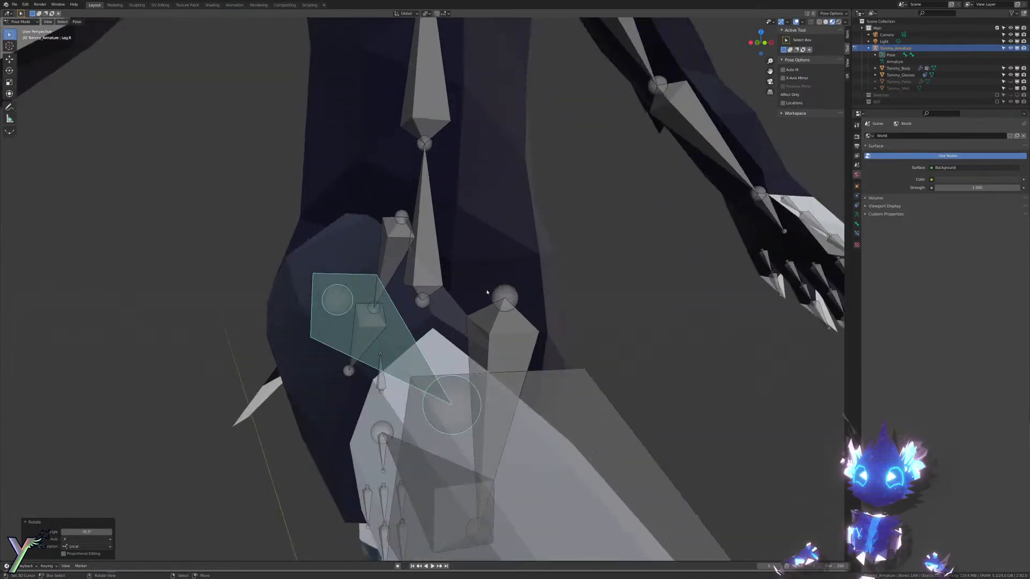
{"action": "middle_click_drag", "start_coordinate": [487, 293], "coordinate": [464, 257]}
{"action": "scroll", "coordinate": [465, 257], "scroll_direction": "down", "scroll_amount": 1}
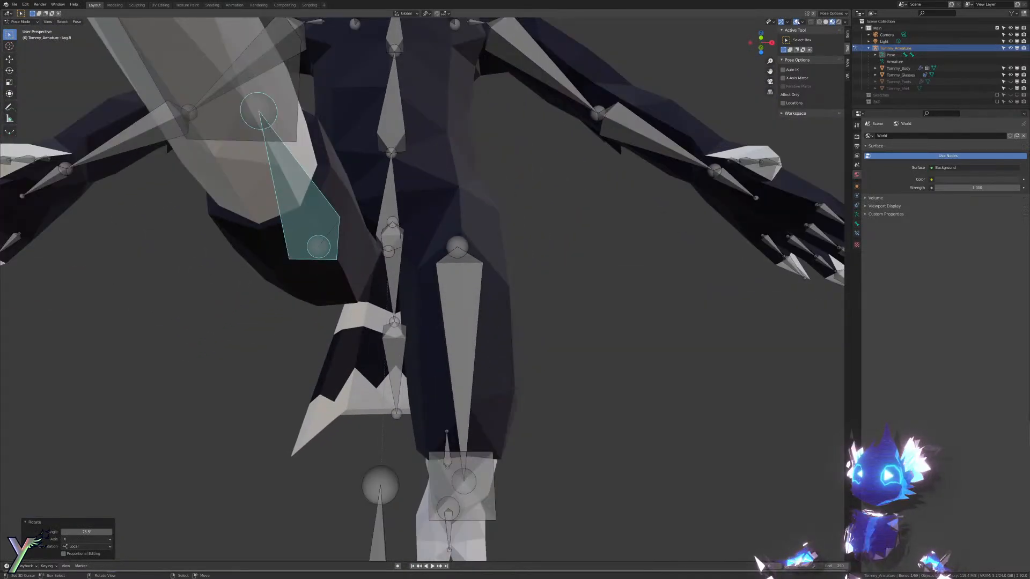
{"action": "left_click", "coordinate": [796, 22]}
{"action": "middle_click_drag", "start_coordinate": [613, 80], "coordinate": [621, 133]}
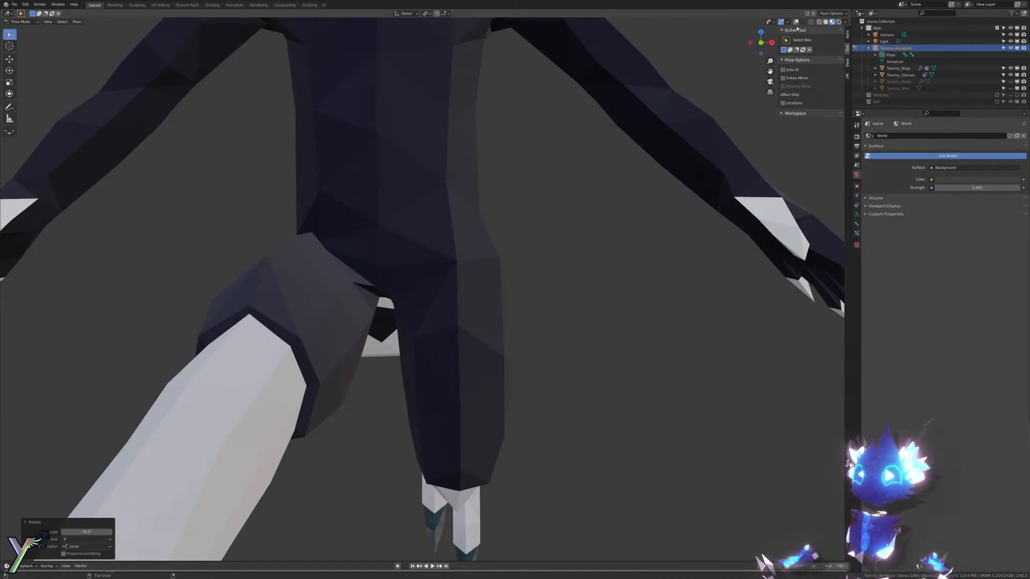
{"action": "left_click", "coordinate": [797, 22]}
Step: Clear the rotation of the left and right thigh bones
{"action": "right_click", "coordinate": [453, 395]}
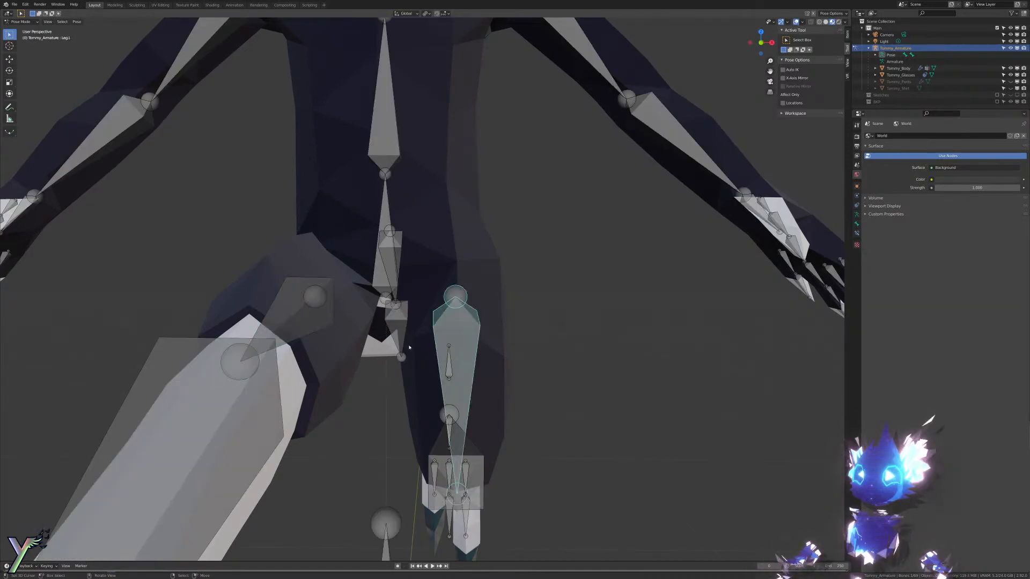
{"action": "key", "text": "alt+r"}
{"action": "right_click", "coordinate": [319, 316]}
{"action": "key", "text": "alt+r"}
Step: Rotate both thigh bones outward to spread the legs and hide the overlays to check the hips
{"action": "key", "text": "r"}
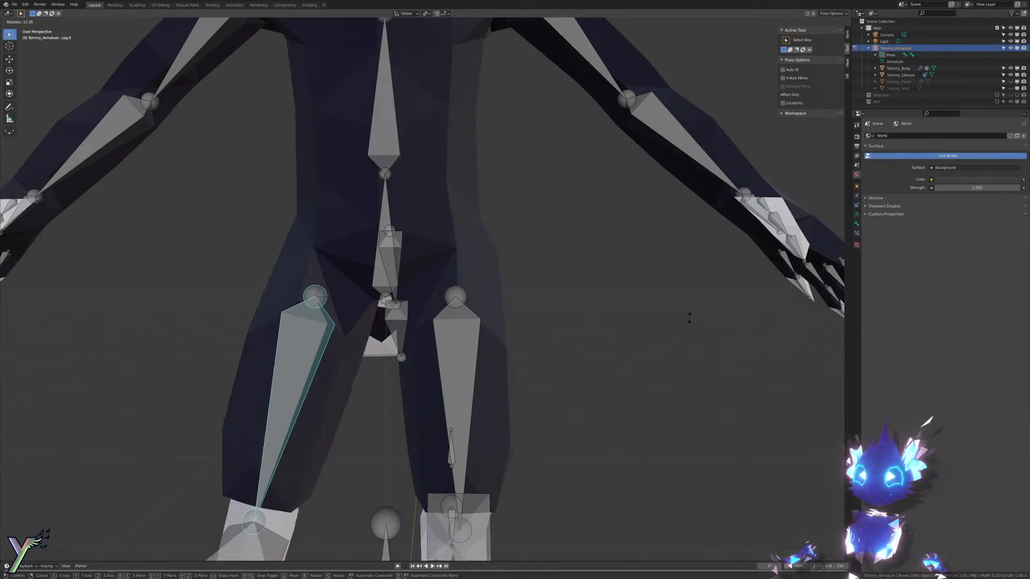
{"action": "left_click", "coordinate": [652, 409]}
{"action": "right_click", "coordinate": [463, 375]}
{"action": "key", "text": "r"}
{"action": "left_click", "coordinate": [676, 282]}
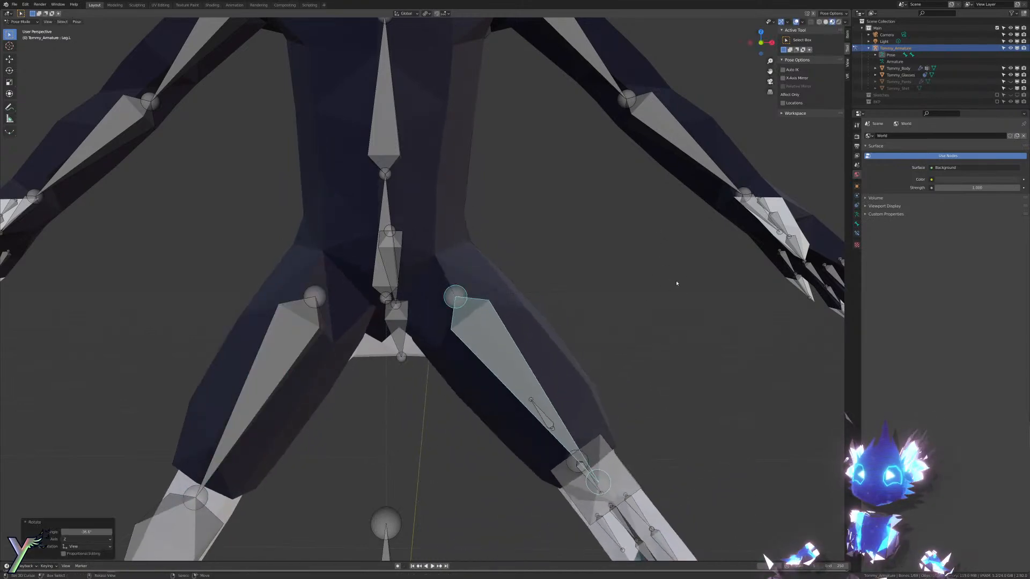
{"action": "left_click", "coordinate": [796, 22]}
{"action": "middle_click_drag", "start_coordinate": [656, 35], "coordinate": [547, 558]}
Step: Undo the leg rotations back to before the left knee bend and show the viewport overlays again
{"action": "key", "text": "ctrl+z"}
{"action": "key", "text": "ctrl+z"}
{"action": "key", "text": "ctrl+z"}
{"action": "key", "text": "ctrl+z"}
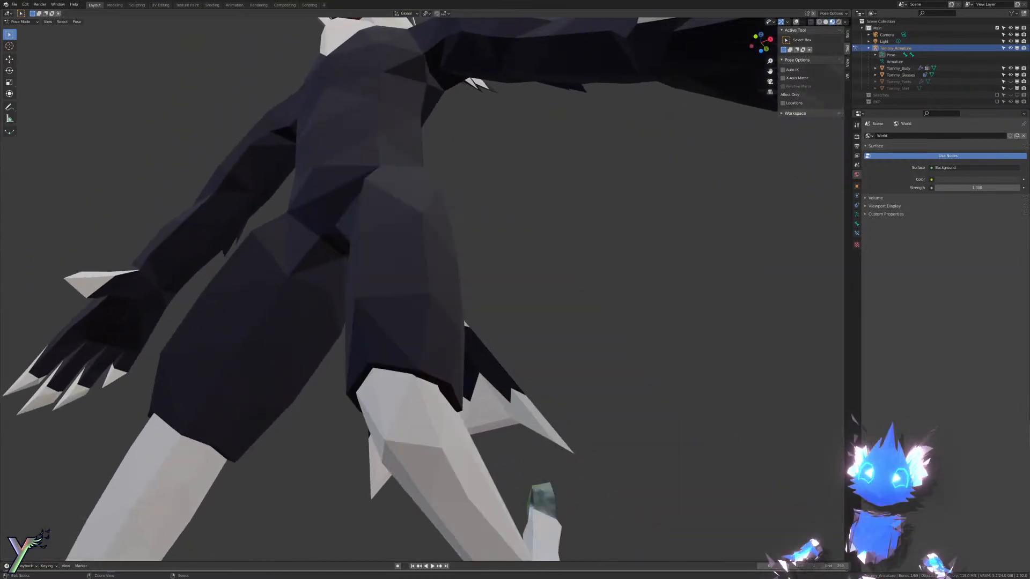
{"action": "key", "text": "ctrl+z"}
{"action": "key", "text": "ctrl+z"}
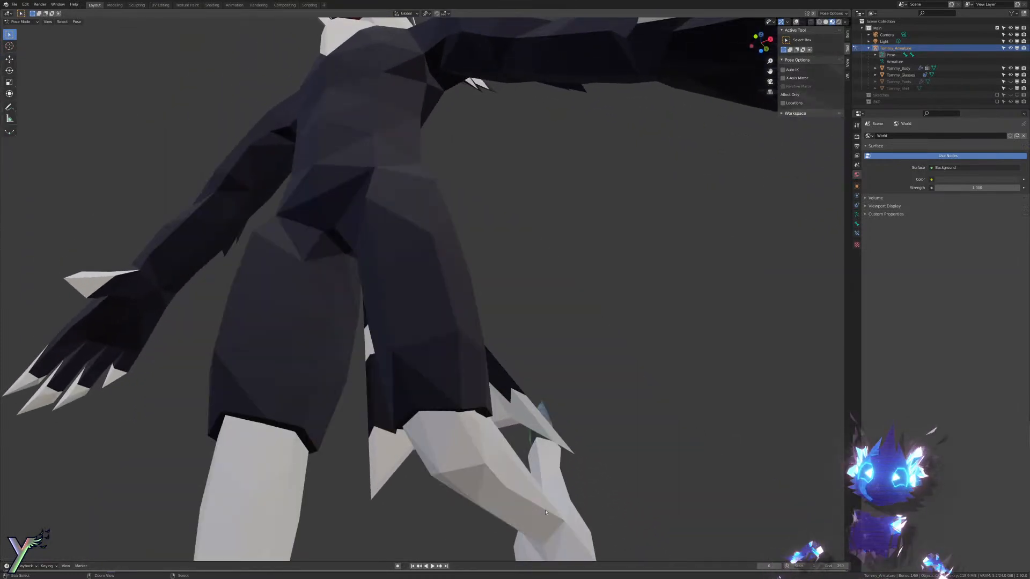
{"action": "key", "text": "ctrl+z"}
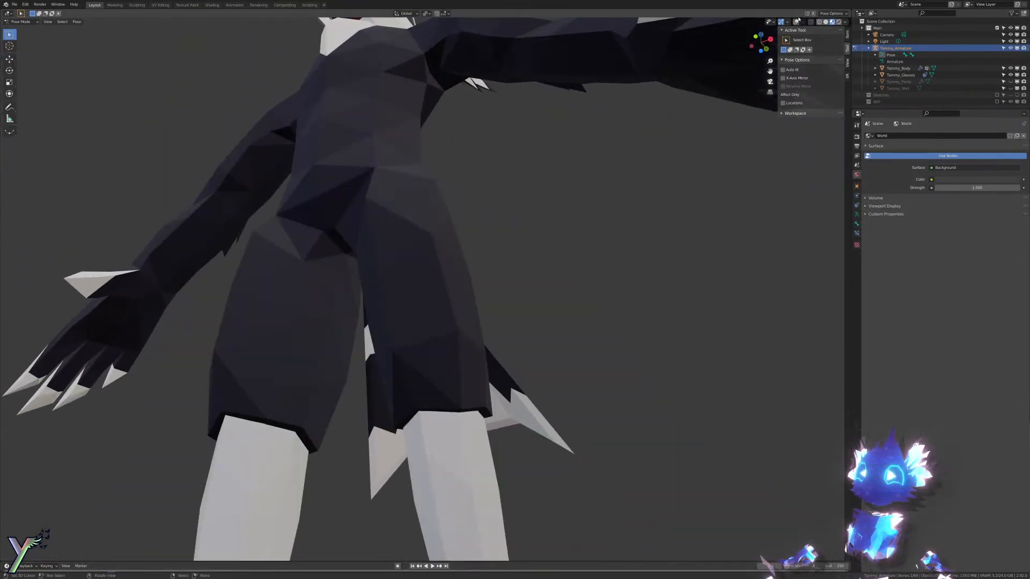
{"action": "left_click", "coordinate": [796, 22]}
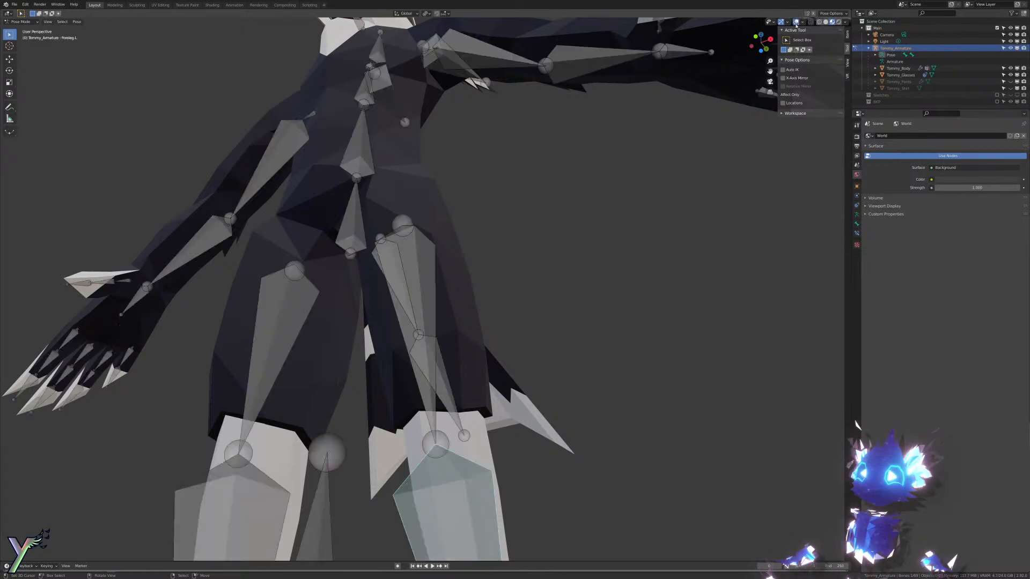
Step: Swing the left thigh bone outward from the hip with a free trackball rotation
{"action": "left_click", "coordinate": [424, 257]}
{"action": "key", "text": "r"}
{"action": "key", "text": "r"}
{"action": "left_click", "coordinate": [452, 231]}
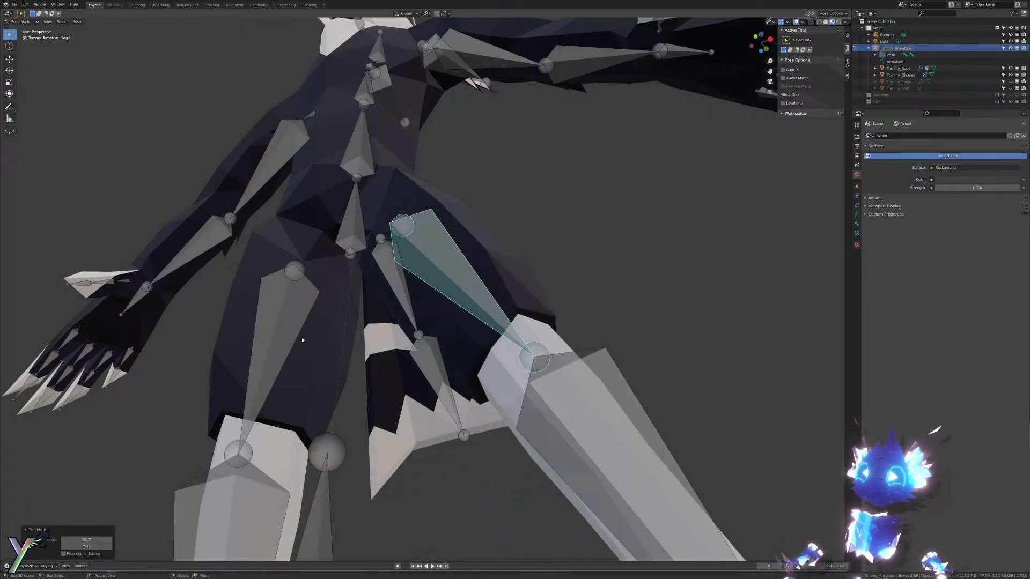
{"action": "key", "text": "g"}
{"action": "left_click", "coordinate": [301, 340]}
{"action": "middle_click_drag", "start_coordinate": [545, 242], "coordinate": [354, 361]}
{"action": "key", "text": "r"}
{"action": "left_click", "coordinate": [320, 354]}
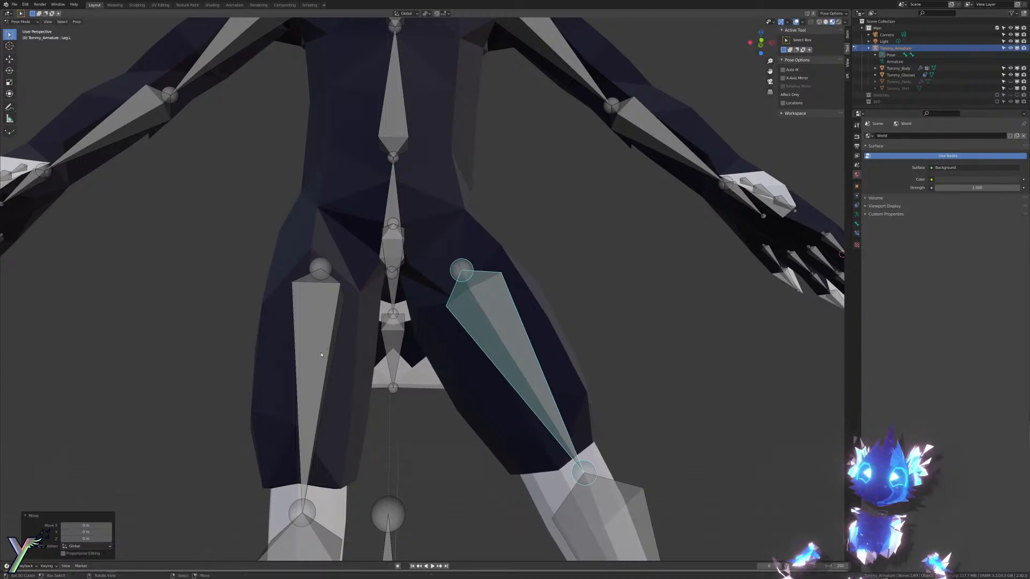
Step: Swing the right thigh bone outward from the hip with a free trackball rotation and hide the overlays to check the deformation
{"action": "left_click", "coordinate": [321, 354]}
{"action": "key", "text": "r"}
{"action": "key", "text": "r"}
{"action": "right_click", "coordinate": [311, 332]}
{"action": "key", "text": "r"}
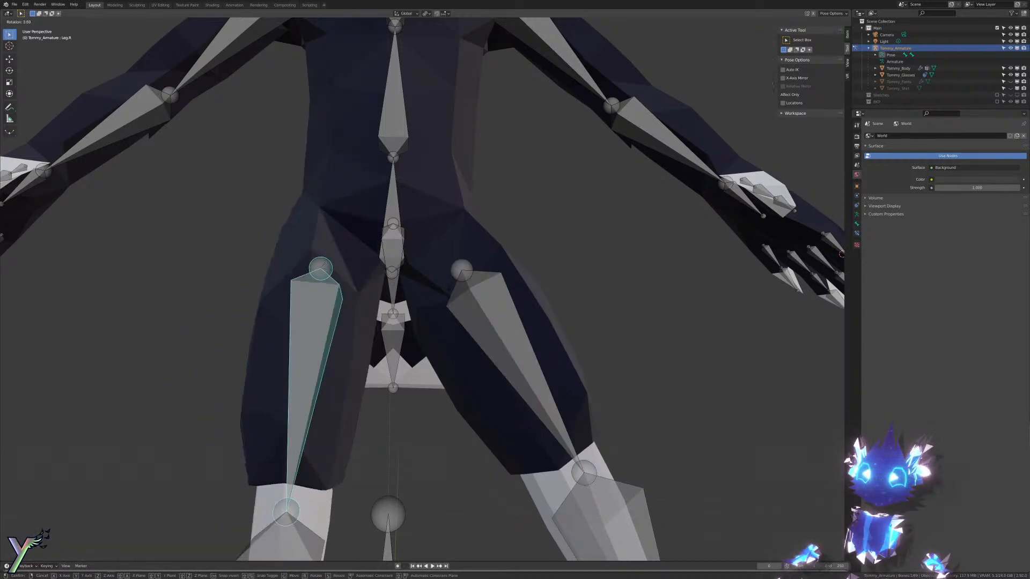
{"action": "left_click", "coordinate": [444, 326]}
{"action": "key", "text": "r"}
{"action": "key", "text": "r"}
{"action": "left_click", "coordinate": [455, 364]}
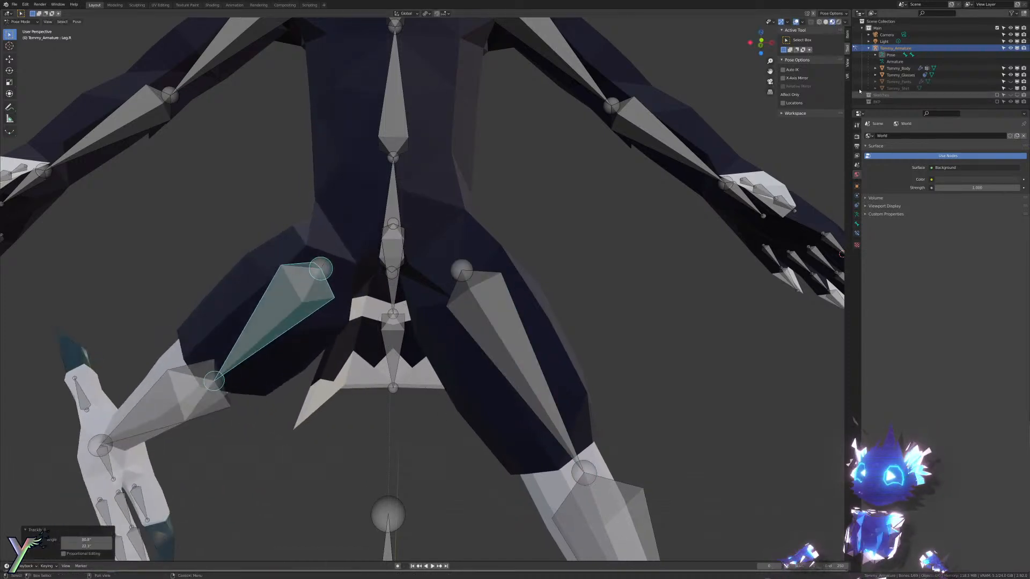
{"action": "left_click", "coordinate": [796, 22]}
{"action": "middle_click_drag", "start_coordinate": [665, 206], "coordinate": [585, 233]}
{"action": "scroll", "coordinate": [632, 173], "scroll_direction": "down", "scroll_amount": 7}
Step: Undo the thigh rotations back to the standing pose in Object Mode and show the viewport overlays again
{"action": "key", "text": "ctrl+z"}
{"action": "key", "text": "ctrl+z"}
{"action": "key", "text": "ctrl+z"}
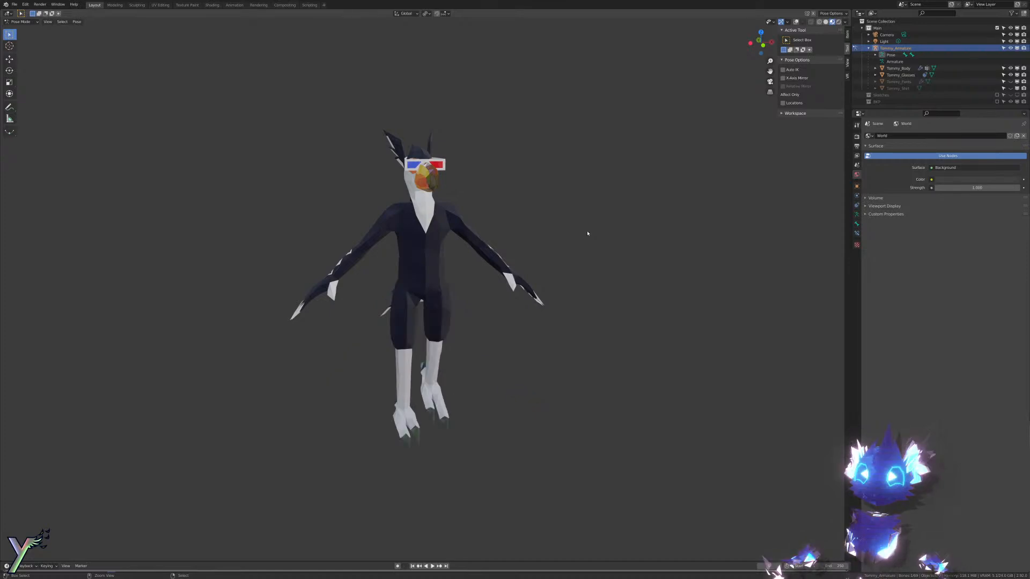
{"action": "key", "text": "ctrl+z"}
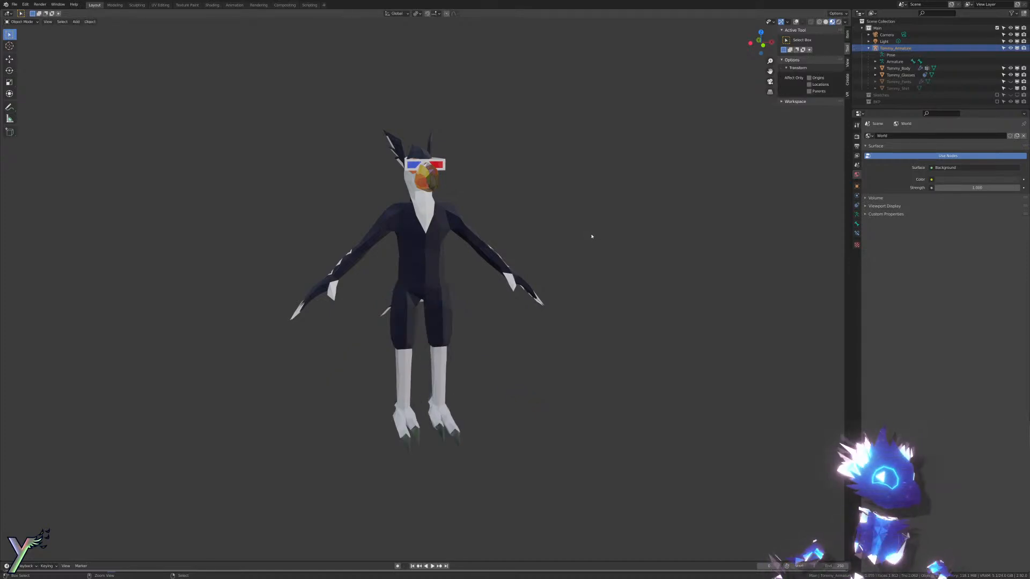
{"action": "key", "text": "ctrl+Tab"}
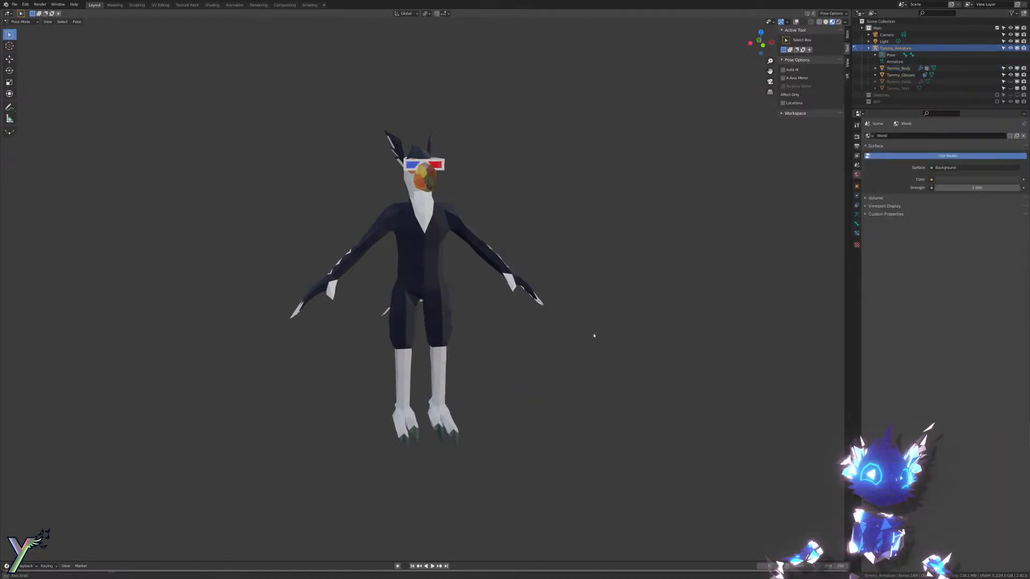
{"action": "key", "text": "ctrl+z"}
{"action": "scroll", "coordinate": [680, 180], "scroll_direction": "up", "scroll_amount": 4}
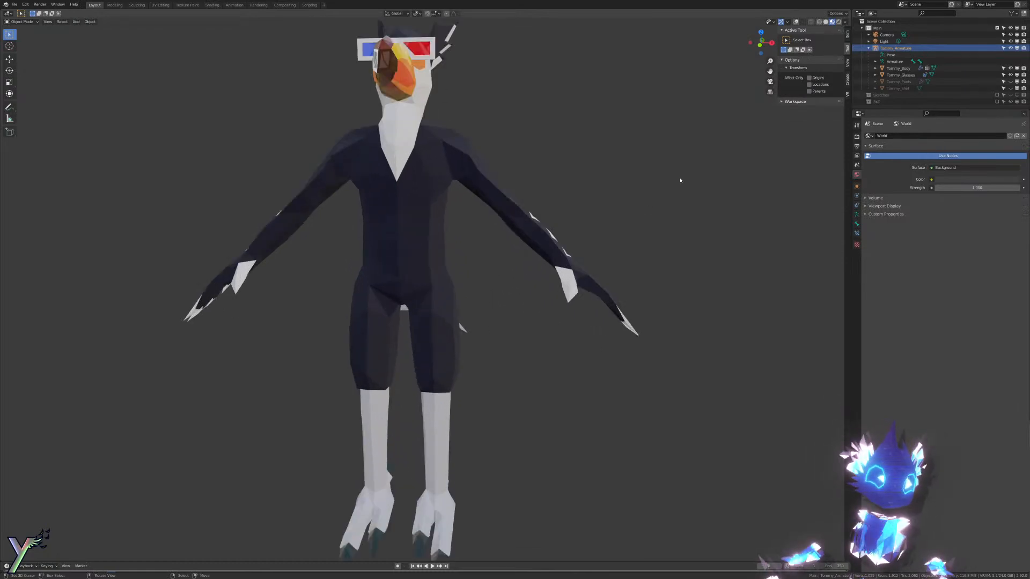
{"action": "left_click", "coordinate": [797, 22]}
Step: Examine the whole character and its armature from an angled front view, close up and at a distance
{"action": "middle_click_drag", "start_coordinate": [662, 131], "coordinate": [582, 222]}
{"action": "middle_click_drag", "start_coordinate": [582, 222], "coordinate": [513, 231], "text": "shift"}
{"action": "scroll", "coordinate": [572, 333], "scroll_direction": "up", "scroll_amount": 5}
{"action": "scroll", "coordinate": [555, 308], "scroll_direction": "down", "scroll_amount": 4}
{"action": "scroll", "coordinate": [555, 307], "scroll_direction": "down", "scroll_amount": 4}
{"action": "scroll", "coordinate": [538, 359], "scroll_direction": "up", "scroll_amount": 4}
{"action": "scroll", "coordinate": [538, 358], "scroll_direction": "down", "scroll_amount": 2}
{"action": "scroll", "coordinate": [515, 211], "scroll_direction": "down", "scroll_amount": 1}
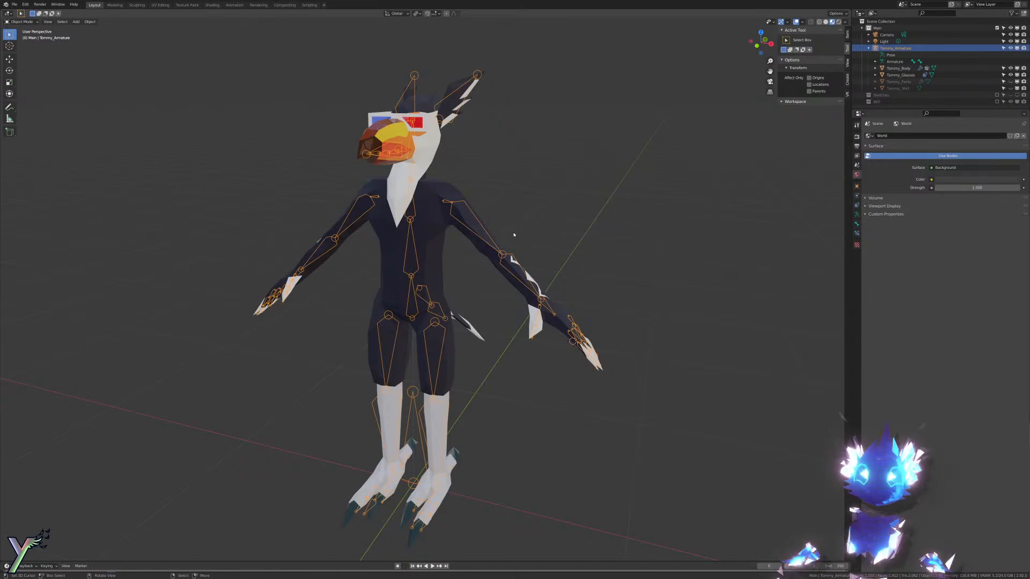
Step: Put the armature in Pose Mode in right side view and try rotating the tongue's root bone
{"action": "scroll", "coordinate": [502, 219], "scroll_direction": "up", "scroll_amount": 4}
{"action": "middle_click_drag", "start_coordinate": [502, 218], "coordinate": [563, 476], "text": "shift"}
{"action": "key", "text": "KP_3"}
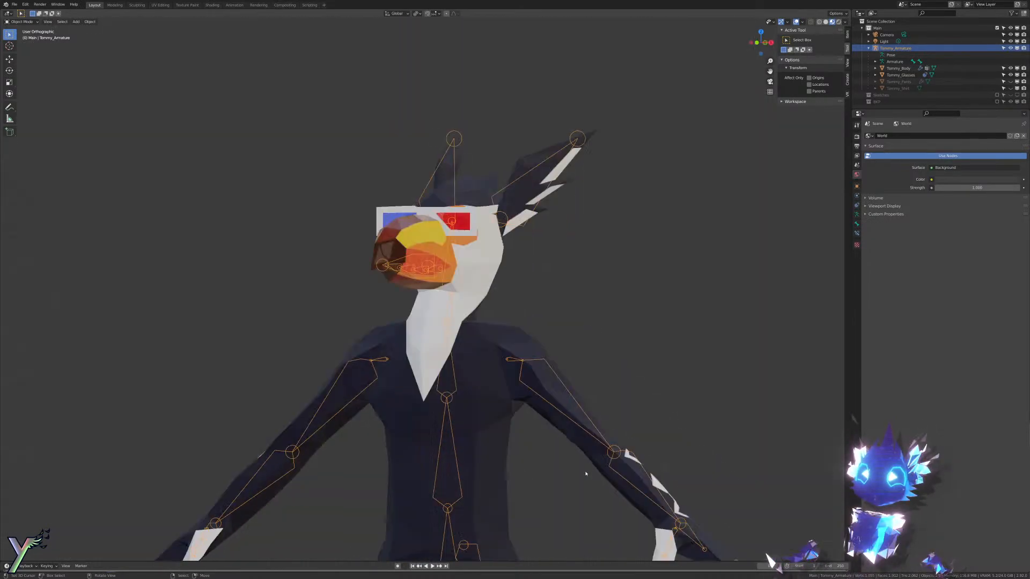
{"action": "middle_click_drag", "start_coordinate": [341, 299], "coordinate": [659, 306], "text": "shift"}
{"action": "scroll", "coordinate": [428, 284], "scroll_direction": "up", "scroll_amount": 3}
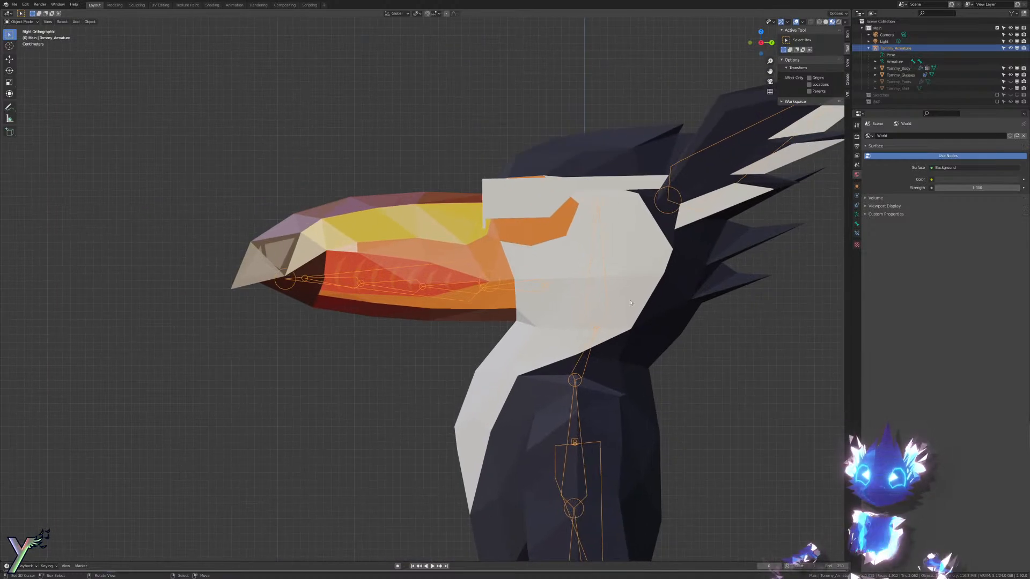
{"action": "key", "text": "ctrl+Tab"}
{"action": "scroll", "coordinate": [594, 260], "scroll_direction": "up", "scroll_amount": 3}
{"action": "left_click", "coordinate": [456, 311]}
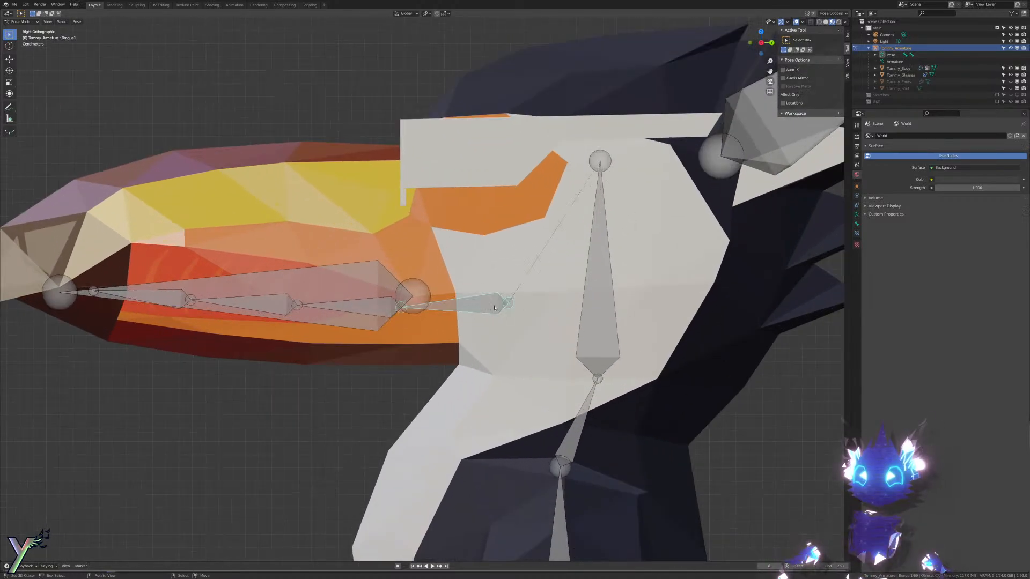
{"action": "key", "text": "r"}
{"action": "right_click", "coordinate": [555, 264]}
{"action": "scroll", "coordinate": [549, 271], "scroll_direction": "down", "scroll_amount": 4}
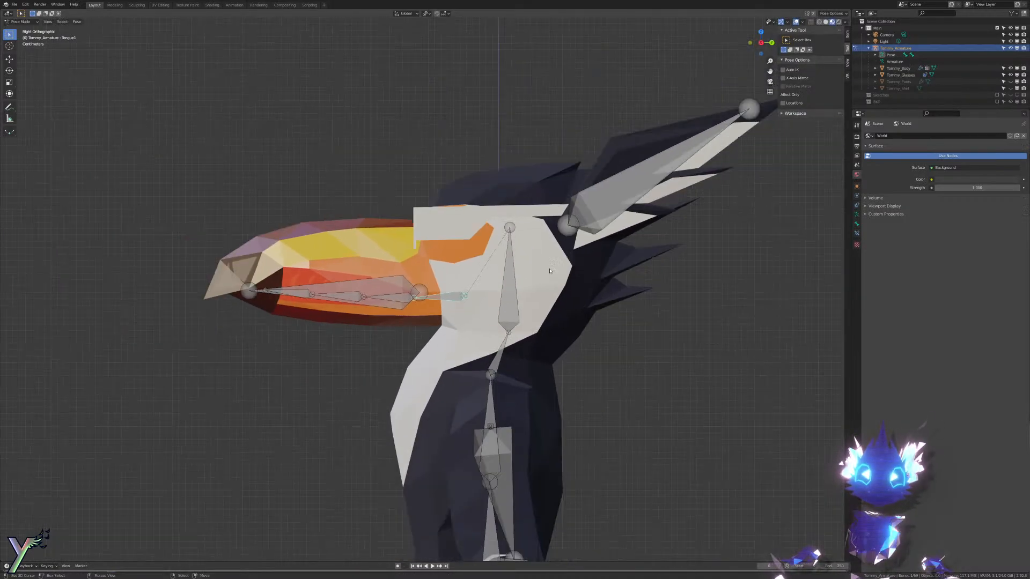
Step: Try rotating the jaw bone to check how the lower beak opens
{"action": "left_click", "coordinate": [391, 289]}
{"action": "key", "text": "r"}
{"action": "right_click", "coordinate": [556, 228]}
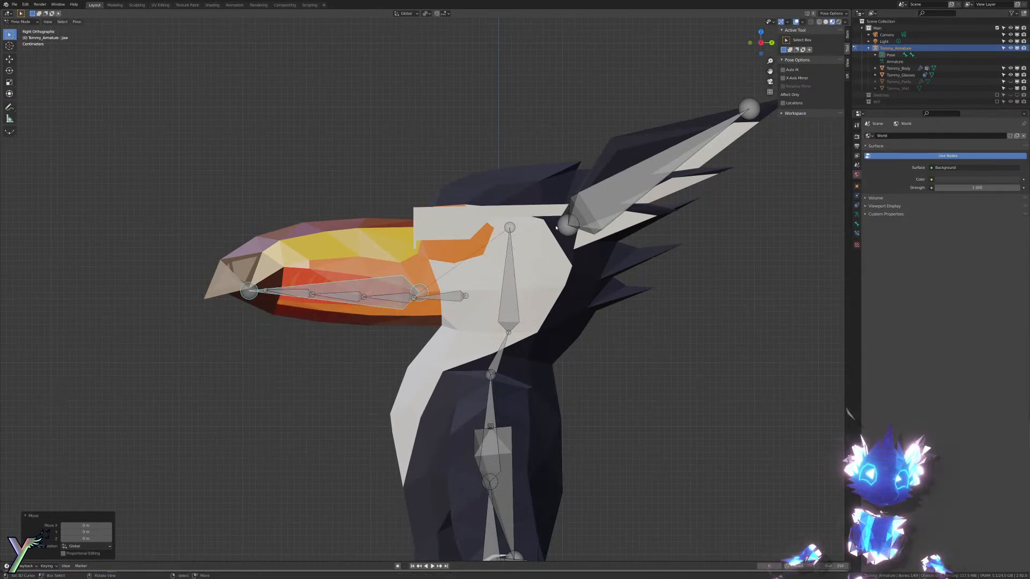
{"action": "scroll", "coordinate": [533, 224], "scroll_direction": "down", "scroll_amount": 3}
{"action": "middle_click_drag", "start_coordinate": [533, 223], "coordinate": [616, 156]}
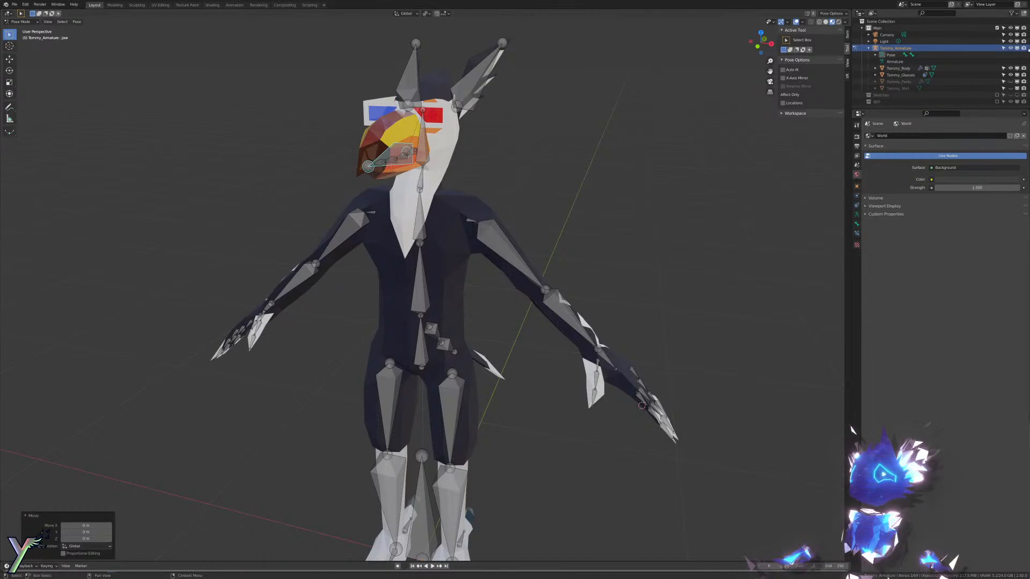
Step: Make the hidden Tommy_Pants and Tommy_Shirt objects visible in the viewport
{"action": "left_click", "coordinate": [1010, 81]}
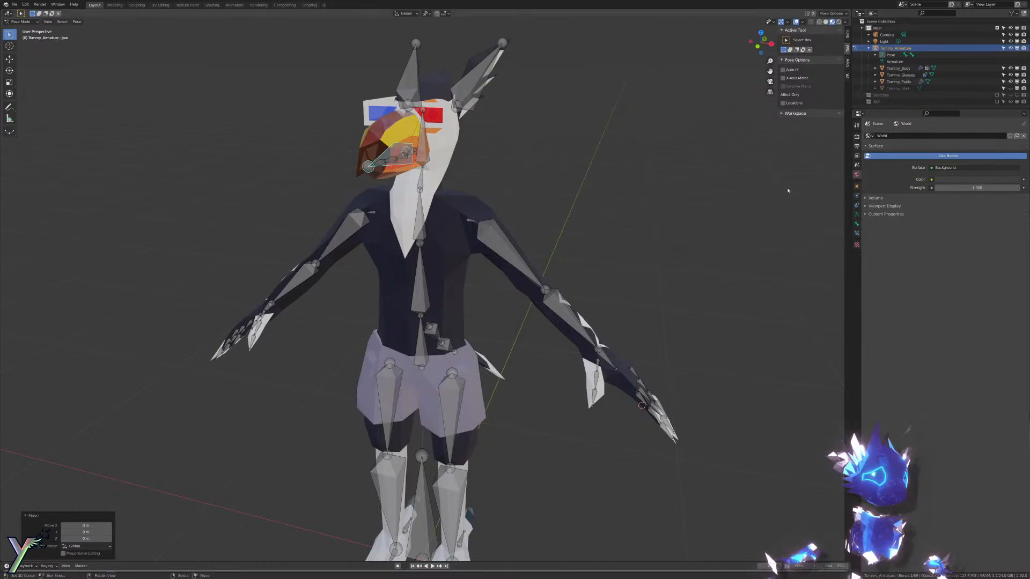
{"action": "left_click", "coordinate": [1011, 89]}
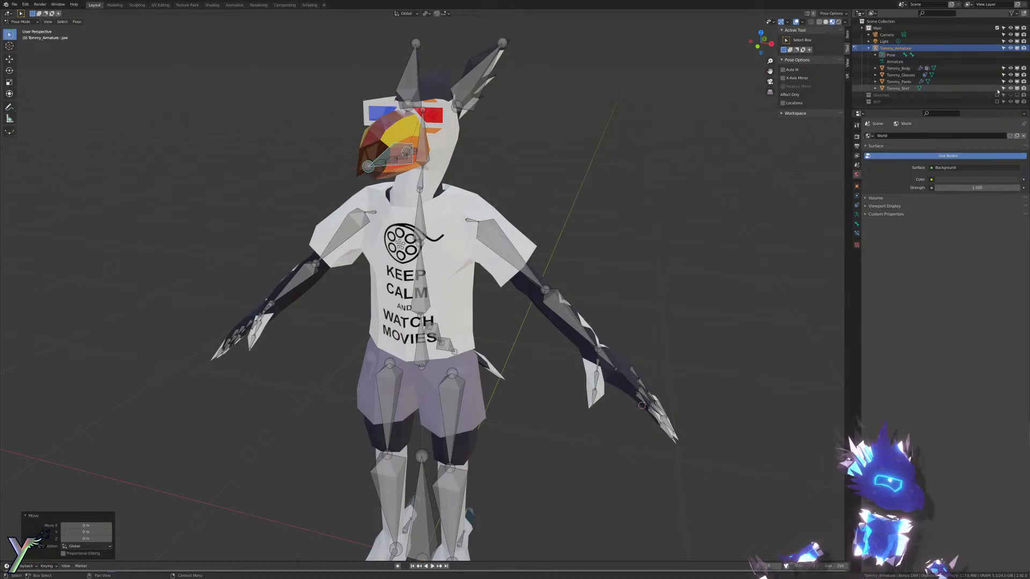
{"action": "middle_click_drag", "start_coordinate": [416, 314], "coordinate": [476, 288]}
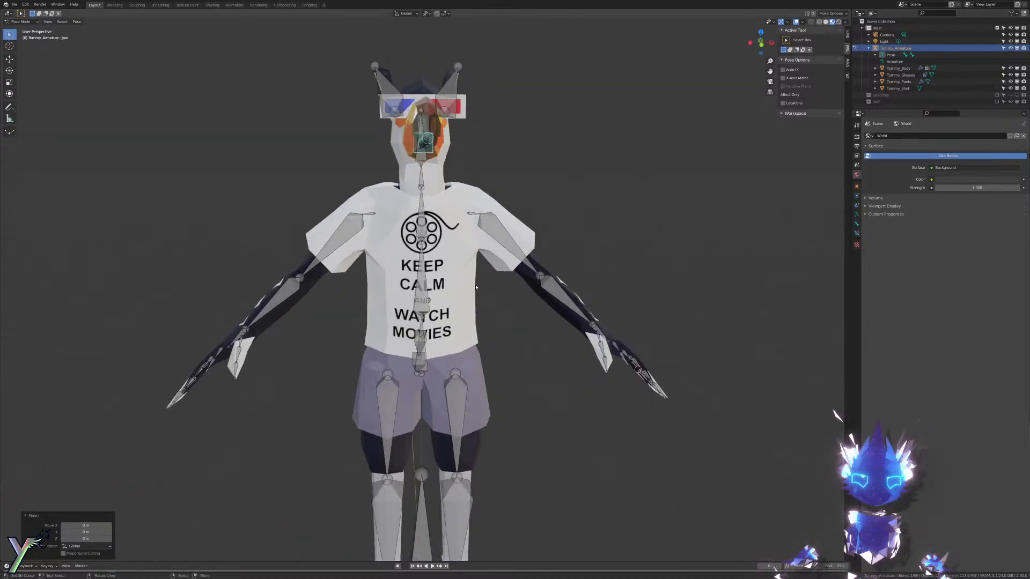
Step: Return to Object Mode, select the shirt and add a Data Transfer modifier to it
{"action": "key", "text": "ctrl+Tab"}
{"action": "left_click", "coordinate": [471, 285]}
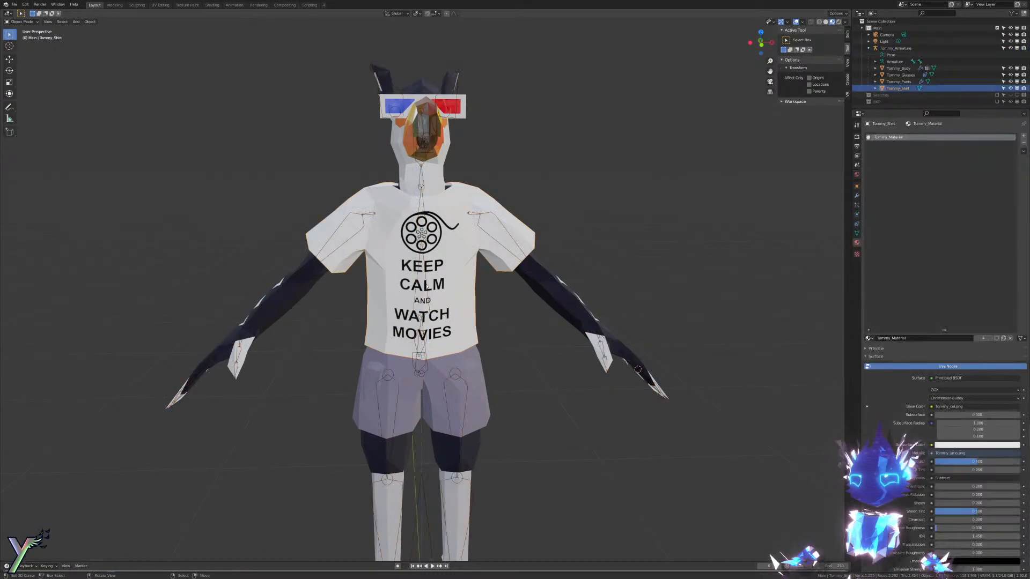
{"action": "left_click", "coordinate": [472, 285]}
{"action": "middle_click_drag", "start_coordinate": [471, 286], "coordinate": [456, 276]}
{"action": "left_click", "coordinate": [455, 274]}
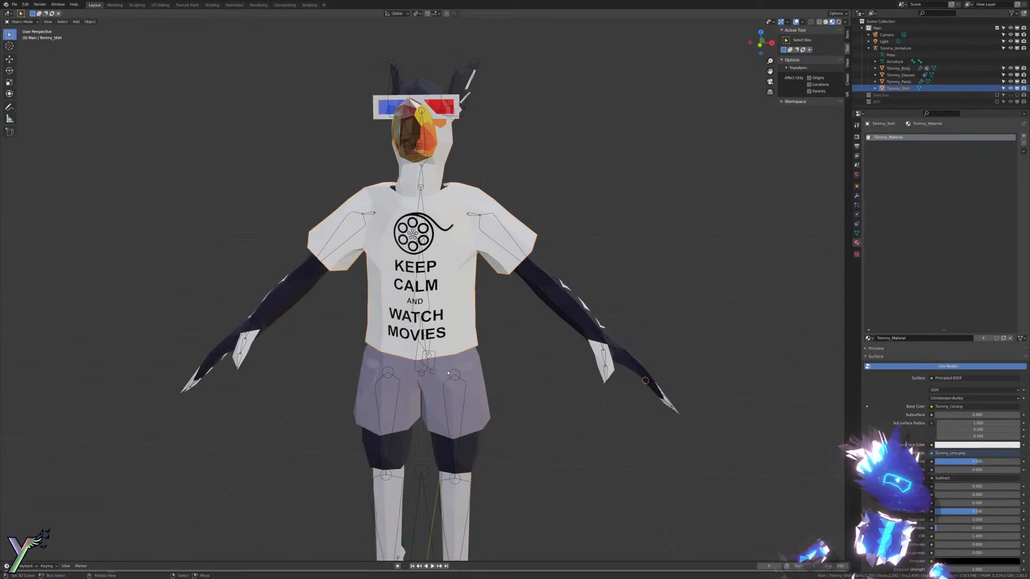
{"action": "left_click", "coordinate": [856, 196]}
{"action": "left_click", "coordinate": [902, 134]}
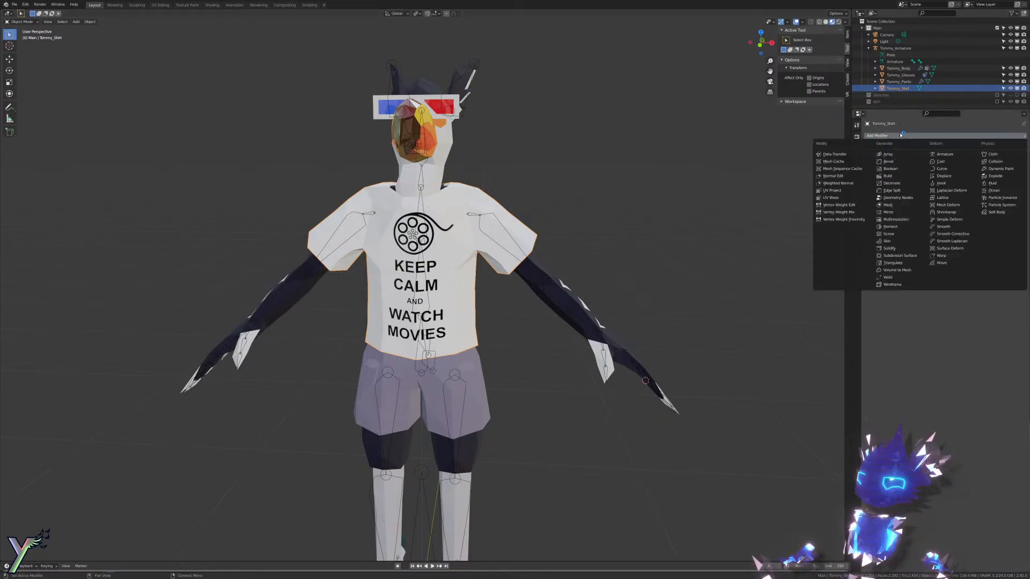
{"action": "left_click", "coordinate": [831, 155]}
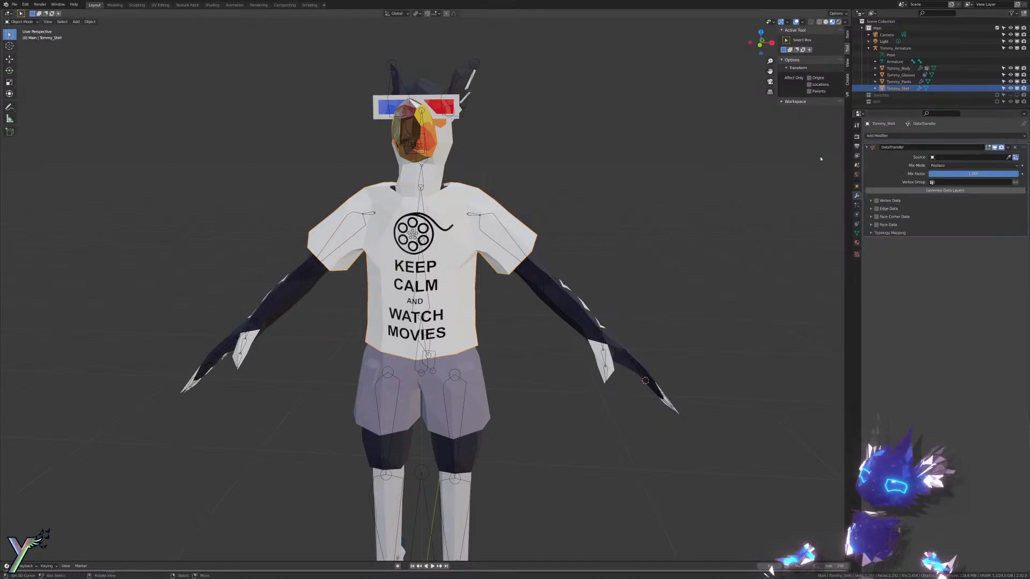
Step: Save the Blender file
{"action": "middle_click_drag", "start_coordinate": [590, 183], "coordinate": [547, 262]}
{"action": "key", "text": "ctrl+s"}
{"action": "left_click", "coordinate": [639, 368]}
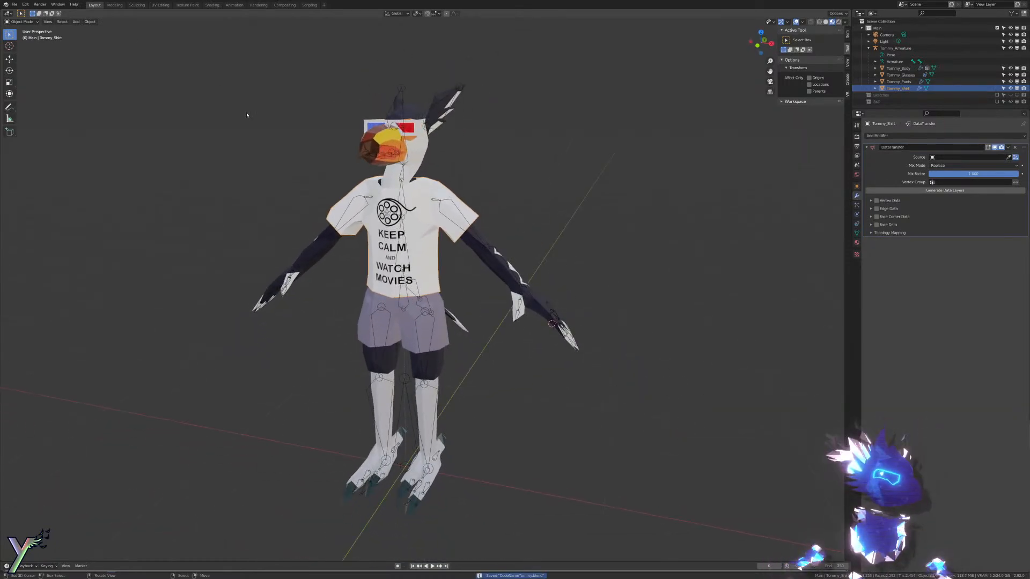
Step: Set Tommy_Body as the source of the shirt's Data Transfer modifier, picking the body in the viewport
{"action": "middle_click_drag", "start_coordinate": [345, 132], "coordinate": [383, 125]}
{"action": "middle_click_drag", "start_coordinate": [383, 125], "coordinate": [414, 248], "text": "shift"}
{"action": "scroll", "coordinate": [384, 222], "scroll_direction": "up", "scroll_amount": 5}
{"action": "middle_click_drag", "start_coordinate": [745, 248], "coordinate": [589, 293]}
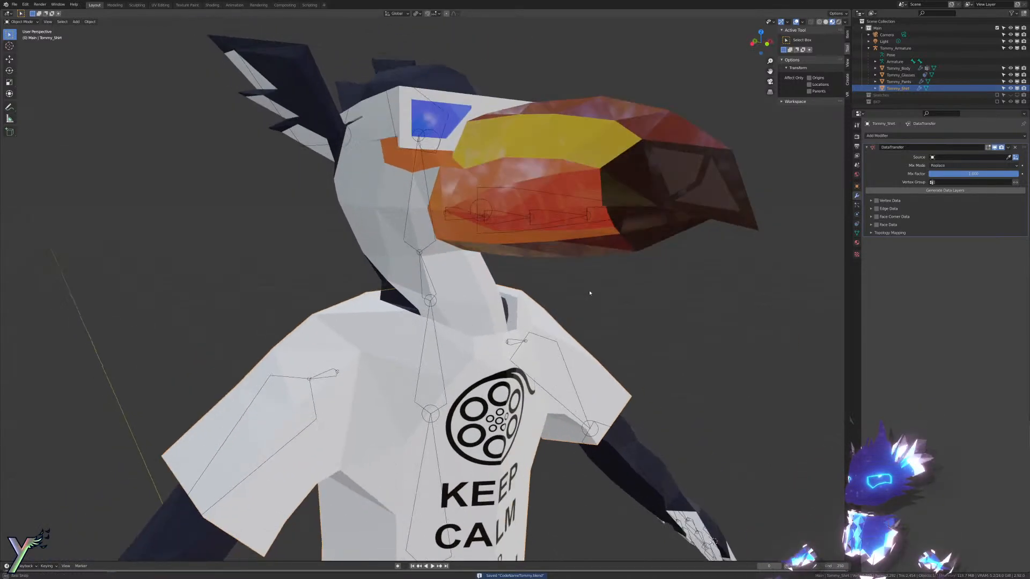
{"action": "scroll", "coordinate": [611, 242], "scroll_direction": "down", "scroll_amount": 5}
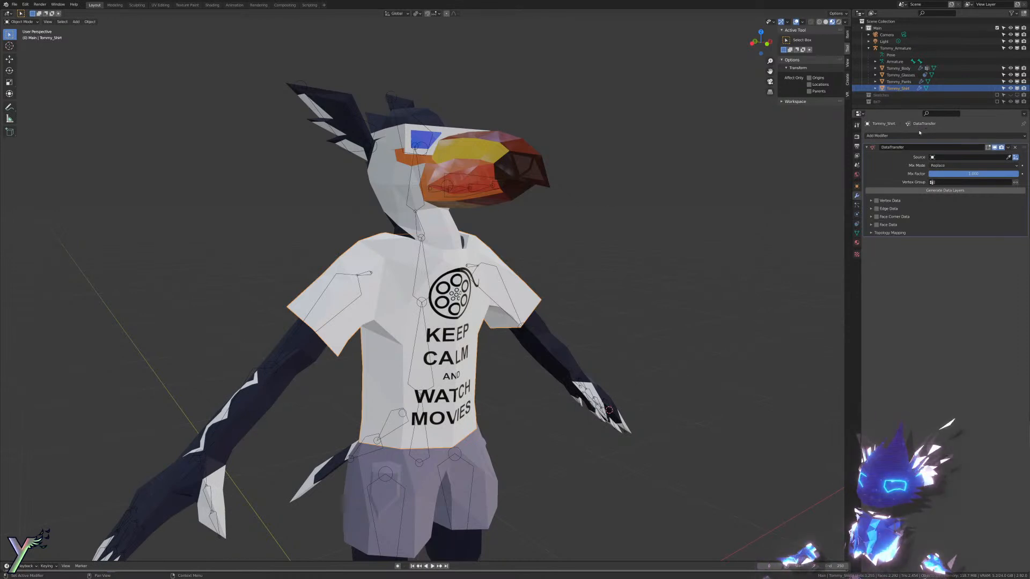
{"action": "left_click", "coordinate": [1010, 158]}
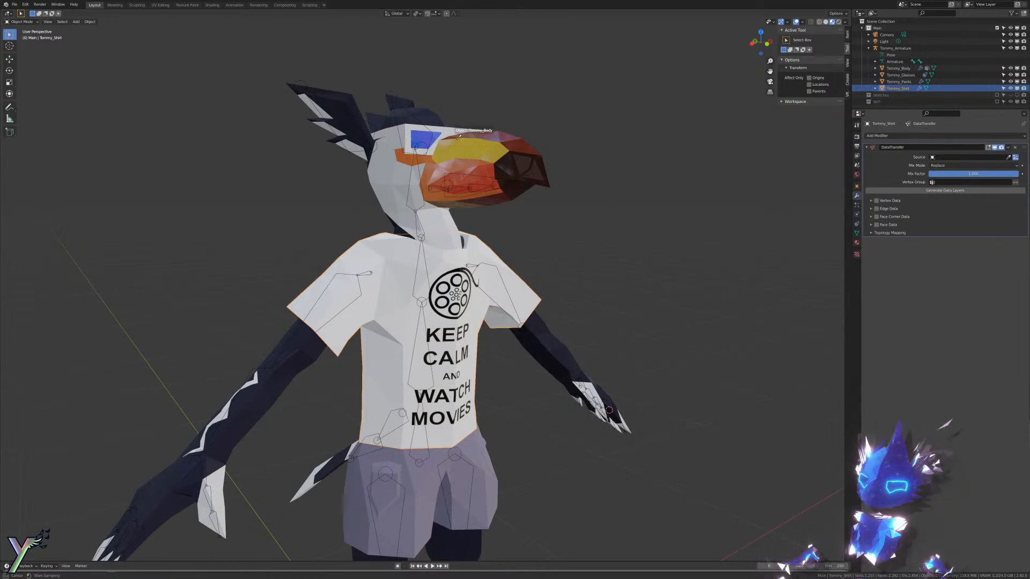
{"action": "left_click", "coordinate": [452, 229]}
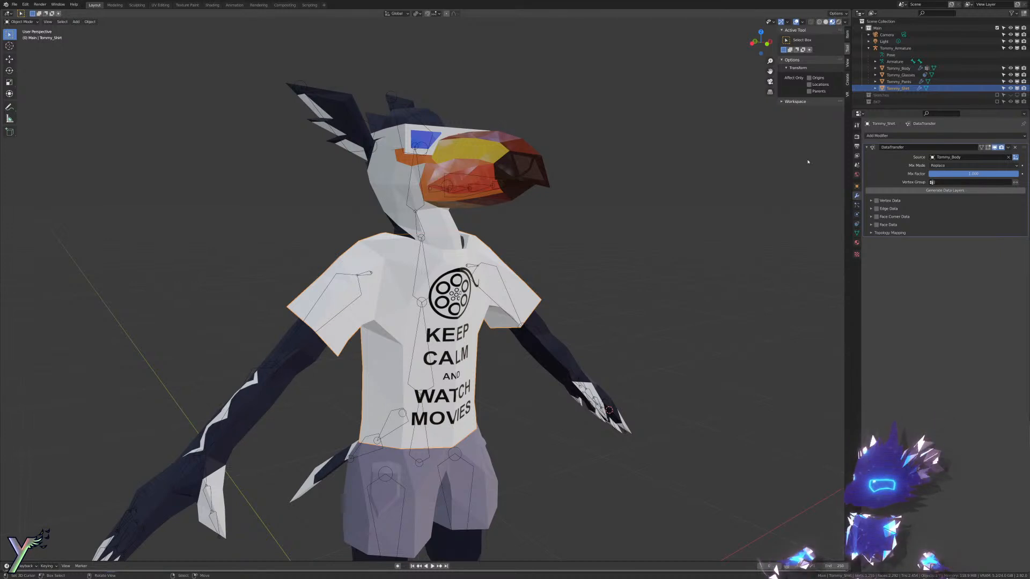
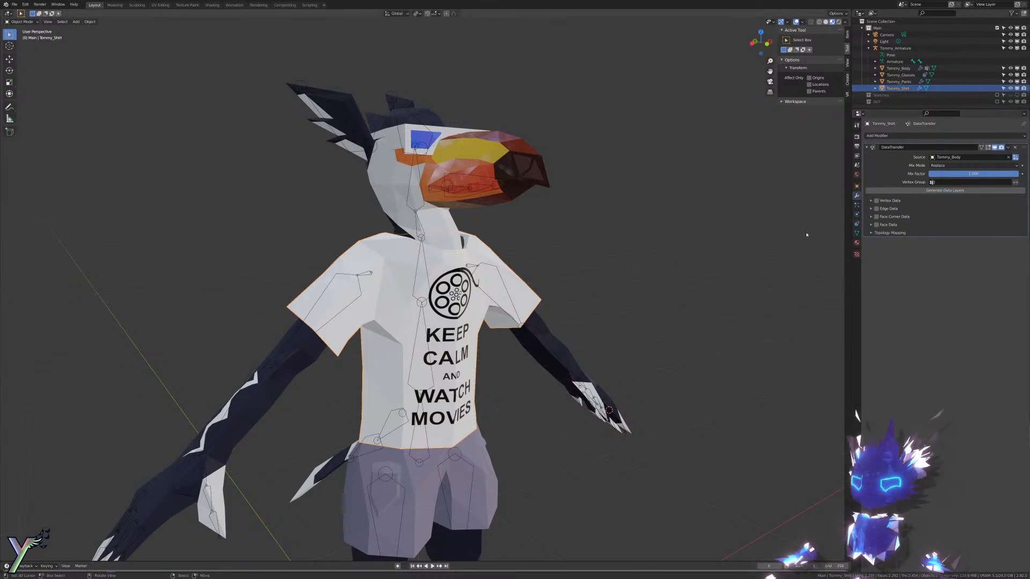
Step: Move Tommy_Pants and Tommy_Shirt out of the armature's hierarchy so they are unparented in the Main collection
{"action": "left_click", "coordinate": [897, 82], "text": "ctrl"}
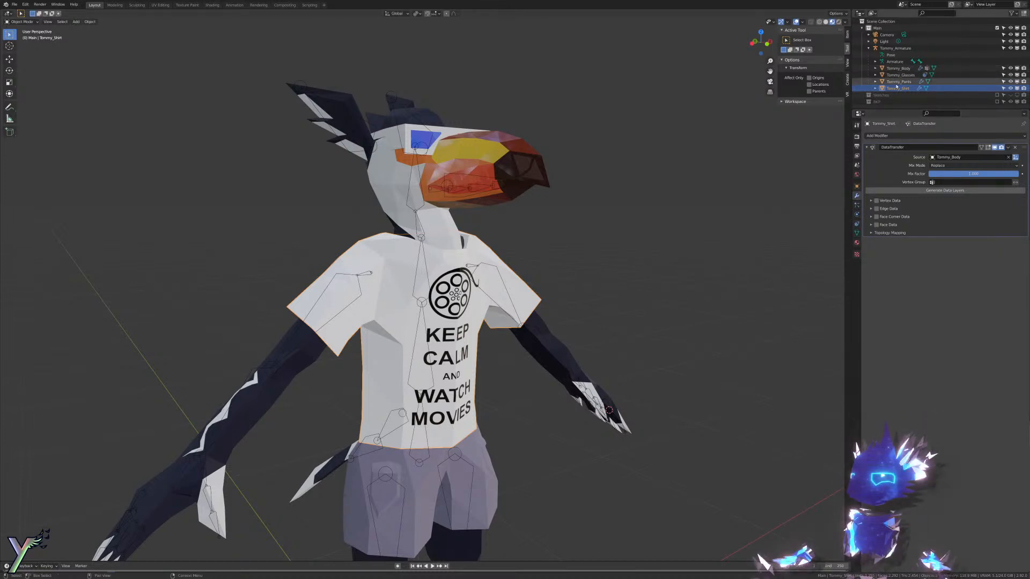
{"action": "left_click_drag", "start_coordinate": [897, 81], "coordinate": [868, 42]}
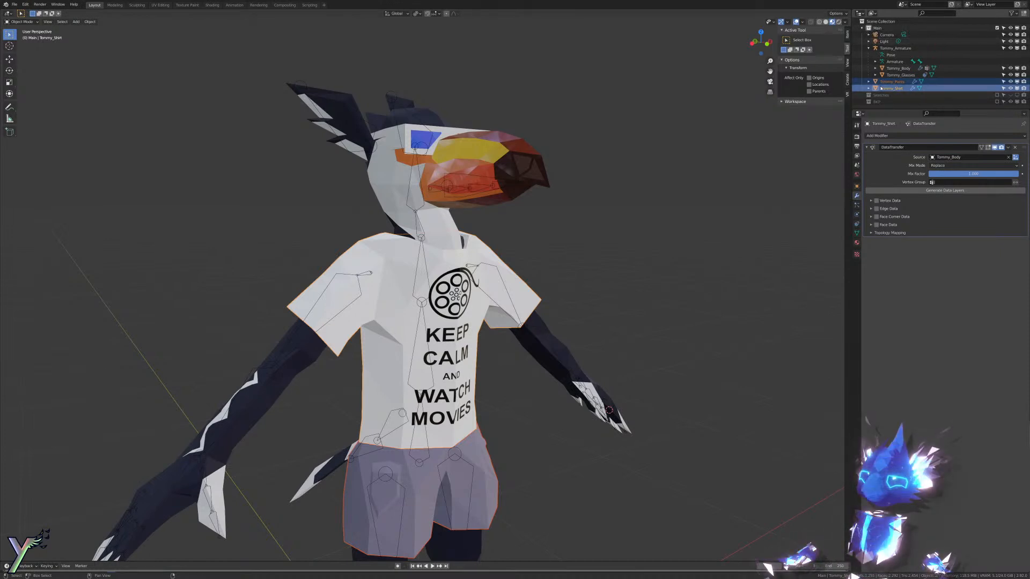
{"action": "mouse_move", "coordinate": [893, 82]}
{"action": "left_mouse_down"}
{"action": "mouse_move", "coordinate": [880, 48]}
{"action": "mouse_move", "coordinate": [885, 81]}
{"action": "left_mouse_up"}
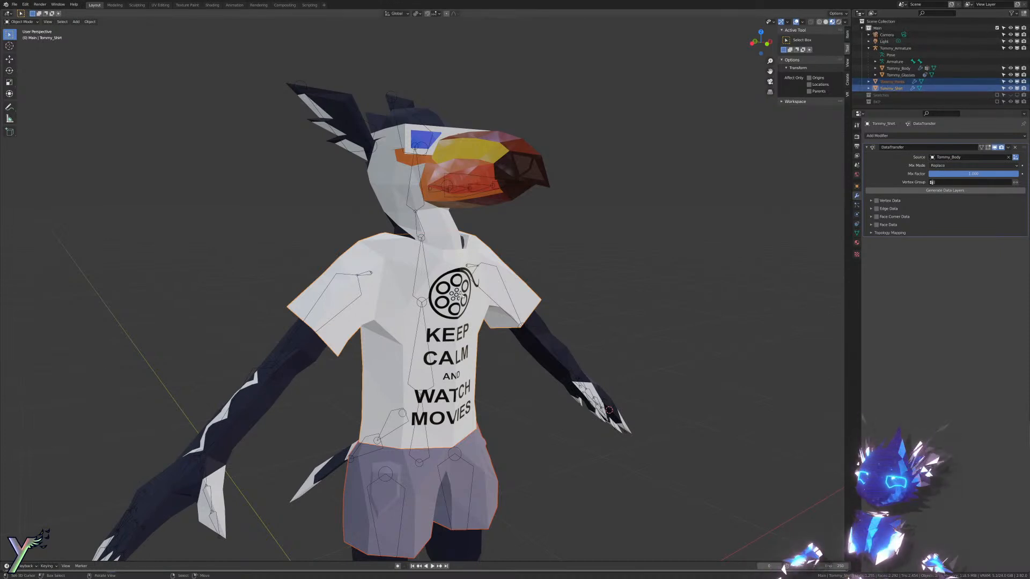
Step: Try to parent the selected pants, shirt and armature to Tommy_Body with the Object option
{"action": "left_click", "coordinate": [308, 354], "text": "shift"}
{"action": "left_click", "coordinate": [308, 354], "text": "shift"}
{"action": "left_click", "coordinate": [308, 355], "text": "shift"}
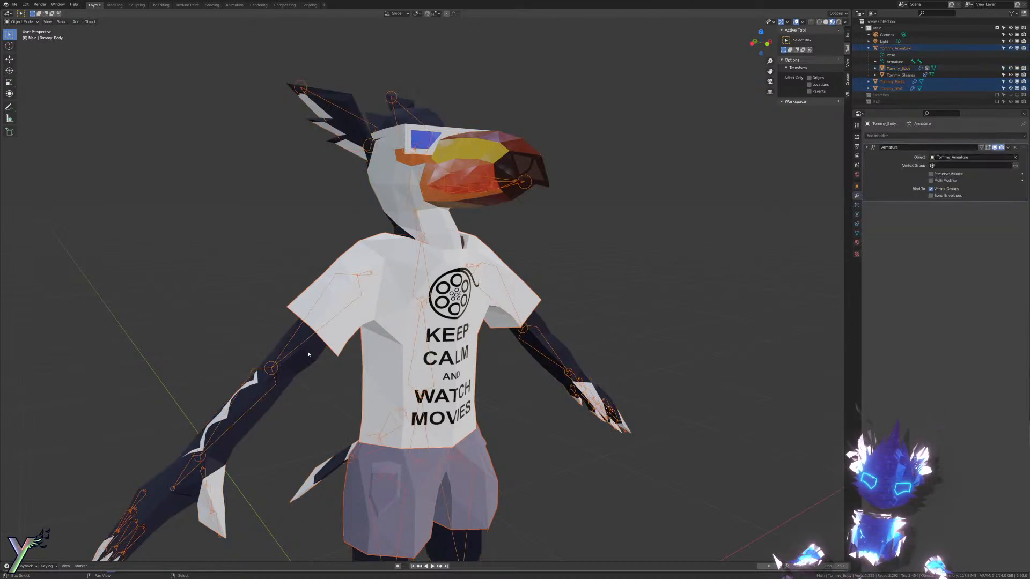
{"action": "key", "text": "ctrl+p"}
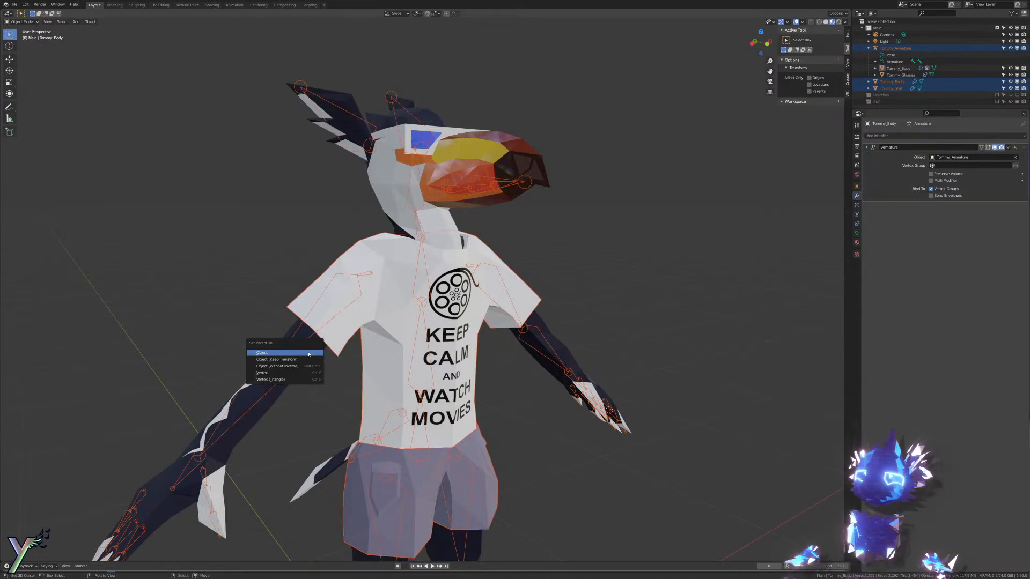
{"action": "left_click", "coordinate": [308, 354]}
Step: Parent Tommy_Pants to Tommy_Armature using Armature Deform With Empty Groups
{"action": "left_click", "coordinate": [891, 82]}
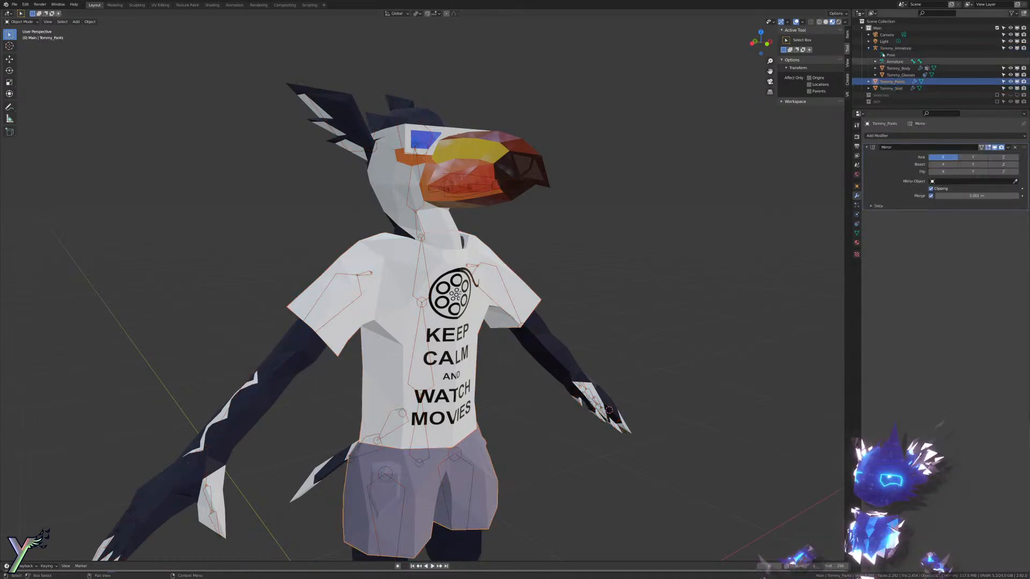
{"action": "left_click", "coordinate": [883, 49]}
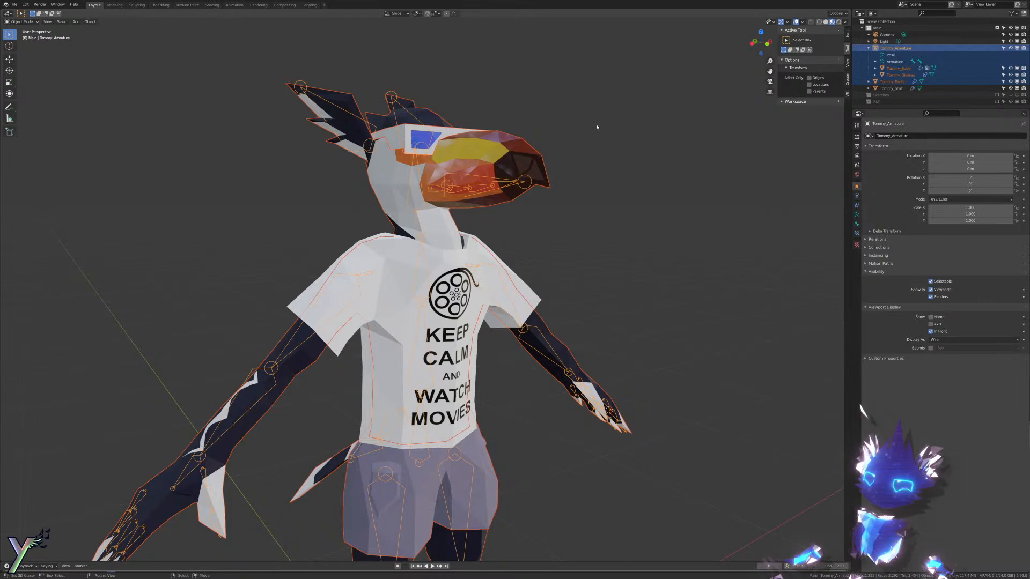
{"action": "left_click", "coordinate": [891, 81], "text": "ctrl"}
{"action": "key", "text": "ctrl+p"}
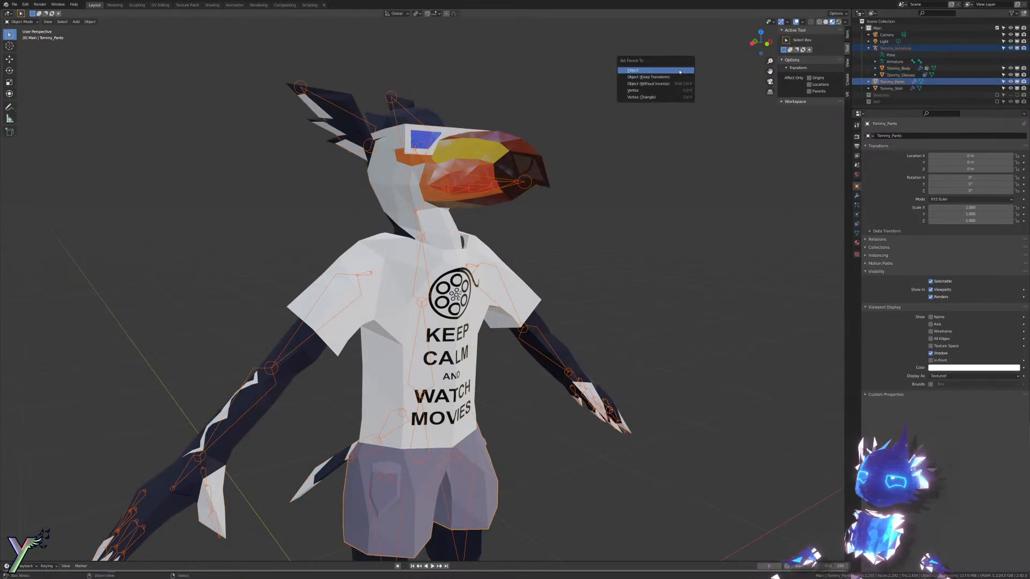
{"action": "left_click", "coordinate": [679, 71]}
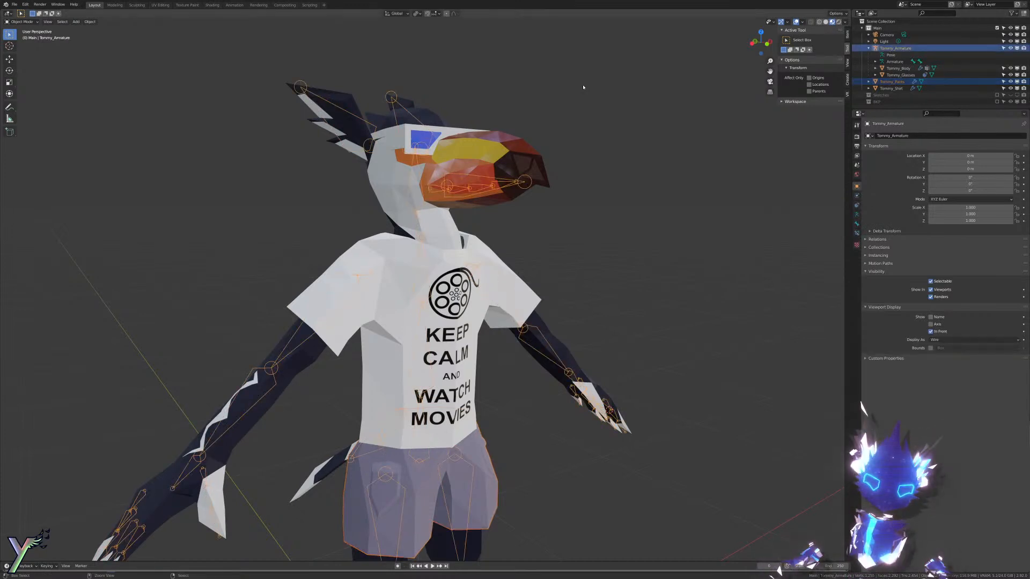
{"action": "key", "text": "ctrl+p"}
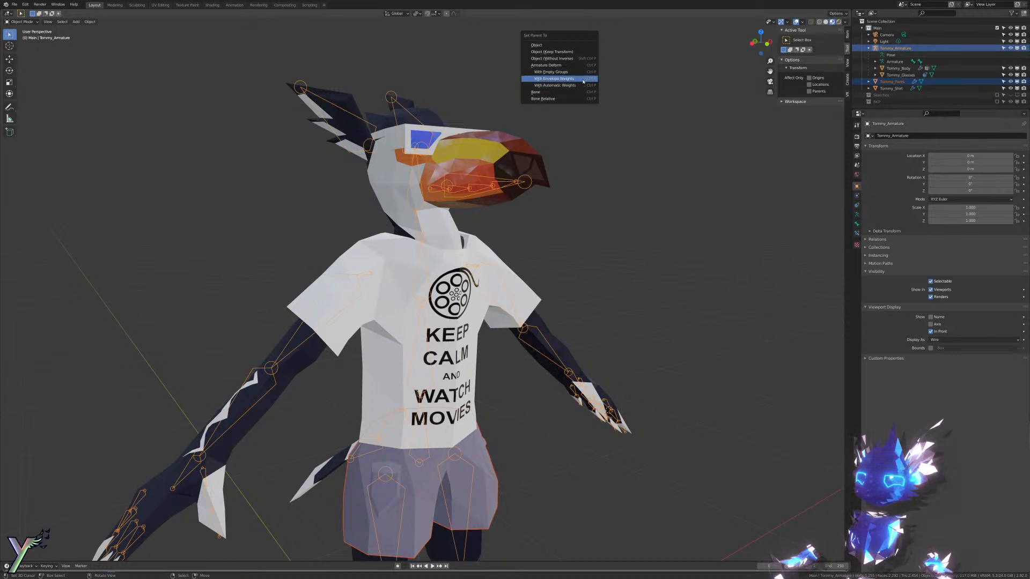
{"action": "left_click", "coordinate": [583, 72]}
Step: Parent Tommy_Shirt to Tommy_Armature using Armature Deform With Empty Groups
{"action": "left_click", "coordinate": [891, 88]}
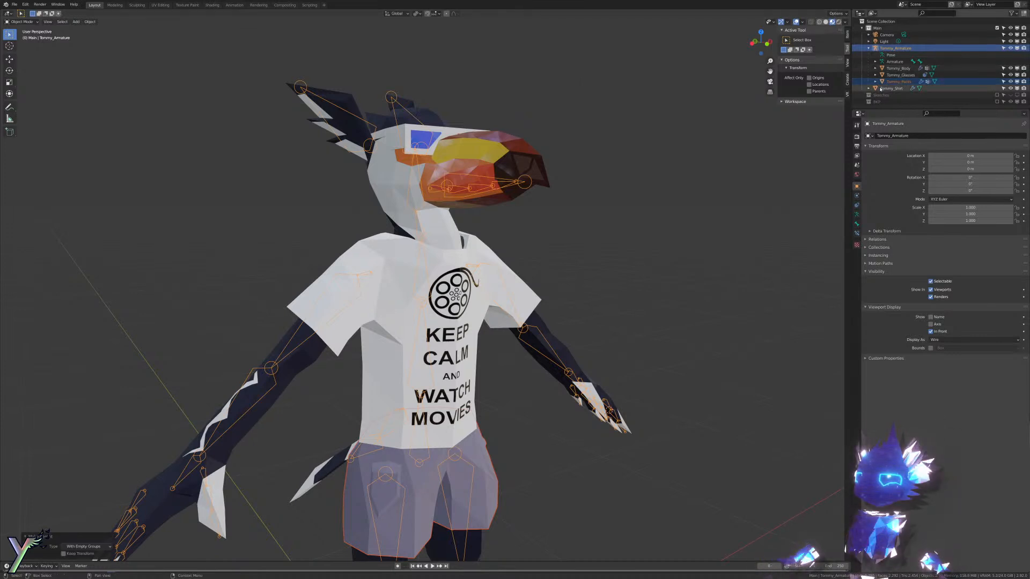
{"action": "left_click", "coordinate": [895, 48], "text": "ctrl"}
{"action": "key", "text": "ctrl+p"}
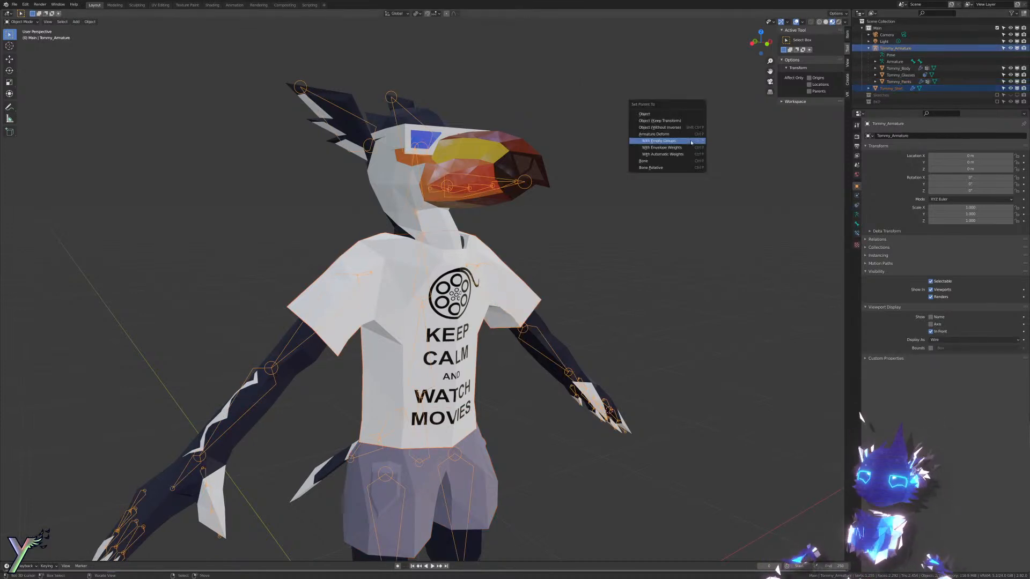
{"action": "left_click", "coordinate": [692, 142]}
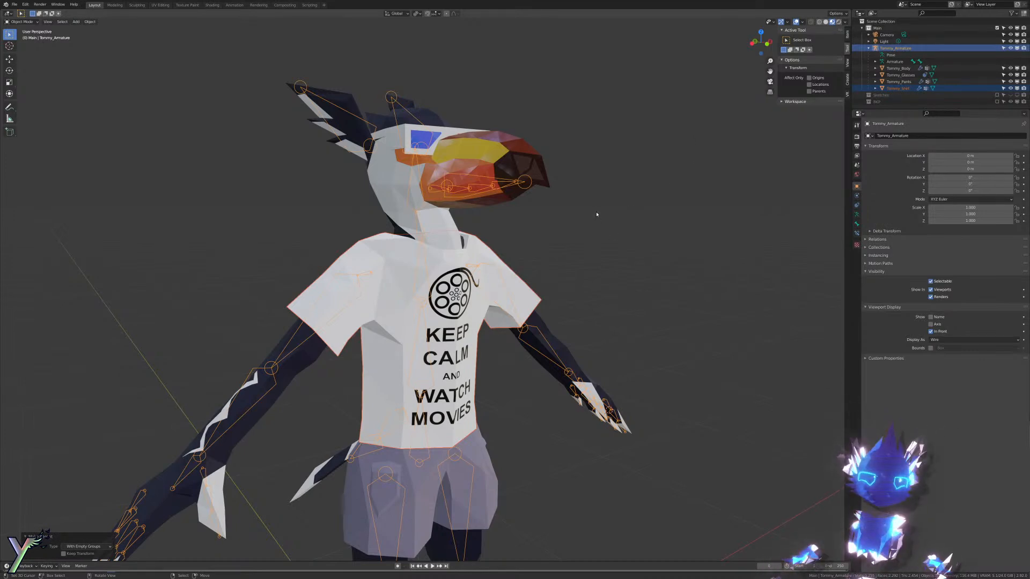
Step: Examine the shirt's mesh in Edit Mode, then return to Object Mode
{"action": "scroll", "coordinate": [501, 249], "scroll_direction": "up", "scroll_amount": 3}
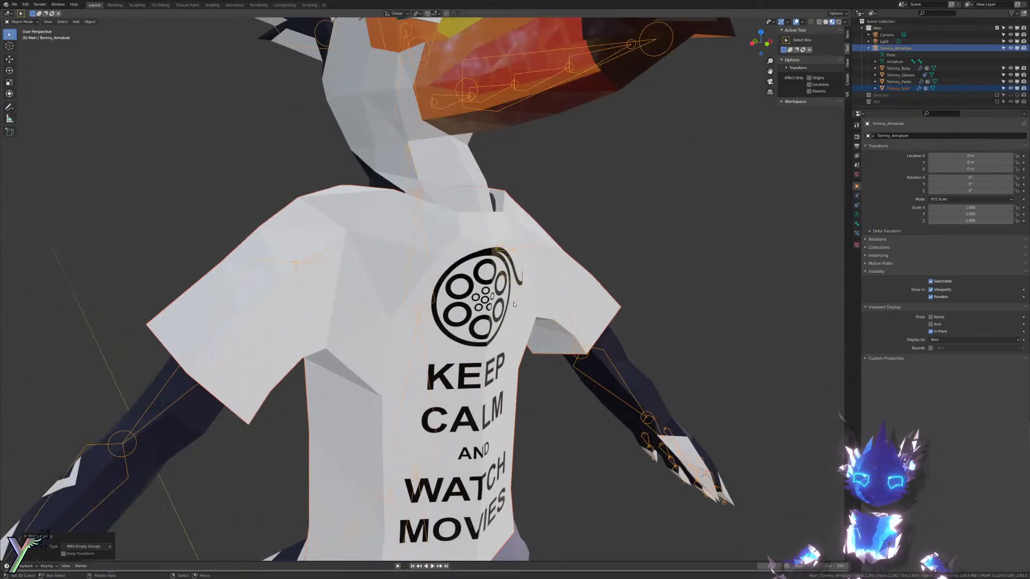
{"action": "left_click", "coordinate": [478, 231]}
{"action": "key", "text": "Tab"}
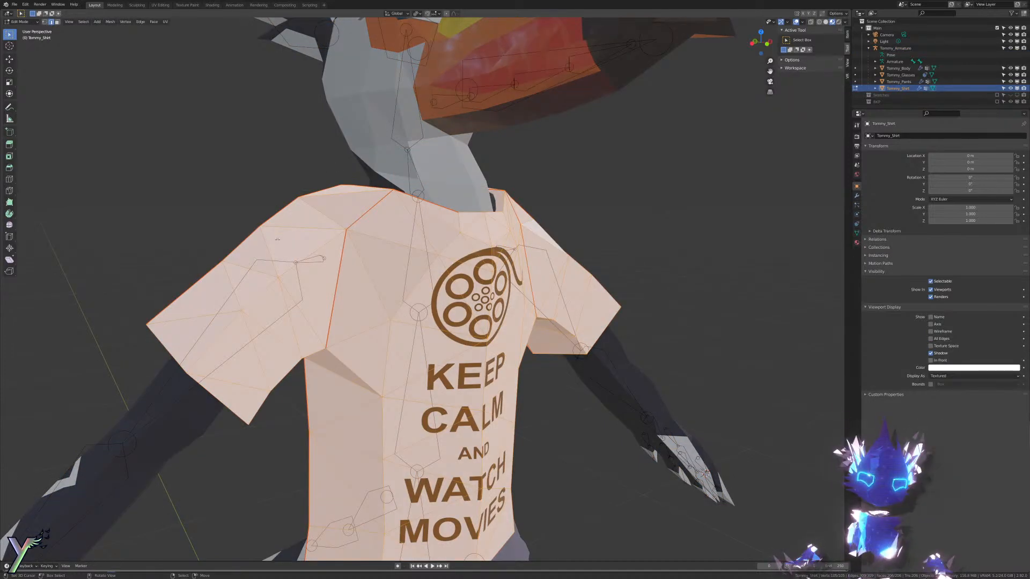
{"action": "scroll", "coordinate": [277, 239], "scroll_direction": "down", "scroll_amount": 5}
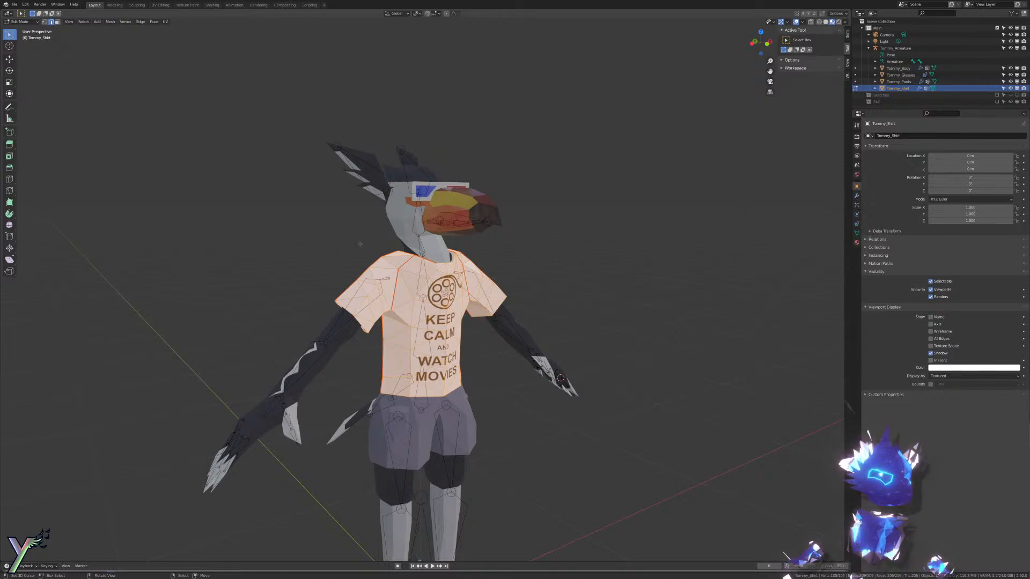
{"action": "scroll", "coordinate": [315, 410], "scroll_direction": "up", "scroll_amount": 6}
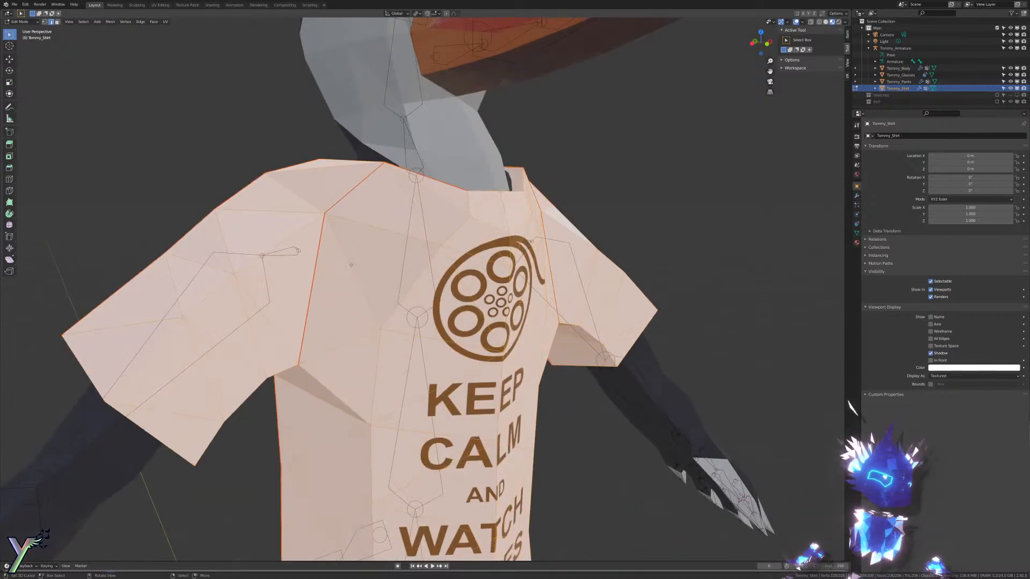
{"action": "scroll", "coordinate": [341, 223], "scroll_direction": "down", "scroll_amount": 5}
{"action": "key", "text": "Tab"}
{"action": "scroll", "coordinate": [396, 210], "scroll_direction": "up", "scroll_amount": 8}
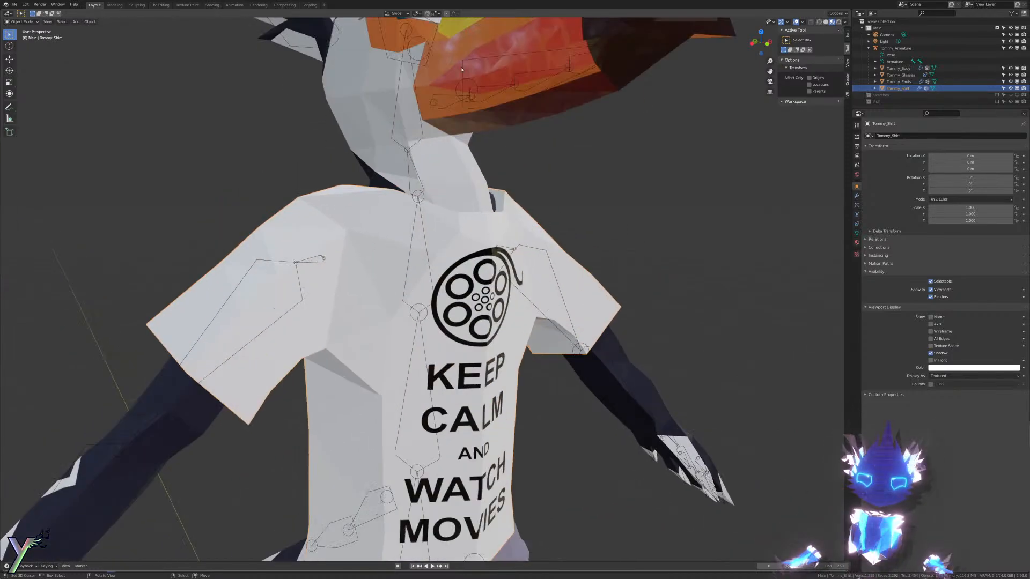
Step: Examine the armature's jaw and head bones in Pose Mode
{"action": "middle_click_drag", "start_coordinate": [396, 209], "coordinate": [410, 287]}
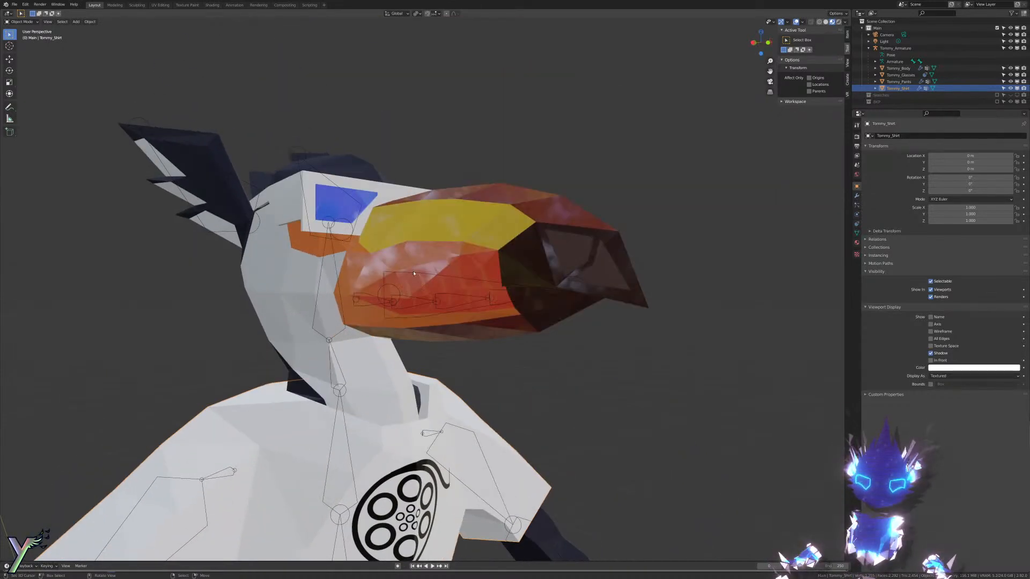
{"action": "left_click", "coordinate": [413, 273]}
{"action": "key", "text": "ctrl+Tab"}
{"action": "scroll", "coordinate": [421, 275], "scroll_direction": "up", "scroll_amount": 2}
{"action": "scroll", "coordinate": [426, 276], "scroll_direction": "down", "scroll_amount": 3}
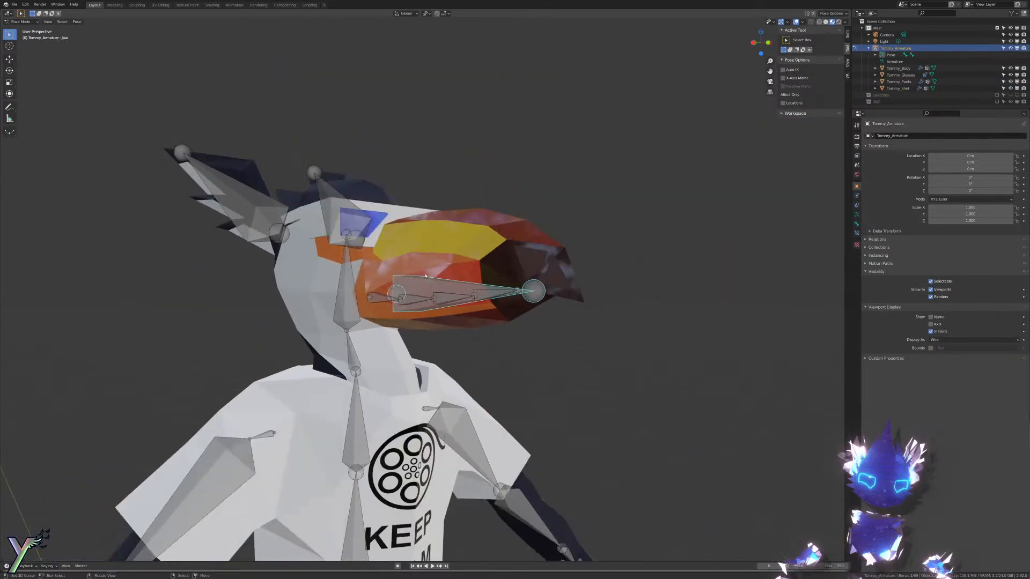
{"action": "scroll", "coordinate": [426, 276], "scroll_direction": "up", "scroll_amount": 5}
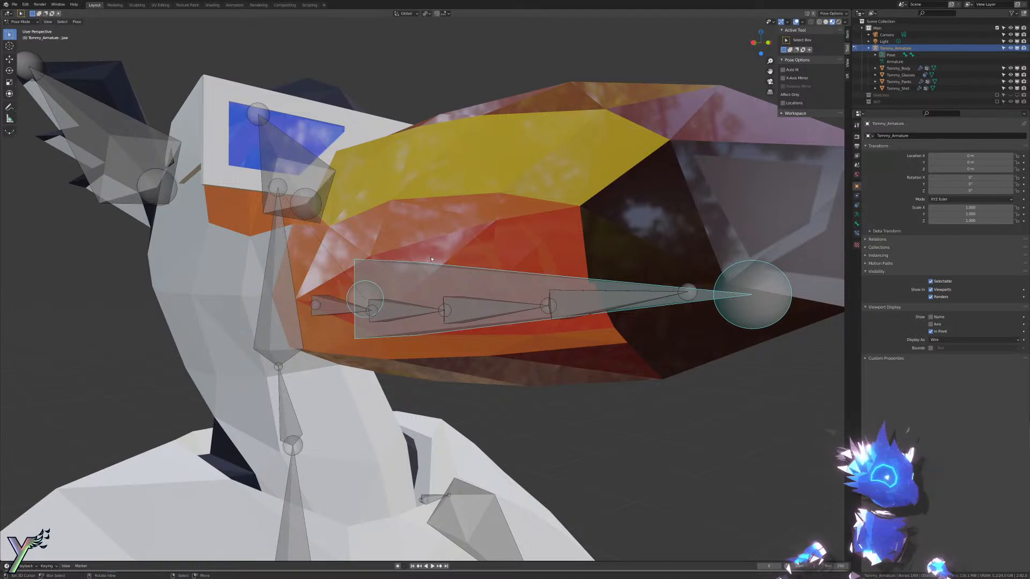
{"action": "scroll", "coordinate": [432, 259], "scroll_direction": "down", "scroll_amount": 8}
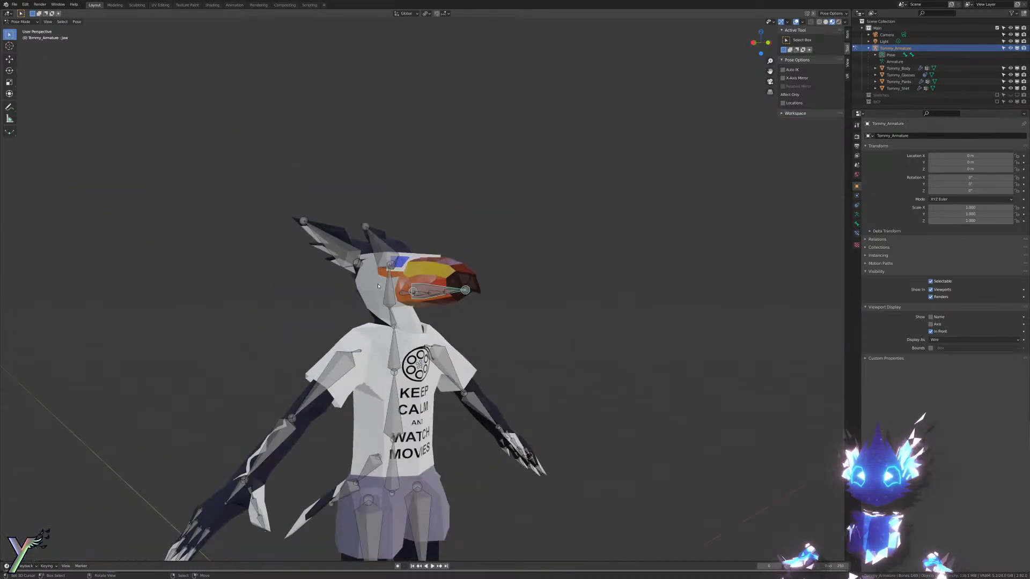
{"action": "scroll", "coordinate": [407, 287], "scroll_direction": "up", "scroll_amount": 4}
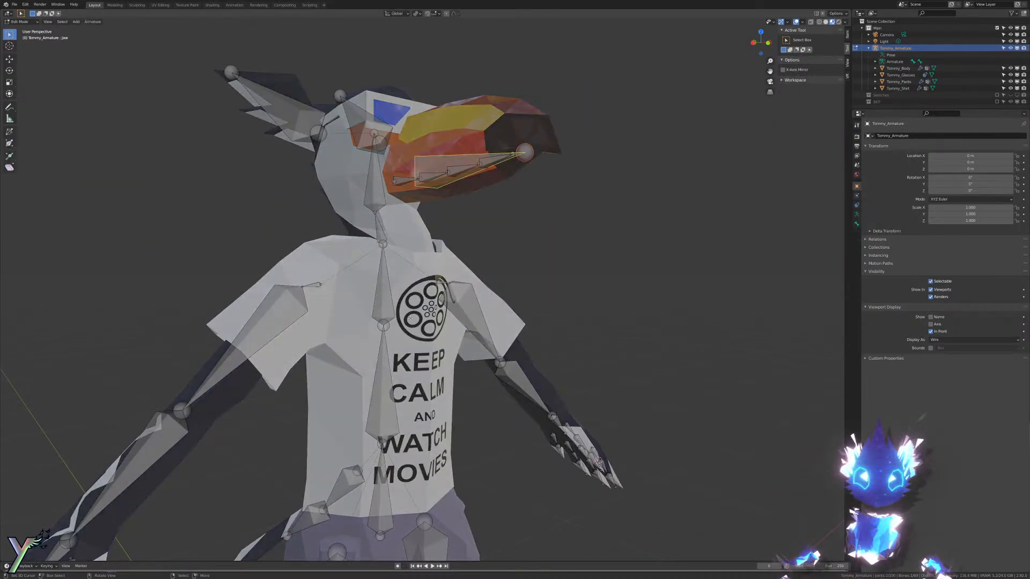
Step: Check Tommy_Shirt's vertex groups and its modifier stack in Object Mode
{"action": "left_click", "coordinate": [403, 300]}
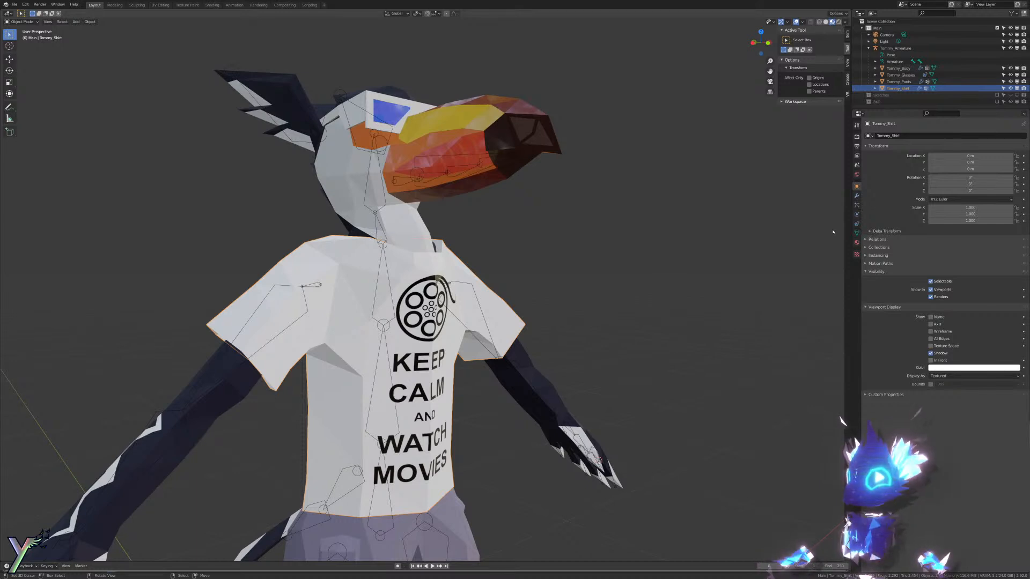
{"action": "left_click", "coordinate": [857, 233]}
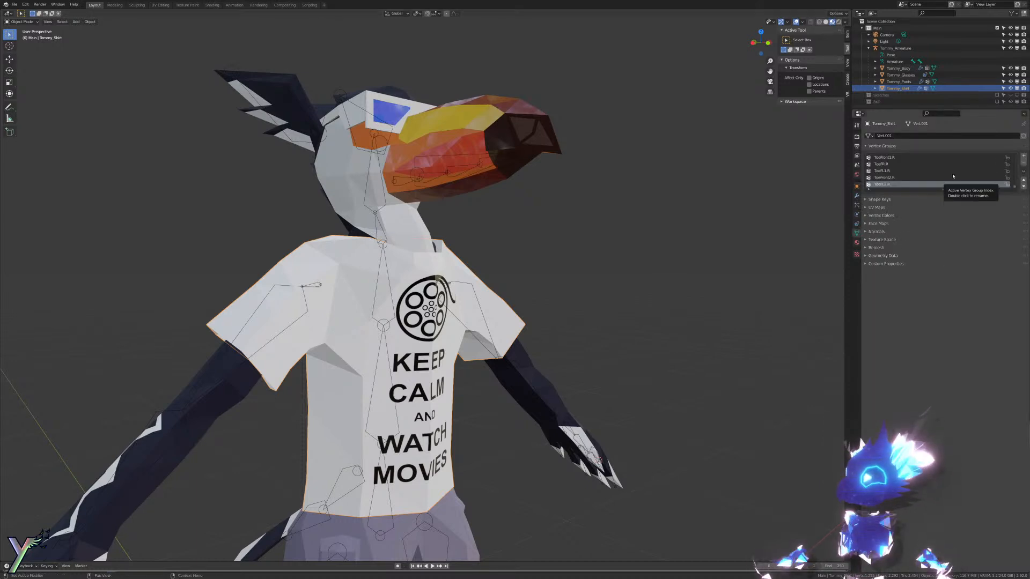
{"action": "left_click", "coordinate": [856, 196]}
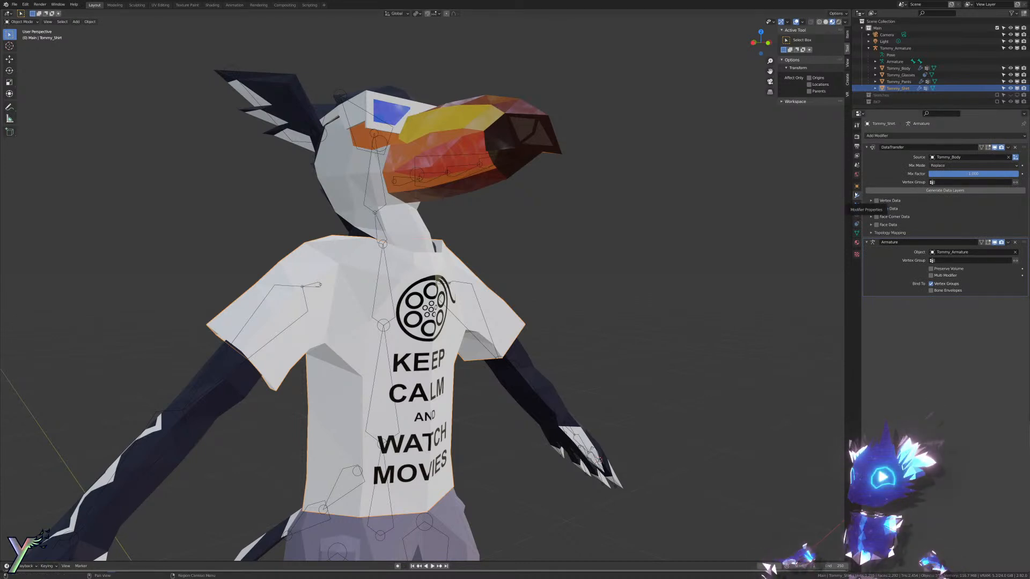
Step: Select the pants and review their modifiers and fit on the character
{"action": "left_click", "coordinate": [392, 295]}
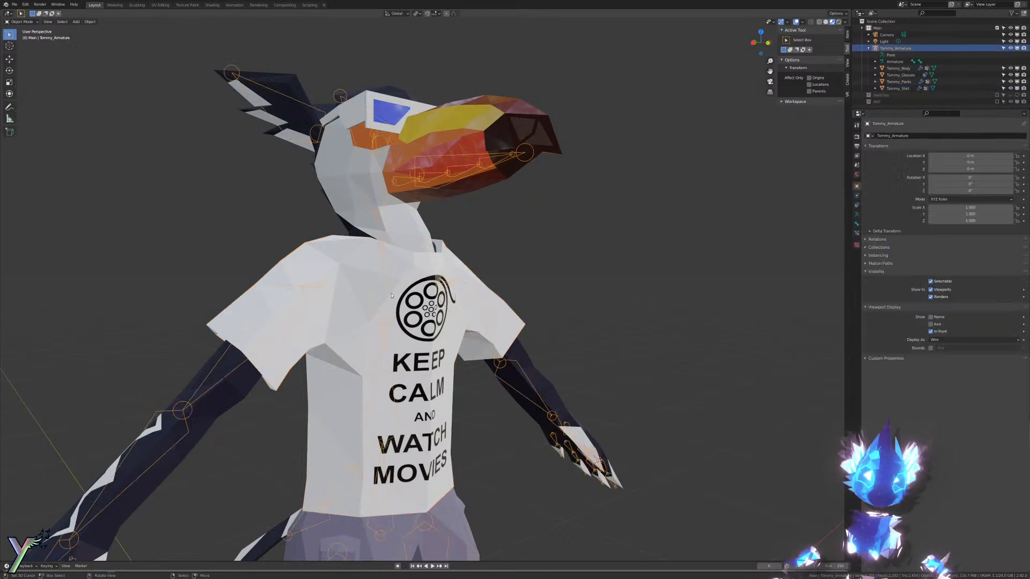
{"action": "left_click", "coordinate": [392, 296]}
{"action": "left_click", "coordinate": [432, 529]}
{"action": "scroll", "coordinate": [460, 506], "scroll_direction": "down", "scroll_amount": 3}
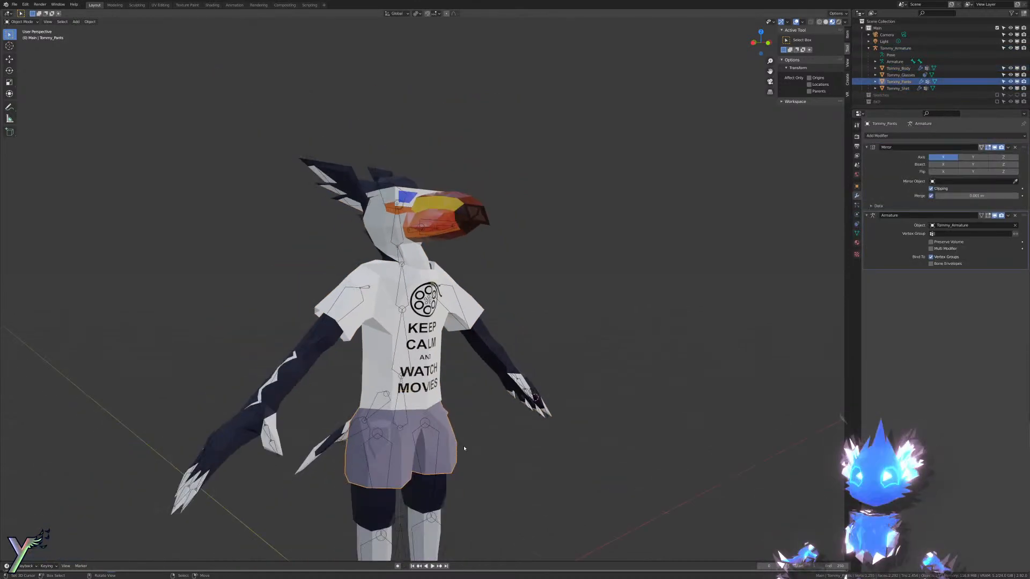
{"action": "scroll", "coordinate": [465, 448], "scroll_direction": "up", "scroll_amount": 6}
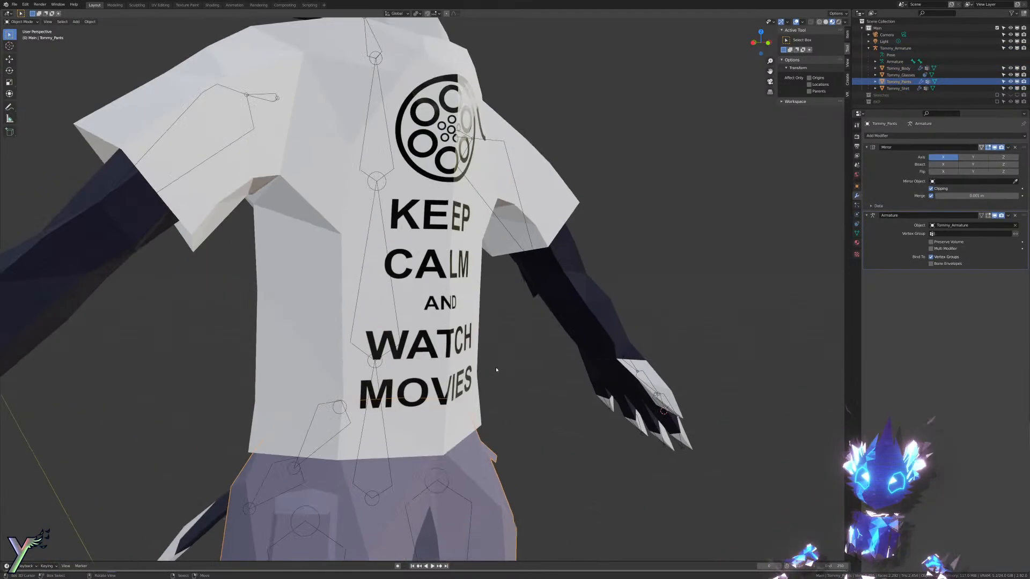
{"action": "scroll", "coordinate": [496, 370], "scroll_direction": "down", "scroll_amount": 5}
{"action": "scroll", "coordinate": [483, 266], "scroll_direction": "up", "scroll_amount": 4}
{"action": "scroll", "coordinate": [482, 265], "scroll_direction": "down", "scroll_amount": 3}
Step: Enable Vertex Groups transfer under Vertex Data in the shirt's Data Transfer modifier, with mapping set to Nearest Face Interpolated
{"action": "left_click", "coordinate": [472, 330]}
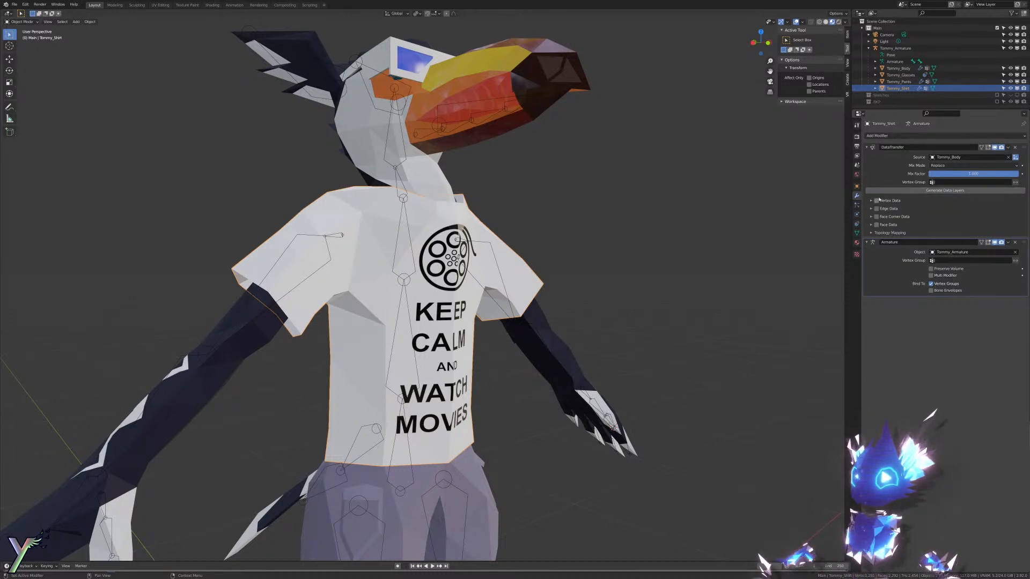
{"action": "left_click", "coordinate": [871, 201]}
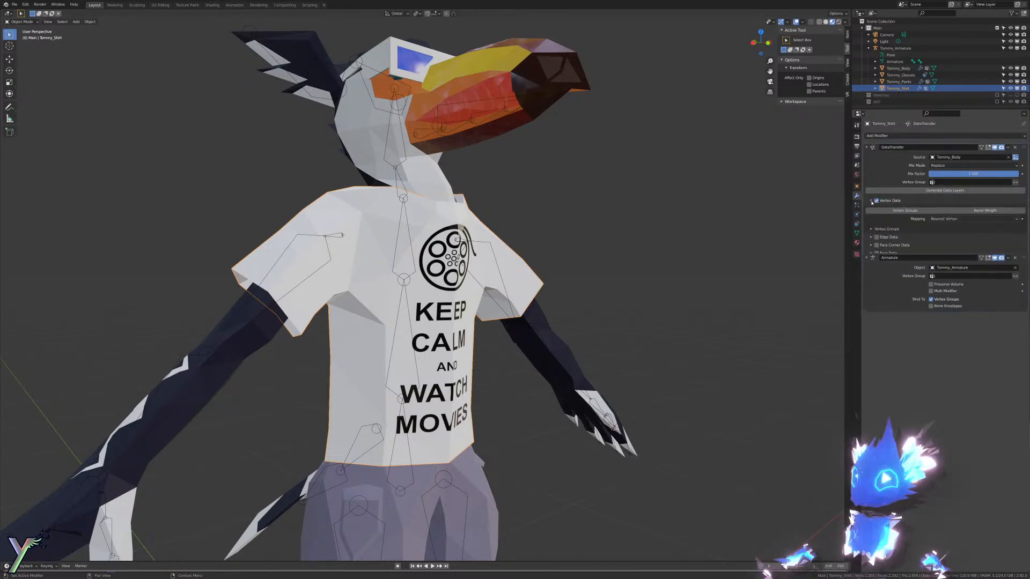
{"action": "left_click", "coordinate": [899, 211]}
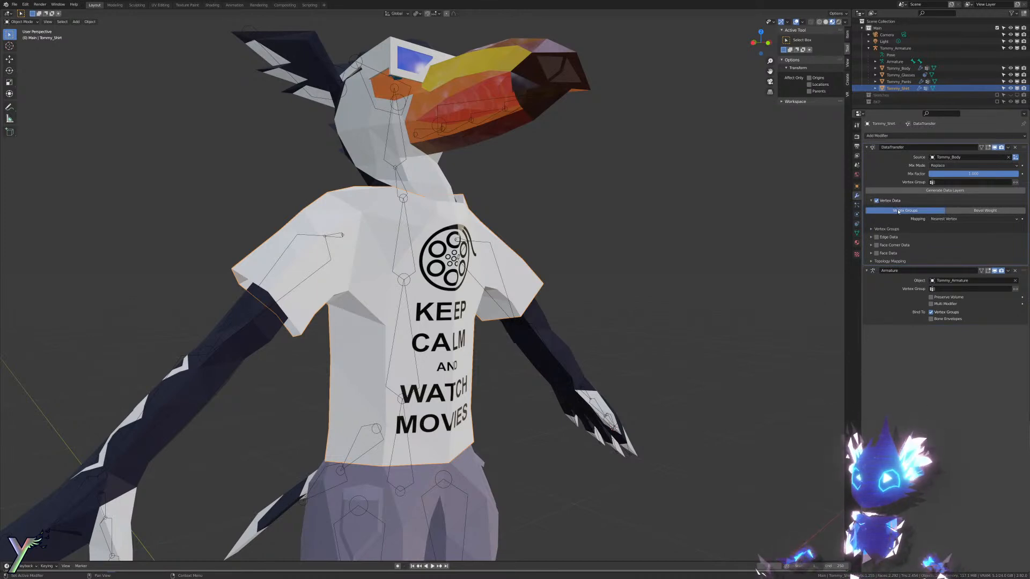
{"action": "left_click", "coordinate": [941, 219]}
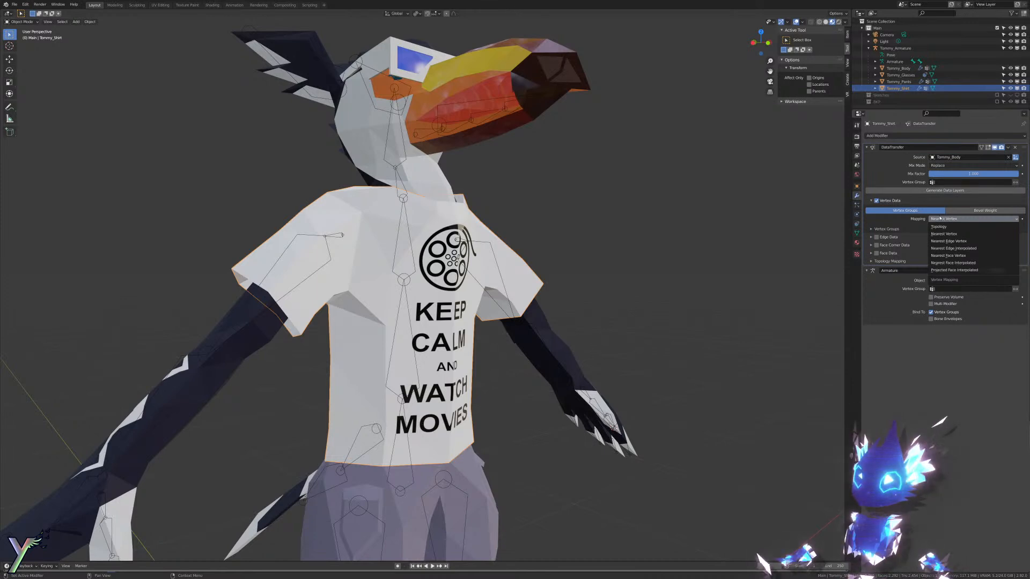
{"action": "left_click", "coordinate": [946, 263]}
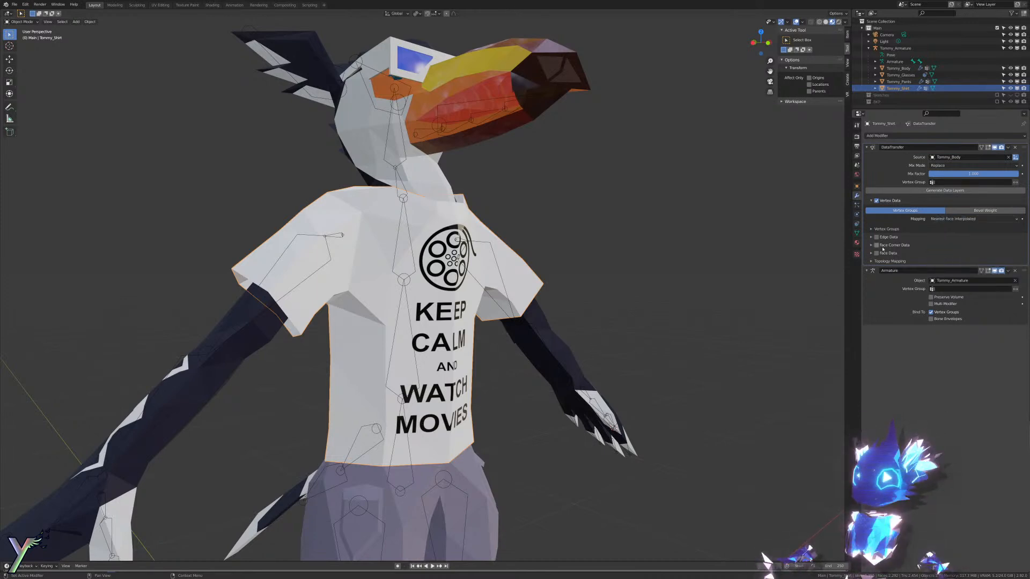
{"action": "left_click", "coordinate": [882, 230]}
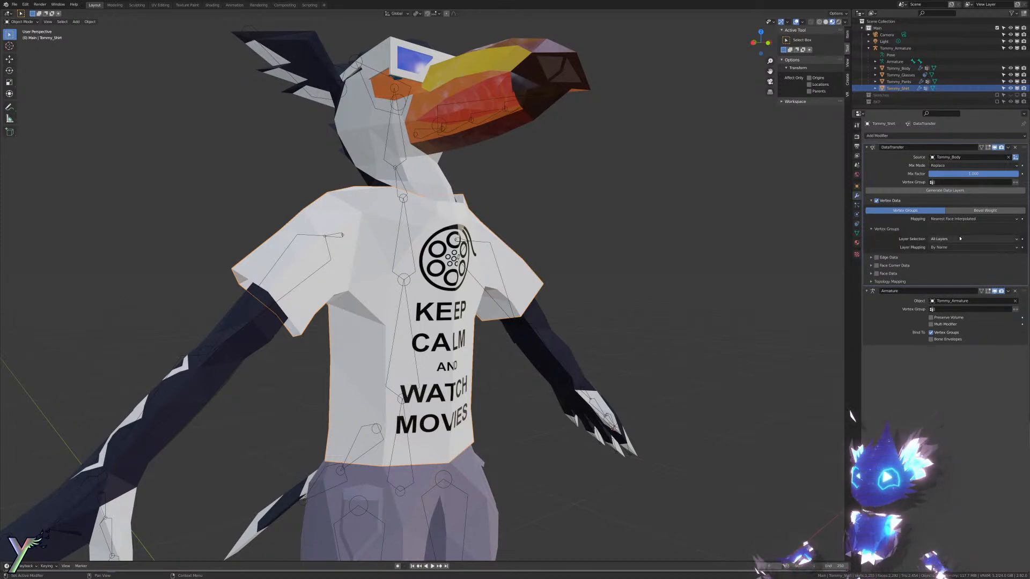
{"action": "left_click", "coordinate": [913, 284]}
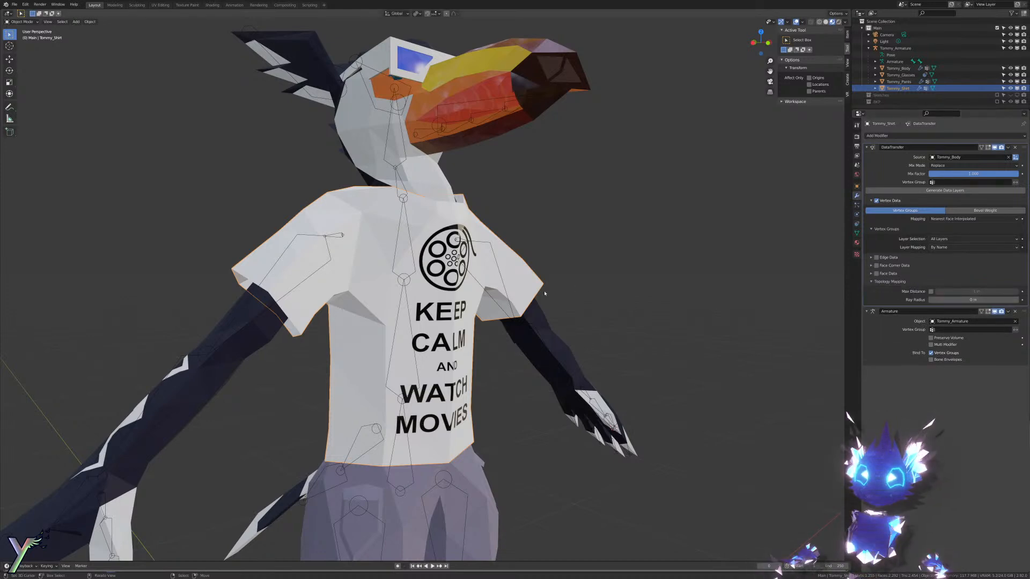
Step: Test the shirt's deformation by rotating the Arm.R bone in Pose Mode, cancel the rotation and open the armature's data properties
{"action": "left_click", "coordinate": [325, 286]}
{"action": "key", "text": "ctrl+Tab"}
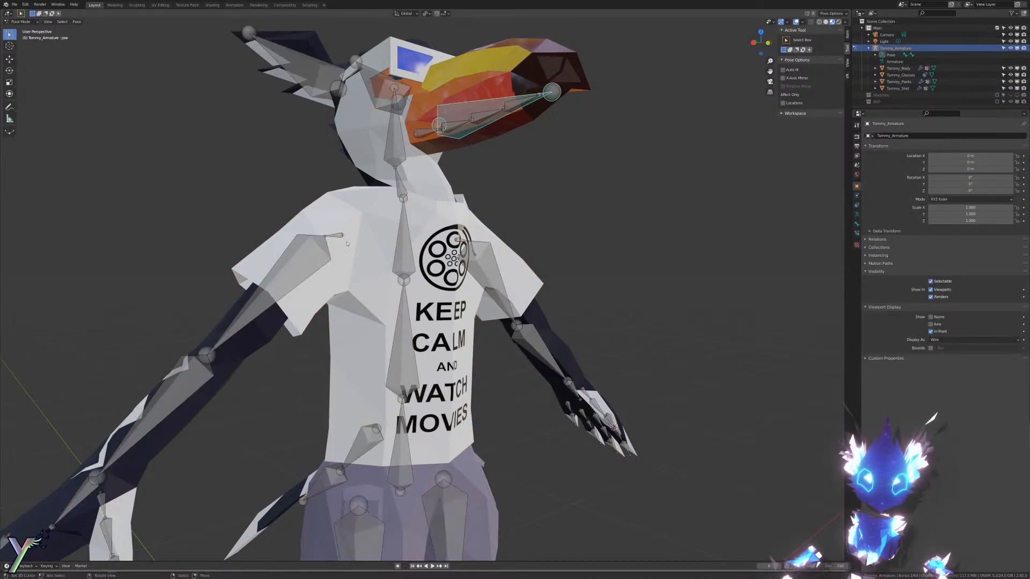
{"action": "left_click", "coordinate": [323, 245]}
{"action": "key", "text": "r"}
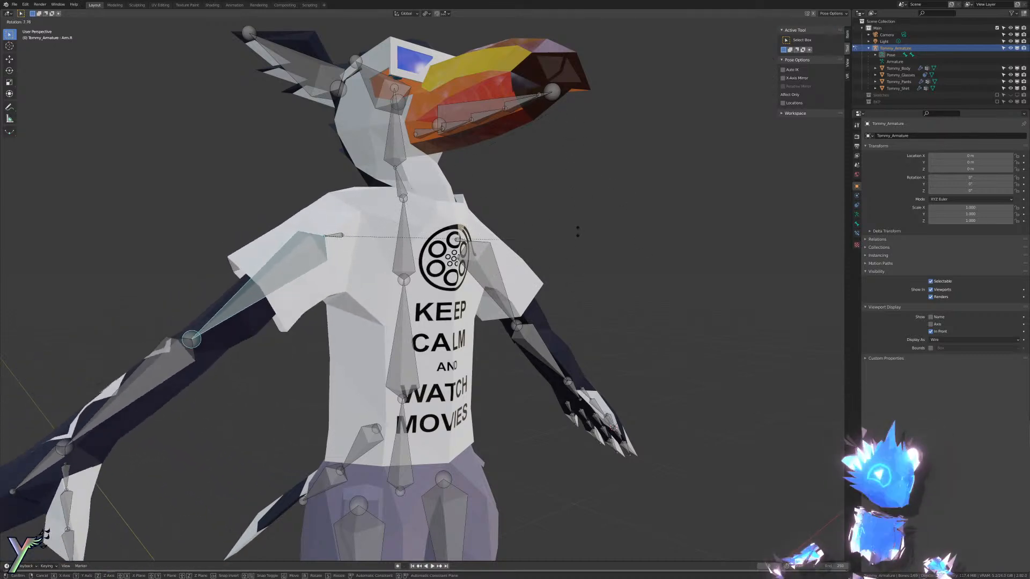
{"action": "right_click", "coordinate": [574, 306]}
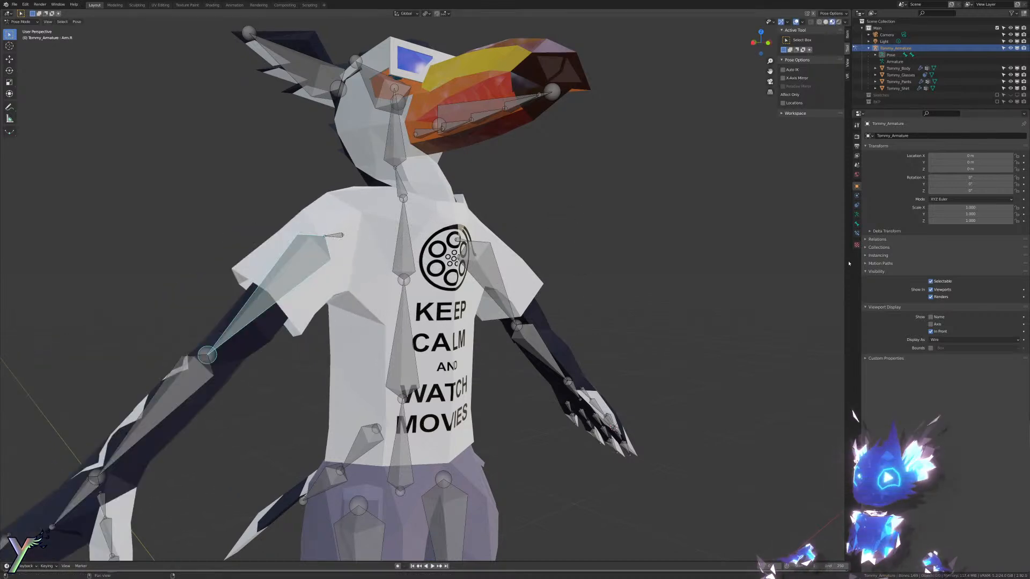
{"action": "left_click", "coordinate": [857, 214]}
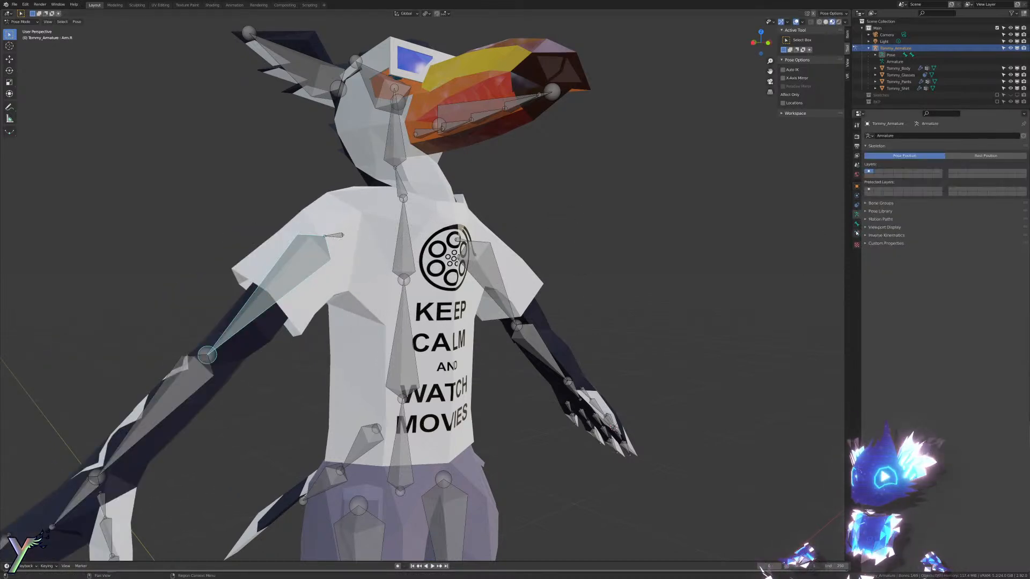
Step: Return to Object Mode, select Tommy_Shirt and apply its Data Transfer modifier
{"action": "key", "text": "ctrl+Tab"}
{"action": "left_click", "coordinate": [496, 270]}
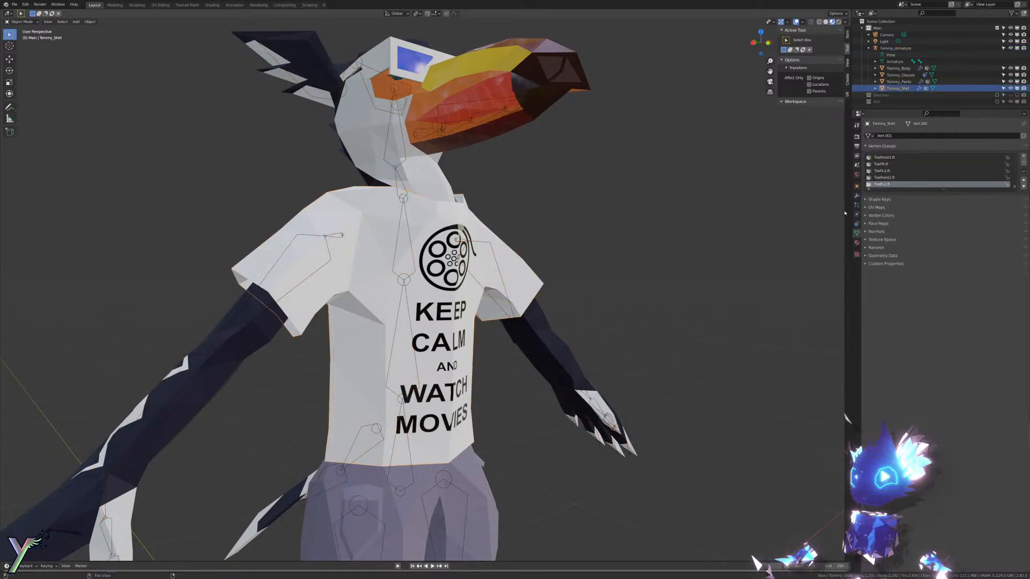
{"action": "left_click", "coordinate": [857, 198]}
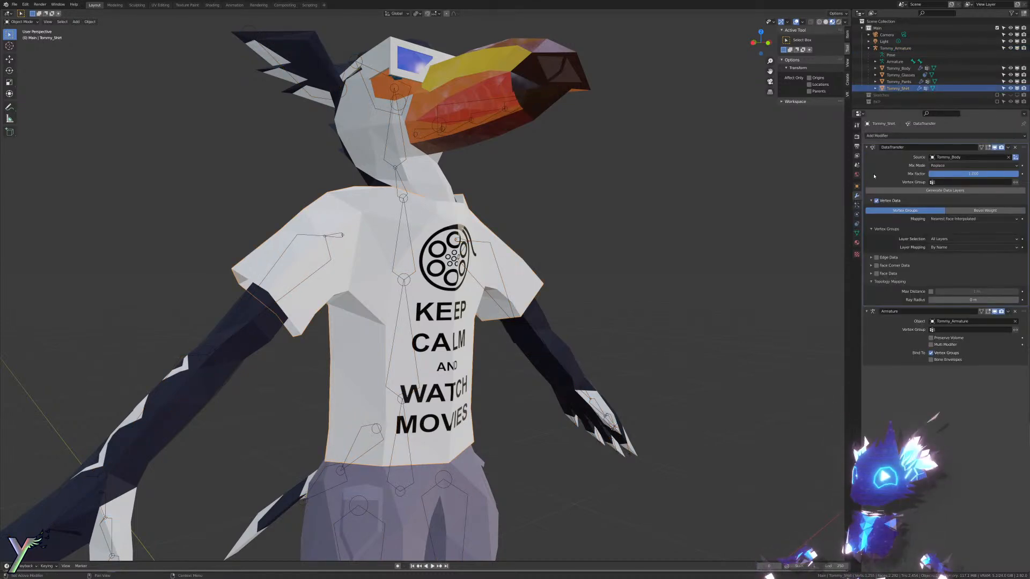
{"action": "key", "text": "ctrl+a"}
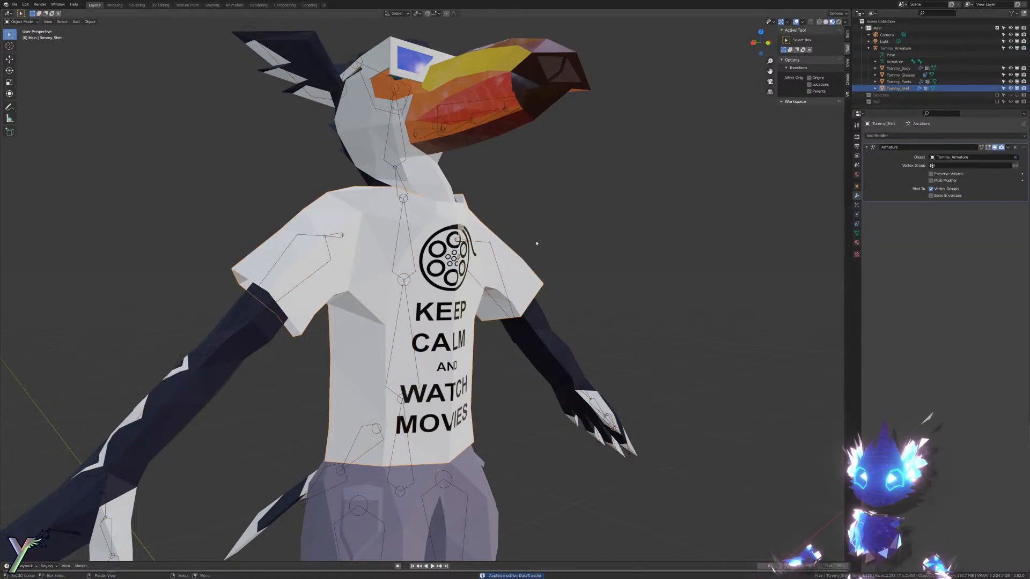
Step: Test the shirt's deformation by free-rotating the armature's Spine bone in Pose Mode, and cancel the rotation
{"action": "middle_click_drag", "start_coordinate": [536, 242], "coordinate": [419, 252]}
{"action": "right_click", "coordinate": [469, 254]}
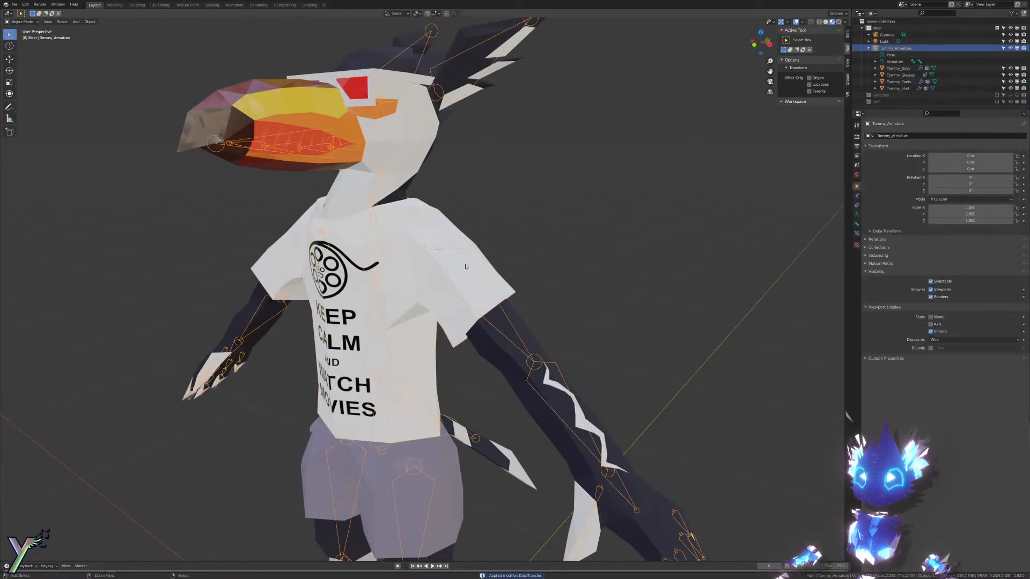
{"action": "key", "text": "ctrl+Tab"}
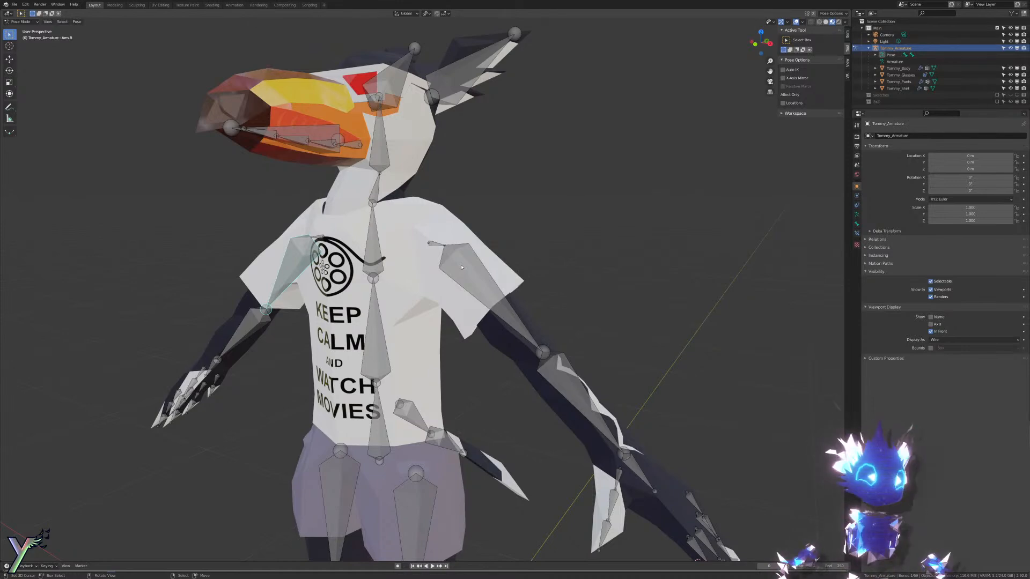
{"action": "left_click", "coordinate": [451, 241]}
{"action": "middle_click_drag", "start_coordinate": [452, 241], "coordinate": [435, 258]}
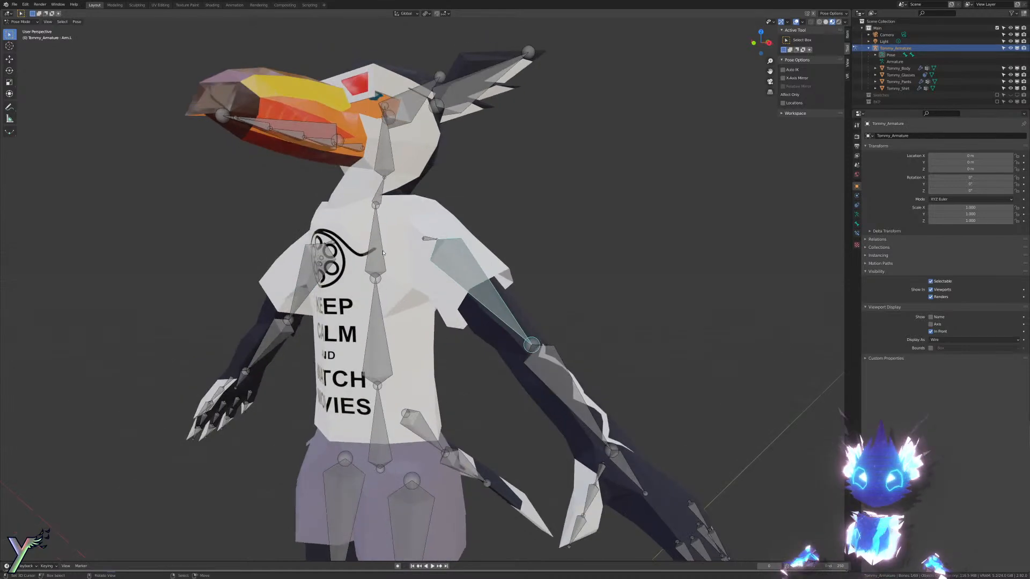
{"action": "right_click", "coordinate": [380, 331]}
{"action": "middle_click_drag", "start_coordinate": [382, 328], "coordinate": [440, 315]}
{"action": "key", "text": "r"}
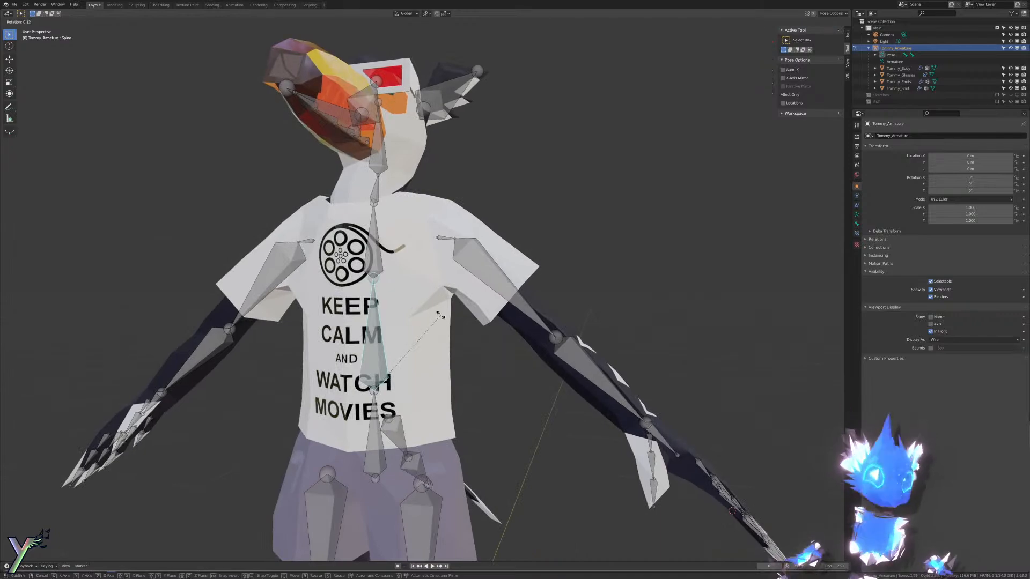
{"action": "key", "text": "r"}
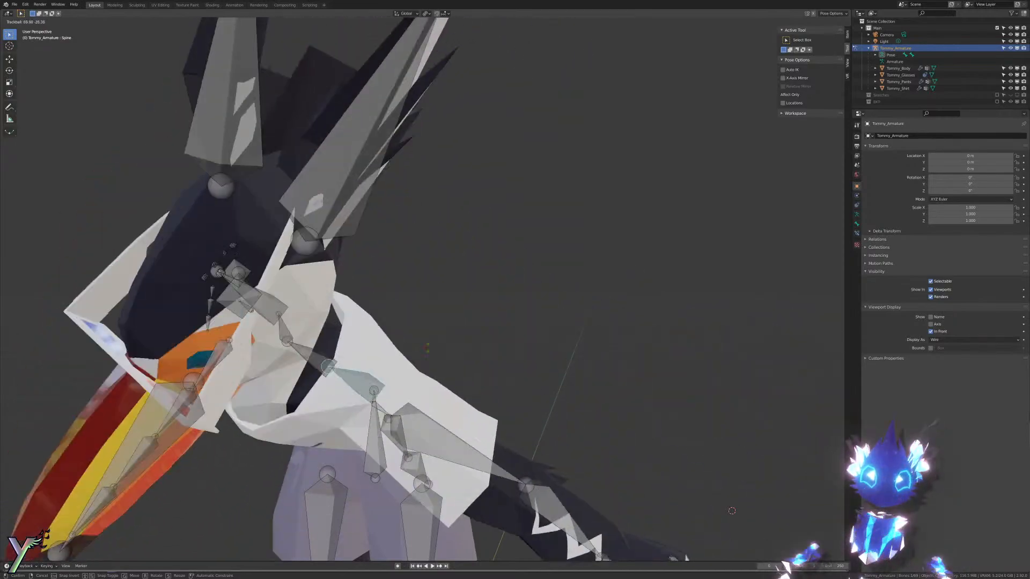
{"action": "right_click", "coordinate": [428, 348]}
Step: Free-rotate the Chest bone to test how the upper shirt follows, leaving the pose unchanged
{"action": "right_click", "coordinate": [376, 244]}
{"action": "key", "text": "r"}
{"action": "key", "text": "r"}
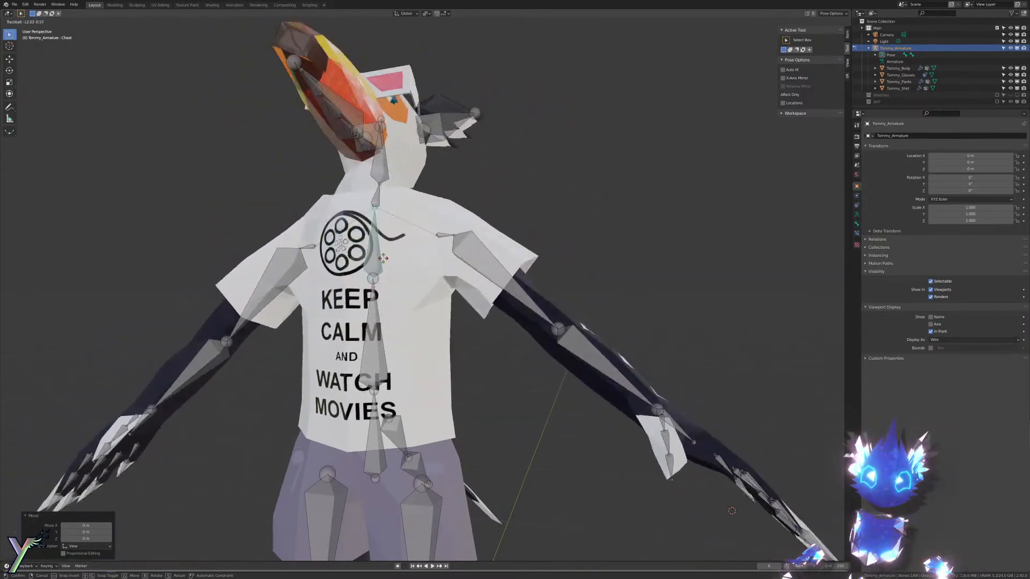
{"action": "left_click", "coordinate": [426, 271]}
Step: Test the sleeve by rotating the Arm.L bone freely and around its local Y axis, and cancel the rotation
{"action": "left_click", "coordinate": [474, 265]}
{"action": "key", "text": "r"}
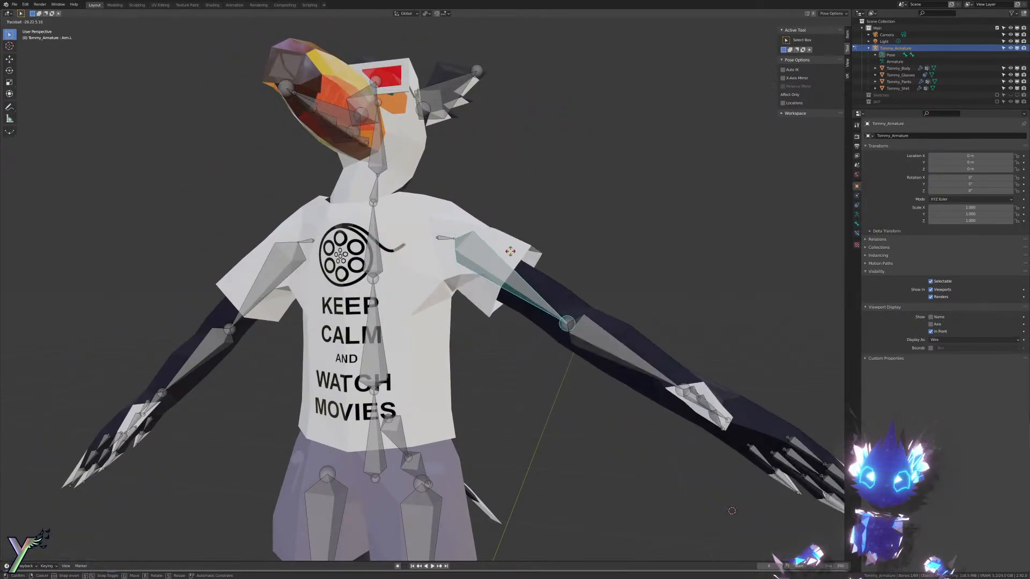
{"action": "key", "text": "r"}
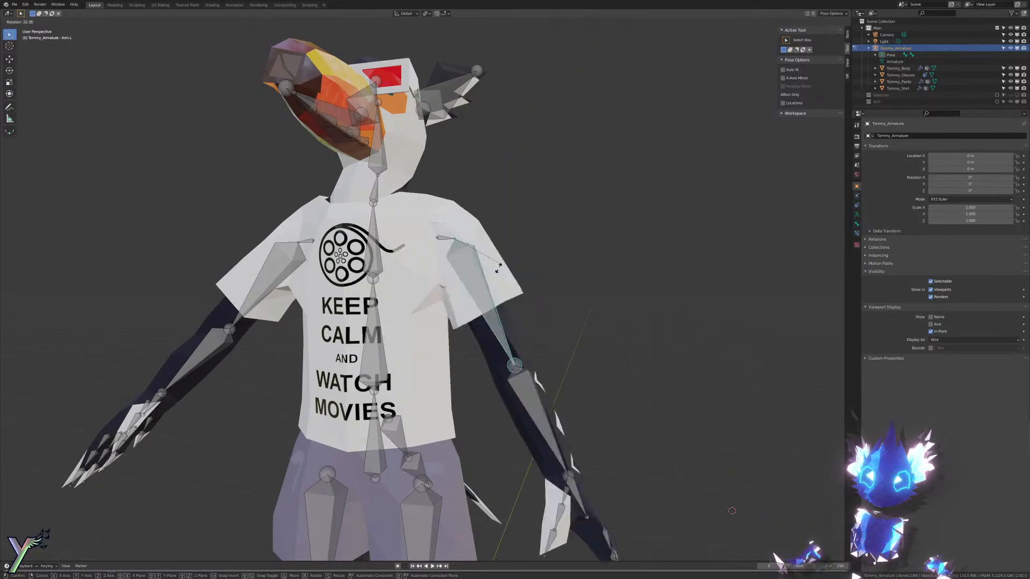
{"action": "key", "text": "r"}
{"action": "key", "text": "y"}
{"action": "key", "text": "y"}
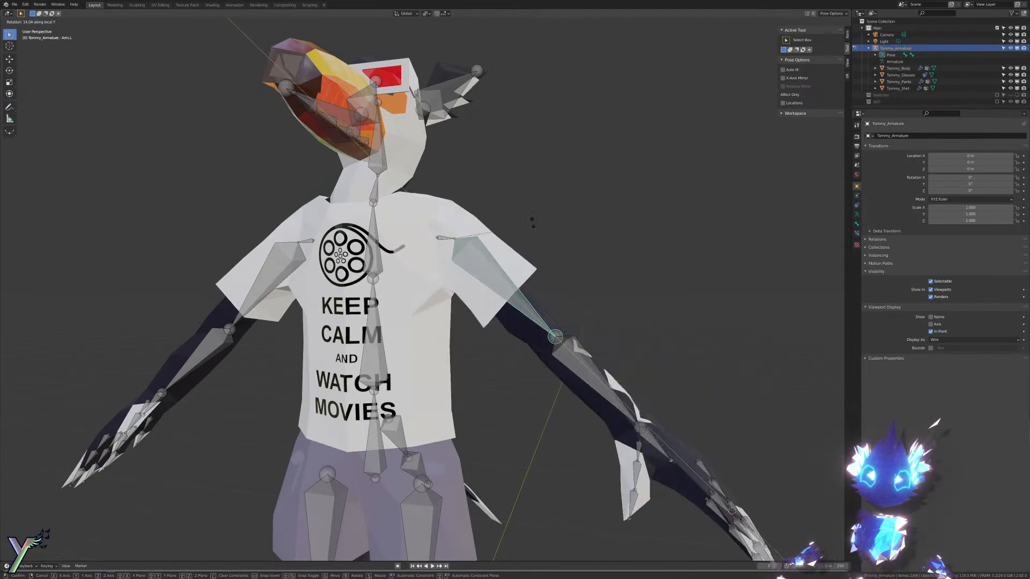
{"action": "right_click", "coordinate": [453, 220]}
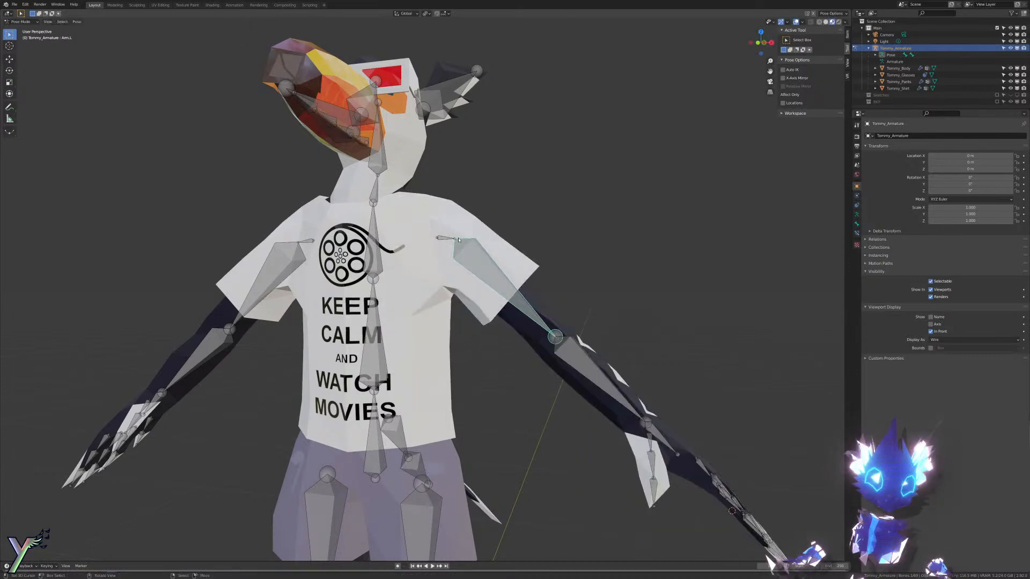
Step: Test the other sleeve by rotating the Arm.R bone around its local Y axis, and cancel the rotation
{"action": "middle_click_drag", "start_coordinate": [453, 223], "coordinate": [497, 225]}
{"action": "right_click", "coordinate": [270, 266]}
{"action": "middle_click_drag", "start_coordinate": [314, 264], "coordinate": [358, 260]}
{"action": "key", "text": "r"}
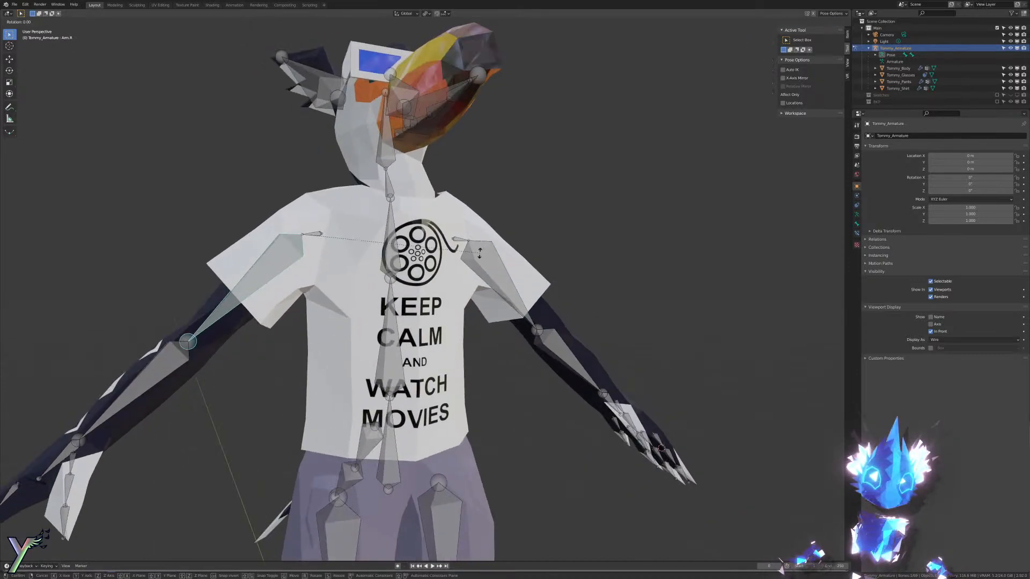
{"action": "key", "text": "y"}
{"action": "key", "text": "y"}
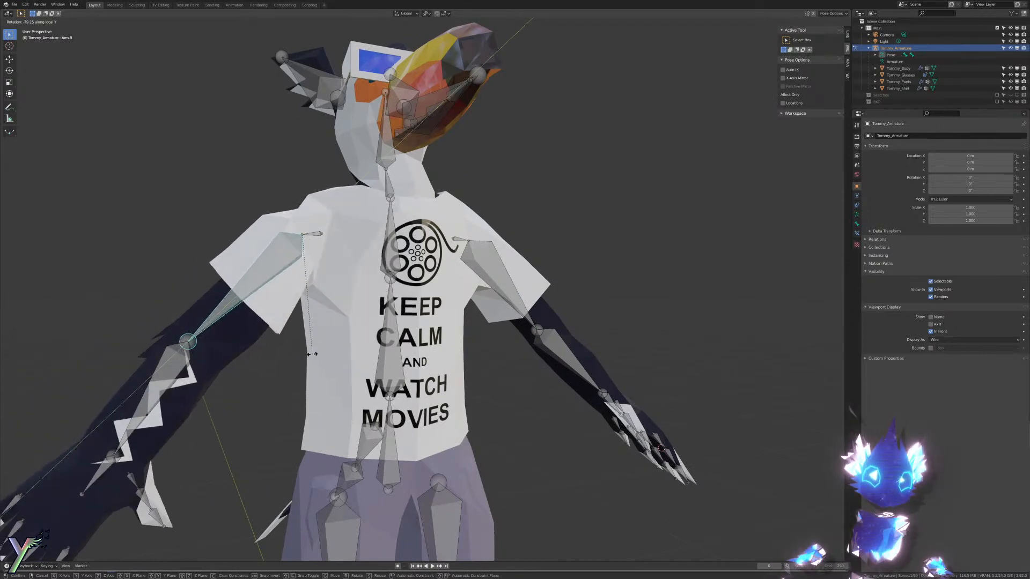
{"action": "right_click", "coordinate": [294, 331]}
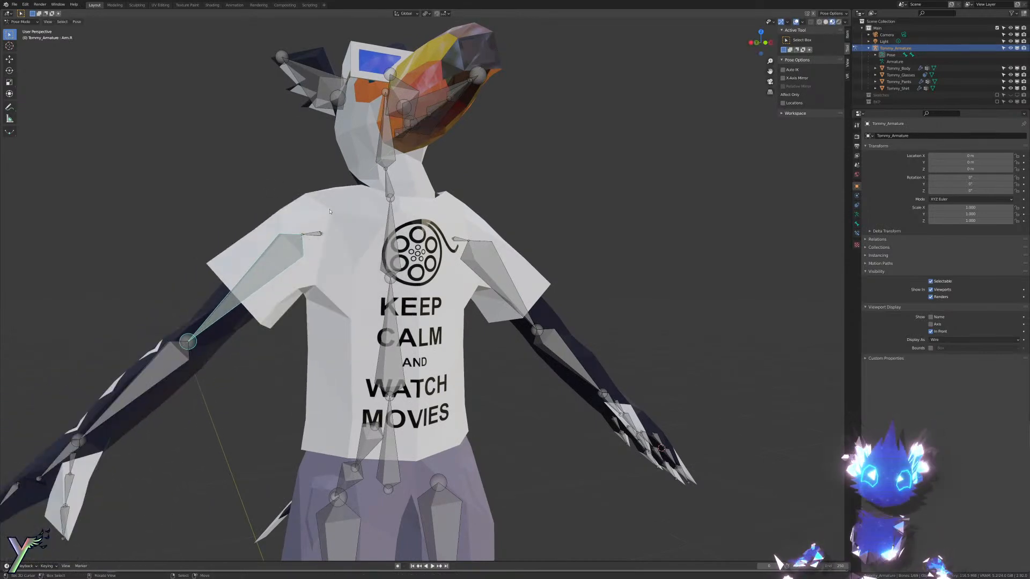
Step: Check the collar area by free-rotating the Neck bone from the front, cancelling each rotation
{"action": "middle_click_drag", "start_coordinate": [421, 252], "coordinate": [322, 233]}
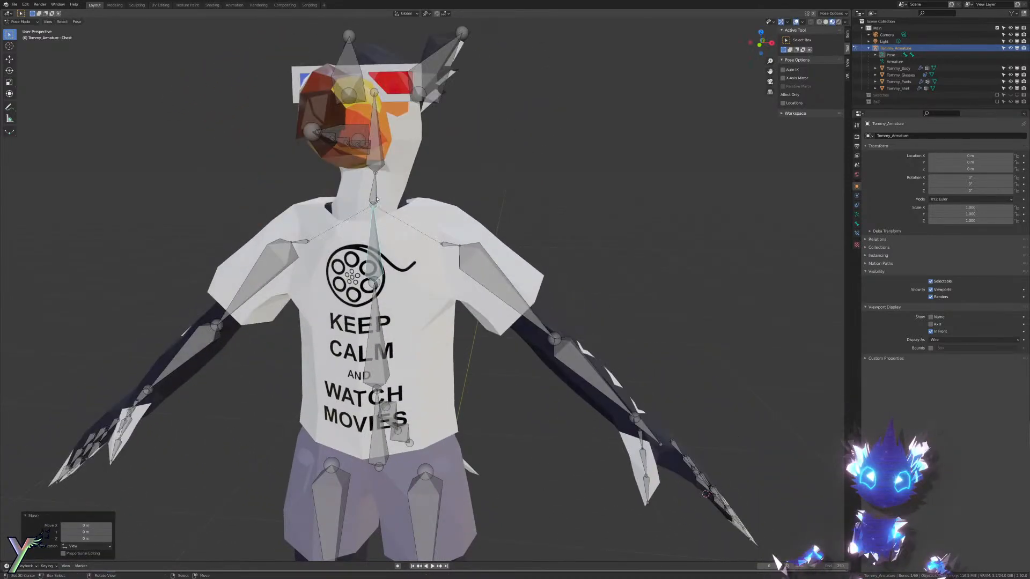
{"action": "left_click", "coordinate": [376, 199]}
{"action": "key", "text": "r"}
{"action": "key", "text": "r"}
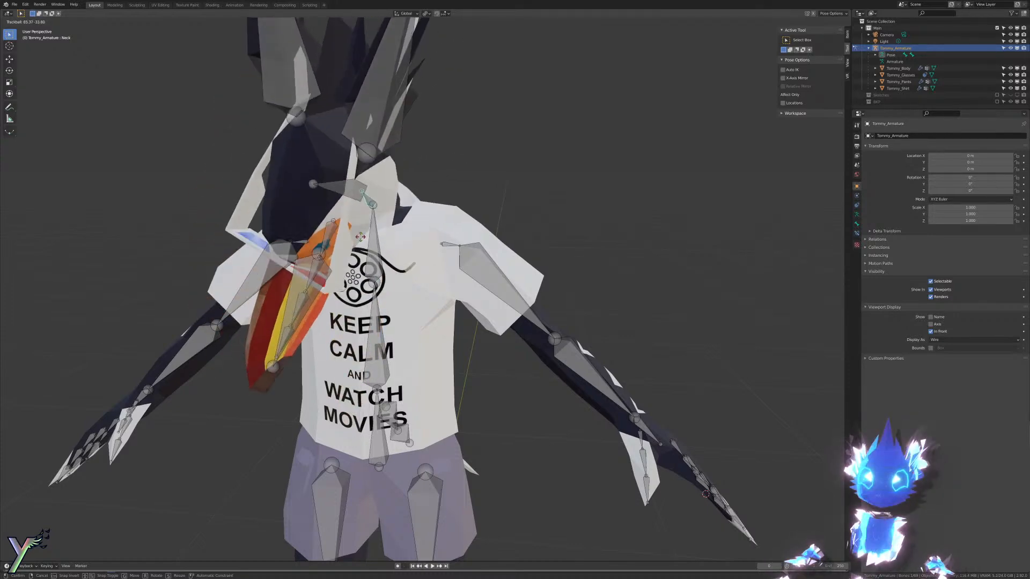
{"action": "right_click", "coordinate": [370, 180]}
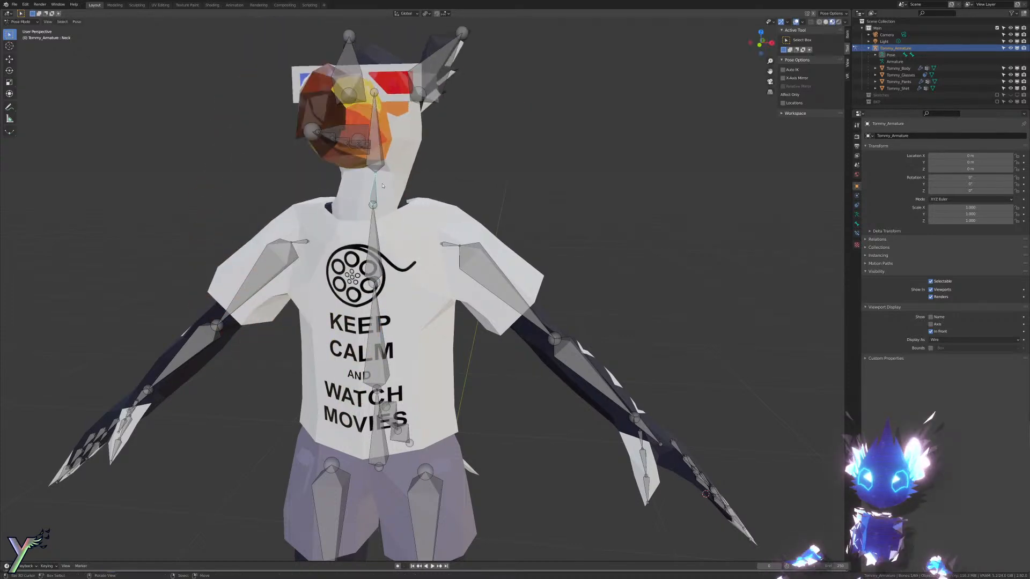
{"action": "key", "text": "r"}
{"action": "key", "text": "r"}
{"action": "right_click", "coordinate": [377, 175]}
Step: Test the Head bone with free rotations from the front and the rear side, cancelling each one
{"action": "left_click", "coordinate": [377, 169]}
{"action": "key", "text": "r"}
{"action": "key", "text": "r"}
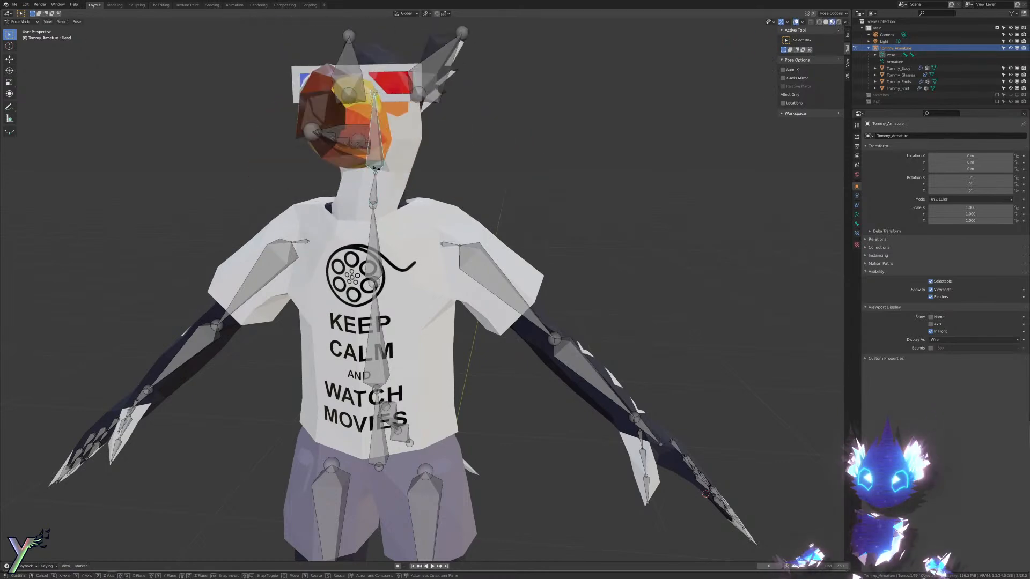
{"action": "right_click", "coordinate": [372, 164]}
{"action": "middle_click_drag", "start_coordinate": [373, 165], "coordinate": [264, 175]}
{"action": "key", "text": "r"}
{"action": "key", "text": "r"}
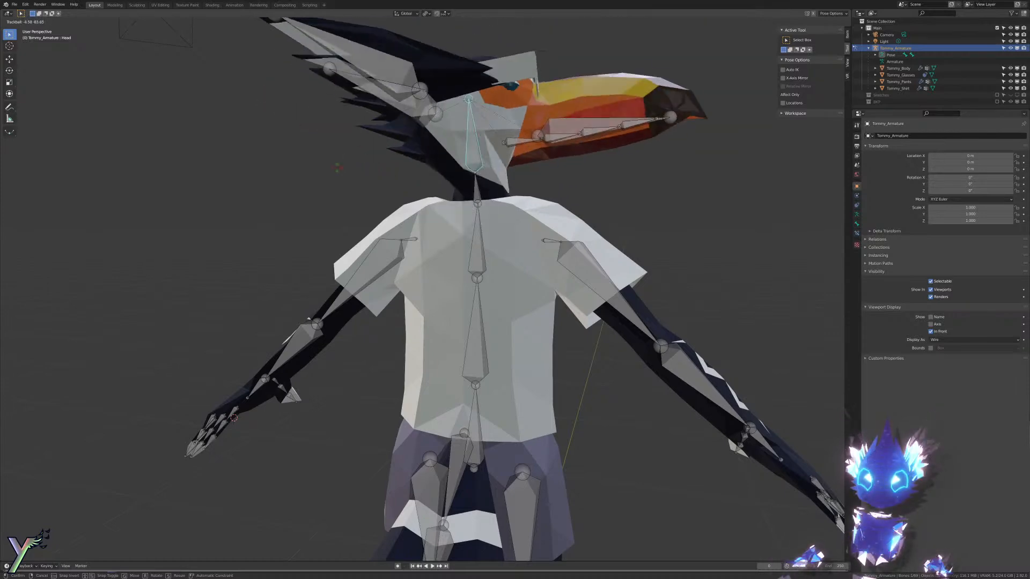
{"action": "right_click", "coordinate": [446, 176]}
Step: Free-rotate the Head bone while viewing the character from directly behind, and cancel the rotation
{"action": "mouse_move", "coordinate": [405, 196]}
{"action": "middle_mouse_down"}
{"action": "mouse_move", "coordinate": [463, 183]}
{"action": "mouse_move", "coordinate": [412, 187]}
{"action": "middle_mouse_up"}
{"action": "left_click_drag", "start_coordinate": [463, 158], "coordinate": [394, 251], "text": "shift"}
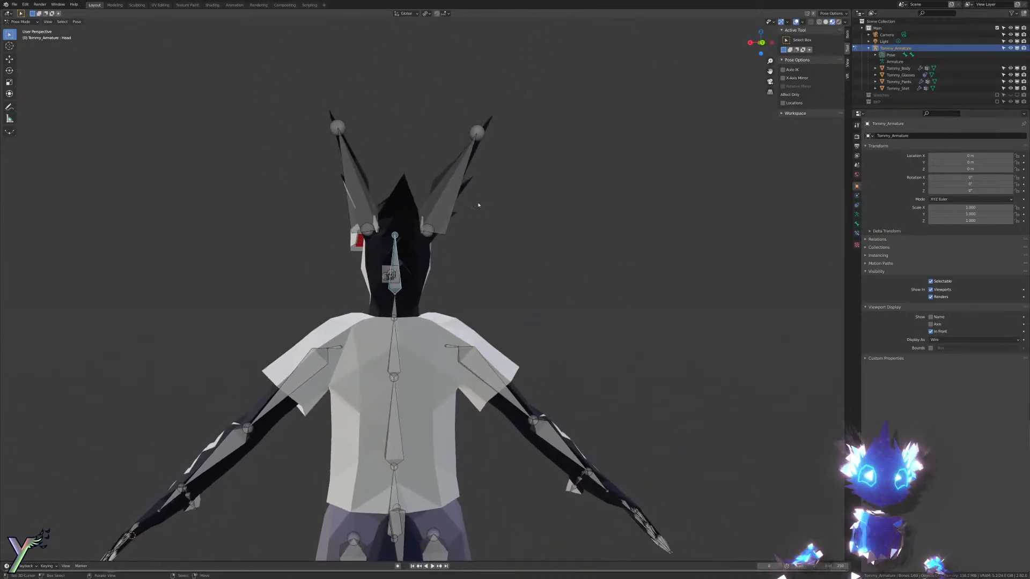
{"action": "scroll", "coordinate": [474, 198], "scroll_direction": "up", "scroll_amount": 2}
{"action": "middle_click_drag", "start_coordinate": [478, 204], "coordinate": [474, 244]}
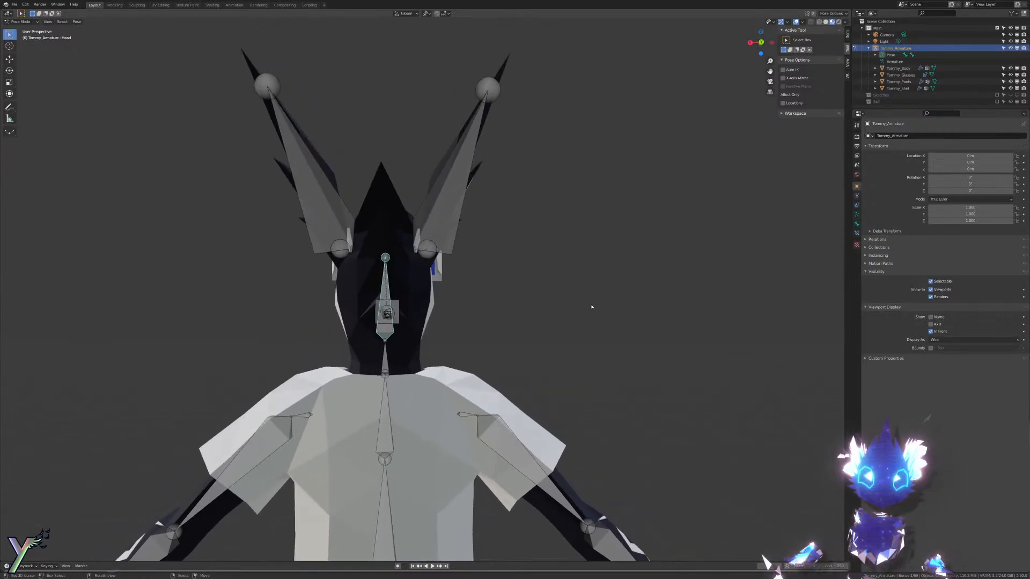
{"action": "key", "text": "r"}
{"action": "key", "text": "r"}
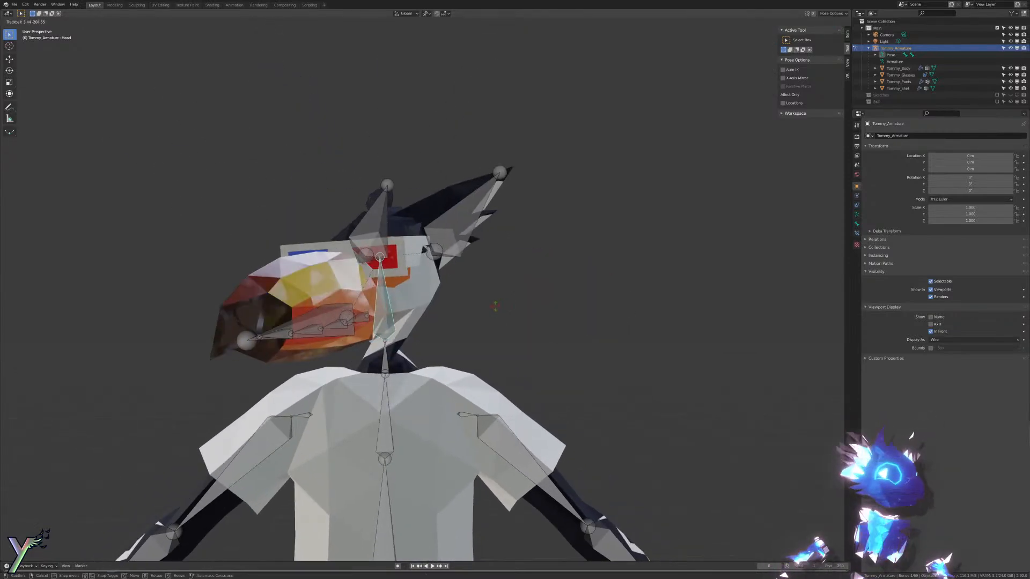
{"action": "right_click", "coordinate": [496, 309]}
Step: Frame the character's torso and legs, rotate the Chest bone to check the shirt again, and cancel the rotation
{"action": "middle_click_drag", "start_coordinate": [455, 307], "coordinate": [588, 303]}
{"action": "scroll", "coordinate": [587, 303], "scroll_direction": "down", "scroll_amount": 4}
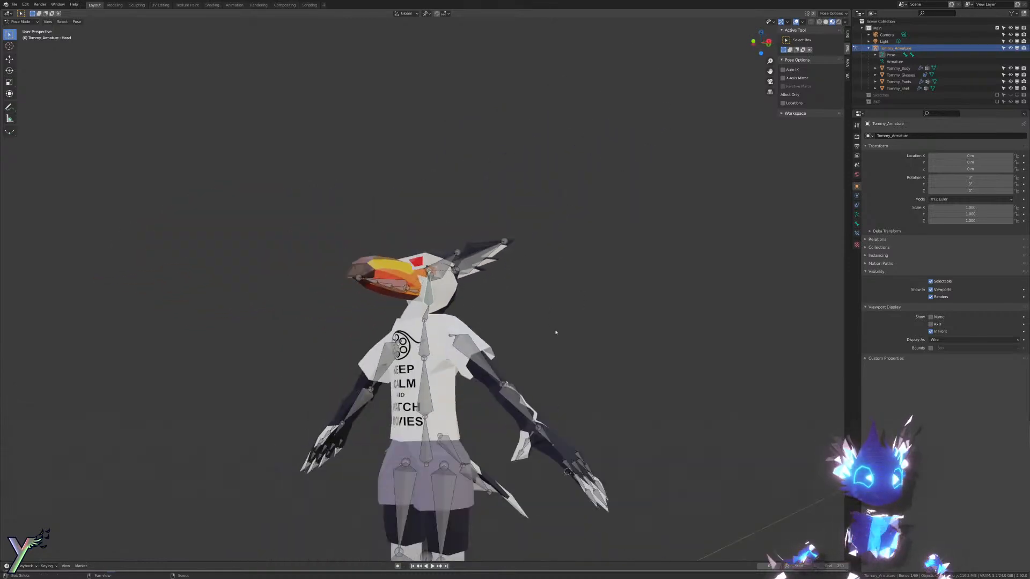
{"action": "middle_click_drag", "start_coordinate": [554, 333], "coordinate": [509, 314], "text": "shift"}
{"action": "scroll", "coordinate": [469, 314], "scroll_direction": "up", "scroll_amount": 4}
{"action": "mouse_move", "coordinate": [486, 349]}
{"action": "middle_mouse_down", "text": "shift"}
{"action": "mouse_move", "coordinate": [470, 315]}
{"action": "mouse_move", "coordinate": [522, 322]}
{"action": "mouse_move", "coordinate": [487, 328]}
{"action": "middle_mouse_up", "text": "shift"}
{"action": "scroll", "coordinate": [481, 315], "scroll_direction": "down", "scroll_amount": 1}
{"action": "middle_click_drag", "start_coordinate": [535, 357], "coordinate": [475, 354], "text": "shift"}
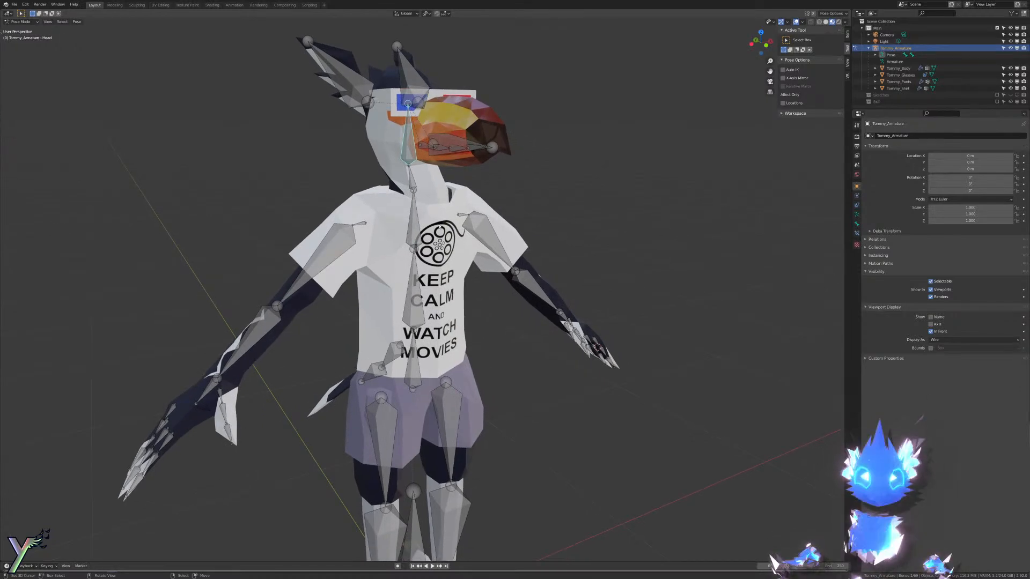
{"action": "right_click", "coordinate": [414, 241]}
{"action": "key", "text": "r"}
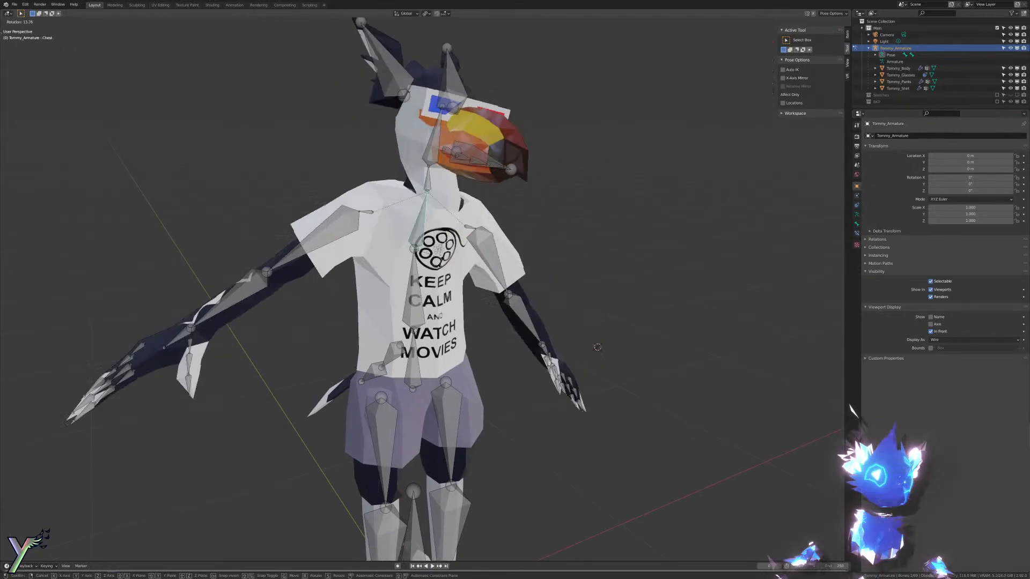
{"action": "right_click", "coordinate": [420, 413]}
Step: Add a Data Transfer modifier to Tommy_Pants in Object Mode and move it above the Mirror and Armature modifiers
{"action": "middle_click_drag", "start_coordinate": [420, 415], "coordinate": [420, 268], "text": "shift"}
{"action": "key", "text": "ctrl+Tab"}
{"action": "right_click", "coordinate": [419, 366]}
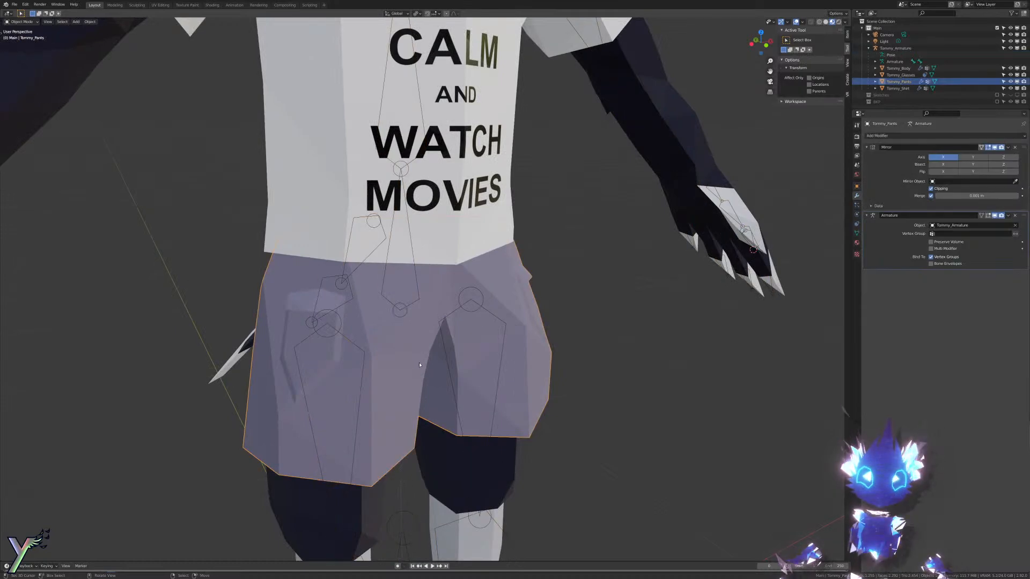
{"action": "scroll", "coordinate": [422, 196], "scroll_direction": "down", "scroll_amount": 5}
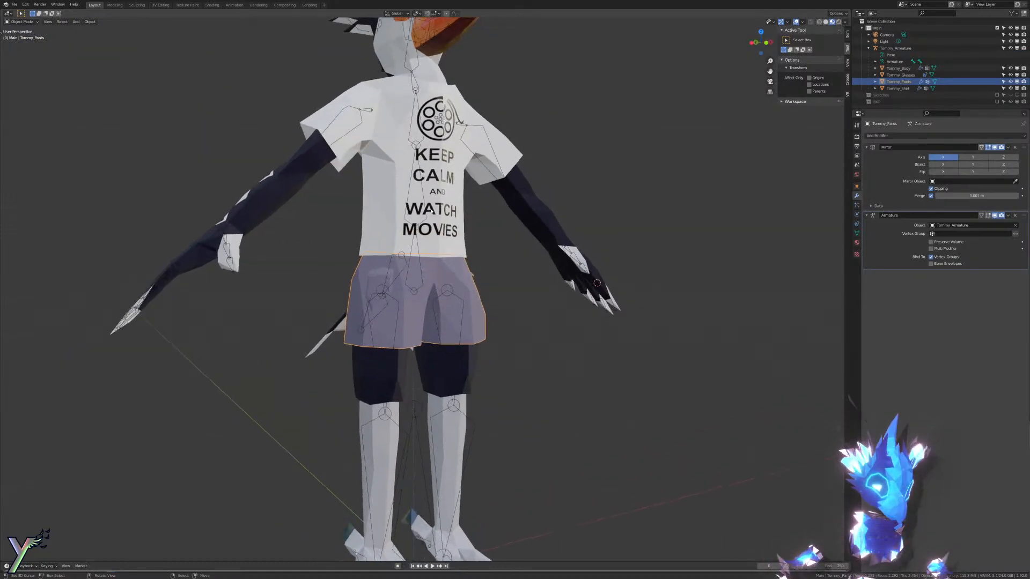
{"action": "scroll", "coordinate": [423, 209], "scroll_direction": "up", "scroll_amount": 5}
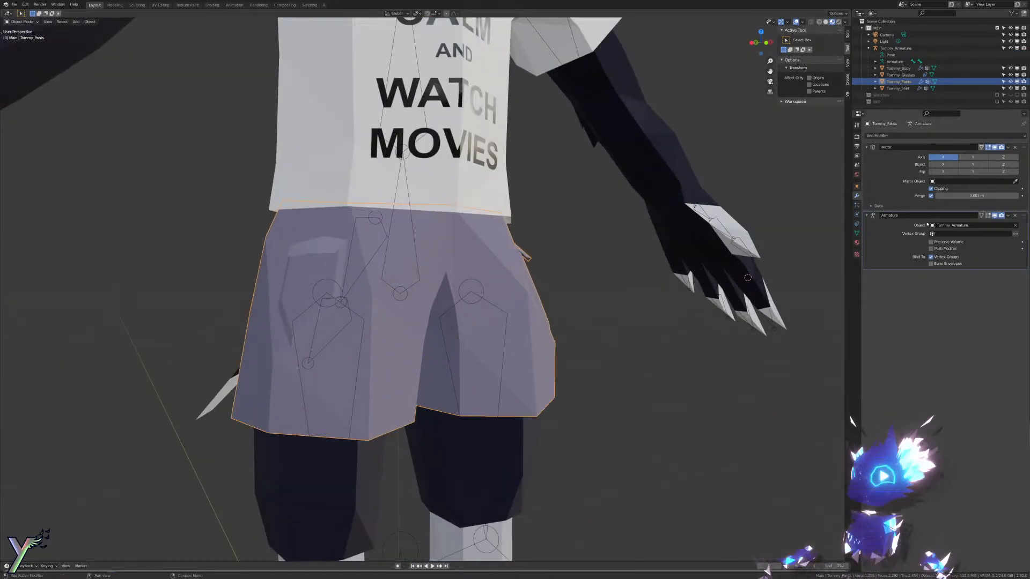
{"action": "left_click", "coordinate": [902, 136]}
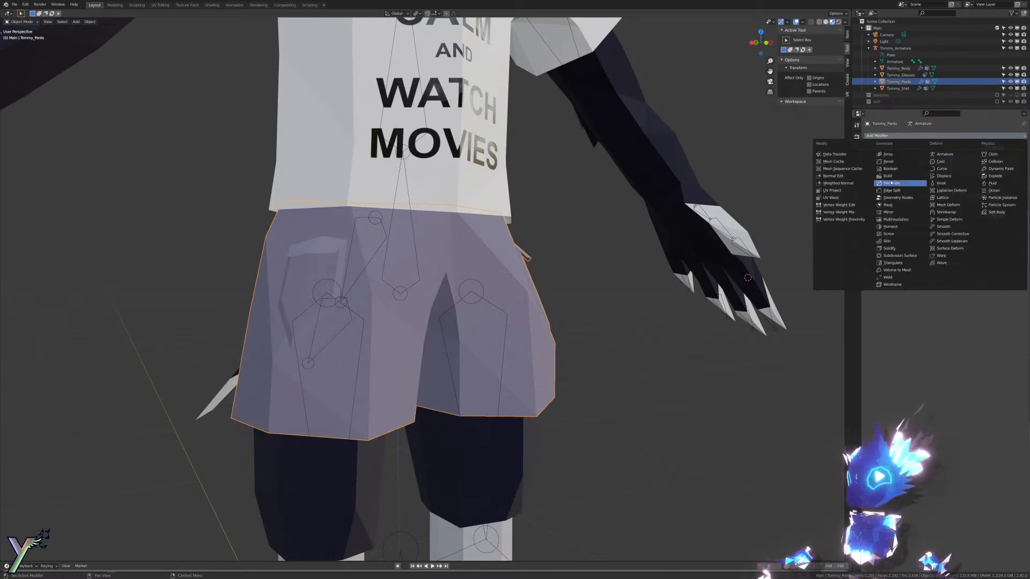
{"action": "left_click", "coordinate": [850, 155]}
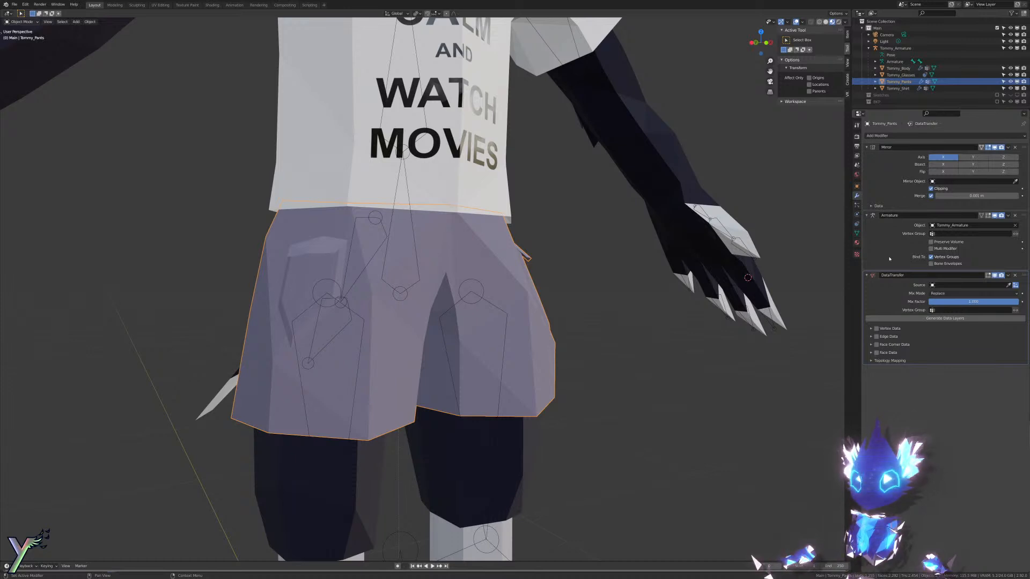
{"action": "left_click_drag", "start_coordinate": [1022, 277], "coordinate": [1019, 128]}
Step: Apply the Mirror modifier on the pants and select the shirt
{"action": "key", "text": "ctrl+a"}
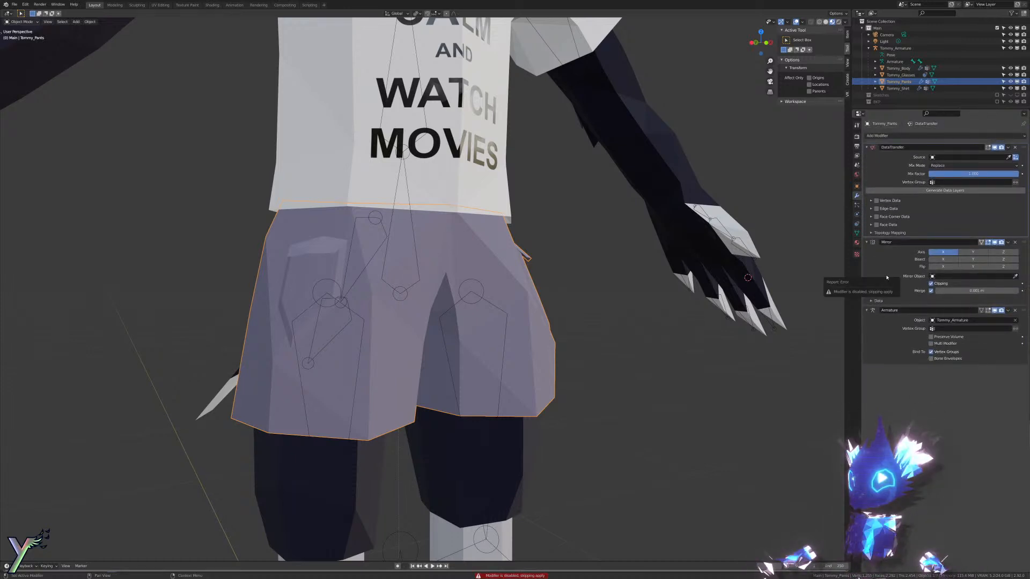
{"action": "left_click", "coordinate": [995, 243]}
{"action": "left_click", "coordinate": [995, 243]}
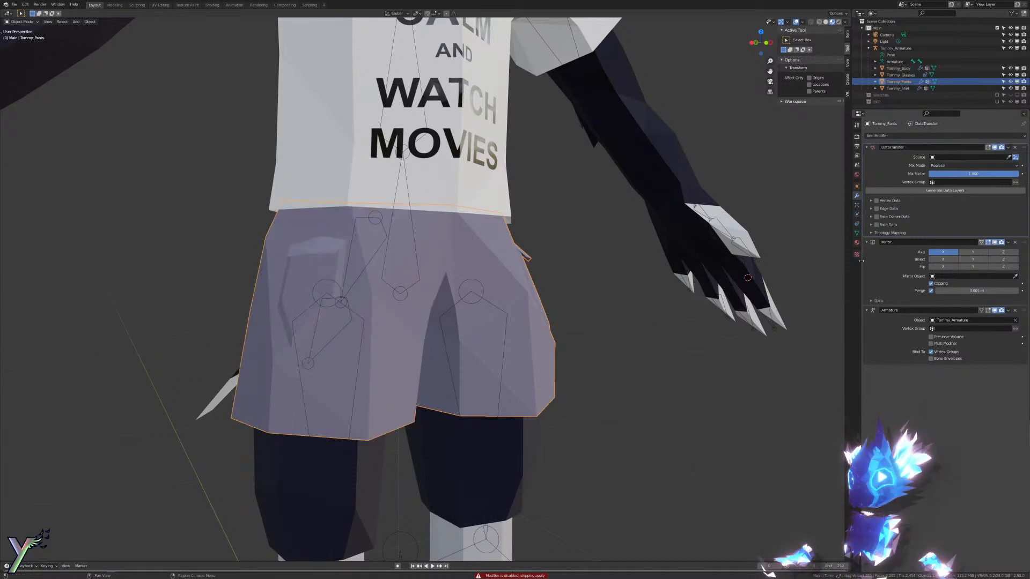
{"action": "key", "text": "ctrl+a"}
{"action": "left_click", "coordinate": [485, 162]}
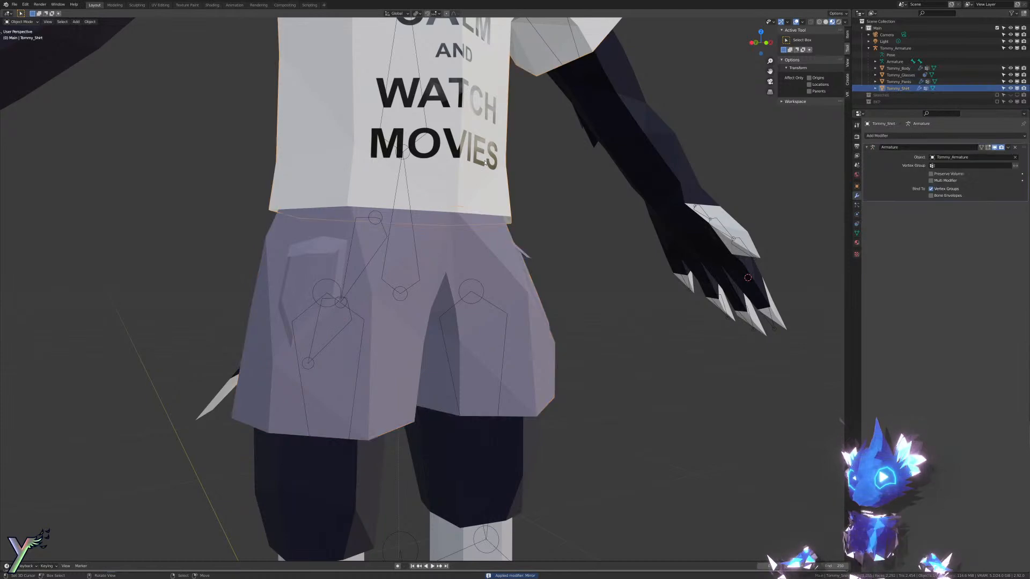
Step: Select Tommy_Pants and set Tommy_Body as the source of its Data Transfer modifier
{"action": "scroll", "coordinate": [510, 240], "scroll_direction": "down", "scroll_amount": 5}
{"action": "left_click", "coordinate": [479, 305]}
{"action": "scroll", "coordinate": [479, 306], "scroll_direction": "up", "scroll_amount": 5}
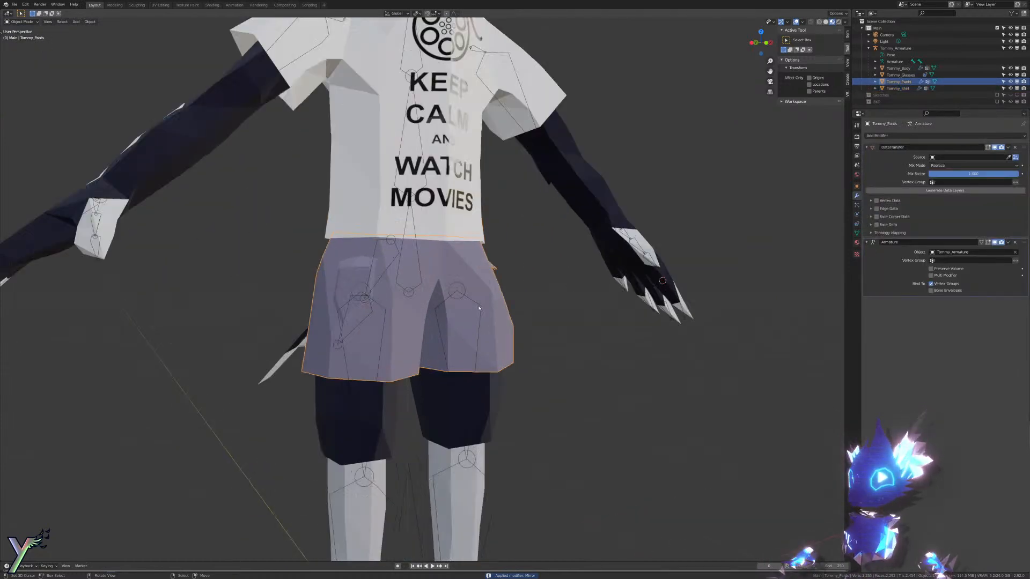
{"action": "scroll", "coordinate": [494, 307], "scroll_direction": "down", "scroll_amount": 4}
{"action": "scroll", "coordinate": [501, 309], "scroll_direction": "up", "scroll_amount": 3}
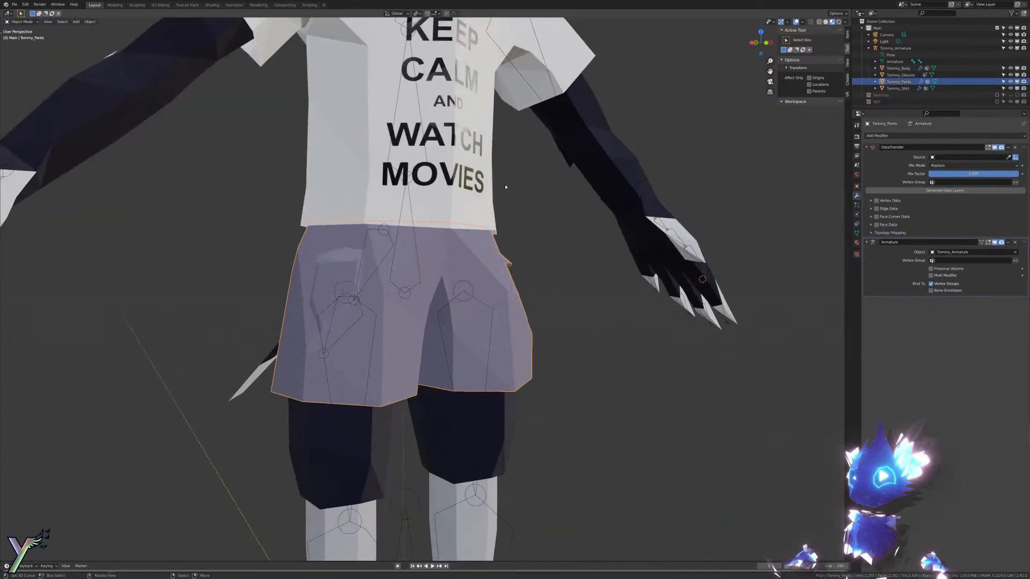
{"action": "scroll", "coordinate": [505, 187], "scroll_direction": "up", "scroll_amount": 3}
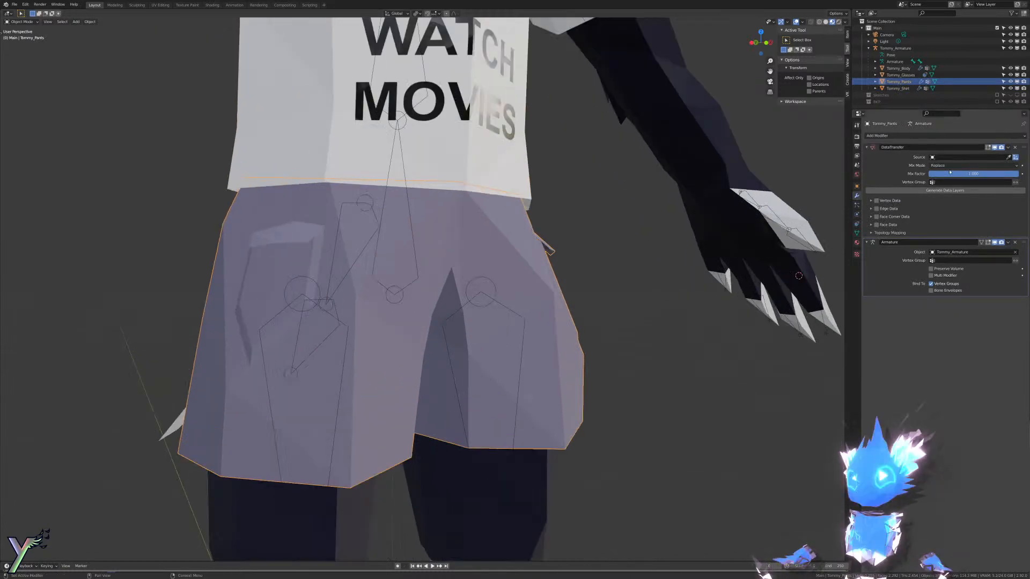
{"action": "scroll", "coordinate": [547, 221], "scroll_direction": "down", "scroll_amount": 5}
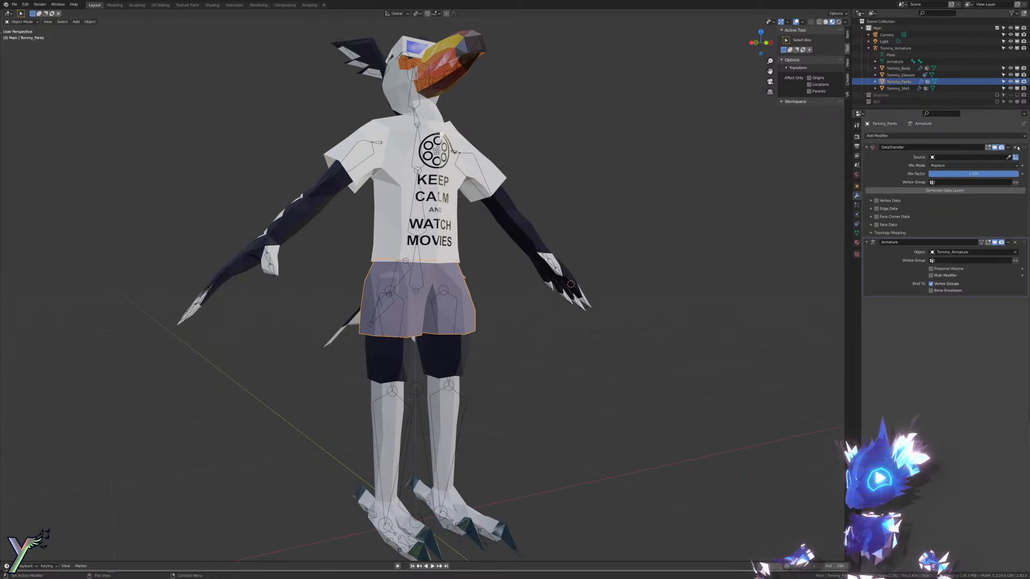
{"action": "left_click", "coordinate": [445, 346]}
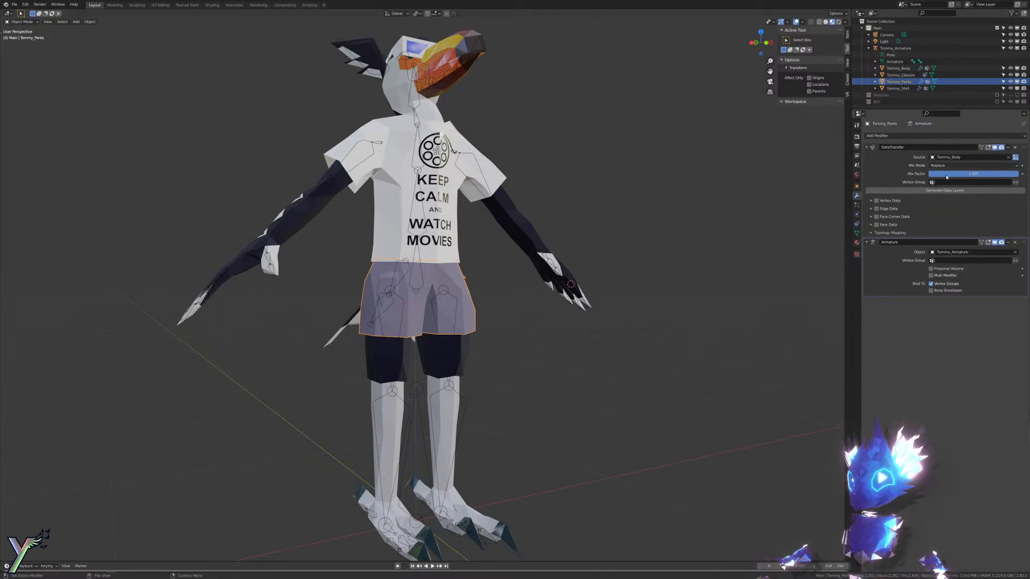
Step: Enable Vertex Groups transfer under Vertex Data with Nearest Face Interpolated mapping, and apply the Data Transfer modifier on the pants
{"action": "left_click", "coordinate": [871, 201]}
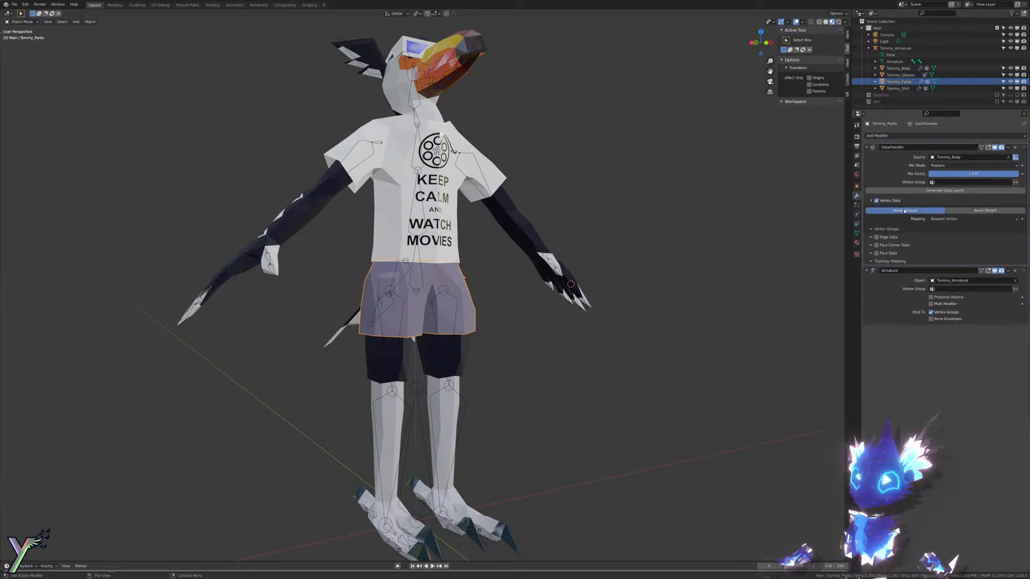
{"action": "left_click", "coordinate": [946, 219]}
{"action": "left_click", "coordinate": [944, 264]}
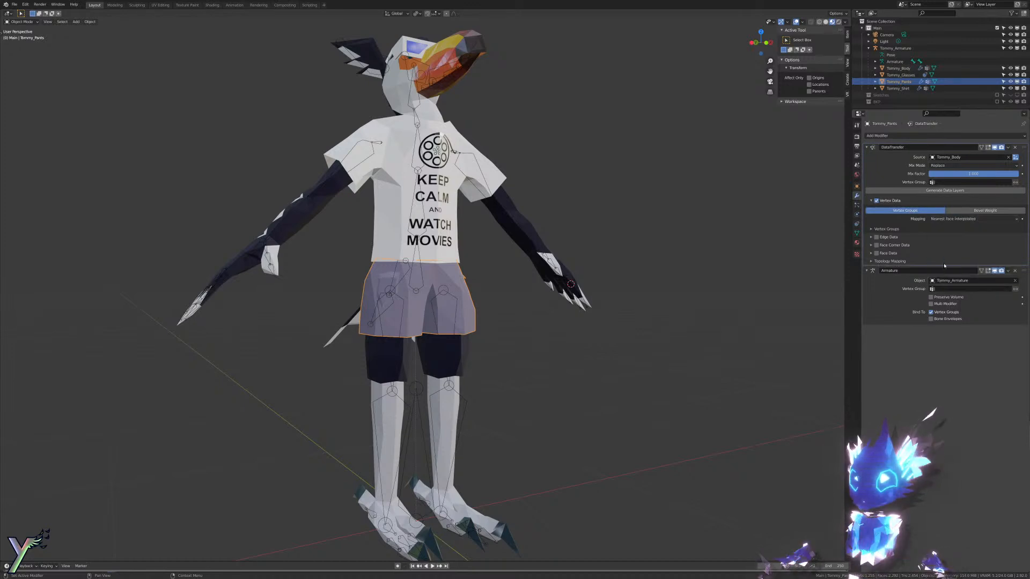
{"action": "left_click", "coordinate": [891, 229]}
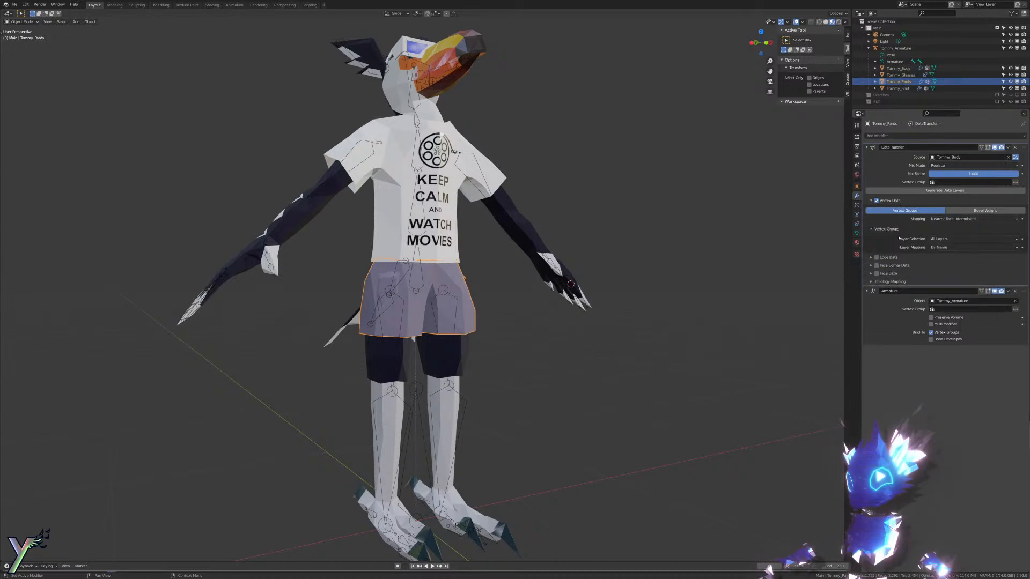
{"action": "key", "text": "ctrl+a"}
Step: Put the armature in Pose Mode and free-rotate the right upper leg bone to test the pants' deformation
{"action": "scroll", "coordinate": [554, 304], "scroll_direction": "up", "scroll_amount": 5}
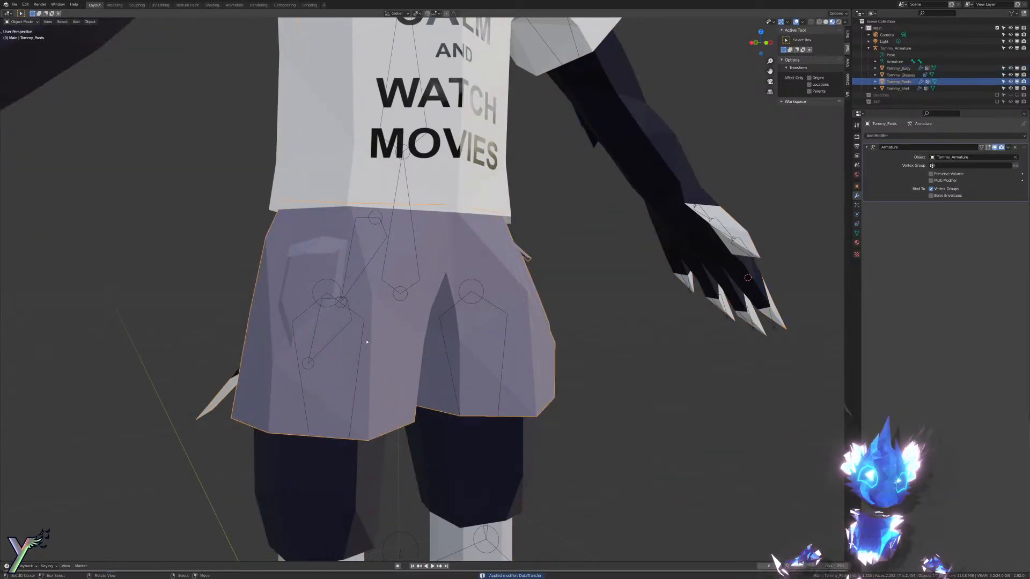
{"action": "left_click", "coordinate": [361, 315]}
{"action": "key", "text": "r"}
{"action": "key", "text": "Escape"}
{"action": "key", "text": "ctrl+Tab"}
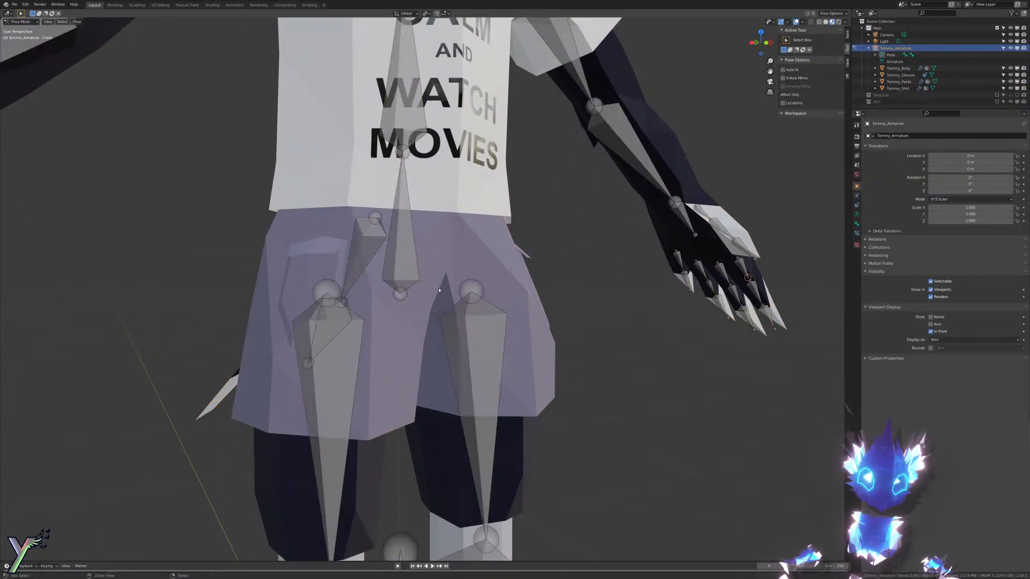
{"action": "left_click", "coordinate": [354, 346]}
{"action": "key", "text": "r"}
{"action": "key", "text": "r"}
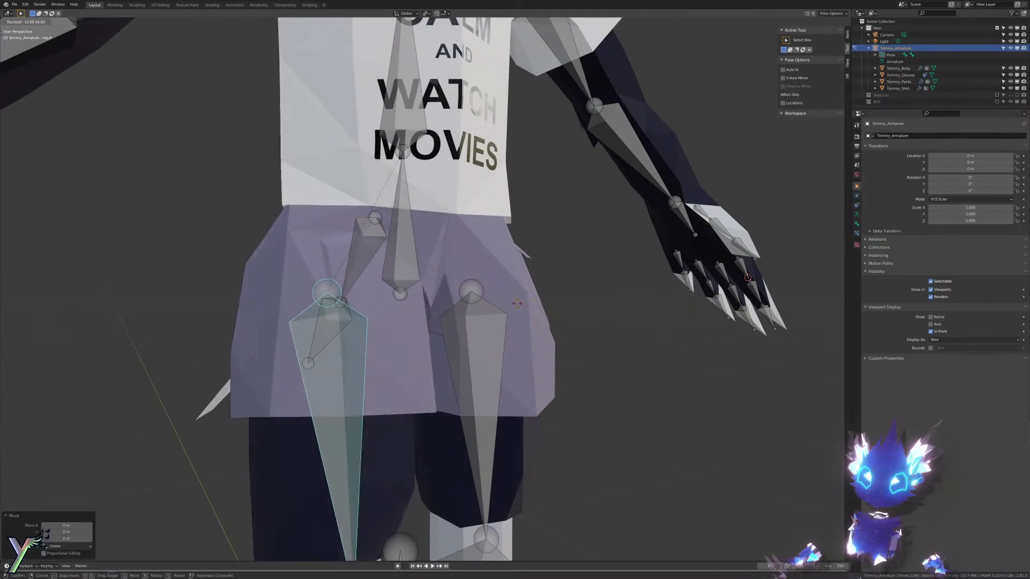
{"action": "left_click", "coordinate": [488, 304]}
Step: Hide the viewport overlays and examine the crotch of the posed pants from below
{"action": "middle_click_drag", "start_coordinate": [489, 304], "coordinate": [475, 271]}
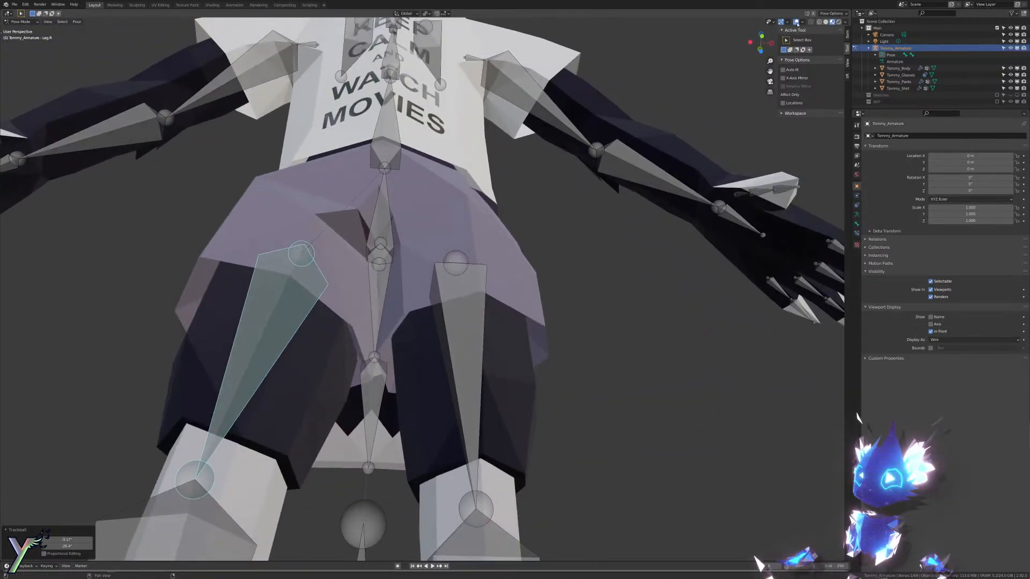
{"action": "left_click", "coordinate": [796, 22]}
{"action": "middle_click_drag", "start_coordinate": [483, 168], "coordinate": [484, 124]}
{"action": "key", "text": "r"}
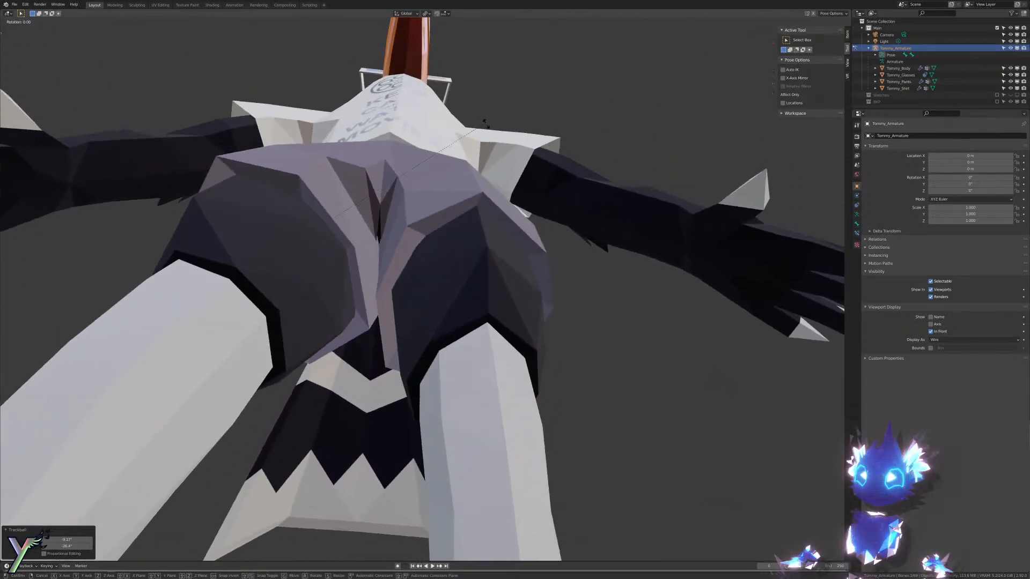
{"action": "right_click", "coordinate": [498, 186]}
{"action": "mouse_move", "coordinate": [416, 174]}
{"action": "middle_mouse_down"}
{"action": "mouse_move", "coordinate": [409, 214]}
{"action": "mouse_move", "coordinate": [557, 312]}
{"action": "mouse_move", "coordinate": [542, 287]}
{"action": "middle_mouse_up"}
Step: Try to open the pants mesh for editing in wireframe shading
{"action": "scroll", "coordinate": [410, 215], "scroll_direction": "up", "scroll_amount": 8}
{"action": "key", "text": "Tab"}
{"action": "left_click", "coordinate": [543, 267]}
{"action": "key", "text": "shift+z"}
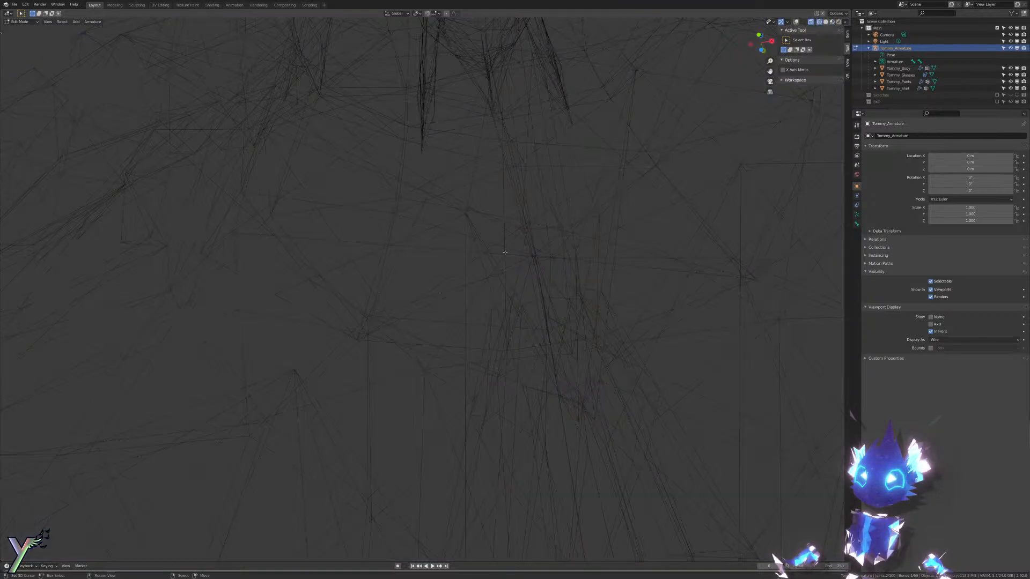
{"action": "middle_click_drag", "start_coordinate": [505, 252], "coordinate": [537, 292]}
{"action": "key", "text": "Tab"}
{"action": "left_click", "coordinate": [540, 262]}
{"action": "key", "text": "Tab"}
{"action": "left_click", "coordinate": [656, 317]}
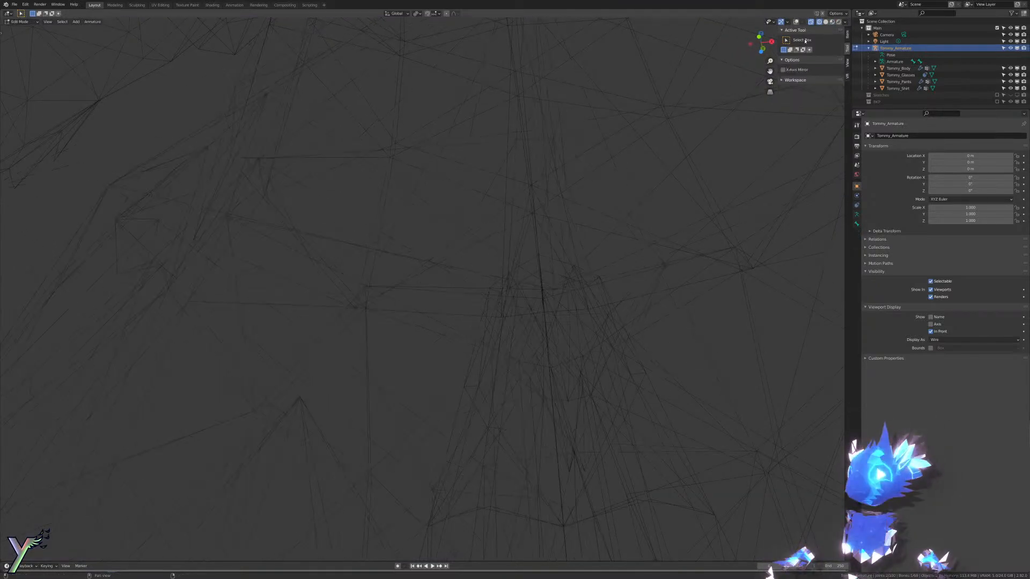
Step: Turn the viewport overlays back on, leave the armature's Edit Mode, and open Tommy_Pants in Edit Mode
{"action": "left_click", "coordinate": [796, 22]}
{"action": "scroll", "coordinate": [678, 138], "scroll_direction": "down", "scroll_amount": 3}
{"action": "middle_click_drag", "start_coordinate": [678, 138], "coordinate": [657, 155]}
{"action": "key", "text": "Tab"}
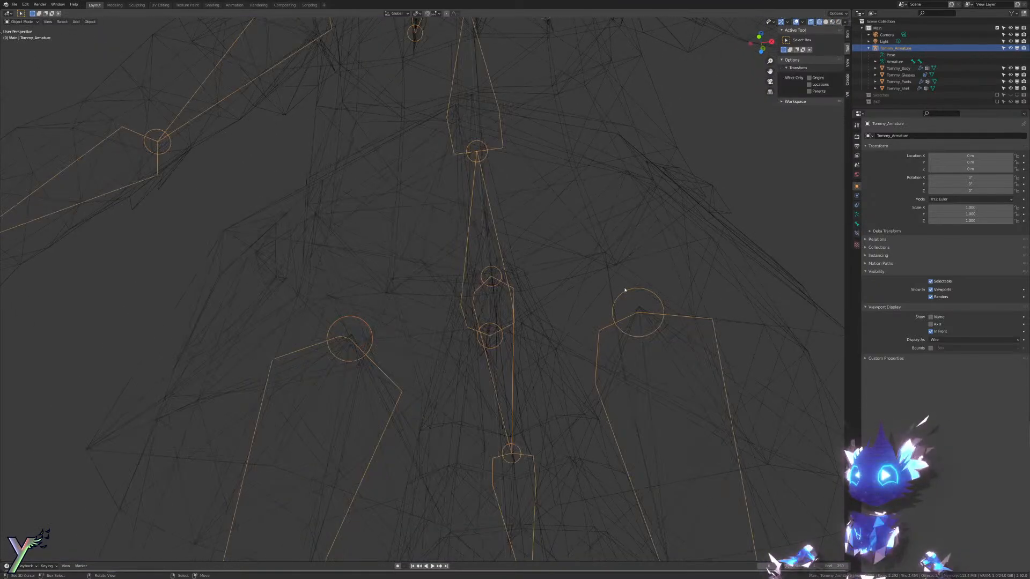
{"action": "right_click", "coordinate": [683, 233]}
{"action": "right_click", "coordinate": [687, 232]}
{"action": "key", "text": "Tab"}
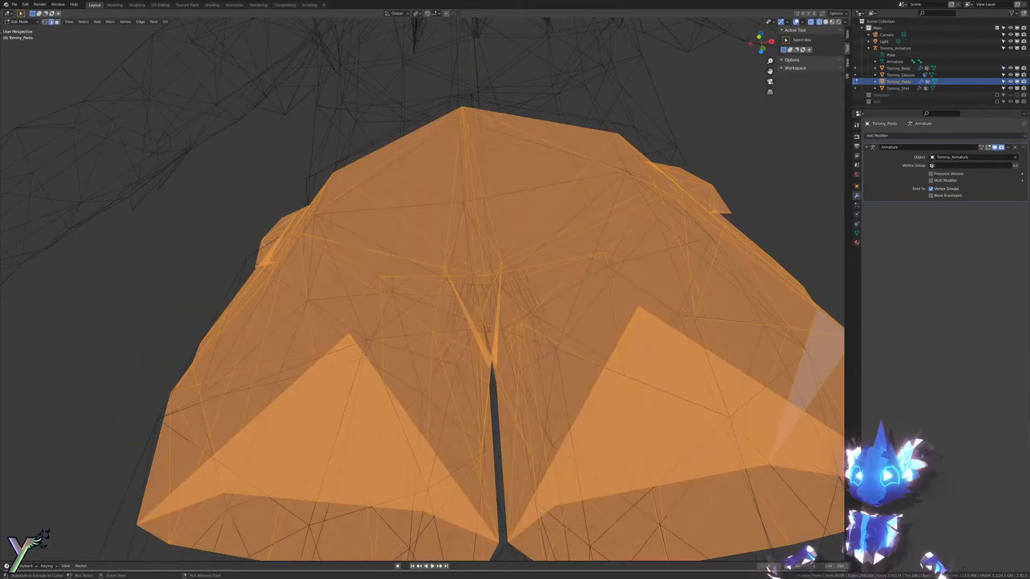
{"action": "key", "text": "ctrl+z"}
{"action": "key", "text": "ctrl+z"}
{"action": "key", "text": "ctrl+shift+z"}
{"action": "key", "text": "ctrl+shift+z"}
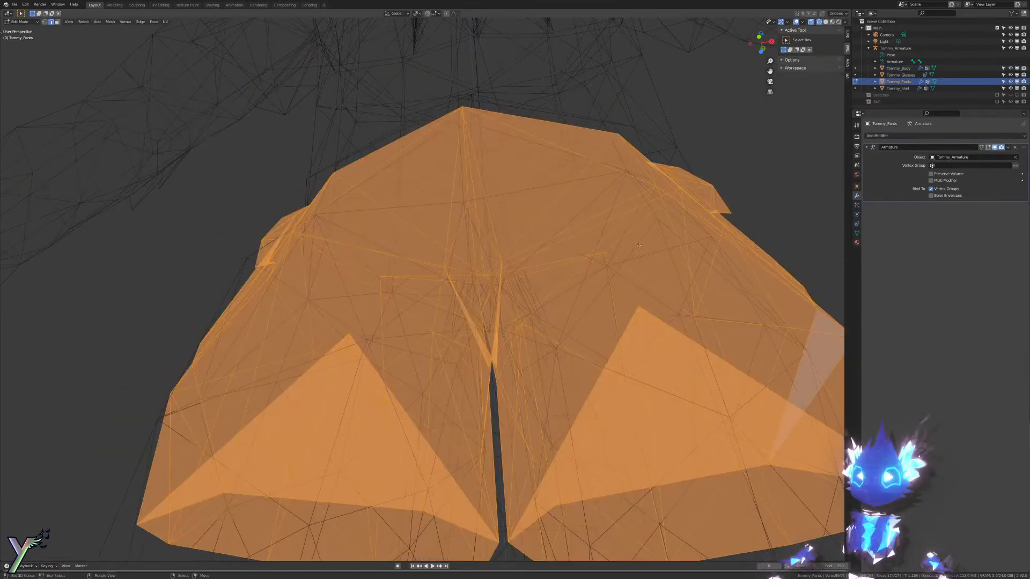
Step: Switch to vertex selection and merge the two lowest crotch vertices of the pants at their center
{"action": "middle_click_drag", "start_coordinate": [639, 245], "coordinate": [649, 276]}
{"action": "scroll", "coordinate": [513, 199], "scroll_direction": "up", "scroll_amount": 5}
{"action": "middle_click_drag", "start_coordinate": [577, 285], "coordinate": [458, 211], "text": "shift"}
{"action": "key", "text": "ctrl+Tab"}
{"action": "left_click", "coordinate": [517, 196]}
{"action": "scroll", "coordinate": [450, 220], "scroll_direction": "up", "scroll_amount": 2}
{"action": "right_click", "coordinate": [450, 220]}
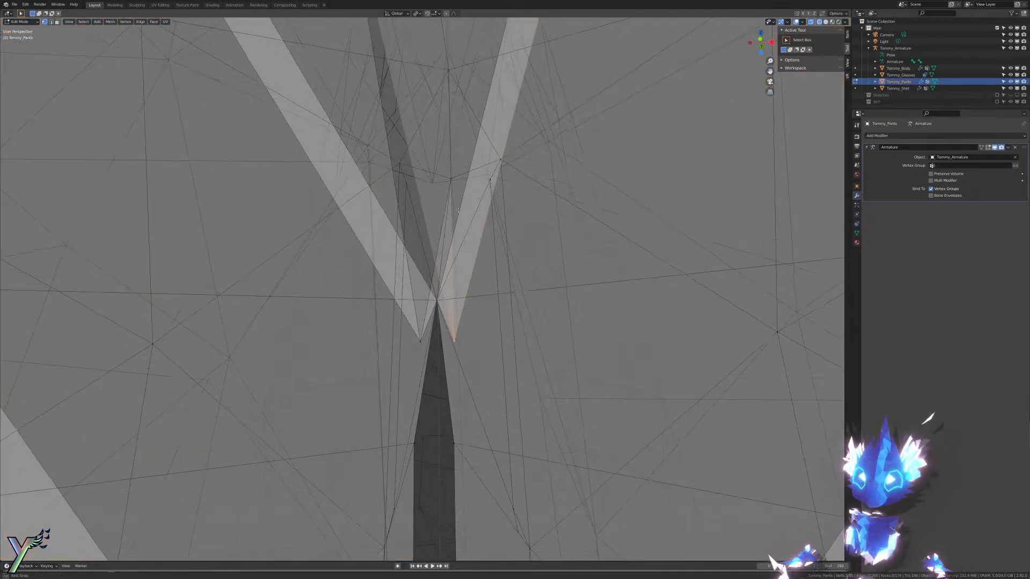
{"action": "key", "text": "m"}
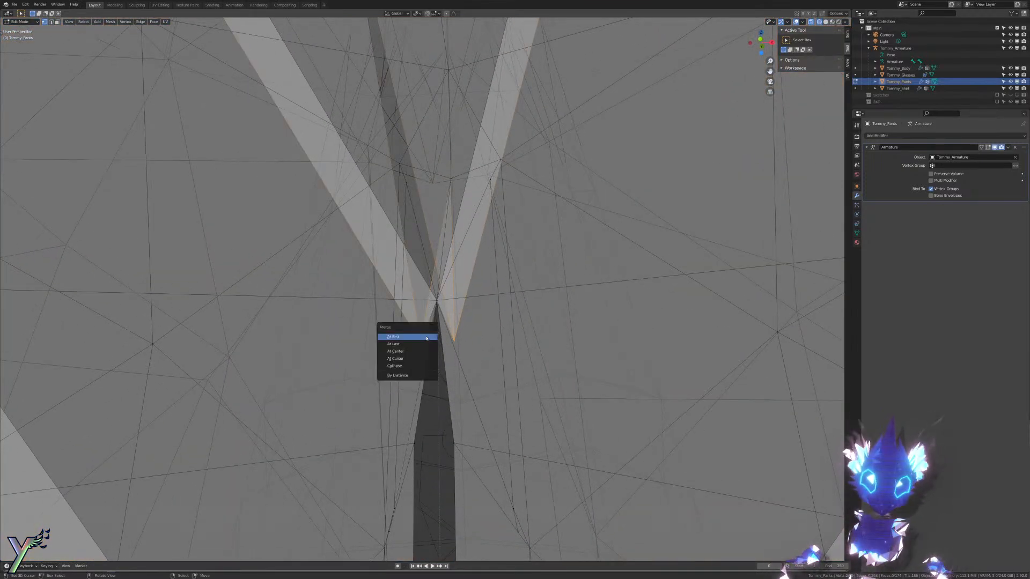
{"action": "left_click", "coordinate": [421, 352]}
Step: Move the merged crotch vertex along the Z axis, and cancel a further free move
{"action": "scroll", "coordinate": [431, 338], "scroll_direction": "down", "scroll_amount": 3}
{"action": "middle_click_drag", "start_coordinate": [438, 328], "coordinate": [499, 293]}
{"action": "key", "text": "g"}
{"action": "key", "text": "z"}
{"action": "left_click", "coordinate": [501, 309]}
{"action": "scroll", "coordinate": [494, 319], "scroll_direction": "up", "scroll_amount": 3}
{"action": "left_click", "coordinate": [438, 334]}
{"action": "key", "text": "g"}
{"action": "right_click", "coordinate": [455, 338]}
Step: Switch the viewport to solid shading and check the crotch seam of the pants
{"action": "scroll", "coordinate": [455, 338], "scroll_direction": "down", "scroll_amount": 4}
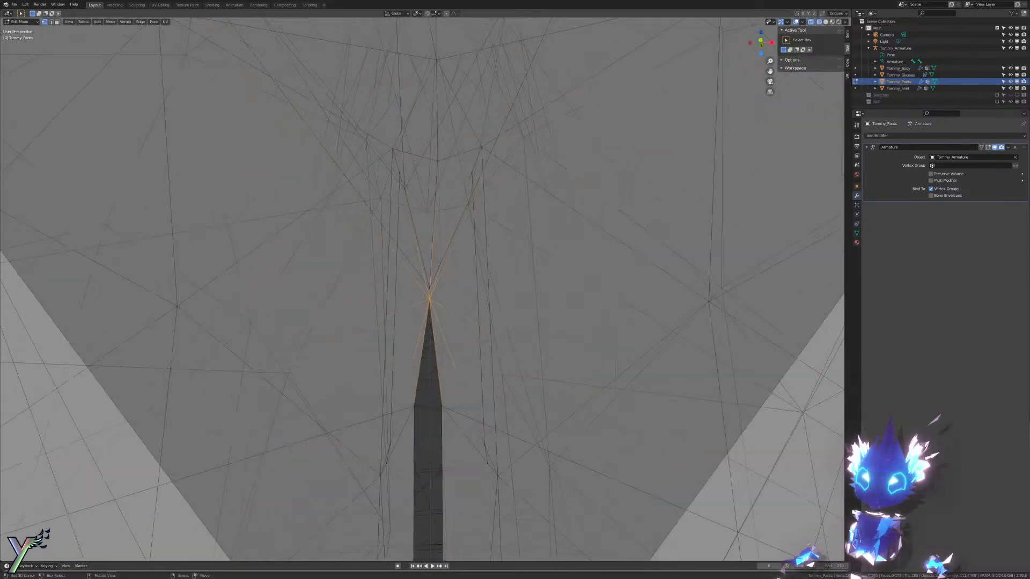
{"action": "mouse_move", "coordinate": [430, 282]}
{"action": "middle_mouse_down"}
{"action": "mouse_move", "coordinate": [398, 287]}
{"action": "mouse_move", "coordinate": [493, 271]}
{"action": "mouse_move", "coordinate": [484, 246]}
{"action": "mouse_move", "coordinate": [499, 261]}
{"action": "mouse_move", "coordinate": [490, 269]}
{"action": "middle_mouse_up"}
{"action": "key", "text": "z"}
{"action": "left_click", "coordinate": [449, 280]}
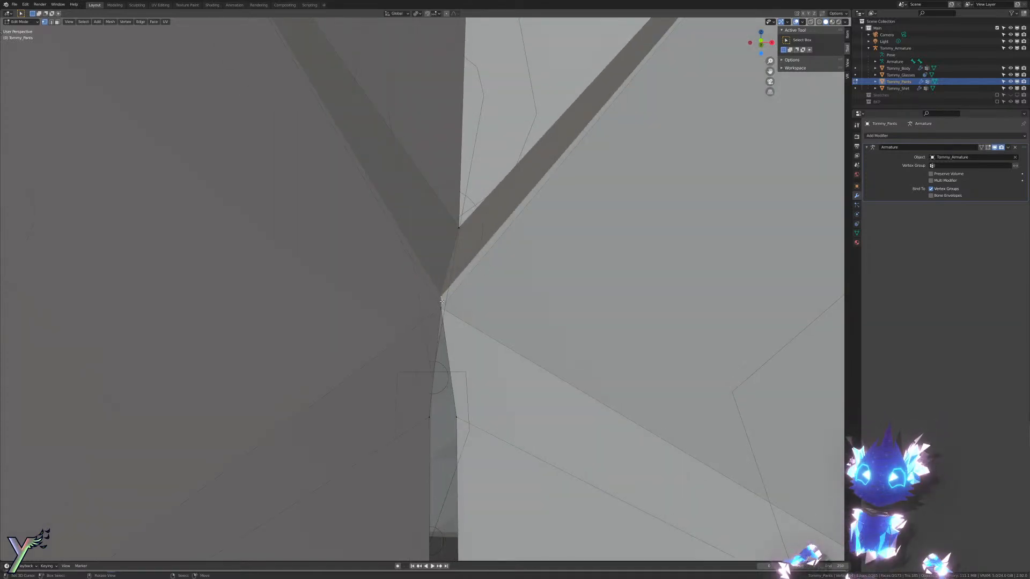
Step: Undo the crotch vertex move and the vertex merge on the pants
{"action": "key", "text": "ctrl+z"}
{"action": "key", "text": "ctrl+z"}
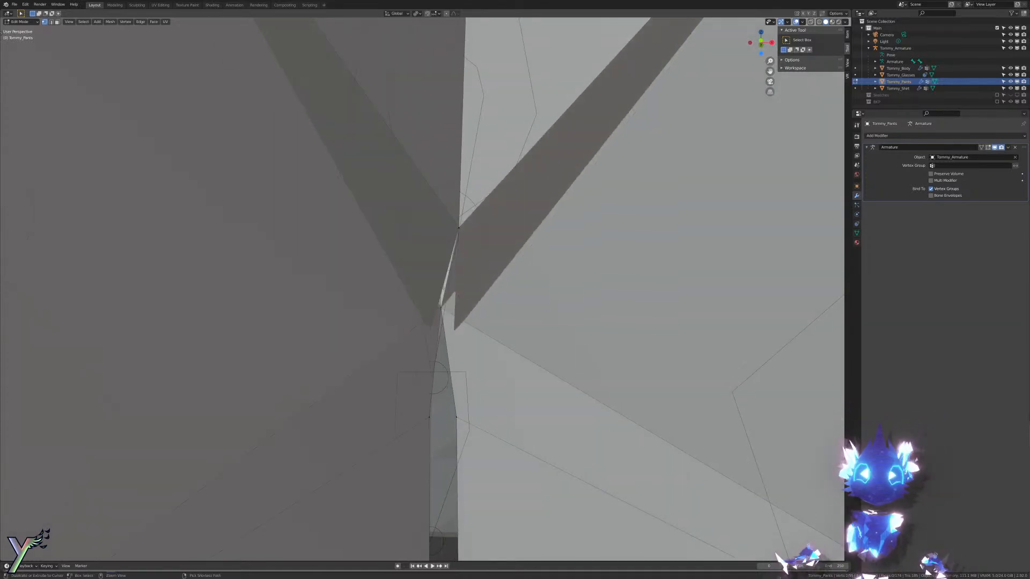
{"action": "scroll", "coordinate": [440, 289], "scroll_direction": "down", "scroll_amount": 15}
{"action": "key", "text": "ctrl+z"}
{"action": "key", "text": "ctrl+z"}
{"action": "scroll", "coordinate": [437, 277], "scroll_direction": "down", "scroll_amount": 4}
{"action": "scroll", "coordinate": [438, 276], "scroll_direction": "up", "scroll_amount": 7}
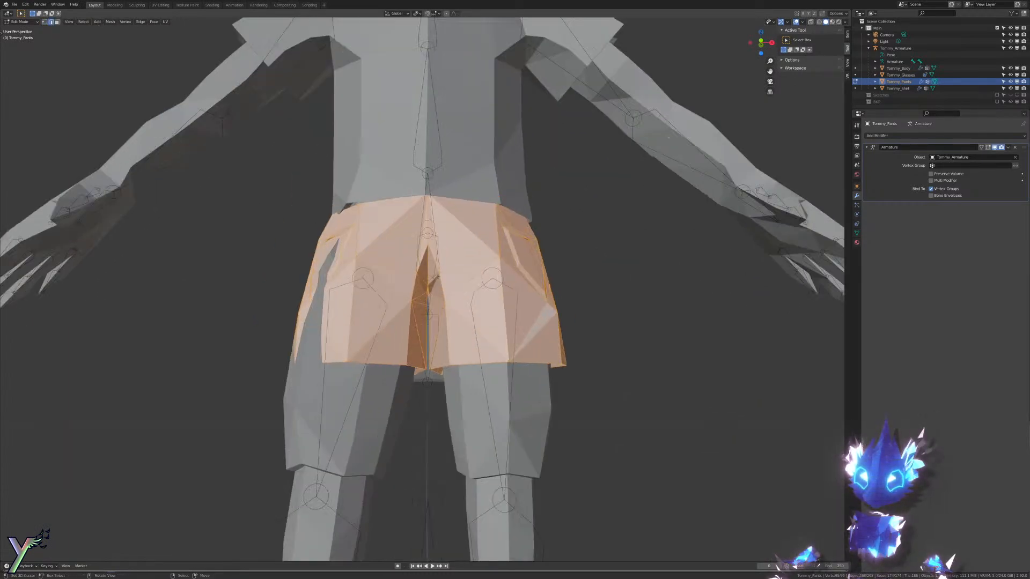
Step: Undo the leg bone rotation and the application of the Data Transfer modifier on the pants
{"action": "key", "text": "ctrl+z"}
{"action": "key", "text": "ctrl+z"}
{"action": "key", "text": "ctrl+z"}
{"action": "key", "text": "ctrl+z"}
{"action": "key", "text": "ctrl+z"}
{"action": "key", "text": "ctrl+z"}
{"action": "key", "text": "ctrl+z"}
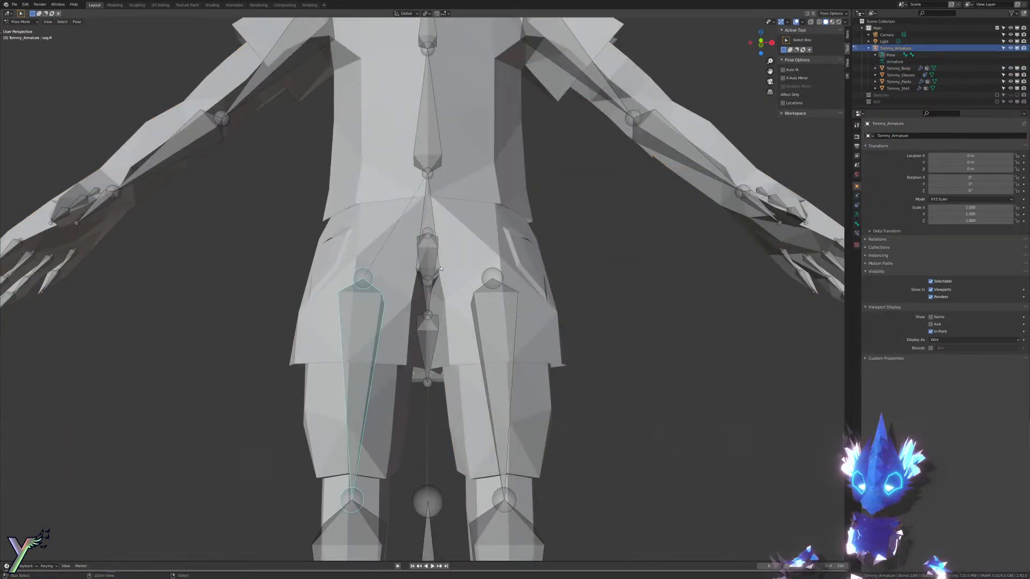
{"action": "key", "text": "ctrl+z"}
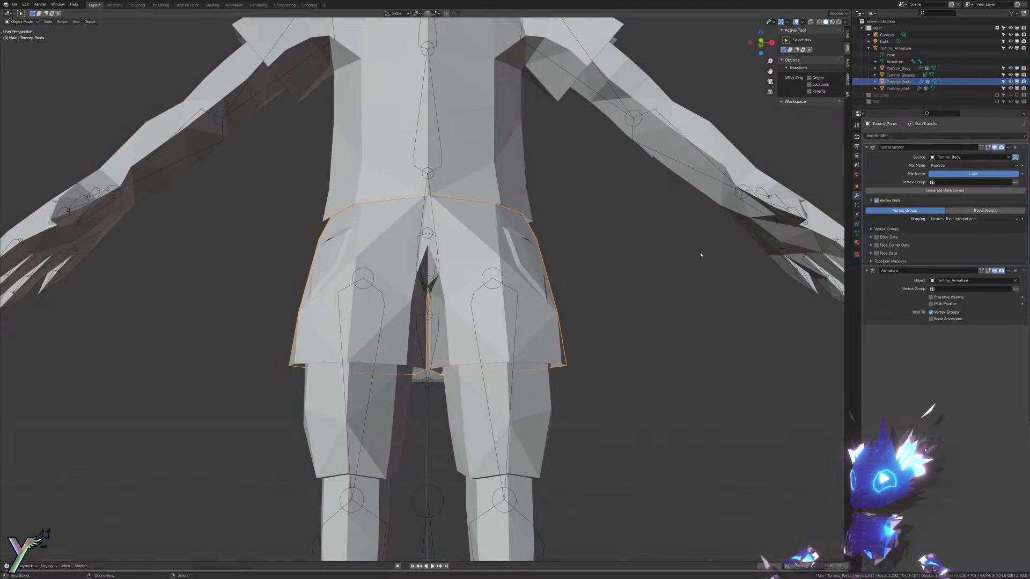
Step: Undo the Data Transfer settings and the application of the Mirror modifier on Tommy_Pants
{"action": "scroll", "coordinate": [511, 306], "scroll_direction": "up", "scroll_amount": 6}
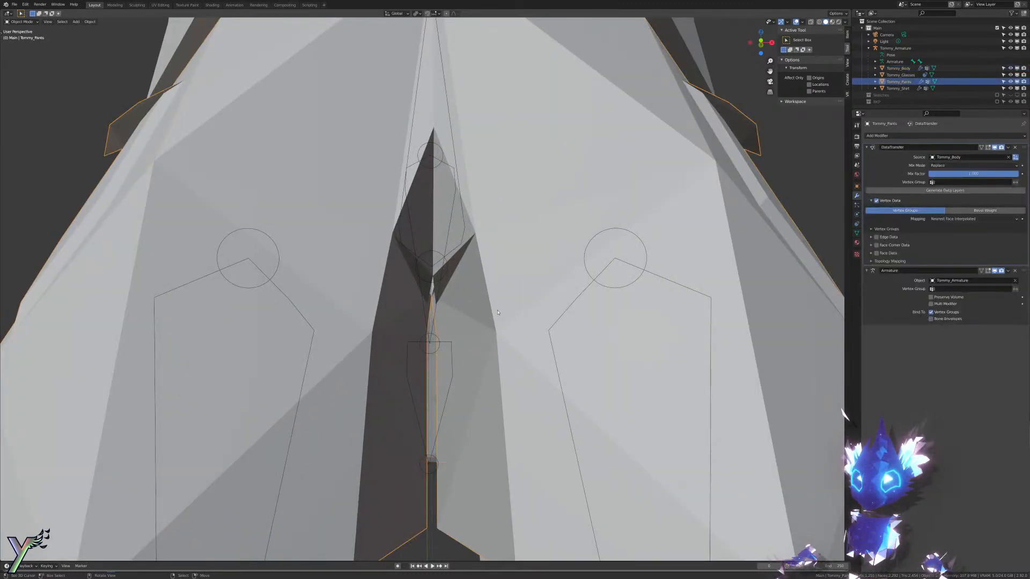
{"action": "key", "text": "ctrl+z"}
{"action": "scroll", "coordinate": [498, 312], "scroll_direction": "up", "scroll_amount": 3}
{"action": "key", "text": "ctrl+z"}
{"action": "key", "text": "ctrl+z"}
{"action": "key", "text": "ctrl+z"}
{"action": "key", "text": "ctrl+z"}
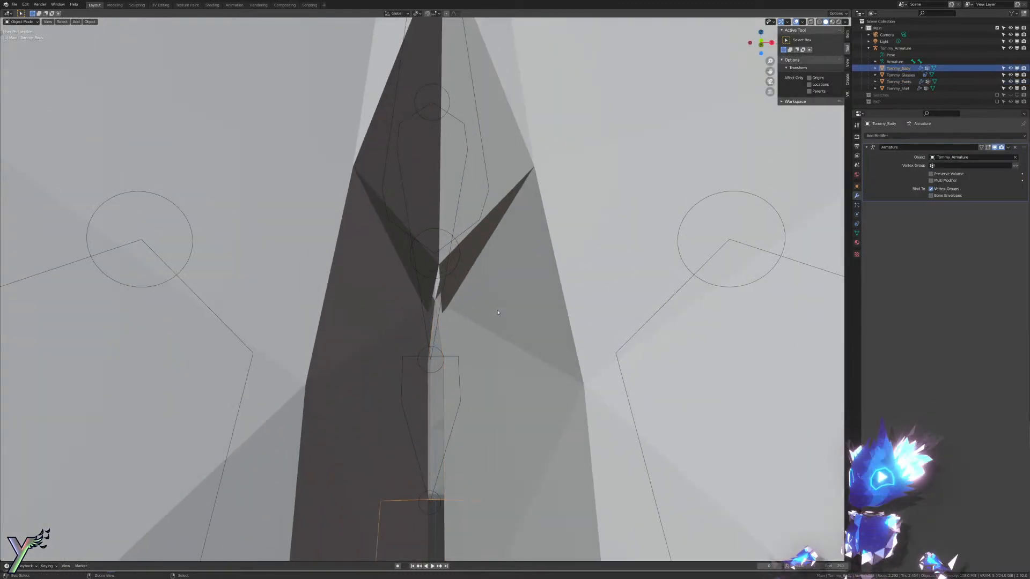
{"action": "key", "text": "ctrl+z"}
{"action": "key", "text": "ctrl+z"}
{"action": "key", "text": "ctrl+z"}
{"action": "key", "text": "ctrl+z"}
{"action": "key", "text": "ctrl+z"}
{"action": "key", "text": "ctrl+z"}
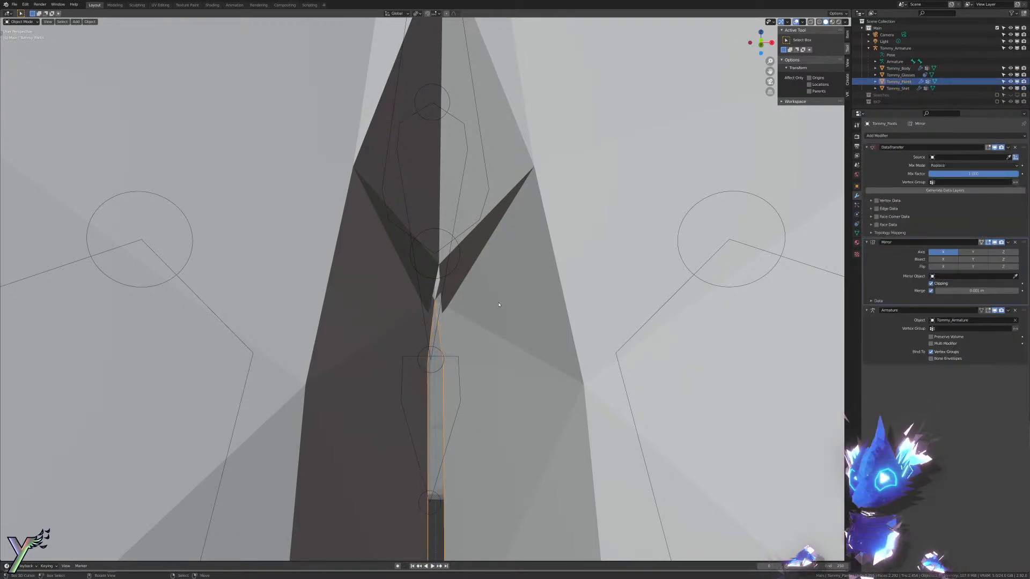
Step: Open Tommy_Pants in Edit Mode with wireframe shading and switch to vertex selection at the crotch
{"action": "scroll", "coordinate": [499, 305], "scroll_direction": "down", "scroll_amount": 8}
{"action": "scroll", "coordinate": [500, 322], "scroll_direction": "up", "scroll_amount": 7}
{"action": "key", "text": "Tab"}
{"action": "scroll", "coordinate": [498, 338], "scroll_direction": "up", "scroll_amount": 4}
{"action": "key", "text": "shift+z"}
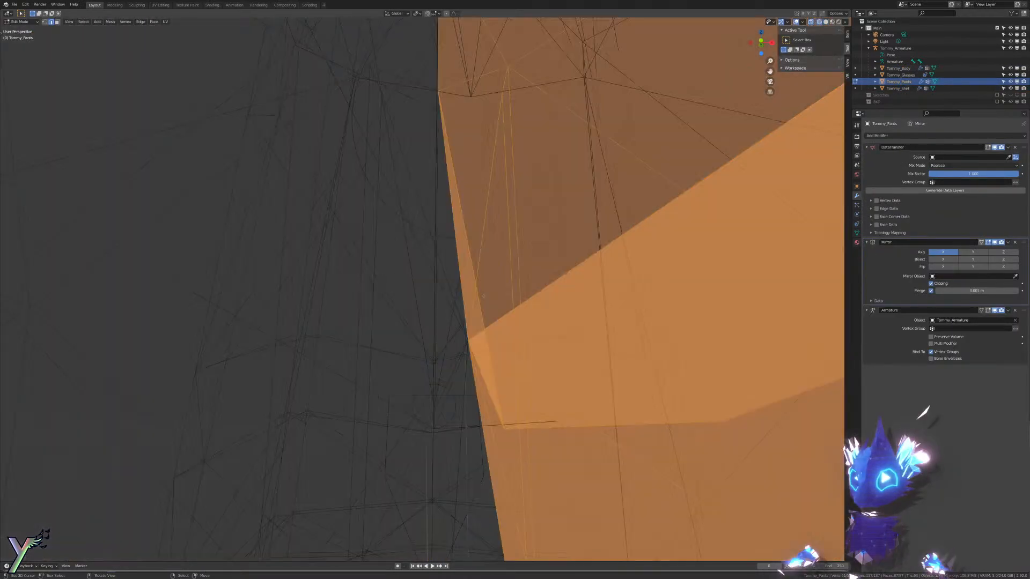
{"action": "scroll", "coordinate": [483, 296], "scroll_direction": "down", "scroll_amount": 1}
{"action": "left_click", "coordinate": [467, 305]}
{"action": "middle_click_drag", "start_coordinate": [465, 315], "coordinate": [462, 309]}
{"action": "key", "text": "ctrl+Tab"}
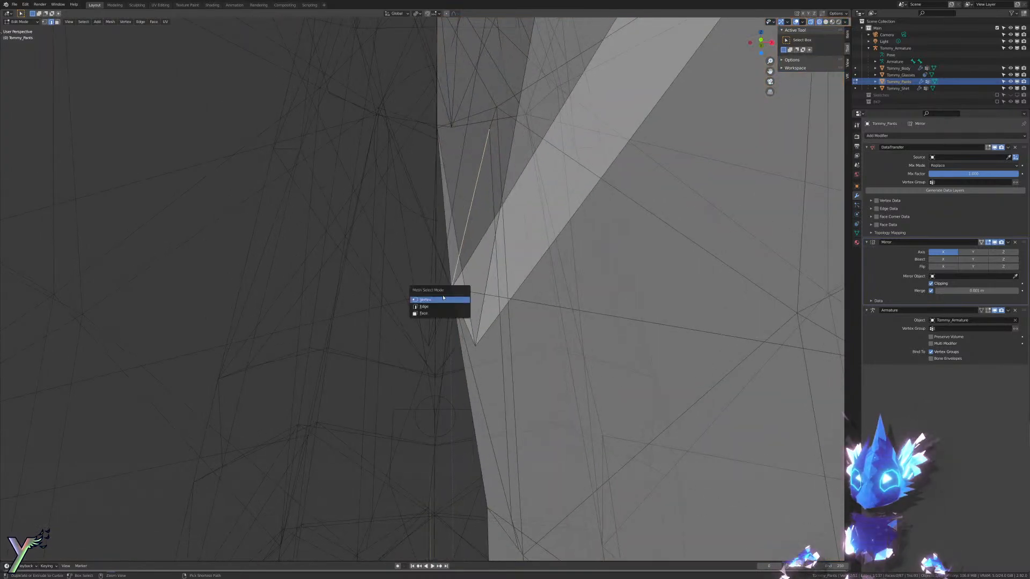
{"action": "left_click", "coordinate": [440, 307]}
{"action": "key", "text": "ctrl+Tab"}
{"action": "left_click", "coordinate": [443, 296]}
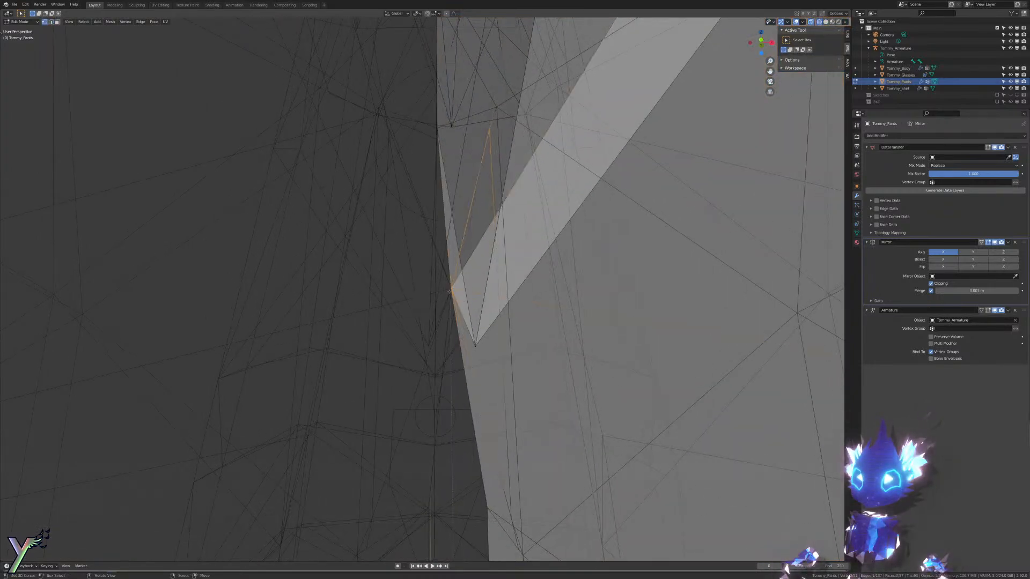
Step: Try moving the inner crotch vertex beside the mirror seam along the X and Y axes
{"action": "key", "text": "g"}
{"action": "key", "text": "x"}
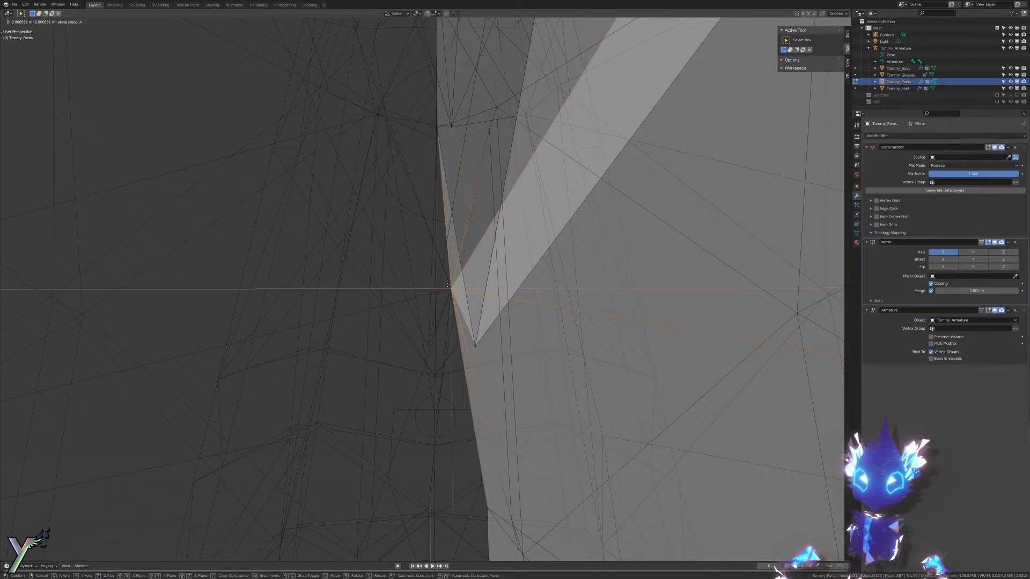
{"action": "key", "text": "y"}
{"action": "left_click", "coordinate": [451, 289]}
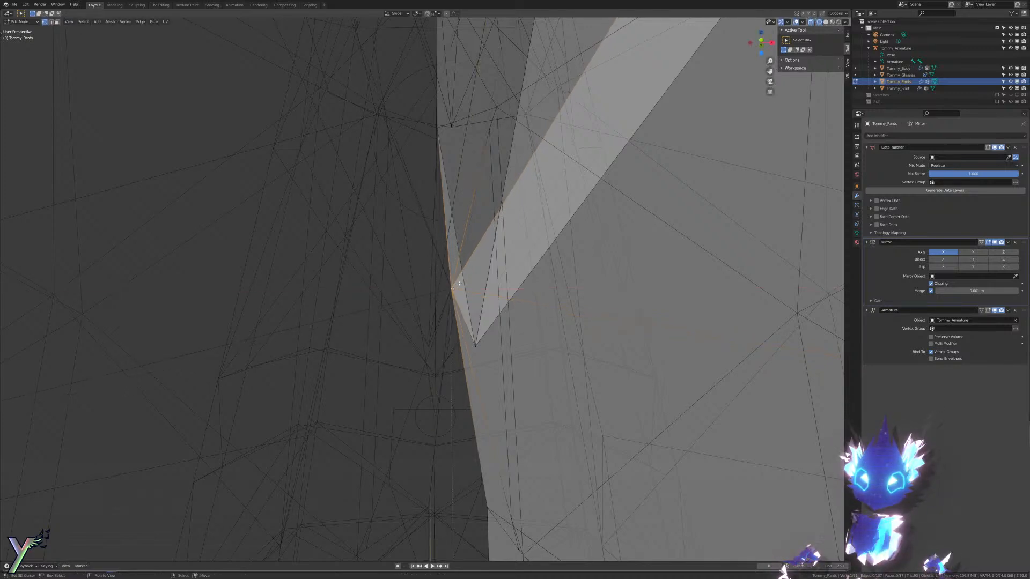
{"action": "key", "text": "g"}
{"action": "key", "text": "x"}
{"action": "left_click", "coordinate": [840, 219]}
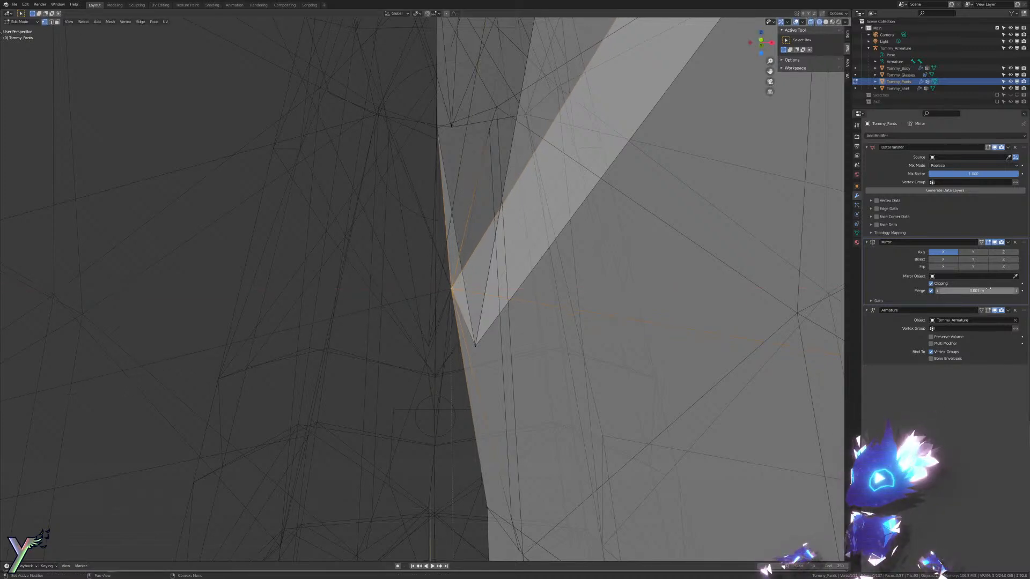
Step: Move the inner crotch vertex along the X axis, away from the mirror seam, with Mirror clipping disabled
{"action": "key", "text": "g"}
{"action": "key", "text": "x"}
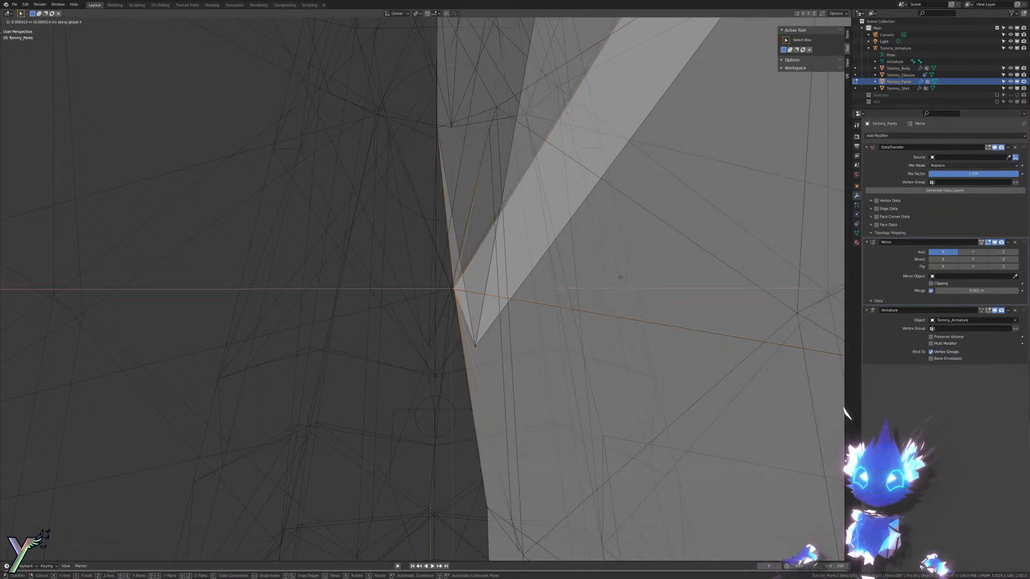
{"action": "left_click", "coordinate": [624, 277]}
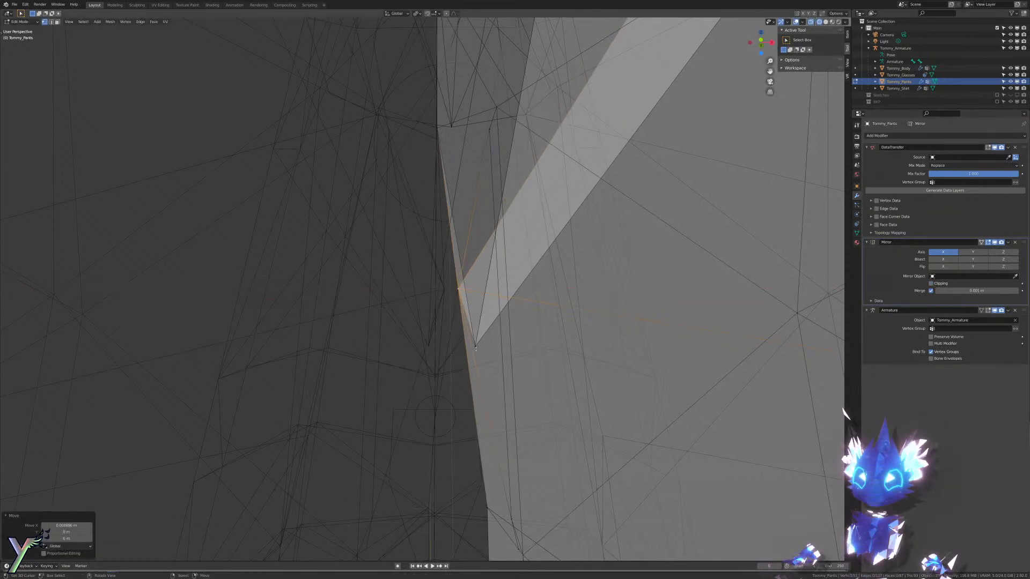
Step: Re-enable Mirror clipping and move the lower crotch vertex along the X axis onto the mirror seam
{"action": "left_click", "coordinate": [495, 338]}
{"action": "key", "text": "g"}
{"action": "key", "text": "y"}
{"action": "key", "text": "x"}
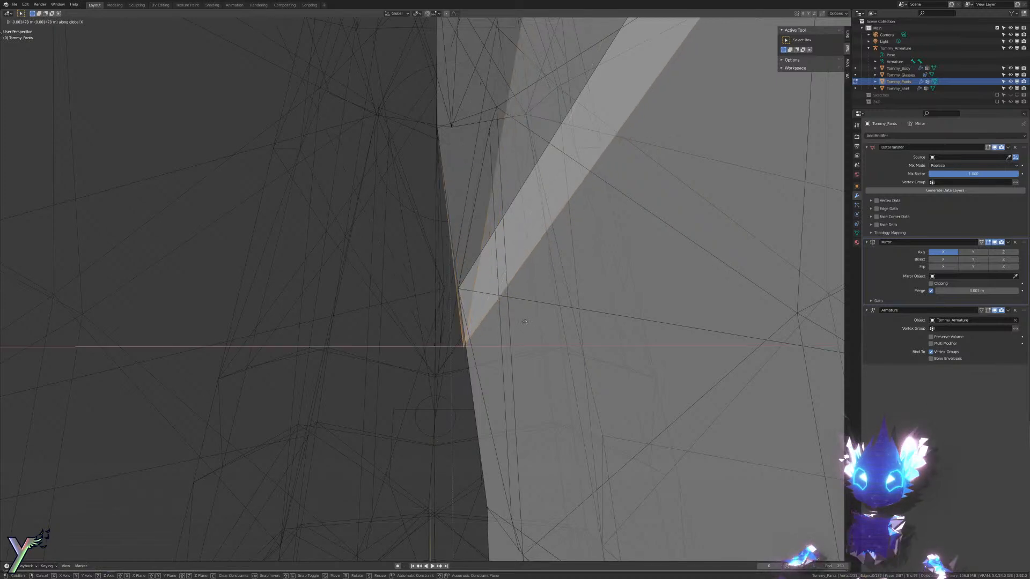
{"action": "right_click", "coordinate": [497, 322]}
{"action": "left_click", "coordinate": [938, 284]}
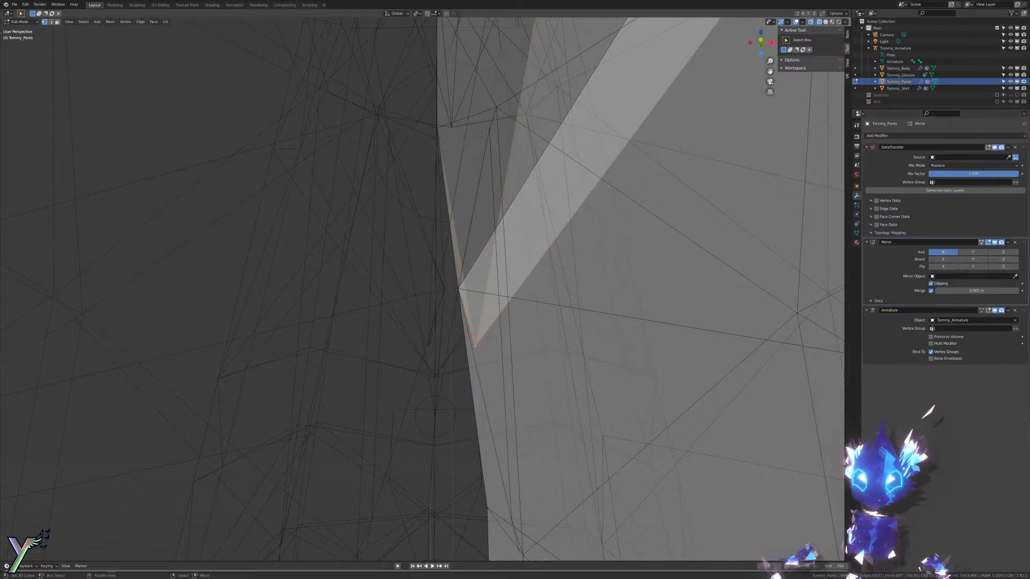
{"action": "key", "text": "g"}
{"action": "key", "text": "x"}
{"action": "left_click", "coordinate": [631, 306]}
Step: Adjust the crotch vertices' height along the Z axis in solid shading and return to Object Mode
{"action": "key", "text": "g"}
{"action": "key", "text": "z"}
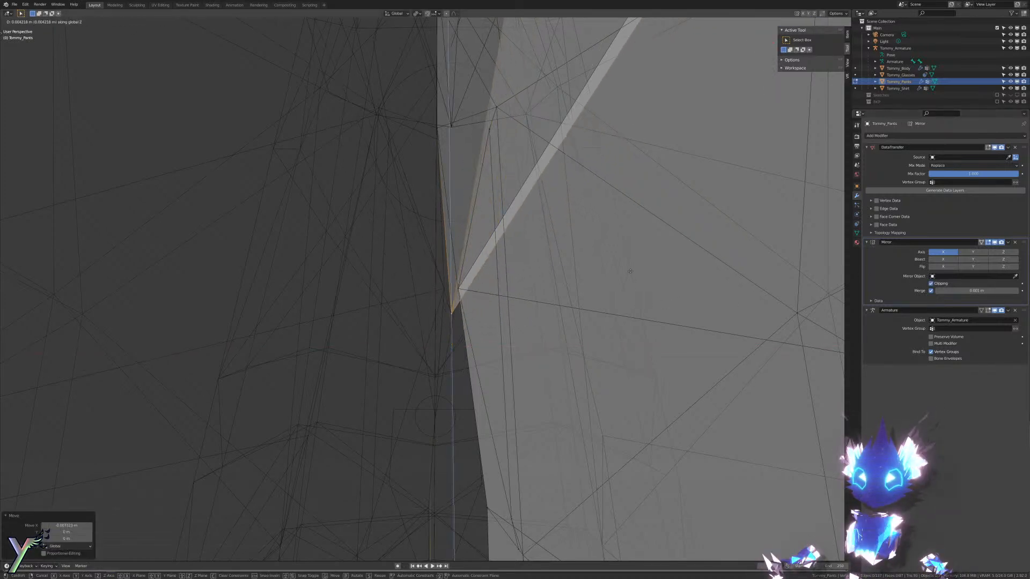
{"action": "left_click", "coordinate": [631, 251]}
{"action": "key", "text": "z"}
{"action": "mouse_move", "coordinate": [631, 251]}
{"action": "middle_mouse_down"}
{"action": "mouse_move", "coordinate": [529, 267]}
{"action": "mouse_move", "coordinate": [560, 251]}
{"action": "mouse_move", "coordinate": [566, 192]}
{"action": "middle_mouse_up"}
{"action": "left_click", "coordinate": [571, 266]}
{"action": "scroll", "coordinate": [560, 251], "scroll_direction": "up", "scroll_amount": 3}
{"action": "key", "text": "g"}
{"action": "key", "text": "z"}
{"action": "left_click", "coordinate": [560, 233]}
{"action": "key", "text": "Tab"}
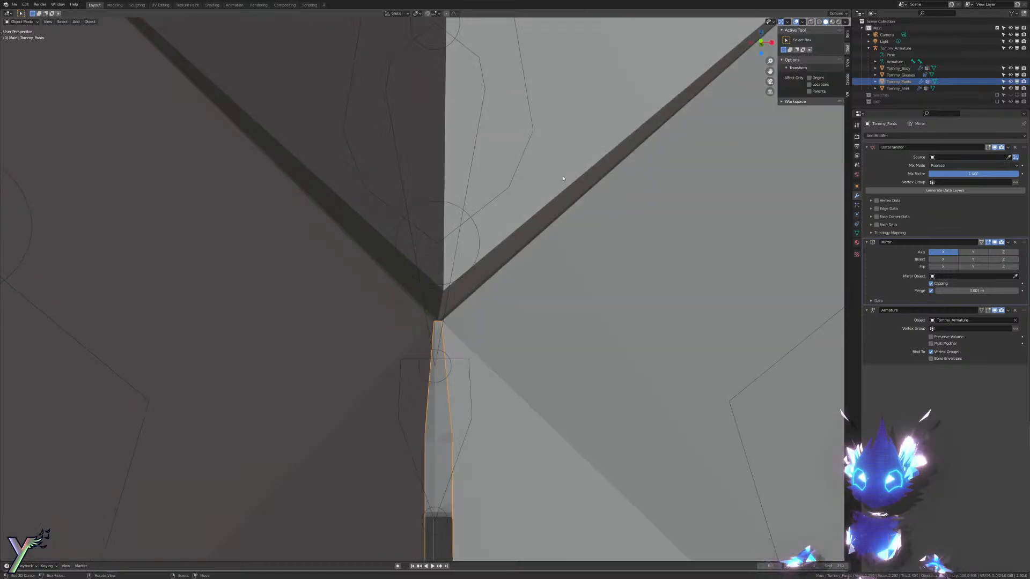
Step: Apply the Mirror modifier on Tommy_Pants
{"action": "scroll", "coordinate": [565, 192], "scroll_direction": "down", "scroll_amount": 6}
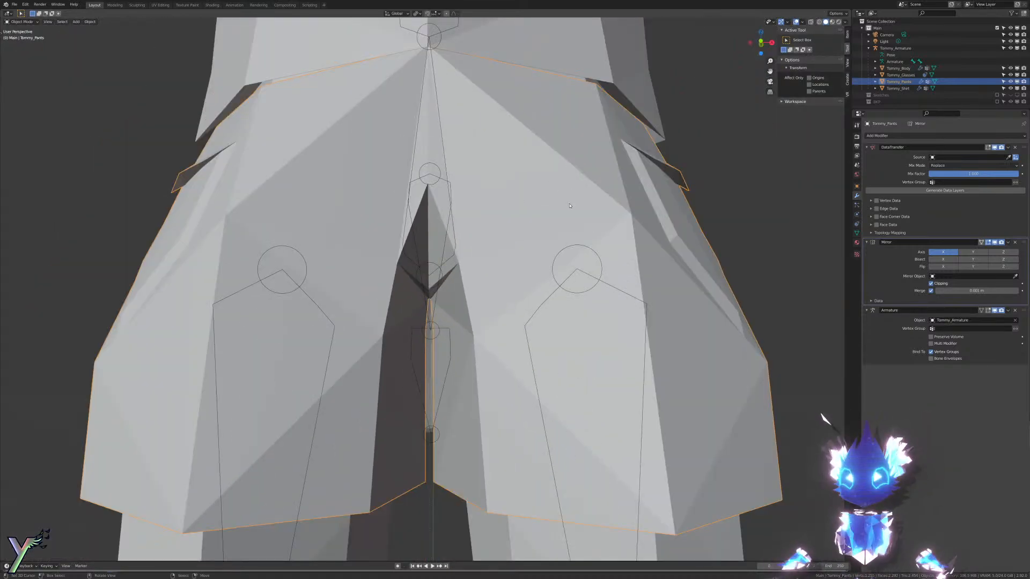
{"action": "scroll", "coordinate": [570, 206], "scroll_direction": "down", "scroll_amount": 5}
{"action": "middle_click_drag", "start_coordinate": [558, 218], "coordinate": [670, 238]}
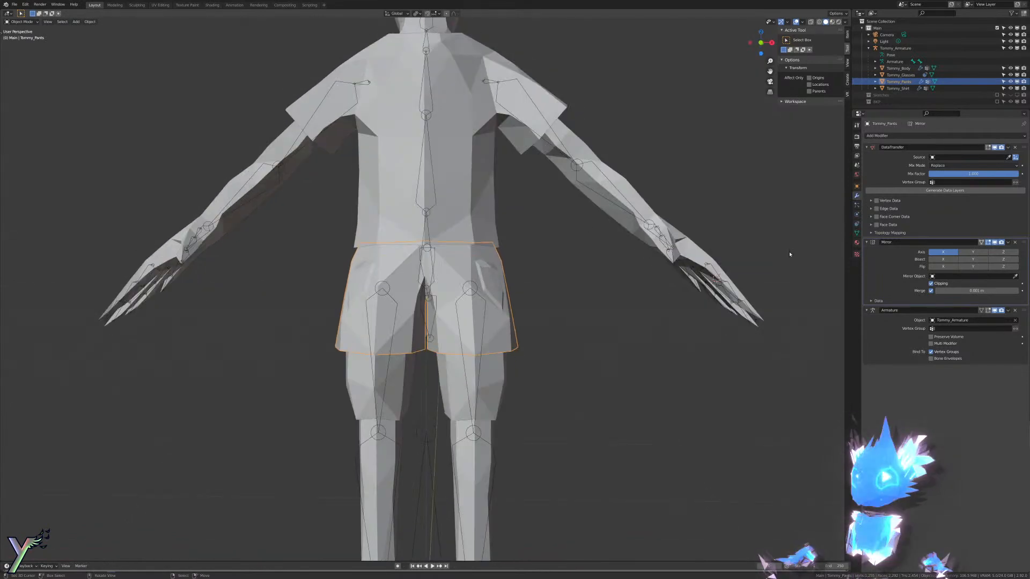
{"action": "left_click", "coordinate": [1015, 242]}
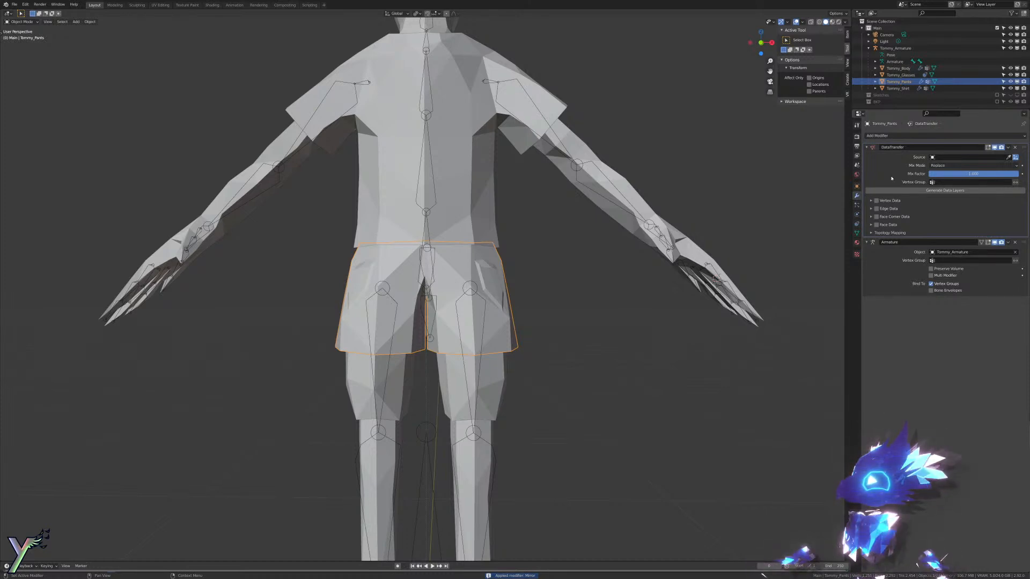
Step: Set the pants' Data Transfer source to Tommy_Body with Vertex Groups mapped by Nearest Face Interpolated, and apply the modifier
{"action": "left_click", "coordinate": [499, 367]}
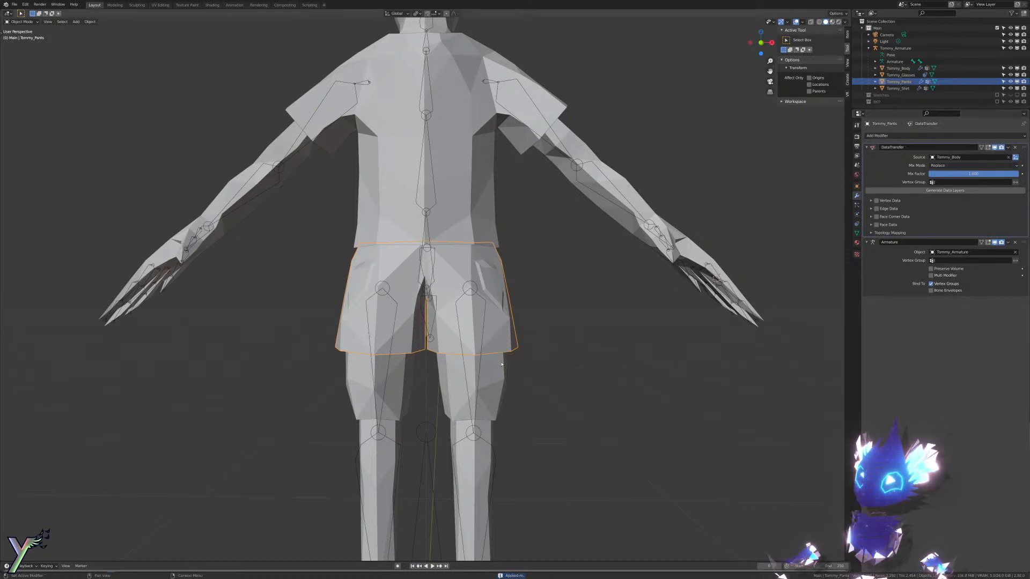
{"action": "left_click", "coordinate": [869, 202]}
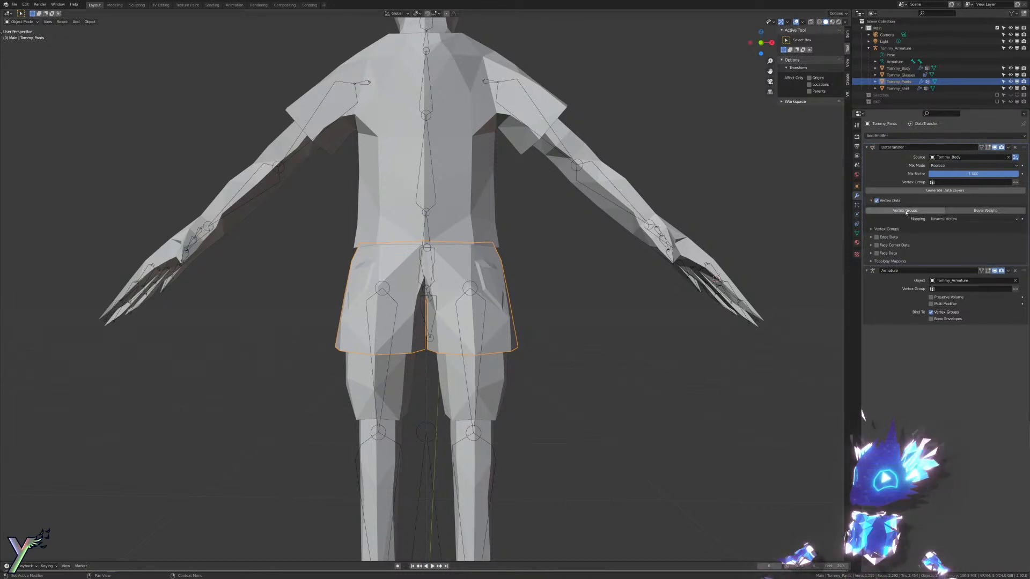
{"action": "left_click", "coordinate": [945, 256]}
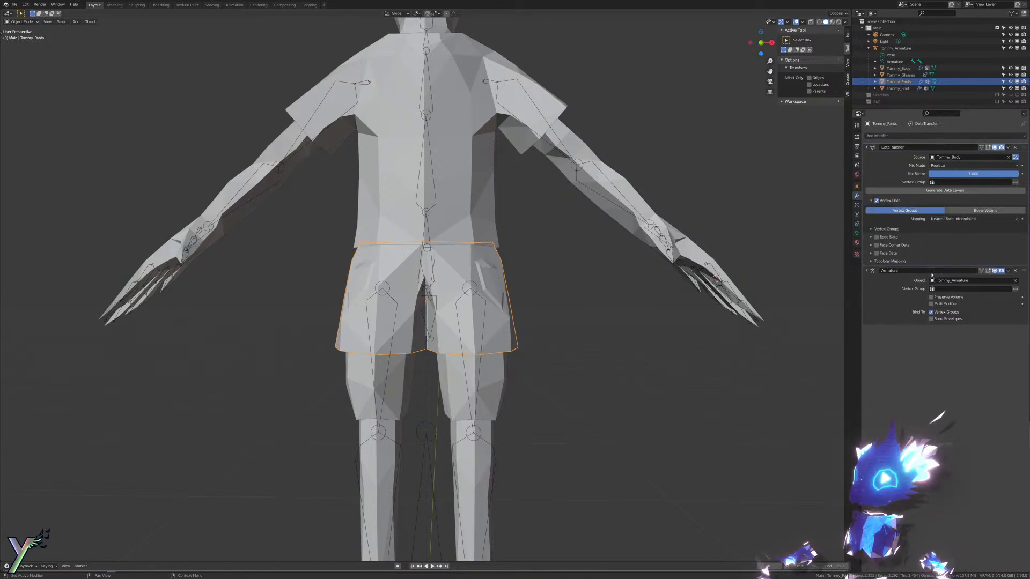
{"action": "key", "text": "ctrl+a"}
Step: Select the Leg.R bone in Pose Mode, switch to Material Preview shading and hide the viewport overlays
{"action": "scroll", "coordinate": [460, 276], "scroll_direction": "up", "scroll_amount": 4}
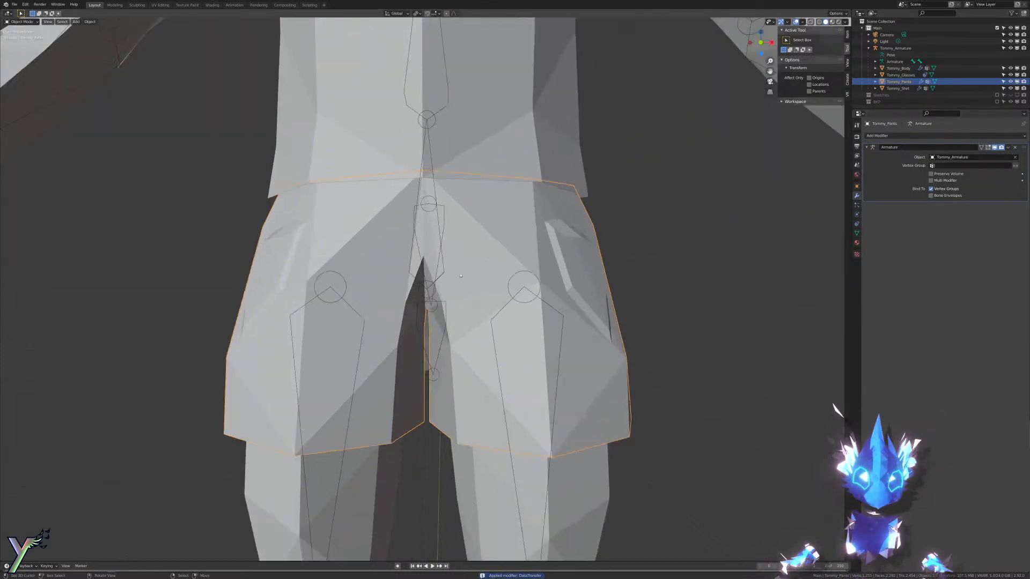
{"action": "left_click", "coordinate": [427, 296]}
{"action": "key", "text": "ctrl+Tab"}
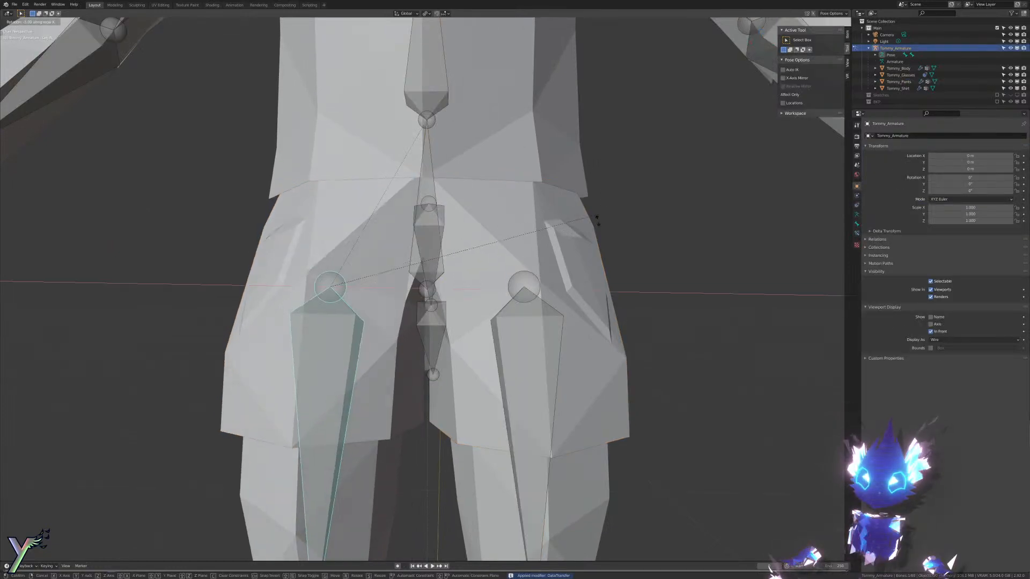
{"action": "key", "text": "z"}
{"action": "left_click", "coordinate": [585, 348]}
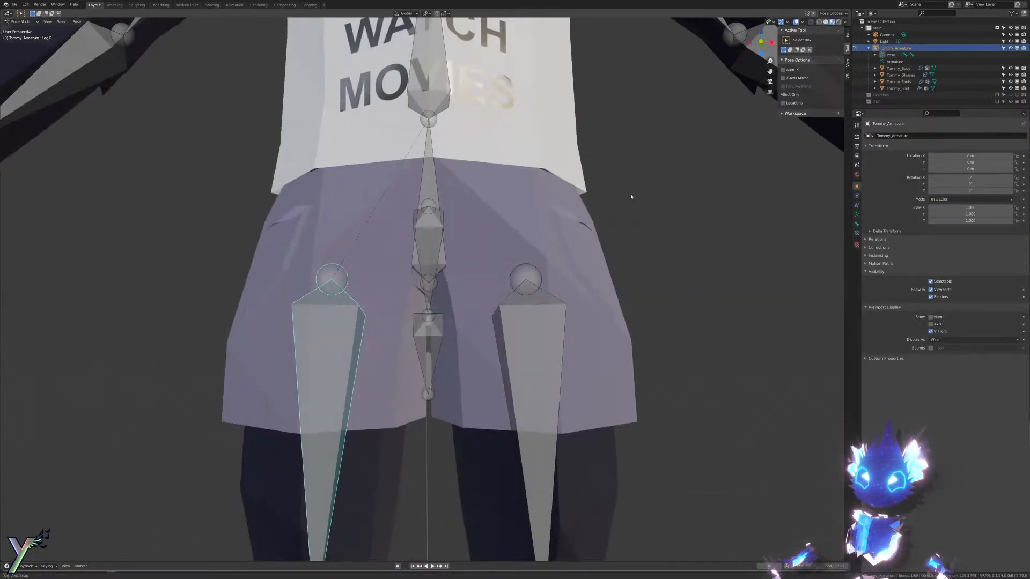
{"action": "left_click", "coordinate": [797, 23]}
Step: Try rotating the Leg.R bone freely to test how the pants deform
{"action": "middle_click_drag", "start_coordinate": [726, 73], "coordinate": [717, 50]}
{"action": "key", "text": "r"}
{"action": "key", "text": "r"}
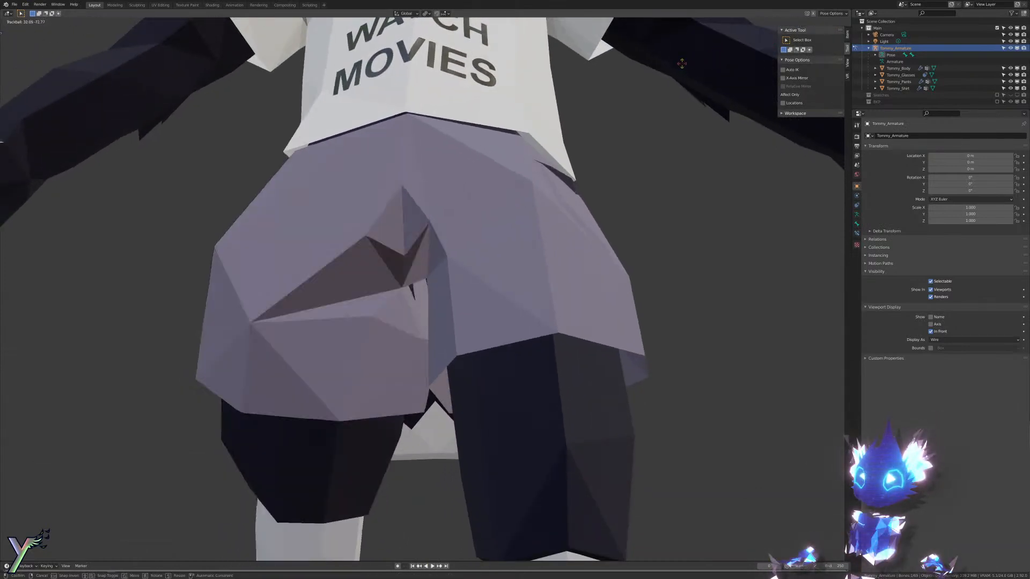
{"action": "right_click", "coordinate": [731, 56]}
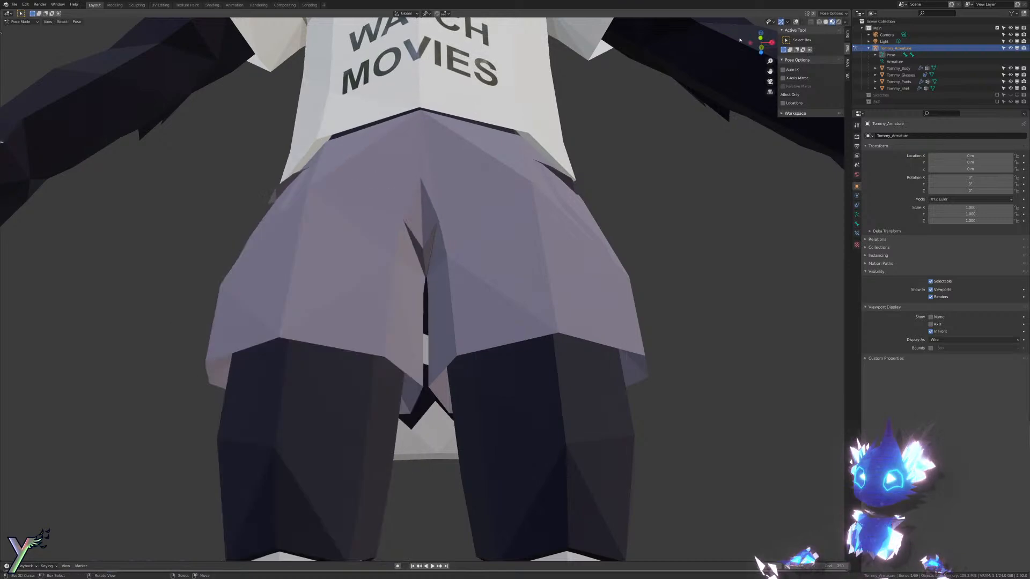
{"action": "middle_click_drag", "start_coordinate": [731, 55], "coordinate": [731, 78]}
{"action": "scroll", "coordinate": [732, 79], "scroll_direction": "down", "scroll_amount": 4}
{"action": "key", "text": "r"}
{"action": "left_click", "coordinate": [702, 309]}
{"action": "middle_click_drag", "start_coordinate": [685, 242], "coordinate": [672, 178]}
{"action": "right_click", "coordinate": [645, 246]}
{"action": "key", "text": "ctrl+z"}
Step: Rotate the Leg.R bone about its local X axis, inspect the pants' deformation around the hips, and undo the rotation
{"action": "key", "text": "x"}
{"action": "key", "text": "x"}
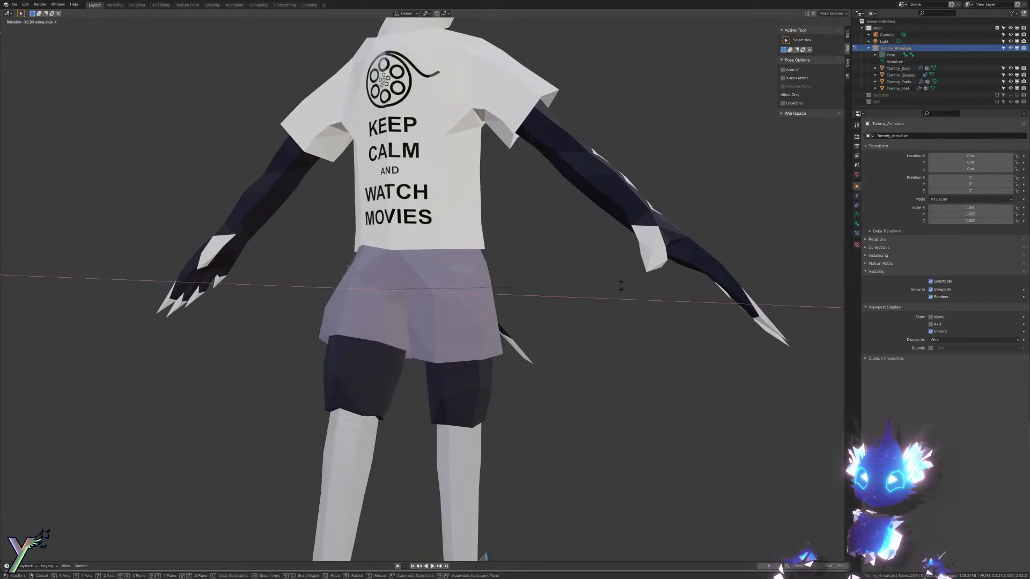
{"action": "left_click", "coordinate": [429, 338]}
{"action": "middle_click_drag", "start_coordinate": [429, 338], "coordinate": [535, 277]}
{"action": "scroll", "coordinate": [499, 334], "scroll_direction": "up", "scroll_amount": 2}
{"action": "scroll", "coordinate": [535, 277], "scroll_direction": "up", "scroll_amount": 4}
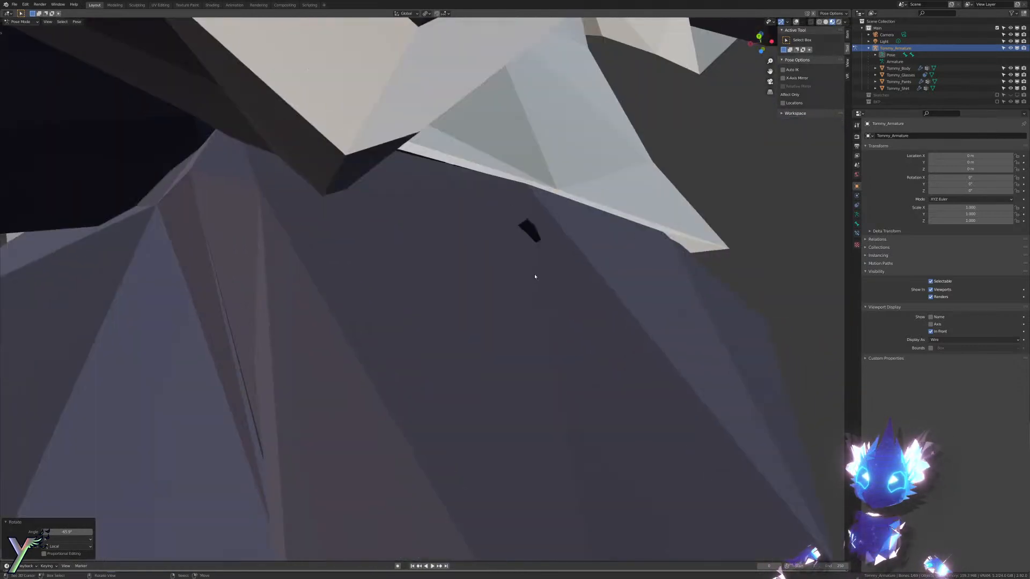
{"action": "scroll", "coordinate": [536, 235], "scroll_direction": "down", "scroll_amount": 4}
{"action": "middle_click_drag", "start_coordinate": [517, 233], "coordinate": [475, 262]}
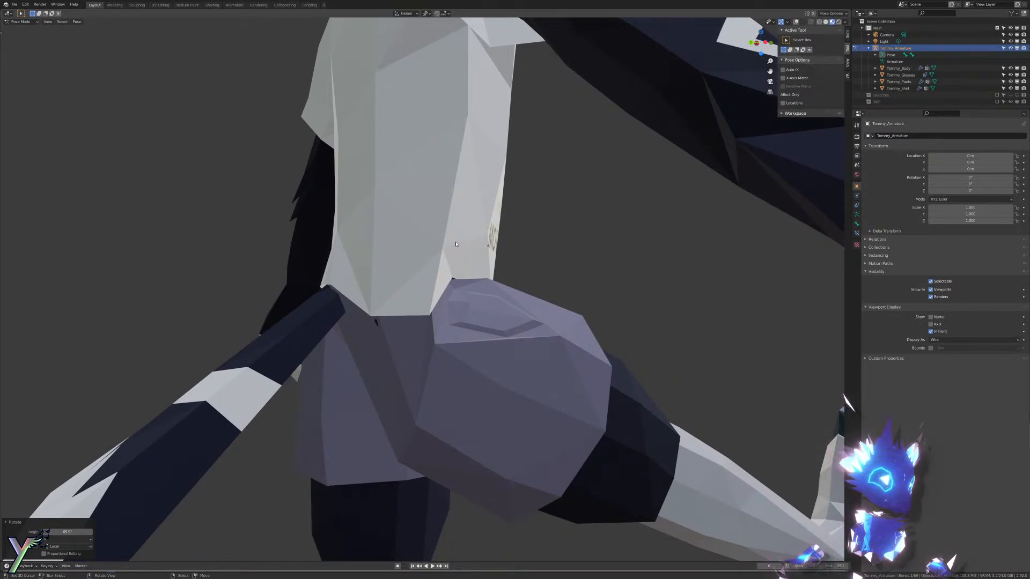
{"action": "scroll", "coordinate": [484, 243], "scroll_direction": "down", "scroll_amount": 5}
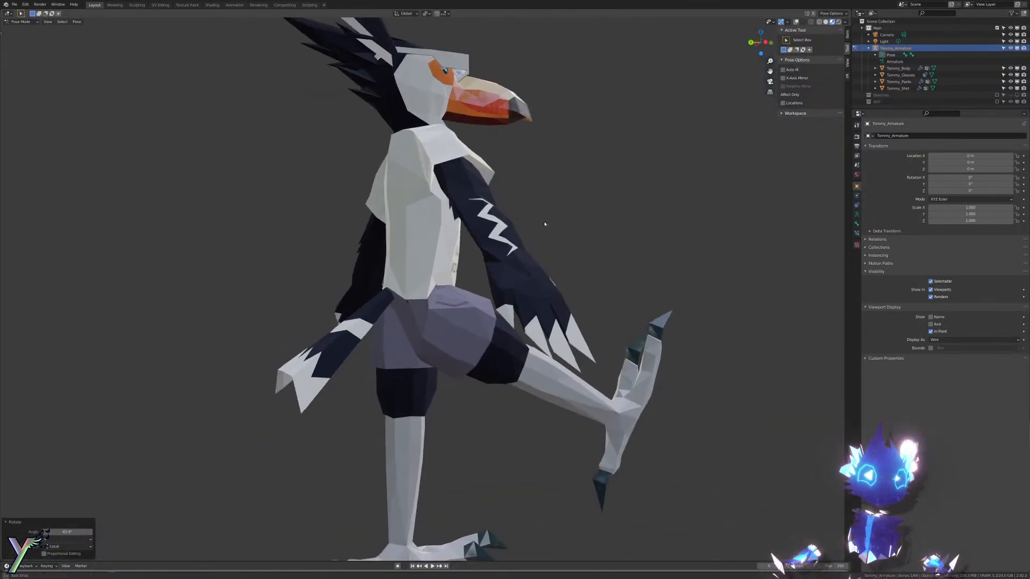
{"action": "scroll", "coordinate": [480, 231], "scroll_direction": "up", "scroll_amount": 3}
{"action": "key", "text": "ctrl+z"}
Step: Leave Pose Mode and open Tommy_Body in Edit Mode from the front view
{"action": "middle_click_drag", "start_coordinate": [480, 164], "coordinate": [538, 188]}
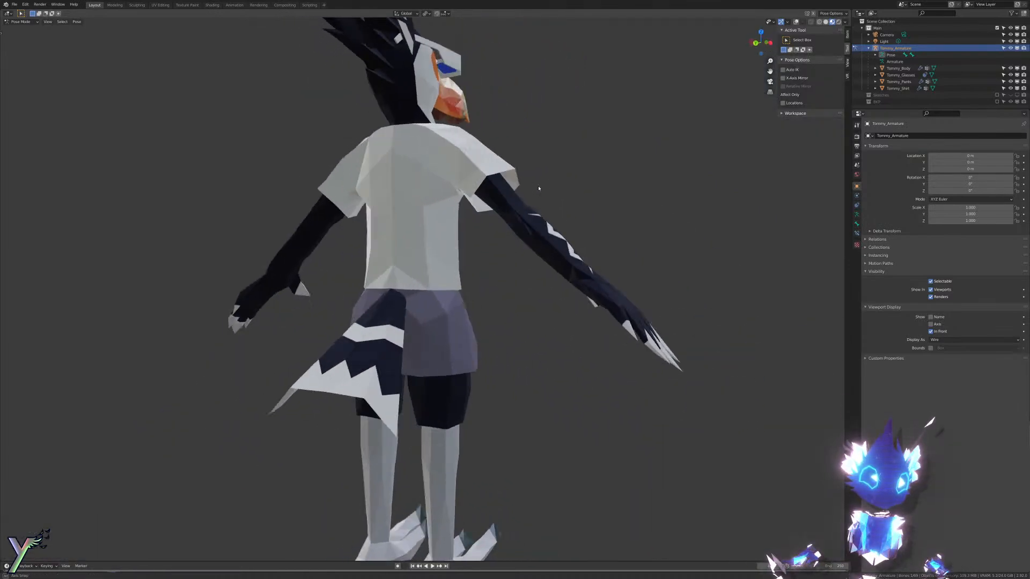
{"action": "scroll", "coordinate": [535, 188], "scroll_direction": "up", "scroll_amount": 3}
{"action": "scroll", "coordinate": [535, 188], "scroll_direction": "down", "scroll_amount": 5}
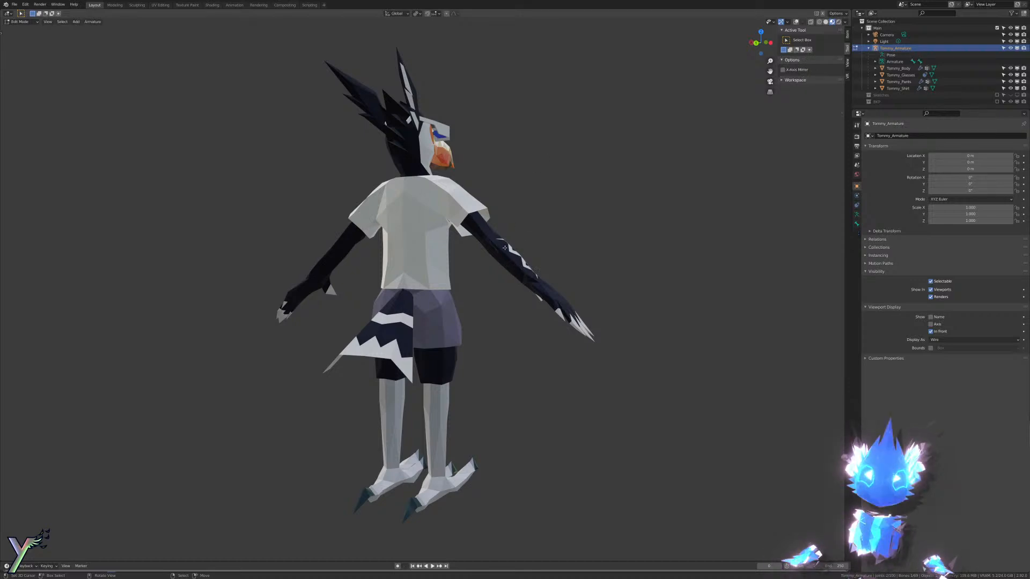
{"action": "key", "text": "Tab"}
{"action": "right_click", "coordinate": [504, 246]}
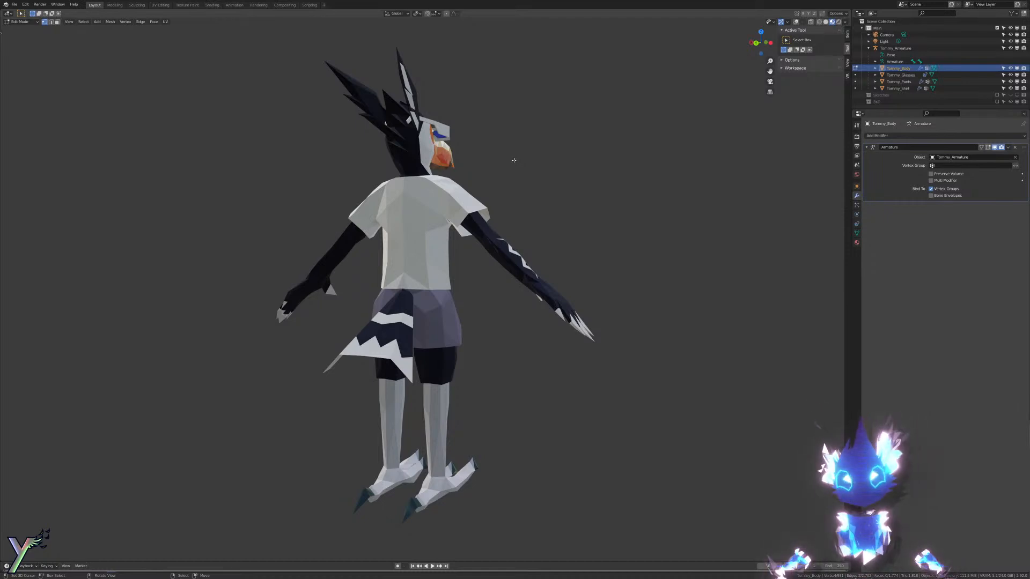
{"action": "key", "text": "KP_1"}
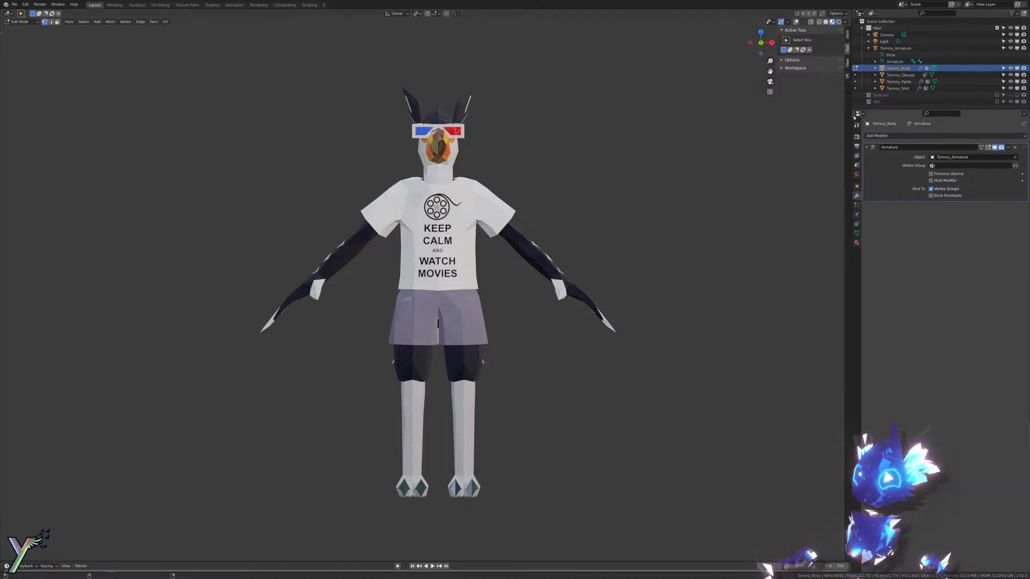
{"action": "scroll", "coordinate": [474, 163], "scroll_direction": "up", "scroll_amount": 6}
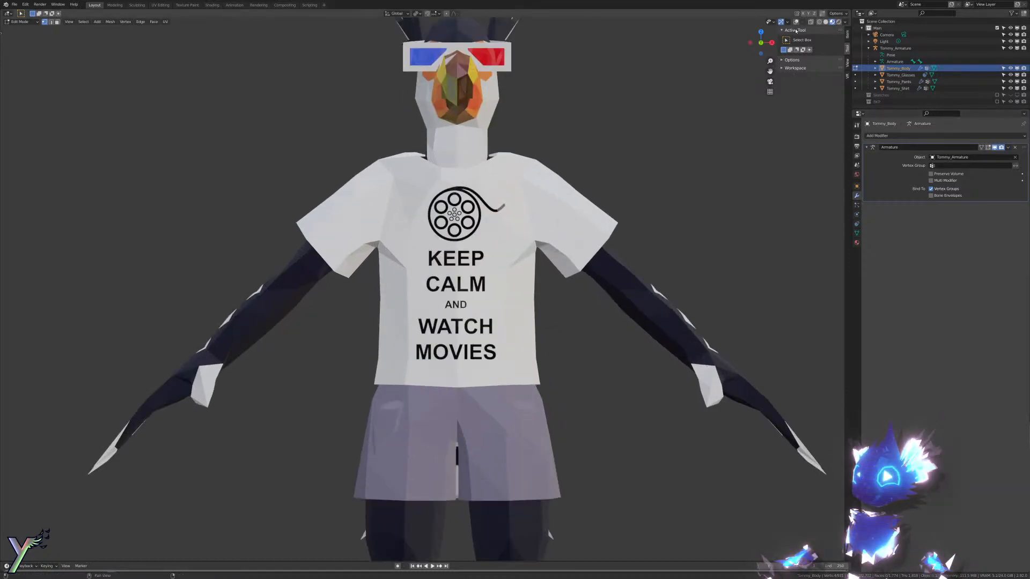
Step: Show Tommy_Body in wireframe shading with overlays visible and use face selection in Edit Mode
{"action": "key", "text": "shift+z"}
{"action": "key", "text": "Tab"}
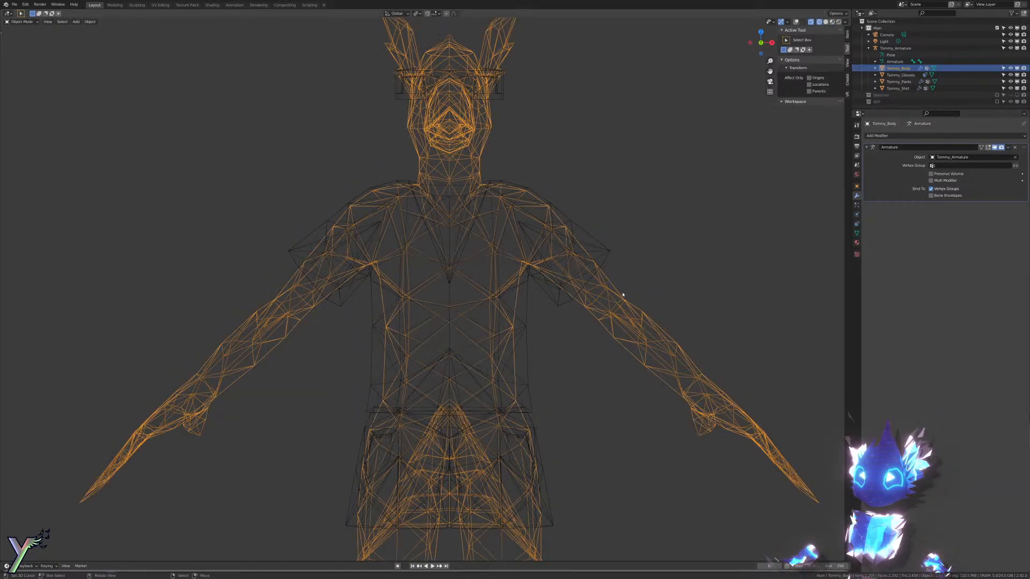
{"action": "key", "text": "Tab"}
{"action": "key", "text": "Tab"}
{"action": "key", "text": "Tab"}
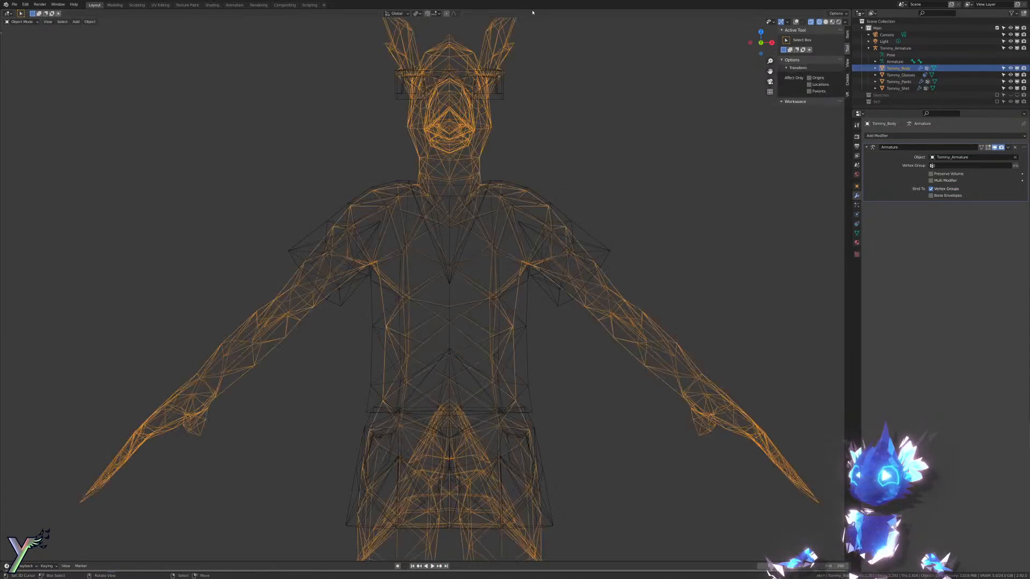
{"action": "left_click", "coordinate": [796, 22]}
{"action": "scroll", "coordinate": [599, 77], "scroll_direction": "up", "scroll_amount": 5}
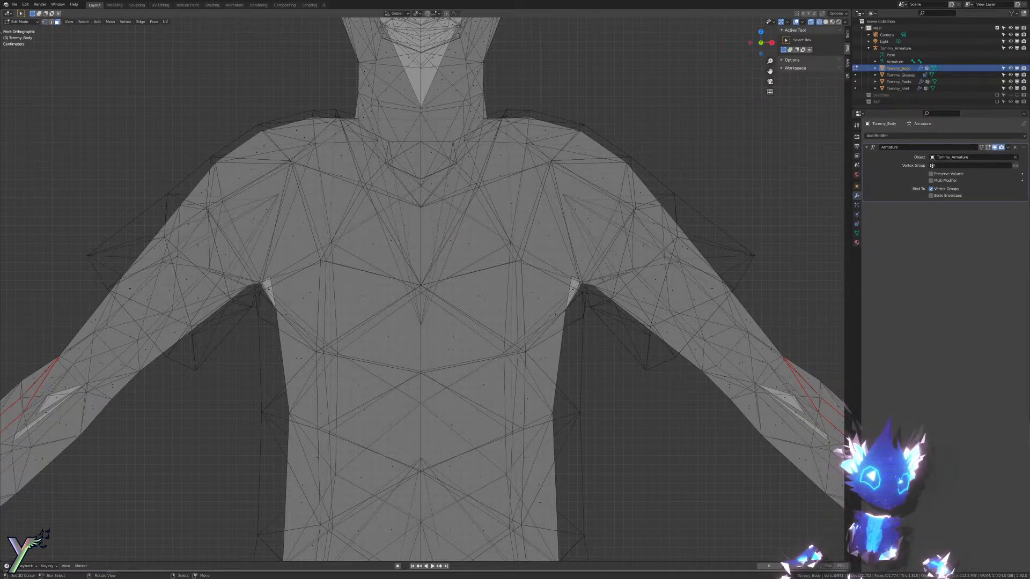
Step: Circle-select the body faces covered by the shirt across the shoulders, chest and one side of the torso
{"action": "mouse_move", "coordinate": [328, 222]}
{"action": "left_mouse_down"}
{"action": "mouse_move", "coordinate": [300, 226]}
{"action": "mouse_move", "coordinate": [286, 208]}
{"action": "left_mouse_up"}
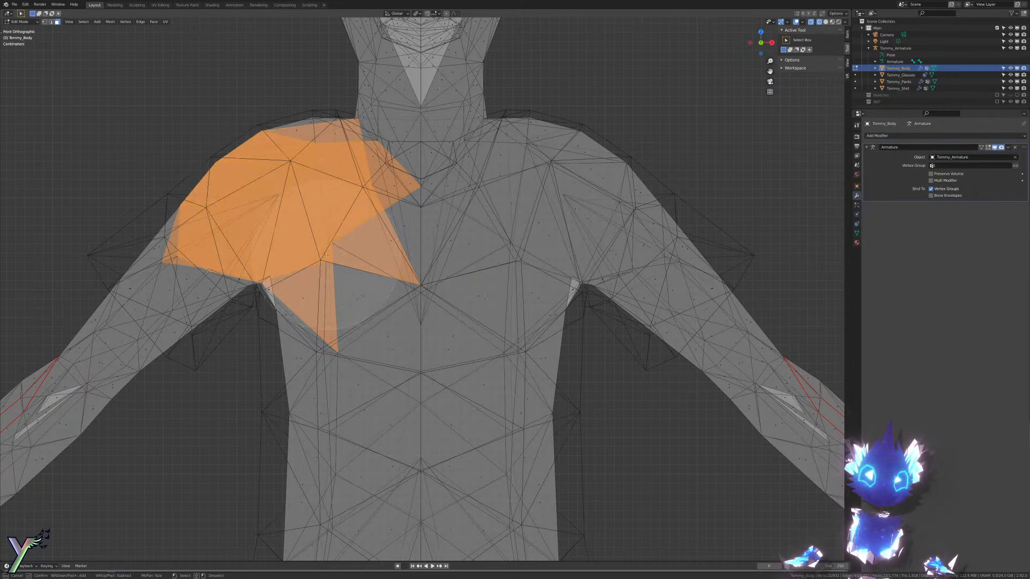
{"action": "mouse_move", "coordinate": [294, 180]}
{"action": "left_mouse_down"}
{"action": "mouse_move", "coordinate": [424, 160]}
{"action": "mouse_move", "coordinate": [569, 182]}
{"action": "mouse_move", "coordinate": [372, 344]}
{"action": "left_mouse_up"}
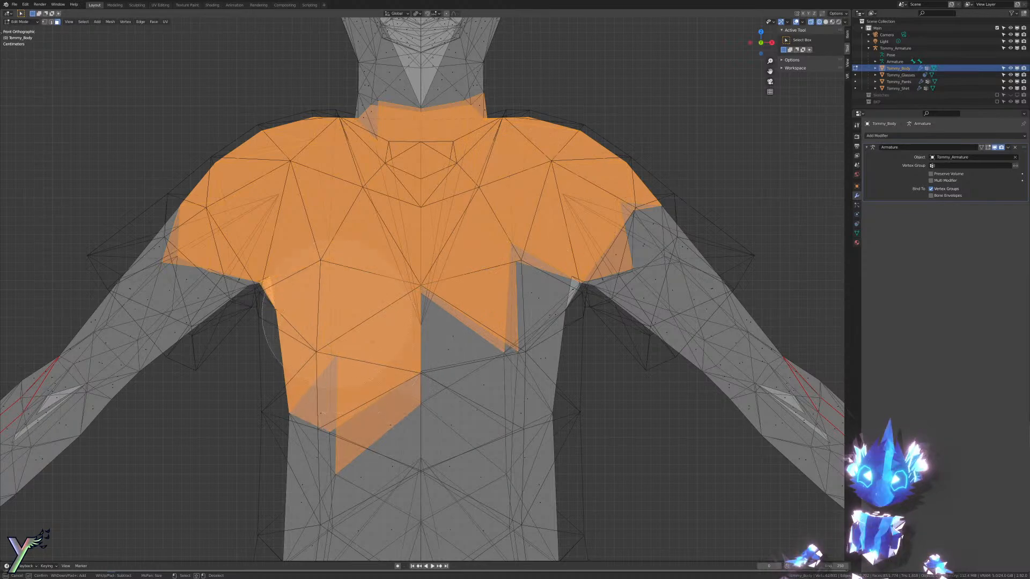
{"action": "scroll", "coordinate": [383, 207], "scroll_direction": "down", "scroll_amount": 4}
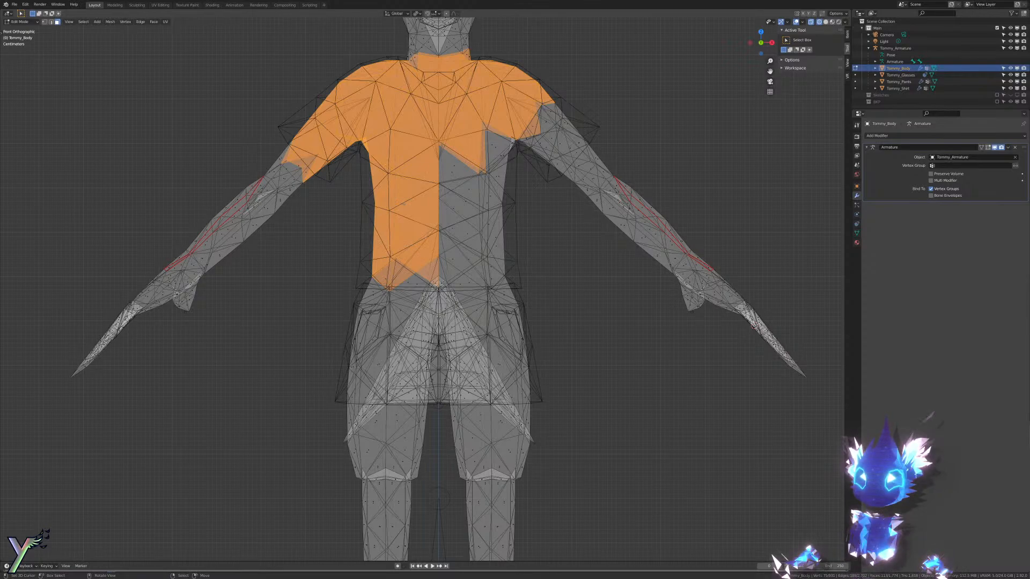
Step: Select the whole linked tail mesh of Tommy_Body and hide it
{"action": "key", "text": "ctrl+KP_3"}
{"action": "key", "text": "ctrl+KP_1"}
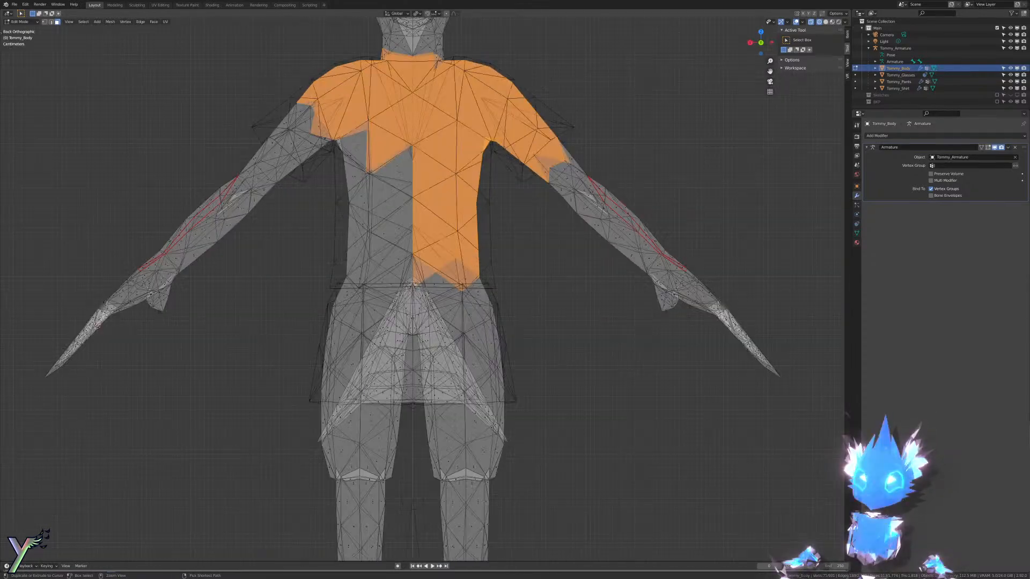
{"action": "scroll", "coordinate": [422, 289], "scroll_direction": "up", "scroll_amount": 3}
{"action": "scroll", "coordinate": [422, 289], "scroll_direction": "down", "scroll_amount": 5}
{"action": "middle_click_drag", "start_coordinate": [395, 370], "coordinate": [323, 371]}
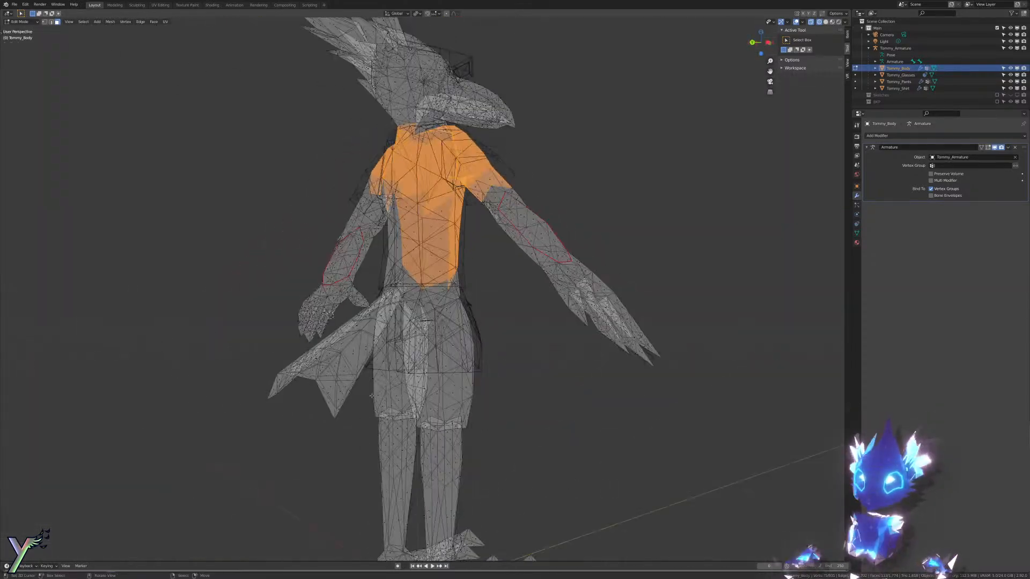
{"action": "right_click", "coordinate": [322, 371]}
{"action": "key", "text": "ctrl+l"}
{"action": "key", "text": "h"}
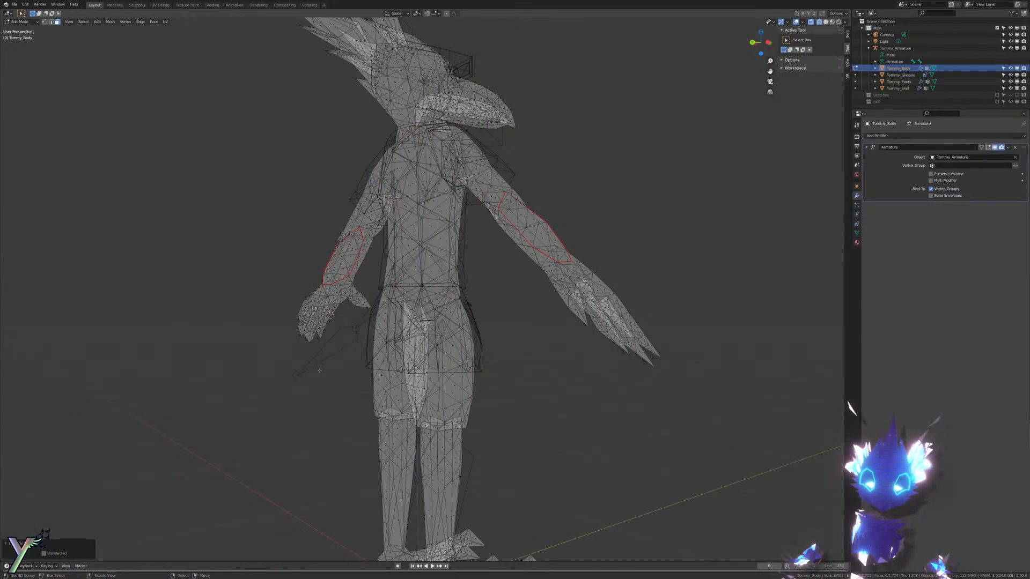
Step: Circle-select the body faces covered by the clothing on one half, from the shoulder through the torso to the thigh
{"action": "key", "text": "KP_1"}
{"action": "scroll", "coordinate": [320, 370], "scroll_direction": "up", "scroll_amount": 4}
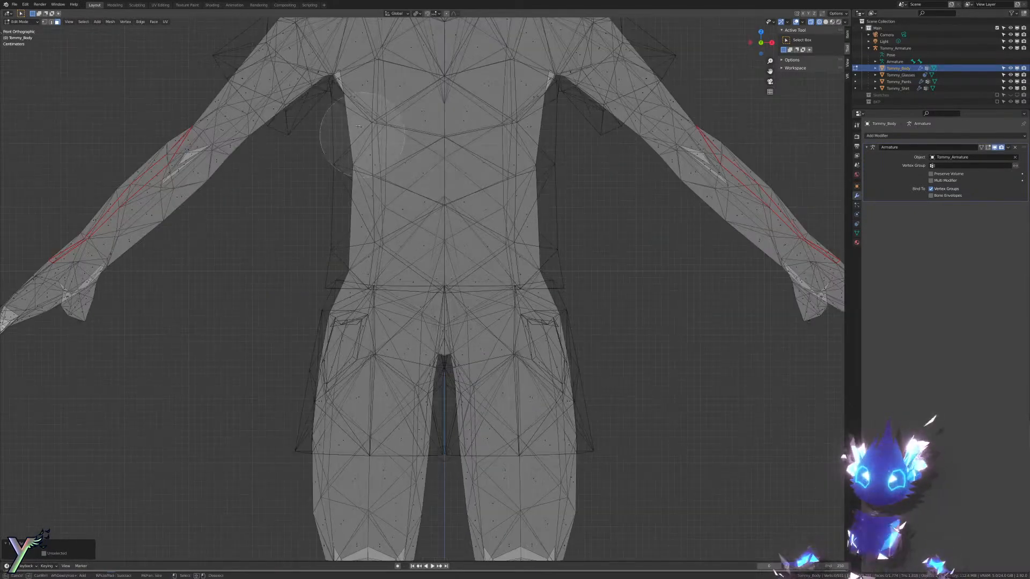
{"action": "scroll", "coordinate": [358, 126], "scroll_direction": "down", "scroll_amount": 4}
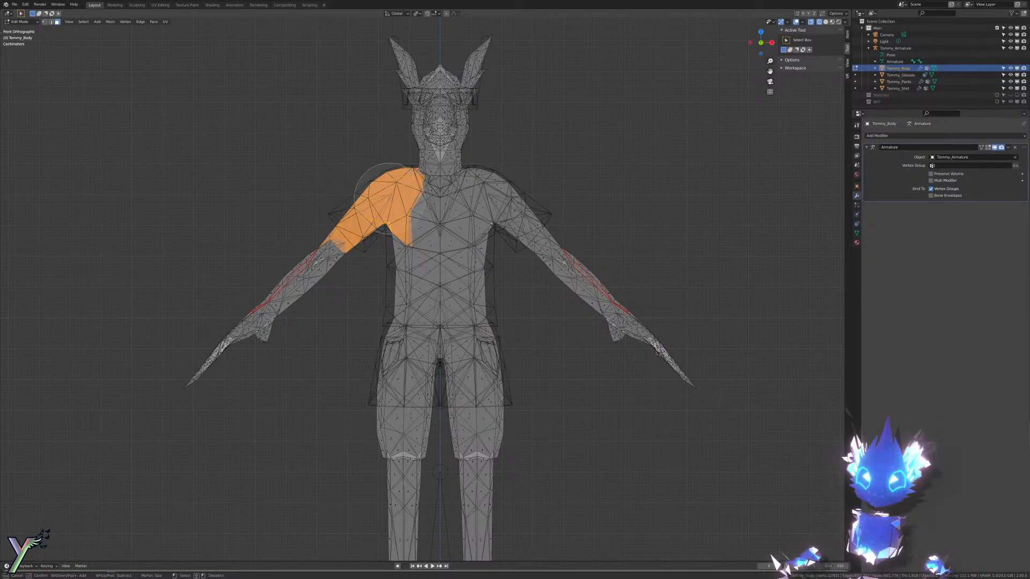
{"action": "left_click_drag", "start_coordinate": [416, 257], "coordinate": [418, 328]}
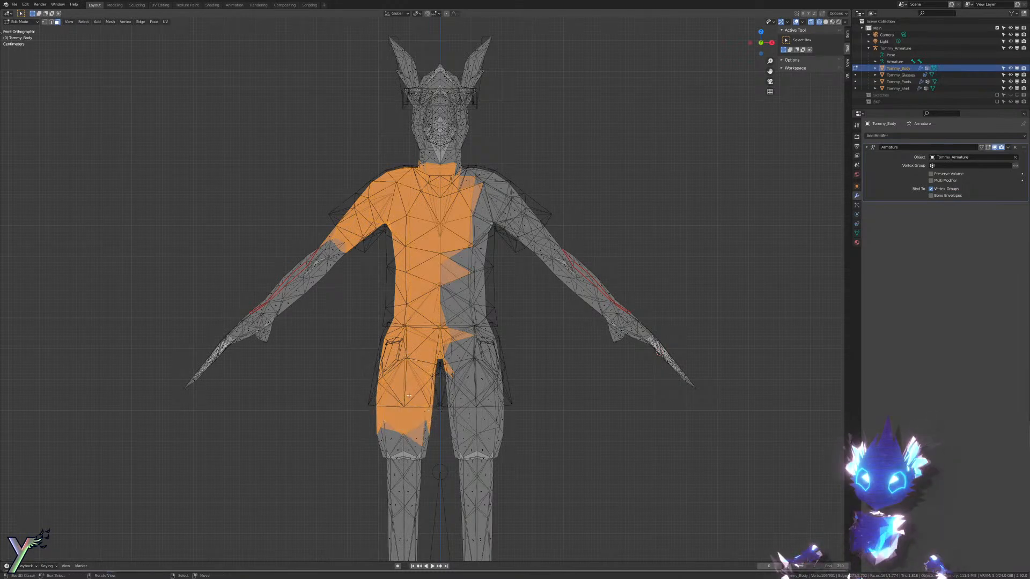
Step: Try mirroring the face selection to the other half and deselecting exposed thigh faces, and undo the attempt
{"action": "key", "text": "F3"}
{"action": "key", "text": "Return"}
{"action": "key", "text": "shift+z"}
{"action": "mouse_move", "coordinate": [408, 396]}
{"action": "middle_mouse_down"}
{"action": "mouse_move", "coordinate": [400, 328]}
{"action": "mouse_move", "coordinate": [451, 210]}
{"action": "mouse_move", "coordinate": [429, 220]}
{"action": "middle_mouse_up"}
{"action": "scroll", "coordinate": [399, 327], "scroll_direction": "up", "scroll_amount": 4}
{"action": "scroll", "coordinate": [452, 210], "scroll_direction": "up", "scroll_amount": 4}
{"action": "scroll", "coordinate": [348, 204], "scroll_direction": "down", "scroll_amount": 4}
{"action": "left_click", "coordinate": [413, 251], "text": "shift"}
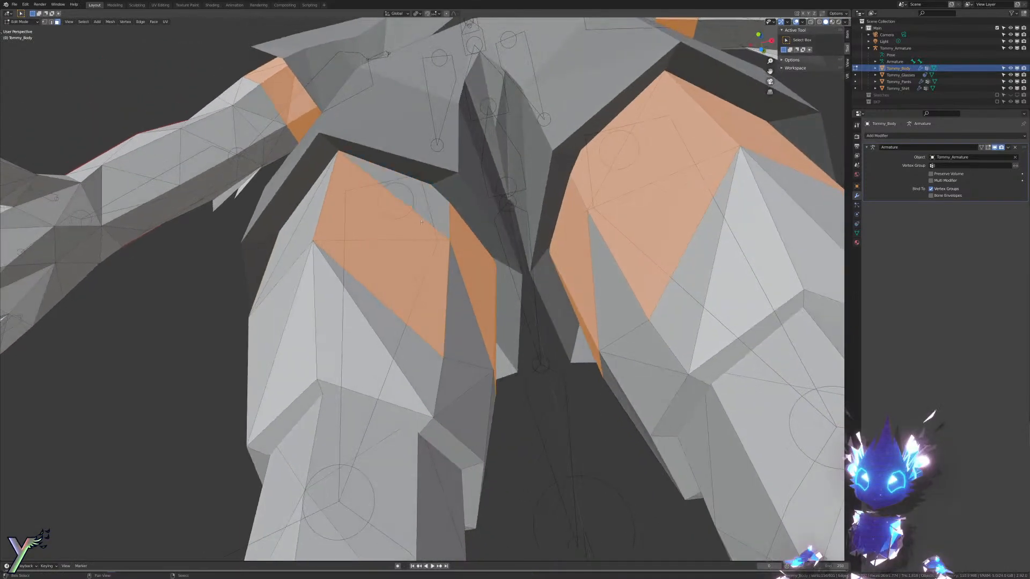
{"action": "left_click", "coordinate": [422, 222], "text": "shift"}
{"action": "left_click", "coordinate": [422, 274], "text": "shift"}
{"action": "left_click", "coordinate": [488, 271], "text": "ctrl"}
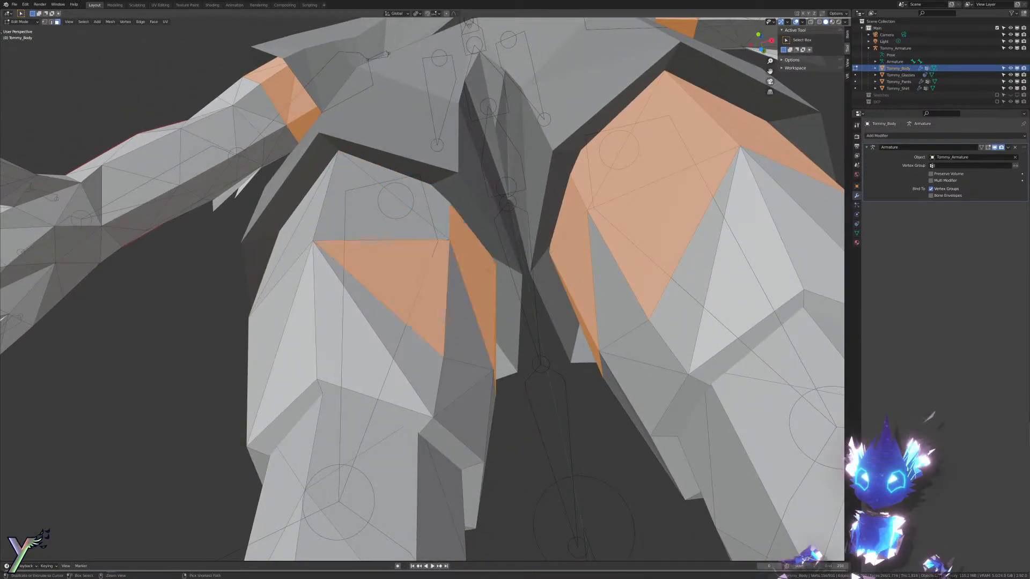
{"action": "key", "text": "ctrl+z"}
{"action": "key", "text": "ctrl+shift+z"}
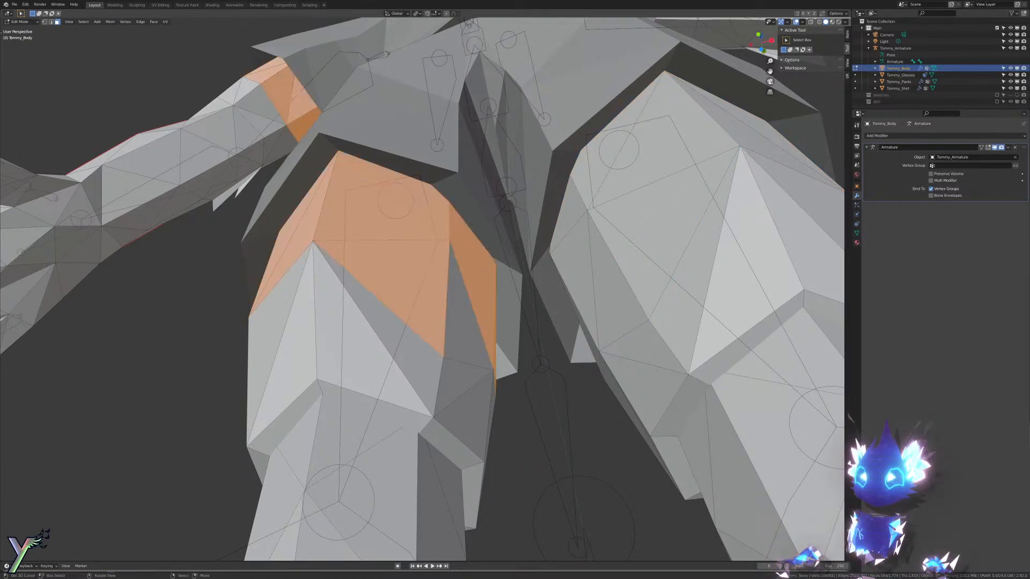
Step: Deselect the front and inner thigh faces exposed below the pants leg on the selected side
{"action": "scroll", "coordinate": [456, 267], "scroll_direction": "down", "scroll_amount": 5}
{"action": "scroll", "coordinate": [407, 259], "scroll_direction": "up", "scroll_amount": 8}
{"action": "scroll", "coordinate": [407, 260], "scroll_direction": "down", "scroll_amount": 5}
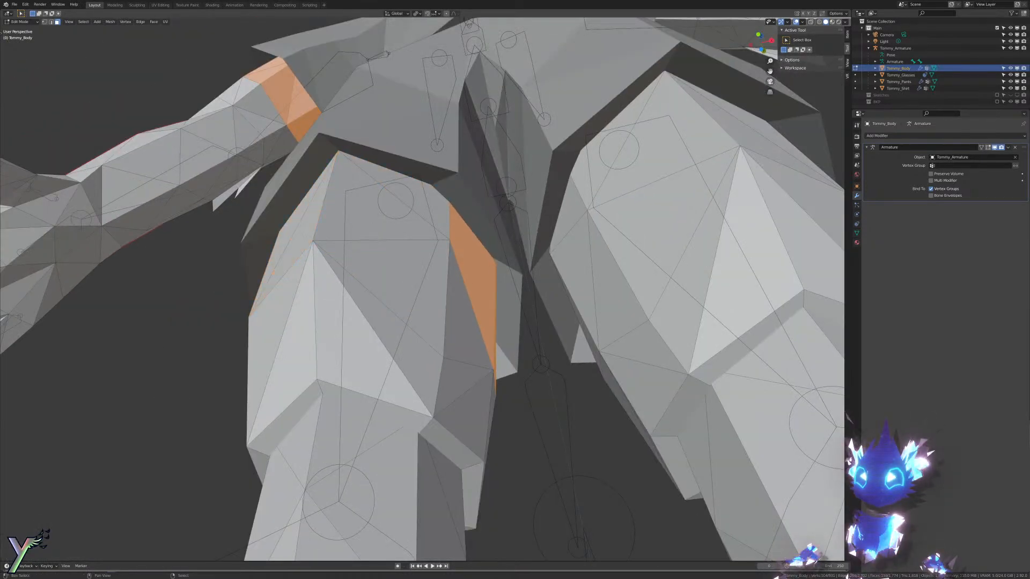
{"action": "left_click", "coordinate": [482, 296], "text": "shift"}
{"action": "left_click", "coordinate": [465, 239], "text": "shift"}
Step: Deselect the remaining upper-thigh faces that show through the gap at the pants leg hem
{"action": "middle_click_drag", "start_coordinate": [470, 241], "coordinate": [503, 189]}
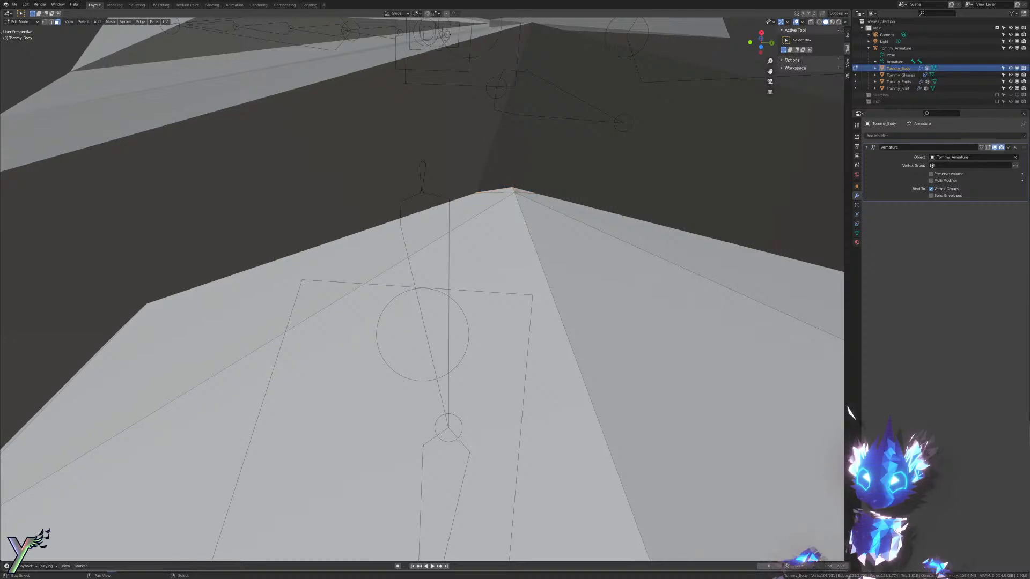
{"action": "middle_click_drag", "start_coordinate": [849, 412], "coordinate": [490, 374]}
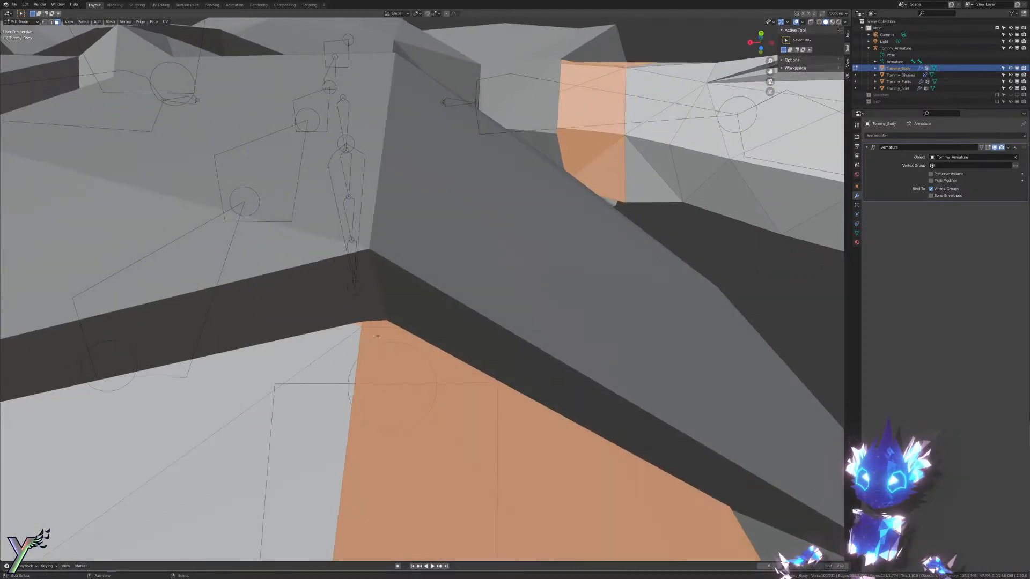
{"action": "middle_click_drag", "start_coordinate": [375, 325], "coordinate": [432, 310]}
{"action": "scroll", "coordinate": [428, 325], "scroll_direction": "up", "scroll_amount": 3}
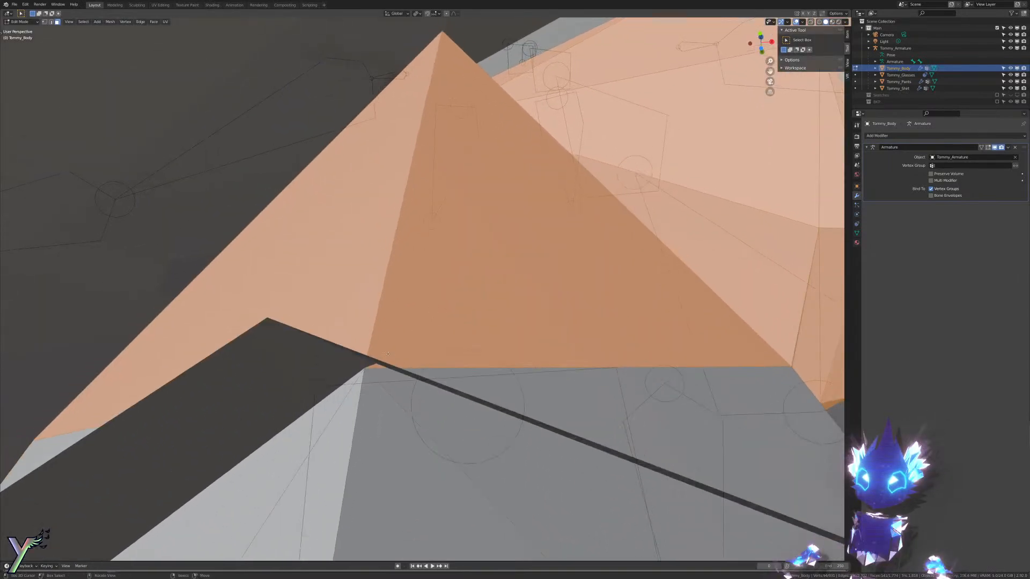
{"action": "middle_click_drag", "start_coordinate": [387, 354], "coordinate": [411, 293]}
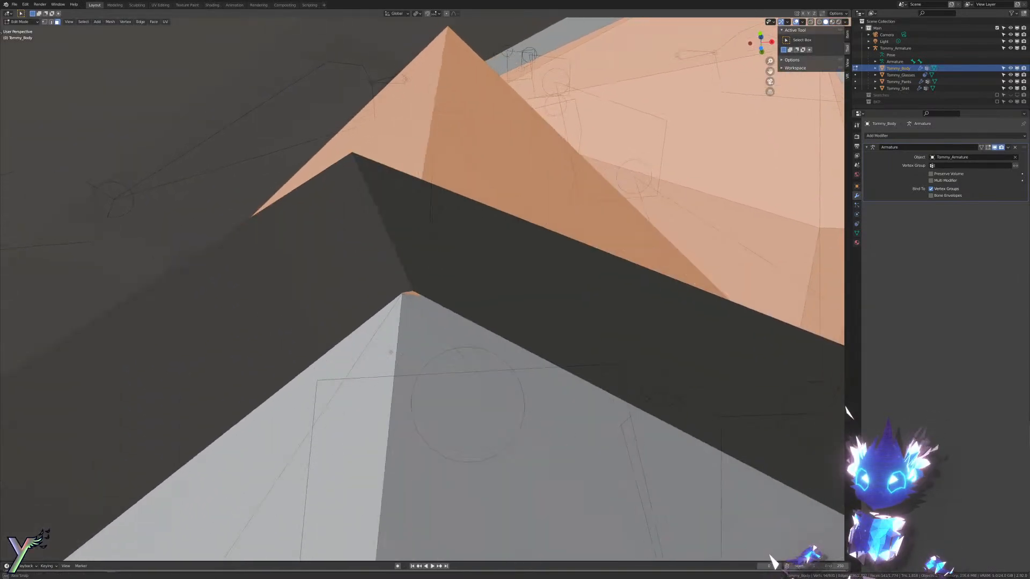
{"action": "left_click", "coordinate": [411, 292], "text": "shift"}
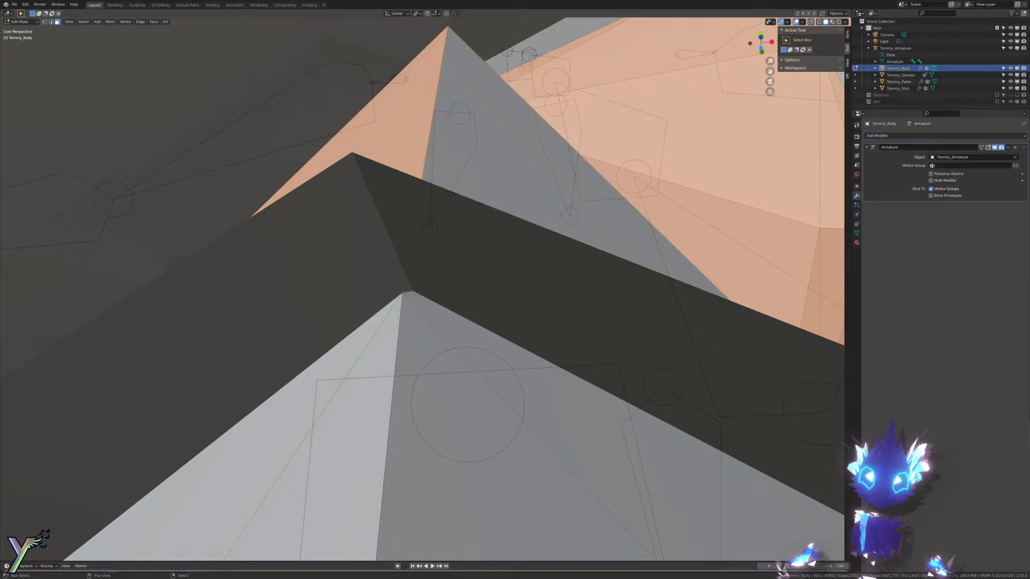
{"action": "scroll", "coordinate": [408, 293], "scroll_direction": "down", "scroll_amount": 8}
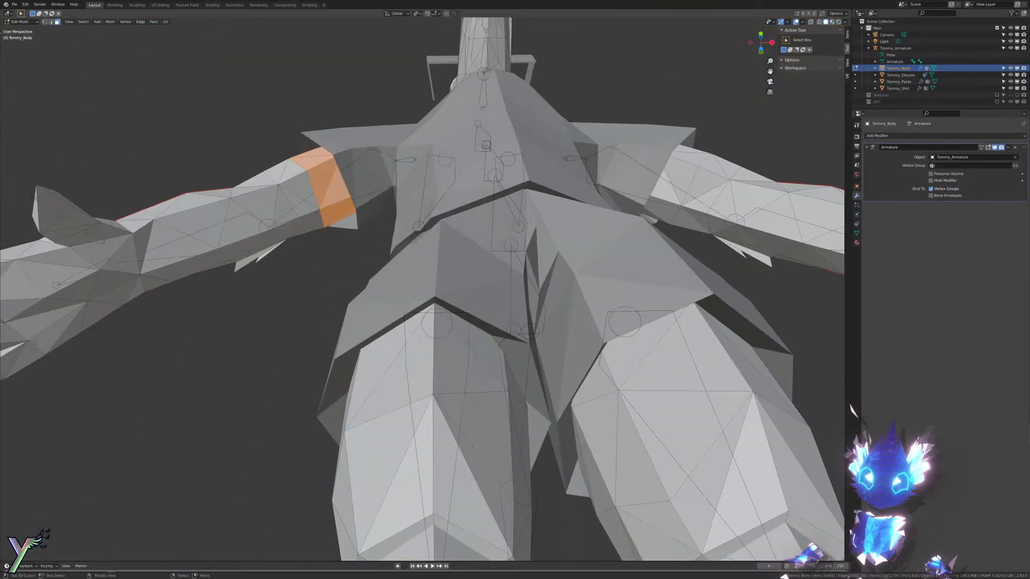
Step: Deselect the body faces visible above the pocket, in the gap between the shirt hem and the pants
{"action": "scroll", "coordinate": [420, 304], "scroll_direction": "down", "scroll_amount": 4}
{"action": "middle_click_drag", "start_coordinate": [420, 304], "coordinate": [436, 339]}
{"action": "scroll", "coordinate": [432, 300], "scroll_direction": "up", "scroll_amount": 4}
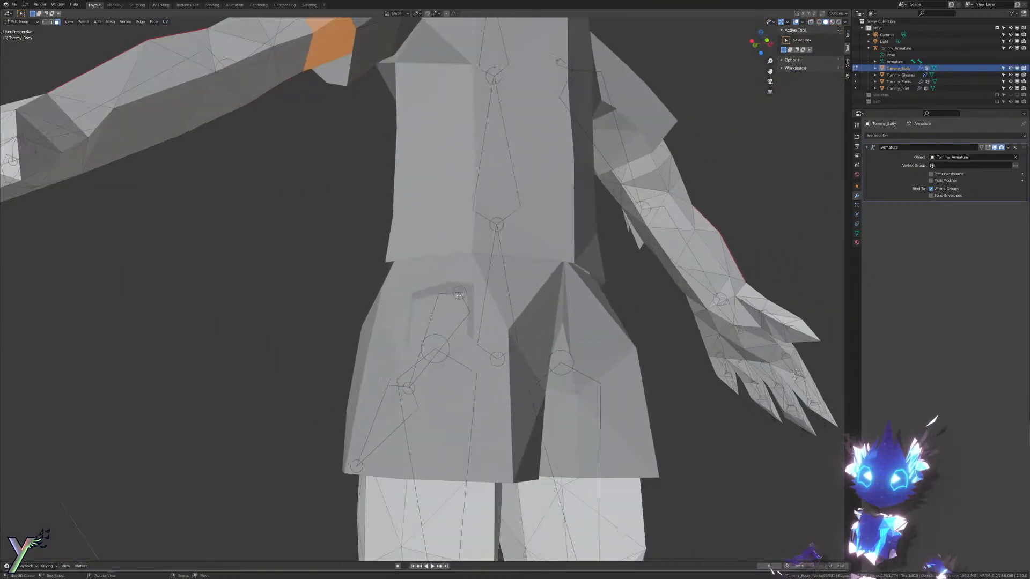
{"action": "mouse_move", "coordinate": [430, 290]}
{"action": "middle_mouse_down"}
{"action": "mouse_move", "coordinate": [420, 246]}
{"action": "mouse_move", "coordinate": [378, 297]}
{"action": "mouse_move", "coordinate": [388, 305]}
{"action": "middle_mouse_up"}
{"action": "scroll", "coordinate": [420, 246], "scroll_direction": "up", "scroll_amount": 3}
{"action": "key", "text": "shift+z"}
{"action": "key", "text": "z"}
{"action": "left_click", "coordinate": [558, 294]}
{"action": "middle_click_drag", "start_coordinate": [558, 294], "coordinate": [515, 264]}
{"action": "scroll", "coordinate": [529, 269], "scroll_direction": "up", "scroll_amount": 4}
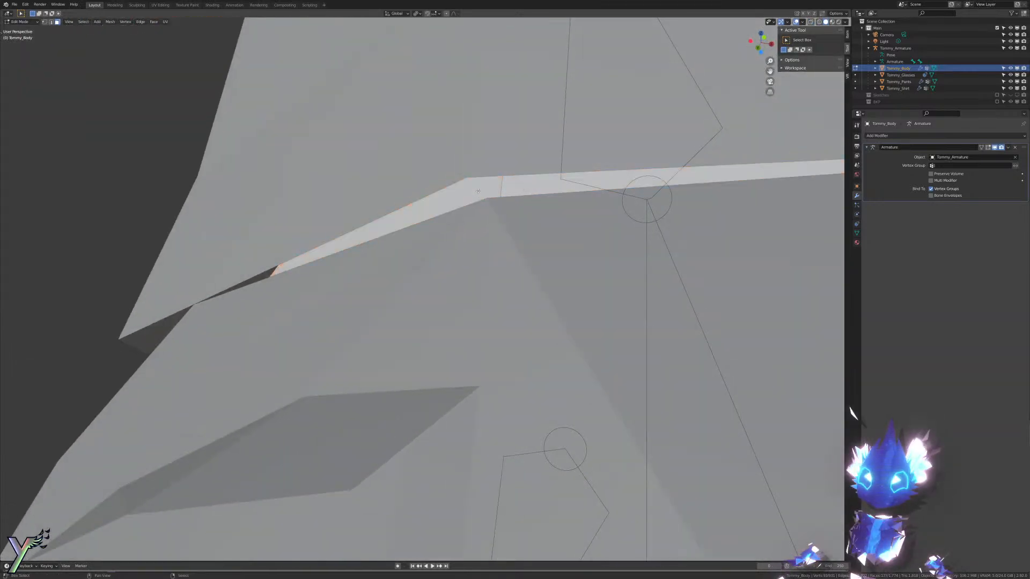
{"action": "scroll", "coordinate": [478, 191], "scroll_direction": "down", "scroll_amount": 5}
{"action": "middle_click_drag", "start_coordinate": [478, 191], "coordinate": [505, 242]}
{"action": "scroll", "coordinate": [433, 251], "scroll_direction": "up", "scroll_amount": 1}
{"action": "left_click", "coordinate": [434, 241], "text": "shift"}
{"action": "scroll", "coordinate": [505, 241], "scroll_direction": "down", "scroll_amount": 2}
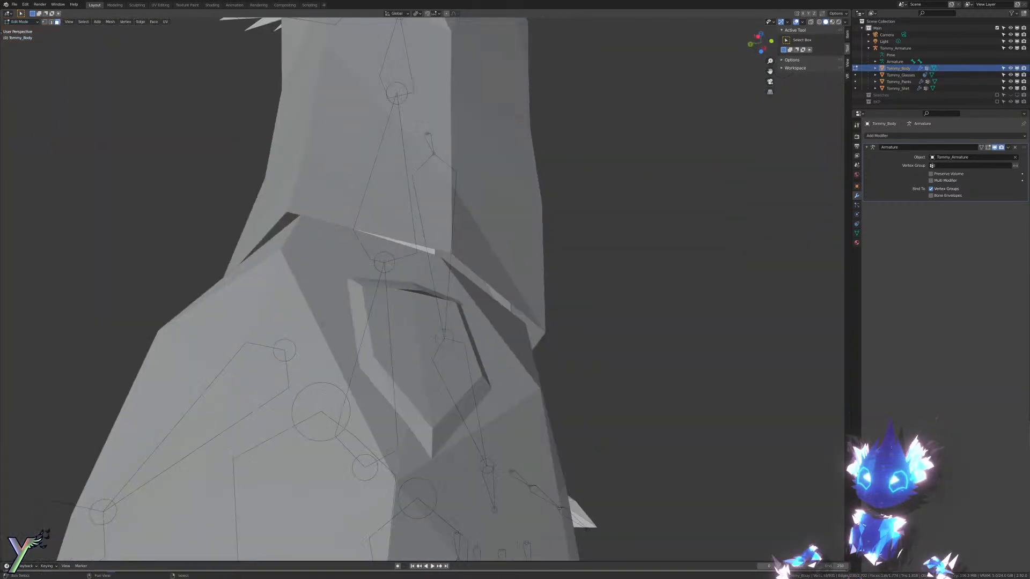
Step: Deselect another waist face that shows under the shirt hem when viewed from the side and below
{"action": "scroll", "coordinate": [511, 308], "scroll_direction": "up", "scroll_amount": 2}
{"action": "middle_click_drag", "start_coordinate": [511, 307], "coordinate": [555, 258]}
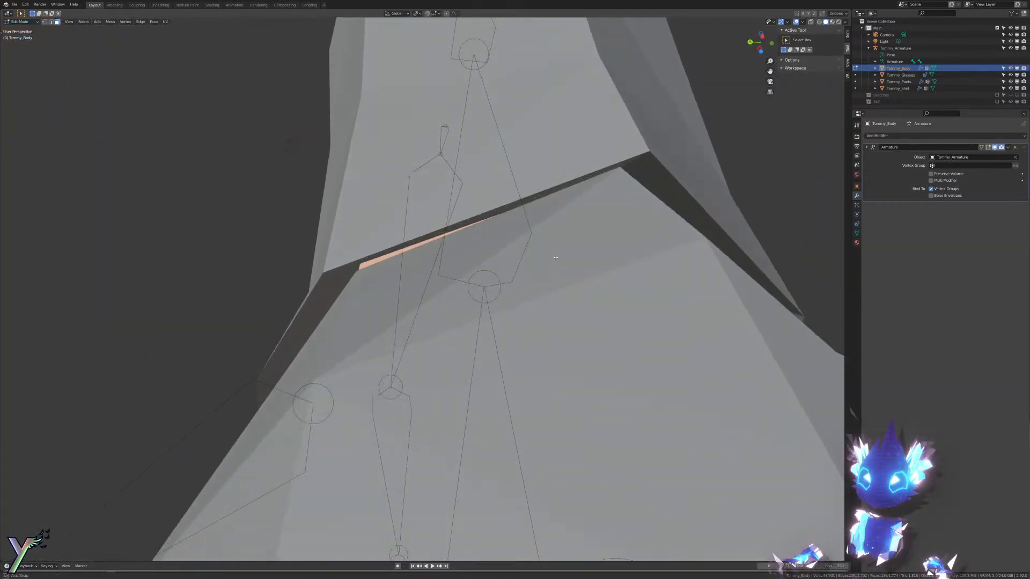
{"action": "left_click", "coordinate": [388, 256], "text": "shift"}
{"action": "key", "text": "z"}
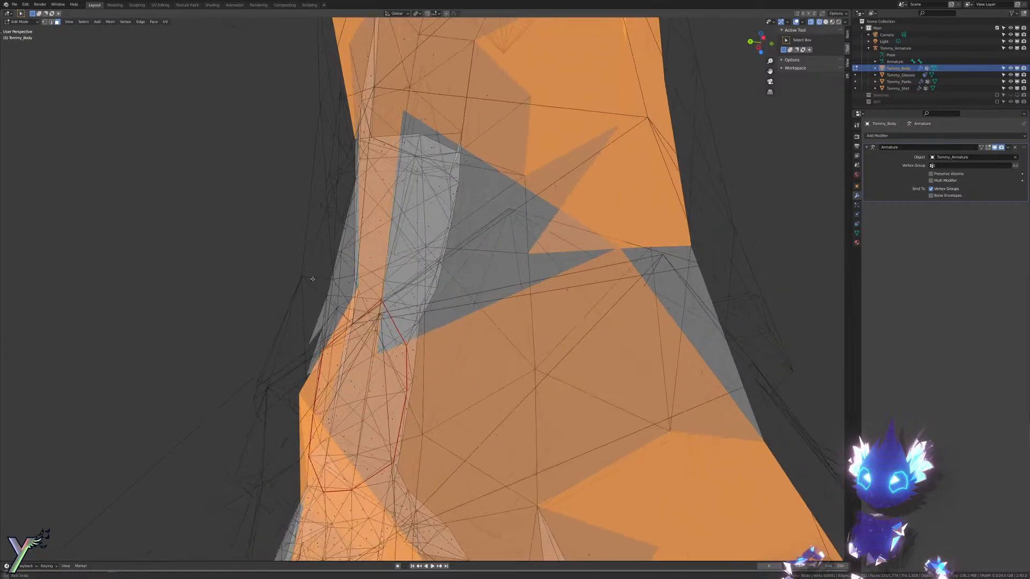
{"action": "key", "text": "z"}
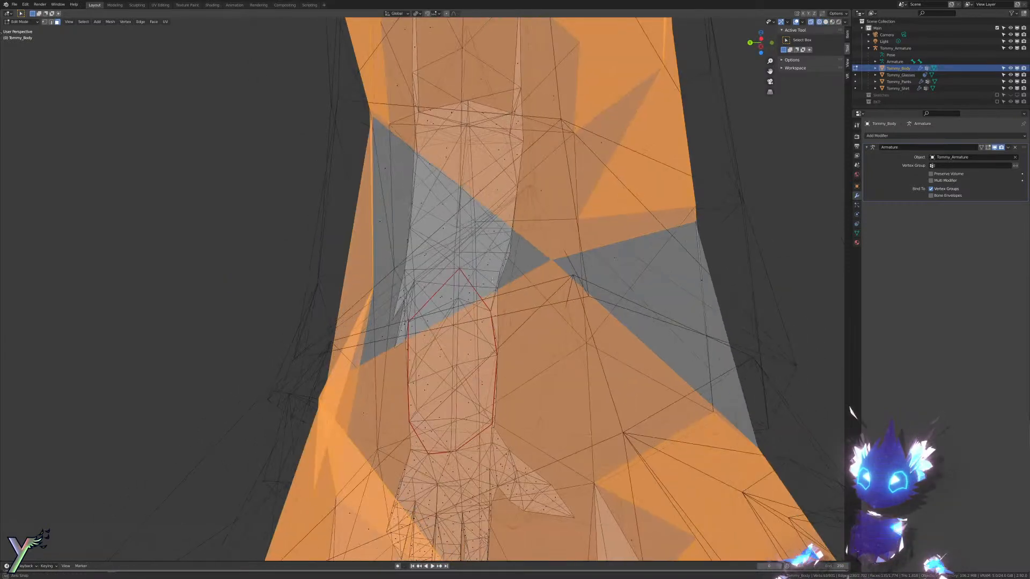
{"action": "middle_click_drag", "start_coordinate": [453, 280], "coordinate": [446, 276]}
{"action": "key", "text": "z"}
{"action": "middle_click_drag", "start_coordinate": [584, 273], "coordinate": [514, 218]}
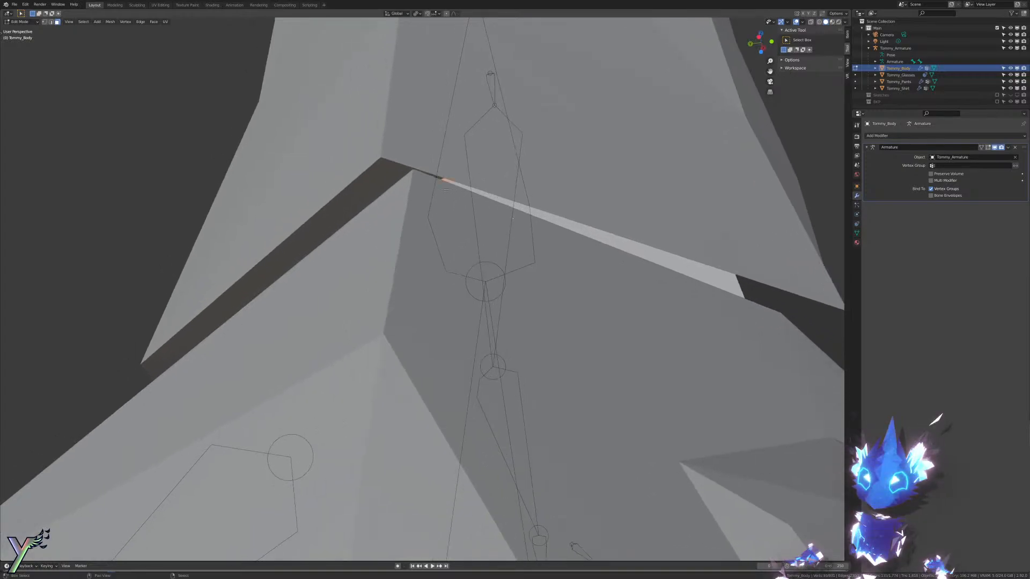
Step: Examine the waist gap in solid and see-through shading from several angles for body faces that are still selected
{"action": "key", "text": "z"}
{"action": "mouse_move", "coordinate": [451, 184]}
{"action": "middle_mouse_down"}
{"action": "mouse_move", "coordinate": [466, 210]}
{"action": "mouse_move", "coordinate": [410, 218]}
{"action": "mouse_move", "coordinate": [403, 186]}
{"action": "mouse_move", "coordinate": [352, 195]}
{"action": "mouse_move", "coordinate": [352, 156]}
{"action": "middle_mouse_up"}
{"action": "key", "text": "z"}
{"action": "key", "text": "z"}
{"action": "key", "text": "z"}
{"action": "middle_click_drag", "start_coordinate": [376, 236], "coordinate": [370, 215]}
{"action": "scroll", "coordinate": [366, 229], "scroll_direction": "down", "scroll_amount": 3}
{"action": "key", "text": "shift+z"}
{"action": "middle_click_drag", "start_coordinate": [364, 258], "coordinate": [333, 207]}
{"action": "key", "text": "z"}
{"action": "middle_click_drag", "start_coordinate": [456, 207], "coordinate": [461, 212]}
{"action": "key", "text": "shift+z"}
{"action": "scroll", "coordinate": [461, 213], "scroll_direction": "down", "scroll_amount": 4}
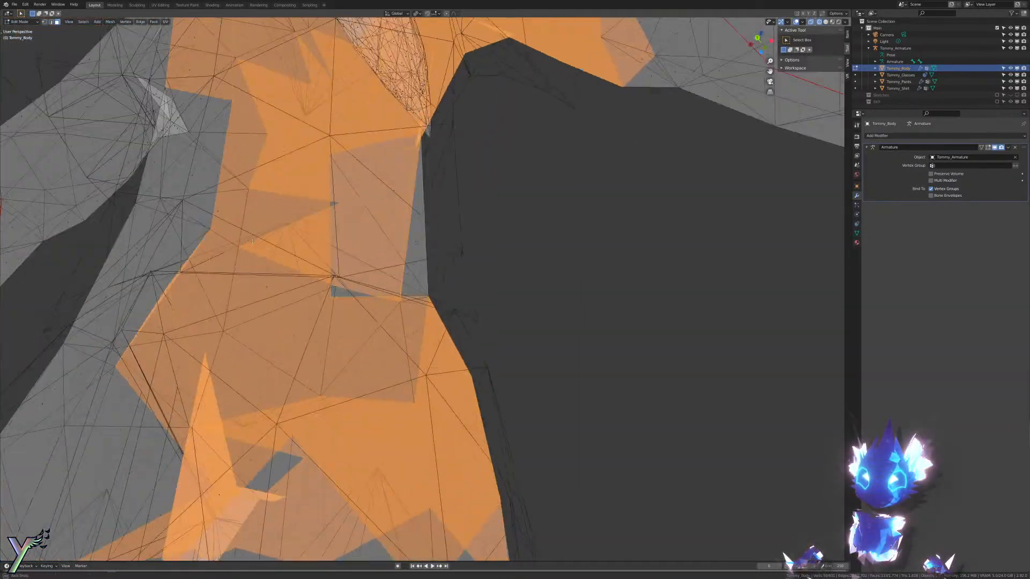
{"action": "scroll", "coordinate": [429, 257], "scroll_direction": "up", "scroll_amount": 4}
{"action": "middle_click_drag", "start_coordinate": [333, 290], "coordinate": [395, 307]}
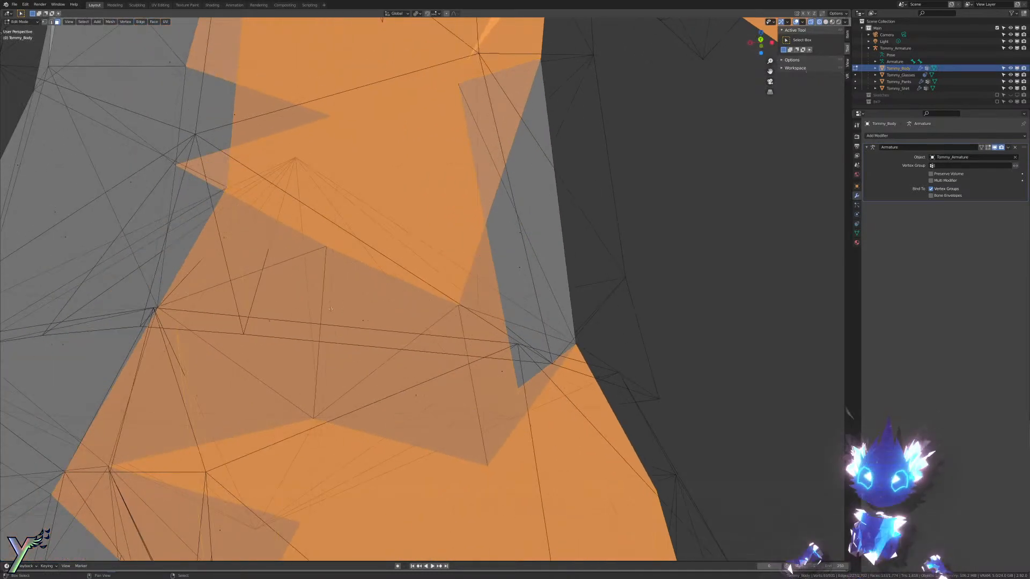
Step: Deselect the exposed waist face near the body's centre line between the shirt hem and the pants
{"action": "key", "text": "shift+z"}
{"action": "mouse_move", "coordinate": [331, 309]}
{"action": "middle_mouse_down"}
{"action": "mouse_move", "coordinate": [351, 173]}
{"action": "mouse_move", "coordinate": [317, 160]}
{"action": "mouse_move", "coordinate": [333, 120]}
{"action": "middle_mouse_up"}
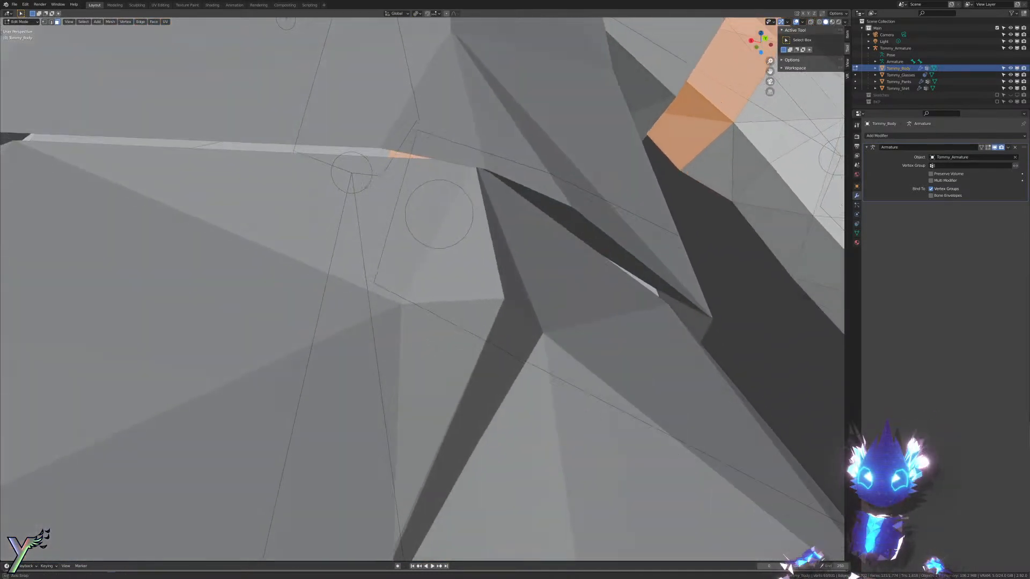
{"action": "key", "text": "alt+z"}
{"action": "middle_click_drag", "start_coordinate": [390, 197], "coordinate": [360, 178]}
{"action": "key", "text": "alt+z"}
{"action": "key", "text": "alt+z"}
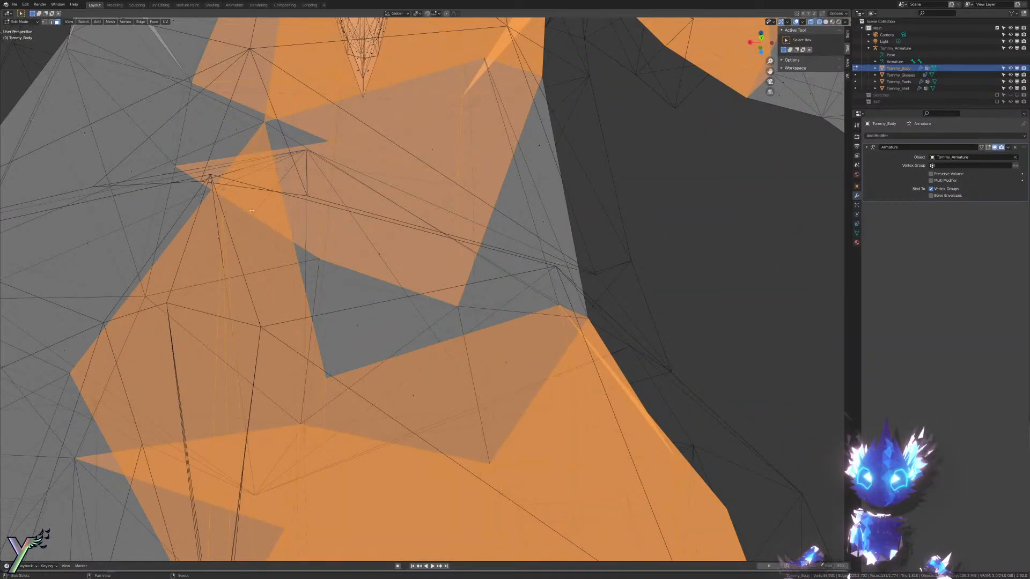
{"action": "left_click", "coordinate": [322, 218]}
{"action": "mouse_move", "coordinate": [322, 219]}
{"action": "middle_mouse_down"}
{"action": "mouse_move", "coordinate": [349, 216]}
{"action": "mouse_move", "coordinate": [202, 258]}
{"action": "mouse_move", "coordinate": [142, 248]}
{"action": "middle_mouse_up"}
{"action": "key", "text": "z"}
{"action": "left_click", "coordinate": [292, 217]}
Step: Try mirroring the face selection to the other half with Extend enabled, check it in solid shading, and undo it
{"action": "scroll", "coordinate": [292, 216], "scroll_direction": "down", "scroll_amount": 4}
{"action": "scroll", "coordinate": [142, 248], "scroll_direction": "down", "scroll_amount": 3}
{"action": "scroll", "coordinate": [502, 277], "scroll_direction": "up", "scroll_amount": 3}
{"action": "middle_click_drag", "start_coordinate": [501, 277], "coordinate": [464, 272]}
{"action": "scroll", "coordinate": [463, 272], "scroll_direction": "down", "scroll_amount": 6}
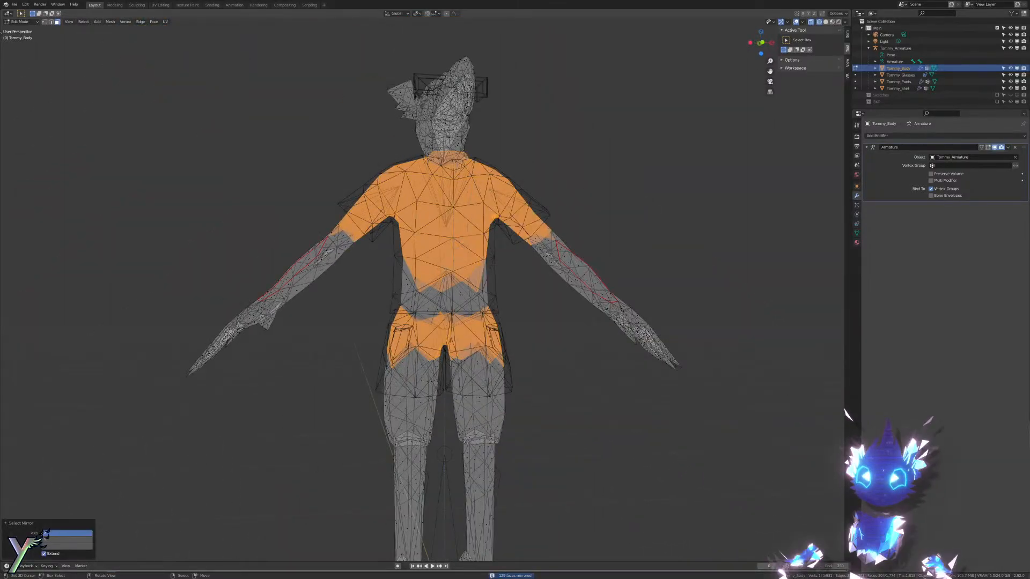
{"action": "left_click", "coordinate": [666, 173]}
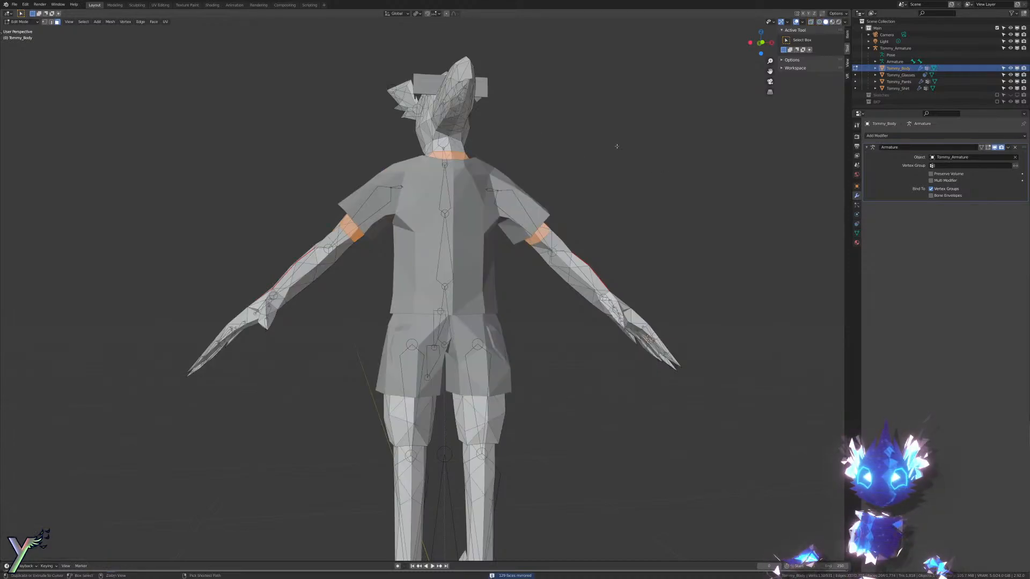
{"action": "key", "text": "ctrl+z"}
Step: Deselect the neck faces visible inside the shirt collar on the selected side
{"action": "middle_click_drag", "start_coordinate": [617, 146], "coordinate": [432, 359]}
{"action": "scroll", "coordinate": [598, 193], "scroll_direction": "up", "scroll_amount": 6}
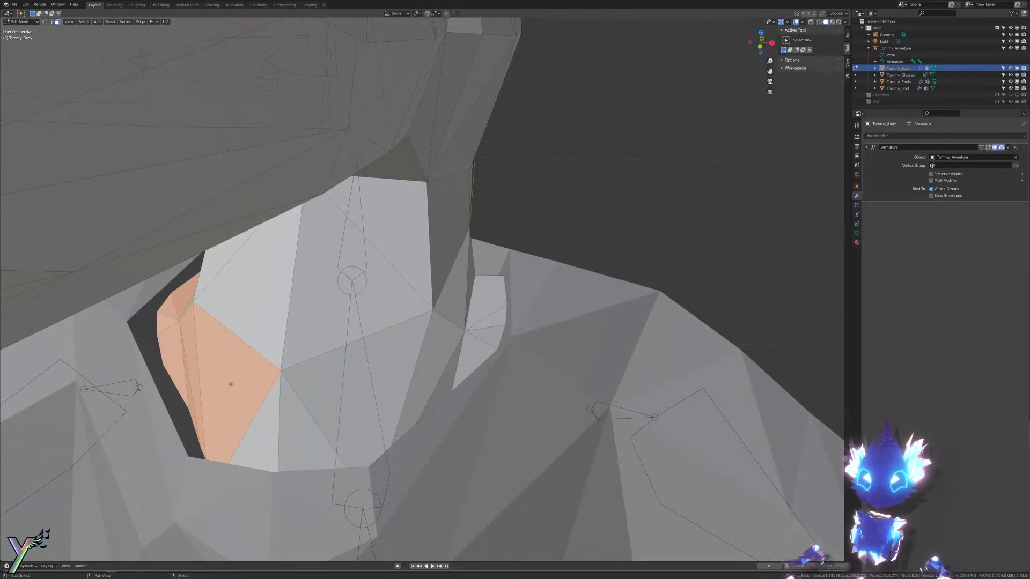
{"action": "left_click", "coordinate": [203, 362], "text": "shift"}
{"action": "left_click", "coordinate": [197, 385], "text": "shift"}
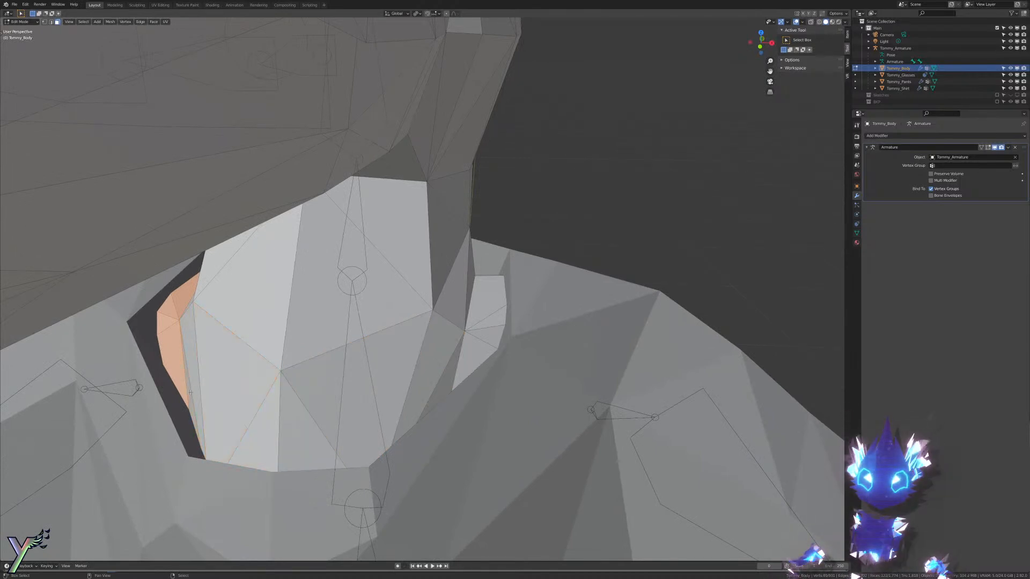
{"action": "left_click", "coordinate": [191, 298], "text": "shift"}
Step: Deselect the remaining neck faces that show through the narrow gap inside the shirt collar
{"action": "middle_click_drag", "start_coordinate": [191, 299], "coordinate": [267, 324]}
{"action": "middle_click_drag", "start_coordinate": [386, 371], "coordinate": [359, 423]}
{"action": "scroll", "coordinate": [343, 354], "scroll_direction": "up", "scroll_amount": 4}
{"action": "right_click", "coordinate": [393, 444], "text": "shift"}
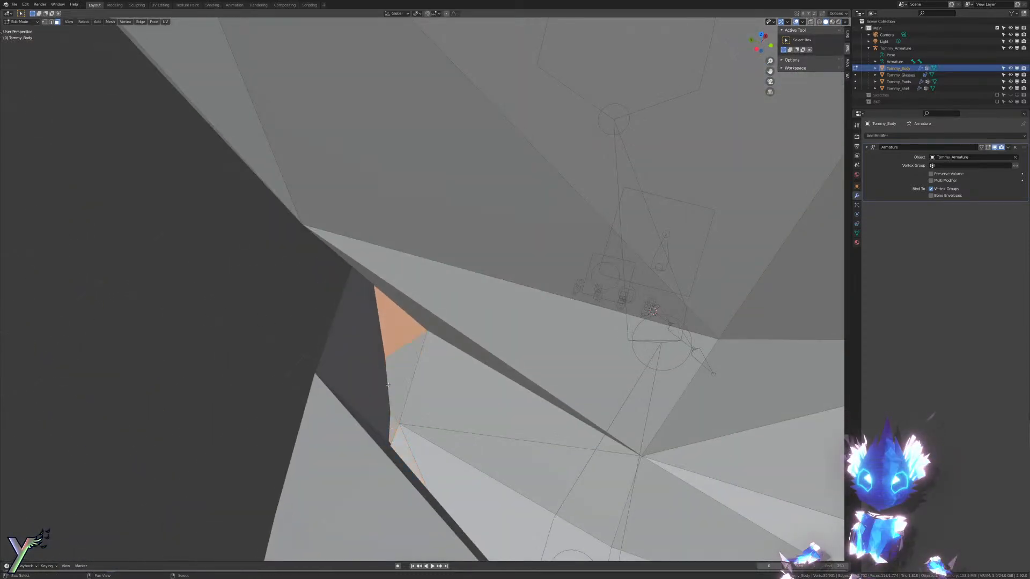
{"action": "middle_click_drag", "start_coordinate": [378, 323], "coordinate": [478, 239]}
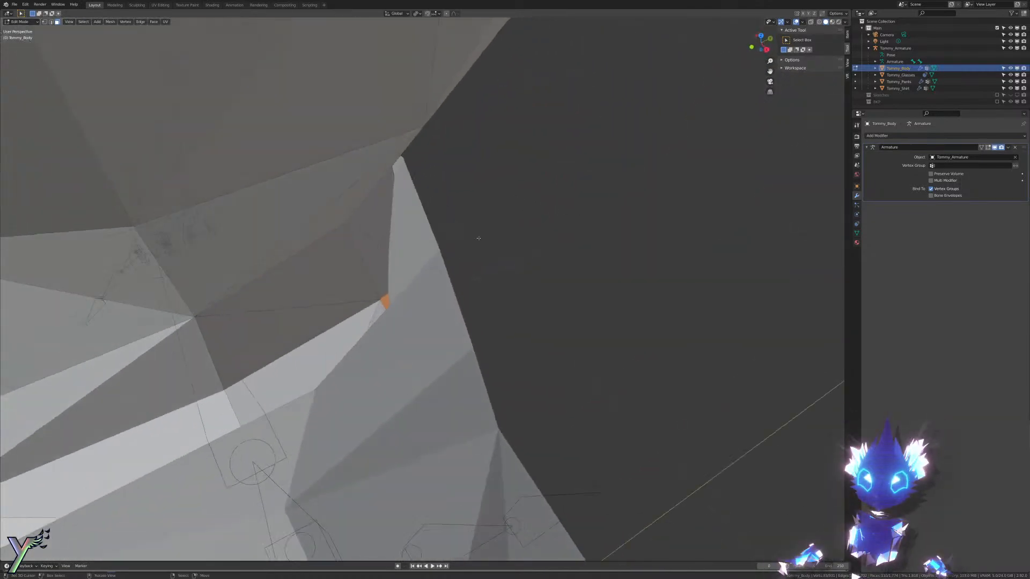
{"action": "middle_click_drag", "start_coordinate": [455, 273], "coordinate": [326, 284]}
Step: Mirror the face selection to the other half of the body with Extend enabled and inspect the collar
{"action": "scroll", "coordinate": [343, 351], "scroll_direction": "down", "scroll_amount": 4}
{"action": "mouse_move", "coordinate": [268, 333]}
{"action": "middle_mouse_down"}
{"action": "mouse_move", "coordinate": [445, 358]}
{"action": "mouse_move", "coordinate": [400, 335]}
{"action": "mouse_move", "coordinate": [470, 363]}
{"action": "mouse_move", "coordinate": [526, 368]}
{"action": "mouse_move", "coordinate": [426, 382]}
{"action": "middle_mouse_up"}
{"action": "key", "text": "shift+z"}
{"action": "key", "text": "ctrl+shift+m"}
{"action": "scroll", "coordinate": [525, 368], "scroll_direction": "up", "scroll_amount": 5}
{"action": "key", "text": "z"}
{"action": "left_click", "coordinate": [483, 384]}
{"action": "scroll", "coordinate": [487, 385], "scroll_direction": "up", "scroll_amount": 7}
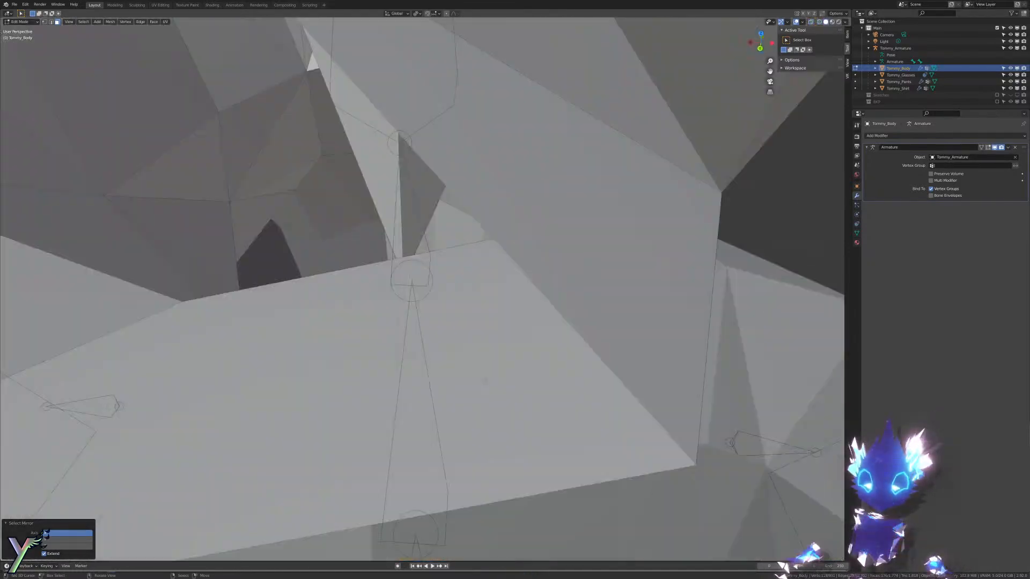
{"action": "scroll", "coordinate": [487, 384], "scroll_direction": "down", "scroll_amount": 8}
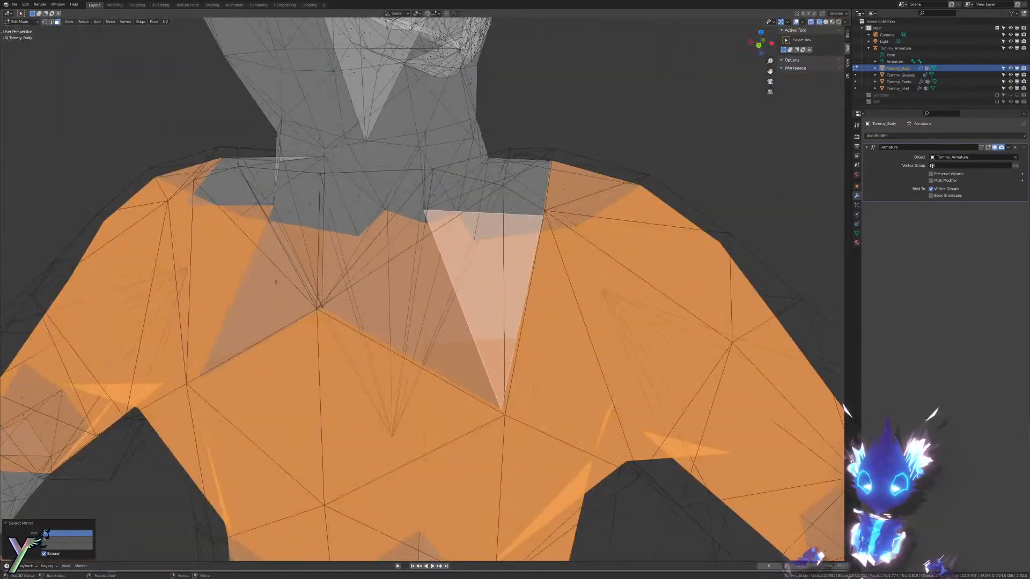
Step: Add the missed upper-chest face below the neck to the selection and undo the deselection of its opposite face
{"action": "left_click", "coordinate": [418, 308], "text": "shift"}
{"action": "left_click", "coordinate": [285, 301], "text": "shift"}
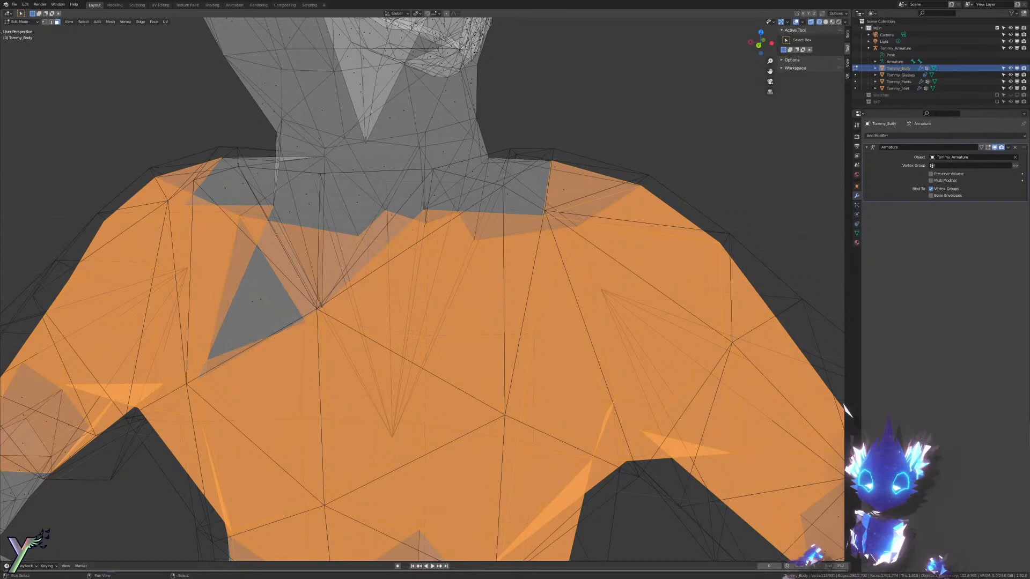
{"action": "key", "text": "ctrl+z"}
{"action": "middle_click_drag", "start_coordinate": [285, 301], "coordinate": [312, 350]}
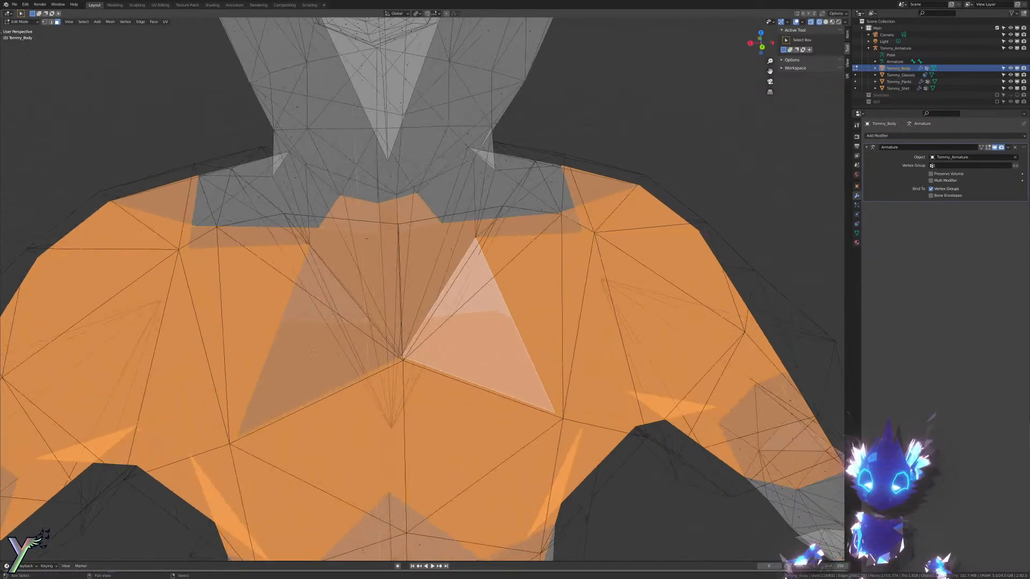
{"action": "key", "text": "shift+z"}
{"action": "mouse_move", "coordinate": [440, 341]}
{"action": "middle_mouse_down"}
{"action": "mouse_move", "coordinate": [532, 364]}
{"action": "mouse_move", "coordinate": [546, 379]}
{"action": "middle_mouse_up"}
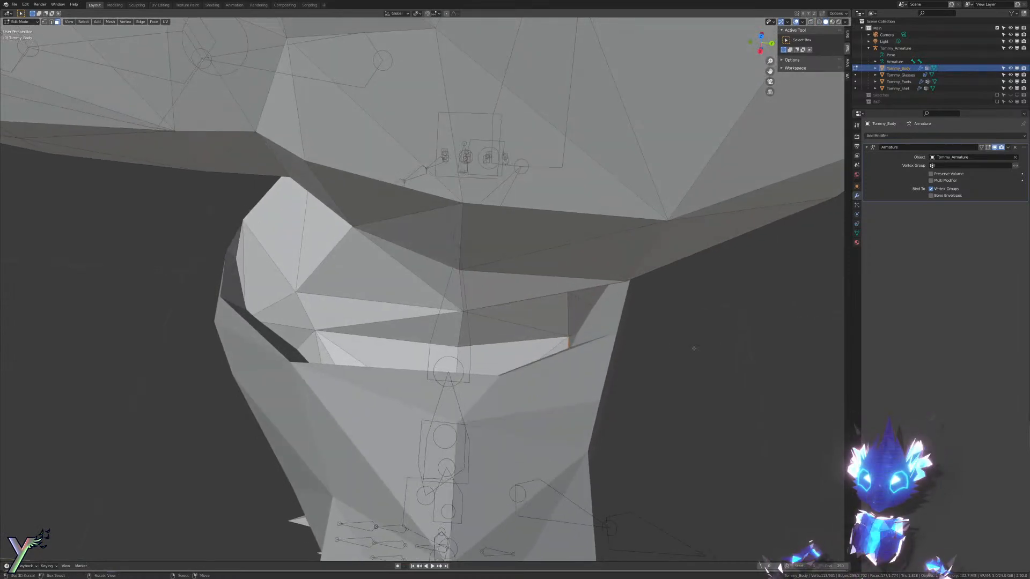
Step: Inspect the neck and collar gap of the shirt in solid and wireframe shading for selected faces that show through
{"action": "middle_click_drag", "start_coordinate": [694, 349], "coordinate": [569, 357]}
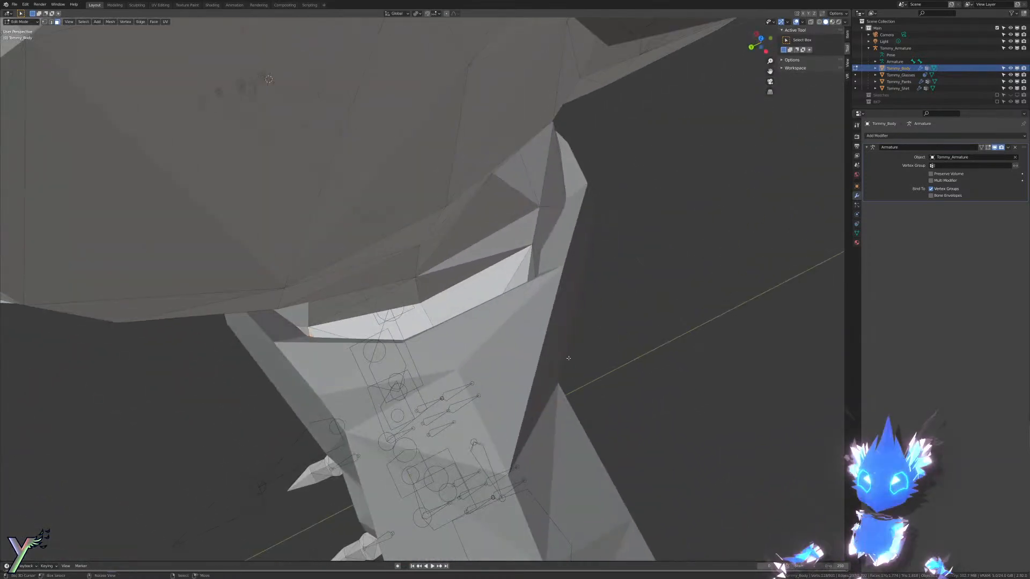
{"action": "mouse_move", "coordinate": [460, 353]}
{"action": "middle_mouse_down"}
{"action": "mouse_move", "coordinate": [488, 344]}
{"action": "mouse_move", "coordinate": [408, 294]}
{"action": "mouse_move", "coordinate": [356, 338]}
{"action": "mouse_move", "coordinate": [406, 344]}
{"action": "middle_mouse_up"}
{"action": "key", "text": "ctrl+KP_Subtract"}
{"action": "key", "text": "shift+z"}
{"action": "scroll", "coordinate": [487, 343], "scroll_direction": "down", "scroll_amount": 3}
{"action": "key", "text": "ctrl+KP_Add"}
{"action": "key", "text": "ctrl+KP_Subtract"}
{"action": "key", "text": "z"}
{"action": "left_click", "coordinate": [394, 338]}
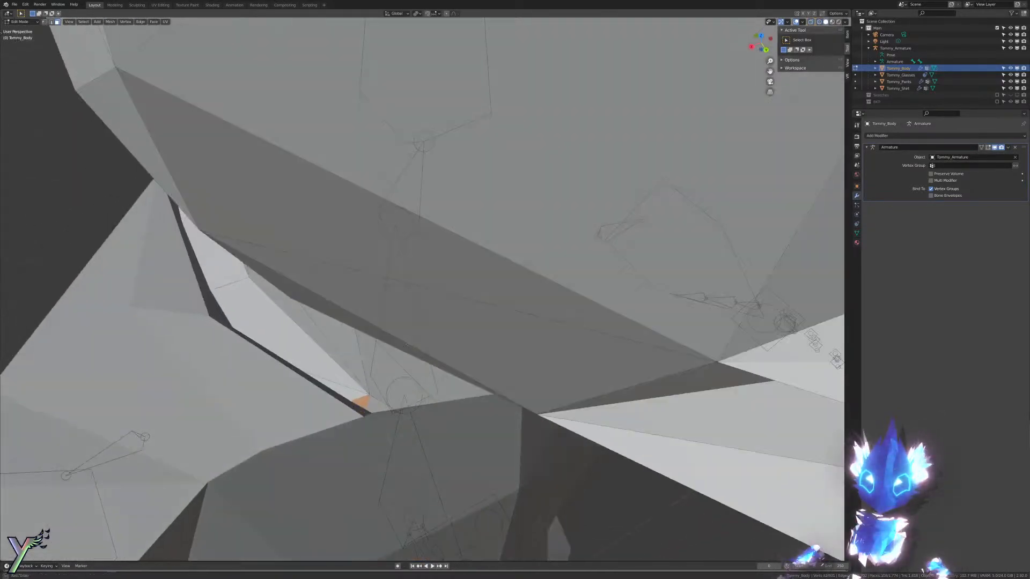
Step: Mirror the current face selection across the body with Extend enabled
{"action": "scroll", "coordinate": [365, 400], "scroll_direction": "down", "scroll_amount": 5}
{"action": "mouse_move", "coordinate": [365, 401]}
{"action": "middle_mouse_down"}
{"action": "mouse_move", "coordinate": [352, 372]}
{"action": "mouse_move", "coordinate": [318, 357]}
{"action": "mouse_move", "coordinate": [324, 329]}
{"action": "middle_mouse_up"}
{"action": "key", "text": "z"}
{"action": "left_click", "coordinate": [316, 371]}
{"action": "key", "text": "F3"}
{"action": "key", "text": "Return"}
{"action": "scroll", "coordinate": [569, 322], "scroll_direction": "down", "scroll_amount": 5}
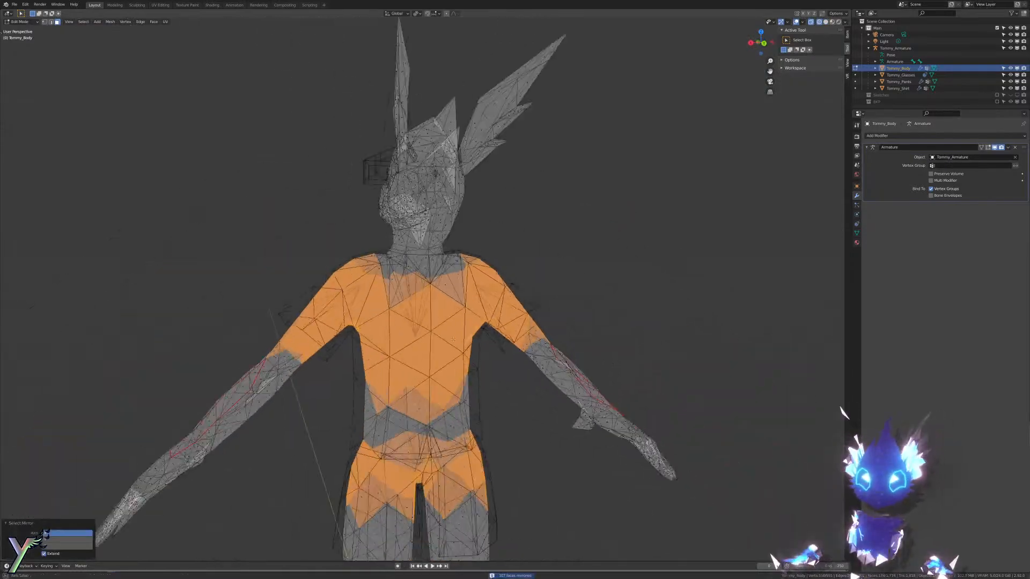
{"action": "middle_click_drag", "start_coordinate": [568, 321], "coordinate": [496, 375]}
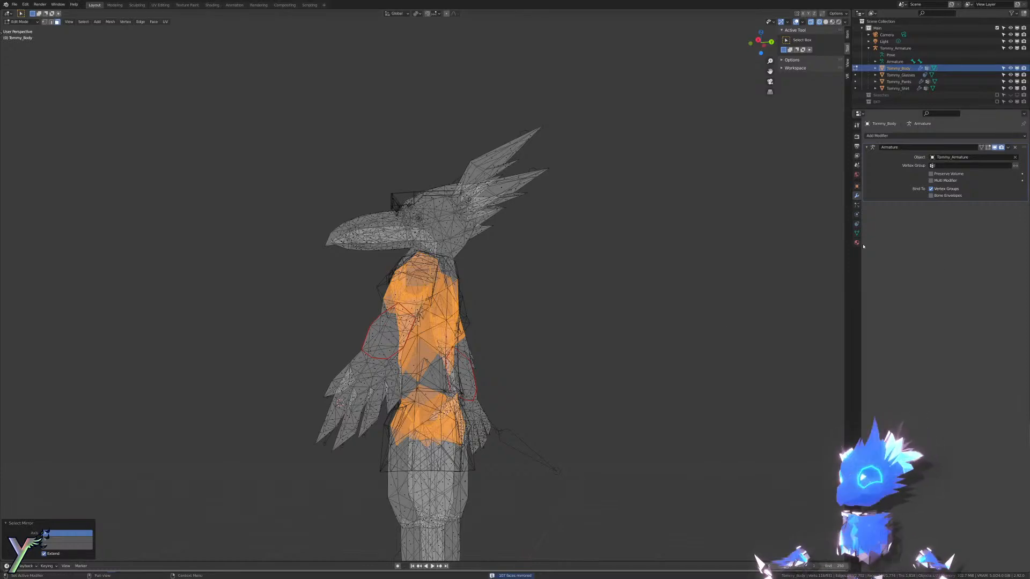
Step: Add a second material slot to the body and create a new material named Tommy_Hidden in it
{"action": "left_click", "coordinate": [856, 243]}
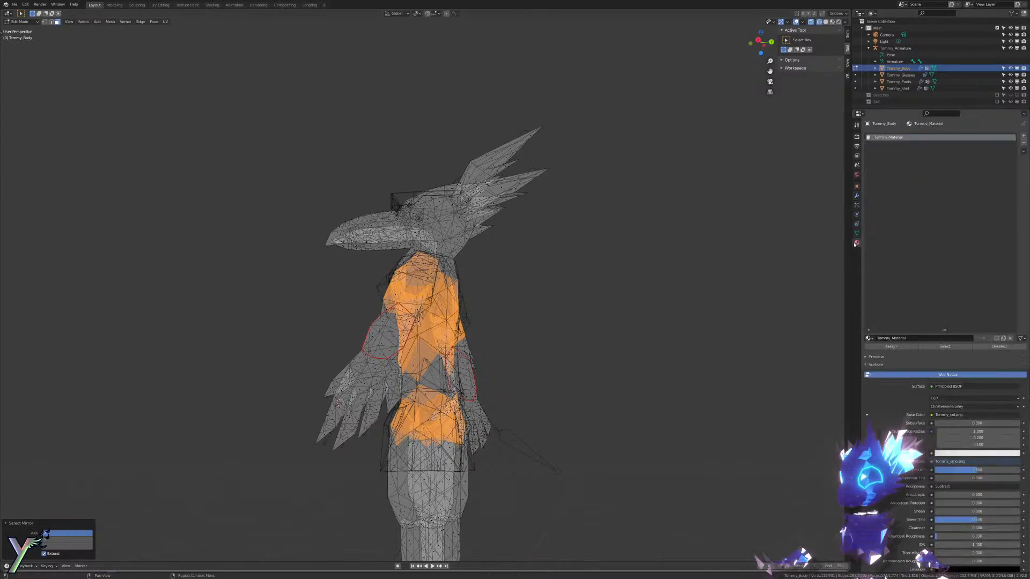
{"action": "left_click", "coordinate": [1023, 137]}
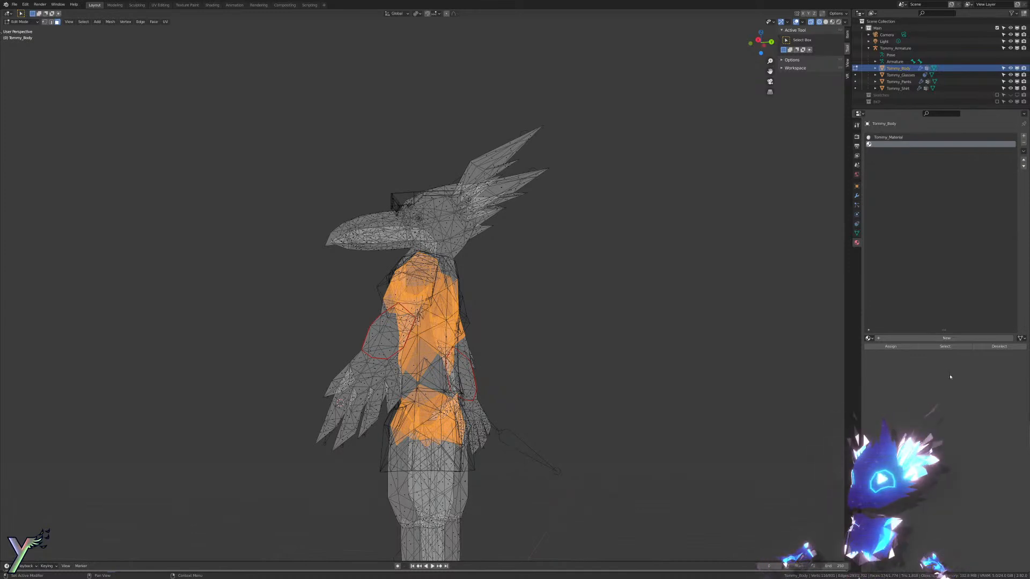
{"action": "left_click", "coordinate": [940, 338]}
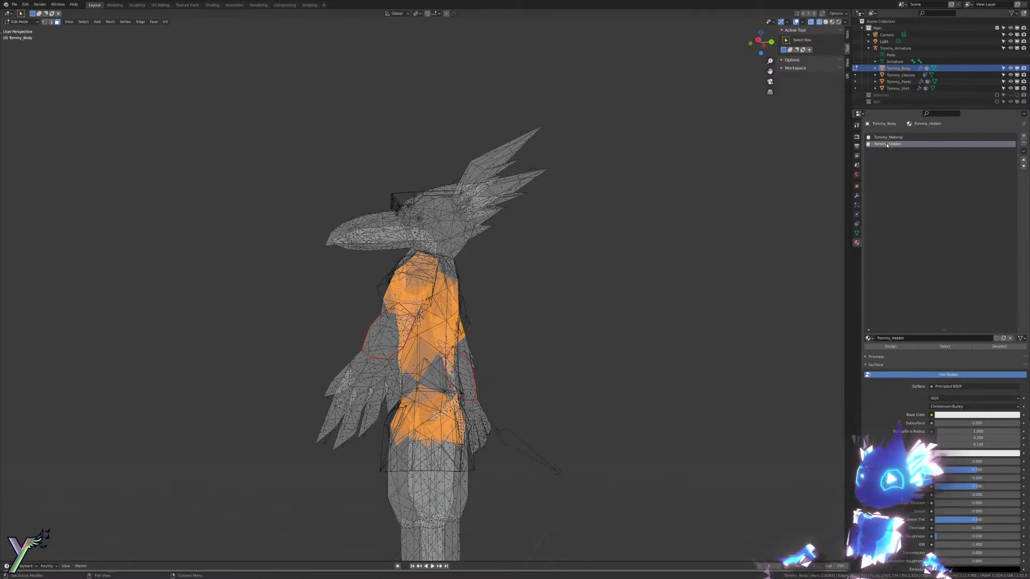
Step: Examine the textured character around the shirt collar and sleeves with the viewport overlays hidden
{"action": "mouse_move", "coordinate": [694, 306]}
{"action": "middle_mouse_down"}
{"action": "mouse_move", "coordinate": [725, 292]}
{"action": "mouse_move", "coordinate": [719, 306]}
{"action": "middle_mouse_up"}
{"action": "scroll", "coordinate": [720, 305], "scroll_direction": "up", "scroll_amount": 4}
{"action": "key", "text": "ctrl+Tab"}
{"action": "mouse_move", "coordinate": [459, 308]}
{"action": "middle_mouse_down"}
{"action": "mouse_move", "coordinate": [492, 323]}
{"action": "mouse_move", "coordinate": [457, 384]}
{"action": "middle_mouse_up"}
{"action": "scroll", "coordinate": [472, 314], "scroll_direction": "down", "scroll_amount": 1}
{"action": "key", "text": "ctrl+Tab"}
{"action": "key", "text": "ctrl+Tab"}
{"action": "key", "text": "z"}
{"action": "key", "text": "z"}
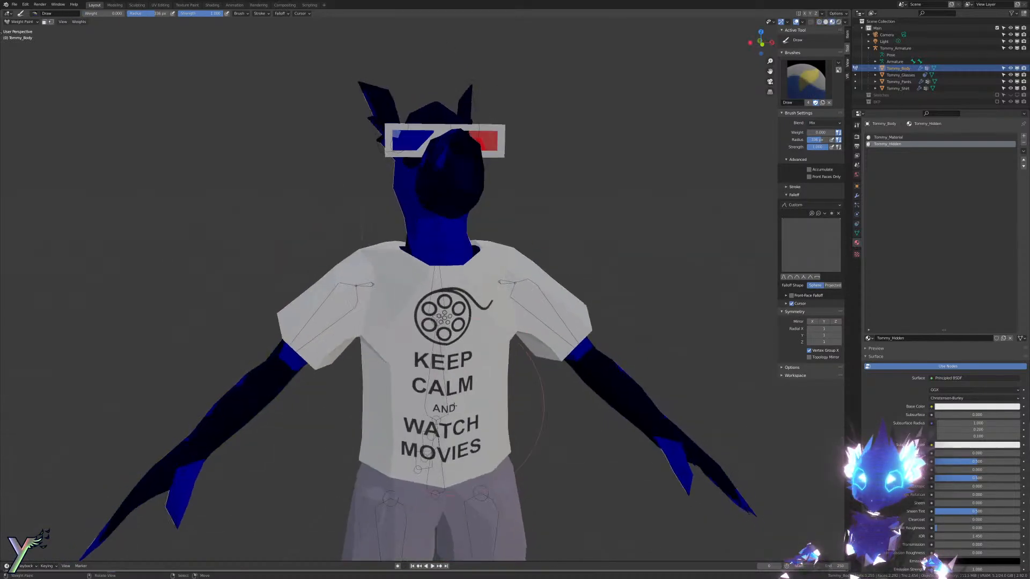
{"action": "scroll", "coordinate": [457, 384], "scroll_direction": "down", "scroll_amount": 4}
{"action": "left_click", "coordinate": [796, 21]}
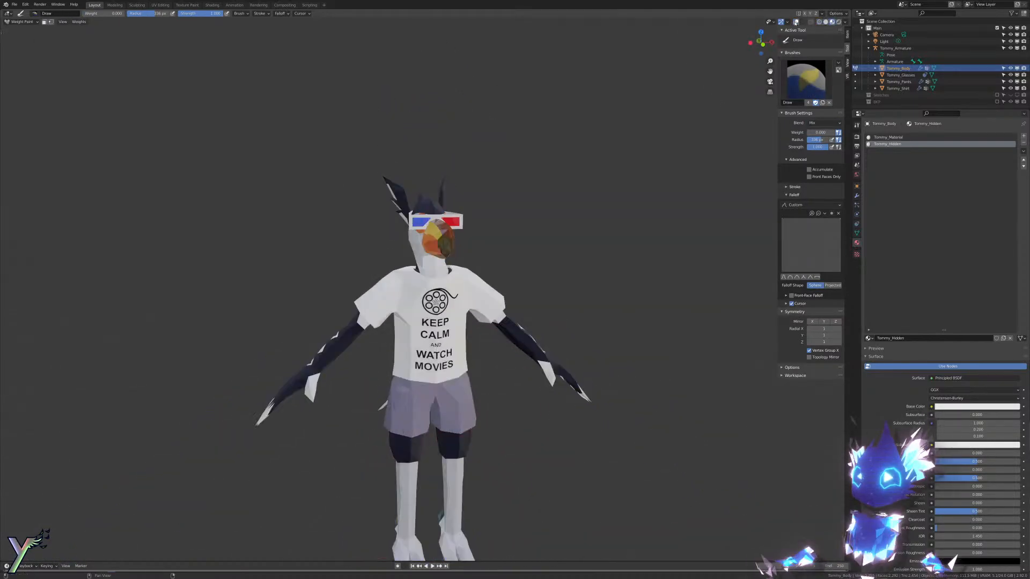
{"action": "scroll", "coordinate": [546, 161], "scroll_direction": "up", "scroll_amount": 4}
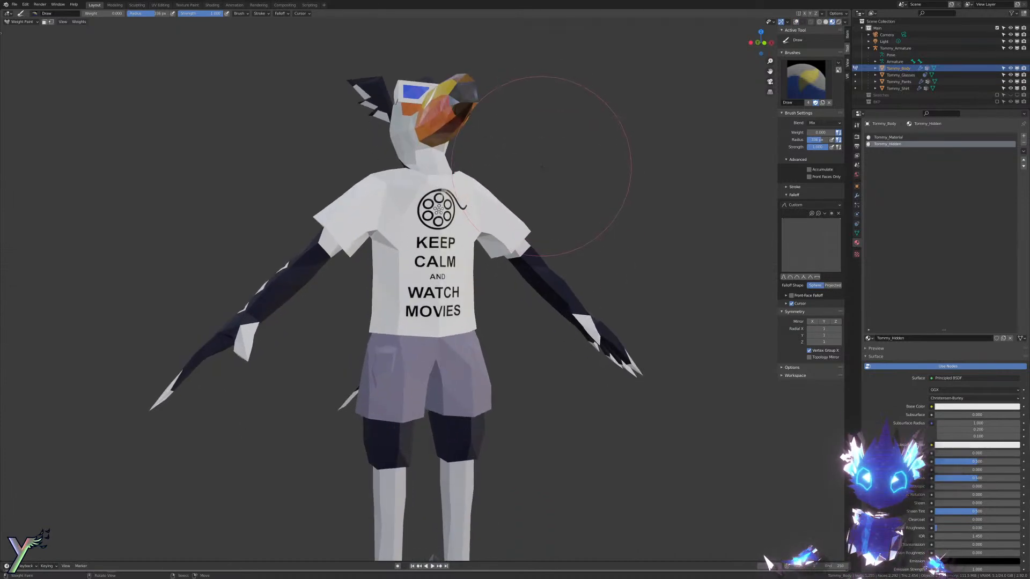
Step: Return to Edit Mode on the body and compare the selected faces with the clothing in textured and wireframe shading
{"action": "middle_click_drag", "start_coordinate": [542, 166], "coordinate": [568, 168]}
{"action": "key", "text": "Tab"}
{"action": "key", "text": "Tab"}
{"action": "key", "text": "Tab"}
{"action": "key", "text": "z"}
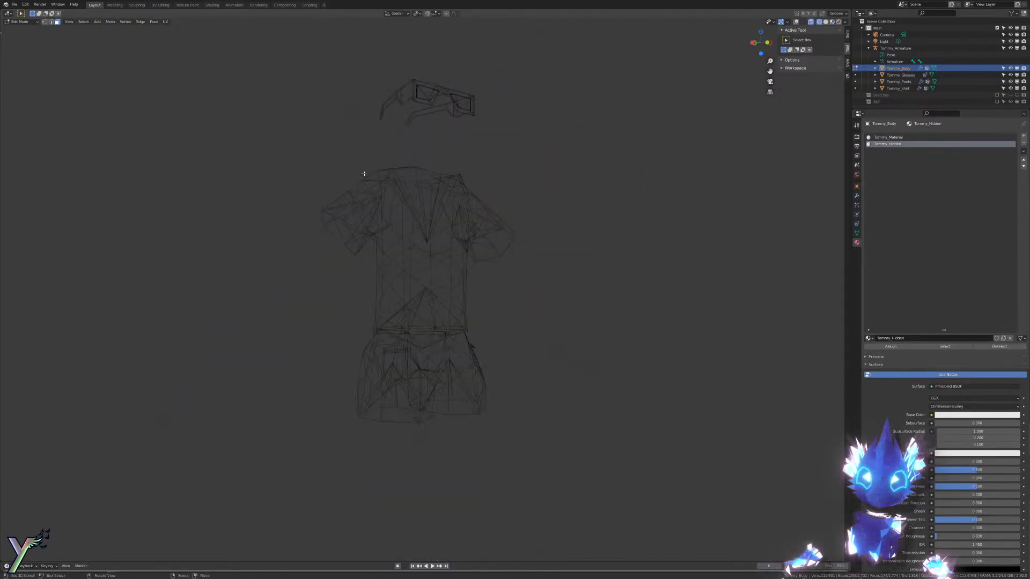
{"action": "left_click", "coordinate": [376, 174]}
{"action": "key", "text": "z"}
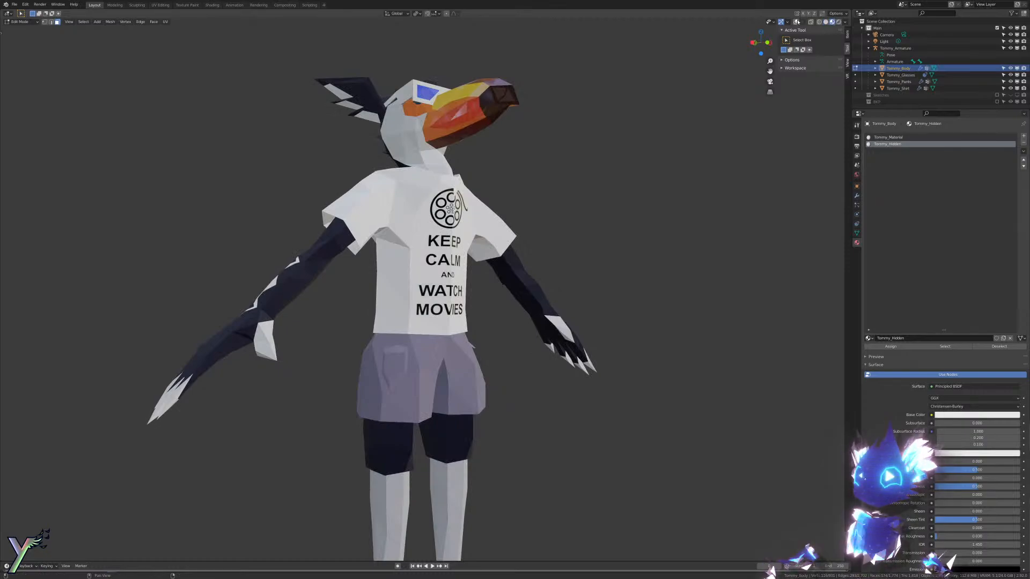
{"action": "left_click", "coordinate": [796, 22]}
{"action": "middle_click_drag", "start_coordinate": [546, 134], "coordinate": [633, 168], "text": "shift"}
{"action": "key", "text": "z"}
{"action": "scroll", "coordinate": [409, 171], "scroll_direction": "up", "scroll_amount": 1}
{"action": "key", "text": "z"}
{"action": "key", "text": "z"}
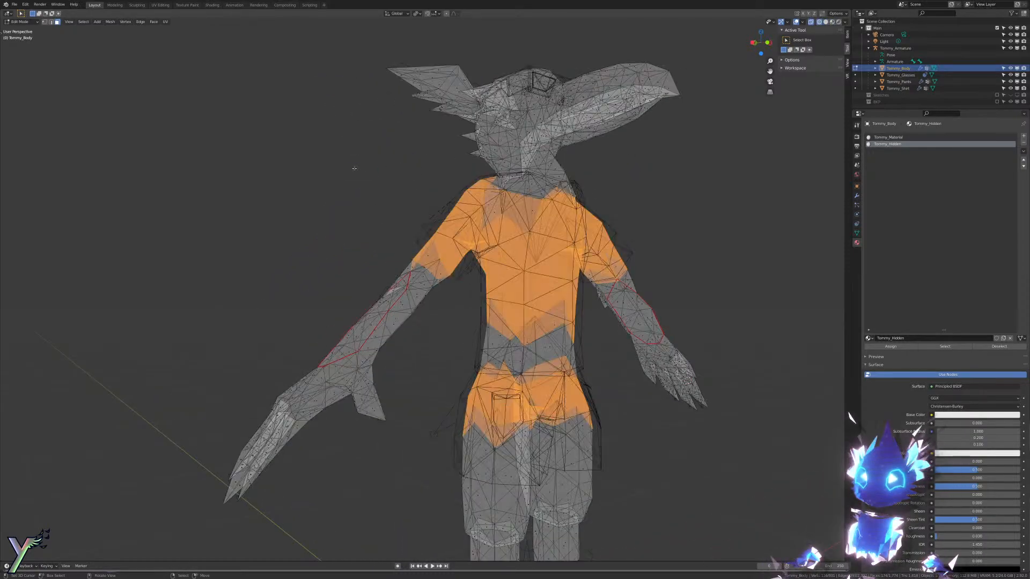
Step: Undo the Tommy_Hidden material slot and the mirrored face selection
{"action": "scroll", "coordinate": [460, 282], "scroll_direction": "up", "scroll_amount": 4}
{"action": "middle_click_drag", "start_coordinate": [452, 253], "coordinate": [461, 348], "text": "shift"}
{"action": "scroll", "coordinate": [460, 282], "scroll_direction": "down", "scroll_amount": 5}
{"action": "scroll", "coordinate": [462, 347], "scroll_direction": "up", "scroll_amount": 1}
{"action": "scroll", "coordinate": [461, 348], "scroll_direction": "up", "scroll_amount": 2}
{"action": "key", "text": "ctrl+z"}
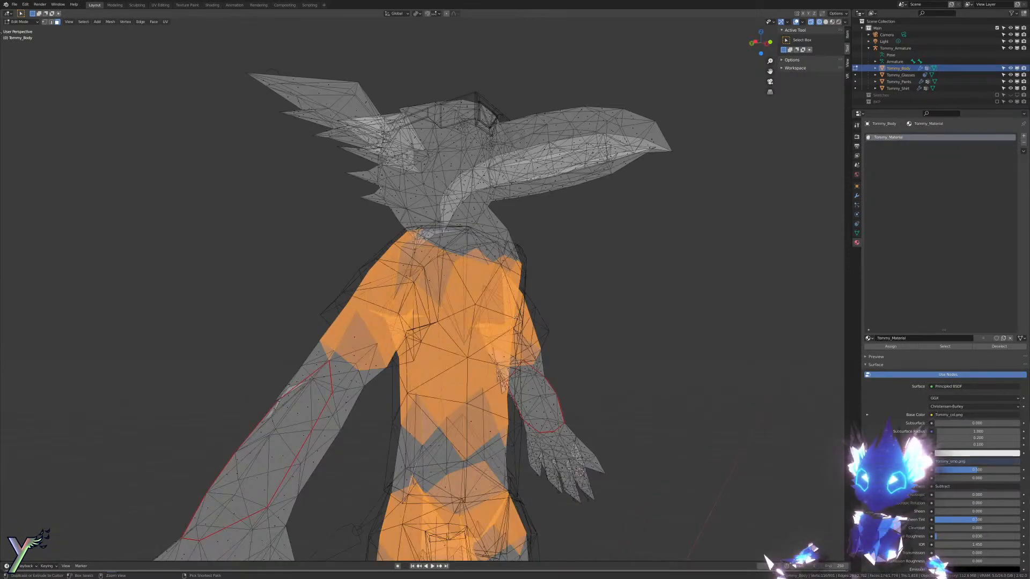
Step: Deselect the upper-arm faces visible through the sleeve opening on the selected side
{"action": "middle_click_drag", "start_coordinate": [515, 318], "coordinate": [523, 322]}
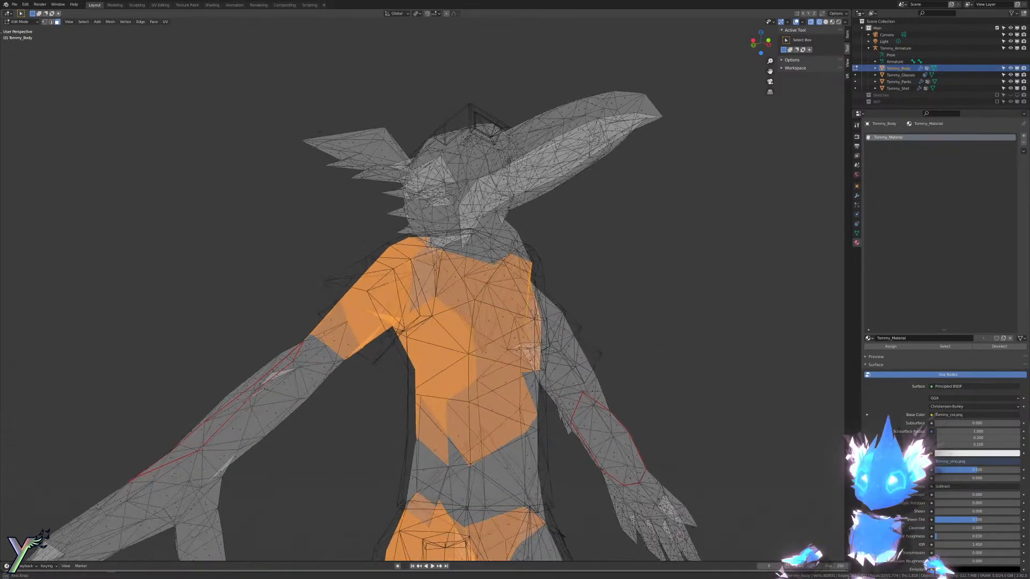
{"action": "mouse_move", "coordinate": [437, 317]}
{"action": "middle_mouse_down"}
{"action": "mouse_move", "coordinate": [456, 306]}
{"action": "mouse_move", "coordinate": [475, 309]}
{"action": "mouse_move", "coordinate": [434, 310]}
{"action": "mouse_move", "coordinate": [473, 312]}
{"action": "middle_mouse_up"}
{"action": "scroll", "coordinate": [434, 309], "scroll_direction": "up", "scroll_amount": 2}
{"action": "key", "text": "shift+z"}
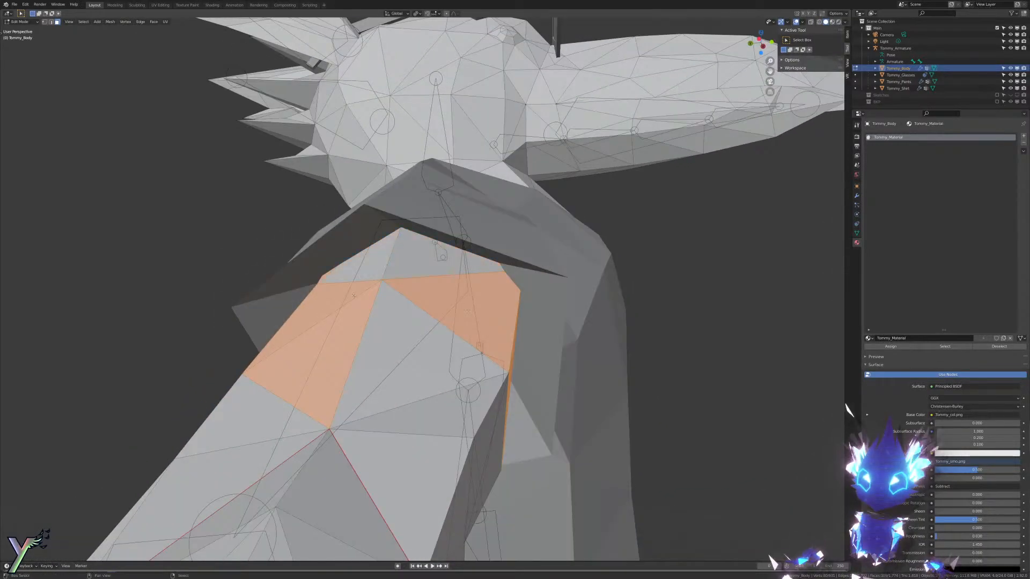
{"action": "middle_click_drag", "start_coordinate": [412, 328], "coordinate": [472, 264]}
{"action": "scroll", "coordinate": [443, 301], "scroll_direction": "up", "scroll_amount": 3}
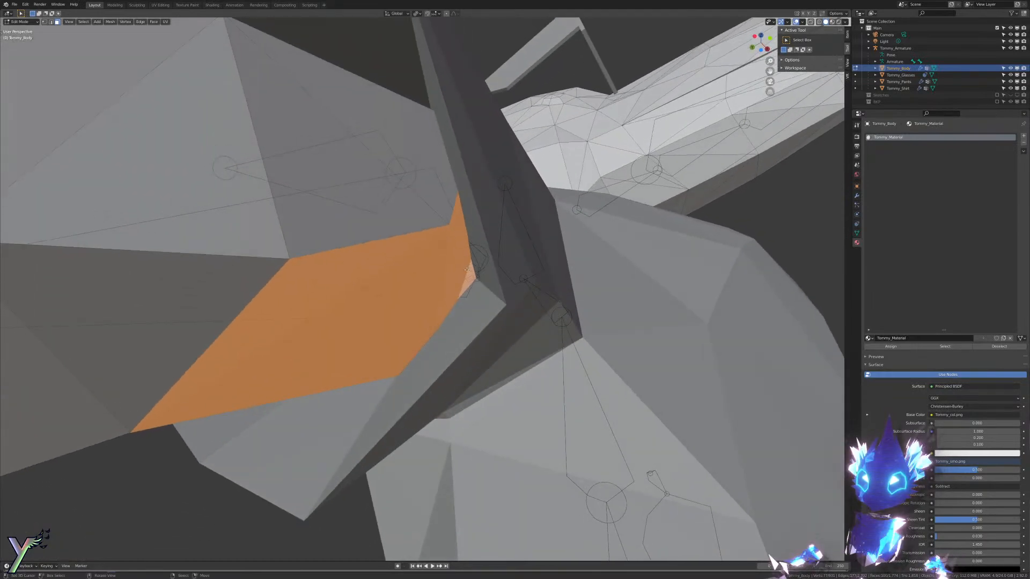
{"action": "right_click", "coordinate": [457, 272], "text": "shift"}
{"action": "right_click", "coordinate": [460, 230], "text": "shift"}
{"action": "right_click", "coordinate": [392, 306], "text": "shift"}
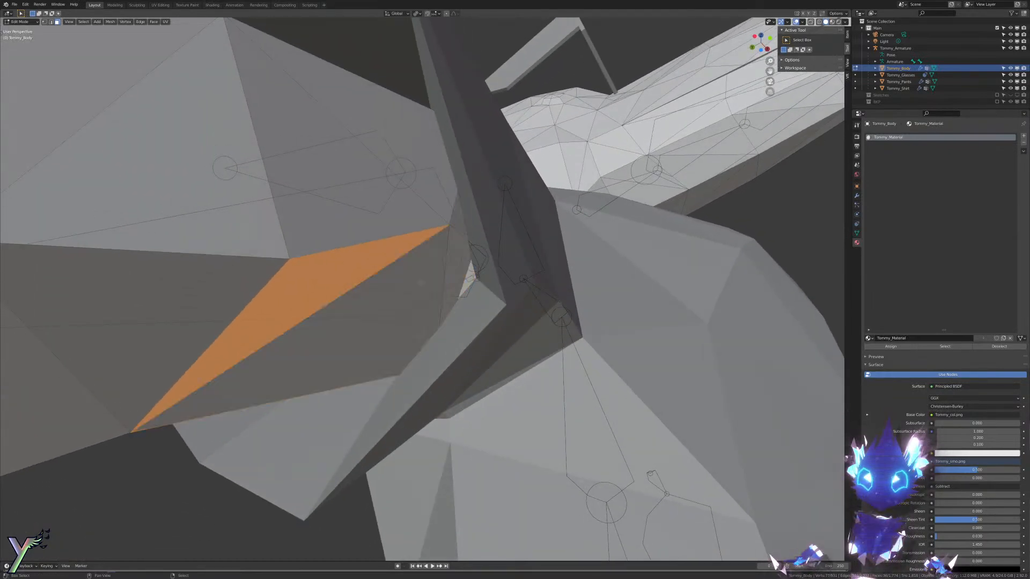
{"action": "right_click", "coordinate": [345, 282], "text": "shift"}
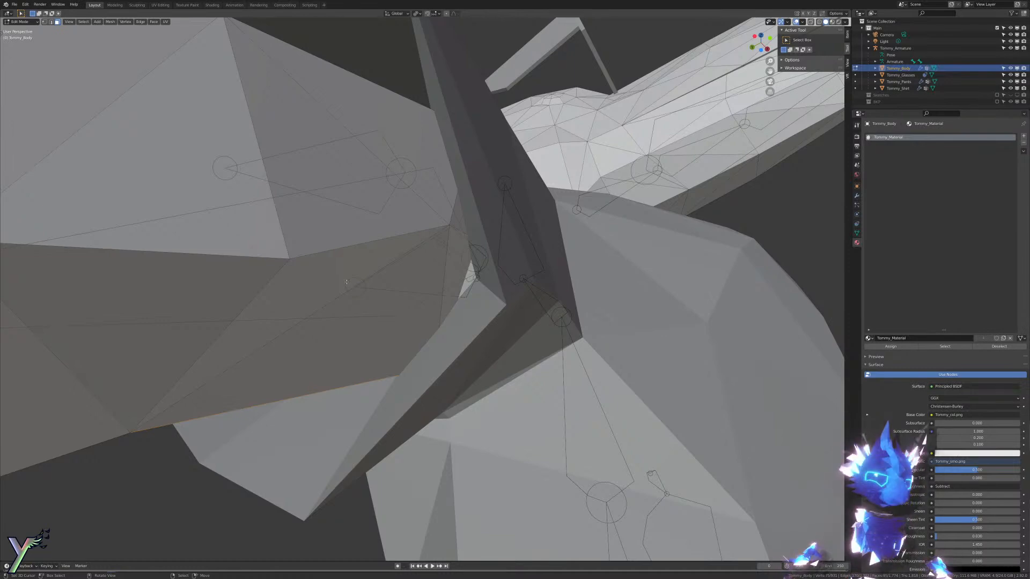
Step: Deselect the remaining small arm faces near the shoulder that show inside the same sleeve
{"action": "middle_click_drag", "start_coordinate": [347, 283], "coordinate": [412, 262]}
{"action": "key", "text": "alt+a"}
{"action": "right_click", "coordinate": [434, 284], "text": "shift"}
{"action": "right_click", "coordinate": [468, 292], "text": "shift"}
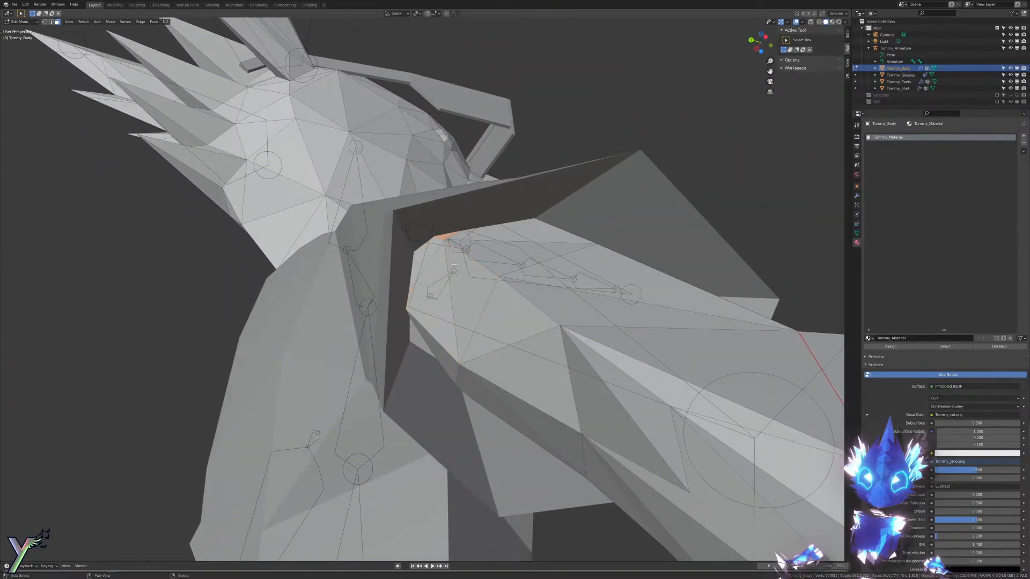
{"action": "right_click", "coordinate": [456, 236], "text": "shift"}
Step: Mirror the corrected sleeve-area selection to the other half of the body with Extend enabled
{"action": "mouse_move", "coordinate": [475, 239]}
{"action": "middle_mouse_down"}
{"action": "mouse_move", "coordinate": [422, 248]}
{"action": "mouse_move", "coordinate": [492, 267]}
{"action": "mouse_move", "coordinate": [536, 116]}
{"action": "mouse_move", "coordinate": [579, 137]}
{"action": "mouse_move", "coordinate": [529, 163]}
{"action": "middle_mouse_up"}
{"action": "key", "text": "alt+z"}
{"action": "key", "text": "alt+z"}
{"action": "key", "text": "z"}
{"action": "scroll", "coordinate": [478, 188], "scroll_direction": "down", "scroll_amount": 4}
{"action": "mouse_move", "coordinate": [477, 188]}
{"action": "middle_mouse_down"}
{"action": "mouse_move", "coordinate": [376, 238]}
{"action": "mouse_move", "coordinate": [667, 300]}
{"action": "middle_mouse_up"}
{"action": "scroll", "coordinate": [376, 238], "scroll_direction": "down", "scroll_amount": 3}
{"action": "scroll", "coordinate": [376, 237], "scroll_direction": "down", "scroll_amount": 3}
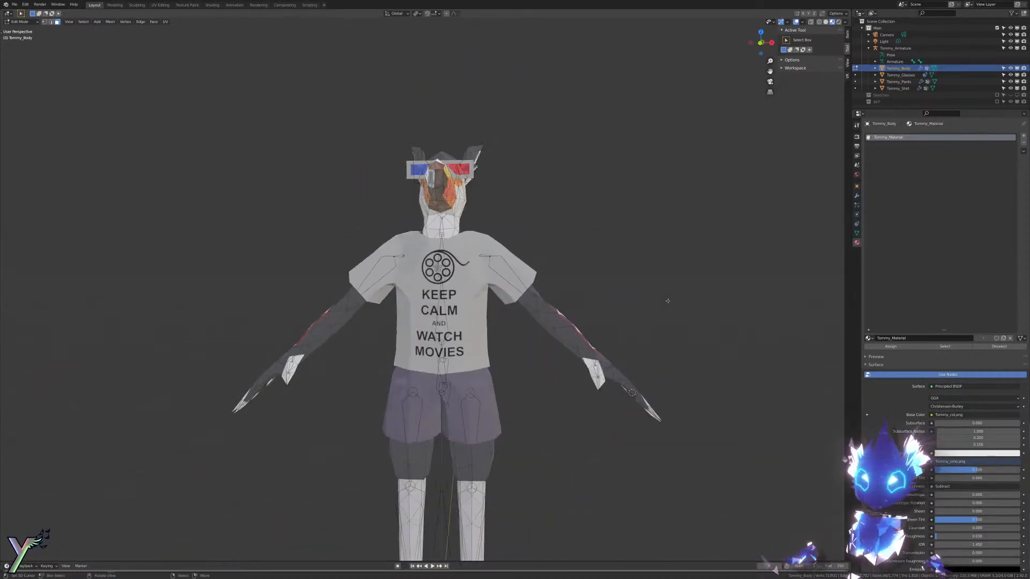
{"action": "key", "text": "F3"}
{"action": "key", "text": "Return"}
{"action": "key", "text": "z"}
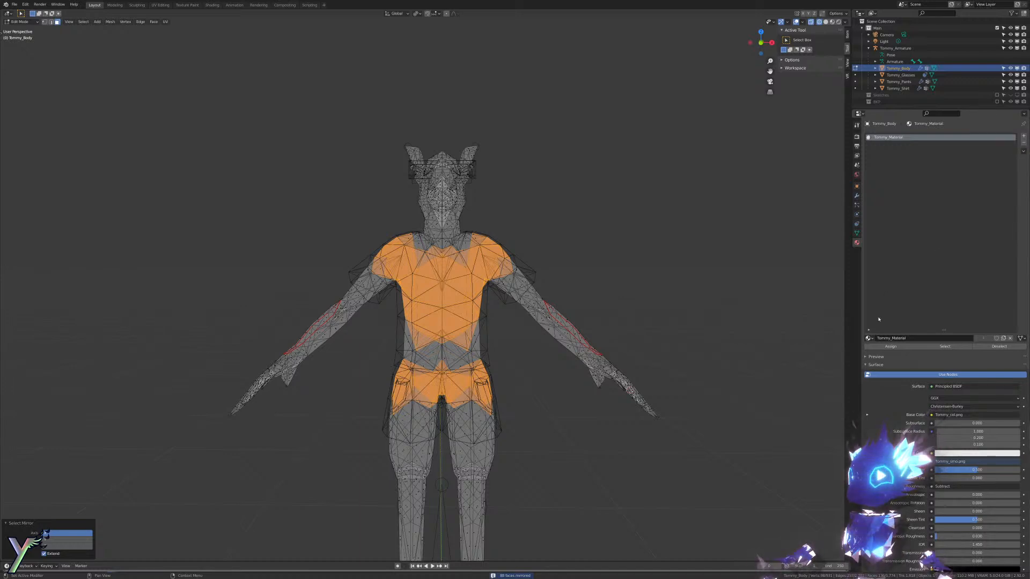
Step: Add a second material slot to the body with a new material named Tommy_Hidden
{"action": "left_click", "coordinate": [868, 338]}
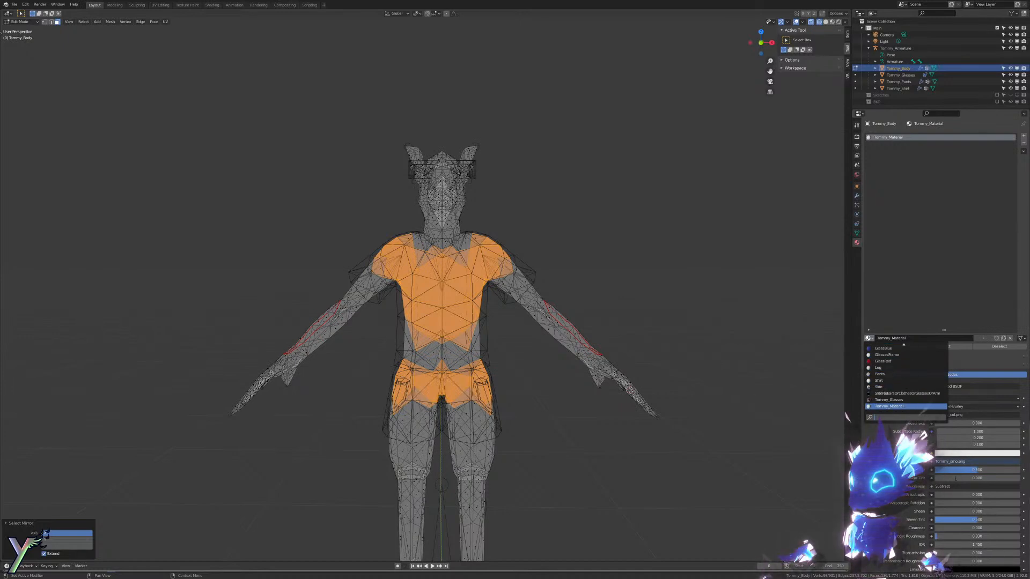
{"action": "left_click", "coordinate": [1024, 136]}
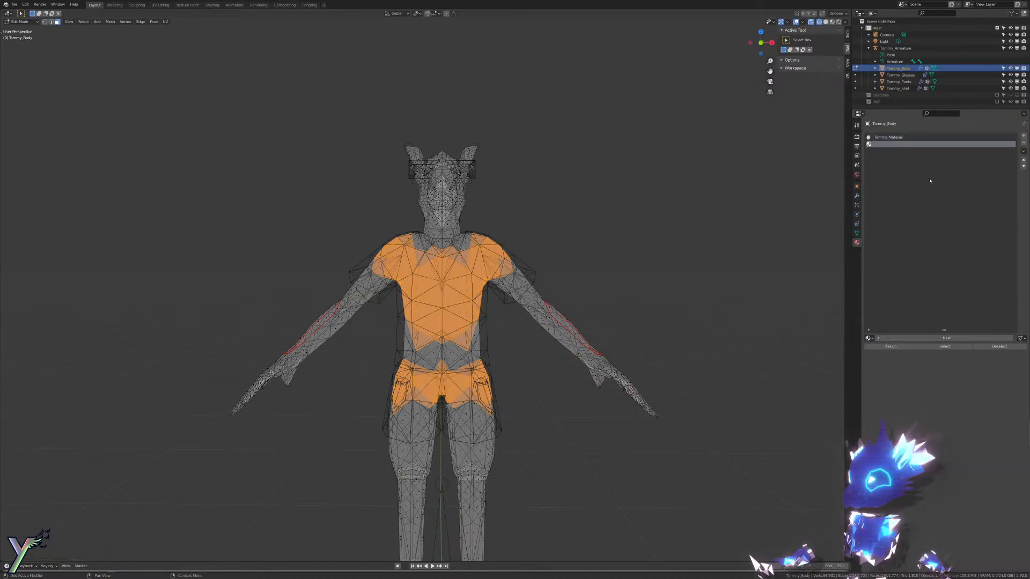
{"action": "left_click", "coordinate": [909, 341]}
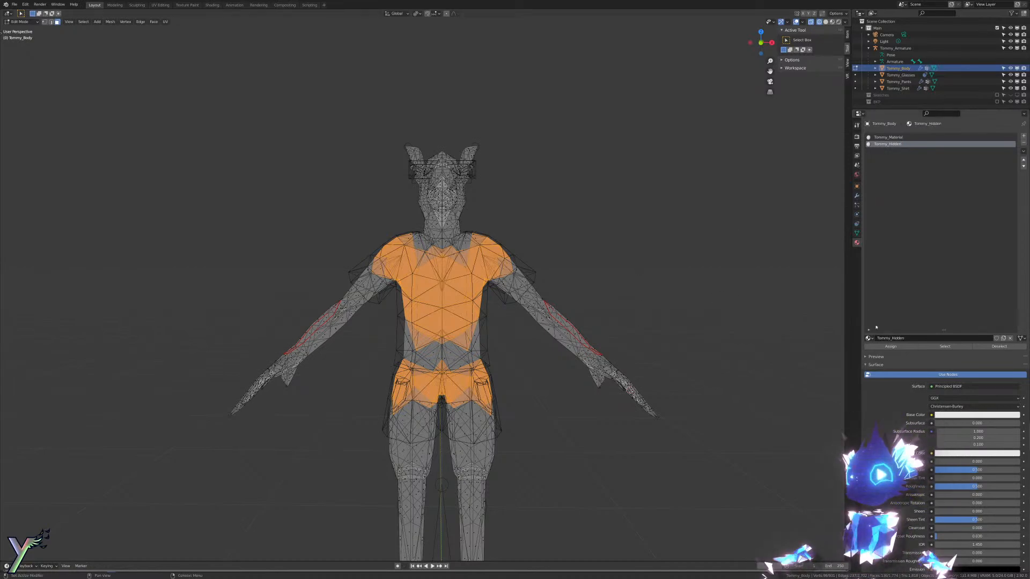
Step: Hide the shirt and pants in Object Mode, using textured shading with the viewport overlays turned off
{"action": "key", "text": "Tab"}
{"action": "key", "text": "z"}
{"action": "middle_click_drag", "start_coordinate": [717, 366], "coordinate": [747, 360]}
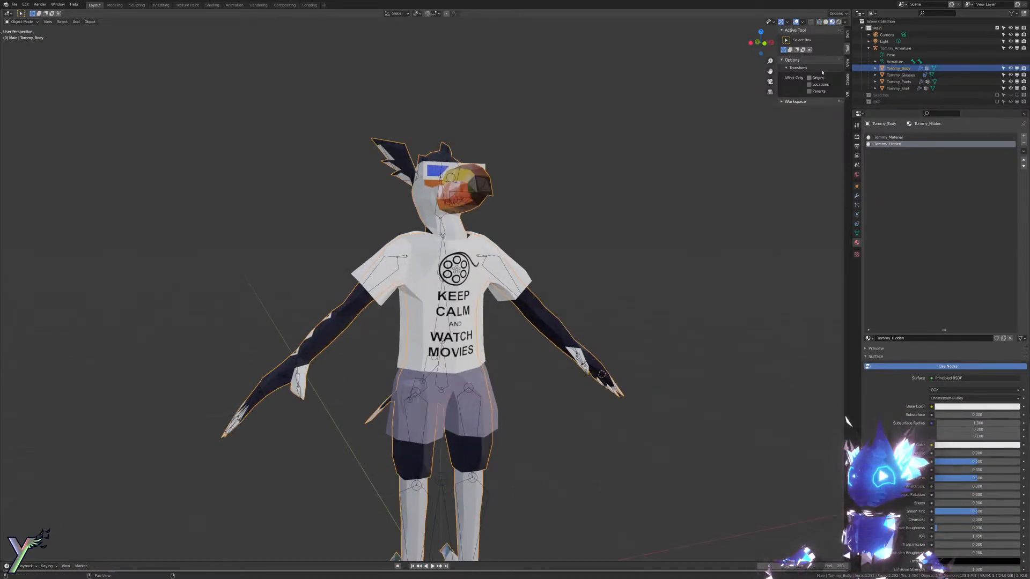
{"action": "left_click", "coordinate": [796, 22]}
{"action": "middle_click_drag", "start_coordinate": [602, 207], "coordinate": [535, 268]}
{"action": "scroll", "coordinate": [558, 230], "scroll_direction": "up", "scroll_amount": 3}
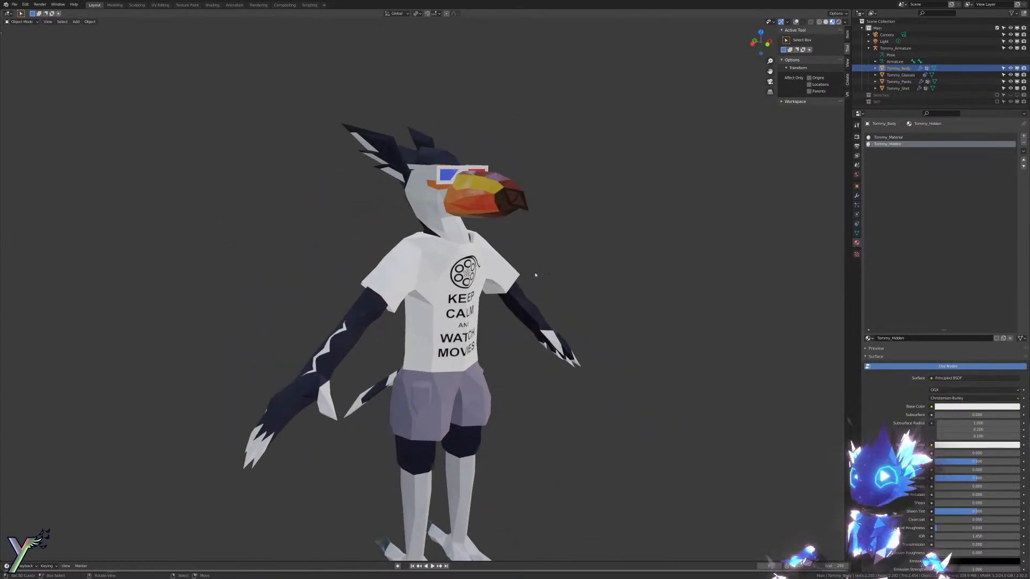
{"action": "left_click", "coordinate": [503, 270]}
{"action": "key", "text": "h"}
{"action": "left_click", "coordinate": [486, 370]}
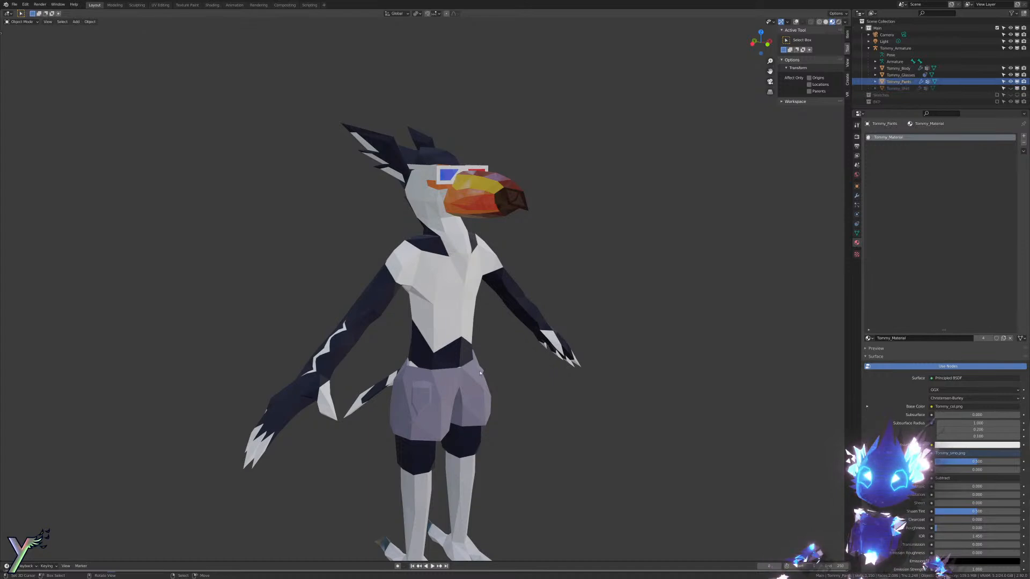
{"action": "key", "text": "h"}
{"action": "middle_click_drag", "start_coordinate": [480, 372], "coordinate": [514, 295]}
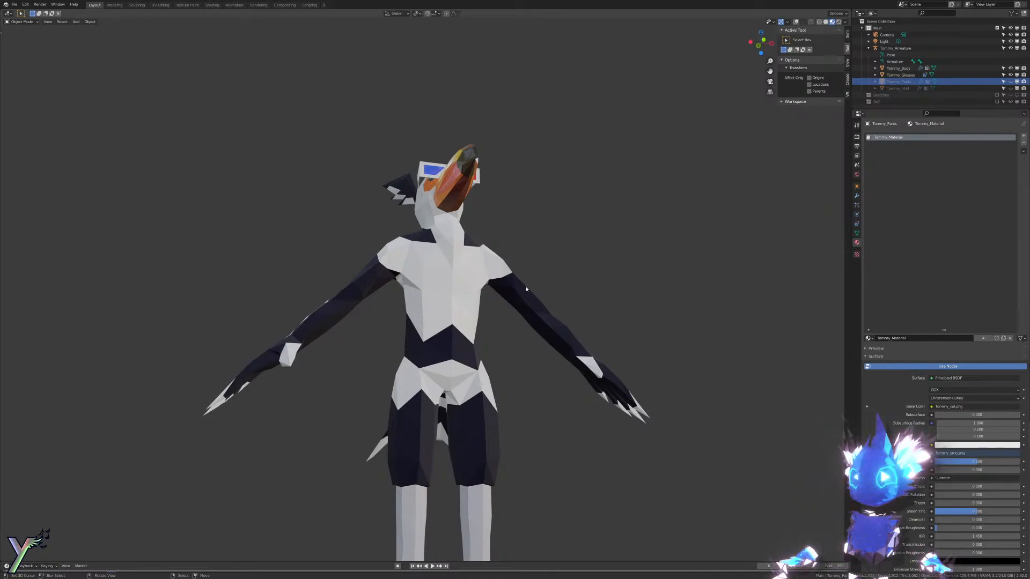
Step: Select the body in the front view with overlays shown and enter Edit Mode on it
{"action": "middle_click_drag", "start_coordinate": [541, 303], "coordinate": [511, 337]}
{"action": "key", "text": "ctrl+Tab"}
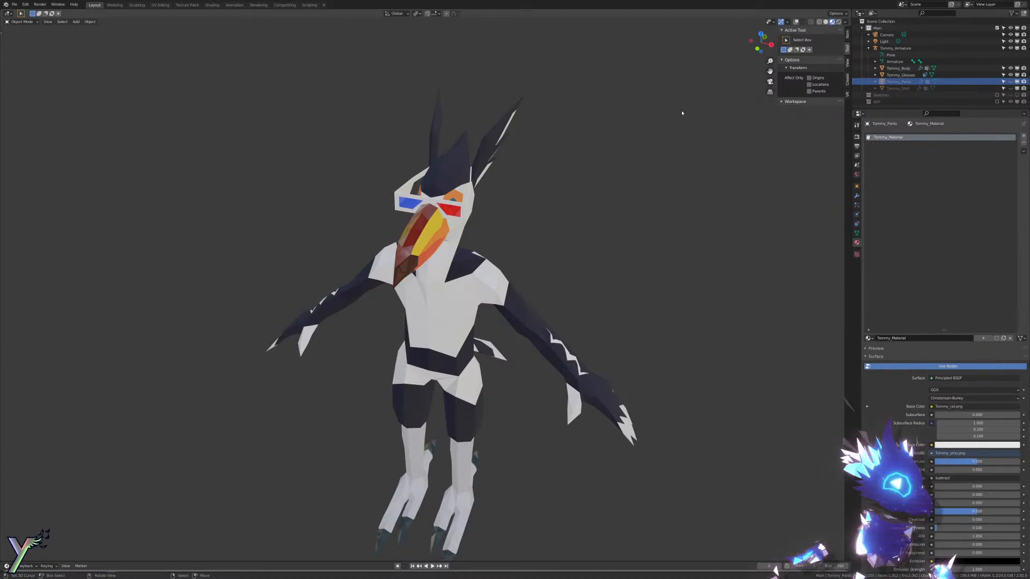
{"action": "middle_click_drag", "start_coordinate": [577, 254], "coordinate": [593, 232]}
{"action": "key", "text": "KP_1"}
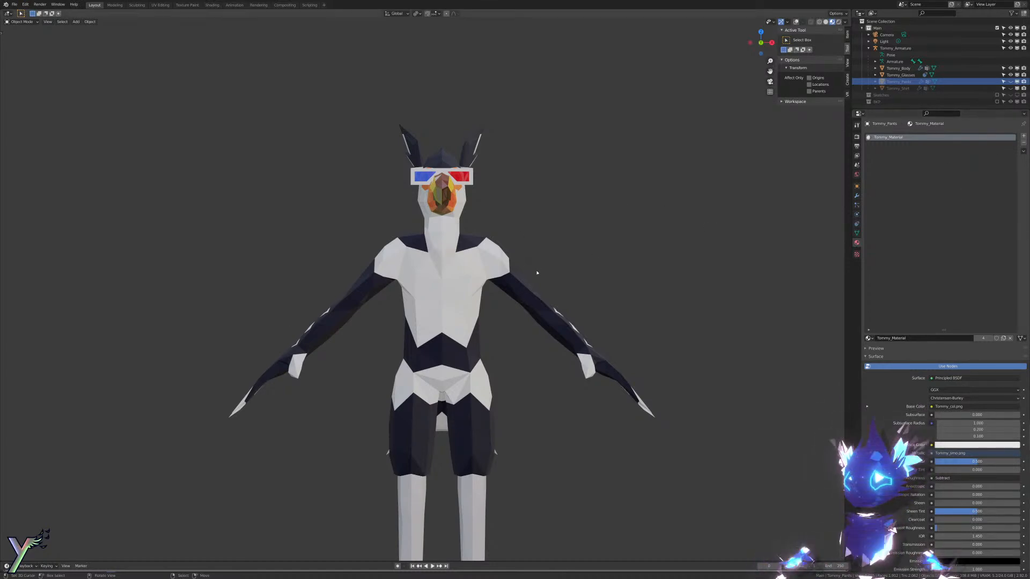
{"action": "key", "text": "shift+alt+z"}
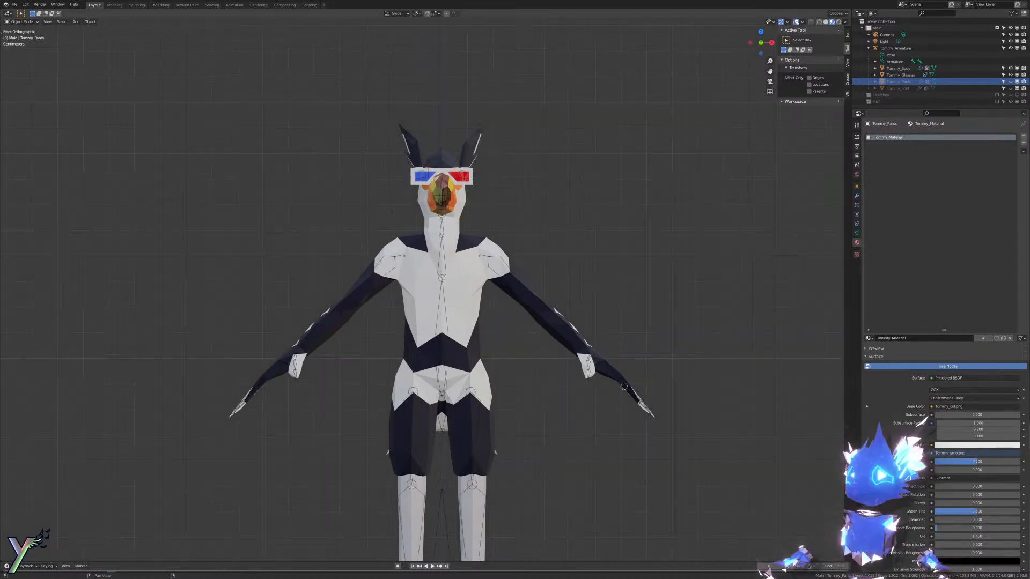
{"action": "left_click", "coordinate": [448, 254]}
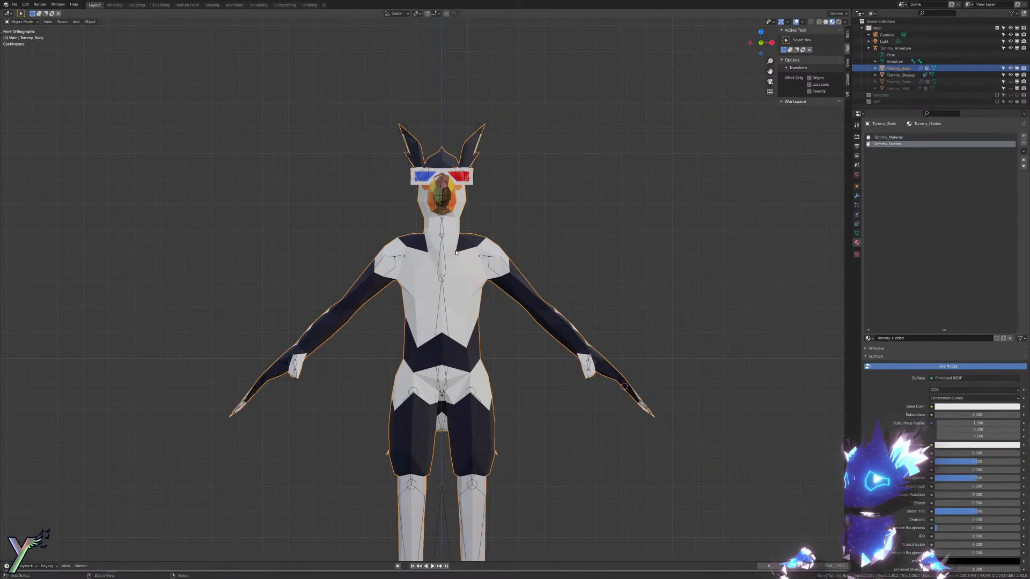
{"action": "key", "text": "ctrl+z"}
{"action": "key", "text": "ctrl+shift+z"}
{"action": "scroll", "coordinate": [463, 249], "scroll_direction": "up", "scroll_amount": 4}
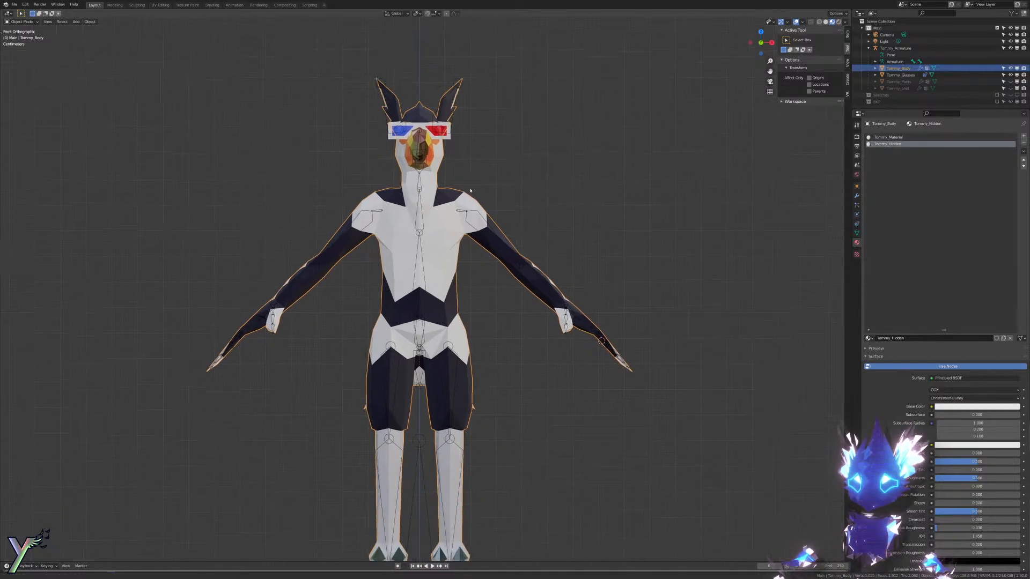
{"action": "key", "text": "Tab"}
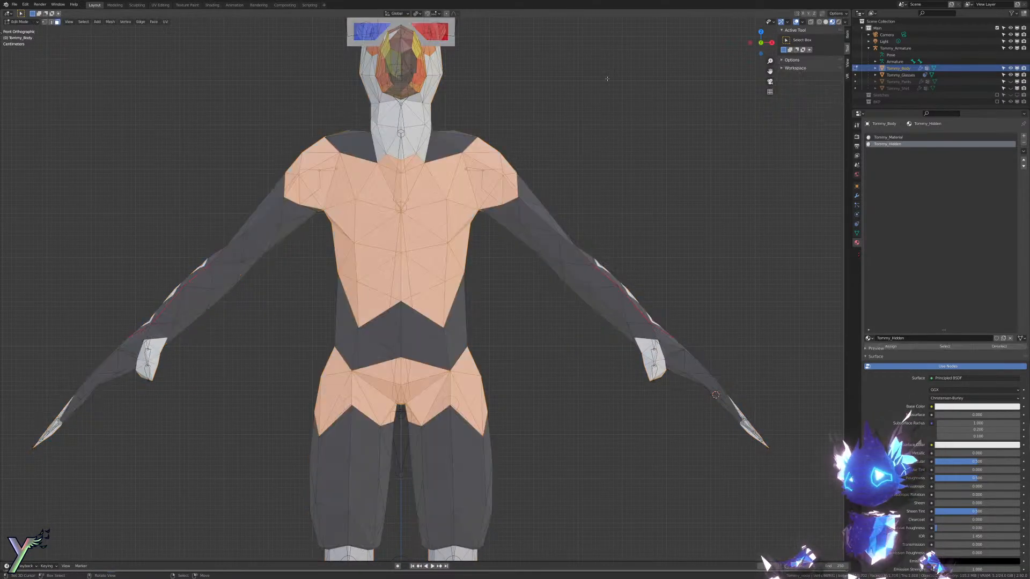
Step: Reselect only the body faces assigned to Tommy_Hidden and add a third material slot to the body
{"action": "key", "text": "alt+a"}
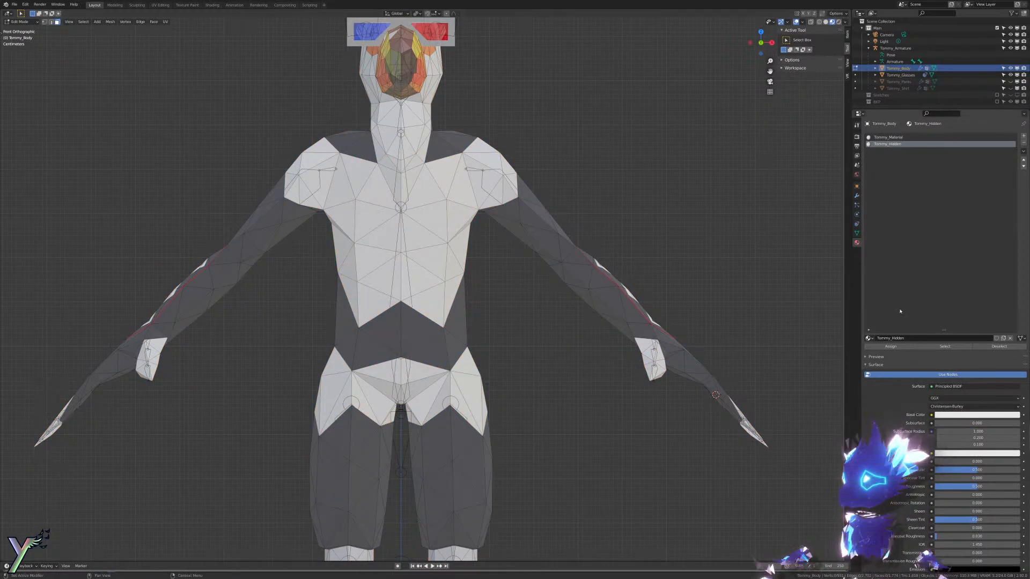
{"action": "left_click", "coordinate": [945, 345]}
{"action": "left_click", "coordinate": [1023, 136]}
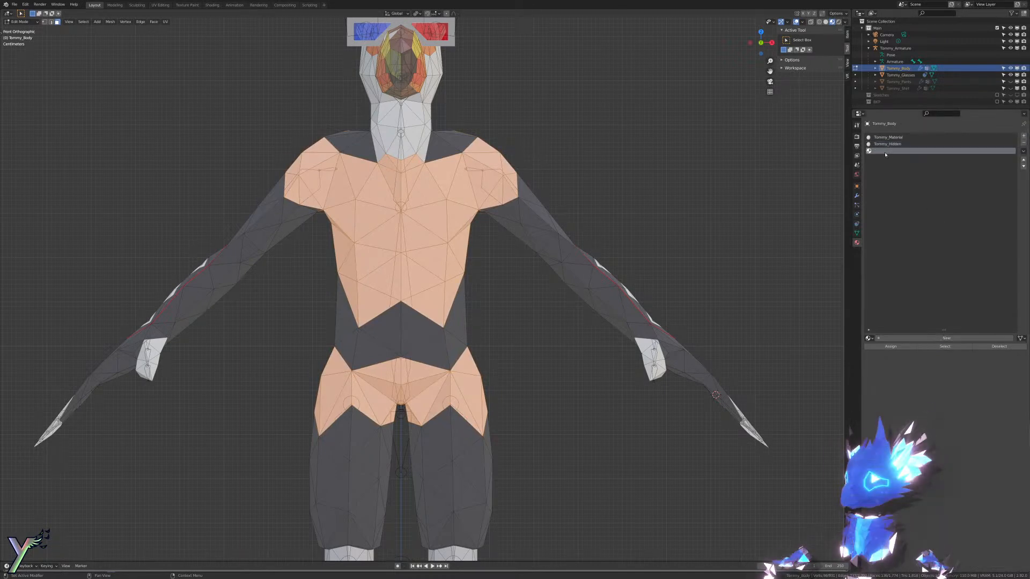
Step: Rename the Tommy_Hidden material to Tommy_HiddenShirt and create a material named Tommy_Hidden_Pants in the third slot
{"action": "left_click", "coordinate": [901, 144]}
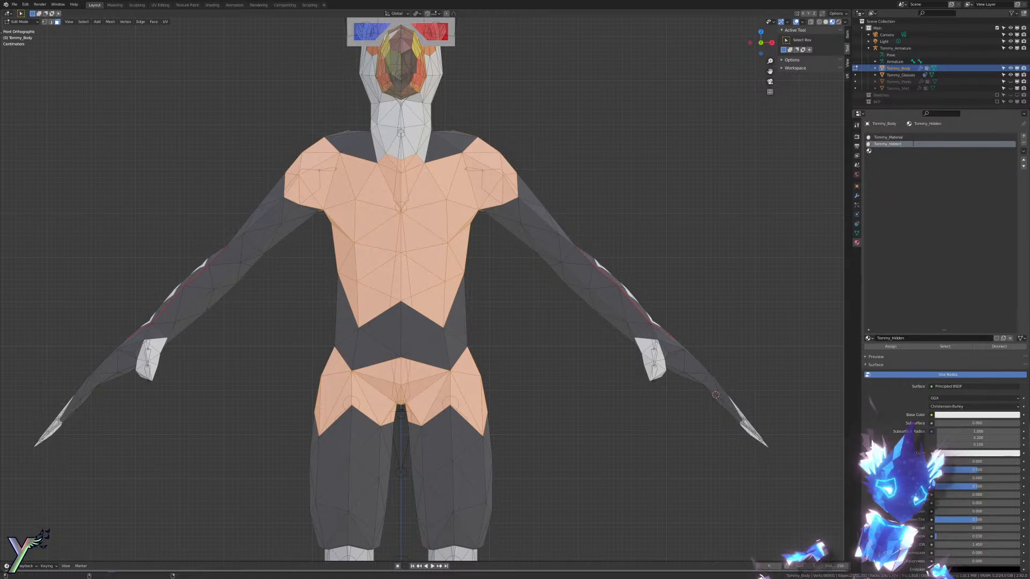
{"action": "type", "text": "Shirt"}
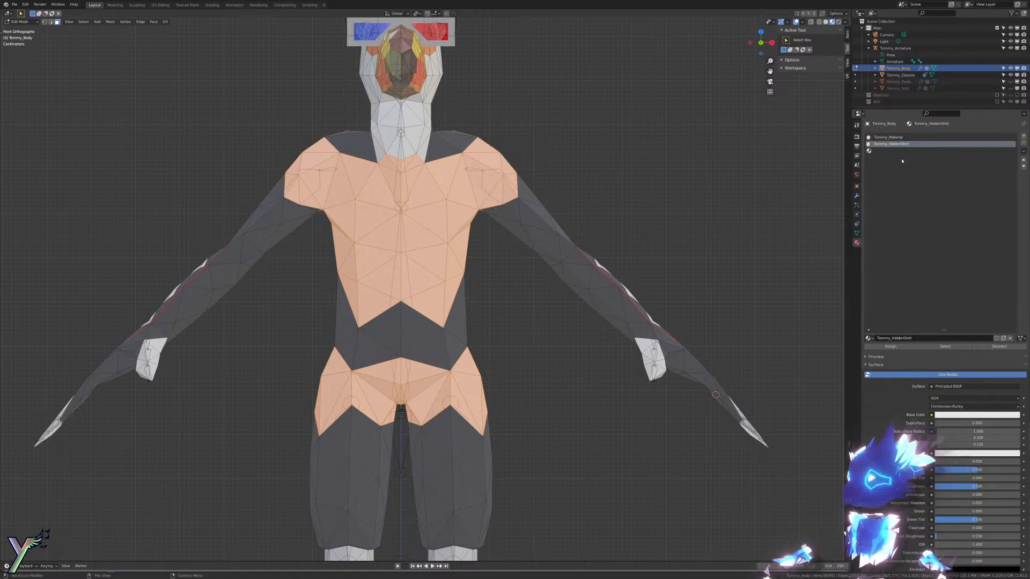
{"action": "left_click", "coordinate": [901, 151]}
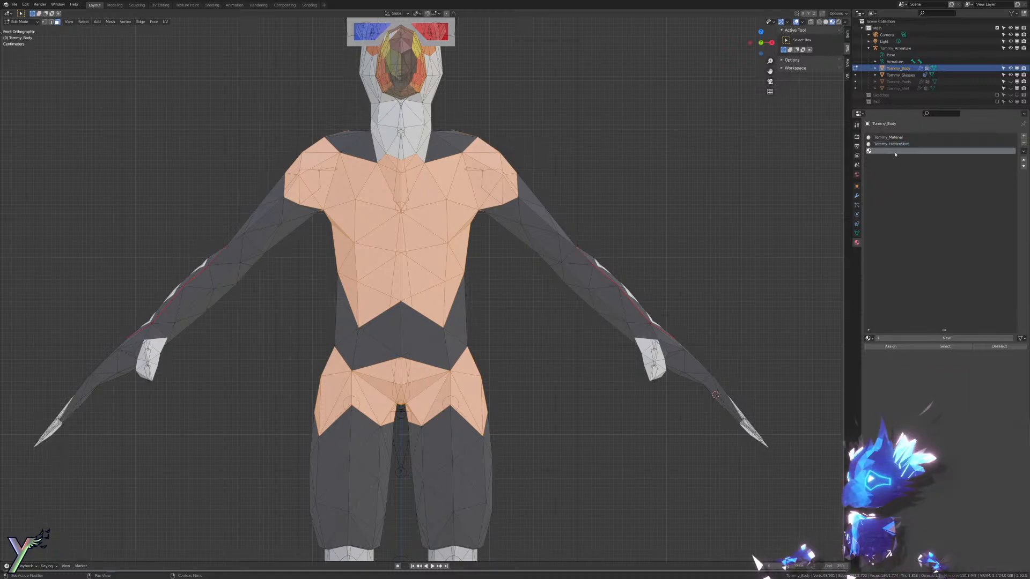
{"action": "left_click", "coordinate": [944, 338]}
{"action": "double_click", "coordinate": [889, 152]}
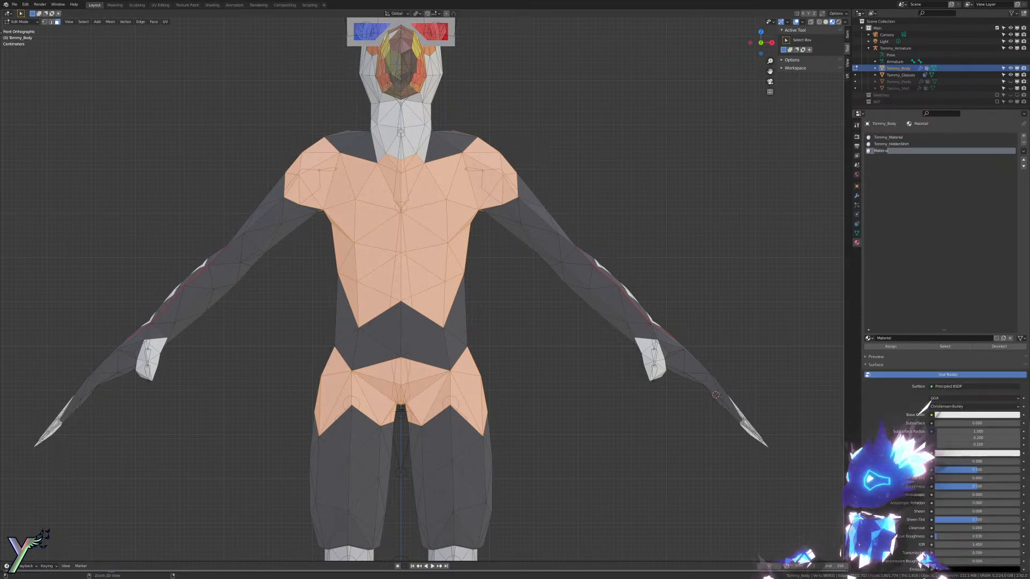
{"action": "type", "text": "Tommy_HiddenPants"}
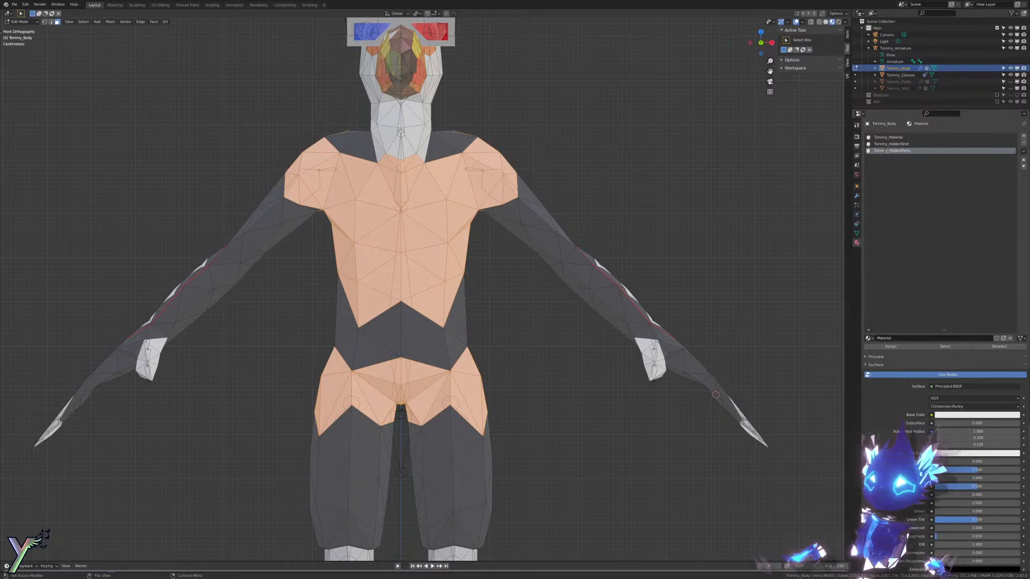
{"action": "type", "text": "_"}
{"action": "key", "text": "Return"}
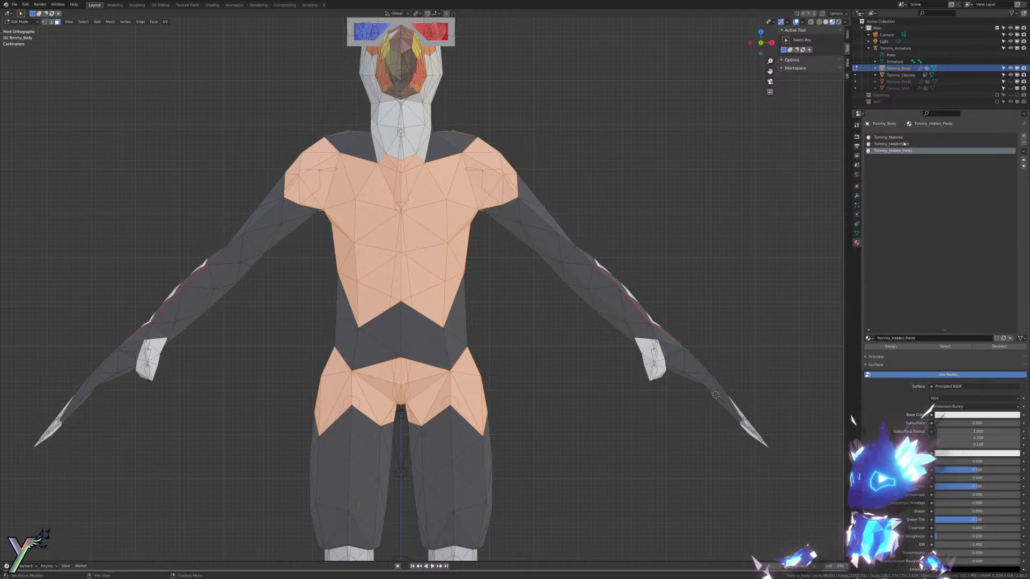
Step: Rename the second slot's material to Tommy_Hidden_Shirt
{"action": "left_click", "coordinate": [904, 144]}
{"action": "double_click", "coordinate": [902, 144]}
{"action": "left_click", "coordinate": [902, 144]}
{"action": "type", "text": "_"}
{"action": "key", "text": "Return"}
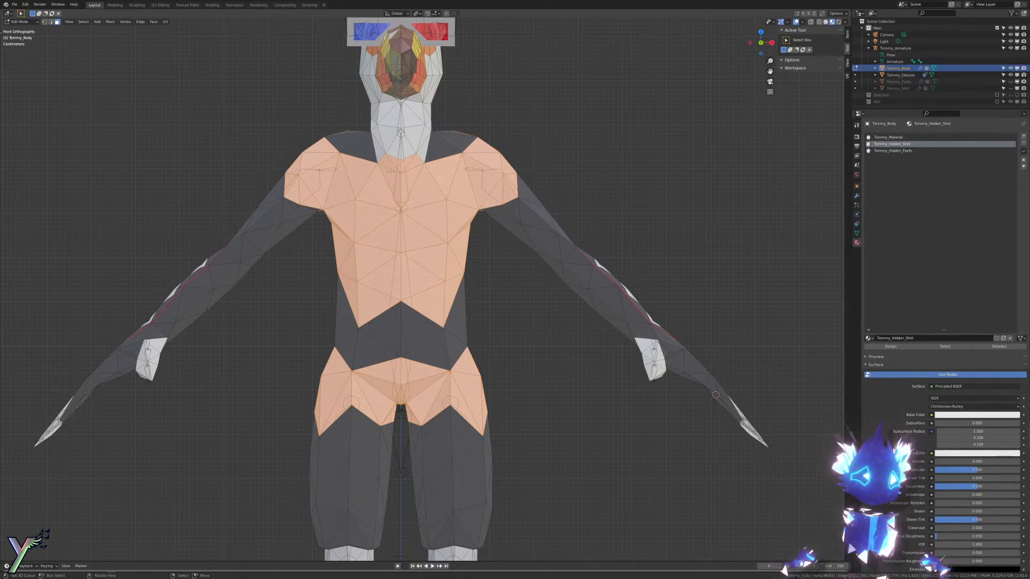
Step: Remove the torso and shoulder faces from the selection using X-ray circle select and assign the remaining hip faces to Tommy_Hidden_Pants
{"action": "left_click", "coordinate": [745, 371]}
{"action": "left_click", "coordinate": [921, 348]}
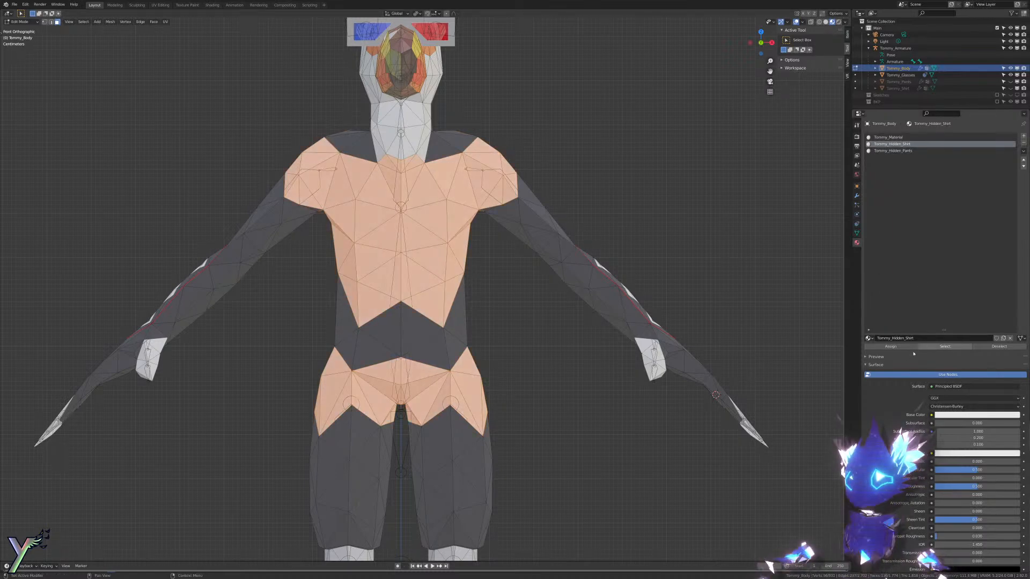
{"action": "key", "text": "alt+z"}
{"action": "key", "text": "c"}
{"action": "middle_click", "coordinate": [407, 172]}
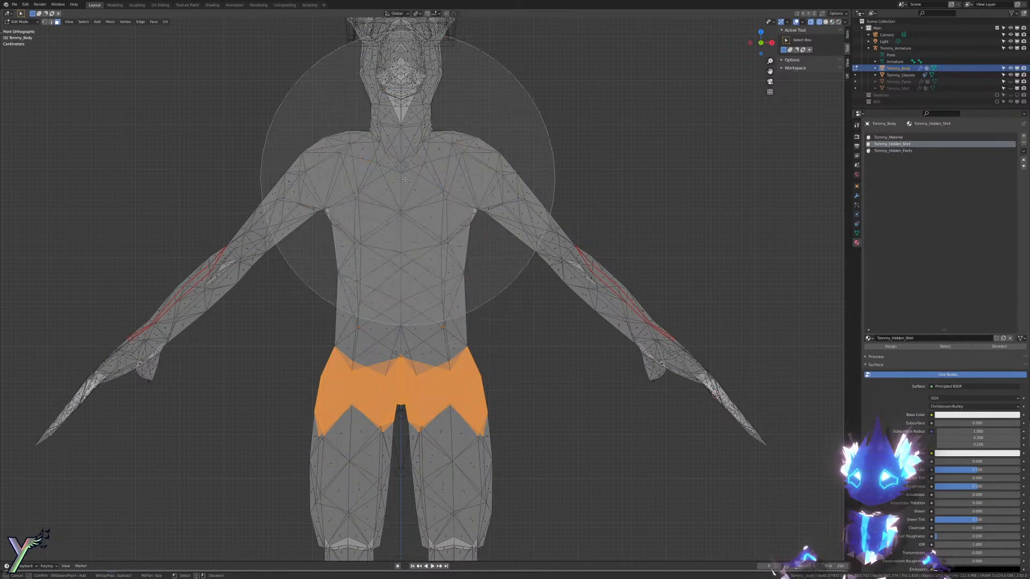
{"action": "key", "text": "Escape"}
{"action": "left_click", "coordinate": [891, 151]}
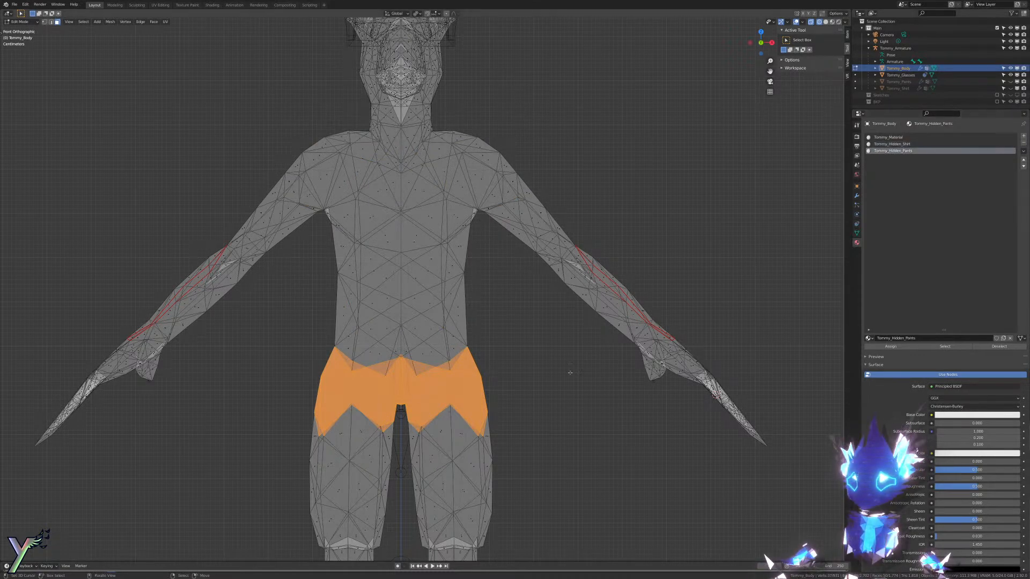
{"action": "left_click", "coordinate": [890, 347]}
Step: Return to Object Mode and show the body in Material Preview shading from an angled perspective
{"action": "key", "text": "Tab"}
{"action": "key", "text": "z"}
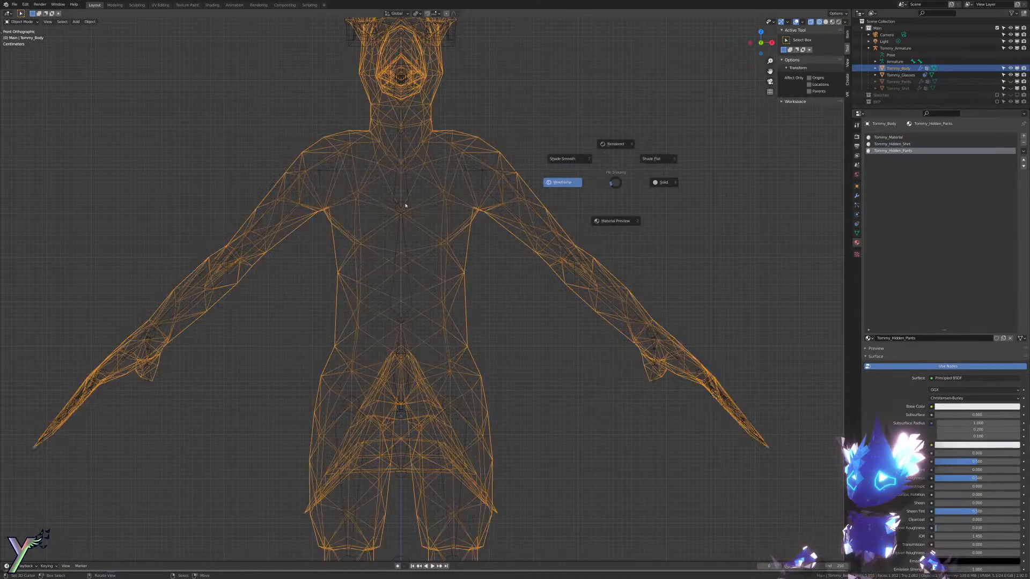
{"action": "left_click", "coordinate": [661, 182]}
{"action": "middle_click_drag", "start_coordinate": [564, 198], "coordinate": [595, 200]}
{"action": "scroll", "coordinate": [596, 200], "scroll_direction": "down", "scroll_amount": 3}
{"action": "key", "text": "z"}
{"action": "left_click", "coordinate": [603, 242]}
{"action": "middle_click_drag", "start_coordinate": [619, 342], "coordinate": [613, 316]}
{"action": "scroll", "coordinate": [612, 316], "scroll_direction": "up", "scroll_amount": 2}
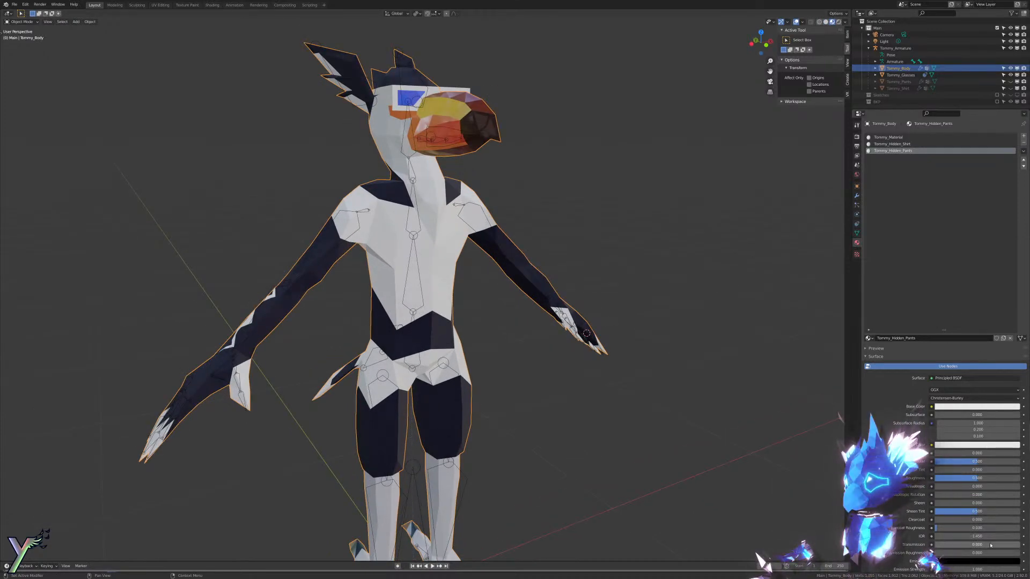
Step: Set the Alpha of both the Tommy_Hidden_Pants and Tommy_Hidden_Shirt materials to 0
{"action": "scroll", "coordinate": [960, 418], "scroll_direction": "down", "scroll_amount": 2}
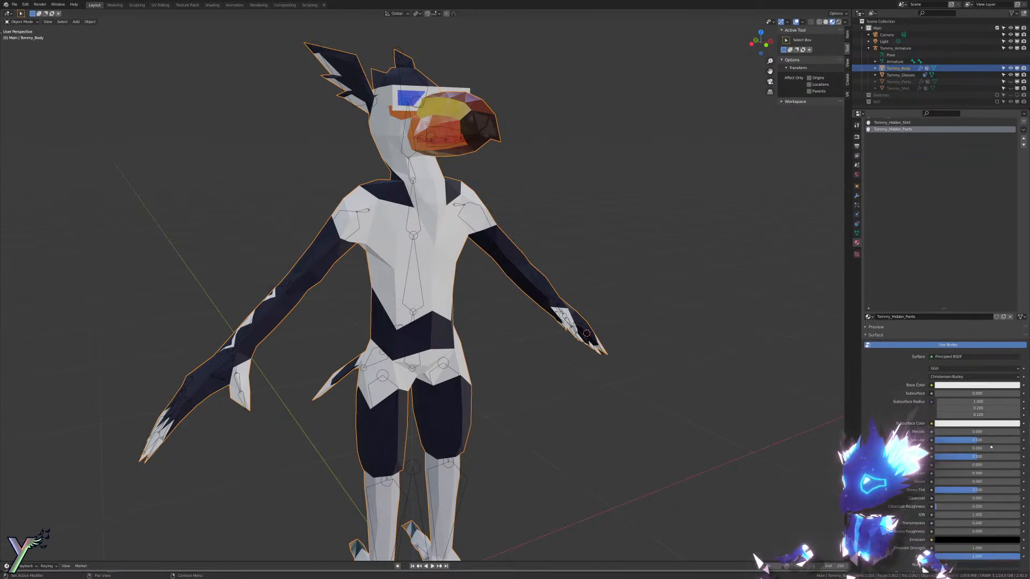
{"action": "scroll", "coordinate": [988, 504], "scroll_direction": "down", "scroll_amount": 1}
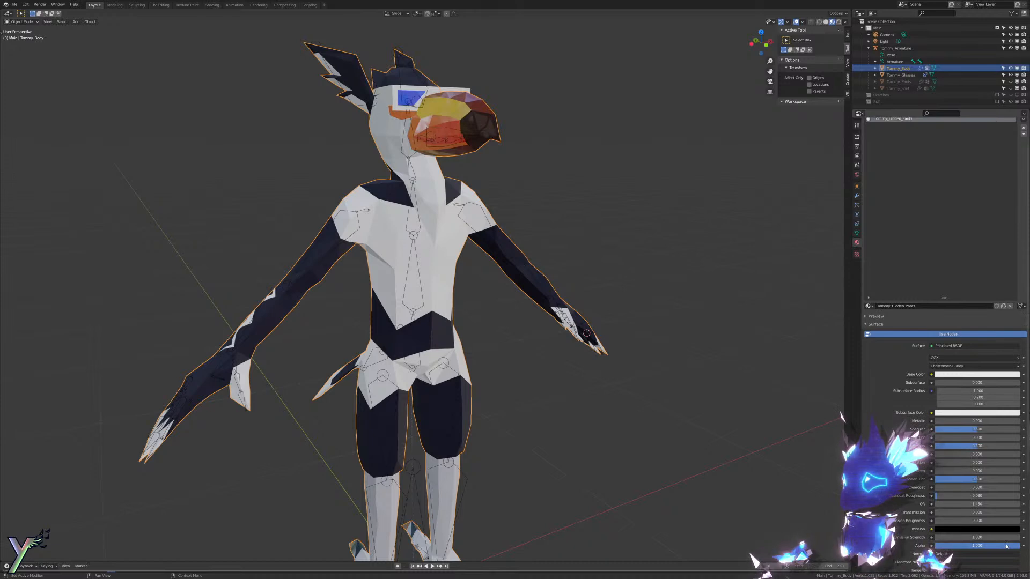
{"action": "left_click_drag", "start_coordinate": [995, 546], "coordinate": [935, 547]}
{"action": "scroll", "coordinate": [915, 136], "scroll_direction": "up", "scroll_amount": 3}
{"action": "left_click", "coordinate": [904, 145]}
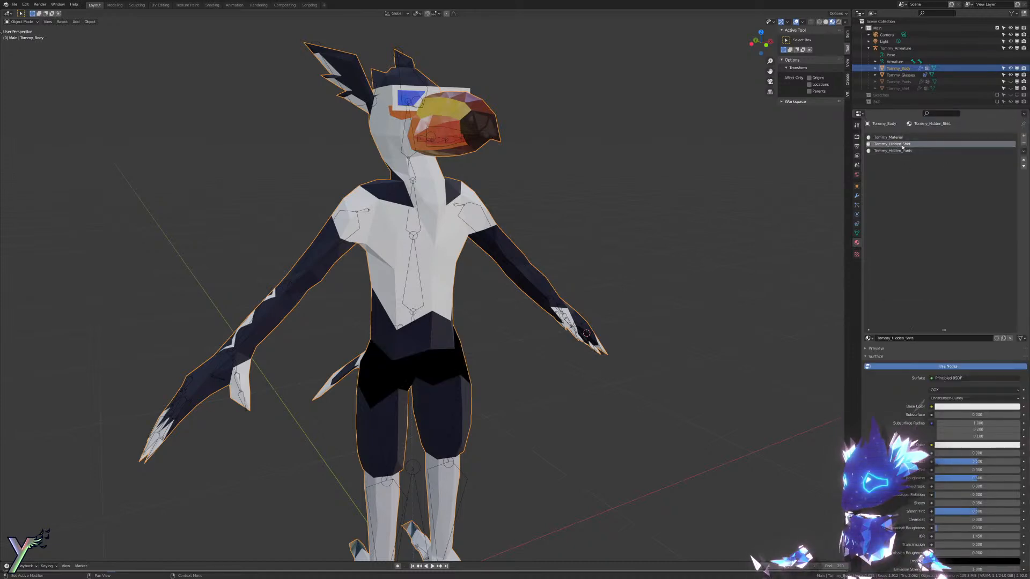
{"action": "scroll", "coordinate": [983, 466], "scroll_direction": "down", "scroll_amount": 6}
{"action": "left_click_drag", "start_coordinate": [995, 513], "coordinate": [936, 514]}
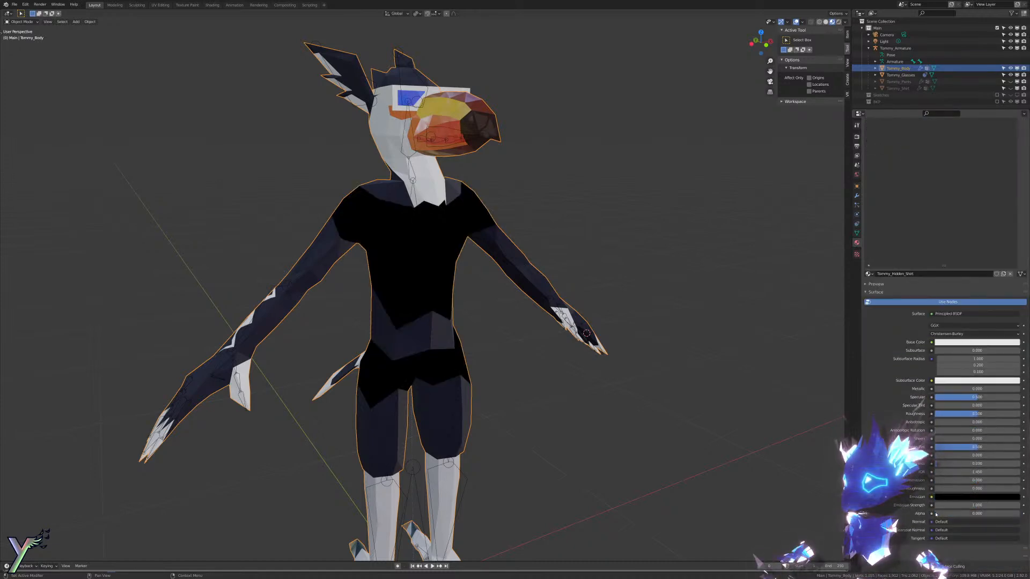
Step: Set the blend mode of the Tommy_Hidden_Shirt and Tommy_Hidden_Pants materials to Alpha Clip
{"action": "scroll", "coordinate": [977, 482], "scroll_direction": "down", "scroll_amount": 5}
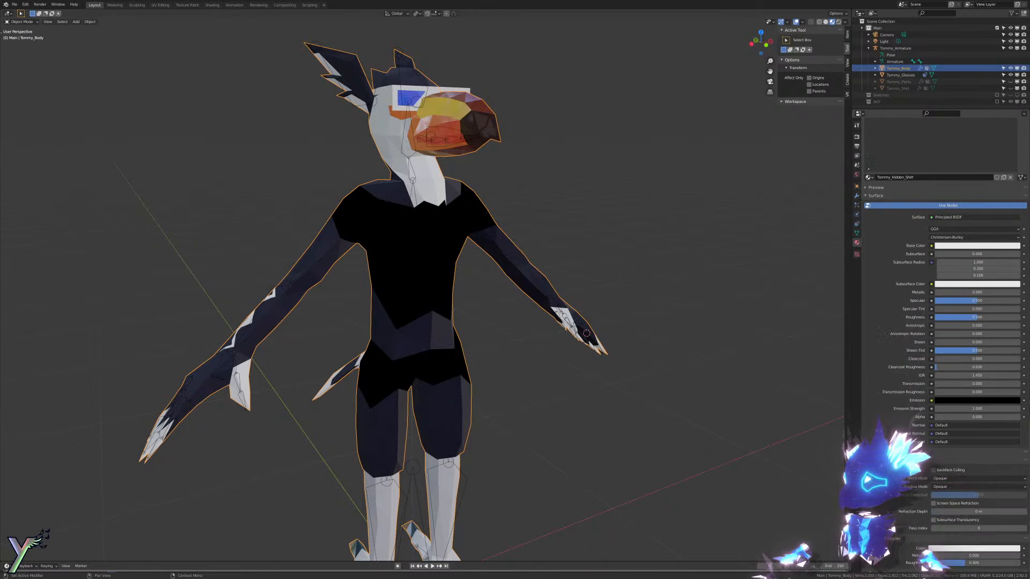
{"action": "left_click", "coordinate": [947, 478]}
{"action": "left_click", "coordinate": [952, 501]}
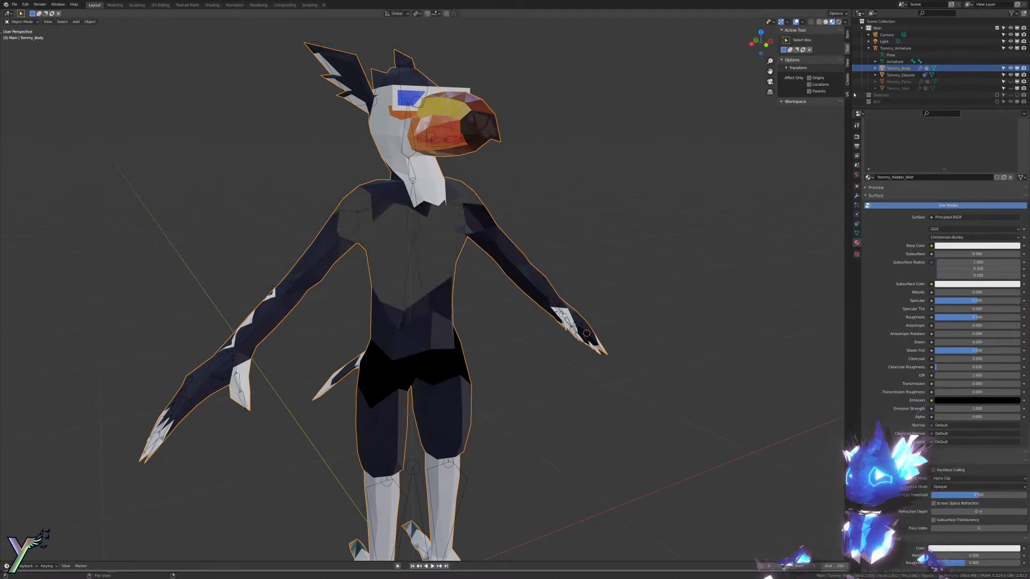
{"action": "left_click", "coordinate": [892, 68]}
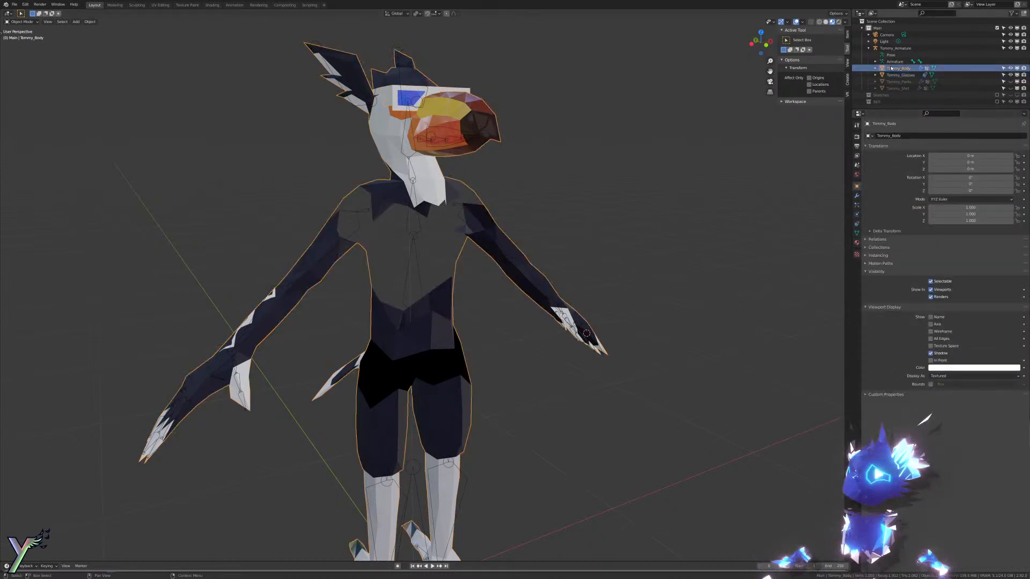
{"action": "left_click", "coordinate": [856, 243]}
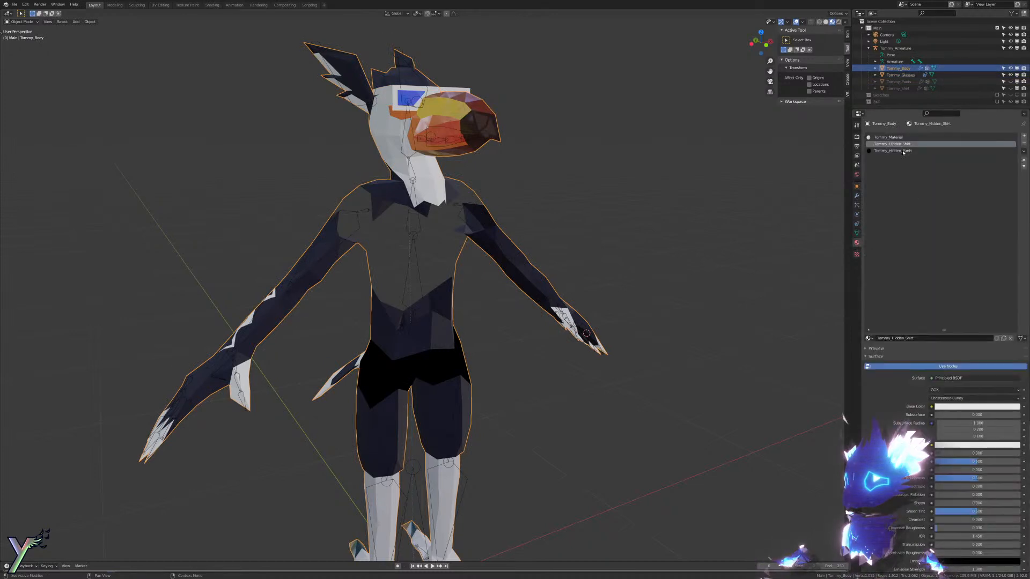
{"action": "left_click", "coordinate": [893, 151]}
{"action": "scroll", "coordinate": [937, 456], "scroll_direction": "down", "scroll_amount": 7}
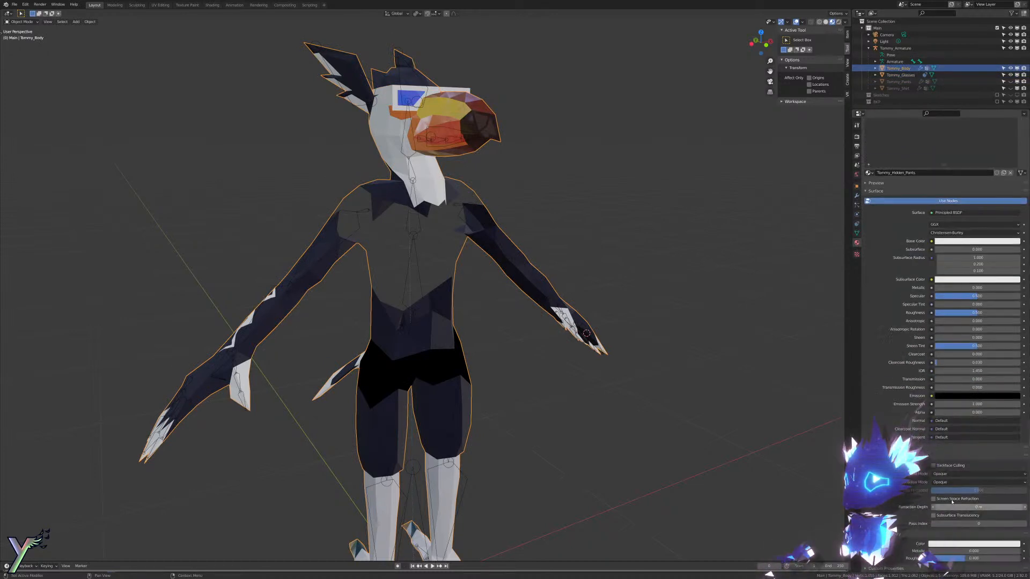
{"action": "left_click", "coordinate": [966, 474]}
{"action": "left_click", "coordinate": [957, 489]}
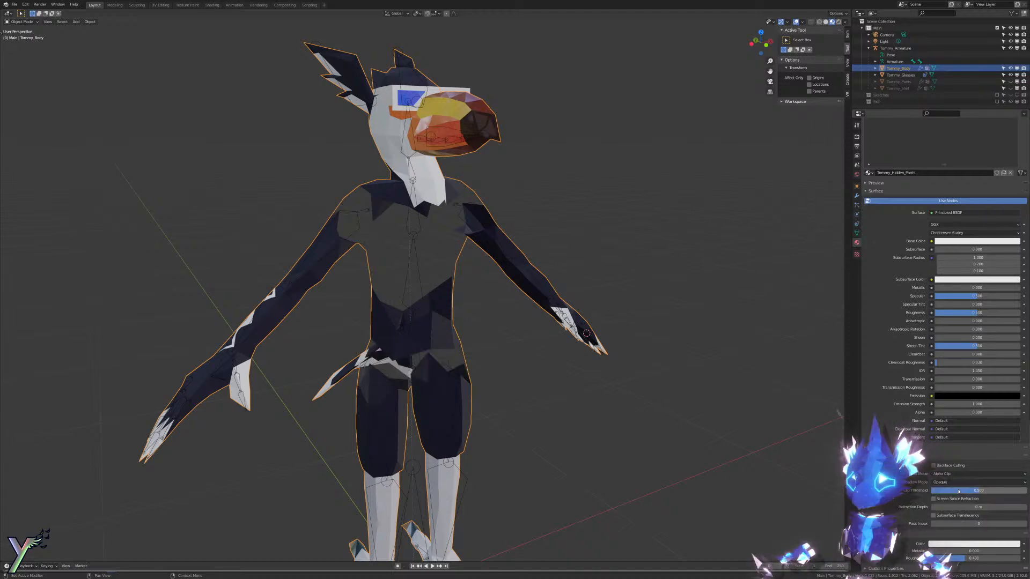
Step: Deselect the body and make the pants and shirt objects visible again
{"action": "left_click", "coordinate": [786, 310]}
{"action": "middle_click_drag", "start_coordinate": [596, 232], "coordinate": [440, 242]}
{"action": "left_click_drag", "start_coordinate": [1010, 82], "coordinate": [1011, 88]}
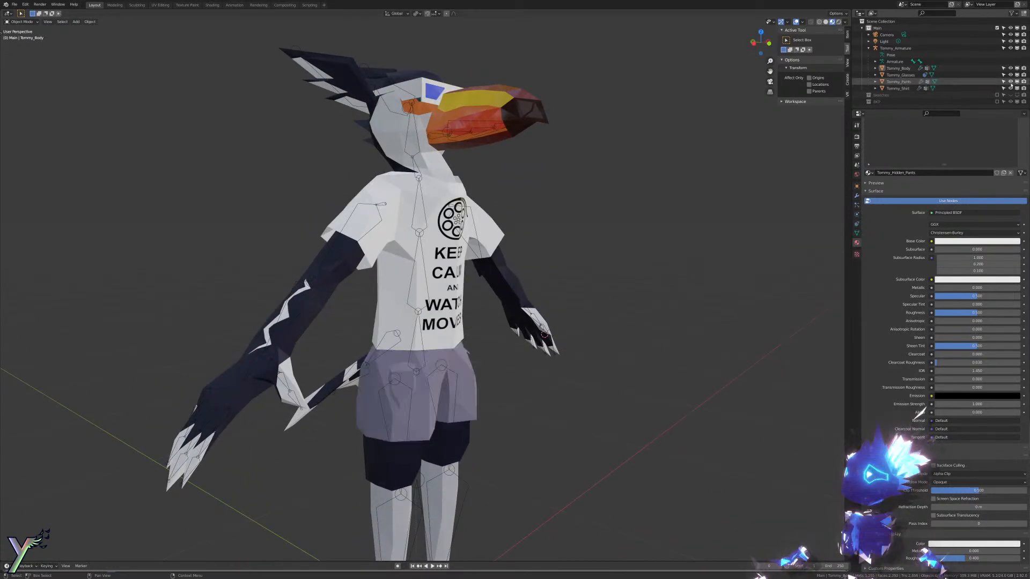
{"action": "middle_click_drag", "start_coordinate": [537, 241], "coordinate": [607, 225]}
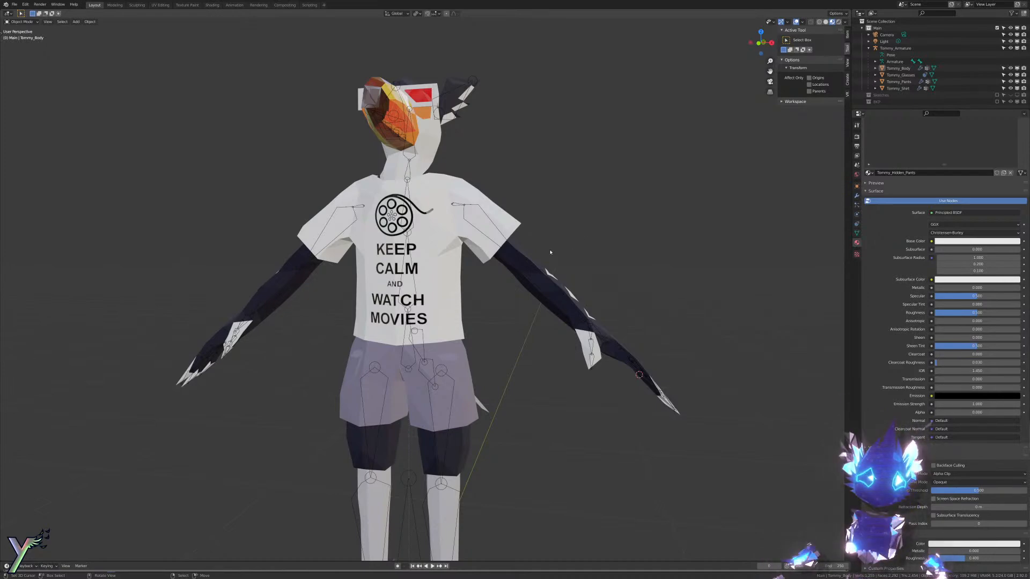
Step: Examine the clothed character around the shirt hem and pants from several angles, including from below
{"action": "middle_click_drag", "start_coordinate": [550, 252], "coordinate": [582, 260]}
{"action": "middle_click_drag", "start_coordinate": [472, 359], "coordinate": [481, 285], "text": "shift"}
{"action": "scroll", "coordinate": [481, 284], "scroll_direction": "up", "scroll_amount": 6}
{"action": "middle_click_drag", "start_coordinate": [418, 291], "coordinate": [444, 294]}
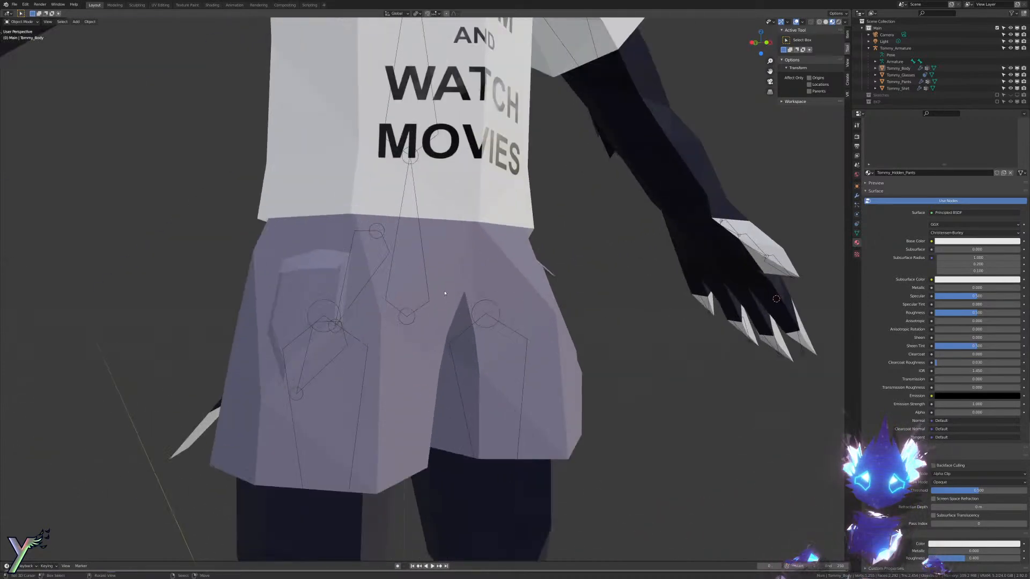
{"action": "scroll", "coordinate": [387, 336], "scroll_direction": "down", "scroll_amount": 3}
{"action": "mouse_move", "coordinate": [395, 315]}
{"action": "middle_mouse_down"}
{"action": "mouse_move", "coordinate": [381, 271]}
{"action": "mouse_move", "coordinate": [391, 307]}
{"action": "mouse_move", "coordinate": [407, 310]}
{"action": "mouse_move", "coordinate": [370, 308]}
{"action": "mouse_move", "coordinate": [443, 302]}
{"action": "mouse_move", "coordinate": [499, 279]}
{"action": "mouse_move", "coordinate": [401, 284]}
{"action": "middle_mouse_up"}
{"action": "key", "text": "z"}
{"action": "key", "text": "z"}
{"action": "key", "text": "z"}
{"action": "middle_click_drag", "start_coordinate": [389, 351], "coordinate": [370, 342]}
{"action": "scroll", "coordinate": [371, 342], "scroll_direction": "up", "scroll_amount": 1}
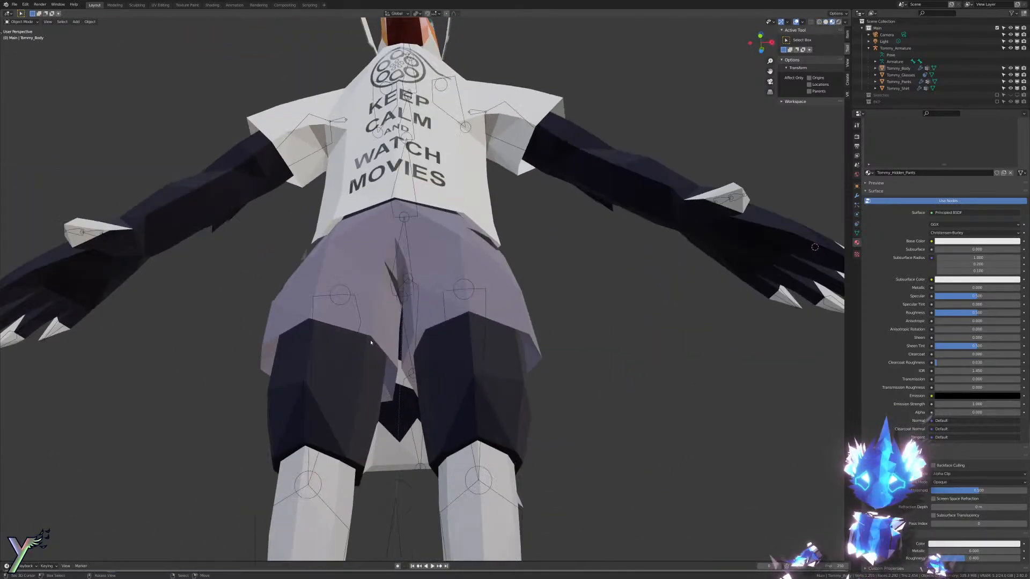
Step: Select the right thigh bone in Pose Mode with solid shading and rotate it about -74° around its local X axis
{"action": "right_click", "coordinate": [358, 306]}
{"action": "key", "text": "ctrl+Tab"}
{"action": "middle_click_drag", "start_coordinate": [359, 306], "coordinate": [680, 322]}
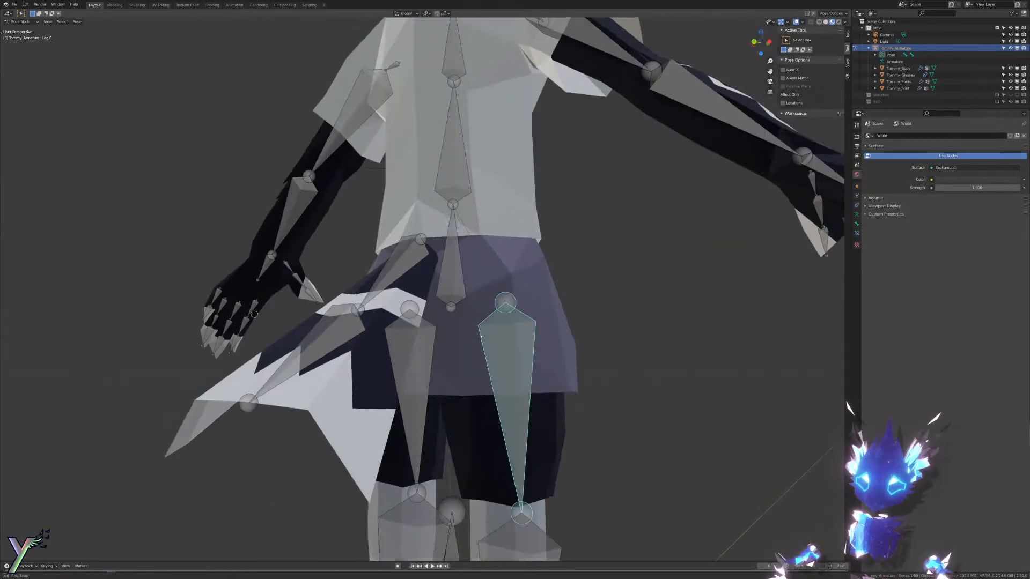
{"action": "key", "text": "z"}
{"action": "left_click", "coordinate": [625, 300]}
{"action": "middle_click_drag", "start_coordinate": [625, 301], "coordinate": [569, 310]}
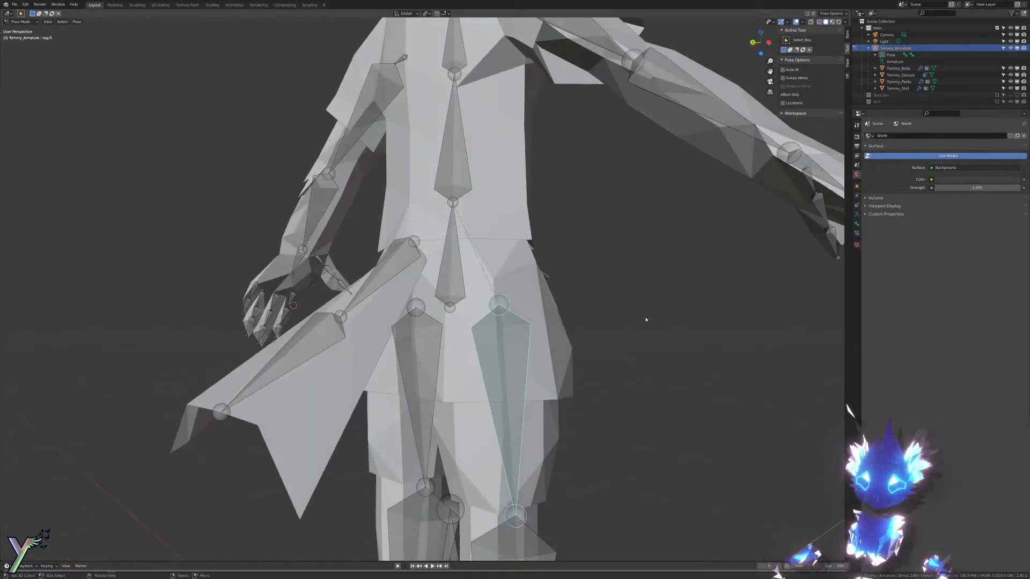
{"action": "key", "text": "r"}
{"action": "key", "text": "x"}
{"action": "key", "text": "x"}
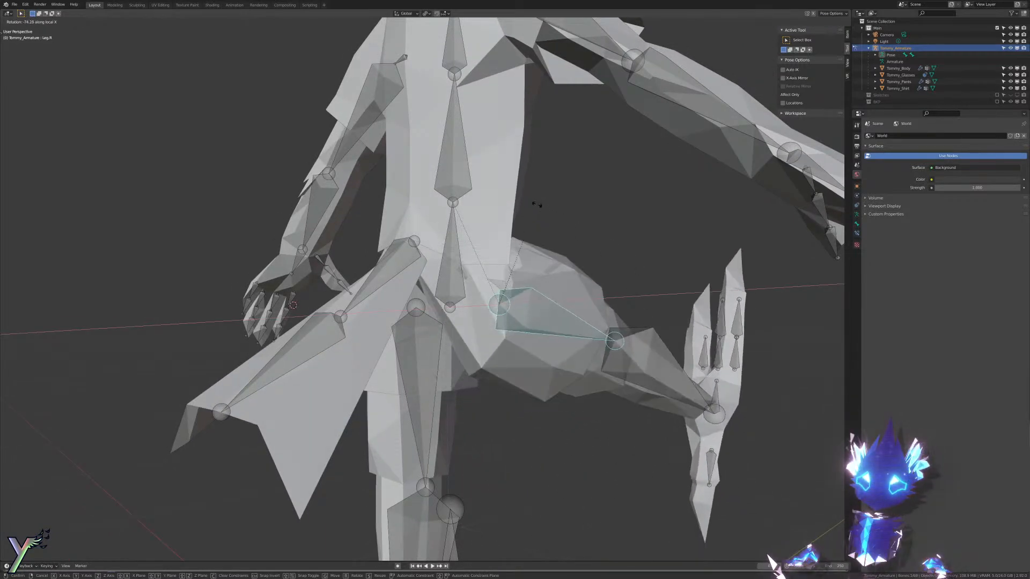
{"action": "left_click", "coordinate": [542, 335]}
Step: Examine the pants and body faces around the raised right leg's hip, comparing Material Preview with solid shading
{"action": "scroll", "coordinate": [542, 335], "scroll_direction": "up", "scroll_amount": 3}
{"action": "mouse_move", "coordinate": [543, 335]}
{"action": "middle_mouse_down"}
{"action": "mouse_move", "coordinate": [542, 317]}
{"action": "mouse_move", "coordinate": [492, 409]}
{"action": "mouse_move", "coordinate": [531, 402]}
{"action": "mouse_move", "coordinate": [520, 380]}
{"action": "mouse_move", "coordinate": [524, 390]}
{"action": "mouse_move", "coordinate": [476, 370]}
{"action": "mouse_move", "coordinate": [489, 392]}
{"action": "mouse_move", "coordinate": [564, 354]}
{"action": "mouse_move", "coordinate": [569, 339]}
{"action": "mouse_move", "coordinate": [526, 353]}
{"action": "mouse_move", "coordinate": [538, 356]}
{"action": "middle_mouse_up"}
{"action": "scroll", "coordinate": [514, 399], "scroll_direction": "up", "scroll_amount": 5}
{"action": "scroll", "coordinate": [518, 380], "scroll_direction": "down", "scroll_amount": 3}
{"action": "key", "text": "ctrl+shift+z"}
{"action": "key", "text": "shift+z"}
{"action": "key", "text": "shift+z"}
{"action": "key", "text": "z"}
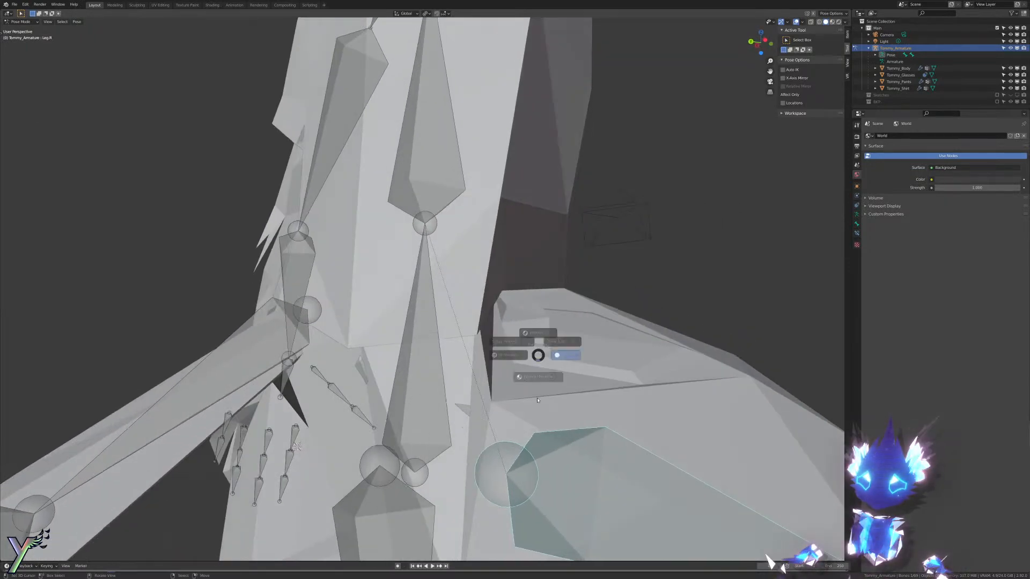
{"action": "left_click", "coordinate": [538, 379]}
{"action": "mouse_move", "coordinate": [538, 436]}
{"action": "middle_mouse_down"}
{"action": "mouse_move", "coordinate": [554, 439]}
{"action": "mouse_move", "coordinate": [546, 432]}
{"action": "middle_mouse_up"}
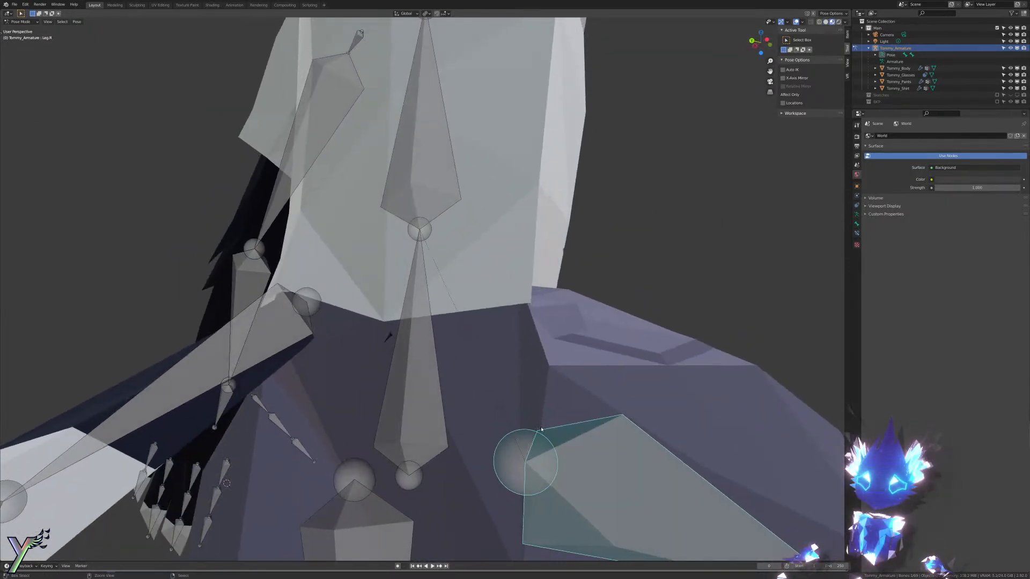
{"action": "key", "text": "ctrl+z"}
{"action": "key", "text": "ctrl+shift+z"}
{"action": "key", "text": "z"}
{"action": "left_click", "coordinate": [603, 424]}
{"action": "scroll", "coordinate": [647, 404], "scroll_direction": "up", "scroll_amount": 1}
{"action": "middle_click_drag", "start_coordinate": [648, 404], "coordinate": [497, 210], "text": "shift"}
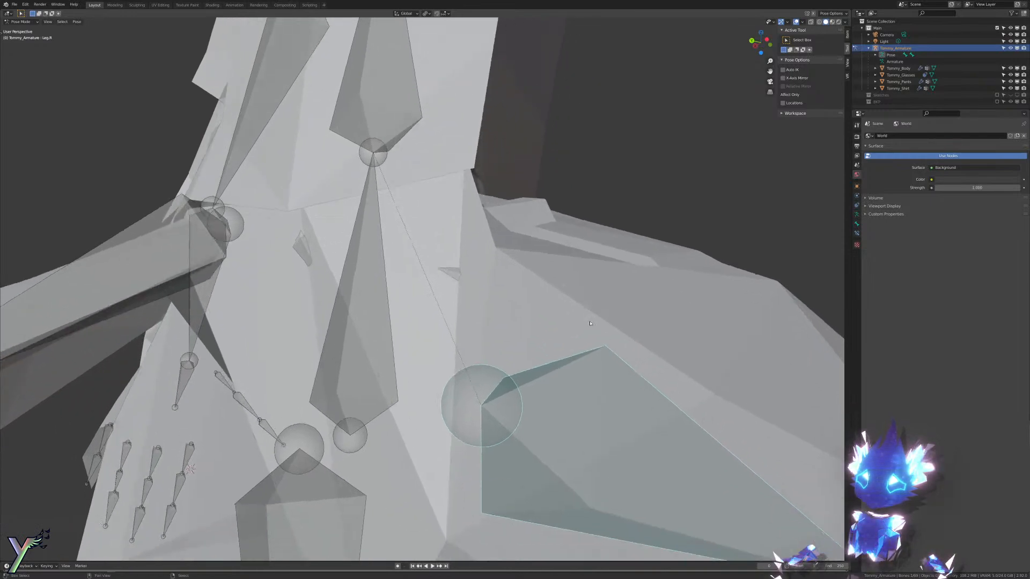
{"action": "scroll", "coordinate": [497, 210], "scroll_direction": "up", "scroll_amount": 3}
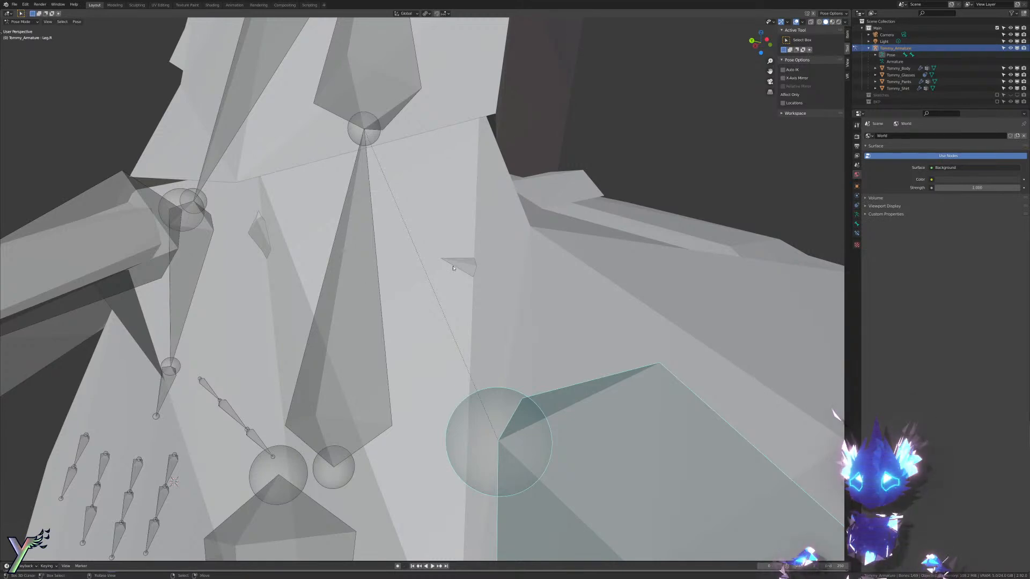
Step: Examine the pants and shirt hem around the raised right leg's hip in Material Preview from several angles
{"action": "key", "text": "z"}
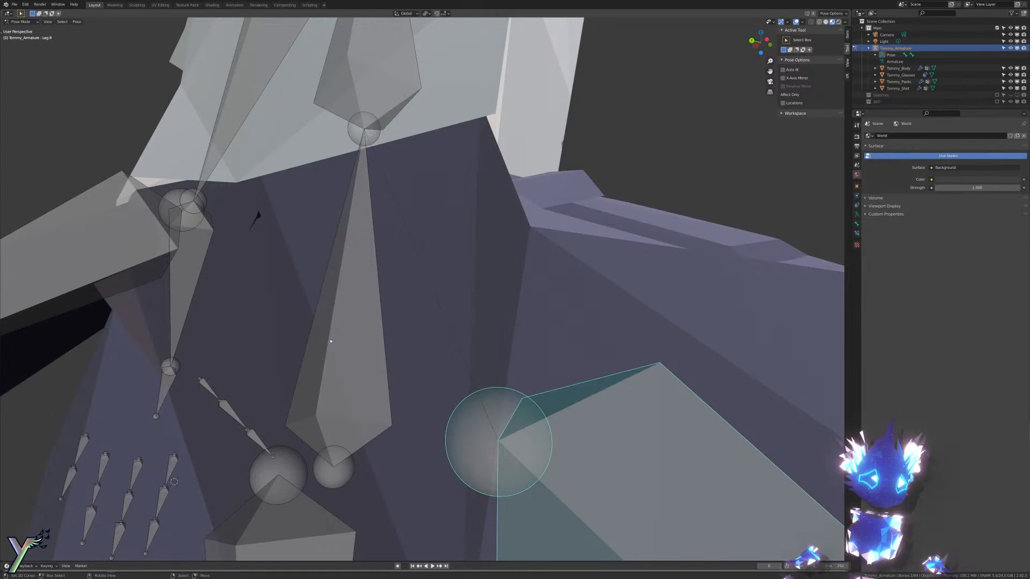
{"action": "middle_click_drag", "start_coordinate": [330, 341], "coordinate": [448, 289]}
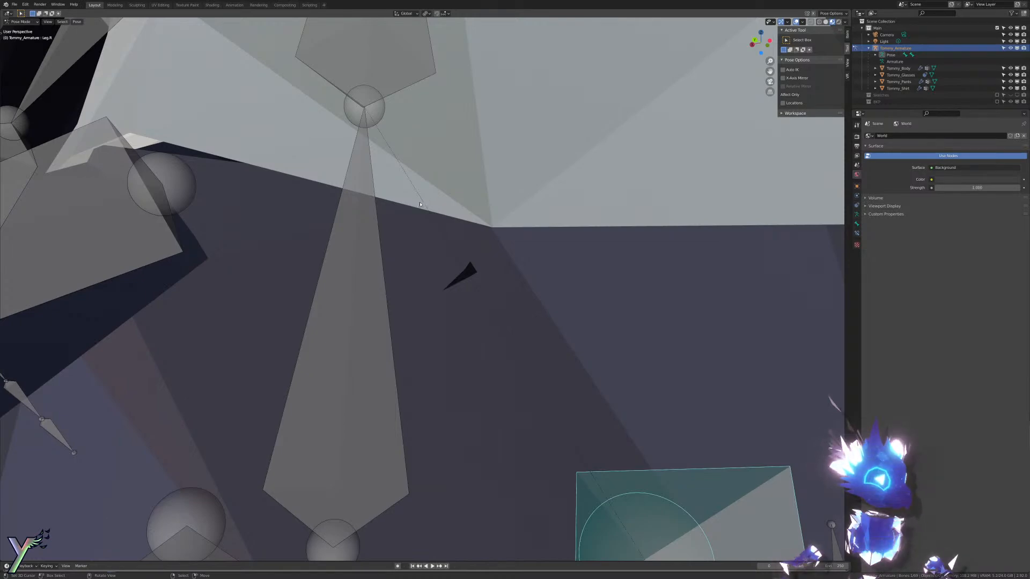
{"action": "scroll", "coordinate": [507, 272], "scroll_direction": "down", "scroll_amount": 4}
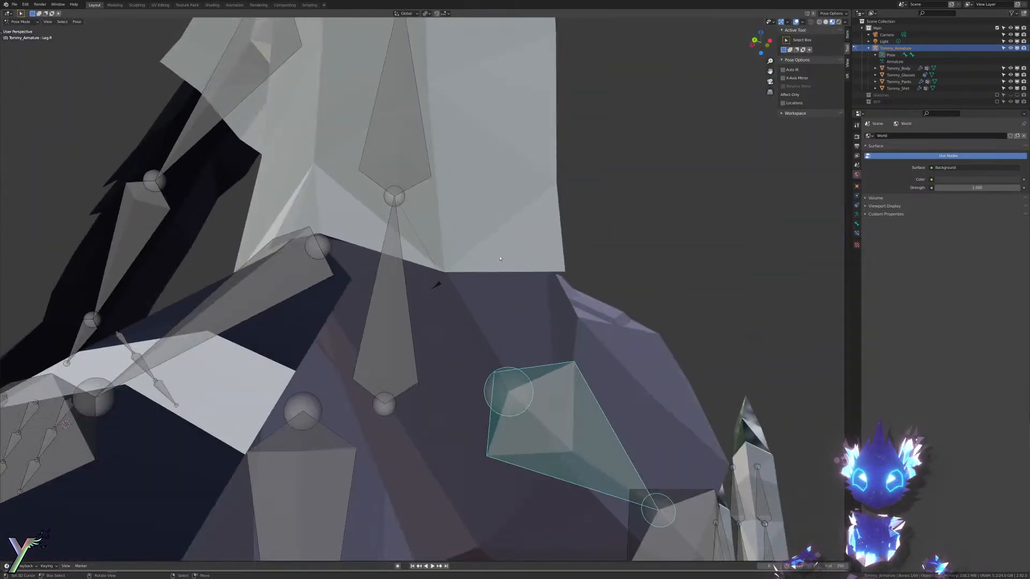
{"action": "middle_click_drag", "start_coordinate": [502, 260], "coordinate": [421, 254]}
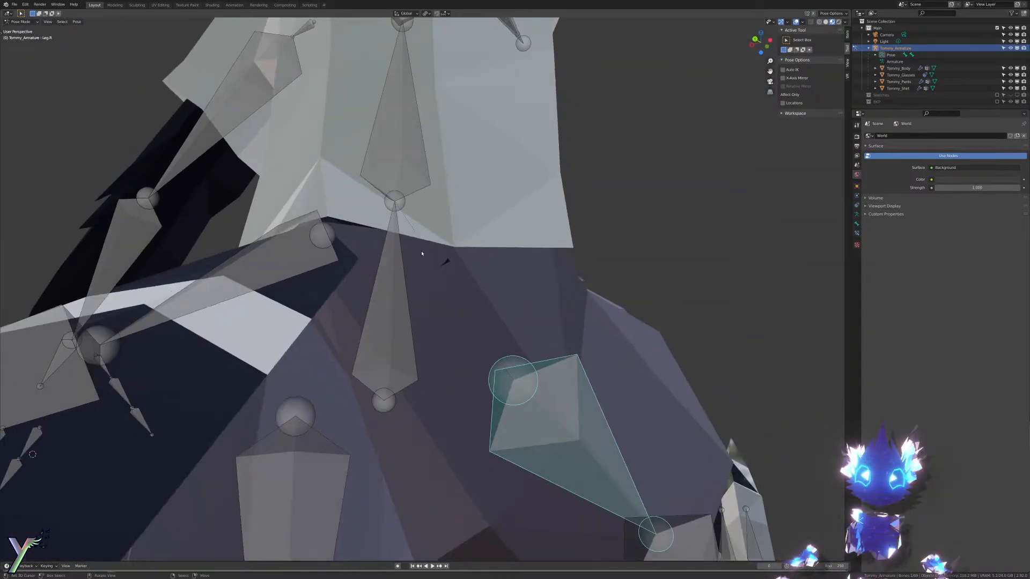
{"action": "scroll", "coordinate": [430, 251], "scroll_direction": "down", "scroll_amount": 5}
{"action": "scroll", "coordinate": [375, 255], "scroll_direction": "up", "scroll_amount": 5}
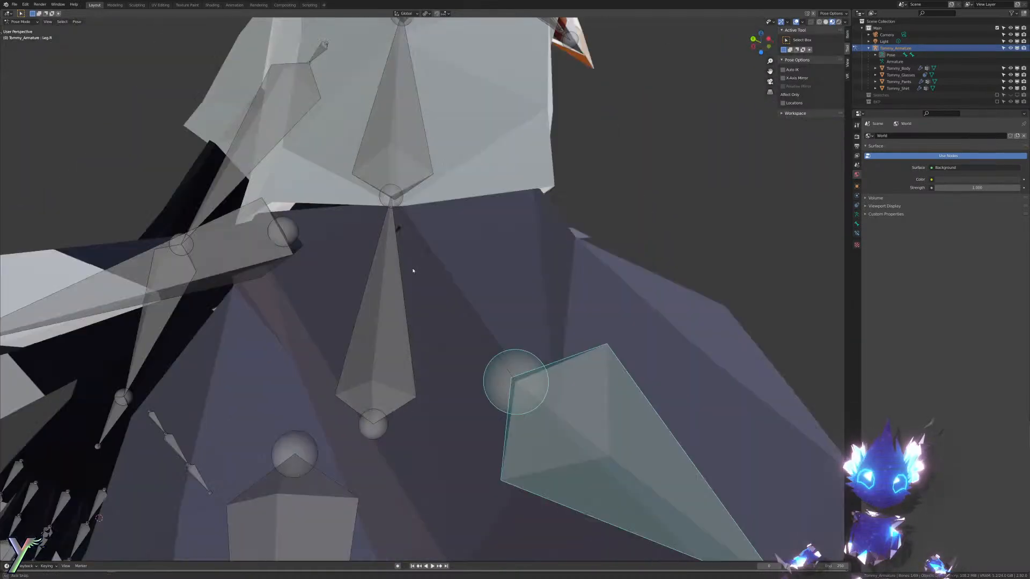
Step: Return the armature to Object Mode, add the body mesh to the selection as active object, and enter Weight Paint mode
{"action": "key", "text": "ctrl+Tab"}
{"action": "key", "text": "ctrl+Tab"}
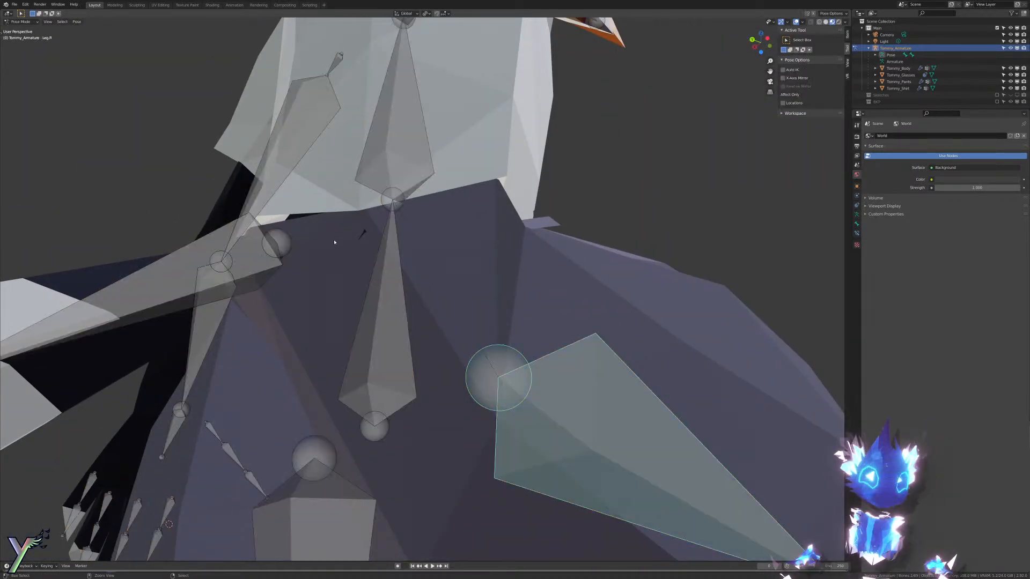
{"action": "key", "text": "ctrl+Tab"}
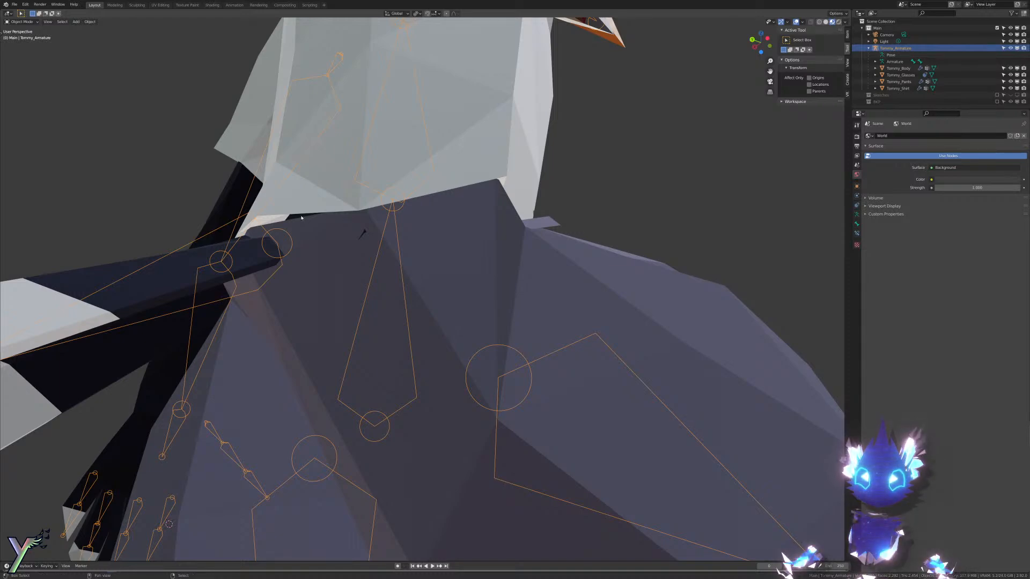
{"action": "left_click", "coordinate": [339, 217], "text": "shift"}
{"action": "key", "text": "ctrl+Tab"}
{"action": "mouse_move", "coordinate": [364, 233]}
{"action": "middle_mouse_down"}
{"action": "mouse_move", "coordinate": [407, 279]}
{"action": "mouse_move", "coordinate": [420, 240]}
{"action": "mouse_move", "coordinate": [430, 290]}
{"action": "mouse_move", "coordinate": [435, 280]}
{"action": "mouse_move", "coordinate": [422, 278]}
{"action": "middle_mouse_up"}
{"action": "scroll", "coordinate": [454, 322], "scroll_direction": "up", "scroll_amount": 8}
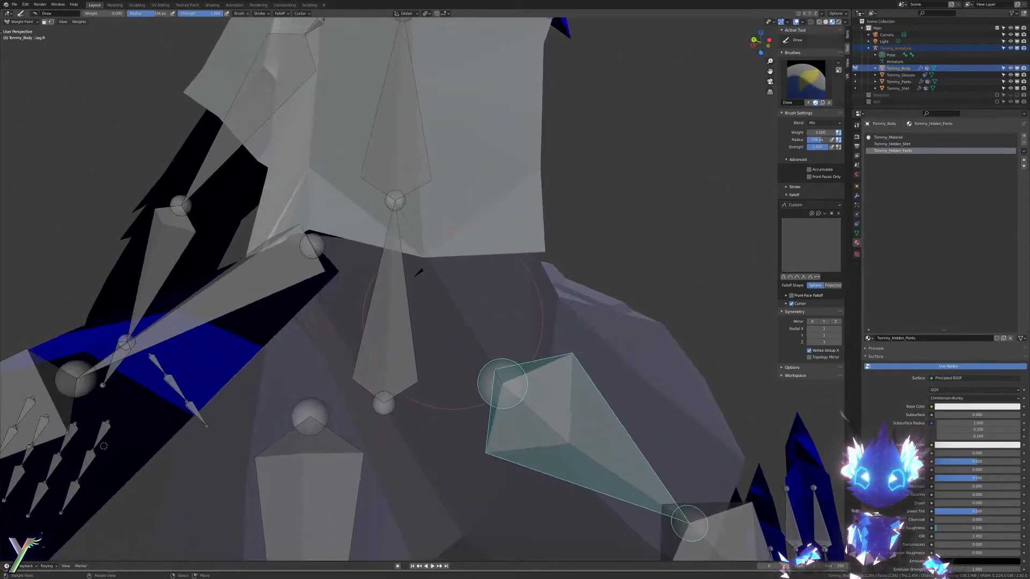
Step: Examine the right thigh bone's weights on the body around the hip, comparing wireframe with solid shading
{"action": "scroll", "coordinate": [450, 351], "scroll_direction": "down", "scroll_amount": 8}
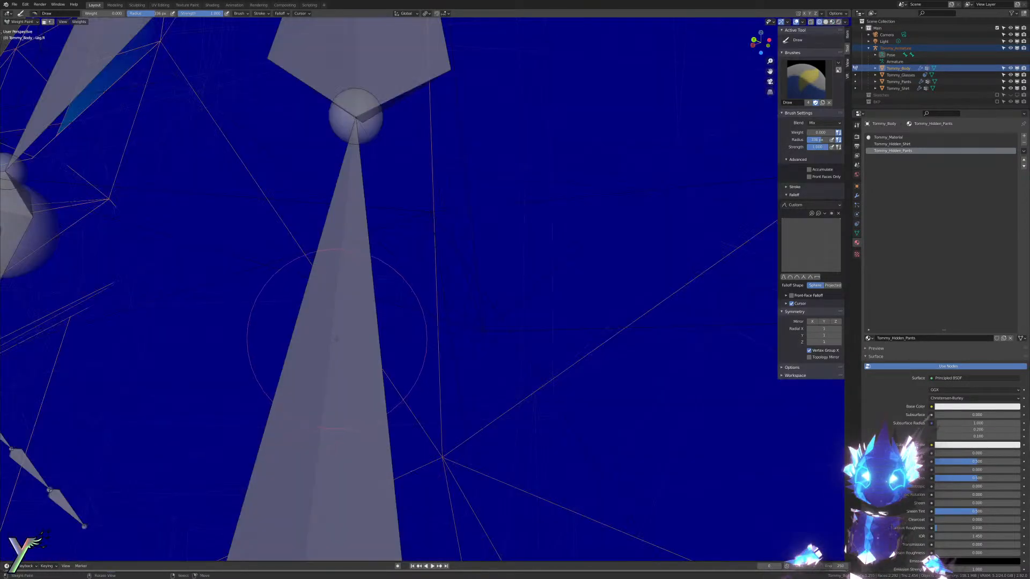
{"action": "scroll", "coordinate": [536, 432], "scroll_direction": "up", "scroll_amount": 10}
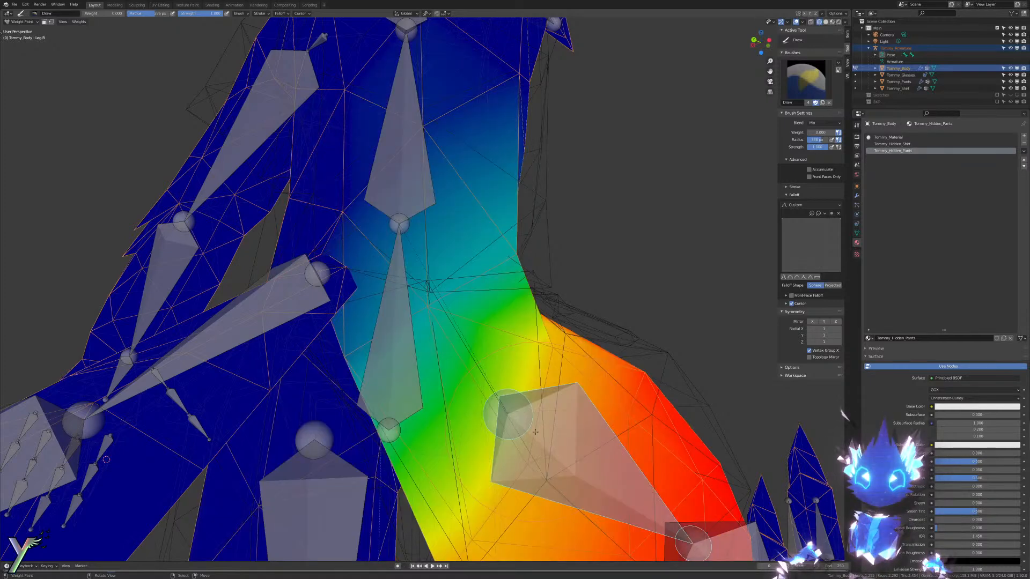
{"action": "scroll", "coordinate": [544, 412], "scroll_direction": "down", "scroll_amount": 5}
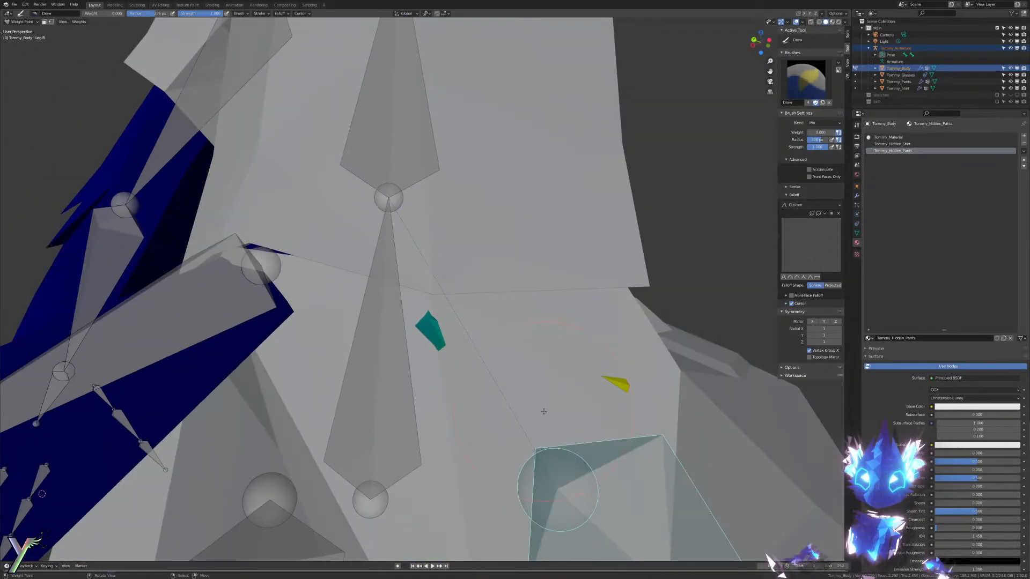
{"action": "middle_click_drag", "start_coordinate": [543, 412], "coordinate": [519, 407]}
{"action": "key", "text": "z"}
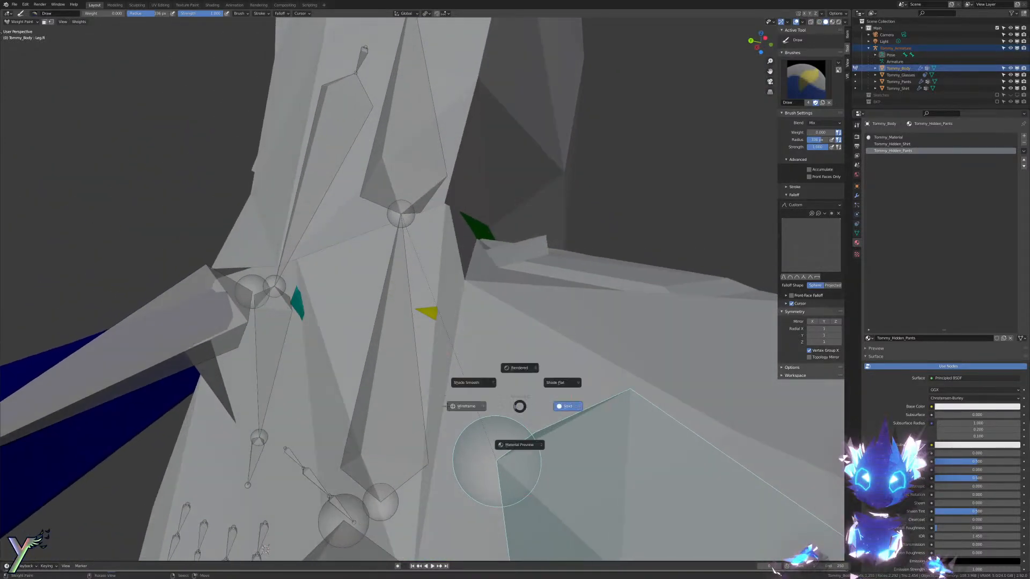
{"action": "left_click", "coordinate": [466, 406]}
{"action": "middle_click_drag", "start_coordinate": [419, 403], "coordinate": [520, 400]}
{"action": "key", "text": "z"}
{"action": "left_click", "coordinate": [476, 402]}
Step: Lower the Draw brush's strength to about 0.06 and enable Front Faces Only
{"action": "scroll", "coordinate": [520, 402], "scroll_direction": "up", "scroll_amount": 4}
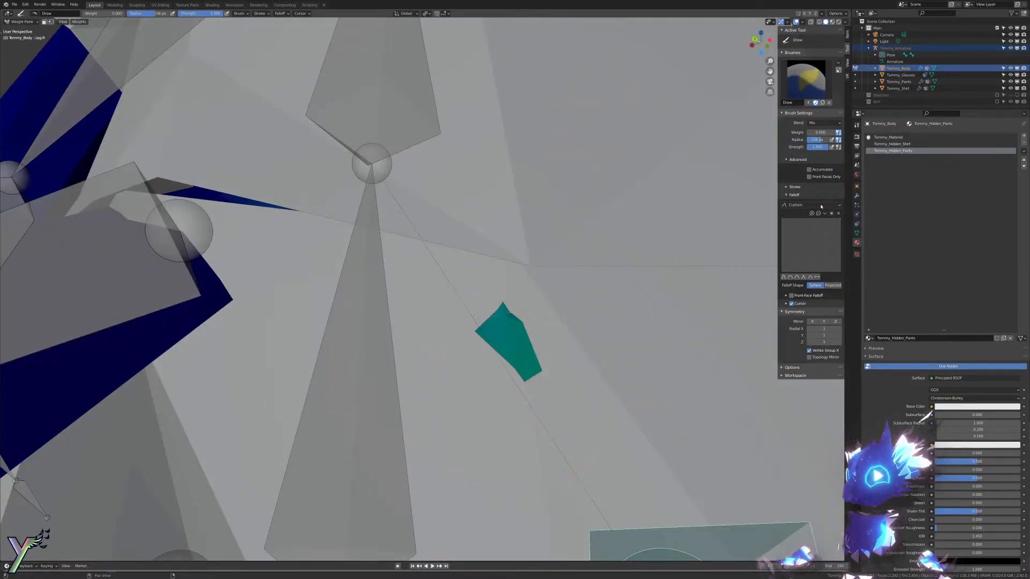
{"action": "left_click_drag", "start_coordinate": [825, 147], "coordinate": [803, 147]}
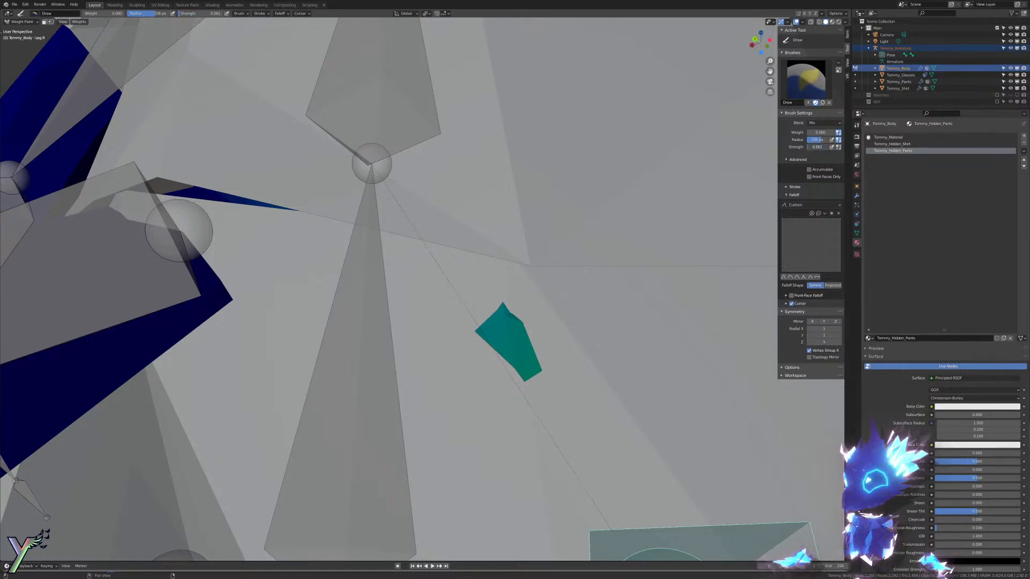
{"action": "left_click", "coordinate": [809, 177]}
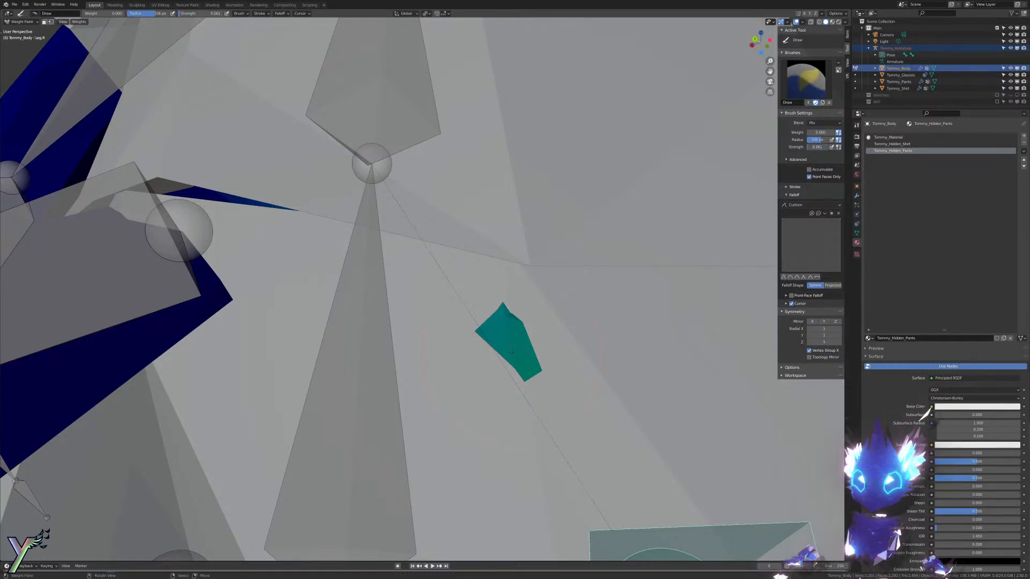
Step: Rotate the right thigh bone further around its local X axis while staying in Weight Paint mode
{"action": "scroll", "coordinate": [512, 353], "scroll_direction": "down", "scroll_amount": 10}
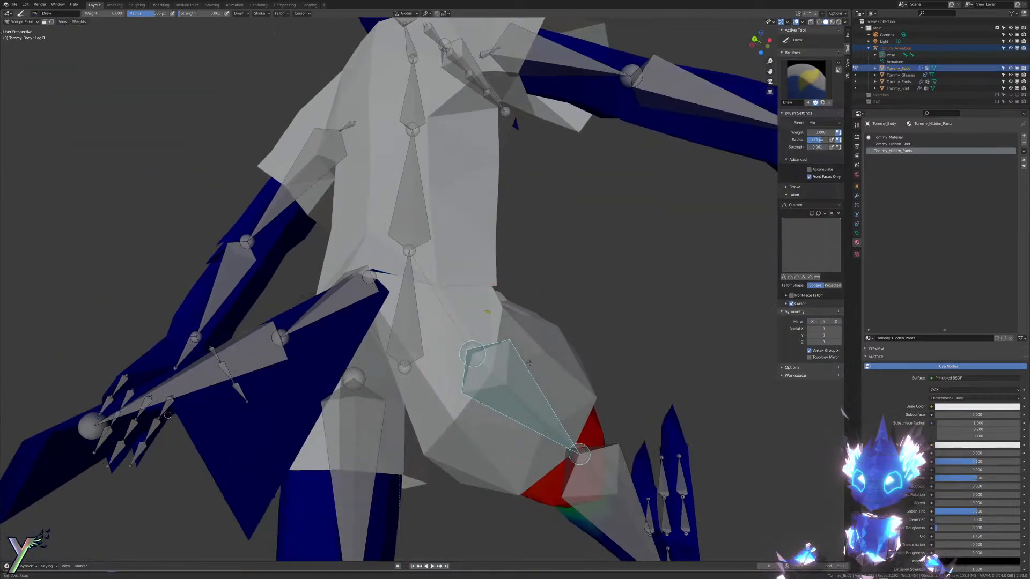
{"action": "middle_click_drag", "start_coordinate": [529, 363], "coordinate": [545, 362]}
{"action": "scroll", "coordinate": [553, 356], "scroll_direction": "up", "scroll_amount": 2}
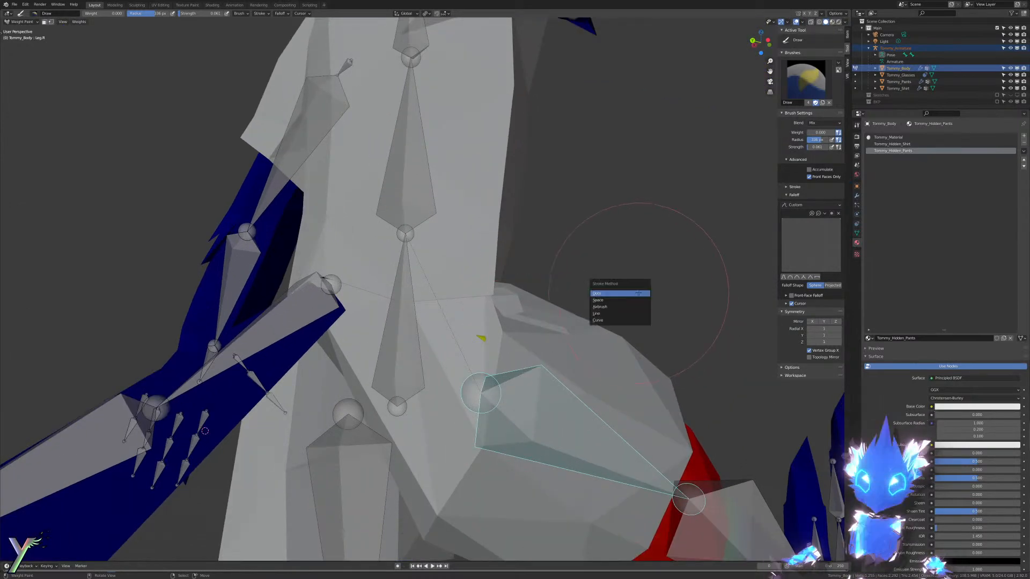
{"action": "key", "text": "r"}
{"action": "key", "text": "x"}
{"action": "key", "text": "x"}
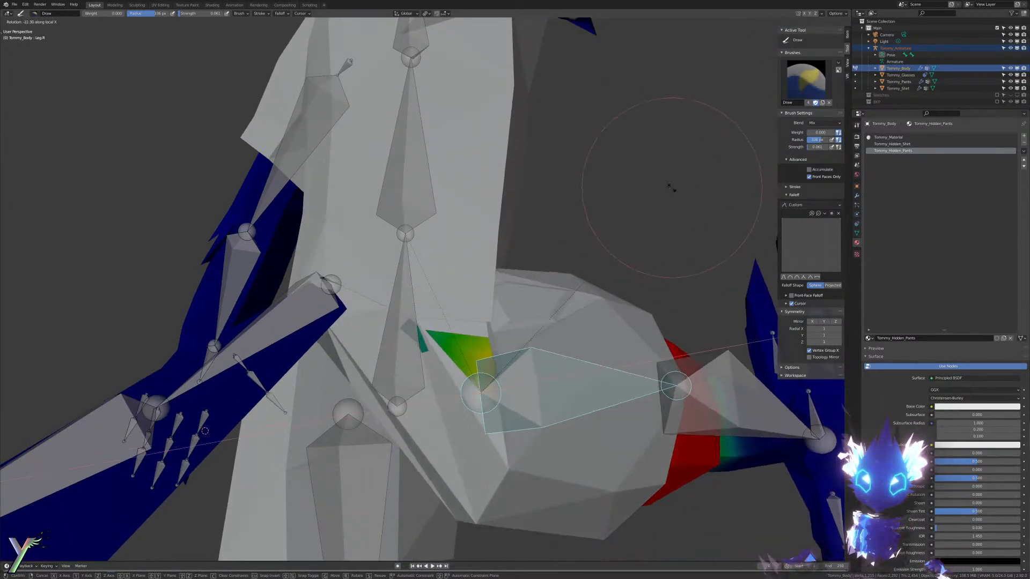
{"action": "left_click", "coordinate": [674, 215]}
Step: In Material Preview, lightly paint the body's right thigh weights where a body face pokes through the pants near the shirt hem
{"action": "key", "text": "z"}
{"action": "left_click", "coordinate": [674, 249]}
{"action": "scroll", "coordinate": [595, 348], "scroll_direction": "up", "scroll_amount": 4}
{"action": "middle_click_drag", "start_coordinate": [593, 352], "coordinate": [588, 301]}
{"action": "middle_click_drag", "start_coordinate": [605, 335], "coordinate": [616, 344]}
{"action": "scroll", "coordinate": [612, 344], "scroll_direction": "up", "scroll_amount": 3}
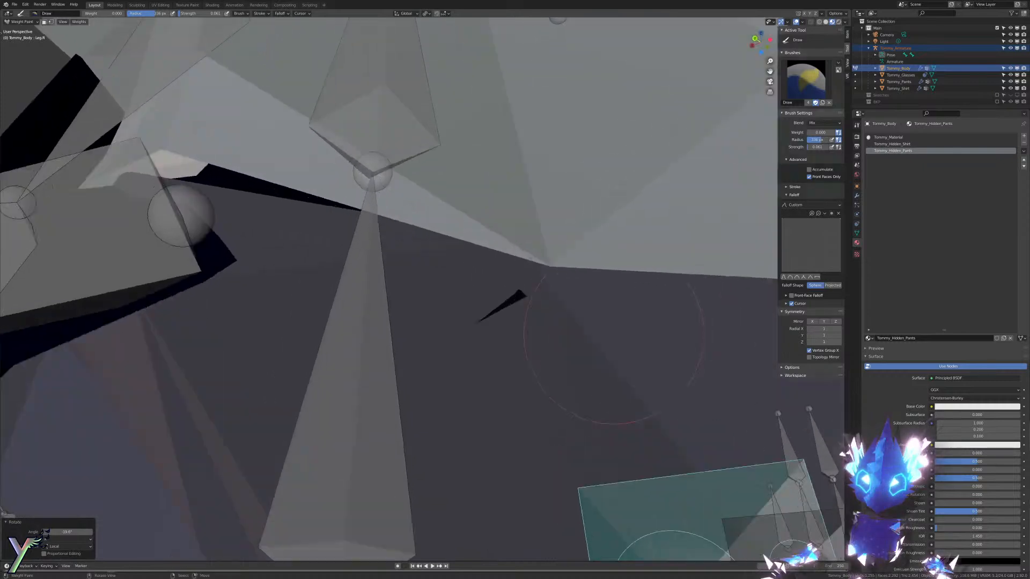
{"action": "left_click_drag", "start_coordinate": [685, 334], "coordinate": [660, 362]}
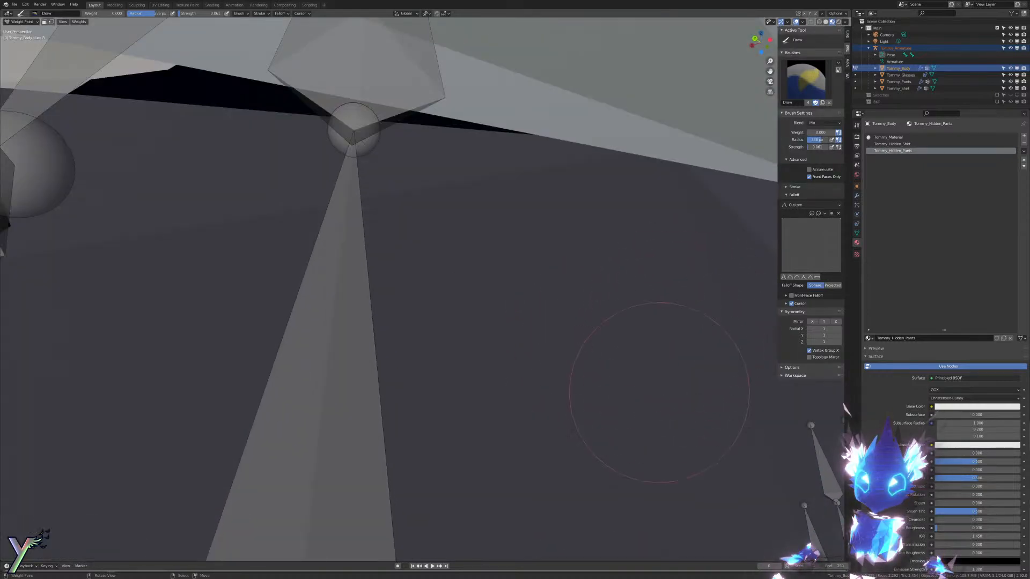
Step: Swing the right thigh bone downward with a free trackball rotation and view the pants from the front
{"action": "scroll", "coordinate": [655, 368], "scroll_direction": "down", "scroll_amount": 5}
{"action": "key", "text": "r"}
{"action": "key", "text": "r"}
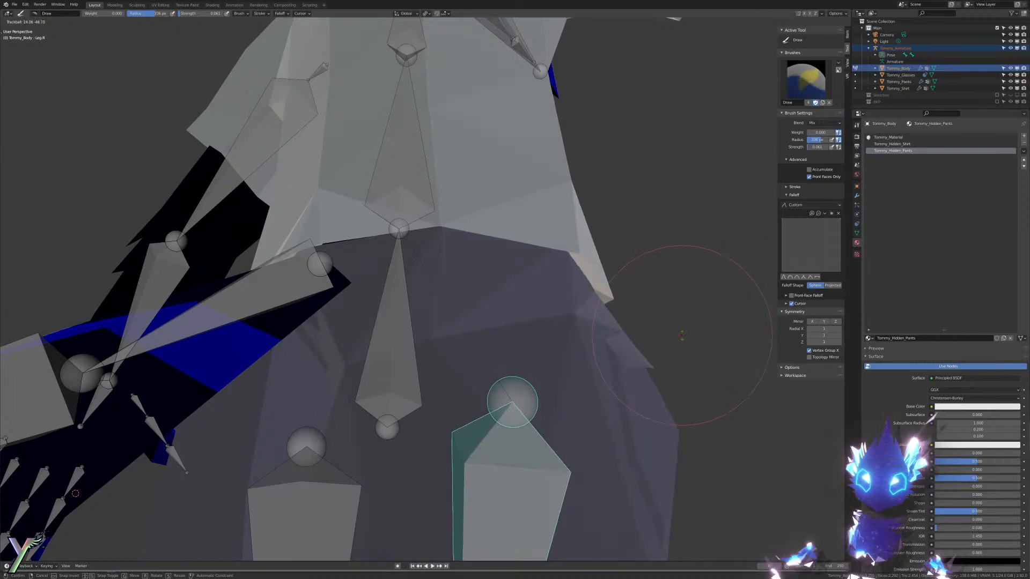
{"action": "left_click", "coordinate": [692, 312]}
{"action": "middle_click_drag", "start_coordinate": [692, 311], "coordinate": [616, 365]}
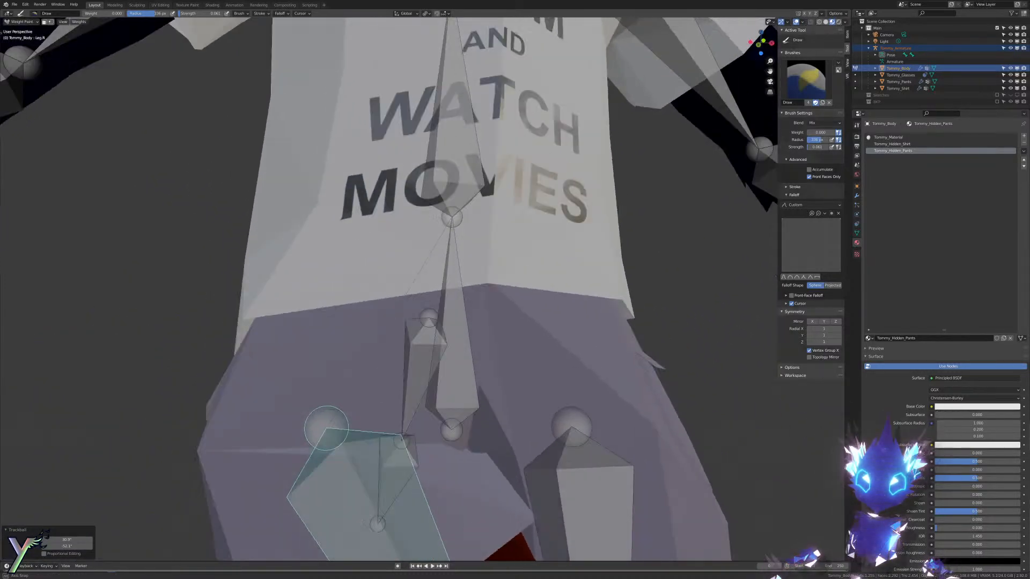
Step: Apply another trackball rotation to the right thigh bone to test the pants with the leg in a different pose
{"action": "scroll", "coordinate": [644, 343], "scroll_direction": "down", "scroll_amount": 3}
{"action": "key", "text": "r"}
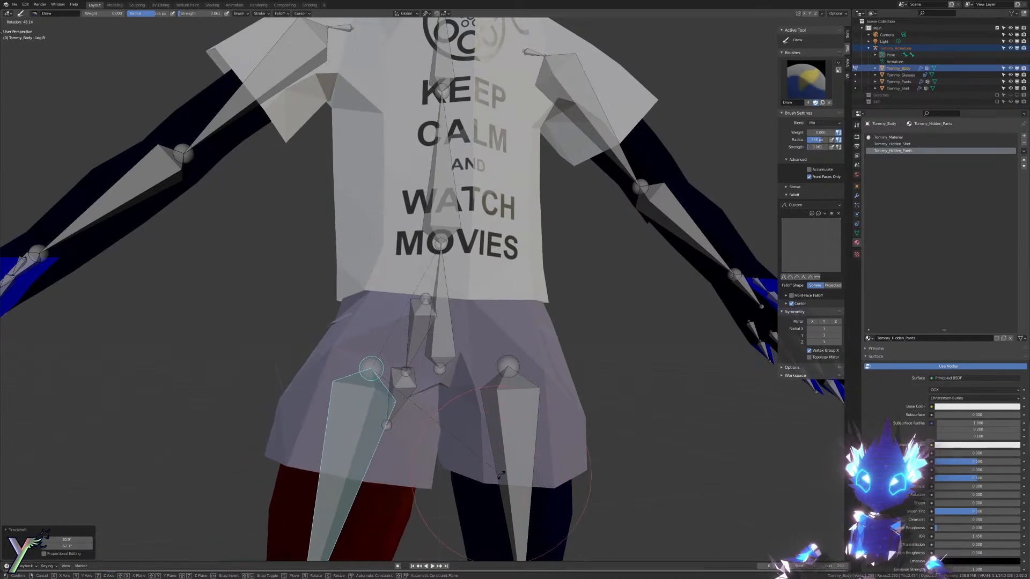
{"action": "key", "text": "Escape"}
{"action": "scroll", "coordinate": [536, 445], "scroll_direction": "down", "scroll_amount": 4}
{"action": "key", "text": "r"}
{"action": "key", "text": "r"}
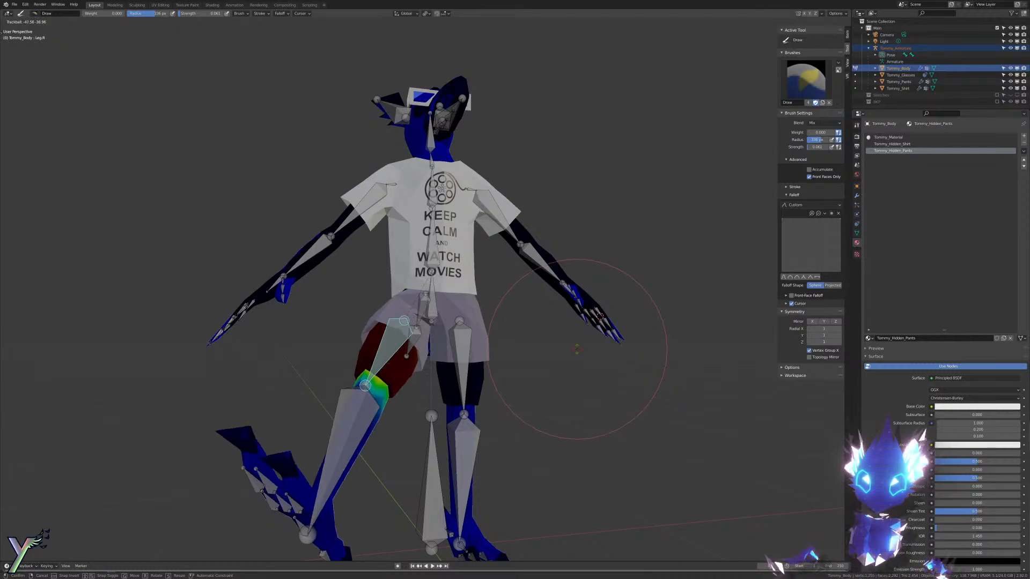
{"action": "left_click", "coordinate": [580, 350]}
Step: Check the posed leg from several angles and return the right thigh bone to its straight standing position
{"action": "scroll", "coordinate": [579, 349], "scroll_direction": "up", "scroll_amount": 3}
{"action": "middle_click_drag", "start_coordinate": [579, 350], "coordinate": [671, 354]}
{"action": "middle_click_drag", "start_coordinate": [483, 361], "coordinate": [283, 330]}
{"action": "middle_click_drag", "start_coordinate": [727, 348], "coordinate": [587, 350]}
{"action": "scroll", "coordinate": [593, 371], "scroll_direction": "down", "scroll_amount": 6}
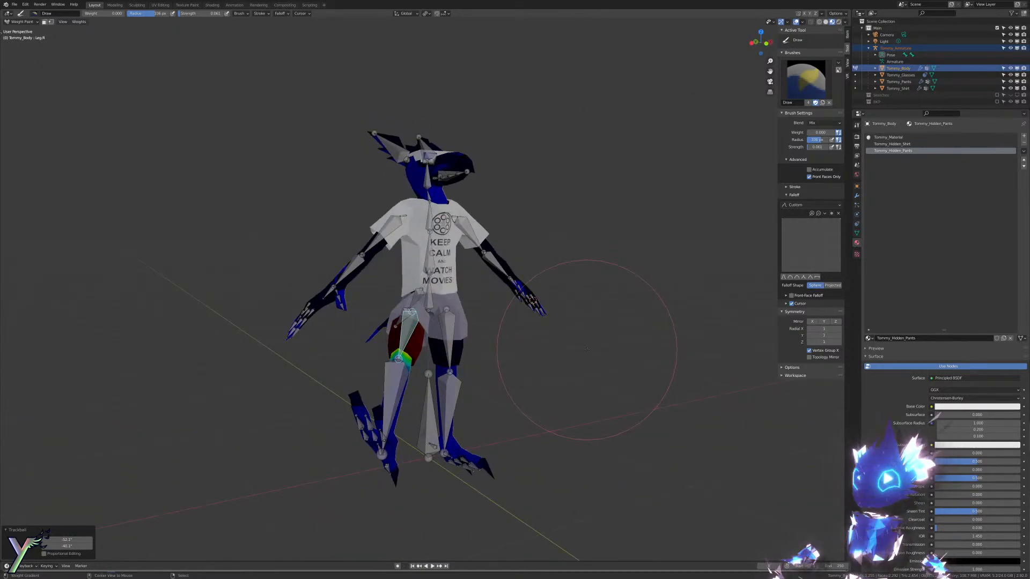
{"action": "key", "text": "alt+e"}
{"action": "key", "text": "ctrl+z"}
{"action": "key", "text": "ctrl+z"}
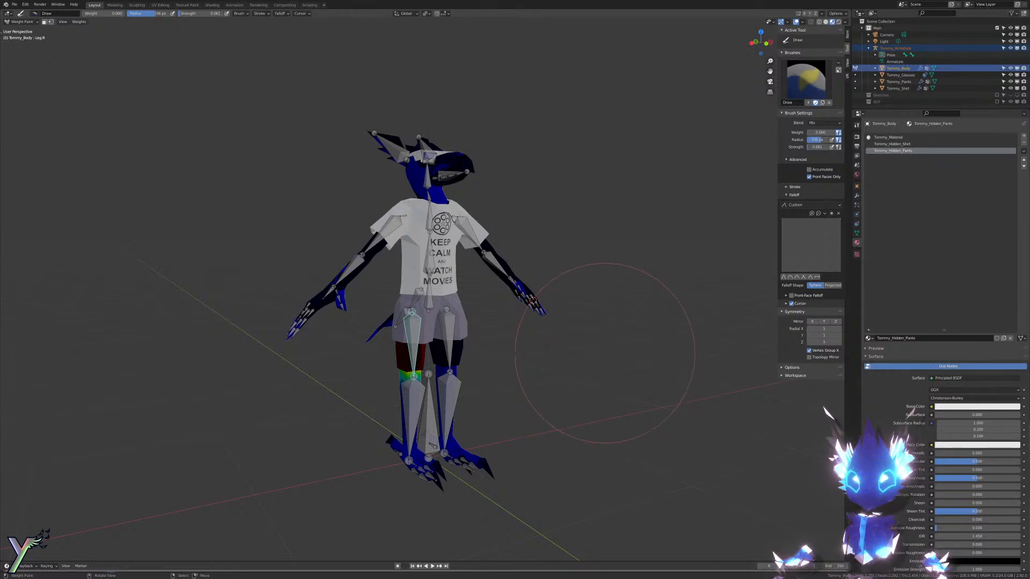
Step: Leave Weight Paint and return the body to Object Mode
{"action": "scroll", "coordinate": [569, 360], "scroll_direction": "up", "scroll_amount": 6}
{"action": "key", "text": "ctrl+Tab"}
{"action": "scroll", "coordinate": [535, 356], "scroll_direction": "down", "scroll_amount": 5}
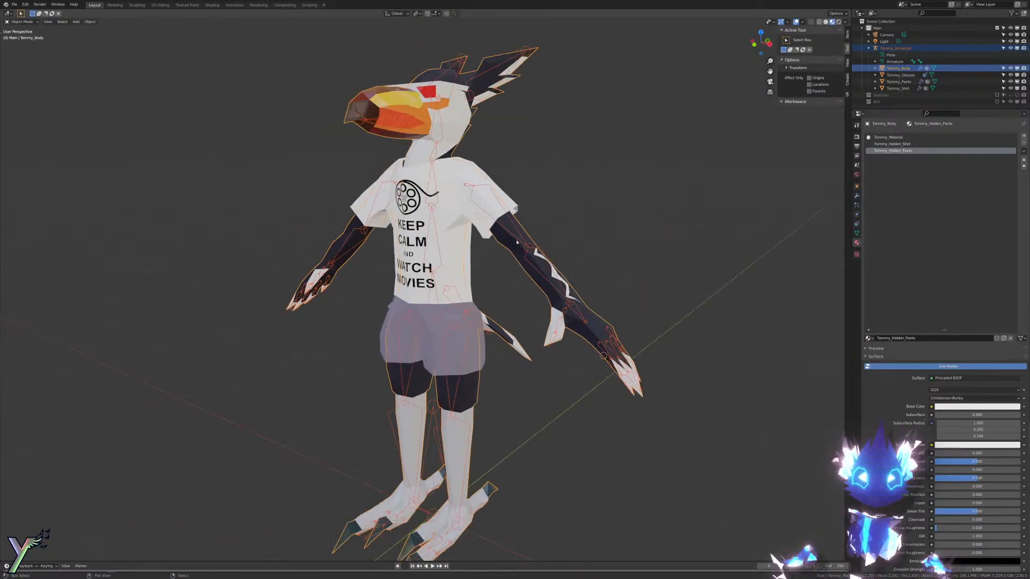
Step: Examine the clothed character's head, glasses and shirt in front view and from the side
{"action": "key", "text": "KP_1"}
{"action": "scroll", "coordinate": [533, 188], "scroll_direction": "up", "scroll_amount": 8}
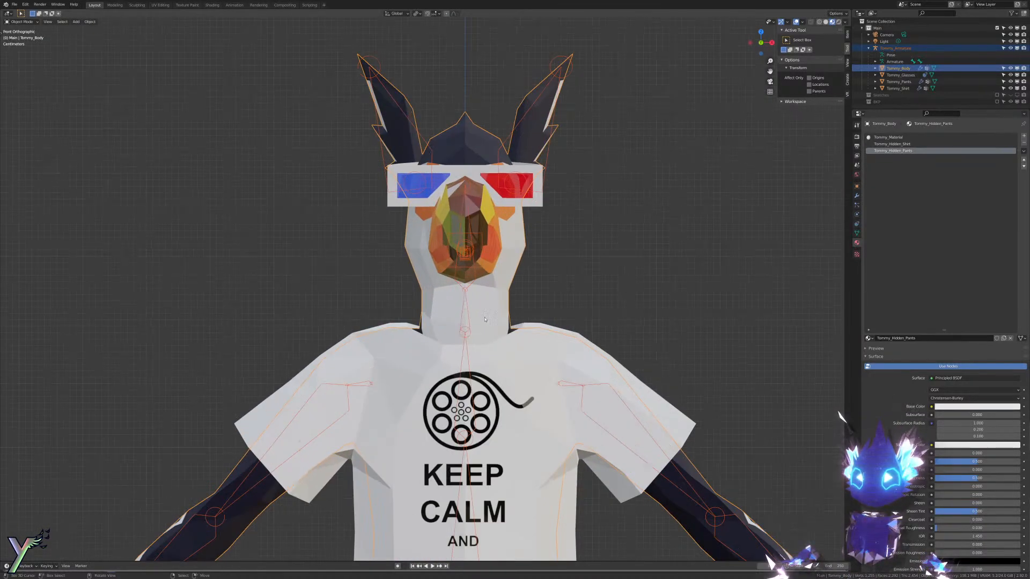
{"action": "scroll", "coordinate": [423, 284], "scroll_direction": "down", "scroll_amount": 5}
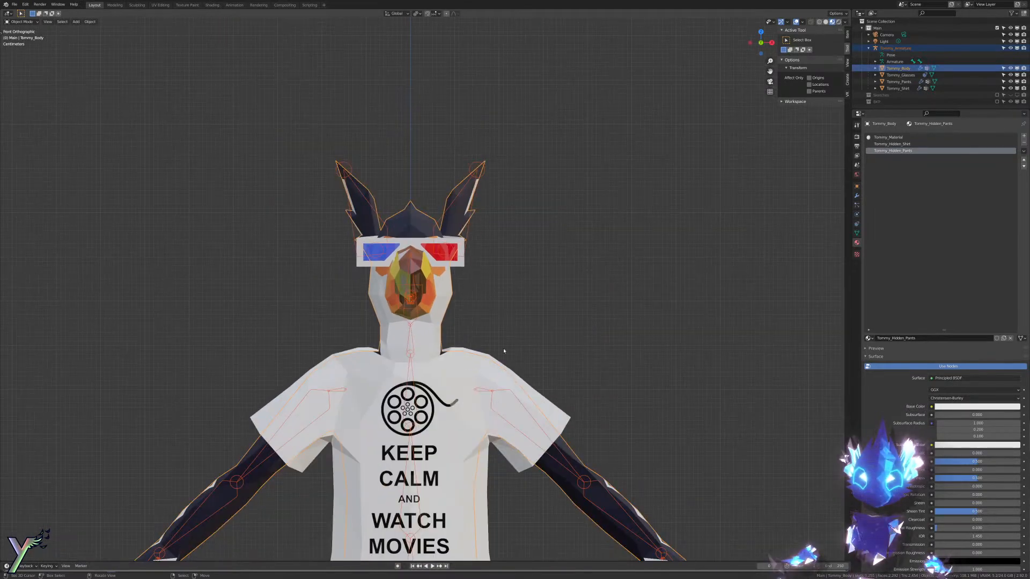
{"action": "scroll", "coordinate": [504, 351], "scroll_direction": "down", "scroll_amount": 3}
{"action": "scroll", "coordinate": [483, 332], "scroll_direction": "up", "scroll_amount": 5}
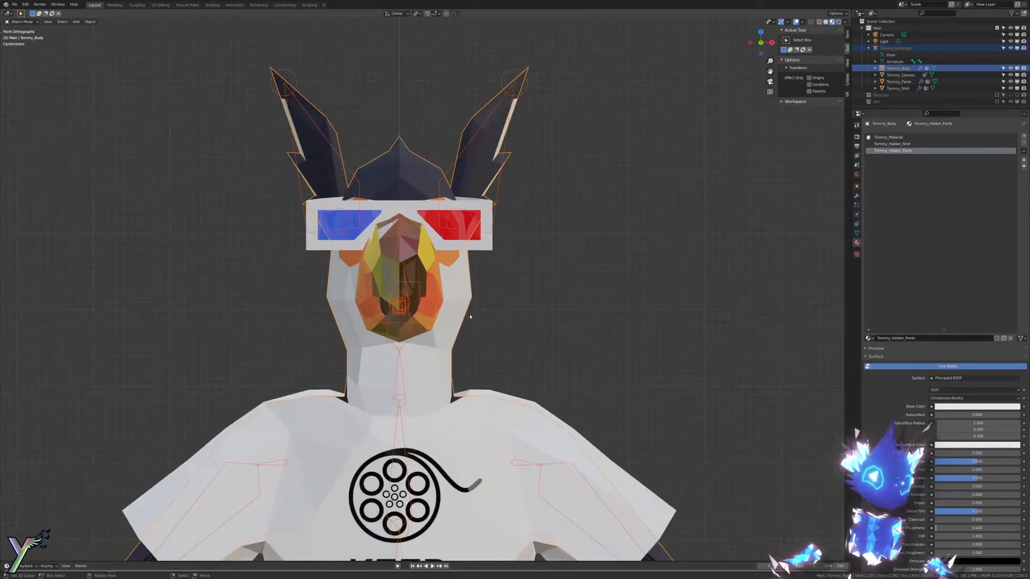
{"action": "middle_click_drag", "start_coordinate": [472, 322], "coordinate": [413, 310]}
{"action": "scroll", "coordinate": [413, 310], "scroll_direction": "down", "scroll_amount": 3}
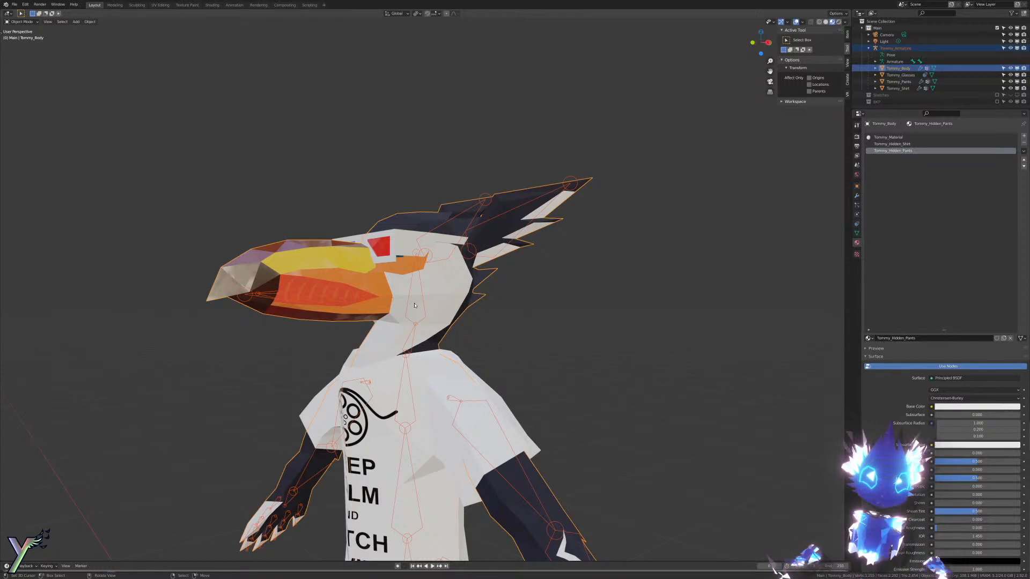
{"action": "scroll", "coordinate": [427, 307], "scroll_direction": "down", "scroll_amount": 5}
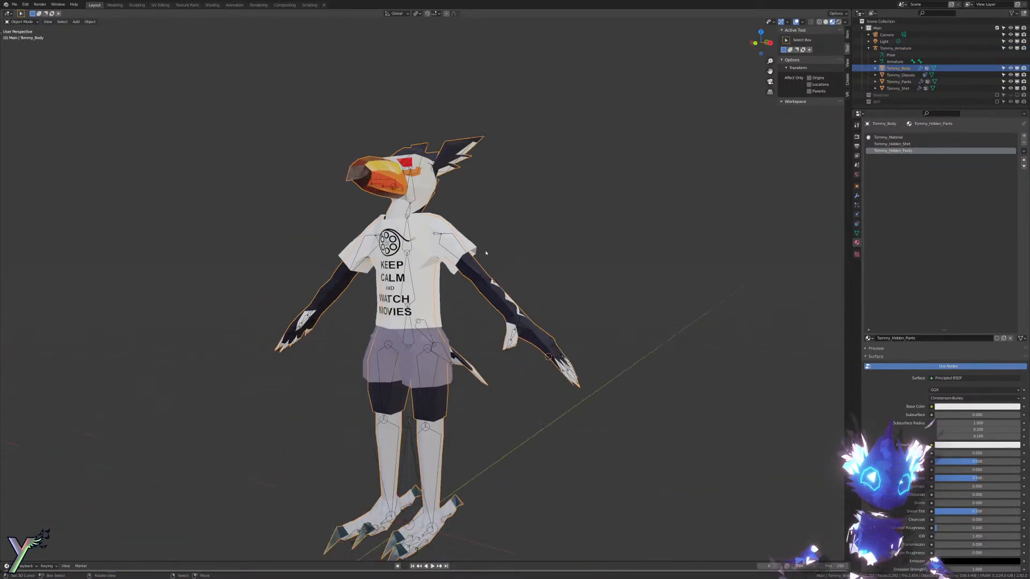
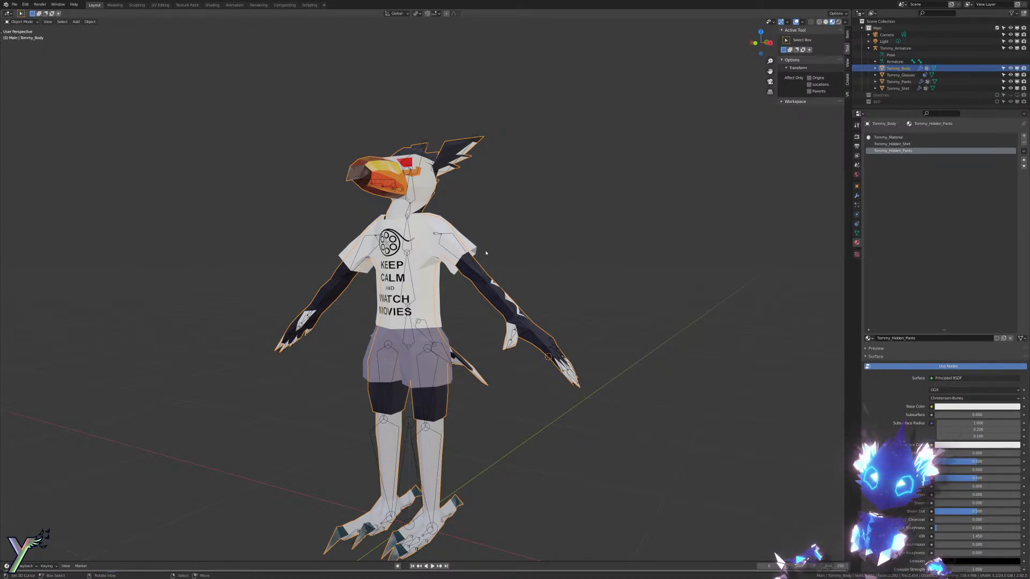
Step: Add a mesh circle to the scene from the front view and set its vertices to 5
{"action": "key", "text": "KP_1"}
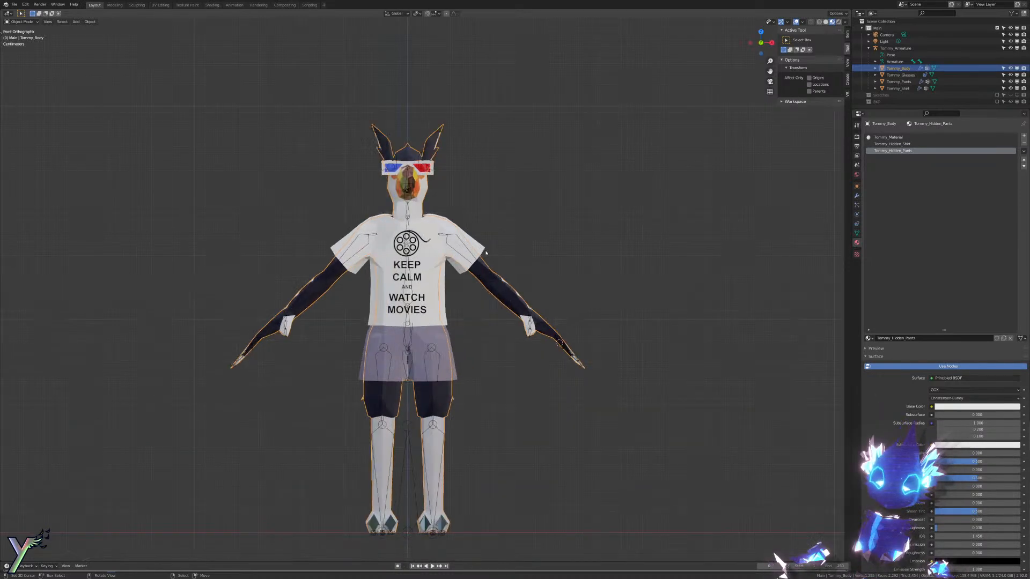
{"action": "scroll", "coordinate": [459, 243], "scroll_direction": "up", "scroll_amount": 5}
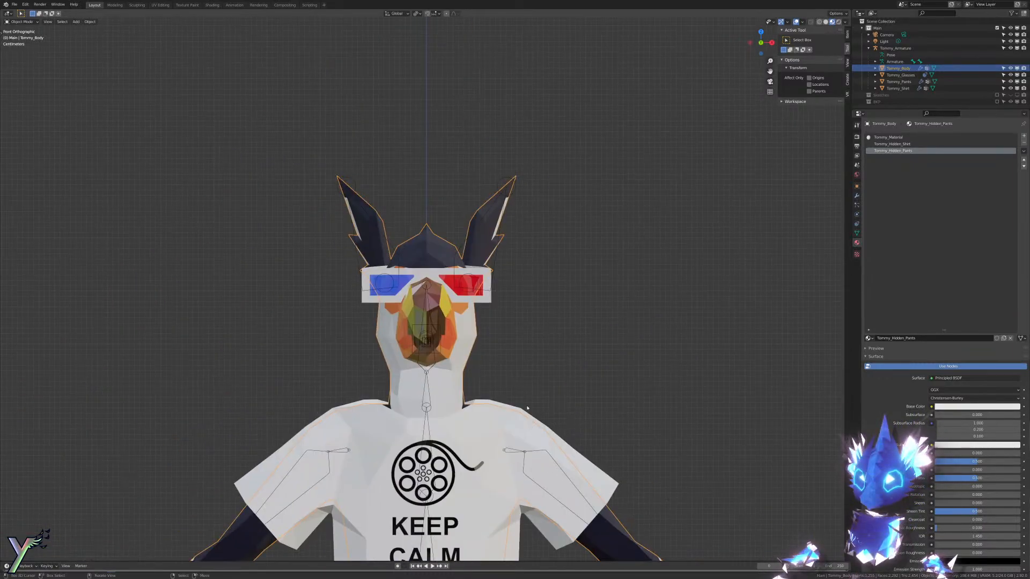
{"action": "scroll", "coordinate": [529, 406], "scroll_direction": "up", "scroll_amount": 5}
{"action": "scroll", "coordinate": [528, 406], "scroll_direction": "down", "scroll_amount": 10}
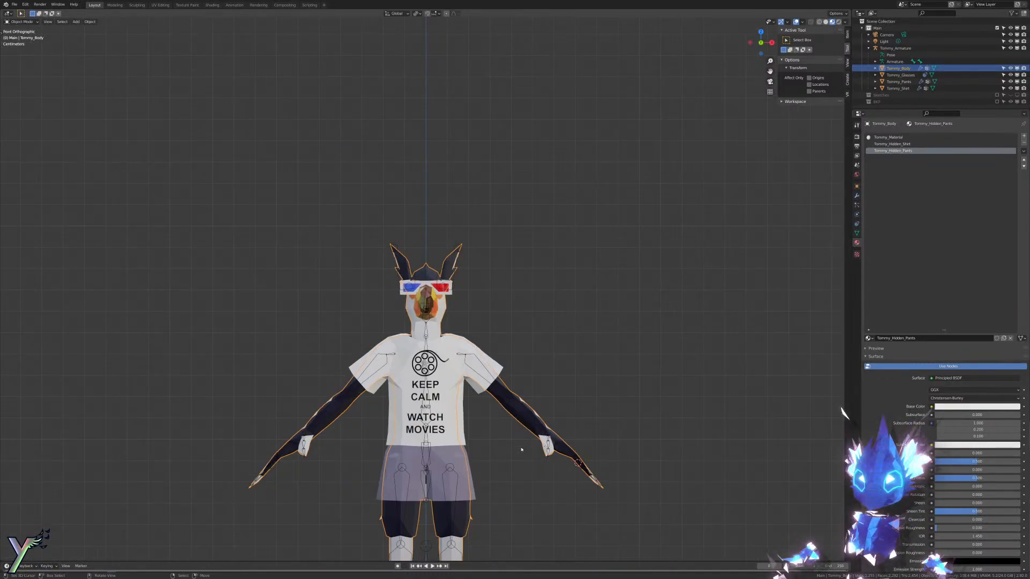
{"action": "scroll", "coordinate": [524, 445], "scroll_direction": "down", "scroll_amount": 8, "text": "shift"}
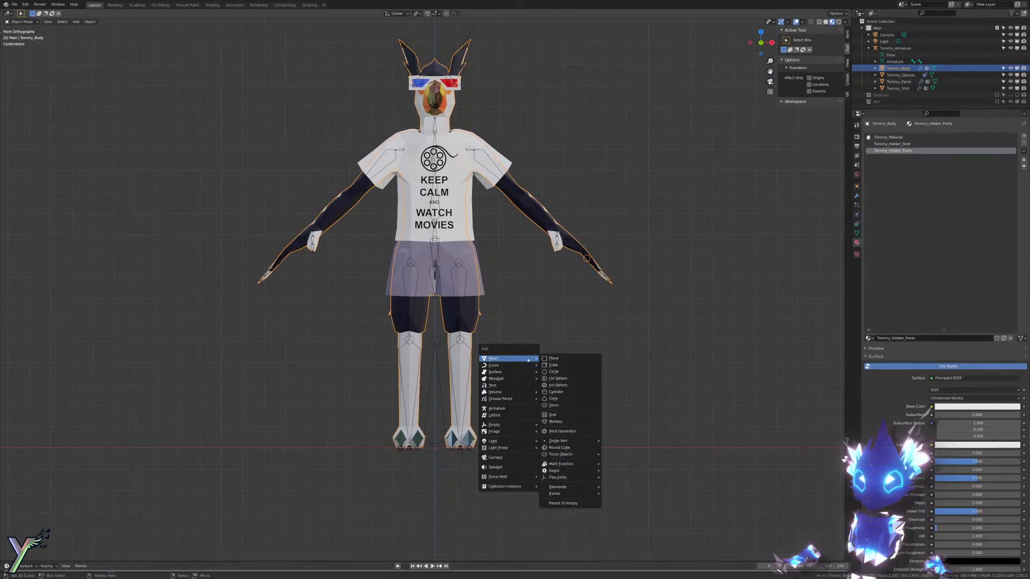
{"action": "left_click", "coordinate": [566, 372]}
{"action": "middle_click_drag", "start_coordinate": [565, 371], "coordinate": [538, 348]}
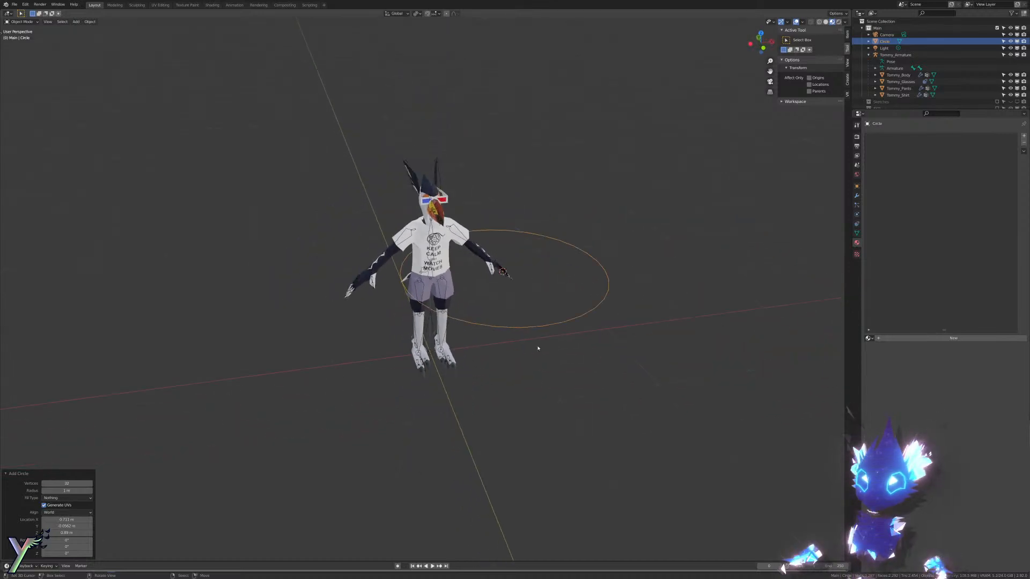
{"action": "left_click_drag", "start_coordinate": [67, 484], "coordinate": [55, 484]}
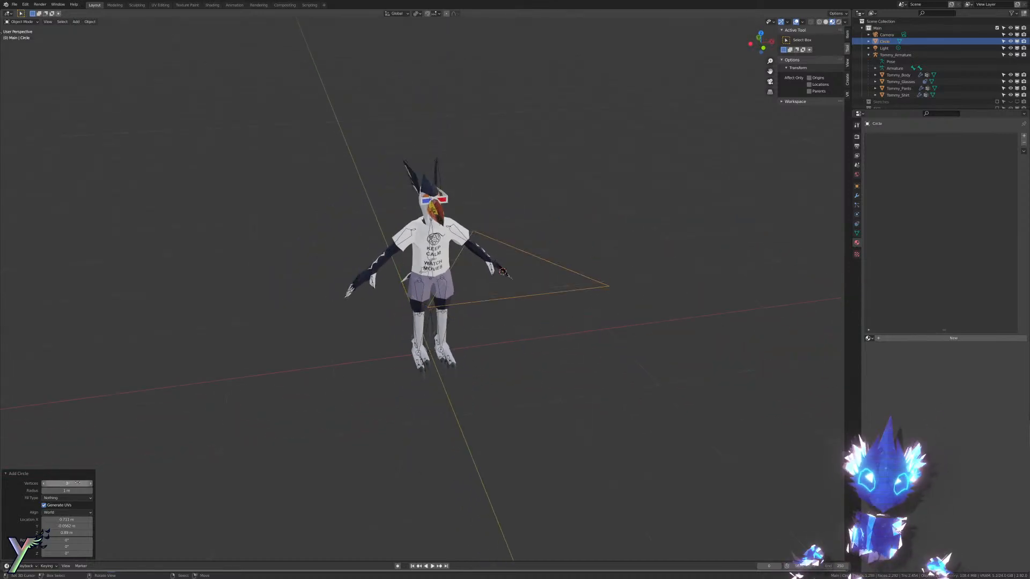
{"action": "left_click", "coordinate": [90, 484]}
{"action": "middle_click_drag", "start_coordinate": [394, 410], "coordinate": [412, 393]}
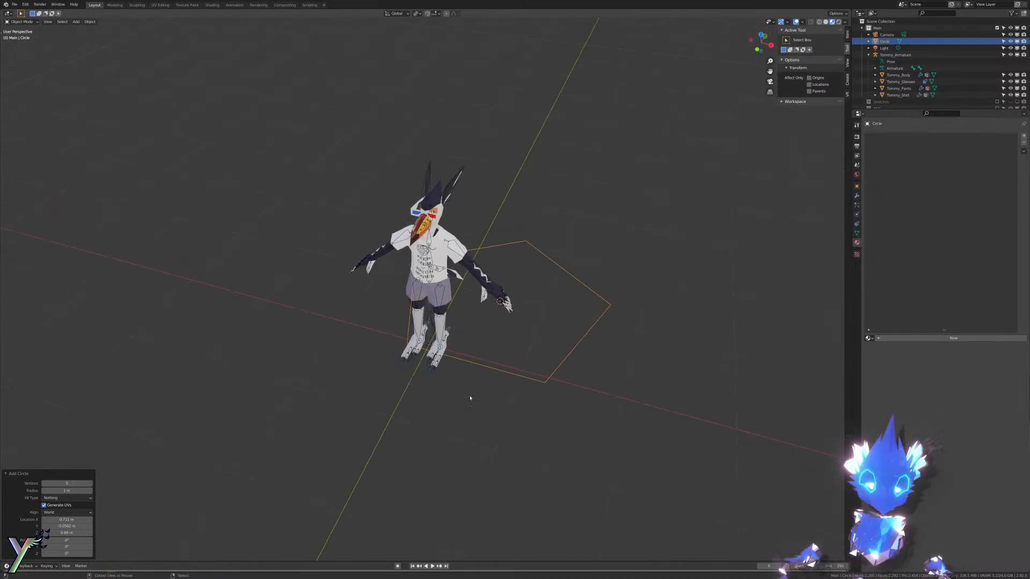
Step: Clear the five-vertex circle's rotation and location, and hide Tommy_Armature together with its child meshes
{"action": "key", "text": "alt+r"}
{"action": "scroll", "coordinate": [552, 384], "scroll_direction": "up", "scroll_amount": 2}
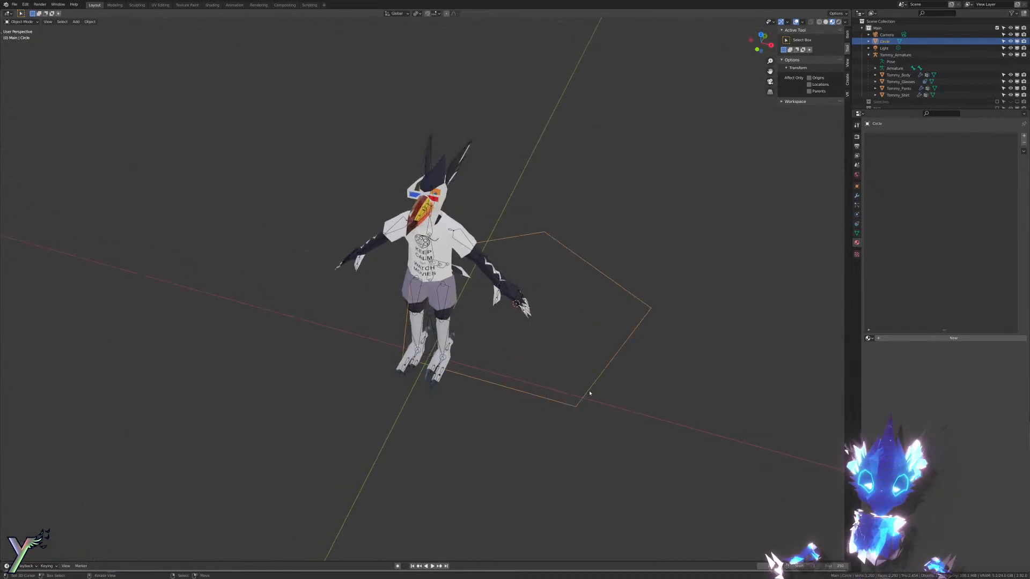
{"action": "key", "text": "alt+g"}
{"action": "middle_click_drag", "start_coordinate": [585, 391], "coordinate": [570, 379]}
{"action": "scroll", "coordinate": [558, 420], "scroll_direction": "up", "scroll_amount": 2}
{"action": "scroll", "coordinate": [552, 299], "scroll_direction": "up", "scroll_amount": 2}
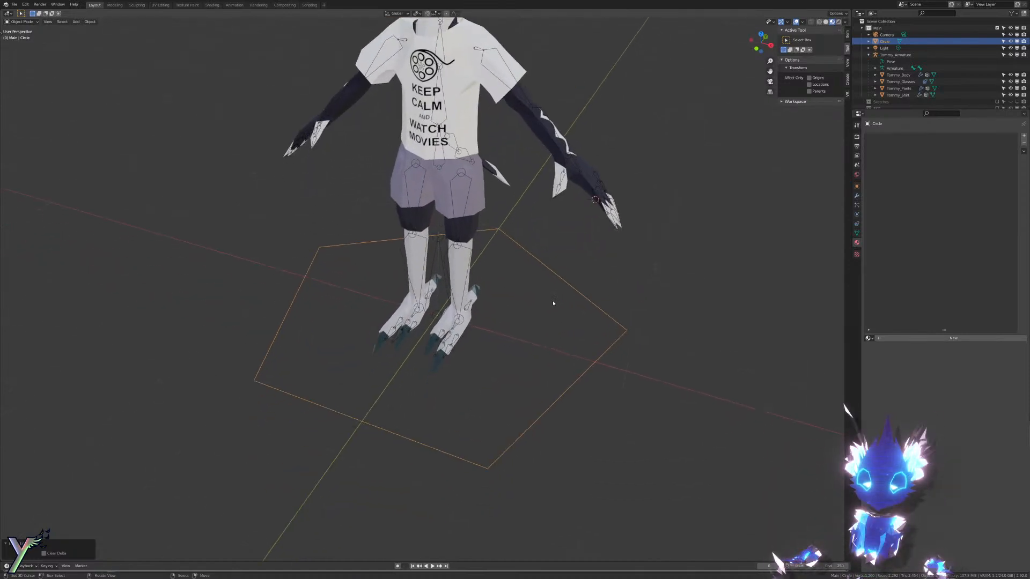
{"action": "left_click", "coordinate": [1010, 55], "text": "shift"}
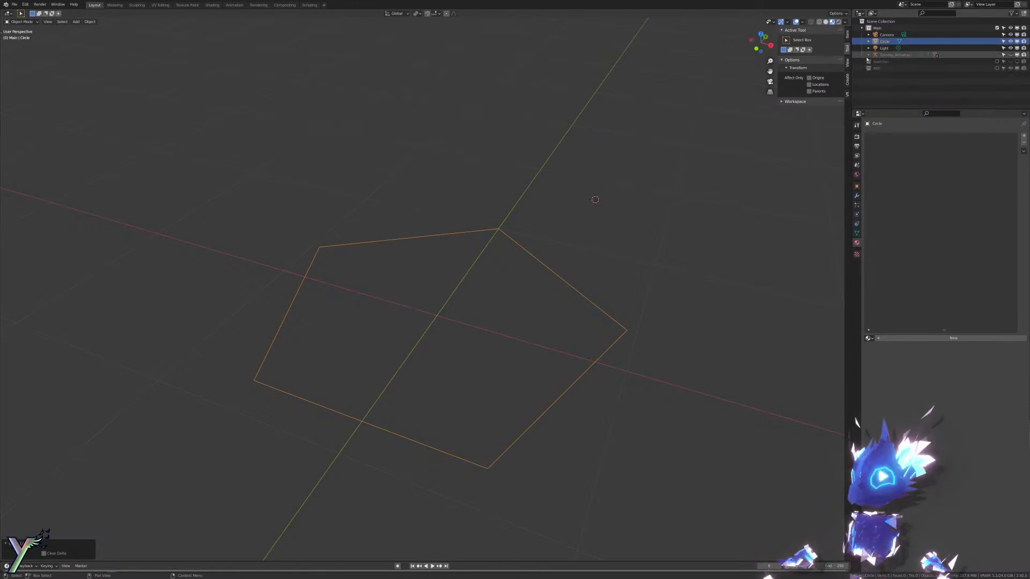
Step: Scale the circle object down uniformly to a factor of about 0.056
{"action": "key", "text": "Tab"}
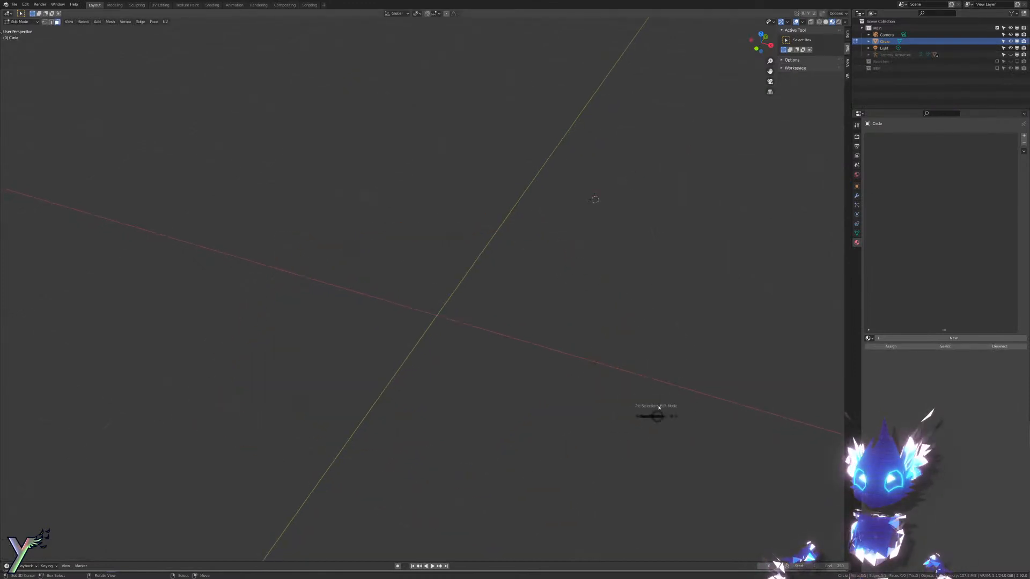
{"action": "key", "text": "s"}
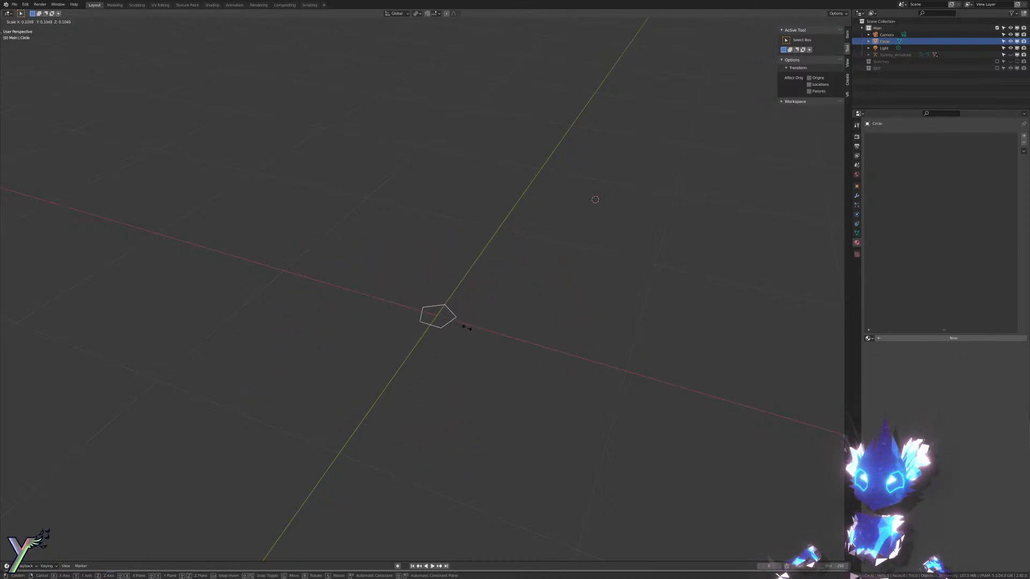
{"action": "left_click", "coordinate": [453, 323]}
{"action": "scroll", "coordinate": [478, 349], "scroll_direction": "up", "scroll_amount": 5}
{"action": "middle_click_drag", "start_coordinate": [493, 355], "coordinate": [476, 328], "text": "shift"}
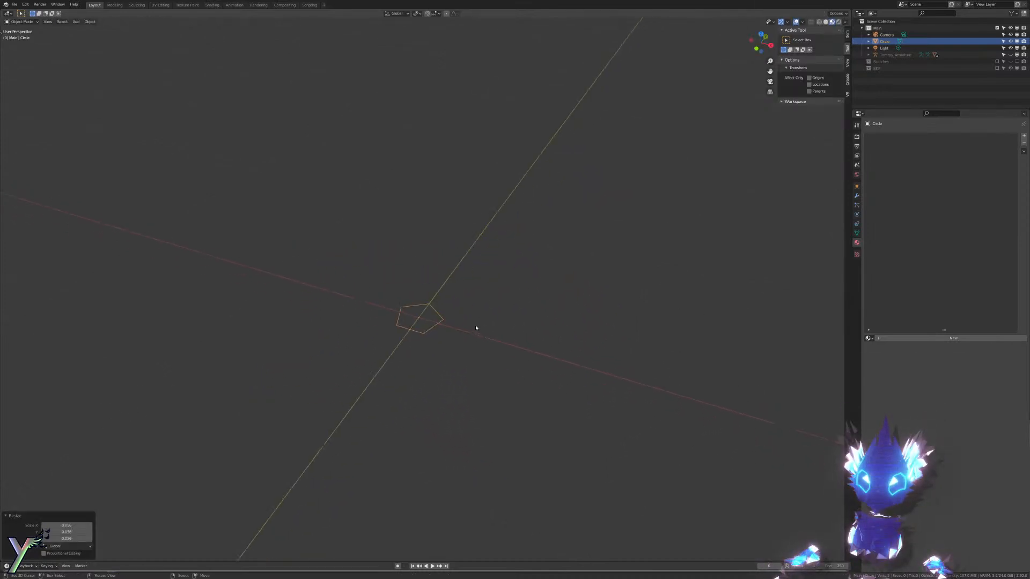
{"action": "scroll", "coordinate": [476, 328], "scroll_direction": "up", "scroll_amount": 6}
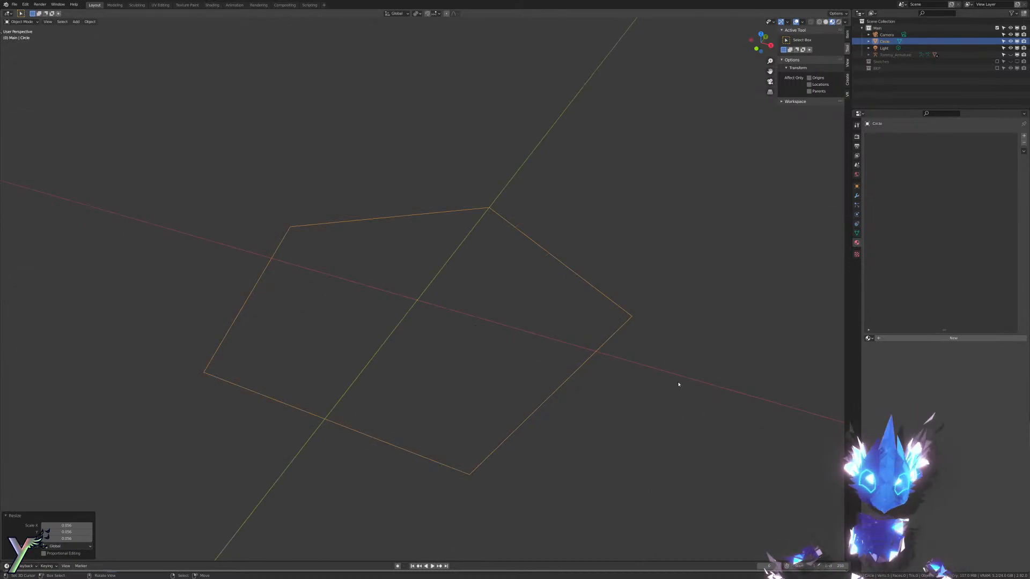
Step: Extrude the pentagon's vertices inward in place, scaling the new loop to about 0.95 to form a narrow ring
{"action": "key", "text": "Tab"}
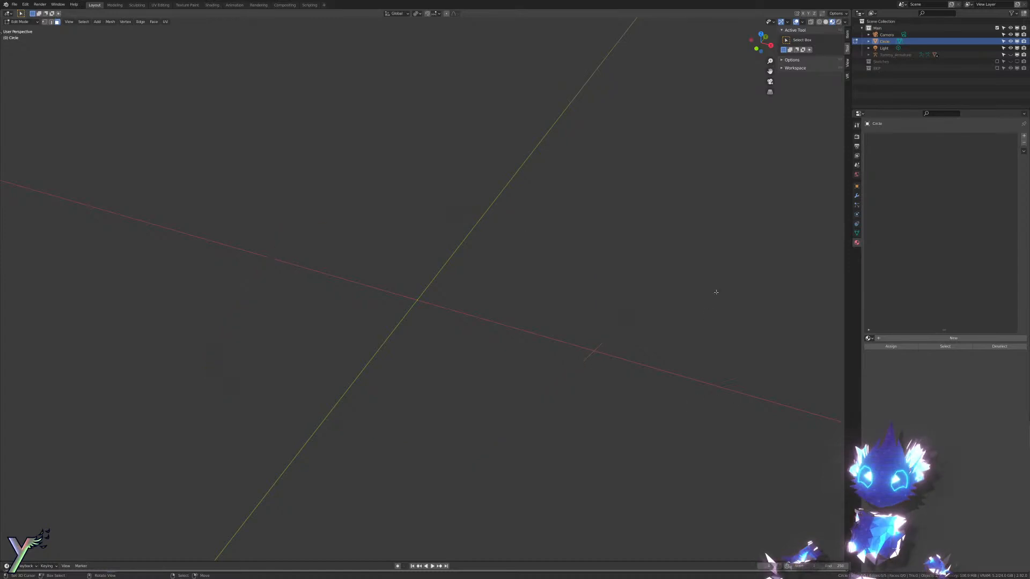
{"action": "key", "text": "ctrl+Tab"}
{"action": "left_click", "coordinate": [683, 363]}
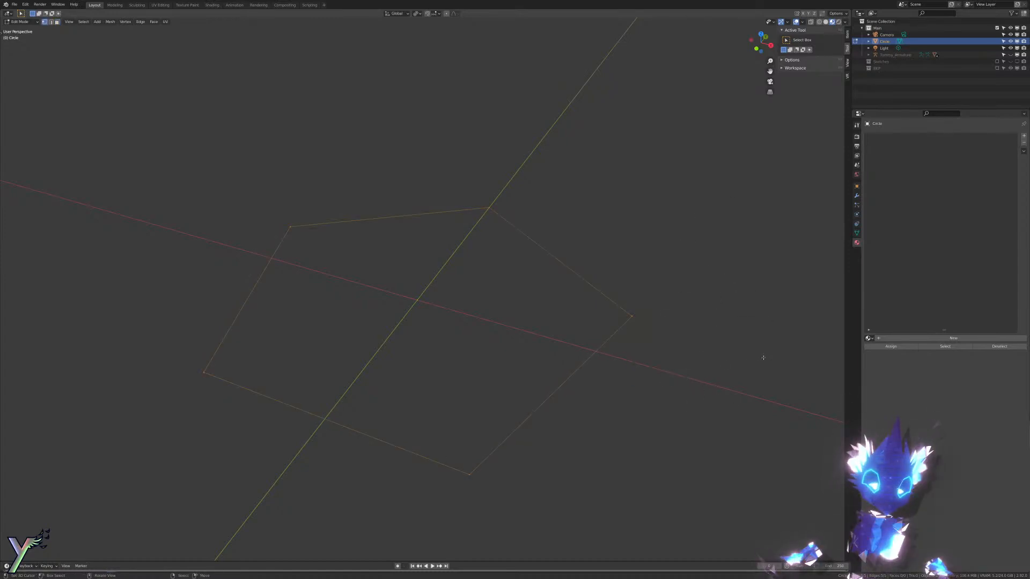
{"action": "key", "text": "e"}
{"action": "key", "text": "s"}
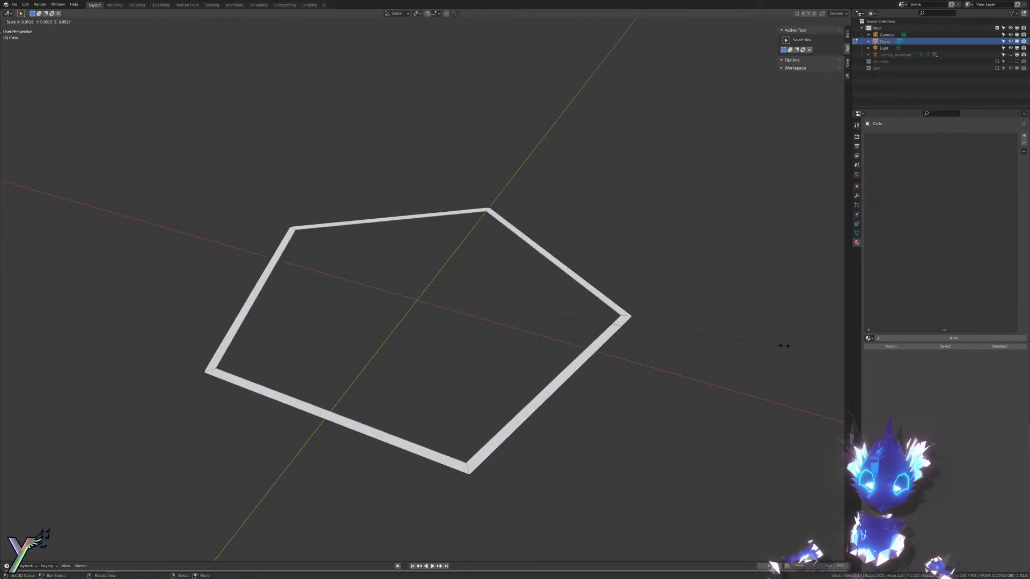
{"action": "left_click", "coordinate": [783, 346]}
Step: Rotate the ring's inner loop slightly about the Z axis and extrude it upward by about 0.002 m
{"action": "key", "text": "r"}
{"action": "key", "text": "z"}
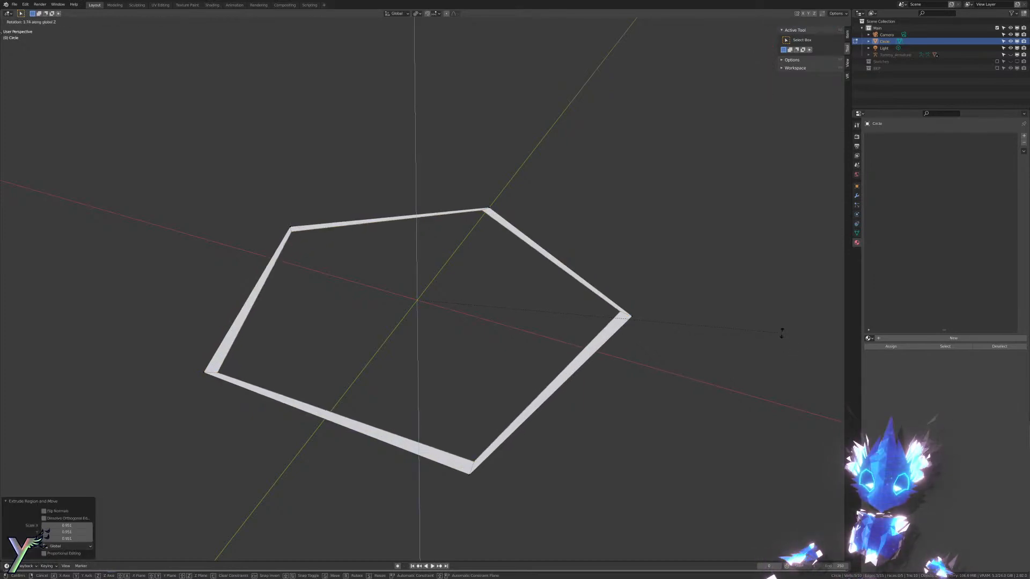
{"action": "left_click", "coordinate": [782, 330]}
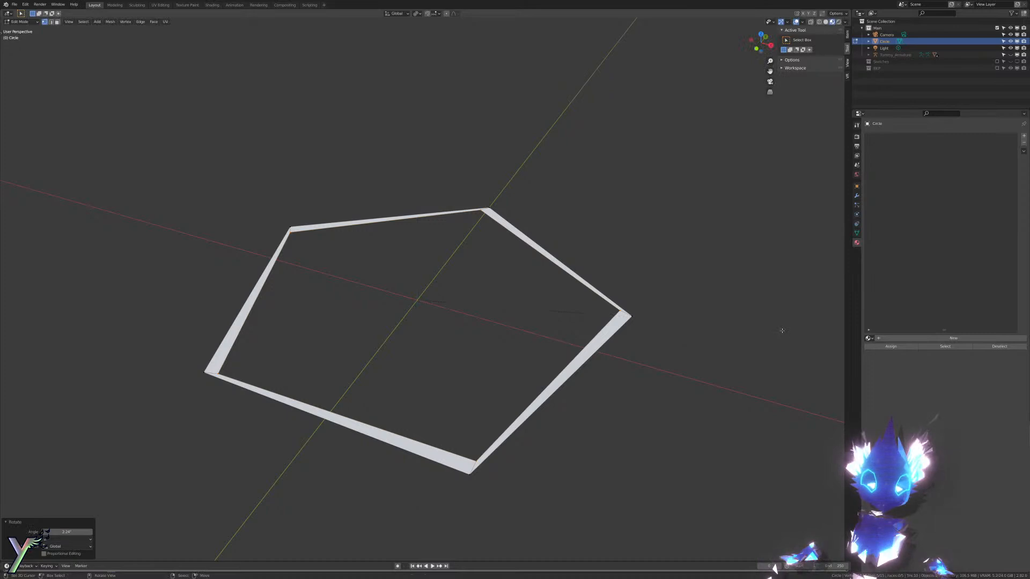
{"action": "key", "text": "e"}
{"action": "key", "text": "z"}
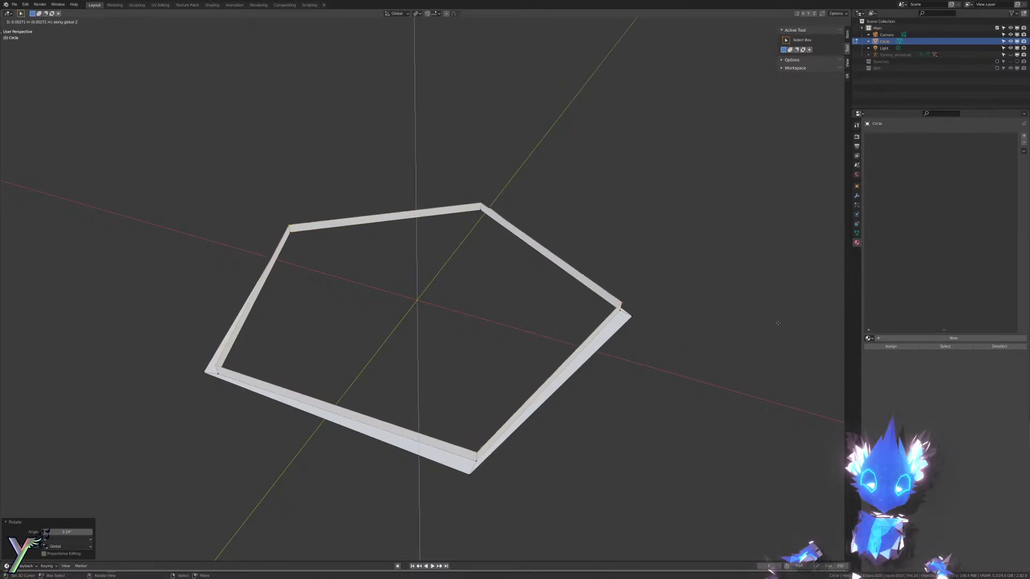
{"action": "left_click", "coordinate": [809, 320]}
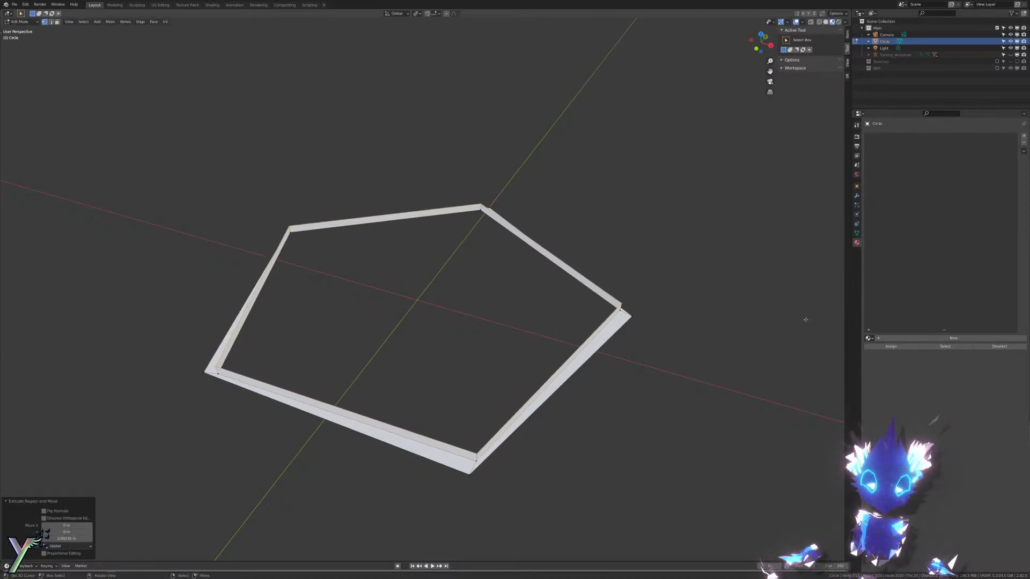
Step: Scale the raised inner wall to about 1.02 in X and Y only, and rotate it back slightly about Z
{"action": "left_click", "coordinate": [483, 448], "text": "alt+shift"}
{"action": "key", "text": "s"}
{"action": "key", "text": "shift+z"}
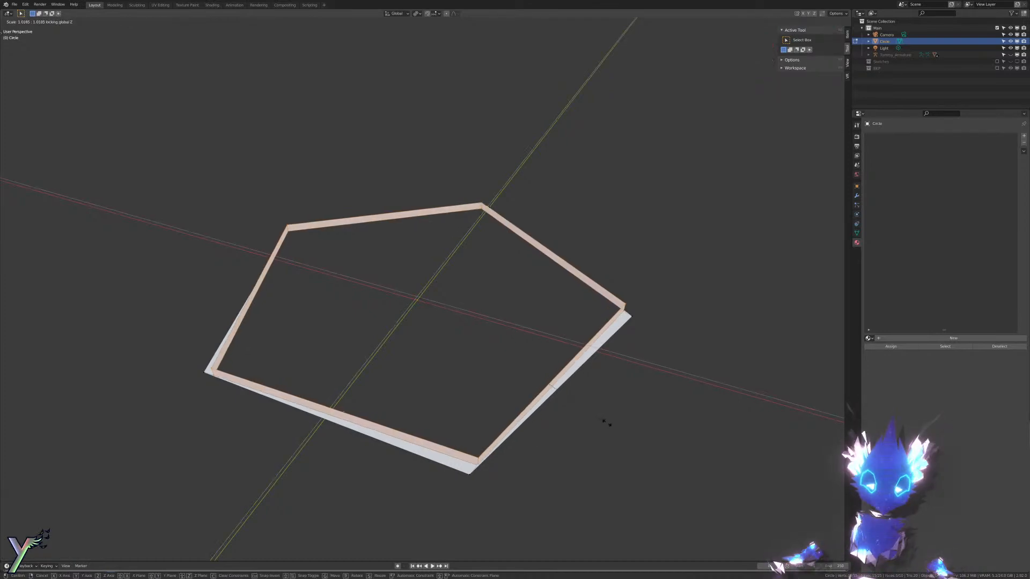
{"action": "left_click", "coordinate": [657, 399]}
{"action": "key", "text": "r"}
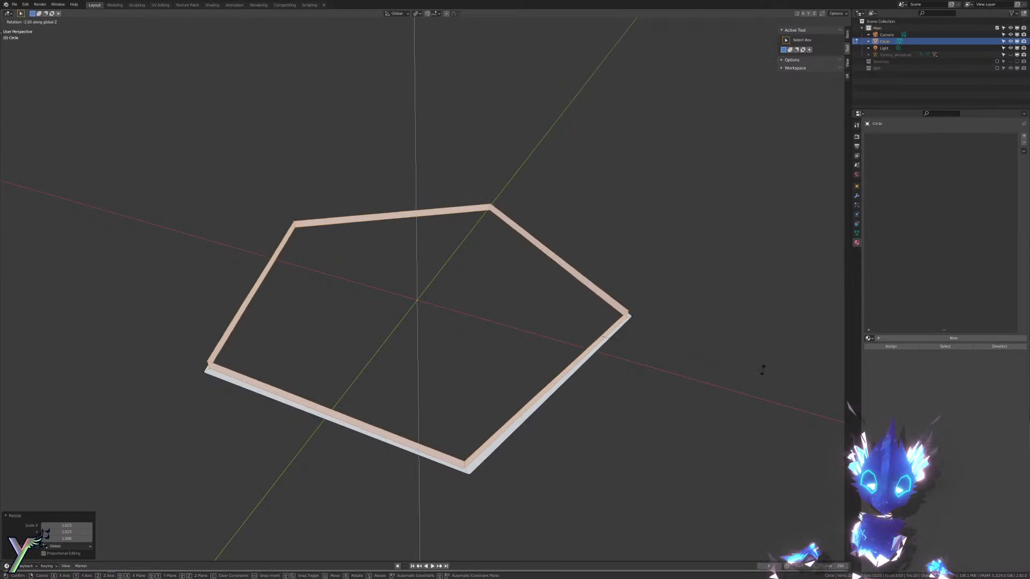
{"action": "left_click", "coordinate": [716, 383]}
Step: Extrude the upper inner loop in place and merge the new vertices at center to close the base
{"action": "left_click", "coordinate": [456, 451]}
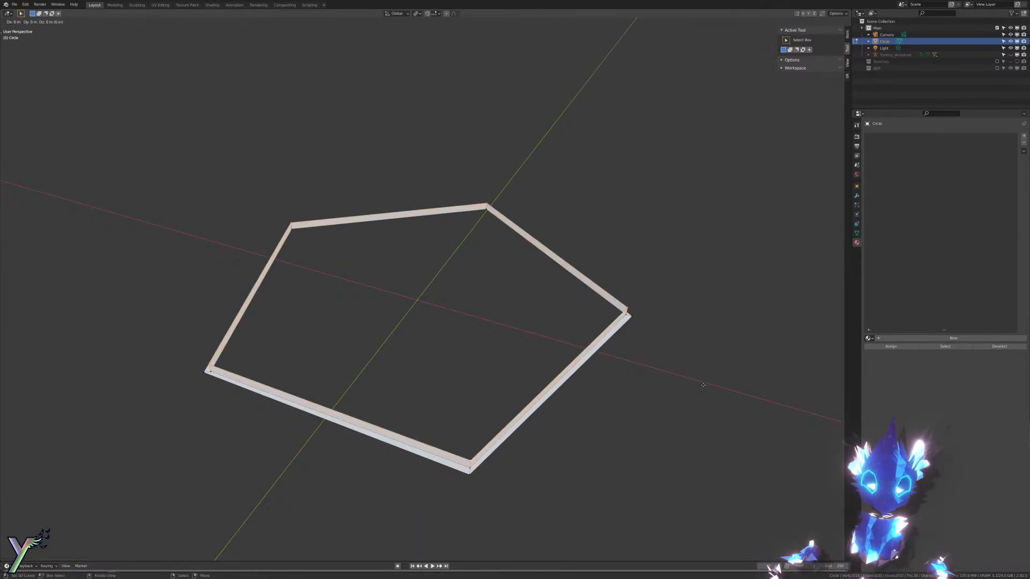
{"action": "right_click", "coordinate": [703, 385]}
{"action": "key", "text": "n"}
{"action": "key", "text": "m"}
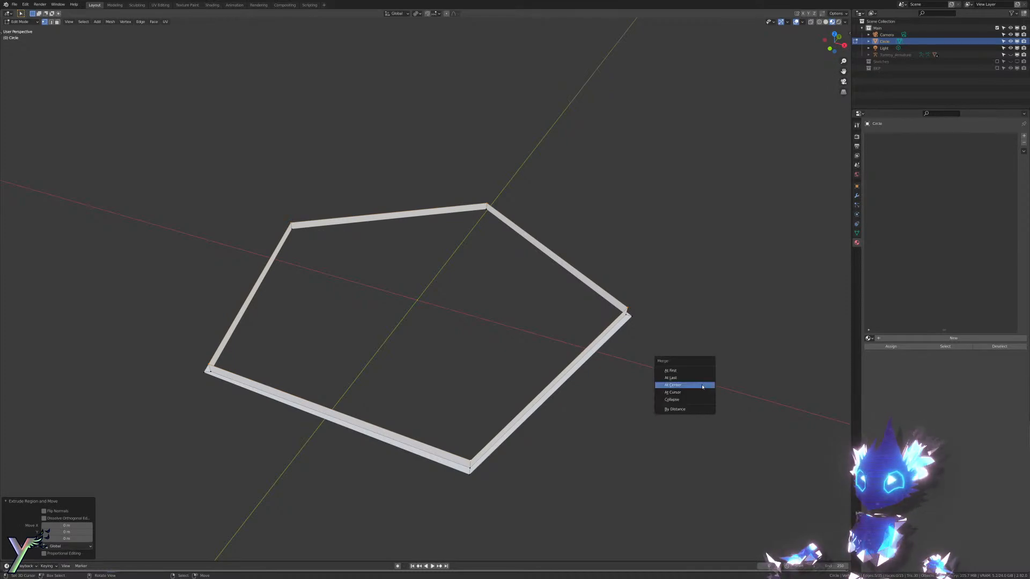
{"action": "left_click", "coordinate": [702, 386]}
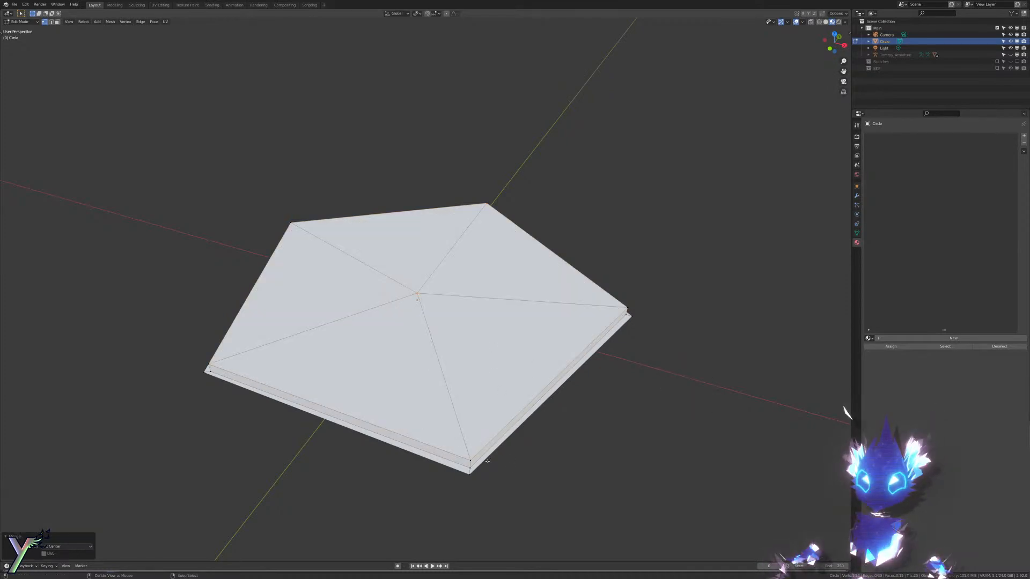
Step: Extrude the base's outer edge loop upward along Z by about 0.13 m to form the side walls
{"action": "scroll", "coordinate": [533, 444], "scroll_direction": "down", "scroll_amount": 2}
{"action": "key", "text": "z"}
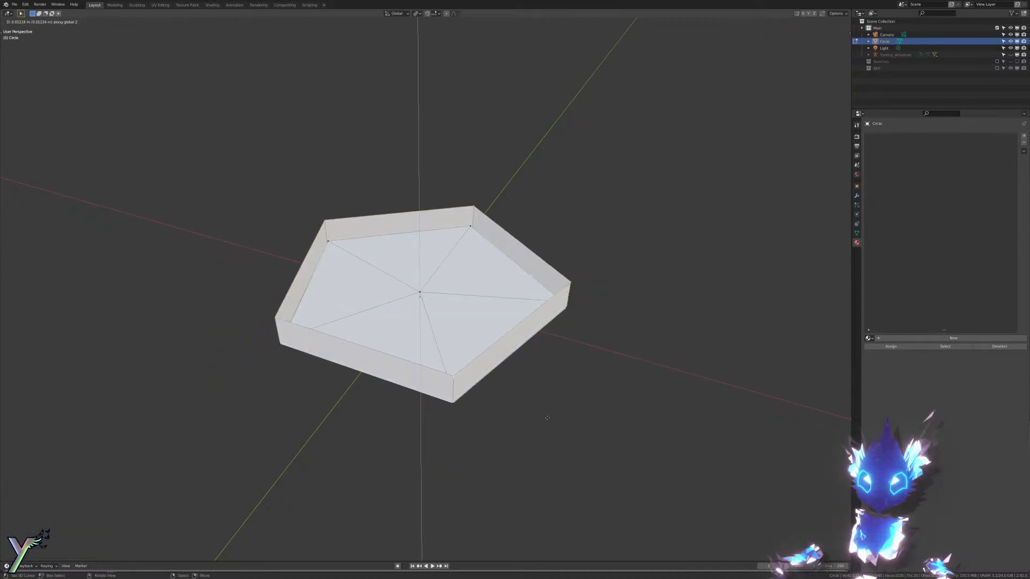
{"action": "left_click", "coordinate": [517, 164]}
{"action": "scroll", "coordinate": [540, 187], "scroll_direction": "down", "scroll_amount": 3}
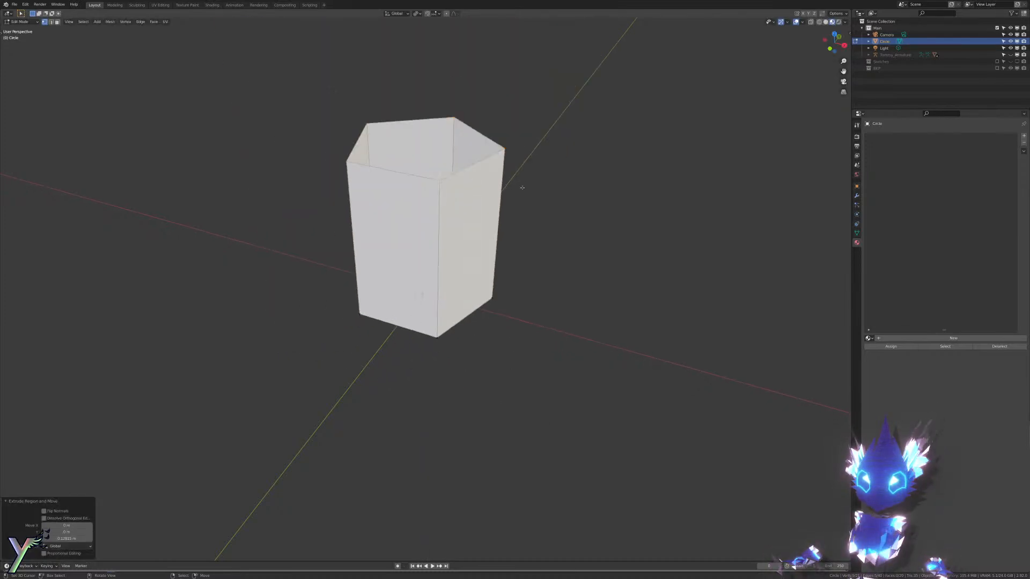
Step: Scale the open top rim up to about 1.21 and raise it about 0.048 m along Z
{"action": "middle_click_drag", "start_coordinate": [532, 195], "coordinate": [531, 322]}
{"action": "key", "text": "s"}
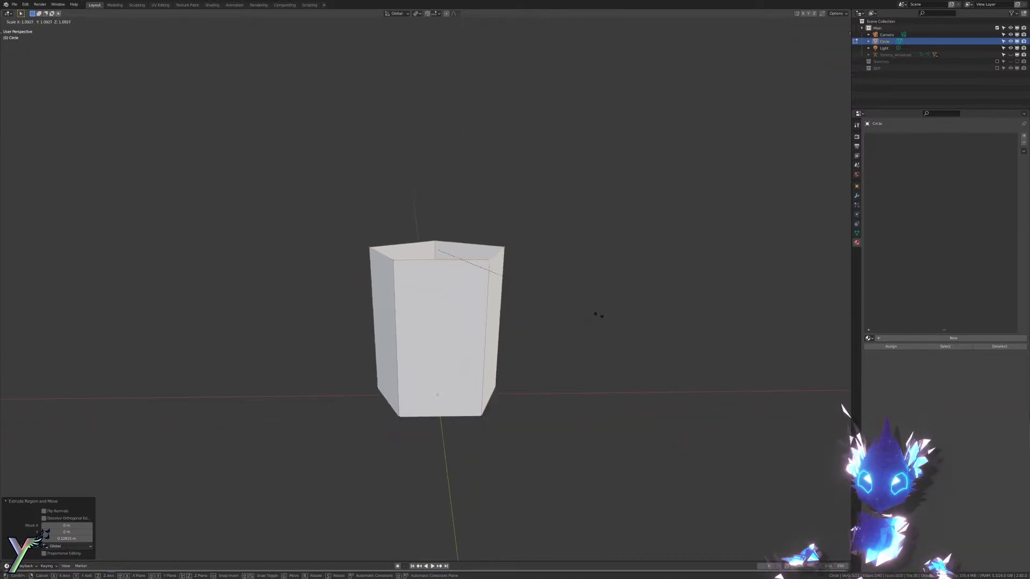
{"action": "left_click", "coordinate": [618, 317]}
{"action": "middle_click_drag", "start_coordinate": [617, 317], "coordinate": [581, 304]}
{"action": "key", "text": "g"}
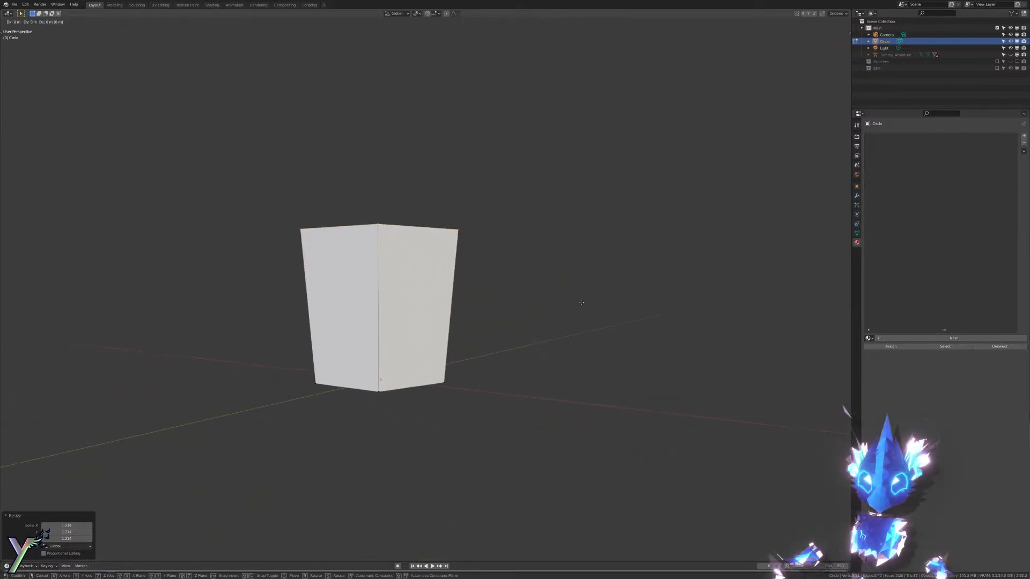
{"action": "key", "text": "z"}
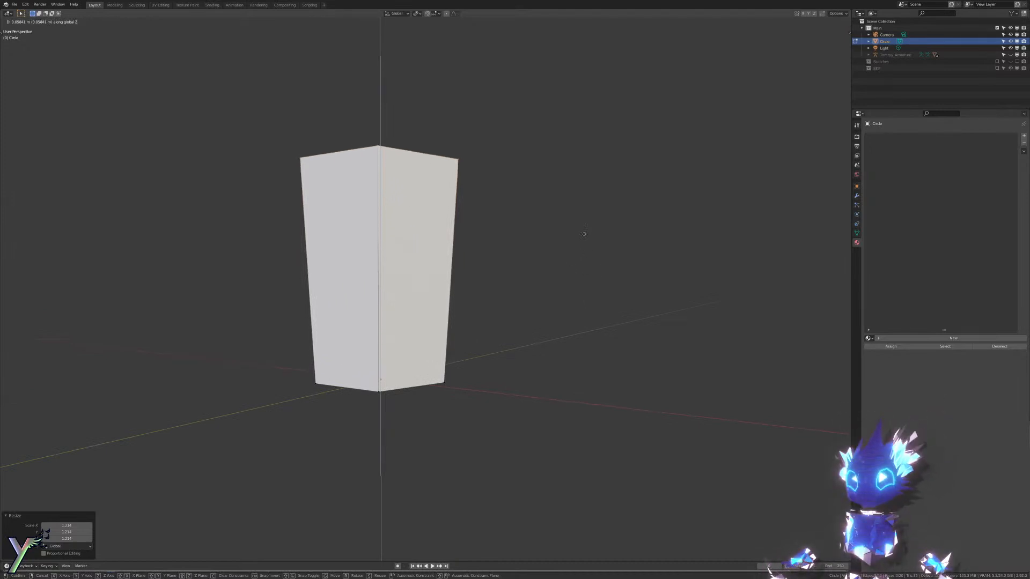
{"action": "left_click", "coordinate": [582, 249]}
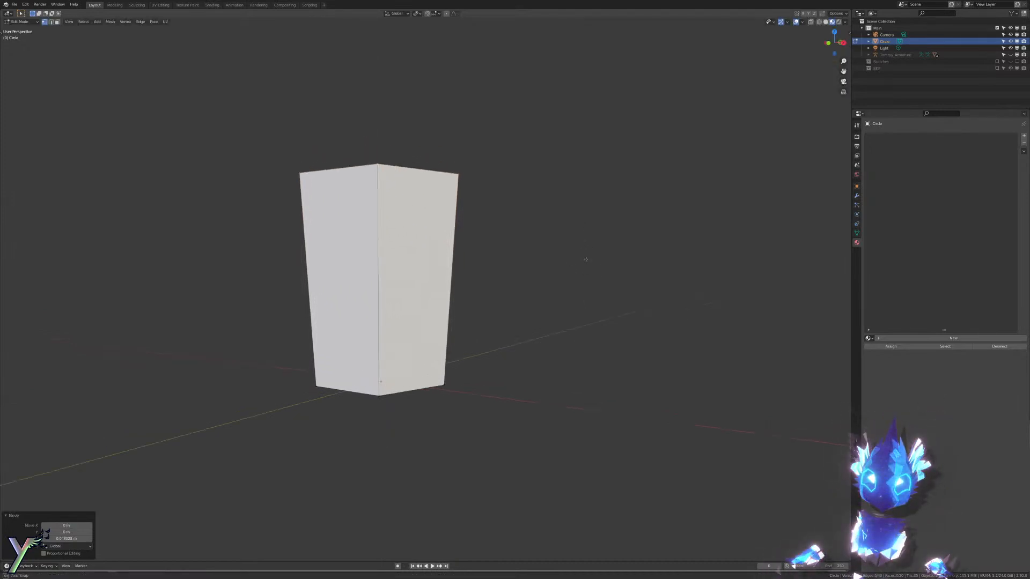
Step: Knife-cut a diagonal from a bottom corner to the opposite top corner on the outer walls around the cup
{"action": "middle_click_drag", "start_coordinate": [584, 257], "coordinate": [608, 263]}
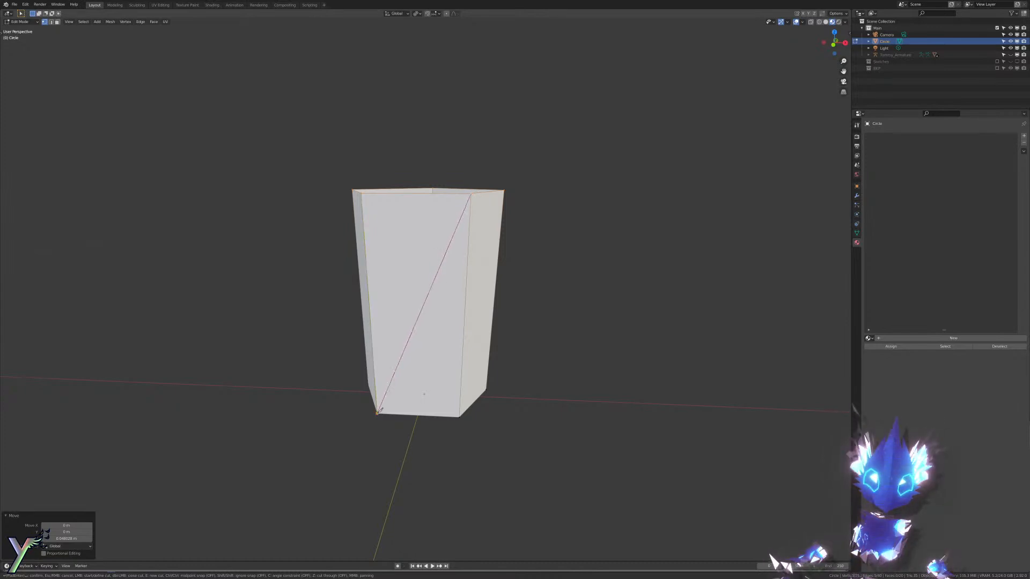
{"action": "middle_click_drag", "start_coordinate": [379, 410], "coordinate": [543, 224]}
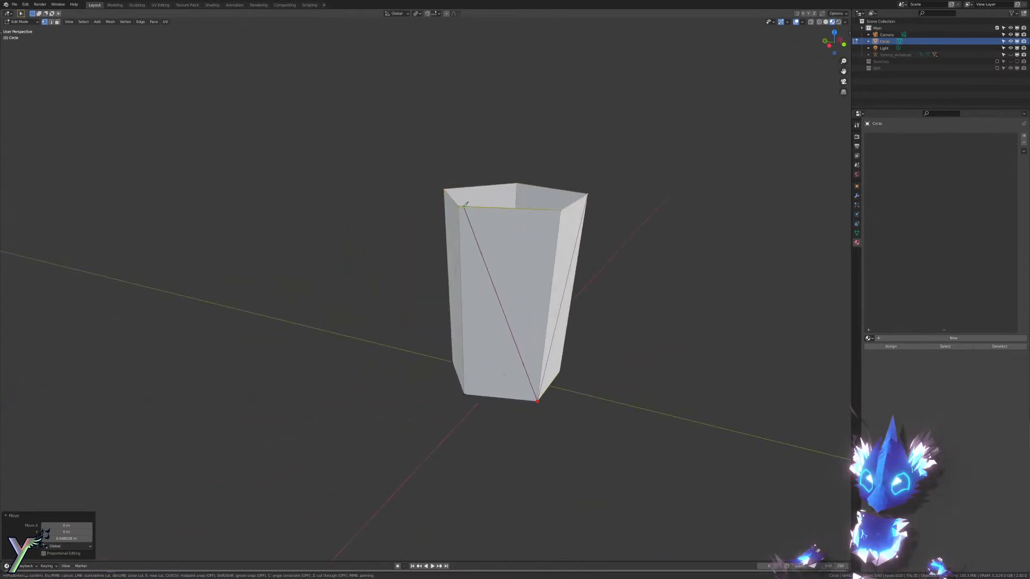
{"action": "middle_click_drag", "start_coordinate": [461, 205], "coordinate": [494, 380]}
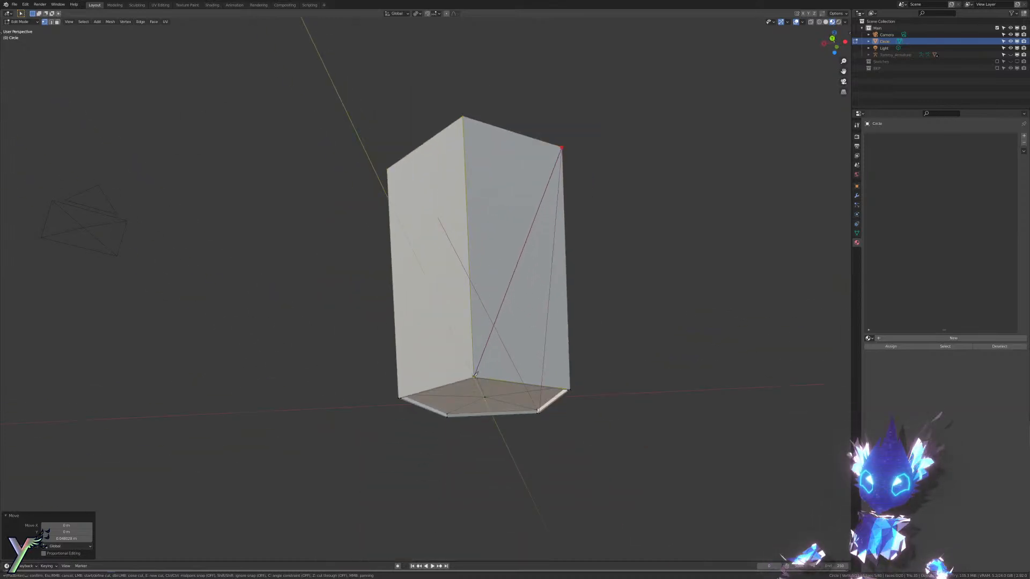
{"action": "left_click", "coordinate": [474, 377]}
{"action": "middle_click_drag", "start_coordinate": [466, 348], "coordinate": [443, 299]}
{"action": "scroll", "coordinate": [321, 338], "scroll_direction": "up", "scroll_amount": 4}
{"action": "scroll", "coordinate": [444, 299], "scroll_direction": "up", "scroll_amount": 4}
{"action": "middle_click_drag", "start_coordinate": [376, 301], "coordinate": [271, 299]}
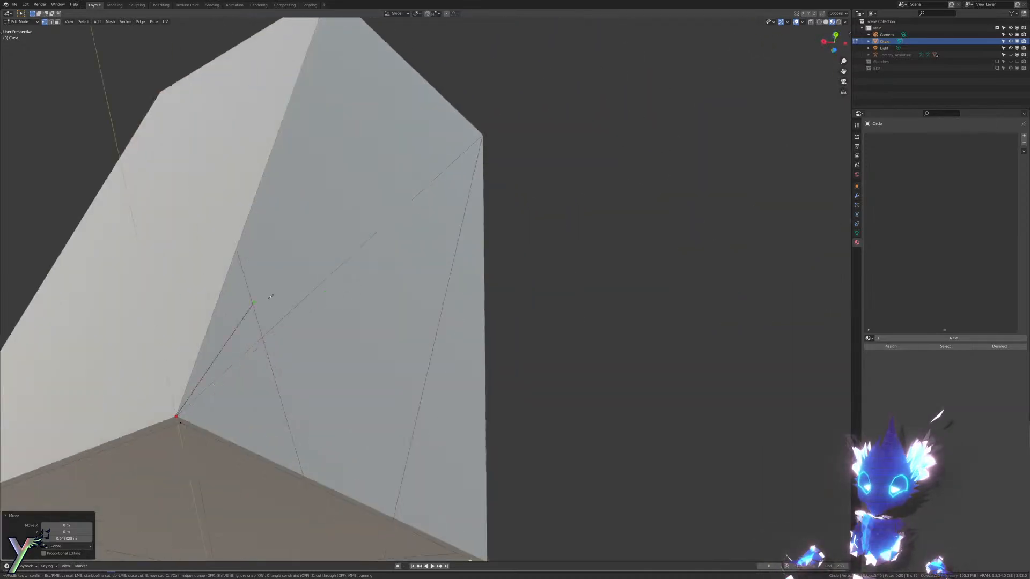
{"action": "middle_click_drag", "start_coordinate": [456, 292], "coordinate": [426, 327]}
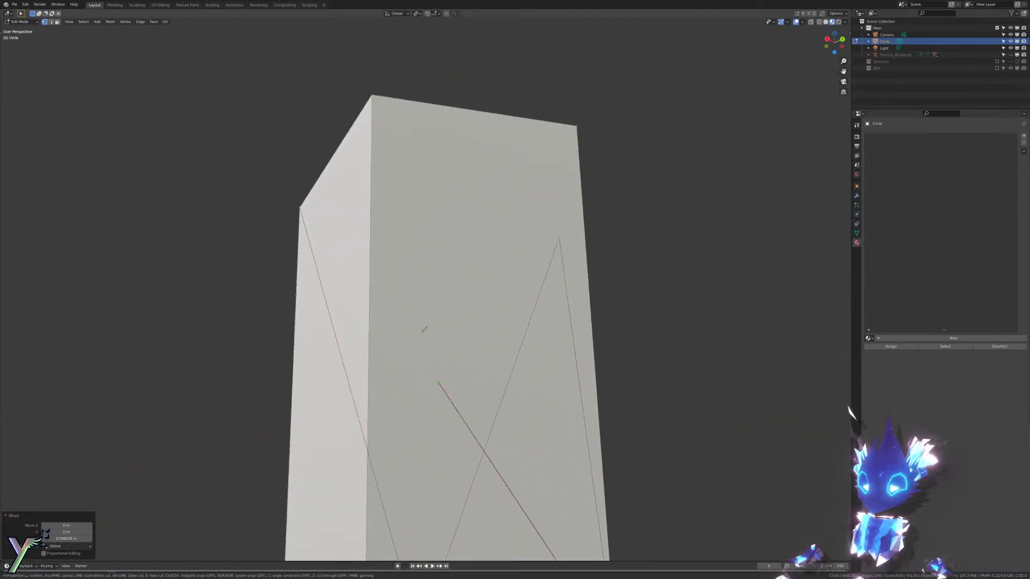
{"action": "left_click", "coordinate": [373, 96]}
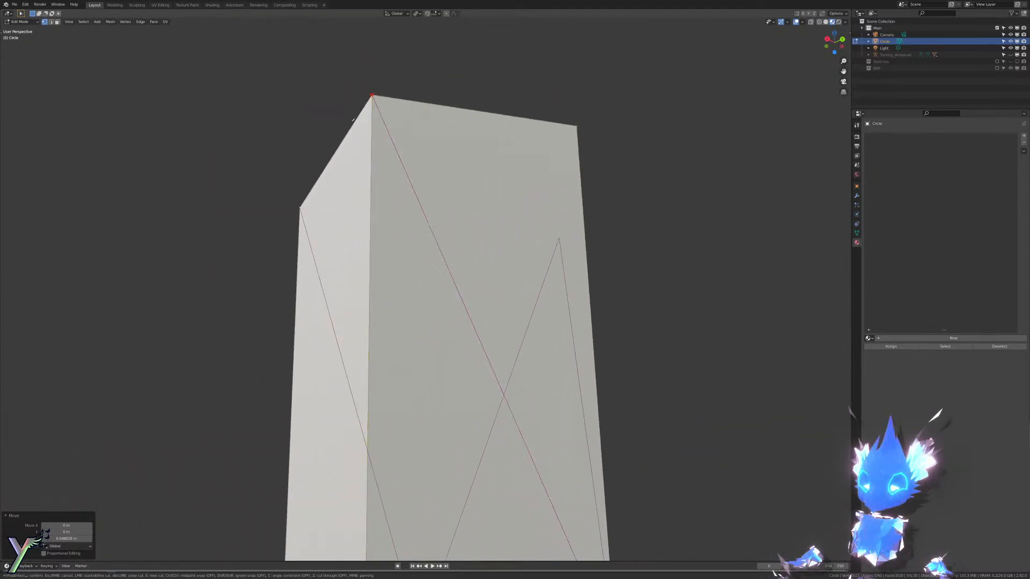
{"action": "middle_click_drag", "start_coordinate": [367, 110], "coordinate": [472, 80]}
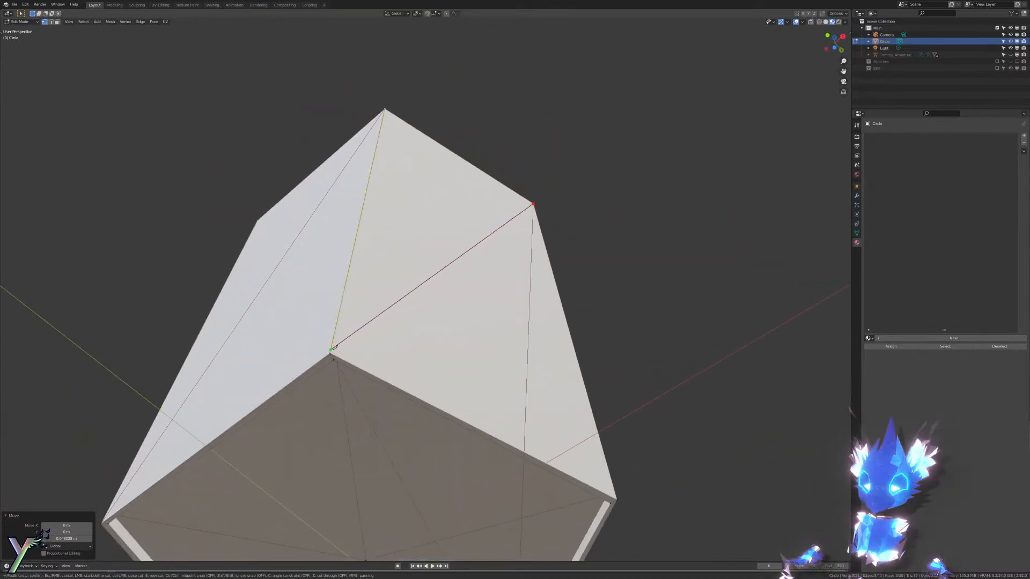
Step: Cut the opposing corner-to-corner diagonals on the outer walls so each wall carries an X, and apply the knife cuts
{"action": "middle_click_drag", "start_coordinate": [330, 349], "coordinate": [375, 300]}
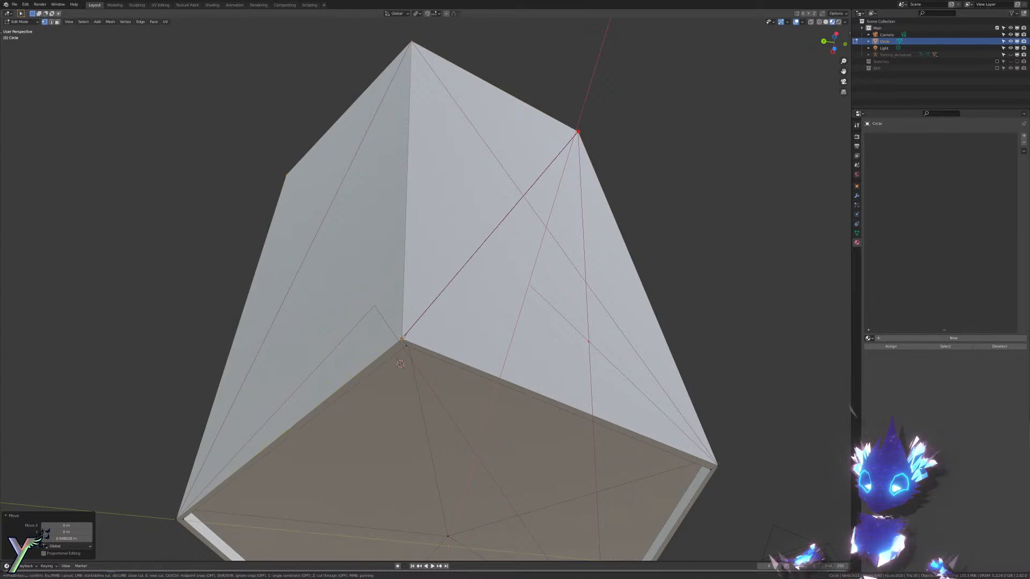
{"action": "middle_click_drag", "start_coordinate": [401, 339], "coordinate": [442, 198]}
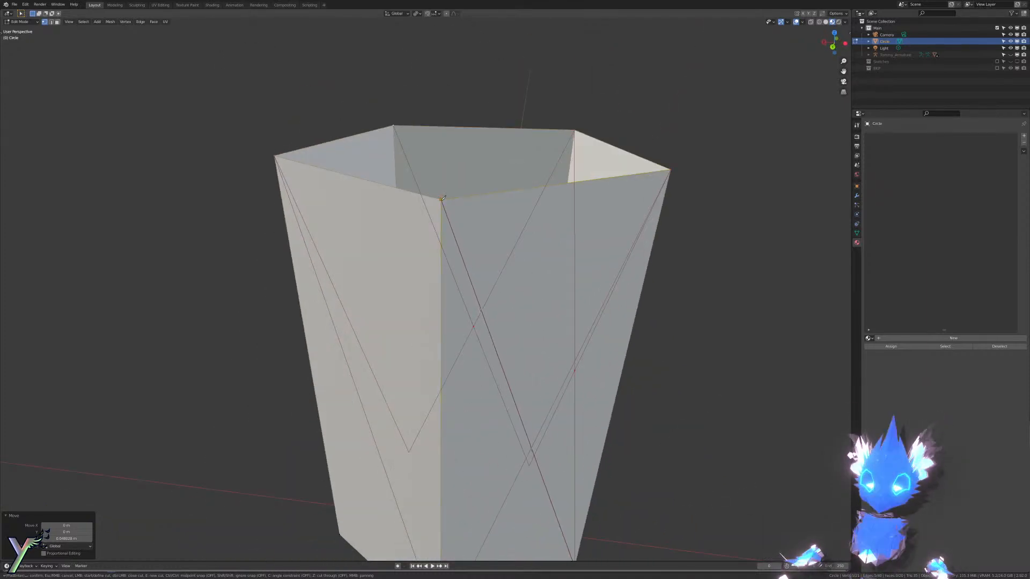
{"action": "left_click", "coordinate": [442, 198]}
{"action": "middle_click_drag", "start_coordinate": [386, 266], "coordinate": [449, 188]}
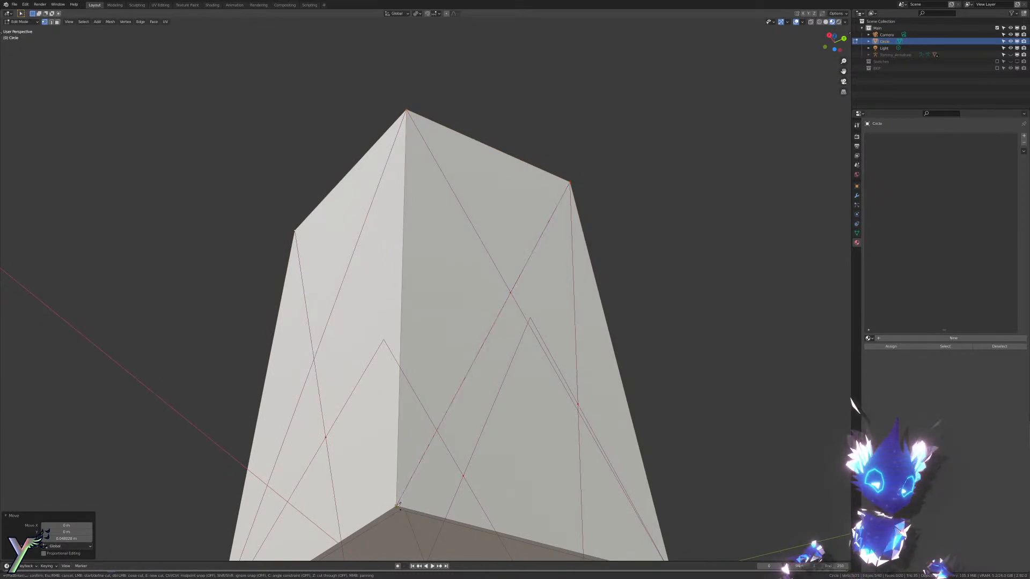
{"action": "left_click", "coordinate": [398, 505]}
{"action": "middle_click_drag", "start_coordinate": [398, 506], "coordinate": [403, 211]}
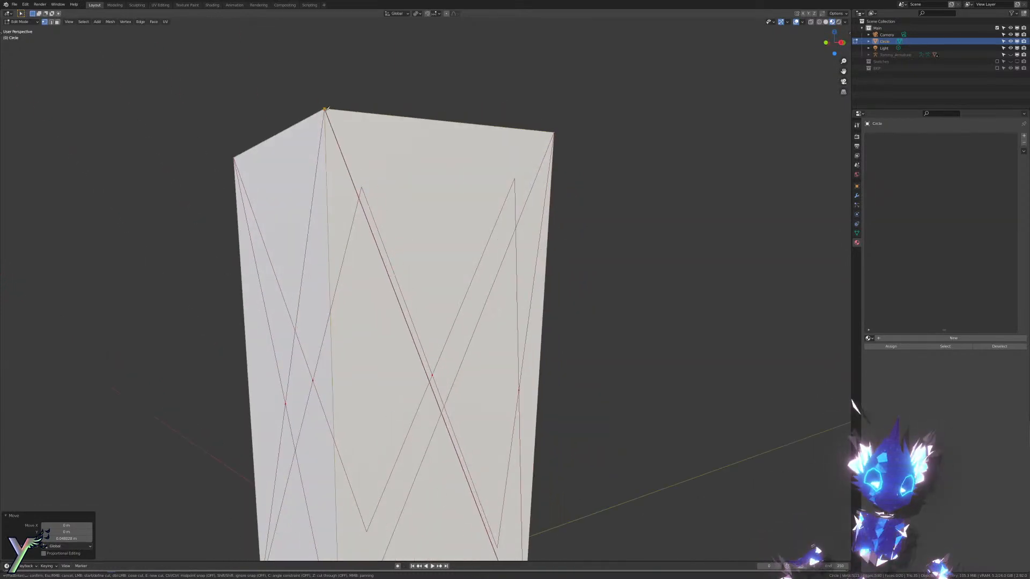
{"action": "left_click", "coordinate": [326, 109]}
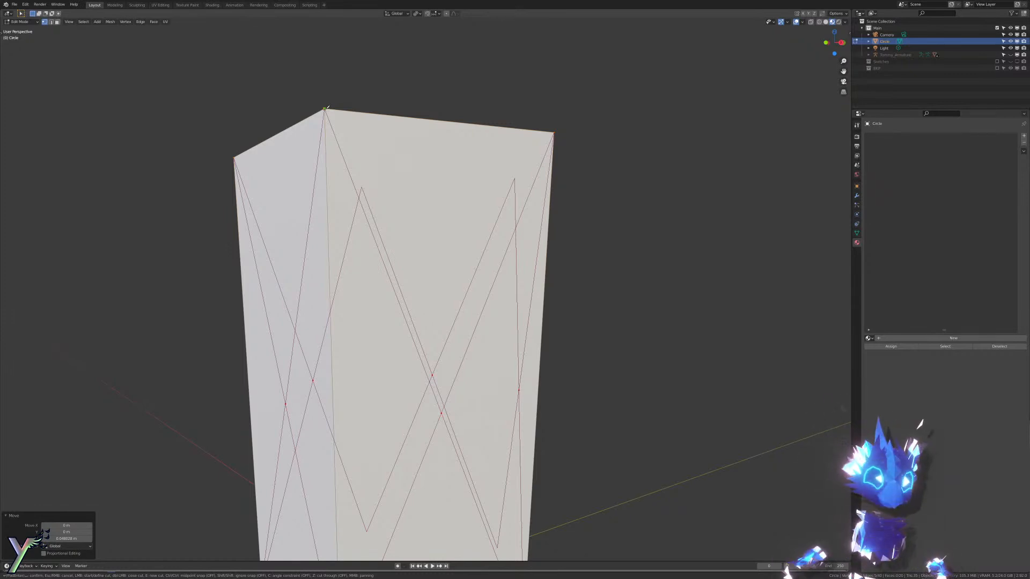
{"action": "key", "text": "Return"}
{"action": "scroll", "coordinate": [504, 272], "scroll_direction": "down", "scroll_amount": 5}
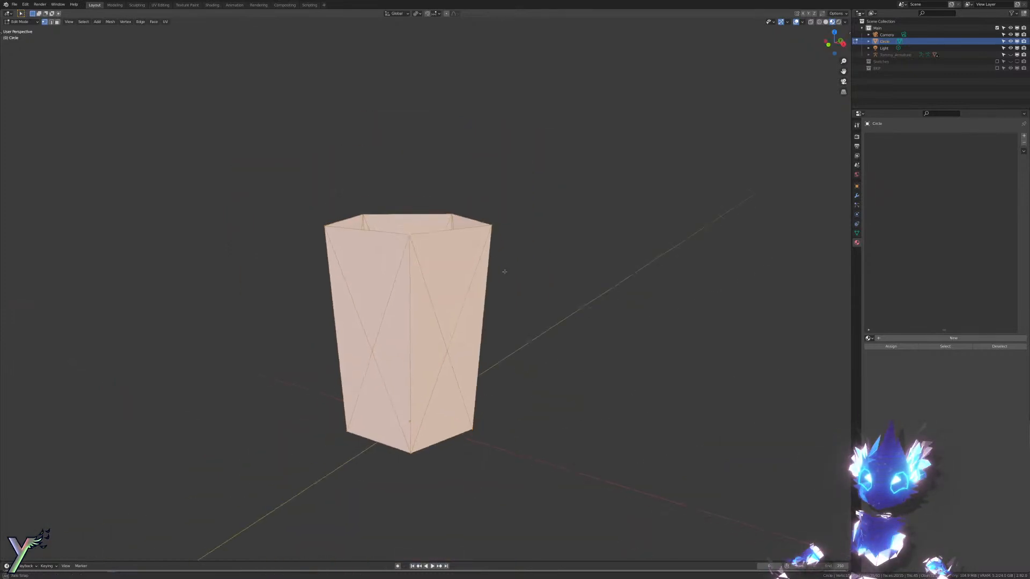
Step: Select the vertices where the wall diagonals cross, set the transform pivot to Median Point and scale them slightly outward
{"action": "right_click", "coordinate": [447, 349]}
{"action": "right_click", "coordinate": [375, 350], "text": "shift"}
{"action": "mouse_move", "coordinate": [407, 343]}
{"action": "middle_mouse_down"}
{"action": "mouse_move", "coordinate": [448, 337]}
{"action": "mouse_move", "coordinate": [428, 361]}
{"action": "mouse_move", "coordinate": [477, 351]}
{"action": "mouse_move", "coordinate": [400, 347]}
{"action": "middle_mouse_up"}
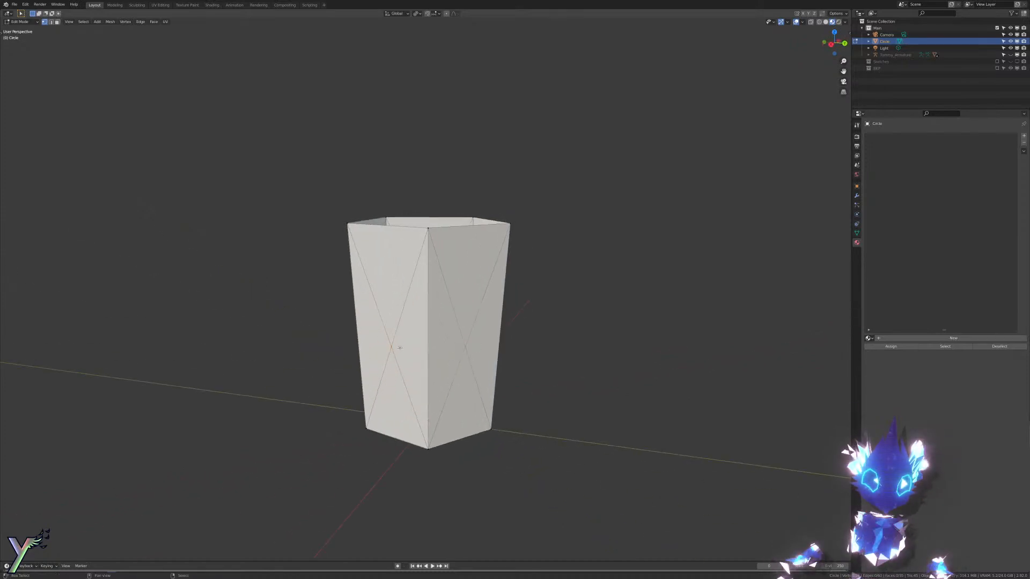
{"action": "key", "text": "s"}
{"action": "right_click", "coordinate": [597, 322]}
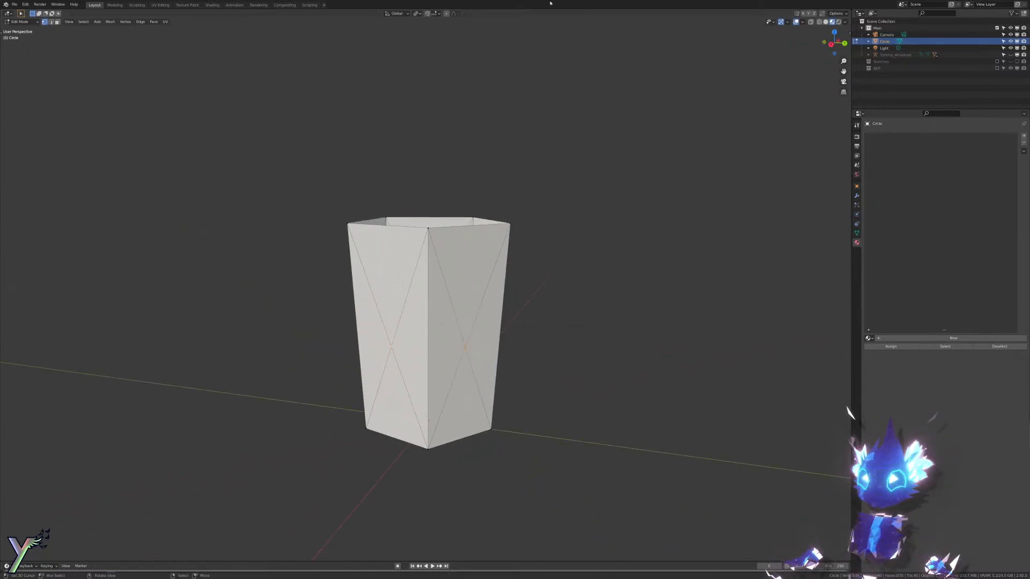
{"action": "left_click", "coordinate": [418, 14]}
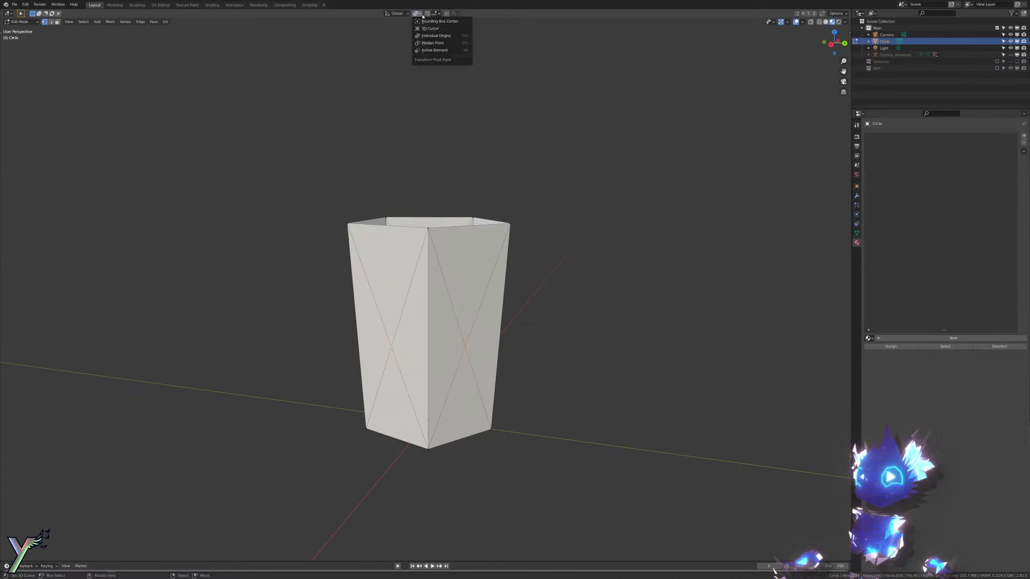
{"action": "left_click", "coordinate": [433, 42]}
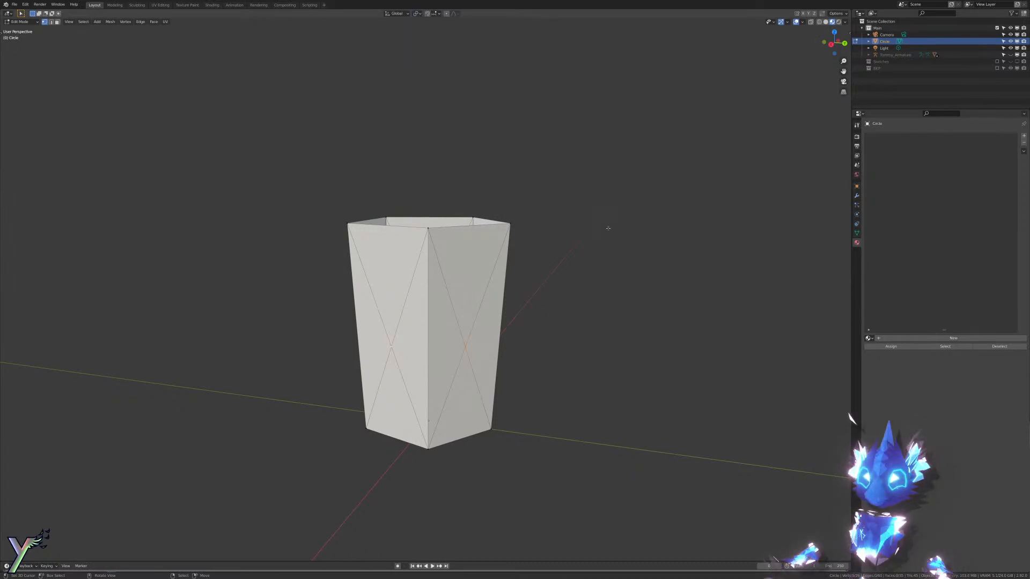
{"action": "key", "text": "s"}
{"action": "left_click", "coordinate": [622, 236]}
Step: Refine the outward scale of the diagonal crossing vertices and check the faceted walls in Object Mode
{"action": "key", "text": "Tab"}
{"action": "middle_click_drag", "start_coordinate": [525, 160], "coordinate": [582, 143]}
{"action": "key", "text": "Tab"}
{"action": "left_click", "coordinate": [573, 182]}
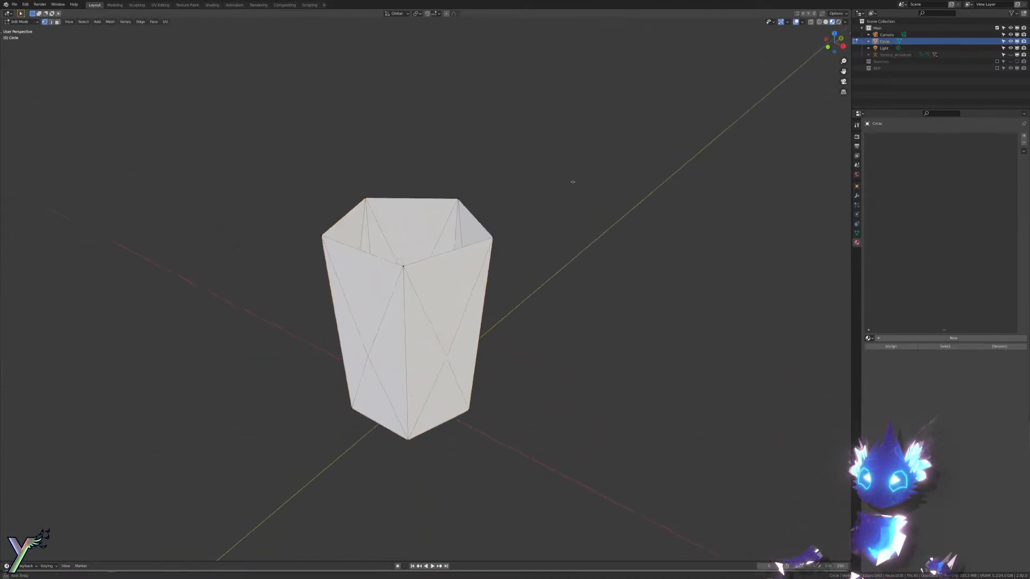
{"action": "middle_click_drag", "start_coordinate": [572, 181], "coordinate": [439, 131]}
{"action": "key", "text": "s"}
{"action": "left_click", "coordinate": [649, 312]}
{"action": "key", "text": "s"}
{"action": "left_click", "coordinate": [654, 333]}
{"action": "key", "text": "Tab"}
{"action": "scroll", "coordinate": [445, 156], "scroll_direction": "down", "scroll_amount": 5}
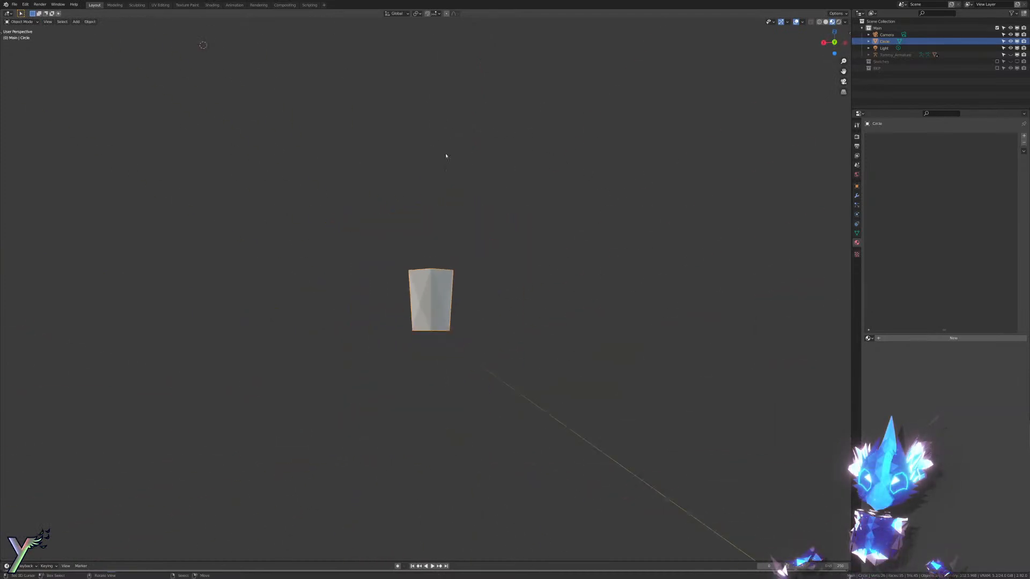
{"action": "middle_click_drag", "start_coordinate": [508, 196], "coordinate": [428, 195]}
{"action": "scroll", "coordinate": [429, 203], "scroll_direction": "up", "scroll_amount": 5}
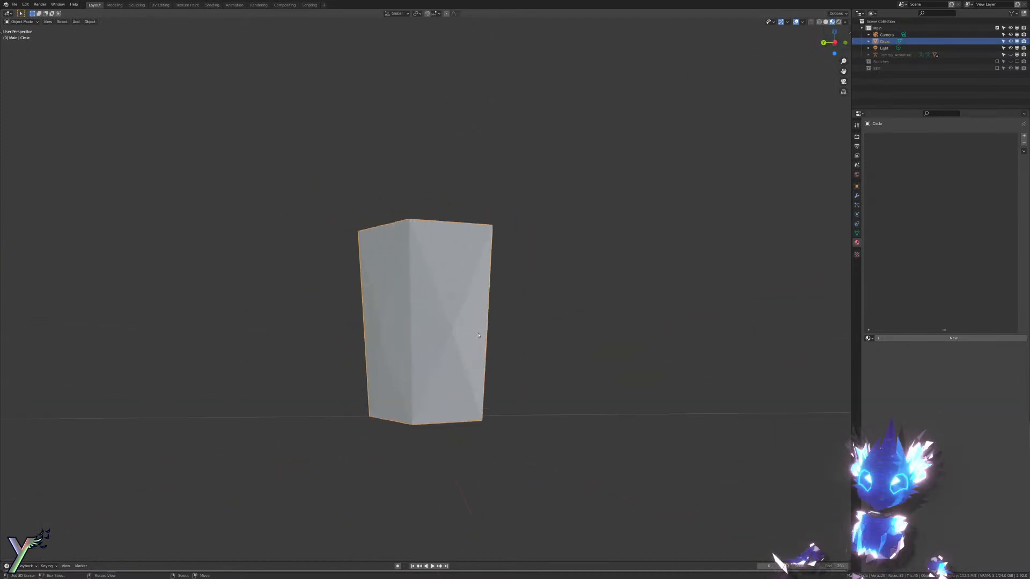
Step: Knife-cut a horizontal line across the cup in front wireframe view, level with the diagonal crossings
{"action": "key", "text": "Tab"}
{"action": "scroll", "coordinate": [458, 363], "scroll_direction": "up", "scroll_amount": 2}
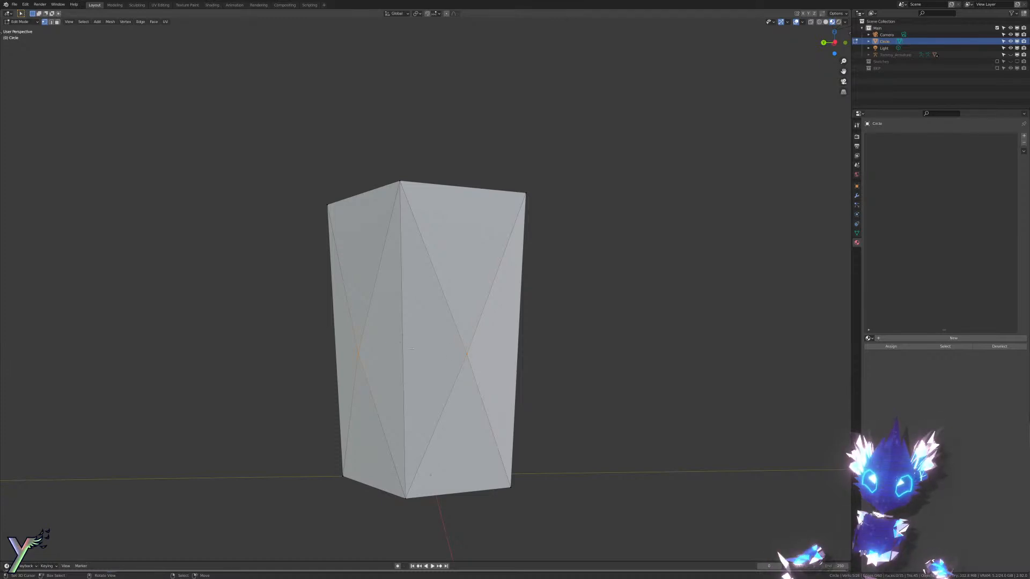
{"action": "key", "text": "KP_1"}
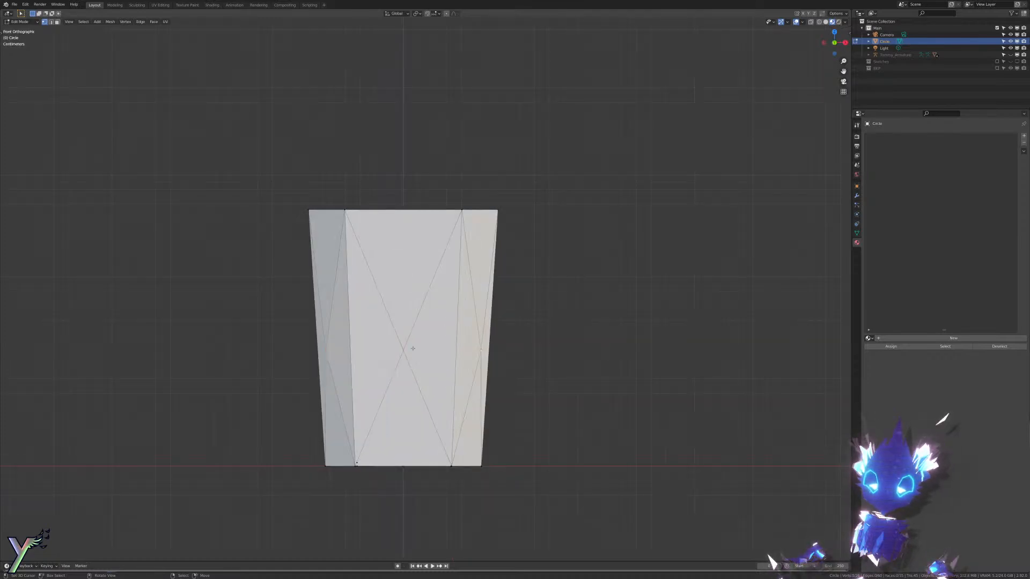
{"action": "key", "text": "z"}
{"action": "left_click", "coordinate": [345, 352]}
{"action": "scroll", "coordinate": [307, 389], "scroll_direction": "up", "scroll_amount": 2}
{"action": "key", "text": "k"}
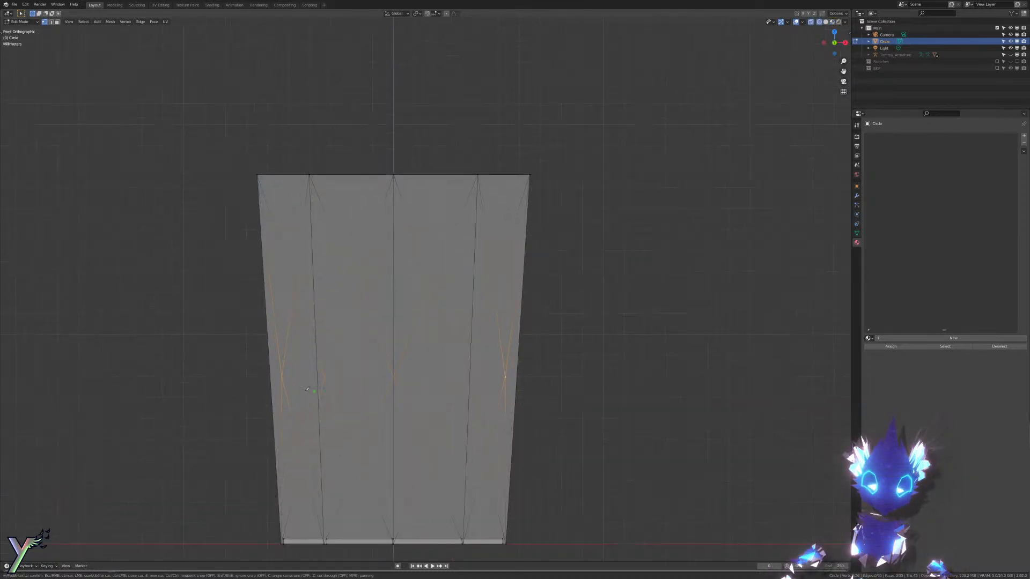
{"action": "left_click", "coordinate": [282, 376]}
{"action": "key", "text": "c"}
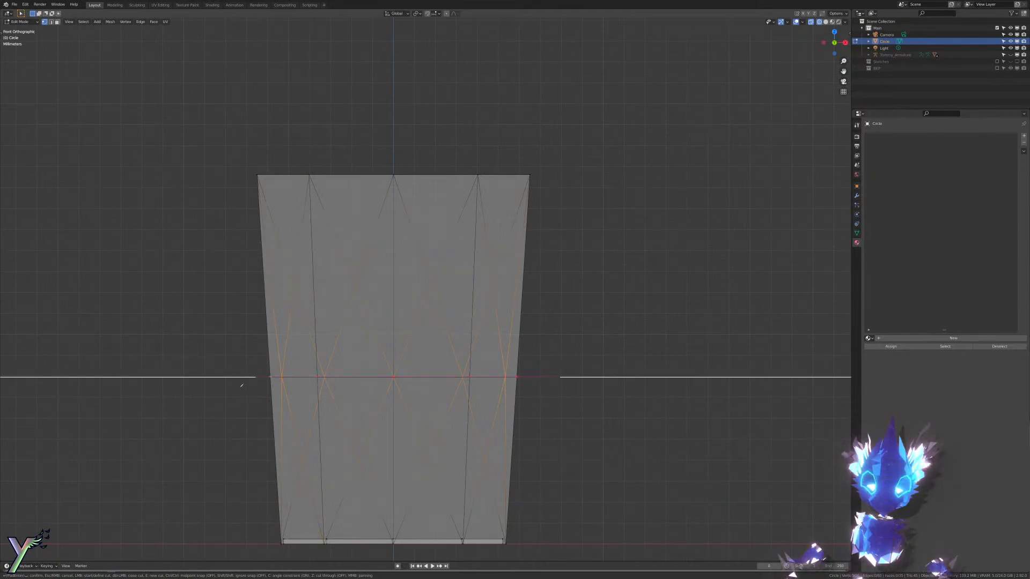
{"action": "key", "text": "Return"}
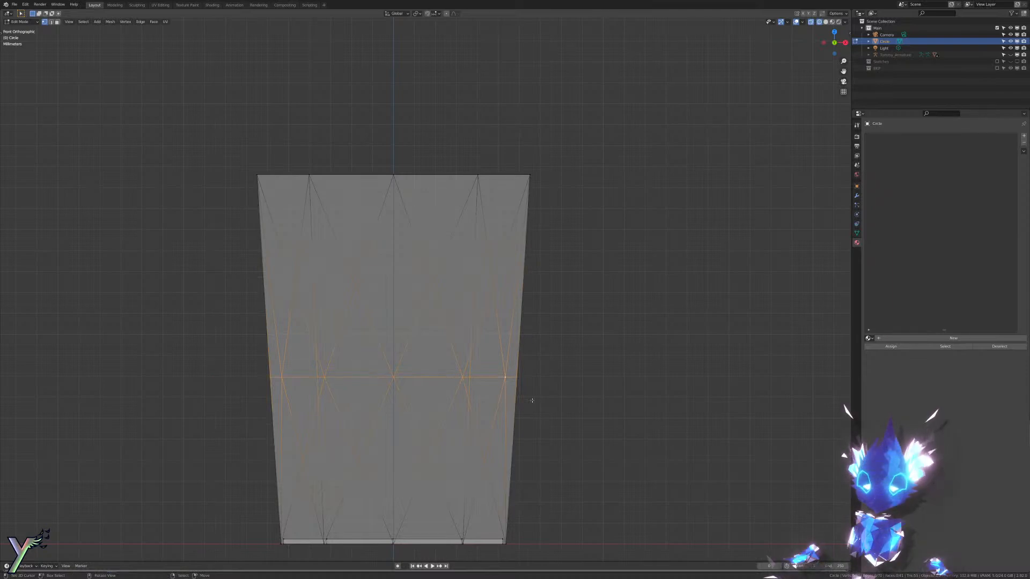
Step: Scale the wall corner vertices at the new horizontal cut inward to about 0.96 and return to solid shading
{"action": "middle_click_drag", "start_coordinate": [520, 354], "coordinate": [566, 365]}
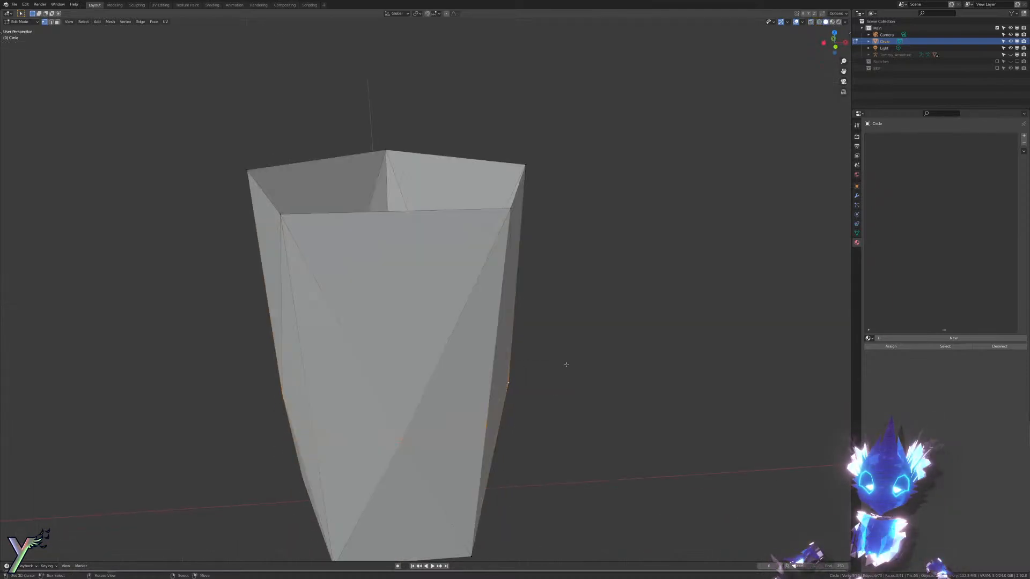
{"action": "middle_click_drag", "start_coordinate": [320, 440], "coordinate": [362, 441]}
{"action": "middle_click_drag", "start_coordinate": [436, 459], "coordinate": [497, 394]}
{"action": "key", "text": "s"}
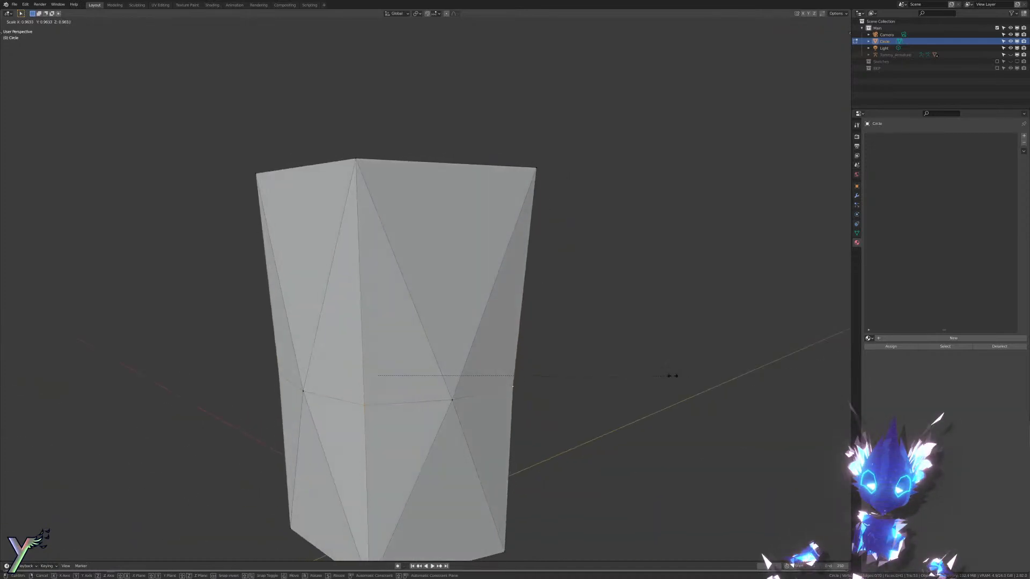
{"action": "left_click", "coordinate": [666, 375]}
{"action": "key", "text": "z"}
{"action": "middle_click_drag", "start_coordinate": [688, 374], "coordinate": [678, 374]}
{"action": "key", "text": "z"}
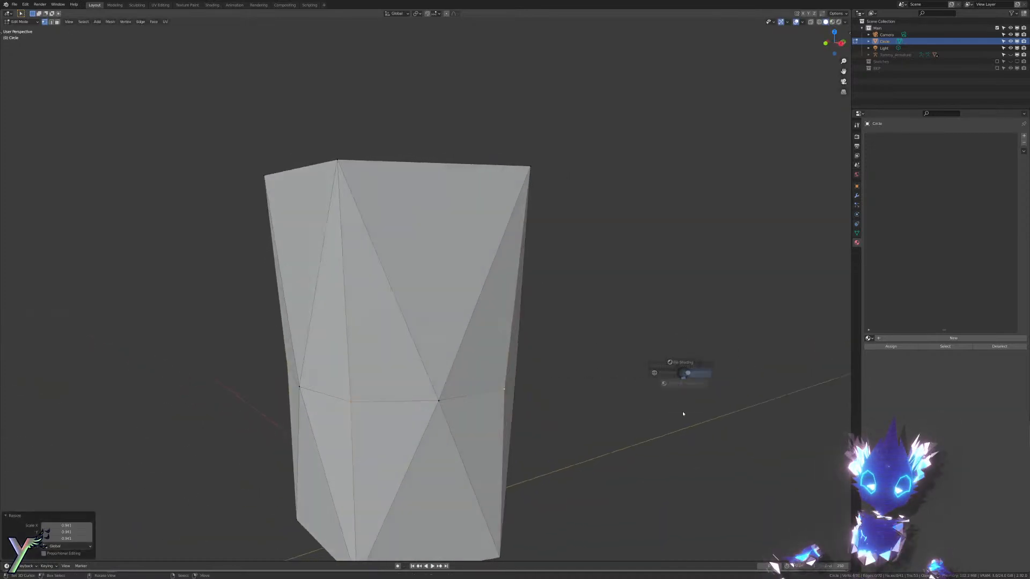
{"action": "left_click", "coordinate": [683, 414]}
Step: Examine the cup's walls and horizontal cut from several sides in solid and wireframe shading
{"action": "middle_click_drag", "start_coordinate": [683, 414], "coordinate": [630, 414]}
{"action": "scroll", "coordinate": [630, 409], "scroll_direction": "down", "scroll_amount": 2}
{"action": "key", "text": "Tab"}
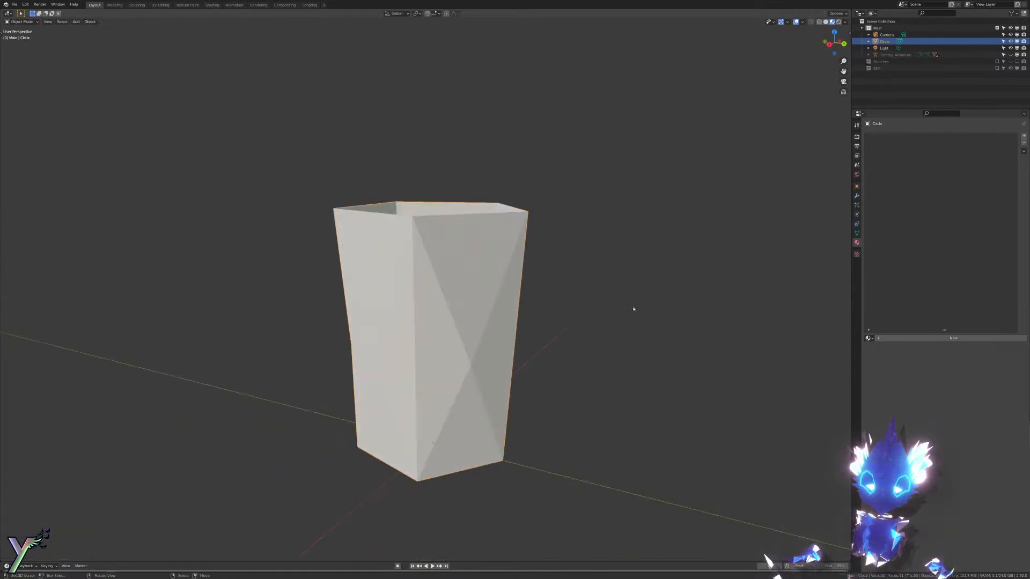
{"action": "middle_click_drag", "start_coordinate": [634, 308], "coordinate": [637, 321]}
{"action": "key", "text": "z"}
{"action": "left_click", "coordinate": [571, 330]}
{"action": "mouse_move", "coordinate": [482, 325]}
{"action": "middle_mouse_down"}
{"action": "mouse_move", "coordinate": [483, 362]}
{"action": "mouse_move", "coordinate": [462, 365]}
{"action": "mouse_move", "coordinate": [455, 346]}
{"action": "middle_mouse_up"}
{"action": "key", "text": "Tab"}
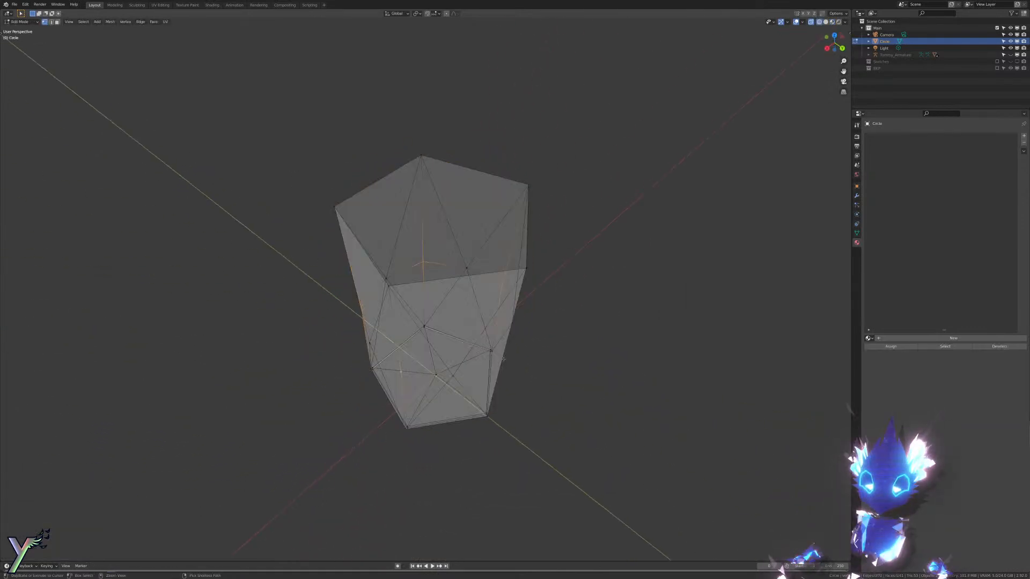
{"action": "middle_click_drag", "start_coordinate": [554, 371], "coordinate": [526, 327]}
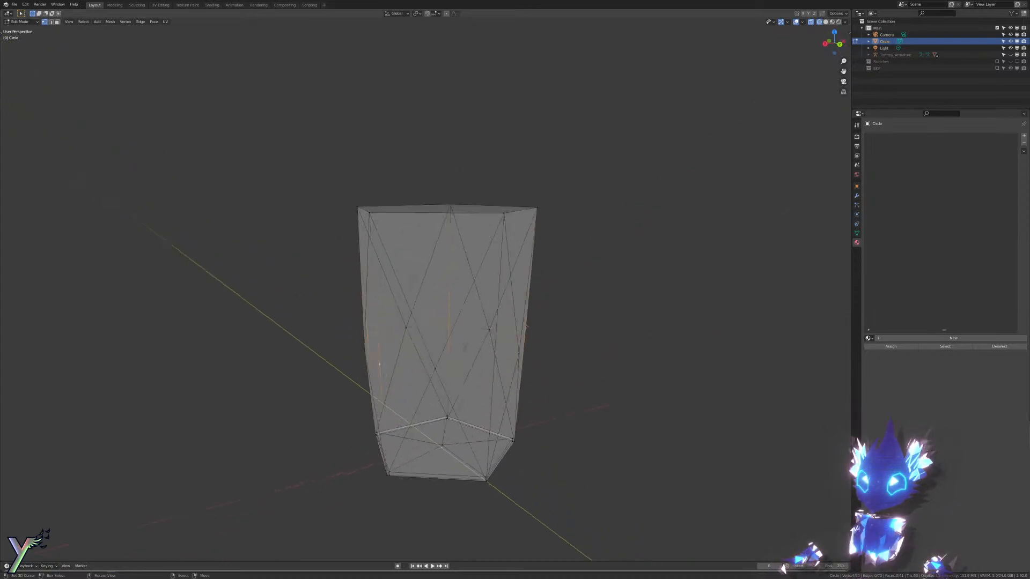
{"action": "scroll", "coordinate": [522, 327], "scroll_direction": "up", "scroll_amount": 1}
{"action": "key", "text": "z"}
{"action": "left_click", "coordinate": [469, 328]}
Step: Knife-cut another angle-constrained horizontal line across the cup in front view, level with the diagonal crossings
{"action": "key", "text": "ctrl+Tab"}
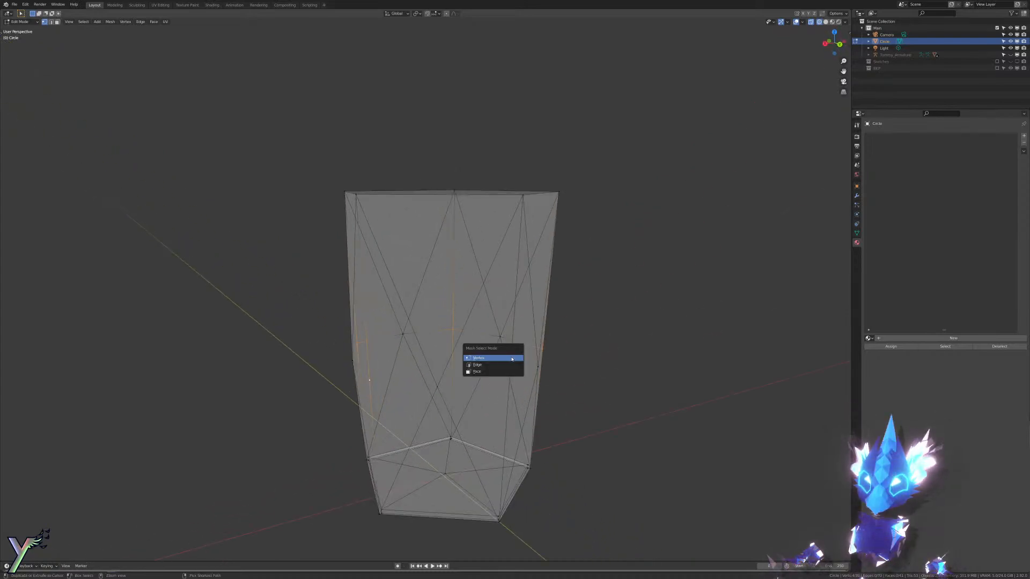
{"action": "left_click", "coordinate": [503, 366]}
{"action": "key", "text": "KP_1"}
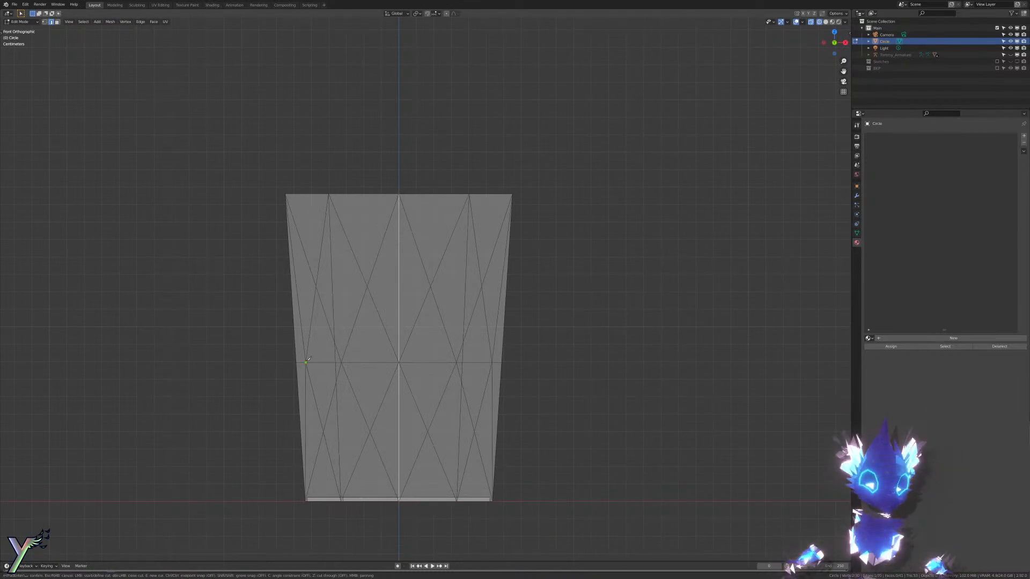
{"action": "key", "text": "c"}
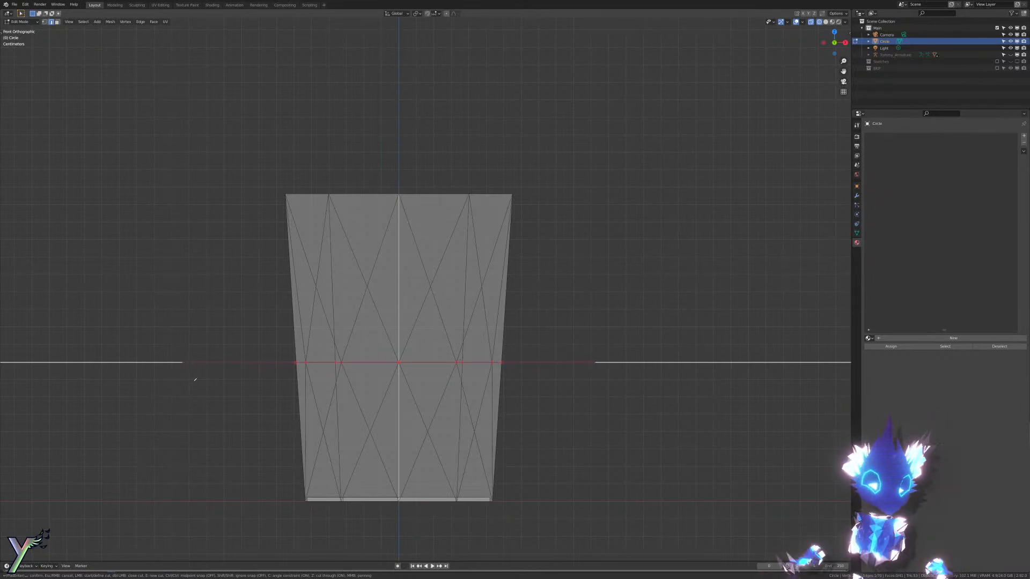
{"action": "left_click", "coordinate": [232, 379]}
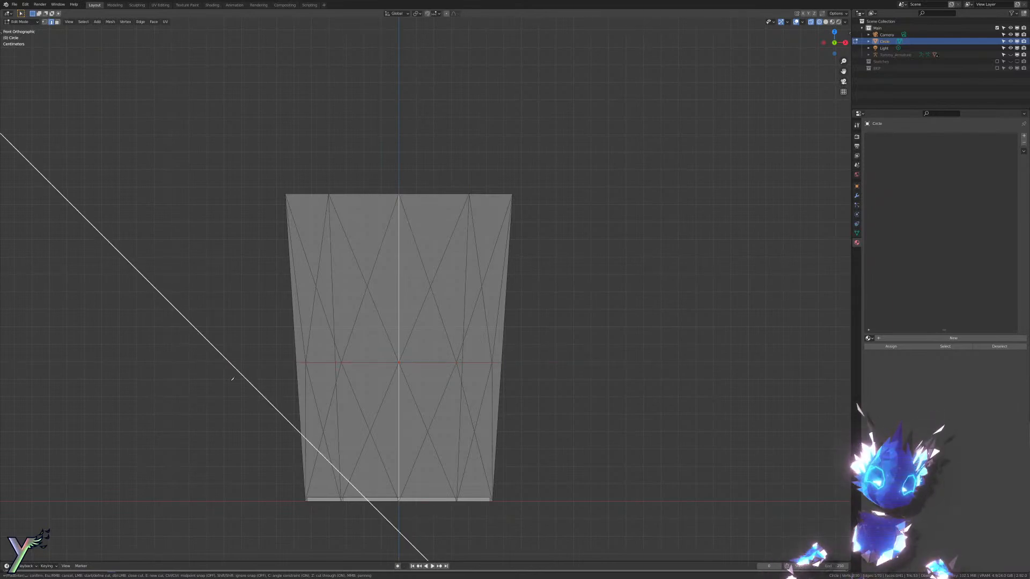
{"action": "key", "text": "Return"}
Step: Scale the five wall corner vertices at the horizontal cut inward to 0.905 and check the cup in Object Mode
{"action": "middle_click_drag", "start_coordinate": [227, 380], "coordinate": [424, 453]}
{"action": "key", "text": "ctrl+Tab"}
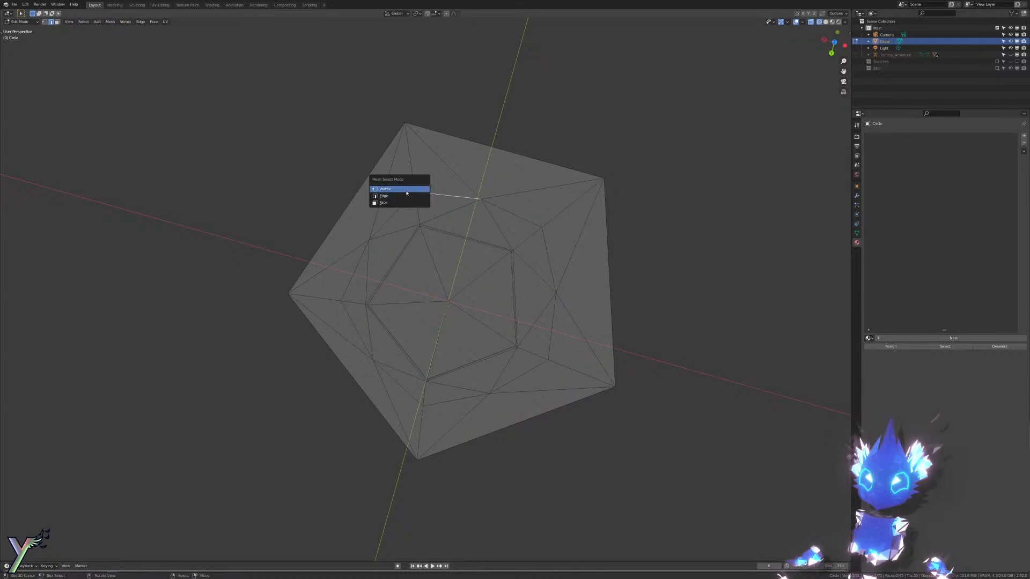
{"action": "left_click", "coordinate": [407, 190]}
{"action": "right_click", "coordinate": [418, 197]}
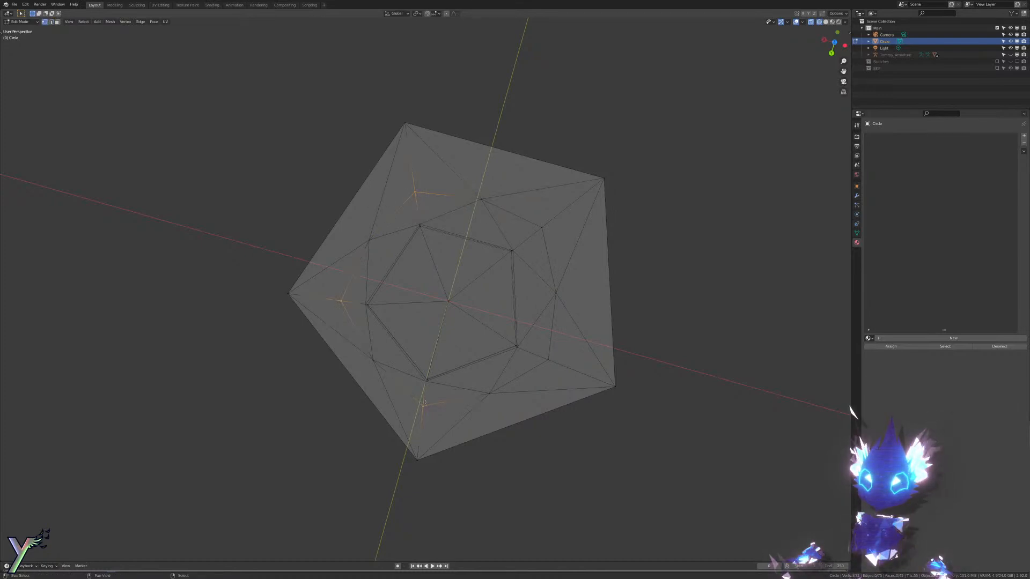
{"action": "key", "text": "s"}
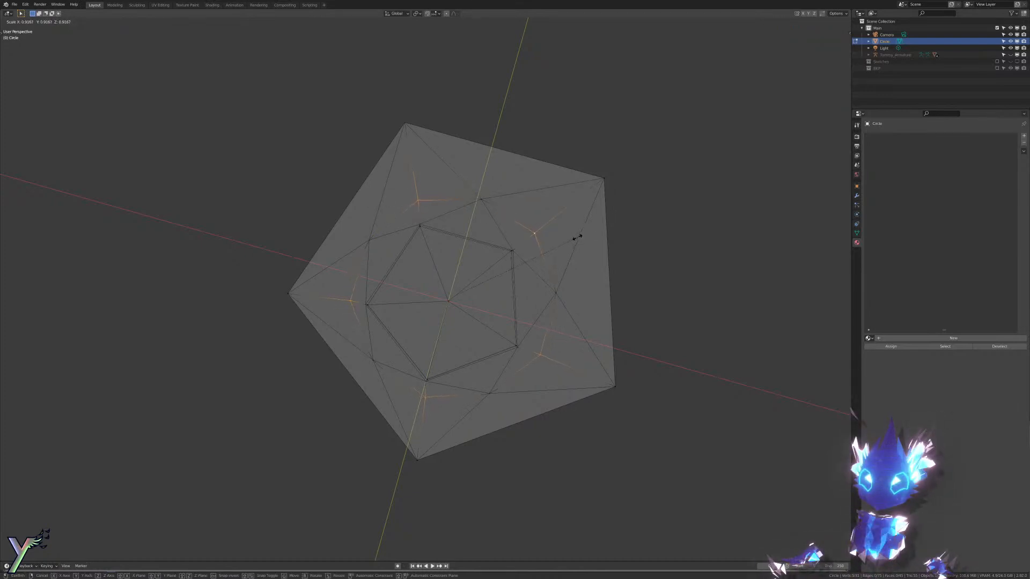
{"action": "left_click", "coordinate": [575, 238]}
{"action": "middle_click_drag", "start_coordinate": [569, 257], "coordinate": [534, 245]}
{"action": "key", "text": "ctrl+Tab"}
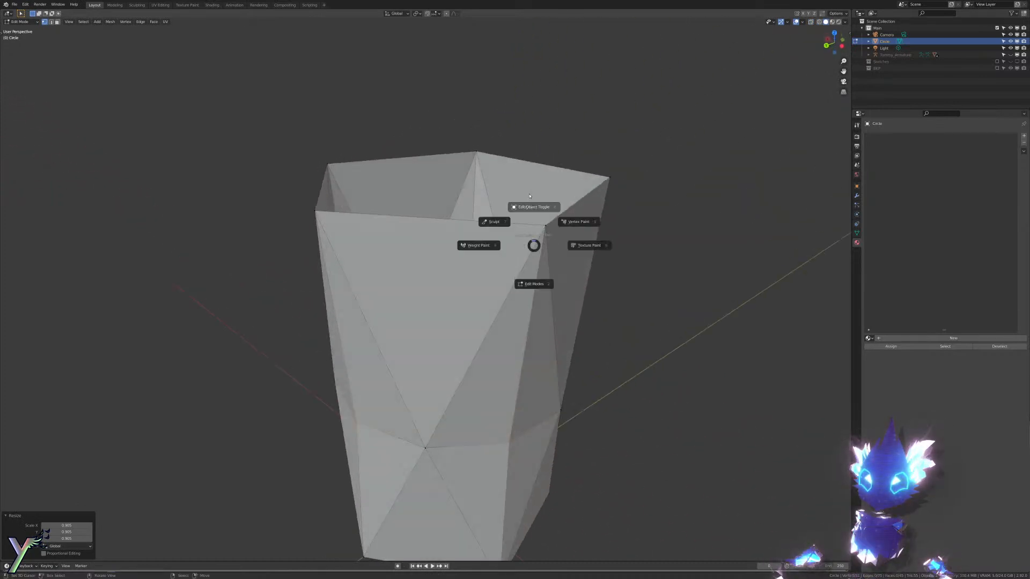
{"action": "left_click", "coordinate": [530, 202]}
{"action": "scroll", "coordinate": [473, 207], "scroll_direction": "down", "scroll_amount": 10}
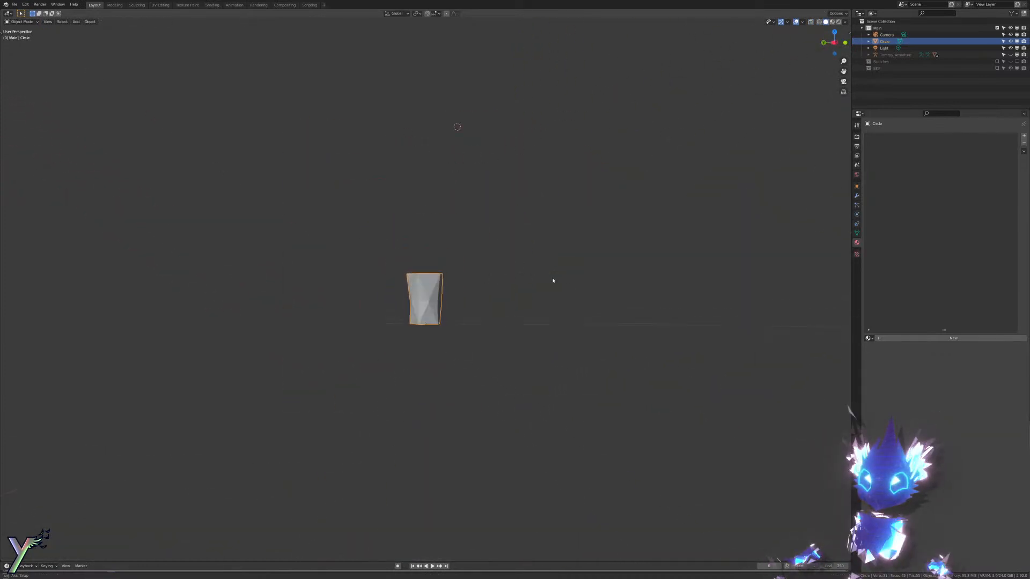
Step: Scale the diagonal crossing vertices on the walls inward to about 0.78 and check the shape in Object Mode
{"action": "scroll", "coordinate": [524, 279], "scroll_direction": "up", "scroll_amount": 4}
{"action": "key", "text": "Tab"}
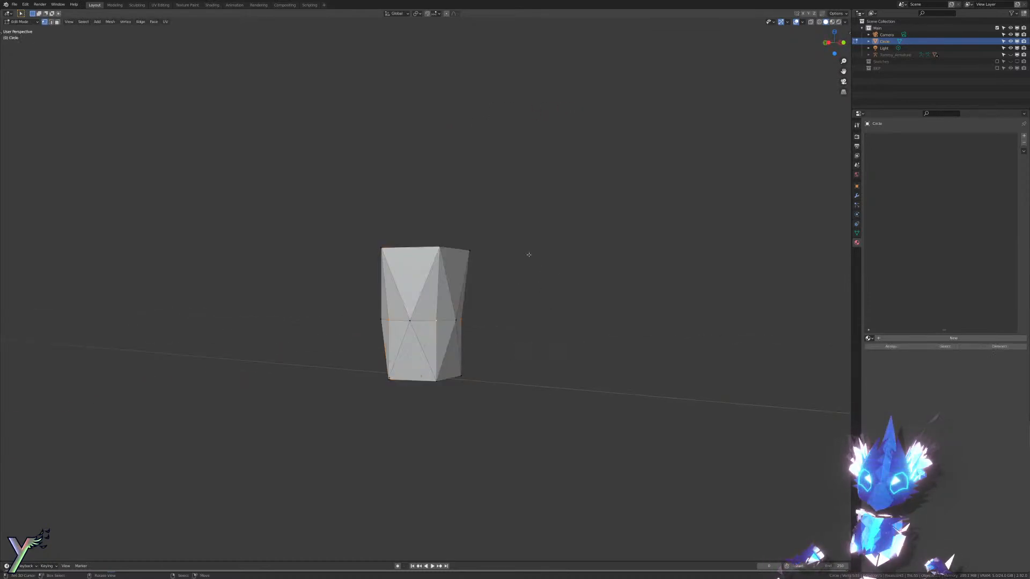
{"action": "scroll", "coordinate": [528, 252], "scroll_direction": "up", "scroll_amount": 4}
{"action": "middle_click_drag", "start_coordinate": [359, 358], "coordinate": [472, 358]}
{"action": "key", "text": "s"}
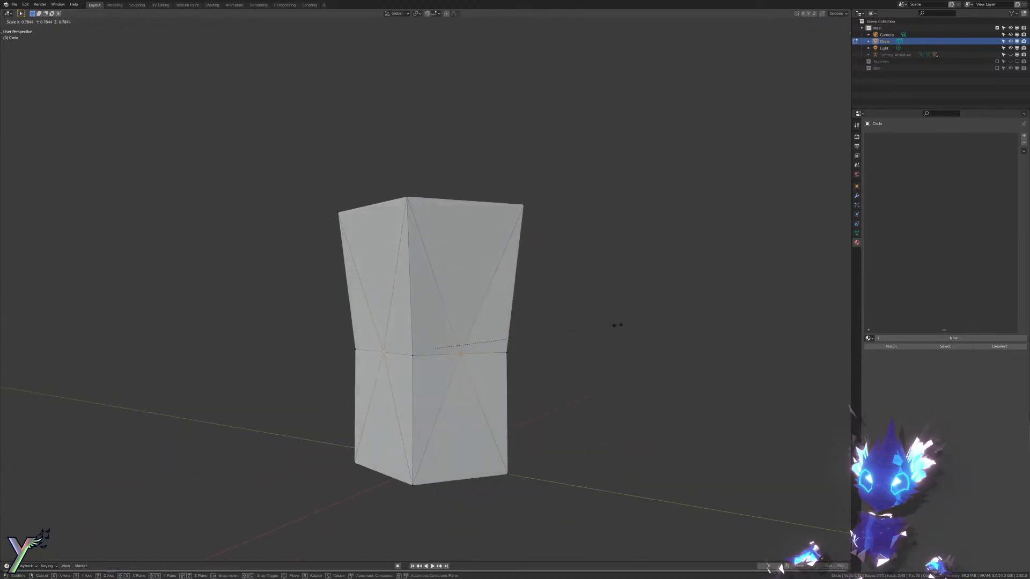
{"action": "left_click", "coordinate": [621, 322]}
{"action": "key", "text": "Tab"}
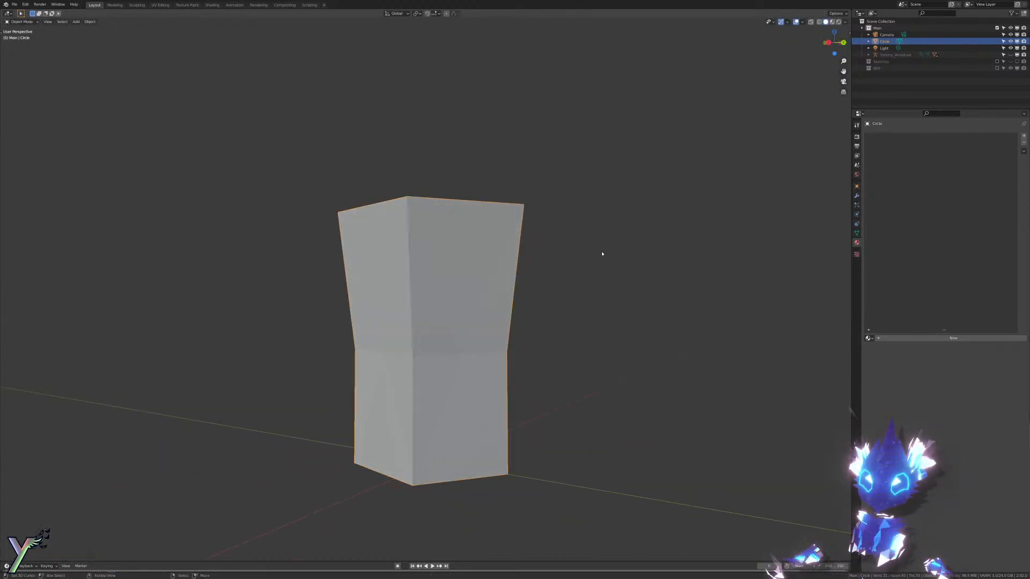
Step: Refine the scale of the diagonal crossing vertices and compare the result in Object Mode
{"action": "middle_click_drag", "start_coordinate": [602, 253], "coordinate": [579, 202]}
{"action": "scroll", "coordinate": [572, 257], "scroll_direction": "down", "scroll_amount": 4}
{"action": "key", "text": "Tab"}
{"action": "key", "text": "s"}
{"action": "left_click", "coordinate": [645, 256]}
{"action": "key", "text": "Tab"}
{"action": "key", "text": "Tab"}
Step: Raise the diagonal crossing vertices slightly along global Z and check the cup in Object Mode
{"action": "scroll", "coordinate": [570, 226], "scroll_direction": "up", "scroll_amount": 2}
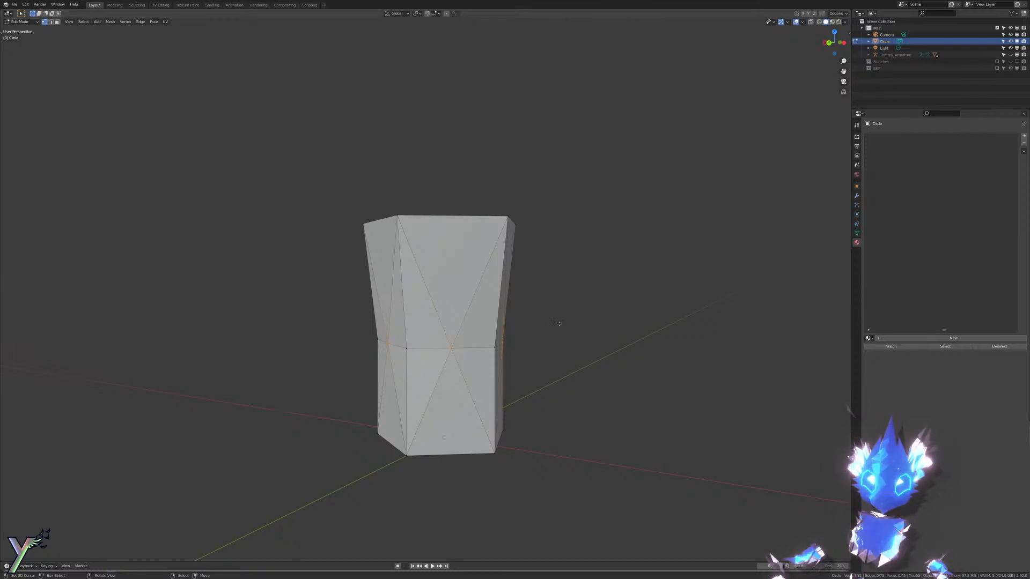
{"action": "key", "text": "g"}
{"action": "key", "text": "z"}
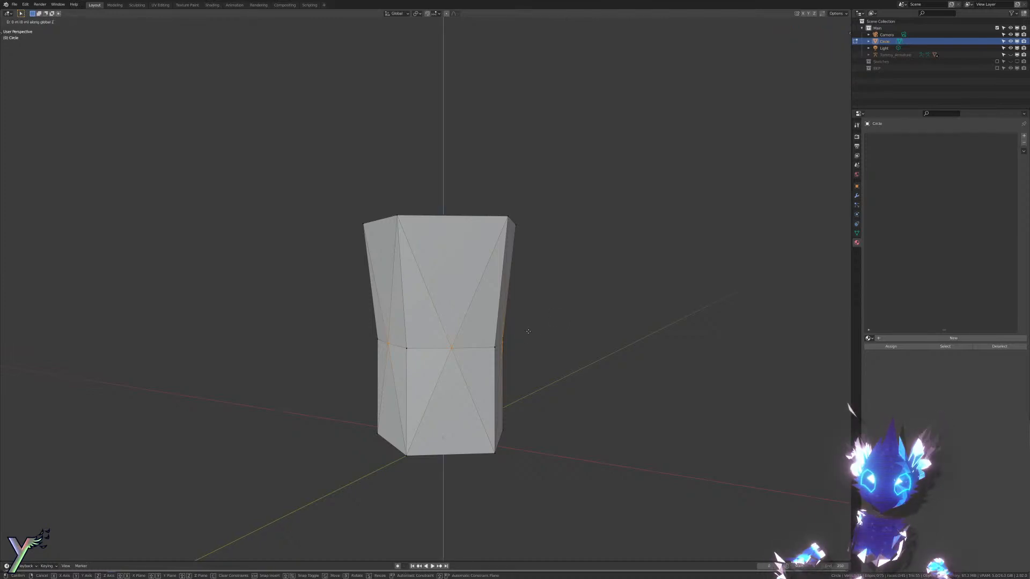
{"action": "left_click", "coordinate": [536, 292]}
{"action": "key", "text": "Tab"}
{"action": "scroll", "coordinate": [541, 232], "scroll_direction": "down", "scroll_amount": 5}
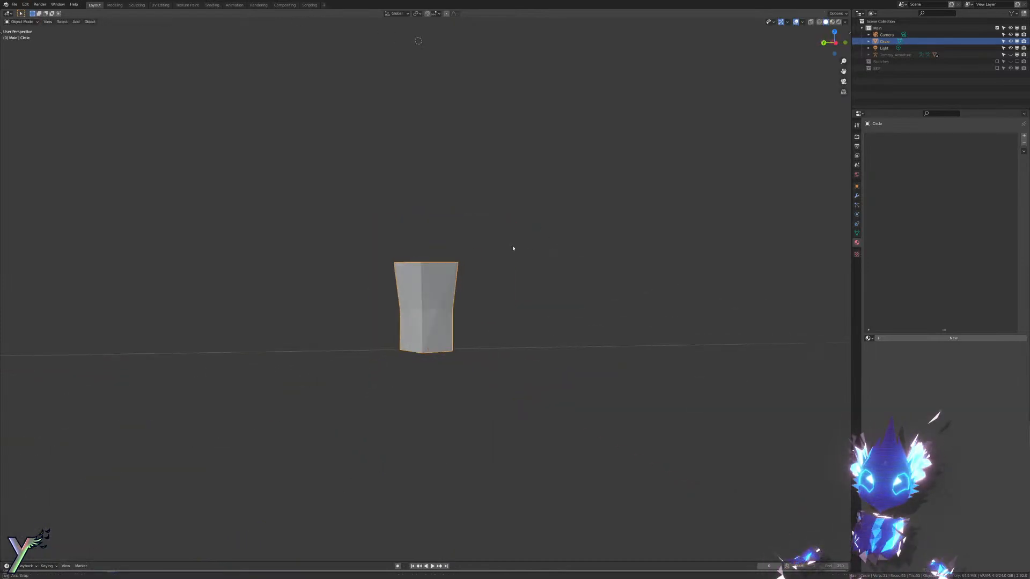
{"action": "middle_click_drag", "start_coordinate": [468, 247], "coordinate": [429, 357]}
{"action": "scroll", "coordinate": [277, 304], "scroll_direction": "up", "scroll_amount": 3}
Step: Select all the middle vertices and the top rim of the cup in front X-ray view
{"action": "key", "text": "Tab"}
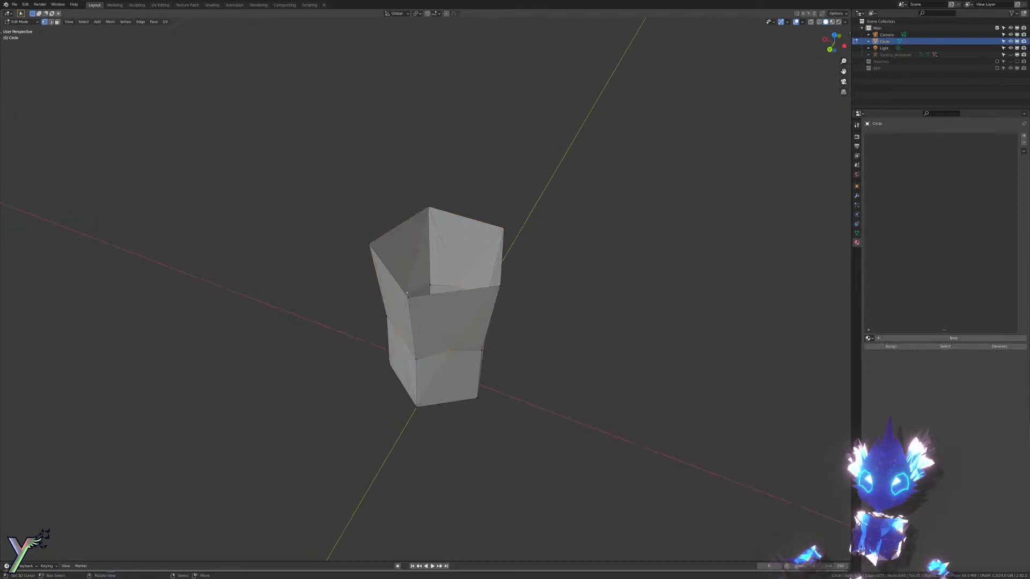
{"action": "key", "text": "alt+z"}
{"action": "key", "text": "KP_1"}
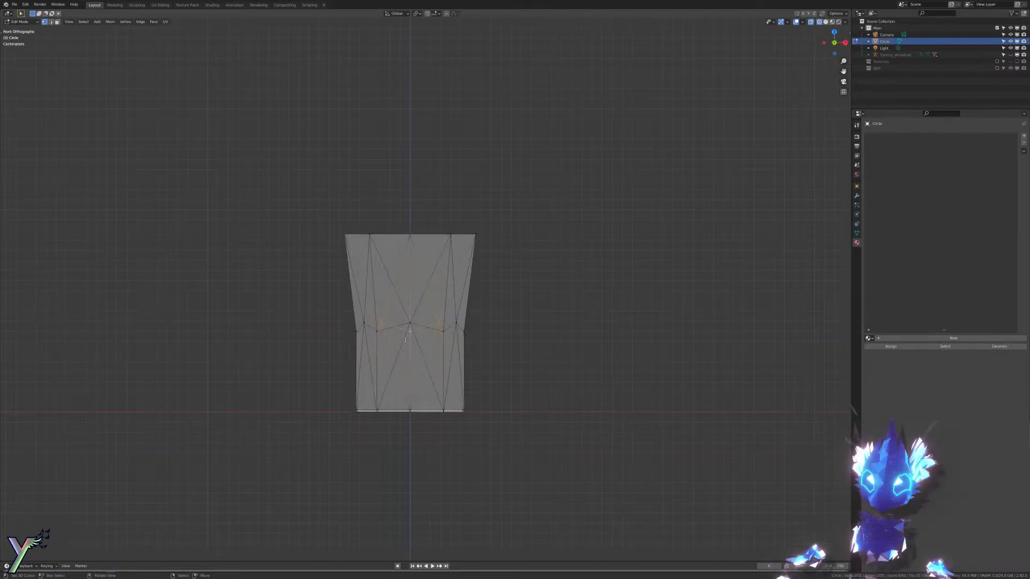
{"action": "key", "text": "b"}
{"action": "left_click_drag", "start_coordinate": [315, 292], "coordinate": [602, 338]}
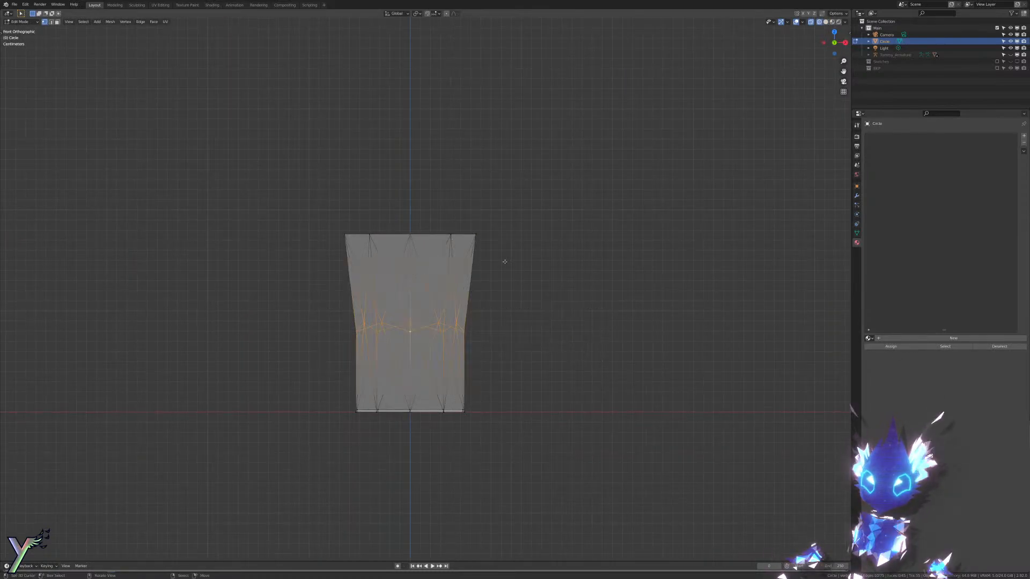
{"action": "key", "text": "b"}
{"action": "left_click_drag", "start_coordinate": [547, 151], "coordinate": [316, 268]}
{"action": "key", "text": "r"}
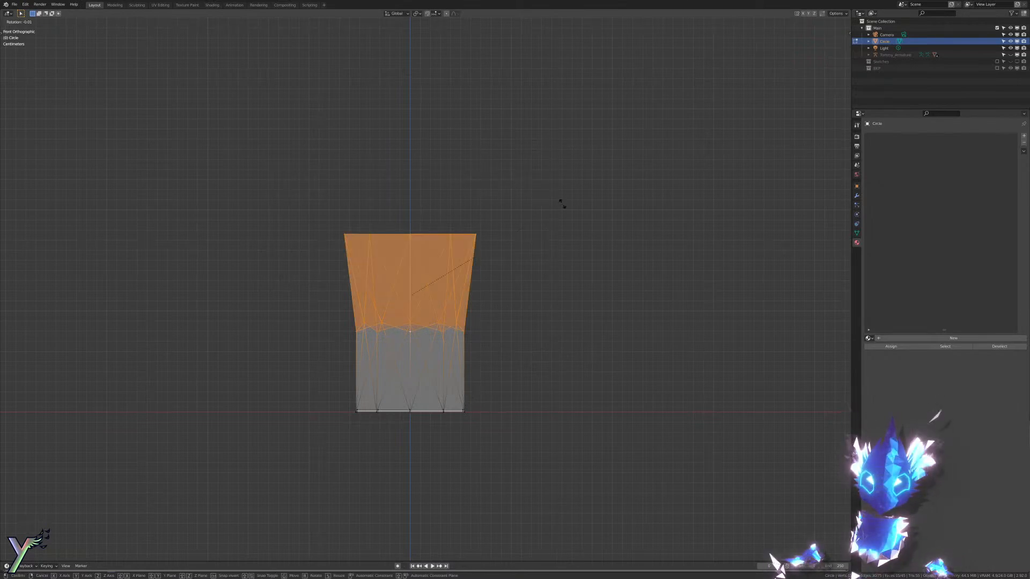
{"action": "key", "text": "z"}
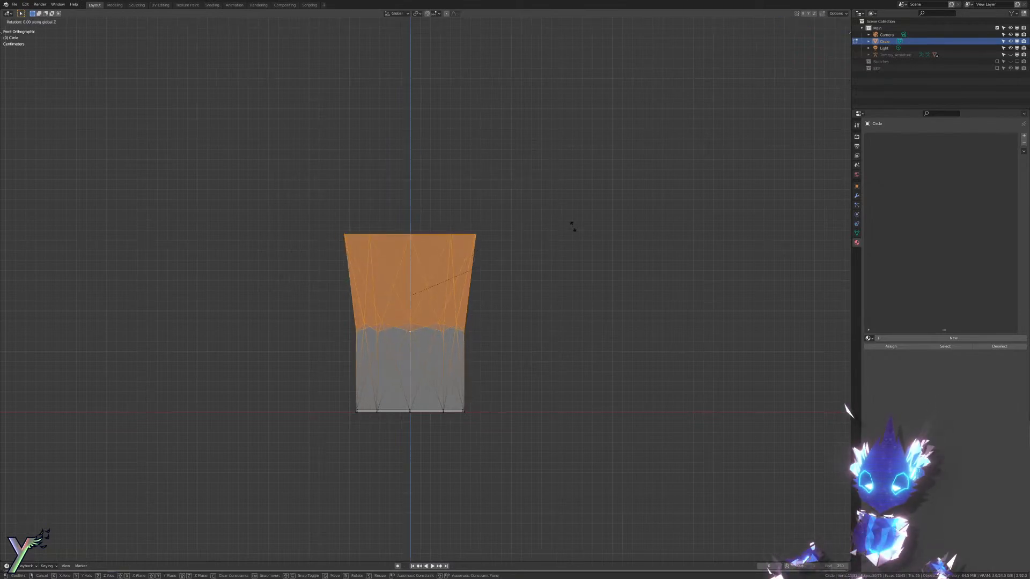
{"action": "right_click", "coordinate": [554, 193]}
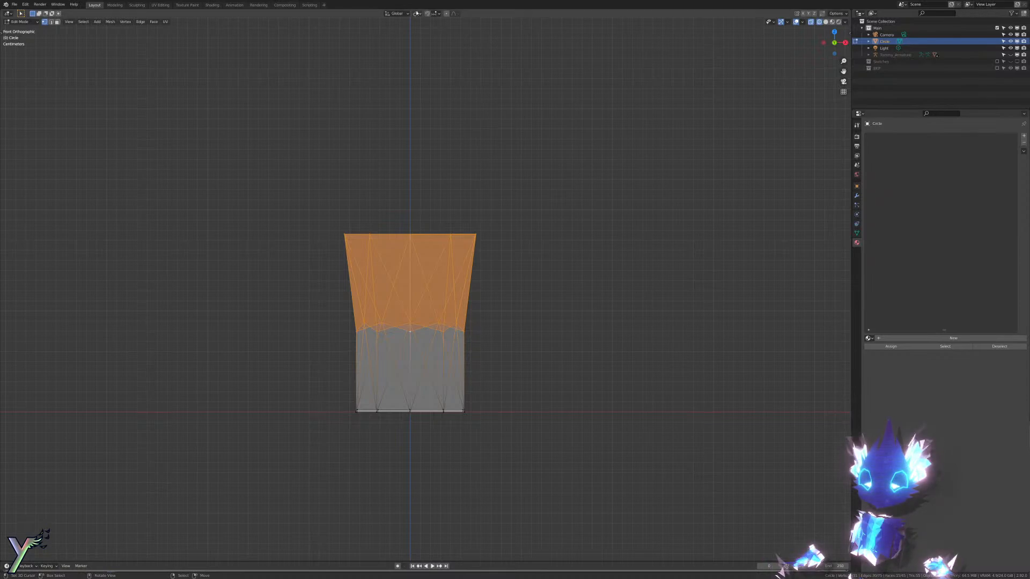
Step: Rotate the selected upper half of the cup about 20 degrees counterclockwise in top view
{"action": "key", "text": "KP_7"}
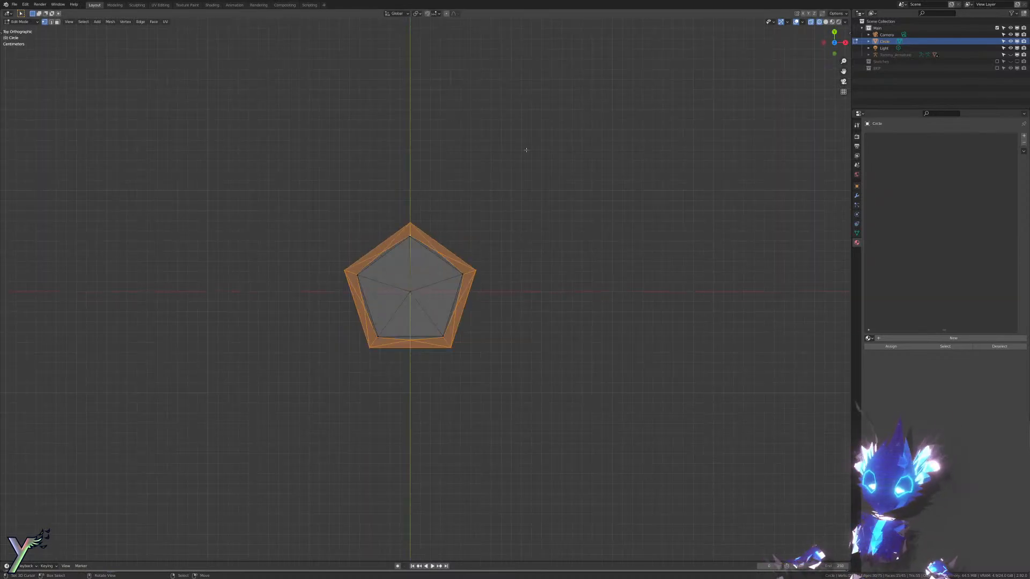
{"action": "key", "text": "r"}
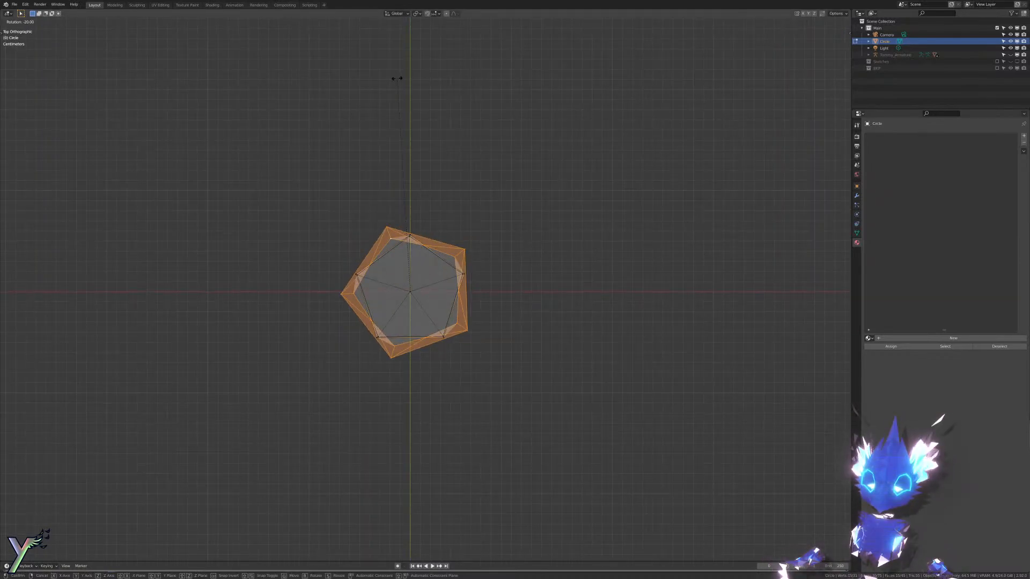
{"action": "left_click", "coordinate": [397, 79]}
Step: Select only the top rim loop and rotate it counterclockwise in top view, first by about 17 degrees, then further
{"action": "left_click", "coordinate": [419, 238], "text": "alt"}
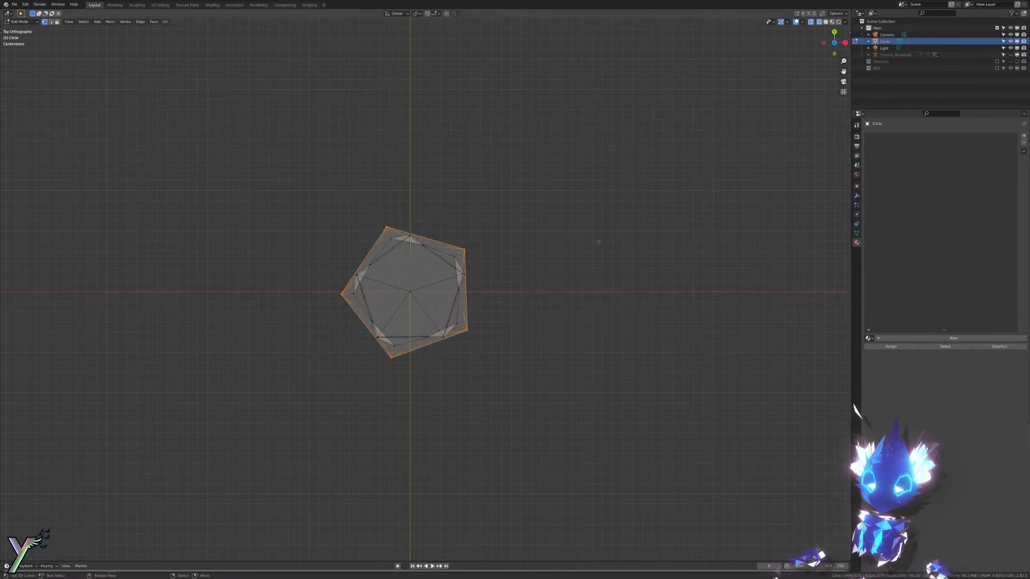
{"action": "key", "text": "r"}
{"action": "left_click", "coordinate": [584, 202], "text": "ctrl"}
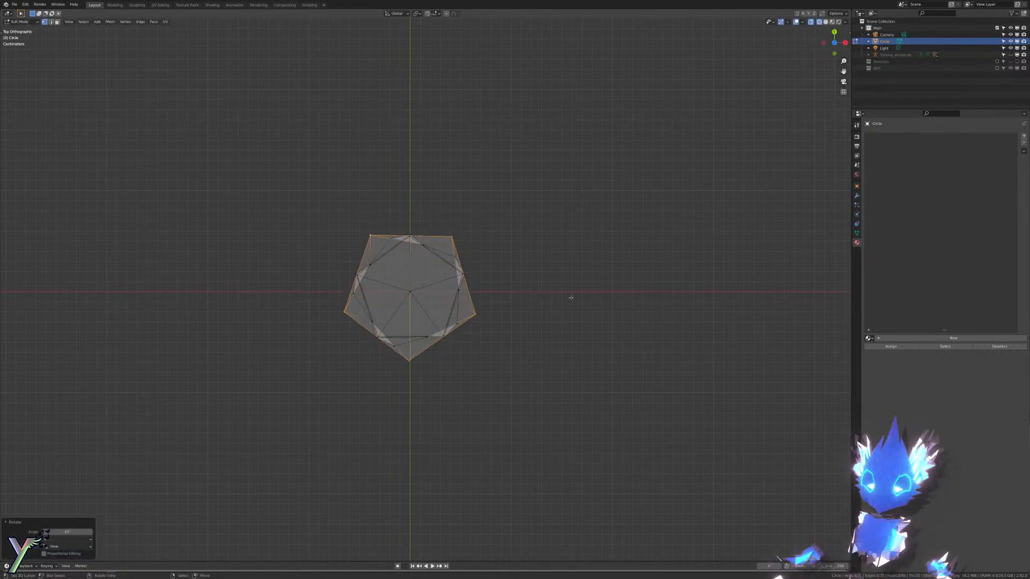
{"action": "key", "text": "r"}
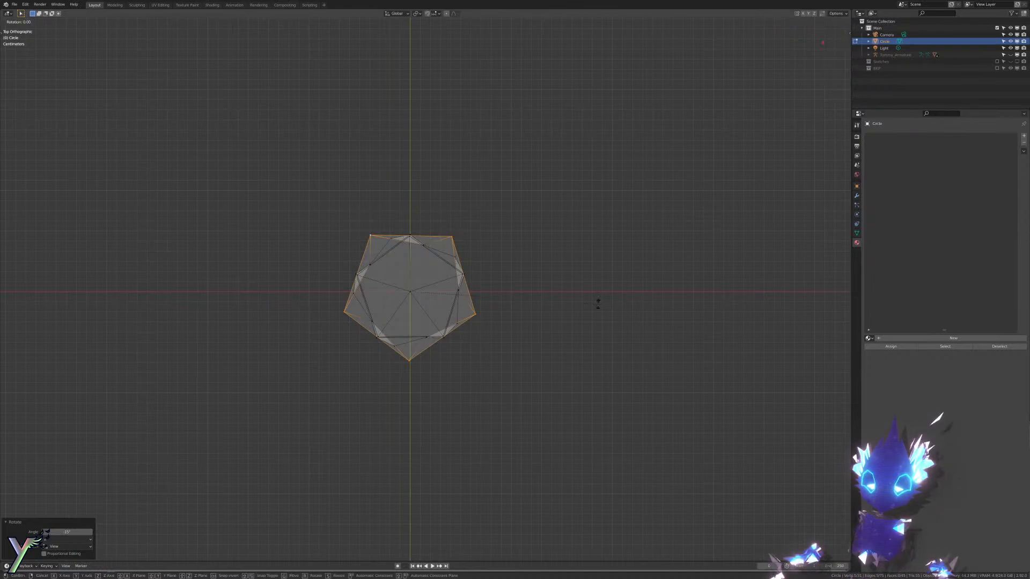
{"action": "left_click", "coordinate": [595, 226]}
Step: Examine the twisted cup from several sides and distances in Object Mode and Edit Mode, with and without X-ray
{"action": "key", "text": "shift+z"}
{"action": "mouse_move", "coordinate": [613, 338]}
{"action": "middle_mouse_down"}
{"action": "mouse_move", "coordinate": [604, 278]}
{"action": "mouse_move", "coordinate": [585, 272]}
{"action": "mouse_move", "coordinate": [681, 249]}
{"action": "middle_mouse_up"}
{"action": "key", "text": "Tab"}
{"action": "scroll", "coordinate": [585, 268], "scroll_direction": "down", "scroll_amount": 7}
{"action": "key", "text": "Tab"}
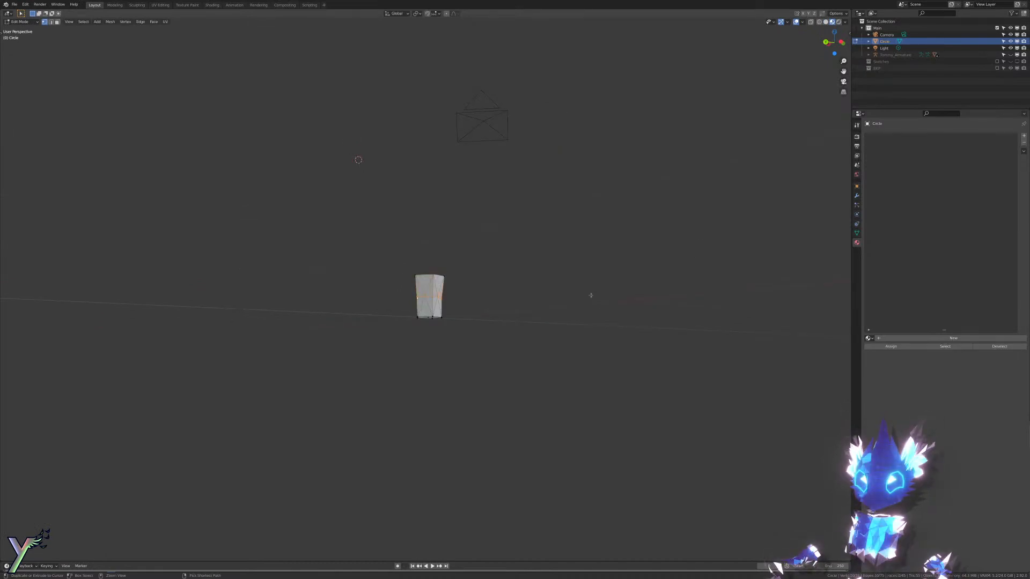
{"action": "key", "text": "Tab"}
{"action": "middle_click_drag", "start_coordinate": [591, 209], "coordinate": [517, 320]}
{"action": "scroll", "coordinate": [517, 319], "scroll_direction": "up", "scroll_amount": 6}
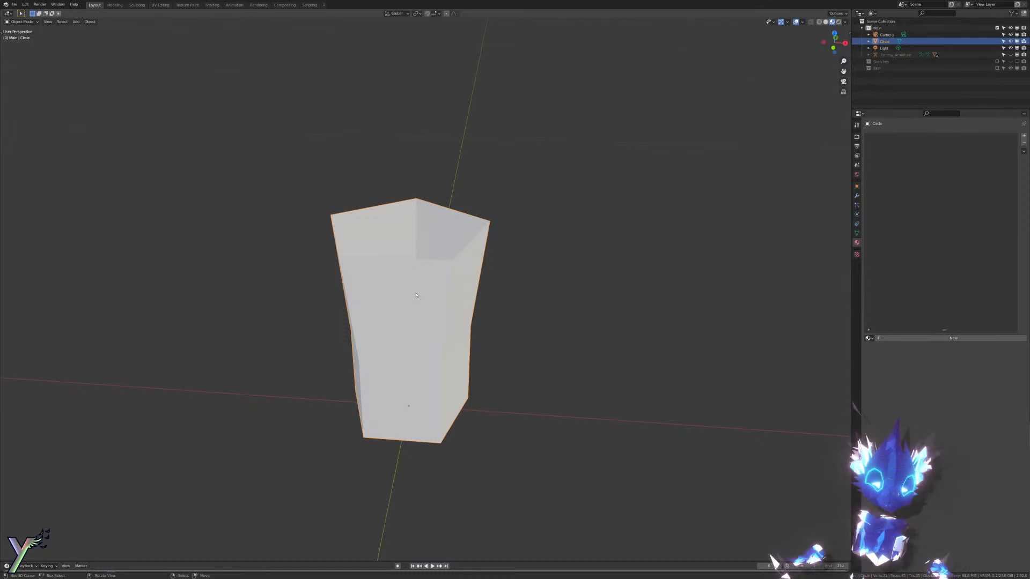
{"action": "middle_click_drag", "start_coordinate": [416, 295], "coordinate": [307, 295]}
{"action": "key", "text": "Tab"}
{"action": "key", "text": "alt+z"}
{"action": "key", "text": "ctrl+Tab"}
{"action": "left_click", "coordinate": [310, 231]}
{"action": "key", "text": "alt+z"}
{"action": "mouse_move", "coordinate": [364, 253]}
{"action": "middle_mouse_down"}
{"action": "mouse_move", "coordinate": [579, 223]}
{"action": "mouse_move", "coordinate": [485, 255]}
{"action": "mouse_move", "coordinate": [493, 364]}
{"action": "mouse_move", "coordinate": [456, 293]}
{"action": "middle_mouse_up"}
{"action": "scroll", "coordinate": [531, 239], "scroll_direction": "down", "scroll_amount": 4}
{"action": "scroll", "coordinate": [494, 375], "scroll_direction": "up", "scroll_amount": 5}
Step: Extrude the top rim outward at a scale of 1.042 and rotate the new loop about 3 degrees around global Z
{"action": "key", "text": "Tab"}
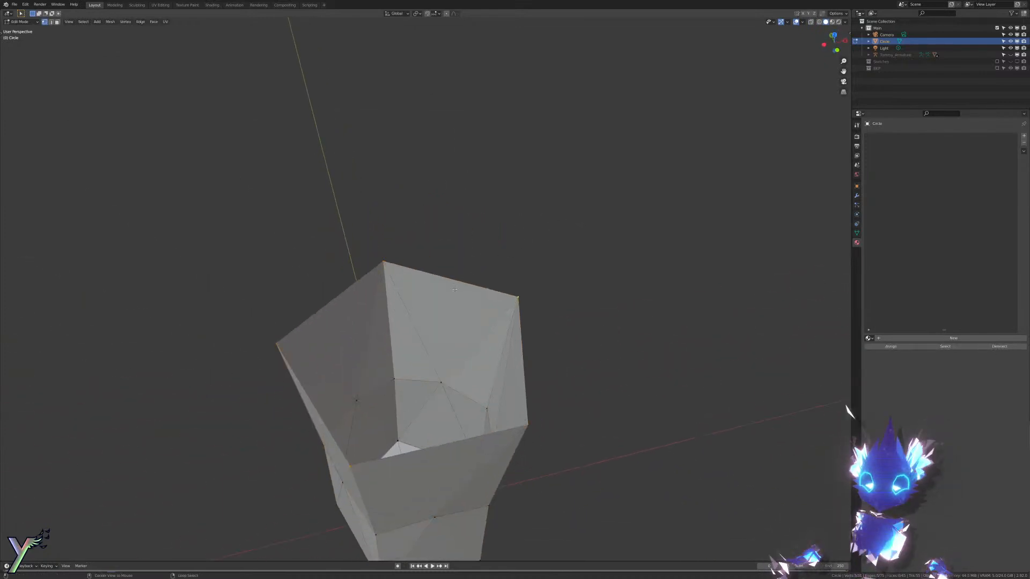
{"action": "key", "text": "e"}
{"action": "key", "text": "s"}
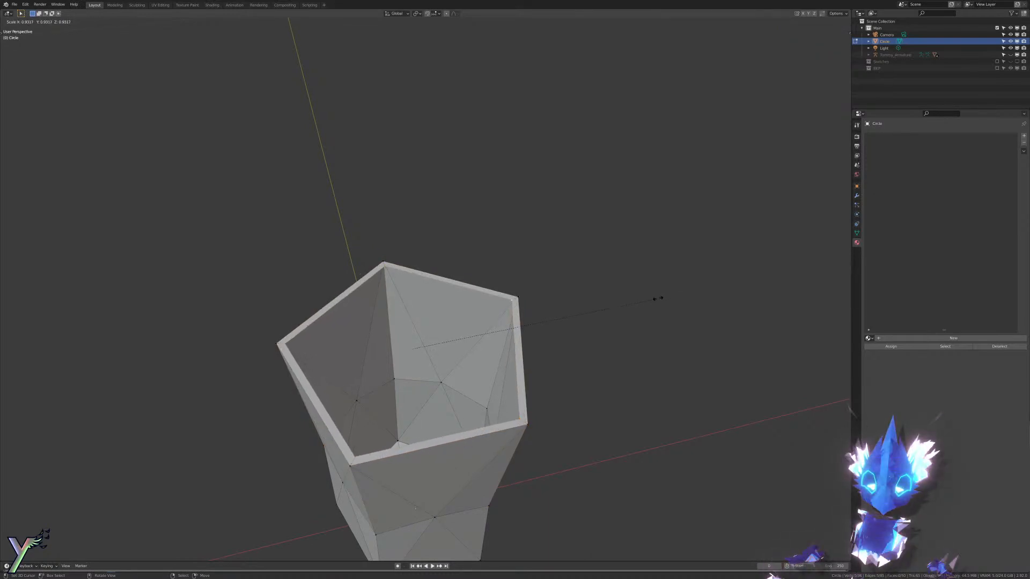
{"action": "left_click", "coordinate": [686, 290]}
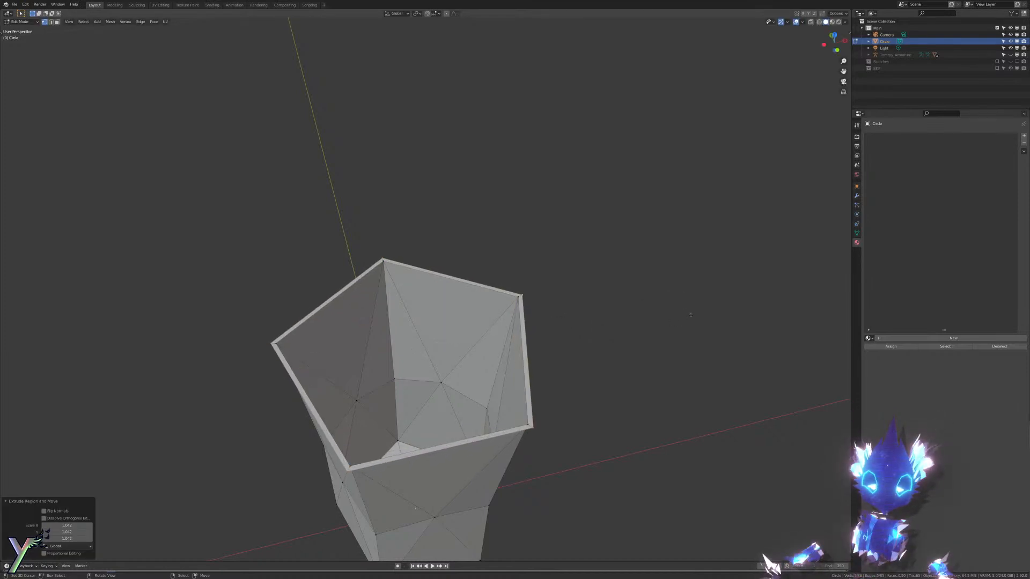
{"action": "key", "text": "r"}
{"action": "key", "text": "z"}
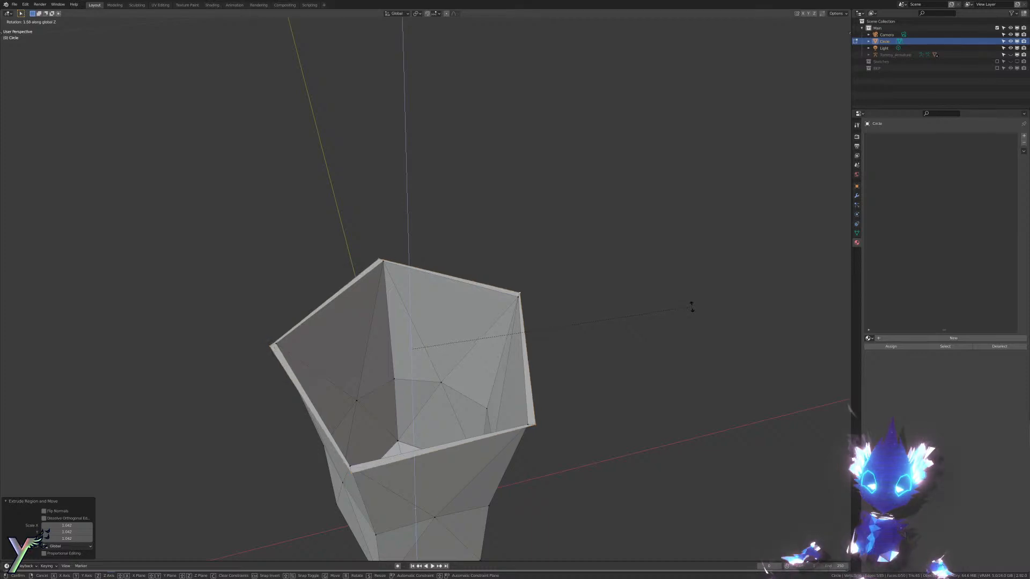
{"action": "left_click", "coordinate": [691, 307]}
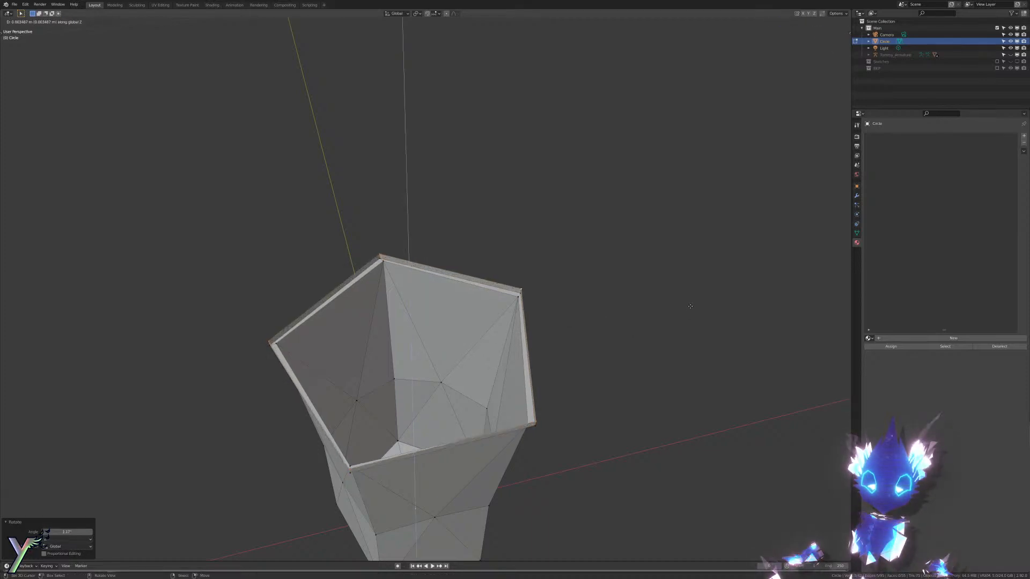
Step: Extrude the outer rim loop upward about 0.0035 m along global Z and rotate it slightly around Z
{"action": "left_click", "coordinate": [689, 307]}
{"action": "middle_click_drag", "start_coordinate": [687, 305], "coordinate": [704, 323]}
{"action": "scroll", "coordinate": [705, 323], "scroll_direction": "up", "scroll_amount": 4}
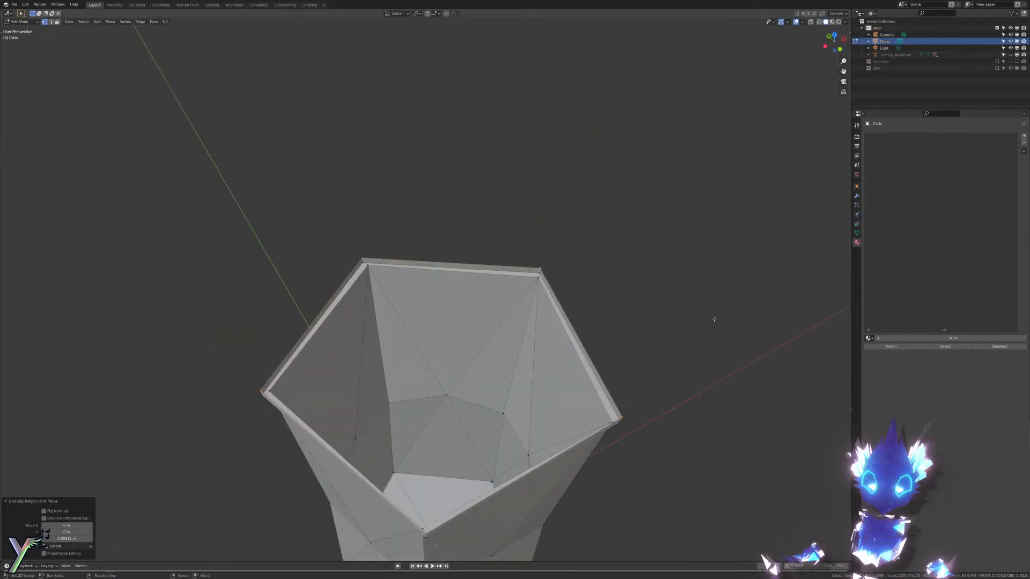
{"action": "key", "text": "r"}
{"action": "key", "text": "z"}
{"action": "left_click", "coordinate": [717, 305]}
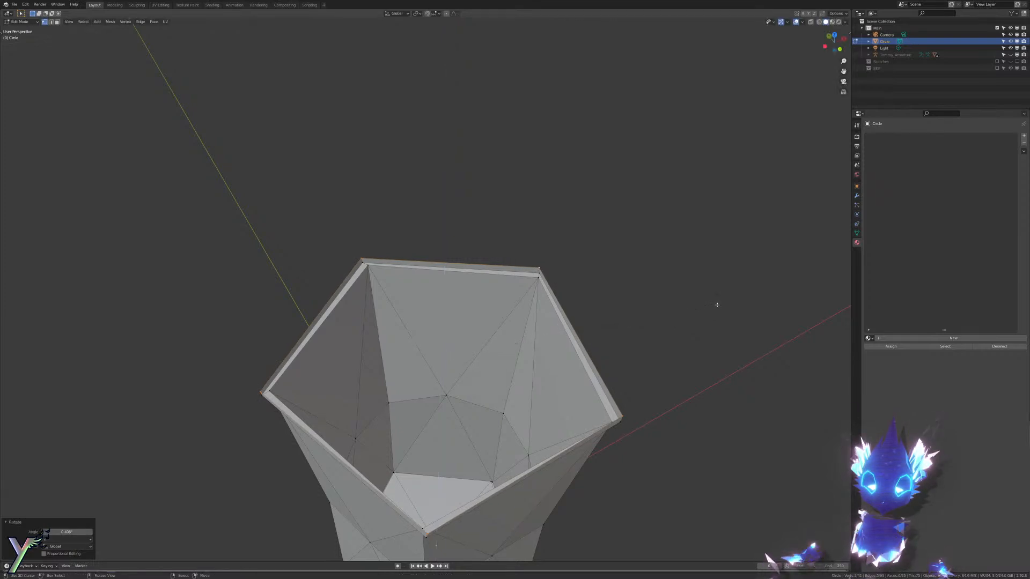
Step: Extrude the upper lip loop inward at a scale of about 0.927 to form the flat top of the rim
{"action": "key", "text": "s"}
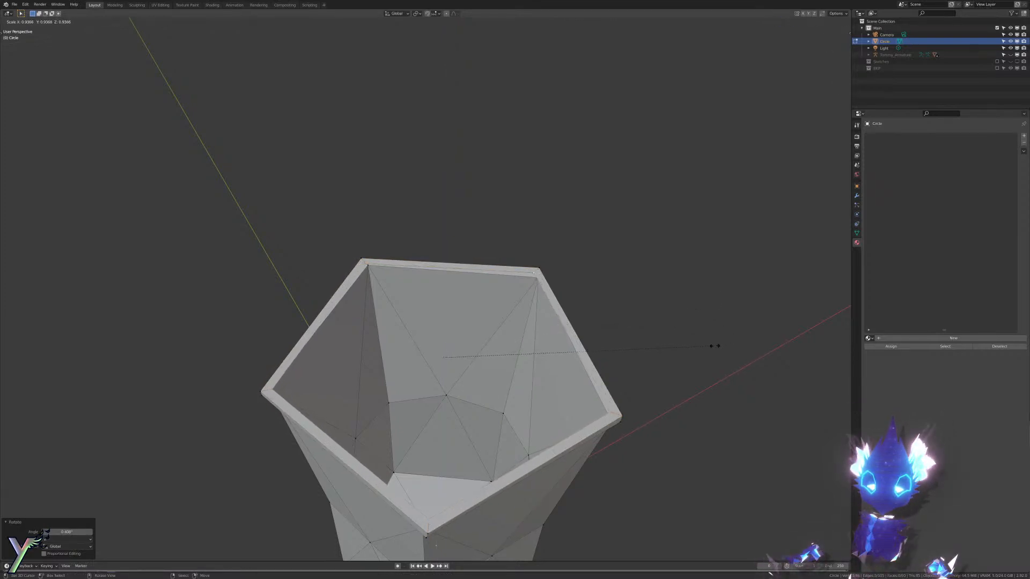
{"action": "left_click", "coordinate": [715, 346]}
{"action": "middle_click_drag", "start_coordinate": [715, 346], "coordinate": [675, 280]}
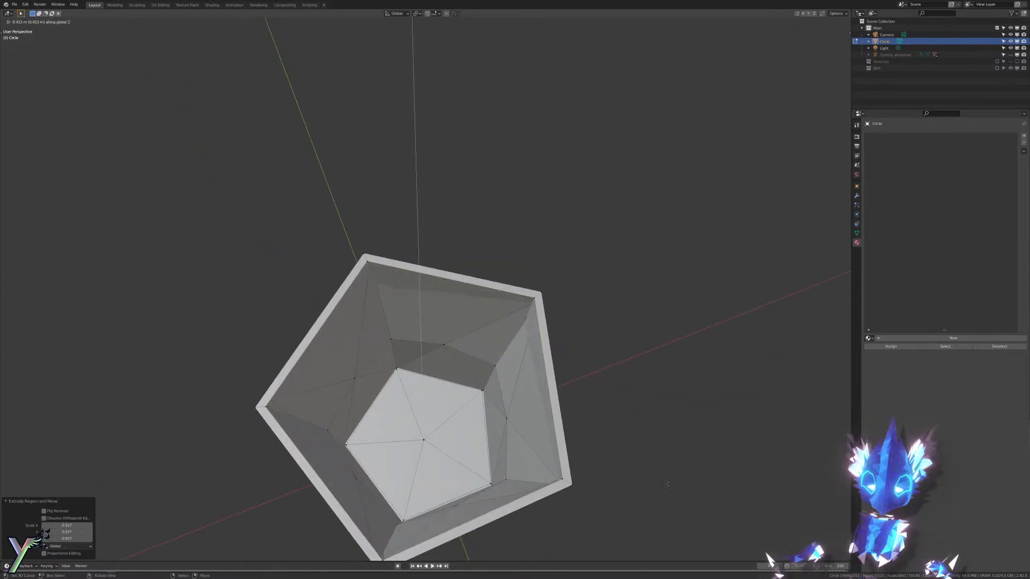
Step: Scale the loop extruded down inside the cup to 0.299 and raise it about 0.14 m along global Z to base level
{"action": "key", "text": "s"}
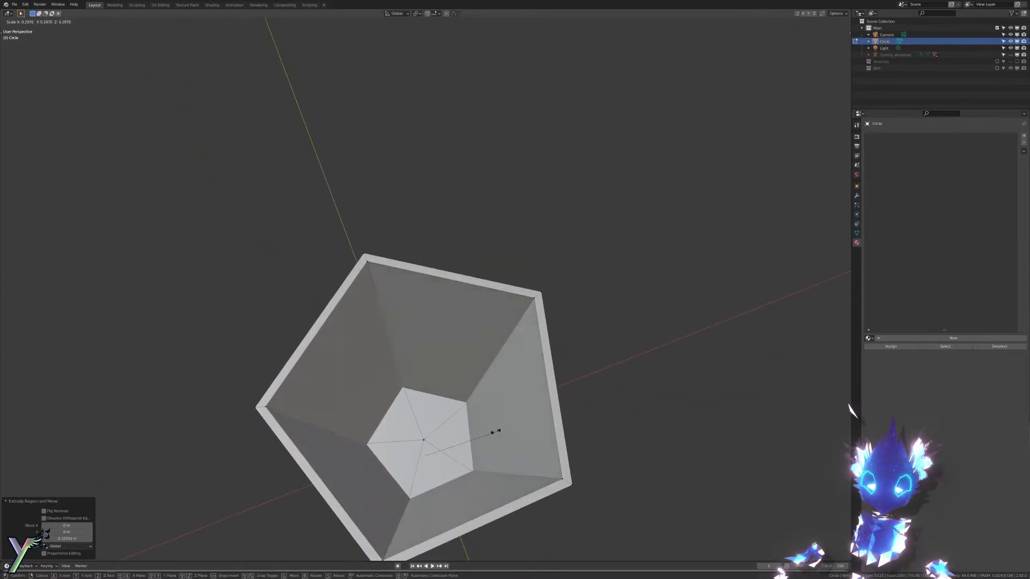
{"action": "left_click", "coordinate": [487, 430]}
{"action": "key", "text": "z"}
{"action": "left_click", "coordinate": [485, 432]}
{"action": "key", "text": "KP_1"}
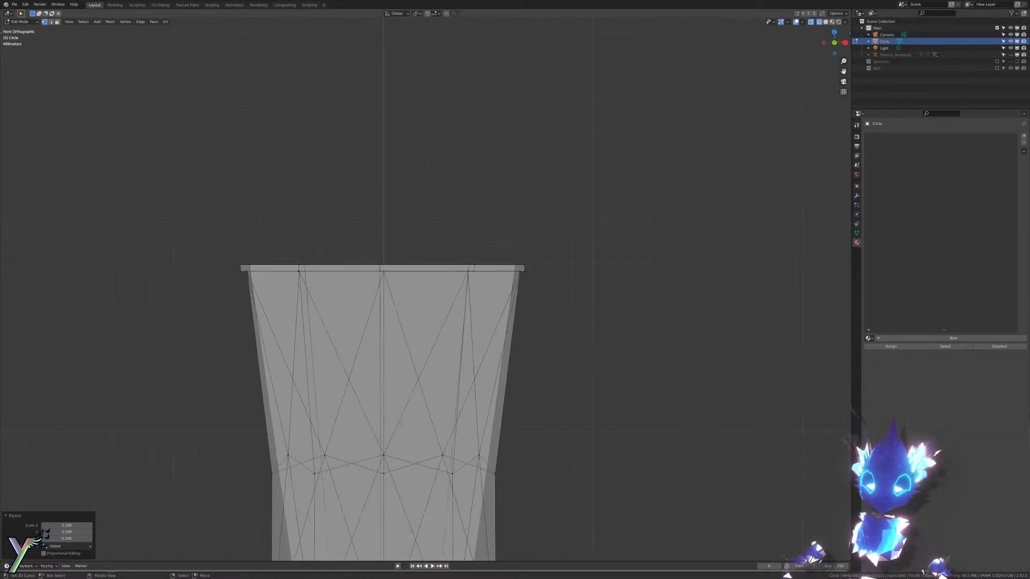
{"action": "middle_click_drag", "start_coordinate": [546, 515], "coordinate": [534, 230], "text": "shift"}
{"action": "scroll", "coordinate": [505, 280], "scroll_direction": "down", "scroll_amount": 7}
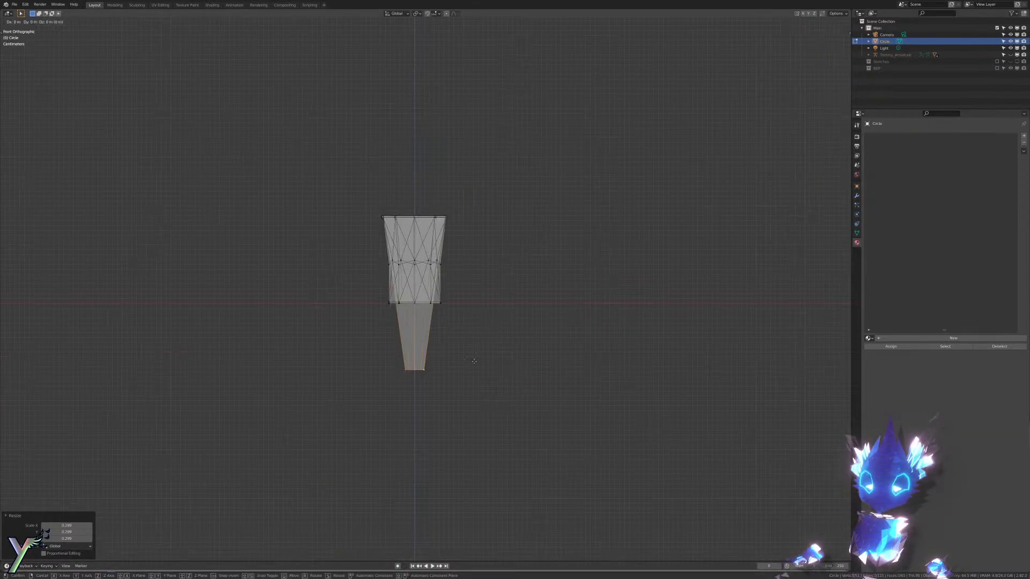
{"action": "key", "text": "g"}
{"action": "key", "text": "z"}
{"action": "left_click", "coordinate": [472, 292]}
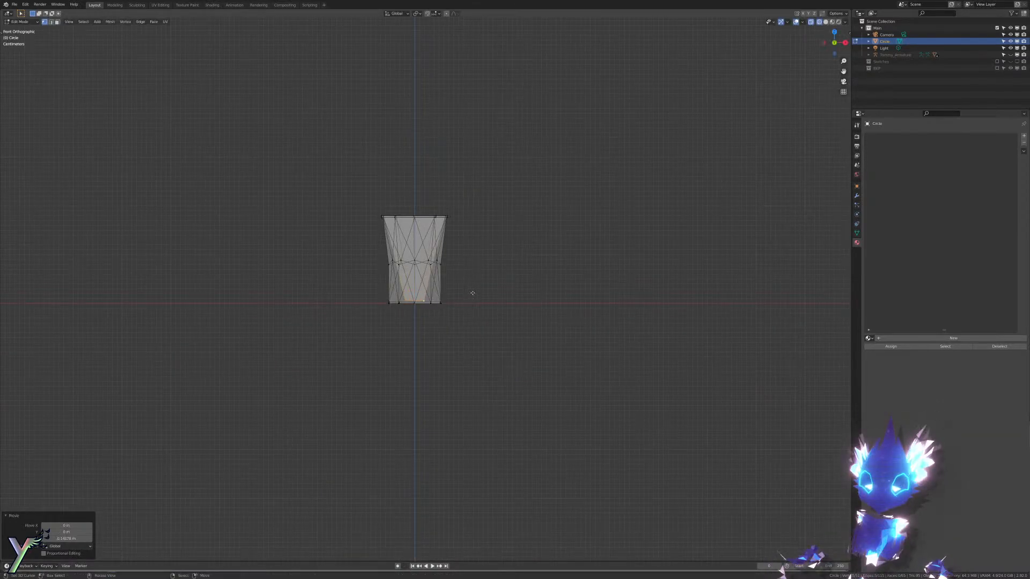
Step: Raise the inner loop about 0.08 m along global Z to the cup's waist and scale it up by about 2.206
{"action": "scroll", "coordinate": [474, 290], "scroll_direction": "up", "scroll_amount": 5}
{"action": "key", "text": "g"}
{"action": "key", "text": "z"}
{"action": "left_click", "coordinate": [478, 285]}
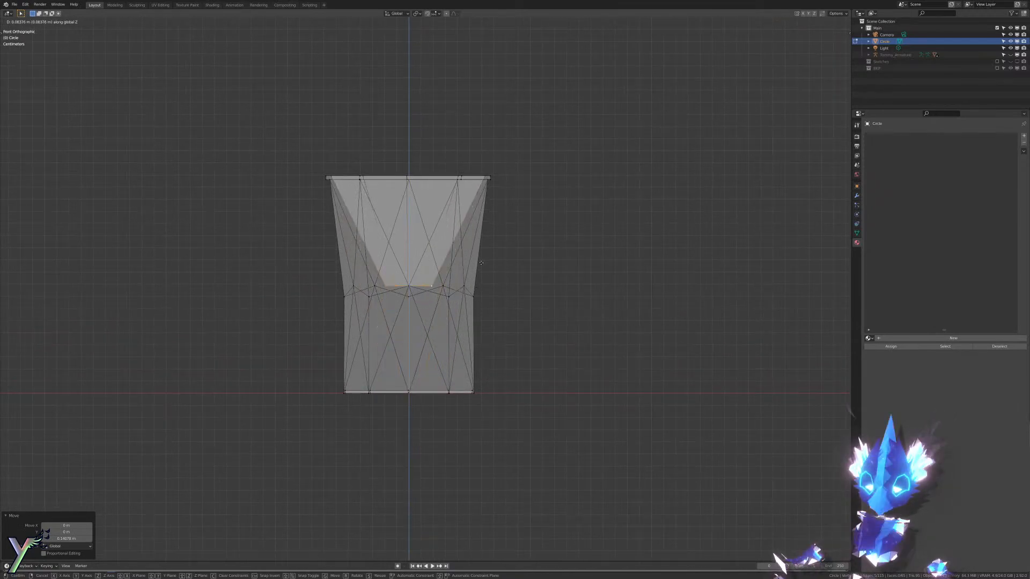
{"action": "key", "text": "s"}
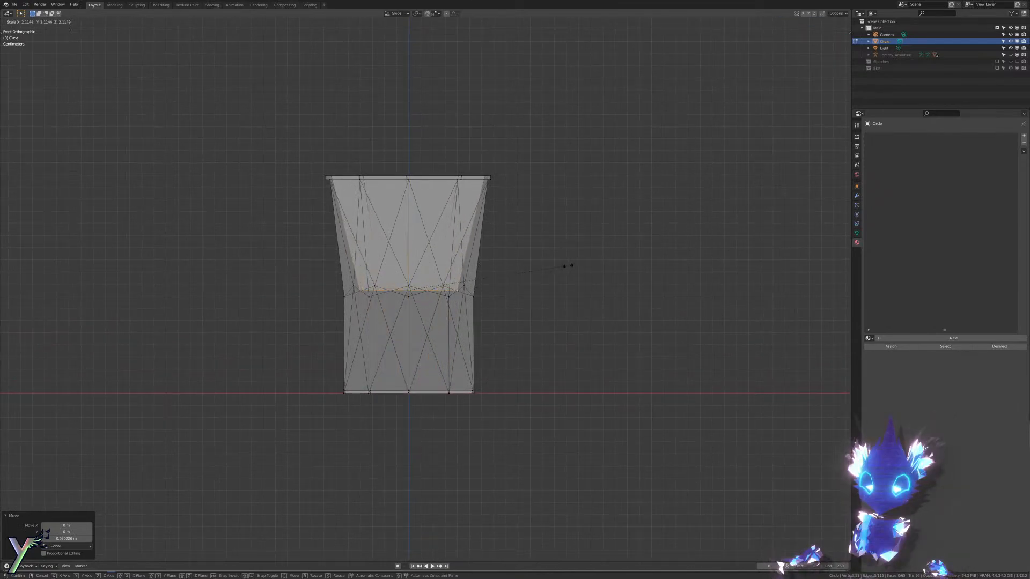
{"action": "left_click", "coordinate": [579, 268]}
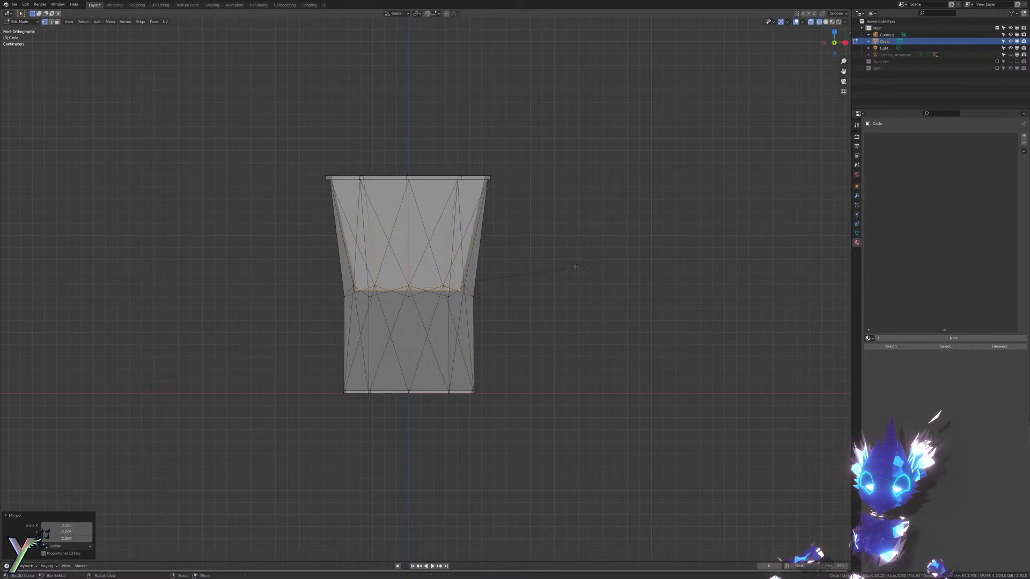
Step: Enlarge the inner waist loop by scales of 1.165 and 1.018 to bring it close to the outer wall
{"action": "middle_click_drag", "start_coordinate": [579, 267], "coordinate": [595, 320]}
{"action": "key", "text": "s"}
{"action": "left_click", "coordinate": [608, 337]}
{"action": "key", "text": "s"}
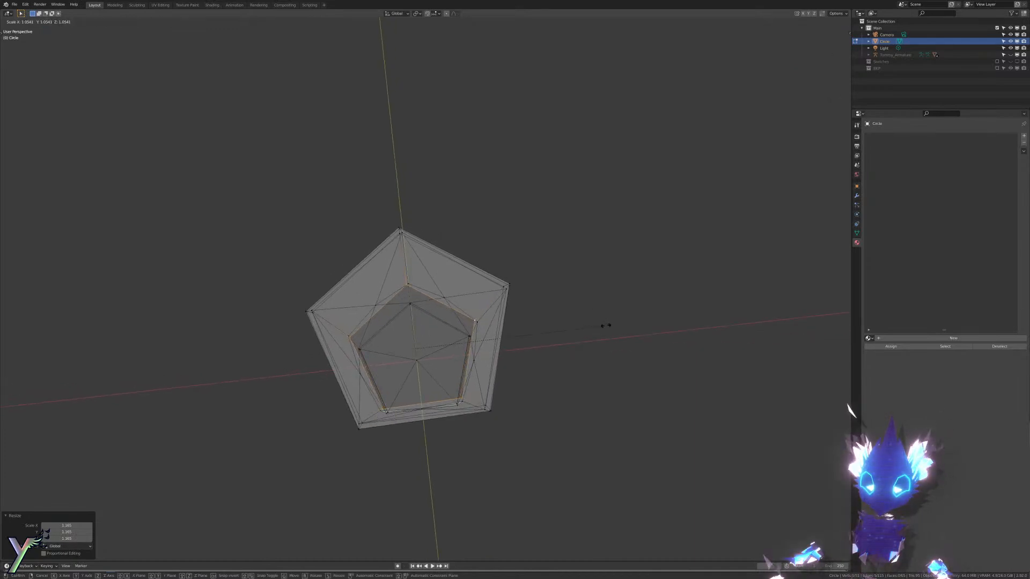
{"action": "left_click", "coordinate": [600, 325]}
{"action": "key", "text": "z"}
{"action": "left_click", "coordinate": [600, 358]}
{"action": "mouse_move", "coordinate": [599, 358]}
{"action": "middle_mouse_down"}
{"action": "mouse_move", "coordinate": [548, 308]}
{"action": "mouse_move", "coordinate": [513, 303]}
{"action": "mouse_move", "coordinate": [563, 353]}
{"action": "mouse_move", "coordinate": [593, 345]}
{"action": "mouse_move", "coordinate": [599, 327]}
{"action": "middle_mouse_up"}
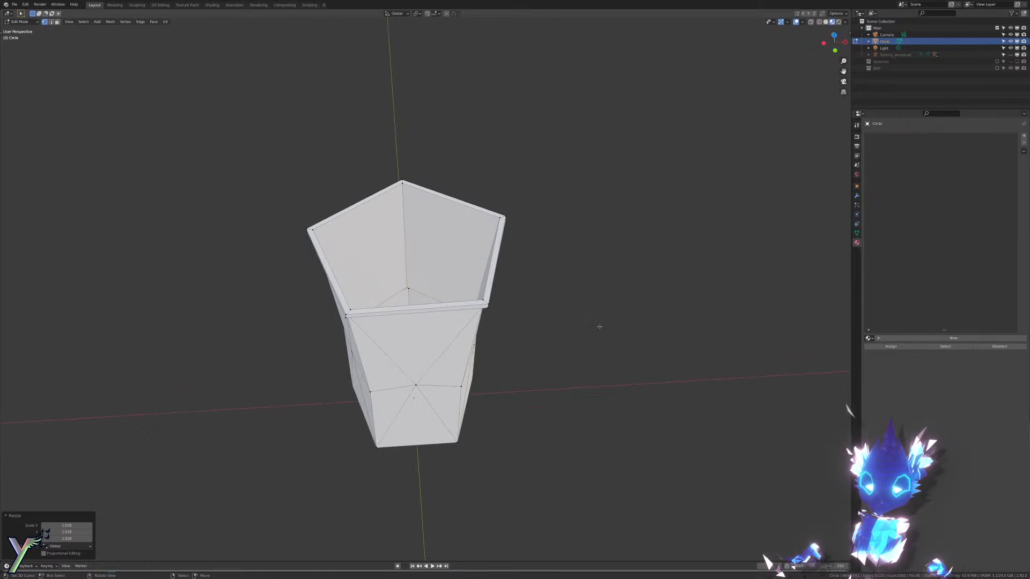
Step: Extrude the inner waist loop down along Z to just above the base and close the inner floor by merging at center
{"action": "key", "text": "KP_1"}
{"action": "key", "text": "alt+z"}
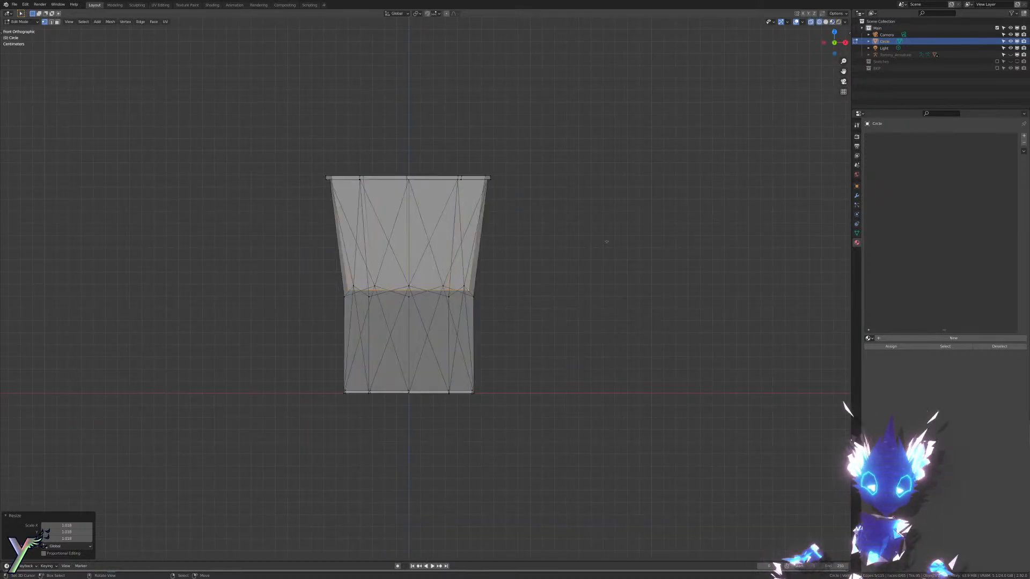
{"action": "key", "text": "e"}
{"action": "key", "text": "z"}
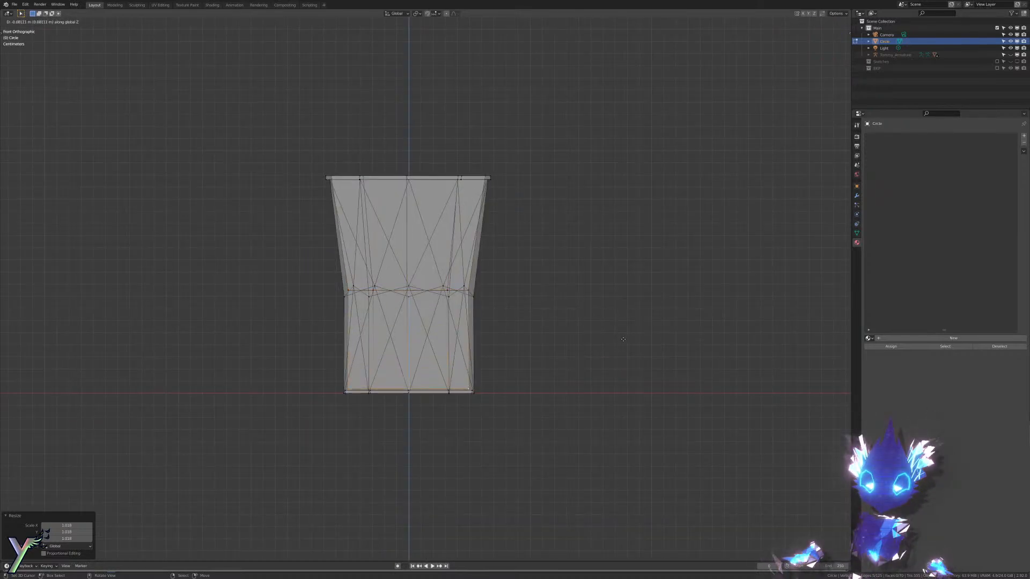
{"action": "left_click", "coordinate": [624, 338]}
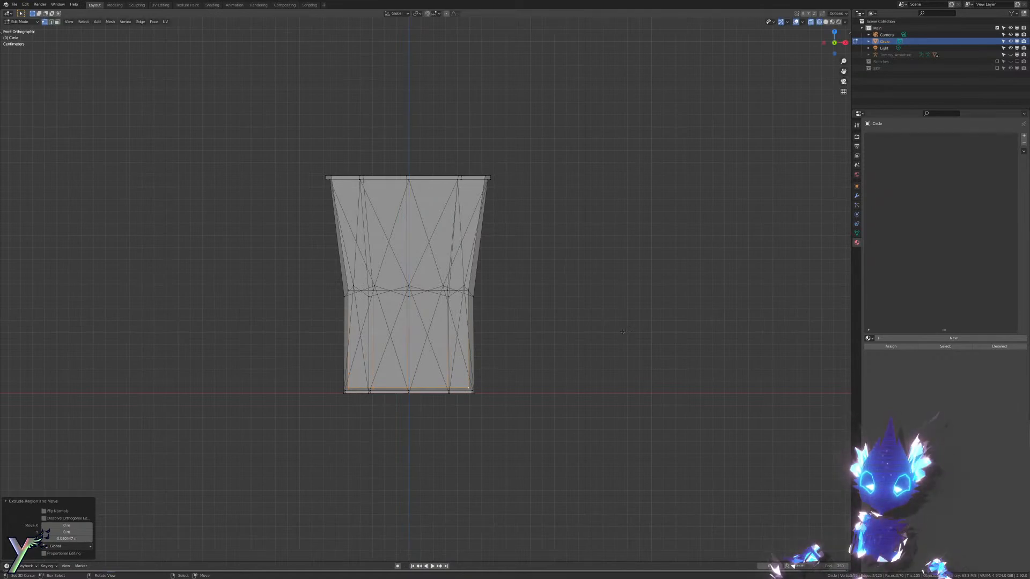
{"action": "middle_click_drag", "start_coordinate": [623, 339], "coordinate": [632, 385]}
{"action": "key", "text": "m"}
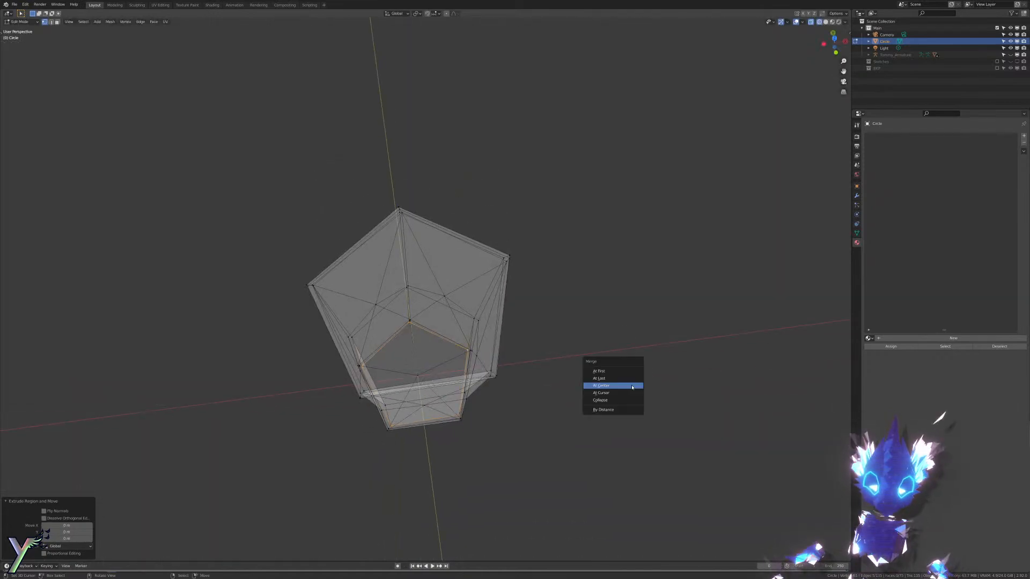
{"action": "left_click", "coordinate": [631, 386]}
Step: Clear the selection, select only the inner loop of the top rim and save the file
{"action": "middle_click_drag", "start_coordinate": [622, 383], "coordinate": [660, 391]}
{"action": "key", "text": "shift+z"}
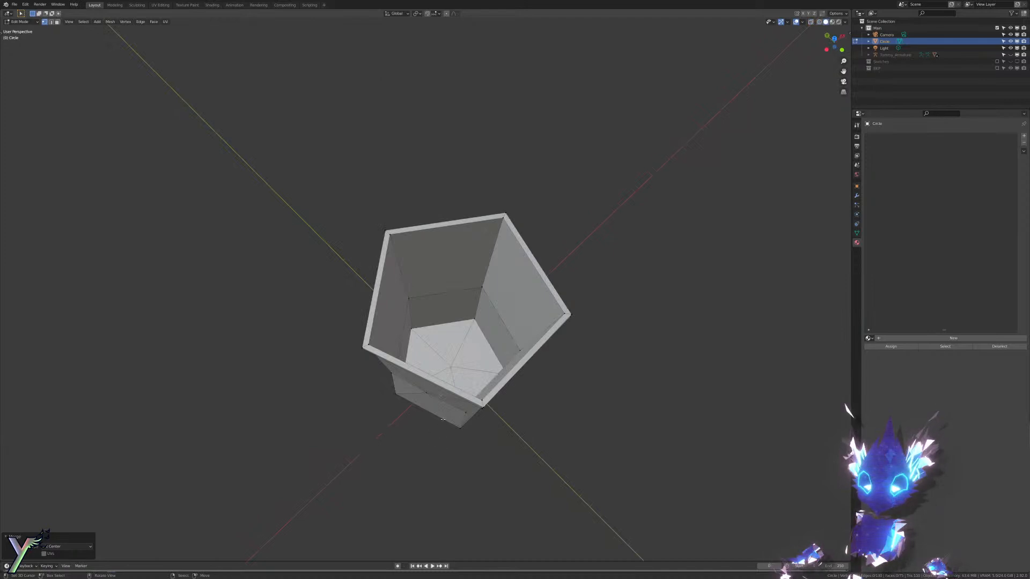
{"action": "scroll", "coordinate": [482, 370], "scroll_direction": "down", "scroll_amount": 6}
{"action": "mouse_move", "coordinate": [477, 364]}
{"action": "middle_mouse_down"}
{"action": "mouse_move", "coordinate": [444, 371]}
{"action": "mouse_move", "coordinate": [455, 336]}
{"action": "mouse_move", "coordinate": [469, 348]}
{"action": "middle_mouse_up"}
{"action": "key", "text": "alt+a"}
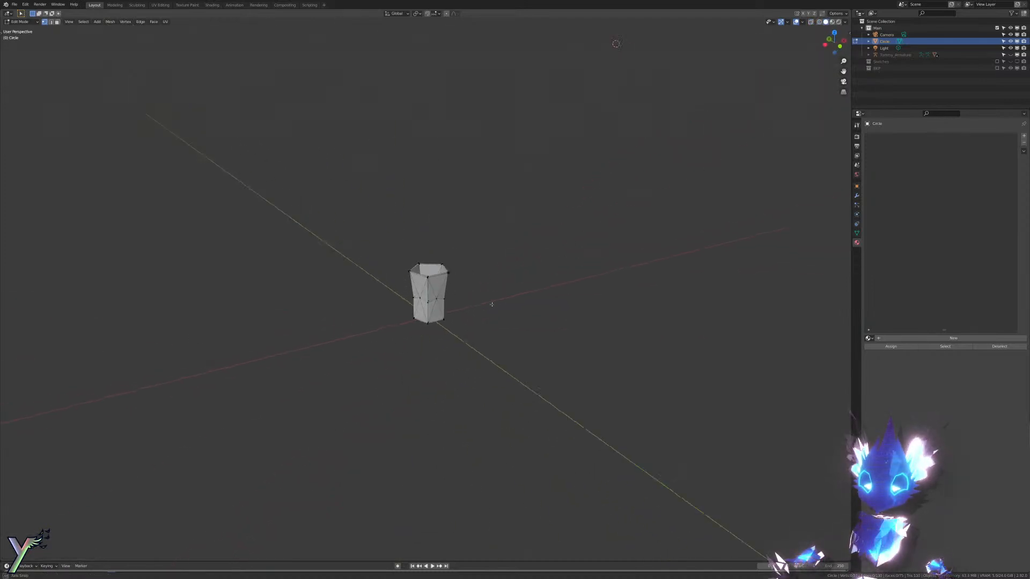
{"action": "scroll", "coordinate": [473, 349], "scroll_direction": "up", "scroll_amount": 8}
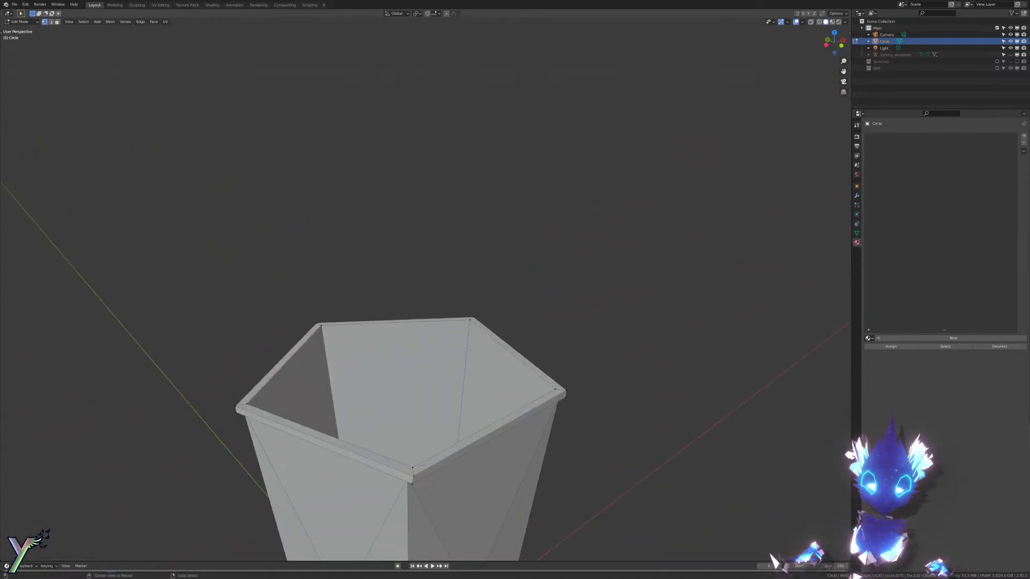
{"action": "key", "text": "alt+z"}
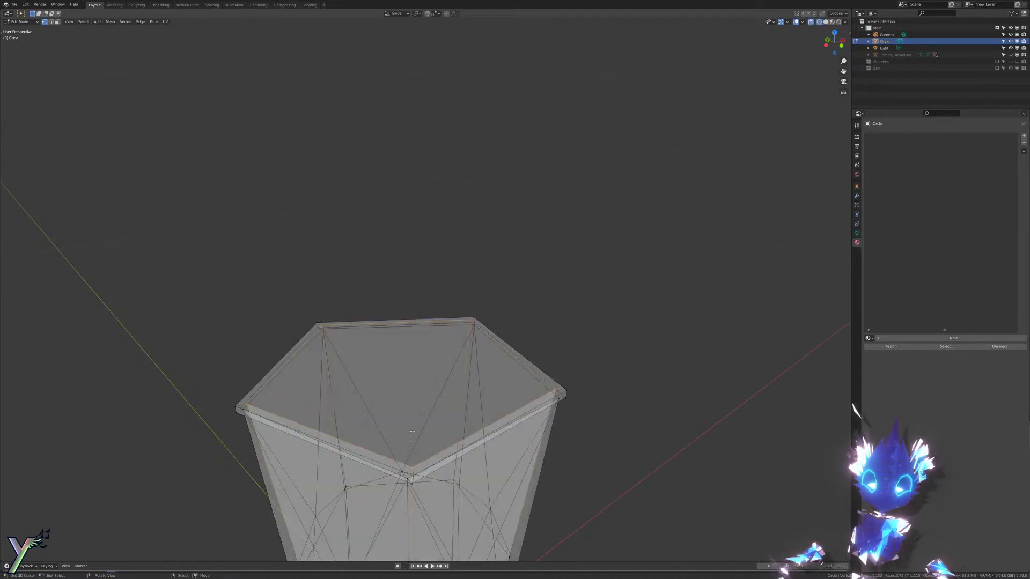
{"action": "key", "text": "KP_1"}
{"action": "middle_click_drag", "start_coordinate": [451, 428], "coordinate": [606, 413], "text": "shift"}
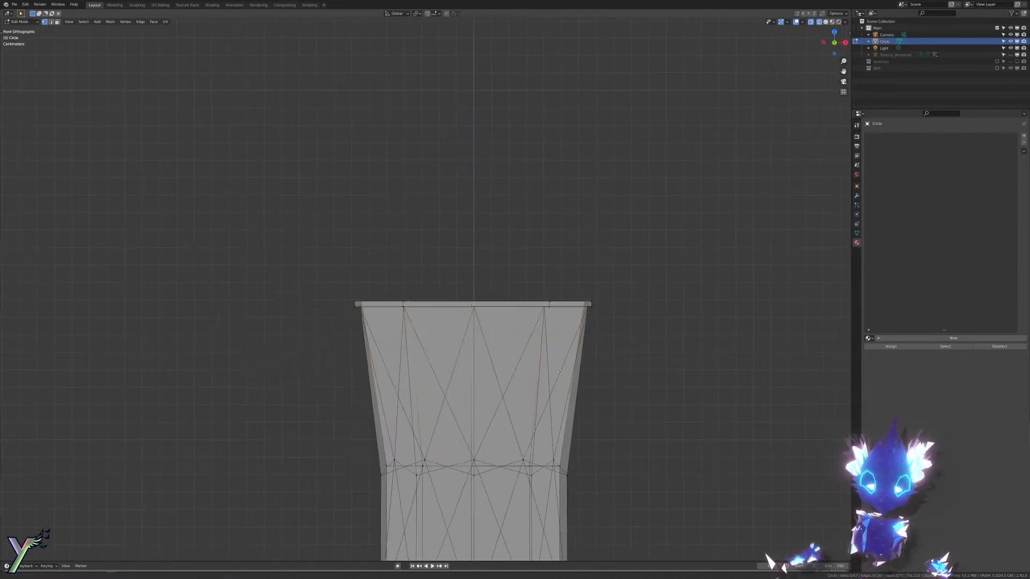
{"action": "scroll", "coordinate": [602, 397], "scroll_direction": "down", "scroll_amount": 4}
{"action": "scroll", "coordinate": [538, 395], "scroll_direction": "up", "scroll_amount": 5}
{"action": "middle_click_drag", "start_coordinate": [538, 396], "coordinate": [601, 401], "text": "shift"}
{"action": "key", "text": "shift+s"}
{"action": "key", "text": "ctrl+s"}
Step: Duplicate the selected rim loop in place and scale the copy to 1.111 so it surrounds the lip
{"action": "middle_click_drag", "start_coordinate": [416, 204], "coordinate": [518, 407], "text": "shift"}
{"action": "scroll", "coordinate": [439, 236], "scroll_direction": "up", "scroll_amount": 4}
{"action": "key", "text": "shift+d"}
{"action": "right_click", "coordinate": [519, 396]}
{"action": "middle_click_drag", "start_coordinate": [519, 263], "coordinate": [512, 318]}
{"action": "key", "text": "s"}
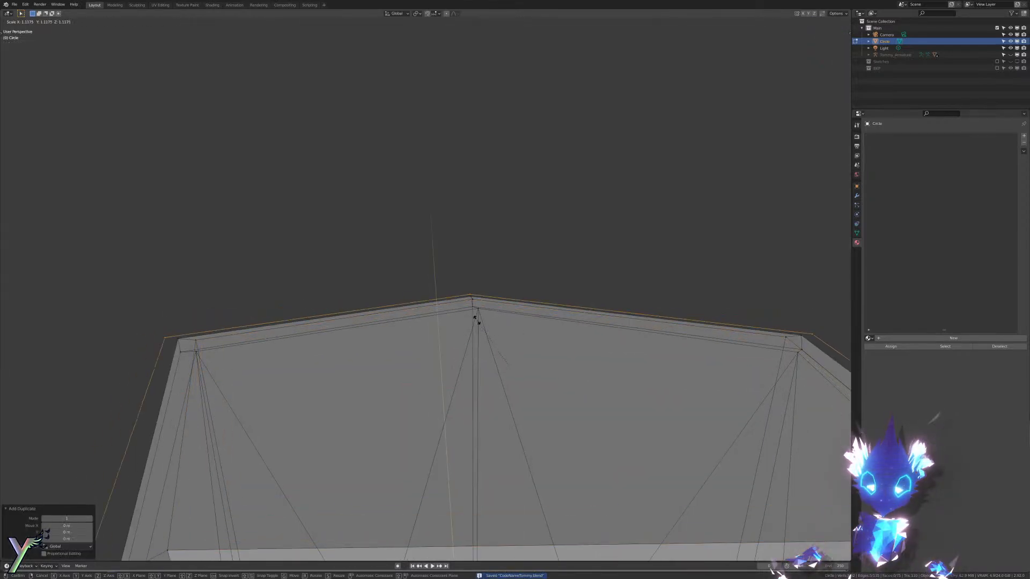
{"action": "left_click", "coordinate": [475, 318]}
Step: Lower the duplicated loop about 0.006 m along global Z to just below the cup's lip
{"action": "scroll", "coordinate": [477, 320], "scroll_direction": "down", "scroll_amount": 3}
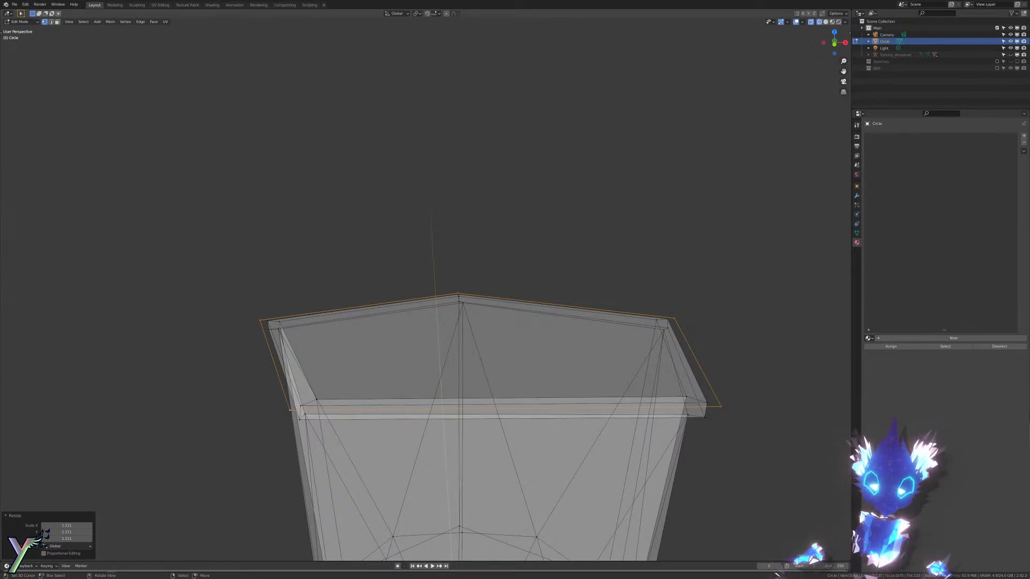
{"action": "key", "text": "KP_1"}
{"action": "key", "text": "g"}
{"action": "key", "text": "z"}
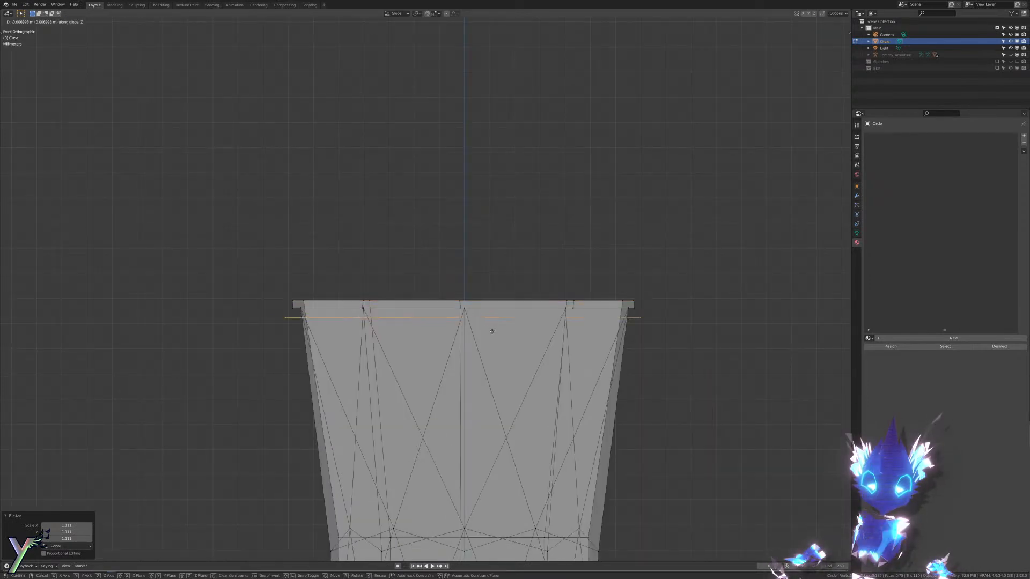
{"action": "left_click", "coordinate": [493, 328]}
Step: Extrude the duplicated loop upward about 0.008 m along global Z and scale its upper edge to about 0.97
{"action": "key", "text": "e"}
{"action": "key", "text": "z"}
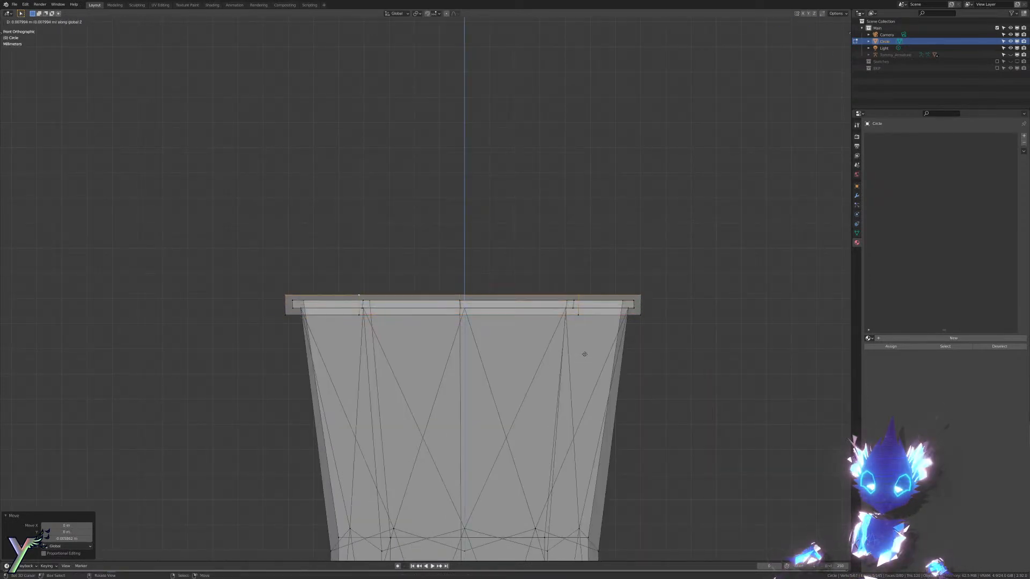
{"action": "left_click", "coordinate": [585, 354]}
{"action": "key", "text": "s"}
{"action": "left_click", "coordinate": [719, 313]}
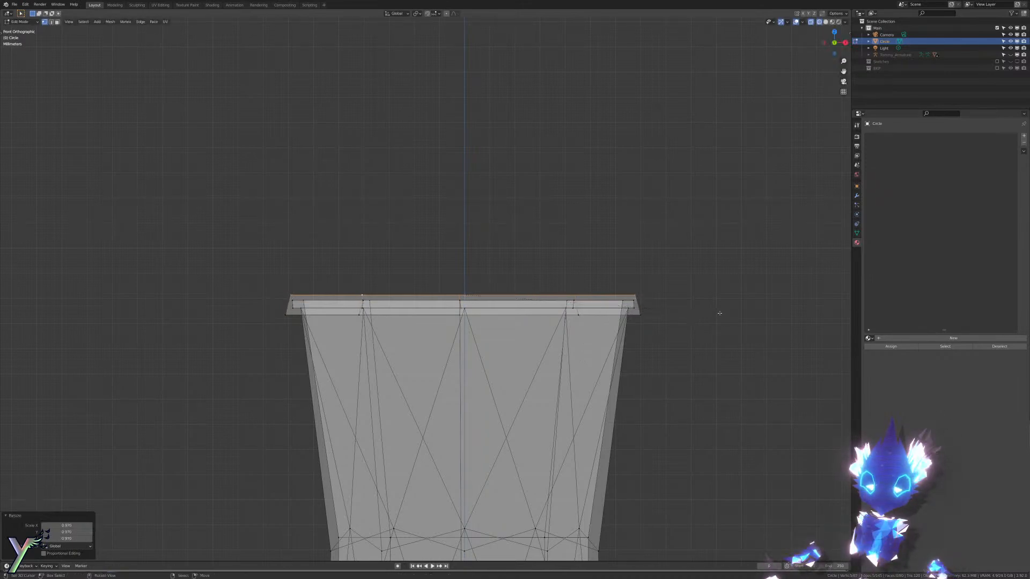
Step: Select the lid's lower edge loop and move it down about 0.002 m along global Z
{"action": "right_click", "coordinate": [633, 315], "text": "alt"}
{"action": "key", "text": "g"}
{"action": "key", "text": "z"}
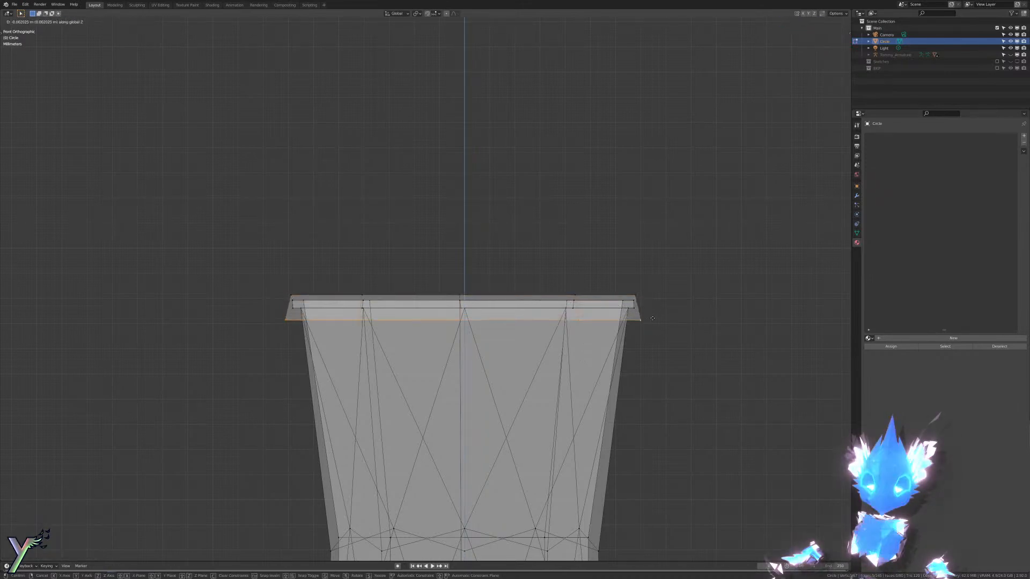
{"action": "left_click", "coordinate": [652, 318]}
Step: Select the lid's upper loop and extrude it inward to about a tenth of its size, leaving a small central hole
{"action": "middle_click_drag", "start_coordinate": [621, 302], "coordinate": [631, 323]}
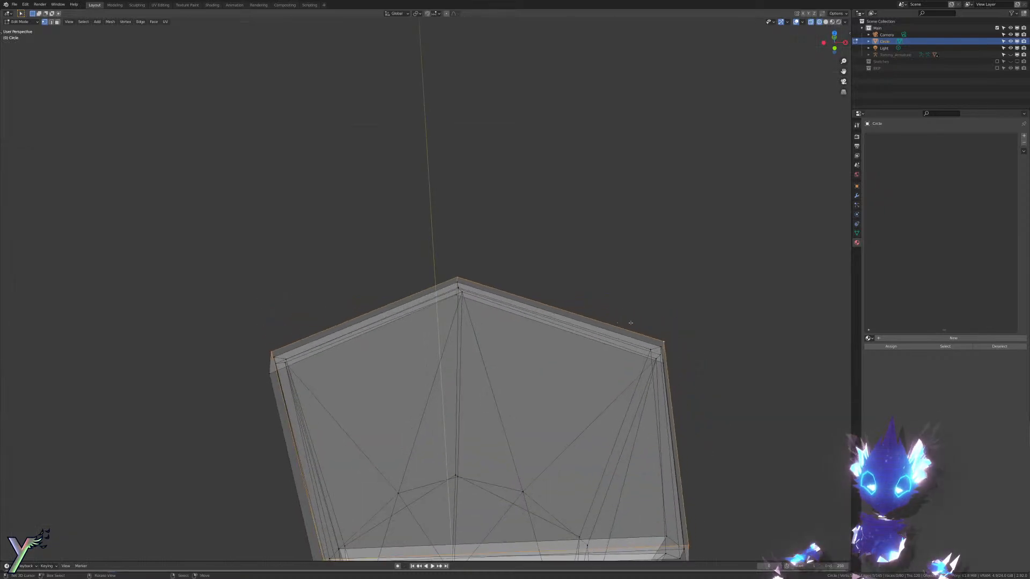
{"action": "right_click", "coordinate": [736, 351]}
{"action": "key", "text": "s"}
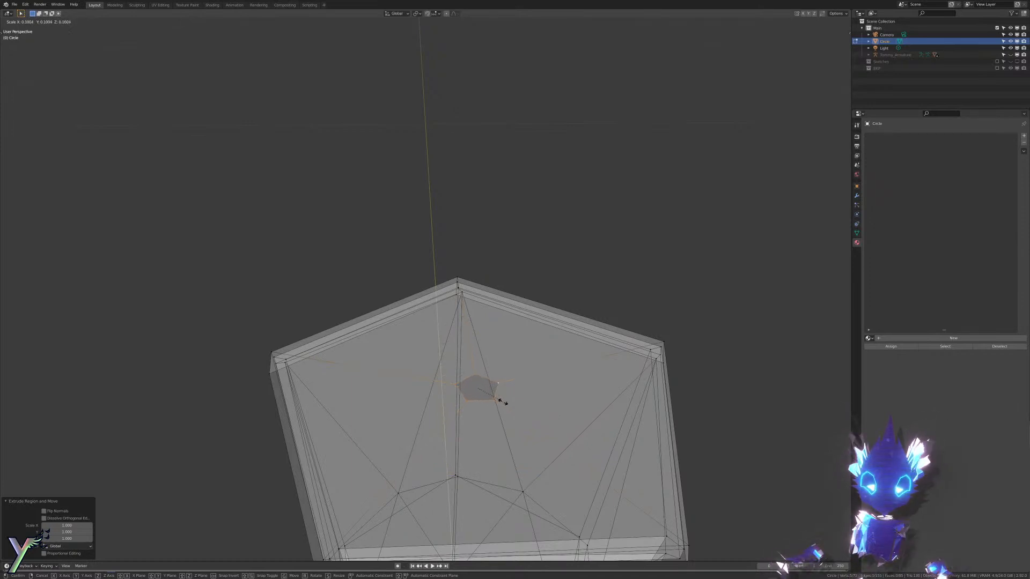
{"action": "left_click", "coordinate": [502, 401]}
Step: Examine the cup with its lid from several angles and distances in solid shading in Object Mode
{"action": "key", "text": "z"}
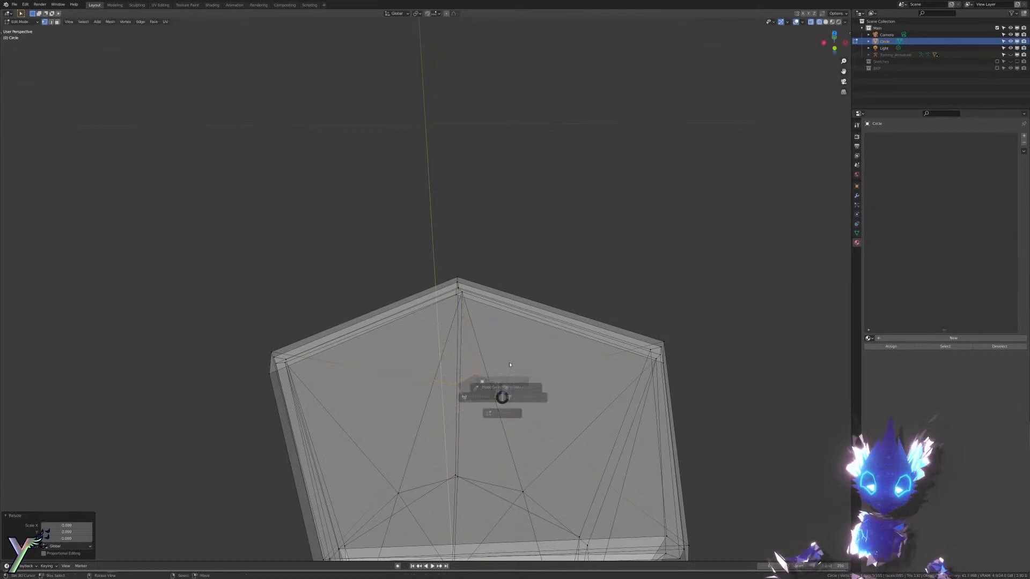
{"action": "key", "text": "Tab"}
{"action": "scroll", "coordinate": [514, 315], "scroll_direction": "down", "scroll_amount": 4}
{"action": "middle_click_drag", "start_coordinate": [510, 324], "coordinate": [528, 334]}
{"action": "key", "text": "z"}
{"action": "mouse_move", "coordinate": [515, 400]}
{"action": "middle_mouse_down"}
{"action": "mouse_move", "coordinate": [531, 384]}
{"action": "mouse_move", "coordinate": [516, 381]}
{"action": "mouse_move", "coordinate": [547, 352]}
{"action": "mouse_move", "coordinate": [557, 361]}
{"action": "mouse_move", "coordinate": [540, 361]}
{"action": "mouse_move", "coordinate": [603, 375]}
{"action": "mouse_move", "coordinate": [518, 397]}
{"action": "mouse_move", "coordinate": [462, 397]}
{"action": "mouse_move", "coordinate": [462, 361]}
{"action": "middle_mouse_up"}
{"action": "scroll", "coordinate": [531, 384], "scroll_direction": "down", "scroll_amount": 3}
{"action": "scroll", "coordinate": [517, 398], "scroll_direction": "up", "scroll_amount": 3}
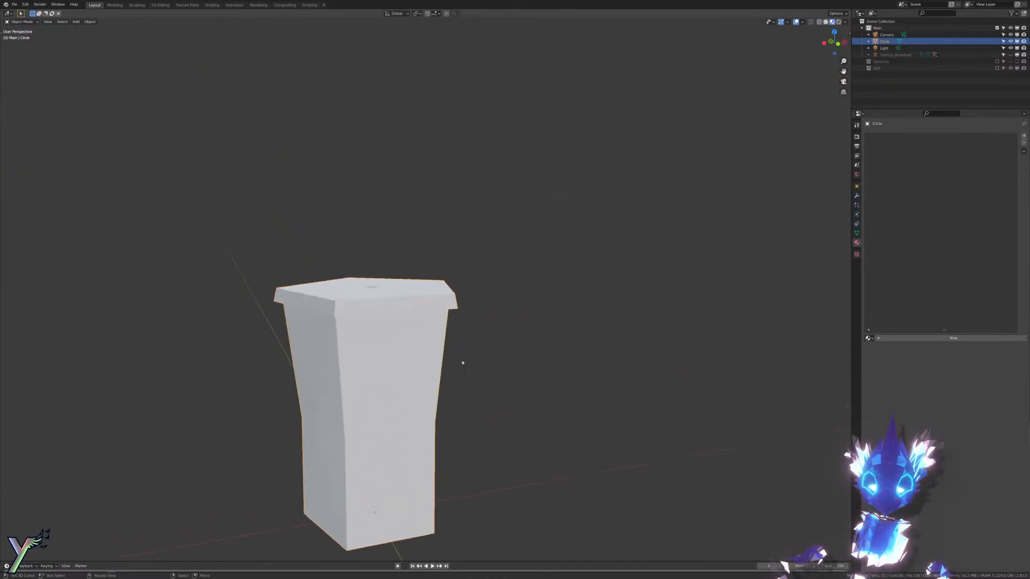
Step: Select all the lid's linked geometry and separate it from the cup into its own object
{"action": "key", "text": "Tab"}
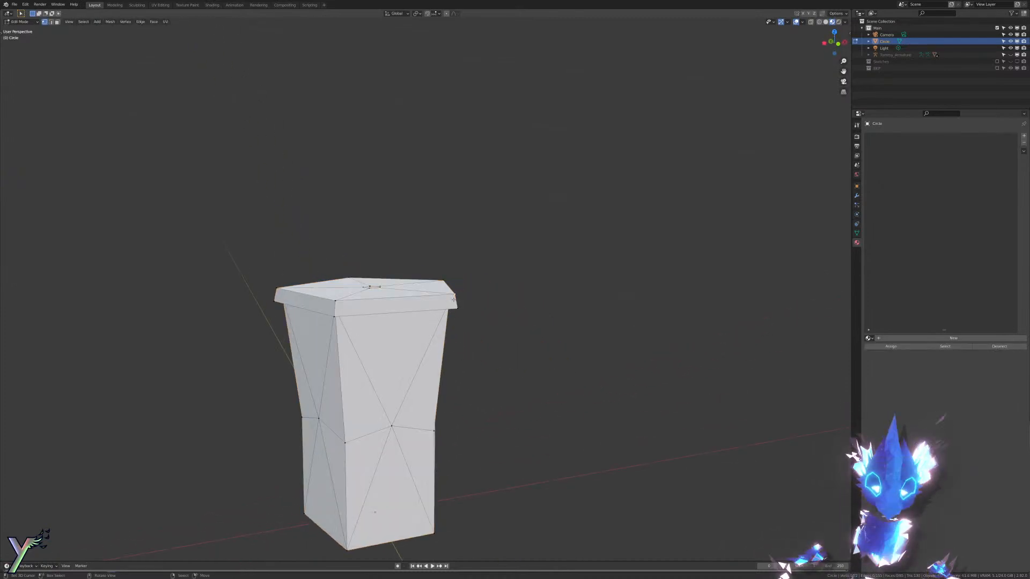
{"action": "key", "text": "ctrl+l"}
{"action": "key", "text": "p"}
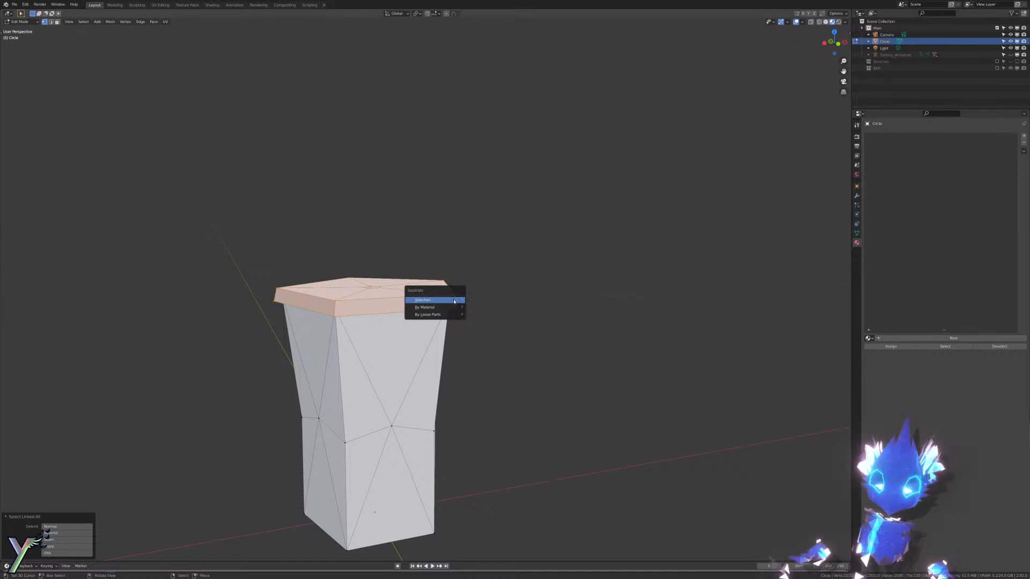
{"action": "left_click", "coordinate": [455, 301]}
Step: Show the scene in wireframe, leave Edit Mode and select the cup body
{"action": "left_click", "coordinate": [887, 48]}
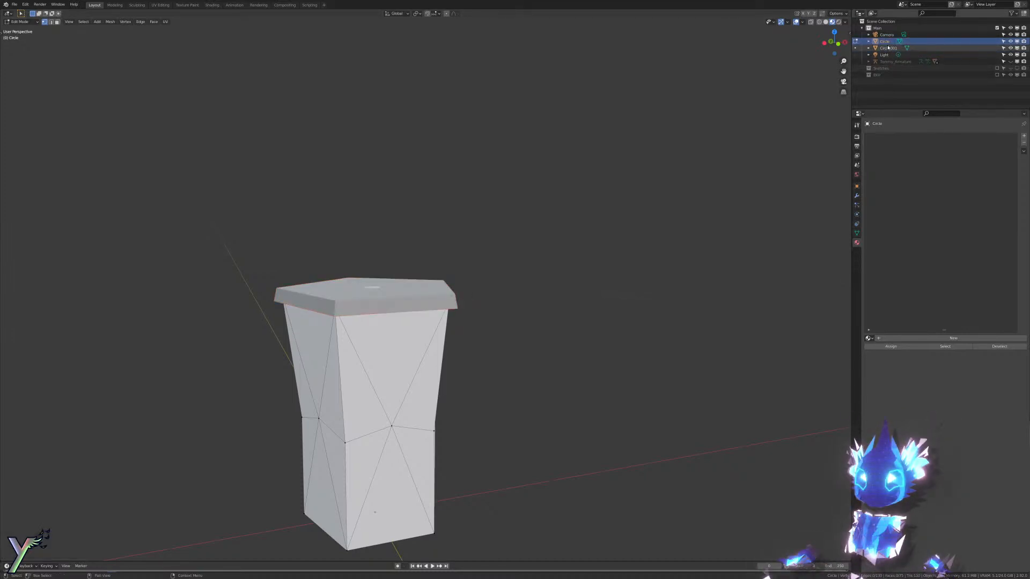
{"action": "key", "text": "z"}
{"action": "left_click", "coordinate": [377, 175]}
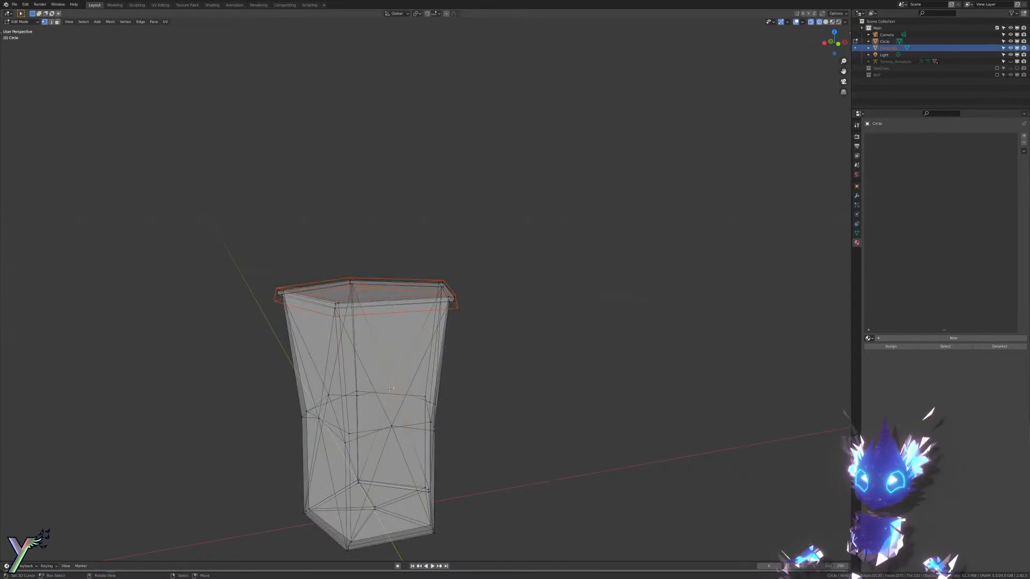
{"action": "key", "text": "Tab"}
{"action": "left_click", "coordinate": [456, 352]}
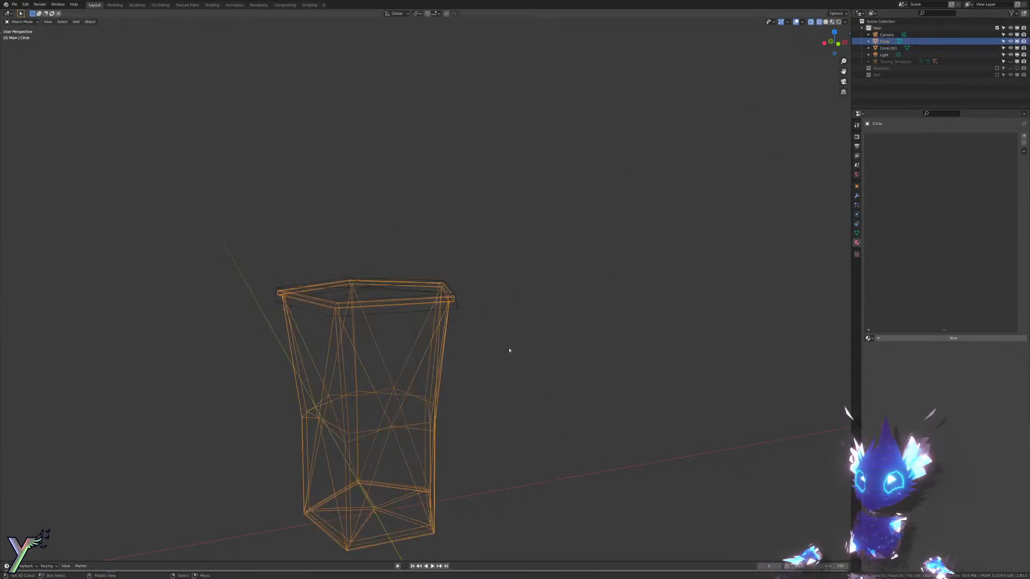
Step: Rename the cup body as SomniDrink_Cup and the separate lid as SomniDrink_Cap
{"action": "double_click", "coordinate": [886, 41]}
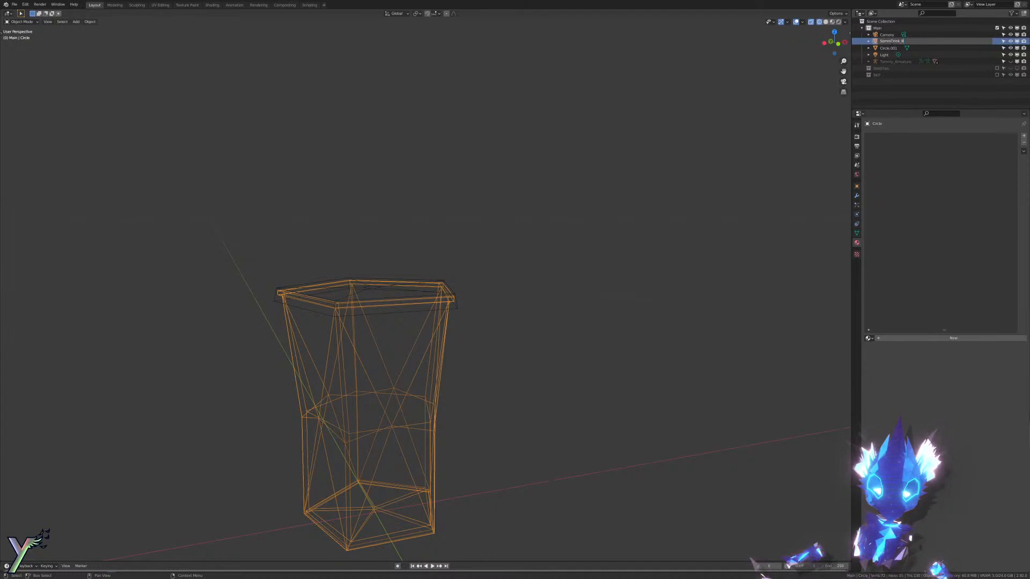
{"action": "key", "text": "Return"}
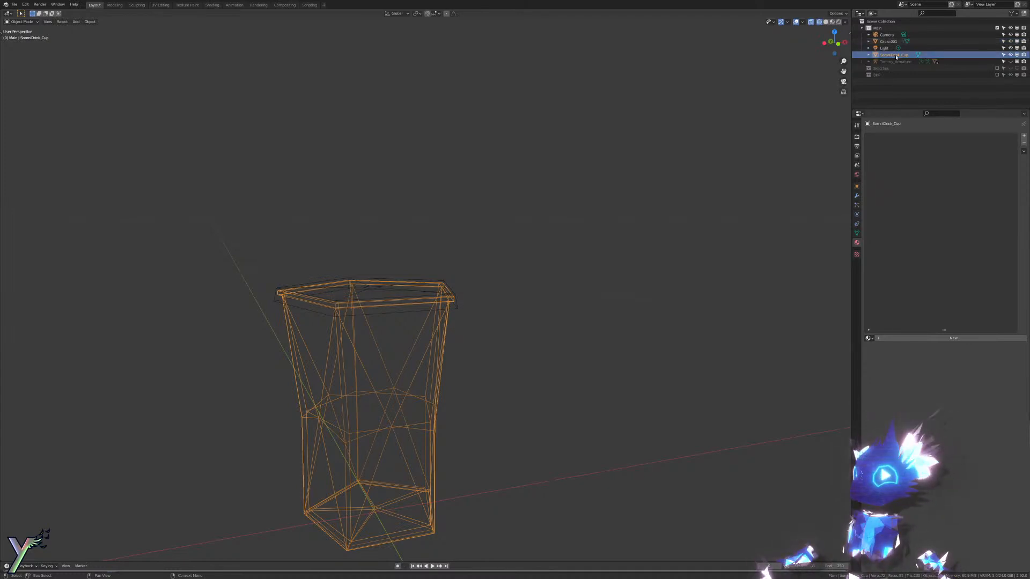
{"action": "left_click", "coordinate": [895, 42]}
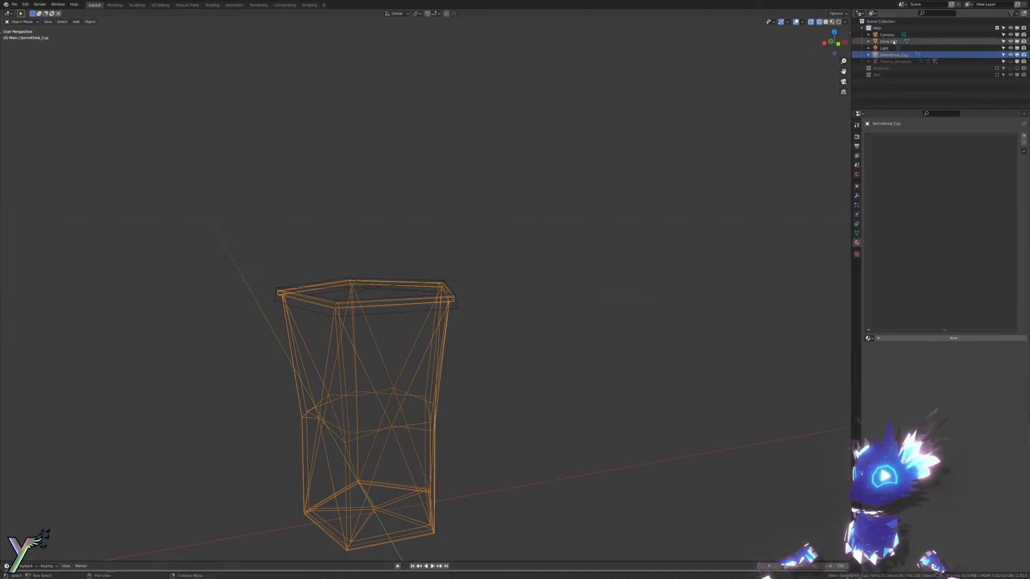
{"action": "type", "text": "SomniDrink_Cap"}
{"action": "key", "text": "Return"}
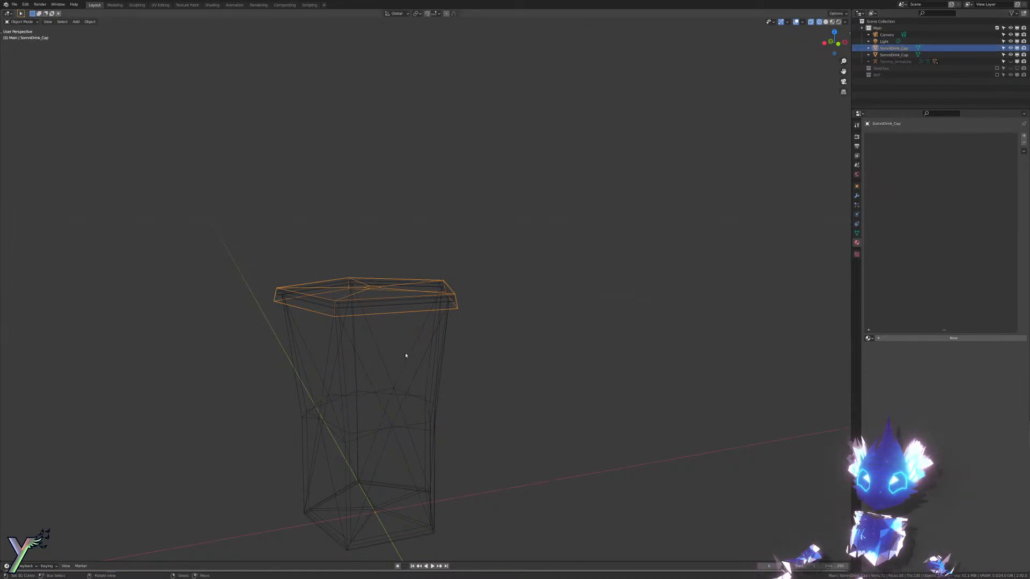
Step: In Edit Mode, select the edge loop of the lid's central hole and extrude it upward into a short straw stem
{"action": "key", "text": "Tab"}
{"action": "scroll", "coordinate": [391, 295], "scroll_direction": "up", "scroll_amount": 4}
{"action": "middle_click_drag", "start_coordinate": [391, 295], "coordinate": [400, 328]}
{"action": "left_click", "coordinate": [356, 315], "text": "alt"}
{"action": "key", "text": "KP_1"}
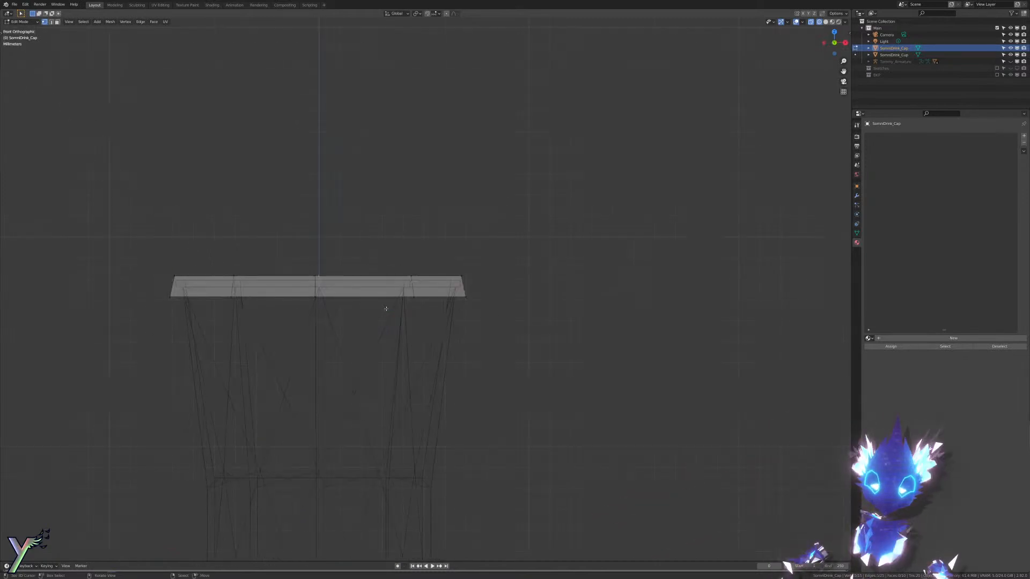
{"action": "scroll", "coordinate": [386, 309], "scroll_direction": "down", "scroll_amount": 5}
{"action": "key", "text": "e"}
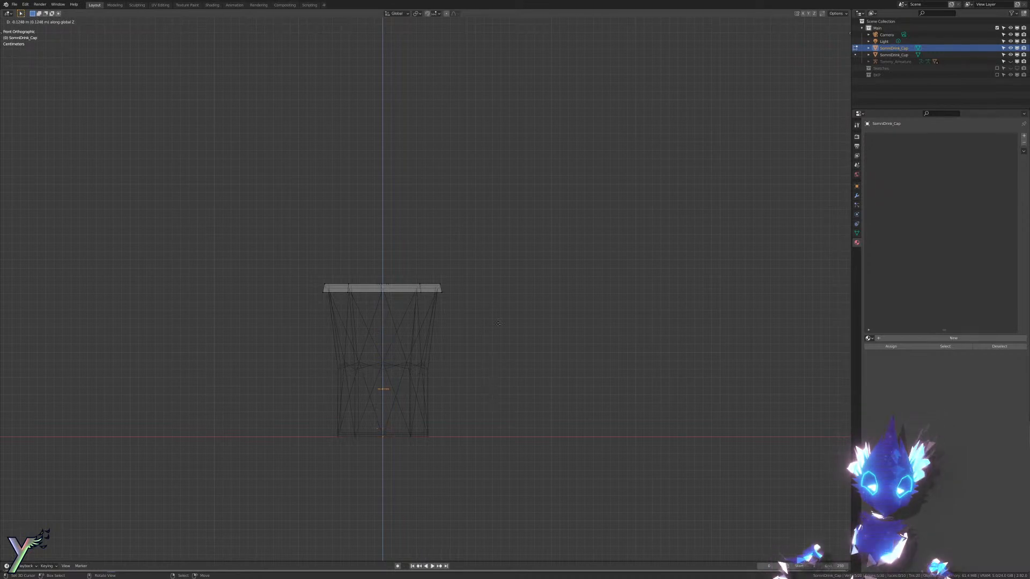
{"action": "key", "text": "Escape"}
{"action": "key", "text": "e"}
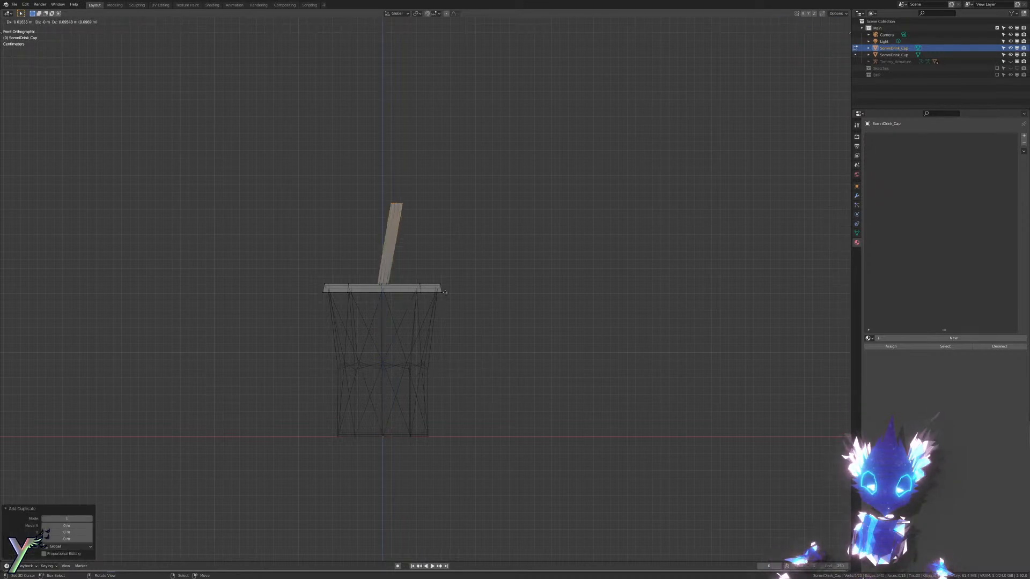
{"action": "left_click", "coordinate": [434, 322]}
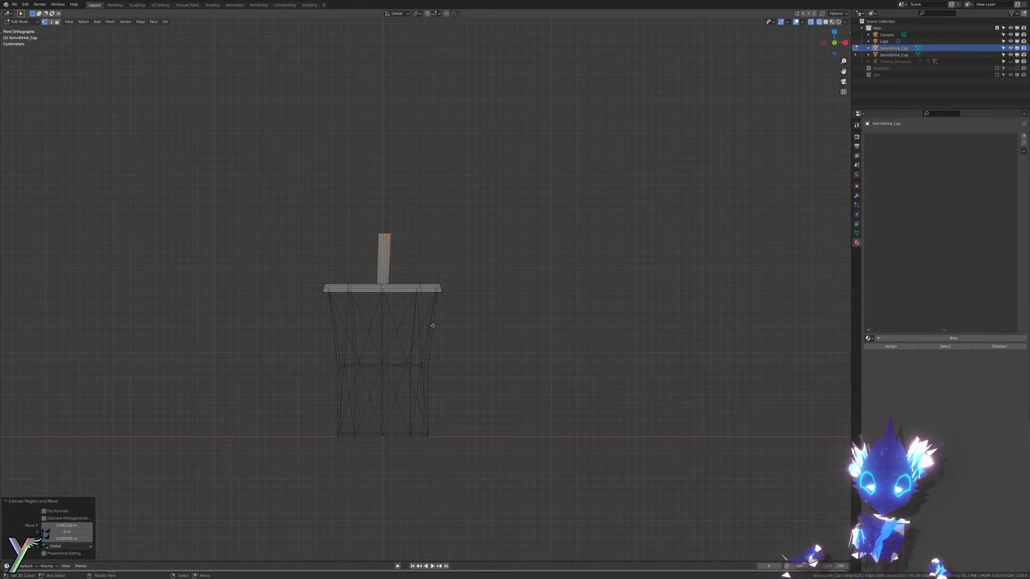
Step: Extrude a short bend segment from the straw's upper end, rotate it about 90° and adjust its position
{"action": "key", "text": "e"}
{"action": "key", "text": "r"}
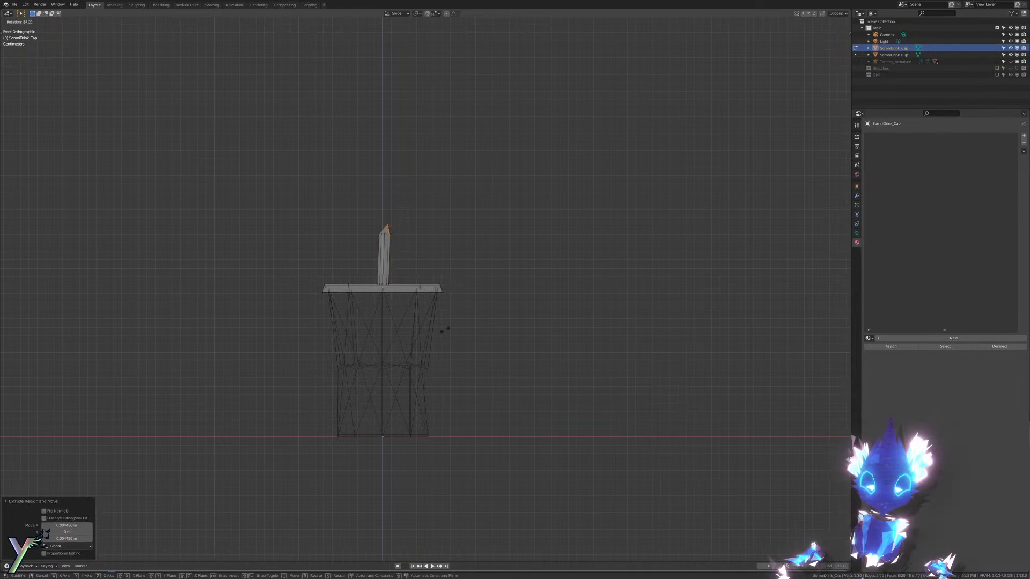
{"action": "left_click", "coordinate": [448, 316]}
{"action": "key", "text": "e"}
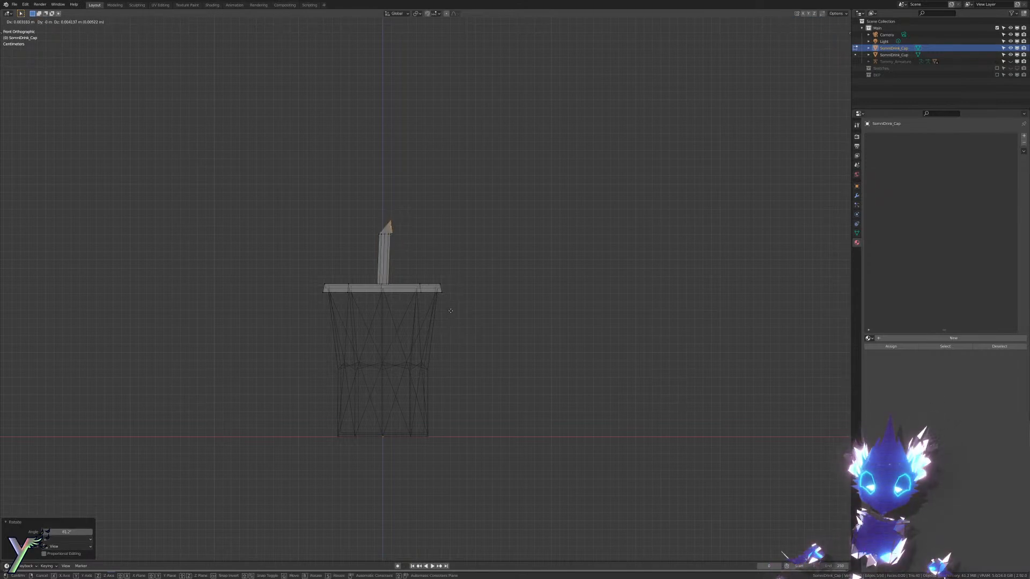
{"action": "left_click", "coordinate": [451, 310]}
{"action": "key", "text": "e"}
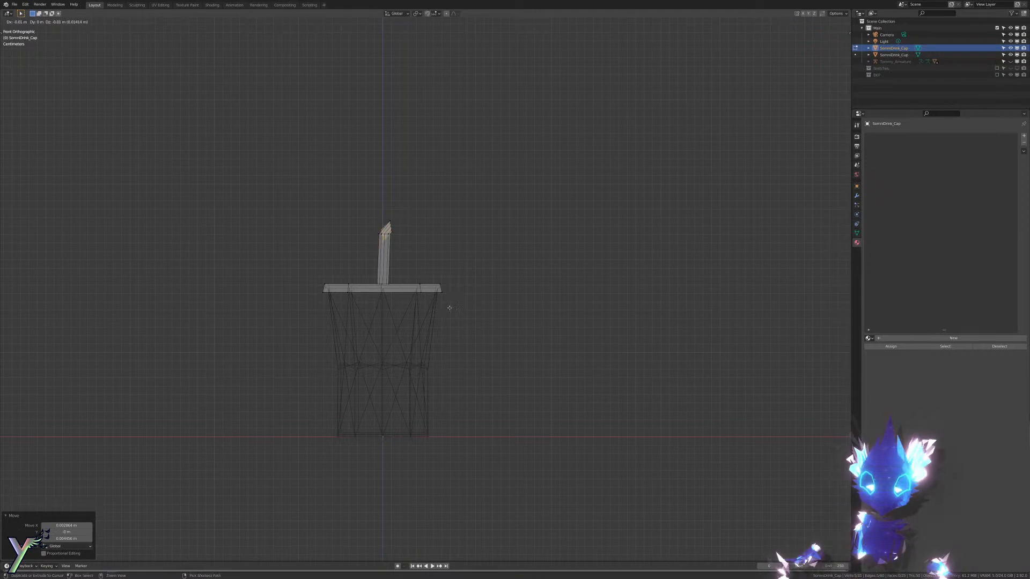
{"action": "left_click", "coordinate": [449, 307]}
{"action": "key", "text": "ctrl+z"}
Step: Extrude the straw's end along the X axis into a long arm and raise the arm's tip slightly
{"action": "key", "text": "e"}
{"action": "key", "text": "x"}
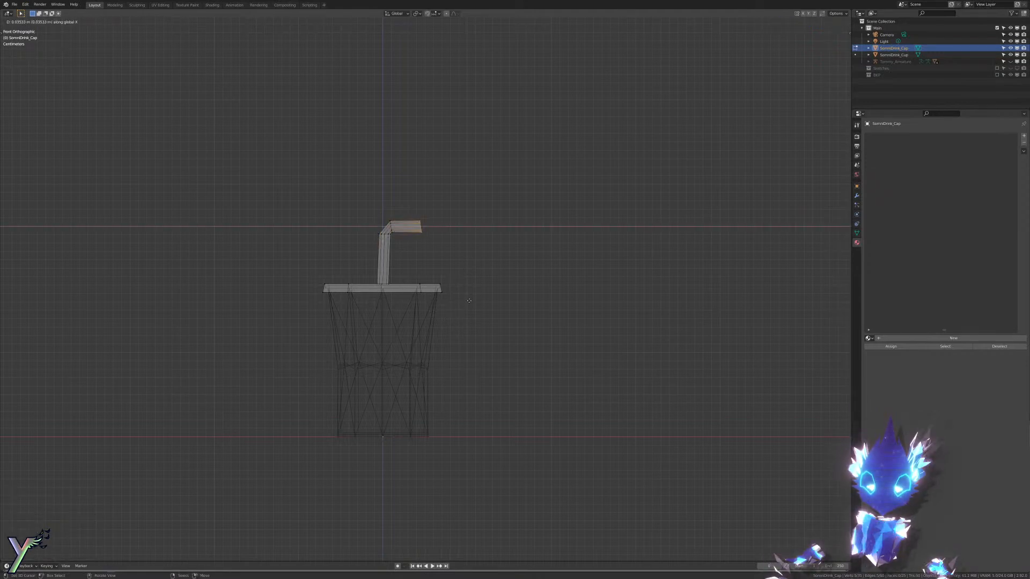
{"action": "left_click", "coordinate": [494, 295]}
{"action": "key", "text": "g"}
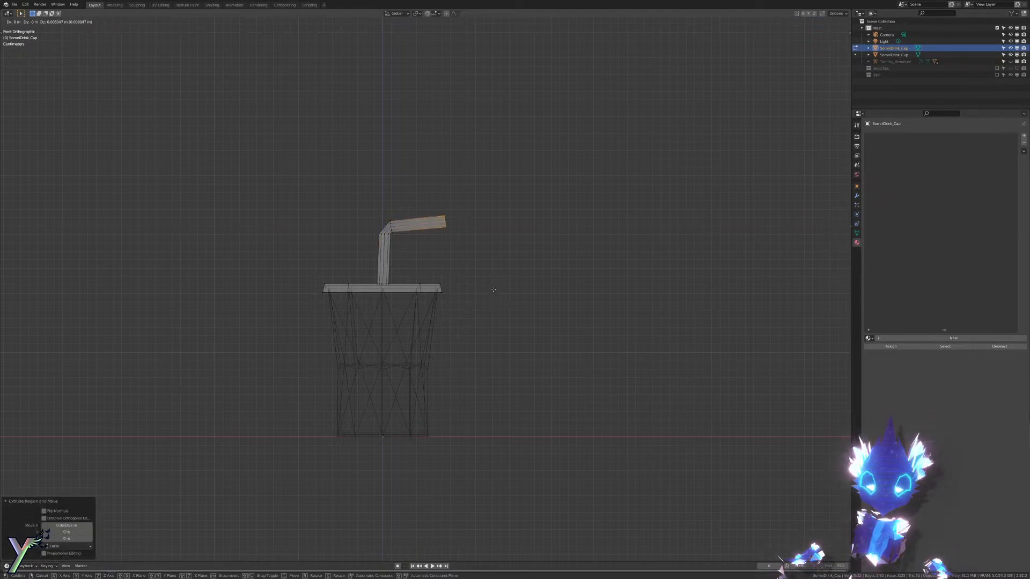
{"action": "left_click", "coordinate": [494, 286]}
Step: Select the straw's bend and arm and move them sideways so the stem leans away from the arm's tip
{"action": "scroll", "coordinate": [472, 218], "scroll_direction": "up", "scroll_amount": 4}
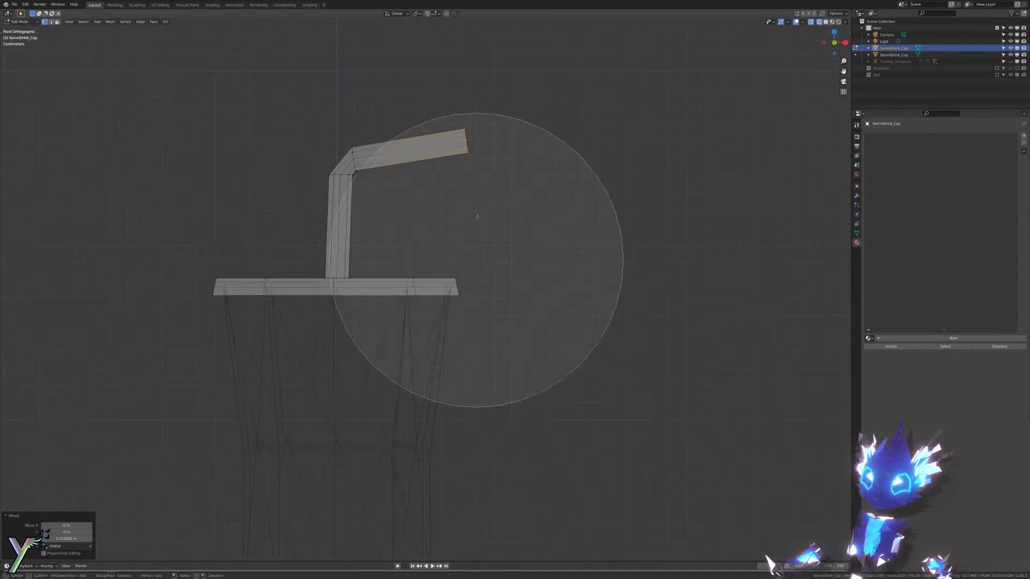
{"action": "key", "text": "g"}
{"action": "left_click", "coordinate": [437, 167]}
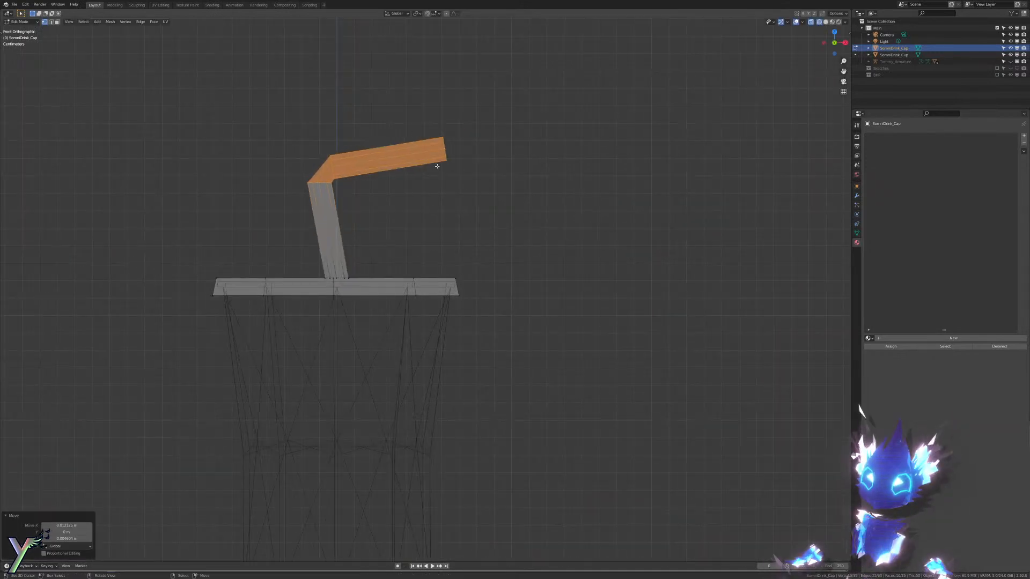
{"action": "key", "text": "g"}
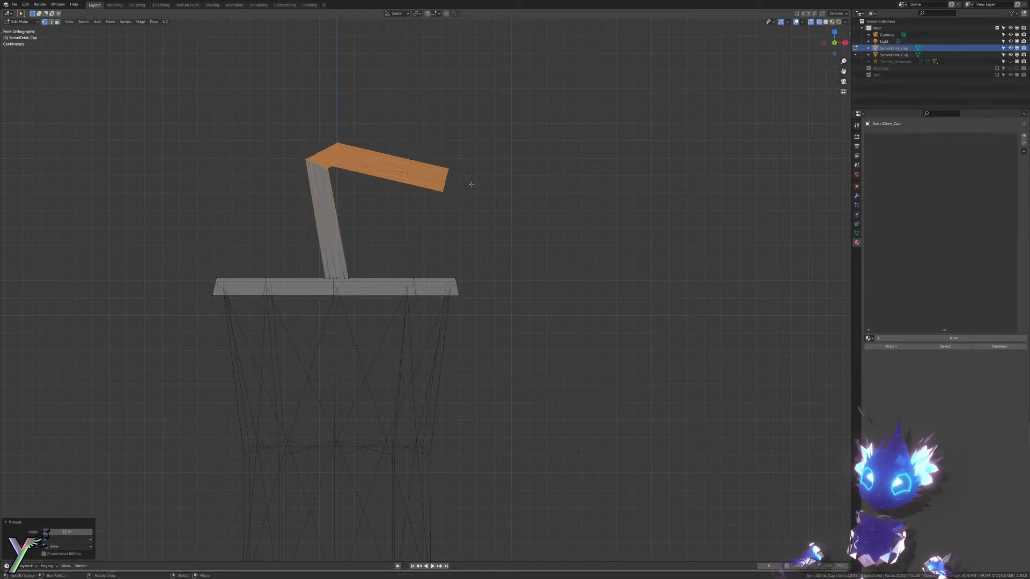
{"action": "left_click", "coordinate": [481, 201]}
{"action": "key", "text": "ctrl+z"}
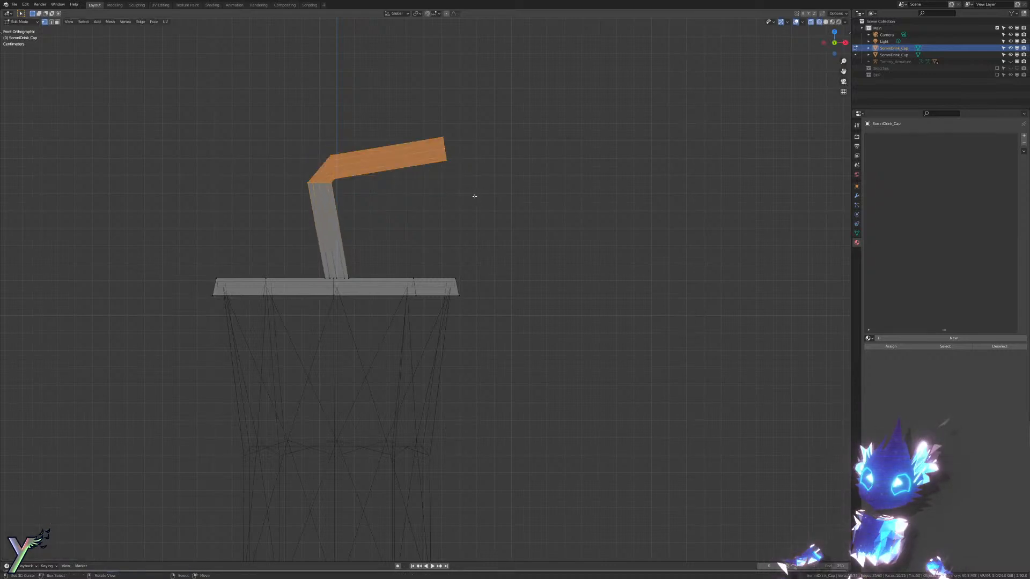
Step: Deselect the straw's bend, rotate only the outer arm so it slopes downward and move it back against the bend
{"action": "key", "text": "c"}
{"action": "scroll", "coordinate": [287, 211], "scroll_direction": "up", "scroll_amount": 5}
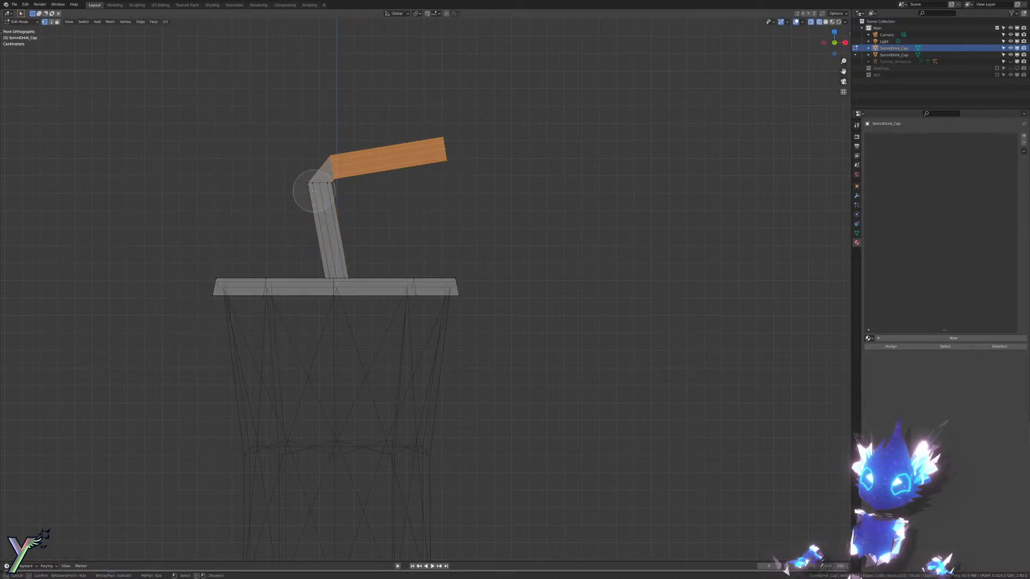
{"action": "key", "text": "Escape"}
{"action": "key", "text": "r"}
{"action": "left_click", "coordinate": [564, 198]}
{"action": "key", "text": "g"}
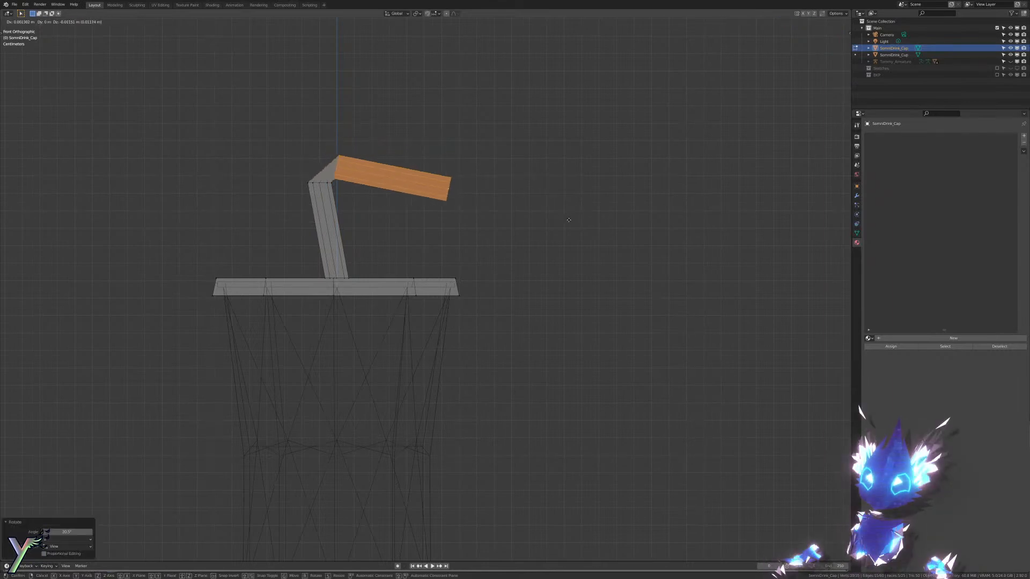
{"action": "left_click", "coordinate": [567, 220]}
Step: Examine the cup, lid and straw in Object Mode with solid shading from several angles
{"action": "key", "text": "Tab"}
{"action": "middle_click_drag", "start_coordinate": [563, 202], "coordinate": [452, 210]}
{"action": "key", "text": "z"}
{"action": "mouse_move", "coordinate": [501, 322]}
{"action": "middle_mouse_down"}
{"action": "mouse_move", "coordinate": [446, 299]}
{"action": "mouse_move", "coordinate": [285, 298]}
{"action": "mouse_move", "coordinate": [259, 271]}
{"action": "mouse_move", "coordinate": [399, 284]}
{"action": "middle_mouse_up"}
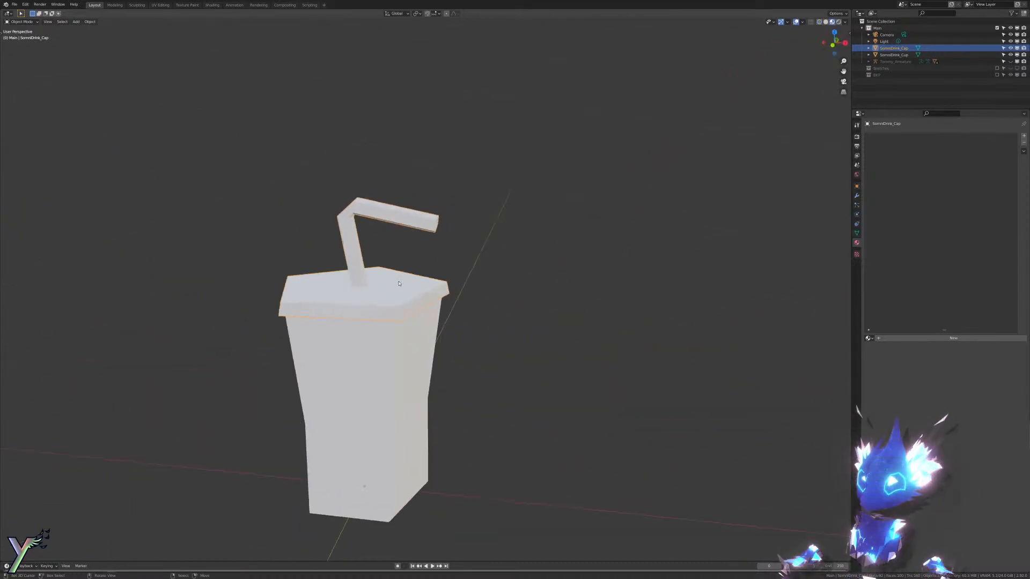
{"action": "key", "text": "KP_1"}
{"action": "key", "text": "KP_3"}
{"action": "key", "text": "KP_1"}
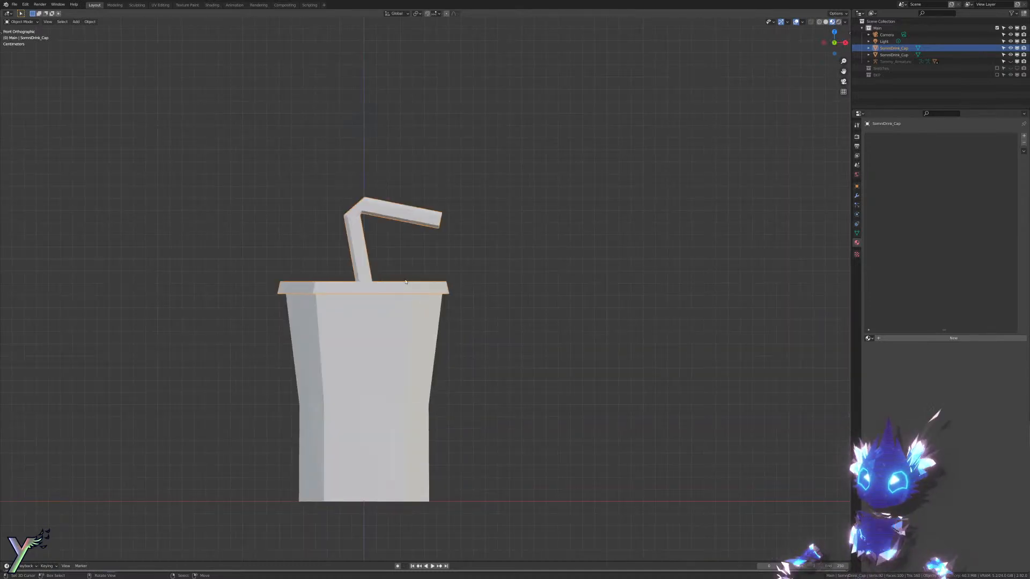
Step: Move the straw's bend and arm up and along positive X so the stem leans toward the arm's tip
{"action": "key", "text": "Tab"}
{"action": "key", "text": "alt+z"}
{"action": "key", "text": "g"}
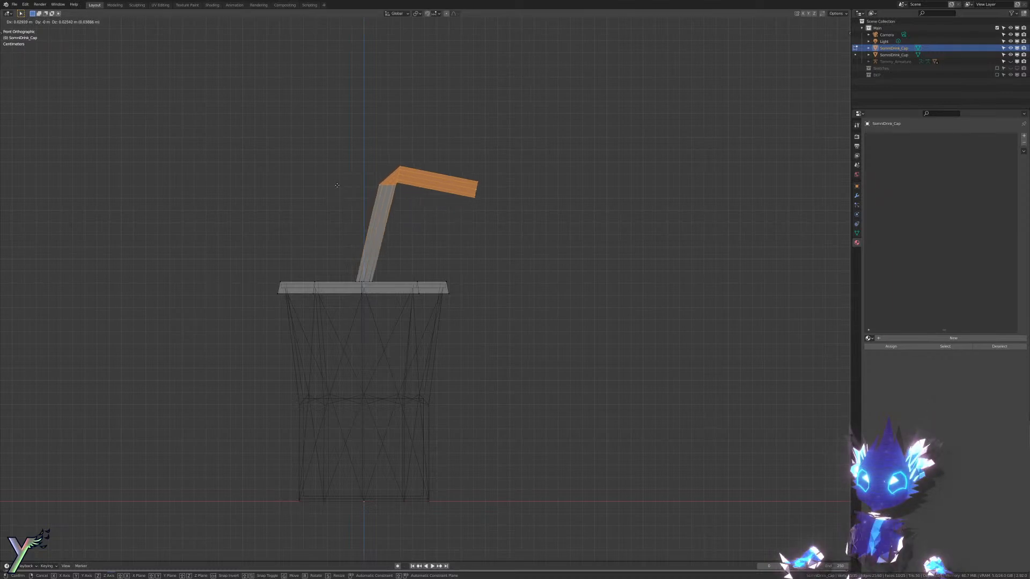
{"action": "left_click", "coordinate": [327, 195]}
{"action": "key", "text": "g"}
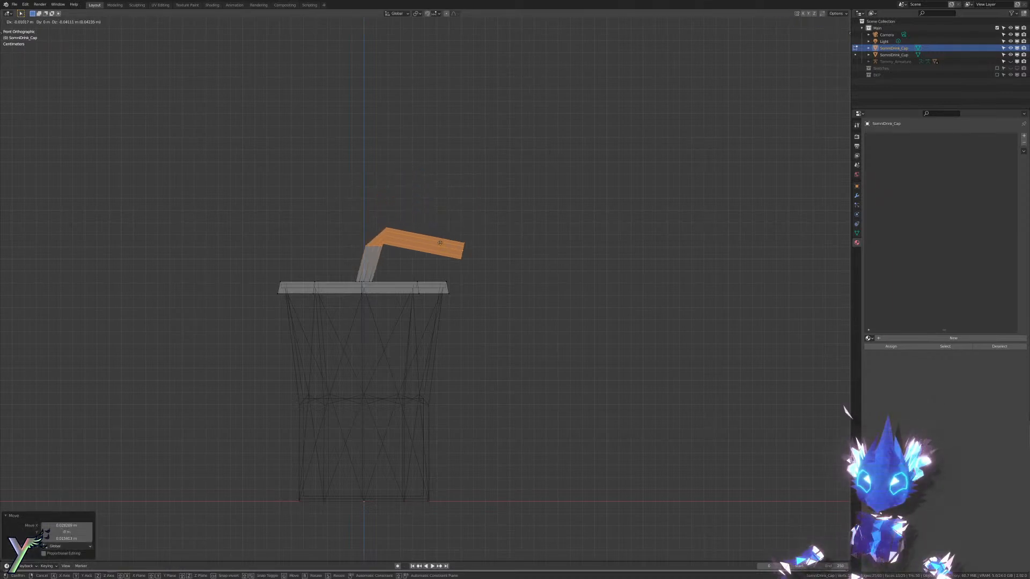
{"action": "left_click", "coordinate": [451, 205]}
{"action": "key", "text": "Tab"}
{"action": "key", "text": "alt+z"}
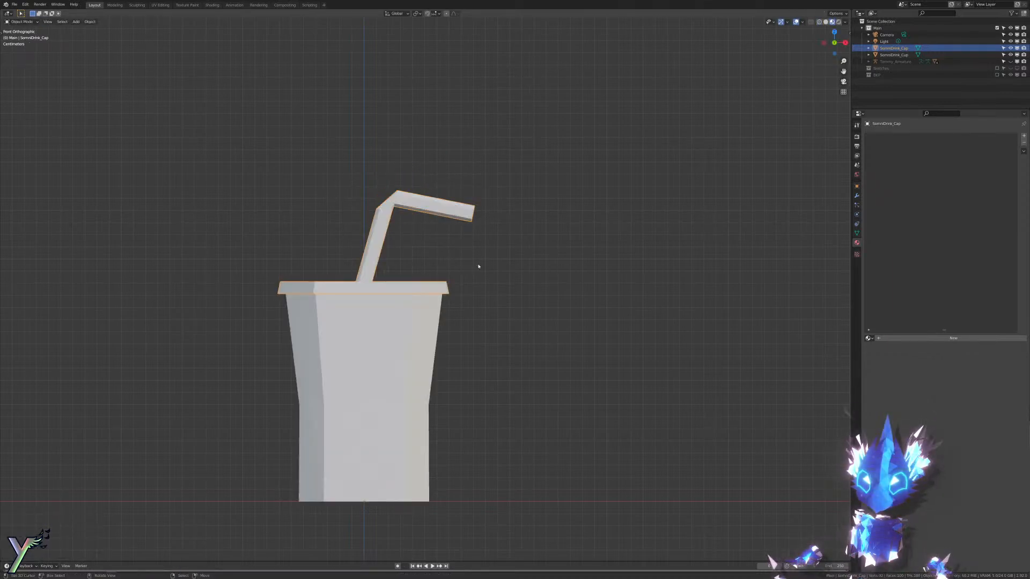
{"action": "middle_click_drag", "start_coordinate": [478, 264], "coordinate": [349, 272]}
Step: In the front wireframe view, select only the straw's outer arm and nudge it slightly to refine the bend
{"action": "key", "text": "Tab"}
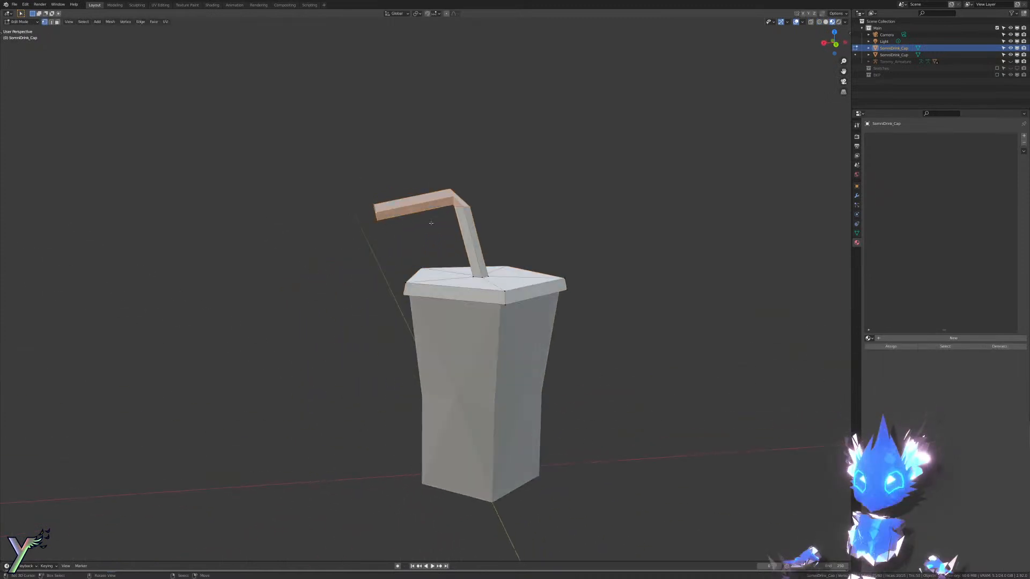
{"action": "key", "text": "KP_1"}
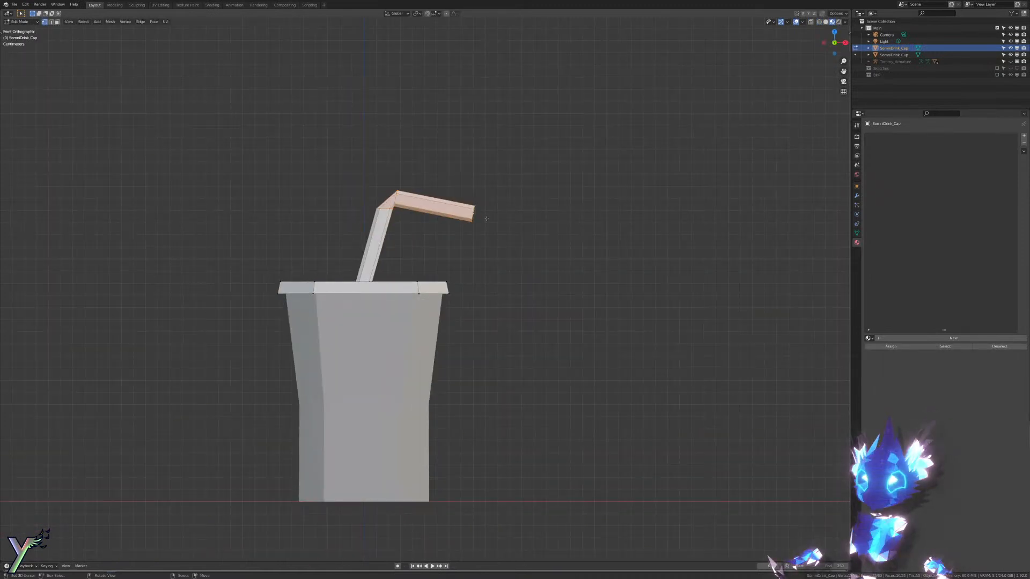
{"action": "scroll", "coordinate": [487, 218], "scroll_direction": "up", "scroll_amount": 4}
{"action": "key", "text": "alt+z"}
{"action": "key", "text": "c"}
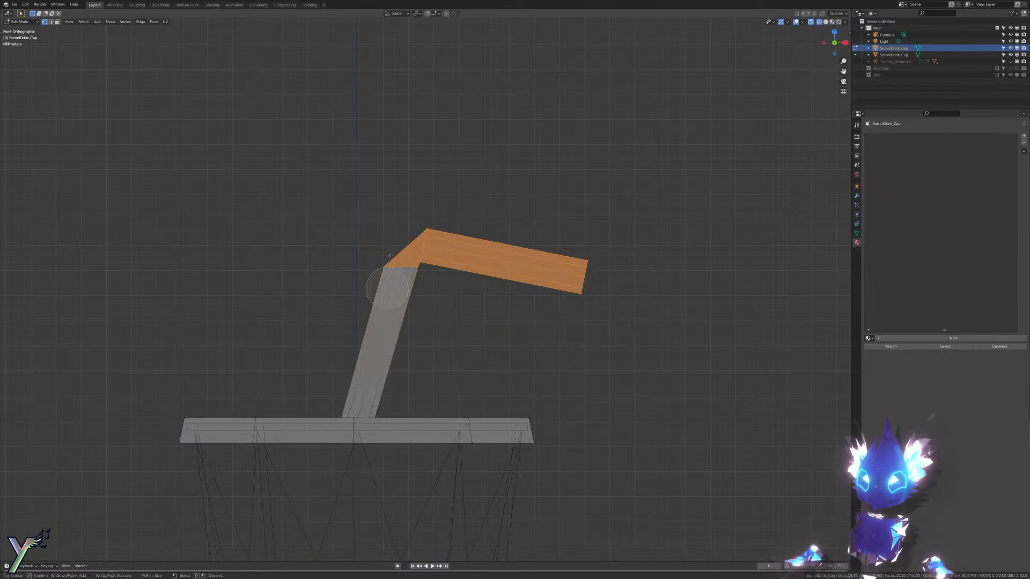
{"action": "key", "text": "Escape"}
{"action": "key", "text": "x"}
{"action": "key", "text": "alt+a"}
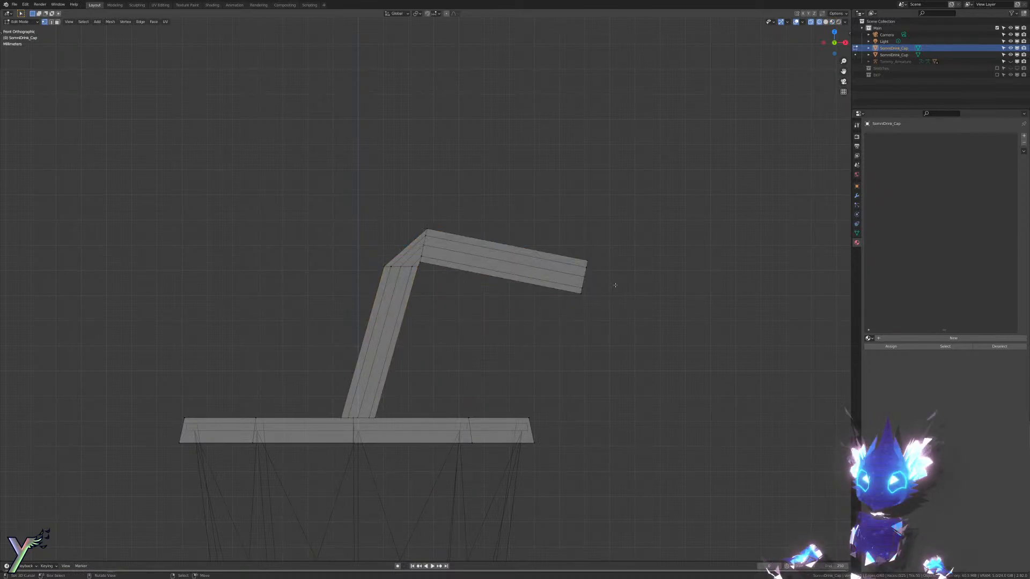
{"action": "key", "text": "c"}
{"action": "left_click_drag", "start_coordinate": [612, 283], "coordinate": [451, 225]}
{"action": "key", "text": "Escape"}
{"action": "key", "text": "g"}
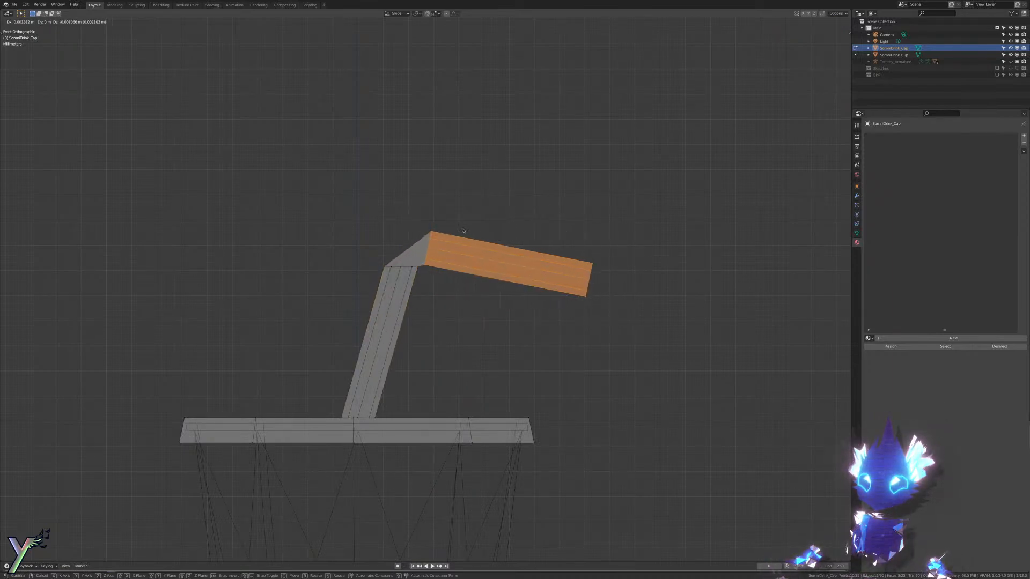
{"action": "left_click", "coordinate": [461, 230]}
Step: Check the straw's shape on the whole cup in Object Mode from an angled view
{"action": "key", "text": "Tab"}
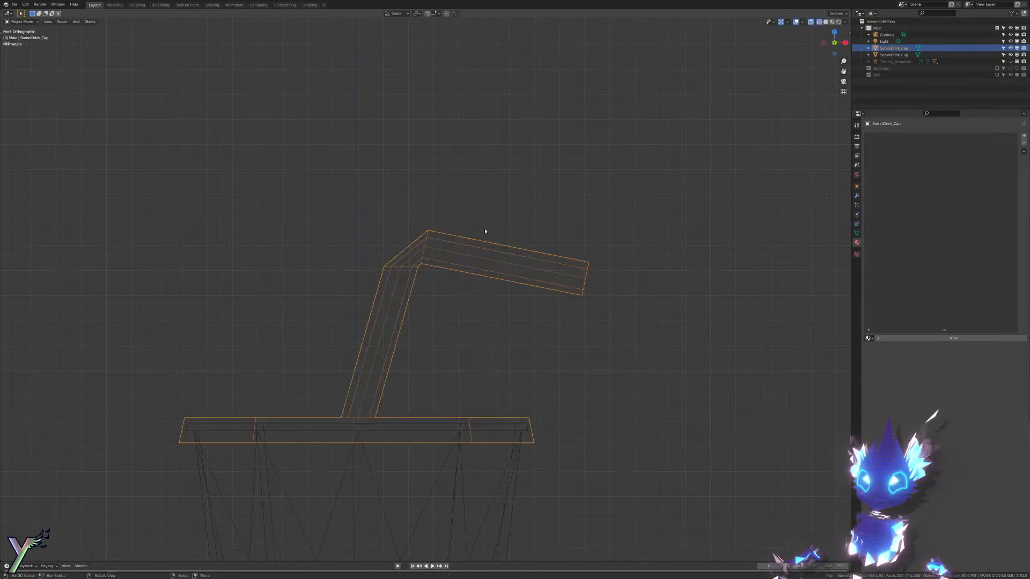
{"action": "scroll", "coordinate": [505, 324], "scroll_direction": "down", "scroll_amount": 5}
{"action": "key", "text": "shift+z"}
{"action": "mouse_move", "coordinate": [505, 324]}
{"action": "middle_mouse_down"}
{"action": "mouse_move", "coordinate": [453, 322]}
{"action": "mouse_move", "coordinate": [469, 327]}
{"action": "mouse_move", "coordinate": [459, 340]}
{"action": "mouse_move", "coordinate": [505, 317]}
{"action": "middle_mouse_up"}
{"action": "key", "text": "shift+z"}
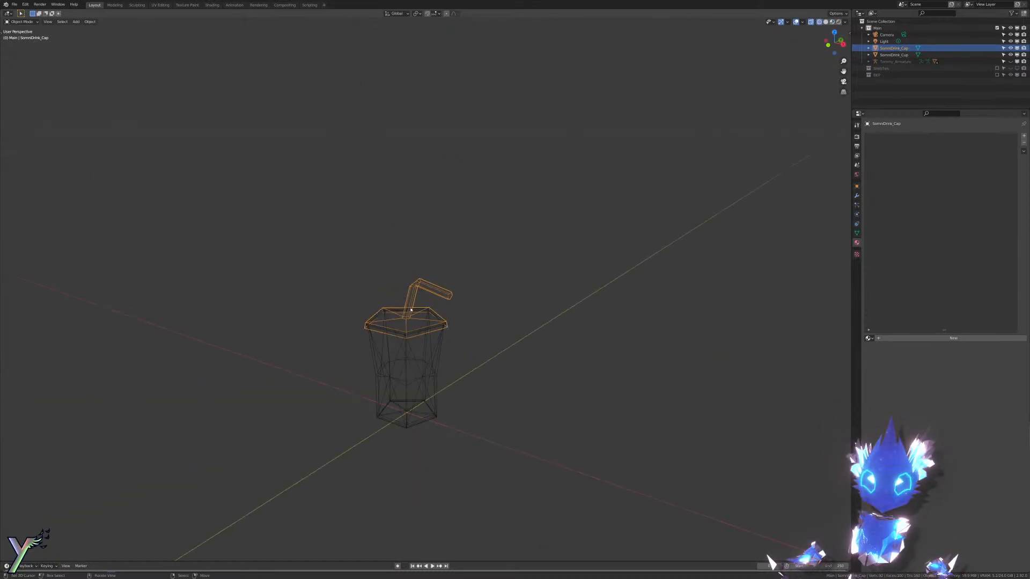
Step: Return the lid-and-straw mesh to Edit Mode in the front wireframe view
{"action": "key", "text": "KP_1"}
{"action": "key", "text": "Tab"}
{"action": "scroll", "coordinate": [411, 310], "scroll_direction": "up", "scroll_amount": 5}
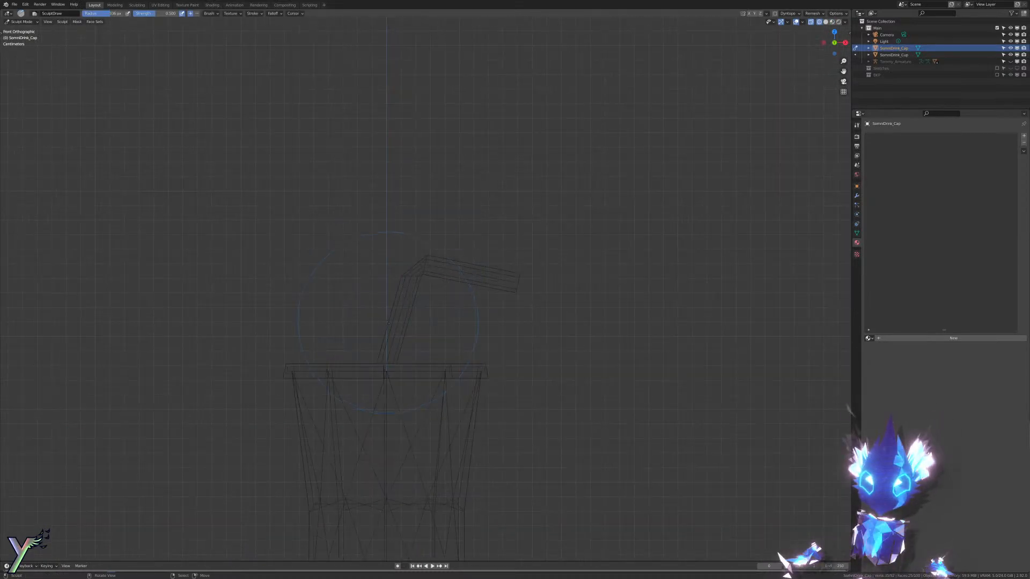
{"action": "key", "text": "Tab"}
{"action": "key", "text": "Tab"}
{"action": "key", "text": "alt+a"}
{"action": "left_click", "coordinate": [386, 360], "text": "alt"}
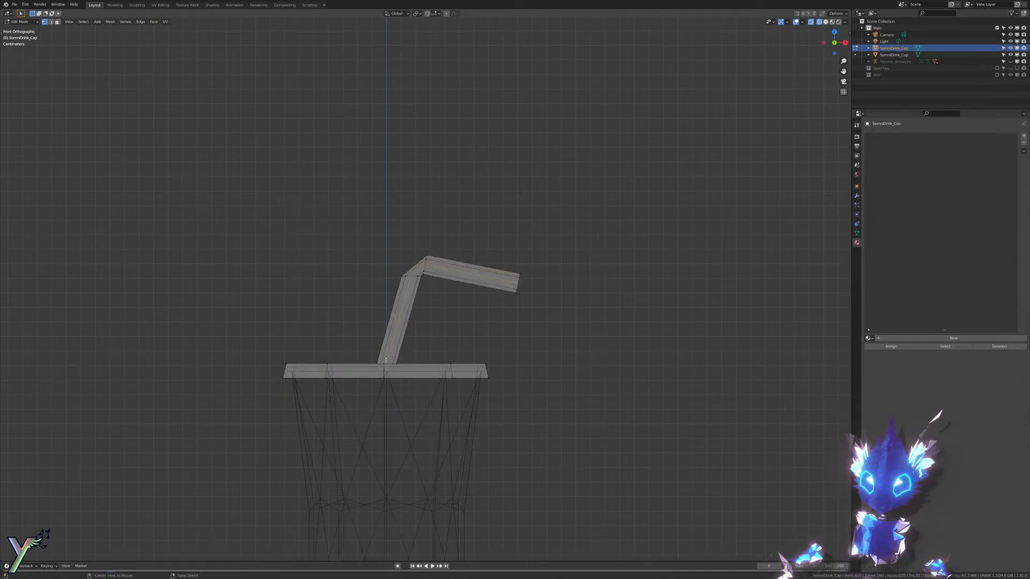
{"action": "key", "text": "alt+a"}
{"action": "left_click", "coordinate": [388, 361], "text": "alt"}
{"action": "key", "text": "alt+a"}
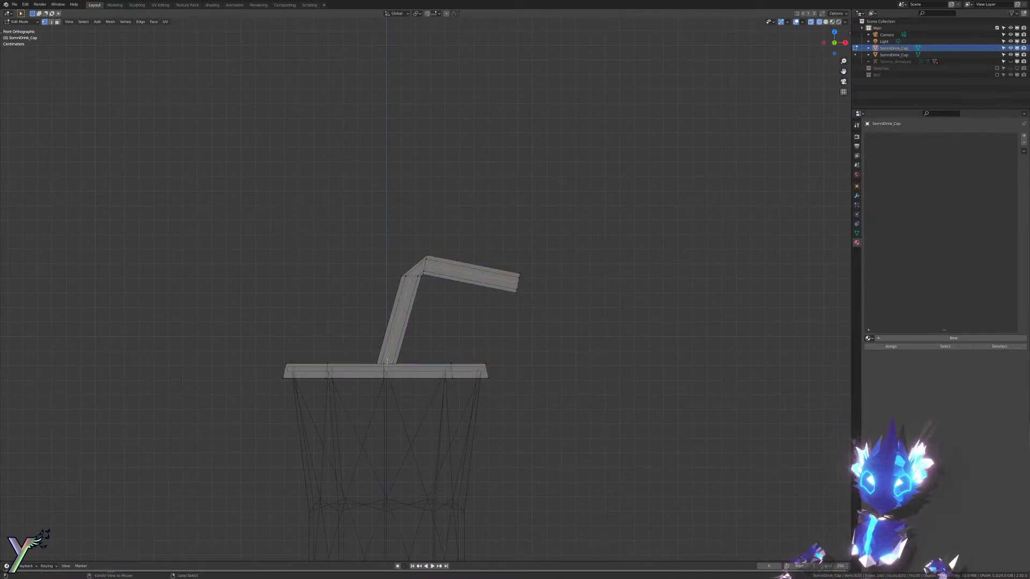
{"action": "left_click", "coordinate": [390, 362], "text": "alt"}
{"action": "right_click", "coordinate": [390, 361], "text": "alt"}
{"action": "right_click", "coordinate": [389, 362], "text": "alt"}
{"action": "right_click", "coordinate": [390, 361], "text": "alt"}
{"action": "key", "text": "g"}
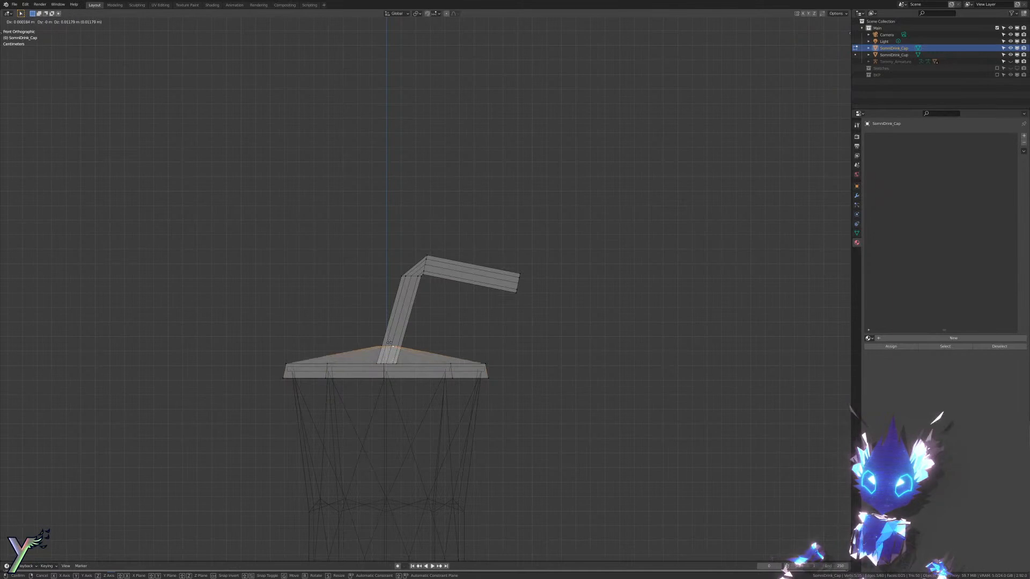
{"action": "right_click", "coordinate": [390, 356]}
Step: Select the edge loop at the straw's base and extrude it along the stem's slant, deep into the cup near its floor
{"action": "key", "text": "alt+a"}
{"action": "right_click", "coordinate": [389, 358], "text": "alt"}
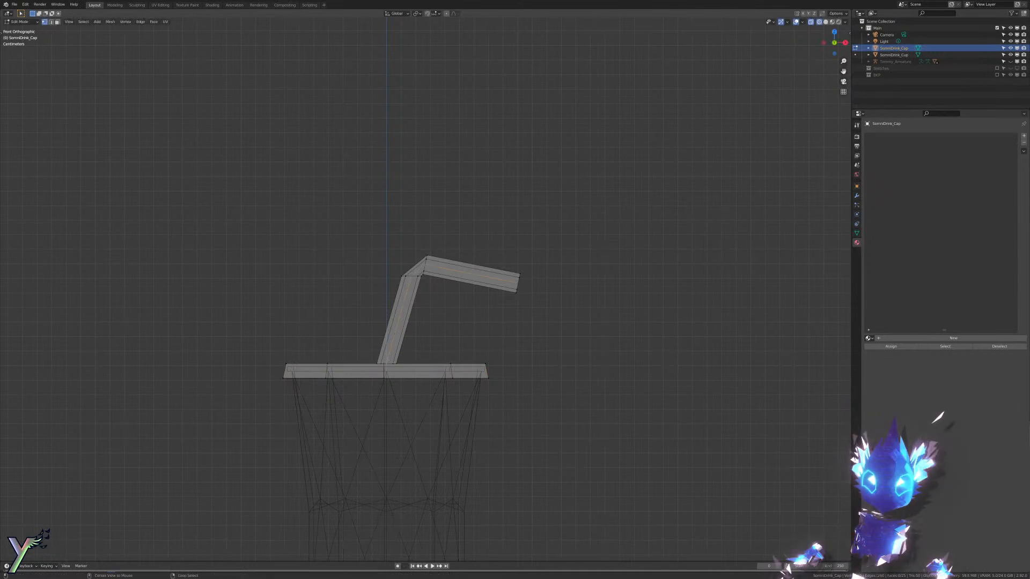
{"action": "right_click", "coordinate": [387, 362], "text": "alt"}
{"action": "right_click", "coordinate": [387, 361], "text": "alt"}
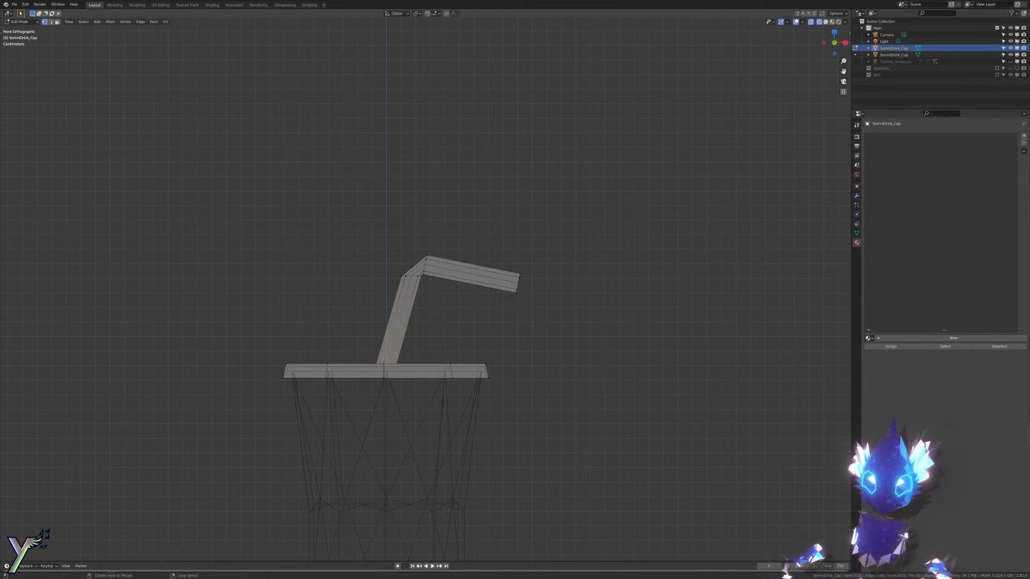
{"action": "scroll", "coordinate": [512, 275], "scroll_direction": "down", "scroll_amount": 2}
{"action": "middle_click_drag", "start_coordinate": [489, 307], "coordinate": [518, 208], "text": "shift"}
{"action": "key", "text": "w"}
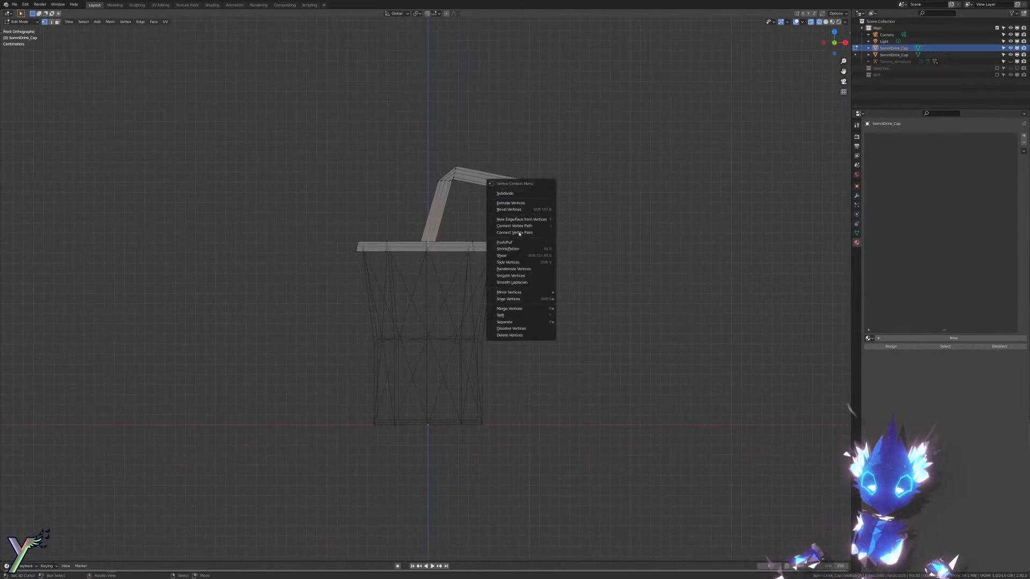
{"action": "key", "text": "e"}
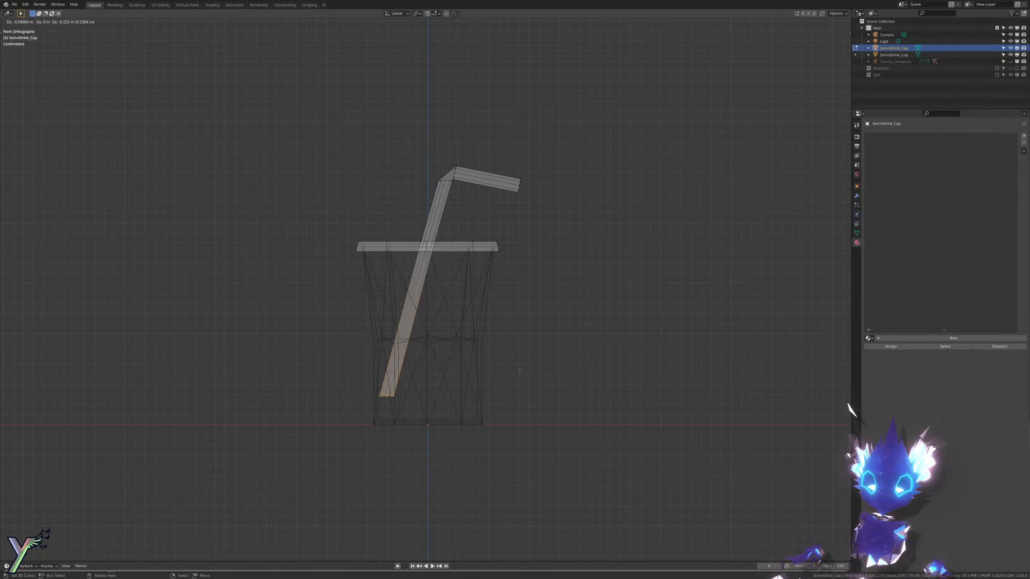
{"action": "left_click", "coordinate": [520, 372]}
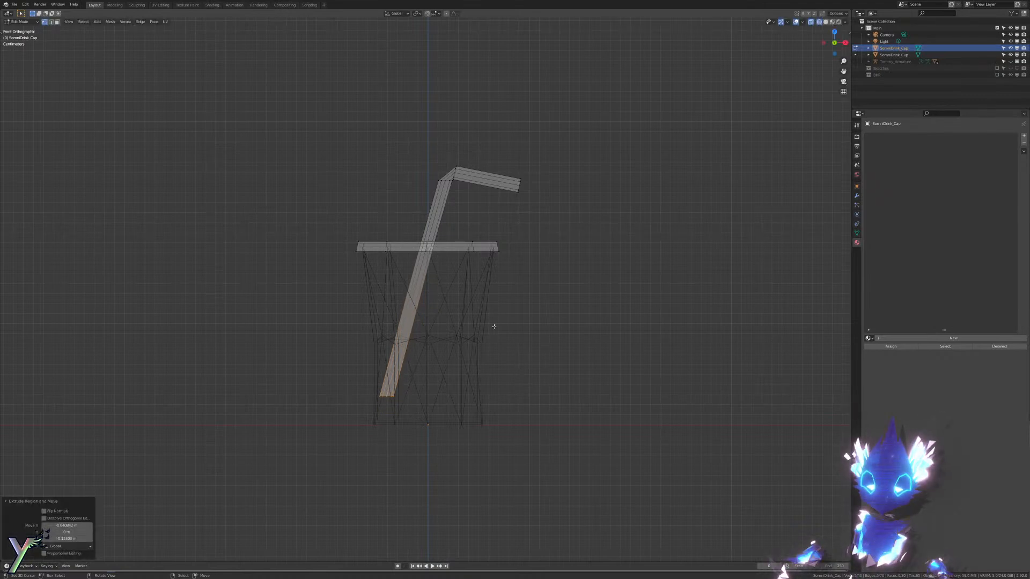
{"action": "key", "text": "g"}
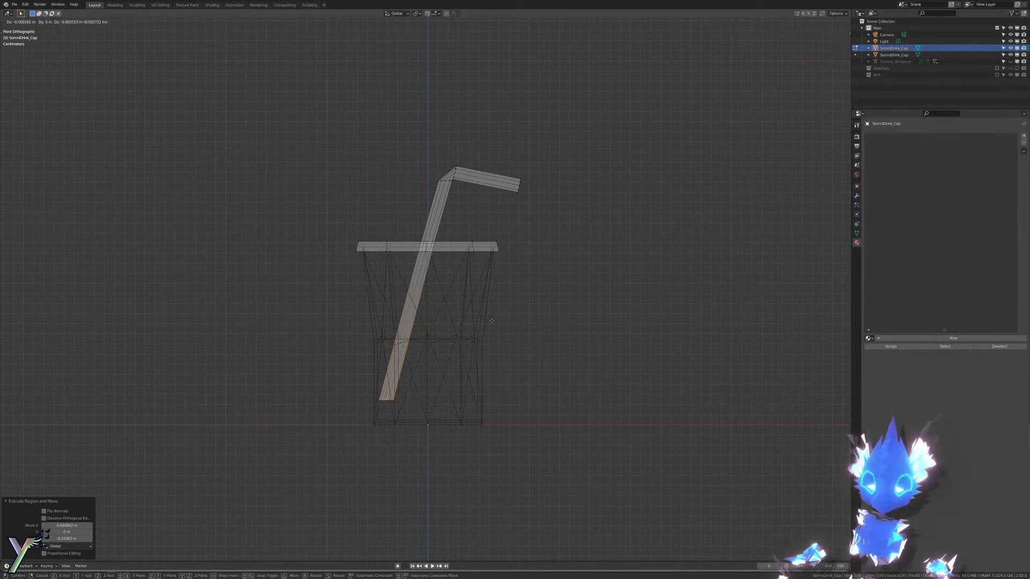
{"action": "left_click", "coordinate": [492, 320]}
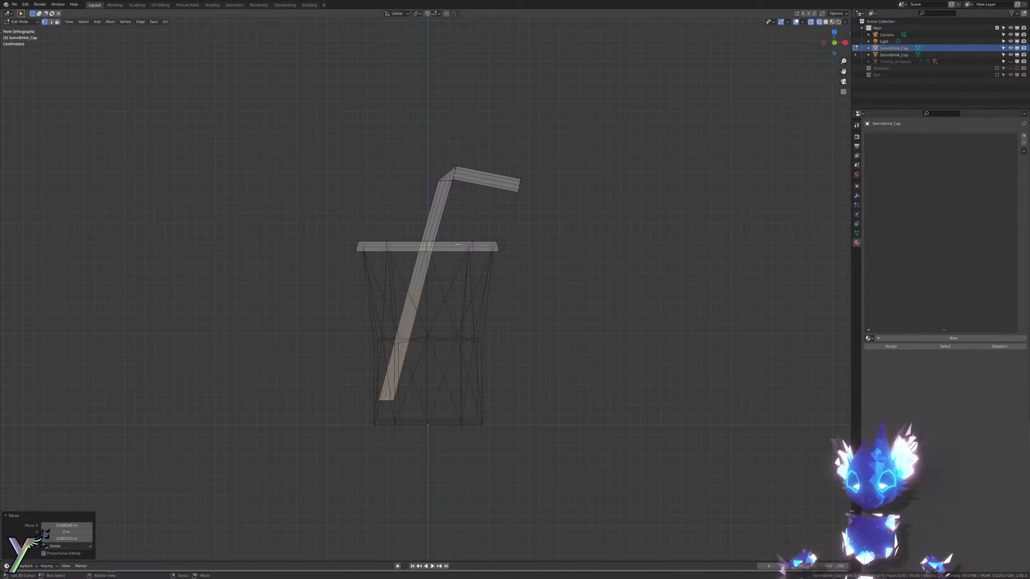
Step: Select the entire linked straw, extrude it in place and shrink/fatten the new faces to give the straw wall thickness
{"action": "key", "text": "Tab"}
{"action": "mouse_move", "coordinate": [464, 280]}
{"action": "middle_mouse_down"}
{"action": "mouse_move", "coordinate": [496, 223]}
{"action": "mouse_move", "coordinate": [462, 214]}
{"action": "mouse_move", "coordinate": [464, 170]}
{"action": "mouse_move", "coordinate": [468, 278]}
{"action": "middle_mouse_up"}
{"action": "key", "text": "Tab"}
{"action": "key", "text": "ctrl+l"}
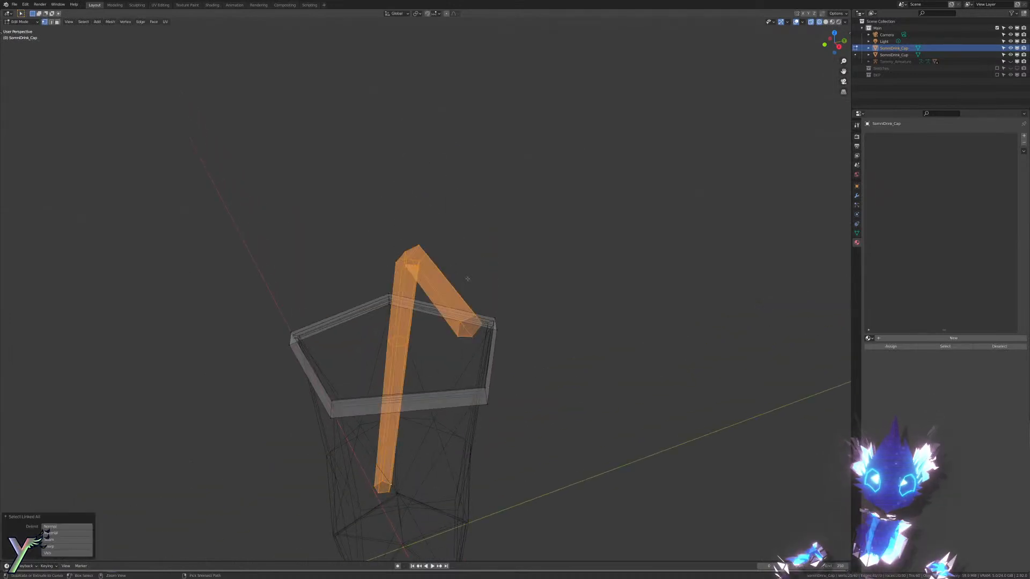
{"action": "scroll", "coordinate": [616, 272], "scroll_direction": "up", "scroll_amount": 5}
{"action": "key", "text": "g"}
{"action": "right_click", "coordinate": [620, 273]}
{"action": "key", "text": "alt+s"}
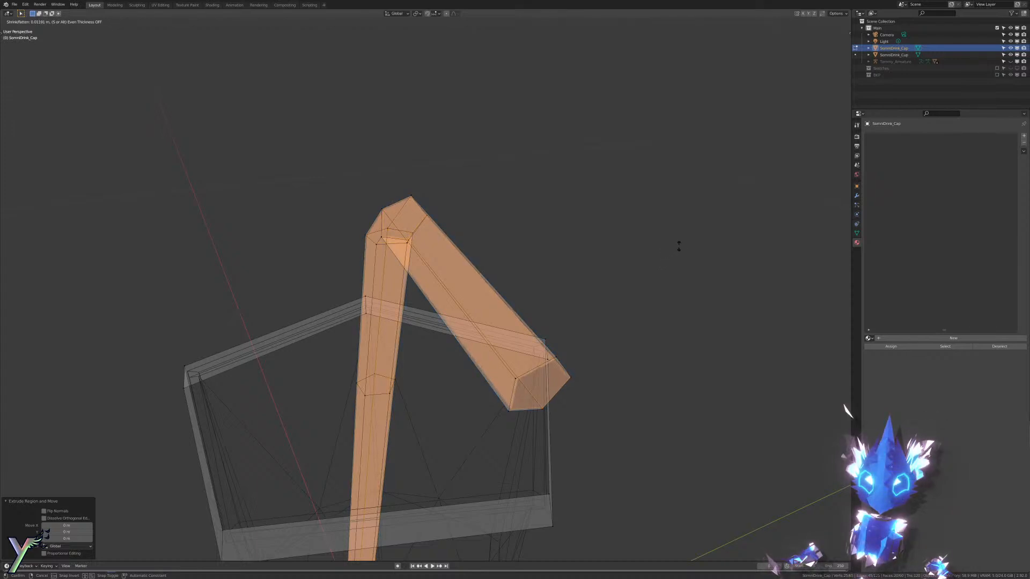
{"action": "left_click", "coordinate": [706, 230]}
Step: Switch off see-through shading and reveal the hidden top faces of the lid
{"action": "key", "text": "alt+z"}
{"action": "middle_click_drag", "start_coordinate": [561, 287], "coordinate": [681, 242]}
{"action": "scroll", "coordinate": [680, 242], "scroll_direction": "down", "scroll_amount": 6}
{"action": "scroll", "coordinate": [646, 357], "scroll_direction": "up", "scroll_amount": 3}
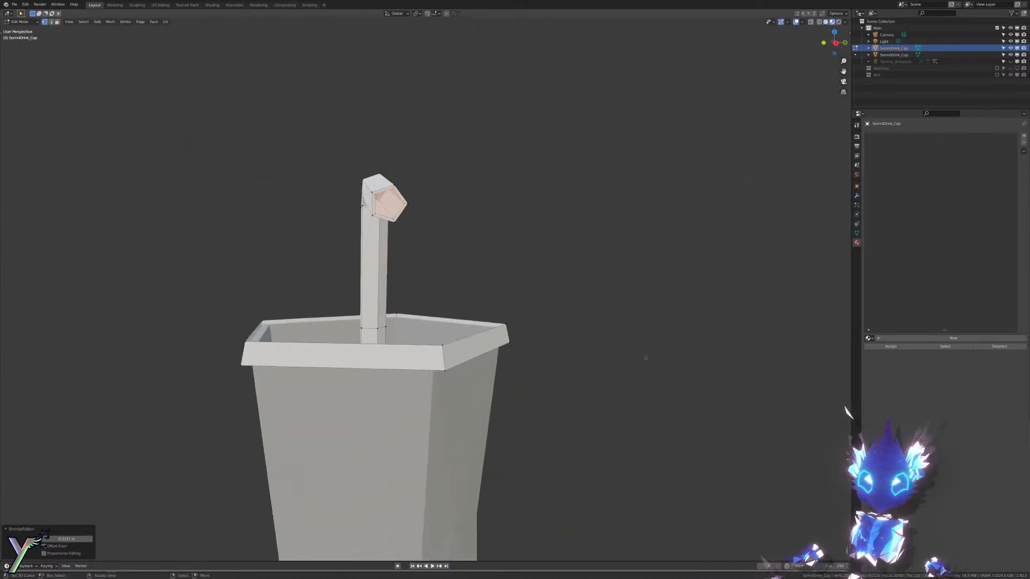
{"action": "key", "text": "alt+h"}
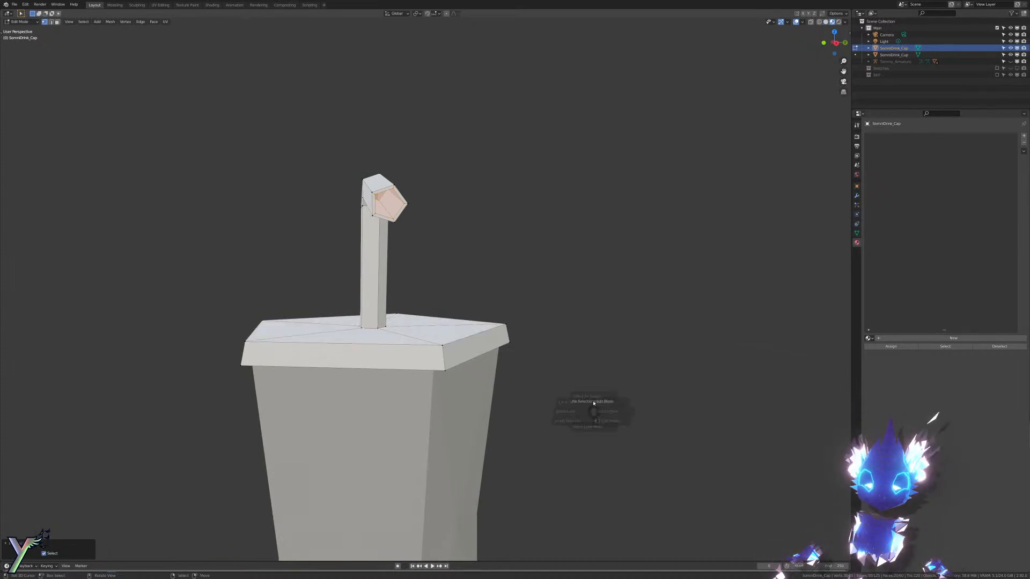
Step: Recalculate the normals of the whole lid and straw, and turn on the face orientation overlay to check them
{"action": "key", "text": "a"}
{"action": "key", "text": "ctrl+n"}
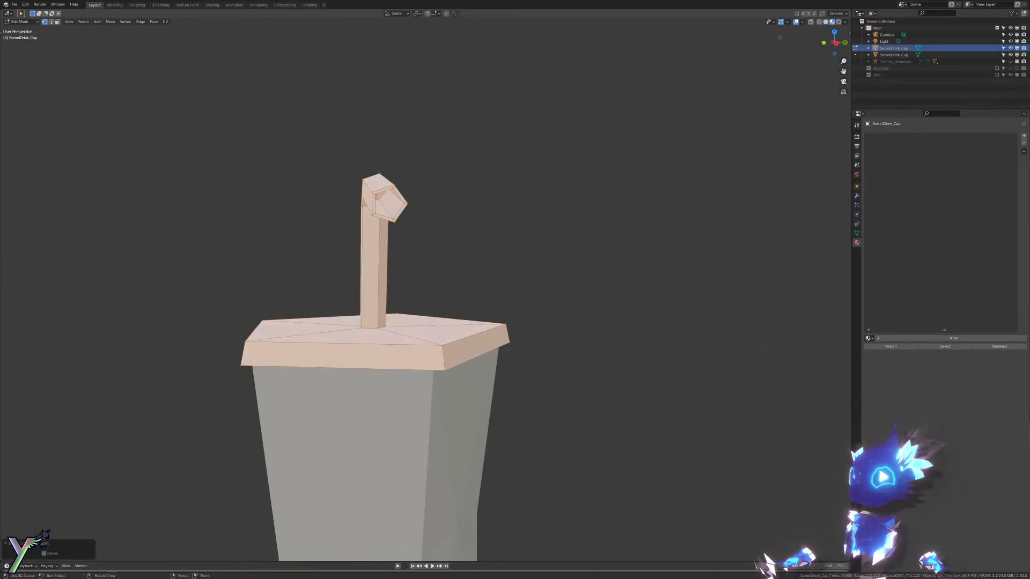
{"action": "left_click", "coordinate": [803, 22]}
{"action": "left_click", "coordinate": [773, 156]}
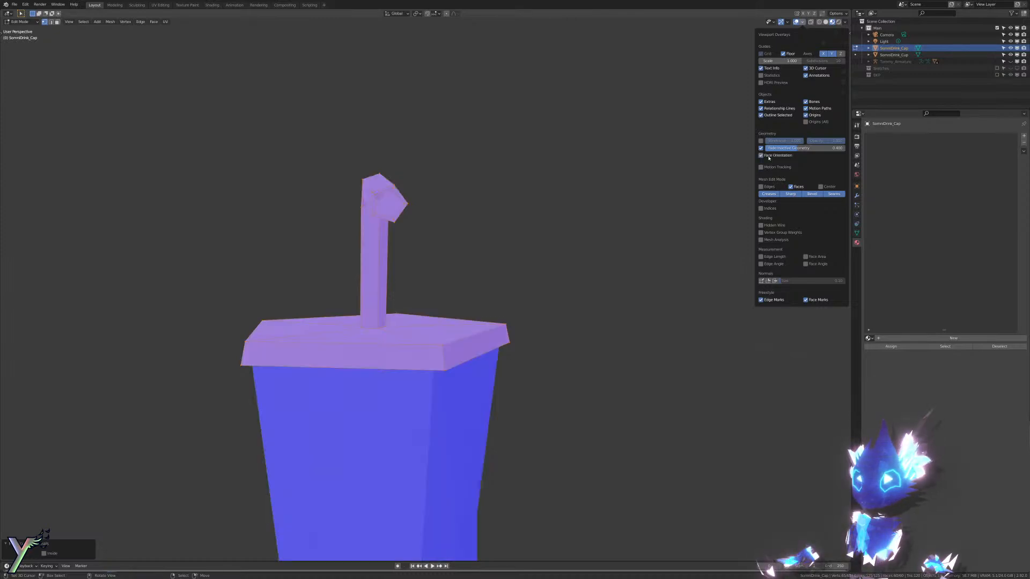
{"action": "scroll", "coordinate": [504, 225], "scroll_direction": "down", "scroll_amount": 5}
{"action": "middle_click_drag", "start_coordinate": [504, 225], "coordinate": [543, 248]}
{"action": "scroll", "coordinate": [544, 248], "scroll_direction": "up", "scroll_amount": 3}
{"action": "key", "text": "a"}
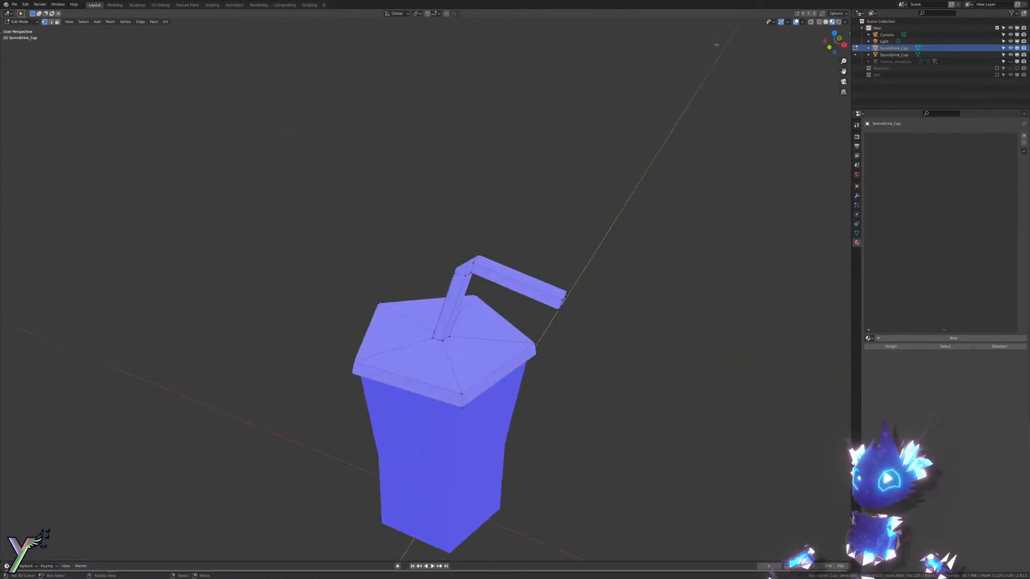
{"action": "left_click", "coordinate": [803, 22]}
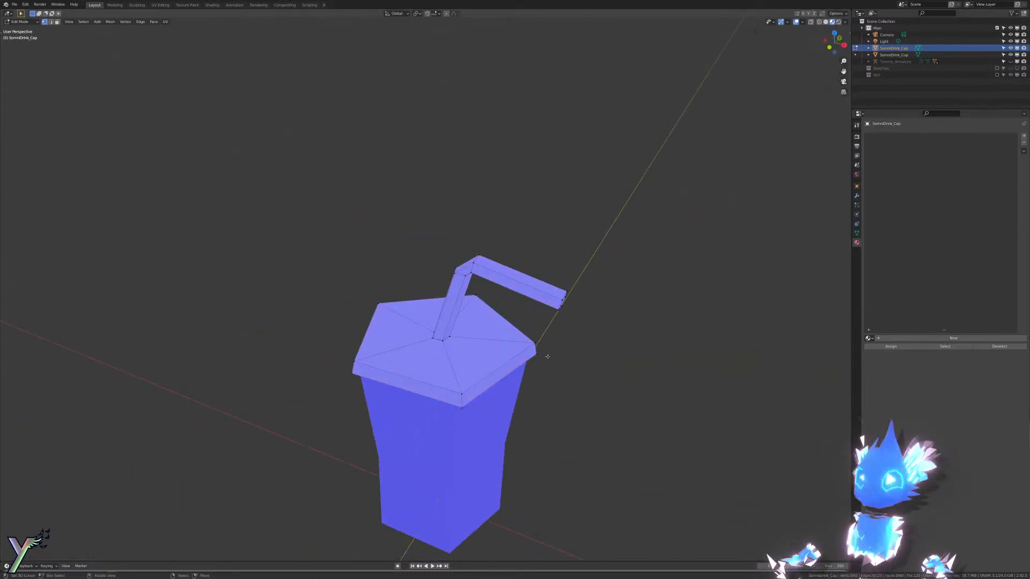
Step: Hide the combined lid-and-straw object in Object Mode to look inside the cup, and undo the hiding
{"action": "key", "text": "ctrl+Tab"}
{"action": "left_click", "coordinate": [492, 362]}
{"action": "key", "text": "h"}
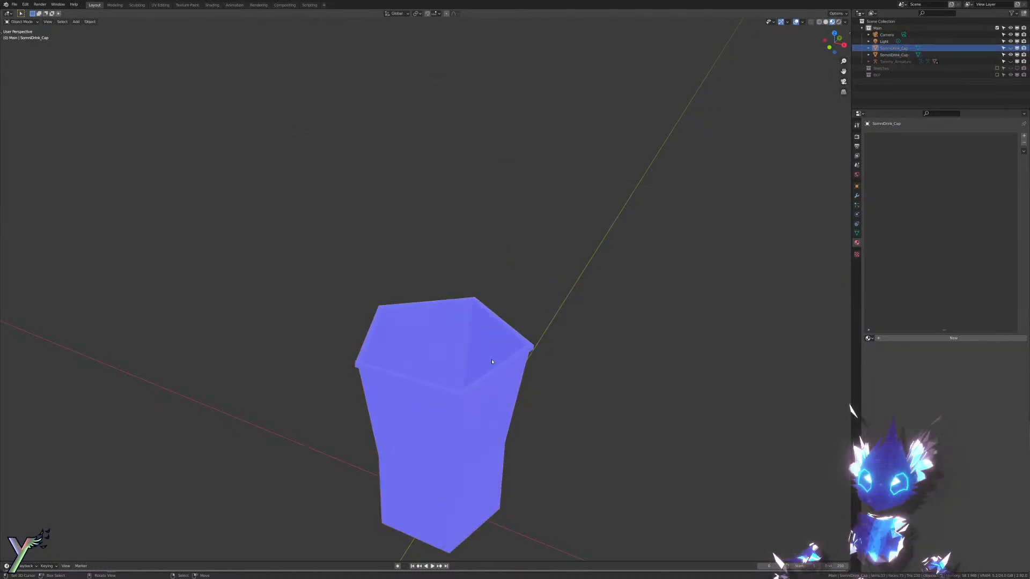
{"action": "middle_click_drag", "start_coordinate": [492, 360], "coordinate": [516, 358]}
{"action": "key", "text": "ctrl+z"}
Step: Separate the linked straw geometry from the lid into its own object and select it in Object Mode
{"action": "key", "text": "Tab"}
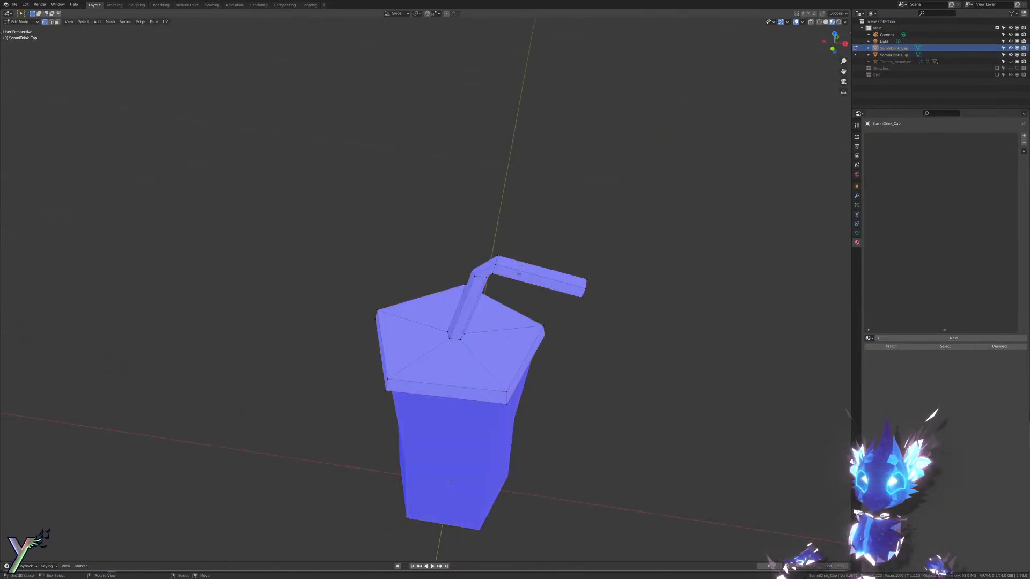
{"action": "key", "text": "ctrl+l"}
{"action": "key", "text": "p"}
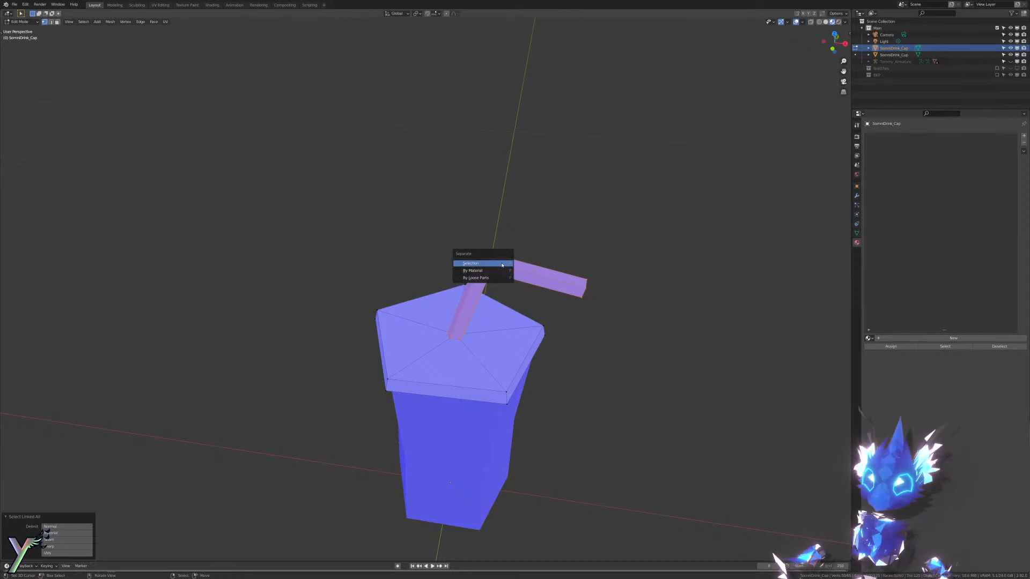
{"action": "left_click", "coordinate": [502, 264]}
{"action": "key", "text": "Tab"}
{"action": "right_click", "coordinate": [550, 285]}
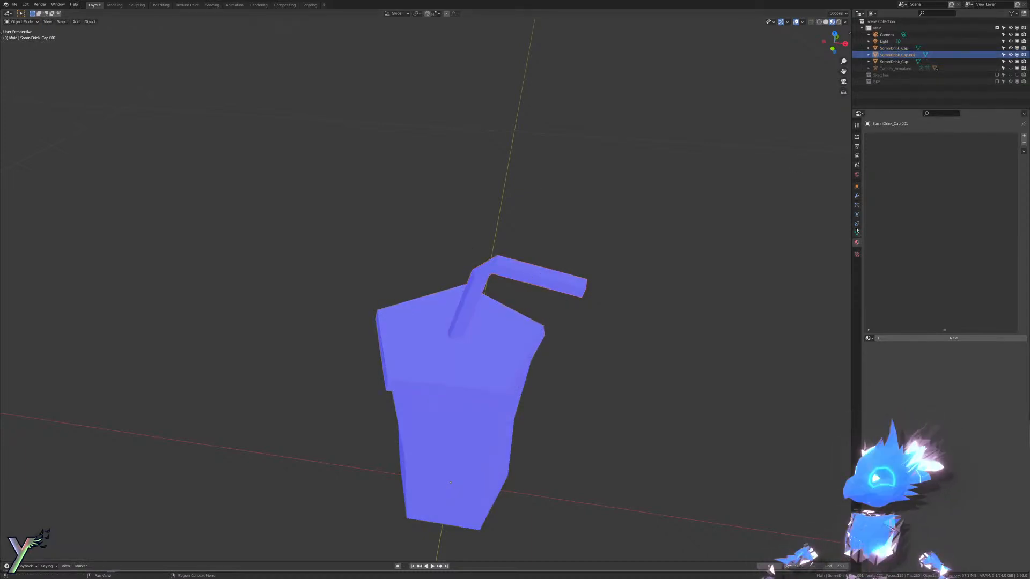
Step: Rename the separated straw object SomniDrink_Straw
{"action": "double_click", "coordinate": [901, 55]}
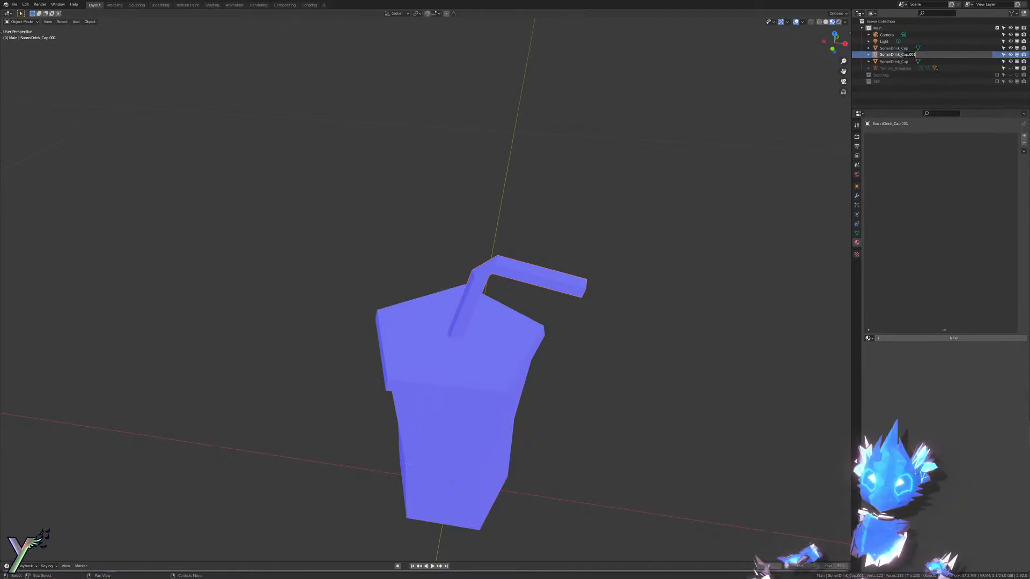
{"action": "key", "text": "Return"}
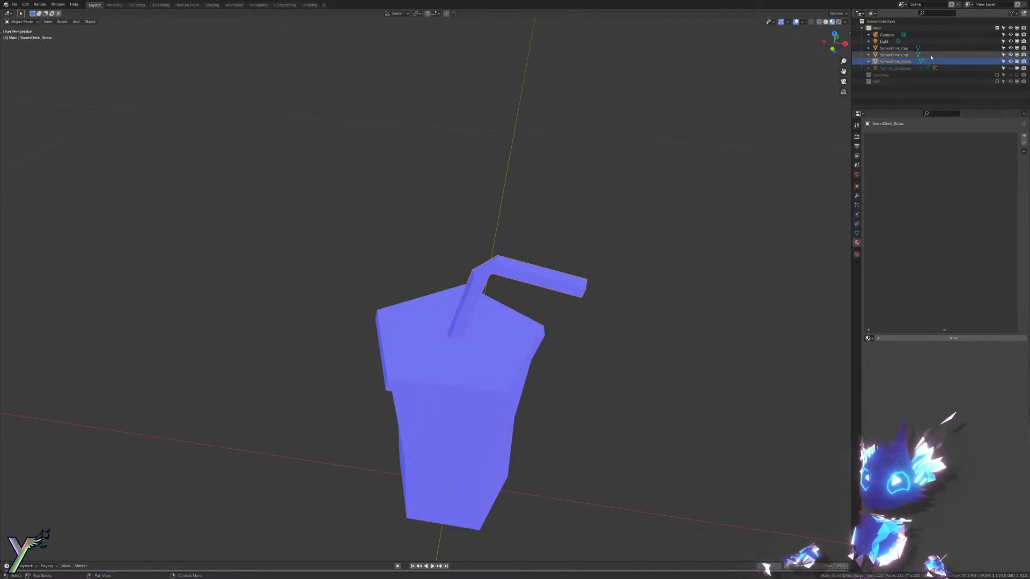
{"action": "scroll", "coordinate": [568, 219], "scroll_direction": "down", "scroll_amount": 5}
{"action": "middle_click_drag", "start_coordinate": [567, 218], "coordinate": [592, 248]}
{"action": "scroll", "coordinate": [593, 248], "scroll_direction": "up", "scroll_amount": 5}
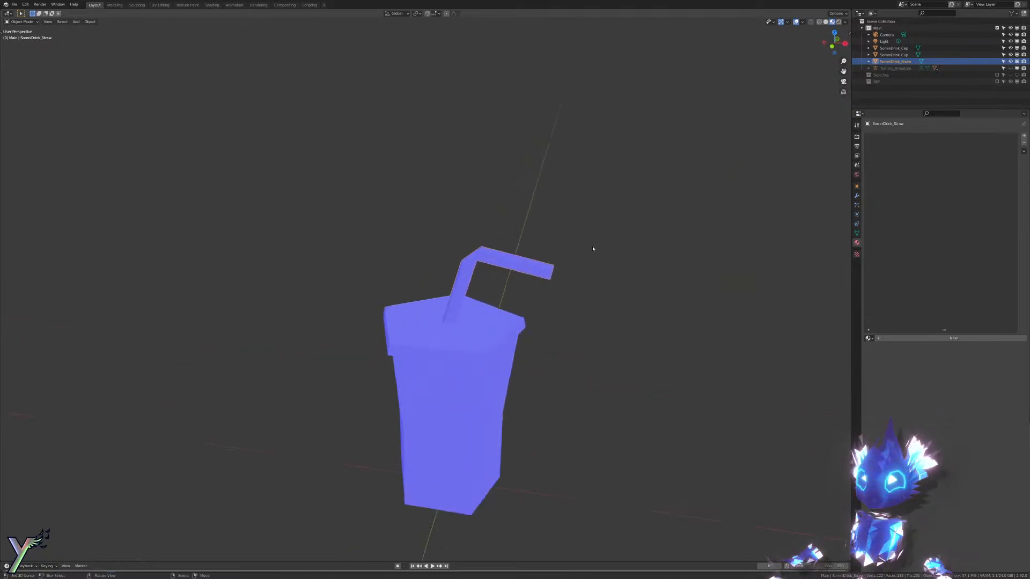
{"action": "scroll", "coordinate": [486, 325], "scroll_direction": "up", "scroll_amount": 2}
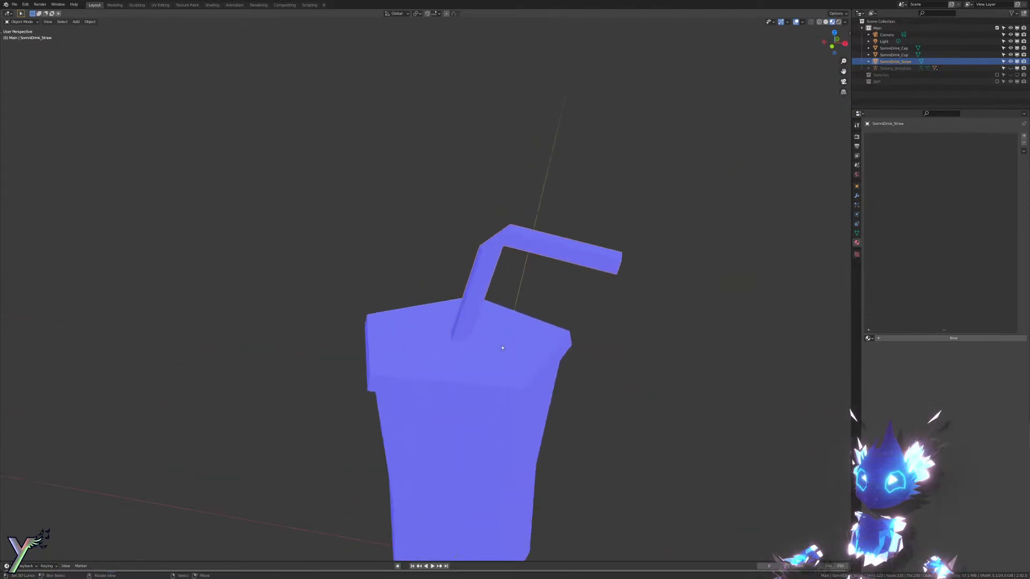
Step: Hide the lid and the straw objects and open the cup mesh in Edit Mode
{"action": "left_click", "coordinate": [502, 347]}
{"action": "key", "text": "h"}
{"action": "right_click", "coordinate": [477, 314]}
{"action": "key", "text": "h"}
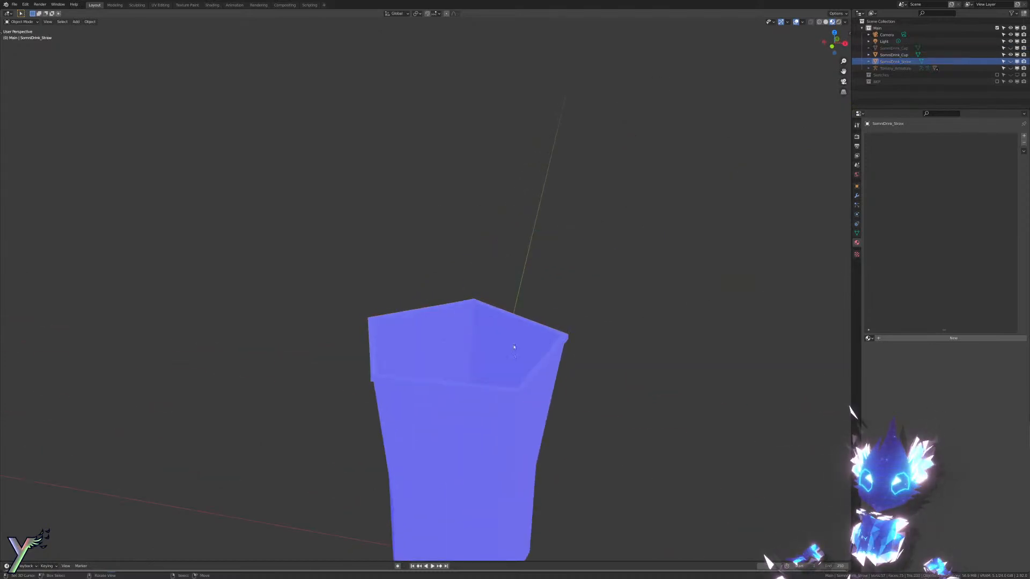
{"action": "right_click", "coordinate": [521, 370]}
{"action": "key", "text": "Tab"}
Step: Save the file and add one horizontal loop cut around the cup's inner wall, slid up close to the rim
{"action": "middle_click_drag", "start_coordinate": [519, 299], "coordinate": [440, 279]}
{"action": "scroll", "coordinate": [440, 279], "scroll_direction": "up", "scroll_amount": 3}
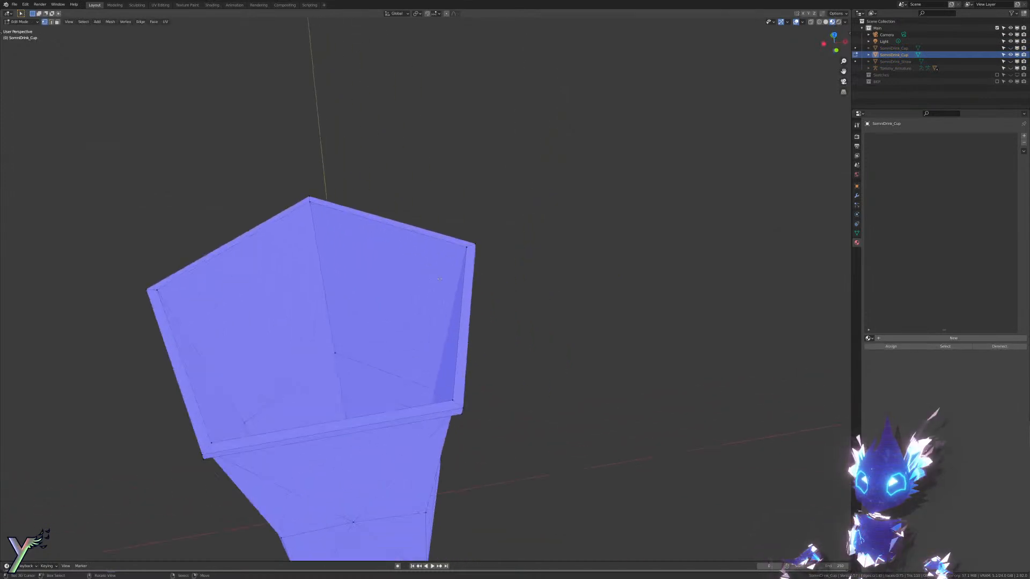
{"action": "middle_click_drag", "start_coordinate": [362, 333], "coordinate": [426, 253], "text": "shift"}
{"action": "key", "text": "ctrl+s"}
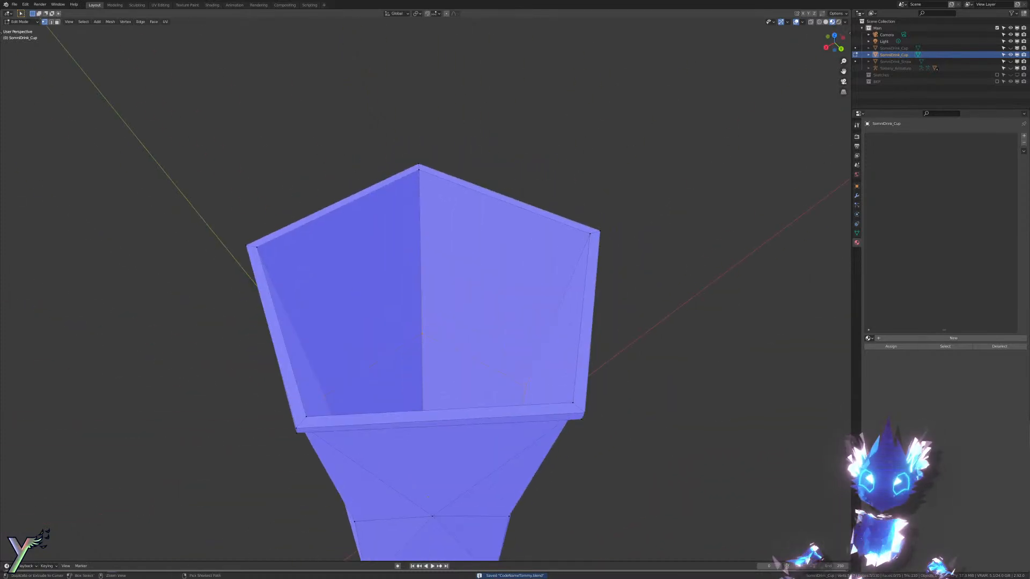
{"action": "key", "text": "ctrl+r"}
{"action": "left_click", "coordinate": [427, 253]}
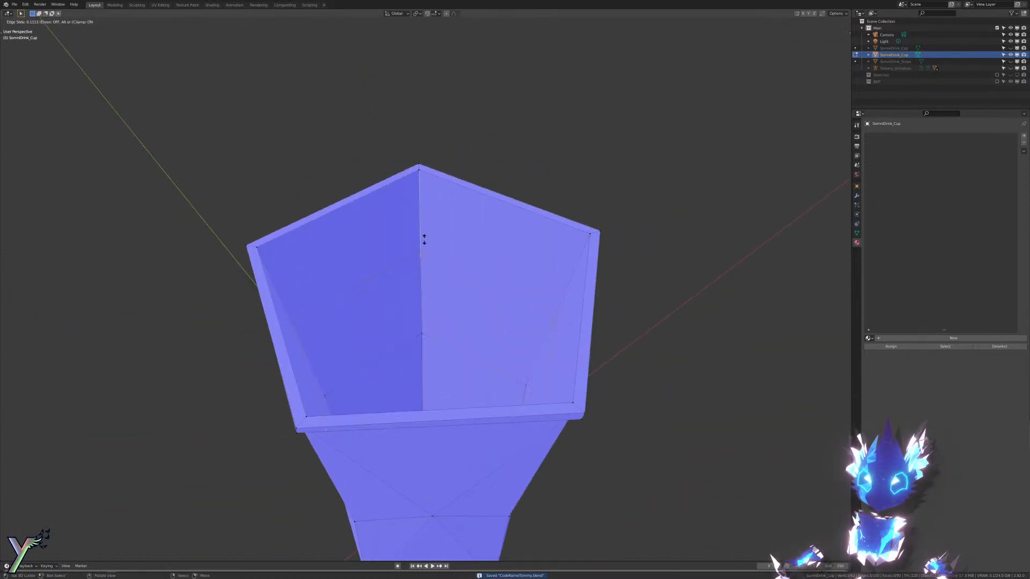
{"action": "left_click", "coordinate": [419, 207]}
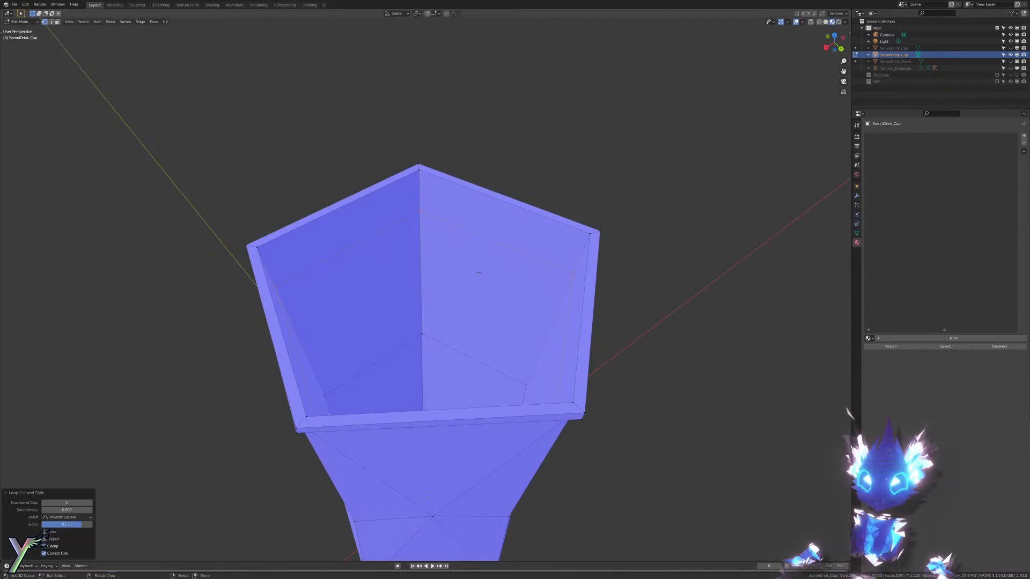
Step: Split the new edge loop off the cup's inner wall, hide the split copy, and dissolve the original loop left in the wall
{"action": "middle_click_drag", "start_coordinate": [487, 257], "coordinate": [482, 267]}
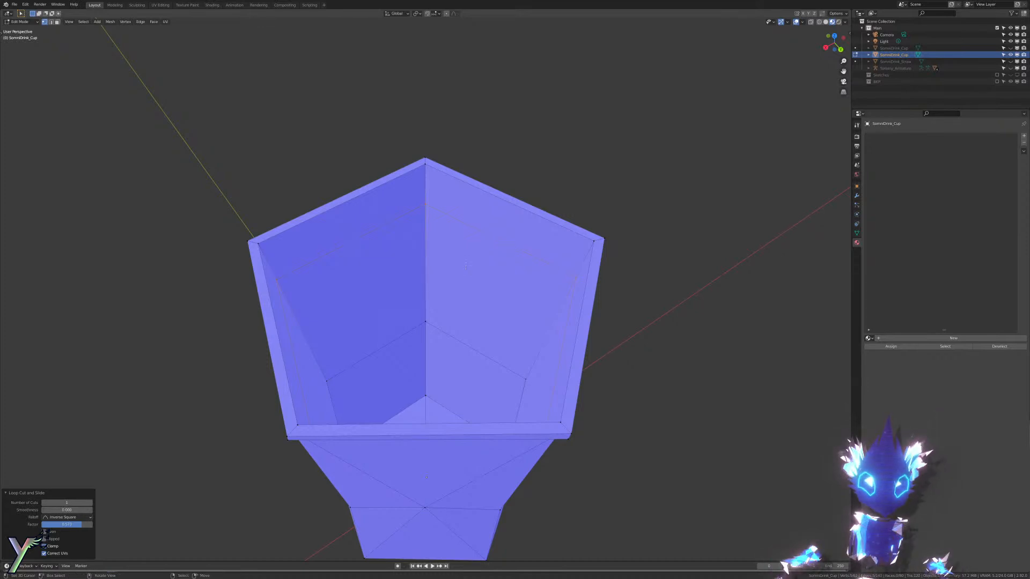
{"action": "key", "text": "y"}
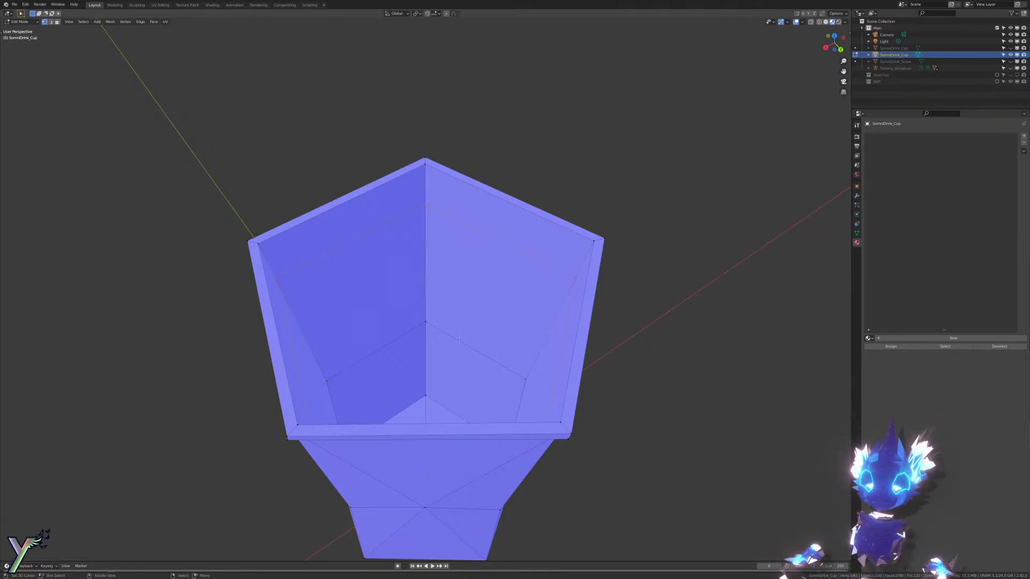
{"action": "key", "text": "g"}
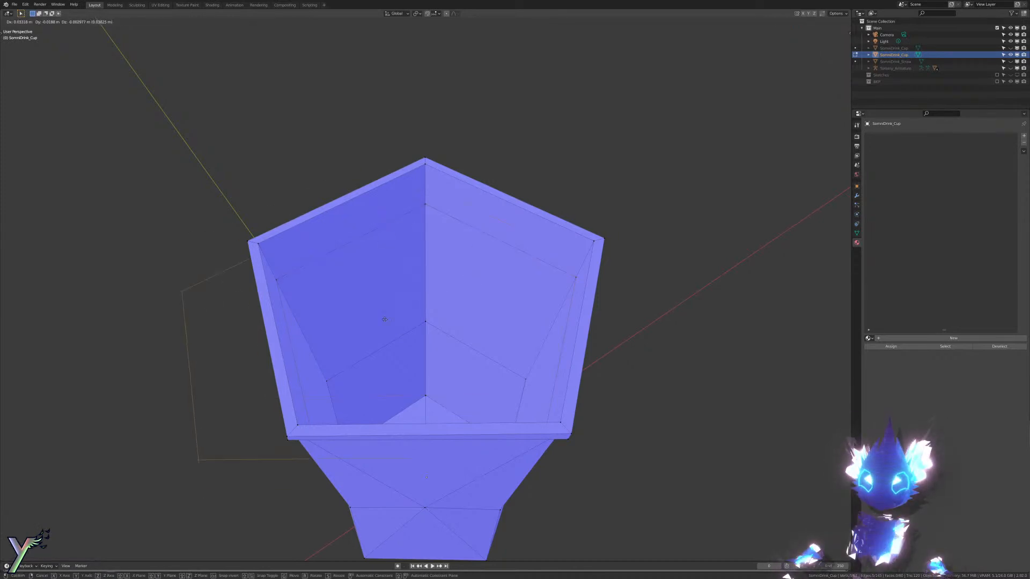
{"action": "right_click", "coordinate": [494, 310]}
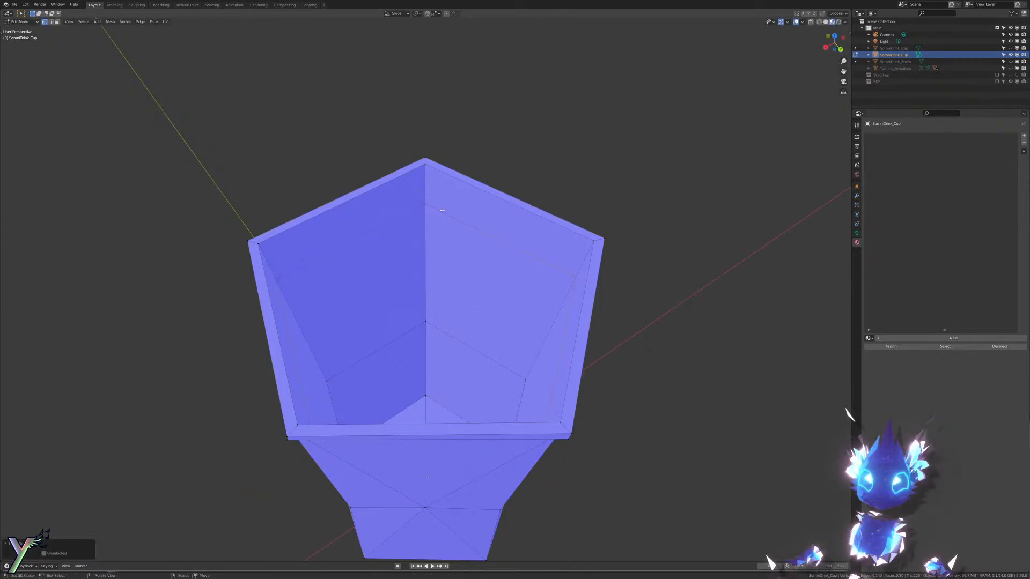
{"action": "key", "text": "x"}
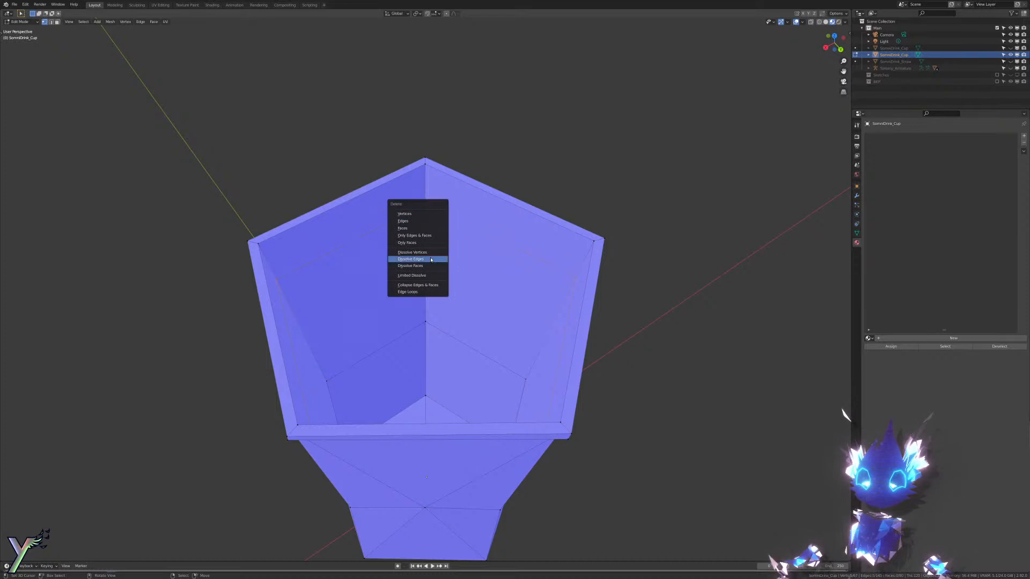
{"action": "left_click", "coordinate": [424, 259]}
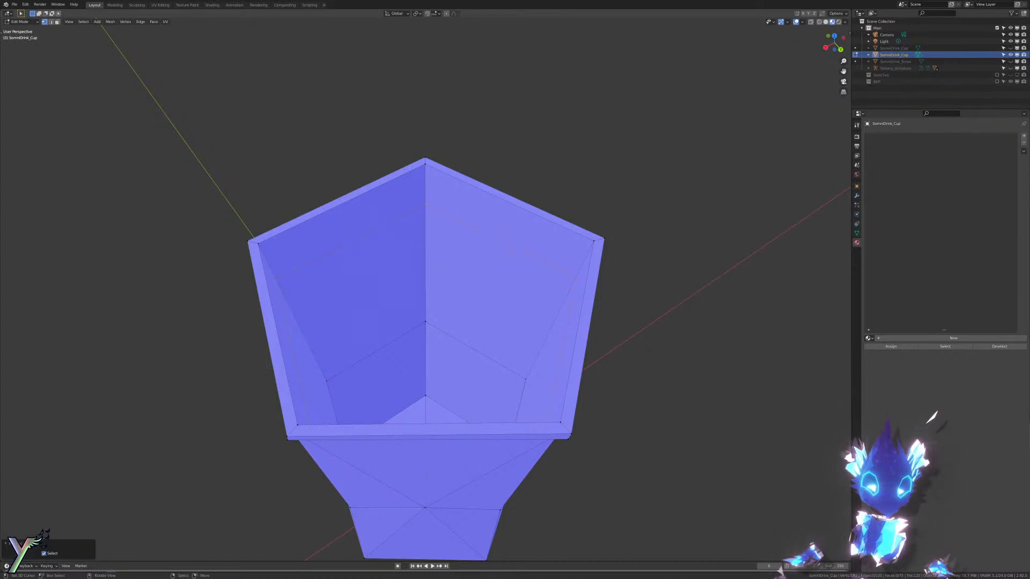
Step: Extrude the split edge loop in place and merge the extruded vertices at the centre, forming a five-sided liquid surface inside the cup
{"action": "key", "text": "e"}
{"action": "right_click", "coordinate": [555, 259]}
{"action": "key", "text": "s"}
{"action": "right_click", "coordinate": [551, 272]}
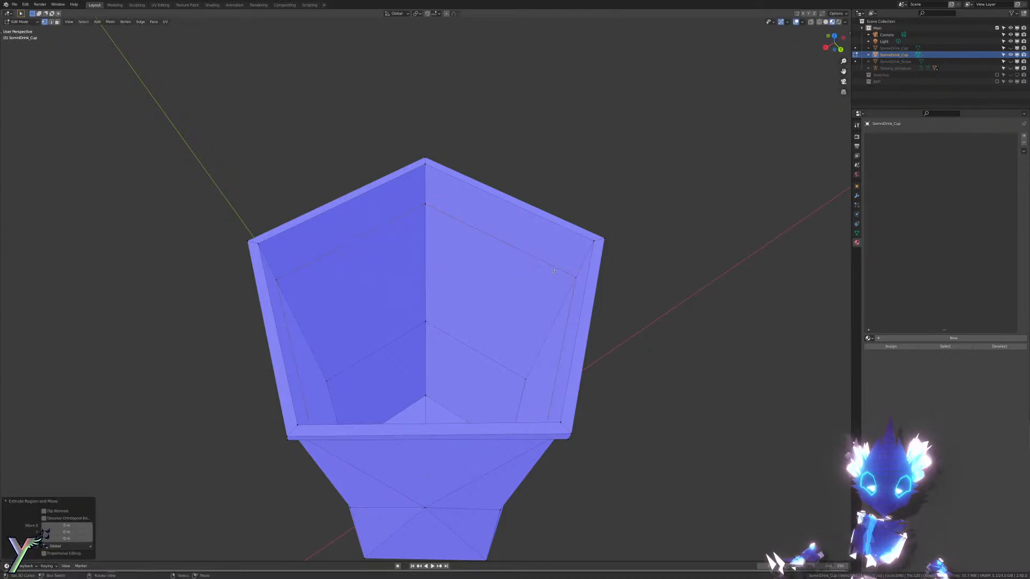
{"action": "key", "text": "m"}
{"action": "left_click", "coordinate": [554, 272]}
{"action": "scroll", "coordinate": [547, 284], "scroll_direction": "down", "scroll_amount": 5}
{"action": "middle_click_drag", "start_coordinate": [522, 312], "coordinate": [546, 311]}
{"action": "scroll", "coordinate": [513, 269], "scroll_direction": "up", "scroll_amount": 4}
{"action": "key", "text": "Tab"}
{"action": "scroll", "coordinate": [512, 270], "scroll_direction": "up", "scroll_amount": 2}
{"action": "mouse_move", "coordinate": [513, 270]}
{"action": "middle_mouse_down"}
{"action": "mouse_move", "coordinate": [513, 256]}
{"action": "mouse_move", "coordinate": [515, 266]}
{"action": "middle_mouse_up"}
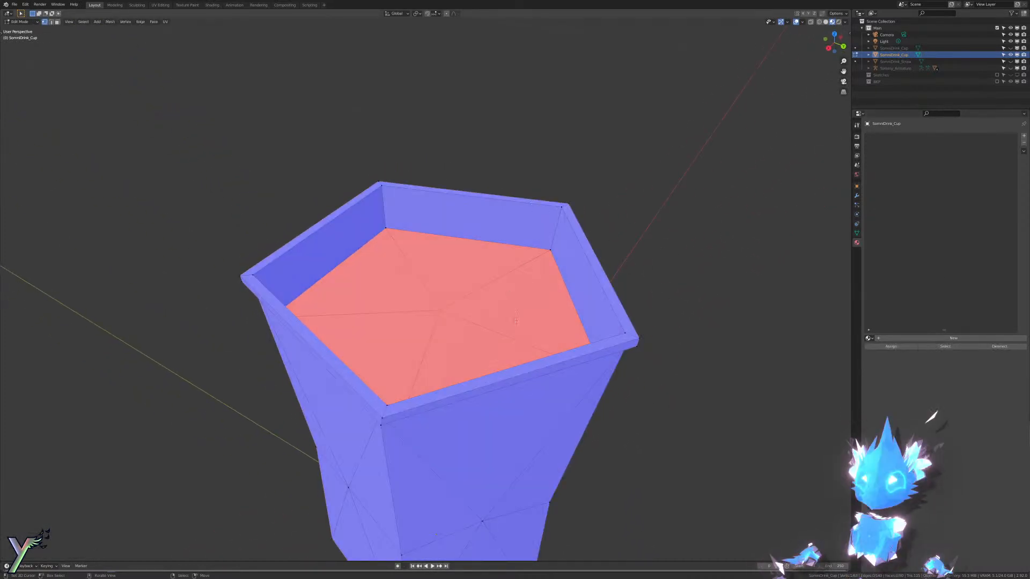
Step: Select all geometry linked to the cup to check whether the liquid surface is separate from it, and return to Object Mode
{"action": "key", "text": "Tab"}
{"action": "scroll", "coordinate": [502, 226], "scroll_direction": "down", "scroll_amount": 5}
{"action": "key", "text": "Tab"}
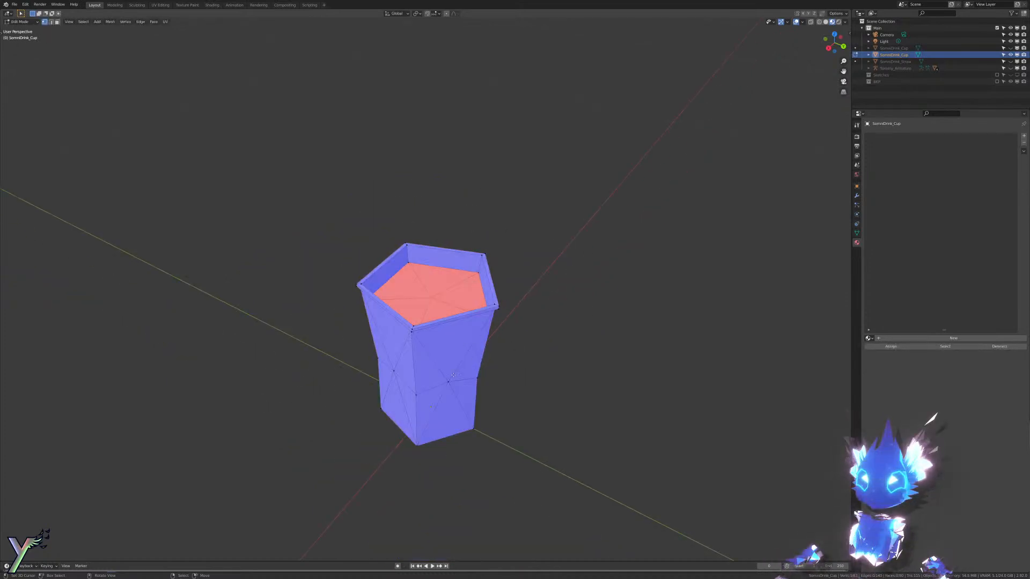
{"action": "key", "text": "ctrl+l"}
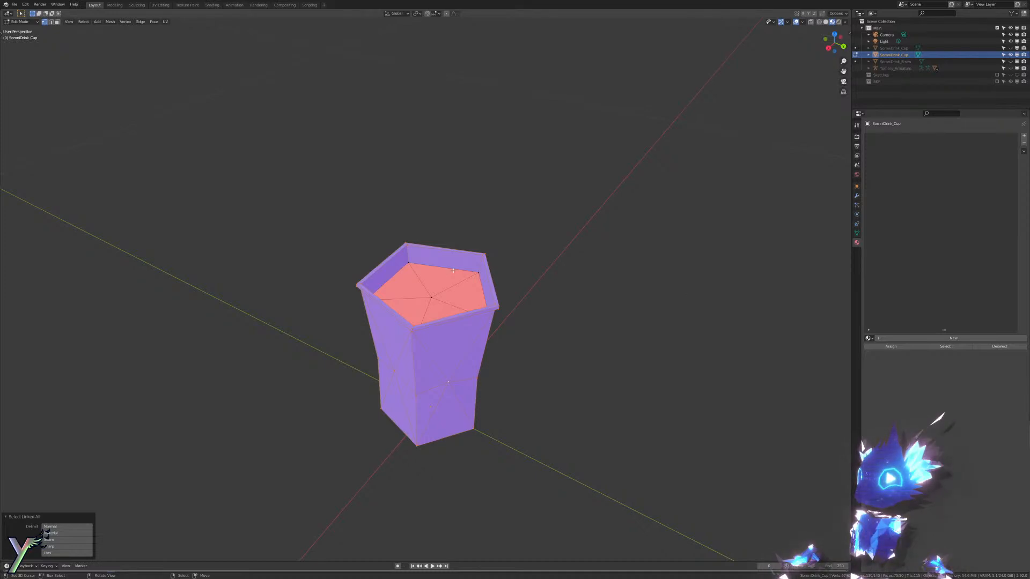
{"action": "key", "text": "Tab"}
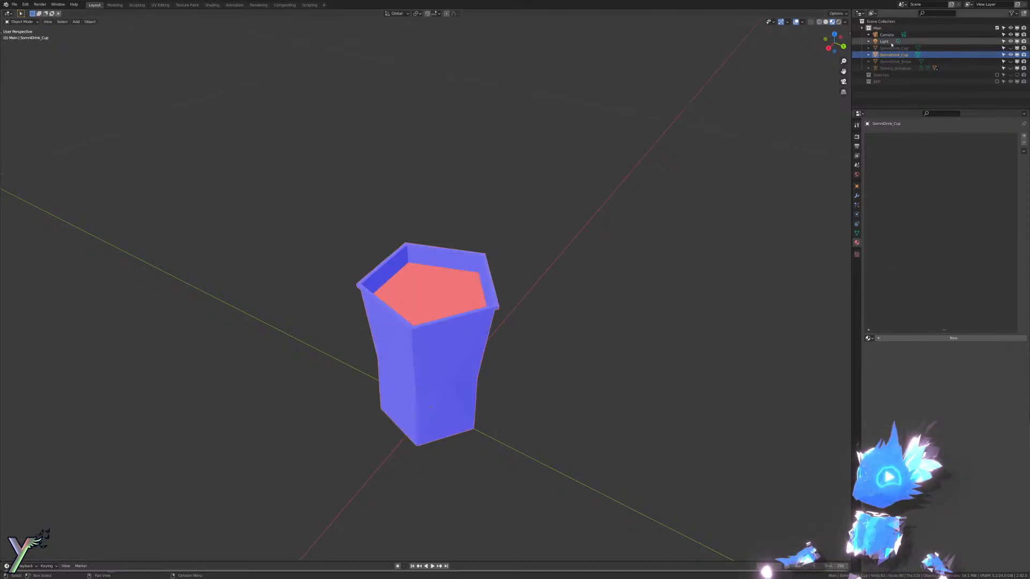
Step: Create a new material on the SomniDrink_Straw object and name it SomniDrink_Cup
{"action": "left_click", "coordinate": [899, 61]}
{"action": "left_click", "coordinate": [871, 339]}
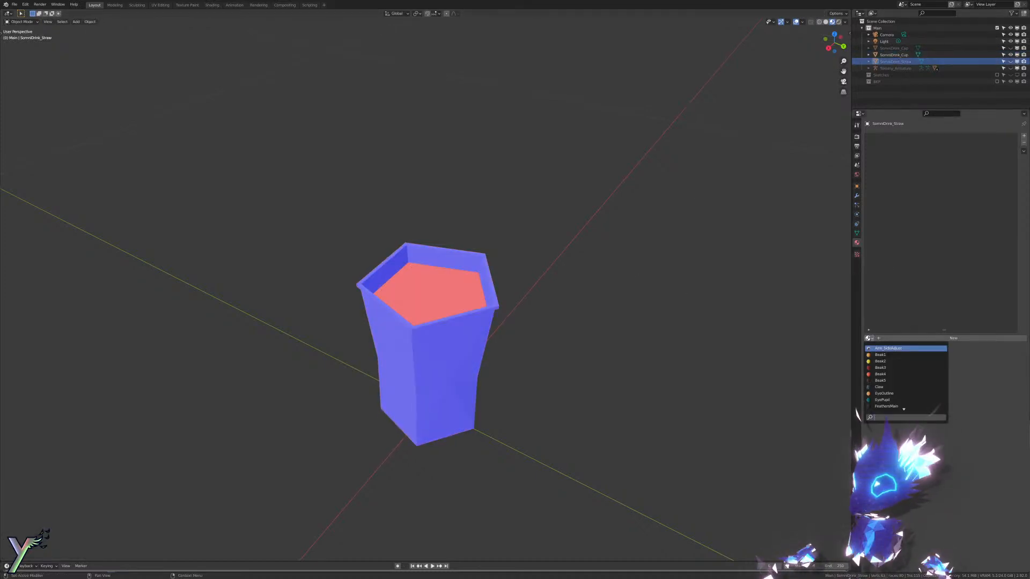
{"action": "left_click", "coordinate": [891, 365]}
{"action": "double_click", "coordinate": [881, 140]}
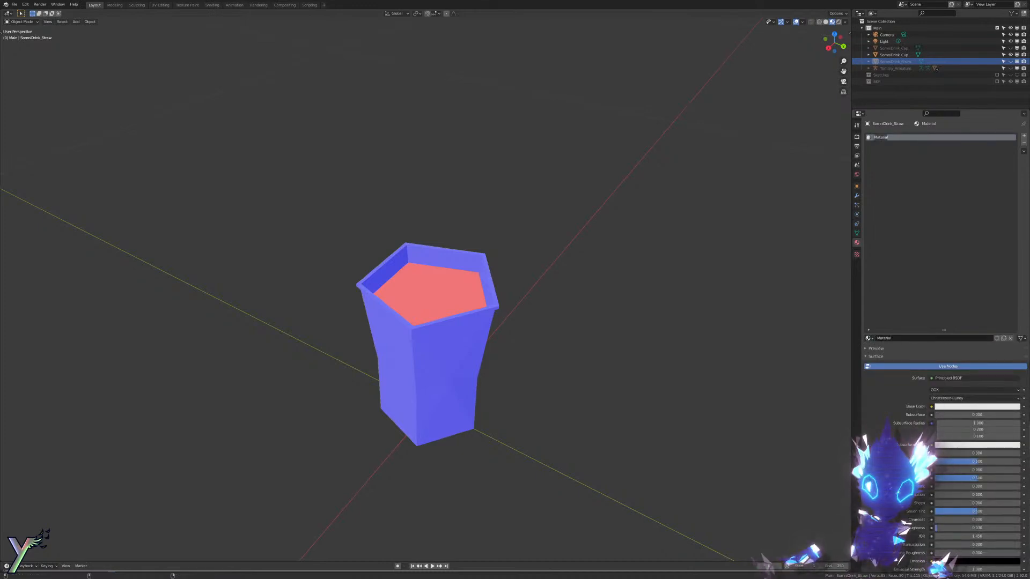
{"action": "type", "text": "SomniDri"}
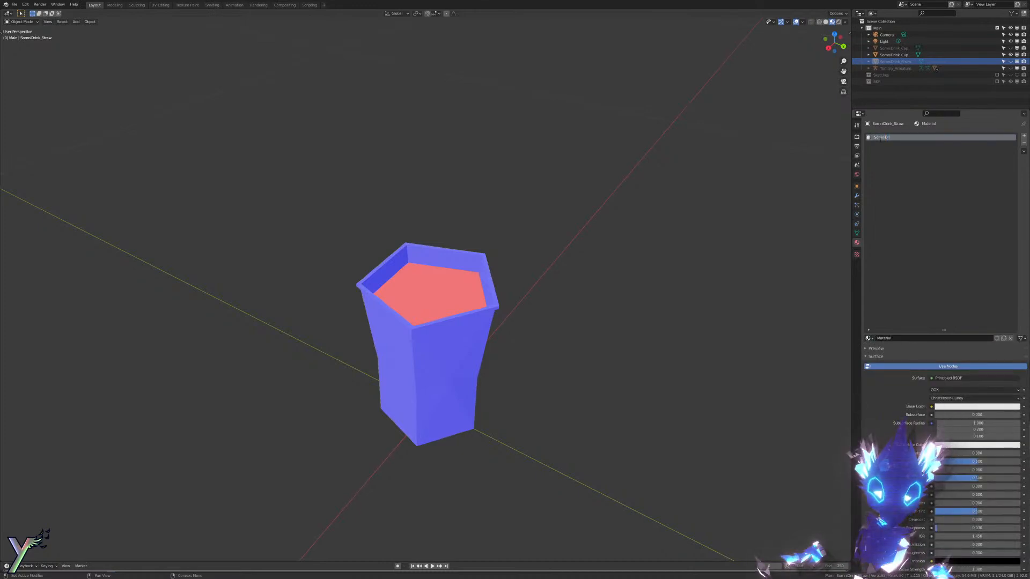
{"action": "type", "text": "nk"}
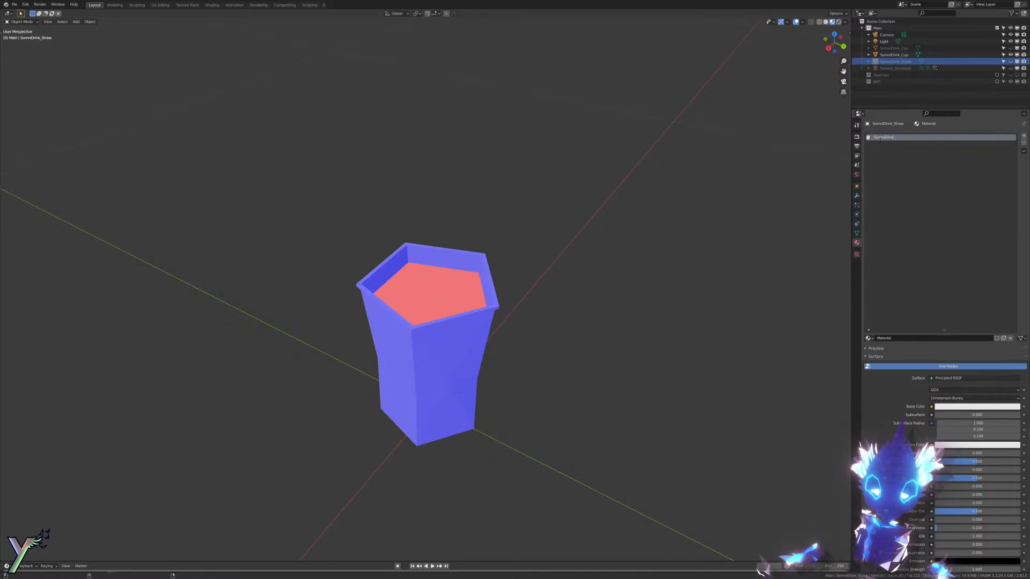
{"action": "type", "text": "_Cup"}
{"action": "key", "text": "Return"}
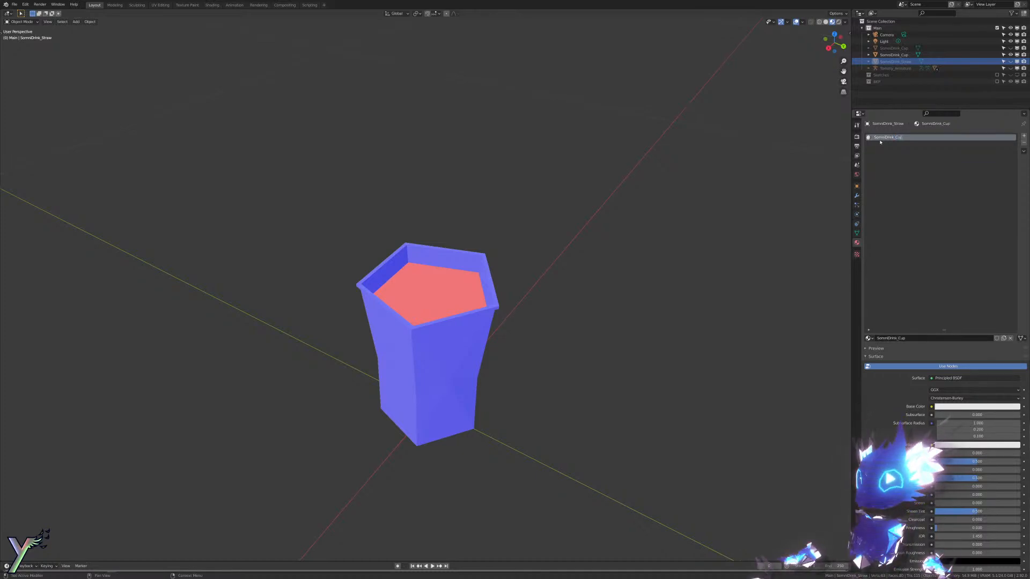
Step: Apply the existing SomniDrink_Cup material to the cup object
{"action": "left_click", "coordinate": [892, 55]}
{"action": "left_click", "coordinate": [868, 338]}
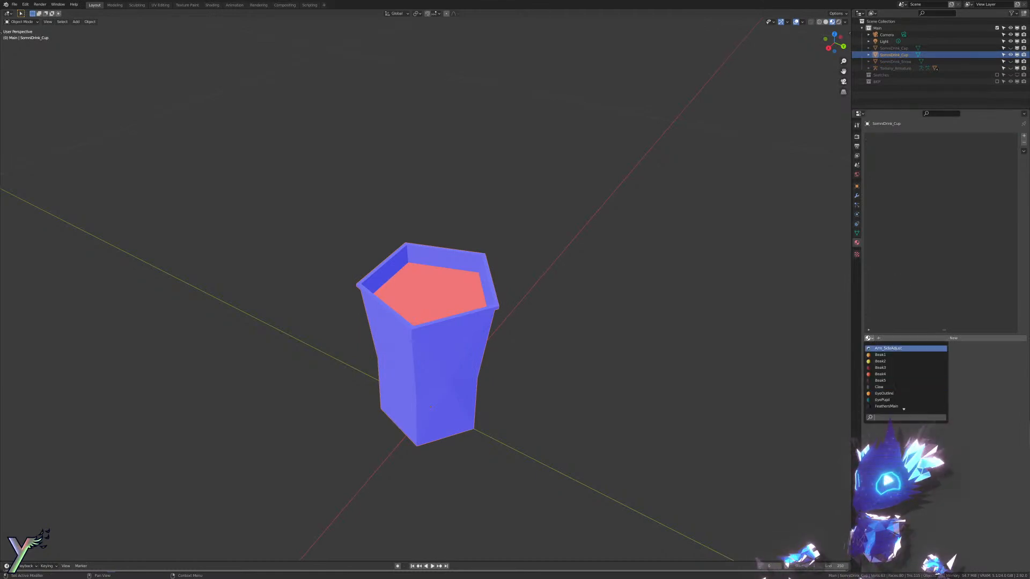
{"action": "scroll", "coordinate": [938, 413], "scroll_direction": "down", "scroll_amount": 8}
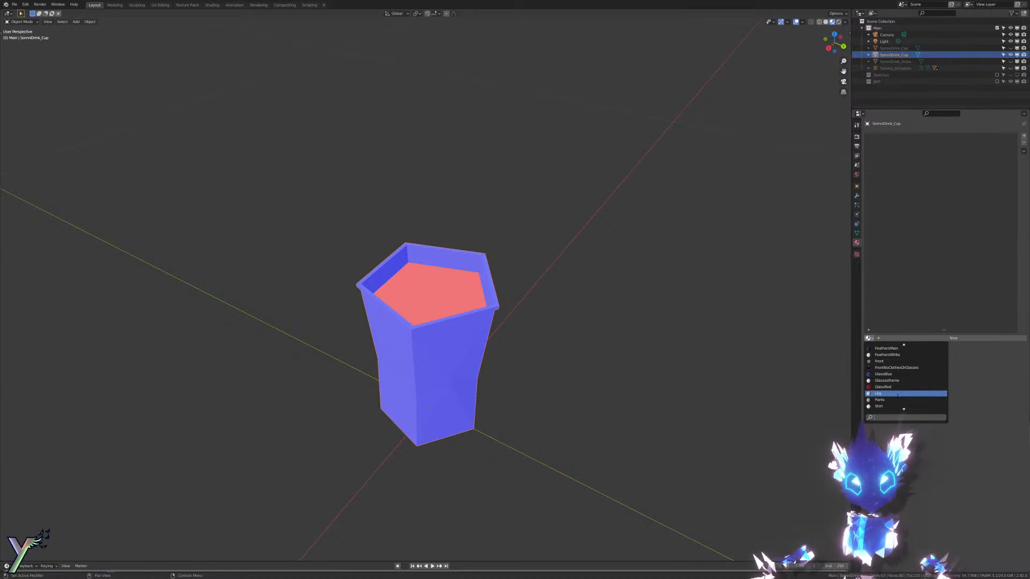
{"action": "scroll", "coordinate": [906, 405], "scroll_direction": "down", "scroll_amount": 3}
{"action": "left_click", "coordinate": [907, 348]}
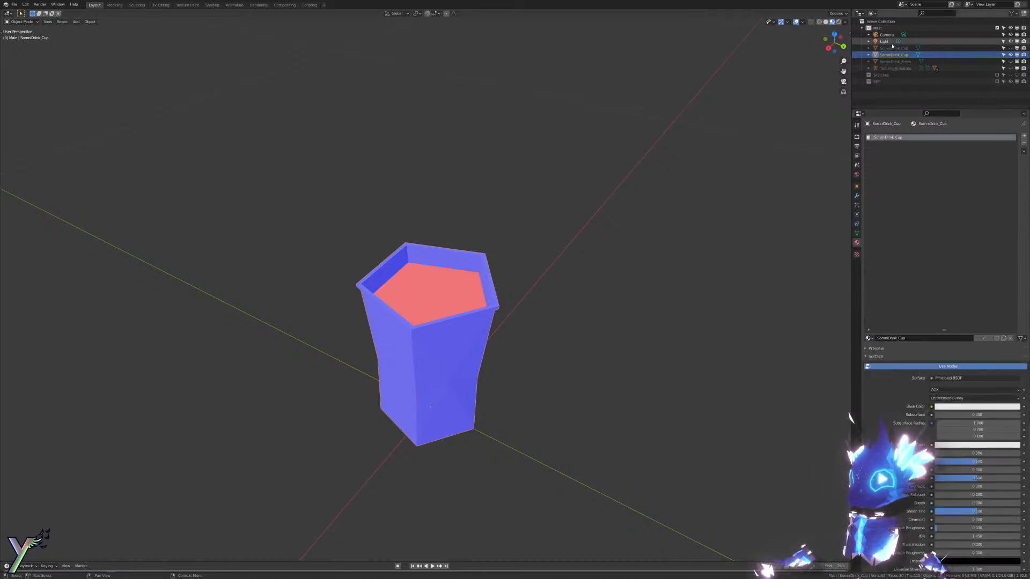
Step: Apply the existing SomniDrink_Cup material to the hidden lid object, SomniDrink_Cap
{"action": "left_click", "coordinate": [899, 62]}
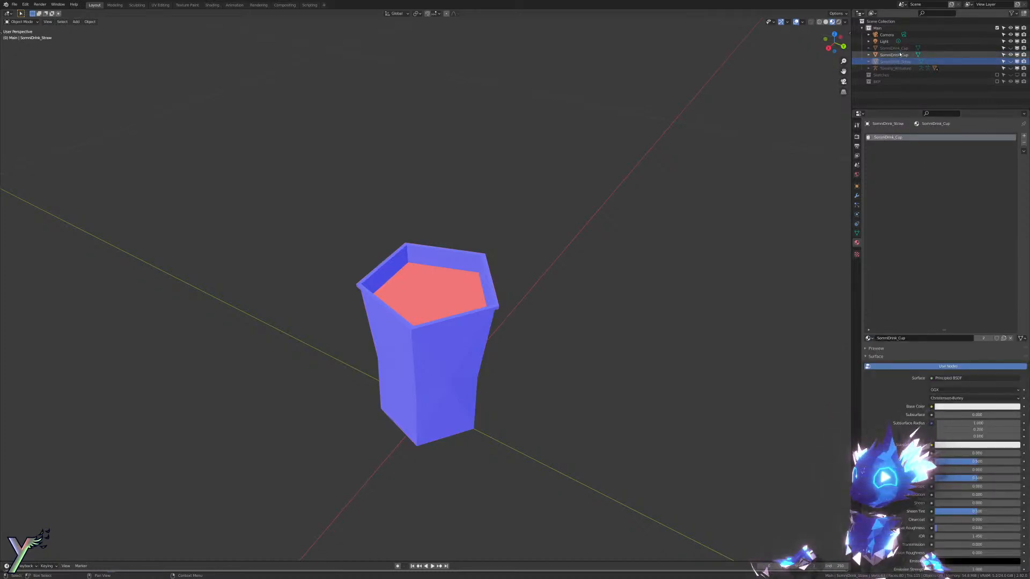
{"action": "left_click", "coordinate": [893, 48]}
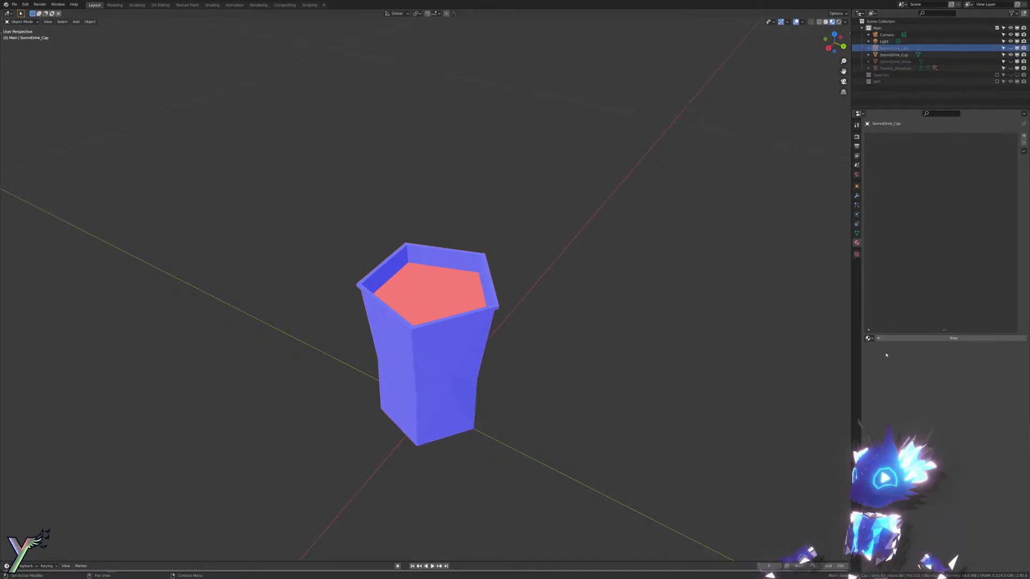
{"action": "left_click", "coordinate": [867, 338]}
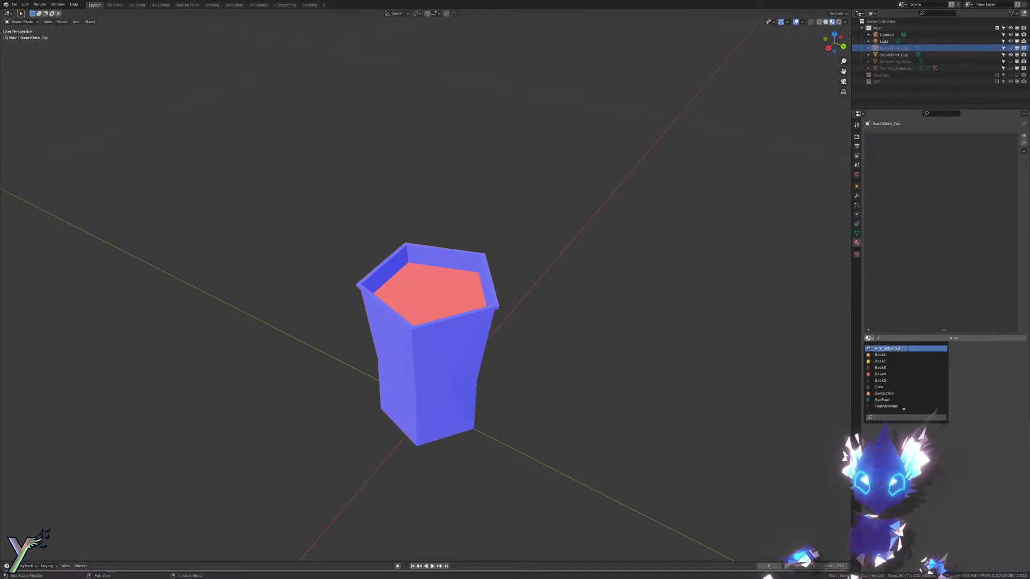
{"action": "type", "text": "cup"}
{"action": "left_click", "coordinate": [907, 348]}
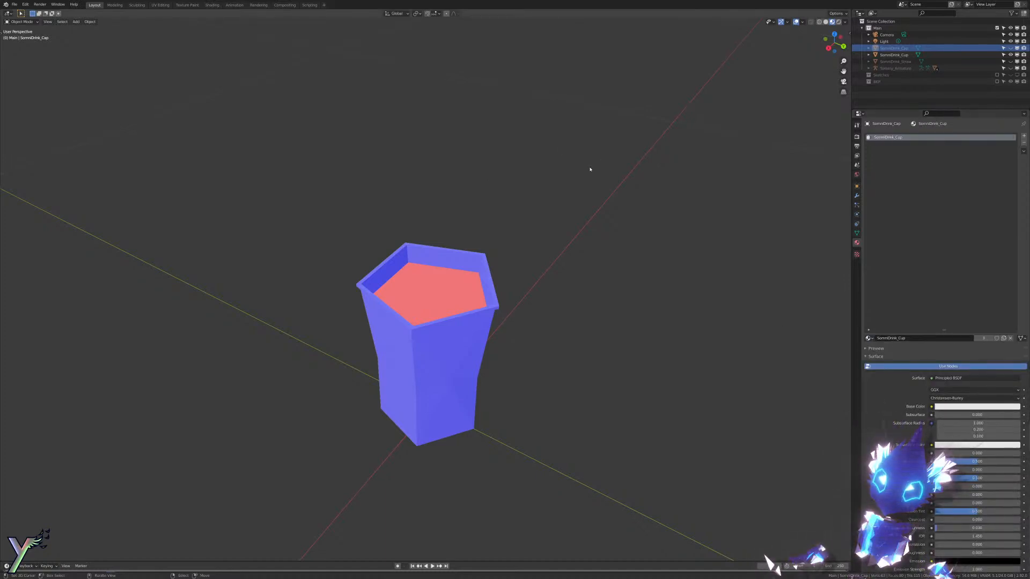
Step: Add a second material slot to the cup object with a new material named SomniDrink_Soda
{"action": "left_click", "coordinate": [899, 55]}
{"action": "scroll", "coordinate": [531, 284], "scroll_direction": "up", "scroll_amount": 4}
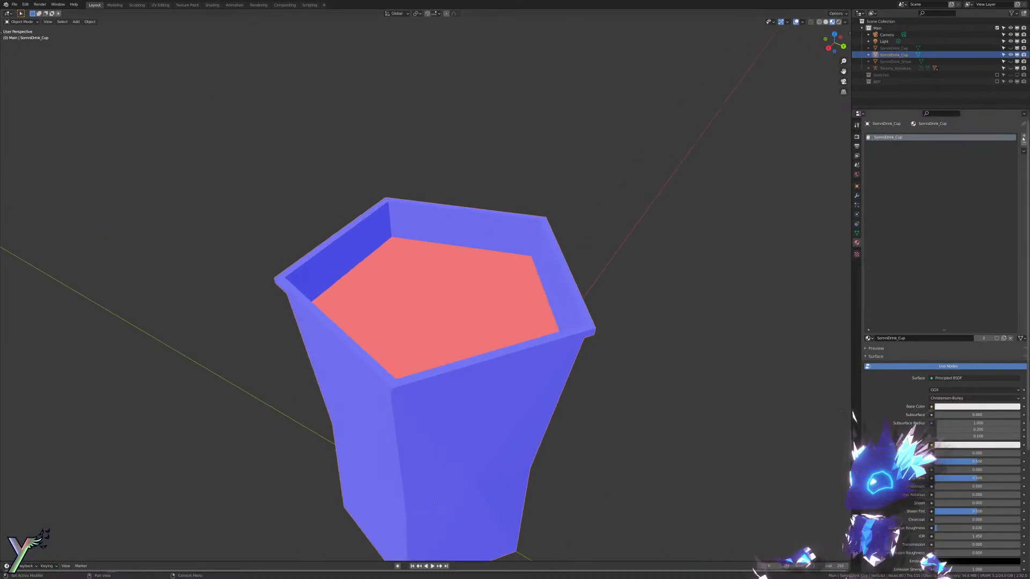
{"action": "left_click", "coordinate": [1023, 136]}
{"action": "left_click", "coordinate": [903, 338]}
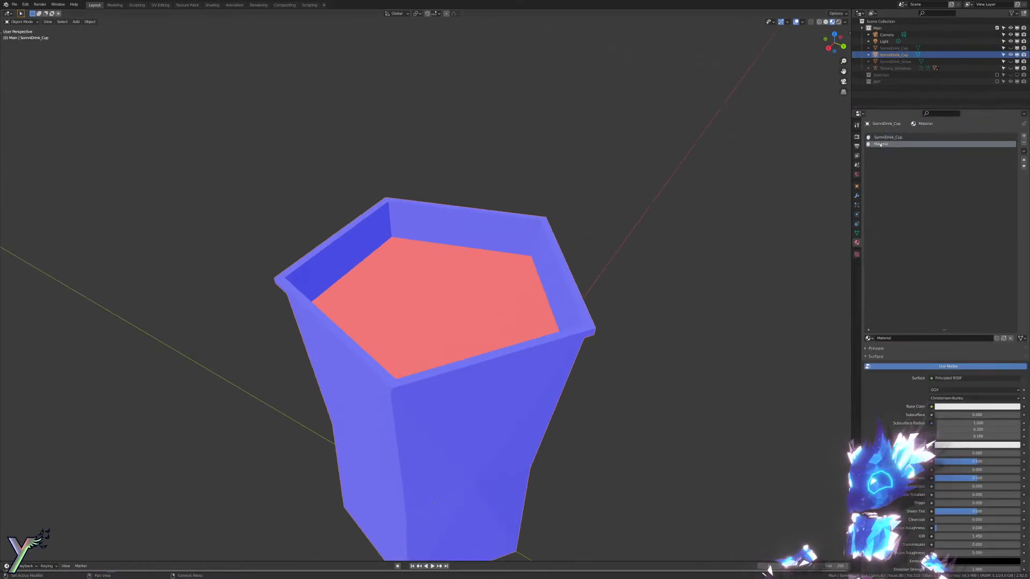
{"action": "type", "text": "Bo"}
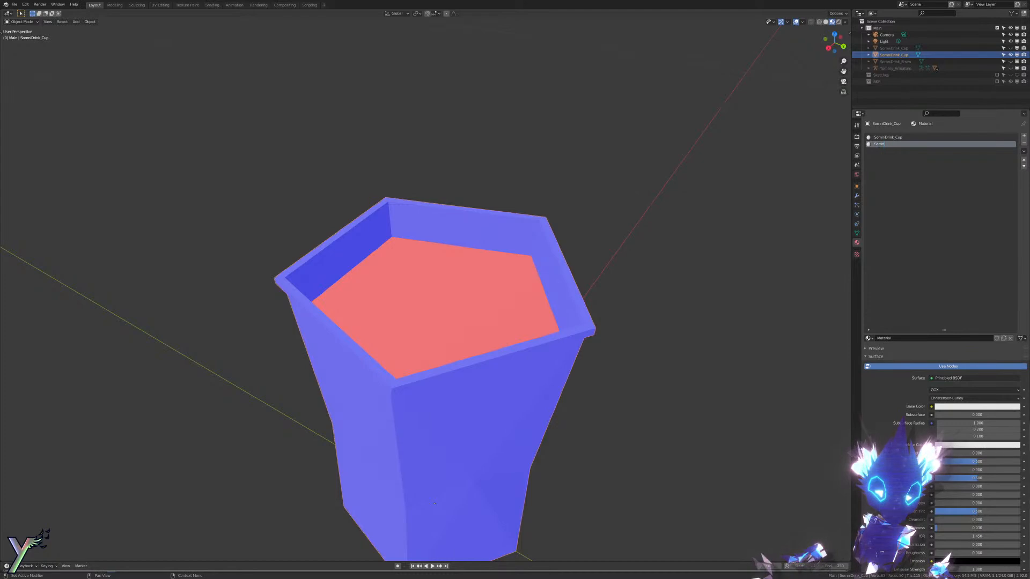
{"action": "type", "text": "mniDrink_"}
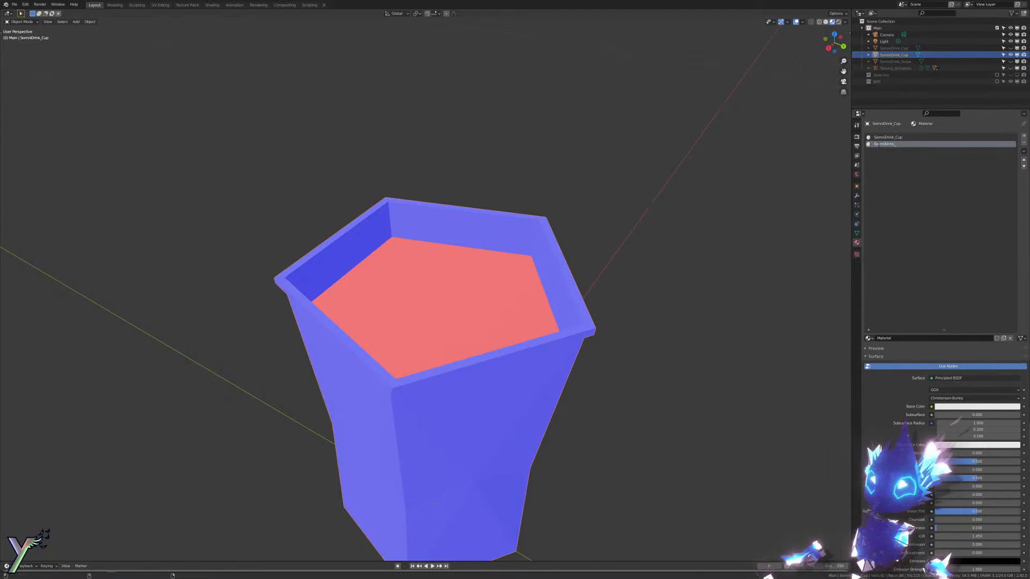
{"action": "type", "text": "Soda"}
{"action": "key", "text": "Return"}
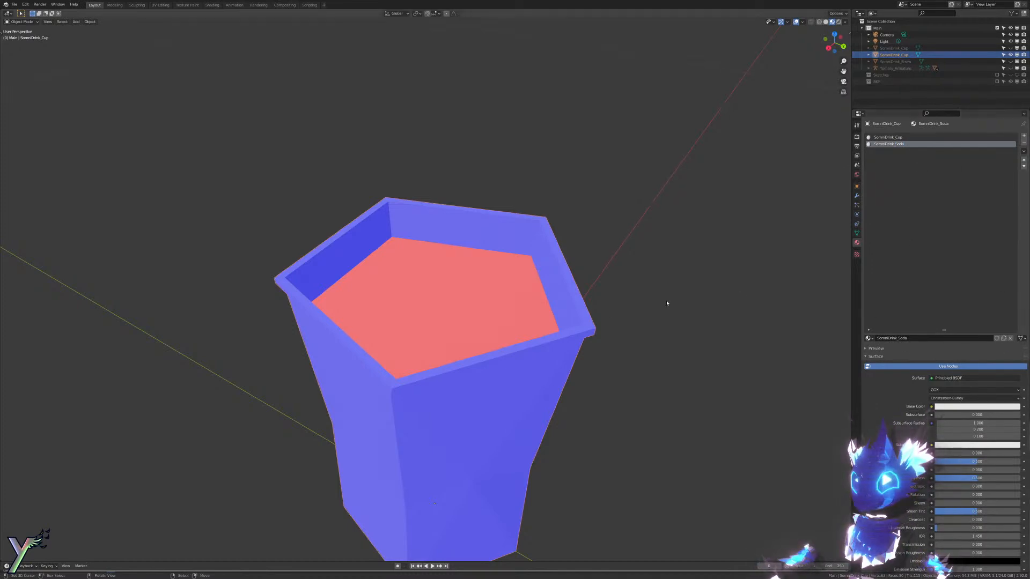
Step: Select the linked faces of the liquid surface in Edit Mode and assign the SomniDrink_Soda material to them
{"action": "key", "text": "Tab"}
{"action": "key", "text": "ctrl+l"}
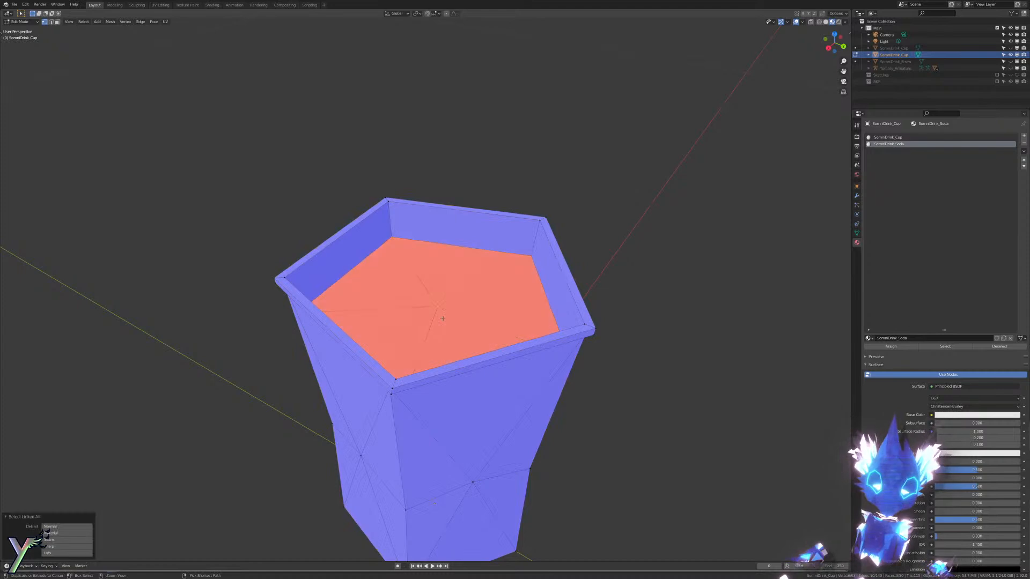
{"action": "left_click", "coordinate": [891, 347]}
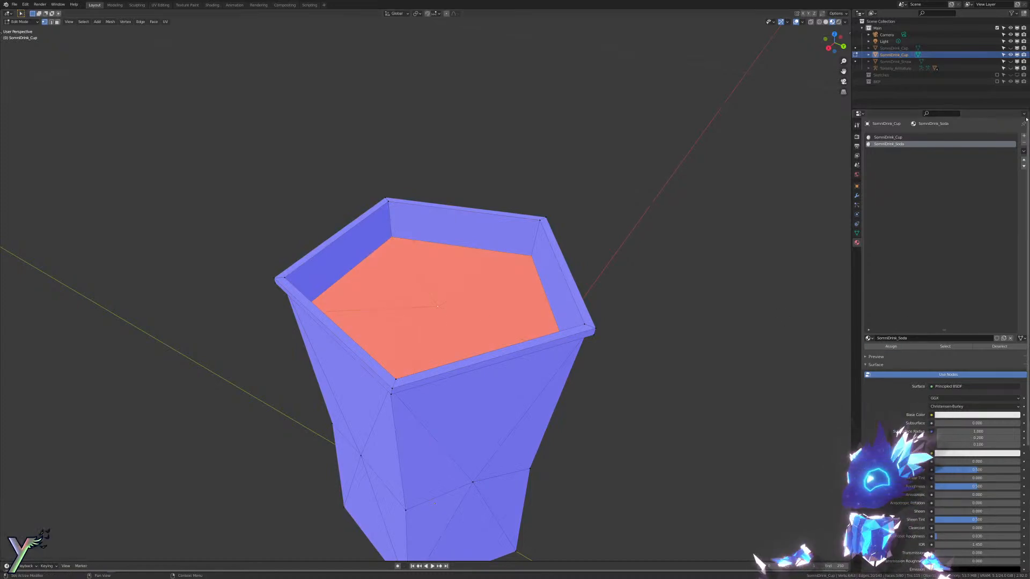
Step: Add a third material slot to the cup object with a new material named SomniDrink_Ice
{"action": "left_click", "coordinate": [1023, 137]}
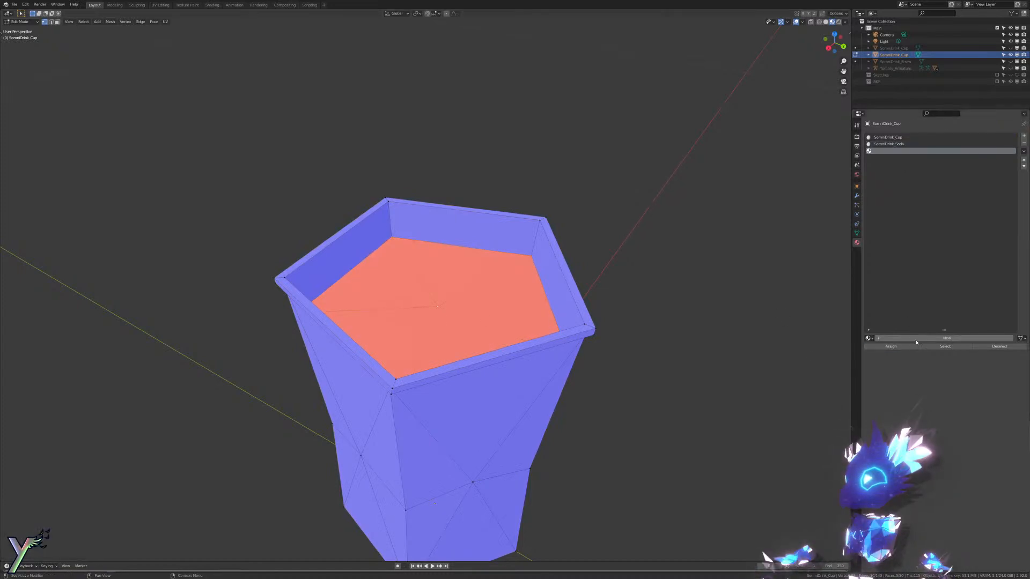
{"action": "left_click", "coordinate": [933, 338]}
{"action": "double_click", "coordinate": [879, 151]}
{"action": "type", "text": "S"}
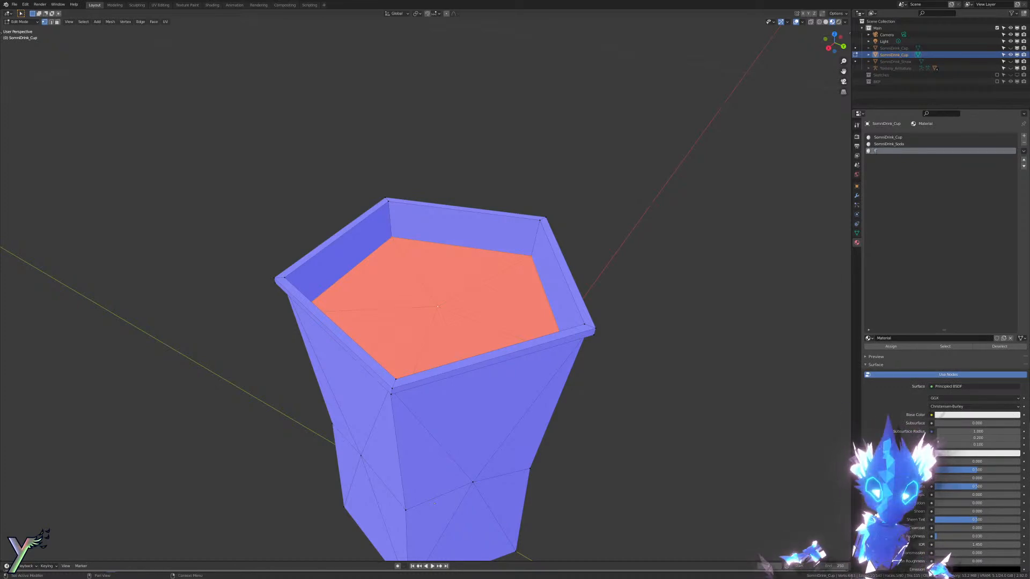
{"action": "type", "text": "omniDrink"}
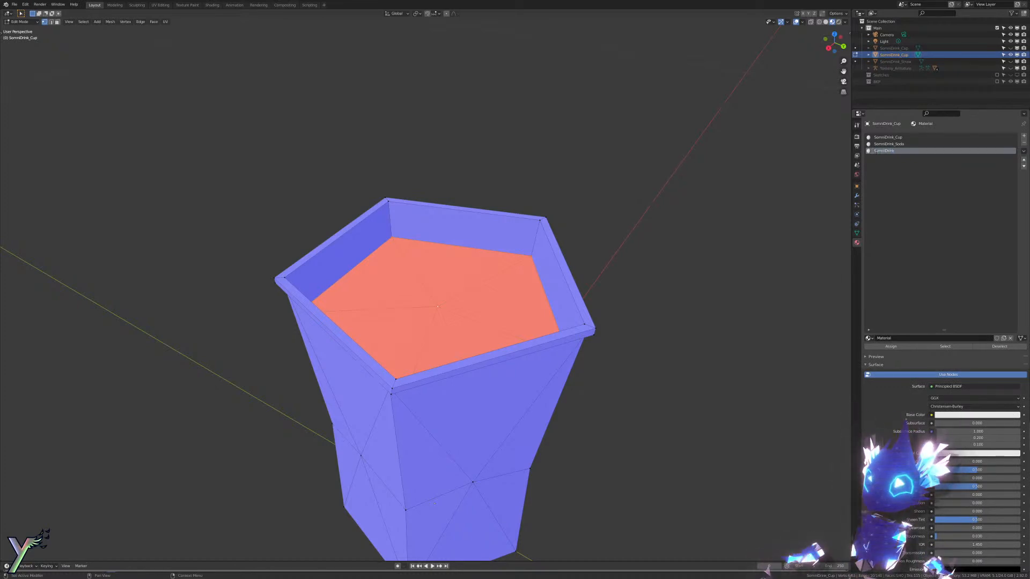
{"action": "type", "text": "_Ice"}
{"action": "key", "text": "Return"}
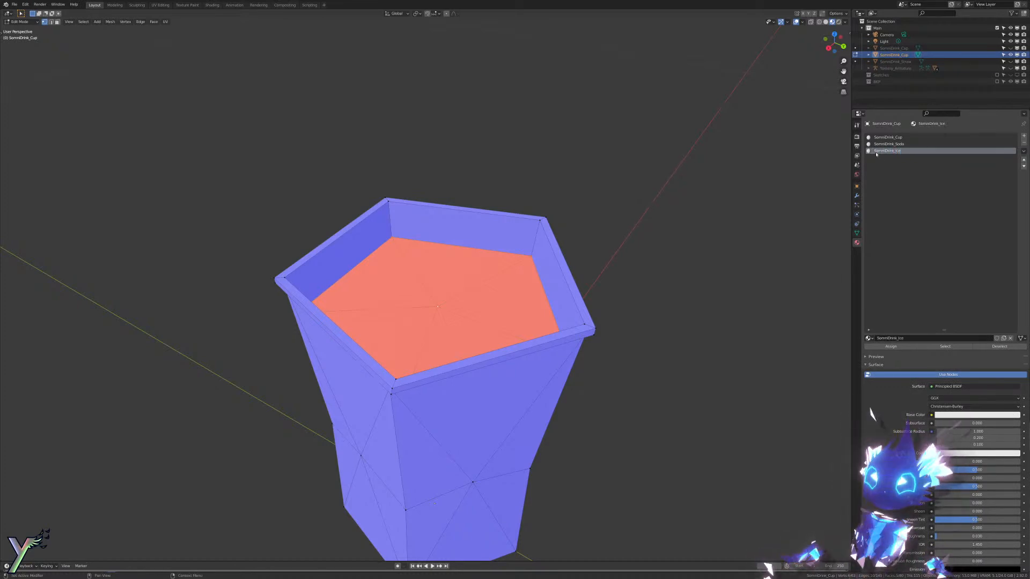
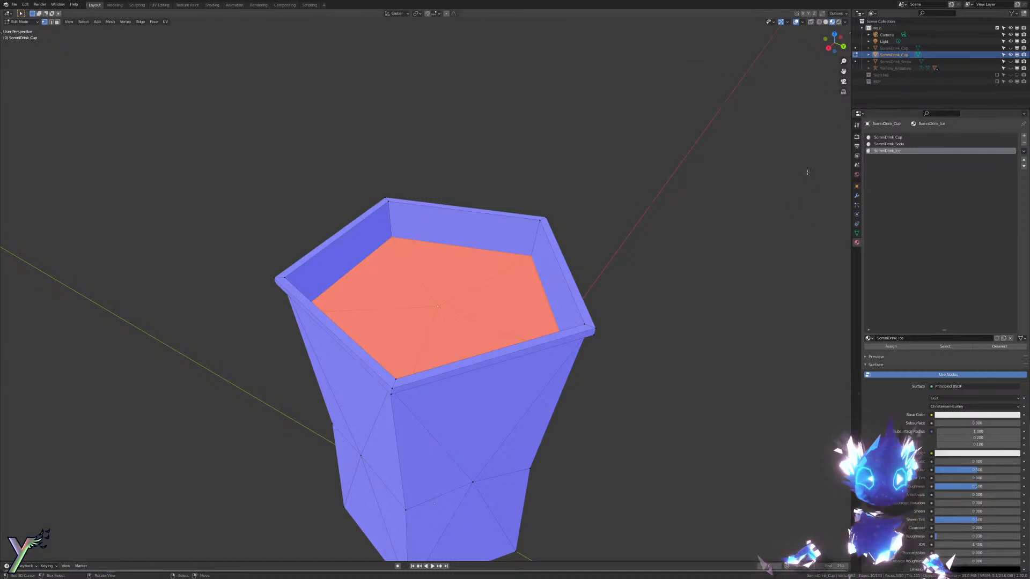
Step: Add a cube to the cup mesh in Edit Mode and scale it down to 0.01
{"action": "middle_click_drag", "start_coordinate": [567, 394], "coordinate": [536, 370]}
{"action": "scroll", "coordinate": [620, 262], "scroll_direction": "up", "scroll_amount": 3}
{"action": "key", "text": "shift+a"}
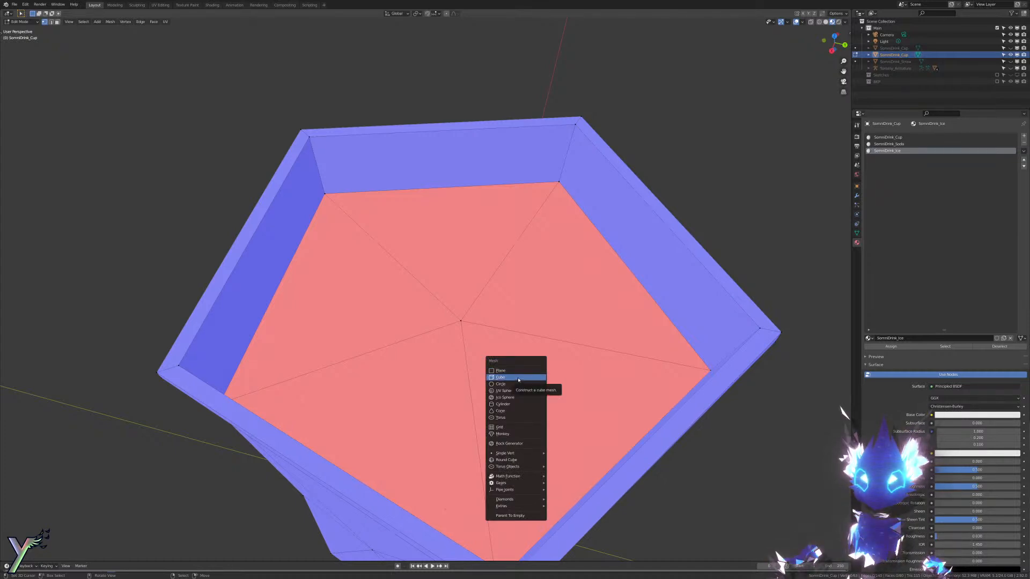
{"action": "key", "text": "Escape"}
{"action": "key", "text": "shift+a"}
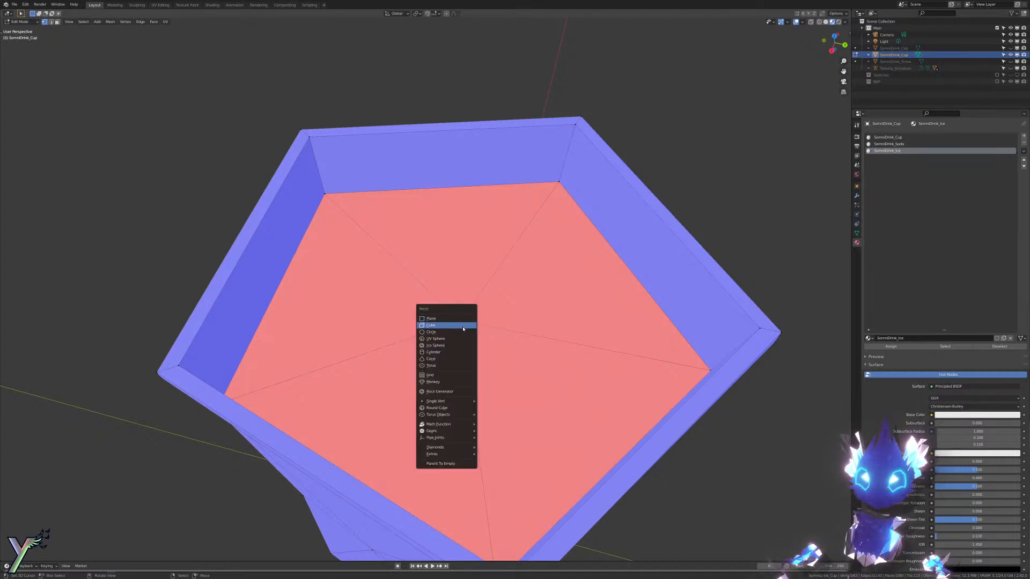
{"action": "left_click", "coordinate": [463, 328]}
{"action": "key", "text": "KP_Decimal"}
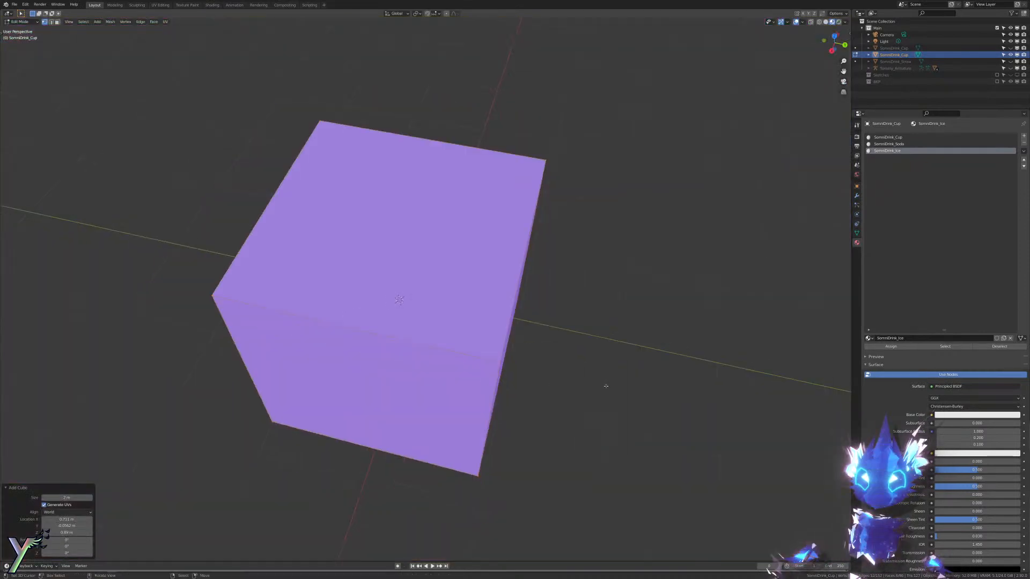
{"action": "type", "text": "s.01"}
{"action": "key", "text": "Return"}
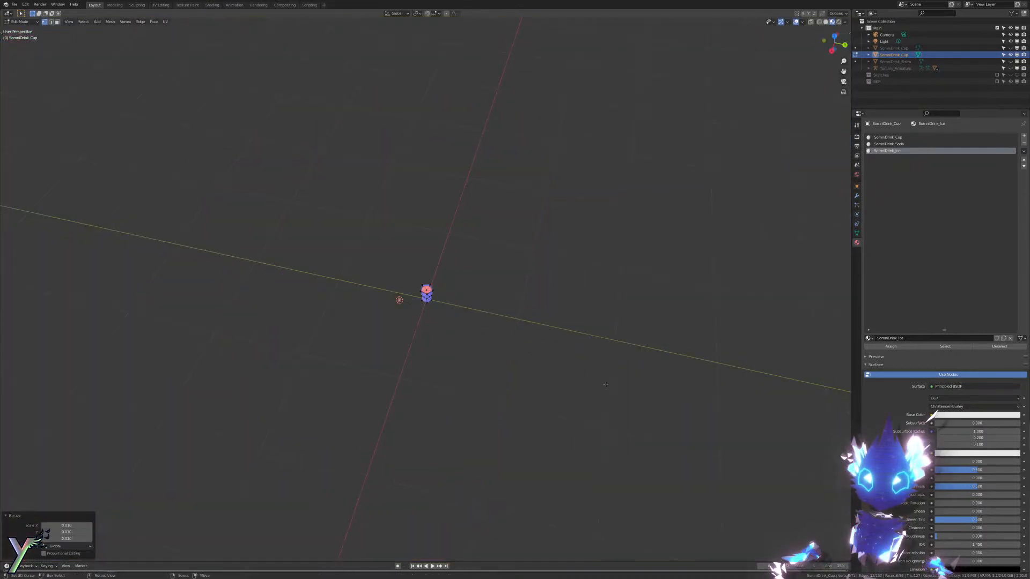
Step: Bring the small cube next to the cup, a little above its rim
{"action": "scroll", "coordinate": [450, 426], "scroll_direction": "up", "scroll_amount": 8}
{"action": "key", "text": "g"}
{"action": "left_click", "coordinate": [432, 296]}
{"action": "middle_click_drag", "start_coordinate": [434, 300], "coordinate": [551, 271]}
{"action": "key", "text": "g"}
{"action": "left_click", "coordinate": [487, 340]}
{"action": "middle_click_drag", "start_coordinate": [487, 340], "coordinate": [465, 315]}
{"action": "scroll", "coordinate": [465, 315], "scroll_direction": "up", "scroll_amount": 6}
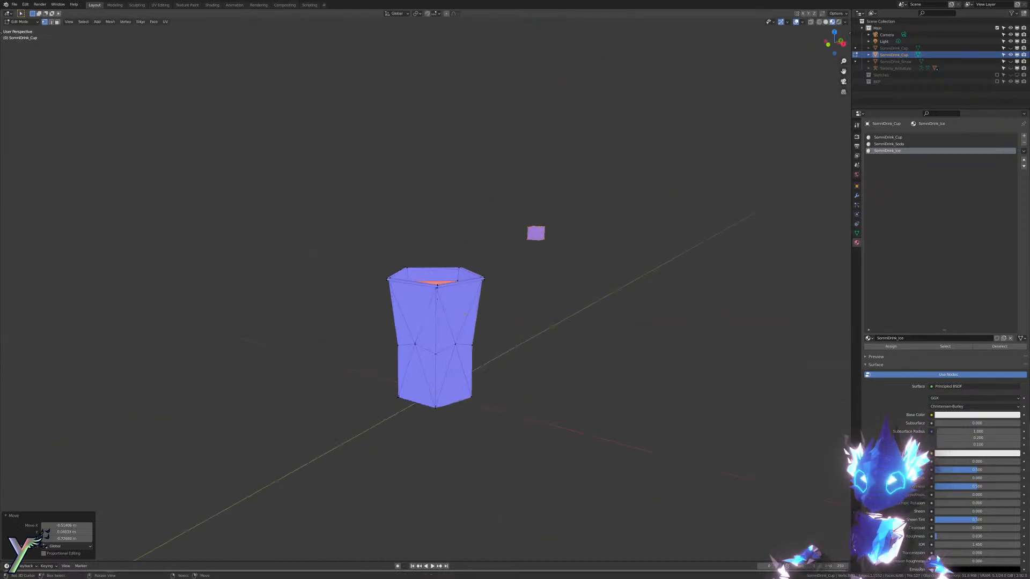
Step: Position the small cube over the cup opening and lower it into the middle of the soda surface
{"action": "scroll", "coordinate": [465, 315], "scroll_direction": "up", "scroll_amount": 2}
{"action": "key", "text": "g"}
{"action": "left_click", "coordinate": [422, 225]}
{"action": "middle_click_drag", "start_coordinate": [491, 225], "coordinate": [462, 220]}
{"action": "key", "text": "g"}
{"action": "left_click", "coordinate": [369, 209]}
{"action": "key", "text": "g"}
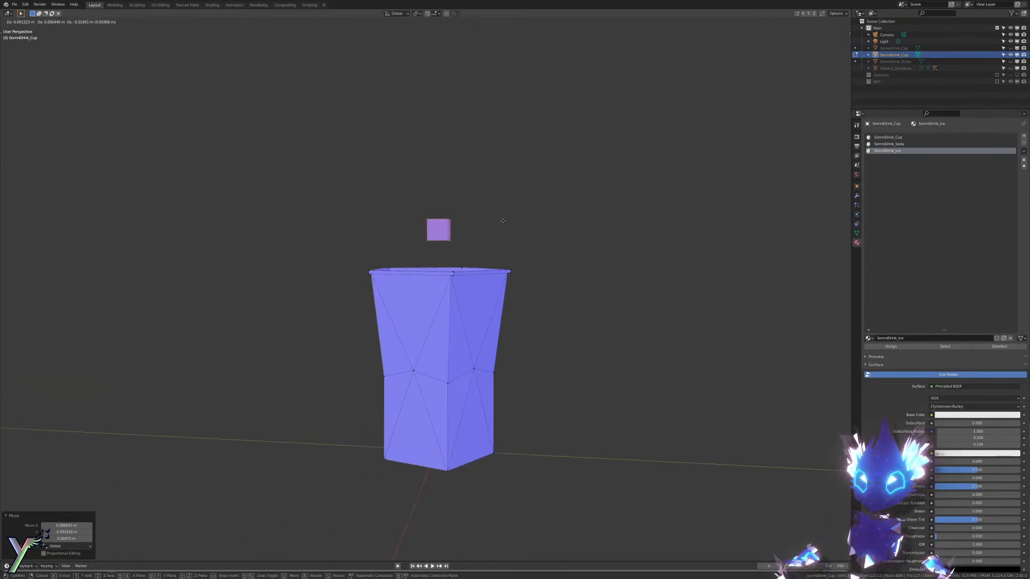
{"action": "left_click", "coordinate": [507, 287]}
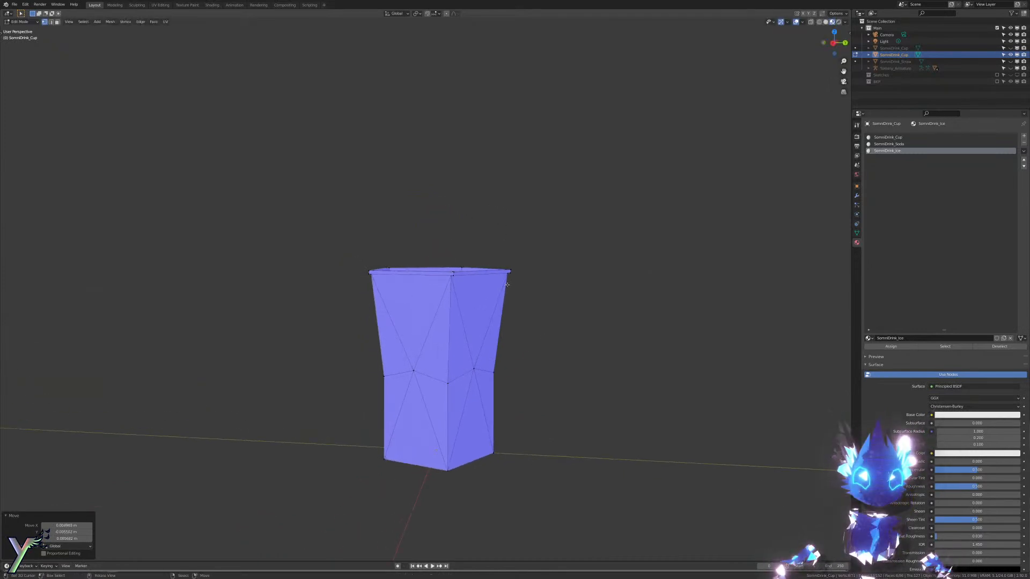
{"action": "middle_click_drag", "start_coordinate": [506, 287], "coordinate": [516, 341]}
{"action": "scroll", "coordinate": [516, 342], "scroll_direction": "up", "scroll_amount": 4}
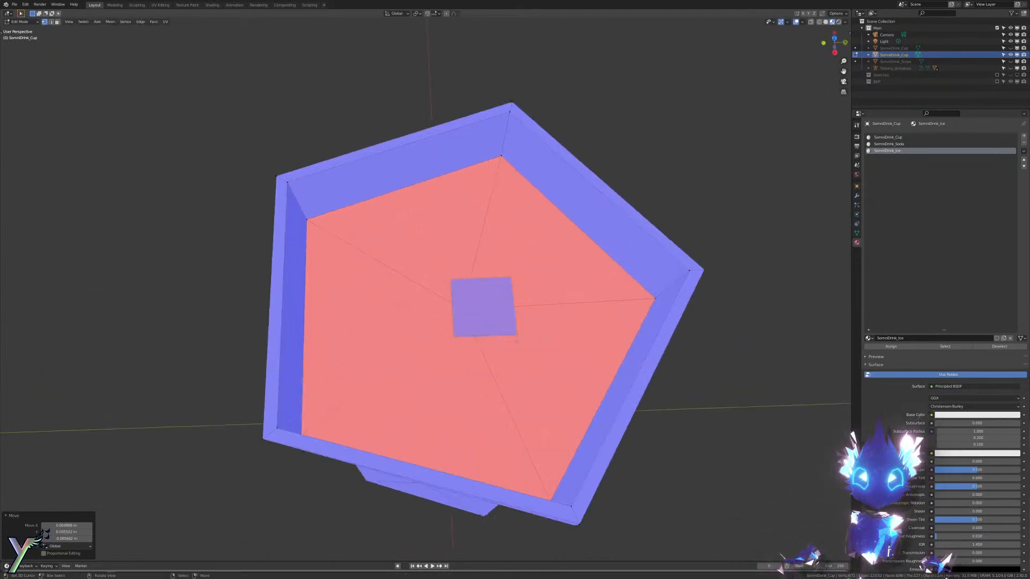
Step: Assign the SomniDrink_Ice material to the cube and scale the cube up
{"action": "left_click", "coordinate": [891, 348]}
{"action": "middle_click_drag", "start_coordinate": [596, 316], "coordinate": [651, 284]}
{"action": "key", "text": "s"}
{"action": "left_click", "coordinate": [655, 241]}
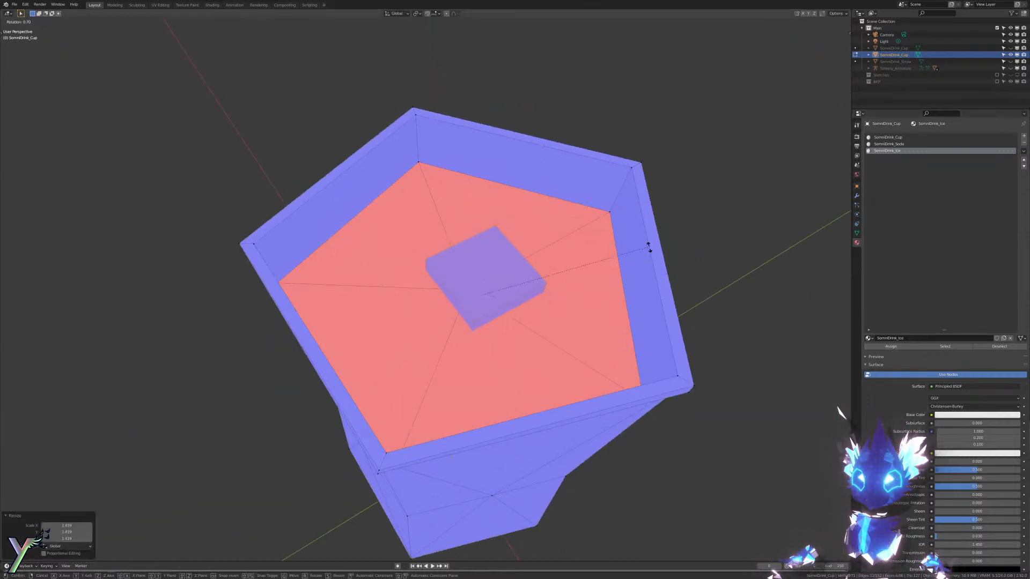
Step: Raise the cube straight up along Z until it clears the cup rim
{"action": "scroll", "coordinate": [586, 255], "scroll_direction": "down", "scroll_amount": 2}
{"action": "middle_click_drag", "start_coordinate": [586, 255], "coordinate": [569, 307], "text": "shift"}
{"action": "key", "text": "g"}
{"action": "key", "text": "z"}
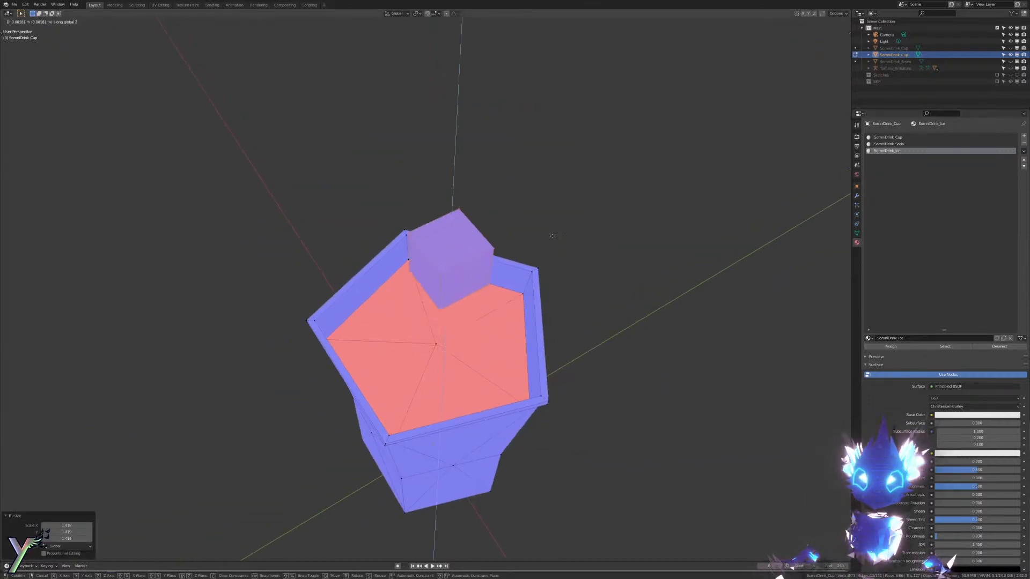
{"action": "left_click", "coordinate": [545, 226]}
{"action": "middle_click_drag", "start_coordinate": [545, 225], "coordinate": [527, 195]}
{"action": "scroll", "coordinate": [540, 318], "scroll_direction": "up", "scroll_amount": 3}
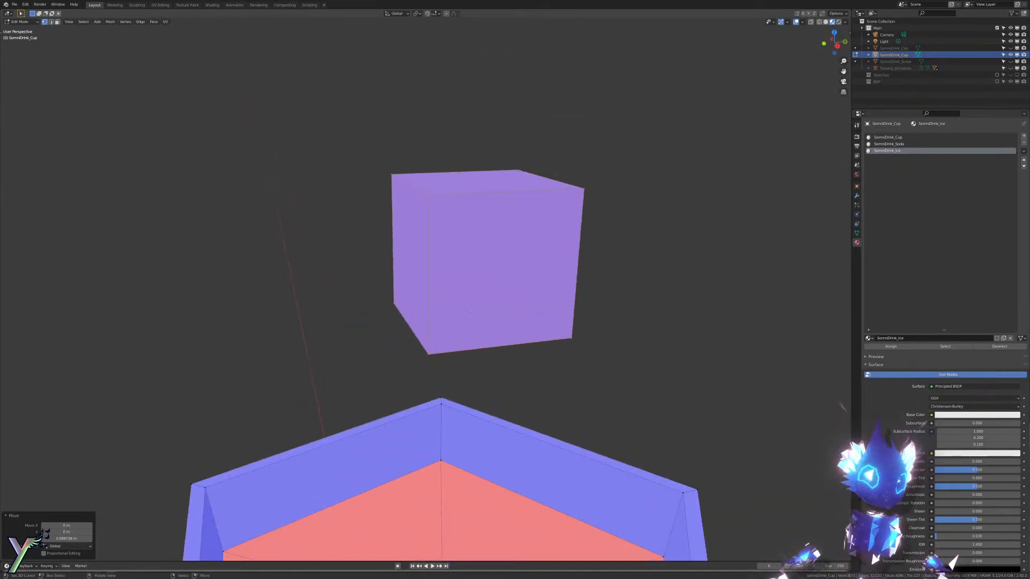
Step: Bevel all edges of the cube narrowly with a single segment
{"action": "mouse_move", "coordinate": [478, 304]}
{"action": "middle_mouse_down"}
{"action": "mouse_move", "coordinate": [501, 302]}
{"action": "mouse_move", "coordinate": [481, 302]}
{"action": "middle_mouse_up"}
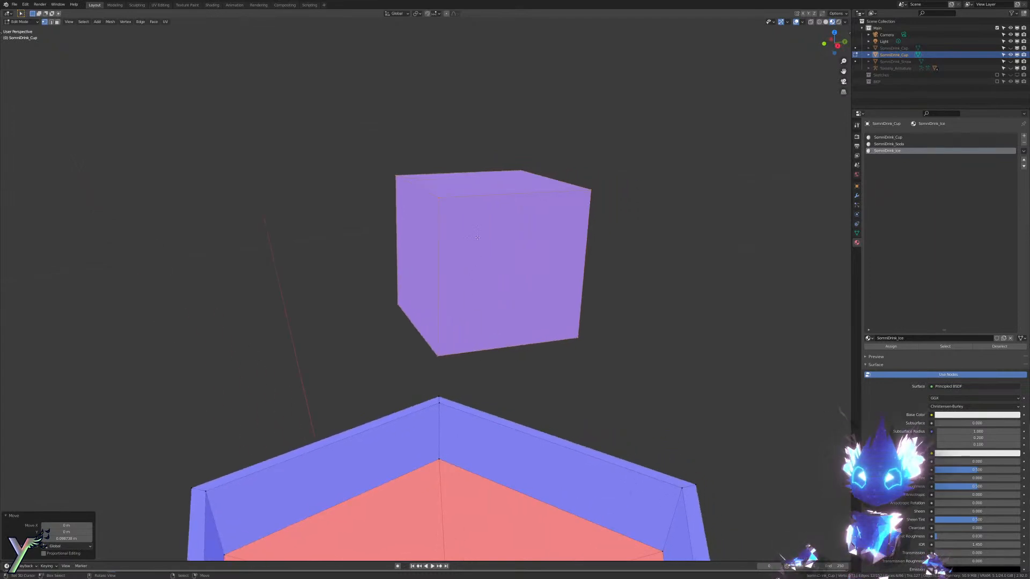
{"action": "scroll", "coordinate": [477, 238], "scroll_direction": "up", "scroll_amount": 2}
{"action": "scroll", "coordinate": [494, 268], "scroll_direction": "down", "scroll_amount": 3}
{"action": "middle_click_drag", "start_coordinate": [497, 273], "coordinate": [512, 290]}
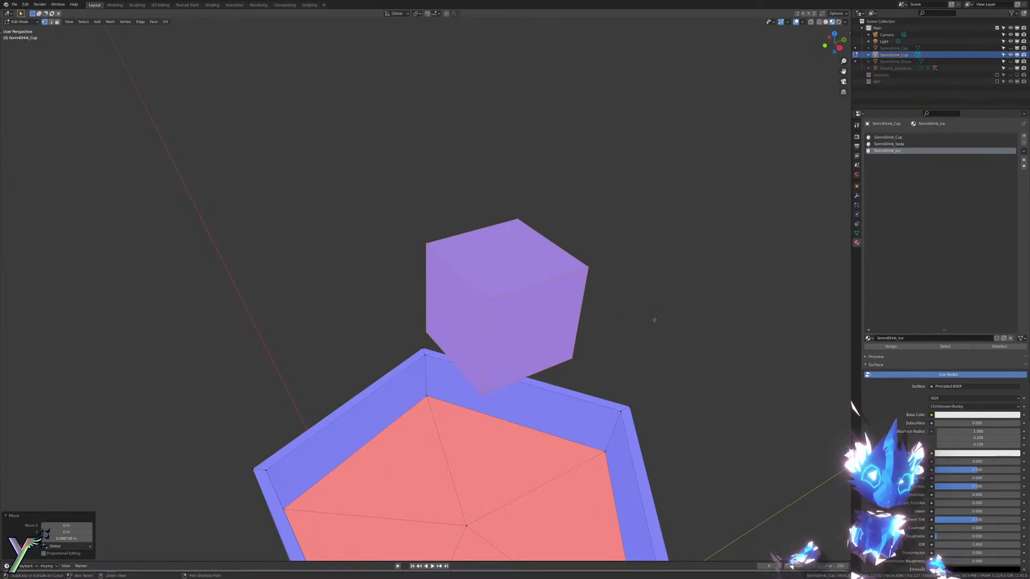
{"action": "key", "text": "ctrl+b"}
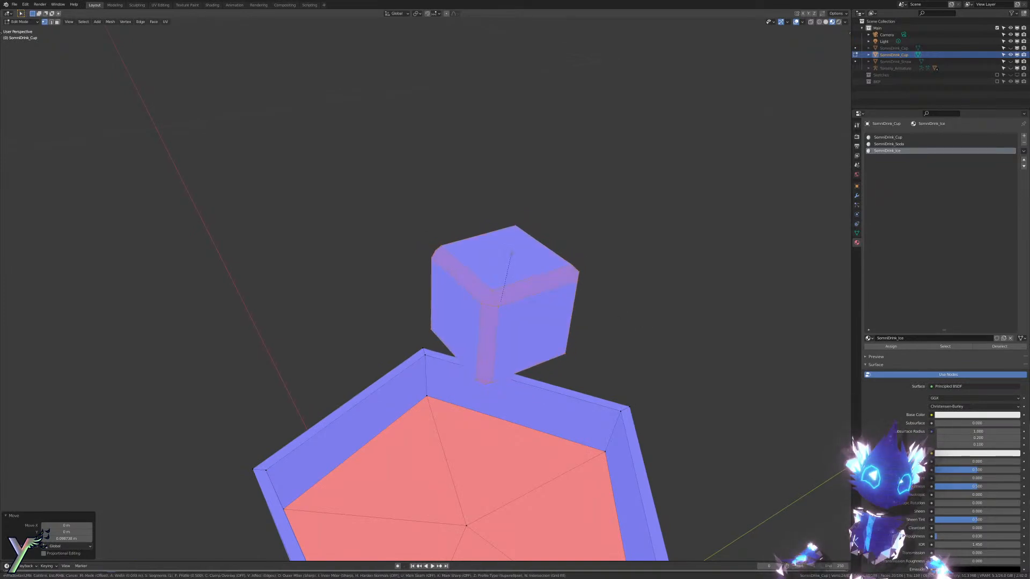
{"action": "key", "text": "Return"}
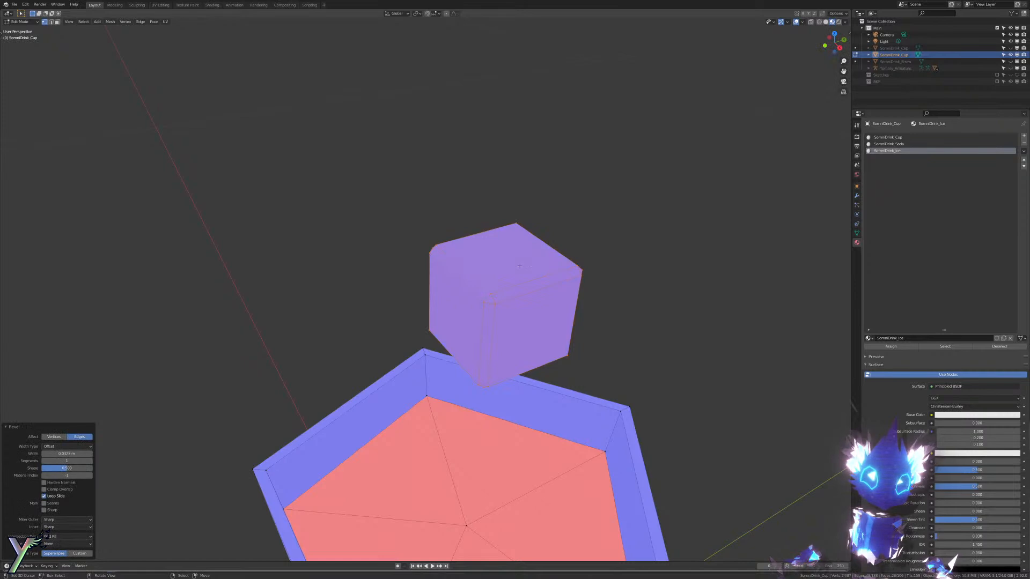
Step: Try the Randomize transform on the bevelled cube's vertices, then undo it
{"action": "key", "text": "F3"}
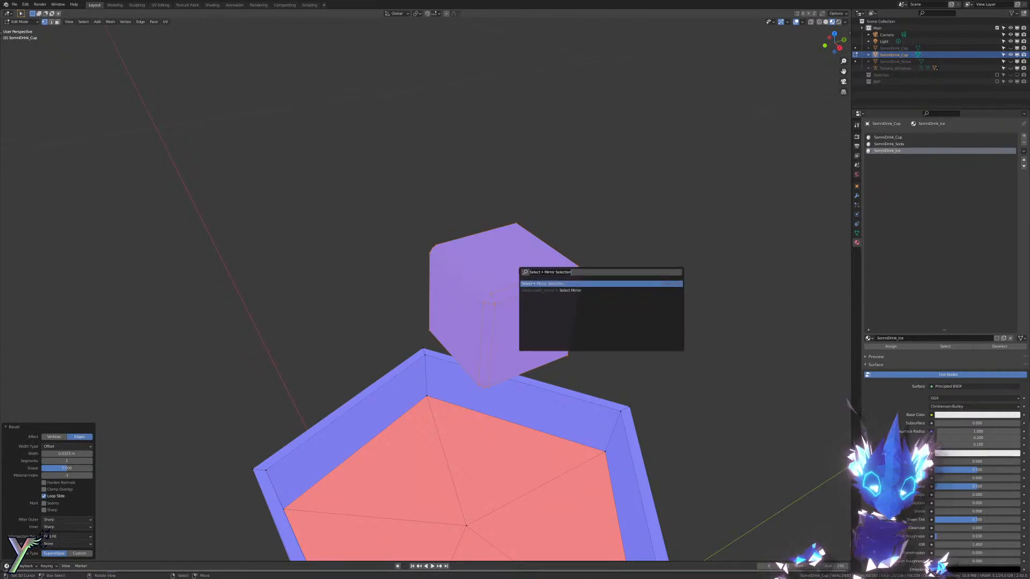
{"action": "type", "text": "move"}
{"action": "key", "text": "BackSpace"}
{"action": "key", "text": "BackSpace"}
{"action": "key", "text": "BackSpace"}
{"action": "key", "text": "BackSpace"}
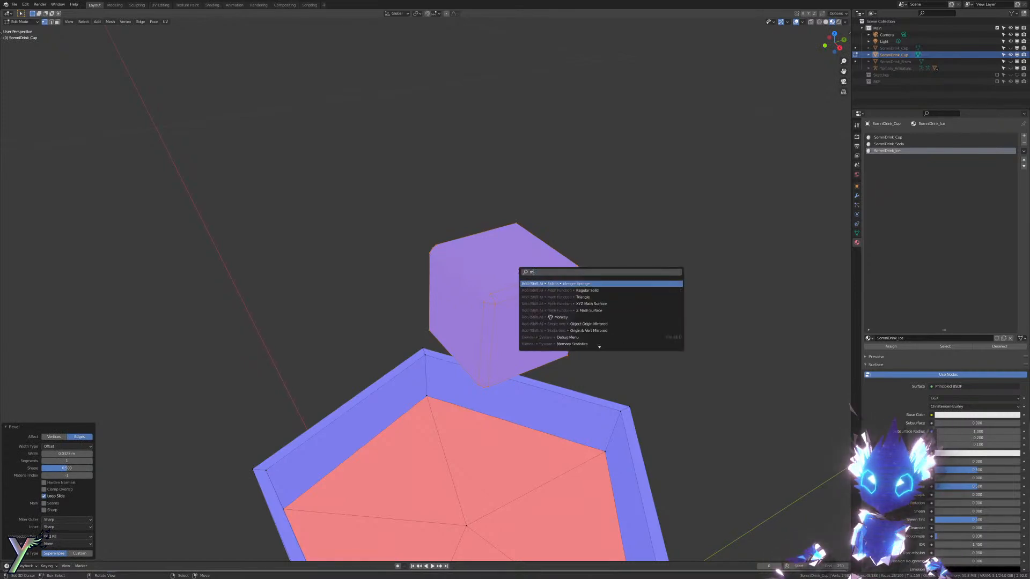
{"action": "type", "text": "random"}
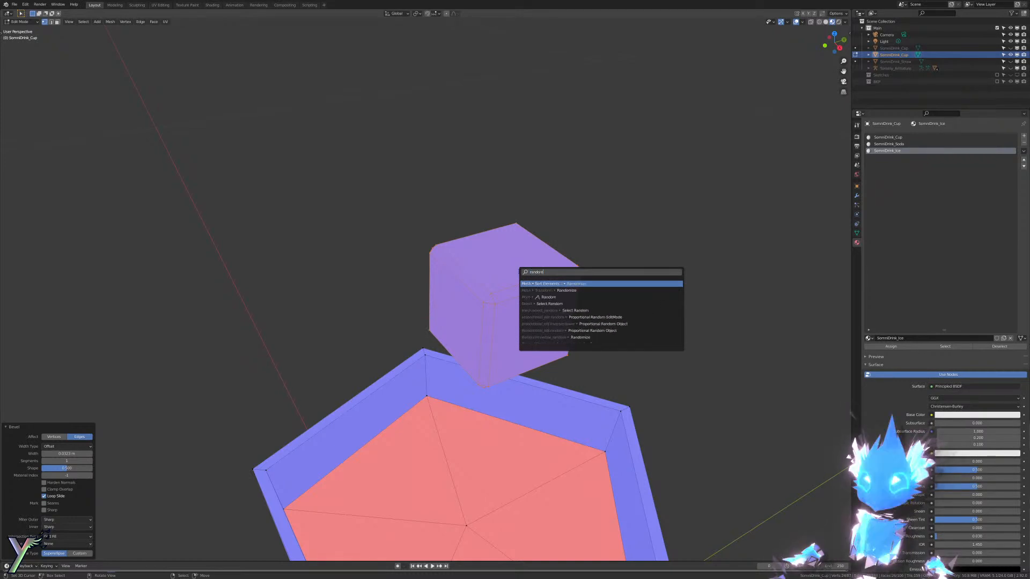
{"action": "key", "text": "Down"}
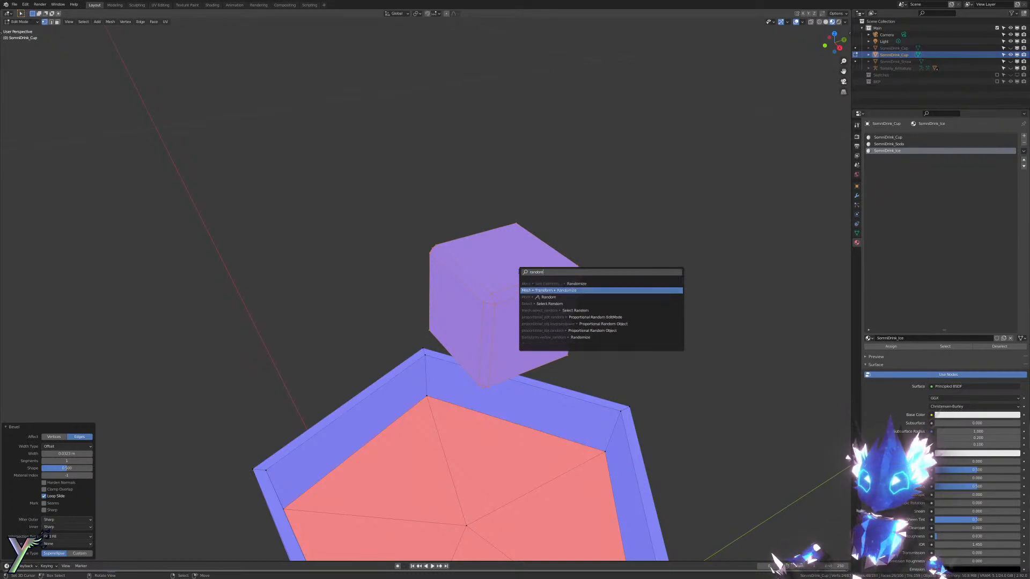
{"action": "key", "text": "Return"}
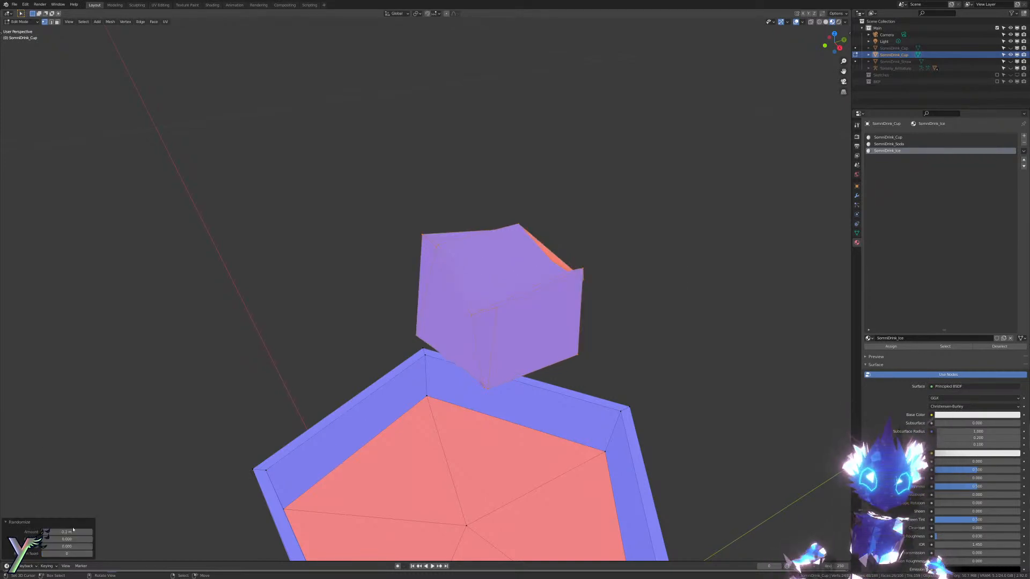
{"action": "mouse_move", "coordinate": [75, 532]}
{"action": "left_mouse_down"}
{"action": "mouse_move", "coordinate": [63, 532]}
{"action": "mouse_move", "coordinate": [128, 546]}
{"action": "mouse_move", "coordinate": [102, 532]}
{"action": "mouse_move", "coordinate": [123, 532]}
{"action": "mouse_move", "coordinate": [81, 532]}
{"action": "left_mouse_up"}
{"action": "scroll", "coordinate": [418, 368], "scroll_direction": "down", "scroll_amount": 1}
{"action": "key", "text": "ctrl+z"}
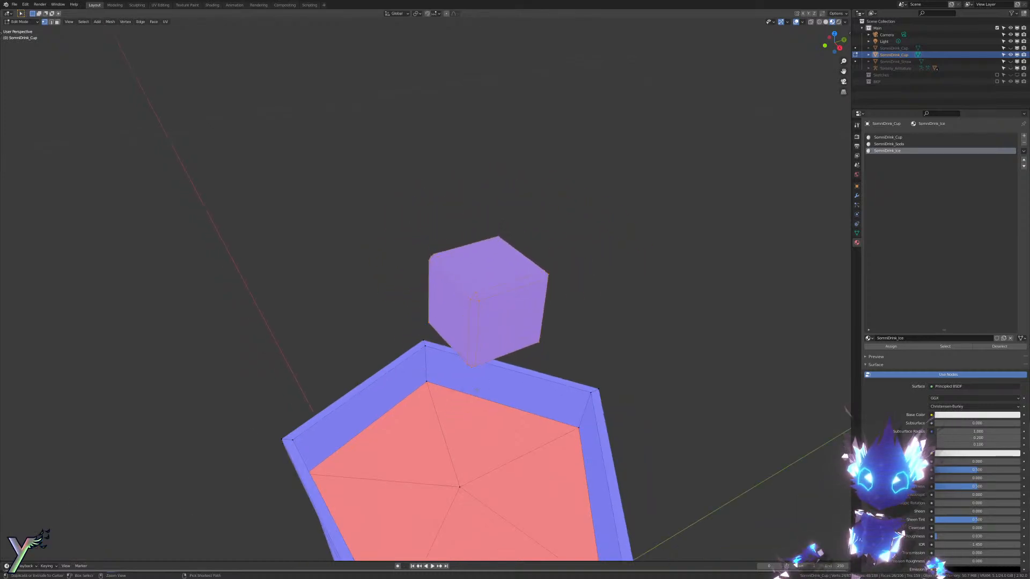
Step: Move the bevelled ice cube down into the soda near the cup wall and tilt it with free rotation
{"action": "scroll", "coordinate": [510, 316], "scroll_direction": "down", "scroll_amount": 2}
{"action": "middle_click_drag", "start_coordinate": [510, 317], "coordinate": [543, 291]}
{"action": "scroll", "coordinate": [536, 283], "scroll_direction": "down", "scroll_amount": 1}
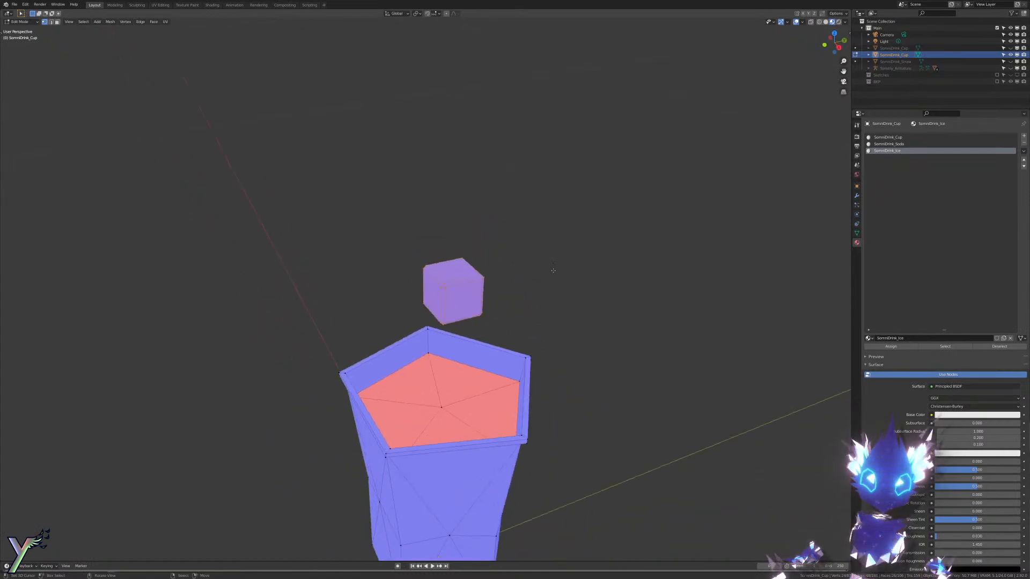
{"action": "key", "text": "g"}
{"action": "left_click", "coordinate": [510, 418]}
{"action": "middle_click_drag", "start_coordinate": [510, 419], "coordinate": [452, 311]}
{"action": "scroll", "coordinate": [510, 315], "scroll_direction": "up", "scroll_amount": 4}
{"action": "key", "text": "g"}
{"action": "left_click", "coordinate": [514, 382]}
{"action": "key", "text": "r"}
{"action": "key", "text": "r"}
{"action": "left_click", "coordinate": [468, 300]}
Step: Duplicate the ice cube, rotate the copy freely and place it partly sunk in the soda beside the first one
{"action": "key", "text": "shift+d"}
{"action": "left_click", "coordinate": [639, 290]}
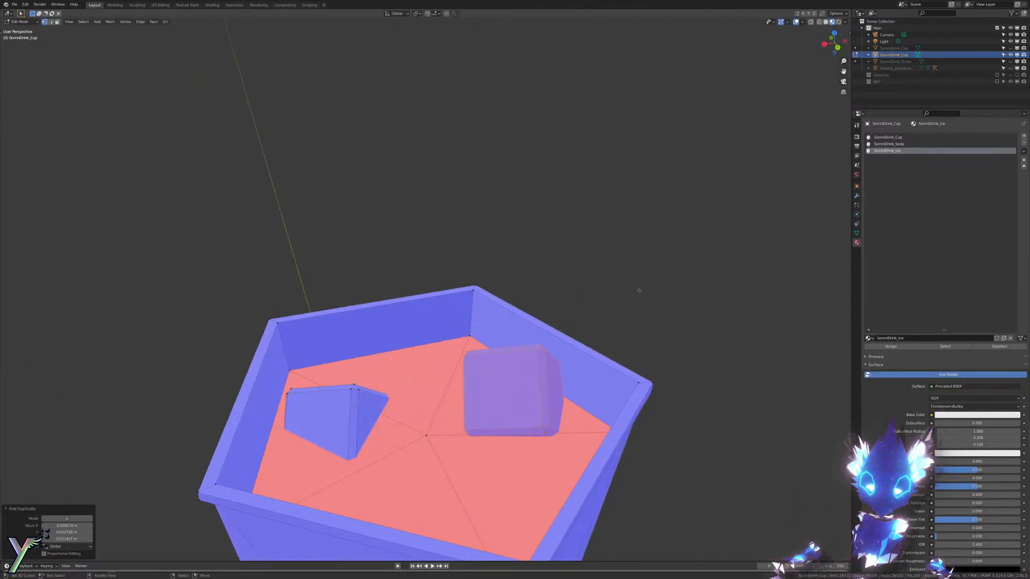
{"action": "key", "text": "r"}
{"action": "key", "text": "r"}
{"action": "left_click", "coordinate": [634, 328]}
{"action": "middle_click_drag", "start_coordinate": [634, 327], "coordinate": [629, 370]}
{"action": "key", "text": "g"}
{"action": "left_click", "coordinate": [684, 388]}
{"action": "key", "text": "g"}
{"action": "left_click", "coordinate": [548, 352]}
{"action": "key", "text": "g"}
{"action": "left_click", "coordinate": [545, 361]}
{"action": "key", "text": "shift+grave"}
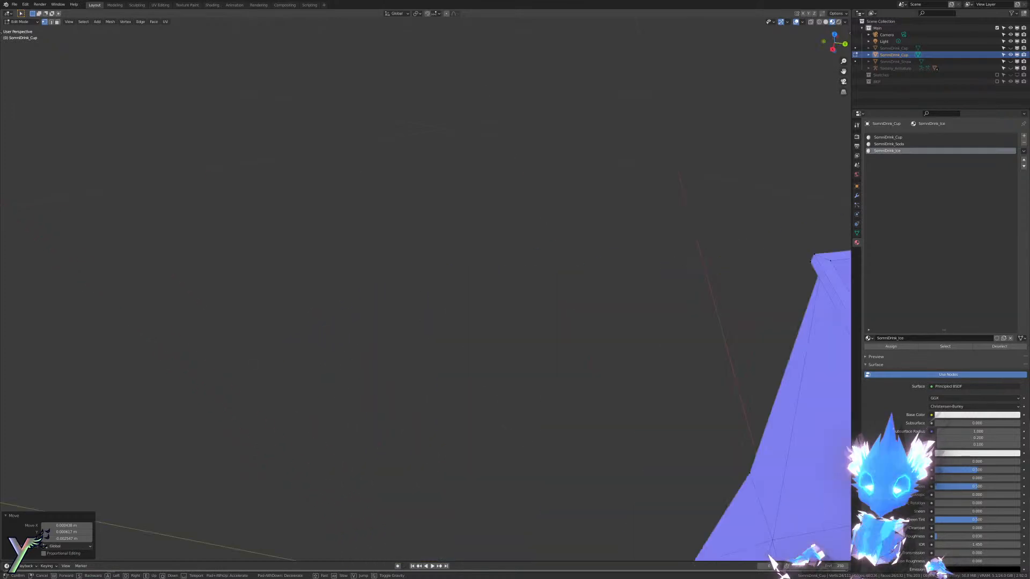
{"action": "key", "text": "Escape"}
Step: Duplicate the ice cube again, tilt this third copy and settle it in an empty area of the soda
{"action": "scroll", "coordinate": [491, 365], "scroll_direction": "down", "scroll_amount": 2}
{"action": "middle_click_drag", "start_coordinate": [491, 366], "coordinate": [440, 384]}
{"action": "scroll", "coordinate": [440, 384], "scroll_direction": "up", "scroll_amount": 2}
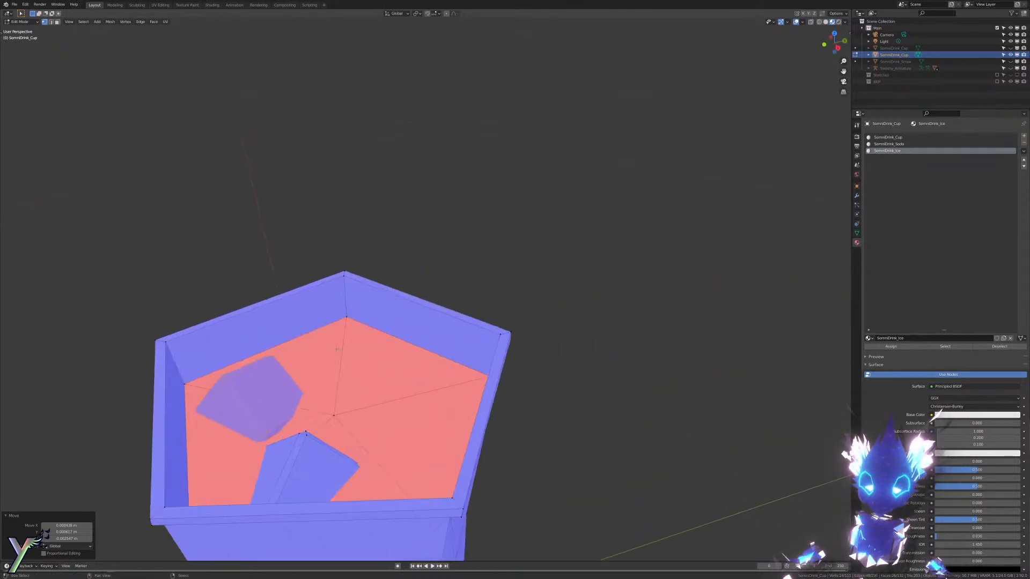
{"action": "key", "text": "shift+d"}
{"action": "key", "text": "r"}
{"action": "key", "text": "r"}
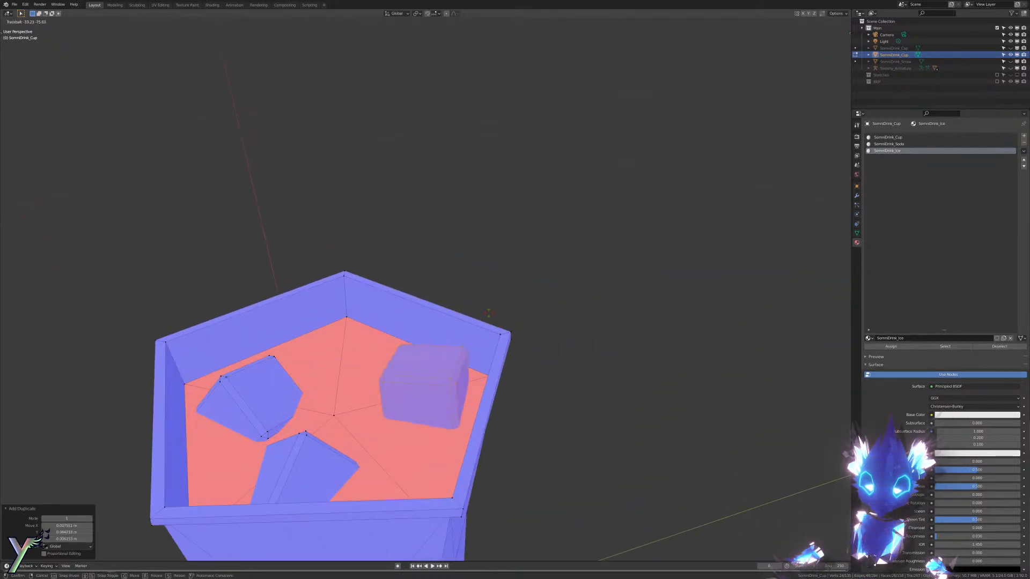
{"action": "left_click", "coordinate": [491, 301]}
{"action": "key", "text": "g"}
{"action": "left_click", "coordinate": [490, 313]}
Step: Duplicate a fourth ice cube into the remaining gap in the soda surface
{"action": "middle_click_drag", "start_coordinate": [484, 322], "coordinate": [418, 341]}
{"action": "key", "text": "shift+d"}
{"action": "left_click", "coordinate": [441, 341]}
{"action": "key", "text": "alt+h"}
{"action": "key", "text": "ctrl+z"}
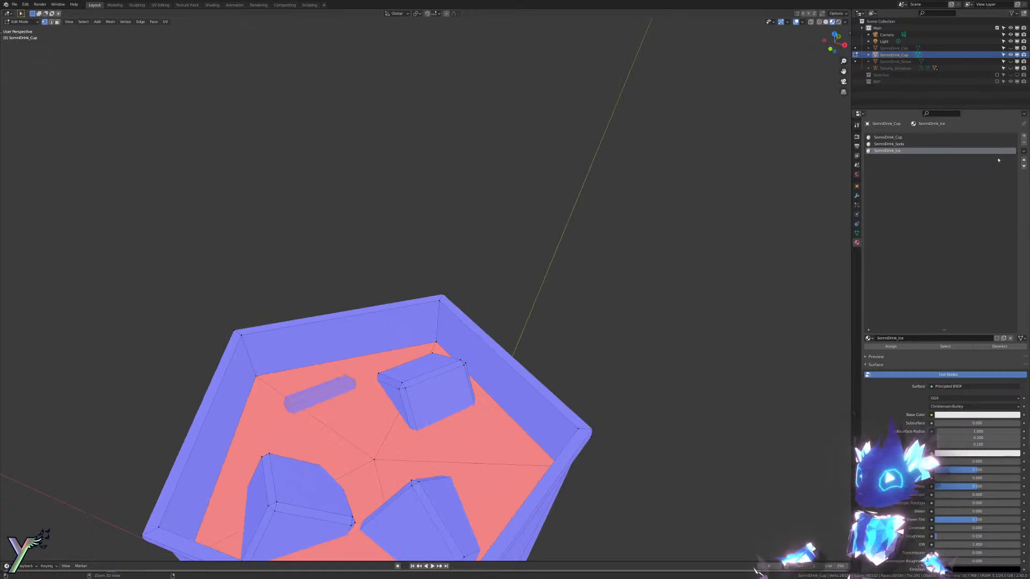
Step: Unhide the SomniDrink_Straw object and switch the viewport to wireframe shading
{"action": "left_click", "coordinate": [1010, 63]}
{"action": "mouse_move", "coordinate": [465, 199]}
{"action": "middle_mouse_down"}
{"action": "mouse_move", "coordinate": [488, 200]}
{"action": "mouse_move", "coordinate": [442, 207]}
{"action": "mouse_move", "coordinate": [455, 185]}
{"action": "middle_mouse_up"}
{"action": "key", "text": "z"}
{"action": "left_click", "coordinate": [262, 240]}
Step: Raise and tilt the fourth ice cube so it sits clear of the straw, then return to solid shading
{"action": "mouse_move", "coordinate": [268, 240]}
{"action": "middle_mouse_down"}
{"action": "mouse_move", "coordinate": [345, 233]}
{"action": "mouse_move", "coordinate": [447, 261]}
{"action": "mouse_move", "coordinate": [431, 271]}
{"action": "middle_mouse_up"}
{"action": "key", "text": "g"}
{"action": "left_click", "coordinate": [460, 240]}
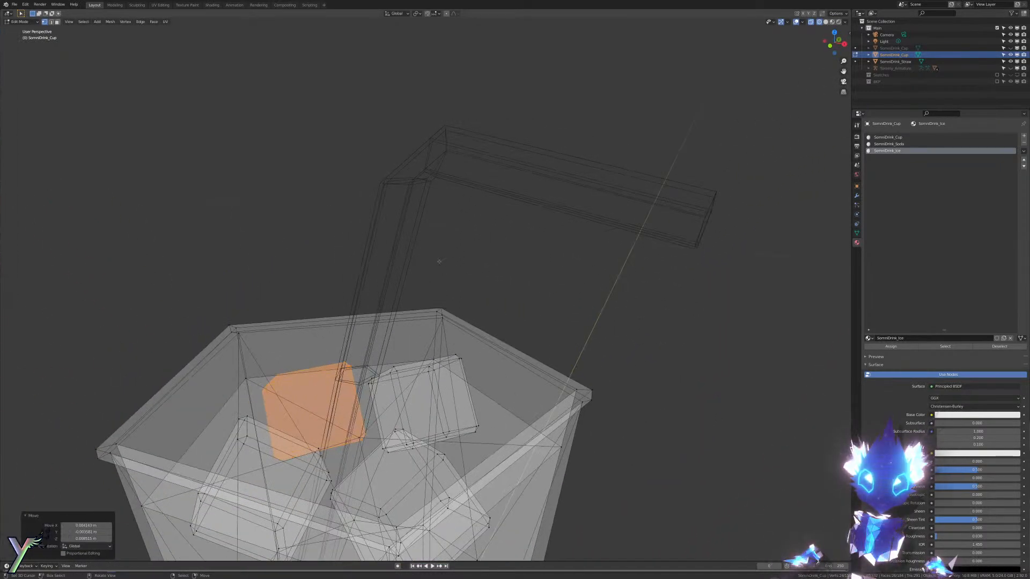
{"action": "key", "text": "r"}
{"action": "key", "text": "r"}
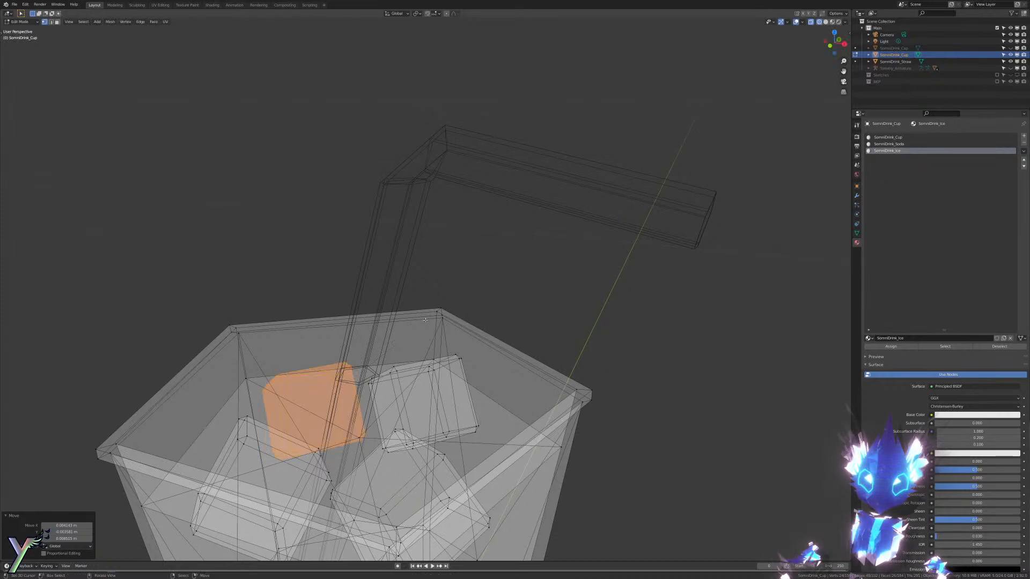
{"action": "left_click", "coordinate": [426, 337]}
{"action": "key", "text": "s"}
{"action": "key", "text": "r"}
{"action": "key", "text": "r"}
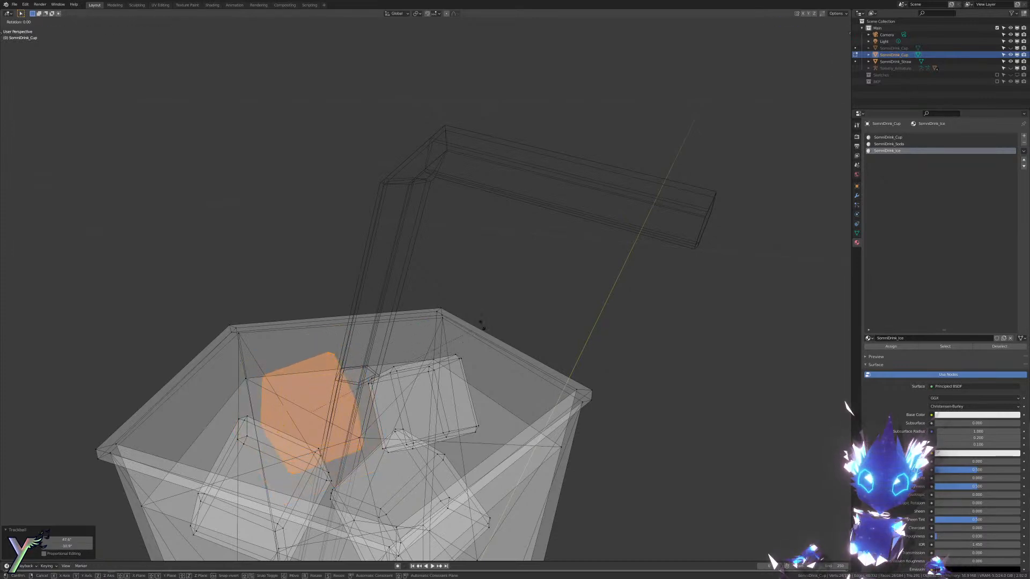
{"action": "left_click", "coordinate": [492, 324]}
{"action": "key", "text": "shift+z"}
{"action": "mouse_move", "coordinate": [492, 324]}
{"action": "middle_mouse_down"}
{"action": "mouse_move", "coordinate": [590, 429]}
{"action": "mouse_move", "coordinate": [772, 569]}
{"action": "middle_mouse_up"}
Step: Try adding a fifth ice cube copy beside the straw, then undo the duplicate
{"action": "middle_click_drag", "start_coordinate": [541, 382], "coordinate": [488, 376]}
{"action": "scroll", "coordinate": [490, 375], "scroll_direction": "down", "scroll_amount": 3}
{"action": "key", "text": "shift+d"}
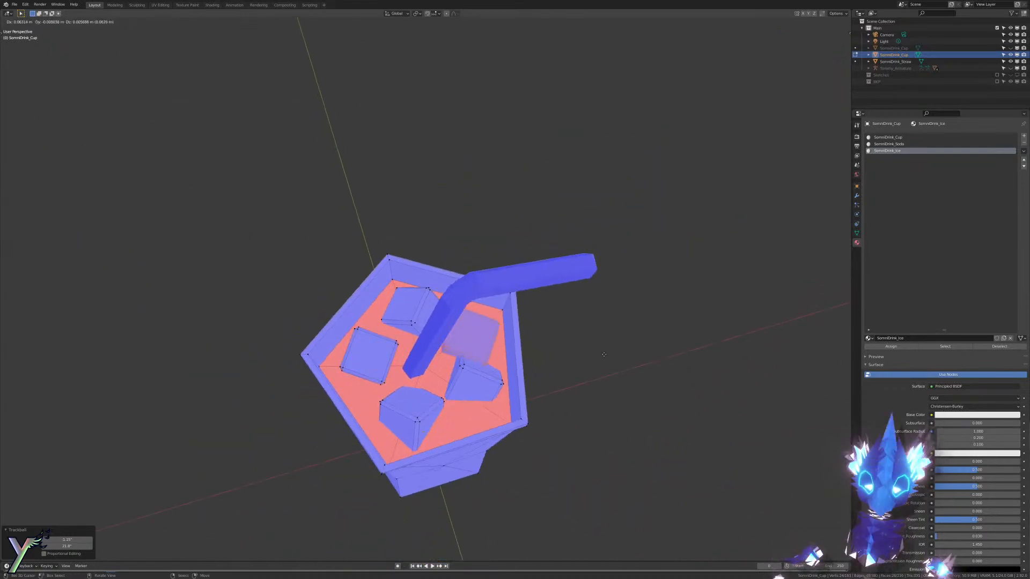
{"action": "left_click", "coordinate": [590, 351]}
{"action": "middle_click_drag", "start_coordinate": [590, 351], "coordinate": [536, 352]}
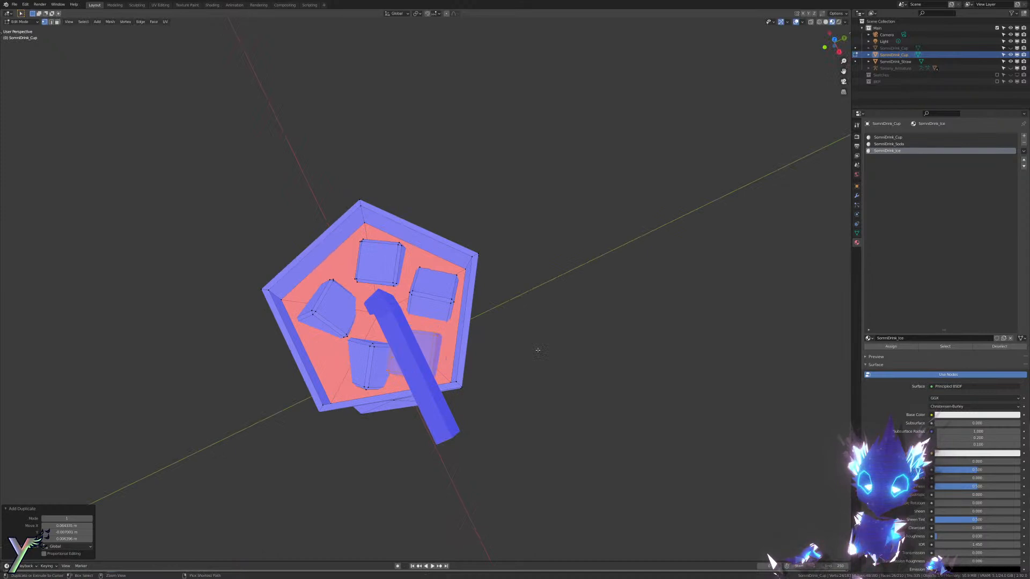
{"action": "key", "text": "ctrl+z"}
Step: Examine the ice cubes and straw in the cup from the side in Object Mode and from the top in Edit Mode
{"action": "key", "text": "Tab"}
{"action": "scroll", "coordinate": [526, 306], "scroll_direction": "down", "scroll_amount": 3}
{"action": "middle_click_drag", "start_coordinate": [526, 305], "coordinate": [535, 259]}
{"action": "scroll", "coordinate": [596, 262], "scroll_direction": "up", "scroll_amount": 2}
{"action": "scroll", "coordinate": [630, 250], "scroll_direction": "down", "scroll_amount": 1}
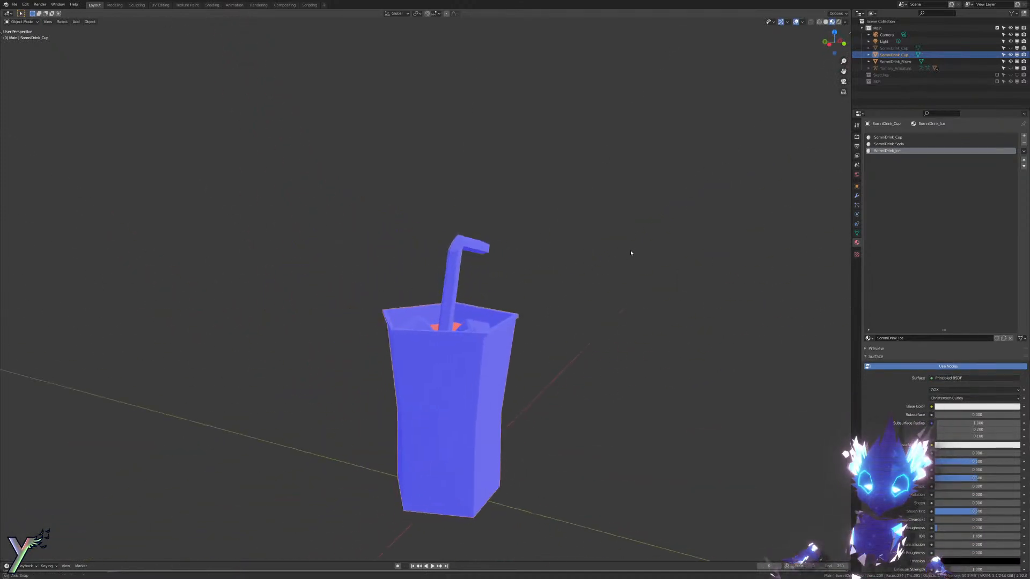
{"action": "scroll", "coordinate": [630, 250], "scroll_direction": "up", "scroll_amount": 1}
{"action": "middle_click_drag", "start_coordinate": [629, 250], "coordinate": [572, 309]}
{"action": "scroll", "coordinate": [572, 310], "scroll_direction": "up", "scroll_amount": 2}
{"action": "key", "text": "Tab"}
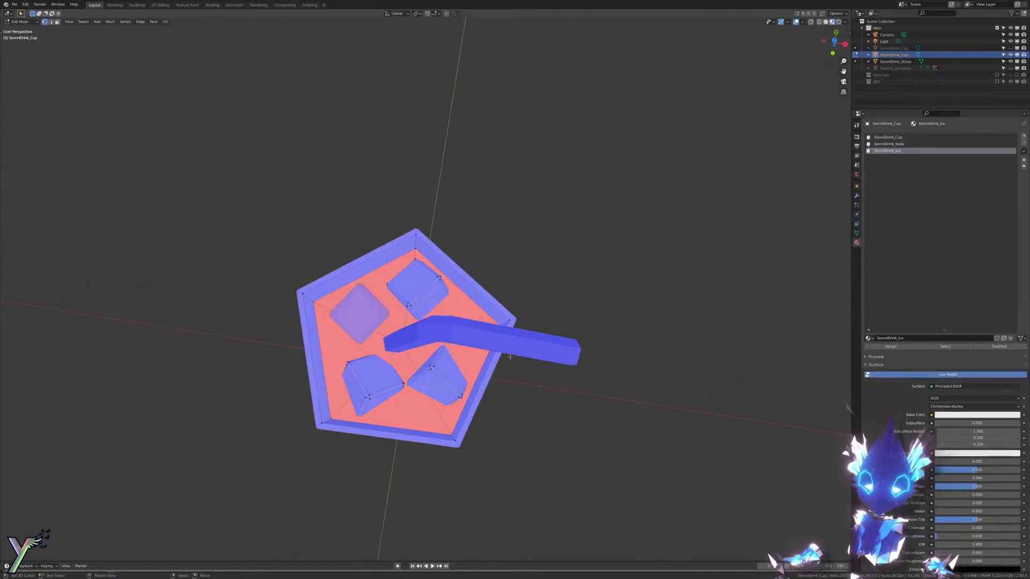
{"action": "key", "text": "KP_7"}
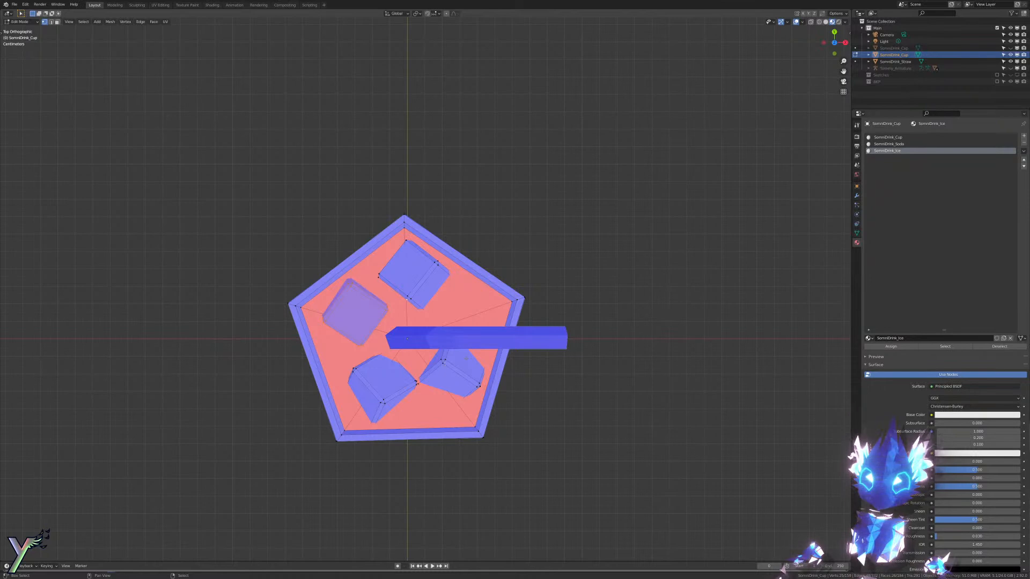
Step: Select all four ice cubes completely and rotate them together around the cup in the top view, using wireframe shading
{"action": "key", "text": "ctrl+l"}
{"action": "key", "text": "z"}
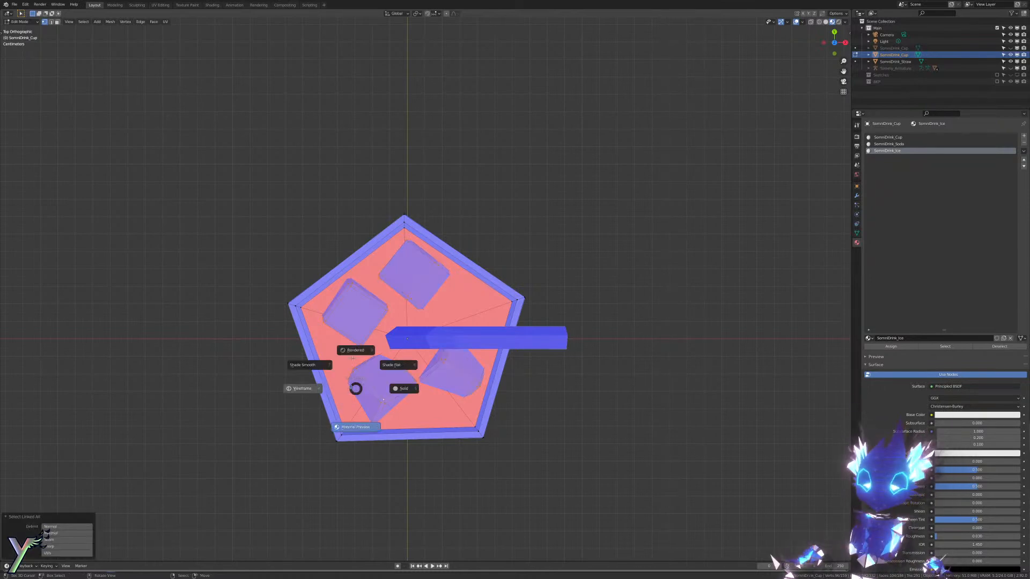
{"action": "left_click", "coordinate": [303, 389]}
{"action": "key", "text": "t"}
{"action": "key", "text": "t"}
{"action": "key", "text": "r"}
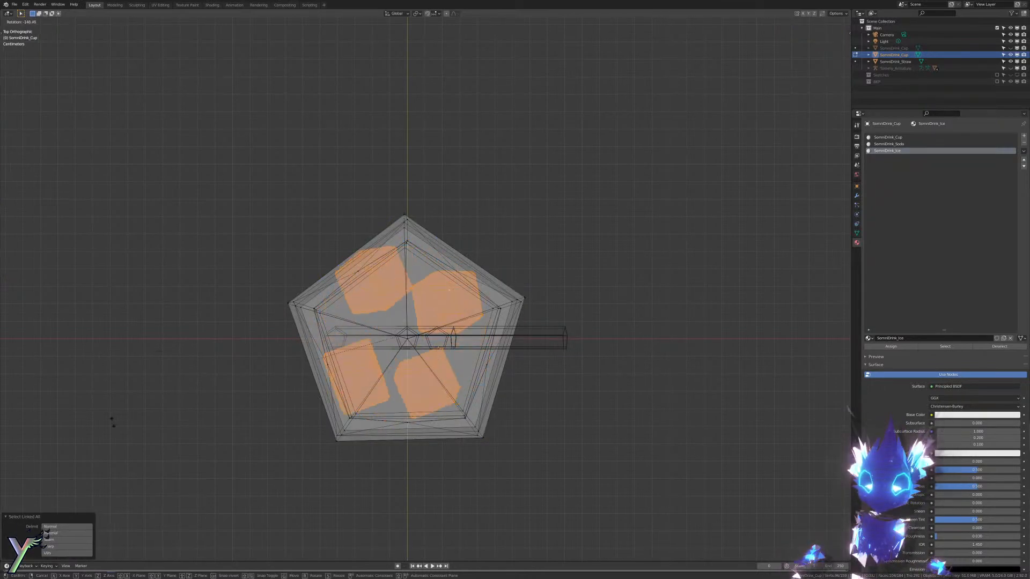
{"action": "left_click", "coordinate": [122, 465]}
Step: Move the four ice cubes together horizontally so they sit inside the cup walls around the straw
{"action": "key", "text": "g"}
{"action": "left_click", "coordinate": [129, 468]}
{"action": "key", "text": "z"}
{"action": "left_click", "coordinate": [188, 469]}
{"action": "key", "text": "g"}
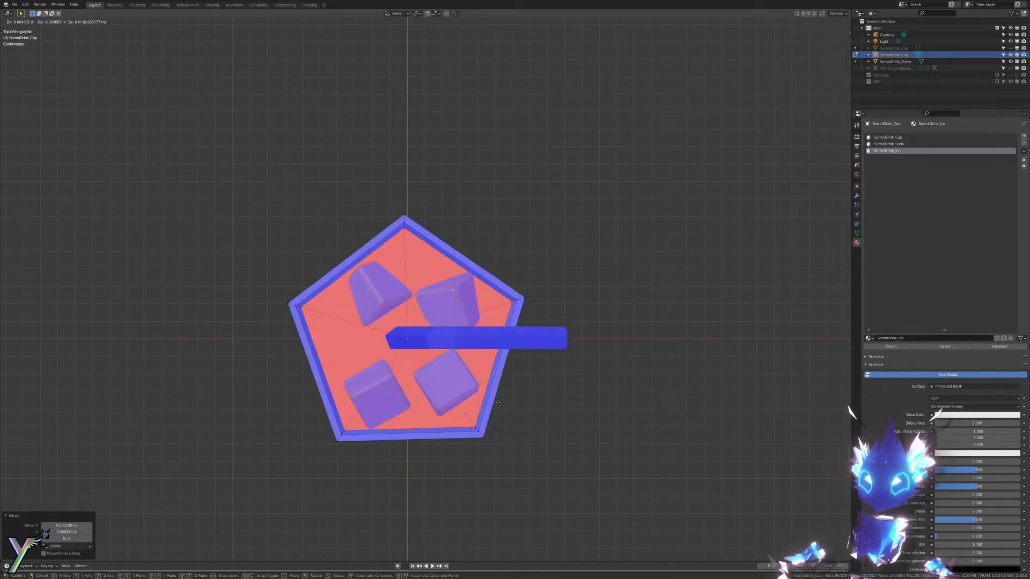
{"action": "left_click", "coordinate": [495, 403]}
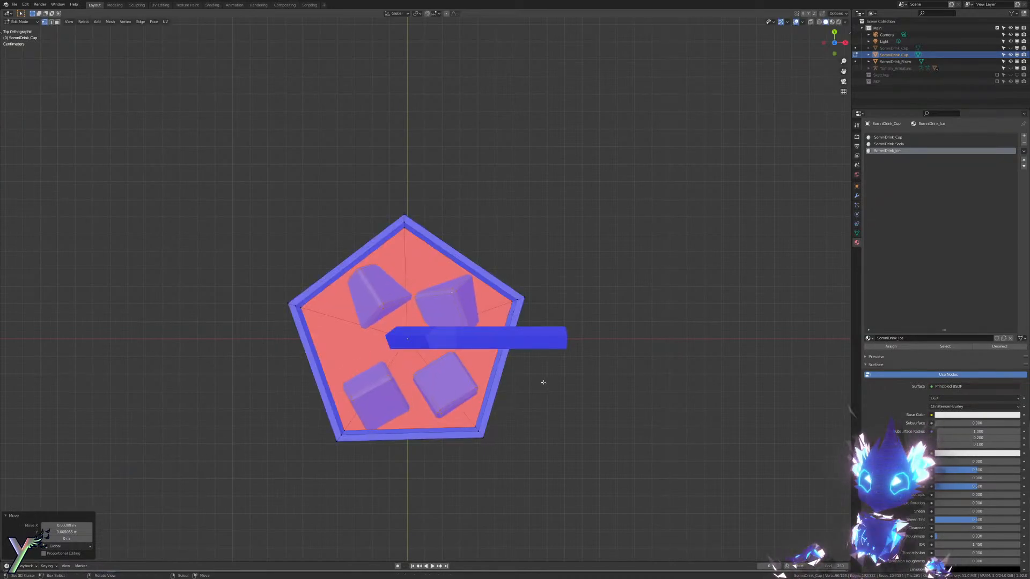
Step: Scale the group of four ice cubes together, checking their fit inside the cup in wireframe
{"action": "middle_click_drag", "start_coordinate": [543, 383], "coordinate": [504, 324]}
{"action": "key", "text": "z"}
{"action": "mouse_move", "coordinate": [504, 375]}
{"action": "middle_mouse_down"}
{"action": "mouse_move", "coordinate": [482, 364]}
{"action": "mouse_move", "coordinate": [499, 376]}
{"action": "middle_mouse_up"}
{"action": "scroll", "coordinate": [483, 365], "scroll_direction": "up", "scroll_amount": 4}
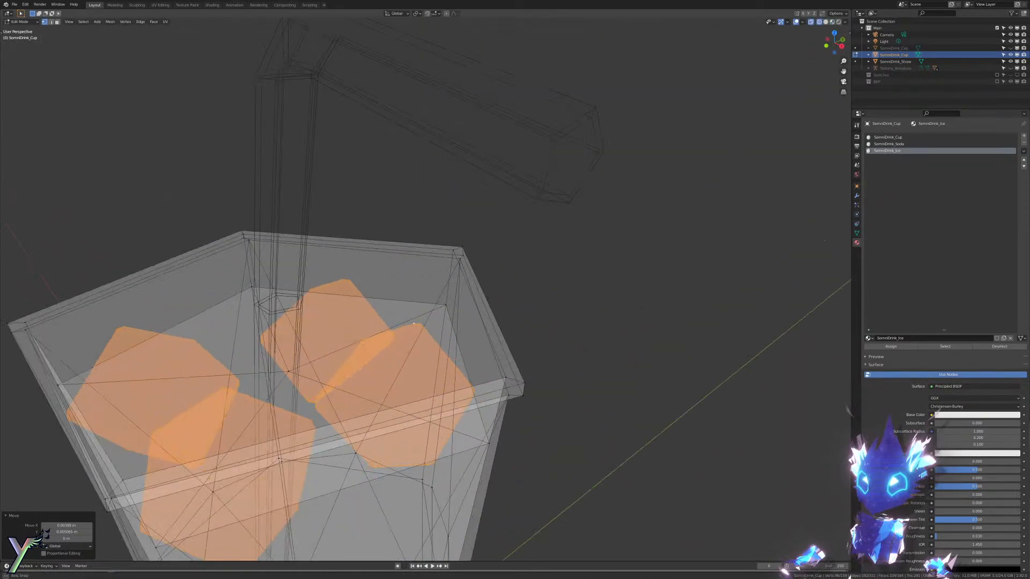
{"action": "mouse_move", "coordinate": [824, 240]}
{"action": "middle_mouse_down"}
{"action": "mouse_move", "coordinate": [343, 281]}
{"action": "mouse_move", "coordinate": [429, 300]}
{"action": "mouse_move", "coordinate": [462, 294]}
{"action": "mouse_move", "coordinate": [421, 338]}
{"action": "mouse_move", "coordinate": [460, 380]}
{"action": "middle_mouse_up"}
{"action": "scroll", "coordinate": [445, 301], "scroll_direction": "down", "scroll_amount": 1}
{"action": "key", "text": "s"}
{"action": "left_click", "coordinate": [440, 295]}
Step: Reposition the ice cube group in the cup and fine-tune its scale so the cubes fit around the straw
{"action": "key", "text": "shift+z"}
{"action": "mouse_move", "coordinate": [371, 358]}
{"action": "middle_mouse_down"}
{"action": "mouse_move", "coordinate": [397, 360]}
{"action": "mouse_move", "coordinate": [407, 343]}
{"action": "middle_mouse_up"}
{"action": "key", "text": "g"}
{"action": "left_click", "coordinate": [480, 316]}
{"action": "key", "text": "shift+z"}
{"action": "mouse_move", "coordinate": [348, 320]}
{"action": "middle_mouse_down"}
{"action": "mouse_move", "coordinate": [344, 312]}
{"action": "mouse_move", "coordinate": [434, 249]}
{"action": "mouse_move", "coordinate": [462, 257]}
{"action": "mouse_move", "coordinate": [456, 301]}
{"action": "mouse_move", "coordinate": [429, 333]}
{"action": "mouse_move", "coordinate": [477, 278]}
{"action": "middle_mouse_up"}
{"action": "key", "text": "s"}
{"action": "left_click", "coordinate": [385, 288]}
{"action": "key", "text": "shift+z"}
Step: Randomize the ice cubes' vertices, lowering the amount until the cubes are only very slightly irregular
{"action": "key", "text": "F3"}
{"action": "key", "text": "Return"}
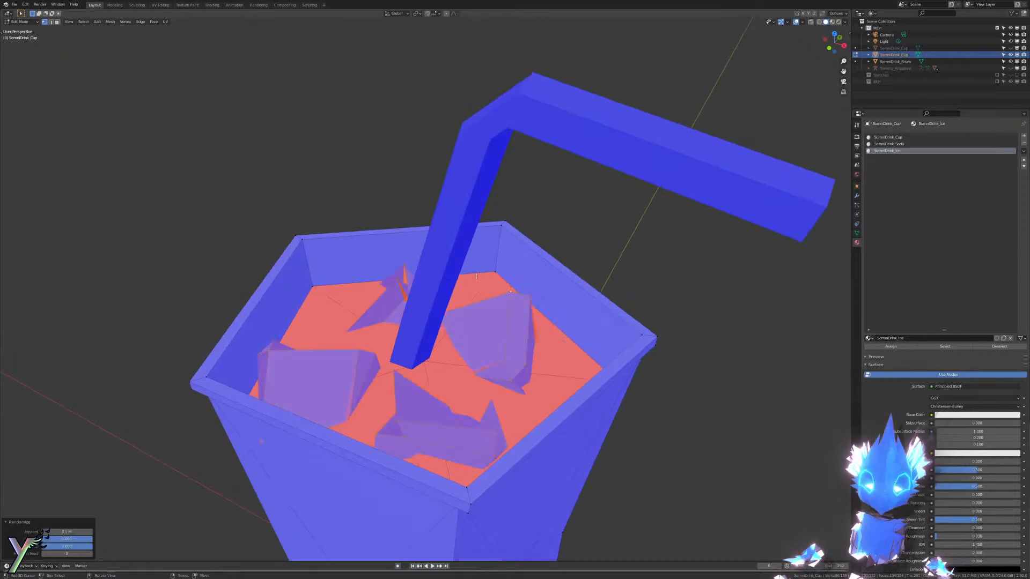
{"action": "scroll", "coordinate": [358, 402], "scroll_direction": "up", "scroll_amount": 4}
{"action": "scroll", "coordinate": [291, 421], "scroll_direction": "down", "scroll_amount": 2}
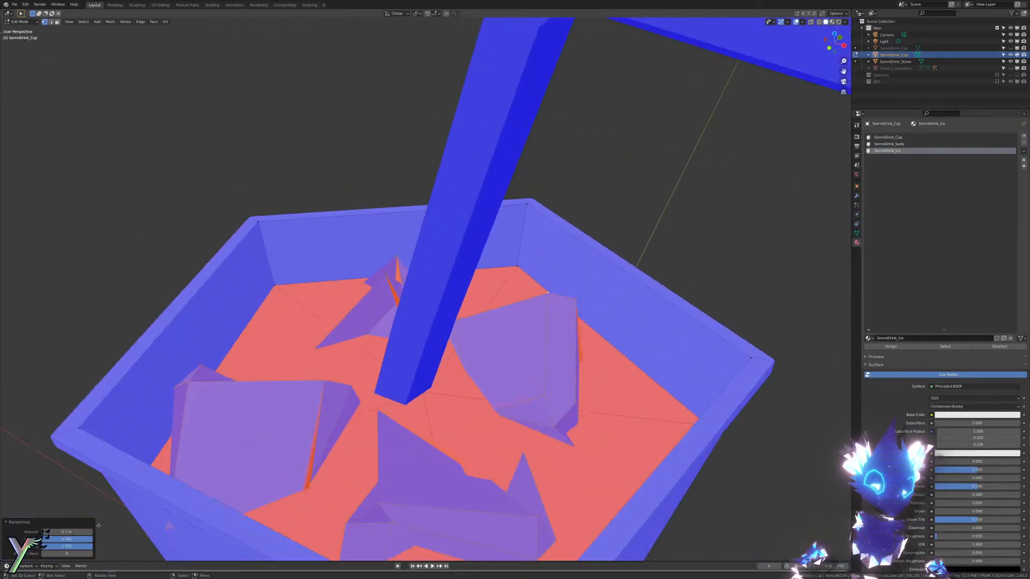
{"action": "left_click_drag", "start_coordinate": [48, 532], "coordinate": [45, 533]}
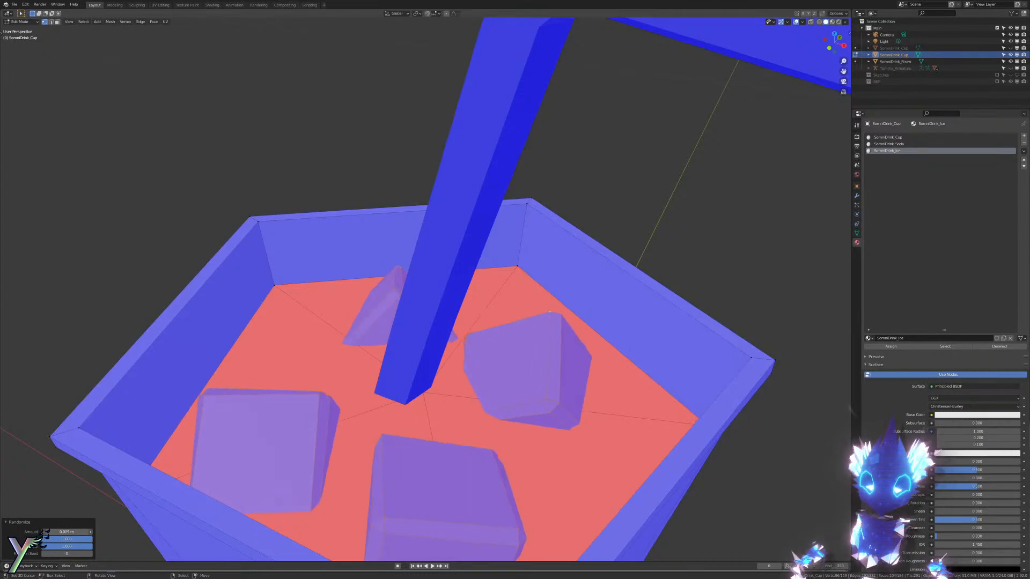
Step: Compare the ice cubes with and without the vertex randomization by undoing and redoing it, keeping it applied
{"action": "key", "text": "ctrl+z"}
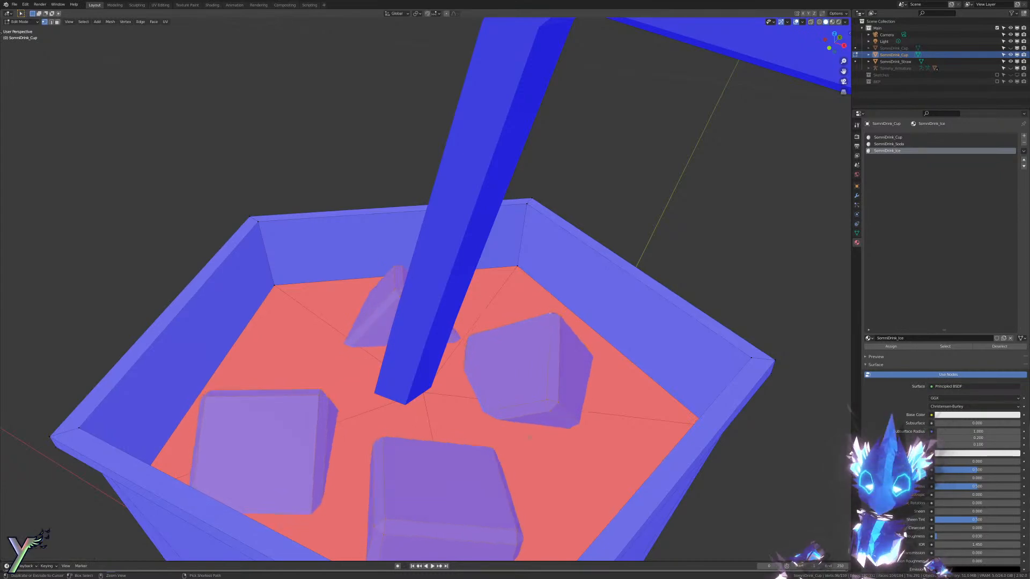
{"action": "key", "text": "ctrl+shift+z"}
{"action": "key", "text": "ctrl+z"}
{"action": "key", "text": "ctrl+shift+z"}
{"action": "key", "text": "ctrl+z"}
{"action": "key", "text": "ctrl+shift+z"}
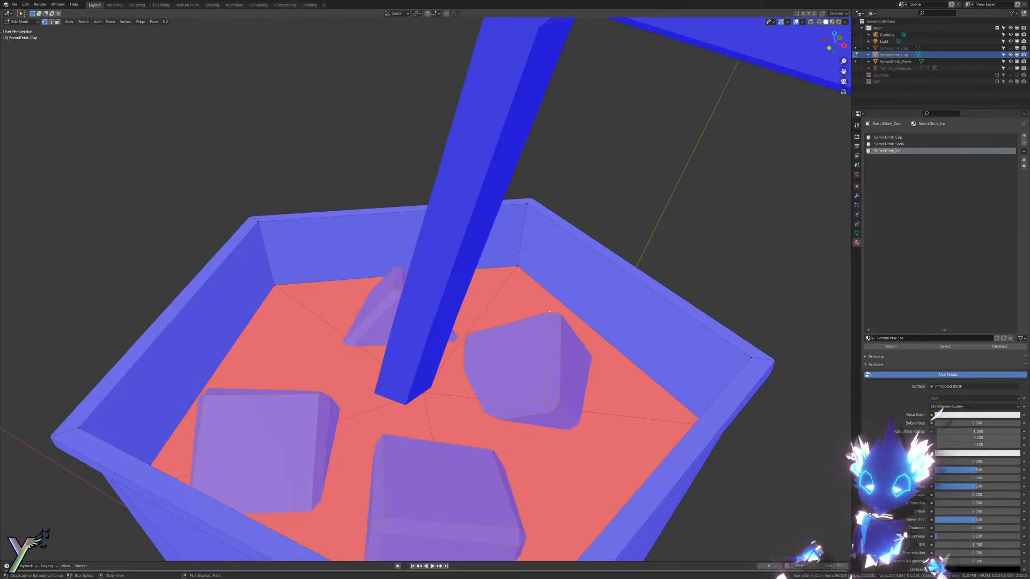
{"action": "key", "text": "ctrl+z"}
{"action": "key", "text": "ctrl+shift+z"}
Step: Inspect the ice cubes in wireframe, deselect everything, and return to Object Mode with Material Preview shading
{"action": "mouse_move", "coordinate": [529, 437]}
{"action": "middle_mouse_down"}
{"action": "mouse_move", "coordinate": [592, 449]}
{"action": "mouse_move", "coordinate": [608, 436]}
{"action": "middle_mouse_up"}
{"action": "key", "text": "z"}
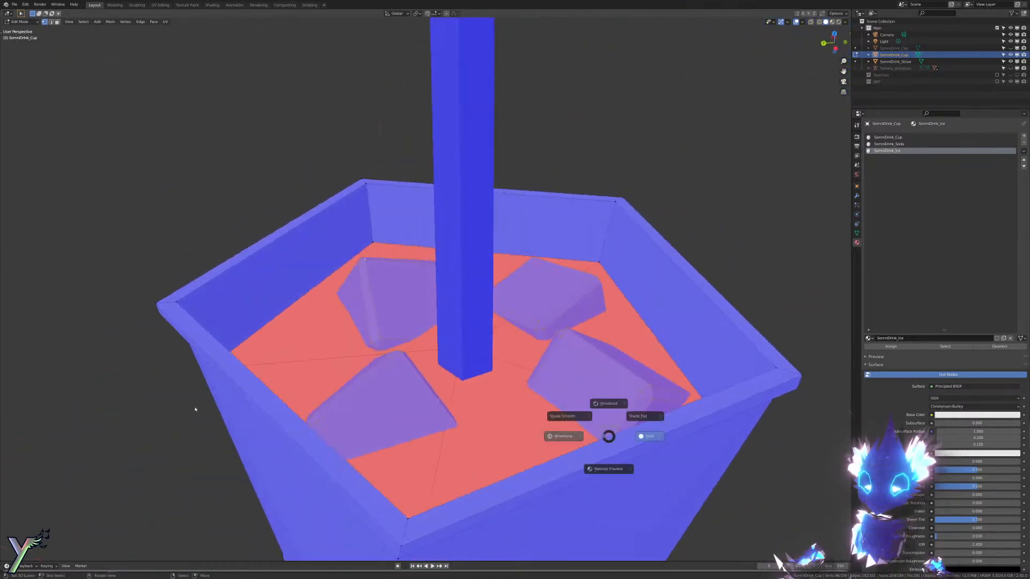
{"action": "left_click", "coordinate": [195, 409]}
{"action": "mouse_move", "coordinate": [195, 409]}
{"action": "middle_mouse_down"}
{"action": "mouse_move", "coordinate": [231, 395]}
{"action": "mouse_move", "coordinate": [325, 317]}
{"action": "mouse_move", "coordinate": [367, 318]}
{"action": "middle_mouse_up"}
{"action": "key", "text": "alt+a"}
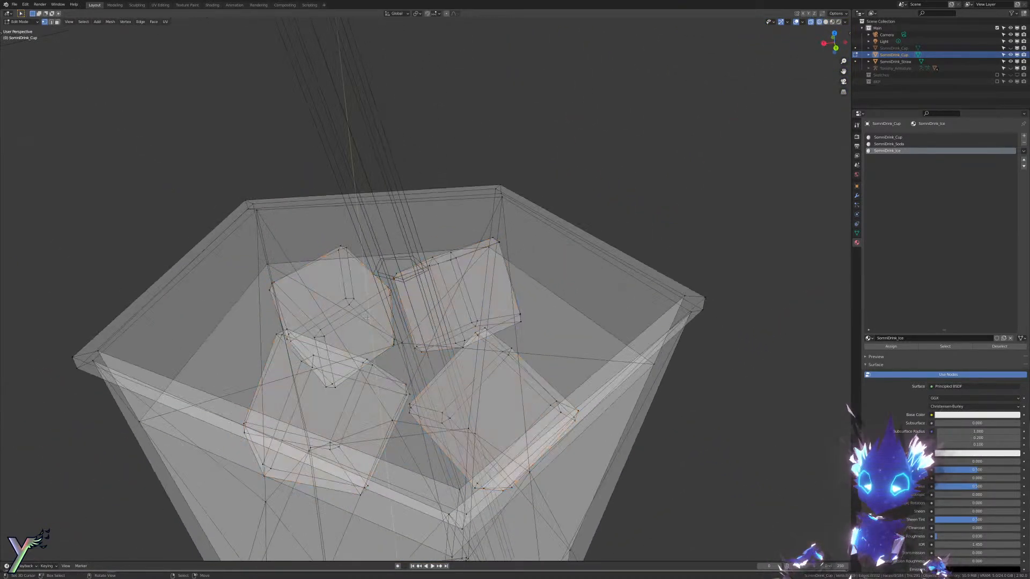
{"action": "key", "text": "z"}
{"action": "left_click", "coordinate": [367, 355]}
{"action": "scroll", "coordinate": [370, 355], "scroll_direction": "down", "scroll_amount": 5}
{"action": "middle_click_drag", "start_coordinate": [540, 414], "coordinate": [578, 416]}
{"action": "key", "text": "Tab"}
{"action": "scroll", "coordinate": [542, 285], "scroll_direction": "up", "scroll_amount": 5}
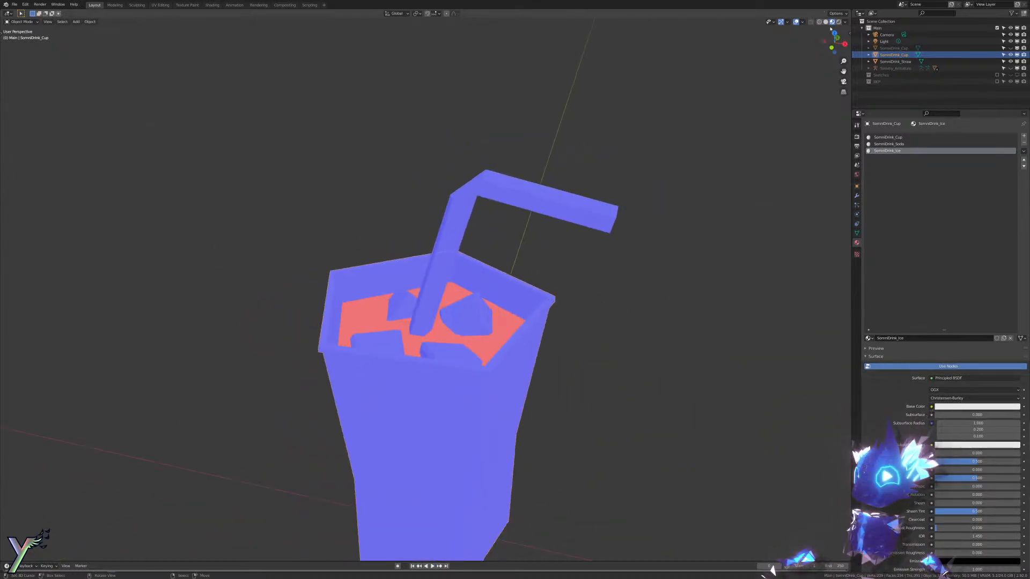
Step: Turn off the Face Orientation overlay in the viewport
{"action": "left_click", "coordinate": [801, 22]}
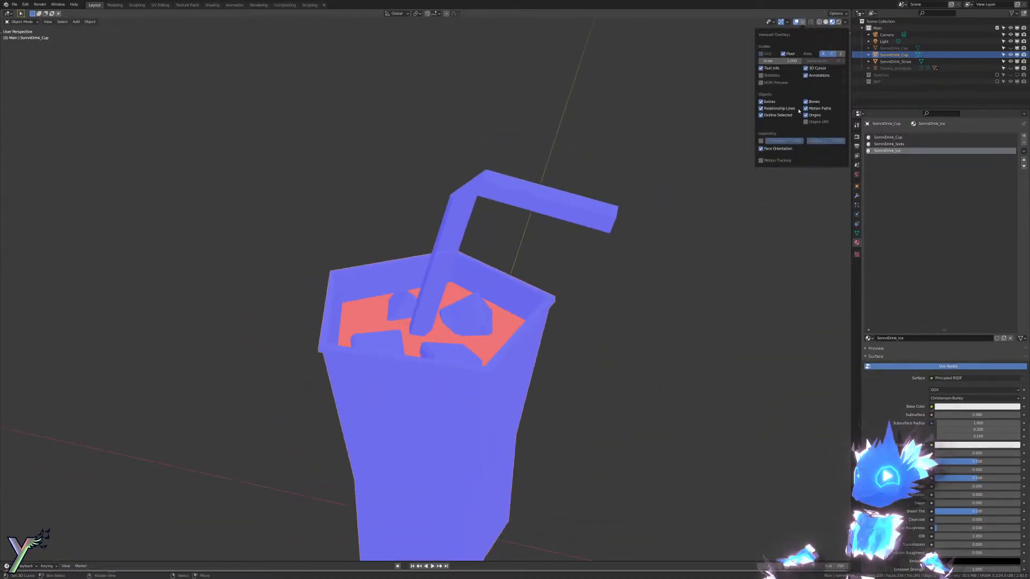
{"action": "left_click", "coordinate": [773, 149]}
{"action": "scroll", "coordinate": [644, 225], "scroll_direction": "up", "scroll_amount": 2}
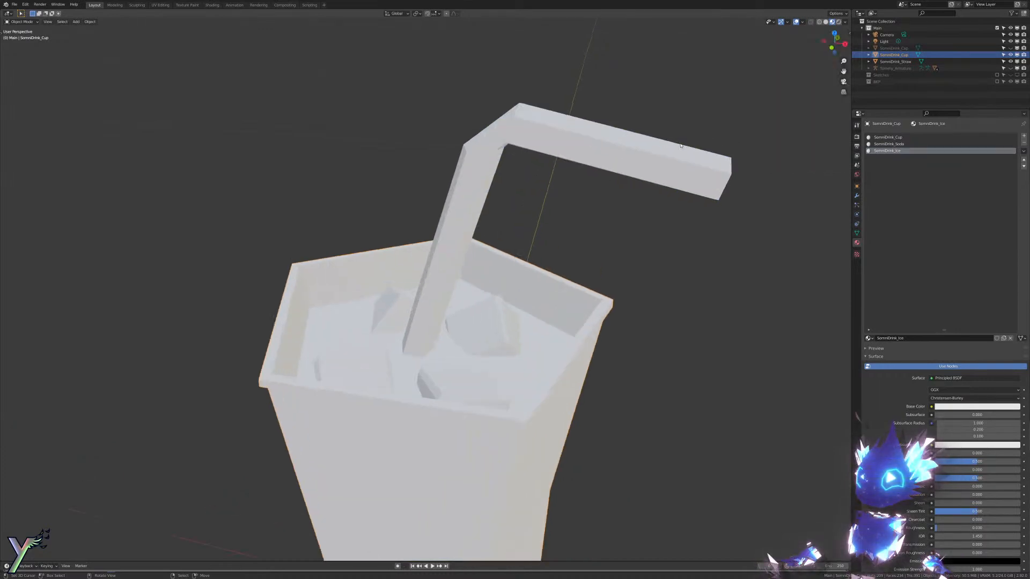
{"action": "scroll", "coordinate": [643, 226], "scroll_direction": "down", "scroll_amount": 1}
{"action": "left_click", "coordinate": [844, 23]}
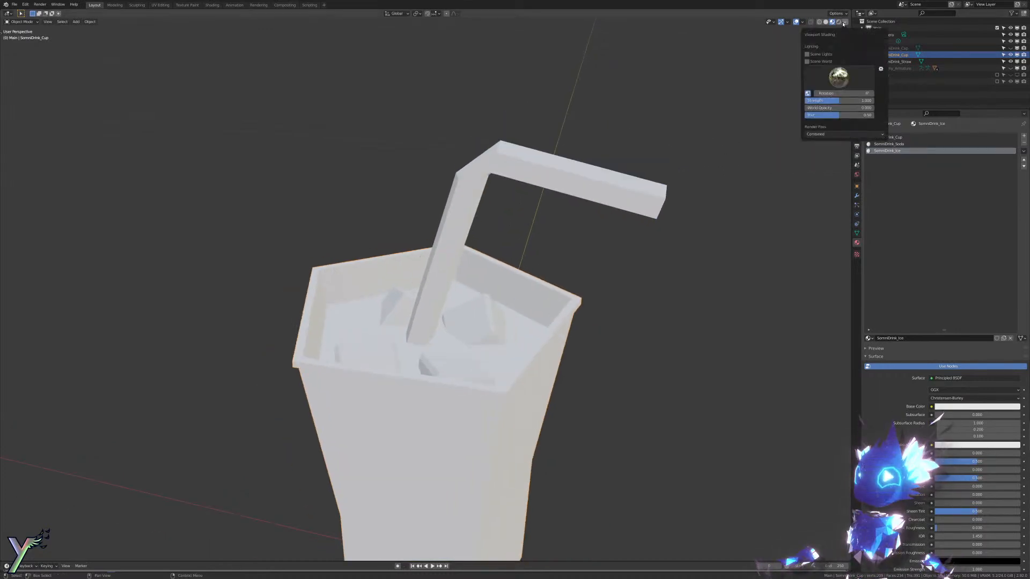
{"action": "left_click", "coordinate": [801, 23]}
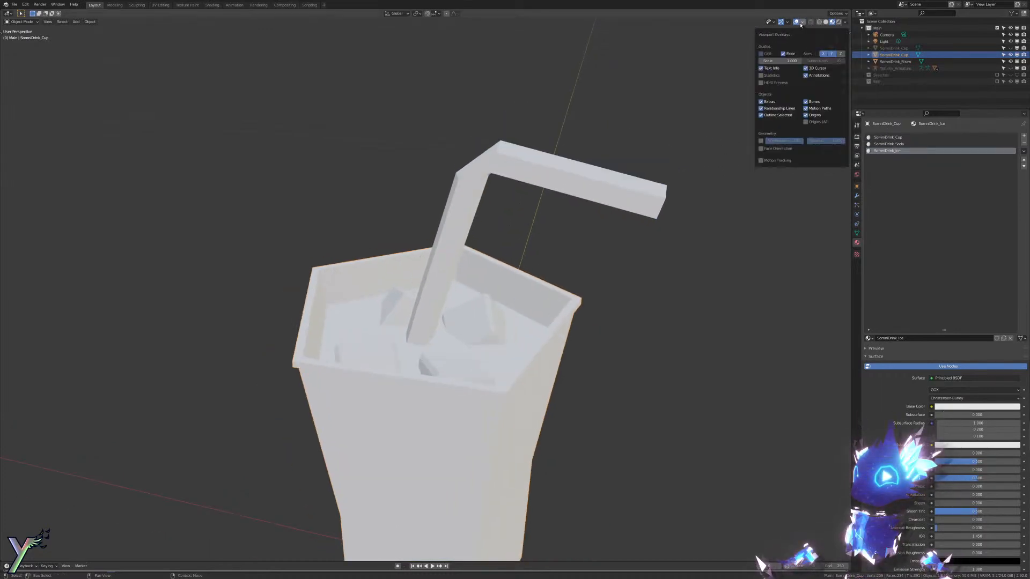
{"action": "left_click", "coordinate": [764, 148]}
{"action": "left_click", "coordinate": [764, 149]}
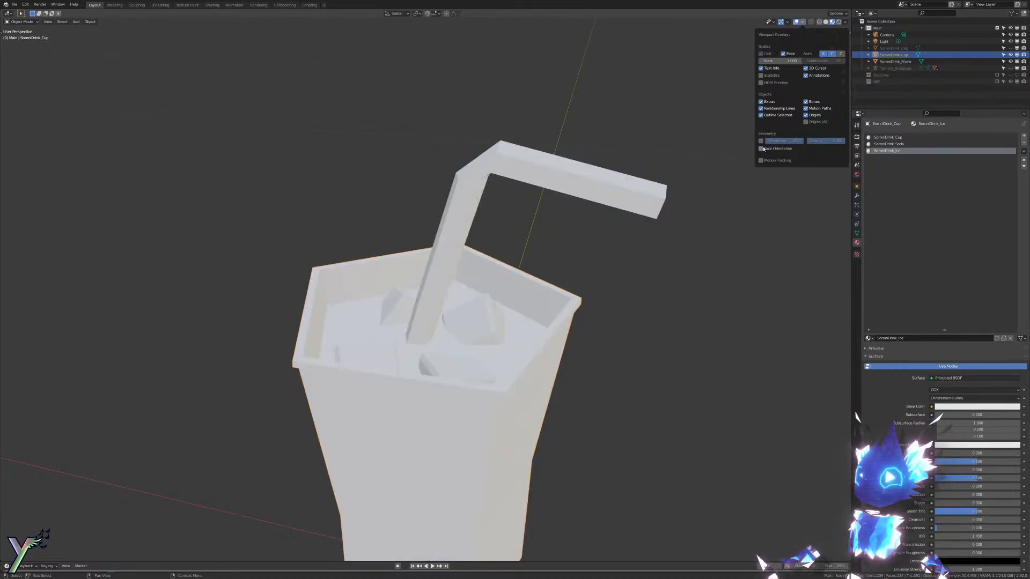
Step: Examine the cup mesh in Edit Mode, undo the last selection changes, and return to Object Mode
{"action": "key", "text": "Tab"}
{"action": "left_click", "coordinate": [527, 373]}
{"action": "scroll", "coordinate": [460, 386], "scroll_direction": "down", "scroll_amount": 3}
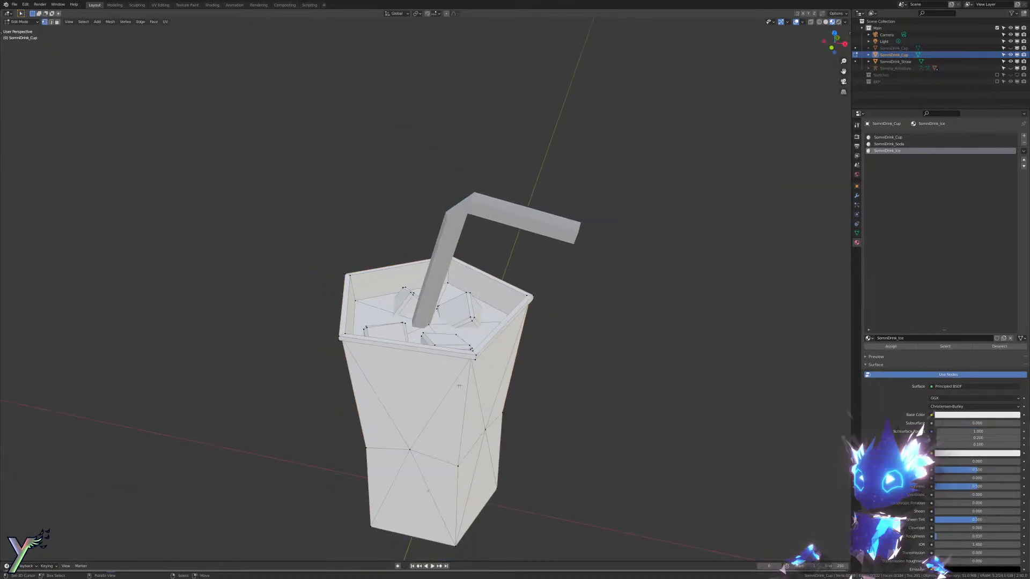
{"action": "scroll", "coordinate": [333, 340], "scroll_direction": "up", "scroll_amount": 2}
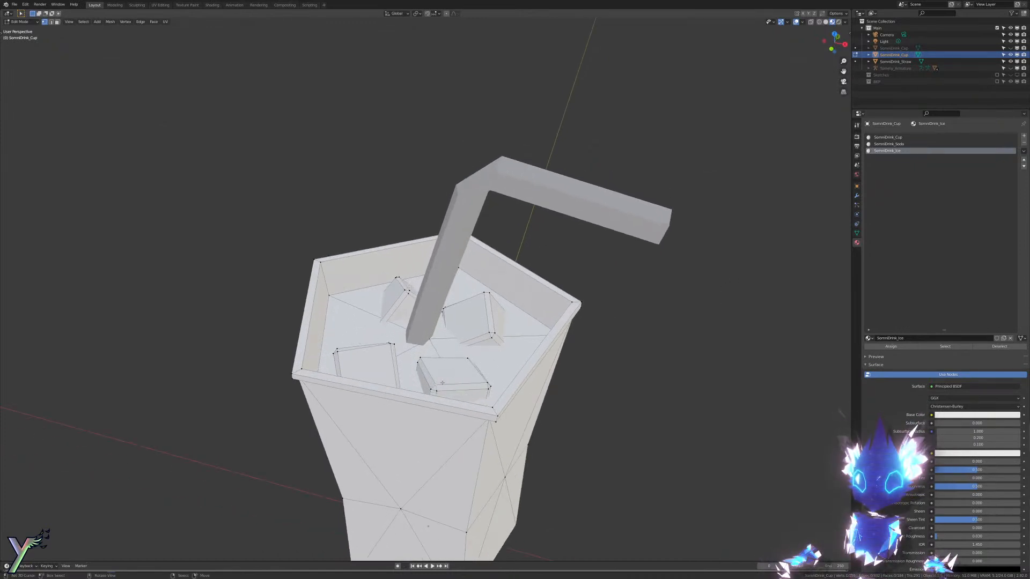
{"action": "key", "text": "ctrl+z"}
{"action": "key", "text": "ctrl+z"}
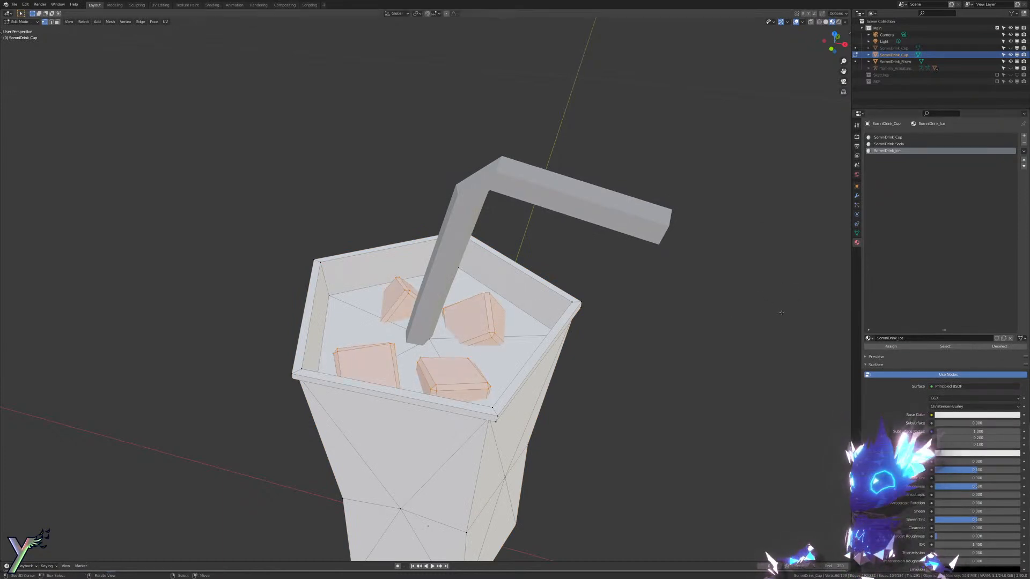
{"action": "key", "text": "Tab"}
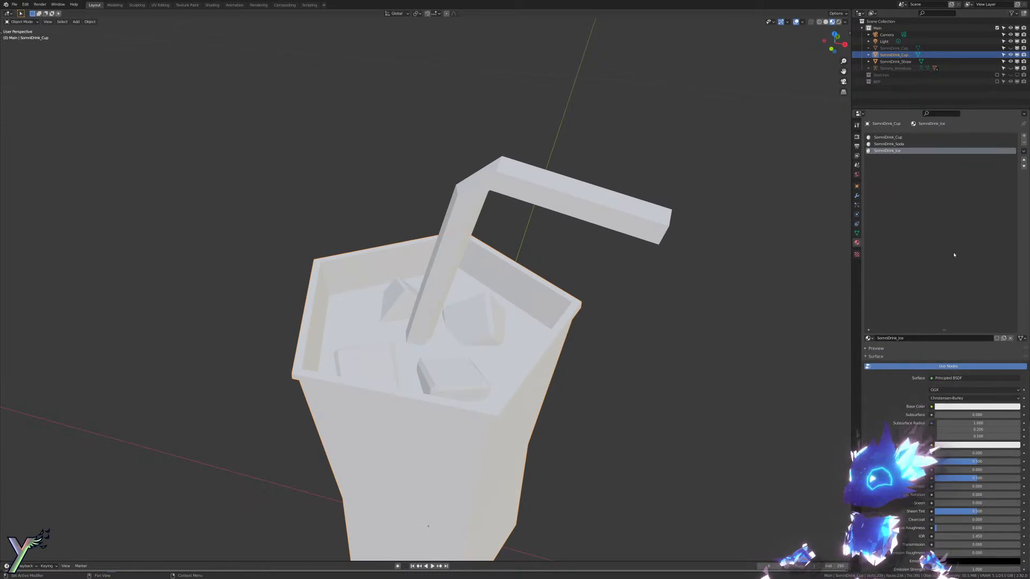
Step: Save the file and set the base color of the SomniDrink_Soda material to brown
{"action": "left_click", "coordinate": [895, 145]}
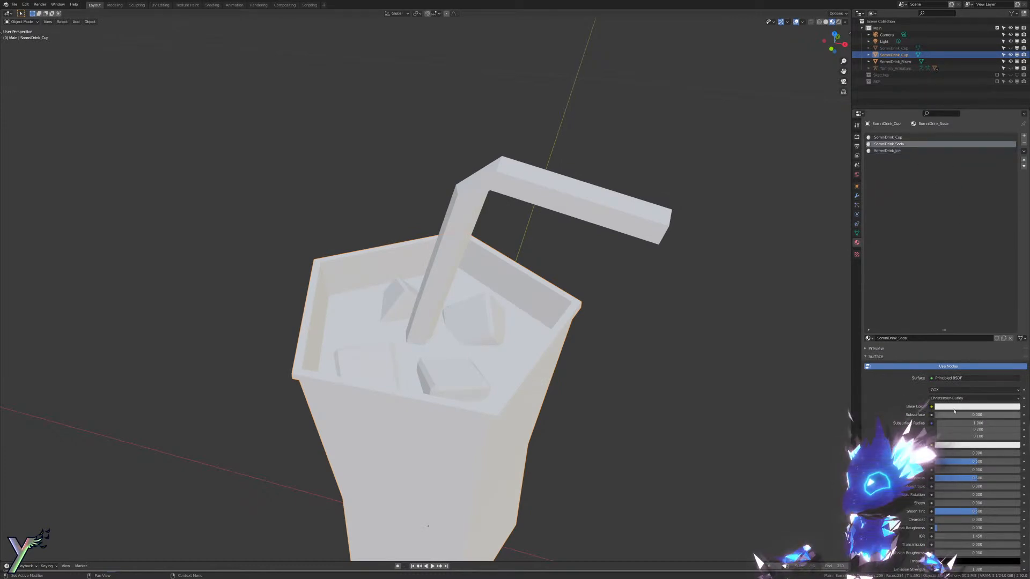
{"action": "key", "text": "ctrl+s"}
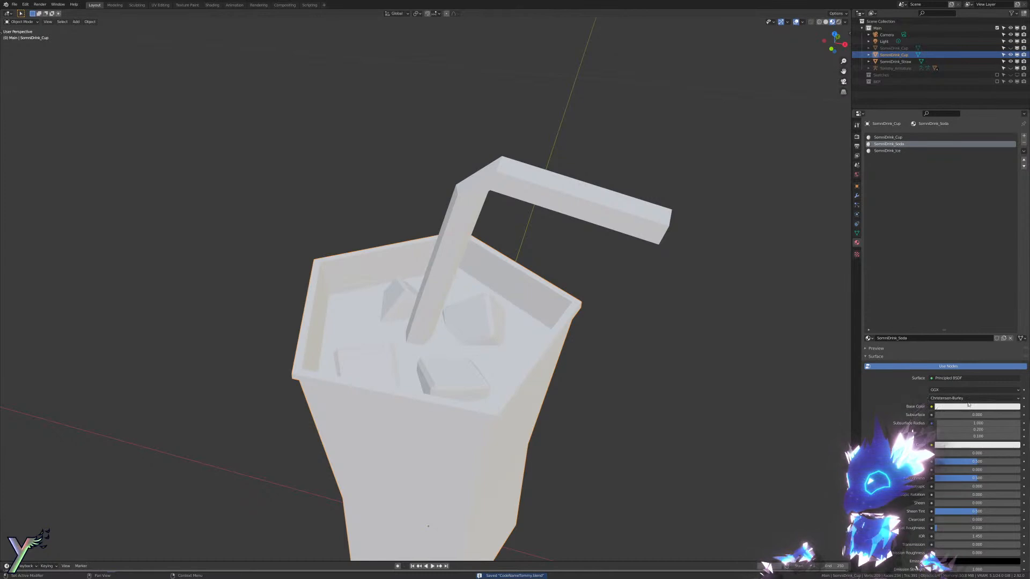
{"action": "left_click", "coordinate": [968, 406]}
{"action": "left_click_drag", "start_coordinate": [985, 348], "coordinate": [1017, 340]}
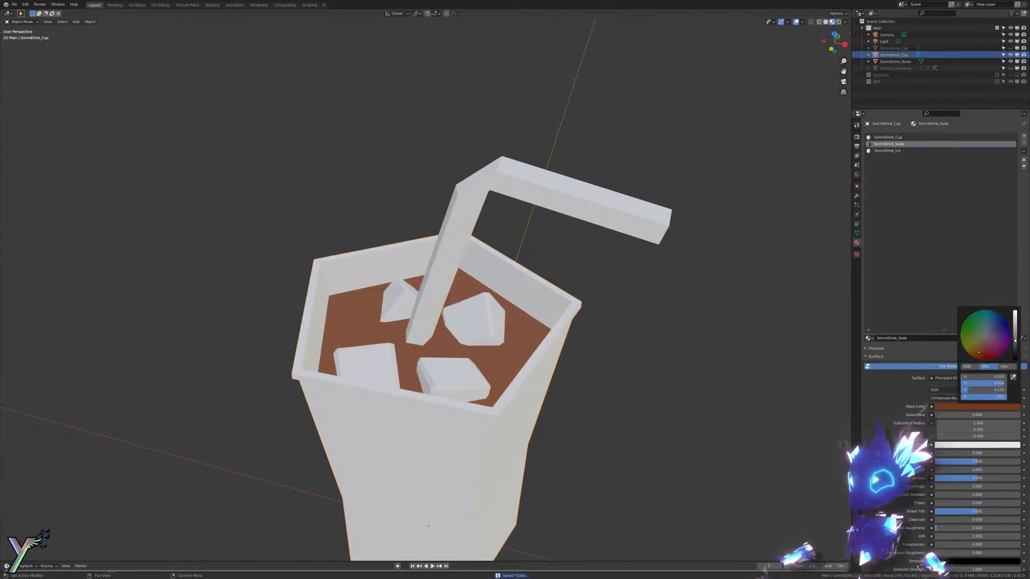
Step: Set the soda material's Transmission to 1.000 and Roughness to about 0.04, and enable Screen Space Refraction for it
{"action": "scroll", "coordinate": [964, 436], "scroll_direction": "down", "scroll_amount": 6}
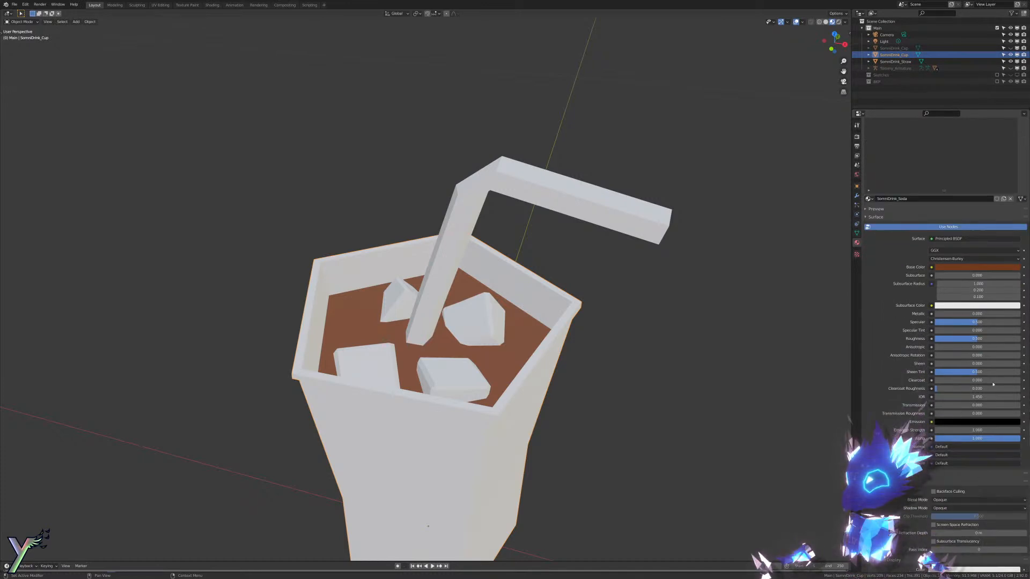
{"action": "left_click_drag", "start_coordinate": [957, 406], "coordinate": [1020, 407]}
{"action": "mouse_move", "coordinate": [731, 370]}
{"action": "middle_mouse_down"}
{"action": "mouse_move", "coordinate": [691, 380]}
{"action": "mouse_move", "coordinate": [689, 364]}
{"action": "middle_mouse_up"}
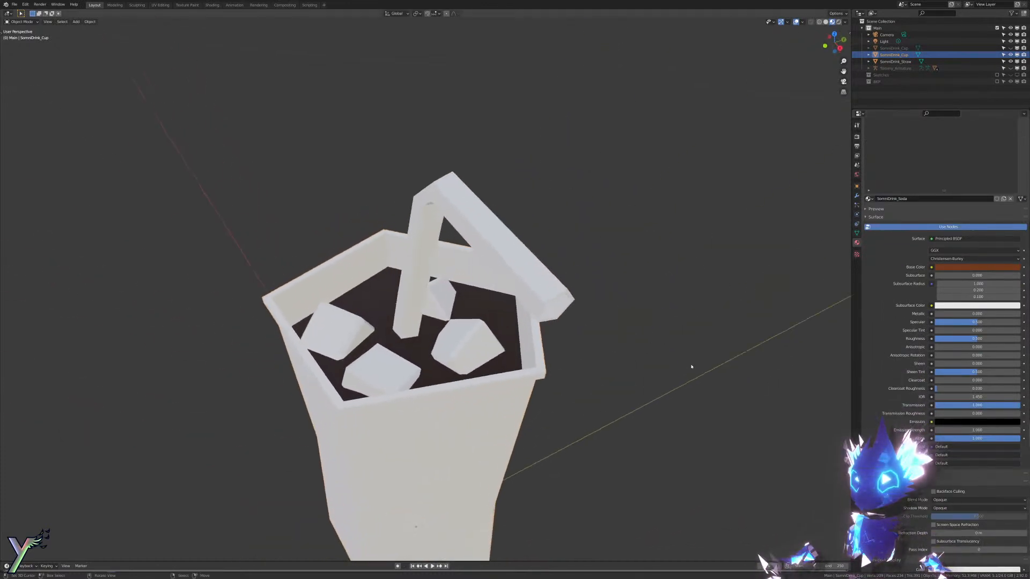
{"action": "left_click", "coordinate": [845, 22]}
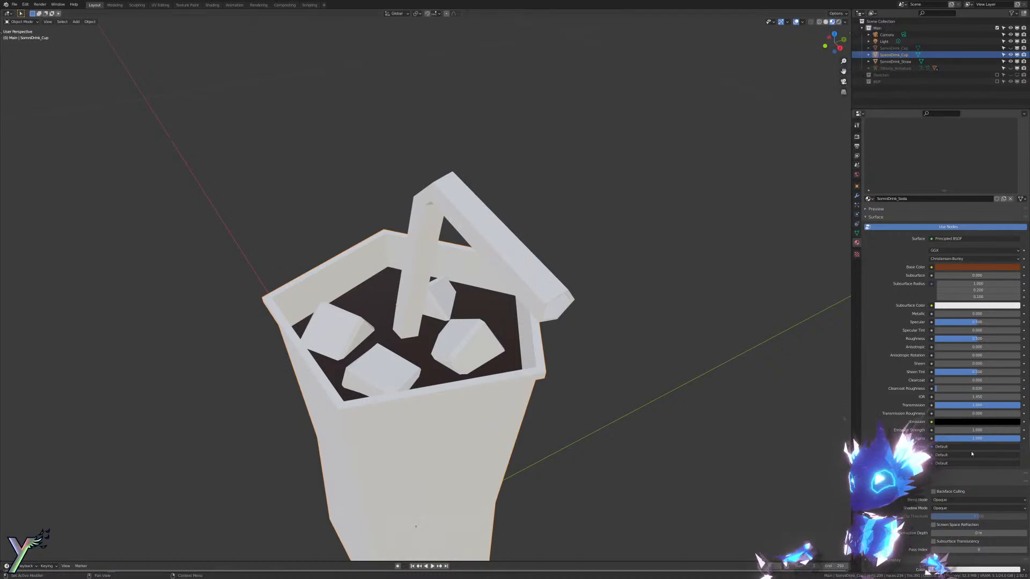
{"action": "left_click_drag", "start_coordinate": [1002, 341], "coordinate": [958, 341]}
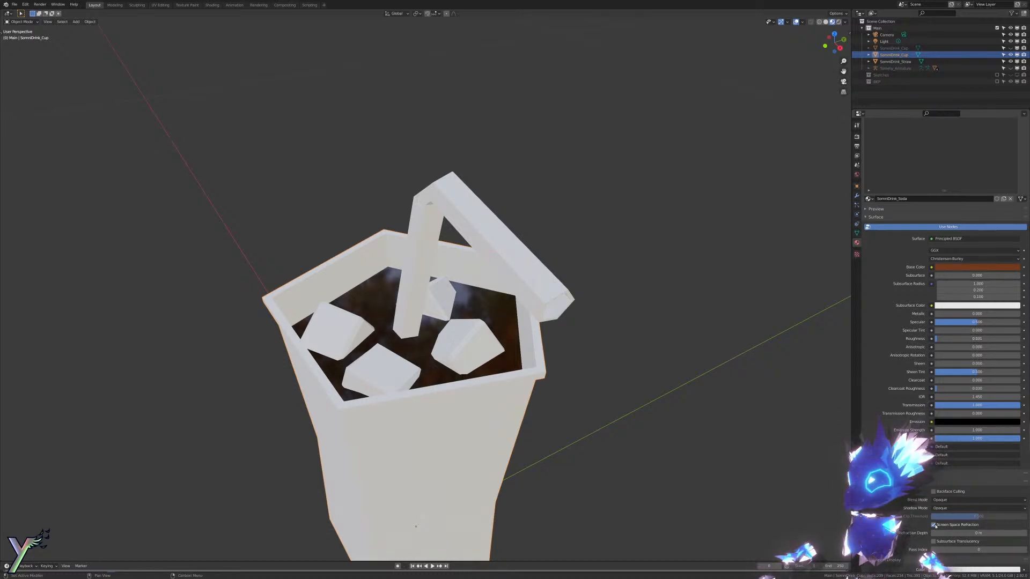
Step: Enable Screen Space Reflections with Refraction in the Eevee render settings and disable Half Res Trace
{"action": "left_click", "coordinate": [857, 147]}
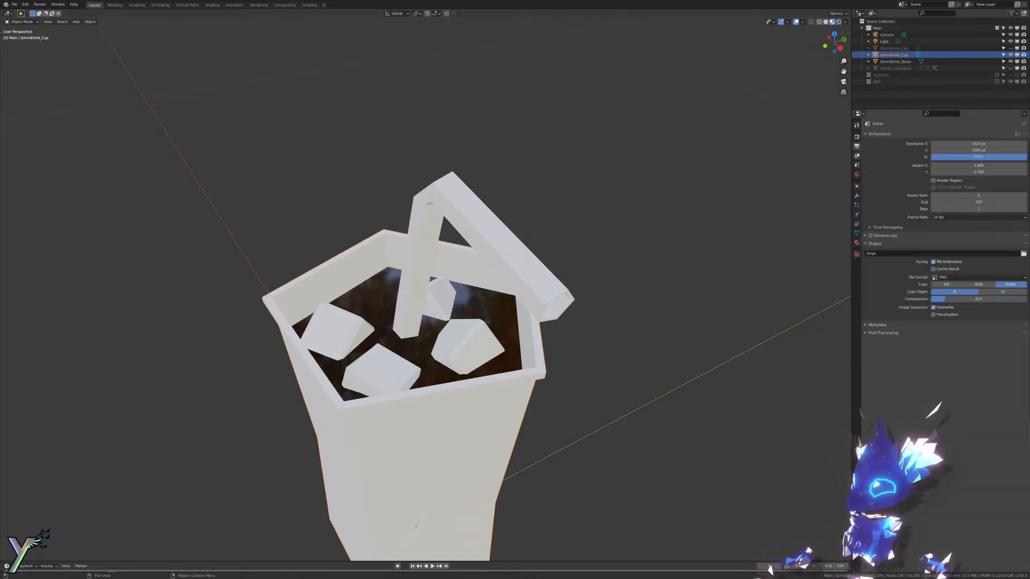
{"action": "left_click", "coordinate": [857, 137]}
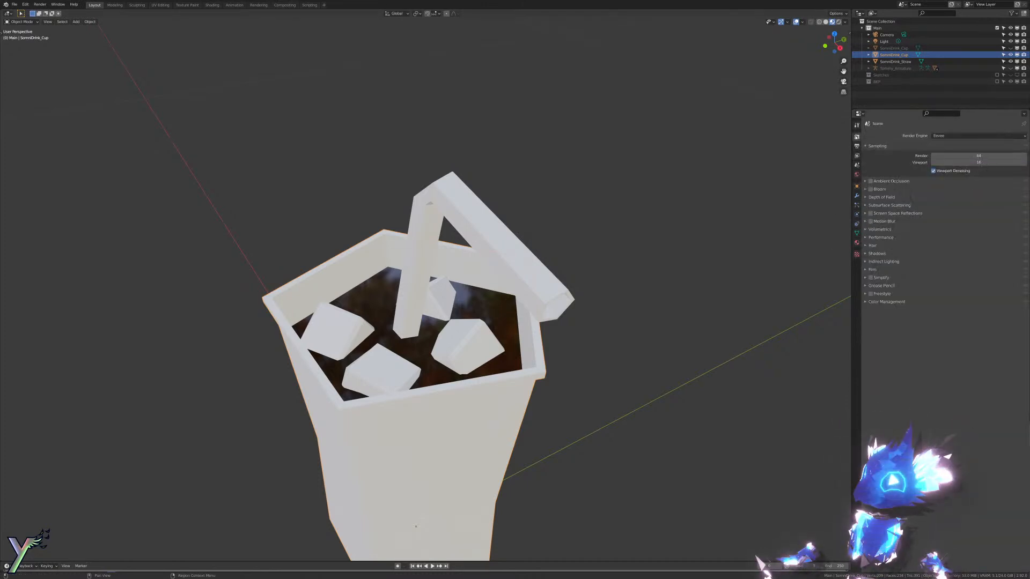
{"action": "left_click", "coordinate": [857, 155]}
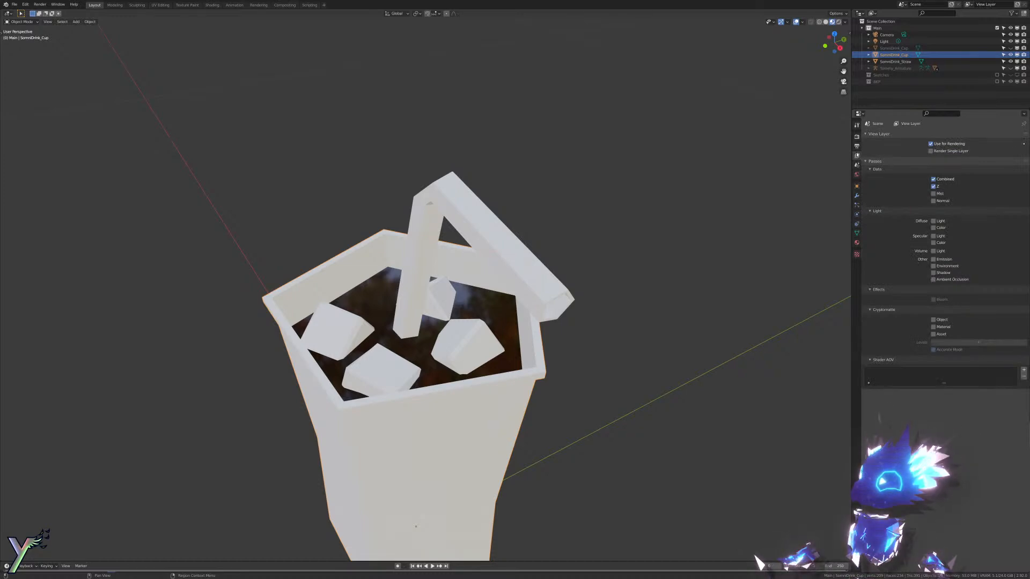
{"action": "left_click", "coordinate": [857, 138]}
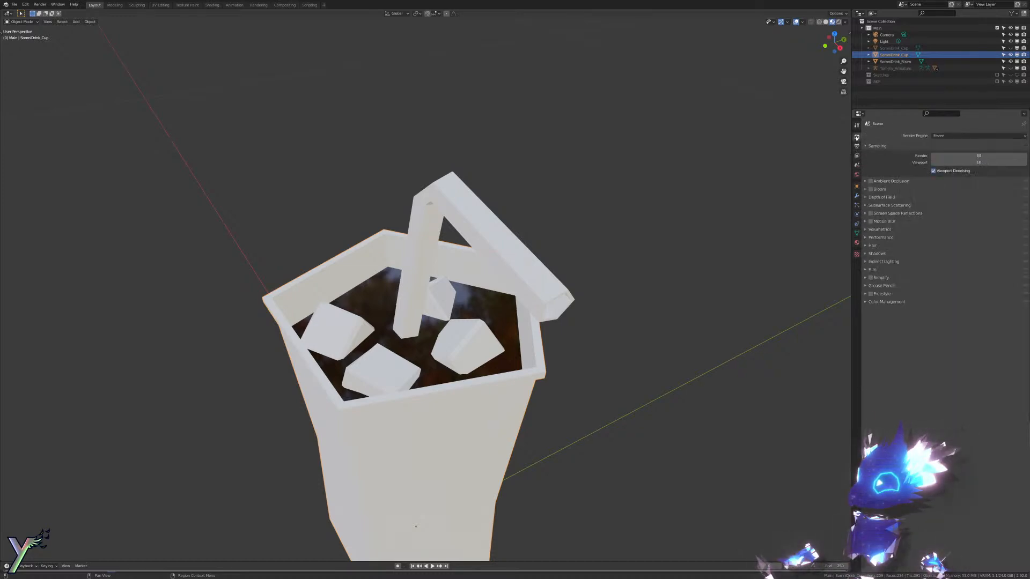
{"action": "left_click", "coordinate": [870, 213]}
{"action": "left_click", "coordinate": [866, 213]}
{"action": "left_click", "coordinate": [938, 224]}
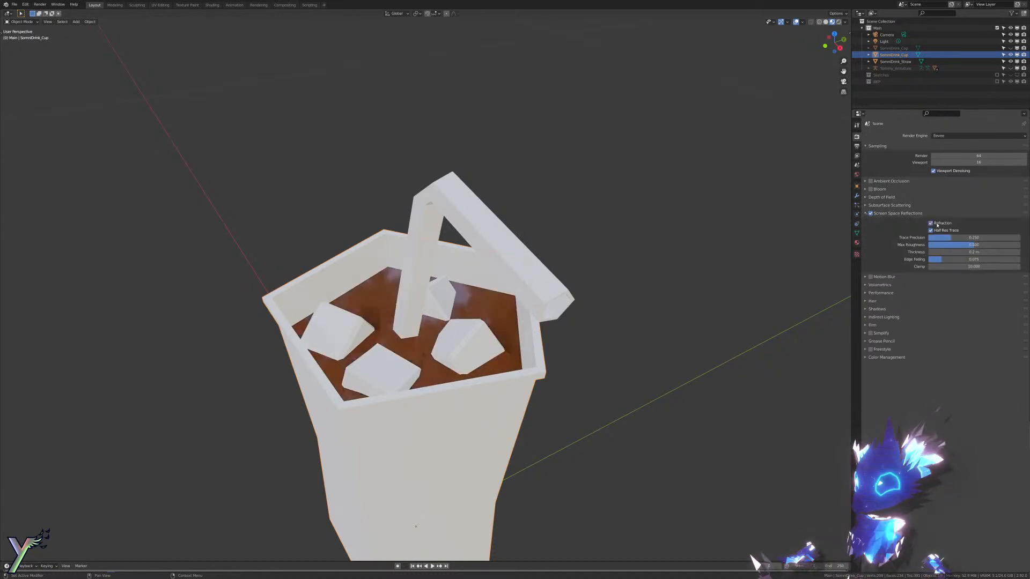
{"action": "left_click", "coordinate": [938, 230]}
{"action": "mouse_move", "coordinate": [742, 232]}
{"action": "middle_mouse_down"}
{"action": "mouse_move", "coordinate": [744, 286]}
{"action": "mouse_move", "coordinate": [732, 292]}
{"action": "mouse_move", "coordinate": [785, 273]}
{"action": "mouse_move", "coordinate": [799, 317]}
{"action": "mouse_move", "coordinate": [807, 270]}
{"action": "mouse_move", "coordinate": [838, 280]}
{"action": "mouse_move", "coordinate": [751, 235]}
{"action": "mouse_move", "coordinate": [735, 246]}
{"action": "middle_mouse_up"}
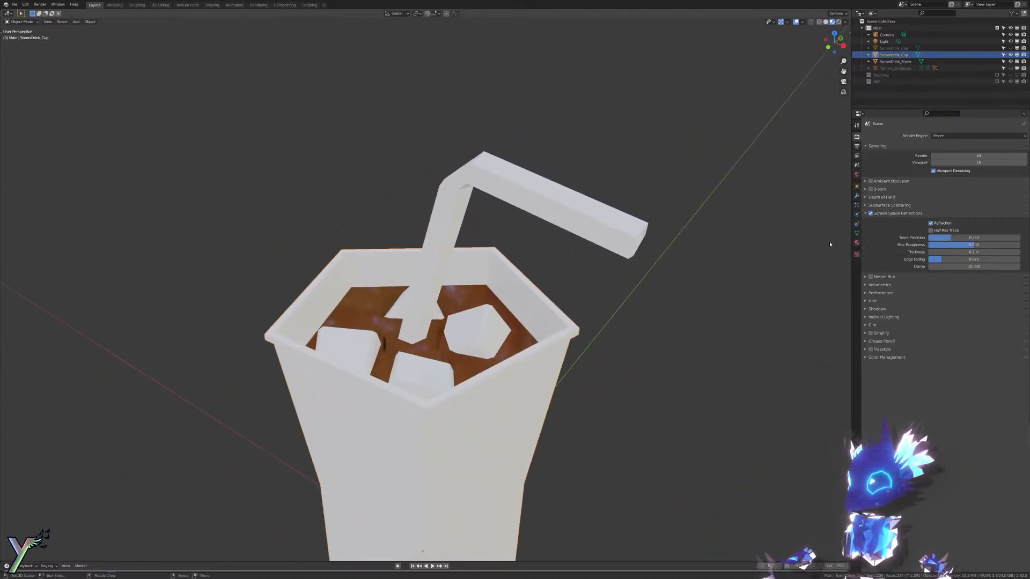
Step: Enable Screen Space Refraction for the SomniDrink_Ice material and lower its Roughness to about 0.23
{"action": "left_click", "coordinate": [857, 242]}
{"action": "left_click", "coordinate": [903, 152]}
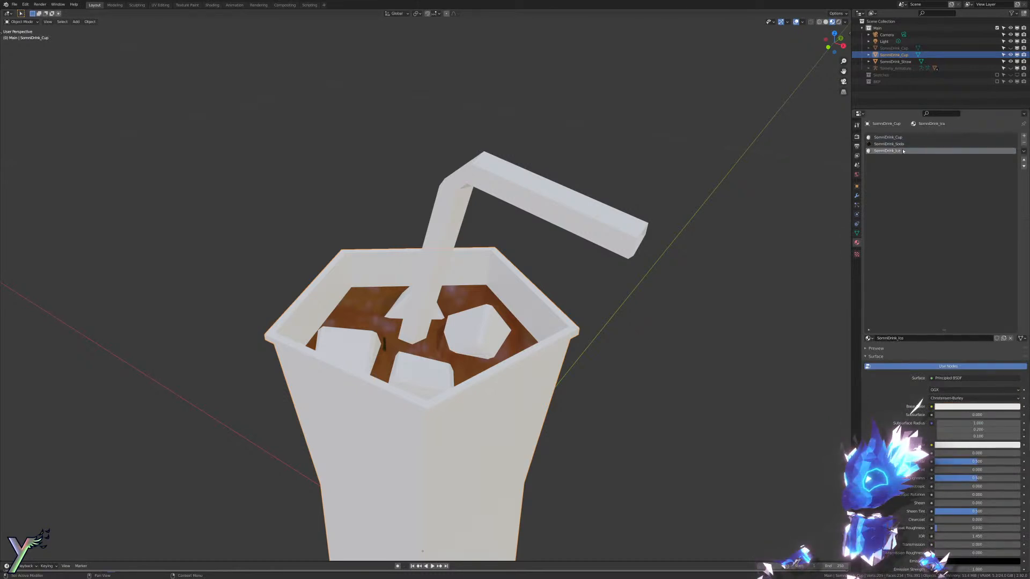
{"action": "scroll", "coordinate": [953, 458], "scroll_direction": "down", "scroll_amount": 8}
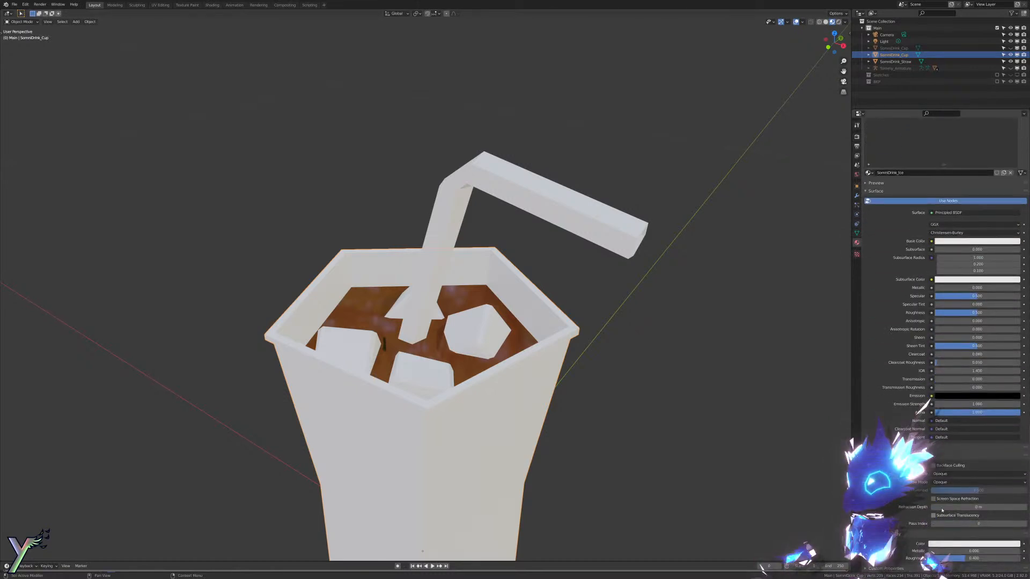
{"action": "left_click", "coordinate": [941, 499]}
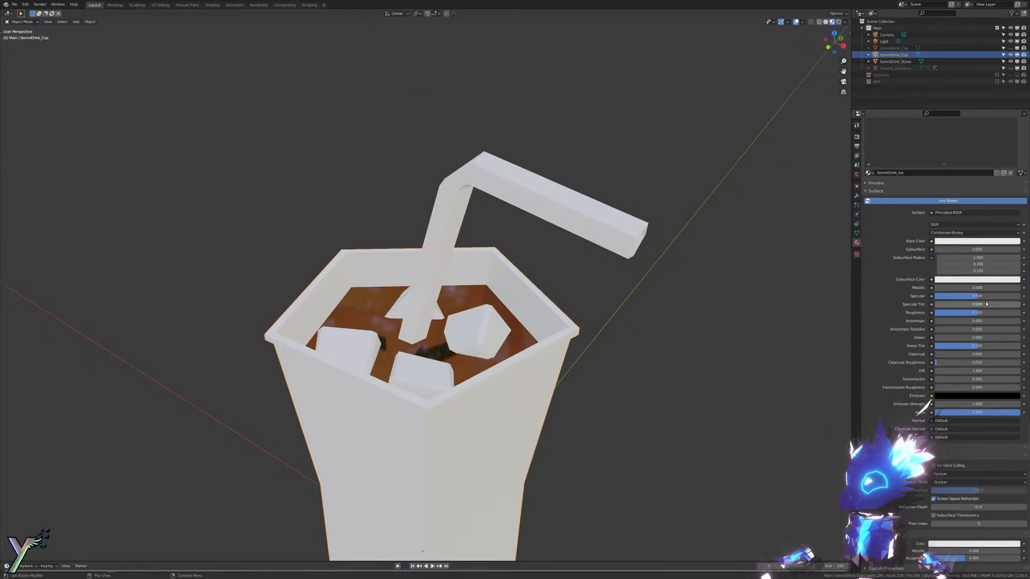
{"action": "left_click_drag", "start_coordinate": [986, 313], "coordinate": [972, 313]}
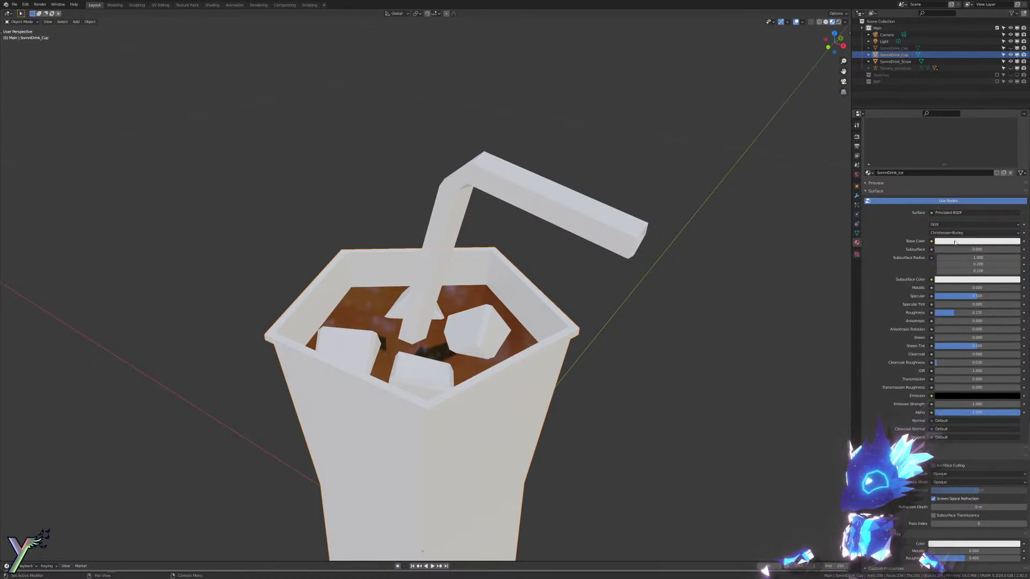
Step: Give the ice material a pale blue base color and set its Transmission to 1.000
{"action": "left_click", "coordinate": [955, 242]}
{"action": "left_click", "coordinate": [987, 167]}
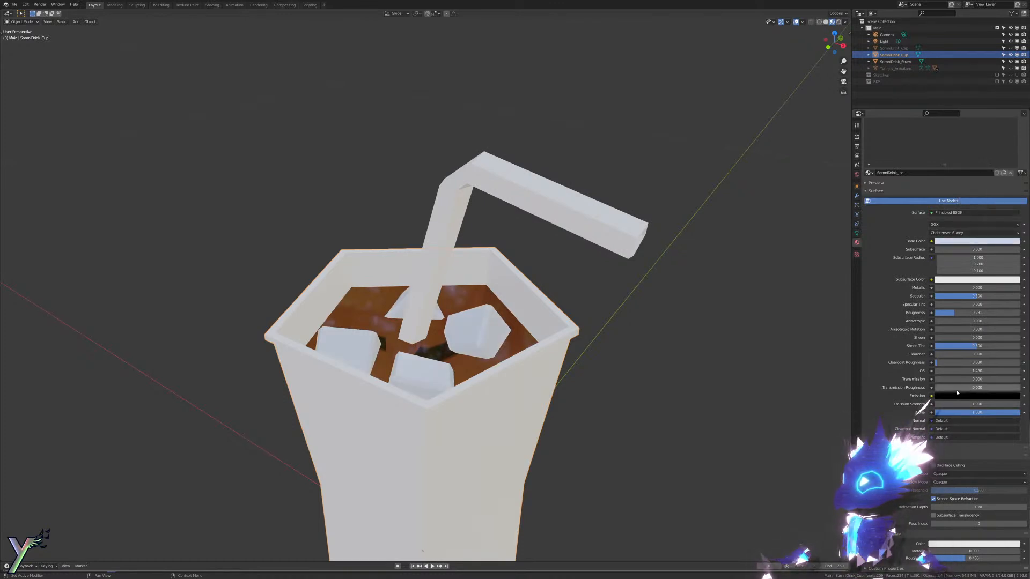
{"action": "left_click_drag", "start_coordinate": [959, 378], "coordinate": [1022, 380]}
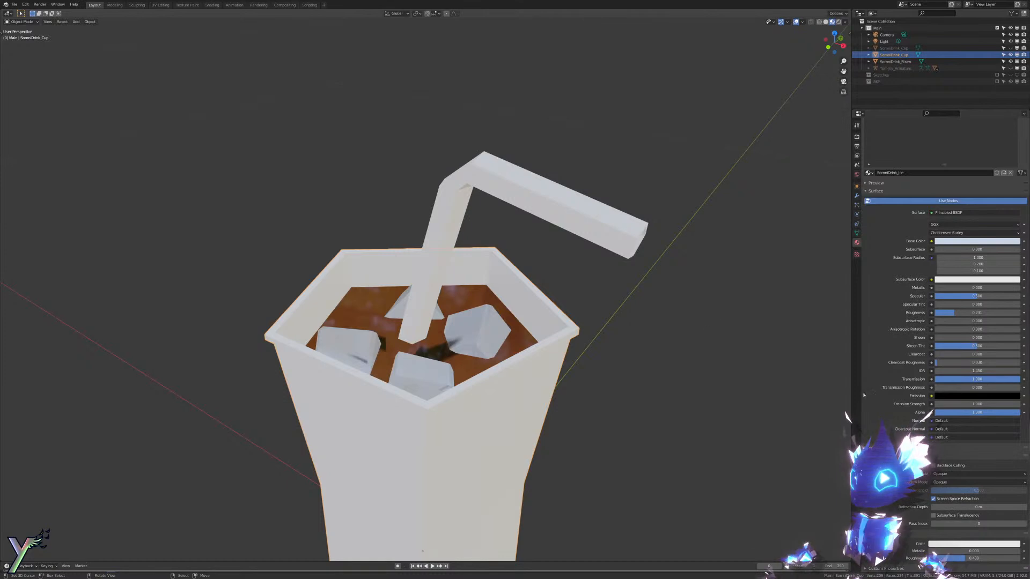
Step: Lower the ice material's Roughness to 0.000 and fine-tune the brightness of its pale blue base color
{"action": "middle_click_drag", "start_coordinate": [776, 322], "coordinate": [766, 335]}
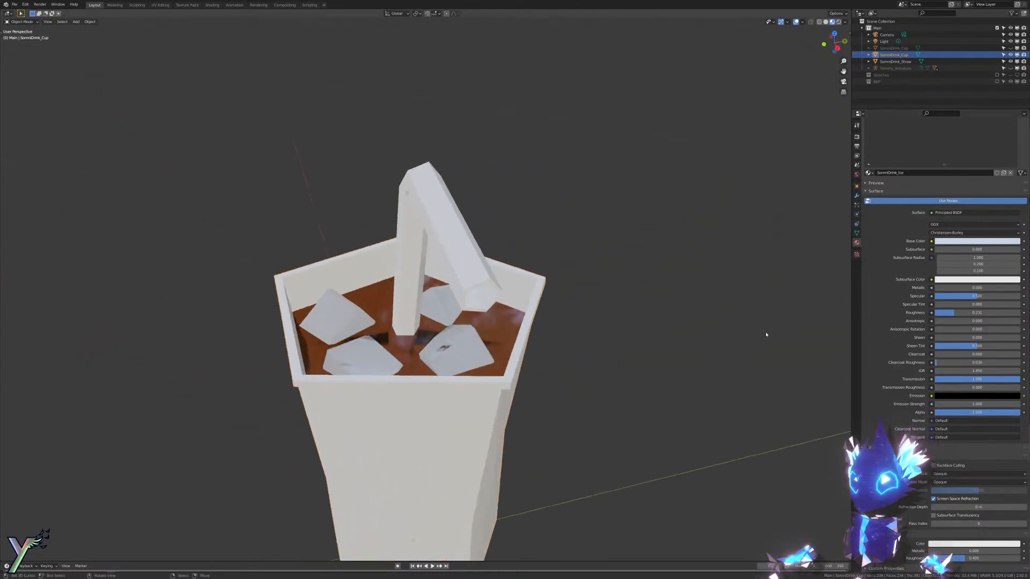
{"action": "scroll", "coordinate": [766, 335], "scroll_direction": "up", "scroll_amount": 3}
{"action": "left_click_drag", "start_coordinate": [957, 313], "coordinate": [934, 312]}
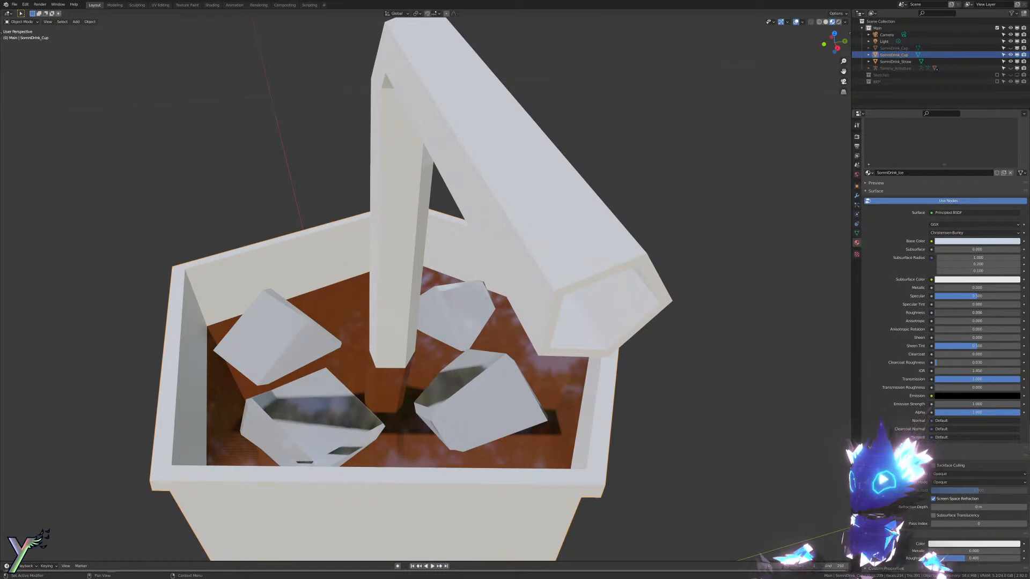
{"action": "mouse_move", "coordinate": [713, 333]}
{"action": "middle_mouse_down"}
{"action": "mouse_move", "coordinate": [639, 372]}
{"action": "mouse_move", "coordinate": [759, 342]}
{"action": "mouse_move", "coordinate": [718, 328]}
{"action": "middle_mouse_up"}
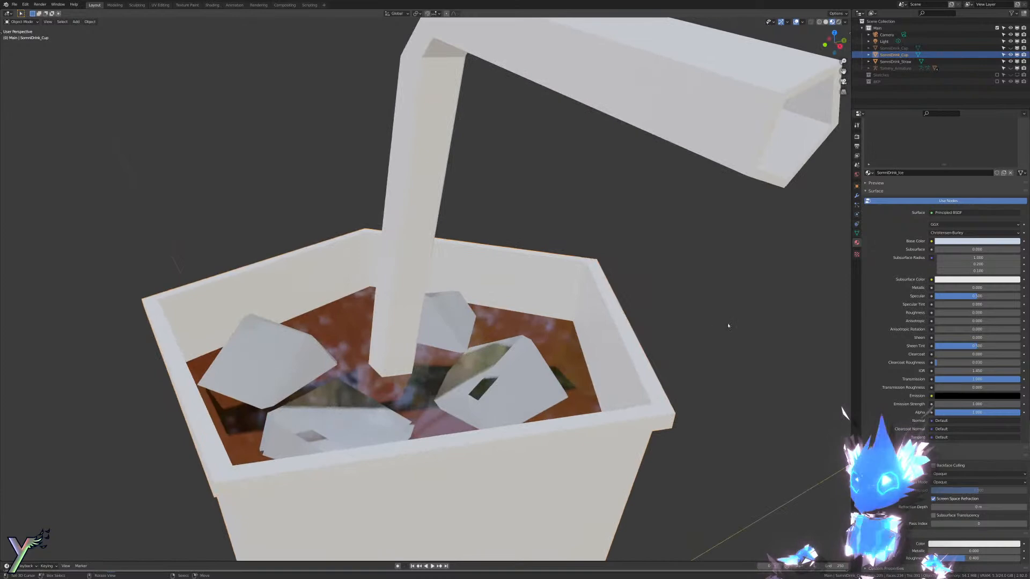
{"action": "left_click", "coordinate": [975, 242]}
{"action": "left_click_drag", "start_coordinate": [1014, 177], "coordinate": [1015, 151]}
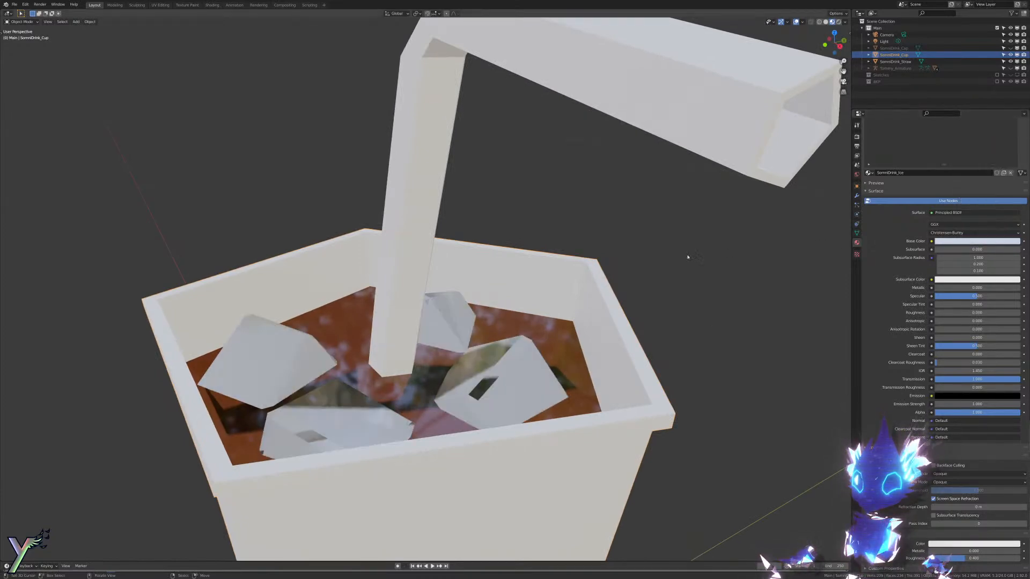
Step: Examine the whole drink from several angles and display the settings of the SomniDrink_Cup material
{"action": "scroll", "coordinate": [687, 257], "scroll_direction": "down", "scroll_amount": 8}
{"action": "middle_click_drag", "start_coordinate": [683, 260], "coordinate": [559, 319]}
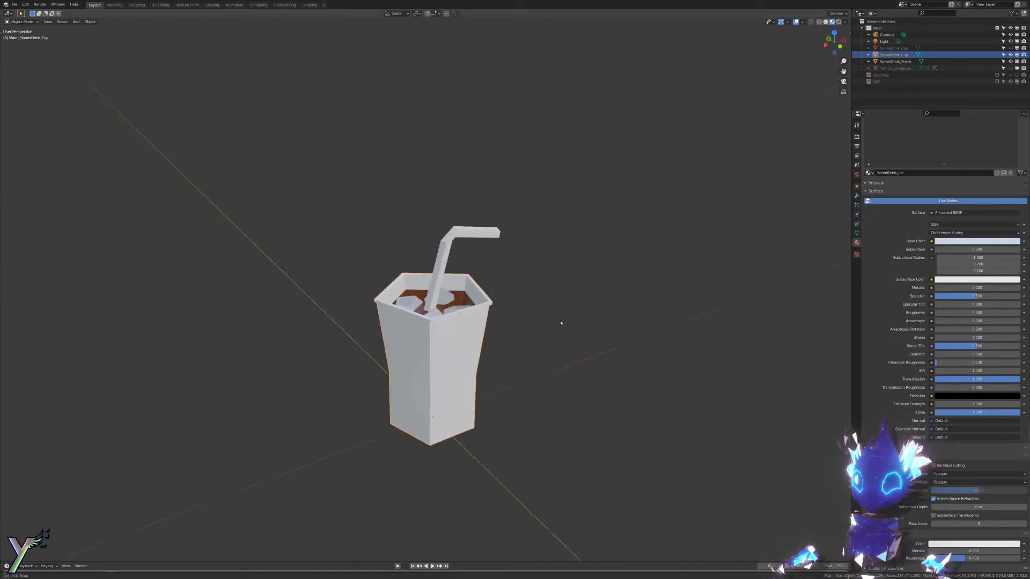
{"action": "scroll", "coordinate": [545, 309], "scroll_direction": "up", "scroll_amount": 6}
{"action": "scroll", "coordinate": [545, 309], "scroll_direction": "down", "scroll_amount": 2}
{"action": "scroll", "coordinate": [894, 142], "scroll_direction": "up", "scroll_amount": 6}
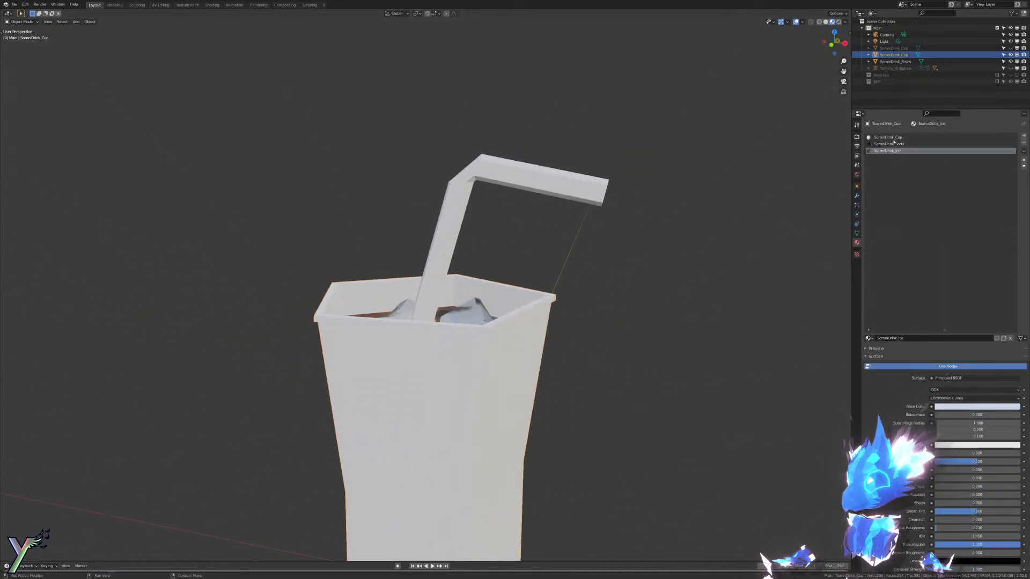
{"action": "left_click", "coordinate": [898, 138]}
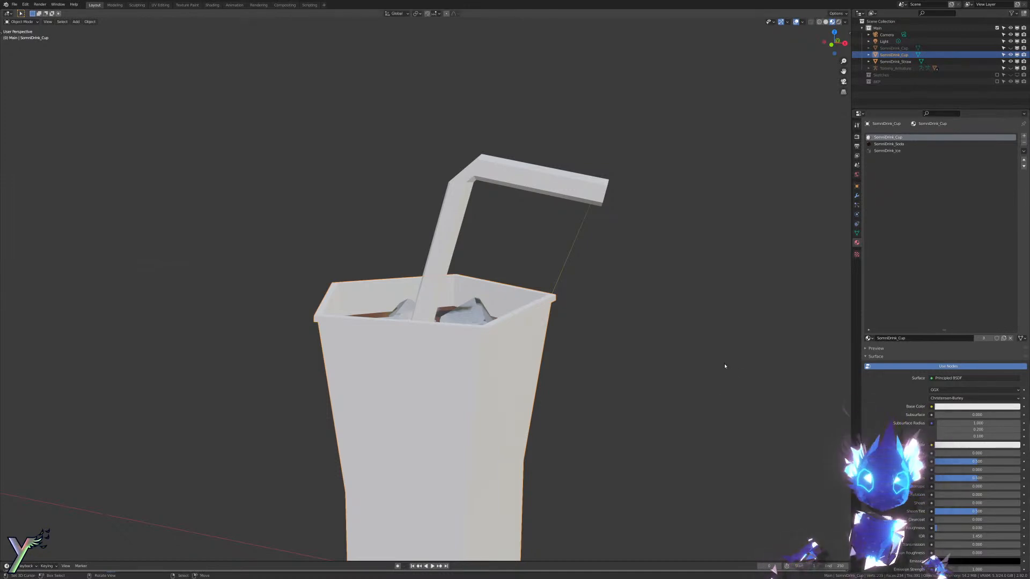
{"action": "middle_click_drag", "start_coordinate": [619, 416], "coordinate": [611, 428]}
{"action": "scroll", "coordinate": [612, 409], "scroll_direction": "down", "scroll_amount": 2}
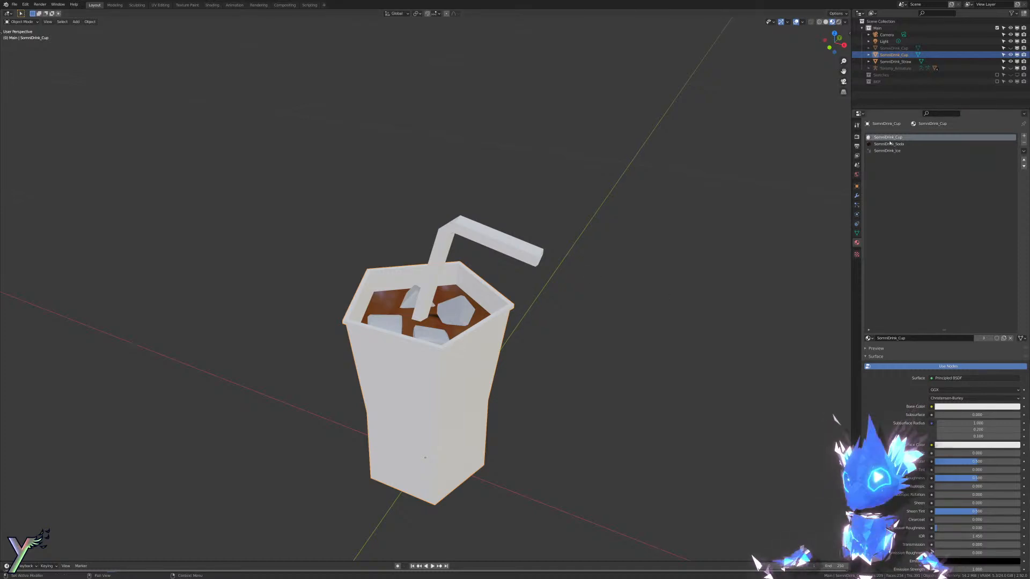
Step: Rename the material on the straw object to SomniDrink_Straw and return to Object Mode
{"action": "left_click", "coordinate": [534, 248]}
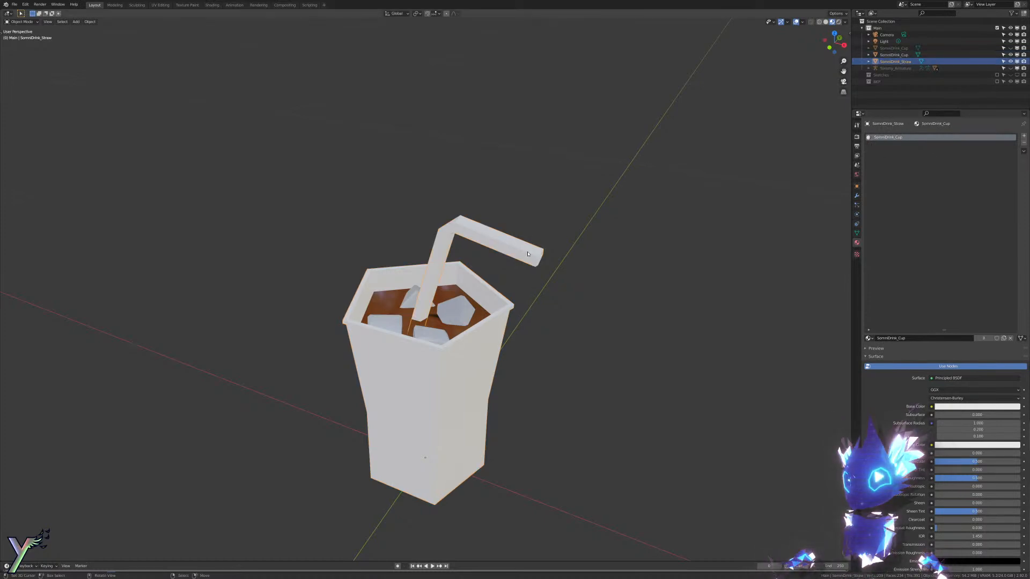
{"action": "key", "text": "Tab"}
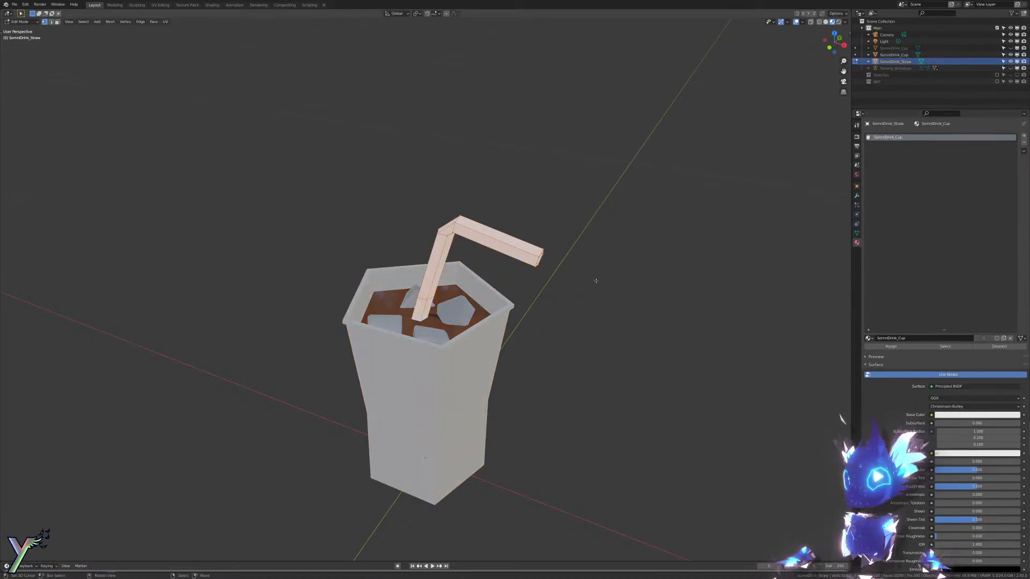
{"action": "key", "text": "alt+a"}
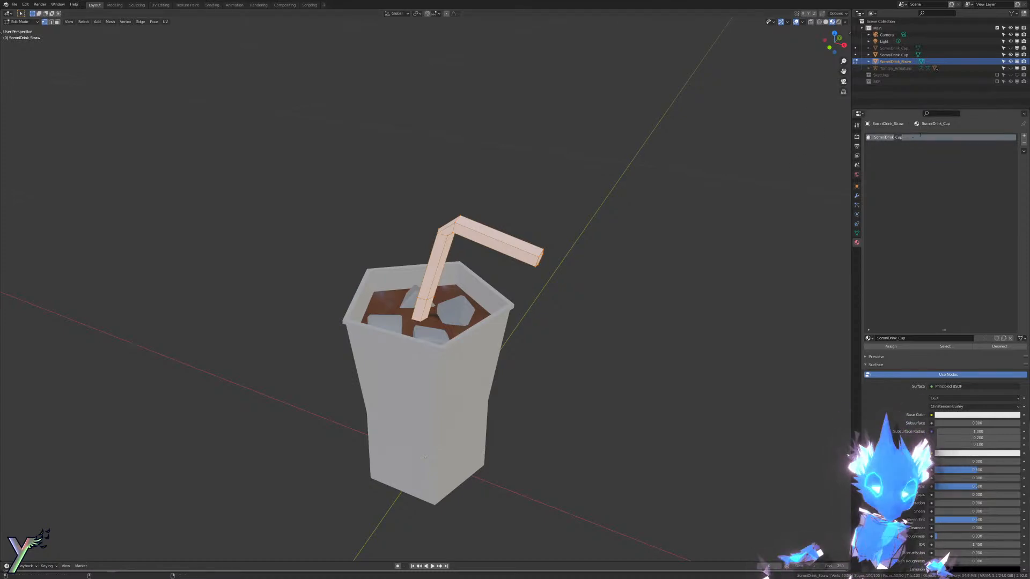
{"action": "type", "text": "w"}
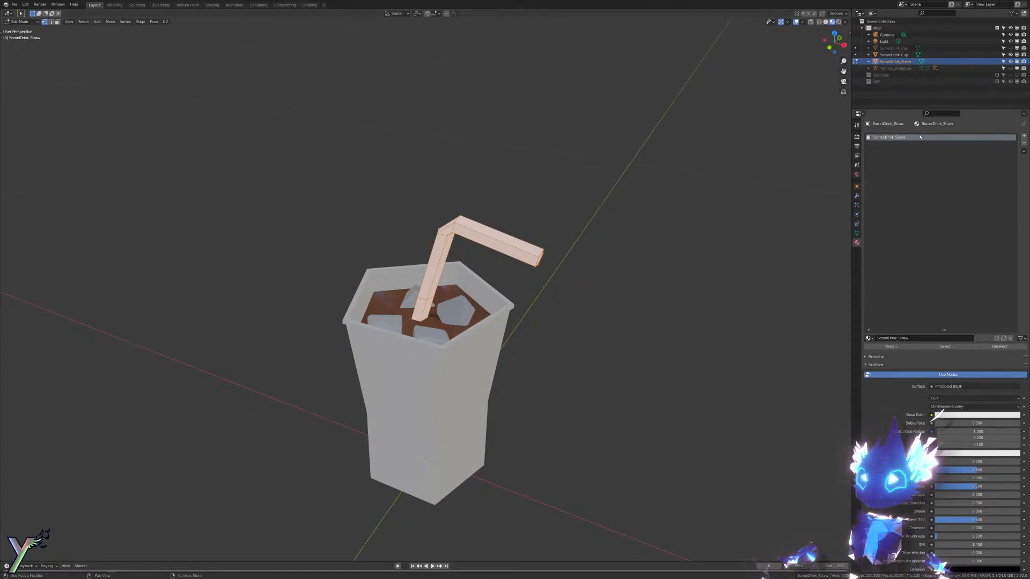
{"action": "key", "text": "Return"}
{"action": "key", "text": "Tab"}
Step: Inspect the straw inside the cup in wireframe display, restore the rendered display, and view the drink from different heights
{"action": "scroll", "coordinate": [569, 265], "scroll_direction": "up", "scroll_amount": 3}
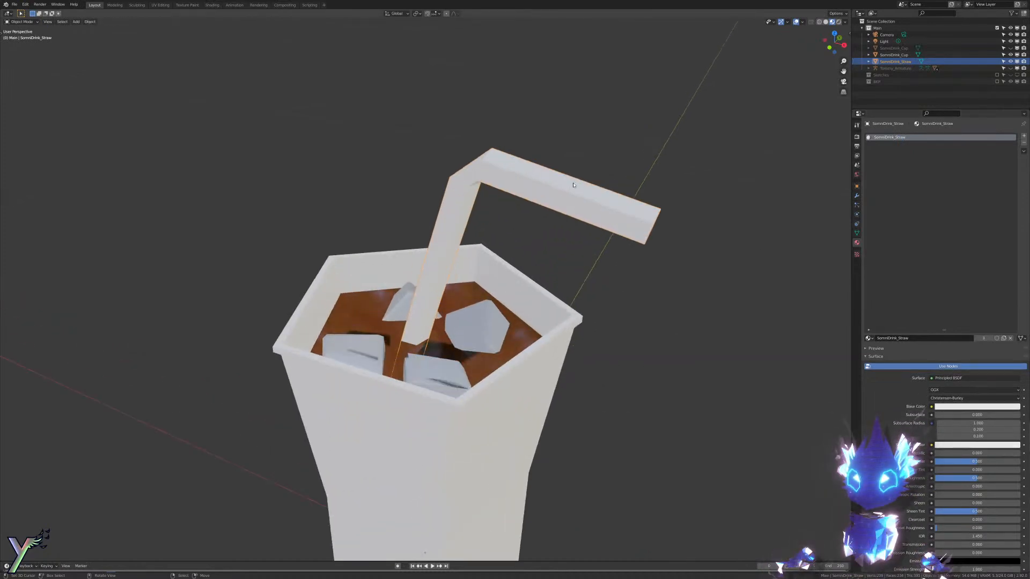
{"action": "key", "text": "z"}
{"action": "left_click", "coordinate": [538, 257]}
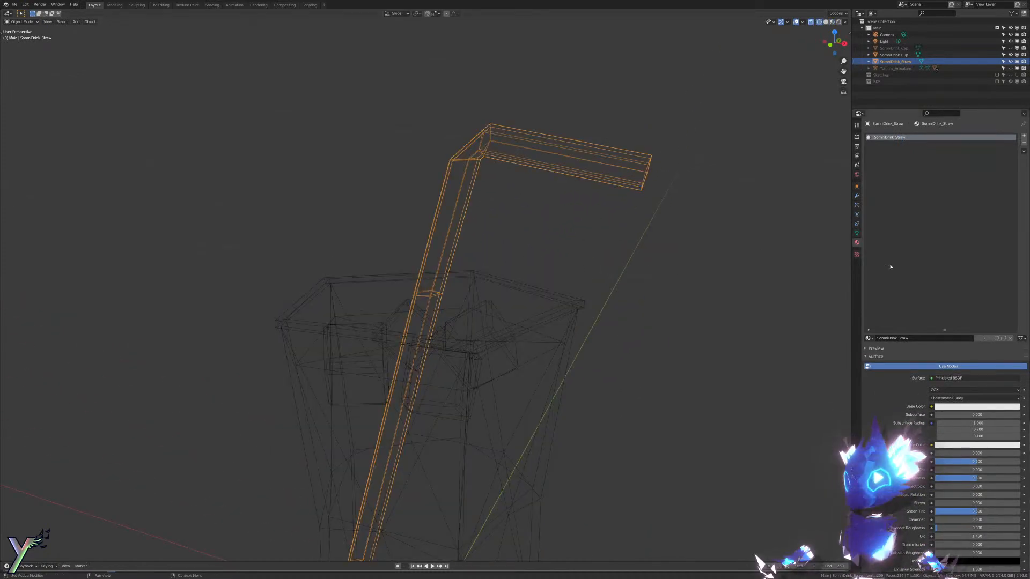
{"action": "key", "text": "z"}
{"action": "left_click", "coordinate": [652, 385]}
{"action": "scroll", "coordinate": [652, 385], "scroll_direction": "down", "scroll_amount": 2}
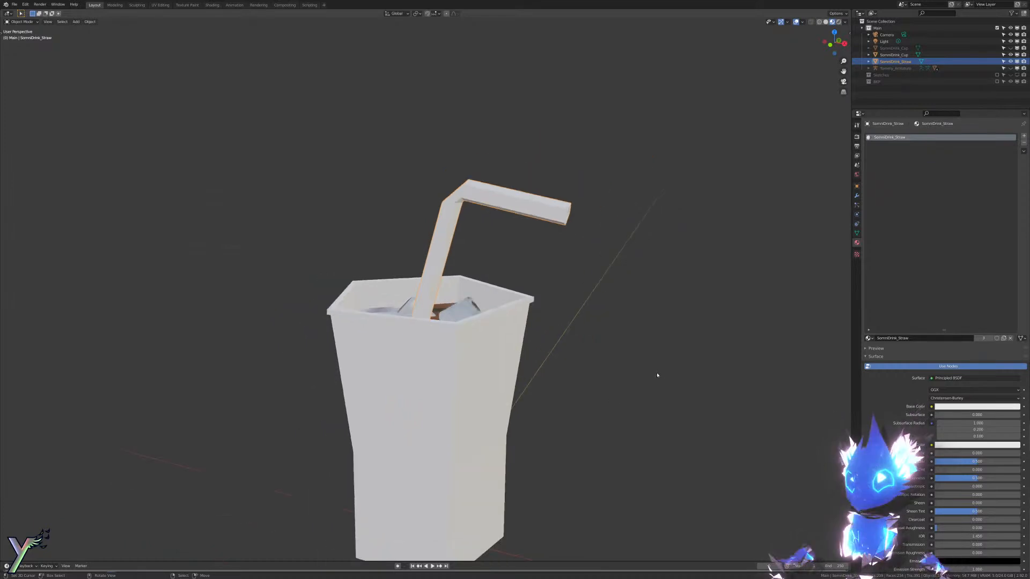
{"action": "mouse_move", "coordinate": [657, 375]}
{"action": "middle_mouse_down"}
{"action": "mouse_move", "coordinate": [687, 363]}
{"action": "mouse_move", "coordinate": [659, 365]}
{"action": "middle_mouse_up"}
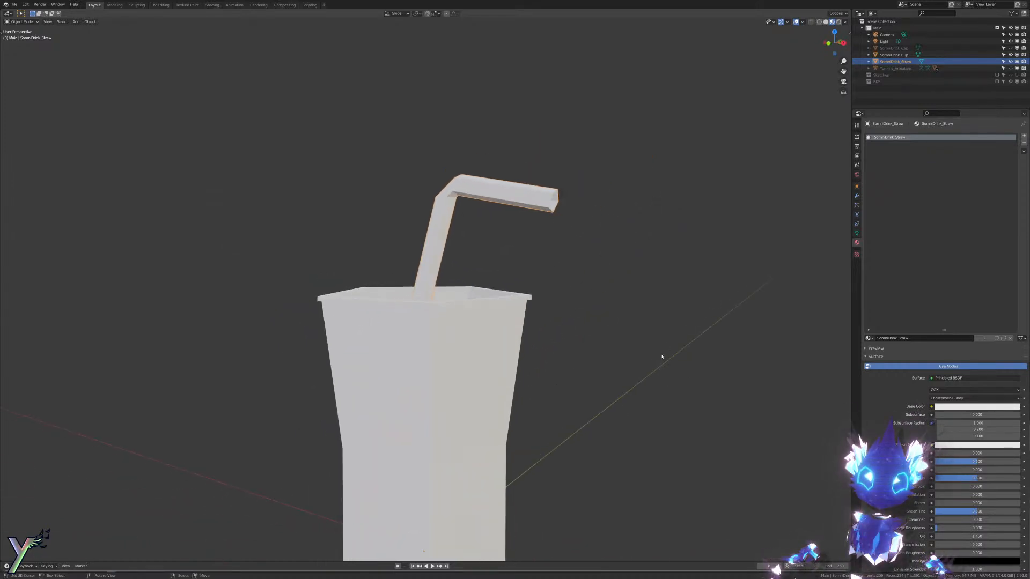
{"action": "middle_click_drag", "start_coordinate": [661, 356], "coordinate": [662, 391]}
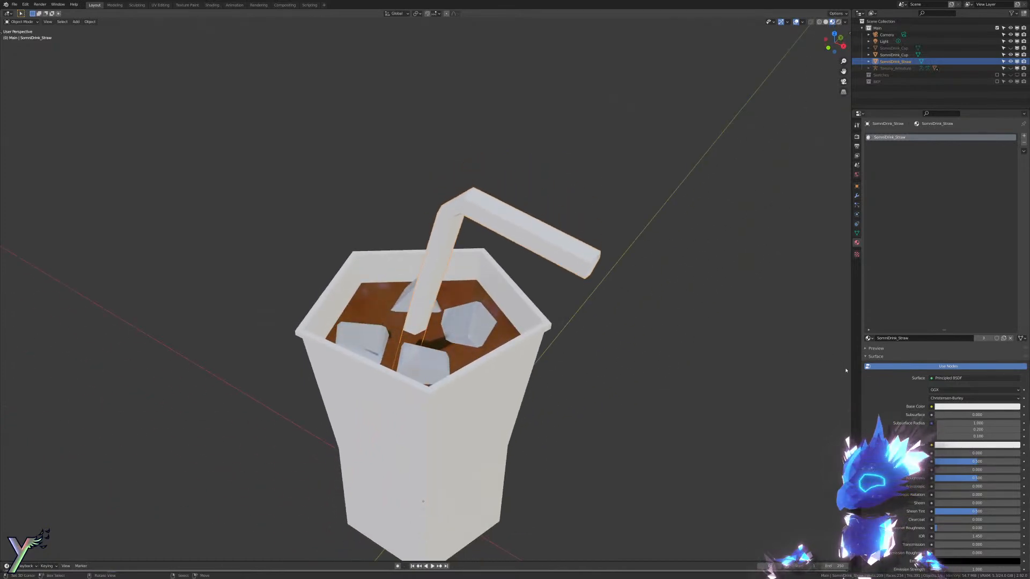
Step: Try a Transmission of 1.000 on the shared SomniDrink_Straw material and undo it
{"action": "scroll", "coordinate": [923, 405], "scroll_direction": "down", "scroll_amount": 6}
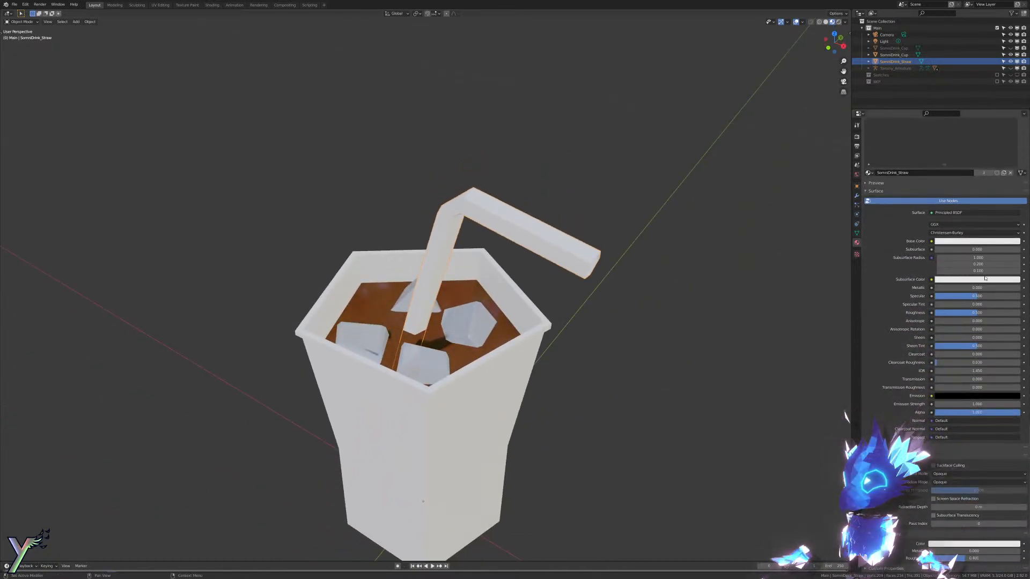
{"action": "left_click_drag", "start_coordinate": [959, 387], "coordinate": [1021, 387]}
{"action": "right_click", "coordinate": [1020, 388]}
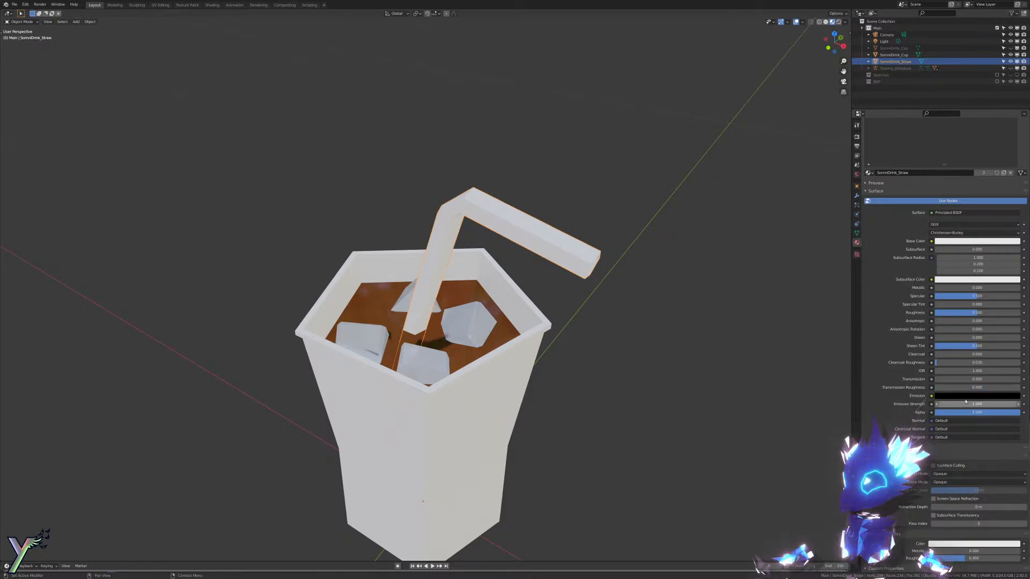
{"action": "left_click_drag", "start_coordinate": [958, 379], "coordinate": [1021, 379]}
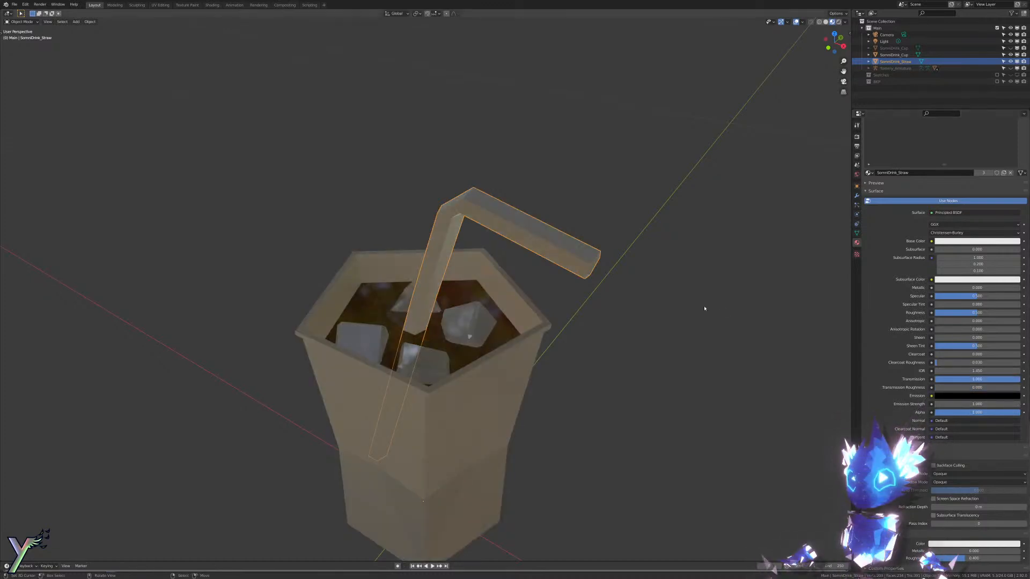
{"action": "scroll", "coordinate": [866, 272], "scroll_direction": "up", "scroll_amount": 2}
{"action": "scroll", "coordinate": [790, 277], "scroll_direction": "up", "scroll_amount": 9}
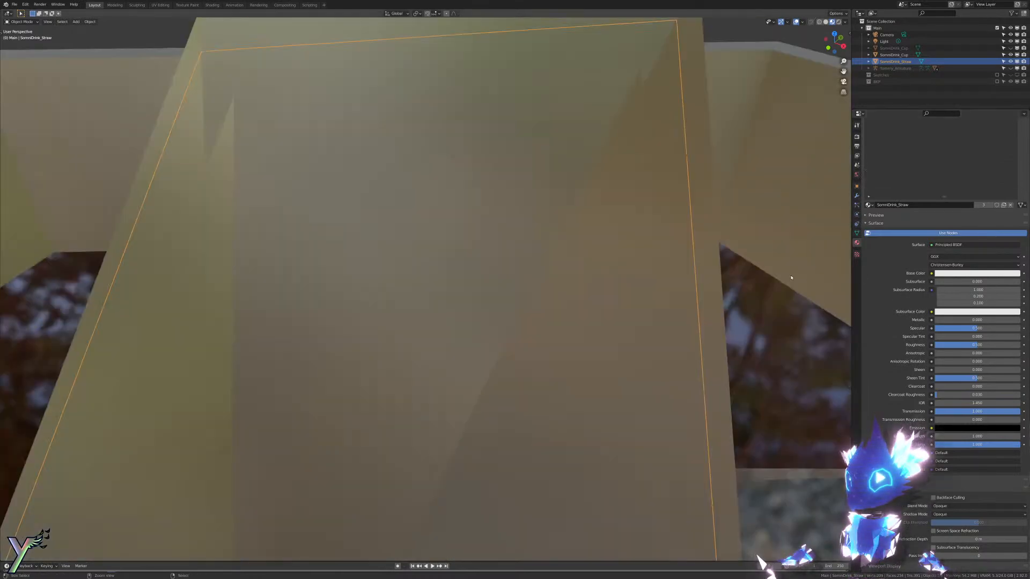
{"action": "scroll", "coordinate": [788, 278], "scroll_direction": "down", "scroll_amount": 3}
{"action": "key", "text": "ctrl+z"}
Step: Make the straw's material single-user, enter Edit Mode on the straw, and set the material's Transmission to 1.000 and Roughness to 0.000
{"action": "scroll", "coordinate": [946, 276], "scroll_direction": "up", "scroll_amount": 7}
{"action": "key", "text": "Tab"}
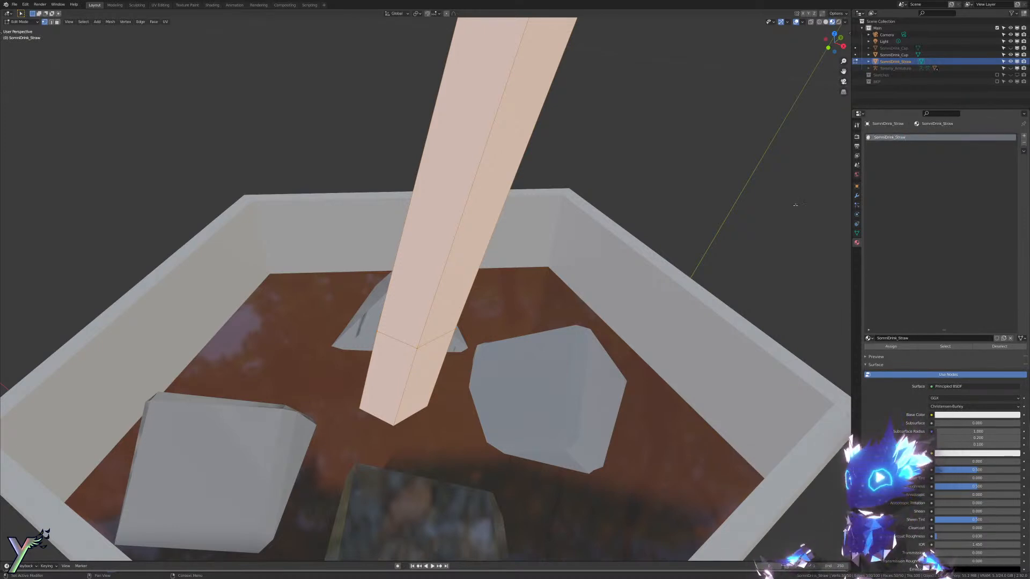
{"action": "scroll", "coordinate": [796, 205], "scroll_direction": "down", "scroll_amount": 8}
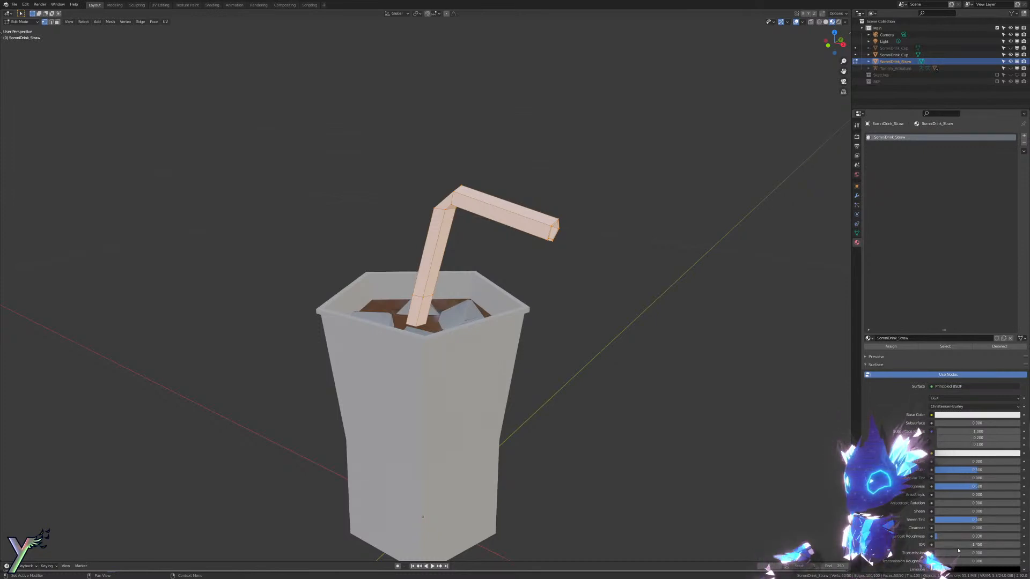
{"action": "left_click_drag", "start_coordinate": [957, 557], "coordinate": [997, 555]}
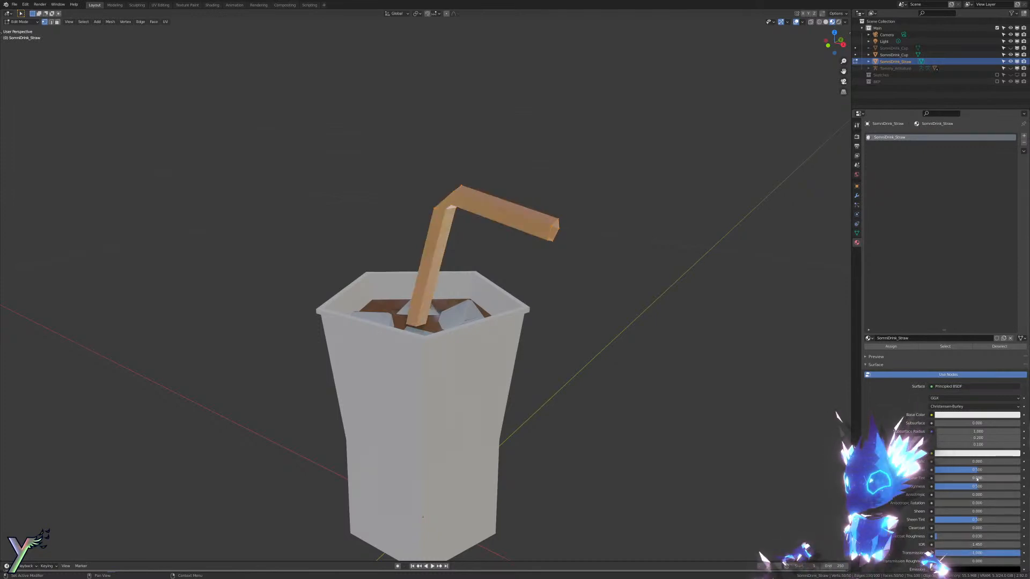
{"action": "left_click_drag", "start_coordinate": [982, 486], "coordinate": [938, 487]}
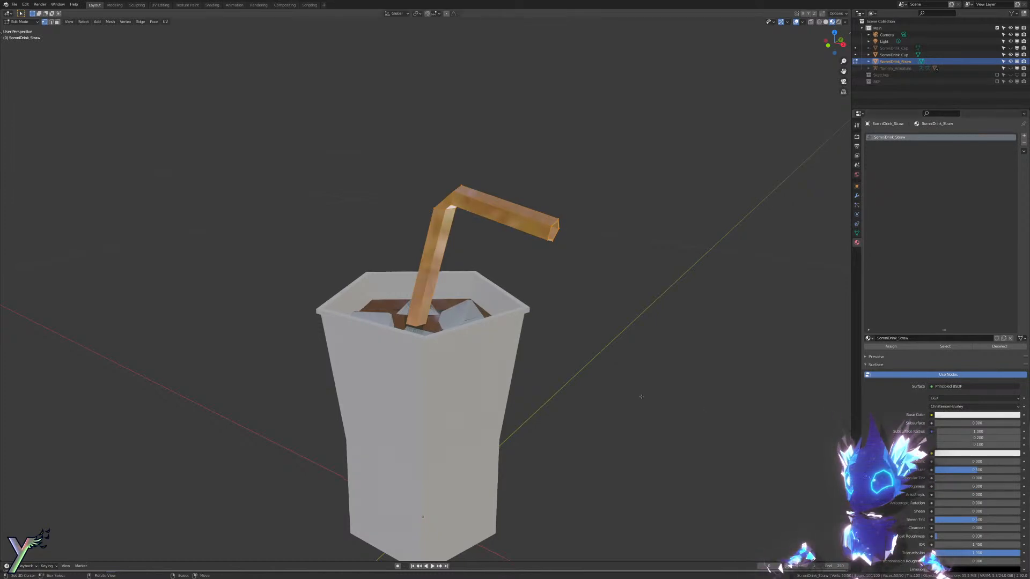
Step: Set the straw material's Subsurface to 1.000 and lower its Transmission, checking the translucency on the straw up close
{"action": "key", "text": "z"}
{"action": "scroll", "coordinate": [648, 439], "scroll_direction": "up", "scroll_amount": 4}
{"action": "key", "text": "z"}
{"action": "mouse_move", "coordinate": [722, 408]}
{"action": "middle_mouse_down"}
{"action": "mouse_move", "coordinate": [723, 372]}
{"action": "mouse_move", "coordinate": [692, 392]}
{"action": "middle_mouse_up"}
{"action": "key", "text": "z"}
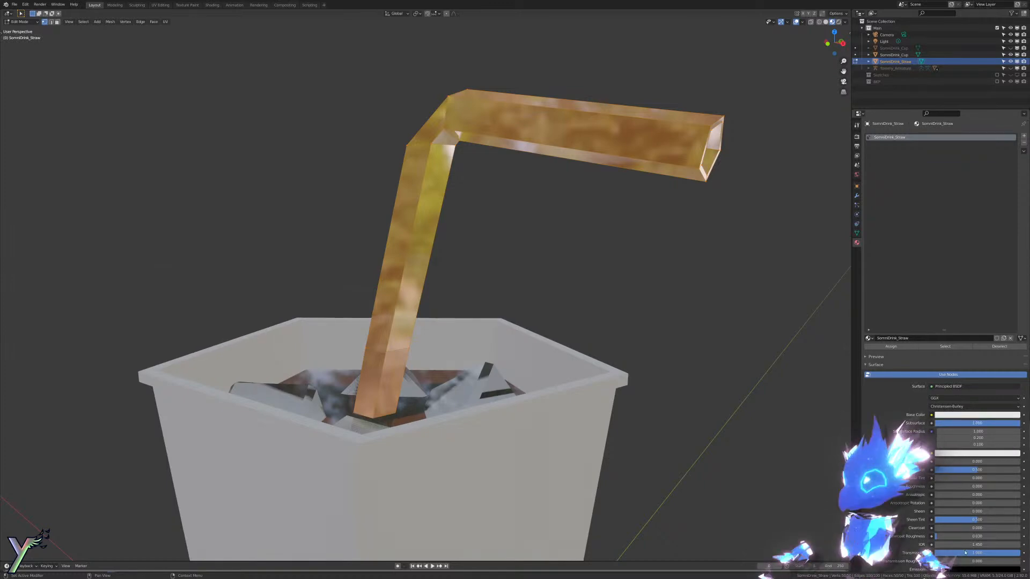
{"action": "left_click_drag", "start_coordinate": [984, 553], "coordinate": [964, 552]}
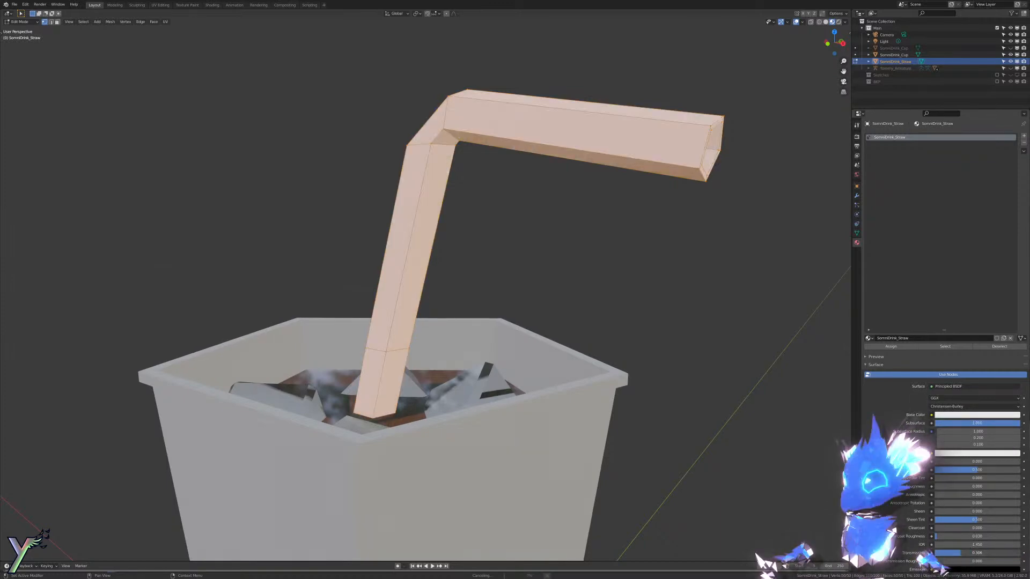
{"action": "middle_click_drag", "start_coordinate": [812, 363], "coordinate": [770, 368]}
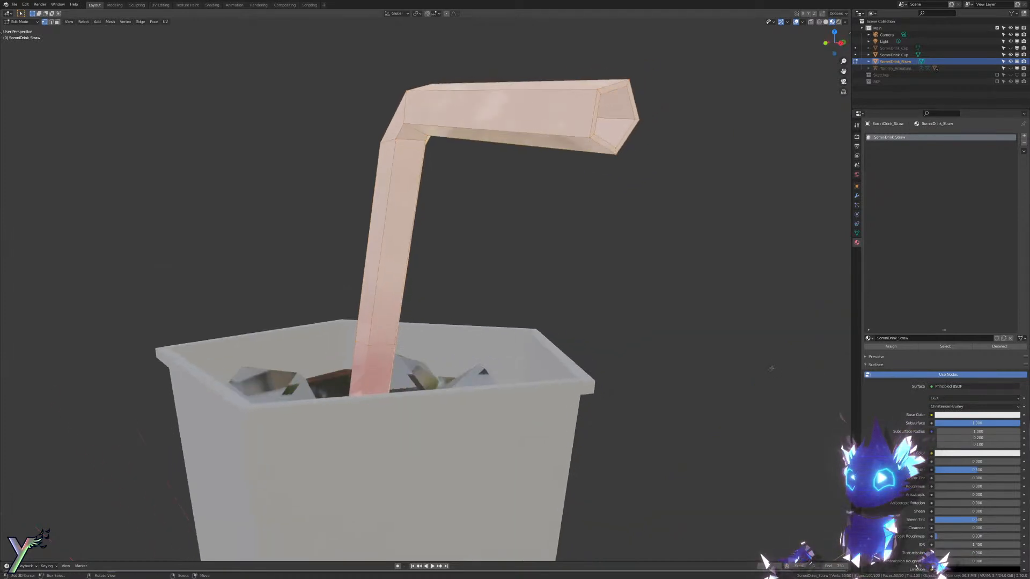
{"action": "middle_click_drag", "start_coordinate": [784, 87], "coordinate": [775, 126], "text": "shift"}
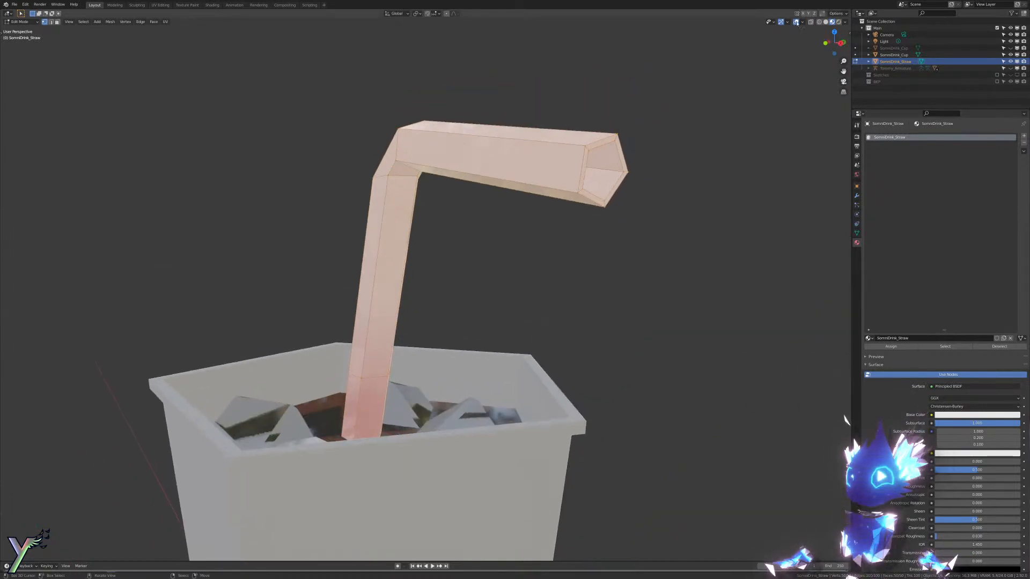
Step: Hide the viewport overlays and set the straw material's Roughness to 0.394, checking the drink up close and from a distance
{"action": "left_click", "coordinate": [797, 22]}
{"action": "middle_click_drag", "start_coordinate": [751, 38], "coordinate": [755, 83]}
{"action": "scroll", "coordinate": [644, 134], "scroll_direction": "down", "scroll_amount": 5}
{"action": "middle_click_drag", "start_coordinate": [541, 174], "coordinate": [443, 173]}
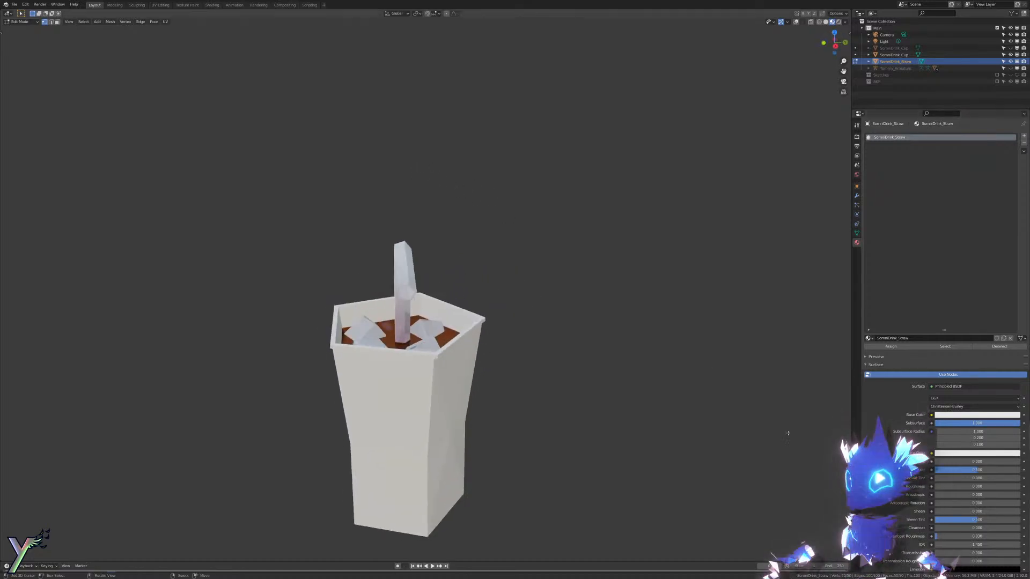
{"action": "middle_click_drag", "start_coordinate": [788, 434], "coordinate": [828, 434]}
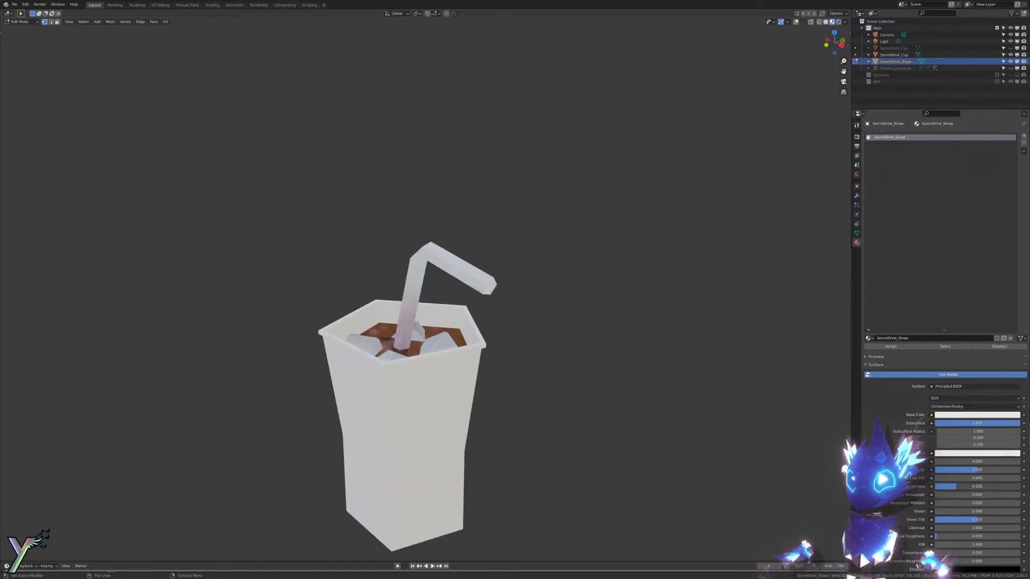
{"action": "left_click_drag", "start_coordinate": [1013, 487], "coordinate": [936, 487]}
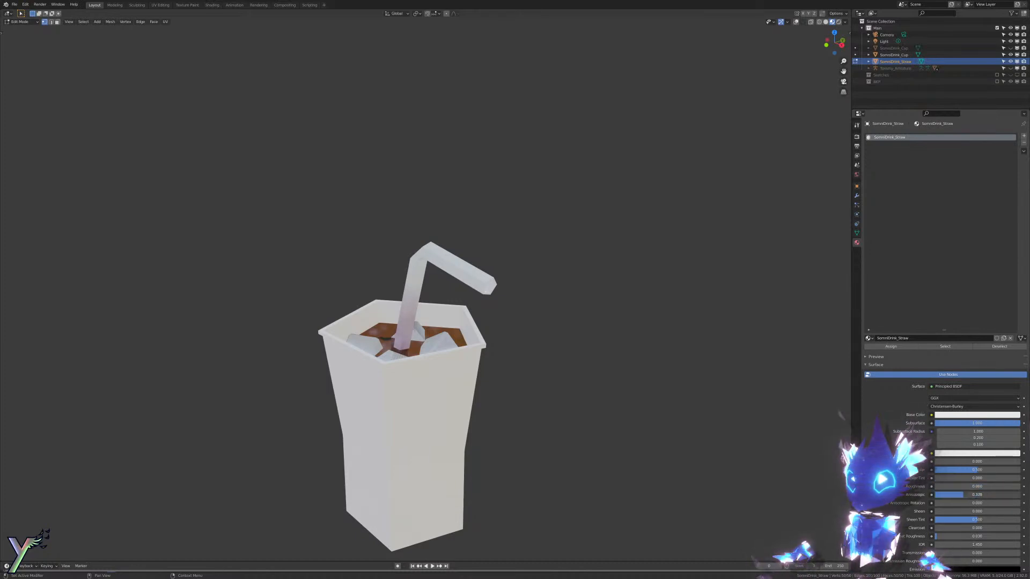
{"action": "scroll", "coordinate": [605, 373], "scroll_direction": "up", "scroll_amount": 6}
{"action": "mouse_move", "coordinate": [605, 373]}
{"action": "middle_mouse_down"}
{"action": "mouse_move", "coordinate": [544, 357]}
{"action": "mouse_move", "coordinate": [522, 372]}
{"action": "mouse_move", "coordinate": [517, 395]}
{"action": "mouse_move", "coordinate": [559, 368]}
{"action": "mouse_move", "coordinate": [597, 389]}
{"action": "middle_mouse_up"}
{"action": "scroll", "coordinate": [601, 390], "scroll_direction": "down", "scroll_amount": 5}
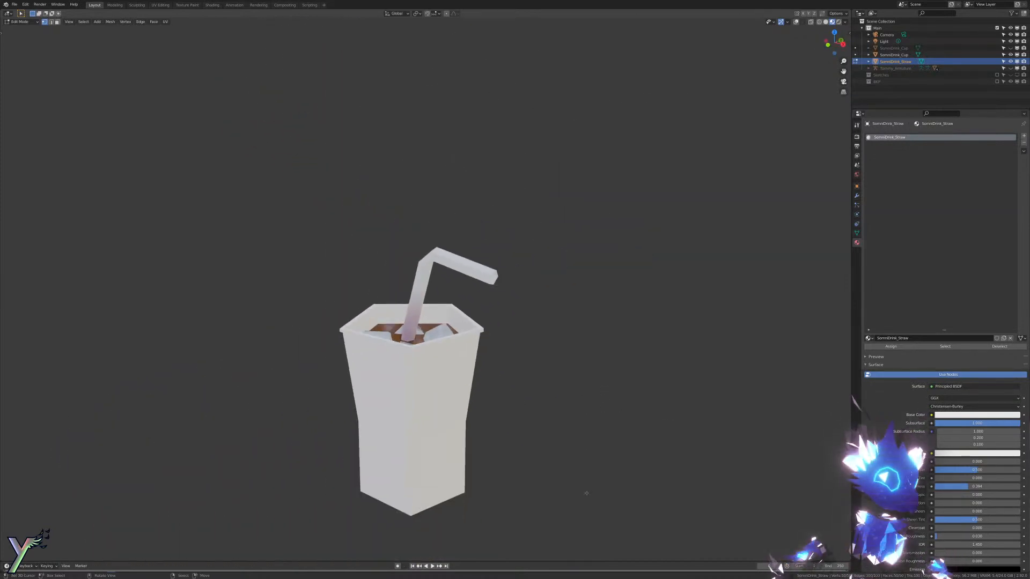
{"action": "scroll", "coordinate": [512, 508], "scroll_direction": "up", "scroll_amount": 6}
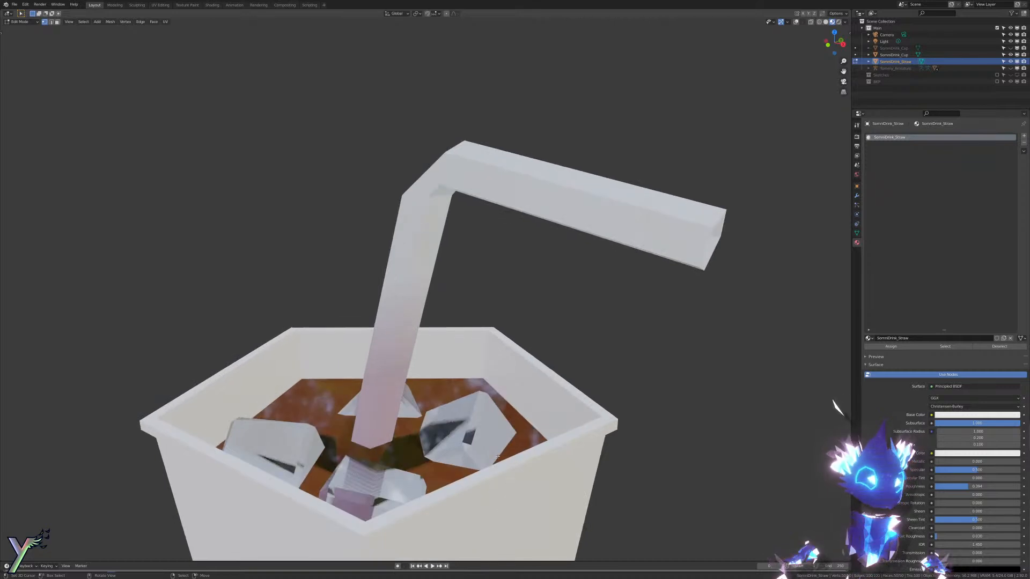
{"action": "scroll", "coordinate": [504, 429], "scroll_direction": "down", "scroll_amount": 4}
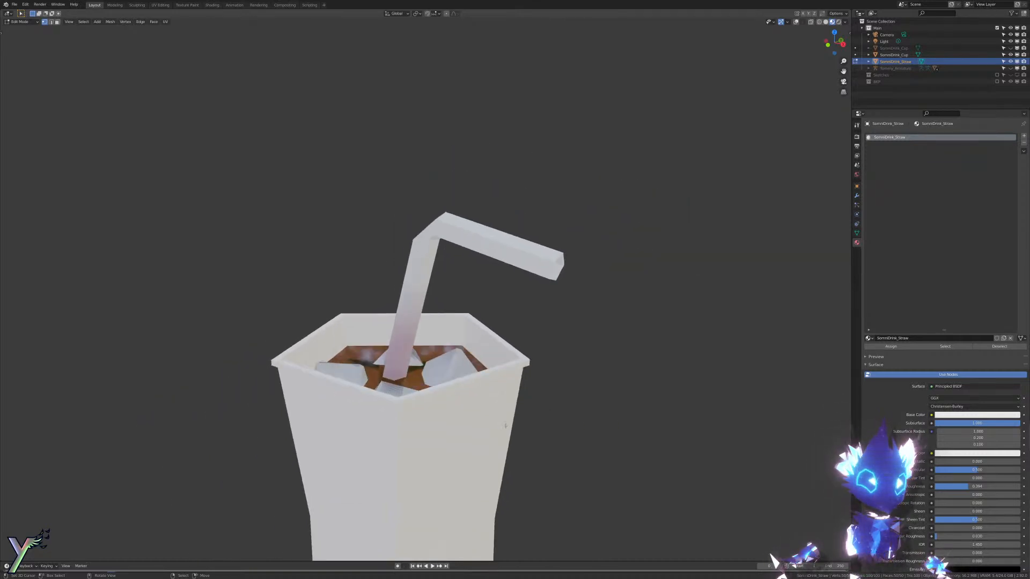
Step: Try tints for the straw material's Base Color, return it to white, and set Subsurface to 0.000
{"action": "left_click", "coordinate": [968, 415]}
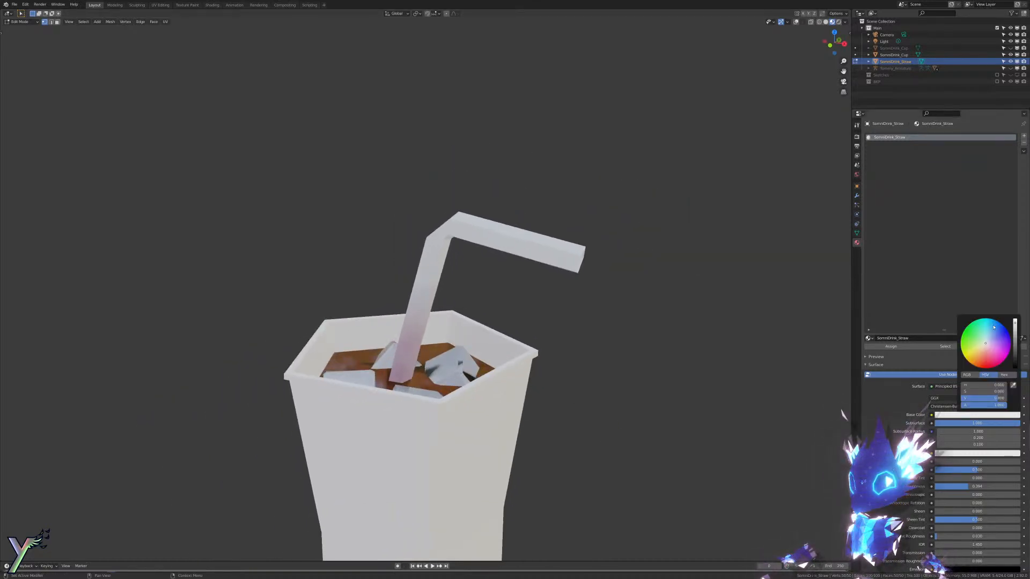
{"action": "mouse_move", "coordinate": [987, 342]}
{"action": "left_mouse_down"}
{"action": "mouse_move", "coordinate": [1006, 345]}
{"action": "mouse_move", "coordinate": [985, 344]}
{"action": "left_mouse_up"}
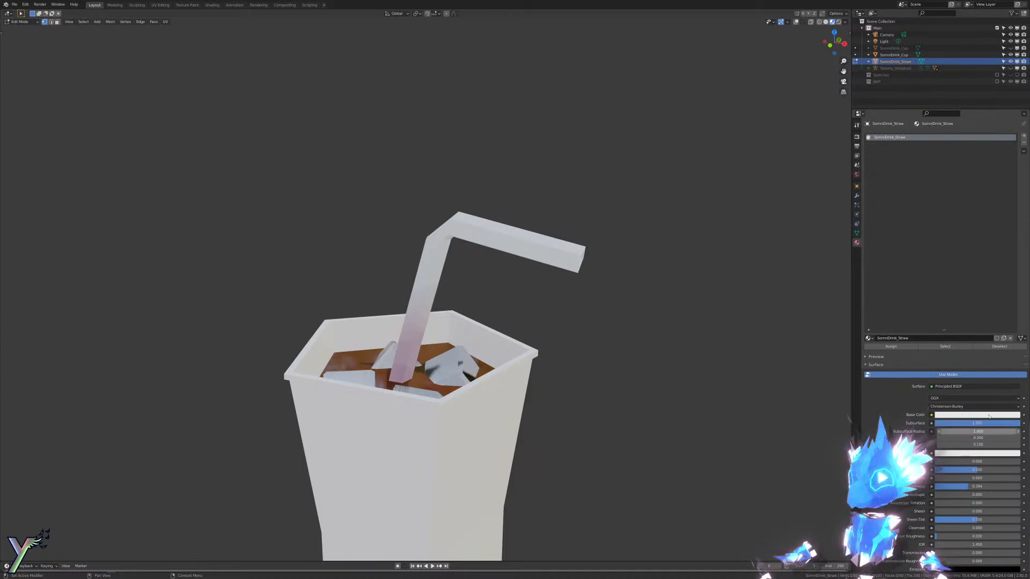
{"action": "left_click_drag", "start_coordinate": [990, 423], "coordinate": [945, 423]}
{"action": "middle_click_drag", "start_coordinate": [596, 260], "coordinate": [706, 345]}
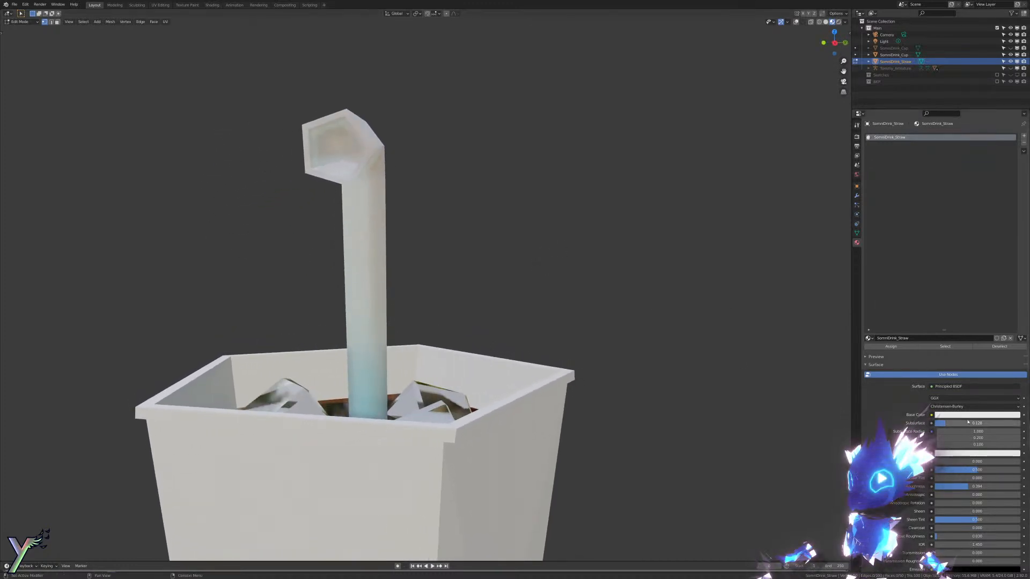
{"action": "left_click_drag", "start_coordinate": [943, 423], "coordinate": [935, 424]}
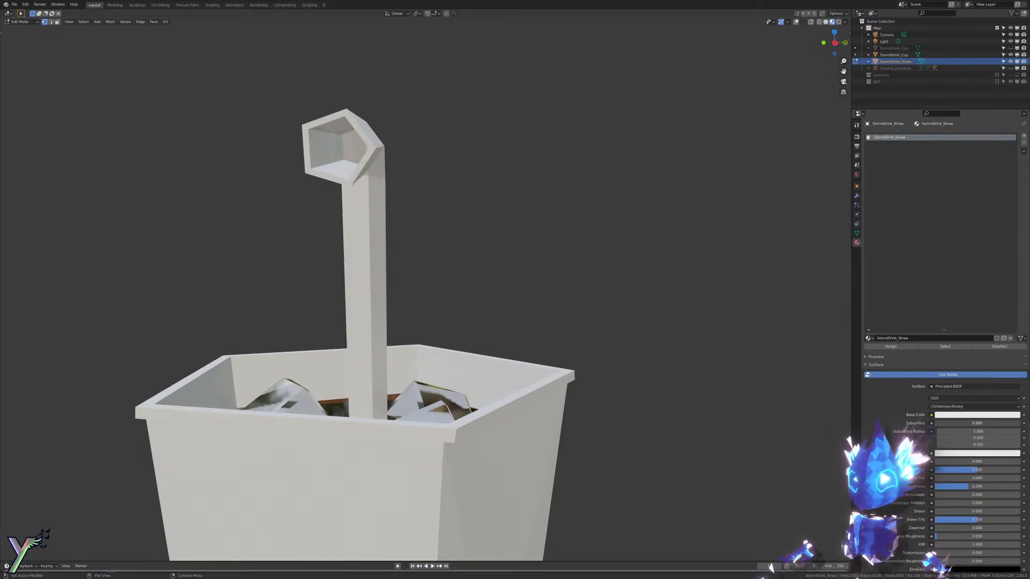
Step: Inspect the straw and whole drink from several distances and angles, trying Base Color tints on the straw but keeping it white
{"action": "scroll", "coordinate": [651, 326], "scroll_direction": "down", "scroll_amount": 4}
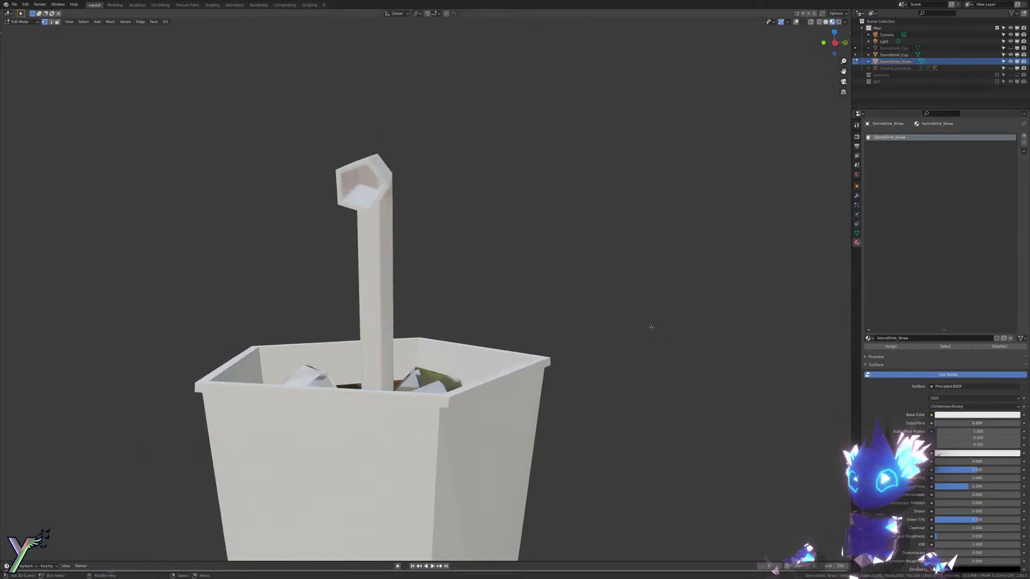
{"action": "middle_click_drag", "start_coordinate": [651, 327], "coordinate": [595, 314]}
{"action": "scroll", "coordinate": [627, 263], "scroll_direction": "up", "scroll_amount": 4}
{"action": "scroll", "coordinate": [667, 371], "scroll_direction": "up", "scroll_amount": 4}
{"action": "scroll", "coordinate": [671, 369], "scroll_direction": "down", "scroll_amount": 4}
{"action": "scroll", "coordinate": [605, 296], "scroll_direction": "up", "scroll_amount": 5}
{"action": "scroll", "coordinate": [584, 291], "scroll_direction": "down", "scroll_amount": 8}
{"action": "left_click", "coordinate": [974, 415]}
{"action": "left_click_drag", "start_coordinate": [983, 346], "coordinate": [985, 344]}
{"action": "scroll", "coordinate": [697, 343], "scroll_direction": "down", "scroll_amount": 4}
{"action": "middle_click_drag", "start_coordinate": [638, 317], "coordinate": [611, 250]}
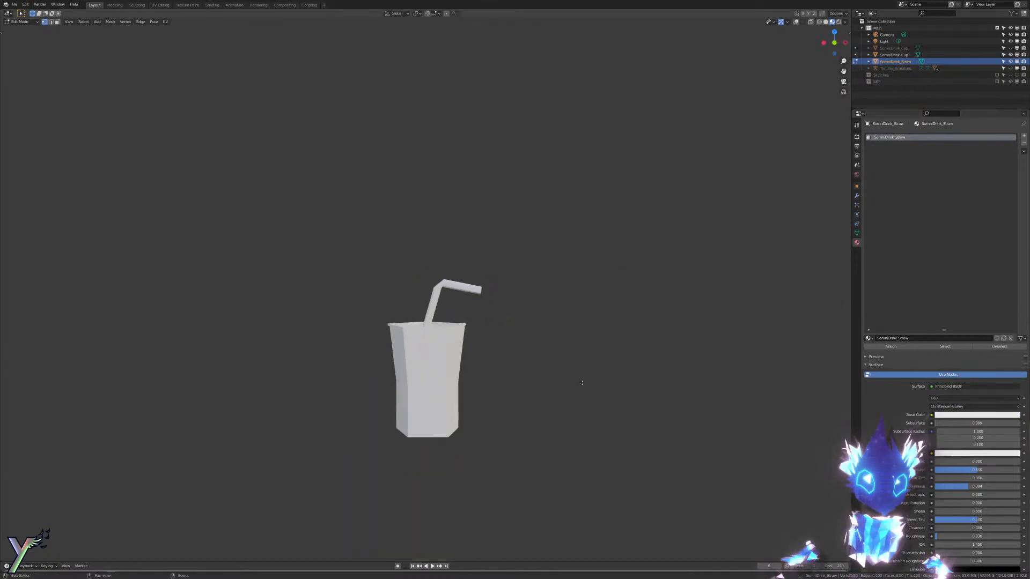
{"action": "middle_click_drag", "start_coordinate": [582, 383], "coordinate": [581, 310], "text": "shift"}
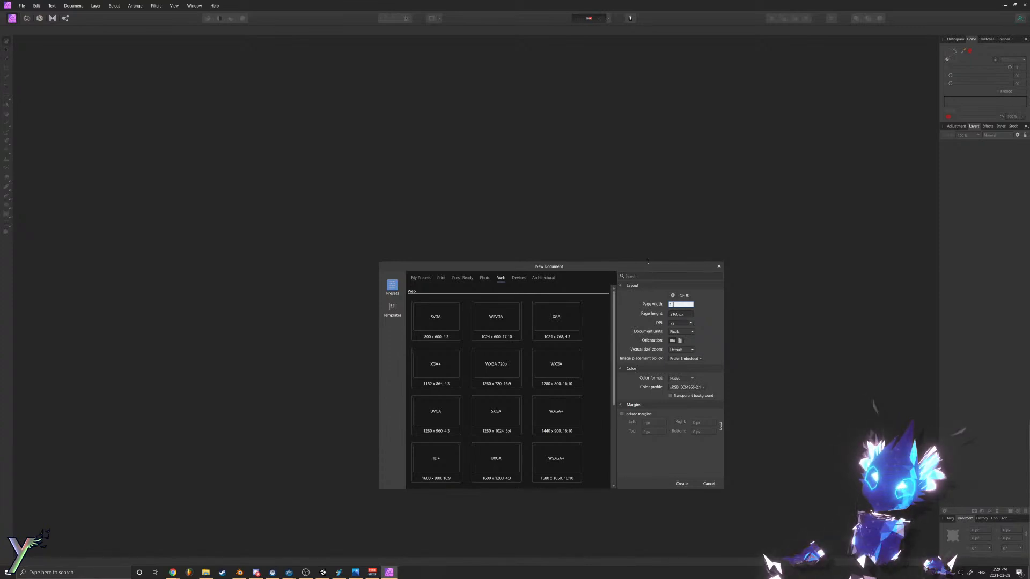
Step: In Affinity Photo, create a new 1024 x 1024 px document and activate the Pen tool
{"action": "key", "text": "Return"}
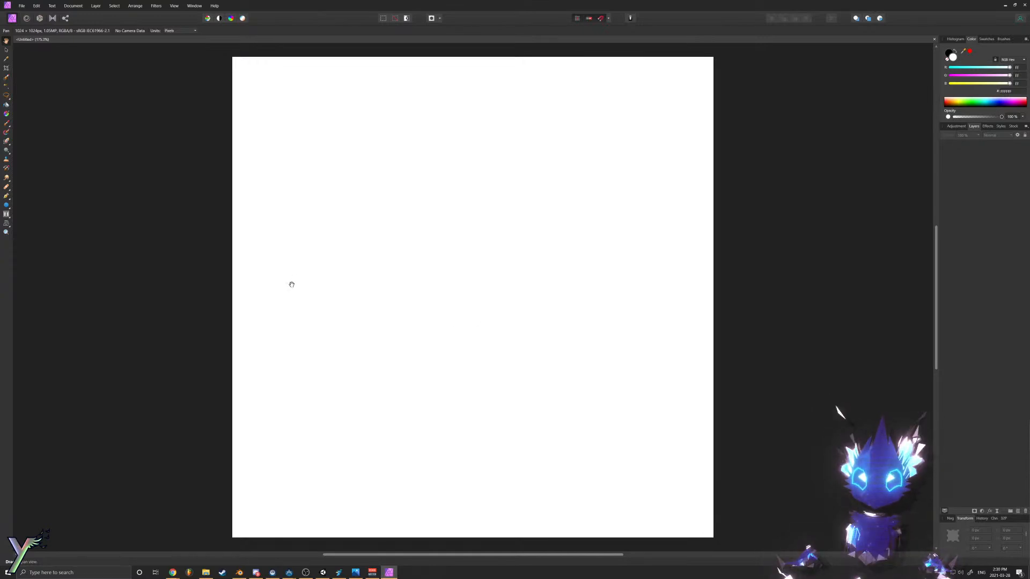
{"action": "key", "text": "p"}
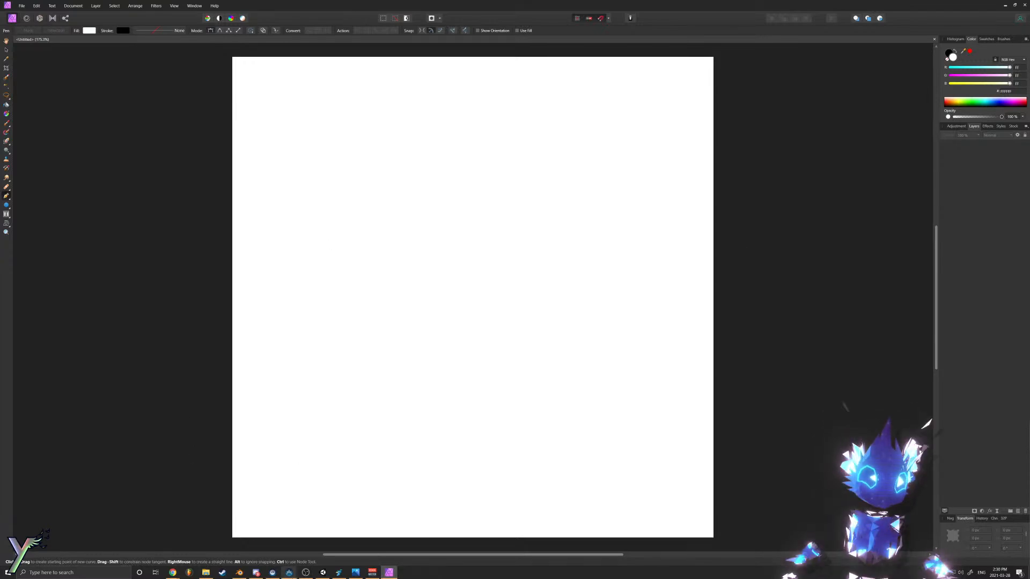
Step: Switch back to Blender, examine the cup's side faces from several angles, and leave Edit Mode on the straw
{"action": "left_click", "coordinate": [239, 573]}
{"action": "scroll", "coordinate": [444, 331], "scroll_direction": "up", "scroll_amount": 4}
{"action": "middle_click_drag", "start_coordinate": [449, 366], "coordinate": [477, 385]}
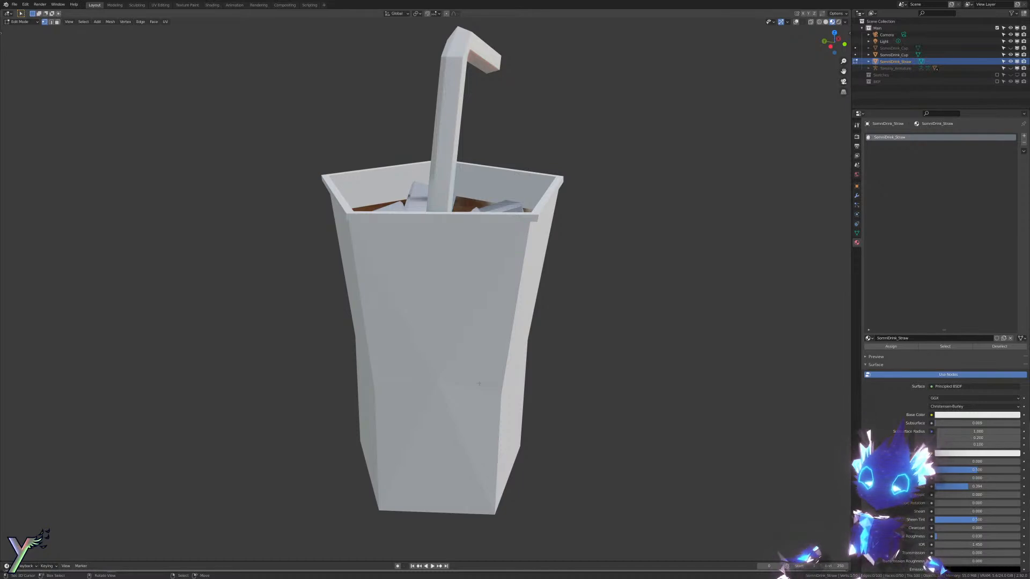
{"action": "middle_click_drag", "start_coordinate": [479, 383], "coordinate": [462, 376]}
{"action": "scroll", "coordinate": [462, 371], "scroll_direction": "up", "scroll_amount": 2}
{"action": "key", "text": "Tab"}
{"action": "scroll", "coordinate": [558, 369], "scroll_direction": "down", "scroll_amount": 5}
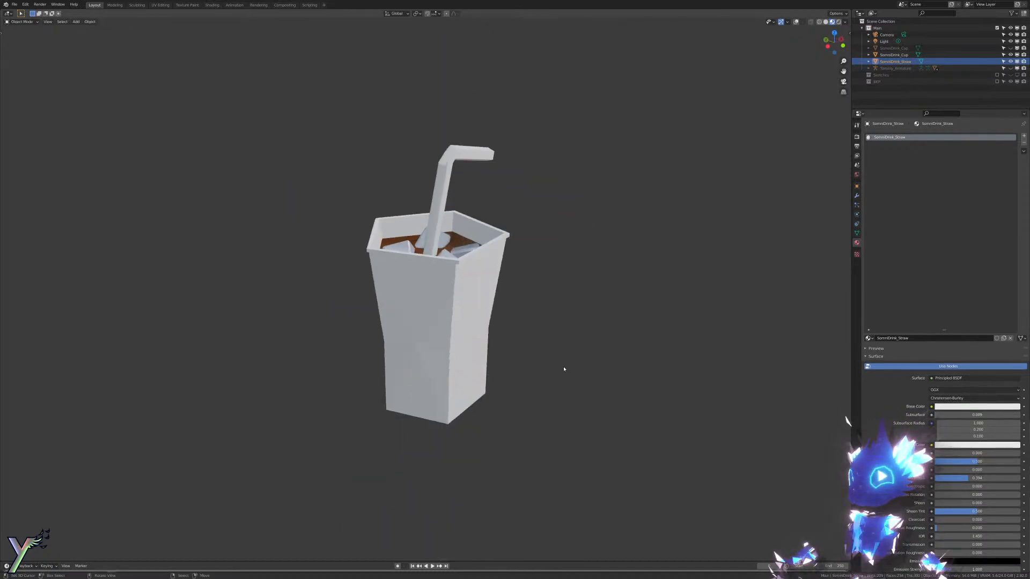
{"action": "scroll", "coordinate": [565, 369], "scroll_direction": "up", "scroll_amount": 2}
{"action": "key", "text": "Tab"}
{"action": "key", "text": "Tab"}
Step: Select the cup, enter Edit Mode on it, and show the viewport overlays to see its side-face topology
{"action": "left_click", "coordinate": [513, 325]}
{"action": "key", "text": "Tab"}
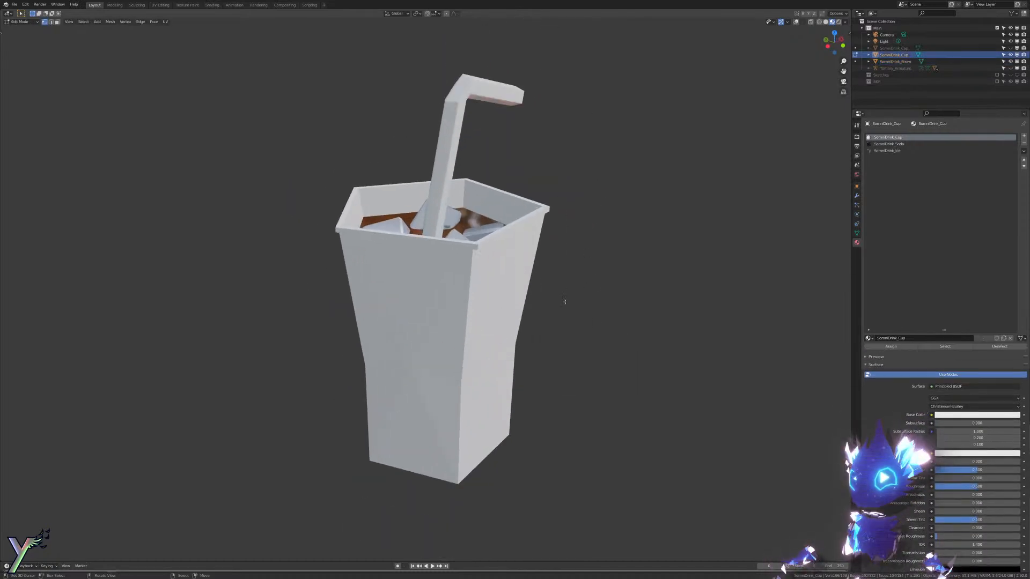
{"action": "key", "text": "shift+alt+z"}
{"action": "middle_click_drag", "start_coordinate": [684, 139], "coordinate": [650, 127]}
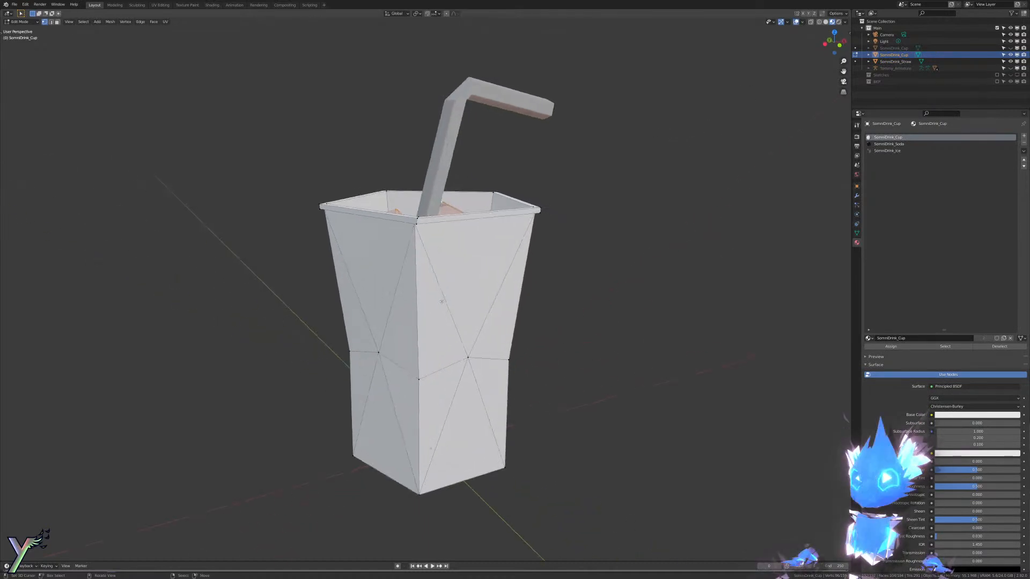
{"action": "key", "text": "Tab"}
{"action": "key", "text": "ctrl+Tab"}
{"action": "key", "text": "Tab"}
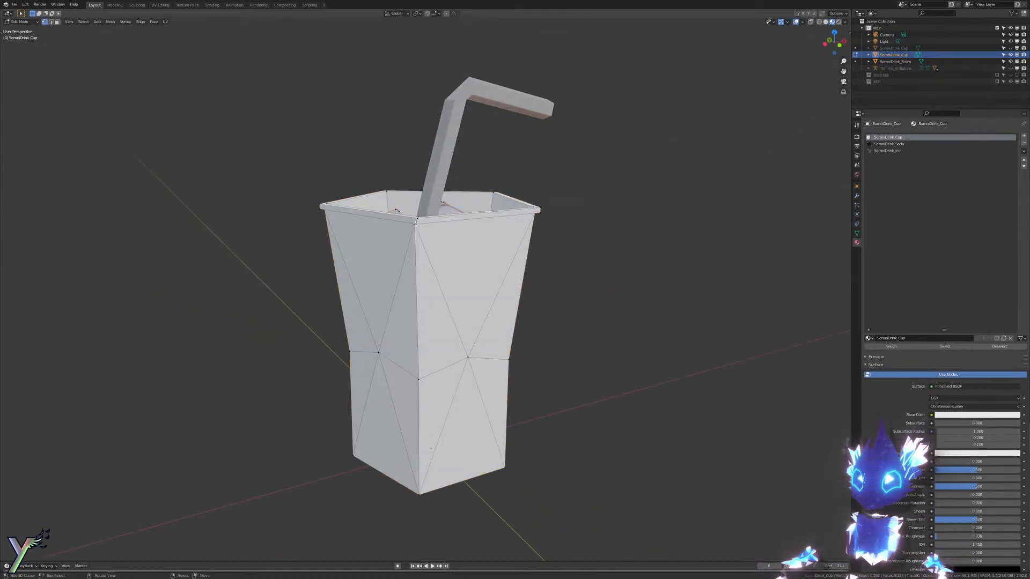
Step: Select all geometry linked to the cup's shell, show the mesh in wireframe and switch to edge selection
{"action": "key", "text": "ctrl+l"}
{"action": "mouse_move", "coordinate": [437, 232]}
{"action": "middle_mouse_down"}
{"action": "mouse_move", "coordinate": [435, 278]}
{"action": "mouse_move", "coordinate": [460, 242]}
{"action": "mouse_move", "coordinate": [478, 319]}
{"action": "middle_mouse_up"}
{"action": "scroll", "coordinate": [435, 277], "scroll_direction": "up", "scroll_amount": 6}
{"action": "key", "text": "z"}
{"action": "key", "text": "ctrl+Tab"}
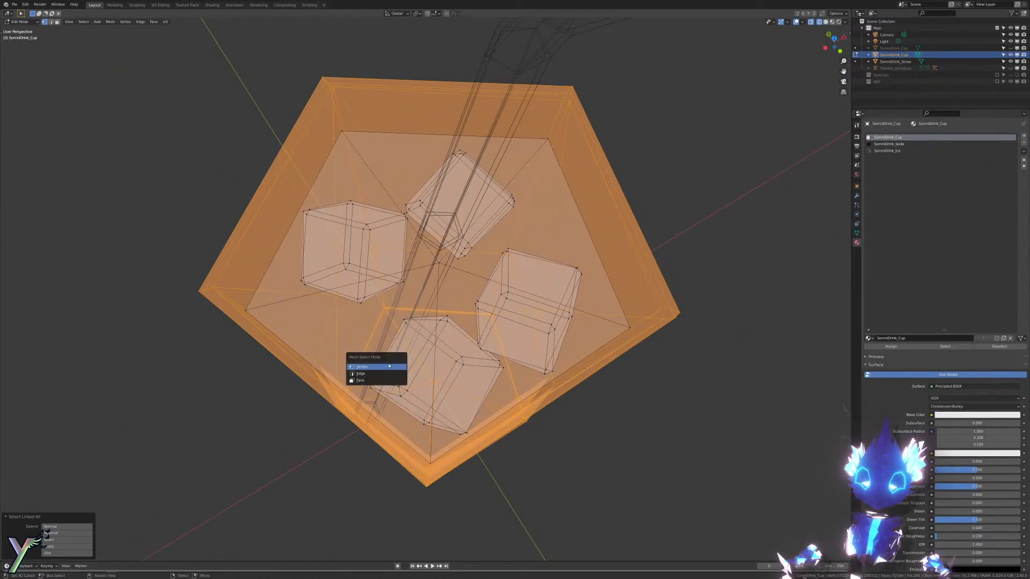
{"action": "left_click", "coordinate": [399, 374]}
{"action": "scroll", "coordinate": [399, 374], "scroll_direction": "down", "scroll_amount": 6}
{"action": "middle_click_drag", "start_coordinate": [461, 357], "coordinate": [360, 282]}
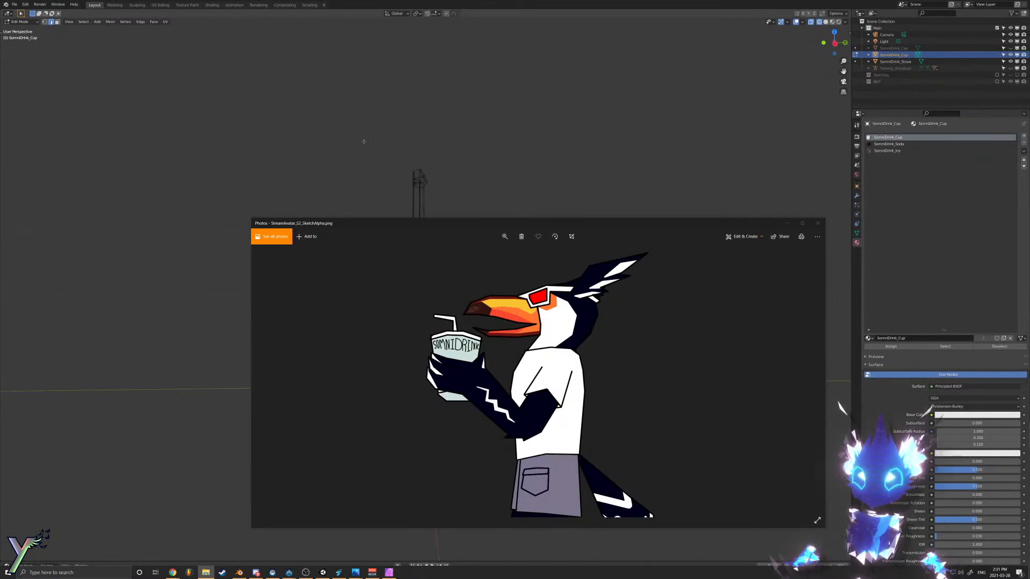
Step: Return from the reference sketch to the cup model in Blender, with solid shading and edge selection active
{"action": "left_click", "coordinate": [449, 2]}
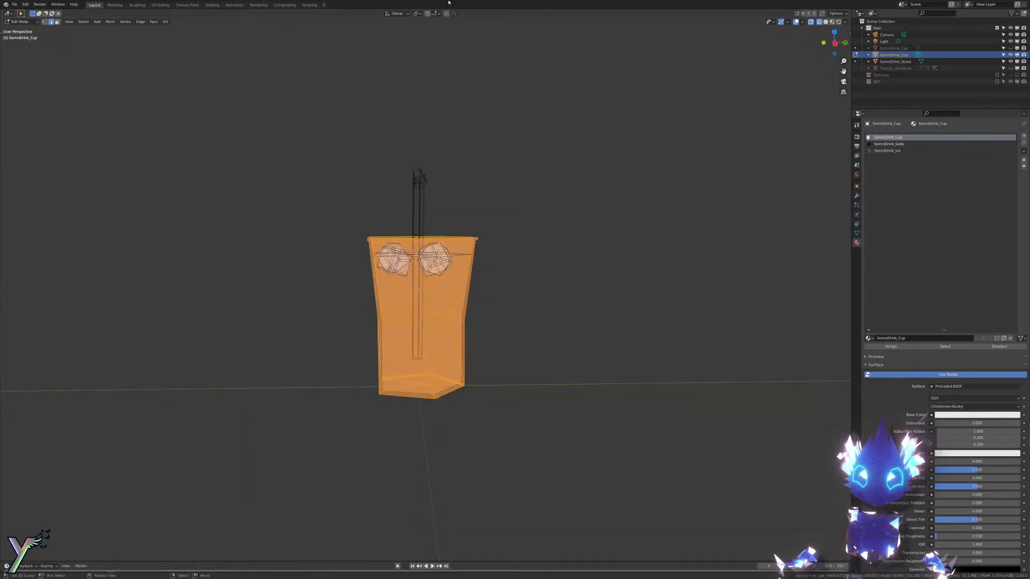
{"action": "scroll", "coordinate": [385, 275], "scroll_direction": "up", "scroll_amount": 3}
{"action": "middle_click_drag", "start_coordinate": [385, 275], "coordinate": [411, 270]}
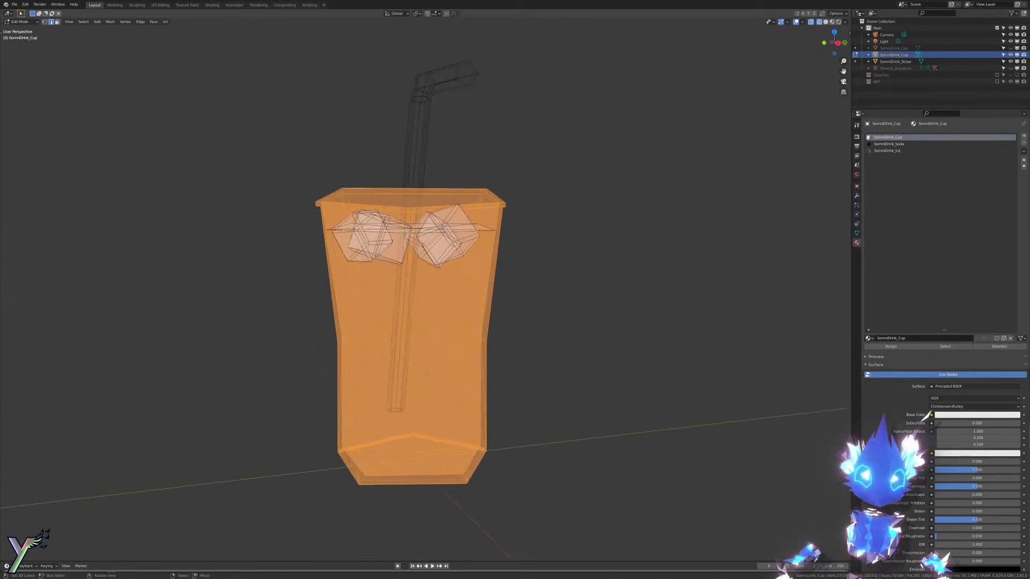
{"action": "middle_click_drag", "start_coordinate": [424, 229], "coordinate": [474, 234]}
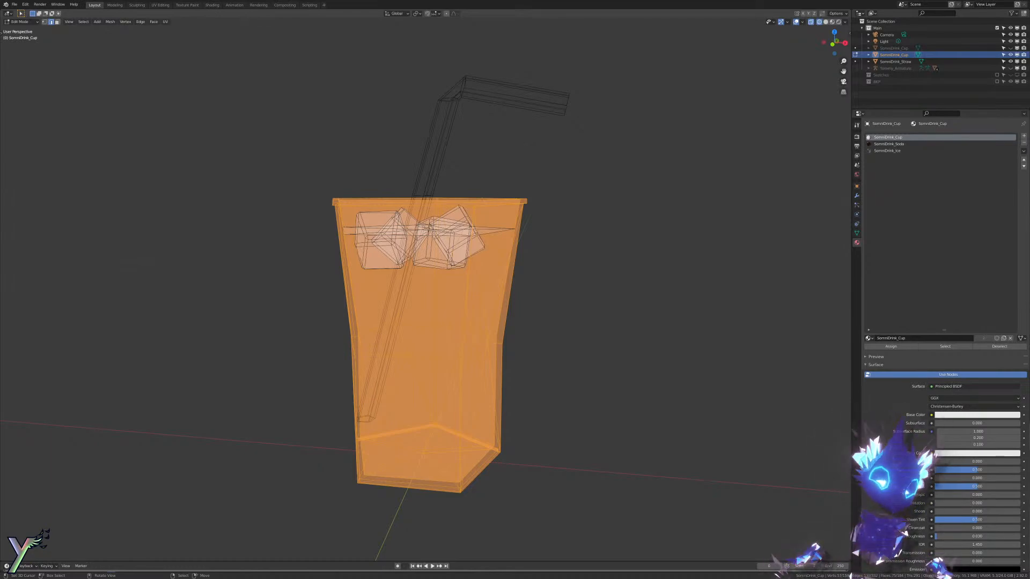
{"action": "mouse_move", "coordinate": [574, 220]}
{"action": "middle_mouse_down"}
{"action": "mouse_move", "coordinate": [596, 255]}
{"action": "mouse_move", "coordinate": [516, 237]}
{"action": "mouse_move", "coordinate": [518, 224]}
{"action": "middle_mouse_up"}
{"action": "key", "text": "shift+z"}
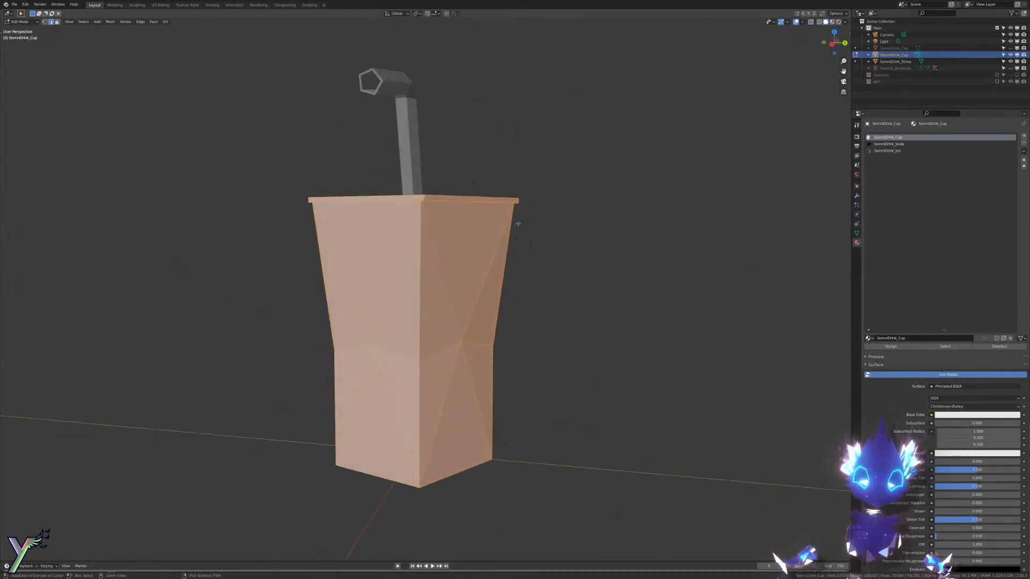
{"action": "key", "text": "ctrl+Tab"}
{"action": "left_click", "coordinate": [476, 225]}
{"action": "middle_click_drag", "start_coordinate": [471, 252], "coordinate": [465, 206]}
Step: Mark a seam along the edge path from the cup's bottom centre up one vertical corner to the rim
{"action": "right_click", "coordinate": [428, 354]}
{"action": "mouse_move", "coordinate": [427, 381]}
{"action": "middle_mouse_down"}
{"action": "mouse_move", "coordinate": [424, 334]}
{"action": "mouse_move", "coordinate": [375, 370]}
{"action": "mouse_move", "coordinate": [292, 396]}
{"action": "middle_mouse_up"}
{"action": "key", "text": "shift+z"}
{"action": "key", "text": "shift+z"}
{"action": "scroll", "coordinate": [292, 396], "scroll_direction": "up", "scroll_amount": 3}
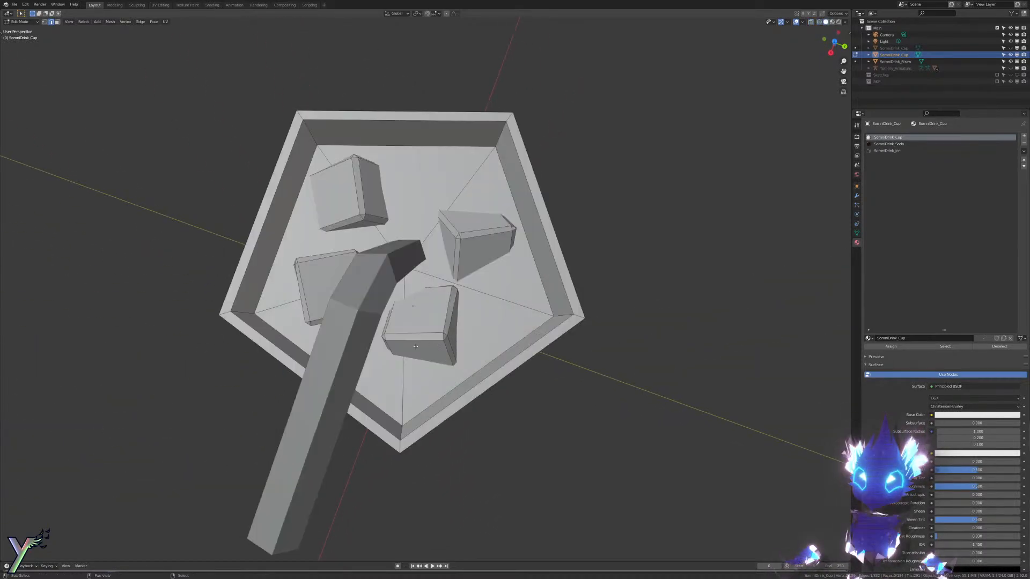
{"action": "key", "text": "shift+z"}
{"action": "left_click", "coordinate": [405, 352], "text": "ctrl"}
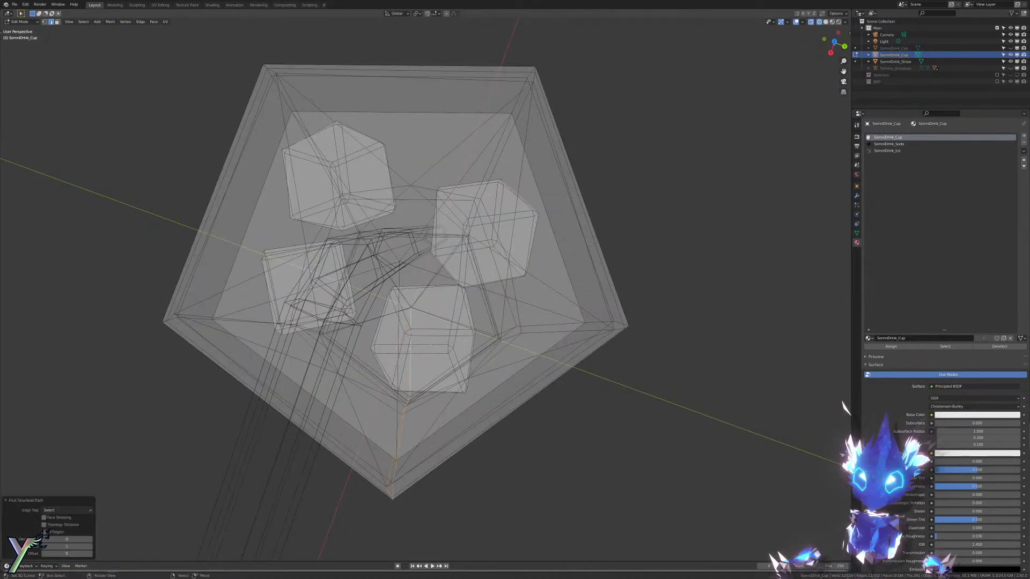
{"action": "middle_click_drag", "start_coordinate": [405, 352], "coordinate": [526, 290]}
{"action": "scroll", "coordinate": [526, 290], "scroll_direction": "down", "scroll_amount": 4}
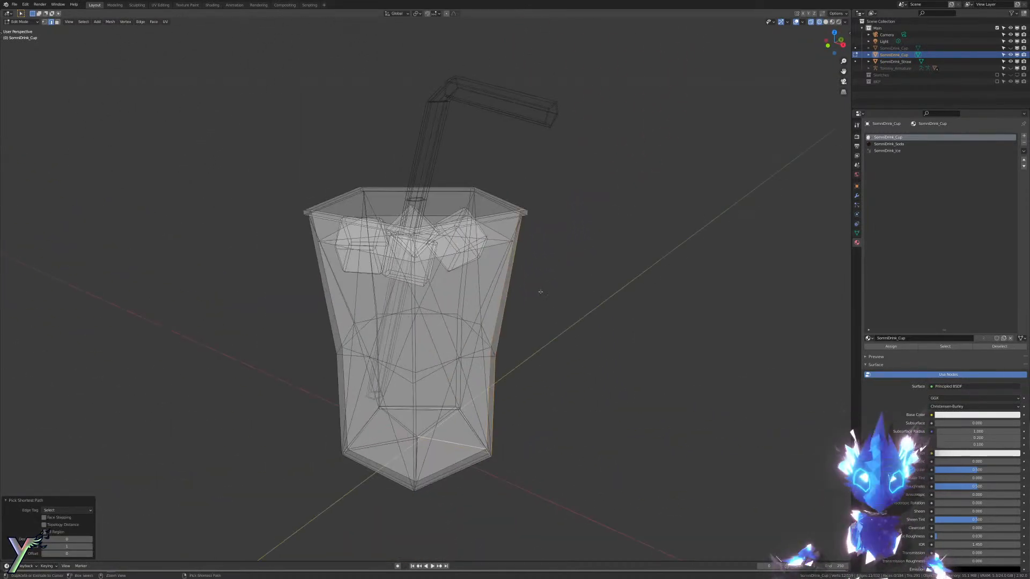
{"action": "key", "text": "ctrl+e"}
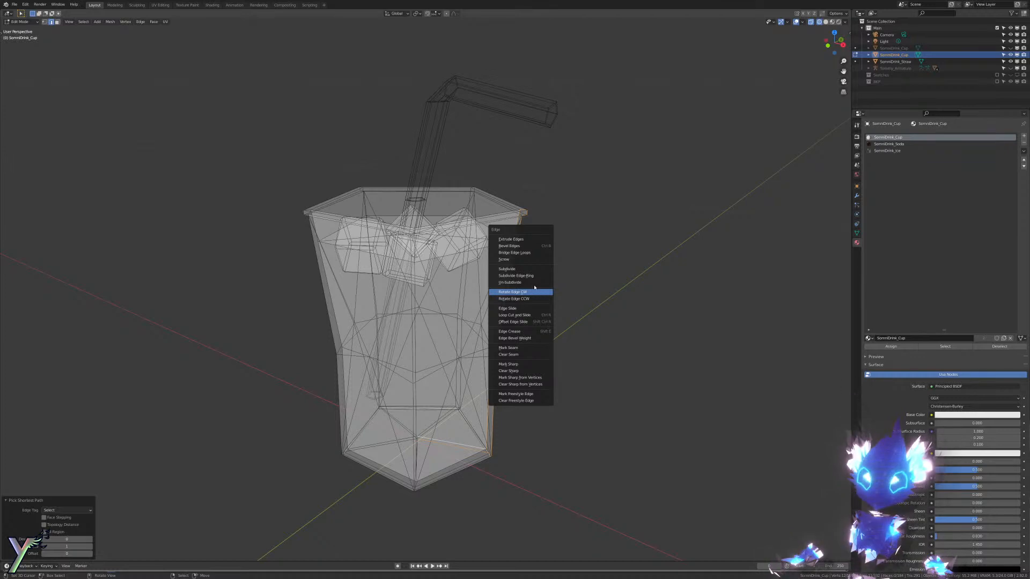
{"action": "left_click", "coordinate": [510, 348]}
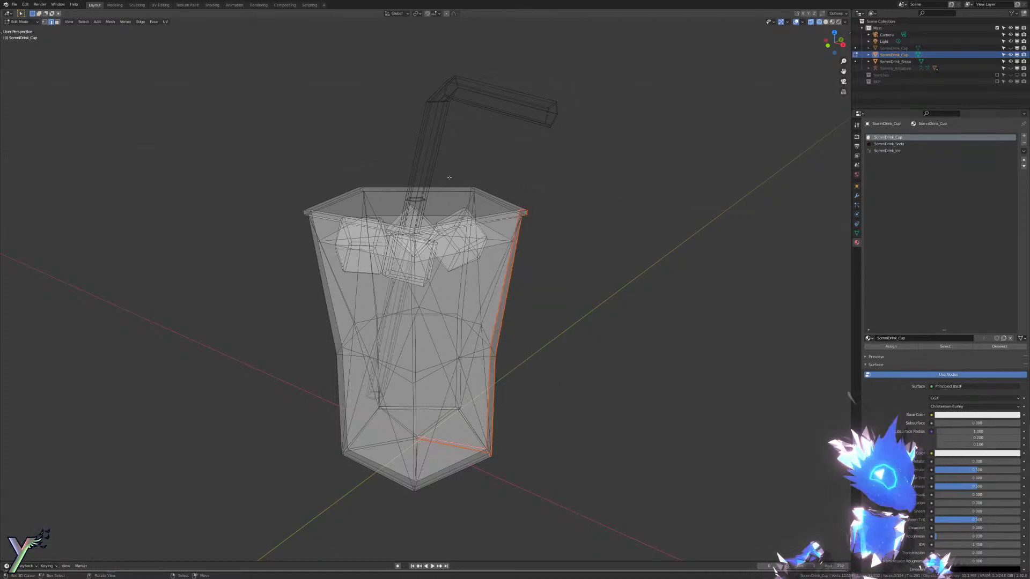
Step: Select the entire cup mesh and unwrap it
{"action": "key", "text": "a"}
{"action": "middle_click_drag", "start_coordinate": [464, 242], "coordinate": [414, 206]}
{"action": "key", "text": "u"}
{"action": "left_click", "coordinate": [416, 204]}
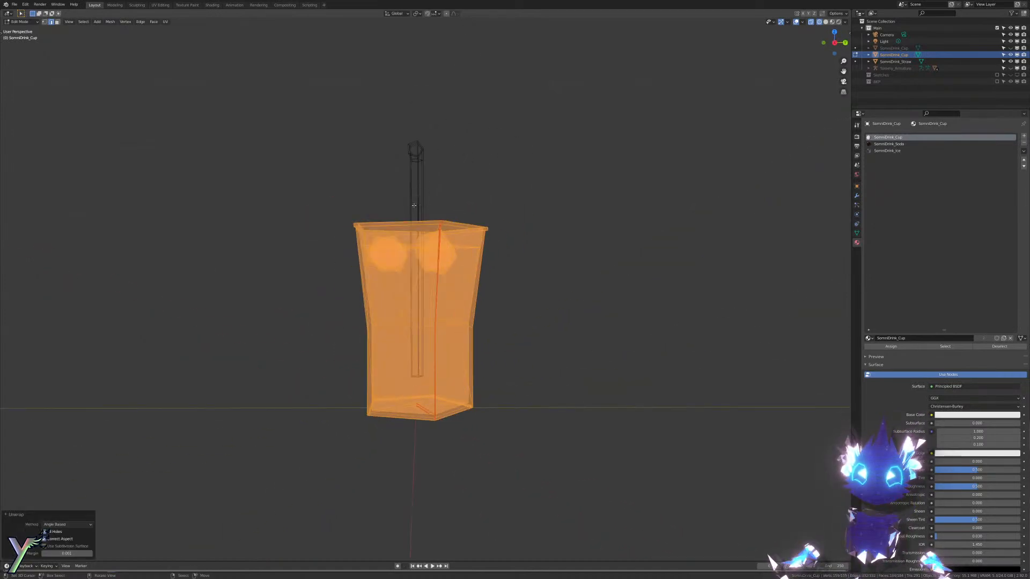
Step: Switch to the UV Editing workspace and frame the selected cup in front view
{"action": "left_click", "coordinate": [220, 6]}
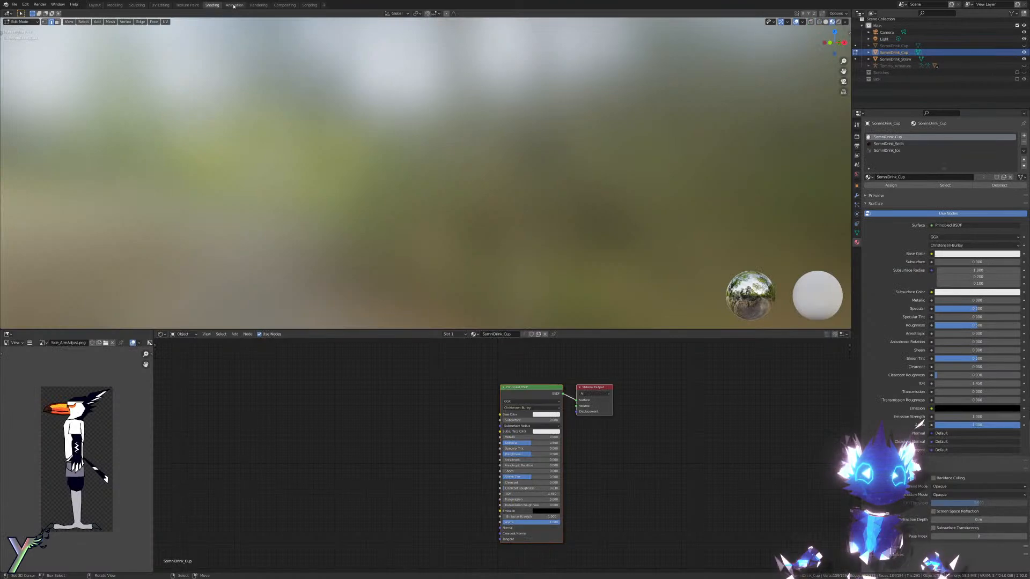
{"action": "left_click", "coordinate": [234, 5]}
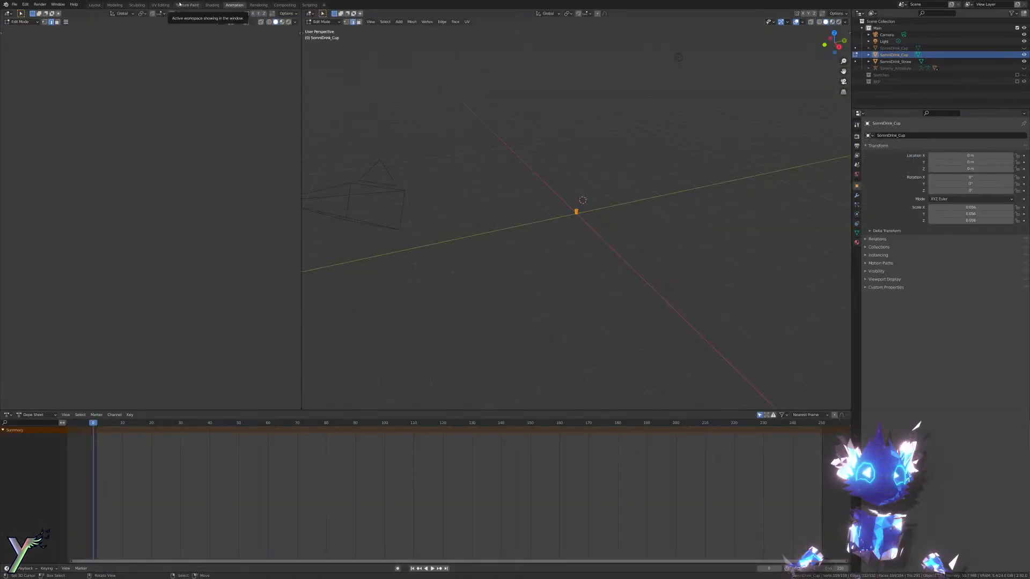
{"action": "left_click", "coordinate": [160, 6]}
{"action": "scroll", "coordinate": [161, 268], "scroll_direction": "down", "scroll_amount": 5}
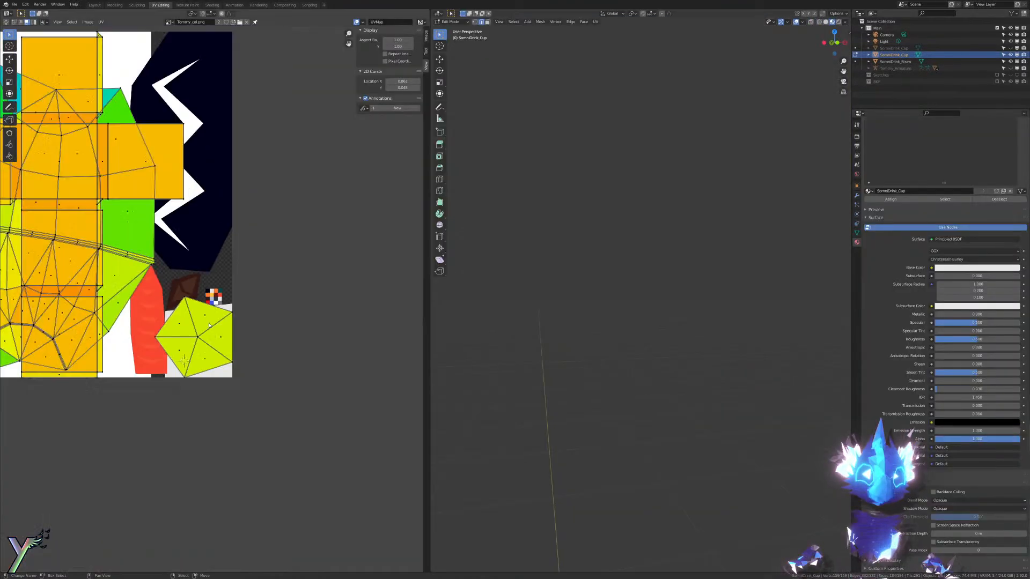
{"action": "scroll", "coordinate": [250, 266], "scroll_direction": "up", "scroll_amount": 6}
{"action": "scroll", "coordinate": [250, 266], "scroll_direction": "down", "scroll_amount": 3}
{"action": "scroll", "coordinate": [236, 220], "scroll_direction": "up", "scroll_amount": 1}
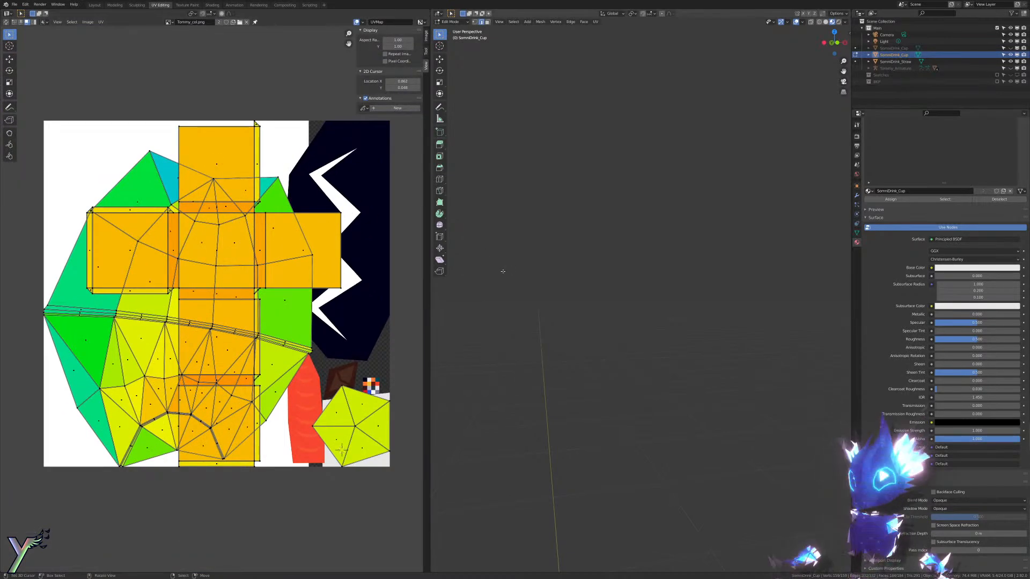
{"action": "key", "text": "KP_1"}
{"action": "key", "text": "KP_Decimal"}
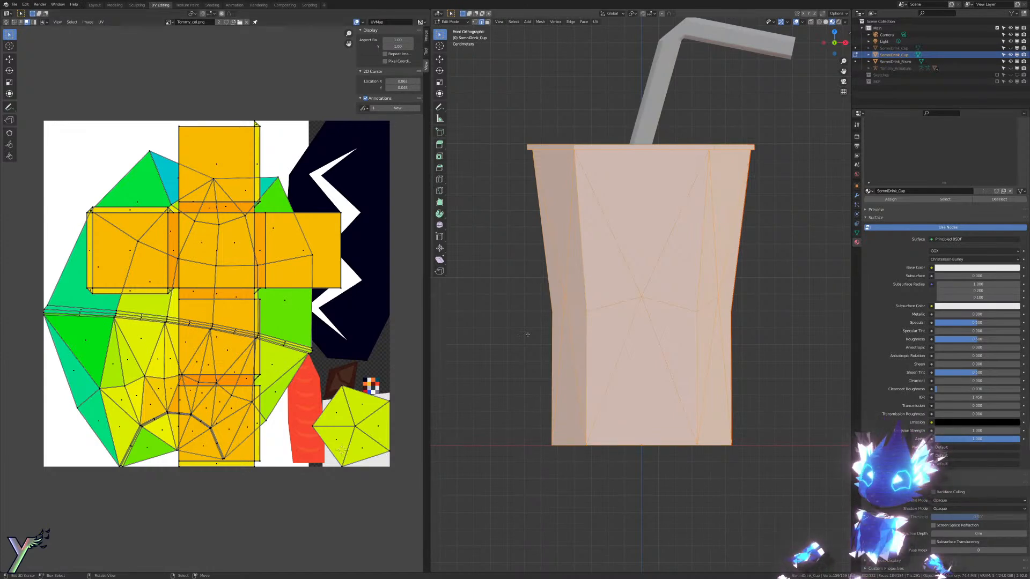
Step: Try Smart UV Project with its default settings on the whole cup
{"action": "key", "text": "u"}
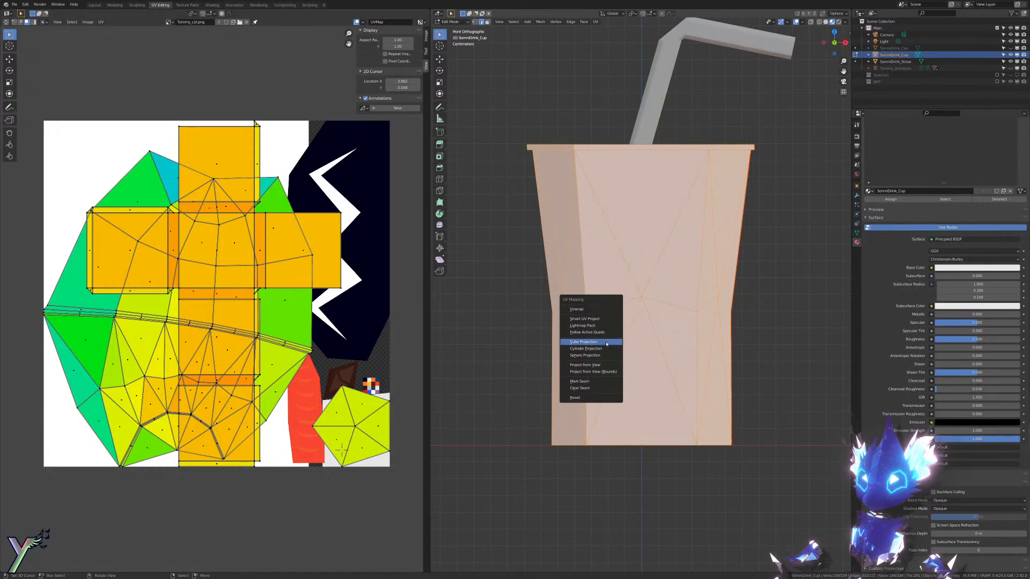
{"action": "left_click", "coordinate": [598, 320]}
{"action": "left_click", "coordinate": [599, 372]}
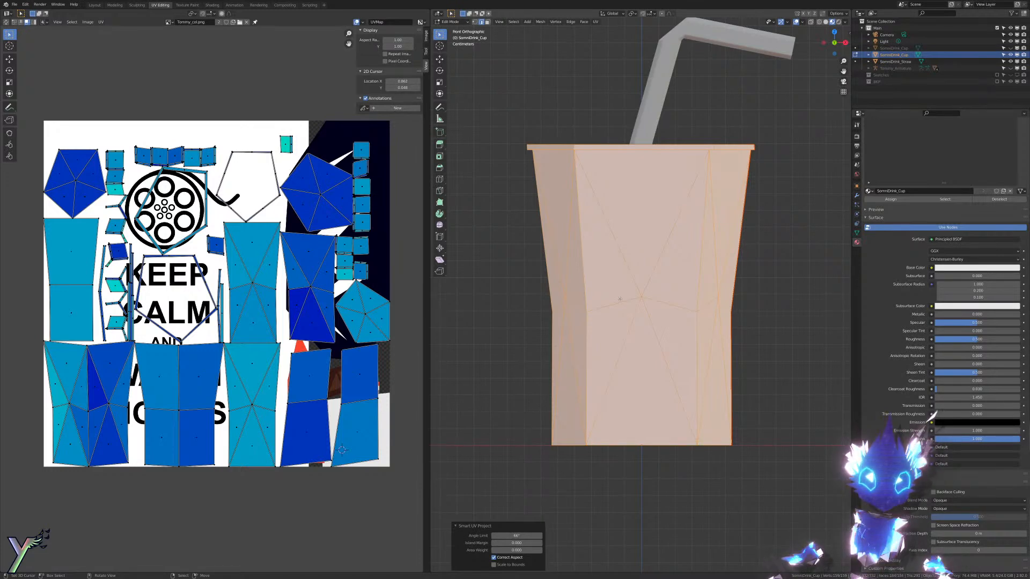
Step: Map the cup's UVs with Cylinder Projection from the front view
{"action": "key", "text": "u"}
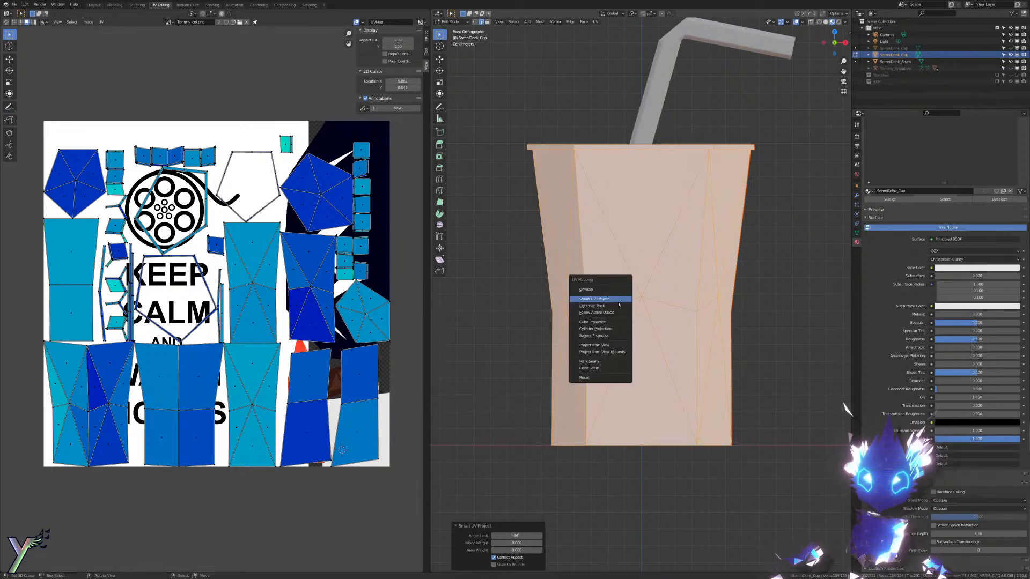
{"action": "left_click", "coordinate": [609, 328]}
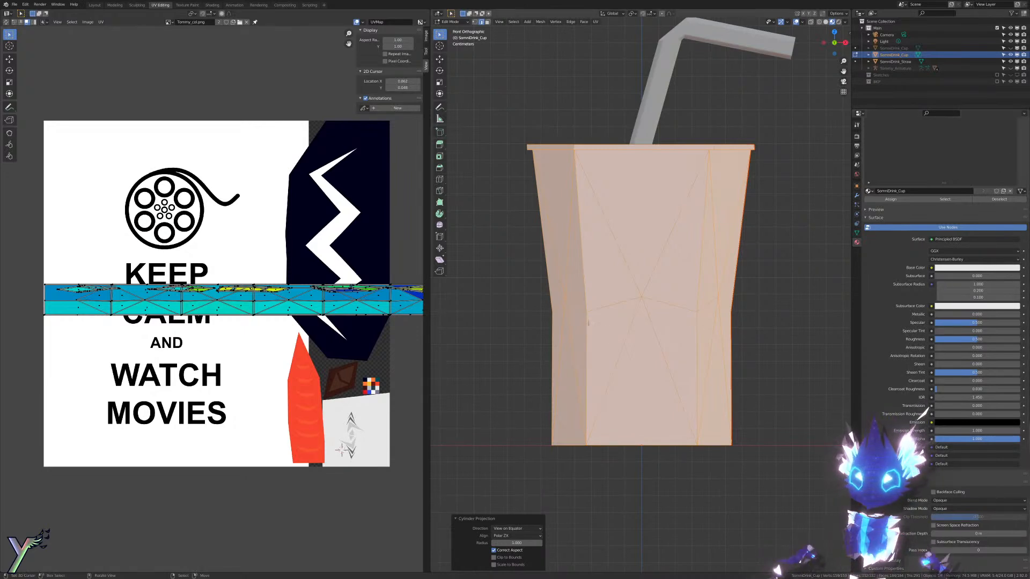
Step: Create a new image named Checker with the UV Grid generated type in the UV editor
{"action": "left_click", "coordinate": [168, 22]}
{"action": "left_click", "coordinate": [169, 23]}
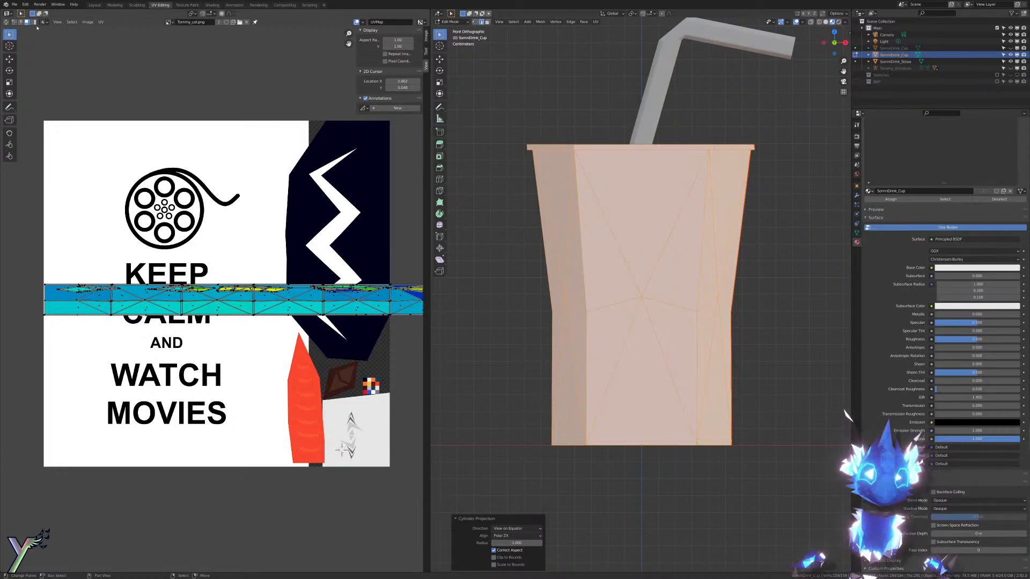
{"action": "left_click", "coordinate": [83, 24]}
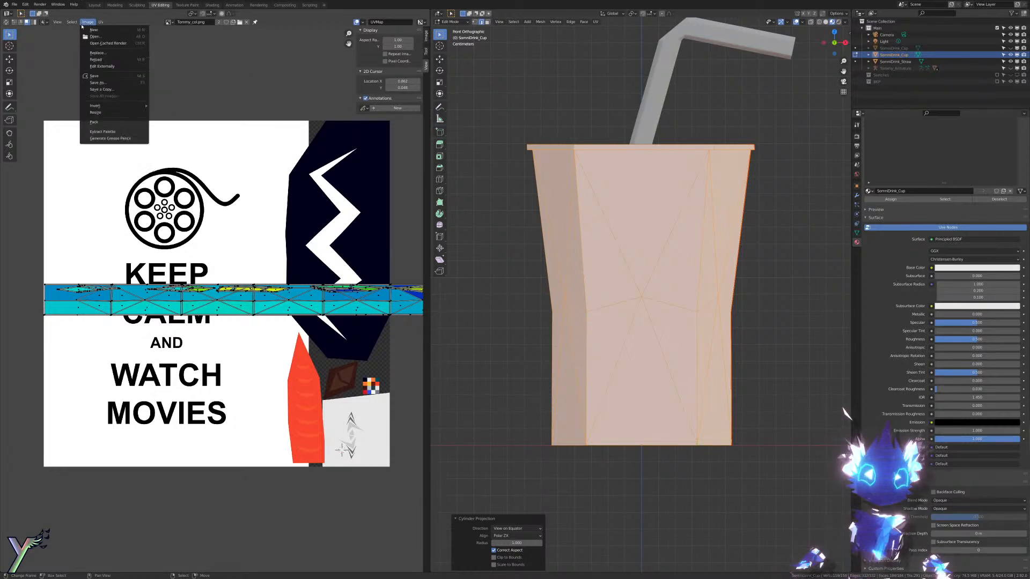
{"action": "left_click", "coordinate": [94, 30]}
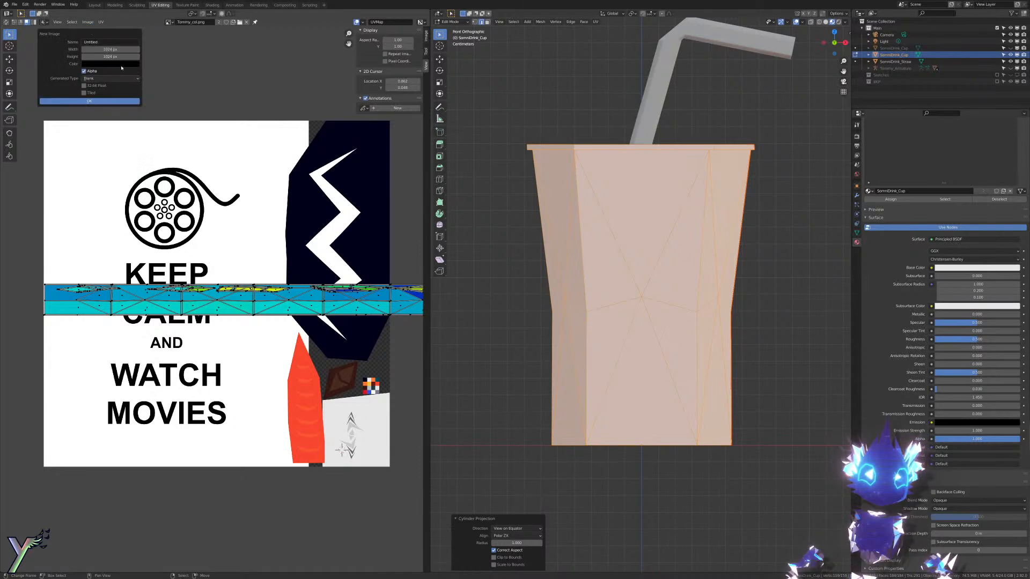
{"action": "left_click", "coordinate": [99, 42]}
{"action": "type", "text": "Checker"}
{"action": "key", "text": "Return"}
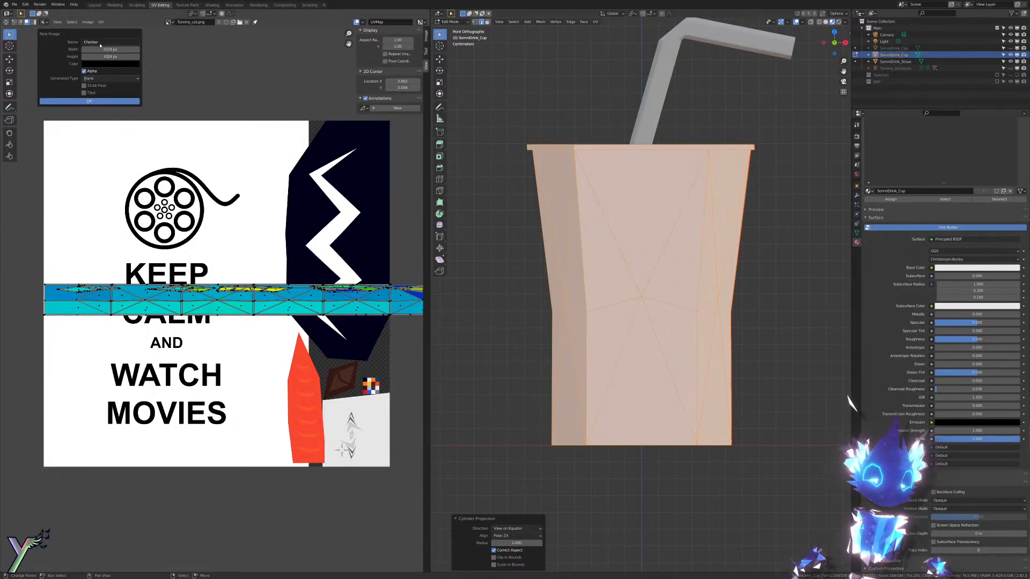
{"action": "left_click", "coordinate": [97, 79]}
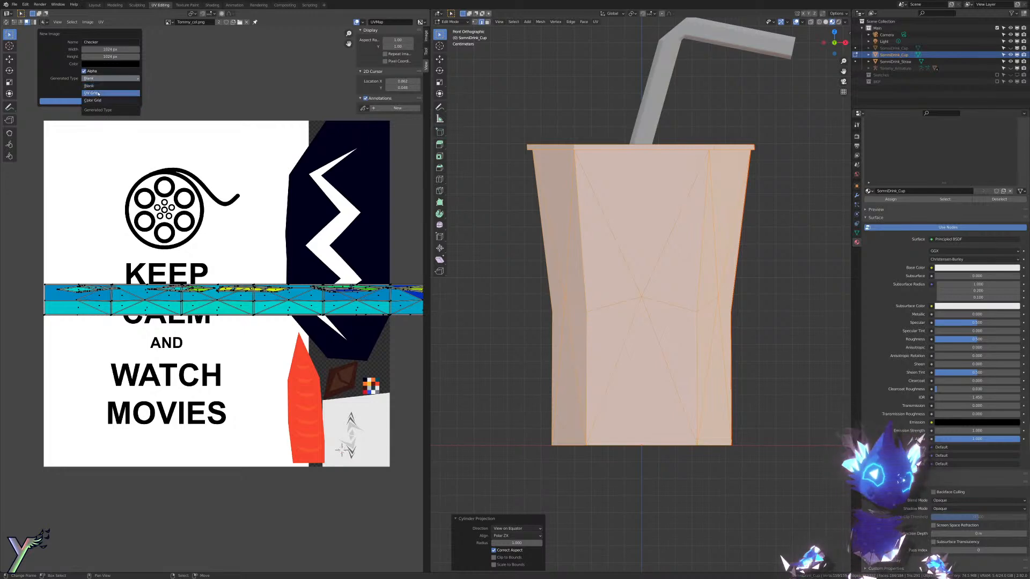
{"action": "left_click", "coordinate": [100, 95]}
{"action": "left_click", "coordinate": [100, 101]}
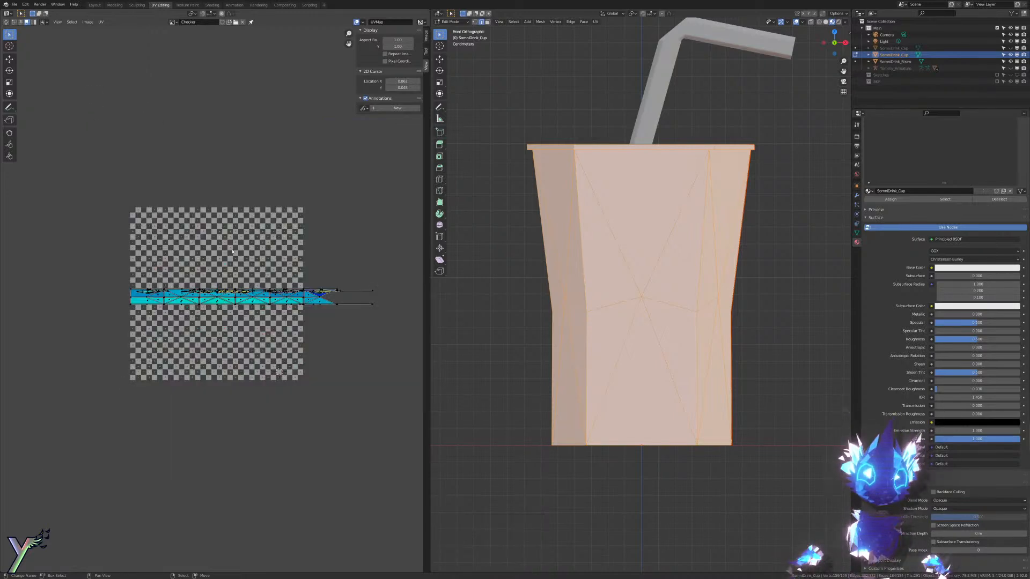
{"action": "scroll", "coordinate": [233, 251], "scroll_direction": "up", "scroll_amount": 4}
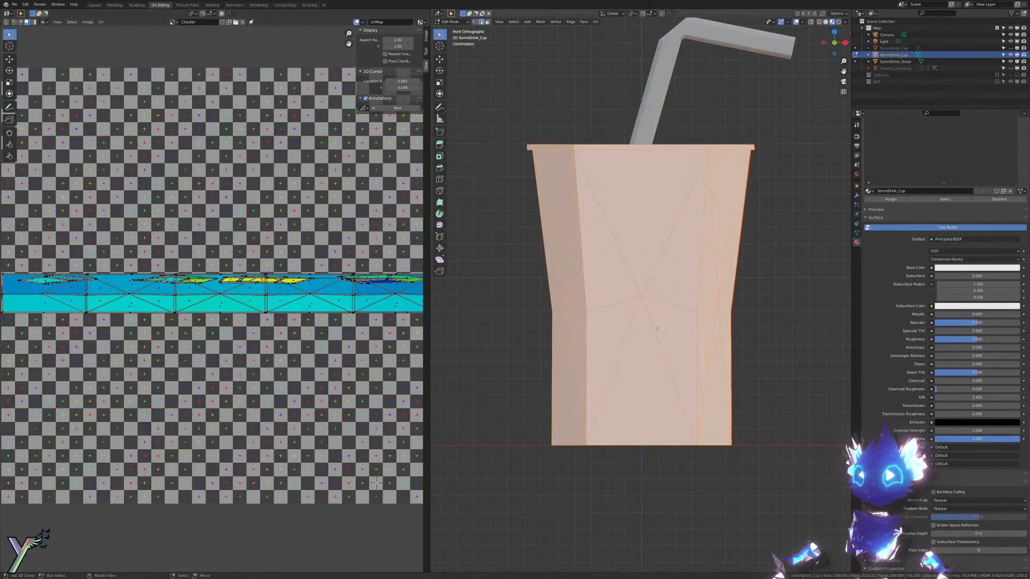
Step: Assign the Checker image as an Image Texture to the cup material's base color
{"action": "left_click", "coordinate": [931, 268]}
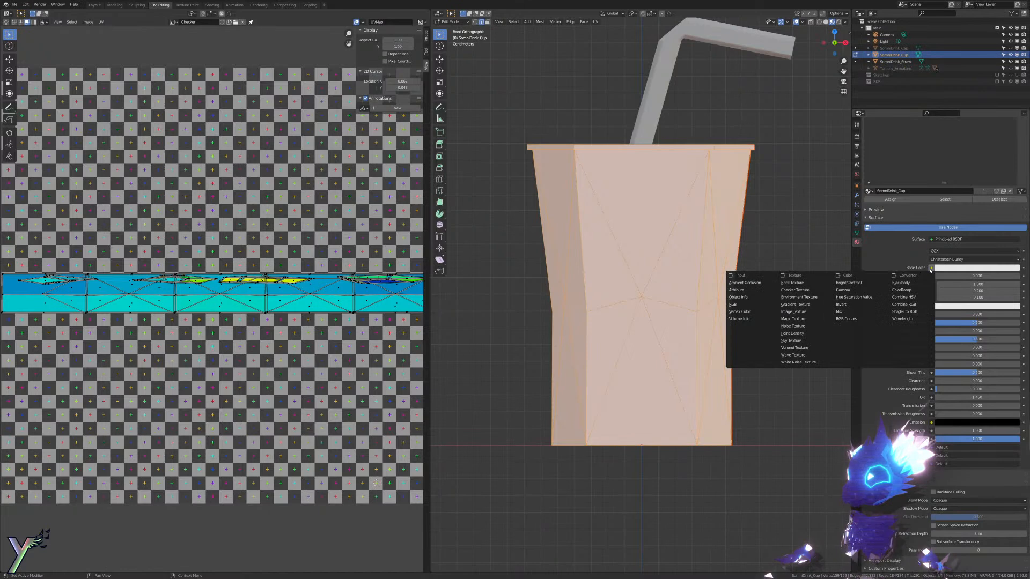
{"action": "left_click", "coordinate": [802, 313]}
{"action": "left_click", "coordinate": [868, 276]}
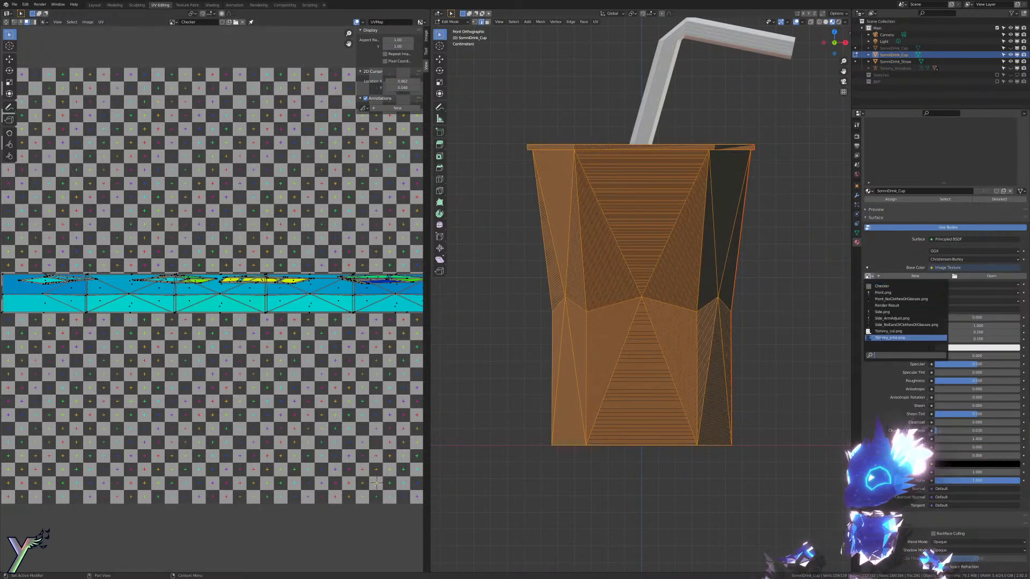
{"action": "left_click", "coordinate": [882, 286]}
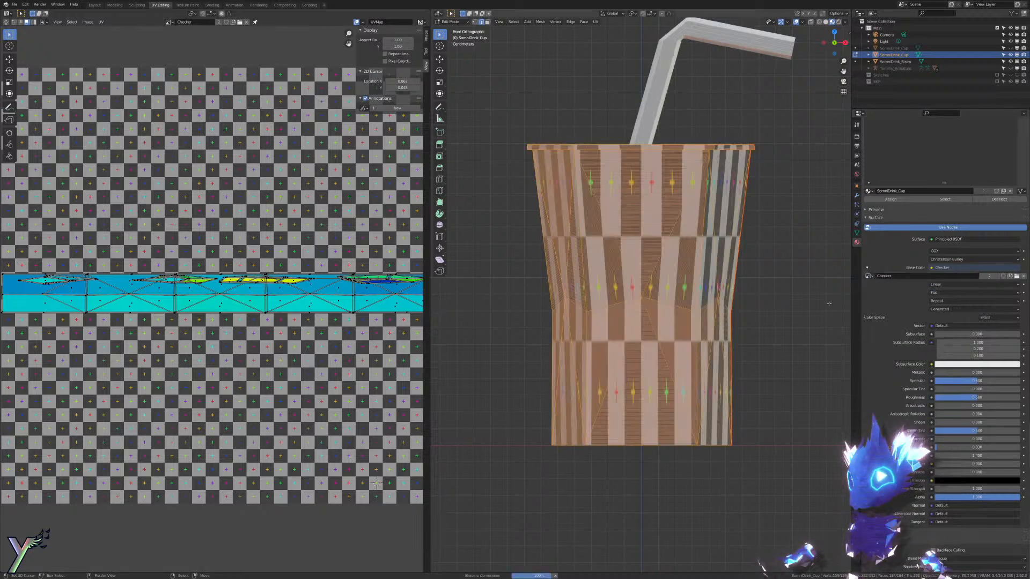
Step: Scale all the cup's UVs vertically by about 6 so the checker squares look even on its sides
{"action": "scroll", "coordinate": [254, 351], "scroll_direction": "down", "scroll_amount": 4}
{"action": "scroll", "coordinate": [254, 351], "scroll_direction": "up", "scroll_amount": 2}
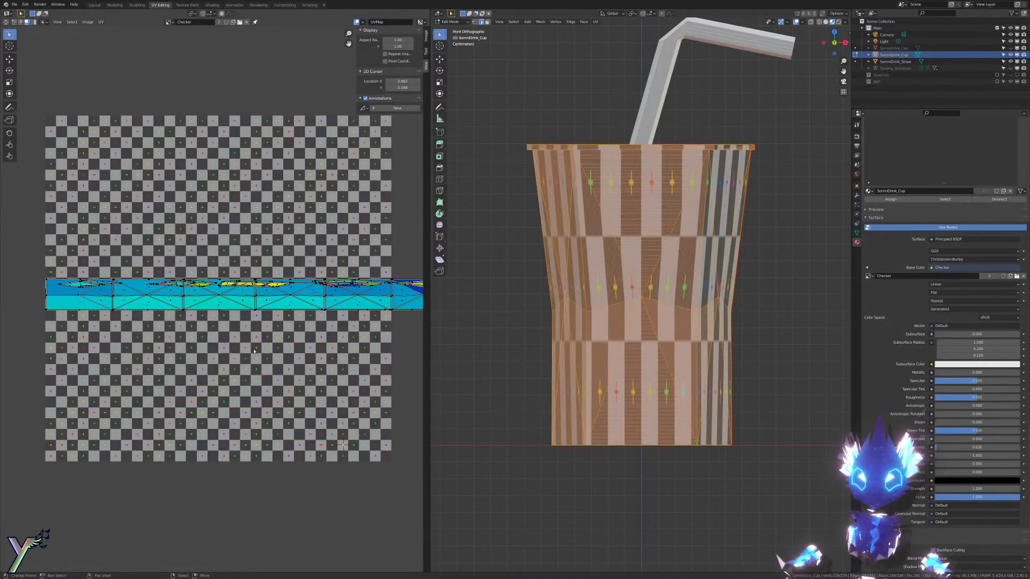
{"action": "key", "text": "a"}
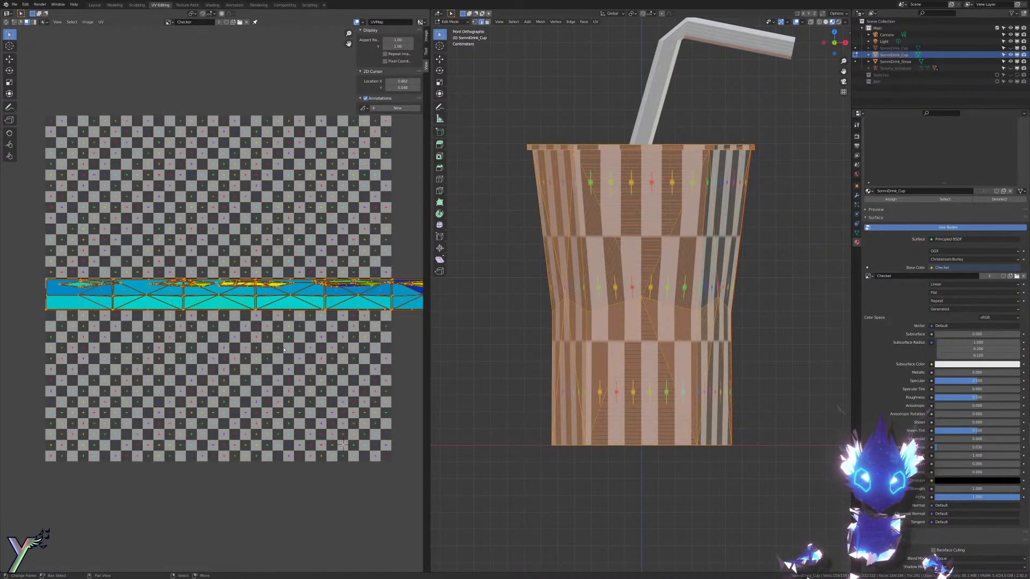
{"action": "key", "text": "s"}
{"action": "key", "text": "y"}
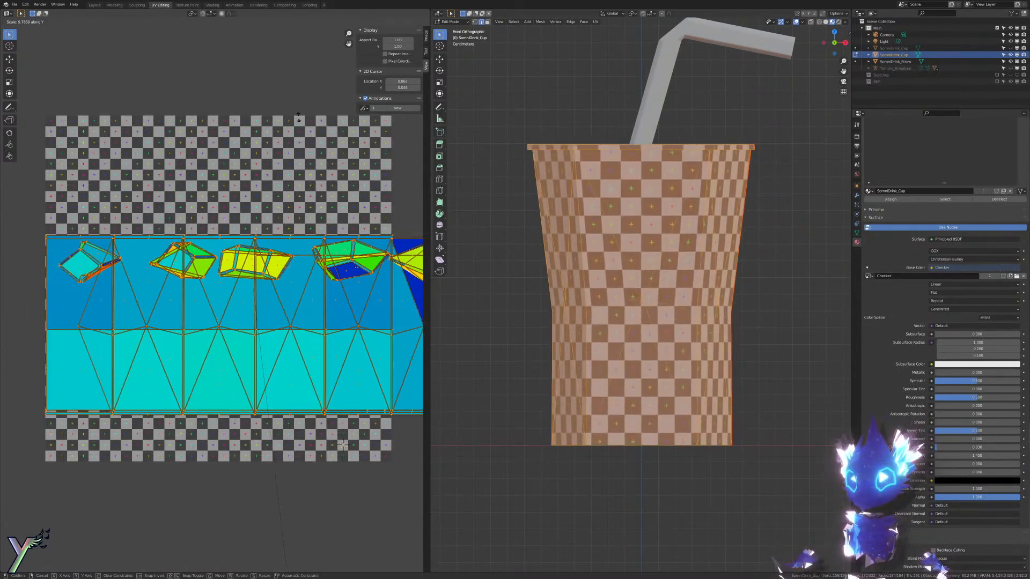
{"action": "left_click", "coordinate": [300, 132]}
{"action": "scroll", "coordinate": [649, 248], "scroll_direction": "up", "scroll_amount": 8}
{"action": "middle_click_drag", "start_coordinate": [648, 249], "coordinate": [694, 329]}
{"action": "scroll", "coordinate": [651, 247], "scroll_direction": "up", "scroll_amount": 2}
{"action": "scroll", "coordinate": [651, 247], "scroll_direction": "down", "scroll_amount": 8}
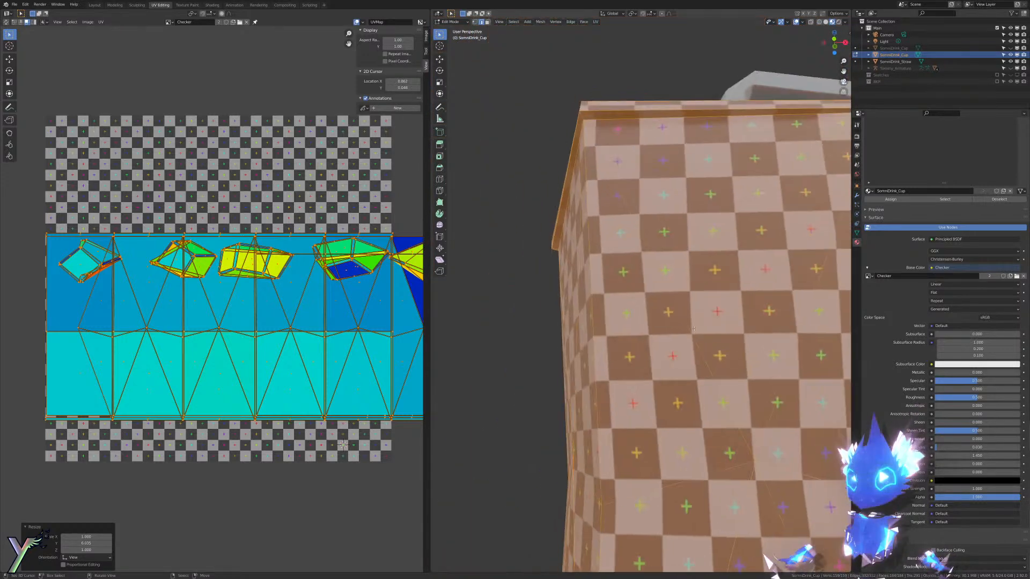
Step: Examine the checker pattern on the cup's sides, underside and rim for stretching
{"action": "scroll", "coordinate": [693, 329], "scroll_direction": "down", "scroll_amount": 6}
{"action": "scroll", "coordinate": [694, 328], "scroll_direction": "up", "scroll_amount": 4}
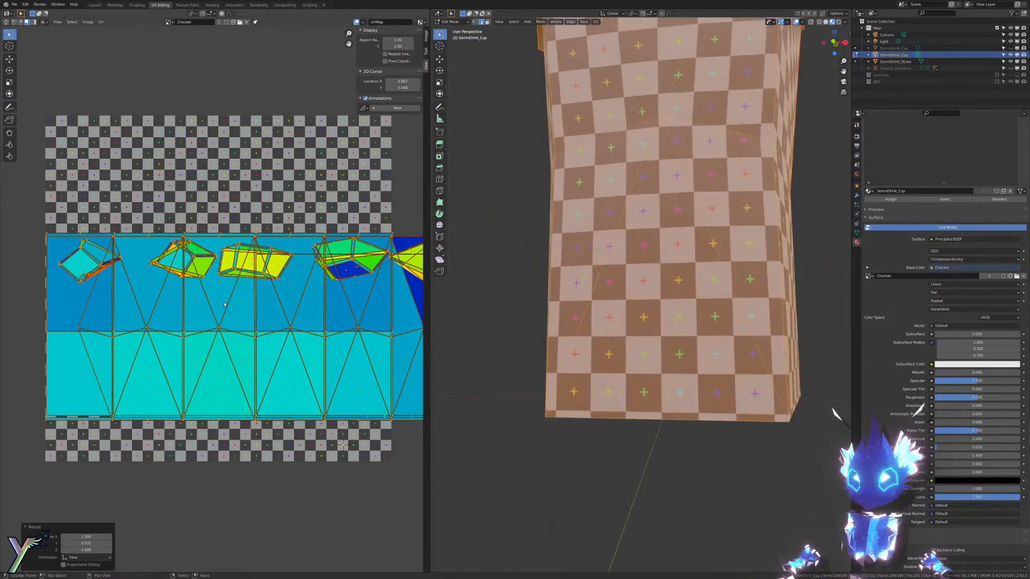
{"action": "scroll", "coordinate": [751, 268], "scroll_direction": "down", "scroll_amount": 5}
{"action": "middle_click_drag", "start_coordinate": [751, 269], "coordinate": [809, 192]}
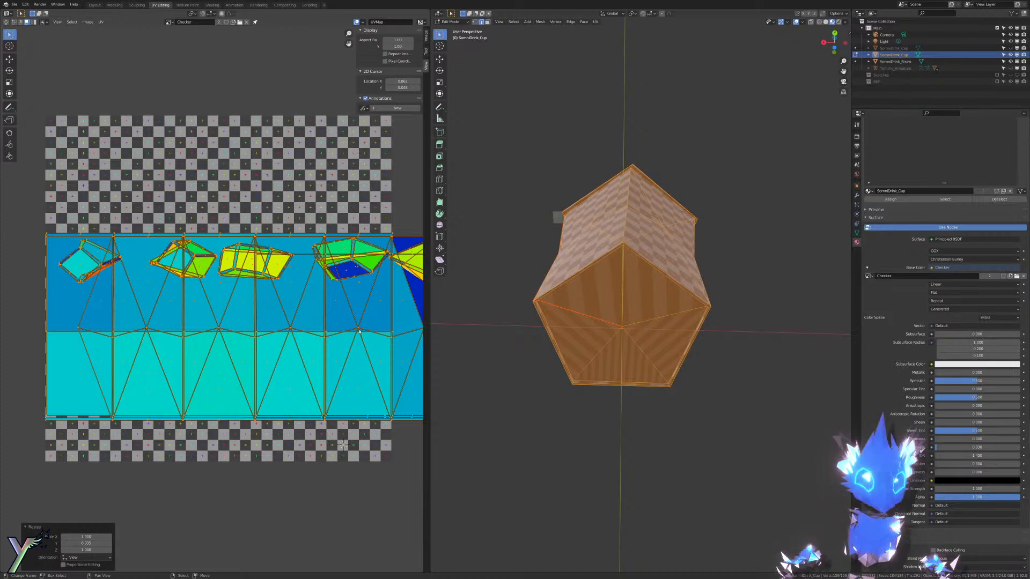
{"action": "middle_click_drag", "start_coordinate": [643, 279], "coordinate": [813, 260]}
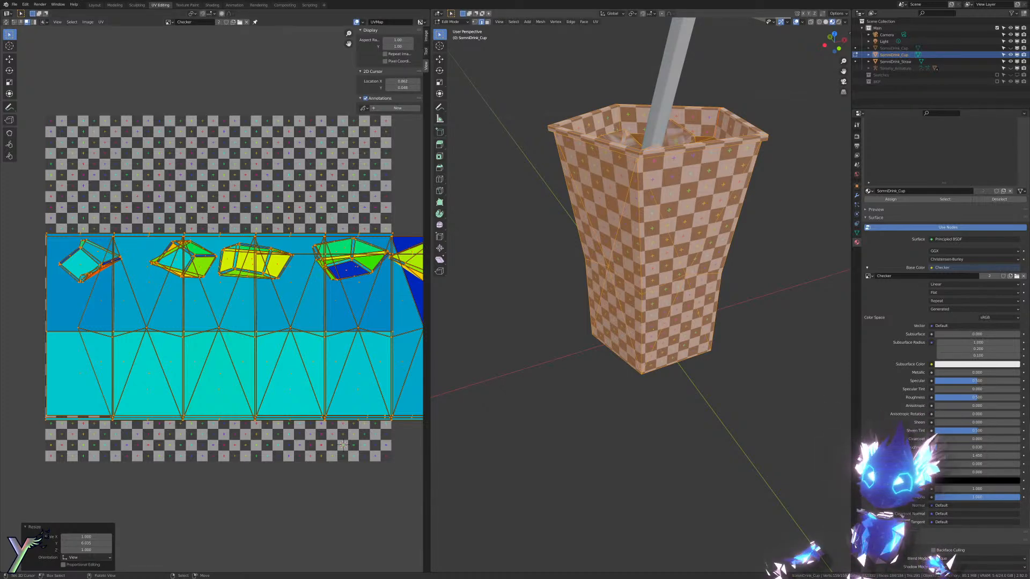
{"action": "middle_click_drag", "start_coordinate": [671, 145], "coordinate": [633, 182]}
{"action": "middle_click_drag", "start_coordinate": [633, 182], "coordinate": [644, 241], "text": "shift"}
Step: Clear the selection, show the model in wireframe and switch to face selection mode
{"action": "key", "text": "shift+z"}
{"action": "right_click", "coordinate": [614, 221]}
{"action": "key", "text": "ctrl+Tab"}
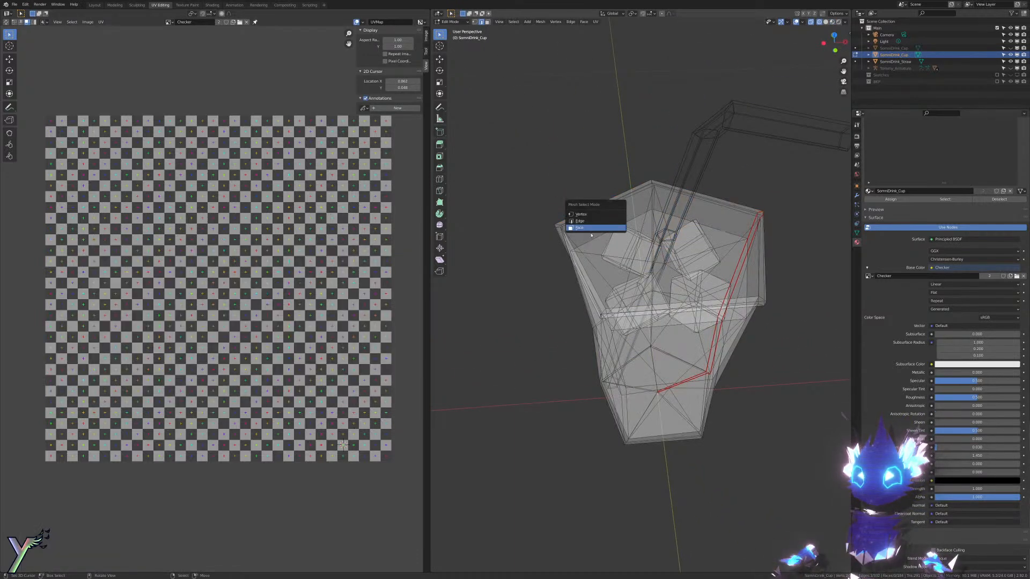
{"action": "left_click", "coordinate": [607, 228]}
{"action": "key", "text": "z"}
{"action": "key", "text": "z"}
{"action": "key", "text": "z"}
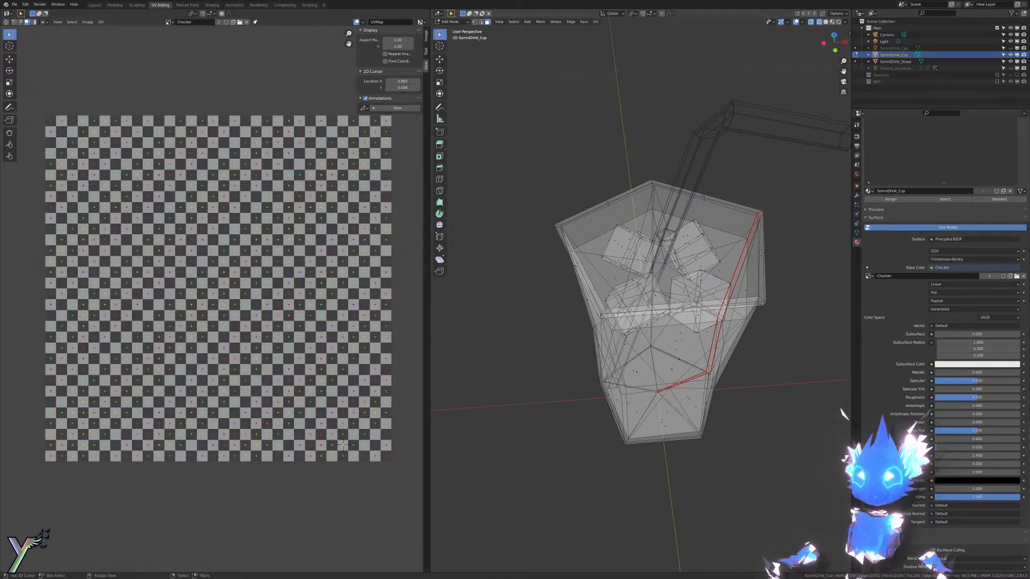
Step: Try to select the cup's interior faces in wireframe, picking the linked faces of one ice cube
{"action": "left_click", "coordinate": [646, 201]}
{"action": "middle_click_drag", "start_coordinate": [649, 202], "coordinate": [652, 177]}
{"action": "key", "text": "shift+z"}
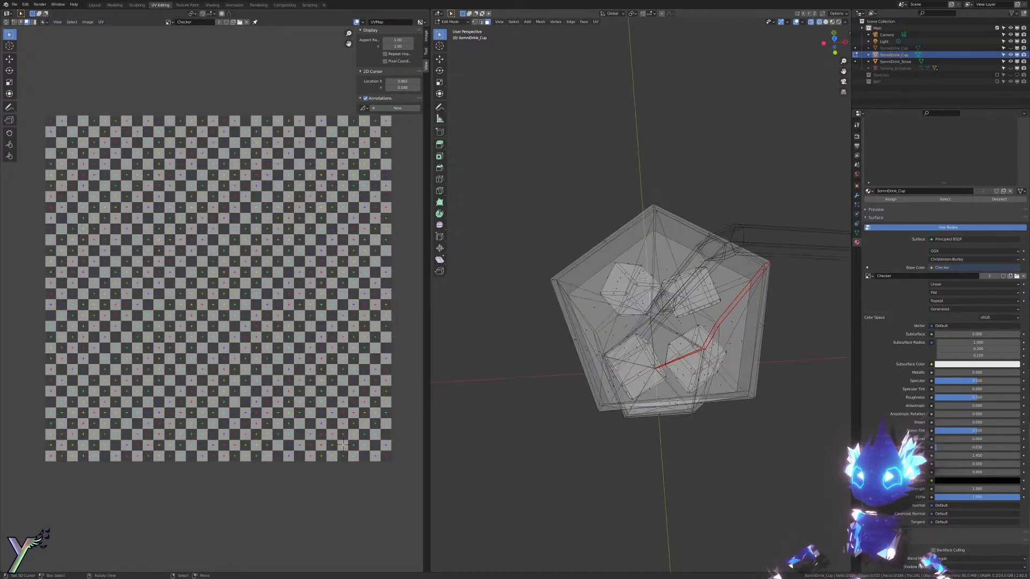
{"action": "key", "text": "l"}
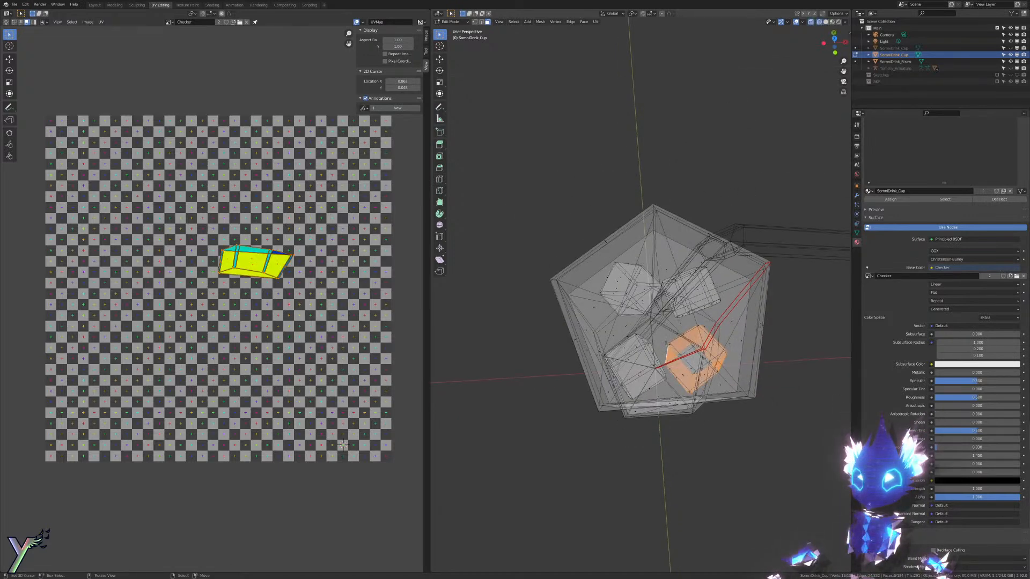
{"action": "left_click", "coordinate": [667, 350]}
{"action": "middle_click_drag", "start_coordinate": [667, 352], "coordinate": [648, 313]}
{"action": "scroll", "coordinate": [648, 322], "scroll_direction": "up", "scroll_amount": 1}
Step: Switch the selection mode, select the middle of the cup's inner floor and grow the selection up the inner walls to the rim
{"action": "key", "text": "ctrl+Tab"}
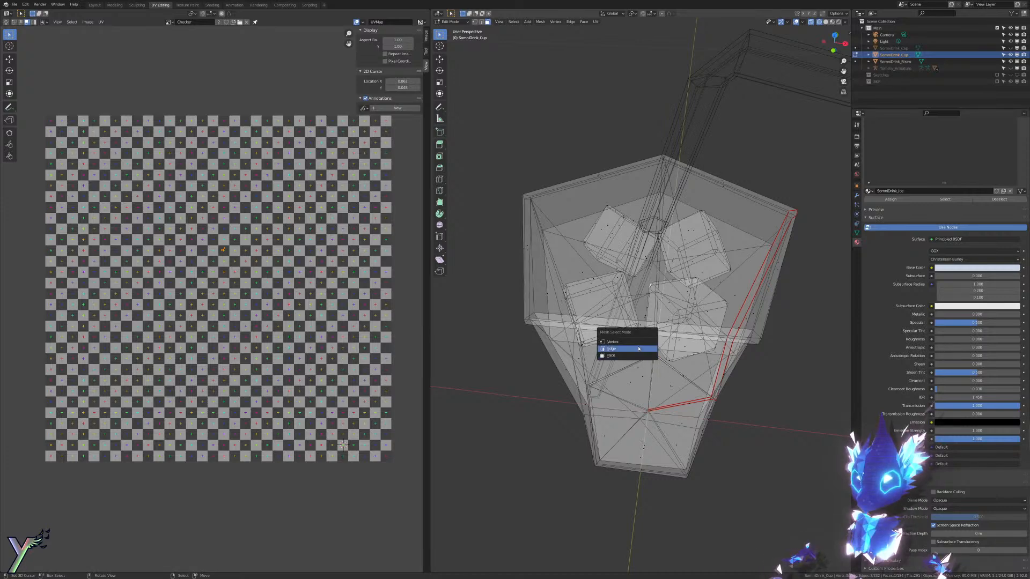
{"action": "left_click", "coordinate": [647, 356]}
{"action": "key", "text": "ctrl+Tab"}
{"action": "left_click", "coordinate": [649, 402]}
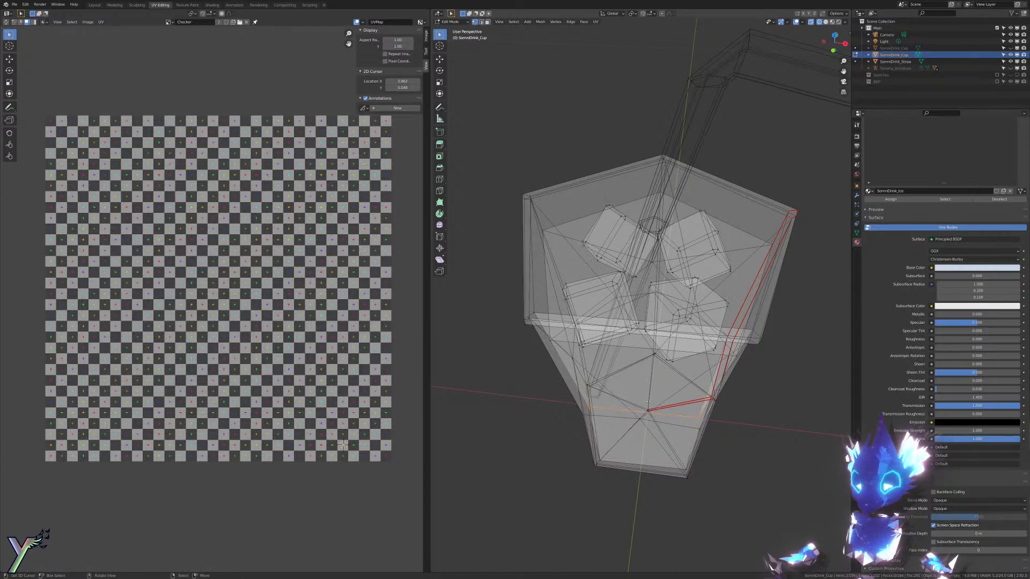
{"action": "key", "text": "KP_Decimal"}
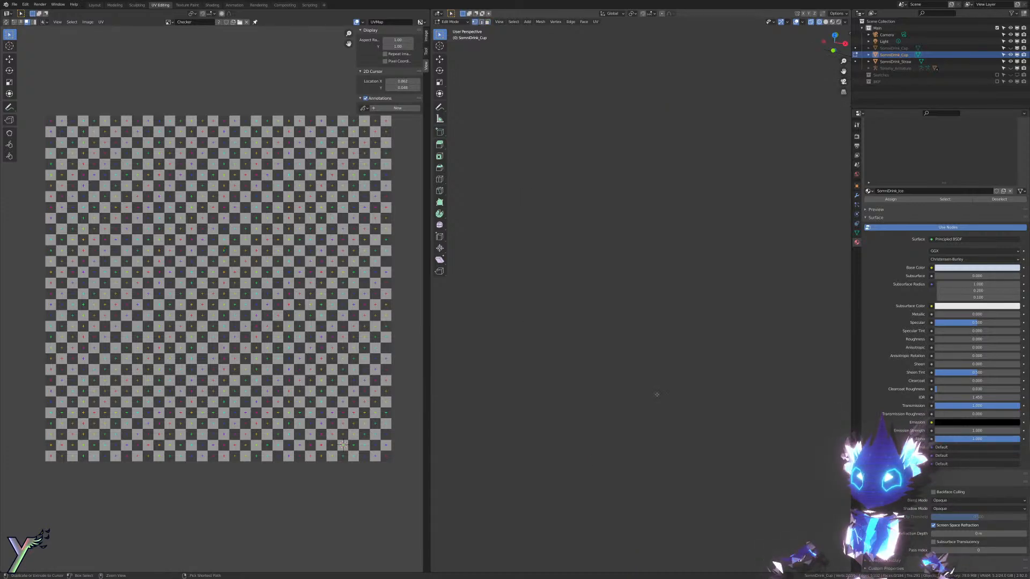
{"action": "scroll", "coordinate": [657, 394], "scroll_direction": "down", "scroll_amount": 6}
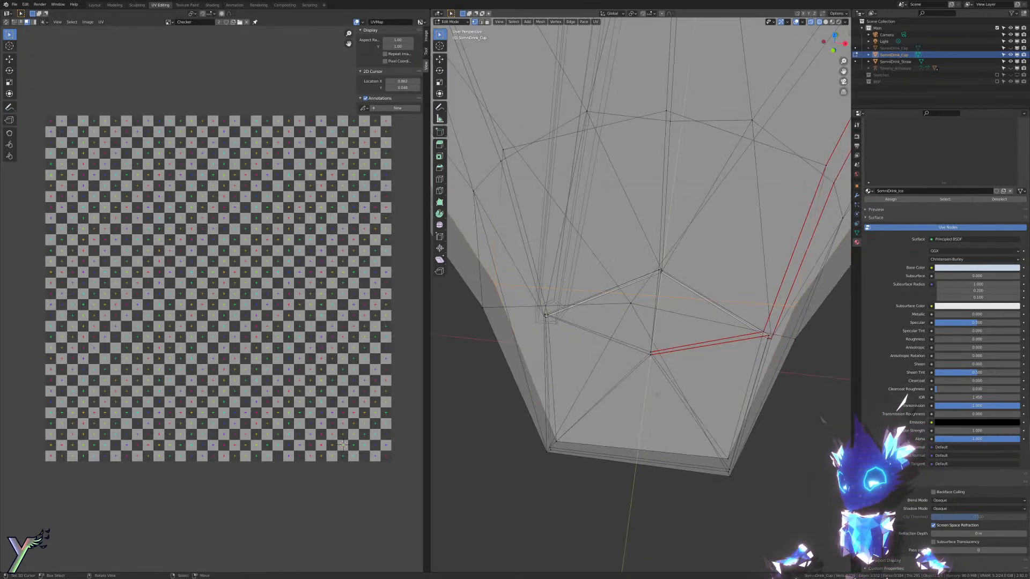
{"action": "scroll", "coordinate": [638, 295], "scroll_direction": "down", "scroll_amount": 4}
{"action": "scroll", "coordinate": [636, 244], "scroll_direction": "up", "scroll_amount": 2}
{"action": "key", "text": "ctrl+KP_Add"}
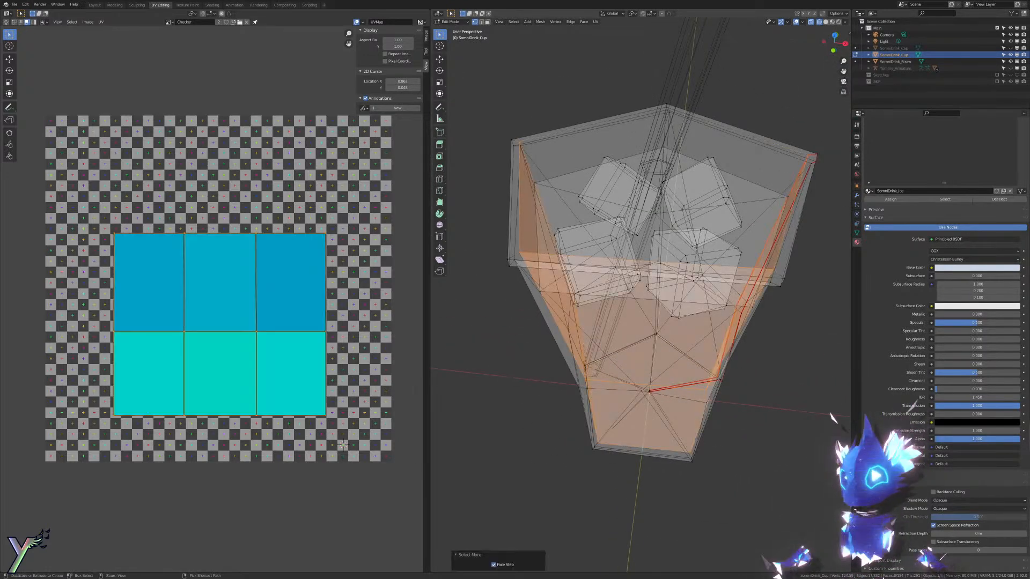
{"action": "key", "text": "ctrl+KP_Add"}
{"action": "middle_click_drag", "start_coordinate": [668, 234], "coordinate": [625, 184]}
{"action": "key", "text": "ctrl+KP_Add"}
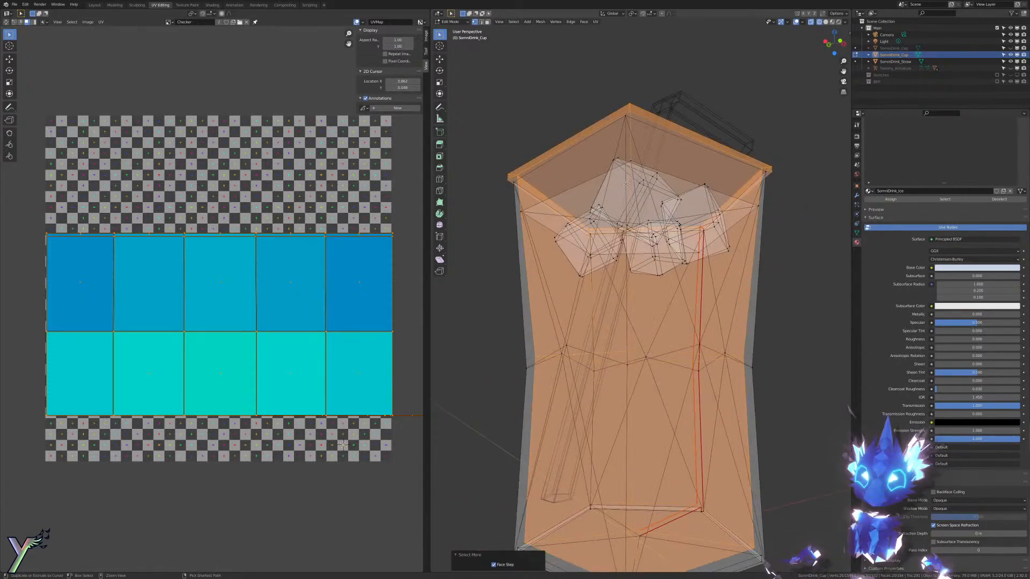
Step: Switch to solid shading and add the cup's underside faces to the selection with Circle Select
{"action": "scroll", "coordinate": [611, 182], "scroll_direction": "down", "scroll_amount": 2}
{"action": "key", "text": "z"}
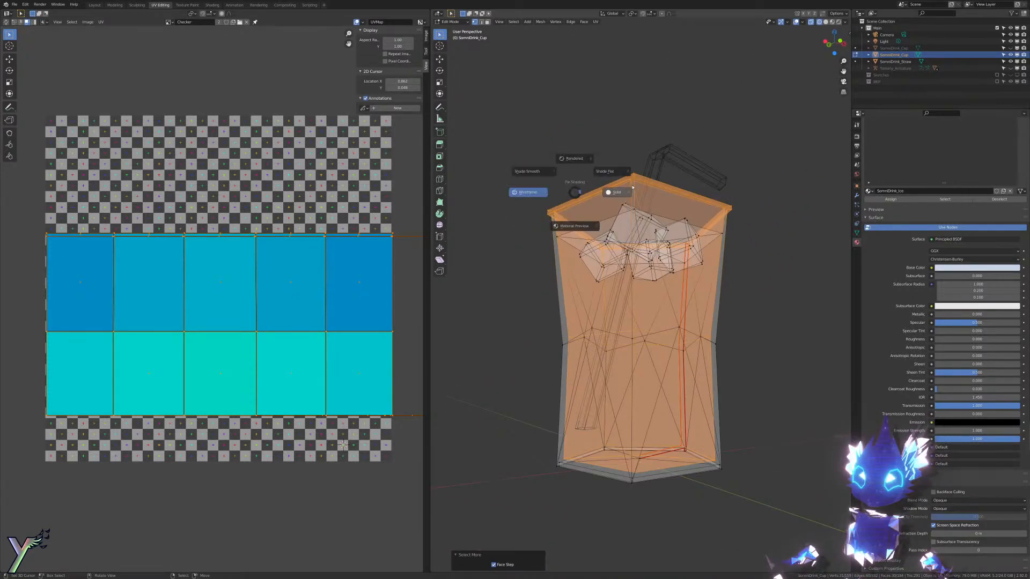
{"action": "left_click", "coordinate": [615, 193]}
{"action": "mouse_move", "coordinate": [617, 192]}
{"action": "middle_mouse_down"}
{"action": "mouse_move", "coordinate": [732, 180]}
{"action": "mouse_move", "coordinate": [826, 126]}
{"action": "middle_mouse_up"}
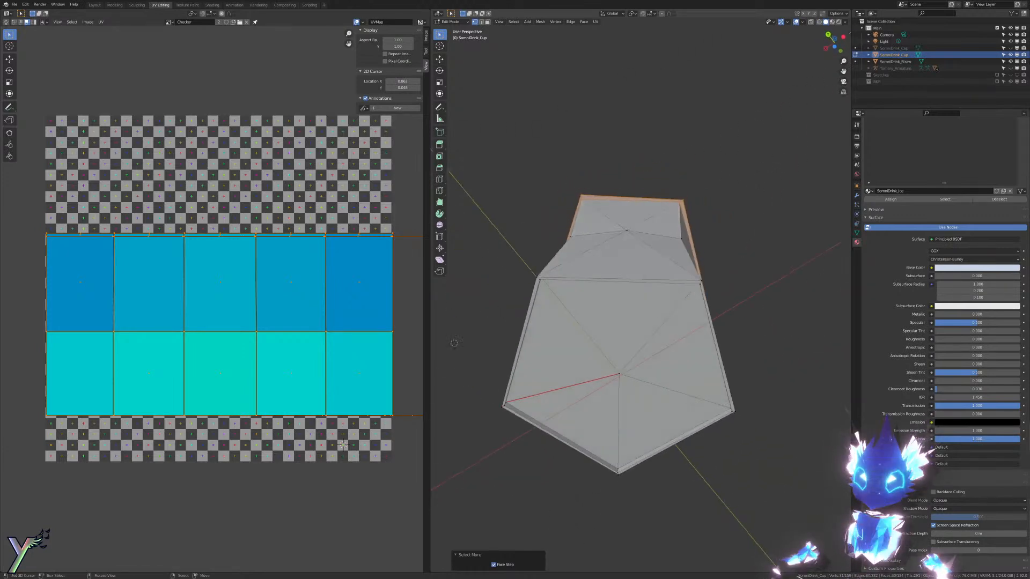
{"action": "key", "text": "c"}
{"action": "left_click", "coordinate": [617, 380]}
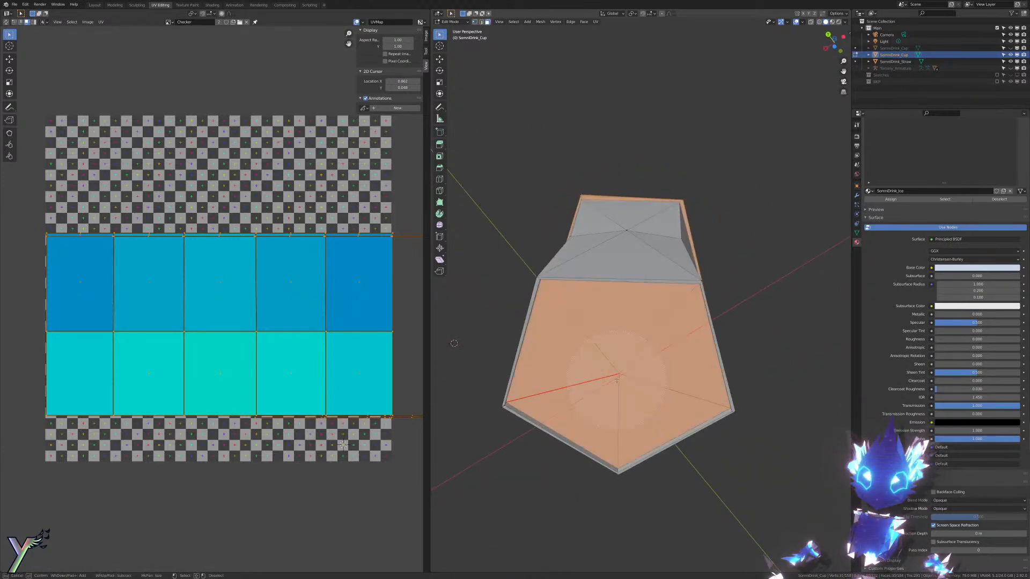
{"action": "key", "text": "ctrl+KP_7"}
{"action": "scroll", "coordinate": [608, 347], "scroll_direction": "up", "scroll_amount": 6}
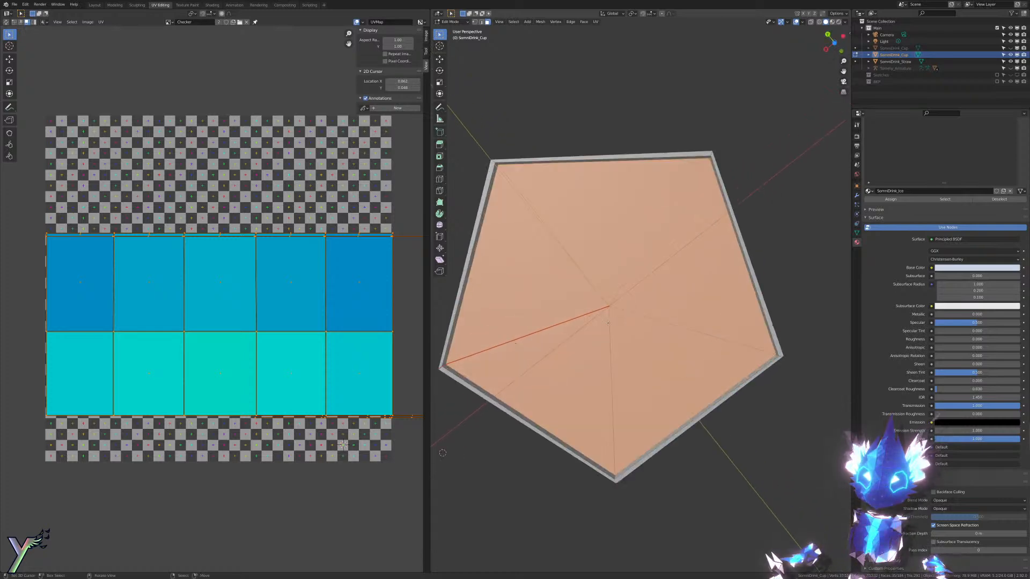
{"action": "middle_click_drag", "start_coordinate": [471, 152], "coordinate": [552, 143], "text": "shift"}
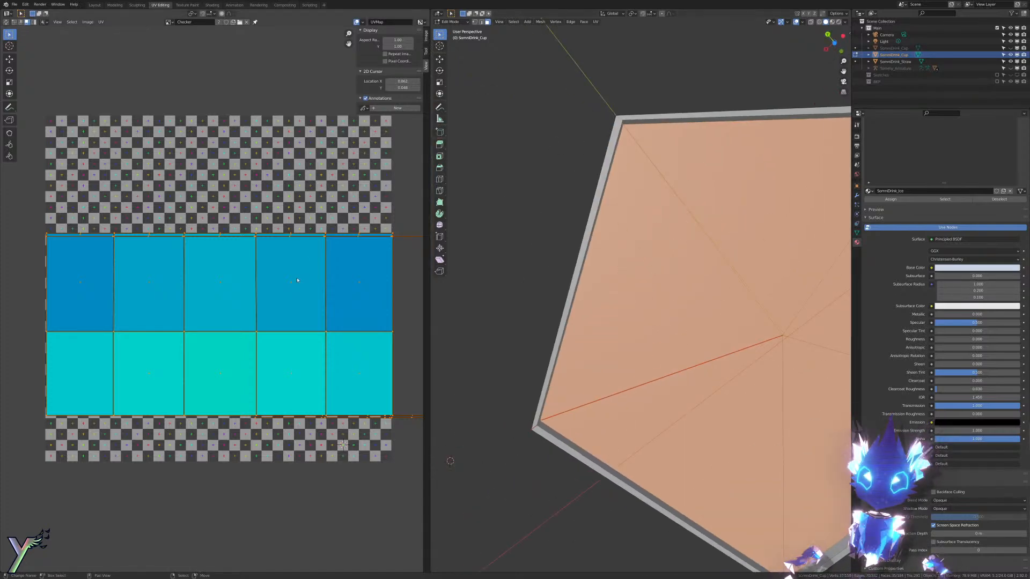
Step: Try to flip the selected UVs vertically with a scale of -1 along Y, and undo it
{"action": "scroll", "coordinate": [323, 348], "scroll_direction": "down", "scroll_amount": 3}
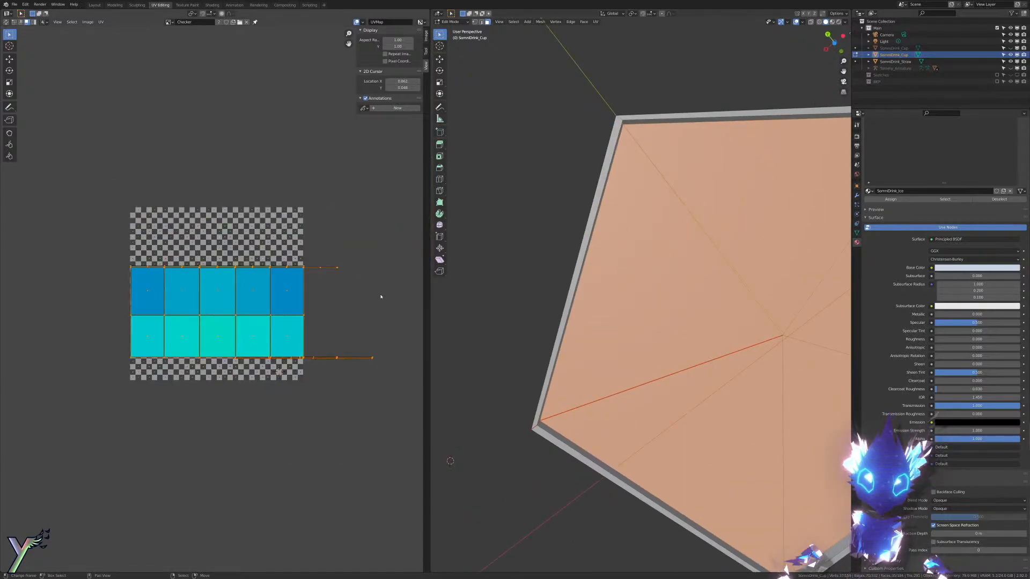
{"action": "type", "text": "s"}
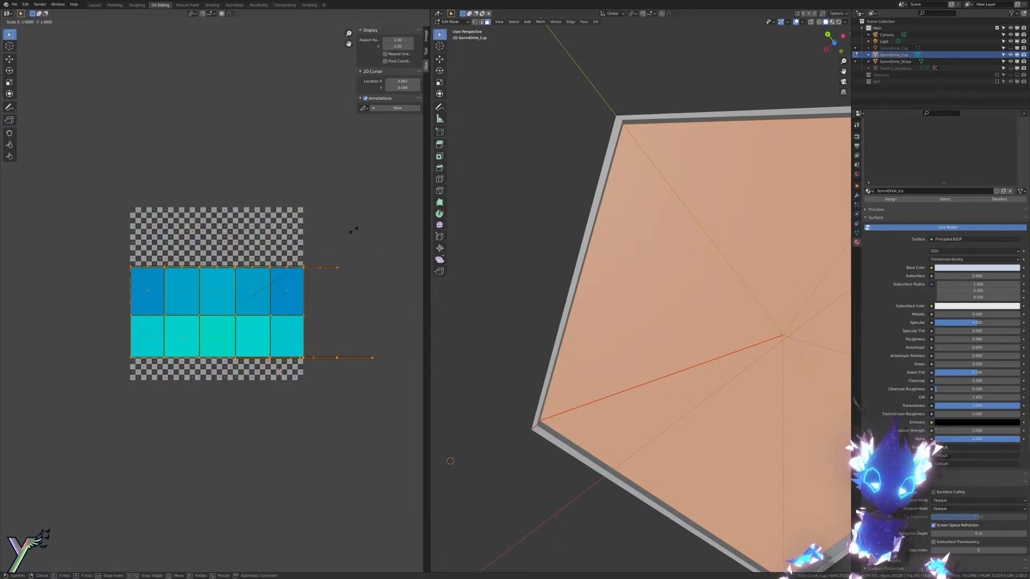
{"action": "type", "text": "-1y"}
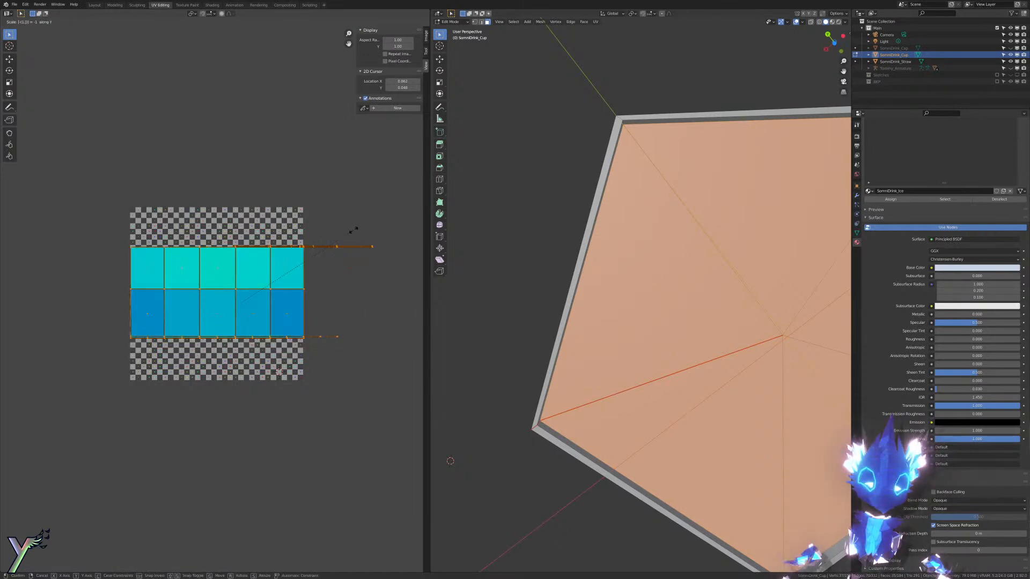
{"action": "key", "text": "Return"}
{"action": "key", "text": "ctrl+z"}
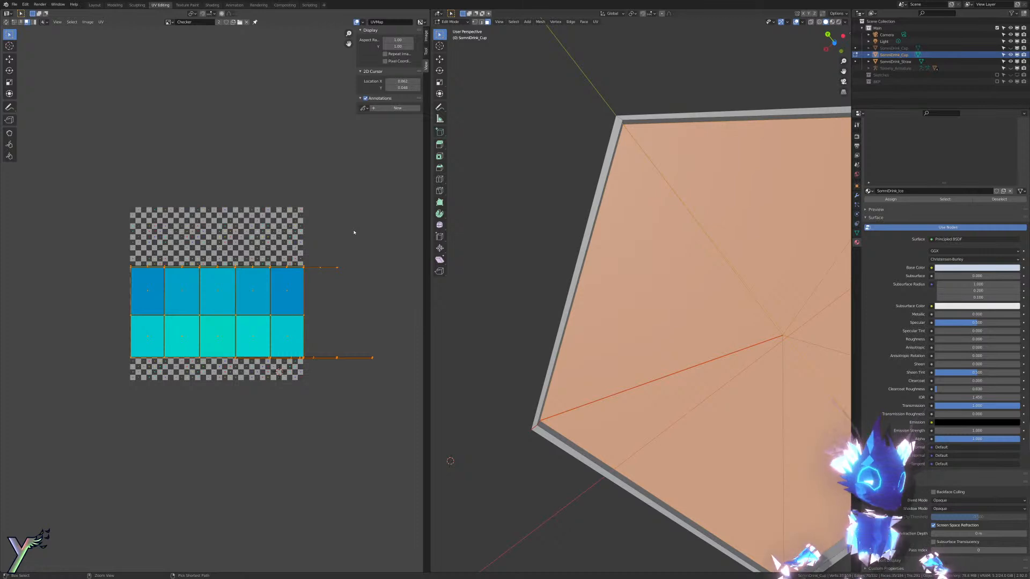
Step: Flatten the selected UVs with a scale of 0 along Y and move them down to the checker image's lower edge
{"action": "key", "text": "s"}
{"action": "key", "text": "y"}
{"action": "key", "text": "0"}
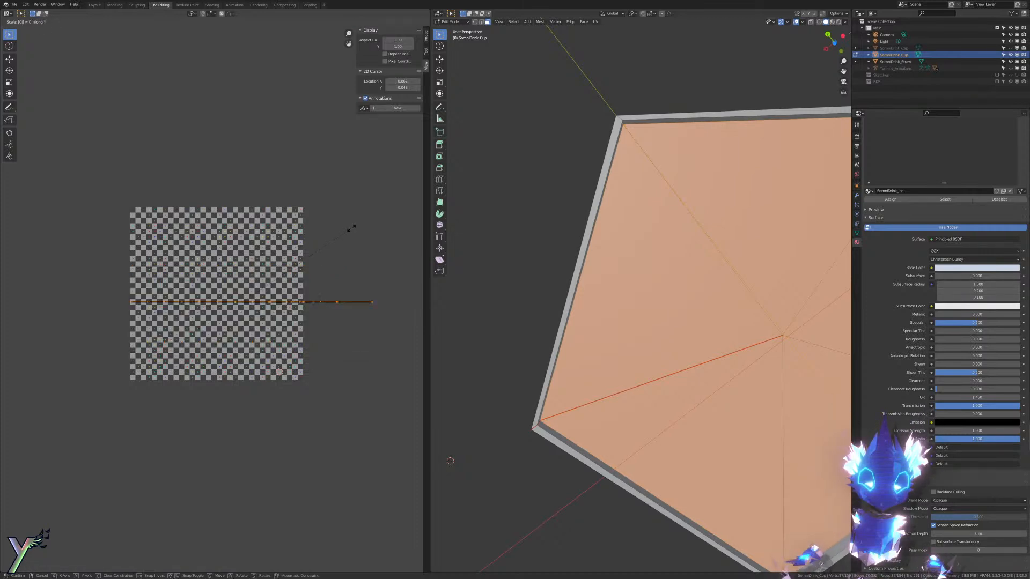
{"action": "key", "text": "Return"}
{"action": "key", "text": "g"}
{"action": "key", "text": "y"}
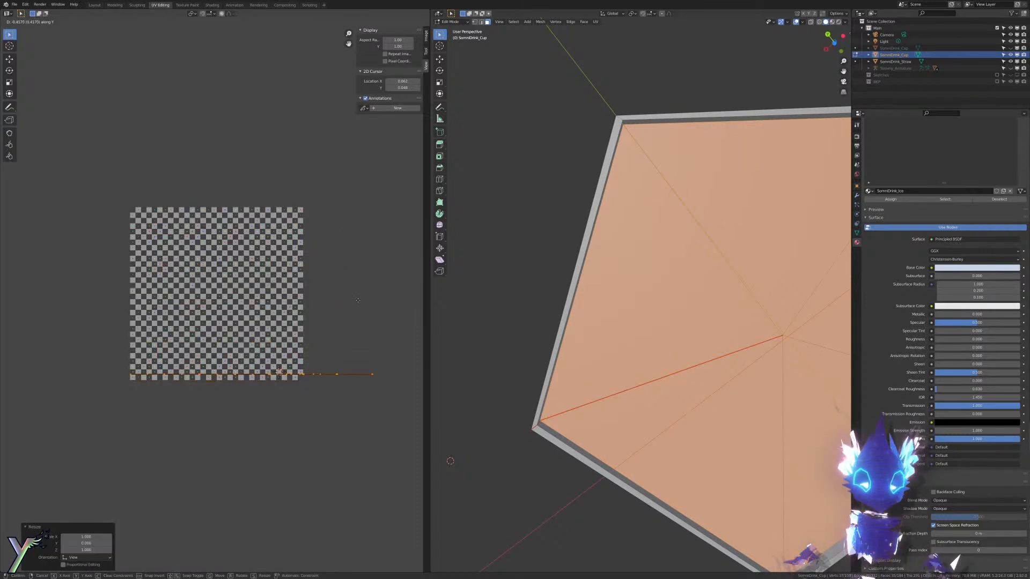
{"action": "left_click", "coordinate": [360, 305]}
Step: Try to scale down the UVs of the whole model, then cancel and undo the full selection
{"action": "key", "text": "a"}
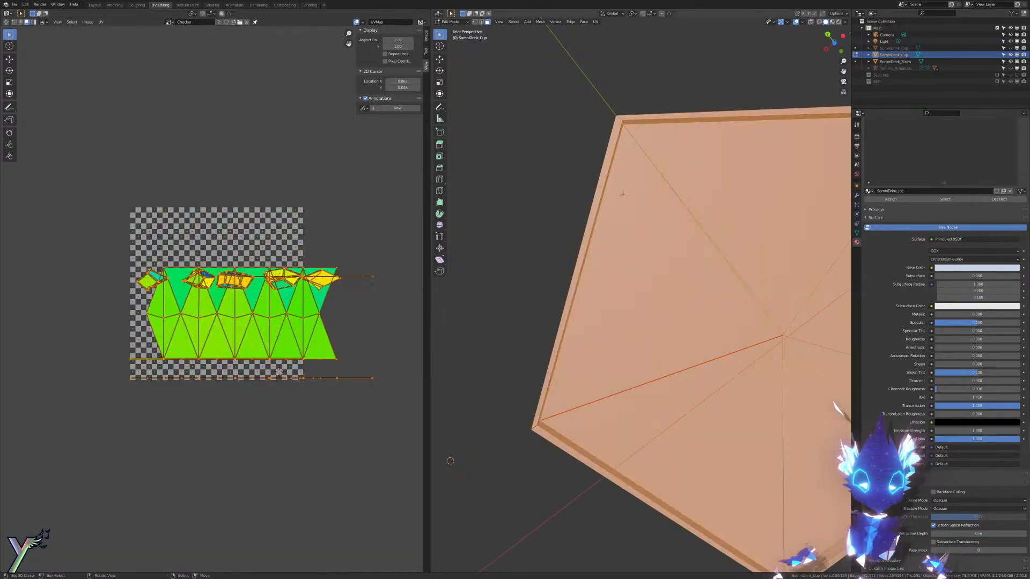
{"action": "key", "text": "s"}
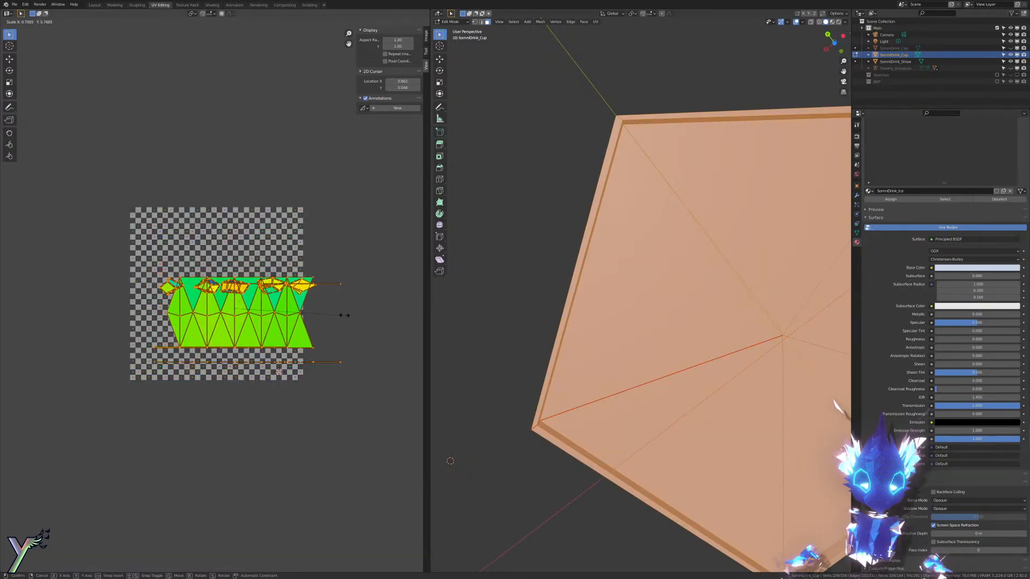
{"action": "right_click", "coordinate": [353, 314]}
{"action": "key", "text": "ctrl+z"}
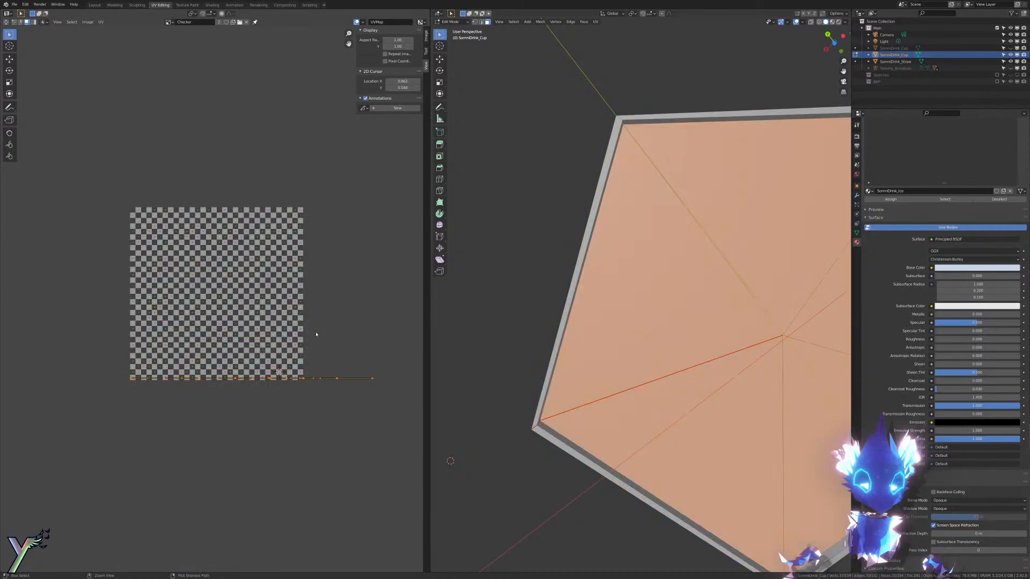
Step: Select the whole mesh and examine how its remaining UVs sit over the checker image
{"action": "key", "text": "a"}
{"action": "middle_click_drag", "start_coordinate": [557, 322], "coordinate": [499, 372]}
{"action": "middle_click_drag", "start_coordinate": [249, 372], "coordinate": [73, 303]}
{"action": "scroll", "coordinate": [363, 303], "scroll_direction": "up", "scroll_amount": 7}
{"action": "scroll", "coordinate": [160, 301], "scroll_direction": "down", "scroll_amount": 3}
{"action": "middle_click_drag", "start_coordinate": [304, 275], "coordinate": [80, 326]}
{"action": "scroll", "coordinate": [162, 338], "scroll_direction": "down", "scroll_amount": 1}
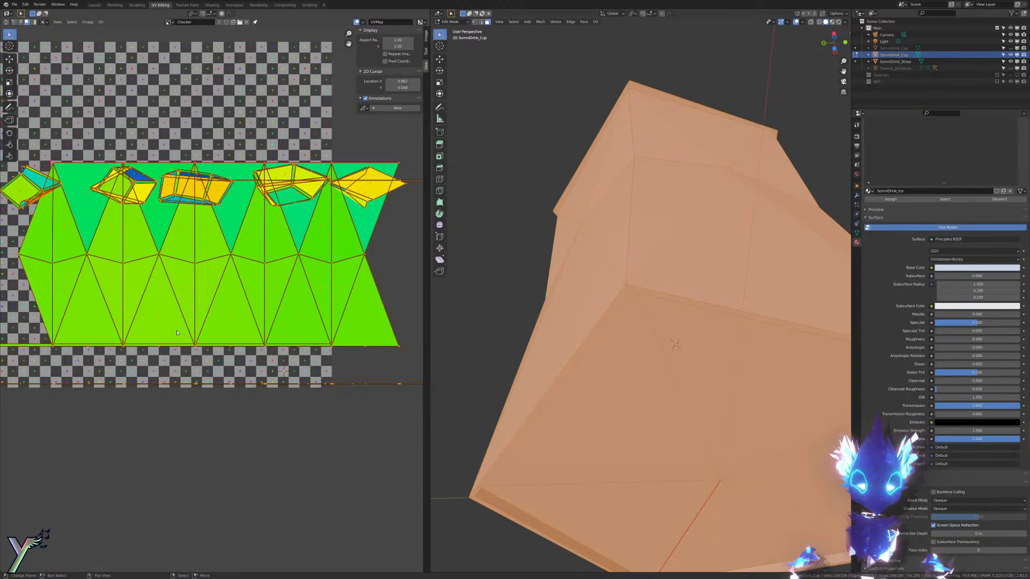
{"action": "middle_click_drag", "start_coordinate": [25, 350], "coordinate": [92, 363]}
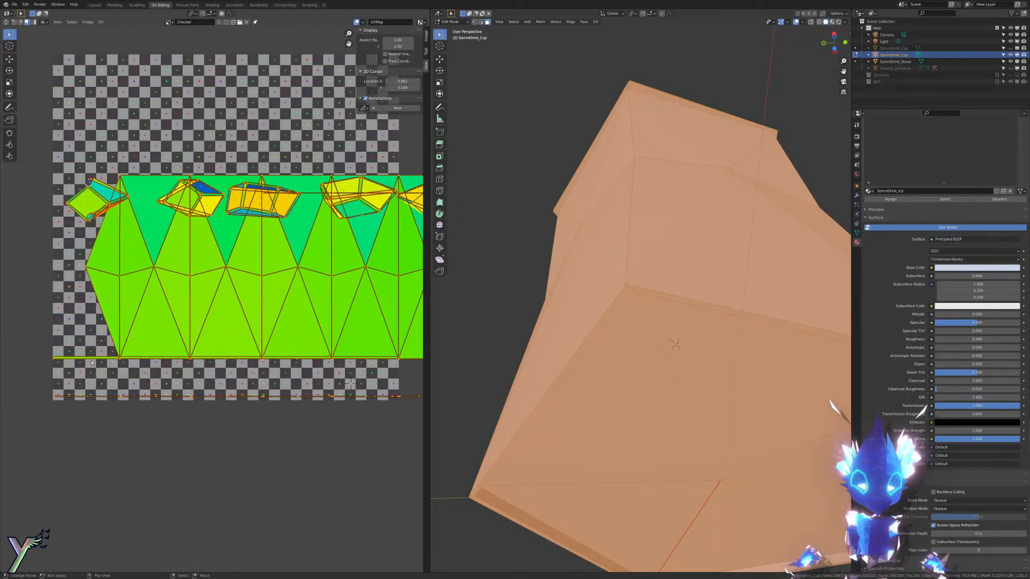
Step: Undo the UV flattening, the selection changes and the vertical scaling of the cup's UVs
{"action": "key", "text": "ctrl+z"}
{"action": "key", "text": "ctrl+z"}
{"action": "key", "text": "ctrl+z"}
{"action": "key", "text": "ctrl+z"}
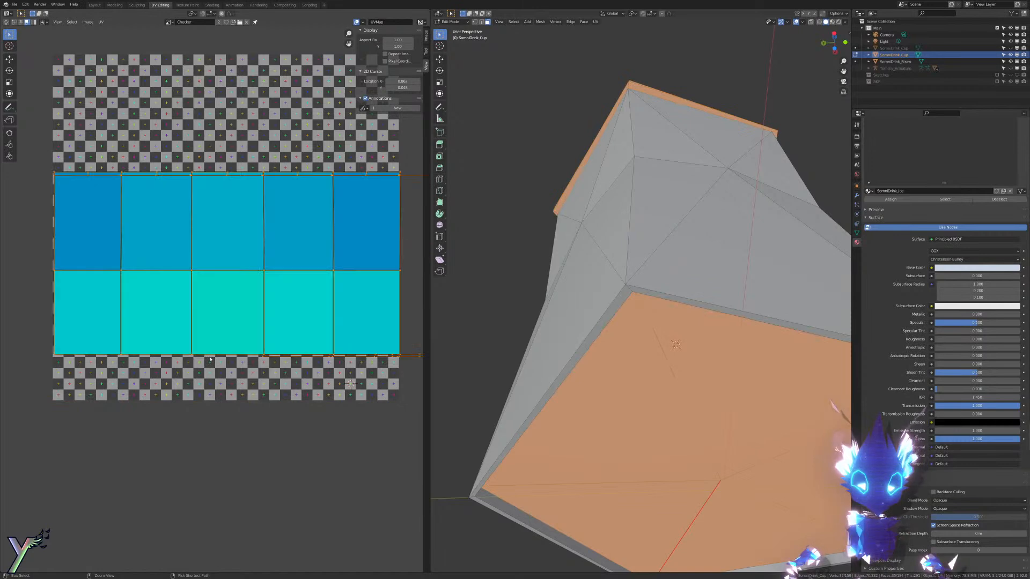
{"action": "key", "text": "ctrl+z"}
{"action": "key", "text": "ctrl+z"}
{"action": "key", "text": "ctrl+z"}
{"action": "key", "text": "ctrl+z"}
{"action": "key", "text": "ctrl+z"}
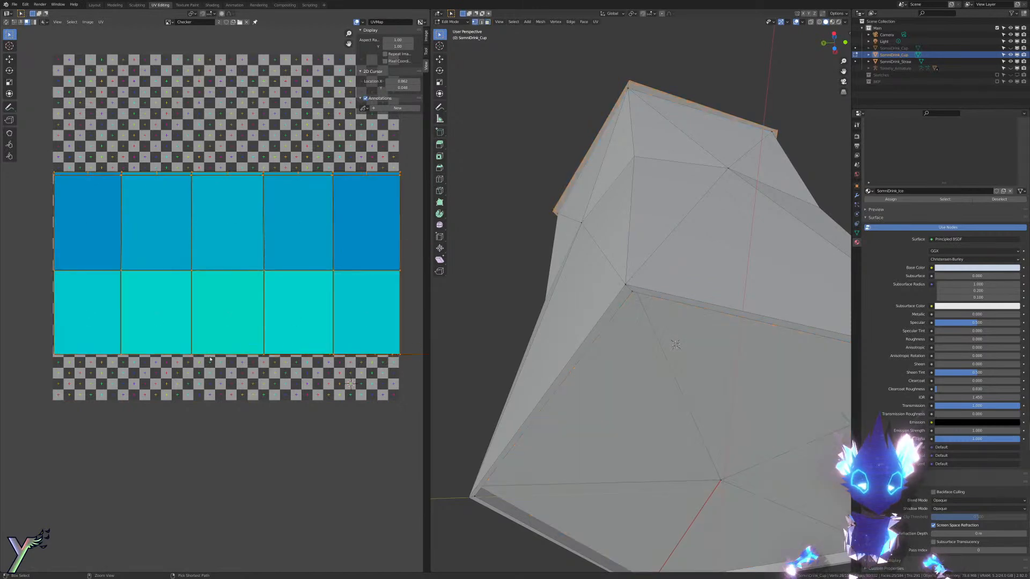
{"action": "key", "text": "ctrl+shift+z"}
{"action": "key", "text": "ctrl+shift+z"}
{"action": "key", "text": "ctrl+shift+z"}
{"action": "key", "text": "ctrl+shift+z"}
{"action": "key", "text": "ctrl+shift+z"}
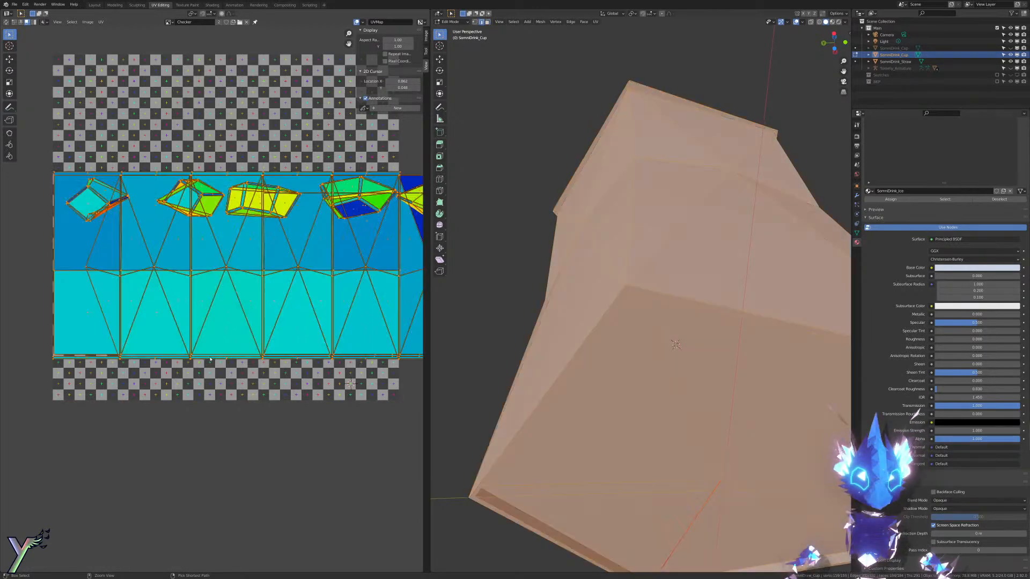
Step: Select all of the cup's UVs laid over the checker image
{"action": "scroll", "coordinate": [210, 359], "scroll_direction": "down", "scroll_amount": 2}
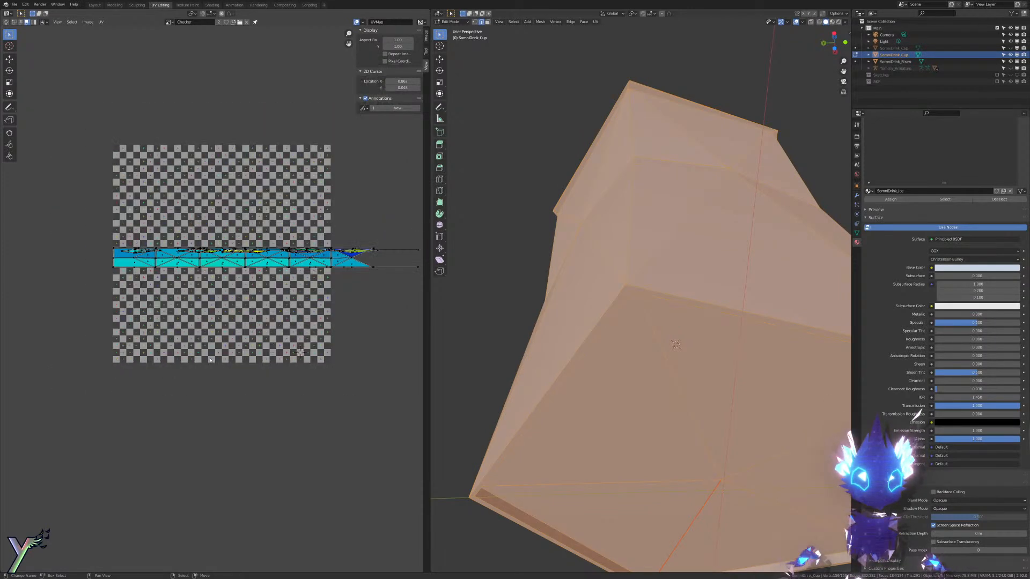
{"action": "scroll", "coordinate": [210, 359], "scroll_direction": "up", "scroll_amount": 1}
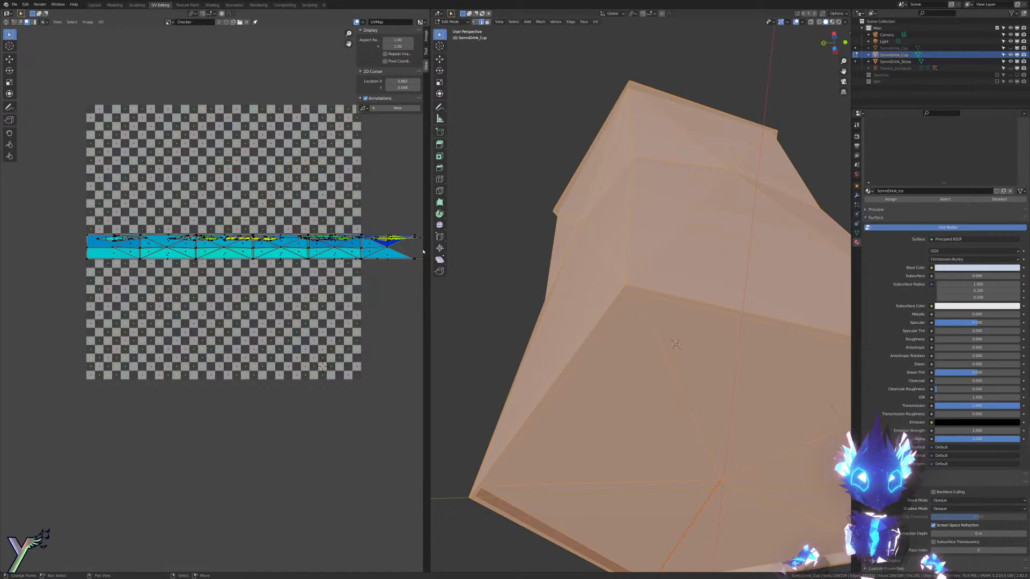
{"action": "middle_click_drag", "start_coordinate": [373, 280], "coordinate": [338, 351]}
{"action": "key", "text": "a"}
{"action": "key", "text": "r"}
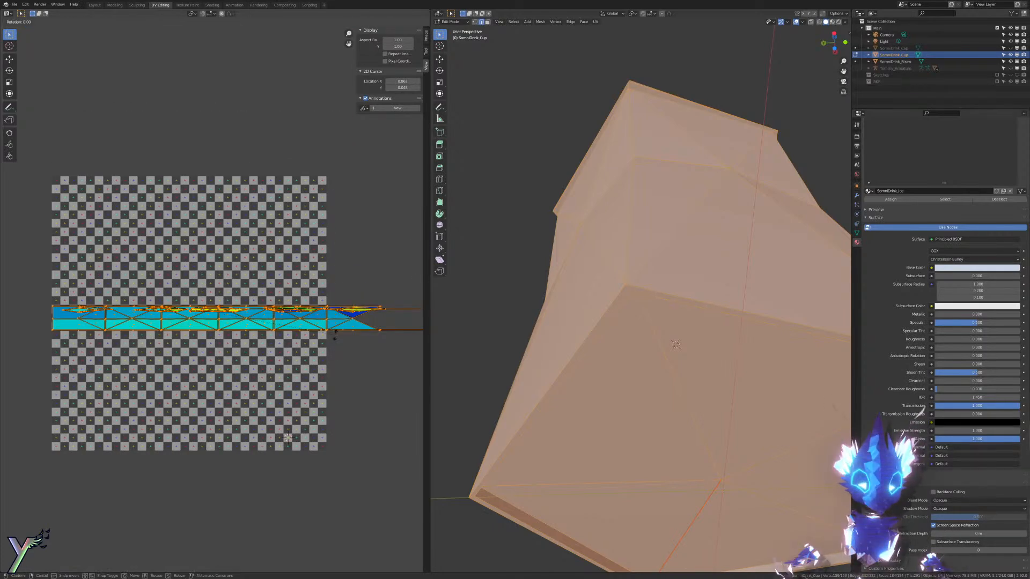
{"action": "key", "text": "Escape"}
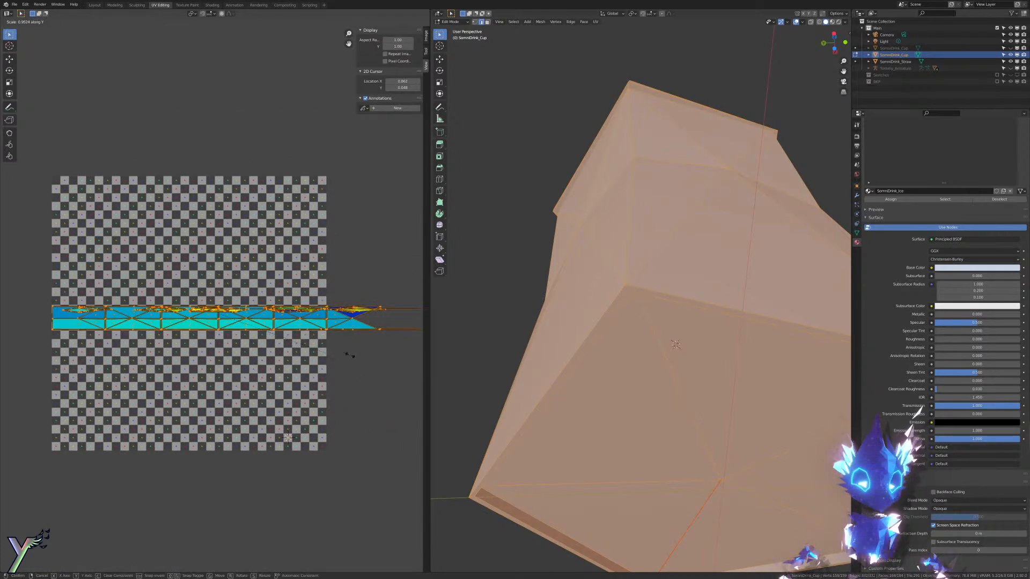
Step: Show the cup with its material preview and stretch all UVs along Y until the checker squares look even
{"action": "key", "text": "z"}
{"action": "left_click", "coordinate": [678, 319]}
{"action": "middle_click_drag", "start_coordinate": [679, 318], "coordinate": [692, 394]}
{"action": "key", "text": "s"}
{"action": "key", "text": "x"}
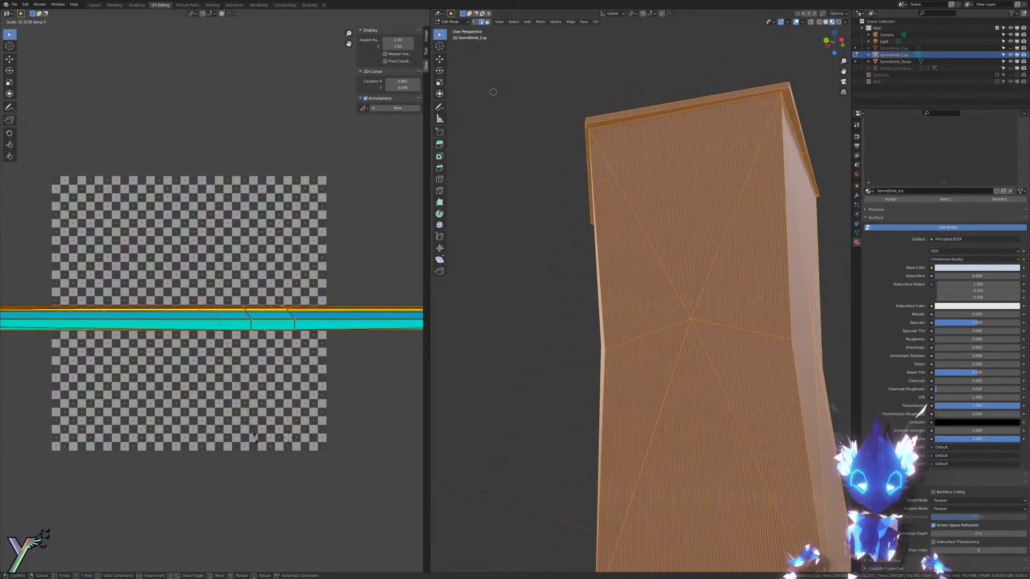
{"action": "key", "text": "y"}
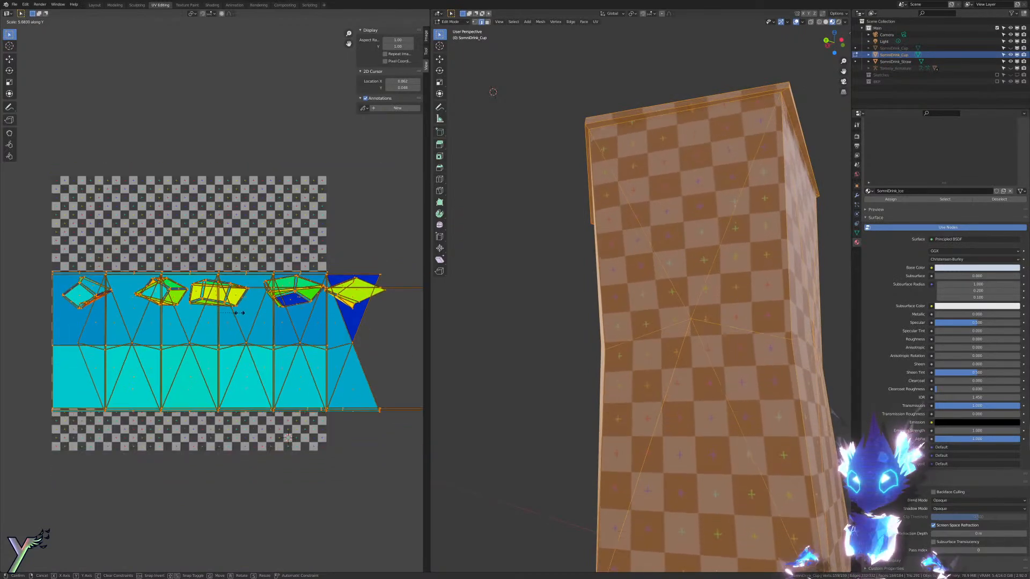
{"action": "left_click", "coordinate": [241, 315]}
Step: Examine the checker mapping on the cup's walls, rim, drink surface and ice cubes
{"action": "middle_click_drag", "start_coordinate": [611, 402], "coordinate": [542, 403]}
{"action": "scroll", "coordinate": [542, 403], "scroll_direction": "down", "scroll_amount": 4}
{"action": "middle_click_drag", "start_coordinate": [342, 417], "coordinate": [311, 369]}
{"action": "left_click", "coordinate": [350, 356]}
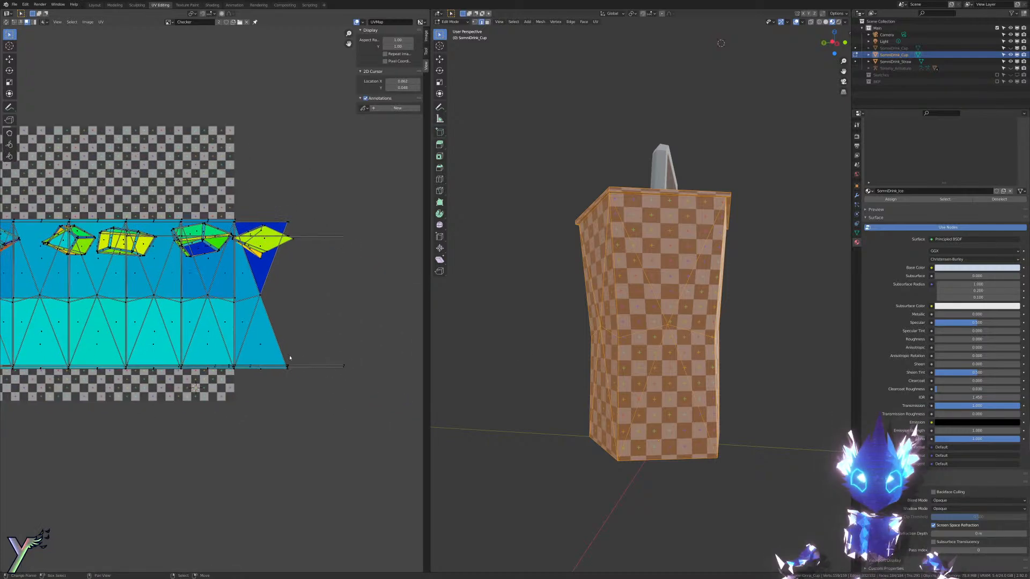
{"action": "middle_click_drag", "start_coordinate": [541, 370], "coordinate": [671, 354]}
{"action": "middle_click_drag", "start_coordinate": [615, 303], "coordinate": [697, 344]}
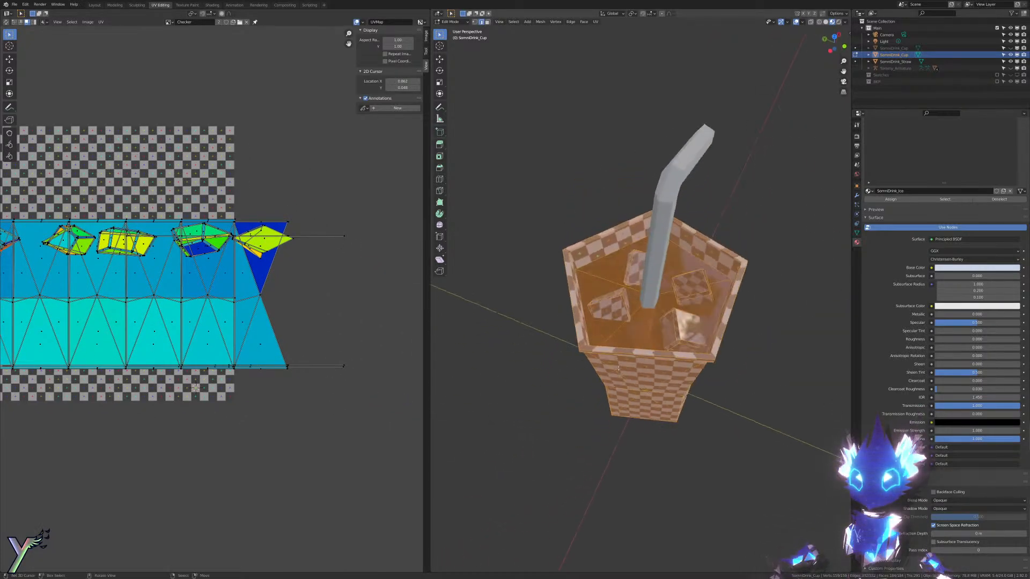
{"action": "scroll", "coordinate": [703, 346], "scroll_direction": "up", "scroll_amount": 5}
{"action": "key", "text": "z"}
{"action": "scroll", "coordinate": [709, 429], "scroll_direction": "down", "scroll_amount": 4}
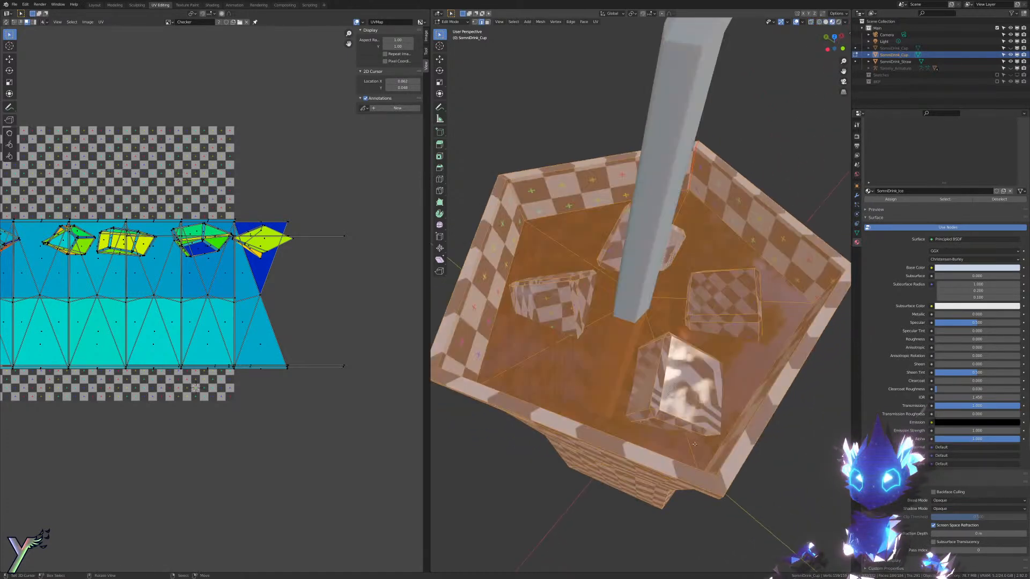
{"action": "middle_click_drag", "start_coordinate": [709, 447], "coordinate": [711, 423]}
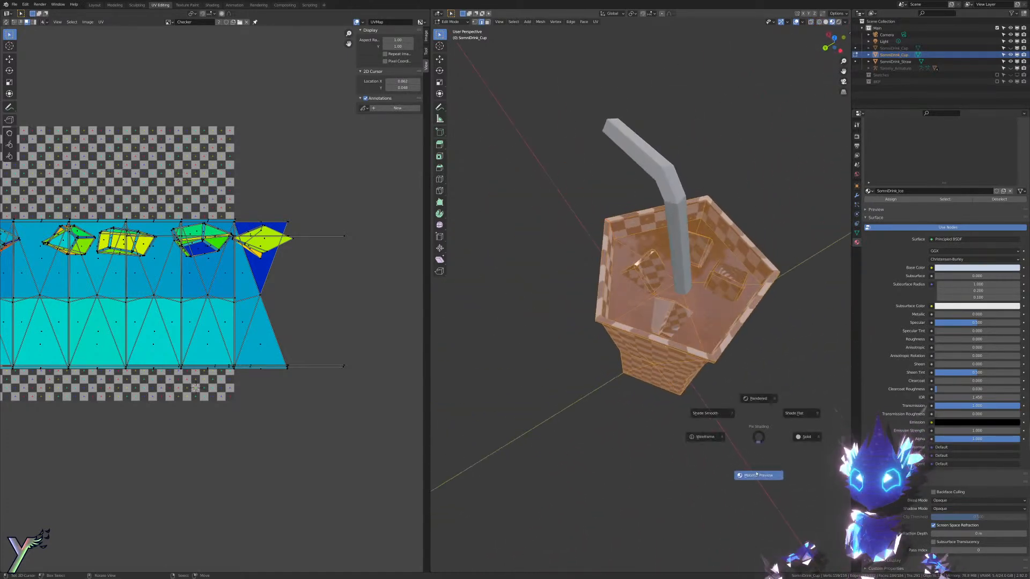
{"action": "left_click", "coordinate": [756, 474]}
{"action": "scroll", "coordinate": [756, 472], "scroll_direction": "up", "scroll_amount": 5}
{"action": "mouse_move", "coordinate": [754, 472]}
{"action": "middle_mouse_down"}
{"action": "mouse_move", "coordinate": [746, 507]}
{"action": "mouse_move", "coordinate": [842, 391]}
{"action": "mouse_move", "coordinate": [515, 322]}
{"action": "mouse_move", "coordinate": [617, 263]}
{"action": "mouse_move", "coordinate": [611, 290]}
{"action": "mouse_move", "coordinate": [623, 252]}
{"action": "mouse_move", "coordinate": [615, 271]}
{"action": "mouse_move", "coordinate": [650, 283]}
{"action": "middle_mouse_up"}
Step: Switch to face selection, clear the selection and select the faces around the centre of the cup's inner floor
{"action": "key", "text": "ctrl+Tab"}
{"action": "left_click", "coordinate": [605, 327]}
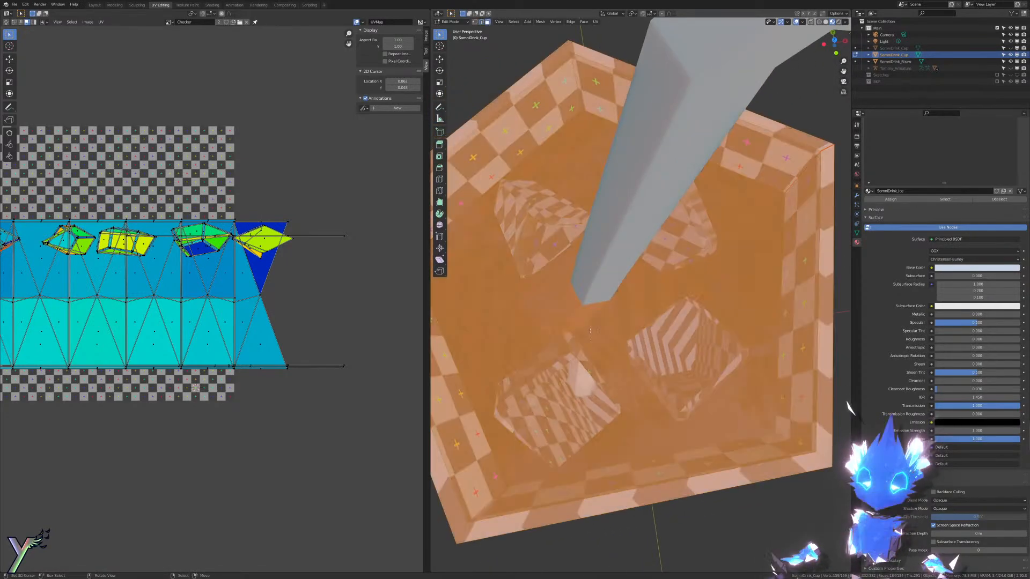
{"action": "key", "text": "z"}
{"action": "scroll", "coordinate": [595, 333], "scroll_direction": "up", "scroll_amount": 4}
{"action": "scroll", "coordinate": [551, 363], "scroll_direction": "up", "scroll_amount": 2}
{"action": "key", "text": "alt+a"}
{"action": "scroll", "coordinate": [616, 398], "scroll_direction": "up", "scroll_amount": 1}
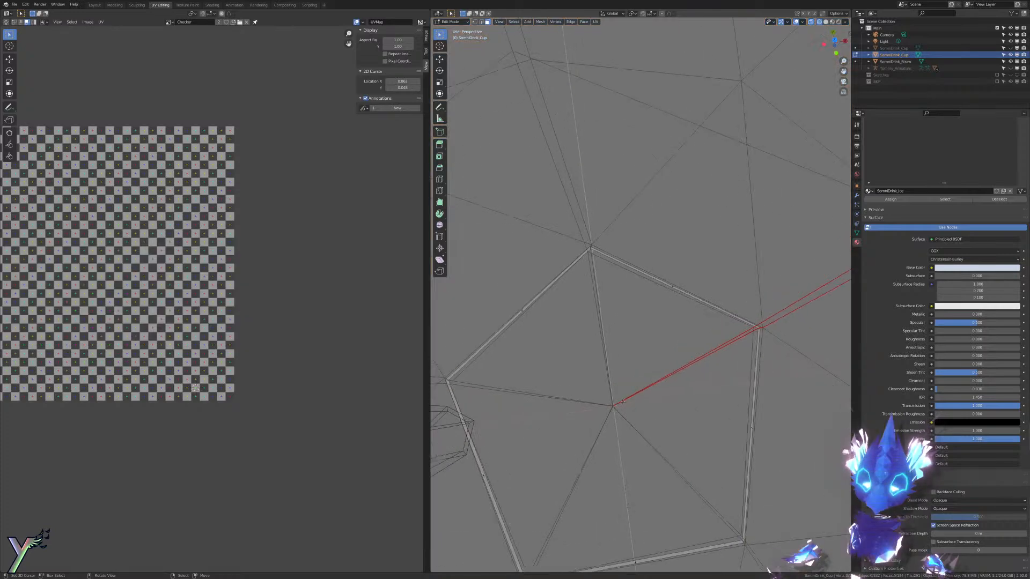
{"action": "key", "text": "z"}
{"action": "left_click", "coordinate": [623, 402]}
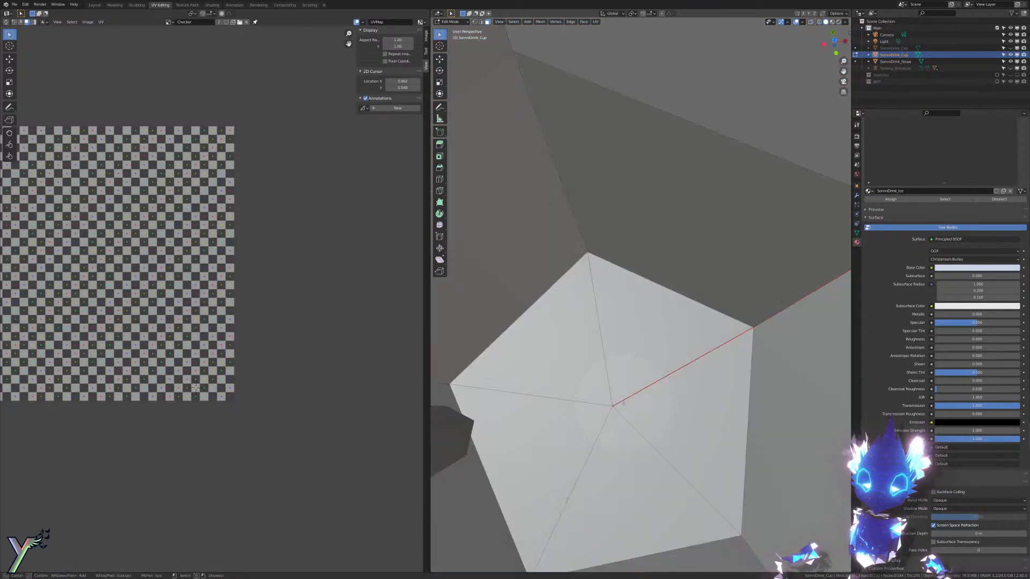
{"action": "right_click", "coordinate": [619, 405]}
Step: Grow the face selection twice to take in the cup's inner walls and rim
{"action": "middle_click_drag", "start_coordinate": [619, 406], "coordinate": [644, 318]}
{"action": "scroll", "coordinate": [644, 318], "scroll_direction": "down", "scroll_amount": 8}
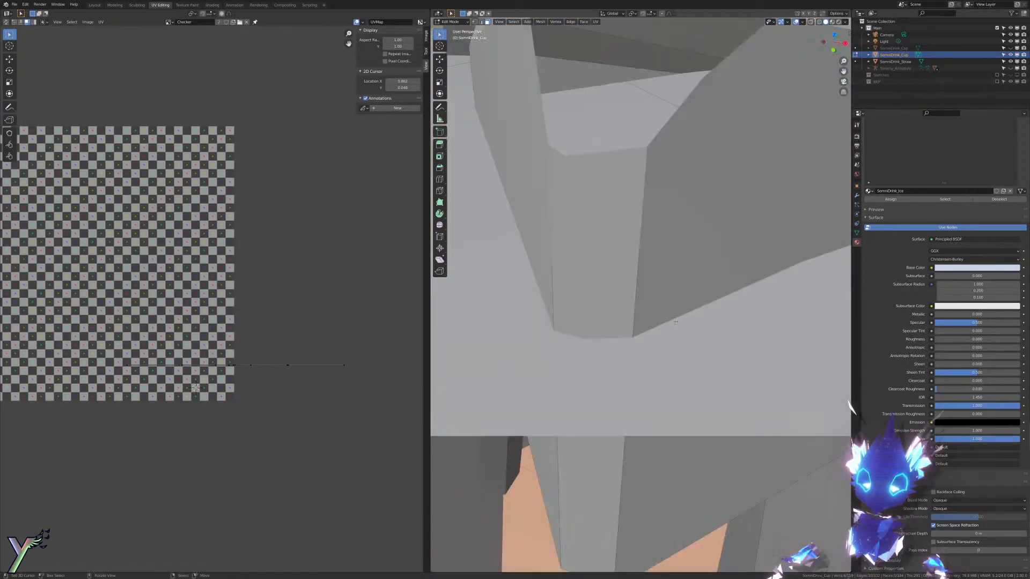
{"action": "key", "text": "ctrl+KP_Add"}
{"action": "key", "text": "ctrl+KP_Add"}
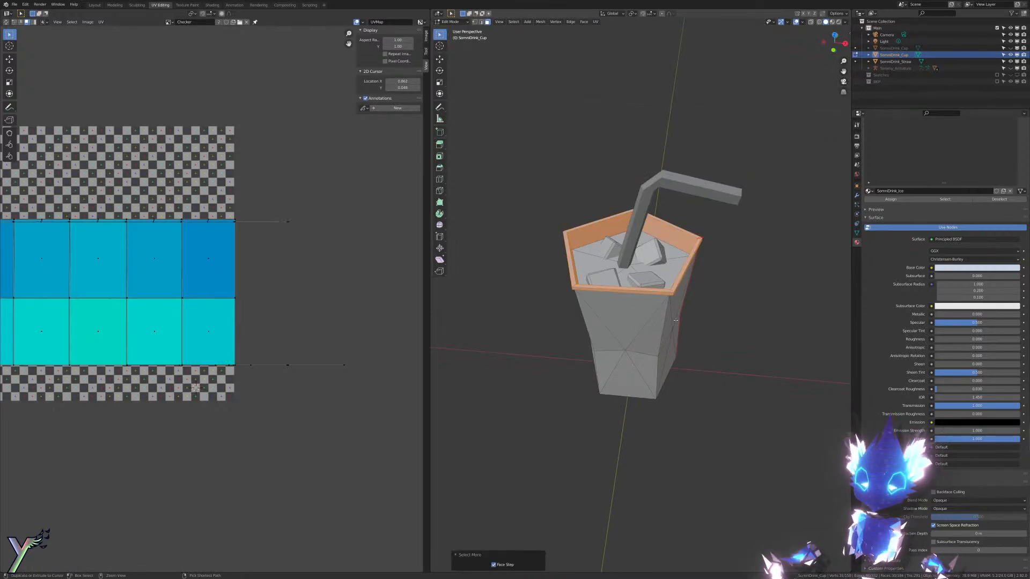
Step: Add the faces around the centre of the cup's underside to the selection
{"action": "middle_click_drag", "start_coordinate": [753, 299], "coordinate": [622, 375]}
{"action": "scroll", "coordinate": [622, 376], "scroll_direction": "up", "scroll_amount": 4}
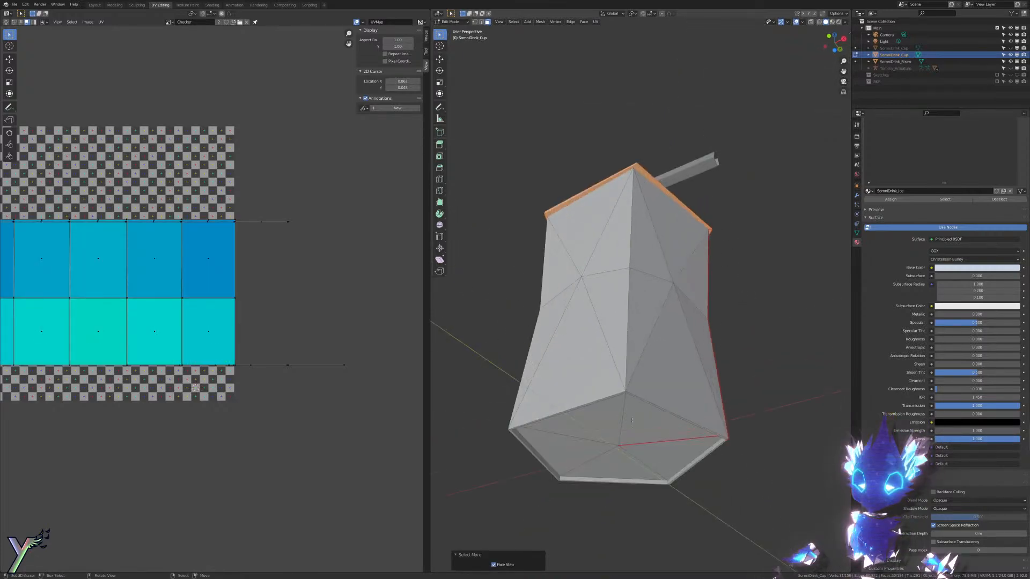
{"action": "key", "text": "c"}
{"action": "left_click", "coordinate": [620, 449]}
{"action": "right_click", "coordinate": [619, 449]}
Step: Squash the selected UVs along Y into a thin strip and move it down to the checker image's lower edge
{"action": "scroll", "coordinate": [237, 339], "scroll_direction": "down", "scroll_amount": 5}
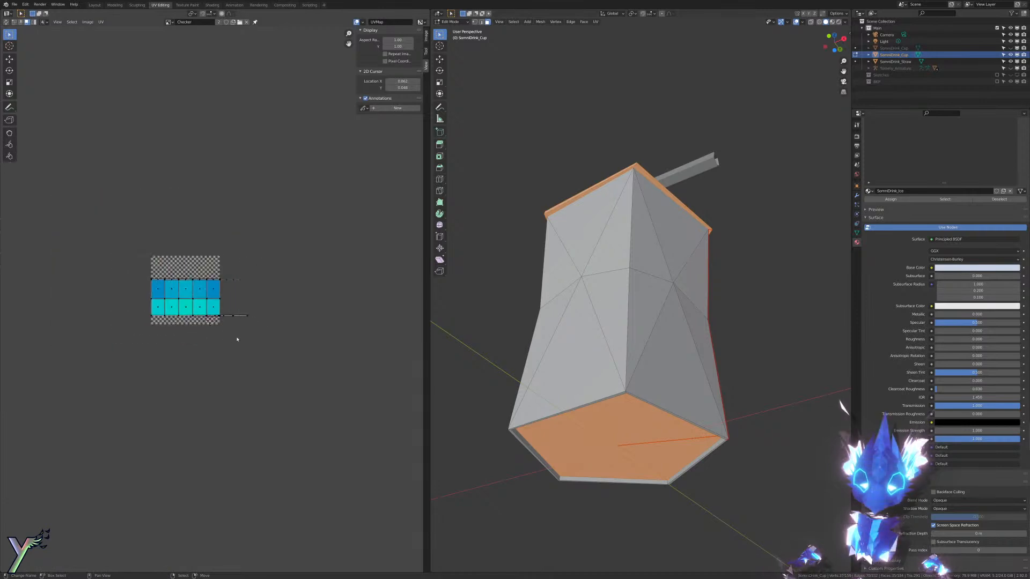
{"action": "key", "text": "s"}
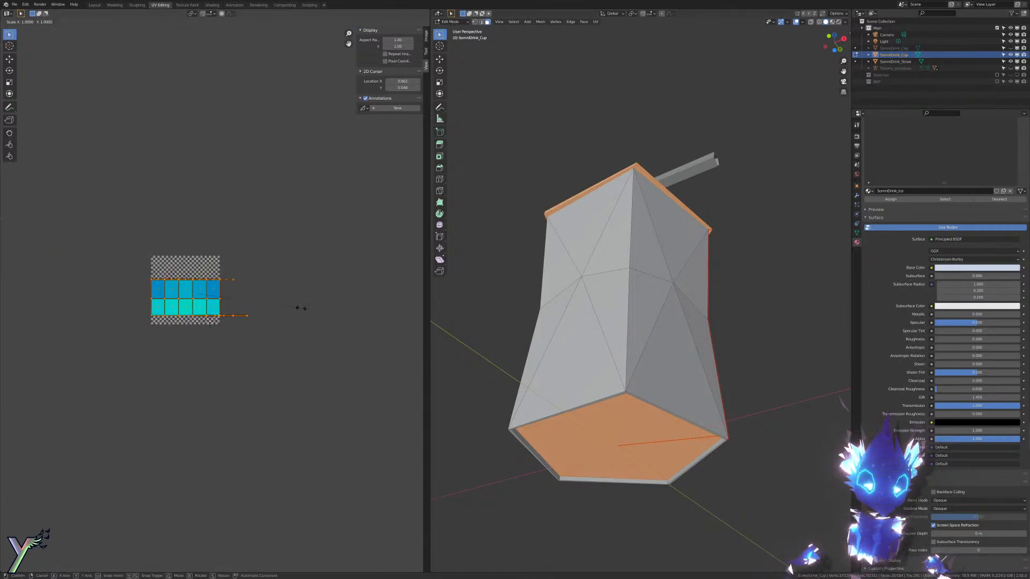
{"action": "key", "text": "y"}
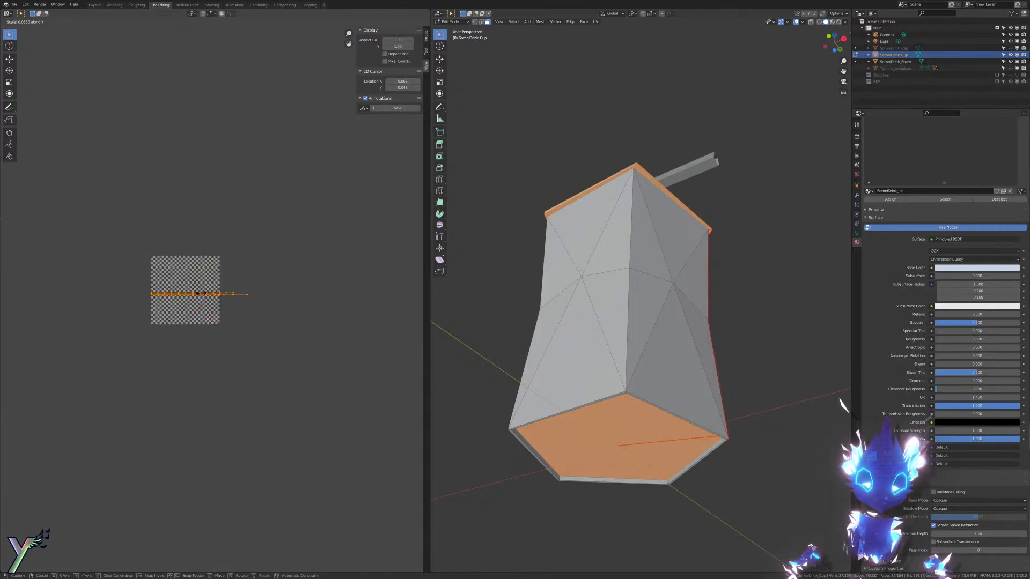
{"action": "left_click", "coordinate": [210, 320]}
{"action": "scroll", "coordinate": [210, 320], "scroll_direction": "up", "scroll_amount": 5}
{"action": "key", "text": "g"}
{"action": "key", "text": "y"}
{"action": "left_click", "coordinate": [250, 425]}
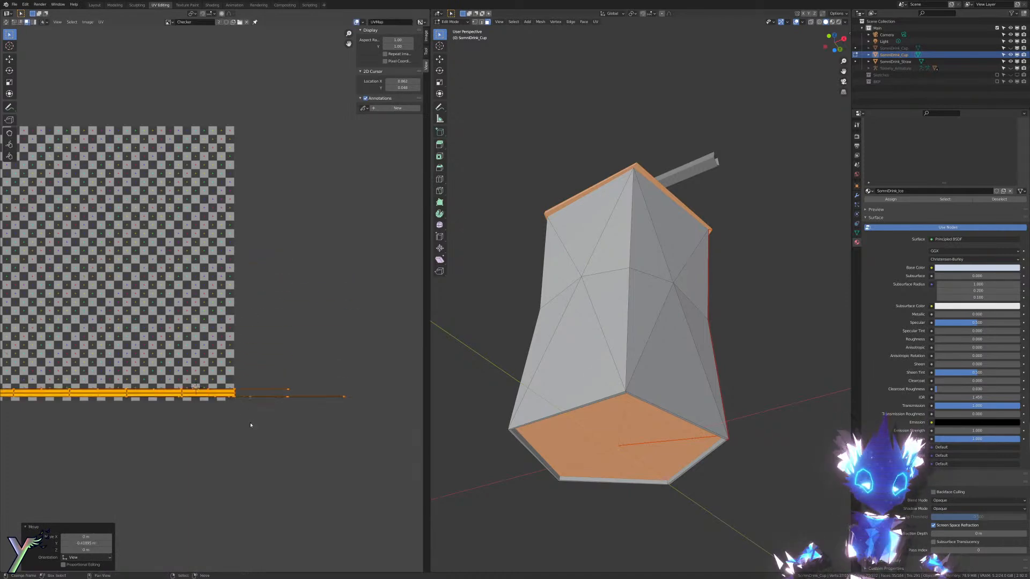
Step: Show the material preview and select the whole mesh to display all its UVs
{"action": "left_click", "coordinate": [832, 22]}
{"action": "key", "text": "a"}
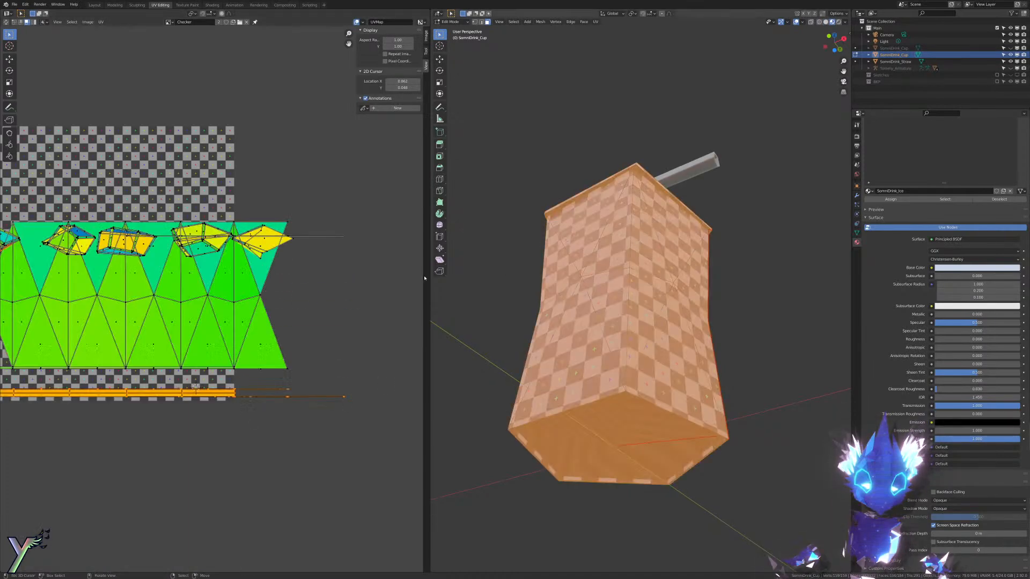
{"action": "middle_click_drag", "start_coordinate": [208, 297], "coordinate": [315, 312]}
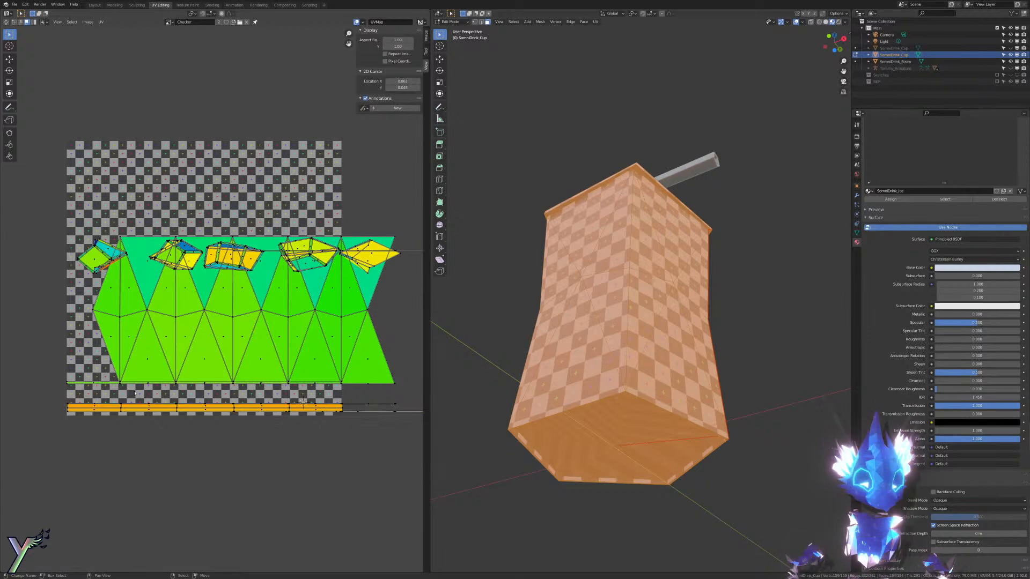
{"action": "middle_click_drag", "start_coordinate": [135, 393], "coordinate": [122, 351]}
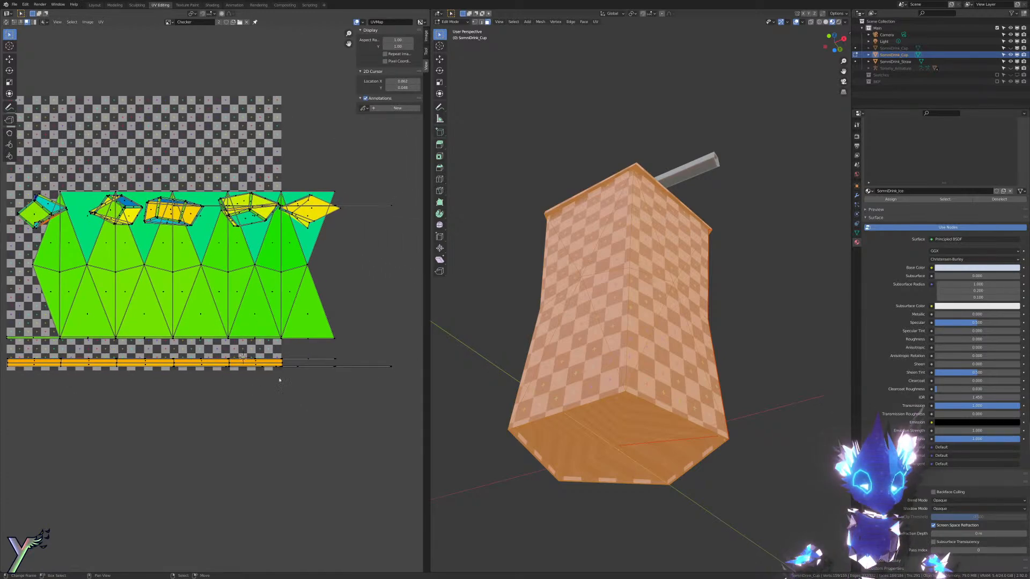
Step: Select the UV points that protrude past the right end of the thin strip
{"action": "scroll", "coordinate": [392, 373], "scroll_direction": "down", "scroll_amount": 7}
{"action": "left_click_drag", "start_coordinate": [398, 369], "coordinate": [312, 365]}
{"action": "right_click", "coordinate": [312, 365]}
{"action": "scroll", "coordinate": [287, 365], "scroll_direction": "up", "scroll_amount": 4}
{"action": "middle_click_drag", "start_coordinate": [416, 457], "coordinate": [315, 364]}
{"action": "middle_click_drag", "start_coordinate": [313, 406], "coordinate": [305, 391]}
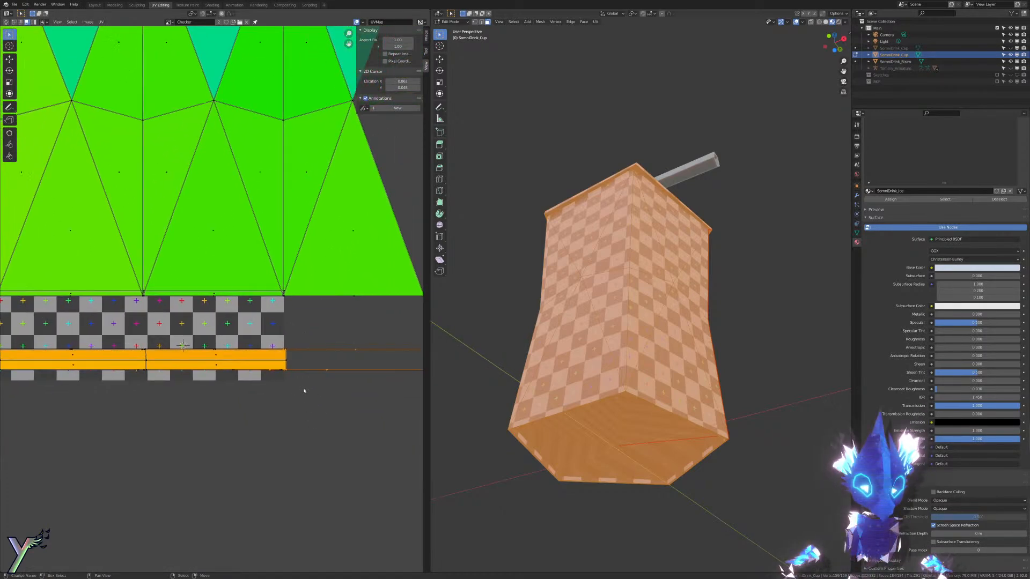
{"action": "scroll", "coordinate": [305, 389], "scroll_direction": "down", "scroll_amount": 4}
Step: Undo the squashing and moving of the strip's UVs along with the face selections
{"action": "key", "text": "ctrl+z"}
{"action": "key", "text": "ctrl+z"}
{"action": "key", "text": "ctrl+z"}
{"action": "key", "text": "ctrl+z"}
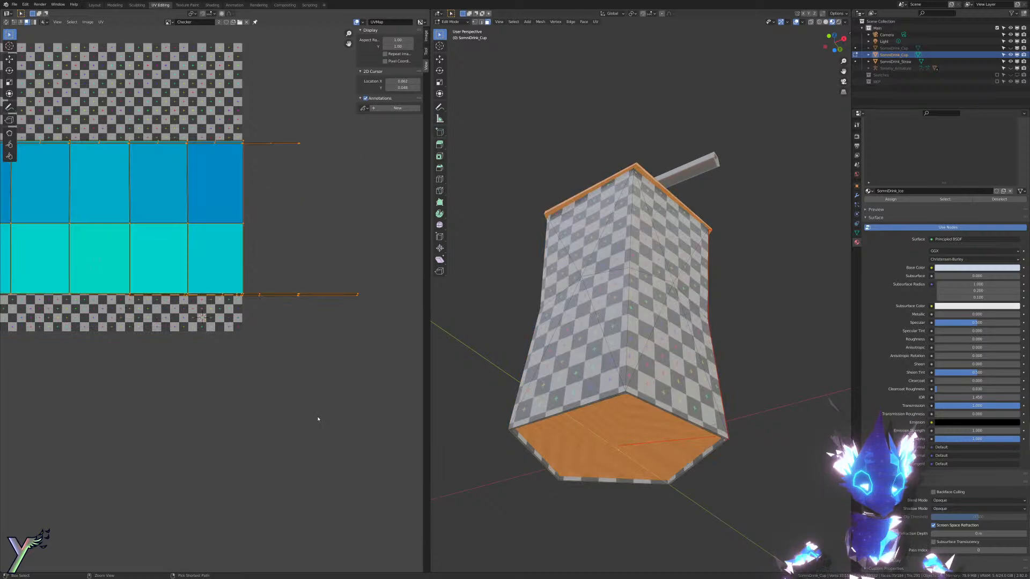
{"action": "scroll", "coordinate": [318, 419], "scroll_direction": "up", "scroll_amount": 7}
{"action": "scroll", "coordinate": [318, 419], "scroll_direction": "down", "scroll_amount": 4}
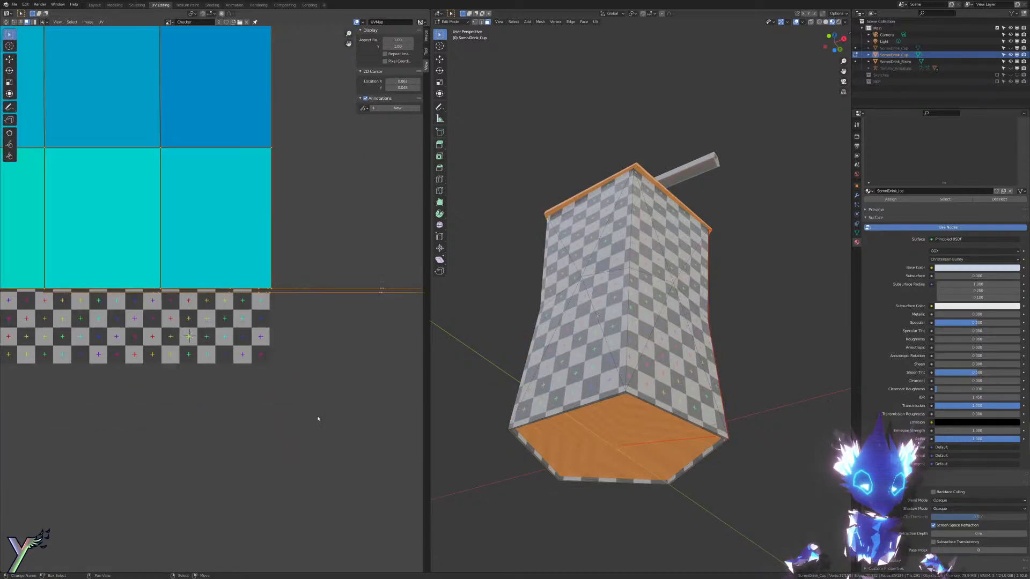
{"action": "key", "text": "ctrl+z"}
{"action": "key", "text": "ctrl+z"}
{"action": "key", "text": "ctrl+z"}
{"action": "key", "text": "ctrl+z"}
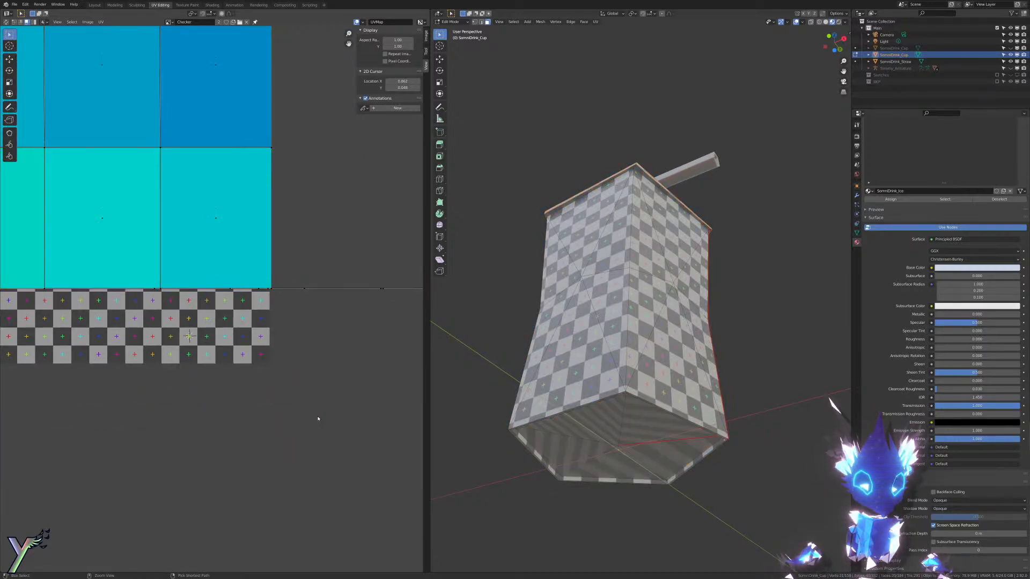
{"action": "key", "text": "ctrl+shift+z"}
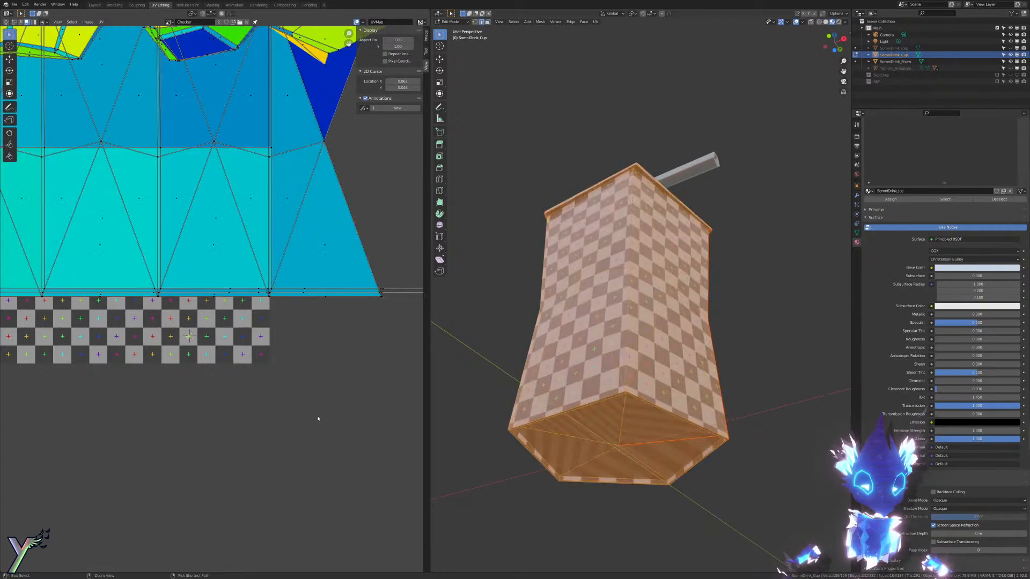
Step: Restore the undone face selections and the squashed UV strip at the checker's lower edge
{"action": "scroll", "coordinate": [318, 419], "scroll_direction": "down", "scroll_amount": 5}
{"action": "key", "text": "ctrl+z"}
{"action": "key", "text": "ctrl+z"}
{"action": "key", "text": "ctrl+z"}
{"action": "key", "text": "ctrl+z"}
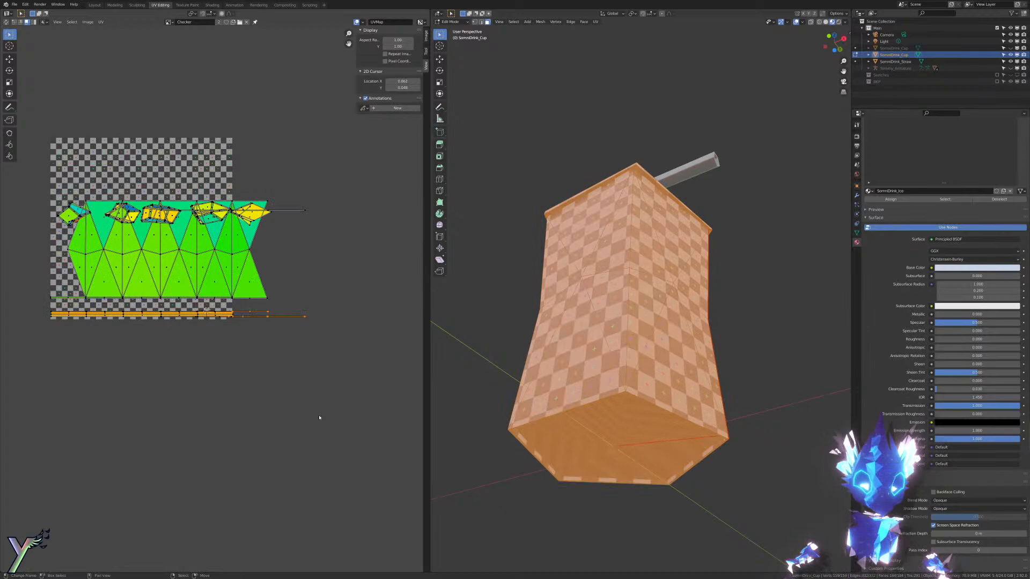
Step: Try to move the UV points protruding past the thin strip back over it
{"action": "scroll", "coordinate": [319, 417], "scroll_direction": "up", "scroll_amount": 5}
{"action": "key", "text": "c"}
{"action": "key", "text": "Escape"}
{"action": "scroll", "coordinate": [344, 345], "scroll_direction": "down", "scroll_amount": 6}
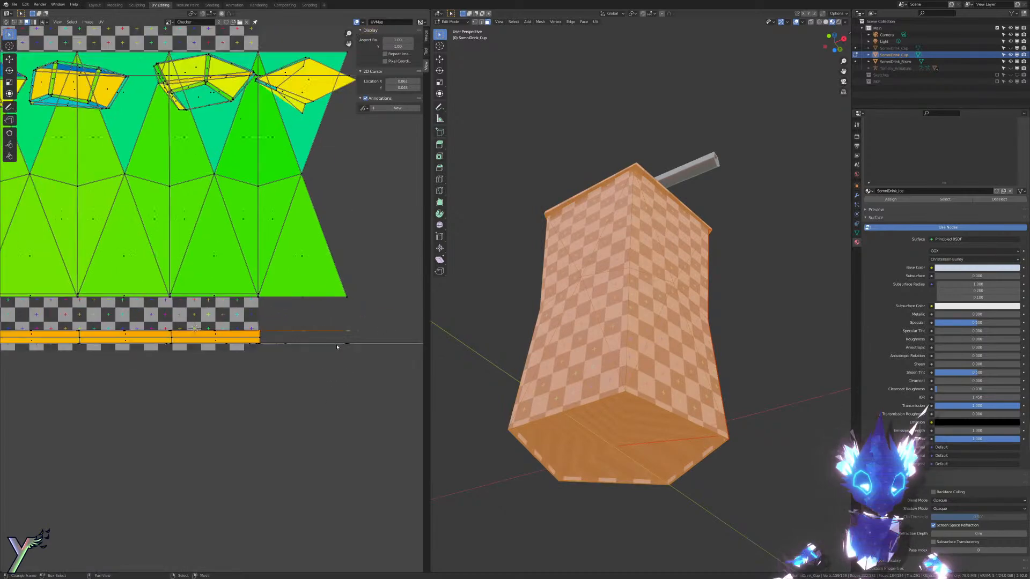
{"action": "middle_click_drag", "start_coordinate": [211, 340], "coordinate": [258, 349]}
{"action": "scroll", "coordinate": [259, 349], "scroll_direction": "up", "scroll_amount": 4}
{"action": "key", "text": "g"}
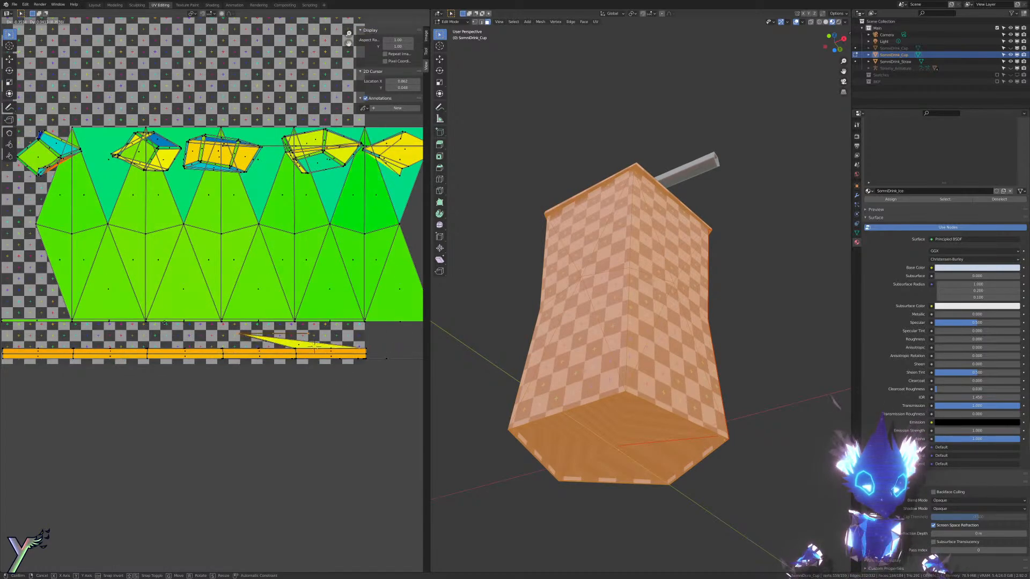
{"action": "left_click", "coordinate": [294, 347]}
{"action": "scroll", "coordinate": [293, 348], "scroll_direction": "down", "scroll_amount": 6}
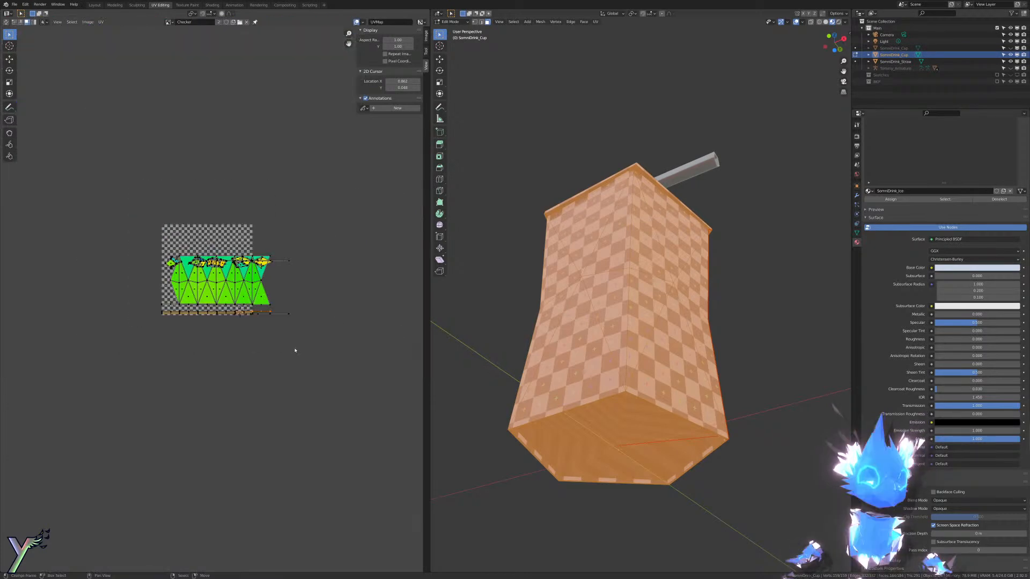
{"action": "scroll", "coordinate": [284, 353], "scroll_direction": "up", "scroll_amount": 2}
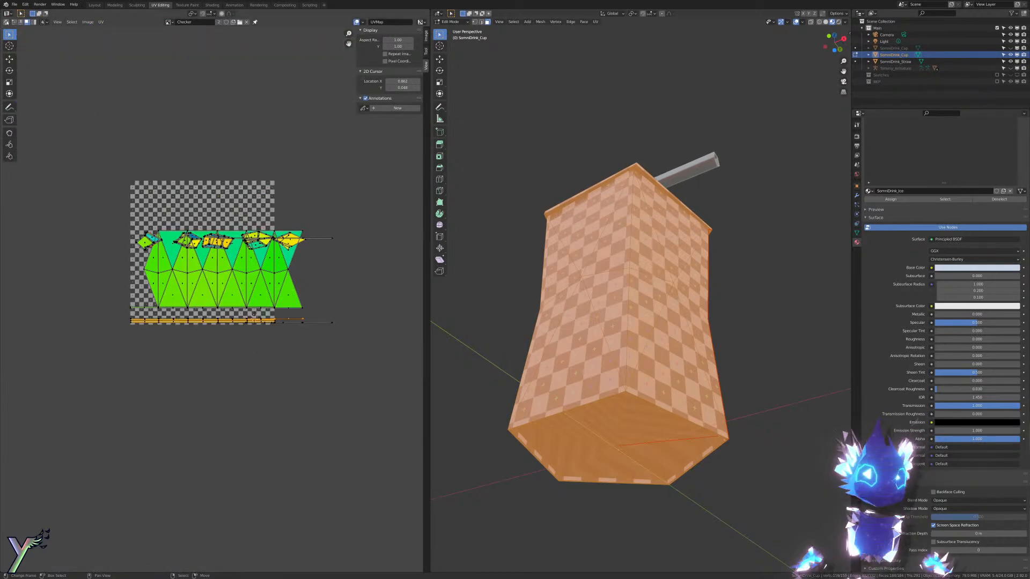
{"action": "scroll", "coordinate": [311, 322], "scroll_direction": "up", "scroll_amount": 6}
{"action": "key", "text": "g"}
{"action": "right_click", "coordinate": [341, 328]}
Step: Clear the selection, reselect the upper UV points past the thin strip's right end, and move them by -1 along X
{"action": "scroll", "coordinate": [361, 356], "scroll_direction": "down", "scroll_amount": 2}
{"action": "key", "text": "alt+a"}
{"action": "key", "text": "c"}
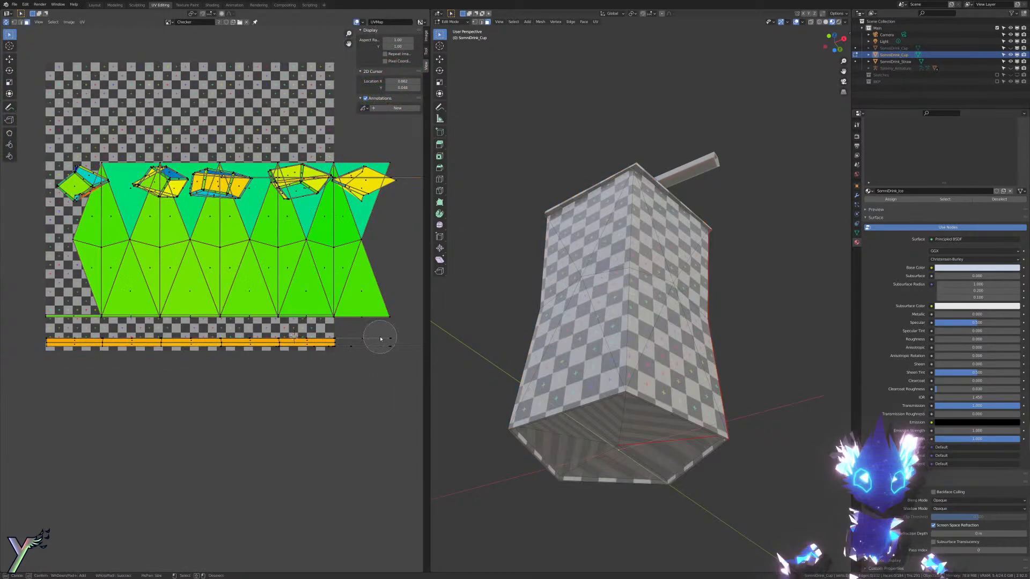
{"action": "right_click", "coordinate": [371, 341]}
{"action": "key", "text": "g"}
{"action": "key", "text": "y"}
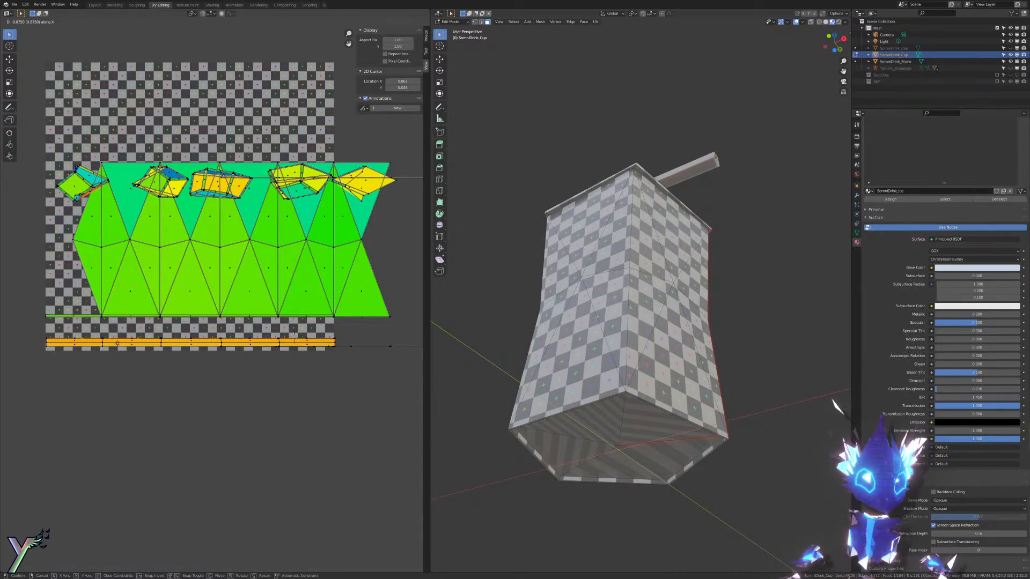
{"action": "key", "text": "Return"}
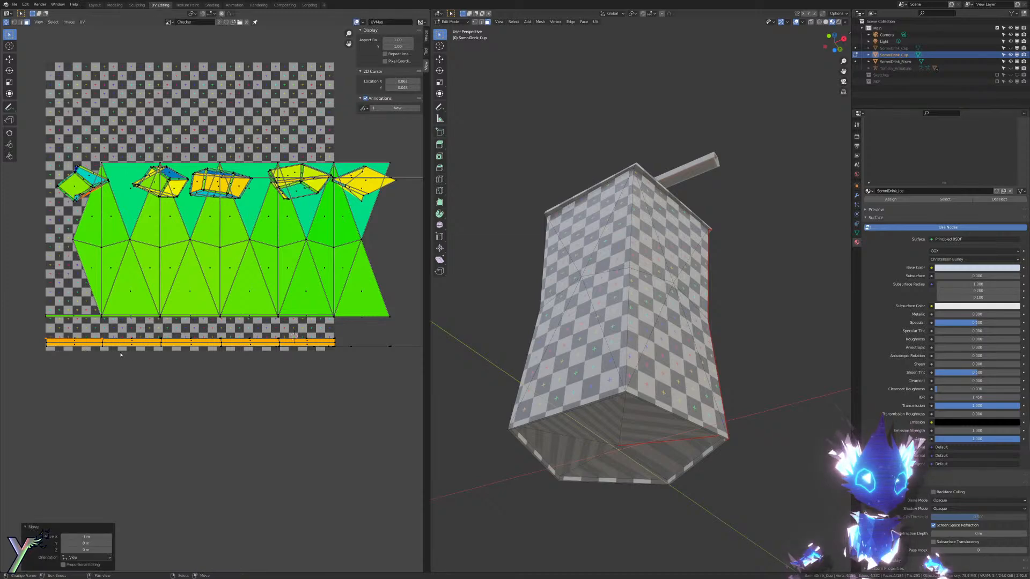
Step: Select the underside UVs still lying past the thin strip's right end and move them by -1 along X
{"action": "scroll", "coordinate": [121, 355], "scroll_direction": "up", "scroll_amount": 6}
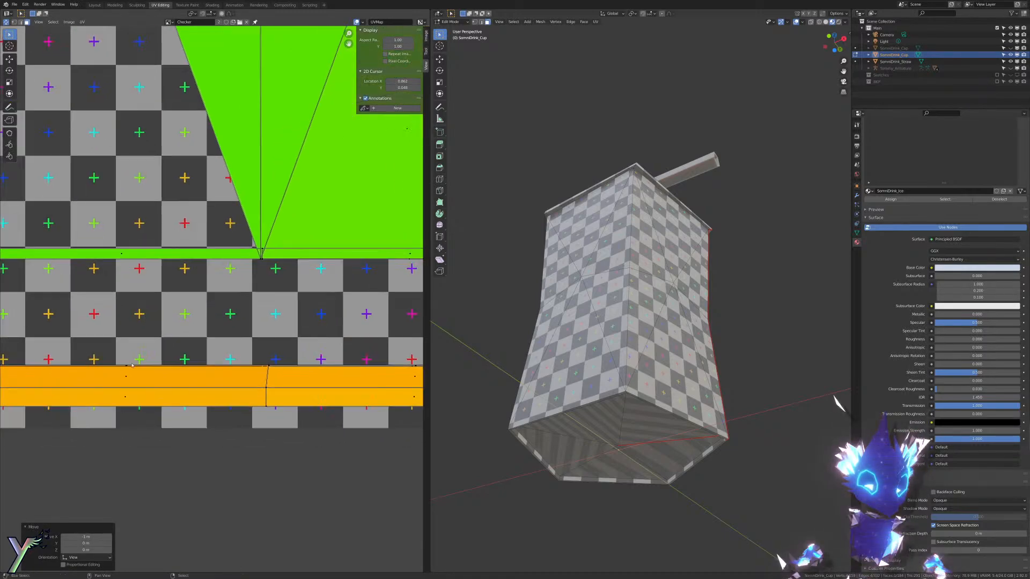
{"action": "middle_click_drag", "start_coordinate": [132, 365], "coordinate": [301, 328]}
{"action": "scroll", "coordinate": [298, 329], "scroll_direction": "down", "scroll_amount": 5}
{"action": "scroll", "coordinate": [240, 321], "scroll_direction": "up", "scroll_amount": 6}
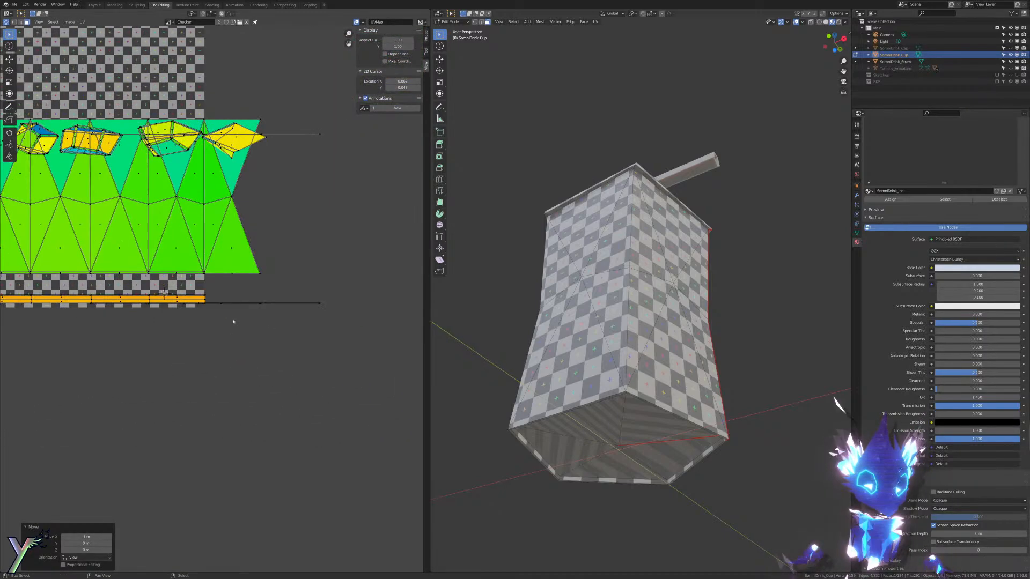
{"action": "scroll", "coordinate": [177, 328], "scroll_direction": "down", "scroll_amount": 6}
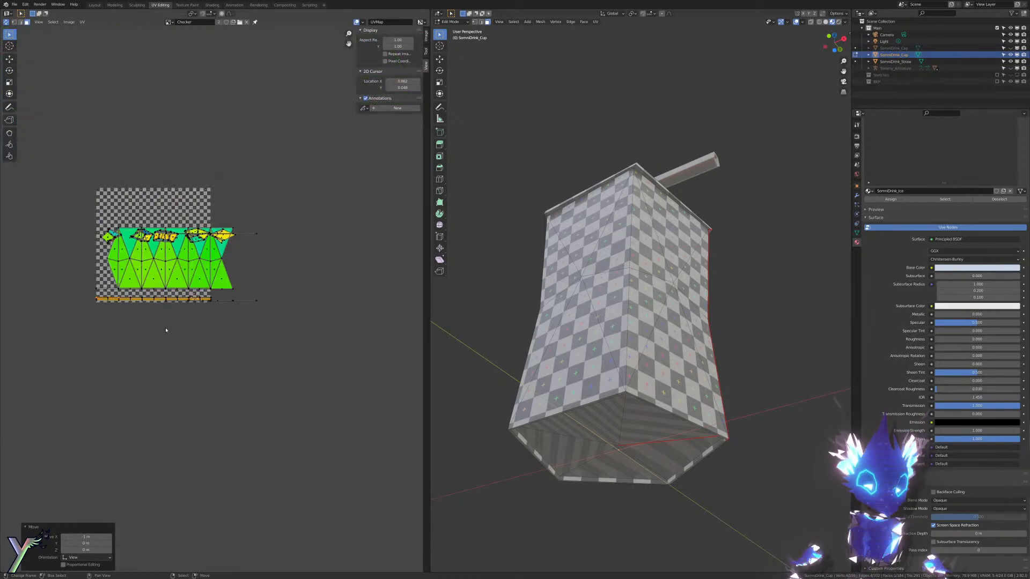
{"action": "scroll", "coordinate": [221, 329], "scroll_direction": "up", "scroll_amount": 6}
{"action": "key", "text": "c"}
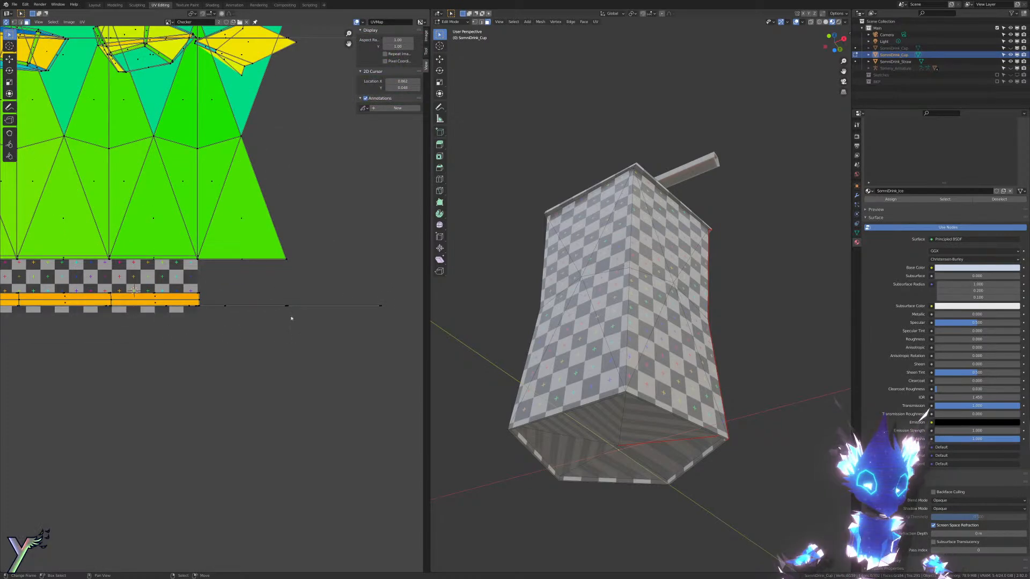
{"action": "left_click_drag", "start_coordinate": [374, 311], "coordinate": [234, 314]}
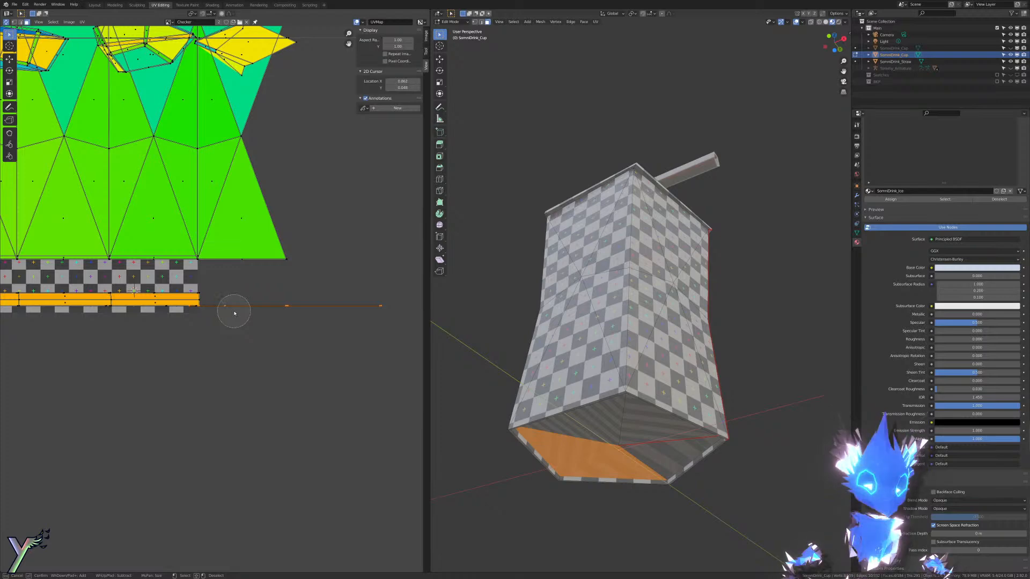
{"action": "key", "text": "Escape"}
{"action": "scroll", "coordinate": [234, 313], "scroll_direction": "down", "scroll_amount": 5}
{"action": "key", "text": "g"}
{"action": "key", "text": "y"}
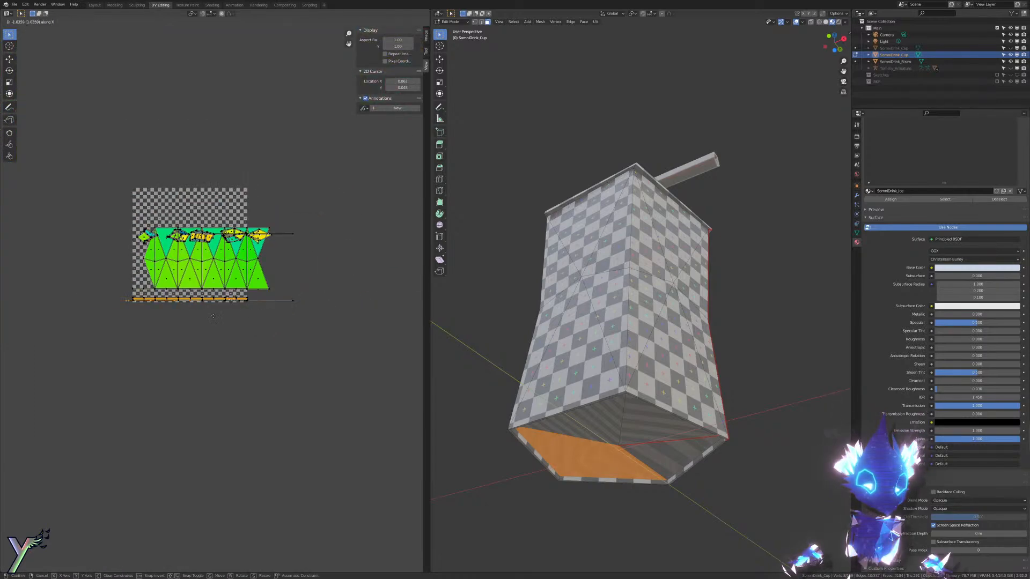
{"action": "left_click", "coordinate": [194, 316]}
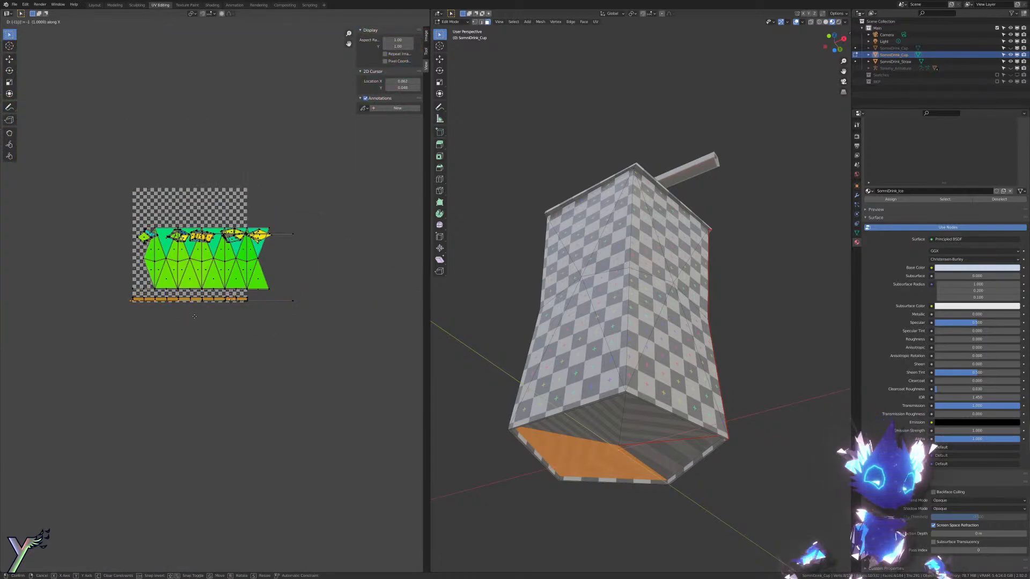
{"action": "key", "text": "c"}
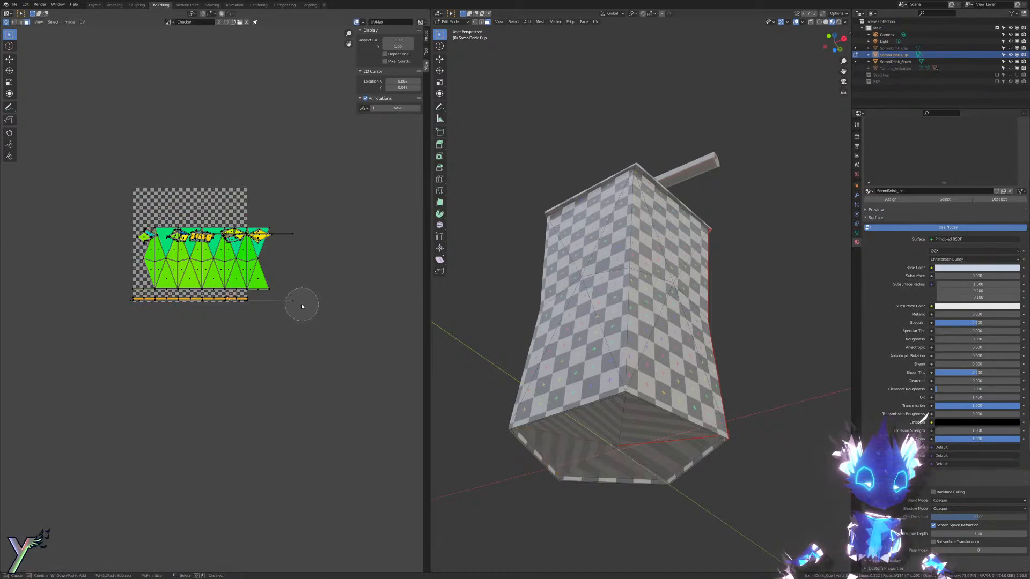
{"action": "key", "text": "Escape"}
{"action": "left_click", "coordinate": [263, 307]}
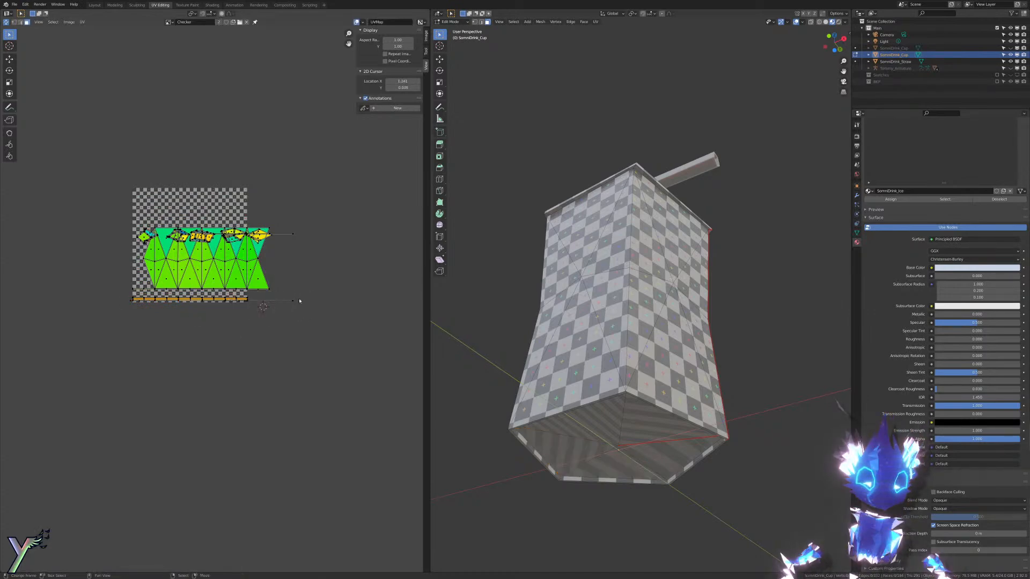
{"action": "key", "text": "KP_Decimal"}
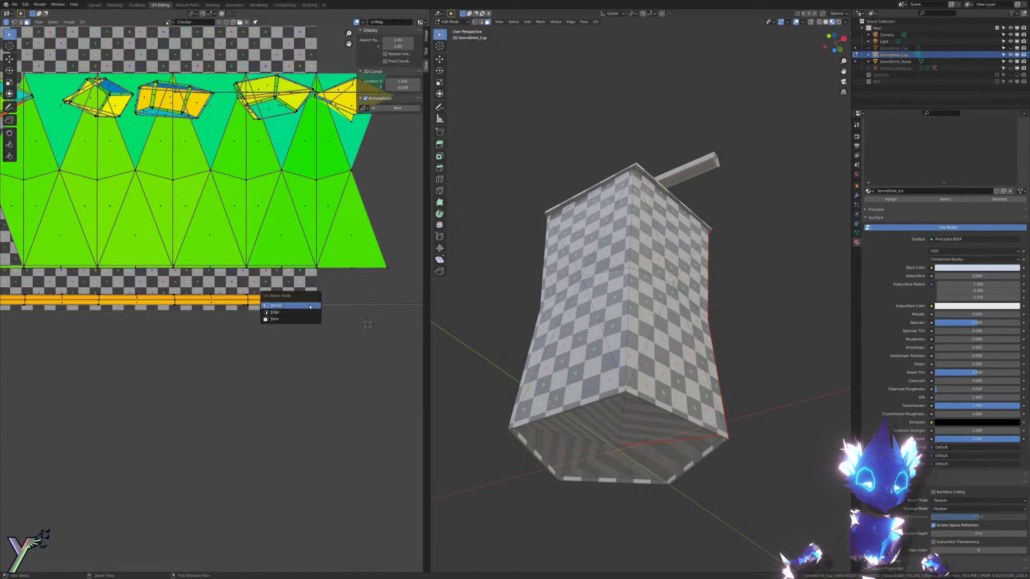
{"action": "scroll", "coordinate": [315, 304], "scroll_direction": "down", "scroll_amount": 4}
{"action": "key", "text": "g"}
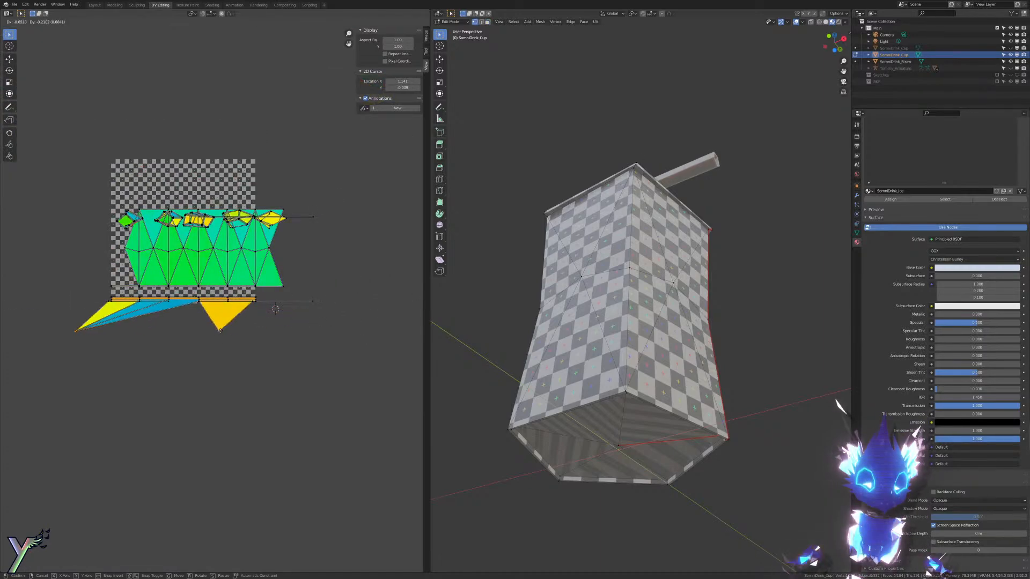
{"action": "key", "text": "Escape"}
{"action": "key", "text": "Tab"}
{"action": "key", "text": "Tab"}
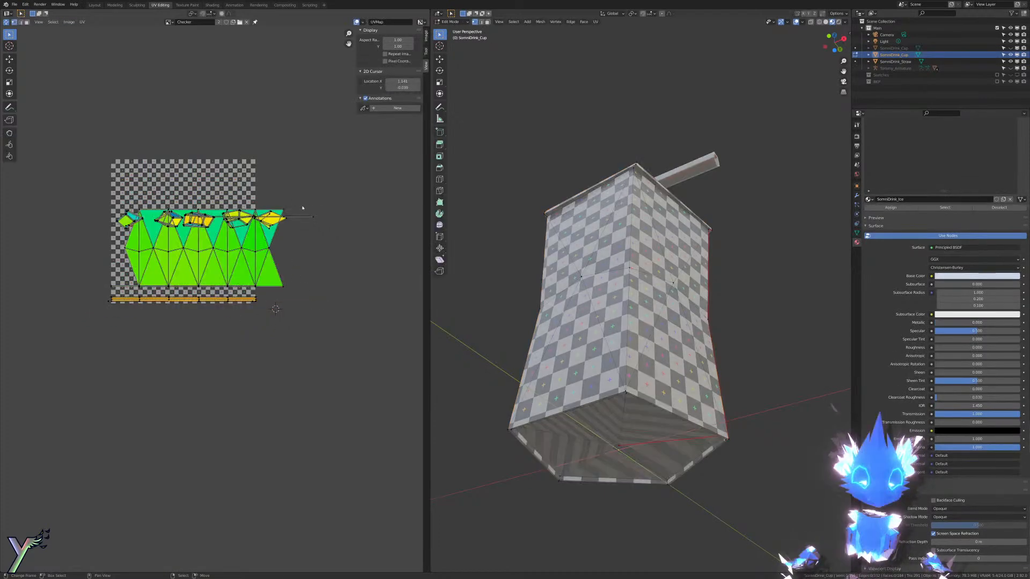
Step: In face select mode, pick the wall UV faces overhanging the checker's right edge and move them along X onto its left side
{"action": "middle_click_drag", "start_coordinate": [303, 210], "coordinate": [314, 248]}
{"action": "scroll", "coordinate": [327, 248], "scroll_direction": "up", "scroll_amount": 3}
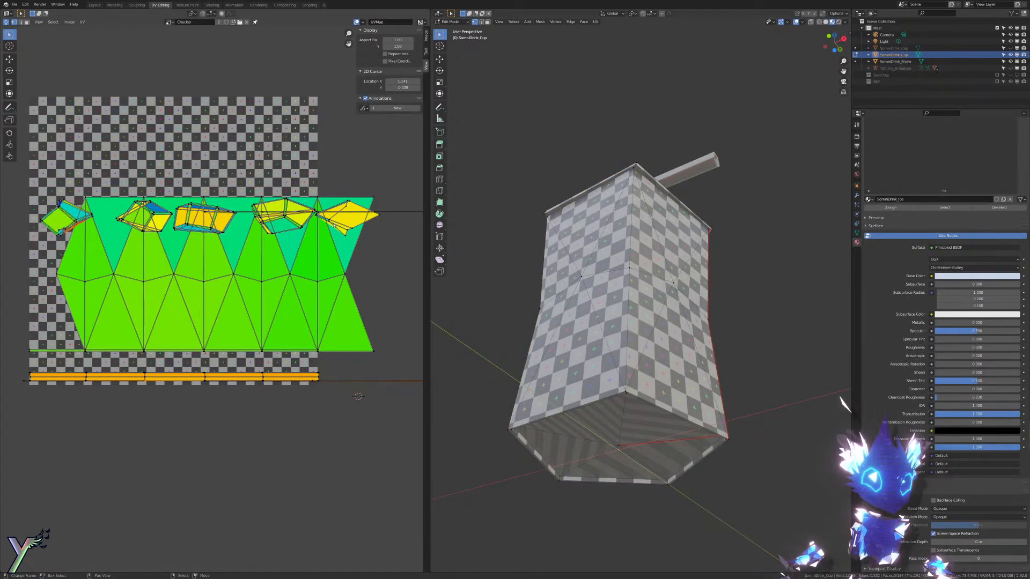
{"action": "middle_click_drag", "start_coordinate": [371, 250], "coordinate": [305, 256]}
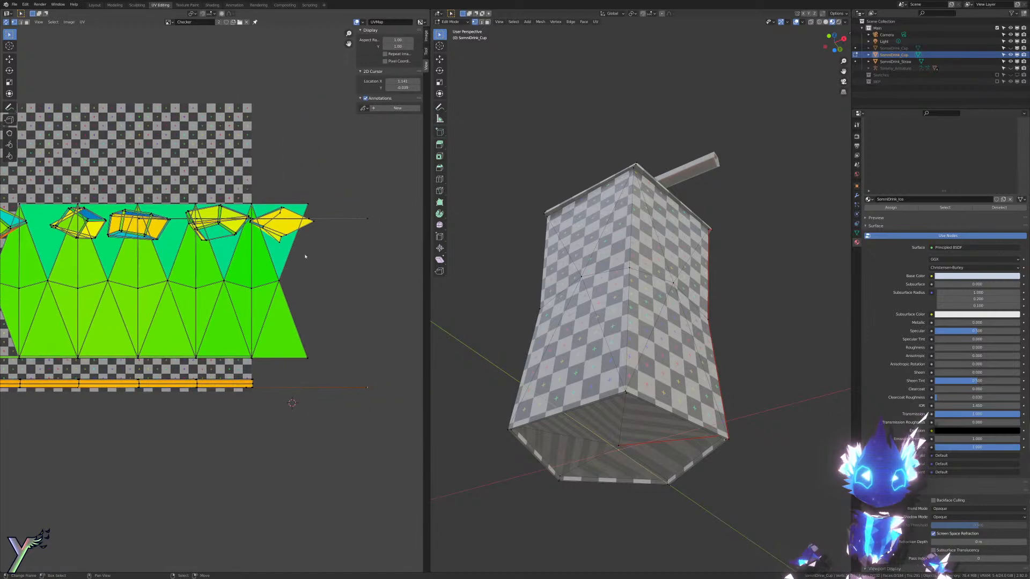
{"action": "key", "text": "ctrl+Tab"}
{"action": "left_click", "coordinate": [316, 241]}
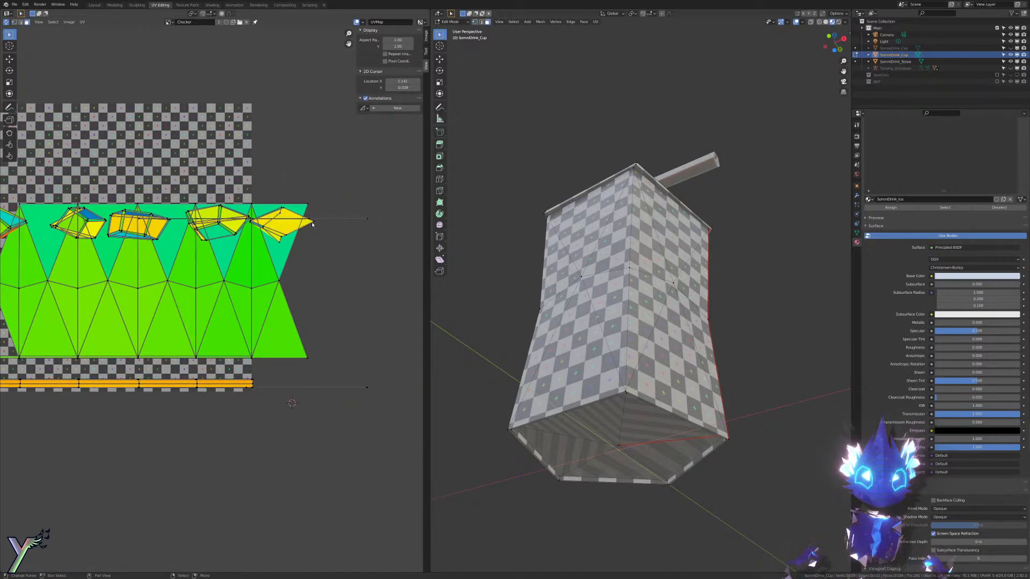
{"action": "key", "text": "c"}
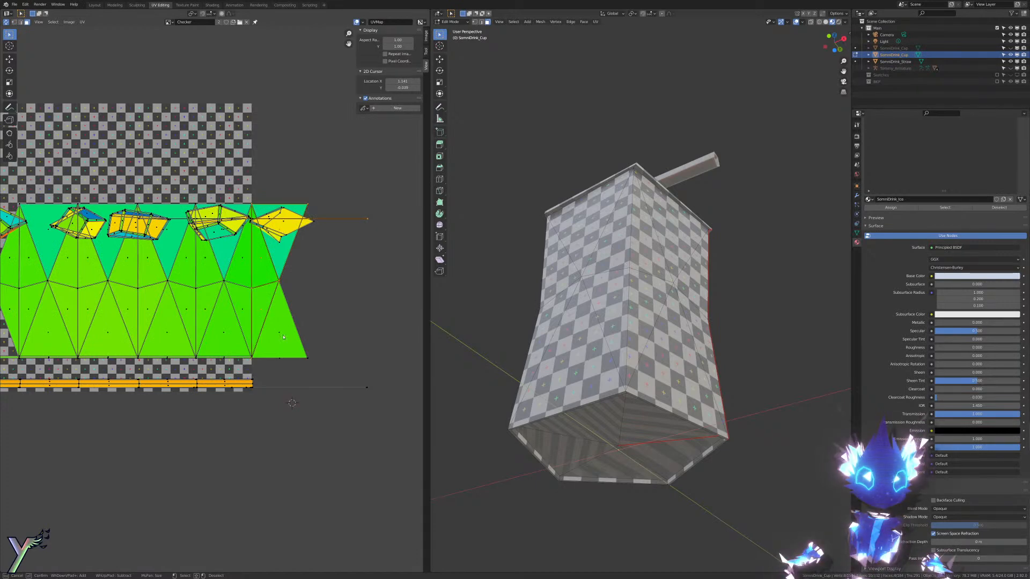
{"action": "left_click_drag", "start_coordinate": [279, 334], "coordinate": [279, 353]}
{"action": "key", "text": "Escape"}
{"action": "scroll", "coordinate": [268, 311], "scroll_direction": "down", "scroll_amount": 2}
{"action": "middle_click_drag", "start_coordinate": [249, 276], "coordinate": [297, 303]}
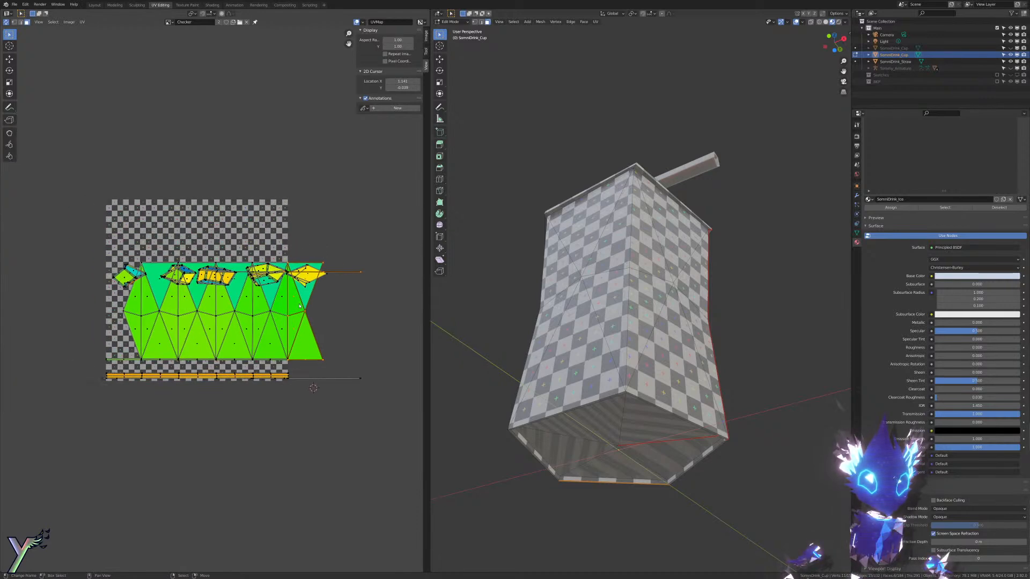
{"action": "key", "text": "g"}
{"action": "key", "text": "x"}
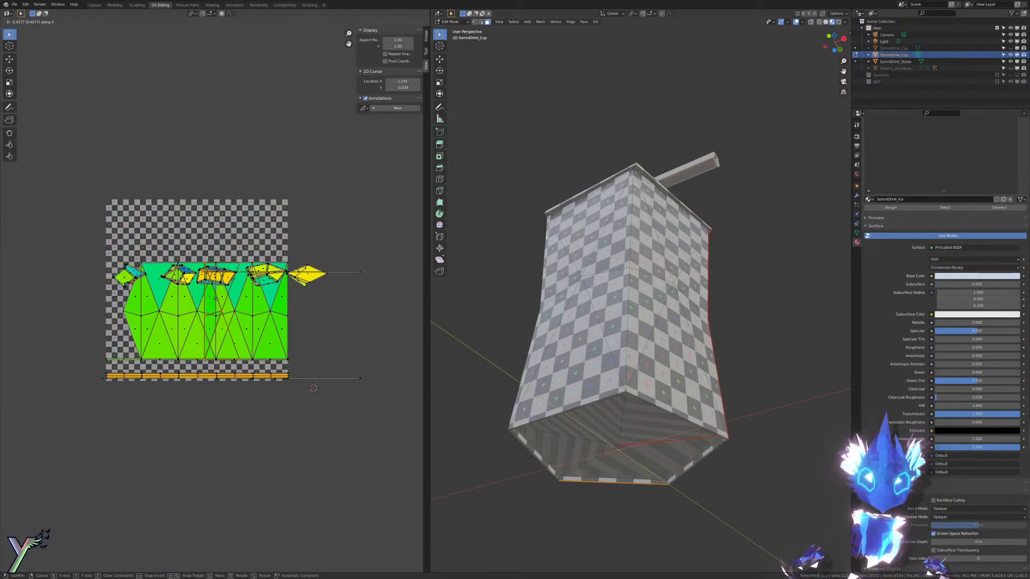
{"action": "key", "text": "Escape"}
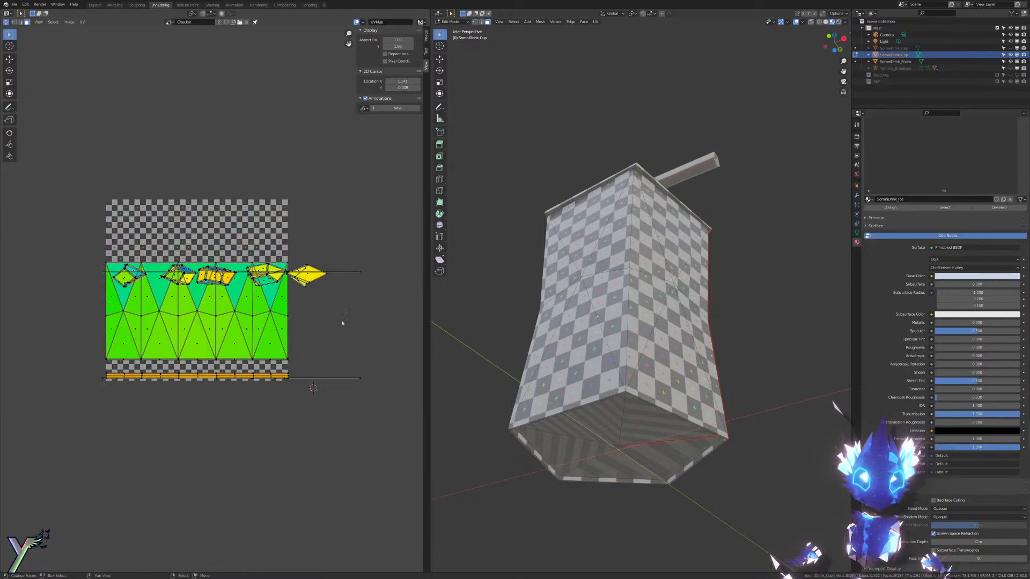
Step: Examine the UV islands and stray line extending past the checker's right edge
{"action": "key", "text": "c"}
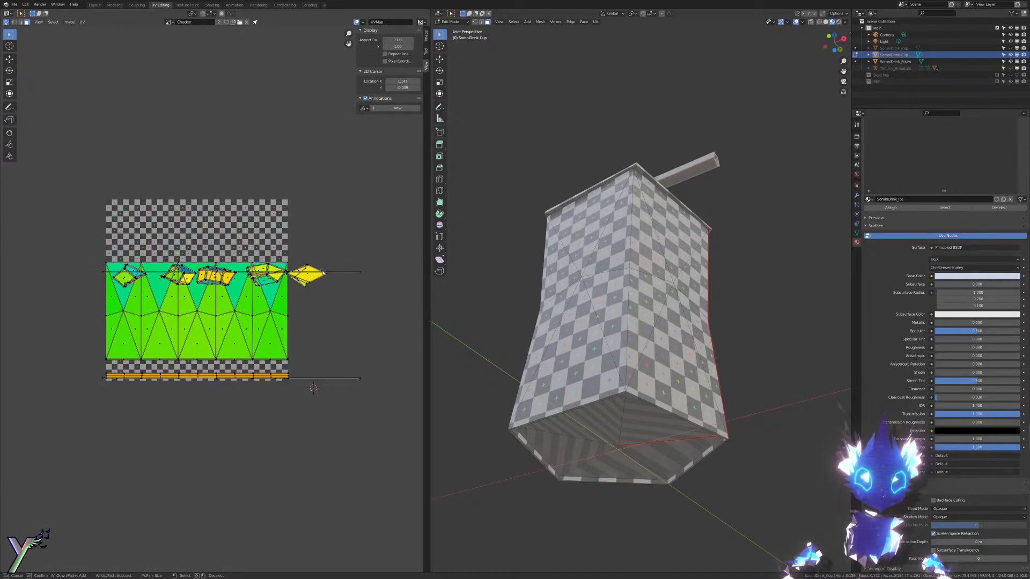
{"action": "key", "text": "Escape"}
{"action": "scroll", "coordinate": [332, 279], "scroll_direction": "up", "scroll_amount": 5}
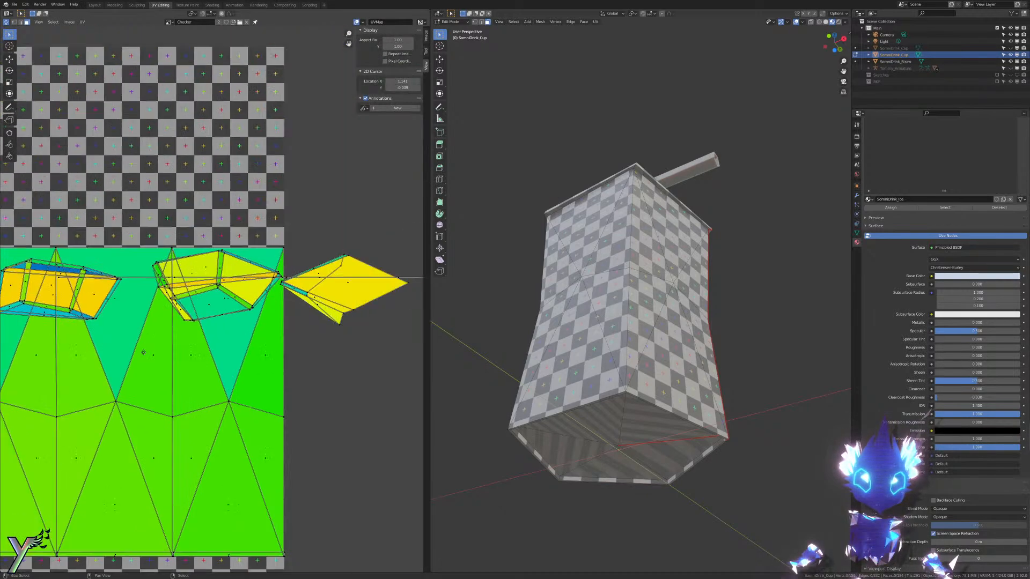
{"action": "key", "text": "c"}
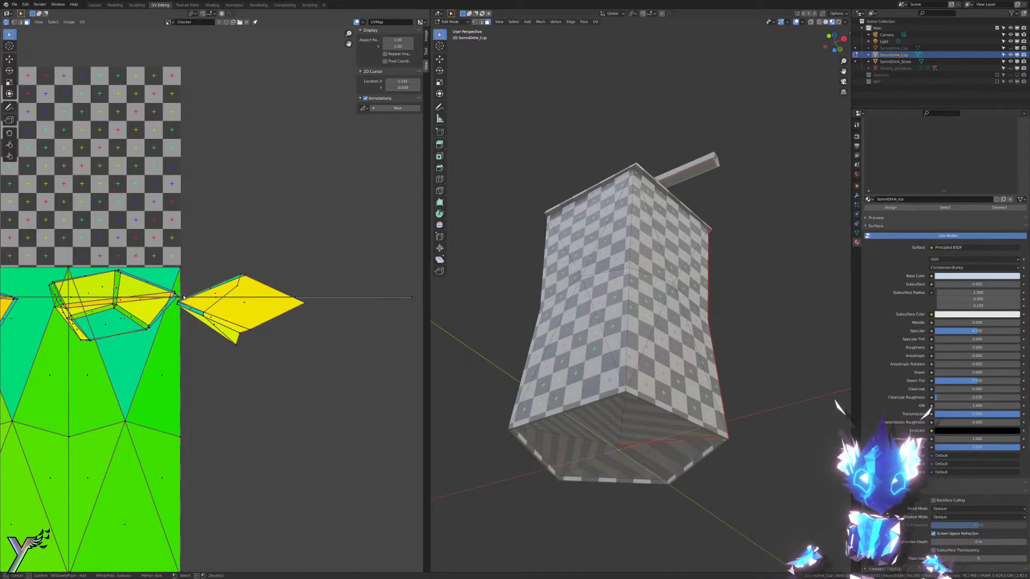
{"action": "key", "text": "Escape"}
{"action": "scroll", "coordinate": [195, 298], "scroll_direction": "down", "scroll_amount": 7}
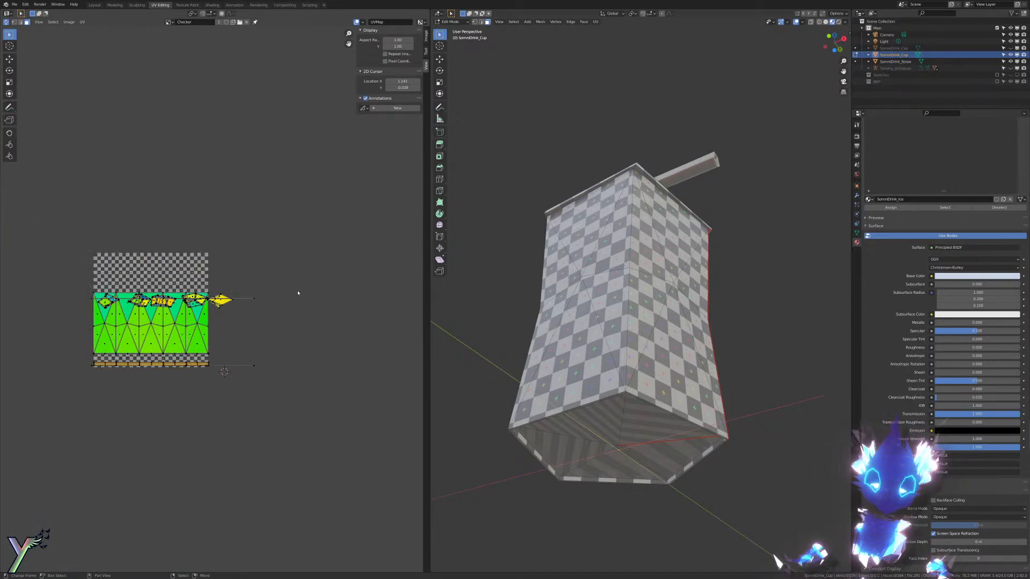
{"action": "scroll", "coordinate": [290, 288], "scroll_direction": "up", "scroll_amount": 2}
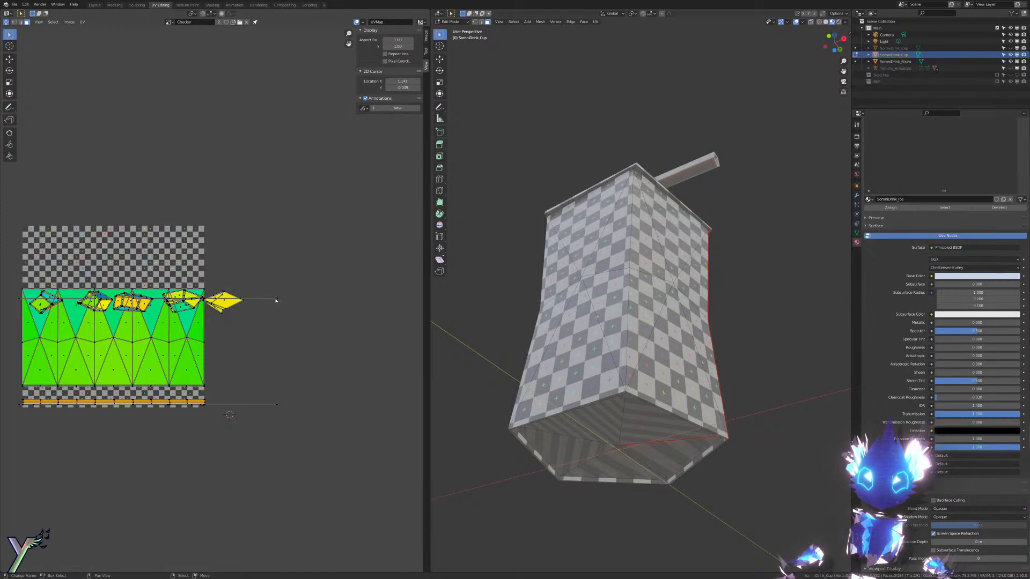
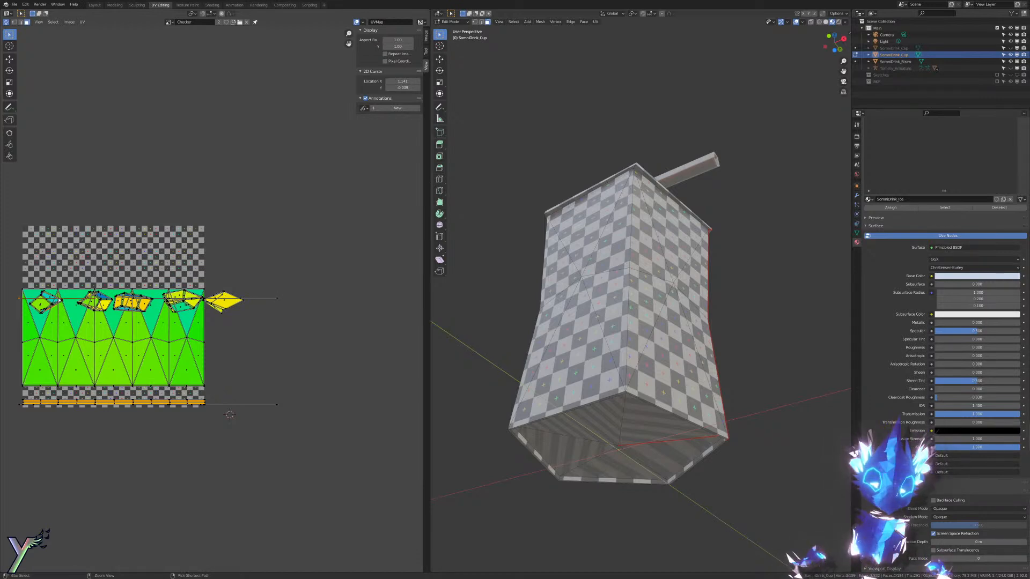
Step: Turn off UV sync selection and check where individual wall faces and the cup's rim face loops lie in the UV layout
{"action": "key", "text": "a"}
{"action": "left_click", "coordinate": [15, 22]}
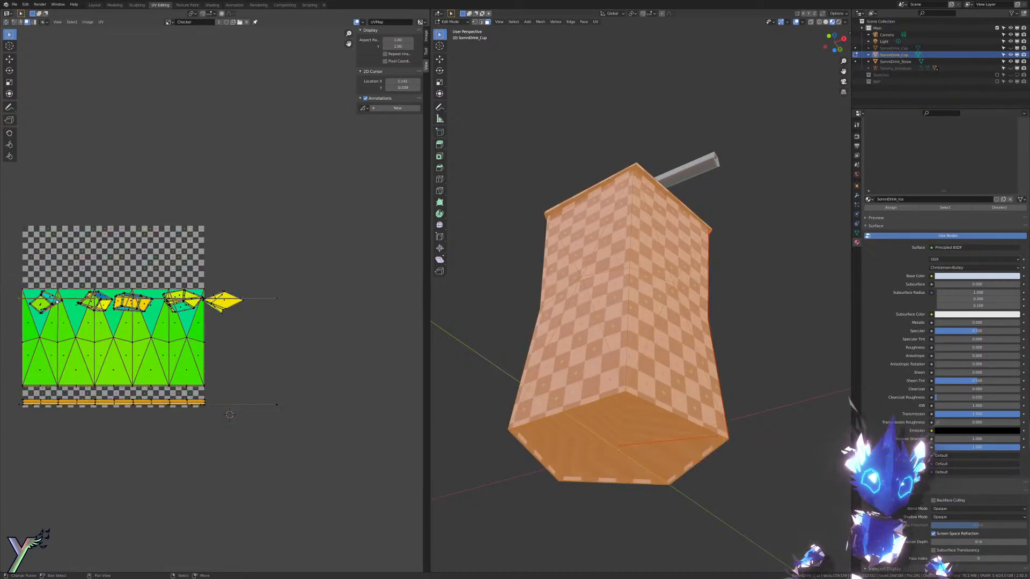
{"action": "left_click", "coordinate": [609, 219]}
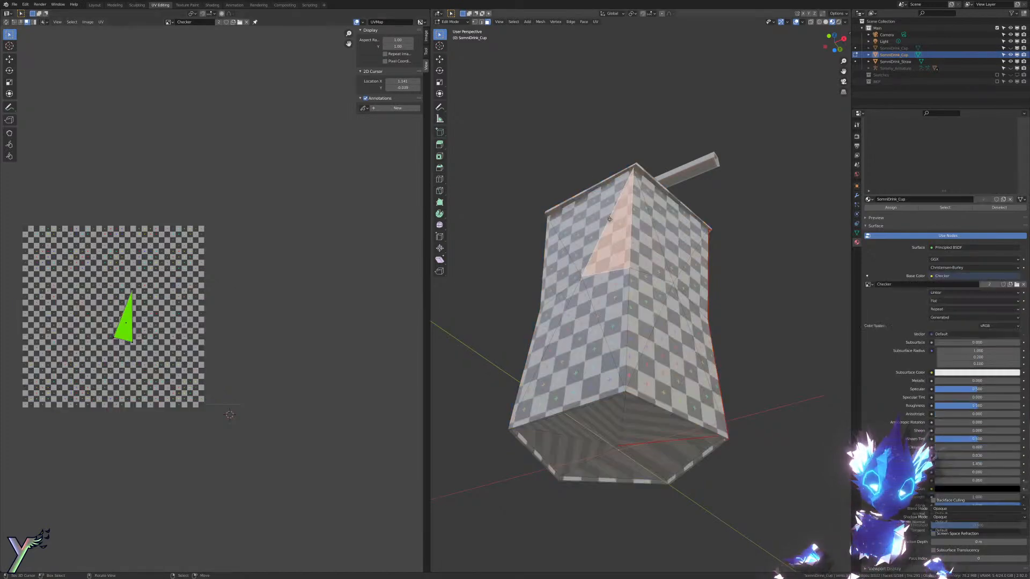
{"action": "key", "text": "a"}
{"action": "right_click", "coordinate": [590, 190], "text": "alt"}
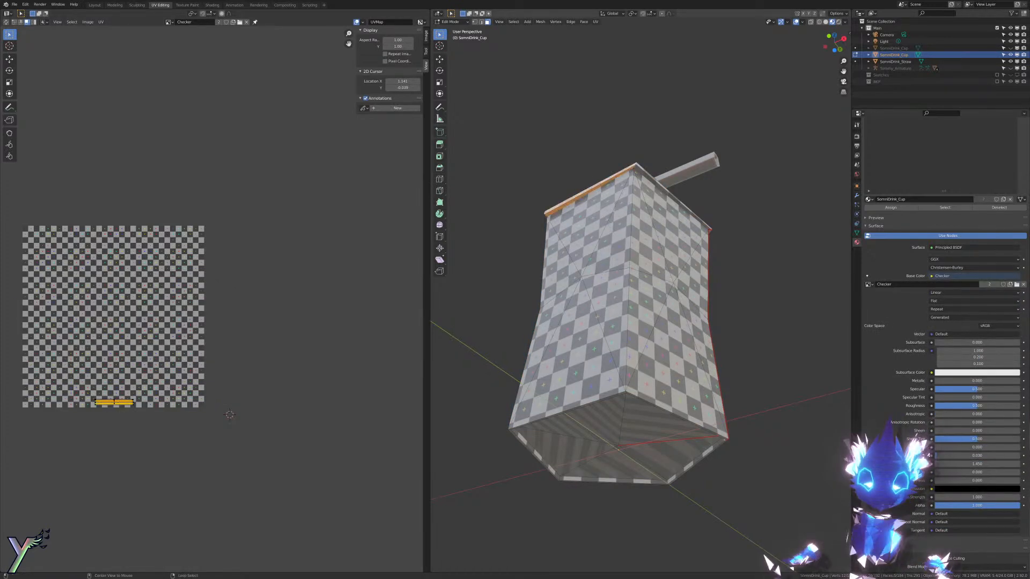
{"action": "right_click", "coordinate": [645, 238]}
{"action": "right_click", "coordinate": [613, 298]}
{"action": "middle_click_drag", "start_coordinate": [616, 252], "coordinate": [626, 341]}
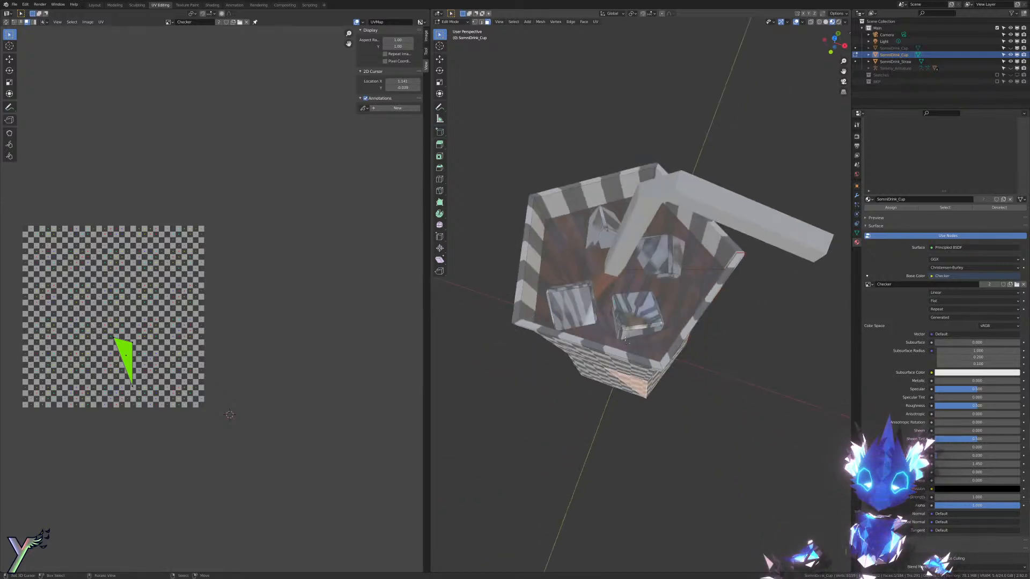
{"action": "right_click", "coordinate": [532, 198], "text": "alt"}
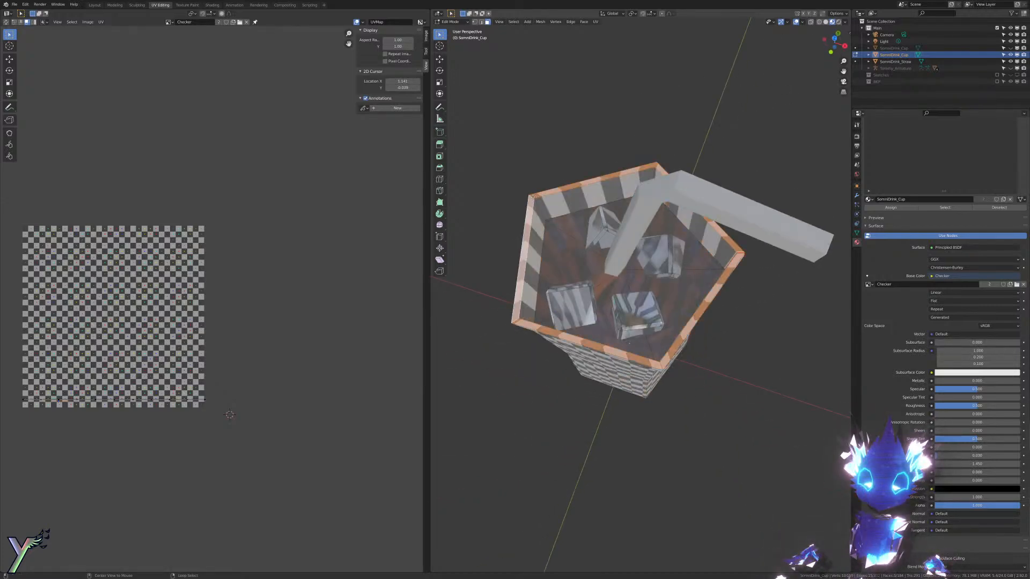
Step: Turn on UV sync selection and pick the stray line running past the checker's right edge to locate its face on the cup
{"action": "key", "text": "a"}
{"action": "scroll", "coordinate": [225, 303], "scroll_direction": "up", "scroll_amount": 3}
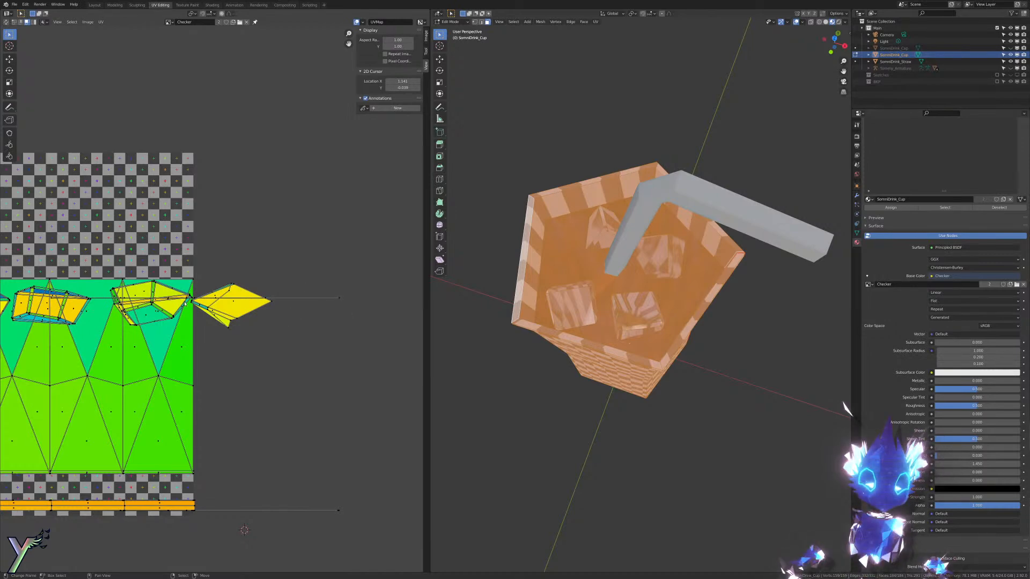
{"action": "scroll", "coordinate": [213, 301], "scroll_direction": "up", "scroll_amount": 7}
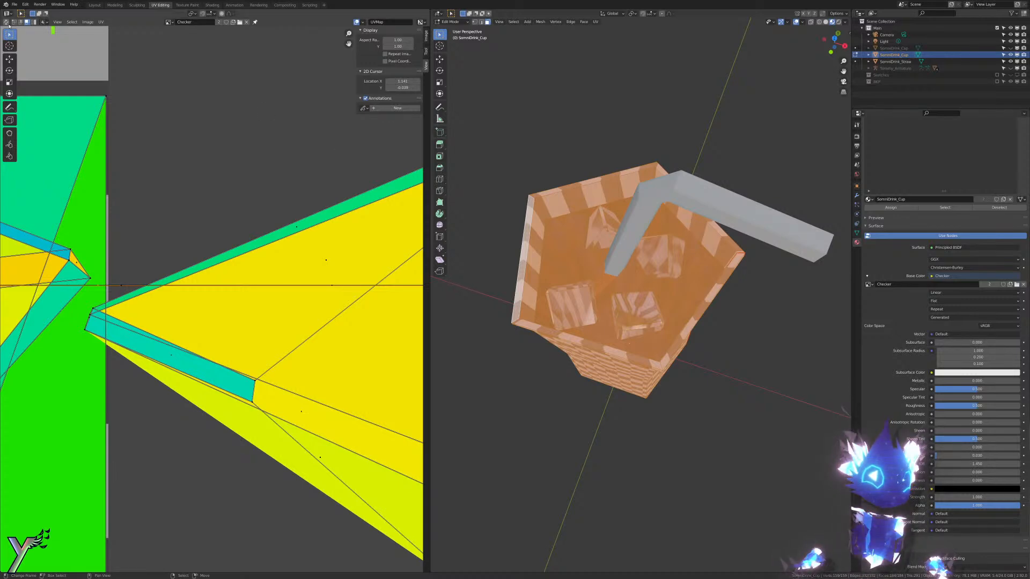
{"action": "left_click", "coordinate": [5, 22]}
{"action": "key", "text": "alt+a"}
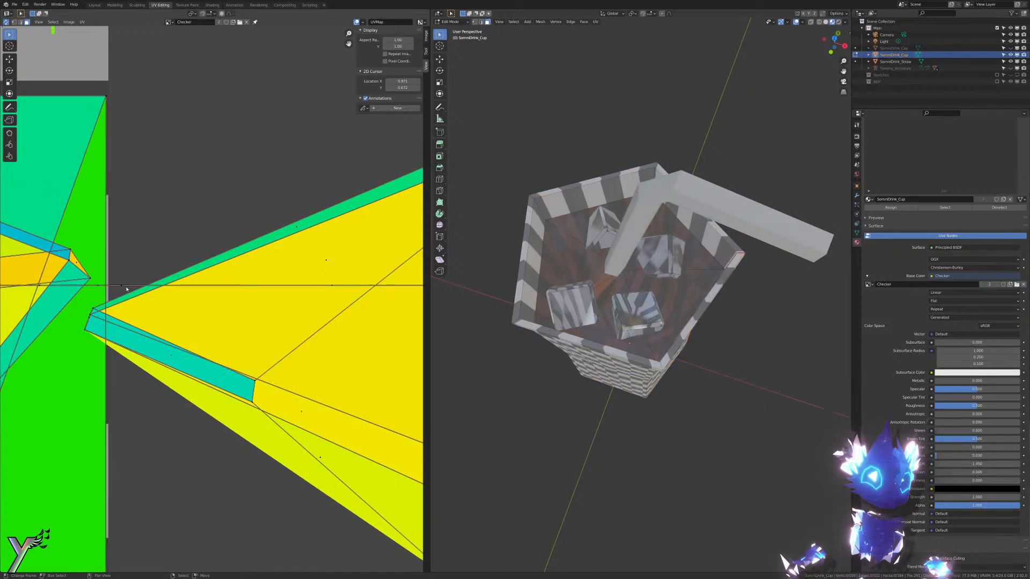
{"action": "left_click", "coordinate": [121, 288]}
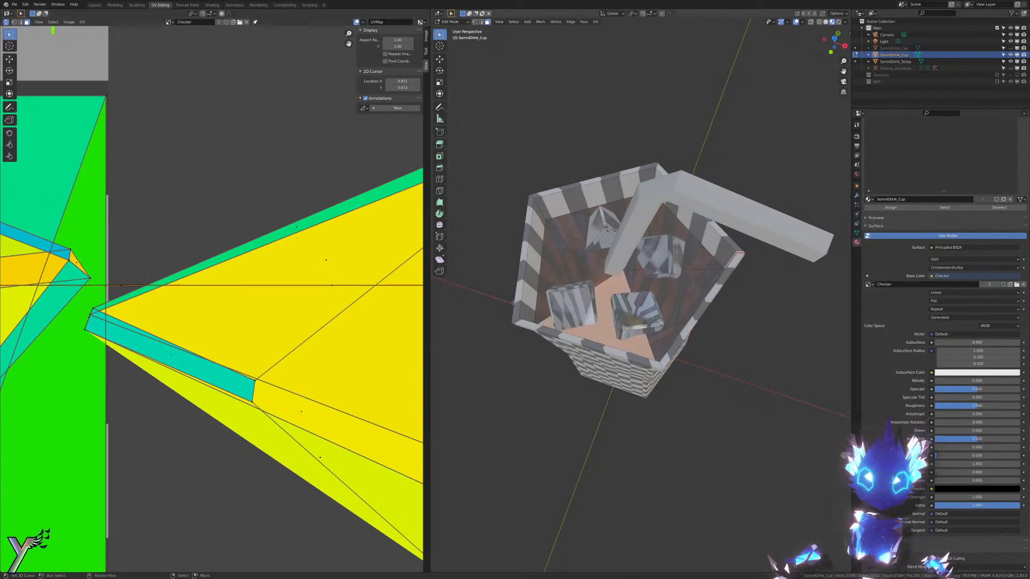
Step: Select the five faces of the soda surface inside the cup and unwrap them into one pentagon UV island
{"action": "middle_click_drag", "start_coordinate": [590, 302], "coordinate": [624, 289]}
{"action": "scroll", "coordinate": [593, 311], "scroll_direction": "up", "scroll_amount": 1}
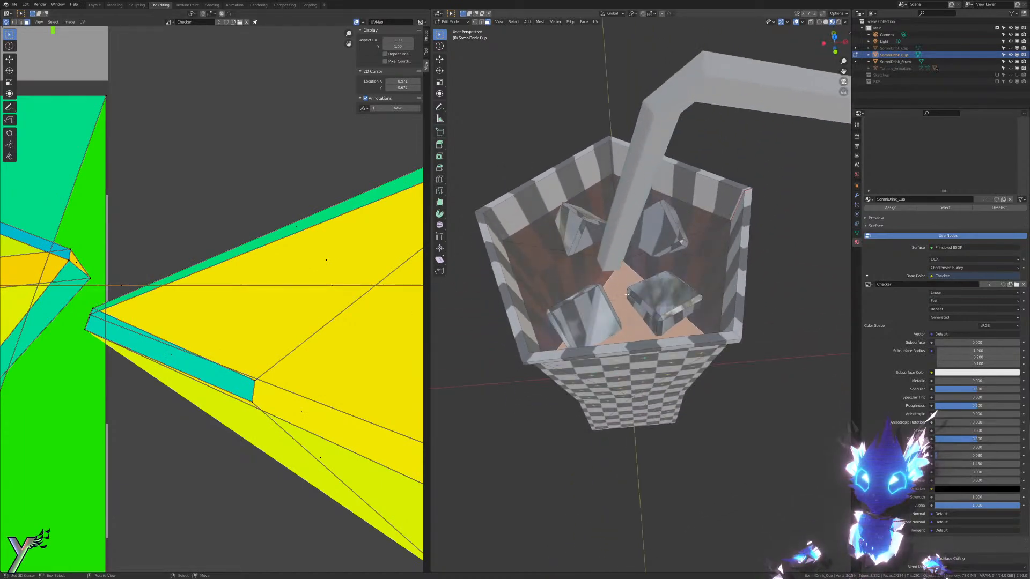
{"action": "left_click", "coordinate": [543, 273], "text": "shift"}
{"action": "left_click", "coordinate": [701, 261], "text": "shift"}
{"action": "left_click", "coordinate": [660, 231], "text": "shift"}
{"action": "left_click", "coordinate": [600, 239], "text": "shift"}
{"action": "key", "text": "ctrl+z"}
{"action": "key", "text": "ctrl+z"}
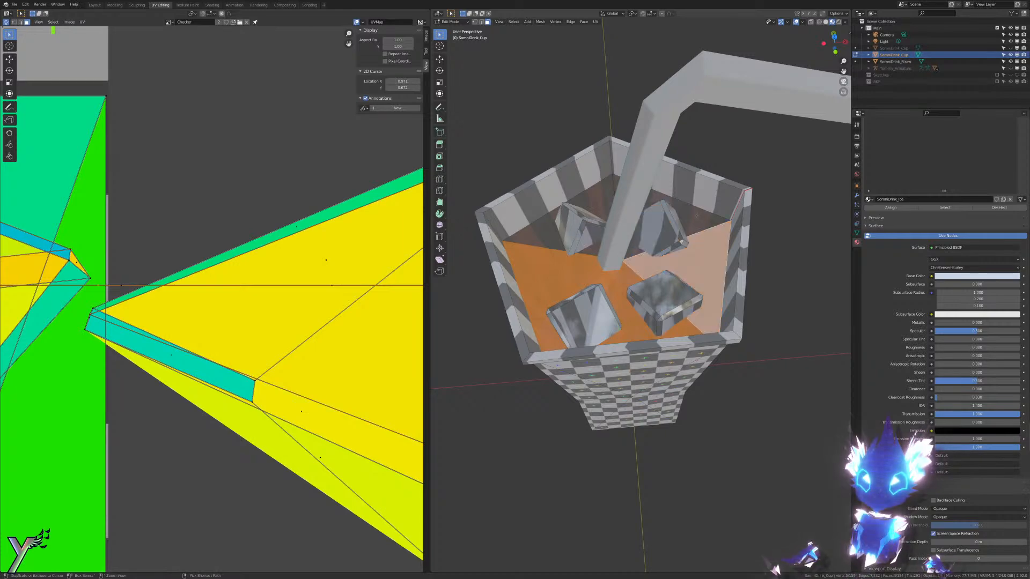
{"action": "left_click", "coordinate": [689, 215], "text": "shift"}
{"action": "left_click", "coordinate": [598, 197], "text": "shift"}
{"action": "scroll", "coordinate": [597, 197], "scroll_direction": "down", "scroll_amount": 7}
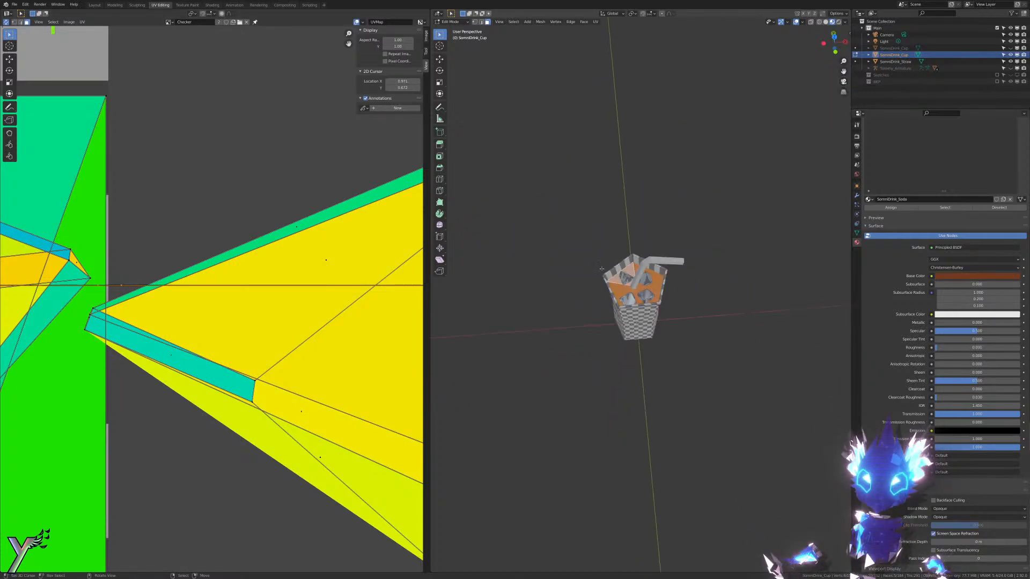
{"action": "scroll", "coordinate": [214, 278], "scroll_direction": "down", "scroll_amount": 10}
{"action": "key", "text": "y"}
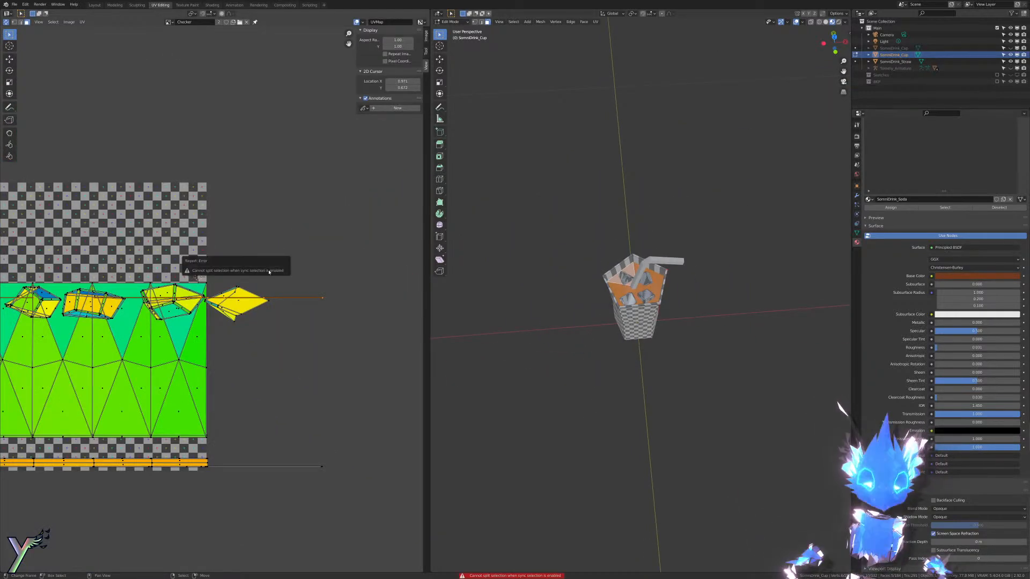
{"action": "key", "text": "u"}
{"action": "left_click", "coordinate": [590, 263]}
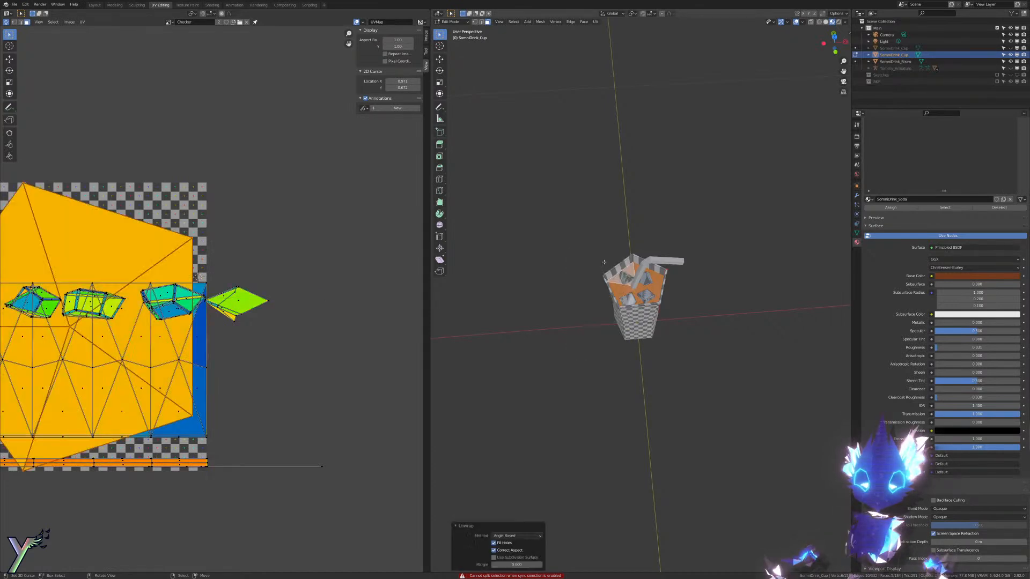
Step: Scale down the soda surface's UV island and place it in the free checker area above the wall UVs
{"action": "key", "text": "s"}
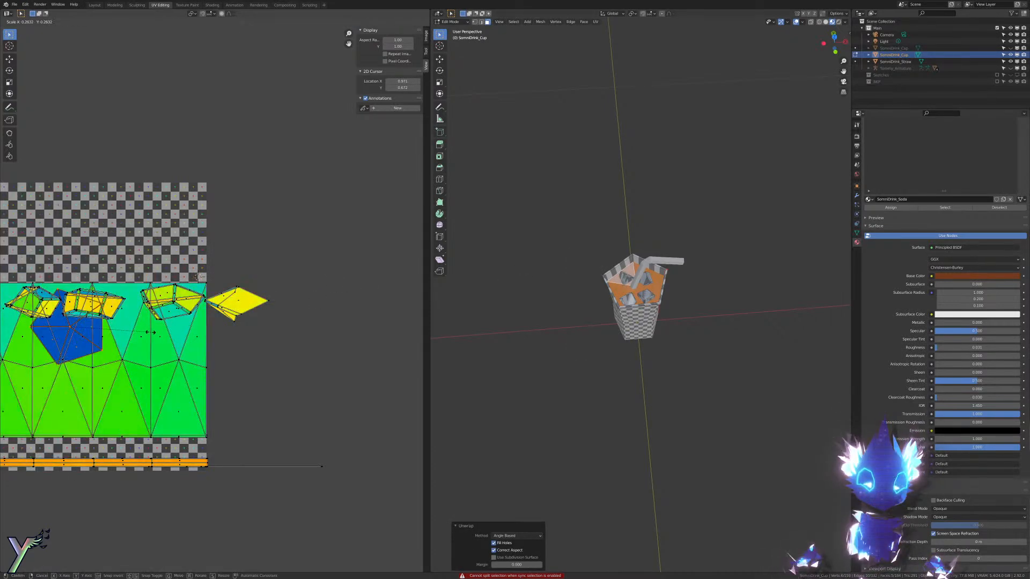
{"action": "left_click", "coordinate": [107, 329]}
{"action": "key", "text": "g"}
{"action": "left_click", "coordinate": [118, 259]}
{"action": "middle_click_drag", "start_coordinate": [118, 259], "coordinate": [226, 235]}
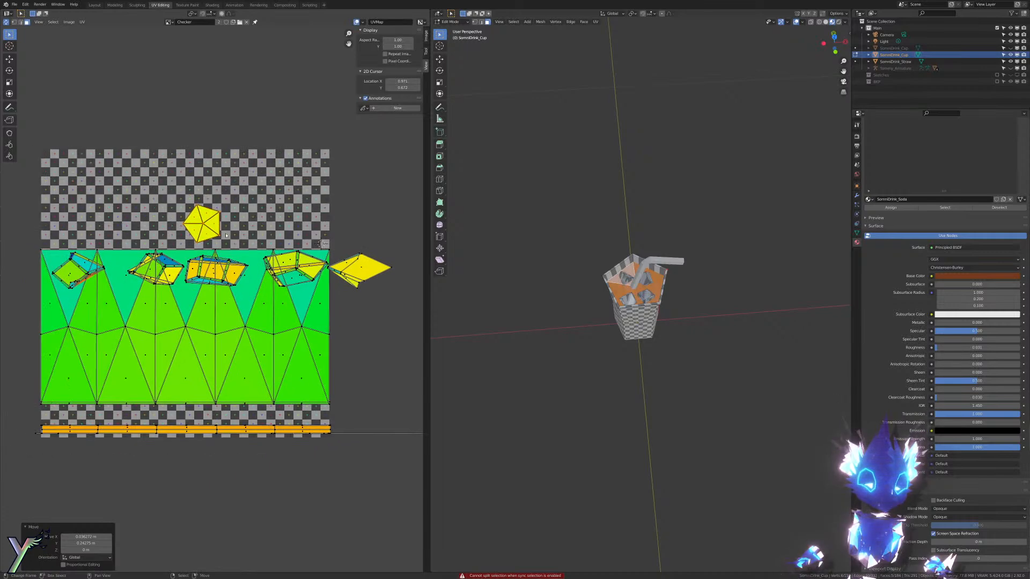
Step: Select the five faces of the cup's inner bottom beneath the soda surface and unwrap them
{"action": "scroll", "coordinate": [631, 276], "scroll_direction": "up", "scroll_amount": 10}
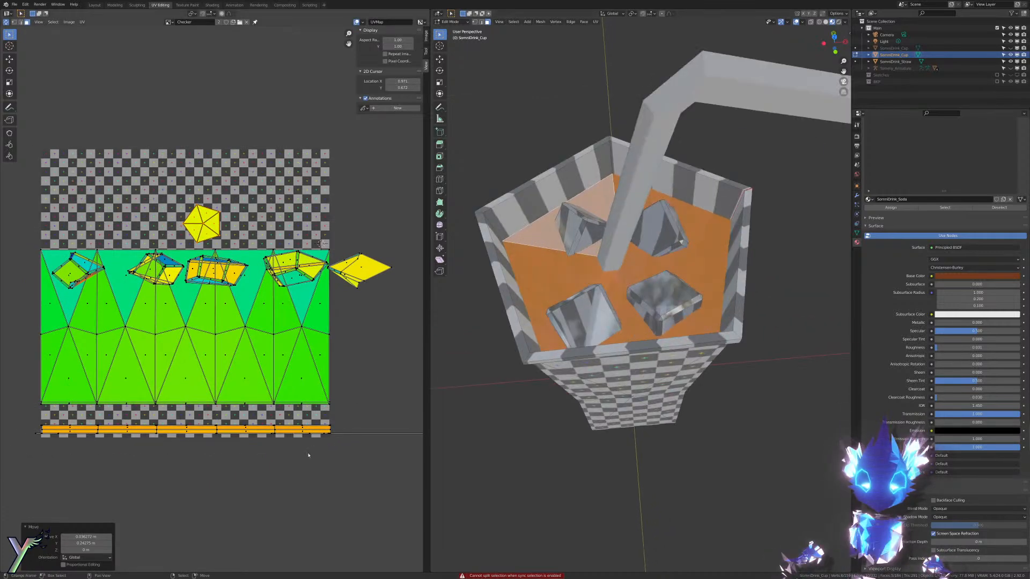
{"action": "scroll", "coordinate": [632, 286], "scroll_direction": "up", "scroll_amount": 4}
{"action": "left_click", "coordinate": [643, 455]}
{"action": "left_click", "coordinate": [659, 513], "text": "shift"}
{"action": "left_click", "coordinate": [570, 528], "text": "shift"}
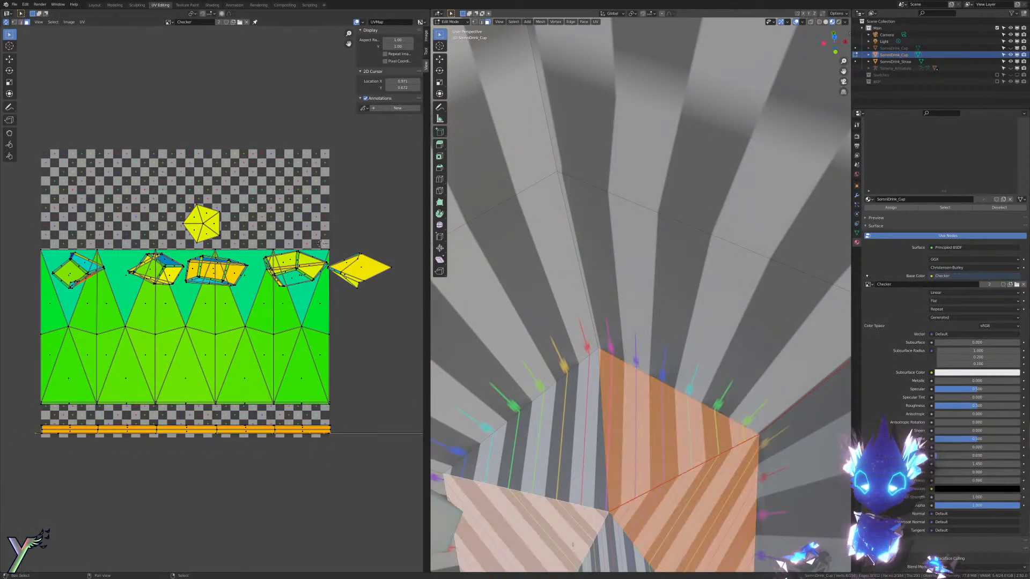
{"action": "left_click", "coordinate": [595, 540], "text": "shift"}
{"action": "left_click", "coordinate": [563, 408], "text": "shift"}
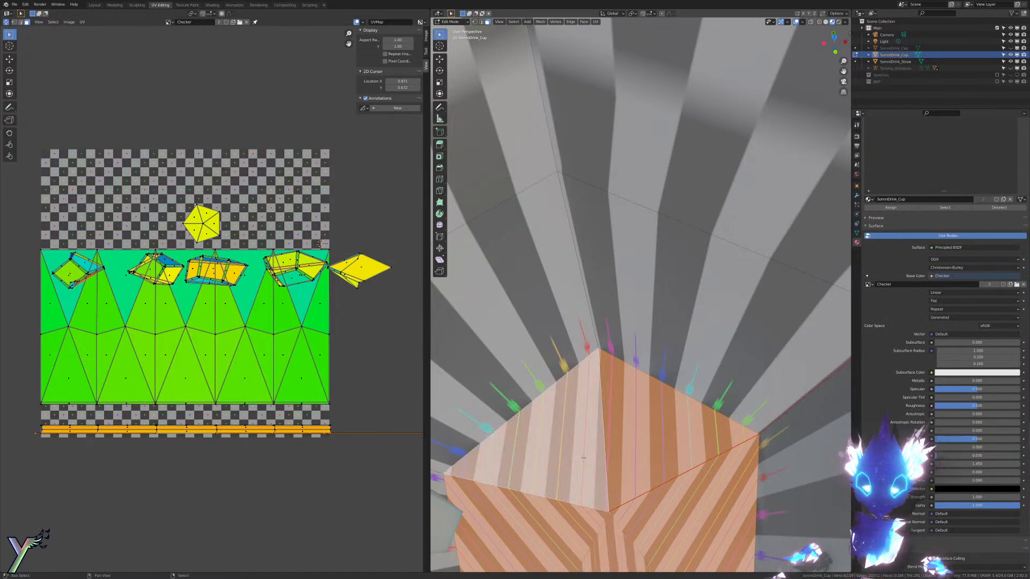
{"action": "key", "text": "u"}
{"action": "left_click", "coordinate": [571, 389]}
Step: Shrink the inner bottom's UV island to roughly the soda island's size and place it directly right of that island
{"action": "scroll", "coordinate": [225, 300], "scroll_direction": "down", "scroll_amount": 2}
{"action": "key", "text": "s"}
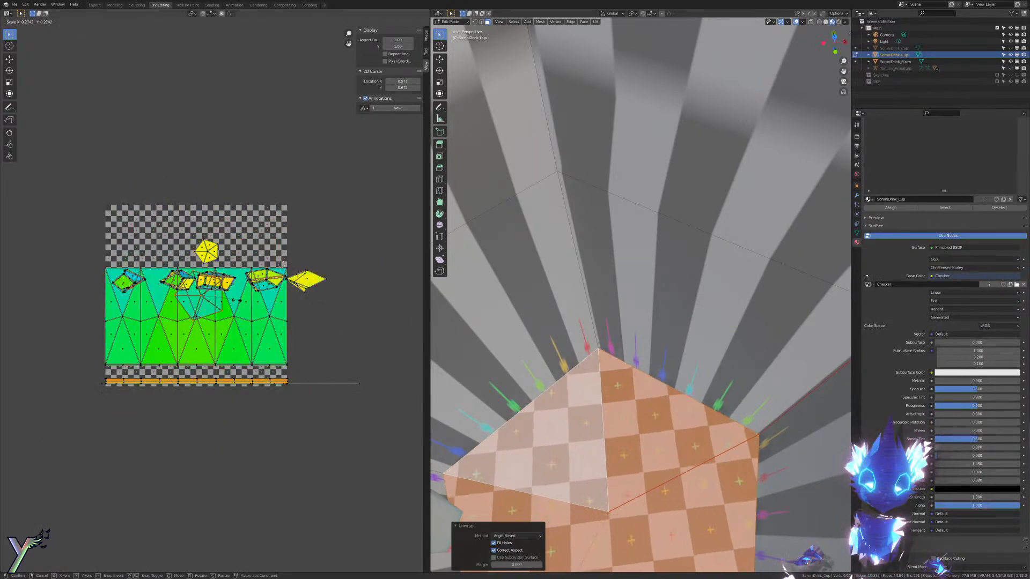
{"action": "left_click", "coordinate": [226, 304]}
{"action": "key", "text": "g"}
{"action": "left_click", "coordinate": [202, 259]}
{"action": "scroll", "coordinate": [203, 228], "scroll_direction": "up", "scroll_amount": 4}
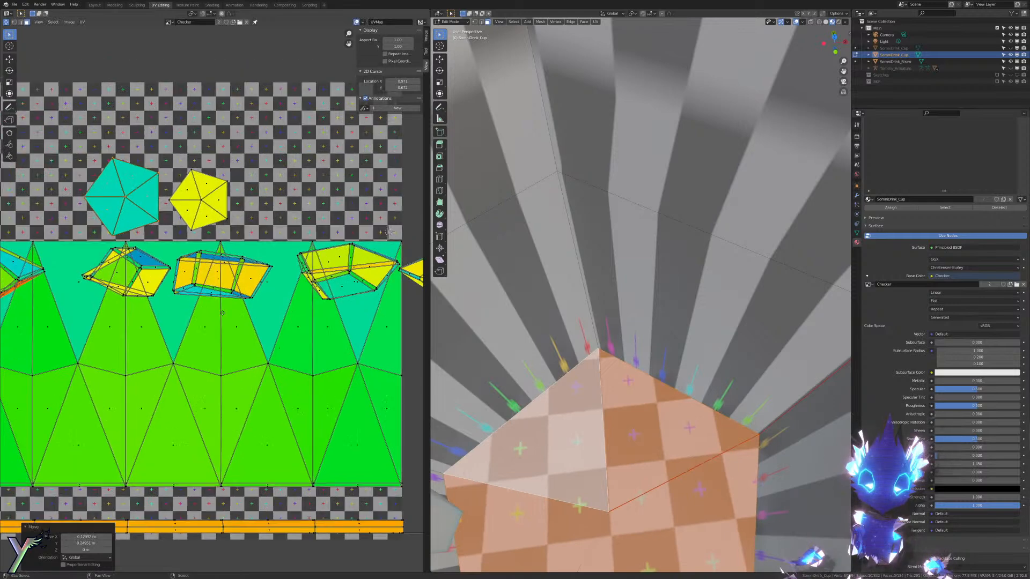
{"action": "key", "text": "s"}
{"action": "left_click", "coordinate": [298, 325]}
{"action": "key", "text": "g"}
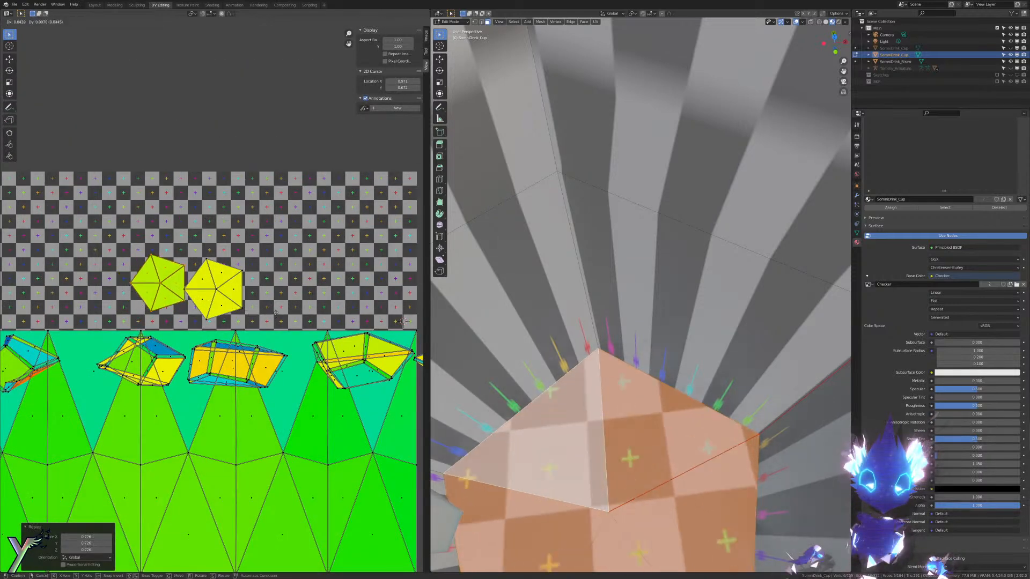
{"action": "left_click", "coordinate": [295, 305]}
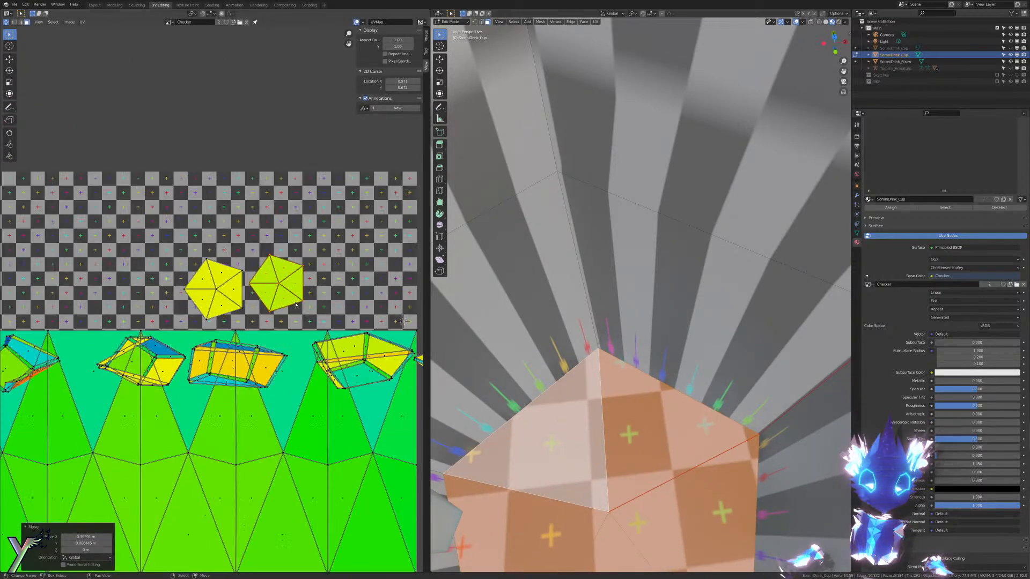
{"action": "scroll", "coordinate": [297, 288], "scroll_direction": "down", "scroll_amount": 5}
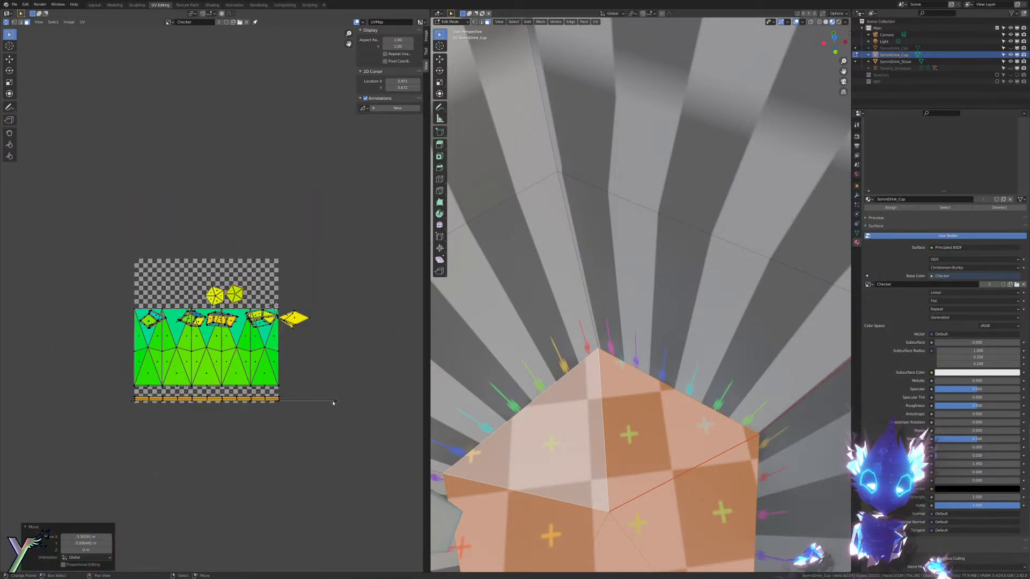
Step: Select the five faces of the cup's outer underside and unwrap them into one pentagon UV island
{"action": "right_click", "coordinate": [286, 403]}
{"action": "scroll", "coordinate": [600, 301], "scroll_direction": "down", "scroll_amount": 2}
{"action": "middle_click_drag", "start_coordinate": [601, 300], "coordinate": [641, 375]}
{"action": "scroll", "coordinate": [633, 386], "scroll_direction": "down", "scroll_amount": 6}
{"action": "middle_click_drag", "start_coordinate": [641, 242], "coordinate": [636, 180]}
{"action": "right_click", "coordinate": [665, 349], "text": "shift"}
{"action": "right_click", "coordinate": [671, 418], "text": "shift"}
{"action": "right_click", "coordinate": [598, 437], "text": "shift"}
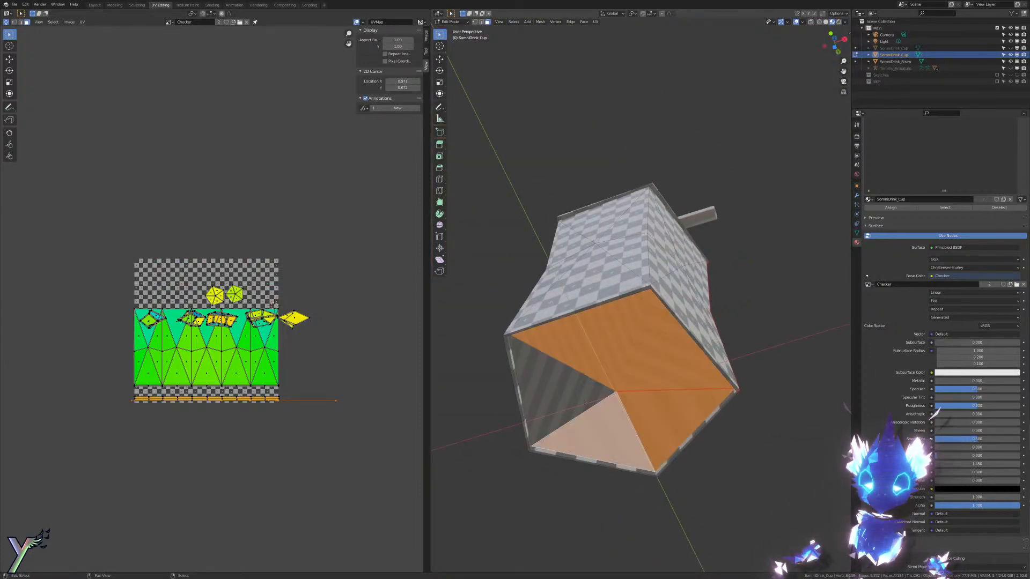
{"action": "right_click", "coordinate": [531, 391], "text": "shift"}
{"action": "key", "text": "u"}
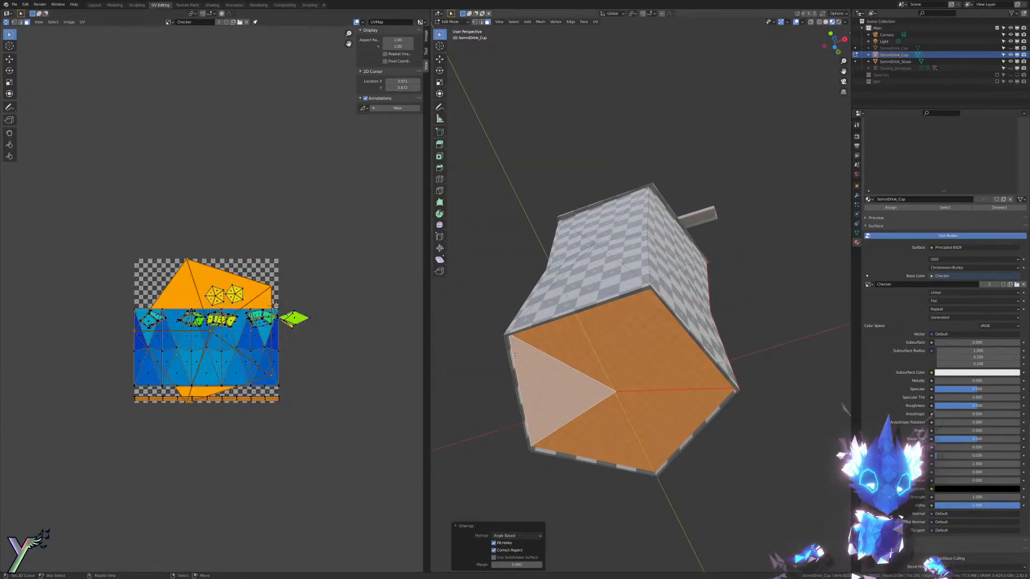
{"action": "left_click", "coordinate": [499, 346]}
Step: Scale the outer underside's UV island down to match the other two pentagons and place it to their left
{"action": "scroll", "coordinate": [400, 334], "scroll_direction": "up", "scroll_amount": 4}
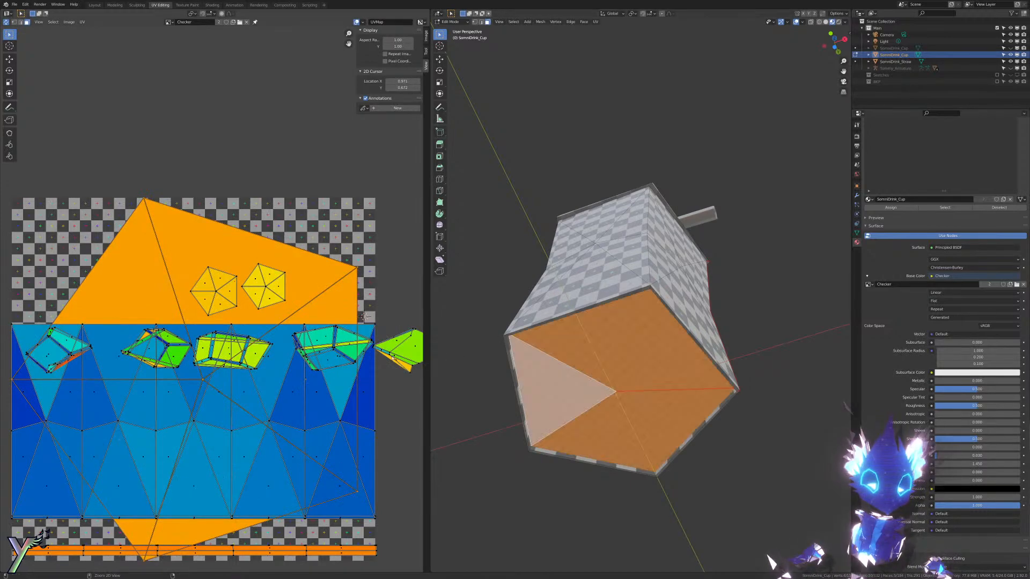
{"action": "key", "text": "s"}
{"action": "left_click", "coordinate": [221, 378]}
{"action": "key", "text": "g"}
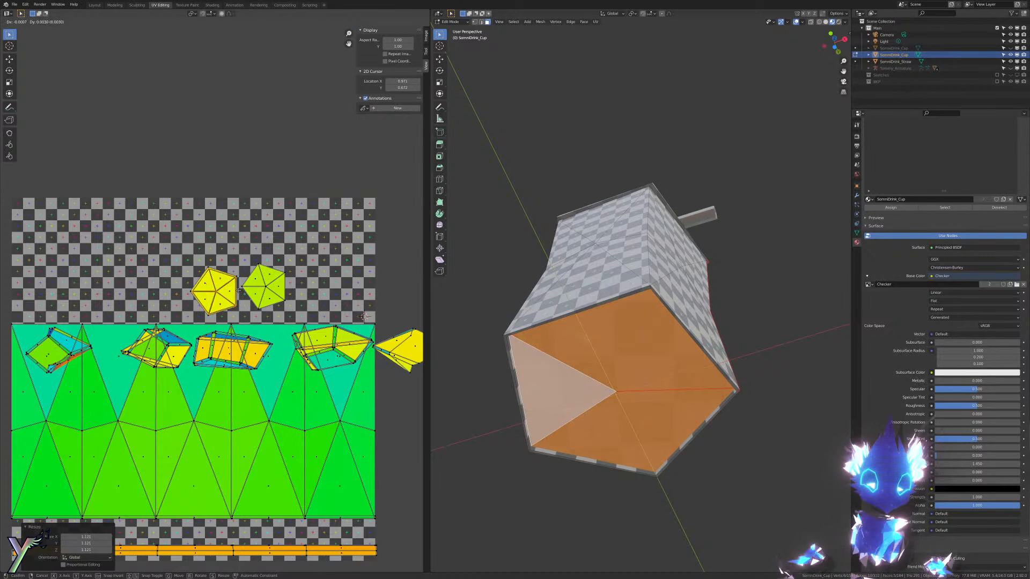
{"action": "left_click", "coordinate": [239, 292]}
{"action": "key", "text": "s"}
{"action": "left_click", "coordinate": [241, 293]}
{"action": "key", "text": "g"}
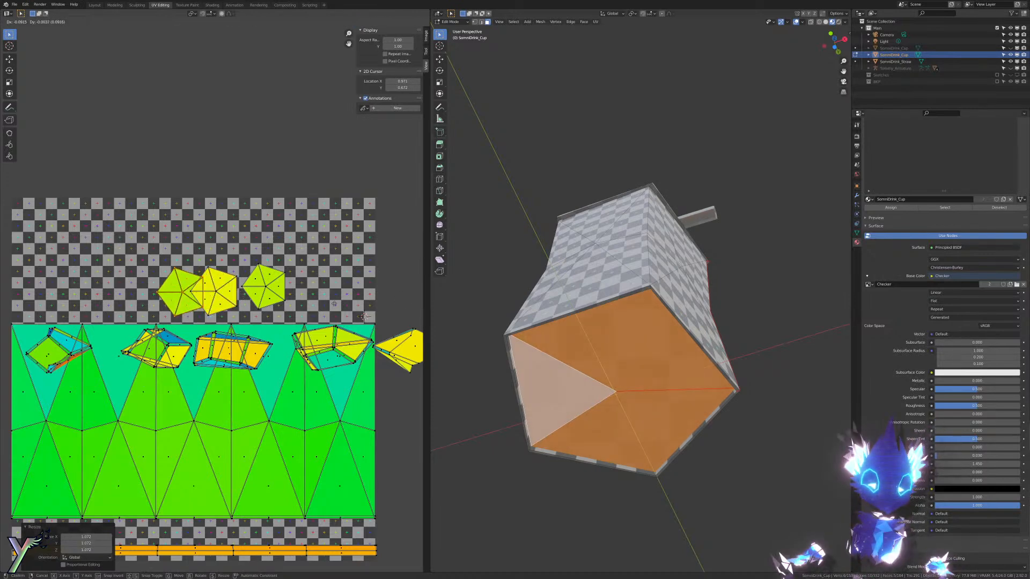
{"action": "left_click", "coordinate": [141, 272]}
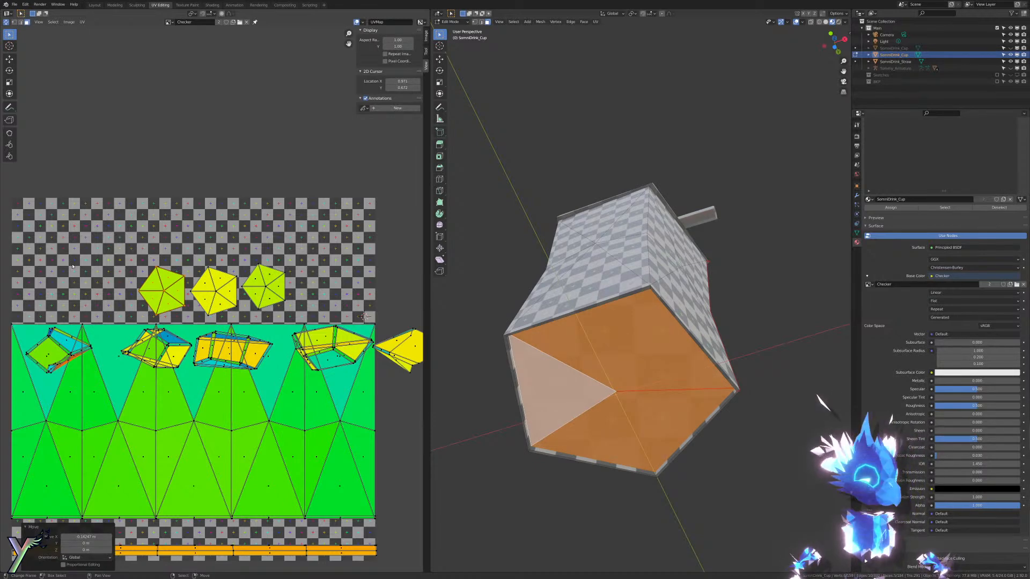
Step: Check the checker pattern on the cup's underside and outer walls in Object Mode, and return to Edit Mode
{"action": "scroll", "coordinate": [481, 350], "scroll_direction": "down", "scroll_amount": 4}
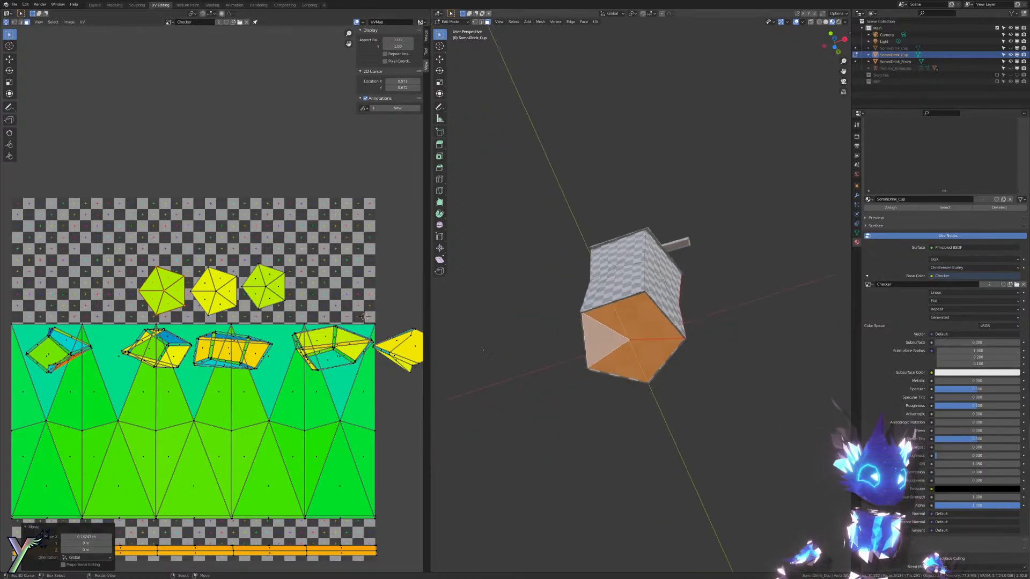
{"action": "scroll", "coordinate": [716, 348], "scroll_direction": "up", "scroll_amount": 6}
{"action": "scroll", "coordinate": [716, 349], "scroll_direction": "down", "scroll_amount": 3}
{"action": "key", "text": "Tab"}
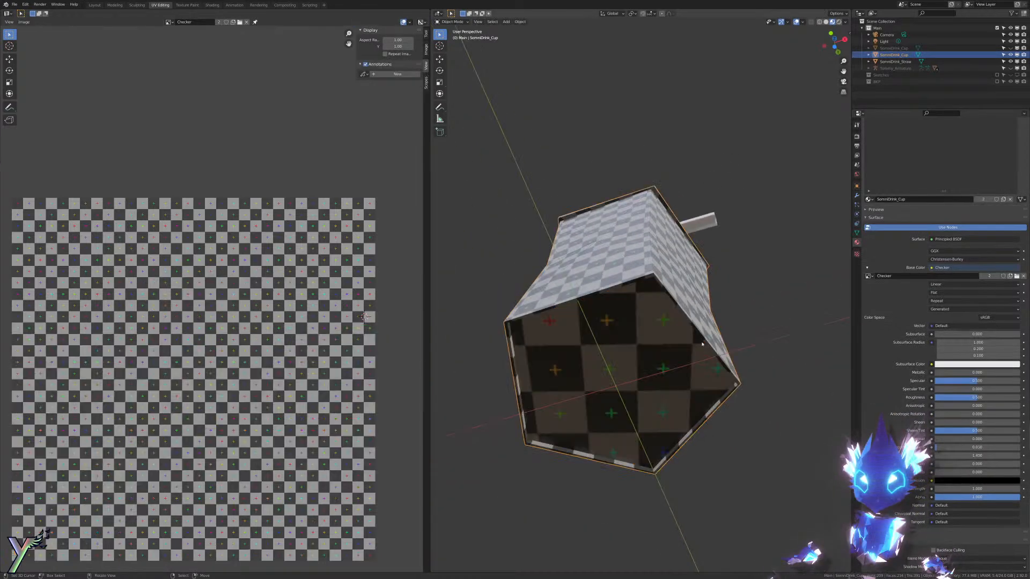
{"action": "middle_click_drag", "start_coordinate": [716, 351], "coordinate": [799, 389]}
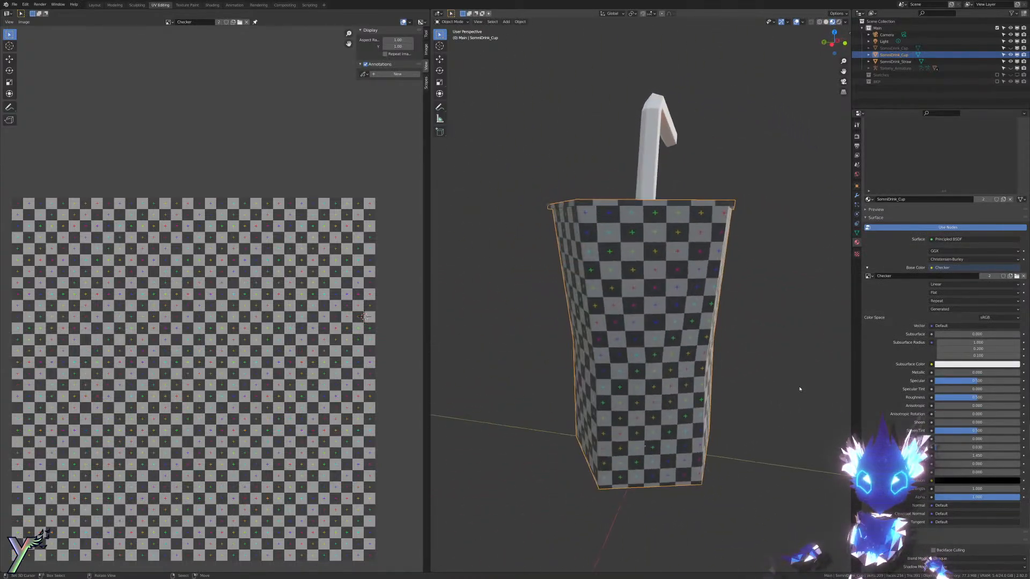
{"action": "key", "text": "Tab"}
Step: Select the linked ice cube UV islands overlapping the wall UVs and scale them to 0
{"action": "scroll", "coordinate": [307, 411], "scroll_direction": "down", "scroll_amount": 2}
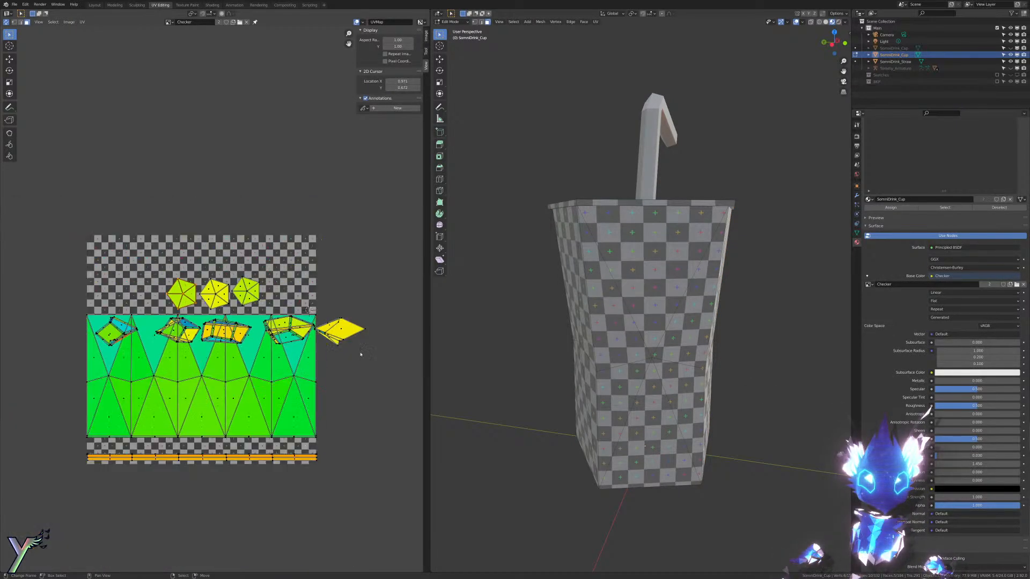
{"action": "left_click", "coordinate": [295, 327], "text": "shift"}
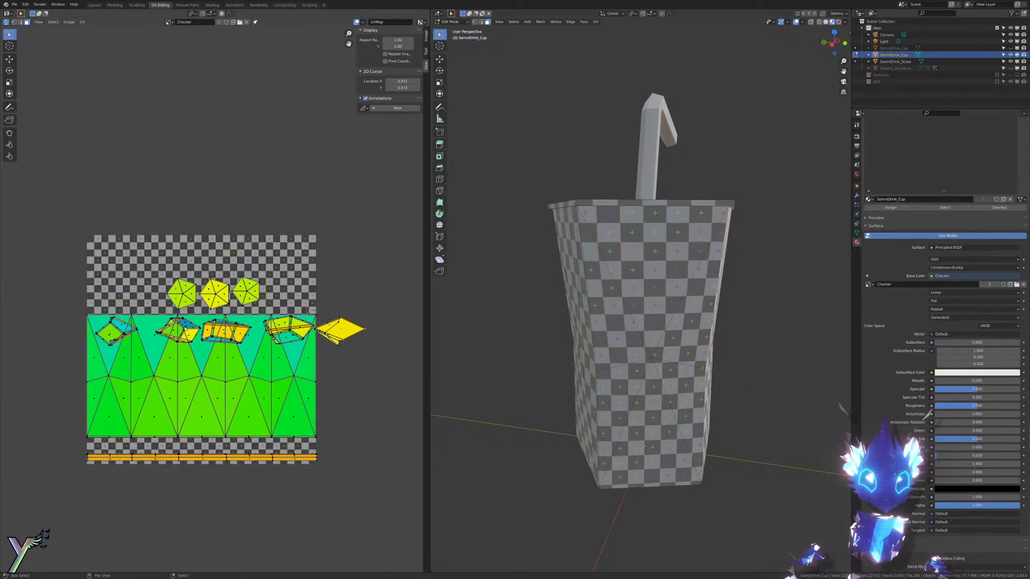
{"action": "key", "text": "ctrl+l"}
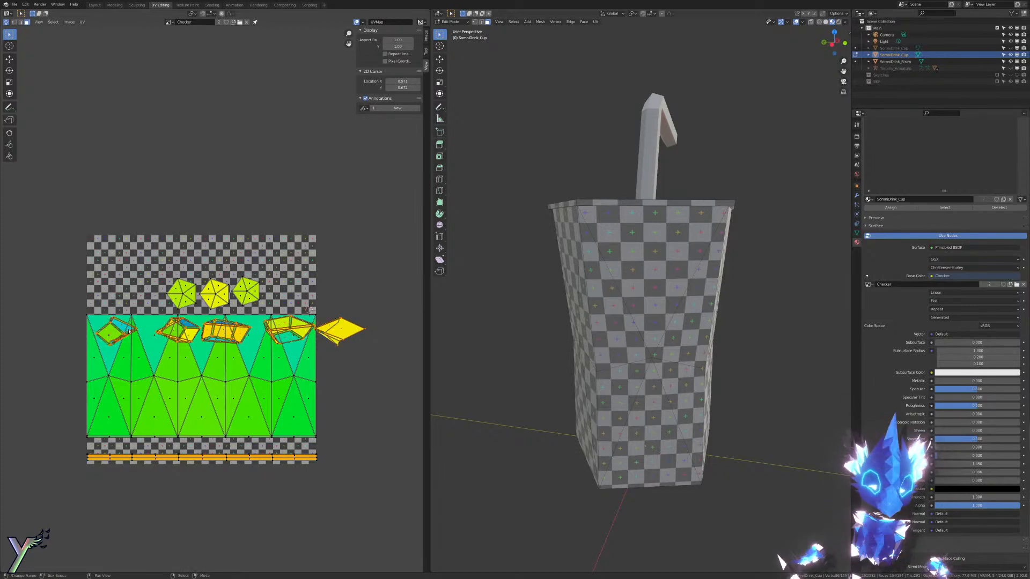
{"action": "scroll", "coordinate": [126, 355], "scroll_direction": "up", "scroll_amount": 6}
{"action": "scroll", "coordinate": [159, 372], "scroll_direction": "down", "scroll_amount": 4}
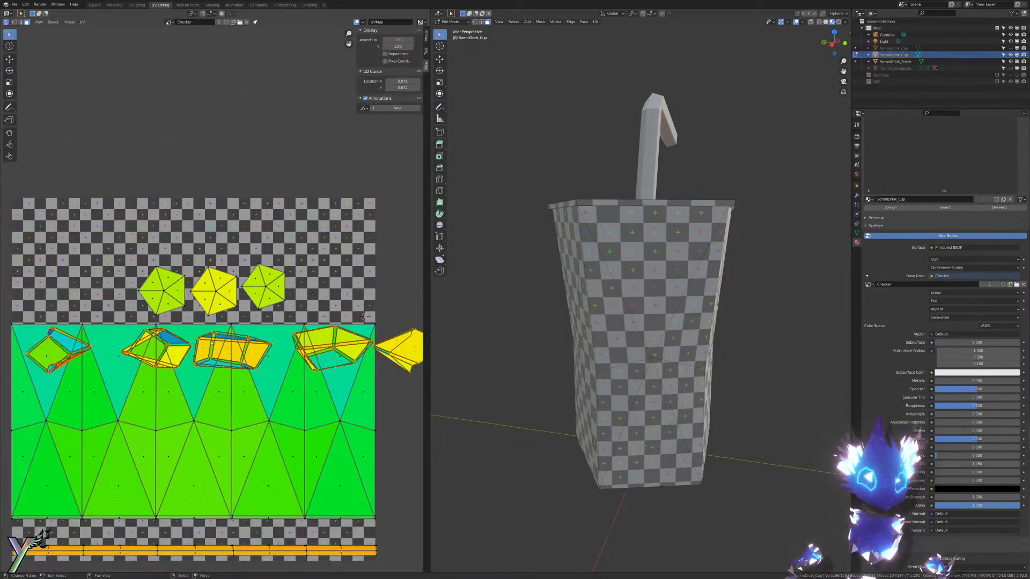
{"action": "key", "text": "s"}
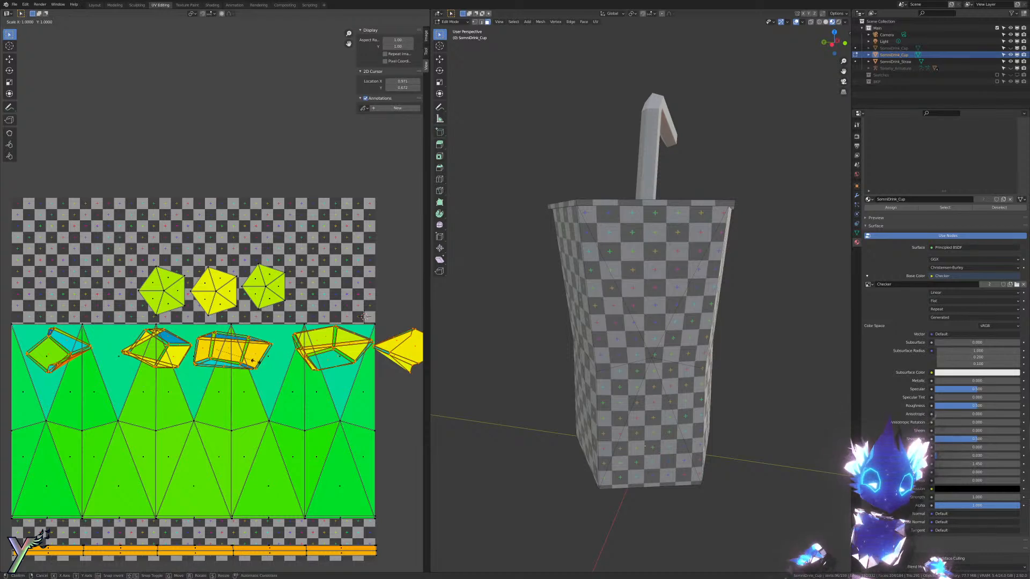
{"action": "key", "text": "0"}
{"action": "key", "text": "Return"}
Step: Move the collapsed ice cube UVs off the wall islands to the checker's lower-left corner
{"action": "scroll", "coordinate": [225, 371], "scroll_direction": "down", "scroll_amount": 3}
{"action": "middle_click_drag", "start_coordinate": [171, 382], "coordinate": [220, 297]}
{"action": "scroll", "coordinate": [220, 297], "scroll_direction": "up", "scroll_amount": 3}
{"action": "key", "text": "g"}
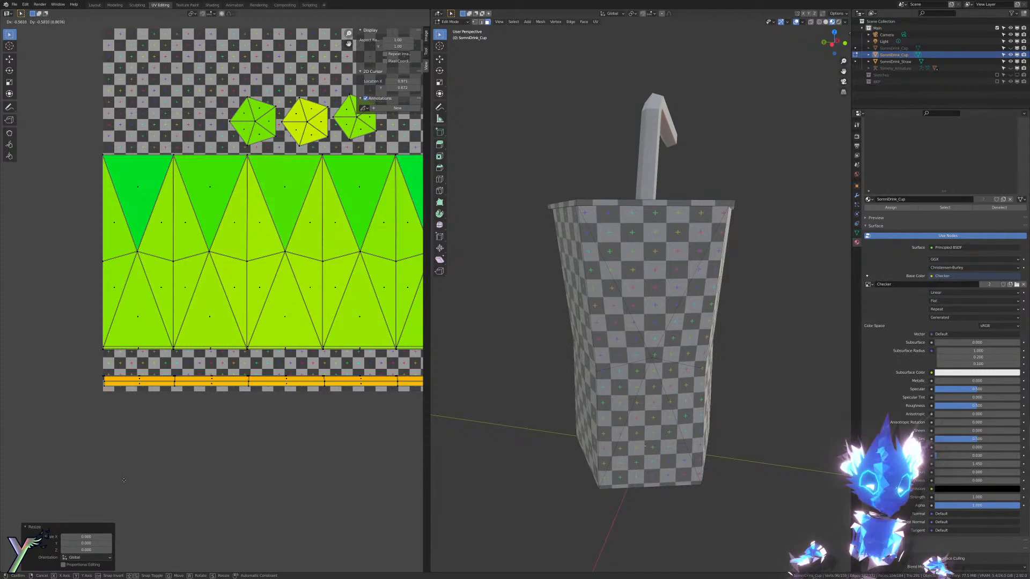
{"action": "left_click", "coordinate": [126, 479]}
{"action": "scroll", "coordinate": [181, 429], "scroll_direction": "down", "scroll_amount": 1}
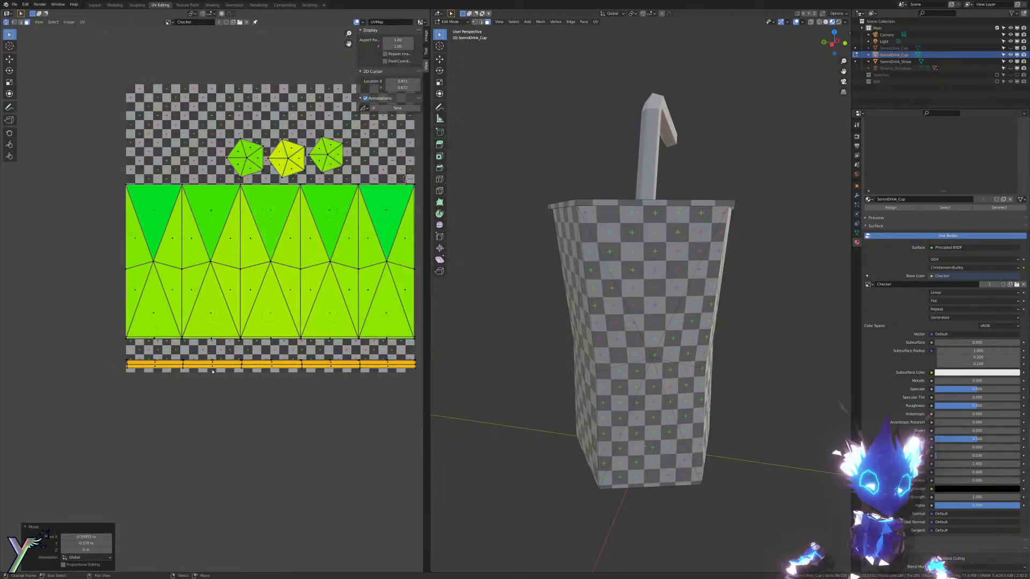
Step: Select the cup rim's linked thin UV strip and stretch it vertically into a much taller band below the wall islands
{"action": "left_click", "coordinate": [210, 362]}
{"action": "key", "text": "l"}
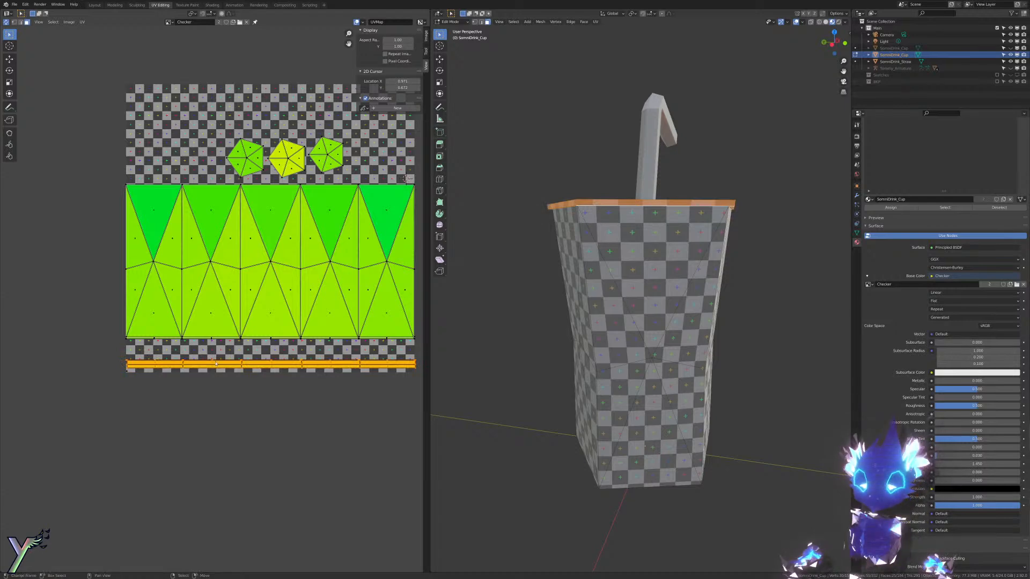
{"action": "middle_click_drag", "start_coordinate": [584, 242], "coordinate": [603, 227]}
{"action": "middle_click_drag", "start_coordinate": [320, 224], "coordinate": [287, 377]}
{"action": "key", "text": "s"}
{"action": "key", "text": "y"}
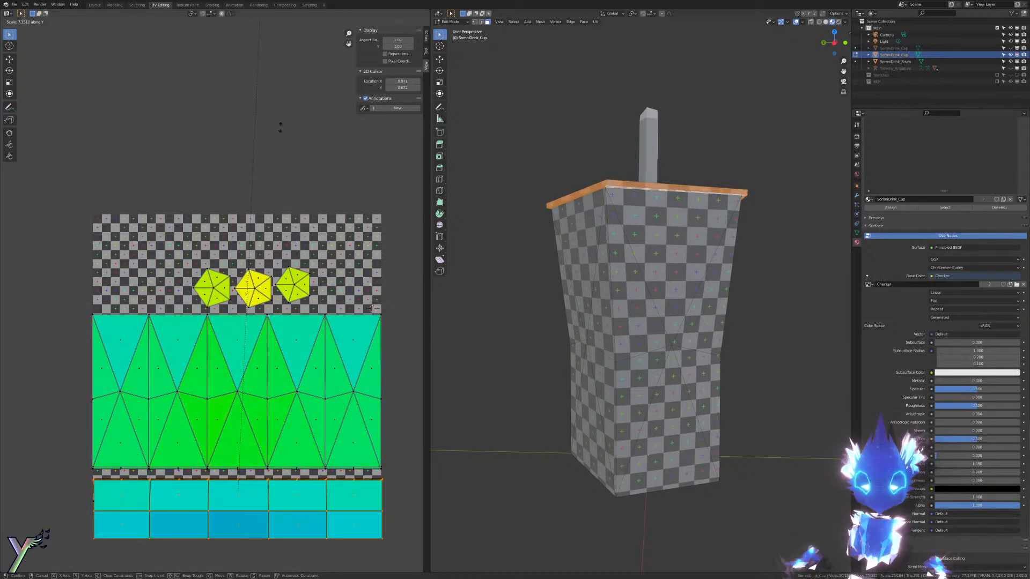
{"action": "left_click", "coordinate": [286, 86]}
{"action": "middle_click_drag", "start_coordinate": [665, 164], "coordinate": [660, 216]}
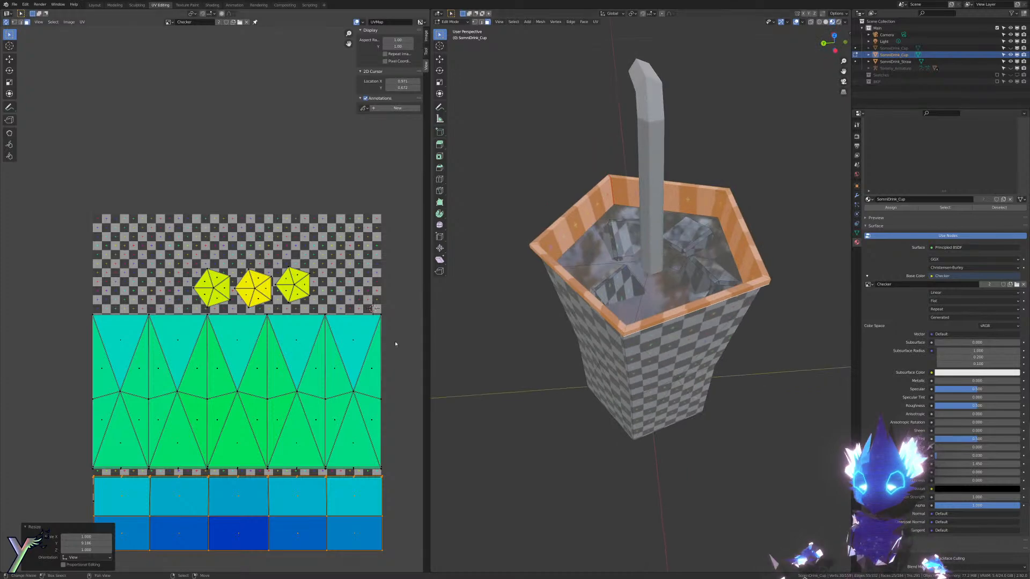
Step: Try to scale the rim's UV island further along Y, and undo the scaling
{"action": "key", "text": "s"}
{"action": "key", "text": "y"}
{"action": "key", "text": "Escape"}
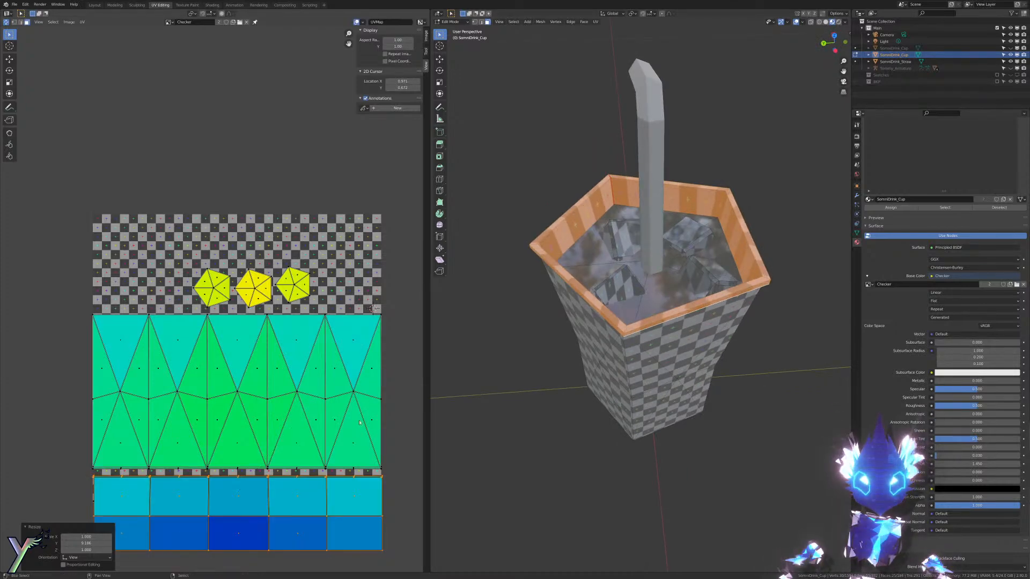
{"action": "scroll", "coordinate": [286, 249], "scroll_direction": "up", "scroll_amount": 5}
{"action": "key", "text": "s"}
{"action": "key", "text": "y"}
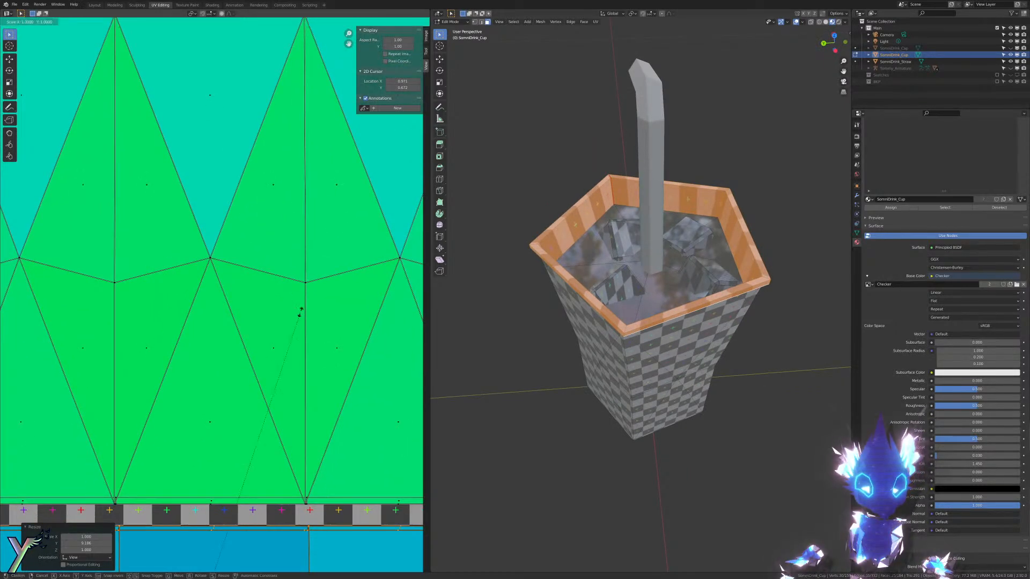
{"action": "left_click", "coordinate": [368, 236]}
{"action": "scroll", "coordinate": [301, 340], "scroll_direction": "down", "scroll_amount": 8}
{"action": "scroll", "coordinate": [300, 340], "scroll_direction": "up", "scroll_amount": 4}
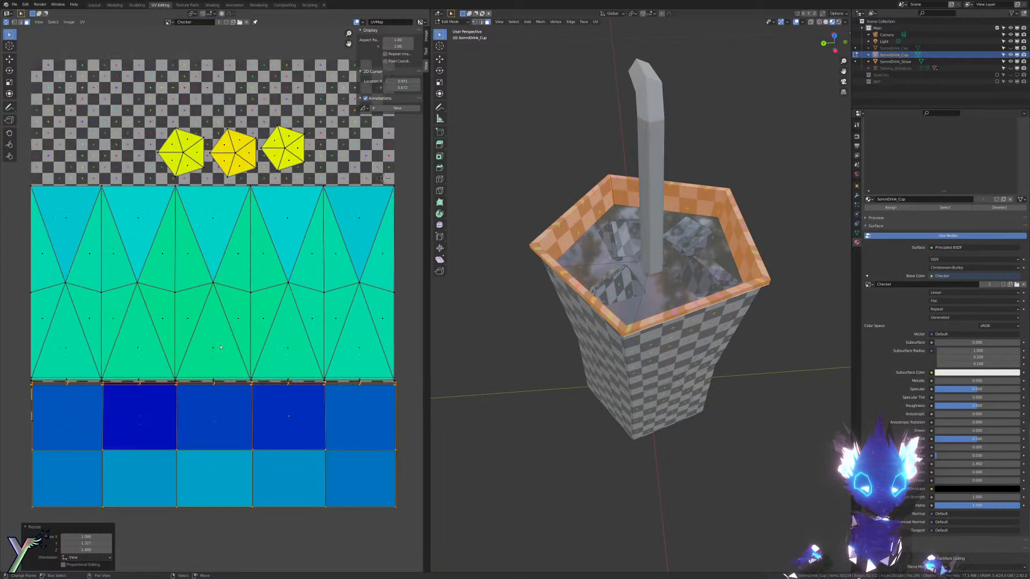
{"action": "key", "text": "ctrl+z"}
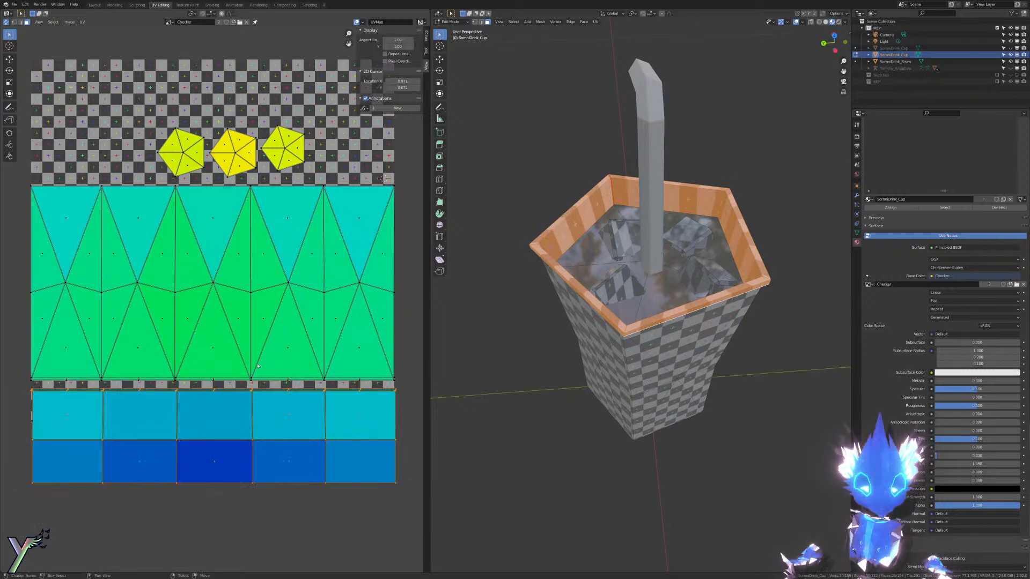
{"action": "left_click", "coordinate": [215, 357], "text": "shift"}
{"action": "key", "text": "ctrl+l"}
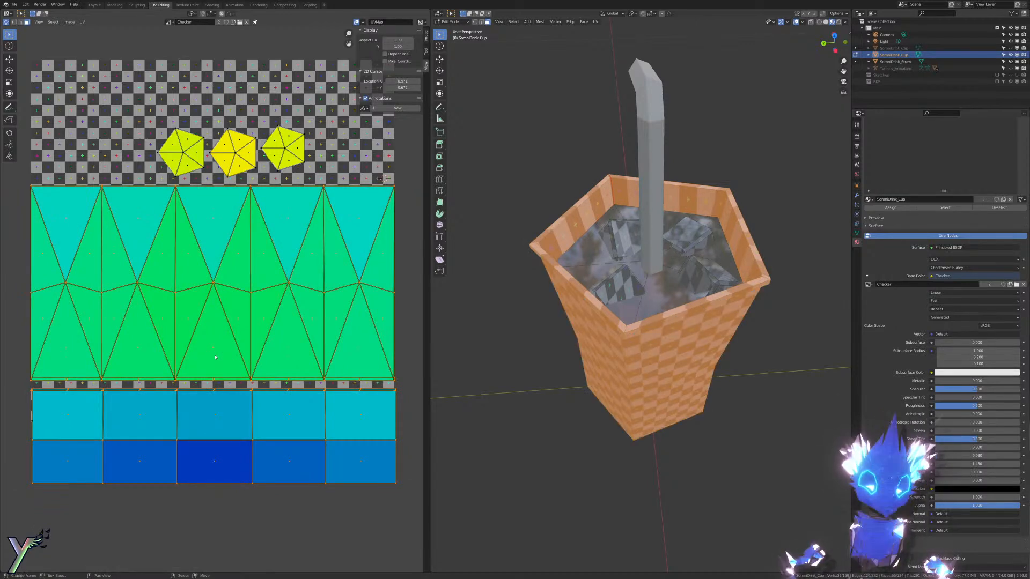
{"action": "key", "text": "ctrl+z"}
Step: Move the rim's UV island up along Y so it sits just beneath the wall islands
{"action": "key", "text": "g"}
{"action": "key", "text": "y"}
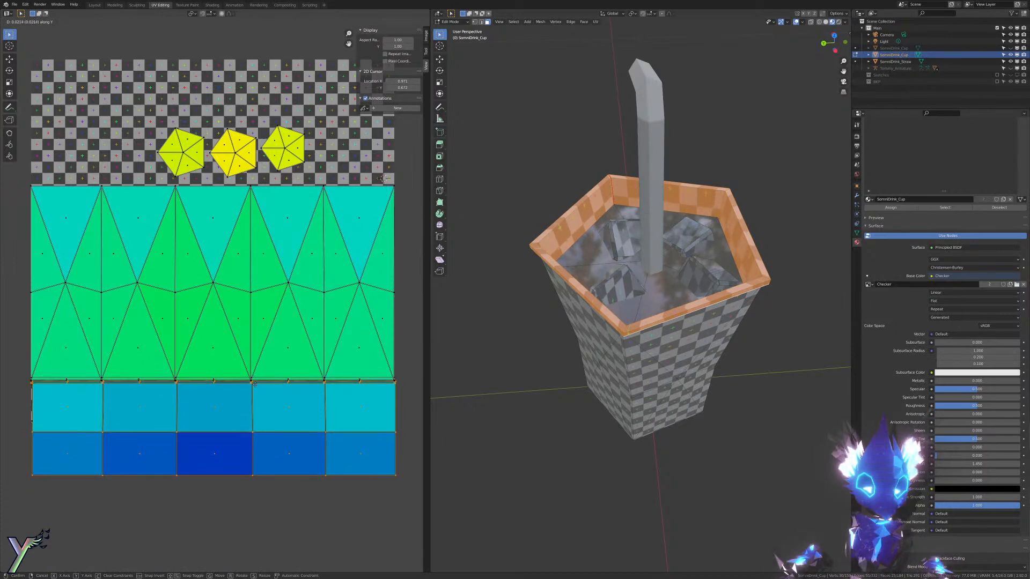
{"action": "left_click", "coordinate": [254, 383]}
{"action": "scroll", "coordinate": [236, 399], "scroll_direction": "up", "scroll_amount": 6}
{"action": "scroll", "coordinate": [213, 420], "scroll_direction": "down", "scroll_amount": 3}
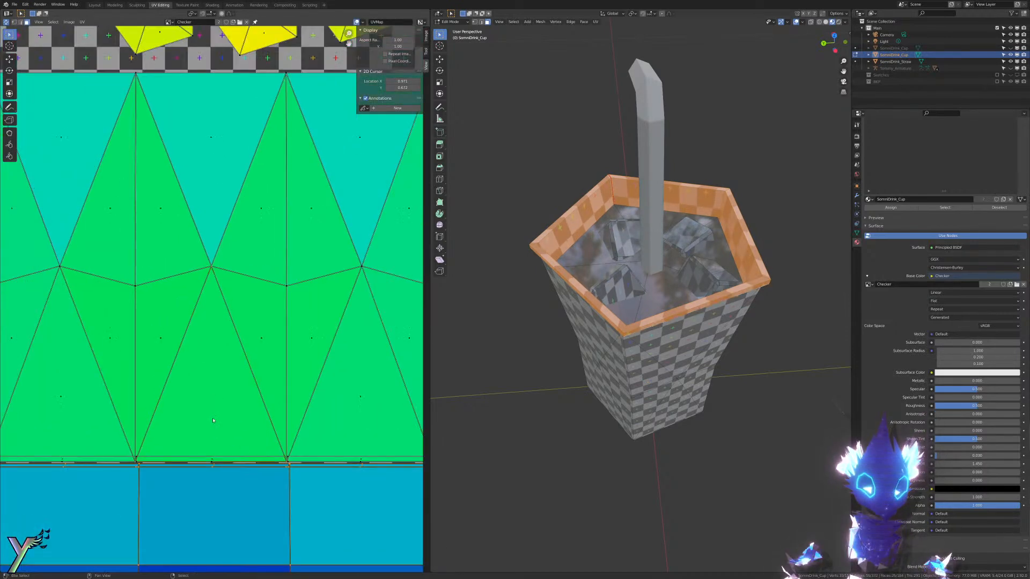
Step: Select the wall and rim islands together and move them up along Y by about 0.148, fitting them to the checker's lower edge
{"action": "key", "text": "a"}
{"action": "key", "text": "Home"}
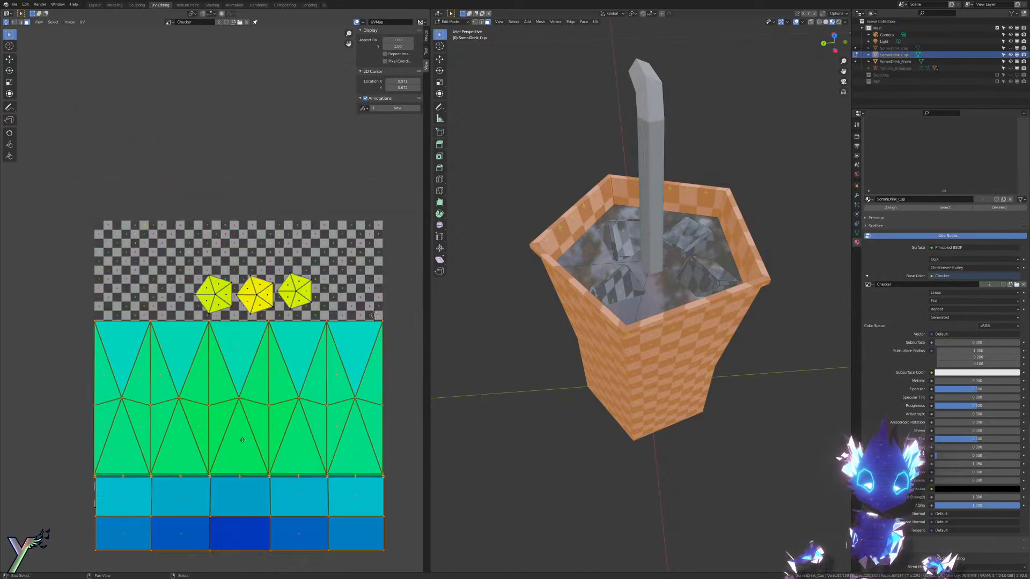
{"action": "key", "text": "g"}
{"action": "key", "text": "y"}
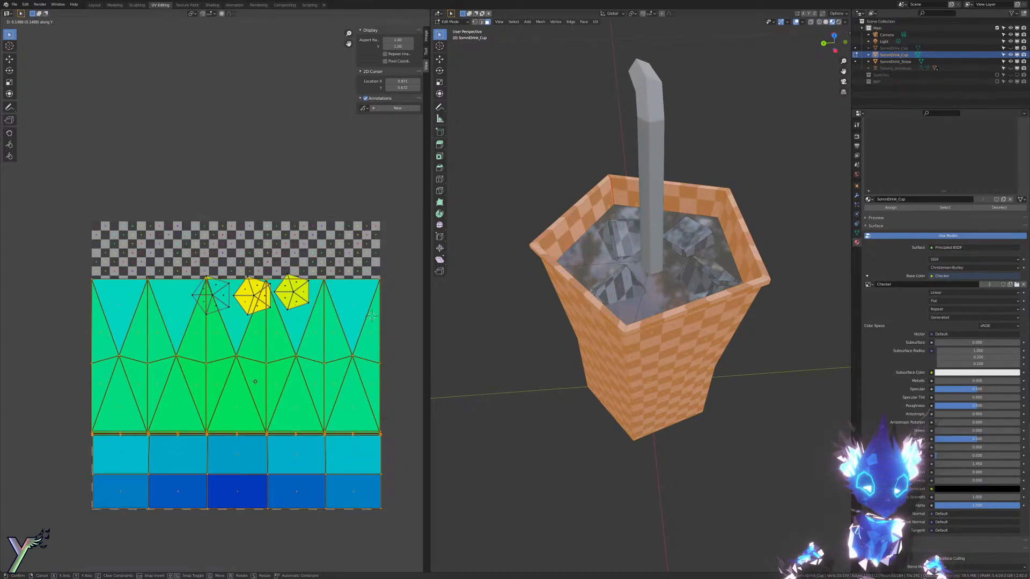
{"action": "left_click", "coordinate": [255, 381]}
{"action": "scroll", "coordinate": [308, 304], "scroll_direction": "up", "scroll_amount": 4}
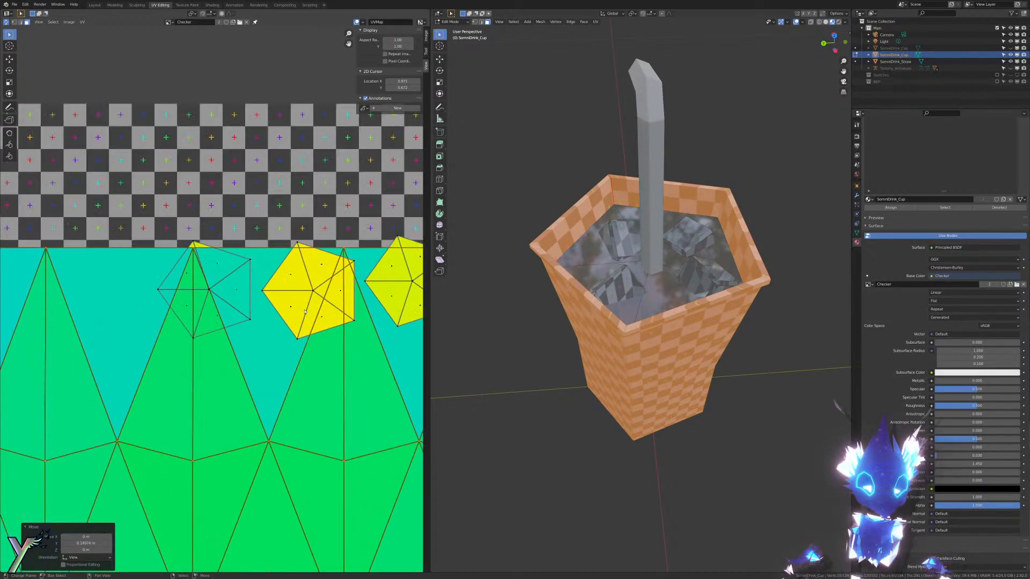
Step: Select the three pentagon islands and move them up off the walls into the free checker strip
{"action": "right_click", "coordinate": [305, 311]}
{"action": "right_click", "coordinate": [221, 313], "text": "shift"}
{"action": "right_click", "coordinate": [386, 300], "text": "shift"}
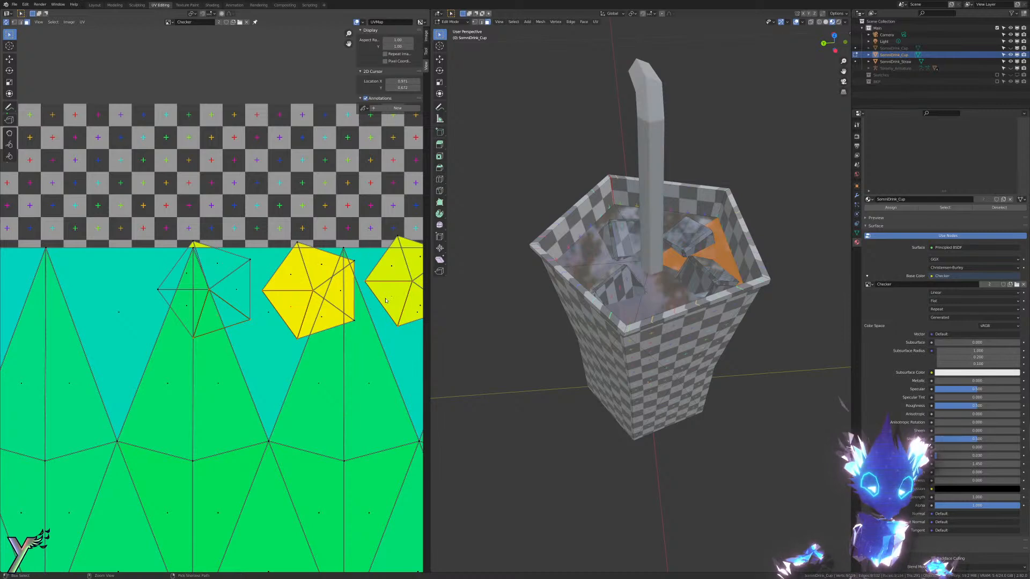
{"action": "scroll", "coordinate": [385, 300], "scroll_direction": "down", "scroll_amount": 5}
{"action": "key", "text": "g"}
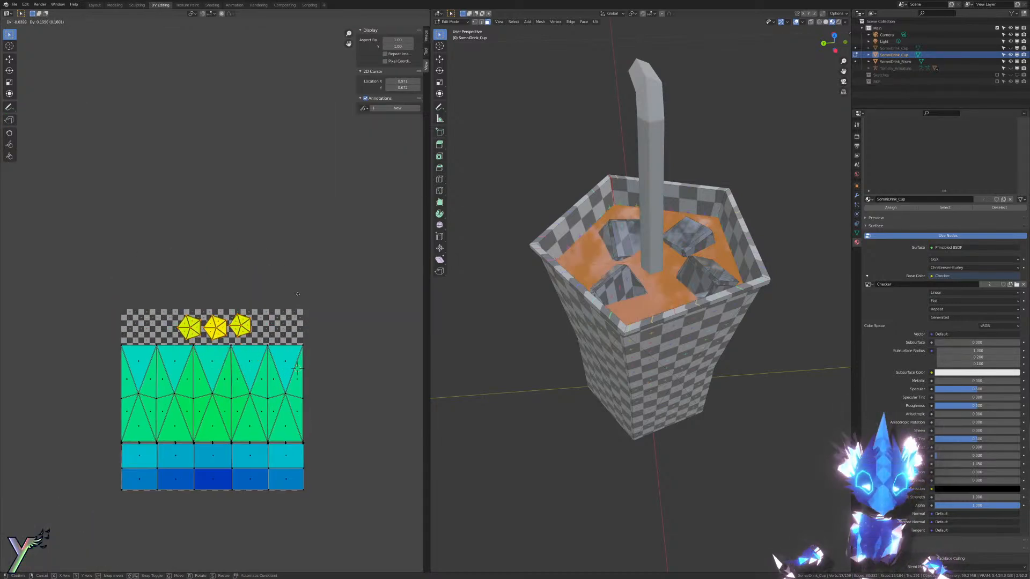
{"action": "left_click", "coordinate": [298, 294]}
Step: Scale the three pentagon islands up by 1.12 and rotate them about 18° so their lower edges lie level
{"action": "key", "text": "s"}
{"action": "left_click", "coordinate": [313, 294]}
{"action": "scroll", "coordinate": [300, 314], "scroll_direction": "up", "scroll_amount": 7}
{"action": "scroll", "coordinate": [300, 314], "scroll_direction": "down", "scroll_amount": 3}
{"action": "key", "text": "r"}
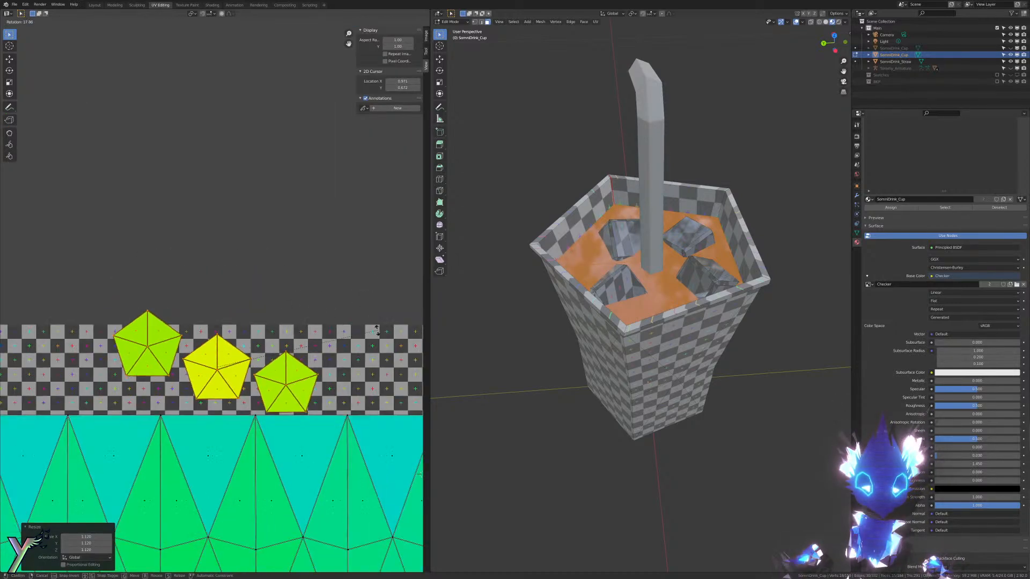
{"action": "left_click", "coordinate": [312, 400]}
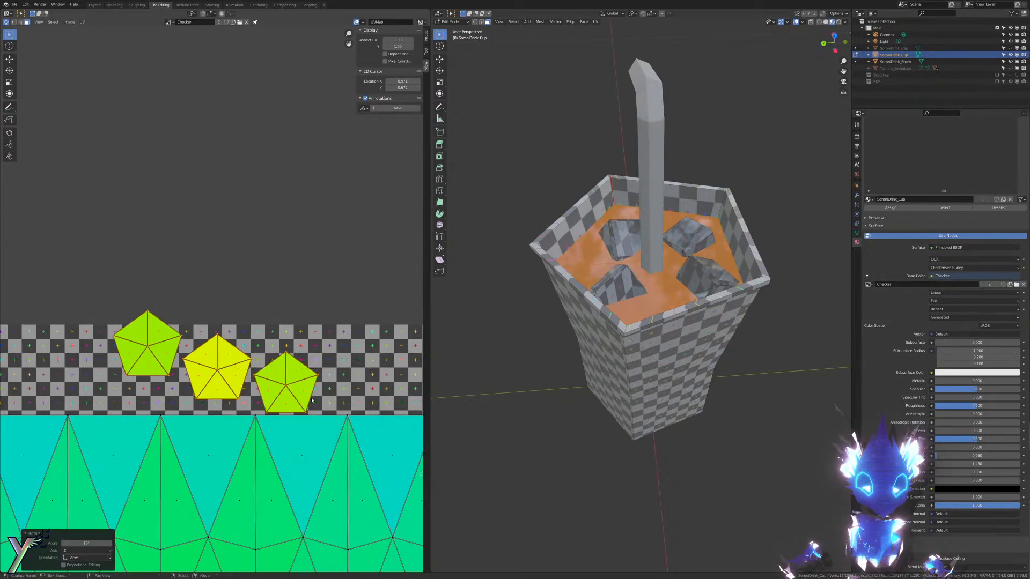
Step: Move the two outer pentagon islands into one level row with the middle pentagon, leaving gaps between them
{"action": "key", "text": "g"}
{"action": "scroll", "coordinate": [363, 407], "scroll_direction": "up", "scroll_amount": 2}
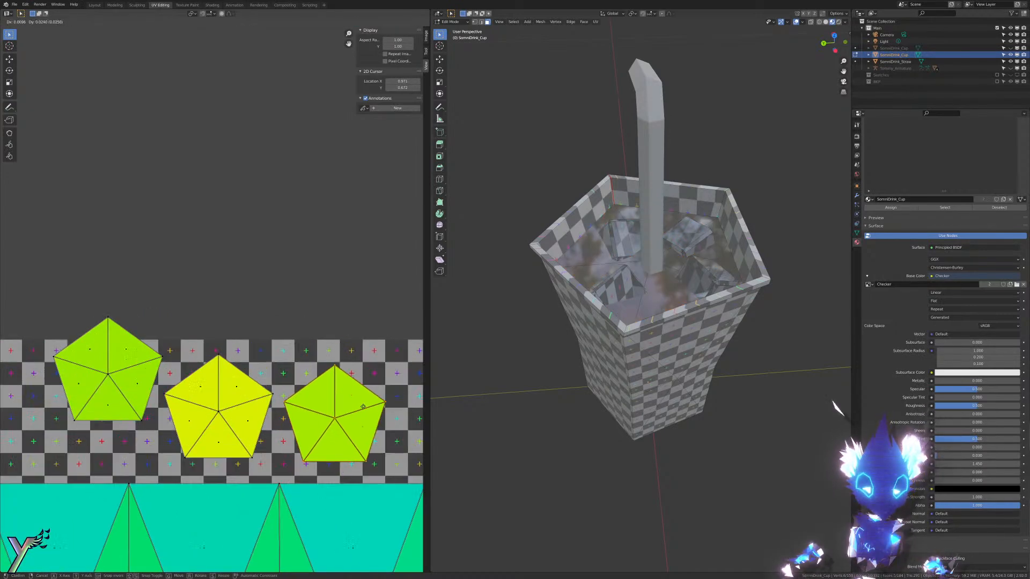
{"action": "left_click", "coordinate": [358, 382]}
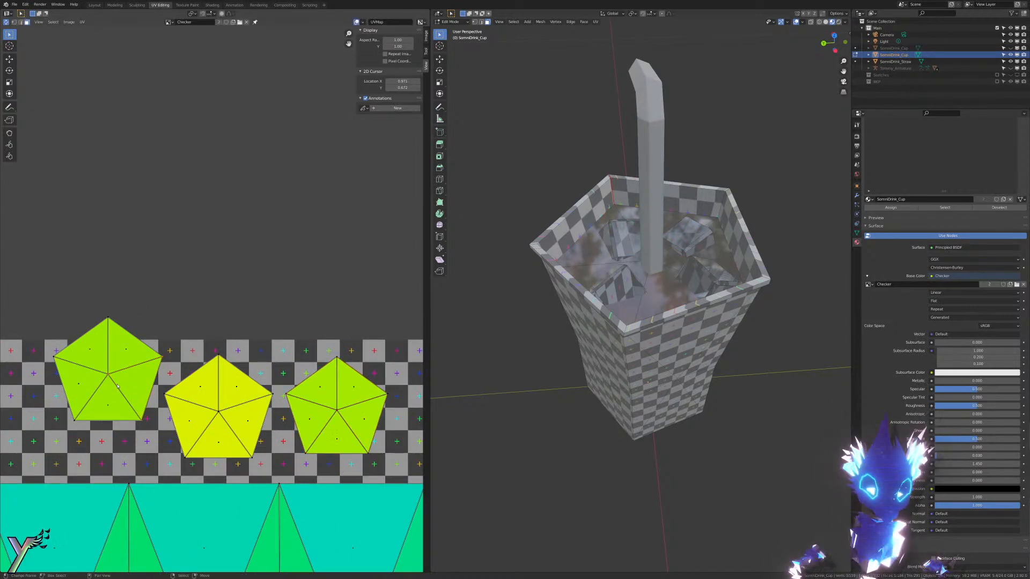
{"action": "left_click", "coordinate": [118, 386]}
{"action": "key", "text": "g"}
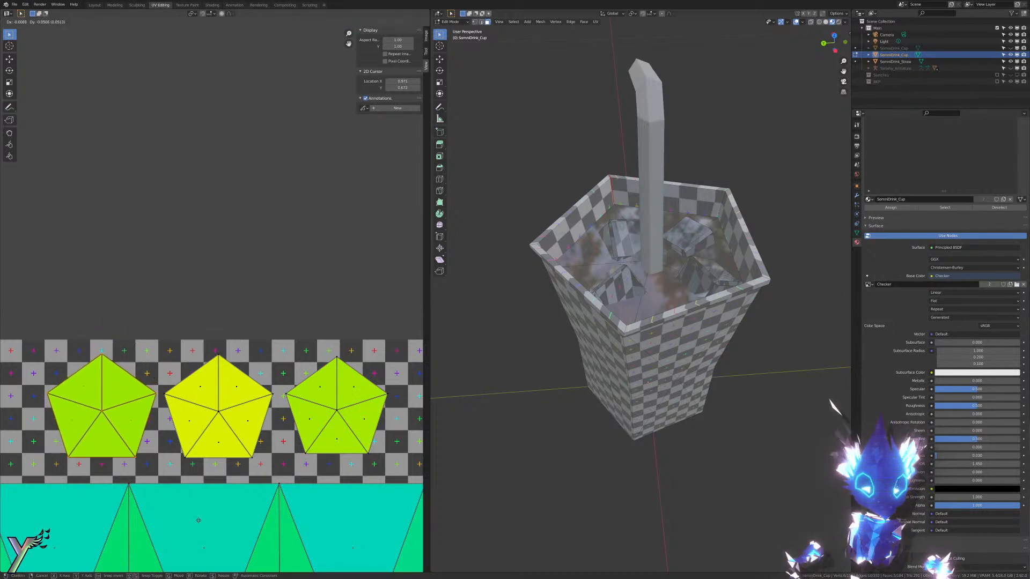
{"action": "left_click", "coordinate": [198, 521]}
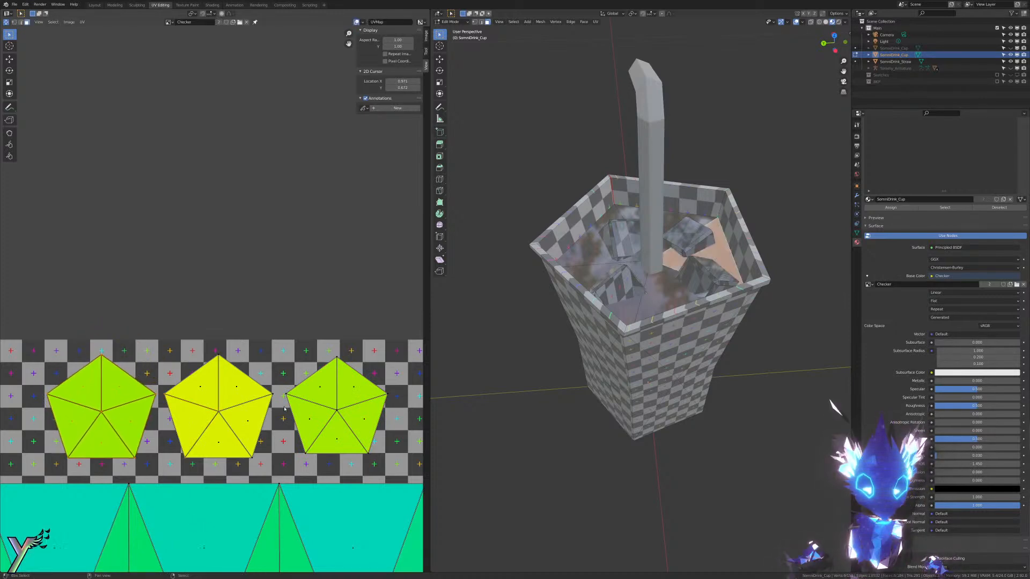
Step: Enlarge the three pentagon islands together and reposition them to fill the height of the checker strip above the walls
{"action": "key", "text": "s"}
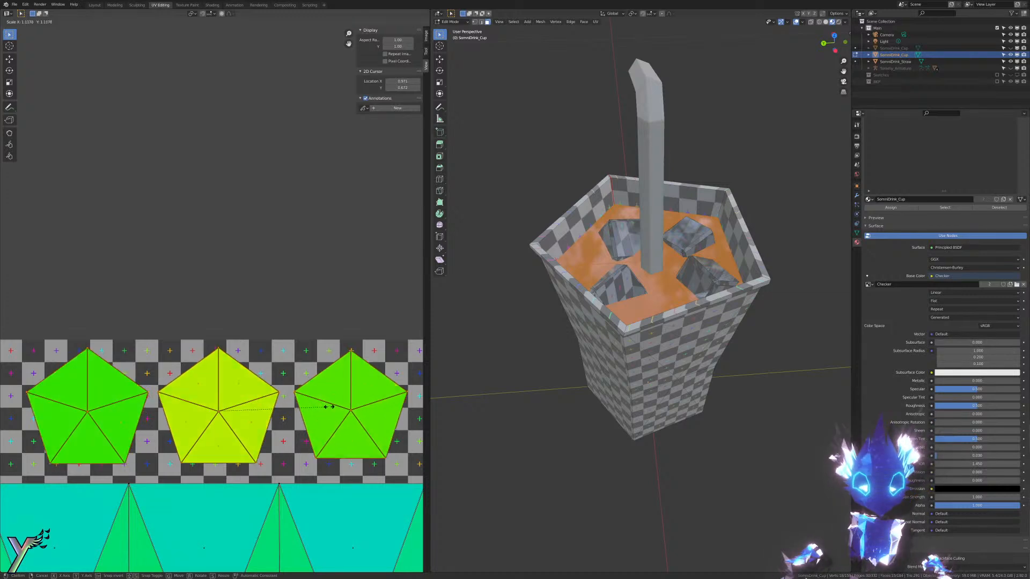
{"action": "left_click", "coordinate": [344, 406]}
{"action": "key", "text": "g"}
{"action": "left_click", "coordinate": [343, 412]}
{"action": "key", "text": "s"}
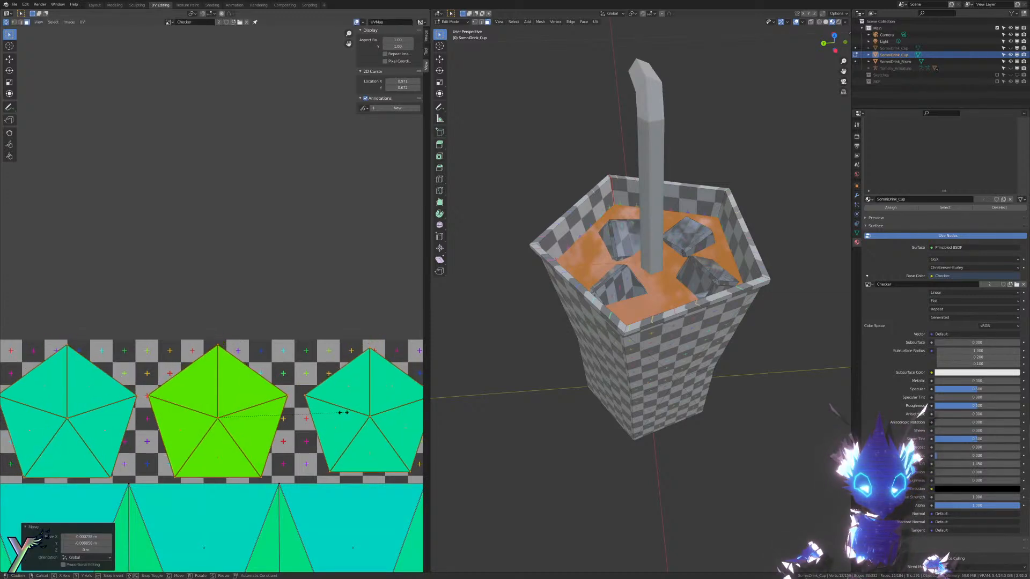
{"action": "left_click", "coordinate": [349, 412]}
{"action": "key", "text": "g"}
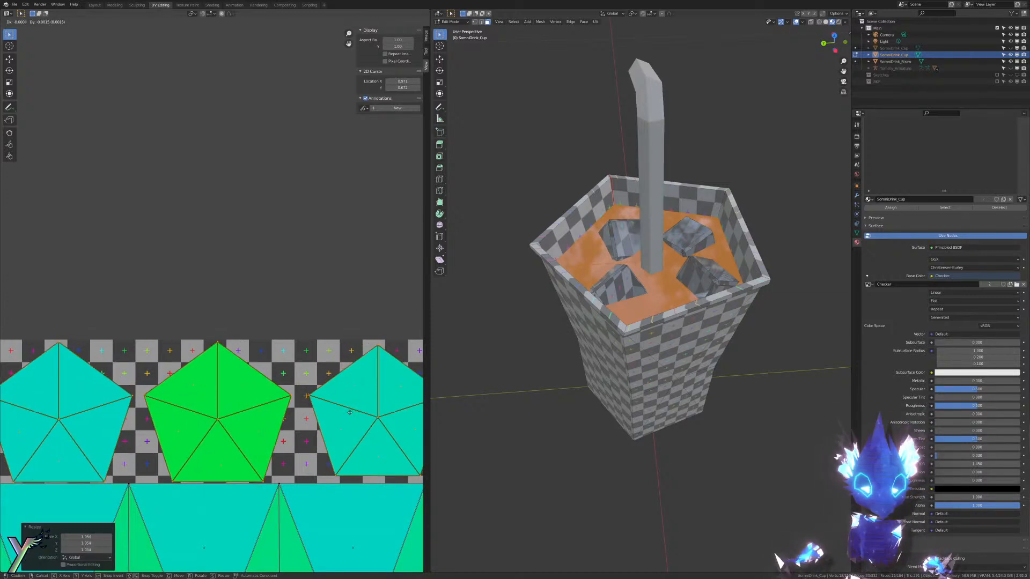
{"action": "left_click", "coordinate": [349, 413]}
Step: Select the linked rim island and shift it along X until its outer edge lines up with the checker tile's right border
{"action": "scroll", "coordinate": [332, 429], "scroll_direction": "down", "scroll_amount": 7}
{"action": "middle_click_drag", "start_coordinate": [301, 451], "coordinate": [295, 388]}
{"action": "scroll", "coordinate": [228, 322], "scroll_direction": "up", "scroll_amount": 6}
{"action": "middle_click_drag", "start_coordinate": [221, 343], "coordinate": [14, 202]}
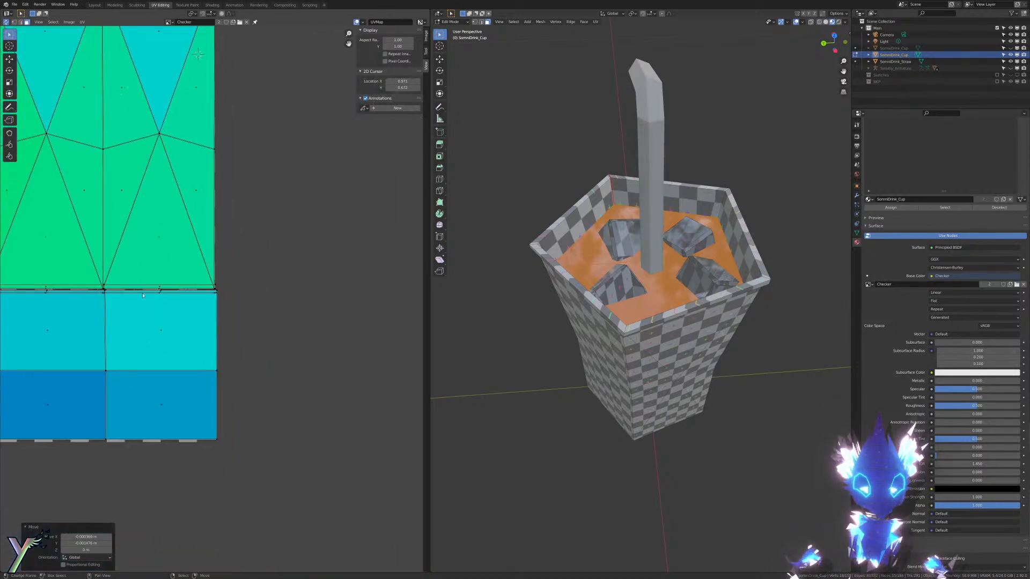
{"action": "right_click", "coordinate": [164, 337]}
{"action": "key", "text": "ctrl+l"}
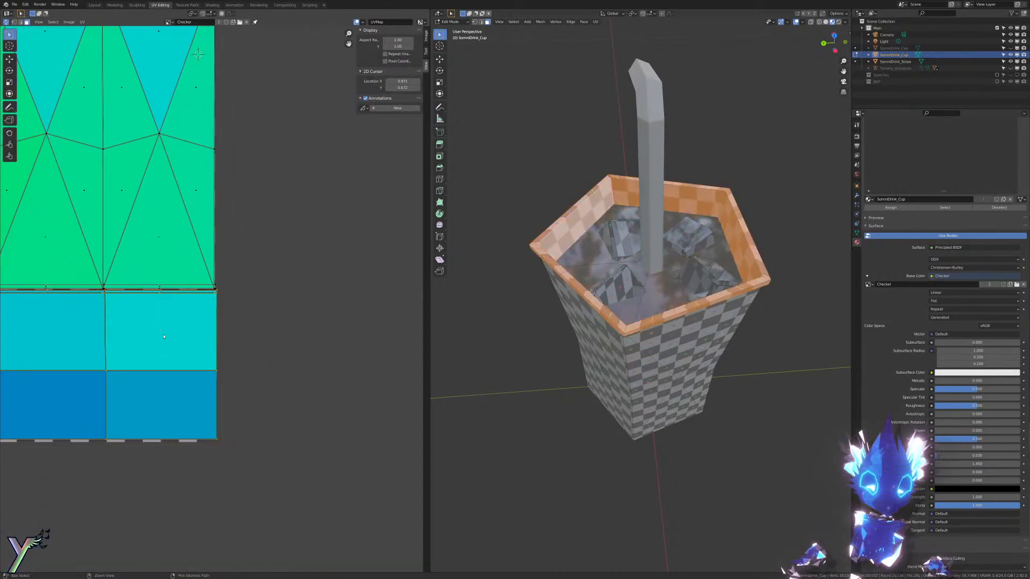
{"action": "scroll", "coordinate": [167, 349], "scroll_direction": "up", "scroll_amount": 2}
{"action": "scroll", "coordinate": [290, 295], "scroll_direction": "up", "scroll_amount": 5}
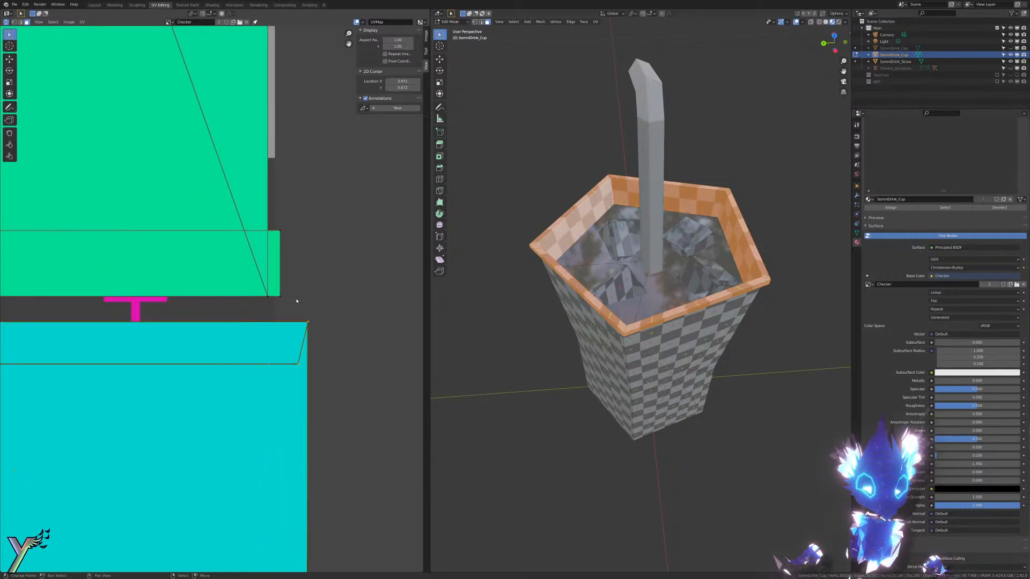
{"action": "key", "text": "g"}
{"action": "key", "text": "x"}
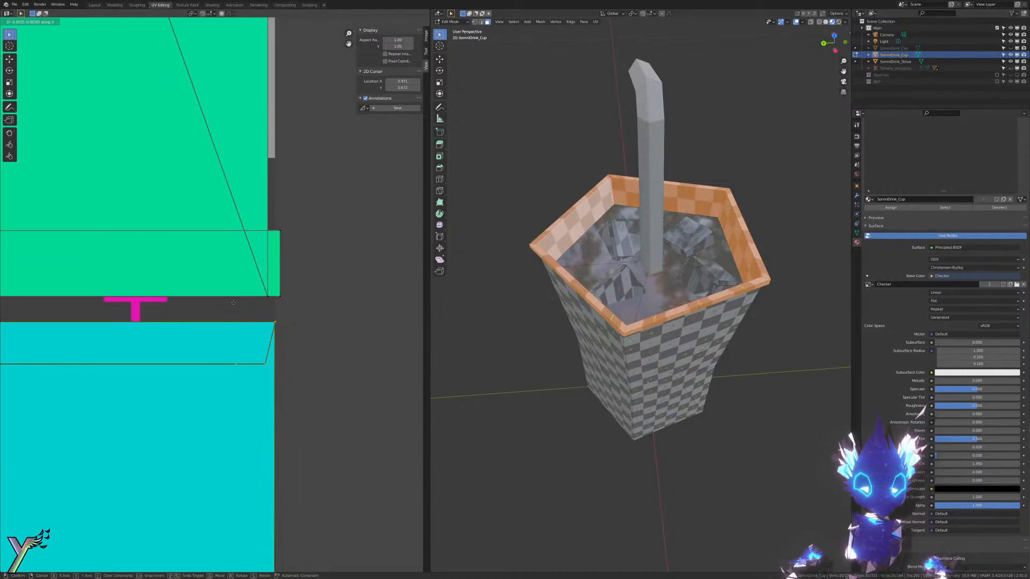
{"action": "left_click", "coordinate": [234, 303]}
Step: Examine the rim island's opposite end against the walls, clear the selection, and review the whole UV layout
{"action": "scroll", "coordinate": [234, 303], "scroll_direction": "down", "scroll_amount": 12}
{"action": "middle_click_drag", "start_coordinate": [234, 303], "coordinate": [160, 315]}
{"action": "scroll", "coordinate": [160, 315], "scroll_direction": "up", "scroll_amount": 4}
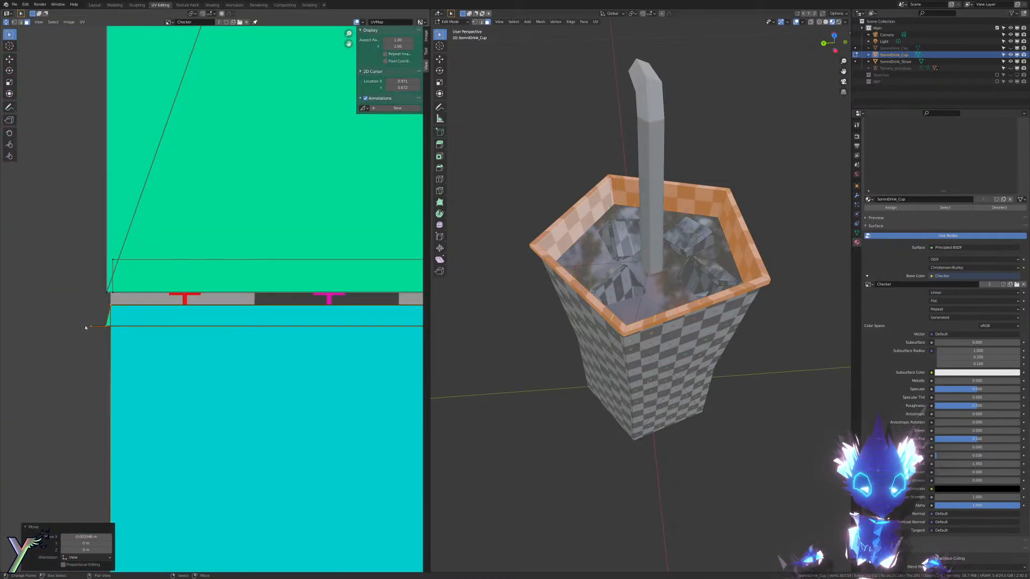
{"action": "scroll", "coordinate": [92, 328], "scroll_direction": "down", "scroll_amount": 12}
{"action": "left_click", "coordinate": [161, 349]}
{"action": "scroll", "coordinate": [201, 297], "scroll_direction": "down", "scroll_amount": 8}
{"action": "middle_click_drag", "start_coordinate": [290, 236], "coordinate": [276, 264]}
{"action": "scroll", "coordinate": [304, 249], "scroll_direction": "up", "scroll_amount": 7}
{"action": "scroll", "coordinate": [305, 249], "scroll_direction": "down", "scroll_amount": 3}
{"action": "scroll", "coordinate": [243, 250], "scroll_direction": "up", "scroll_amount": 3}
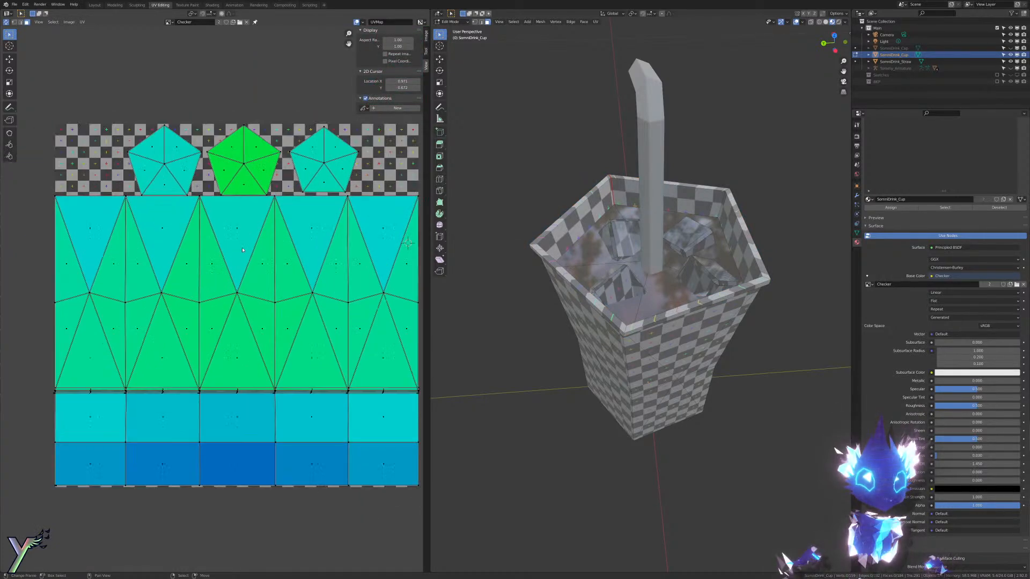
{"action": "middle_click_drag", "start_coordinate": [242, 249], "coordinate": [217, 245]}
Step: Check the checker pattern on the cup's outer walls in Object Mode and save the file
{"action": "middle_click_drag", "start_coordinate": [607, 278], "coordinate": [816, 269]}
{"action": "key", "text": "z"}
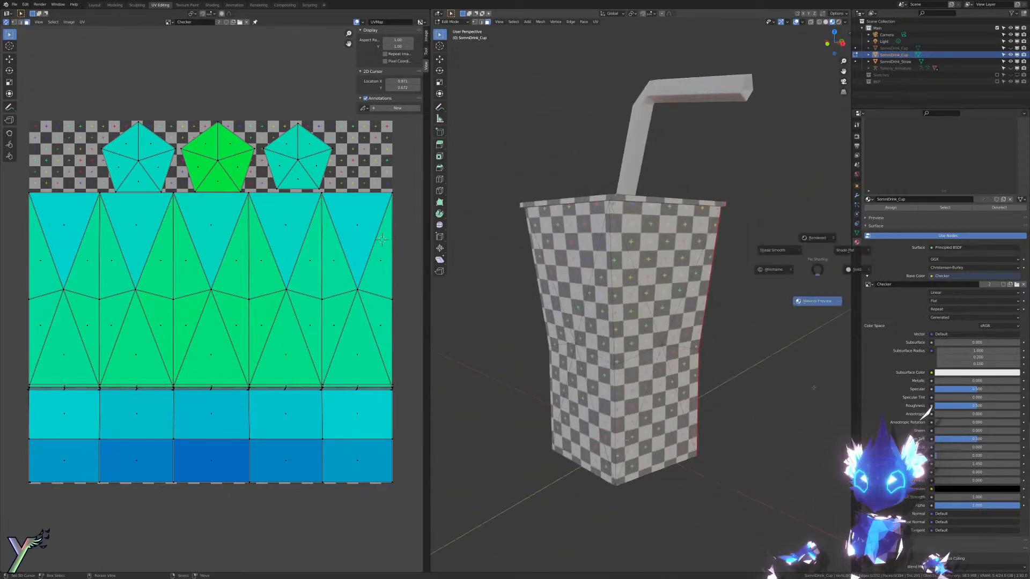
{"action": "scroll", "coordinate": [776, 353], "scroll_direction": "down", "scroll_amount": 3}
{"action": "key", "text": "Tab"}
{"action": "scroll", "coordinate": [663, 327], "scroll_direction": "up", "scroll_amount": 2}
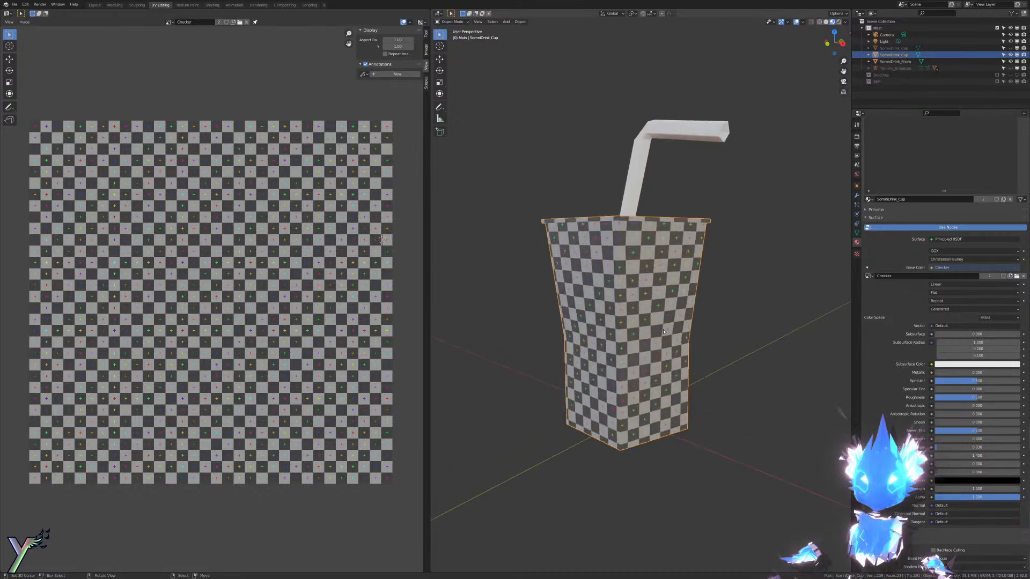
{"action": "key", "text": "Tab"}
{"action": "key", "text": "Tab"}
{"action": "key", "text": "ctrl+s"}
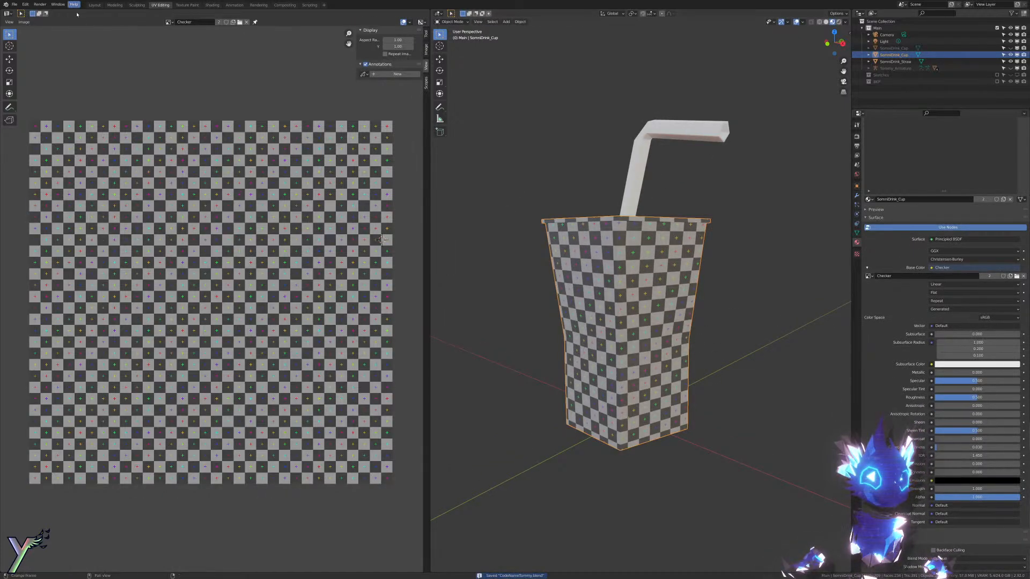
Step: Select all of the cup's faces and UVs in Edit Mode and open the UV layout export
{"action": "key", "text": "Tab"}
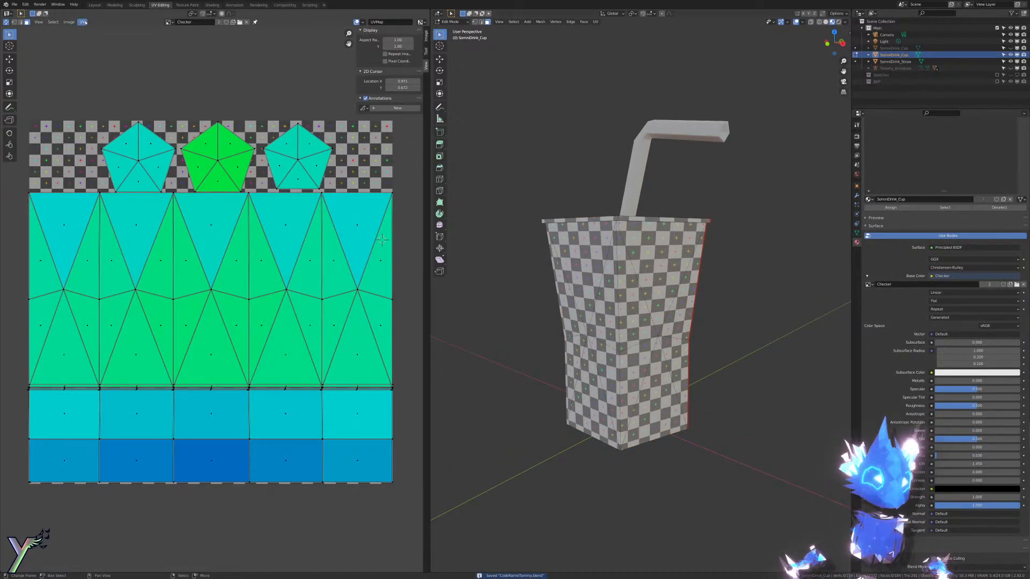
{"action": "left_click", "coordinate": [583, 299]}
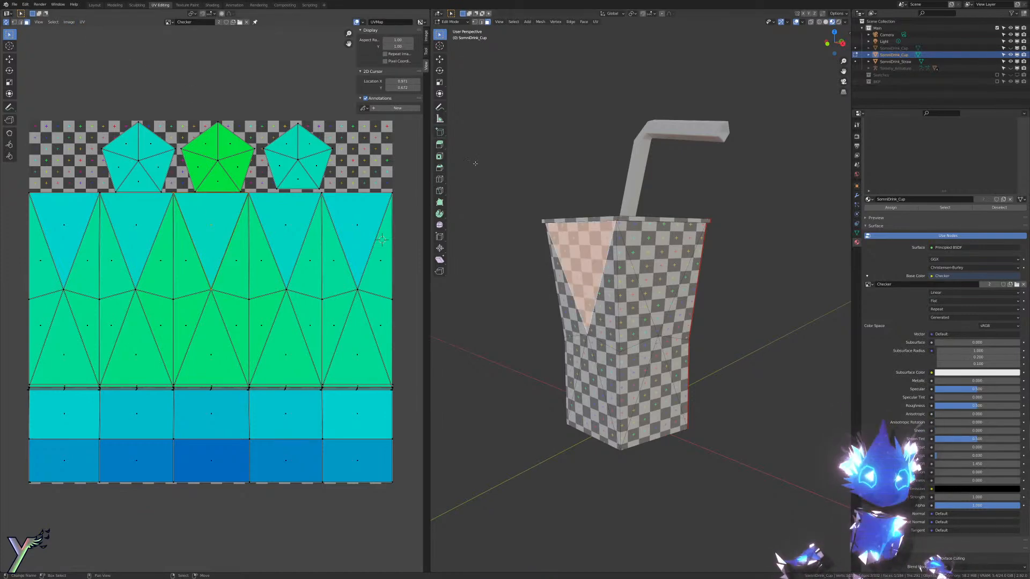
{"action": "key", "text": "Tab"}
{"action": "key", "text": "Tab"}
{"action": "key", "text": "alt+a"}
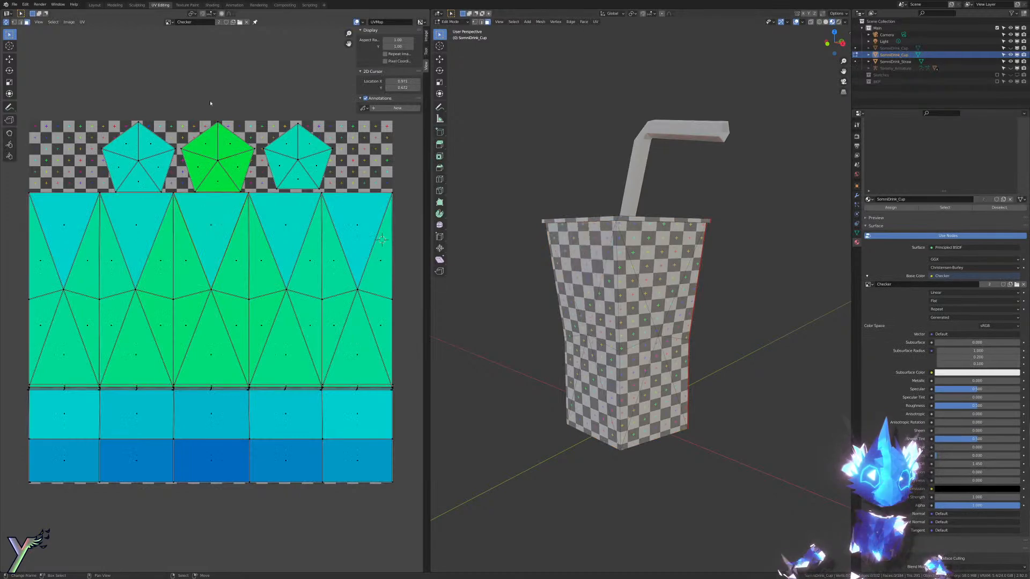
{"action": "key", "text": "a"}
{"action": "left_click", "coordinate": [82, 22]}
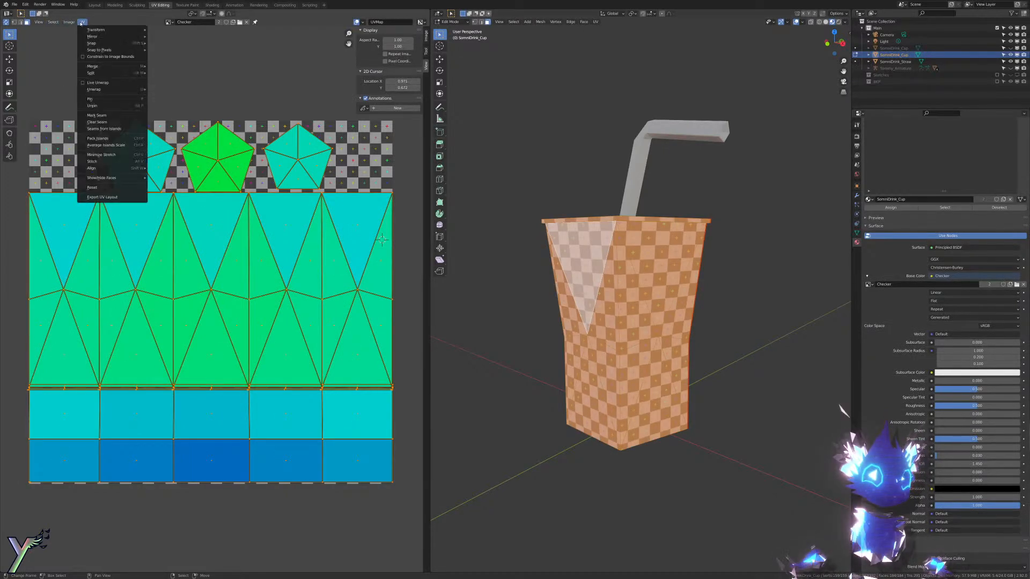
{"action": "mouse_move", "coordinate": [104, 36]}
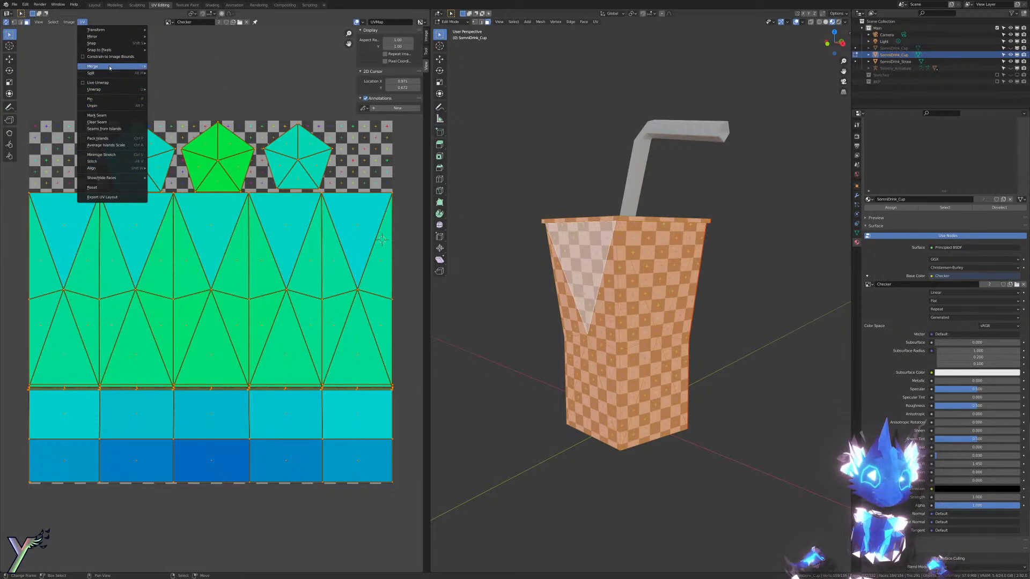
{"action": "mouse_move", "coordinate": [72, 23]}
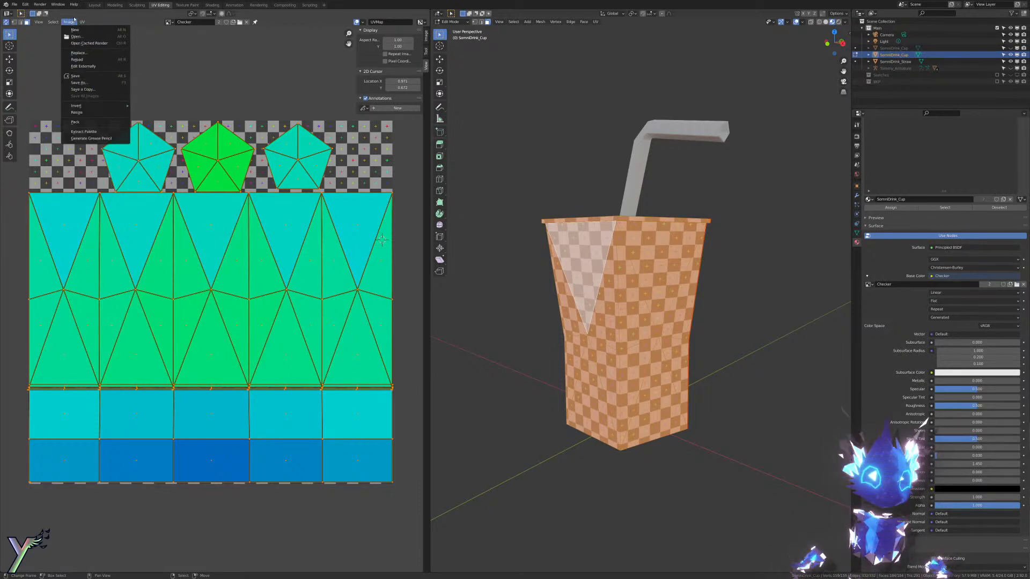
{"action": "left_click", "coordinate": [82, 22]}
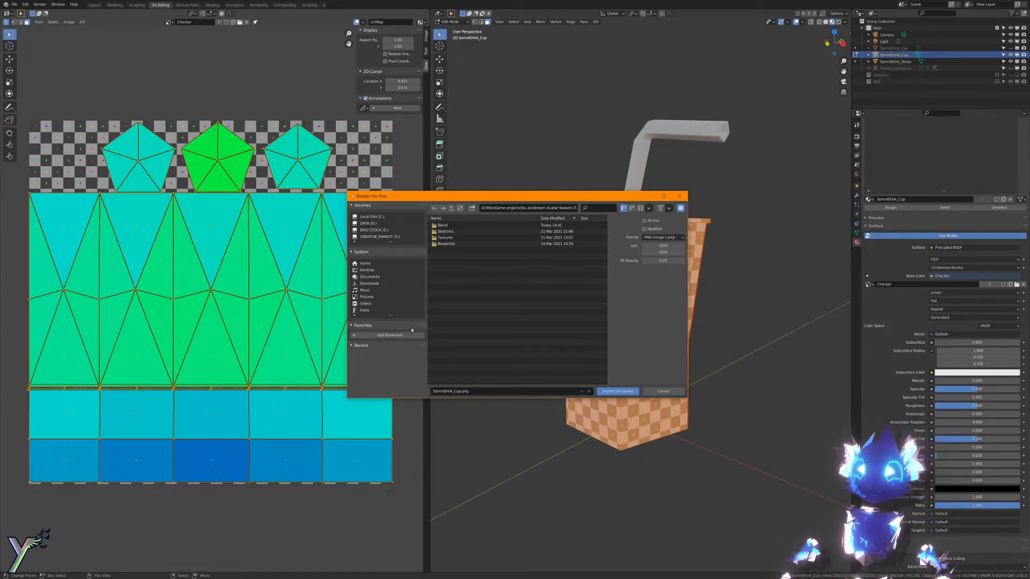
Step: Export the UV layout as SomniDrink_Cup_UVs.png into the Textures folder
{"action": "left_click", "coordinate": [447, 239]}
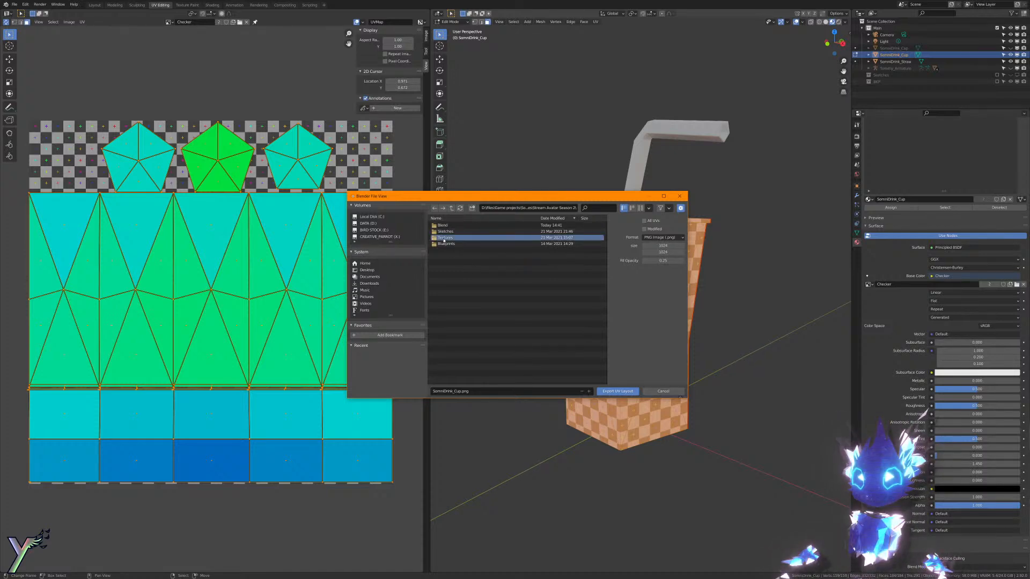
{"action": "double_click", "coordinate": [445, 241]}
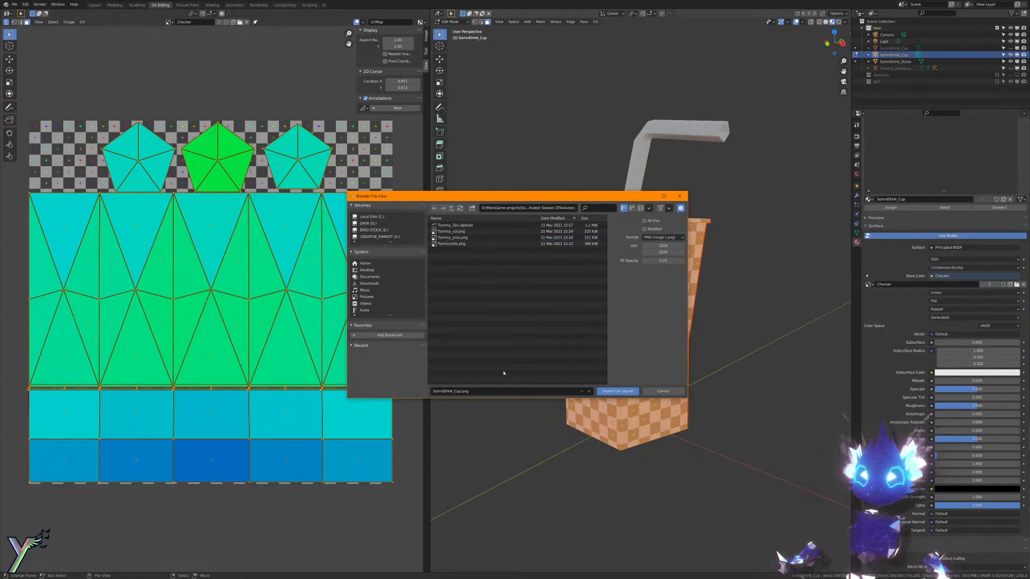
{"action": "left_click", "coordinate": [480, 394]}
{"action": "left_click", "coordinate": [456, 391]}
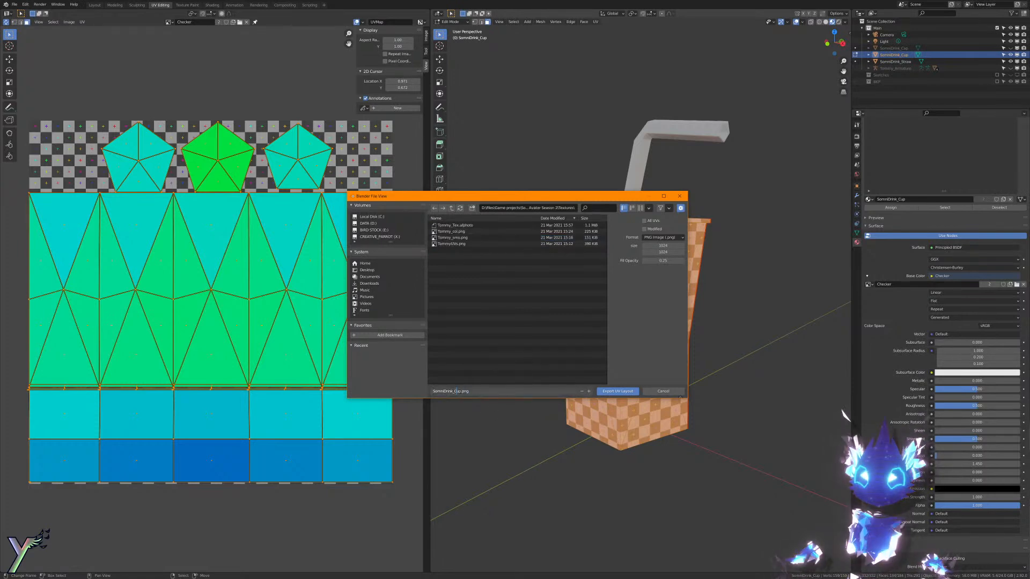
{"action": "type", "text": "_"}
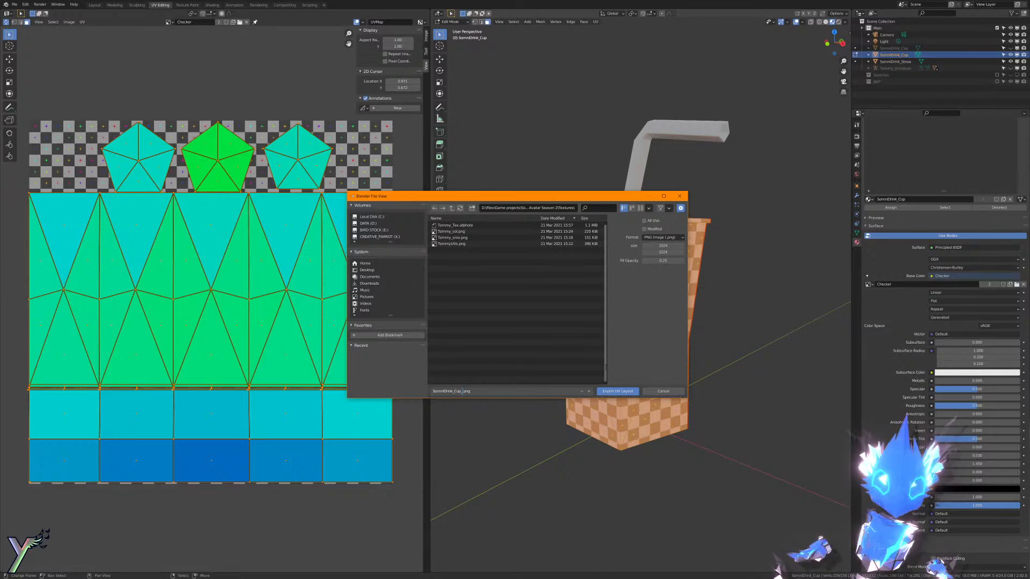
{"action": "type", "text": "uv"}
{"action": "key", "text": "BackSpace"}
{"action": "key", "text": "BackSpace"}
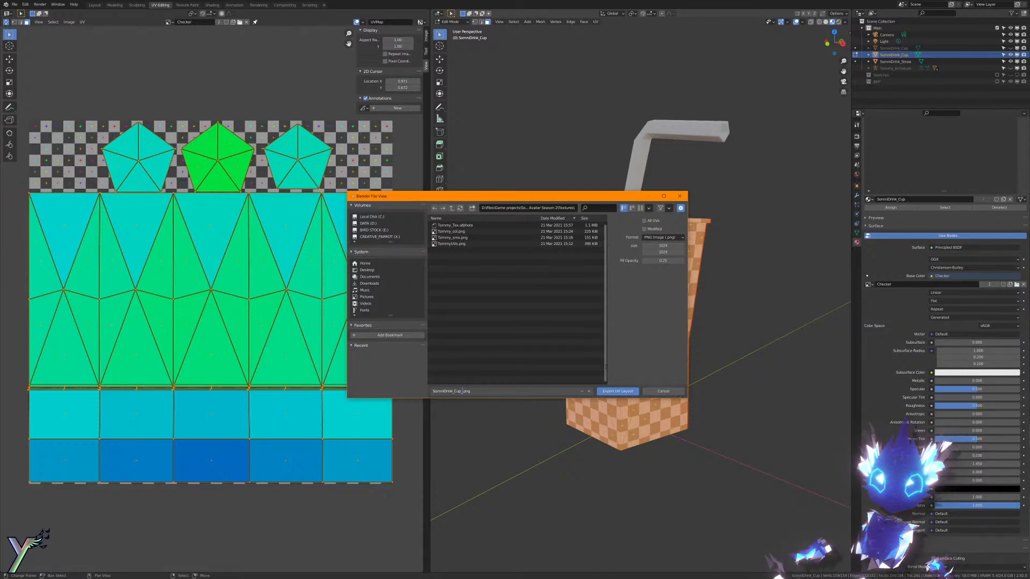
{"action": "type", "text": "UV"}
{"action": "key", "text": "BackSpace"}
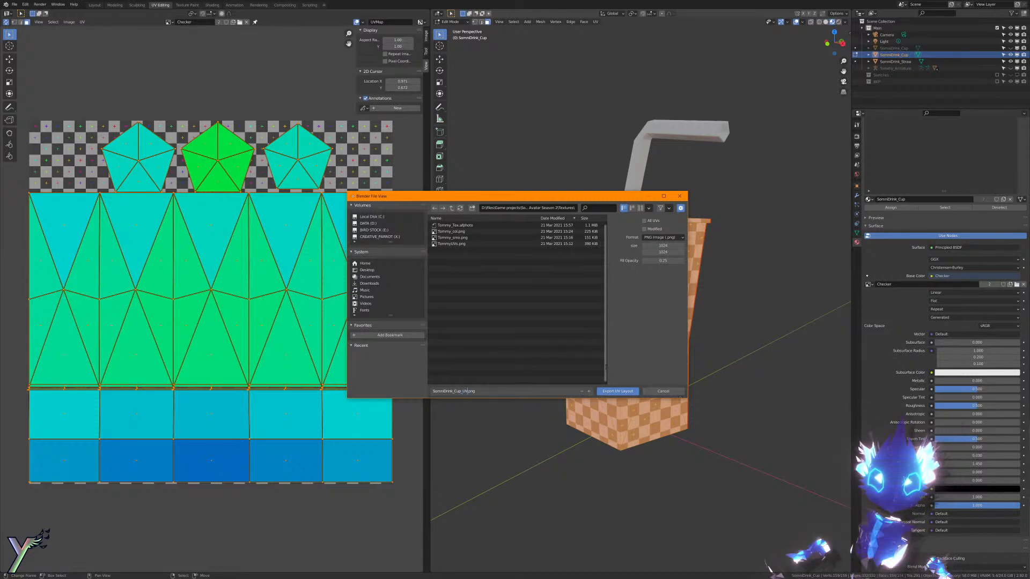
{"action": "key", "text": "Return"}
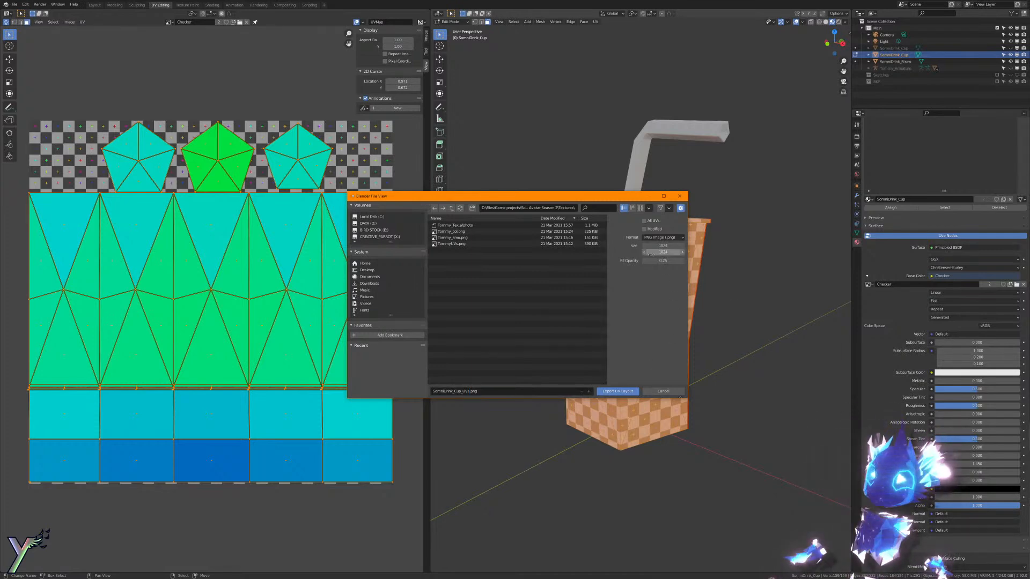
{"action": "left_click", "coordinate": [618, 391]}
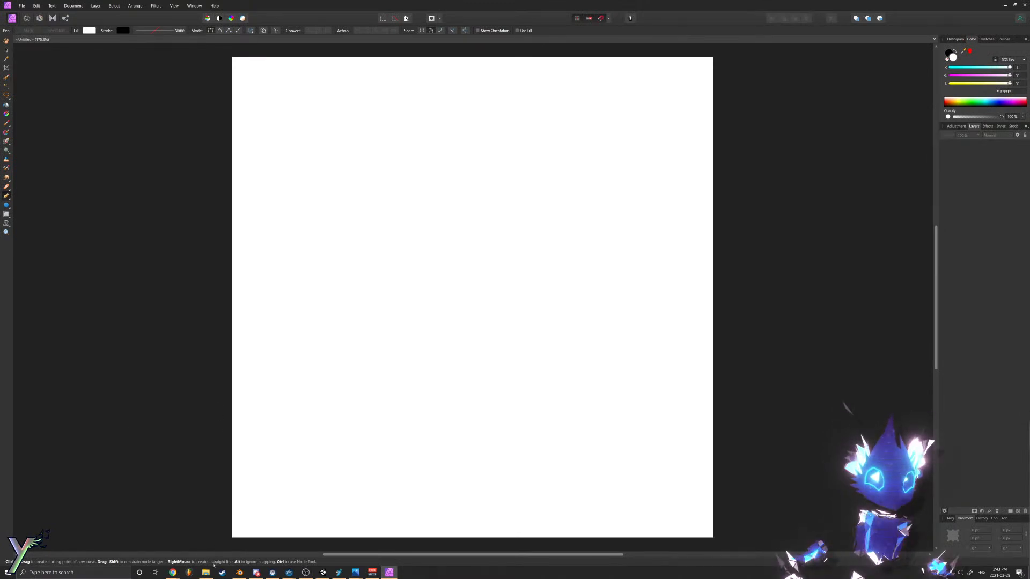
Step: Switch to Affinity Photo, place SomniDrink_Cup_UVs.png in the blank document, and align it with the canvas at X 0 px, Y 0 px
{"action": "mouse_move", "coordinate": [210, 574]}
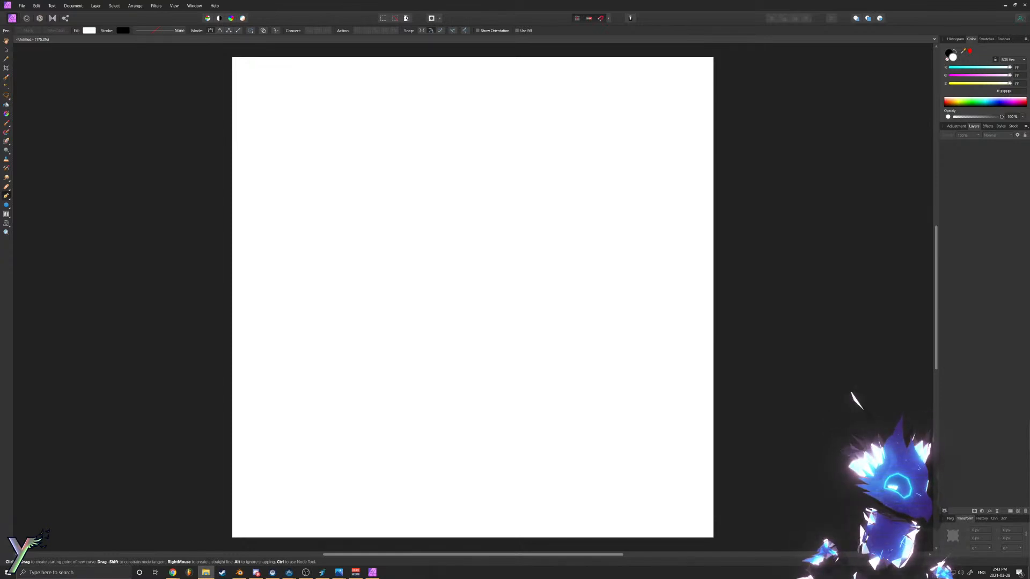
{"action": "left_click", "coordinate": [226, 323]}
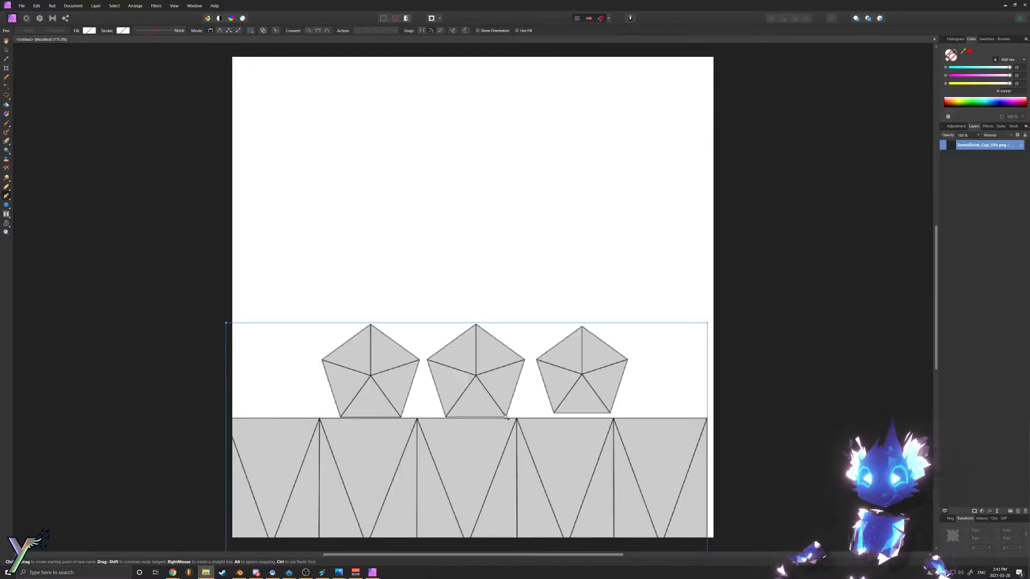
{"action": "key", "text": "v"}
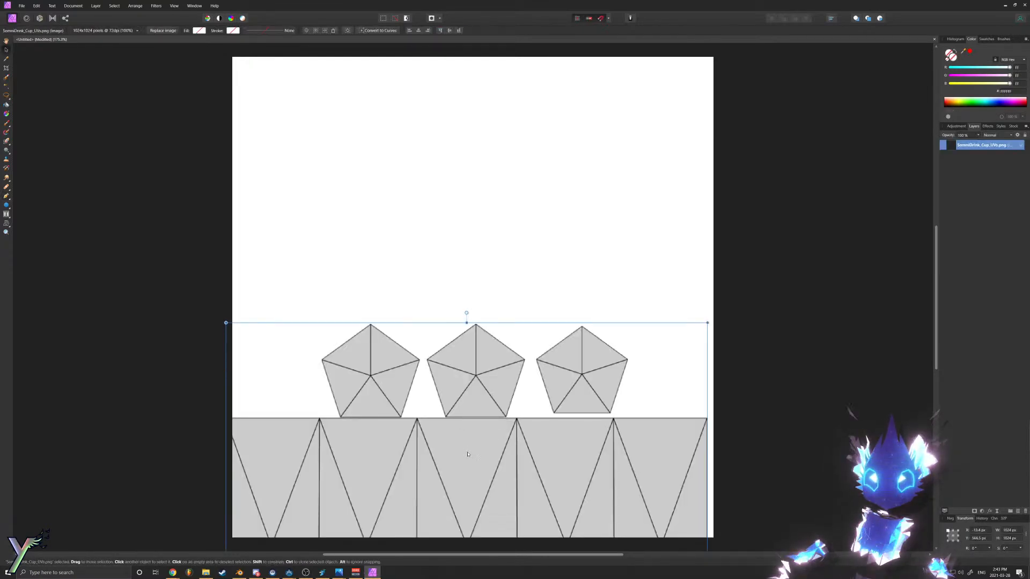
{"action": "left_click_drag", "start_coordinate": [469, 455], "coordinate": [474, 189]}
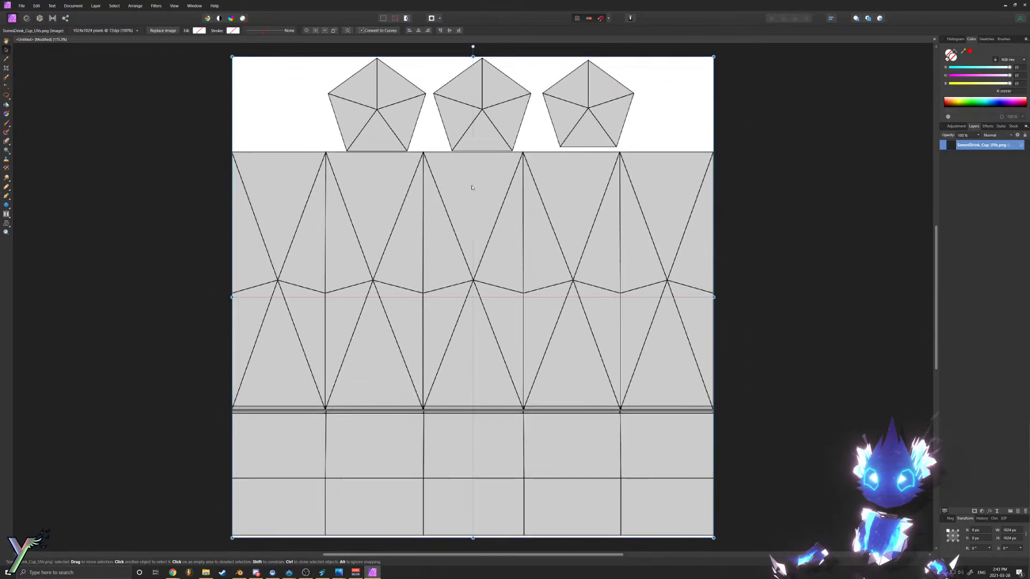
Step: Examine the placed UV layout's pentagons, walls and bottom rows up close and as a whole
{"action": "scroll", "coordinate": [424, 171], "scroll_direction": "up", "scroll_amount": 6}
{"action": "scroll", "coordinate": [400, 181], "scroll_direction": "down", "scroll_amount": 6}
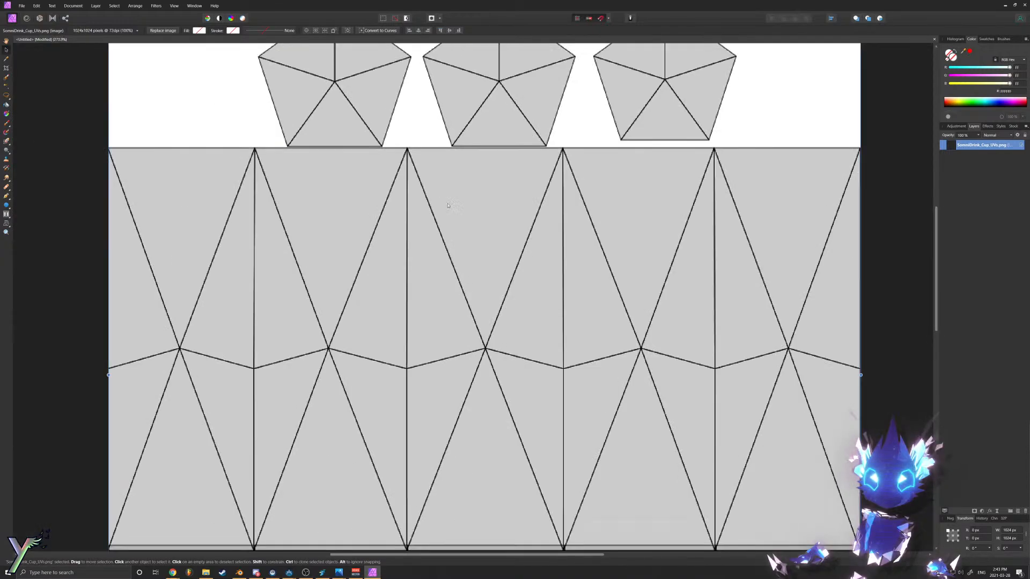
{"action": "scroll", "coordinate": [386, 215], "scroll_direction": "up", "scroll_amount": 3}
{"action": "scroll", "coordinate": [371, 267], "scroll_direction": "down", "scroll_amount": 3}
{"action": "scroll", "coordinate": [371, 266], "scroll_direction": "down", "scroll_amount": 3}
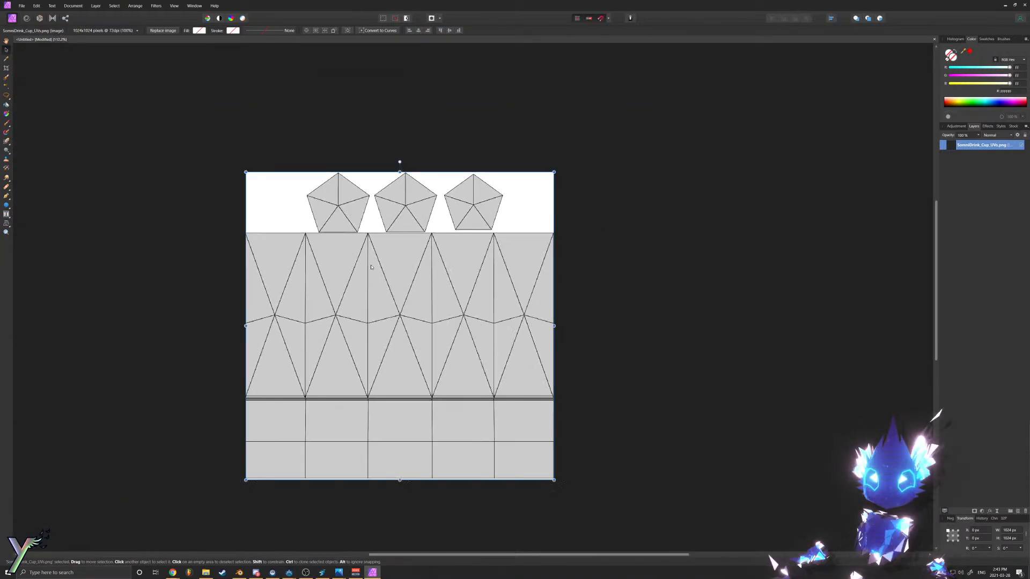
{"action": "scroll", "coordinate": [371, 267], "scroll_direction": "up", "scroll_amount": 5}
{"action": "scroll", "coordinate": [379, 258], "scroll_direction": "down", "scroll_amount": 1}
{"action": "scroll", "coordinate": [379, 259], "scroll_direction": "down", "scroll_amount": 4}
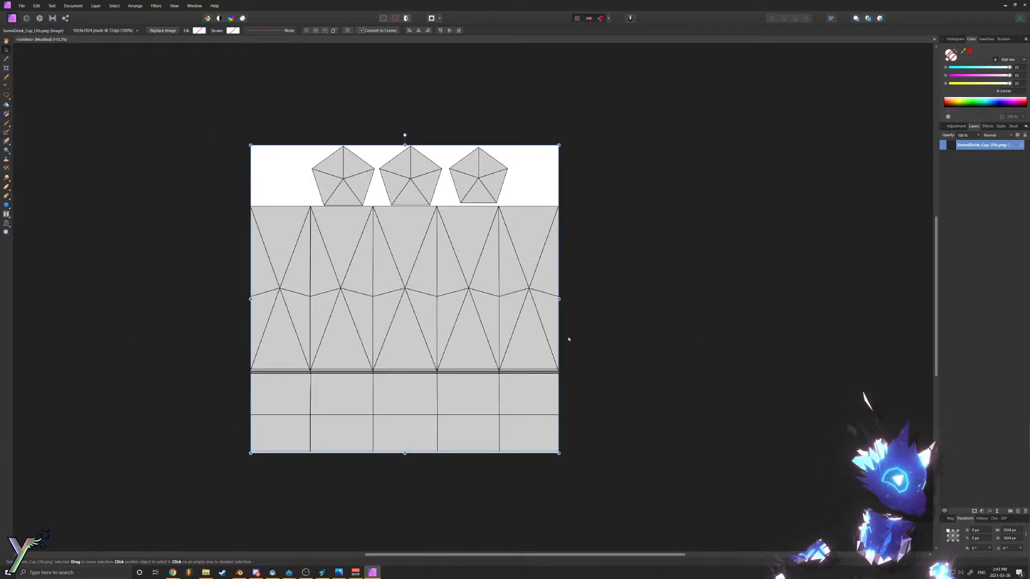
{"action": "scroll", "coordinate": [565, 327], "scroll_direction": "down", "scroll_amount": 5}
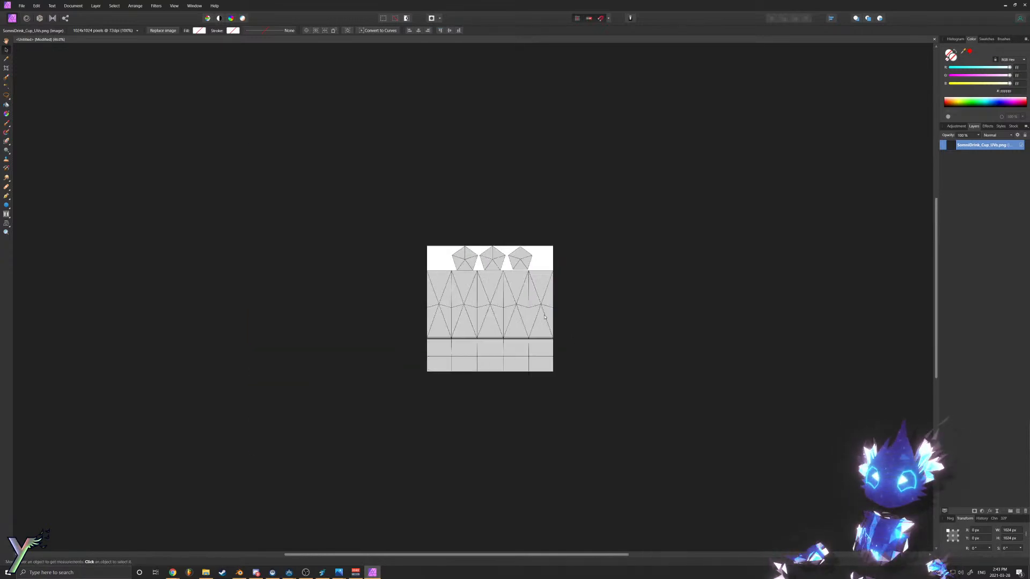
{"action": "scroll", "coordinate": [552, 314], "scroll_direction": "up", "scroll_amount": 6}
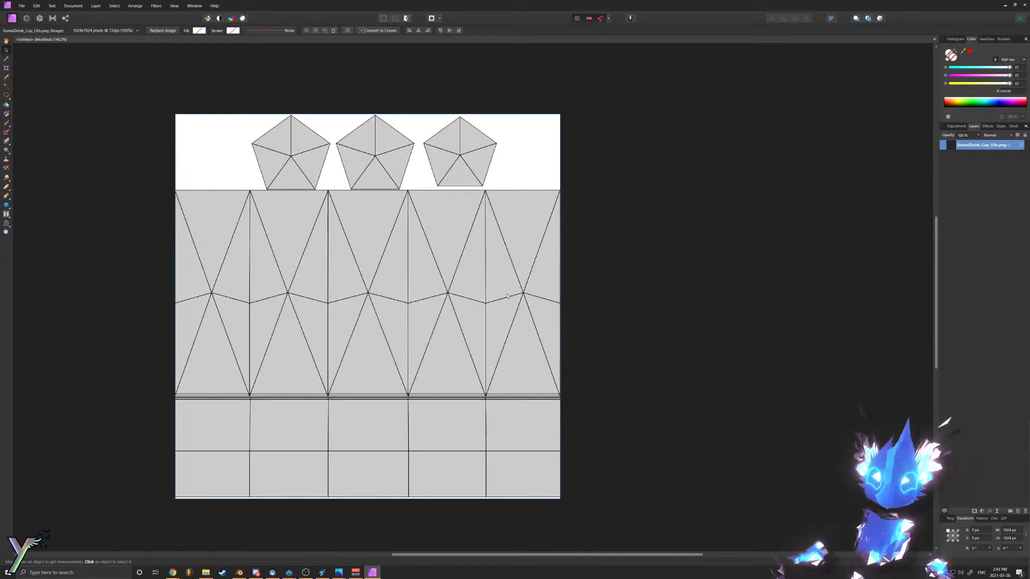
{"action": "scroll", "coordinate": [523, 304], "scroll_direction": "up", "scroll_amount": 3}
{"action": "scroll", "coordinate": [343, 285], "scroll_direction": "down", "scroll_amount": 3}
{"action": "scroll", "coordinate": [225, 244], "scroll_direction": "up", "scroll_amount": 4}
{"action": "scroll", "coordinate": [360, 406], "scroll_direction": "down", "scroll_amount": 5}
{"action": "scroll", "coordinate": [340, 351], "scroll_direction": "up", "scroll_amount": 4}
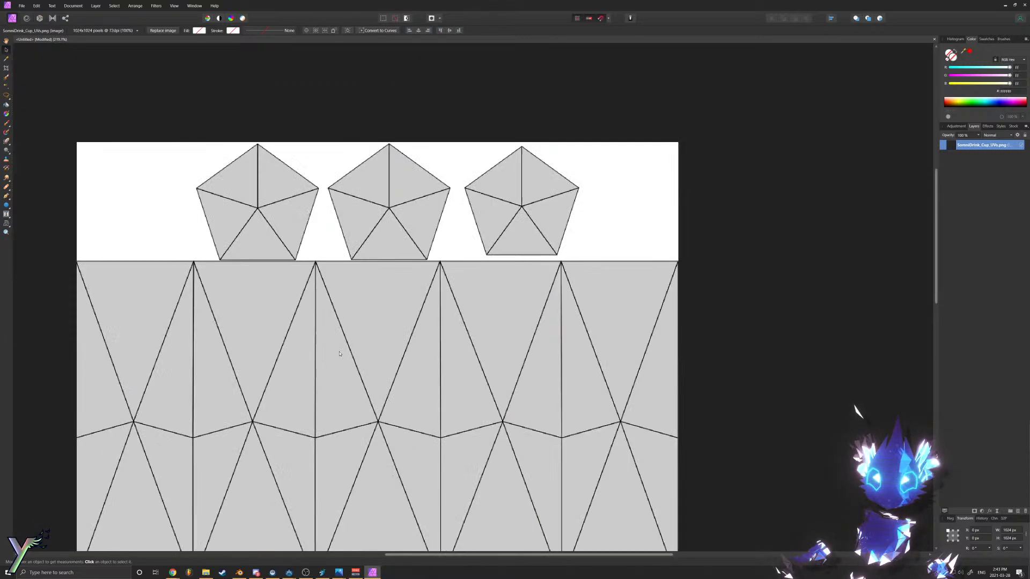
{"action": "scroll", "coordinate": [340, 349], "scroll_direction": "down", "scroll_amount": 4}
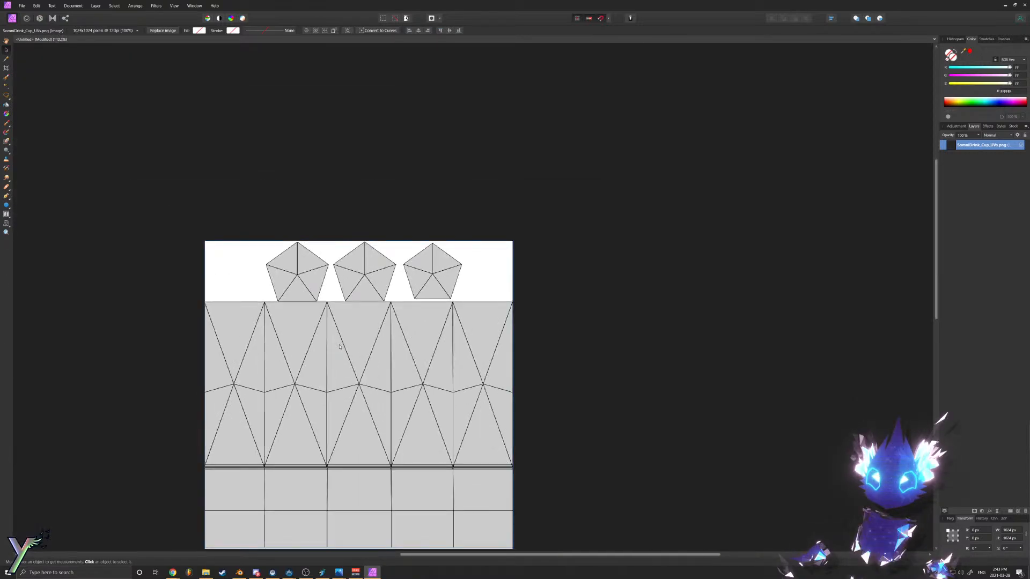
{"action": "left_click", "coordinate": [339, 347]}
{"action": "scroll", "coordinate": [341, 346], "scroll_direction": "down", "scroll_amount": 3}
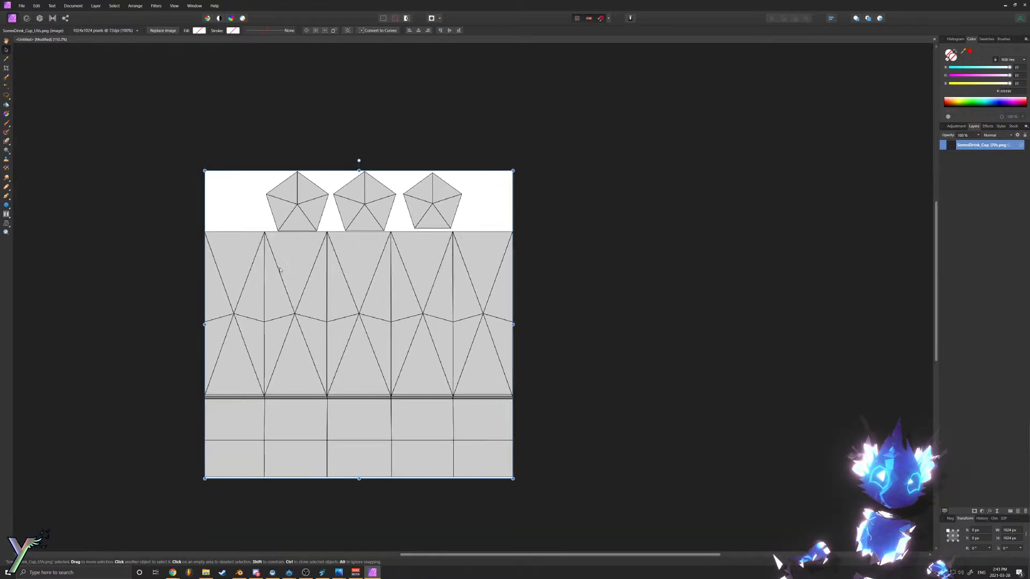
Step: Resize the document to 2048 px wide by 1024 px high with resampling
{"action": "left_click", "coordinate": [73, 6]}
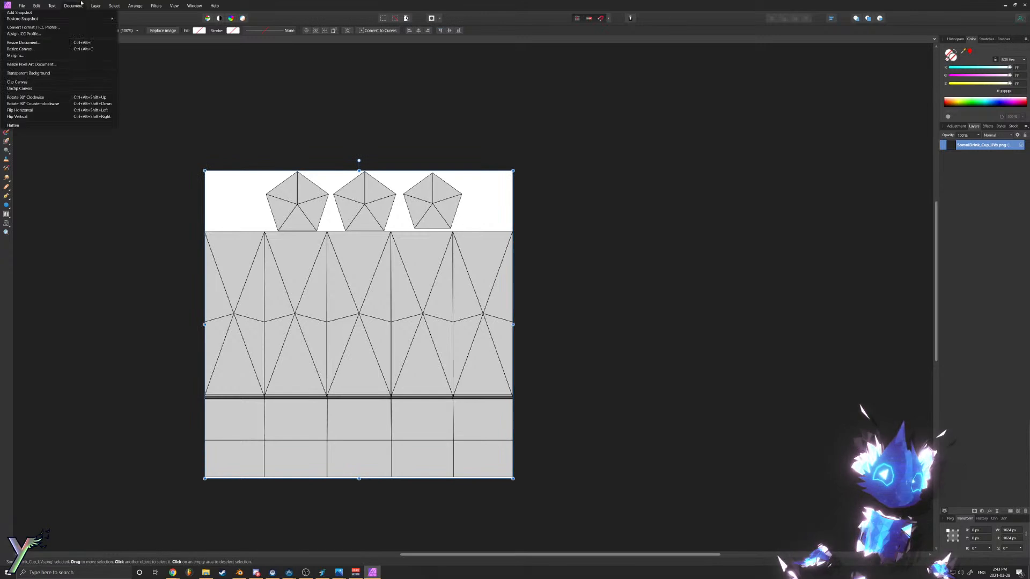
{"action": "left_click", "coordinate": [37, 43]}
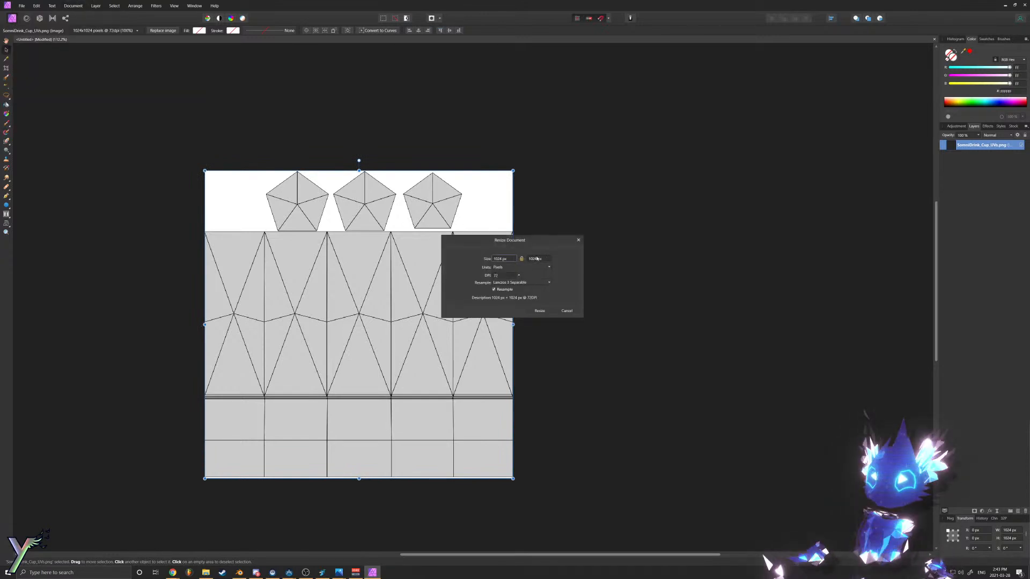
{"action": "double_click", "coordinate": [536, 259]}
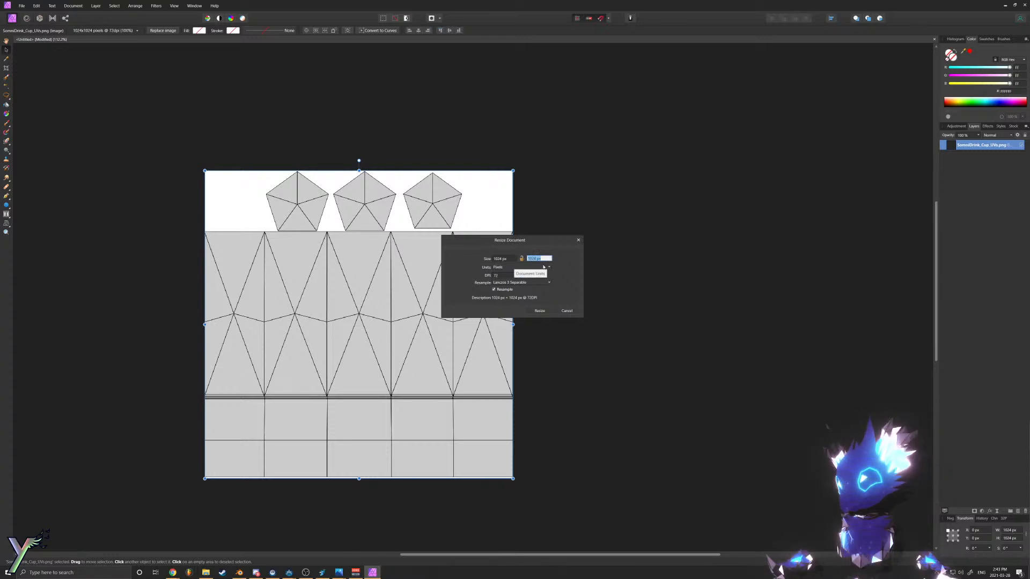
{"action": "type", "text": "2048"}
{"action": "key", "text": "Tab"}
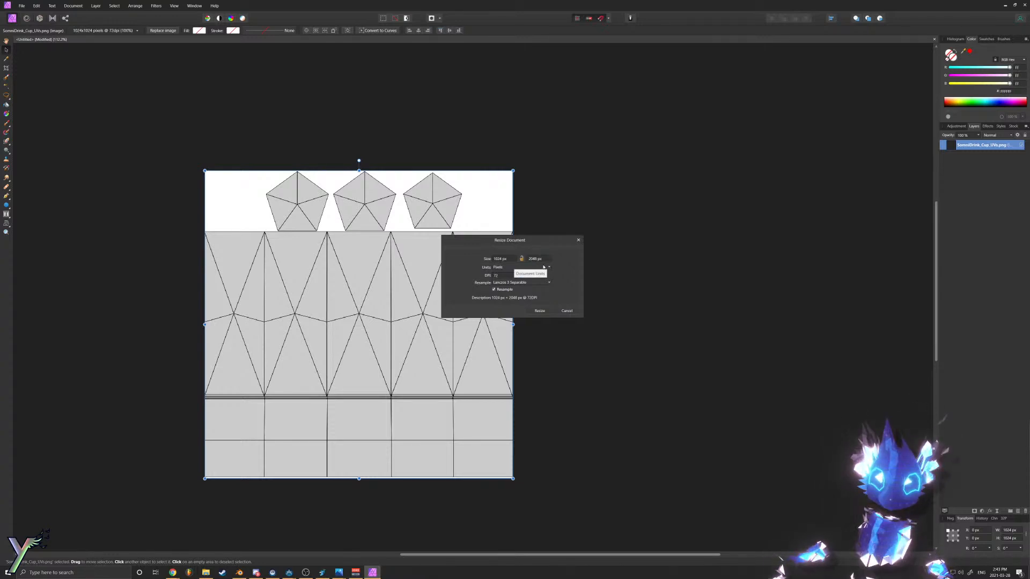
{"action": "left_click", "coordinate": [545, 258]}
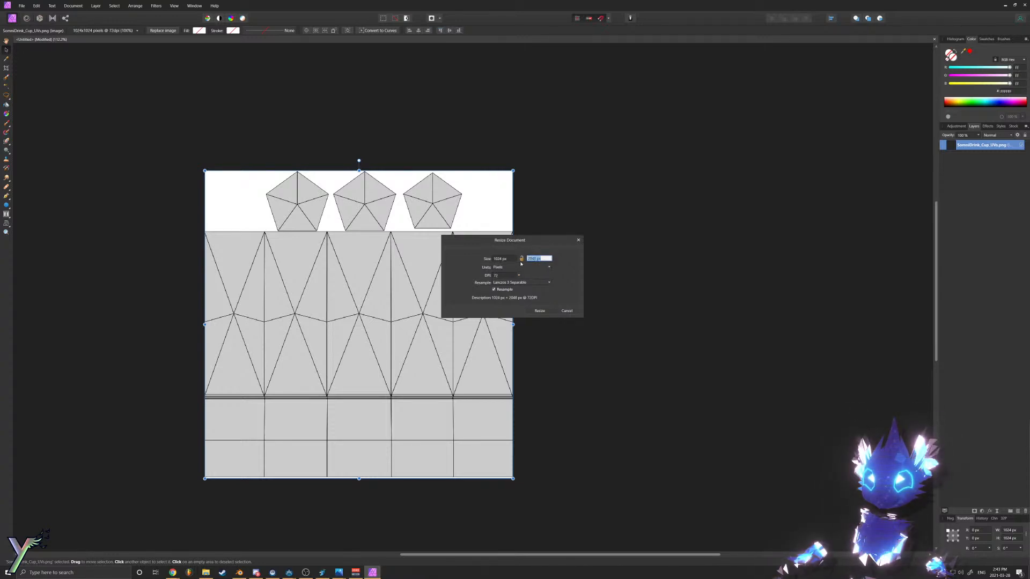
{"action": "type", "text": "2048"}
{"action": "key", "text": "Tab"}
{"action": "type", "text": "2048"}
{"action": "key", "text": "Tab"}
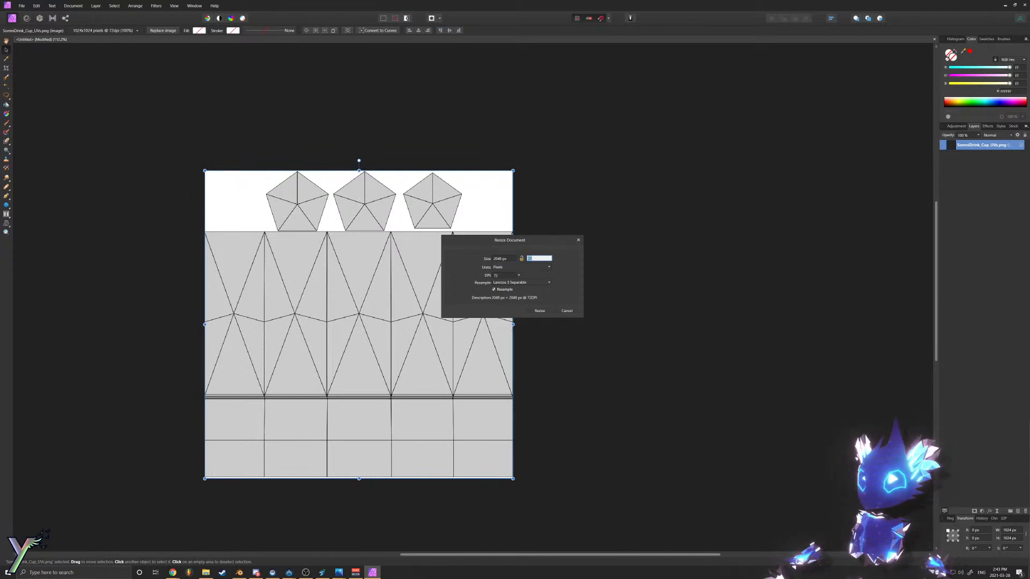
{"action": "key", "text": "Tab"}
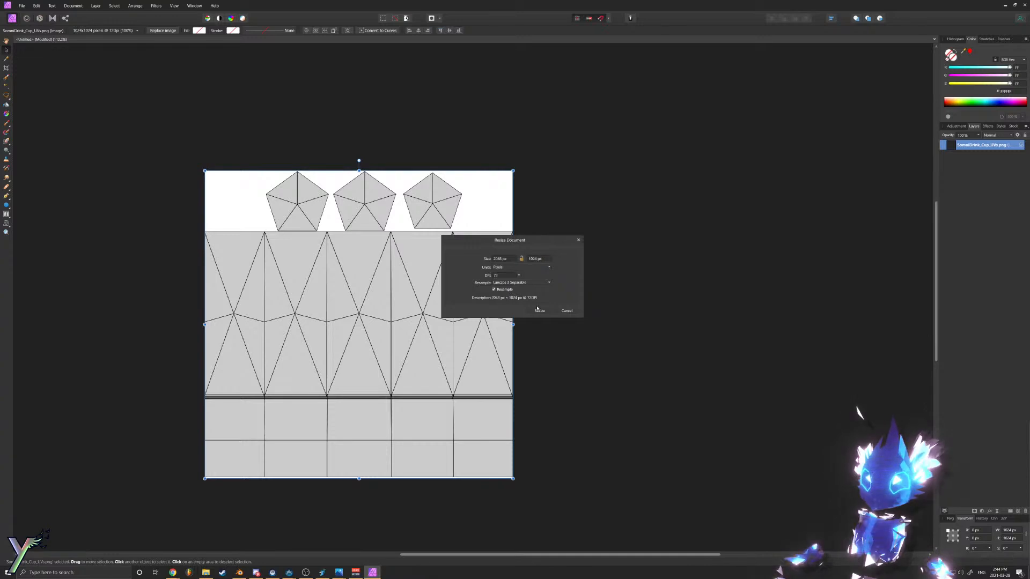
{"action": "left_click", "coordinate": [548, 311]}
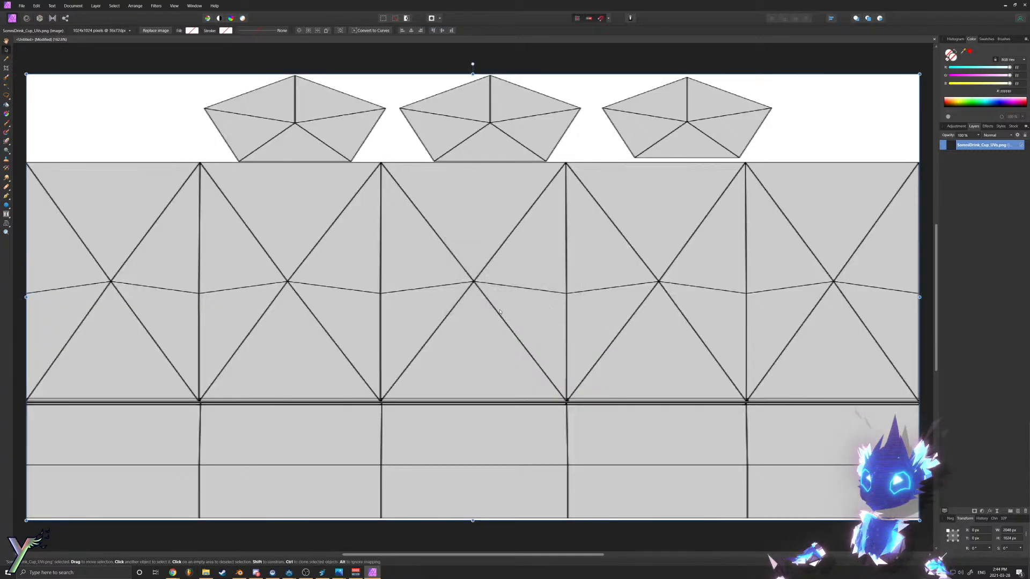
Step: Switch to Blender and create a new UV Grid image 2048 px wide by 1024 px high in the UV editor
{"action": "left_click", "coordinate": [240, 572]}
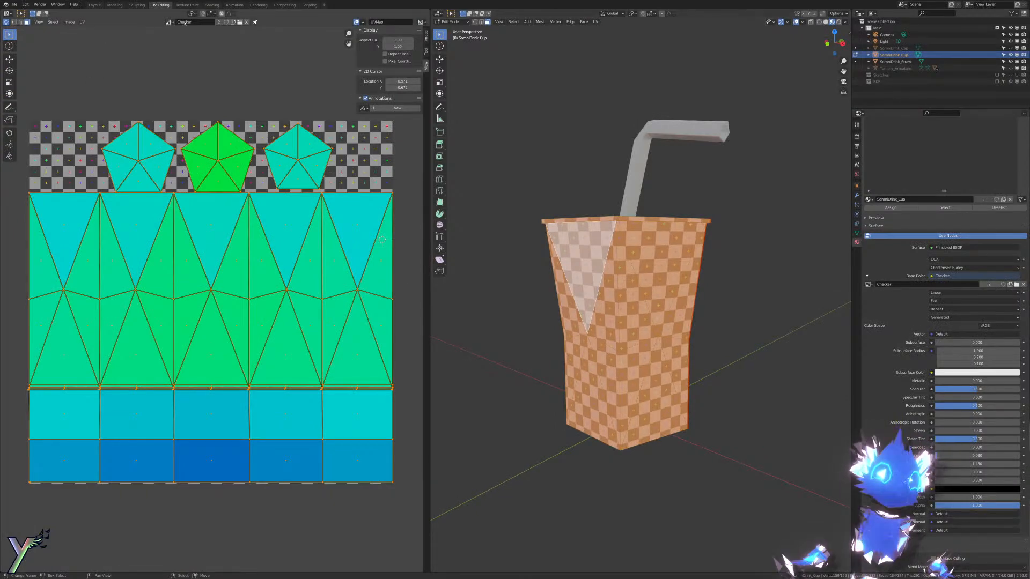
{"action": "left_click", "coordinate": [69, 22]}
{"action": "left_click", "coordinate": [75, 29]}
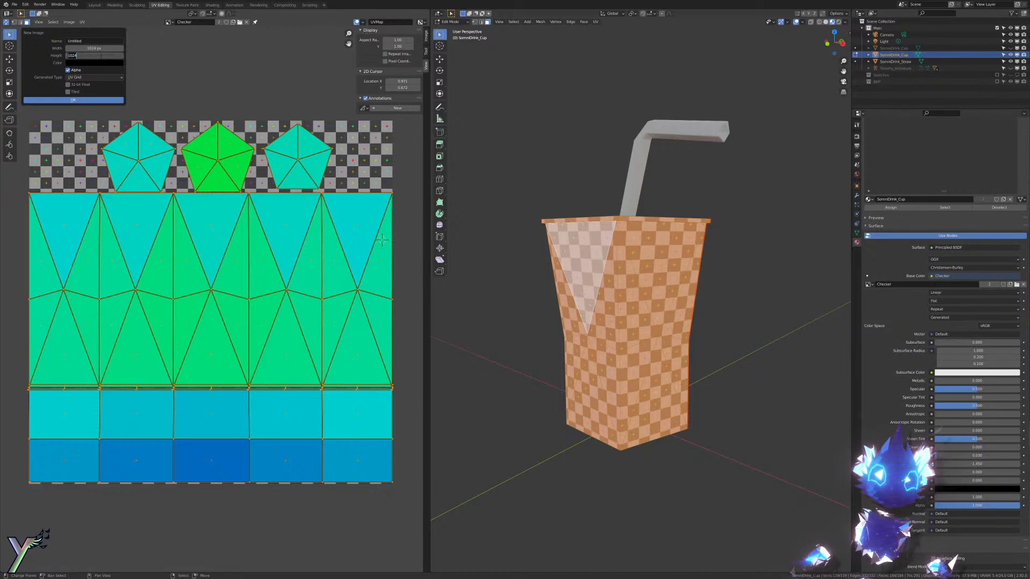
{"action": "left_click", "coordinate": [96, 48]}
{"action": "type", "text": "2048"}
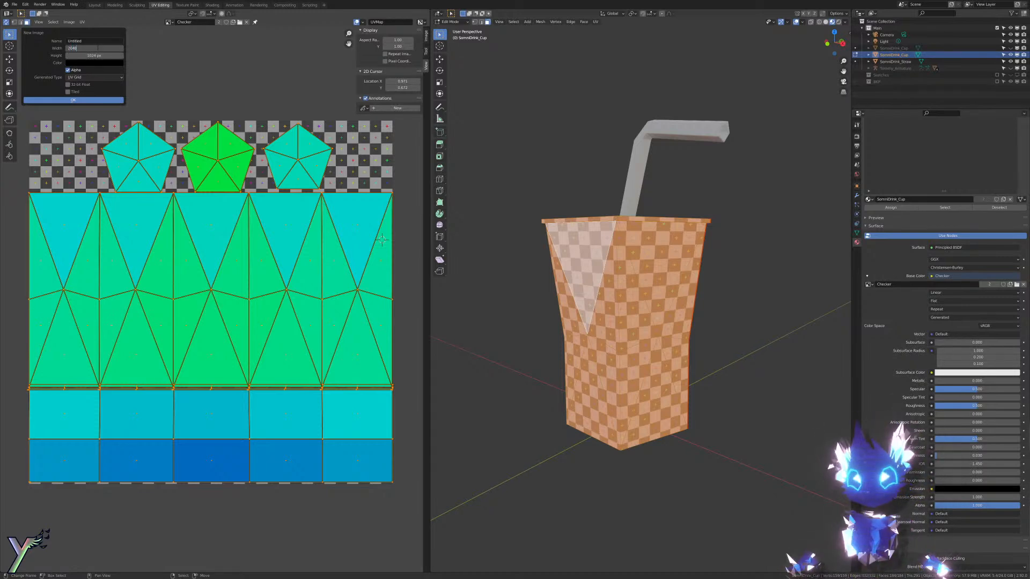
{"action": "key", "text": "Return"}
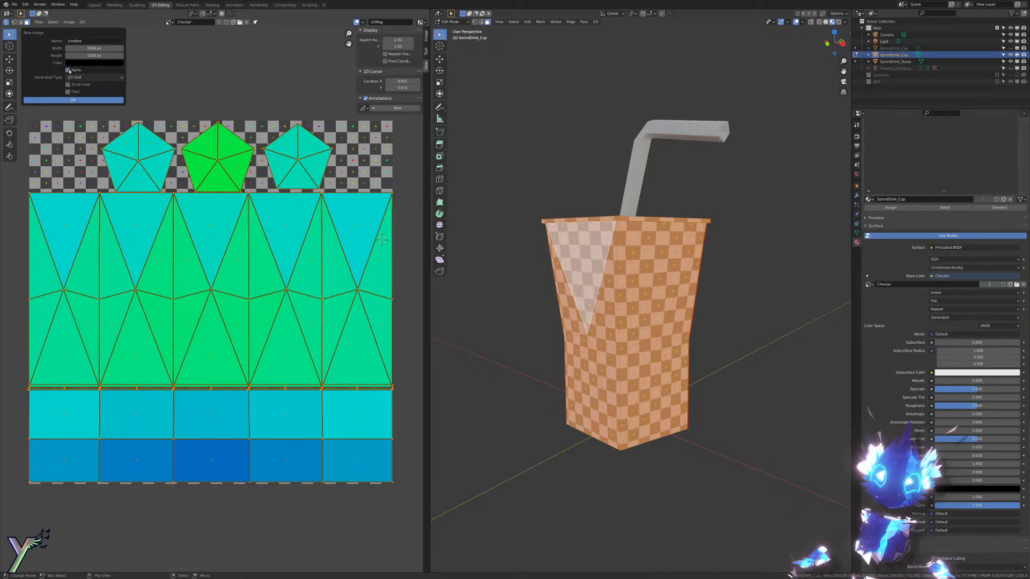
{"action": "left_click", "coordinate": [67, 101]}
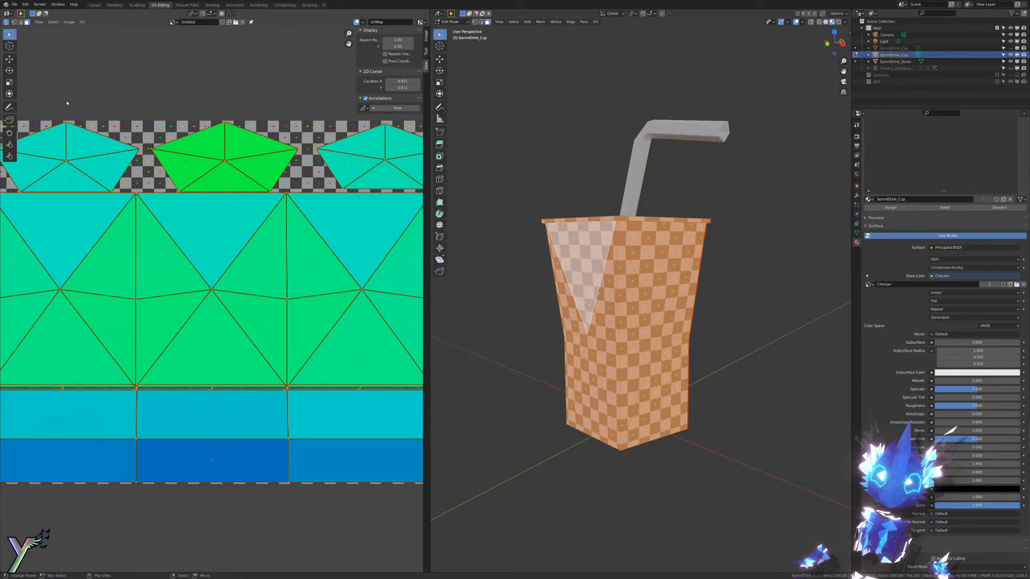
{"action": "scroll", "coordinate": [222, 209], "scroll_direction": "down", "scroll_amount": 2}
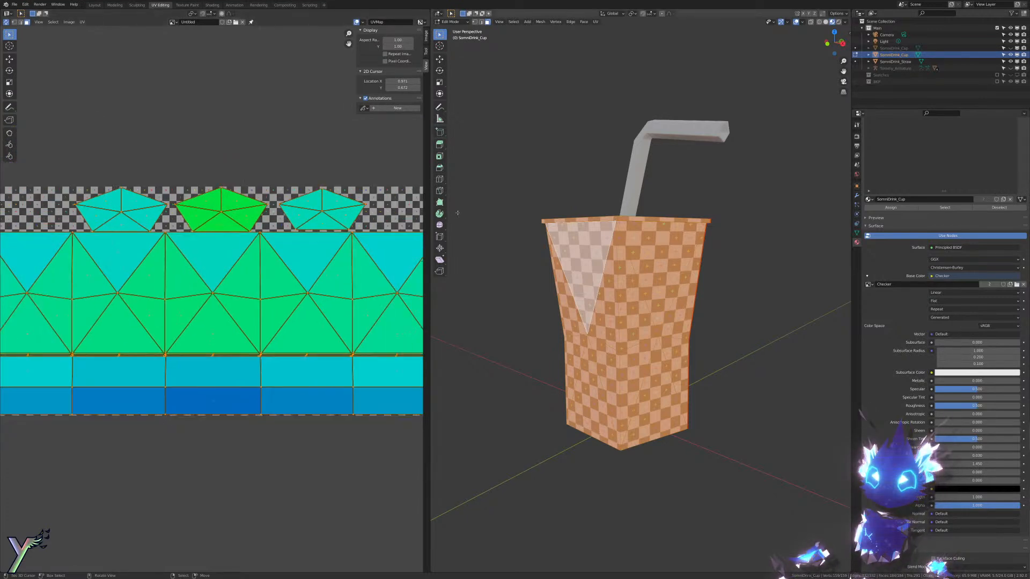
Step: Set the new Untitled image as the Base Color texture of the SomniDrink_Cup material and check it on the cup
{"action": "middle_click_drag", "start_coordinate": [550, 206], "coordinate": [505, 186]}
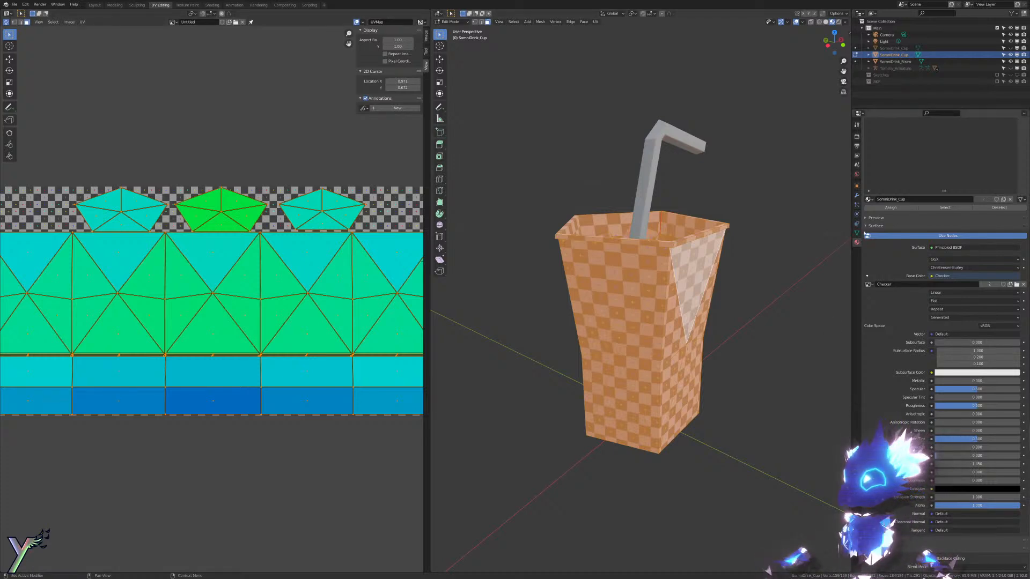
{"action": "left_click", "coordinate": [857, 233]}
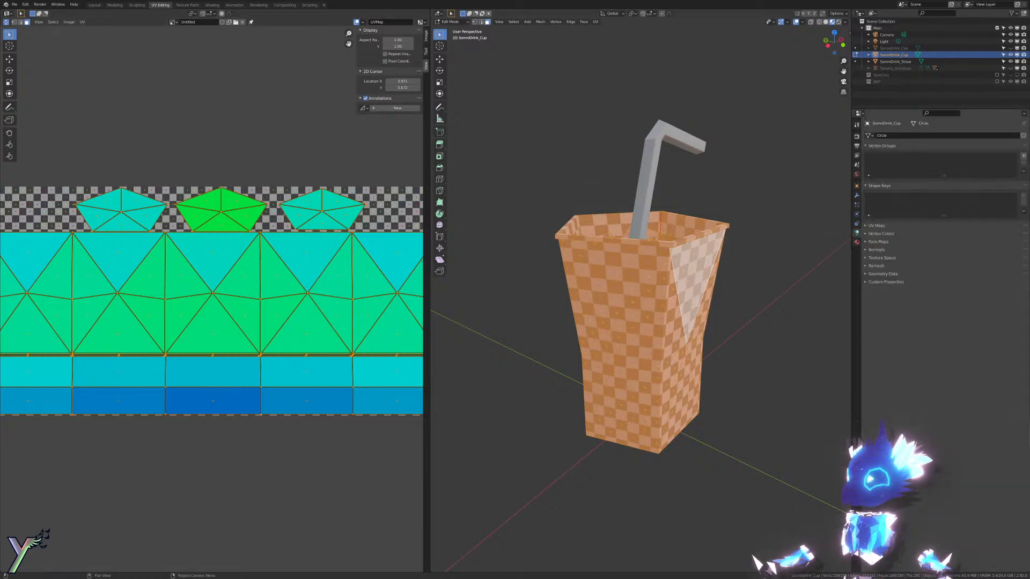
{"action": "left_click", "coordinate": [857, 196]}
{"action": "left_click", "coordinate": [857, 232]}
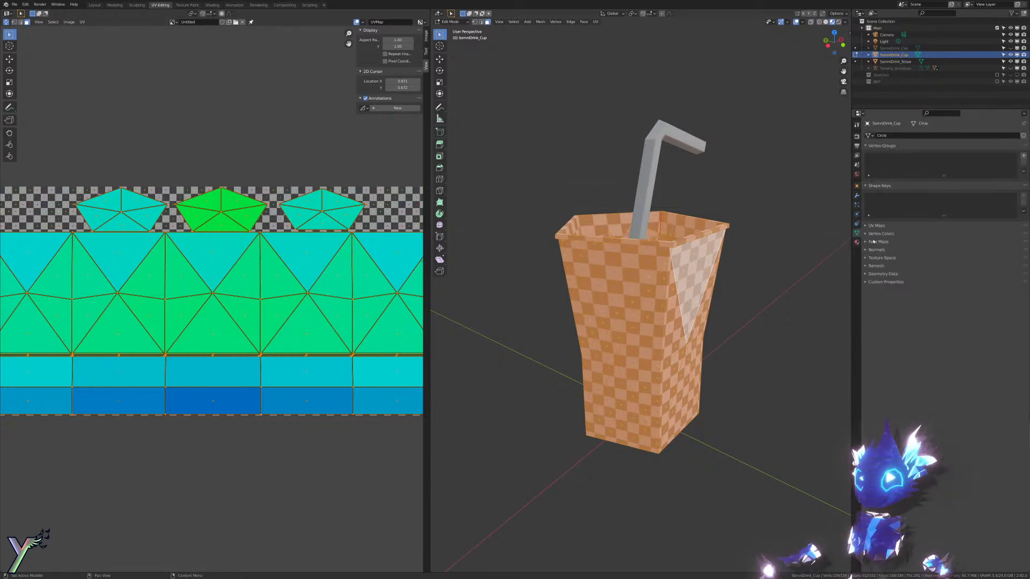
{"action": "left_click", "coordinate": [857, 242]}
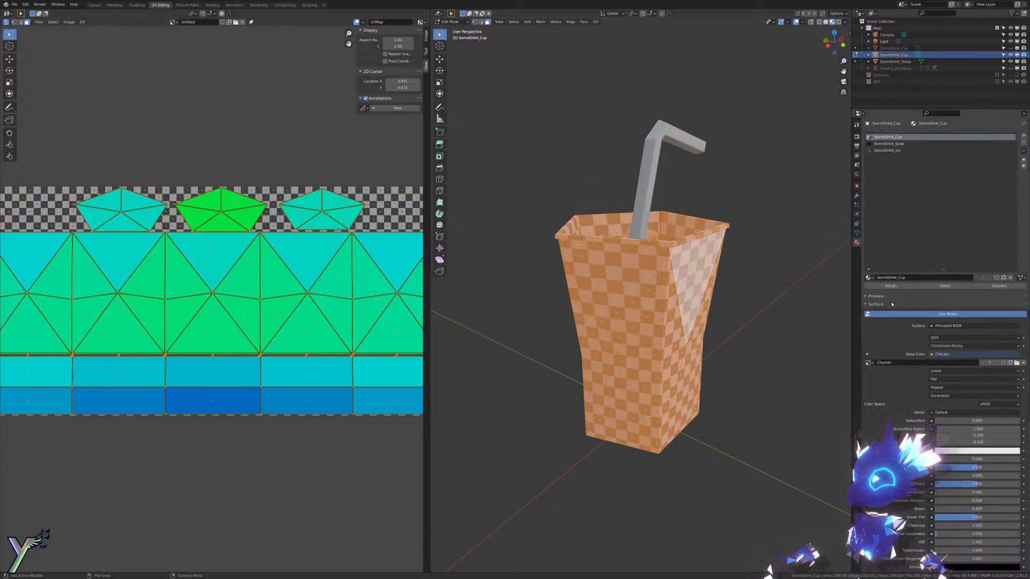
{"action": "left_click", "coordinate": [868, 363]}
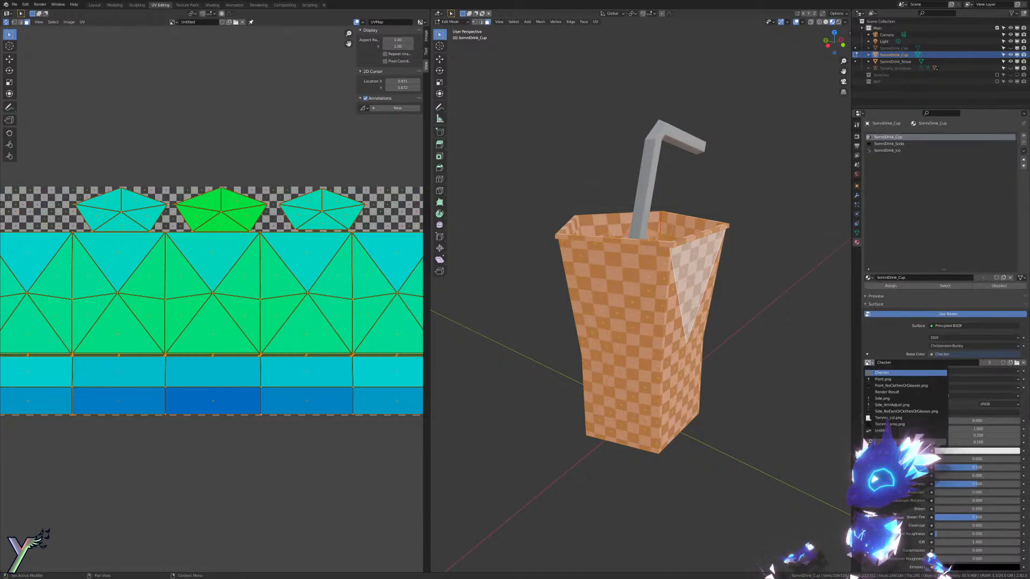
{"action": "left_click", "coordinate": [879, 431]}
{"action": "scroll", "coordinate": [639, 256], "scroll_direction": "up", "scroll_amount": 6}
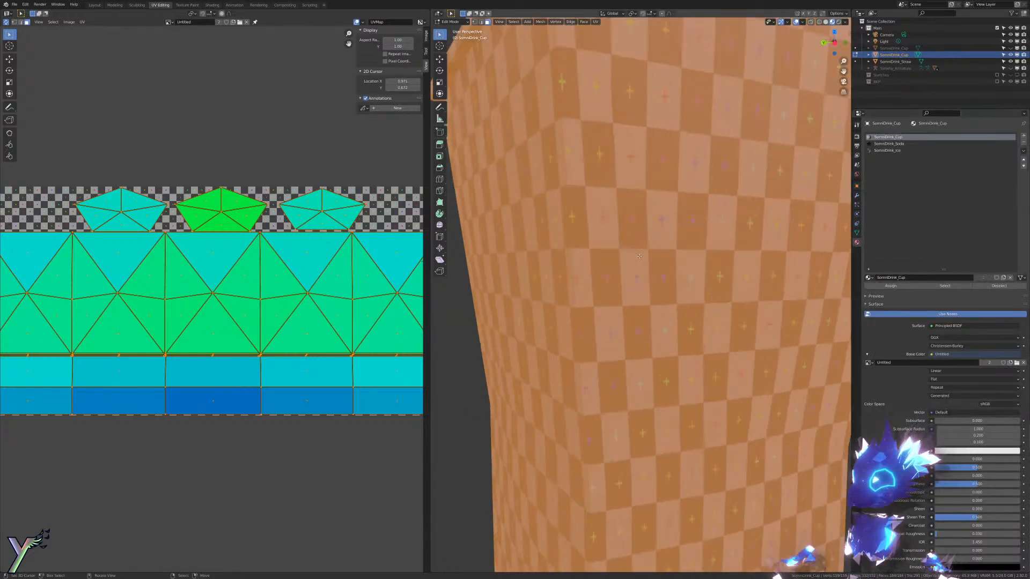
{"action": "scroll", "coordinate": [640, 256], "scroll_direction": "down", "scroll_amount": 4}
{"action": "scroll", "coordinate": [213, 240], "scroll_direction": "down", "scroll_amount": 3}
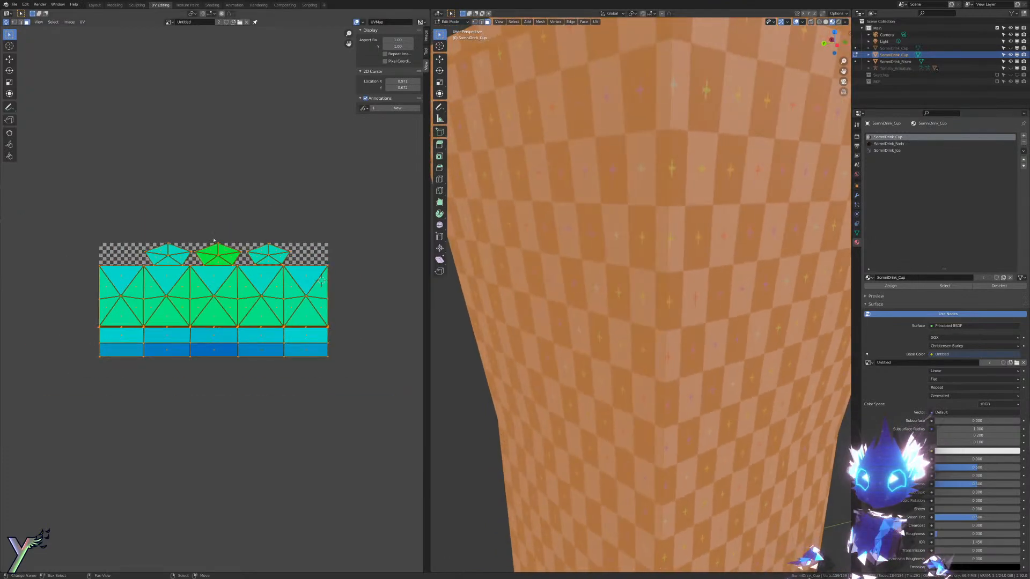
Step: Select the three pentagon UV islands above the walls and scale them by 0.5 along X
{"action": "scroll", "coordinate": [213, 240], "scroll_direction": "up", "scroll_amount": 3}
{"action": "key", "text": "alt+a"}
{"action": "key", "text": "c"}
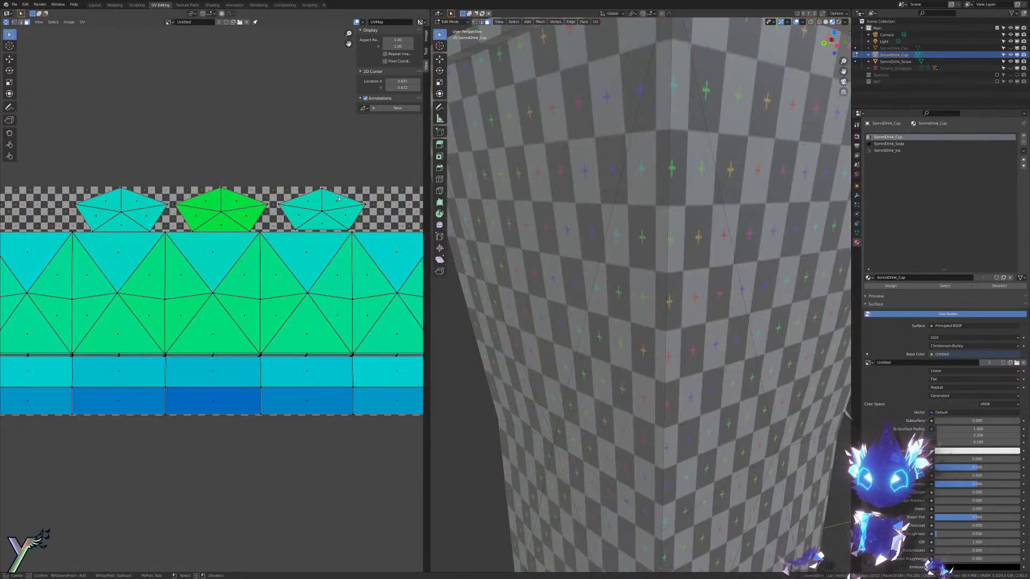
{"action": "mouse_move", "coordinate": [331, 209]}
{"action": "left_mouse_down"}
{"action": "mouse_move", "coordinate": [354, 207]}
{"action": "mouse_move", "coordinate": [111, 209]}
{"action": "left_mouse_up"}
{"action": "right_click", "coordinate": [111, 209]}
{"action": "type", "text": "sx"}
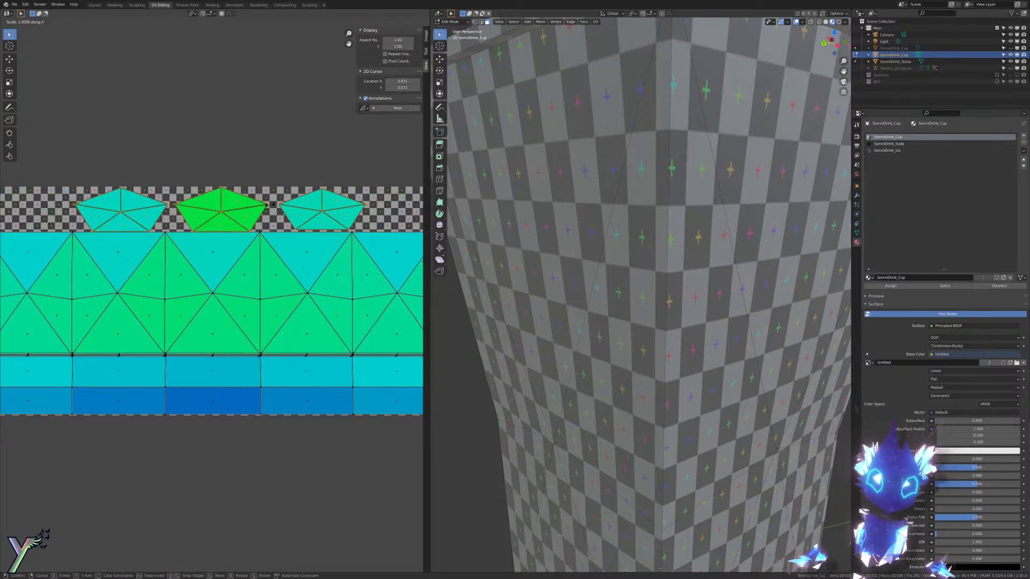
{"action": "type", "text": "0.5"}
{"action": "key", "text": "Return"}
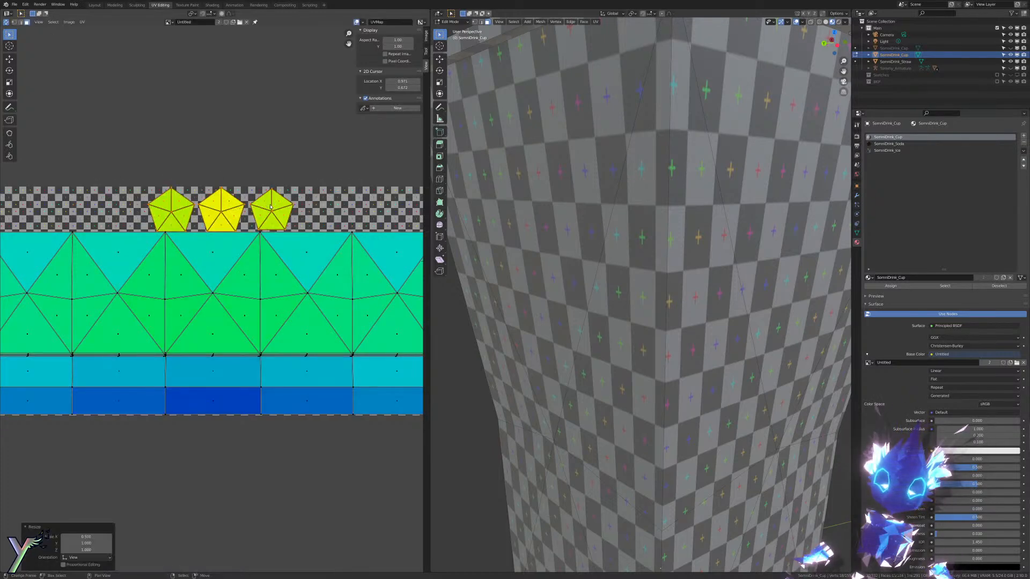
Step: Shrink the three pentagon islands to about 0.08 of their size and move them into the image's upper-left corner
{"action": "scroll", "coordinate": [263, 244], "scroll_direction": "down", "scroll_amount": 3}
{"action": "scroll", "coordinate": [290, 325], "scroll_direction": "up", "scroll_amount": 4}
{"action": "key", "text": "s"}
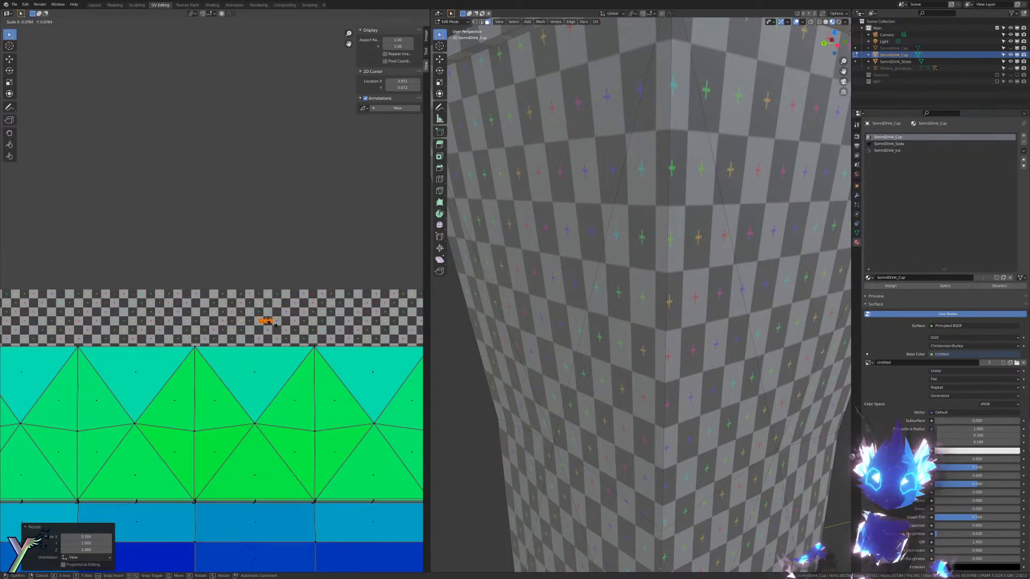
{"action": "left_click", "coordinate": [273, 322]}
{"action": "scroll", "coordinate": [344, 350], "scroll_direction": "down", "scroll_amount": 4}
{"action": "key", "text": "h"}
{"action": "key", "text": "alt+h"}
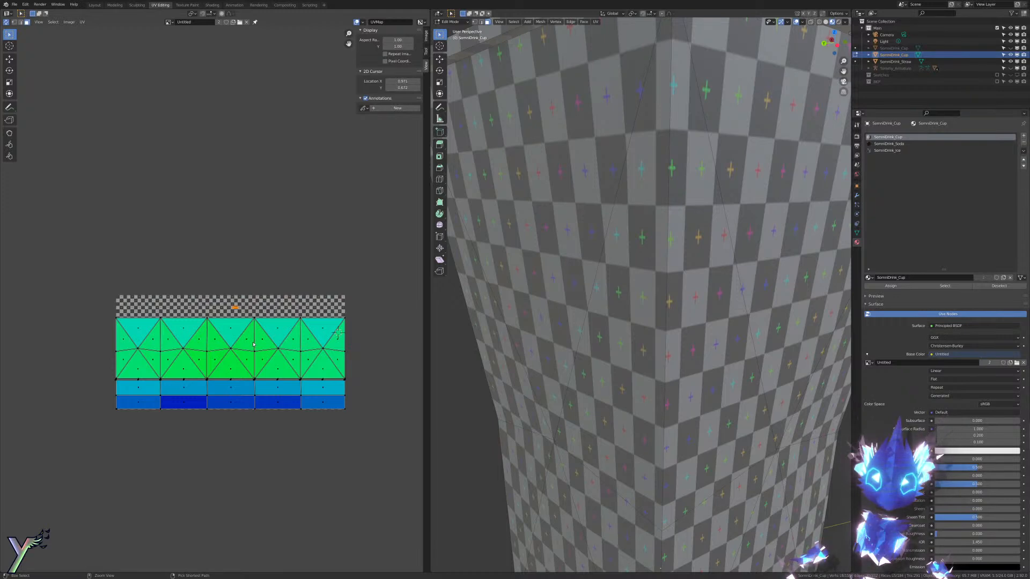
{"action": "key", "text": "g"}
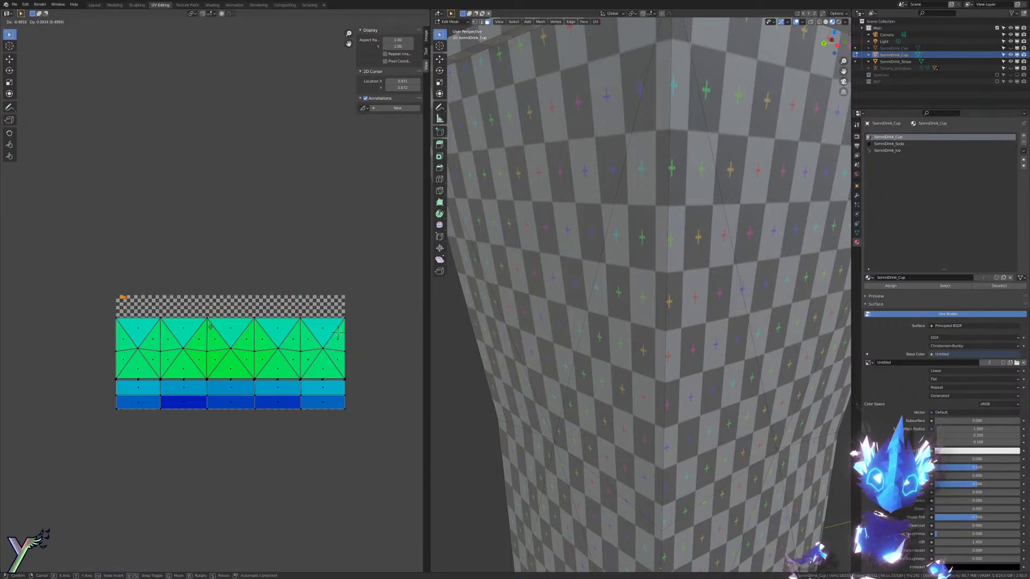
{"action": "left_click", "coordinate": [210, 327]}
Step: Select the whole linked wall island and stretch it by about 1.3 along Y
{"action": "scroll", "coordinate": [214, 300], "scroll_direction": "up", "scroll_amount": 2}
{"action": "key", "text": "alt+a"}
{"action": "key", "text": "c"}
{"action": "left_click", "coordinate": [100, 366]}
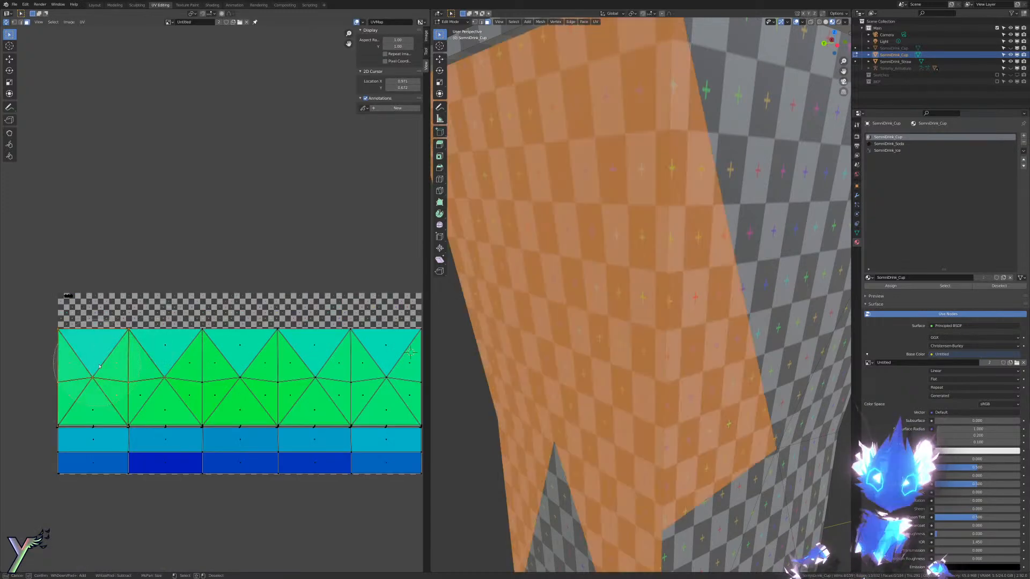
{"action": "left_click_drag", "start_coordinate": [99, 367], "coordinate": [130, 370]}
{"action": "right_click", "coordinate": [130, 371]}
{"action": "key", "text": "ctrl+l"}
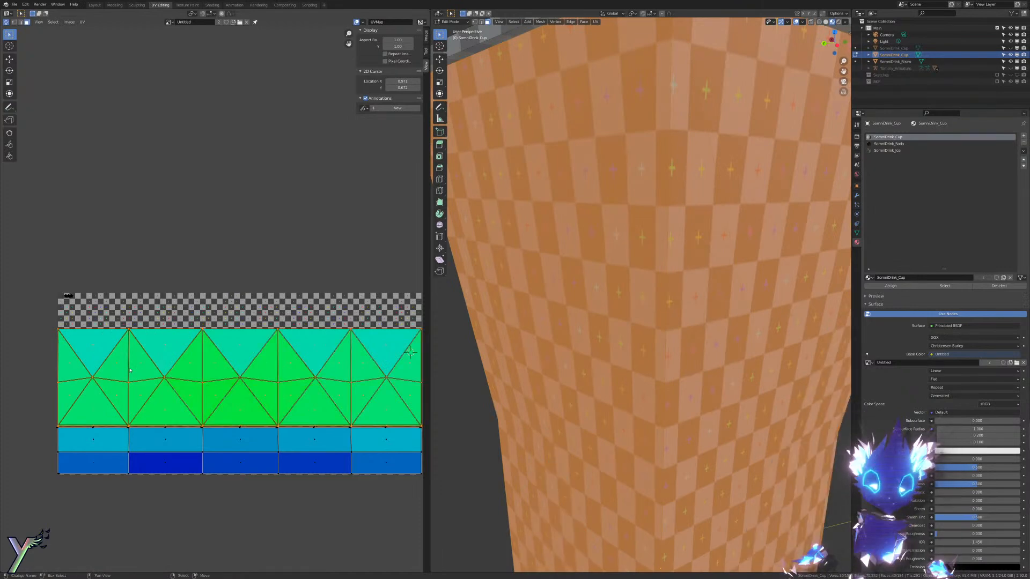
{"action": "key", "text": "s"}
{"action": "key", "text": "y"}
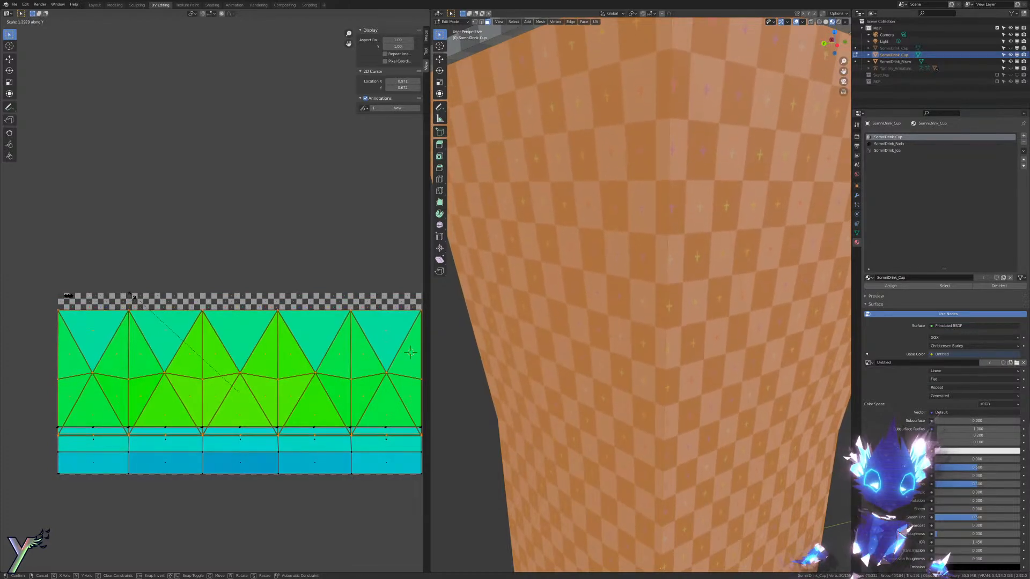
{"action": "left_click", "coordinate": [133, 295]}
Step: Move the wall island up along Y and scale it vertically to fill the gap between the bottom rows and the image's top edge
{"action": "key", "text": "g"}
{"action": "key", "text": "y"}
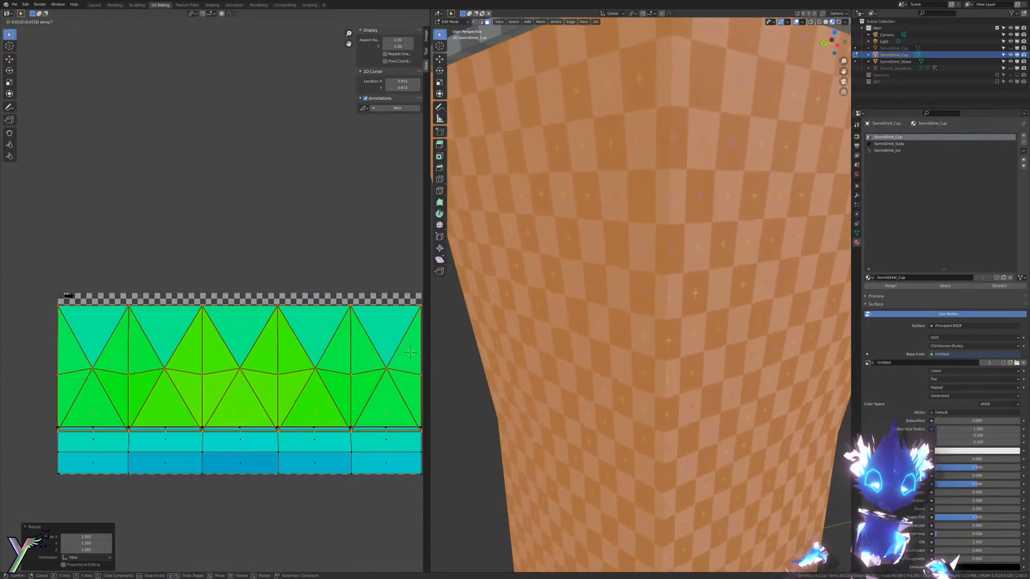
{"action": "left_click", "coordinate": [79, 294]}
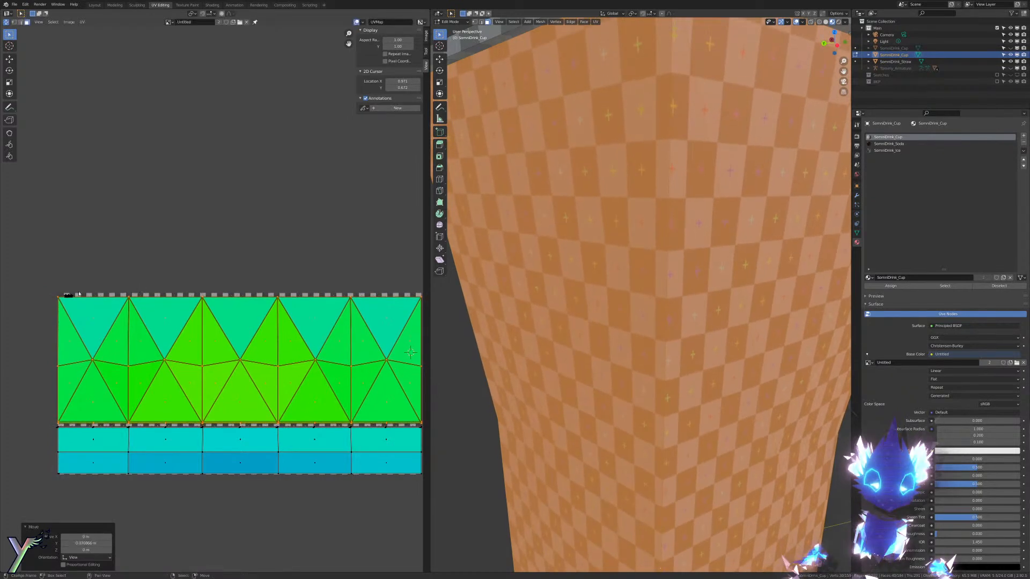
{"action": "key", "text": "s"}
{"action": "key", "text": "y"}
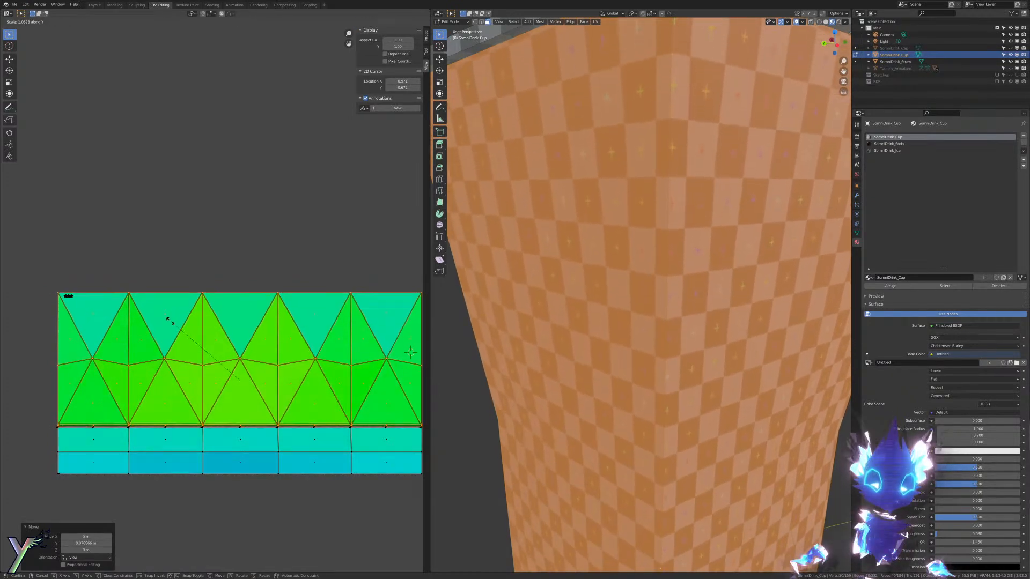
{"action": "left_click", "coordinate": [217, 314]}
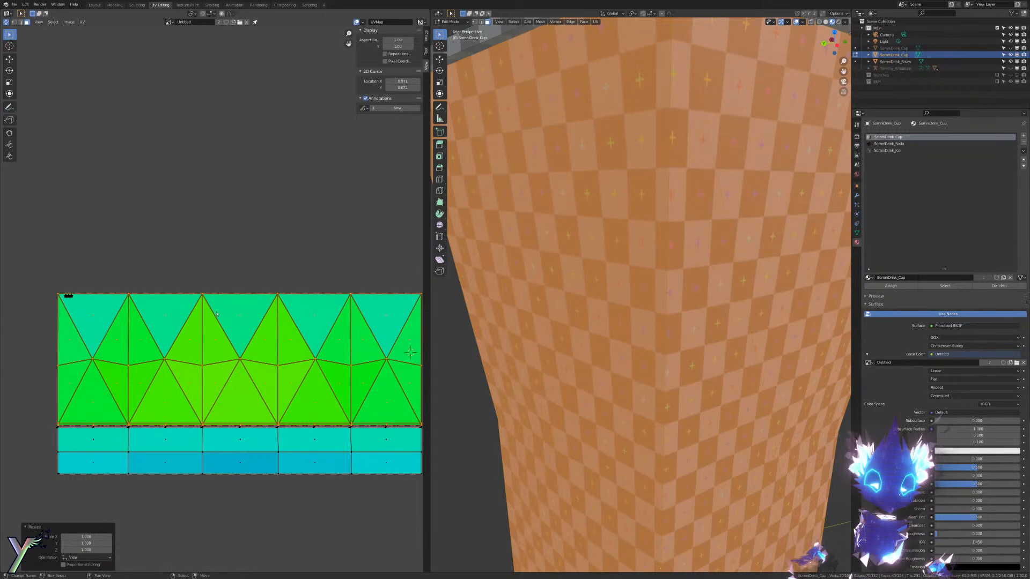
Step: Enlarge the wall island slightly along Y, then nudge it down toward the bottom rows
{"action": "scroll", "coordinate": [242, 300], "scroll_direction": "up", "scroll_amount": 5}
{"action": "key", "text": "s"}
{"action": "key", "text": "y"}
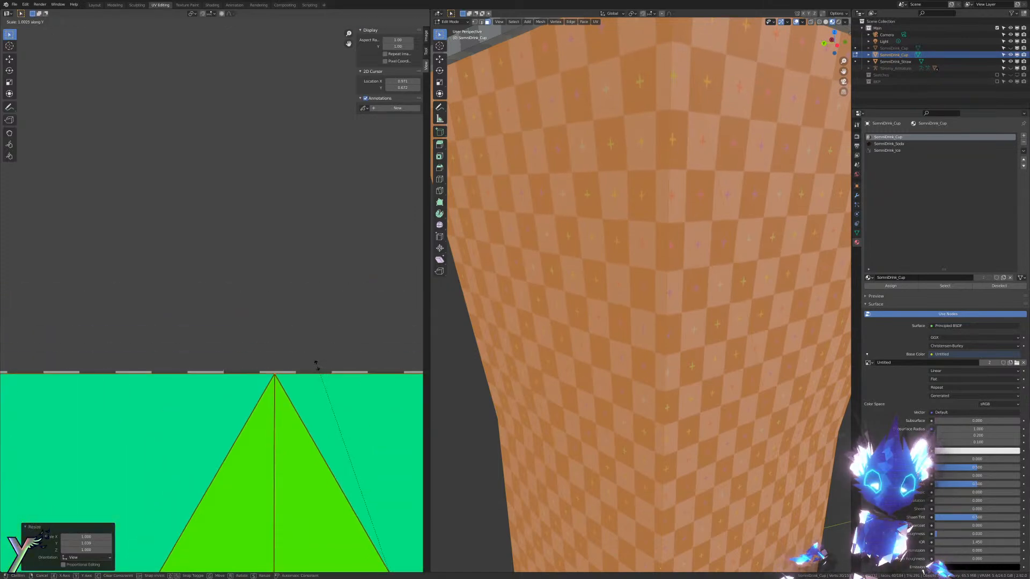
{"action": "left_click", "coordinate": [314, 365]}
{"action": "scroll", "coordinate": [244, 261], "scroll_direction": "down", "scroll_amount": 5}
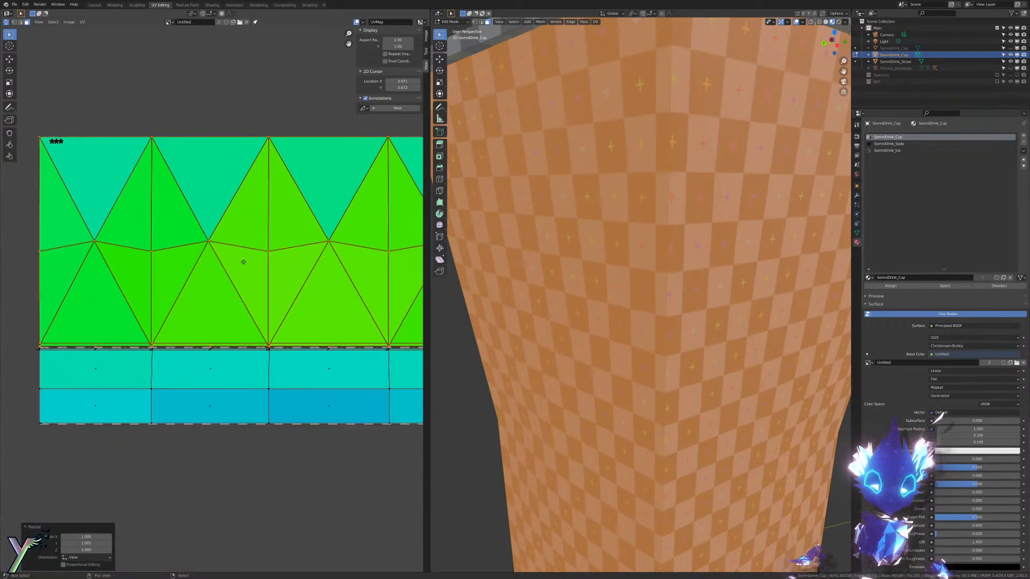
{"action": "middle_click_drag", "start_coordinate": [244, 262], "coordinate": [286, 311]}
{"action": "key", "text": "g"}
{"action": "key", "text": "y"}
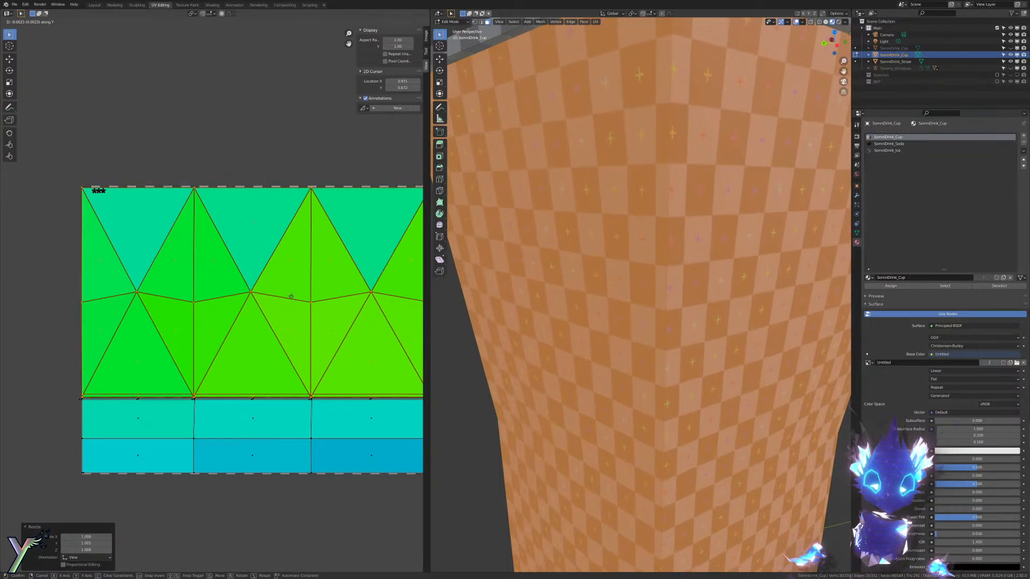
{"action": "left_click", "coordinate": [291, 297]}
Step: Fine-scale the wall island along Y to meet the image's top edge and check its border with the bottom rows
{"action": "middle_click_drag", "start_coordinate": [177, 197], "coordinate": [212, 302]}
{"action": "scroll", "coordinate": [212, 303], "scroll_direction": "up", "scroll_amount": 6}
{"action": "middle_click_drag", "start_coordinate": [245, 355], "coordinate": [284, 337]}
{"action": "key", "text": "s"}
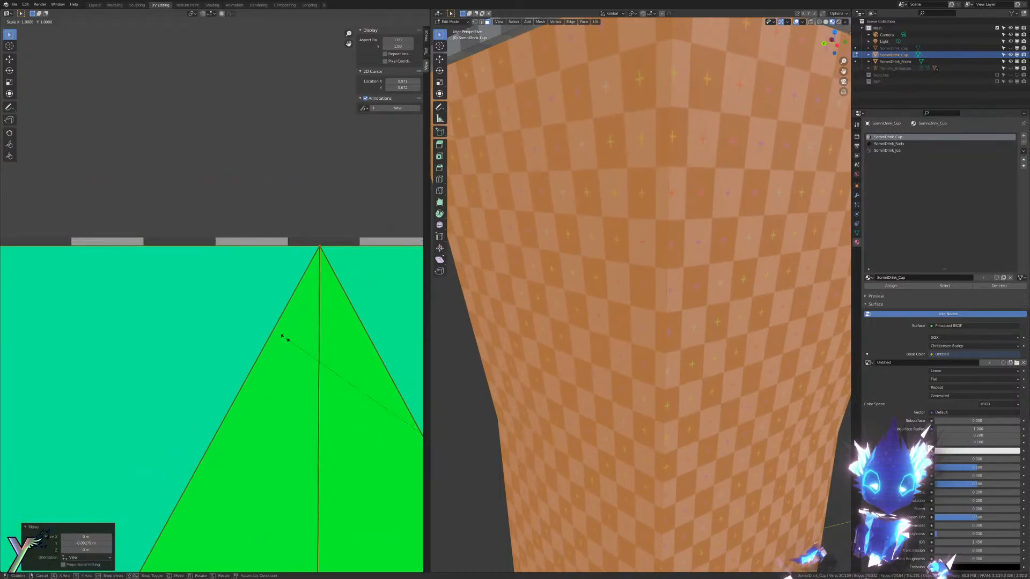
{"action": "key", "text": "y"}
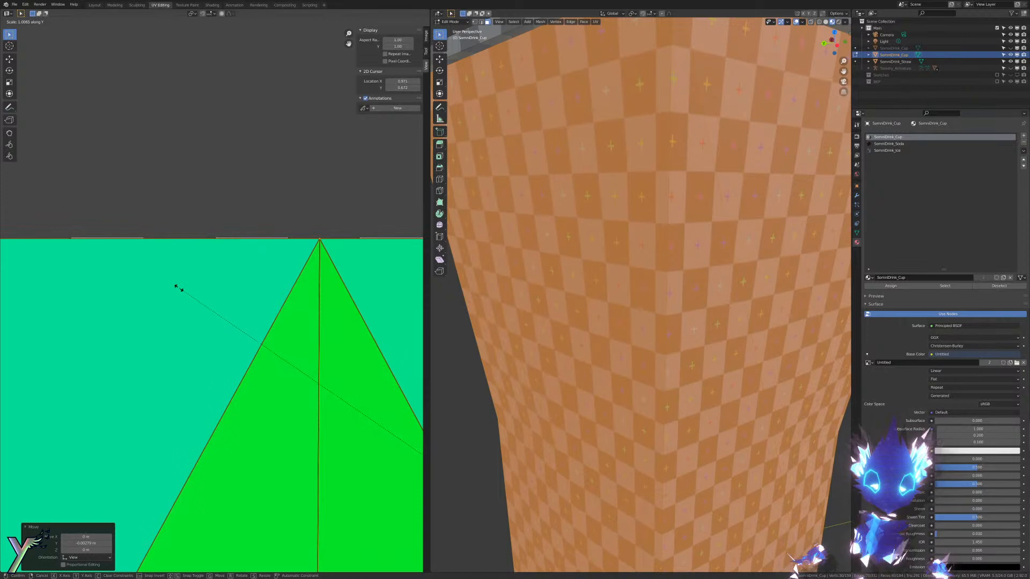
{"action": "left_click", "coordinate": [178, 288]}
{"action": "scroll", "coordinate": [183, 292], "scroll_direction": "down", "scroll_amount": 8}
{"action": "middle_click_drag", "start_coordinate": [228, 343], "coordinate": [257, 242]}
{"action": "scroll", "coordinate": [236, 225], "scroll_direction": "up", "scroll_amount": 5}
{"action": "scroll", "coordinate": [256, 260], "scroll_direction": "down", "scroll_amount": 3}
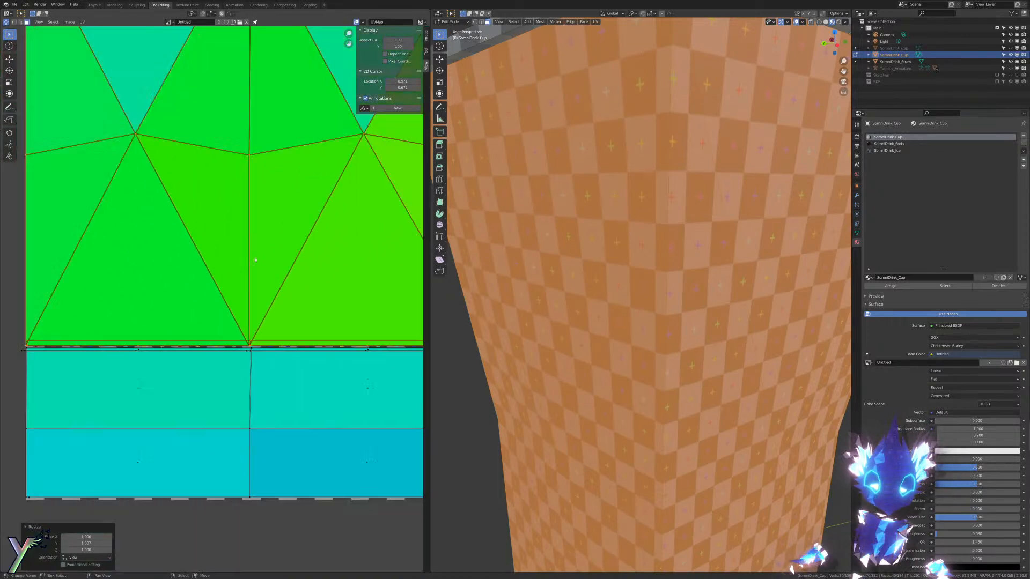
Step: Deselect everything and circle-select the tiny star-shaped islands near the UV layout's upper-left corner
{"action": "scroll", "coordinate": [256, 260], "scroll_direction": "down", "scroll_amount": 3}
{"action": "scroll", "coordinate": [224, 317], "scroll_direction": "up", "scroll_amount": 4}
{"action": "key", "text": "alt+a"}
{"action": "key", "text": "c"}
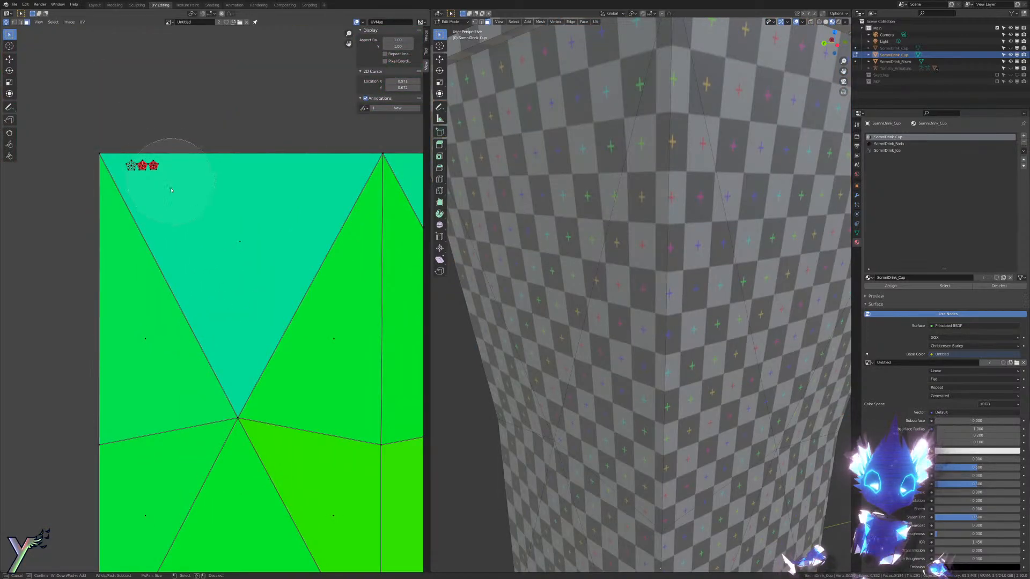
{"action": "right_click", "coordinate": [130, 172]}
{"action": "scroll", "coordinate": [140, 225], "scroll_direction": "down", "scroll_amount": 8}
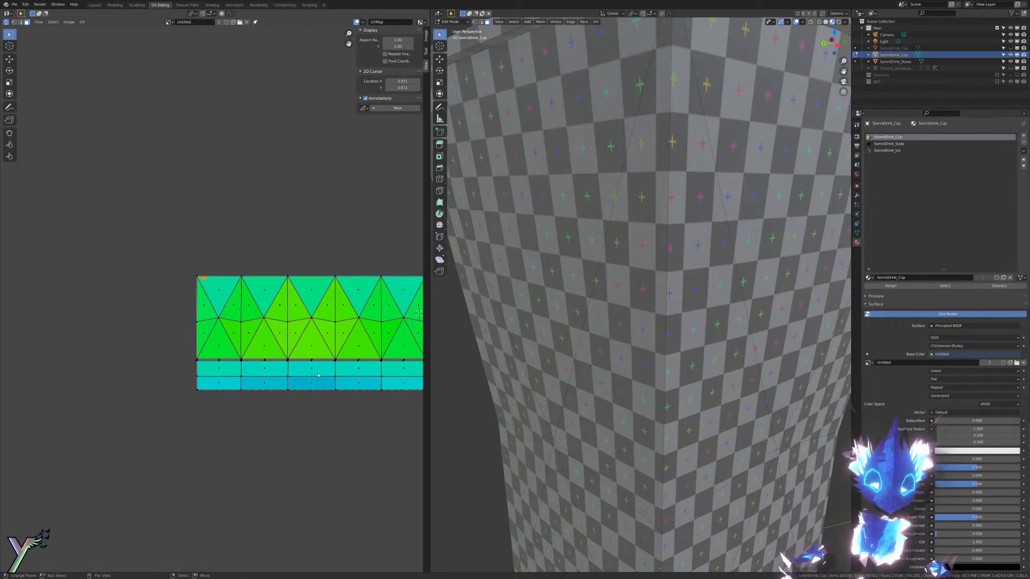
{"action": "key", "text": "s"}
{"action": "right_click", "coordinate": [316, 338]}
Step: Set the UV pivot to Individual Origins and scale the selected tiny islands to 0
{"action": "left_click", "coordinate": [192, 14]}
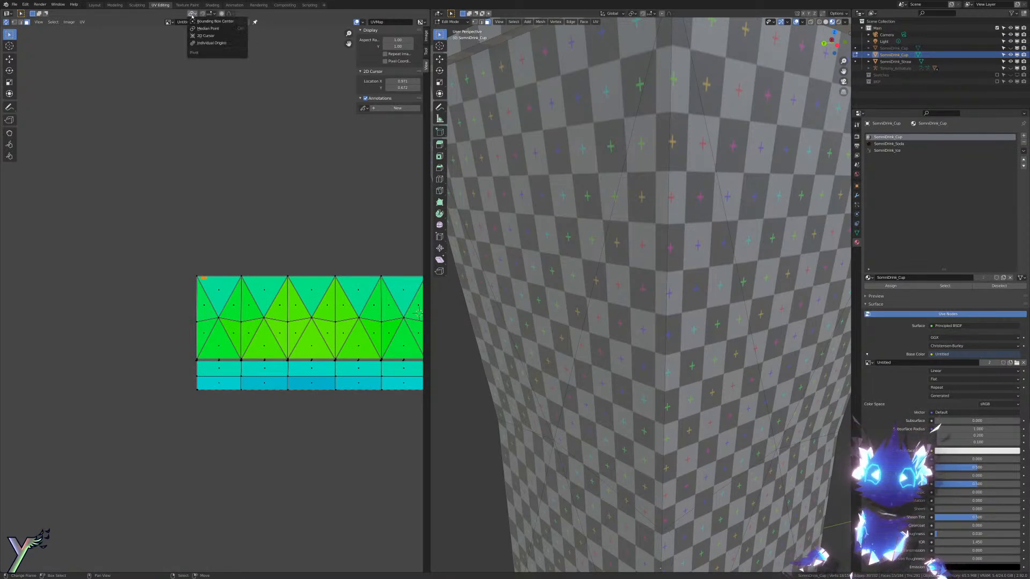
{"action": "left_click", "coordinate": [204, 43]}
{"action": "key", "text": "s"}
{"action": "key", "text": "0"}
{"action": "key", "text": "Return"}
Step: Move the collapsed islands off the wall and down to the checker strip along the layout's lower edge
{"action": "key", "text": "g"}
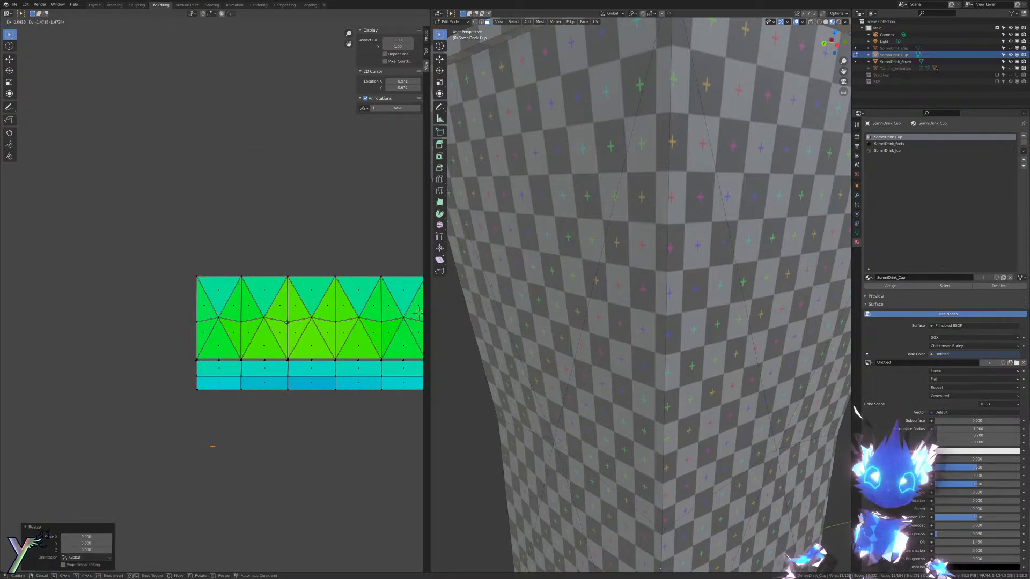
{"action": "left_click", "coordinate": [418, 313]}
{"action": "scroll", "coordinate": [341, 281], "scroll_direction": "up", "scroll_amount": 6}
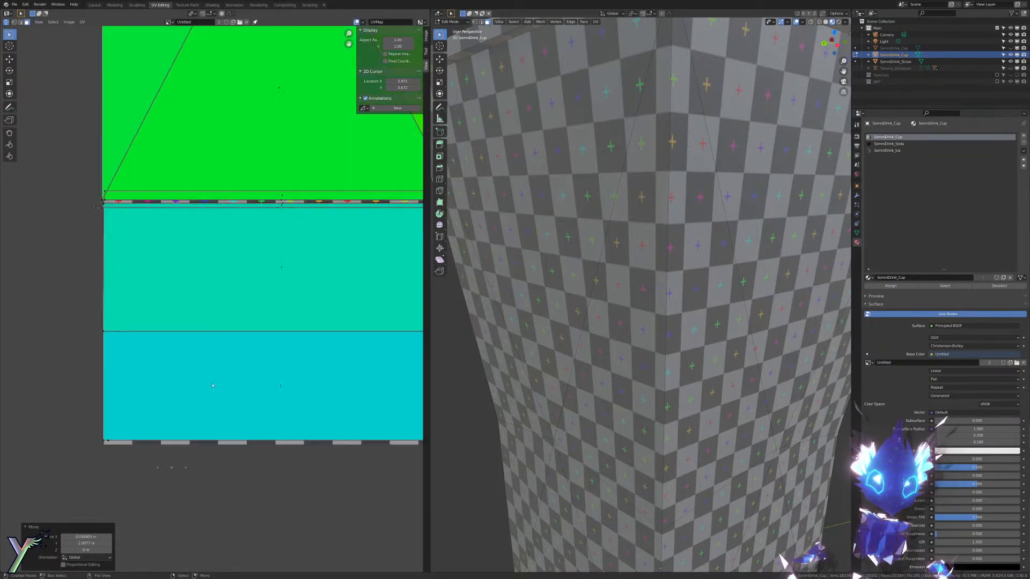
{"action": "scroll", "coordinate": [341, 282], "scroll_direction": "up", "scroll_amount": 1}
{"action": "key", "text": "g"}
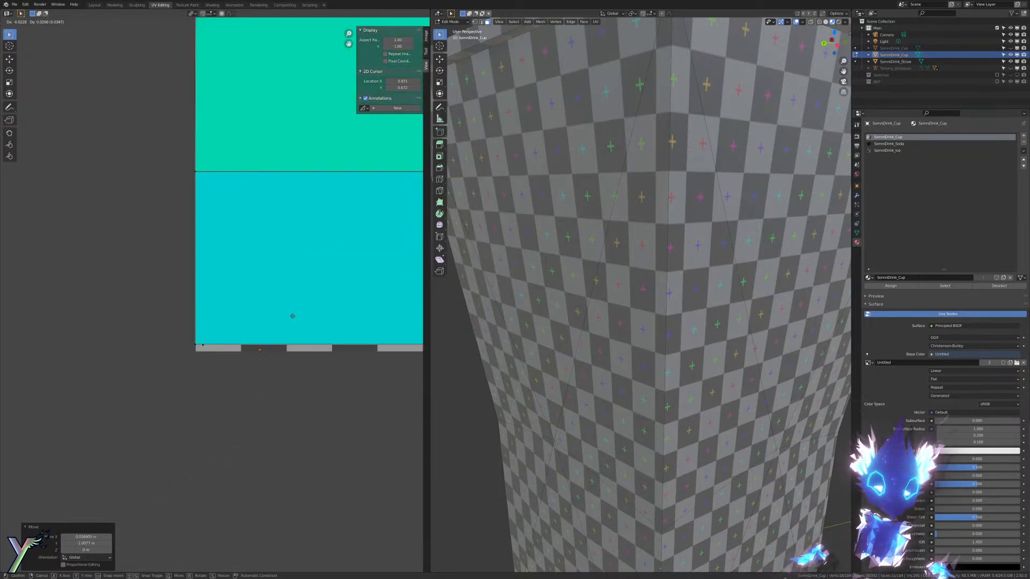
{"action": "left_click", "coordinate": [293, 318]}
Step: Circle-select the remaining collapsed island on the bottom row, move it down onto the checker strip, and leave Edit Mode
{"action": "scroll", "coordinate": [217, 300], "scroll_direction": "up", "scroll_amount": 4}
{"action": "key", "text": "c"}
{"action": "left_click", "coordinate": [178, 409]}
{"action": "right_click", "coordinate": [182, 412]}
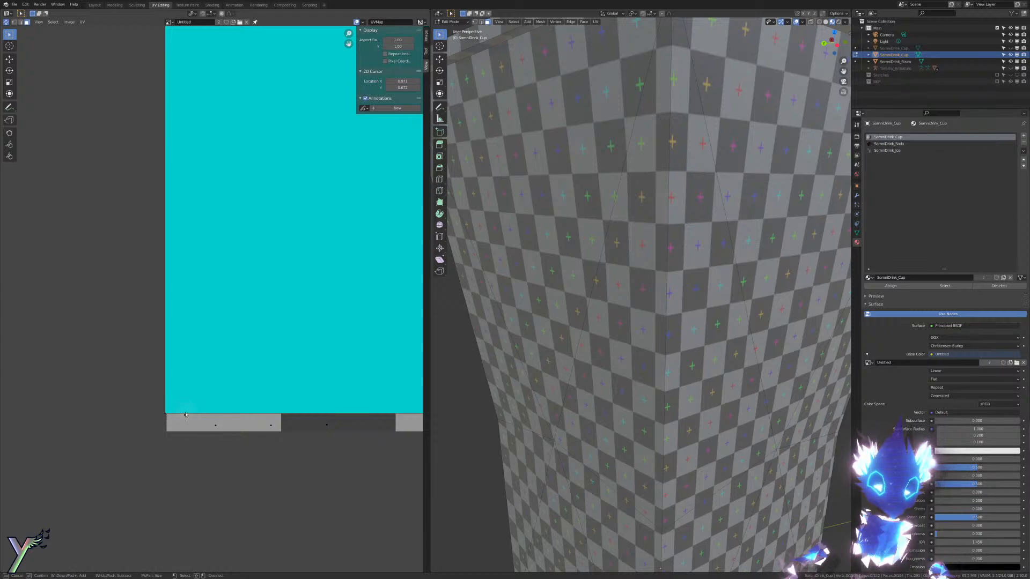
{"action": "key", "text": "g"}
{"action": "left_click", "coordinate": [182, 424]}
{"action": "key", "text": "Tab"}
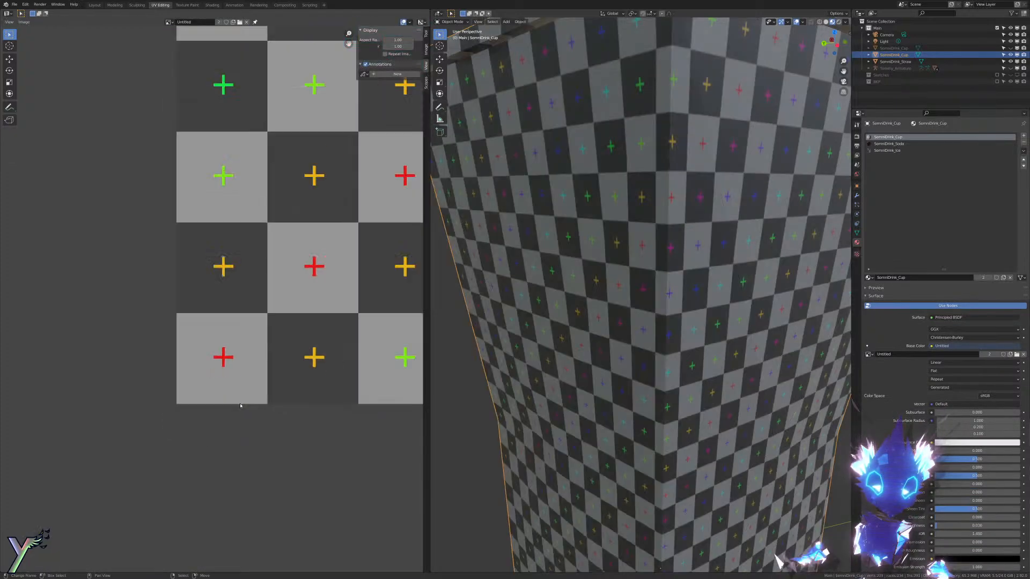
Step: Check the checker texture on another side of the cup and select all of its UVs in Edit Mode
{"action": "scroll", "coordinate": [348, 382], "scroll_direction": "down", "scroll_amount": 10}
{"action": "scroll", "coordinate": [590, 343], "scroll_direction": "down", "scroll_amount": 5}
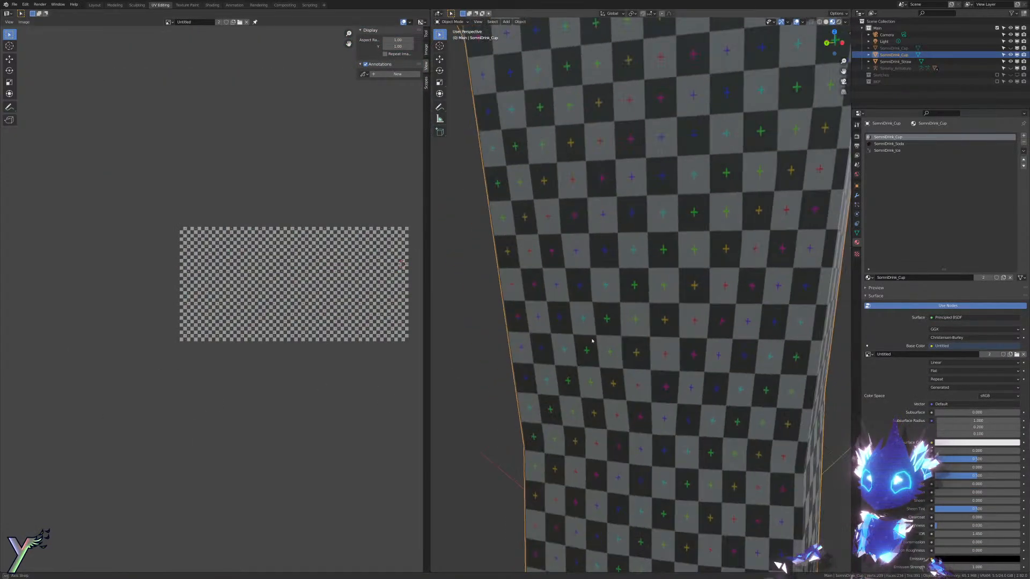
{"action": "middle_click_drag", "start_coordinate": [590, 343], "coordinate": [642, 368]}
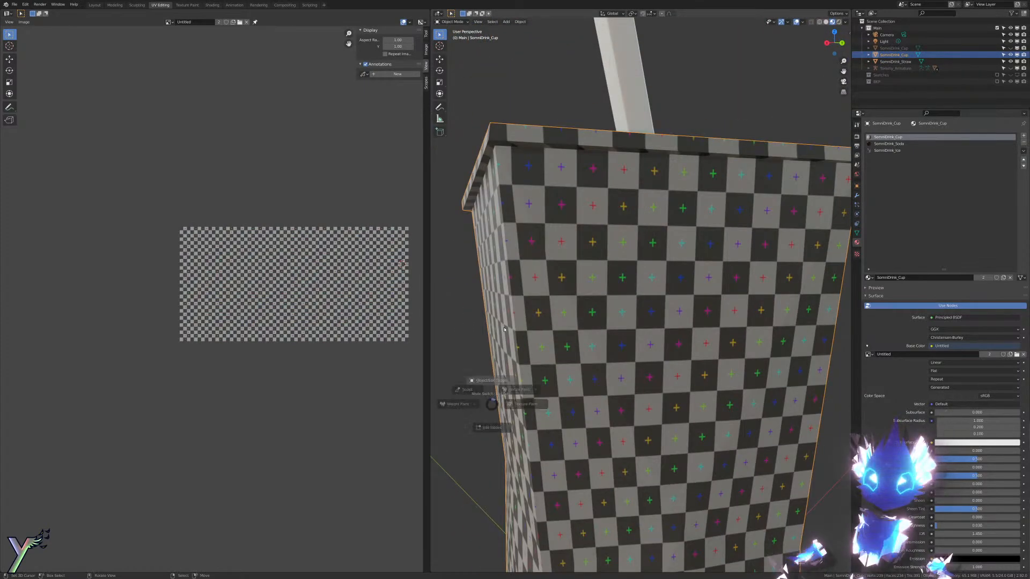
{"action": "key", "text": "Tab"}
{"action": "key", "text": "a"}
{"action": "middle_click_drag", "start_coordinate": [279, 294], "coordinate": [239, 322]}
{"action": "scroll", "coordinate": [224, 300], "scroll_direction": "up", "scroll_amount": 3}
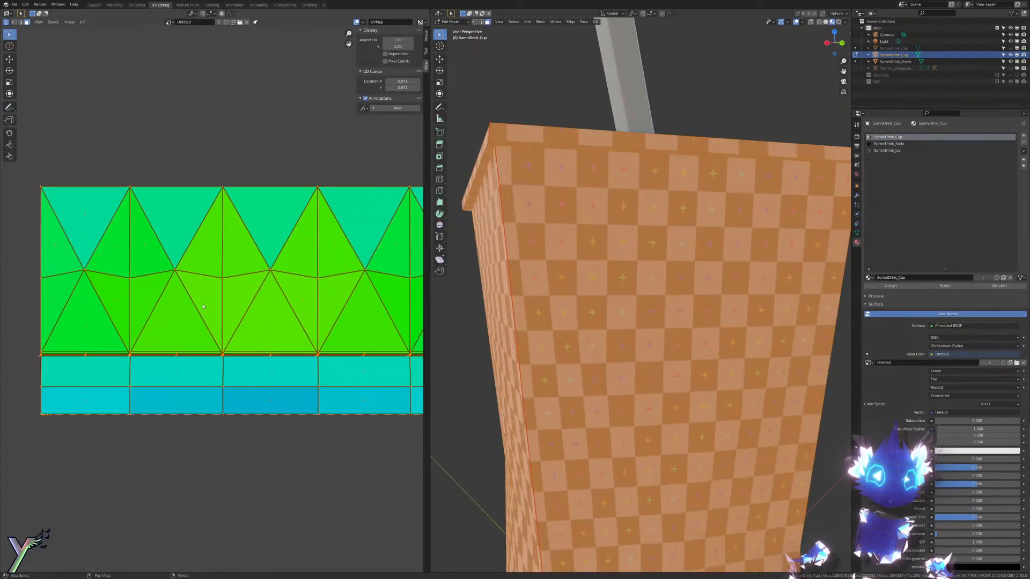
Step: Export the UV layout as a 2048 x 1024 PNG to the Textures folder, overwriting SomniDrink_Cup_UVs.png
{"action": "left_click", "coordinate": [82, 22]}
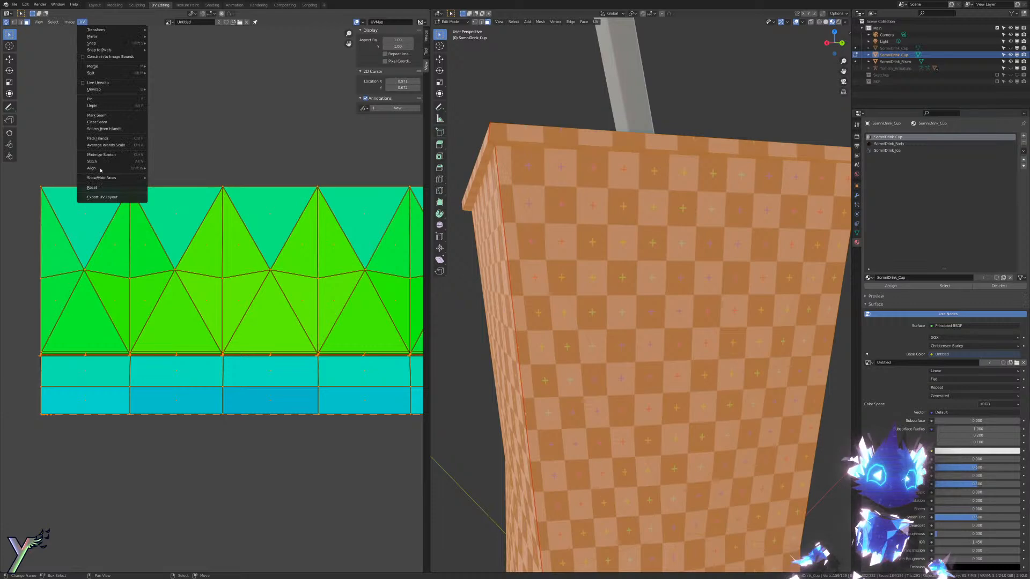
{"action": "left_click", "coordinate": [105, 198]}
{"action": "left_click", "coordinate": [451, 209]}
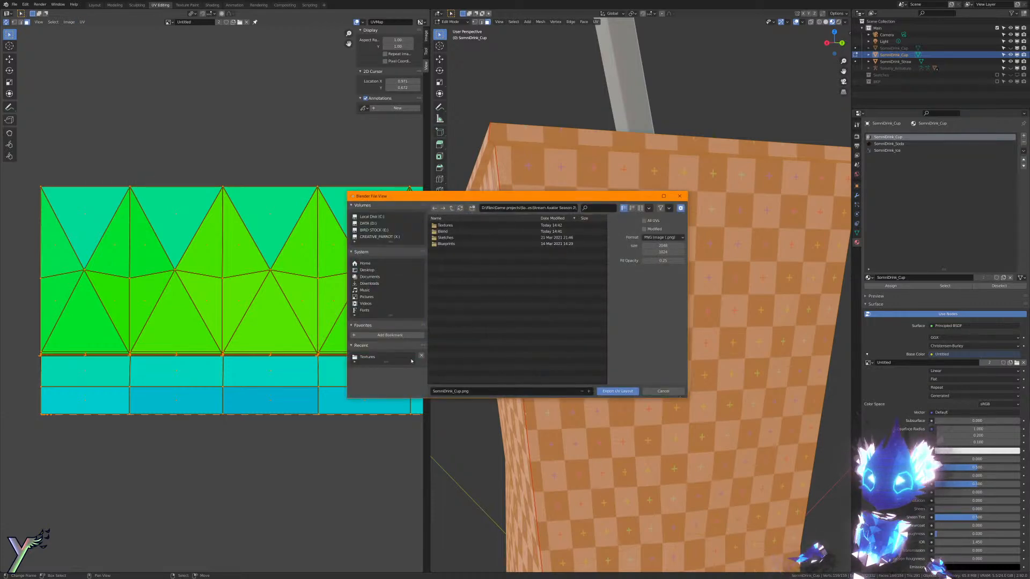
{"action": "left_click", "coordinate": [448, 237]}
{"action": "left_click", "coordinate": [449, 250]}
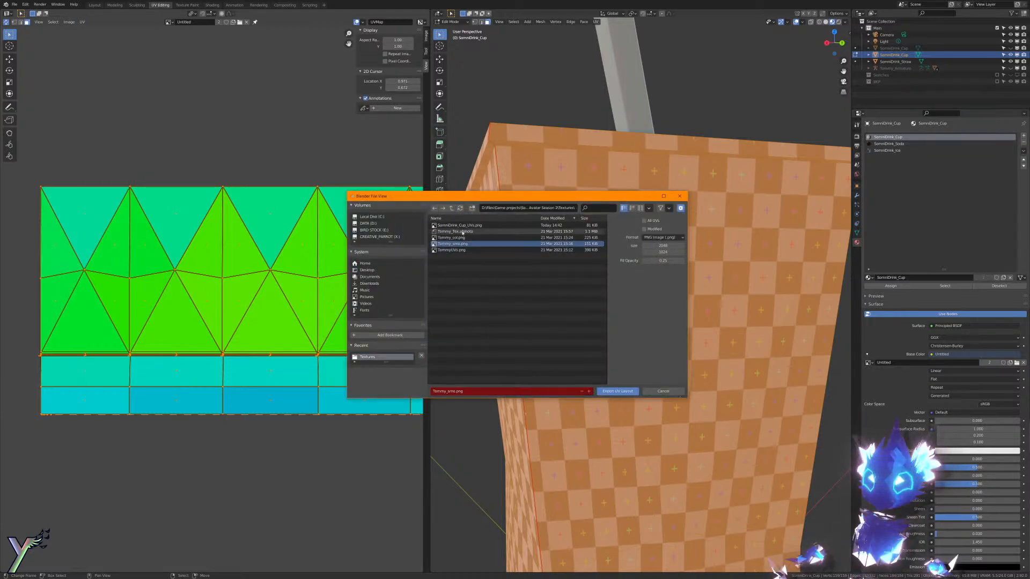
{"action": "left_click", "coordinate": [459, 226]}
{"action": "left_click", "coordinate": [611, 392]}
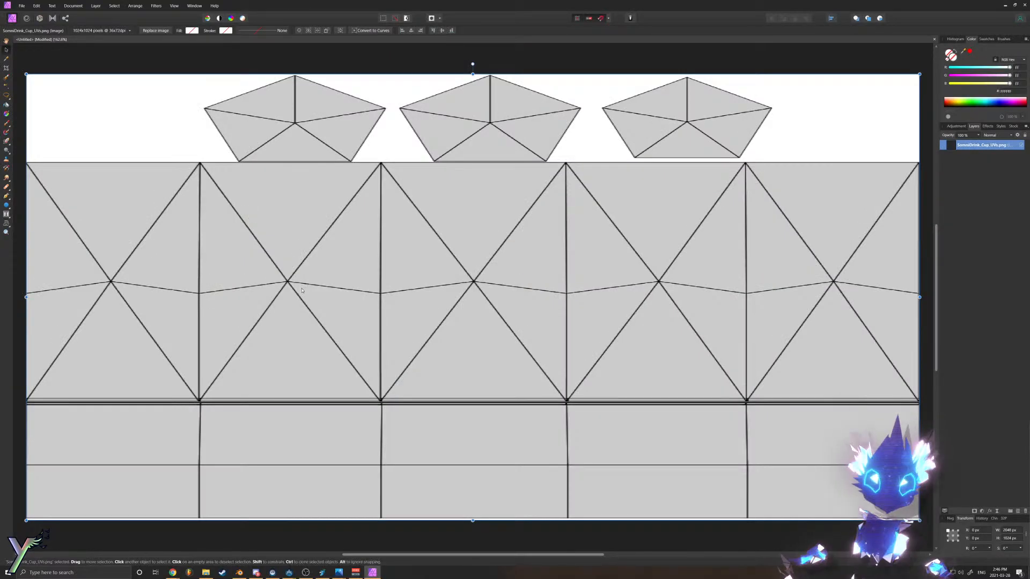
Step: In Affinity Photo, delete the old UV layer and place the new SomniDrink_Cup_UVs.png across the whole 2048 x 1024 canvas
{"action": "key", "text": "ctrl+0"}
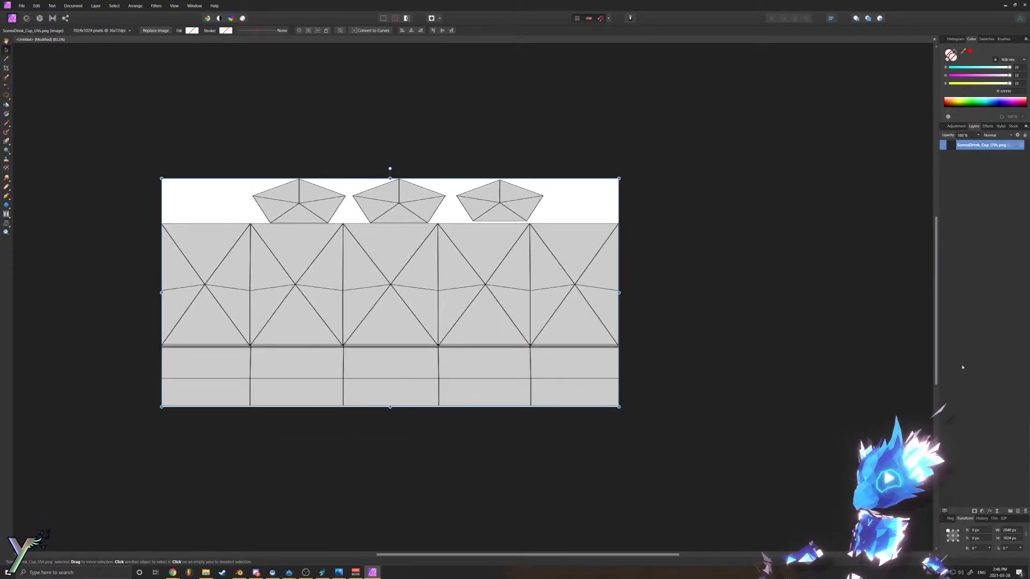
{"action": "left_click", "coordinate": [1025, 512]}
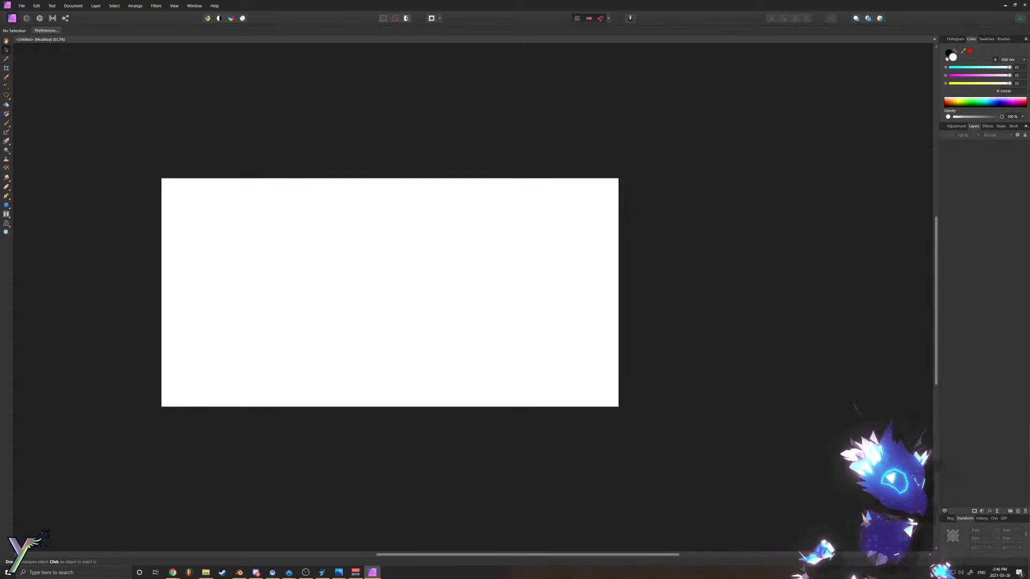
{"action": "left_click", "coordinate": [440, 269]}
{"action": "left_click_drag", "start_coordinate": [585, 354], "coordinate": [307, 266]}
{"action": "scroll", "coordinate": [322, 150], "scroll_direction": "up", "scroll_amount": 4, "text": "ctrl"}
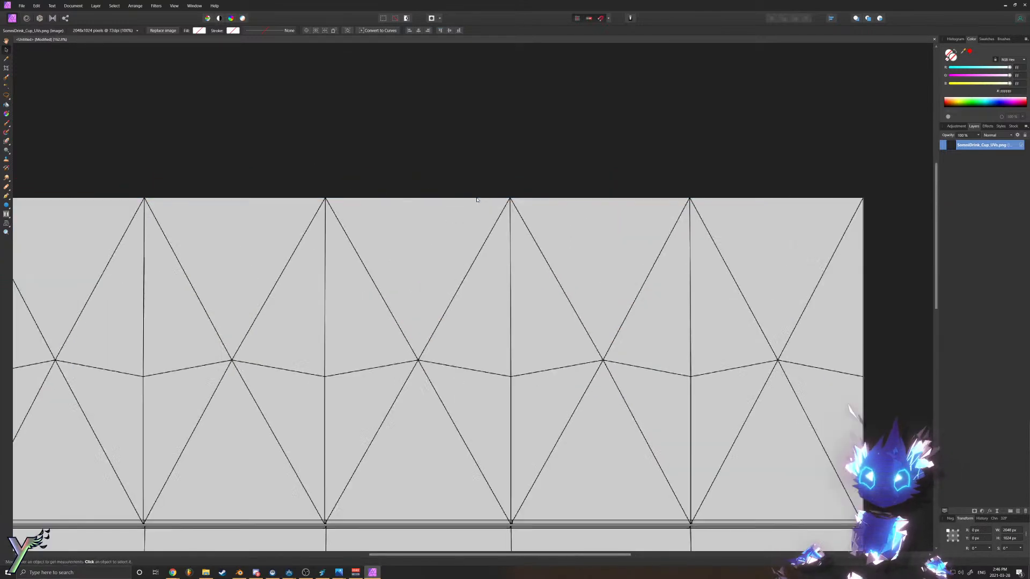
{"action": "scroll", "coordinate": [356, 277], "scroll_direction": "up", "scroll_amount": 4, "text": "ctrl"}
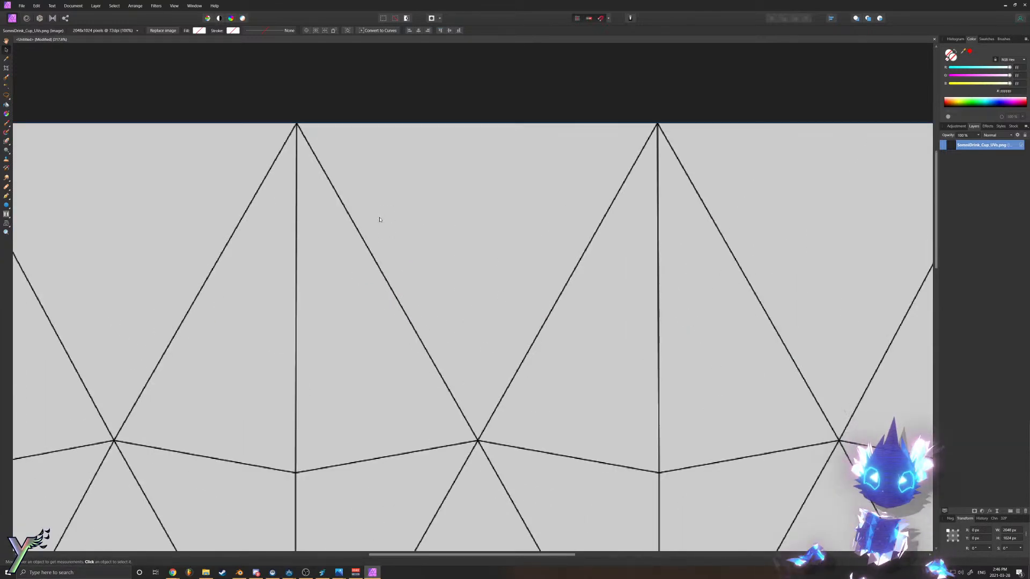
{"action": "scroll", "coordinate": [319, 224], "scroll_direction": "up", "scroll_amount": 2, "text": "ctrl"}
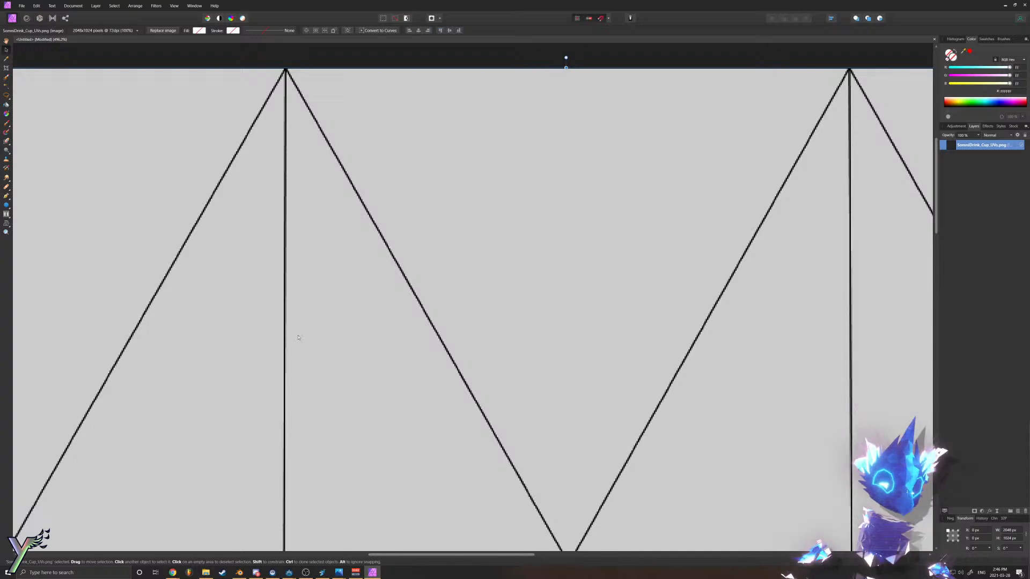
{"action": "scroll", "coordinate": [343, 346], "scroll_direction": "down", "scroll_amount": 3, "text": "ctrl"}
{"action": "scroll", "coordinate": [376, 317], "scroll_direction": "up", "scroll_amount": 1, "text": "ctrl"}
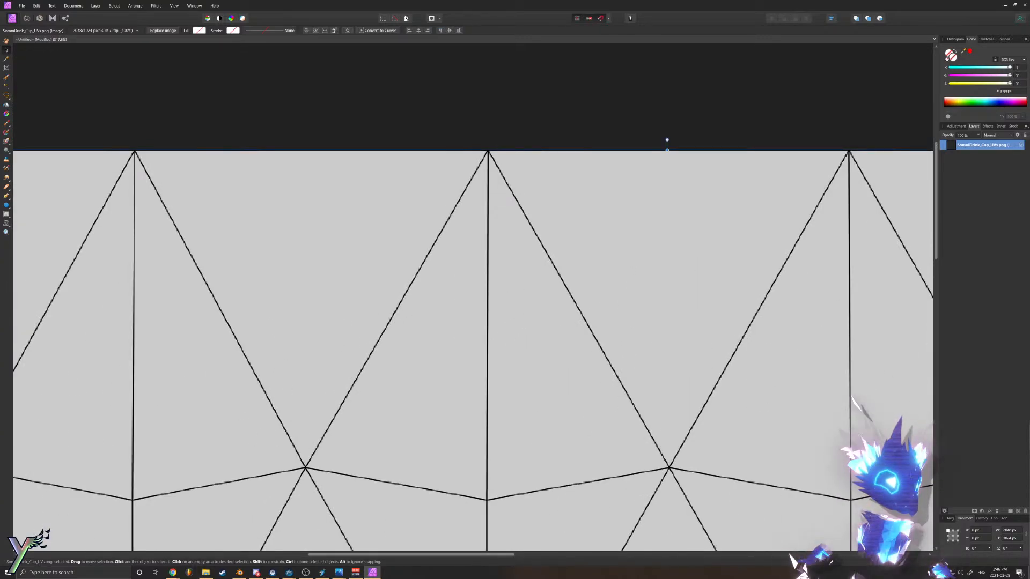
{"action": "key", "text": "p"}
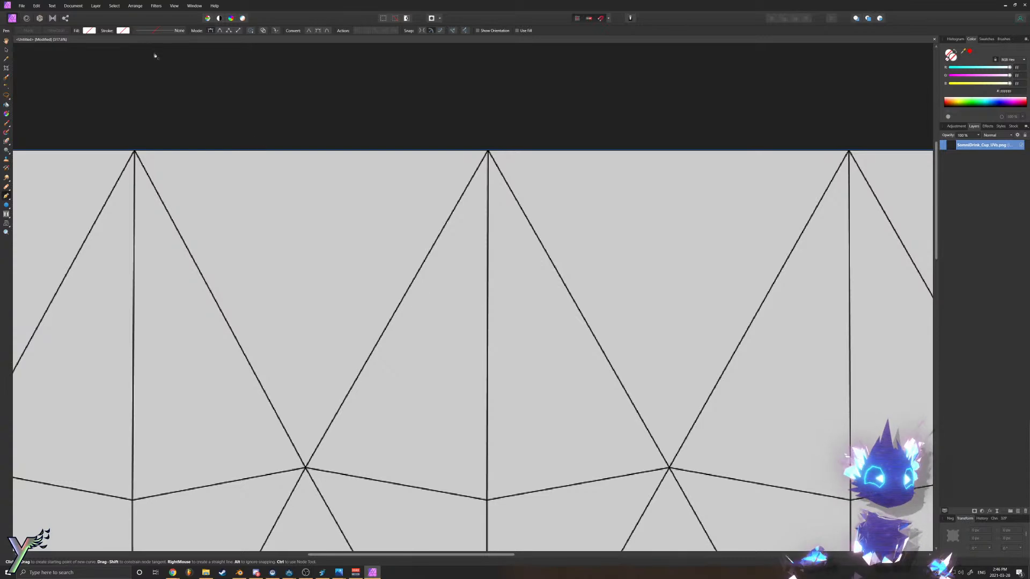
{"action": "scroll", "coordinate": [236, 242], "scroll_direction": "down", "scroll_amount": 5, "text": "ctrl"}
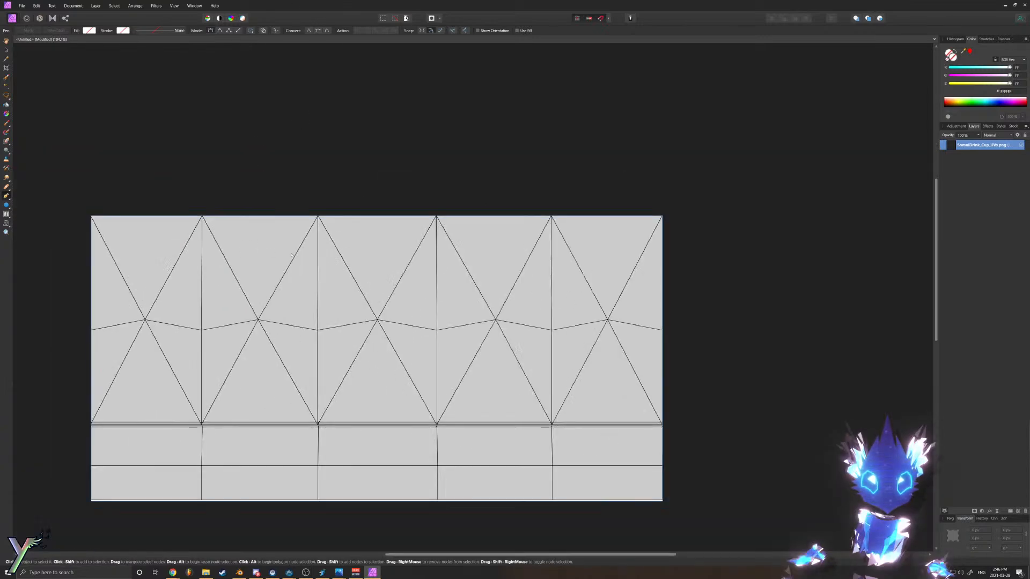
Step: Start an artistic text object reading "SO" in the upper part of the cup wall's second panel
{"action": "scroll", "coordinate": [370, 255], "scroll_direction": "up", "scroll_amount": 2, "text": "ctrl"}
{"action": "key", "text": "t"}
{"action": "left_click_drag", "start_coordinate": [228, 217], "coordinate": [236, 301]}
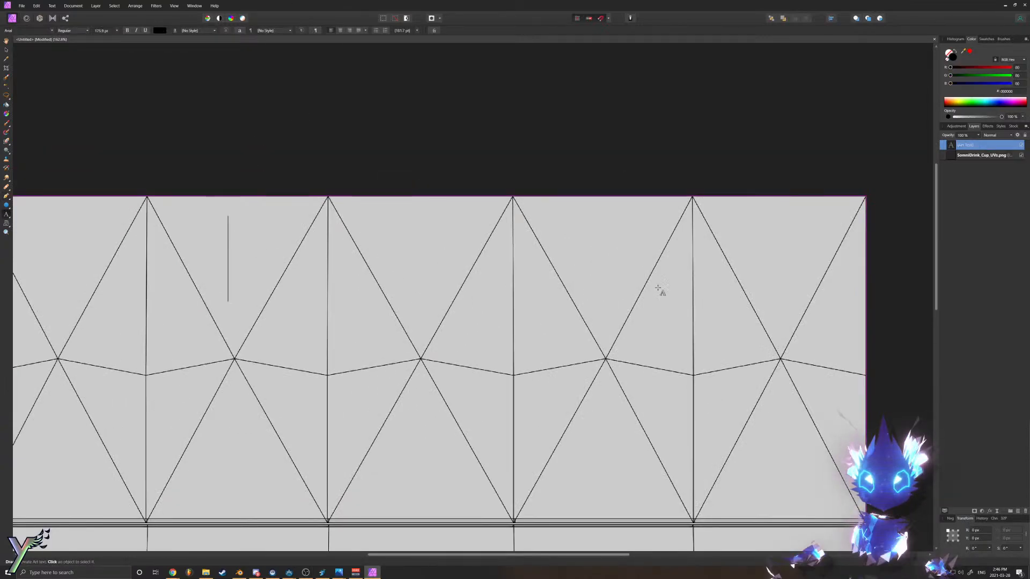
{"action": "type", "text": "SO"}
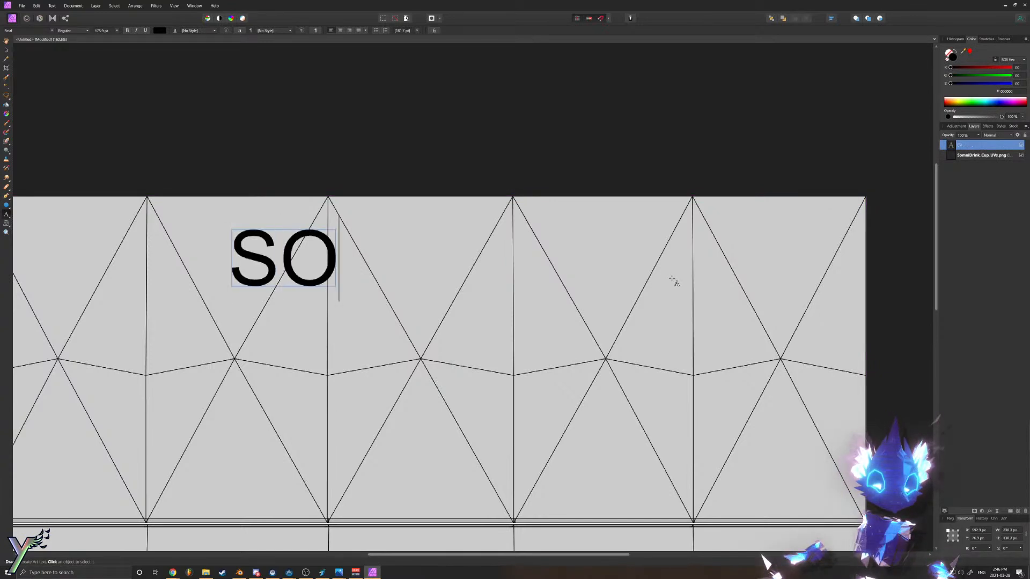
Step: Set the text's font to Source Sans Pro and complete the wording as "SOMNIDRINK"
{"action": "key", "text": "ctrl+a"}
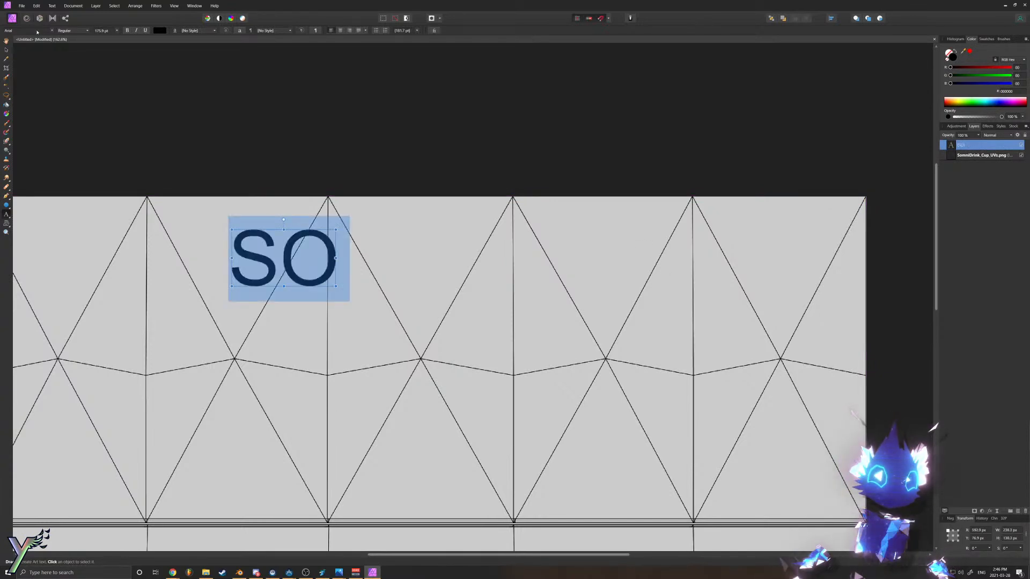
{"action": "left_click", "coordinate": [27, 31]}
{"action": "type", "text": "source"}
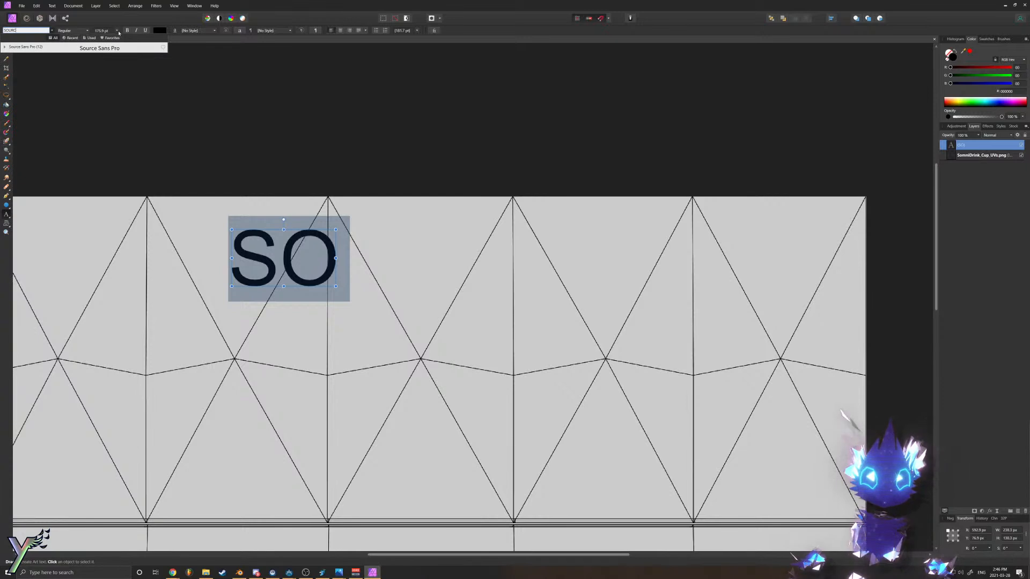
{"action": "left_click", "coordinate": [86, 47]}
{"action": "key", "text": "End"}
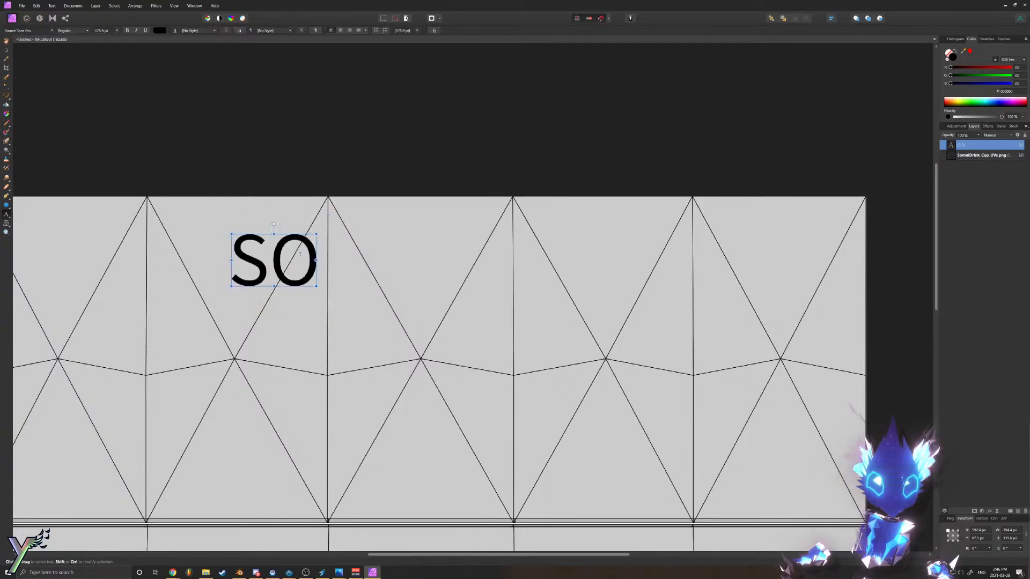
{"action": "type", "text": "MNIDRINK"}
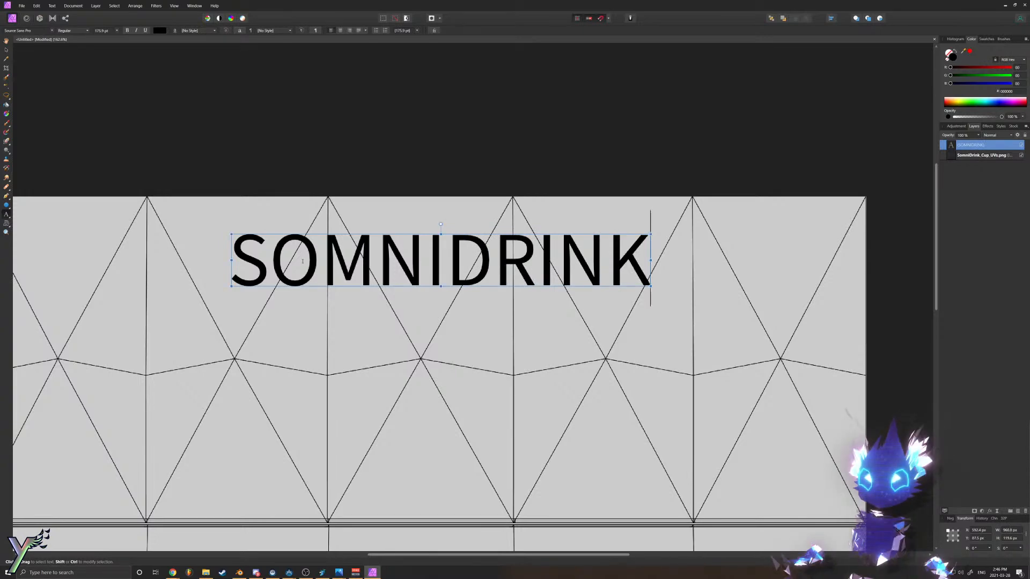
Step: Centre the SOMNIDRINK text over the middle wall panel and shrink it slightly about its centre to a font size of 162
{"action": "scroll", "coordinate": [285, 262], "scroll_direction": "up", "scroll_amount": 2}
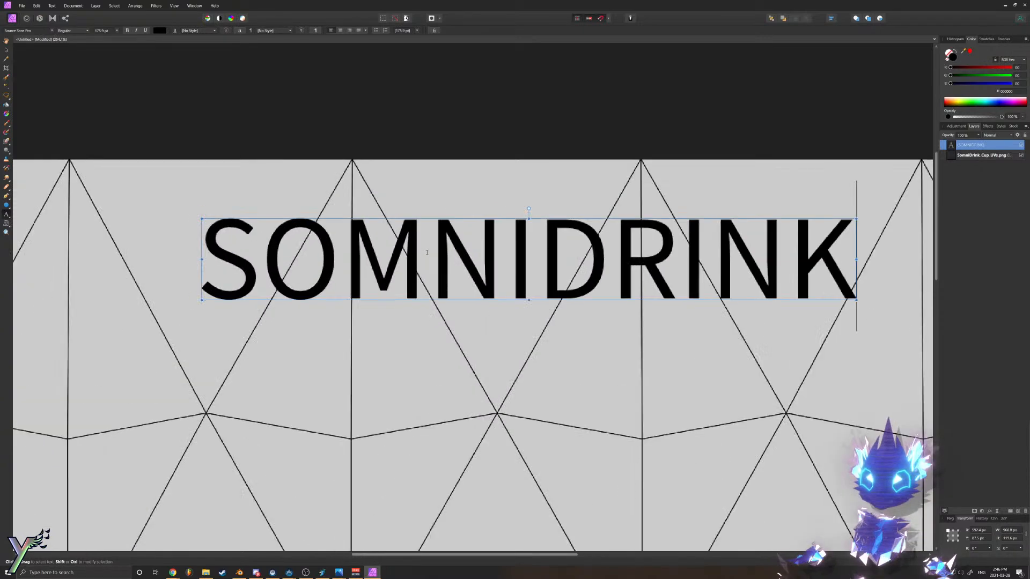
{"action": "scroll", "coordinate": [285, 262], "scroll_direction": "down", "scroll_amount": 2}
{"action": "scroll", "coordinate": [342, 272], "scroll_direction": "up", "scroll_amount": 2}
{"action": "left_click", "coordinate": [6, 49]}
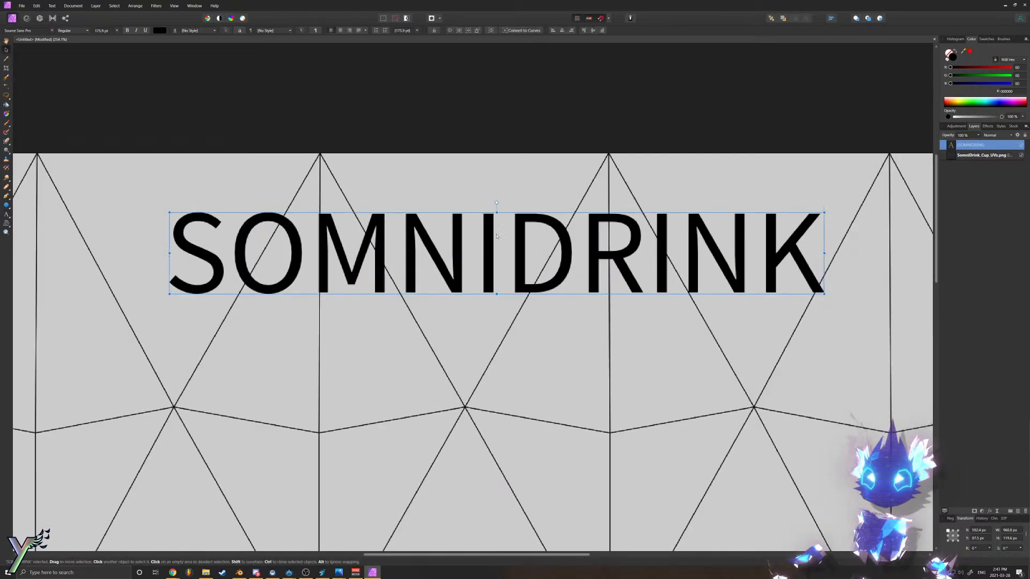
{"action": "left_click_drag", "start_coordinate": [495, 245], "coordinate": [488, 278]}
{"action": "scroll", "coordinate": [391, 288], "scroll_direction": "down", "scroll_amount": 4}
{"action": "scroll", "coordinate": [392, 289], "scroll_direction": "down", "scroll_amount": 2}
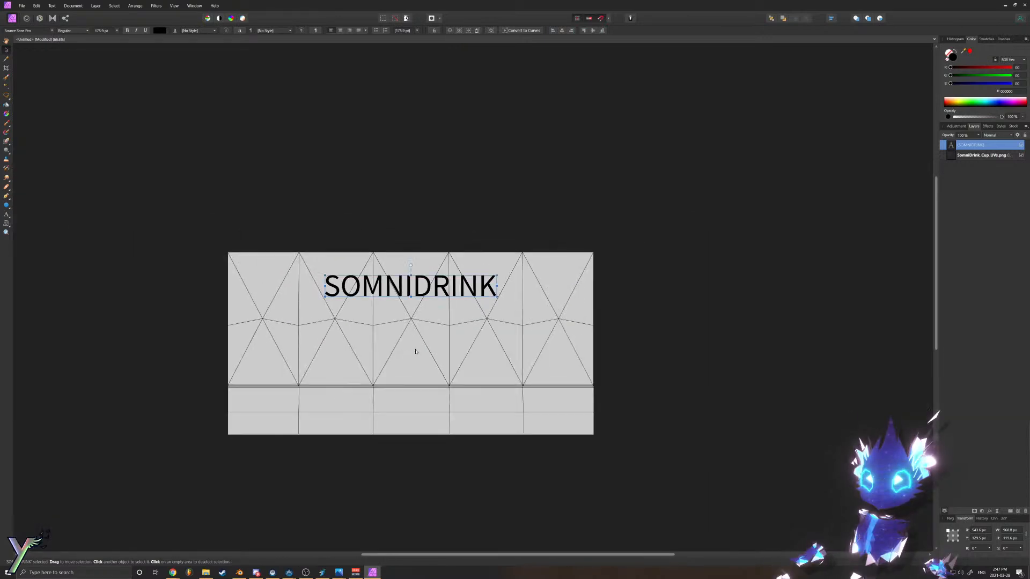
{"action": "scroll", "coordinate": [397, 290], "scroll_direction": "up", "scroll_amount": 4}
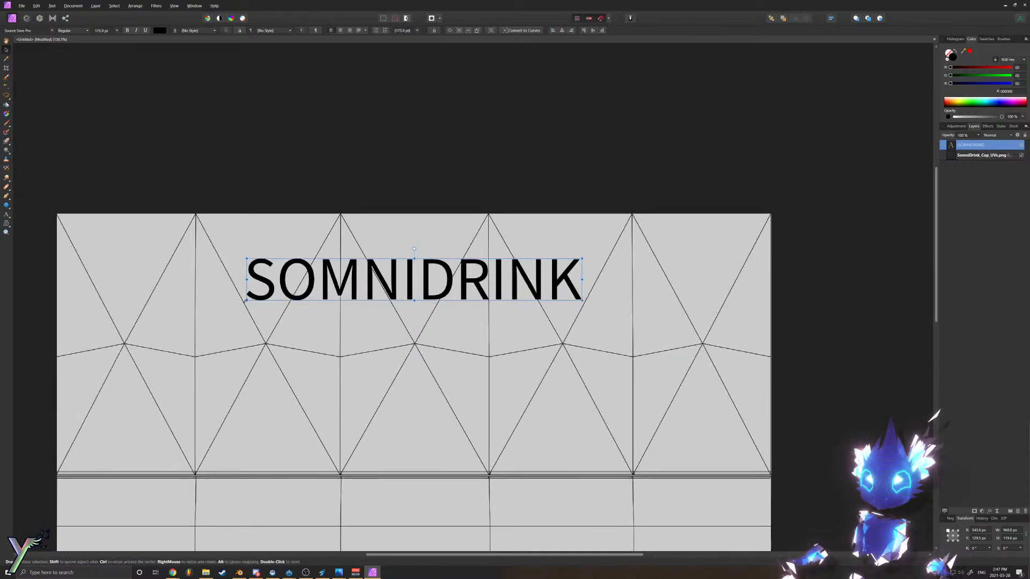
{"action": "left_click_drag", "start_coordinate": [244, 301], "coordinate": [267, 327], "text": "ctrl"}
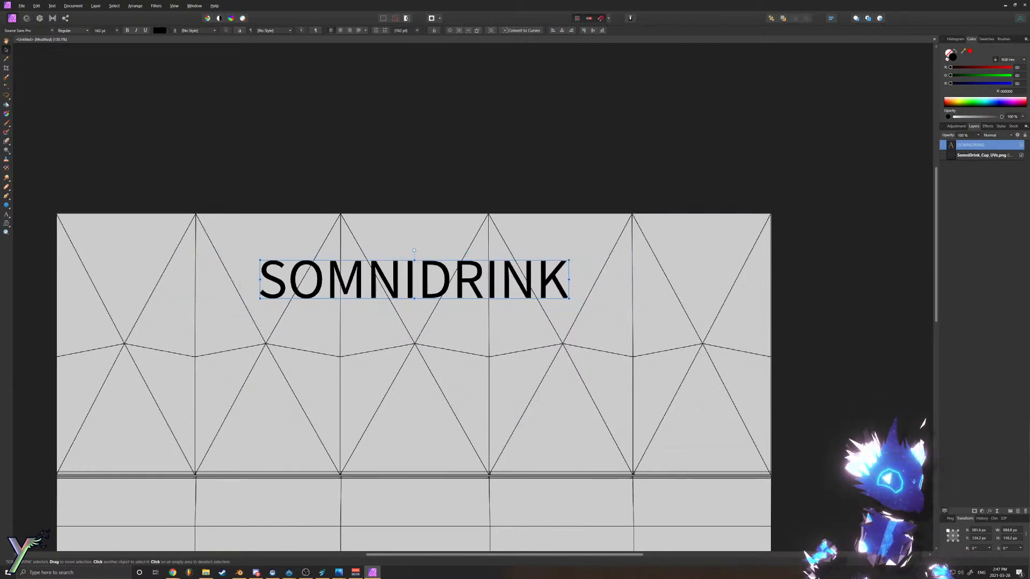
Step: Switch to the Photos window showing StreamAvatar_S2_SketchAlpha.png to consult the cup's lettering in the sketch
{"action": "key", "text": "alt+Tab"}
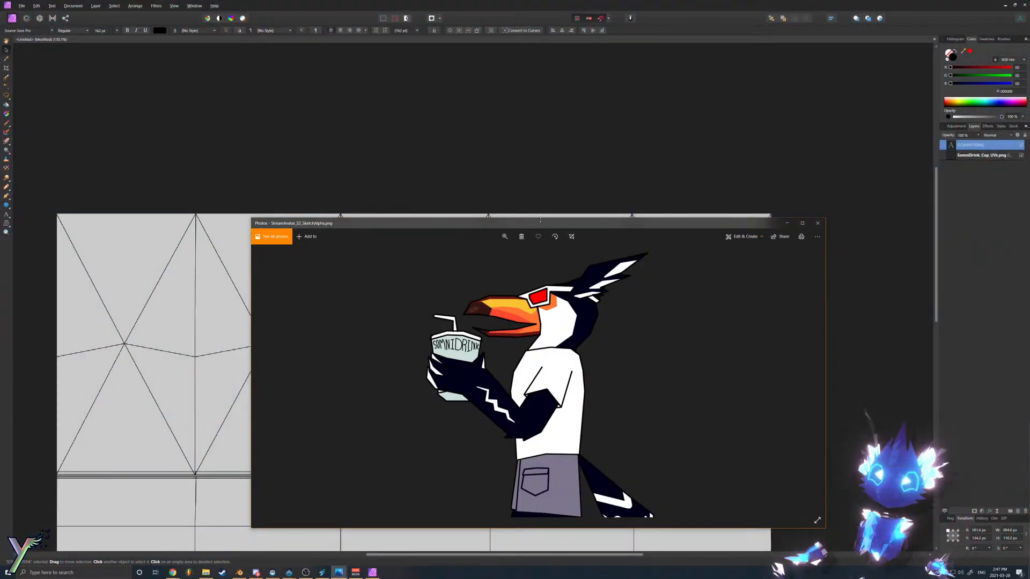
Step: Minimise the Photos window with the avatar sketch to return to the SOMNIDRINK text in Affinity Photo
{"action": "mouse_move", "coordinate": [552, 220]}
{"action": "left_mouse_down"}
{"action": "mouse_move", "coordinate": [552, 254]}
{"action": "mouse_move", "coordinate": [551, 234]}
{"action": "left_mouse_up"}
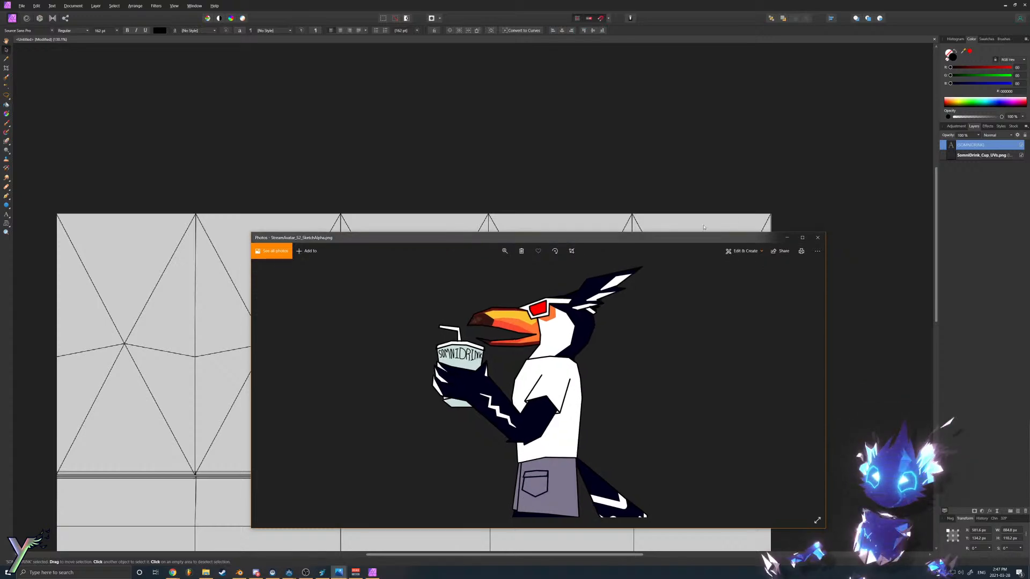
{"action": "left_click", "coordinate": [788, 241]}
{"action": "scroll", "coordinate": [402, 304], "scroll_direction": "up", "scroll_amount": 4, "text": "ctrl"}
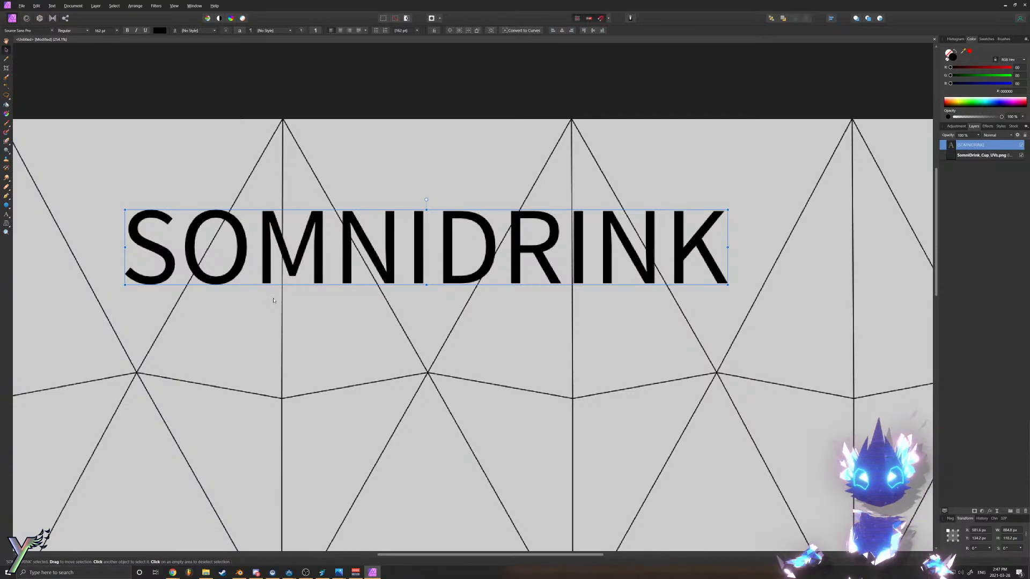
{"action": "scroll", "coordinate": [387, 299], "scroll_direction": "down", "scroll_amount": 2, "text": "ctrl"}
{"action": "scroll", "coordinate": [333, 280], "scroll_direction": "up", "scroll_amount": 3, "text": "ctrl"}
{"action": "key", "text": "p"}
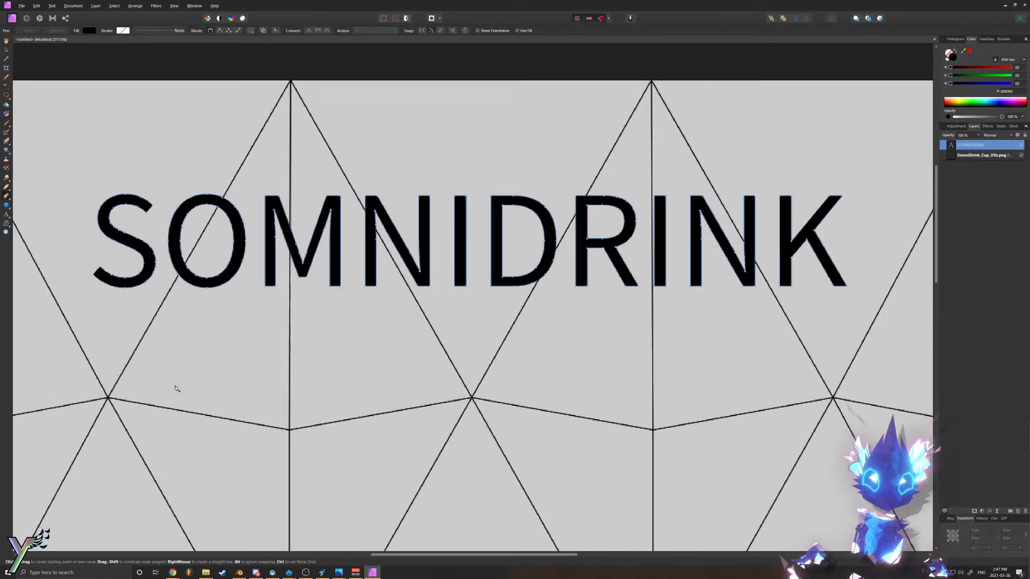
{"action": "scroll", "coordinate": [123, 349], "scroll_direction": "up", "scroll_amount": 2, "text": "ctrl"}
{"action": "scroll", "coordinate": [233, 315], "scroll_direction": "down", "scroll_amount": 1, "text": "ctrl"}
{"action": "scroll", "coordinate": [236, 311], "scroll_direction": "up", "scroll_amount": 2, "text": "ctrl"}
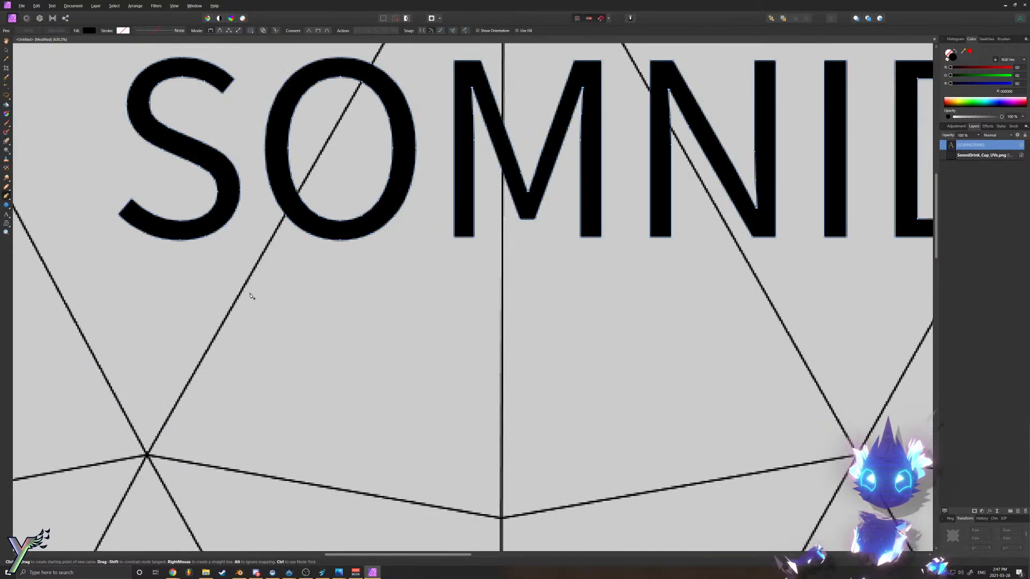
{"action": "left_click", "coordinate": [250, 289]}
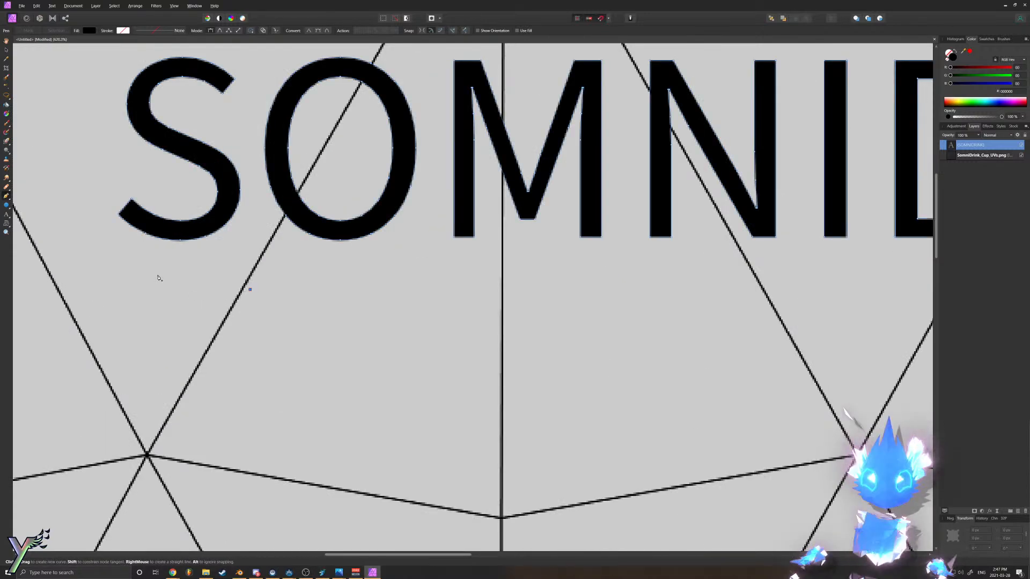
{"action": "scroll", "coordinate": [159, 277], "scroll_direction": "down", "scroll_amount": 4, "text": "ctrl"}
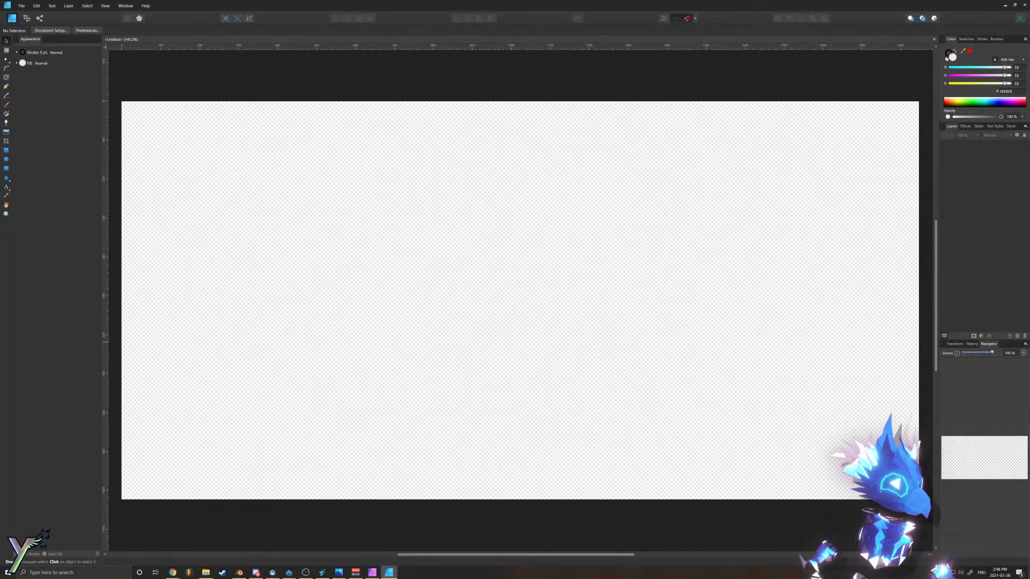
Step: Place SomniDrink_Cup_UVs.png in the blank document and align it to cover the whole page
{"action": "left_click_drag", "start_coordinate": [0, 386], "coordinate": [236, 349]}
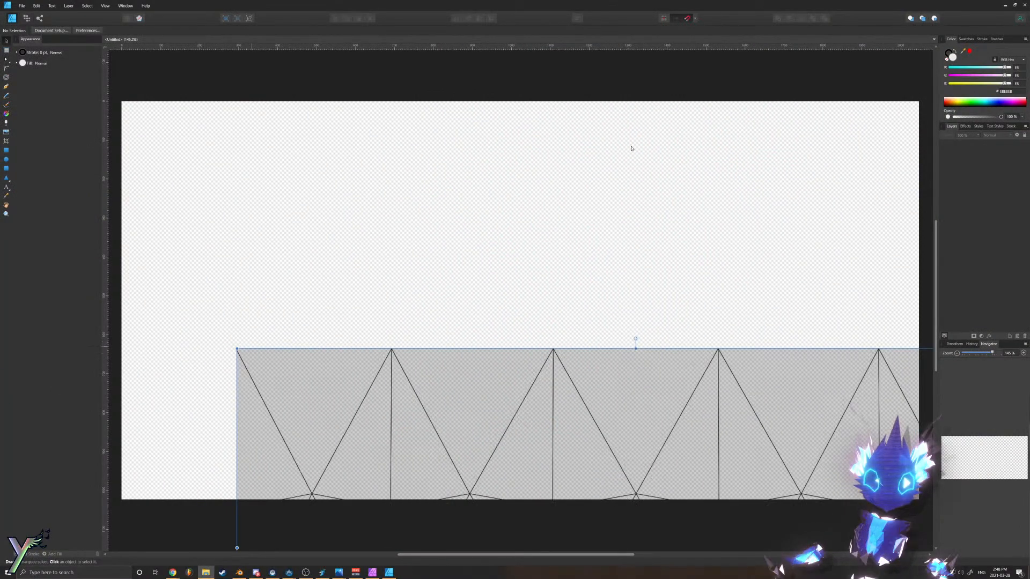
{"action": "left_click_drag", "start_coordinate": [409, 427], "coordinate": [291, 188]}
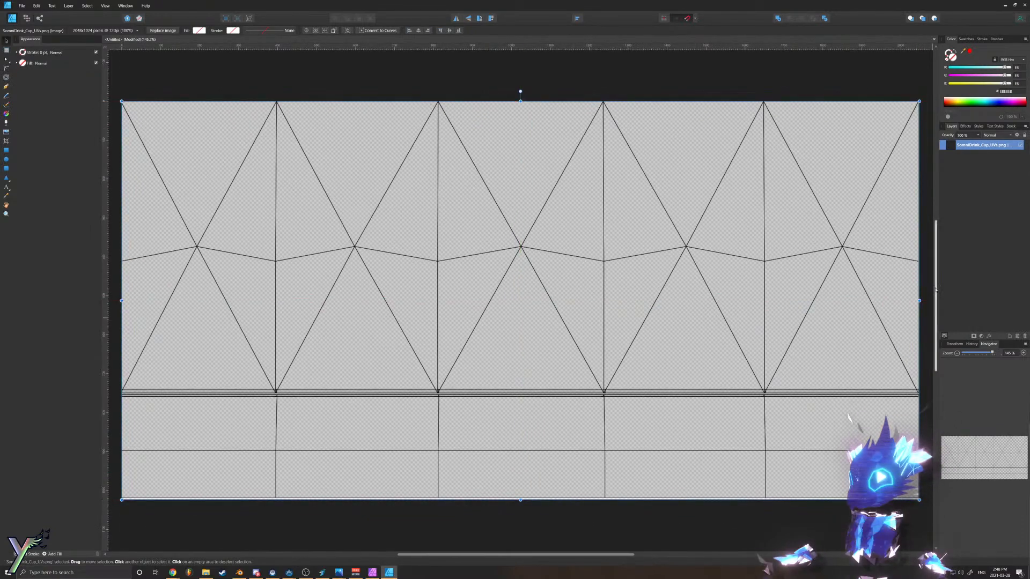
Step: Add a new vector layer above the UV image, lock the UV image layer and make Layer1 the active layer
{"action": "left_click", "coordinate": [1017, 335]}
{"action": "key", "text": "ctrl+z"}
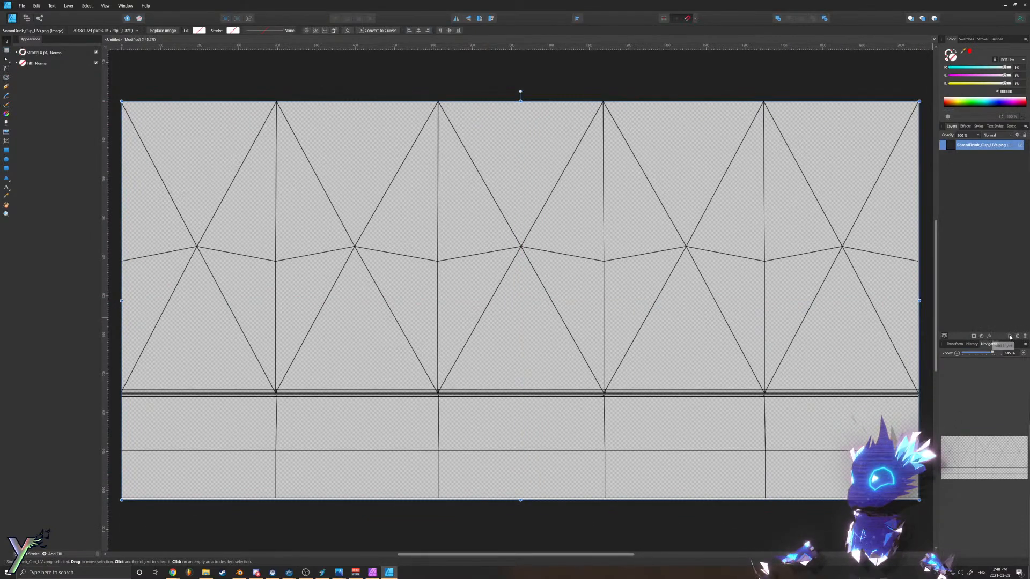
{"action": "left_click", "coordinate": [1009, 336]}
{"action": "left_click", "coordinate": [1008, 154]}
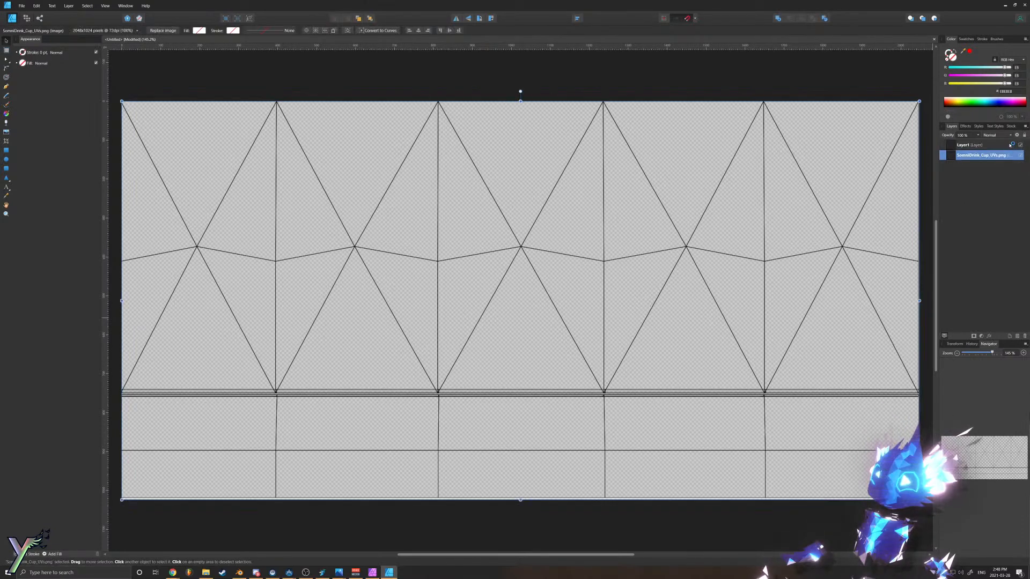
{"action": "left_click", "coordinate": [1023, 135]}
{"action": "left_click", "coordinate": [972, 148]}
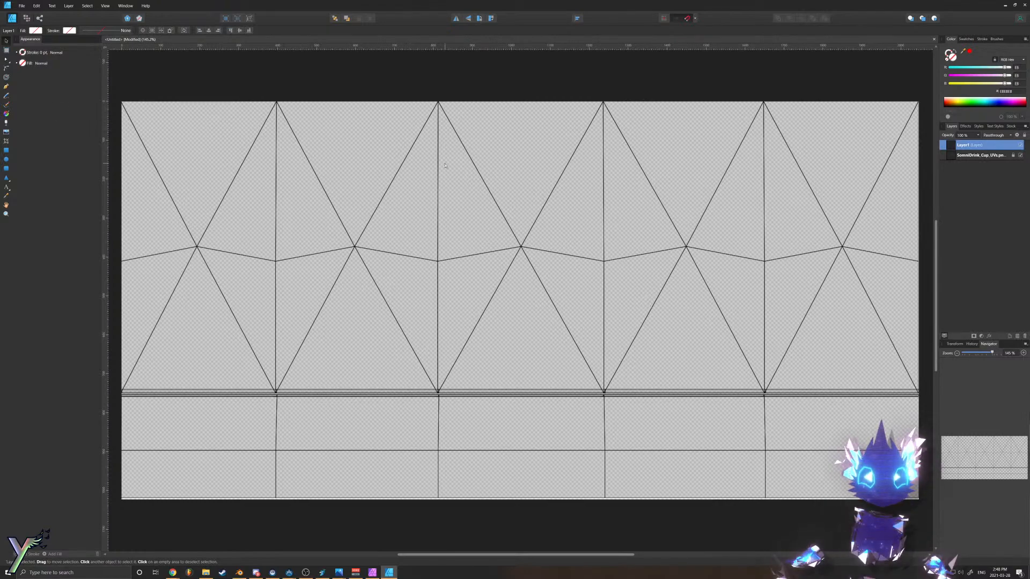
Step: Copy the SOMNIDRINK text from the Affinity Photo document and paste it over the UV layout in Affinity Designer
{"action": "scroll", "coordinate": [410, 109], "scroll_direction": "up", "scroll_amount": 4}
{"action": "scroll", "coordinate": [357, 155], "scroll_direction": "down", "scroll_amount": 3}
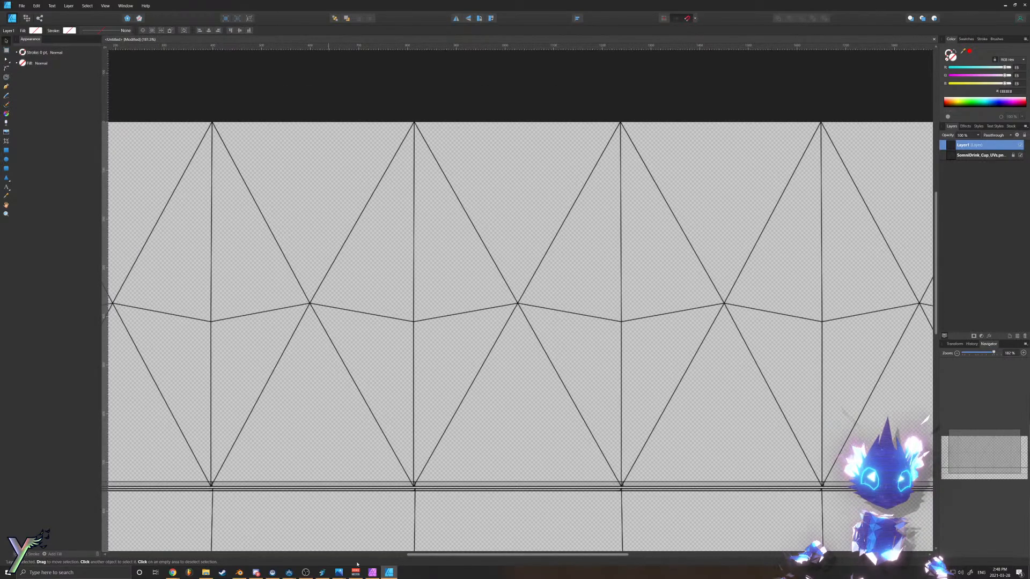
{"action": "left_click", "coordinate": [372, 571]}
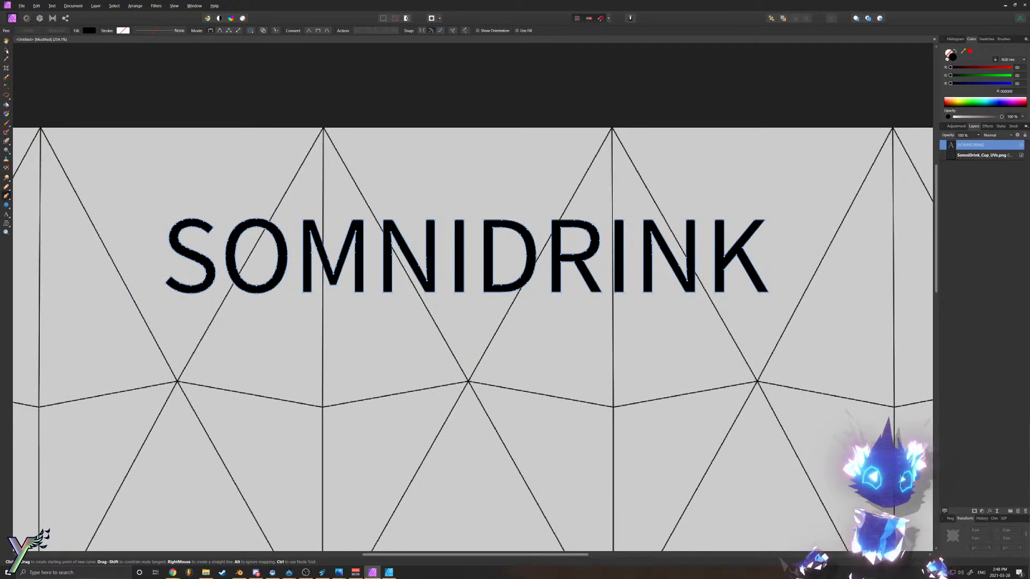
{"action": "left_click", "coordinate": [7, 51]}
{"action": "key", "text": "ctrl+c"}
{"action": "left_click", "coordinate": [389, 572]}
{"action": "key", "text": "ctrl+v"}
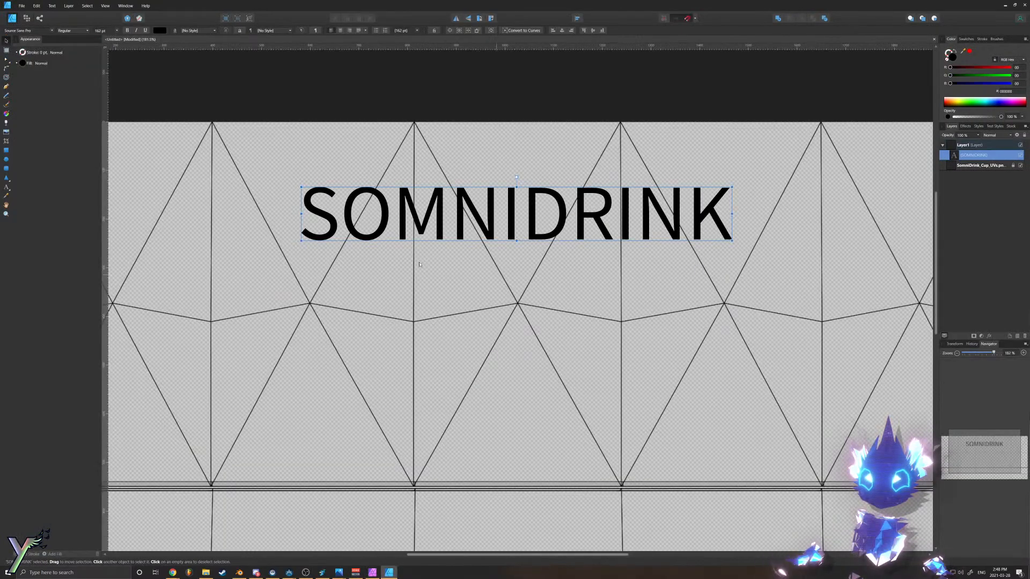
Step: Shrink the SOMNIDRINK text about its centre to 95.9 pt and move it up slightly over the middle wall panel
{"action": "scroll", "coordinate": [492, 237], "scroll_direction": "up", "scroll_amount": 2}
{"action": "scroll", "coordinate": [597, 250], "scroll_direction": "down", "scroll_amount": 3}
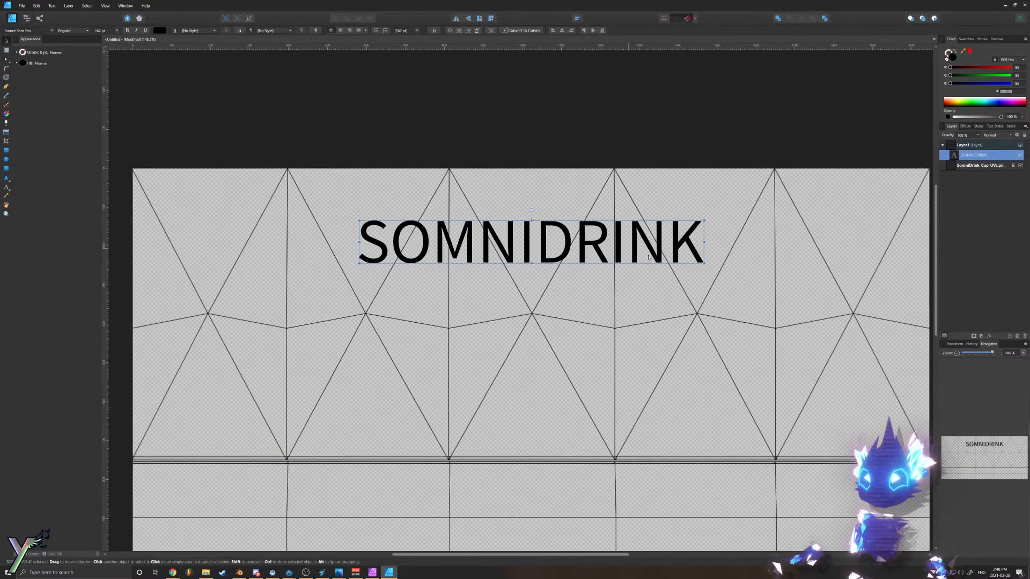
{"action": "left_click_drag", "start_coordinate": [704, 263], "coordinate": [634, 301]}
{"action": "left_click_drag", "start_coordinate": [601, 247], "coordinate": [601, 220]}
{"action": "scroll", "coordinate": [601, 220], "scroll_direction": "up", "scroll_amount": 10, "text": "ctrl"}
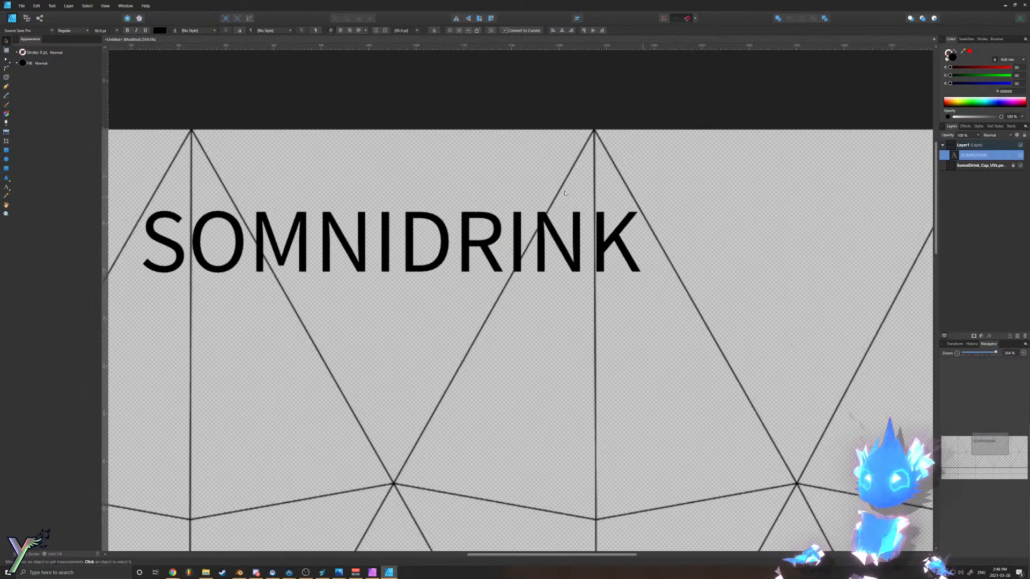
Step: Start an angular S outline with the Pen tool beneath the text's S, tracing its top and left-facing edges to the lower inner corner
{"action": "scroll", "coordinate": [217, 219], "scroll_direction": "up", "scroll_amount": 5, "text": "ctrl"}
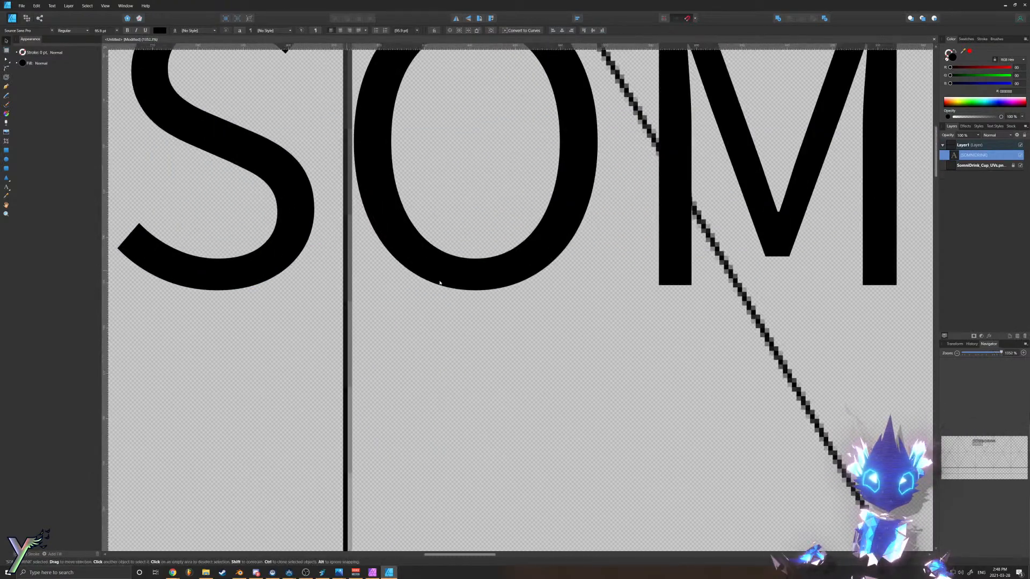
{"action": "key", "text": "p"}
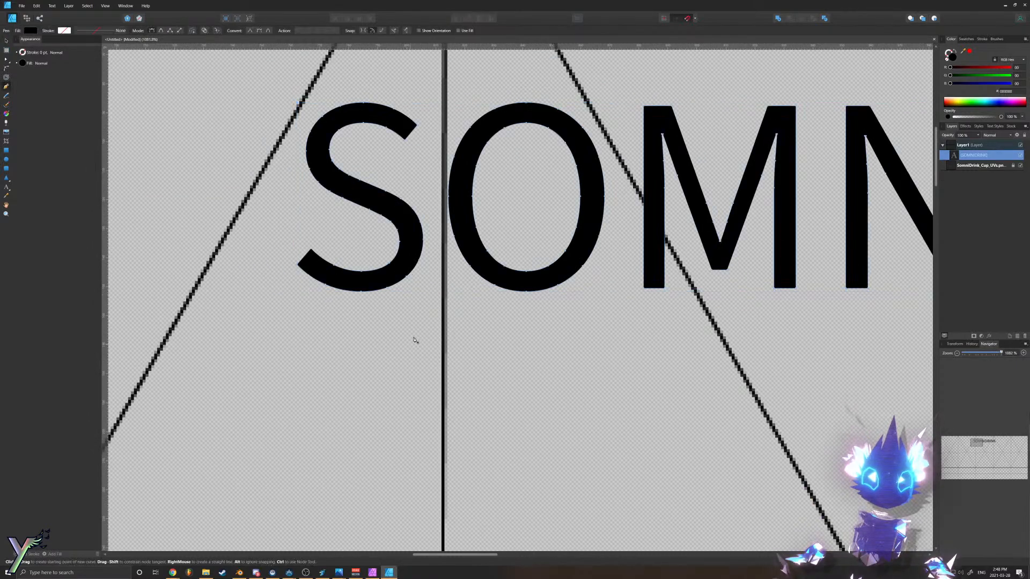
{"action": "left_click", "coordinate": [414, 333]}
{"action": "left_click", "coordinate": [312, 316]}
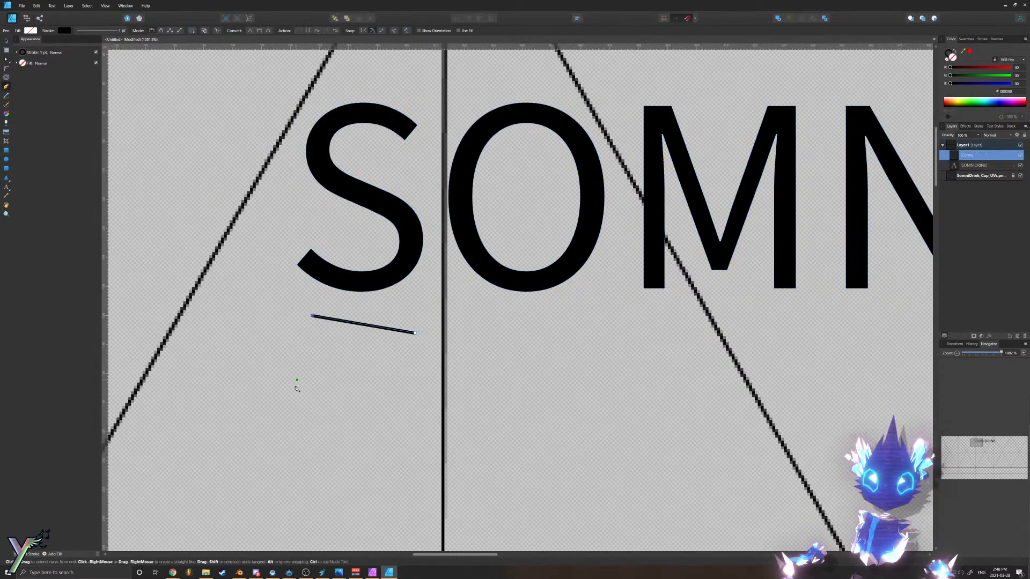
{"action": "left_click", "coordinate": [297, 428]}
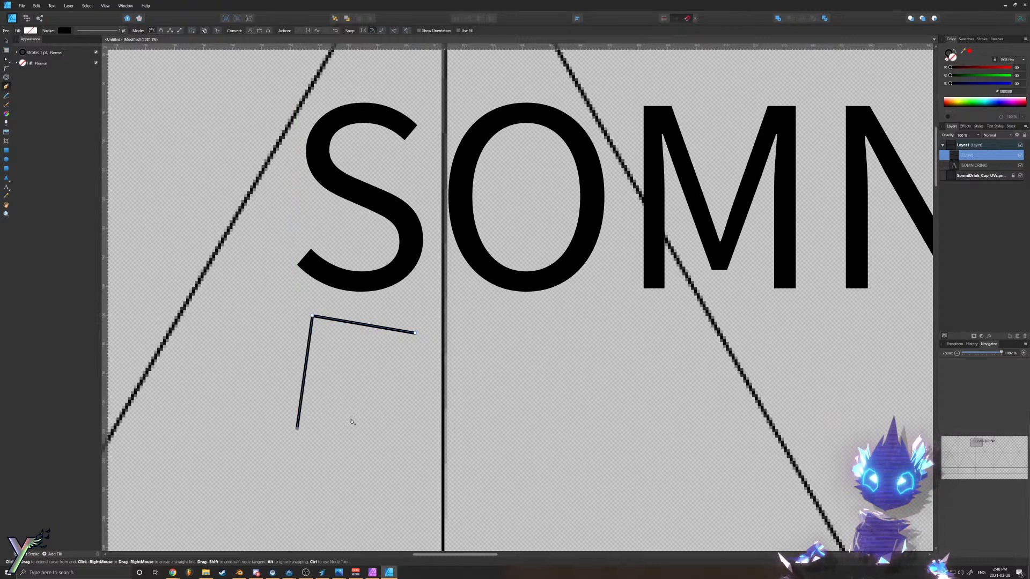
{"action": "left_click", "coordinate": [392, 418]}
{"action": "left_click", "coordinate": [406, 483]}
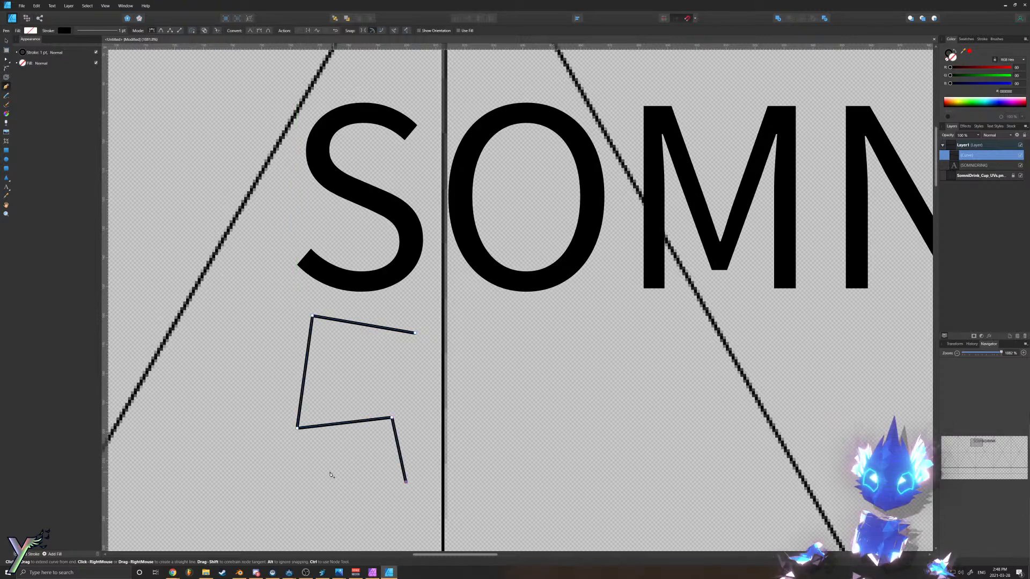
{"action": "left_click", "coordinate": [306, 473]}
{"action": "left_click", "coordinate": [297, 502]}
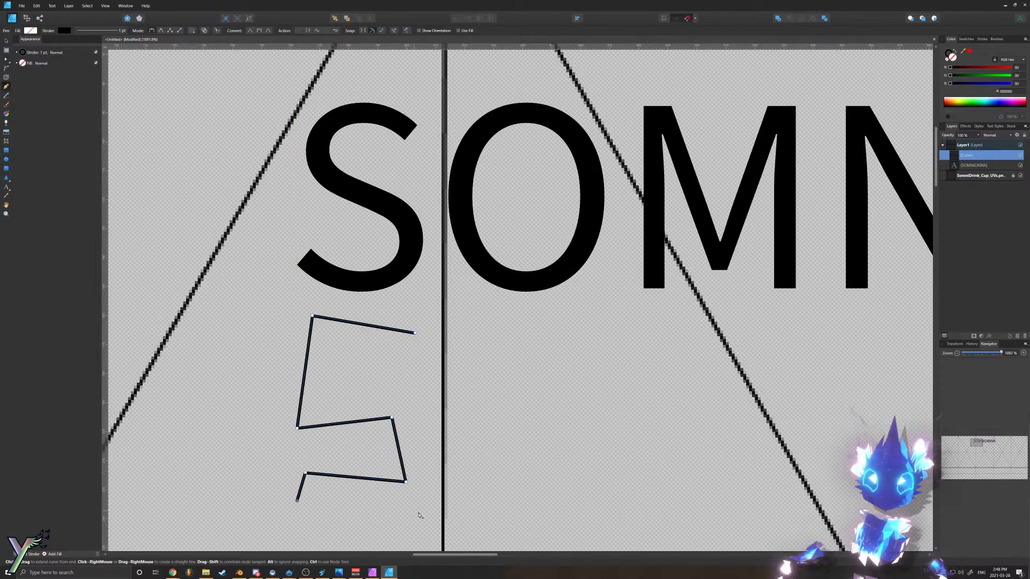
{"action": "left_click", "coordinate": [426, 512]}
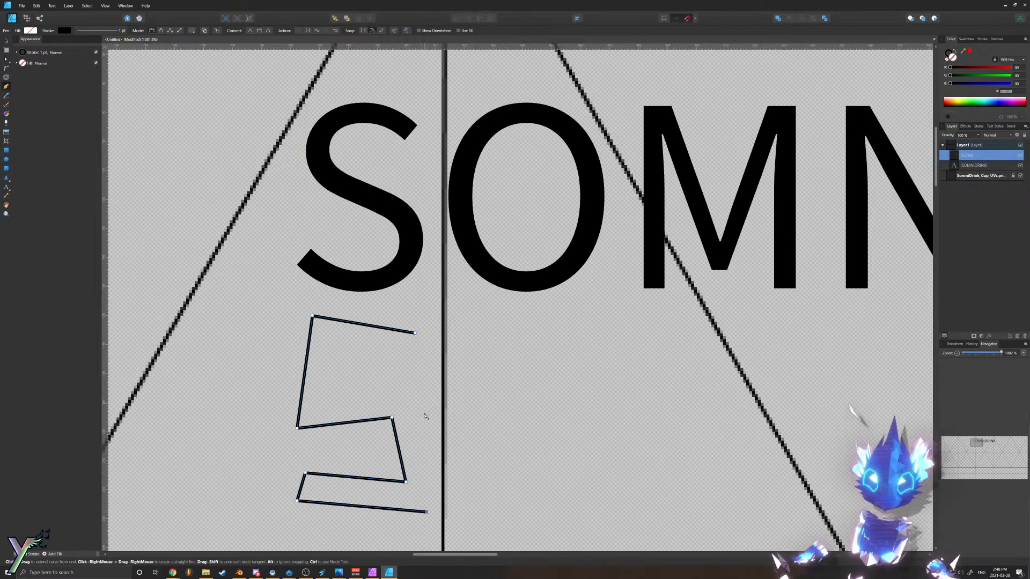
{"action": "key", "text": "ctrl+z"}
{"action": "key", "text": "ctrl+z"}
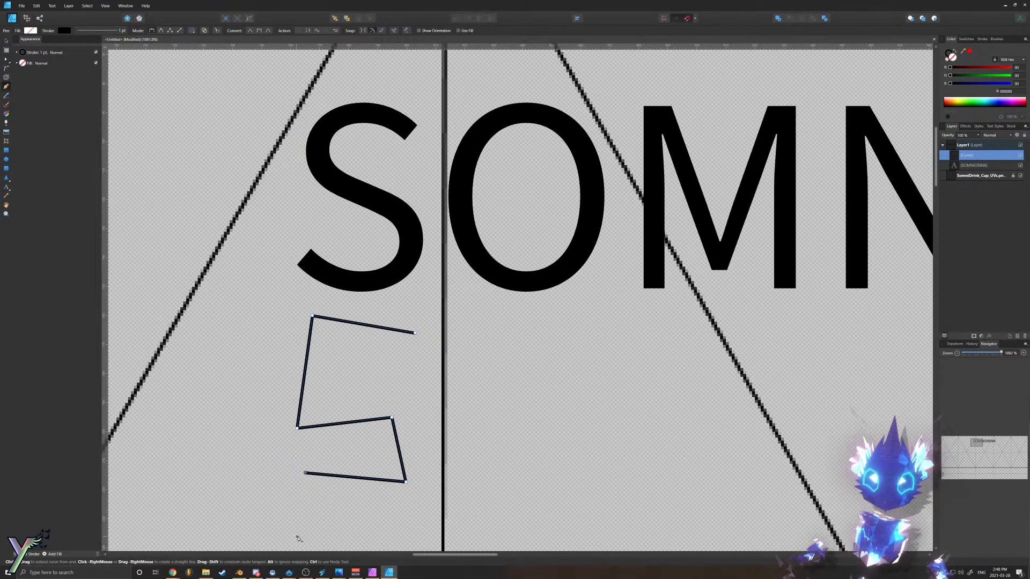
Step: Complete the angular S outline with a thick base stroke and straight edges back up, closing it at its starting node
{"action": "left_click", "coordinate": [297, 536]}
{"action": "left_click", "coordinate": [438, 535]}
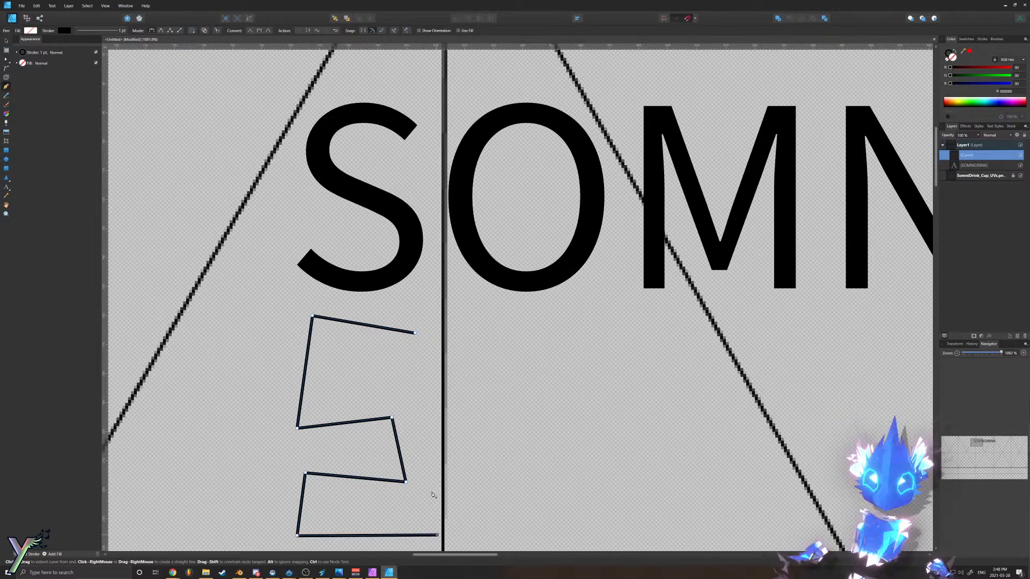
{"action": "left_click", "coordinate": [404, 393]}
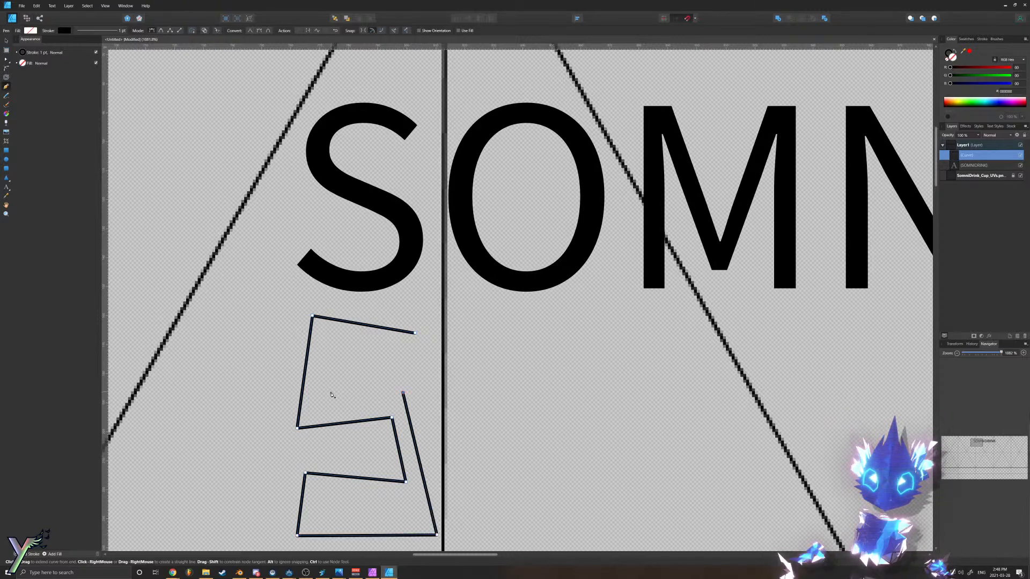
{"action": "left_click", "coordinate": [321, 394]}
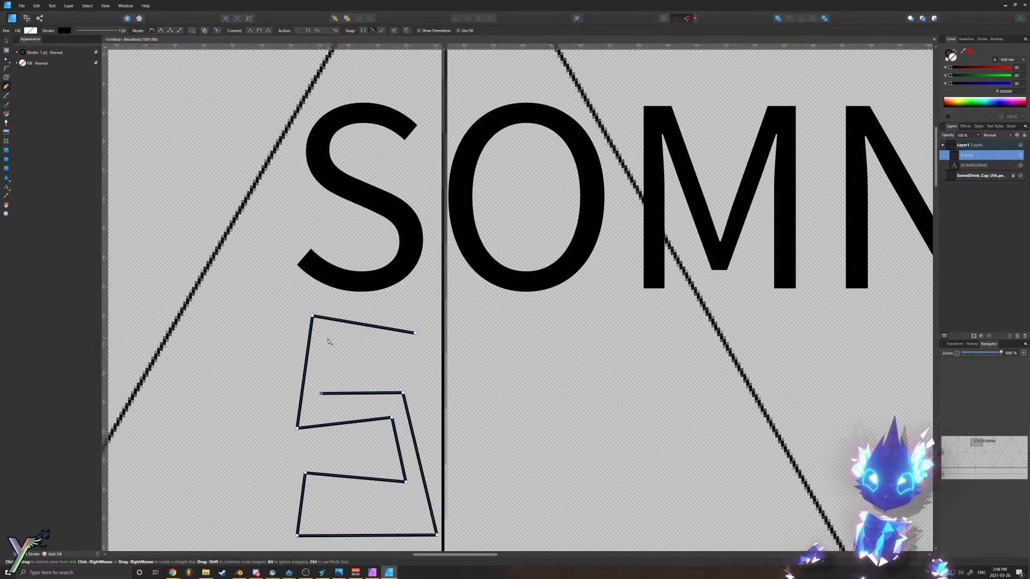
{"action": "left_click", "coordinate": [328, 339]}
{"action": "left_click", "coordinate": [414, 334]}
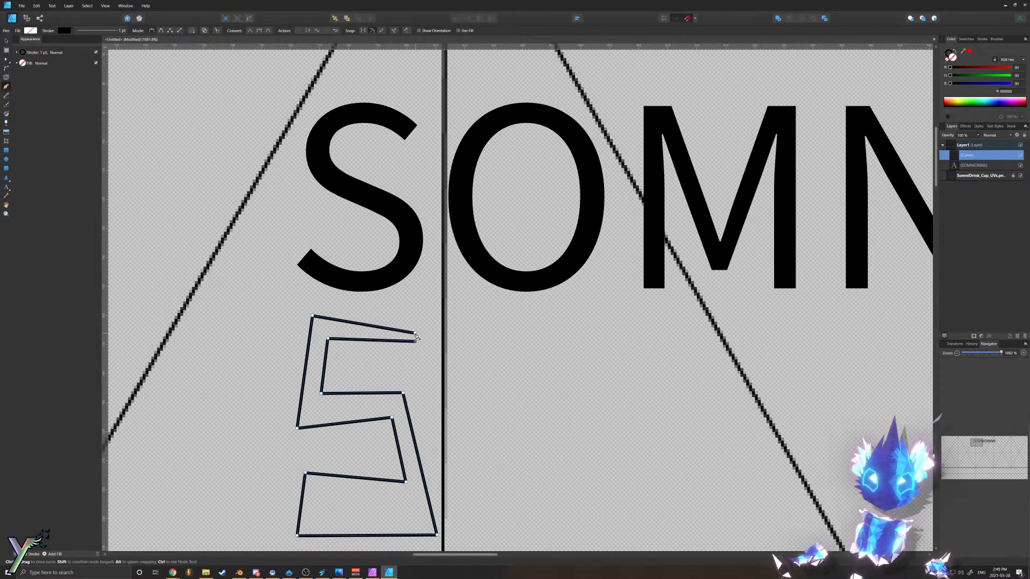
{"action": "scroll", "coordinate": [420, 382], "scroll_direction": "down", "scroll_amount": 5, "text": "ctrl"}
{"action": "scroll", "coordinate": [420, 381], "scroll_direction": "up", "scroll_amount": 5, "text": "ctrl"}
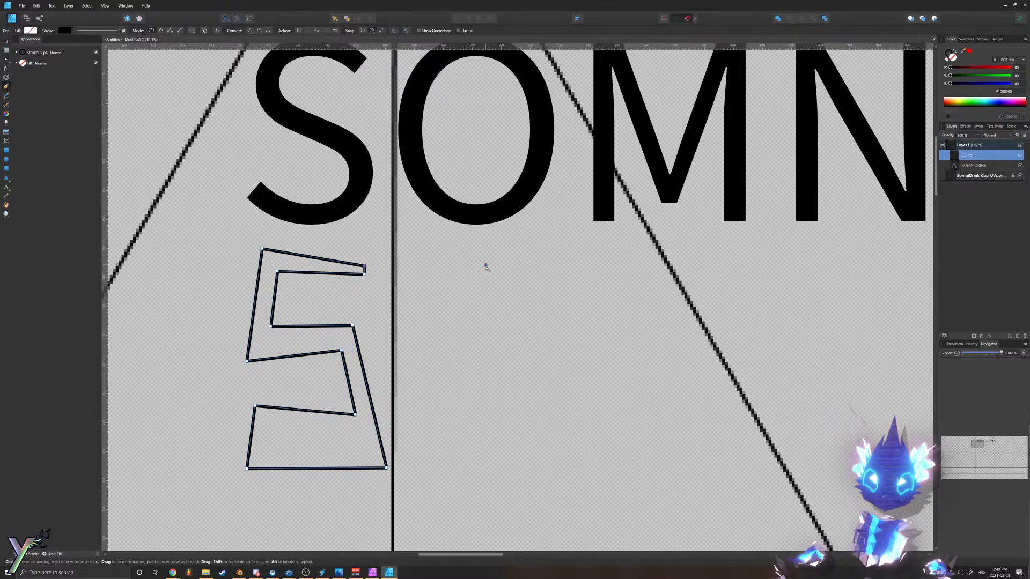
{"action": "left_click", "coordinate": [390, 256]}
{"action": "left_click", "coordinate": [486, 265]}
{"action": "key", "text": "ctrl+z"}
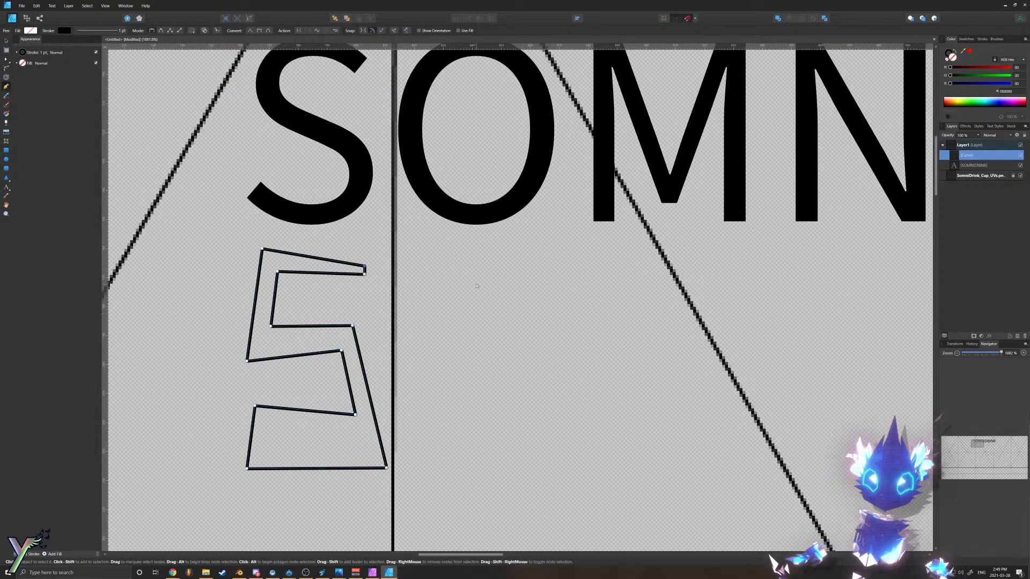
Step: Draw the outer outline of an angular O beneath the text's O as a closed four-cornered shape, narrower at its top
{"action": "left_click", "coordinate": [494, 263]}
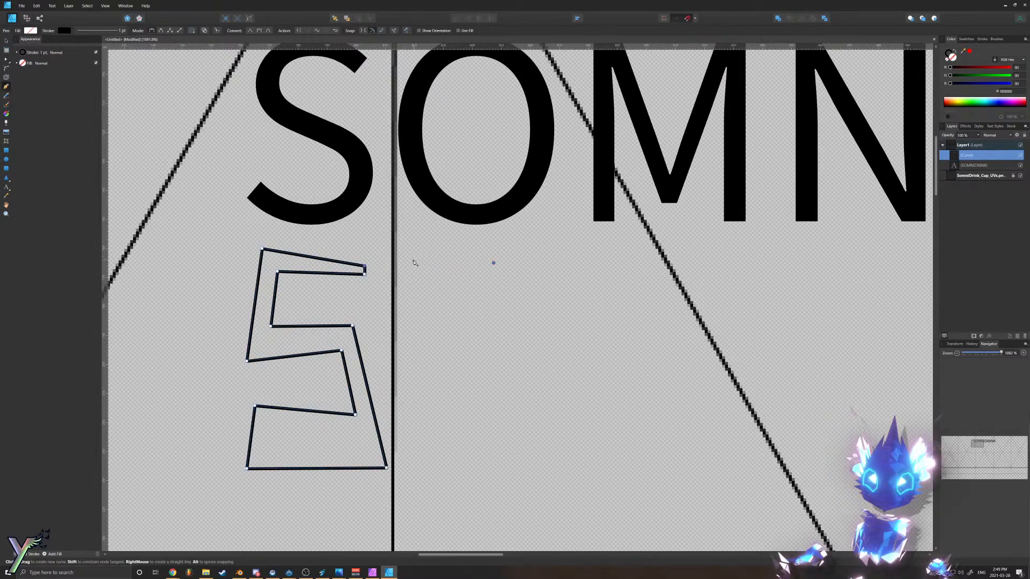
{"action": "left_click", "coordinate": [413, 261]}
{"action": "left_click", "coordinate": [394, 468]}
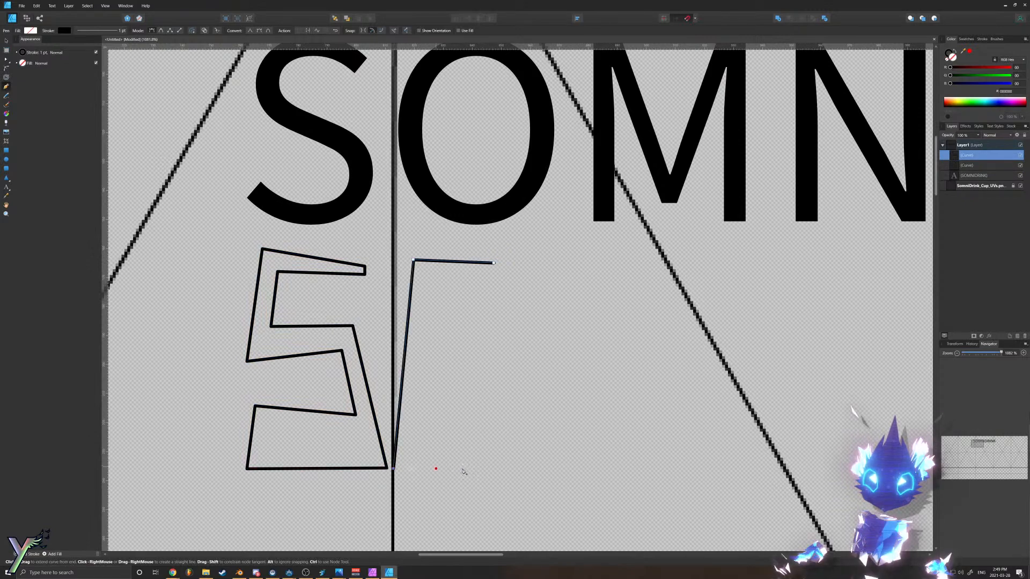
{"action": "left_click", "coordinate": [521, 469]}
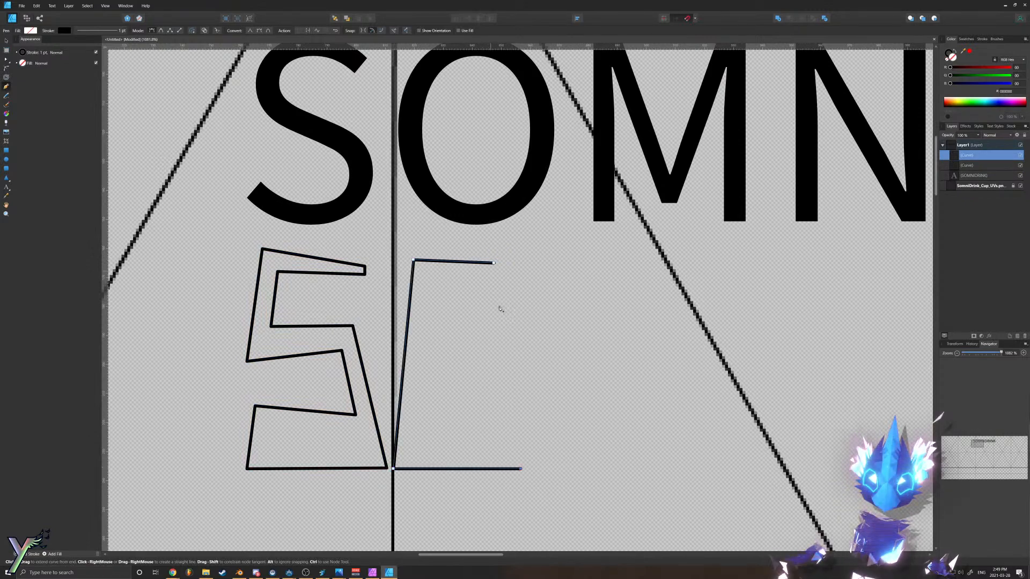
{"action": "left_click_drag", "start_coordinate": [520, 468], "coordinate": [518, 461], "text": "ctrl"}
{"action": "left_click", "coordinate": [494, 263]}
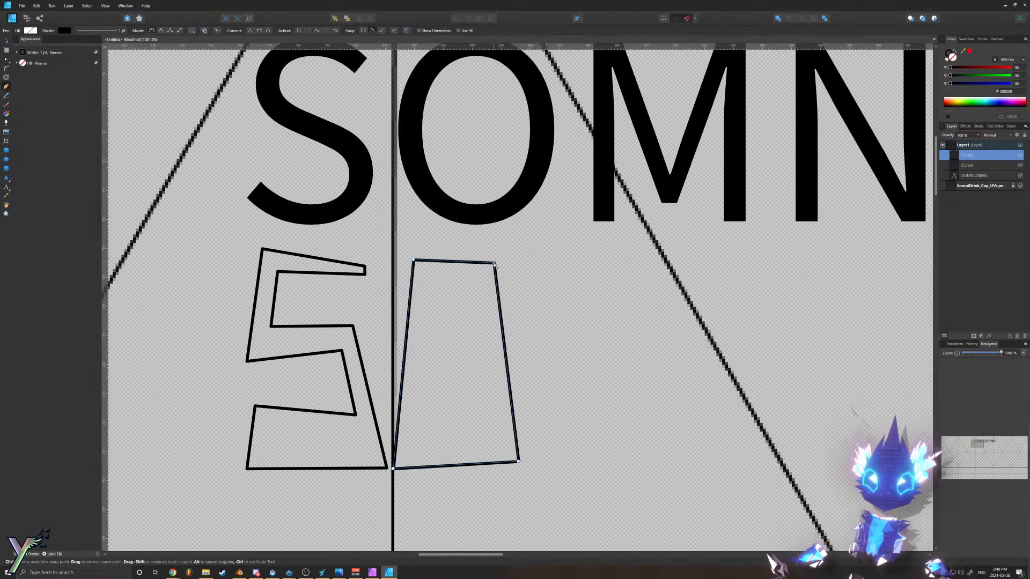
Step: Draw the angular O's inner counter as a closed four-cornered shape, narrower at its top and leaving a thick base
{"action": "left_click", "coordinate": [474, 275]}
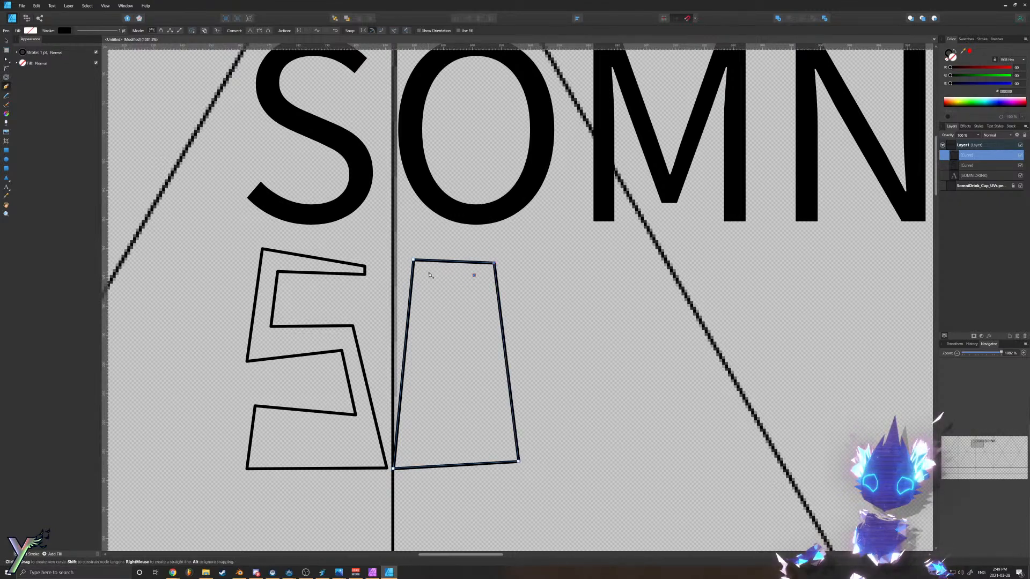
{"action": "left_click", "coordinate": [430, 273]}
{"action": "left_click", "coordinate": [423, 429]}
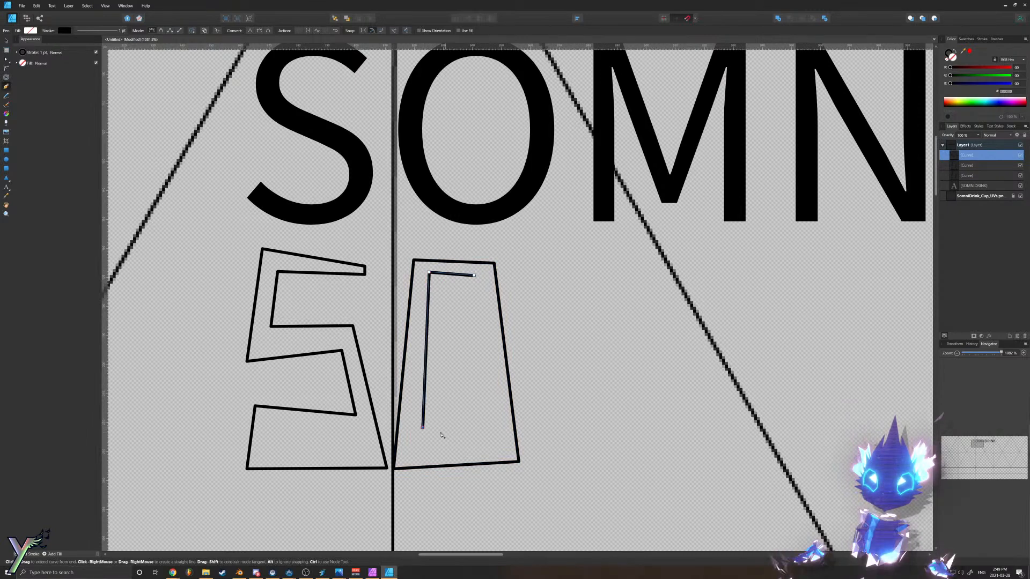
{"action": "key", "text": "ctrl+z"}
{"action": "left_click", "coordinate": [416, 413]}
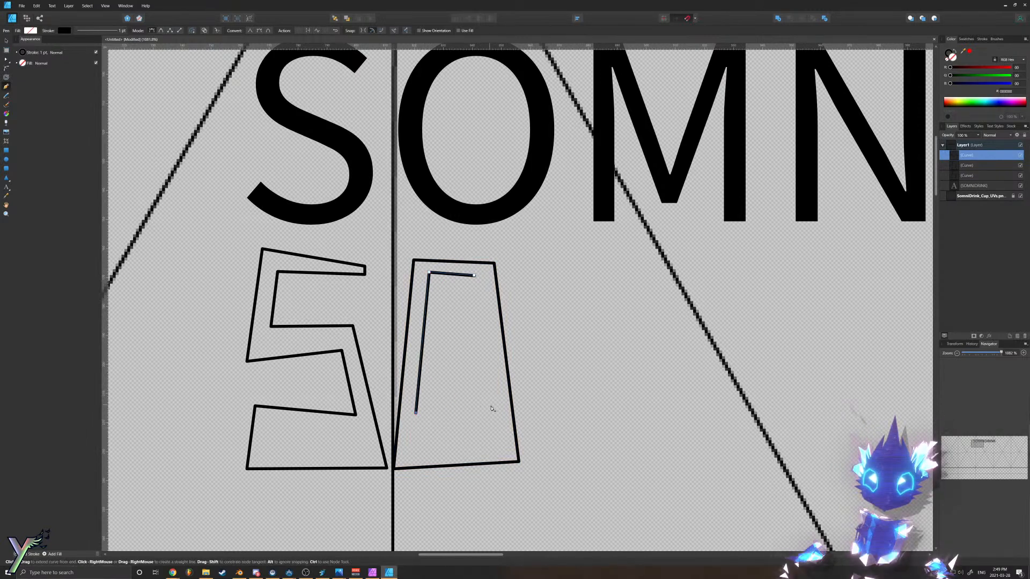
{"action": "left_click", "coordinate": [495, 410]}
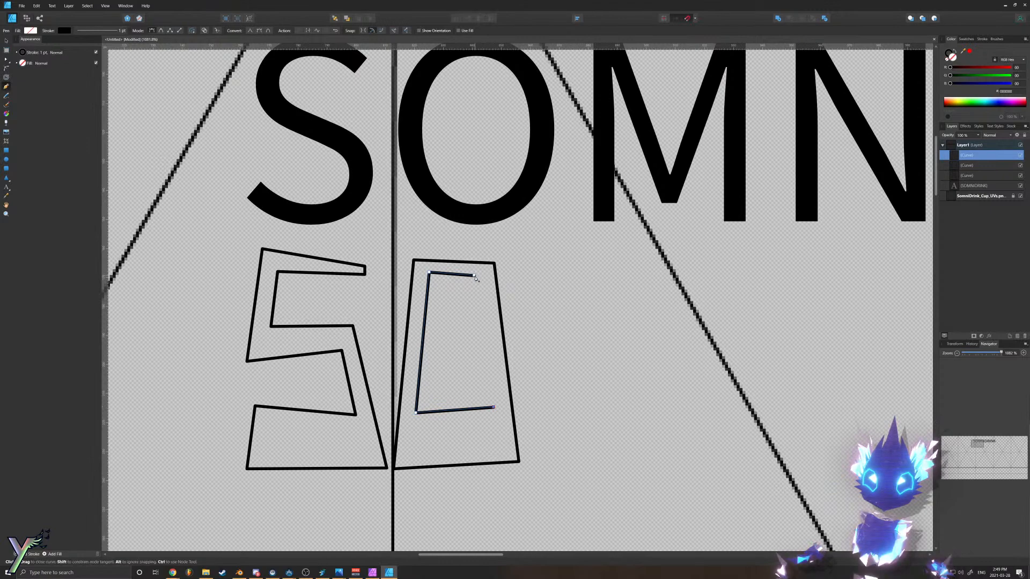
{"action": "left_click", "coordinate": [474, 275]}
Step: Start an angular M outline beside the O, tracing the left foot, inner edge, shallow V notch, slanted right leg and flat top edge
{"action": "scroll", "coordinate": [387, 289], "scroll_direction": "down", "scroll_amount": 5, "text": "ctrl"}
{"action": "scroll", "coordinate": [387, 288], "scroll_direction": "up", "scroll_amount": 5, "text": "ctrl"}
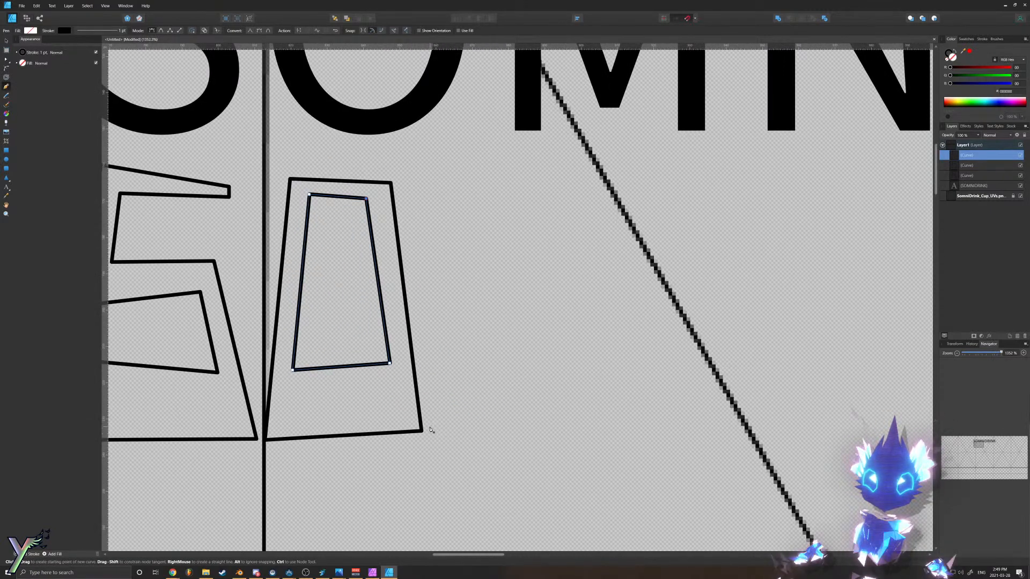
{"action": "left_click", "coordinate": [430, 428]}
{"action": "left_click", "coordinate": [468, 430]}
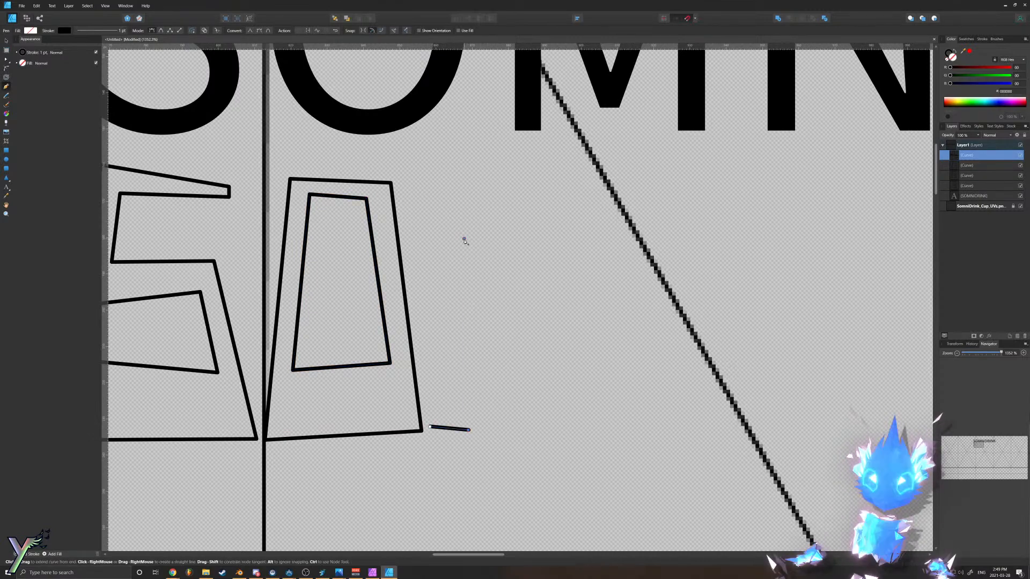
{"action": "left_click", "coordinate": [465, 239]}
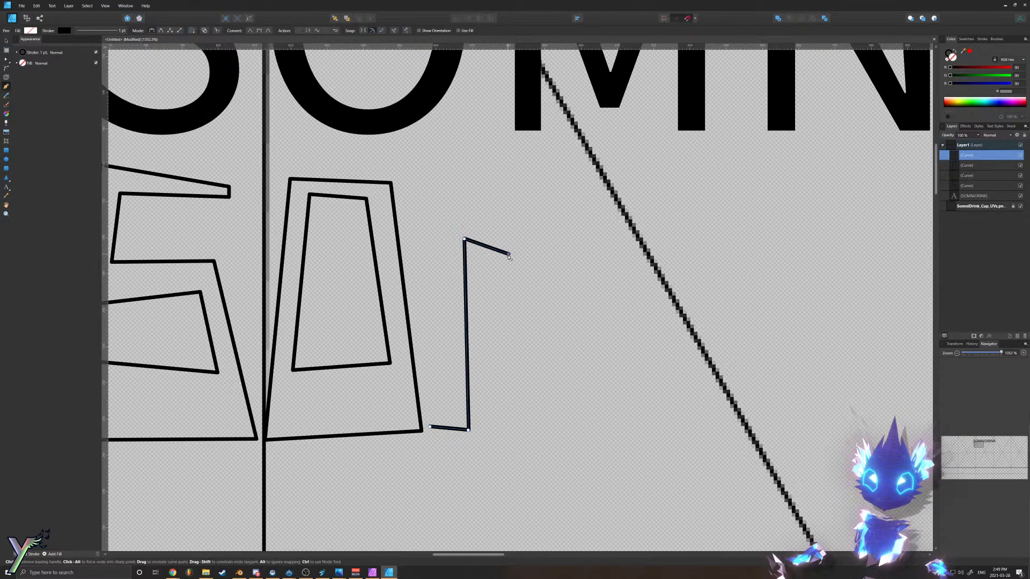
{"action": "left_click", "coordinate": [492, 255]}
{"action": "left_click", "coordinate": [508, 238]}
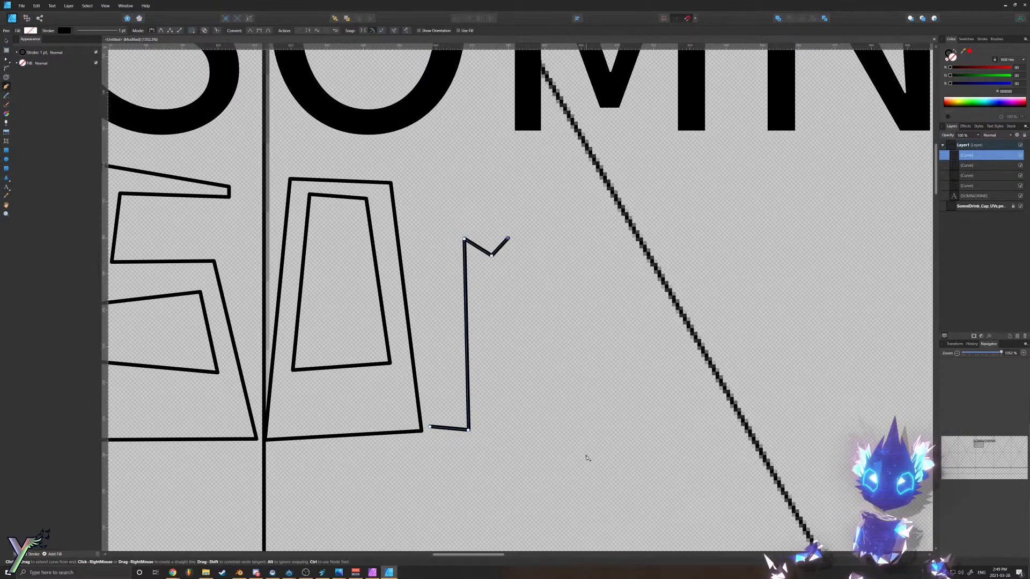
{"action": "left_click", "coordinate": [544, 432]}
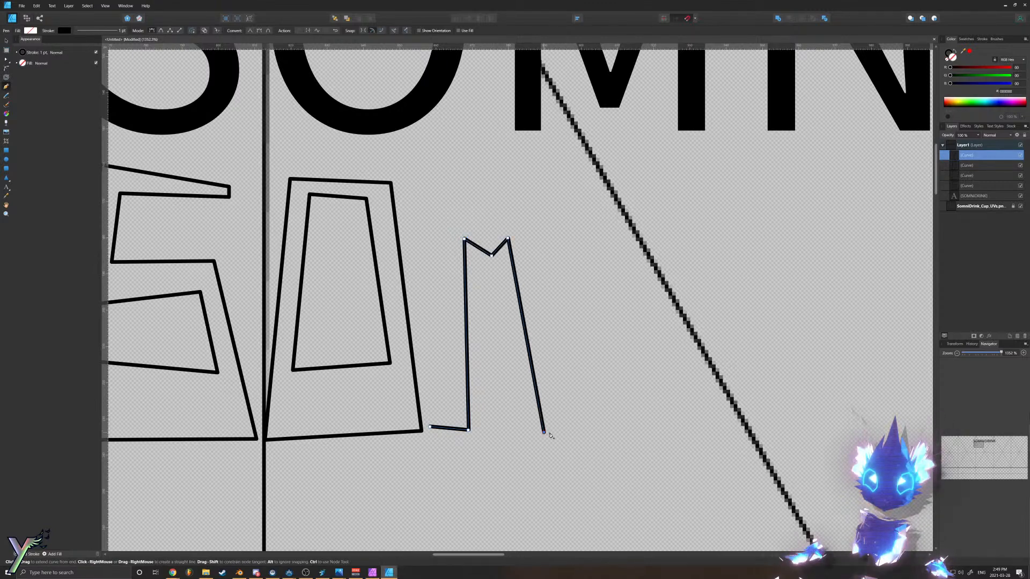
{"action": "left_click", "coordinate": [566, 435]}
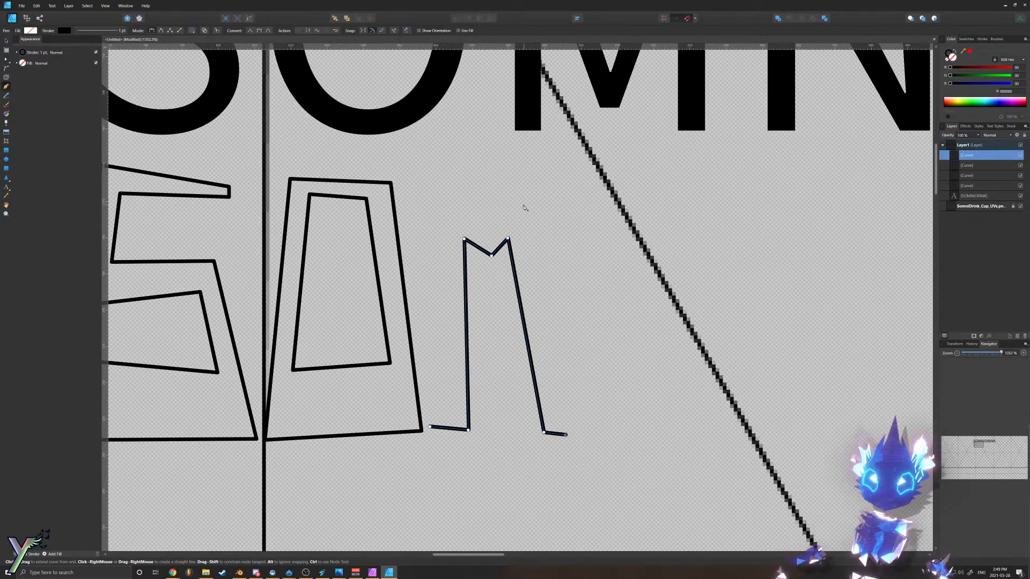
{"action": "left_click", "coordinate": [524, 206]}
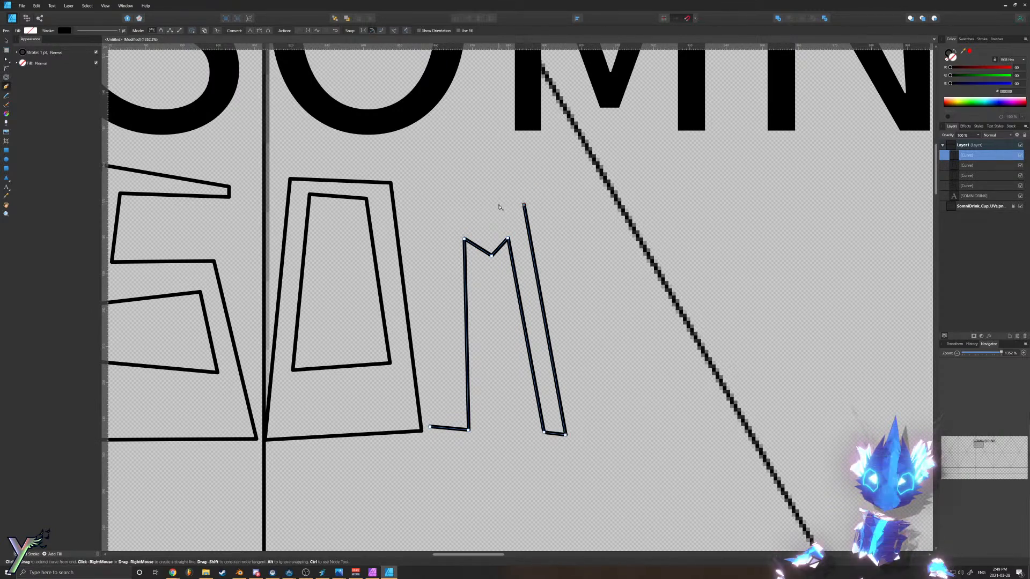
{"action": "left_click", "coordinate": [488, 205]}
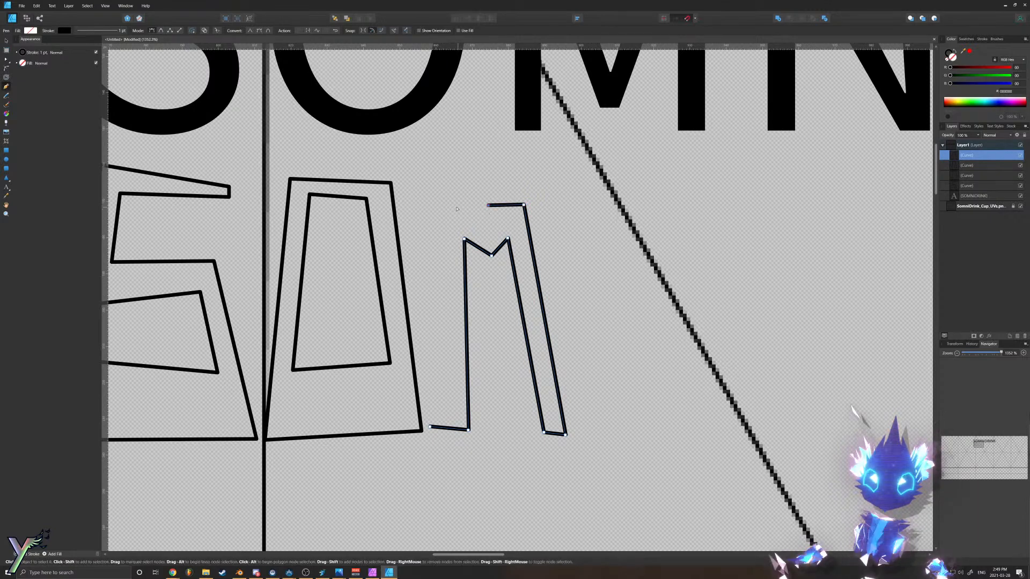
Step: Close the M outline at its lower-left corner and move its upper nodes up to the height of the neighbouring O
{"action": "left_click", "coordinate": [445, 207]}
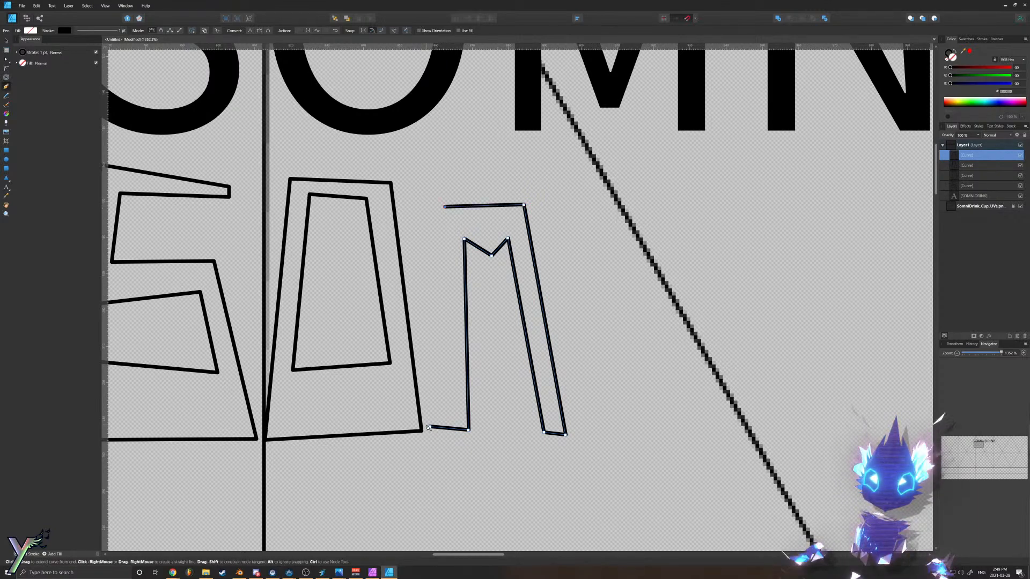
{"action": "left_click", "coordinate": [430, 427]}
{"action": "left_click_drag", "start_coordinate": [556, 182], "coordinate": [427, 222], "text": "ctrl"}
{"action": "left_click_drag", "start_coordinate": [547, 181], "coordinate": [433, 280], "text": "ctrl"}
{"action": "left_click_drag", "start_coordinate": [491, 256], "coordinate": [490, 224], "text": "ctrl"}
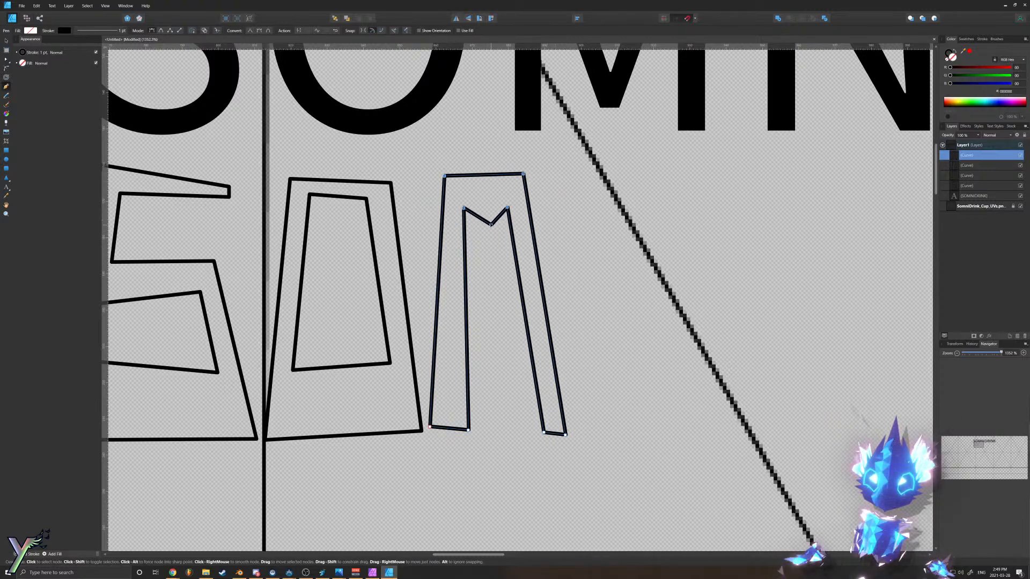
Step: Draw a closed, straight-edged N outline beside the M with the Pen tool, with a slim left stem and a wide lower-right foot
{"action": "scroll", "coordinate": [489, 252], "scroll_direction": "down", "scroll_amount": 5, "text": "ctrl"}
{"action": "scroll", "coordinate": [488, 274], "scroll_direction": "up", "scroll_amount": 5, "text": "ctrl"}
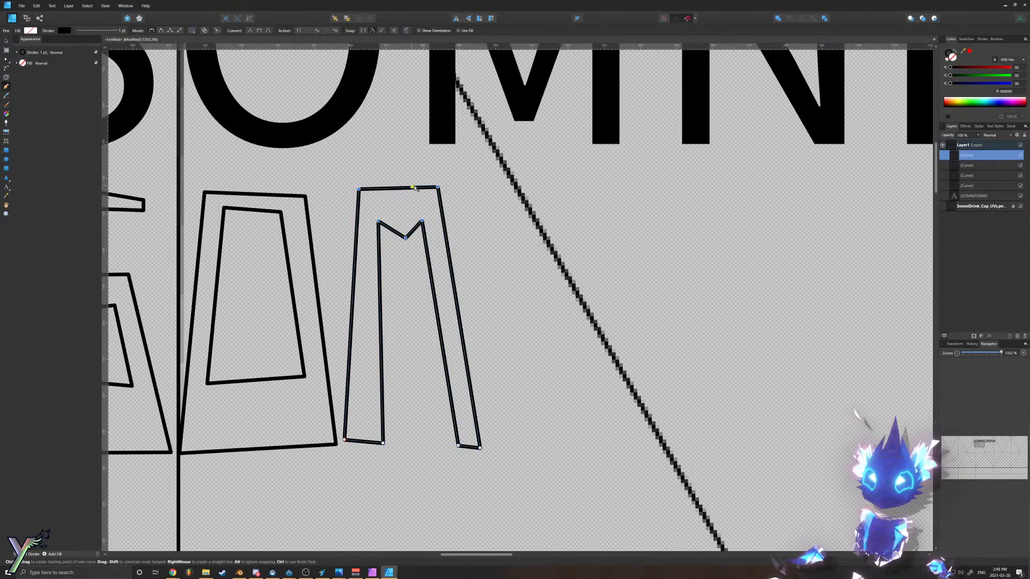
{"action": "scroll", "coordinate": [411, 189], "scroll_direction": "down", "scroll_amount": 5, "text": "ctrl"}
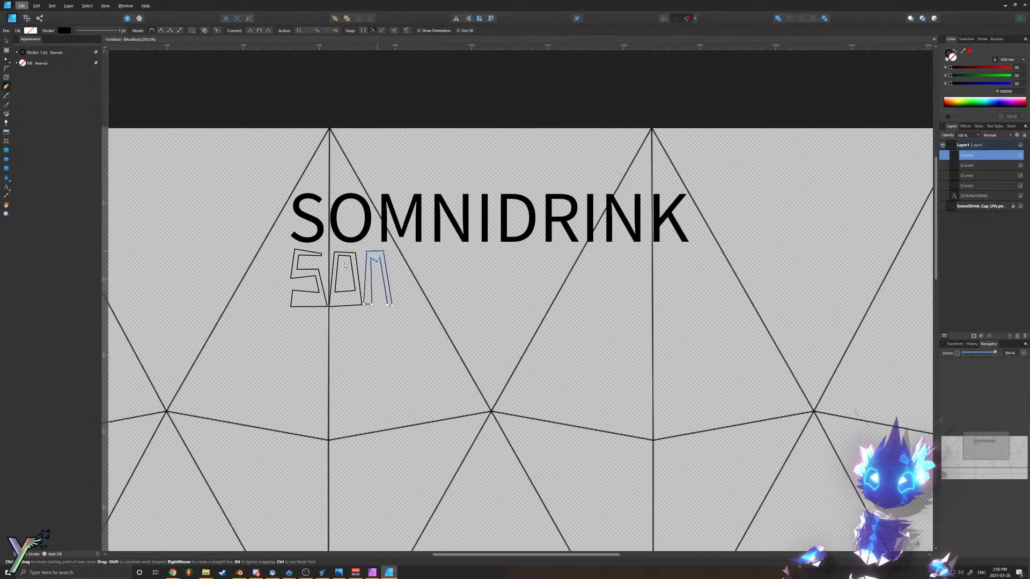
{"action": "scroll", "coordinate": [375, 293], "scroll_direction": "up", "scroll_amount": 5, "text": "ctrl"}
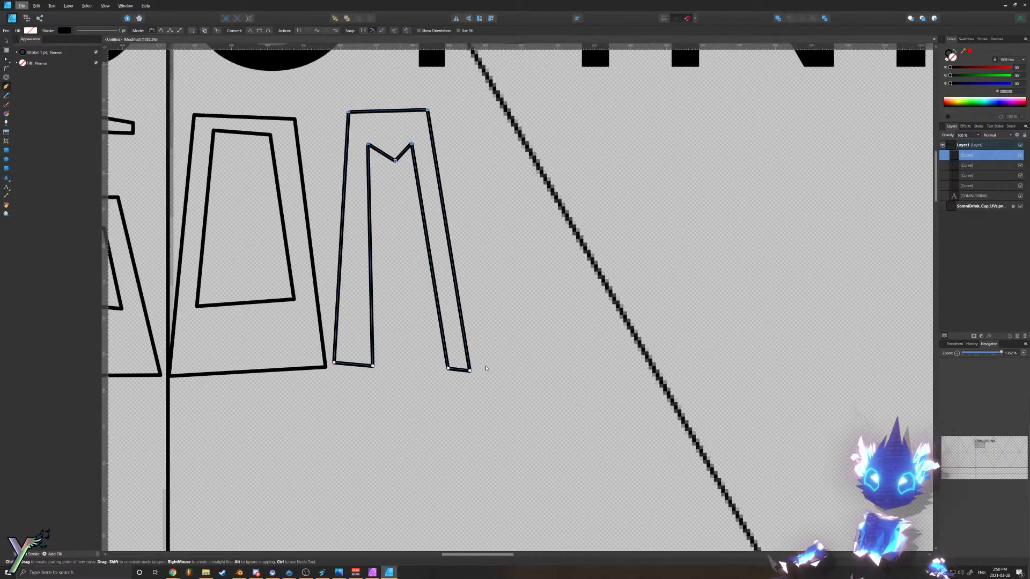
{"action": "left_click", "coordinate": [479, 365]}
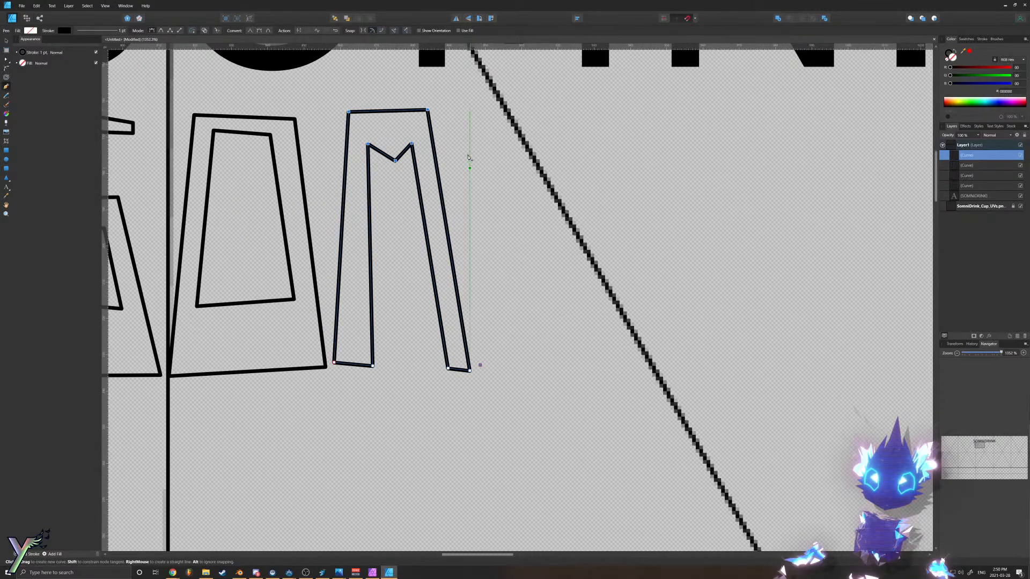
{"action": "left_click", "coordinate": [453, 110]}
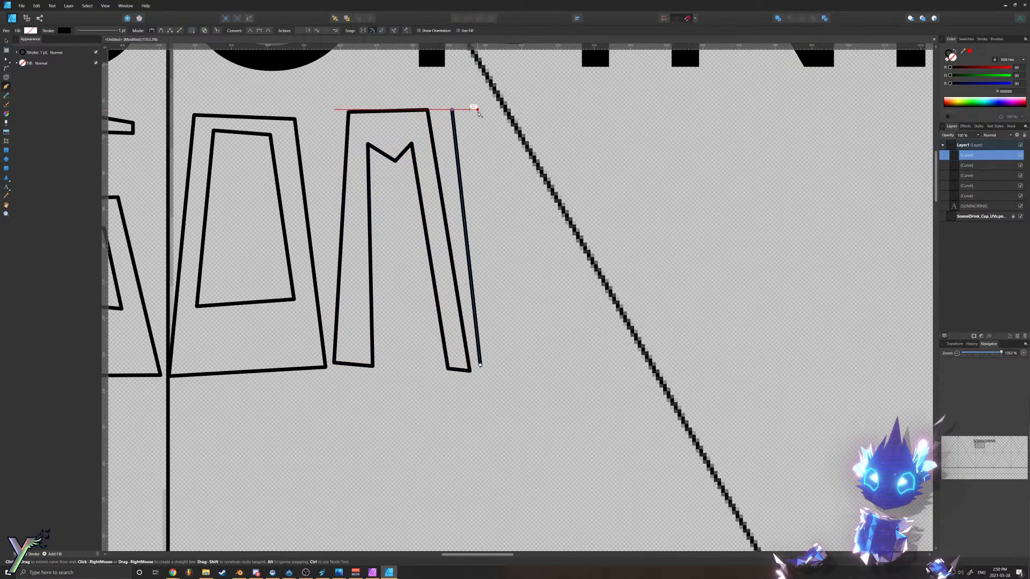
{"action": "left_click", "coordinate": [480, 110]}
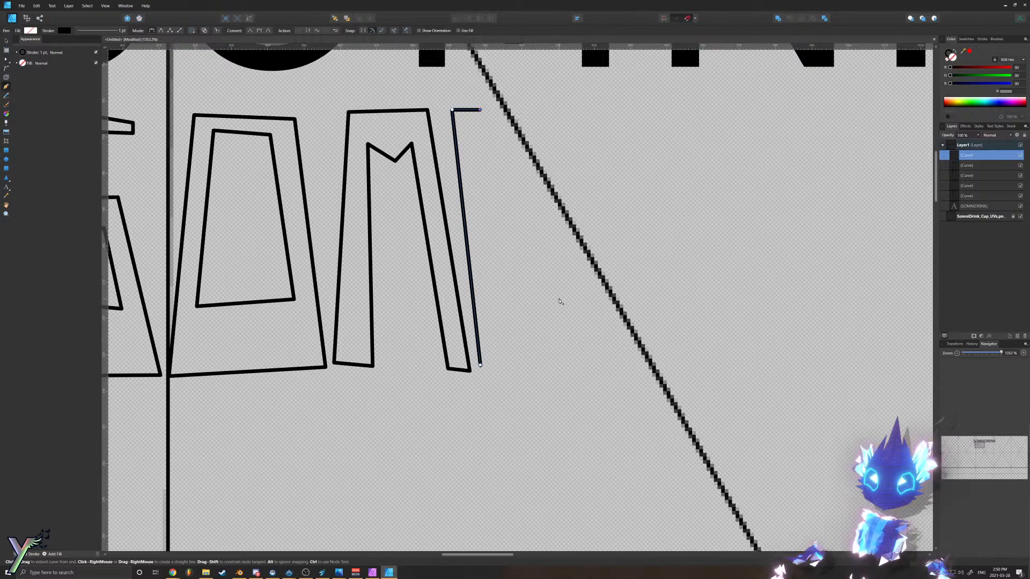
{"action": "left_click", "coordinate": [561, 299]}
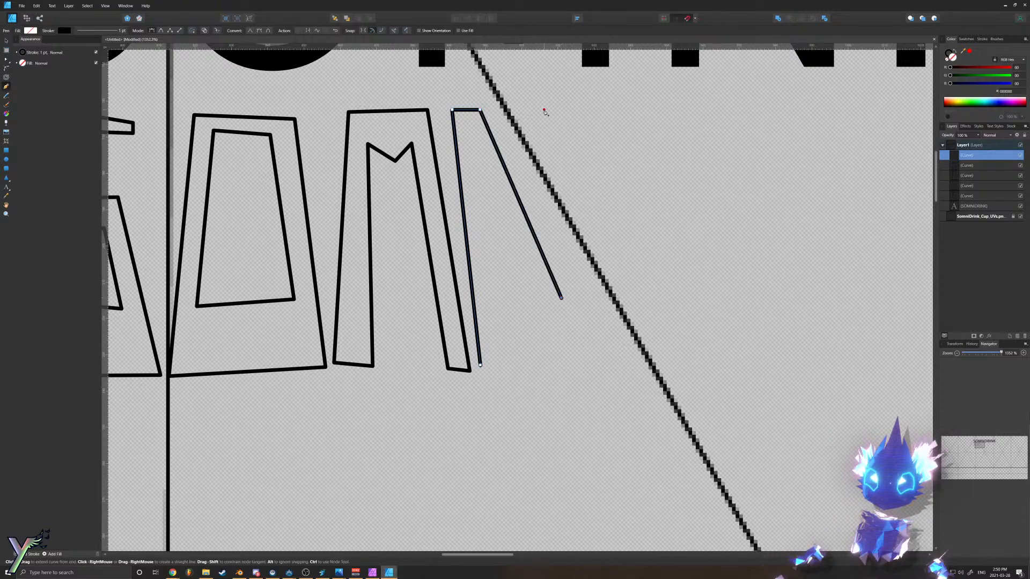
{"action": "left_click", "coordinate": [516, 110]}
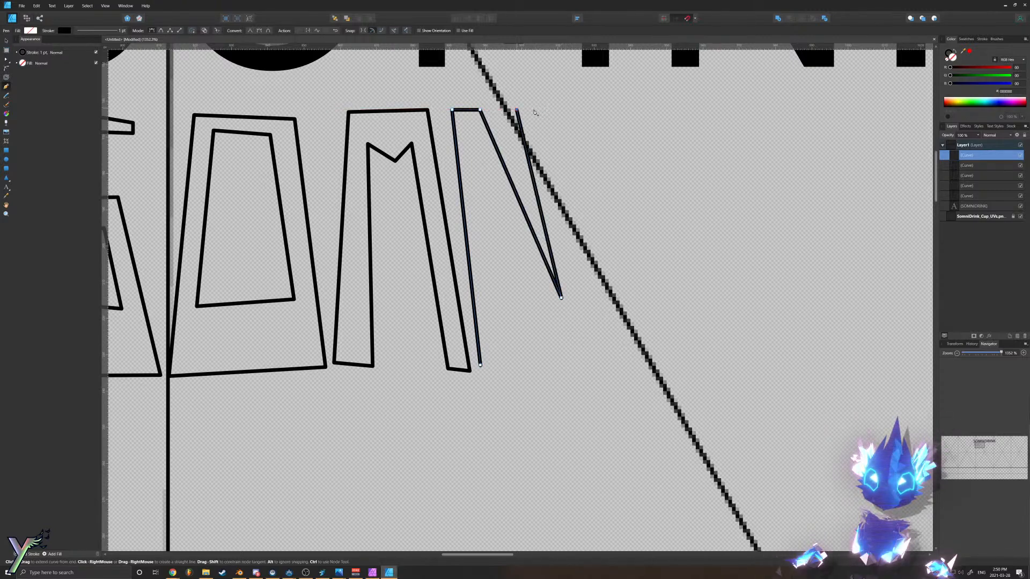
{"action": "left_click", "coordinate": [534, 111]}
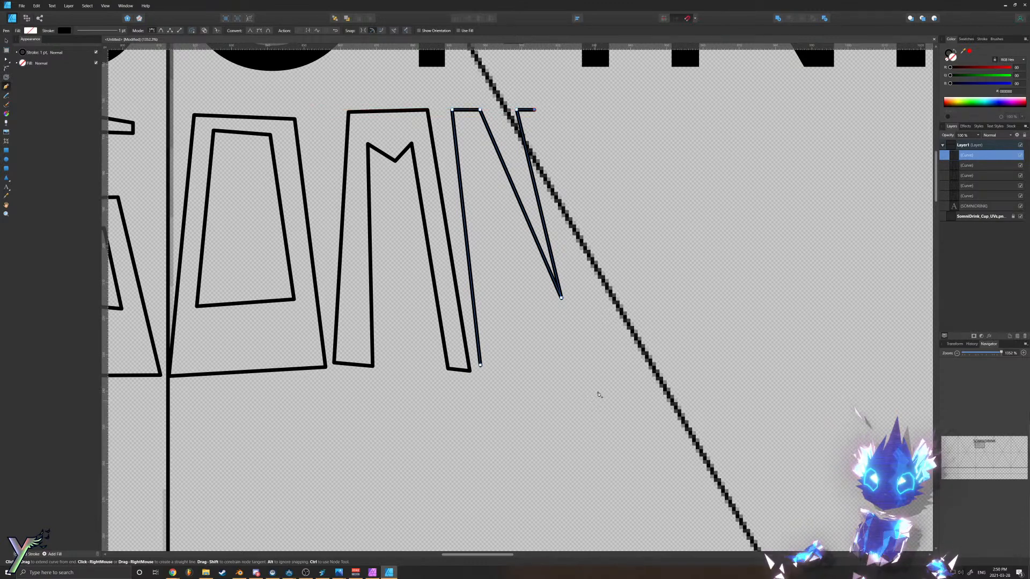
{"action": "left_click", "coordinate": [607, 371]}
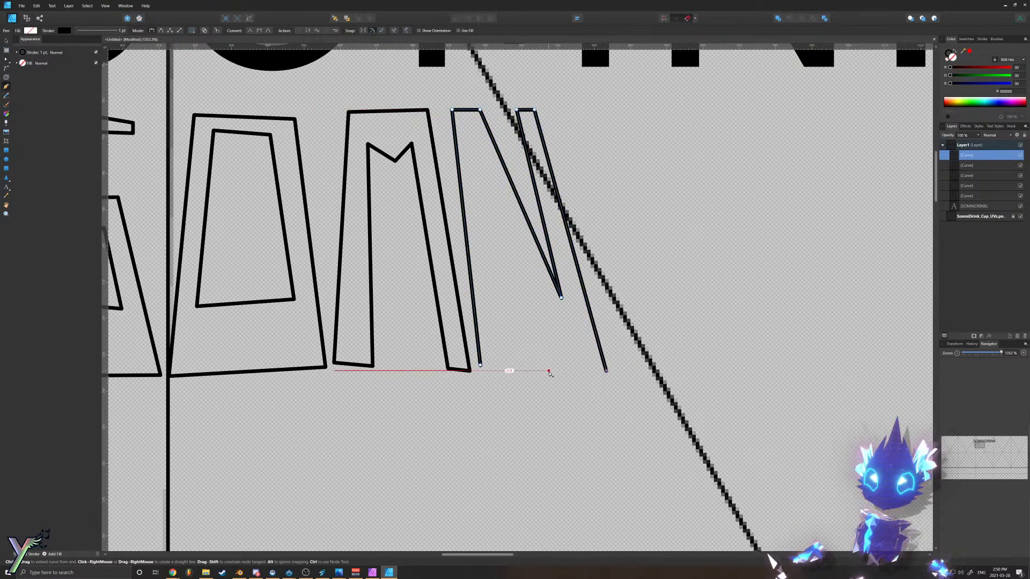
{"action": "left_click", "coordinate": [548, 371]}
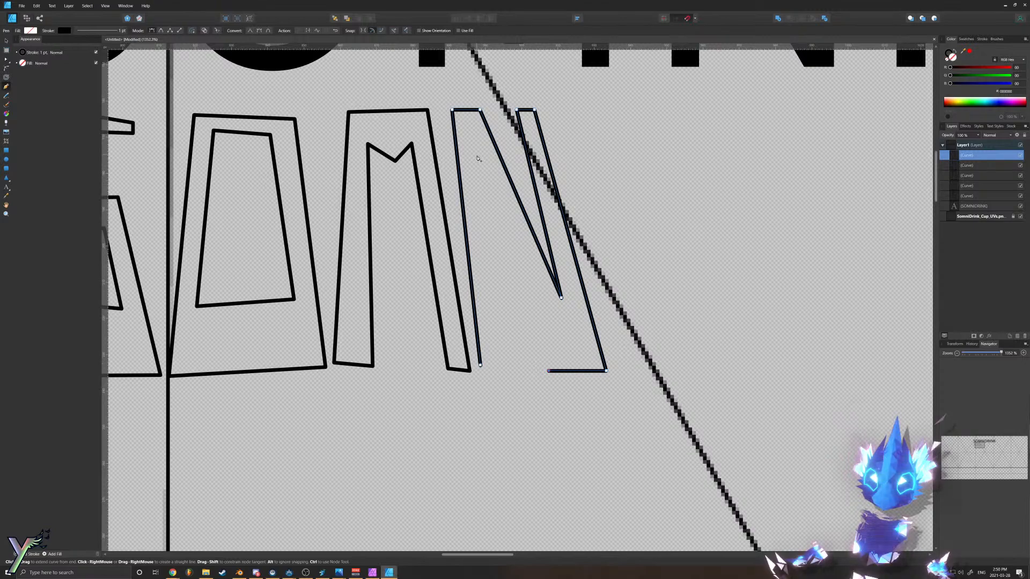
{"action": "left_click", "coordinate": [478, 159]}
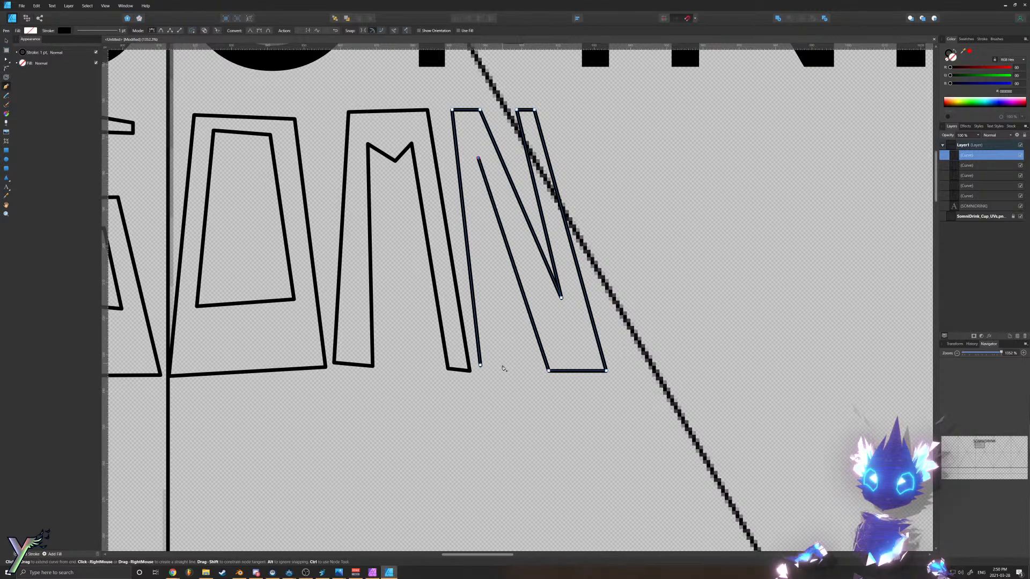
{"action": "left_click", "coordinate": [505, 367]}
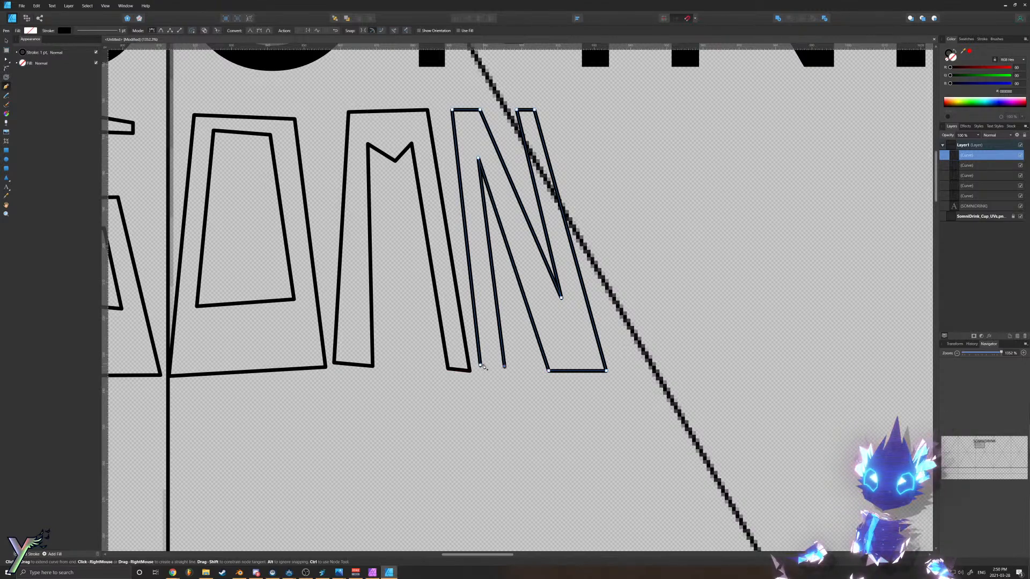
{"action": "left_click", "coordinate": [480, 365]}
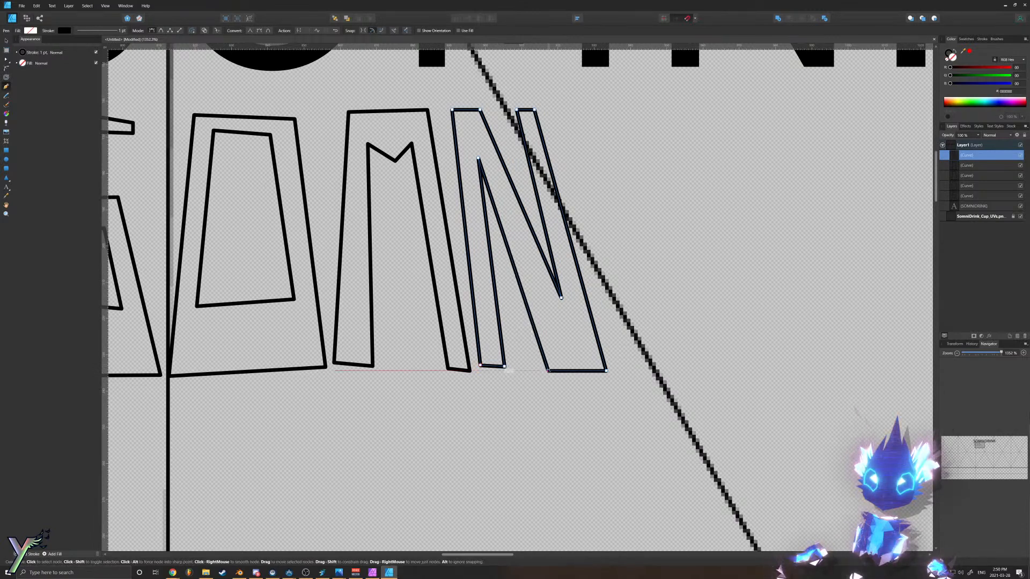
Step: Start a slab-serif I outline beside the N, drawing its wide base, the stem's right edge and the top bar's right end and upper edge
{"action": "scroll", "coordinate": [474, 385], "scroll_direction": "down", "scroll_amount": 8, "text": "ctrl"}
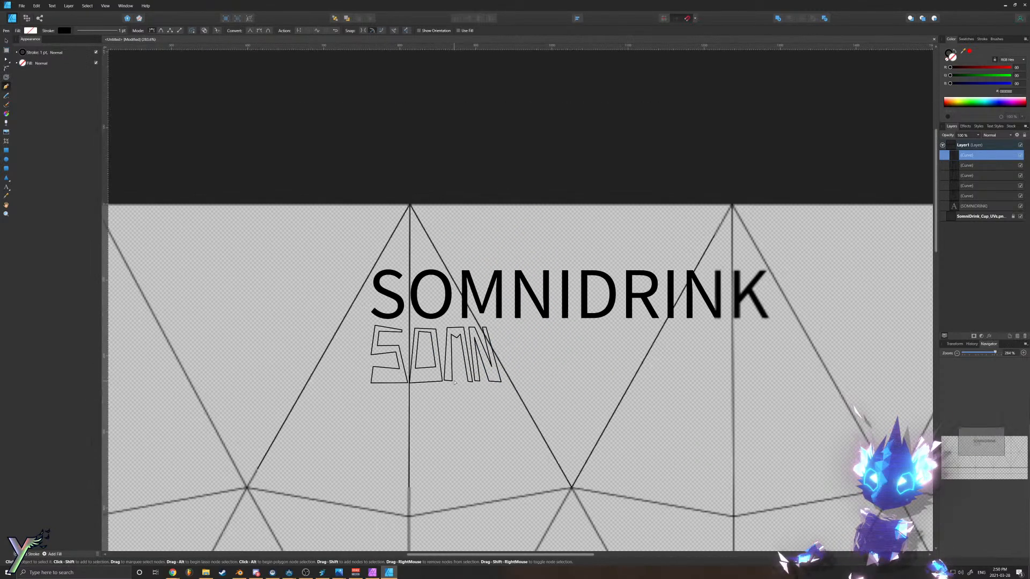
{"action": "scroll", "coordinate": [513, 378], "scroll_direction": "up", "scroll_amount": 6, "text": "ctrl"}
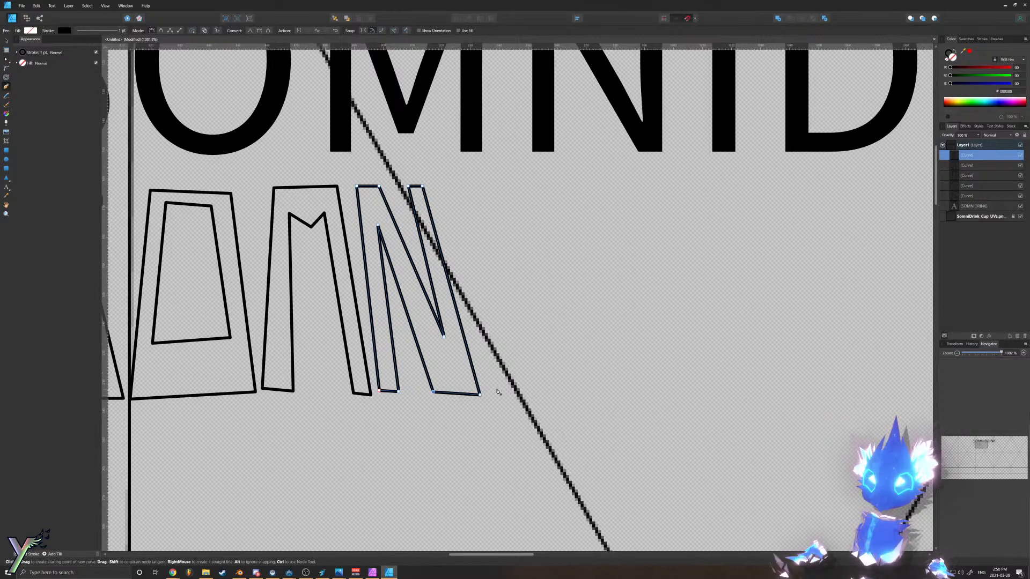
{"action": "left_click", "coordinate": [489, 389]}
{"action": "left_click", "coordinate": [599, 382]}
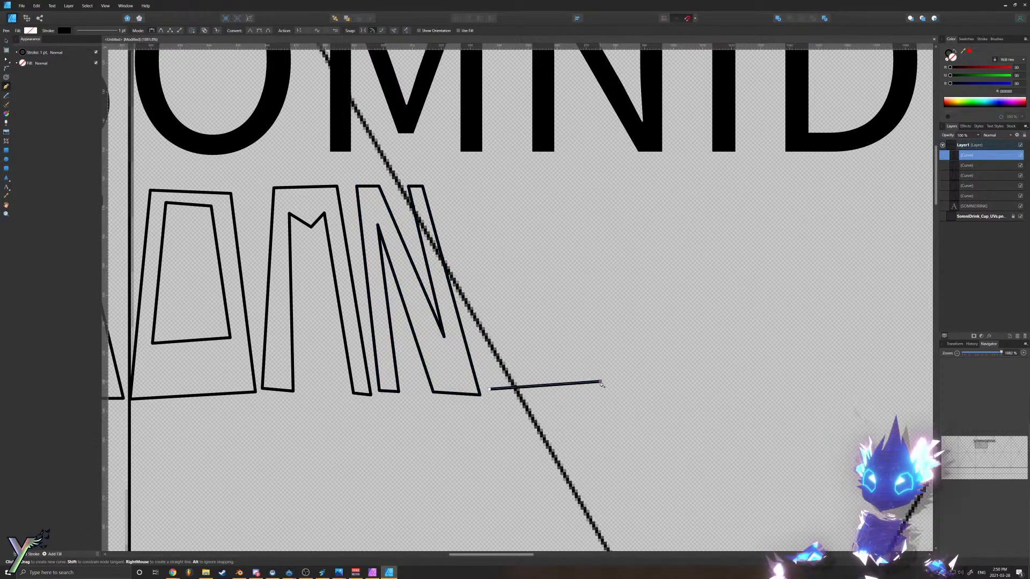
{"action": "left_click", "coordinate": [585, 320]}
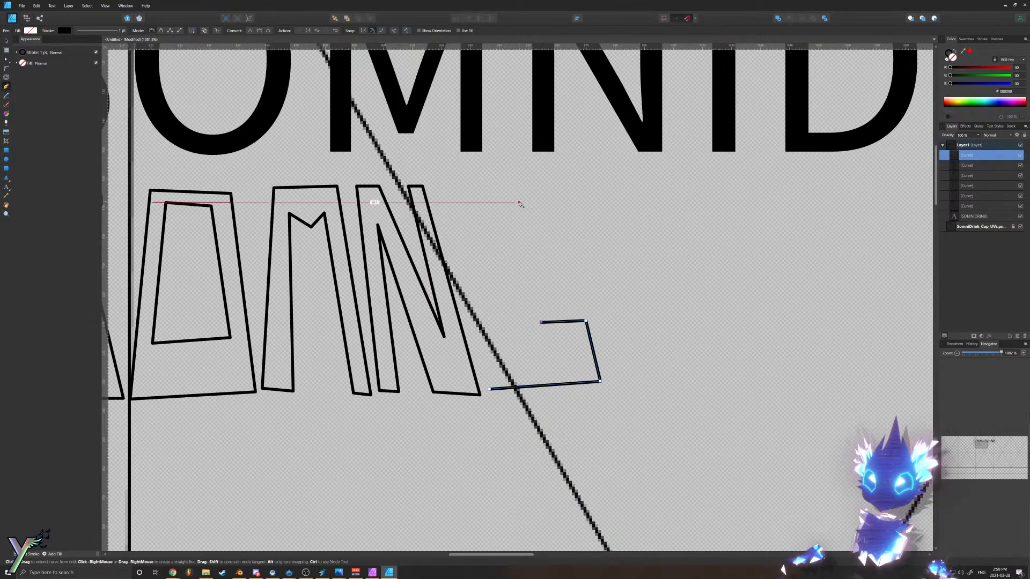
{"action": "left_click", "coordinate": [521, 203]}
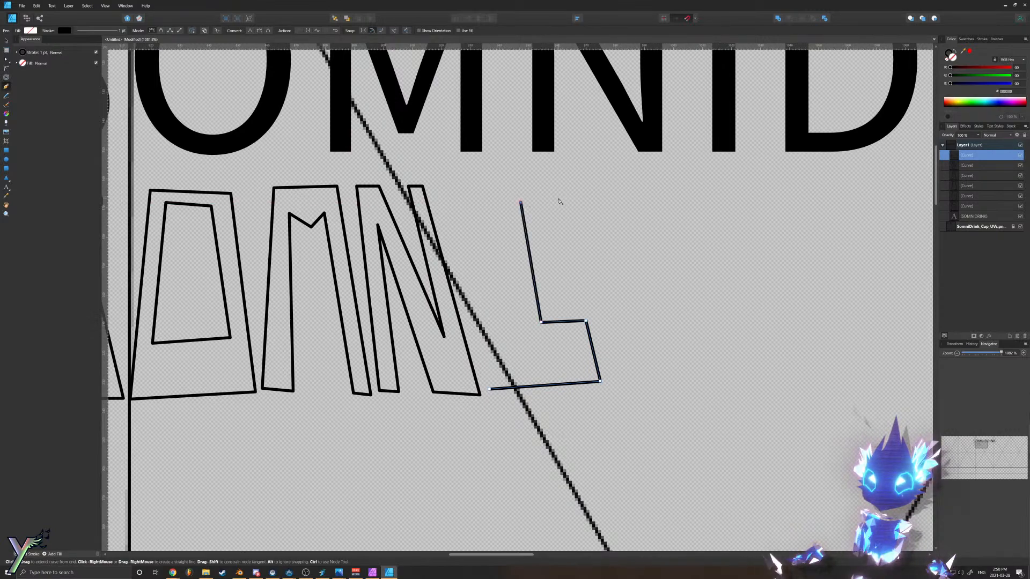
{"action": "left_click", "coordinate": [560, 198]}
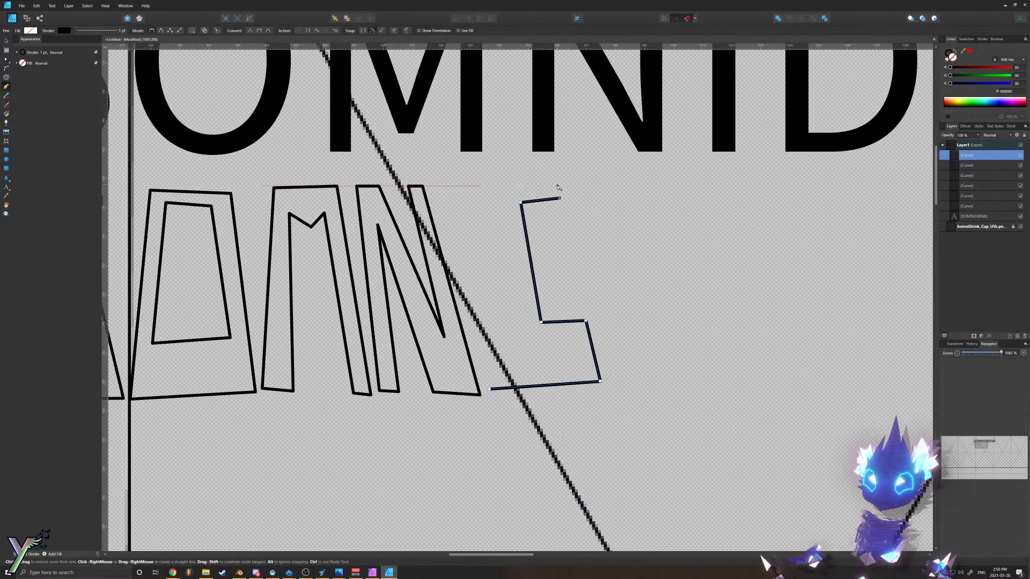
{"action": "left_click", "coordinate": [558, 187]}
{"action": "left_click", "coordinate": [464, 189]}
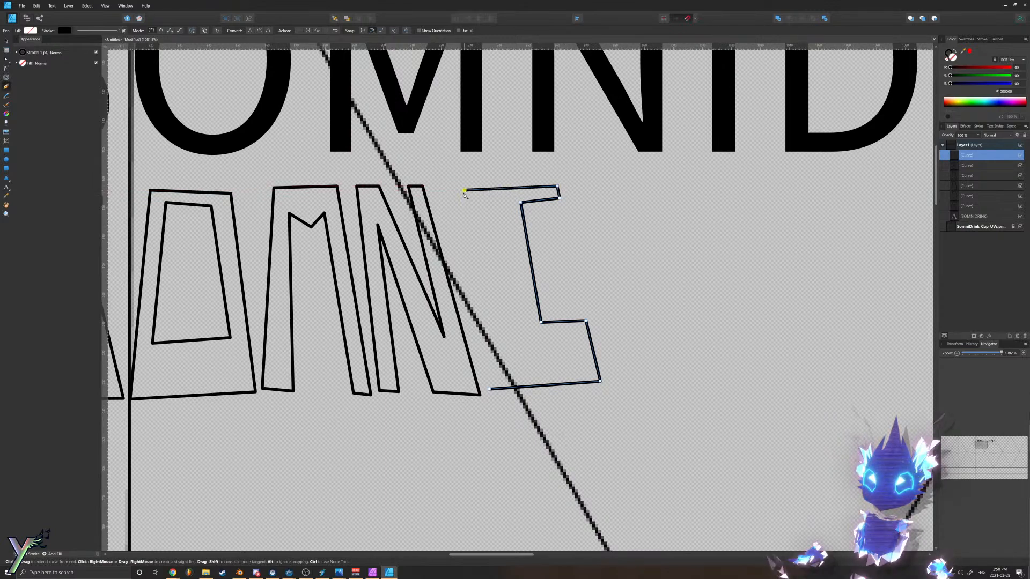
Step: Fine-tune the I's top-bar nodes and draw the remaining left side of the bar, stem and base to close the outline
{"action": "left_click_drag", "start_coordinate": [464, 191], "coordinate": [463, 196], "text": "ctrl"}
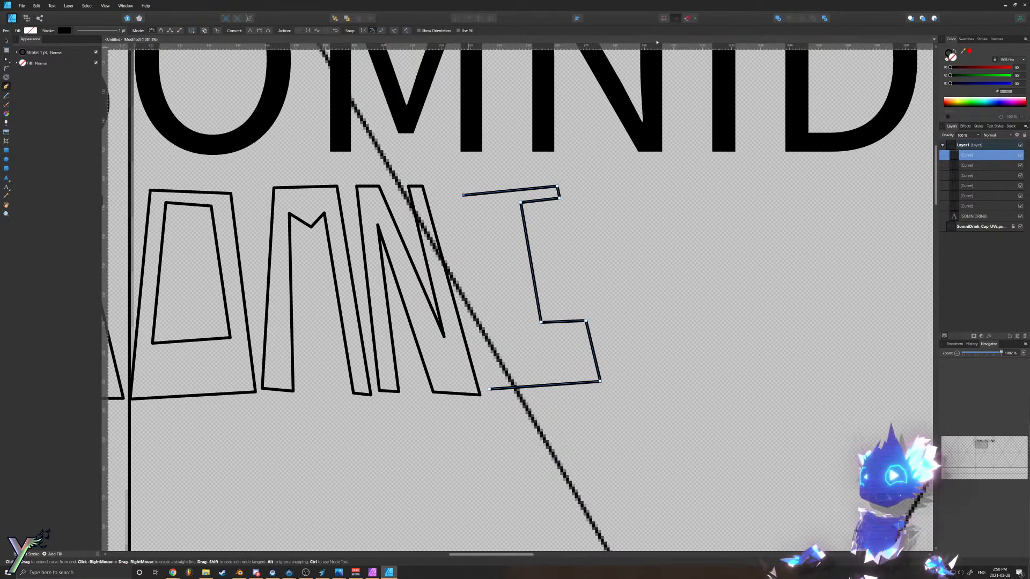
{"action": "left_click_drag", "start_coordinate": [463, 196], "coordinate": [464, 190], "text": "ctrl"}
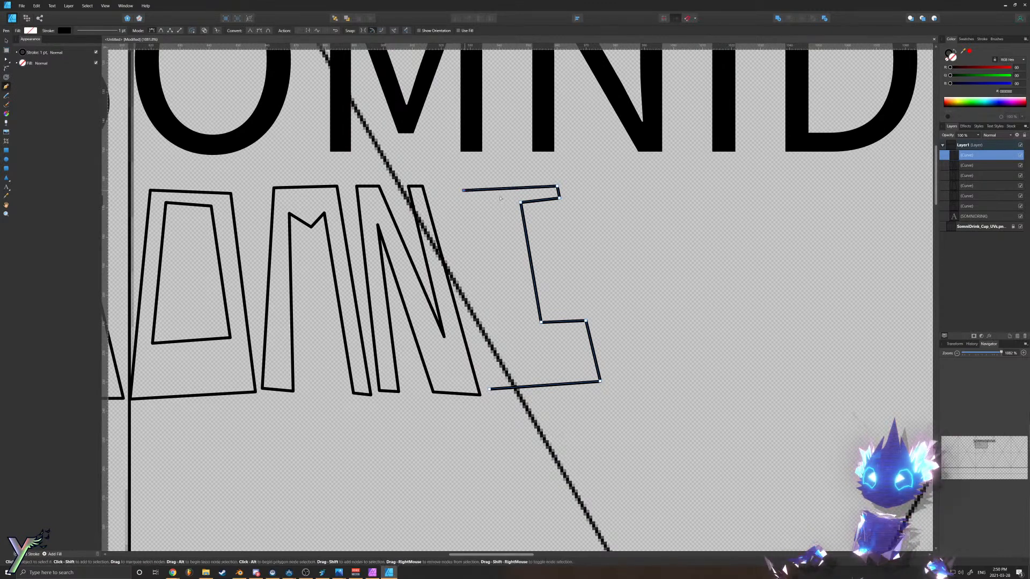
{"action": "left_click_drag", "start_coordinate": [524, 205], "coordinate": [521, 200], "text": "ctrl"}
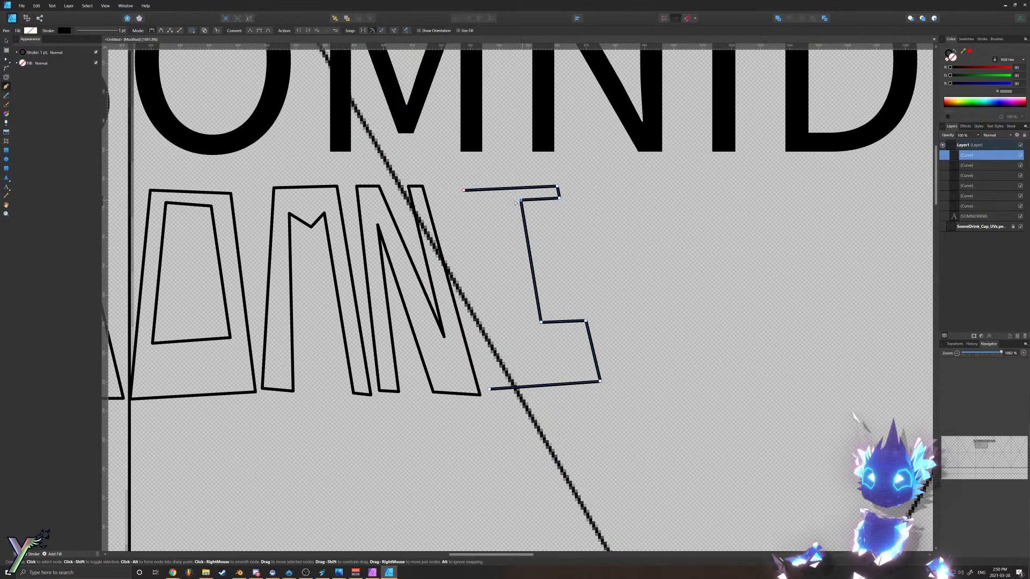
{"action": "left_click", "coordinate": [465, 202]}
{"action": "left_click", "coordinate": [503, 201]}
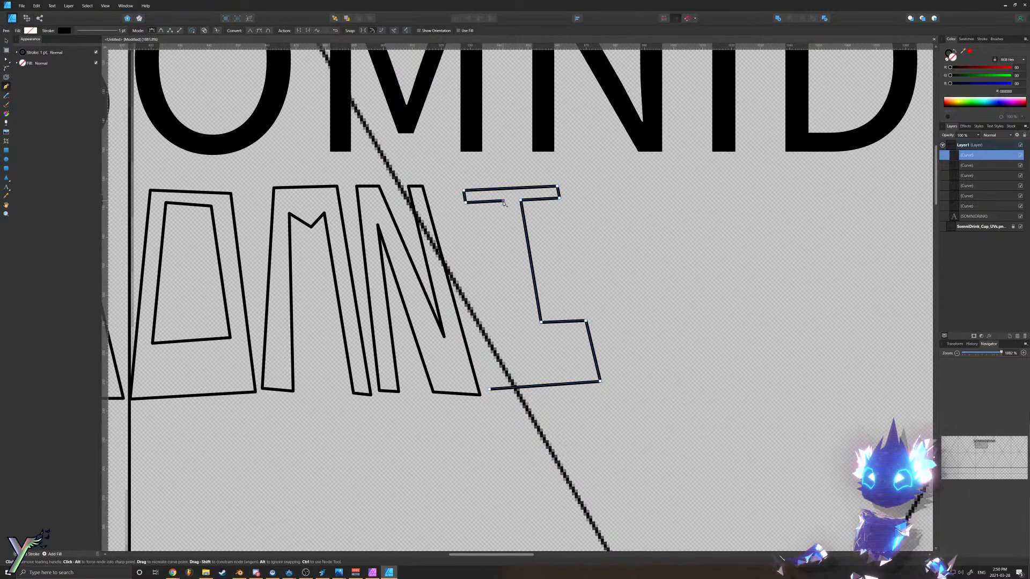
{"action": "left_click", "coordinate": [519, 323]}
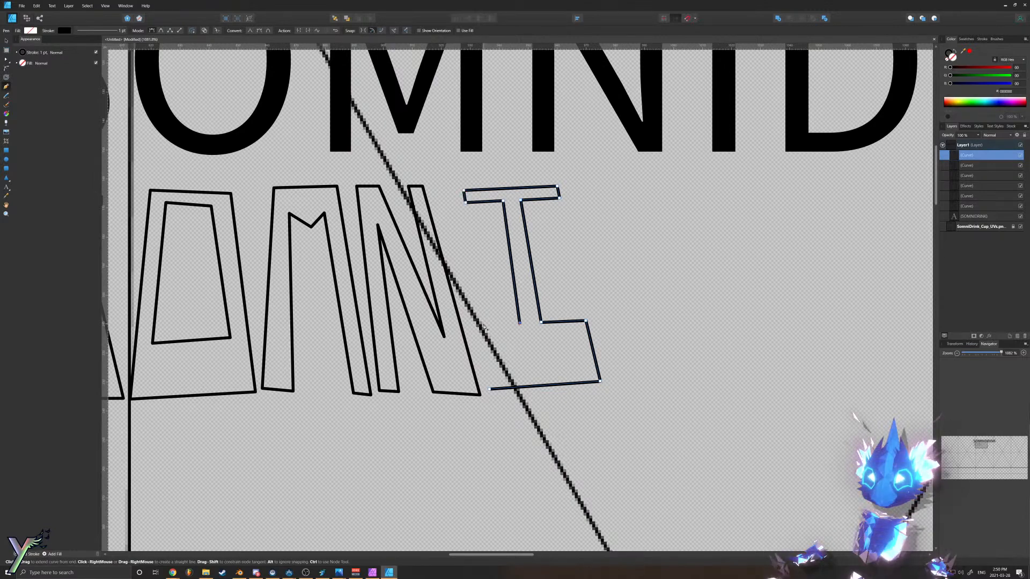
{"action": "left_click", "coordinate": [489, 324]}
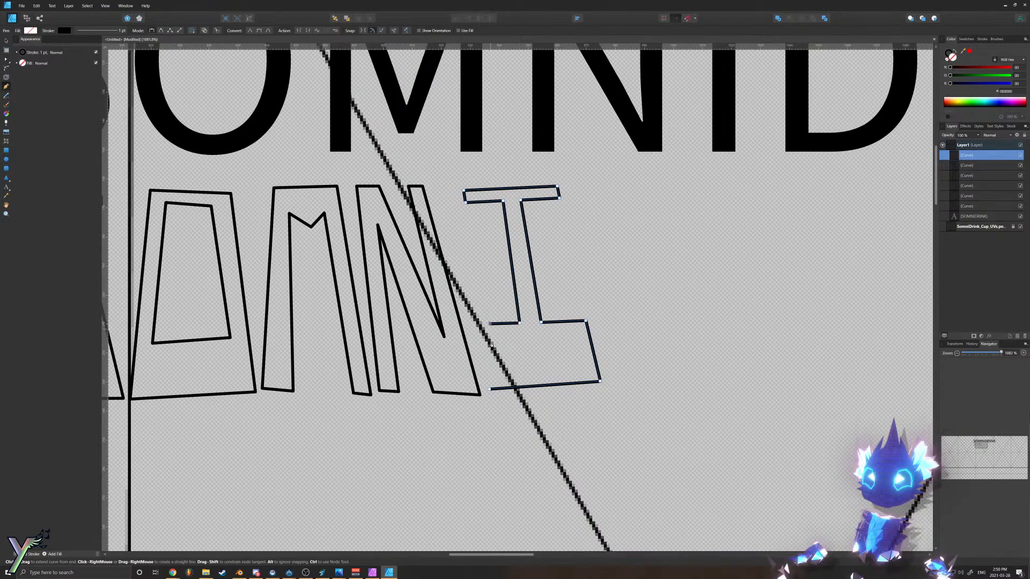
{"action": "left_click", "coordinate": [491, 389]}
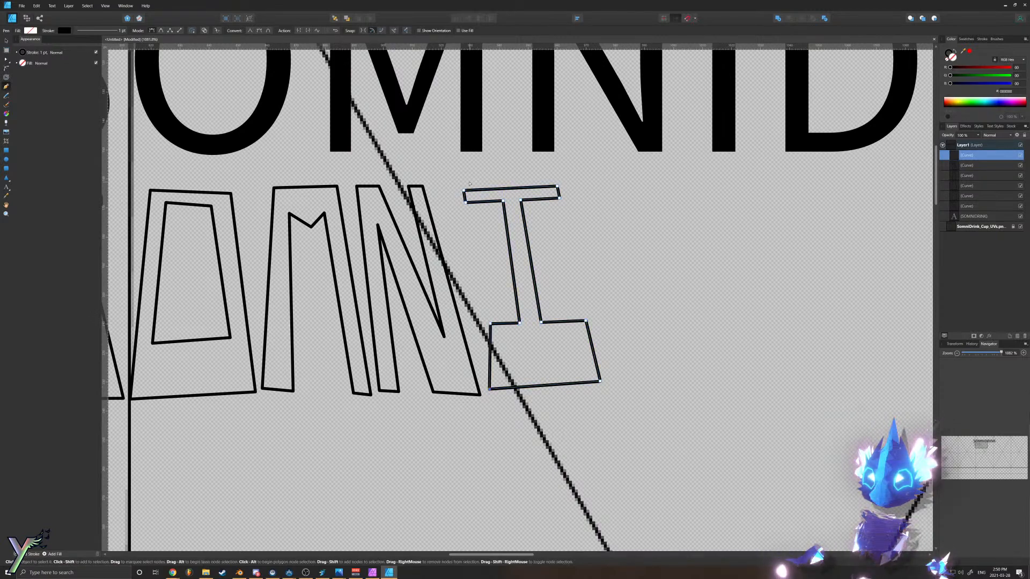
Step: Shorten the left end of the I's top bar and shift its stem slightly to the right
{"action": "left_click_drag", "start_coordinate": [464, 191], "coordinate": [507, 202]}
{"action": "key", "text": "ctrl+z"}
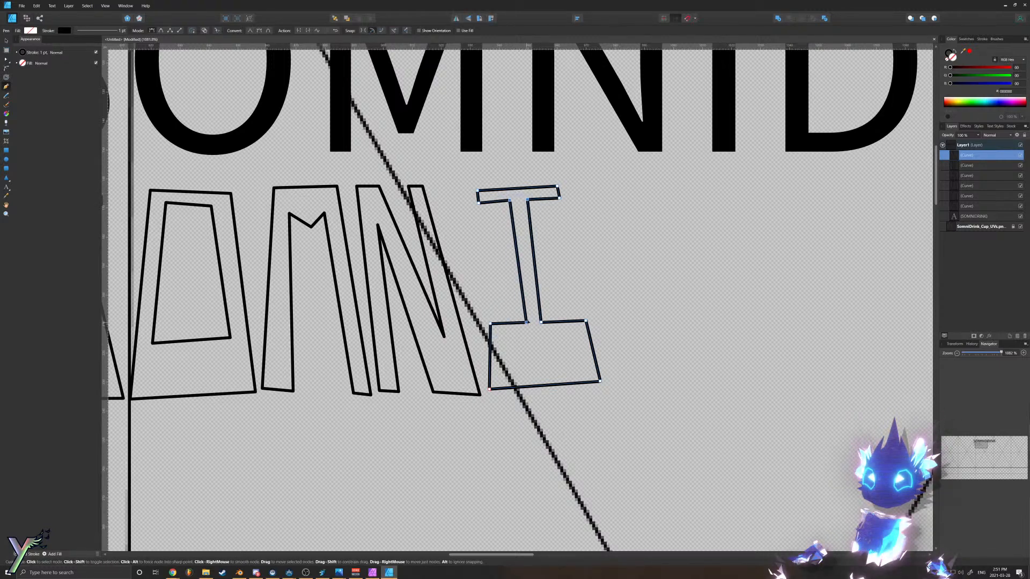
{"action": "left_click_drag", "start_coordinate": [563, 304], "coordinate": [503, 285], "text": "ctrl"}
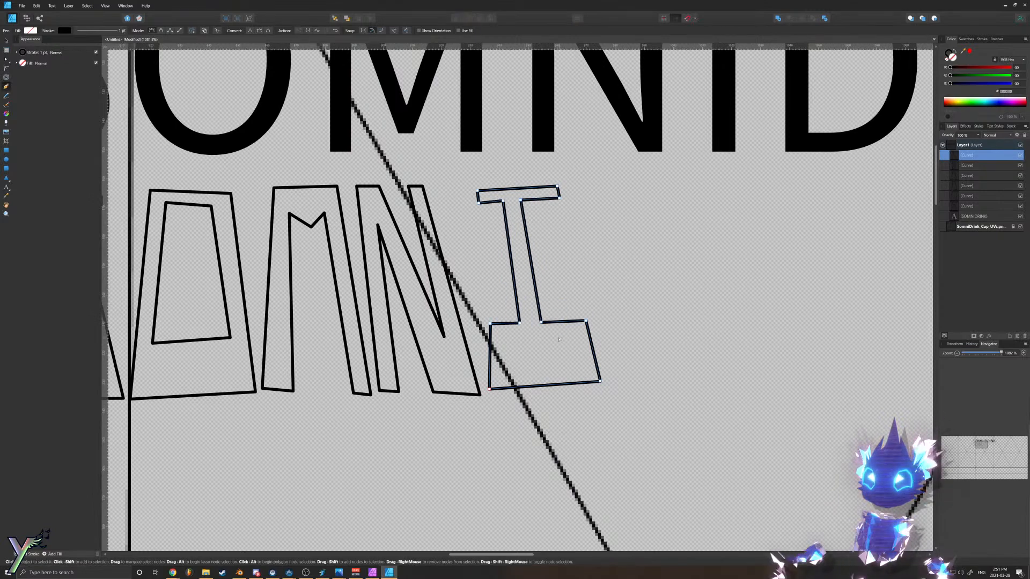
{"action": "left_click_drag", "start_coordinate": [560, 340], "coordinate": [510, 202], "text": "ctrl"}
{"action": "left_click", "coordinate": [499, 292], "text": "ctrl"}
Step: Draw a closed four-sided D outline beside the I with the Pen tool, shifting its upper-right corner inward to slant the right side
{"action": "scroll", "coordinate": [500, 293], "scroll_direction": "down", "scroll_amount": 7, "text": "ctrl"}
{"action": "scroll", "coordinate": [495, 317], "scroll_direction": "up", "scroll_amount": 7, "text": "ctrl"}
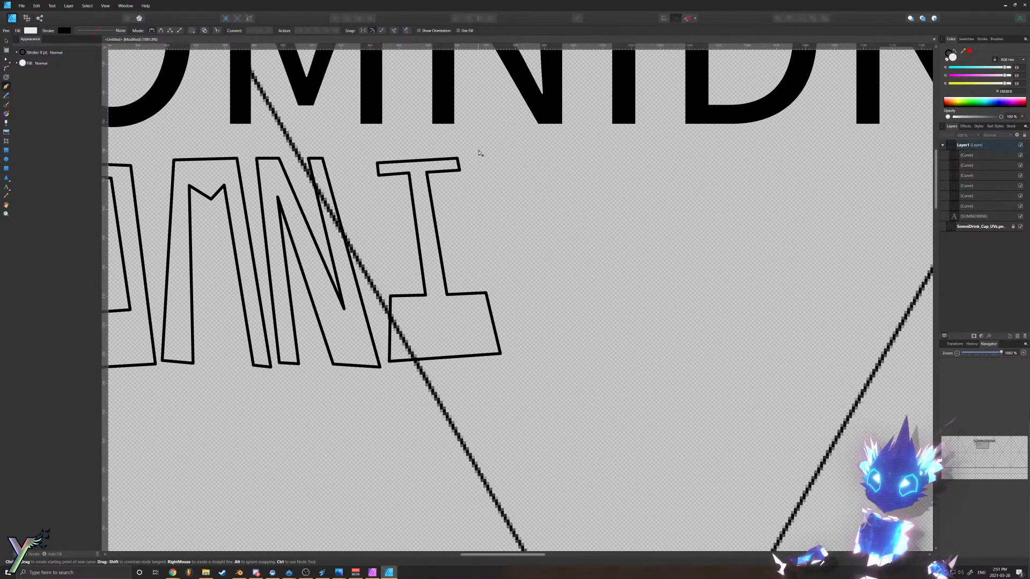
{"action": "left_click", "coordinate": [478, 126]}
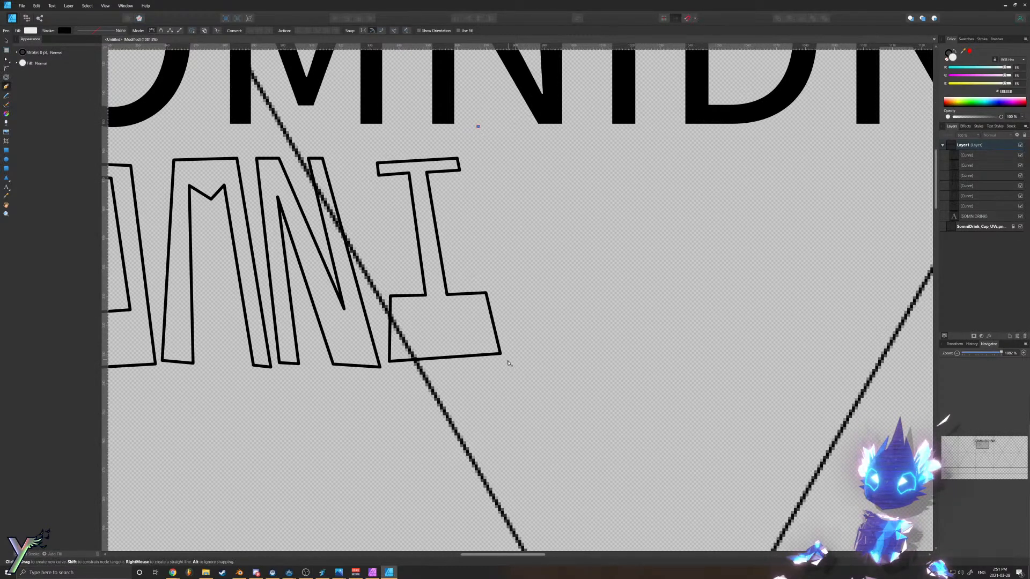
{"action": "left_click", "coordinate": [513, 350]}
{"action": "left_click", "coordinate": [638, 367]}
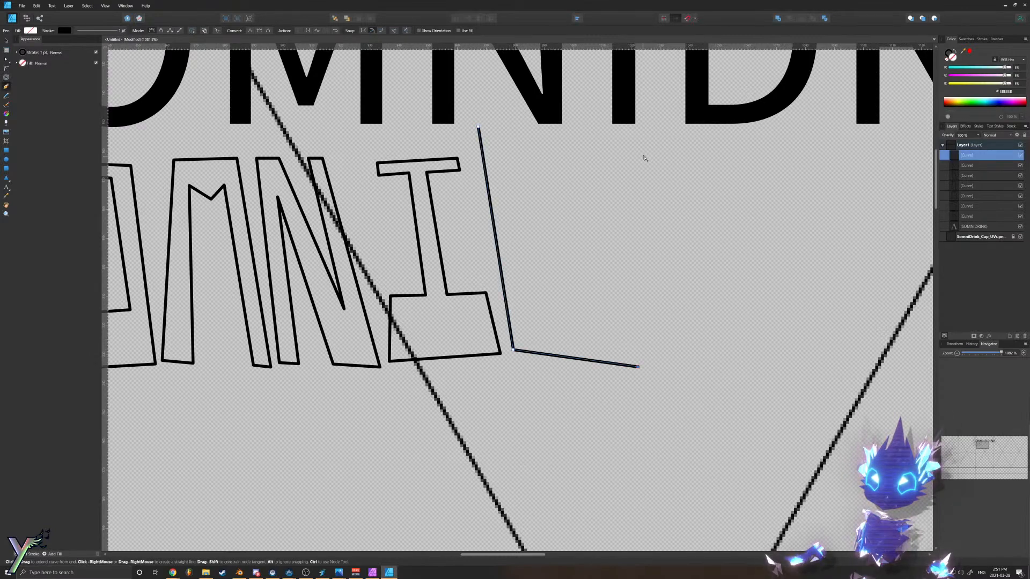
{"action": "left_click", "coordinate": [630, 151]}
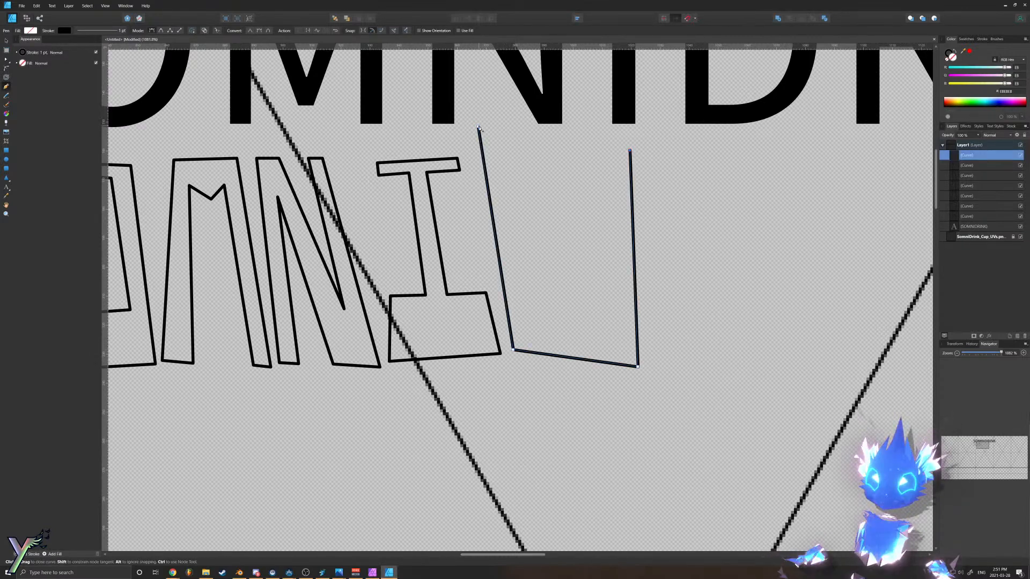
{"action": "left_click", "coordinate": [478, 127]}
{"action": "left_click_drag", "start_coordinate": [629, 150], "coordinate": [573, 150]}
Step: Make the S taller by raising its top-bar nodes, and raise its middle-bar nodes slightly
{"action": "scroll", "coordinate": [626, 226], "scroll_direction": "down", "scroll_amount": 6, "text": "ctrl"}
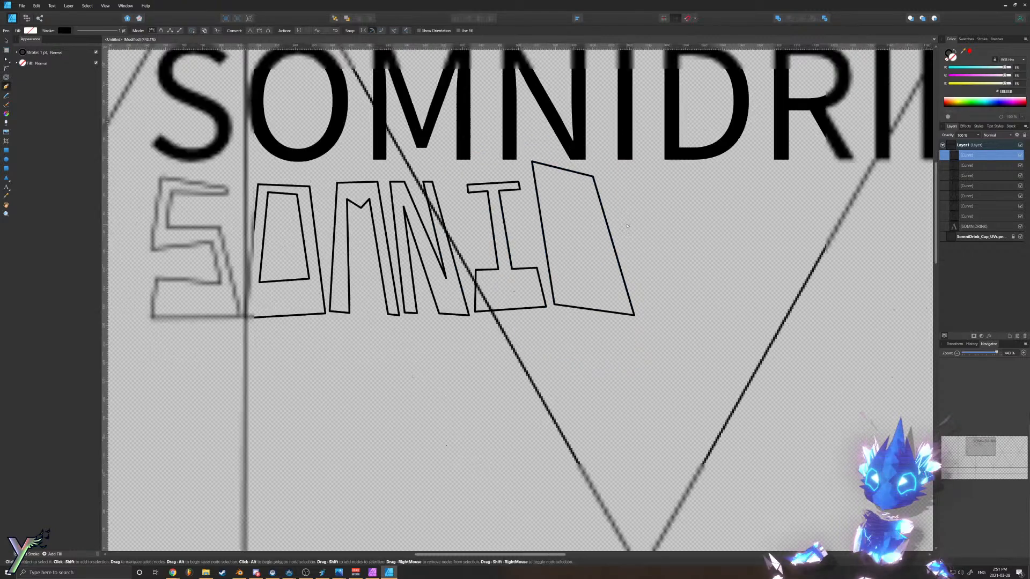
{"action": "scroll", "coordinate": [370, 216], "scroll_direction": "up", "scroll_amount": 3, "text": "ctrl"}
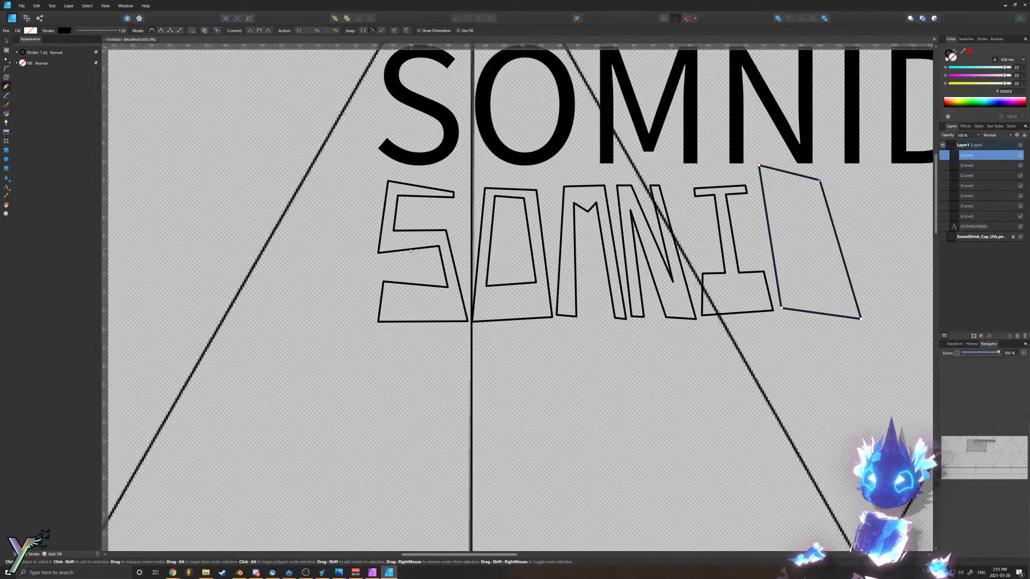
{"action": "left_click", "coordinate": [408, 249]}
{"action": "mouse_move", "coordinate": [344, 152]}
{"action": "left_mouse_down"}
{"action": "mouse_move", "coordinate": [444, 281]}
{"action": "mouse_move", "coordinate": [478, 218]}
{"action": "mouse_move", "coordinate": [452, 178]}
{"action": "left_mouse_up"}
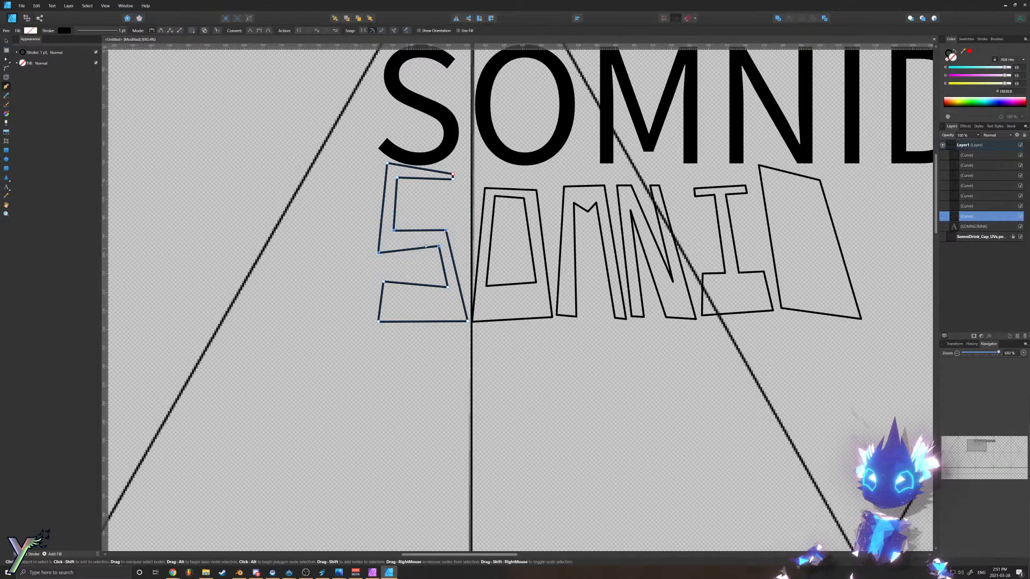
{"action": "left_click_drag", "start_coordinate": [439, 246], "coordinate": [441, 238], "text": "ctrl"}
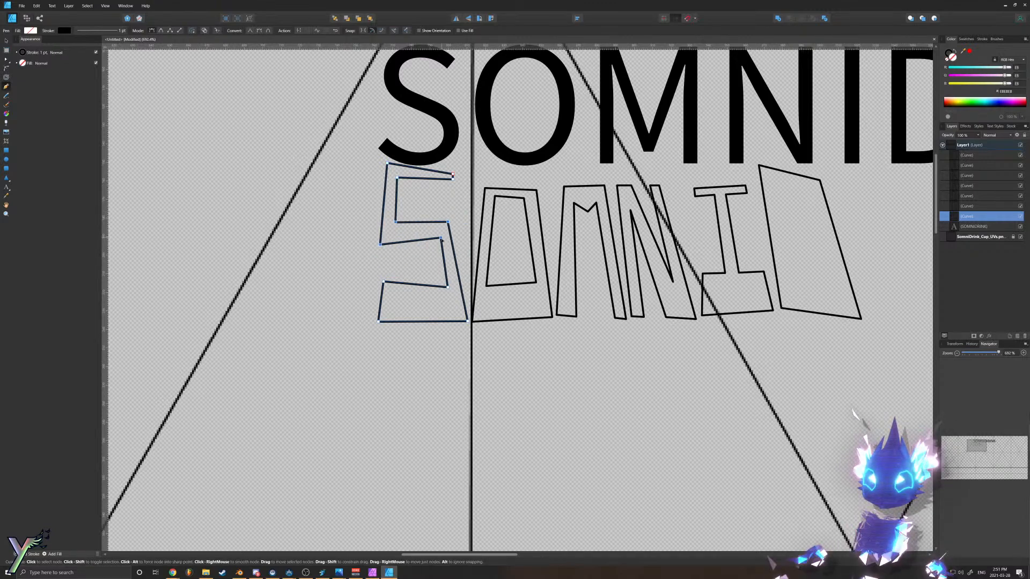
Step: Draw a closed, slanted four-sided counter inside the D with the Pen tool
{"action": "scroll", "coordinate": [347, 303], "scroll_direction": "down", "scroll_amount": 8, "text": "ctrl"}
{"action": "scroll", "coordinate": [422, 292], "scroll_direction": "up", "scroll_amount": 9, "text": "ctrl"}
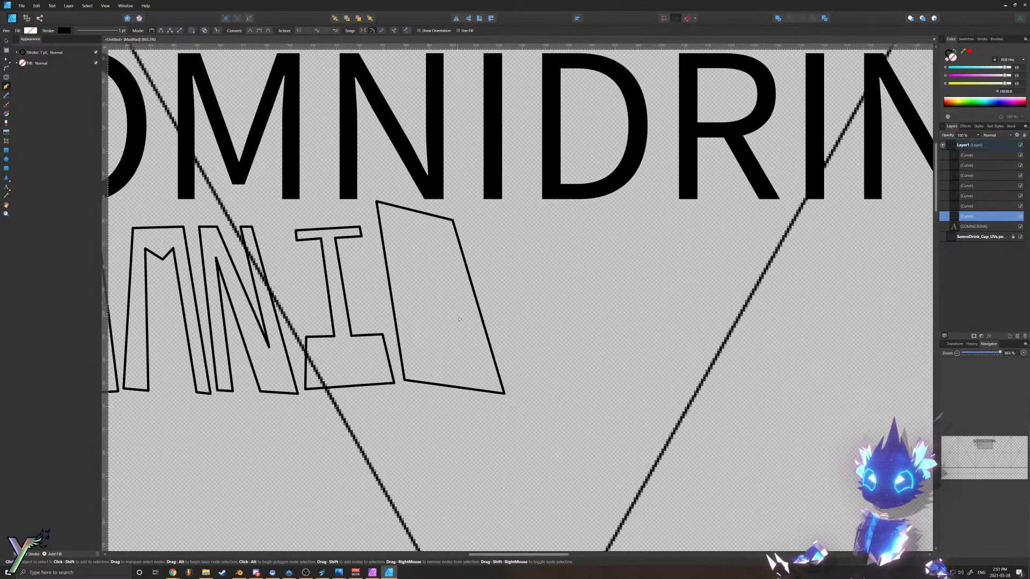
{"action": "left_click", "coordinate": [400, 227]}
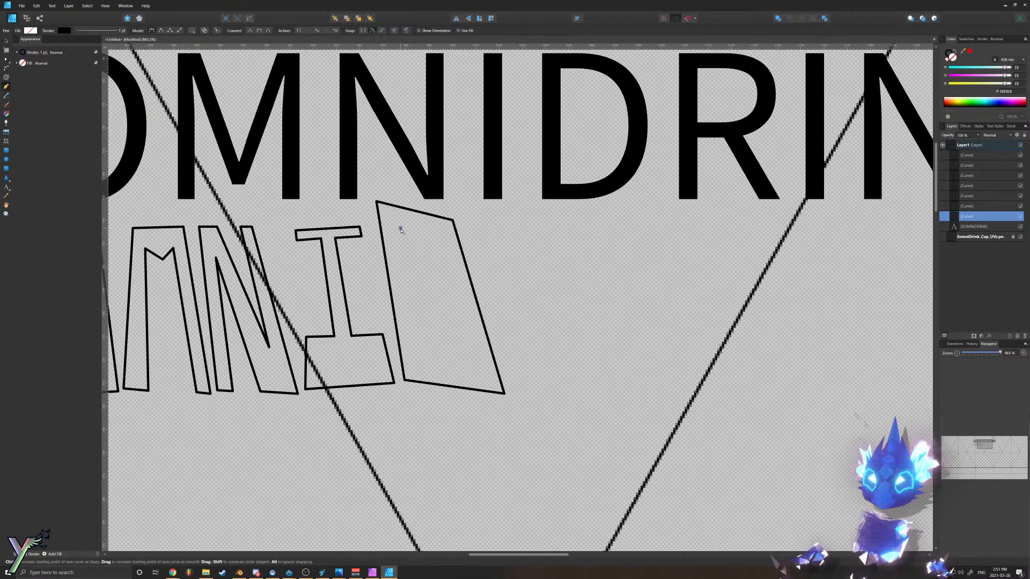
{"action": "left_click", "coordinate": [439, 232]}
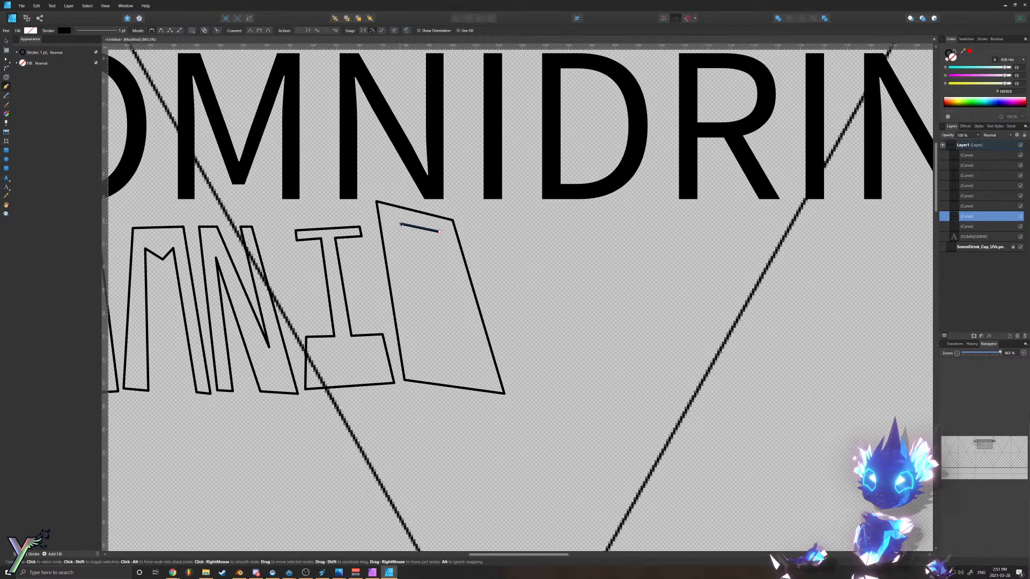
{"action": "left_click", "coordinate": [415, 332]}
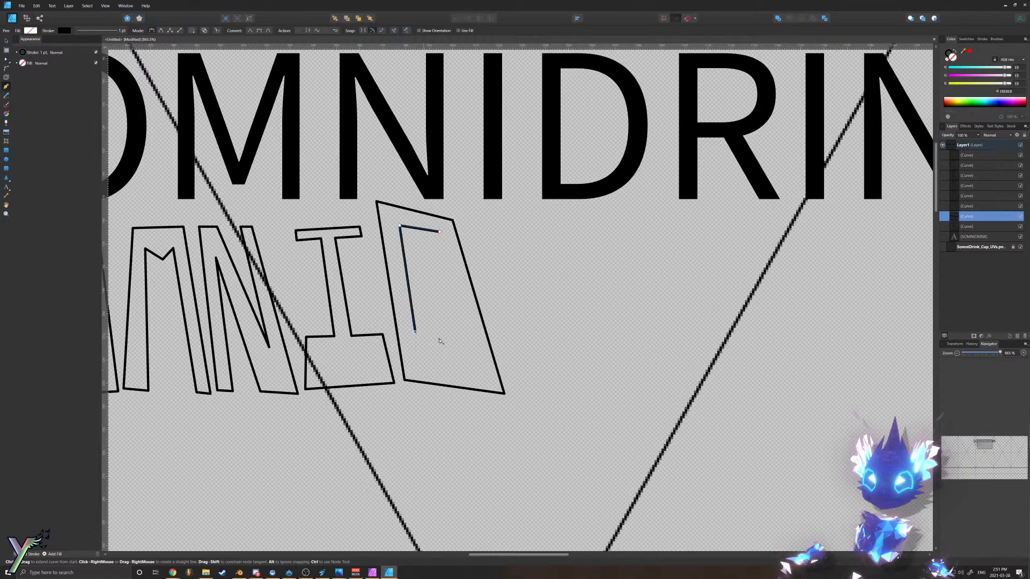
{"action": "left_click", "coordinate": [465, 341]}
{"action": "left_click", "coordinate": [440, 232]}
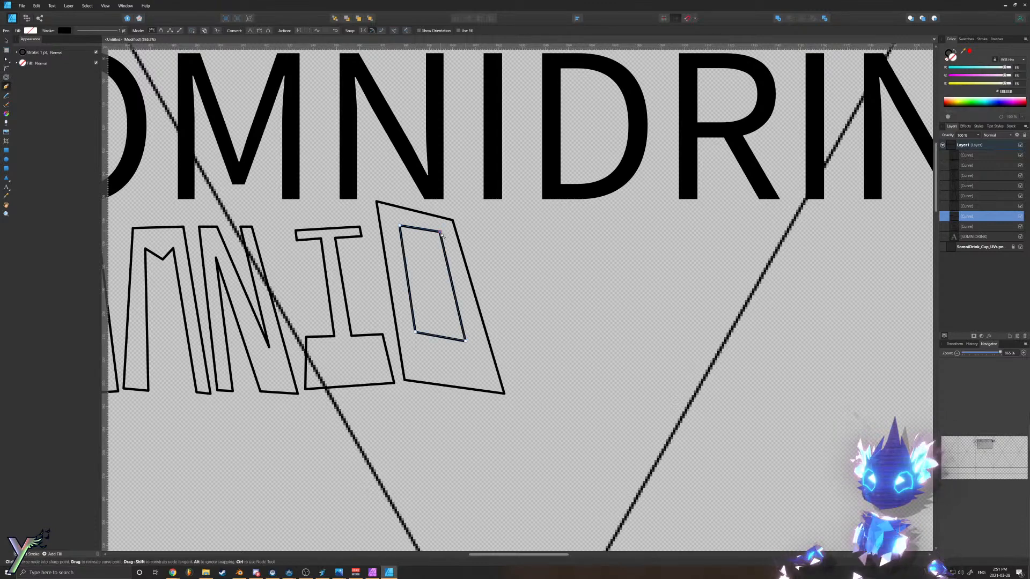
Step: Move the upper-left corner of the D's counter slightly up and to the left, and deselect the shape
{"action": "scroll", "coordinate": [465, 312], "scroll_direction": "down", "scroll_amount": 5, "text": "ctrl"}
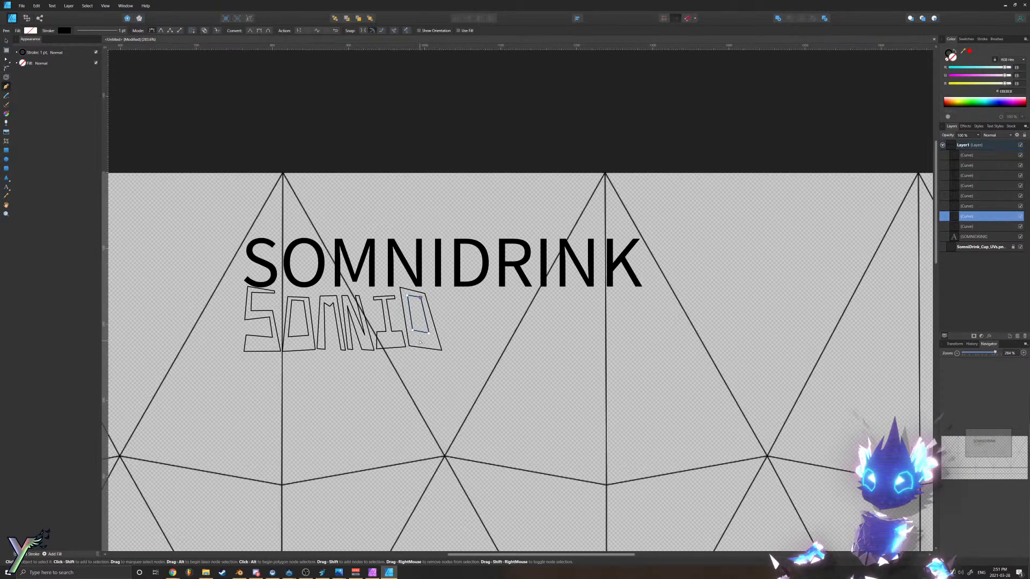
{"action": "scroll", "coordinate": [419, 341], "scroll_direction": "up", "scroll_amount": 5, "text": "ctrl"}
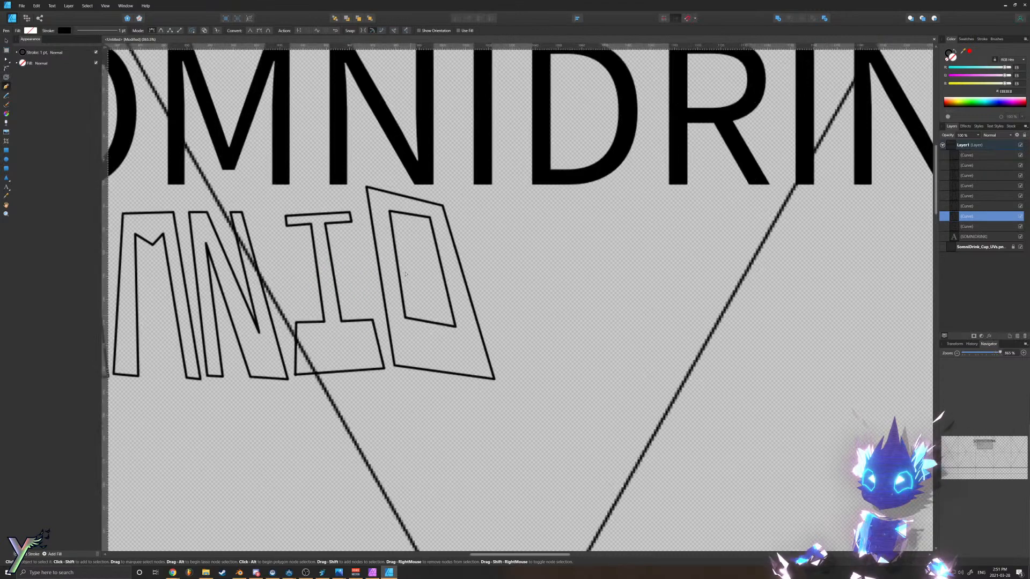
{"action": "left_click_drag", "start_coordinate": [390, 212], "coordinate": [388, 206], "text": "ctrl"}
{"action": "left_click", "coordinate": [397, 219], "text": "ctrl"}
{"action": "left_click", "coordinate": [485, 238], "text": "ctrl"}
Step: Start an R outline beside the D, drawing its vertical left edge and horizontal top edge
{"action": "scroll", "coordinate": [416, 290], "scroll_direction": "down", "scroll_amount": 6, "text": "ctrl"}
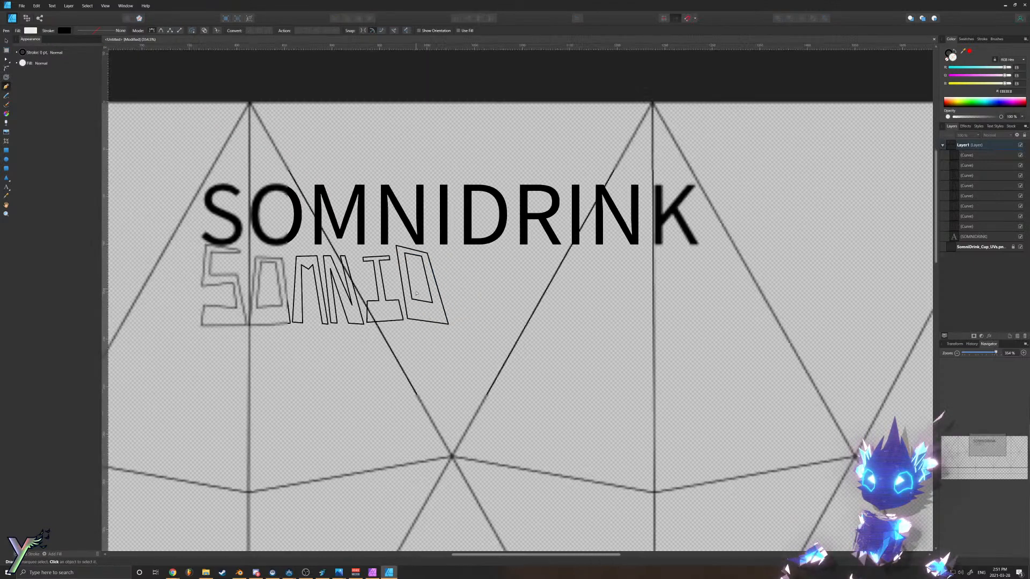
{"action": "scroll", "coordinate": [417, 293], "scroll_direction": "up", "scroll_amount": 7, "text": "ctrl"}
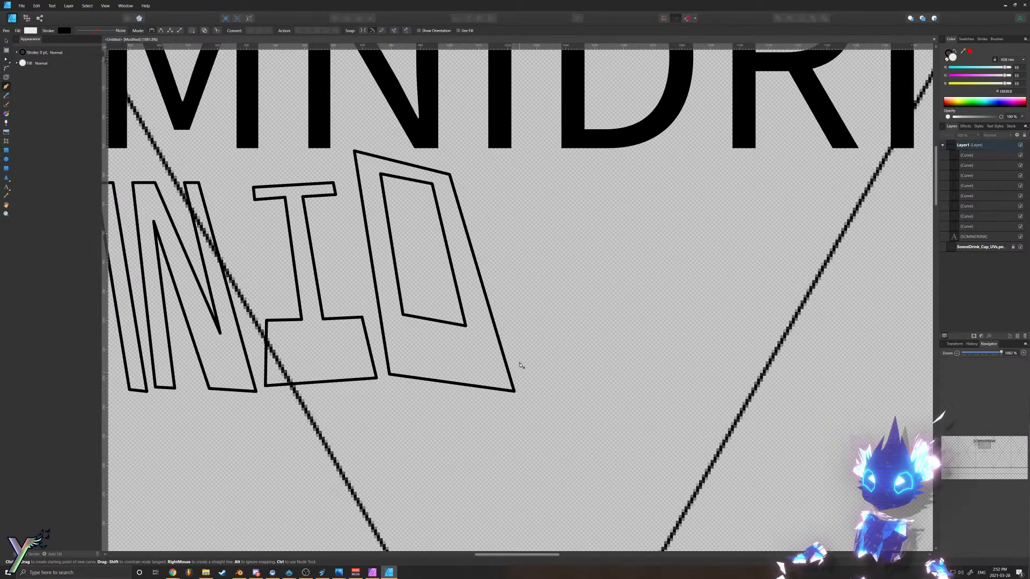
{"action": "left_click", "coordinate": [515, 369]}
{"action": "left_click", "coordinate": [515, 175]}
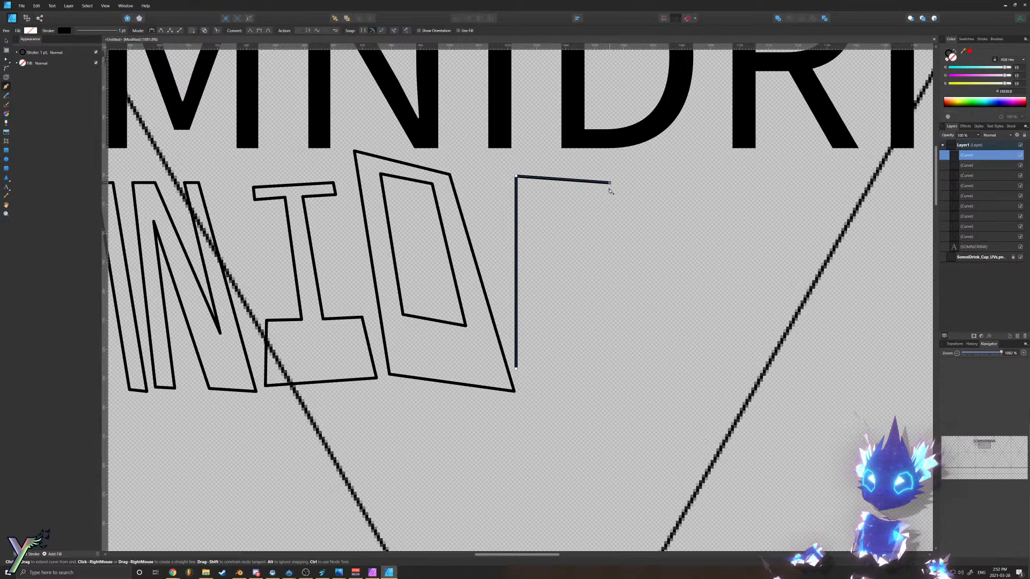
{"action": "left_click", "coordinate": [596, 176]}
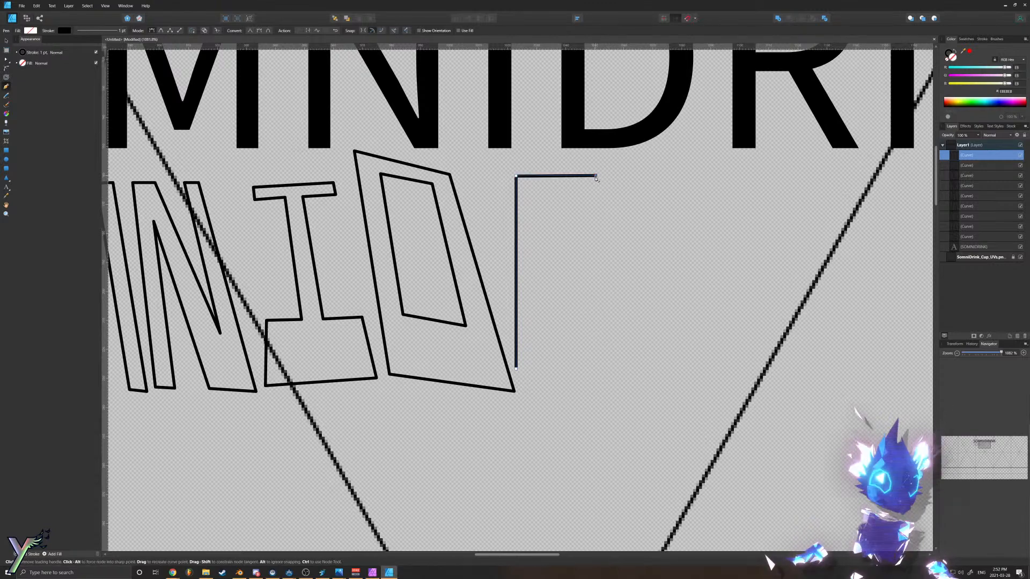
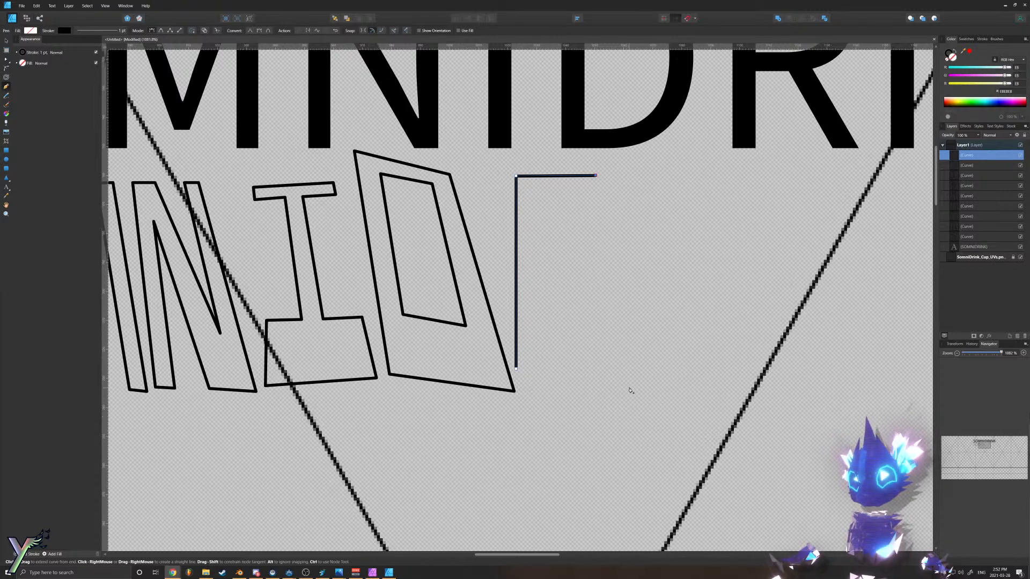
{"action": "left_click", "coordinate": [627, 357]}
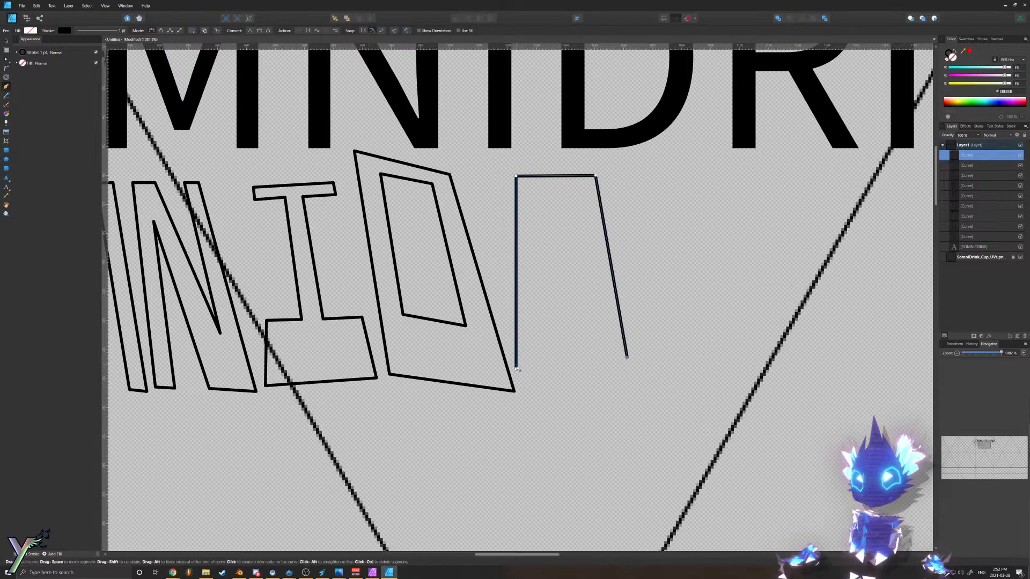
{"action": "left_click", "coordinate": [517, 369], "text": "ctrl"}
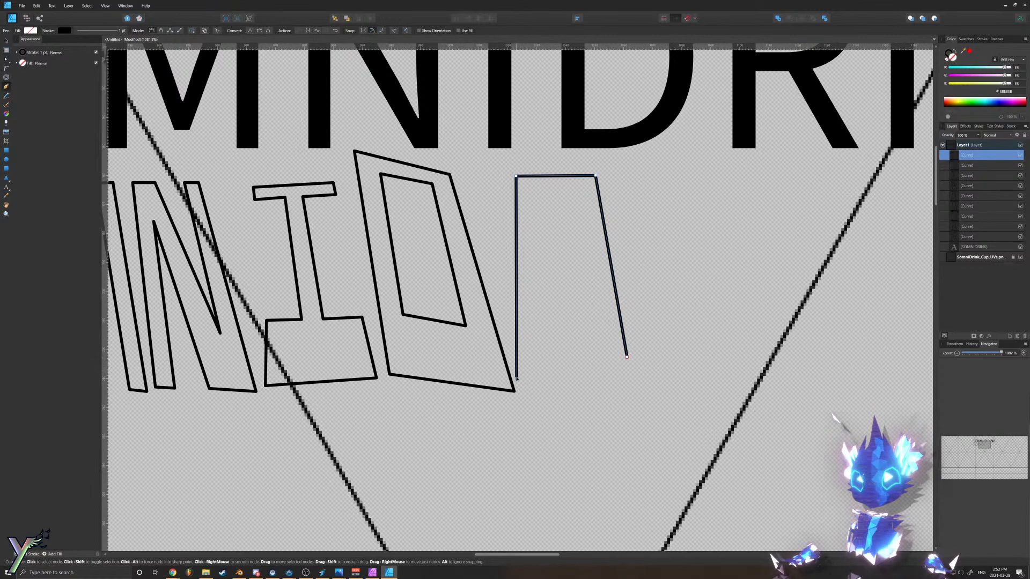
{"action": "key", "text": "ctrl+z"}
Step: Draw the R's bowl, diagonal leg and stem to close the outline, and raise the stem's lower-left corner slightly
{"action": "left_click", "coordinate": [607, 223]}
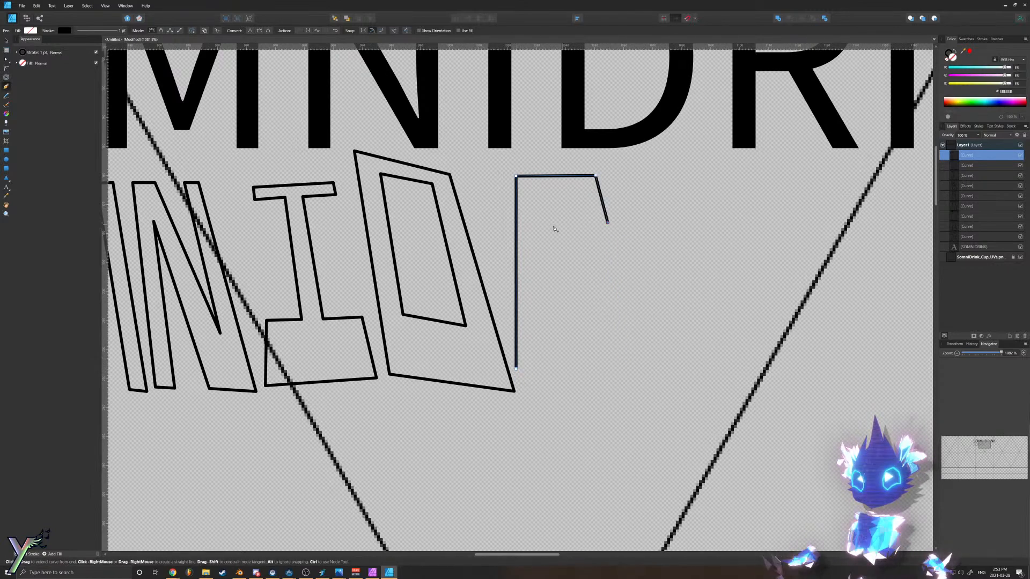
{"action": "left_click", "coordinate": [558, 224]}
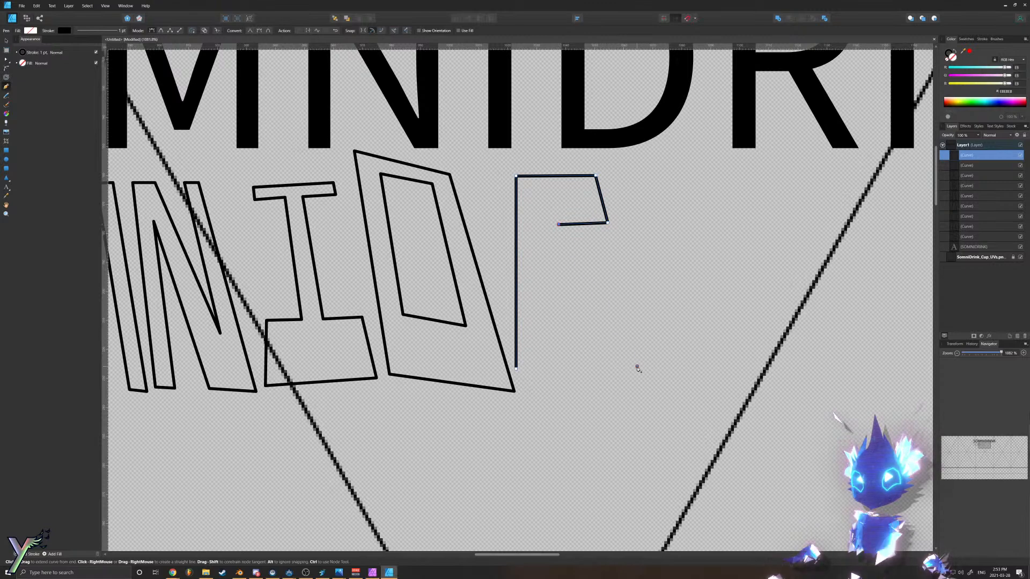
{"action": "left_click", "coordinate": [638, 367]}
{"action": "left_click", "coordinate": [587, 365]}
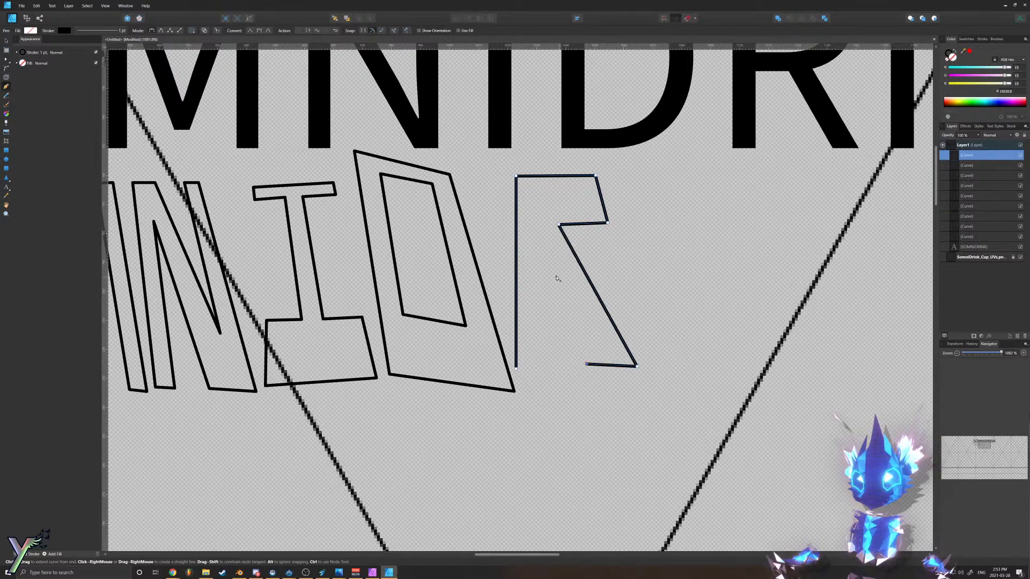
{"action": "left_click", "coordinate": [547, 245]}
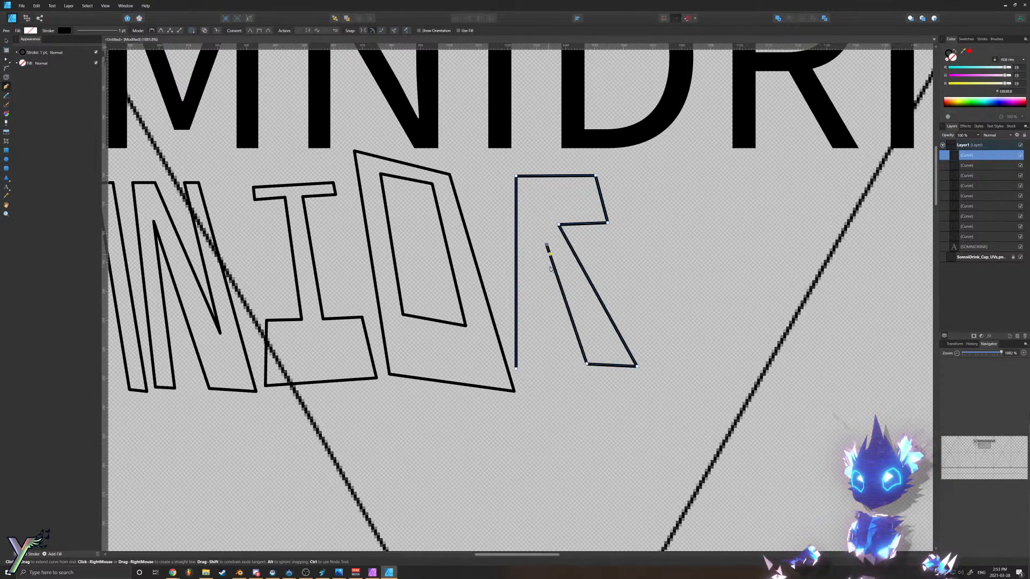
{"action": "left_click", "coordinate": [549, 361]}
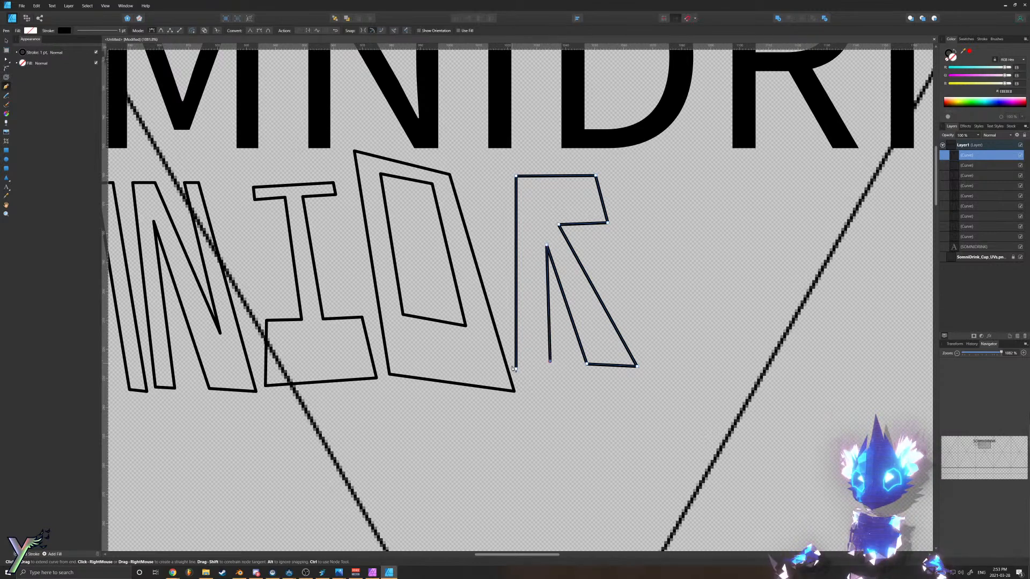
{"action": "left_click", "coordinate": [516, 368]}
{"action": "left_click_drag", "start_coordinate": [515, 352], "coordinate": [516, 361], "text": "ctrl"}
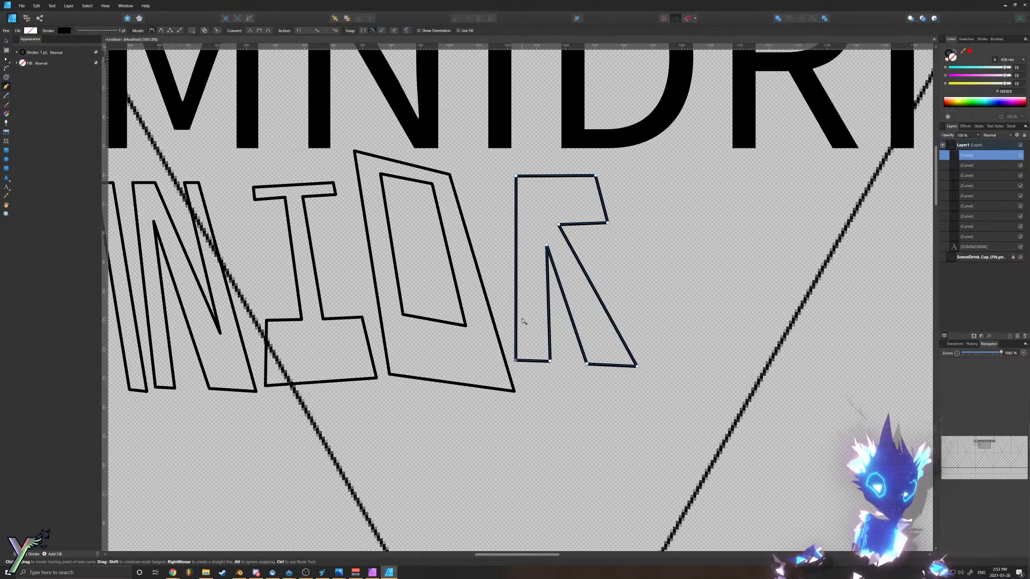
Step: Draw a small, closed four-sided counter inside the R's bowl with the Pen tool
{"action": "left_click", "coordinate": [535, 186]}
{"action": "left_click", "coordinate": [583, 186]}
{"action": "left_click", "coordinate": [585, 203]}
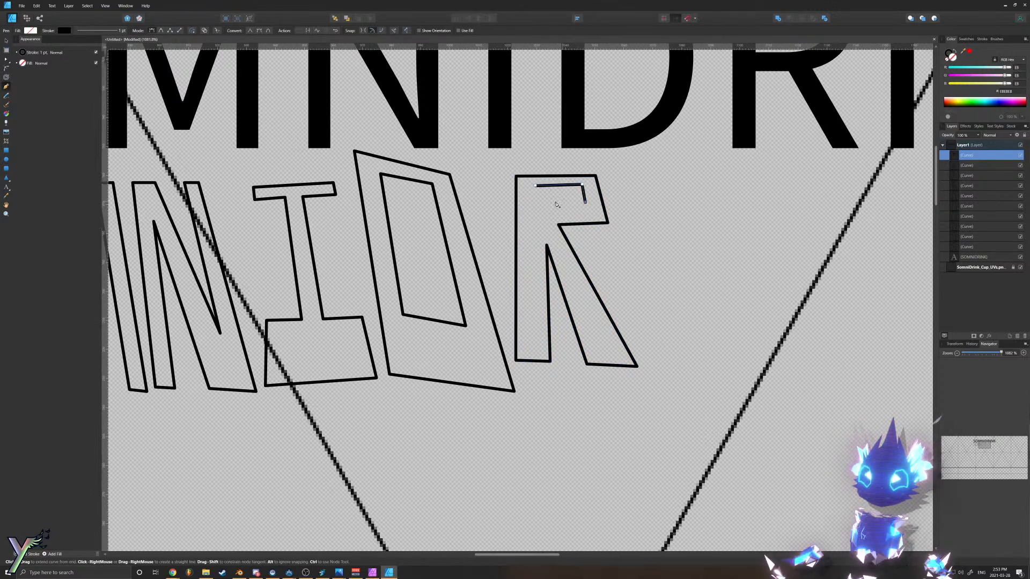
{"action": "left_click", "coordinate": [537, 204]}
{"action": "left_click", "coordinate": [534, 186]}
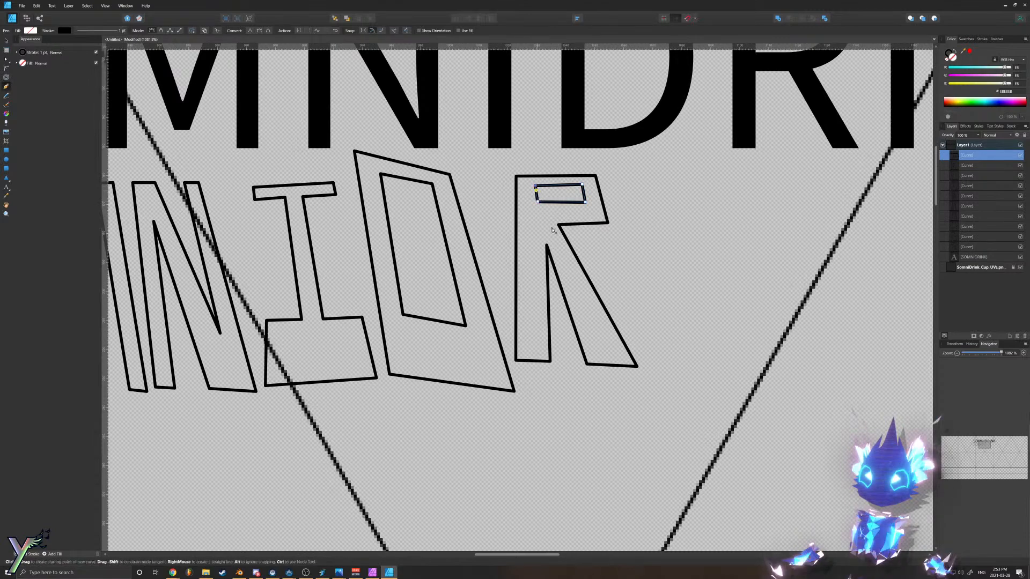
Step: Start an I outline beside the R, drawing the base's bottom and right side, the stem's right edge and the top bar's right end
{"action": "scroll", "coordinate": [533, 254], "scroll_direction": "down", "scroll_amount": 6, "text": "ctrl"}
{"action": "scroll", "coordinate": [581, 262], "scroll_direction": "up", "scroll_amount": 2, "text": "ctrl"}
{"action": "scroll", "coordinate": [581, 262], "scroll_direction": "up", "scroll_amount": 4, "text": "ctrl"}
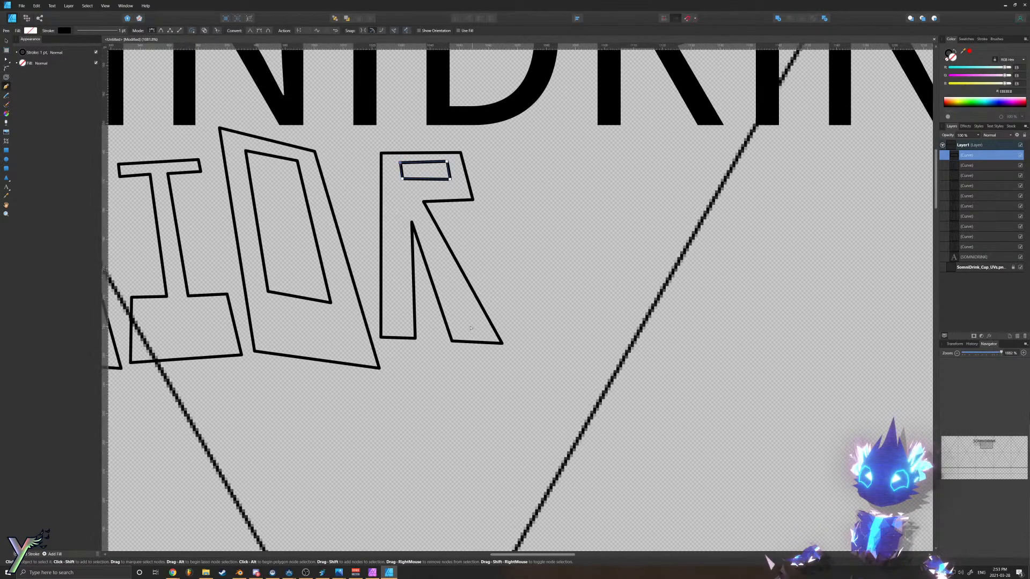
{"action": "left_click", "coordinate": [511, 350]}
{"action": "left_click", "coordinate": [645, 363]}
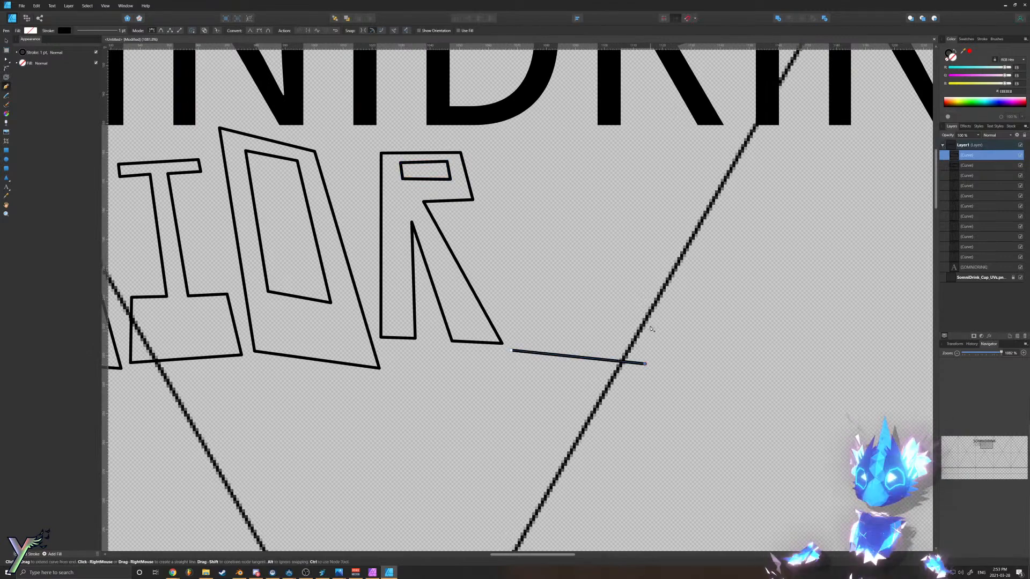
{"action": "left_click", "coordinate": [651, 297]}
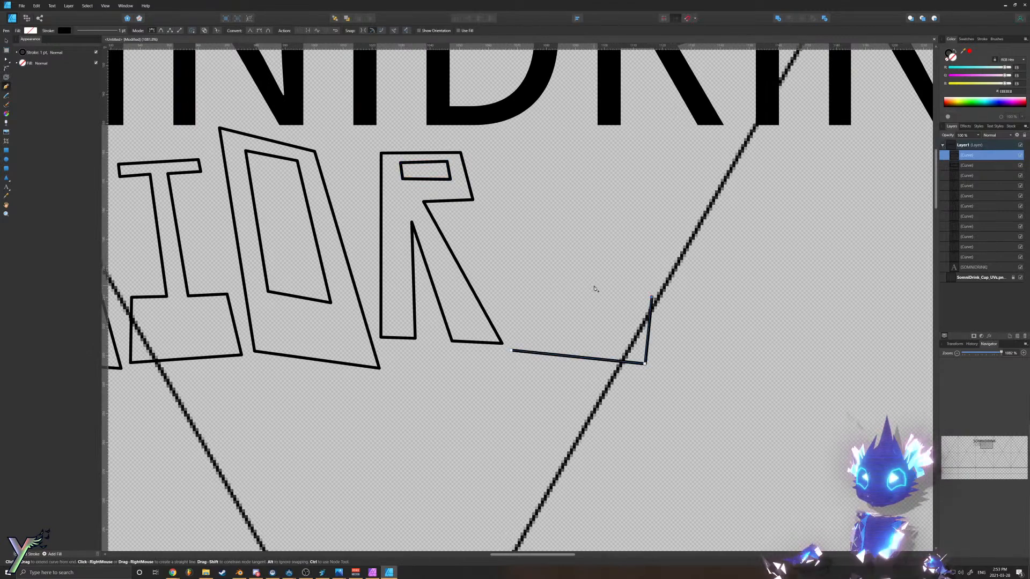
{"action": "left_click", "coordinate": [595, 286]}
{"action": "left_click", "coordinate": [605, 161]}
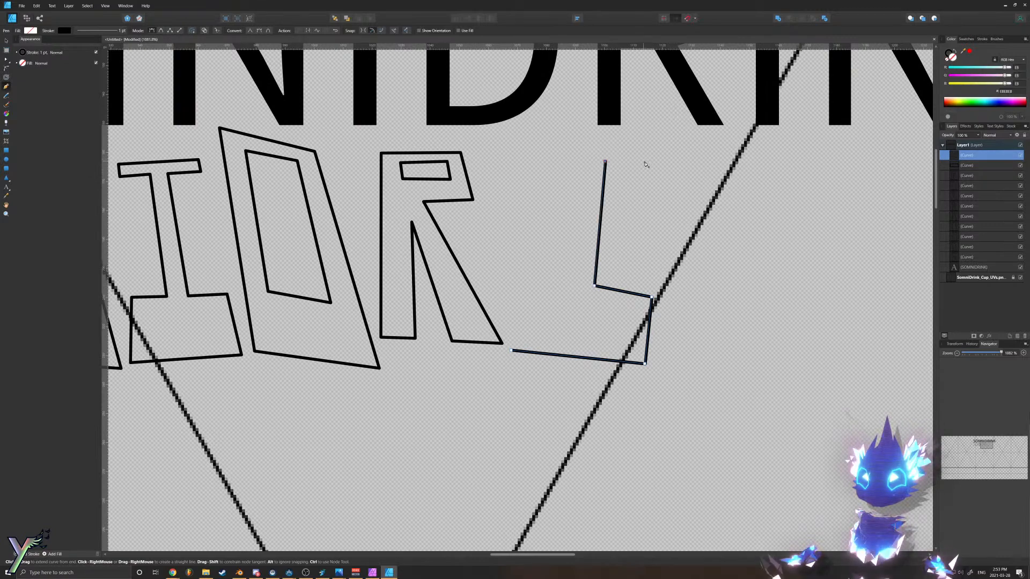
{"action": "left_click", "coordinate": [647, 161]}
{"action": "left_click", "coordinate": [647, 149]}
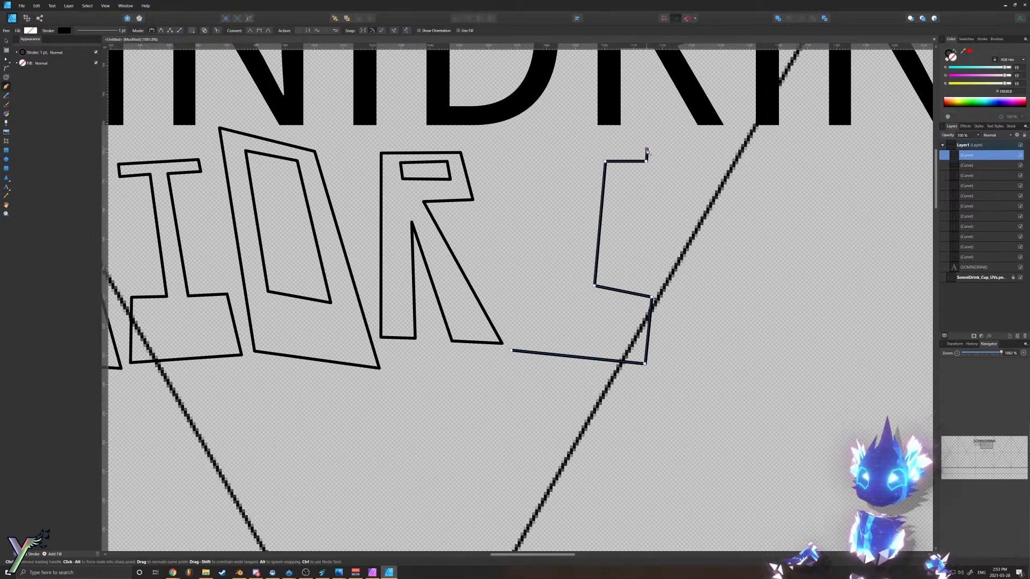
Step: Draw the I's top bar, stem's left edge and base's left side to close the outline, and nudge the base's upper-right corner left
{"action": "left_click", "coordinate": [550, 147]}
{"action": "left_click", "coordinate": [547, 156]}
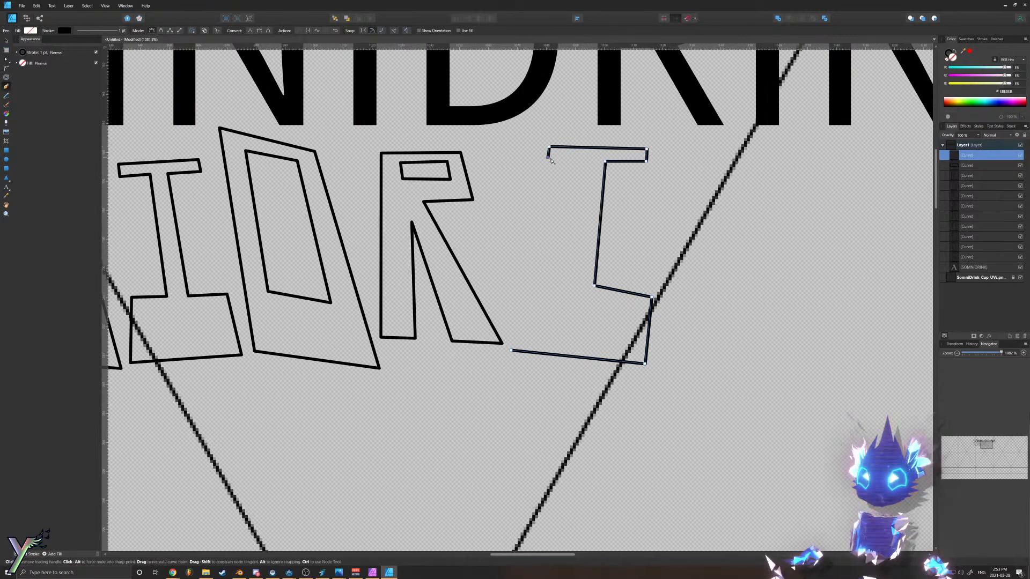
{"action": "left_click", "coordinate": [592, 160]}
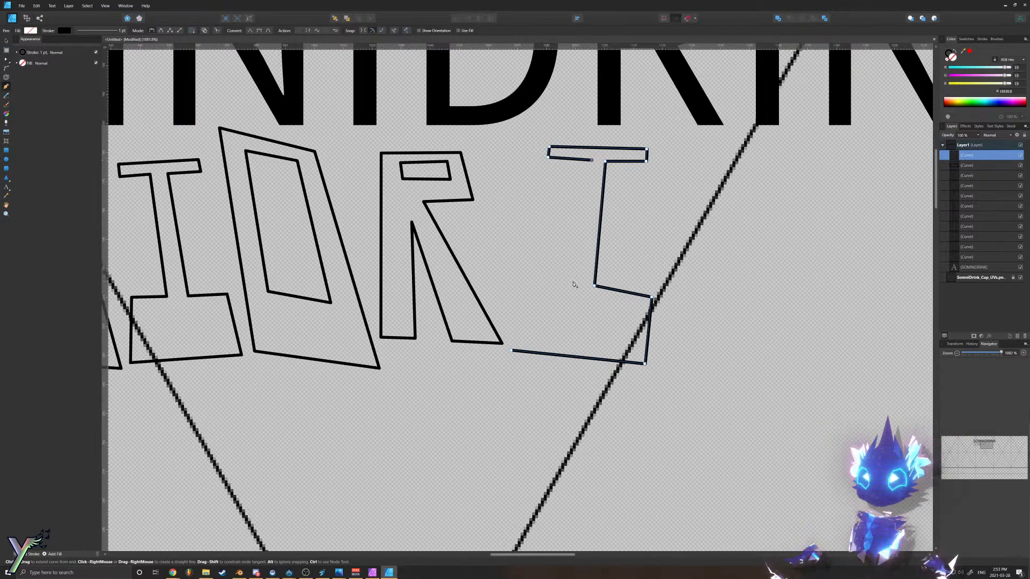
{"action": "left_click", "coordinate": [573, 283]}
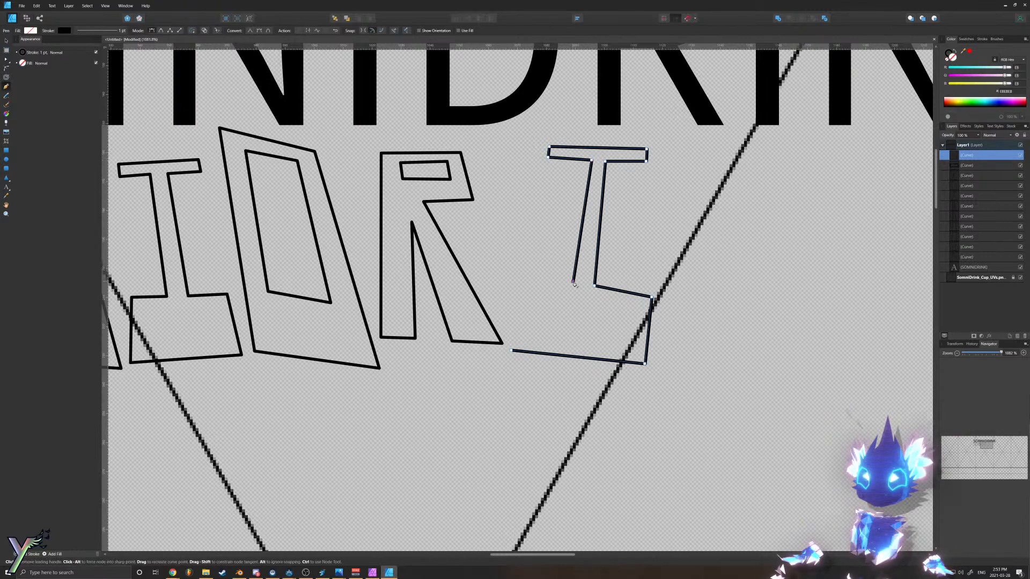
{"action": "left_click", "coordinate": [524, 276]}
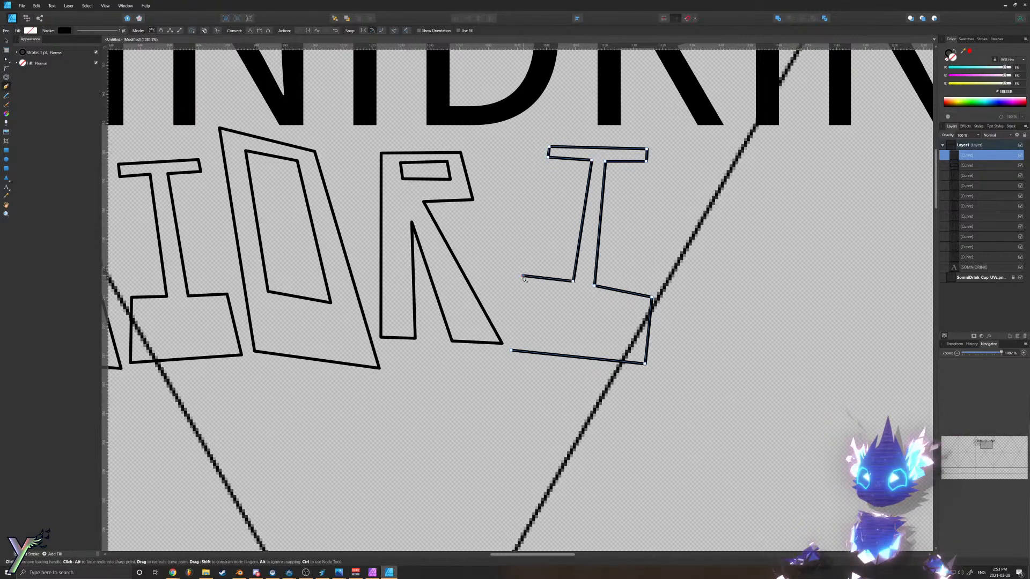
{"action": "left_click", "coordinate": [510, 351]}
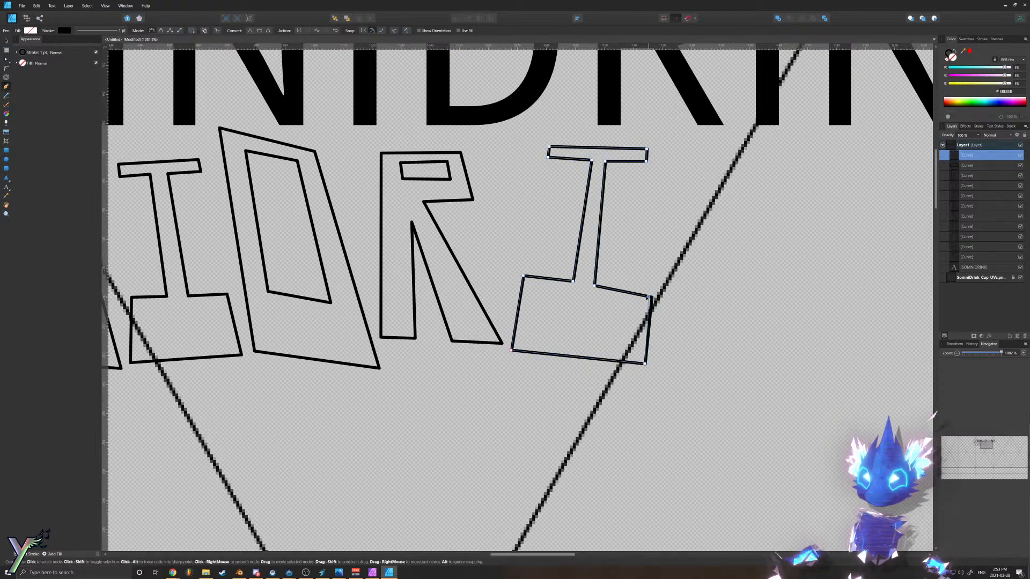
{"action": "left_click_drag", "start_coordinate": [649, 298], "coordinate": [648, 298], "text": "ctrl"}
{"action": "scroll", "coordinate": [604, 286], "scroll_direction": "down", "scroll_amount": 8, "text": "ctrl"}
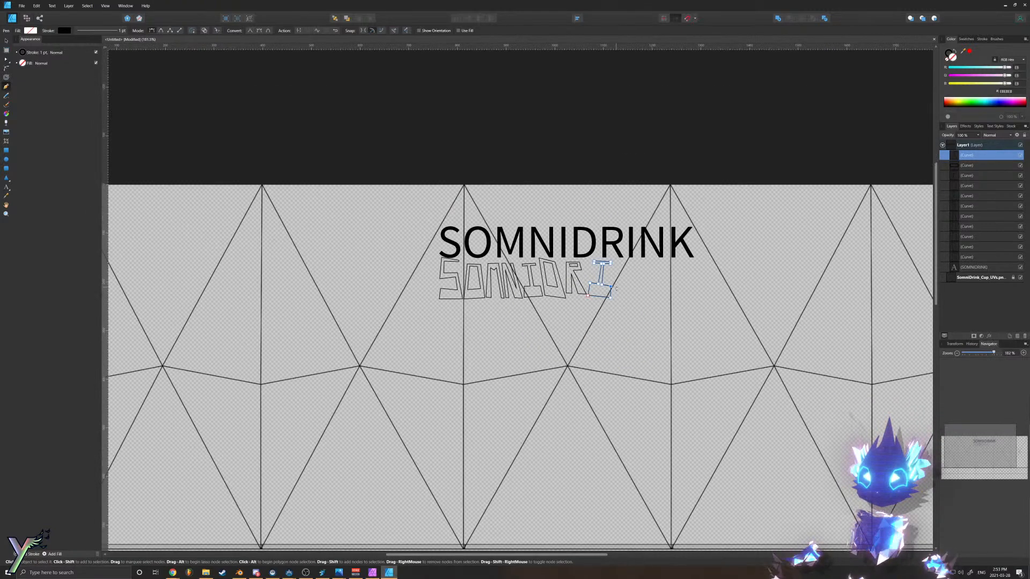
{"action": "scroll", "coordinate": [616, 289], "scroll_direction": "up", "scroll_amount": 7, "text": "ctrl"}
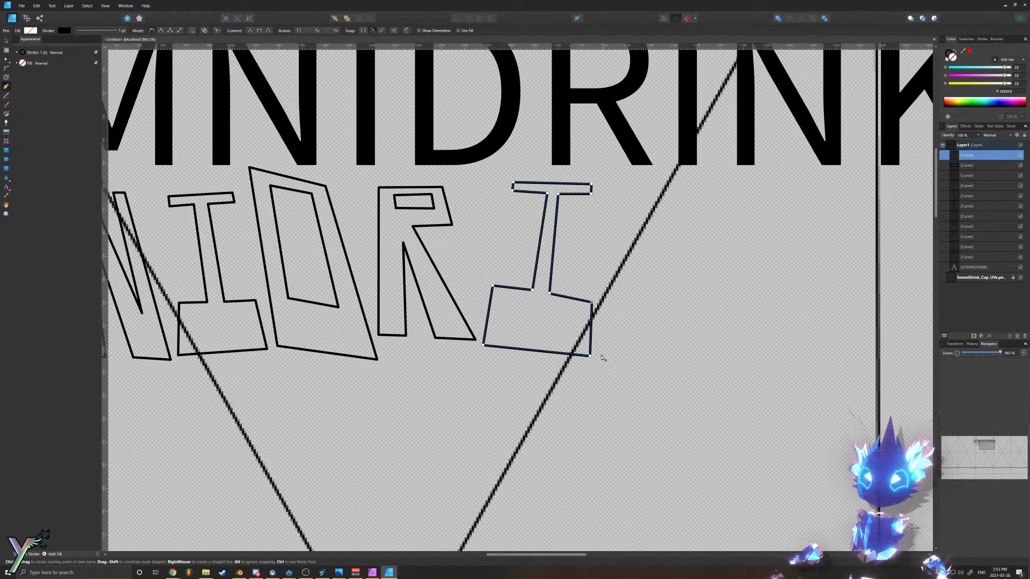
{"action": "left_click", "coordinate": [599, 355]}
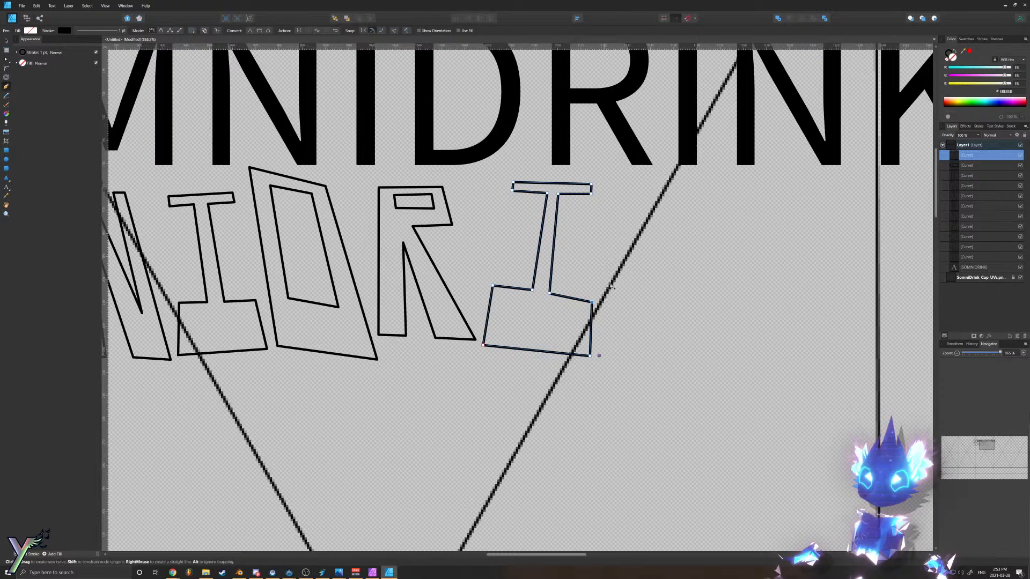
{"action": "left_click", "coordinate": [594, 189]}
{"action": "key", "text": "ctrl+z"}
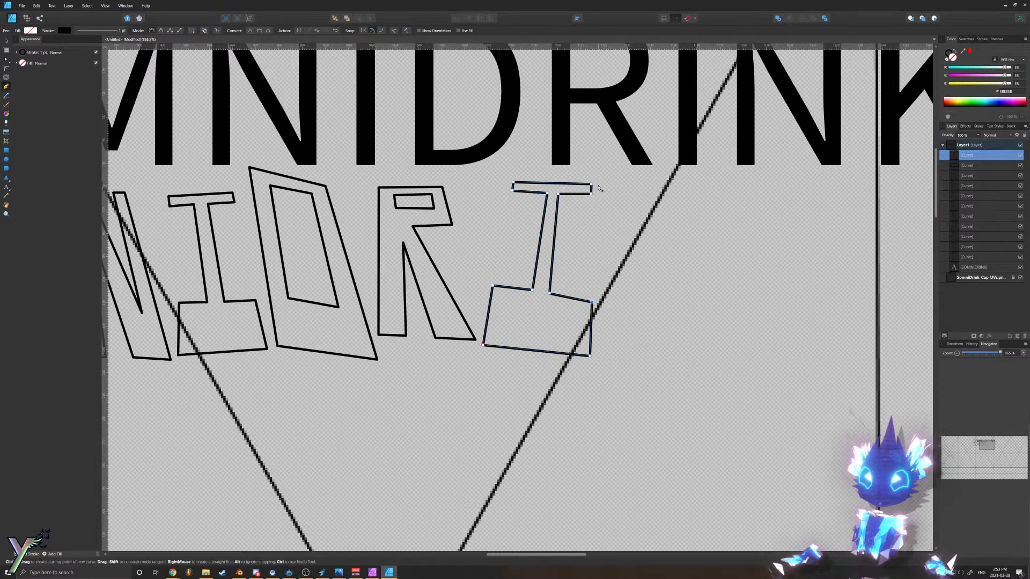
Step: Start an N outline beside the second I, drawing its left edge, top edges, upper diagonal and slanted right edge
{"action": "left_click", "coordinate": [605, 355]}
{"action": "left_click", "coordinate": [599, 185]}
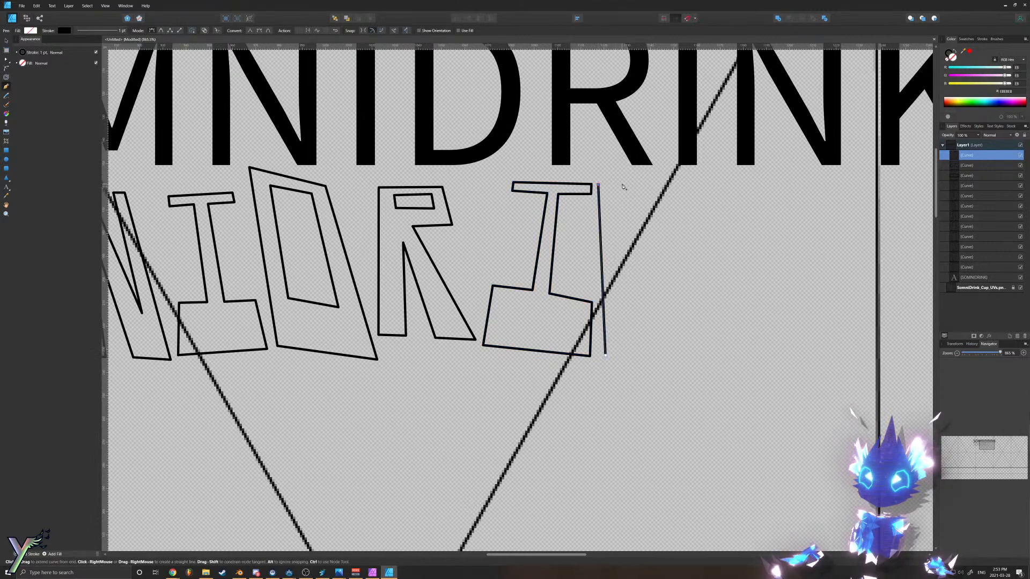
{"action": "left_click", "coordinate": [629, 184]}
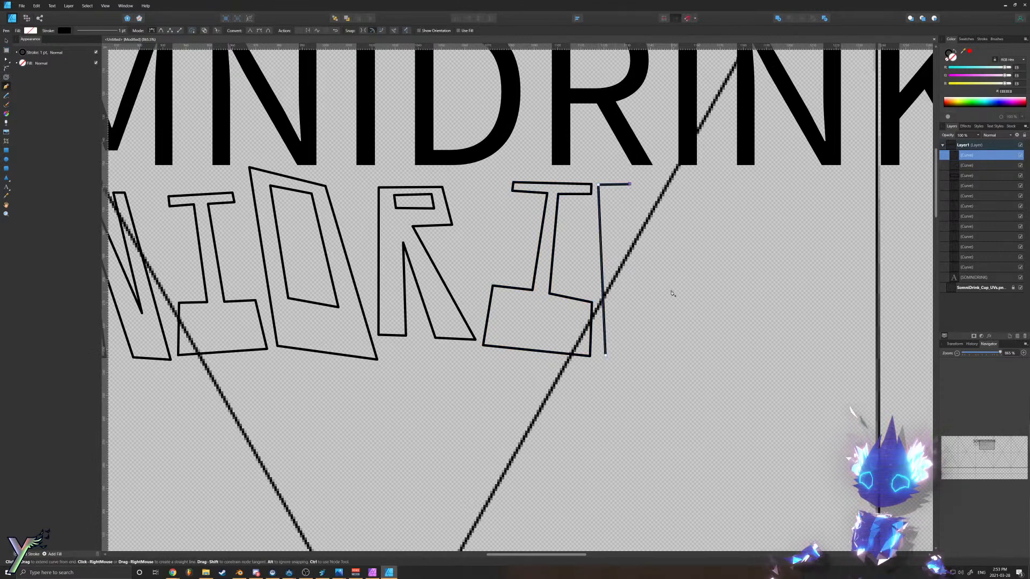
{"action": "left_click", "coordinate": [670, 289]}
{"action": "left_click", "coordinate": [660, 183]}
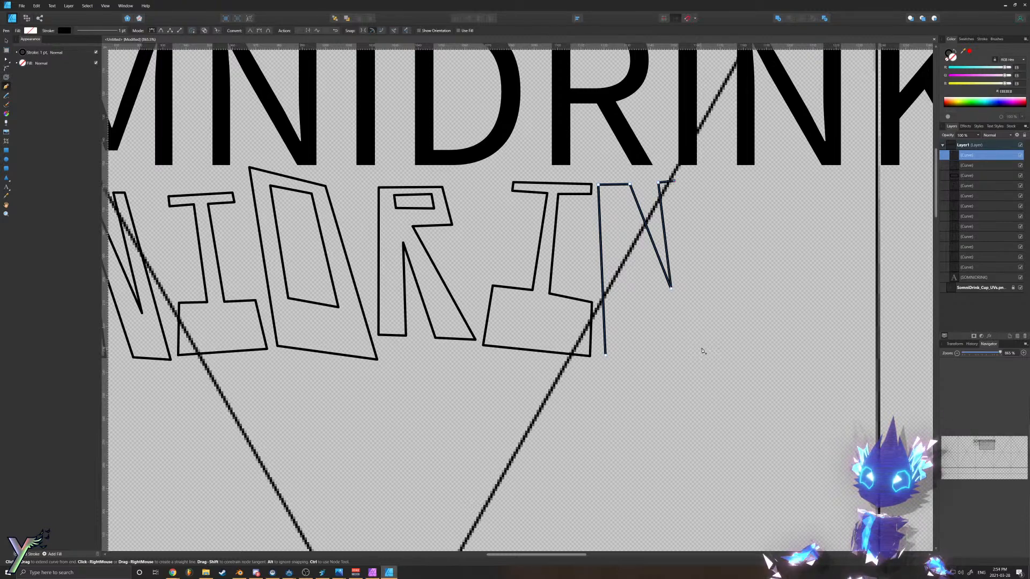
{"action": "left_click", "coordinate": [703, 346]}
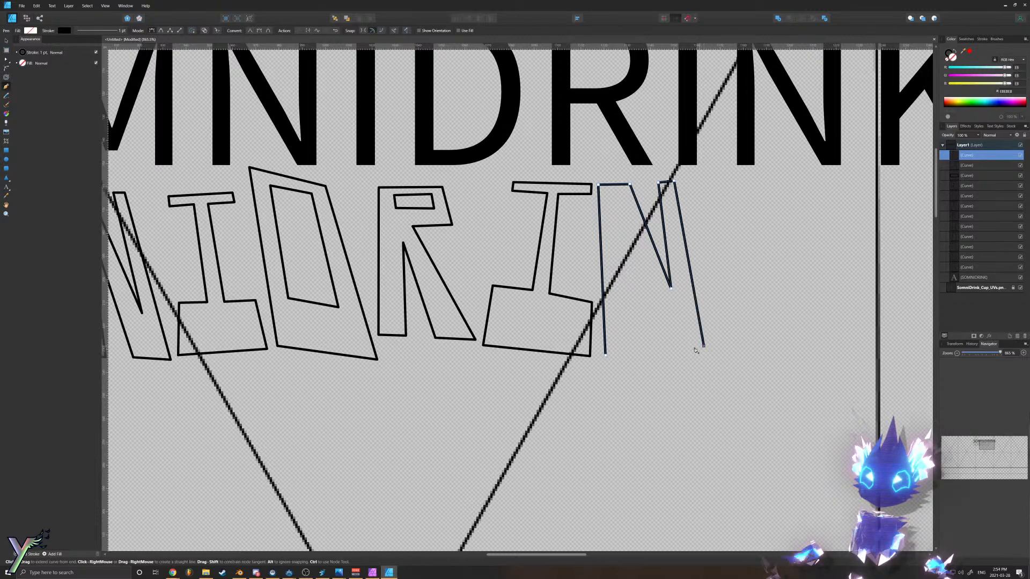
Step: Draw the N's bottom edge, lower diagonal and left stem to close the outline, level its lower-left corner, and deselect the shape
{"action": "left_click", "coordinate": [655, 346]}
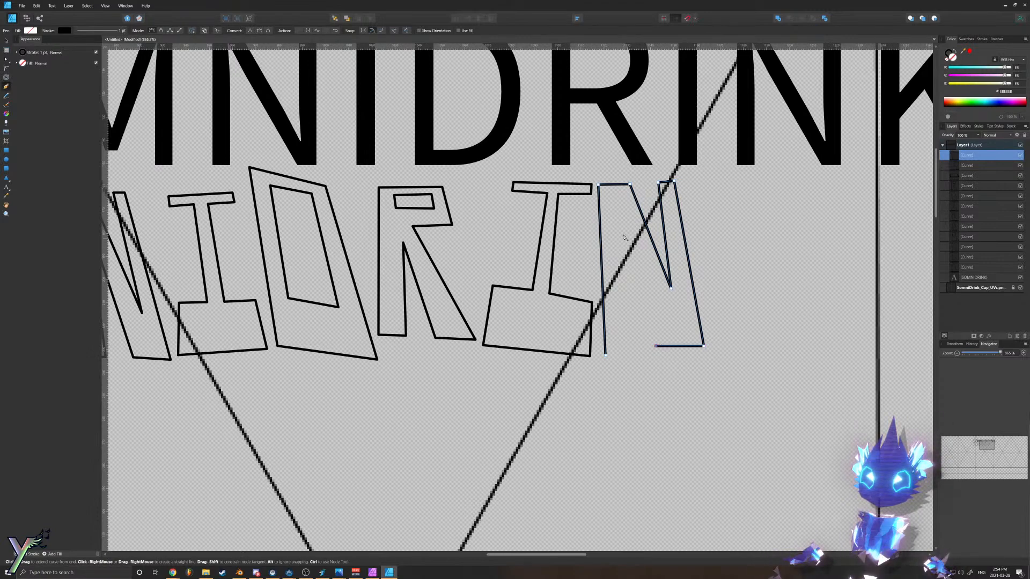
{"action": "left_click", "coordinate": [619, 210]}
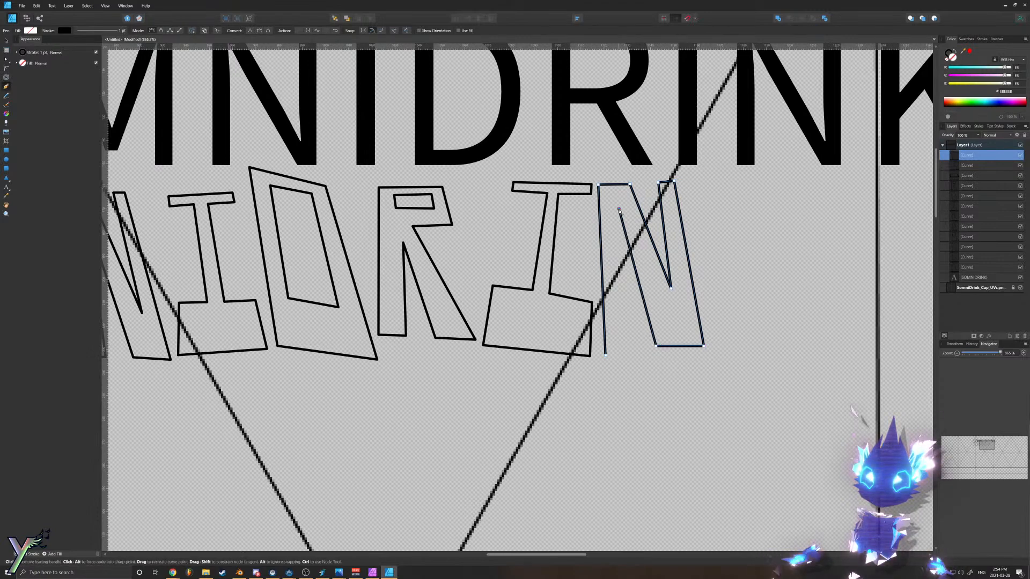
{"action": "left_click", "coordinate": [630, 346]}
{"action": "left_click", "coordinate": [606, 353]}
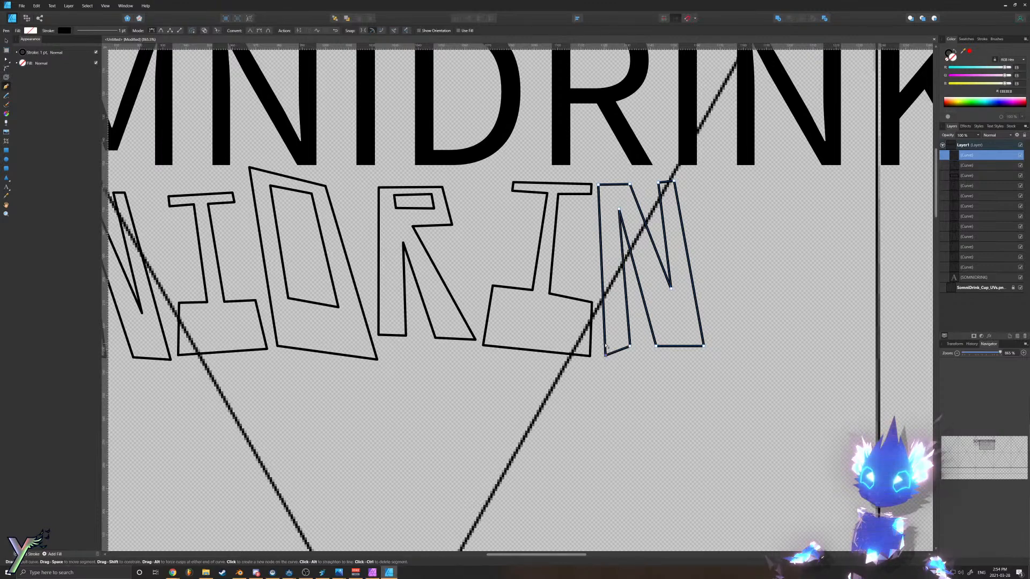
{"action": "left_click_drag", "start_coordinate": [606, 354], "coordinate": [605, 346]}
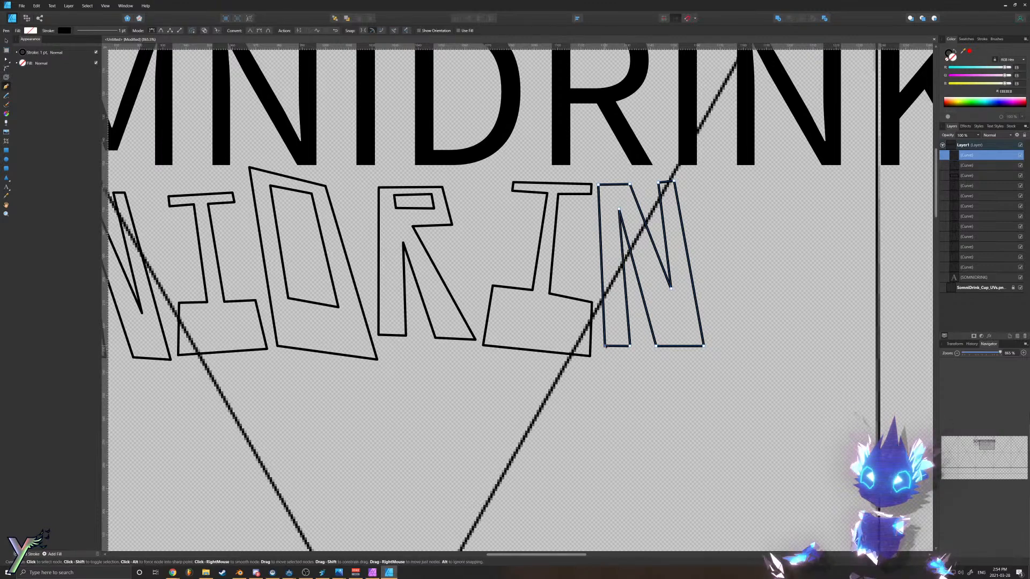
{"action": "key", "text": "Escape"}
Step: Start a K outline beside the N, drawing its near-vertical left edge and short top edge
{"action": "scroll", "coordinate": [655, 370], "scroll_direction": "down", "scroll_amount": 6, "text": "ctrl"}
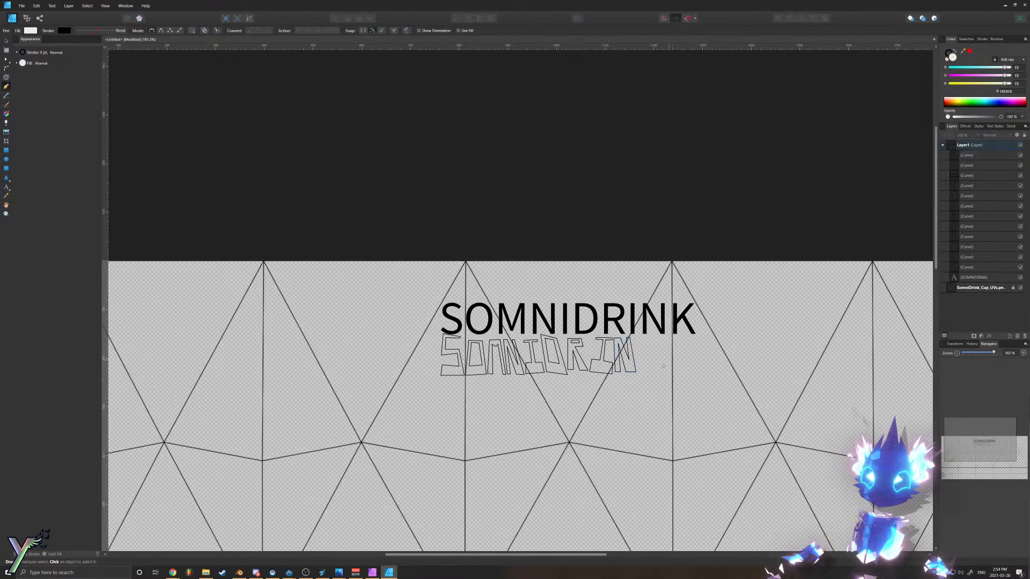
{"action": "scroll", "coordinate": [654, 370], "scroll_direction": "up", "scroll_amount": 5, "text": "ctrl"}
{"action": "scroll", "coordinate": [654, 371], "scroll_direction": "up", "scroll_amount": 3, "text": "ctrl"}
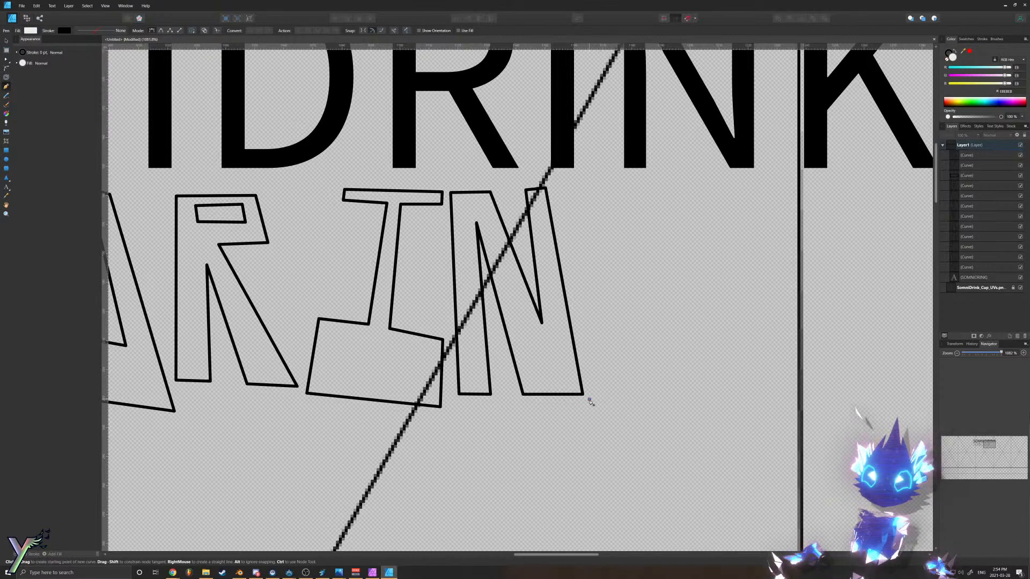
{"action": "left_click", "coordinate": [590, 400]}
{"action": "left_click", "coordinate": [585, 185]}
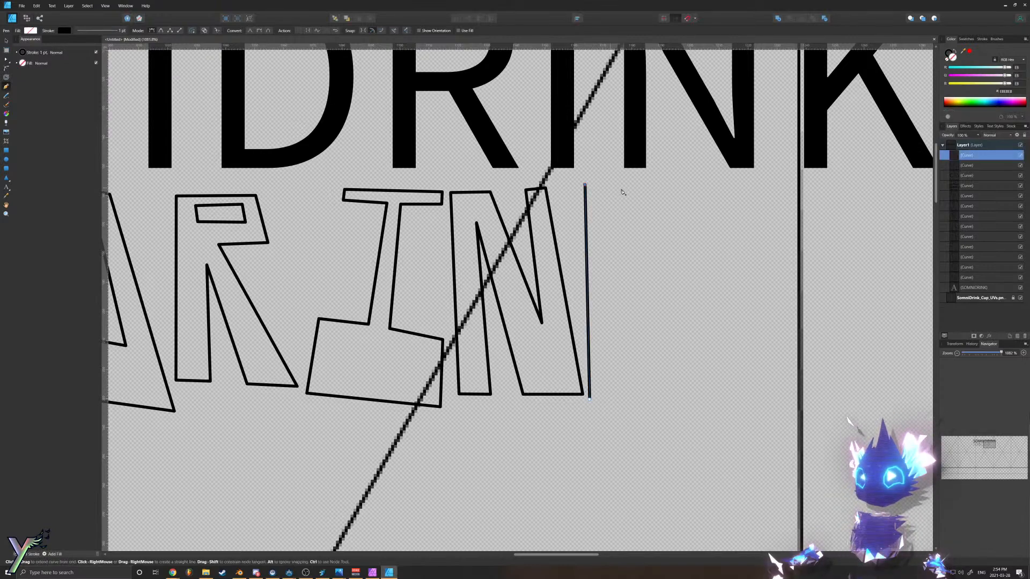
{"action": "left_click", "coordinate": [620, 187]}
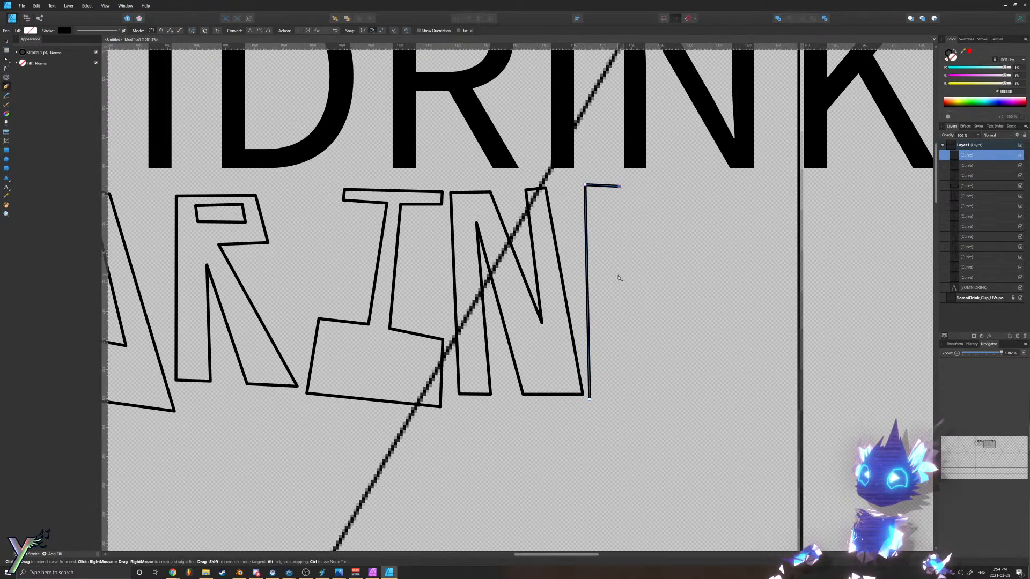
Step: Undo the K stem's right edge and shift the two top nodes right so the left edge slants
{"action": "left_click", "coordinate": [618, 272]}
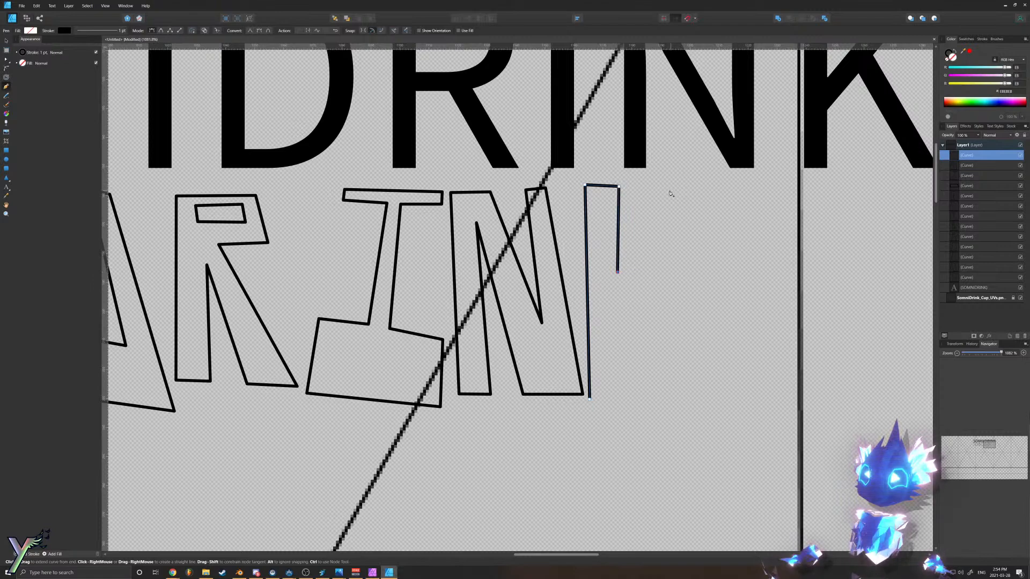
{"action": "key", "text": "ctrl+z"}
{"action": "left_click_drag", "start_coordinate": [633, 173], "coordinate": [573, 216]}
{"action": "key", "text": "Right"}
{"action": "key", "text": "Right"}
{"action": "key", "text": "p"}
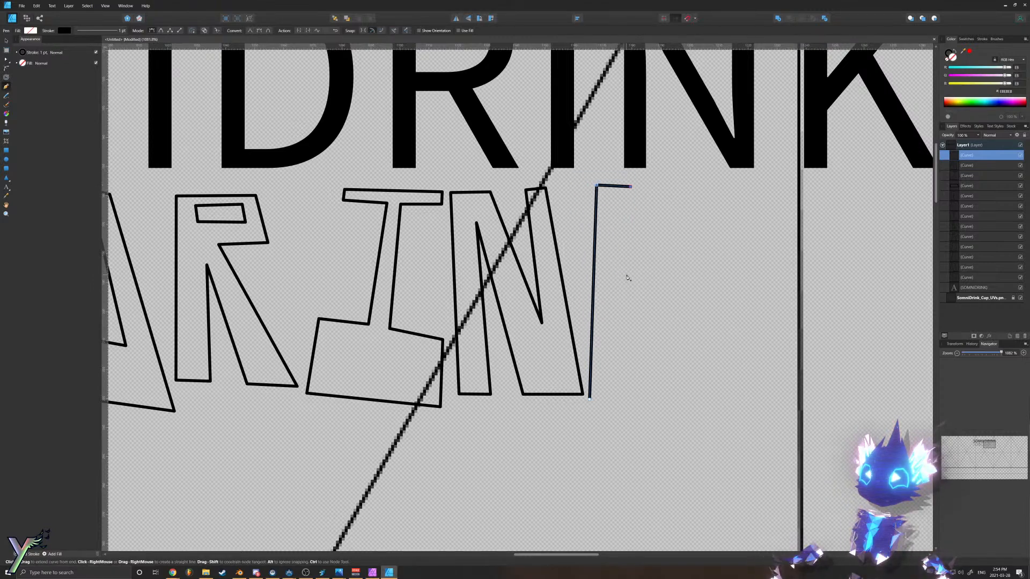
Step: Draw the K stem's upper right edge, the slanted upper arm and the outer edge of the lower leg
{"action": "left_click", "coordinate": [628, 275]}
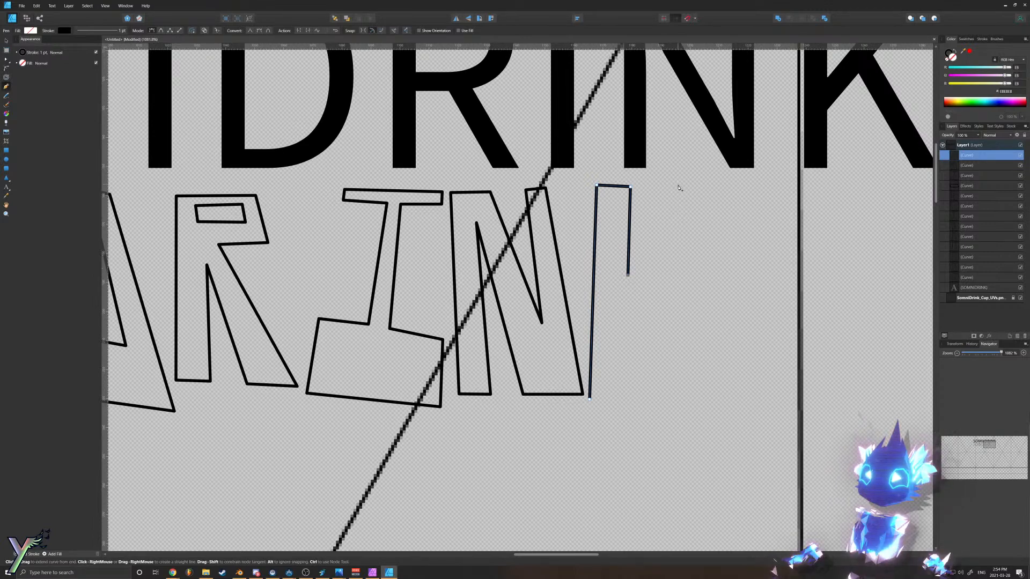
{"action": "left_click", "coordinate": [678, 187]}
{"action": "left_click", "coordinate": [718, 187]}
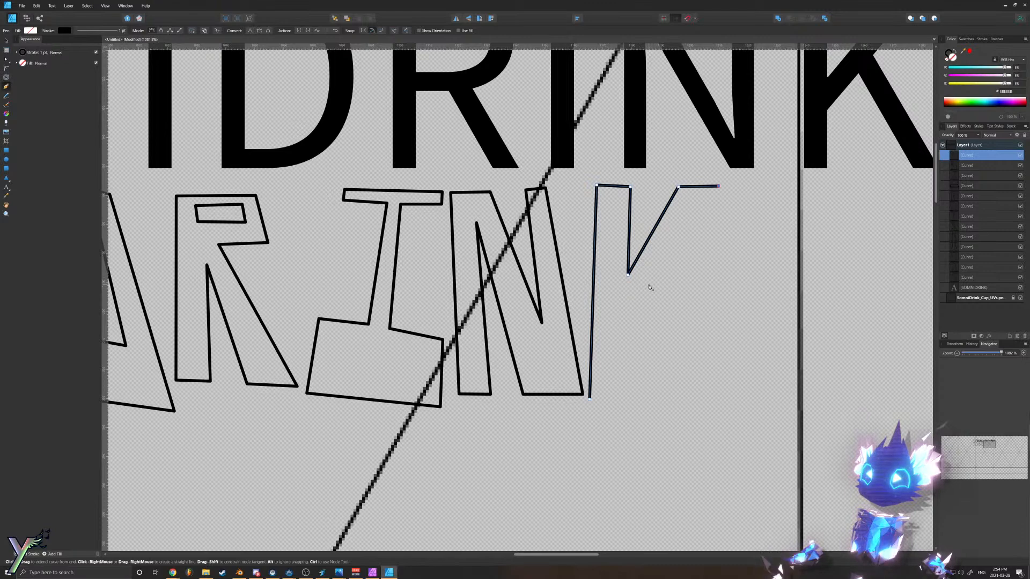
{"action": "left_click", "coordinate": [646, 295]}
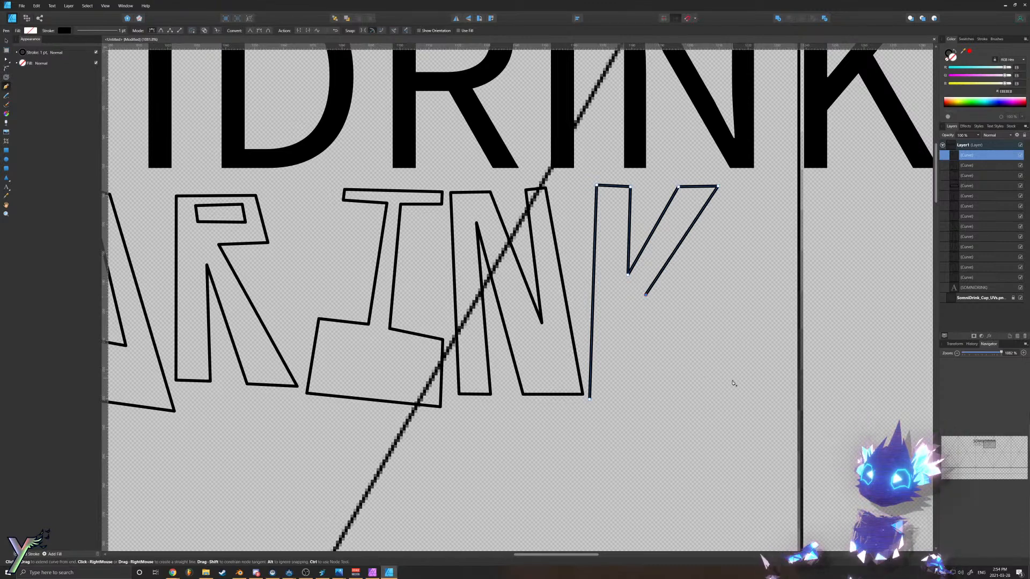
{"action": "left_click", "coordinate": [744, 390]}
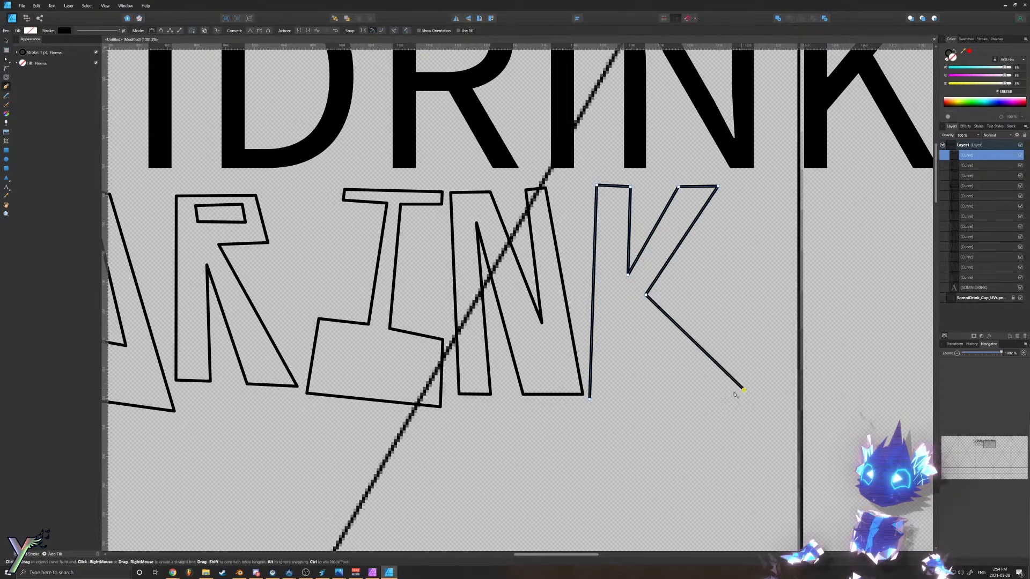
Step: Draw the K leg's foot, inner edge and stem bottom to close the outline, and raise the lower-left corner to level the stem
{"action": "left_click", "coordinate": [679, 390]}
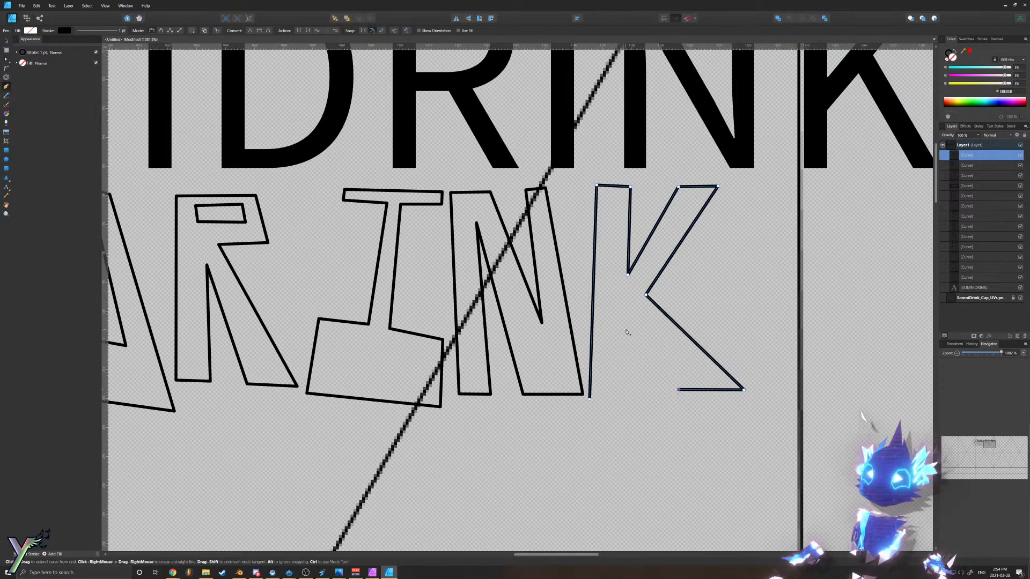
{"action": "left_click", "coordinate": [625, 329]}
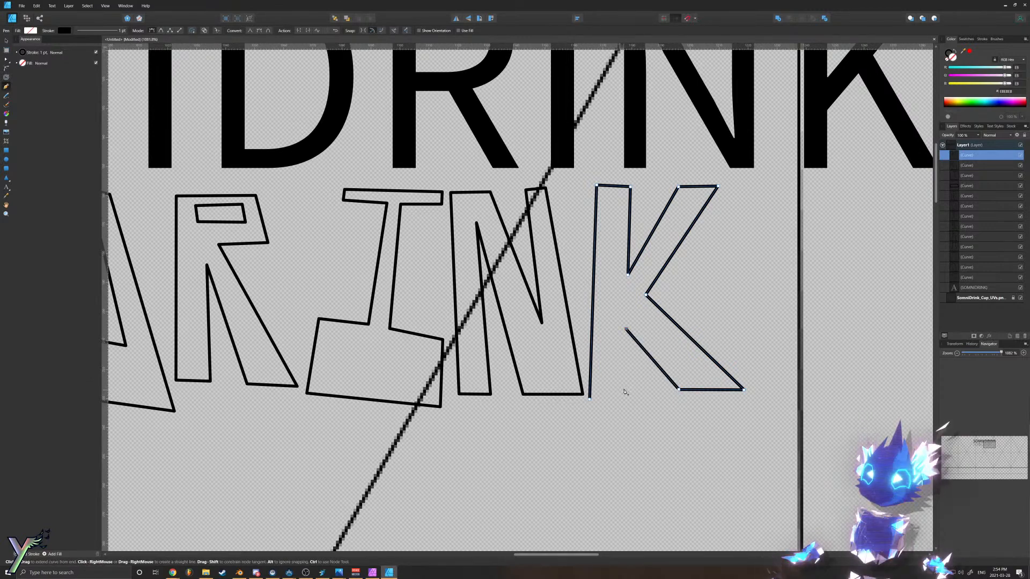
{"action": "left_click", "coordinate": [623, 389]}
{"action": "left_click", "coordinate": [589, 399]}
{"action": "left_click_drag", "start_coordinate": [590, 400], "coordinate": [590, 388], "text": "ctrl"}
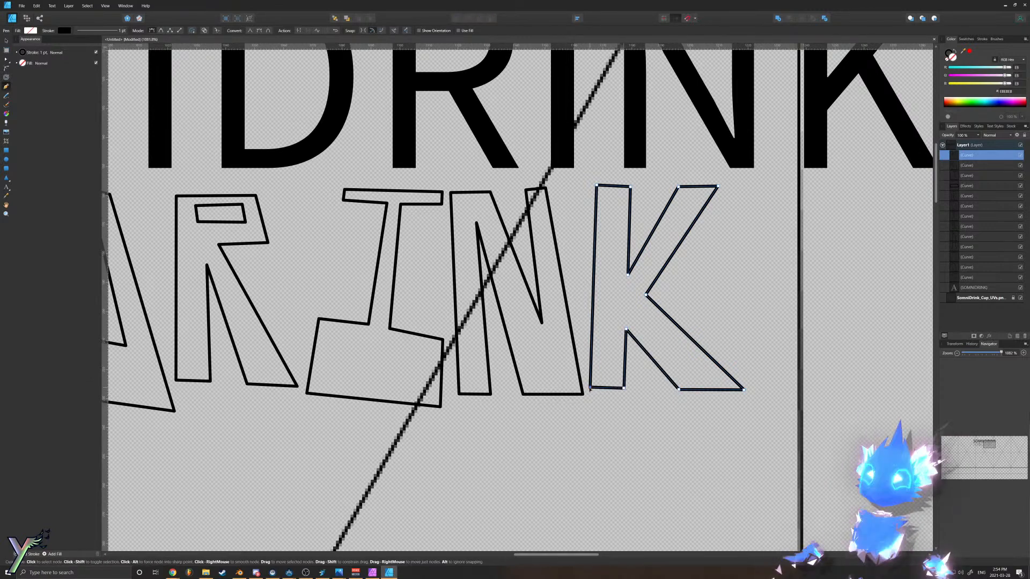
Step: Finish the K outline and select the custom letter outlines beneath the typed text, adding the S to the selection
{"action": "key", "text": "Escape"}
{"action": "scroll", "coordinate": [665, 425], "scroll_direction": "down", "scroll_amount": 10, "text": "ctrl"}
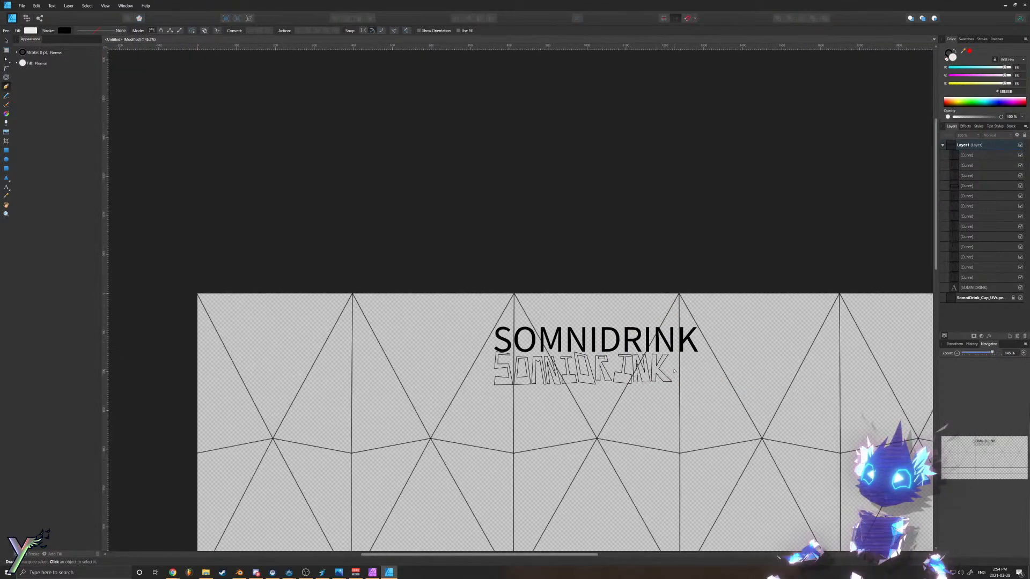
{"action": "scroll", "coordinate": [546, 365], "scroll_direction": "up", "scroll_amount": 6, "text": "ctrl"}
{"action": "scroll", "coordinate": [546, 365], "scroll_direction": "down", "scroll_amount": 5, "text": "ctrl"}
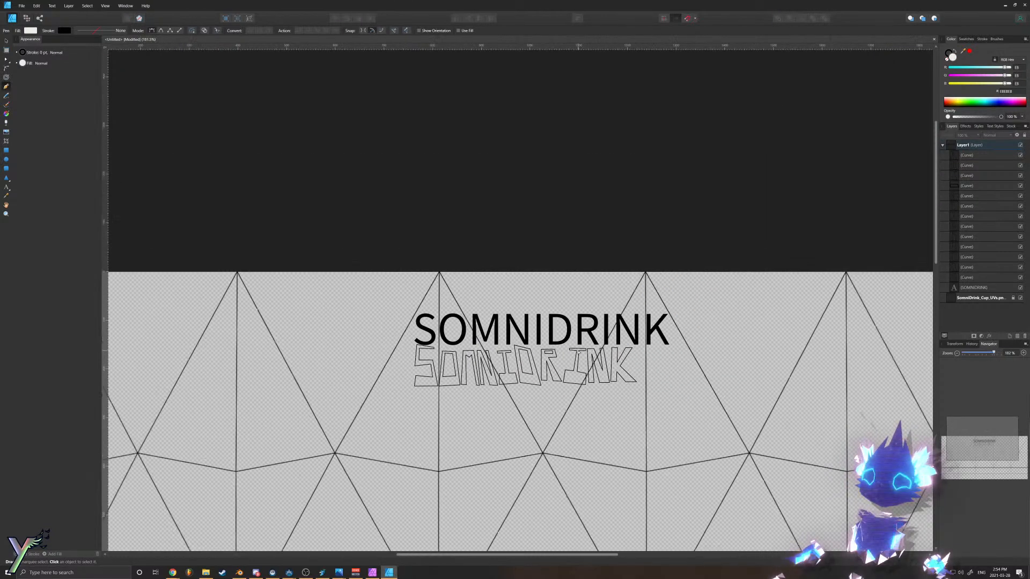
{"action": "scroll", "coordinate": [546, 366], "scroll_direction": "up", "scroll_amount": 4, "text": "ctrl"}
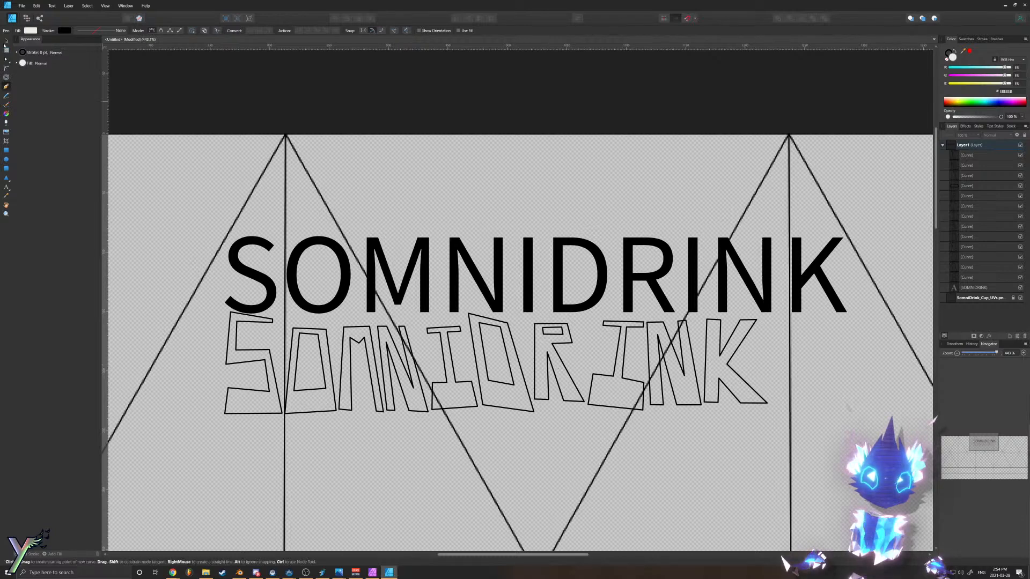
{"action": "left_click", "coordinate": [6, 42]}
{"action": "scroll", "coordinate": [269, 183], "scroll_direction": "down", "scroll_amount": 6, "text": "ctrl"}
{"action": "scroll", "coordinate": [241, 182], "scroll_direction": "up", "scroll_amount": 4, "text": "ctrl"}
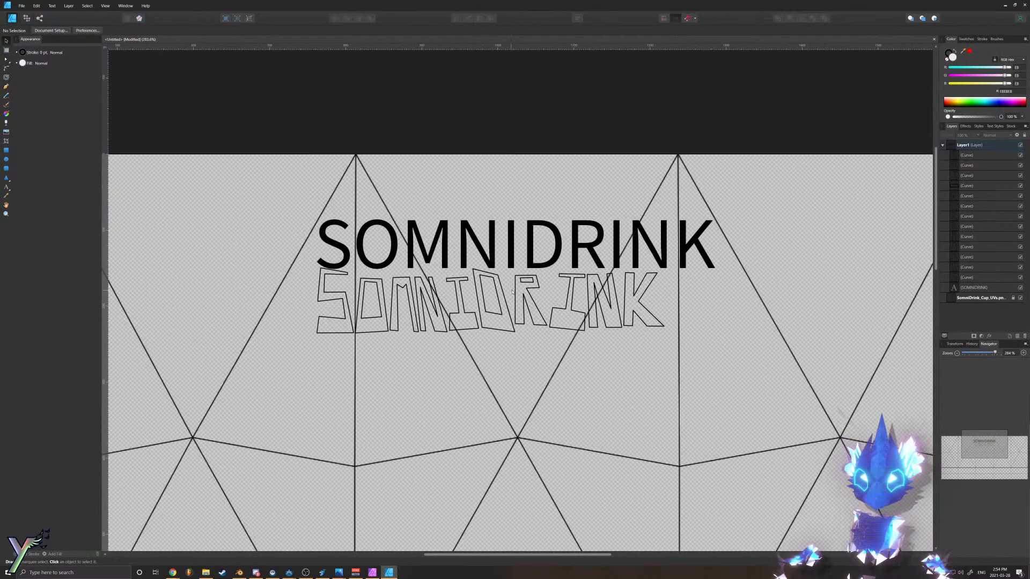
{"action": "scroll", "coordinate": [512, 291], "scroll_direction": "up", "scroll_amount": 3, "text": "ctrl"}
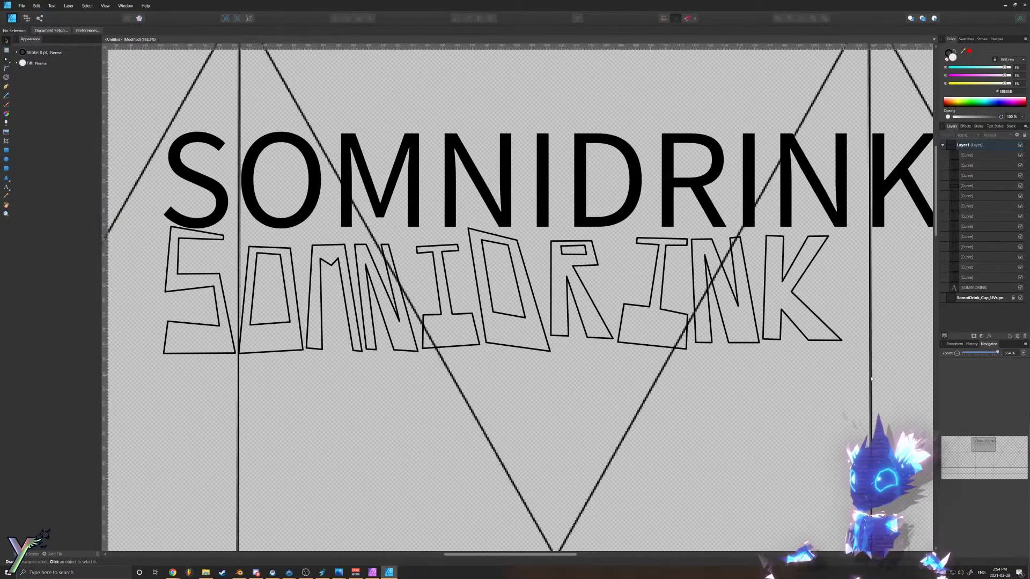
{"action": "left_click_drag", "start_coordinate": [865, 390], "coordinate": [117, 230]}
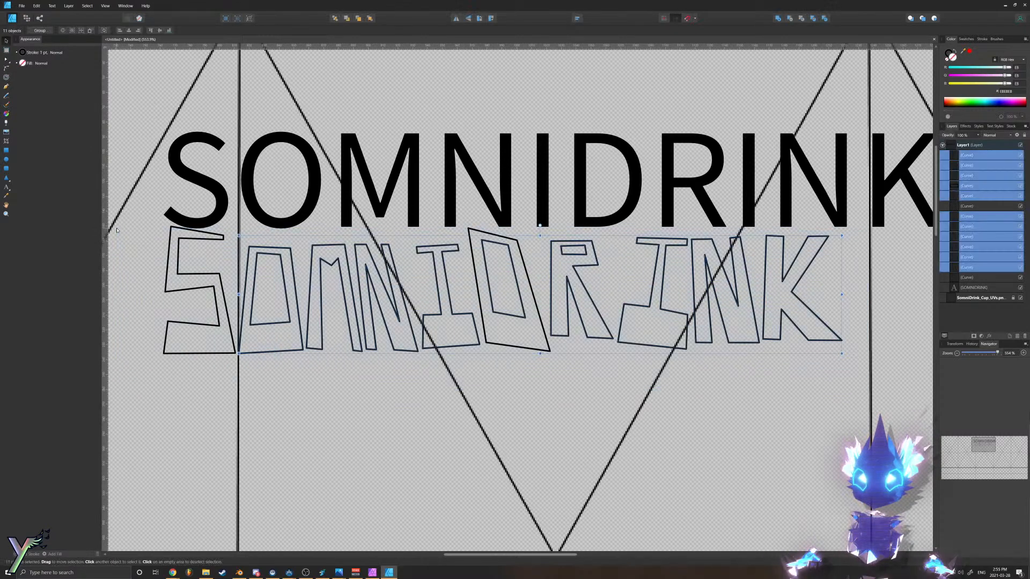
{"action": "left_click", "coordinate": [190, 277], "text": "shift"}
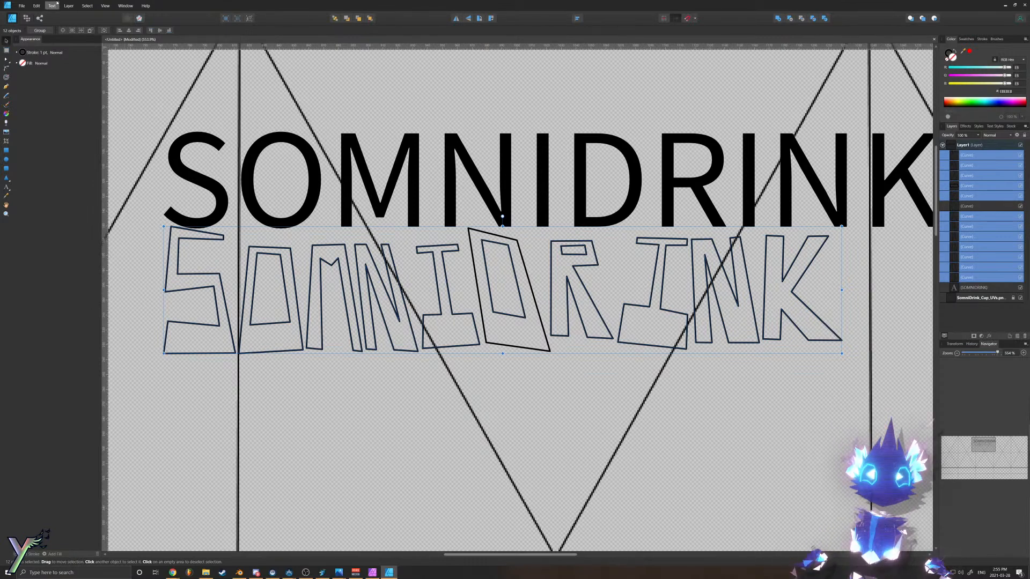
Step: Include the D's outer outline in the selection and swap stroke and fill so all the custom letters have a solid black fill
{"action": "left_click", "coordinate": [37, 52]}
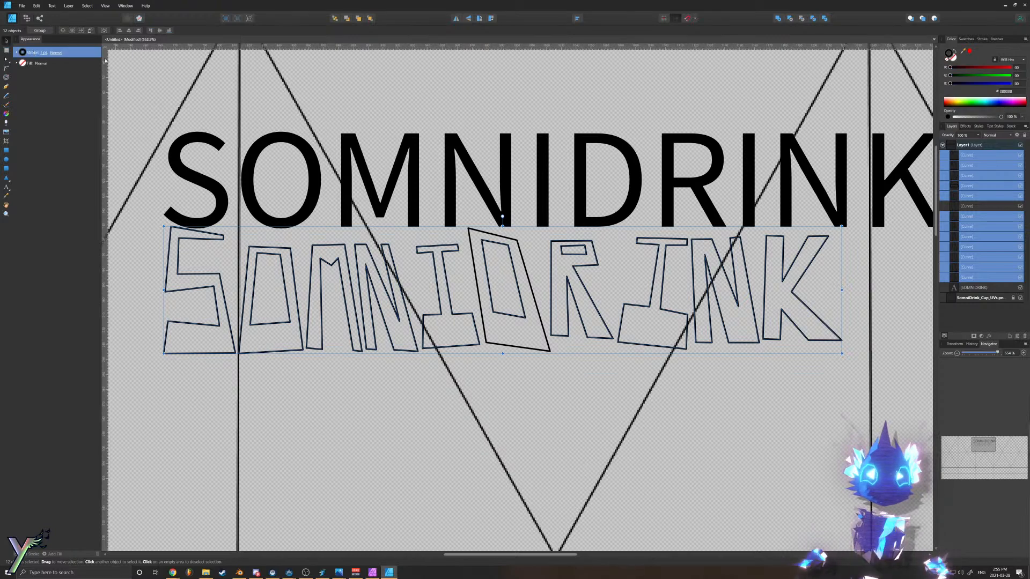
{"action": "left_click", "coordinate": [955, 51]}
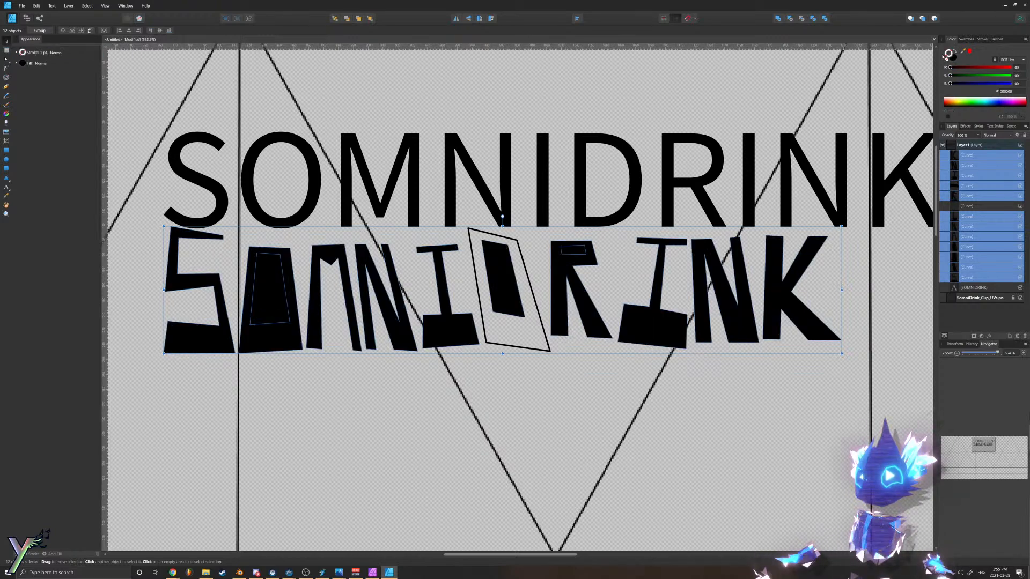
{"action": "key", "text": "ctrl+z"}
{"action": "key", "text": "ctrl+shift+z"}
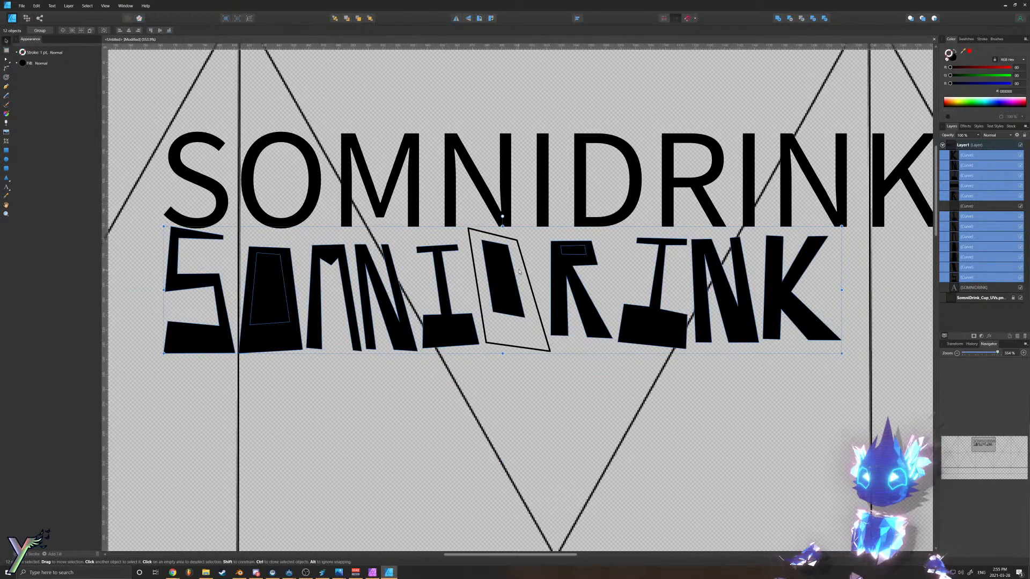
{"action": "key", "text": "ctrl+z"}
{"action": "left_click", "coordinate": [526, 271], "text": "shift"}
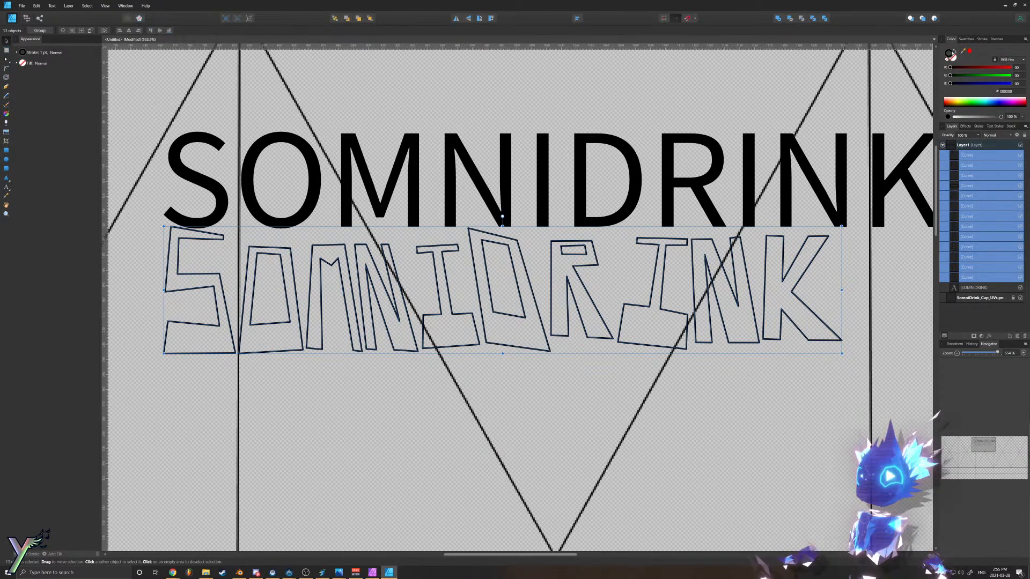
{"action": "key", "text": "ctrl+shift+z"}
{"action": "left_click", "coordinate": [491, 311]}
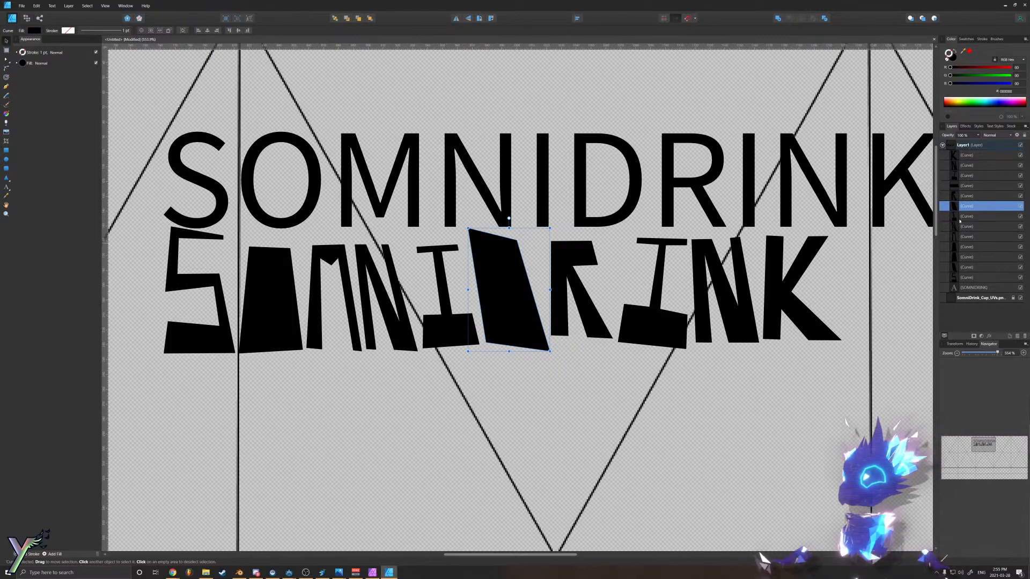
{"action": "mouse_move", "coordinate": [525, 317]}
{"action": "left_mouse_down"}
{"action": "mouse_move", "coordinate": [547, 401]}
{"action": "mouse_move", "coordinate": [566, 405]}
{"action": "left_mouse_up"}
{"action": "key", "text": "ctrl+z"}
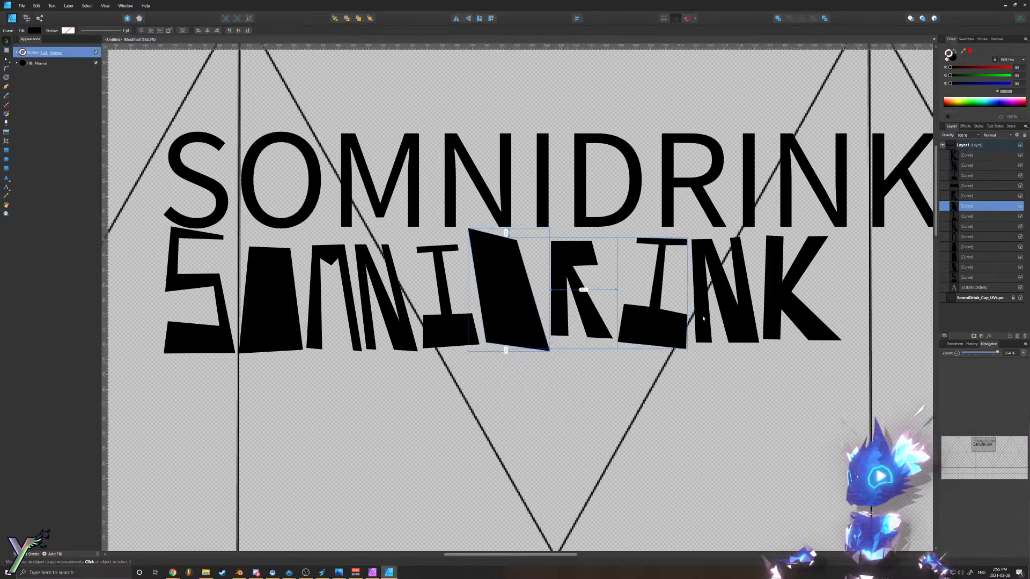
{"action": "double_click", "coordinate": [503, 268]}
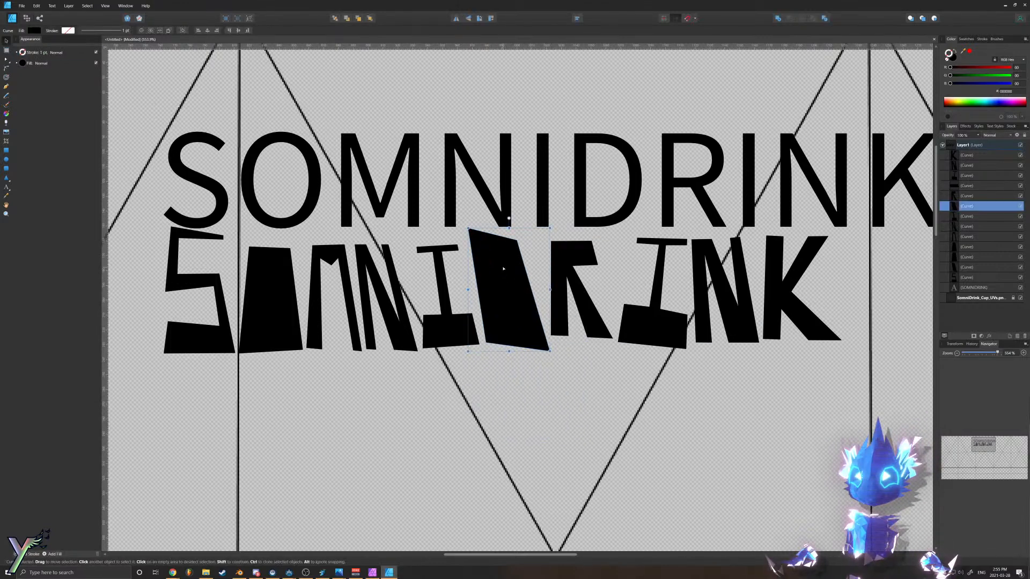
{"action": "left_click", "coordinate": [6, 41]}
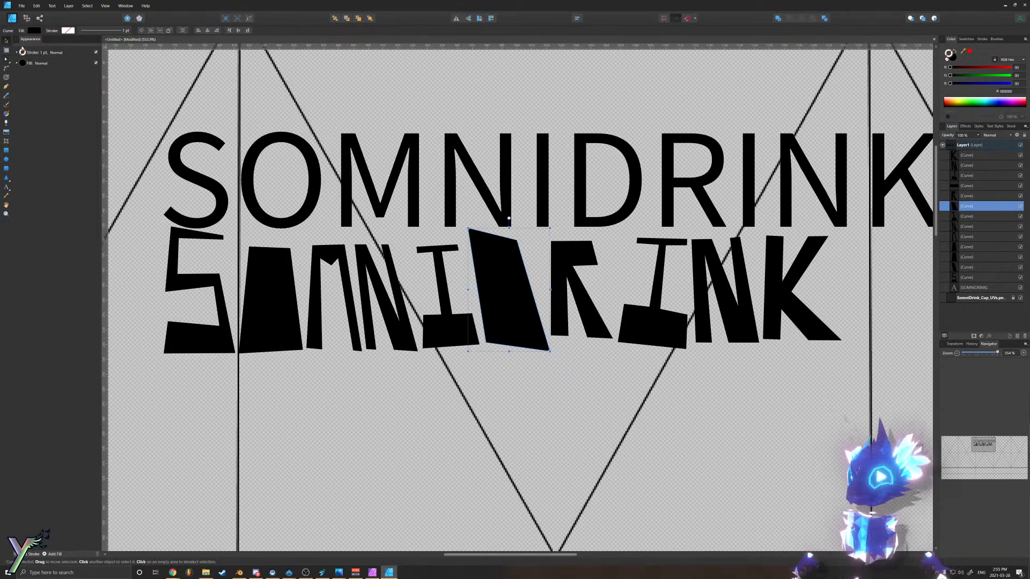
Step: Subtract the inner counter shape from the O to cut out its hole
{"action": "left_click", "coordinate": [972, 249]}
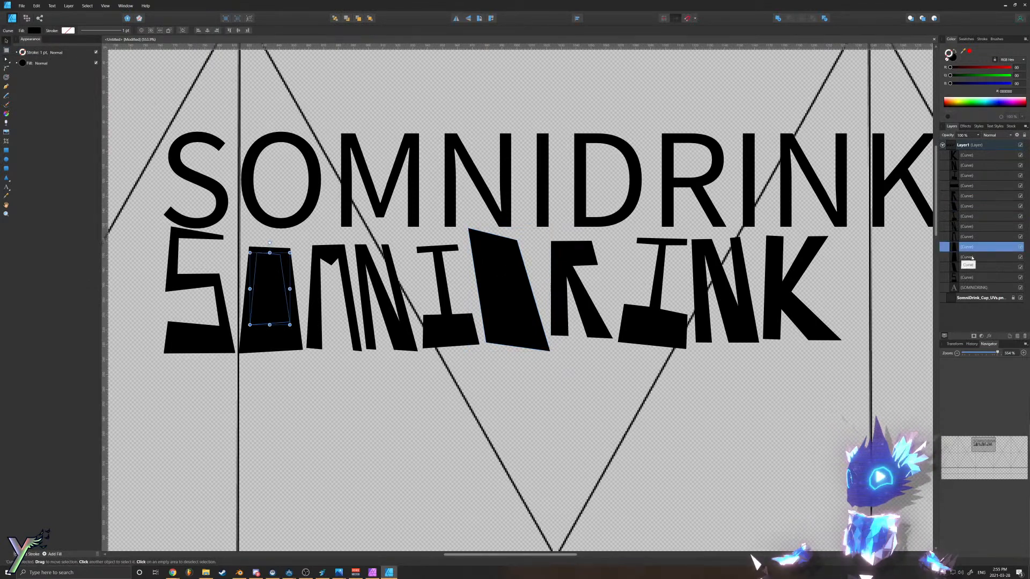
{"action": "left_click", "coordinate": [968, 259], "text": "shift"}
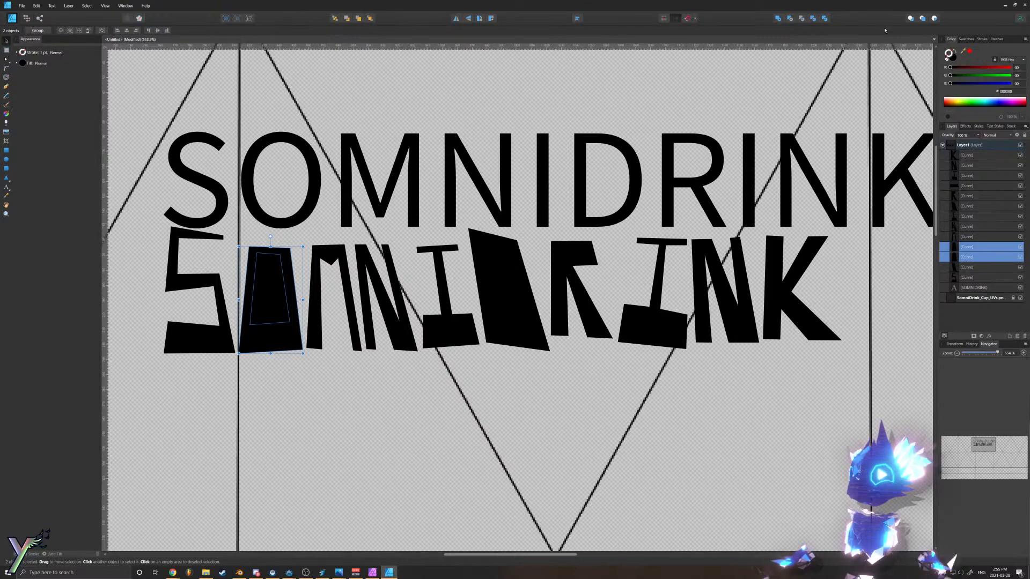
{"action": "left_click", "coordinate": [791, 19]}
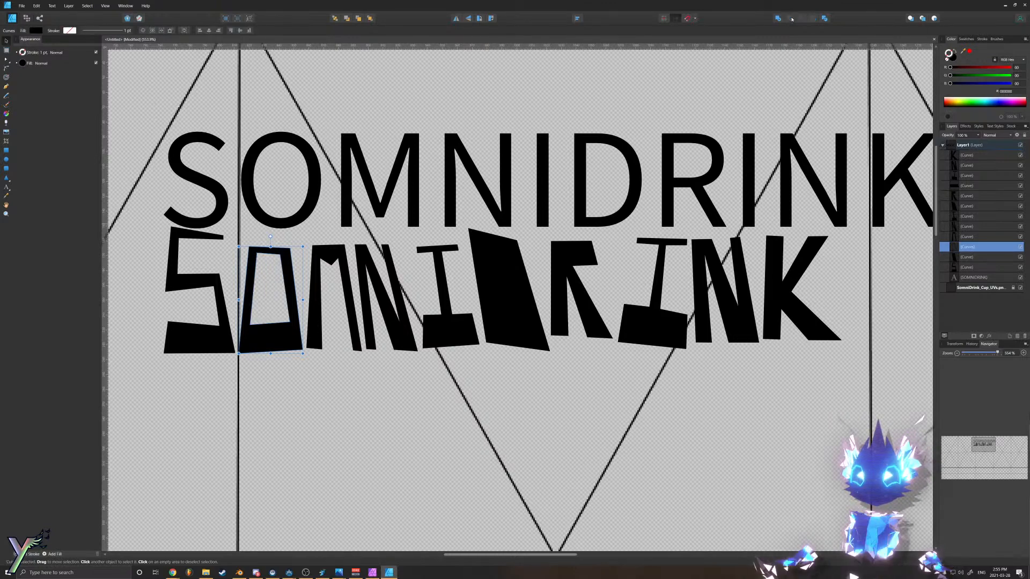
Step: Try to subtract the D's two shapes from each other with the outer shape stacked above the counter, and undo it
{"action": "left_click", "coordinate": [975, 186]}
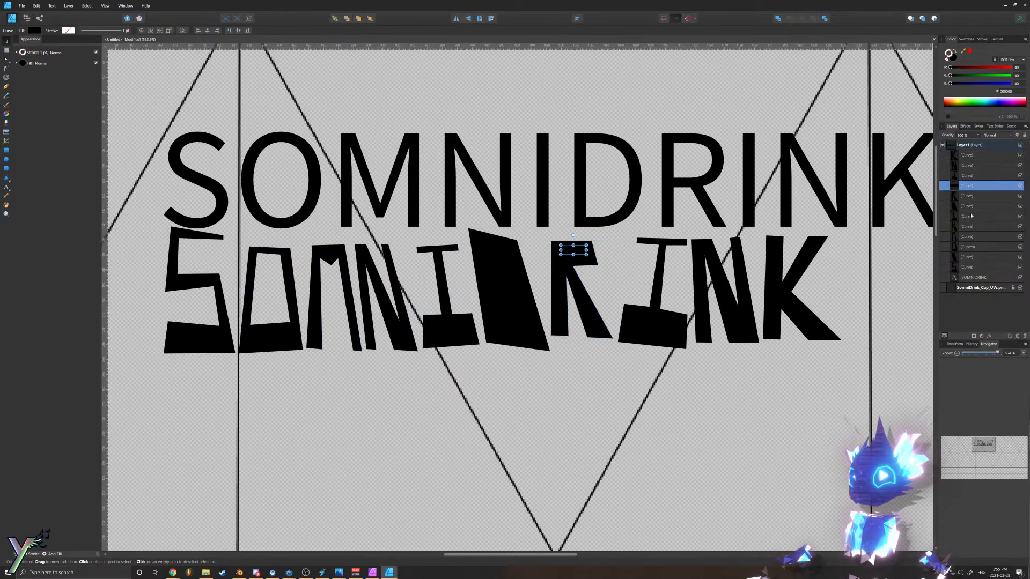
{"action": "left_click", "coordinate": [968, 257]}
{"action": "left_click", "coordinate": [972, 206], "text": "ctrl"}
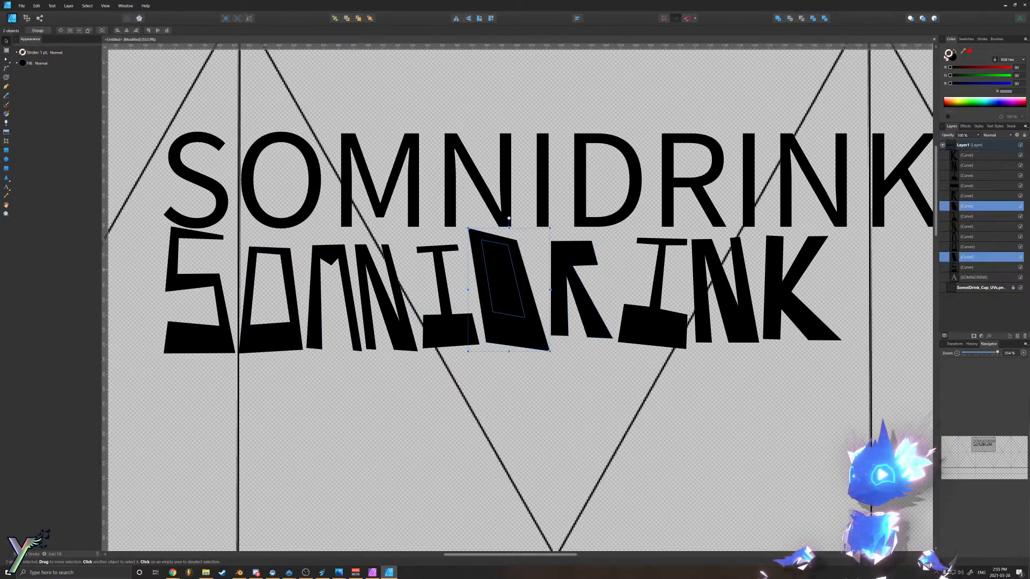
{"action": "left_click", "coordinate": [793, 19]}
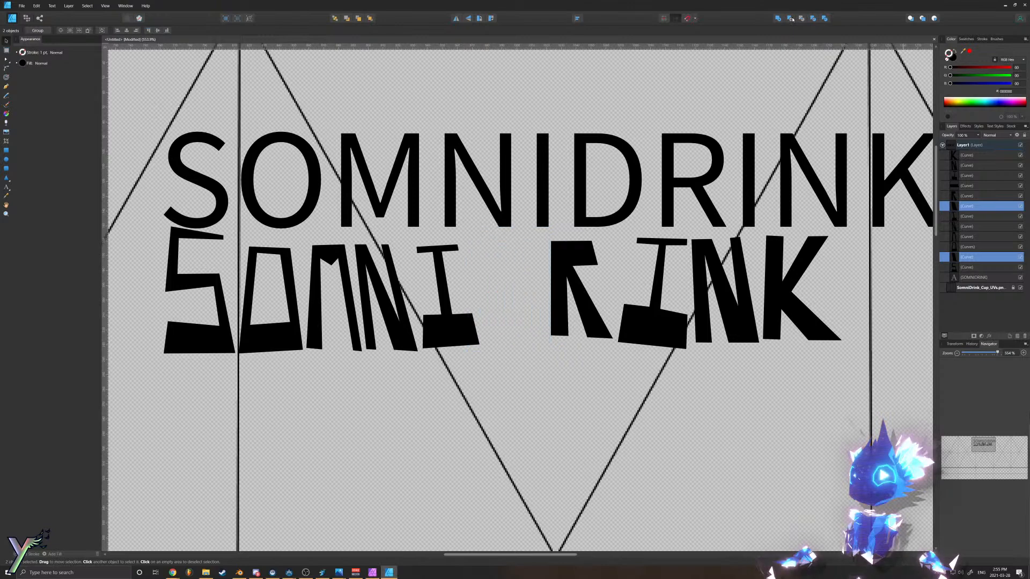
{"action": "key", "text": "ctrl+z"}
Step: Move the D's outer shape directly below its counter in the layer order and subtract the counter from it
{"action": "left_click", "coordinate": [962, 207]}
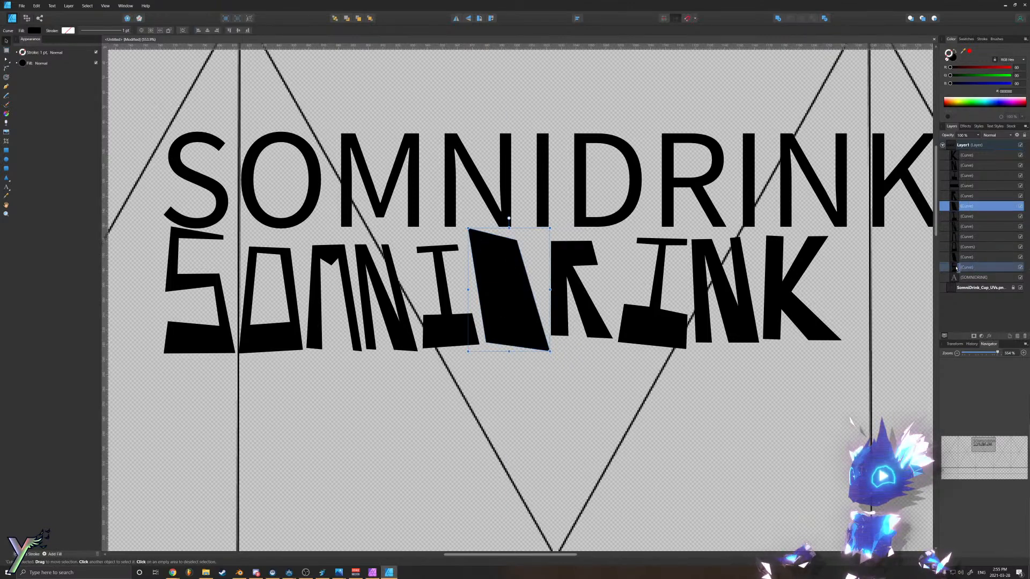
{"action": "left_click", "coordinate": [968, 247], "text": "shift"}
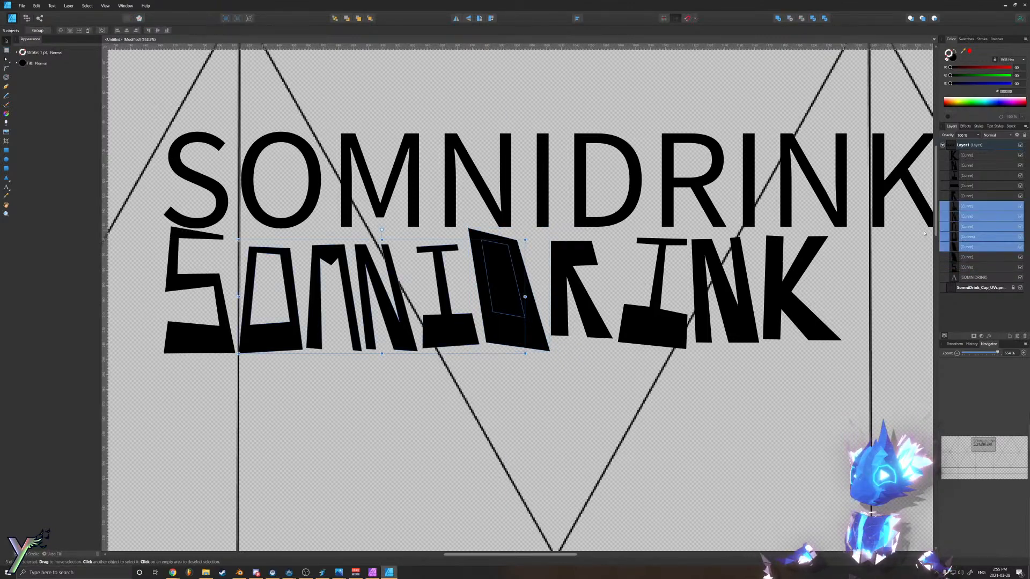
{"action": "left_click", "coordinate": [960, 258]}
{"action": "left_click", "coordinate": [966, 247], "text": "ctrl"}
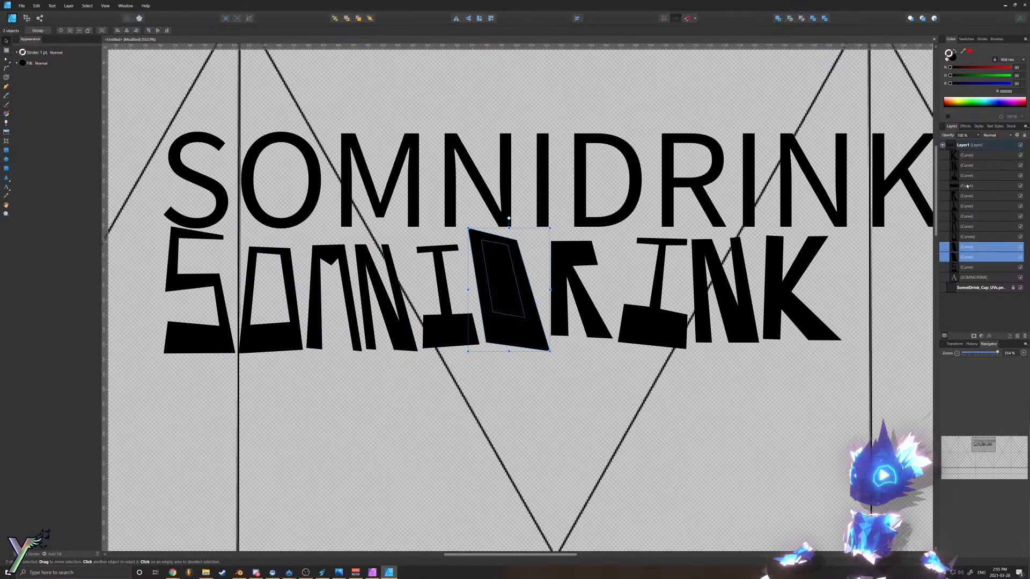
{"action": "left_click", "coordinate": [791, 19]}
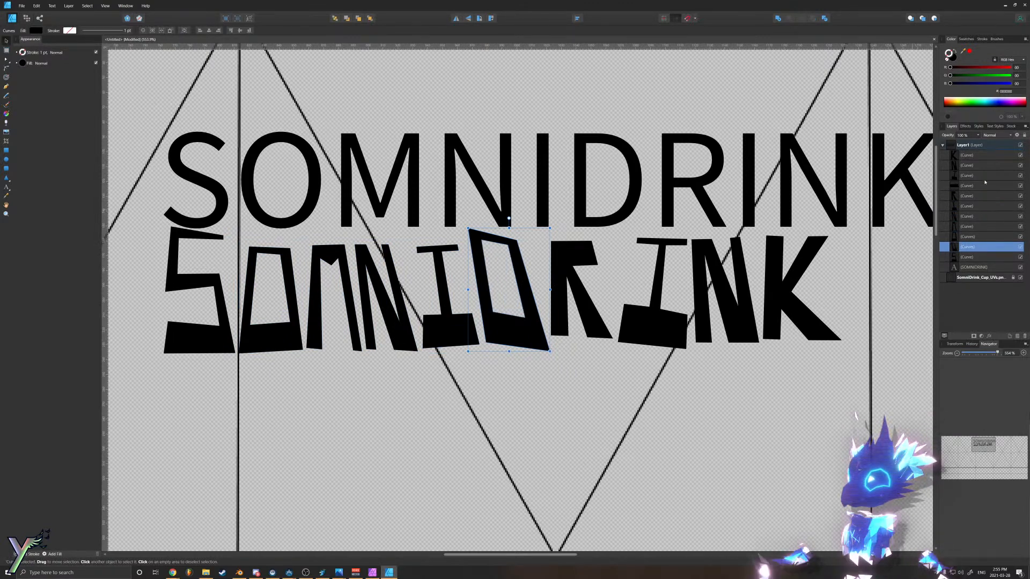
Step: Subtract the small inner rectangle from the R to cut out its counter
{"action": "left_click", "coordinate": [981, 184]}
{"action": "left_click", "coordinate": [976, 196], "text": "ctrl"}
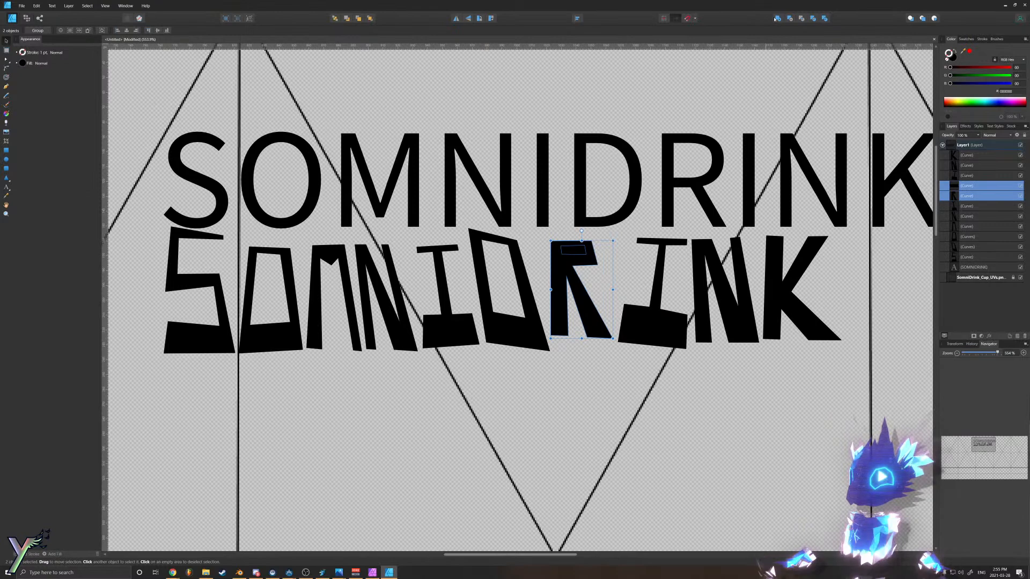
{"action": "left_click", "coordinate": [792, 18]}
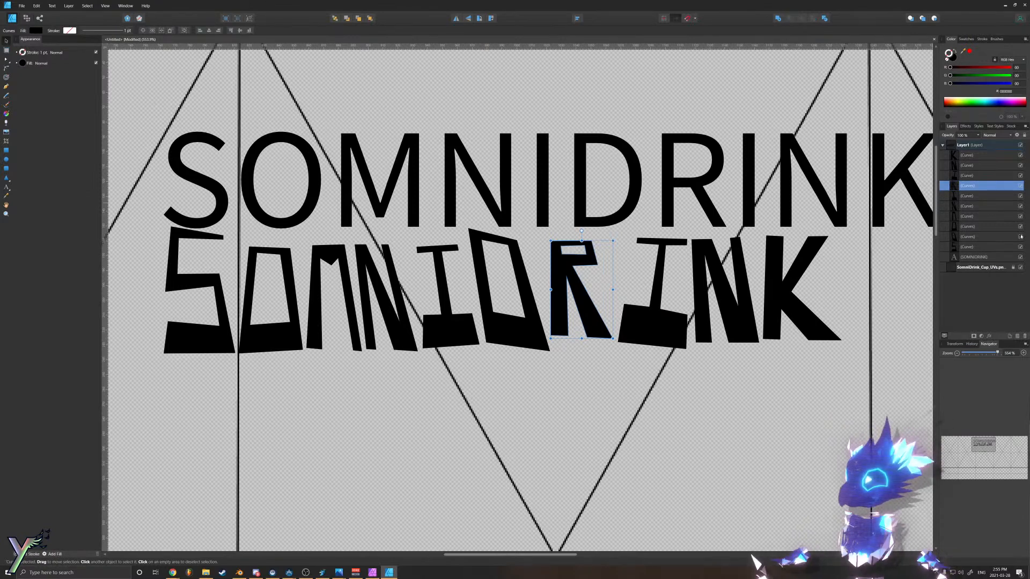
Step: Move the O up the layer order to directly beneath the R
{"action": "left_click", "coordinate": [958, 236]}
{"action": "left_click", "coordinate": [957, 226]}
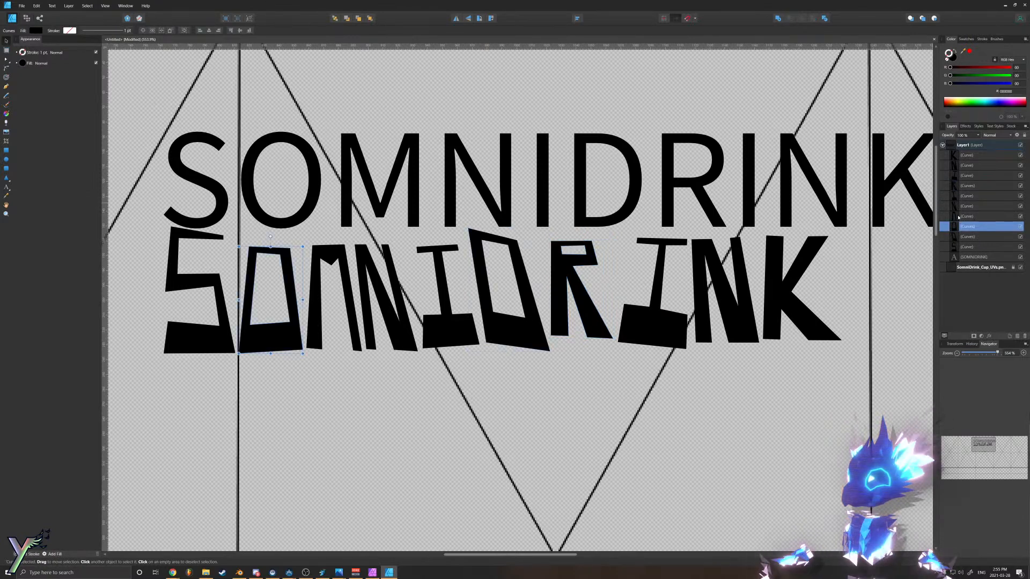
{"action": "left_click_drag", "start_coordinate": [955, 216], "coordinate": [957, 178]}
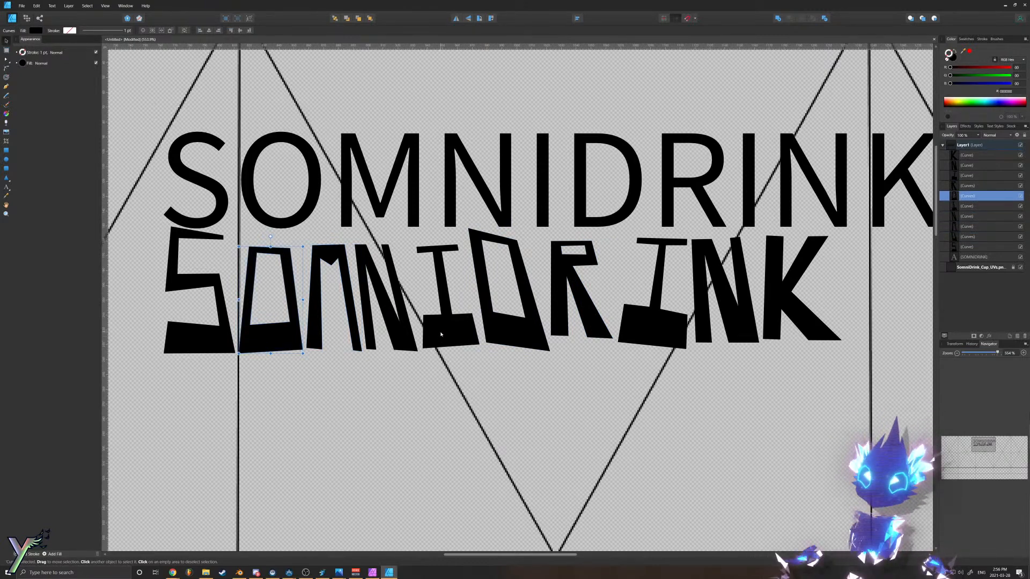
Step: Round the right-side corners of the D's outer shape and counter with the Corner tool
{"action": "scroll", "coordinate": [442, 430], "scroll_direction": "down", "scroll_amount": 5, "text": "ctrl"}
{"action": "scroll", "coordinate": [409, 442], "scroll_direction": "up", "scroll_amount": 6, "text": "ctrl"}
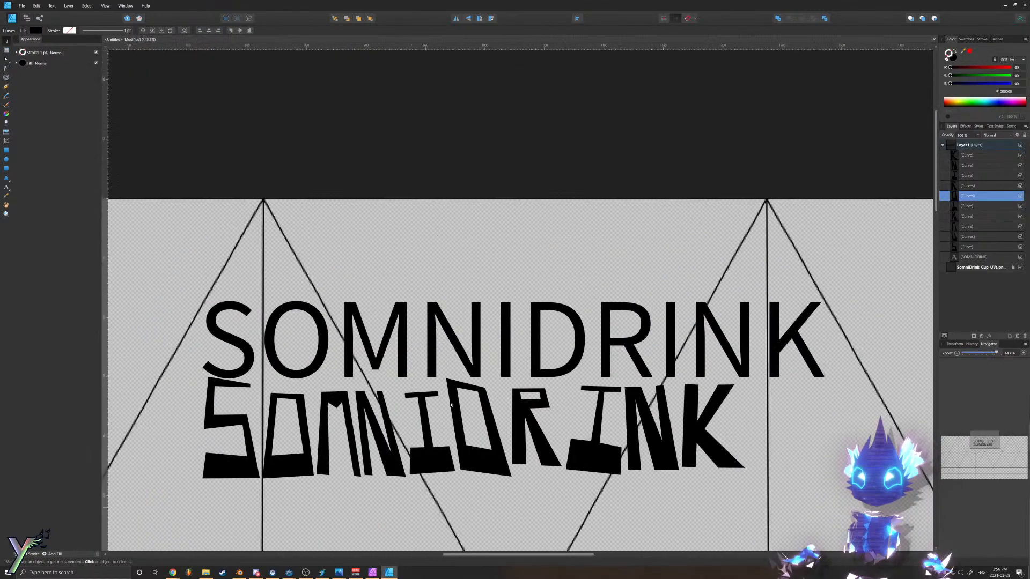
{"action": "scroll", "coordinate": [471, 345], "scroll_direction": "down", "scroll_amount": 3, "text": "ctrl"}
{"action": "scroll", "coordinate": [610, 366], "scroll_direction": "up", "scroll_amount": 3, "text": "ctrl"}
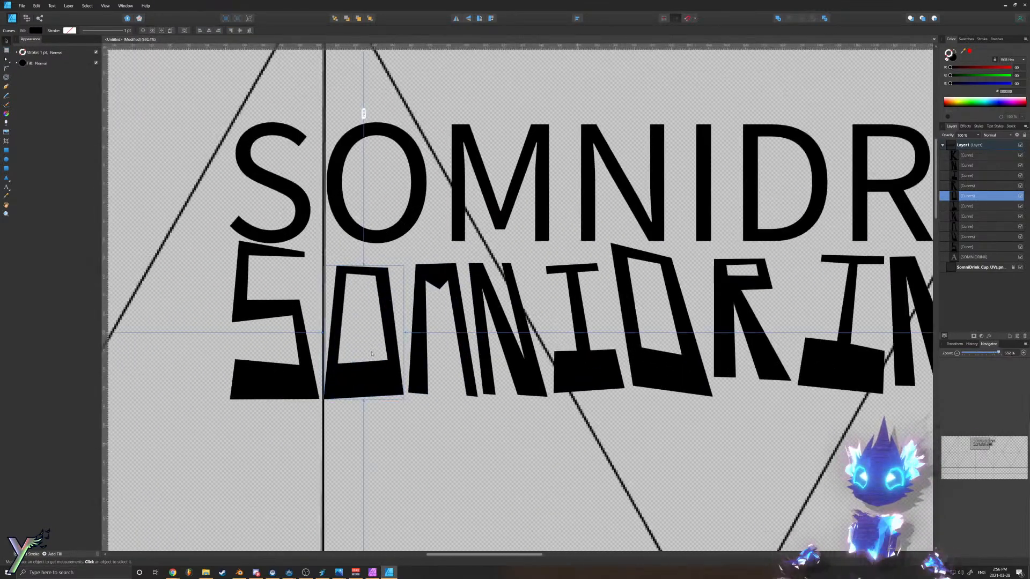
{"action": "scroll", "coordinate": [609, 366], "scroll_direction": "up", "scroll_amount": 1, "text": "ctrl"}
{"action": "scroll", "coordinate": [617, 367], "scroll_direction": "down", "scroll_amount": 1, "text": "ctrl"}
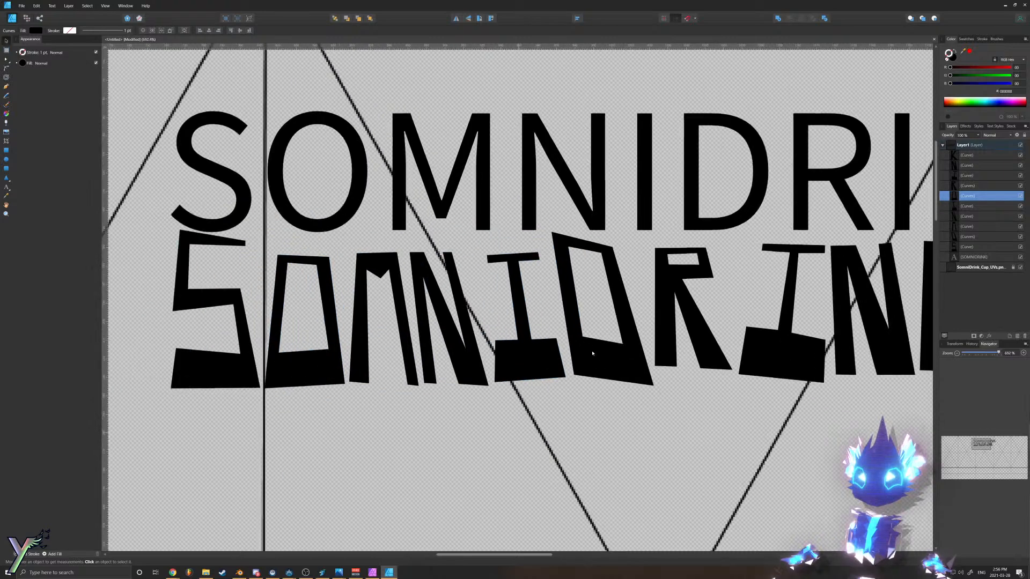
{"action": "double_click", "coordinate": [627, 368]}
{"action": "left_click_drag", "start_coordinate": [667, 417], "coordinate": [596, 316]}
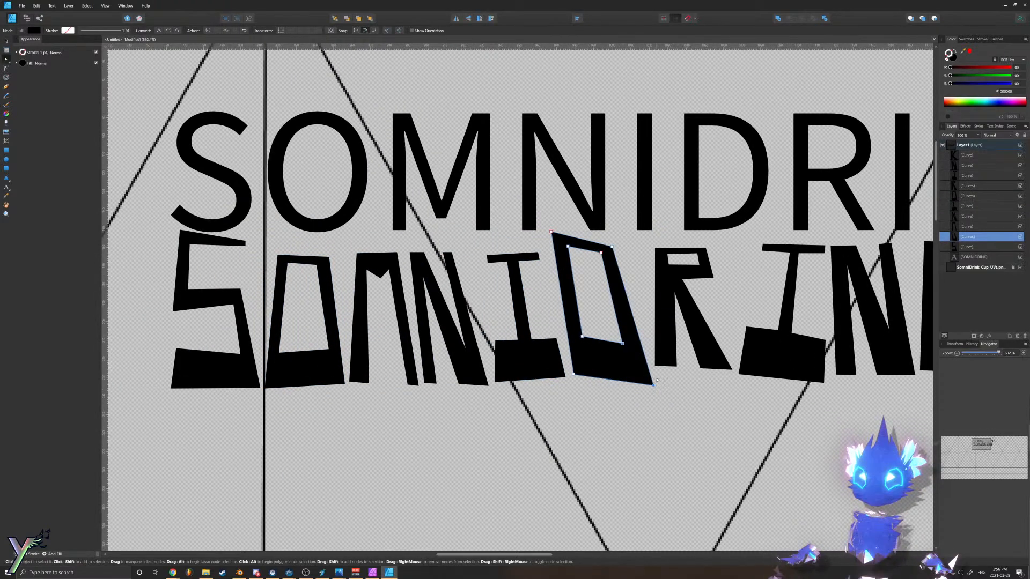
{"action": "key", "text": "c"}
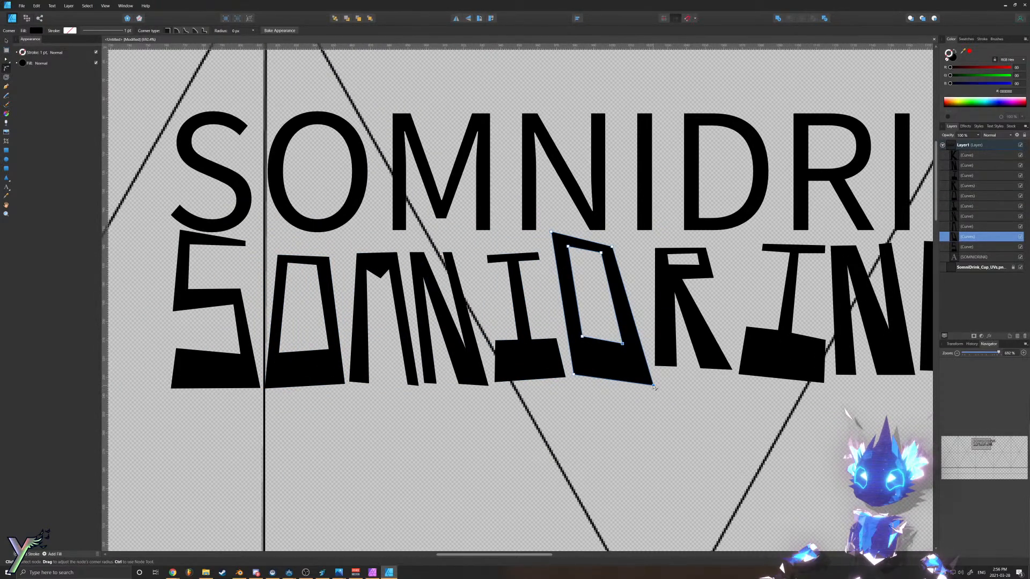
{"action": "left_click_drag", "start_coordinate": [654, 387], "coordinate": [633, 369]}
{"action": "left_click_drag", "start_coordinate": [650, 221], "coordinate": [582, 282], "text": "ctrl"}
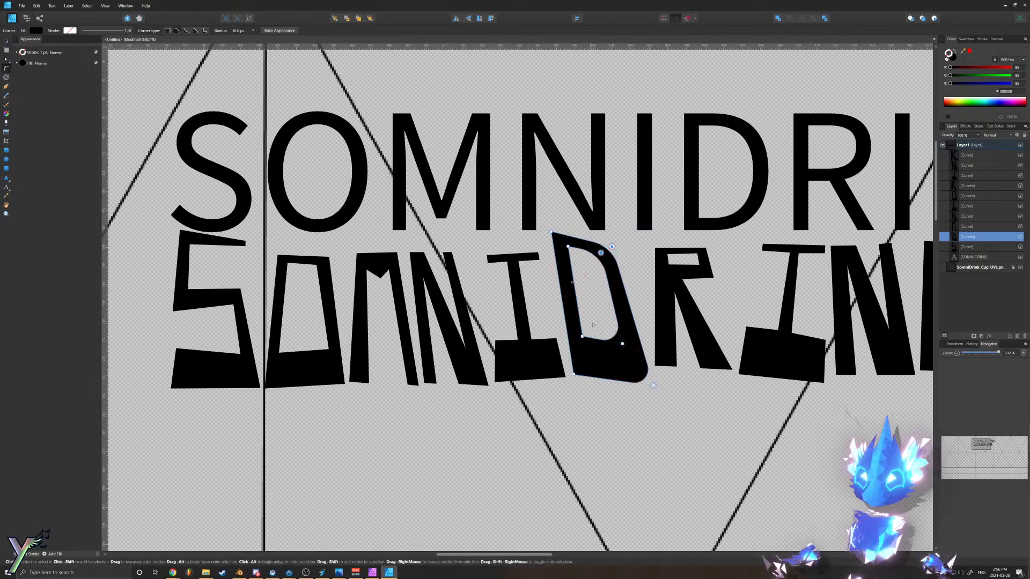
{"action": "left_click", "coordinate": [387, 359]}
{"action": "scroll", "coordinate": [387, 358], "scroll_direction": "down", "scroll_amount": 7}
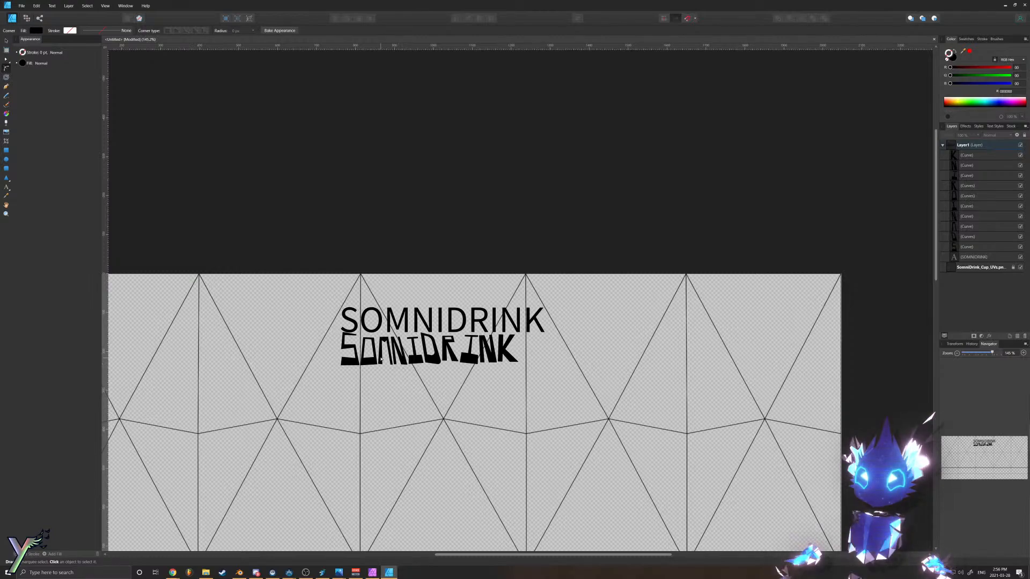
{"action": "scroll", "coordinate": [381, 359], "scroll_direction": "up", "scroll_amount": 5}
{"action": "scroll", "coordinate": [329, 354], "scroll_direction": "down", "scroll_amount": 3}
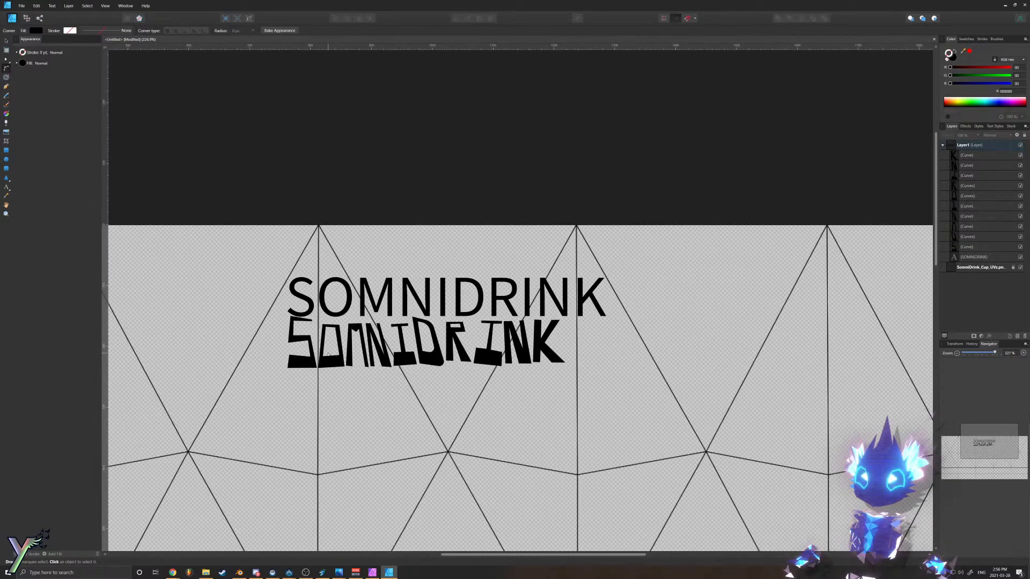
{"action": "scroll", "coordinate": [561, 345], "scroll_direction": "up", "scroll_amount": 5}
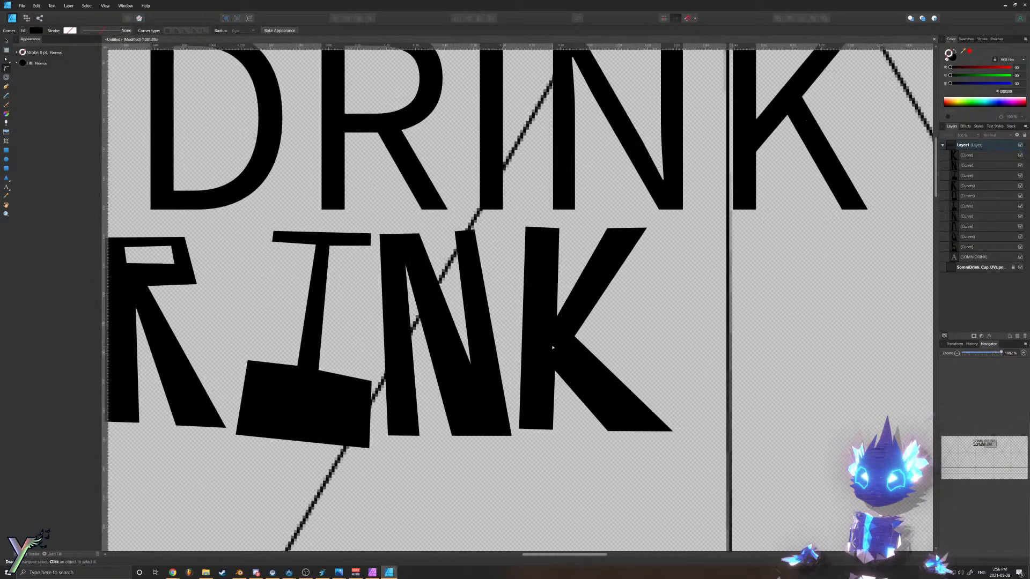
Step: Slim the K by shifting the nodes along its stem's inner edge left and moving the outer arm-leg junction node left to match
{"action": "left_click", "coordinate": [560, 345]}
{"action": "scroll", "coordinate": [560, 345], "scroll_direction": "down", "scroll_amount": 3}
{"action": "scroll", "coordinate": [560, 345], "scroll_direction": "down", "scroll_amount": 1}
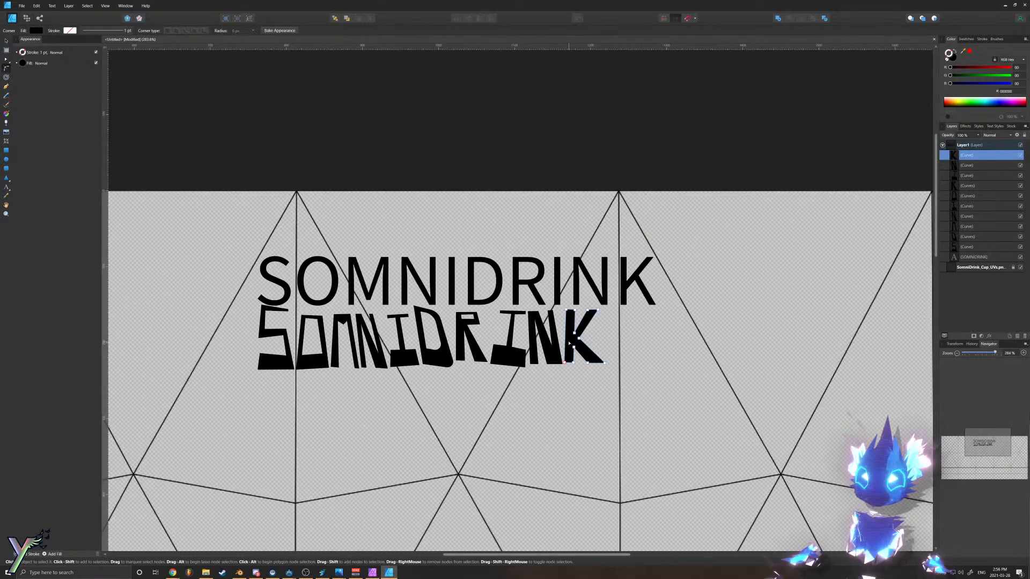
{"action": "scroll", "coordinate": [569, 343], "scroll_direction": "up", "scroll_amount": 5}
{"action": "scroll", "coordinate": [488, 347], "scroll_direction": "down", "scroll_amount": 4}
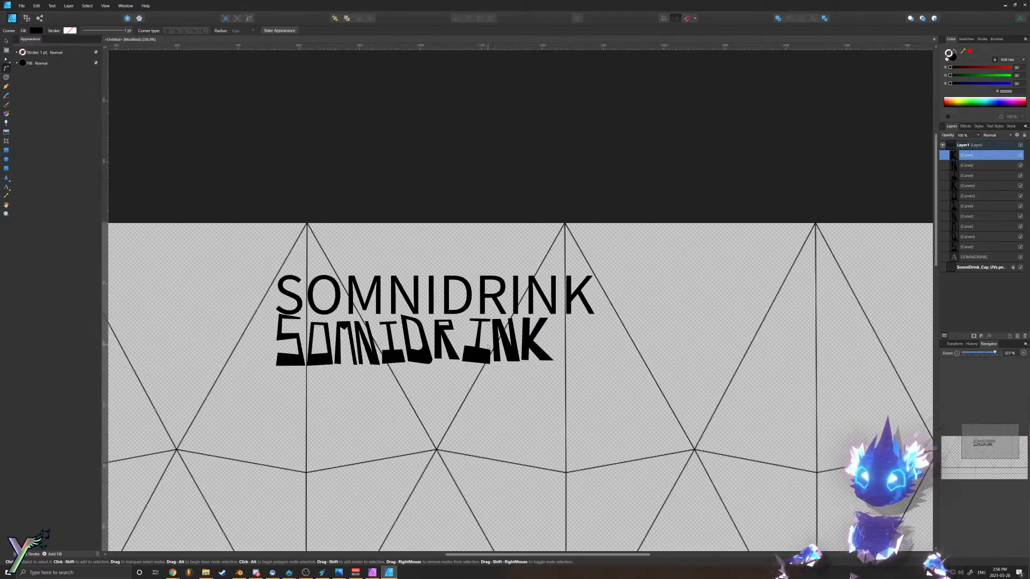
{"action": "scroll", "coordinate": [529, 339], "scroll_direction": "up", "scroll_amount": 5}
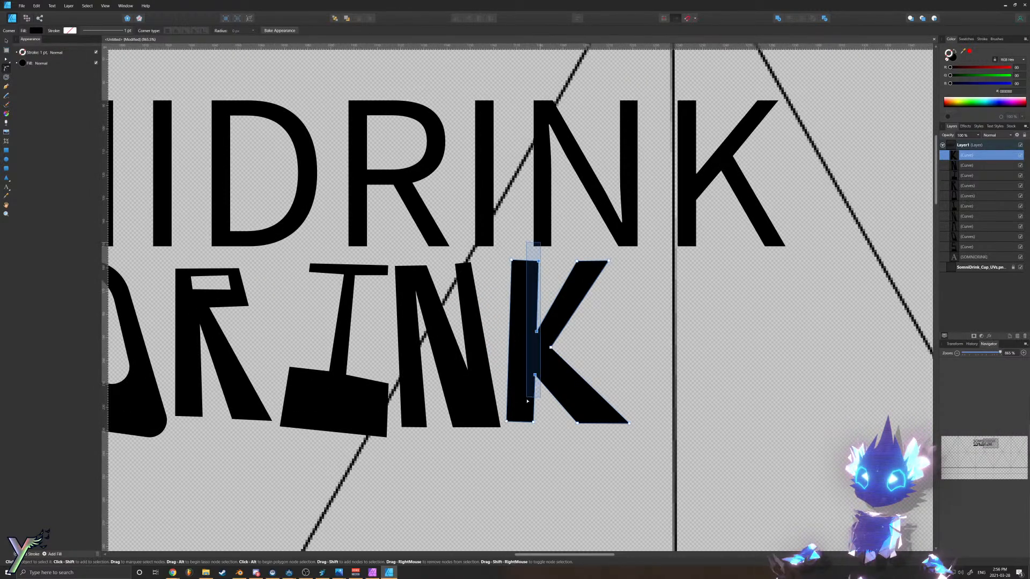
{"action": "left_click", "coordinate": [534, 376]}
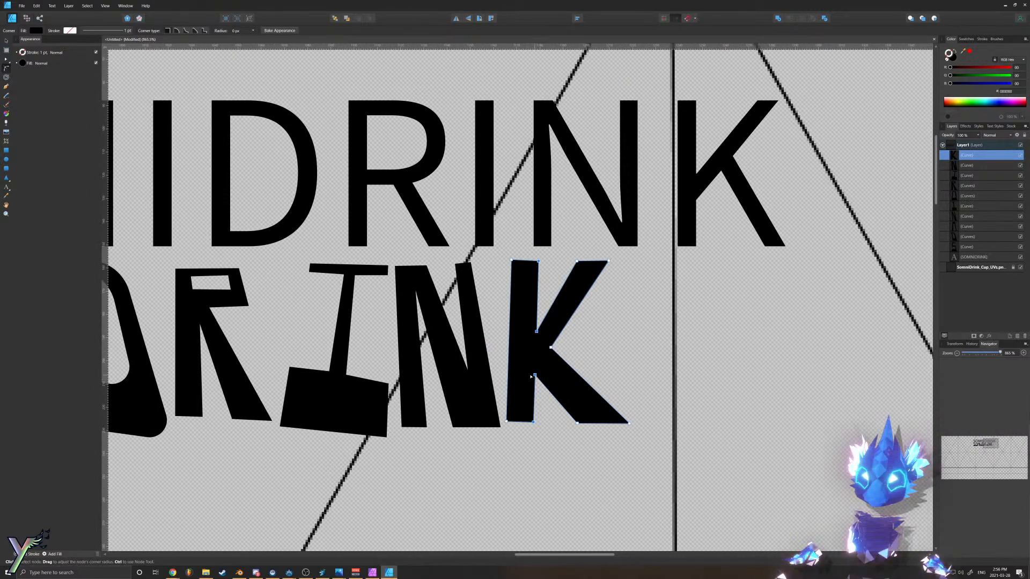
{"action": "key", "text": "v"}
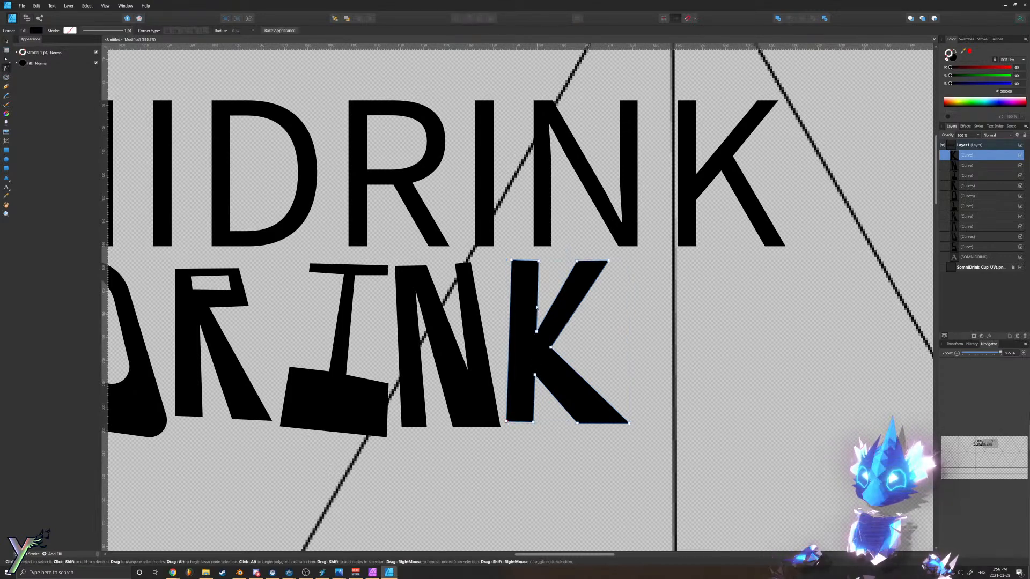
{"action": "key", "text": "c"}
{"action": "left_click_drag", "start_coordinate": [530, 398], "coordinate": [525, 420]}
{"action": "key", "text": "a"}
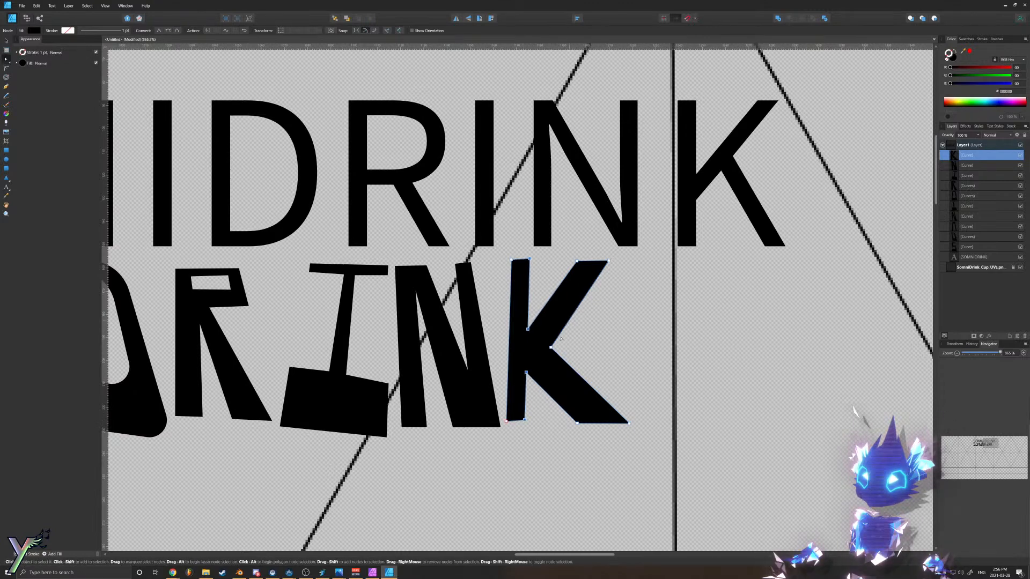
{"action": "left_click_drag", "start_coordinate": [552, 347], "coordinate": [536, 347]}
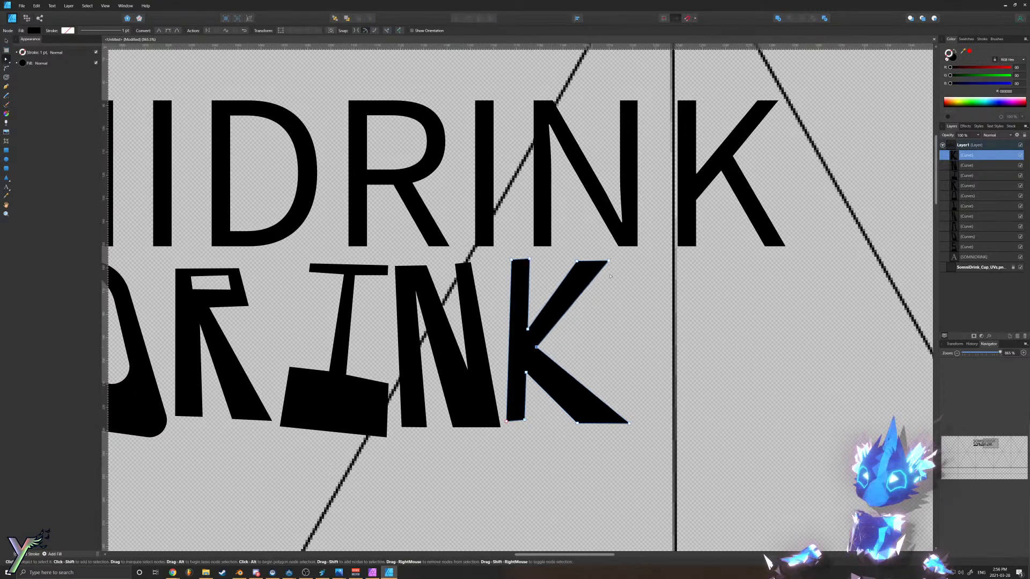
{"action": "left_click", "coordinate": [616, 253]}
Step: Select all ten custom letter curves and move them up and right onto the plain SOMNIDRINK text
{"action": "scroll", "coordinate": [616, 253], "scroll_direction": "down", "scroll_amount": 6, "text": "ctrl"}
{"action": "scroll", "coordinate": [504, 300], "scroll_direction": "up", "scroll_amount": 5, "text": "ctrl"}
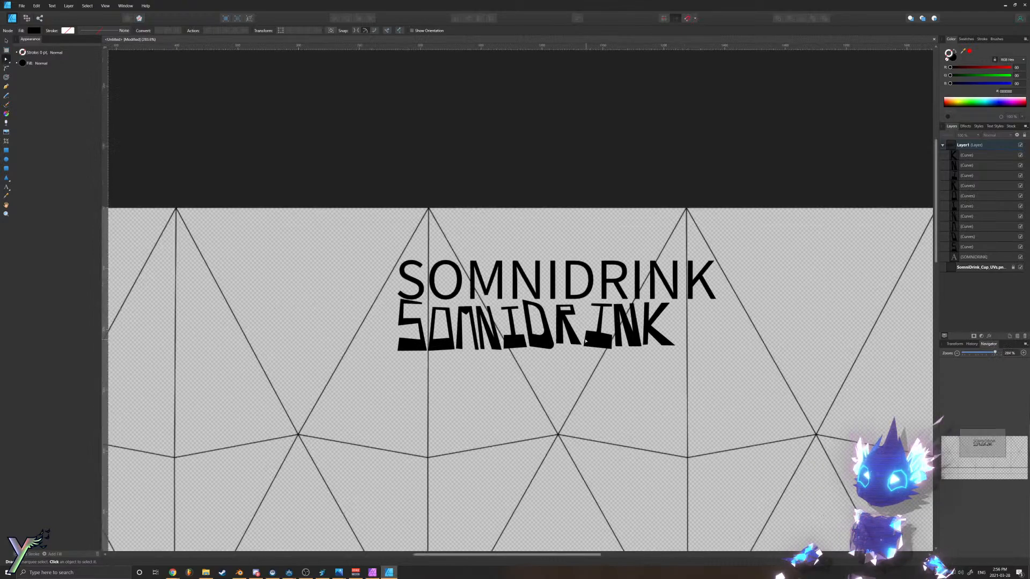
{"action": "scroll", "coordinate": [532, 295], "scroll_direction": "down", "scroll_amount": 6, "text": "ctrl"}
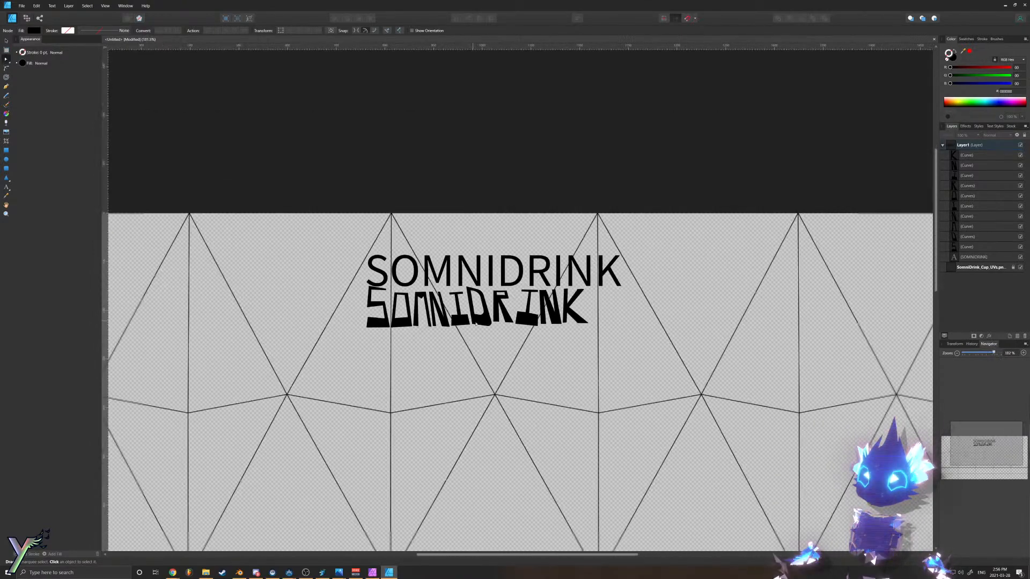
{"action": "scroll", "coordinate": [500, 308], "scroll_direction": "up", "scroll_amount": 6, "text": "ctrl"}
{"action": "scroll", "coordinate": [493, 312], "scroll_direction": "down", "scroll_amount": 6, "text": "ctrl"}
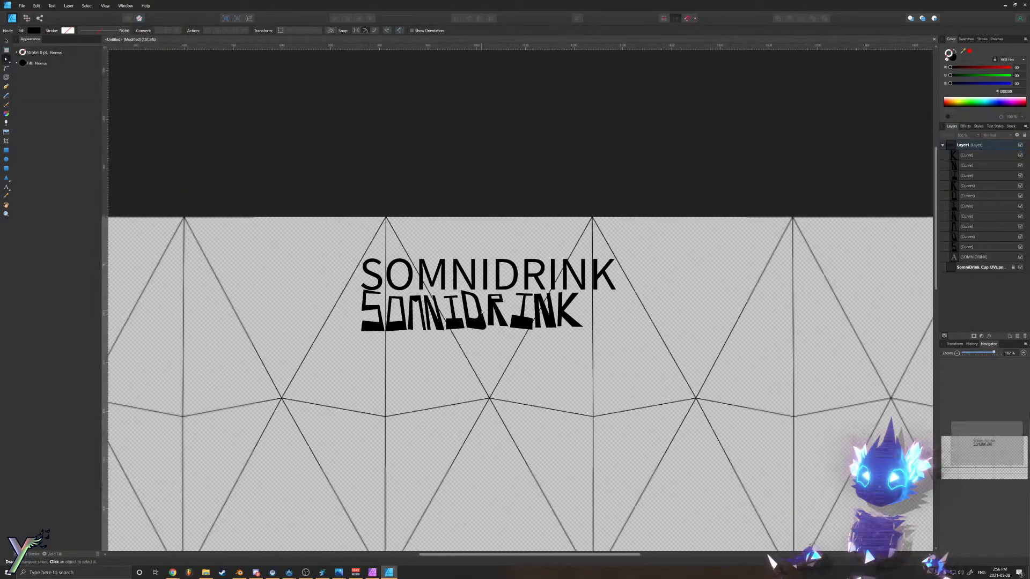
{"action": "left_click", "coordinate": [9, 42]}
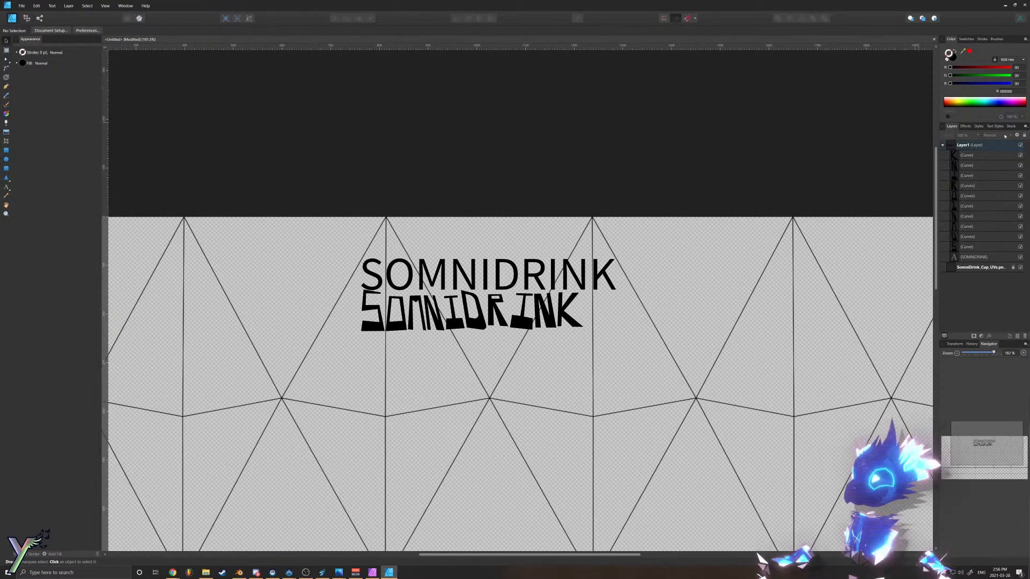
{"action": "left_click", "coordinate": [977, 248]}
{"action": "left_click", "coordinate": [971, 155], "text": "shift"}
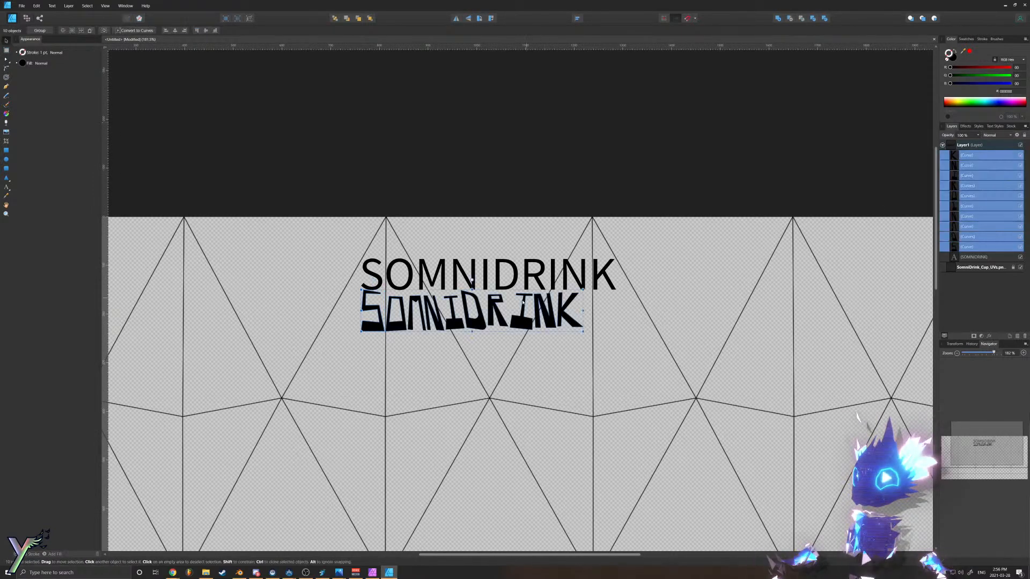
{"action": "scroll", "coordinate": [523, 302], "scroll_direction": "up", "scroll_amount": 1, "text": "ctrl"}
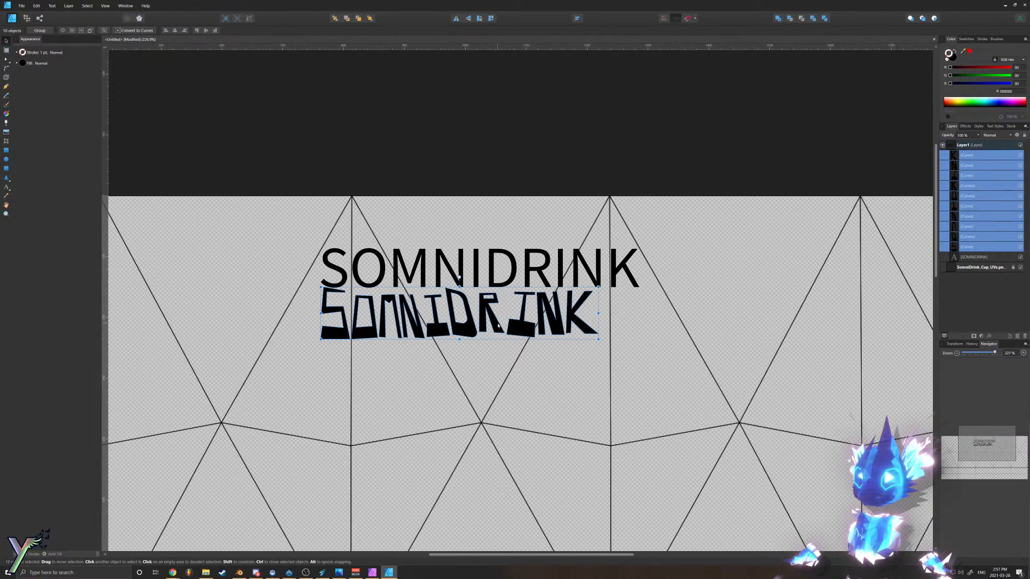
{"action": "mouse_move", "coordinate": [498, 325]}
{"action": "left_mouse_down"}
{"action": "mouse_move", "coordinate": [512, 282]}
{"action": "mouse_move", "coordinate": [545, 285]}
{"action": "left_mouse_up"}
Step: Delete the plain SOMNIDRINK reference text beneath the custom letters
{"action": "left_click", "coordinate": [982, 257]}
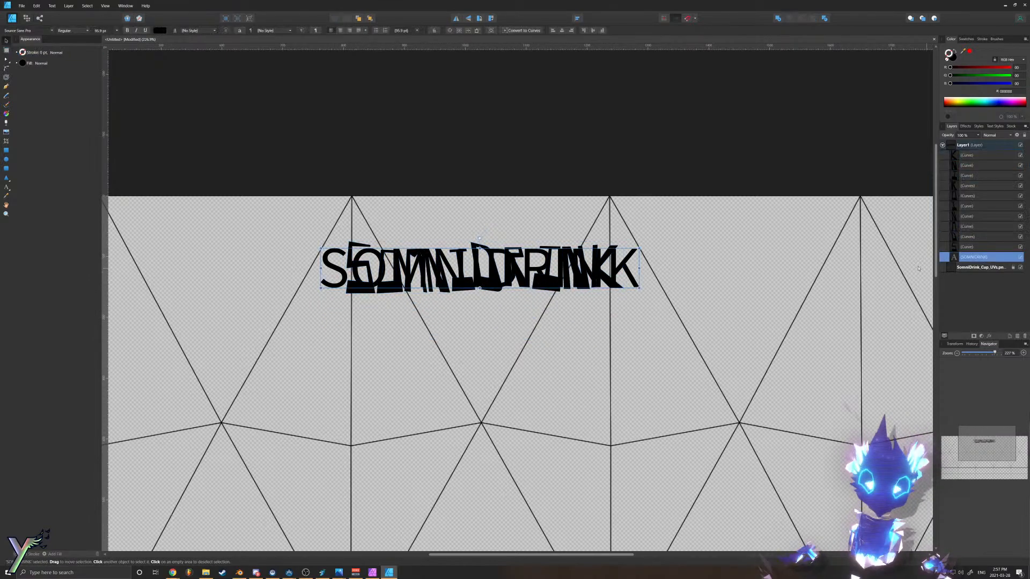
{"action": "key", "text": "Delete"}
{"action": "scroll", "coordinate": [490, 279], "scroll_direction": "up", "scroll_amount": 5, "text": "ctrl"}
{"action": "scroll", "coordinate": [491, 279], "scroll_direction": "down", "scroll_amount": 5, "text": "ctrl"}
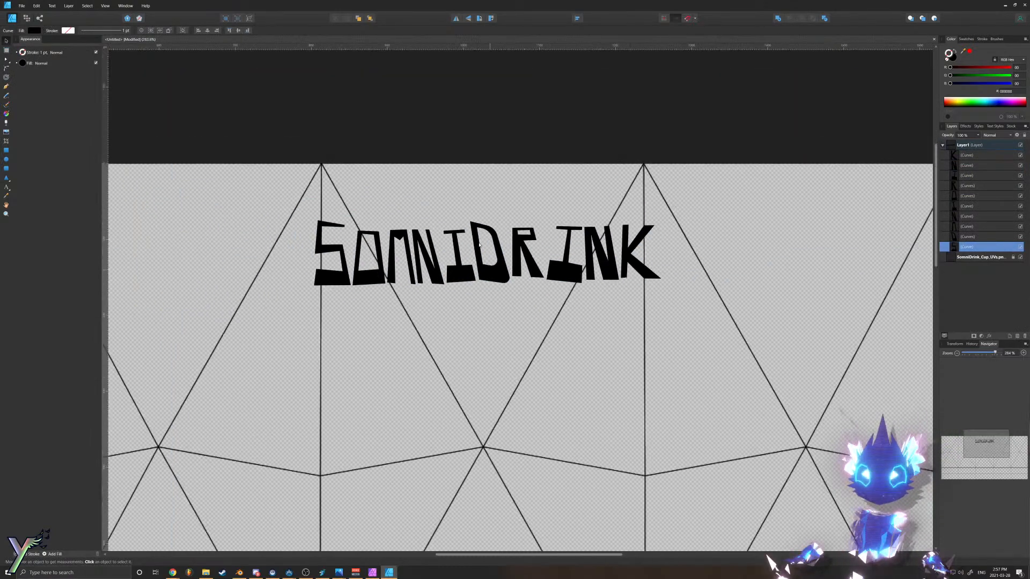
Step: Merge the ten letter curves into a single shape with the Add operation, leaving the UV layout image out
{"action": "scroll", "coordinate": [528, 345], "scroll_direction": "up", "scroll_amount": 5, "text": "ctrl"}
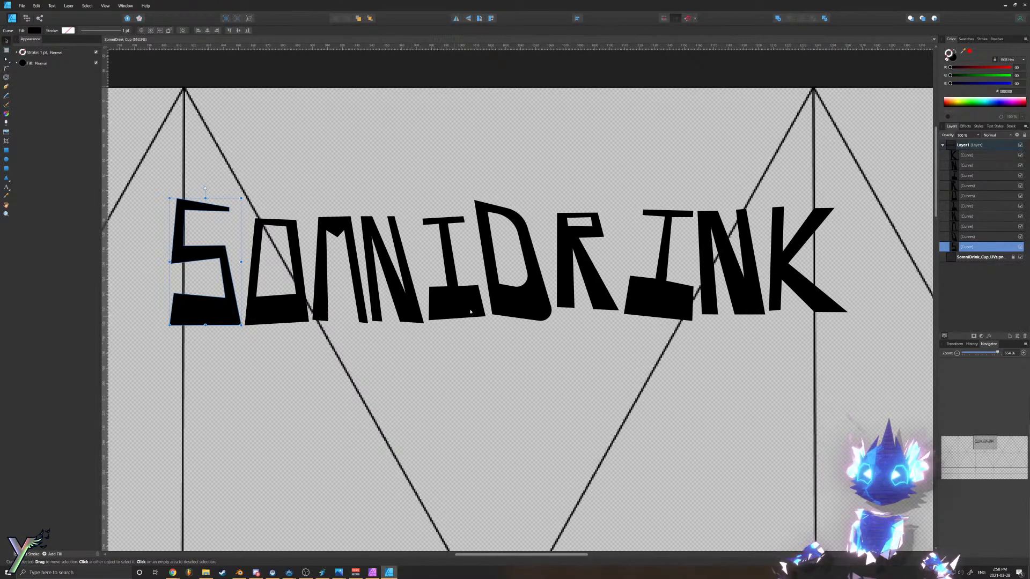
{"action": "key", "text": "ctrl+a"}
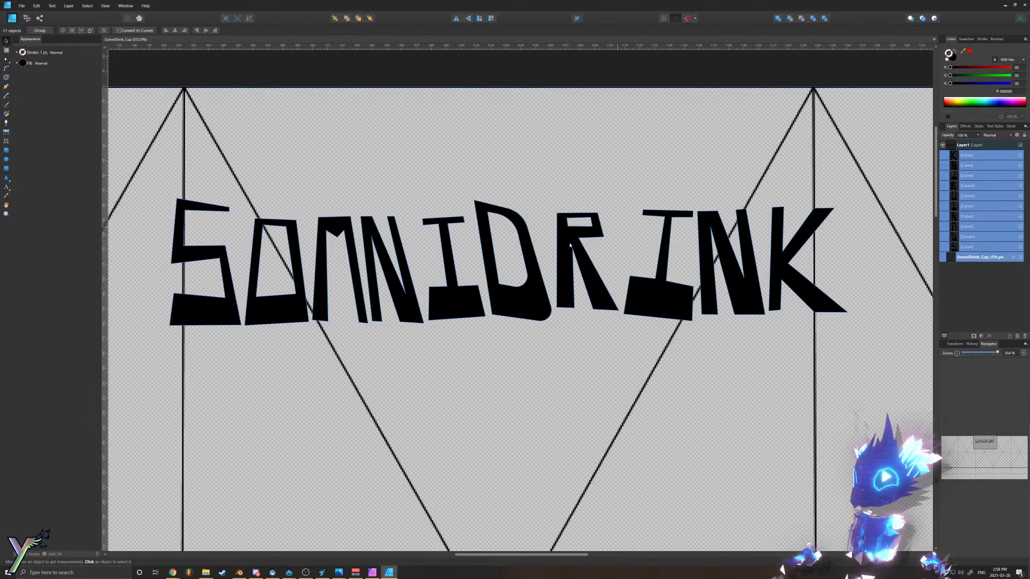
{"action": "left_click", "coordinate": [967, 247]}
{"action": "left_click", "coordinate": [965, 154], "text": "shift"}
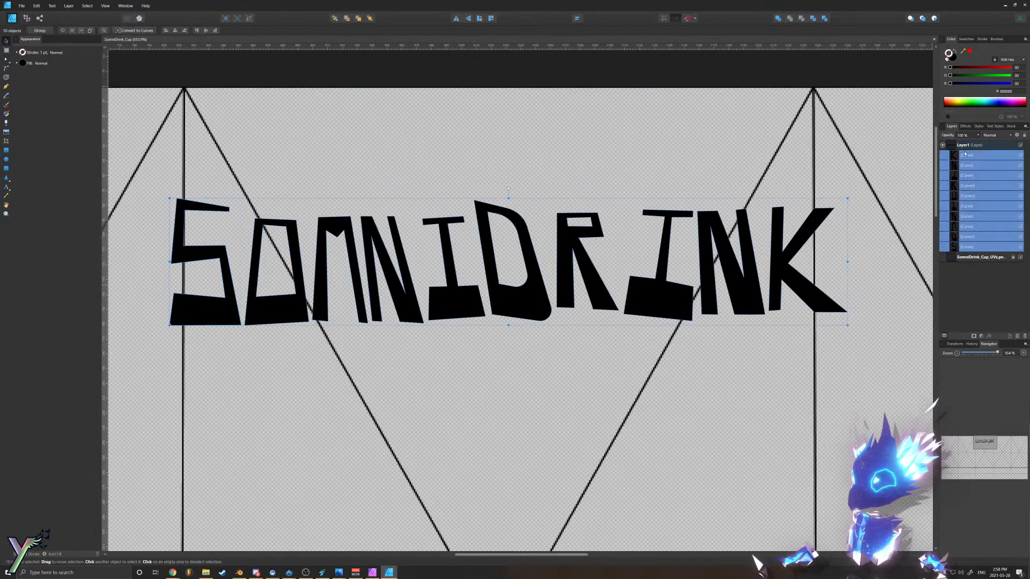
{"action": "left_click", "coordinate": [777, 20]}
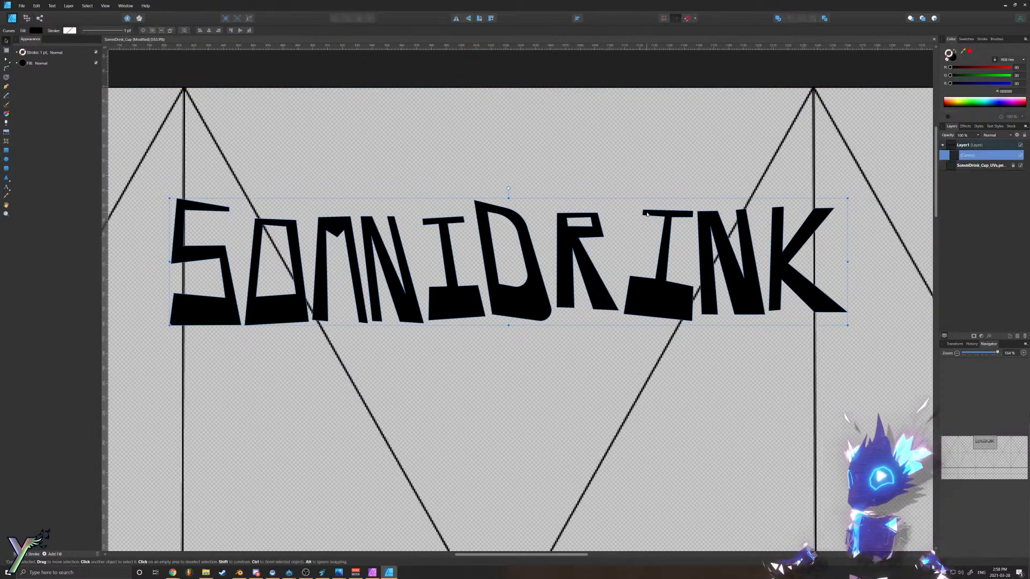
{"action": "middle_click_drag", "start_coordinate": [611, 207], "coordinate": [602, 251]}
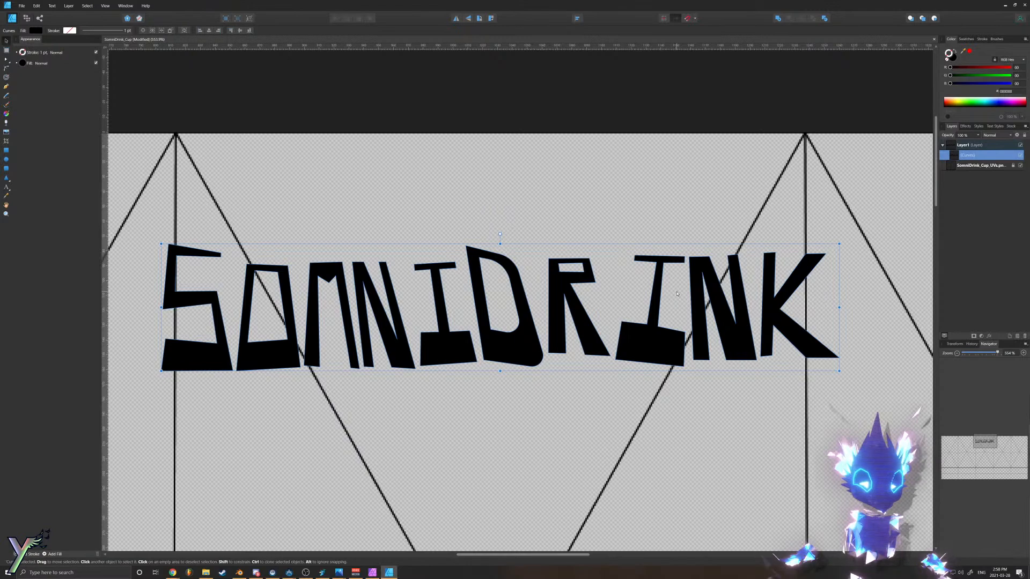
Step: Apply a vertical linear gradient fill from the base of the wordmark to its top edge and make the base stop dark blue
{"action": "key", "text": "g"}
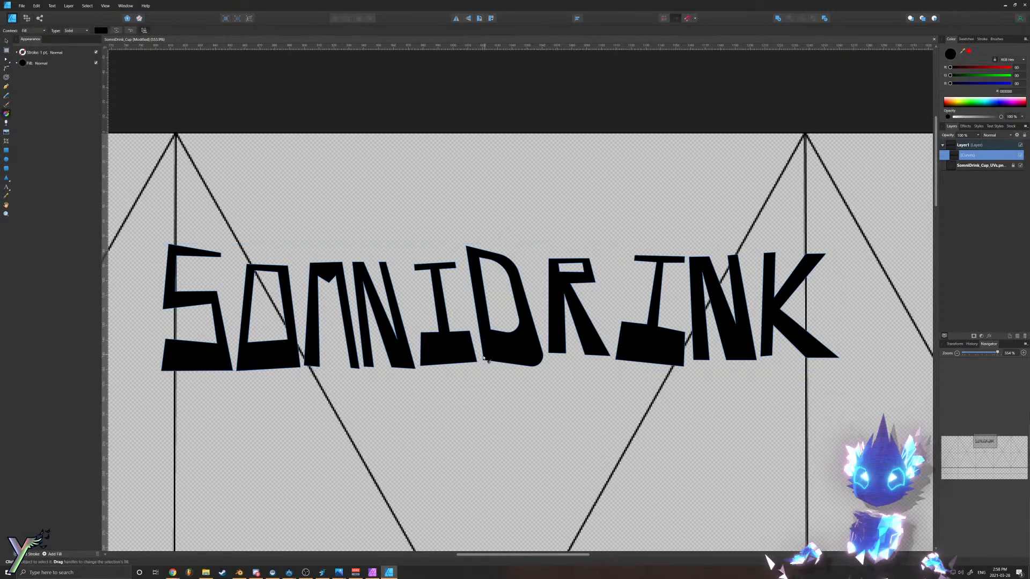
{"action": "left_click_drag", "start_coordinate": [483, 357], "coordinate": [483, 253]}
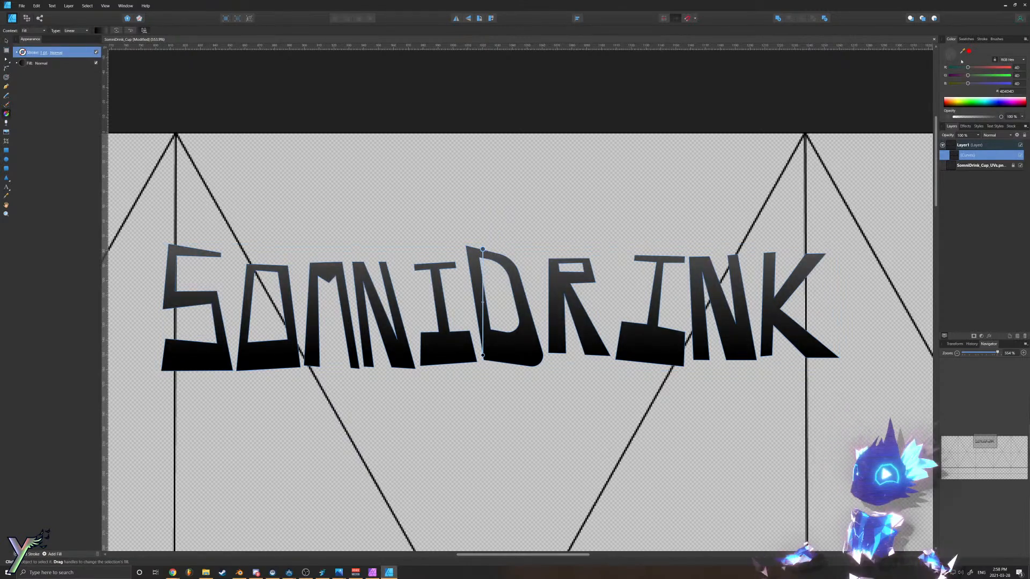
{"action": "left_click", "coordinate": [103, 32]}
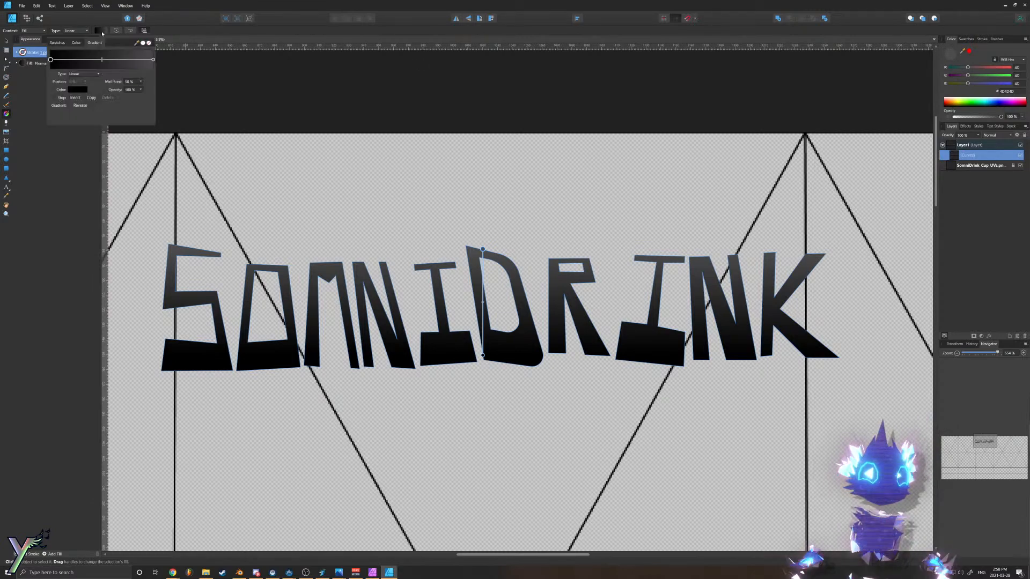
{"action": "left_click", "coordinate": [75, 89]}
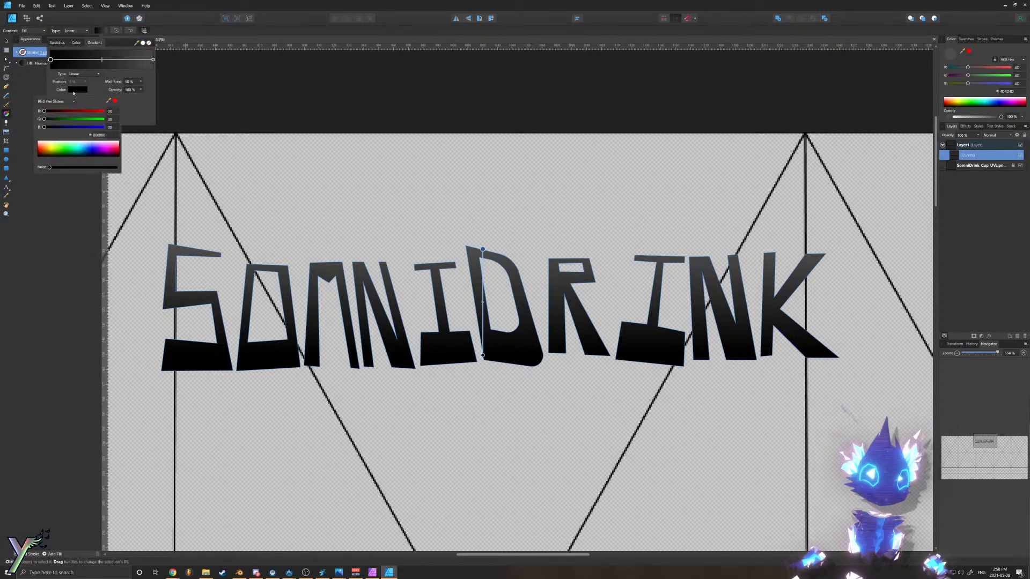
{"action": "left_click_drag", "start_coordinate": [68, 140], "coordinate": [86, 155]}
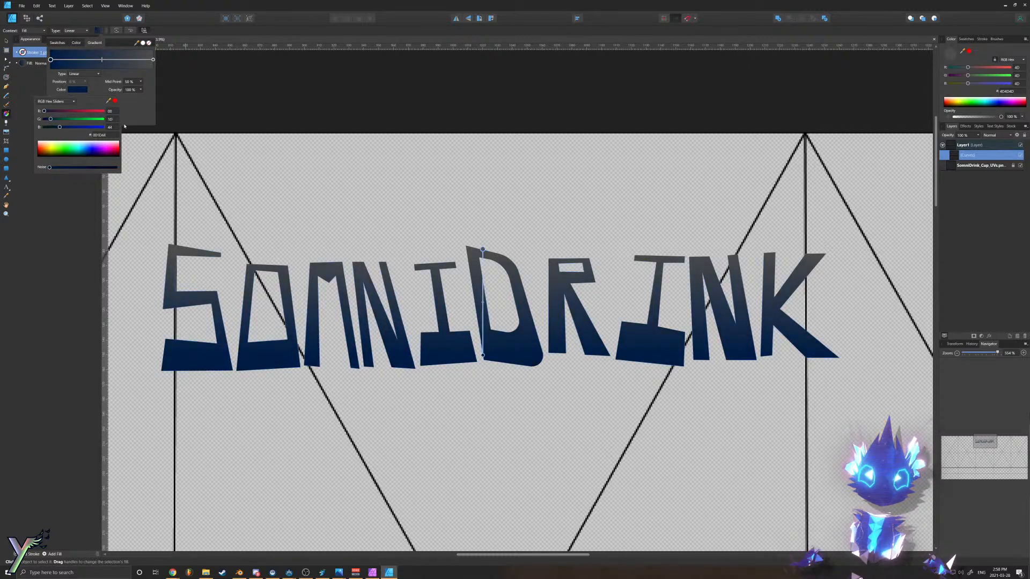
Step: Set the gradient's upper colour stop to the brighter blue #0055AA
{"action": "left_click", "coordinate": [153, 60]}
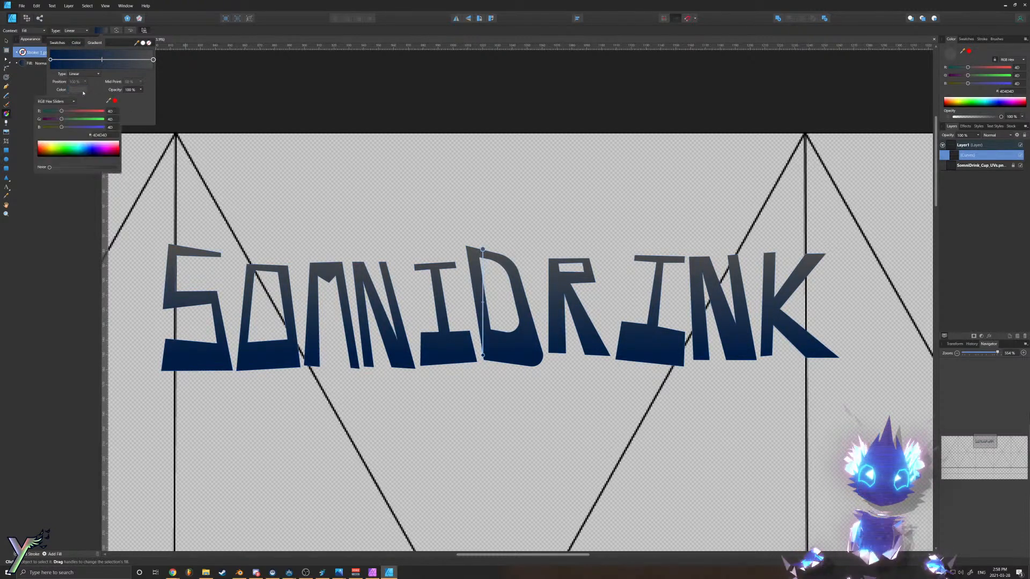
{"action": "left_click_drag", "start_coordinate": [87, 155], "coordinate": [85, 153]}
{"action": "left_click", "coordinate": [32, 99]}
{"action": "left_click", "coordinate": [31, 99]}
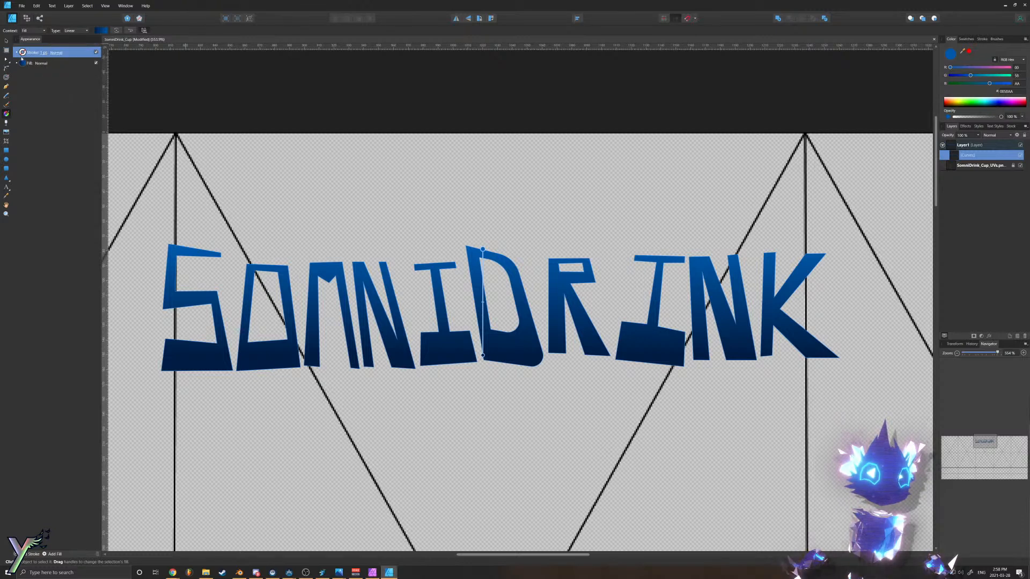
Step: Apply the recently used dark-to-bright blue gradient to the wordmark's 1 pt stroke
{"action": "left_click", "coordinate": [22, 53]}
{"action": "left_click", "coordinate": [26, 163]}
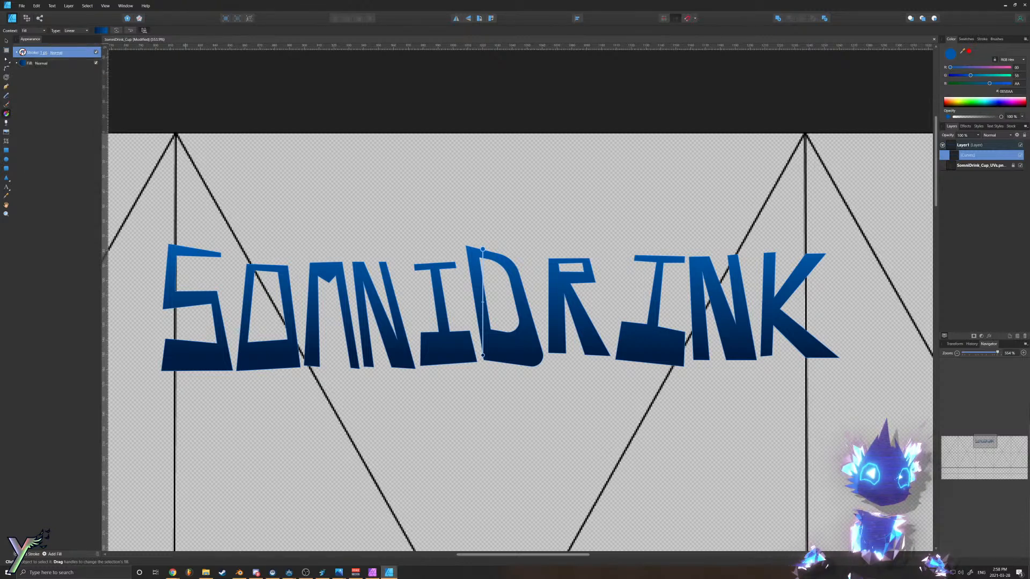
{"action": "left_click", "coordinate": [23, 52]}
{"action": "left_click", "coordinate": [98, 36]}
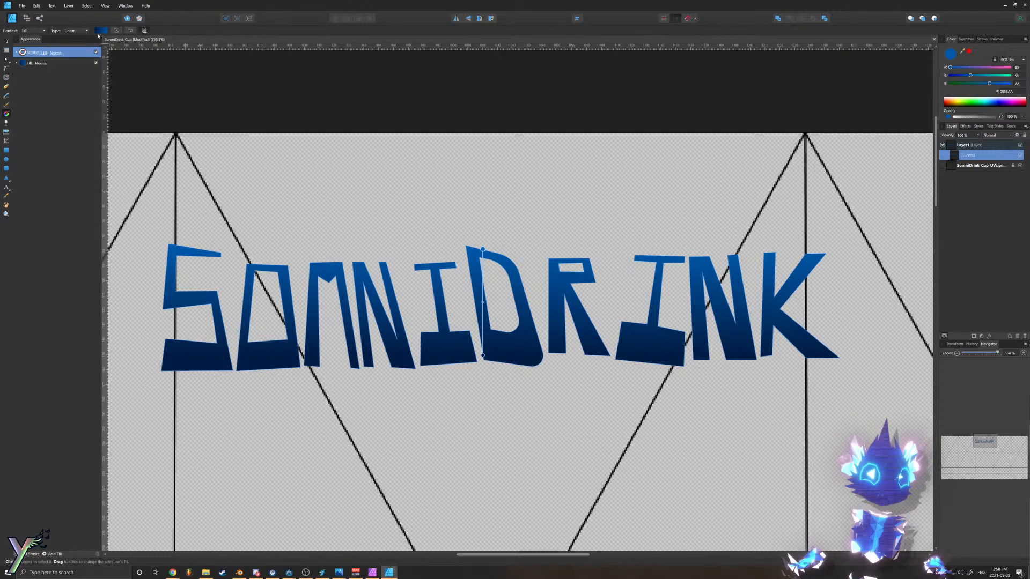
{"action": "left_click", "coordinate": [43, 53]}
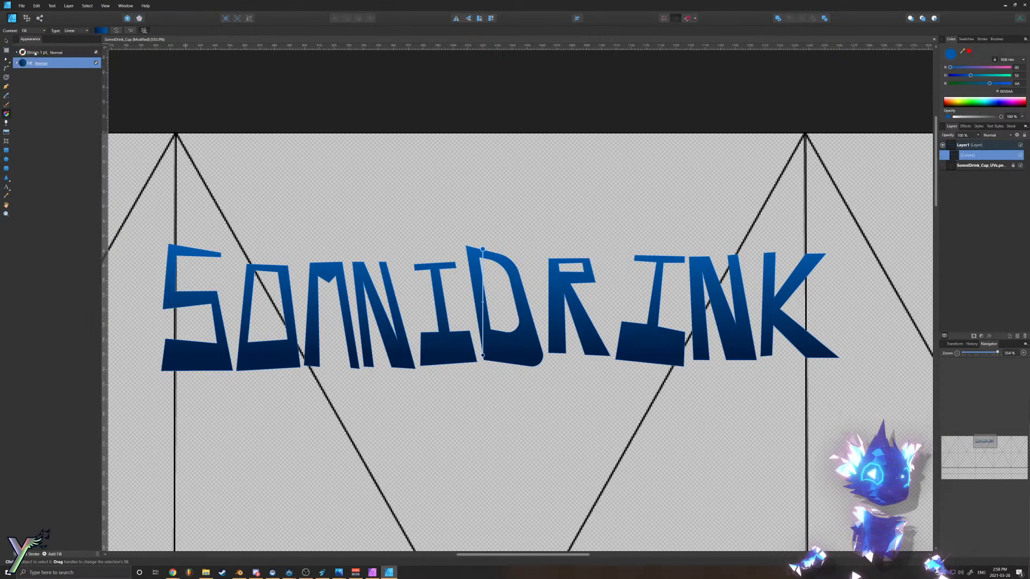
{"action": "left_click", "coordinate": [99, 30]}
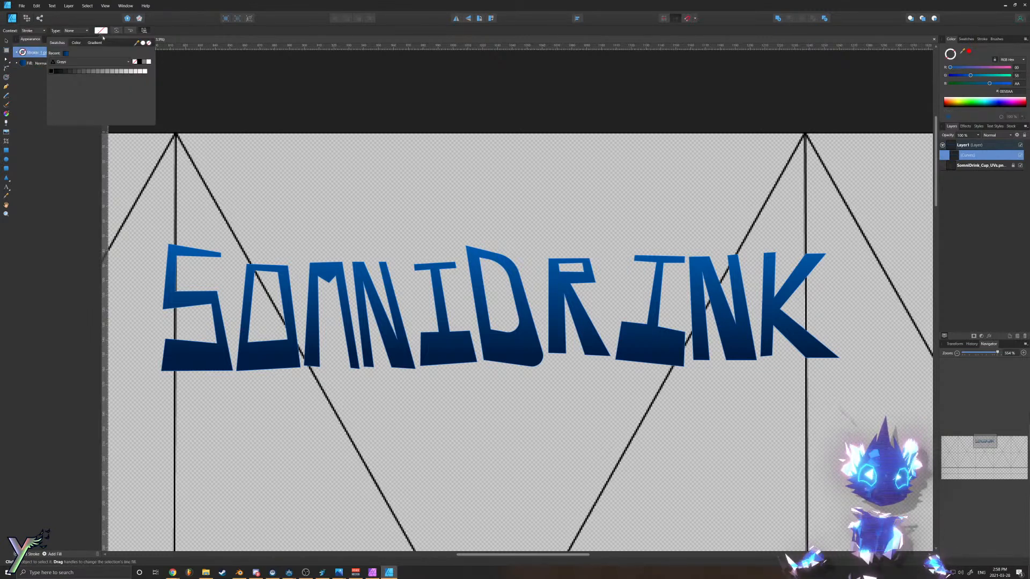
{"action": "left_click", "coordinate": [66, 54]}
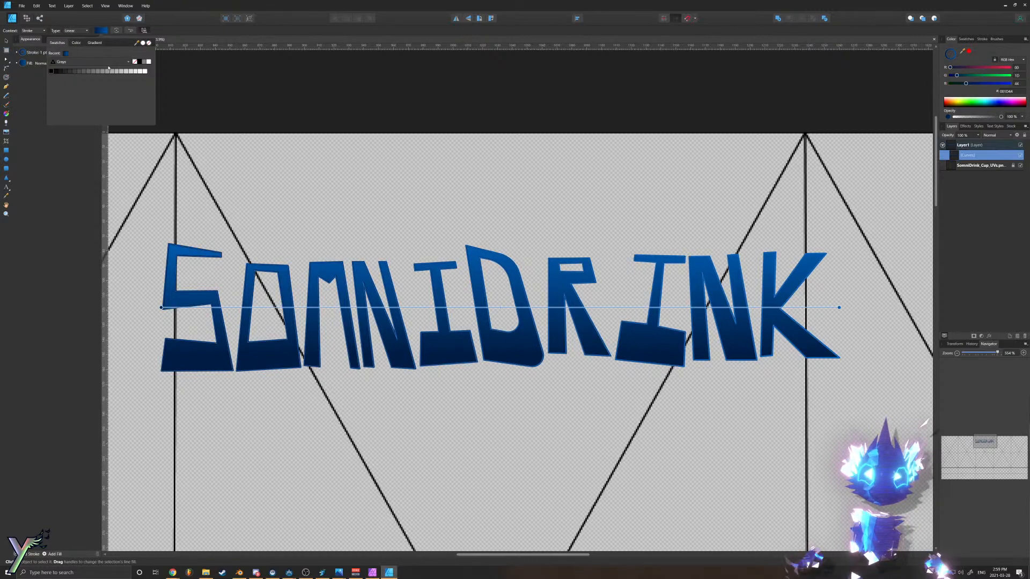
Step: Widen the wordmark's stroke to about 2.8 pt and align it to the outside of the letters
{"action": "left_click", "coordinate": [45, 53]}
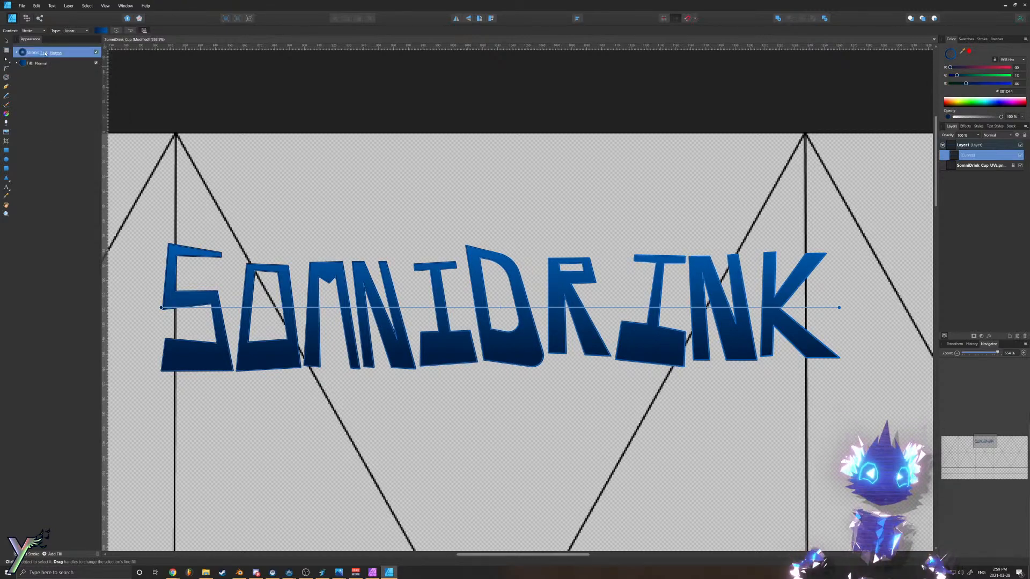
{"action": "left_click_drag", "start_coordinate": [30, 76], "coordinate": [32, 76]}
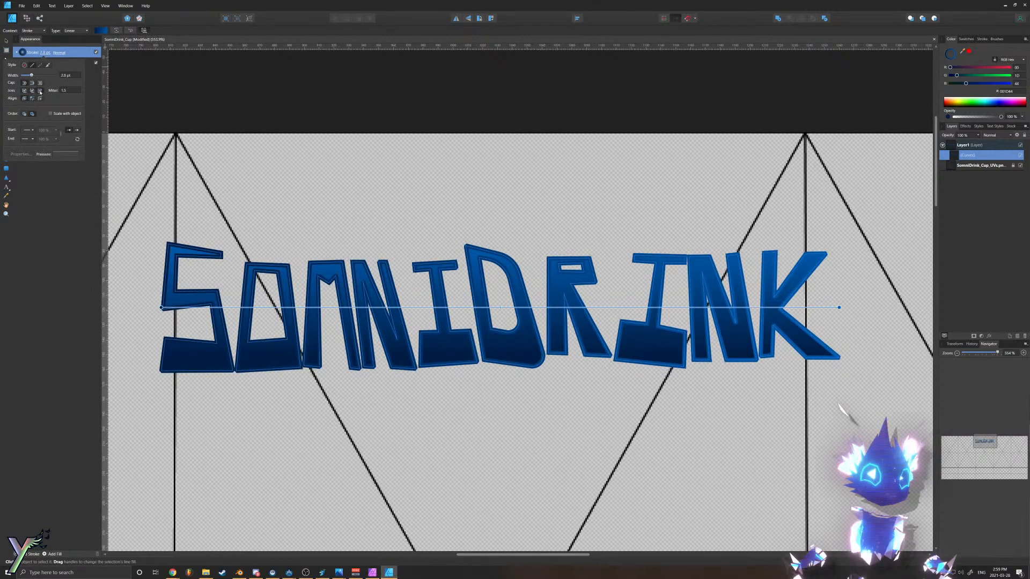
{"action": "left_click", "coordinate": [32, 99]}
{"action": "left_click", "coordinate": [41, 99]}
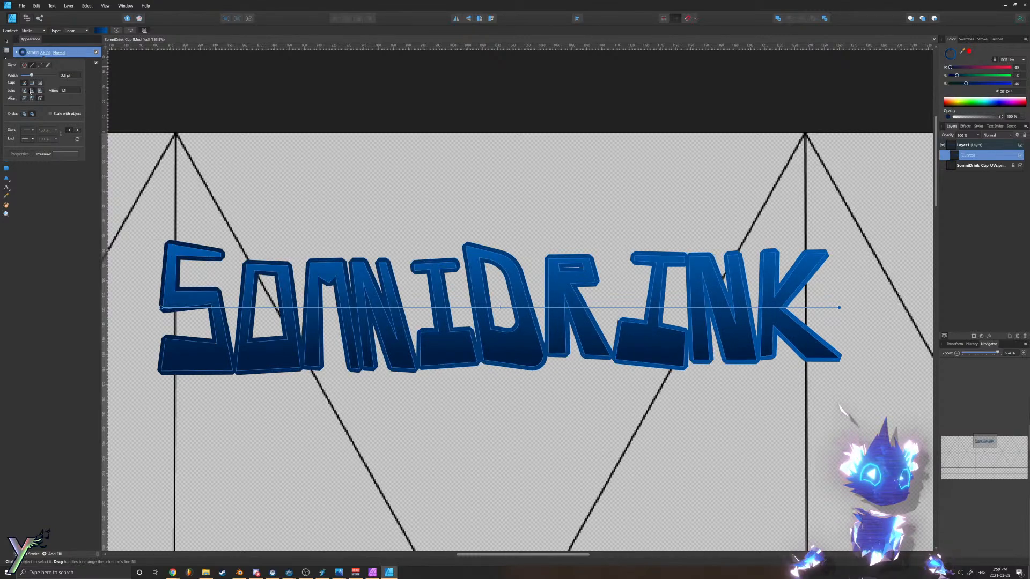
Step: Try to order the wordmark's stroke behind its fill
{"action": "left_click", "coordinate": [25, 113]}
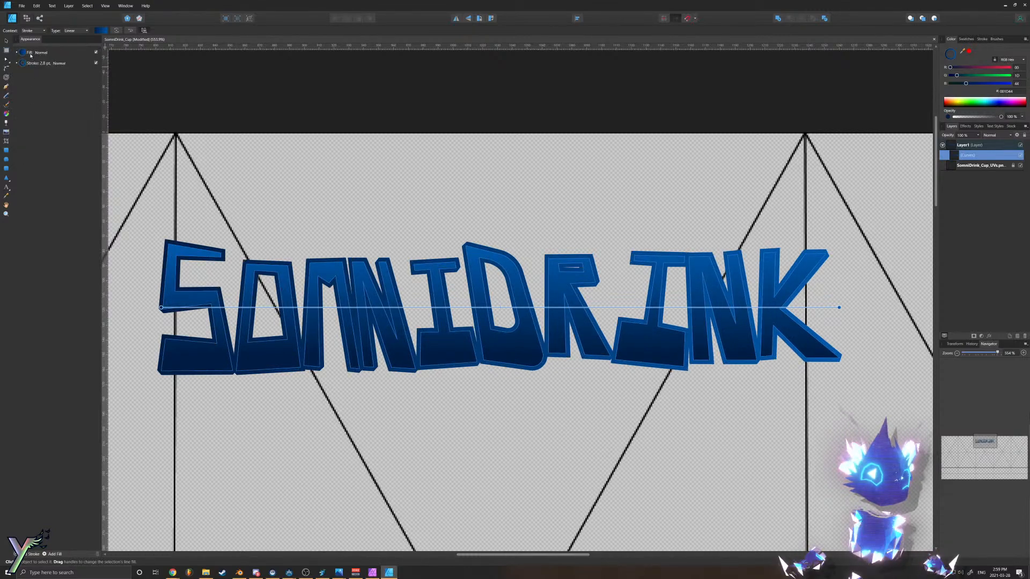
{"action": "left_click", "coordinate": [43, 64]}
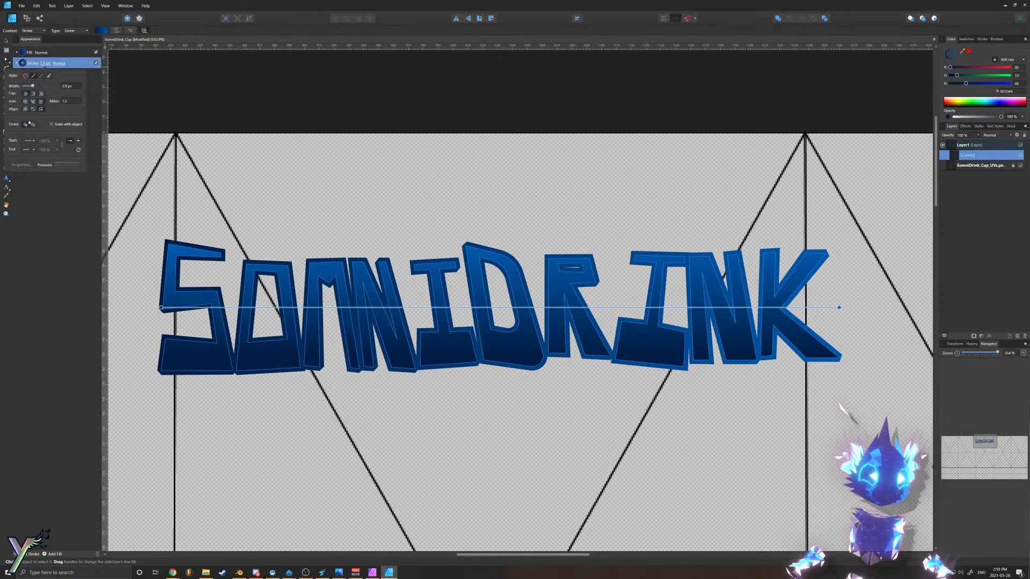
{"action": "left_click", "coordinate": [29, 124]}
Step: Set the stroke's mitre limit to 9 and its width to about 3.5 pt
{"action": "left_click", "coordinate": [46, 53]}
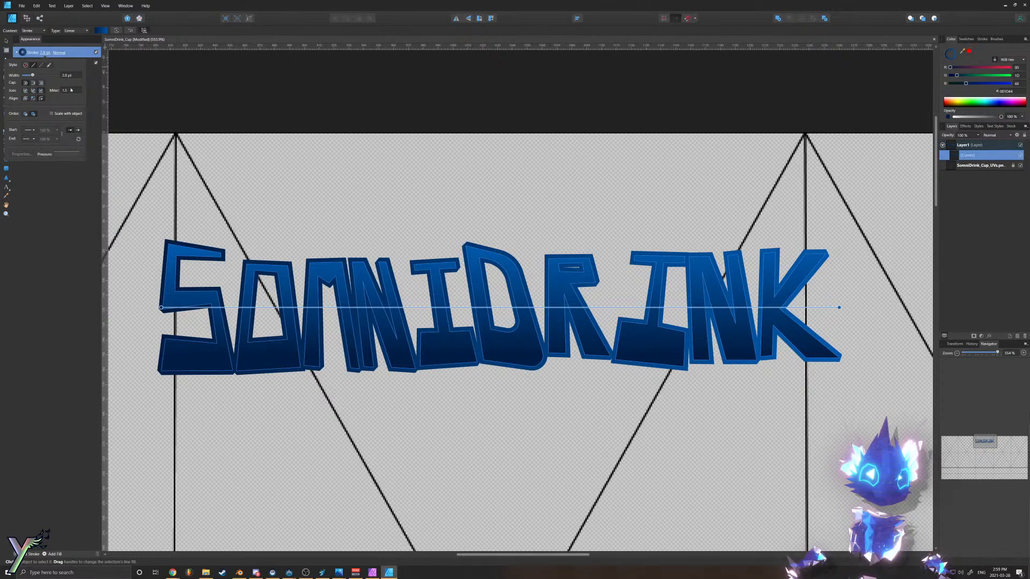
{"action": "type", "text": "9"}
{"action": "key", "text": "Return"}
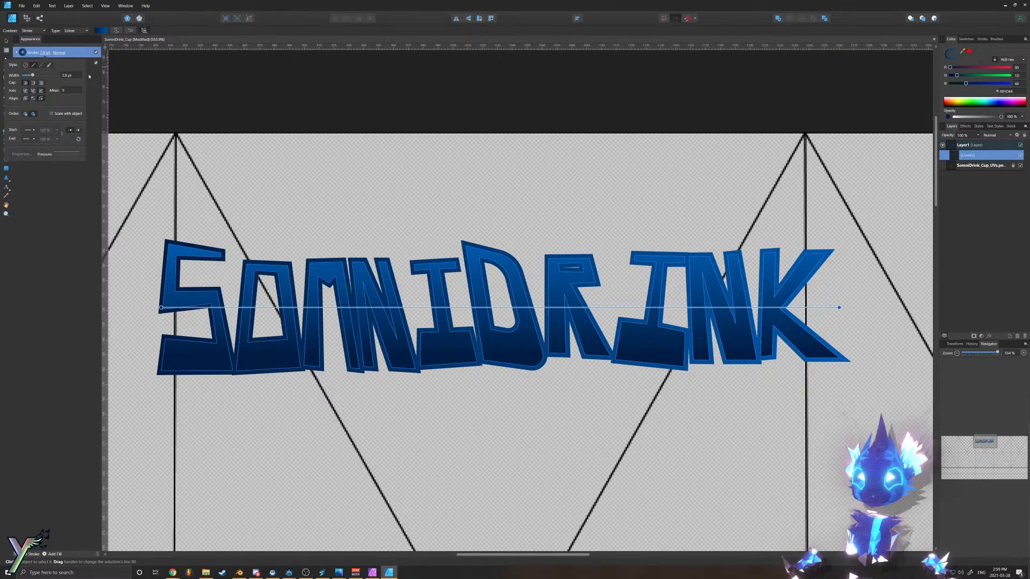
{"action": "mouse_move", "coordinate": [34, 74]}
{"action": "left_mouse_down"}
{"action": "mouse_move", "coordinate": [43, 75]}
{"action": "mouse_move", "coordinate": [33, 75]}
{"action": "left_mouse_up"}
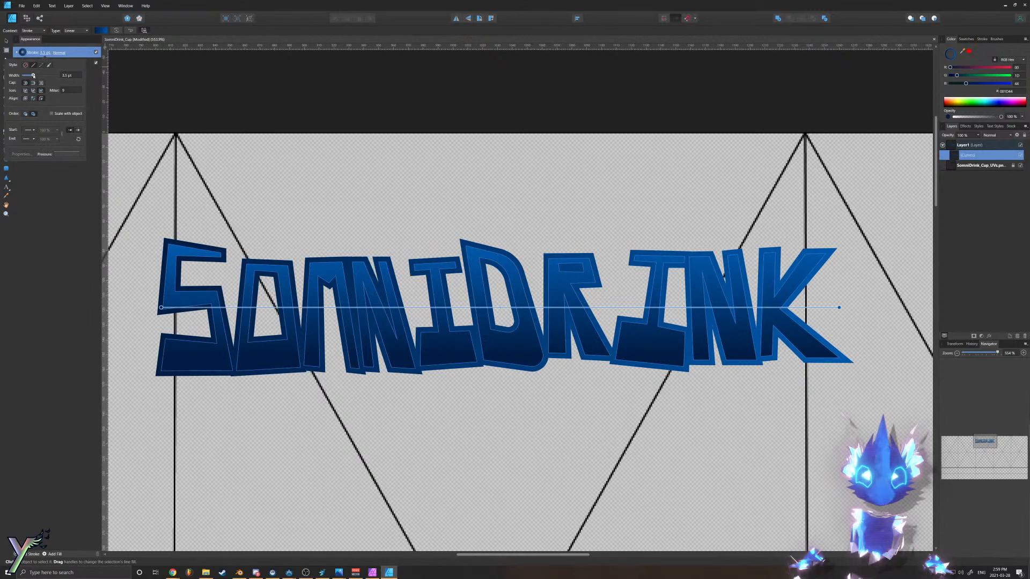
Step: Try a light turquoise colour for the starting stop of the stroke's gradient
{"action": "left_click", "coordinate": [104, 32]}
{"action": "left_click", "coordinate": [78, 89]}
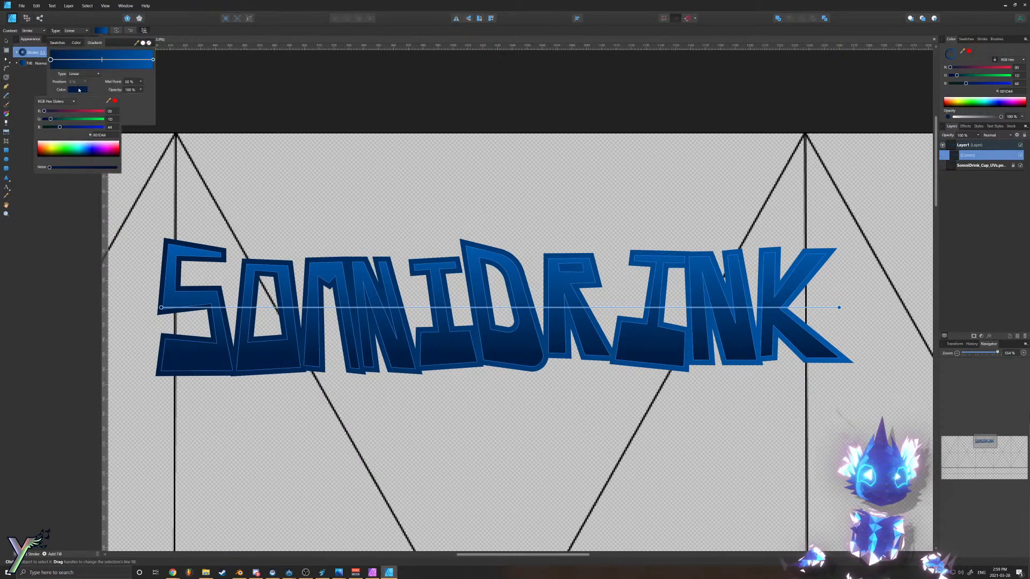
{"action": "left_click", "coordinate": [91, 127]}
{"action": "mouse_move", "coordinate": [51, 119]}
{"action": "left_mouse_down"}
{"action": "mouse_move", "coordinate": [100, 113]}
{"action": "mouse_move", "coordinate": [63, 114]}
{"action": "left_mouse_up"}
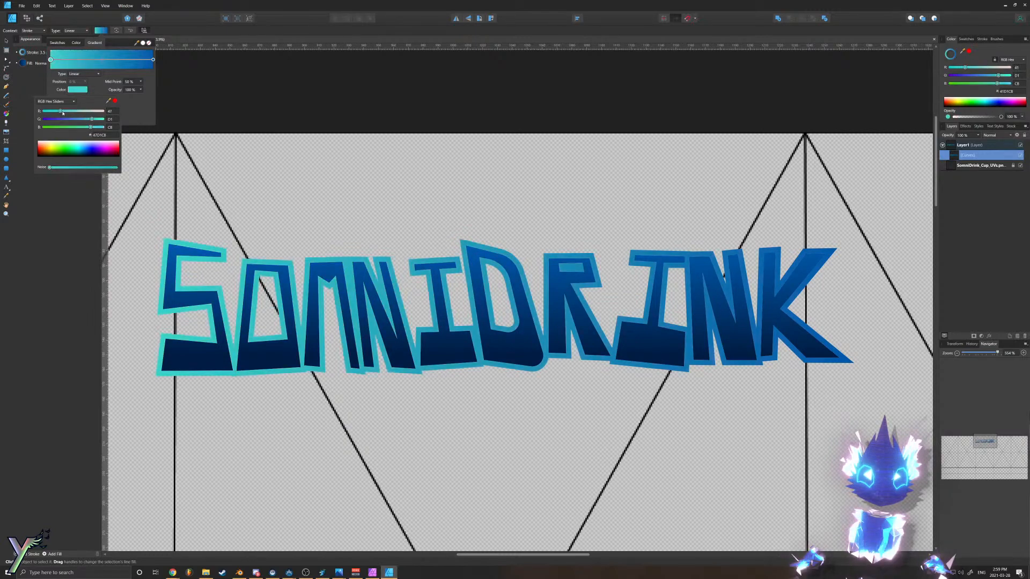
Step: Change the end stop of the stroke's gradient to a very dark navy blue
{"action": "left_click", "coordinate": [153, 60]}
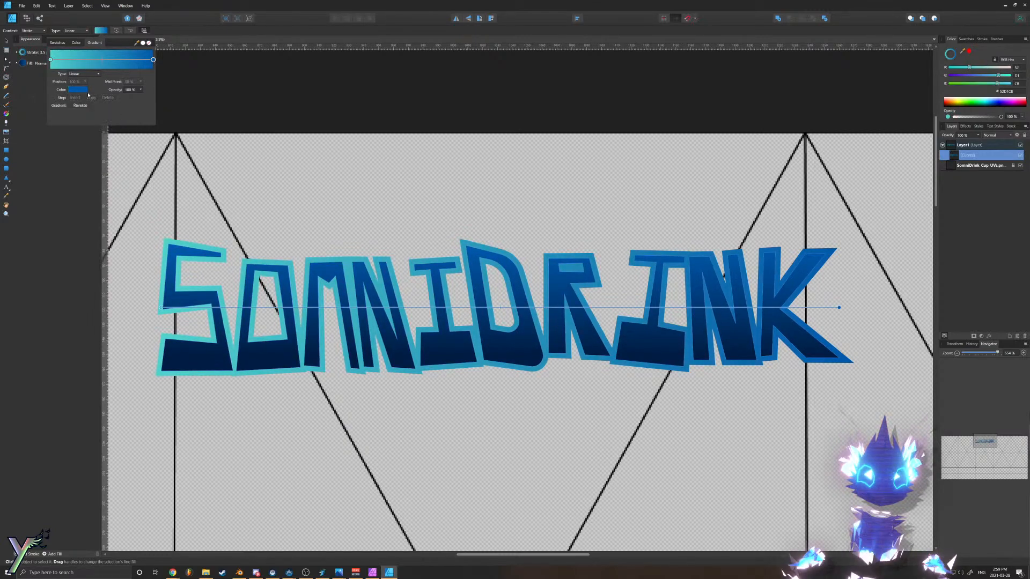
{"action": "left_click", "coordinate": [81, 91]}
{"action": "left_click_drag", "start_coordinate": [65, 119], "coordinate": [102, 119]}
{"action": "mouse_move", "coordinate": [82, 127]}
{"action": "left_mouse_down"}
{"action": "mouse_move", "coordinate": [86, 119]}
{"action": "mouse_move", "coordinate": [46, 119]}
{"action": "left_mouse_up"}
{"action": "mouse_move", "coordinate": [78, 127]}
{"action": "left_mouse_down"}
{"action": "mouse_move", "coordinate": [43, 126]}
{"action": "mouse_move", "coordinate": [56, 111]}
{"action": "mouse_move", "coordinate": [43, 111]}
{"action": "mouse_move", "coordinate": [53, 127]}
{"action": "mouse_move", "coordinate": [59, 120]}
{"action": "left_mouse_up"}
Step: Set the starting stop of the stroke's gradient to the very dark navy #000028
{"action": "left_click", "coordinate": [51, 60]}
{"action": "left_click", "coordinate": [51, 60]}
{"action": "left_click", "coordinate": [70, 89]}
{"action": "mouse_move", "coordinate": [54, 127]}
{"action": "left_mouse_down"}
{"action": "mouse_move", "coordinate": [52, 119]}
{"action": "mouse_move", "coordinate": [60, 129]}
{"action": "left_mouse_up"}
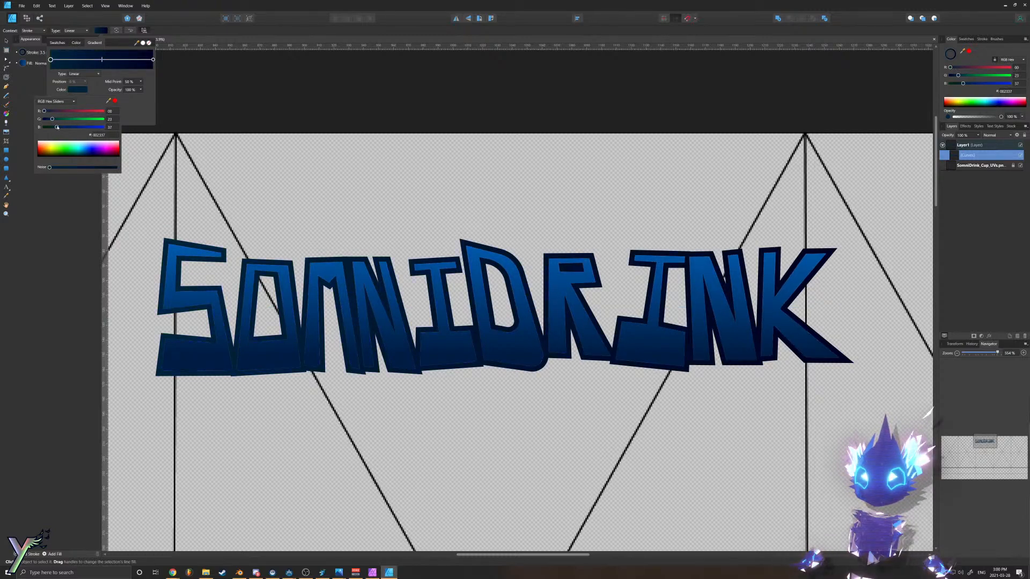
{"action": "left_click_drag", "start_coordinate": [52, 119], "coordinate": [53, 125]}
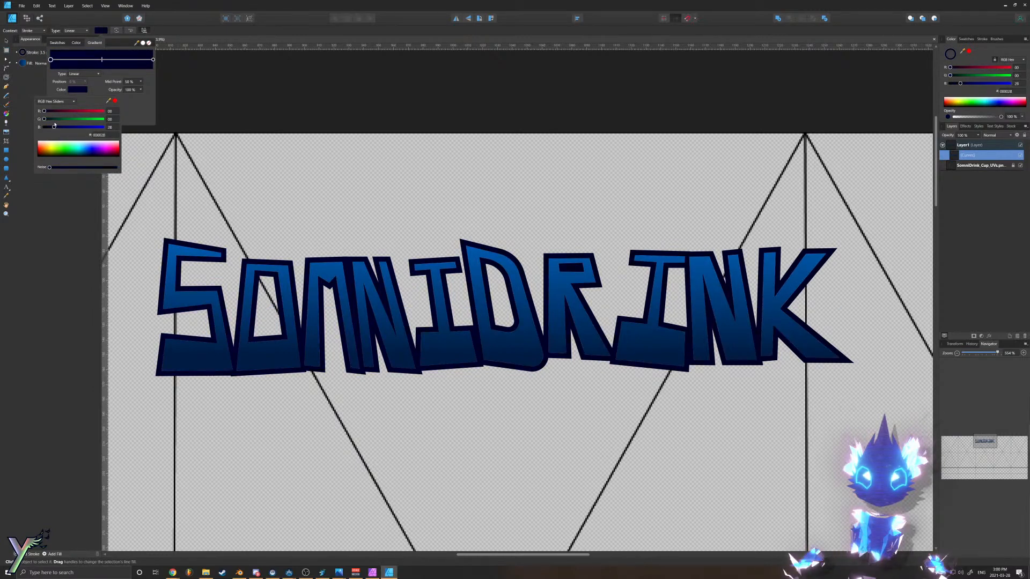
Step: Deselect the wordmark and examine its dark outline against the cup's UV layout
{"action": "scroll", "coordinate": [452, 371], "scroll_direction": "down", "scroll_amount": 5, "text": "ctrl"}
{"action": "scroll", "coordinate": [455, 345], "scroll_direction": "up", "scroll_amount": 2, "text": "ctrl"}
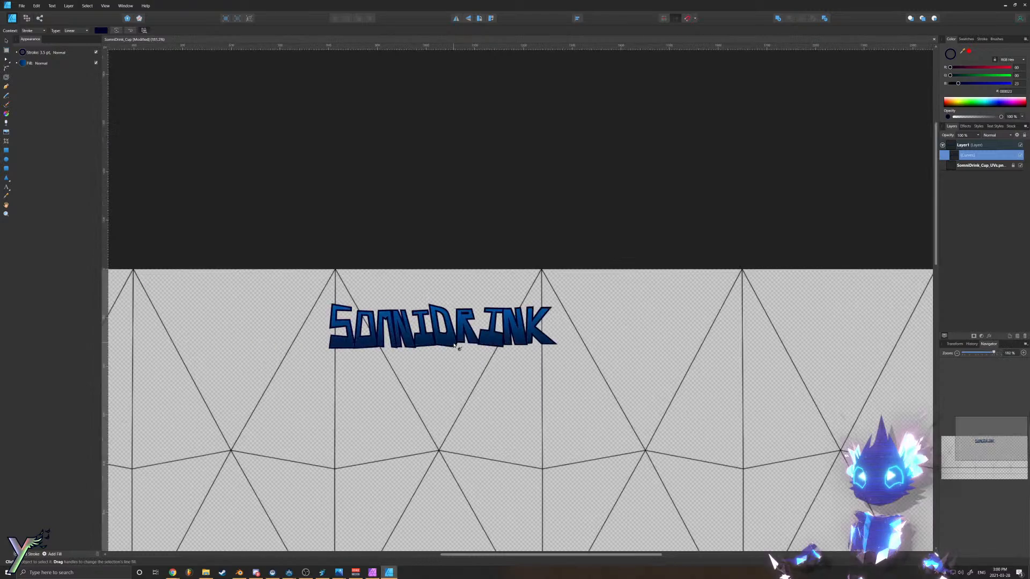
{"action": "scroll", "coordinate": [455, 345], "scroll_direction": "up", "scroll_amount": 2, "text": "ctrl"}
{"action": "scroll", "coordinate": [441, 391], "scroll_direction": "down", "scroll_amount": 5, "text": "ctrl"}
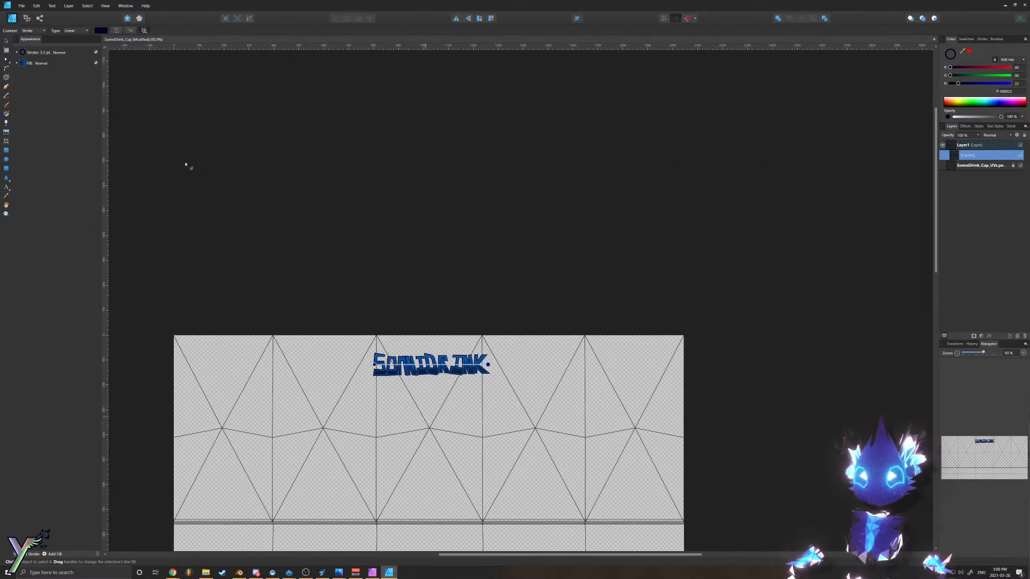
{"action": "left_click", "coordinate": [6, 42]}
{"action": "left_click", "coordinate": [351, 395]}
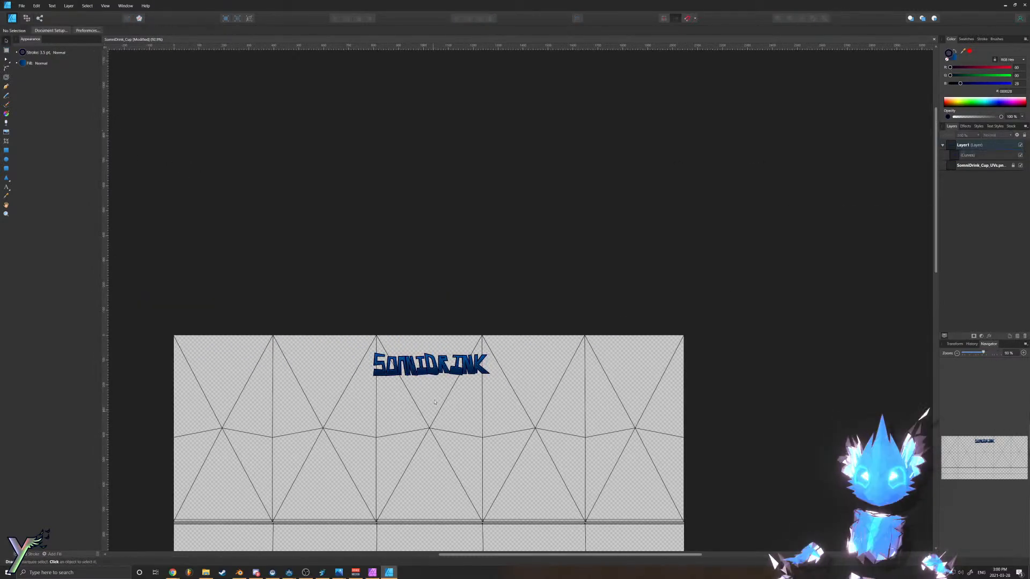
{"action": "scroll", "coordinate": [413, 381], "scroll_direction": "up", "scroll_amount": 4, "text": "ctrl"}
Step: Select the wordmark curves and open their layer effects
{"action": "left_click", "coordinate": [547, 342]}
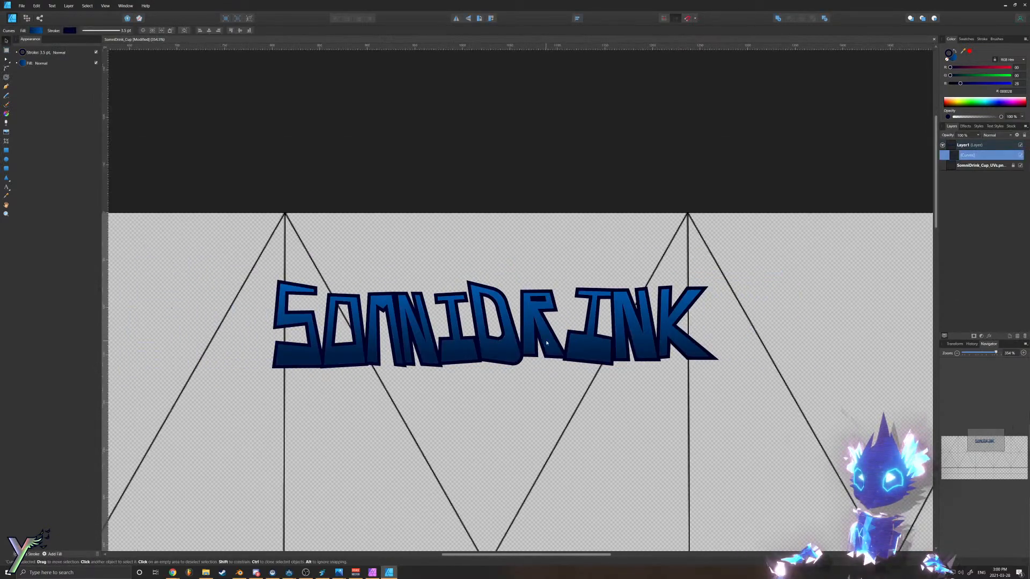
{"action": "left_click", "coordinate": [1023, 353]}
{"action": "left_click", "coordinate": [989, 336]}
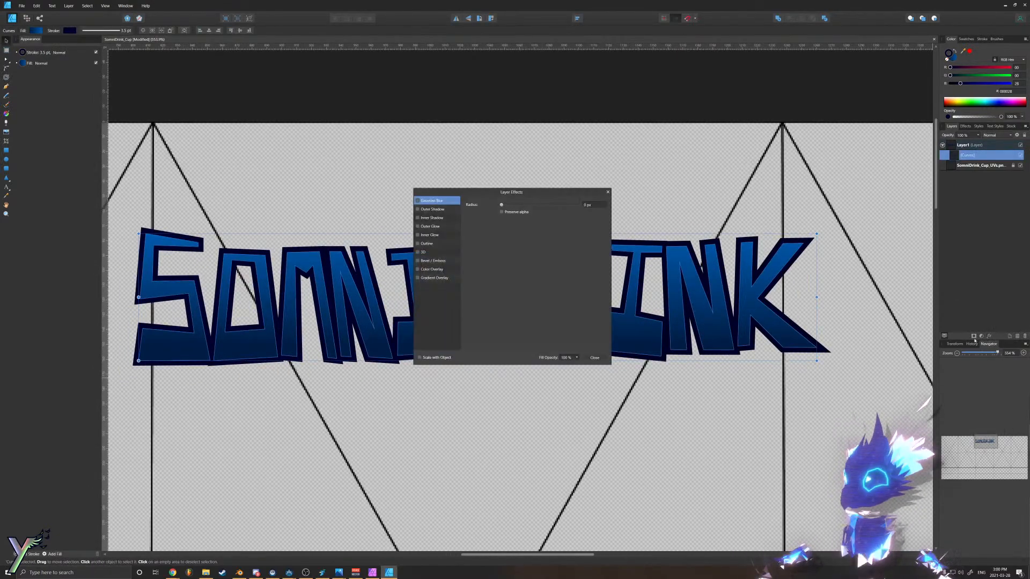
Step: Try a white Inner Glow spreading from the centre, with Screen blending, 22% opacity and 46% intensity
{"action": "left_click", "coordinate": [417, 235]}
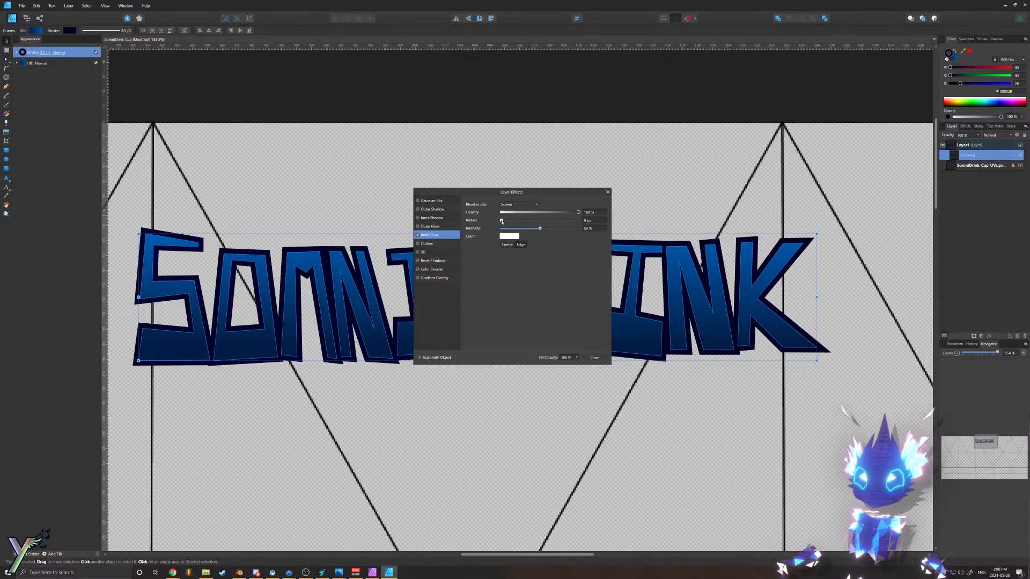
{"action": "left_click_drag", "start_coordinate": [501, 222], "coordinate": [522, 222]}
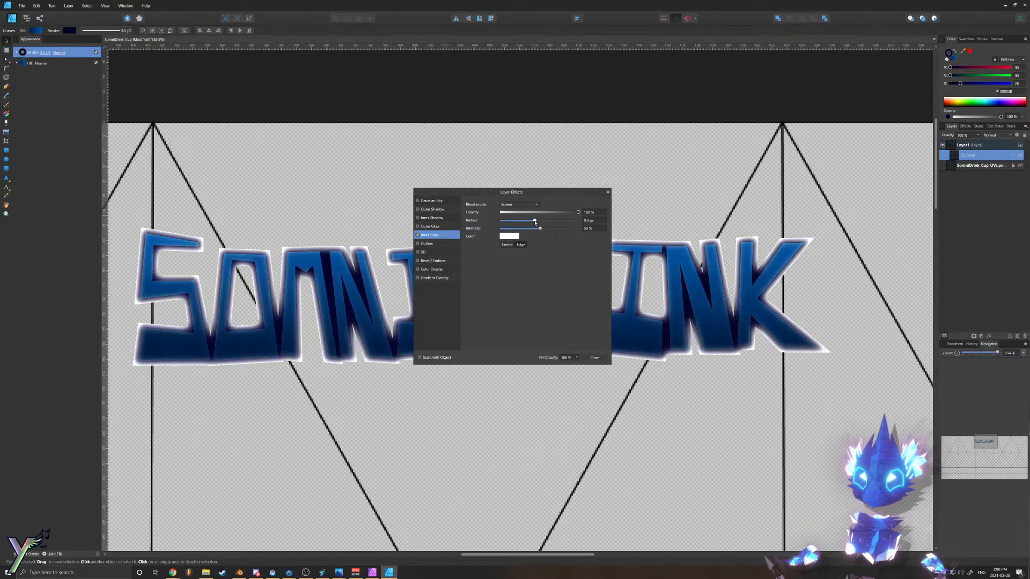
{"action": "left_click", "coordinate": [506, 245]}
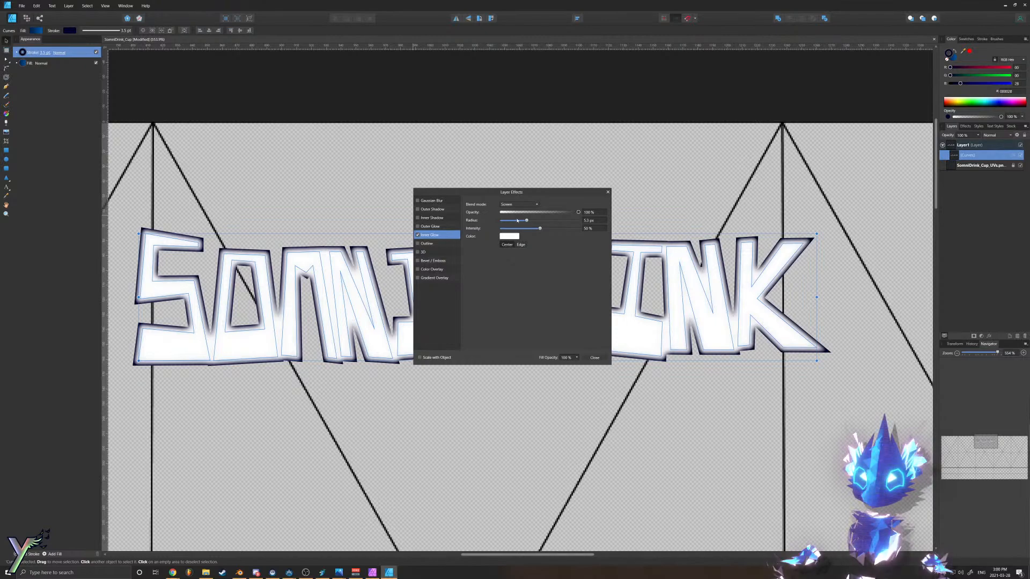
{"action": "left_click_drag", "start_coordinate": [524, 222], "coordinate": [520, 227]}
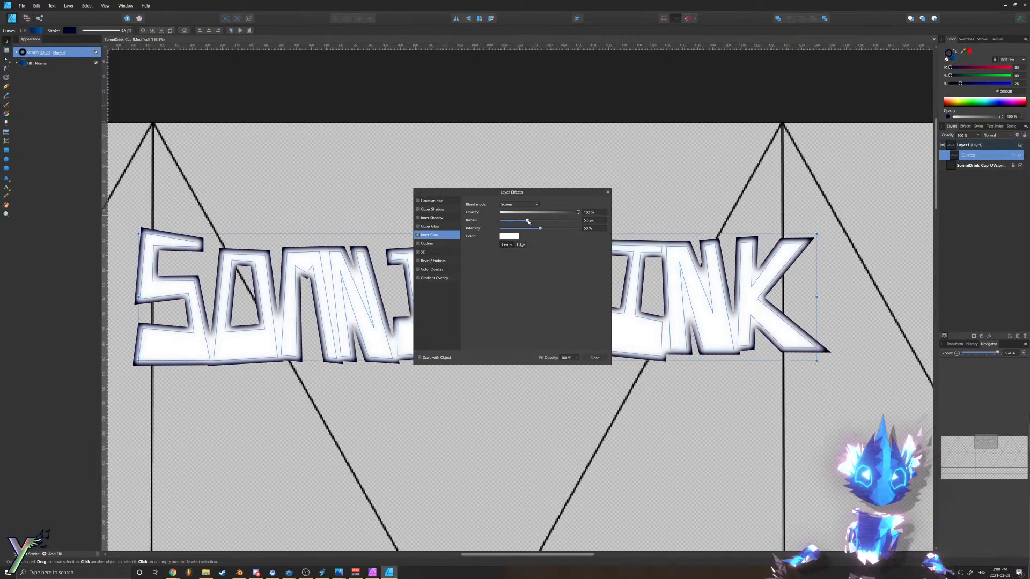
{"action": "mouse_move", "coordinate": [526, 222]}
{"action": "left_mouse_down"}
{"action": "mouse_move", "coordinate": [518, 223]}
{"action": "mouse_move", "coordinate": [537, 221]}
{"action": "mouse_move", "coordinate": [514, 230]}
{"action": "mouse_move", "coordinate": [582, 229]}
{"action": "mouse_move", "coordinate": [508, 230]}
{"action": "mouse_move", "coordinate": [536, 229]}
{"action": "mouse_move", "coordinate": [537, 214]}
{"action": "mouse_move", "coordinate": [518, 215]}
{"action": "left_mouse_up"}
{"action": "left_click", "coordinate": [521, 205]}
{"action": "left_click", "coordinate": [518, 211]}
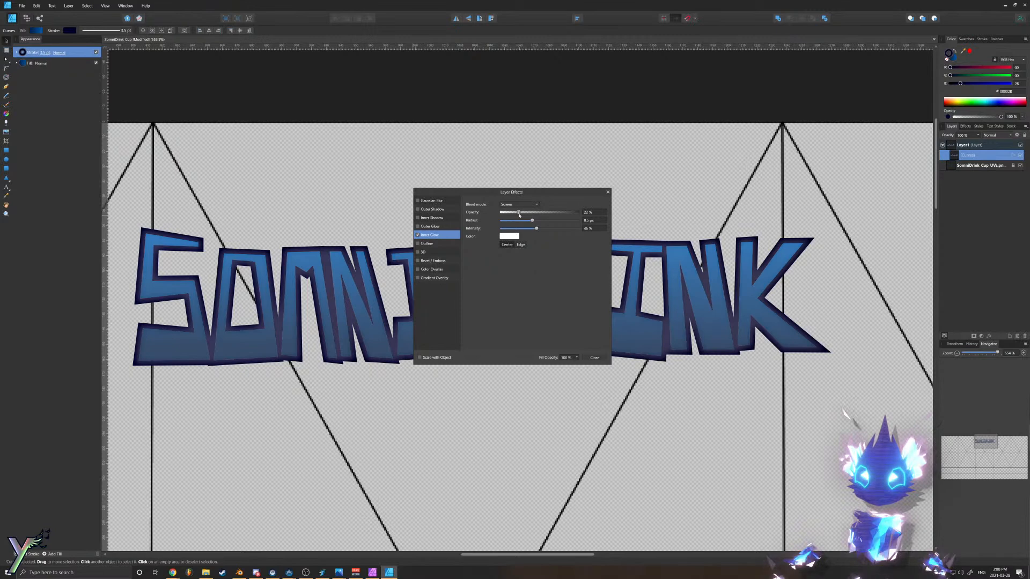
Step: Try a bright blue colour for the inner glow and lower its opacity to 0%
{"action": "left_click", "coordinate": [515, 237]}
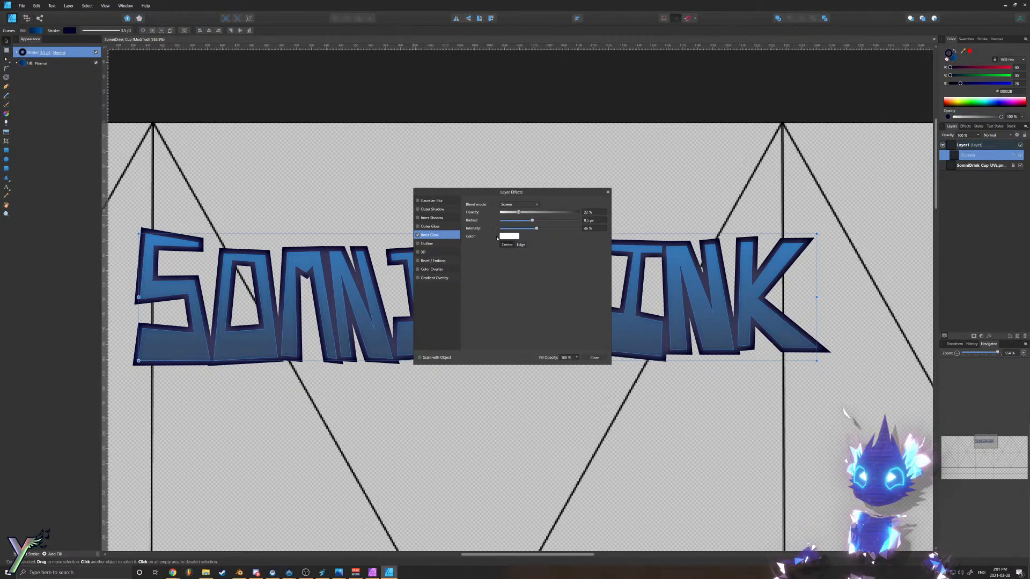
{"action": "left_click", "coordinate": [512, 237]}
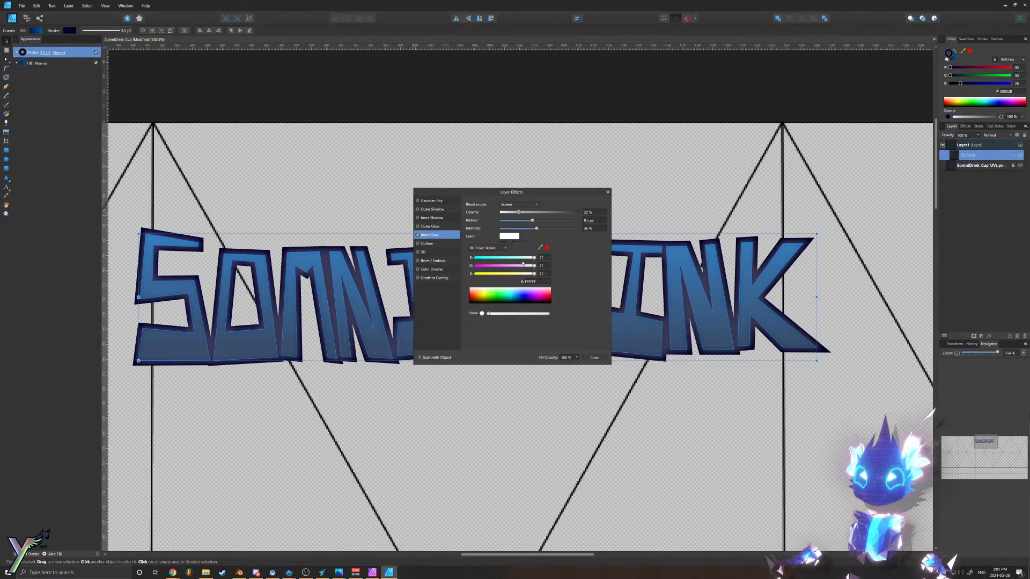
{"action": "left_click_drag", "start_coordinate": [523, 260], "coordinate": [474, 258]}
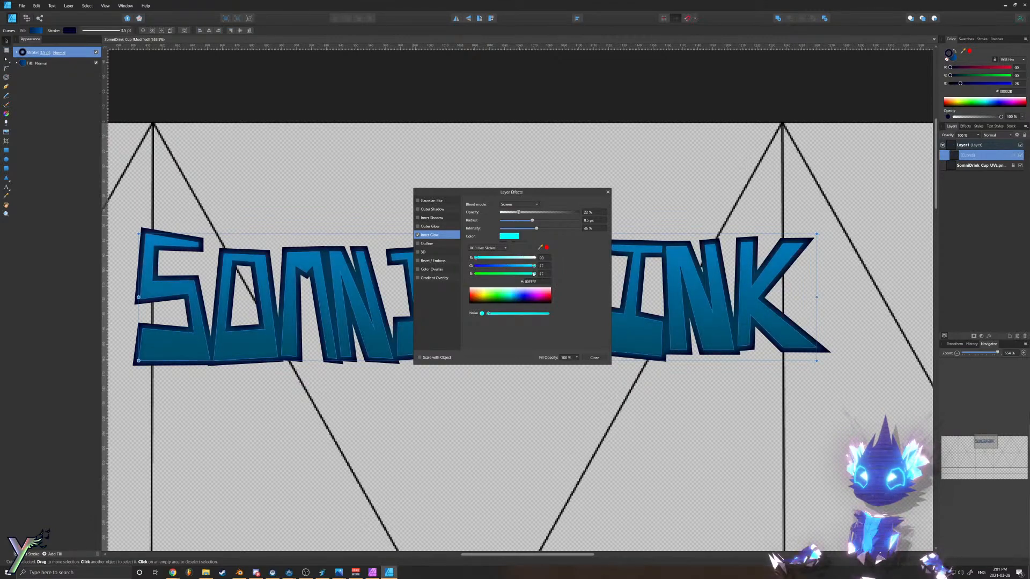
{"action": "left_click_drag", "start_coordinate": [534, 275], "coordinate": [504, 273]}
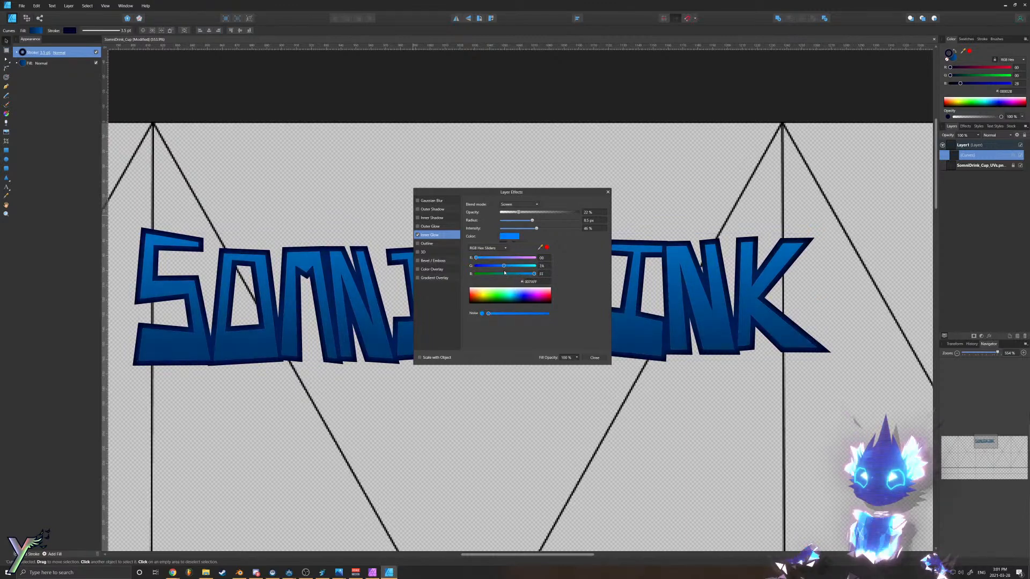
{"action": "mouse_move", "coordinate": [518, 213]}
{"action": "left_mouse_down"}
{"action": "mouse_move", "coordinate": [560, 216]}
{"action": "mouse_move", "coordinate": [498, 214]}
{"action": "left_mouse_up"}
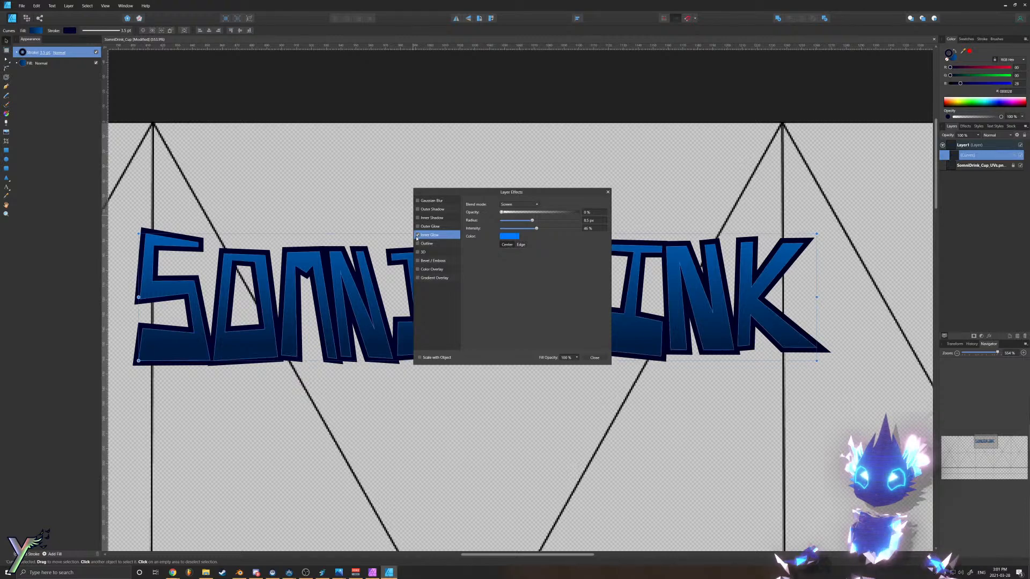
Step: Try the 3D effect on the wordmark with the linear standard profile and a reduced radius
{"action": "left_click", "coordinate": [417, 245]}
{"action": "left_click", "coordinate": [418, 252]}
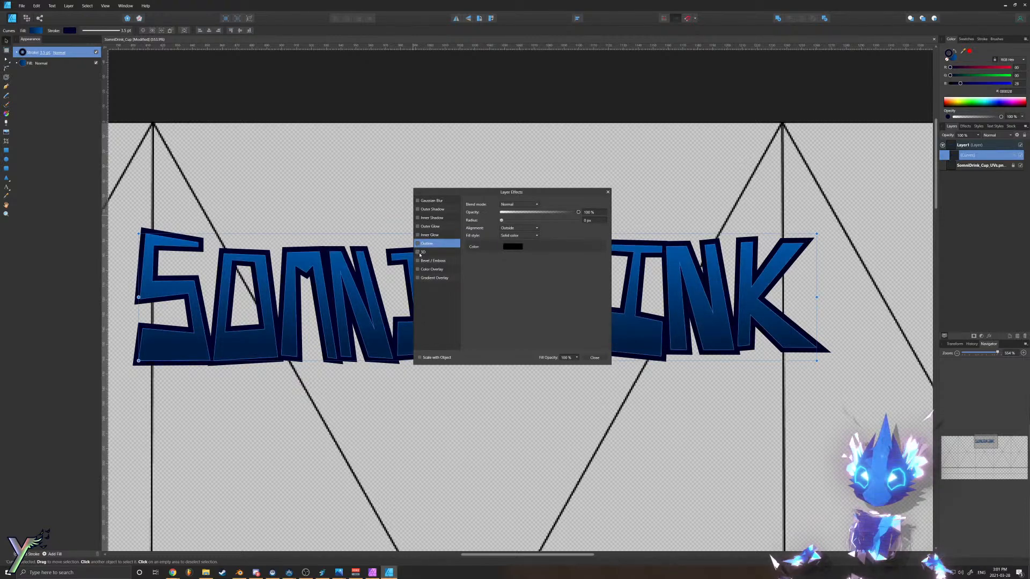
{"action": "left_click", "coordinate": [440, 252]}
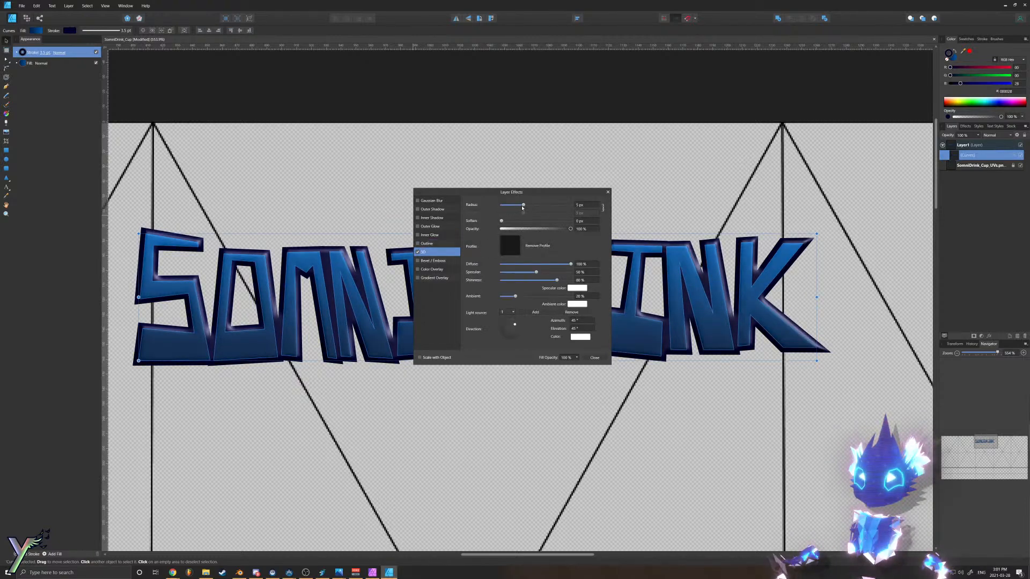
{"action": "left_click_drag", "start_coordinate": [523, 204], "coordinate": [522, 205]}
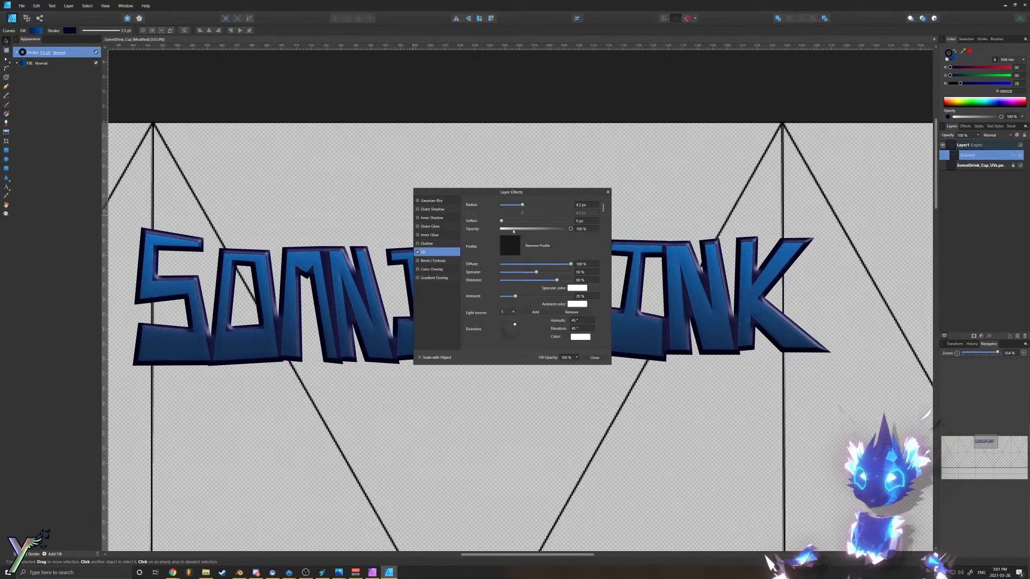
{"action": "left_click", "coordinate": [512, 251]}
{"action": "left_click", "coordinate": [451, 335]}
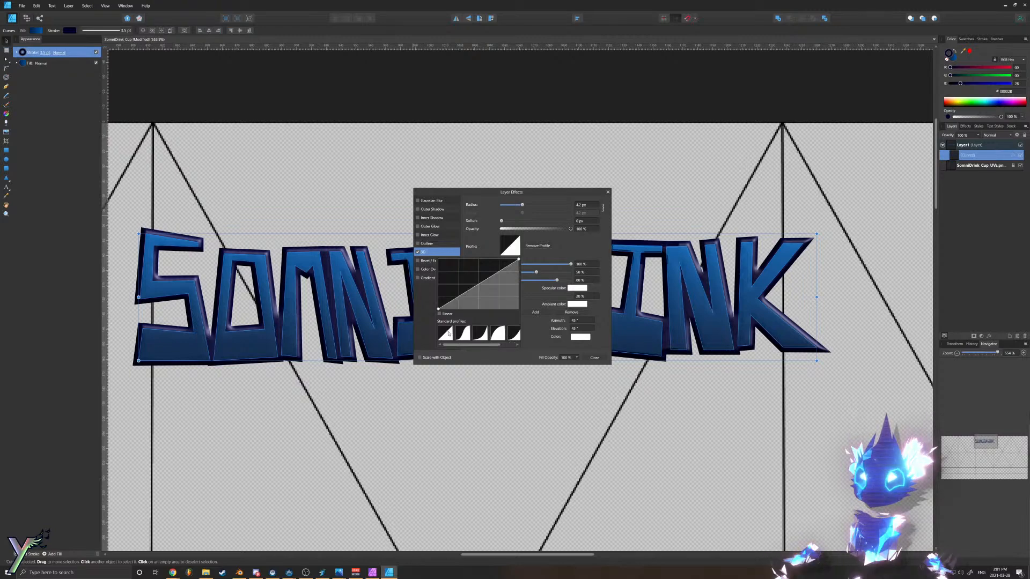
{"action": "left_click_drag", "start_coordinate": [522, 205], "coordinate": [520, 206]}
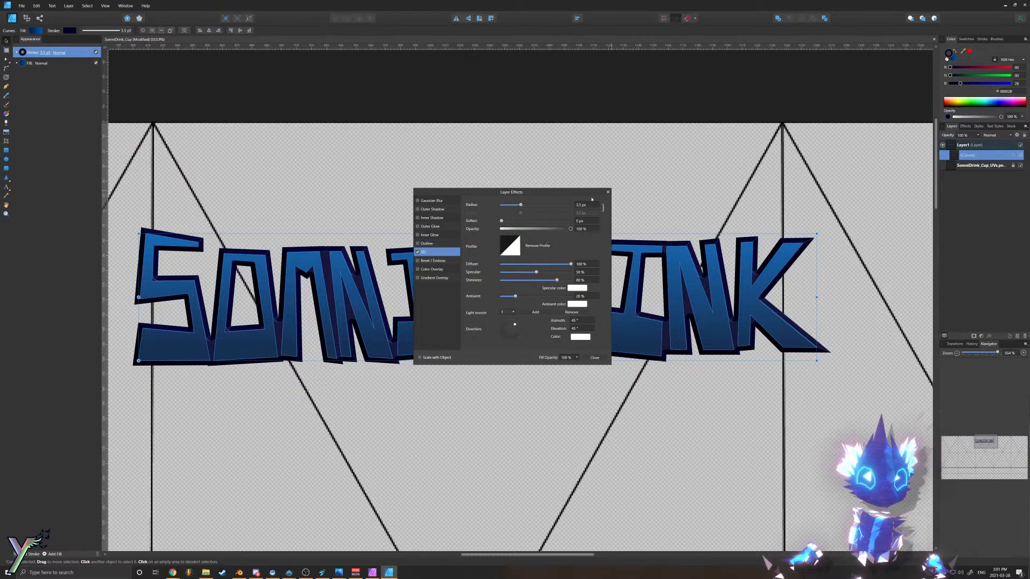
Step: Turn off the 3D effect and try Bevel / Emboss on the wordmark
{"action": "left_click", "coordinate": [418, 252]}
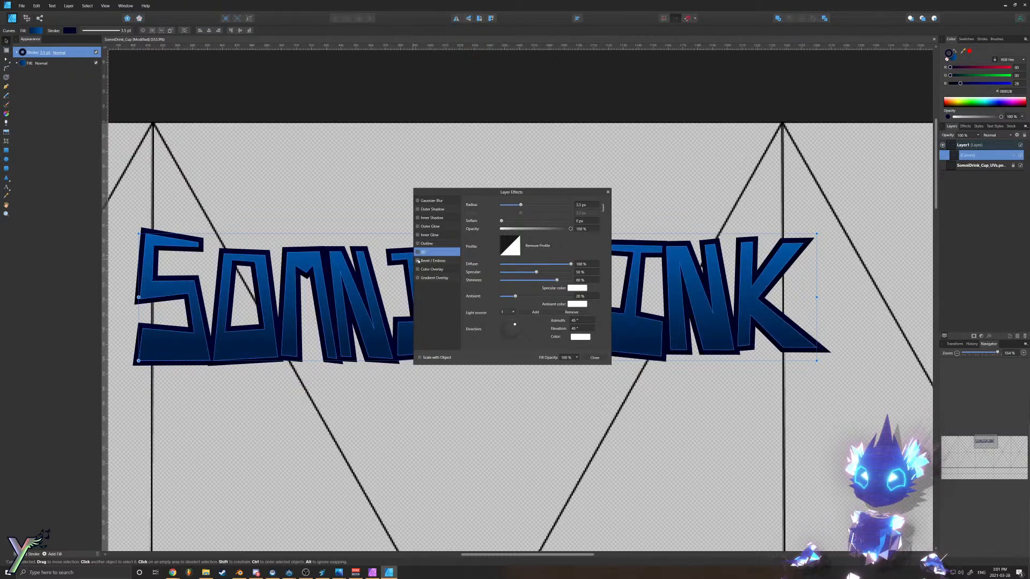
{"action": "left_click", "coordinate": [418, 261]}
{"action": "left_click", "coordinate": [419, 261]}
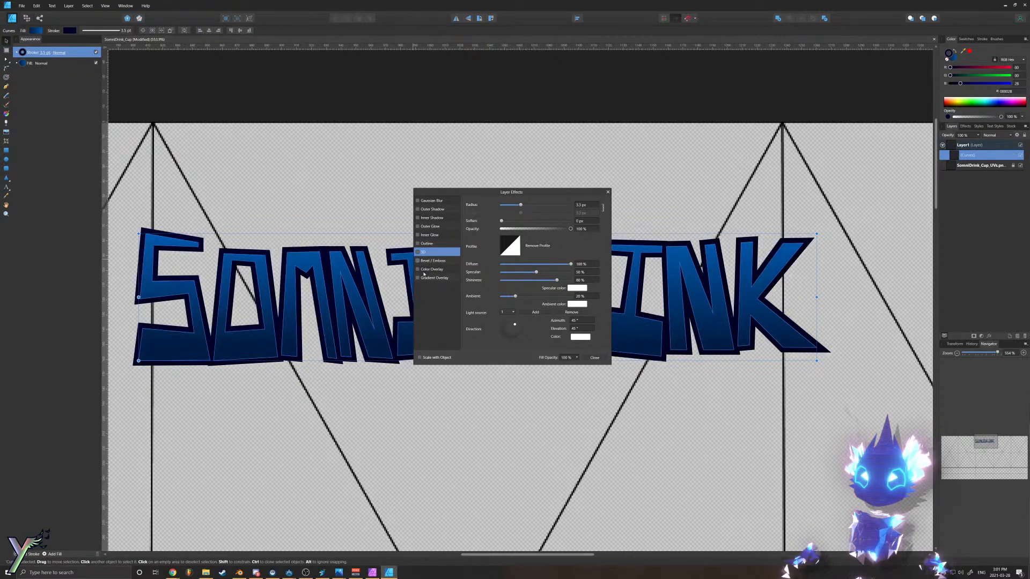
Step: Turn off Bevel / Emboss and give the wordmark a bright blue Outer Glow with Screen blending, about 15 px radius and 52% opacity
{"action": "left_click", "coordinate": [418, 262]}
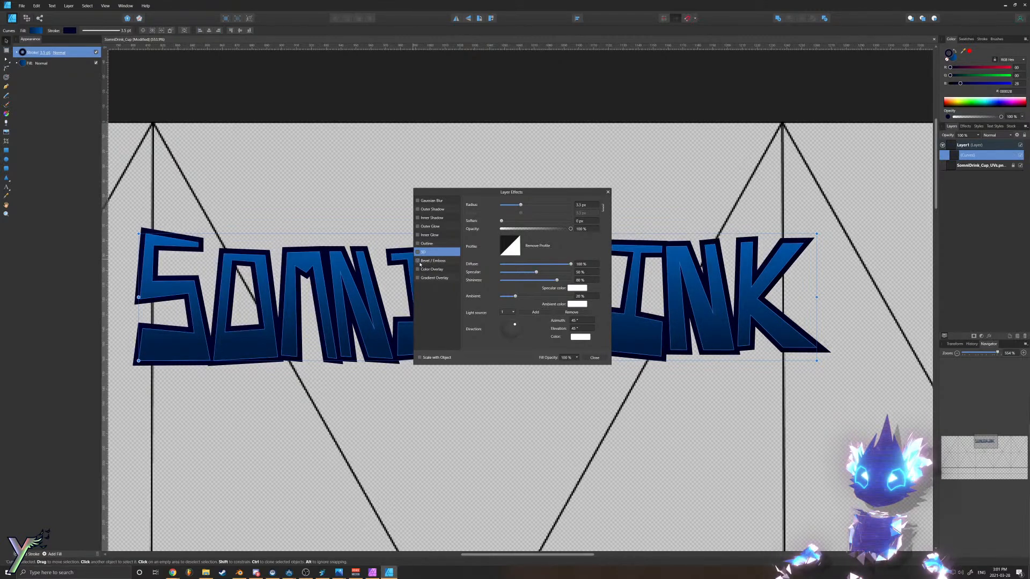
{"action": "left_click", "coordinate": [419, 226]}
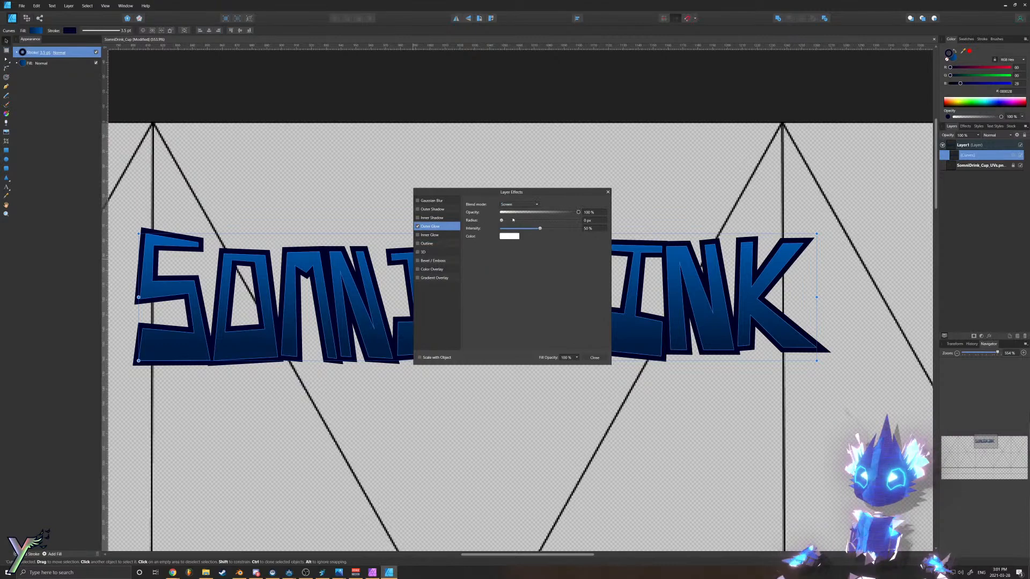
{"action": "left_click_drag", "start_coordinate": [513, 221], "coordinate": [534, 221]}
{"action": "left_click", "coordinate": [511, 237]}
{"action": "mouse_move", "coordinate": [524, 270]}
{"action": "left_mouse_down"}
{"action": "mouse_move", "coordinate": [475, 258]}
{"action": "mouse_move", "coordinate": [511, 266]}
{"action": "left_mouse_up"}
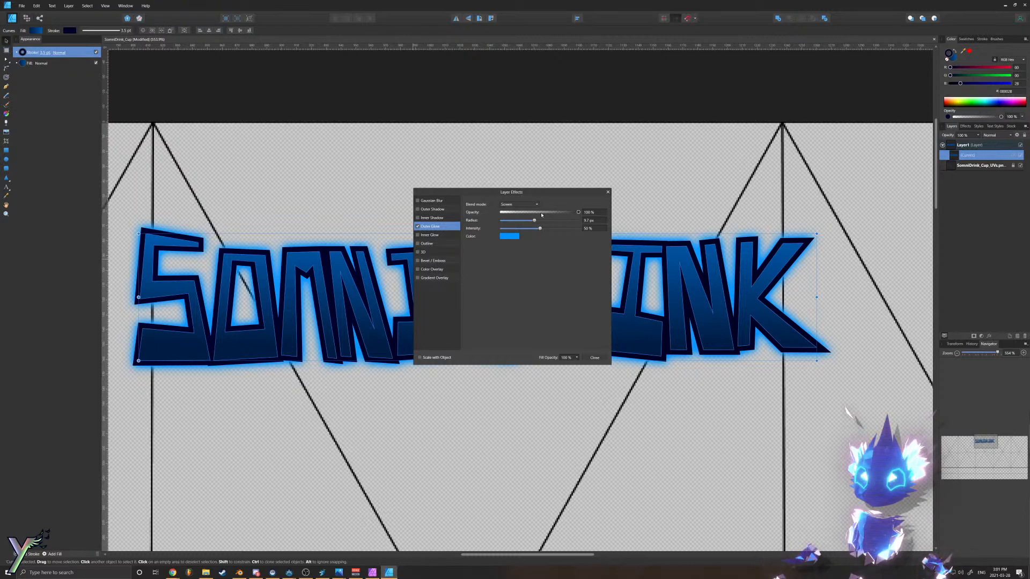
{"action": "mouse_move", "coordinate": [534, 220]}
{"action": "left_mouse_down"}
{"action": "mouse_move", "coordinate": [553, 213]}
{"action": "mouse_move", "coordinate": [542, 215]}
{"action": "left_mouse_up"}
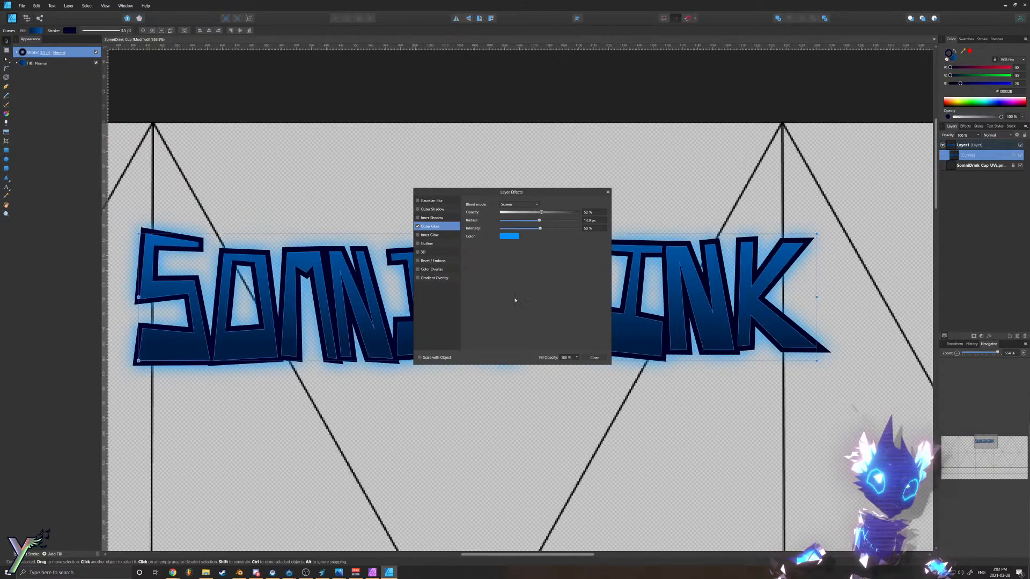
{"action": "left_click", "coordinate": [594, 358]}
Step: Lighten the dark end of the wordmark's linear fill gradient to the medium-dark blue 003860
{"action": "left_click", "coordinate": [23, 63]}
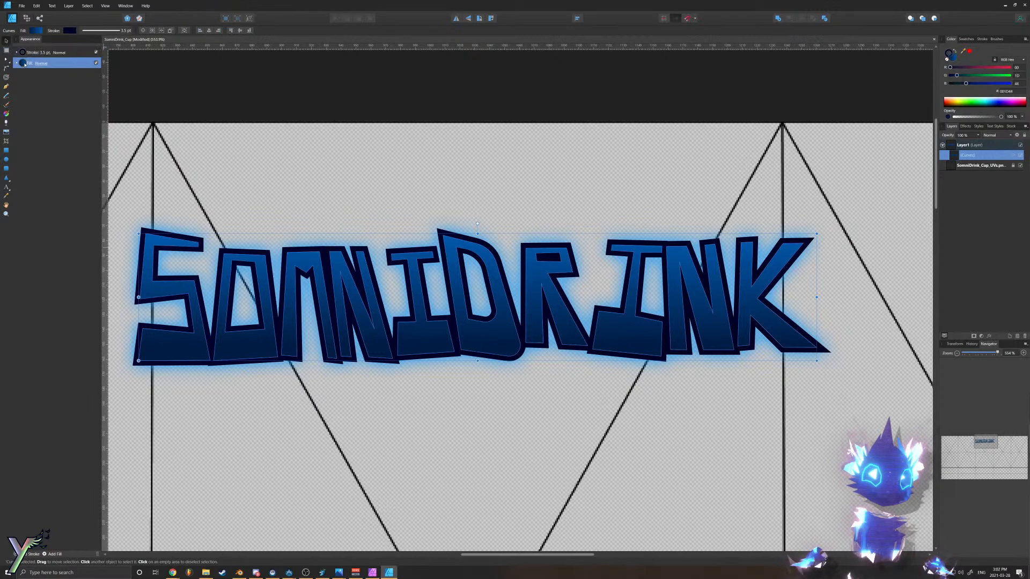
{"action": "left_click", "coordinate": [30, 124]}
{"action": "left_click", "coordinate": [29, 123]}
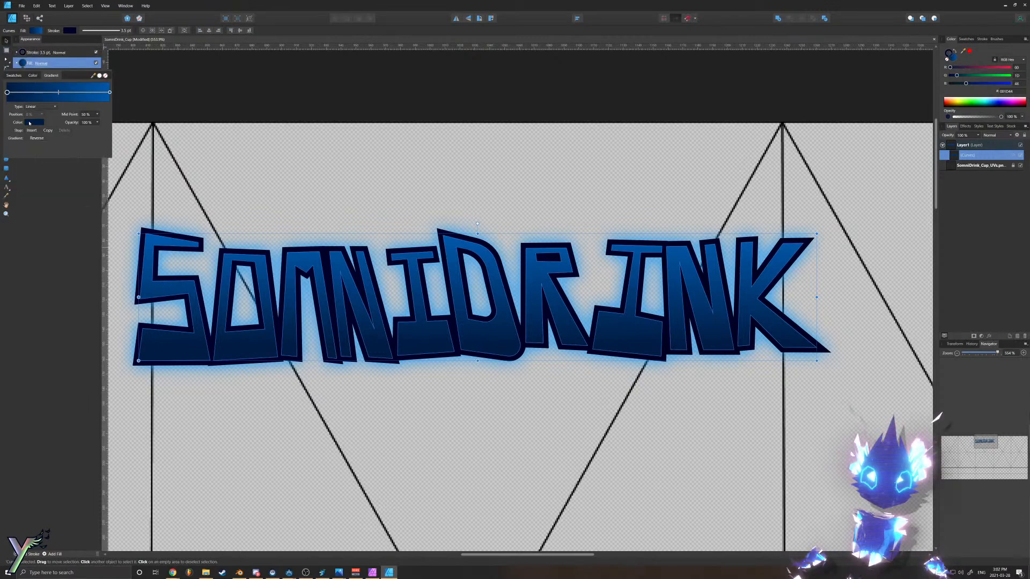
{"action": "left_click", "coordinate": [28, 124]}
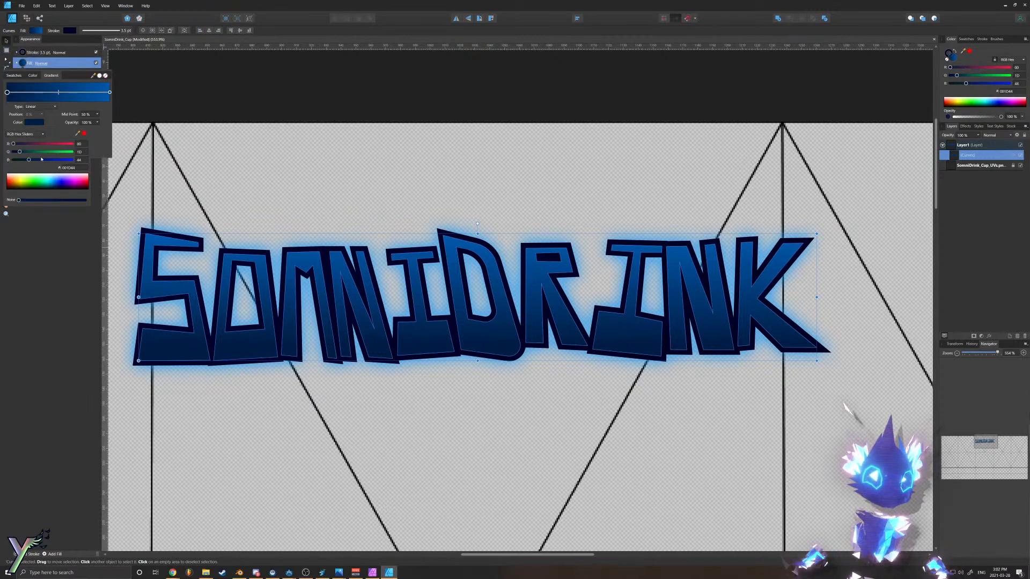
{"action": "mouse_move", "coordinate": [28, 161]}
{"action": "left_mouse_down"}
{"action": "mouse_move", "coordinate": [38, 161]}
{"action": "mouse_move", "coordinate": [26, 153]}
{"action": "left_mouse_up"}
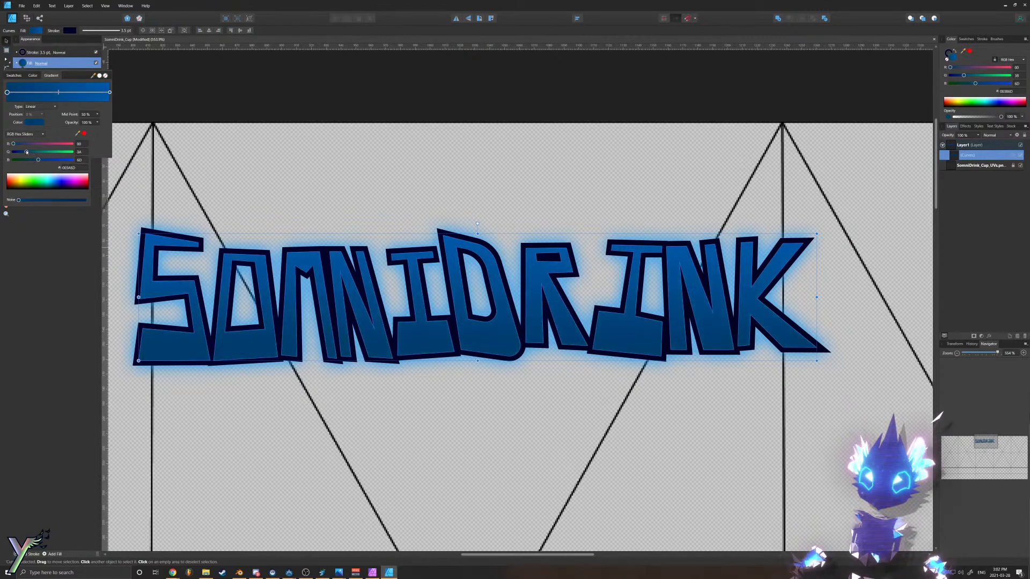
Step: Brighten the light end of the wordmark's fill gradient to a vivid sky blue and deselect the wordmark
{"action": "left_click", "coordinate": [110, 92]}
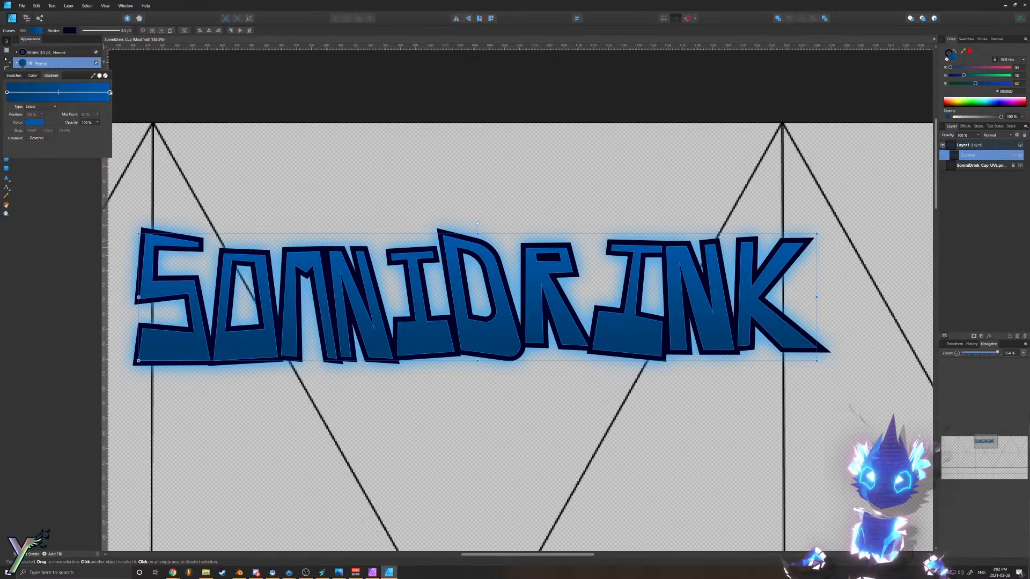
{"action": "left_click", "coordinate": [35, 123]}
{"action": "mouse_move", "coordinate": [33, 152]}
{"action": "left_mouse_down"}
{"action": "mouse_move", "coordinate": [63, 160]}
{"action": "mouse_move", "coordinate": [51, 152]}
{"action": "left_mouse_up"}
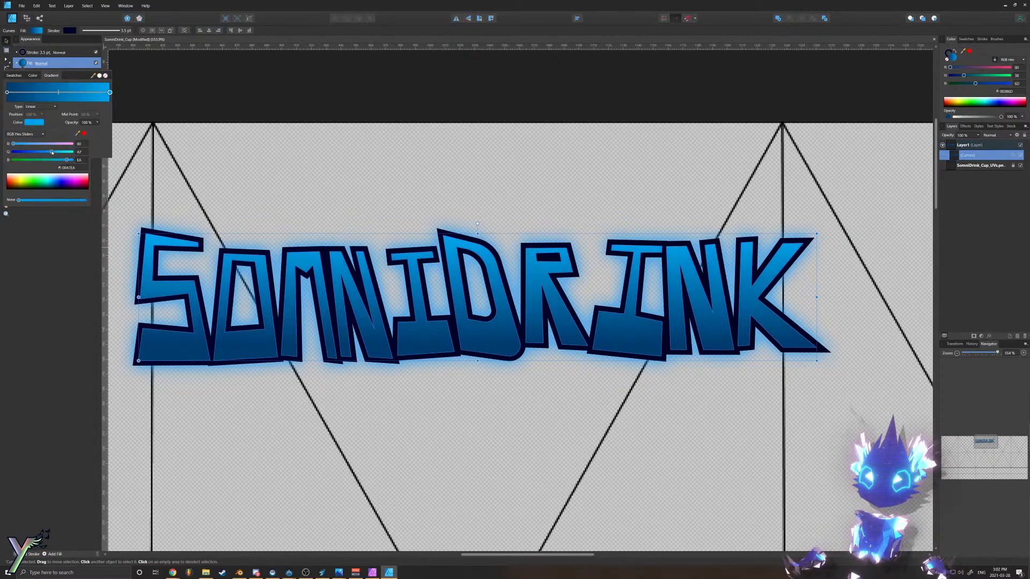
{"action": "left_click", "coordinate": [373, 471]}
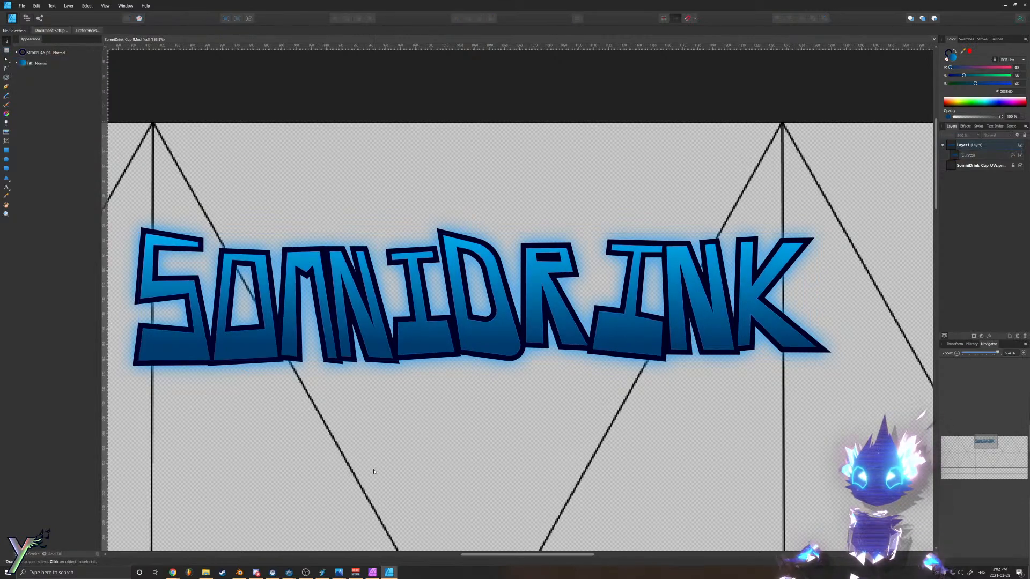
Step: Examine the glowing wordmark's legibility and proportions against the whole cup UV layout at different zoom levels
{"action": "scroll", "coordinate": [367, 358], "scroll_direction": "down", "scroll_amount": 10, "text": "ctrl"}
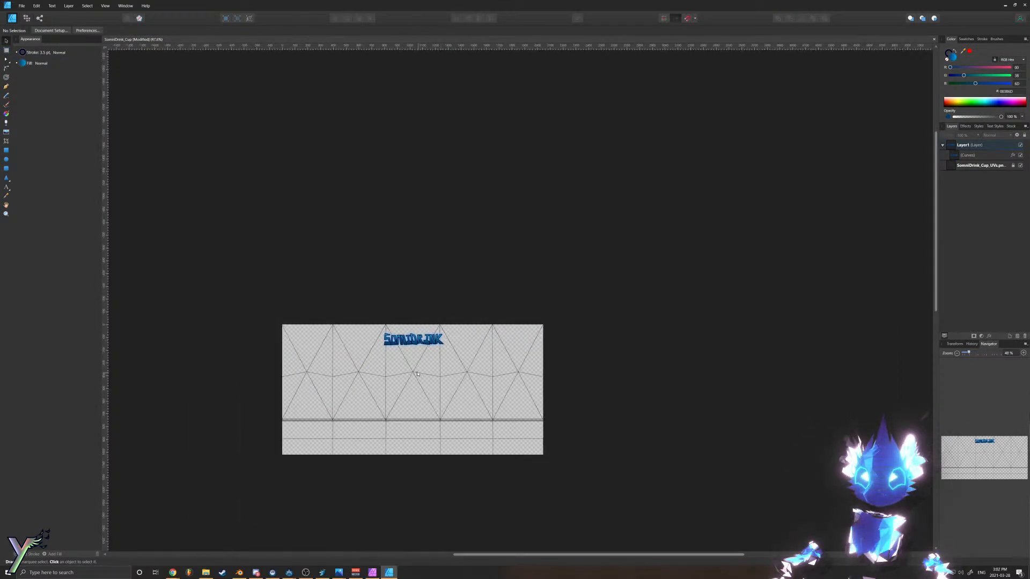
{"action": "scroll", "coordinate": [413, 365], "scroll_direction": "up", "scroll_amount": 10, "text": "ctrl"}
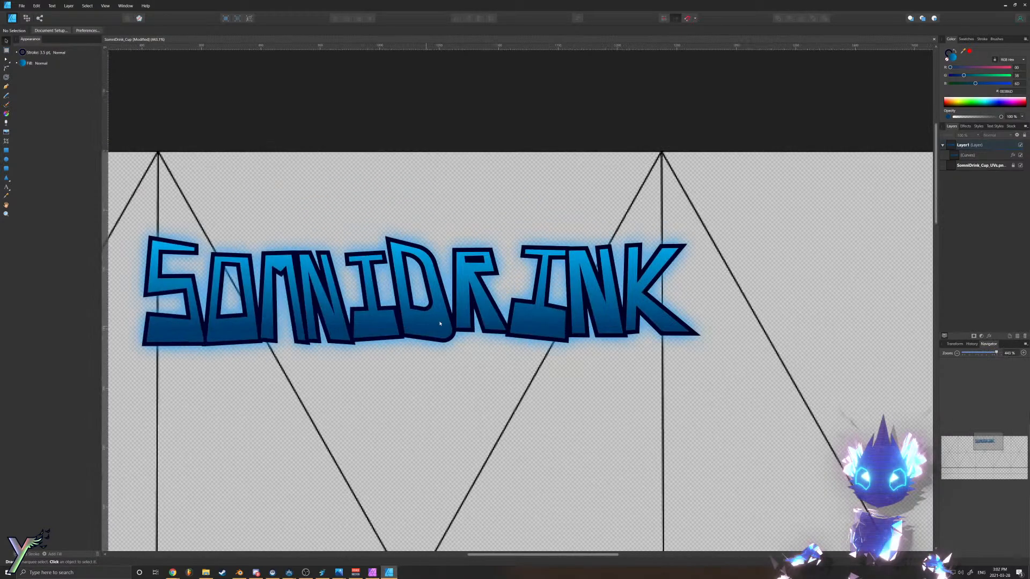
{"action": "scroll", "coordinate": [402, 331], "scroll_direction": "down", "scroll_amount": 3, "text": "ctrl"}
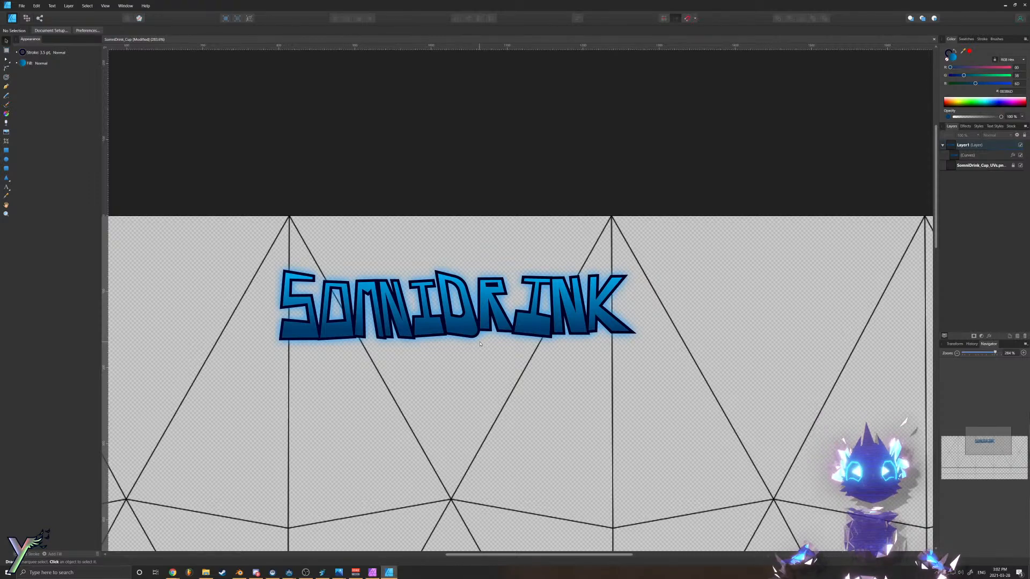
{"action": "scroll", "coordinate": [425, 327], "scroll_direction": "up", "scroll_amount": 2, "text": "ctrl"}
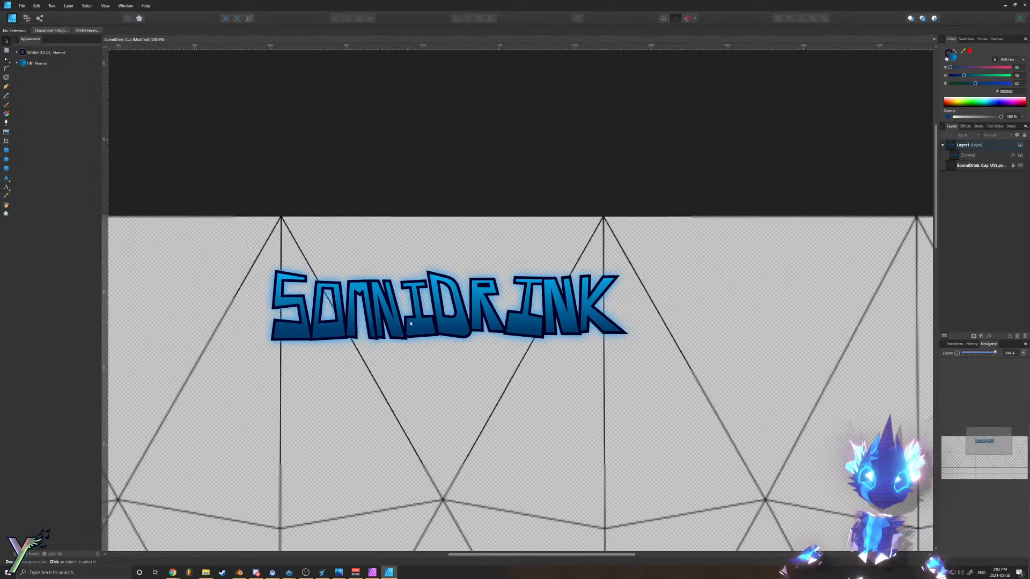
{"action": "scroll", "coordinate": [433, 295], "scroll_direction": "down", "scroll_amount": 2, "text": "ctrl"}
{"action": "scroll", "coordinate": [437, 314], "scroll_direction": "up", "scroll_amount": 2, "text": "ctrl"}
{"action": "scroll", "coordinate": [442, 328], "scroll_direction": "down", "scroll_amount": 3, "text": "ctrl"}
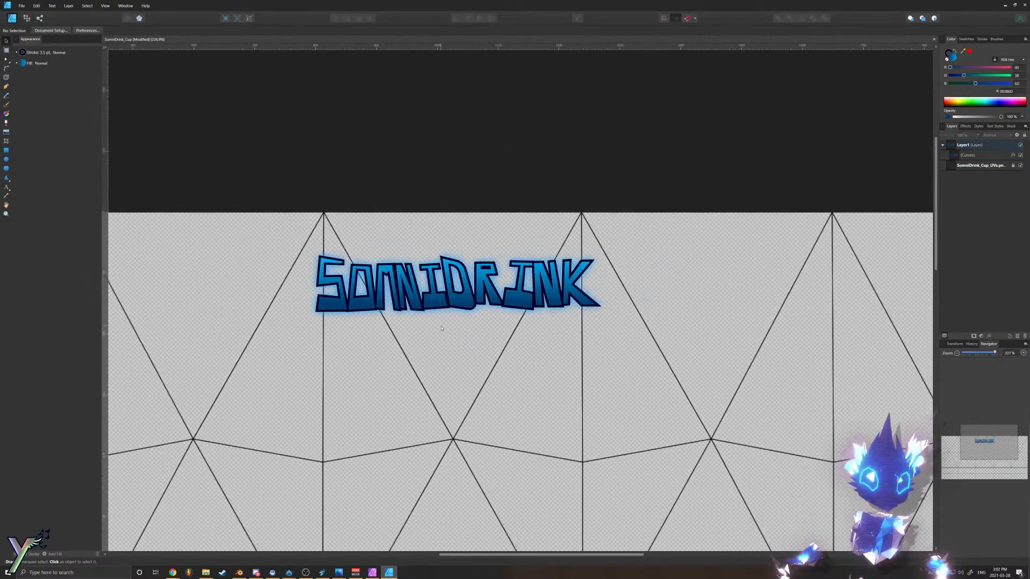
{"action": "scroll", "coordinate": [434, 309], "scroll_direction": "up", "scroll_amount": 2, "text": "ctrl"}
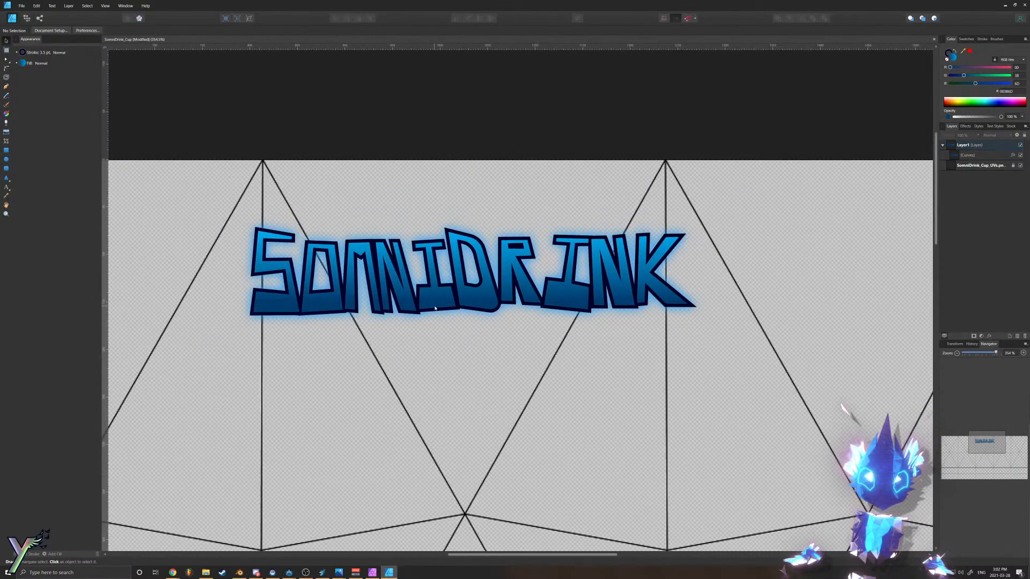
{"action": "scroll", "coordinate": [435, 308], "scroll_direction": "down", "scroll_amount": 5, "text": "ctrl"}
{"action": "scroll", "coordinate": [904, 289], "scroll_direction": "up", "scroll_amount": 5, "text": "ctrl"}
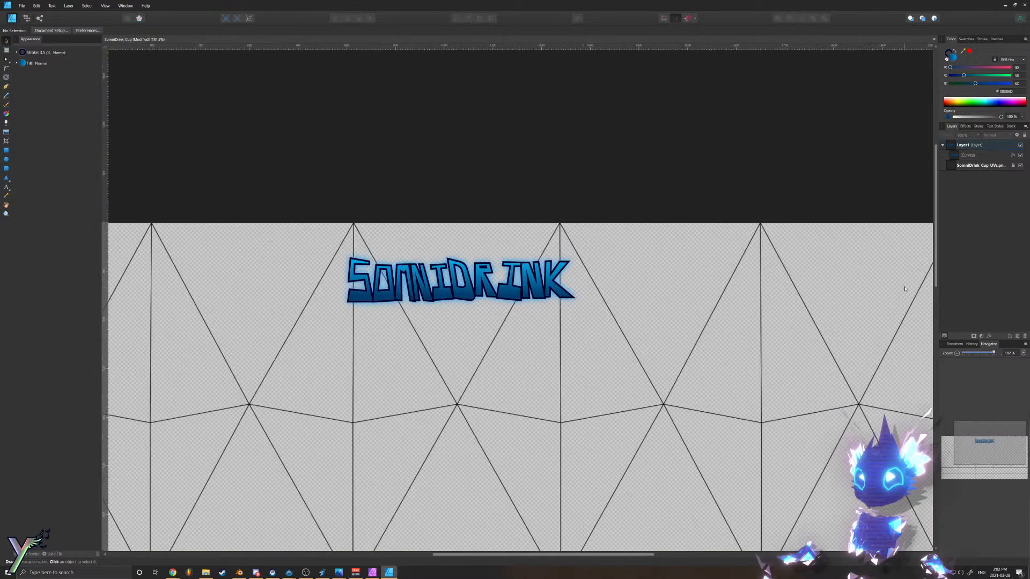
{"action": "left_click", "coordinate": [1020, 155]}
{"action": "left_click", "coordinate": [1020, 155]}
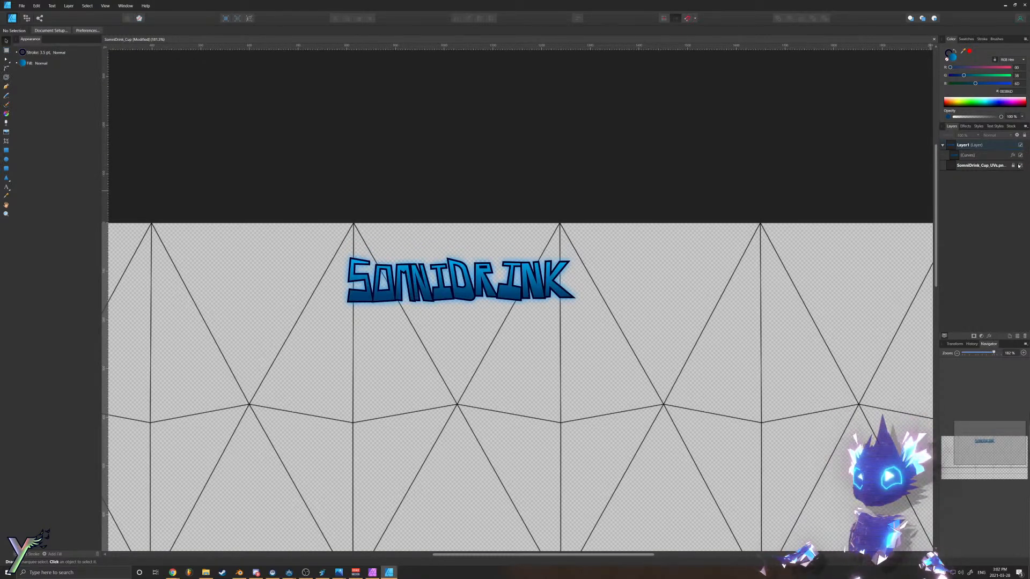
{"action": "scroll", "coordinate": [517, 164], "scroll_direction": "down", "scroll_amount": 3, "text": "ctrl"}
{"action": "scroll", "coordinate": [472, 241], "scroll_direction": "up", "scroll_amount": 4, "text": "ctrl"}
{"action": "scroll", "coordinate": [450, 279], "scroll_direction": "down", "scroll_amount": 2, "text": "ctrl"}
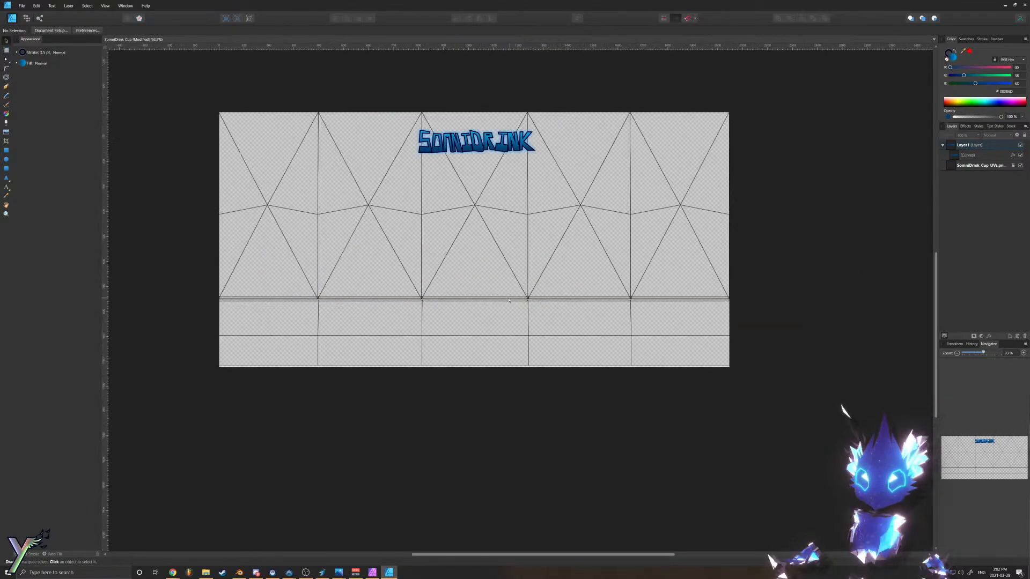
{"action": "scroll", "coordinate": [437, 298], "scroll_direction": "up", "scroll_amount": 1, "text": "ctrl"}
{"action": "scroll", "coordinate": [437, 298], "scroll_direction": "up", "scroll_amount": 1, "text": "ctrl"}
{"action": "scroll", "coordinate": [432, 322], "scroll_direction": "down", "scroll_amount": 2, "text": "ctrl"}
{"action": "scroll", "coordinate": [429, 346], "scroll_direction": "up", "scroll_amount": 2, "text": "ctrl"}
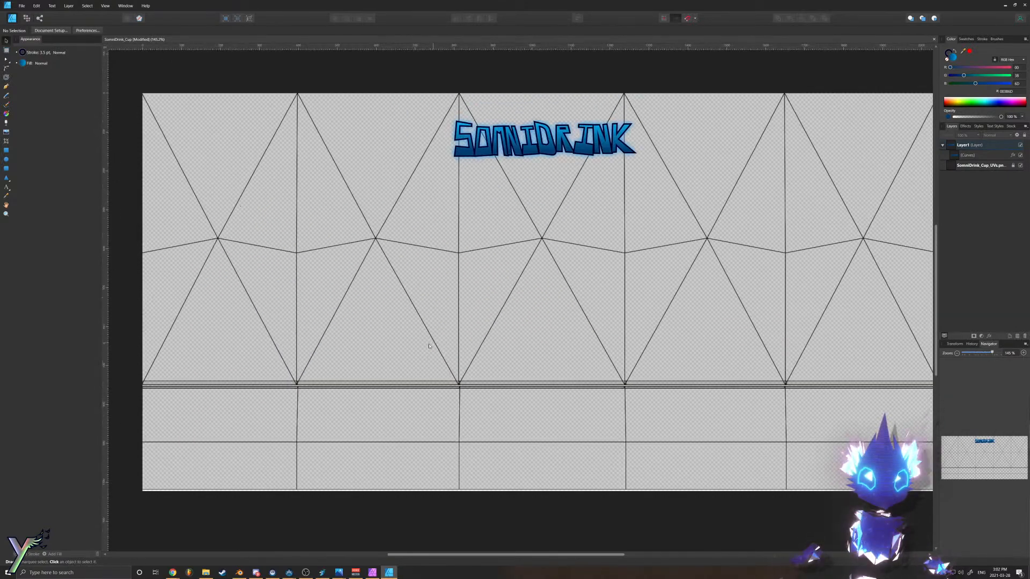
Step: Draw a rectangle on Layer1 across the full width of the UV layout, from its top edge to above the double line
{"action": "left_click", "coordinate": [6, 150]}
{"action": "scroll", "coordinate": [235, 228], "scroll_direction": "down", "scroll_amount": 2, "text": "ctrl"}
{"action": "scroll", "coordinate": [244, 210], "scroll_direction": "up", "scroll_amount": 1, "text": "ctrl"}
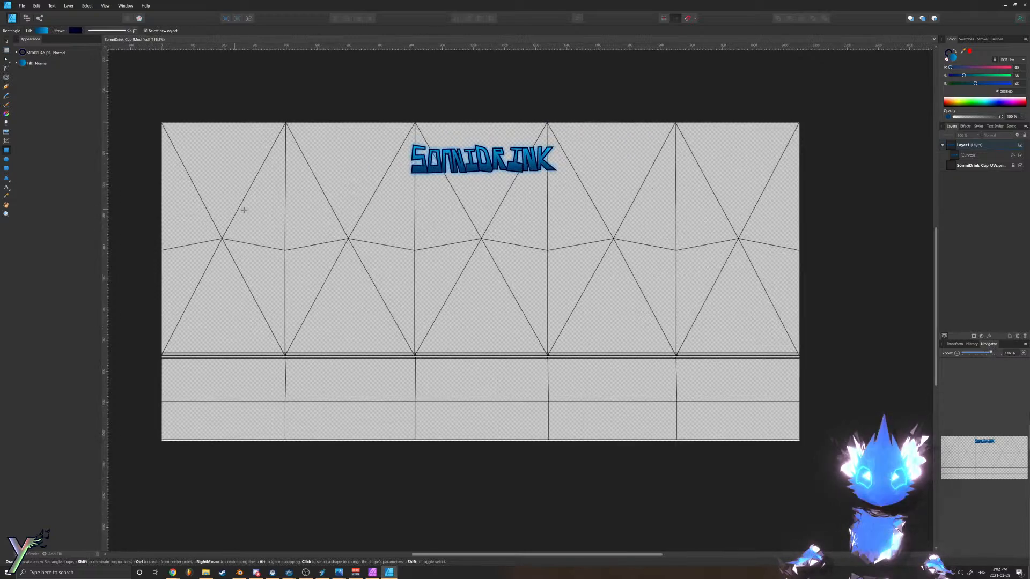
{"action": "left_click", "coordinate": [985, 147]}
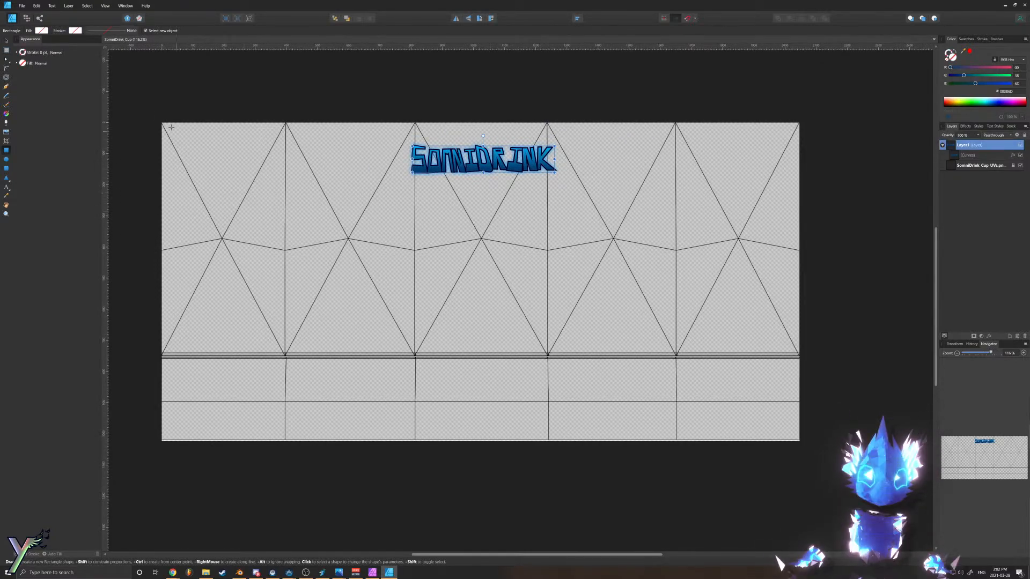
{"action": "left_click_drag", "start_coordinate": [162, 123], "coordinate": [799, 341]}
Step: Extend the rectangle's lower edge to the double line of the UV layout and remove its stroke
{"action": "scroll", "coordinate": [804, 349], "scroll_direction": "up", "scroll_amount": 4, "text": "ctrl"}
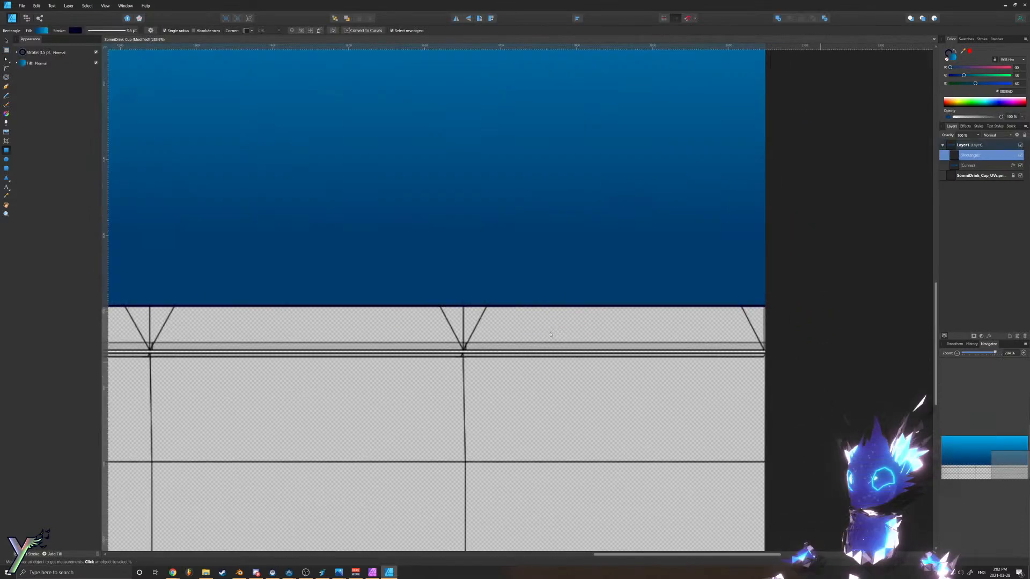
{"action": "scroll", "coordinate": [549, 334], "scroll_direction": "up", "scroll_amount": 2, "text": "ctrl"}
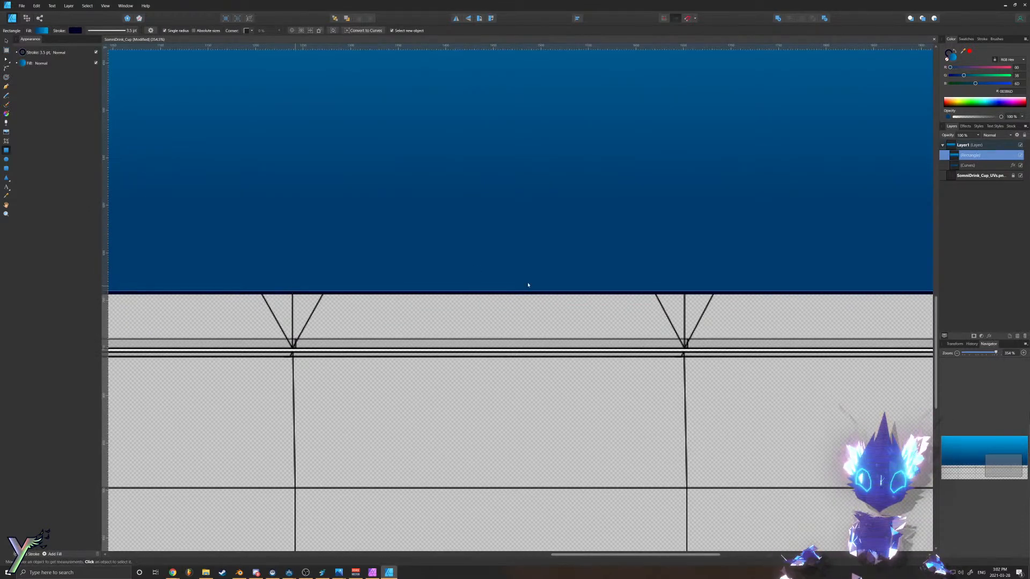
{"action": "scroll", "coordinate": [529, 286], "scroll_direction": "down", "scroll_amount": 5, "text": "ctrl"}
{"action": "scroll", "coordinate": [210, 301], "scroll_direction": "down", "scroll_amount": 4, "text": "ctrl"}
{"action": "scroll", "coordinate": [214, 287], "scroll_direction": "up", "scroll_amount": 4, "text": "ctrl"}
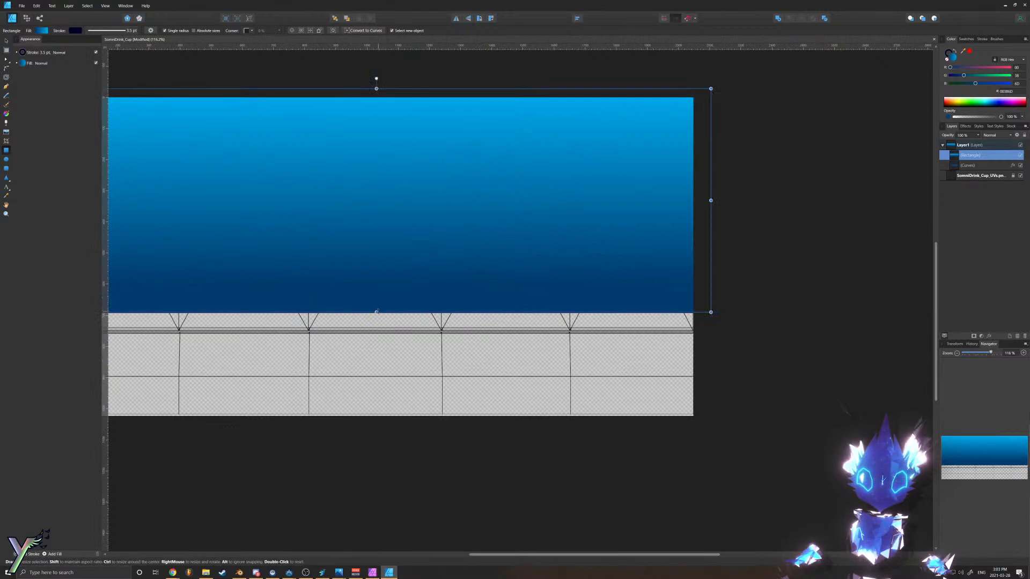
{"action": "left_click_drag", "start_coordinate": [376, 312], "coordinate": [376, 332]}
{"action": "left_click", "coordinate": [71, 33]}
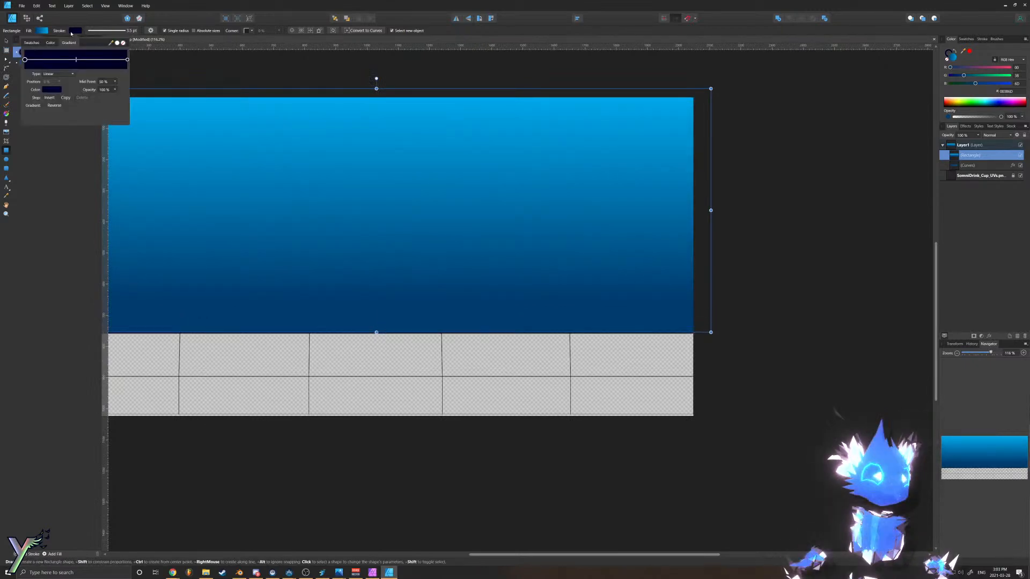
{"action": "left_click", "coordinate": [123, 42]}
Step: Try a teal tint for the dark end of the rectangle's fill gradient
{"action": "left_click", "coordinate": [41, 30]}
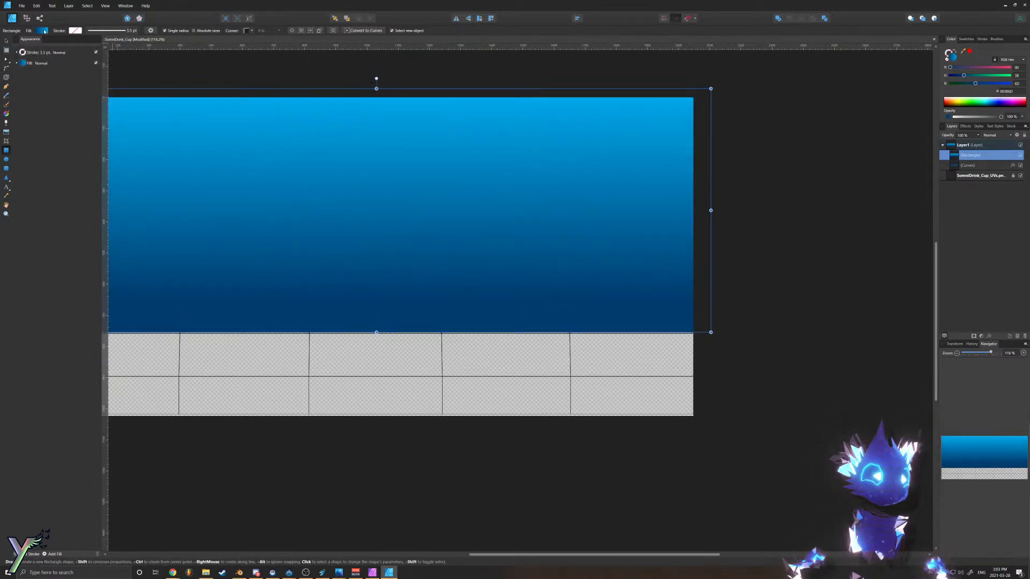
{"action": "left_click", "coordinate": [39, 90]}
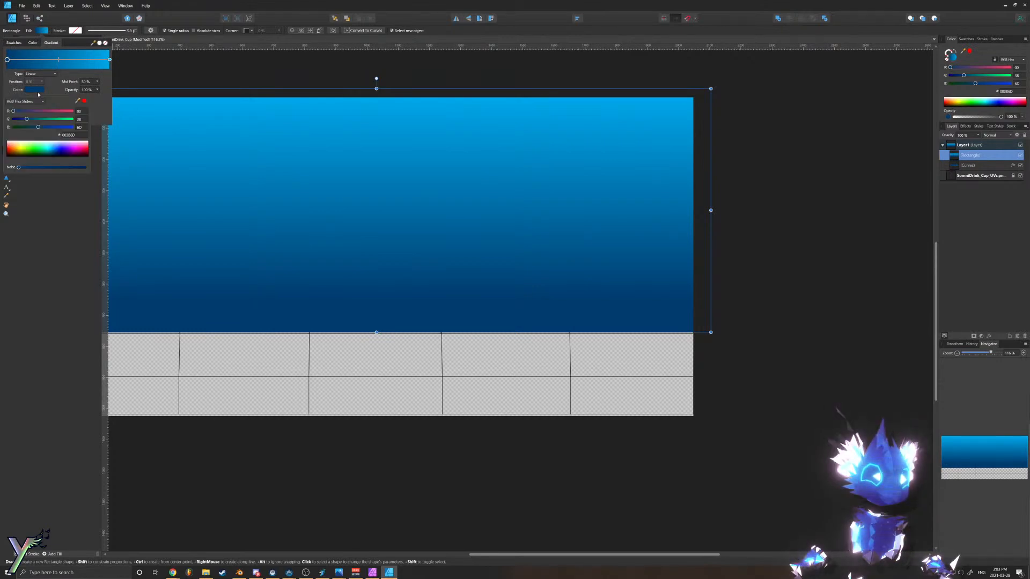
{"action": "left_click_drag", "start_coordinate": [27, 120], "coordinate": [35, 120]}
{"action": "left_click", "coordinate": [54, 34]}
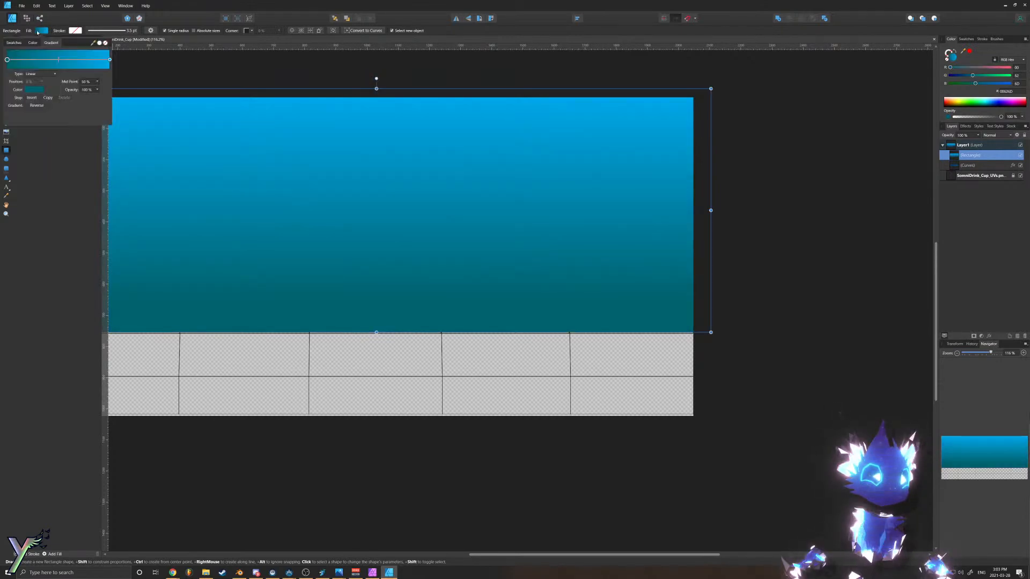
Step: Give the rectangle a solid cyan 00FFFF fill and place it beneath the wordmark curves in Layer1
{"action": "left_click", "coordinate": [33, 43]}
{"action": "left_click_drag", "start_coordinate": [71, 79], "coordinate": [92, 71]}
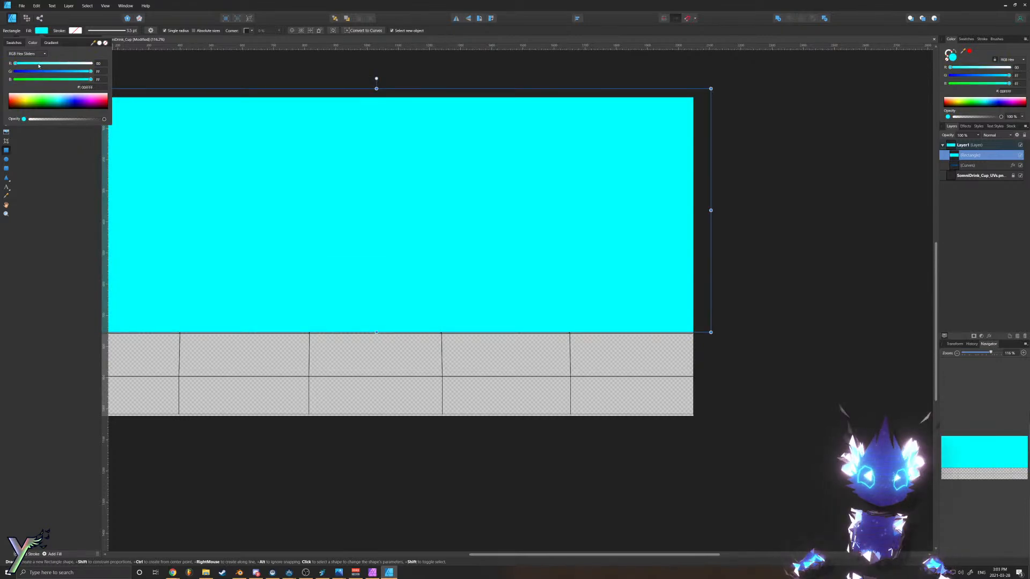
{"action": "left_click", "coordinate": [975, 156]}
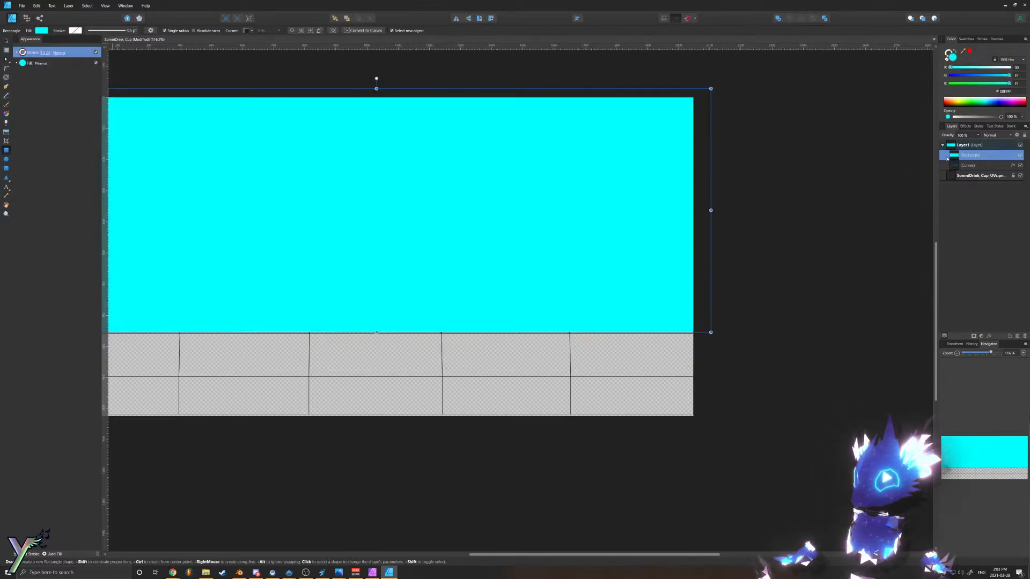
{"action": "left_click_drag", "start_coordinate": [948, 159], "coordinate": [960, 170]}
{"action": "scroll", "coordinate": [450, 290], "scroll_direction": "down", "scroll_amount": 3, "text": "ctrl"}
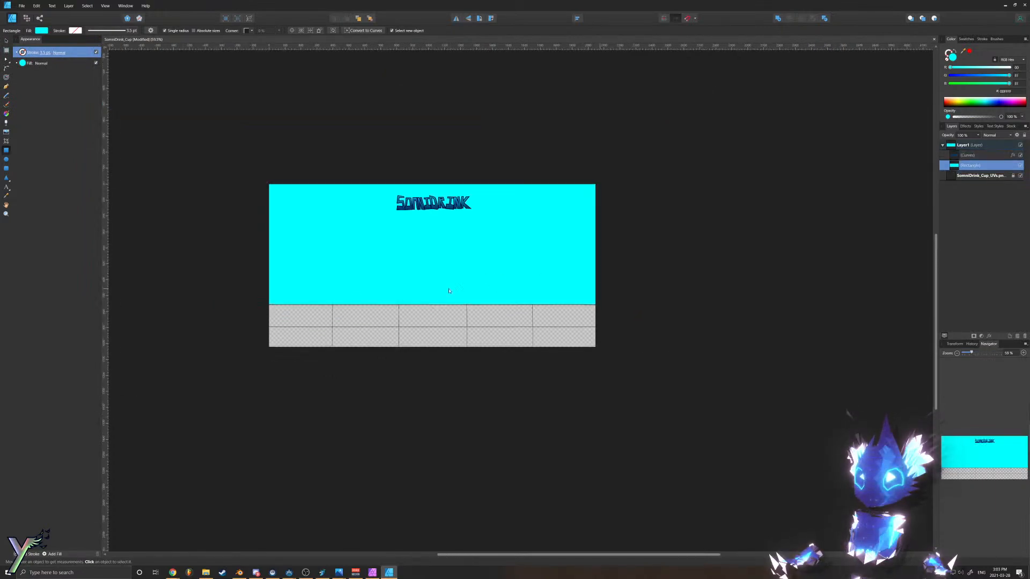
Step: Move the SomniDrink_Cup_UVs image above Layer1 in the layer stack and reselect the cyan rectangle
{"action": "scroll", "coordinate": [449, 291], "scroll_direction": "up", "scroll_amount": 4, "text": "ctrl"}
{"action": "left_click_drag", "start_coordinate": [969, 177], "coordinate": [966, 141]}
{"action": "scroll", "coordinate": [589, 165], "scroll_direction": "down", "scroll_amount": 5, "text": "ctrl"}
{"action": "scroll", "coordinate": [589, 165], "scroll_direction": "up", "scroll_amount": 5, "text": "ctrl"}
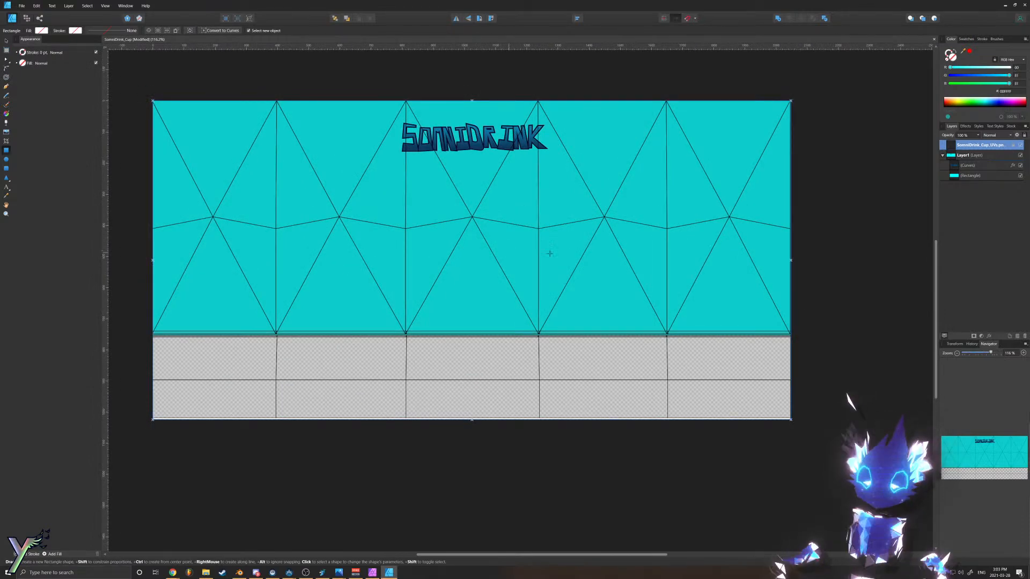
{"action": "left_click", "coordinate": [975, 180]}
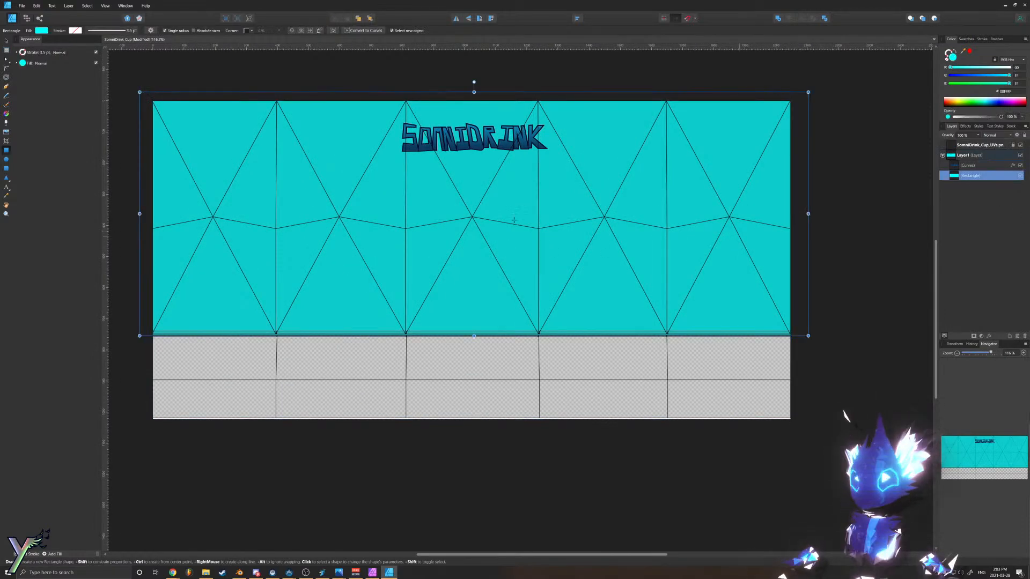
Step: Duplicate the cyan rectangle down over the lower strip of the UV layout and place the copy beneath the original in Layer1
{"action": "left_click", "coordinate": [6, 41]}
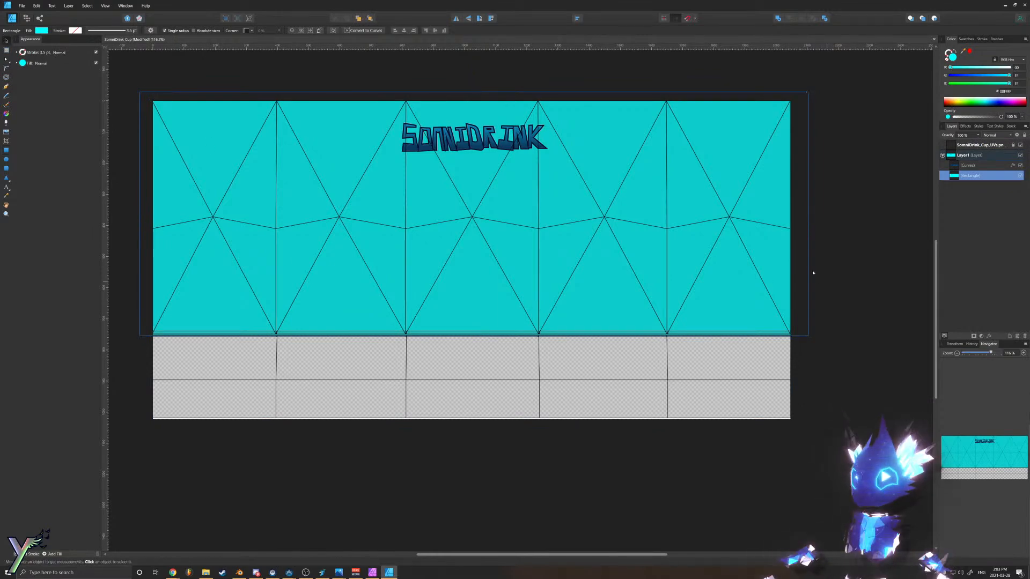
{"action": "left_click", "coordinate": [802, 246]}
{"action": "left_click_drag", "start_coordinate": [802, 249], "coordinate": [802, 464], "text": "ctrl"}
{"action": "left_click_drag", "start_coordinate": [962, 180], "coordinate": [966, 195]}
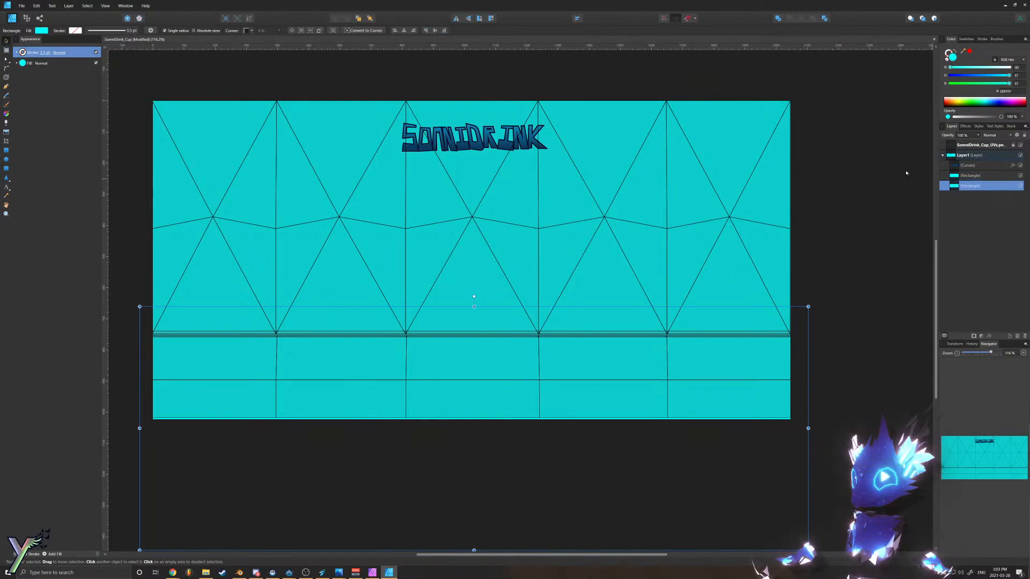
Step: Change the lower rectangle's fill to solid white and deselect it
{"action": "left_click", "coordinate": [43, 32]}
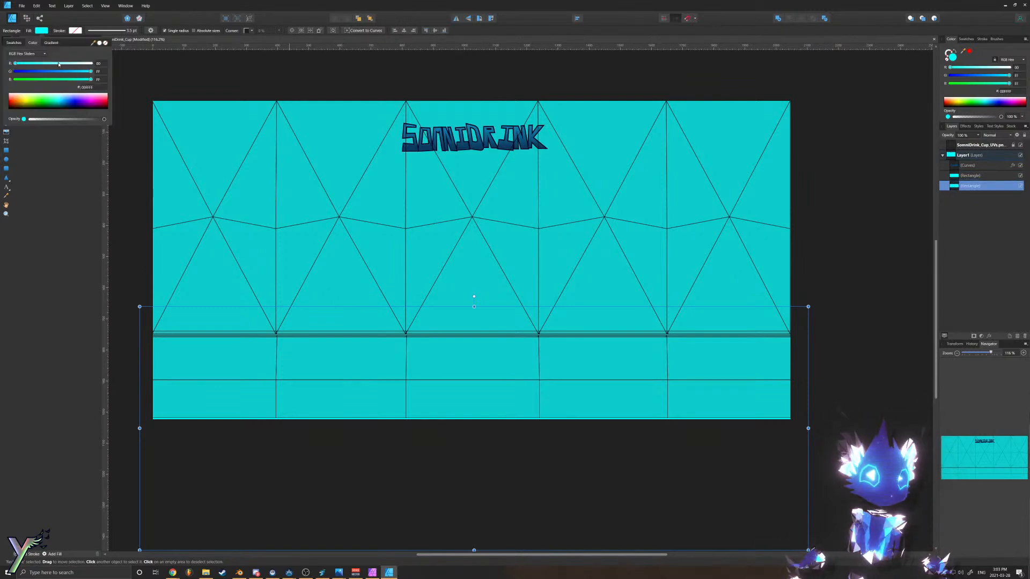
{"action": "left_click_drag", "start_coordinate": [59, 64], "coordinate": [93, 63]}
{"action": "left_click", "coordinate": [172, 81]}
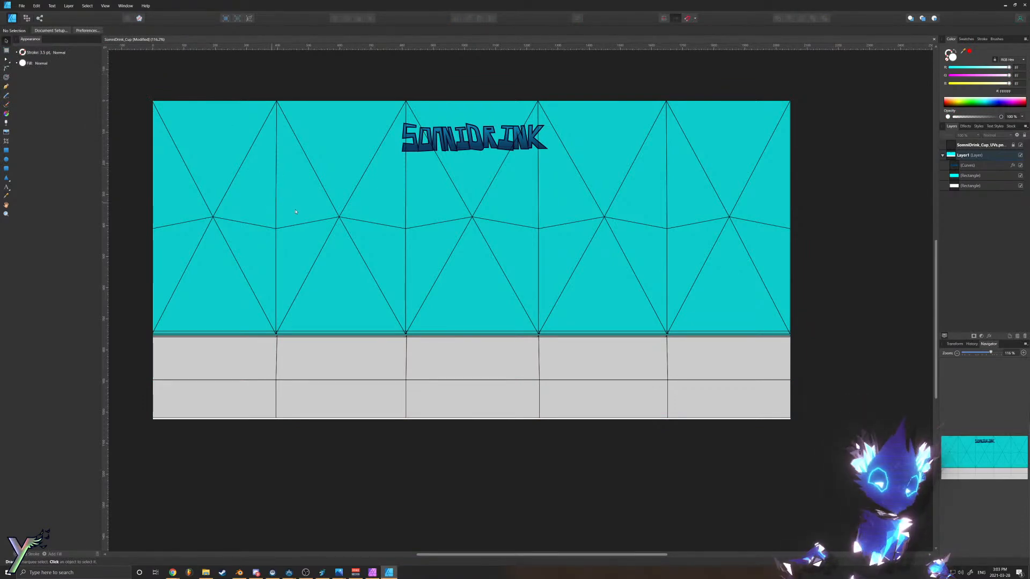
{"action": "scroll", "coordinate": [382, 352], "scroll_direction": "up", "scroll_amount": 8, "text": "ctrl"}
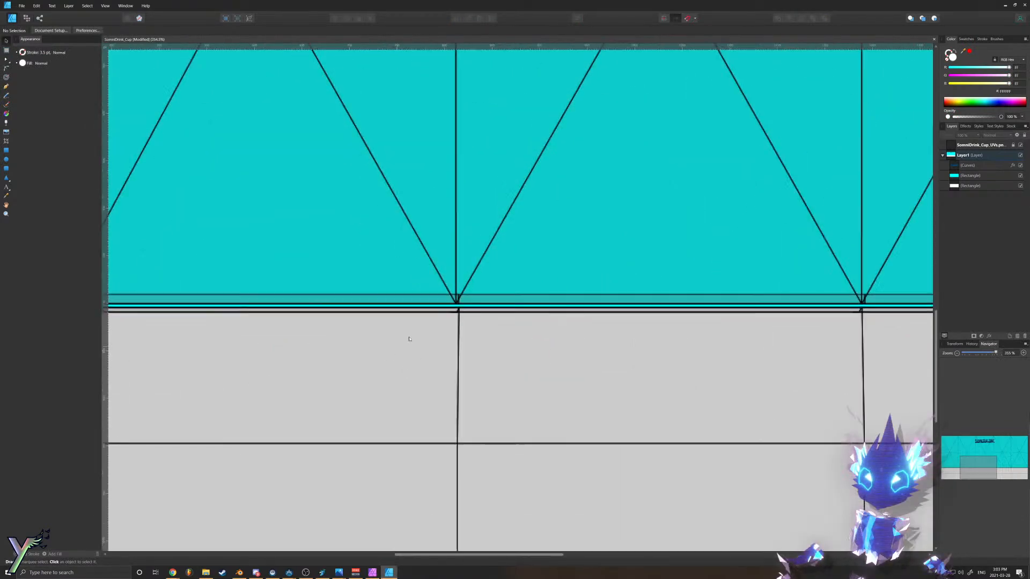
{"action": "scroll", "coordinate": [443, 315], "scroll_direction": "down", "scroll_amount": 10, "text": "ctrl"}
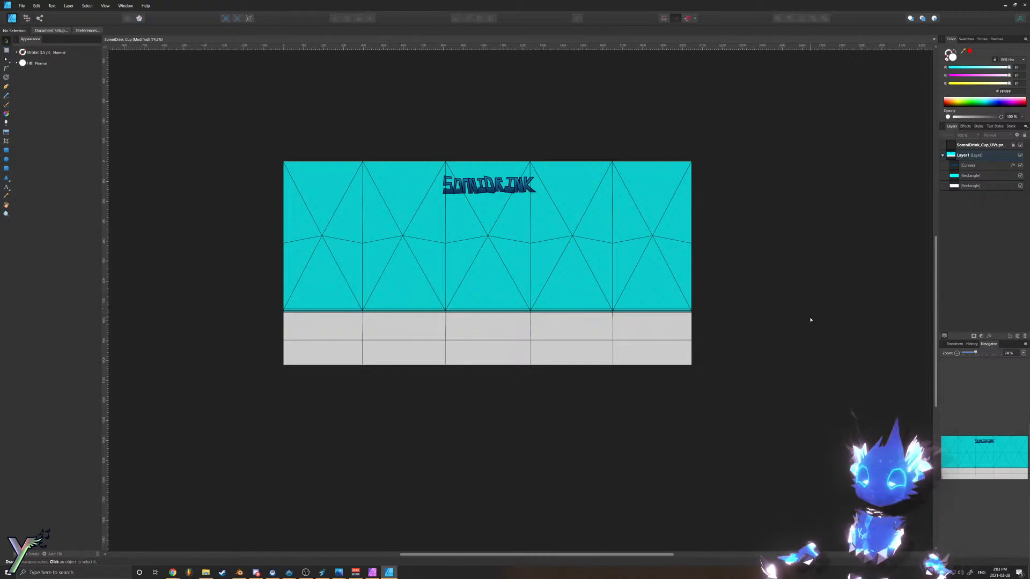
{"action": "scroll", "coordinate": [662, 226], "scroll_direction": "up", "scroll_amount": 3, "text": "ctrl"}
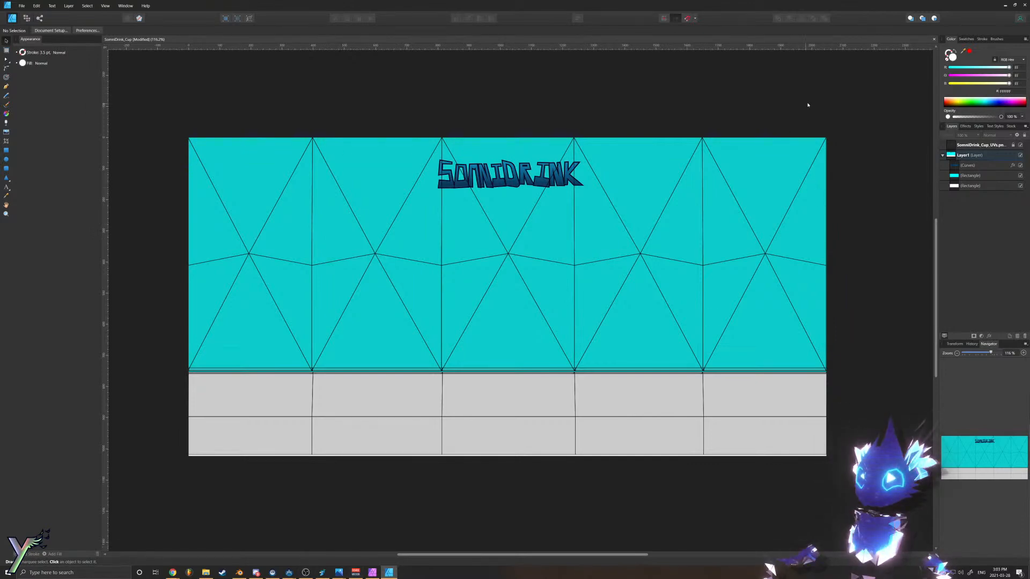
Step: Check the cup's faces in Blender, and move the SOMNIDRINK wordmark onto the fourth panel of the UV layout in Affinity Designer
{"action": "left_click", "coordinate": [239, 572]}
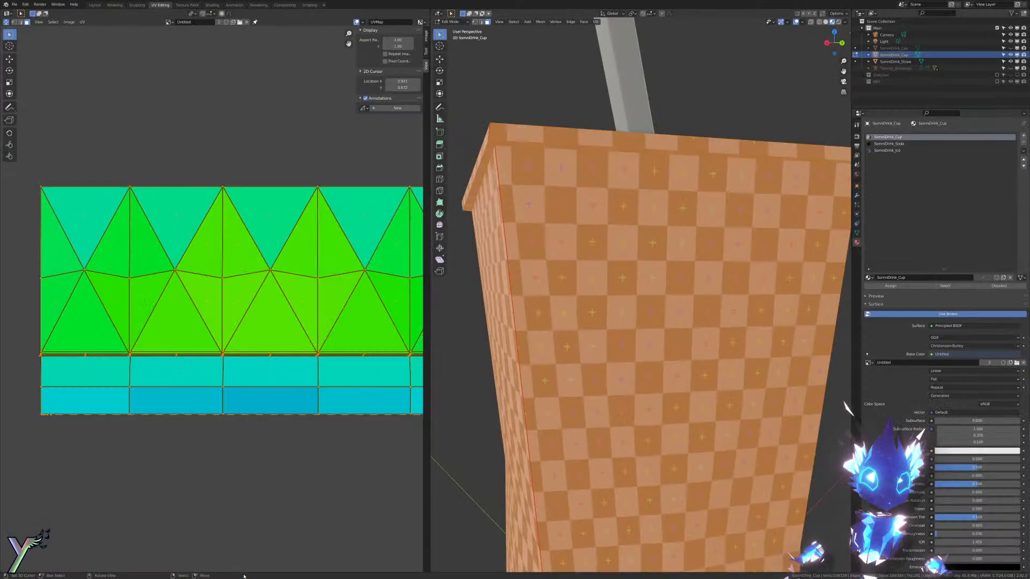
{"action": "scroll", "coordinate": [637, 220], "scroll_direction": "down", "scroll_amount": 3}
{"action": "middle_click_drag", "start_coordinate": [637, 221], "coordinate": [619, 255]}
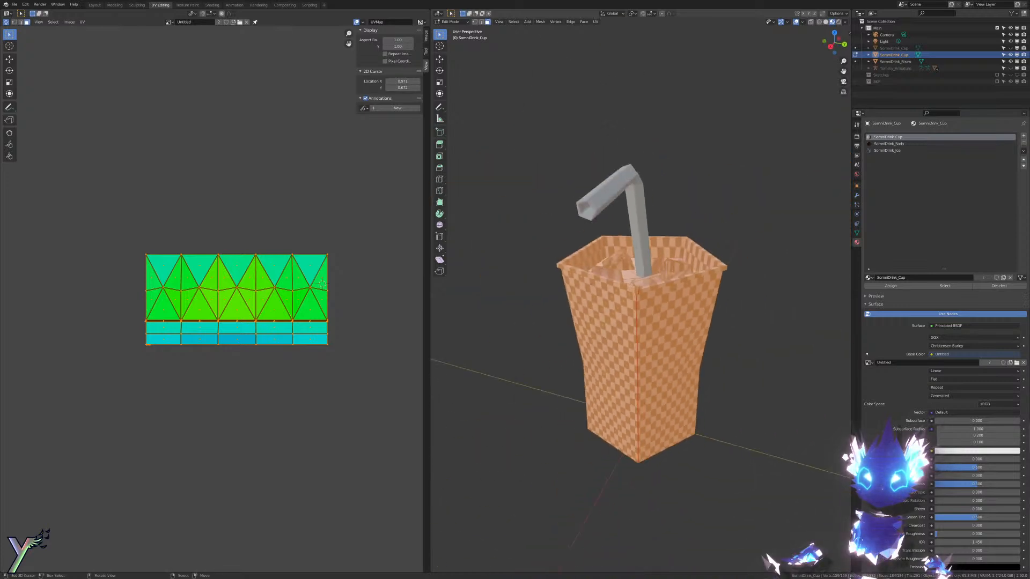
{"action": "middle_click_drag", "start_coordinate": [575, 306], "coordinate": [681, 346]}
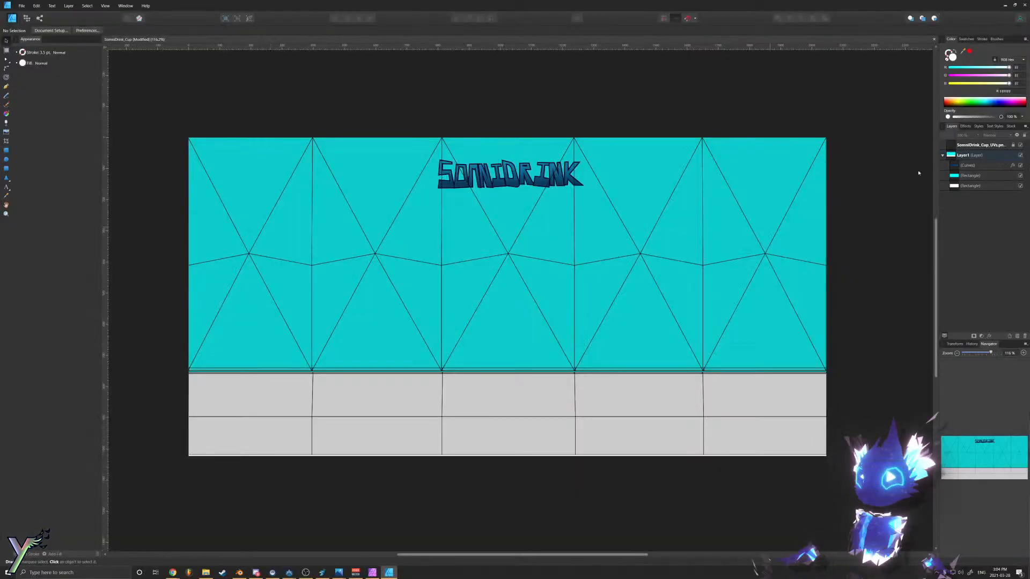
{"action": "left_click", "coordinate": [952, 168]}
{"action": "scroll", "coordinate": [836, 113], "scroll_direction": "up", "scroll_amount": 4, "text": "ctrl"}
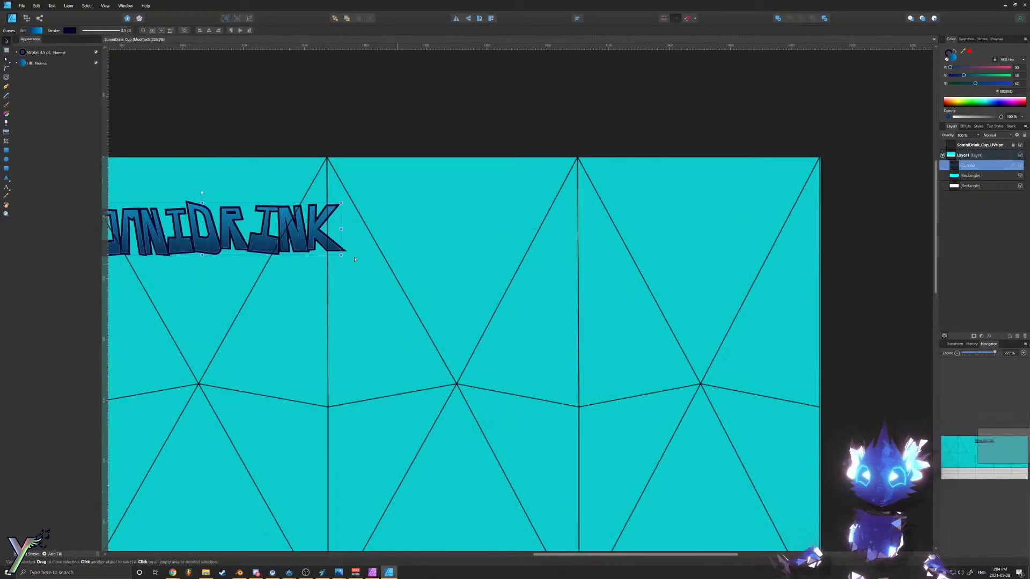
{"action": "left_click_drag", "start_coordinate": [293, 230], "coordinate": [539, 230]}
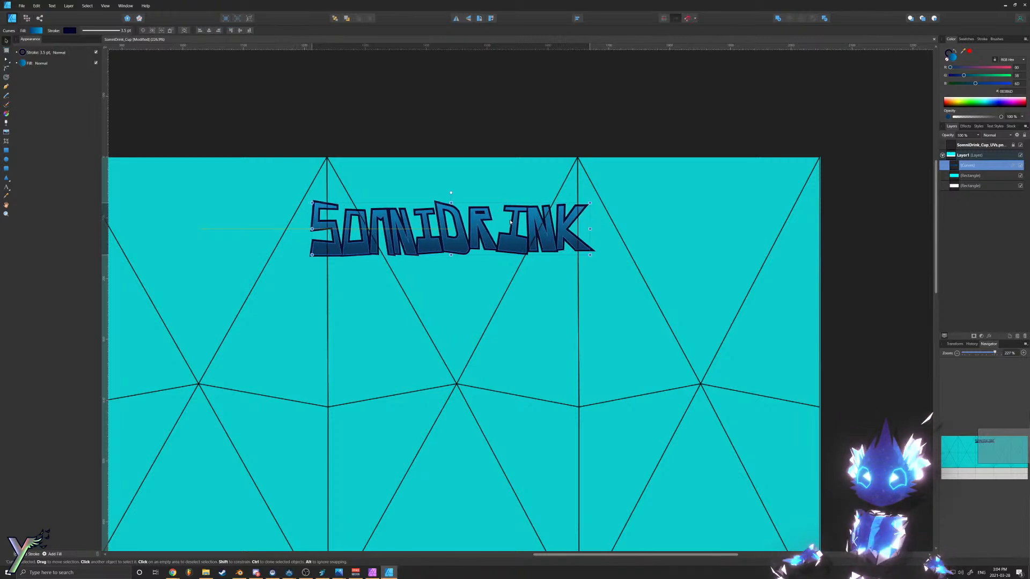
Step: Enlarge the wordmark slightly and centre it across the upper part of the fourth UV panel
{"action": "left_click_drag", "start_coordinate": [328, 226], "coordinate": [301, 218]}
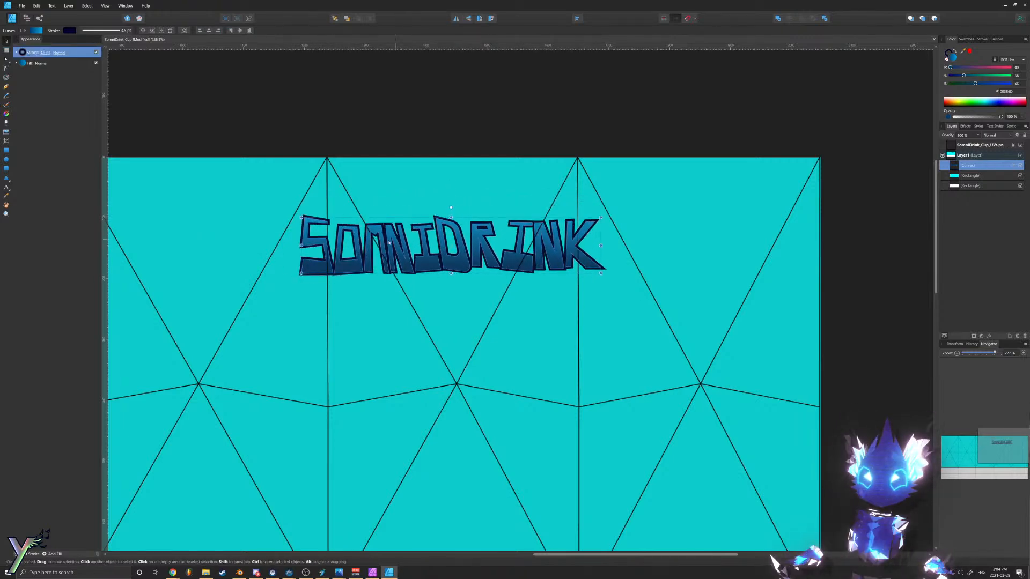
{"action": "left_click_drag", "start_coordinate": [380, 246], "coordinate": [379, 238]}
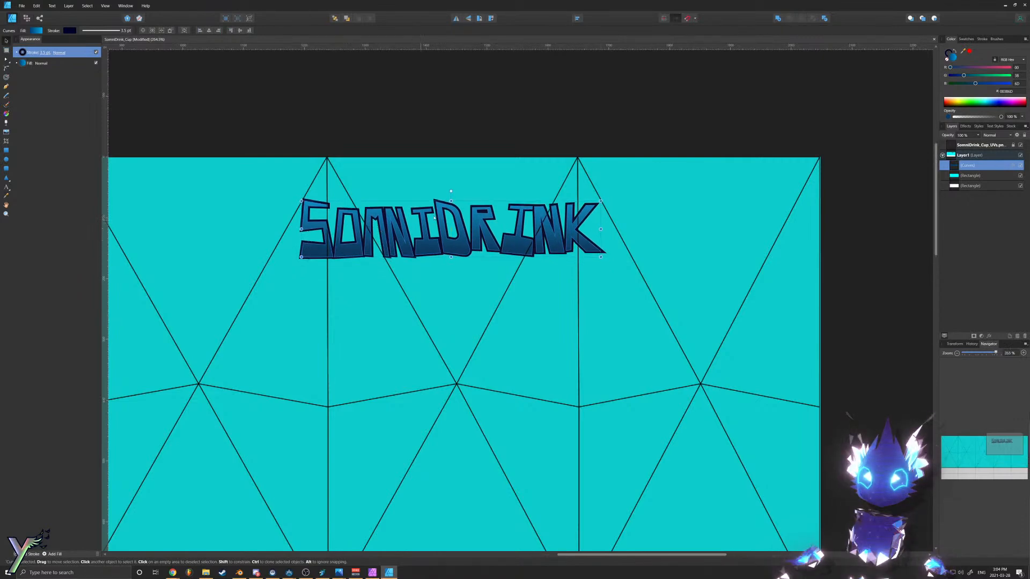
{"action": "scroll", "coordinate": [435, 230], "scroll_direction": "up", "scroll_amount": 2, "text": "ctrl"}
{"action": "left_click_drag", "start_coordinate": [458, 233], "coordinate": [462, 233]}
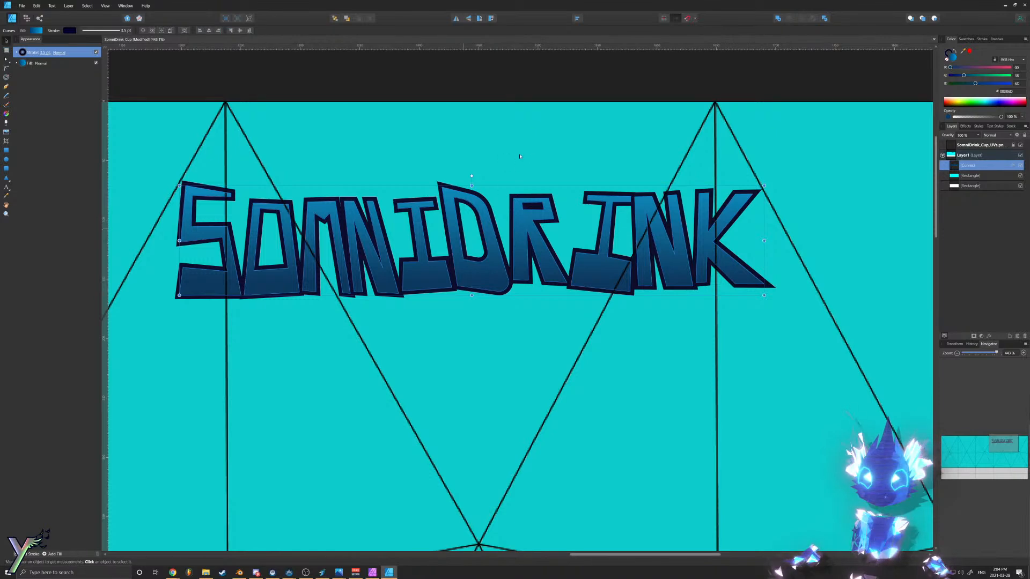
{"action": "key", "text": "ctrl+0"}
{"action": "left_click", "coordinate": [733, 245]}
Step: Hide the SomniDrink_Cup_UVs image so only the artwork shows
{"action": "scroll", "coordinate": [681, 241], "scroll_direction": "down", "scroll_amount": 3}
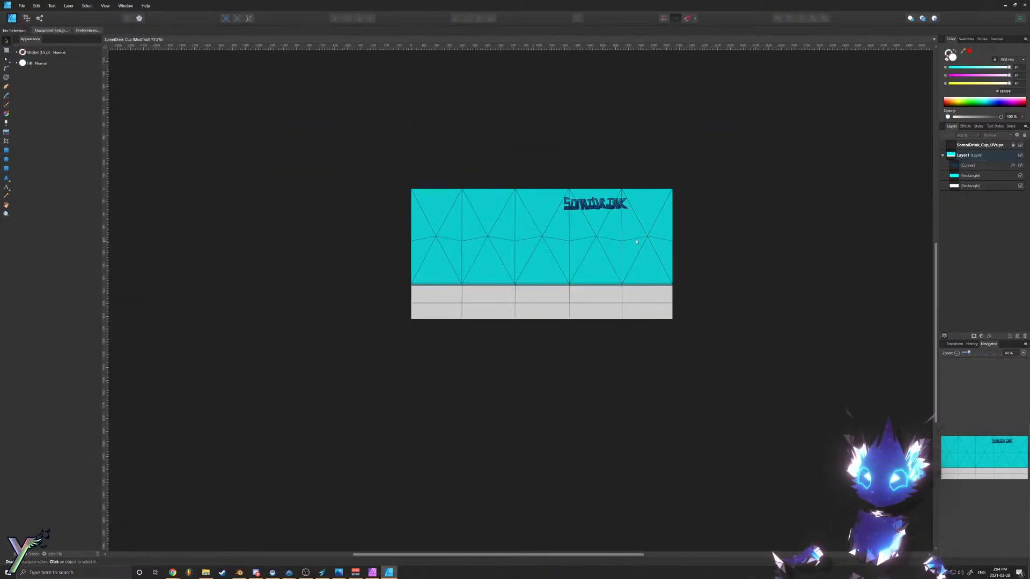
{"action": "scroll", "coordinate": [743, 202], "scroll_direction": "up", "scroll_amount": 2}
{"action": "left_click", "coordinate": [1021, 145]}
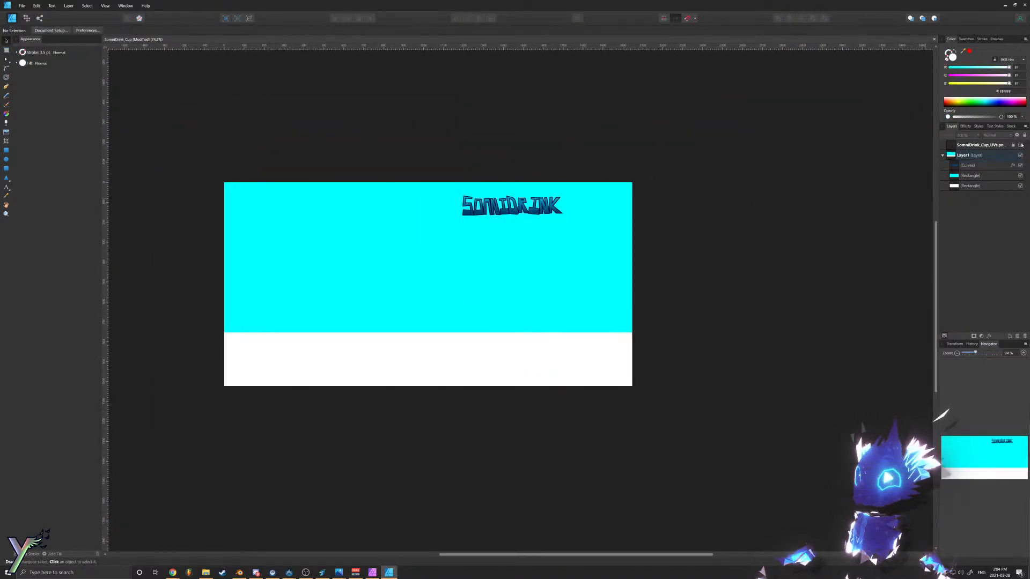
{"action": "key", "text": "ctrl+0"}
Step: Export the whole document as a PNG named SomniDrink_Cup_Col.png in the Textures folder
{"action": "left_click", "coordinate": [25, 2]}
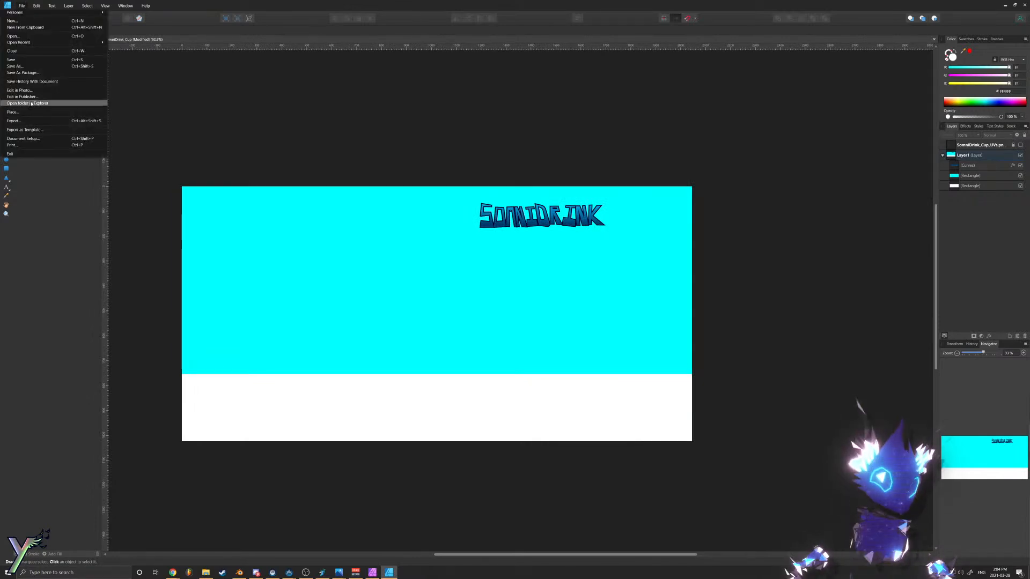
{"action": "left_click", "coordinate": [32, 120]}
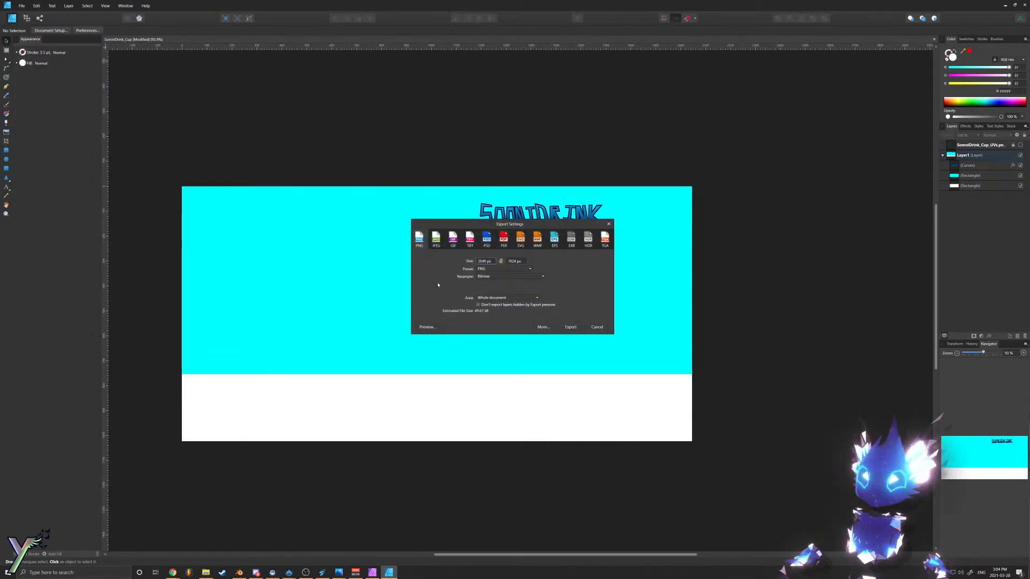
{"action": "left_click", "coordinate": [571, 327]}
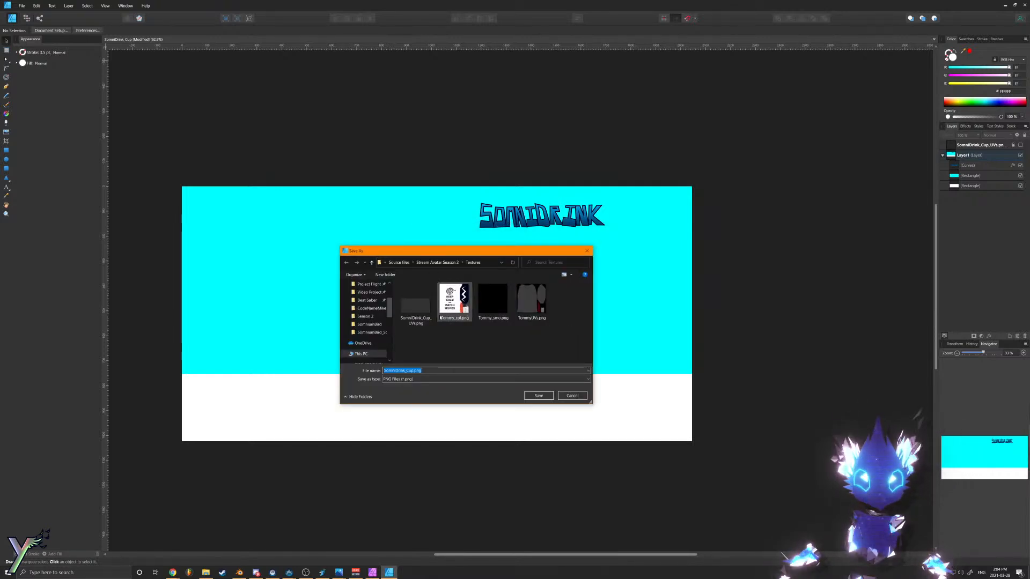
{"action": "key", "text": "Right"}
{"action": "key", "text": "Left"}
{"action": "key", "text": "Left"}
{"action": "key", "text": "Left"}
{"action": "key", "text": "Left"}
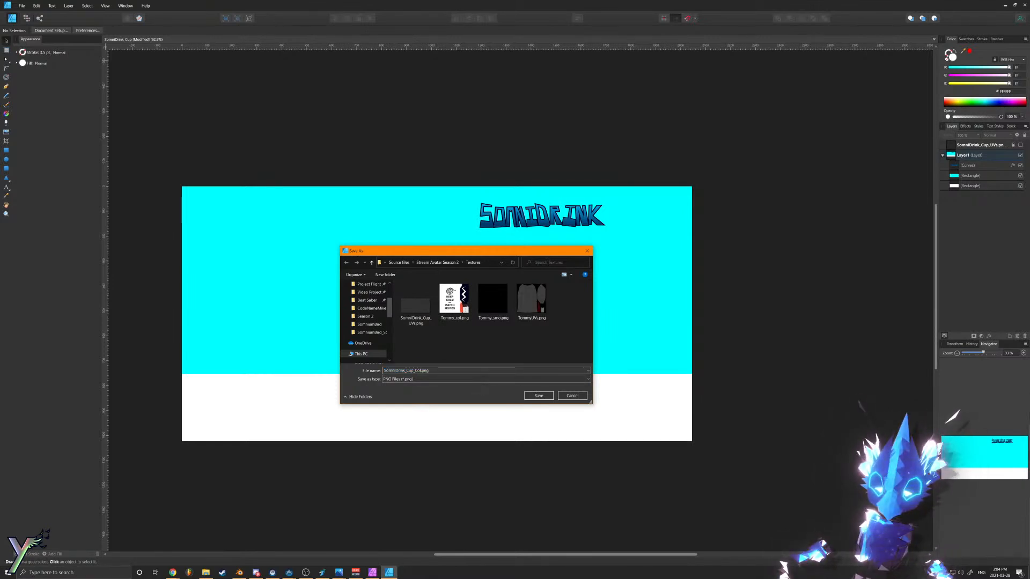
{"action": "key", "text": "Return"}
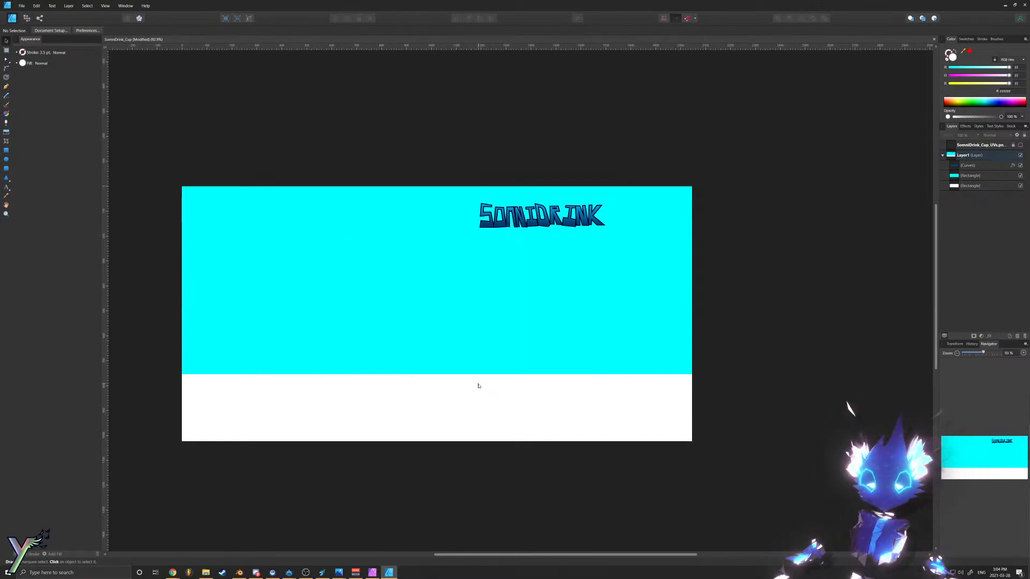
Step: Switch to Blender and load SomniDrink_Cup_col.png from the Textures folder as the SomniDrink_Cup material's base colour image
{"action": "left_click", "coordinate": [239, 572]}
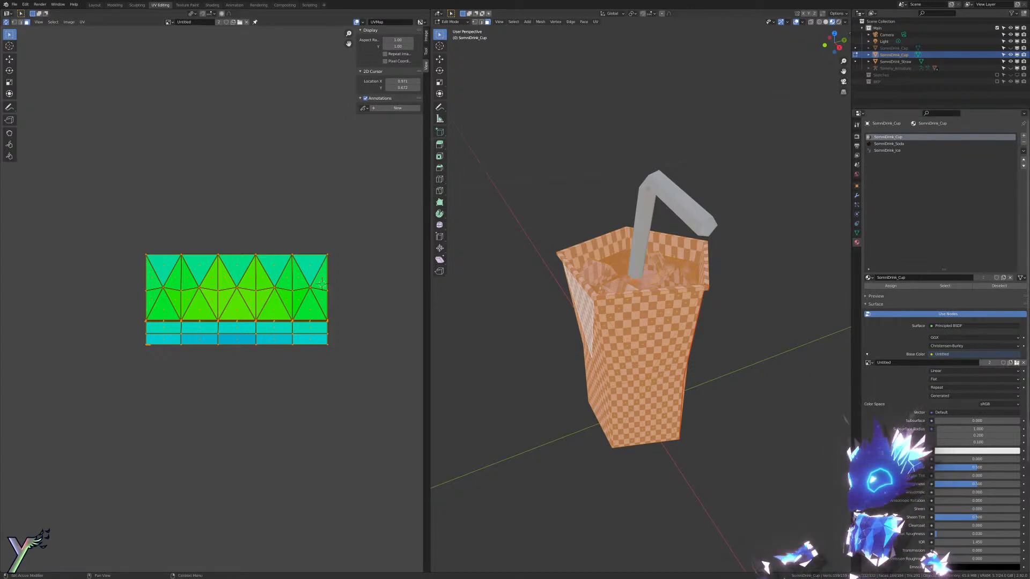
{"action": "left_click", "coordinate": [1017, 363]}
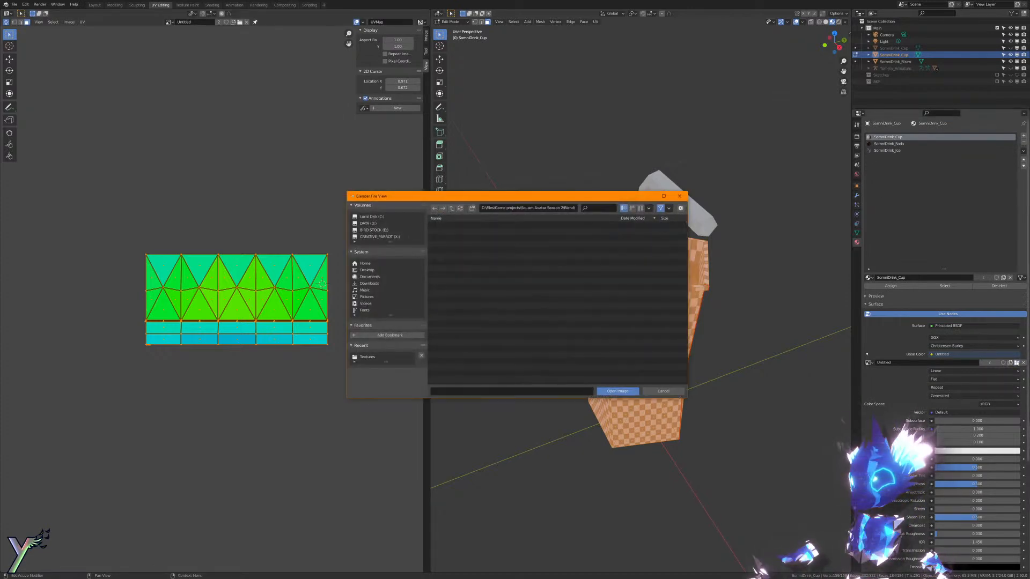
{"action": "left_click", "coordinate": [380, 357]}
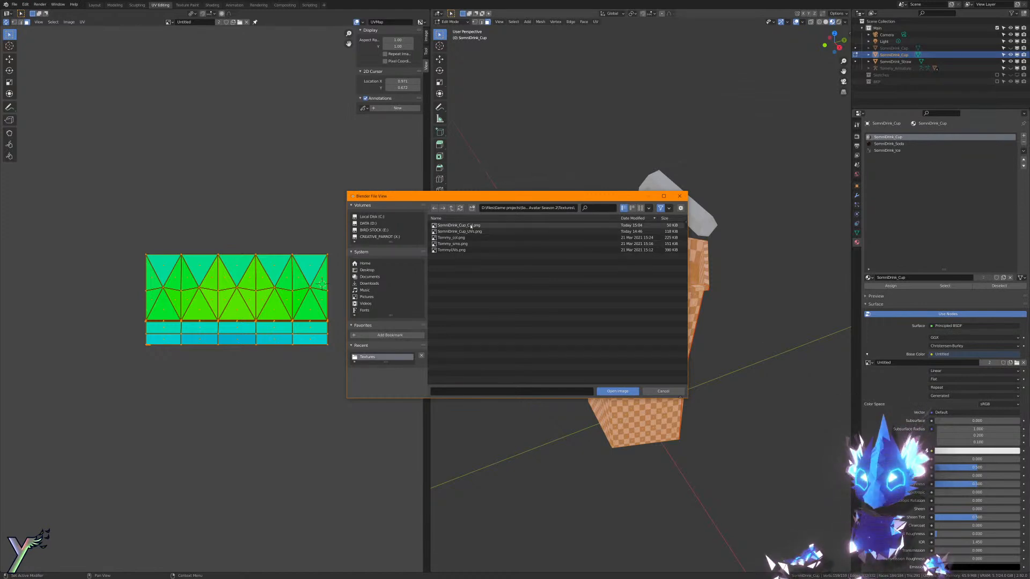
{"action": "left_click", "coordinate": [471, 226]}
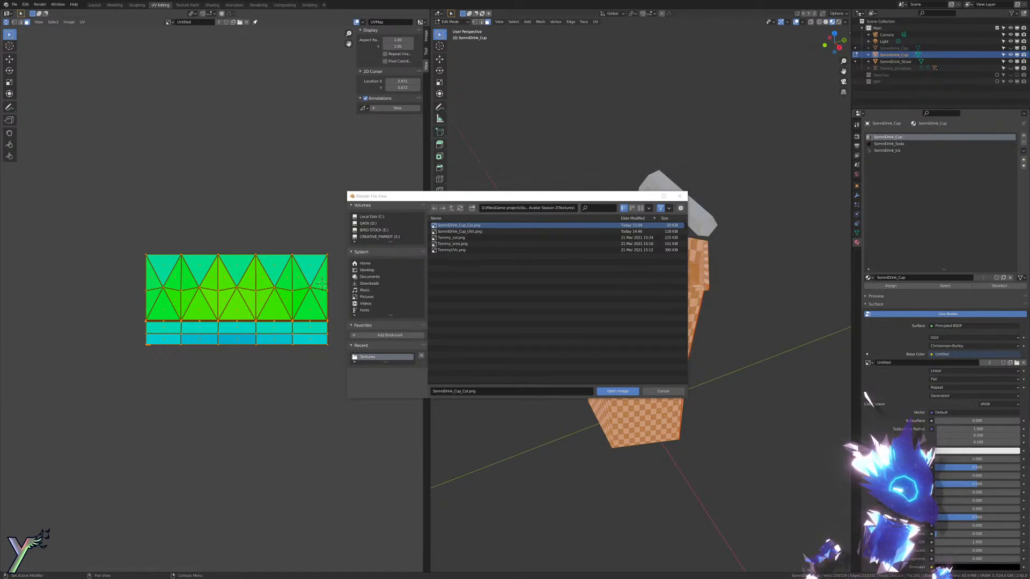
{"action": "left_click", "coordinate": [646, 273]}
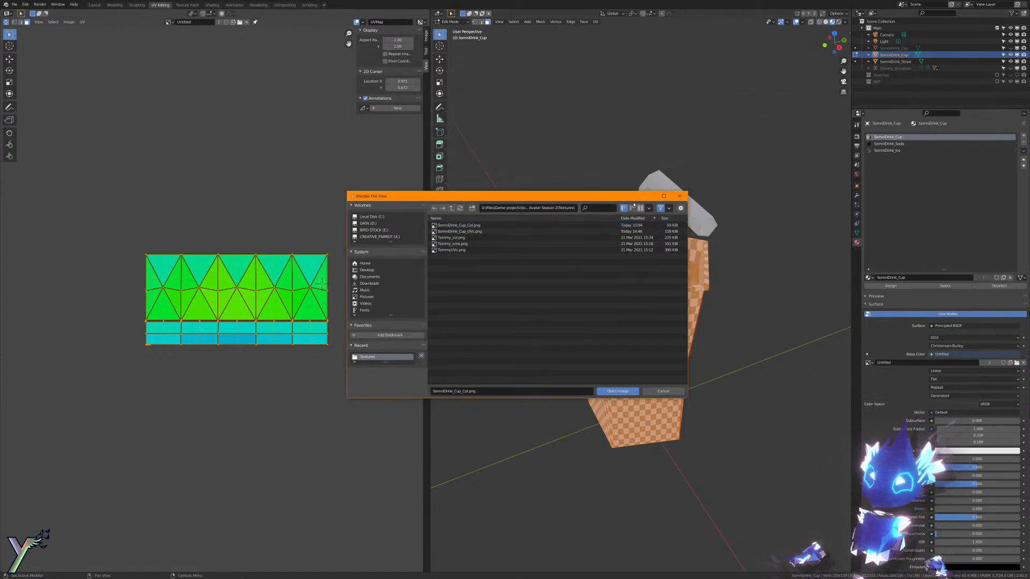
{"action": "left_click", "coordinate": [459, 208]}
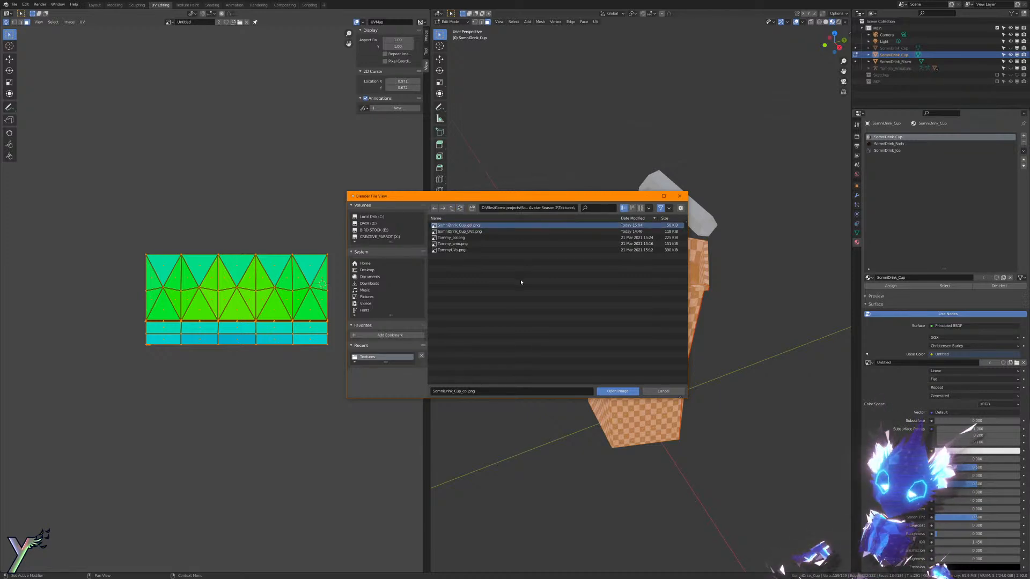
{"action": "left_click", "coordinate": [617, 391]}
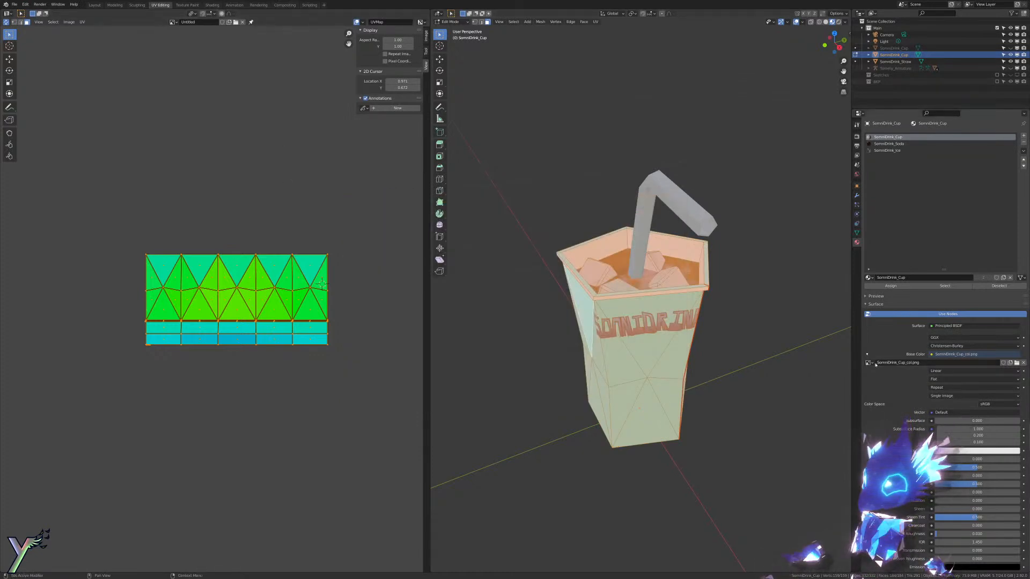
Step: Turn off the viewport overlays and examine how the wordmark fits across the cup's front face
{"action": "middle_click_drag", "start_coordinate": [648, 327], "coordinate": [620, 295]}
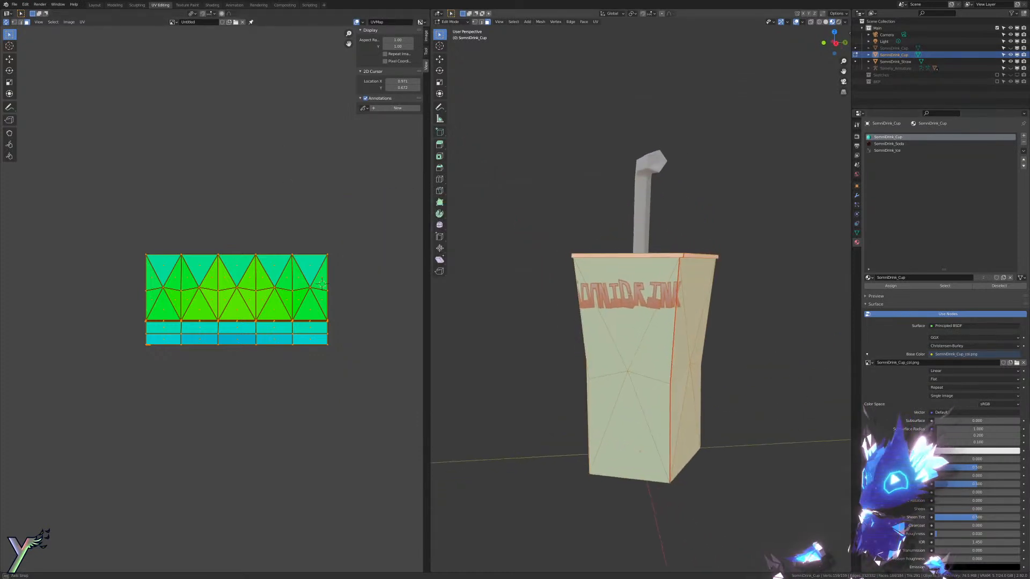
{"action": "left_click", "coordinate": [797, 22]}
{"action": "middle_click_drag", "start_coordinate": [592, 143], "coordinate": [629, 277]}
{"action": "scroll", "coordinate": [629, 277], "scroll_direction": "up", "scroll_amount": 10}
{"action": "scroll", "coordinate": [629, 277], "scroll_direction": "down", "scroll_amount": 8}
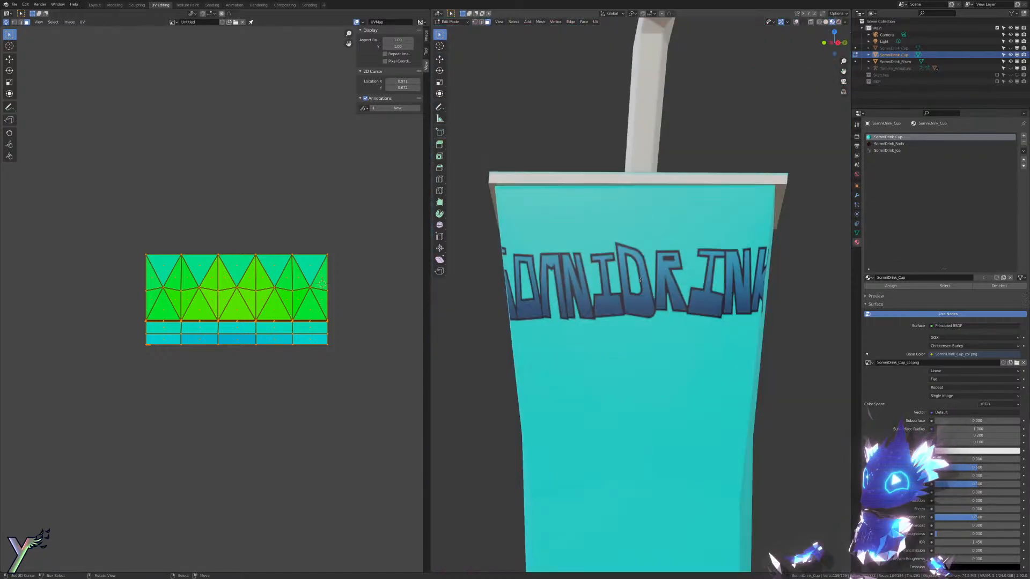
{"action": "scroll", "coordinate": [640, 279], "scroll_direction": "down", "scroll_amount": 4}
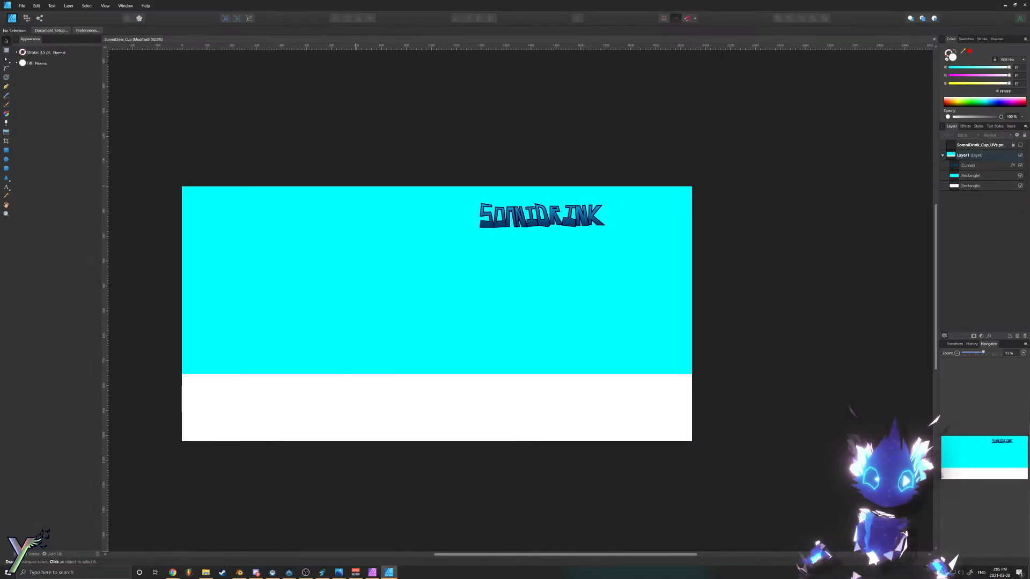
Step: Back in Affinity Designer, select the SOMNIDRINK wordmark and show the SomniDrink_Cup_UVs image again
{"action": "scroll", "coordinate": [562, 233], "scroll_direction": "up", "scroll_amount": 1}
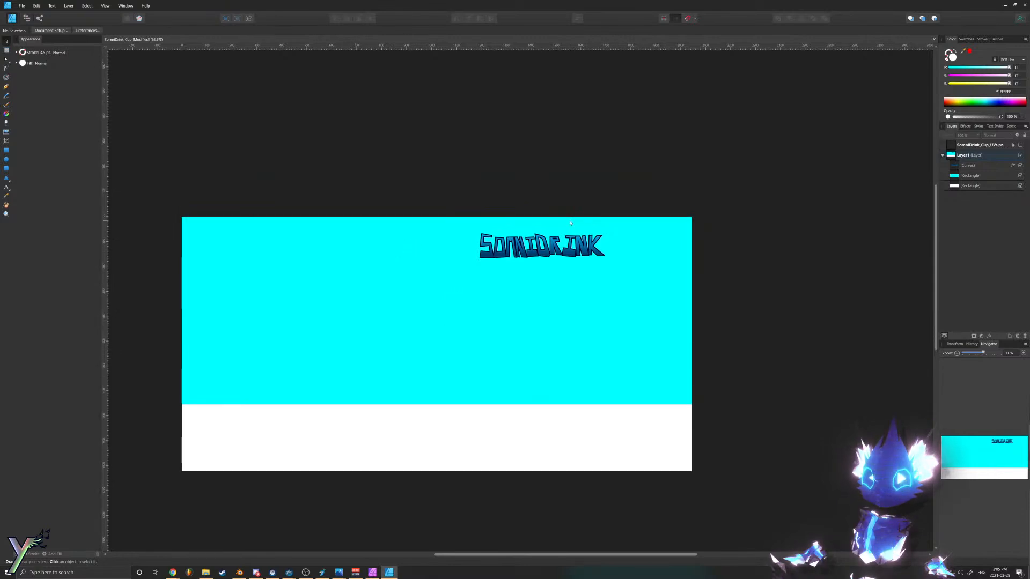
{"action": "scroll", "coordinate": [562, 233], "scroll_direction": "up", "scroll_amount": 4, "text": "ctrl"}
{"action": "left_click", "coordinate": [505, 282]}
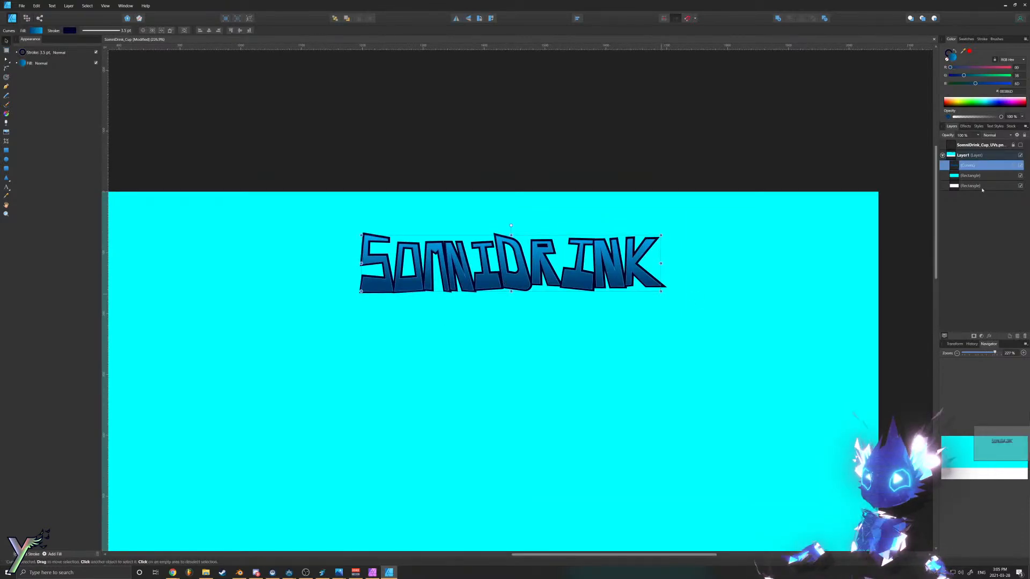
{"action": "left_click", "coordinate": [1020, 145]}
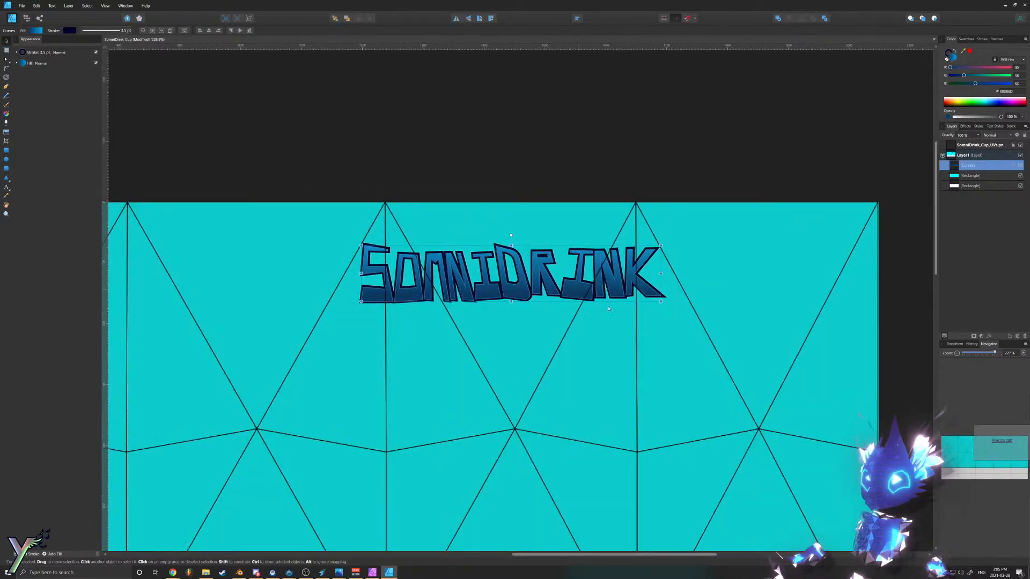
Step: Scale the SOMNIDRINK wordmark down about its centre, outline included, until it fits between the front face's two vertical UV edges
{"action": "scroll", "coordinate": [664, 297], "scroll_direction": "up", "scroll_amount": 1, "text": "ctrl"}
{"action": "left_click_drag", "start_coordinate": [664, 296], "coordinate": [496, 265], "text": "ctrl"}
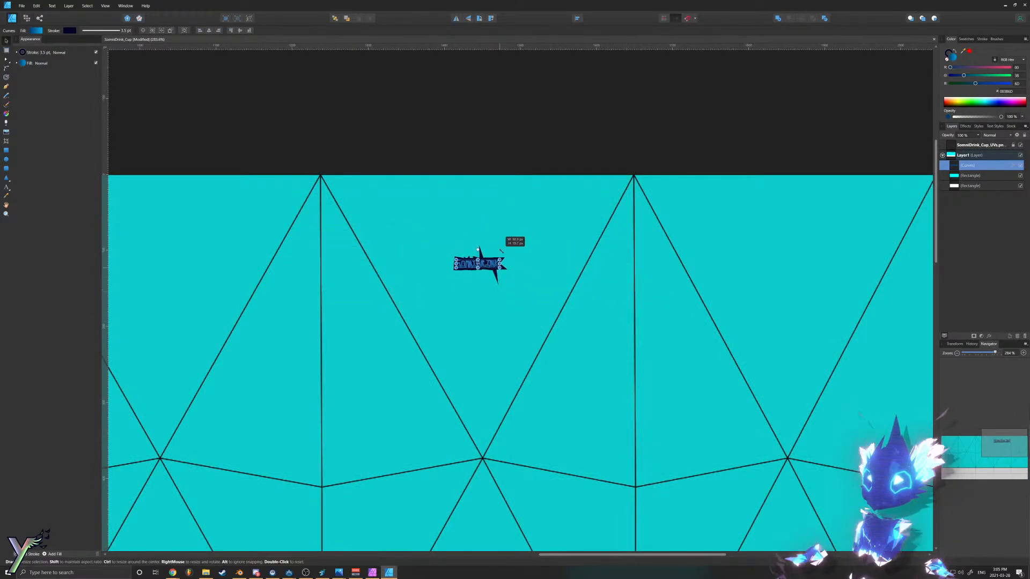
{"action": "key", "text": "ctrl+z"}
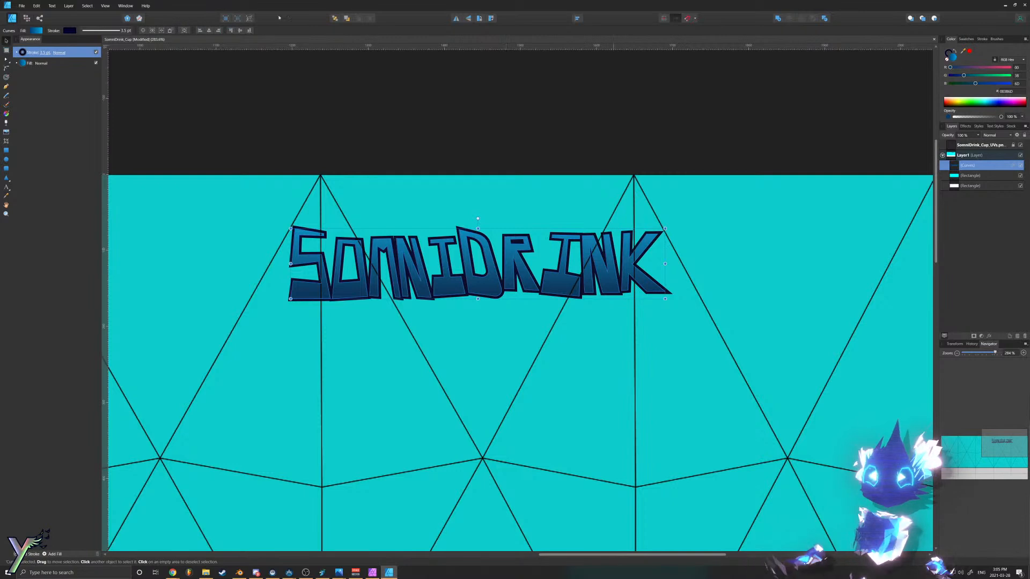
{"action": "left_click", "coordinate": [114, 32]}
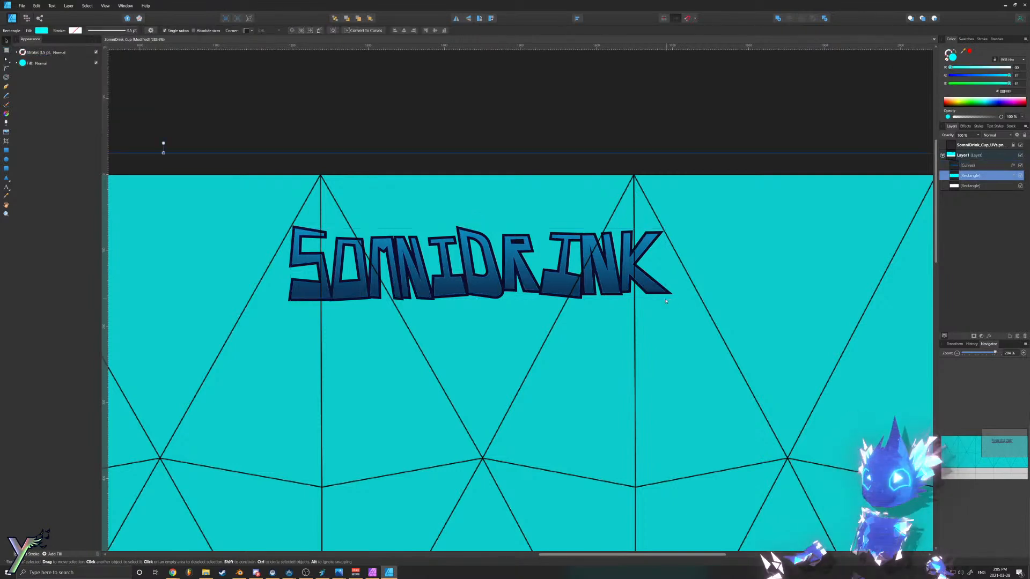
{"action": "left_click_drag", "start_coordinate": [665, 298], "coordinate": [627, 291], "text": "ctrl"}
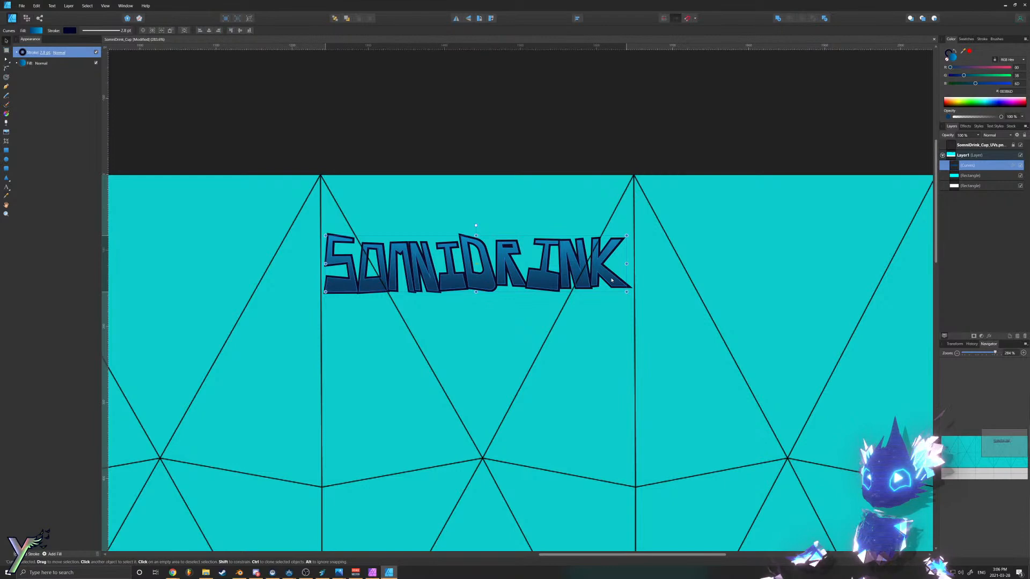
Step: Export the whole document as a PNG with the UV lines showing, replacing SomniDrink_Cup_col.png in the Textures folder
{"action": "left_click", "coordinate": [22, 5]}
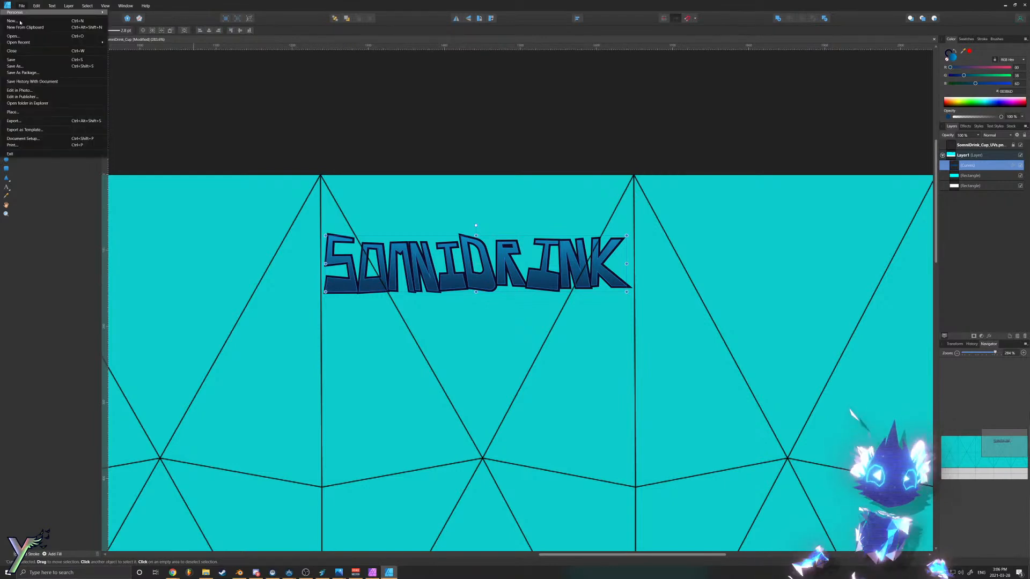
{"action": "left_click", "coordinate": [19, 116]}
{"action": "left_click", "coordinate": [22, 5]}
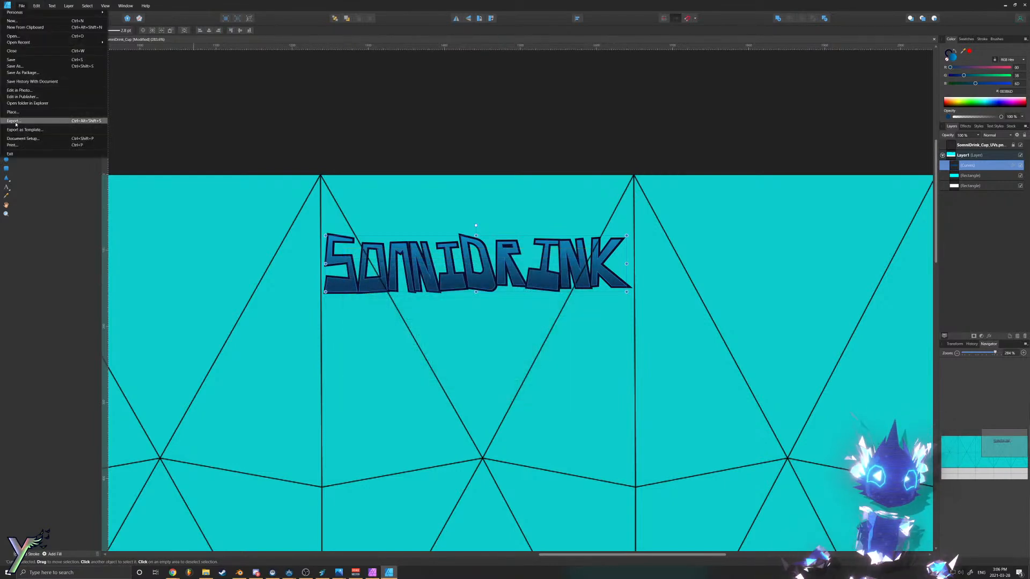
{"action": "left_click", "coordinate": [13, 120]}
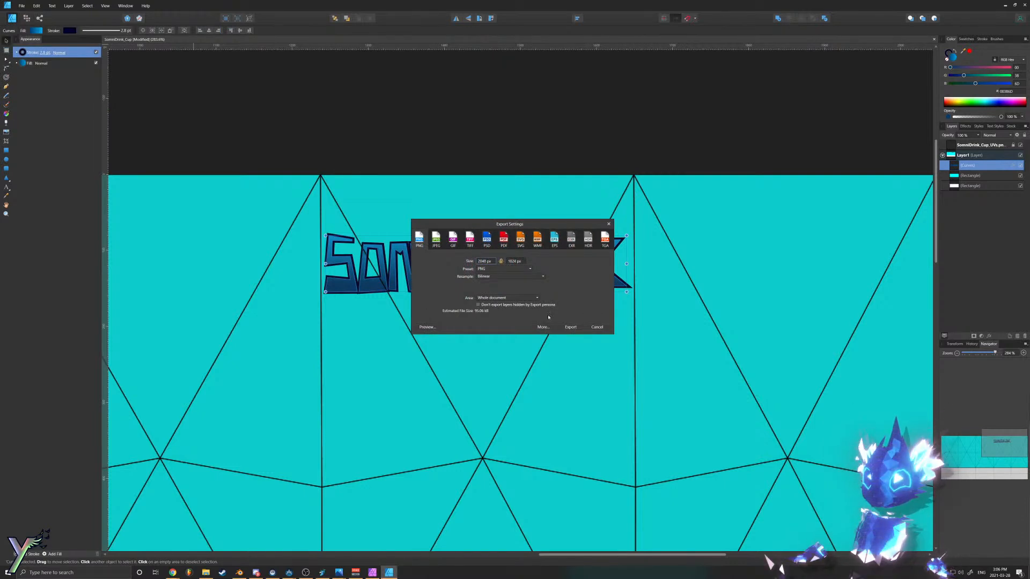
{"action": "left_click", "coordinate": [571, 327]}
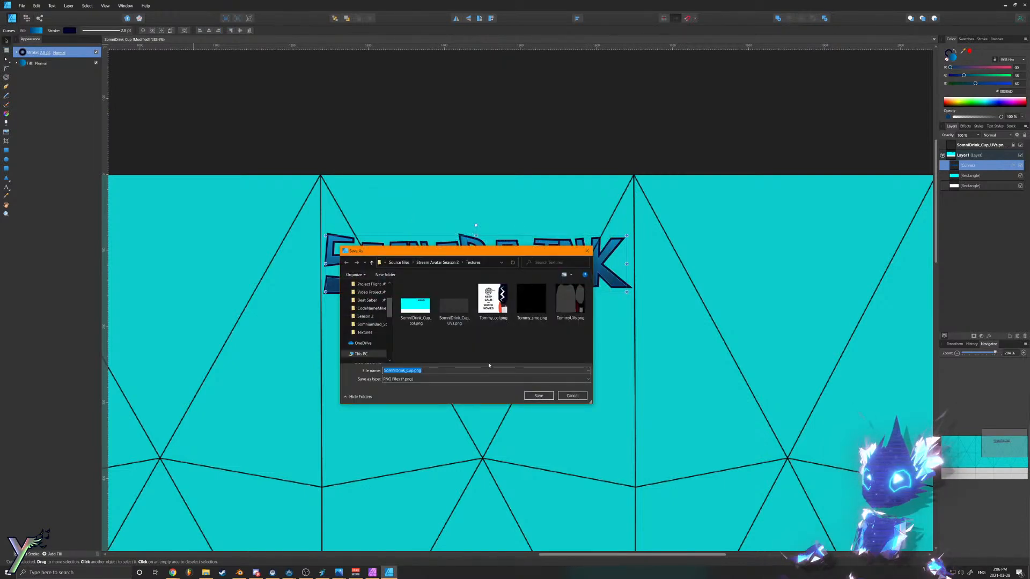
{"action": "double_click", "coordinate": [416, 306]}
{"action": "left_click", "coordinate": [548, 321]}
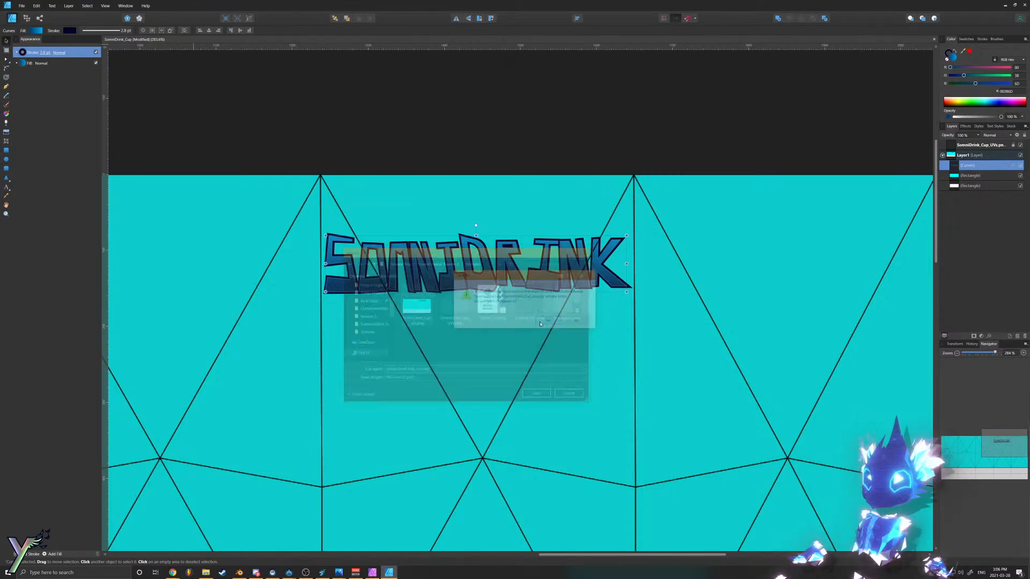
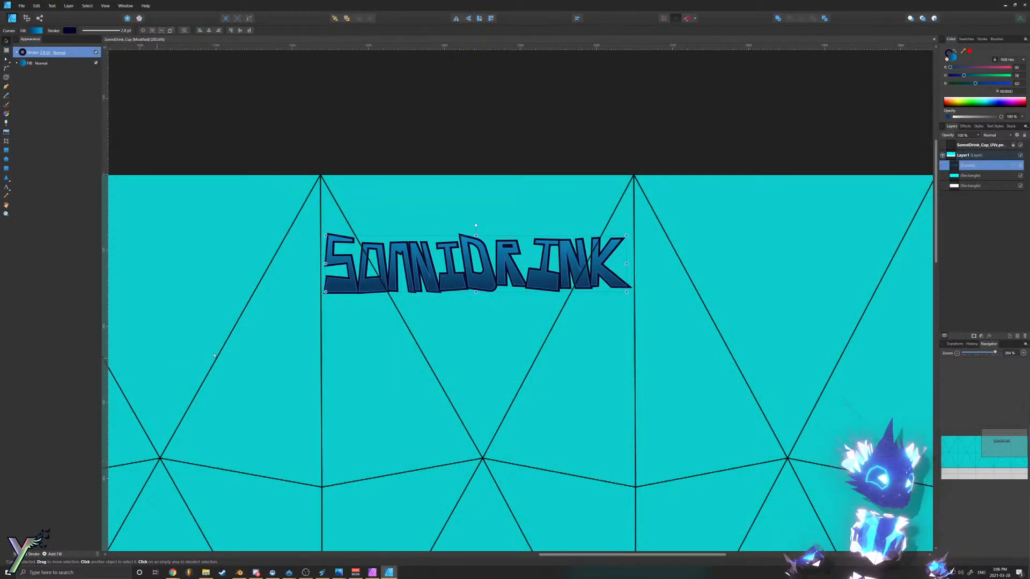
Step: Switch to Affinity Photo and close it, discarding the unsaved document with the plain SOMNIDRINK text
{"action": "left_click", "coordinate": [372, 572]}
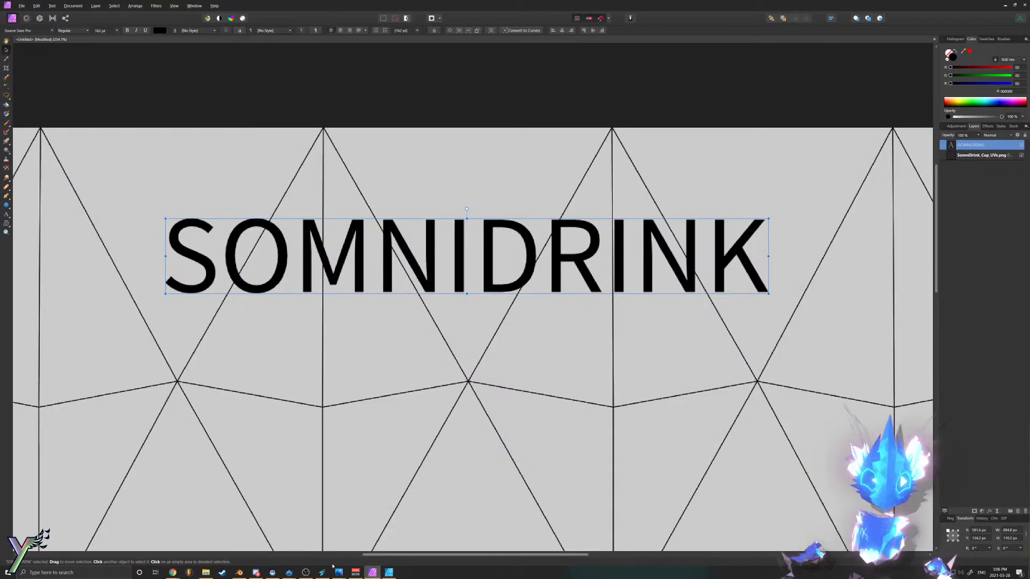
{"action": "left_click", "coordinate": [1025, 5]}
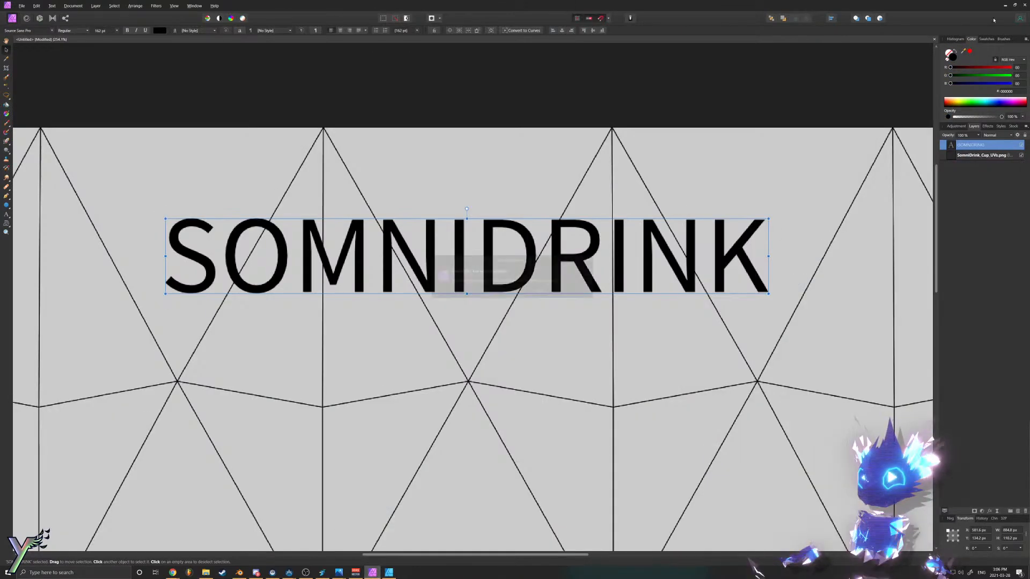
{"action": "left_click", "coordinate": [516, 294]}
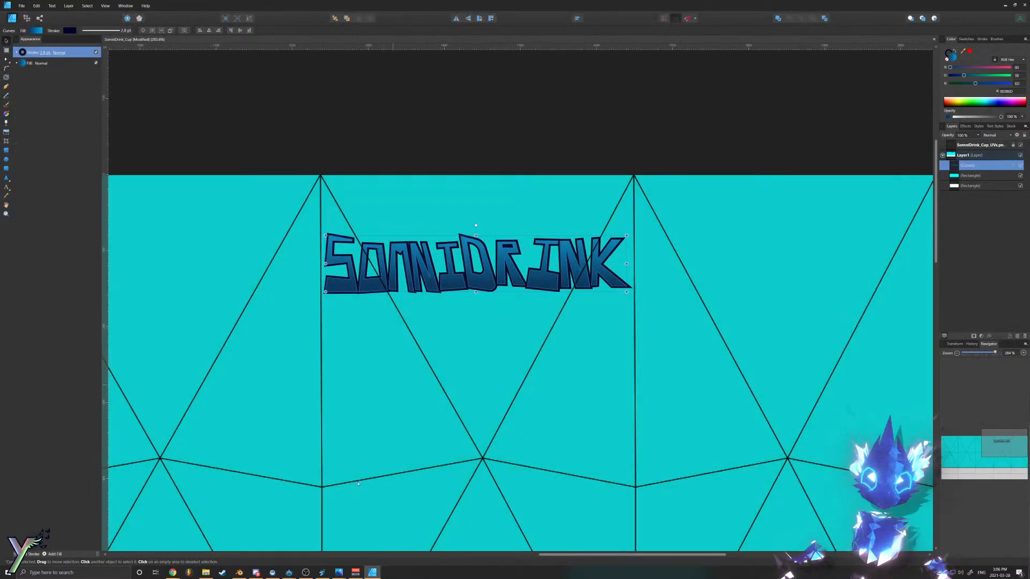
Step: Switch to Blender, turn the viewport overlays back on and examine the wordmark against the edges of the cup's front face
{"action": "left_click", "coordinate": [239, 573]}
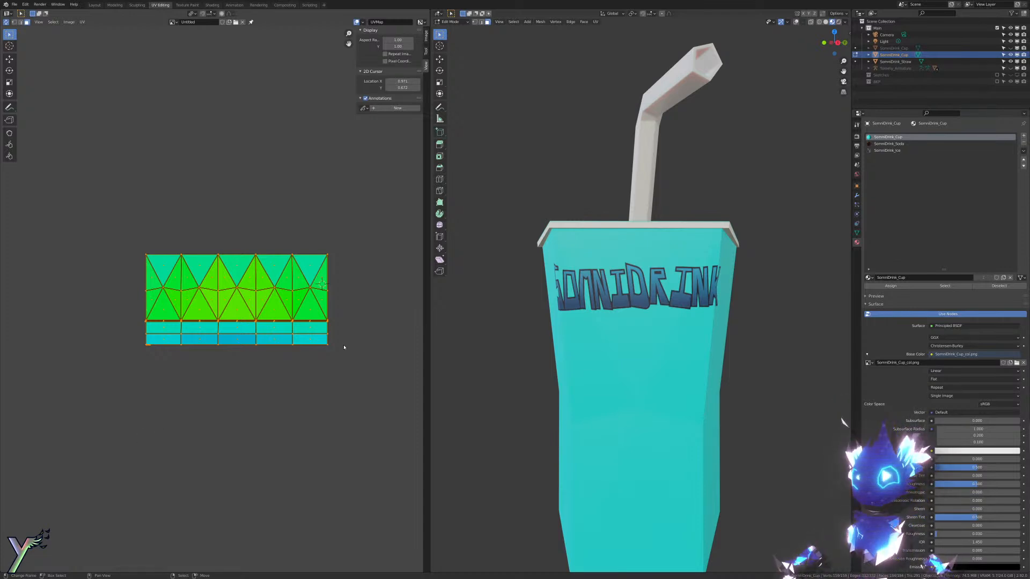
{"action": "middle_click_drag", "start_coordinate": [585, 367], "coordinate": [642, 353]}
{"action": "key", "text": "Tab"}
{"action": "key", "text": "Tab"}
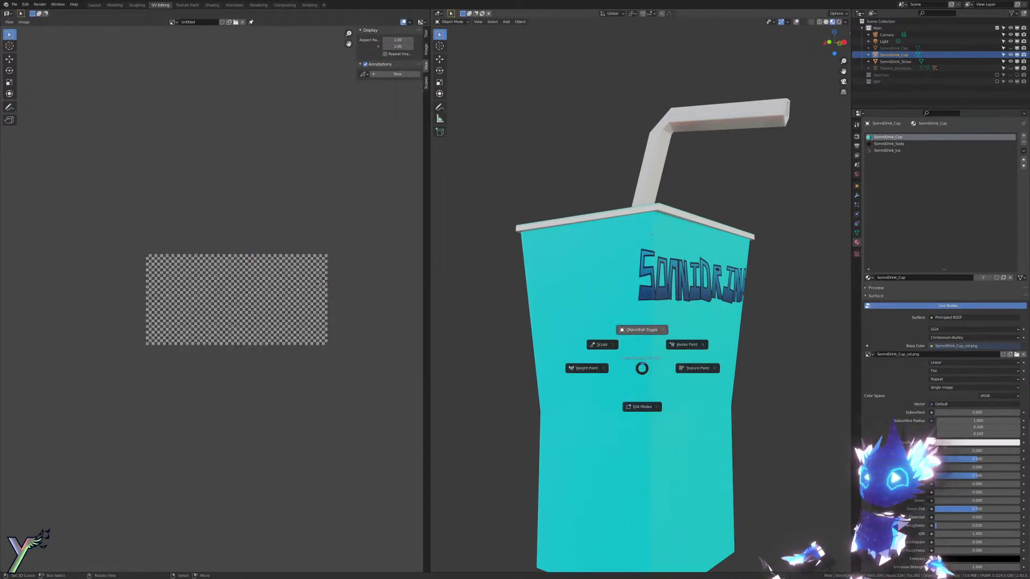
{"action": "key", "text": "Tab"}
{"action": "key", "text": "Tab"}
{"action": "middle_click_drag", "start_coordinate": [697, 253], "coordinate": [647, 263]}
{"action": "left_click", "coordinate": [796, 22]}
{"action": "middle_click_drag", "start_coordinate": [684, 165], "coordinate": [694, 169]}
{"action": "scroll", "coordinate": [693, 170], "scroll_direction": "up", "scroll_amount": 2}
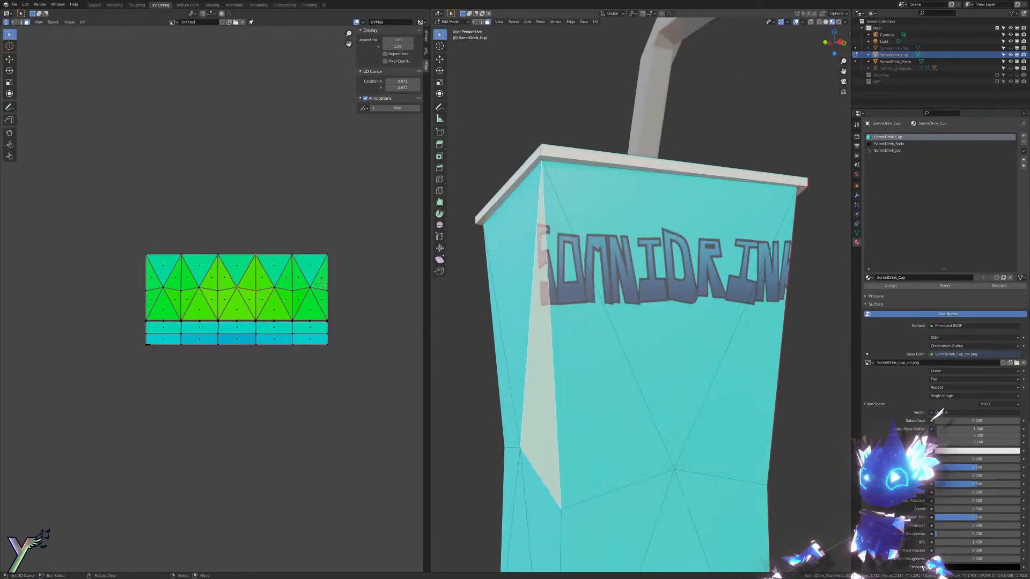
Step: Display SomniDrink_Cup_col.png behind the cup's UV layout in the UV editor
{"action": "scroll", "coordinate": [693, 170], "scroll_direction": "up", "scroll_amount": 1}
{"action": "key", "text": "Tab"}
{"action": "key", "text": "Tab"}
{"action": "scroll", "coordinate": [334, 279], "scroll_direction": "up", "scroll_amount": 5}
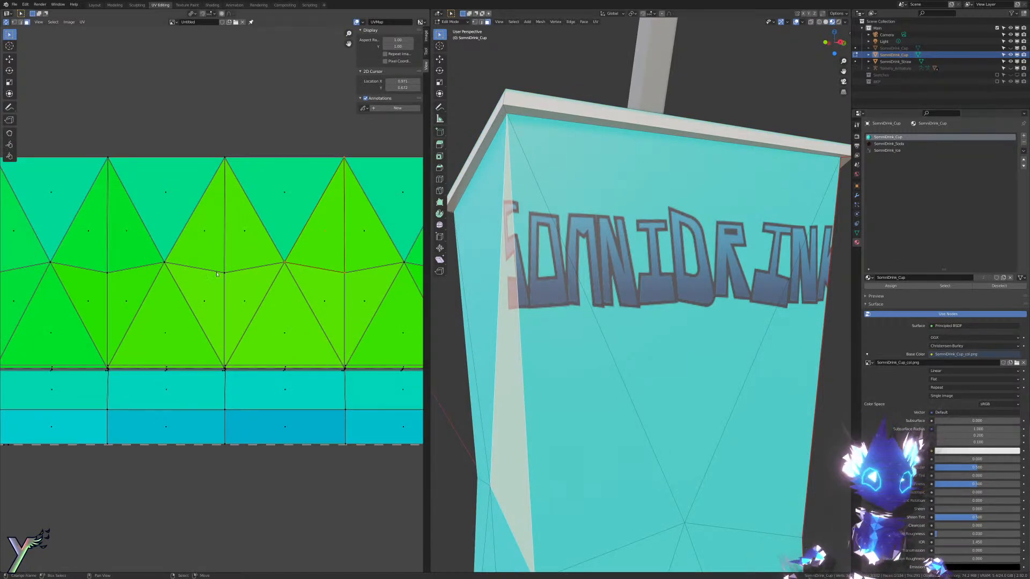
{"action": "left_click", "coordinate": [173, 22]}
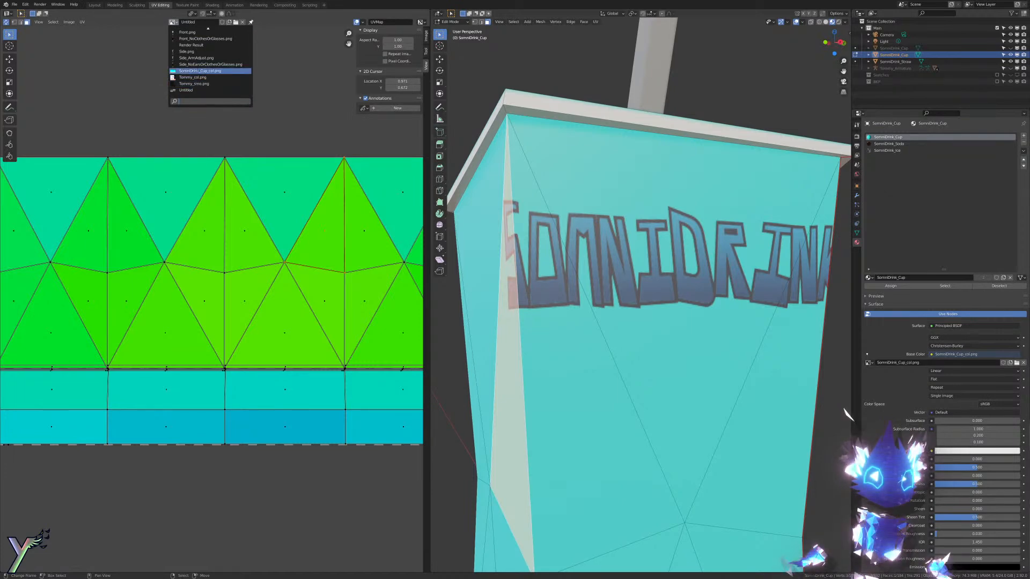
{"action": "left_click", "coordinate": [199, 71]}
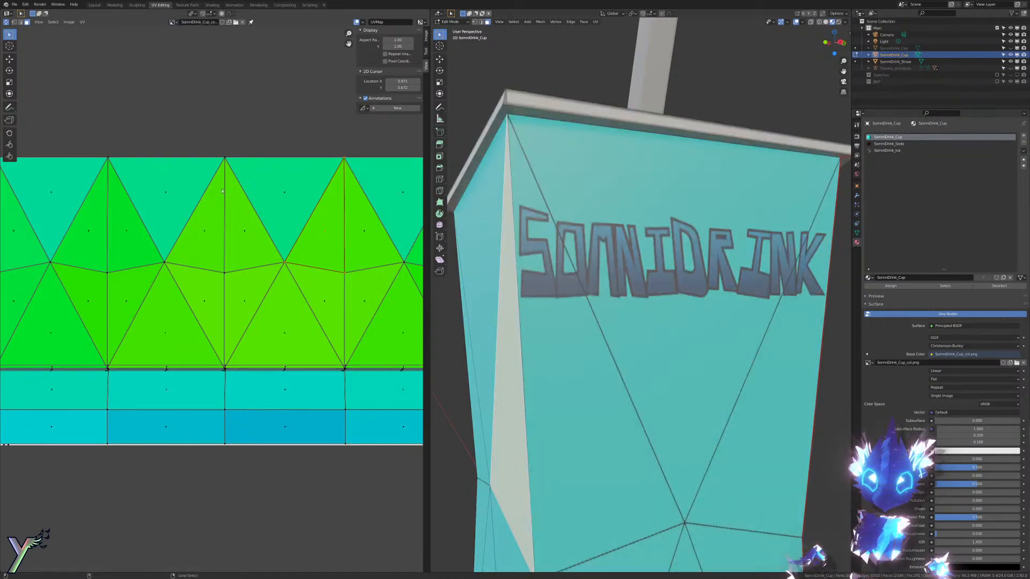
Step: Leave mesh editing and examine how the resized wordmark and the UV lines sit on the cup's faces from several angles
{"action": "key", "text": "Tab"}
{"action": "left_click", "coordinate": [615, 295]}
{"action": "middle_click_drag", "start_coordinate": [617, 293], "coordinate": [593, 295]}
{"action": "scroll", "coordinate": [606, 279], "scroll_direction": "down", "scroll_amount": 5}
{"action": "middle_click_drag", "start_coordinate": [618, 232], "coordinate": [670, 195]}
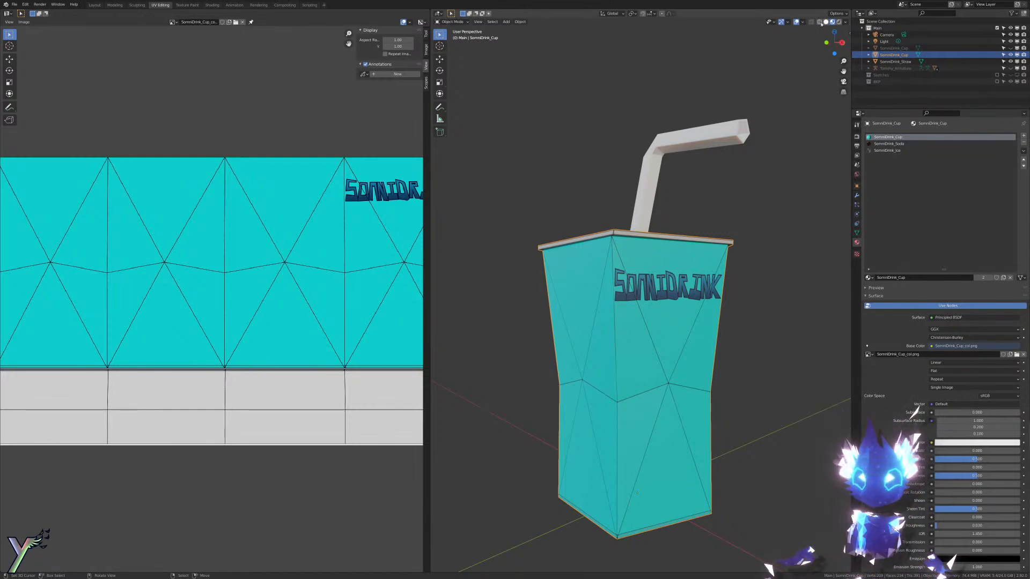
{"action": "middle_click_drag", "start_coordinate": [757, 41], "coordinate": [756, 170]}
{"action": "key", "text": "Tab"}
{"action": "scroll", "coordinate": [636, 228], "scroll_direction": "up", "scroll_amount": 4}
{"action": "key", "text": "Tab"}
{"action": "scroll", "coordinate": [639, 221], "scroll_direction": "down", "scroll_amount": 2}
{"action": "scroll", "coordinate": [665, 216], "scroll_direction": "up", "scroll_amount": 5}
{"action": "scroll", "coordinate": [680, 164], "scroll_direction": "down", "scroll_amount": 4}
{"action": "middle_click_drag", "start_coordinate": [665, 204], "coordinate": [633, 213]}
{"action": "scroll", "coordinate": [632, 213], "scroll_direction": "up", "scroll_amount": 2}
{"action": "scroll", "coordinate": [633, 213], "scroll_direction": "up", "scroll_amount": 3}
{"action": "scroll", "coordinate": [632, 213], "scroll_direction": "down", "scroll_amount": 4}
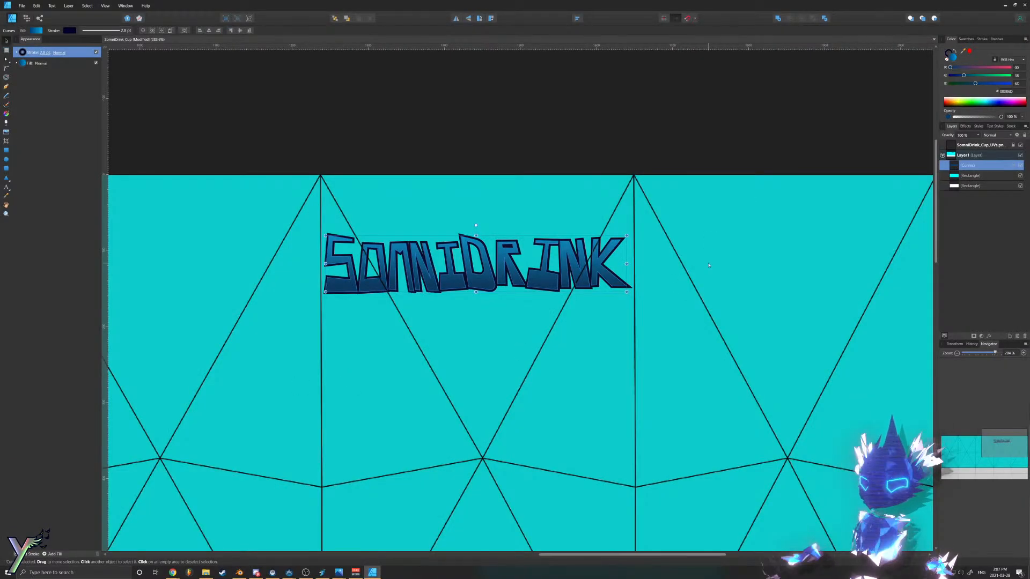
Step: Back in Affinity Designer, hide the SomniDrink_Cup_UVs image and export the texture over SomniDrink_Cup_col.png
{"action": "left_click", "coordinate": [1021, 145]}
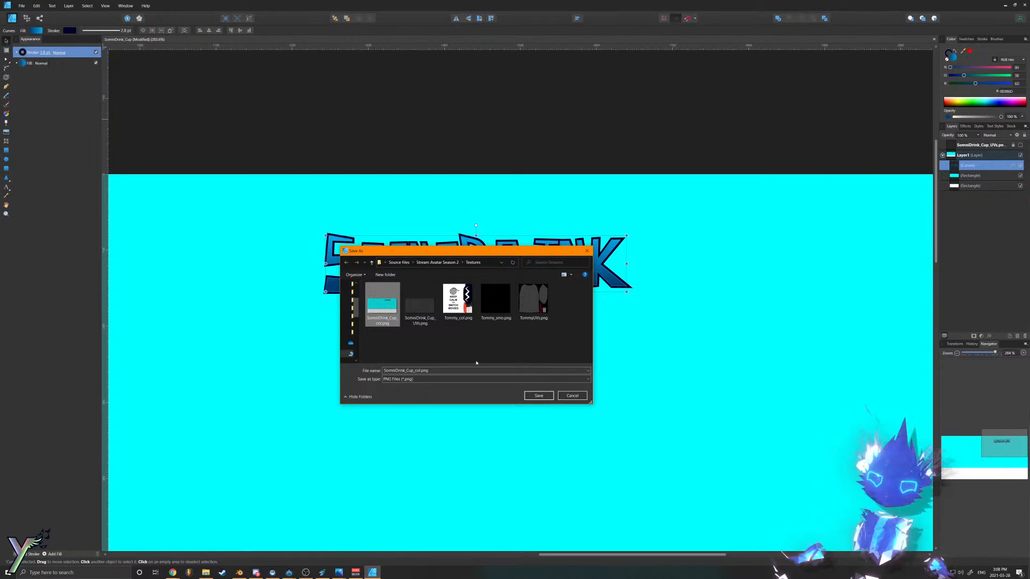
{"action": "left_click", "coordinate": [538, 396]}
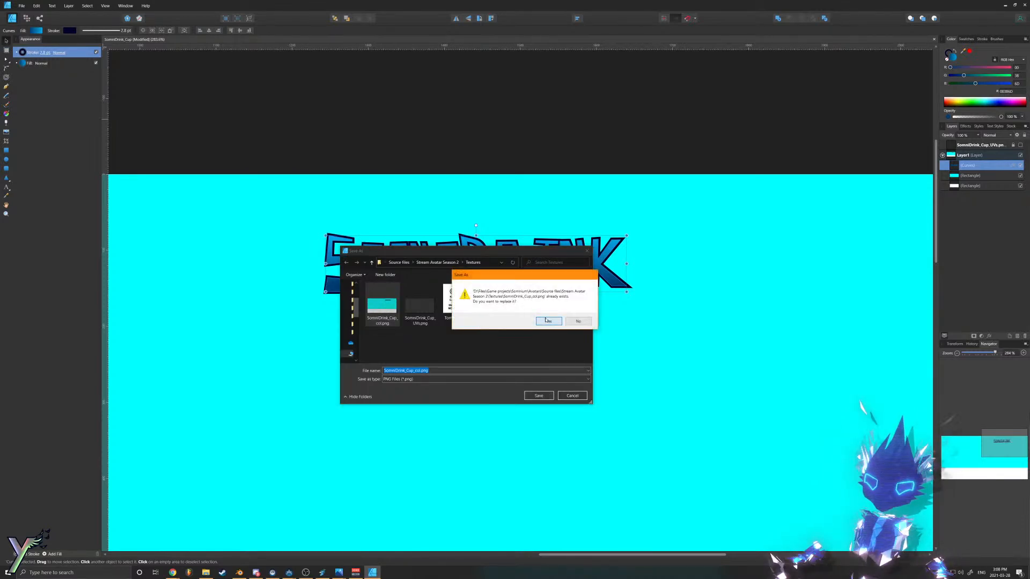
{"action": "left_click", "coordinate": [546, 321]}
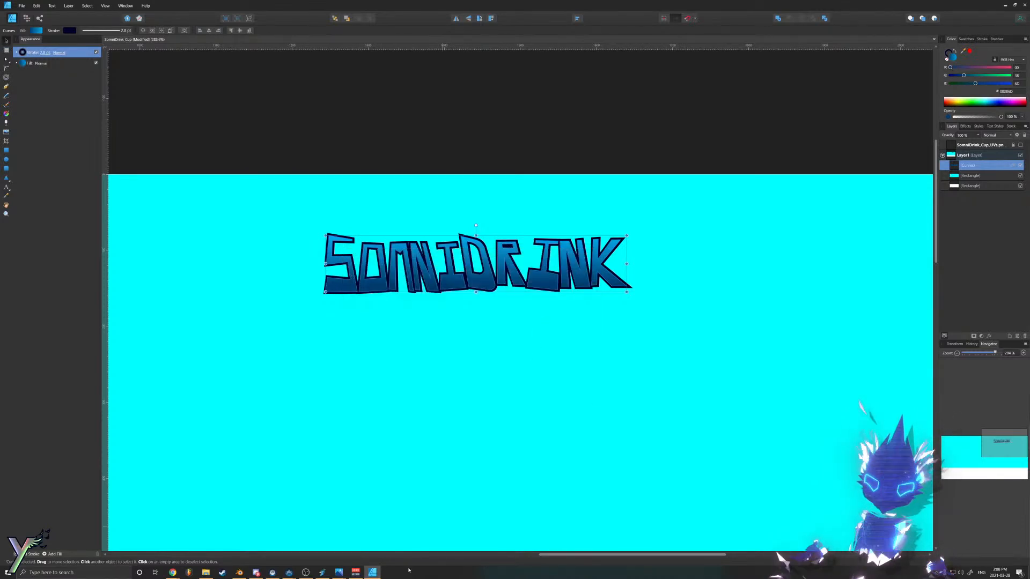
Step: Switch to Blender and reload the SomniDrink_Cup_col.png texture on the cup
{"action": "left_click", "coordinate": [239, 572]}
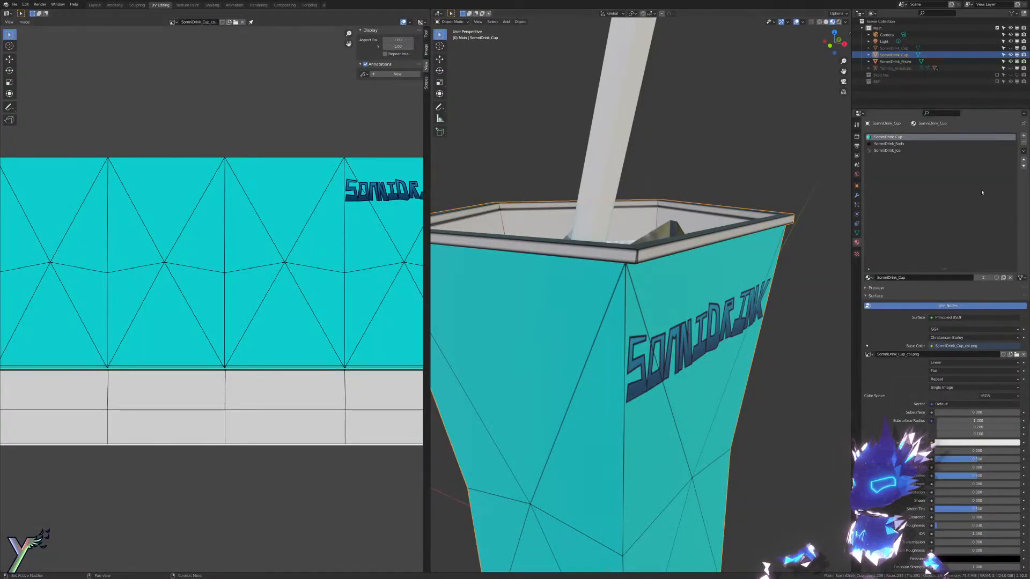
{"action": "key", "text": "alt+r"}
{"action": "middle_click_drag", "start_coordinate": [677, 341], "coordinate": [705, 349]}
{"action": "scroll", "coordinate": [695, 307], "scroll_direction": "down", "scroll_amount": 5}
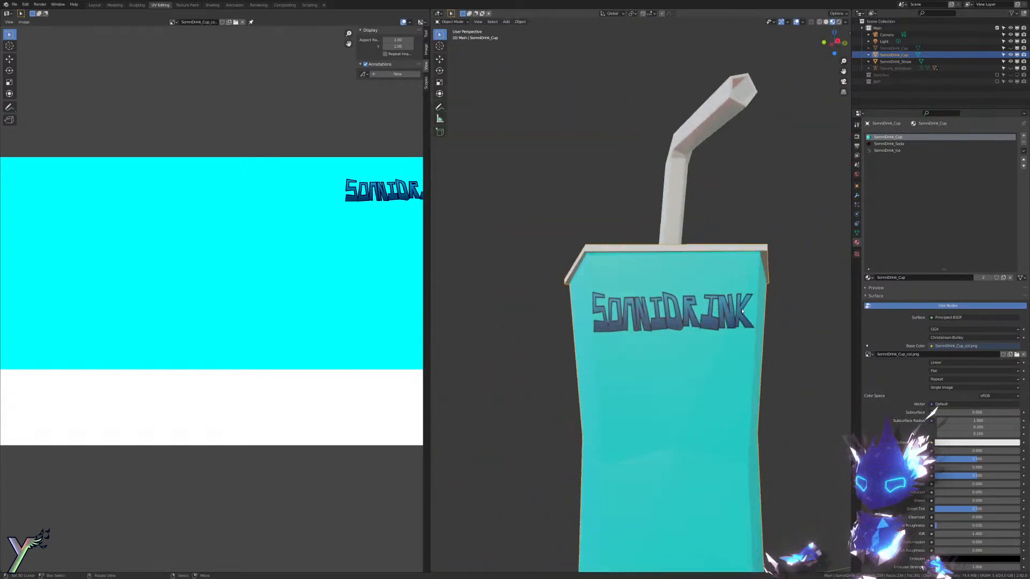
Step: Examine the SOMNIDRINK wordmark on the textured cup from several angles and distances
{"action": "scroll", "coordinate": [705, 349], "scroll_direction": "down", "scroll_amount": 5}
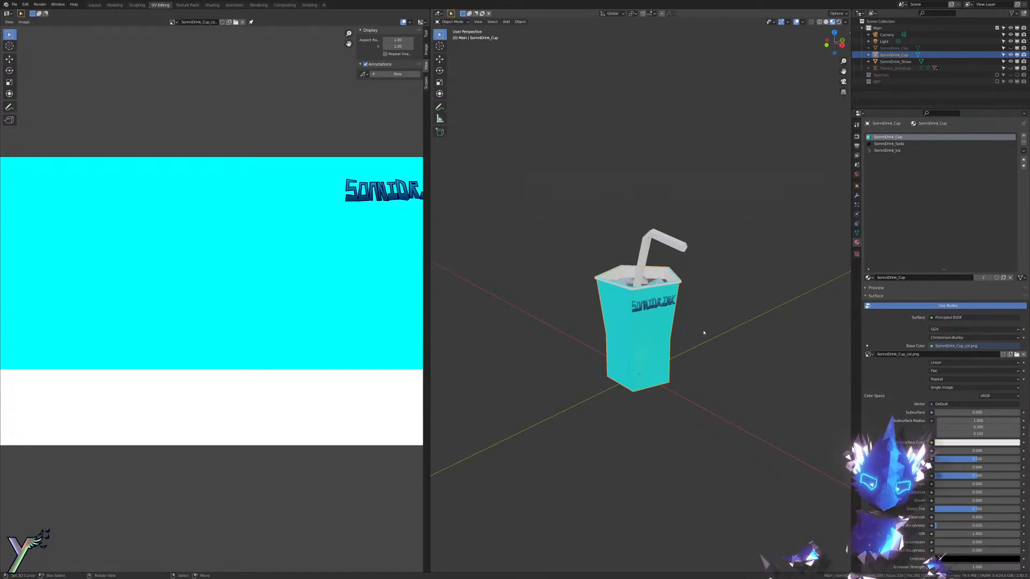
{"action": "scroll", "coordinate": [703, 333], "scroll_direction": "up", "scroll_amount": 5}
{"action": "middle_click_drag", "start_coordinate": [703, 333], "coordinate": [742, 296]}
{"action": "scroll", "coordinate": [697, 371], "scroll_direction": "up", "scroll_amount": 6}
{"action": "scroll", "coordinate": [601, 343], "scroll_direction": "down", "scroll_amount": 6}
{"action": "scroll", "coordinate": [613, 339], "scroll_direction": "down", "scroll_amount": 3}
{"action": "scroll", "coordinate": [742, 297], "scroll_direction": "up", "scroll_amount": 6}
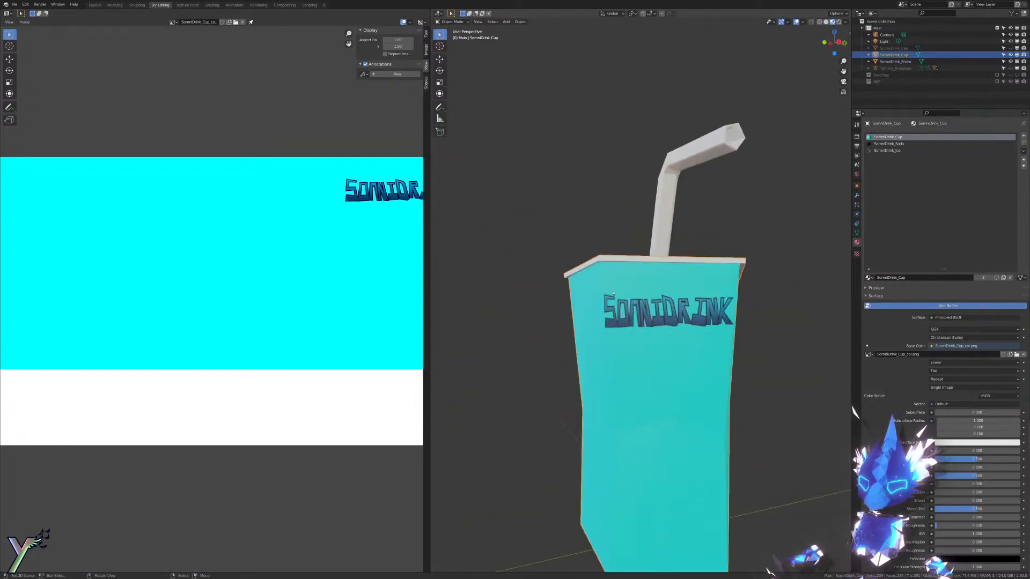
{"action": "scroll", "coordinate": [659, 285], "scroll_direction": "down", "scroll_amount": 4}
{"action": "middle_click_drag", "start_coordinate": [658, 286], "coordinate": [699, 298]}
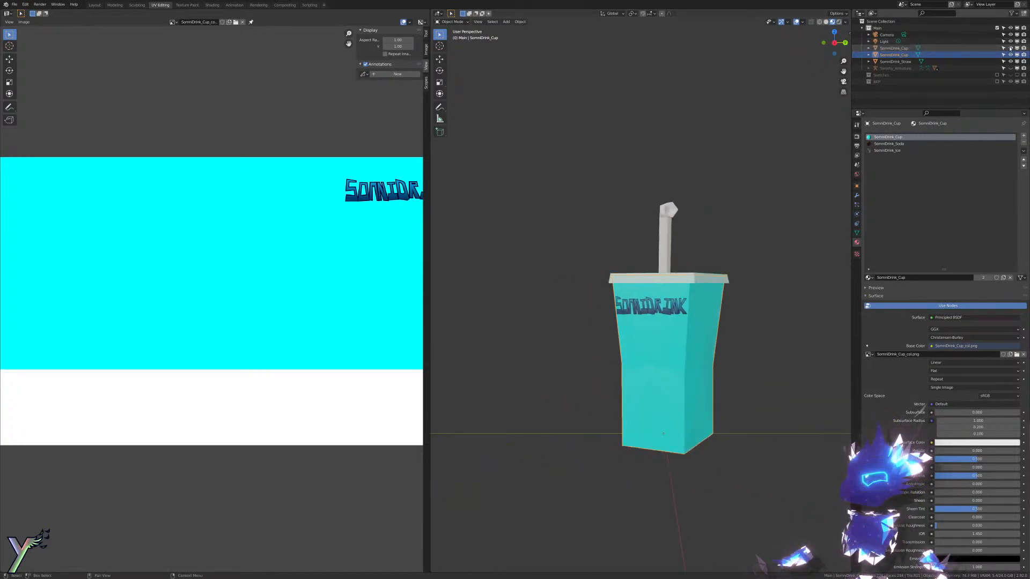
Step: Select the lid object SomniDrink_Cap and assign it the existing SomniDrink_Straw material
{"action": "middle_click_drag", "start_coordinate": [684, 122], "coordinate": [786, 145]}
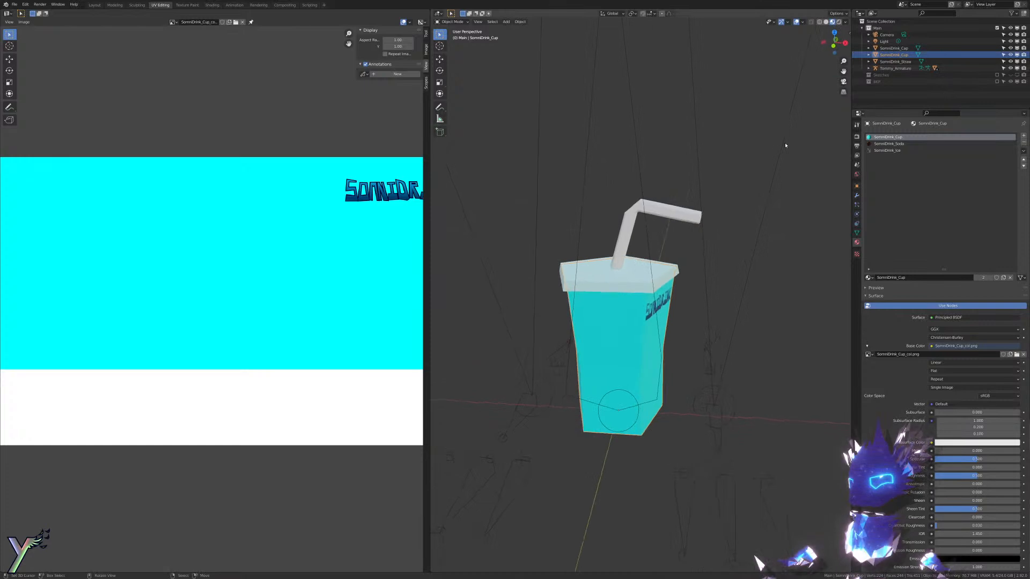
{"action": "scroll", "coordinate": [650, 271], "scroll_direction": "up", "scroll_amount": 4}
{"action": "right_click", "coordinate": [646, 281]}
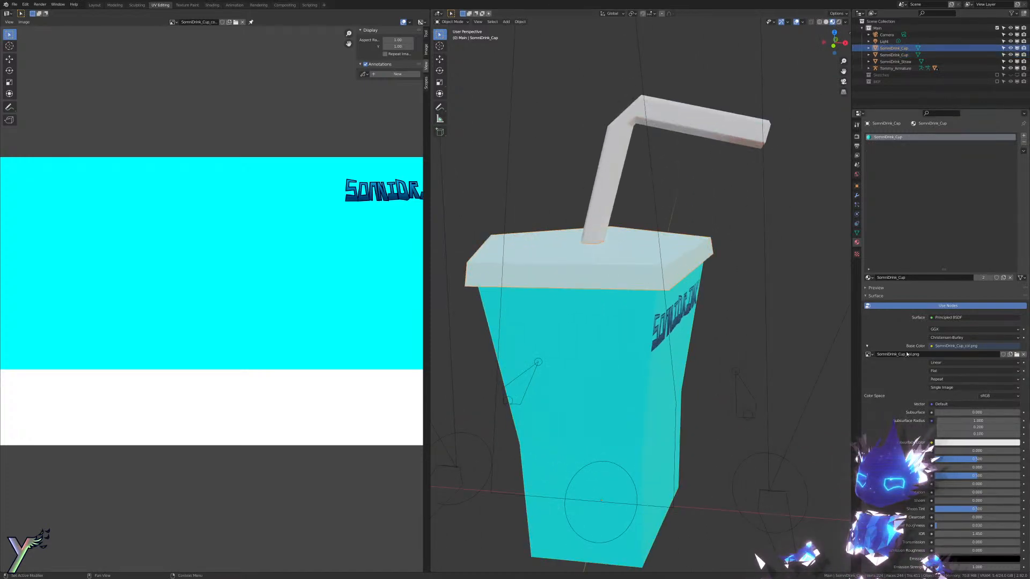
{"action": "left_click", "coordinate": [869, 278]}
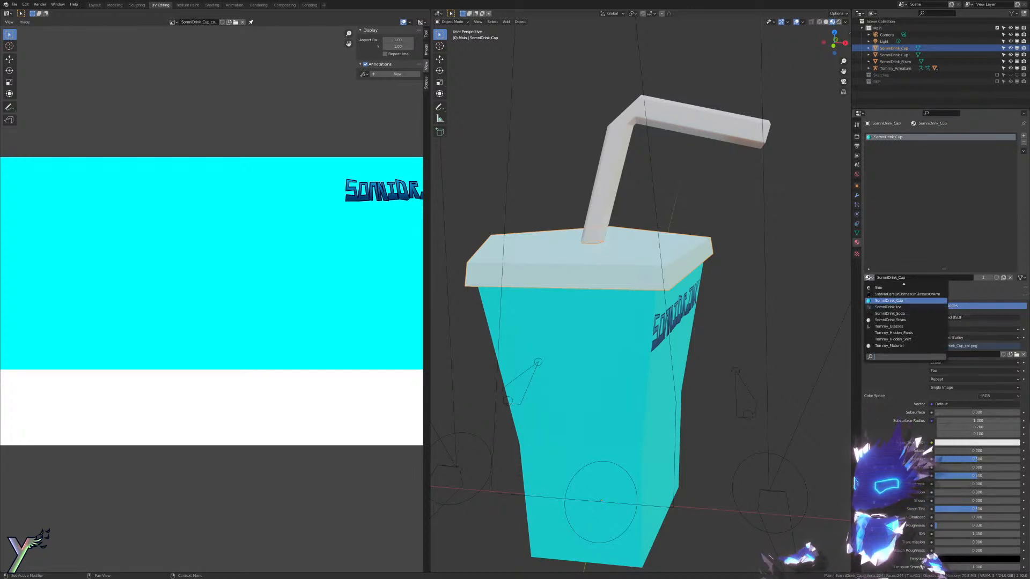
{"action": "left_click", "coordinate": [884, 321]}
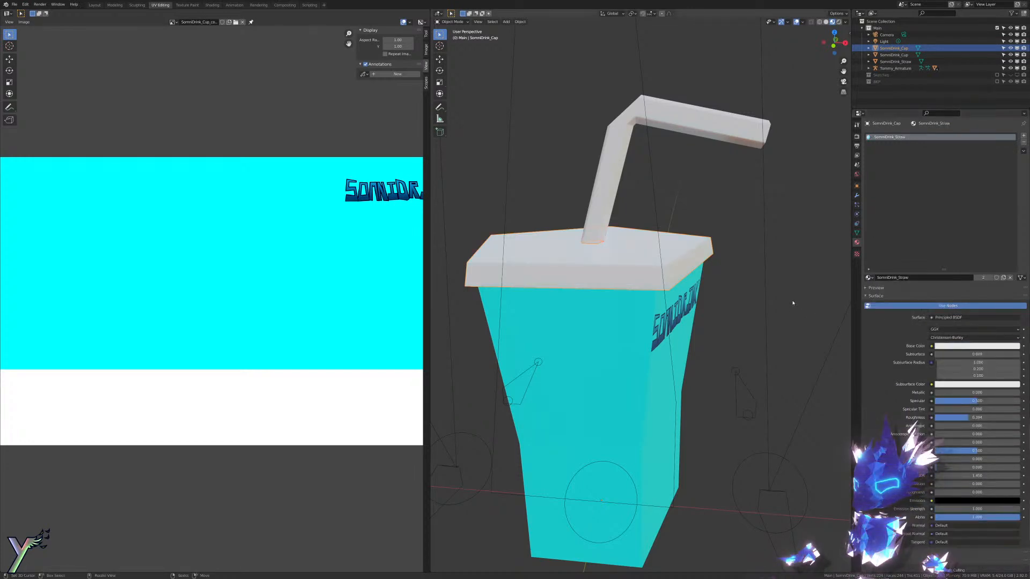
Step: Set the transmission of the SomniDrink_Straw material to 1.000 so that the lid and straw turn see-through
{"action": "middle_click_drag", "start_coordinate": [793, 303], "coordinate": [772, 315]}
{"action": "scroll", "coordinate": [772, 315], "scroll_direction": "up", "scroll_amount": 5}
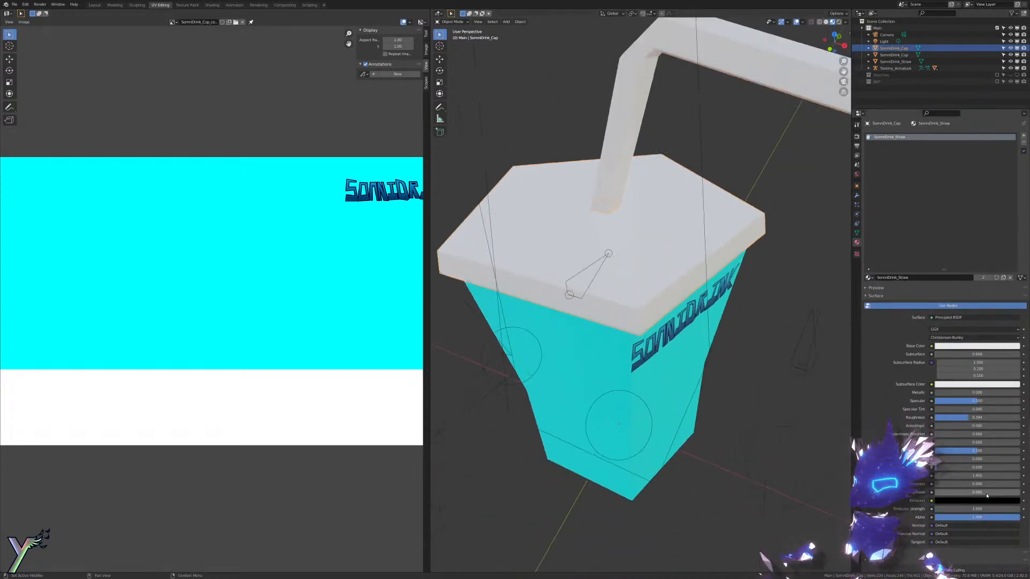
{"action": "left_click_drag", "start_coordinate": [997, 484], "coordinate": [1022, 484]}
{"action": "middle_click_drag", "start_coordinate": [725, 323], "coordinate": [730, 349]}
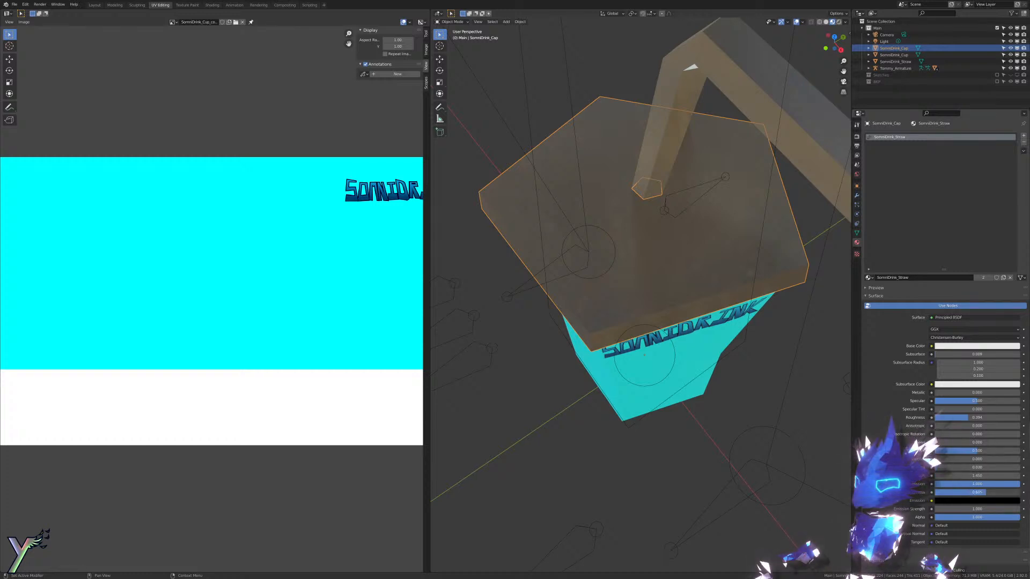
Step: Undo the latest transmission and roughness changes on the SomniDrink_Straw material
{"action": "mouse_move", "coordinate": [966, 418]}
{"action": "left_mouse_down"}
{"action": "mouse_move", "coordinate": [998, 418]}
{"action": "mouse_move", "coordinate": [971, 417]}
{"action": "mouse_move", "coordinate": [985, 417]}
{"action": "left_mouse_up"}
{"action": "scroll", "coordinate": [678, 402], "scroll_direction": "down", "scroll_amount": 4}
{"action": "middle_click_drag", "start_coordinate": [678, 402], "coordinate": [670, 360]}
{"action": "key", "text": "ctrl+z"}
{"action": "key", "text": "ctrl+z"}
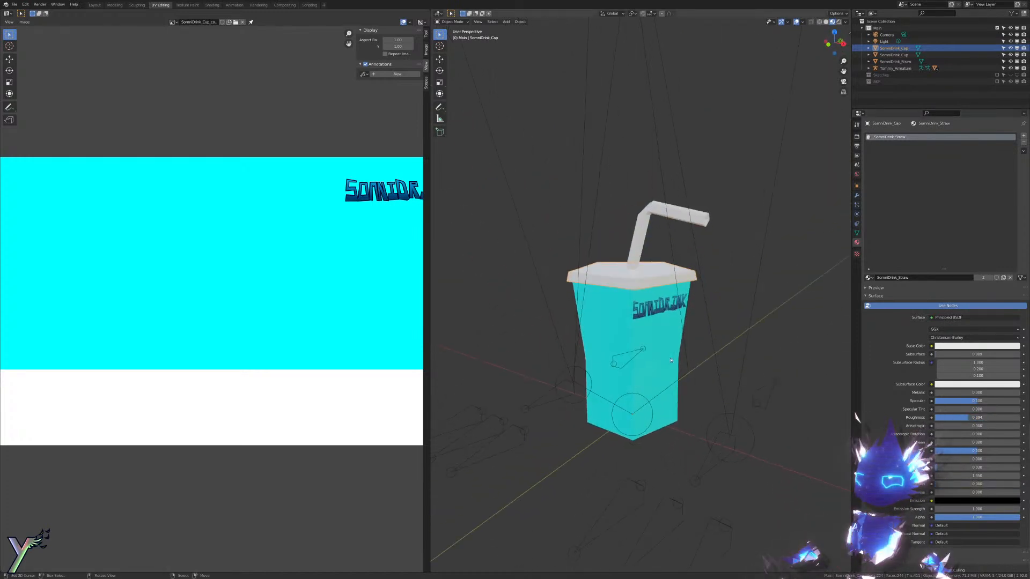
Step: Select the lid, cup and straw objects together
{"action": "scroll", "coordinate": [670, 361], "scroll_direction": "down", "scroll_amount": 3}
{"action": "left_click", "coordinate": [893, 61]}
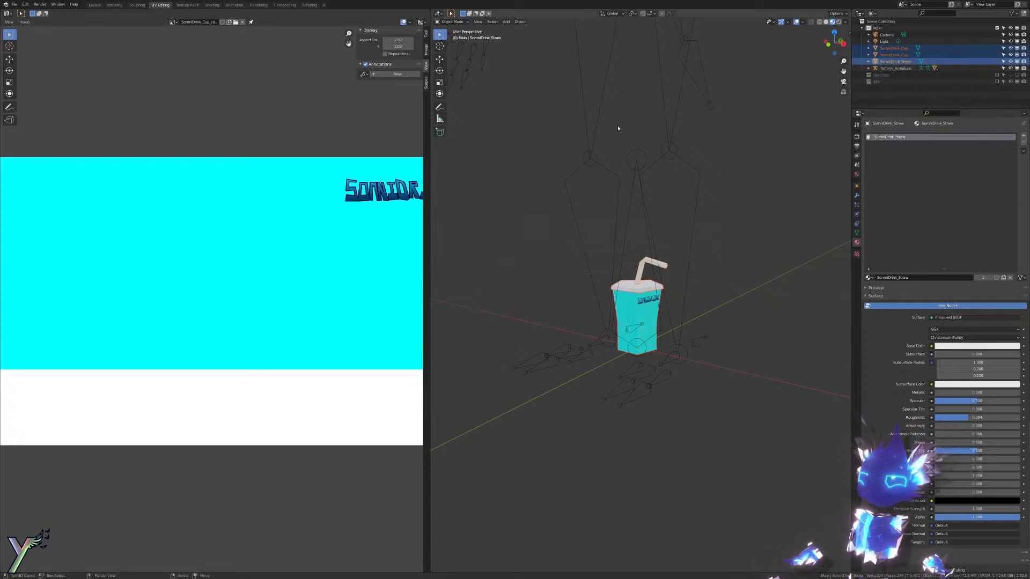
{"action": "scroll", "coordinate": [644, 303], "scroll_direction": "up", "scroll_amount": 6}
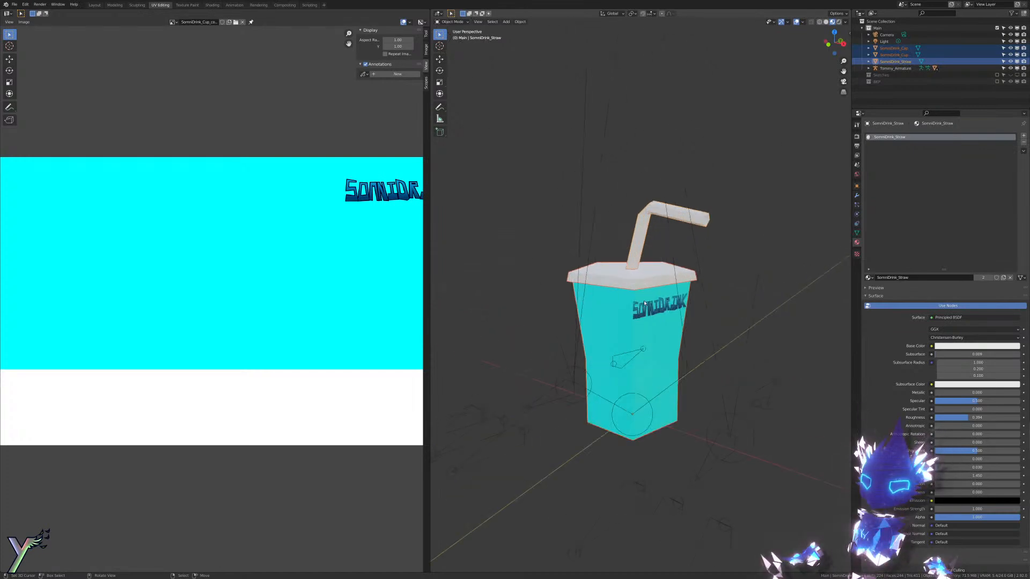
Step: Try parenting the cup and straw to the lid object, and test the link by rotating the cup
{"action": "left_click", "coordinate": [897, 48], "text": "ctrl"}
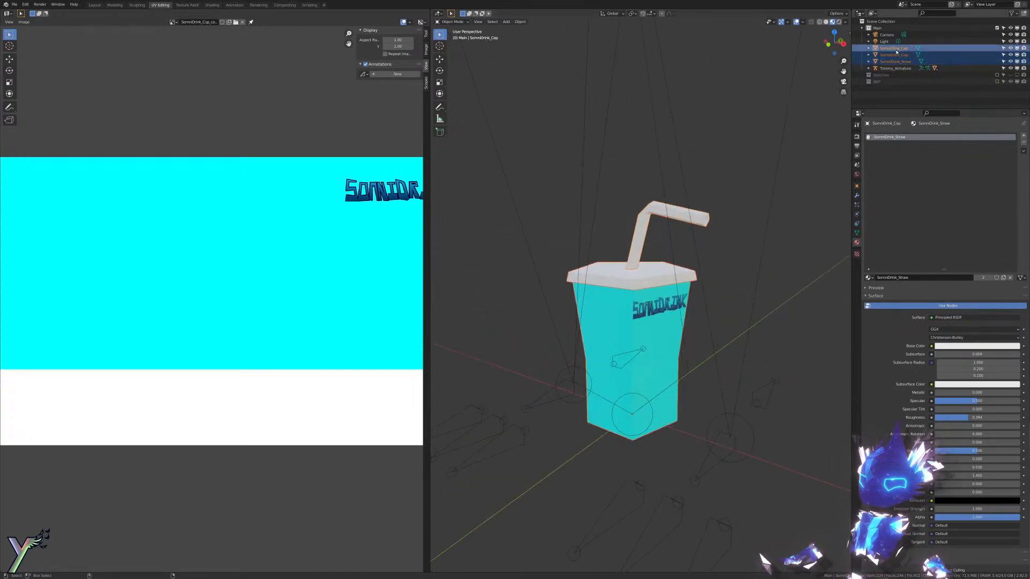
{"action": "key", "text": "ctrl+p"}
{"action": "left_click", "coordinate": [628, 294]}
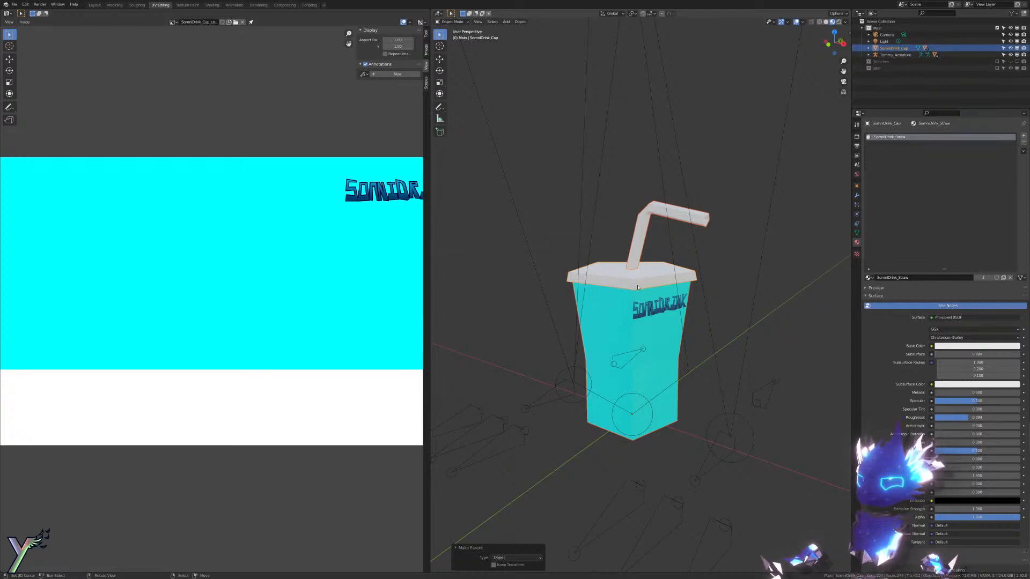
{"action": "right_click", "coordinate": [612, 344]}
{"action": "key", "text": "r"}
{"action": "key", "text": "r"}
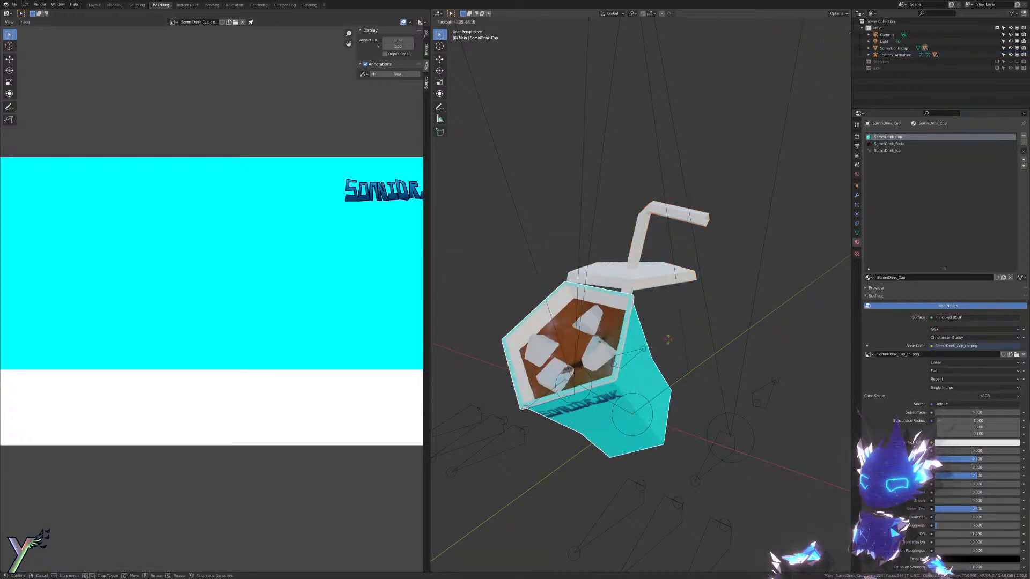
{"action": "right_click", "coordinate": [702, 340]}
{"action": "key", "text": "ctrl+z"}
{"action": "key", "text": "ctrl+z"}
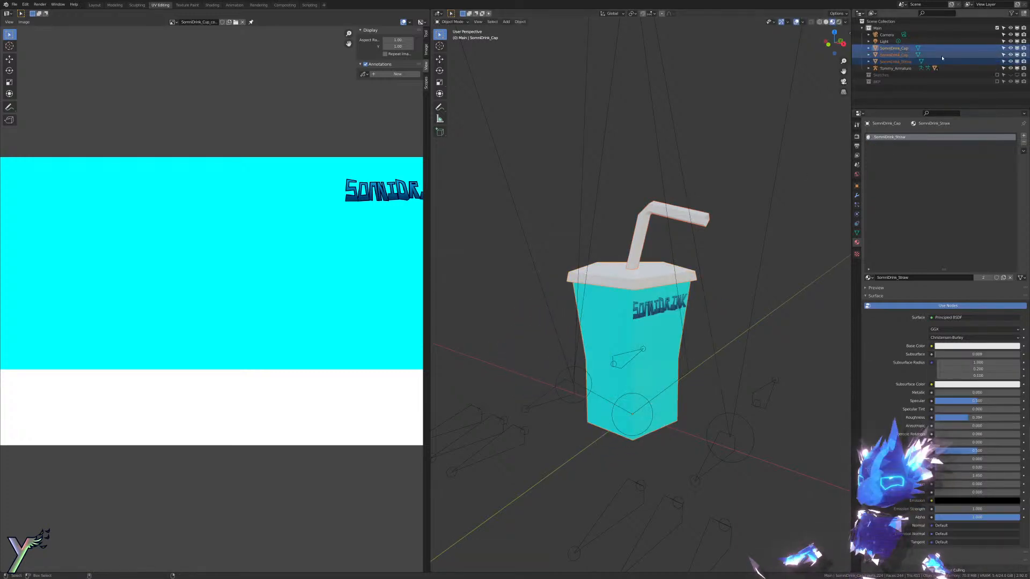
Step: Parent the lid and straw to the SomniDrink cup as Object and test the link with a free rotation
{"action": "left_click", "coordinate": [894, 54], "text": "ctrl"}
{"action": "key", "text": "ctrl+p"}
{"action": "left_click", "coordinate": [558, 153]}
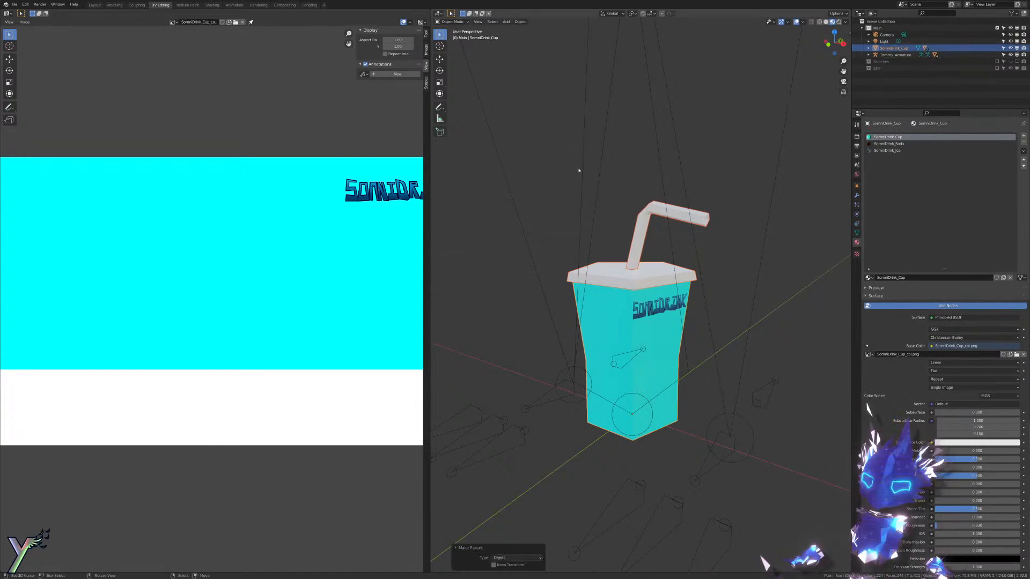
{"action": "key", "text": "r"}
{"action": "key", "text": "r"}
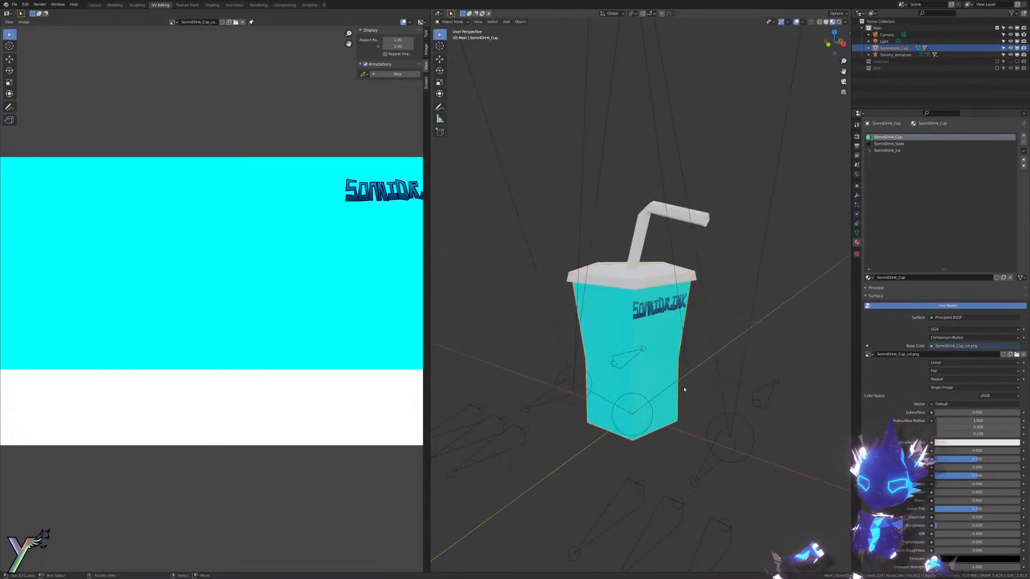
{"action": "right_click", "coordinate": [751, 224]}
Step: Unhide the character's hidden meshes and show the whole figure from the front
{"action": "scroll", "coordinate": [514, 385], "scroll_direction": "down", "scroll_amount": 7}
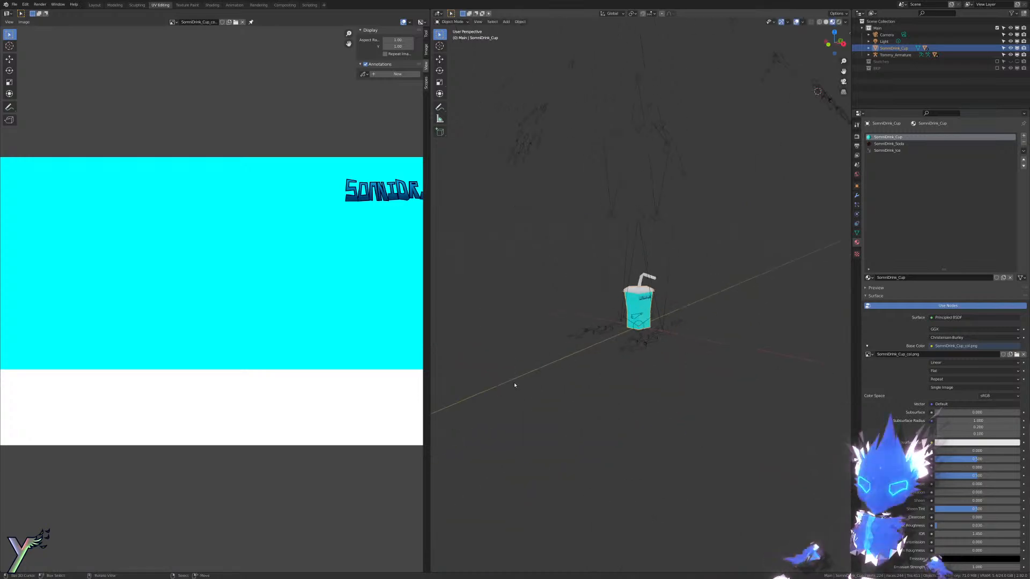
{"action": "key", "text": "alt+h"}
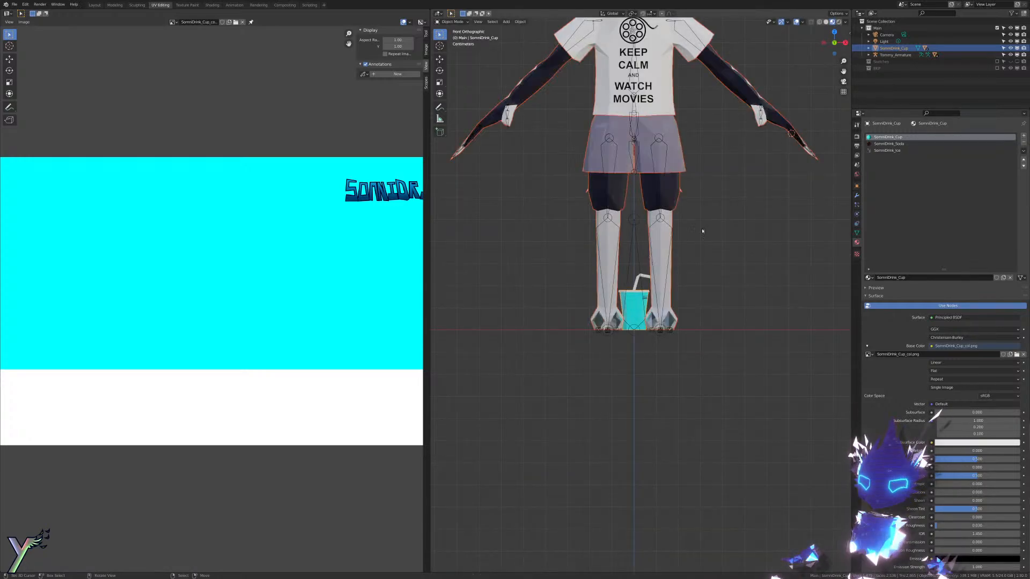
{"action": "middle_click_drag", "start_coordinate": [722, 211], "coordinate": [623, 408], "text": "shift"}
{"action": "scroll", "coordinate": [621, 382], "scroll_direction": "down", "scroll_amount": 2}
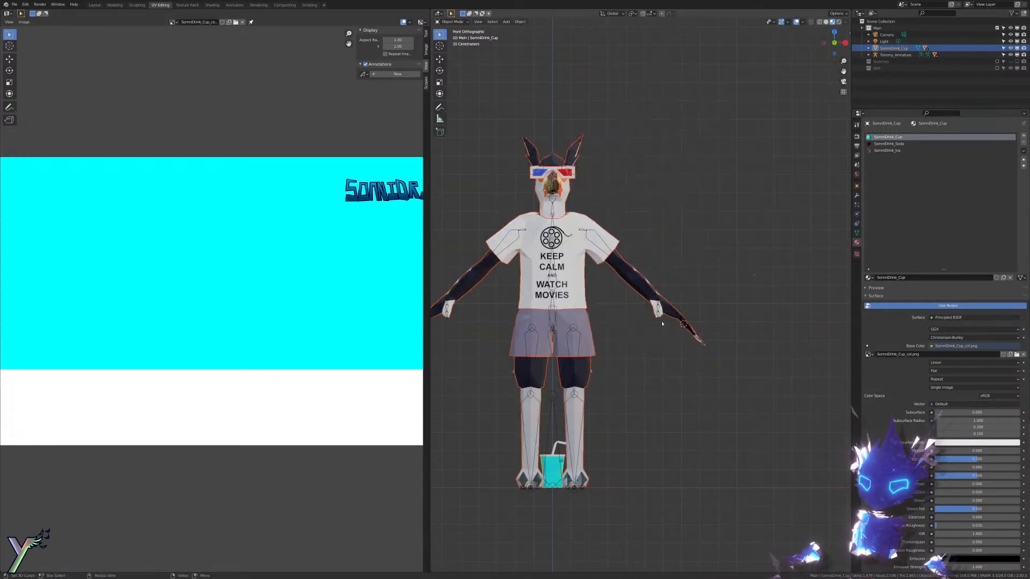
Step: Try to place the cup at the character's hand by moving it up and tipping its lid forward
{"action": "left_click", "coordinate": [562, 471]}
{"action": "key", "text": "g"}
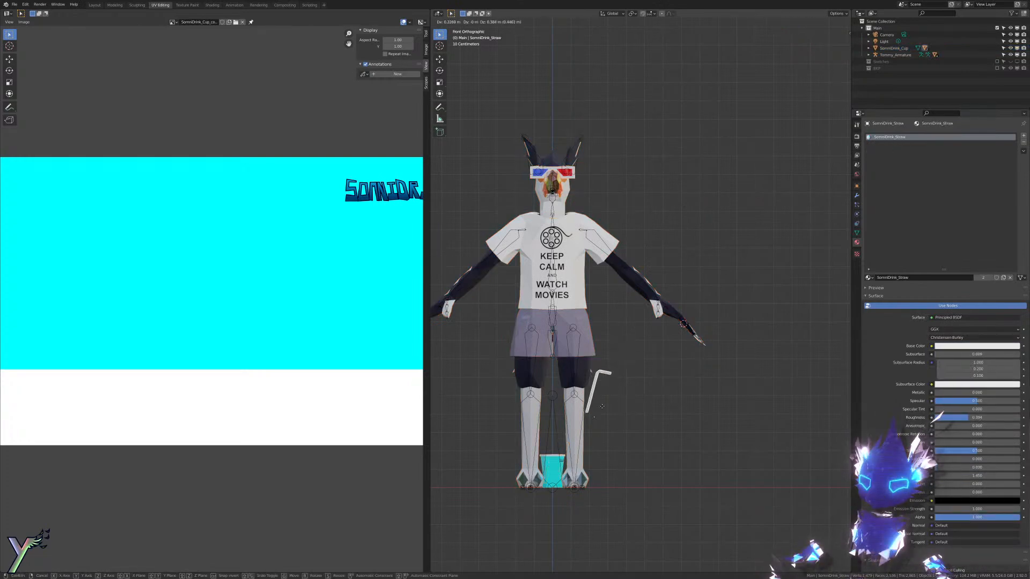
{"action": "key", "text": "Escape"}
{"action": "left_click", "coordinate": [559, 460]}
{"action": "key", "text": "g"}
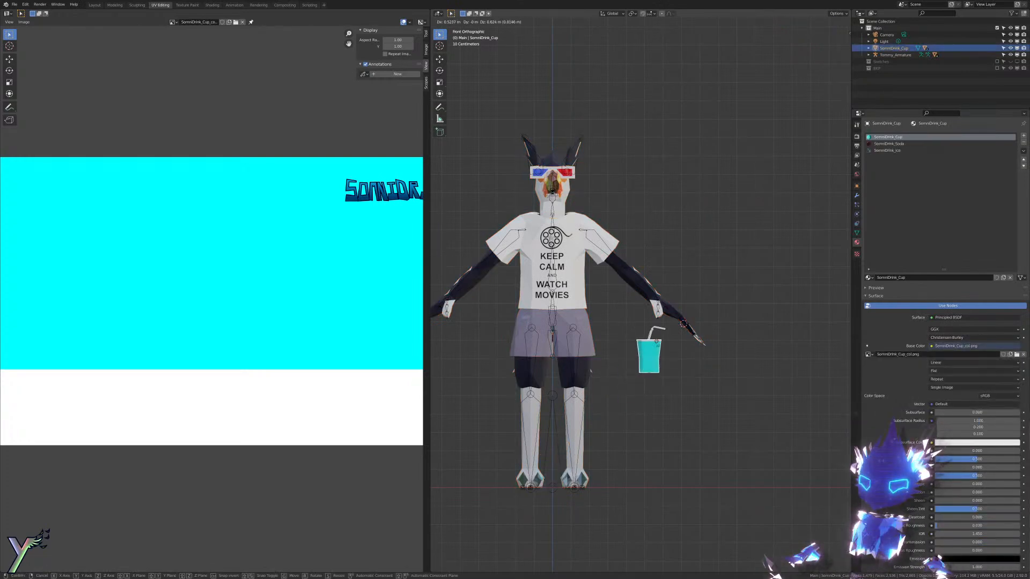
{"action": "left_click", "coordinate": [656, 341]}
{"action": "key", "text": "r"}
{"action": "key", "text": "r"}
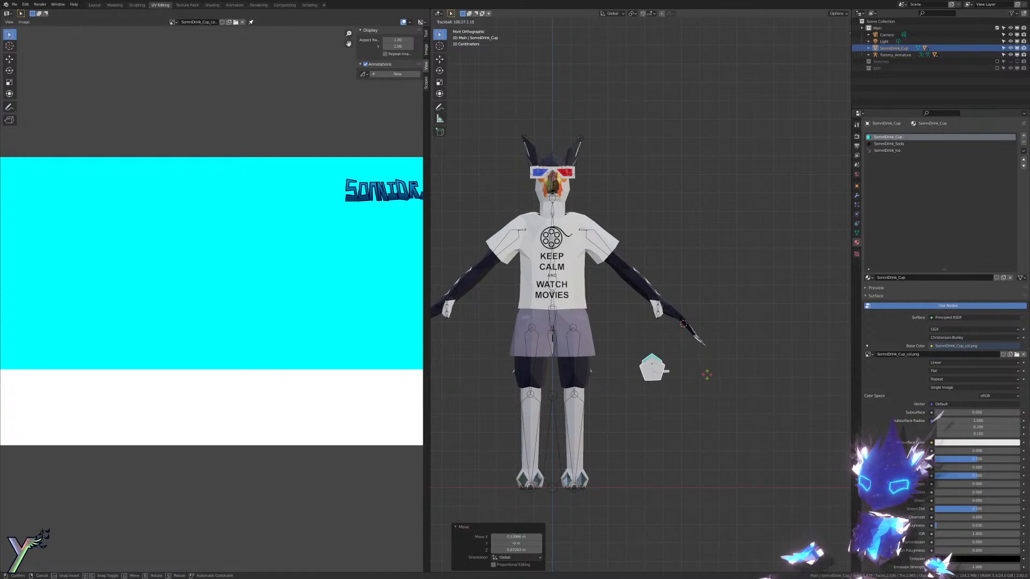
{"action": "left_click", "coordinate": [704, 371]}
{"action": "key", "text": "g"}
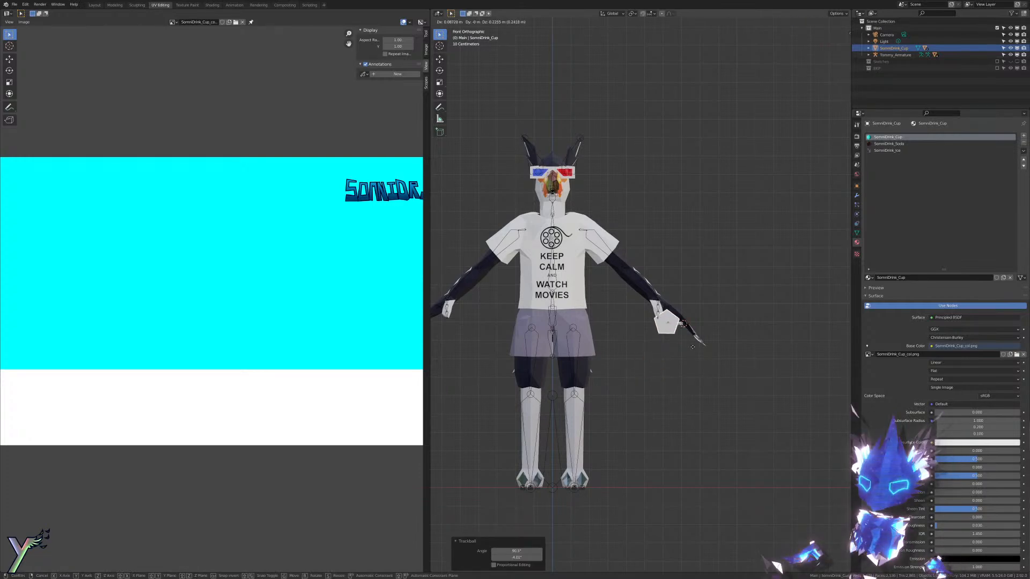
{"action": "left_click", "coordinate": [719, 328]}
Step: Undo the cup's trial moves and rotation at the hand
{"action": "middle_click_drag", "start_coordinate": [718, 328], "coordinate": [659, 366]}
{"action": "key", "text": "ctrl+z"}
{"action": "scroll", "coordinate": [634, 324], "scroll_direction": "down", "scroll_amount": 2}
{"action": "key", "text": "ctrl+z"}
{"action": "key", "text": "ctrl+shift+z"}
Step: Scale the cup up by 1.4 and apply location, rotation and scale to the cup, lid and straw
{"action": "scroll", "coordinate": [659, 367], "scroll_direction": "up", "scroll_amount": 3}
{"action": "scroll", "coordinate": [659, 367], "scroll_direction": "up", "scroll_amount": 2}
{"action": "key", "text": "s"}
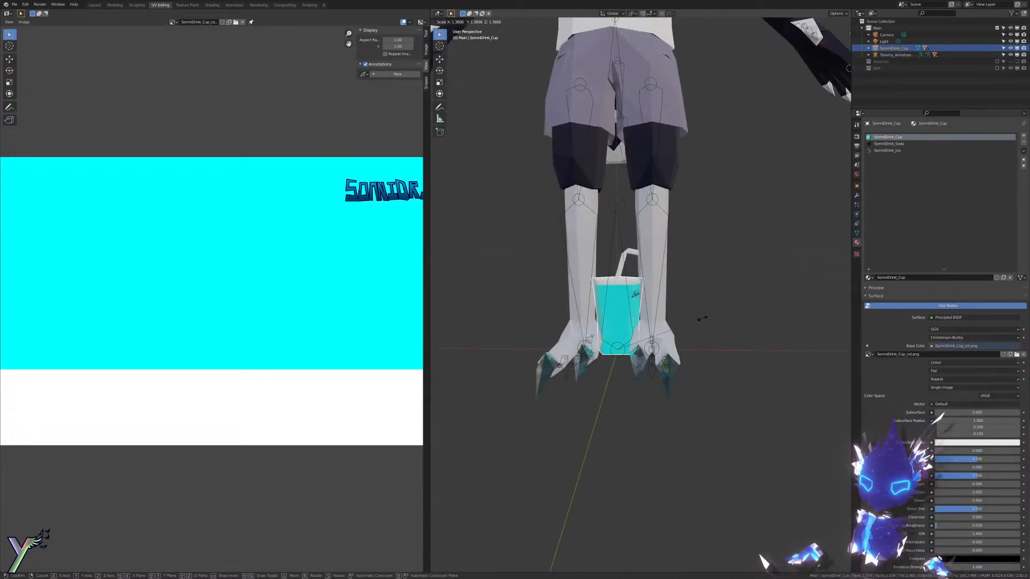
{"action": "left_click", "coordinate": [705, 319]}
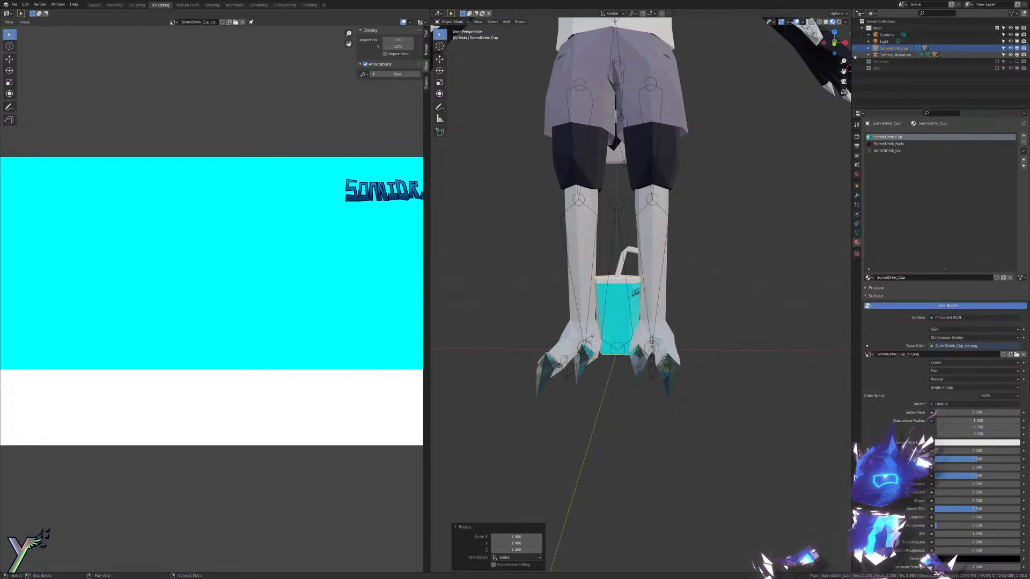
{"action": "left_click", "coordinate": [887, 68], "text": "shift"}
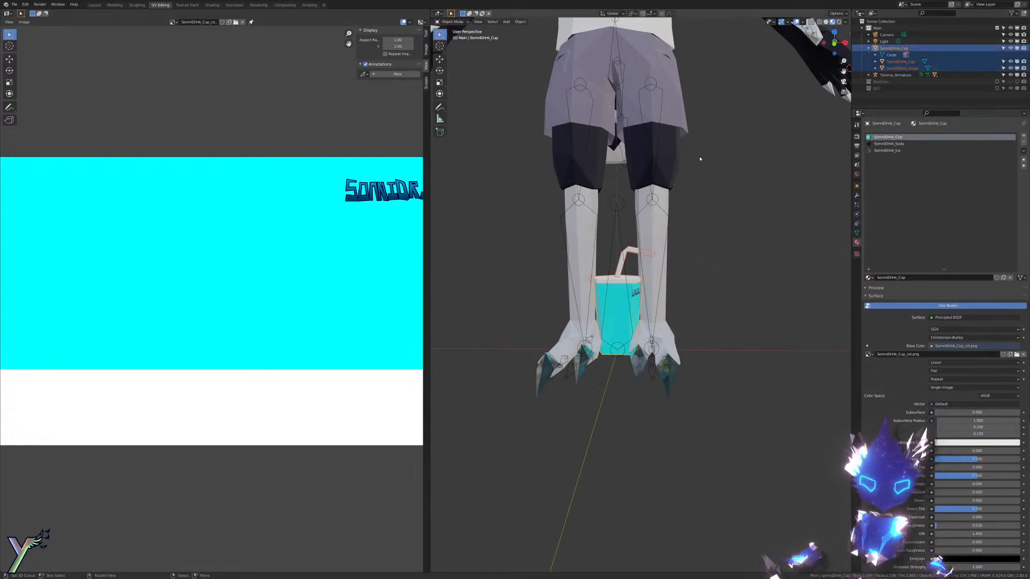
{"action": "key", "text": "ctrl+a"}
{"action": "left_click", "coordinate": [744, 156]}
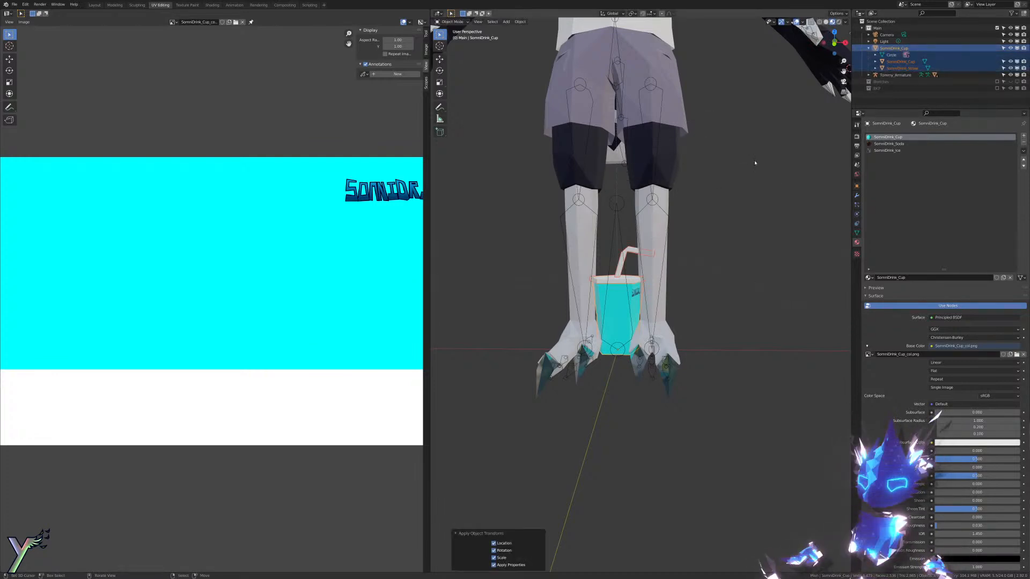
Step: Move the cup up beside the character's leg and rotate it 90° in the right view so its lid faces forward
{"action": "right_click", "coordinate": [633, 316]}
{"action": "key", "text": "g"}
{"action": "left_click", "coordinate": [745, 159]}
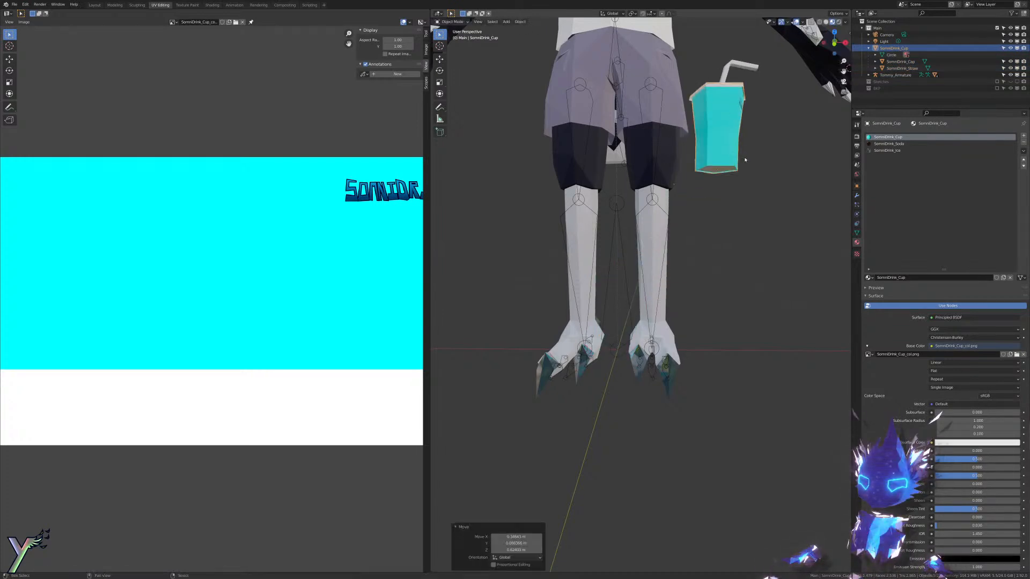
{"action": "middle_click_drag", "start_coordinate": [753, 161], "coordinate": [739, 233], "text": "shift"}
{"action": "key", "text": "KP_1"}
{"action": "key", "text": "KP_3"}
{"action": "key", "text": "r"}
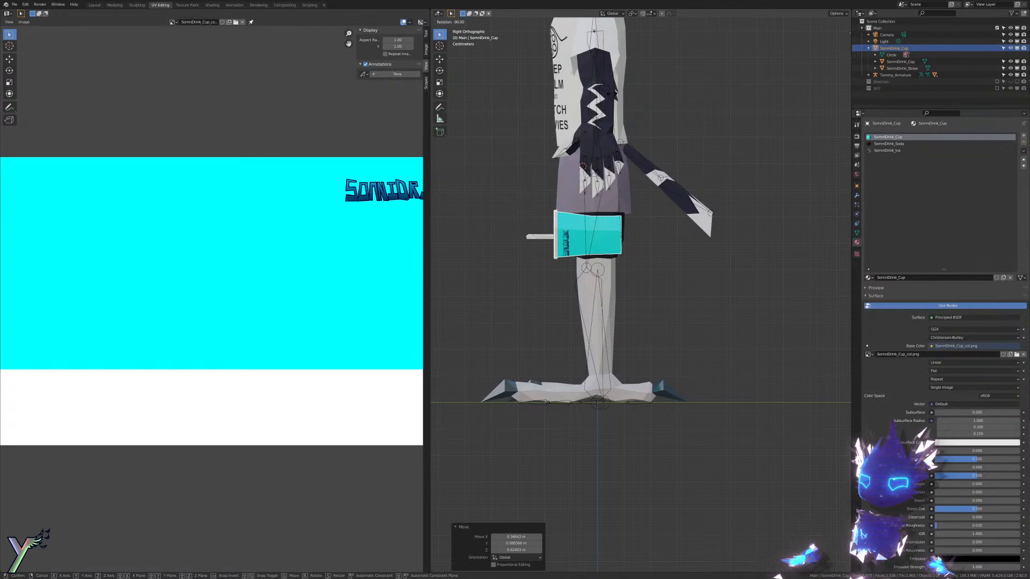
{"action": "key", "text": "Return"}
Step: Move the cup from beside the leg to the character's open hand, positioning it in the front view and from an angle
{"action": "key", "text": "KP_1"}
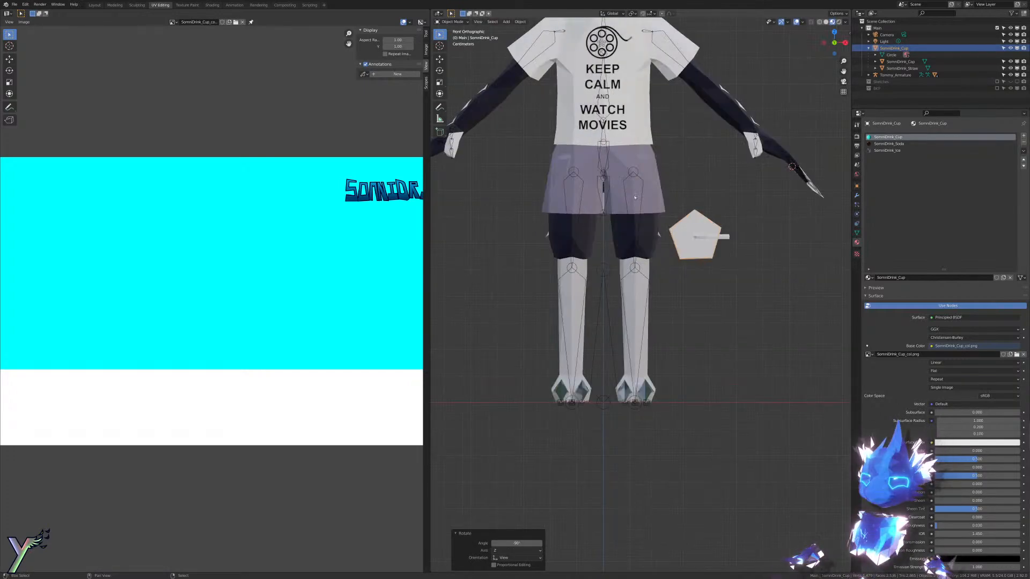
{"action": "key", "text": "KP_Decimal"}
{"action": "key", "text": "g"}
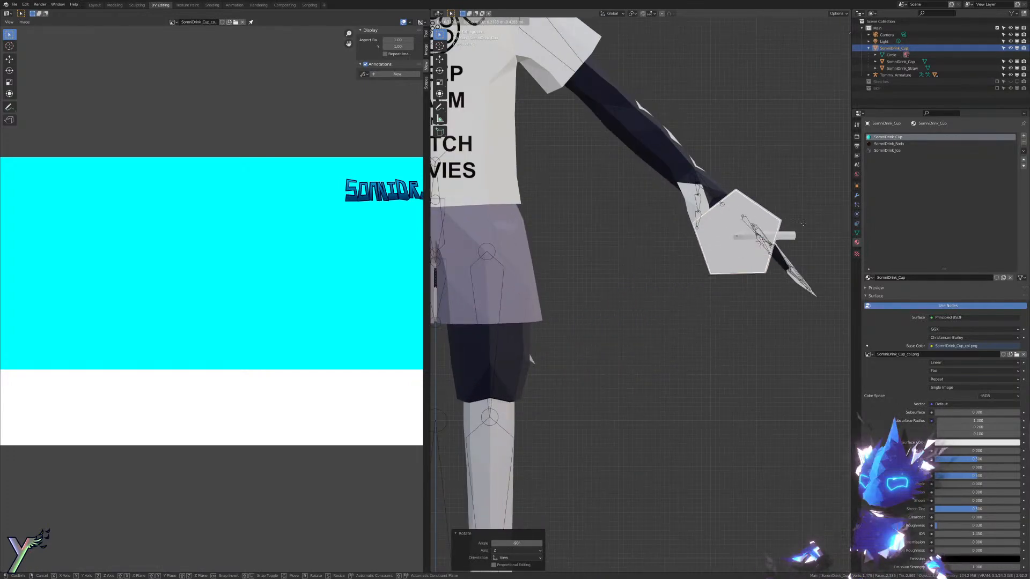
{"action": "left_click", "coordinate": [803, 224]}
{"action": "mouse_move", "coordinate": [803, 224]}
{"action": "middle_mouse_down"}
{"action": "mouse_move", "coordinate": [741, 275]}
{"action": "mouse_move", "coordinate": [783, 268]}
{"action": "mouse_move", "coordinate": [745, 269]}
{"action": "mouse_move", "coordinate": [766, 287]}
{"action": "mouse_move", "coordinate": [631, 297]}
{"action": "mouse_move", "coordinate": [731, 277]}
{"action": "mouse_move", "coordinate": [778, 215]}
{"action": "middle_mouse_up"}
{"action": "key", "text": "g"}
{"action": "left_click", "coordinate": [739, 264]}
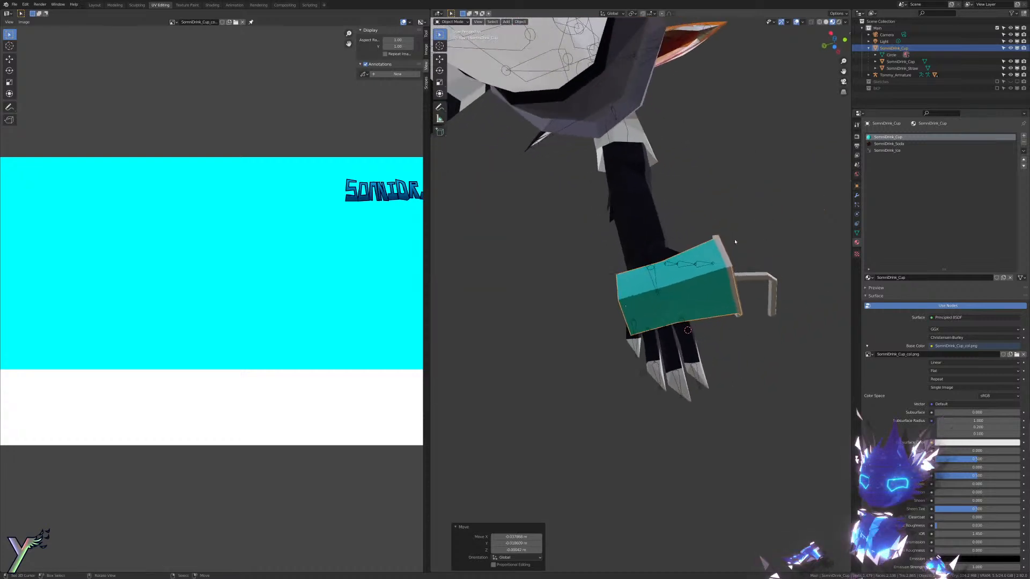
Step: Rotate the cup slightly to align it with the hand and nudge it across the palm
{"action": "key", "text": "r"}
{"action": "left_click", "coordinate": [798, 239]}
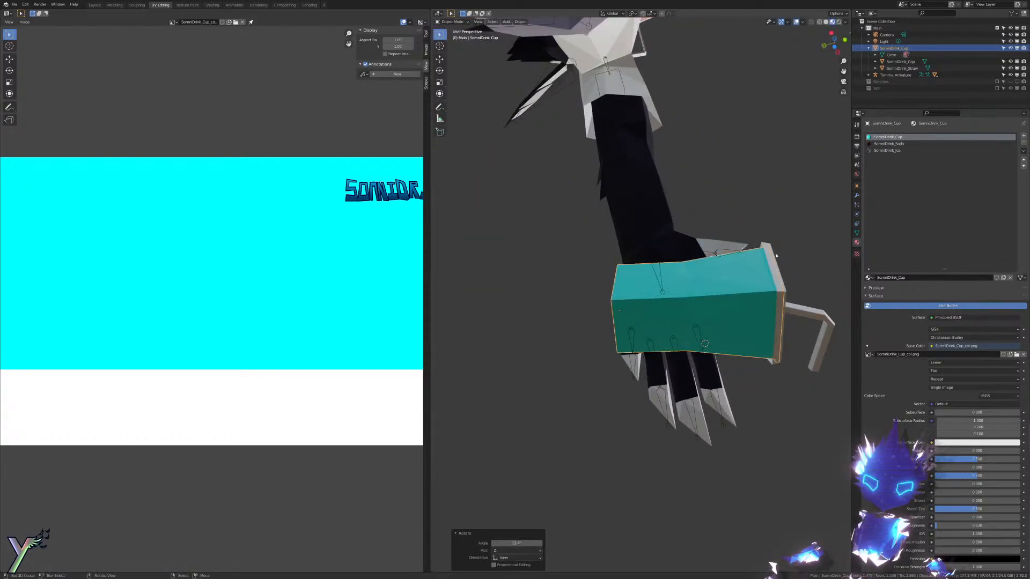
{"action": "key", "text": "g"}
{"action": "left_click", "coordinate": [772, 246]}
Step: Fine-tune the cup's position from above and below so that it rests against the palm
{"action": "middle_click_drag", "start_coordinate": [771, 245], "coordinate": [696, 267]}
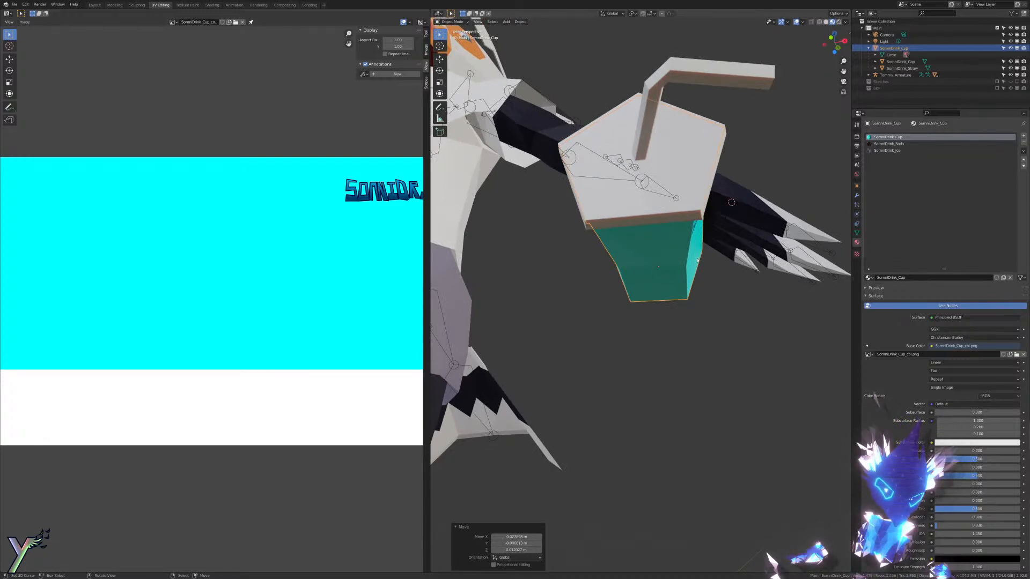
{"action": "middle_click_drag", "start_coordinate": [696, 261], "coordinate": [745, 126]}
{"action": "key", "text": "g"}
{"action": "left_click", "coordinate": [664, 239]}
{"action": "key", "text": "g"}
{"action": "left_click", "coordinate": [726, 192]}
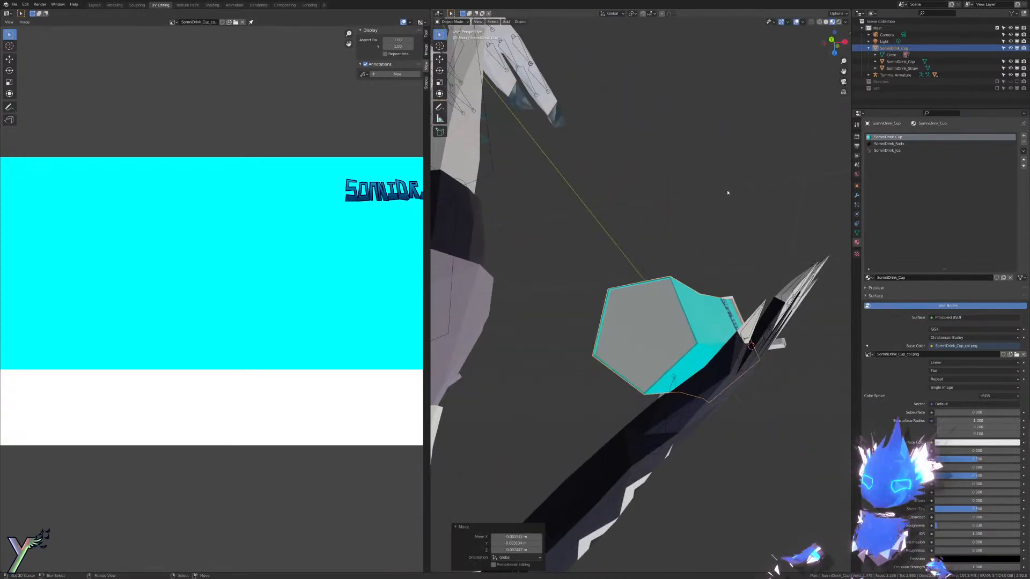
Step: Examine how the cup sits in the hand and which face of it carries the SOMNIDRINK wordmark
{"action": "middle_click_drag", "start_coordinate": [727, 192], "coordinate": [780, 209]}
{"action": "scroll", "coordinate": [781, 209], "scroll_direction": "down", "scroll_amount": 6}
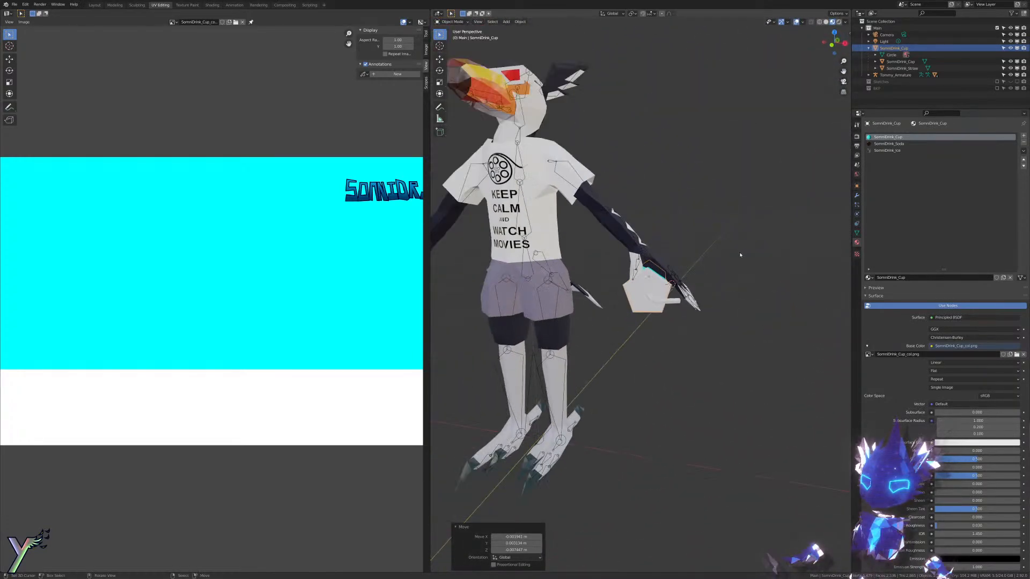
{"action": "scroll", "coordinate": [720, 249], "scroll_direction": "up", "scroll_amount": 3}
{"action": "middle_click_drag", "start_coordinate": [721, 249], "coordinate": [654, 269]}
{"action": "key", "text": "Tab"}
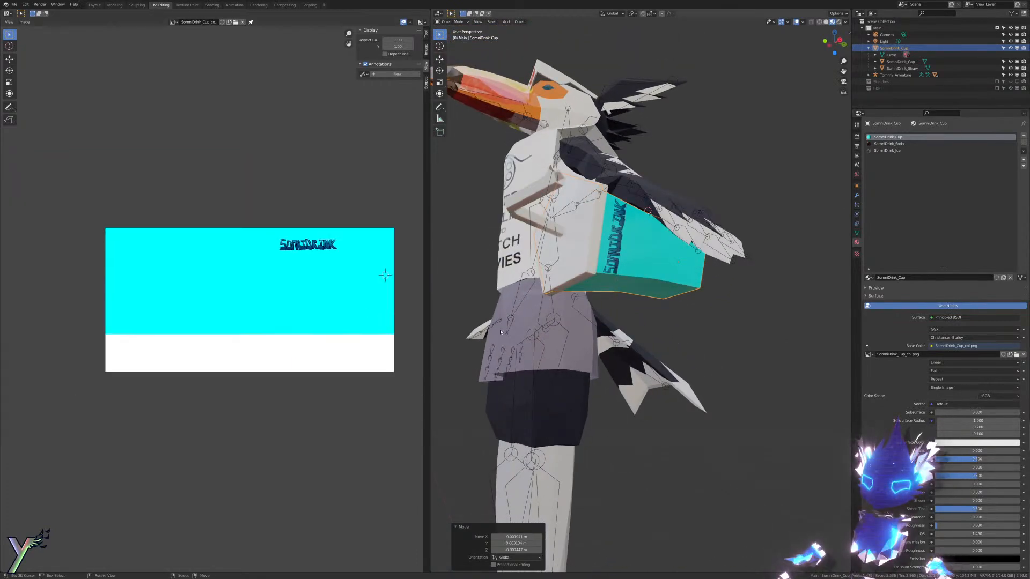
{"action": "left_click", "coordinate": [625, 211]}
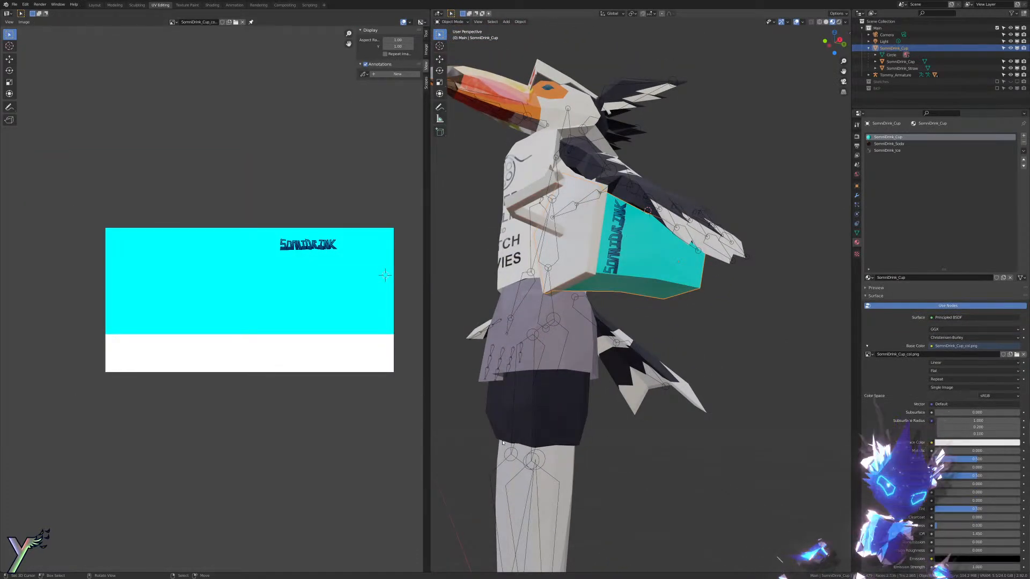
Step: Switch to Affinity Designer, show the SomniDrink_Cup_UVs layer and move the SOMNIDRINK wordmark onto the neighbouring UV panel to its left
{"action": "key", "text": "super"}
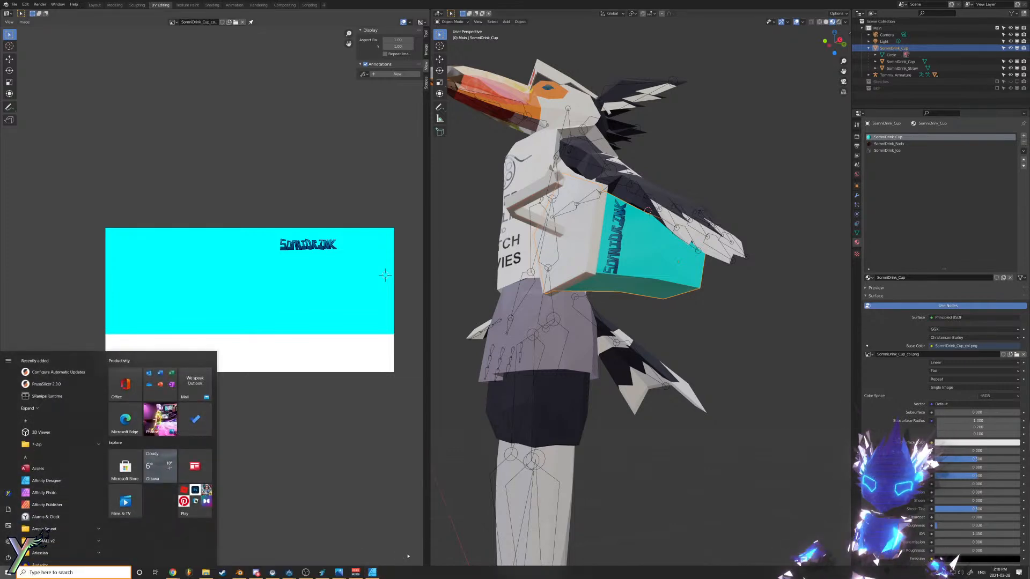
{"action": "left_click", "coordinate": [372, 572]}
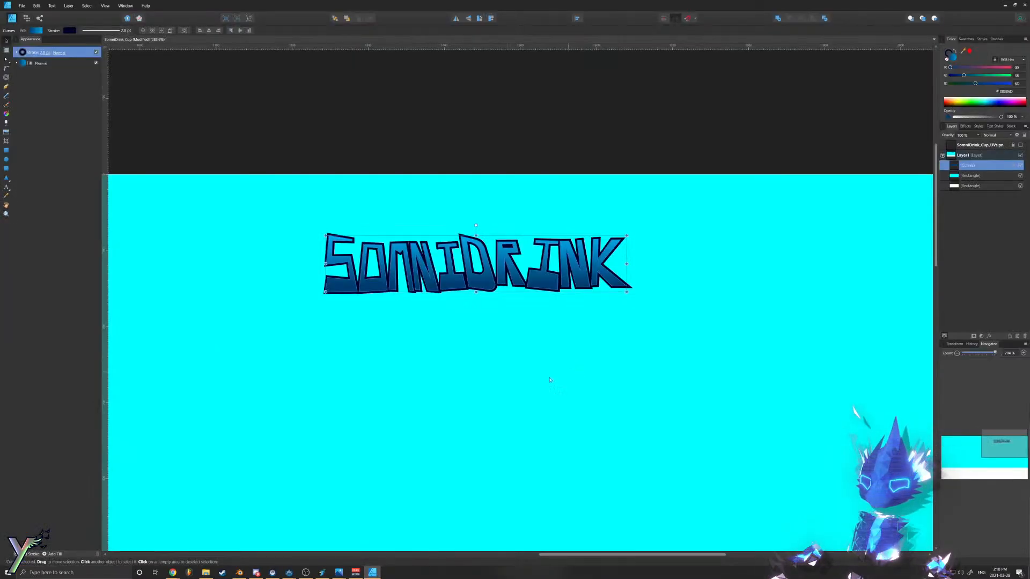
{"action": "left_click", "coordinate": [1020, 145]}
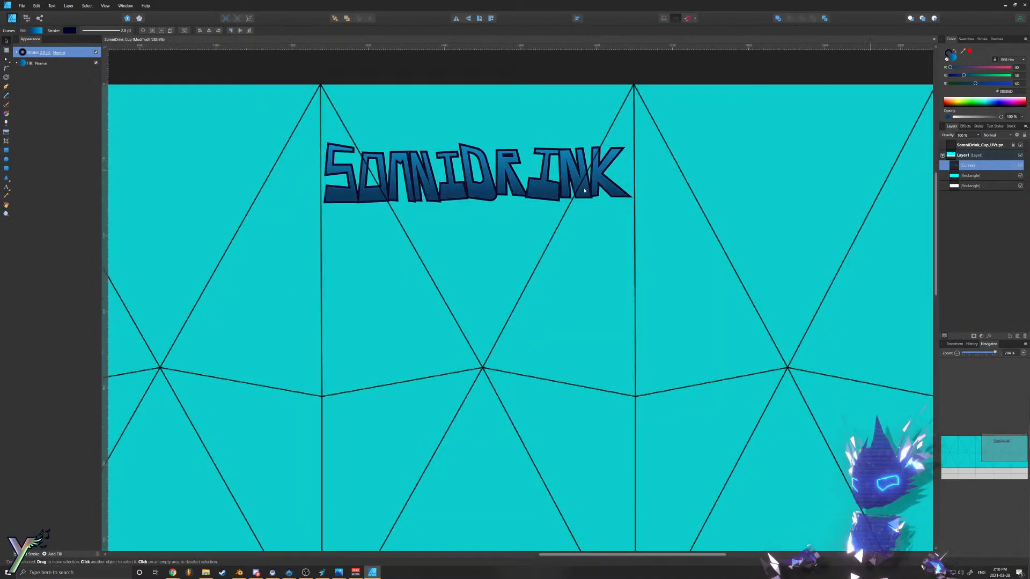
{"action": "middle_click_drag", "start_coordinate": [463, 199], "coordinate": [589, 275]}
{"action": "left_click_drag", "start_coordinate": [589, 275], "coordinate": [488, 273]}
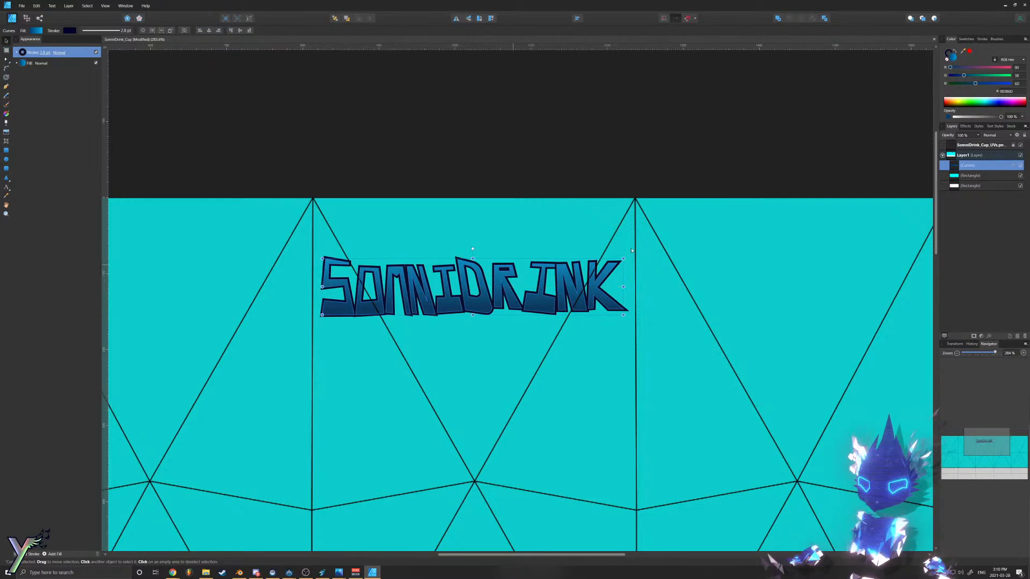
Step: Compare the SOMNIDRINK wordmark's placement on the original and neighbouring UV panels by undoing and restoring its move
{"action": "key", "text": "ctrl+z"}
{"action": "key", "text": "ctrl+shift+z"}
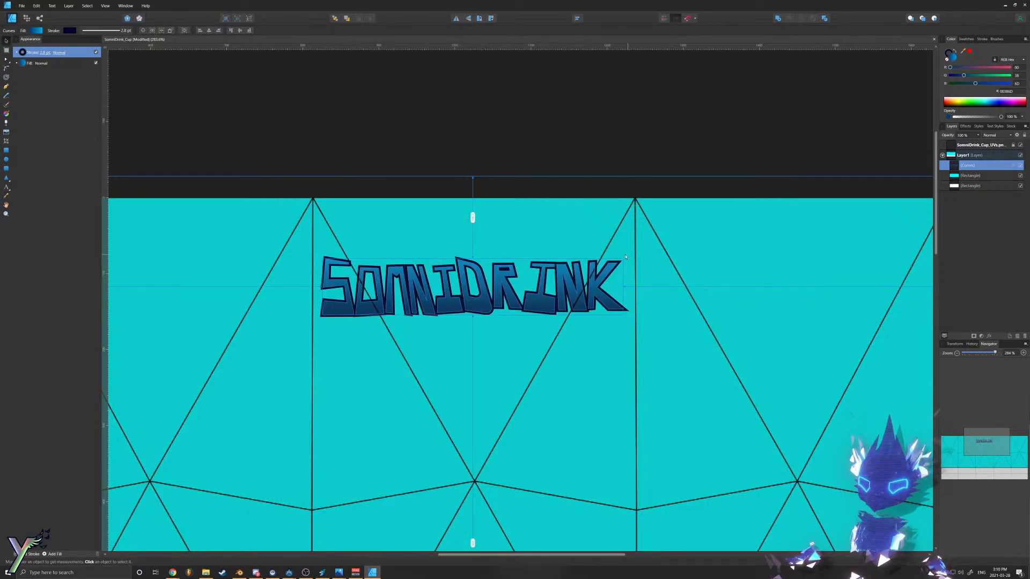
{"action": "key", "text": "ctrl+z"}
{"action": "scroll", "coordinate": [534, 267], "scroll_direction": "down", "scroll_amount": 2}
{"action": "scroll", "coordinate": [534, 267], "scroll_direction": "down", "scroll_amount": 3, "text": "ctrl"}
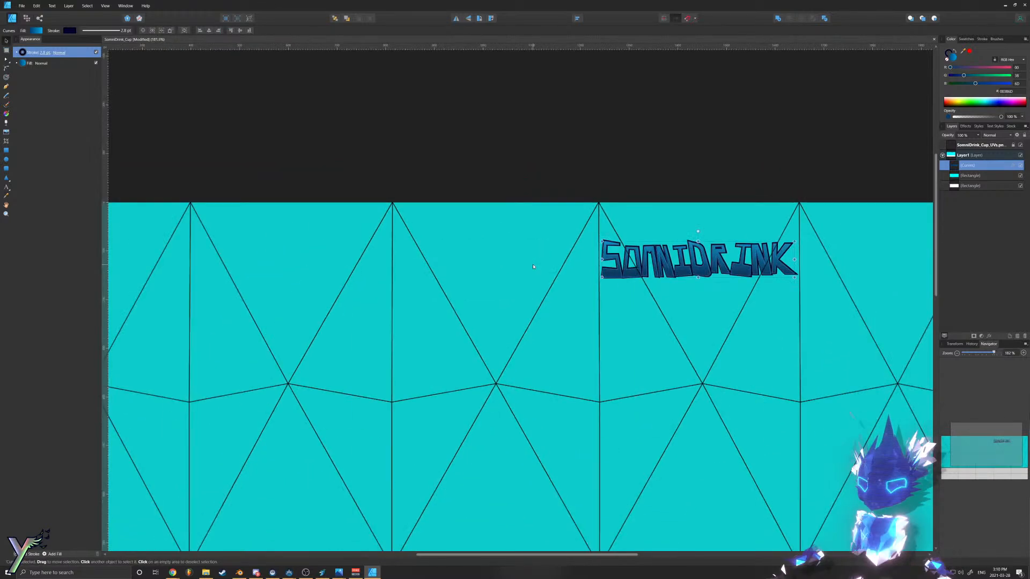
{"action": "key", "text": "ctrl+shift+z"}
Step: Enlarge the SOMNIDRINK wordmark slightly from its centre to span the UV panel's width and nudge it a little to the left
{"action": "scroll", "coordinate": [528, 267], "scroll_direction": "up", "scroll_amount": 4, "text": "ctrl"}
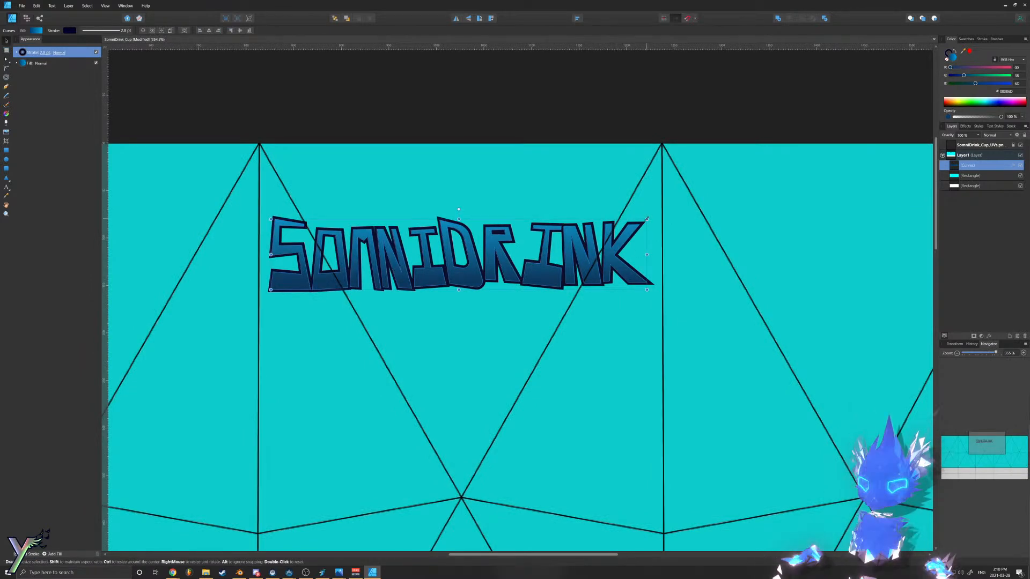
{"action": "left_click_drag", "start_coordinate": [647, 219], "coordinate": [651, 206], "text": "ctrl"}
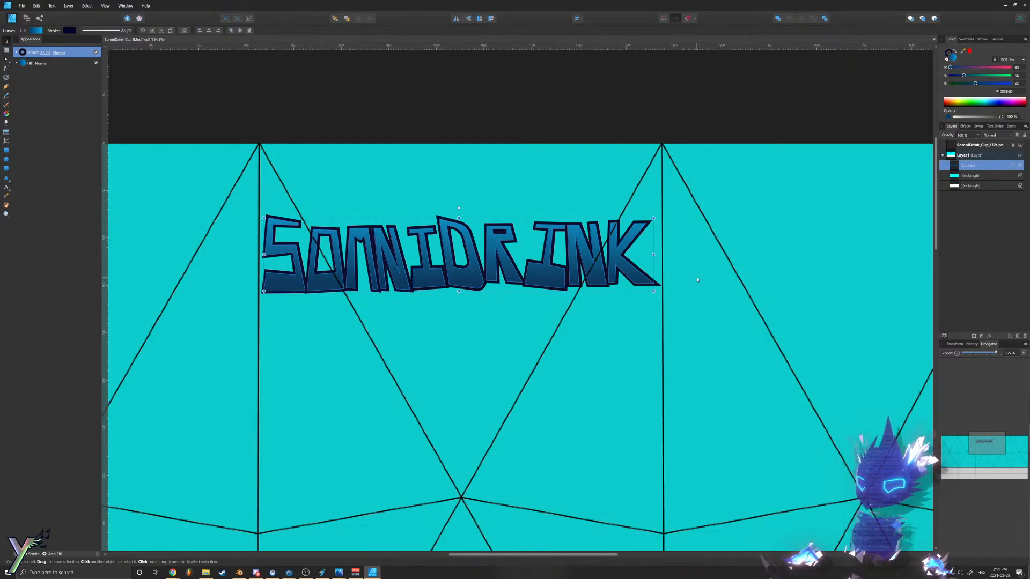
{"action": "key", "text": "Left"}
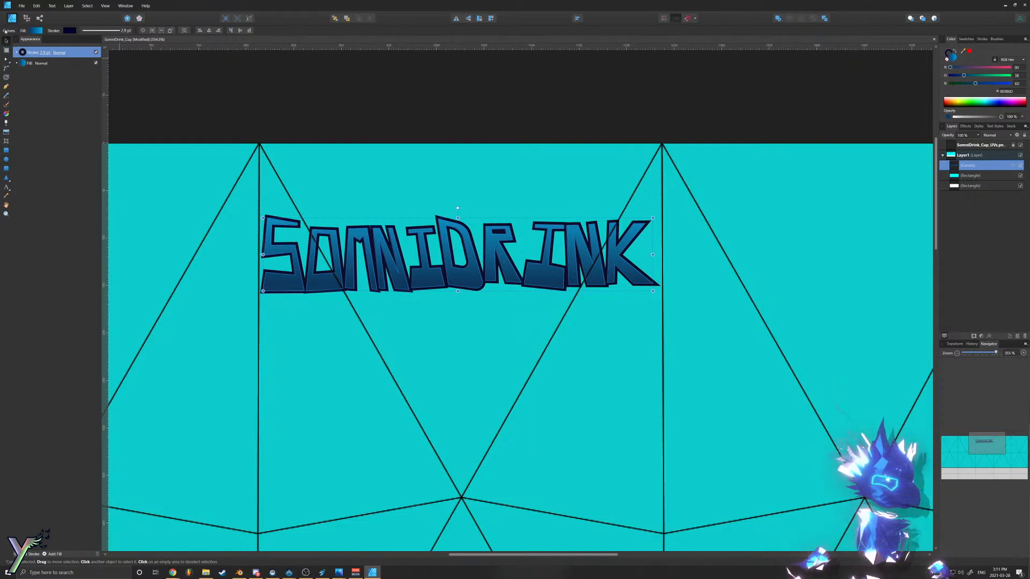
Step: Export the whole cup texture document as a PNG into the Textures folder
{"action": "left_click", "coordinate": [21, 6]}
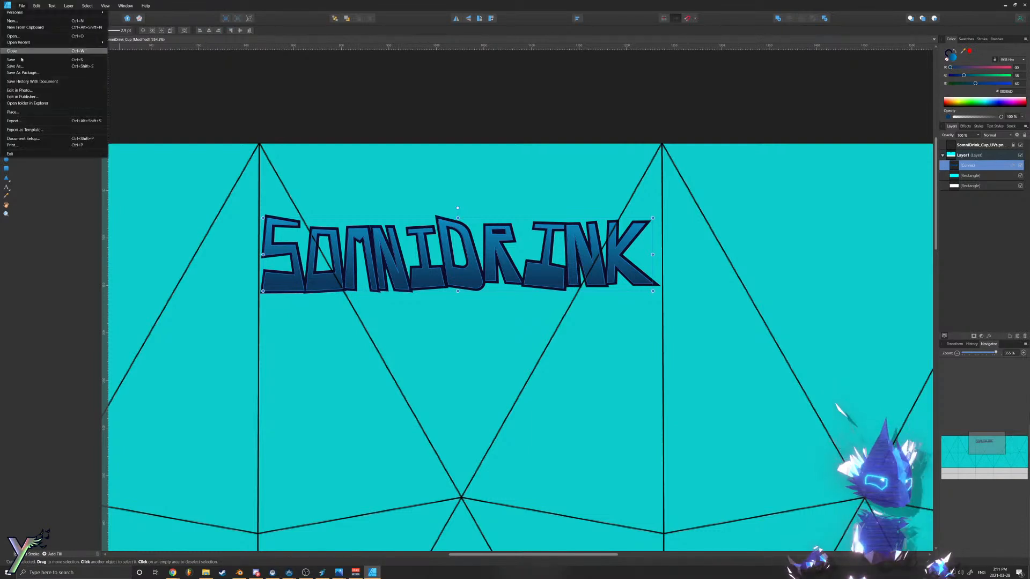
{"action": "left_click", "coordinate": [27, 114]}
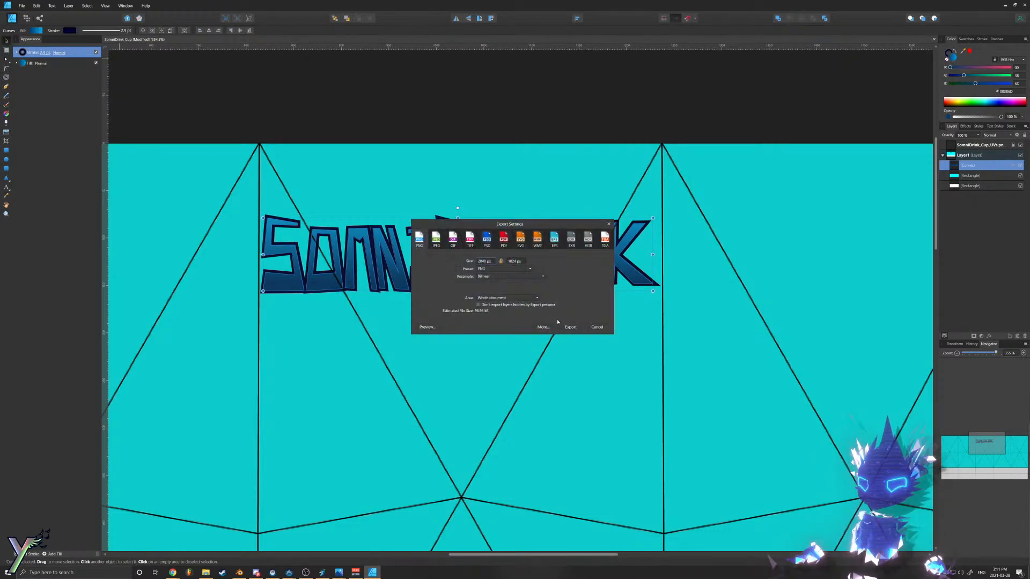
{"action": "left_click", "coordinate": [571, 327]}
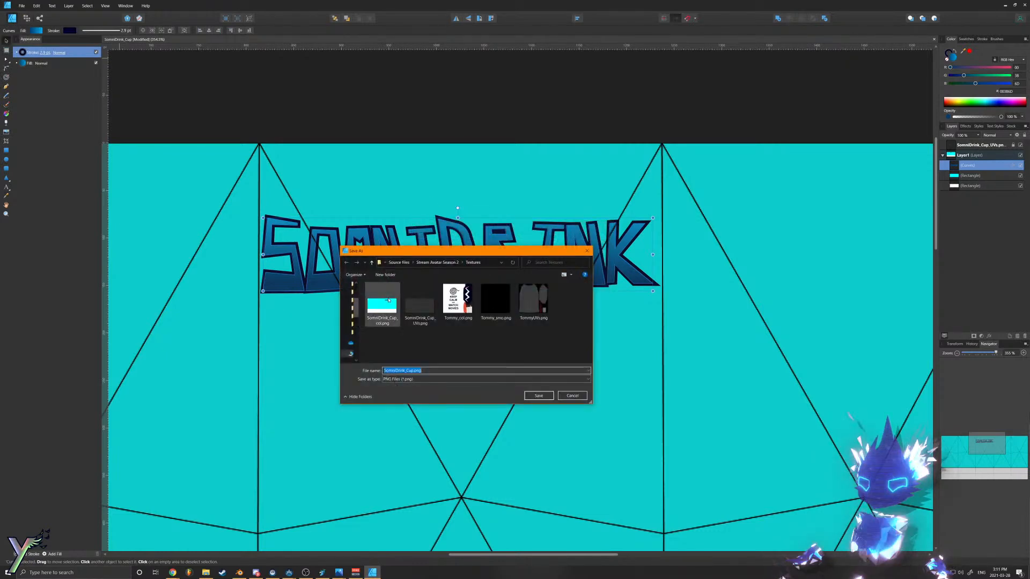
Step: Save the exported PNG, with the UV layout still visible, over the cup's existing color texture
{"action": "left_click", "coordinate": [536, 397]}
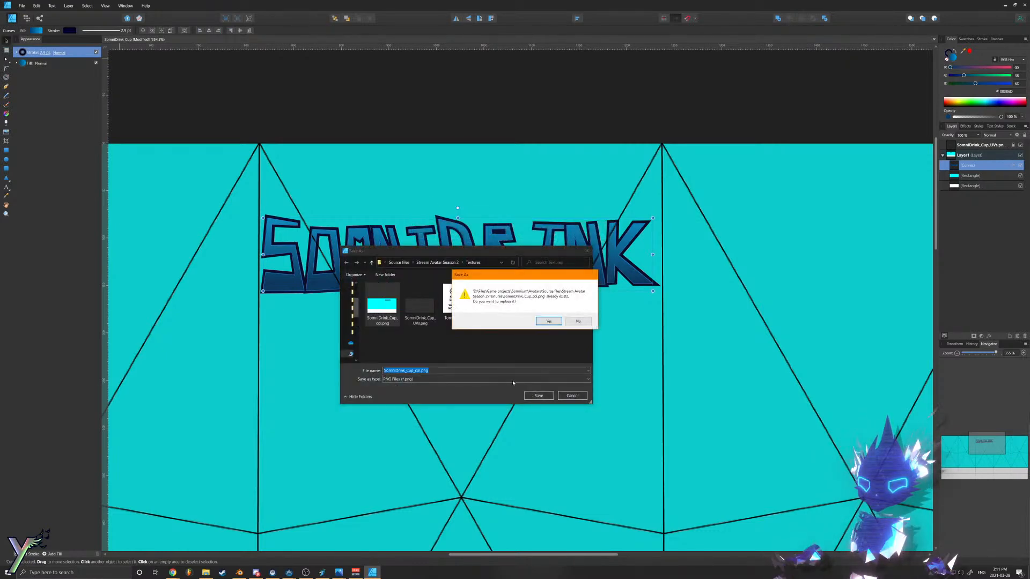
{"action": "left_click", "coordinate": [549, 322]}
Step: Hide the SomniDrink_Cup_UVs layer and export the whole document as PNG, replacing SomniDrink_Cup_col.png
{"action": "left_click", "coordinate": [1020, 145]}
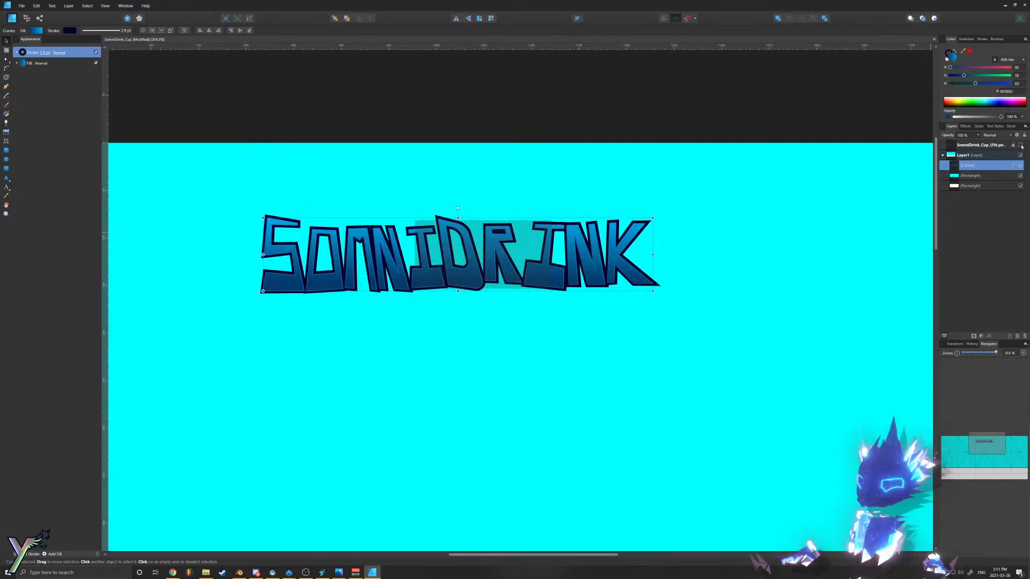
{"action": "left_click", "coordinate": [22, 5]}
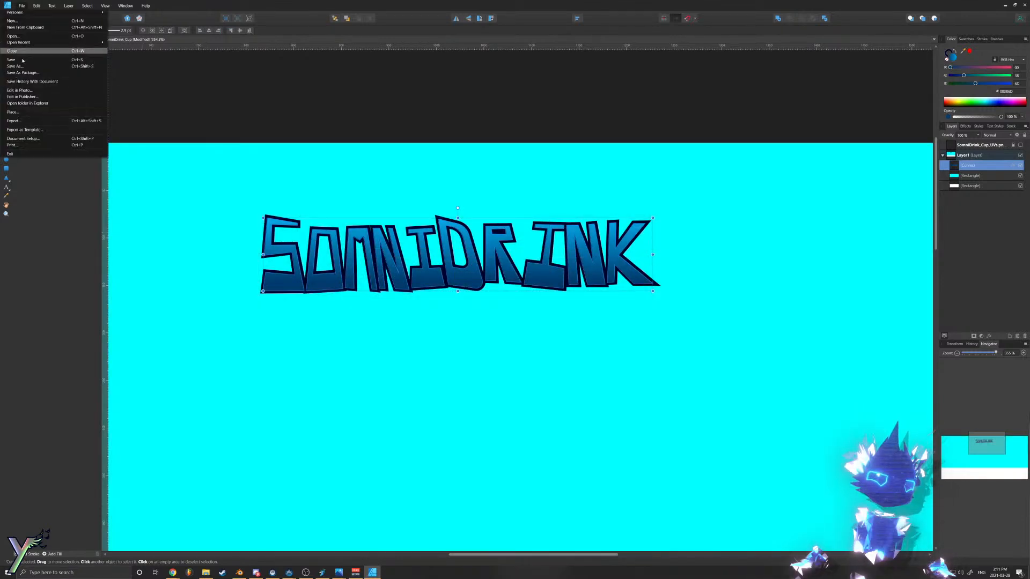
{"action": "left_click", "coordinate": [32, 121]}
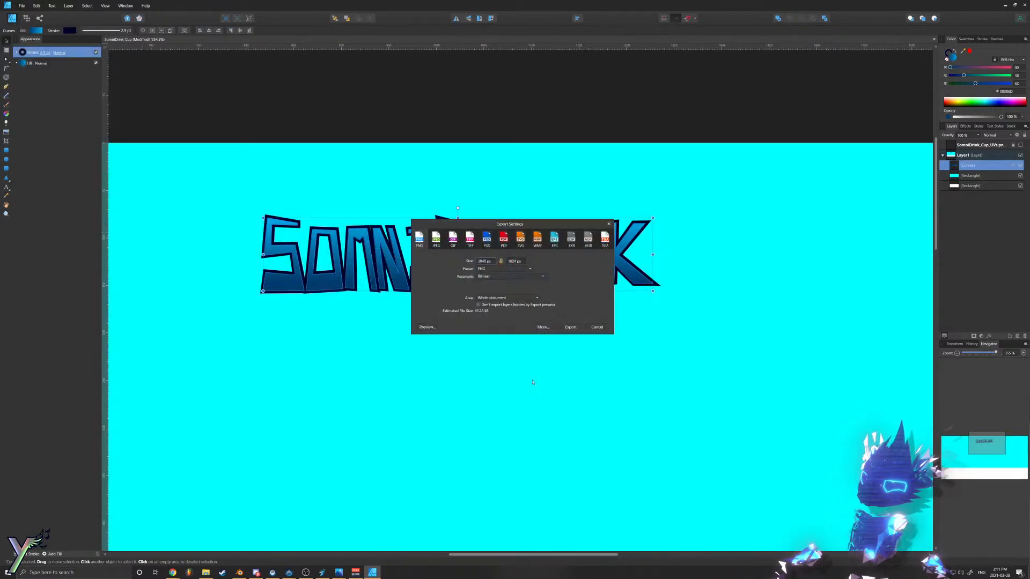
{"action": "left_click", "coordinate": [570, 327]}
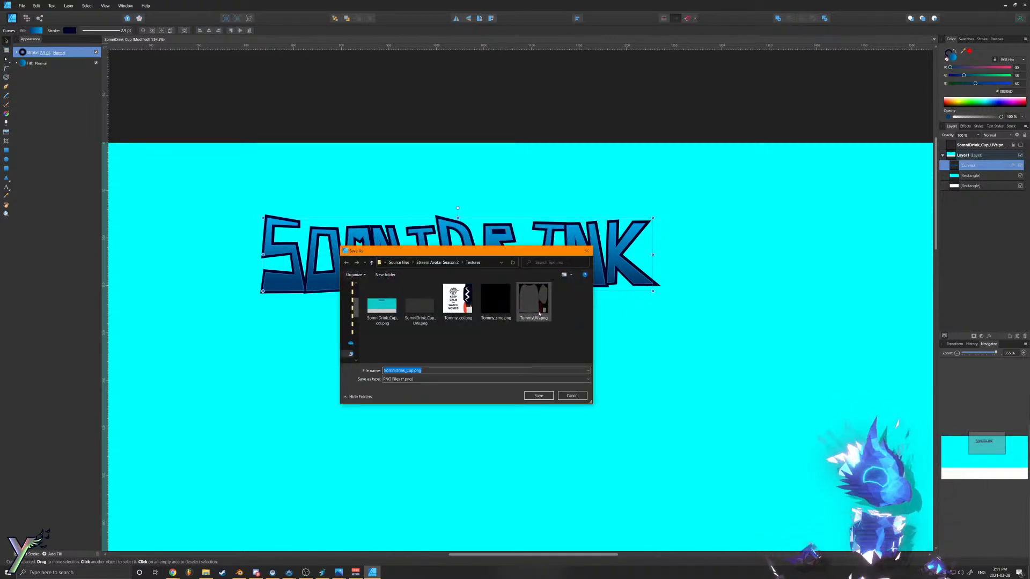
{"action": "left_click", "coordinate": [382, 306]}
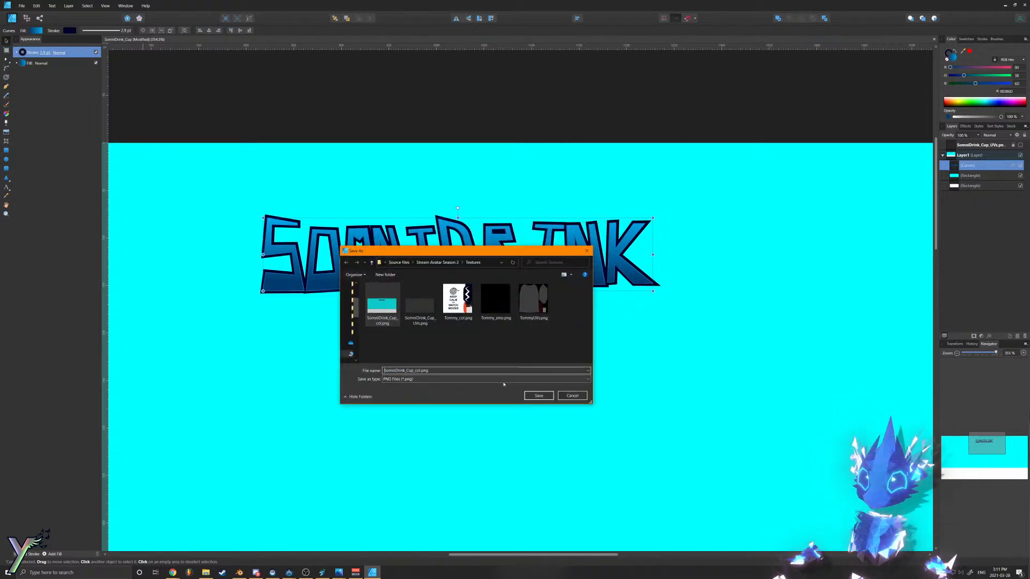
{"action": "left_click", "coordinate": [538, 396]}
{"action": "left_click", "coordinate": [548, 322]}
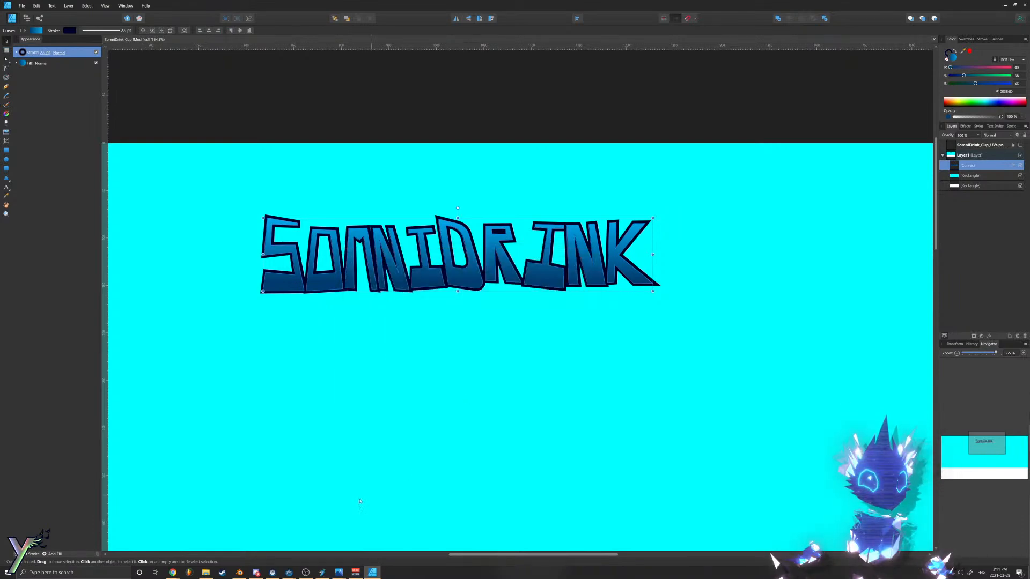
Step: Switch to Blender and reload the cup texture image so the model shows the new SomniDrink export
{"action": "left_click", "coordinate": [244, 567]}
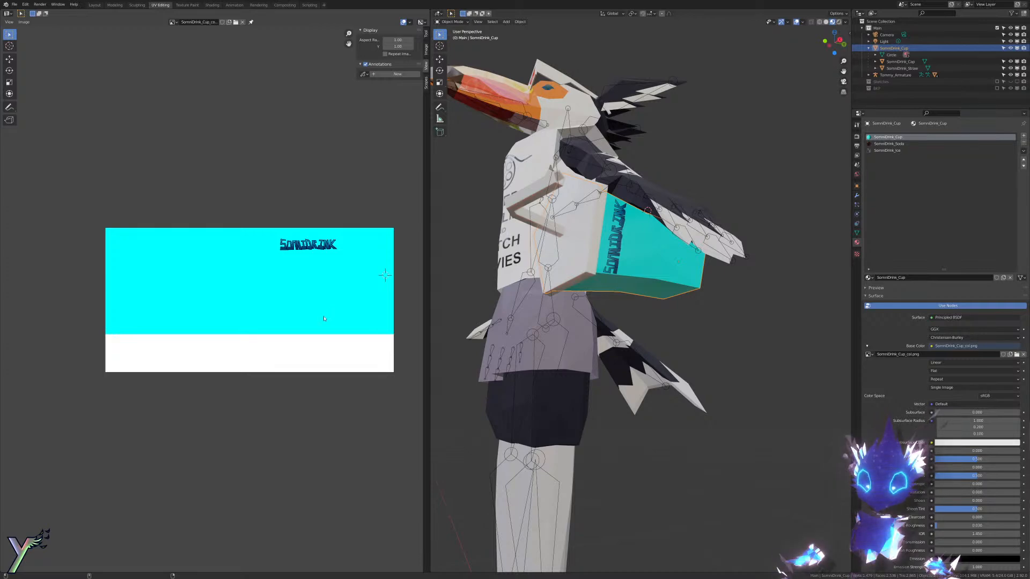
{"action": "key", "text": "alt+r"}
{"action": "middle_click_drag", "start_coordinate": [470, 334], "coordinate": [610, 350]}
Step: Put Tommy_Armature into Pose Mode and work with the finger bones of the hand beside the cup
{"action": "key", "text": "ctrl+Tab"}
{"action": "mouse_move", "coordinate": [721, 300]}
{"action": "middle_mouse_down"}
{"action": "mouse_move", "coordinate": [700, 261]}
{"action": "mouse_move", "coordinate": [717, 223]}
{"action": "mouse_move", "coordinate": [738, 250]}
{"action": "middle_mouse_up"}
{"action": "key", "text": "ctrl+Tab"}
{"action": "right_click", "coordinate": [720, 224]}
{"action": "key", "text": "ctrl+Tab"}
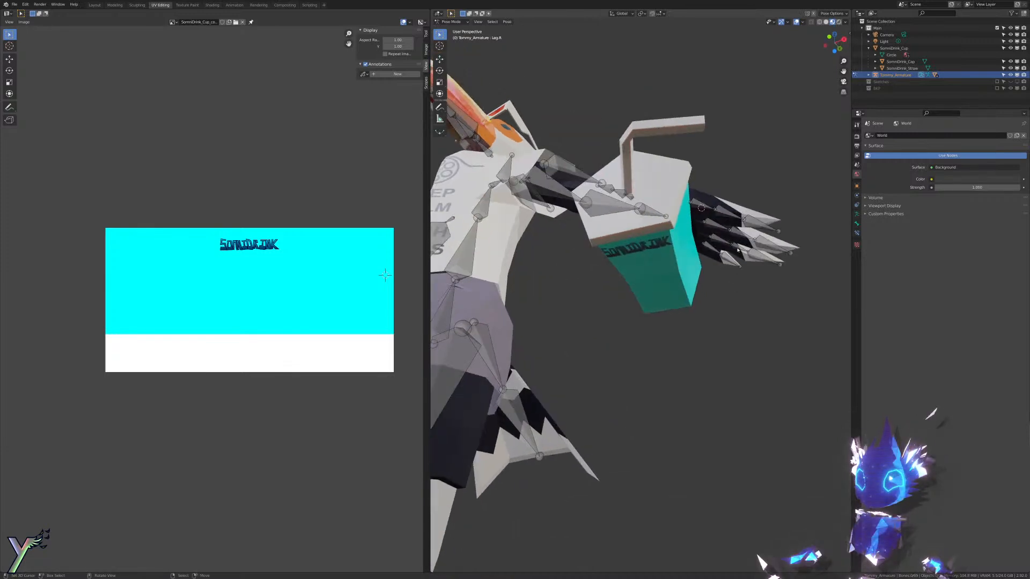
{"action": "right_click", "coordinate": [742, 245]}
{"action": "key", "text": "r"}
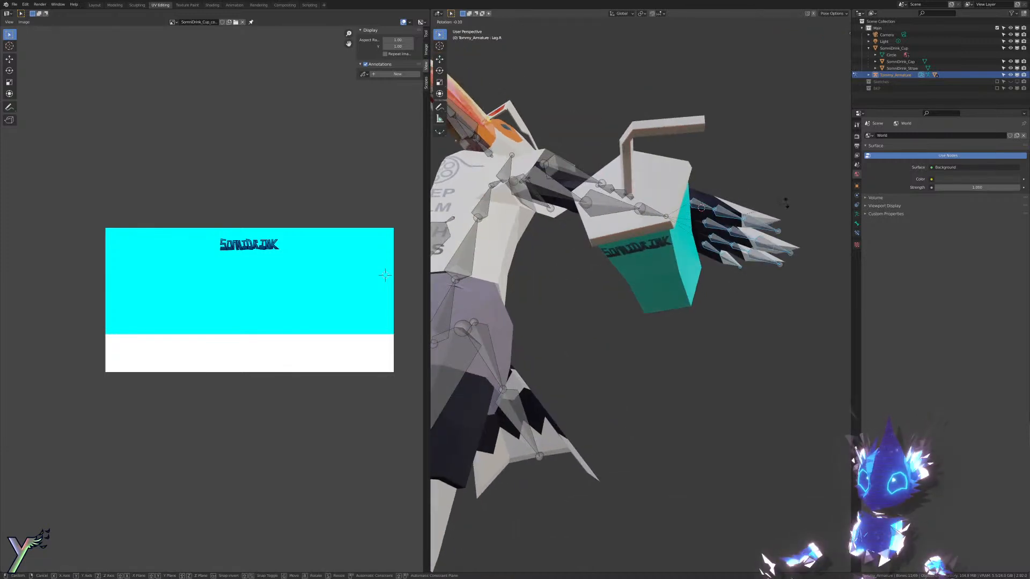
{"action": "key", "text": "x"}
{"action": "right_click", "coordinate": [784, 200]}
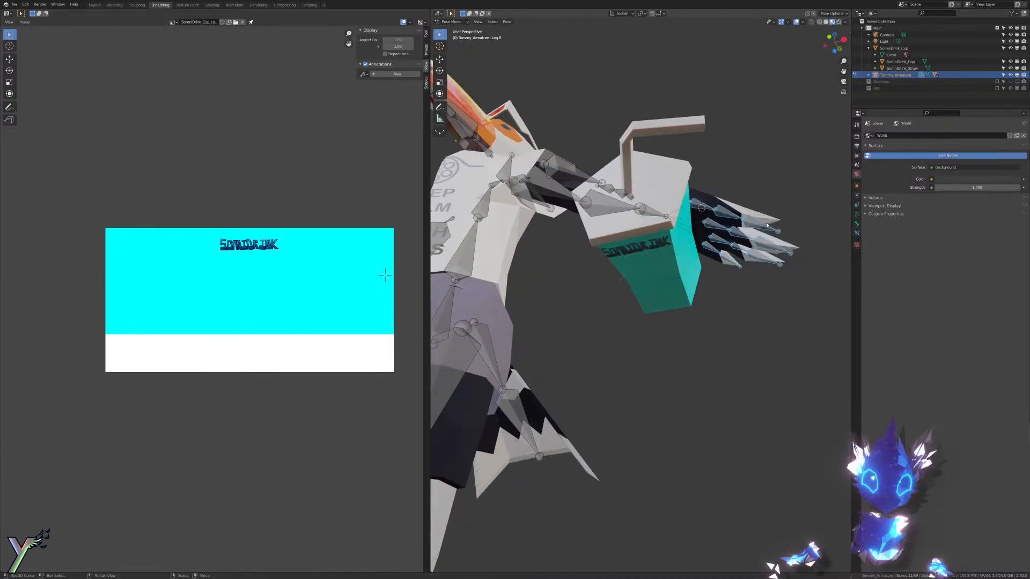
Step: Curl the fingers around the cup by rotating each finger bone about its own origin along local Z
{"action": "left_click", "coordinate": [644, 14]}
{"action": "left_click", "coordinate": [667, 35]}
{"action": "key", "text": "s"}
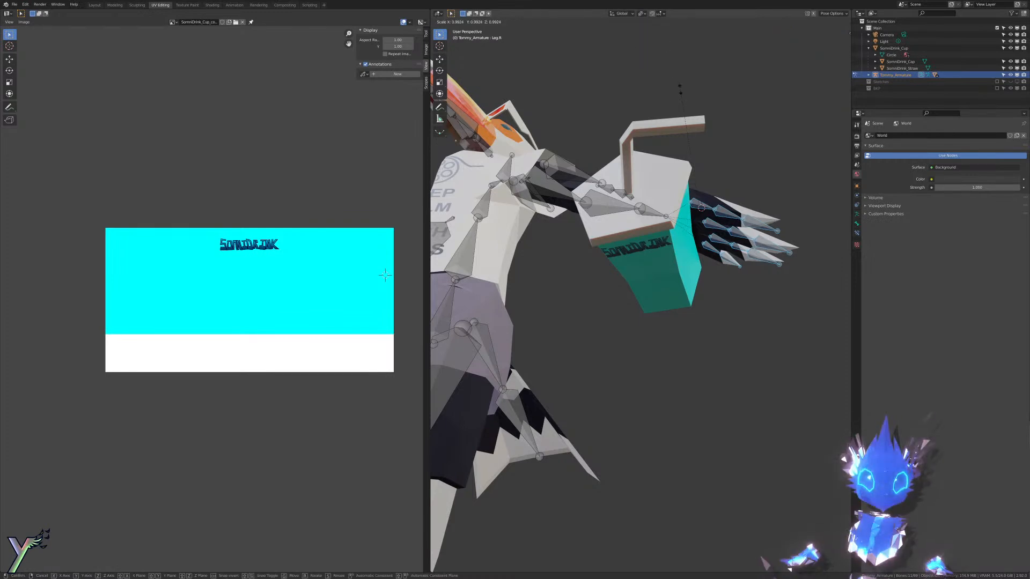
{"action": "key", "text": "z"}
{"action": "key", "text": "z"}
{"action": "key", "text": "z"}
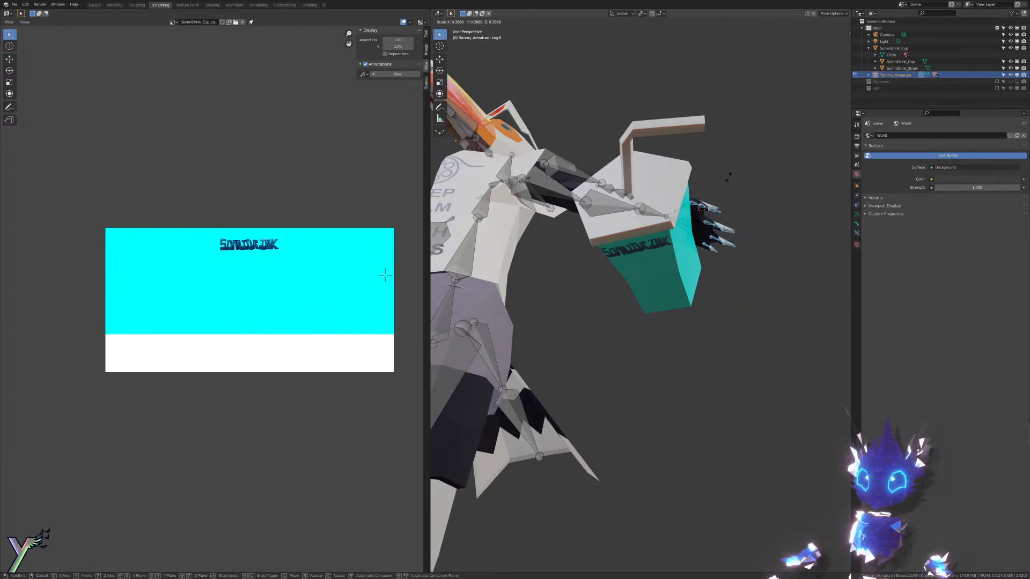
{"action": "key", "text": "r"}
{"action": "key", "text": "z"}
{"action": "key", "text": "z"}
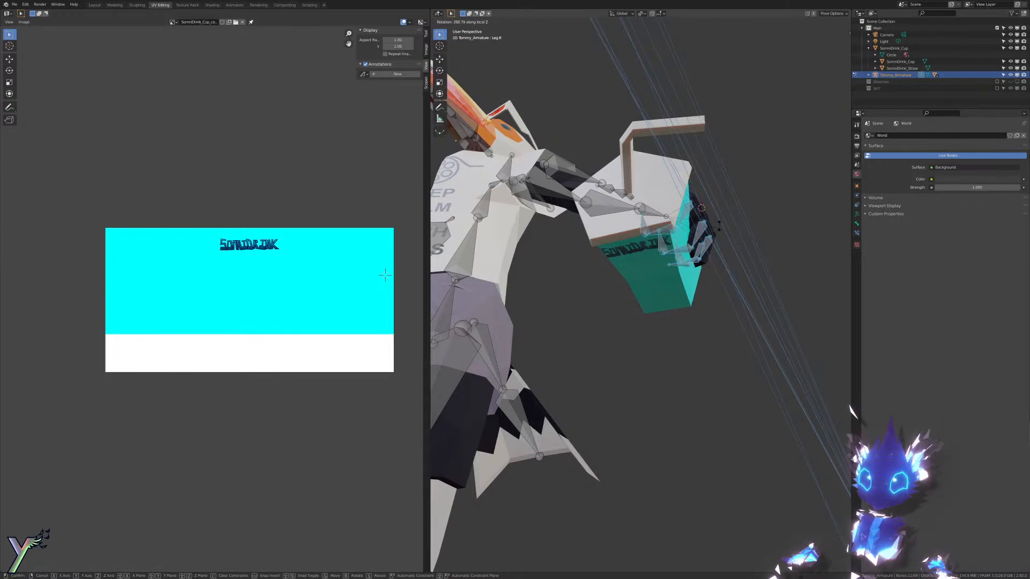
{"action": "left_click", "coordinate": [725, 211]}
Step: Examine the posed character from all sides, including the hand gripping the cup, head feathers, beak, legs and feet
{"action": "middle_click_drag", "start_coordinate": [726, 210], "coordinate": [626, 264]}
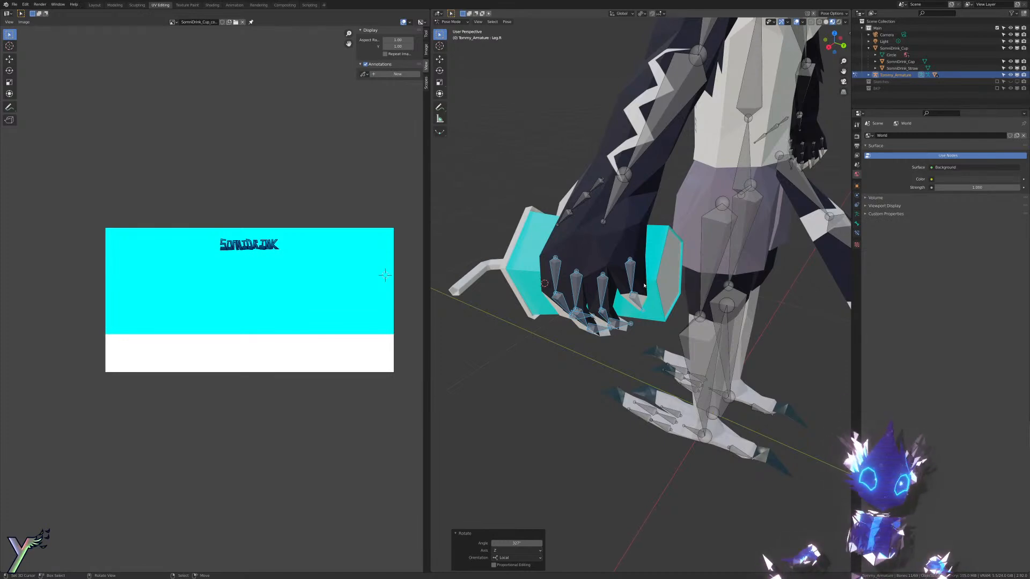
{"action": "middle_click_drag", "start_coordinate": [623, 250], "coordinate": [627, 329]}
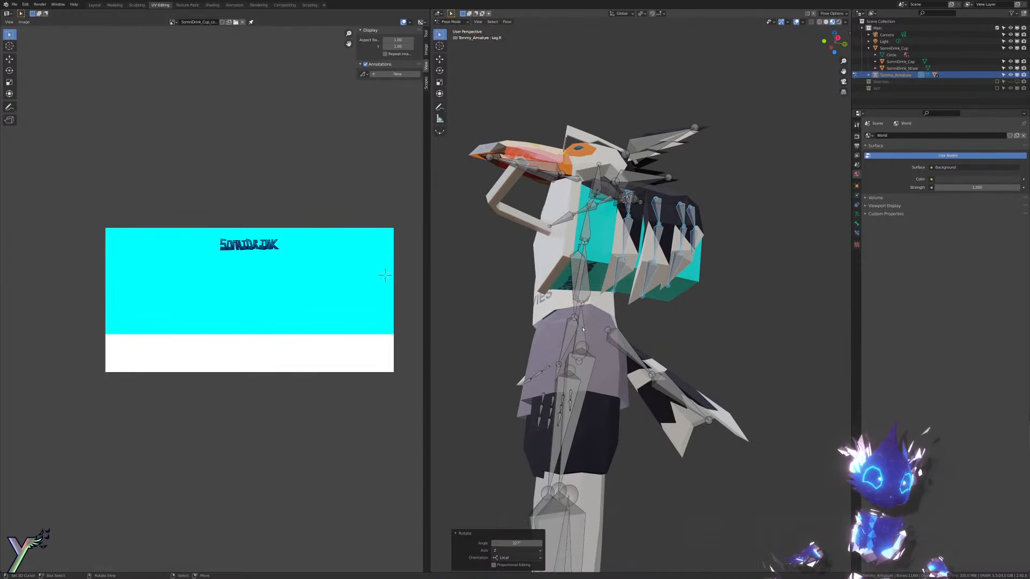
{"action": "middle_click_drag", "start_coordinate": [583, 329], "coordinate": [616, 329]}
{"action": "middle_click_drag", "start_coordinate": [549, 269], "coordinate": [573, 332]}
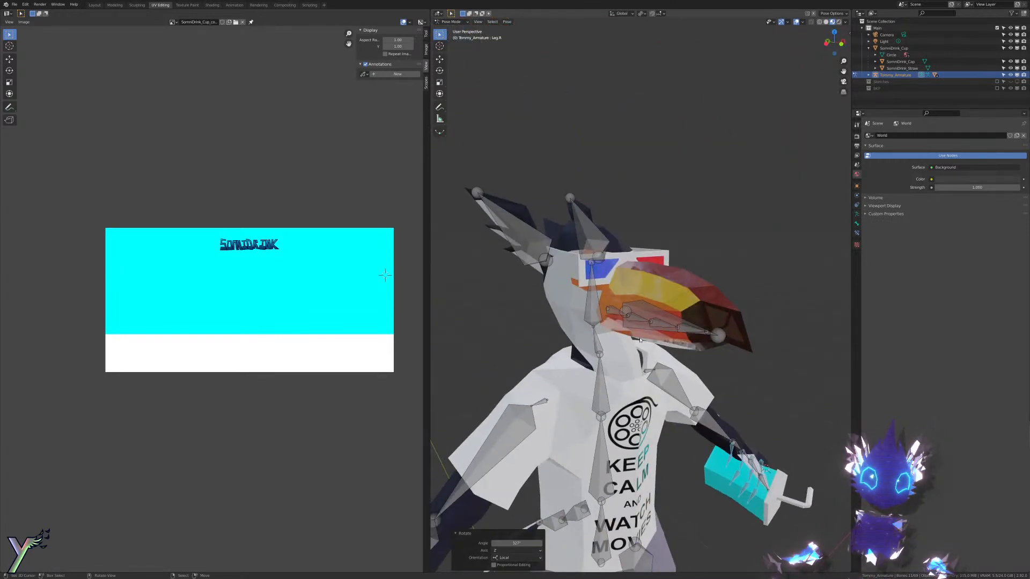
{"action": "scroll", "coordinate": [638, 341], "scroll_direction": "up", "scroll_amount": 1}
{"action": "middle_click_drag", "start_coordinate": [638, 341], "coordinate": [717, 371], "text": "shift"}
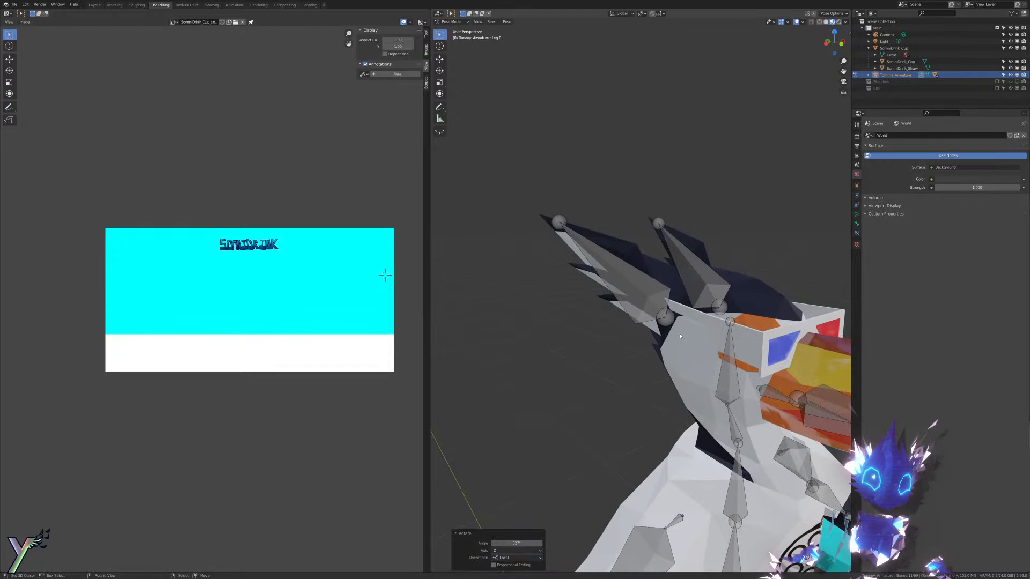
{"action": "scroll", "coordinate": [681, 336], "scroll_direction": "down", "scroll_amount": 8}
{"action": "scroll", "coordinate": [626, 335], "scroll_direction": "up", "scroll_amount": 12}
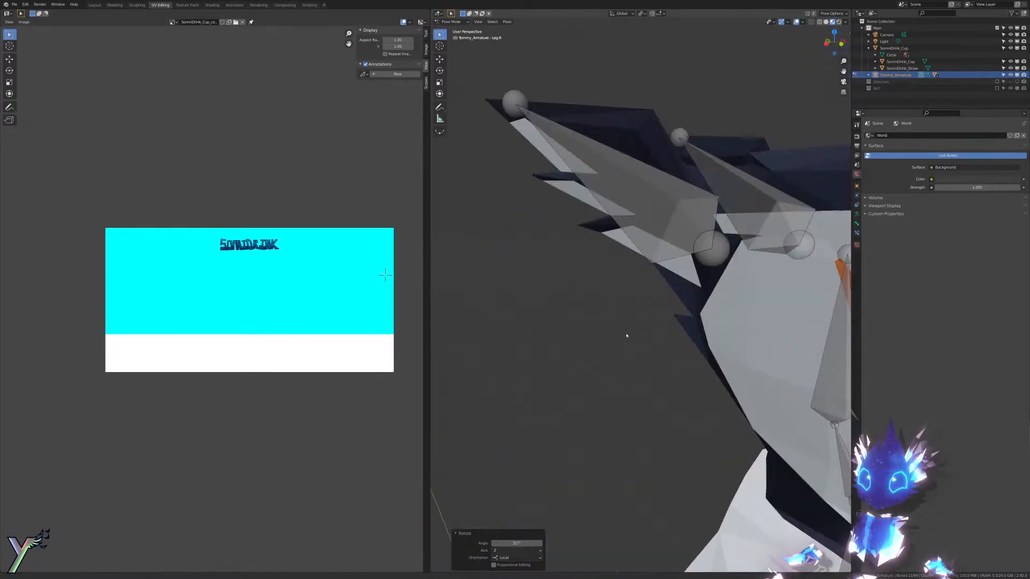
{"action": "scroll", "coordinate": [627, 336], "scroll_direction": "down", "scroll_amount": 6}
{"action": "middle_click_drag", "start_coordinate": [596, 344], "coordinate": [640, 256], "text": "shift"}
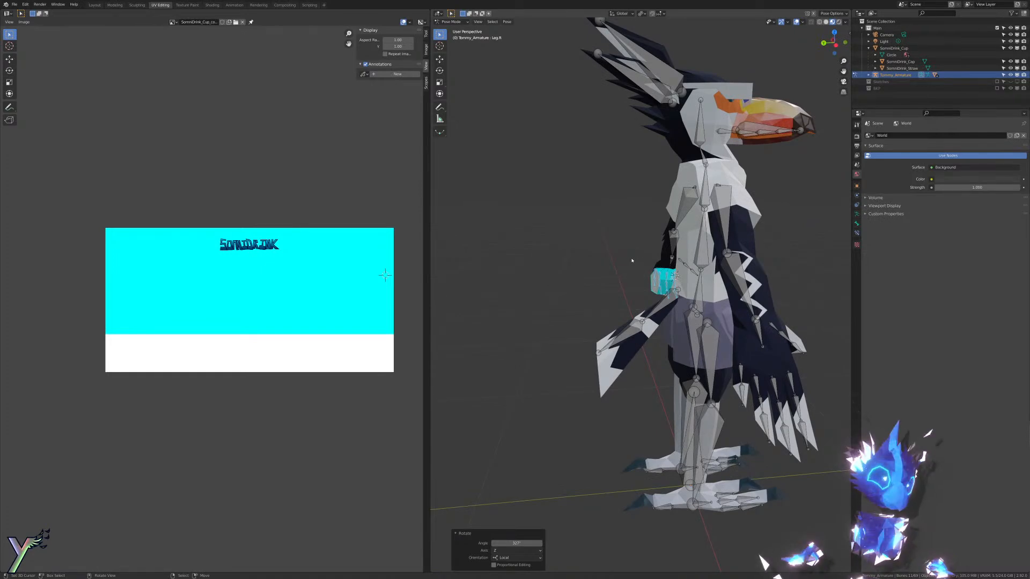
{"action": "scroll", "coordinate": [672, 308], "scroll_direction": "up", "scroll_amount": 4}
{"action": "scroll", "coordinate": [671, 308], "scroll_direction": "down", "scroll_amount": 3}
{"action": "middle_click_drag", "start_coordinate": [672, 309], "coordinate": [622, 322]}
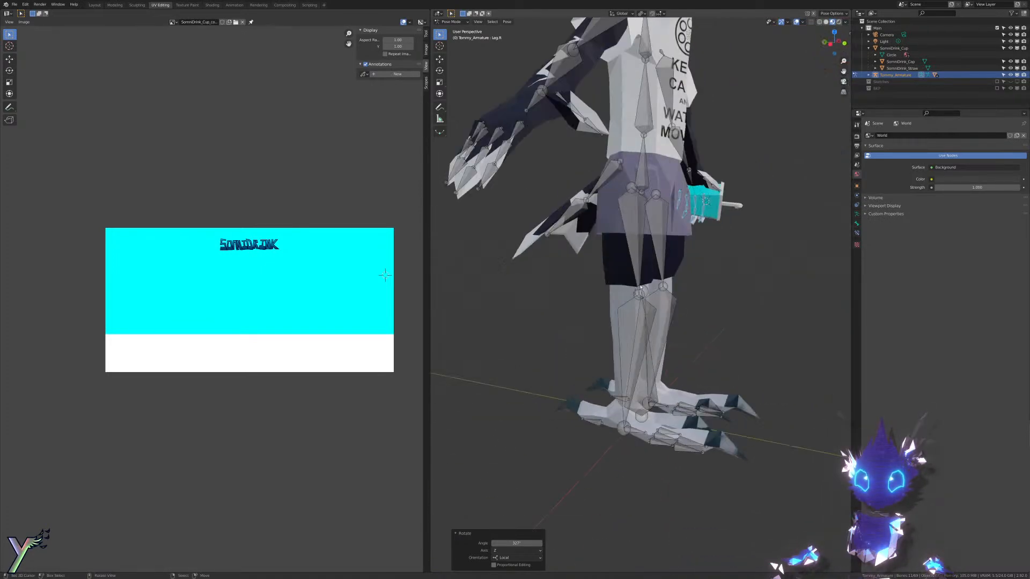
{"action": "middle_click_drag", "start_coordinate": [670, 370], "coordinate": [606, 296], "text": "shift"}
{"action": "scroll", "coordinate": [606, 295], "scroll_direction": "up", "scroll_amount": 4}
{"action": "scroll", "coordinate": [612, 349], "scroll_direction": "down", "scroll_amount": 3}
{"action": "scroll", "coordinate": [619, 406], "scroll_direction": "up", "scroll_amount": 3}
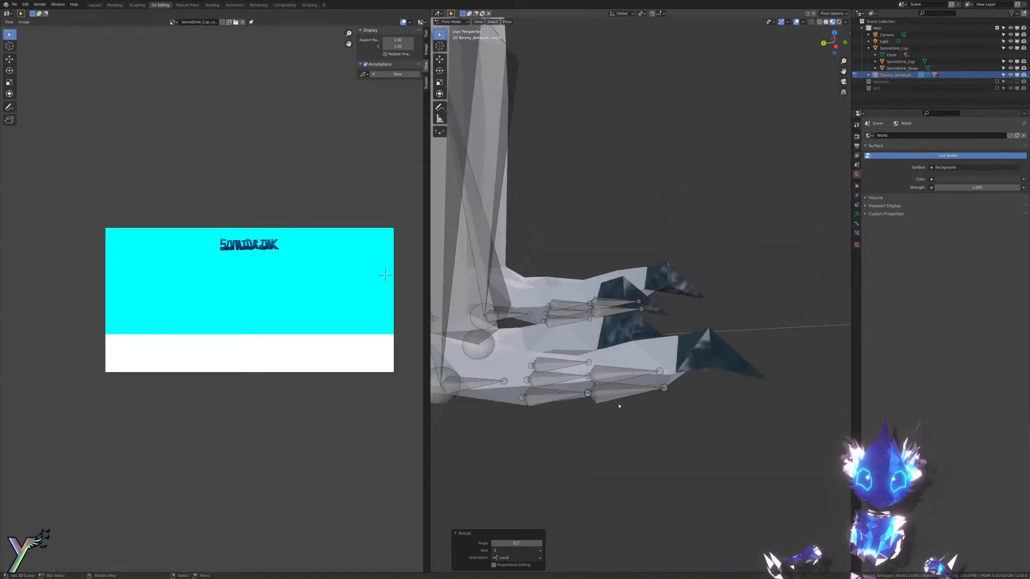
{"action": "scroll", "coordinate": [616, 406], "scroll_direction": "down", "scroll_amount": 6}
{"action": "middle_click_drag", "start_coordinate": [655, 356], "coordinate": [622, 402]}
{"action": "middle_click_drag", "start_coordinate": [625, 364], "coordinate": [666, 447], "text": "shift"}
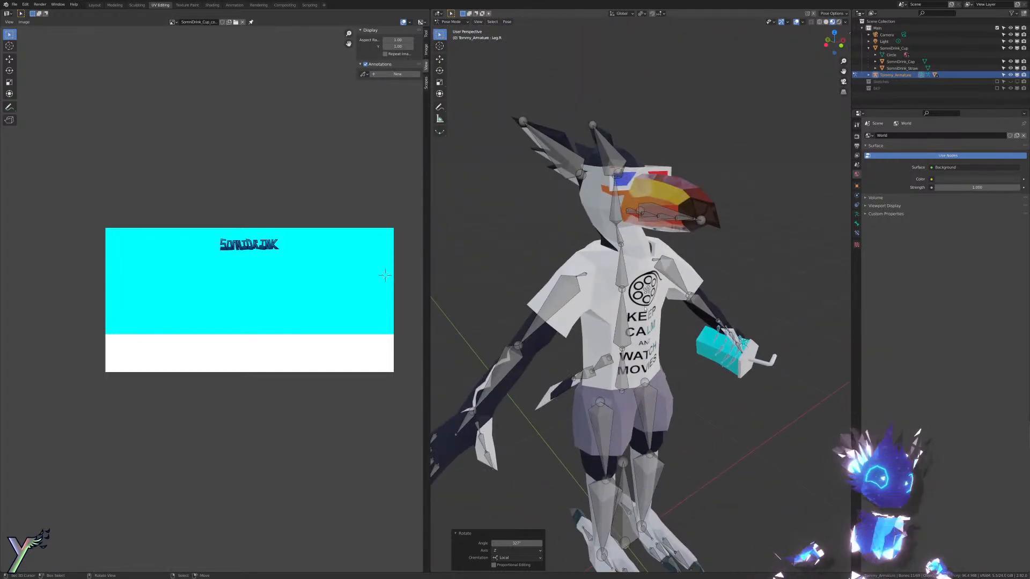
Step: Try rotating the upper arm bone on the cup side and the spine bone to test the body's deformation
{"action": "scroll", "coordinate": [563, 301], "scroll_direction": "up", "scroll_amount": 3}
{"action": "middle_click_drag", "start_coordinate": [646, 310], "coordinate": [596, 279]}
{"action": "right_click", "coordinate": [707, 254]}
{"action": "key", "text": "r"}
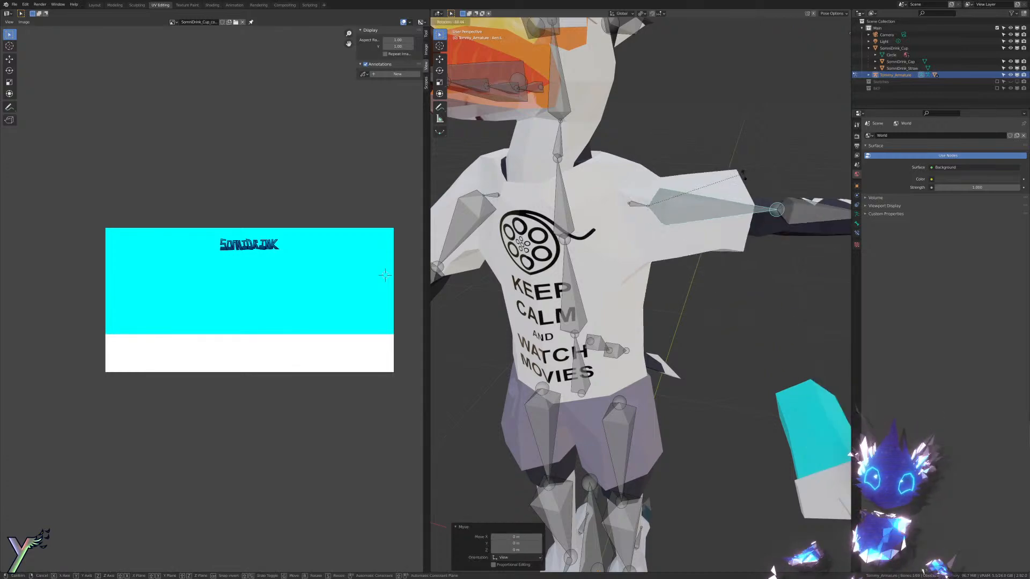
{"action": "right_click", "coordinate": [745, 176]}
{"action": "right_click", "coordinate": [575, 292]}
{"action": "key", "text": "r"}
{"action": "right_click", "coordinate": [648, 335]}
Step: Rotate the spine bone again to check how the shirt, head and feathers follow from front and back
{"action": "scroll", "coordinate": [650, 343], "scroll_direction": "down", "scroll_amount": 2}
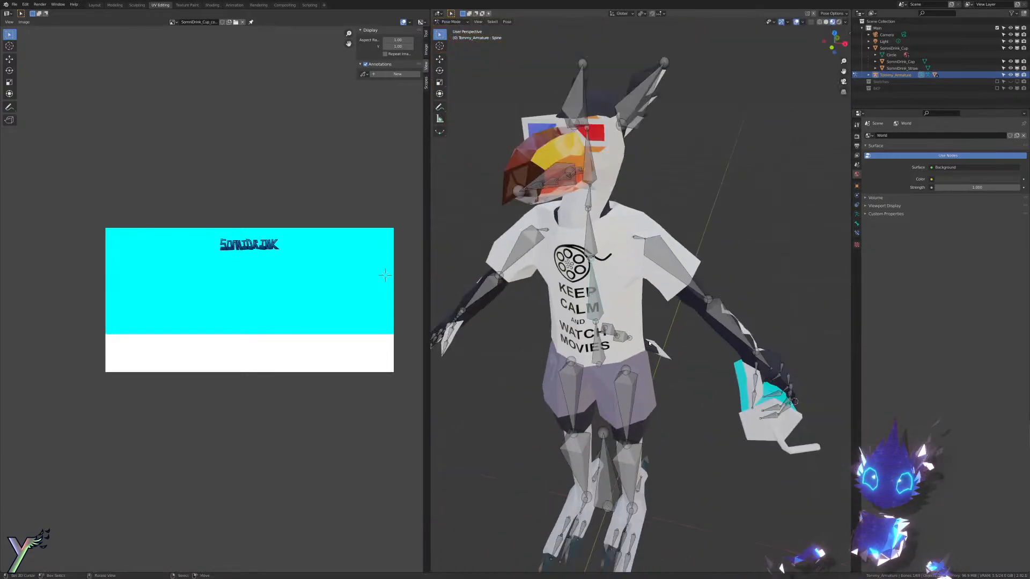
{"action": "key", "text": "r"}
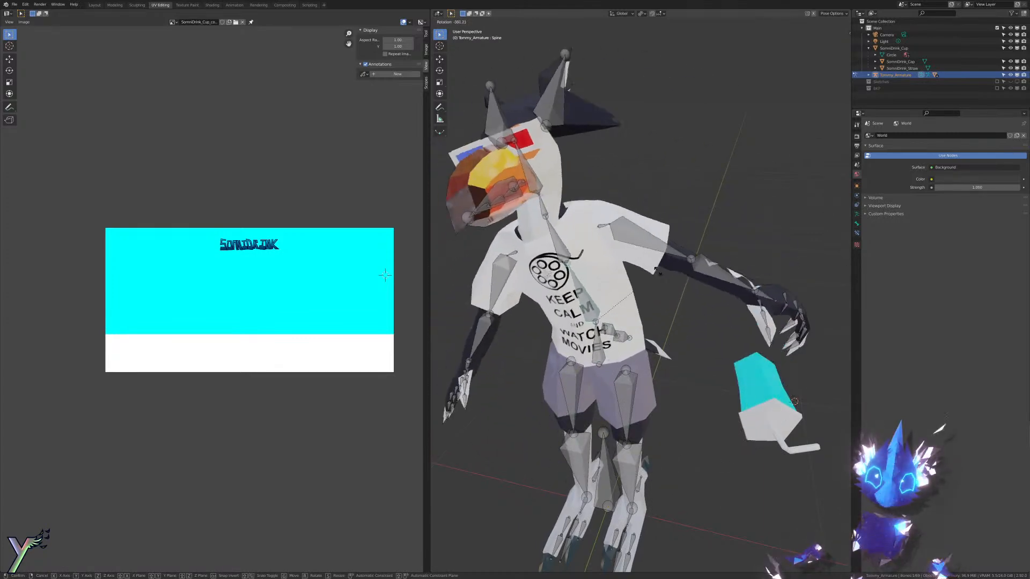
{"action": "left_click", "coordinate": [574, 263]}
{"action": "key", "text": "r"}
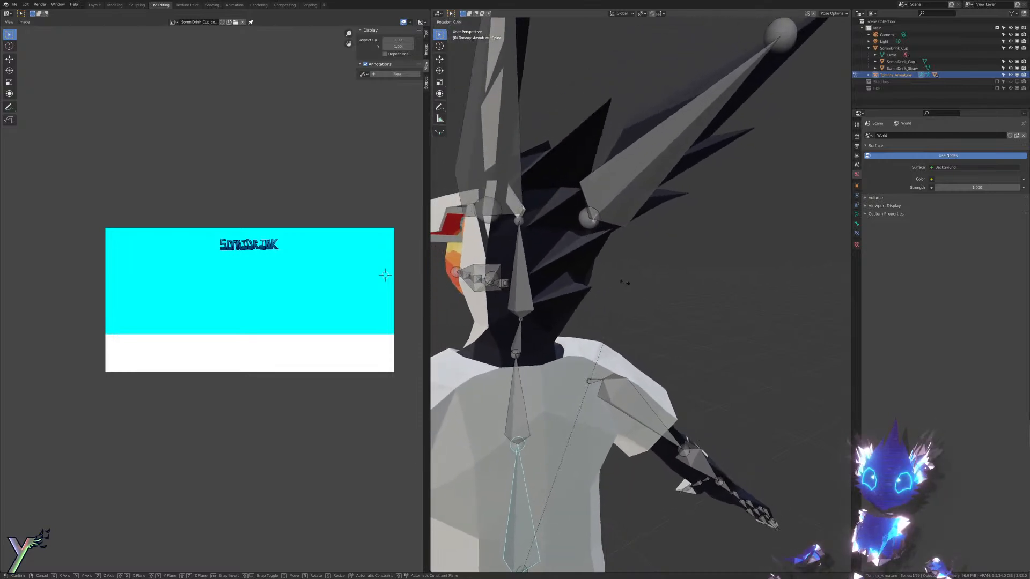
{"action": "left_click", "coordinate": [584, 295]}
Step: Select Tommy_Body together with the armature and enter Weight Paint mode with solid viewport shading
{"action": "mouse_move", "coordinate": [689, 323]}
{"action": "middle_mouse_down"}
{"action": "mouse_move", "coordinate": [647, 326]}
{"action": "mouse_move", "coordinate": [630, 309]}
{"action": "mouse_move", "coordinate": [580, 320]}
{"action": "mouse_move", "coordinate": [645, 336]}
{"action": "middle_mouse_up"}
{"action": "scroll", "coordinate": [580, 319], "scroll_direction": "up", "scroll_amount": 2}
{"action": "key", "text": "ctrl+Tab"}
{"action": "key", "text": "ctrl+Tab"}
{"action": "key", "text": "ctrl+Tab"}
{"action": "right_click", "coordinate": [605, 317], "text": "shift"}
{"action": "key", "text": "ctrl+Tab"}
{"action": "key", "text": "z"}
{"action": "left_click", "coordinate": [729, 328]}
Step: Select the Head bone to display its weights on the back of the head
{"action": "scroll", "coordinate": [720, 323], "scroll_direction": "up", "scroll_amount": 3}
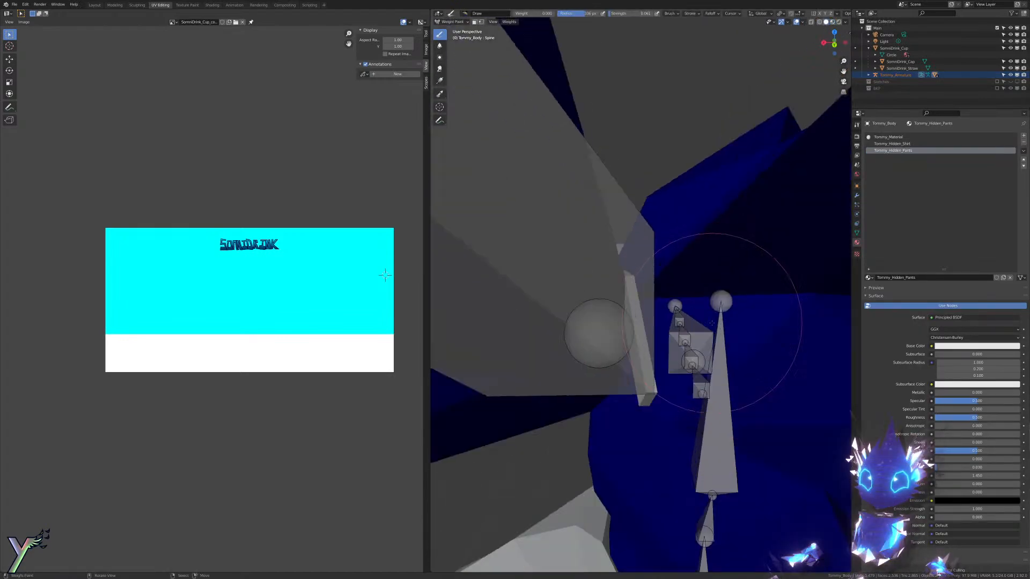
{"action": "middle_click_drag", "start_coordinate": [719, 323], "coordinate": [670, 338]}
{"action": "right_click", "coordinate": [678, 438]}
{"action": "middle_click_drag", "start_coordinate": [677, 437], "coordinate": [697, 437]}
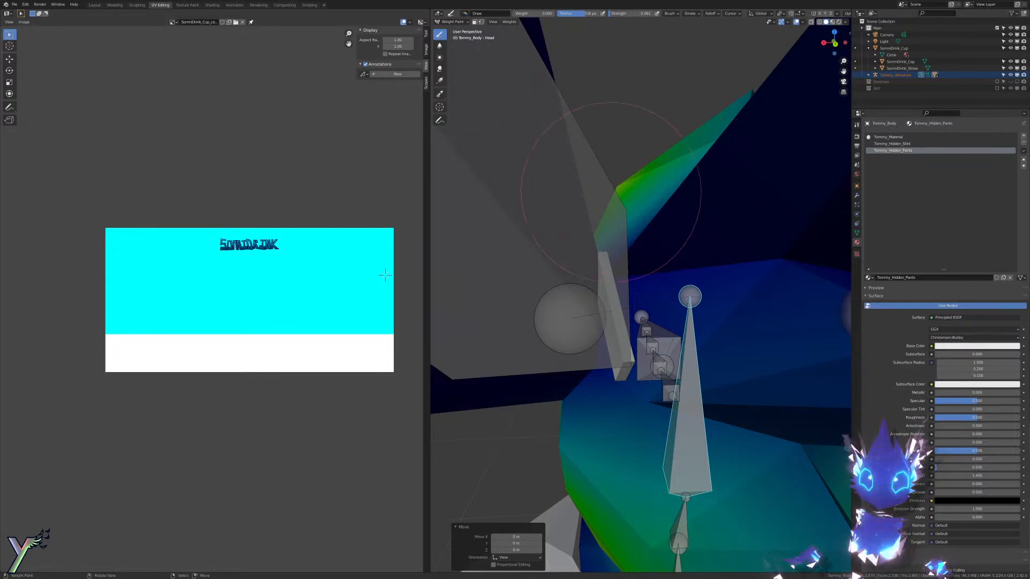
Step: Show the weight brush settings in the viewport sidebar and switch the viewport to wireframe shading
{"action": "key", "text": "n"}
{"action": "left_click", "coordinate": [847, 48]}
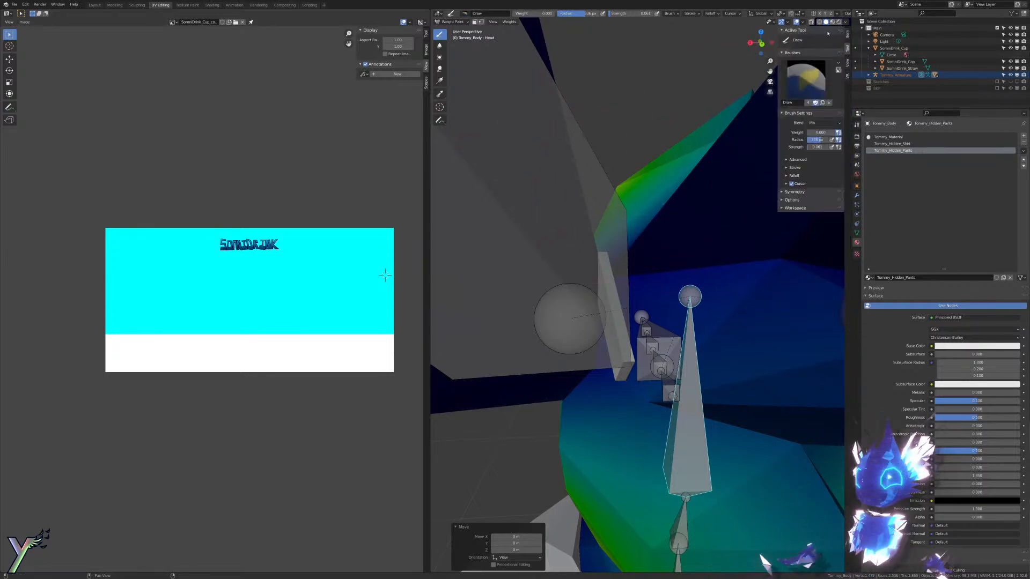
{"action": "left_click", "coordinate": [819, 22]}
{"action": "key", "text": "r"}
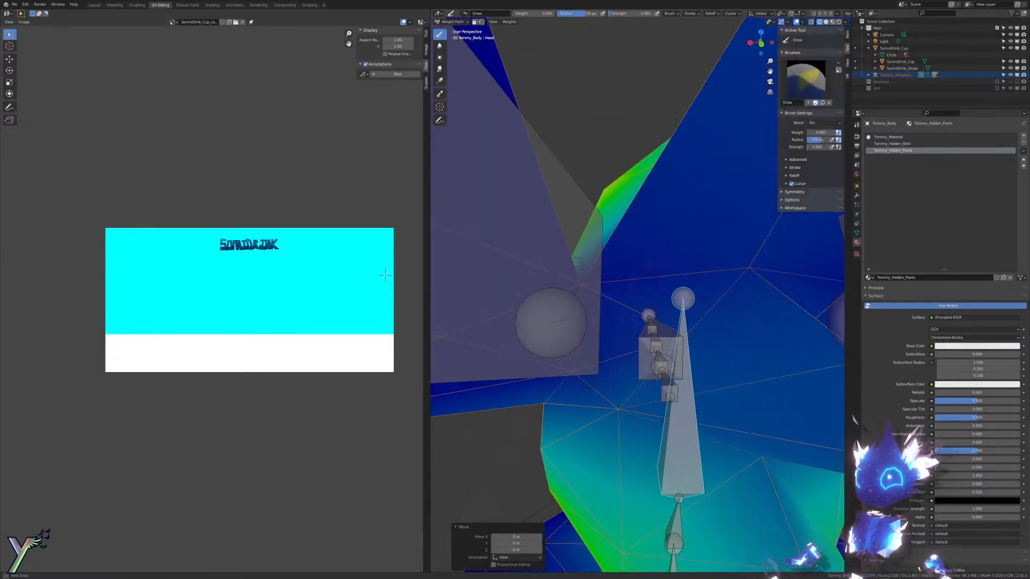
{"action": "right_click", "coordinate": [691, 150]}
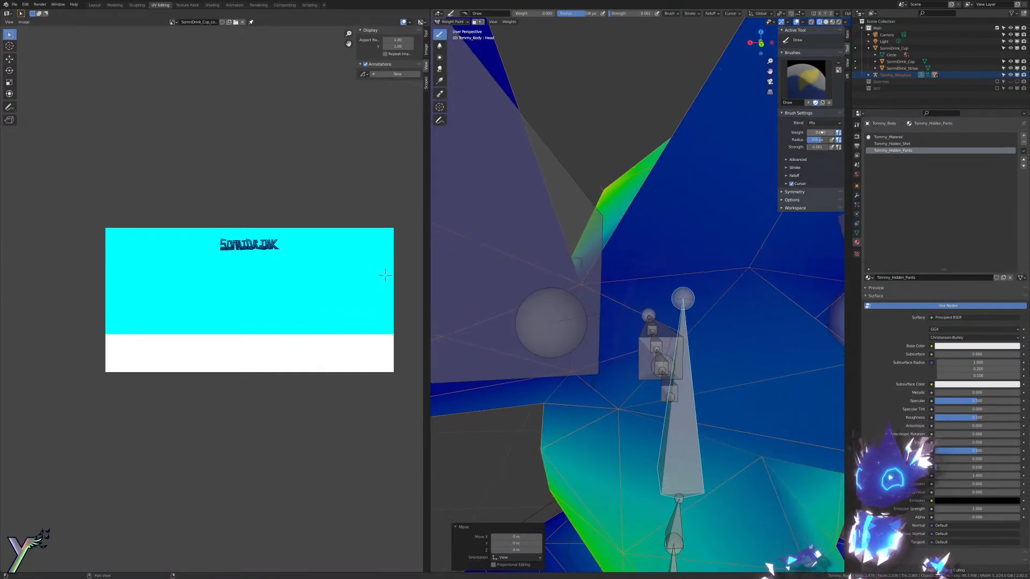
Step: Expand the symmetry and advanced brush options, and set the Draw brush's weight and strength to 1.000
{"action": "left_click", "coordinate": [792, 193]}
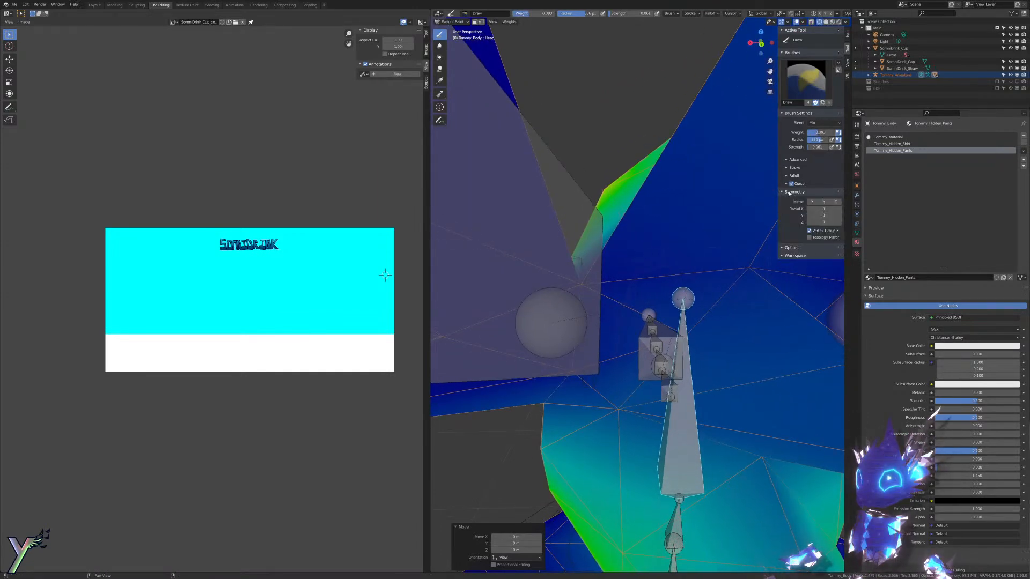
{"action": "left_click", "coordinate": [796, 160]}
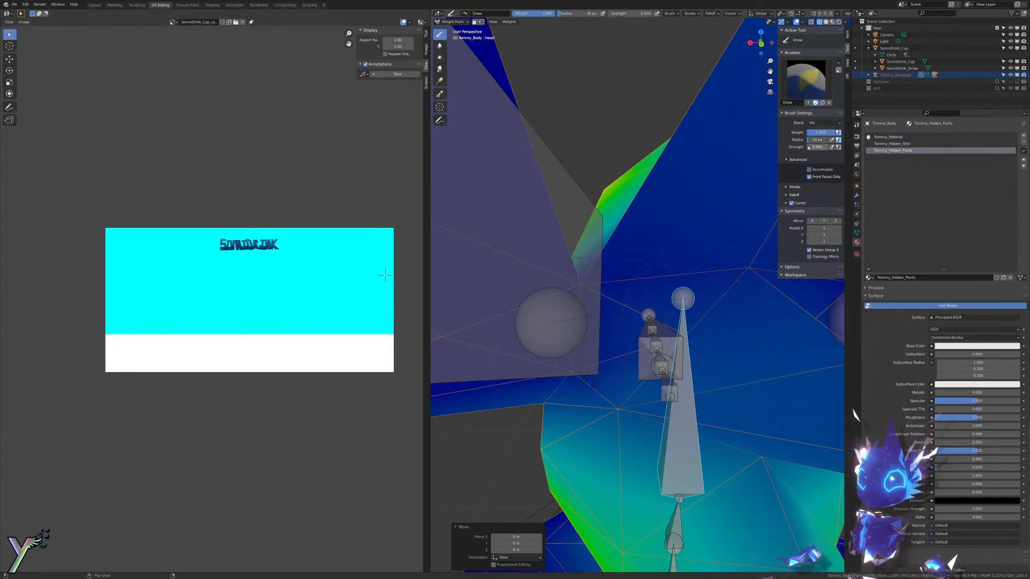
Step: Test the Head bone's rotation and compare the right ear bone's weights to examine the deformation around the ear base
{"action": "key", "text": "r"}
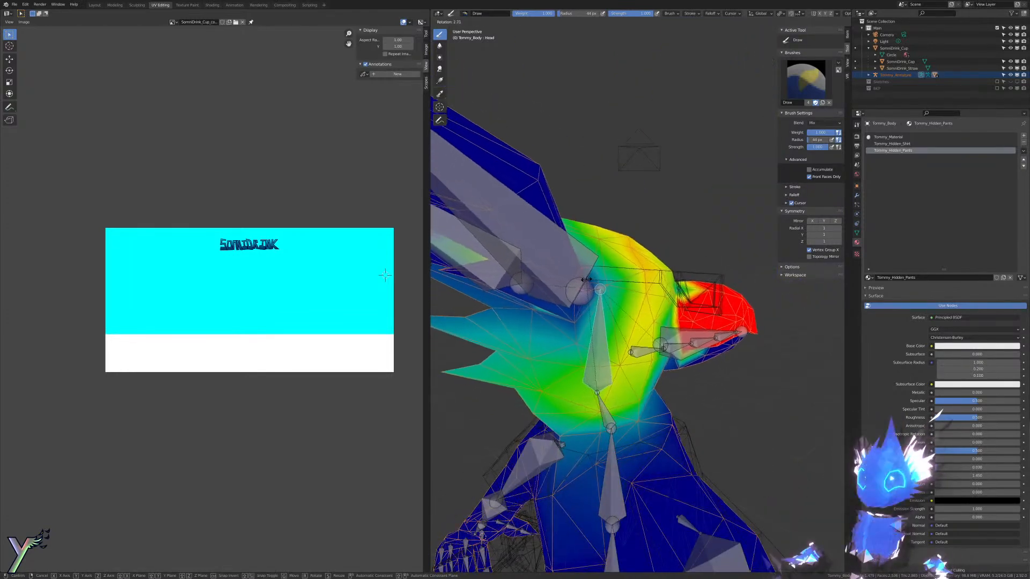
{"action": "right_click", "coordinate": [566, 275]}
{"action": "right_click", "coordinate": [540, 240]}
{"action": "scroll", "coordinate": [537, 272], "scroll_direction": "up", "scroll_amount": 4}
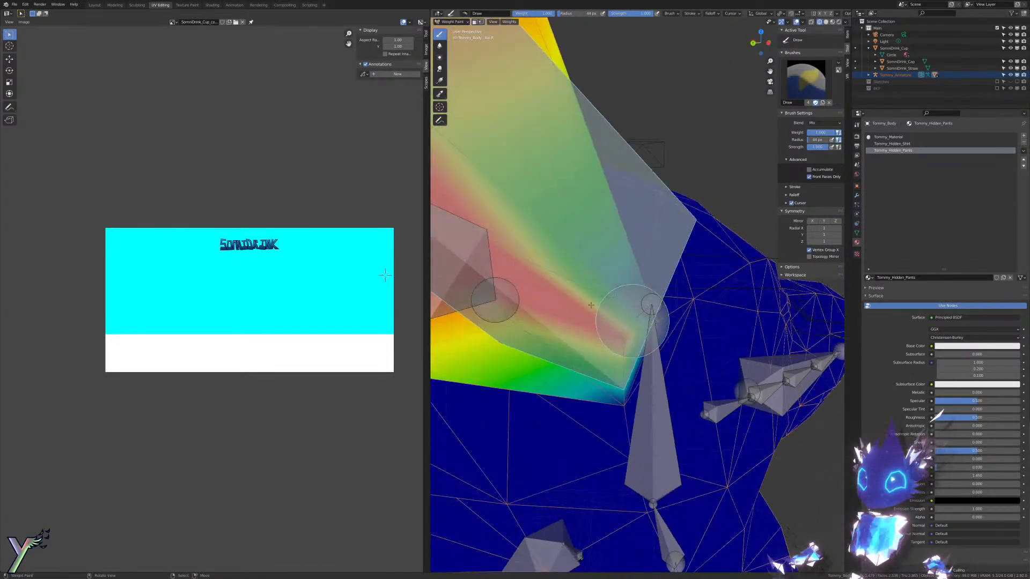
{"action": "middle_click_drag", "start_coordinate": [671, 251], "coordinate": [674, 309]}
{"action": "right_click", "coordinate": [734, 354]}
{"action": "key", "text": "r"}
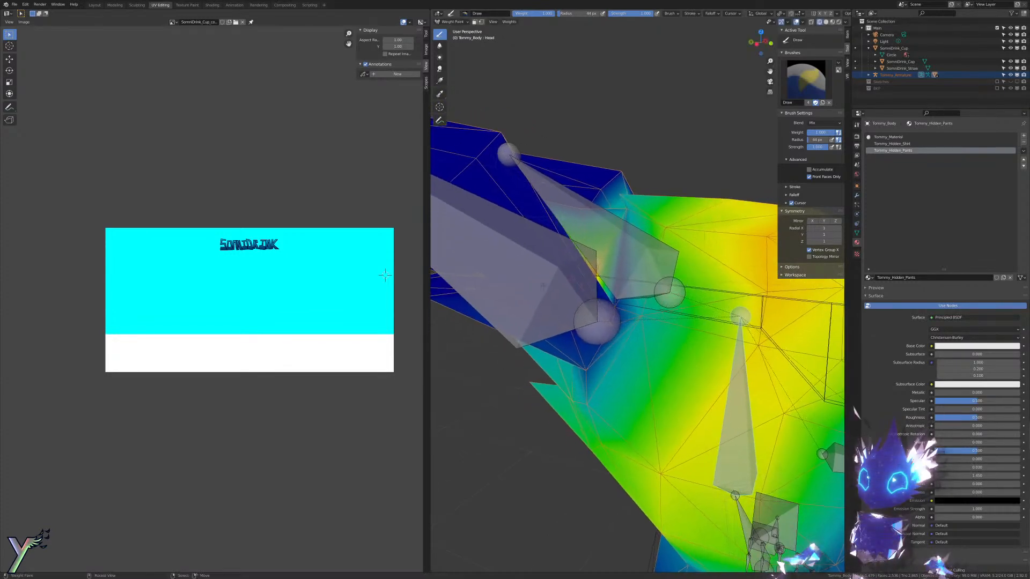
{"action": "right_click", "coordinate": [671, 307]}
Step: Select the right ear bone and freely test its rotation to check how the ear base deforms
{"action": "right_click", "coordinate": [580, 327]}
{"action": "scroll", "coordinate": [560, 400], "scroll_direction": "up", "scroll_amount": 3}
{"action": "scroll", "coordinate": [531, 362], "scroll_direction": "down", "scroll_amount": 3}
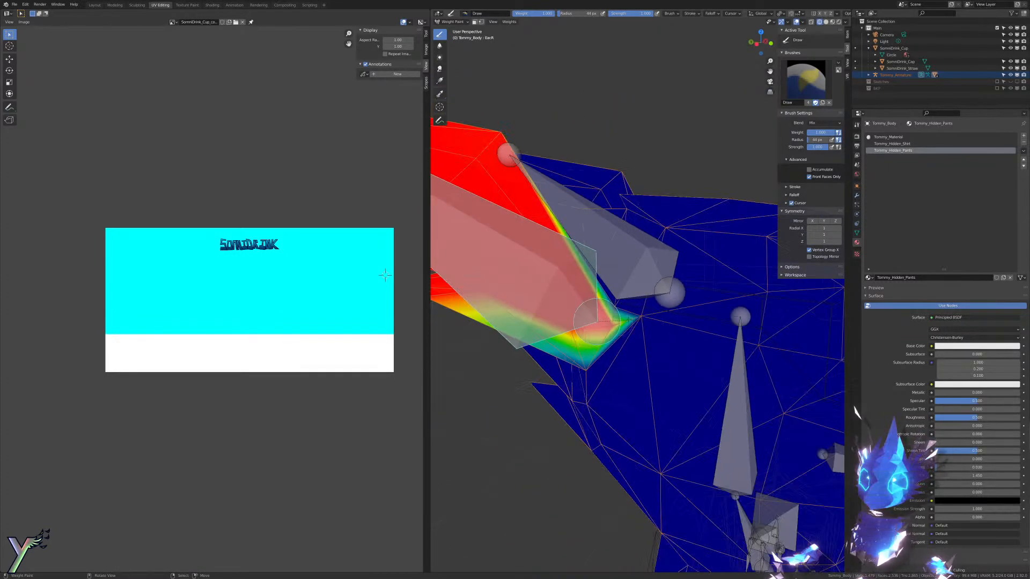
{"action": "key", "text": "r"}
{"action": "key", "text": "r"}
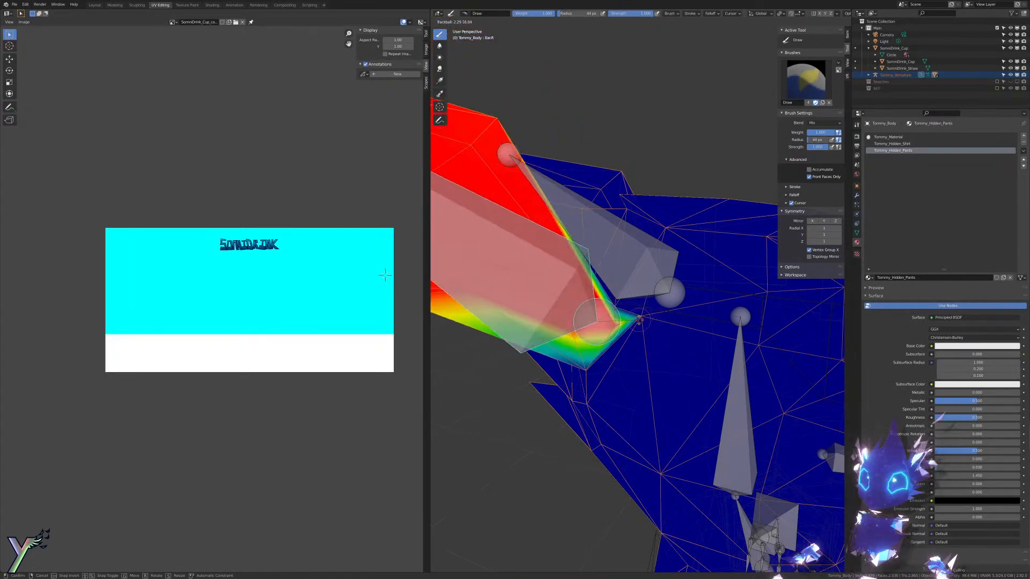
{"action": "right_click", "coordinate": [638, 328]}
Step: Redo the undone weight change on the right ear bone and inspect the ear base up close
{"action": "middle_click_drag", "start_coordinate": [656, 294], "coordinate": [665, 337]}
{"action": "key", "text": "ctrl+shift+z"}
{"action": "scroll", "coordinate": [666, 338], "scroll_direction": "up", "scroll_amount": 3}
{"action": "scroll", "coordinate": [665, 346], "scroll_direction": "up", "scroll_amount": 2}
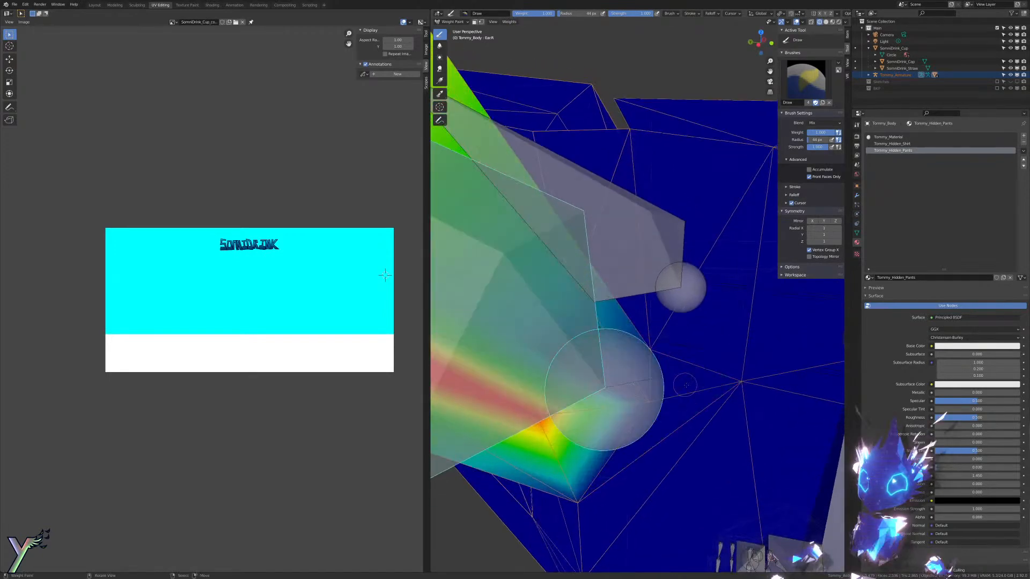
Step: Test the free rotation of the Head bone and the right ear bone to check the weights where they meet
{"action": "scroll", "coordinate": [685, 385], "scroll_direction": "down", "scroll_amount": 2}
{"action": "left_click", "coordinate": [793, 425], "text": "ctrl"}
{"action": "scroll", "coordinate": [597, 360], "scroll_direction": "up", "scroll_amount": 1}
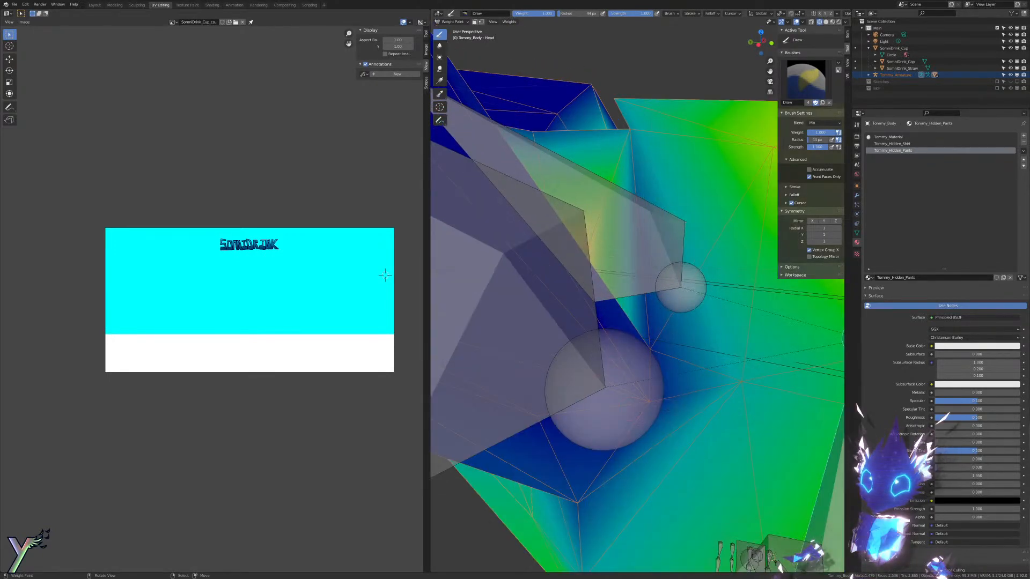
{"action": "key", "text": "r"}
{"action": "key", "text": "r"}
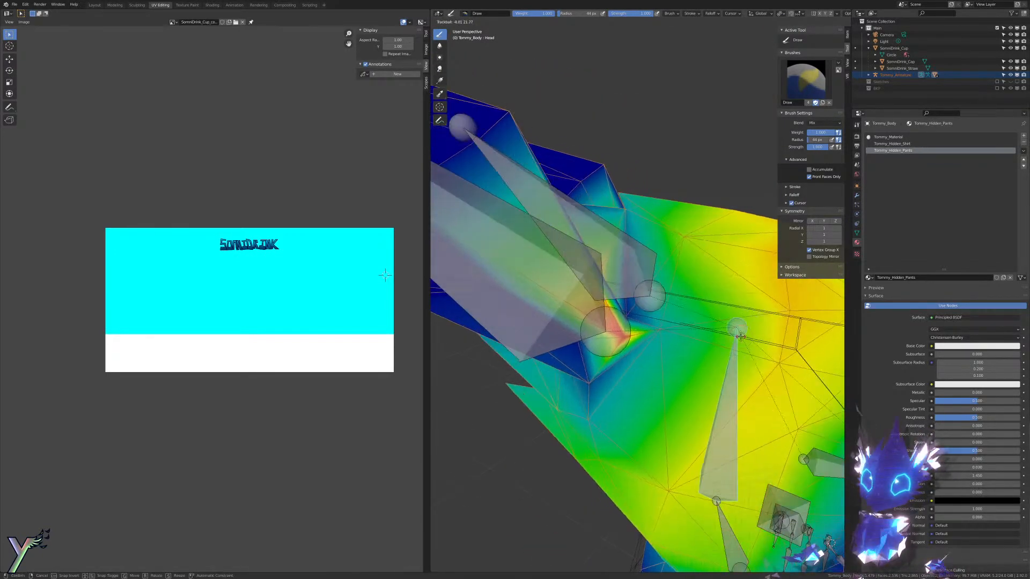
{"action": "right_click", "coordinate": [731, 342]}
{"action": "left_click", "coordinate": [506, 276], "text": "ctrl"}
{"action": "key", "text": "r"}
{"action": "key", "text": "r"}
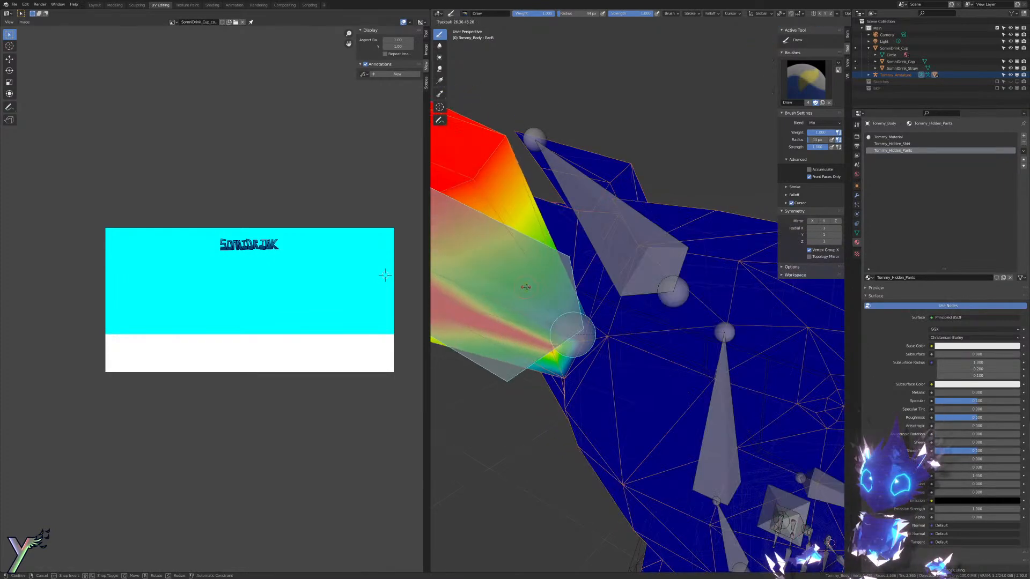
{"action": "right_click", "coordinate": [497, 267]}
{"action": "middle_click_drag", "start_coordinate": [568, 266], "coordinate": [437, 266]}
Step: Test the rotation of the left ear bone and the Head bone to check the weights on the head's other side
{"action": "left_click", "coordinate": [684, 241], "text": "ctrl"}
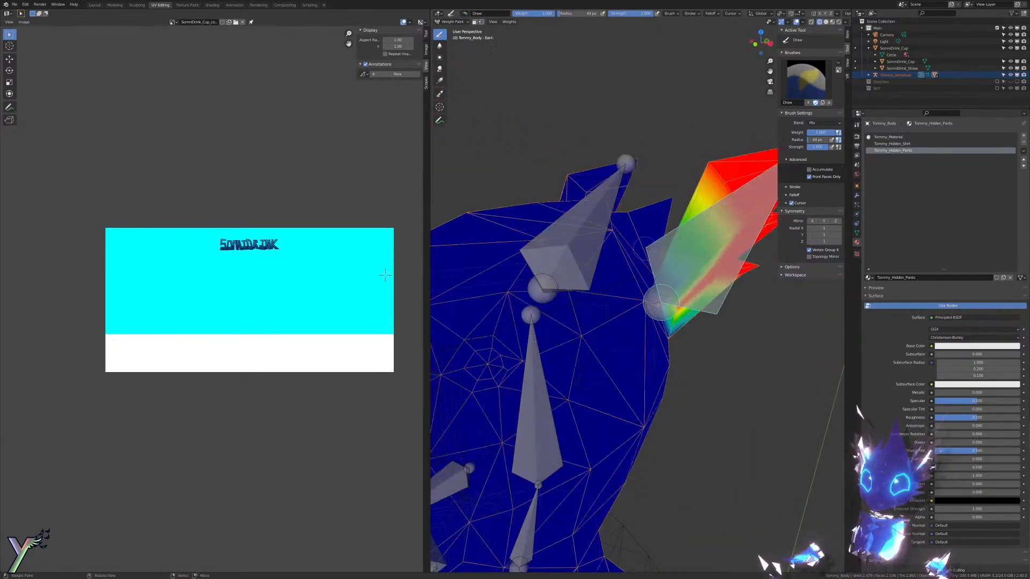
{"action": "middle_click_drag", "start_coordinate": [652, 247], "coordinate": [629, 243]}
{"action": "key", "text": "r"}
{"action": "right_click", "coordinate": [623, 243]}
{"action": "left_click", "coordinate": [575, 360], "text": "ctrl"}
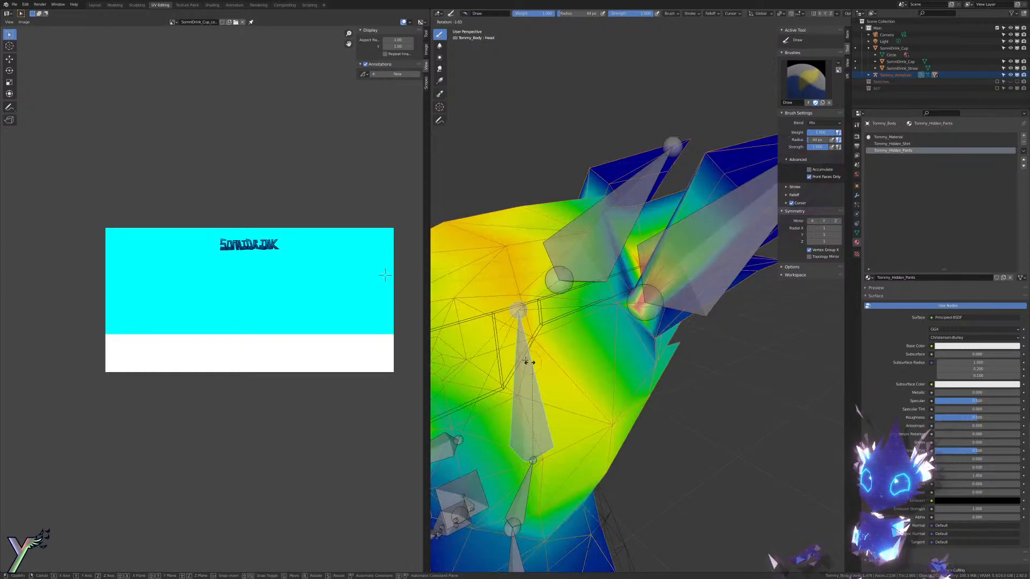
{"action": "scroll", "coordinate": [575, 359], "scroll_direction": "down", "scroll_amount": 6}
{"action": "middle_click_drag", "start_coordinate": [575, 359], "coordinate": [625, 358]}
{"action": "middle_click_drag", "start_coordinate": [617, 322], "coordinate": [569, 311]}
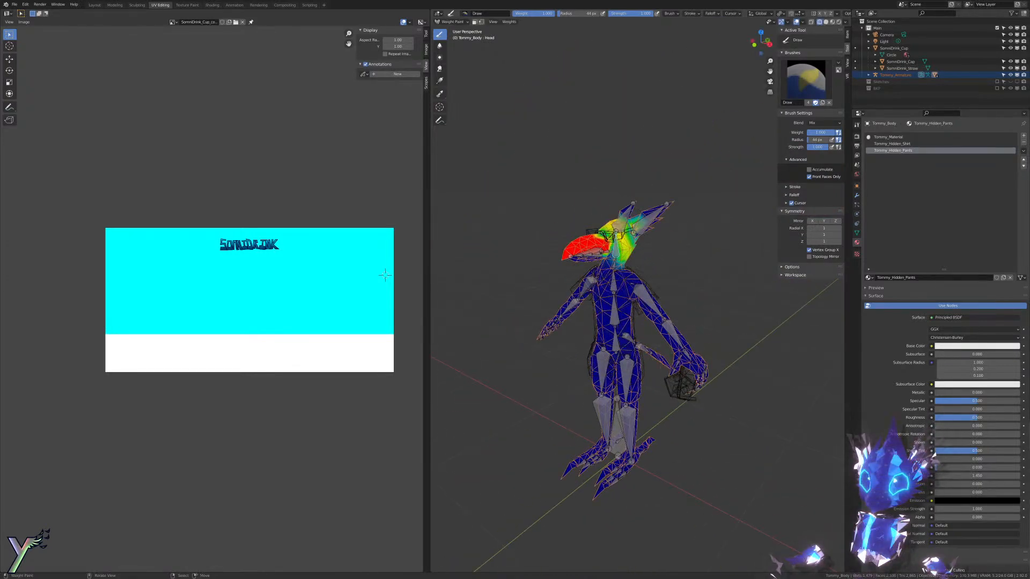
Step: Test the rotation of the Chest bone and the left upper arm bone, cancelling each trial pose
{"action": "right_click", "coordinate": [613, 282]}
{"action": "key", "text": "r"}
{"action": "key", "text": "Escape"}
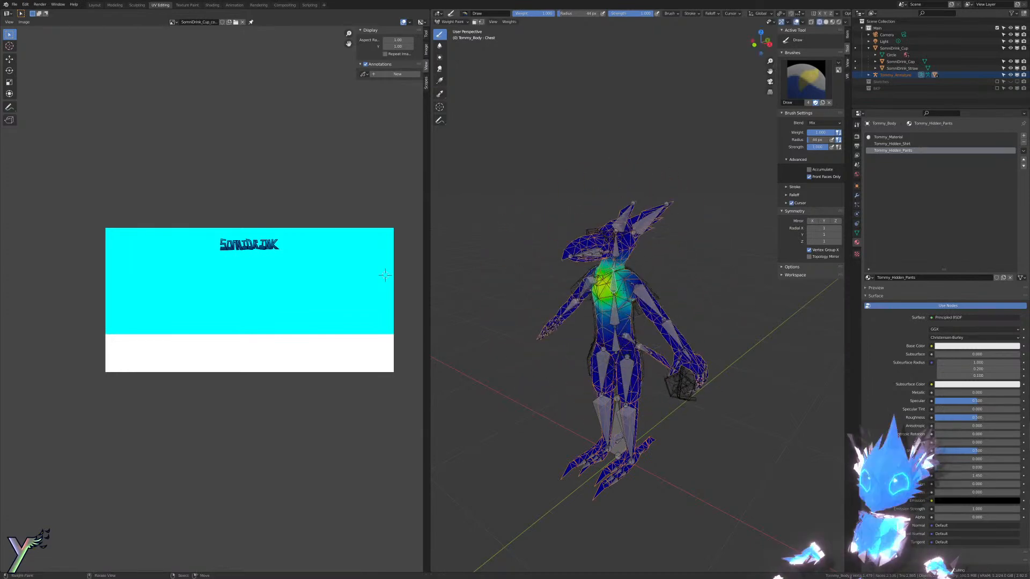
{"action": "right_click", "coordinate": [646, 300]}
{"action": "key", "text": "r"}
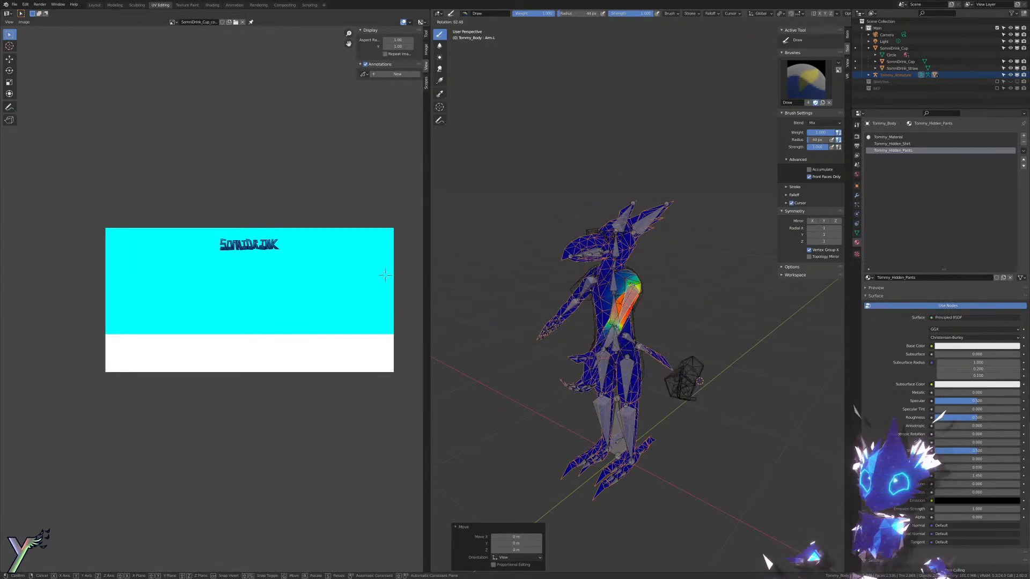
{"action": "key", "text": "Escape"}
{"action": "scroll", "coordinate": [639, 295], "scroll_direction": "up", "scroll_amount": 4}
{"action": "scroll", "coordinate": [638, 295], "scroll_direction": "down", "scroll_amount": 1}
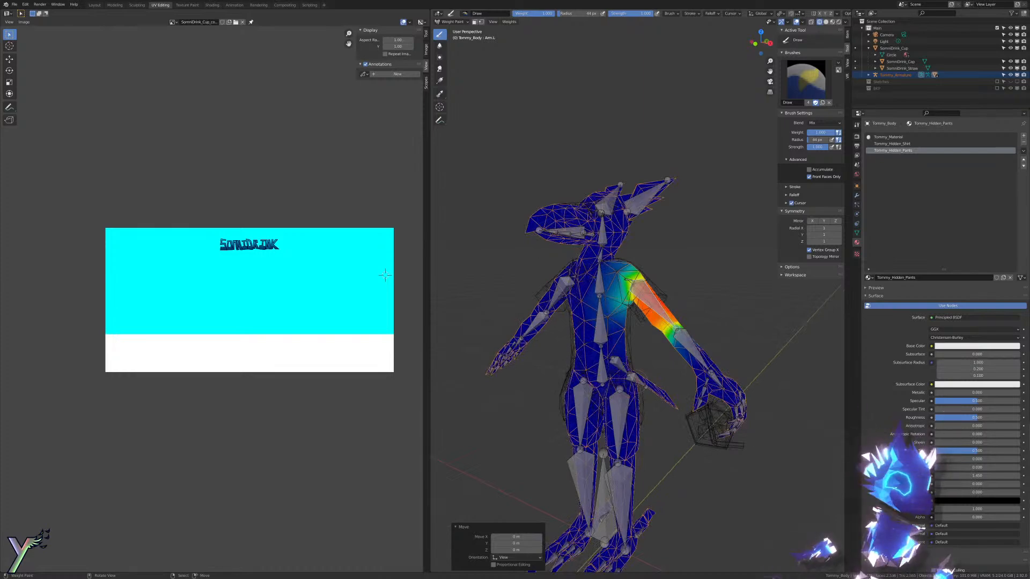
Step: Switch the viewport to solid shading and inspect the hand around the cup and the head area
{"action": "middle_click_drag", "start_coordinate": [542, 411], "coordinate": [676, 322]}
{"action": "scroll", "coordinate": [700, 409], "scroll_direction": "up", "scroll_amount": 2}
{"action": "scroll", "coordinate": [664, 262], "scroll_direction": "up", "scroll_amount": 5}
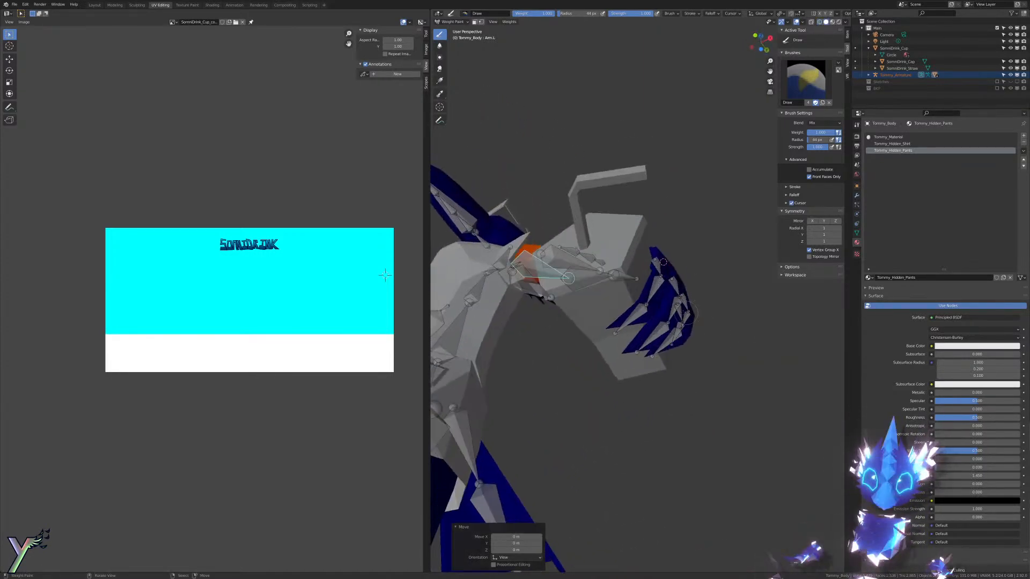
{"action": "scroll", "coordinate": [664, 262], "scroll_direction": "down", "scroll_amount": 5}
{"action": "middle_click_drag", "start_coordinate": [664, 262], "coordinate": [647, 398]}
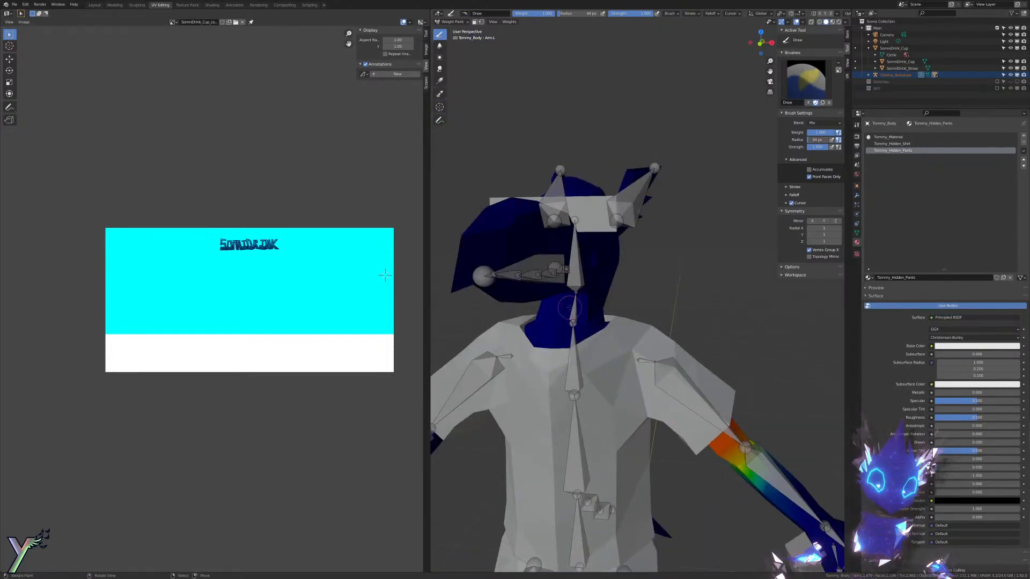
Step: Test the rotation of the neck bone and the first tongue bone, then look over the whole body
{"action": "left_click", "coordinate": [572, 307], "text": "ctrl"}
{"action": "key", "text": "r"}
{"action": "key", "text": "Escape"}
{"action": "left_click", "coordinate": [561, 270], "text": "ctrl"}
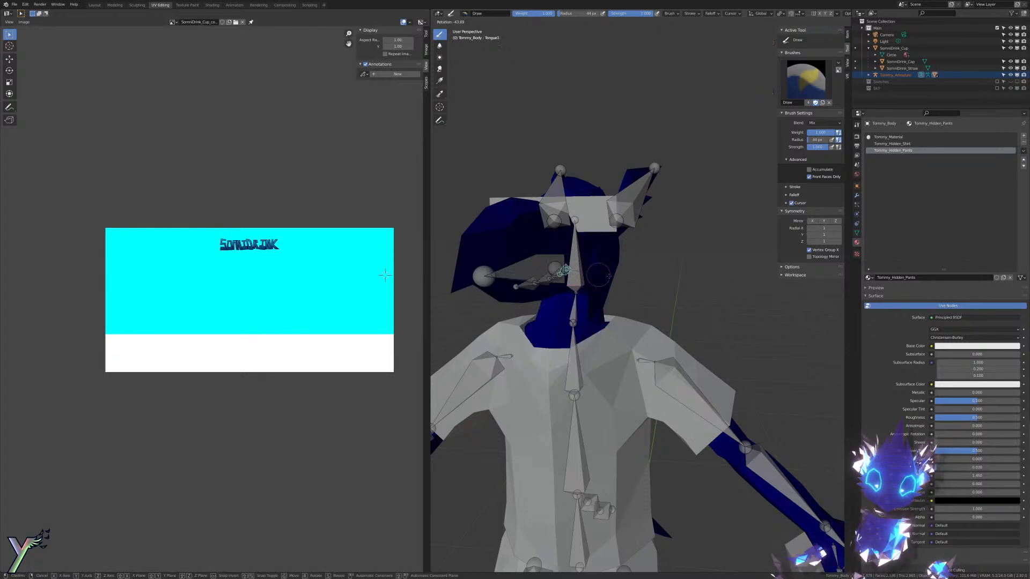
{"action": "middle_click_drag", "start_coordinate": [560, 271], "coordinate": [691, 313]}
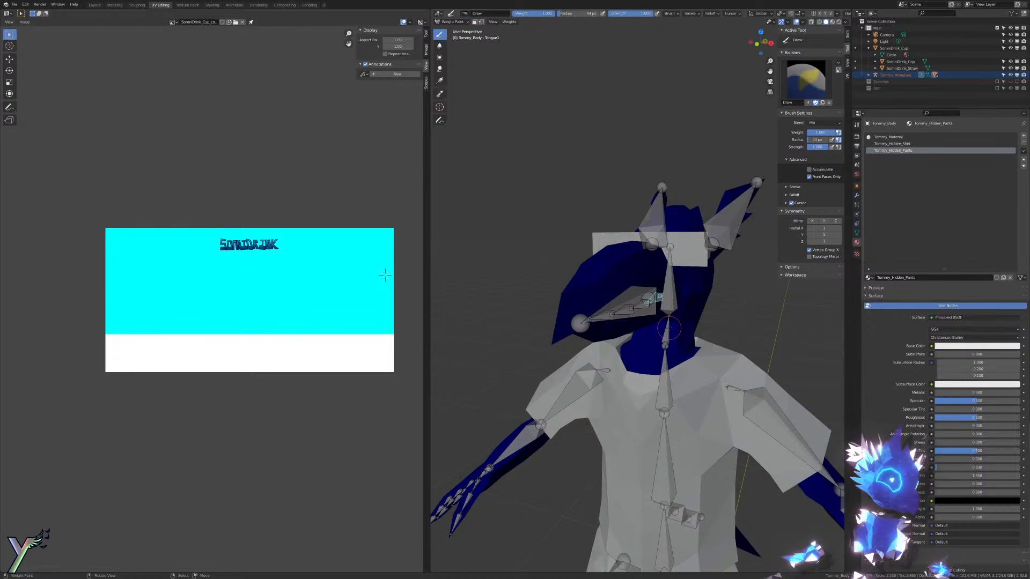
{"action": "scroll", "coordinate": [675, 303], "scroll_direction": "down", "scroll_amount": 3}
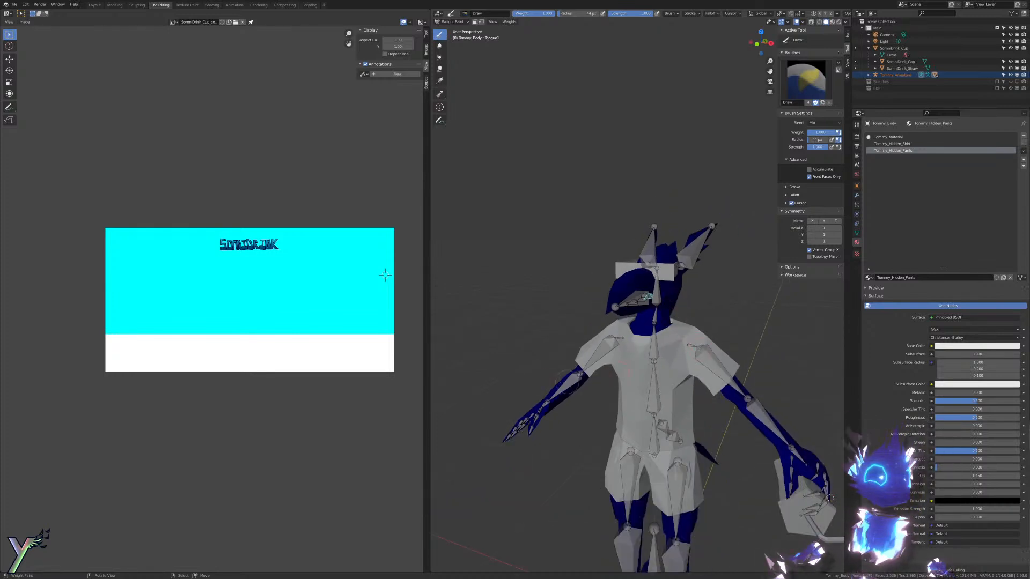
{"action": "middle_click_drag", "start_coordinate": [670, 343], "coordinate": [615, 309], "text": "shift"}
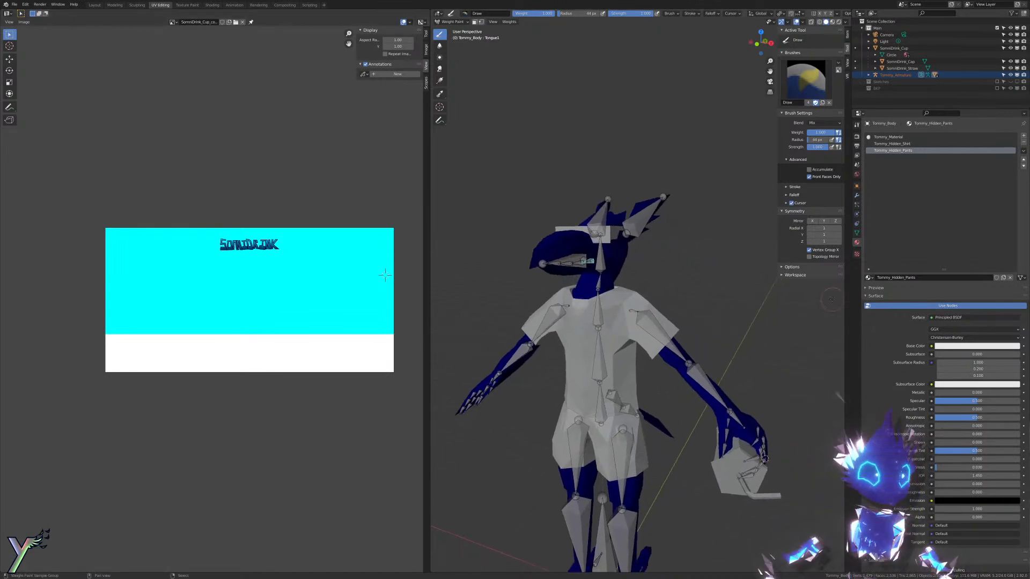
{"action": "mouse_move", "coordinate": [649, 352]}
{"action": "middle_mouse_down", "text": "shift"}
{"action": "mouse_move", "coordinate": [614, 280]}
{"action": "mouse_move", "coordinate": [645, 276]}
{"action": "mouse_move", "coordinate": [616, 284]}
{"action": "mouse_move", "coordinate": [636, 170]}
{"action": "middle_mouse_up", "text": "shift"}
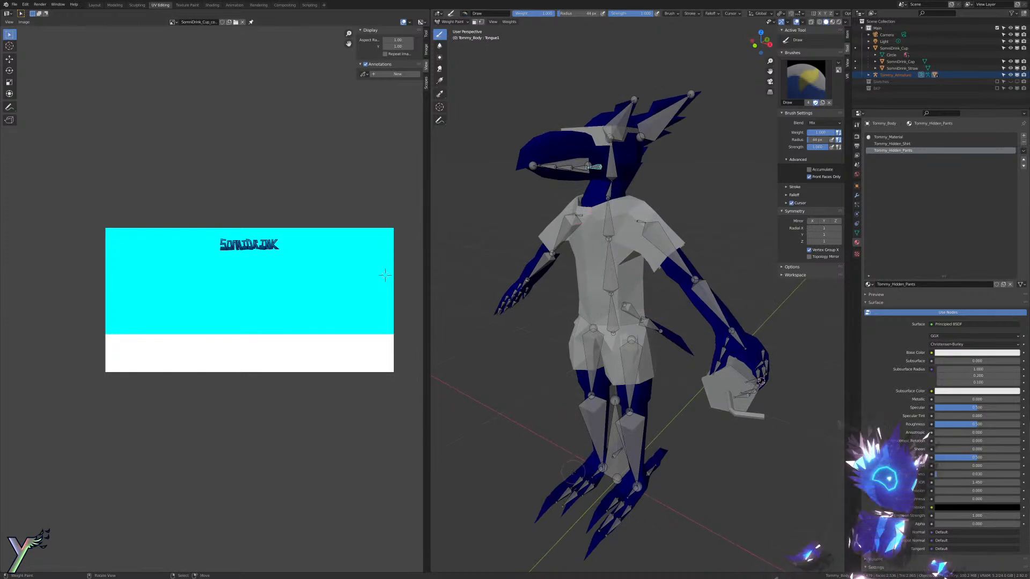
Step: Return to Object Mode and select the SomniDrink_Cup object in the bird's hand
{"action": "scroll", "coordinate": [734, 363], "scroll_direction": "up", "scroll_amount": 3}
{"action": "mouse_move", "coordinate": [734, 362]}
{"action": "middle_mouse_down"}
{"action": "mouse_move", "coordinate": [762, 319]}
{"action": "mouse_move", "coordinate": [657, 370]}
{"action": "mouse_move", "coordinate": [657, 345]}
{"action": "mouse_move", "coordinate": [663, 360]}
{"action": "mouse_move", "coordinate": [676, 344]}
{"action": "middle_mouse_up"}
{"action": "key", "text": "ctrl+Tab"}
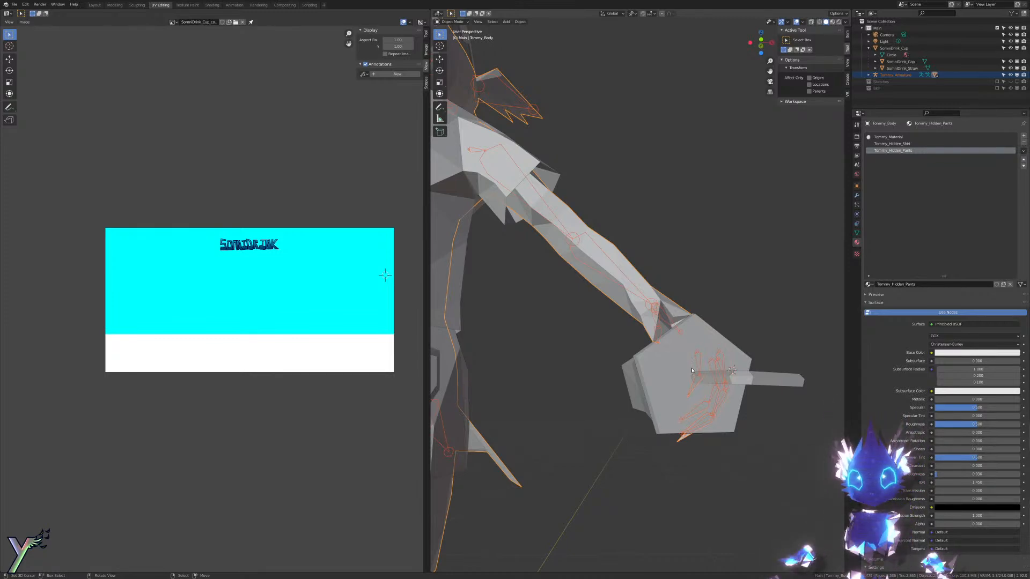
{"action": "middle_click_drag", "start_coordinate": [692, 370], "coordinate": [610, 315]}
{"action": "left_click", "coordinate": [610, 315]}
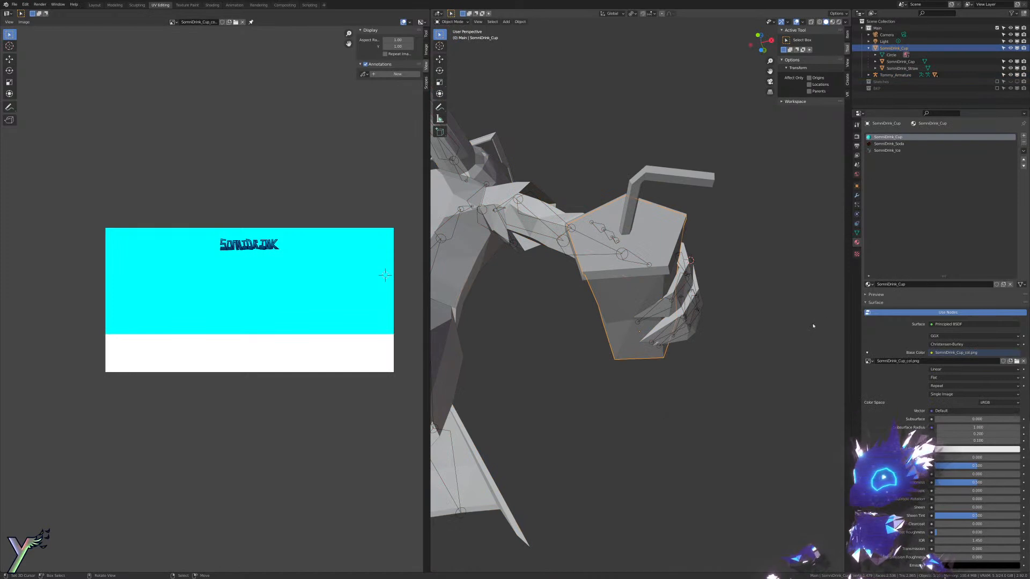
Step: Add a Child Of constraint to SomniDrink_Cup and set its target to Tommy_Armature
{"action": "left_click", "coordinate": [858, 224]}
{"action": "left_click", "coordinate": [915, 135]}
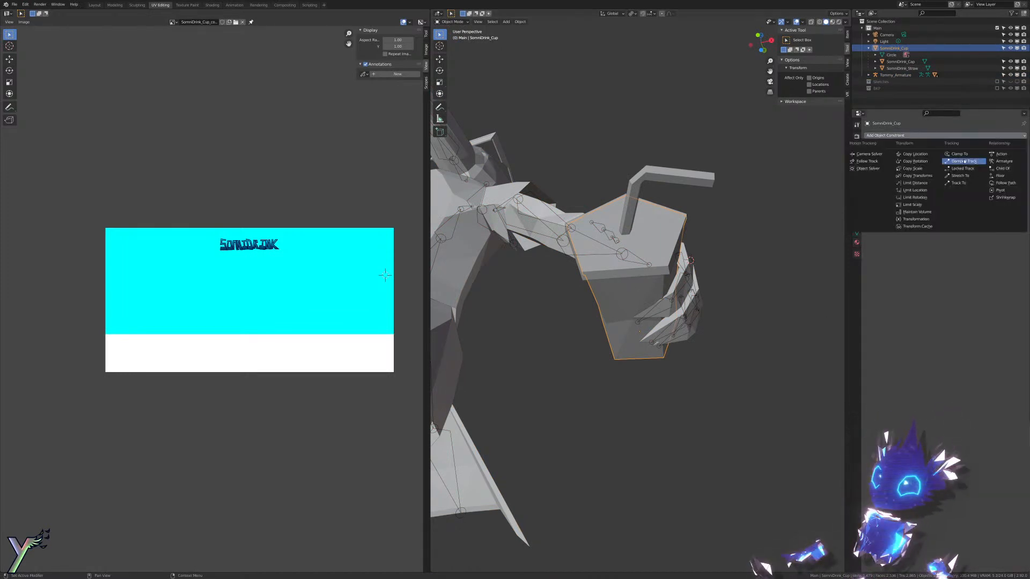
{"action": "left_click", "coordinate": [1002, 169]}
{"action": "left_click", "coordinate": [953, 156]}
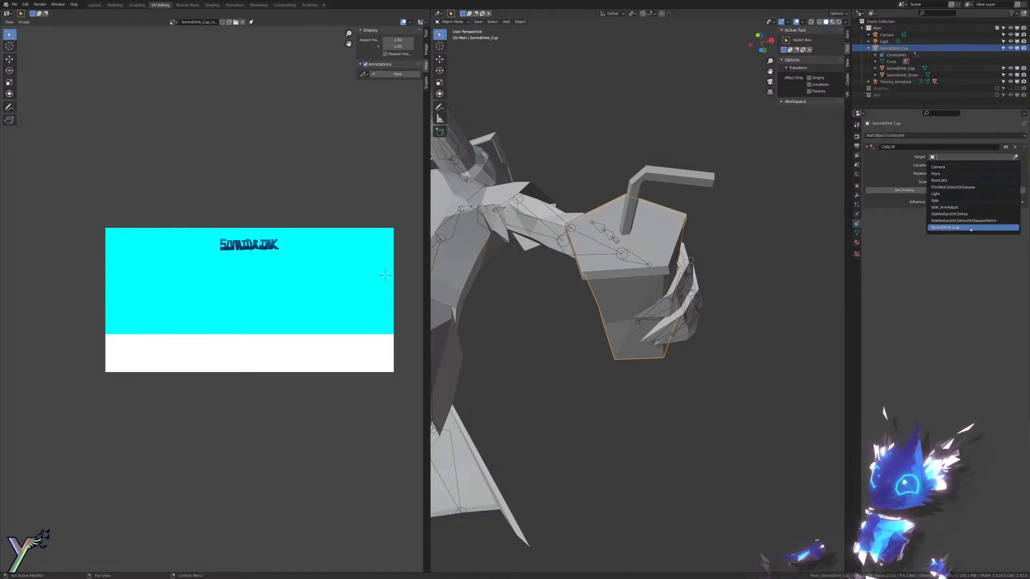
{"action": "scroll", "coordinate": [958, 224], "scroll_direction": "down", "scroll_amount": 7}
{"action": "left_click", "coordinate": [946, 200]}
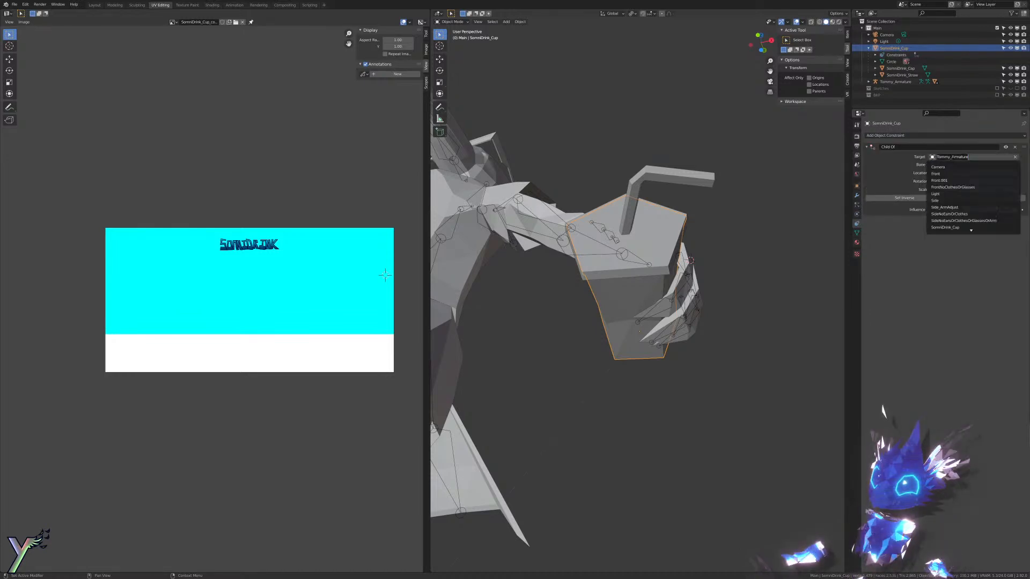
Step: Set the Child Of constraint's bone to Hand.L and apply Set Inverse so the cup sits back in the hand
{"action": "left_click", "coordinate": [955, 164]}
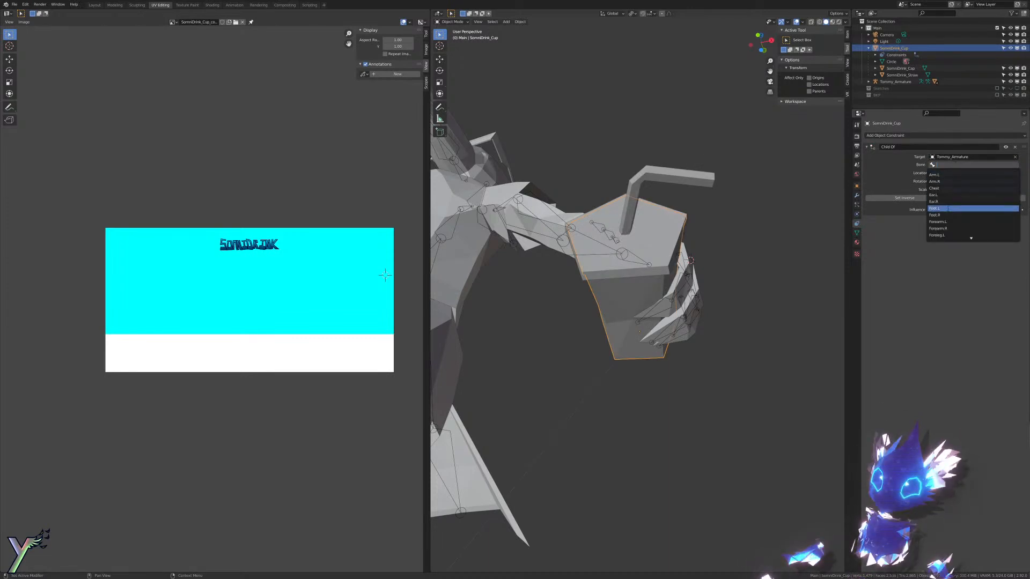
{"action": "type", "text": "ha"}
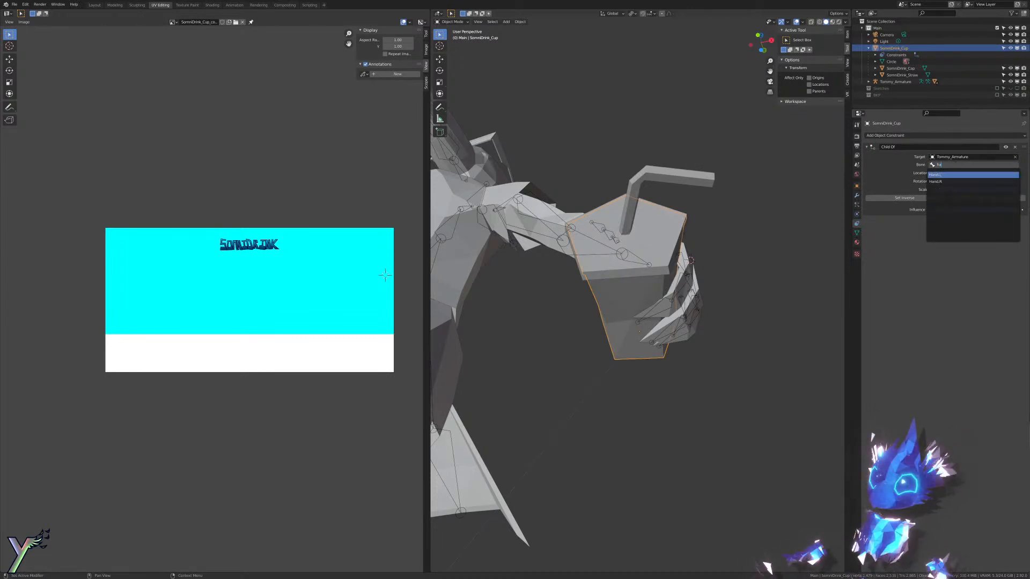
{"action": "left_click", "coordinate": [947, 176]}
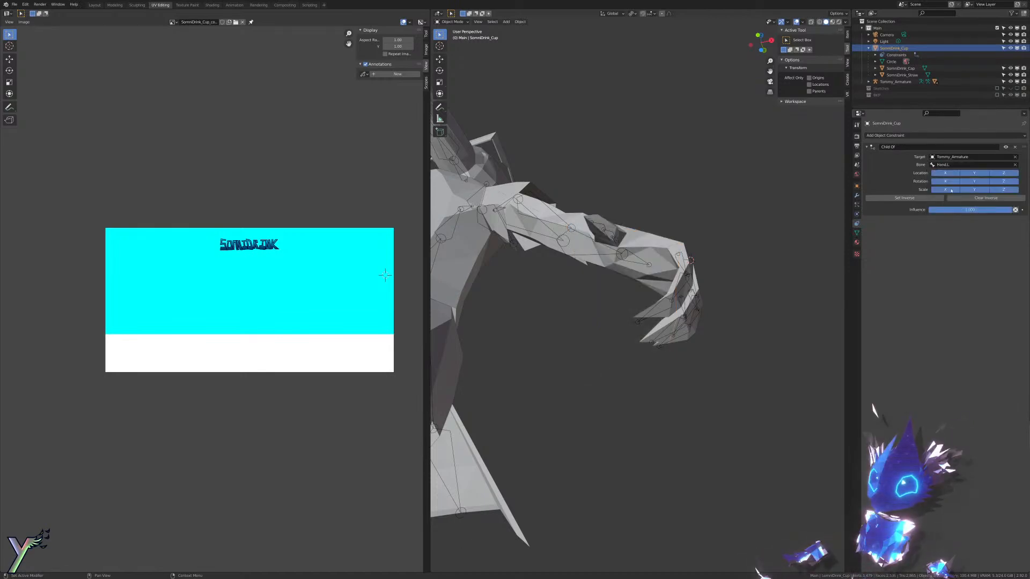
{"action": "left_click", "coordinate": [922, 198]}
{"action": "middle_click_drag", "start_coordinate": [788, 216], "coordinate": [671, 294]}
{"action": "scroll", "coordinate": [670, 295], "scroll_direction": "down", "scroll_amount": 5}
{"action": "middle_click_drag", "start_coordinate": [697, 326], "coordinate": [682, 285]}
{"action": "scroll", "coordinate": [684, 338], "scroll_direction": "up", "scroll_amount": 3}
{"action": "left_click", "coordinate": [634, 295]}
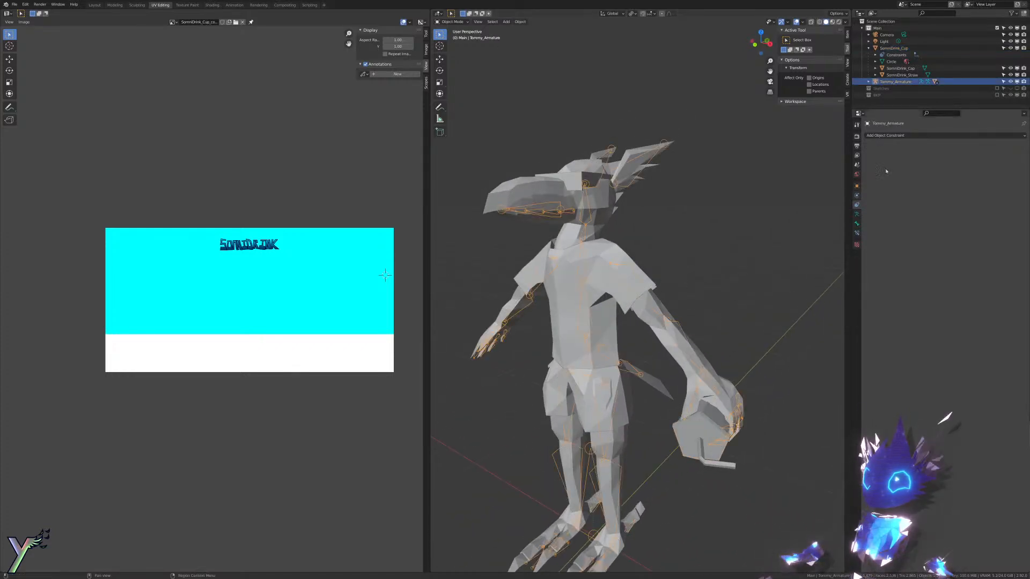
{"action": "left_click", "coordinate": [894, 48]}
{"action": "left_click", "coordinate": [950, 156]}
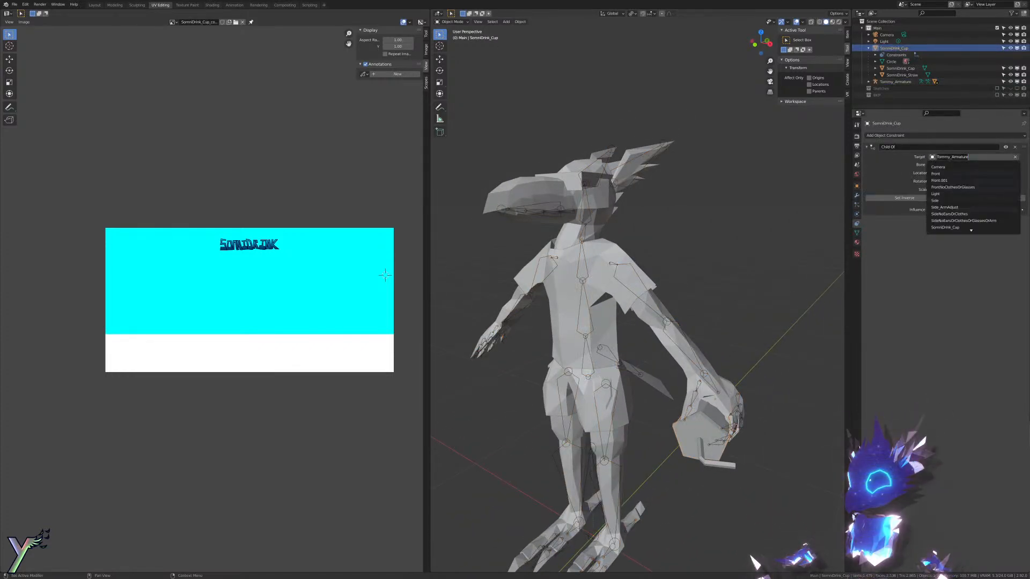
{"action": "scroll", "coordinate": [958, 245], "scroll_direction": "down", "scroll_amount": 9}
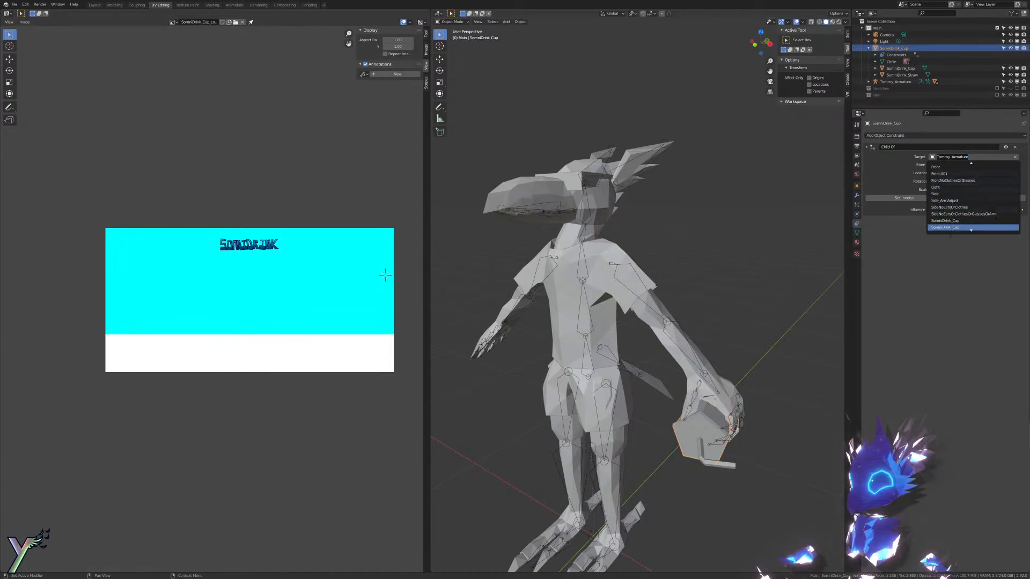
{"action": "scroll", "coordinate": [947, 242], "scroll_direction": "down", "scroll_amount": 4}
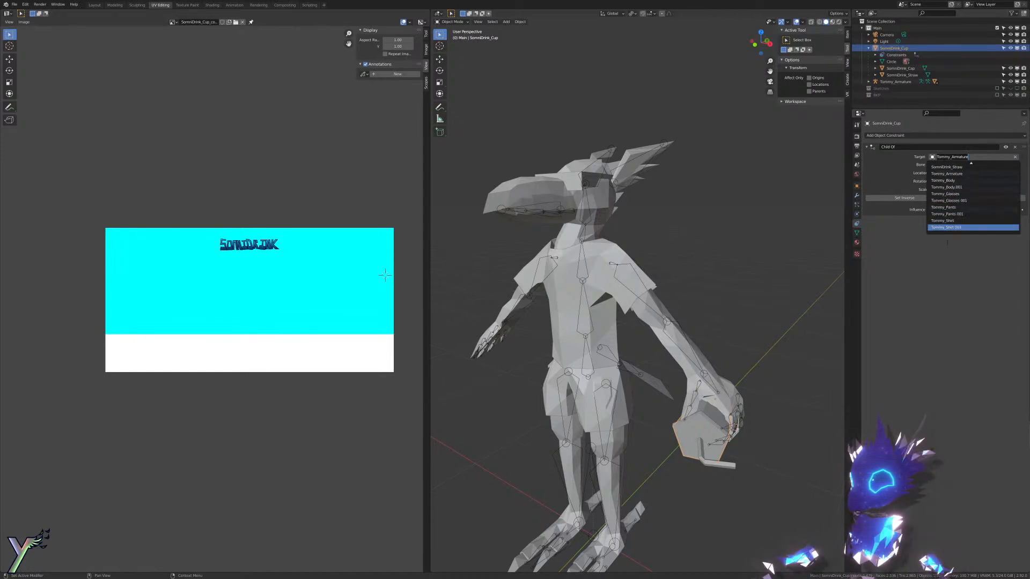
{"action": "key", "text": "Escape"}
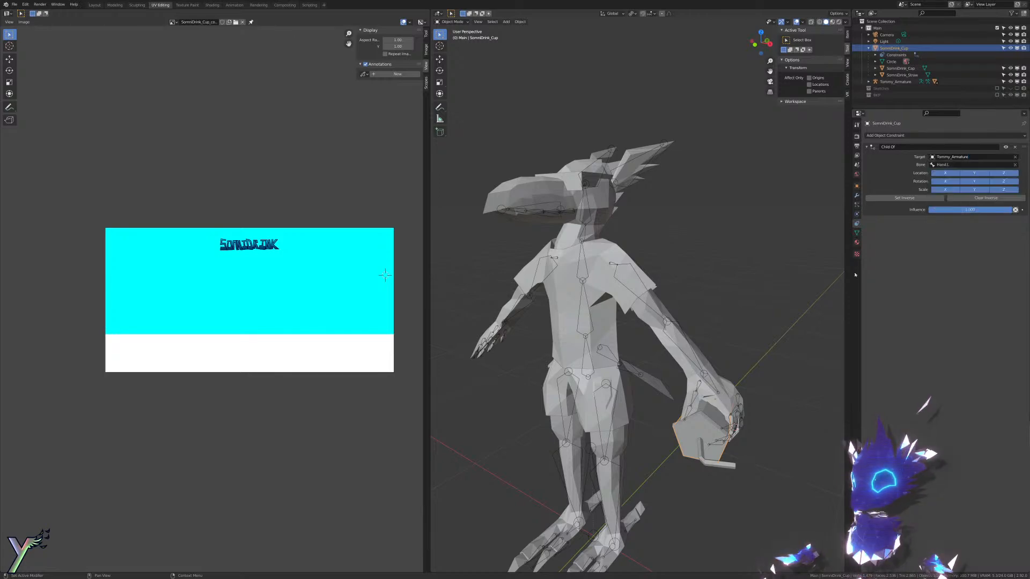
Step: Show the avatar in Material Preview and look over its body, head and the cup in its hand
{"action": "middle_click_drag", "start_coordinate": [730, 293], "coordinate": [730, 264]}
{"action": "key", "text": "z"}
{"action": "middle_click_drag", "start_coordinate": [726, 336], "coordinate": [743, 295], "text": "shift"}
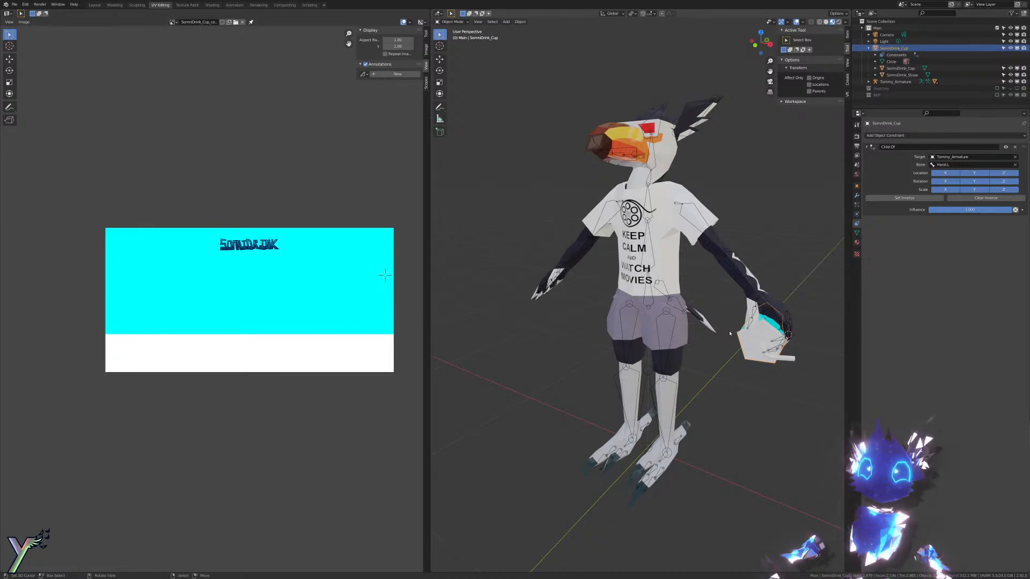
{"action": "middle_click_drag", "start_coordinate": [730, 334], "coordinate": [638, 394]}
{"action": "scroll", "coordinate": [683, 334], "scroll_direction": "up", "scroll_amount": 4}
{"action": "scroll", "coordinate": [683, 334], "scroll_direction": "up", "scroll_amount": 2}
Step: Select the Tommy_Body mesh and open its object data properties with the vertex groups and shape keys
{"action": "left_click", "coordinate": [588, 385]}
{"action": "middle_click_drag", "start_coordinate": [713, 300], "coordinate": [665, 287]}
{"action": "scroll", "coordinate": [665, 287], "scroll_direction": "up", "scroll_amount": 2}
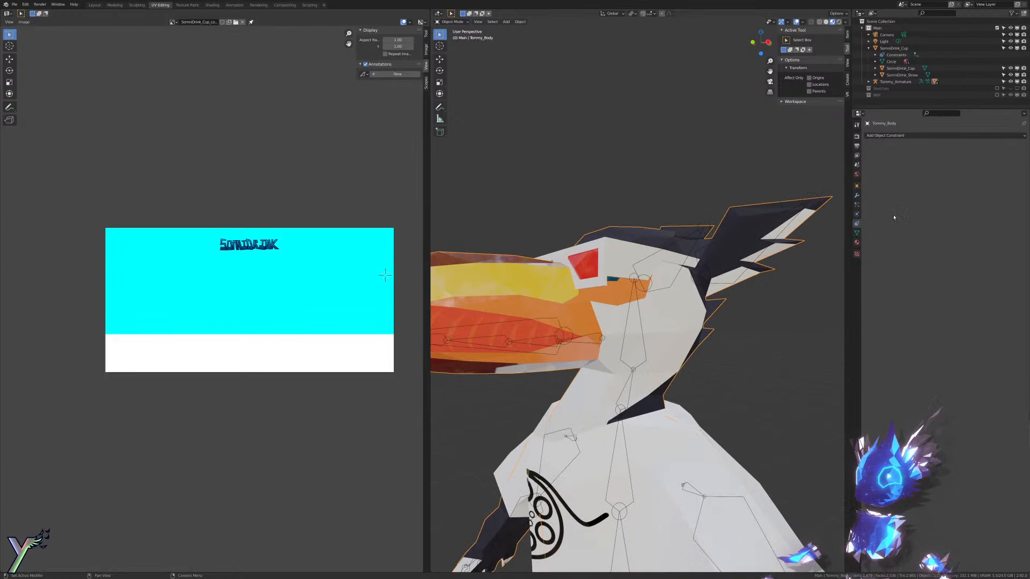
{"action": "left_click", "coordinate": [856, 232]}
{"action": "middle_click_drag", "start_coordinate": [821, 241], "coordinate": [783, 261]}
{"action": "scroll", "coordinate": [745, 261], "scroll_direction": "up", "scroll_amount": 3}
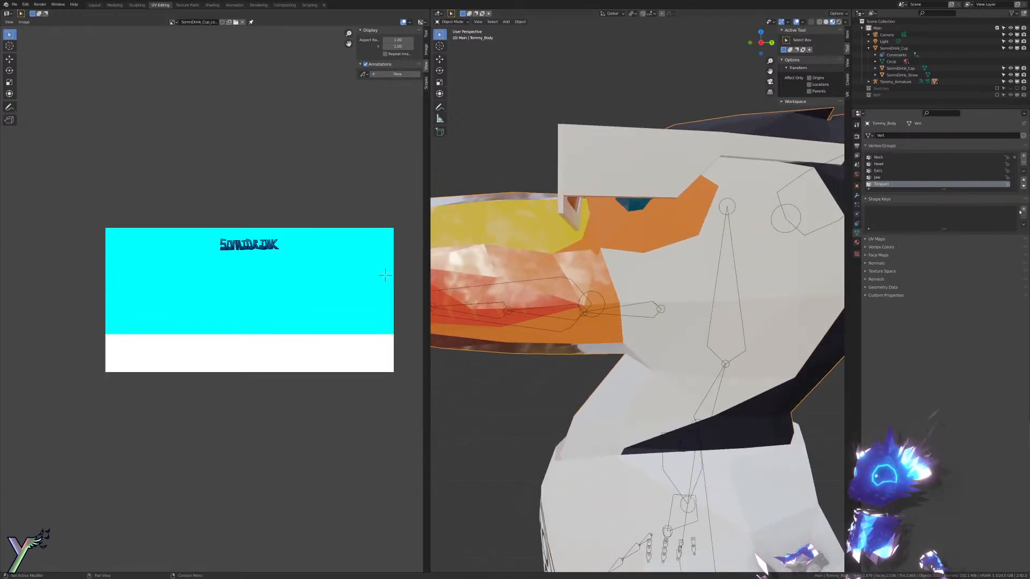
Step: Save the file with the whole avatar and the attached cup back in view
{"action": "scroll", "coordinate": [697, 247], "scroll_direction": "down", "scroll_amount": 4}
{"action": "middle_click_drag", "start_coordinate": [662, 249], "coordinate": [716, 201]}
{"action": "scroll", "coordinate": [720, 252], "scroll_direction": "down", "scroll_amount": 2}
{"action": "middle_click_drag", "start_coordinate": [716, 201], "coordinate": [710, 386]}
{"action": "key", "text": "ctrl+s"}
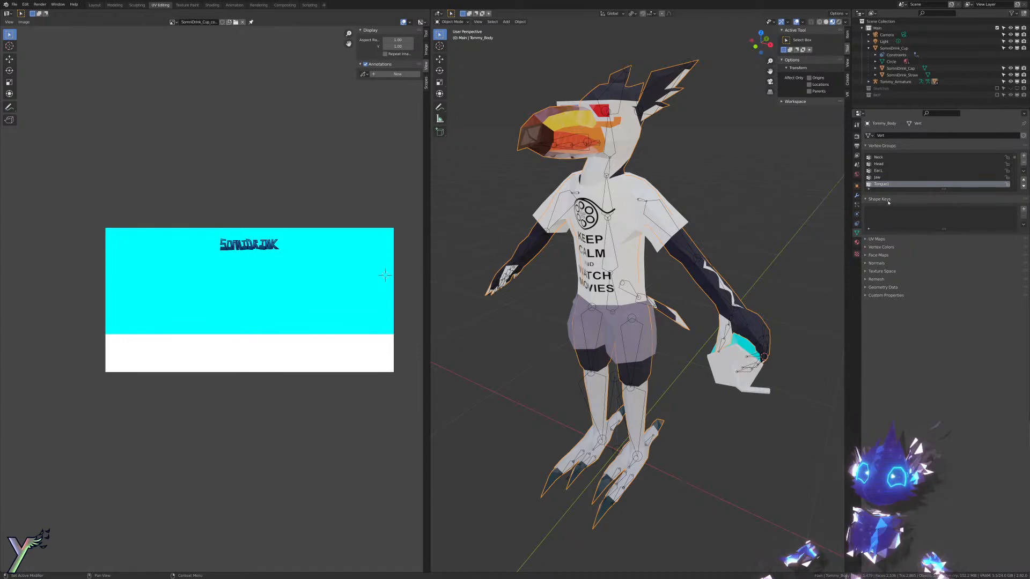
Step: Enter Edit Mode on Tommy_Body and show the beak as a wireframe from the right side
{"action": "middle_click_drag", "start_coordinate": [719, 187], "coordinate": [743, 215]}
{"action": "middle_click_drag", "start_coordinate": [743, 214], "coordinate": [745, 320], "text": "shift"}
{"action": "key", "text": "Tab"}
{"action": "key", "text": "KP_1"}
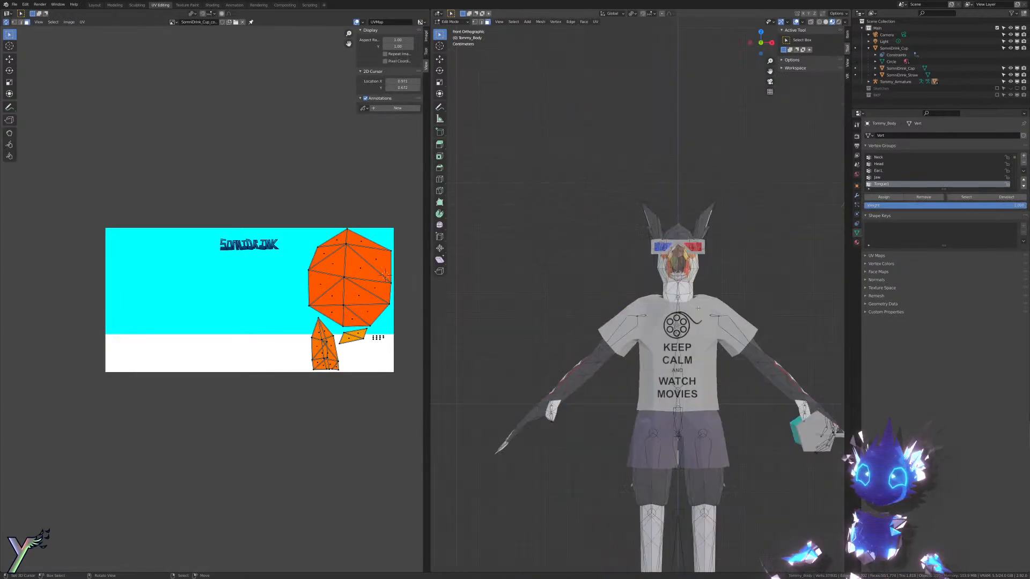
{"action": "key", "text": "KP_3"}
{"action": "scroll", "coordinate": [528, 370], "scroll_direction": "up", "scroll_amount": 8}
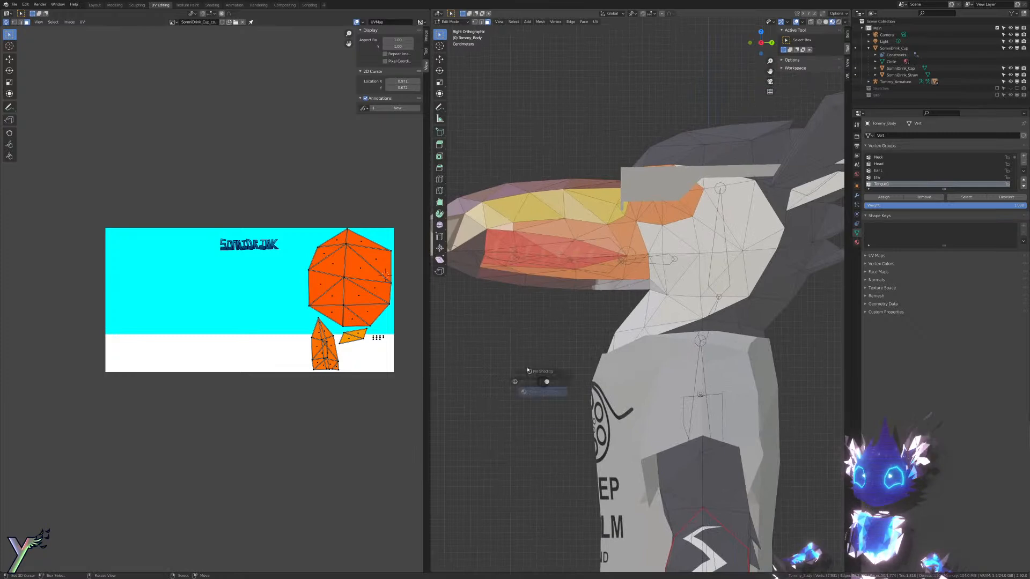
{"action": "scroll", "coordinate": [617, 344], "scroll_direction": "up", "scroll_amount": 4}
{"action": "key", "text": "z"}
{"action": "middle_click_drag", "start_coordinate": [623, 292], "coordinate": [629, 342], "text": "shift"}
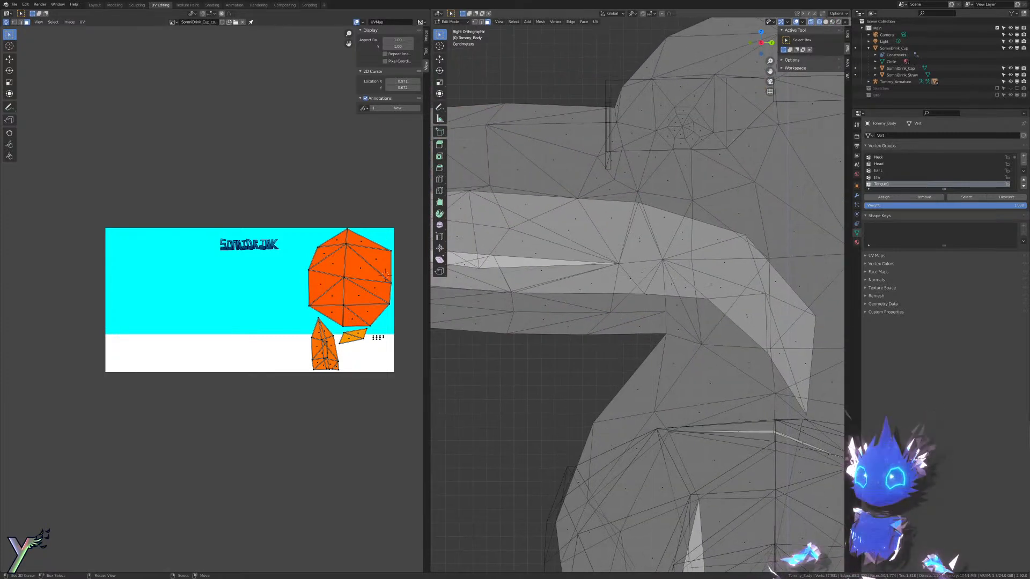
Step: Duplicate the selected vertex of the beak's mouth line and place the copy near the corner of the mouth
{"action": "scroll", "coordinate": [548, 277], "scroll_direction": "down", "scroll_amount": 2}
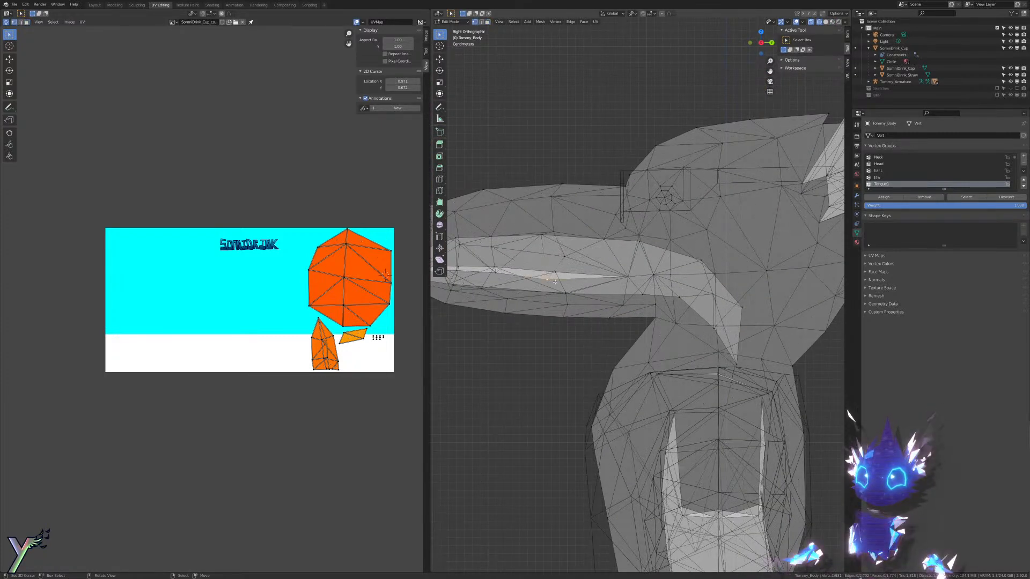
{"action": "scroll", "coordinate": [555, 281], "scroll_direction": "up", "scroll_amount": 1}
{"action": "key", "text": "e"}
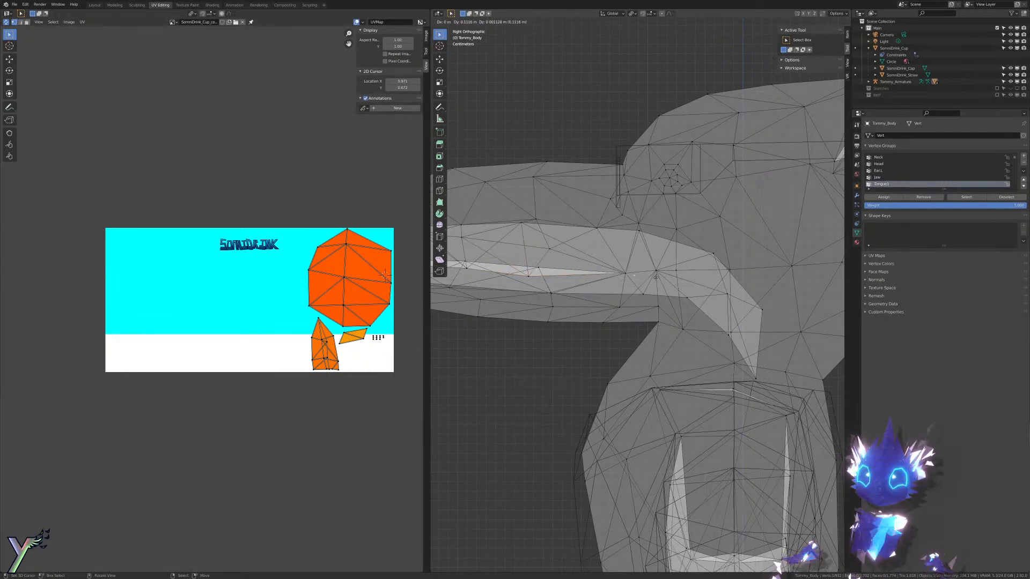
{"action": "left_click", "coordinate": [671, 268]}
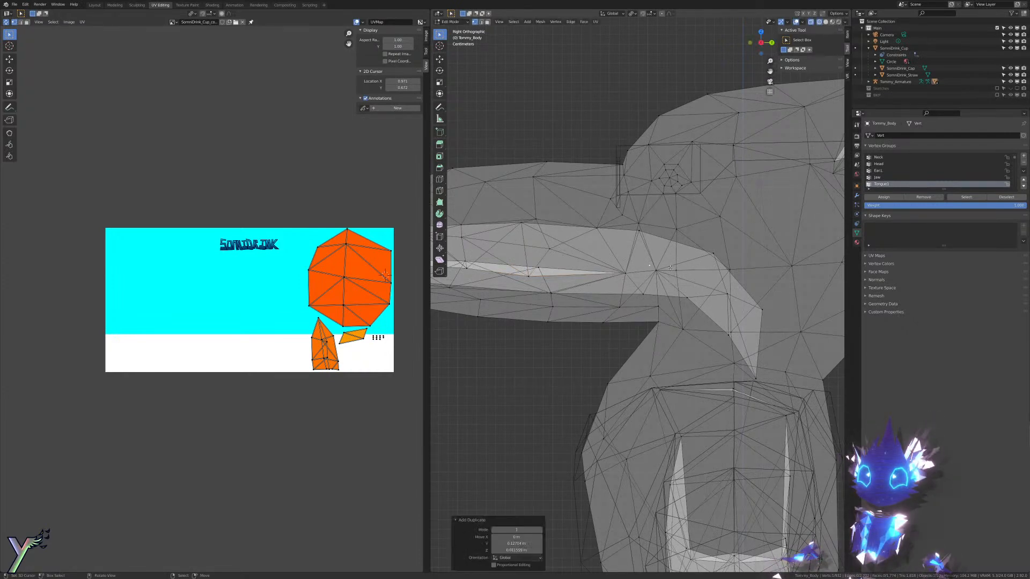
{"action": "middle_click_drag", "start_coordinate": [680, 260], "coordinate": [755, 265], "text": "shift"}
Step: Extrude the duplicated vertex in four segments along the upper mouth line toward the beak tip
{"action": "key", "text": "e"}
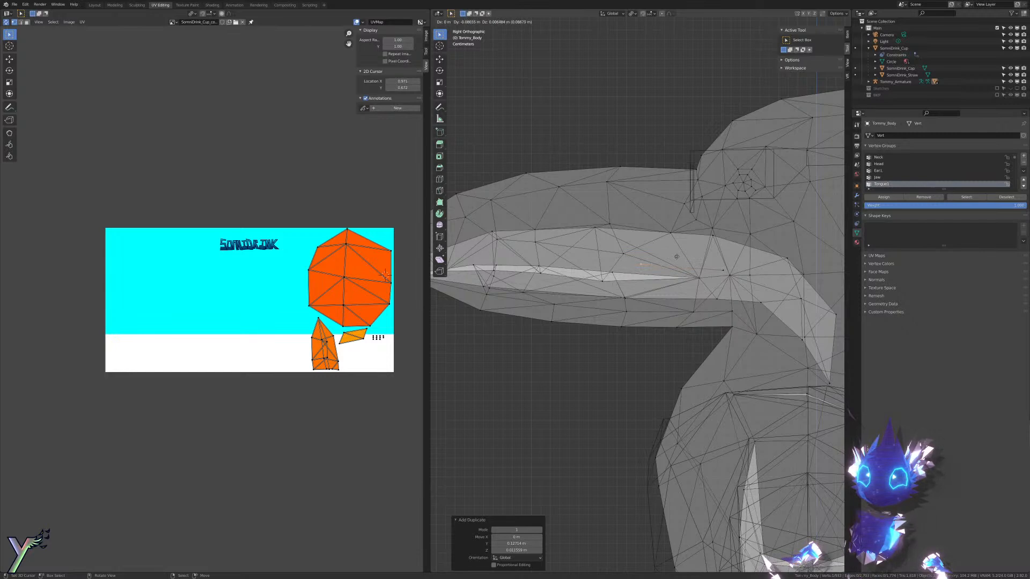
{"action": "left_click", "coordinate": [662, 254]}
{"action": "key", "text": "e"}
{"action": "left_click", "coordinate": [611, 255]}
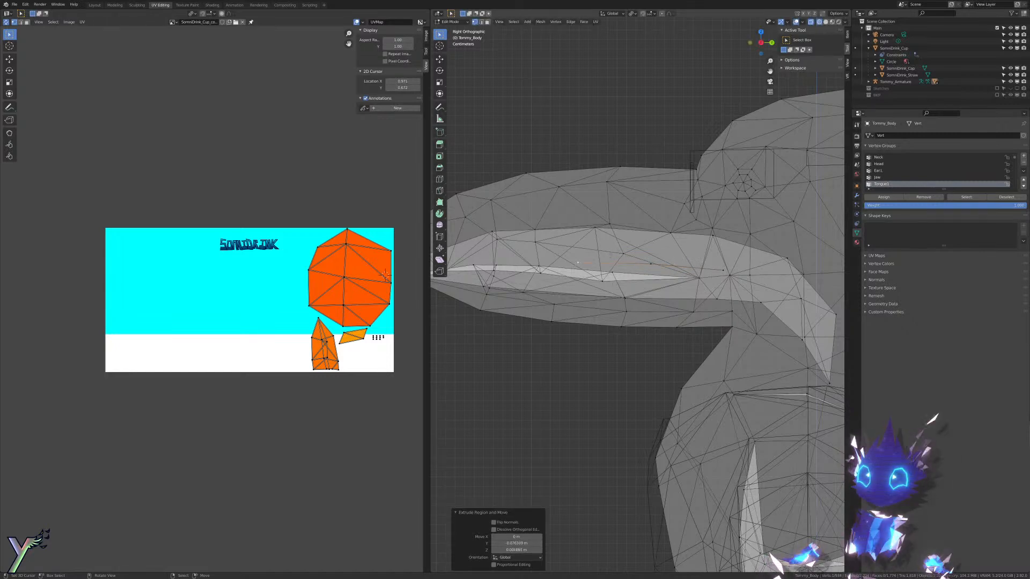
{"action": "key", "text": "e"}
{"action": "left_click", "coordinate": [535, 256]}
{"action": "key", "text": "e"}
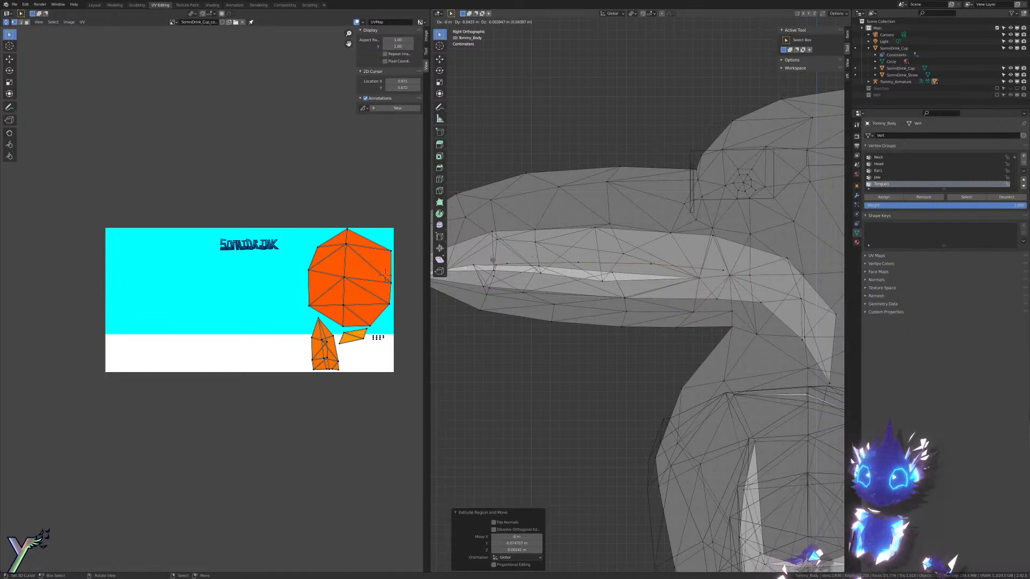
{"action": "left_click", "coordinate": [479, 260]}
Step: Extrude the final segments of the lower chain back along the mouth line to the corner of the mouth
{"action": "key", "text": "e"}
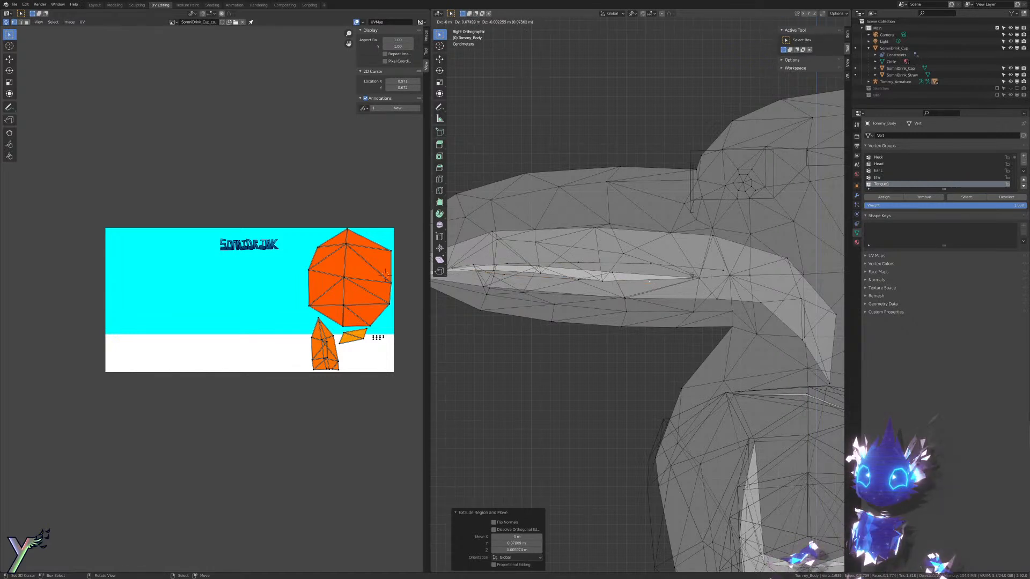
{"action": "left_click", "coordinate": [693, 275]}
{"action": "key", "text": "e"}
{"action": "left_click", "coordinate": [767, 278]}
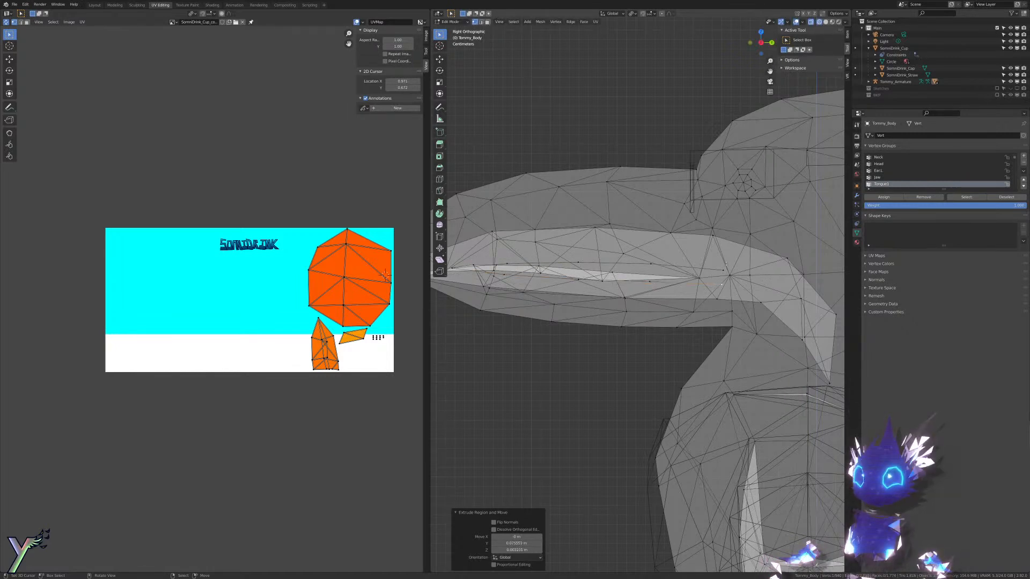
Step: Select all vertices linked to the new edge chain and separate the selection from Tommy_Body into its own object
{"action": "key", "text": "KP_1"}
{"action": "middle_click_drag", "start_coordinate": [726, 264], "coordinate": [519, 288], "text": "shift"}
{"action": "scroll", "coordinate": [778, 290], "scroll_direction": "up", "scroll_amount": 3}
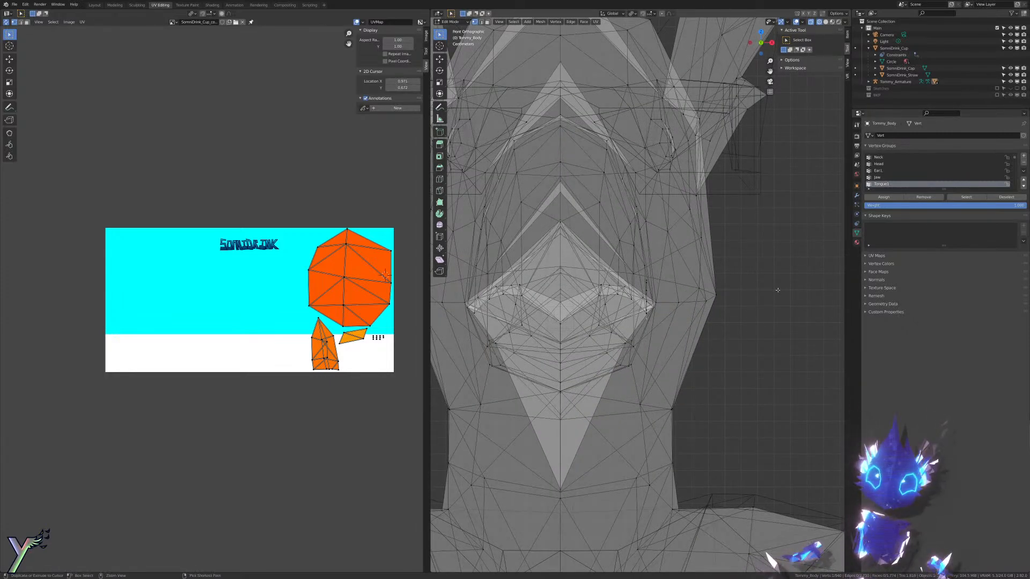
{"action": "key", "text": "ctrl+l"}
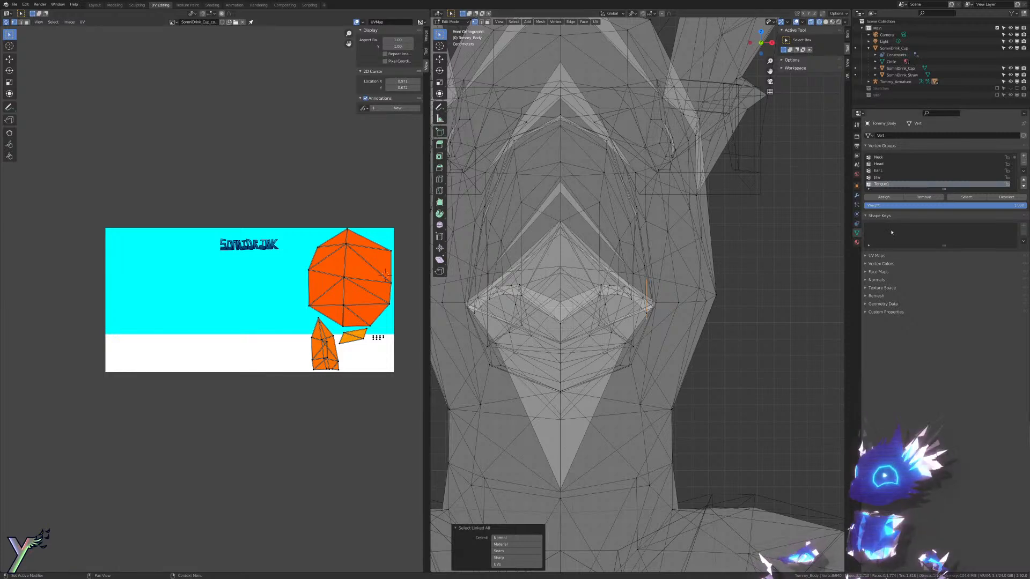
{"action": "left_click", "coordinate": [857, 195]}
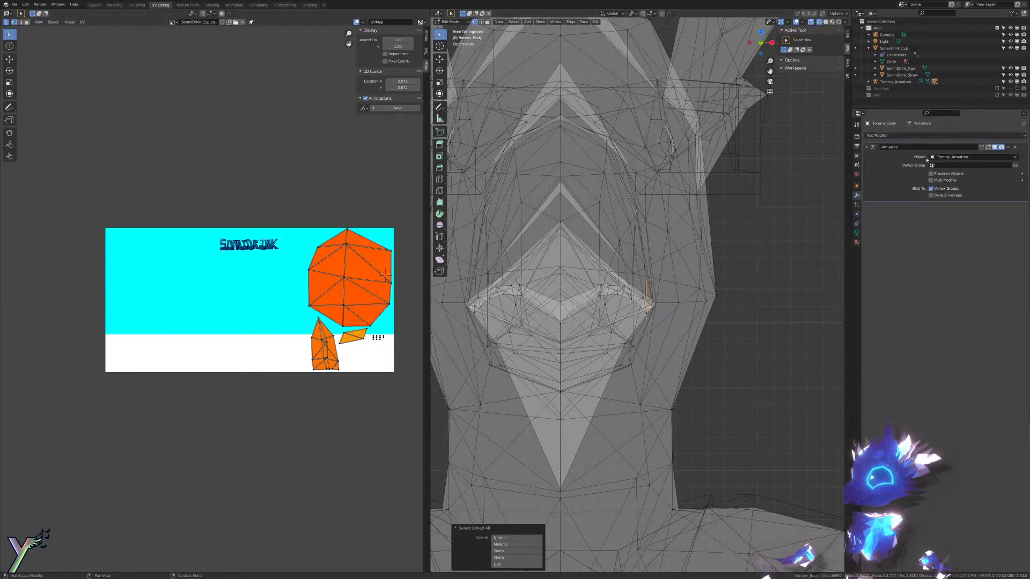
{"action": "key", "text": "p"}
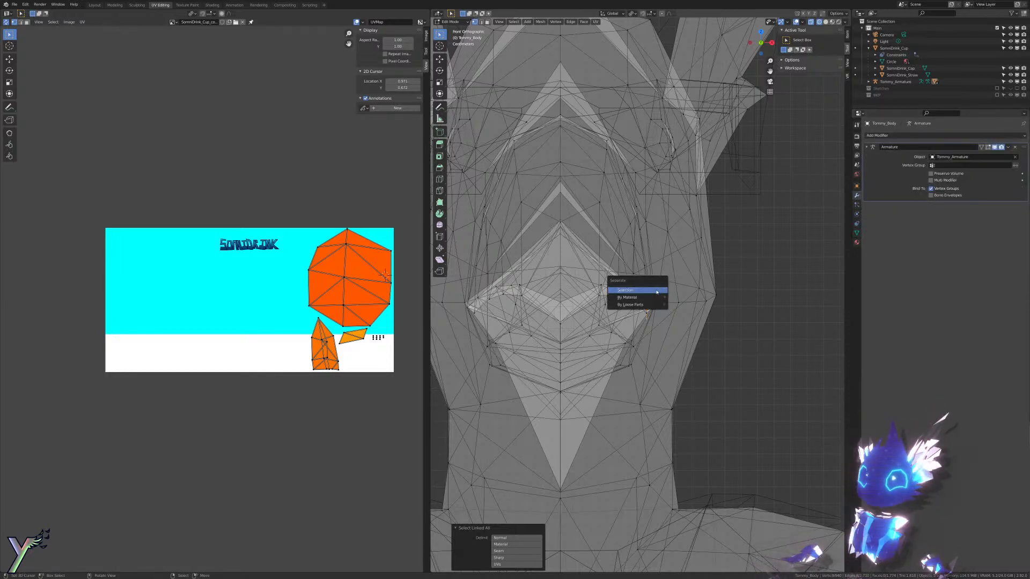
{"action": "left_click", "coordinate": [657, 292]}
Step: Select the separated edge-chain object, enter its Edit Mode and remove its Armature modifier
{"action": "key", "text": "Tab"}
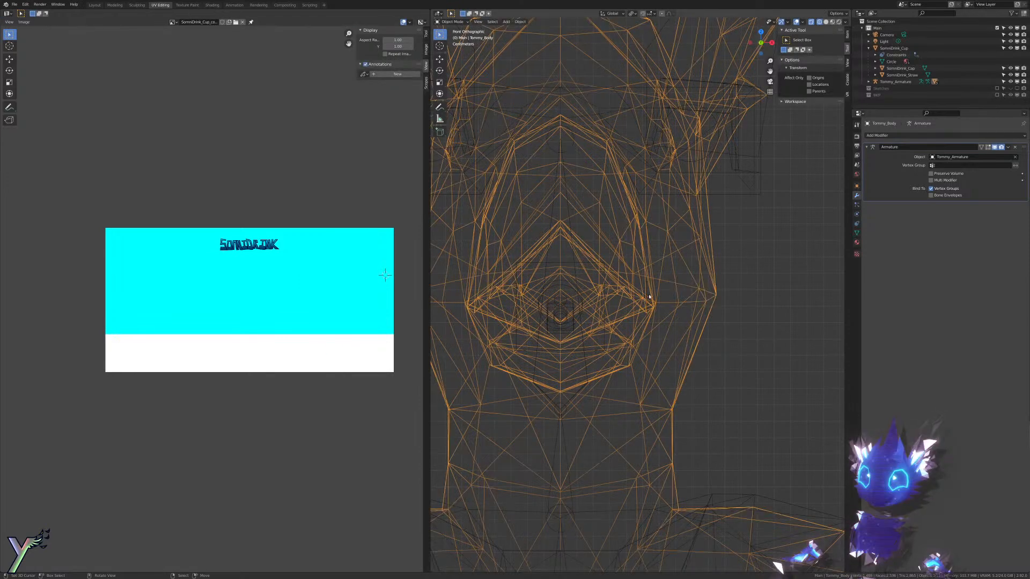
{"action": "right_click", "coordinate": [649, 296]}
{"action": "key", "text": "Tab"}
{"action": "left_click", "coordinate": [648, 247]}
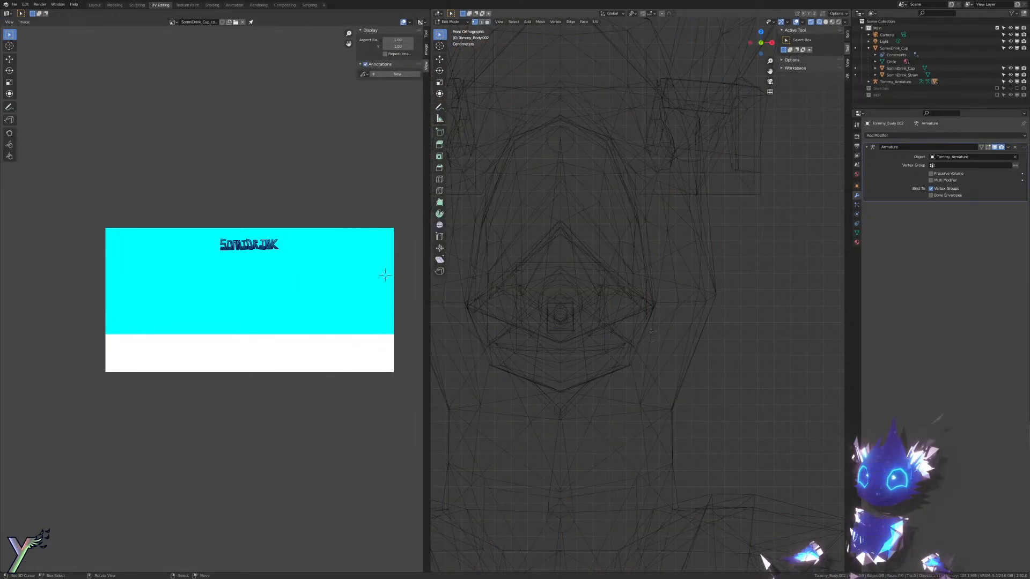
{"action": "left_click", "coordinate": [912, 136]}
{"action": "key", "text": "Escape"}
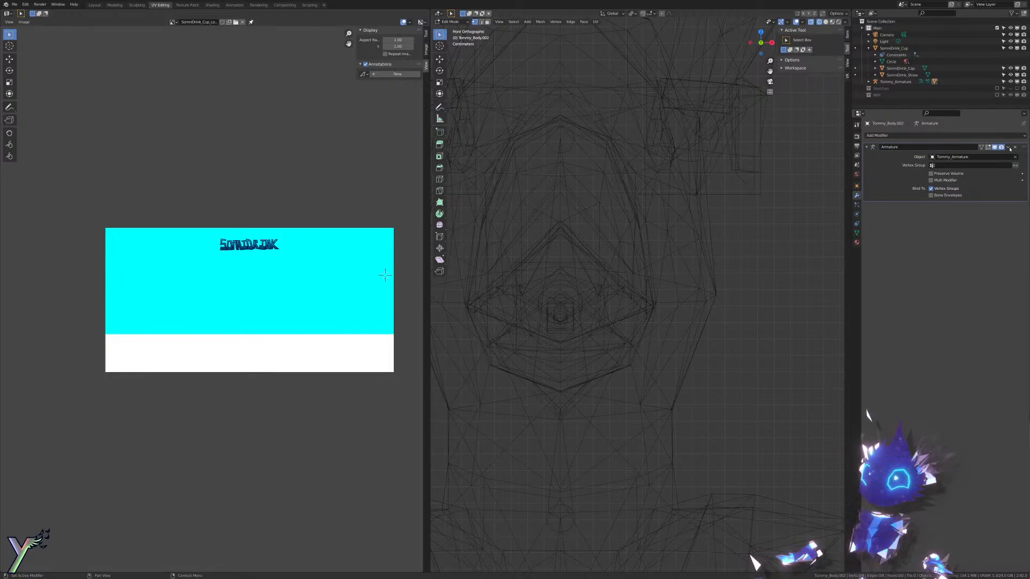
{"action": "left_click", "coordinate": [1015, 147]}
Step: Add a Mirror modifier on the X axis to the edge-chain object and enable Clipping
{"action": "left_click", "coordinate": [906, 136]}
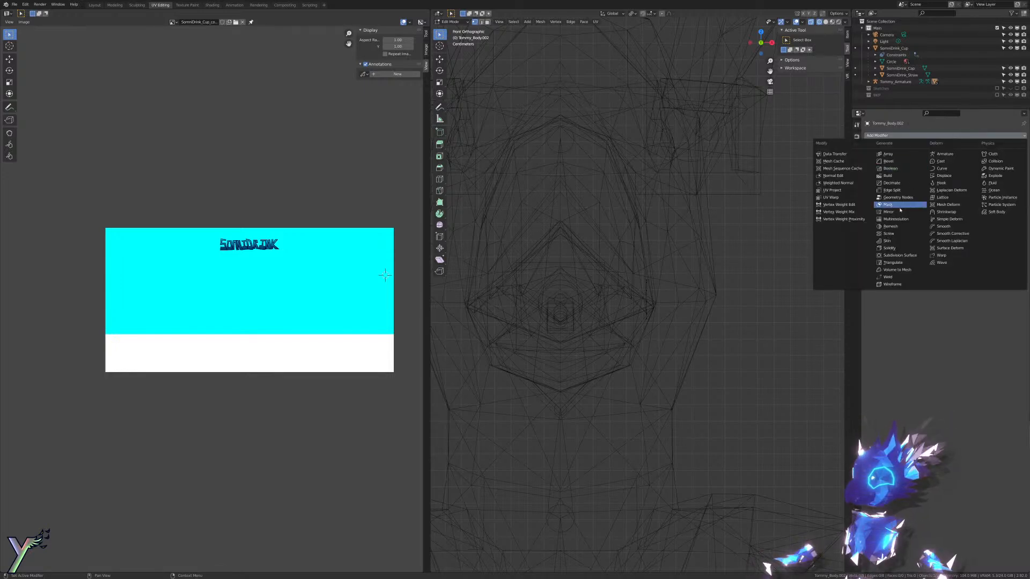
{"action": "left_click", "coordinate": [891, 212]}
{"action": "key", "text": "Tab"}
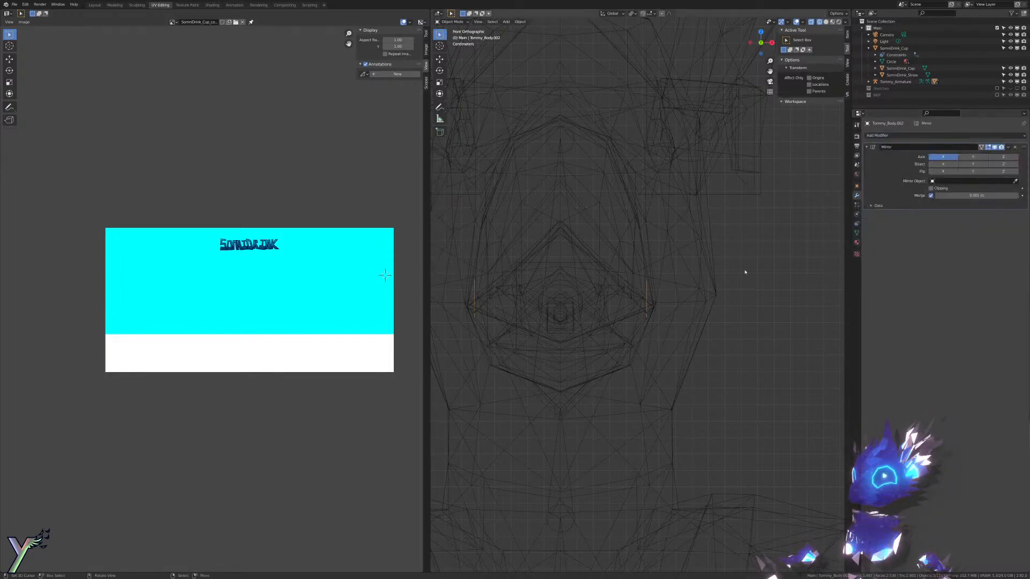
{"action": "key", "text": "Tab"}
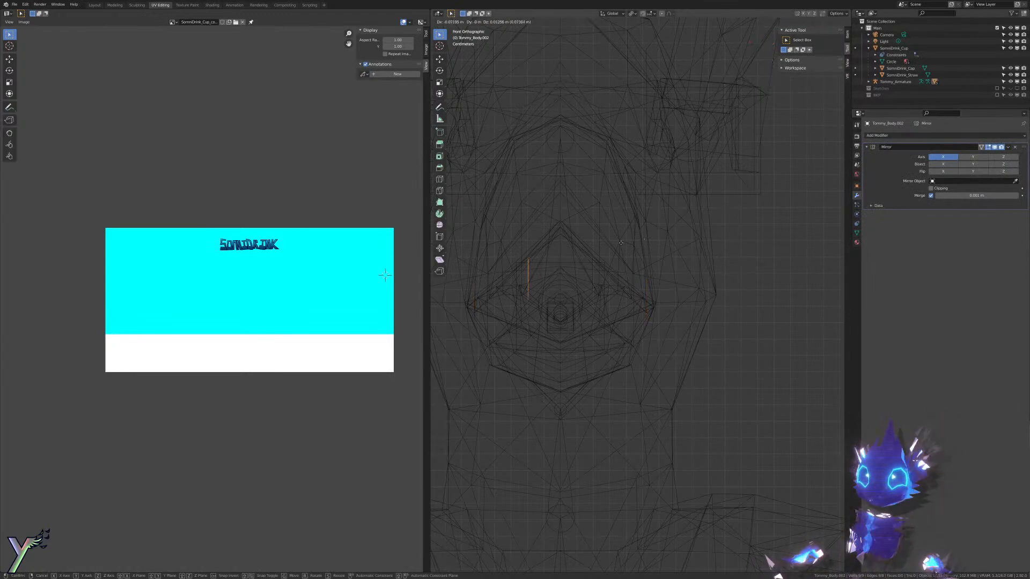
{"action": "left_click", "coordinate": [931, 188]}
Step: Move the edge chain onto the body's centre plane, and adjust its position within the beak in side view
{"action": "key", "text": "g"}
{"action": "left_click", "coordinate": [647, 266]}
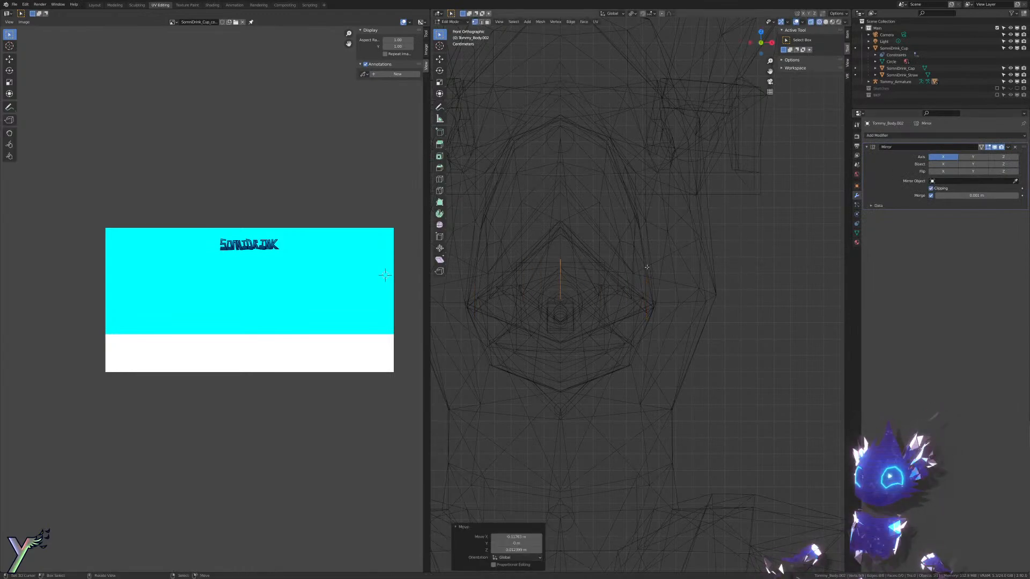
{"action": "key", "text": "KP_3"}
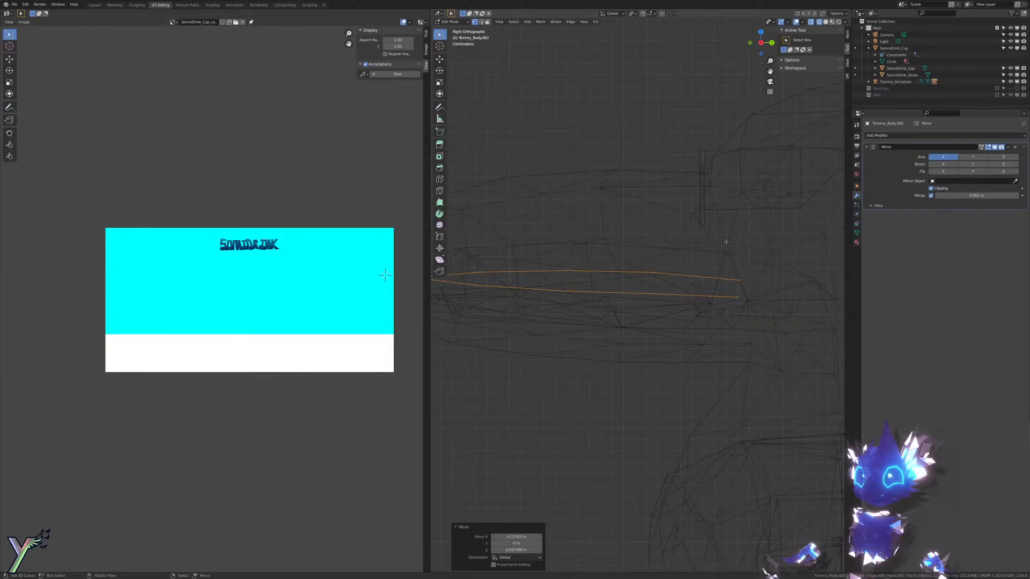
{"action": "key", "text": "g"}
{"action": "left_click", "coordinate": [727, 260]}
Step: Move the edge chain slightly down along Z and check its fit inside the beak in solid and wireframe views
{"action": "key", "text": "shift+z"}
{"action": "mouse_move", "coordinate": [519, 260]}
{"action": "middle_mouse_down"}
{"action": "mouse_move", "coordinate": [625, 275]}
{"action": "mouse_move", "coordinate": [672, 262]}
{"action": "middle_mouse_up"}
{"action": "scroll", "coordinate": [582, 271], "scroll_direction": "up", "scroll_amount": 3}
{"action": "scroll", "coordinate": [671, 261], "scroll_direction": "down", "scroll_amount": 1}
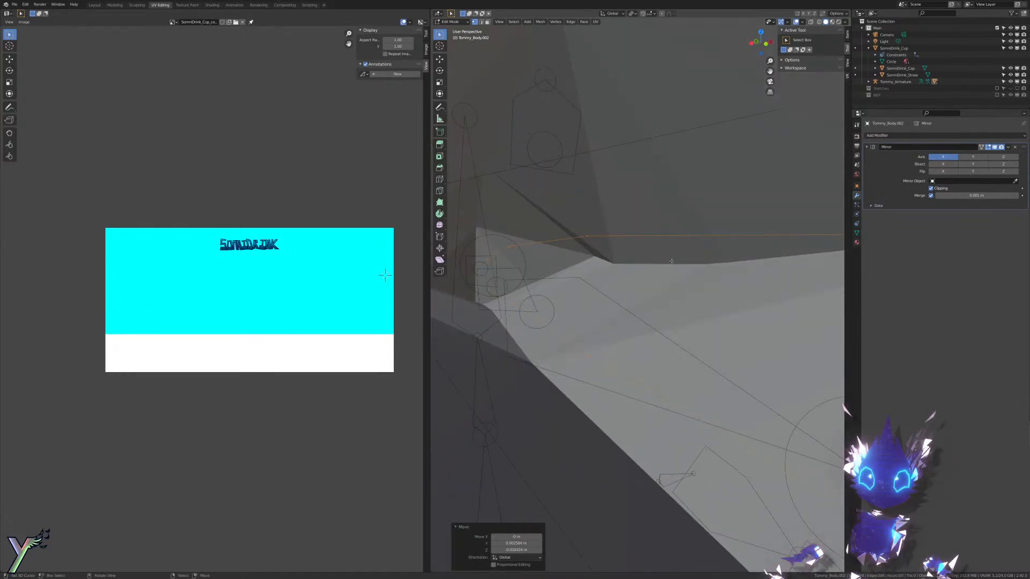
{"action": "key", "text": "g"}
{"action": "key", "text": "z"}
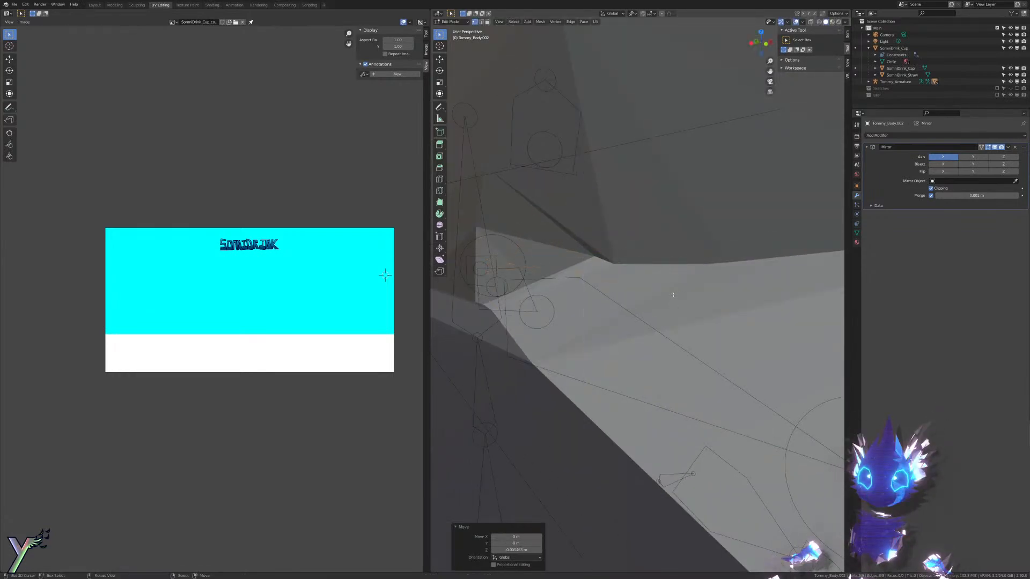
{"action": "left_click", "coordinate": [594, 290]}
{"action": "key", "text": "shift+z"}
{"action": "mouse_move", "coordinate": [592, 290]}
{"action": "middle_mouse_down"}
{"action": "mouse_move", "coordinate": [608, 343]}
{"action": "mouse_move", "coordinate": [526, 305]}
{"action": "mouse_move", "coordinate": [577, 303]}
{"action": "middle_mouse_up"}
{"action": "key", "text": "shift+z"}
{"action": "middle_click_drag", "start_coordinate": [653, 299], "coordinate": [709, 314]}
{"action": "key", "text": "Tab"}
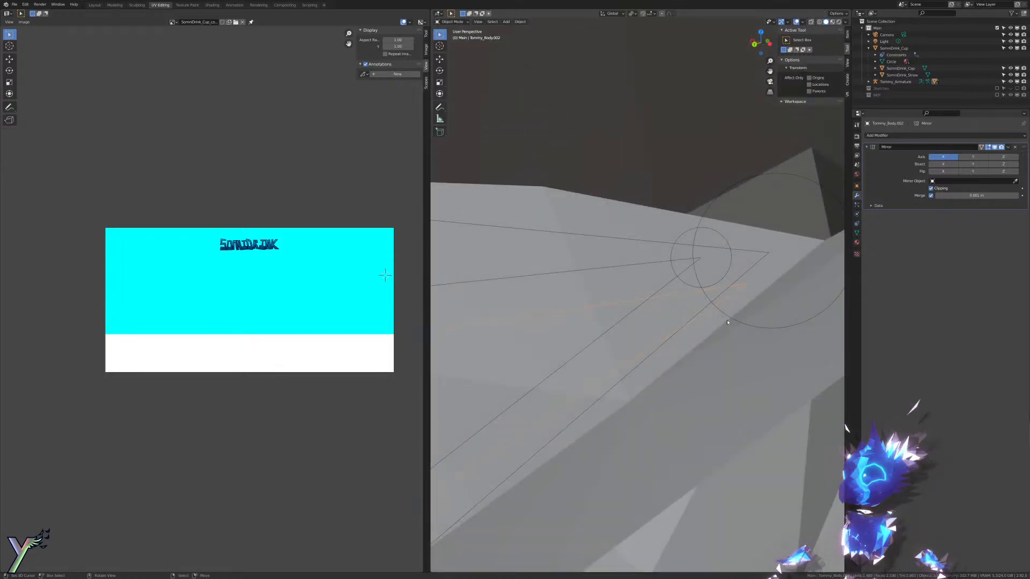
Step: Select the chain's front vertex in wireframe, switch off mirror Clipping and extrude the vertex back and outward from the centre line
{"action": "key", "text": "Tab"}
{"action": "key", "text": "KP_3"}
{"action": "key", "text": "z"}
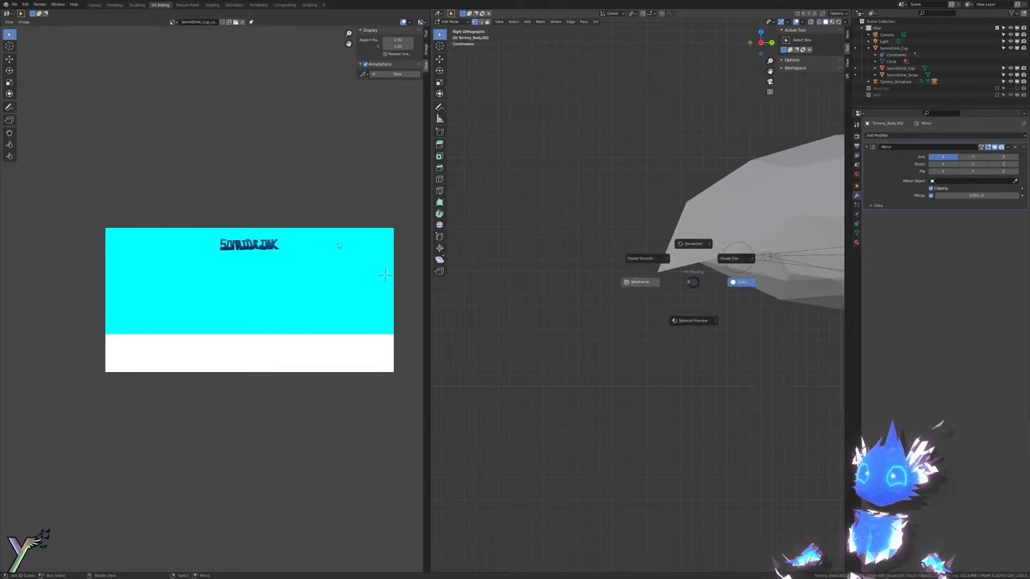
{"action": "left_click", "coordinate": [625, 265]}
{"action": "middle_click_drag", "start_coordinate": [620, 263], "coordinate": [618, 260]}
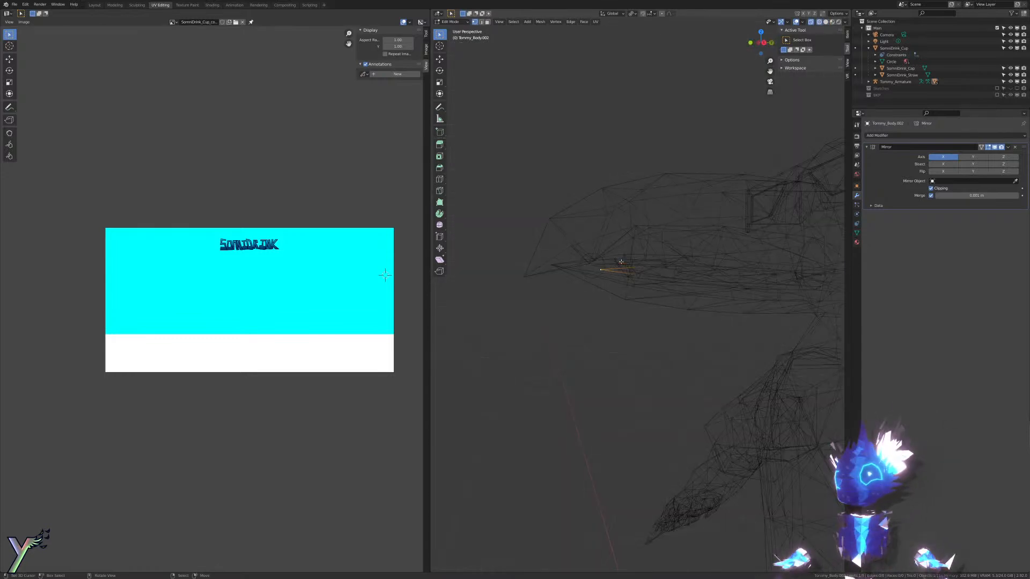
{"action": "key", "text": "KP_7"}
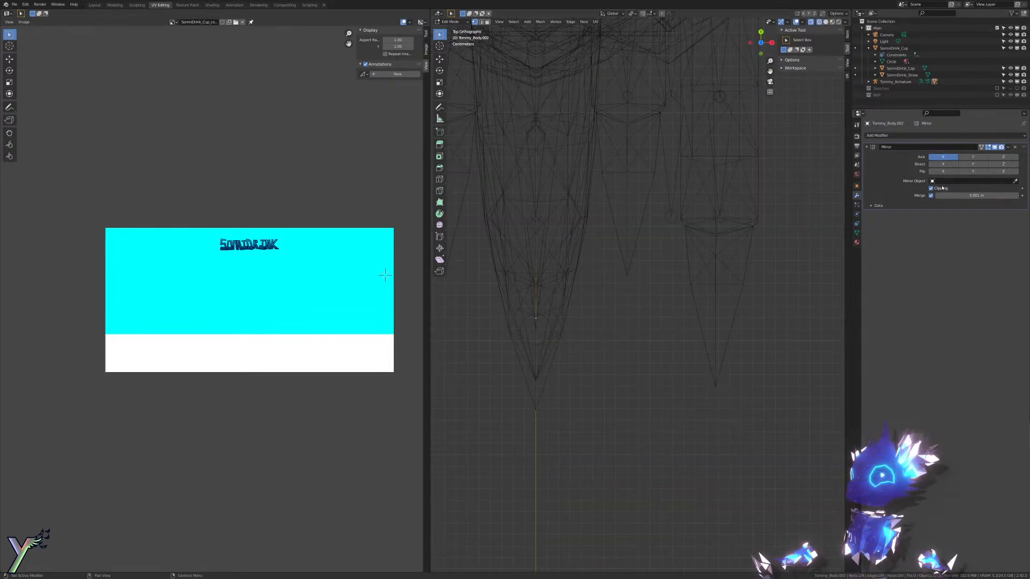
{"action": "key", "text": "r"}
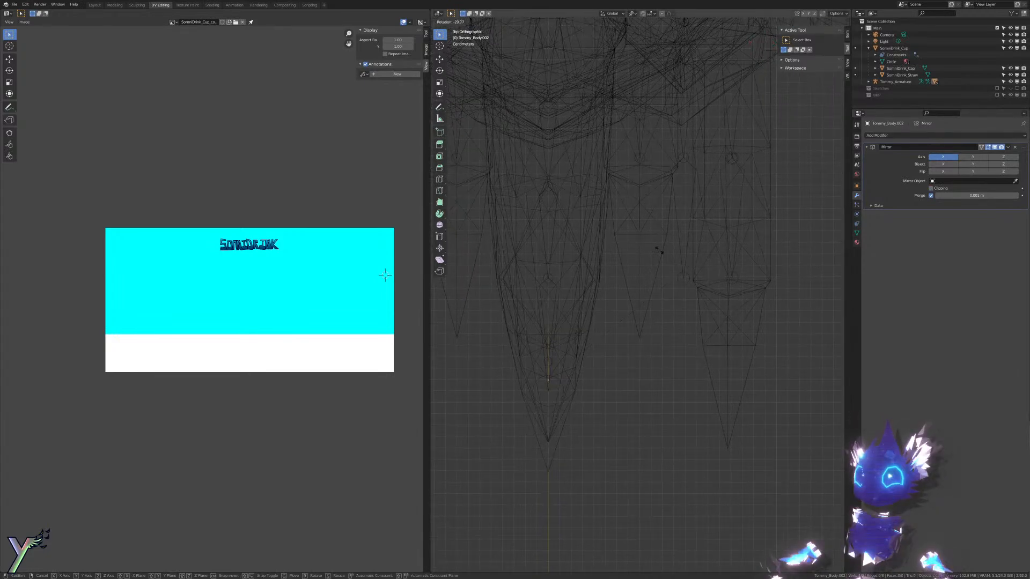
{"action": "right_click", "coordinate": [639, 314]}
{"action": "key", "text": "e"}
{"action": "left_click", "coordinate": [653, 271]}
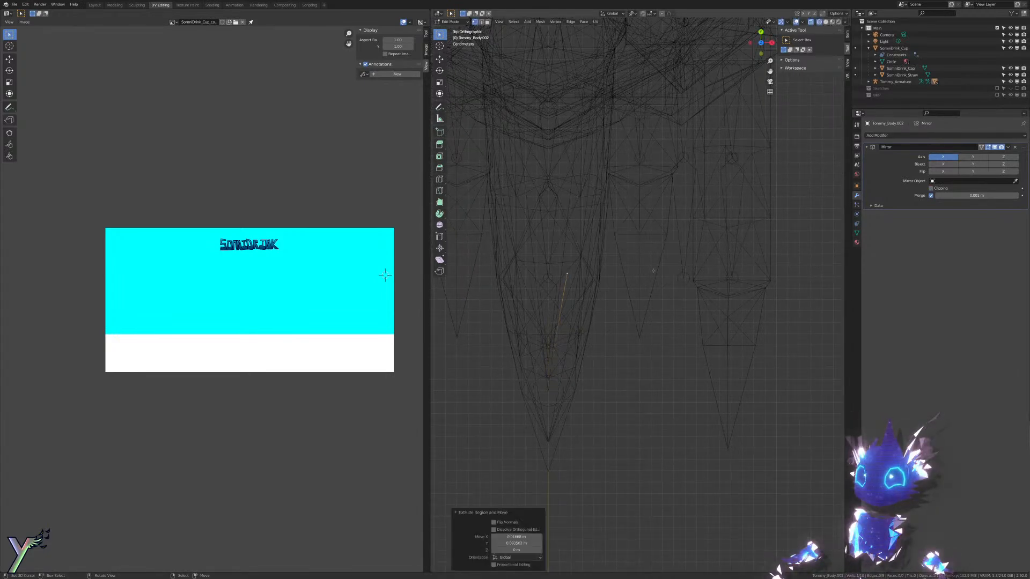
Step: Restore the extruded vertex selection and move the vertex closer to the beak tip in top view
{"action": "key", "text": "a"}
{"action": "middle_click_drag", "start_coordinate": [626, 155], "coordinate": [628, 158], "text": "shift"}
{"action": "left_click", "coordinate": [648, 226]}
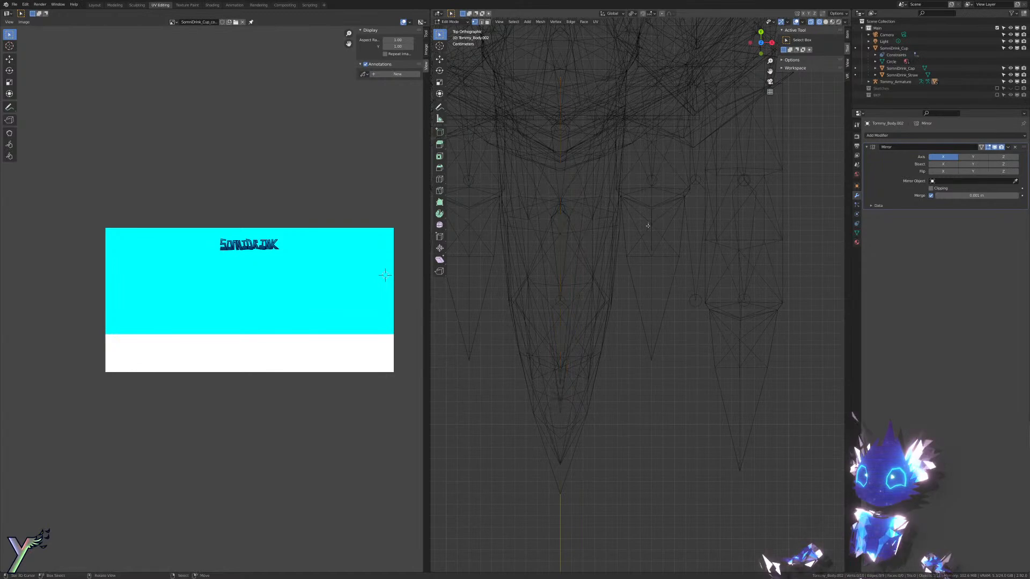
{"action": "key", "text": "ctrl+z"}
{"action": "key", "text": "g"}
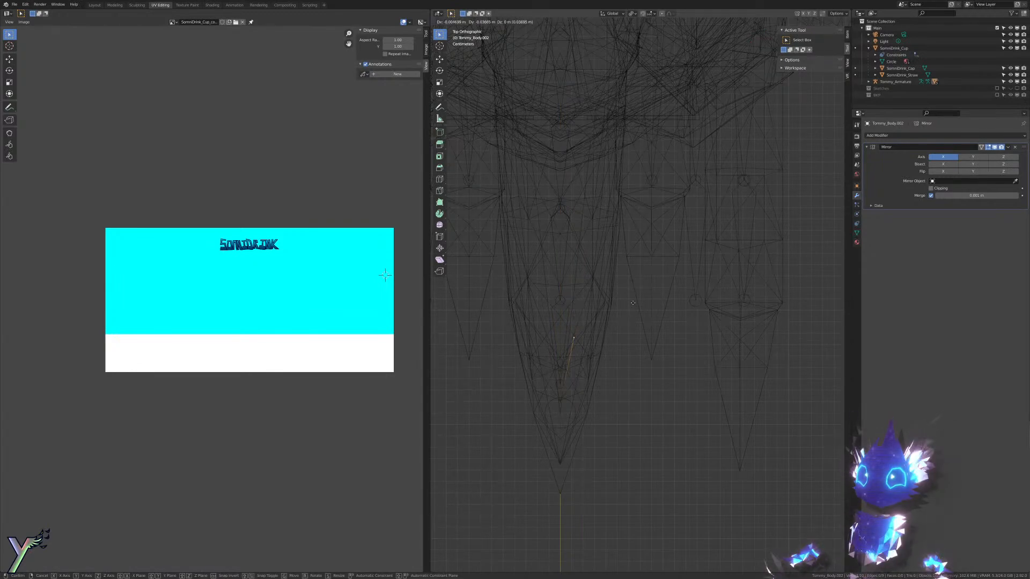
{"action": "left_click", "coordinate": [633, 303]}
Step: Extrude the vertex repeatedly backward along the beak in top view to form a side chain beside the centre line
{"action": "left_click", "coordinate": [636, 234]}
{"action": "key", "text": "e"}
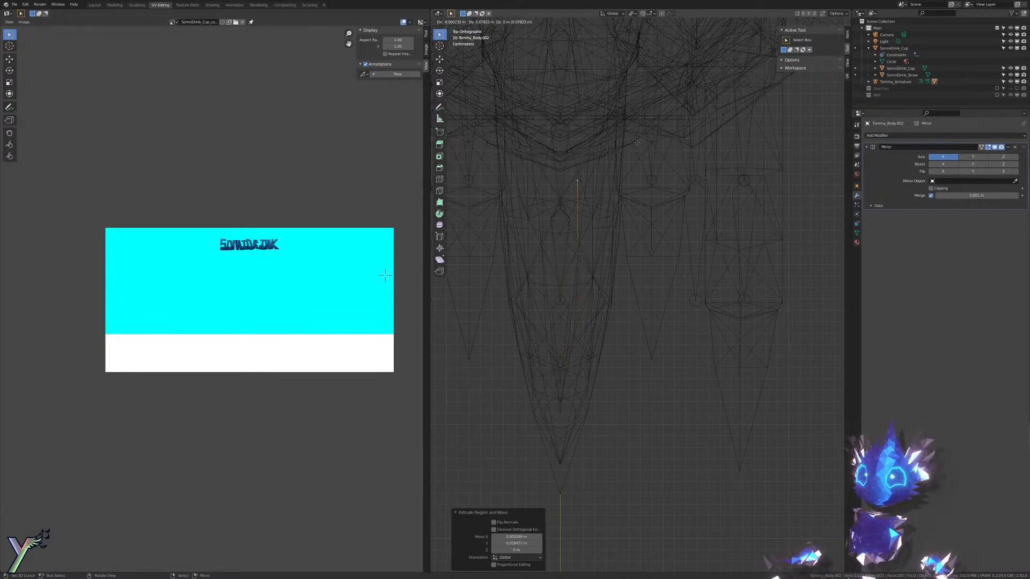
{"action": "left_click", "coordinate": [638, 56]}
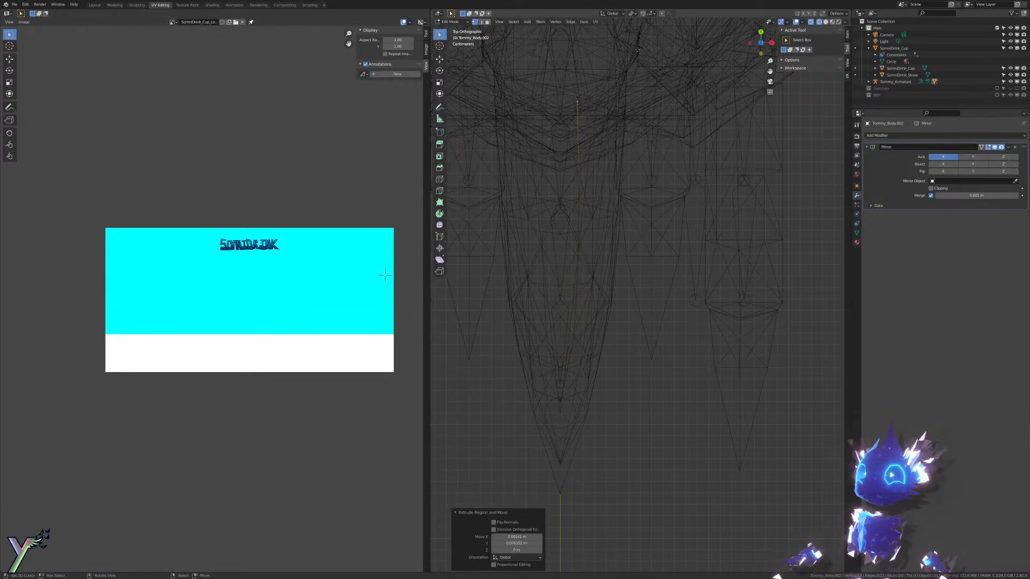
{"action": "key", "text": "e"}
{"action": "left_click", "coordinate": [637, 534]}
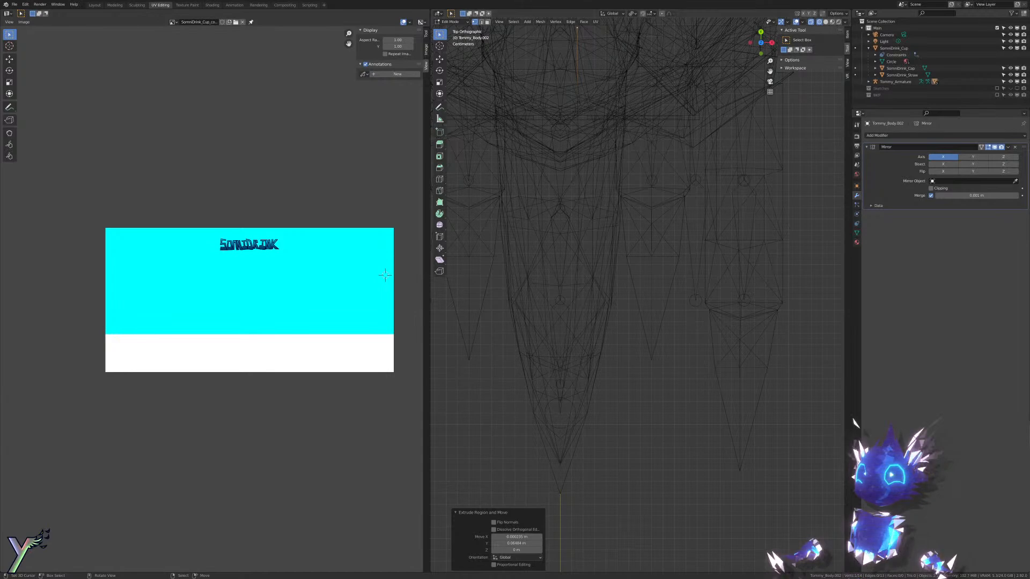
{"action": "middle_click_drag", "start_coordinate": [636, 535], "coordinate": [612, 469]}
Step: Select the rear vertex of the side chain and move it slightly outward along X
{"action": "left_click", "coordinate": [606, 255]}
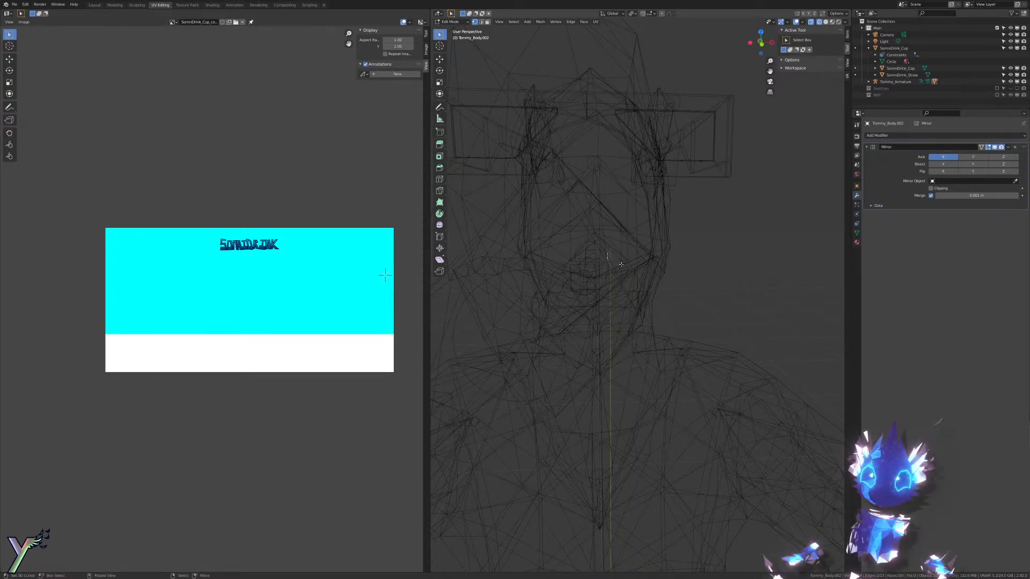
{"action": "key", "text": "e"}
{"action": "key", "text": "y"}
{"action": "key", "text": "x"}
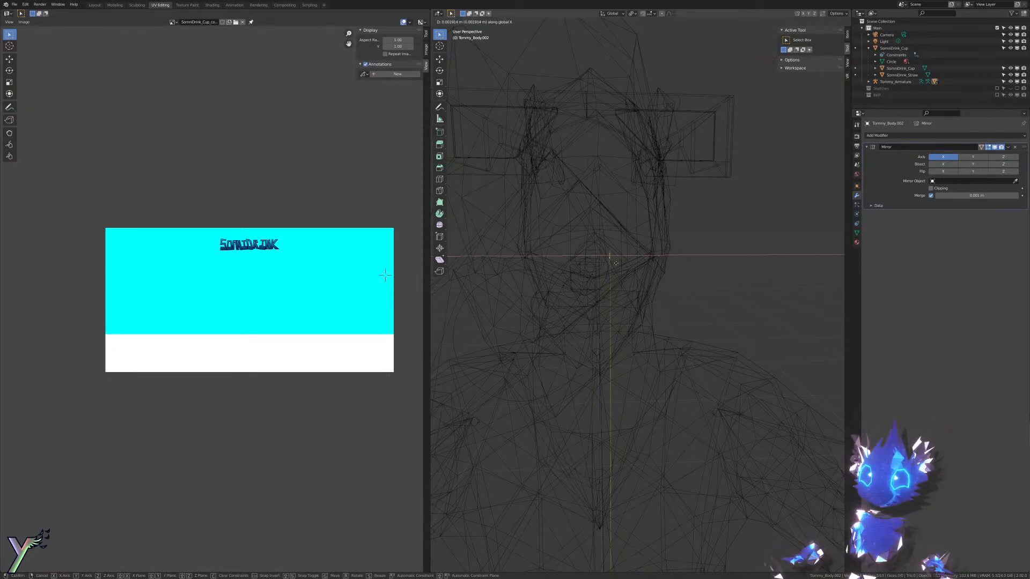
{"action": "left_click", "coordinate": [610, 263]}
{"action": "middle_click_drag", "start_coordinate": [610, 263], "coordinate": [624, 327]}
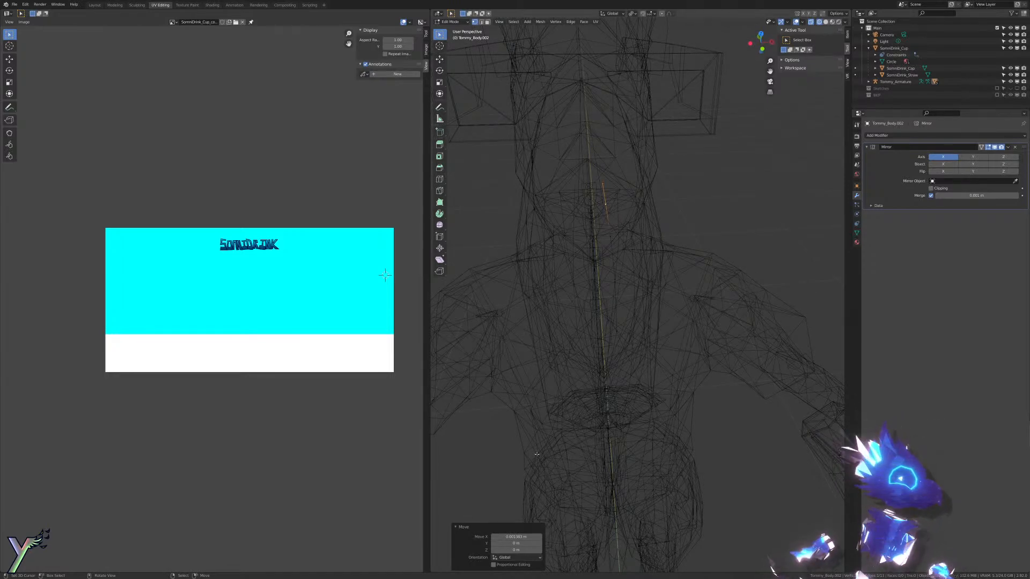
{"action": "middle_click_drag", "start_coordinate": [654, 393], "coordinate": [613, 379]}
Step: Return the 3D view to solid shading and parent SomniDrink_Cup to Tommy_Armature
{"action": "key", "text": "z"}
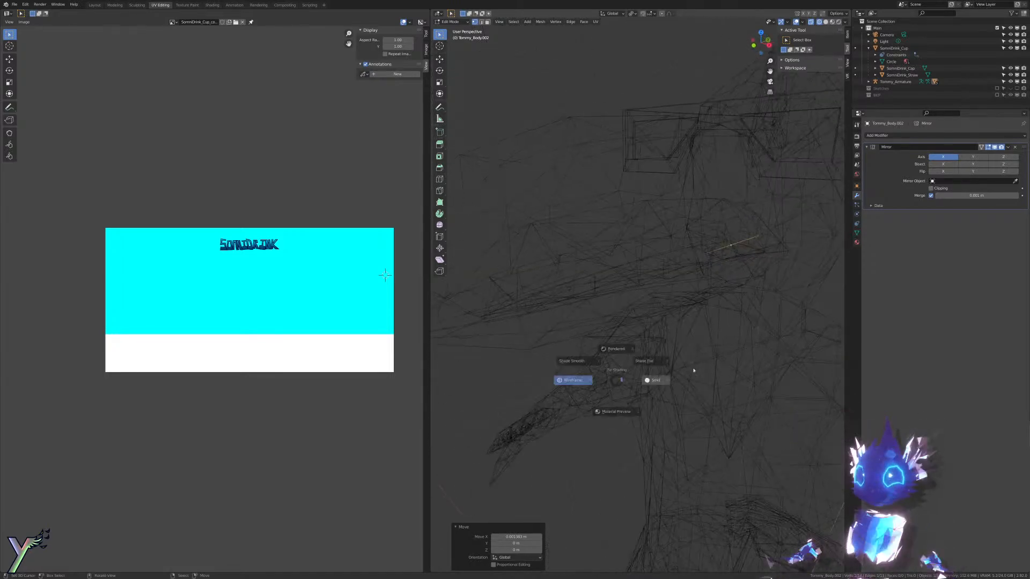
{"action": "left_click", "coordinate": [694, 370]}
{"action": "middle_click_drag", "start_coordinate": [694, 370], "coordinate": [735, 343]}
{"action": "scroll", "coordinate": [735, 343], "scroll_direction": "down", "scroll_amount": 3}
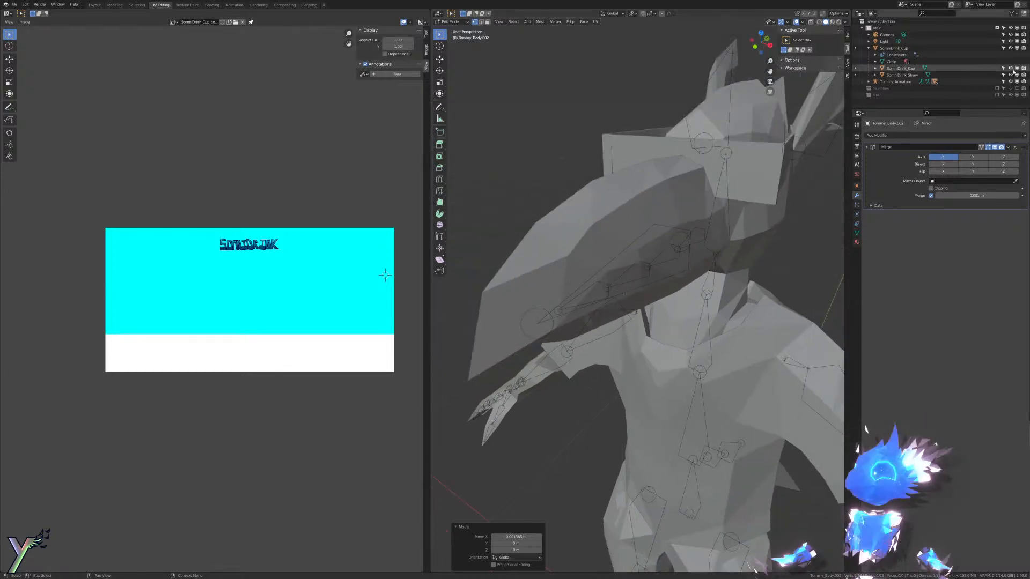
{"action": "left_click", "coordinate": [869, 81]}
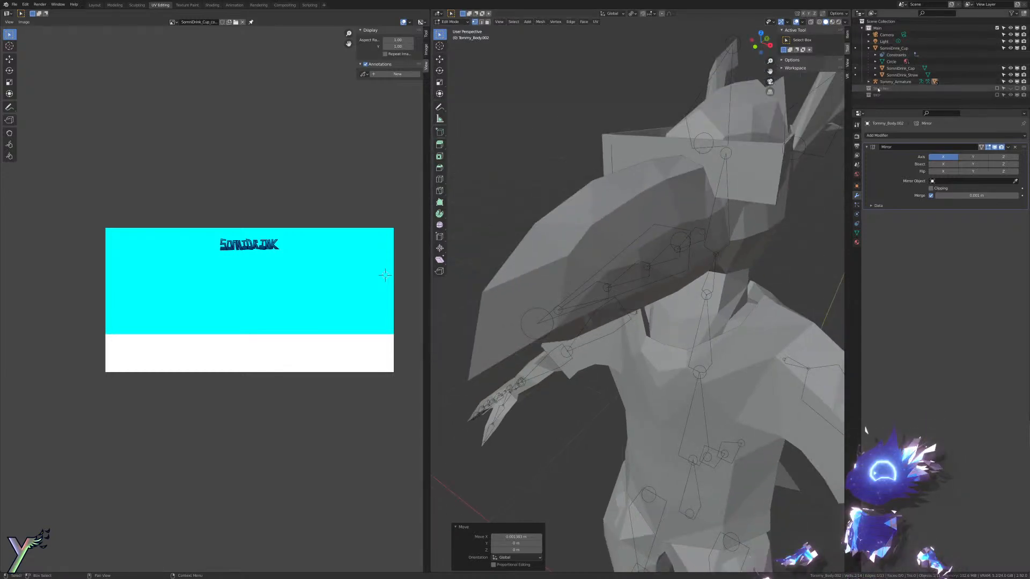
{"action": "scroll", "coordinate": [901, 69], "scroll_direction": "down", "scroll_amount": 3}
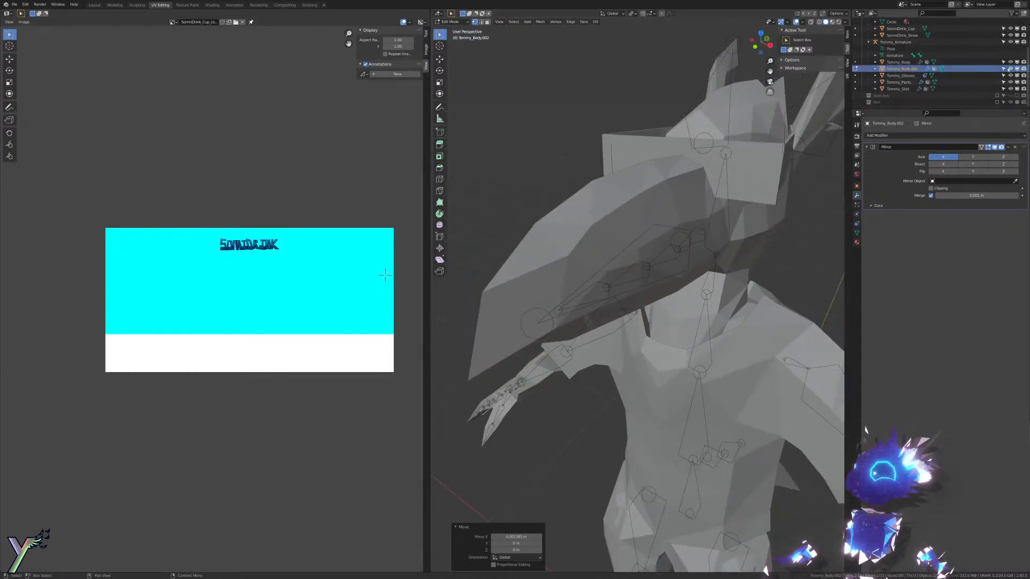
{"action": "scroll", "coordinate": [945, 54], "scroll_direction": "up", "scroll_amount": 3}
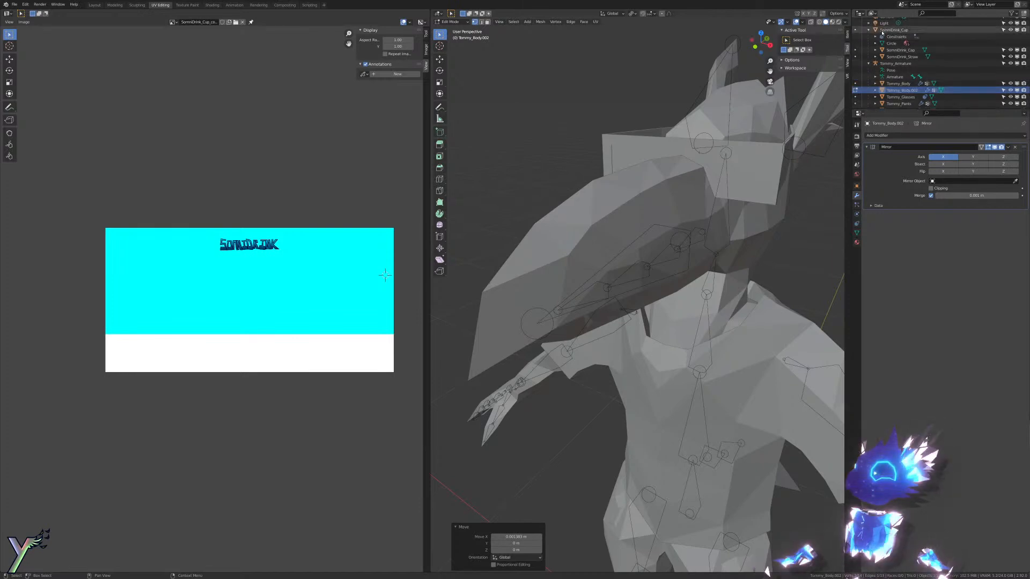
{"action": "left_click_drag", "start_coordinate": [891, 32], "coordinate": [895, 65]}
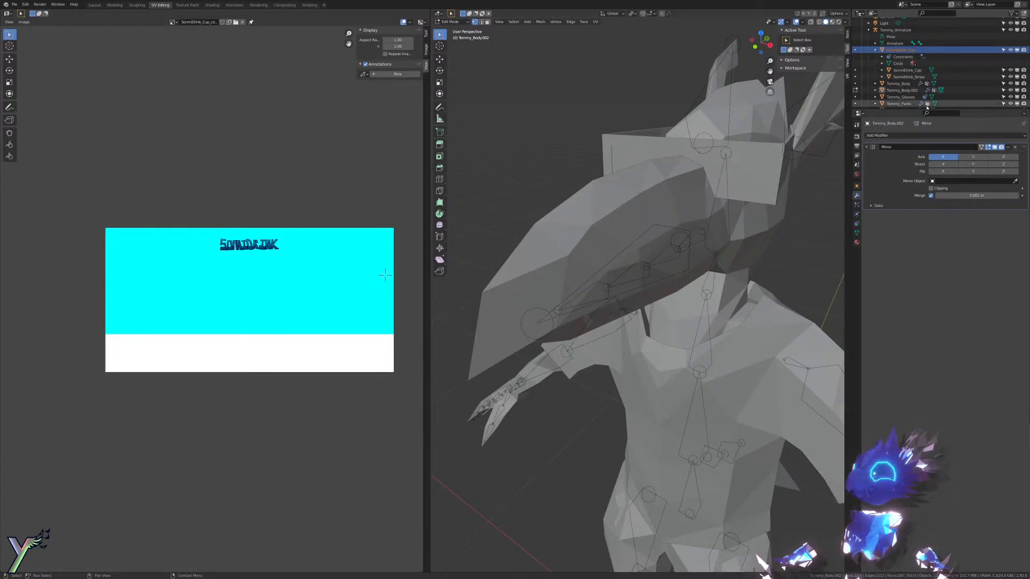
Step: Hide Tommy_Body and, in edge selection of Tommy_Body.002, fill the first face between the two chains at the beak tip
{"action": "left_click", "coordinate": [917, 92]}
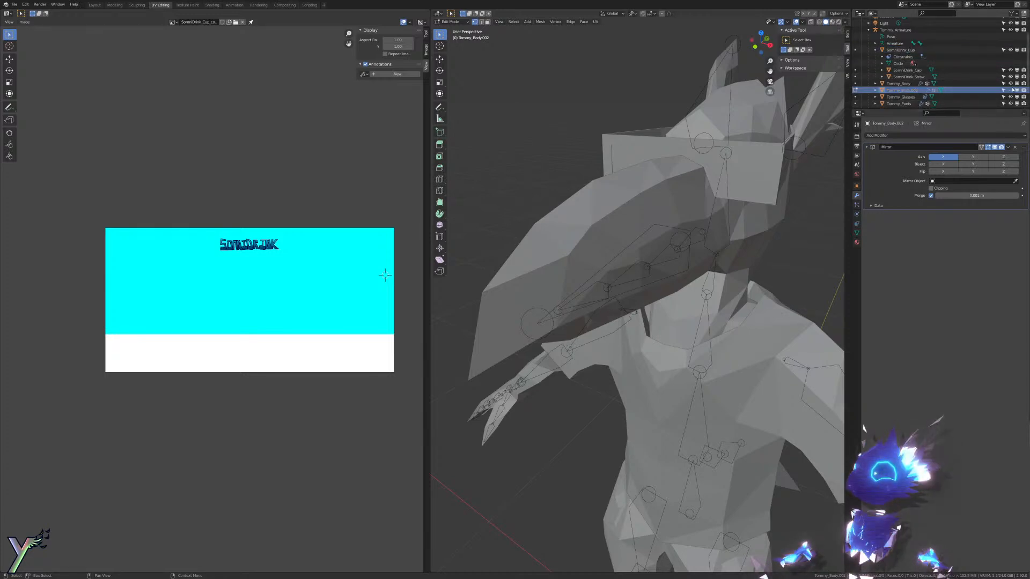
{"action": "left_click", "coordinate": [1010, 84]}
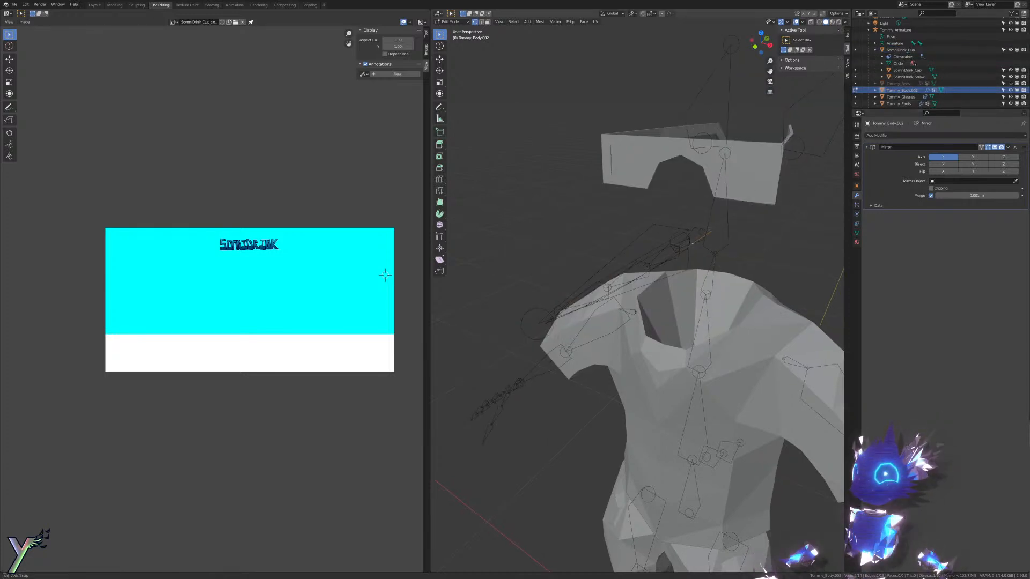
{"action": "scroll", "coordinate": [650, 288], "scroll_direction": "up", "scroll_amount": 2}
{"action": "middle_click_drag", "start_coordinate": [638, 286], "coordinate": [555, 343]}
{"action": "key", "text": "ctrl+Tab"}
{"action": "left_click", "coordinate": [650, 288]}
{"action": "key", "text": "f"}
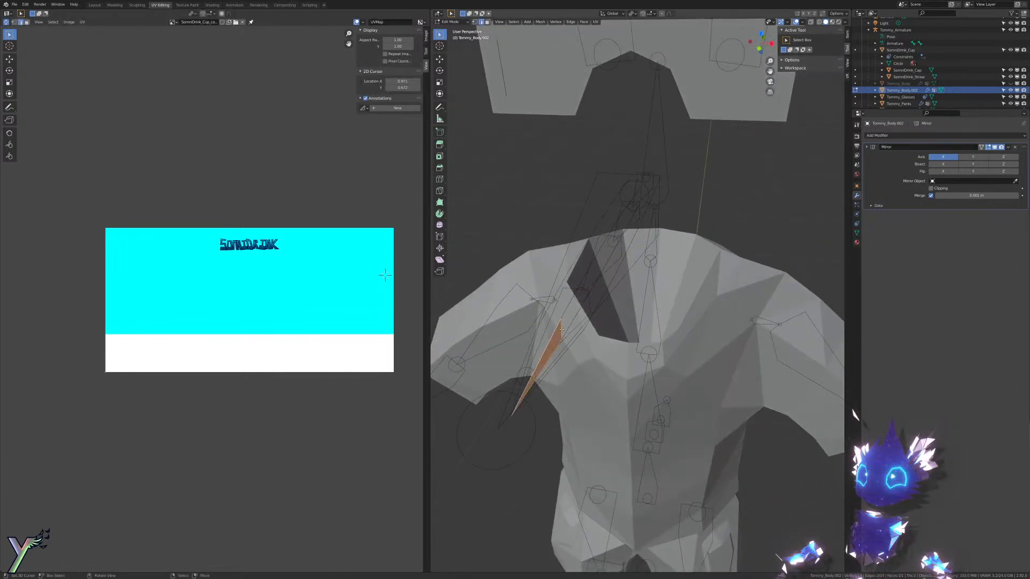
Step: Try to fill the gap between the centre and side chains with successive faces running back from the tip
{"action": "left_click", "coordinate": [562, 329]}
{"action": "left_click", "coordinate": [575, 316], "text": "shift"}
{"action": "key", "text": "f"}
{"action": "left_click", "coordinate": [579, 287]}
{"action": "left_click", "coordinate": [584, 294], "text": "shift"}
{"action": "key", "text": "f"}
{"action": "scroll", "coordinate": [597, 263], "scroll_direction": "up", "scroll_amount": 1}
{"action": "left_click", "coordinate": [598, 259]}
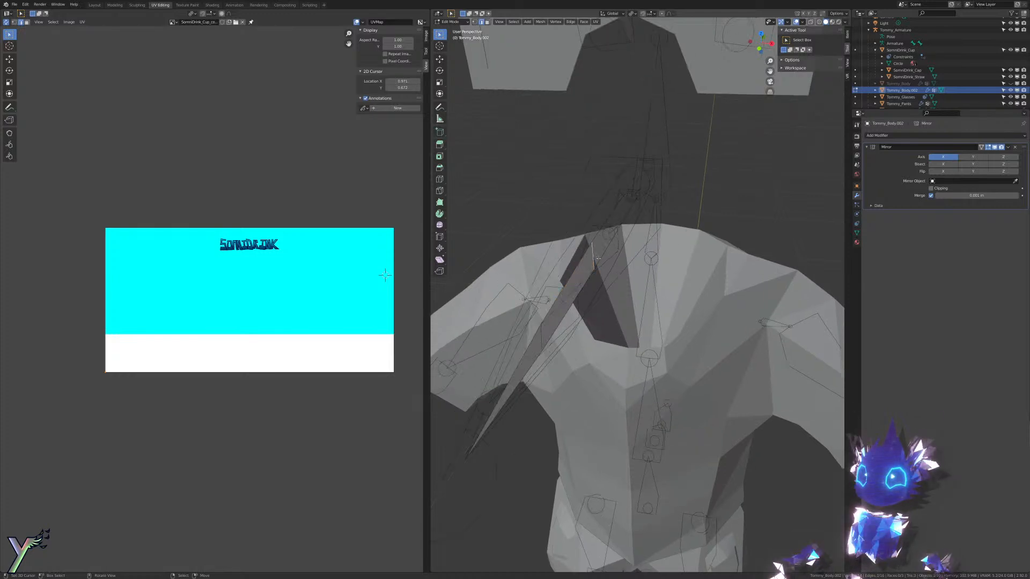
{"action": "key", "text": "f"}
{"action": "right_click", "coordinate": [624, 211]}
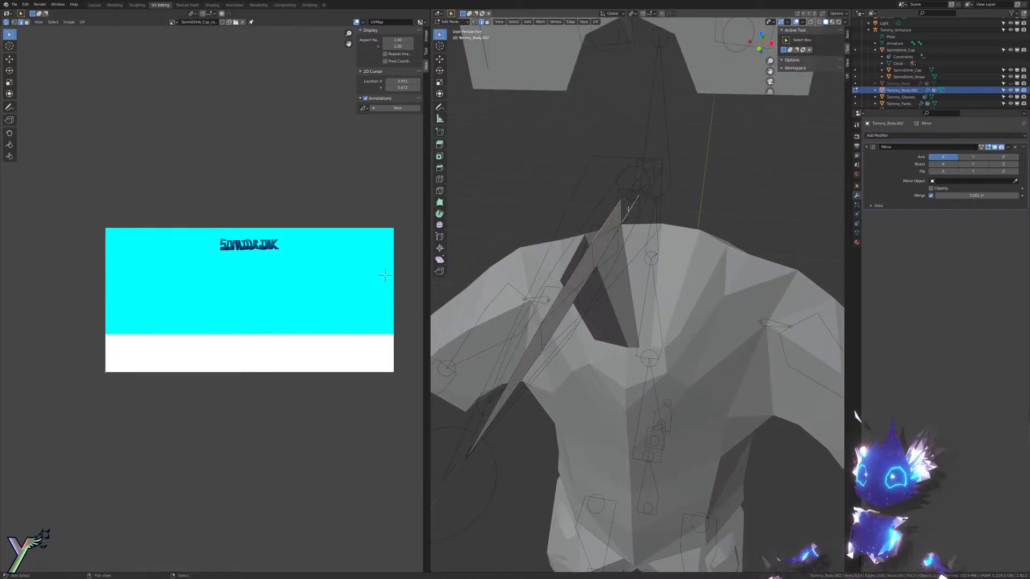
{"action": "key", "text": "f"}
Step: Undo the face fills back to the first face at the beak tip
{"action": "middle_click_drag", "start_coordinate": [680, 192], "coordinate": [676, 252]}
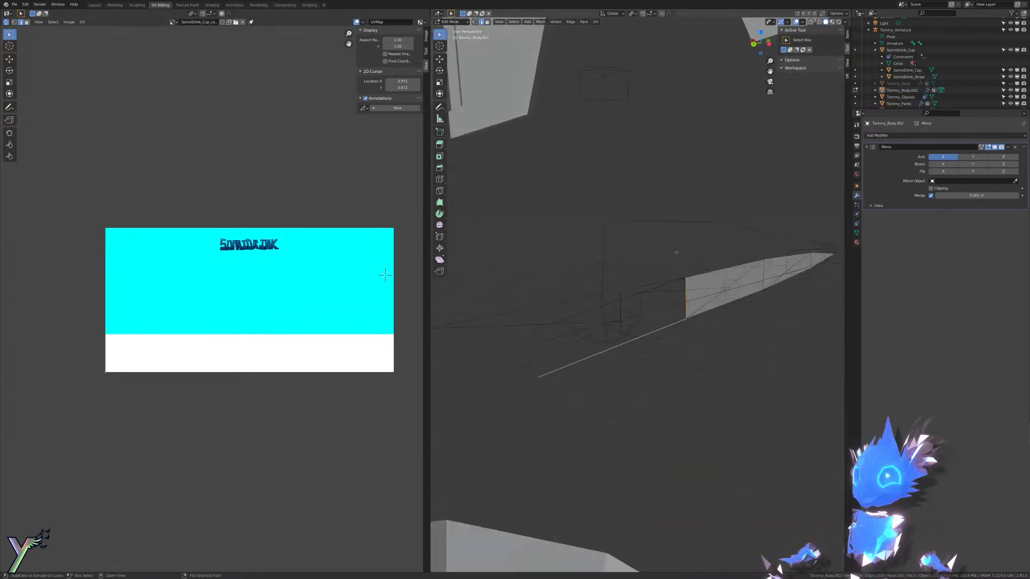
{"action": "key", "text": "ctrl+z"}
{"action": "key", "text": "ctrl+z"}
{"action": "key", "text": "ctrl+z"}
{"action": "key", "text": "ctrl+z"}
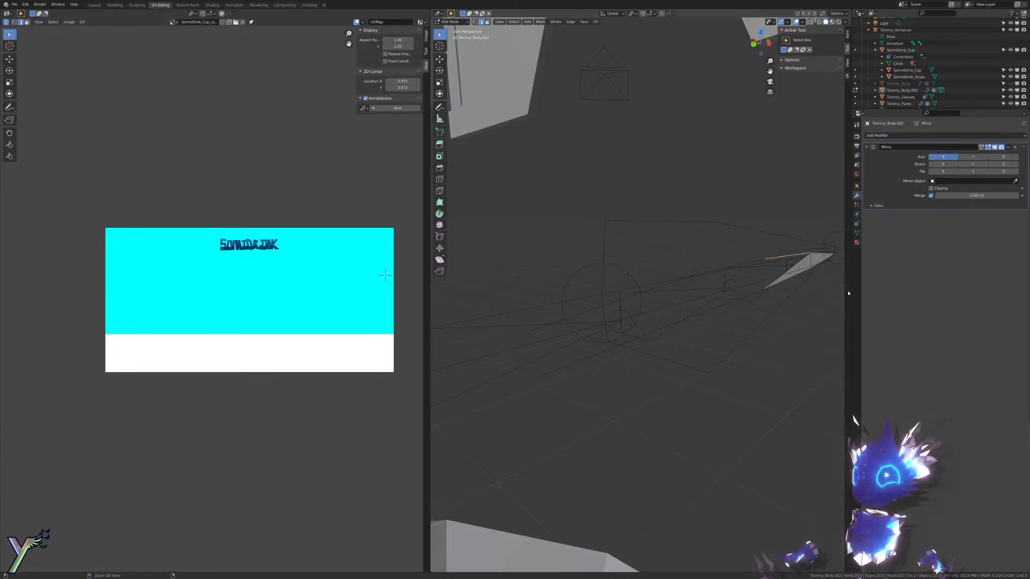
{"action": "key", "text": "ctrl+z"}
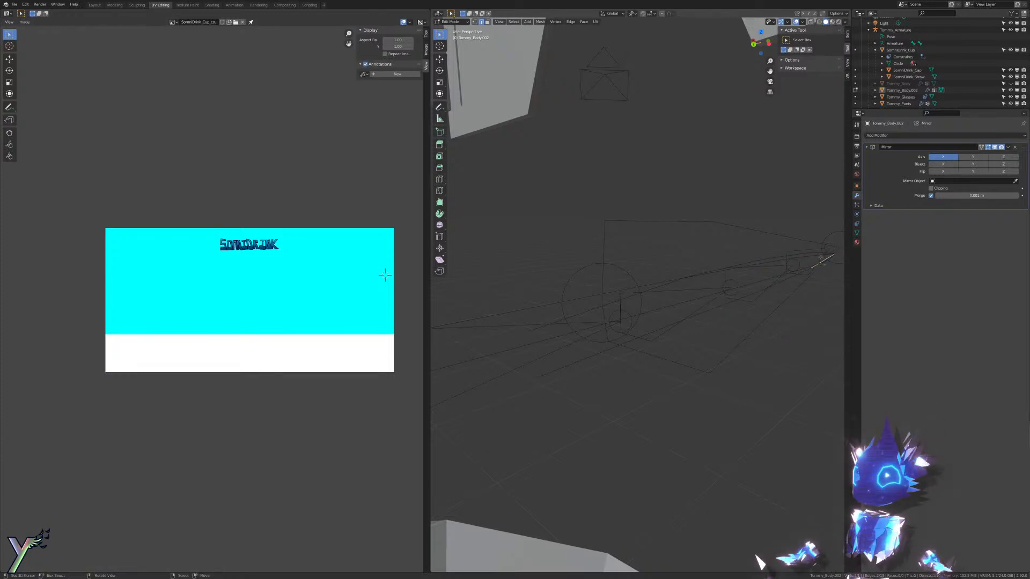
{"action": "key", "text": "ctrl+shift+z"}
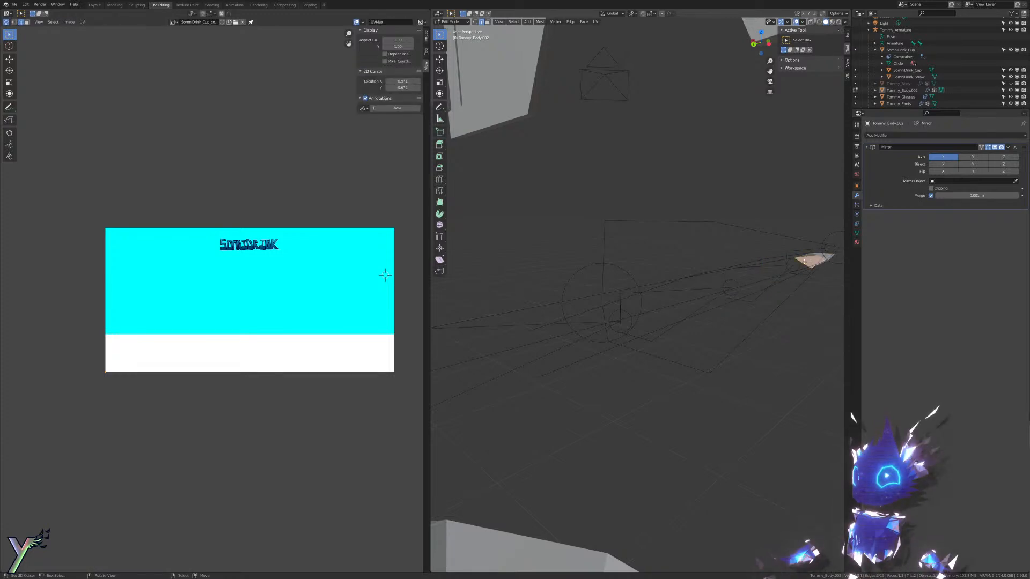
Step: Try filling the faces again from the tip backward, and undo the misplaced face at the rear
{"action": "key", "text": "f"}
{"action": "middle_click_drag", "start_coordinate": [751, 280], "coordinate": [833, 282]}
{"action": "left_click", "coordinate": [748, 315]}
{"action": "key", "text": "f"}
{"action": "right_click", "coordinate": [591, 309]}
{"action": "right_click", "coordinate": [612, 308], "text": "shift"}
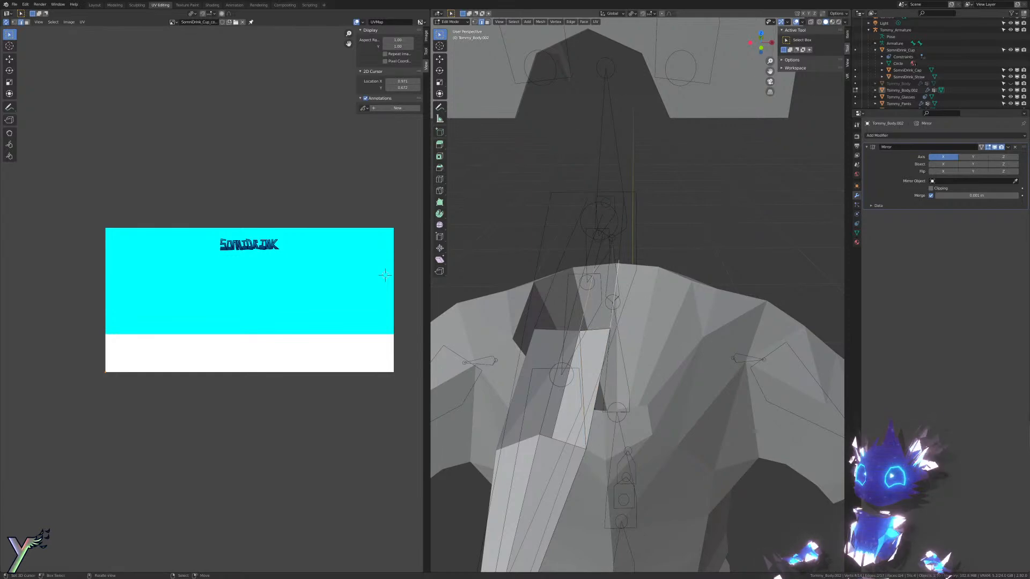
{"action": "key", "text": "f"}
{"action": "key", "text": "ctrl+z"}
Step: Try closing the rear end of the strip with faces built from its last edges
{"action": "right_click", "coordinate": [611, 314], "text": "shift"}
{"action": "right_click", "coordinate": [596, 323], "text": "shift"}
{"action": "key", "text": "f"}
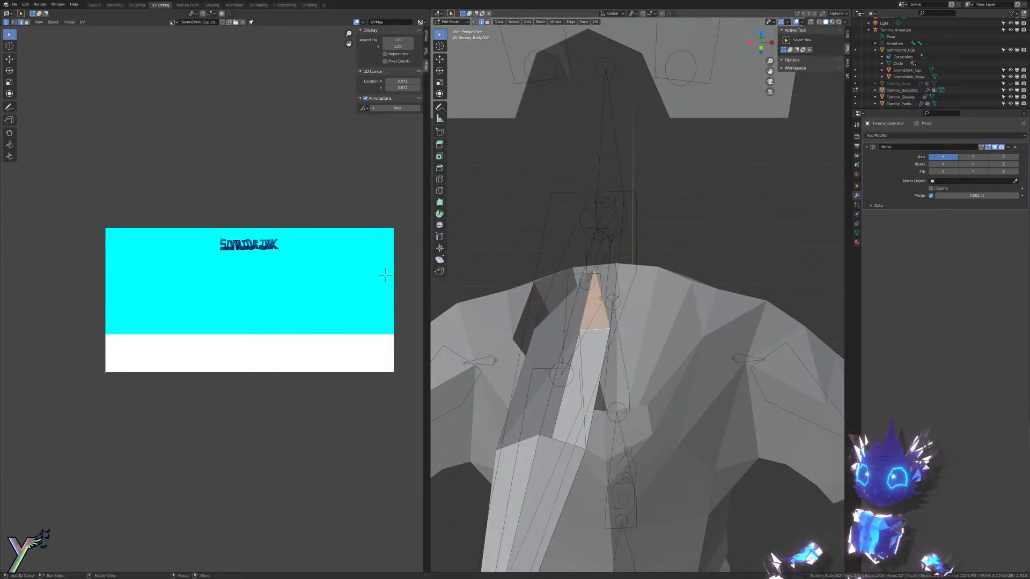
{"action": "key", "text": "f"}
{"action": "middle_click_drag", "start_coordinate": [609, 258], "coordinate": [634, 326]}
{"action": "right_click", "coordinate": [638, 320]}
{"action": "right_click", "coordinate": [637, 332], "text": "shift"}
{"action": "key", "text": "f"}
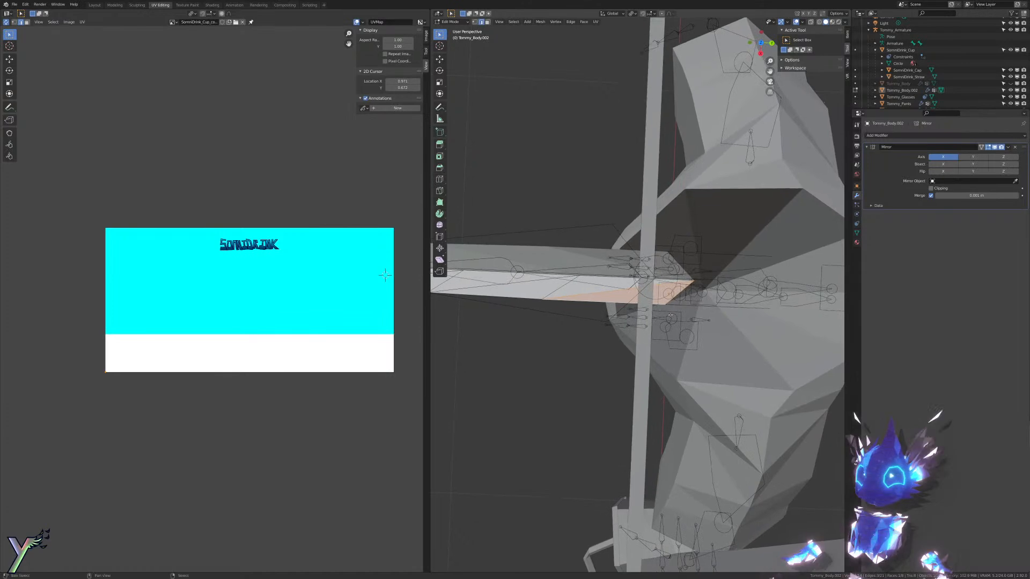
Step: Undo the second run of face fills until only the faces at the beak tip are left
{"action": "key", "text": "ctrl+z"}
{"action": "key", "text": "ctrl+z"}
{"action": "key", "text": "ctrl+z"}
{"action": "middle_click_drag", "start_coordinate": [550, 301], "coordinate": [648, 301]}
{"action": "key", "text": "ctrl+z"}
{"action": "key", "text": "ctrl+z"}
{"action": "key", "text": "ctrl+z"}
{"action": "key", "text": "ctrl+z"}
{"action": "key", "text": "ctrl+z"}
{"action": "key", "text": "ctrl+z"}
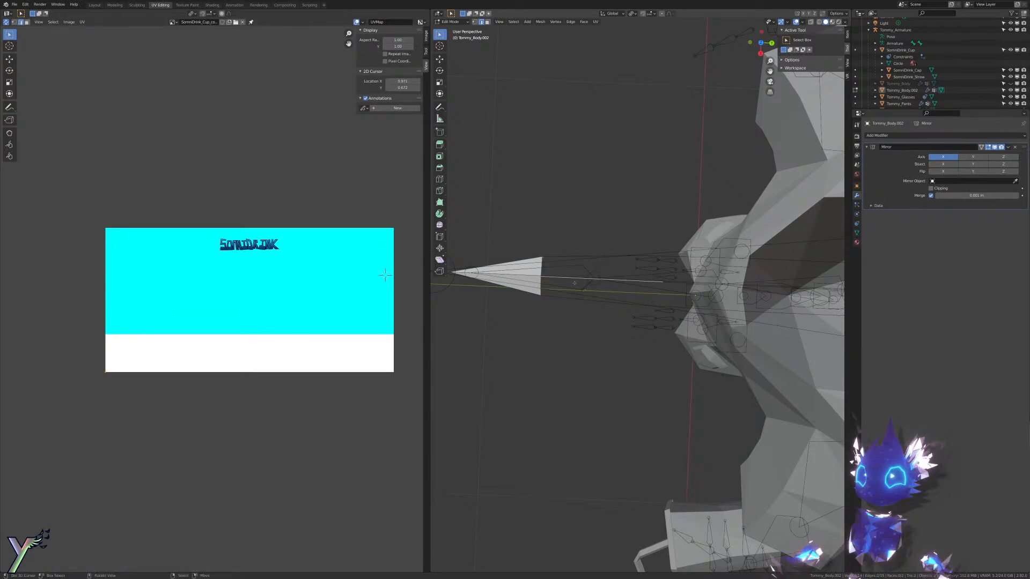
{"action": "middle_click_drag", "start_coordinate": [533, 282], "coordinate": [675, 308]}
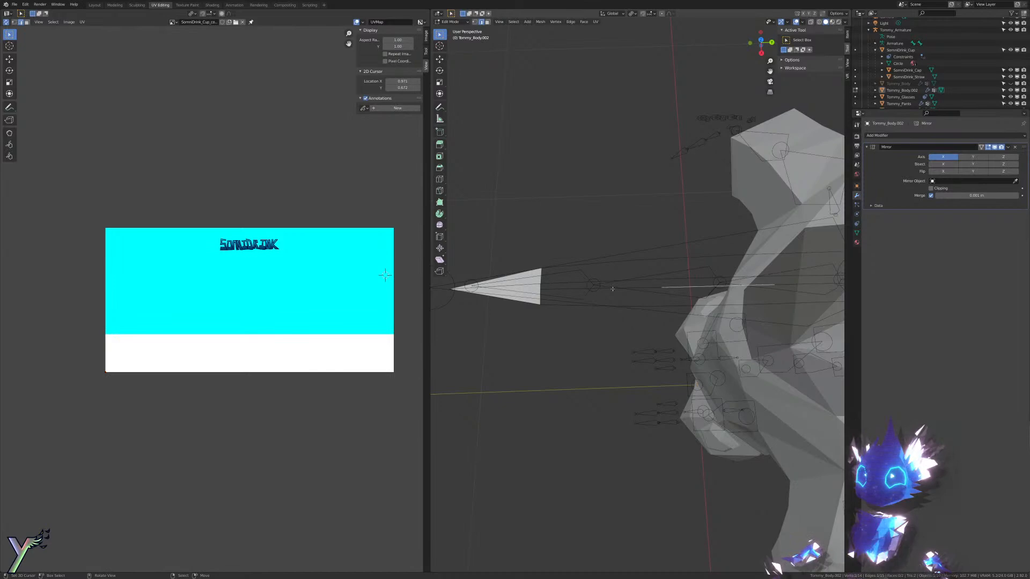
Step: Fill the next faces behind the tip from adjoining edges of the centre and side chains
{"action": "right_click", "coordinate": [612, 288]}
{"action": "middle_click_drag", "start_coordinate": [612, 289], "coordinate": [518, 266]}
{"action": "right_click", "coordinate": [606, 225]}
{"action": "right_click", "coordinate": [603, 249], "text": "shift"}
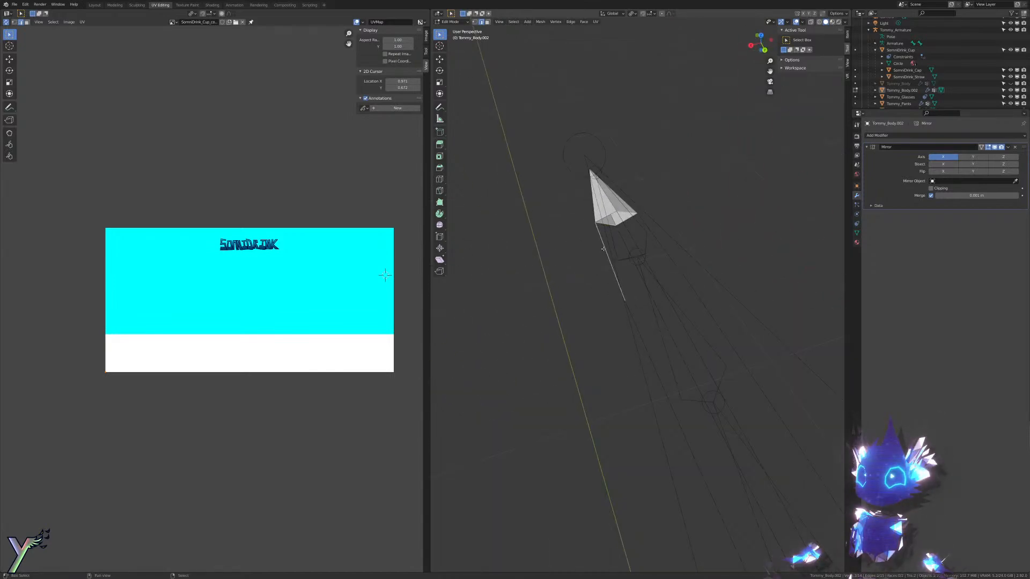
{"action": "key", "text": "f"}
{"action": "right_click", "coordinate": [625, 272], "text": "shift"}
{"action": "key", "text": "f"}
{"action": "middle_click_drag", "start_coordinate": [624, 272], "coordinate": [711, 276]}
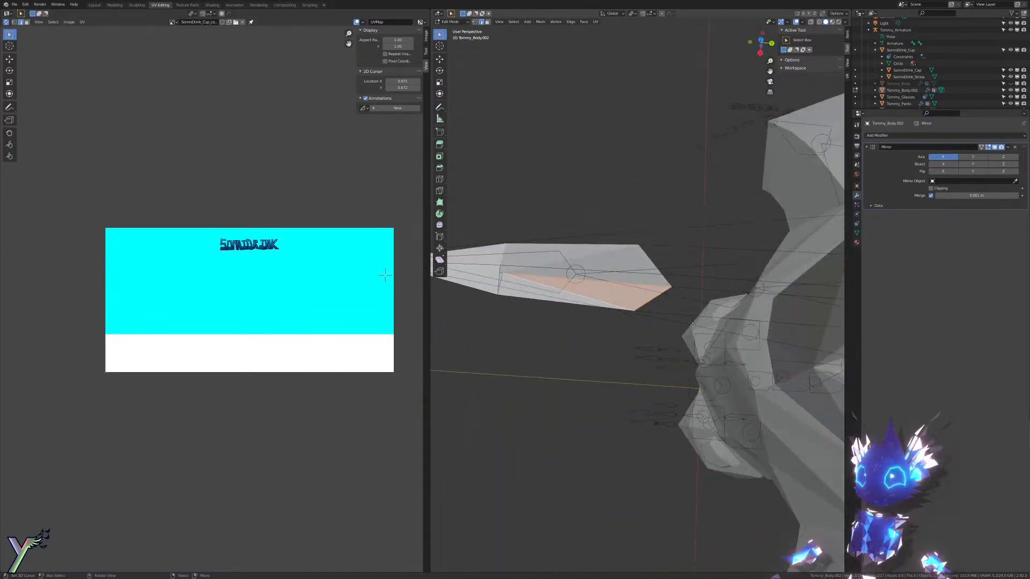
Step: Extend the strip by filling faces between the next pairs of edges along the middle of the chains
{"action": "right_click", "coordinate": [628, 307]}
{"action": "right_click", "coordinate": [617, 284], "text": "shift"}
{"action": "key", "text": "f"}
{"action": "middle_click_drag", "start_coordinate": [612, 268], "coordinate": [591, 299]}
{"action": "right_click", "coordinate": [595, 301]}
{"action": "right_click", "coordinate": [612, 289], "text": "shift"}
{"action": "key", "text": "f"}
Step: Fill further faces toward the head, starting from the strip's open edge and the adjoining side-chain edge
{"action": "right_click", "coordinate": [689, 323]}
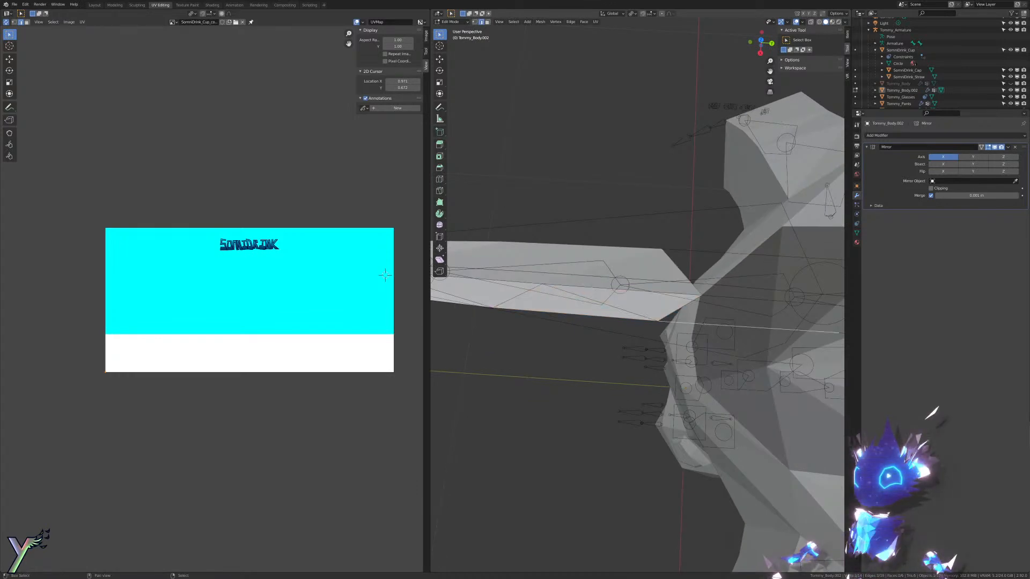
{"action": "right_click", "coordinate": [680, 310], "text": "shift"}
{"action": "key", "text": "f"}
{"action": "middle_click_drag", "start_coordinate": [678, 311], "coordinate": [558, 302]}
{"action": "key", "text": "f"}
{"action": "right_click", "coordinate": [677, 311]}
{"action": "right_click", "coordinate": [692, 323], "text": "shift"}
{"action": "key", "text": "f"}
{"action": "key", "text": "f"}
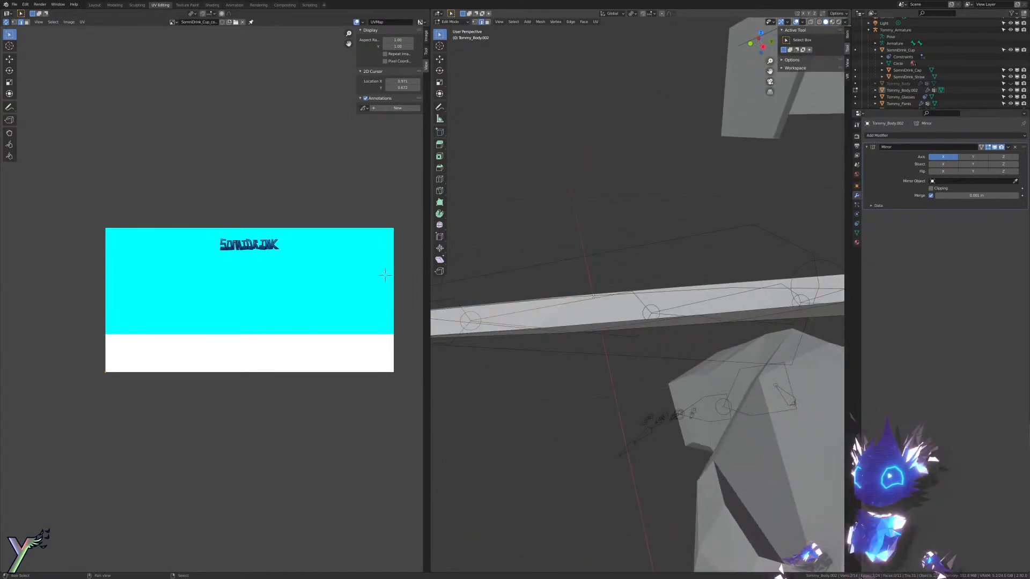
Step: Fill the remaining faces between the two chains up to their rear ends
{"action": "key", "text": "f"}
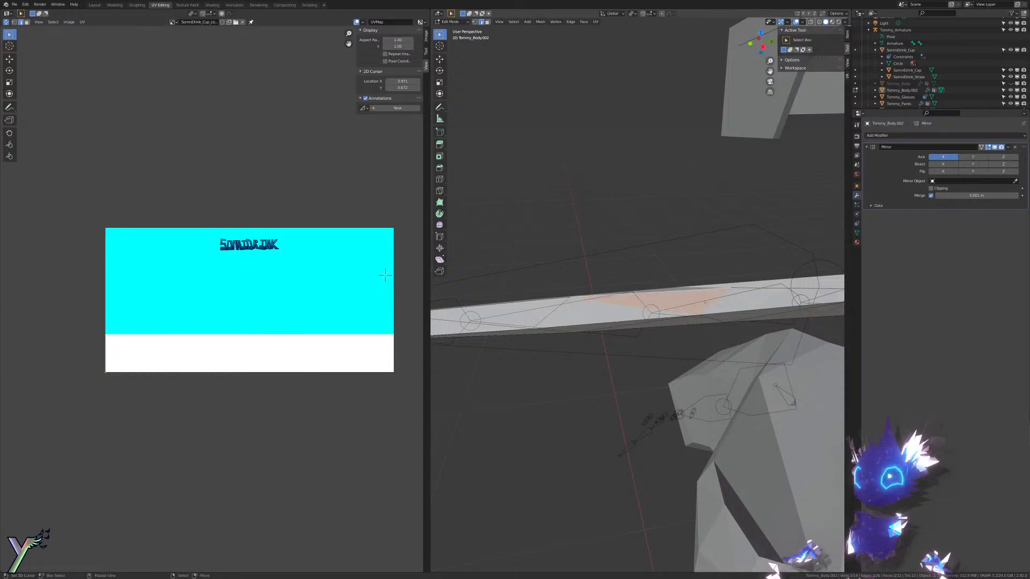
{"action": "key", "text": "f"}
{"action": "middle_click_drag", "start_coordinate": [727, 312], "coordinate": [560, 315]}
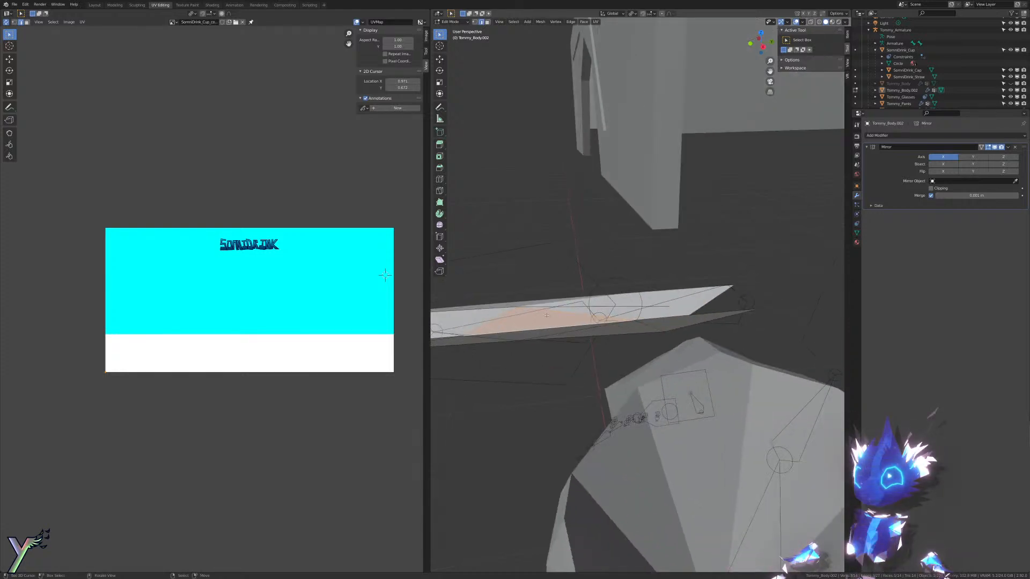
{"action": "key", "text": "f"}
{"action": "key", "text": "f"}
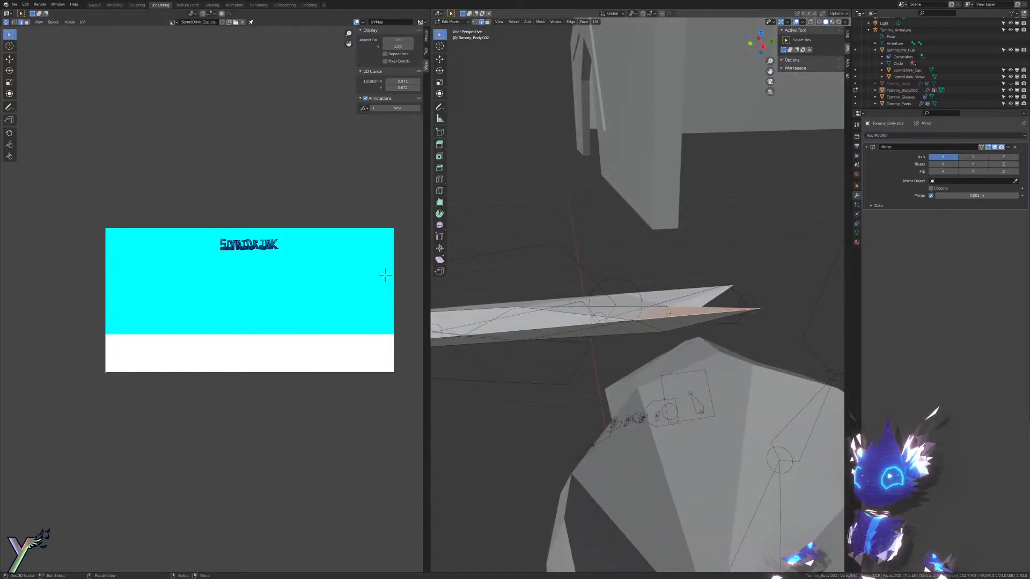
Step: In a wireframe side view, lower the two centre-line vertices in the front and middle part of the inner beak mesh
{"action": "middle_click_drag", "start_coordinate": [668, 315], "coordinate": [666, 298]}
{"action": "key", "text": "ctrl+Tab"}
{"action": "left_click", "coordinate": [662, 295]}
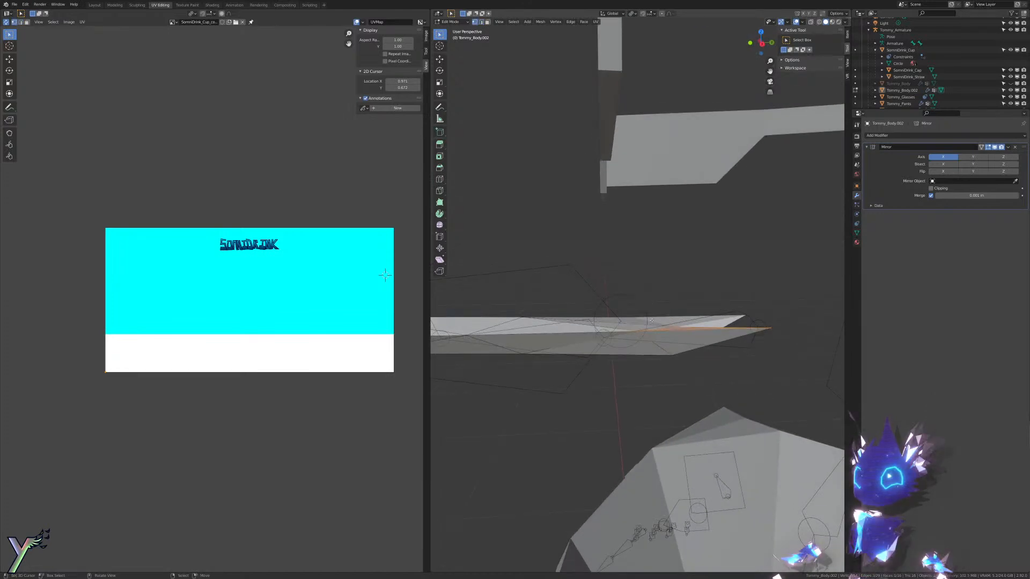
{"action": "key", "text": "KP_5"}
{"action": "key", "text": "z"}
{"action": "scroll", "coordinate": [600, 308], "scroll_direction": "down", "scroll_amount": 3}
{"action": "mouse_move", "coordinate": [582, 295]}
{"action": "middle_mouse_down", "text": "shift"}
{"action": "mouse_move", "coordinate": [735, 308]}
{"action": "mouse_move", "coordinate": [611, 309]}
{"action": "mouse_move", "coordinate": [692, 335]}
{"action": "mouse_move", "coordinate": [802, 327]}
{"action": "middle_mouse_up", "text": "shift"}
{"action": "left_click", "coordinate": [622, 322]}
{"action": "key", "text": "g"}
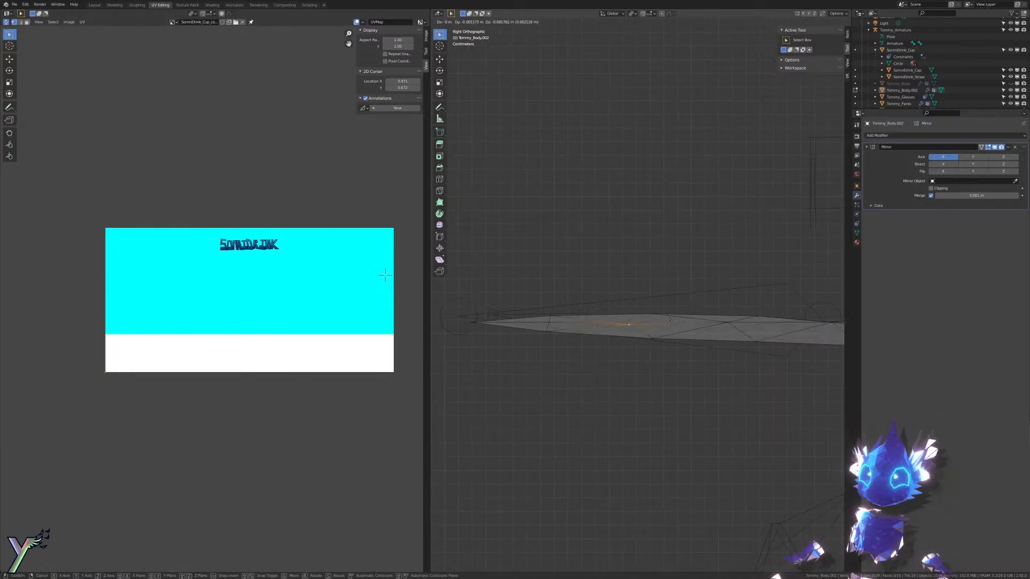
{"action": "left_click", "coordinate": [669, 324]}
{"action": "left_click", "coordinate": [728, 323]}
{"action": "key", "text": "g"}
{"action": "left_click", "coordinate": [766, 329]}
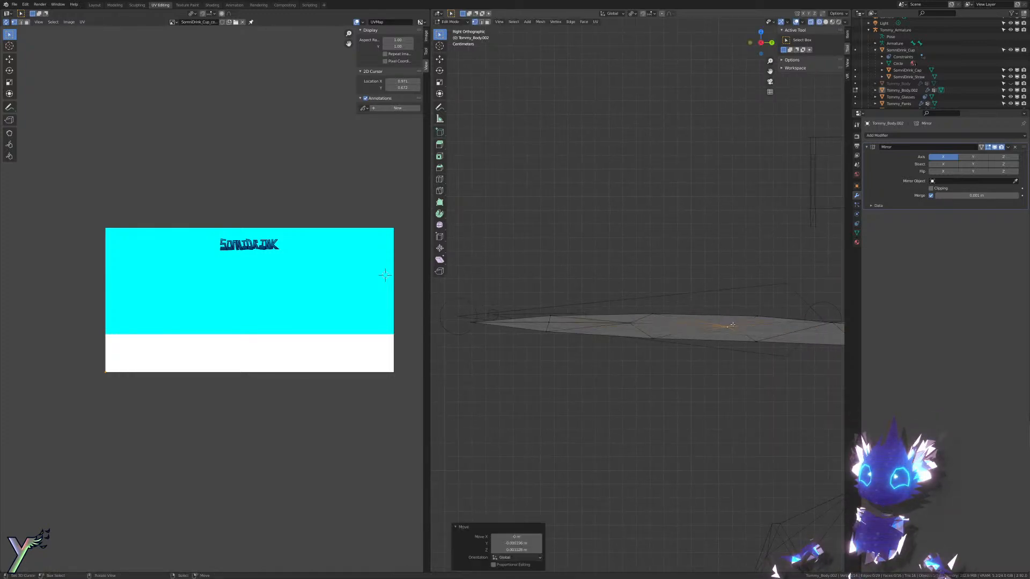
Step: Lower the next centre-line vertex and the rearmost vertex to bring the rear of the mesh in line
{"action": "middle_click_drag", "start_coordinate": [766, 329], "coordinate": [594, 324], "text": "shift"}
{"action": "left_click", "coordinate": [662, 318]}
{"action": "key", "text": "g"}
{"action": "left_click", "coordinate": [663, 326]}
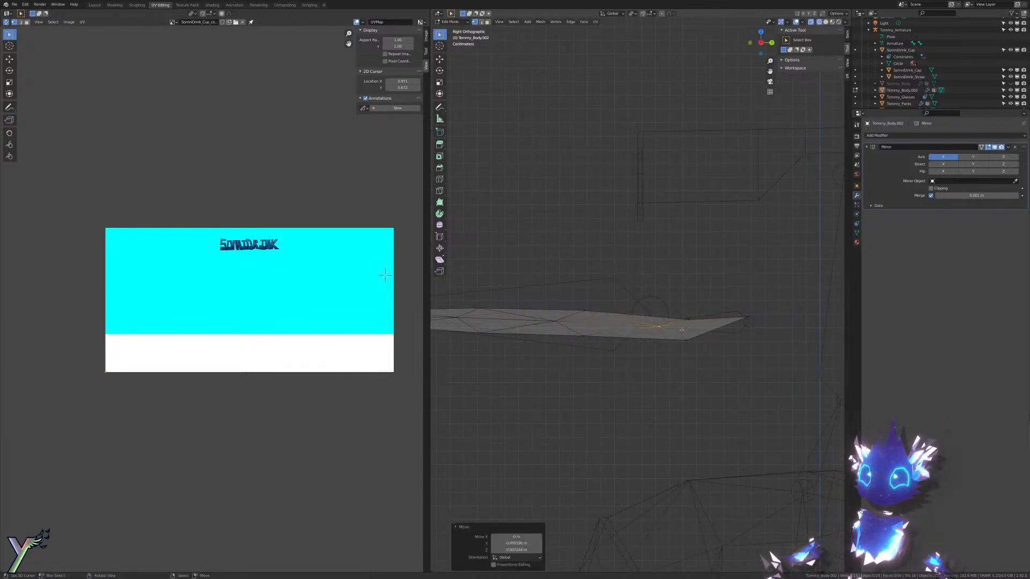
{"action": "left_click", "coordinate": [751, 317]}
{"action": "key", "text": "g"}
{"action": "left_click", "coordinate": [748, 333]}
Step: Examine the reshaped inner beak mesh from the front and side, returning to the wireframe side view
{"action": "middle_click_drag", "start_coordinate": [749, 333], "coordinate": [675, 324]}
{"action": "key", "text": "z"}
{"action": "left_click", "coordinate": [727, 324]}
{"action": "key", "text": "KP_1"}
{"action": "key", "text": "KP_3"}
{"action": "key", "text": "z"}
{"action": "left_click", "coordinate": [601, 316]}
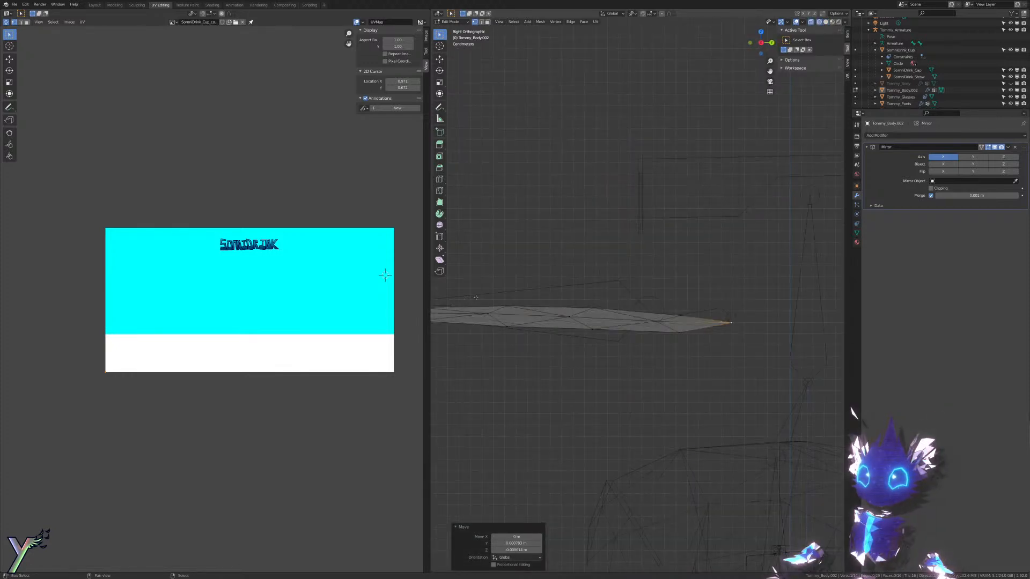
Step: Select the whole inner beak mesh and flatten it into a thin strip by scaling it down twice along Z
{"action": "middle_click_drag", "start_coordinate": [518, 281], "coordinate": [647, 274], "text": "shift"}
{"action": "key", "text": "c"}
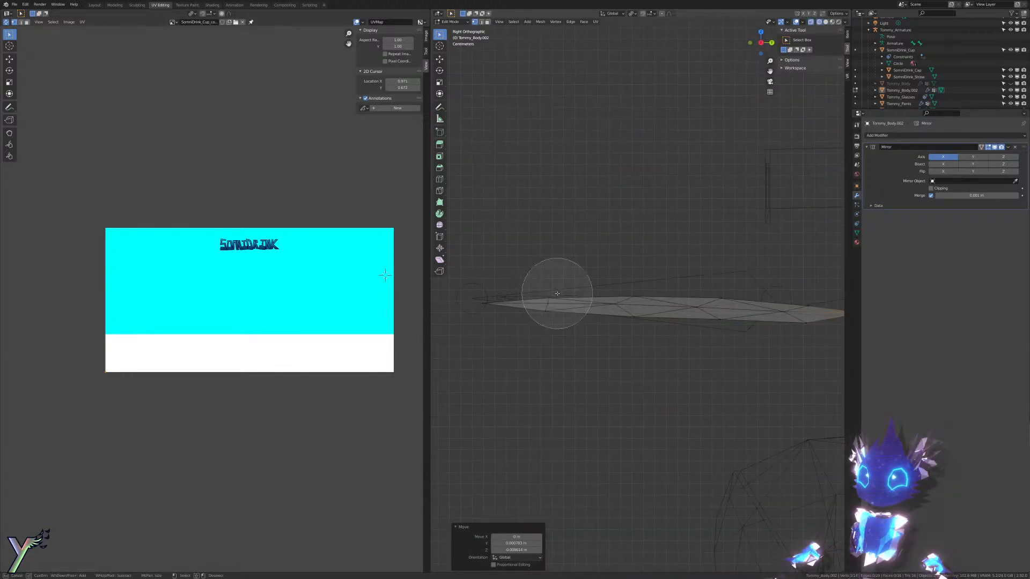
{"action": "key", "text": "Escape"}
{"action": "key", "text": "a"}
{"action": "key", "text": "a"}
{"action": "key", "text": "s"}
{"action": "key", "text": "z"}
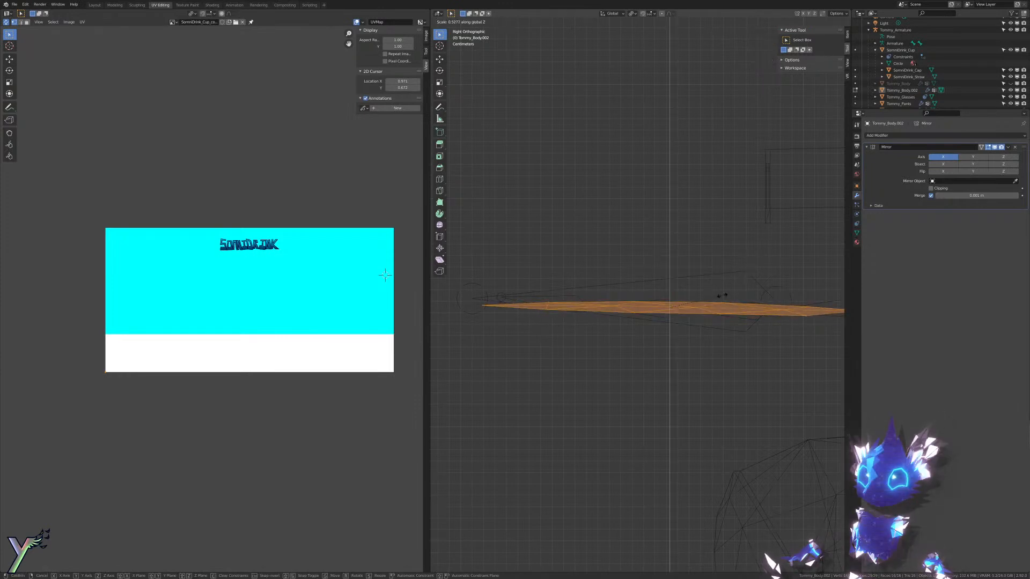
{"action": "left_click", "coordinate": [706, 296]}
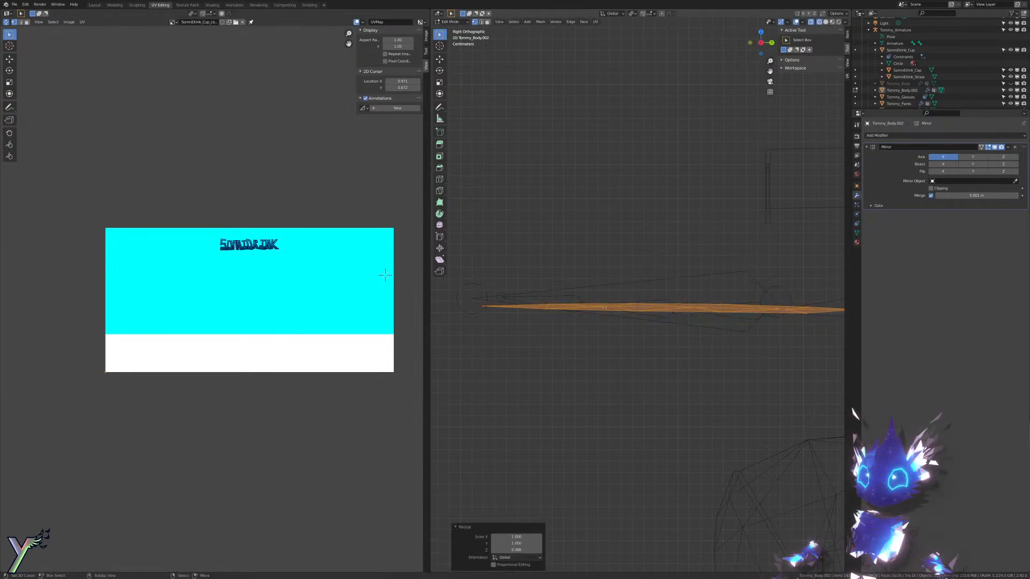
{"action": "key", "text": "s"}
{"action": "key", "text": "z"}
{"action": "left_click", "coordinate": [721, 308]}
Step: Deselect the mesh and make the hidden Tommy_Body object visible for reference
{"action": "key", "text": "a"}
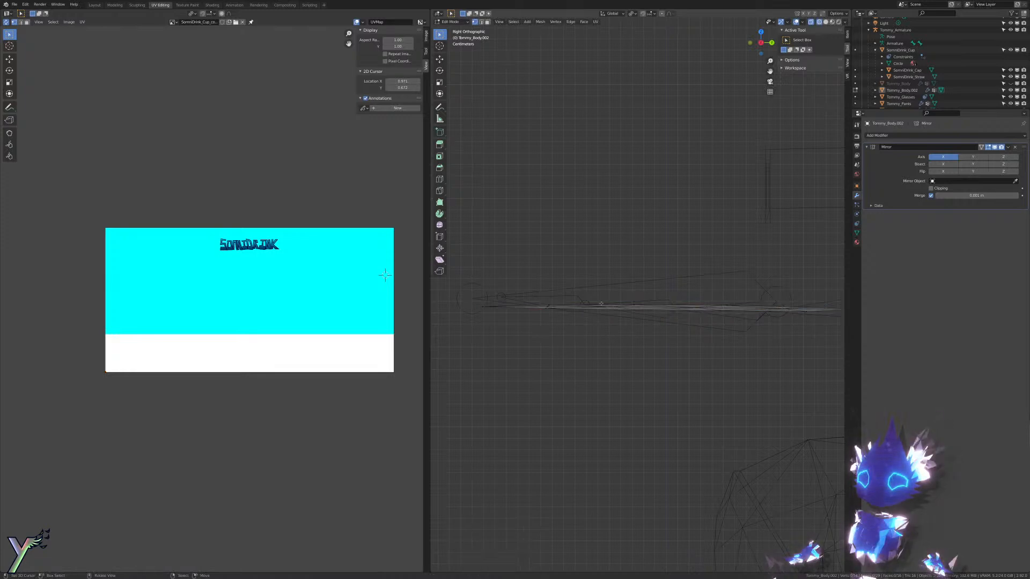
{"action": "key", "text": "alt+h"}
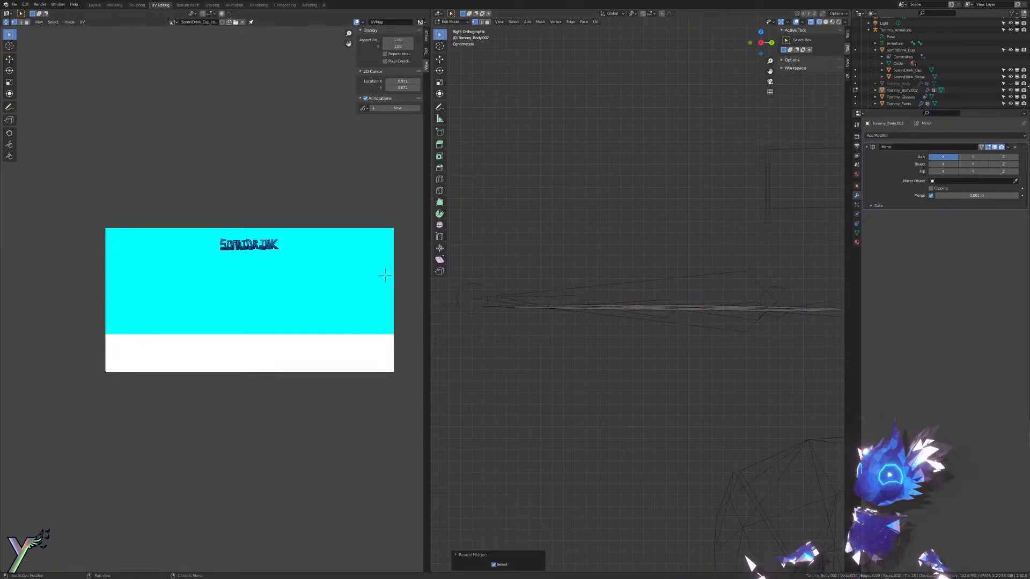
{"action": "left_click", "coordinate": [1010, 83]}
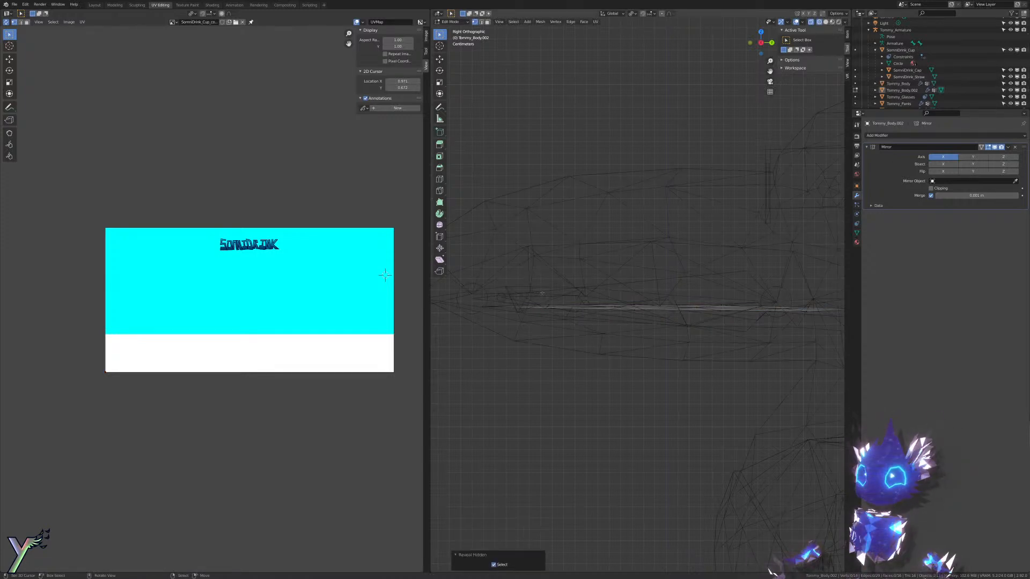
Step: Lower the vertices just behind the strip's front tip to follow the beak's mouth line
{"action": "key", "text": "c"}
{"action": "left_click", "coordinate": [555, 306]}
{"action": "right_click", "coordinate": [556, 306]}
{"action": "key", "text": "g"}
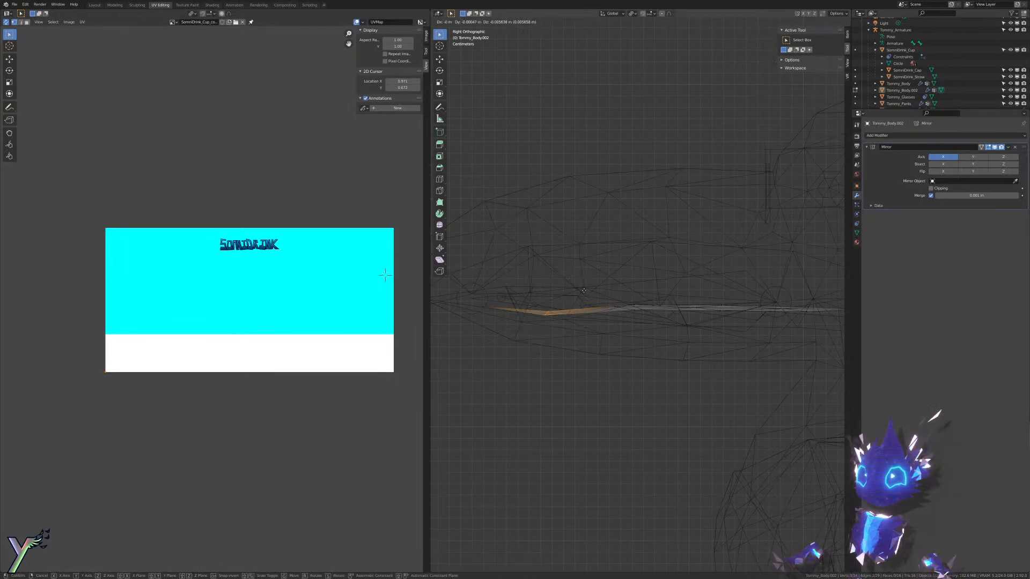
{"action": "left_click", "coordinate": [554, 312]}
{"action": "key", "text": "b"}
{"action": "right_click", "coordinate": [639, 309]}
{"action": "key", "text": "g"}
{"action": "left_click", "coordinate": [601, 286]}
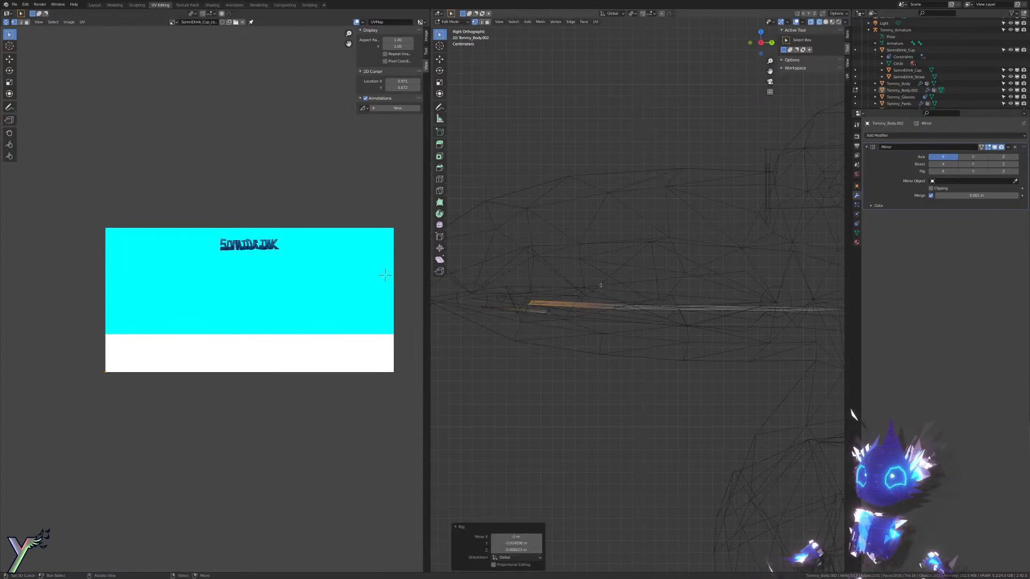
{"action": "key", "text": "ctrl+z"}
Step: Select the vertex group around the middle of the strip and lower it to follow the lower beak
{"action": "key", "text": "alt+a"}
{"action": "key", "text": "b"}
{"action": "left_click_drag", "start_coordinate": [588, 266], "coordinate": [656, 330]}
{"action": "key", "text": "g"}
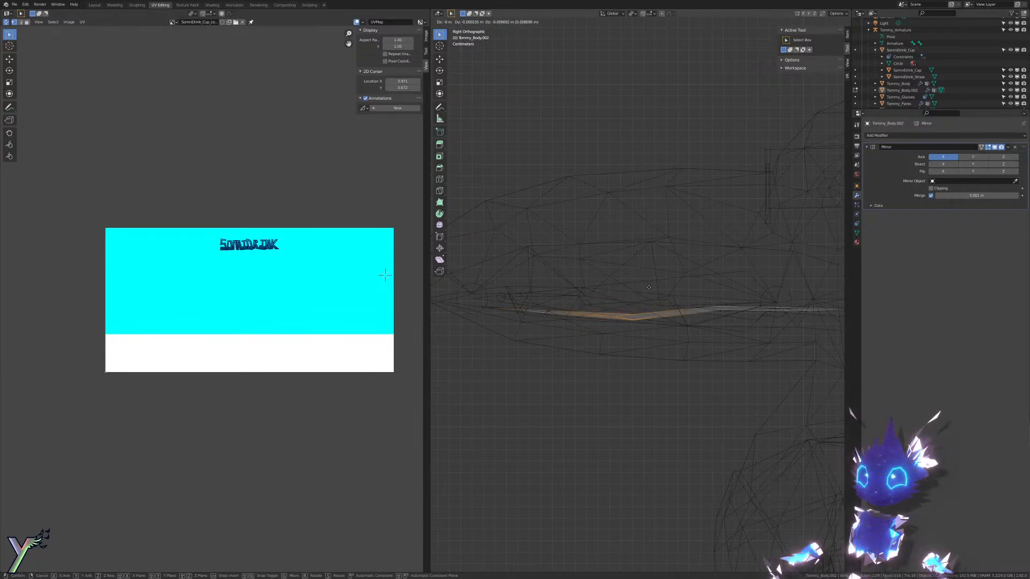
{"action": "left_click", "coordinate": [649, 286]}
Step: Select the next vertex group toward the head and lower it level with the strip's middle
{"action": "key", "text": "alt+a"}
{"action": "key", "text": "c"}
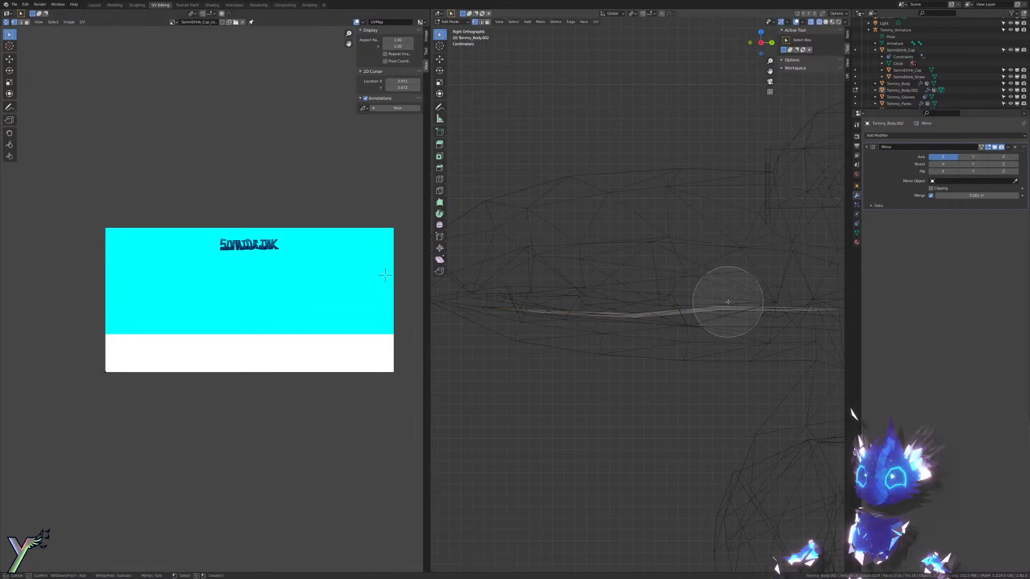
{"action": "left_click", "coordinate": [727, 299]}
{"action": "key", "text": "Escape"}
{"action": "key", "text": "g"}
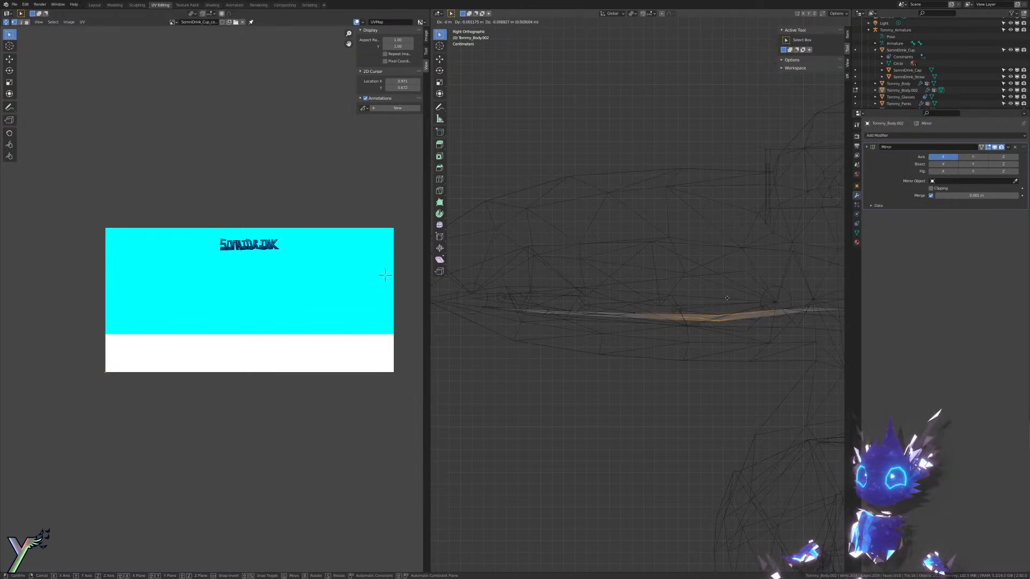
{"action": "left_click", "coordinate": [724, 301]}
Step: Select the vertices at the strip's rear end and move them straight down level with the lowered section
{"action": "middle_click_drag", "start_coordinate": [717, 300], "coordinate": [542, 295], "text": "shift"}
{"action": "key", "text": "alt+a"}
{"action": "key", "text": "c"}
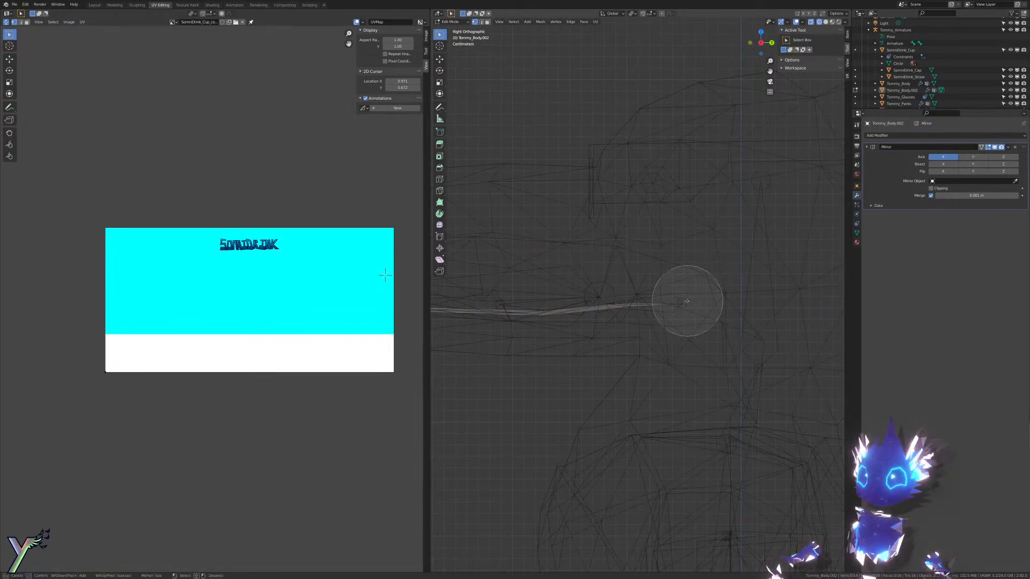
{"action": "left_click_drag", "start_coordinate": [681, 299], "coordinate": [646, 300]}
{"action": "key", "text": "Escape"}
{"action": "key", "text": "h"}
{"action": "key", "text": "l"}
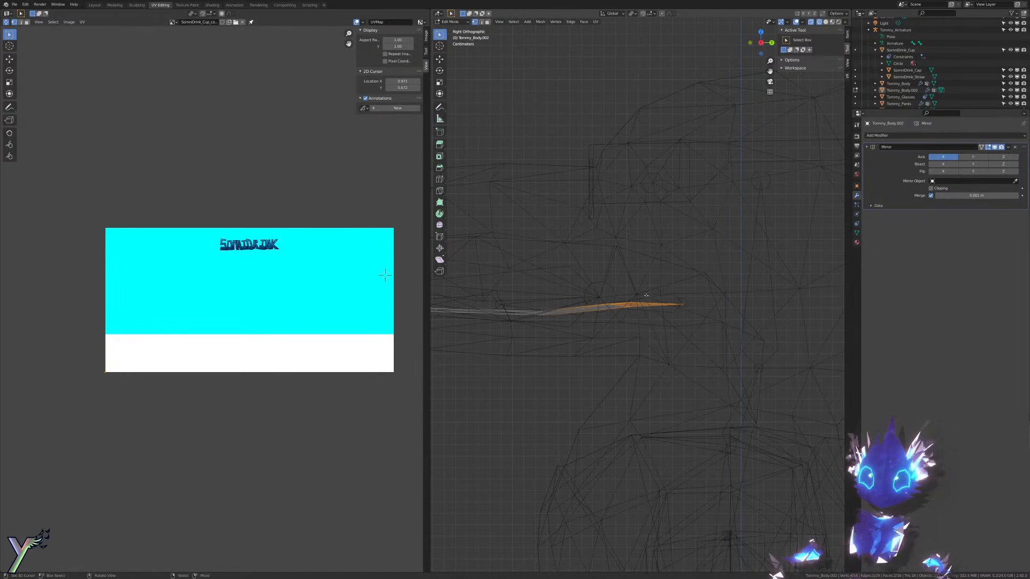
{"action": "key", "text": "g"}
{"action": "left_click", "coordinate": [646, 302]}
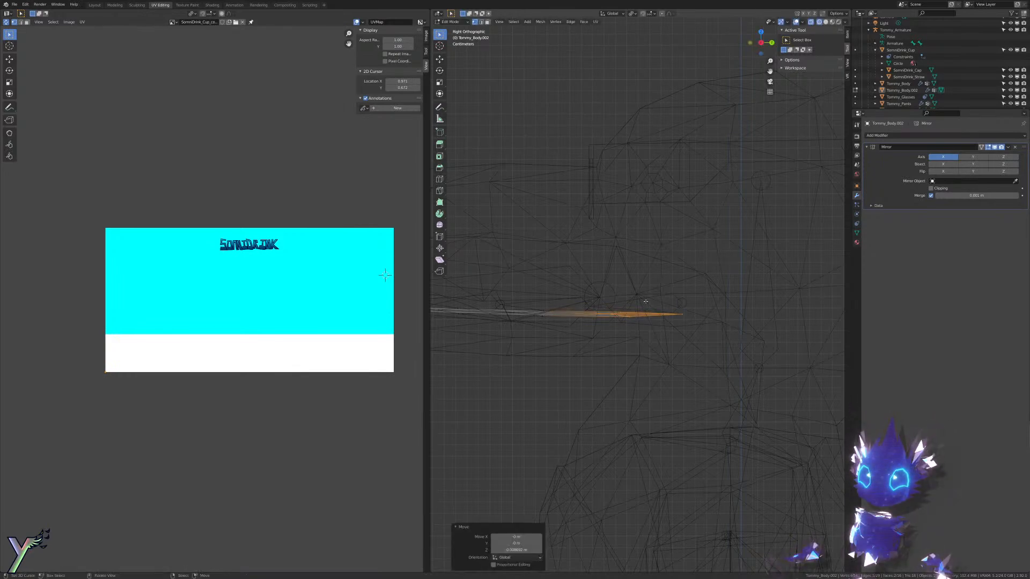
Step: Select all linked faces of the inner beak mesh and recalculate their normals
{"action": "key", "text": "alt+a"}
{"action": "mouse_move", "coordinate": [639, 307]}
{"action": "middle_mouse_down"}
{"action": "mouse_move", "coordinate": [646, 317]}
{"action": "mouse_move", "coordinate": [670, 282]}
{"action": "mouse_move", "coordinate": [736, 268]}
{"action": "middle_mouse_up"}
{"action": "key", "text": "alt+a"}
{"action": "key", "text": "l"}
{"action": "key", "text": "alt+z"}
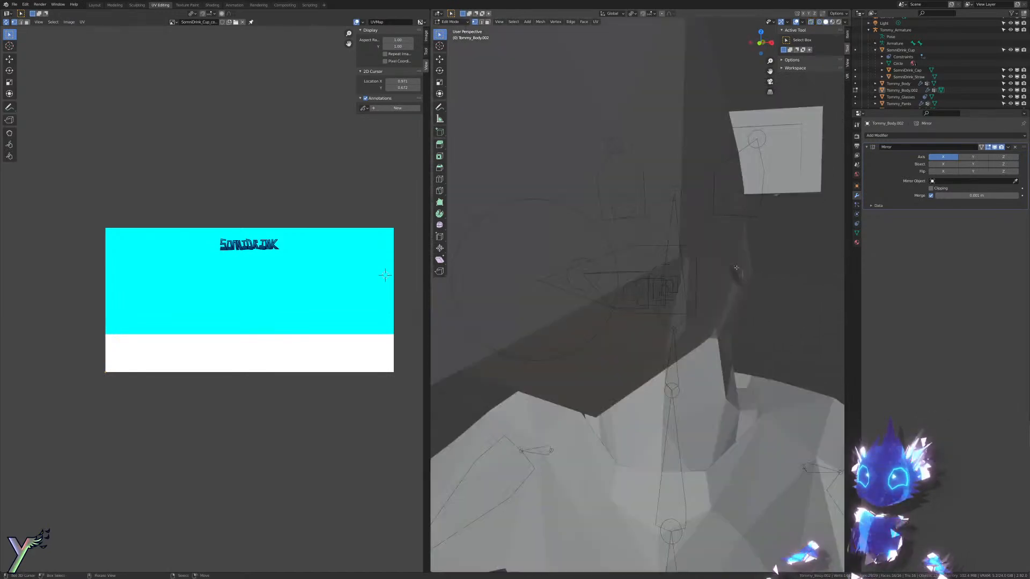
{"action": "key", "text": "ctrl+n"}
{"action": "scroll", "coordinate": [706, 340], "scroll_direction": "down", "scroll_amount": 8}
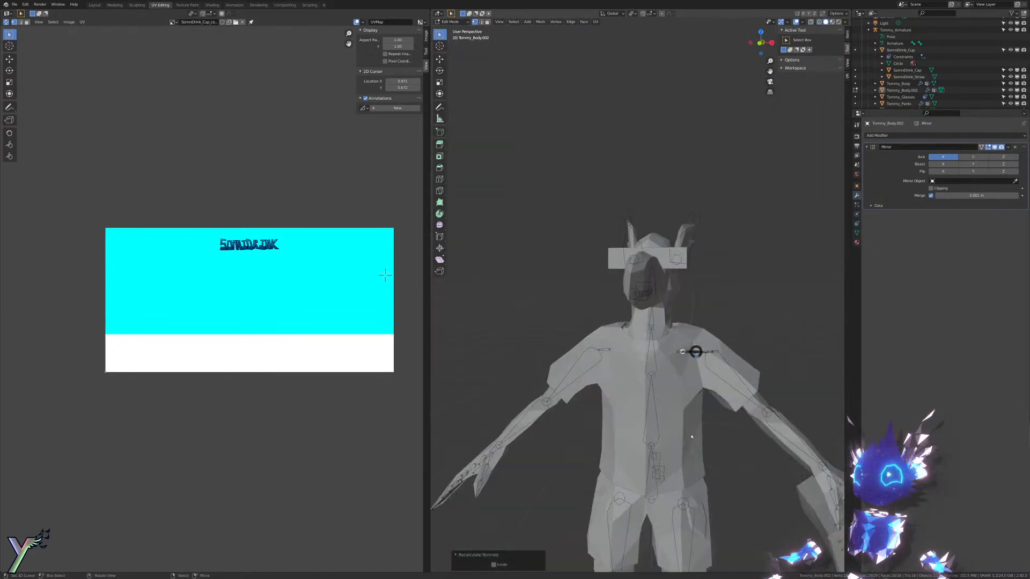
Step: Turn on the Face Orientation overlay while viewing the whole character
{"action": "key", "text": "alt+z"}
{"action": "mouse_move", "coordinate": [697, 349]}
{"action": "middle_mouse_down"}
{"action": "mouse_move", "coordinate": [638, 339]}
{"action": "mouse_move", "coordinate": [615, 263]}
{"action": "middle_mouse_up"}
{"action": "key", "text": "z"}
{"action": "scroll", "coordinate": [615, 262], "scroll_direction": "down", "scroll_amount": 2}
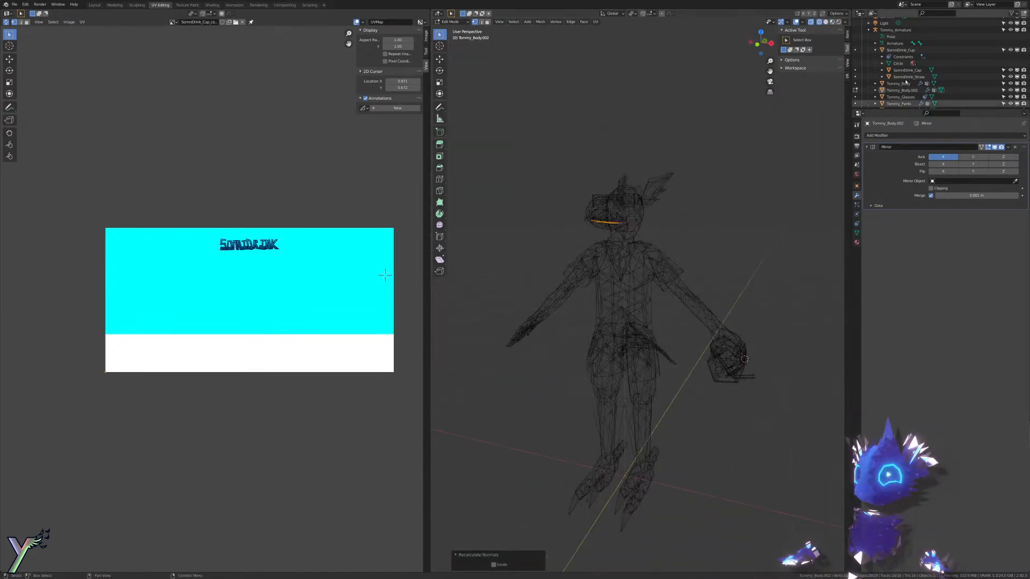
{"action": "left_click", "coordinate": [802, 22]}
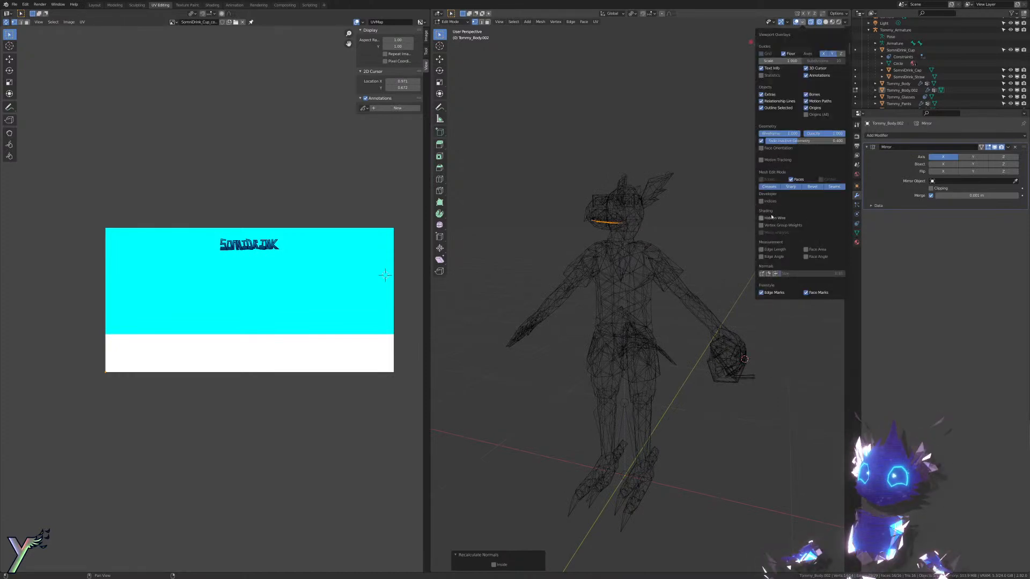
{"action": "key", "text": "n"}
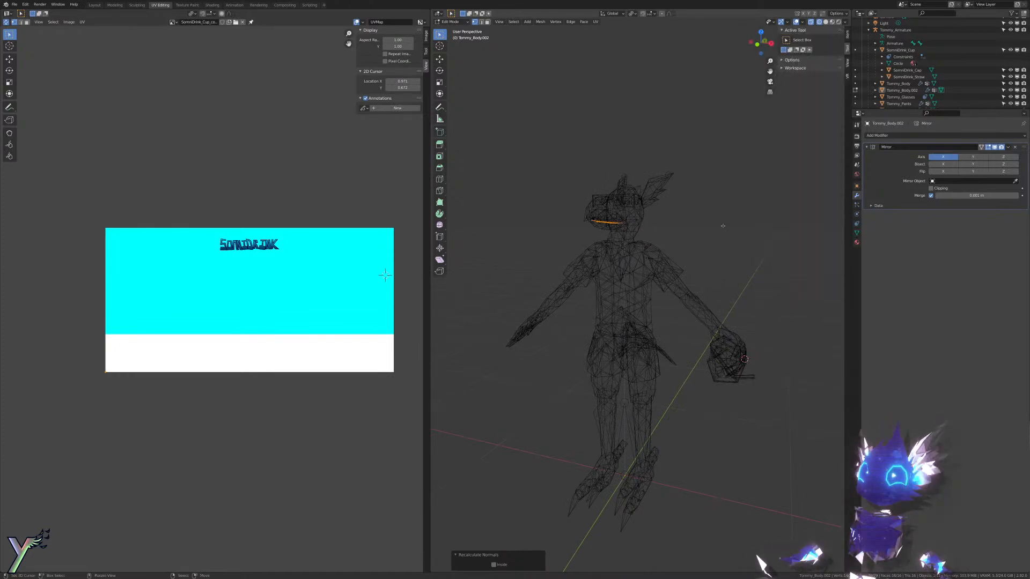
Step: Examine the face orientation colours around the head and beak, finishing in Solid shading
{"action": "key", "text": "shift+z"}
{"action": "mouse_move", "coordinate": [713, 327]}
{"action": "middle_mouse_down"}
{"action": "mouse_move", "coordinate": [663, 292]}
{"action": "mouse_move", "coordinate": [708, 220]}
{"action": "mouse_move", "coordinate": [748, 340]}
{"action": "mouse_move", "coordinate": [778, 370]}
{"action": "middle_mouse_up"}
{"action": "middle_click_drag", "start_coordinate": [638, 238], "coordinate": [708, 351], "text": "shift"}
{"action": "scroll", "coordinate": [708, 351], "scroll_direction": "up", "scroll_amount": 5}
{"action": "scroll", "coordinate": [708, 351], "scroll_direction": "up", "scroll_amount": 3}
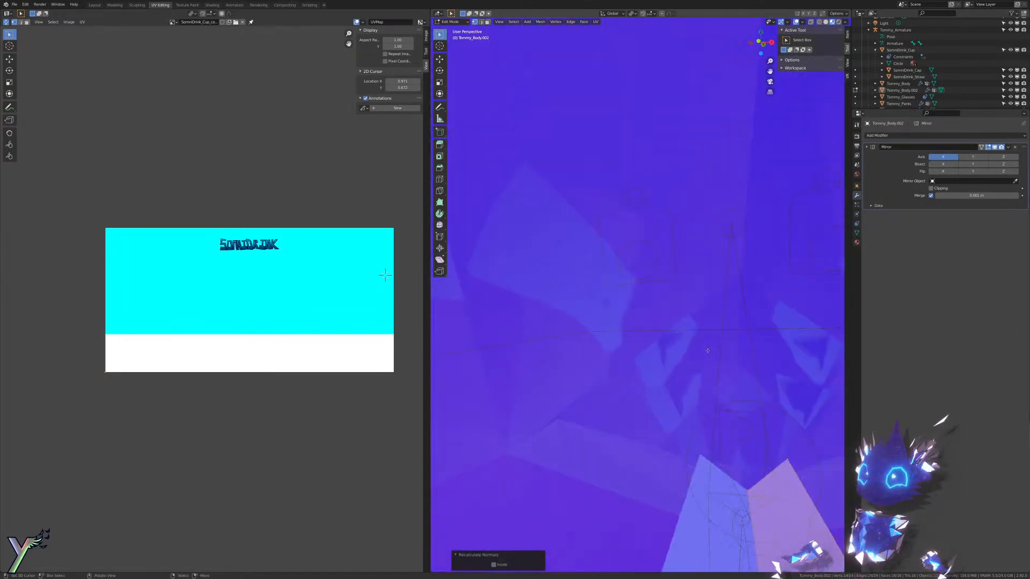
{"action": "scroll", "coordinate": [708, 351], "scroll_direction": "down", "scroll_amount": 8}
{"action": "key", "text": "z"}
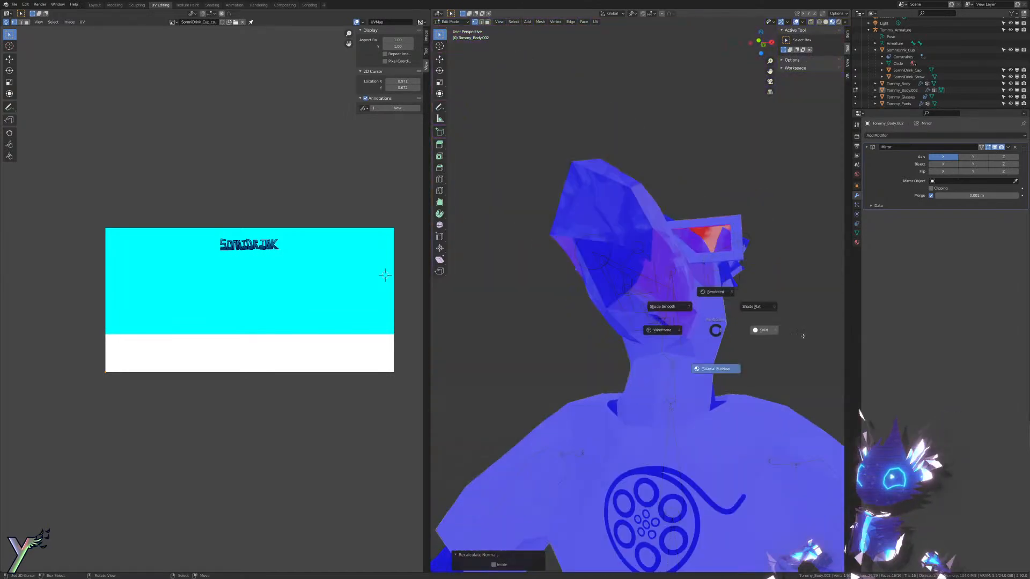
{"action": "left_click", "coordinate": [803, 337]}
{"action": "middle_click_drag", "start_coordinate": [803, 336], "coordinate": [865, 273]}
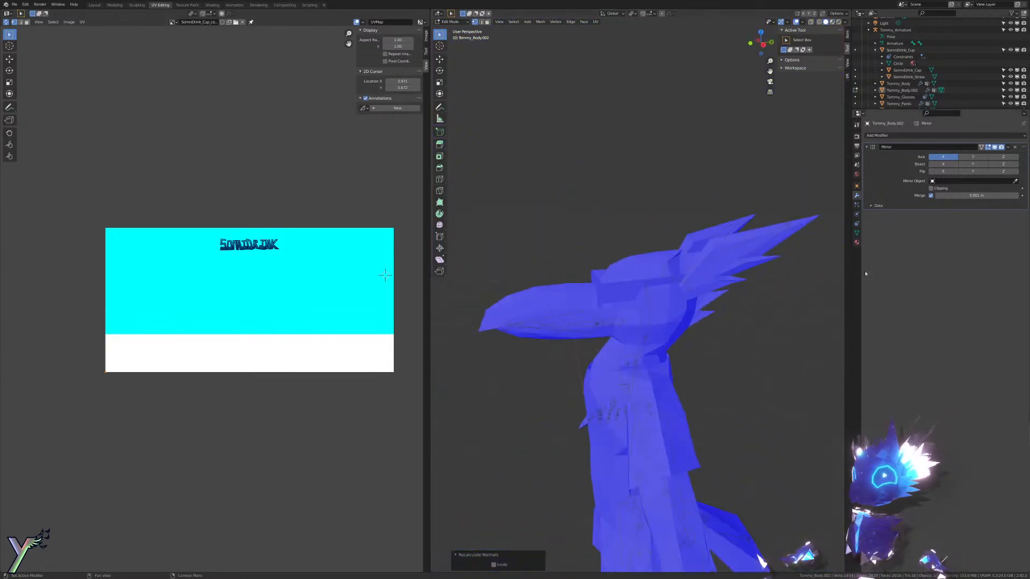
Step: Apply the Mirror modifier on Tommy_Body.002 in Object Mode, and join that mesh with Tommy_Body
{"action": "left_click", "coordinate": [856, 242]}
{"action": "middle_click_drag", "start_coordinate": [703, 362], "coordinate": [753, 335]}
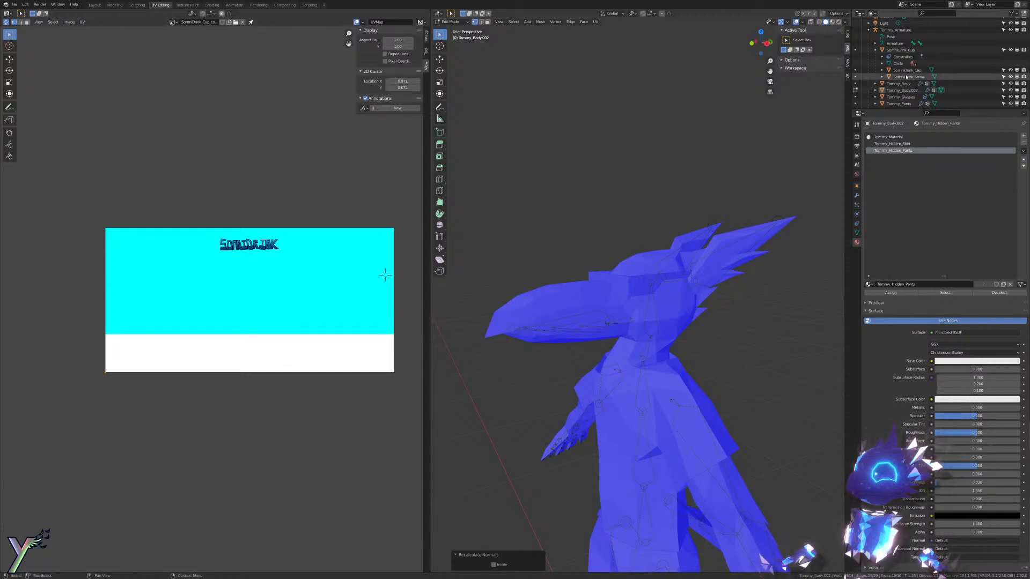
{"action": "left_click", "coordinate": [901, 90]}
{"action": "key", "text": "Tab"}
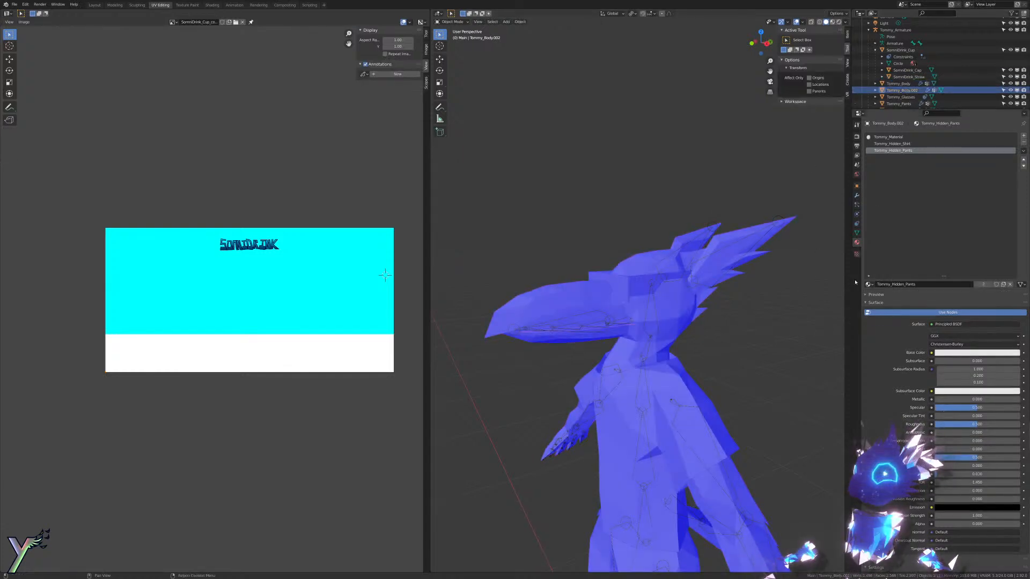
{"action": "left_click", "coordinate": [857, 233]}
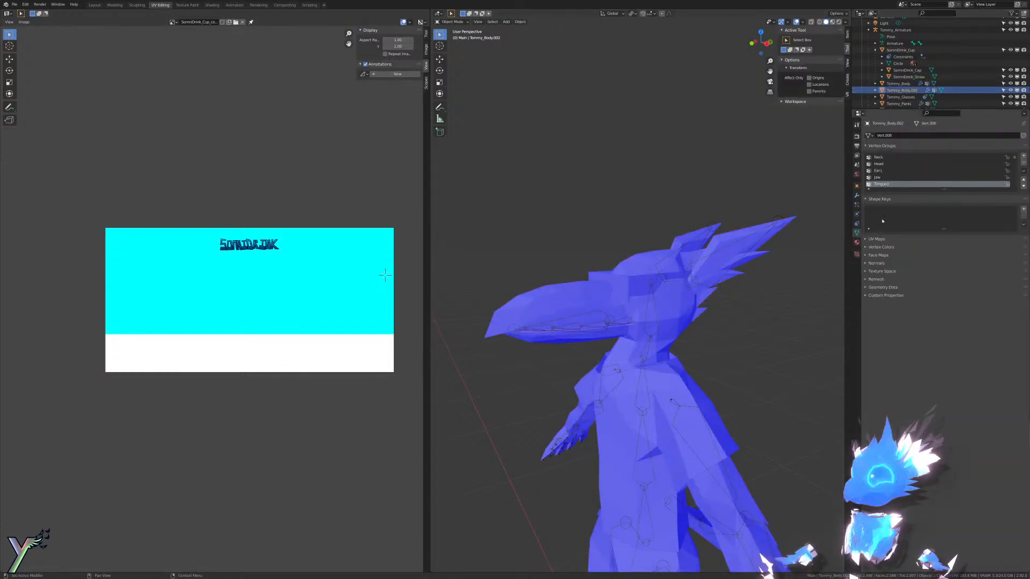
{"action": "left_click", "coordinate": [857, 196]}
{"action": "key", "text": "ctrl+a"}
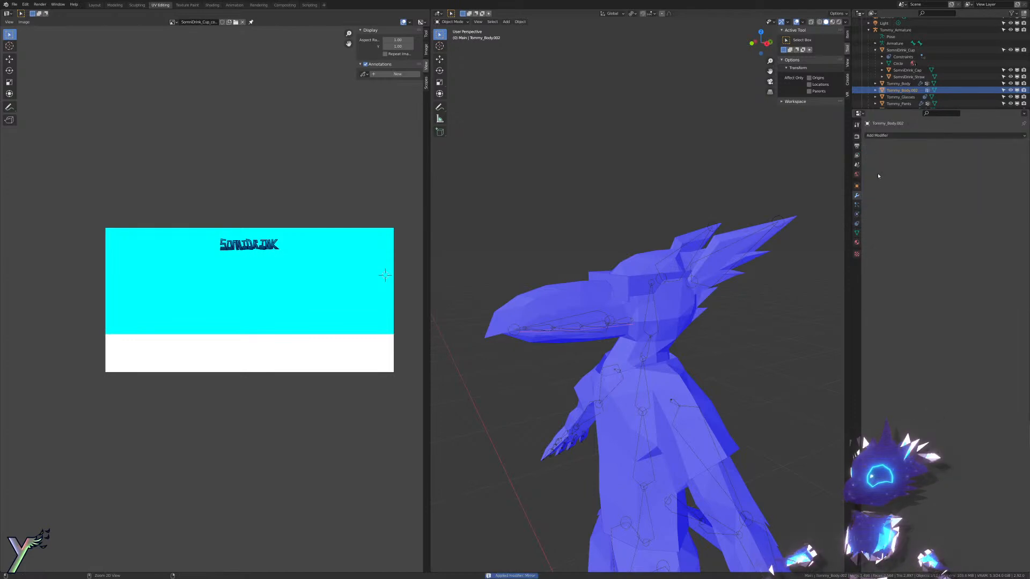
{"action": "left_click", "coordinate": [911, 84], "text": "shift"}
{"action": "key", "text": "ctrl+j"}
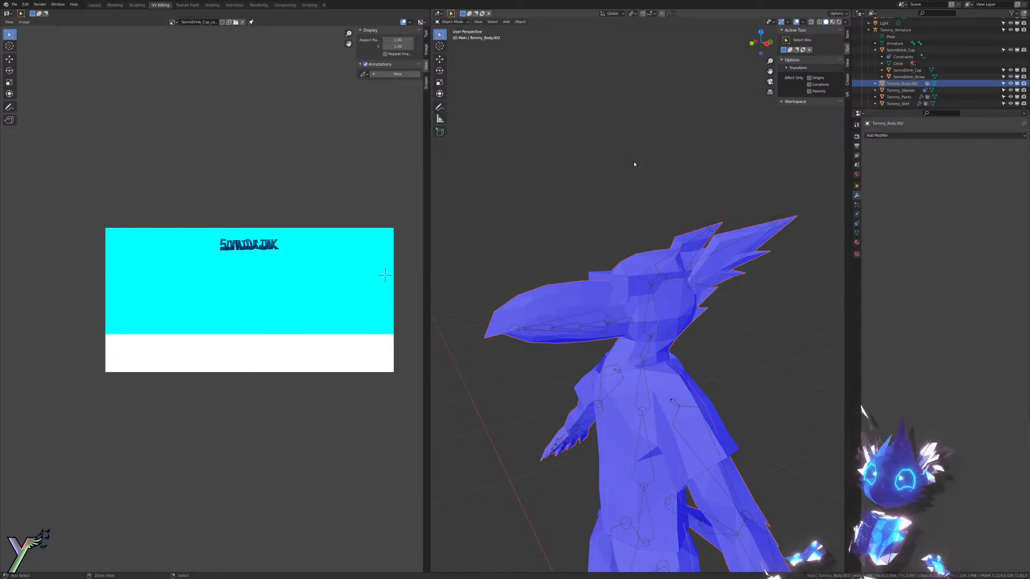
Step: Enter Edit Mode on the joined body in wireframe and hide all geometry except the inner beak mesh
{"action": "key", "text": "Tab"}
{"action": "key", "text": "z"}
{"action": "left_click", "coordinate": [582, 294]}
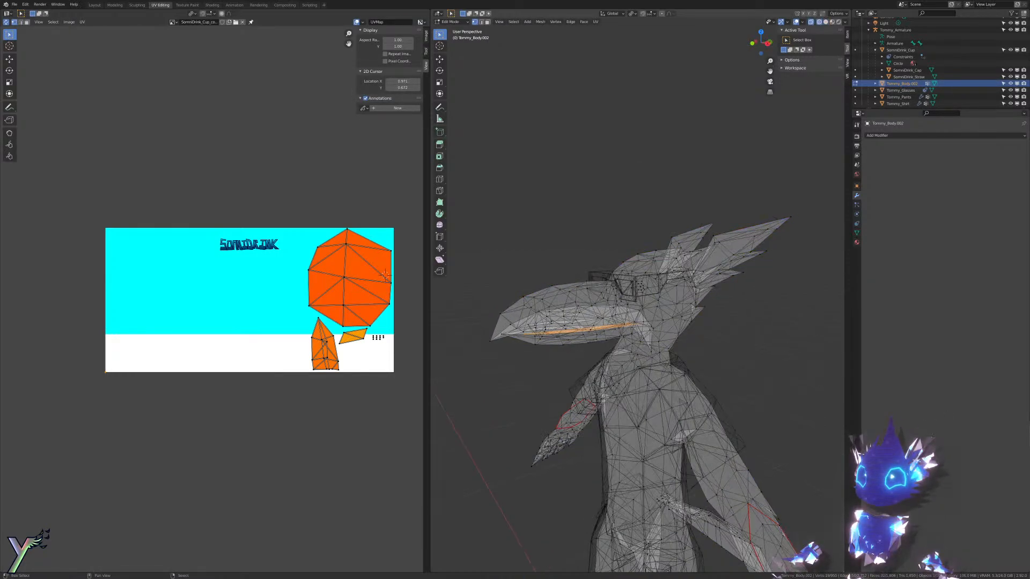
{"action": "scroll", "coordinate": [625, 302], "scroll_direction": "up", "scroll_amount": 4}
{"action": "middle_click_drag", "start_coordinate": [607, 343], "coordinate": [646, 227], "text": "shift"}
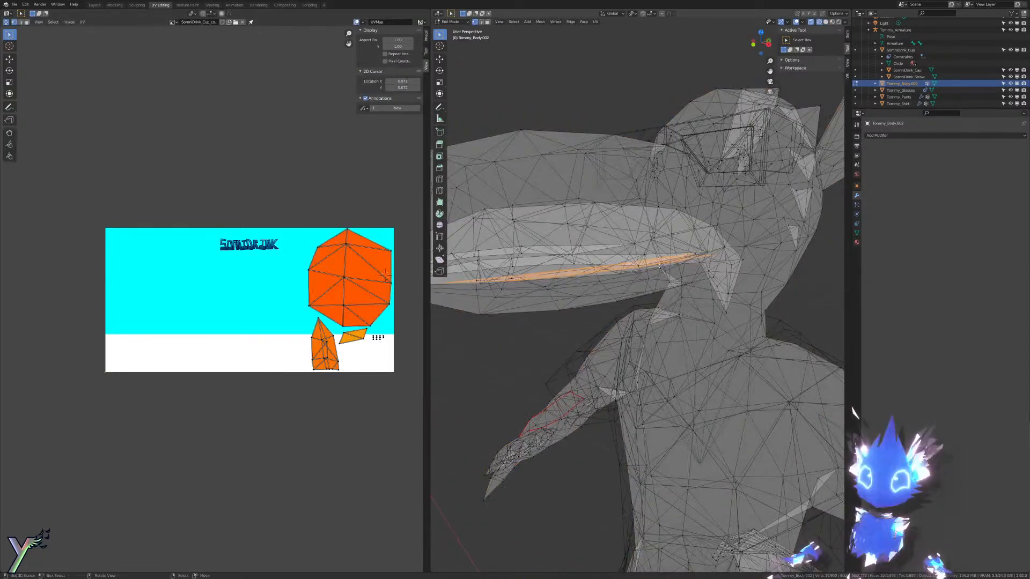
{"action": "key", "text": "a"}
{"action": "key", "text": "h"}
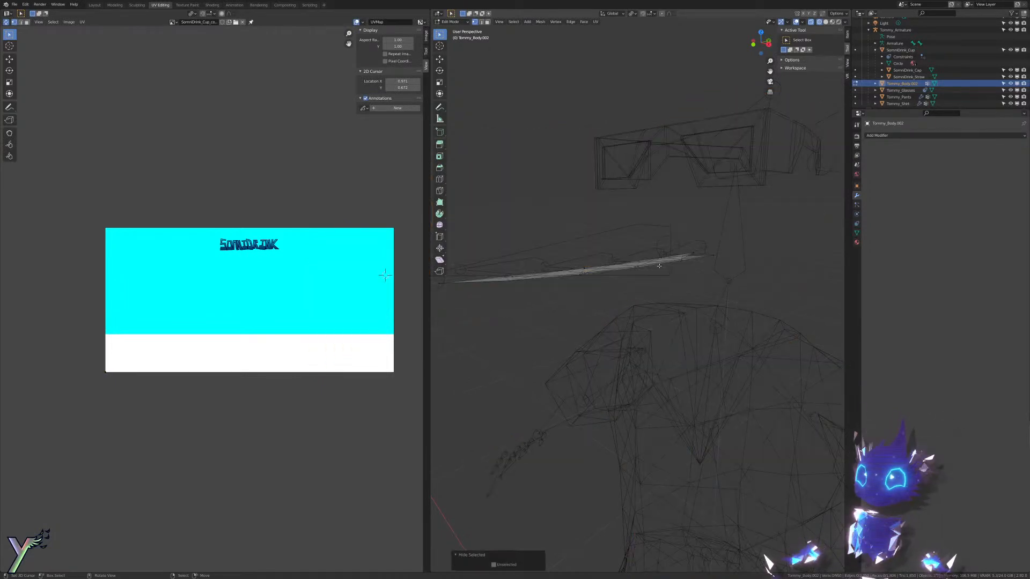
Step: Reveal all hidden geometry of the body and display the colour palette of the Tommy_col.png texture in the UV editor
{"action": "key", "text": "alt+h"}
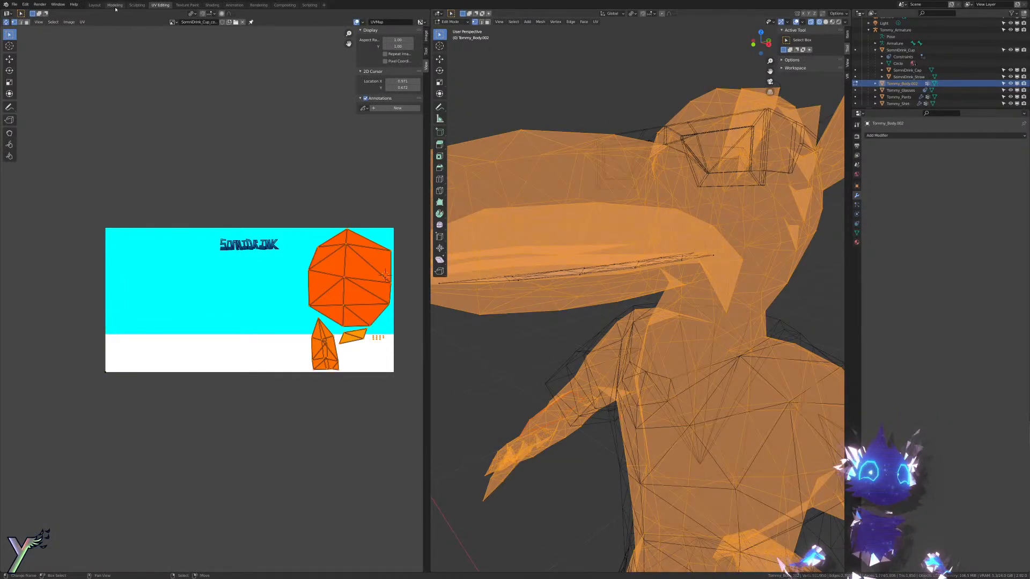
{"action": "left_click", "coordinate": [172, 22]}
{"action": "key", "text": "Up"}
{"action": "key", "text": "Up"}
{"action": "key", "text": "Up"}
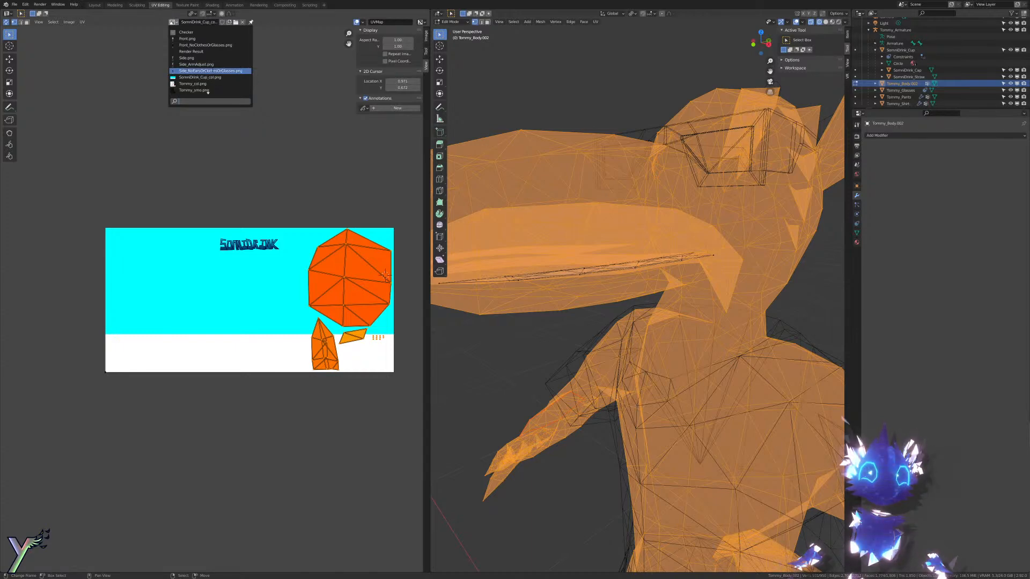
{"action": "key", "text": "Up"}
{"action": "key", "text": "Up"}
{"action": "key", "text": "Up"}
{"action": "key", "text": "Up"}
{"action": "key", "text": "Up"}
{"action": "key", "text": "Up"}
{"action": "scroll", "coordinate": [208, 92], "scroll_direction": "down", "scroll_amount": 1}
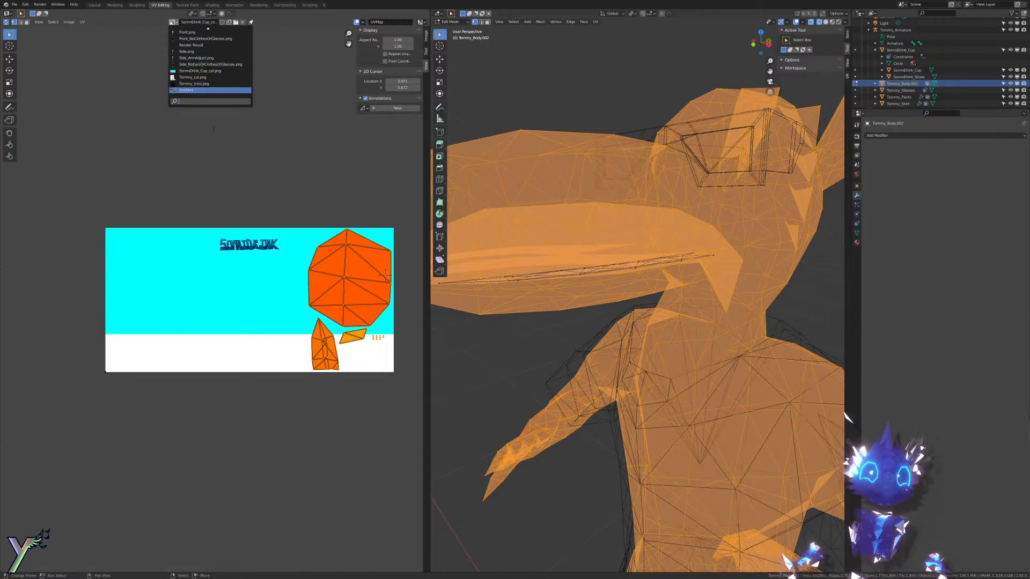
{"action": "left_click", "coordinate": [193, 77]}
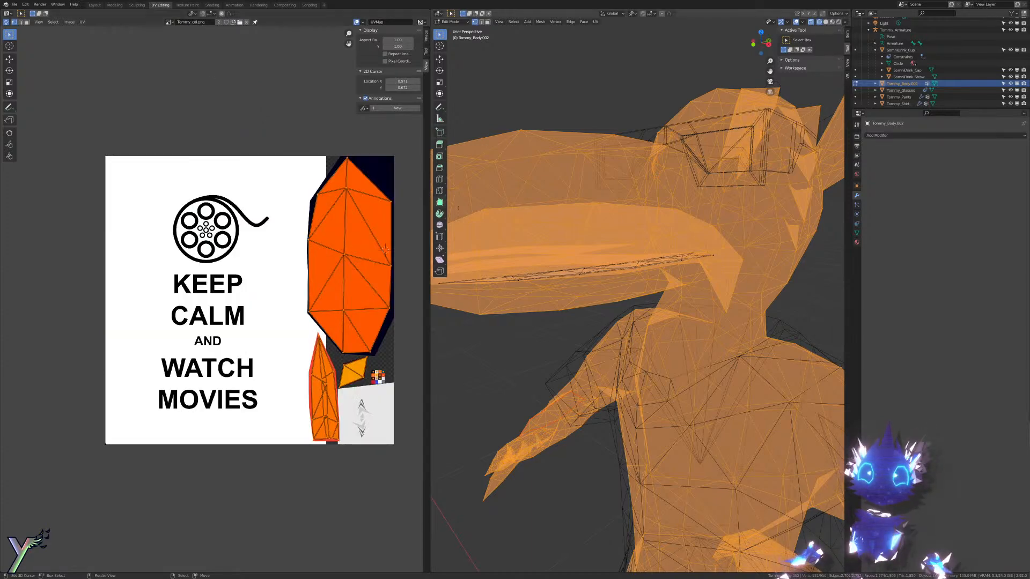
{"action": "left_click", "coordinate": [581, 217], "text": "alt"}
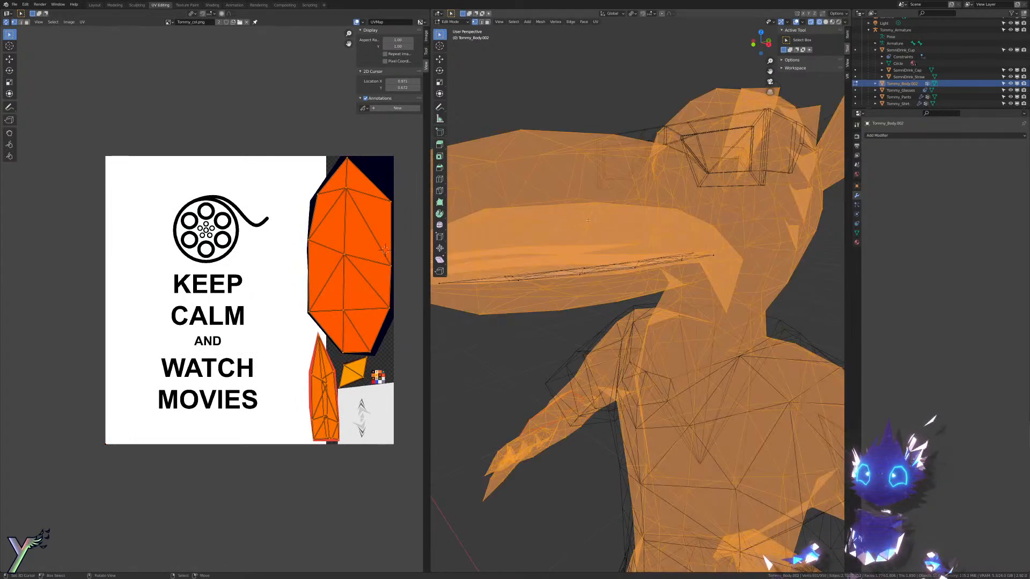
{"action": "middle_click_drag", "start_coordinate": [588, 220], "coordinate": [606, 225]}
{"action": "scroll", "coordinate": [606, 224], "scroll_direction": "up", "scroll_amount": 1}
{"action": "scroll", "coordinate": [183, 261], "scroll_direction": "up", "scroll_amount": 7}
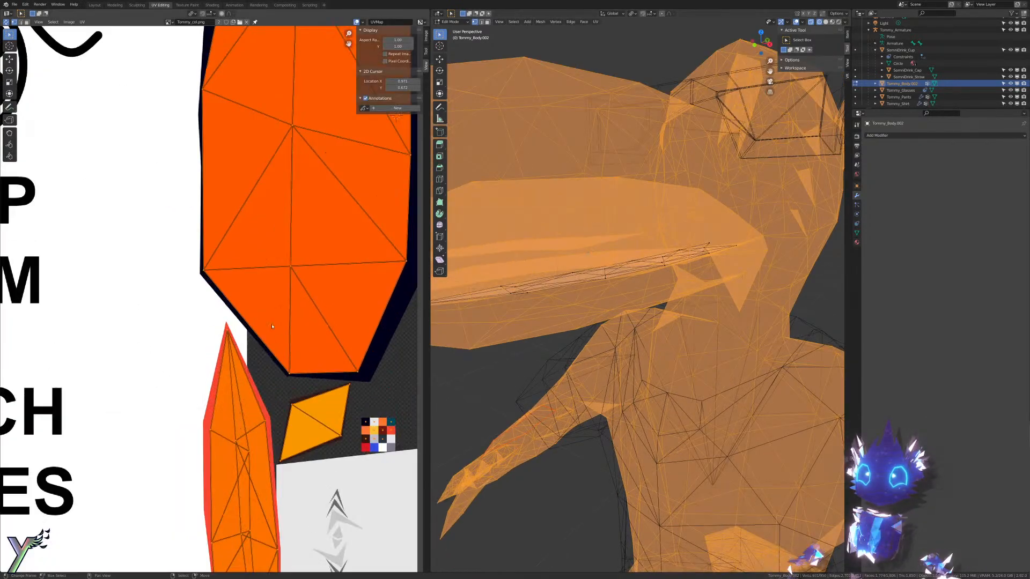
{"action": "scroll", "coordinate": [230, 354], "scroll_direction": "up", "scroll_amount": 5}
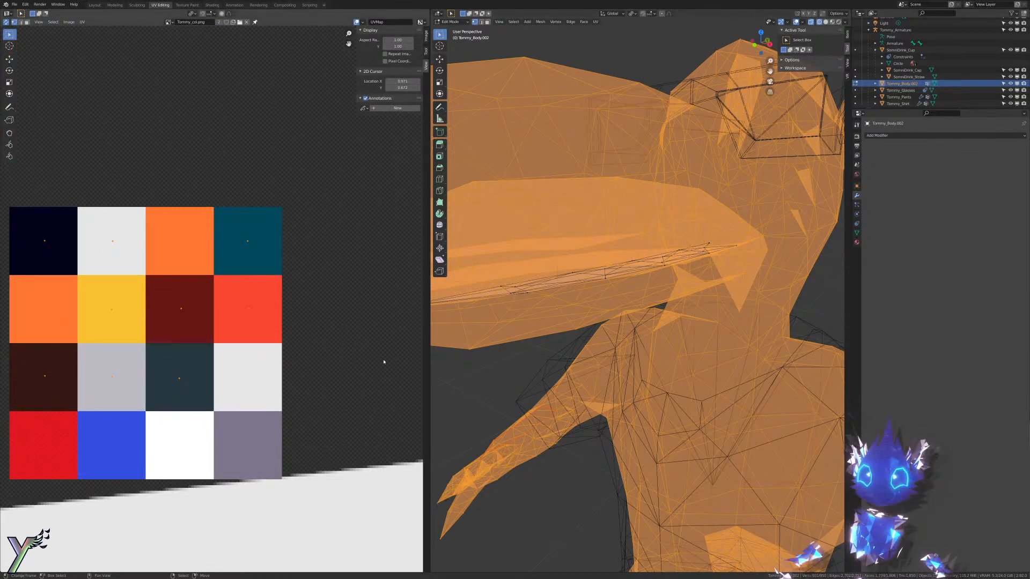
{"action": "scroll", "coordinate": [591, 322], "scroll_direction": "up", "scroll_amount": 4}
Step: Turn off the Face Orientation overlay in Material Preview and select the whole linked tongue mesh inside the beak
{"action": "mouse_move", "coordinate": [591, 322]}
{"action": "middle_mouse_down"}
{"action": "mouse_move", "coordinate": [625, 335]}
{"action": "mouse_move", "coordinate": [751, 300]}
{"action": "mouse_move", "coordinate": [713, 283]}
{"action": "mouse_move", "coordinate": [829, 131]}
{"action": "middle_mouse_up"}
{"action": "key", "text": "z"}
{"action": "left_click", "coordinate": [713, 320]}
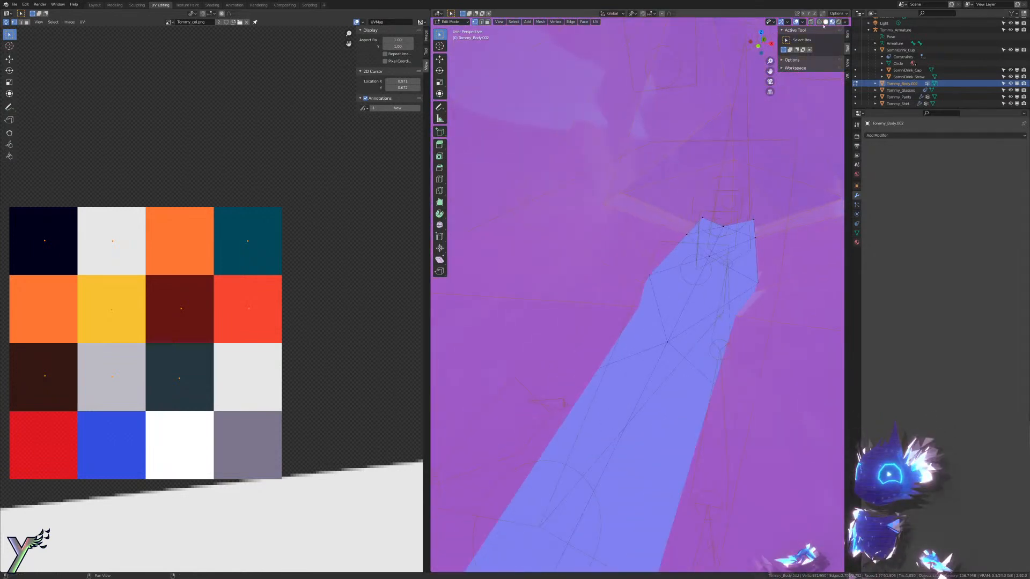
{"action": "left_click", "coordinate": [803, 22]}
{"action": "left_click", "coordinate": [778, 155]}
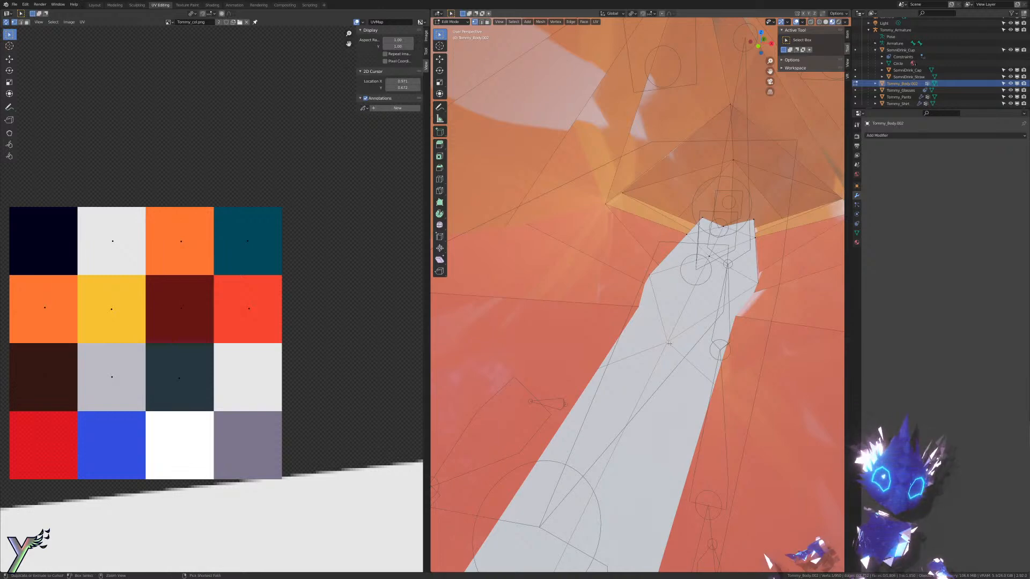
{"action": "key", "text": "ctrl+l"}
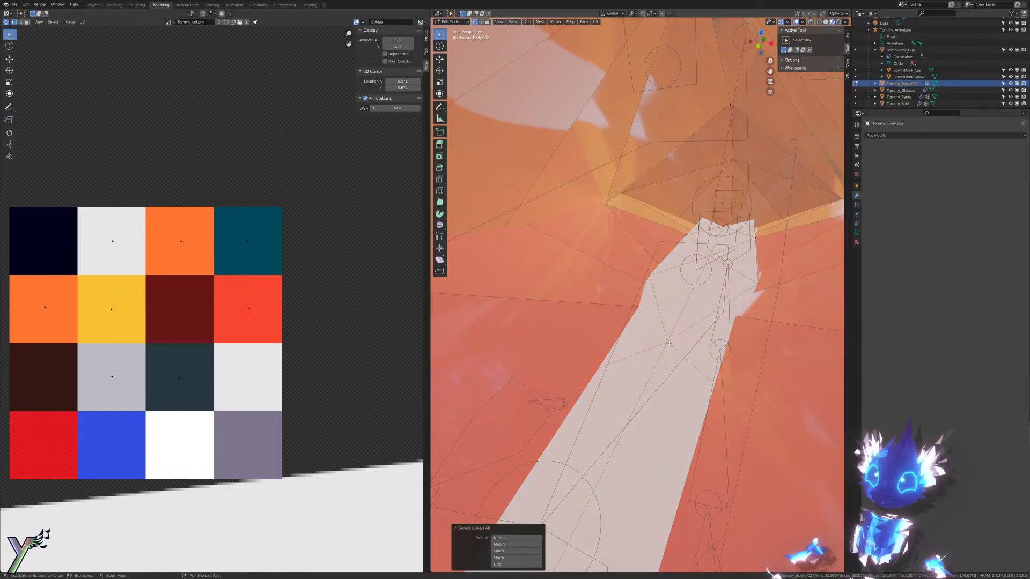
Step: Add a new material slot to the body and create a new material named Tongue in it
{"action": "left_click", "coordinate": [856, 243]}
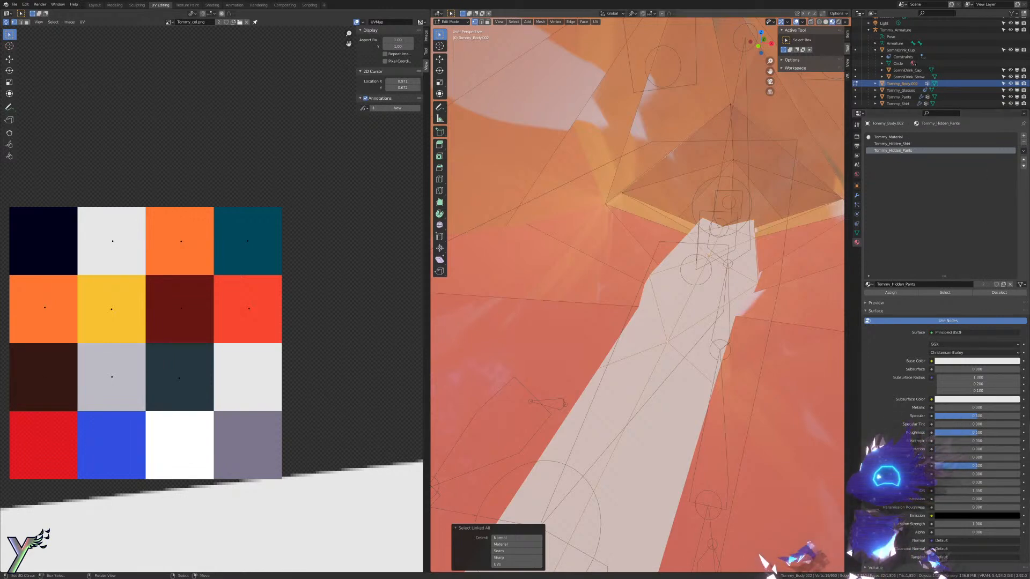
{"action": "scroll", "coordinate": [819, 258], "scroll_direction": "down", "scroll_amount": 8}
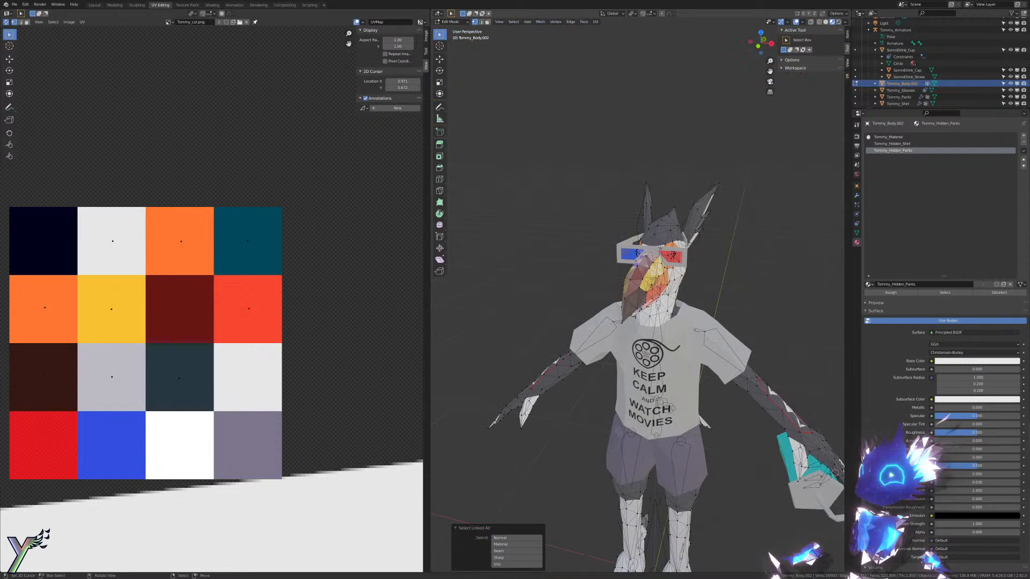
{"action": "scroll", "coordinate": [666, 310], "scroll_direction": "up", "scroll_amount": 10}
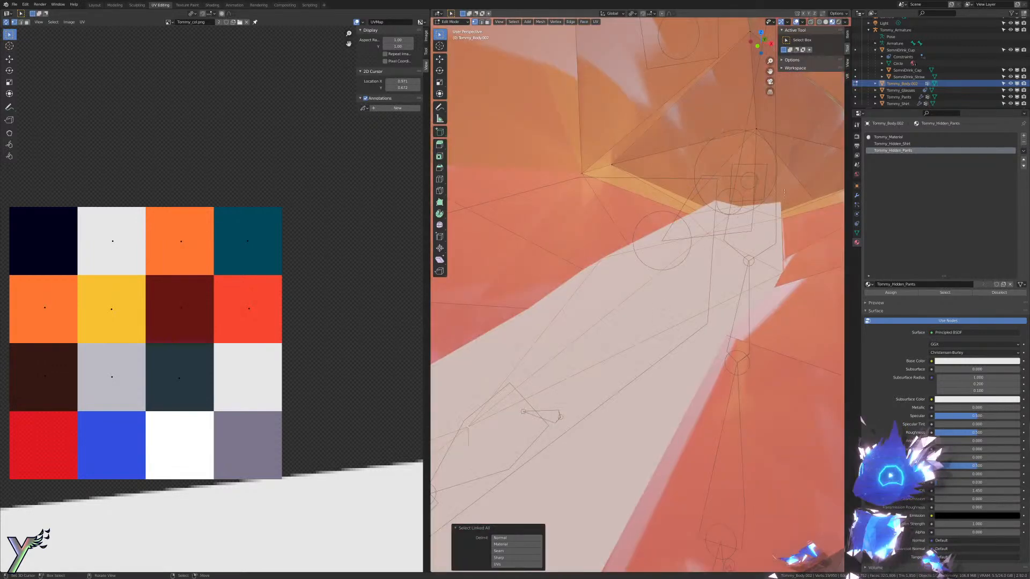
{"action": "left_click", "coordinate": [888, 143]}
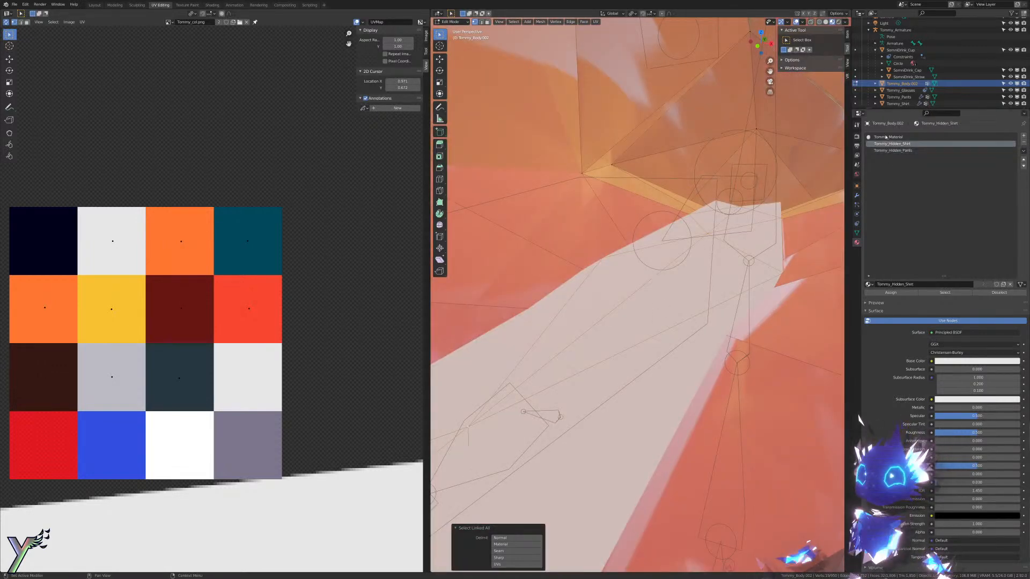
{"action": "left_click", "coordinate": [887, 137]}
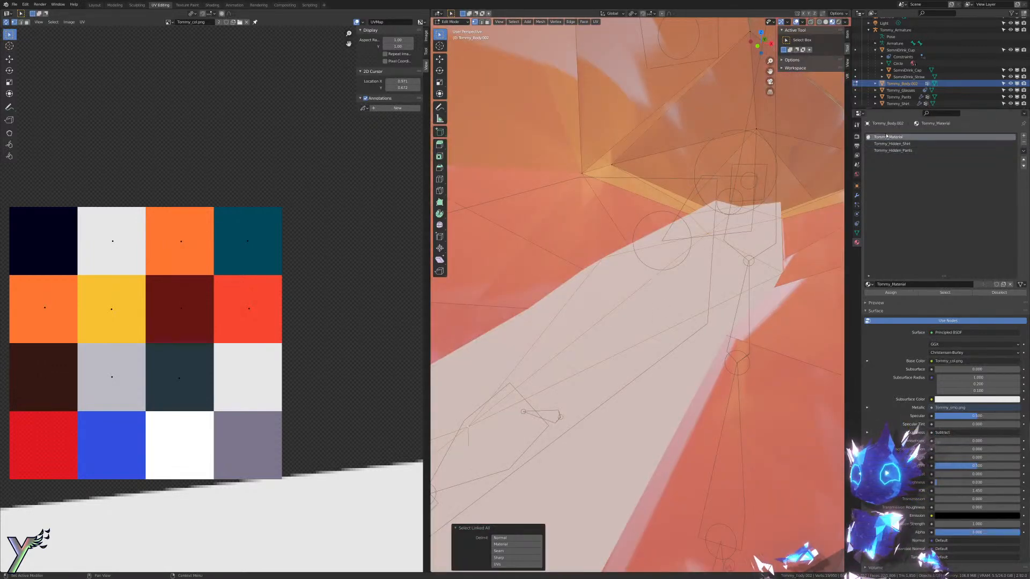
{"action": "left_click", "coordinate": [1024, 136]}
{"action": "left_click", "coordinate": [870, 285]}
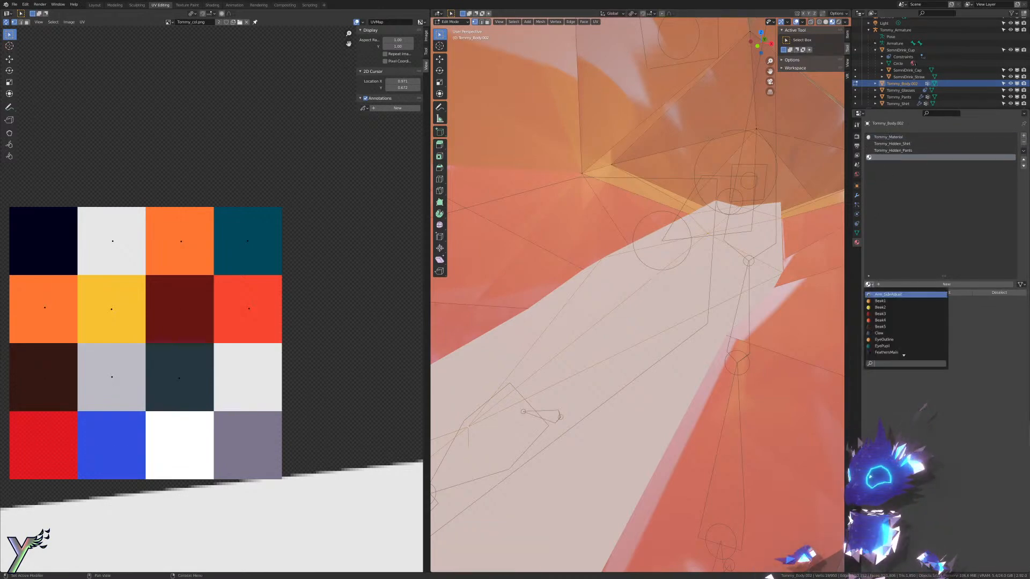
{"action": "left_click", "coordinate": [871, 286]}
{"action": "left_click", "coordinate": [905, 285]}
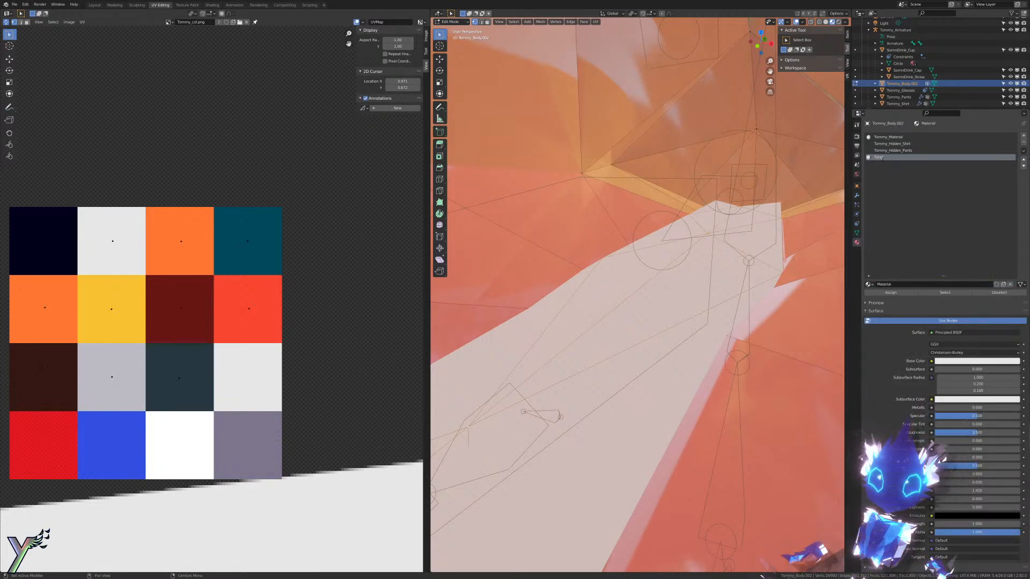
Step: Give the Tongue material a dark red base colour and assign it to the selected tongue faces in face select mode
{"action": "left_click", "coordinate": [965, 361]}
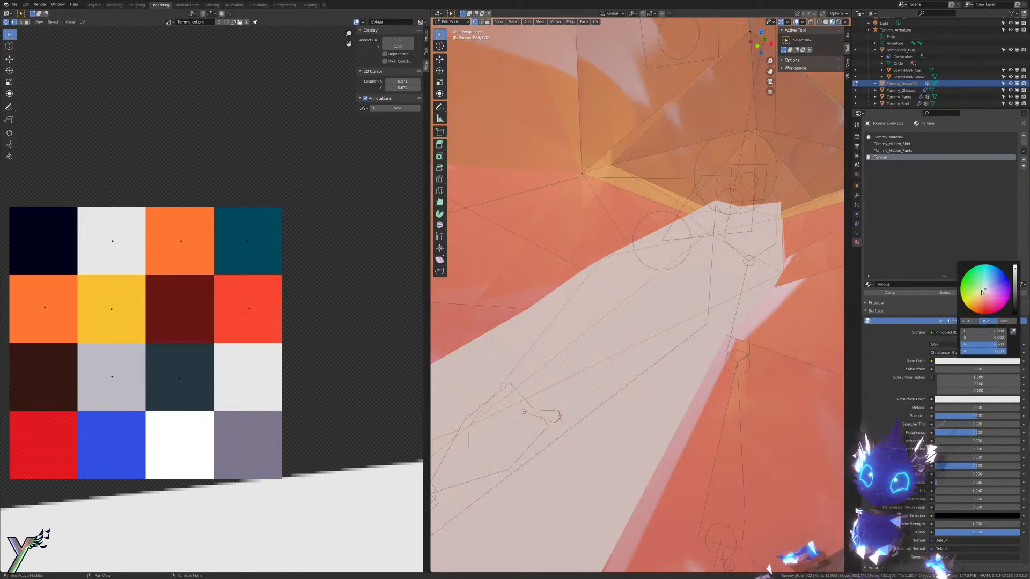
{"action": "left_click_drag", "start_coordinate": [982, 293], "coordinate": [1015, 292]}
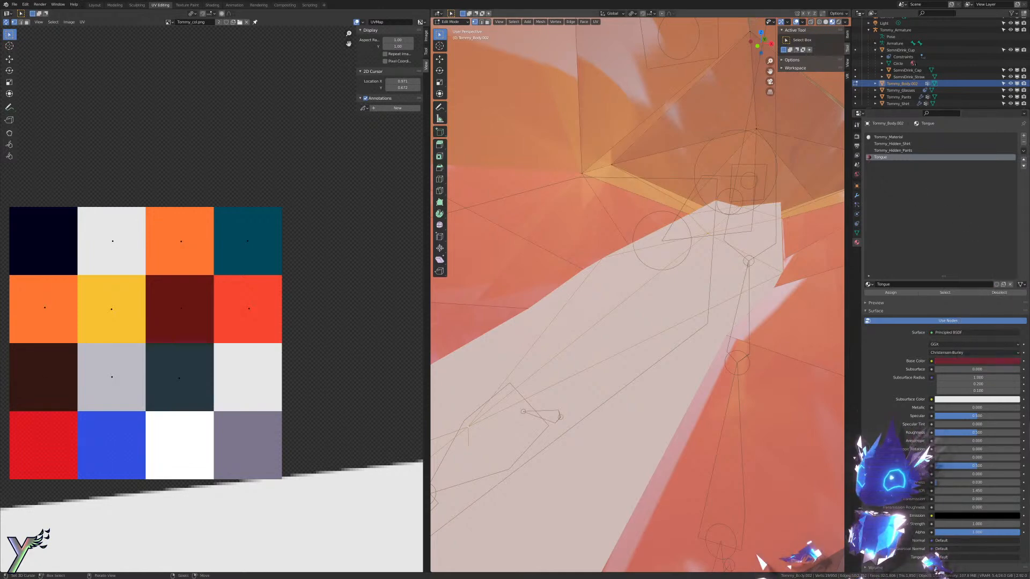
{"action": "key", "text": "ctrl+Tab"}
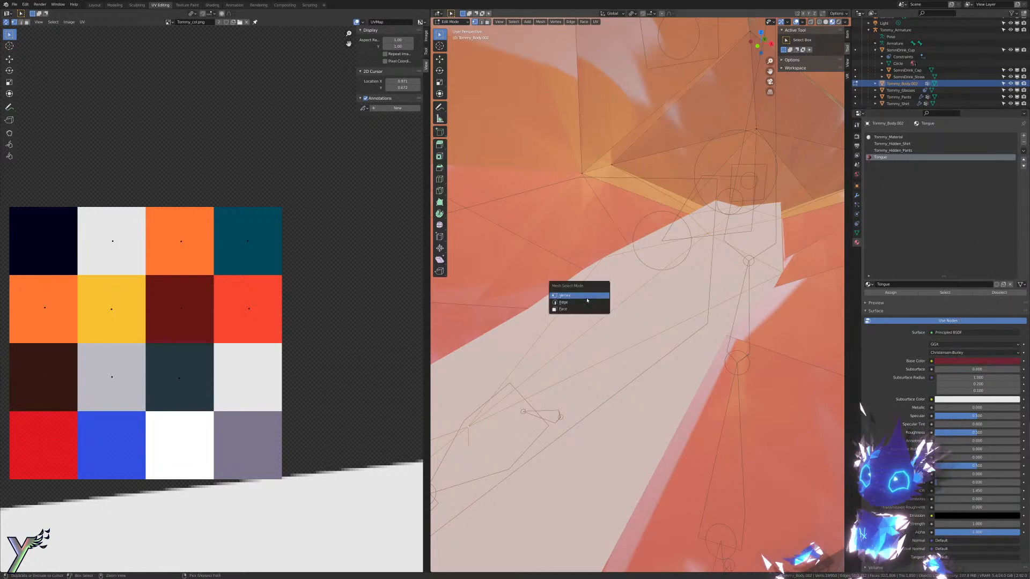
{"action": "left_click", "coordinate": [589, 309]}
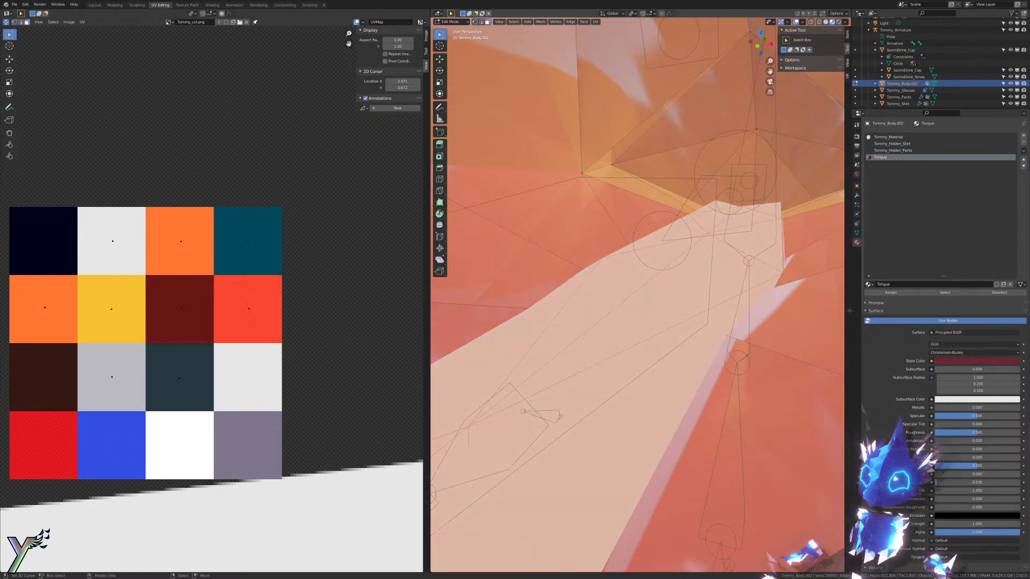
{"action": "left_click", "coordinate": [889, 292]}
Step: Return to Object Mode and examine the tongue's colour inside the beak in Material Preview
{"action": "key", "text": "Tab"}
{"action": "left_click", "coordinate": [816, 282]}
{"action": "key", "text": "z"}
{"action": "left_click", "coordinate": [720, 304]}
{"action": "middle_click_drag", "start_coordinate": [721, 312], "coordinate": [741, 289]}
{"action": "scroll", "coordinate": [734, 283], "scroll_direction": "down", "scroll_amount": 6}
{"action": "scroll", "coordinate": [734, 283], "scroll_direction": "up", "scroll_amount": 6}
Step: Recolour the Tongue material's base colour, trying a dark magenta and settling on a muted grey-teal
{"action": "left_click", "coordinate": [966, 353]}
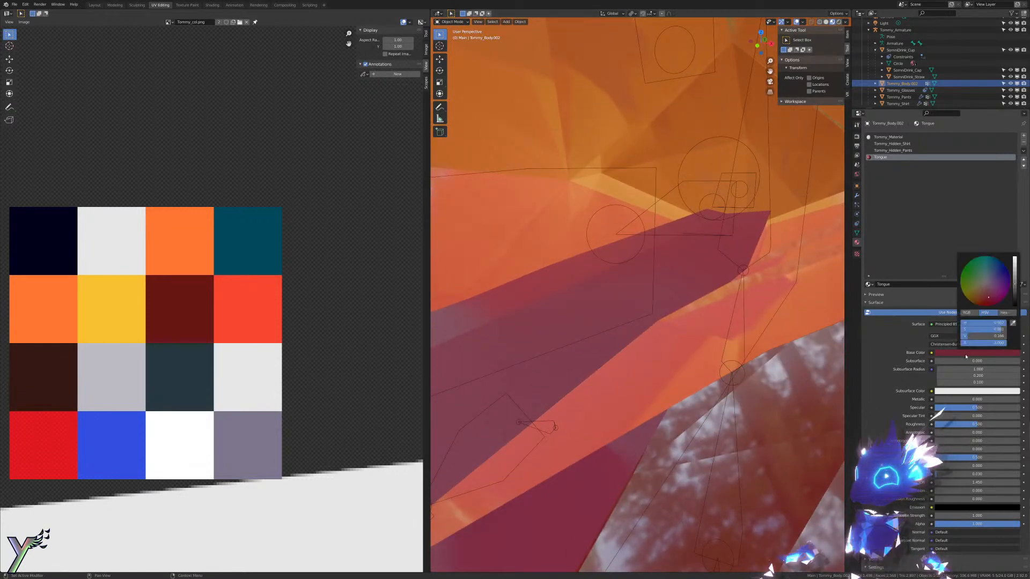
{"action": "left_click_drag", "start_coordinate": [989, 296], "coordinate": [993, 292]}
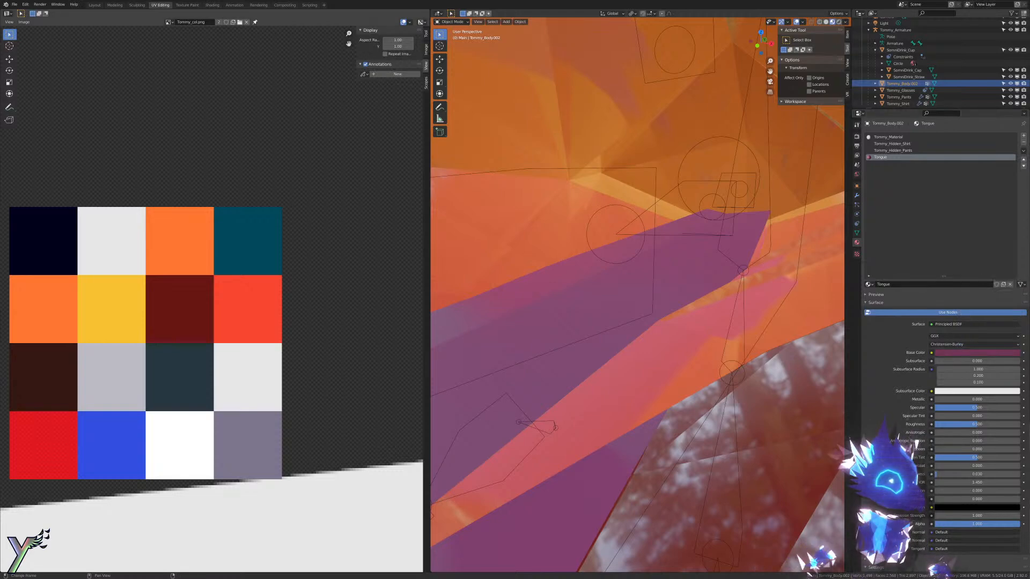
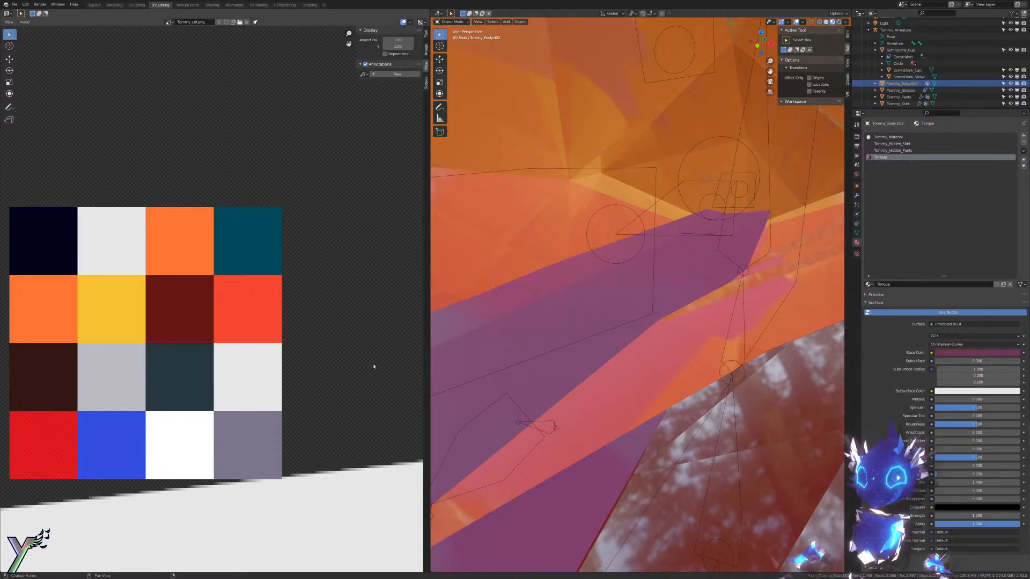
{"action": "left_click", "coordinate": [976, 352]}
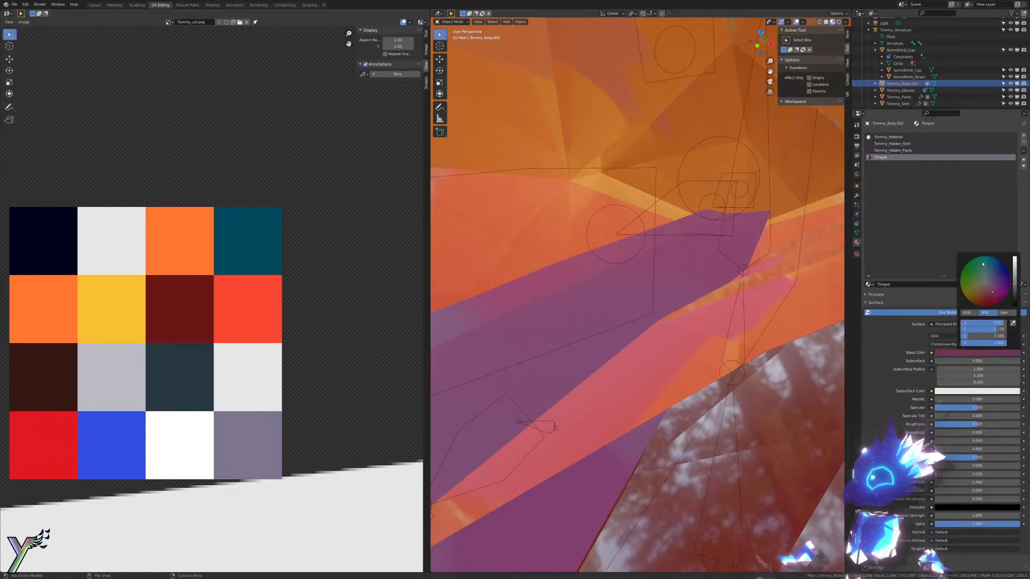
{"action": "left_click", "coordinate": [990, 272]}
{"action": "left_click_drag", "start_coordinate": [990, 273], "coordinate": [1014, 279]}
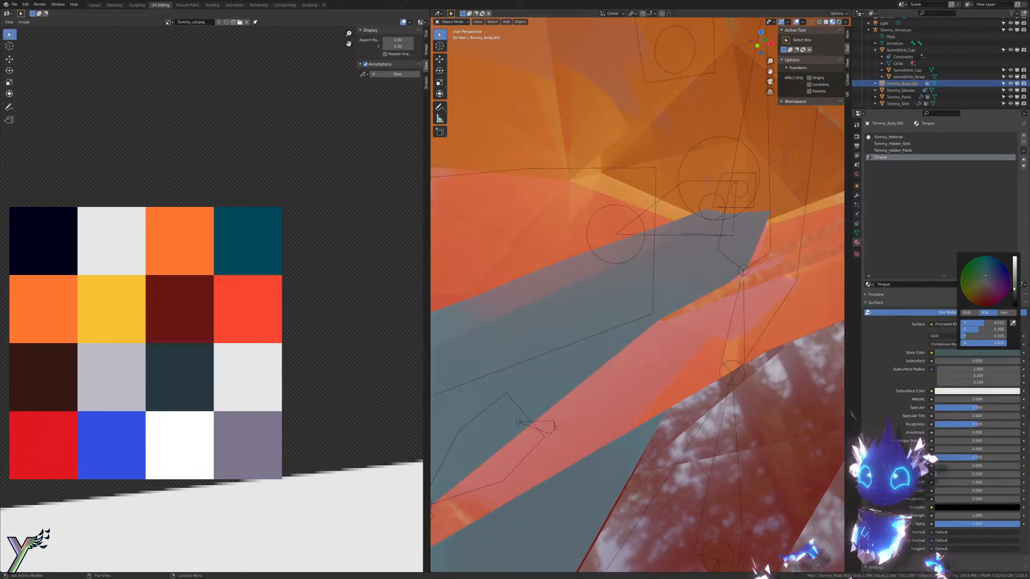
Step: Narrow the tongue mesh in Edit Mode by scaling it along the global X axis to about 0.53
{"action": "scroll", "coordinate": [726, 205], "scroll_direction": "down", "scroll_amount": 2}
{"action": "middle_click_drag", "start_coordinate": [726, 204], "coordinate": [742, 221]}
{"action": "key", "text": "Tab"}
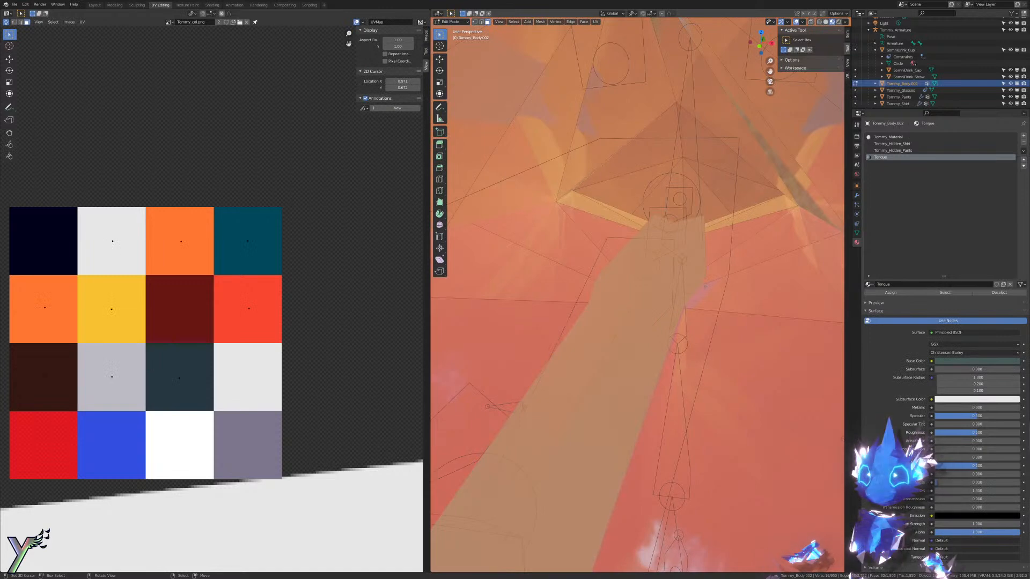
{"action": "key", "text": "s"}
{"action": "key", "text": "y"}
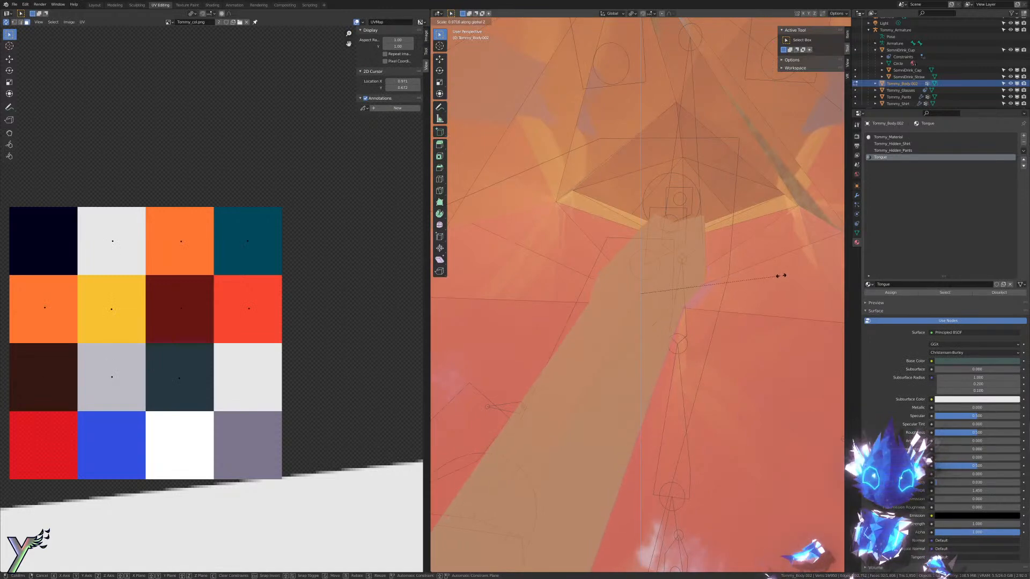
{"action": "key", "text": "x"}
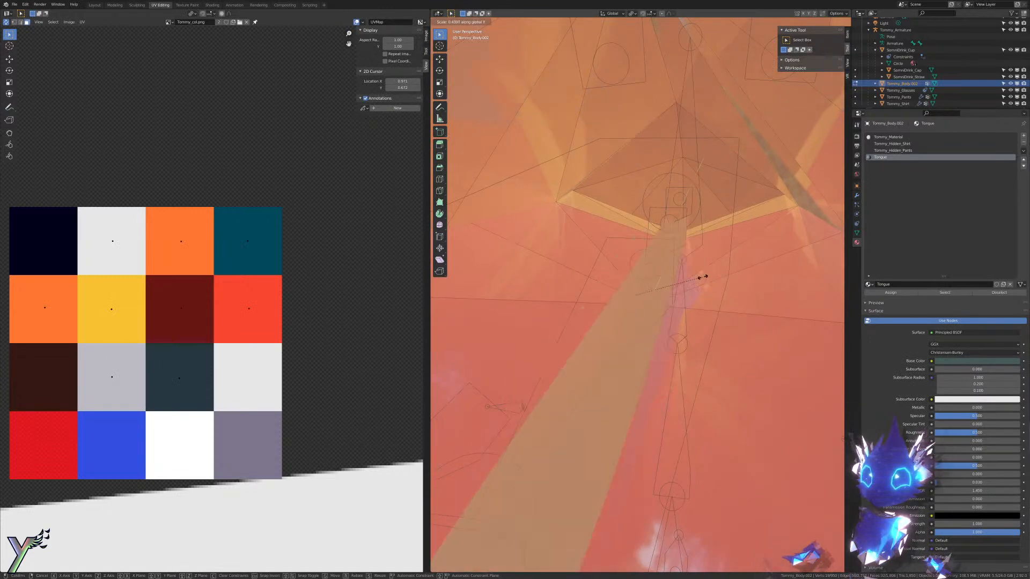
{"action": "left_click", "coordinate": [717, 281]}
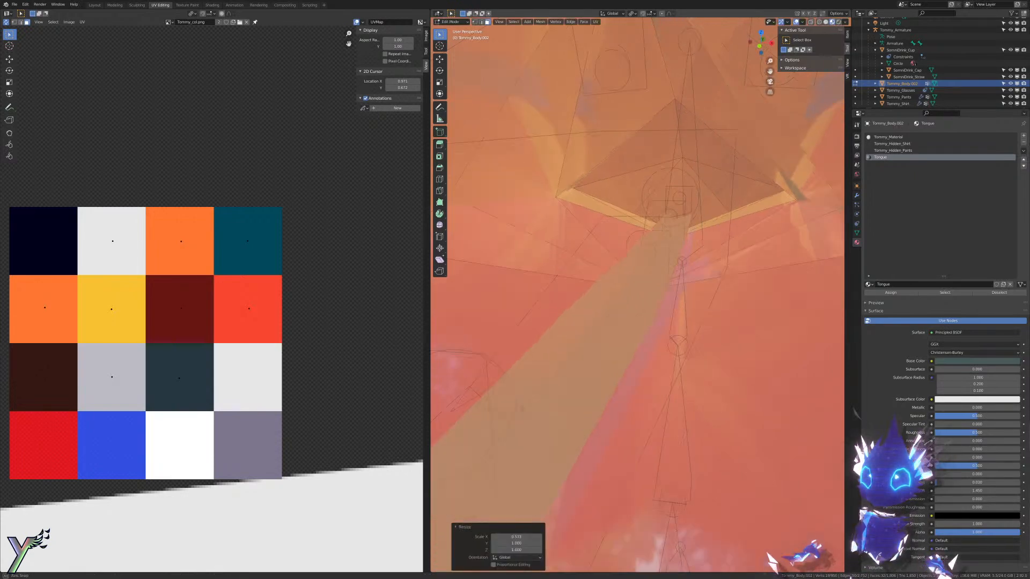
Step: Leave the body's Edit Mode in the right orthographic view, and enter Edit Mode on Tommy_Armature
{"action": "scroll", "coordinate": [719, 279], "scroll_direction": "down", "scroll_amount": 10}
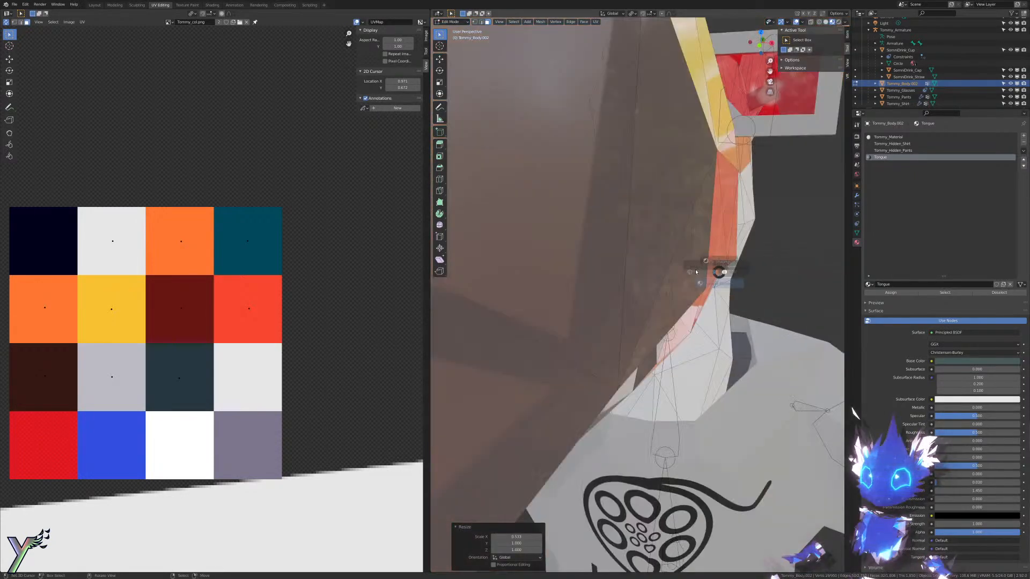
{"action": "key", "text": "KP_3"}
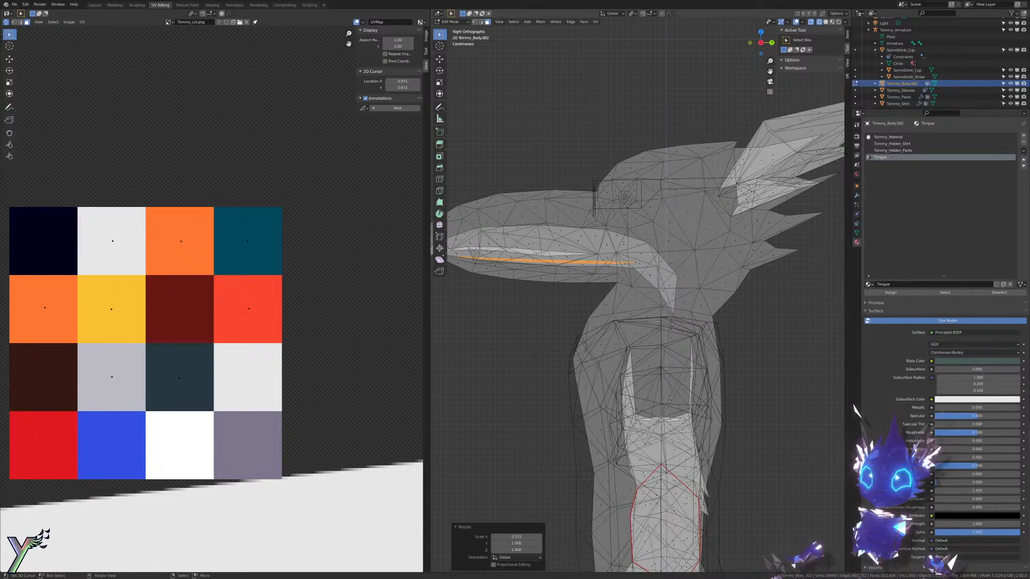
{"action": "key", "text": "Tab"}
{"action": "left_click", "coordinate": [665, 263]}
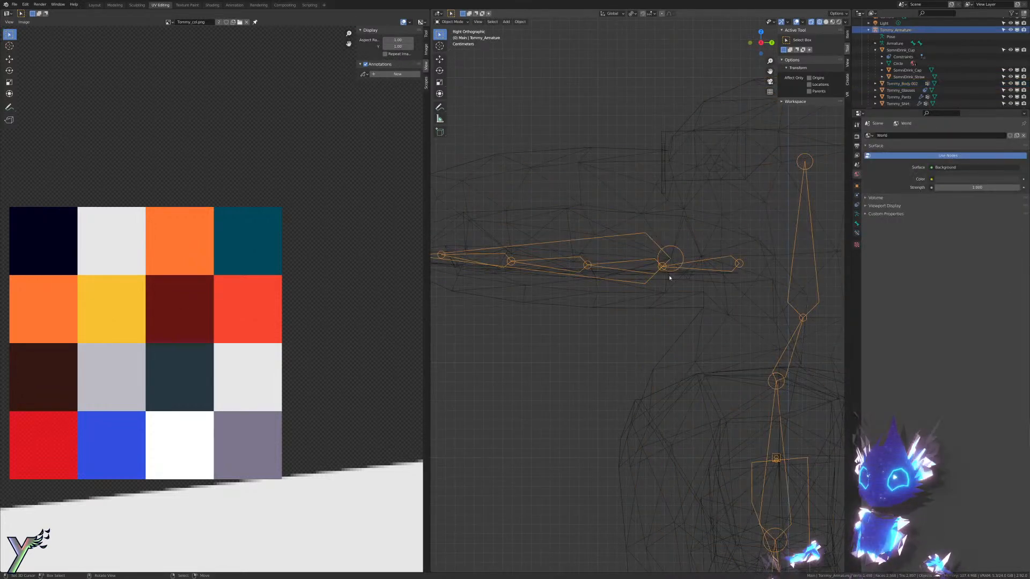
{"action": "key", "text": "Tab"}
Step: Try hiding the rearmost tongue bone, undo it, and examine the tongue bones against the mesh in Material Preview
{"action": "scroll", "coordinate": [702, 274], "scroll_direction": "up", "scroll_amount": 3}
{"action": "key", "text": "h"}
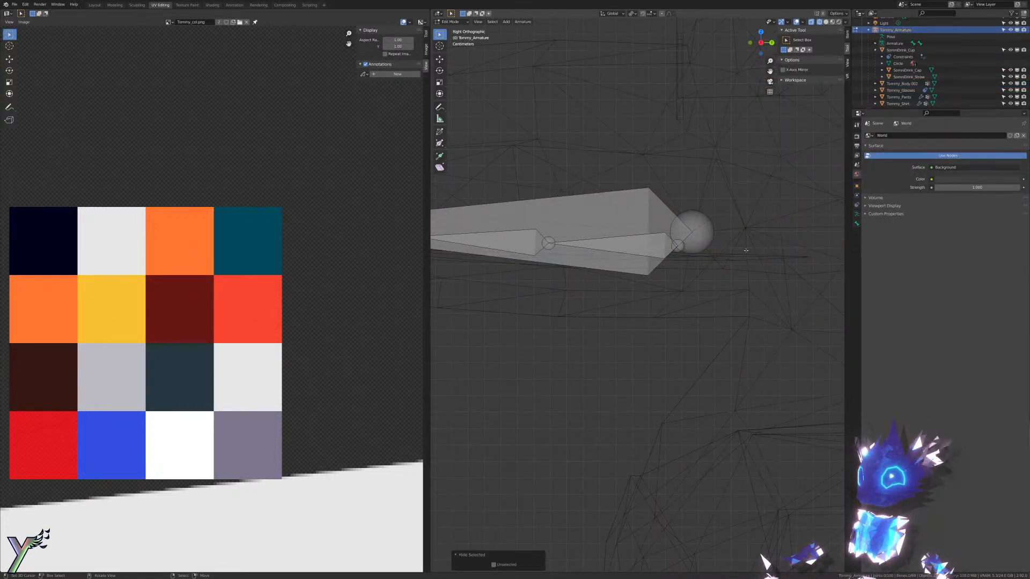
{"action": "key", "text": "ctrl+z"}
{"action": "middle_click_drag", "start_coordinate": [741, 251], "coordinate": [585, 295]}
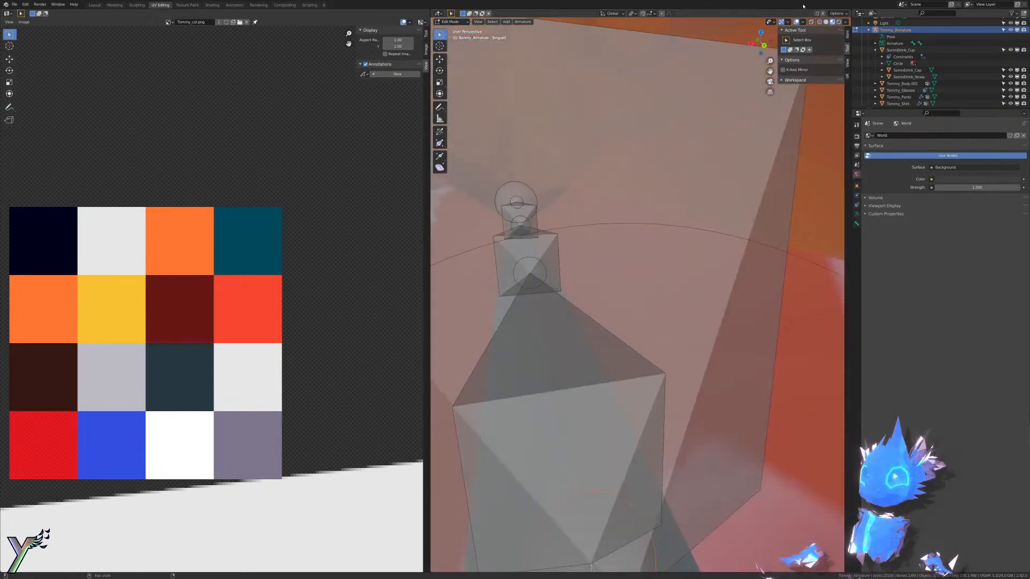
Step: Show the armature in wireframe shading from the right orthographic view, framed on the tongue bones
{"action": "left_click", "coordinate": [797, 22]}
{"action": "middle_click_drag", "start_coordinate": [579, 152], "coordinate": [713, 226]}
{"action": "scroll", "coordinate": [718, 220], "scroll_direction": "down", "scroll_amount": 8}
{"action": "left_click", "coordinate": [797, 22]}
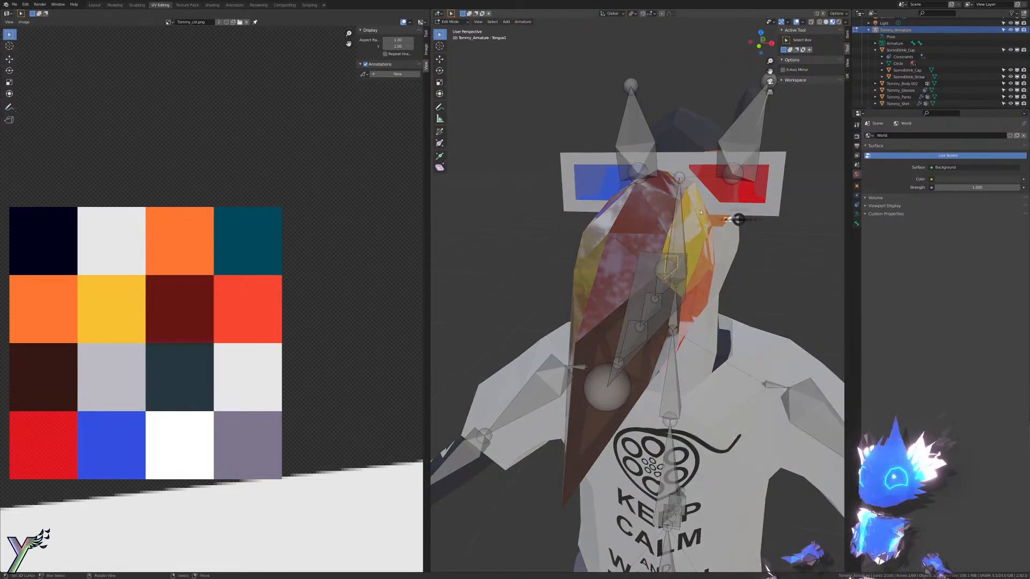
{"action": "key", "text": "shift+z"}
{"action": "key", "text": "KP_1"}
{"action": "key", "text": "KP_3"}
{"action": "scroll", "coordinate": [609, 214], "scroll_direction": "up", "scroll_amount": 3}
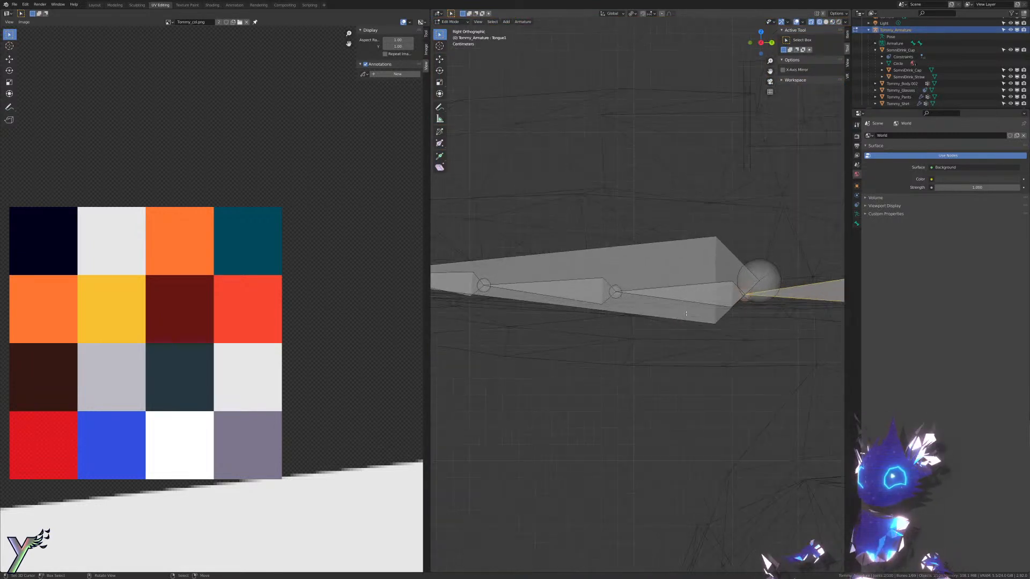
Step: Select Tommy_Body.002 together with Tommy_Armature in Object Mode, and reopen Edit Mode on the armature with the body's wireframe visible
{"action": "left_click", "coordinate": [653, 312]}
{"action": "key", "text": "Tab"}
{"action": "right_click", "coordinate": [632, 350]}
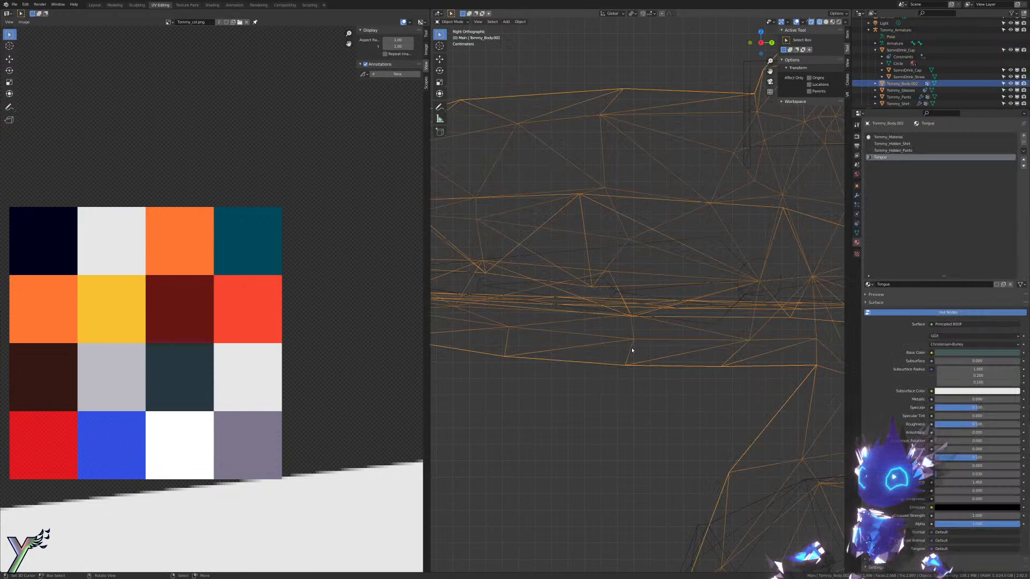
{"action": "key", "text": "Tab"}
{"action": "scroll", "coordinate": [672, 308], "scroll_direction": "down", "scroll_amount": 1}
{"action": "scroll", "coordinate": [671, 308], "scroll_direction": "down", "scroll_amount": 1}
{"action": "key", "text": "ctrl+Tab"}
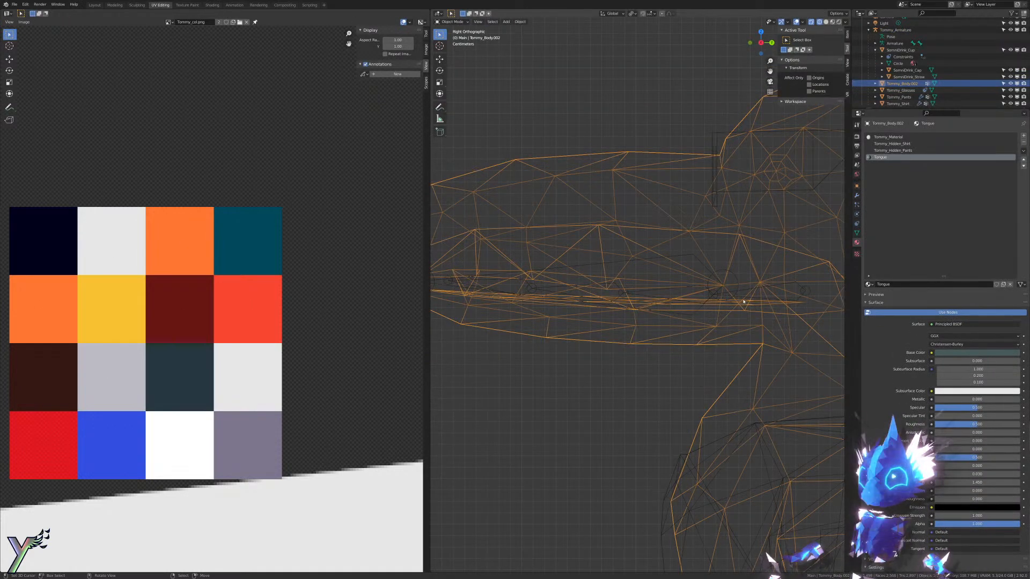
{"action": "right_click", "coordinate": [755, 292], "text": "shift"}
{"action": "key", "text": "ctrl+Tab"}
{"action": "middle_click_drag", "start_coordinate": [754, 291], "coordinate": [701, 280], "text": "shift"}
{"action": "scroll", "coordinate": [786, 296], "scroll_direction": "up", "scroll_amount": 3}
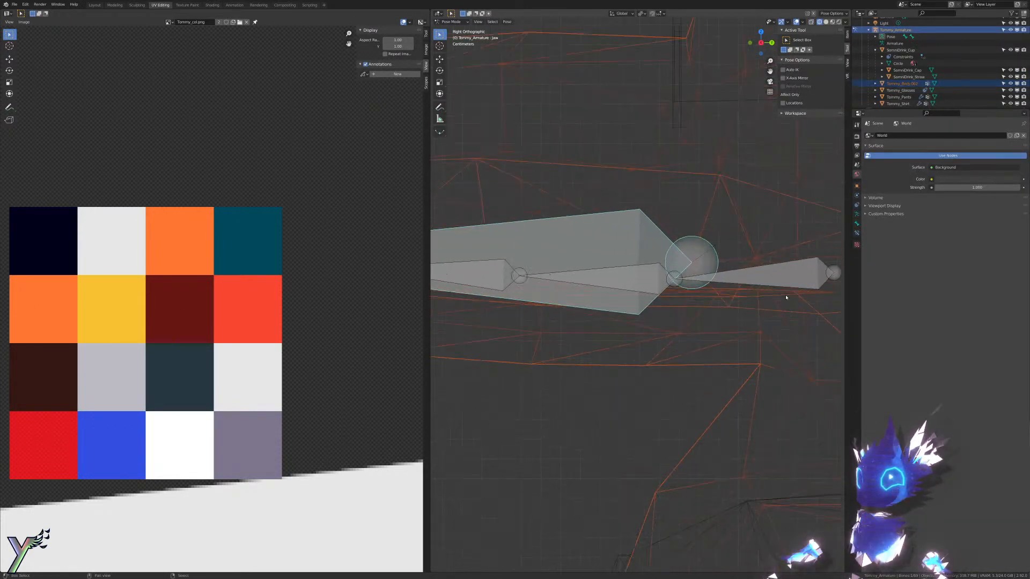
{"action": "middle_click_drag", "start_coordinate": [787, 296], "coordinate": [640, 287], "text": "shift"}
{"action": "key", "text": "ctrl+Tab"}
{"action": "key", "text": "Tab"}
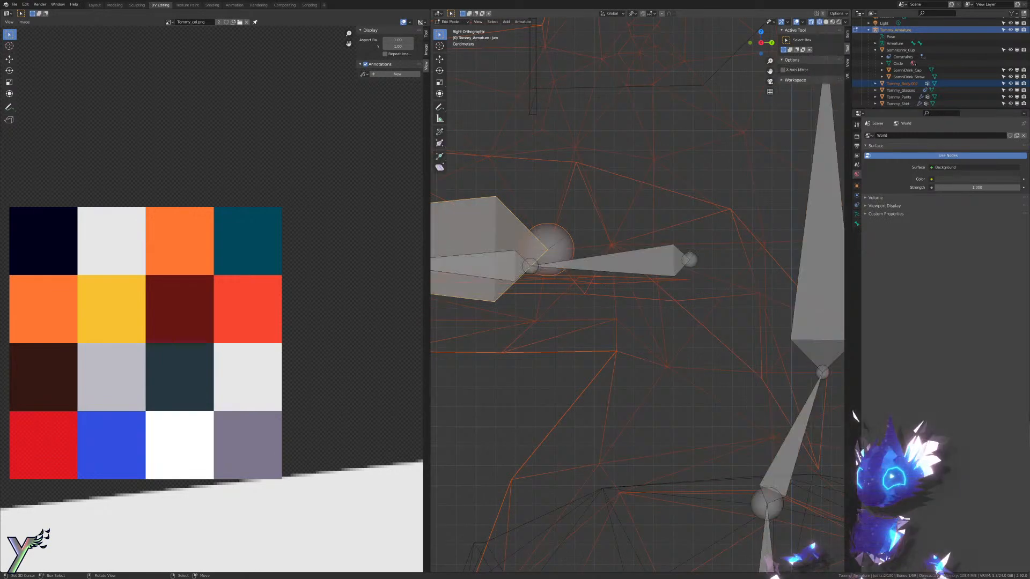
Step: Lower both end joints of the rearmost tongue bone onto the tongue mesh
{"action": "left_click_drag", "start_coordinate": [697, 255], "coordinate": [696, 272]}
{"action": "left_click", "coordinate": [533, 272]}
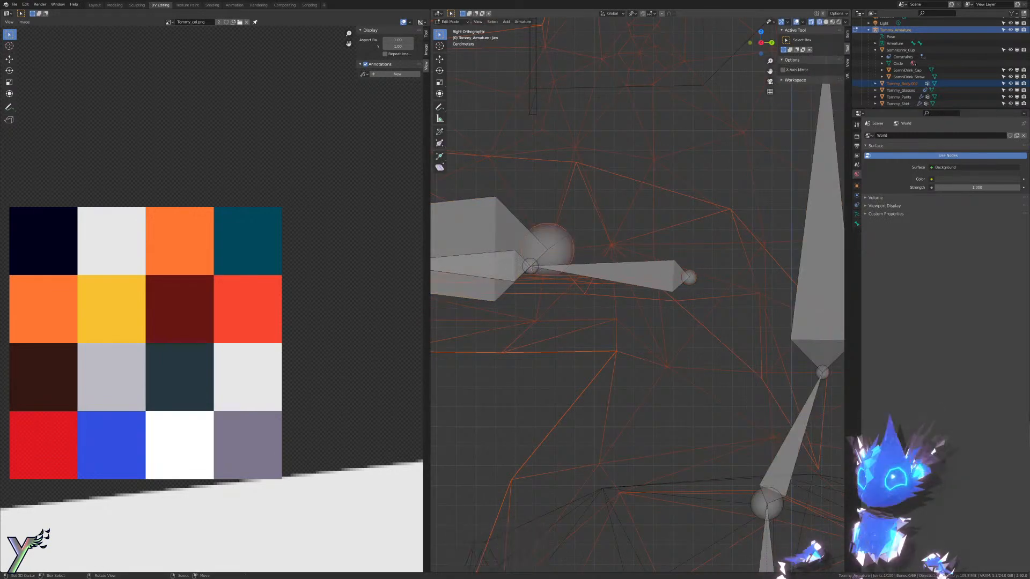
{"action": "left_click_drag", "start_coordinate": [533, 273], "coordinate": [531, 278]}
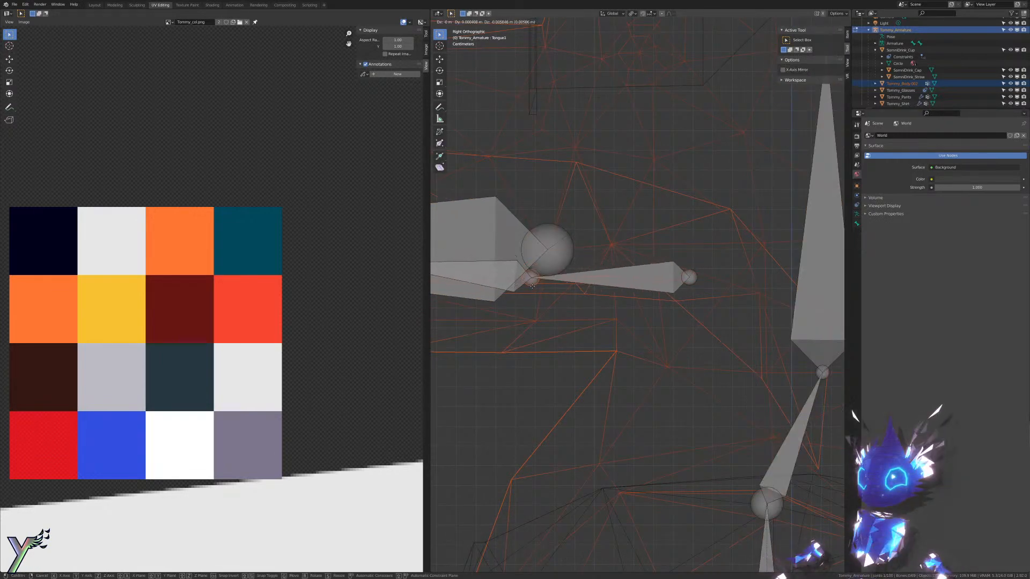
{"action": "left_click", "coordinate": [532, 286]}
Step: Lower the remaining tongue bone joints, including the front tip, to follow the tongue mesh's line
{"action": "middle_click_drag", "start_coordinate": [532, 286], "coordinate": [809, 278], "text": "shift"}
{"action": "right_click", "coordinate": [654, 248]}
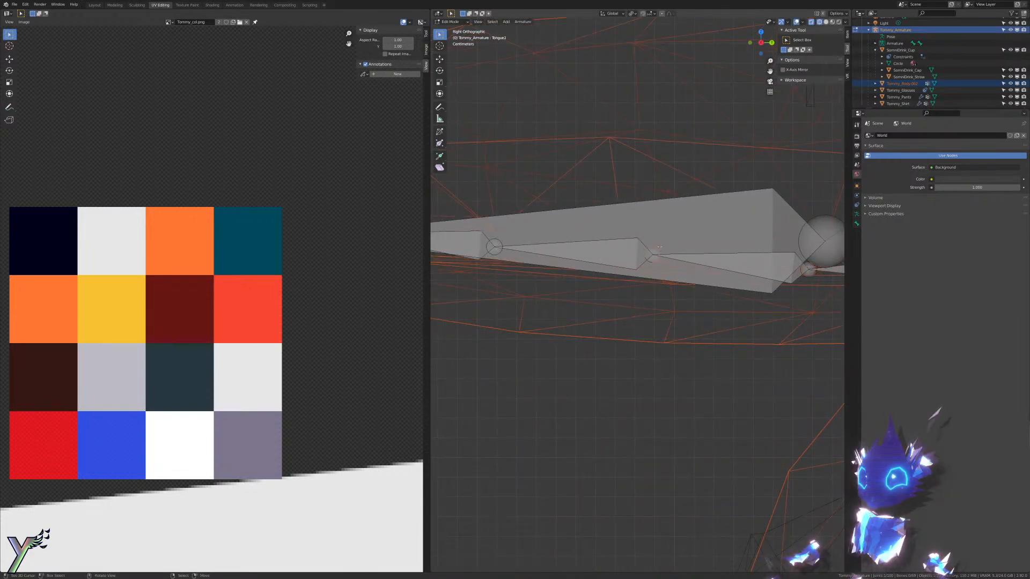
{"action": "key", "text": "g"}
{"action": "left_click", "coordinate": [653, 268]}
{"action": "right_click", "coordinate": [494, 248]}
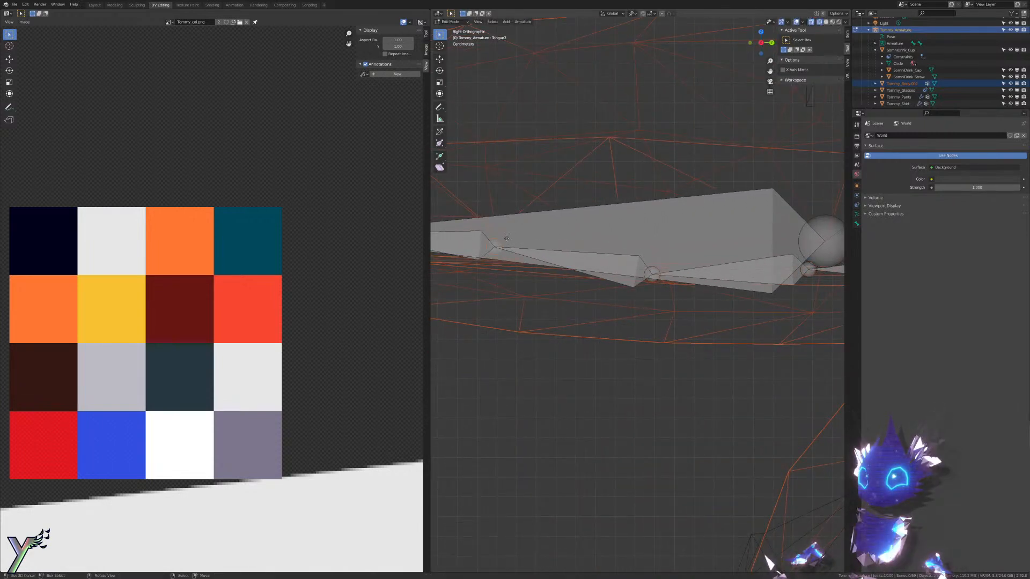
{"action": "key", "text": "g"}
{"action": "left_click", "coordinate": [492, 264]}
{"action": "middle_click_drag", "start_coordinate": [493, 263], "coordinate": [637, 276], "text": "shift"}
{"action": "right_click", "coordinate": [493, 247]}
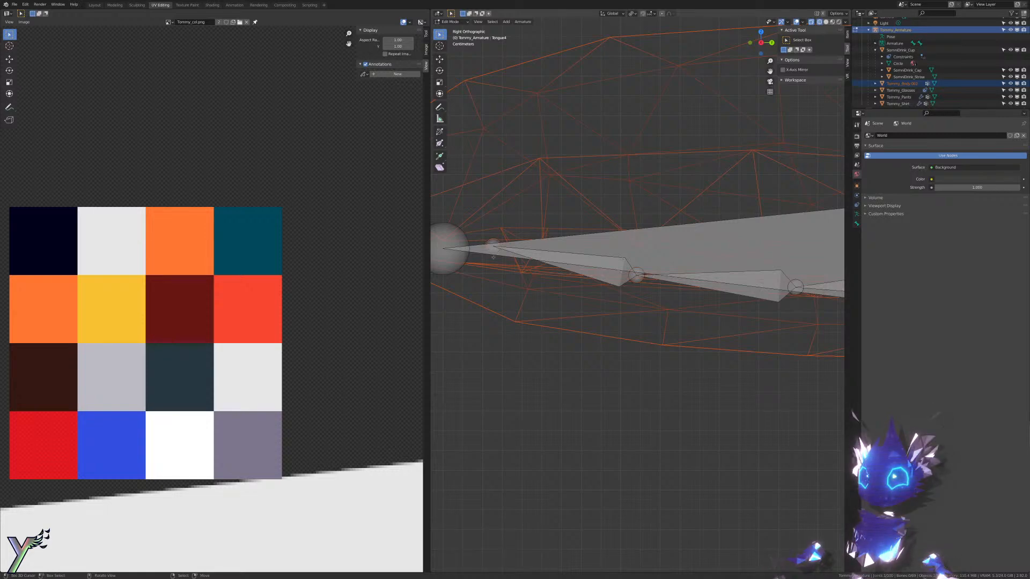
{"action": "key", "text": "g"}
{"action": "left_click", "coordinate": [492, 267]}
Step: Enter Edit Mode on Tommy_Body.002 and move the selected tongue mesh 0.5 m up along the global Z axis
{"action": "middle_click_drag", "start_coordinate": [541, 263], "coordinate": [638, 316]}
{"action": "scroll", "coordinate": [546, 301], "scroll_direction": "down", "scroll_amount": 5}
{"action": "key", "text": "Tab"}
{"action": "right_click", "coordinate": [645, 322]}
{"action": "key", "text": "Tab"}
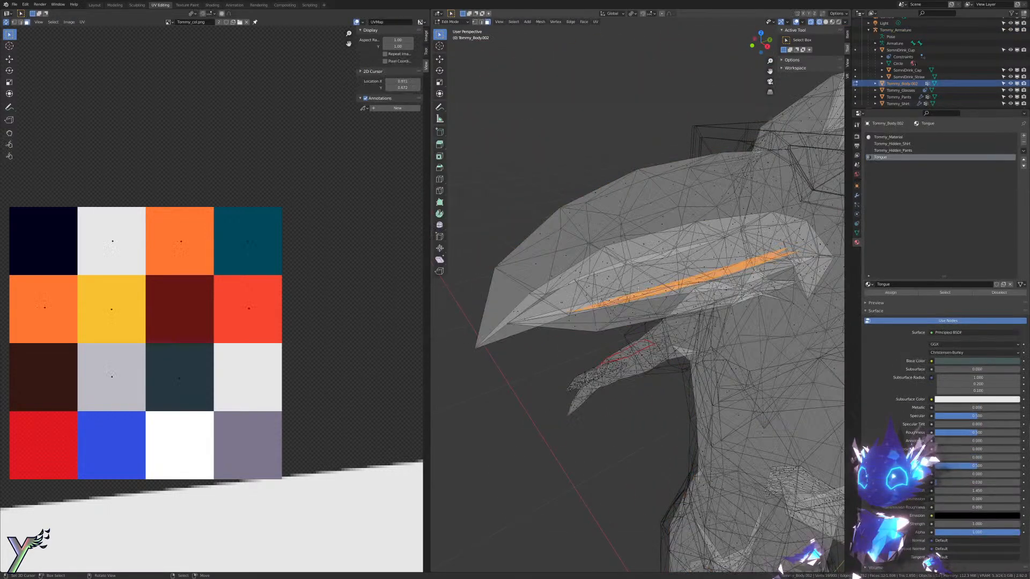
{"action": "scroll", "coordinate": [645, 322], "scroll_direction": "down", "scroll_amount": 3}
{"action": "key", "text": "g"}
{"action": "key", "text": "z"}
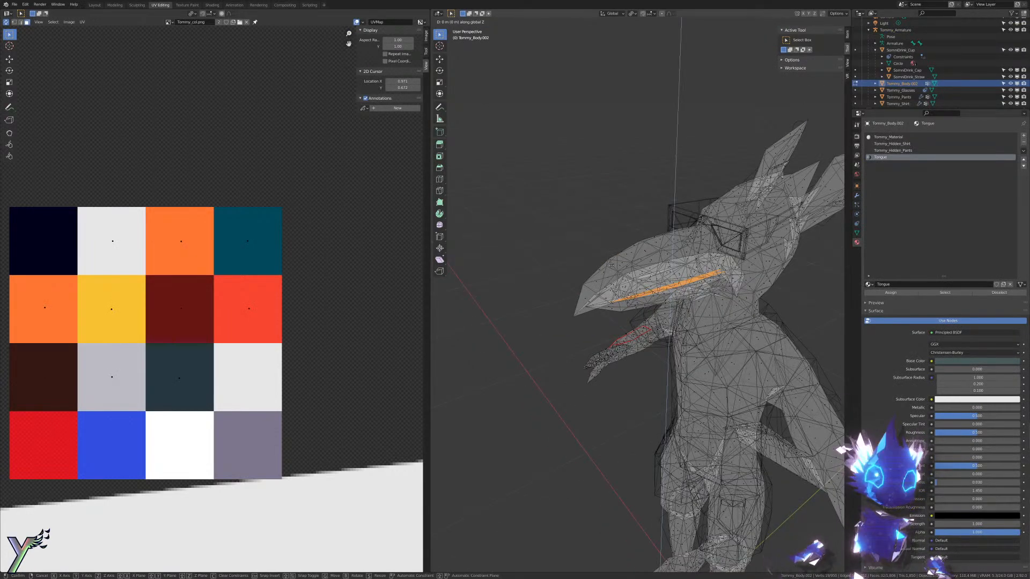
{"action": "left_click", "coordinate": [554, 340]}
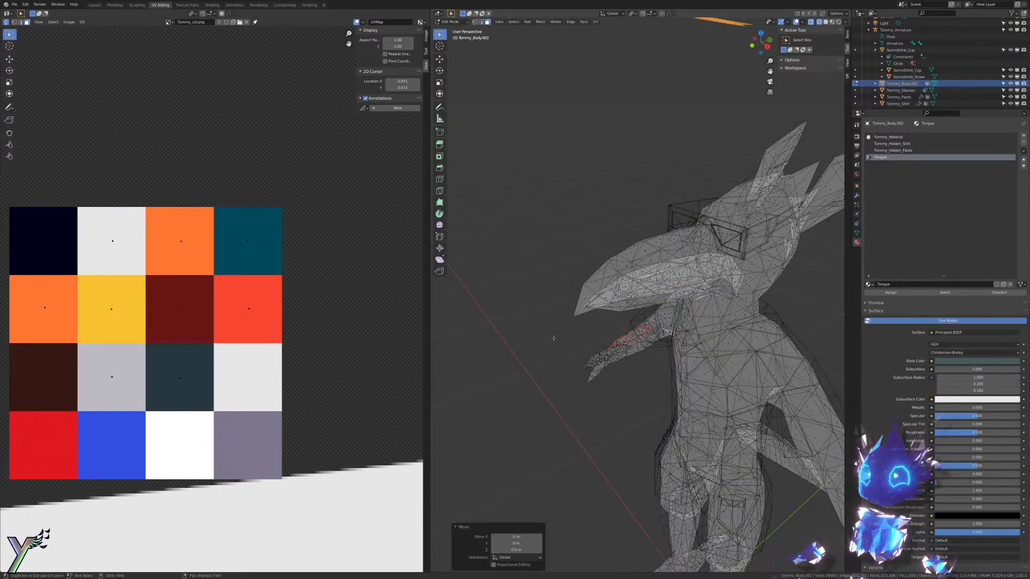
Step: Try to enter Weight Paint on the body with the armature selected alongside it, returning to Object Mode between attempts
{"action": "key", "text": "KP_3"}
{"action": "key", "text": "ctrl+Tab"}
{"action": "key", "text": "ctrl+Tab"}
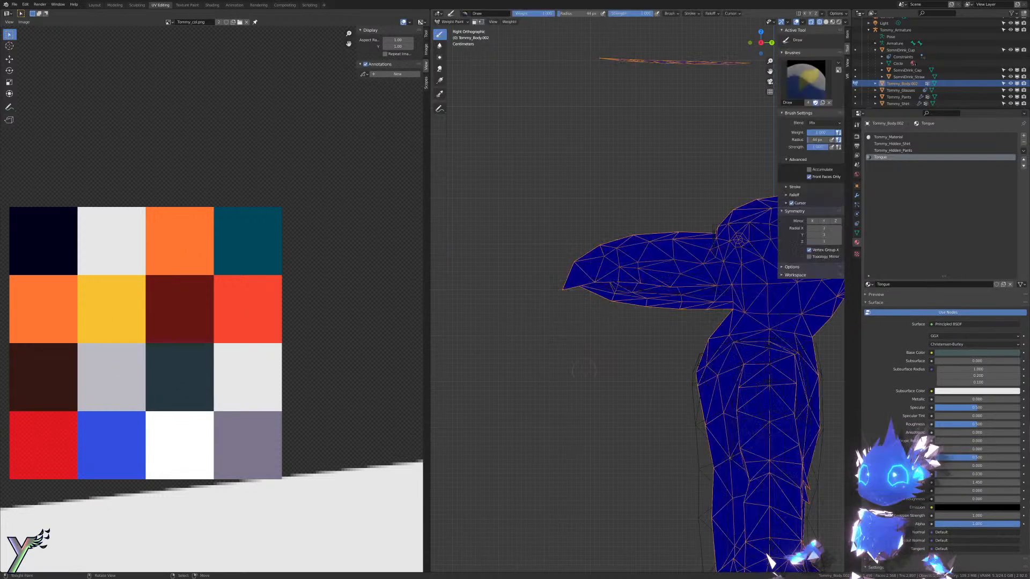
{"action": "key", "text": "ctrl+Tab"}
{"action": "right_click", "coordinate": [701, 295]}
{"action": "right_click", "coordinate": [692, 259], "text": "shift"}
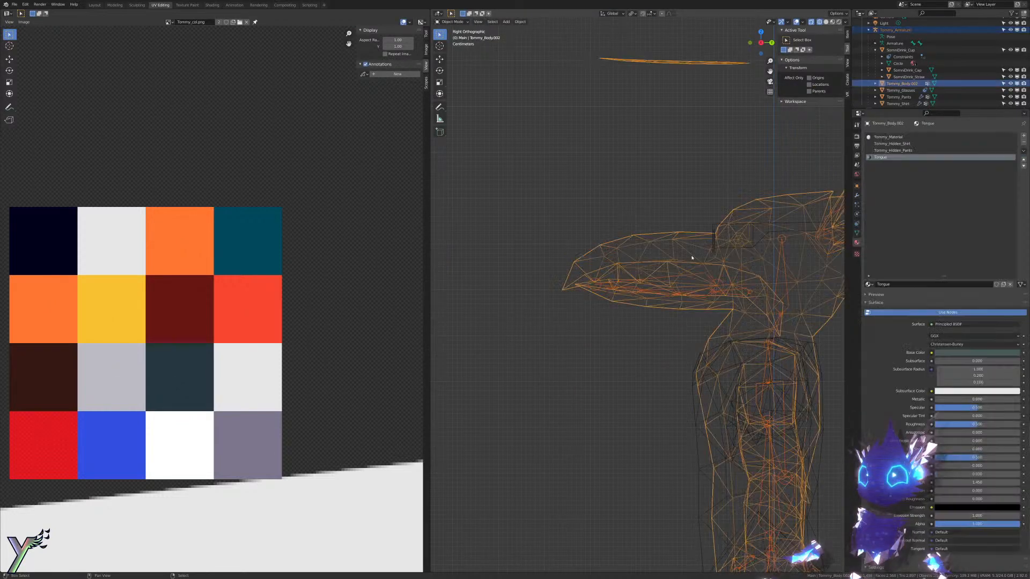
{"action": "key", "text": "ctrl+Tab"}
{"action": "middle_click_drag", "start_coordinate": [680, 211], "coordinate": [630, 409], "text": "shift"}
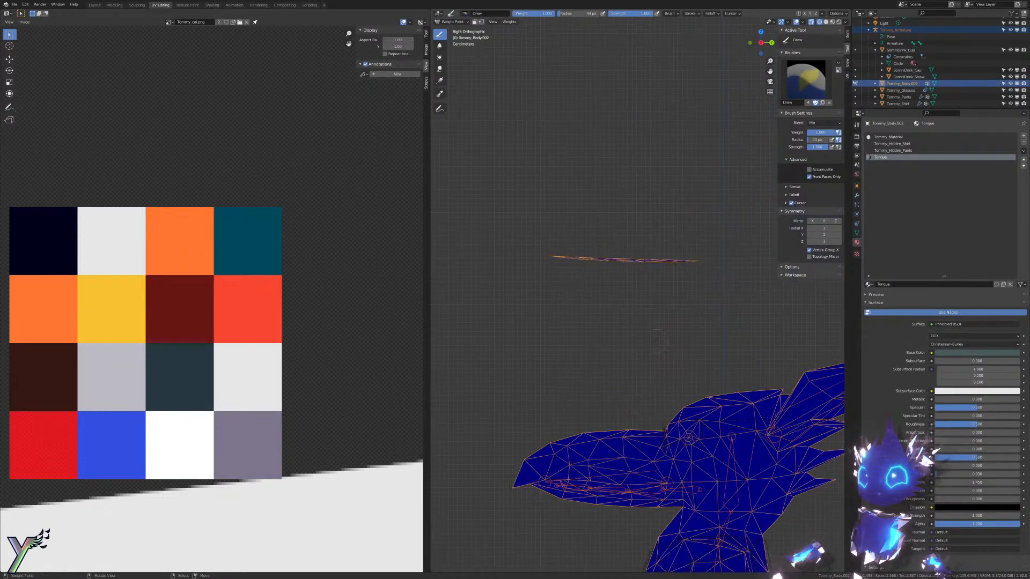
{"action": "key", "text": "ctrl+Tab"}
{"action": "right_click", "coordinate": [694, 488]}
{"action": "right_click", "coordinate": [675, 470], "text": "shift"}
{"action": "key", "text": "ctrl+Tab"}
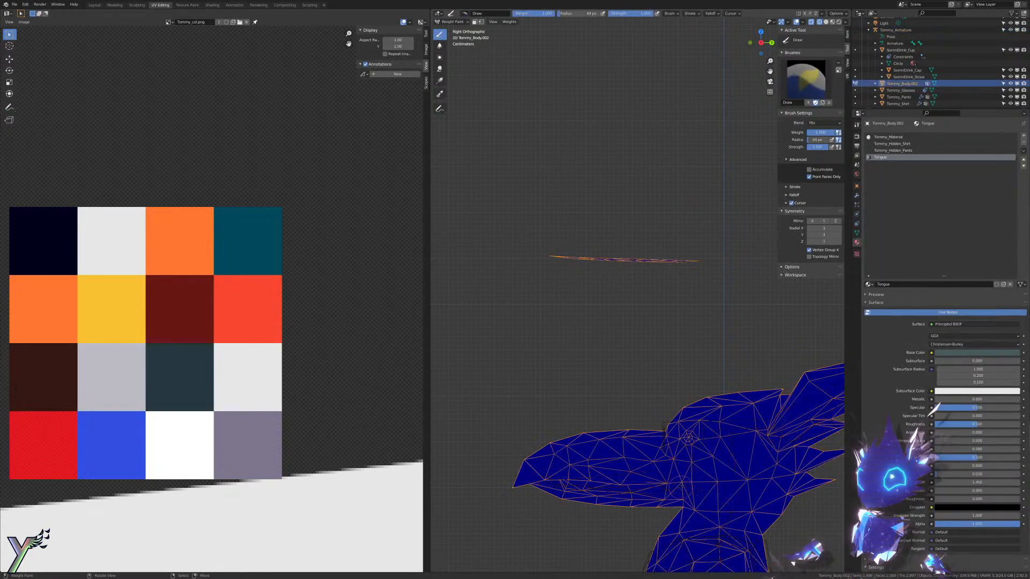
{"action": "key", "text": "ctrl+Tab"}
{"action": "right_click", "coordinate": [682, 489]}
{"action": "right_click", "coordinate": [682, 478]}
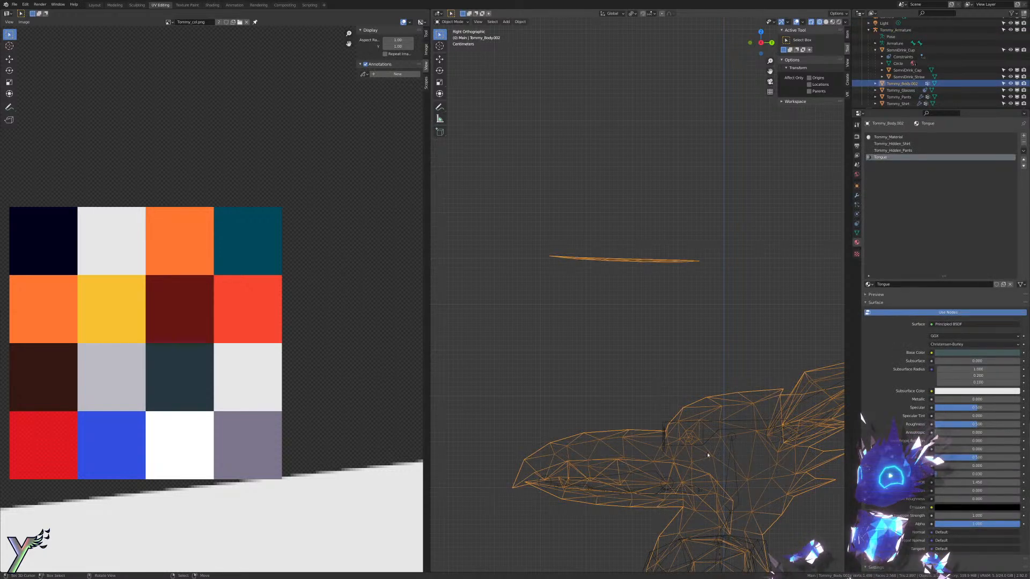
Step: Add an Armature modifier to Tommy_Body.002 with Tommy_Armature as its object
{"action": "left_click", "coordinate": [857, 233]}
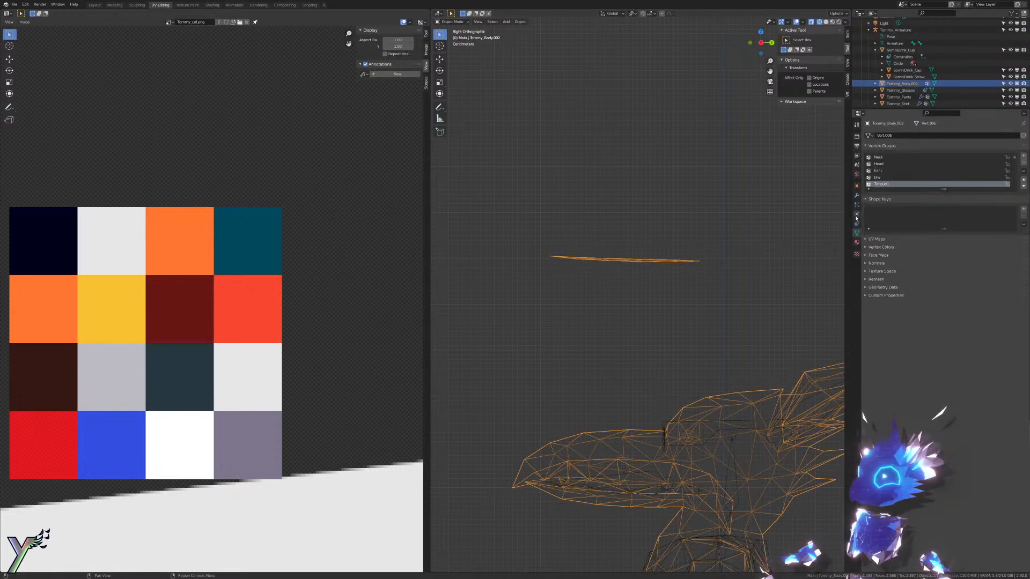
{"action": "left_click", "coordinate": [856, 196]}
{"action": "middle_click_drag", "start_coordinate": [751, 257], "coordinate": [779, 248]}
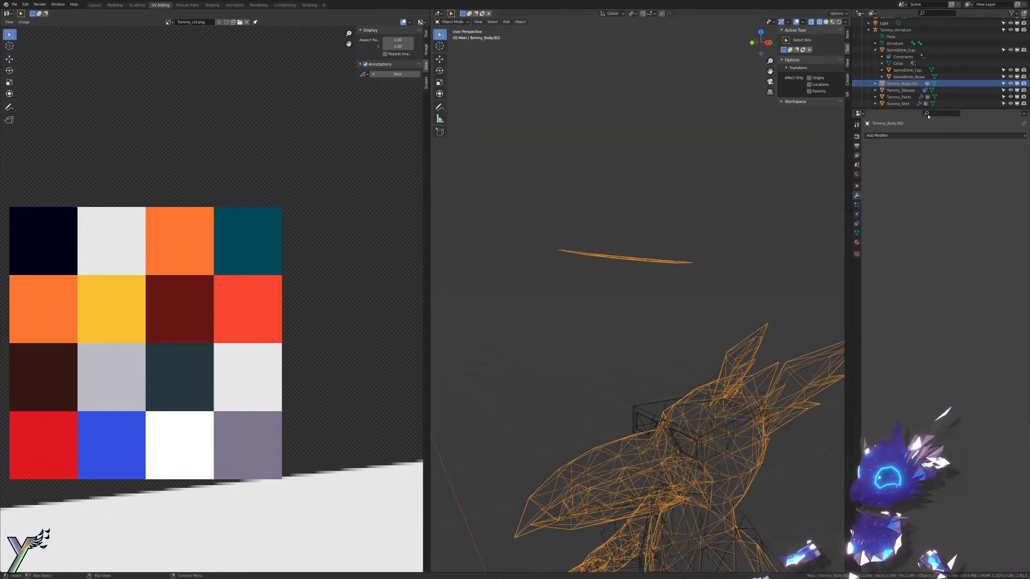
{"action": "left_click", "coordinate": [904, 136]}
{"action": "left_click", "coordinate": [904, 139]}
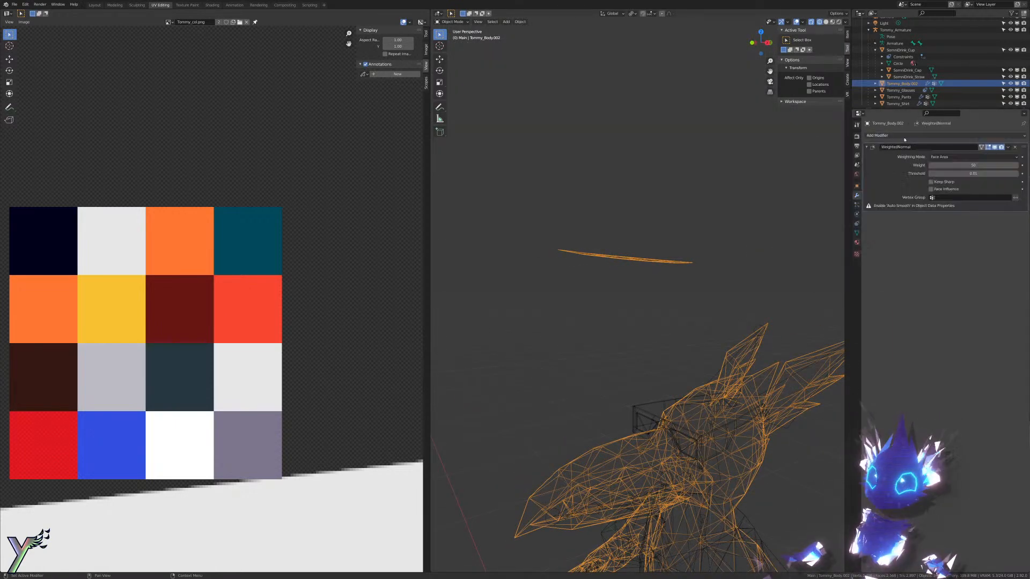
{"action": "left_click", "coordinate": [903, 137]}
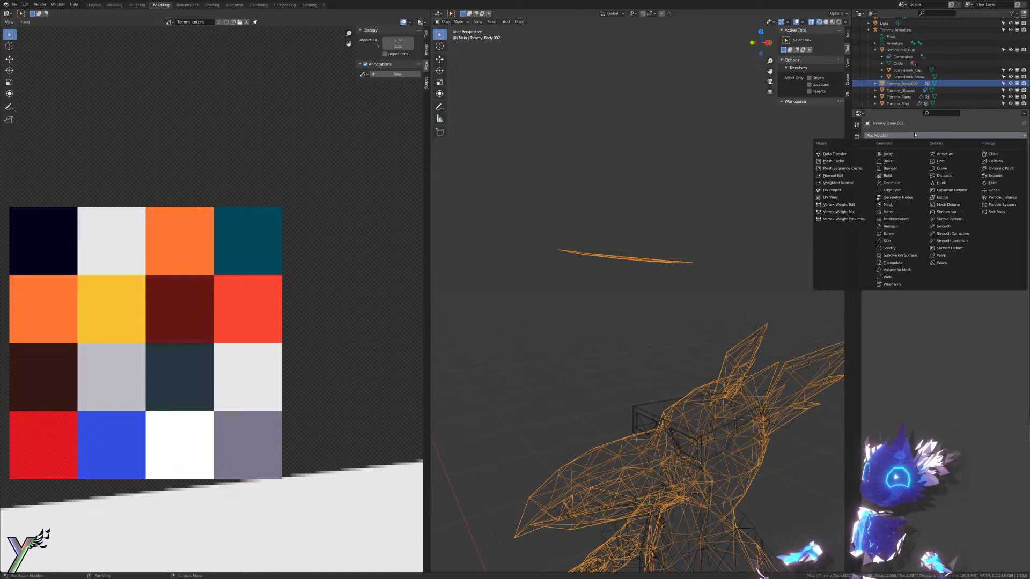
{"action": "left_click", "coordinate": [938, 154]}
{"action": "left_click", "coordinate": [1015, 157]}
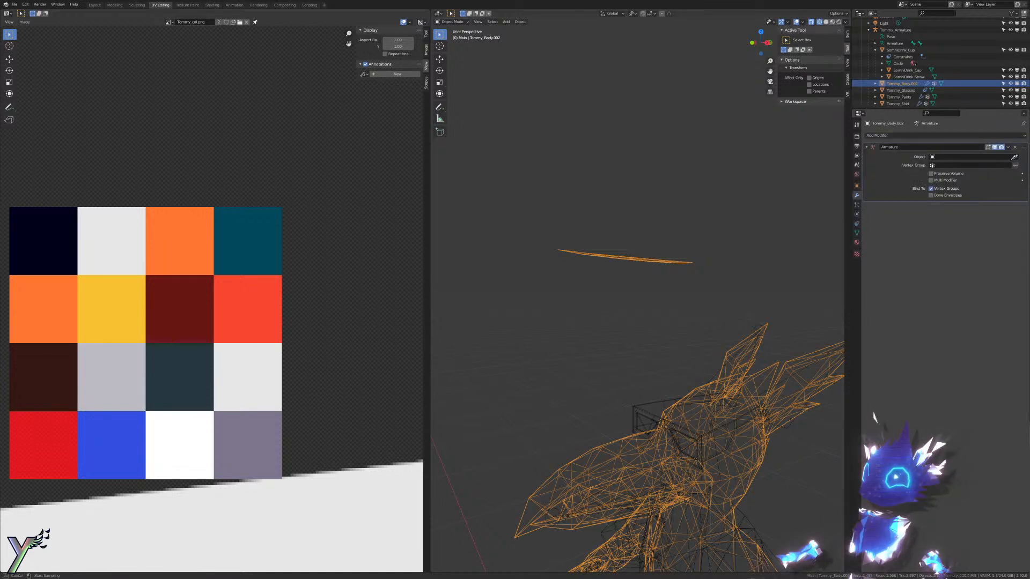
{"action": "left_click", "coordinate": [705, 427]}
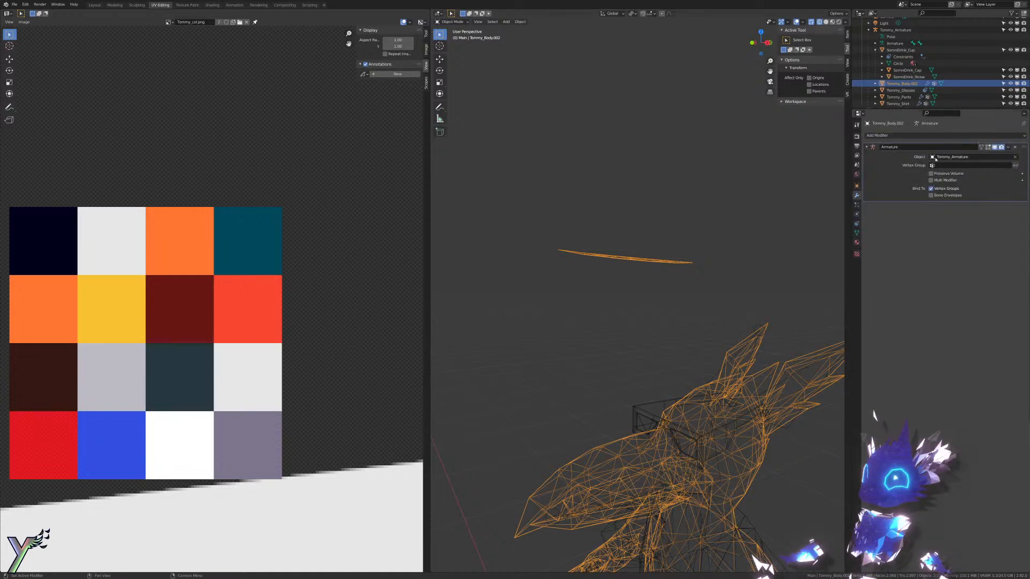
Step: Enter Pose Mode on the armature and try rotating the left upper arm bone, cancelling the rotation
{"action": "scroll", "coordinate": [715, 433], "scroll_direction": "down", "scroll_amount": 4}
{"action": "middle_click_drag", "start_coordinate": [715, 434], "coordinate": [683, 237], "text": "shift"}
{"action": "scroll", "coordinate": [690, 236], "scroll_direction": "up", "scroll_amount": 2}
{"action": "key", "text": "ctrl+Tab"}
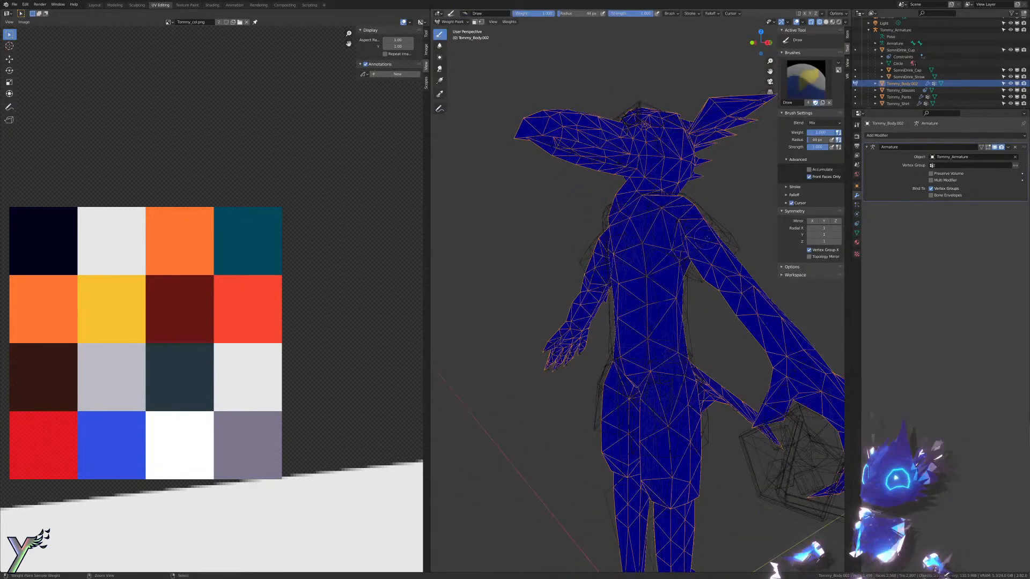
{"action": "key", "text": "ctrl+Tab"}
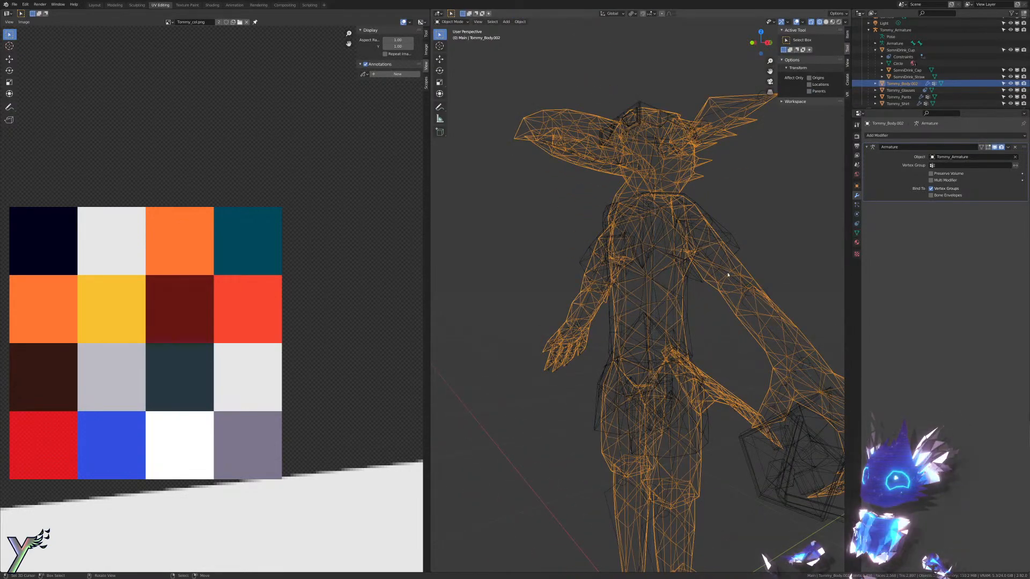
{"action": "right_click", "coordinate": [728, 275]}
{"action": "key", "text": "ctrl+Tab"}
{"action": "right_click", "coordinate": [728, 272]}
{"action": "key", "text": "r"}
{"action": "right_click", "coordinate": [692, 313]}
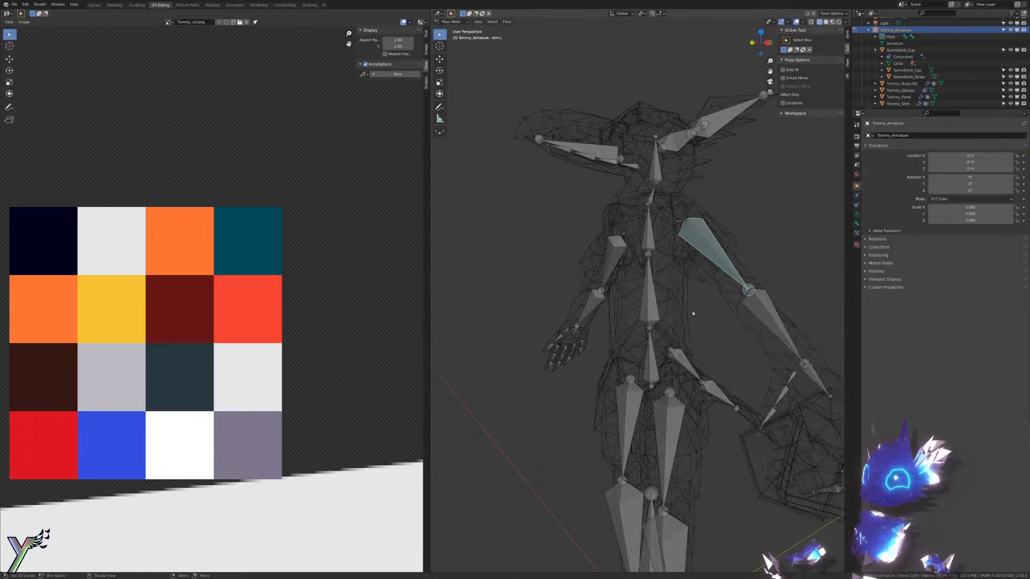
Step: Rotate a tail bone freely with the trackball rotation to test the body's deformation, and switch to solid shading
{"action": "middle_click_drag", "start_coordinate": [693, 314], "coordinate": [716, 438]}
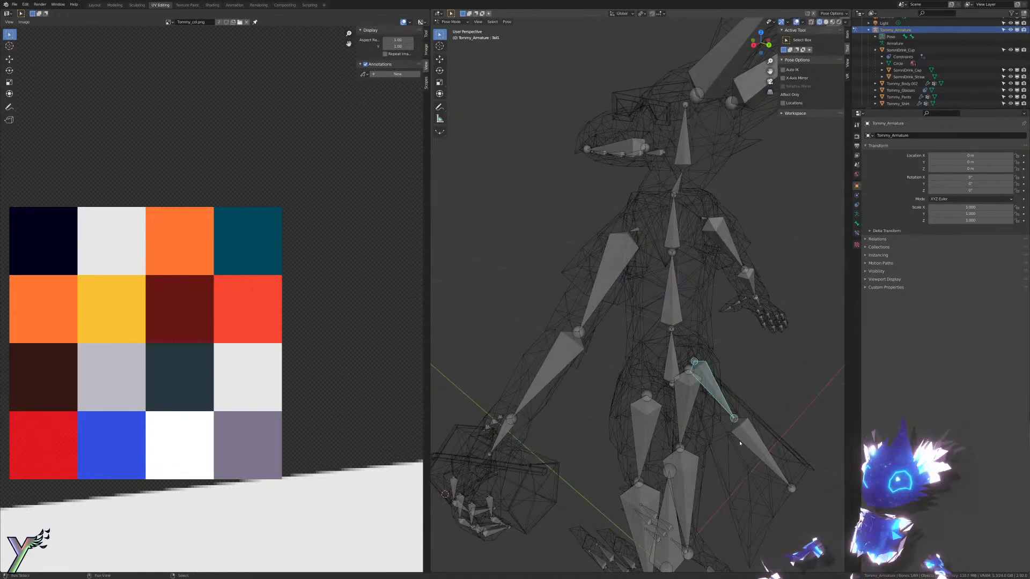
{"action": "right_click", "coordinate": [740, 443]}
{"action": "key", "text": "r"}
{"action": "key", "text": "r"}
{"action": "left_click", "coordinate": [772, 409]}
{"action": "key", "text": "shift+z"}
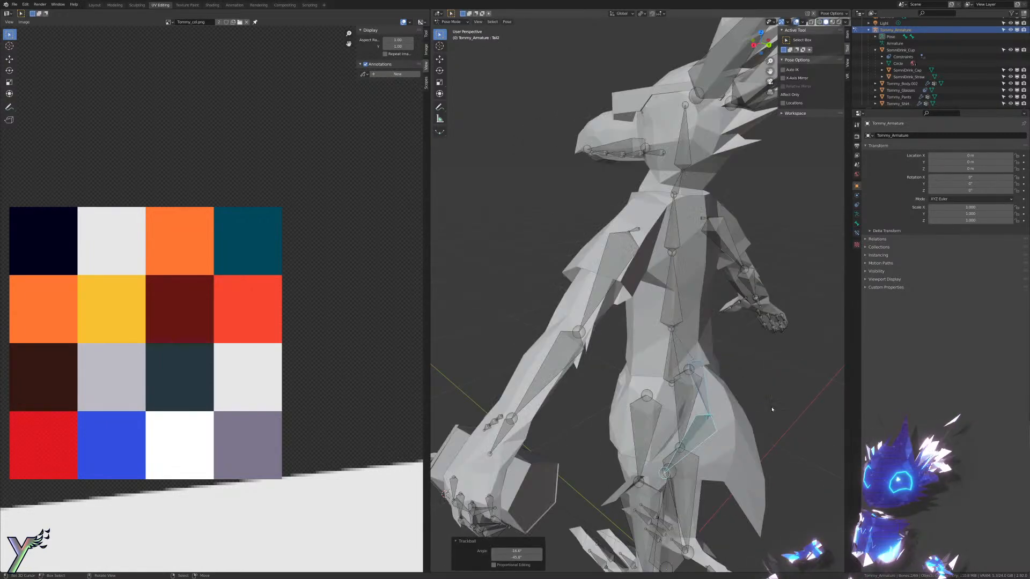
Step: Enter Weight Paint on the body with the armature selected, and pick the Tongue1 bone in the right orthographic view
{"action": "middle_click_drag", "start_coordinate": [772, 409], "coordinate": [687, 418]}
{"action": "middle_click_drag", "start_coordinate": [678, 322], "coordinate": [676, 380], "text": "shift"}
{"action": "scroll", "coordinate": [676, 379], "scroll_direction": "up", "scroll_amount": 4}
{"action": "key", "text": "ctrl+Tab"}
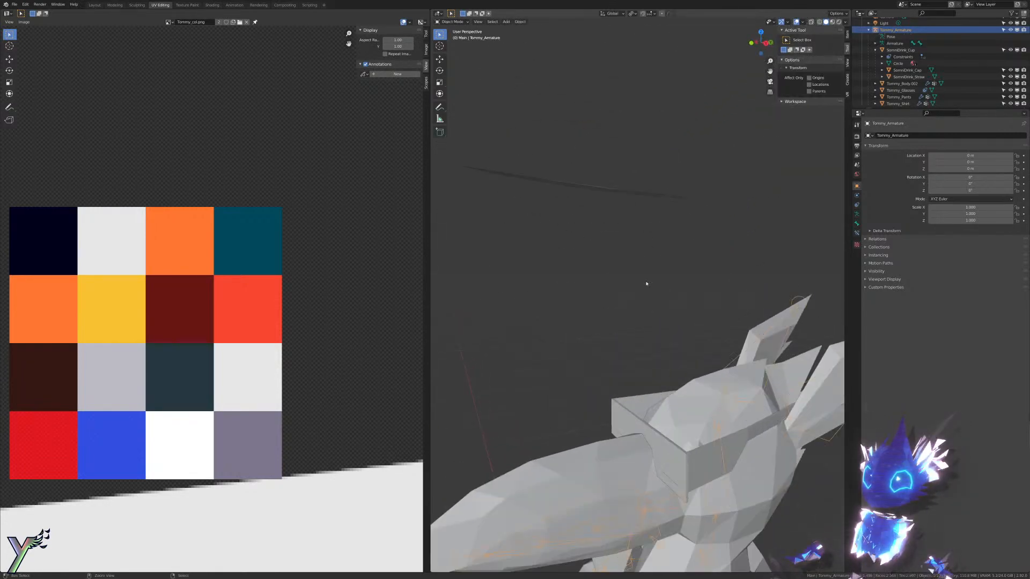
{"action": "left_click", "coordinate": [640, 467], "text": "shift"}
{"action": "key", "text": "ctrl+Tab"}
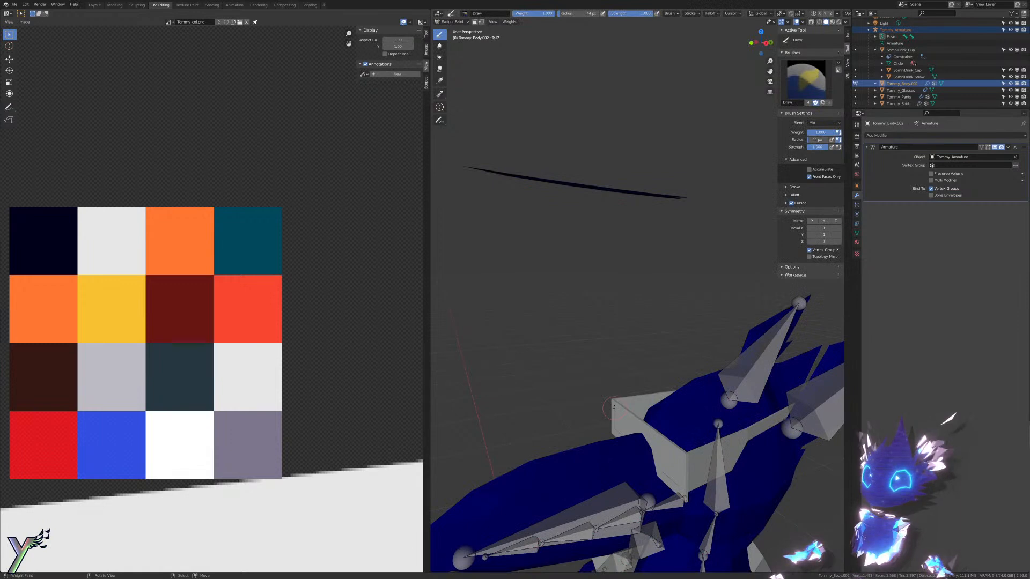
{"action": "key", "text": "KP_3"}
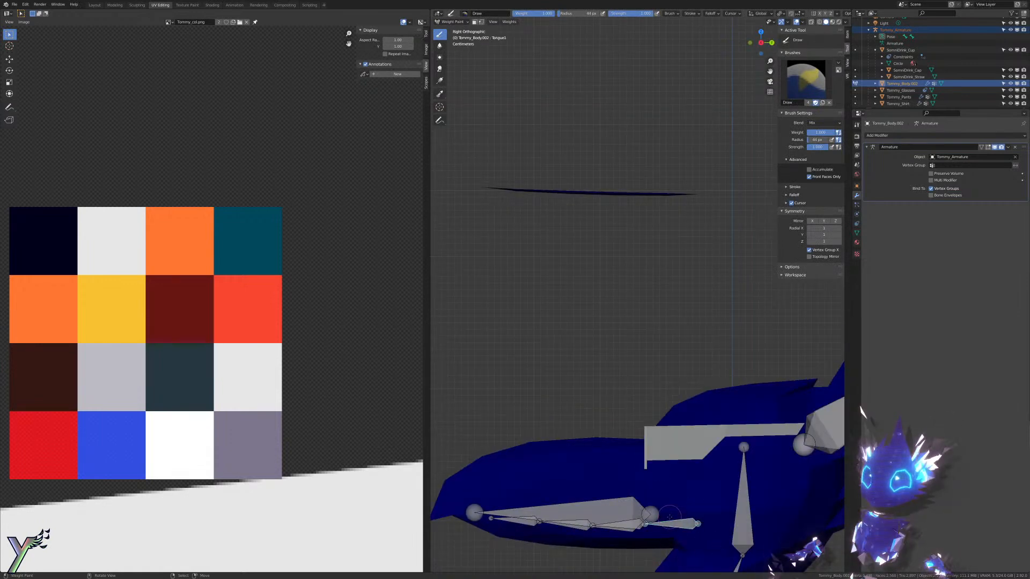
Step: Paint the raised tongue's weights for the Tongue2 and Tongue4 bones with a 275 px brush radius and a custom falloff
{"action": "key", "text": "m"}
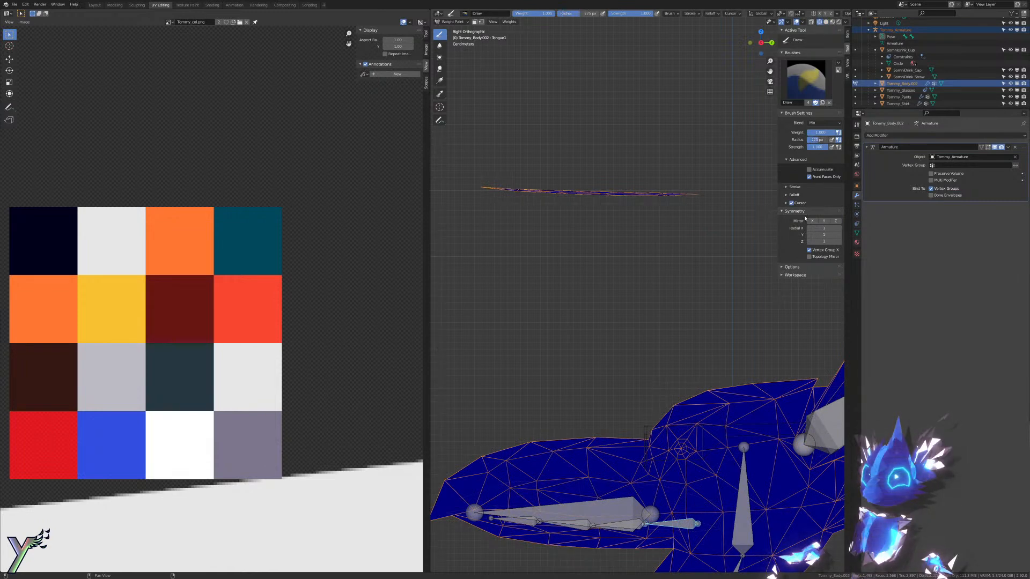
{"action": "left_click", "coordinate": [795, 195]}
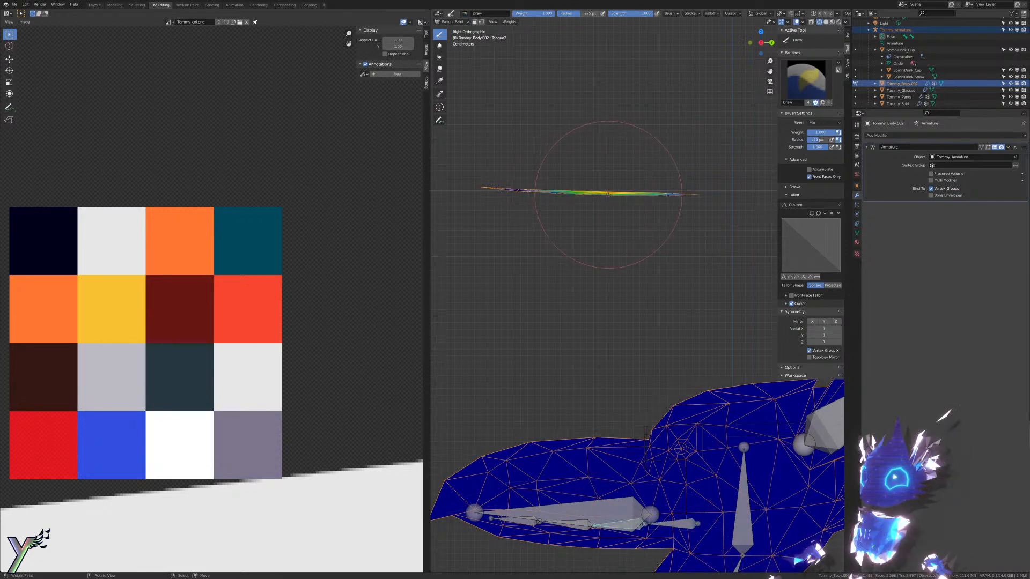
{"action": "left_click", "coordinate": [581, 496], "text": "ctrl"}
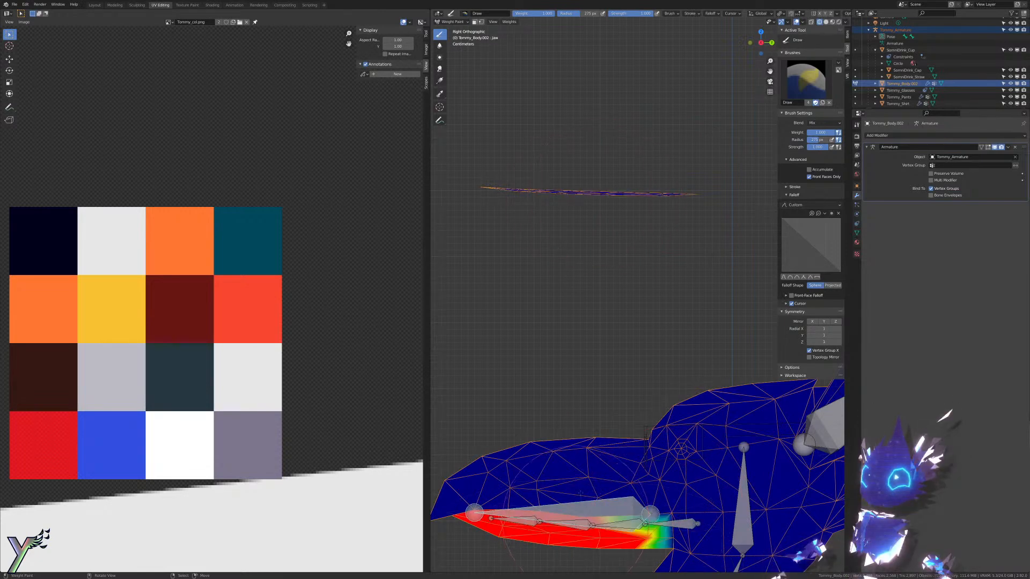
{"action": "left_click", "coordinate": [578, 456], "text": "ctrl"}
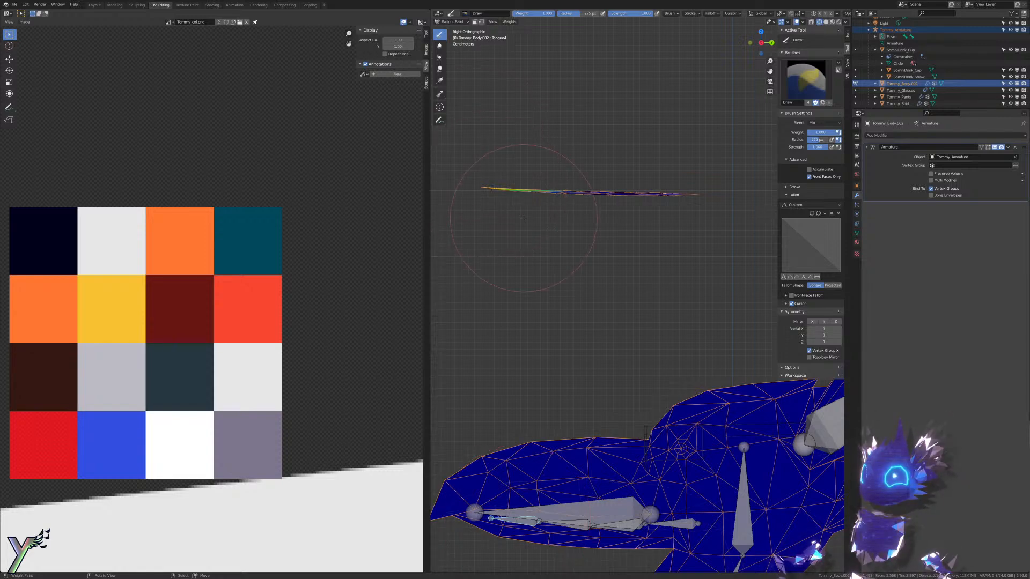
Step: In Edit Mode, move the raised tongue mesh 0.5 m down along global Z into the beak
{"action": "scroll", "coordinate": [609, 302], "scroll_direction": "down", "scroll_amount": 4}
{"action": "key", "text": "Tab"}
{"action": "key", "text": "Tab"}
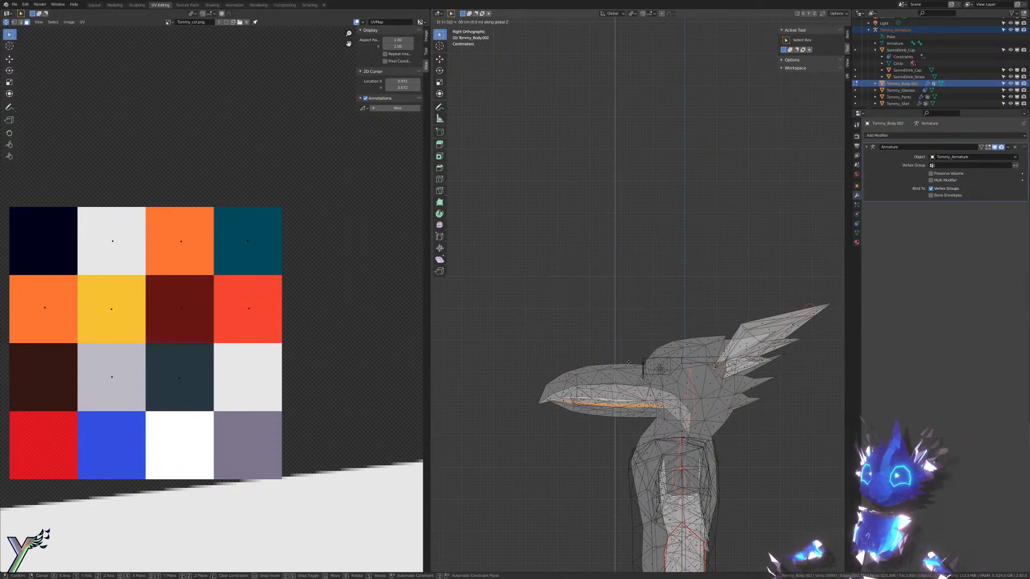
{"action": "key", "text": "Return"}
{"action": "scroll", "coordinate": [659, 421], "scroll_direction": "up", "scroll_amount": 6}
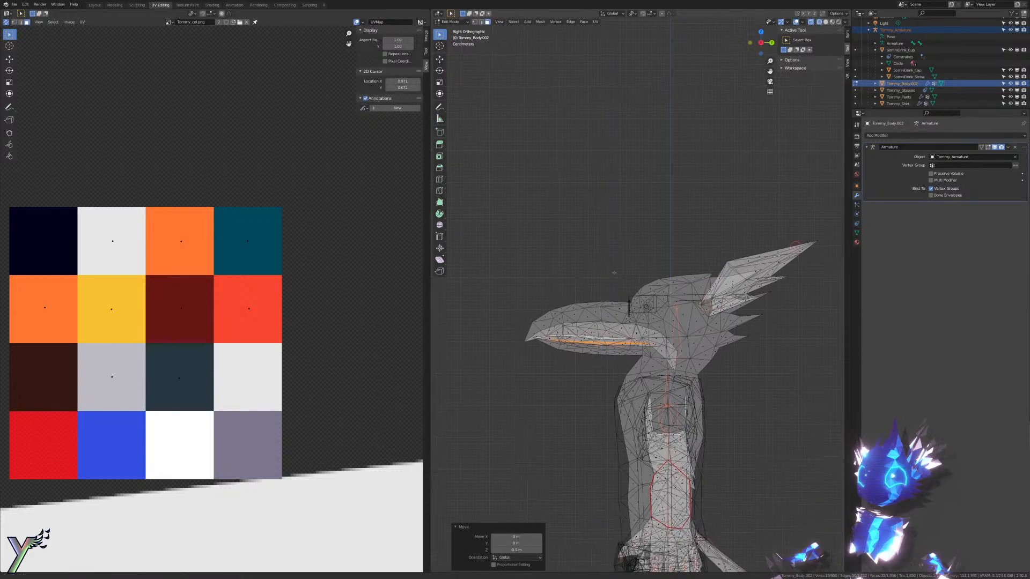
Step: Return to Weight Paint on the body and rotate the jaw bone open to test the beak's deformation
{"action": "key", "text": "Tab"}
{"action": "key", "text": "ctrl+Tab"}
{"action": "mouse_move", "coordinate": [649, 361]}
{"action": "middle_mouse_down", "text": "shift"}
{"action": "mouse_move", "coordinate": [681, 307]}
{"action": "mouse_move", "coordinate": [740, 287]}
{"action": "middle_mouse_up", "text": "shift"}
{"action": "right_click", "coordinate": [606, 320]}
{"action": "key", "text": "r"}
{"action": "left_click", "coordinate": [634, 379]}
{"action": "key", "text": "shift+z"}
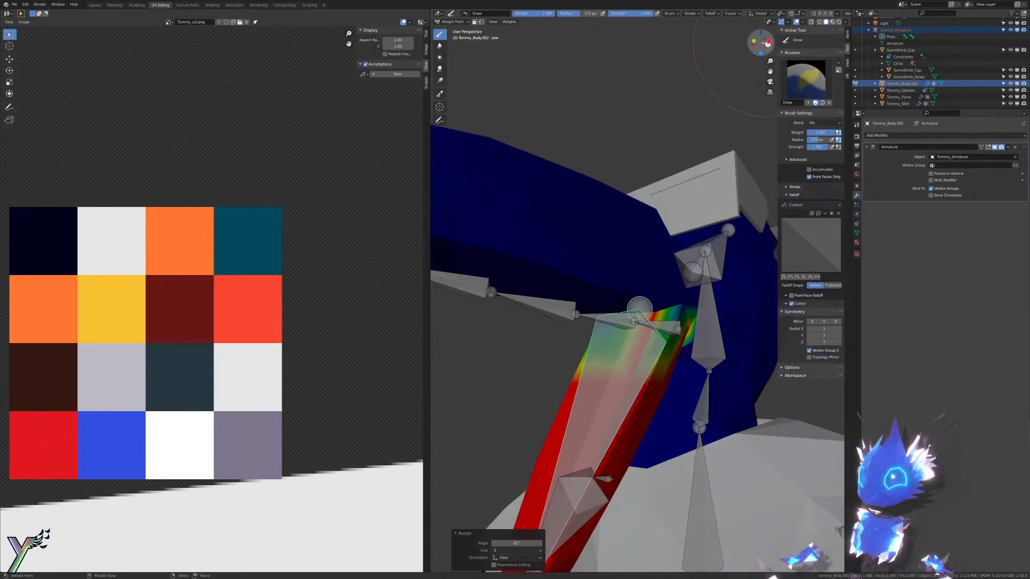
{"action": "middle_click_drag", "start_coordinate": [652, 180], "coordinate": [629, 198]}
Step: Enter Pose Mode on the armature and try rotating the Tongue1 bone about its local X axis
{"action": "key", "text": "ctrl+Tab"}
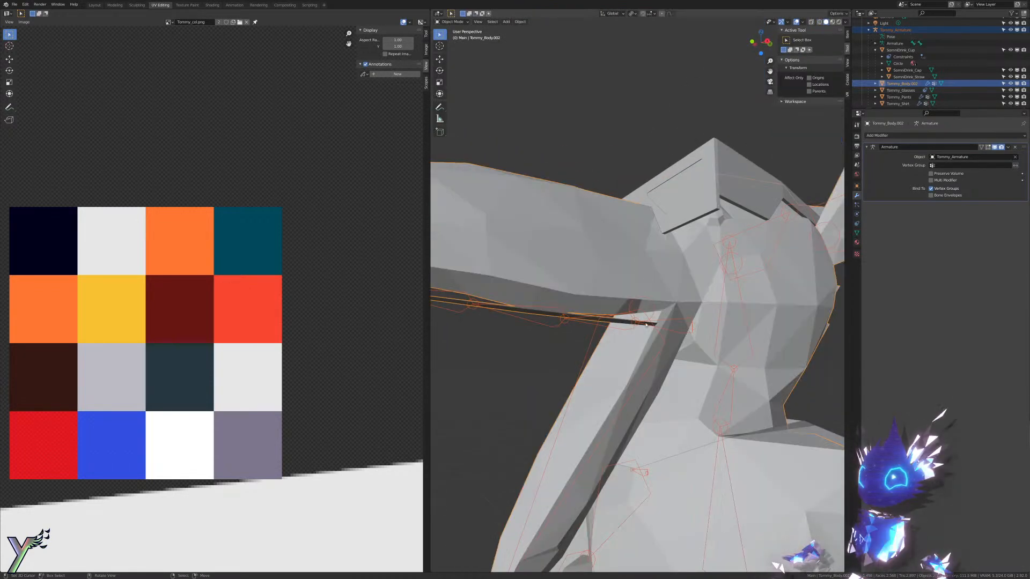
{"action": "right_click", "coordinate": [650, 323]}
{"action": "key", "text": "ctrl+Tab"}
{"action": "middle_click_drag", "start_coordinate": [650, 323], "coordinate": [671, 307]}
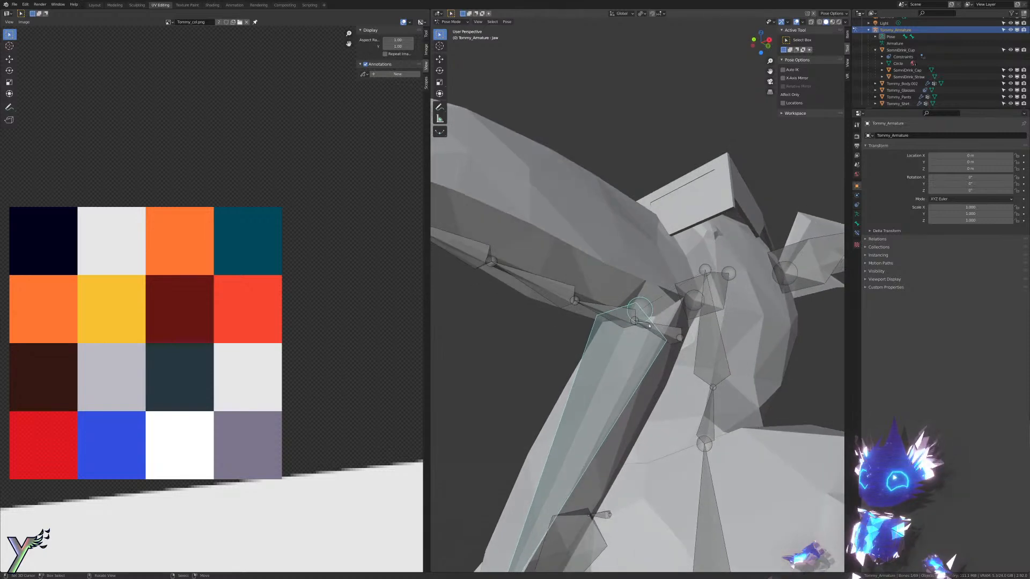
{"action": "right_click", "coordinate": [654, 327]}
{"action": "key", "text": "r"}
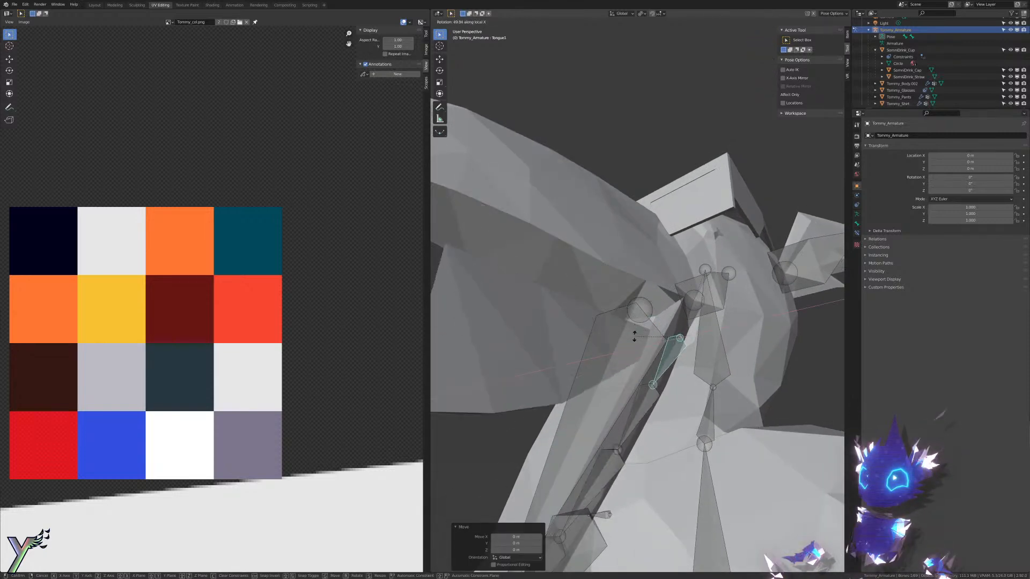
{"action": "right_click", "coordinate": [636, 313]}
Step: Rotate the Tongue1 bone about the global X axis in Pose Mode to test how the tongue follows
{"action": "mouse_move", "coordinate": [636, 313]}
{"action": "middle_mouse_down"}
{"action": "mouse_move", "coordinate": [652, 332]}
{"action": "mouse_move", "coordinate": [635, 306]}
{"action": "middle_mouse_up"}
{"action": "key", "text": "r"}
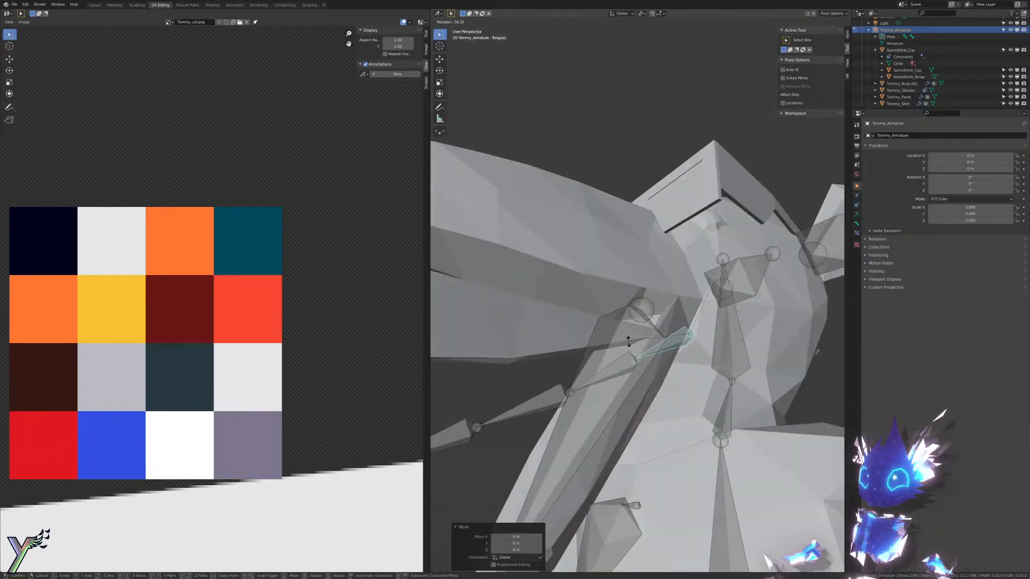
{"action": "key", "text": "x"}
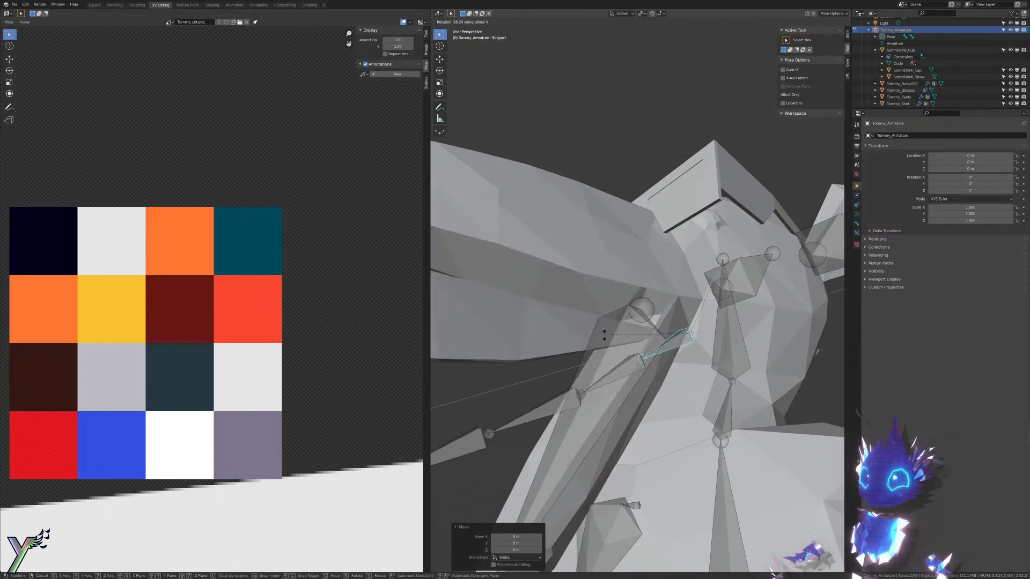
{"action": "left_click", "coordinate": [605, 337]}
{"action": "mouse_move", "coordinate": [605, 337]}
{"action": "middle_mouse_down"}
{"action": "mouse_move", "coordinate": [696, 352]}
{"action": "mouse_move", "coordinate": [582, 333]}
{"action": "mouse_move", "coordinate": [587, 310]}
{"action": "middle_mouse_up"}
{"action": "left_click", "coordinate": [679, 347]}
{"action": "key", "text": "r"}
{"action": "right_click", "coordinate": [697, 322]}
Step: Reselect Tommy_Body.002 in Object Mode, undo the tongue move and test poses, and frame the raised tongue from the right orthographic view
{"action": "scroll", "coordinate": [582, 334], "scroll_direction": "down", "scroll_amount": 4}
{"action": "key", "text": "ctrl+Tab"}
{"action": "right_click", "coordinate": [596, 308], "text": "shift"}
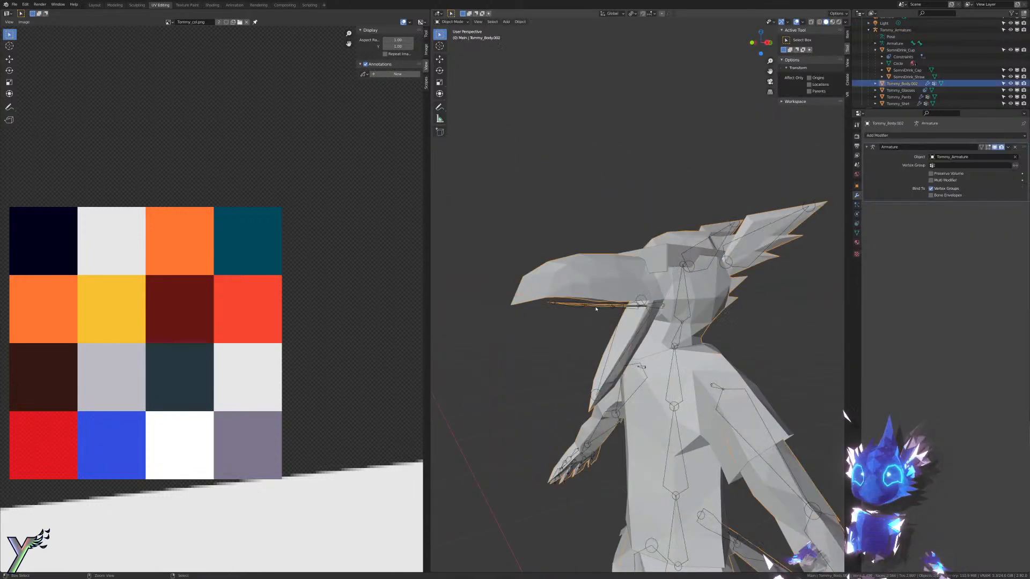
{"action": "key", "text": "ctrl+Tab"}
{"action": "key", "text": "ctrl+Tab"}
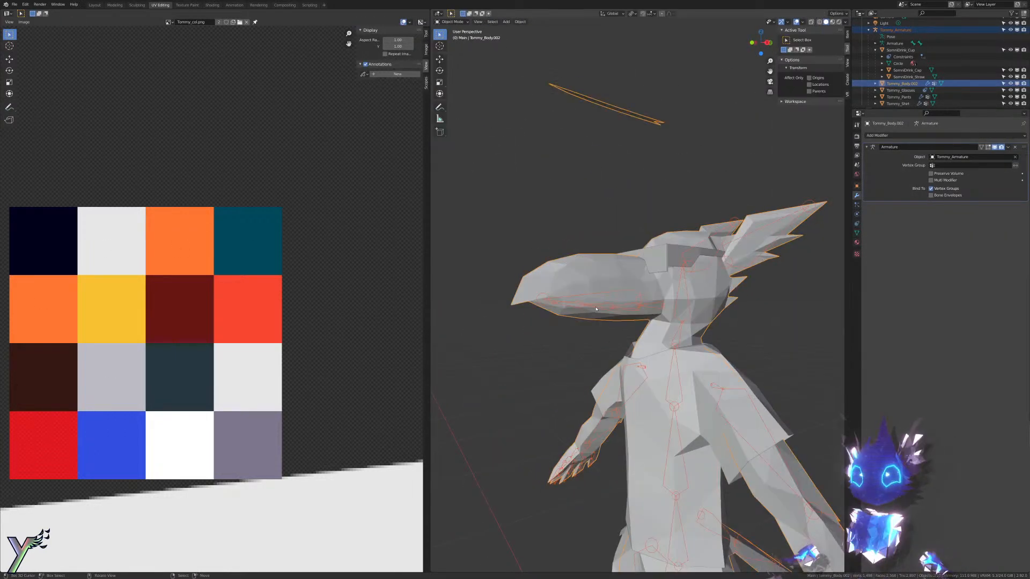
{"action": "key", "text": "KP_1"}
{"action": "key", "text": "KP_3"}
{"action": "middle_click_drag", "start_coordinate": [541, 140], "coordinate": [548, 266], "text": "shift"}
{"action": "scroll", "coordinate": [549, 268], "scroll_direction": "up", "scroll_amount": 5}
{"action": "scroll", "coordinate": [575, 230], "scroll_direction": "down", "scroll_amount": 3}
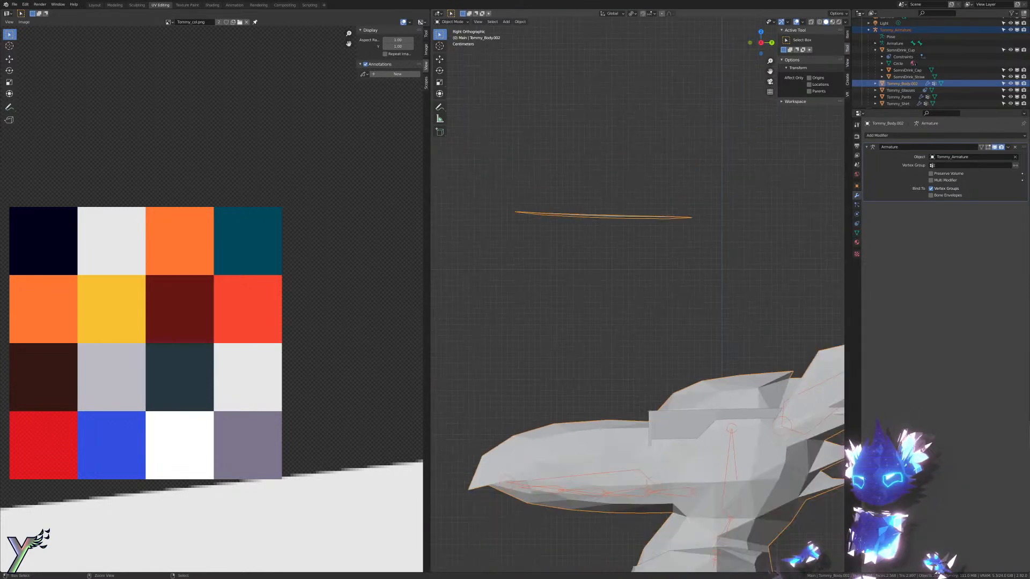
Step: Undo the last few actions in Weight Paint and check the tongue mesh in Edit Mode
{"action": "key", "text": "ctrl+Tab"}
{"action": "key", "text": "ctrl+z"}
{"action": "key", "text": "ctrl+z"}
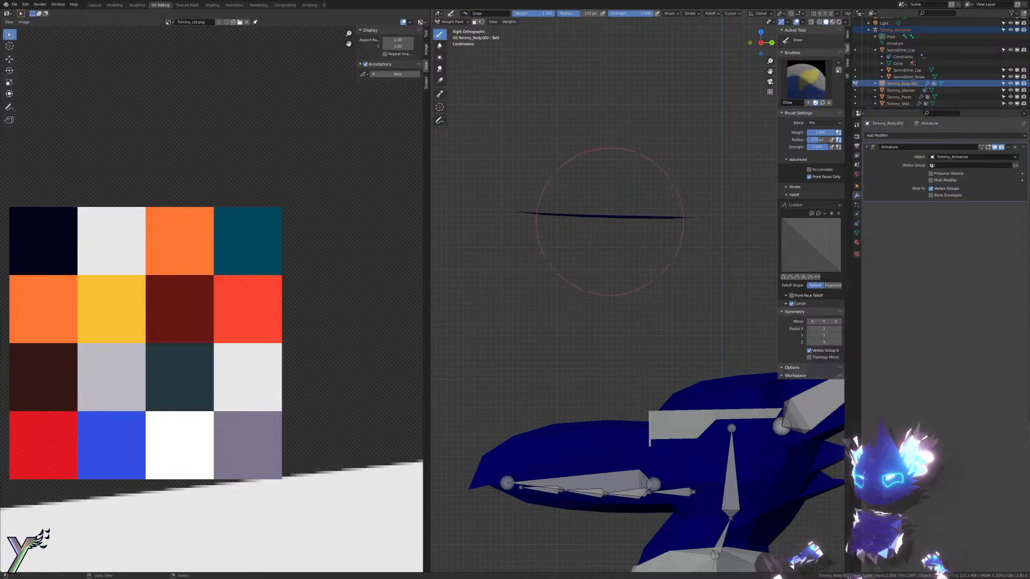
{"action": "middle_click_drag", "start_coordinate": [624, 184], "coordinate": [668, 232]}
{"action": "key", "text": "ctrl+z"}
{"action": "key", "text": "ctrl+z"}
{"action": "key", "text": "ctrl+z"}
{"action": "key", "text": "ctrl+z"}
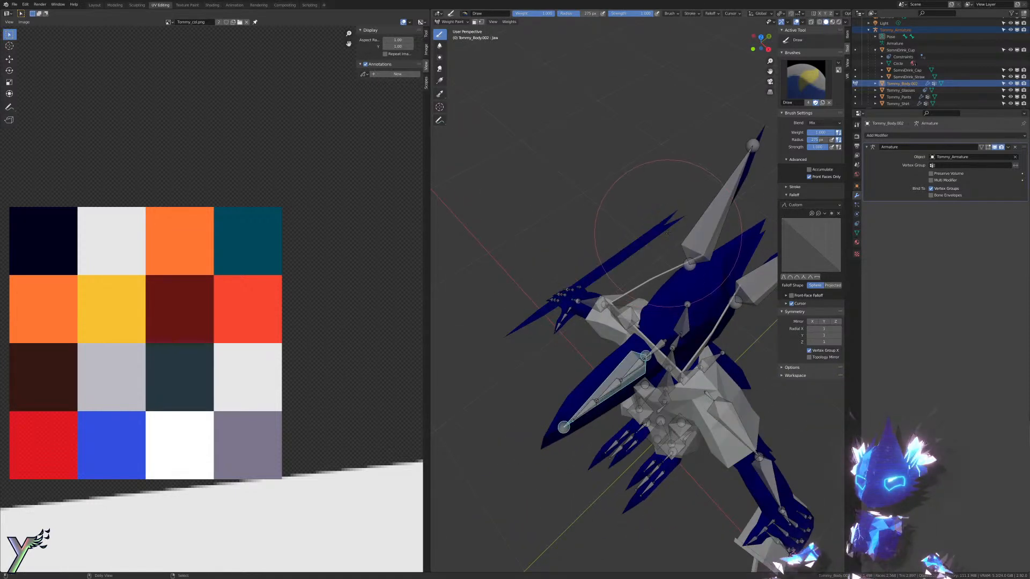
{"action": "key", "text": "Tab"}
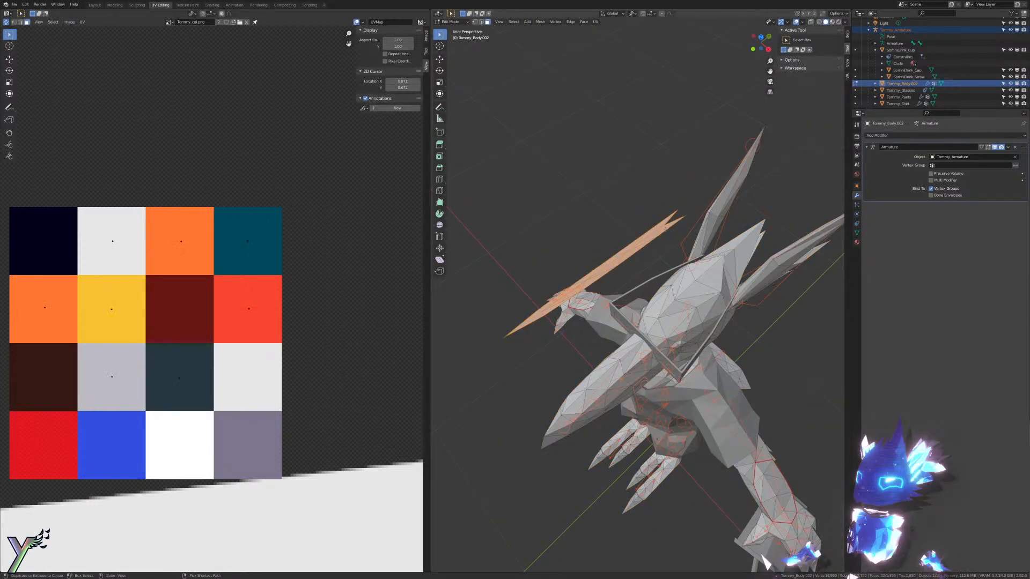
{"action": "key", "text": "Tab"}
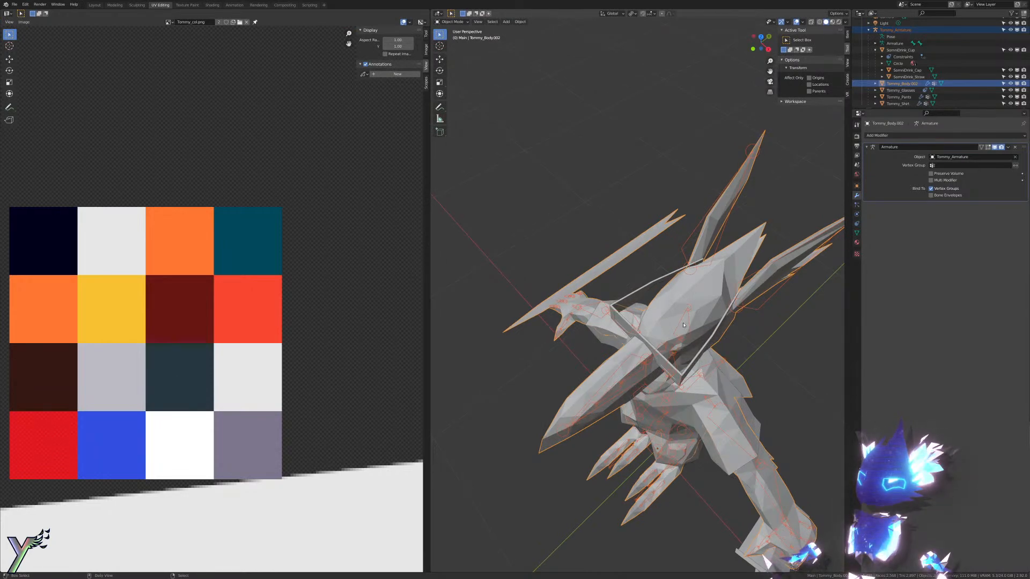
Step: Enter Weight Paint on the body and pick the Head bone, viewing the raised tongue from the side
{"action": "key", "text": "ctrl+Tab"}
{"action": "right_click", "coordinate": [688, 320]}
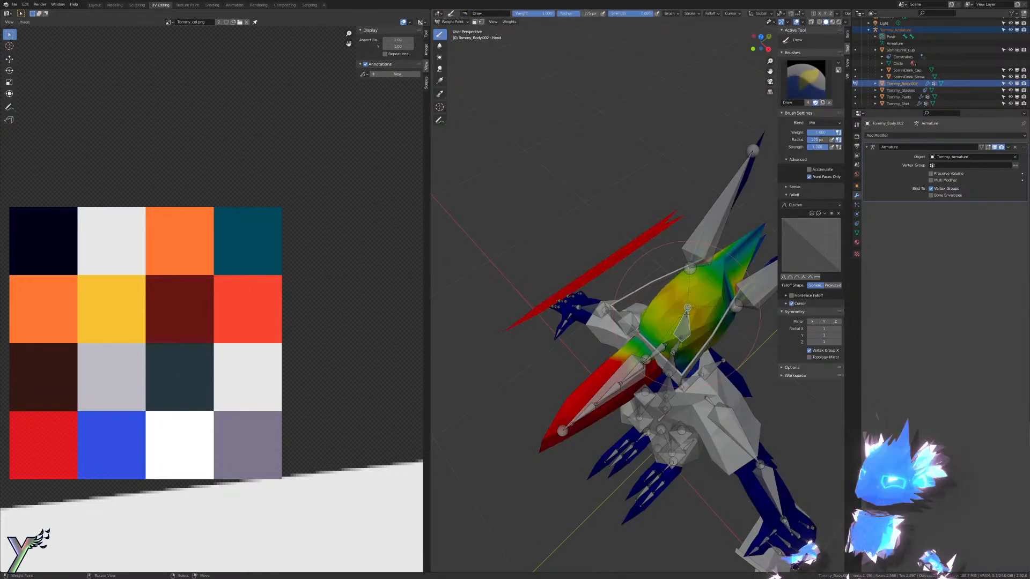
{"action": "mouse_move", "coordinate": [688, 321]}
{"action": "middle_mouse_down"}
{"action": "mouse_move", "coordinate": [639, 269]}
{"action": "mouse_move", "coordinate": [643, 242]}
{"action": "middle_mouse_up"}
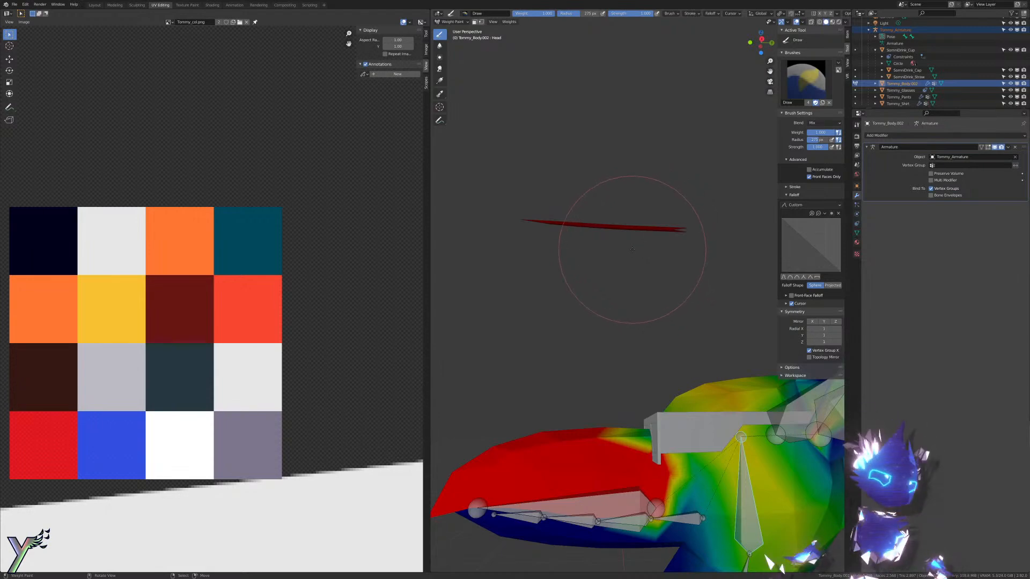
Step: Erase the Head bone's weight from the tongue using brush weight 0, a constant falloff and X mirroring
{"action": "left_click_drag", "start_coordinate": [832, 132], "coordinate": [803, 133]}
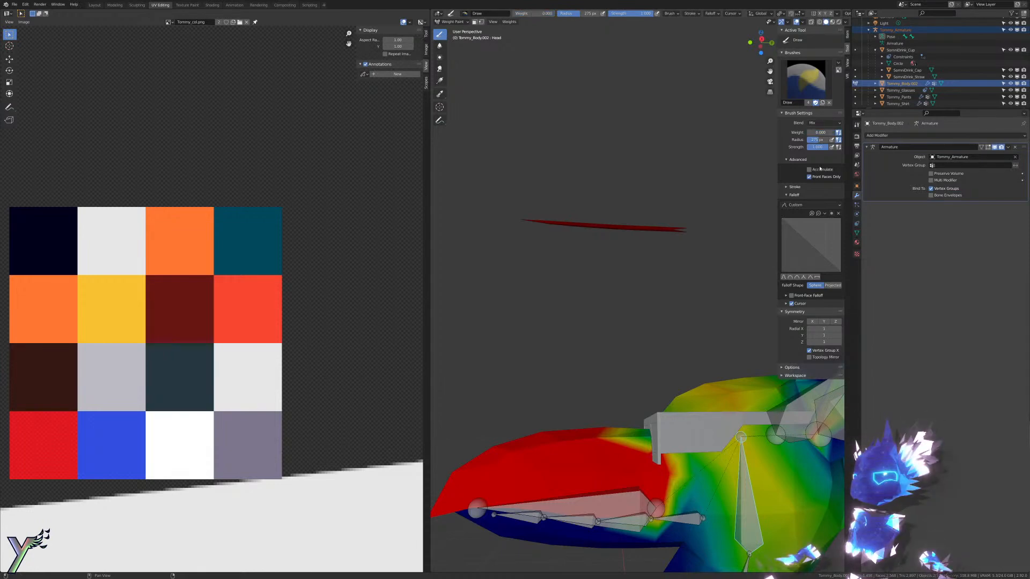
{"action": "left_click", "coordinate": [817, 277]}
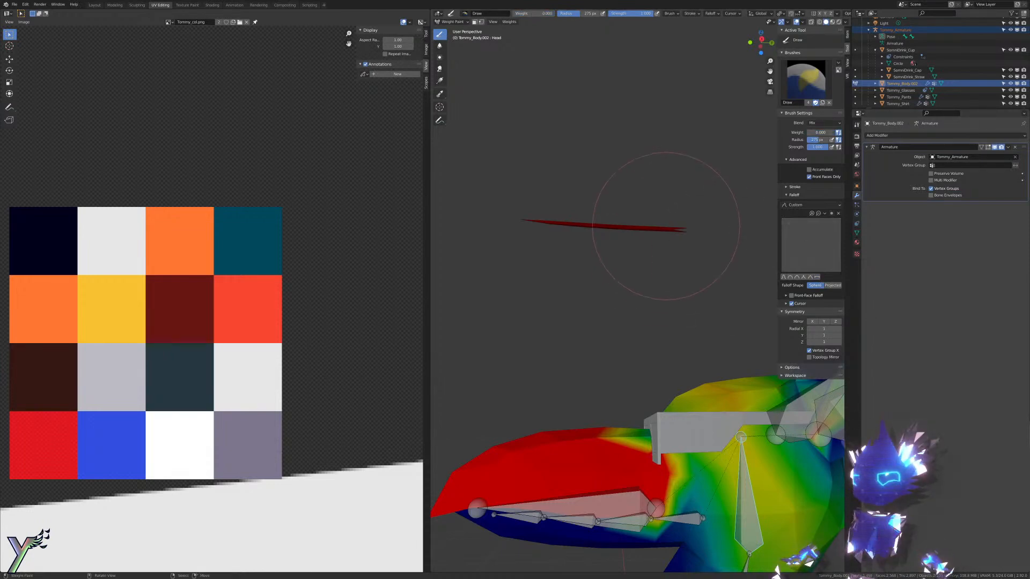
{"action": "left_click_drag", "start_coordinate": [501, 227], "coordinate": [582, 220]}
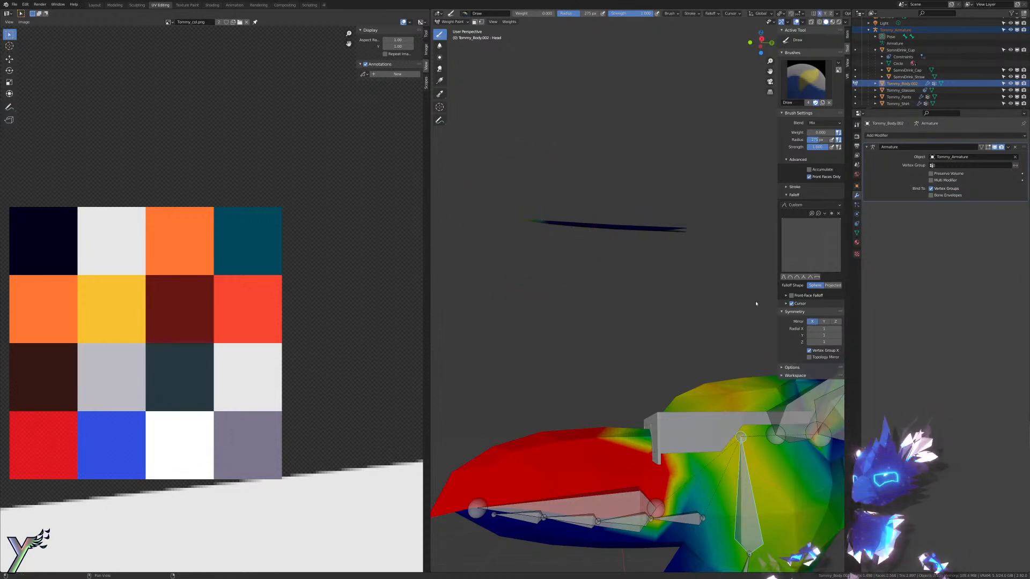
{"action": "middle_click_drag", "start_coordinate": [545, 223], "coordinate": [649, 215]}
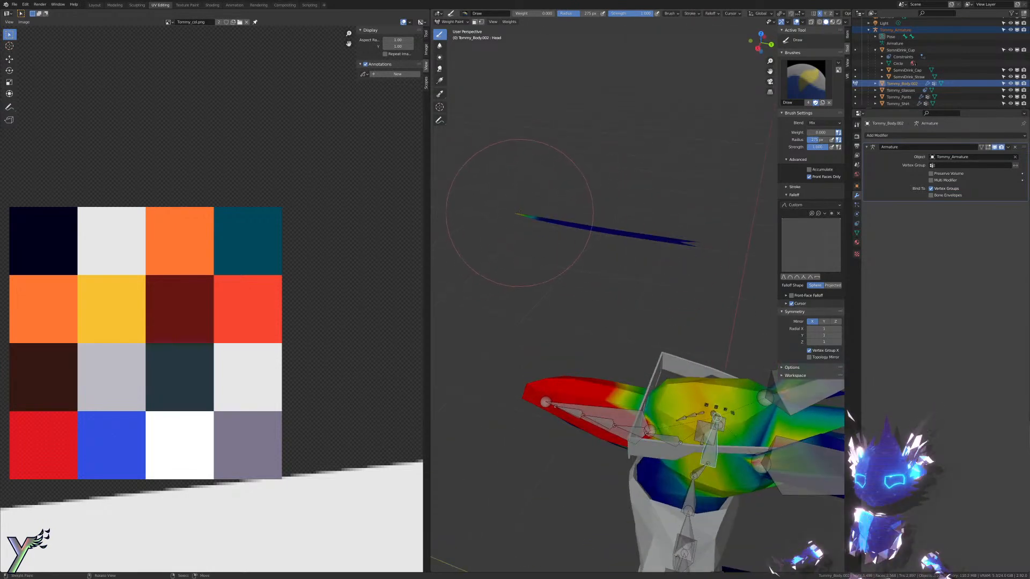
{"action": "middle_click_drag", "start_coordinate": [520, 212], "coordinate": [594, 310]}
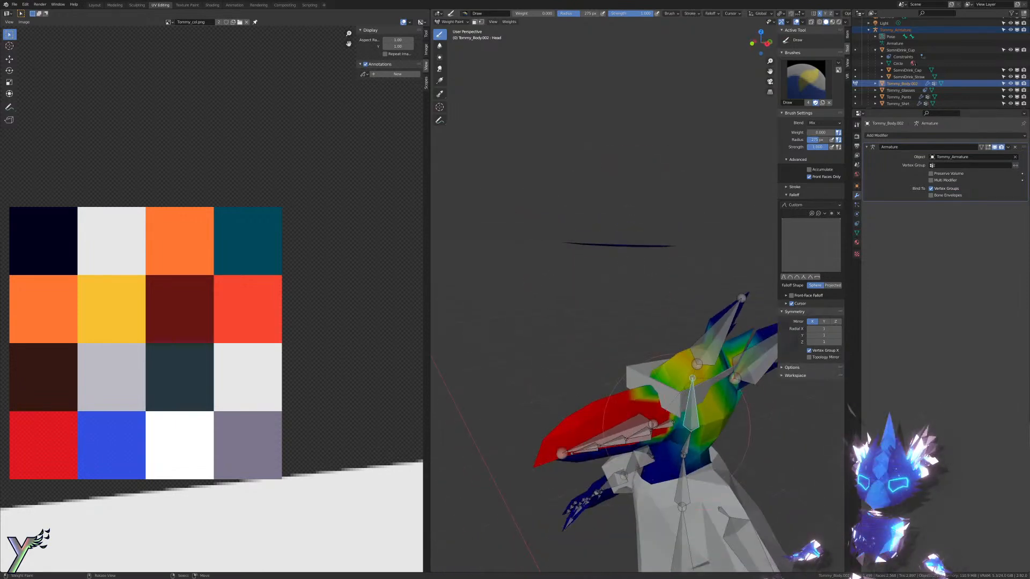
Step: Pick the Tongue1 bone and rotate it freely to test the tongue's deformation
{"action": "left_click", "coordinate": [665, 425], "text": "ctrl"}
{"action": "key", "text": "r"}
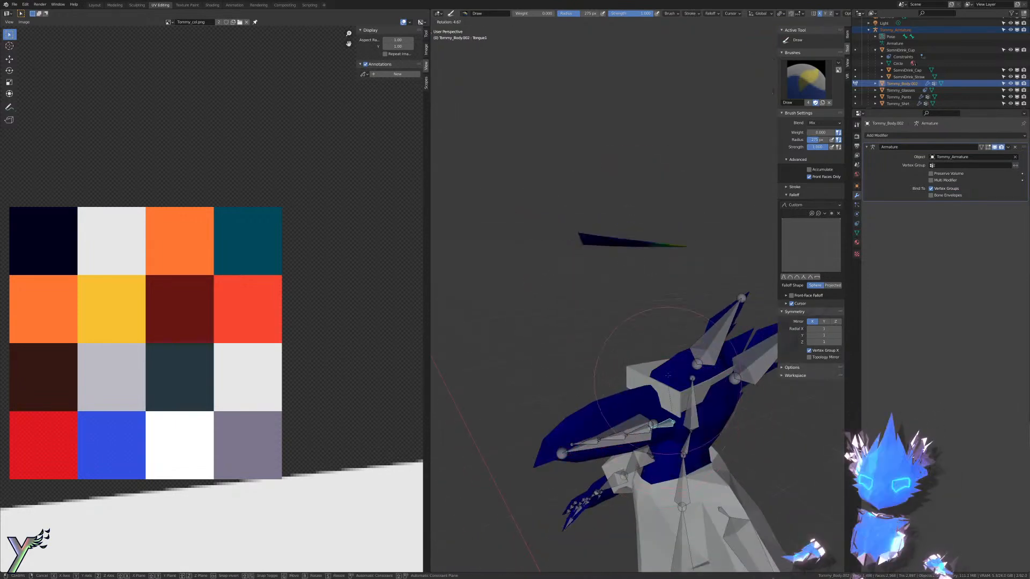
{"action": "right_click", "coordinate": [668, 359]}
{"action": "middle_click_drag", "start_coordinate": [669, 359], "coordinate": [713, 343]}
{"action": "key", "text": "r"}
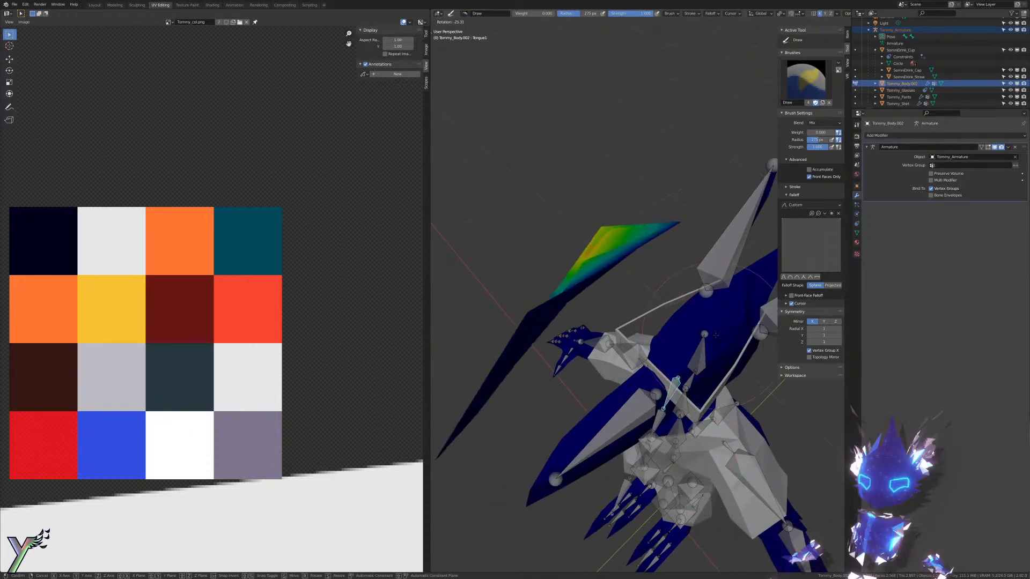
{"action": "left_click", "coordinate": [736, 342]}
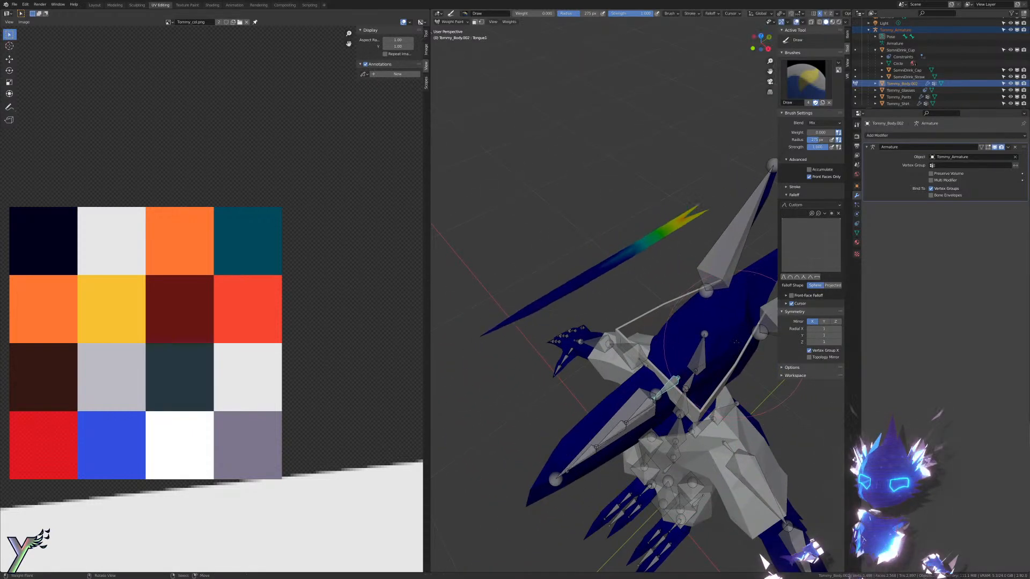
Step: Examine Tongue1's weights close up on the tongue, briefly toggling the overlays and wireframe shading
{"action": "middle_click_drag", "start_coordinate": [737, 343], "coordinate": [689, 199]}
{"action": "scroll", "coordinate": [698, 360], "scroll_direction": "up", "scroll_amount": 5}
{"action": "mouse_move", "coordinate": [682, 290]}
{"action": "middle_mouse_down", "text": "shift"}
{"action": "mouse_move", "coordinate": [698, 360]}
{"action": "mouse_move", "coordinate": [711, 349]}
{"action": "mouse_move", "coordinate": [639, 266]}
{"action": "middle_mouse_up", "text": "shift"}
{"action": "scroll", "coordinate": [670, 271], "scroll_direction": "up", "scroll_amount": 3}
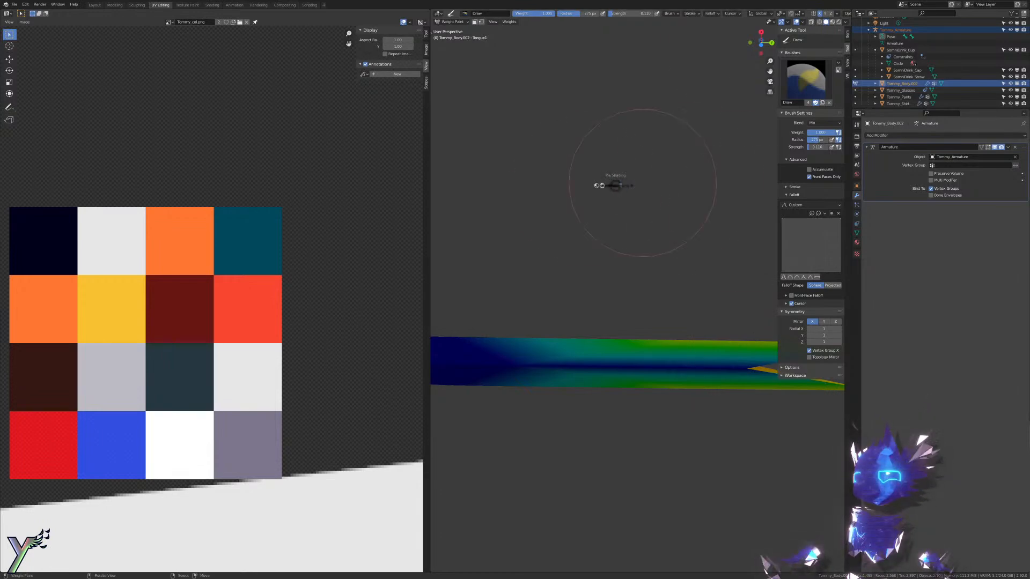
{"action": "left_click", "coordinate": [797, 22]}
{"action": "key", "text": "shift+z"}
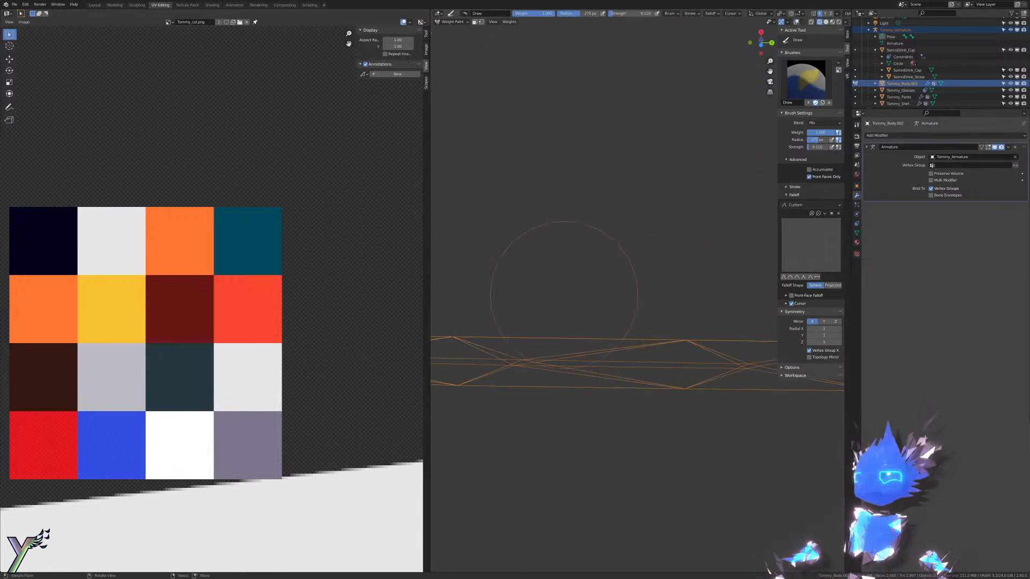
{"action": "key", "text": "shift+z"}
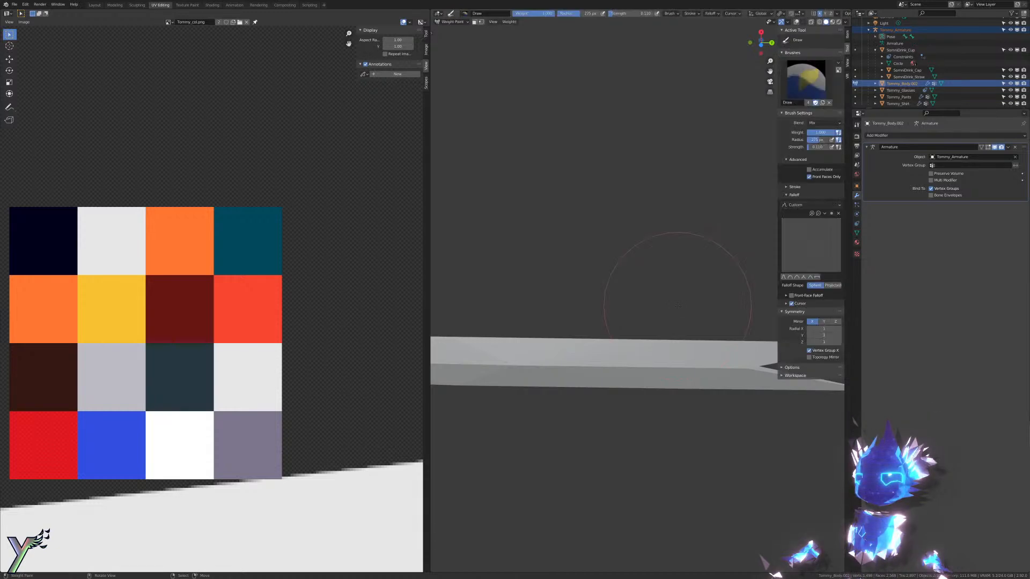
{"action": "left_click", "coordinate": [796, 22]}
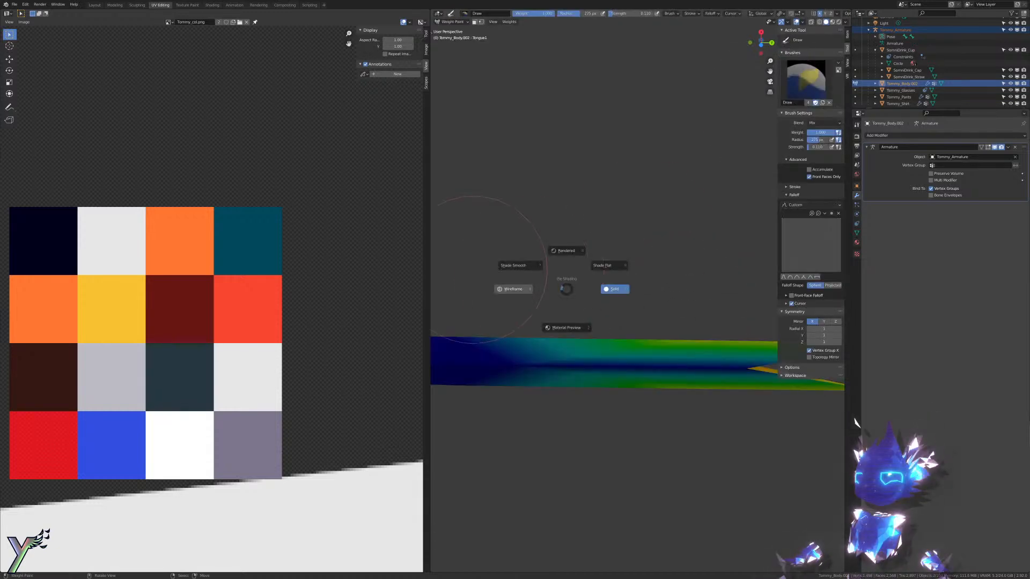
Step: Switch to wireframe shading over the weight colours and examine the forked end of the tongue
{"action": "left_click", "coordinate": [500, 271]}
{"action": "scroll", "coordinate": [655, 370], "scroll_direction": "up", "scroll_amount": 2}
{"action": "scroll", "coordinate": [701, 386], "scroll_direction": "up", "scroll_amount": 2}
{"action": "mouse_move", "coordinate": [767, 409]}
{"action": "middle_mouse_down", "text": "shift"}
{"action": "mouse_move", "coordinate": [701, 386]}
{"action": "mouse_move", "coordinate": [607, 250]}
{"action": "middle_mouse_up", "text": "shift"}
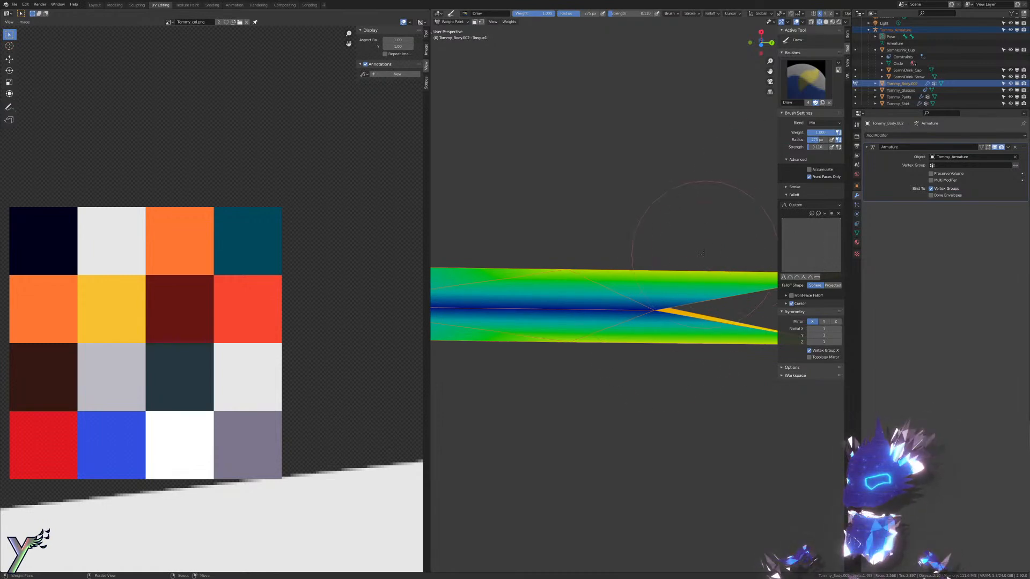
{"action": "mouse_move", "coordinate": [701, 253]}
{"action": "middle_mouse_down"}
{"action": "mouse_move", "coordinate": [649, 317]}
{"action": "mouse_move", "coordinate": [623, 251]}
{"action": "middle_mouse_up"}
{"action": "middle_click_drag", "start_coordinate": [770, 228], "coordinate": [805, 168]}
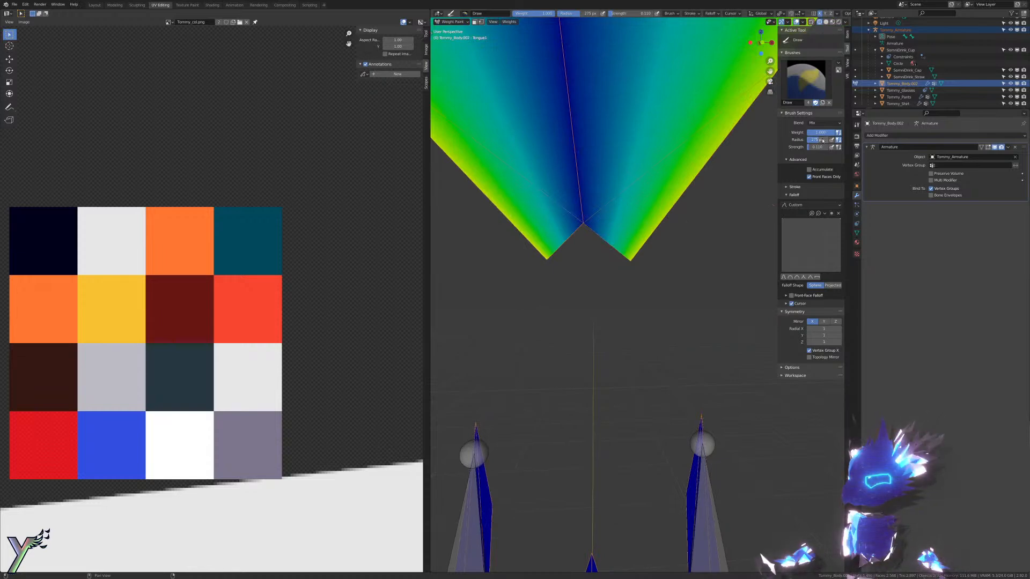
Step: Paint Tongue1's weight onto the centre-line vertices at the tongue's forked end and just in front of it, using a 74 px brush radius
{"action": "left_click", "coordinate": [579, 217]}
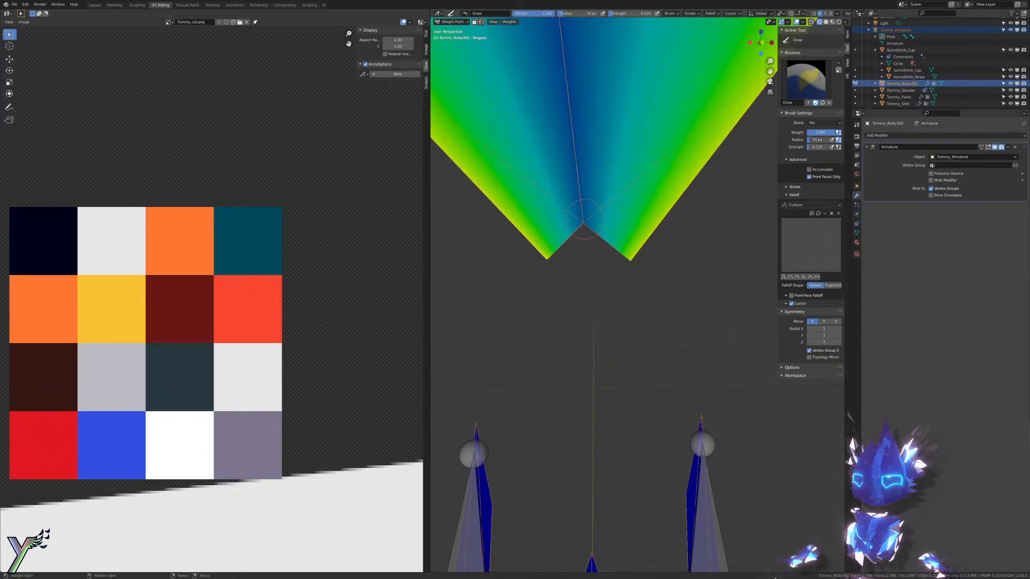
{"action": "left_click", "coordinate": [579, 217]}
{"action": "left_click", "coordinate": [579, 217]}
{"action": "left_click", "coordinate": [579, 217]}
{"action": "left_click", "coordinate": [579, 217]}
{"action": "left_click", "coordinate": [579, 217]}
{"action": "mouse_move", "coordinate": [578, 217]}
{"action": "middle_mouse_down"}
{"action": "mouse_move", "coordinate": [578, 188]}
{"action": "mouse_move", "coordinate": [552, 168]}
{"action": "mouse_move", "coordinate": [573, 247]}
{"action": "middle_mouse_up"}
{"action": "left_click_drag", "start_coordinate": [572, 247], "coordinate": [545, 240]}
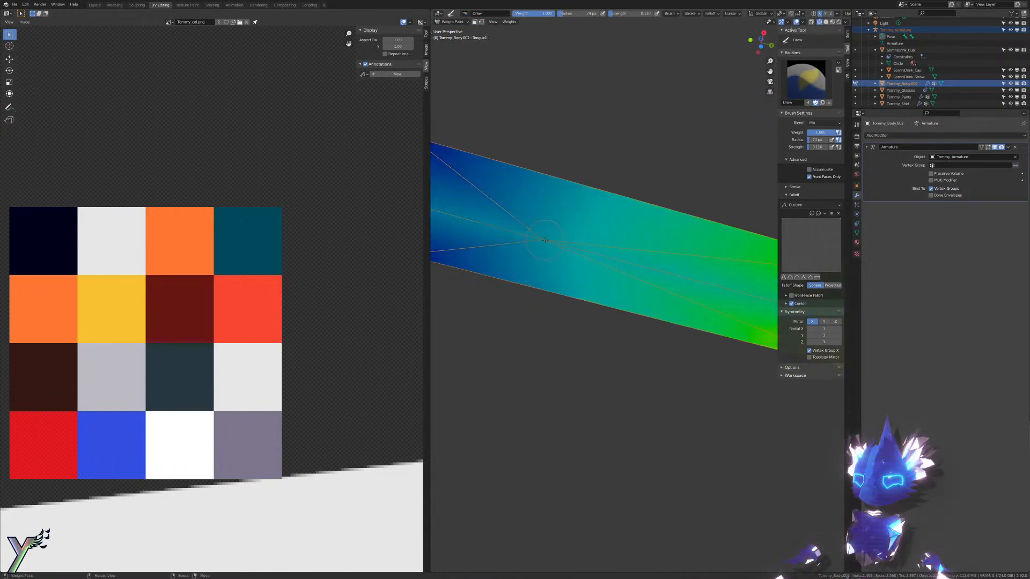
Step: Pick the Tongue2 bone and paint a little of its weight onto the centre vertex at the base of the tongue's fork
{"action": "scroll", "coordinate": [546, 240], "scroll_direction": "down", "scroll_amount": 8}
{"action": "scroll", "coordinate": [564, 256], "scroll_direction": "up", "scroll_amount": 4}
{"action": "scroll", "coordinate": [599, 263], "scroll_direction": "down", "scroll_amount": 8}
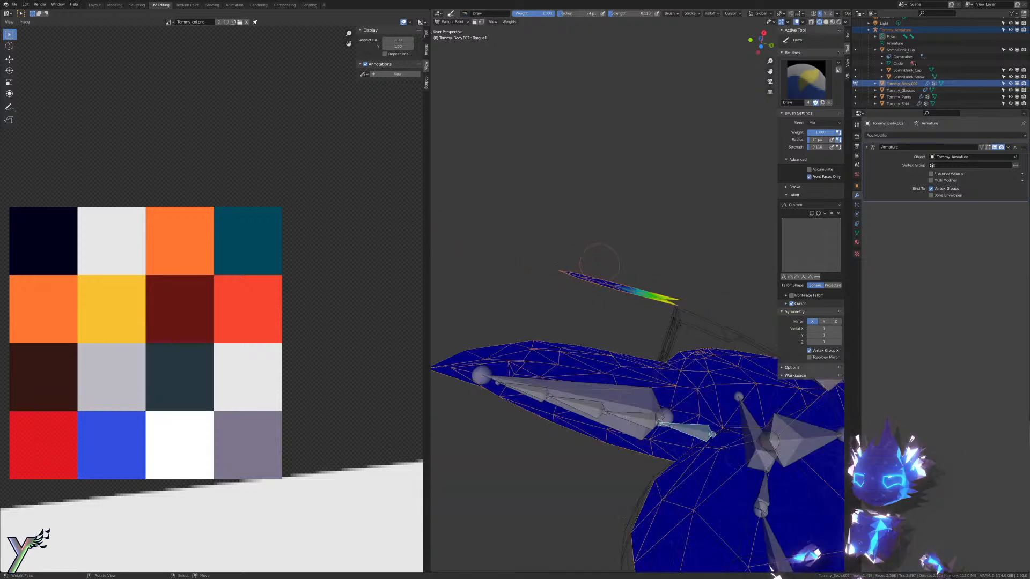
{"action": "scroll", "coordinate": [599, 264], "scroll_direction": "down", "scroll_amount": 2}
{"action": "right_click", "coordinate": [633, 385]}
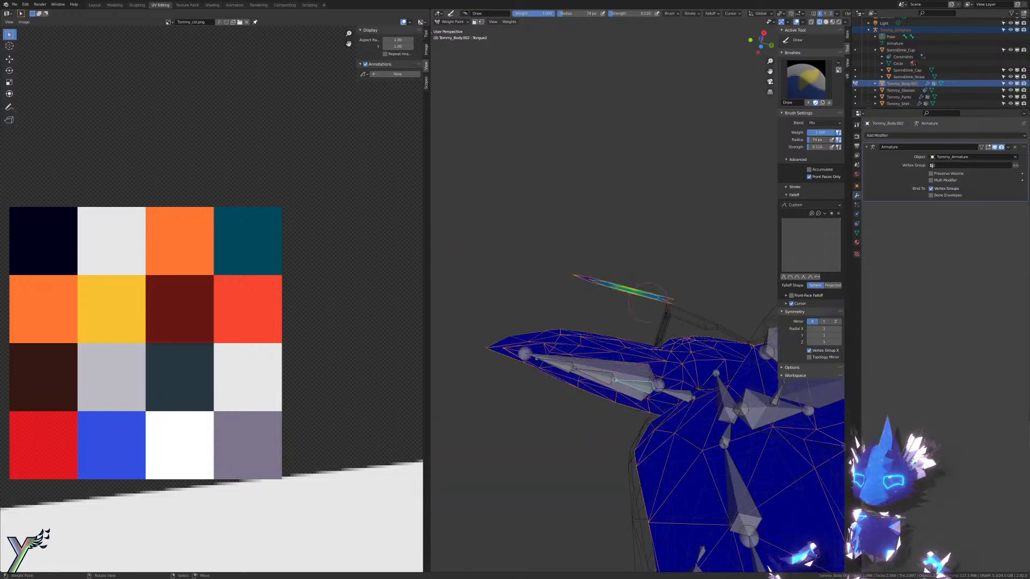
{"action": "scroll", "coordinate": [618, 303], "scroll_direction": "up", "scroll_amount": 10}
{"action": "scroll", "coordinate": [615, 307], "scroll_direction": "up", "scroll_amount": 1}
{"action": "left_click", "coordinate": [607, 307]}
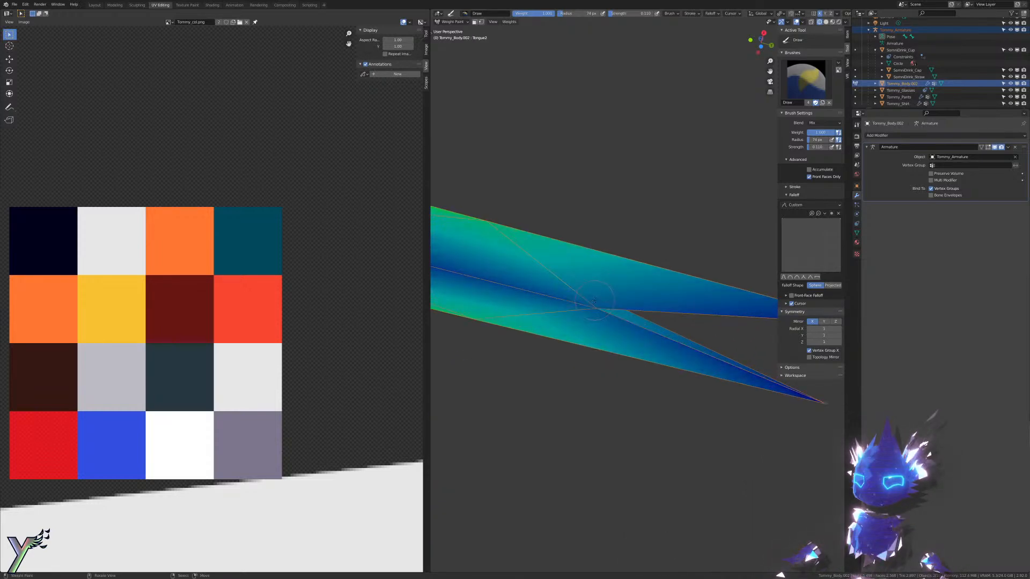
{"action": "left_click", "coordinate": [607, 307]}
Step: Build up Tongue2's weight on the centre vertex in front of the fork to match the surrounding tongue edges
{"action": "scroll", "coordinate": [607, 307], "scroll_direction": "down", "scroll_amount": 3}
{"action": "middle_click_drag", "start_coordinate": [607, 307], "coordinate": [809, 359], "text": "shift"}
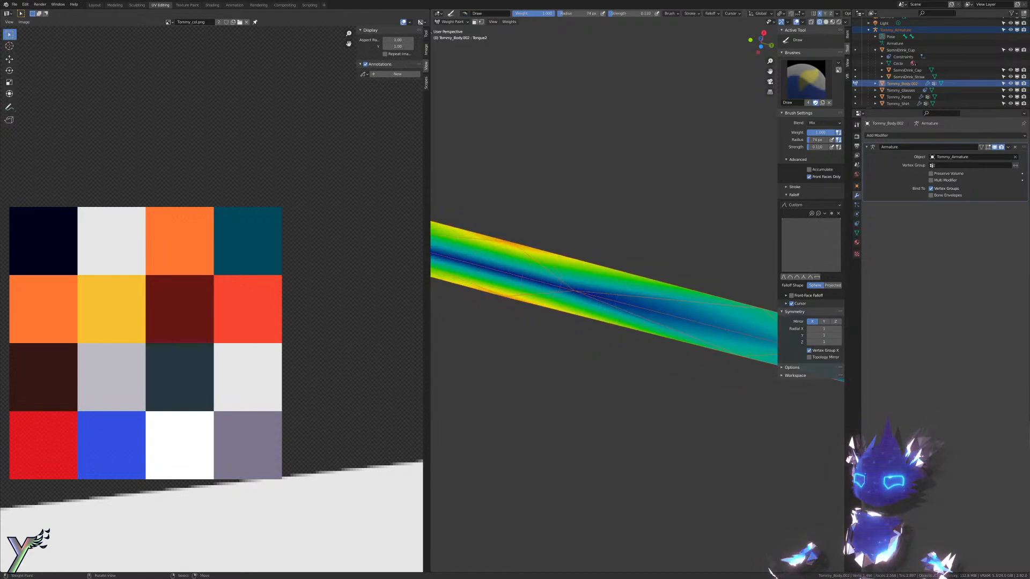
{"action": "left_click", "coordinate": [579, 288]}
{"action": "left_click", "coordinate": [578, 287]}
{"action": "left_click", "coordinate": [578, 288]}
{"action": "left_click", "coordinate": [578, 287]}
{"action": "left_click", "coordinate": [578, 287]}
{"action": "left_click", "coordinate": [578, 288]}
{"action": "left_click", "coordinate": [578, 288]}
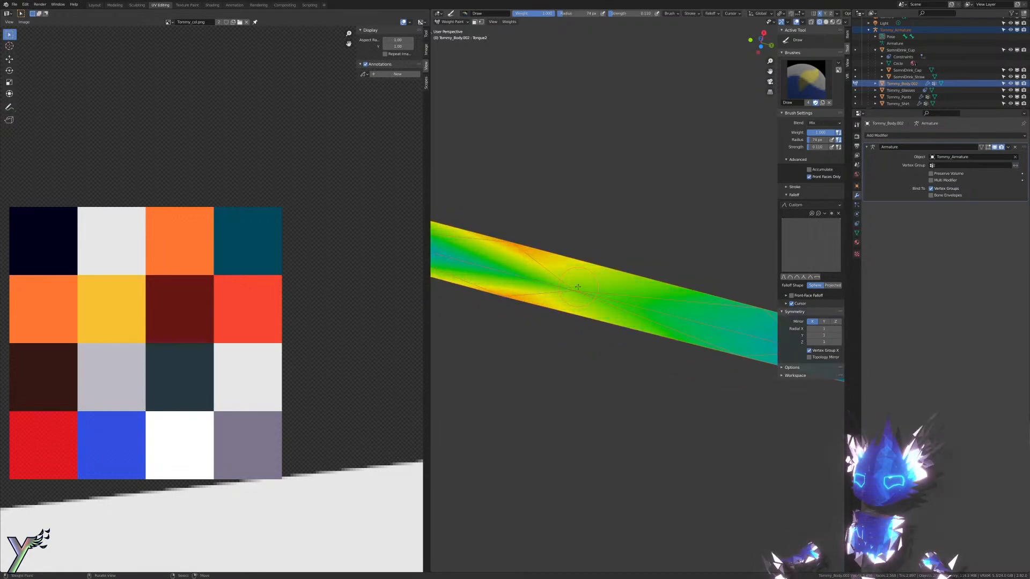
Step: Paint a lighter Tongue2 weight onto the next centre vertex towards the tongue tip, undoing the last two strokes
{"action": "middle_click_drag", "start_coordinate": [578, 288], "coordinate": [688, 313], "text": "shift"}
{"action": "middle_click_drag", "start_coordinate": [510, 269], "coordinate": [581, 281], "text": "shift"}
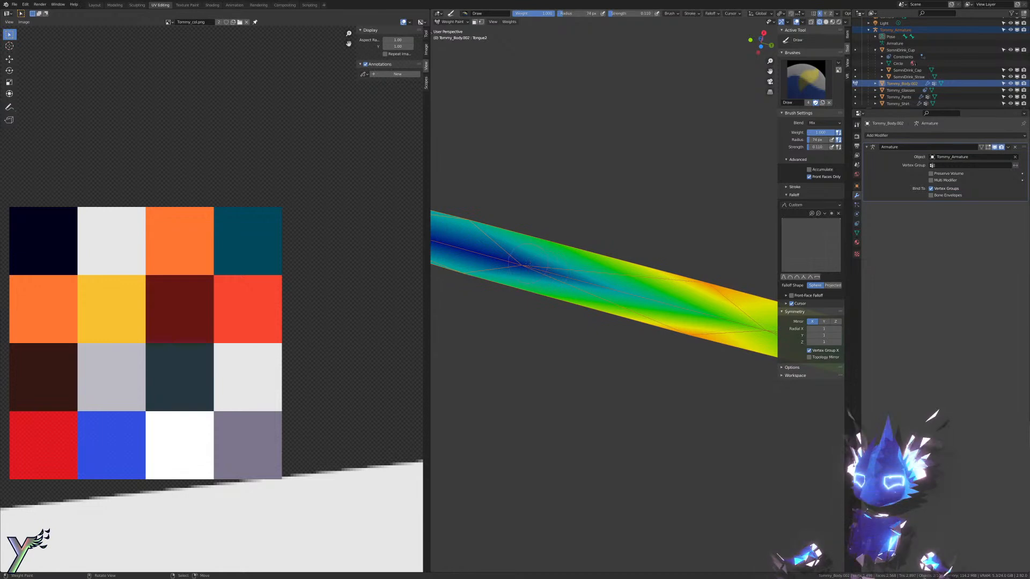
{"action": "left_click", "coordinate": [525, 264]}
{"action": "left_click", "coordinate": [524, 264]}
{"action": "left_click", "coordinate": [524, 264]}
{"action": "left_click", "coordinate": [524, 263]}
{"action": "left_click", "coordinate": [524, 263]}
{"action": "key", "text": "ctrl+z"}
{"action": "key", "text": "ctrl+z"}
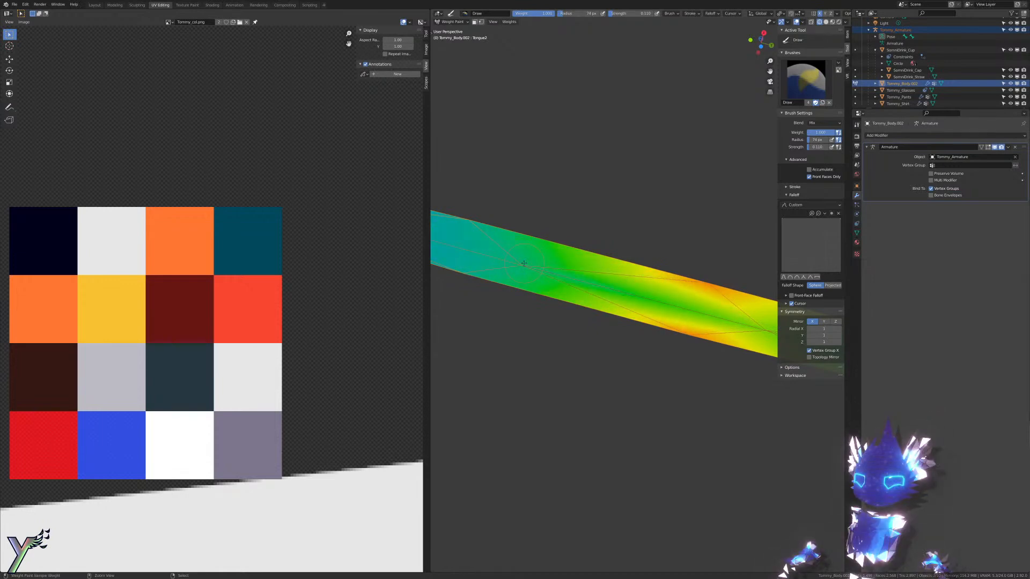
Step: Pick the Tongue3 bone and paint a little of its weight onto the centre vertex in front of the fork
{"action": "scroll", "coordinate": [524, 263], "scroll_direction": "down", "scroll_amount": 11}
{"action": "middle_click_drag", "start_coordinate": [592, 429], "coordinate": [587, 377], "text": "shift"}
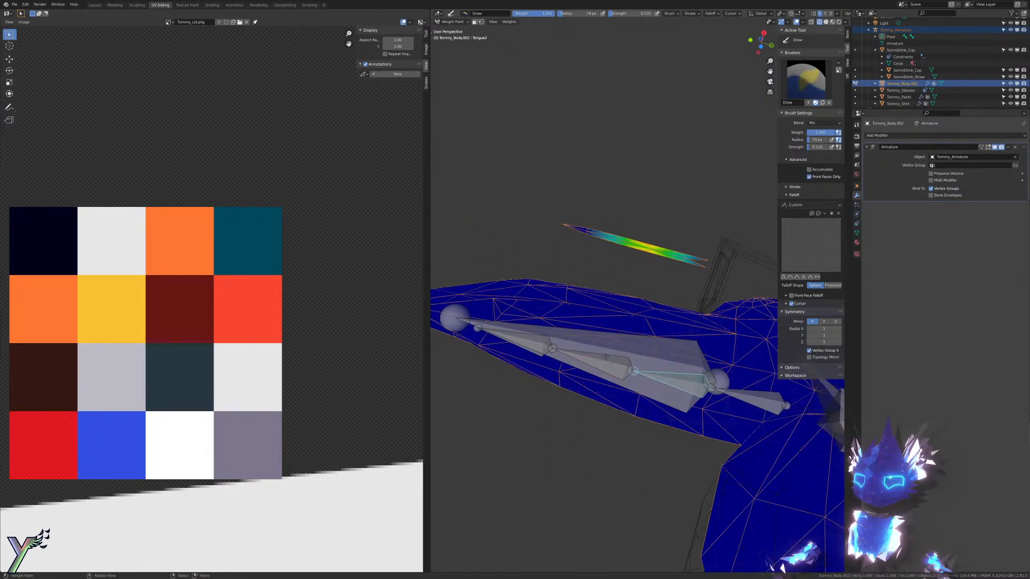
{"action": "right_click", "coordinate": [607, 357]}
{"action": "right_click", "coordinate": [606, 357]}
{"action": "scroll", "coordinate": [669, 257], "scroll_direction": "up", "scroll_amount": 7}
{"action": "middle_click_drag", "start_coordinate": [669, 258], "coordinate": [607, 333], "text": "shift"}
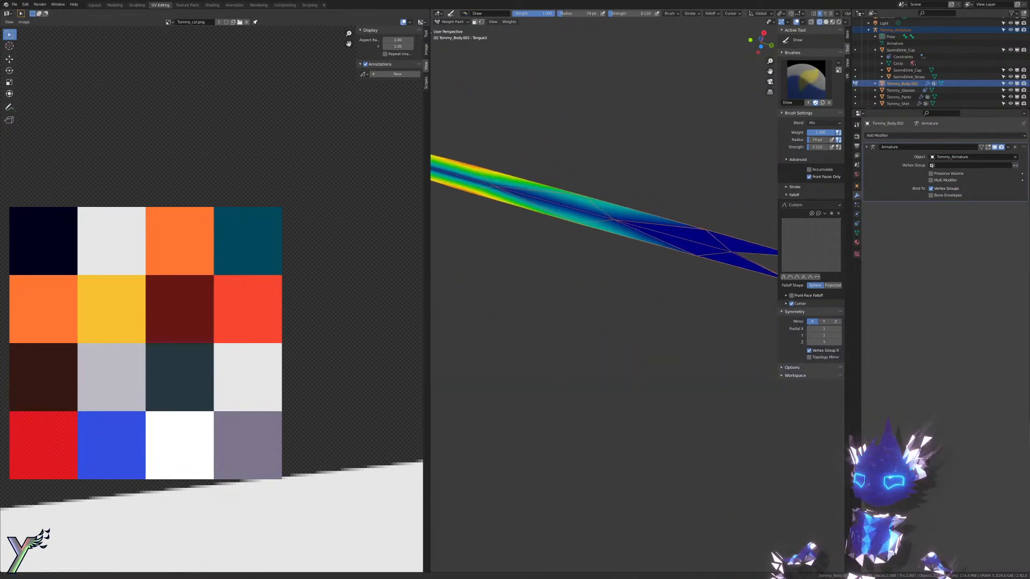
{"action": "left_click", "coordinate": [614, 221]}
{"action": "left_click", "coordinate": [614, 222]}
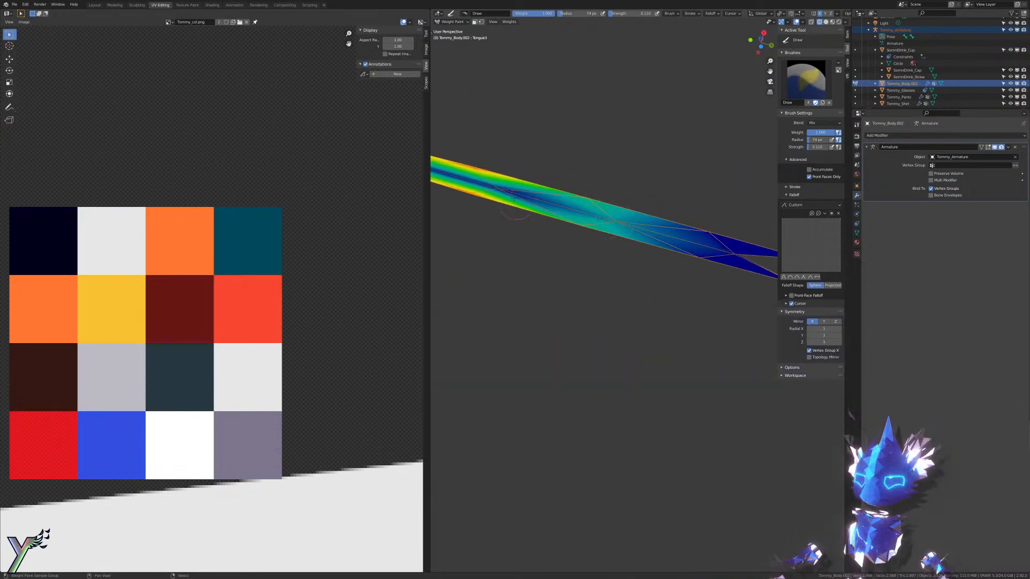
Step: Paint Tongue3's weight onto the mid-tongue centre vertex and the next one towards the tip to even out the gradient
{"action": "middle_click_drag", "start_coordinate": [513, 199], "coordinate": [606, 230], "text": "shift"}
{"action": "left_click", "coordinate": [587, 215]}
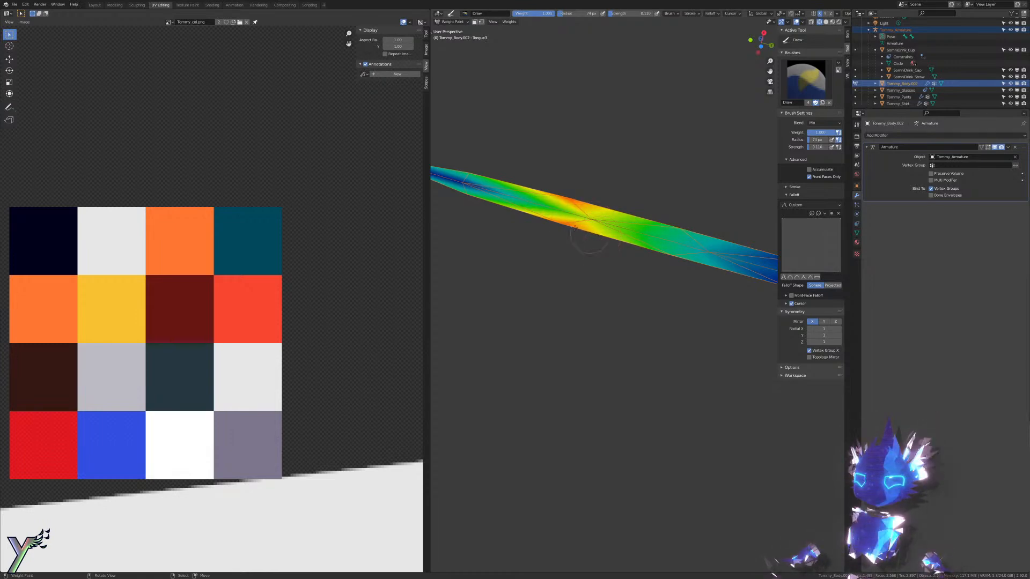
{"action": "scroll", "coordinate": [612, 230], "scroll_direction": "up", "scroll_amount": 3}
{"action": "left_click_drag", "start_coordinate": [589, 191], "coordinate": [603, 198]}
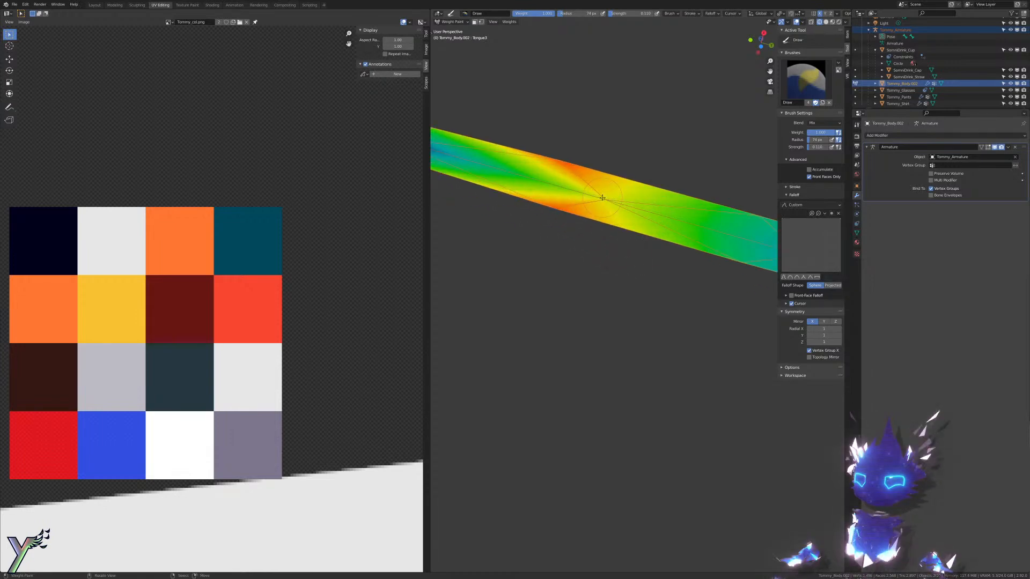
{"action": "middle_click_drag", "start_coordinate": [526, 170], "coordinate": [661, 233], "text": "shift"}
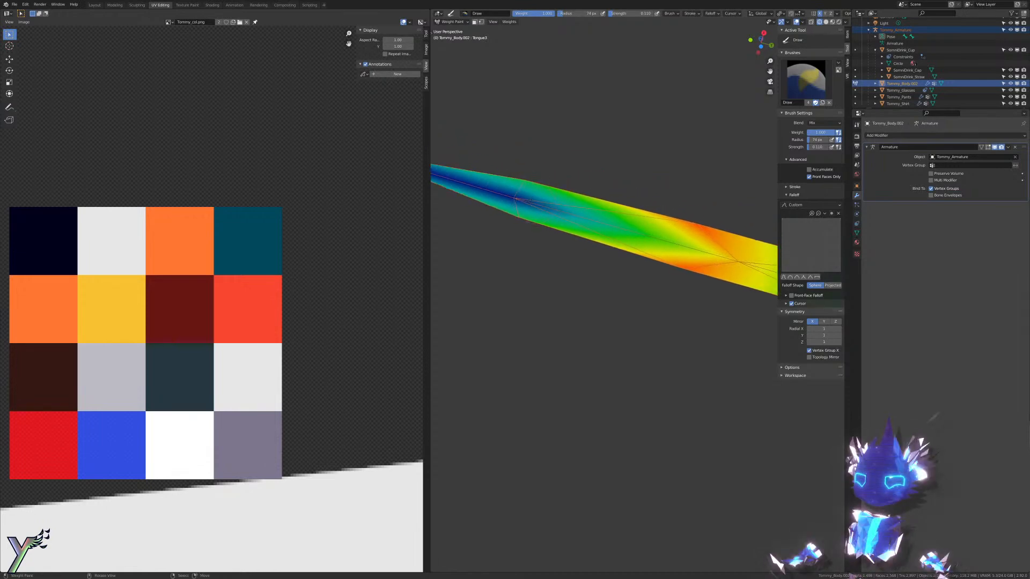
{"action": "left_click_drag", "start_coordinate": [512, 197], "coordinate": [516, 201]}
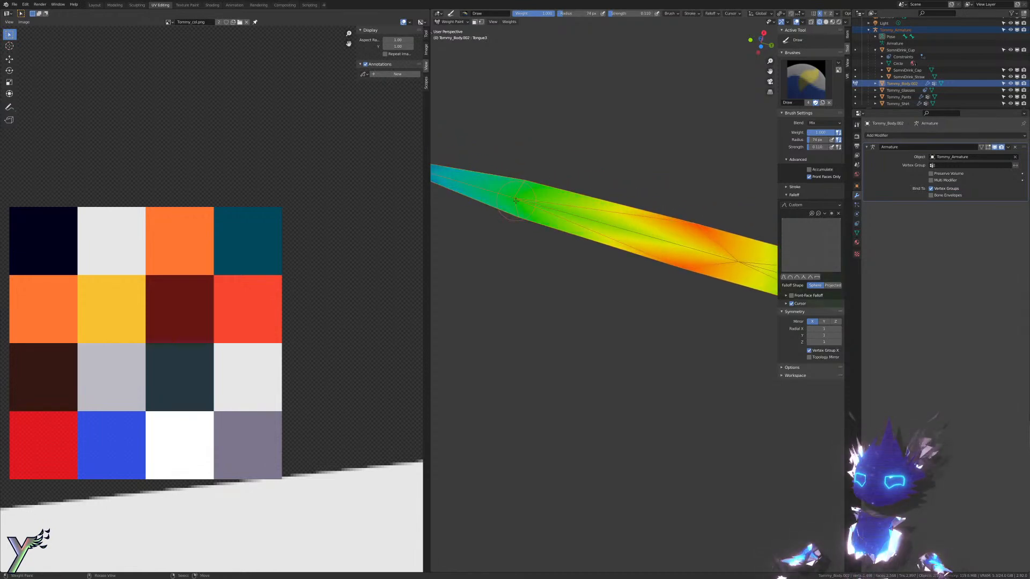
Step: Pick the Tongue4 bone and paint its weight onto the centre vertex just behind the tongue tip
{"action": "mouse_move", "coordinate": [516, 200]}
{"action": "middle_mouse_down", "text": "ctrl"}
{"action": "mouse_move", "coordinate": [616, 290]}
{"action": "mouse_move", "coordinate": [568, 449]}
{"action": "mouse_move", "coordinate": [592, 321]}
{"action": "middle_mouse_up", "text": "ctrl"}
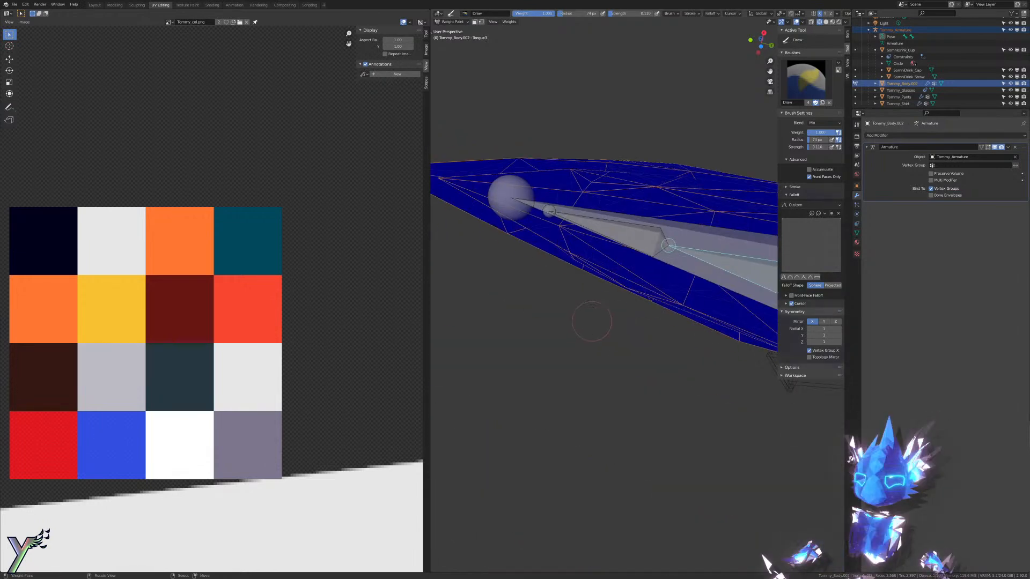
{"action": "right_click", "coordinate": [574, 209]}
{"action": "right_click", "coordinate": [573, 209]}
{"action": "middle_click_drag", "start_coordinate": [573, 208], "coordinate": [569, 269], "text": "shift"}
{"action": "left_click_drag", "start_coordinate": [528, 243], "coordinate": [529, 244]}
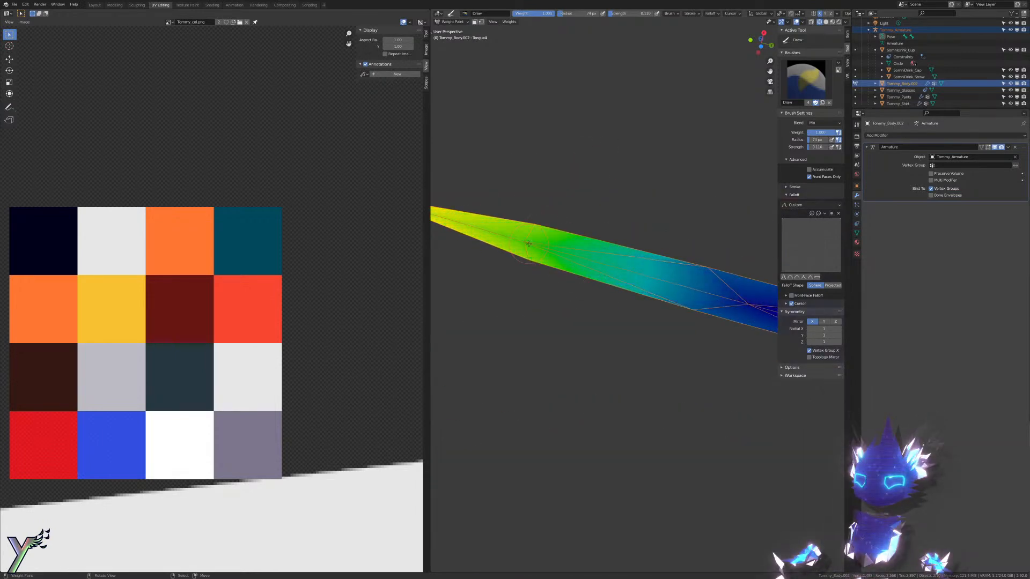
Step: Paint a little Tongue4 weight onto the next centre vertex back from the tip, undoing the last stroke
{"action": "scroll", "coordinate": [583, 285], "scroll_direction": "down", "scroll_amount": 6}
{"action": "scroll", "coordinate": [644, 300], "scroll_direction": "up", "scroll_amount": 4}
{"action": "left_click_drag", "start_coordinate": [716, 302], "coordinate": [721, 307]}
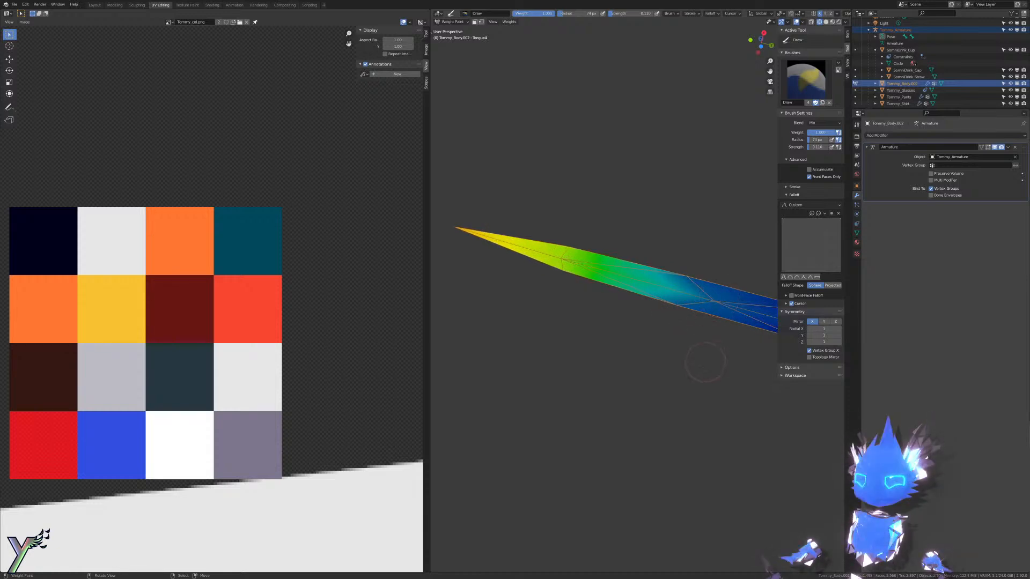
{"action": "key", "text": "ctrl+z"}
{"action": "key", "text": "ctrl+shift+z"}
{"action": "key", "text": "ctrl+z"}
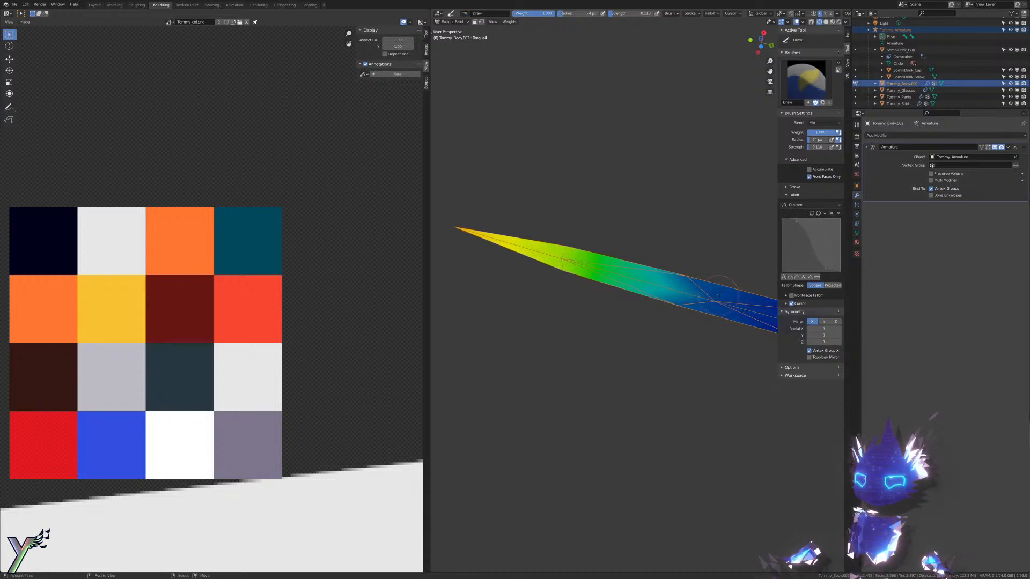
Step: Move the tongue geometry down along the global Z axis in Edit Mode to the beak, and return to weight painting
{"action": "middle_click_drag", "start_coordinate": [719, 295], "coordinate": [703, 300]}
{"action": "scroll", "coordinate": [715, 303], "scroll_direction": "down", "scroll_amount": 5}
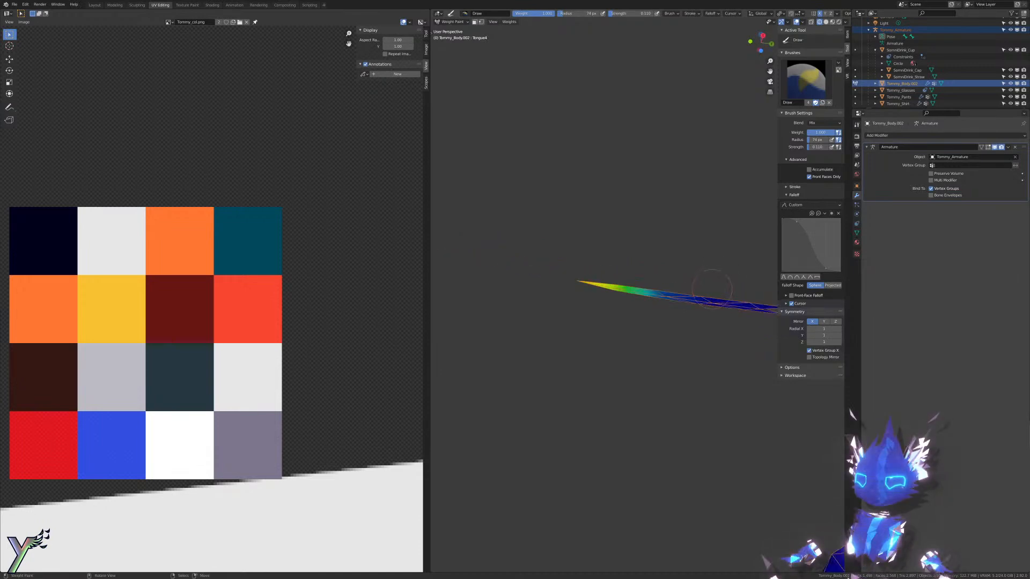
{"action": "key", "text": "Tab"}
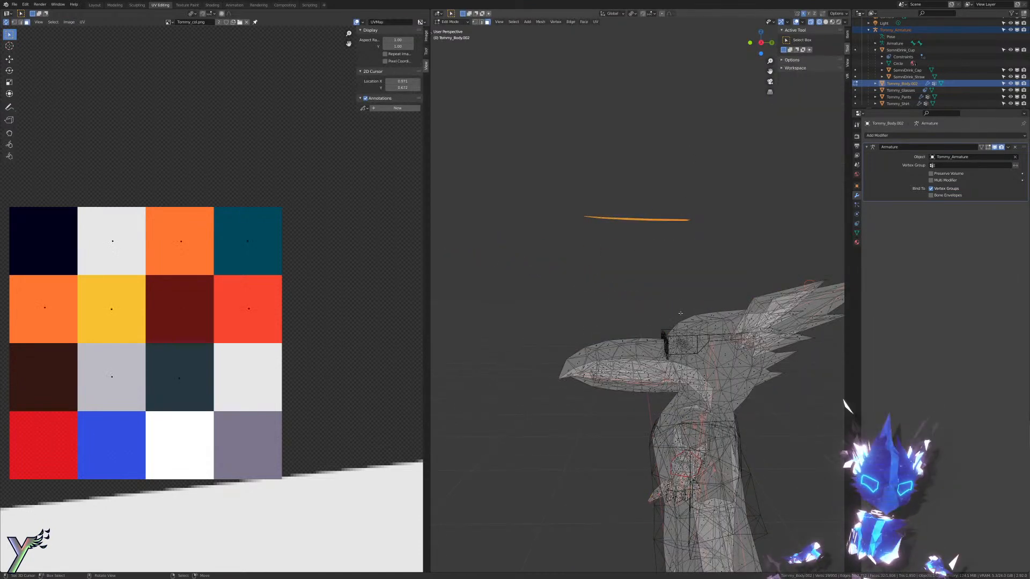
{"action": "key", "text": "g"}
{"action": "key", "text": "z"}
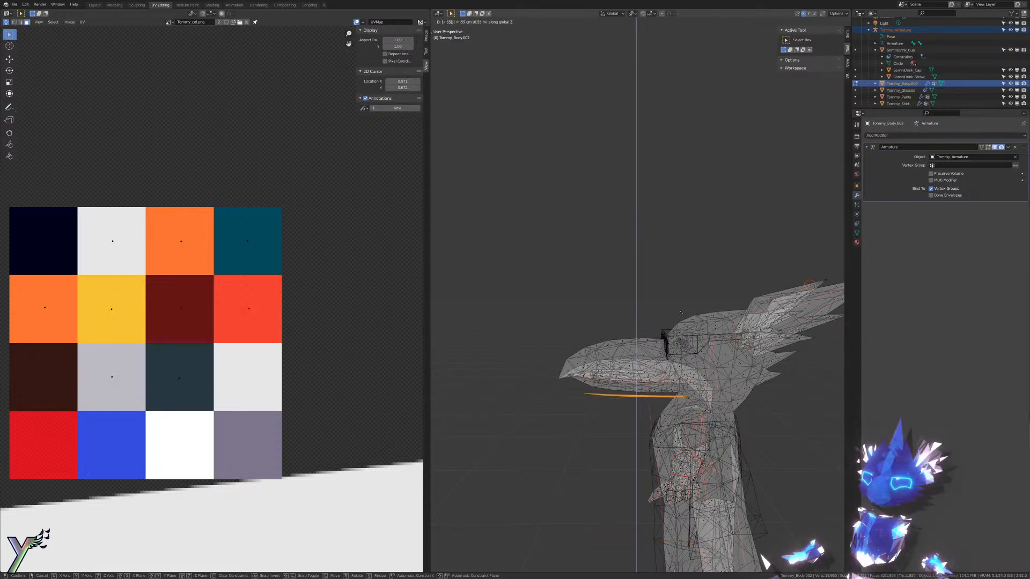
{"action": "key", "text": "Return"}
{"action": "scroll", "coordinate": [644, 408], "scroll_direction": "up", "scroll_amount": 4}
{"action": "key", "text": "Tab"}
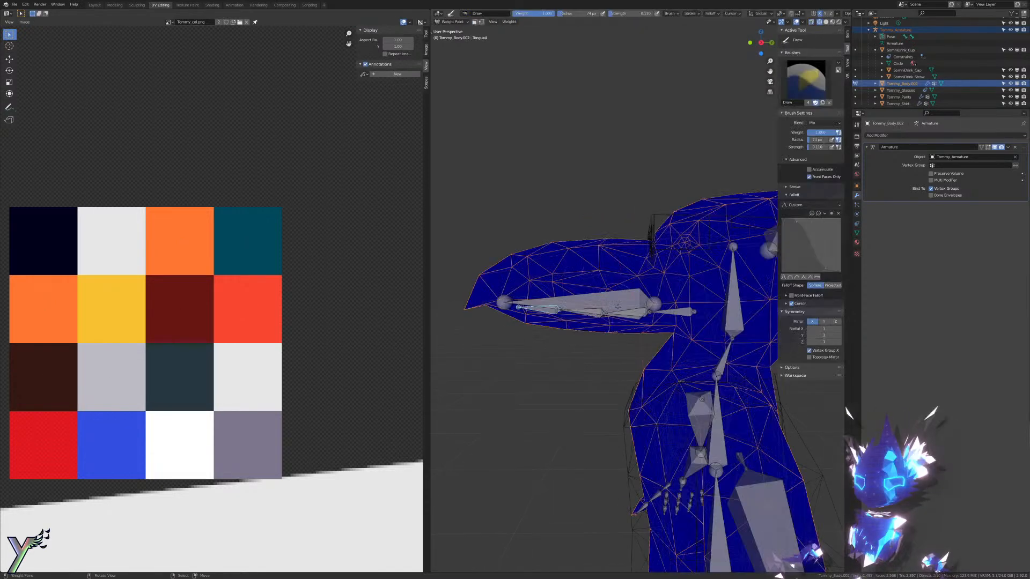
Step: Pick the jaw bone and rotate it about the X axis to swing the lower beak wide open
{"action": "scroll", "coordinate": [705, 327], "scroll_direction": "up", "scroll_amount": 4}
{"action": "left_click", "coordinate": [612, 321], "text": "ctrl"}
{"action": "key", "text": "r"}
{"action": "key", "text": "x"}
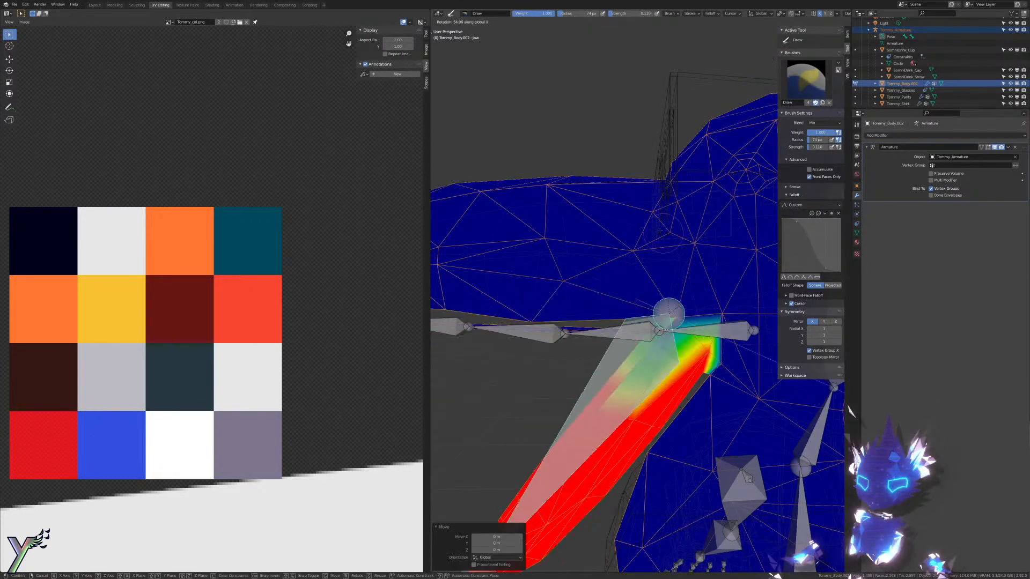
{"action": "left_click", "coordinate": [644, 266]}
Step: Put the armature in Pose Mode with solid shading and hide the jaw bone to expose the tongue bones
{"action": "key", "text": "ctrl+Tab"}
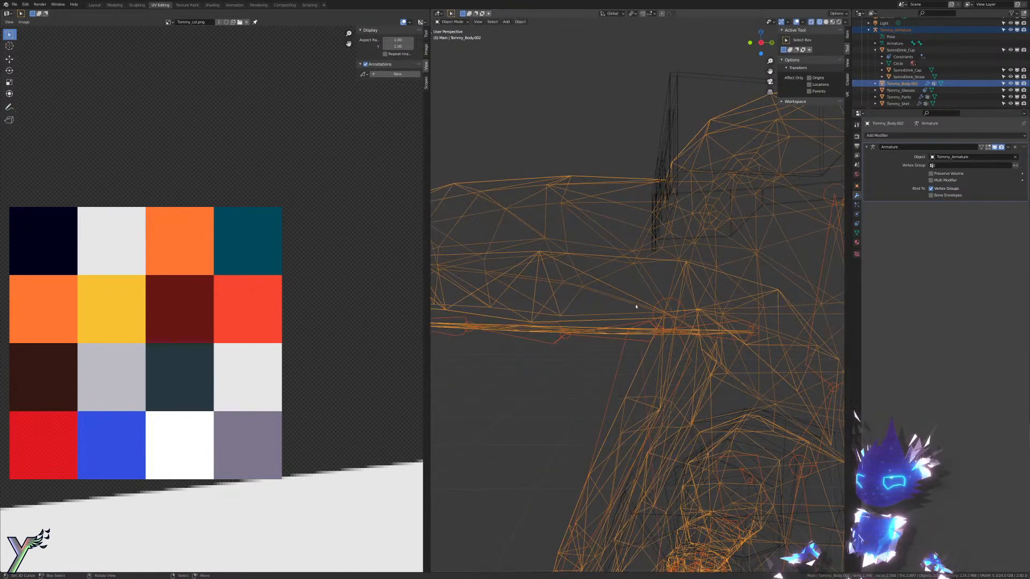
{"action": "right_click", "coordinate": [630, 324]}
{"action": "key", "text": "ctrl+Tab"}
{"action": "key", "text": "shift+z"}
{"action": "middle_click_drag", "start_coordinate": [631, 324], "coordinate": [682, 315]}
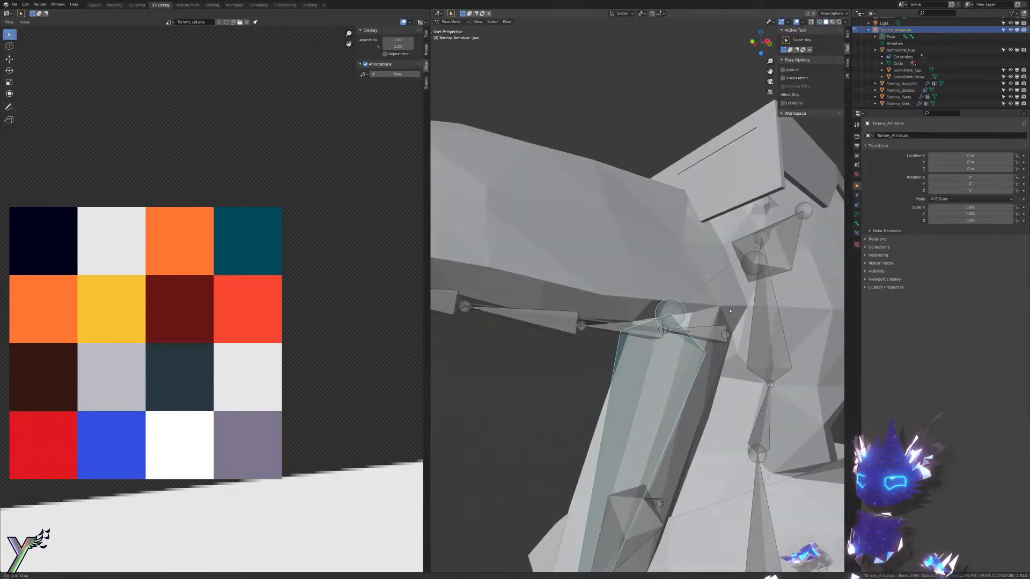
{"action": "right_click", "coordinate": [712, 329]}
{"action": "right_click", "coordinate": [689, 346]}
{"action": "key", "text": "h"}
{"action": "right_click", "coordinate": [701, 329]}
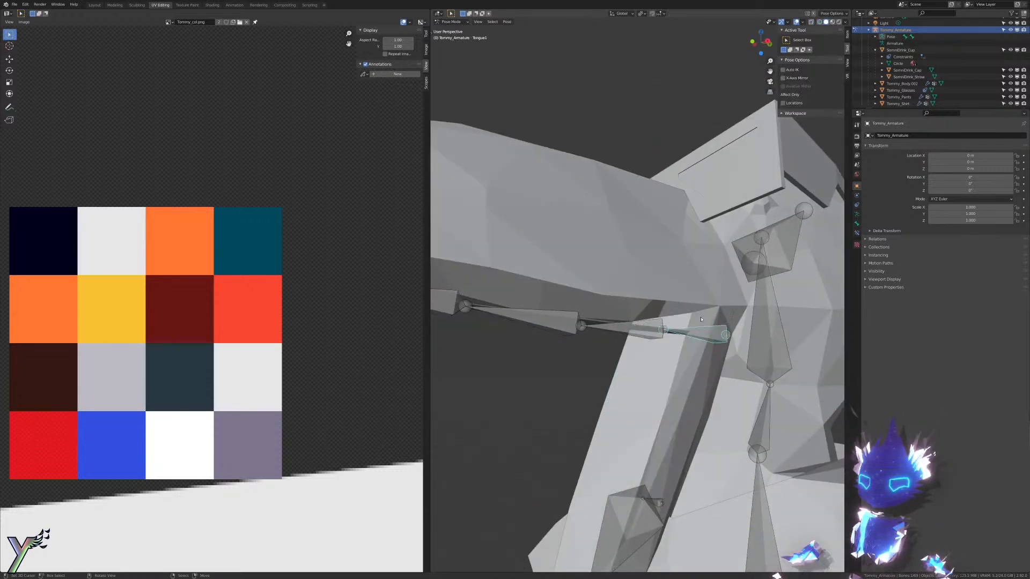
{"action": "key", "text": "r"}
{"action": "right_click", "coordinate": [720, 307]}
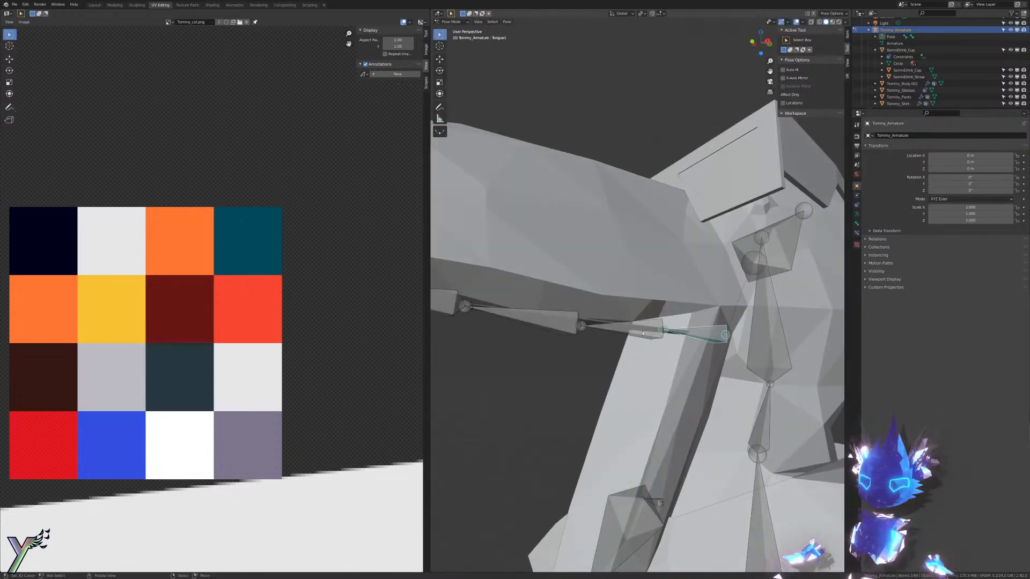
Step: Rotate the Tongue2 bone downwards about its local X axis to test the tongue's bending
{"action": "right_click", "coordinate": [646, 329]}
{"action": "key", "text": "r"}
{"action": "key", "text": "x"}
{"action": "key", "text": "x"}
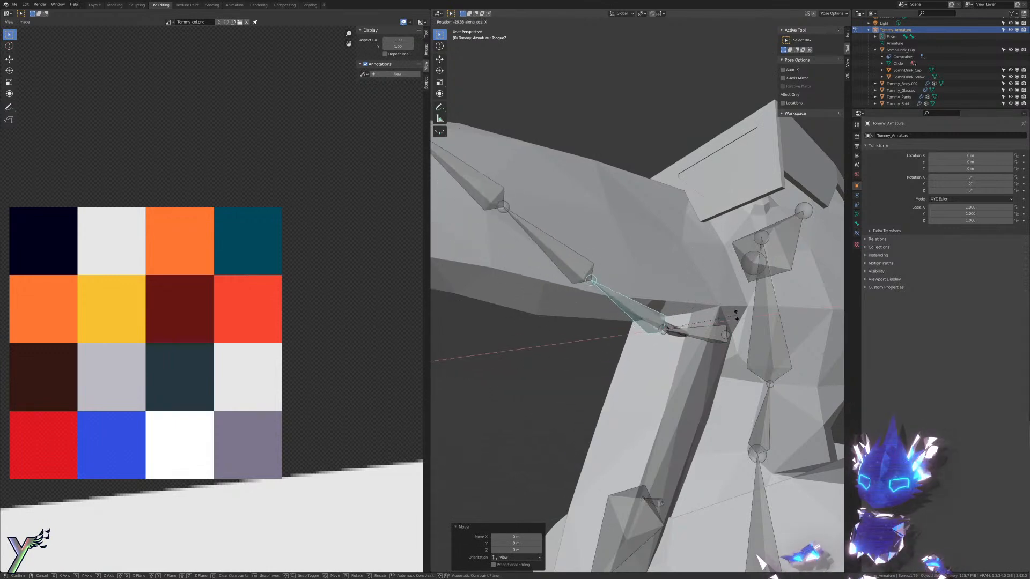
{"action": "left_click", "coordinate": [693, 233]}
{"action": "middle_click_drag", "start_coordinate": [586, 405], "coordinate": [567, 409]}
Step: Rotate the Tongue3 bone upwards about its local X axis so the tongue curves forward out of the beak
{"action": "right_click", "coordinate": [567, 412]}
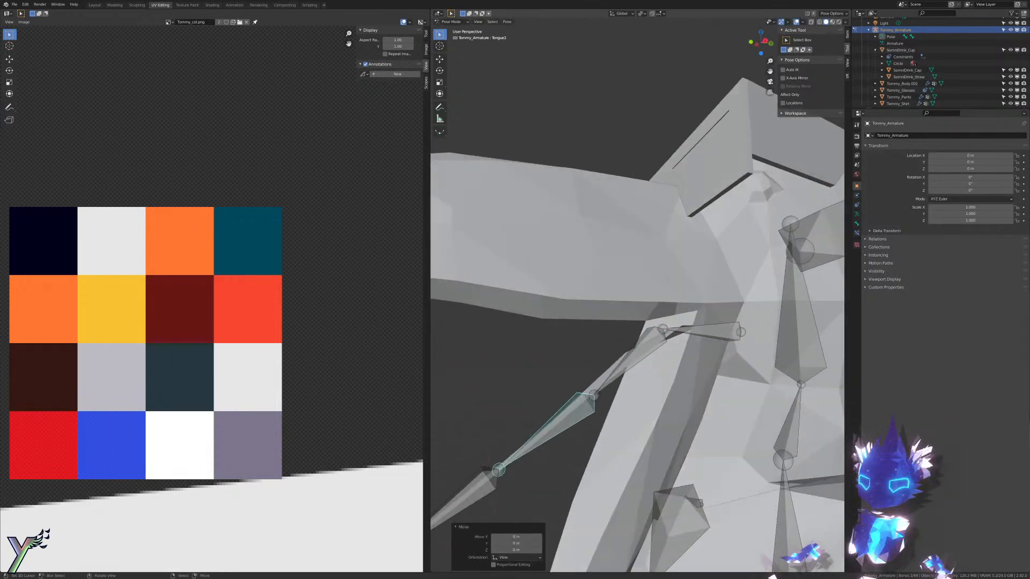
{"action": "key", "text": "r"}
{"action": "key", "text": "x"}
{"action": "key", "text": "x"}
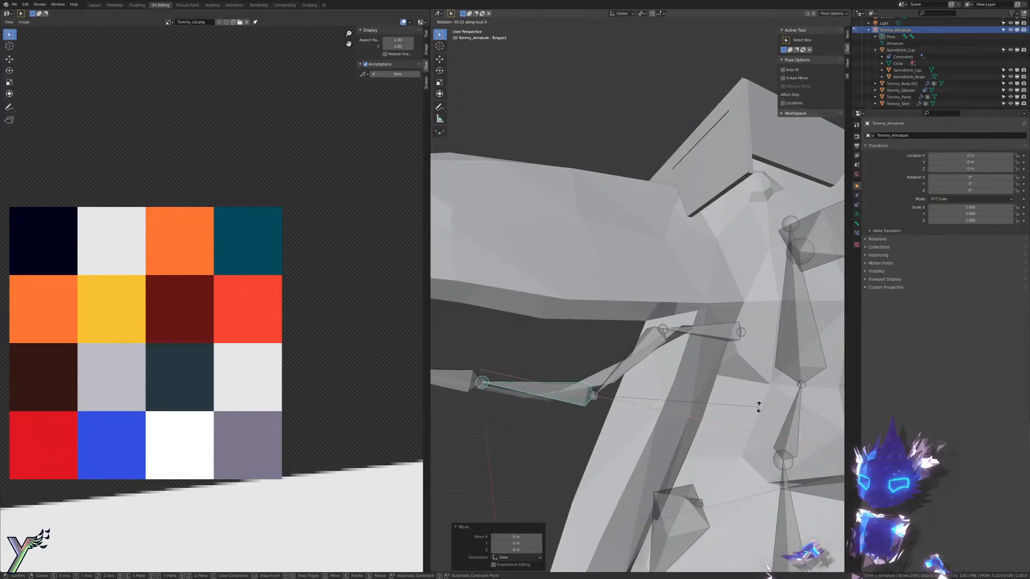
{"action": "left_click", "coordinate": [748, 405]}
{"action": "middle_click_drag", "start_coordinate": [748, 405], "coordinate": [628, 293]}
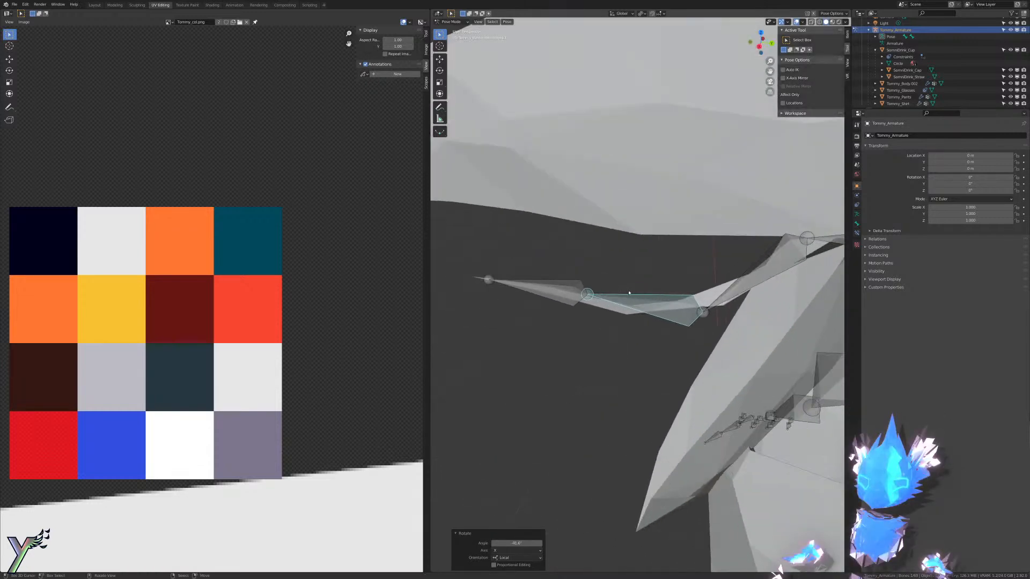
Step: Rotate the Tongue4 bone to curl the tongue's tip upwards and check the deformation close up
{"action": "right_click", "coordinate": [536, 287]}
{"action": "key", "text": "r"}
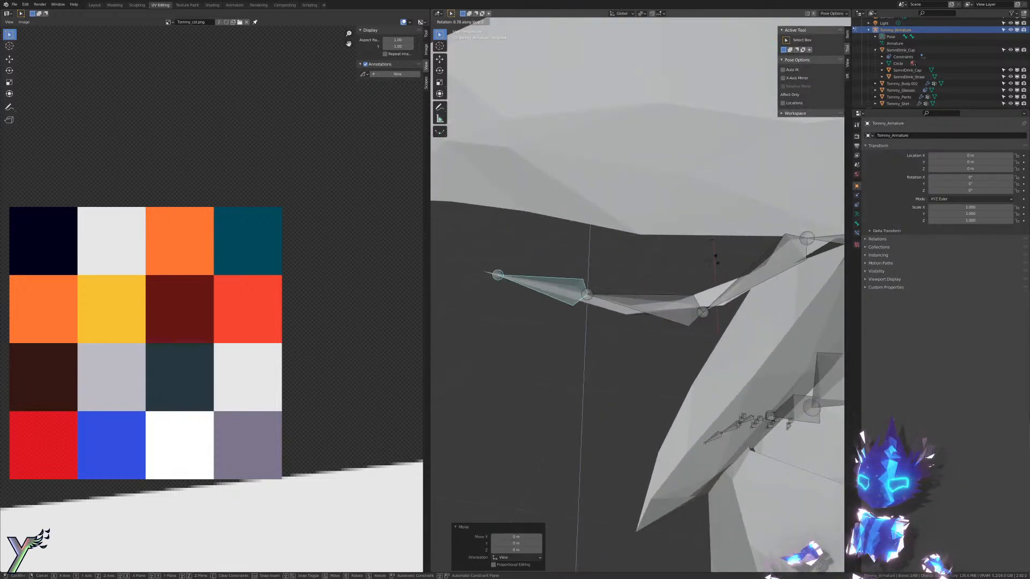
{"action": "left_click", "coordinate": [730, 321]}
{"action": "middle_click_drag", "start_coordinate": [731, 321], "coordinate": [742, 285]}
{"action": "scroll", "coordinate": [742, 284], "scroll_direction": "up", "scroll_amount": 2}
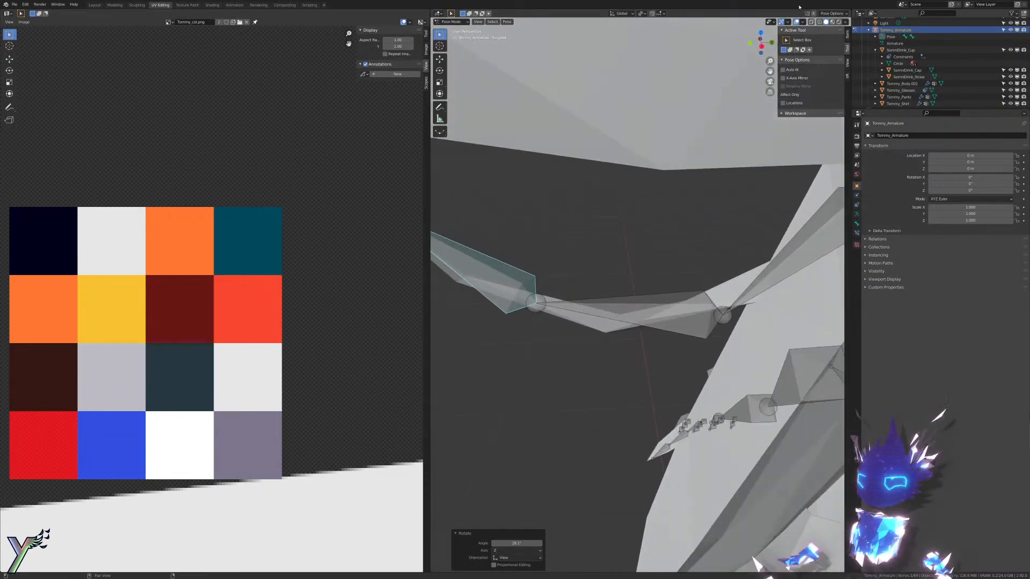
Step: Hide the viewport overlays and examine the curled tongue and open beak in a side view of the head
{"action": "left_click", "coordinate": [798, 22]}
{"action": "middle_click_drag", "start_coordinate": [741, 236], "coordinate": [728, 180]}
{"action": "scroll", "coordinate": [765, 194], "scroll_direction": "down", "scroll_amount": 8}
{"action": "scroll", "coordinate": [639, 202], "scroll_direction": "down", "scroll_amount": 2}
{"action": "scroll", "coordinate": [537, 212], "scroll_direction": "up", "scroll_amount": 3}
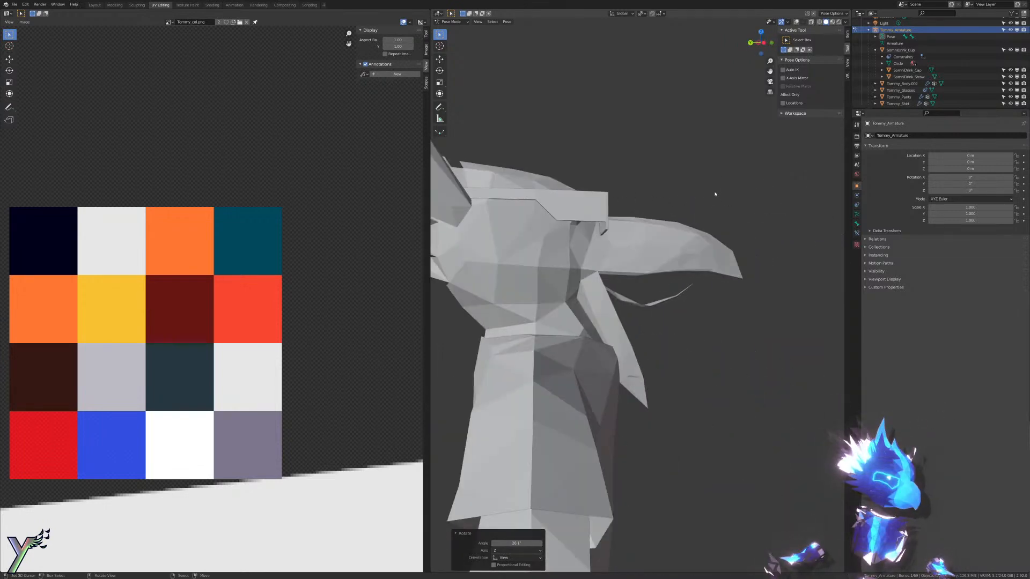
Step: Undo the test rotations of the jaw and tongue bones
{"action": "key", "text": "ctrl+z"}
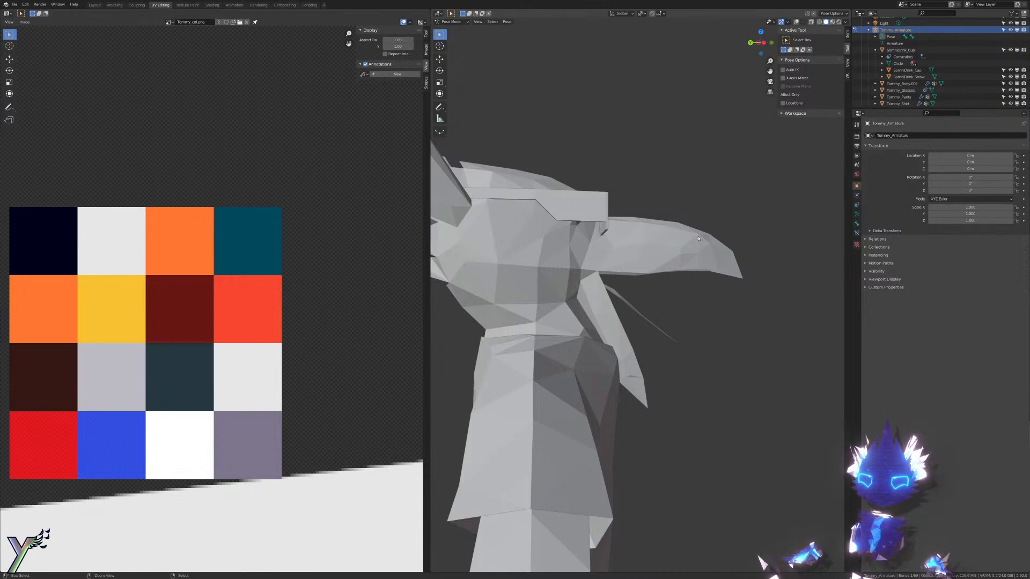
{"action": "key", "text": "ctrl+z"}
{"action": "key", "text": "ctrl+z"}
{"action": "key", "text": "ctrl+z"}
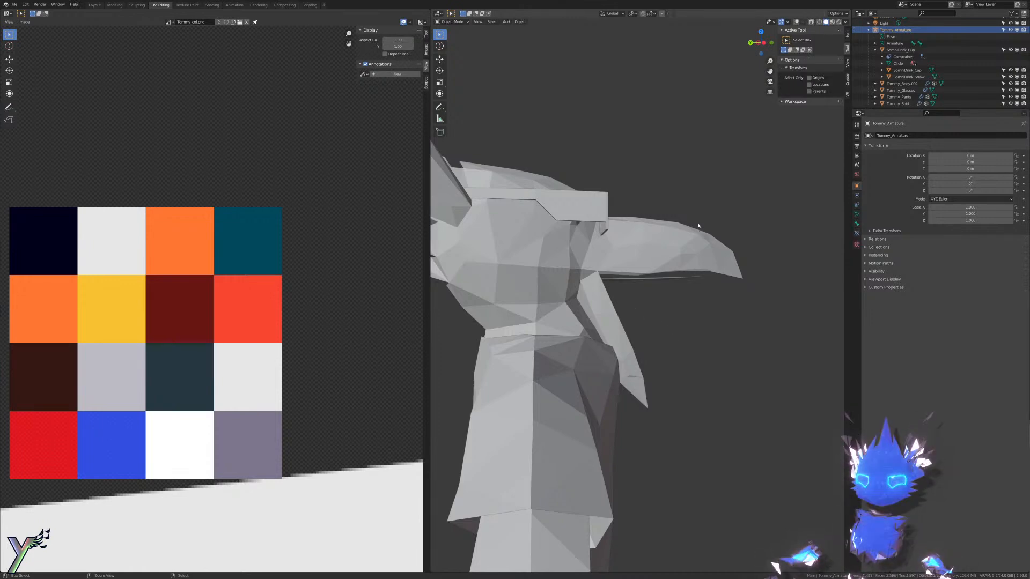
{"action": "middle_click_drag", "start_coordinate": [697, 223], "coordinate": [580, 329]}
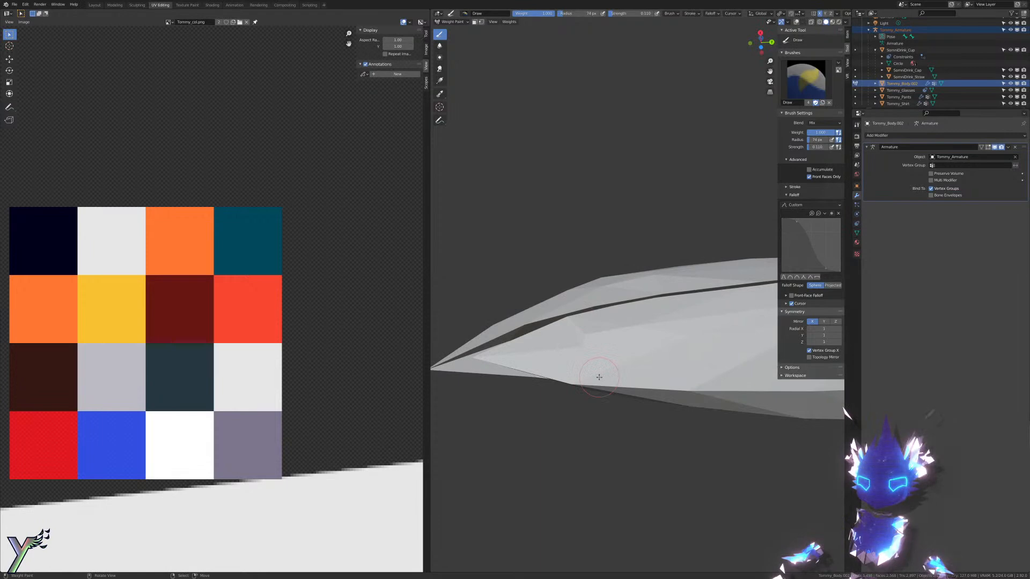
Step: Edit the body mesh with overlays and material colours shown, and select the edge near the beak's tip plus its mirrored counterpart on X
{"action": "key", "text": "Tab"}
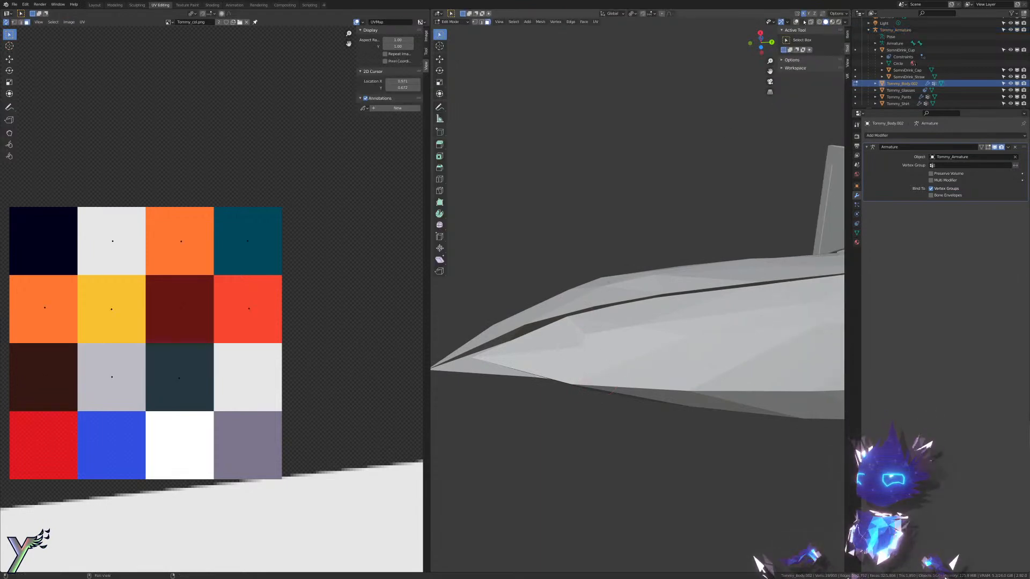
{"action": "left_click", "coordinate": [796, 22]}
{"action": "mouse_move", "coordinate": [519, 261]}
{"action": "middle_mouse_down"}
{"action": "mouse_move", "coordinate": [553, 284]}
{"action": "mouse_move", "coordinate": [544, 292]}
{"action": "middle_mouse_up"}
{"action": "key", "text": "shift+z"}
{"action": "key", "text": "z"}
{"action": "scroll", "coordinate": [531, 363], "scroll_direction": "up", "scroll_amount": 3}
{"action": "middle_click_drag", "start_coordinate": [531, 363], "coordinate": [539, 339]}
{"action": "key", "text": "ctrl+Tab"}
{"action": "left_click", "coordinate": [527, 330]}
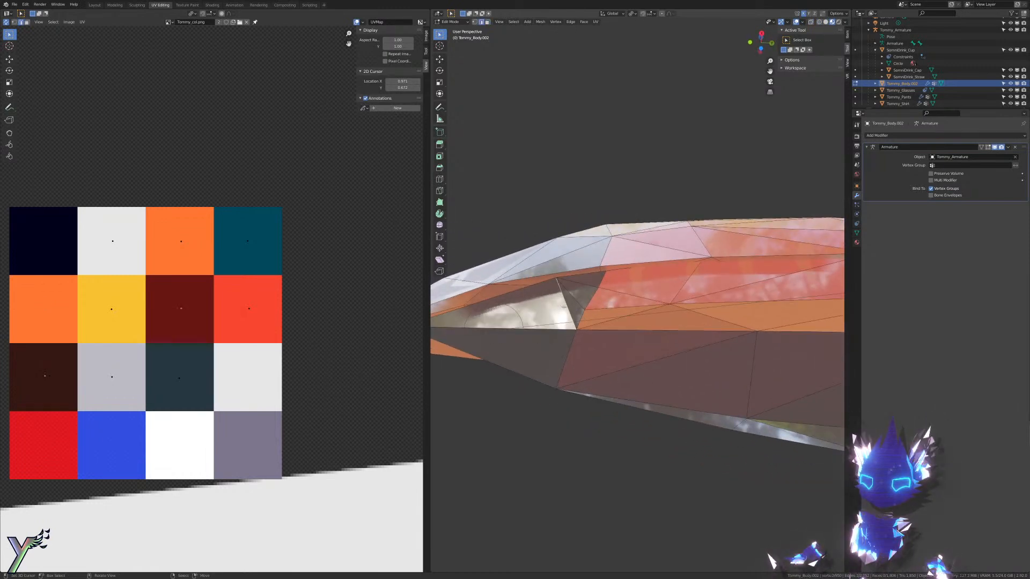
{"action": "key", "text": "F3"}
{"action": "type", "text": "select mirr"}
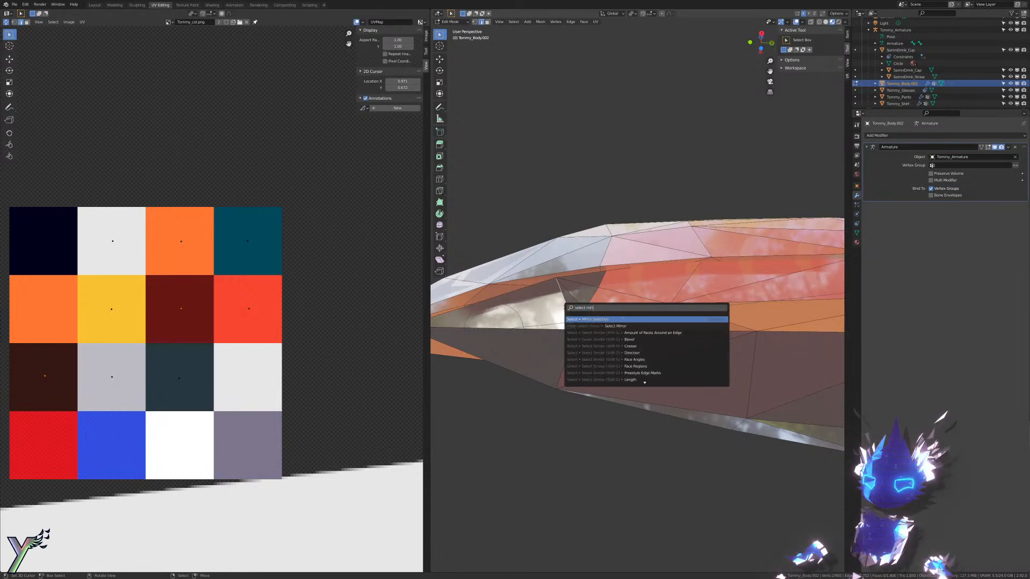
{"action": "key", "text": "Return"}
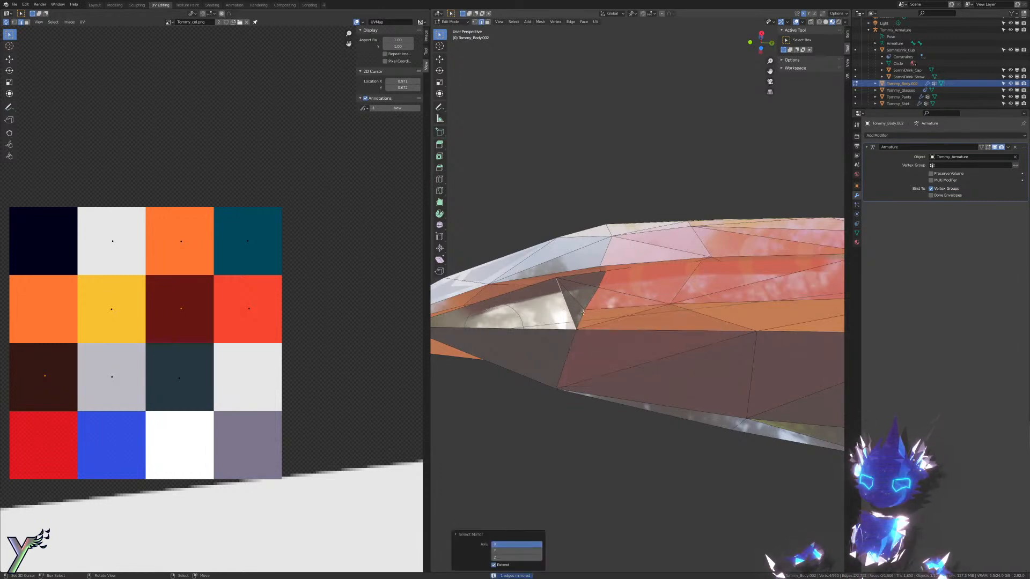
Step: Rotate the mirrored pair of edges near the beak's tip, and return to Object Mode with solid shading
{"action": "key", "text": "ctrl+e"}
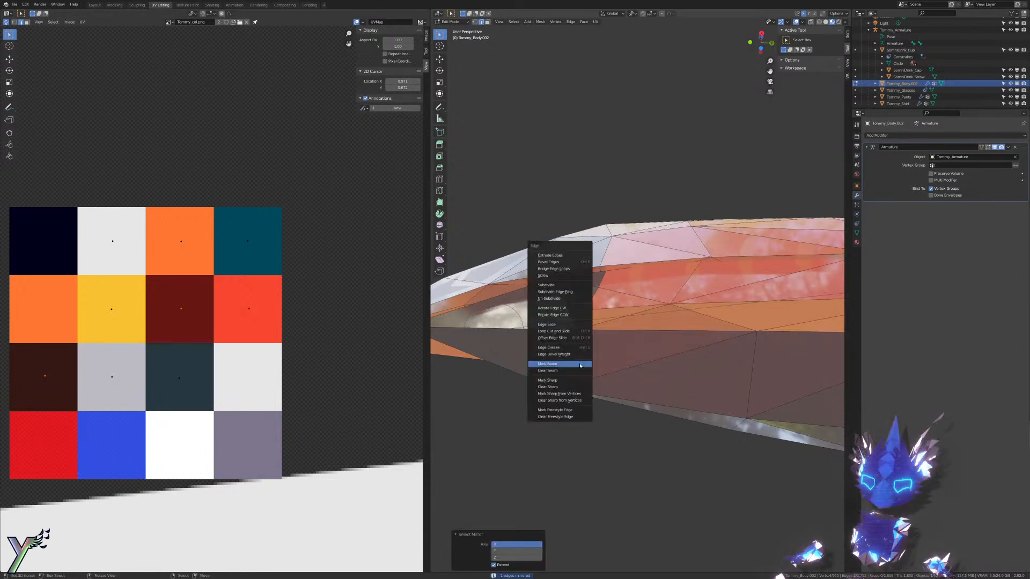
{"action": "left_click", "coordinate": [580, 365]}
{"action": "key", "text": "ctrl+e"}
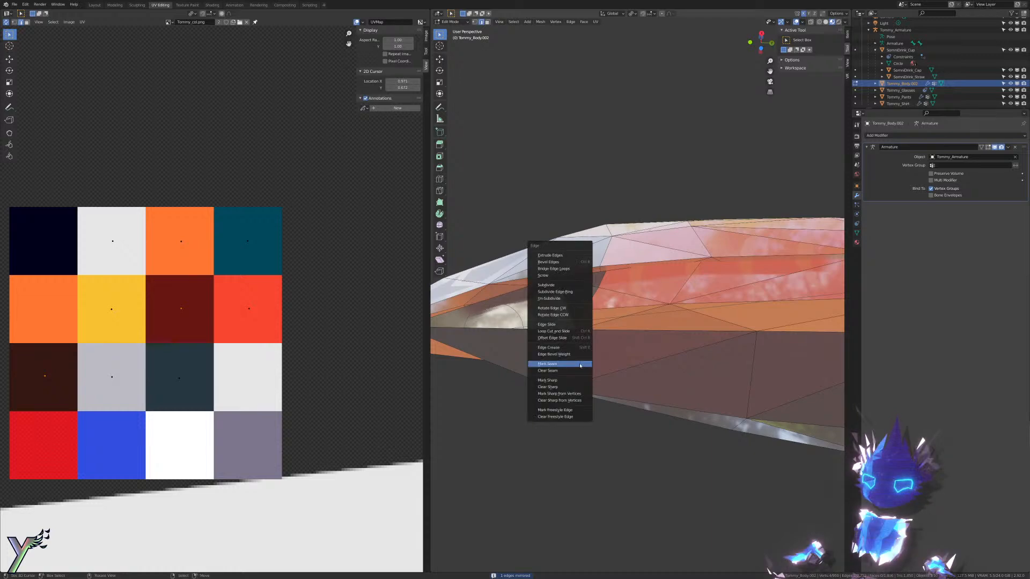
{"action": "left_click", "coordinate": [570, 312]}
{"action": "key", "text": "ctrl+Tab"}
{"action": "mouse_move", "coordinate": [569, 312]}
{"action": "middle_mouse_down"}
{"action": "mouse_move", "coordinate": [599, 322]}
{"action": "mouse_move", "coordinate": [622, 305]}
{"action": "mouse_move", "coordinate": [804, 323]}
{"action": "mouse_move", "coordinate": [813, 339]}
{"action": "mouse_move", "coordinate": [651, 335]}
{"action": "middle_mouse_up"}
{"action": "left_click", "coordinate": [569, 322]}
{"action": "key", "text": "z"}
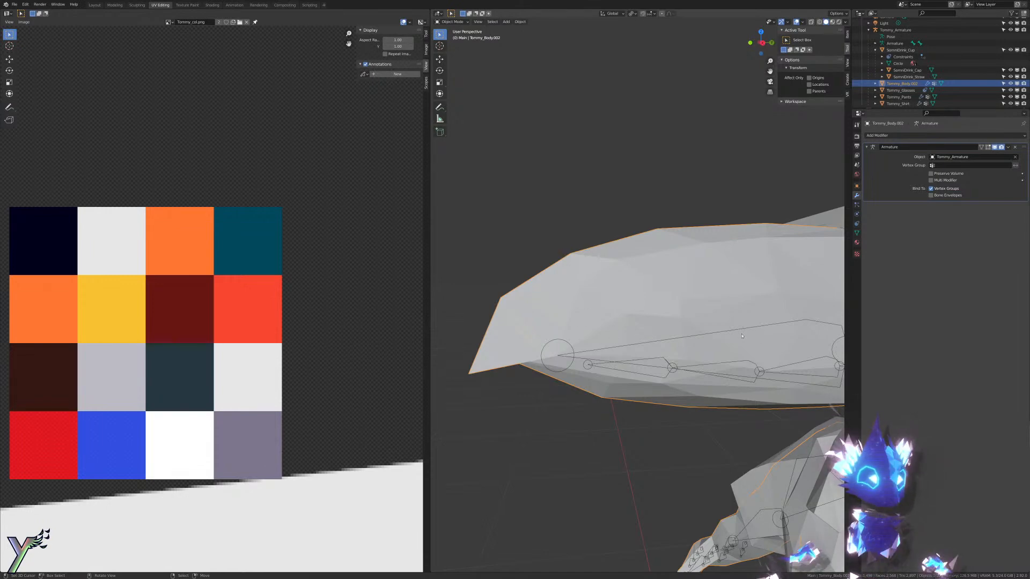
Step: Examine how the jaw and tongue bones sit in the beak from the right side, with the armature in Pose and Edit Mode
{"action": "middle_click_drag", "start_coordinate": [733, 333], "coordinate": [640, 280]}
{"action": "key", "text": "KP_3"}
{"action": "scroll", "coordinate": [735, 334], "scroll_direction": "down", "scroll_amount": 5}
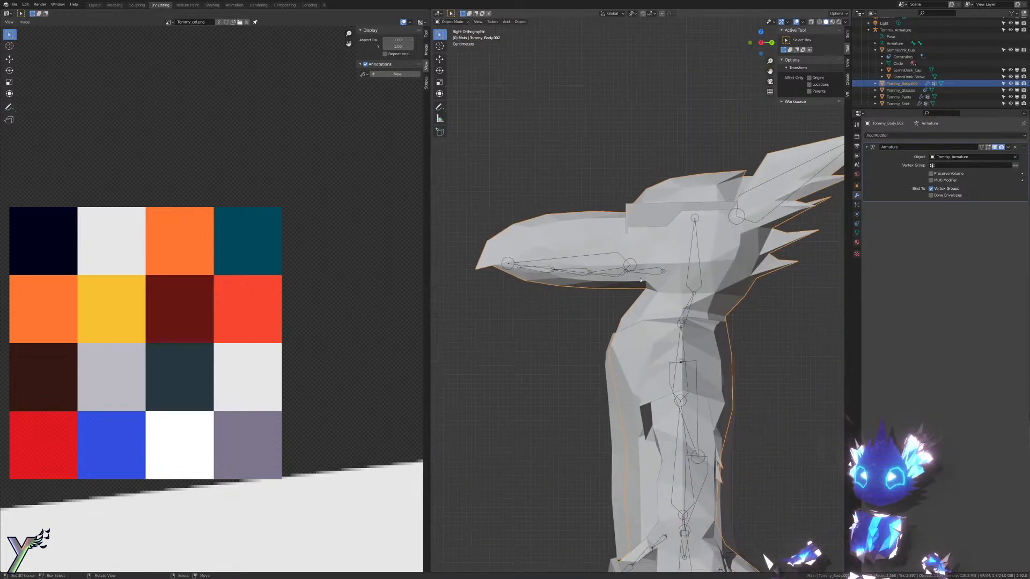
{"action": "scroll", "coordinate": [641, 301], "scroll_direction": "up", "scroll_amount": 4}
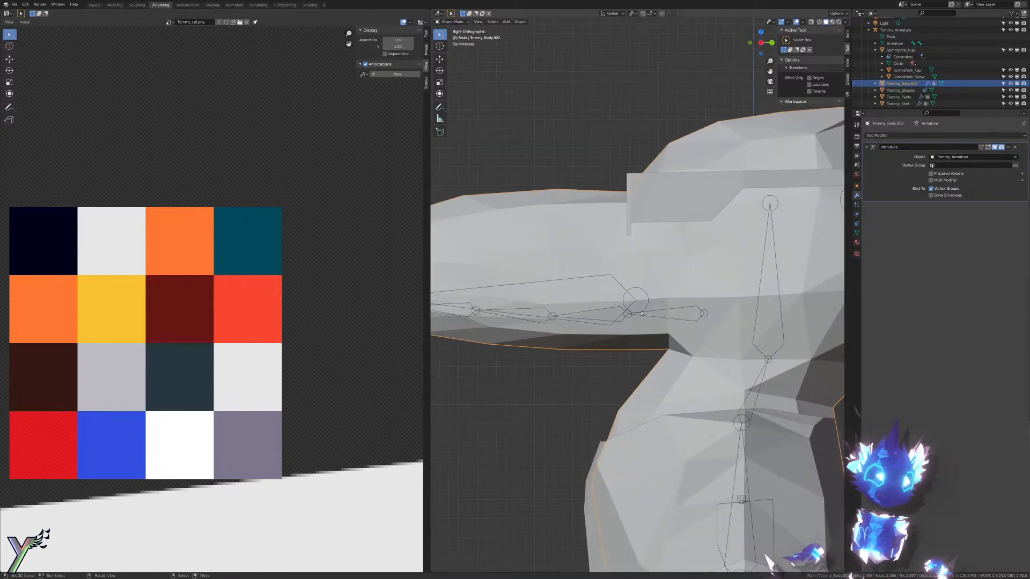
{"action": "scroll", "coordinate": [606, 283], "scroll_direction": "down", "scroll_amount": 2}
{"action": "middle_click_drag", "start_coordinate": [586, 275], "coordinate": [640, 278], "text": "shift"}
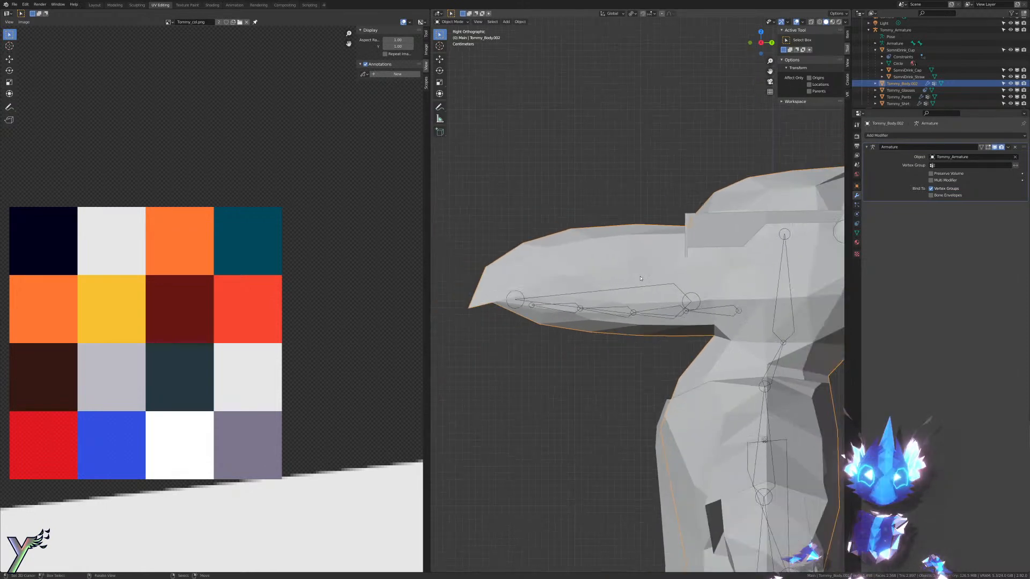
{"action": "left_click", "coordinate": [647, 286]}
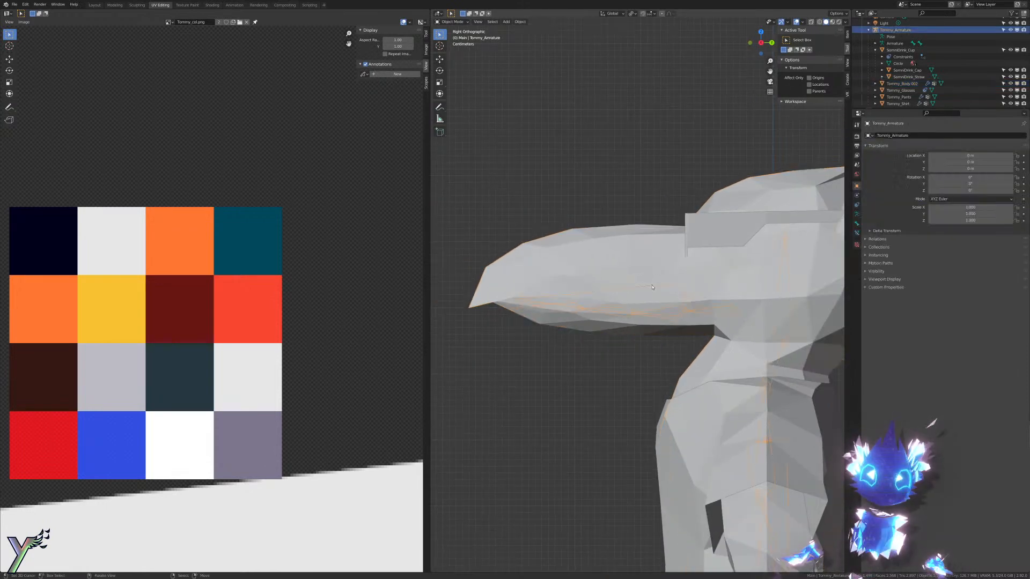
{"action": "key", "text": "ctrl+Tab"}
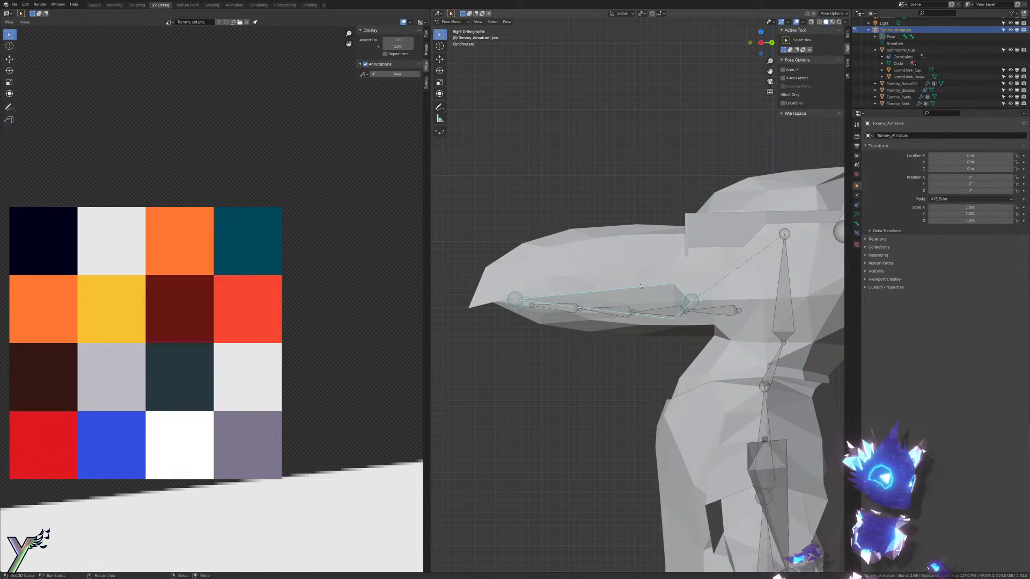
{"action": "scroll", "coordinate": [706, 281], "scroll_direction": "up", "scroll_amount": 3}
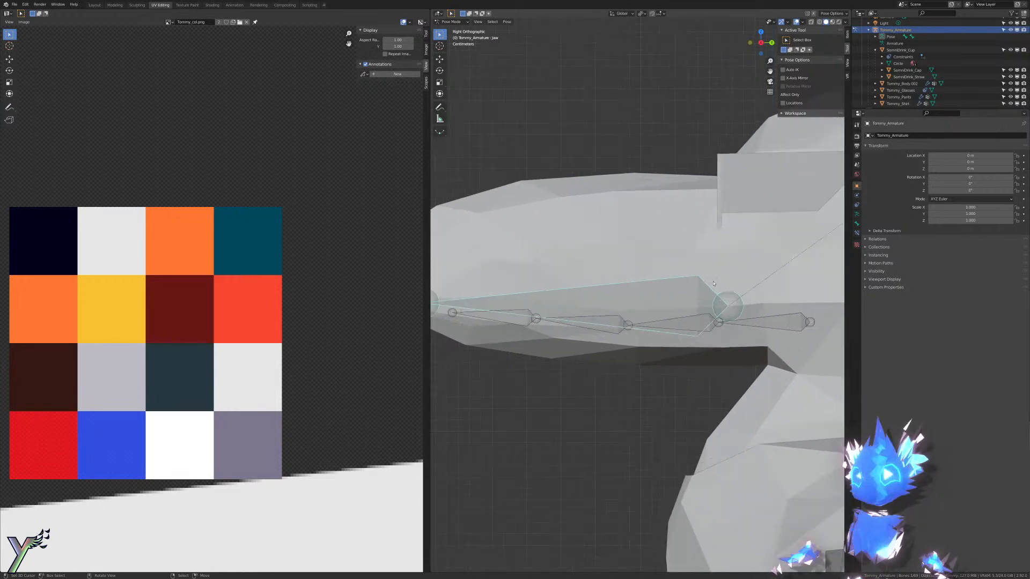
{"action": "scroll", "coordinate": [705, 282], "scroll_direction": "down", "scroll_amount": 3}
{"action": "middle_click_drag", "start_coordinate": [729, 267], "coordinate": [693, 267], "text": "shift"}
{"action": "key", "text": "Tab"}
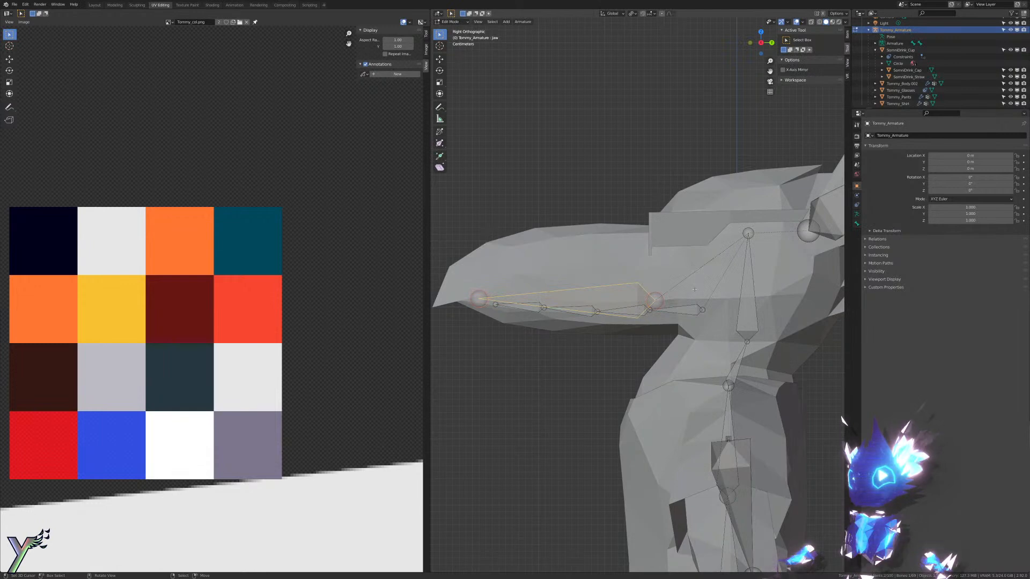
{"action": "key", "text": "Tab"}
Step: Examine the body mesh around the mouth corner and jaw bone's base in Edit Mode with X-ray enabled
{"action": "right_click", "coordinate": [660, 295], "text": "shift"}
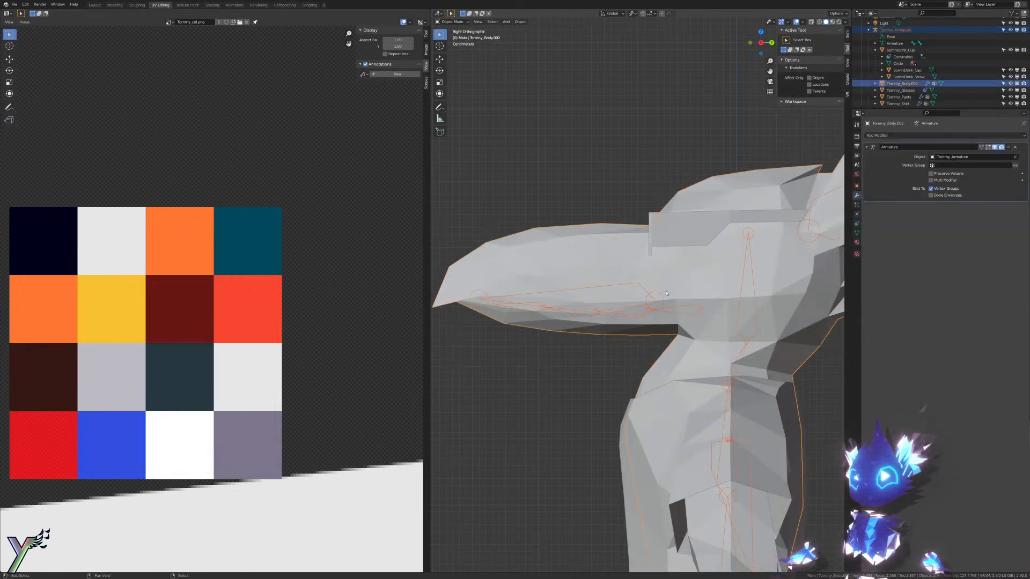
{"action": "key", "text": "ctrl+Tab"}
{"action": "key", "text": "ctrl+Tab"}
{"action": "scroll", "coordinate": [669, 258], "scroll_direction": "up", "scroll_amount": 3}
{"action": "key", "text": "Tab"}
{"action": "middle_click_drag", "start_coordinate": [683, 214], "coordinate": [651, 190], "text": "shift"}
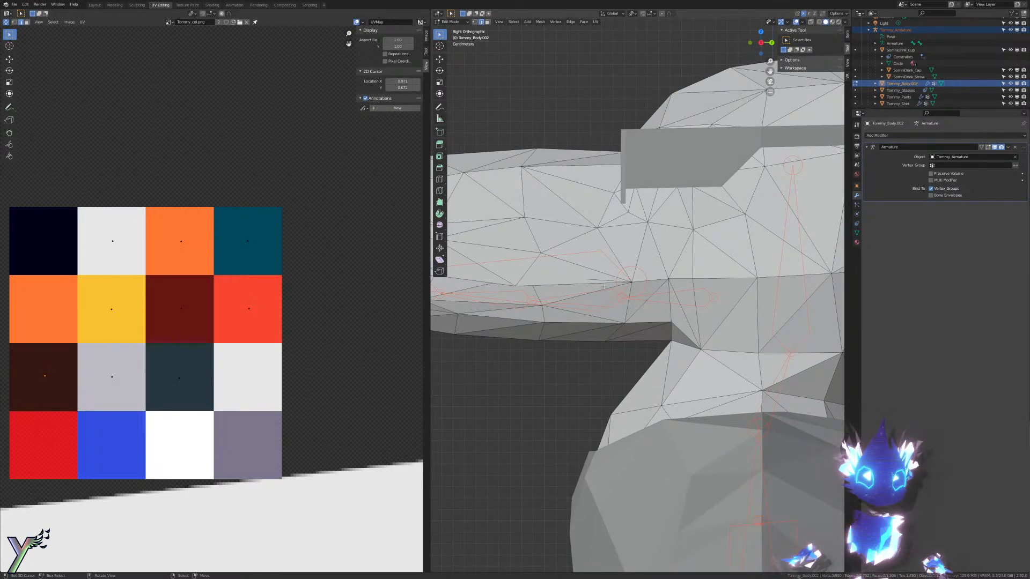
{"action": "scroll", "coordinate": [620, 266], "scroll_direction": "up", "scroll_amount": 2}
{"action": "key", "text": "alt+z"}
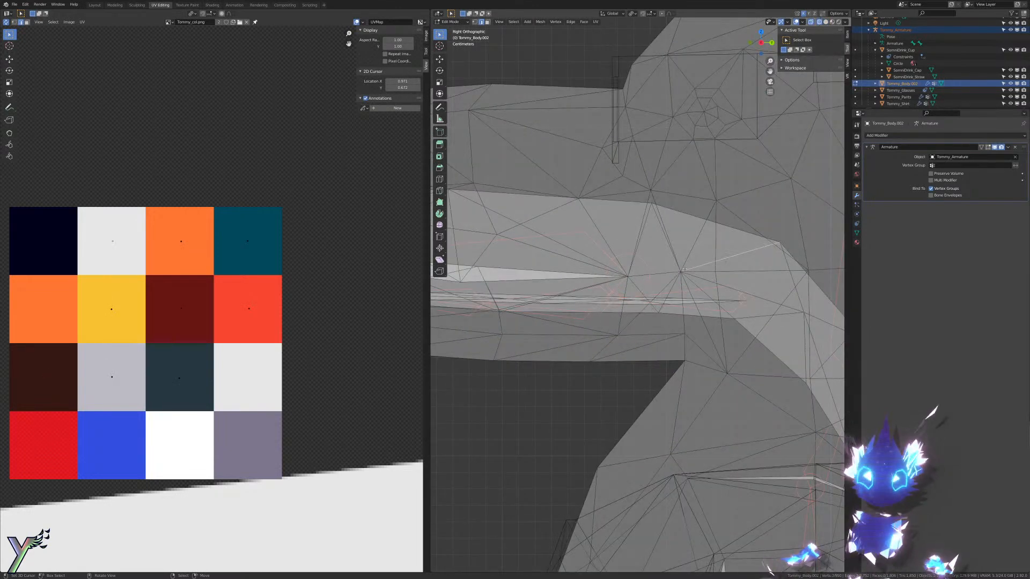
{"action": "left_click", "coordinate": [680, 272]}
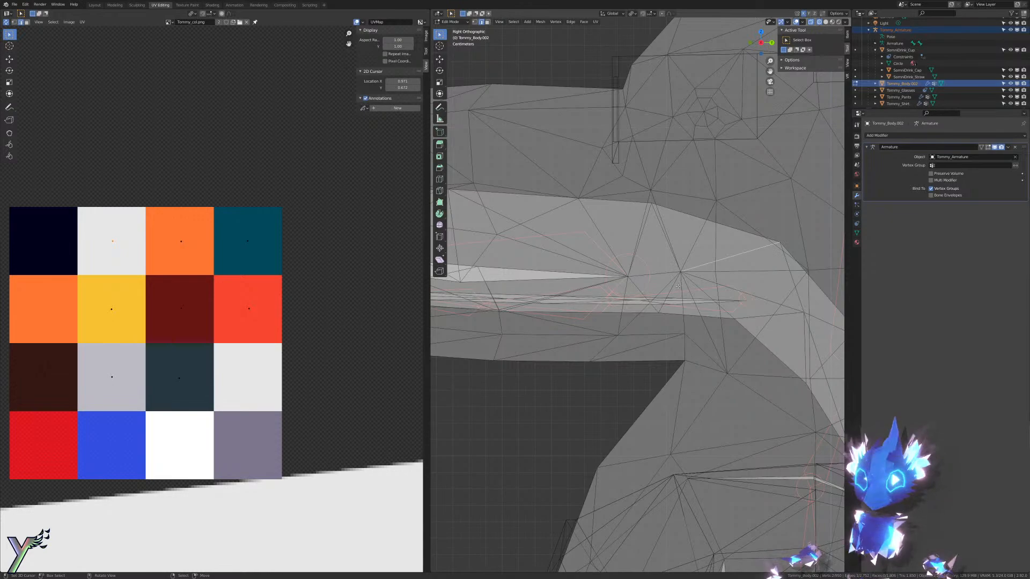
{"action": "mouse_move", "coordinate": [681, 272]}
{"action": "middle_mouse_down"}
{"action": "mouse_move", "coordinate": [704, 263]}
{"action": "mouse_move", "coordinate": [701, 248]}
{"action": "mouse_move", "coordinate": [713, 300]}
{"action": "middle_mouse_up"}
{"action": "scroll", "coordinate": [701, 248], "scroll_direction": "down", "scroll_amount": 3}
Step: Return the body to Object Mode, show the whole avatar in material preview and save the file
{"action": "key", "text": "Tab"}
{"action": "key", "text": "z"}
{"action": "scroll", "coordinate": [717, 379], "scroll_direction": "down", "scroll_amount": 7}
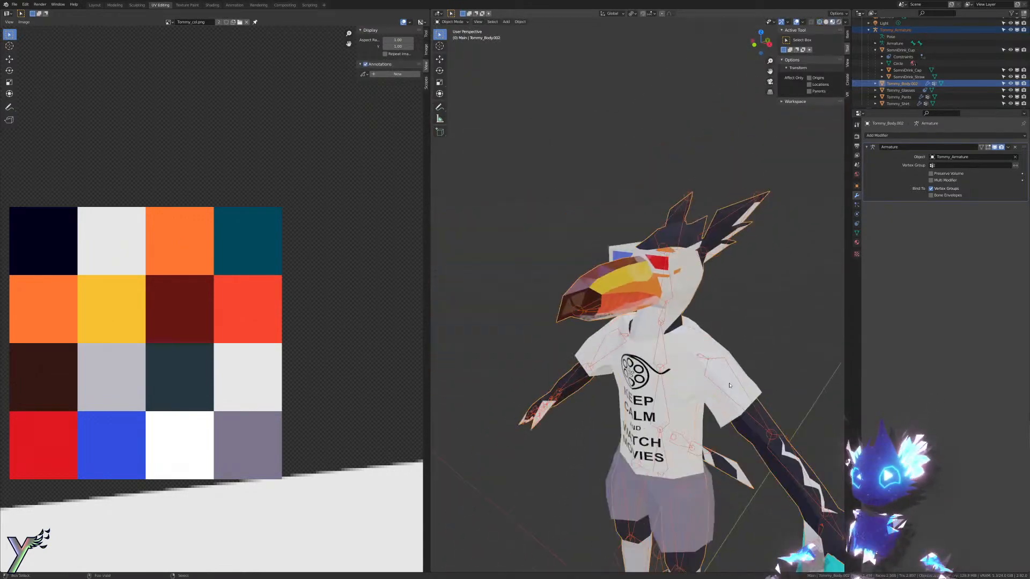
{"action": "middle_click_drag", "start_coordinate": [717, 380], "coordinate": [732, 279], "text": "shift"}
{"action": "scroll", "coordinate": [728, 320], "scroll_direction": "up", "scroll_amount": 1}
{"action": "key", "text": "ctrl+s"}
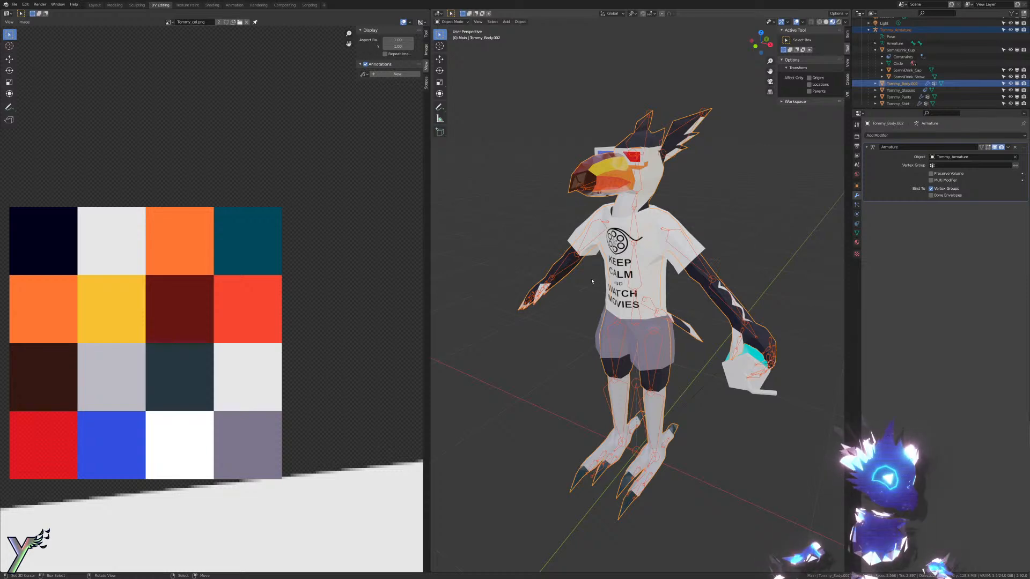
Step: Add a base shape key and a second shape key to the body mesh
{"action": "scroll", "coordinate": [592, 282], "scroll_direction": "up", "scroll_amount": 3}
{"action": "middle_click_drag", "start_coordinate": [592, 282], "coordinate": [601, 397], "text": "shift"}
{"action": "mouse_move", "coordinate": [601, 397]}
{"action": "middle_mouse_down"}
{"action": "mouse_move", "coordinate": [639, 429]}
{"action": "mouse_move", "coordinate": [598, 391]}
{"action": "middle_mouse_up"}
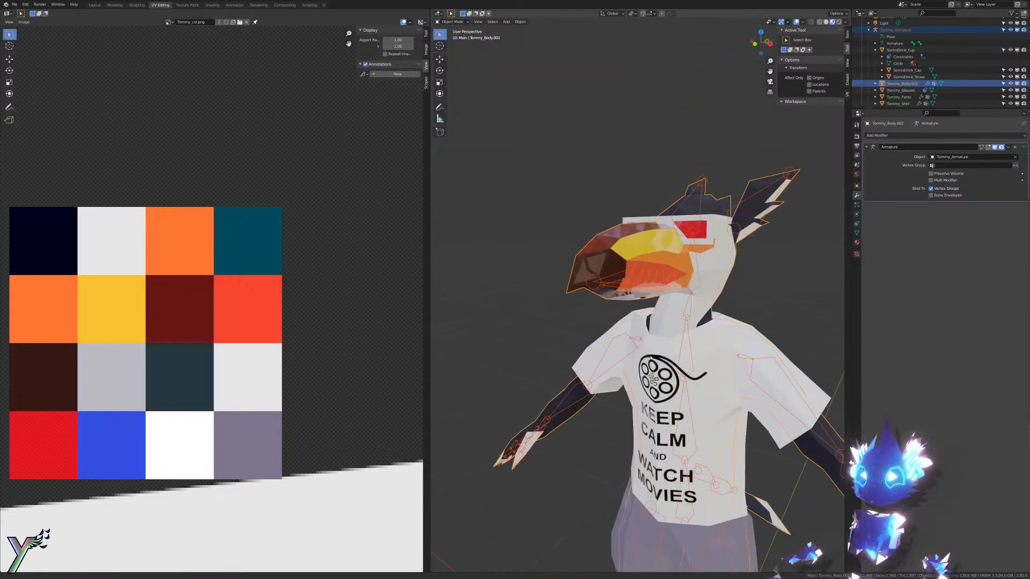
{"action": "scroll", "coordinate": [628, 394], "scroll_direction": "up", "scroll_amount": 3}
{"action": "middle_click_drag", "start_coordinate": [638, 311], "coordinate": [657, 362], "text": "shift"}
{"action": "scroll", "coordinate": [623, 391], "scroll_direction": "down", "scroll_amount": 3}
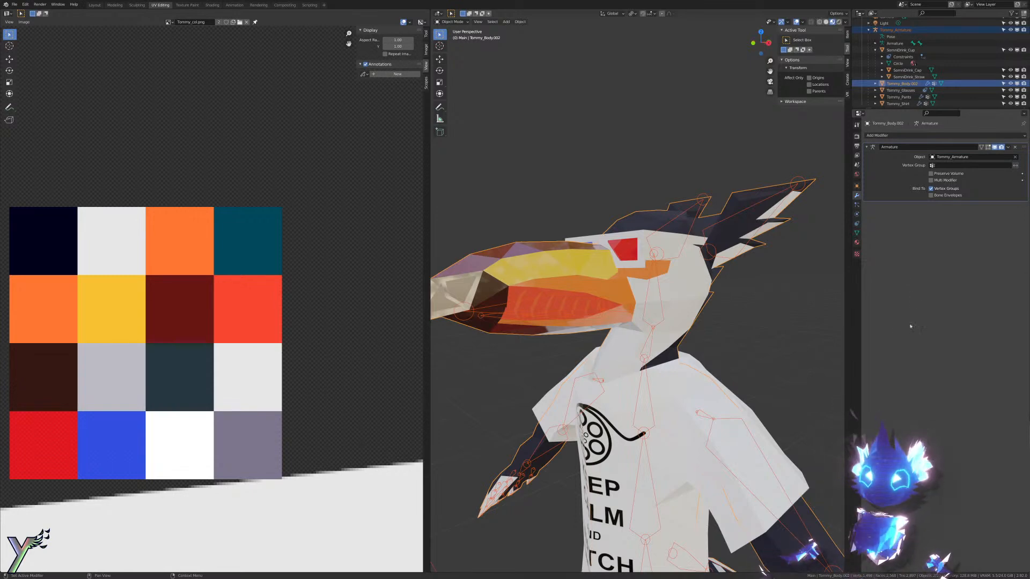
{"action": "scroll", "coordinate": [667, 228], "scroll_direction": "up", "scroll_amount": 6}
{"action": "key", "text": "ctrl+Tab"}
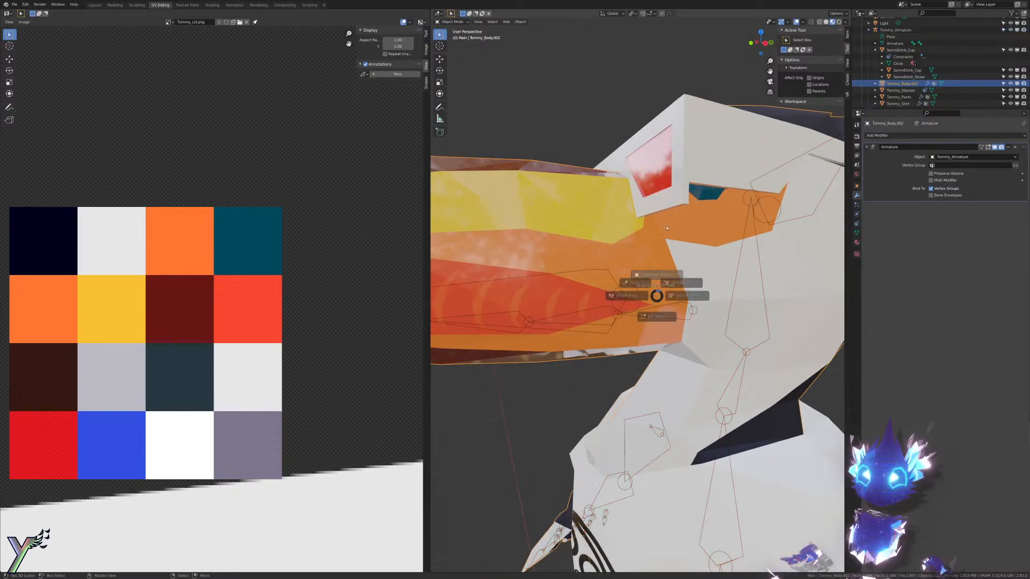
{"action": "left_click", "coordinate": [668, 282]}
{"action": "key", "text": "Tab"}
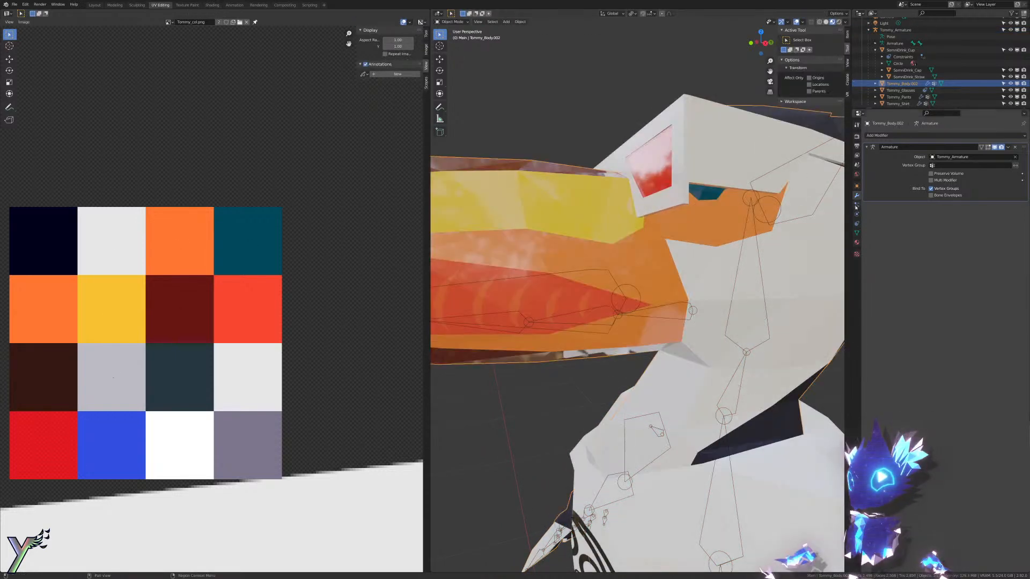
{"action": "left_click", "coordinate": [857, 234]}
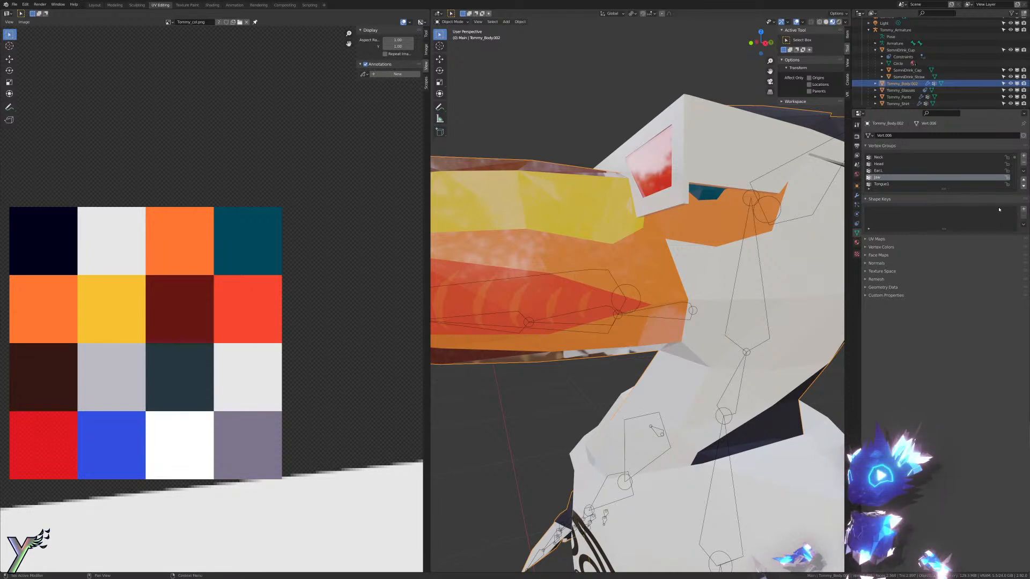
{"action": "left_click", "coordinate": [1024, 210]}
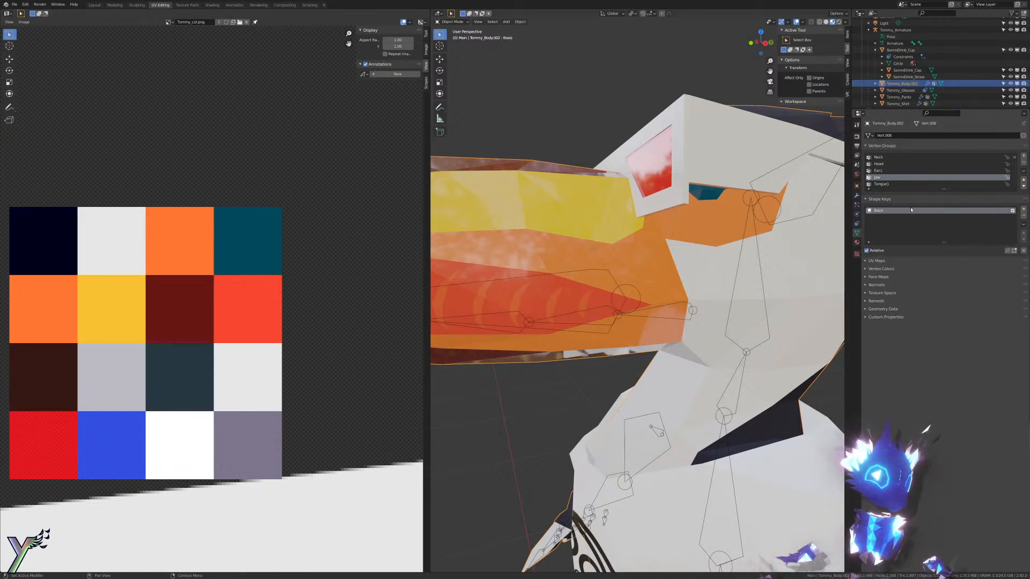
{"action": "left_click", "coordinate": [1024, 209]}
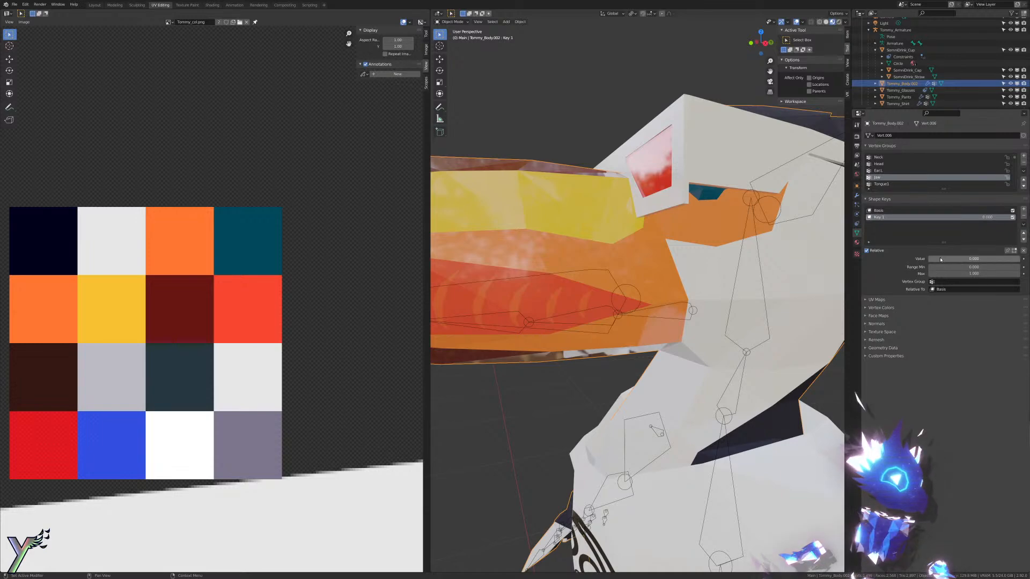
Step: With the second shape key active, move the mouth corner vertex up about 0.02 m along the global Z axis
{"action": "key", "text": "Tab"}
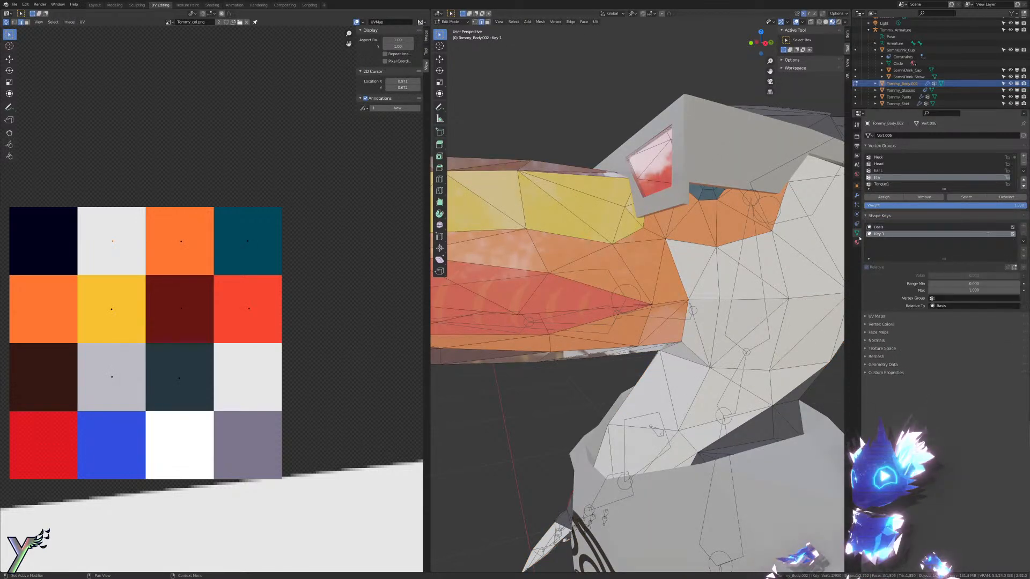
{"action": "key", "text": "1"}
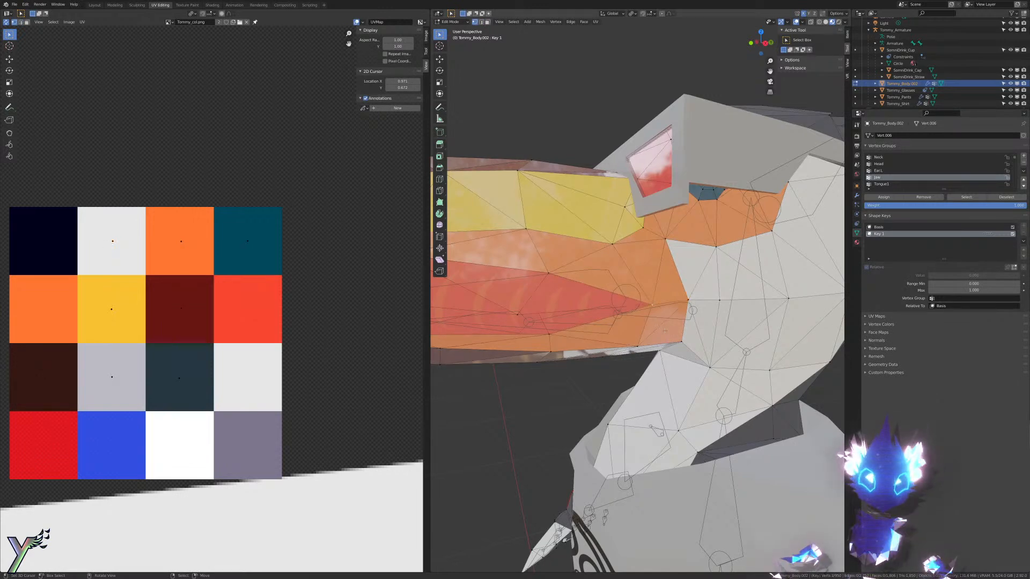
{"action": "key", "text": "g"}
{"action": "key", "text": "z"}
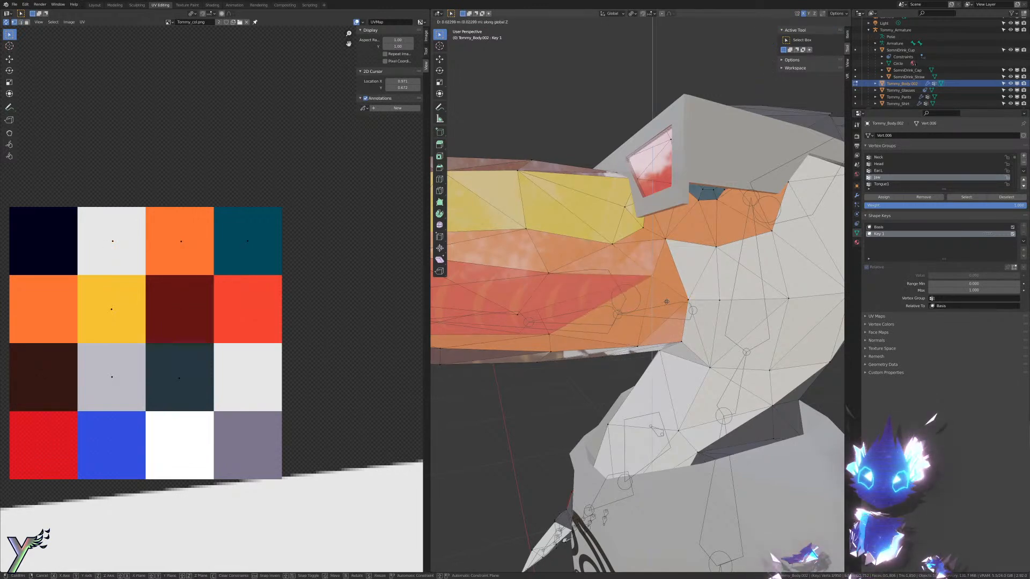
{"action": "left_click", "coordinate": [668, 297]}
{"action": "right_click", "coordinate": [518, 311]}
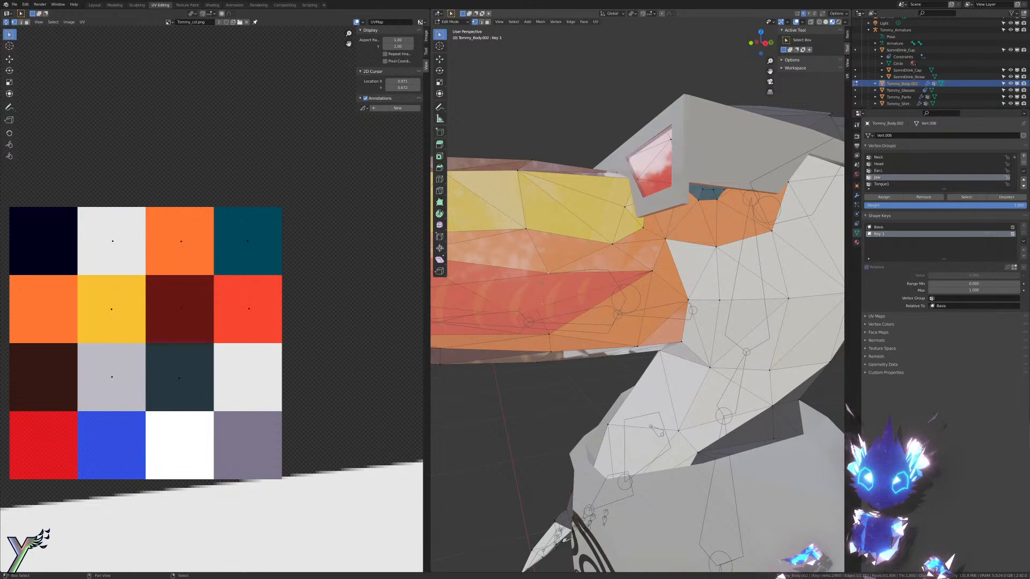
Step: Check the beak's inner geometry in wireframe, switch to solid shading and undo the hiding of the selected vertices
{"action": "key", "text": "shift+z"}
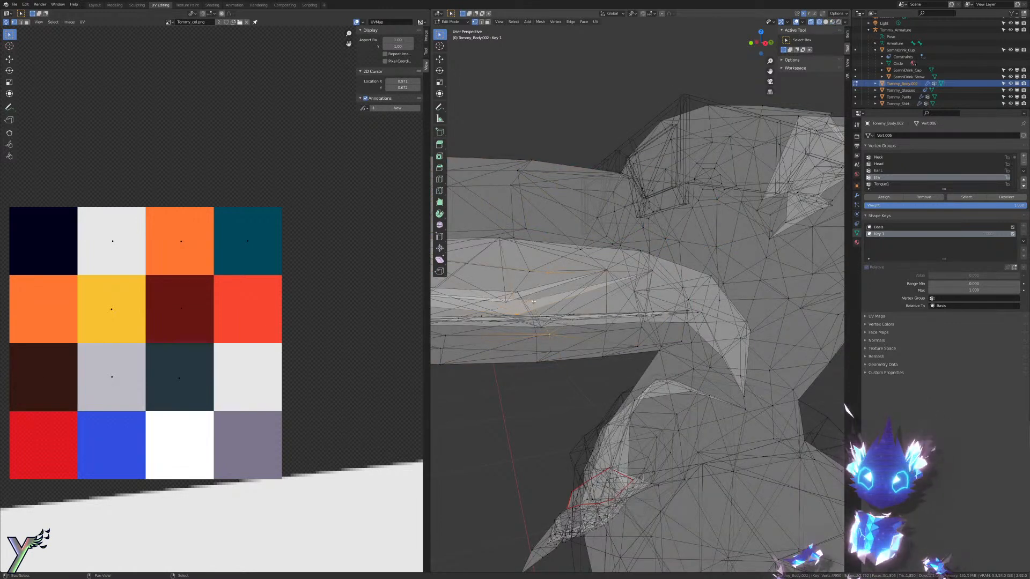
{"action": "key", "text": "shift+z"}
{"action": "key", "text": "h"}
{"action": "key", "text": "z"}
{"action": "key", "text": "ctrl+z"}
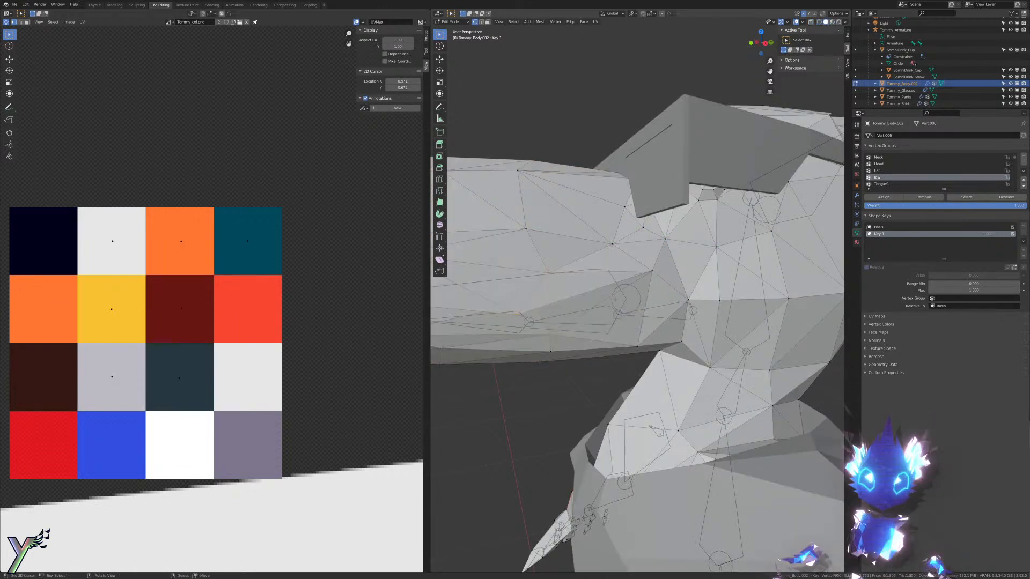
Step: Reposition the vertices along the beak's mouth line vertically along Z in the Key 1 shape key
{"action": "key", "text": "g"}
{"action": "key", "text": "z"}
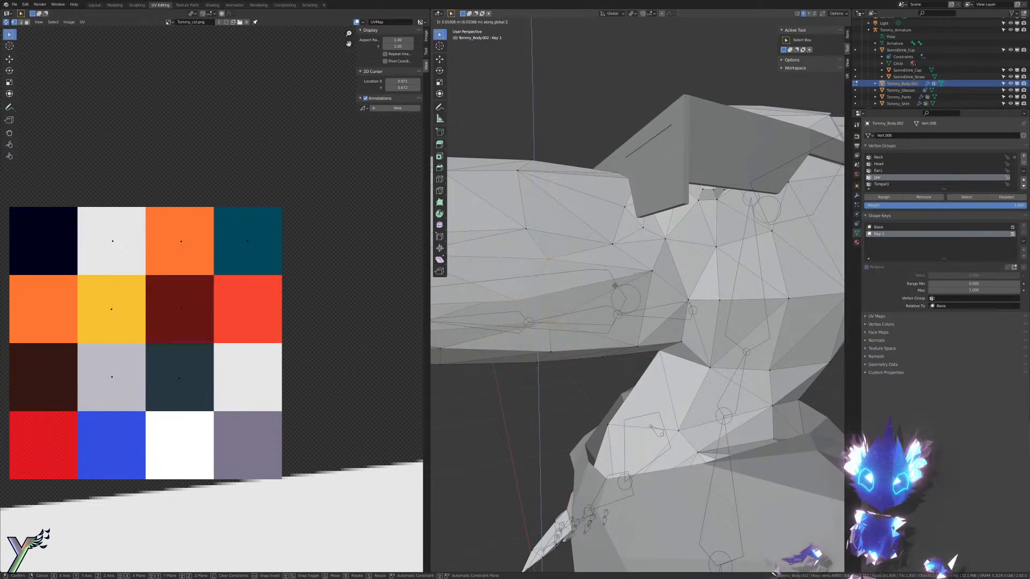
{"action": "left_click", "coordinate": [615, 286]}
{"action": "key", "text": "g"}
{"action": "key", "text": "z"}
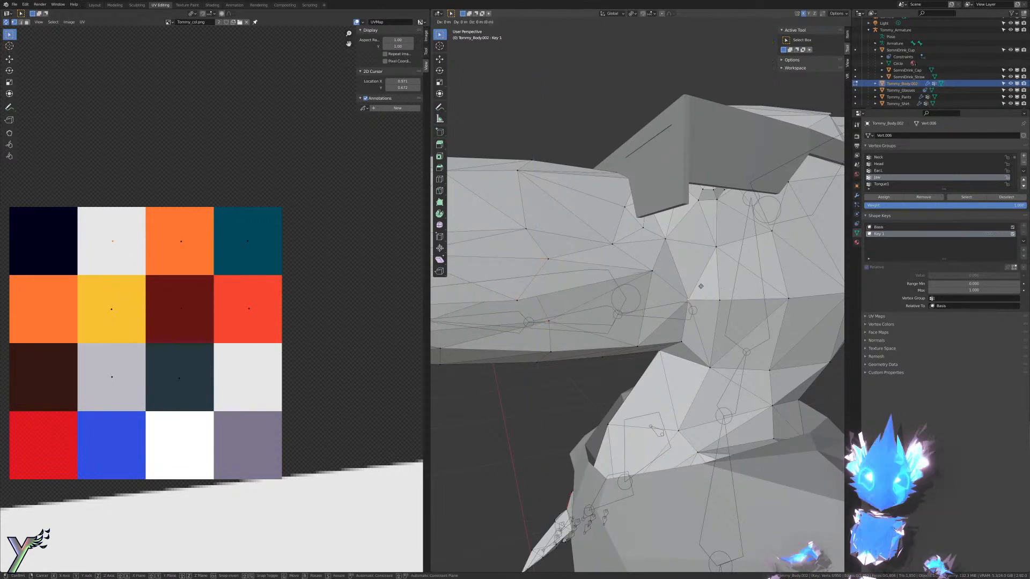
{"action": "left_click", "coordinate": [699, 269]}
Step: Switch the viewport to a shaded preview showing the character's colours and return to Object Mode
{"action": "key", "text": "z"}
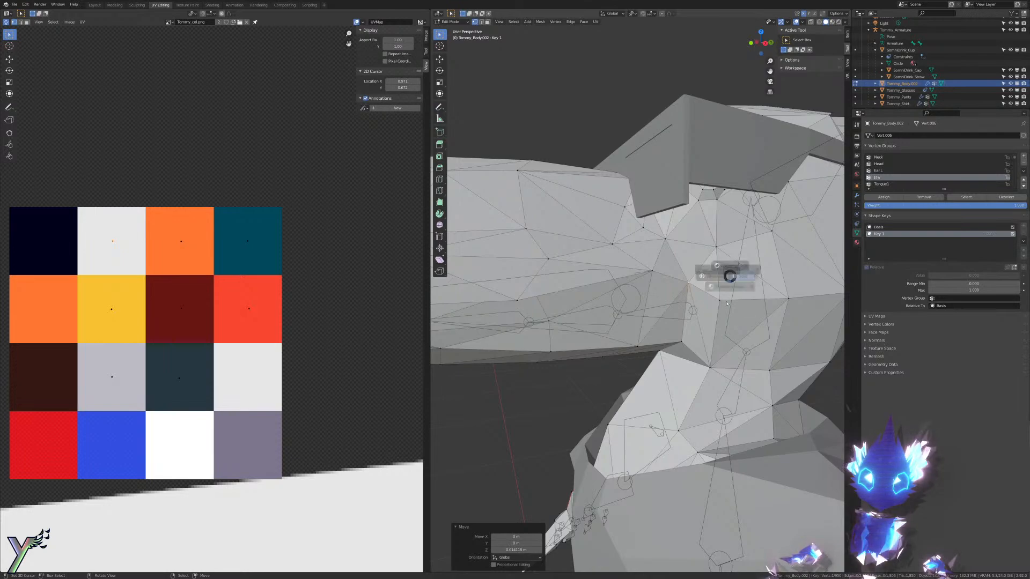
{"action": "left_click", "coordinate": [724, 316]}
{"action": "mouse_move", "coordinate": [711, 333]}
{"action": "middle_mouse_down"}
{"action": "mouse_move", "coordinate": [763, 348]}
{"action": "mouse_move", "coordinate": [723, 276]}
{"action": "mouse_move", "coordinate": [741, 263]}
{"action": "middle_mouse_up"}
{"action": "key", "text": "Tab"}
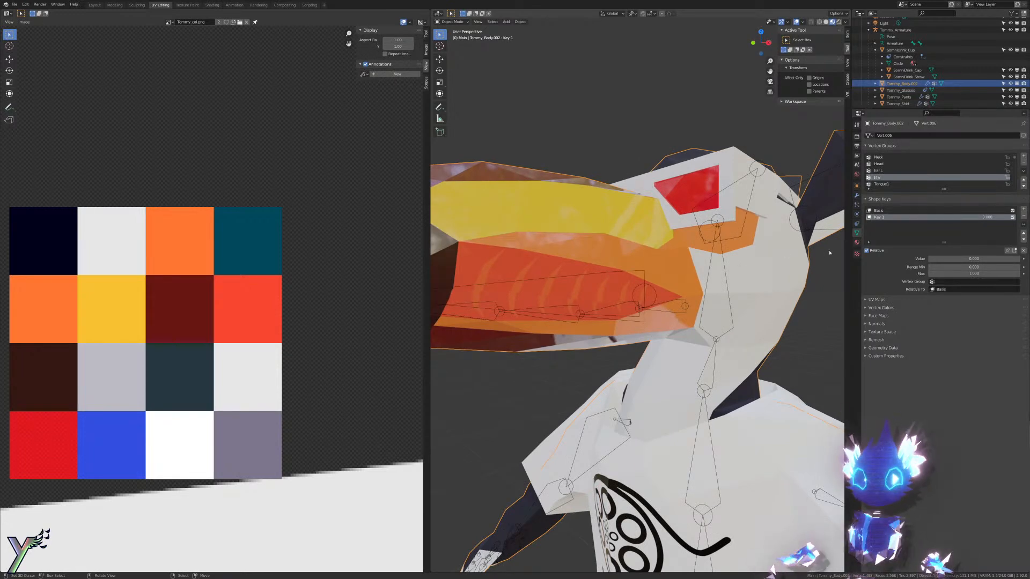
Step: Set the Key 1 shape key value to 1.000 and check the beak's smile shape
{"action": "middle_click_drag", "start_coordinate": [826, 253], "coordinate": [800, 256]}
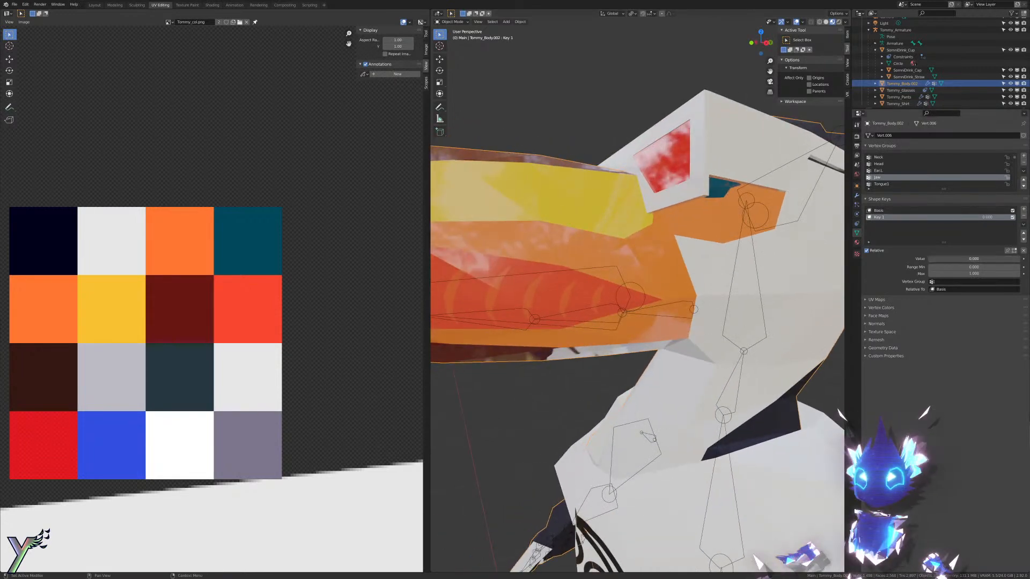
{"action": "left_click_drag", "start_coordinate": [960, 259], "coordinate": [1011, 259]}
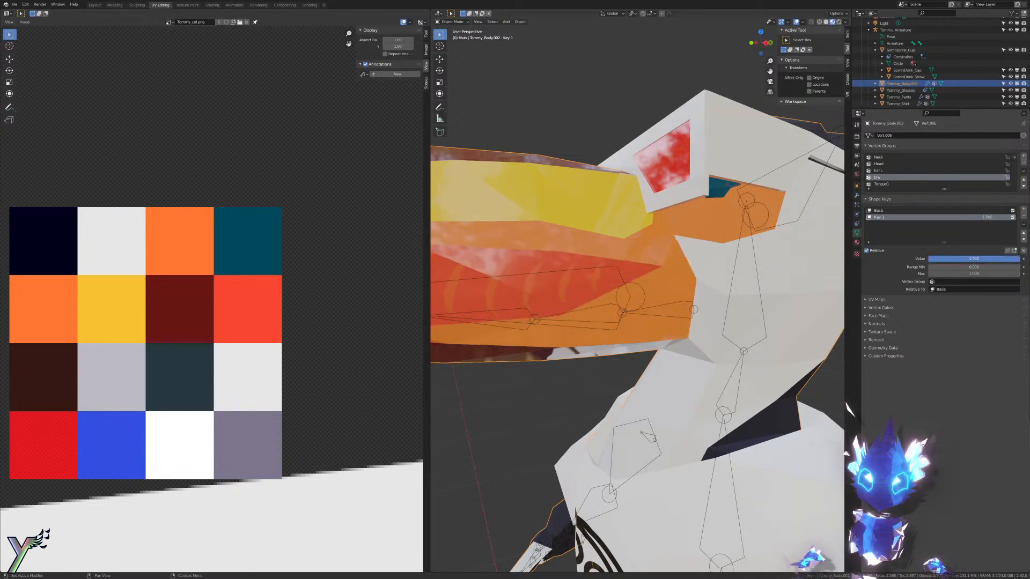
{"action": "scroll", "coordinate": [659, 249], "scroll_direction": "down", "scroll_amount": 6}
{"action": "scroll", "coordinate": [659, 248], "scroll_direction": "up", "scroll_amount": 4}
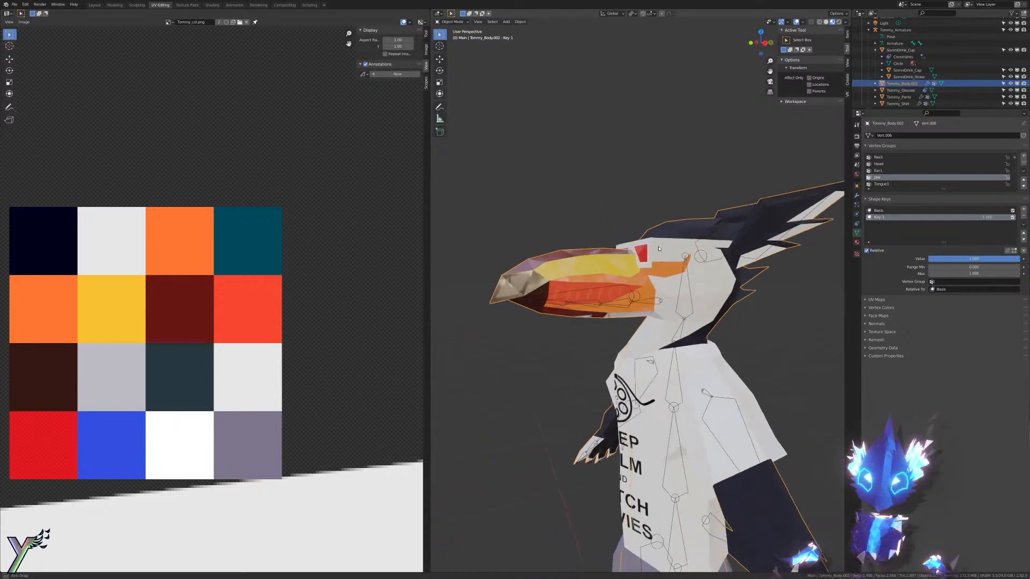
{"action": "scroll", "coordinate": [658, 248], "scroll_direction": "up", "scroll_amount": 2}
{"action": "scroll", "coordinate": [633, 238], "scroll_direction": "up", "scroll_amount": 3}
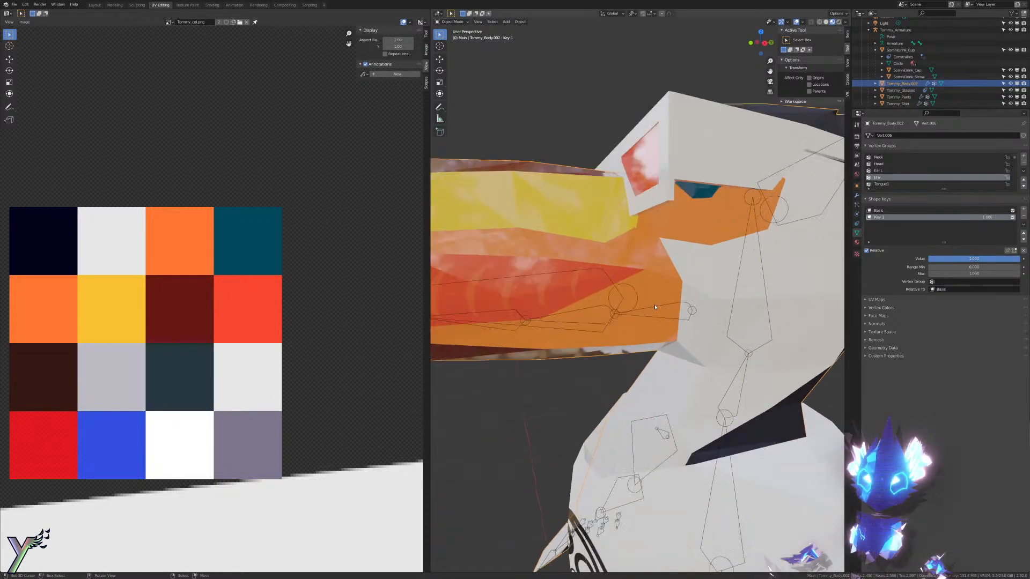
Step: Refine the smile in Edit Mode by moving a beak vertex near the mouth corner along Z
{"action": "key", "text": "Tab"}
{"action": "key", "text": "g"}
{"action": "key", "text": "z"}
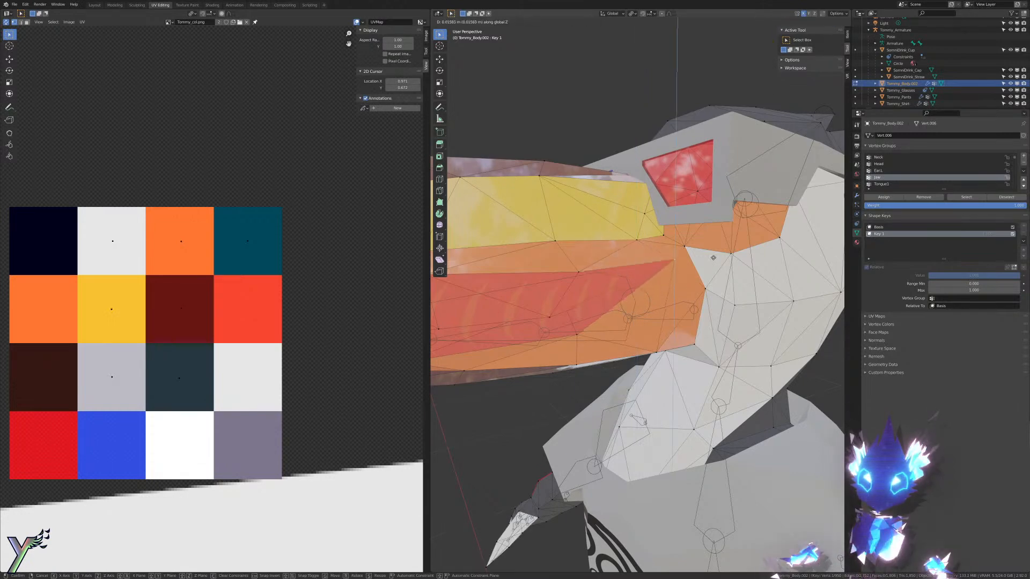
{"action": "left_click", "coordinate": [714, 254]}
{"action": "scroll", "coordinate": [714, 254], "scroll_direction": "down", "scroll_amount": 5}
{"action": "middle_click_drag", "start_coordinate": [714, 254], "coordinate": [654, 252]}
{"action": "key", "text": "Tab"}
Step: With Key 1 at full value, adjust the mouth vertices once more along Z and return to Object Mode
{"action": "mouse_move", "coordinate": [1013, 259]}
{"action": "left_mouse_down"}
{"action": "mouse_move", "coordinate": [929, 259]}
{"action": "mouse_move", "coordinate": [1020, 259]}
{"action": "left_mouse_up"}
{"action": "scroll", "coordinate": [703, 317], "scroll_direction": "down", "scroll_amount": 7}
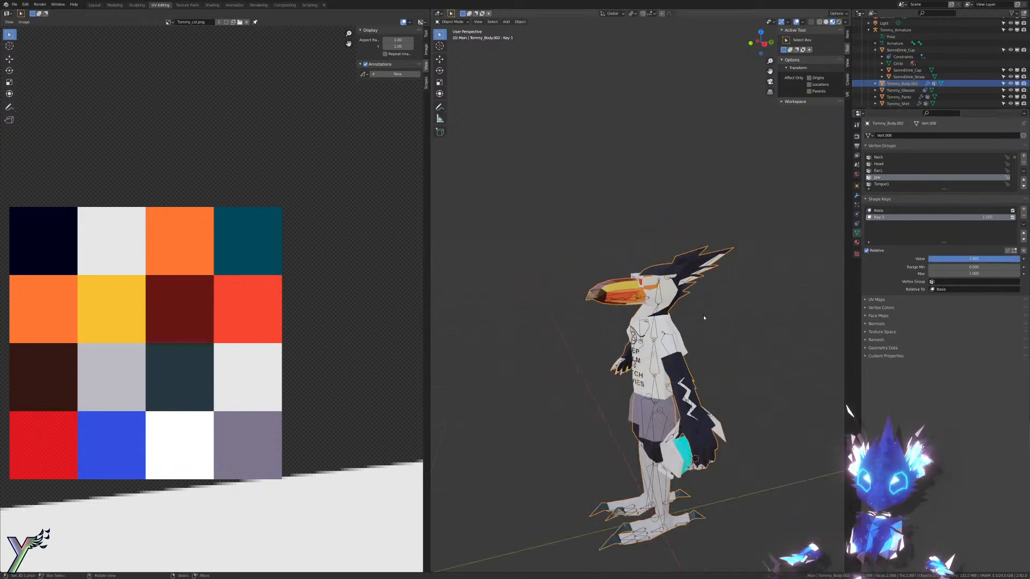
{"action": "middle_click_drag", "start_coordinate": [703, 317], "coordinate": [742, 310]}
{"action": "scroll", "coordinate": [741, 310], "scroll_direction": "up", "scroll_amount": 7}
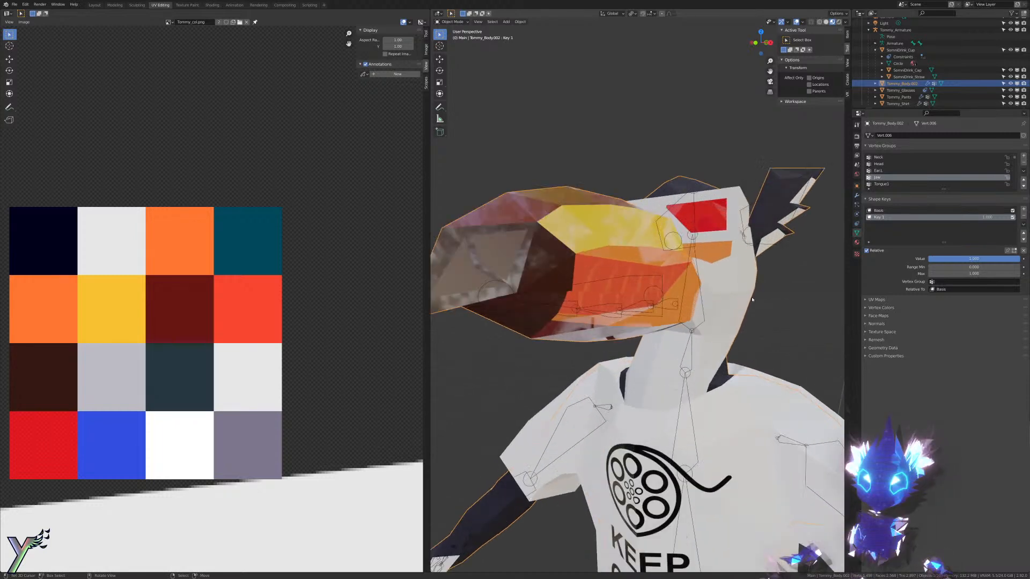
{"action": "key", "text": "Tab"}
{"action": "scroll", "coordinate": [762, 253], "scroll_direction": "up", "scroll_amount": 2}
{"action": "key", "text": "g"}
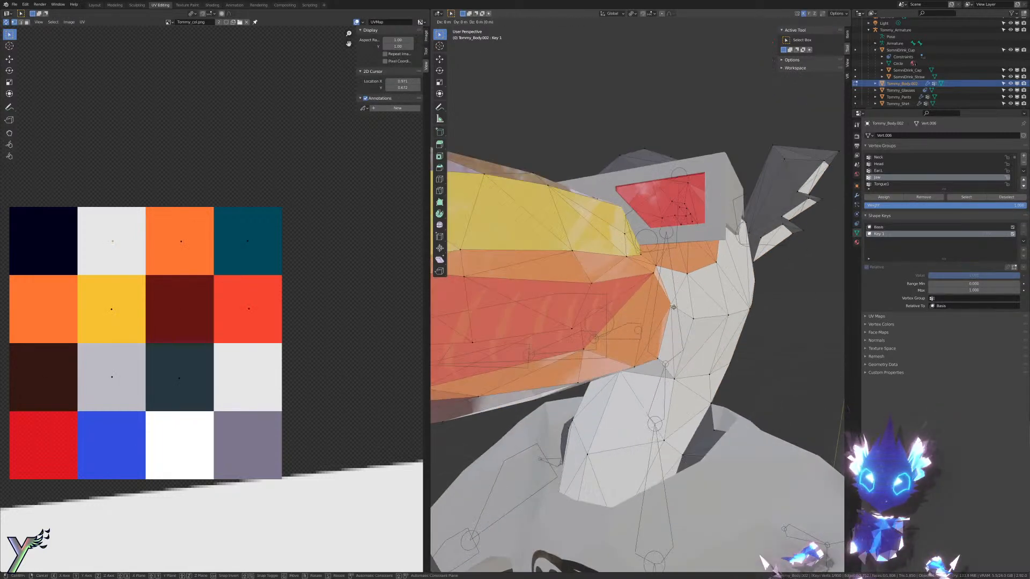
{"action": "key", "text": "z"}
{"action": "left_click", "coordinate": [676, 291]}
{"action": "key", "text": "Tab"}
Step: Reset the Key 1 shape key value to 0.000 and rename the key Beak_Smile
{"action": "middle_click_drag", "start_coordinate": [675, 291], "coordinate": [944, 244]}
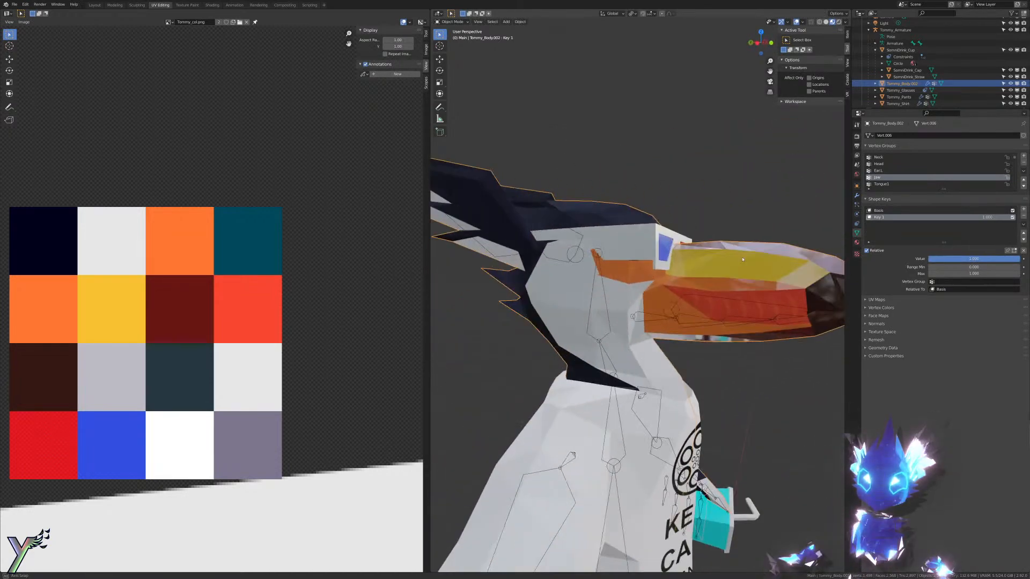
{"action": "left_click_drag", "start_coordinate": [999, 259], "coordinate": [928, 260]}
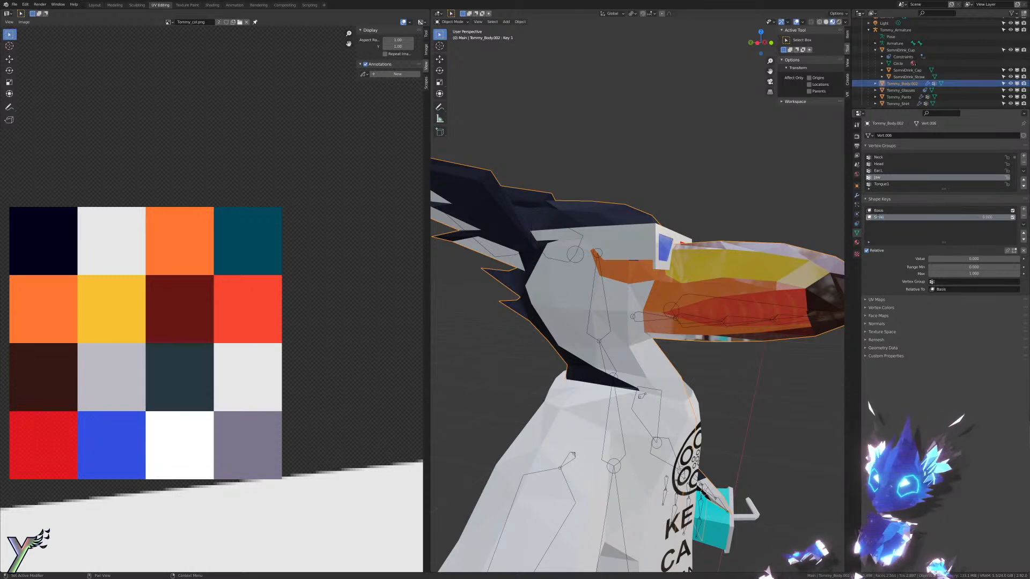
{"action": "mouse_move", "coordinate": [751, 343]}
{"action": "middle_mouse_down"}
{"action": "mouse_move", "coordinate": [572, 396]}
{"action": "mouse_move", "coordinate": [451, 392]}
{"action": "middle_mouse_up"}
Step: Add a new shape key to the body mesh in Object Mode and name it Beak_Frown
{"action": "key", "text": "ctrl+Tab"}
{"action": "key", "text": "ctrl+Tab"}
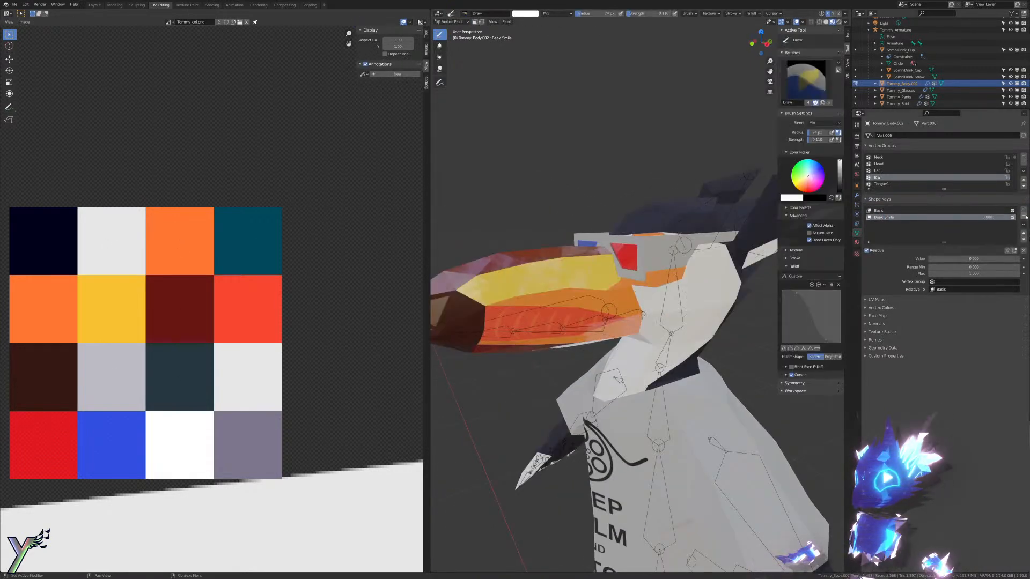
{"action": "left_click", "coordinate": [1025, 210]}
{"action": "key", "text": "ctrl+Tab"}
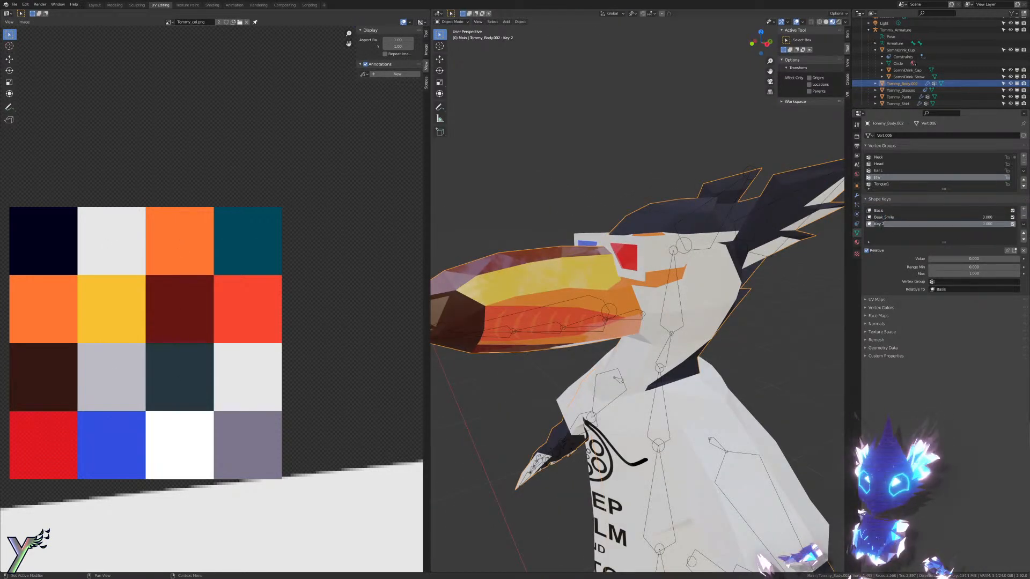
{"action": "type", "text": "Beak_Frown"}
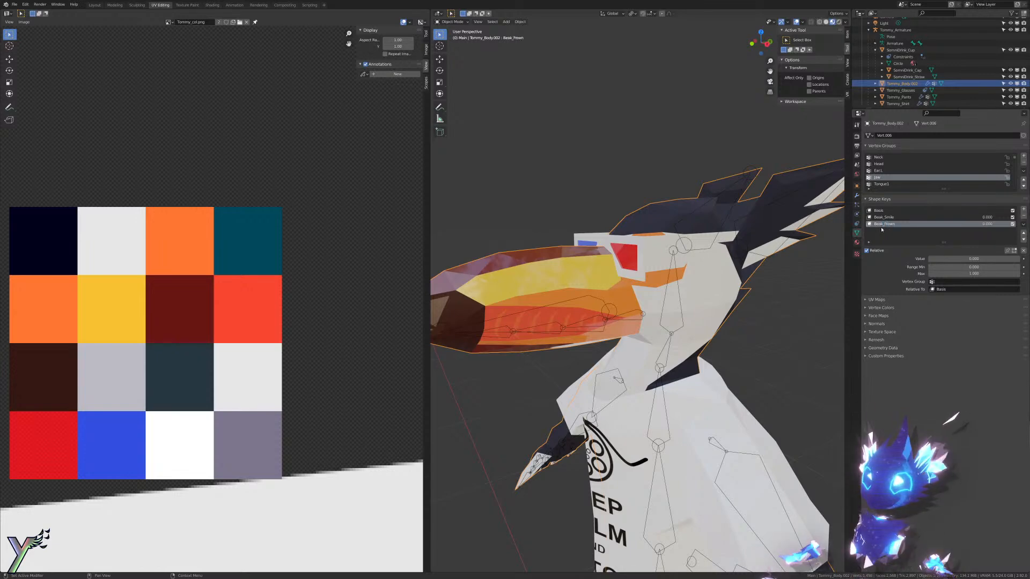
Step: Edit the mesh in Beak_Frown and lower the pointed mouth-corner vertex of the red beak patch along Z
{"action": "key", "text": "Tab"}
{"action": "key", "text": "KP_Decimal"}
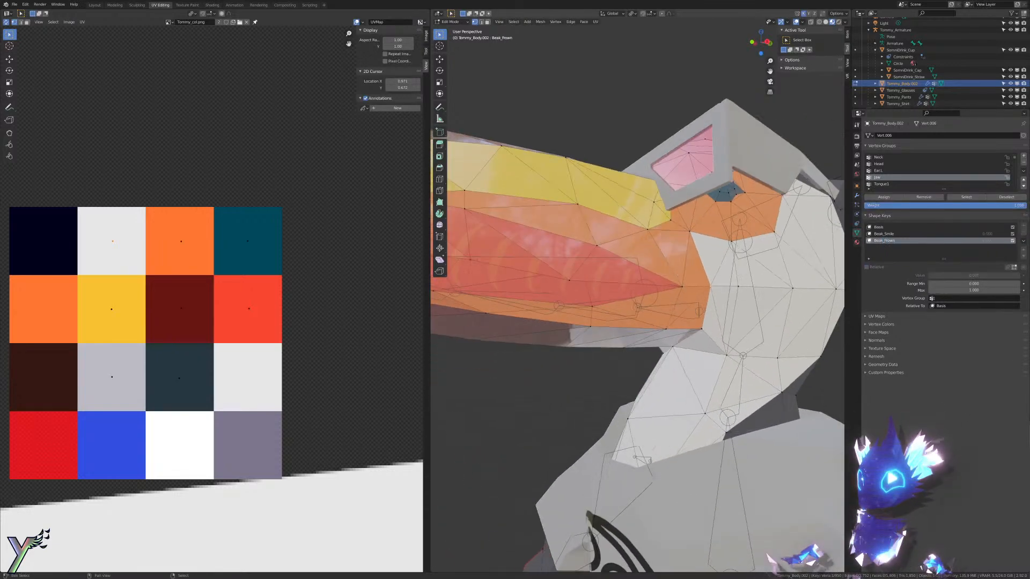
{"action": "scroll", "coordinate": [716, 282], "scroll_direction": "up", "scroll_amount": 2}
{"action": "left_click", "coordinate": [710, 280]}
{"action": "key", "text": "g"}
{"action": "key", "text": "z"}
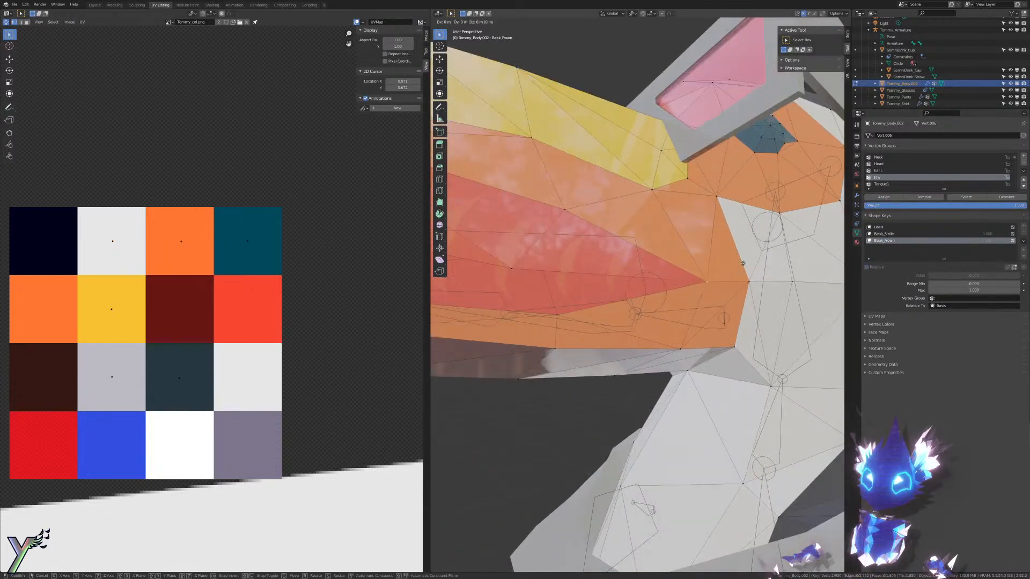
{"action": "left_click", "coordinate": [743, 288]}
{"action": "right_click_drag", "start_coordinate": [750, 274], "coordinate": [749, 275]}
{"action": "key", "text": "g"}
{"action": "key", "text": "z"}
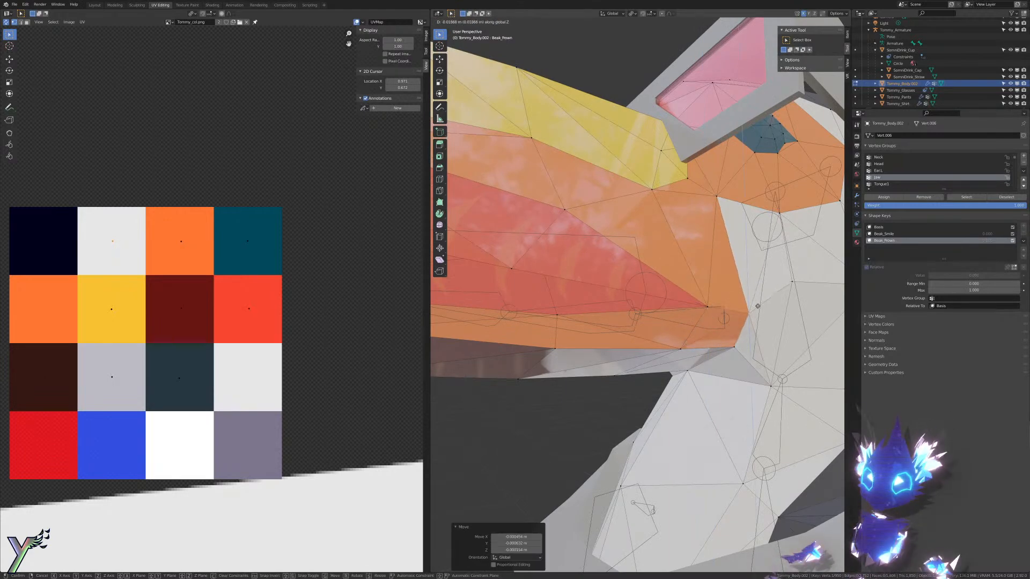
{"action": "left_click", "coordinate": [757, 306]}
Step: Lower the mouth corner further along Z toward the beak's lower edge, working from a side view
{"action": "scroll", "coordinate": [757, 306], "scroll_direction": "down", "scroll_amount": 5}
{"action": "middle_click_drag", "start_coordinate": [758, 306], "coordinate": [724, 276]}
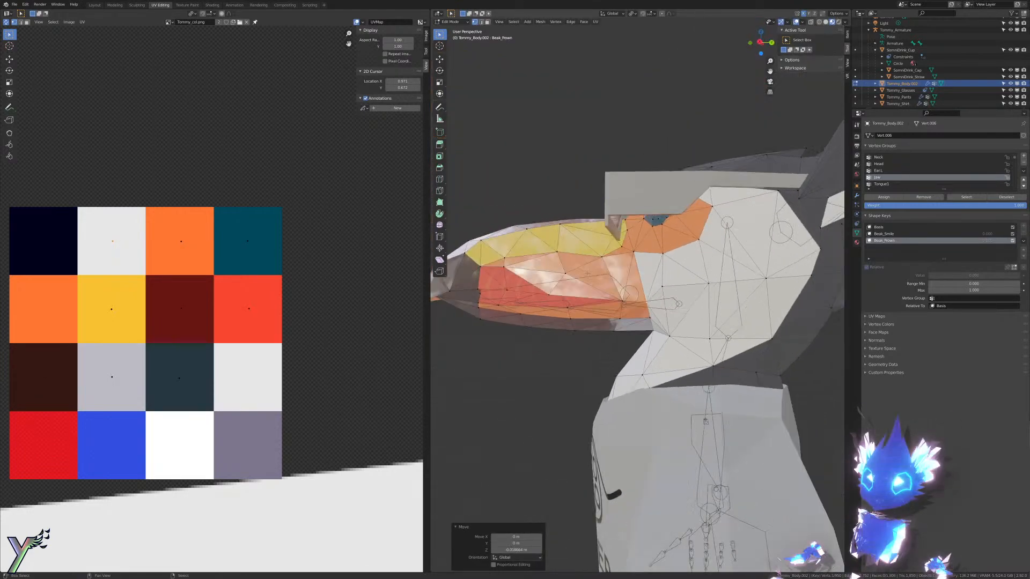
{"action": "scroll", "coordinate": [766, 258], "scroll_direction": "up", "scroll_amount": 5}
{"action": "key", "text": "g"}
{"action": "key", "text": "z"}
{"action": "left_click", "coordinate": [773, 260]}
{"action": "key", "text": "g"}
{"action": "key", "text": "z"}
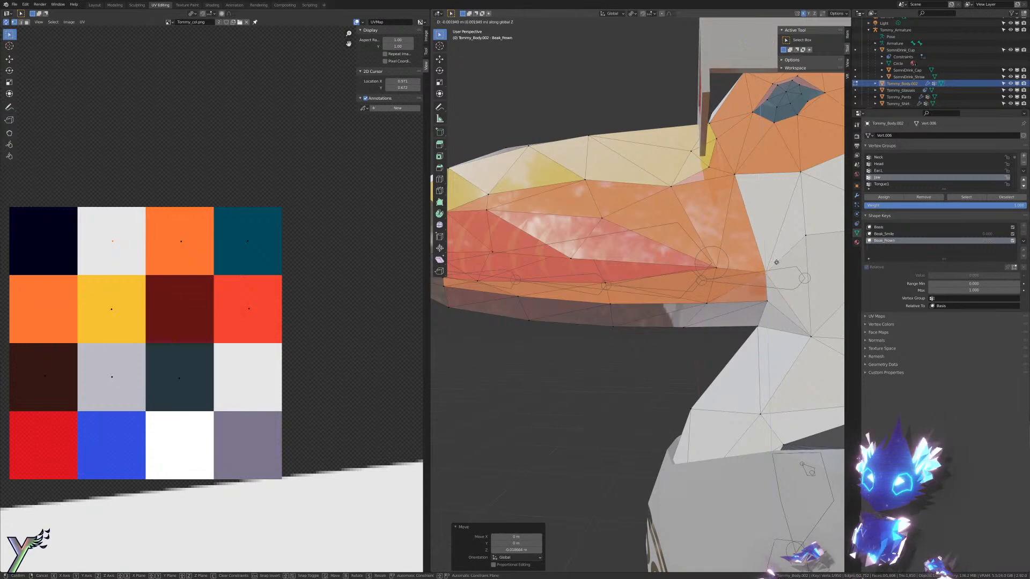
{"action": "left_click", "coordinate": [775, 262]}
{"action": "key", "text": "g"}
{"action": "key", "text": "z"}
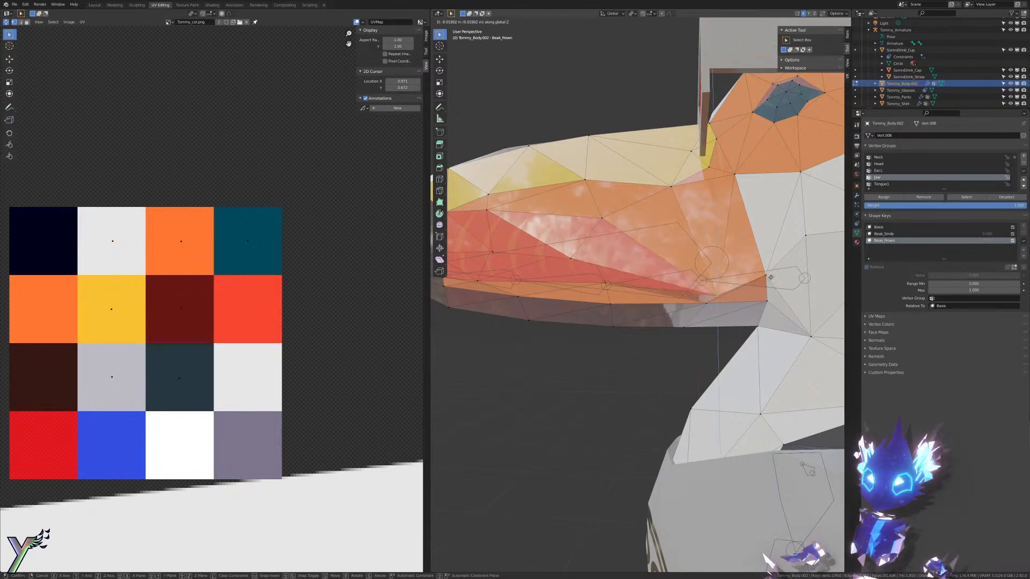
{"action": "left_click", "coordinate": [684, 303]}
Step: Fine-tune the mouth corner's height and shift the neighbouring lower-beak vertices down along Z
{"action": "key", "text": "g"}
{"action": "key", "text": "z"}
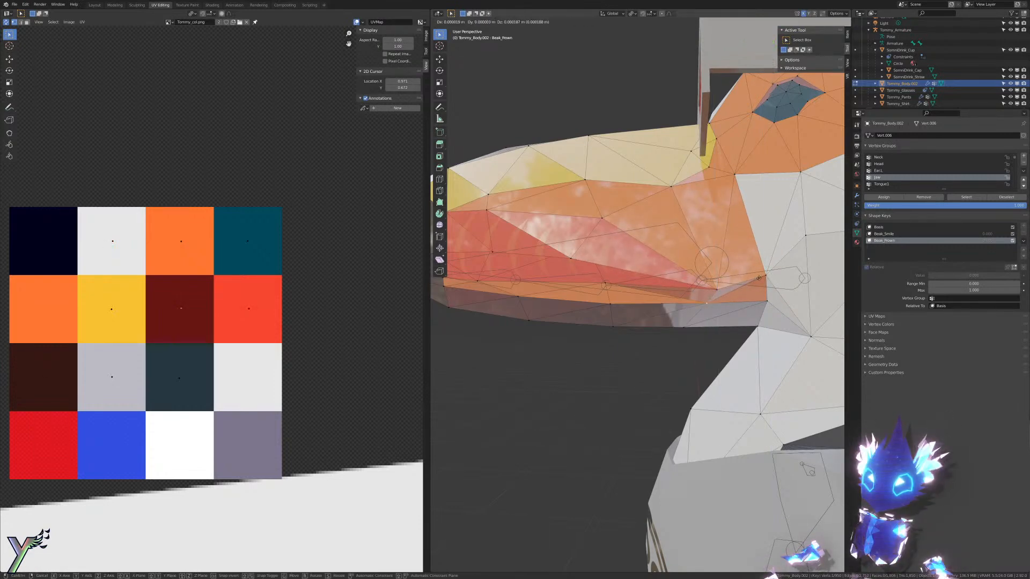
{"action": "left_click", "coordinate": [760, 287]}
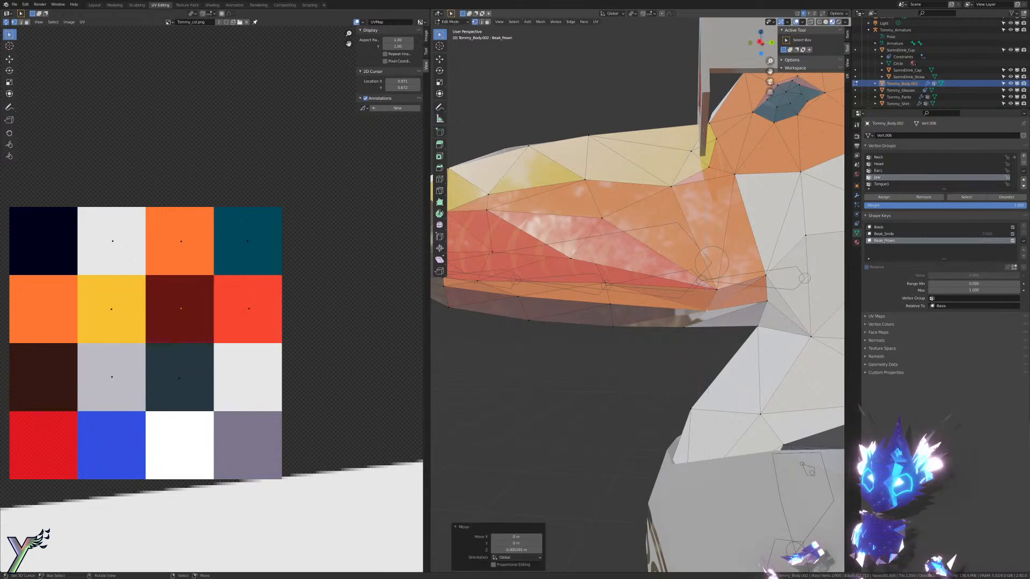
{"action": "key", "text": "g"}
{"action": "key", "text": "z"}
{"action": "left_click", "coordinate": [797, 295]}
Step: Move the vertex on the red patch's lower border along Z to smooth the frown, and return to Object Mode
{"action": "middle_click_drag", "start_coordinate": [797, 295], "coordinate": [651, 288]}
{"action": "left_click", "coordinate": [651, 307]}
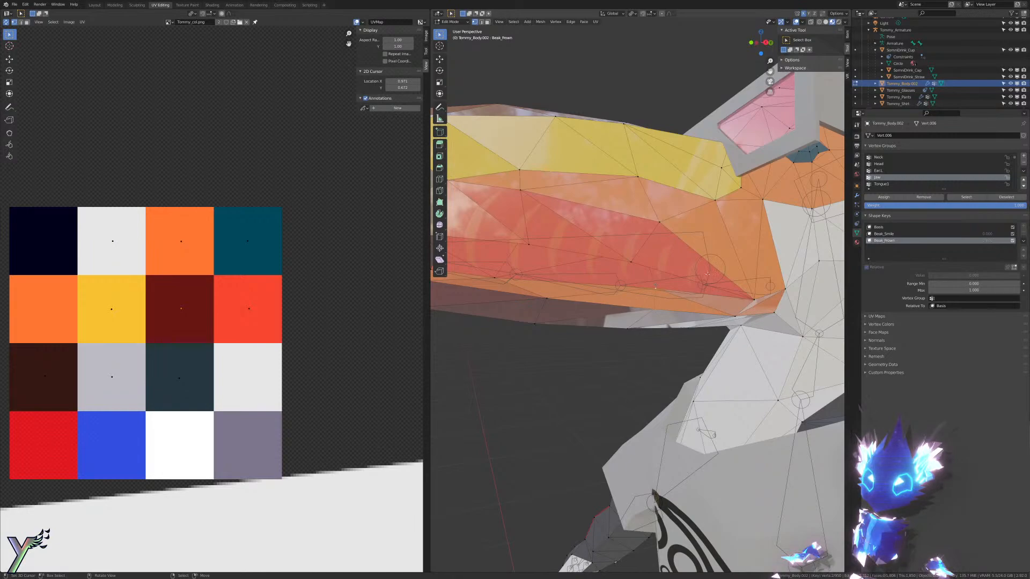
{"action": "key", "text": "g"}
{"action": "key", "text": "z"}
{"action": "left_click", "coordinate": [711, 279]}
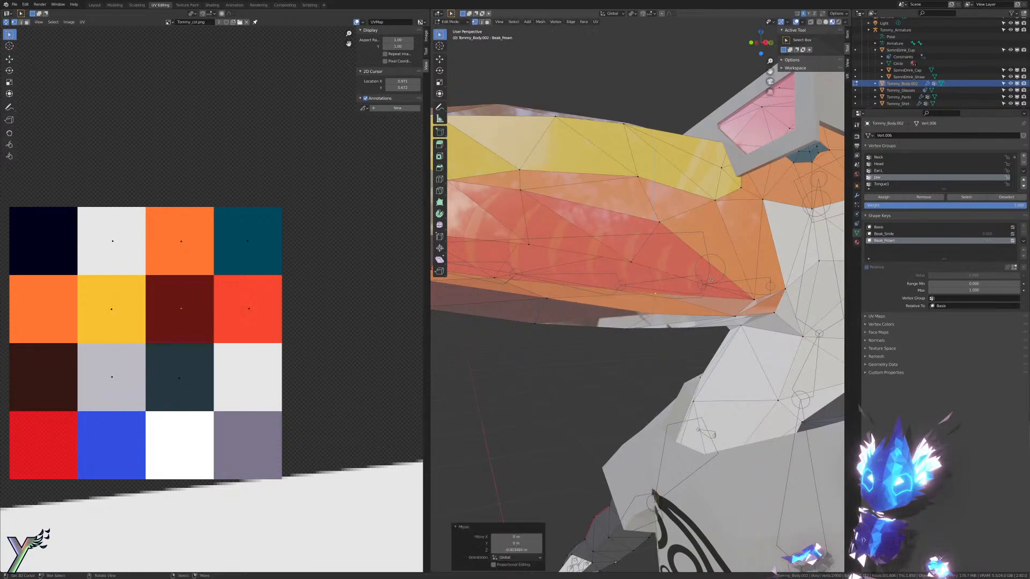
{"action": "middle_click_drag", "start_coordinate": [684, 282], "coordinate": [644, 272]}
{"action": "scroll", "coordinate": [644, 273], "scroll_direction": "up", "scroll_amount": 6}
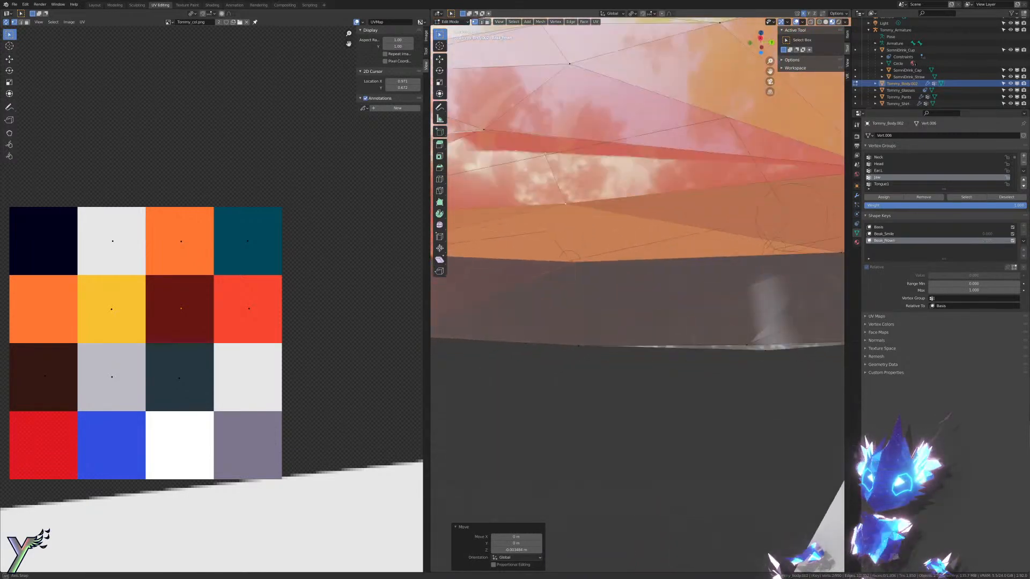
{"action": "scroll", "coordinate": [639, 254], "scroll_direction": "down", "scroll_amount": 6}
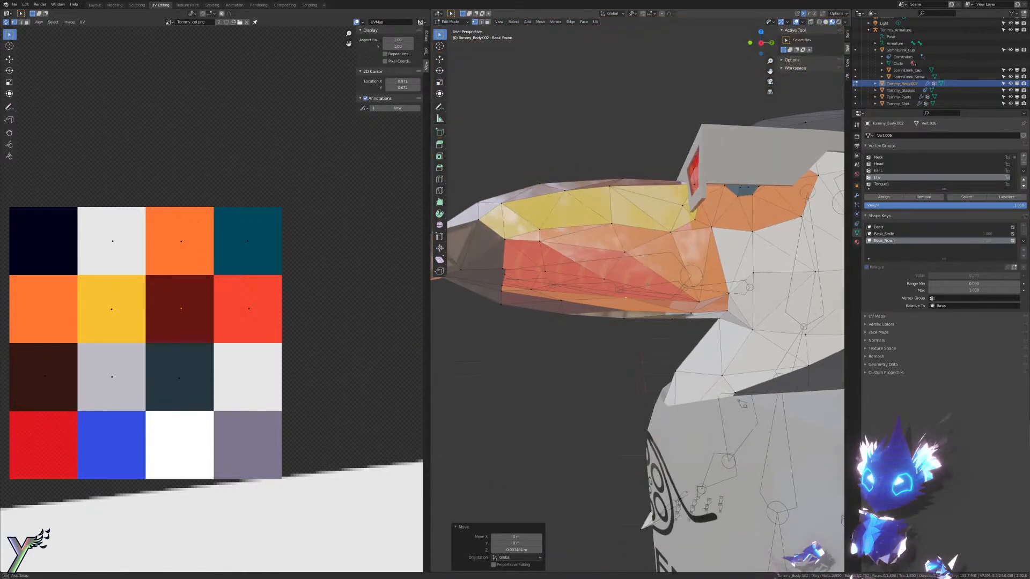
{"action": "scroll", "coordinate": [645, 285], "scroll_direction": "down", "scroll_amount": 8}
{"action": "key", "text": "Tab"}
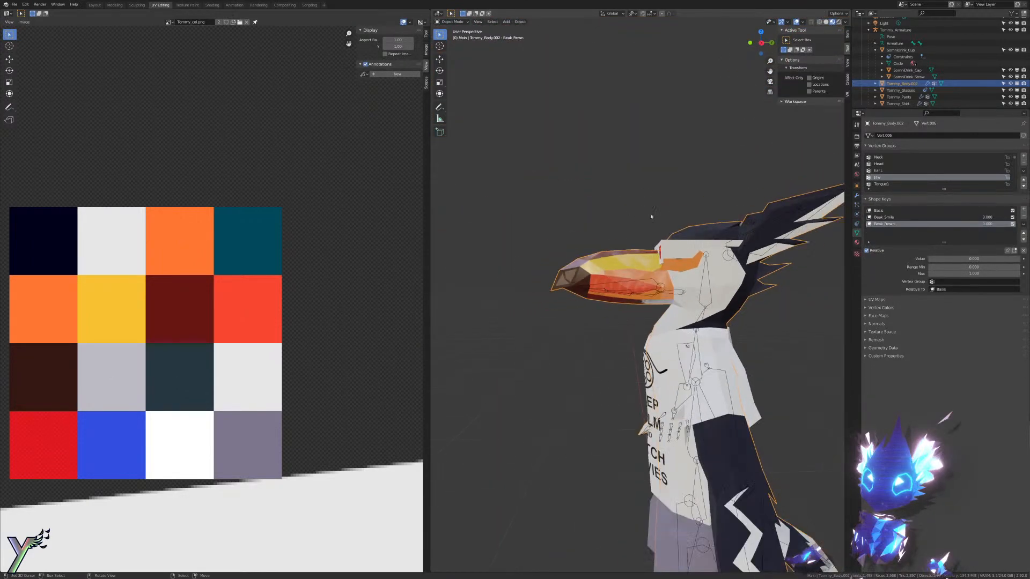
Step: Set the Beak_Frown shape key value to 1.000 and look closely at the beak
{"action": "left_click_drag", "start_coordinate": [960, 258], "coordinate": [998, 258]}
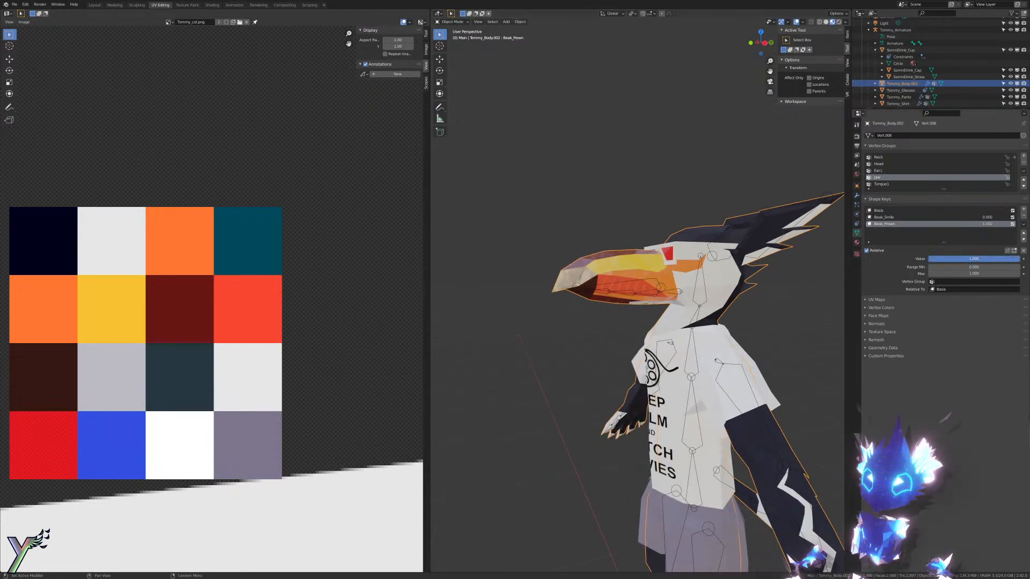
{"action": "middle_click_drag", "start_coordinate": [643, 247], "coordinate": [626, 263]}
{"action": "scroll", "coordinate": [626, 267], "scroll_direction": "up", "scroll_amount": 6}
Step: Adjust the red beak patch's vertices along Z in Beak_Frown, and check the frown in Object Mode
{"action": "key", "text": "Tab"}
{"action": "scroll", "coordinate": [626, 267], "scroll_direction": "up", "scroll_amount": 2}
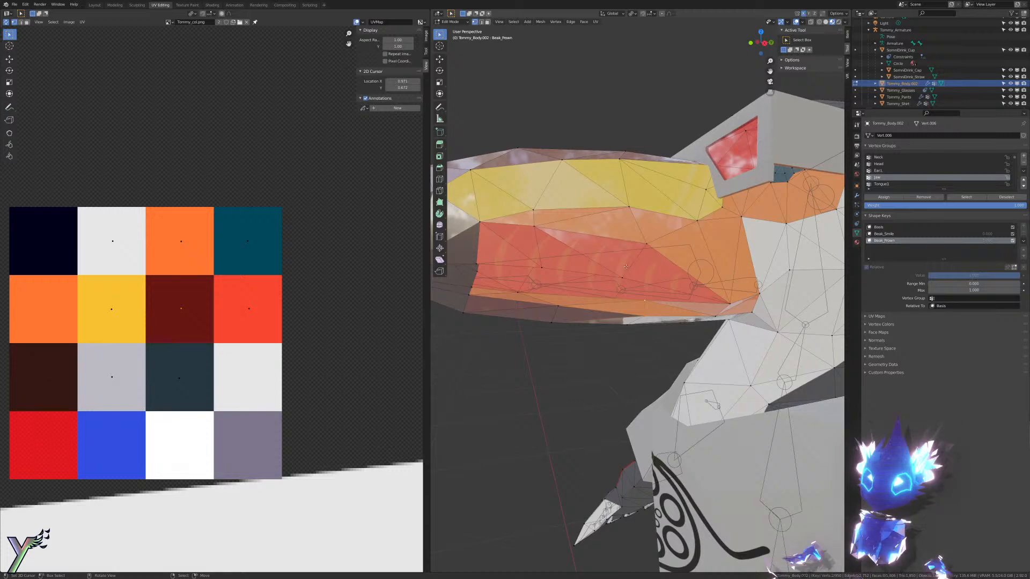
{"action": "key", "text": "g"}
{"action": "key", "text": "z"}
{"action": "left_click", "coordinate": [652, 234]}
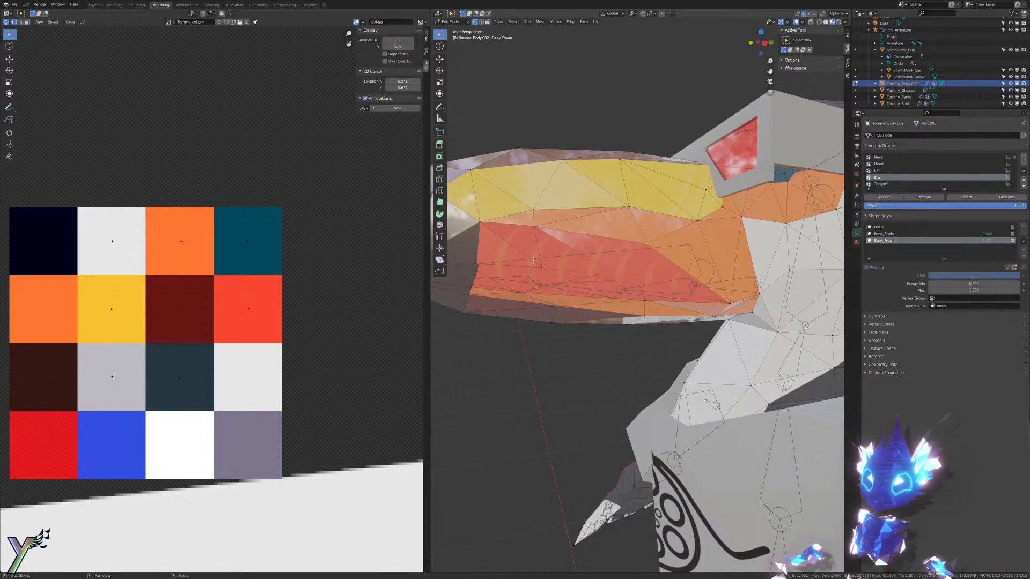
{"action": "key", "text": "g"}
{"action": "key", "text": "z"}
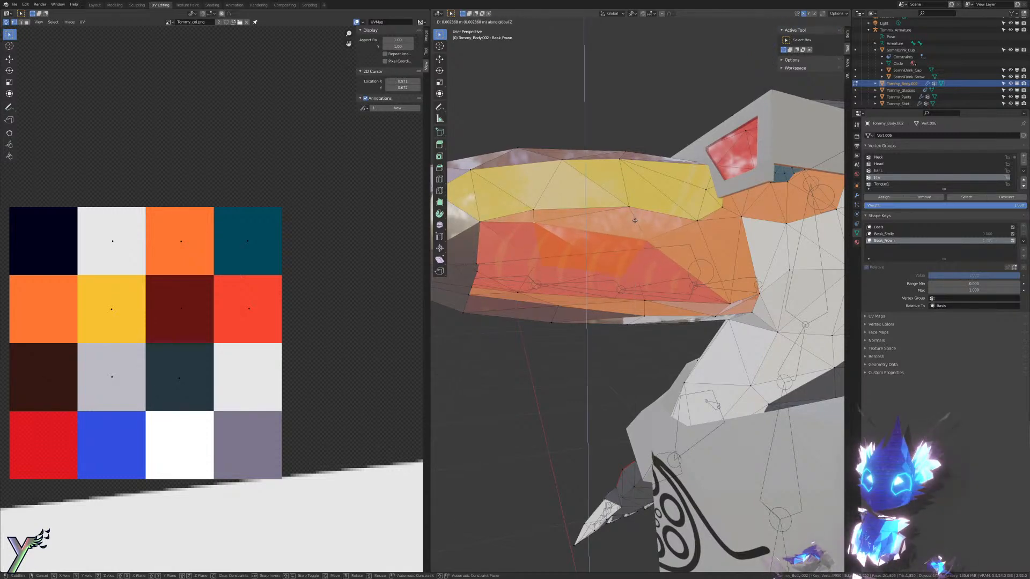
{"action": "left_click", "coordinate": [635, 220]}
{"action": "key", "text": "Tab"}
{"action": "left_click", "coordinate": [698, 192]}
{"action": "scroll", "coordinate": [698, 190], "scroll_direction": "down", "scroll_amount": 5}
{"action": "mouse_move", "coordinate": [699, 188]}
{"action": "middle_mouse_down"}
{"action": "mouse_move", "coordinate": [715, 182]}
{"action": "mouse_move", "coordinate": [680, 185]}
{"action": "middle_mouse_up"}
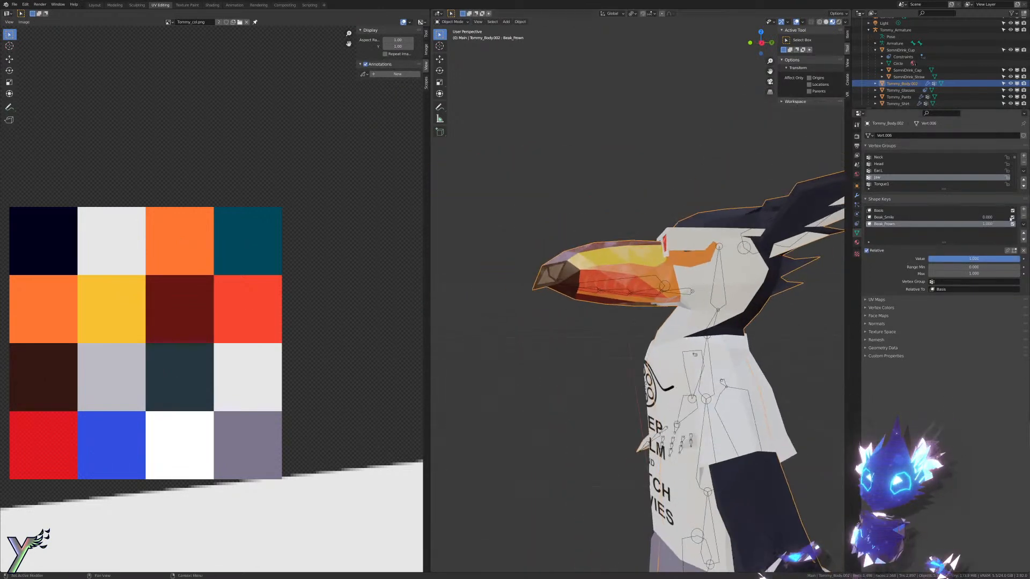
Step: Fine-tune the selected red-patch vertex of Beak_Frown along Z, and return to Object Mode with the shape key at 1.000
{"action": "mouse_move", "coordinate": [1008, 262]}
{"action": "left_mouse_down"}
{"action": "mouse_move", "coordinate": [931, 263]}
{"action": "mouse_move", "coordinate": [1009, 262]}
{"action": "left_mouse_up"}
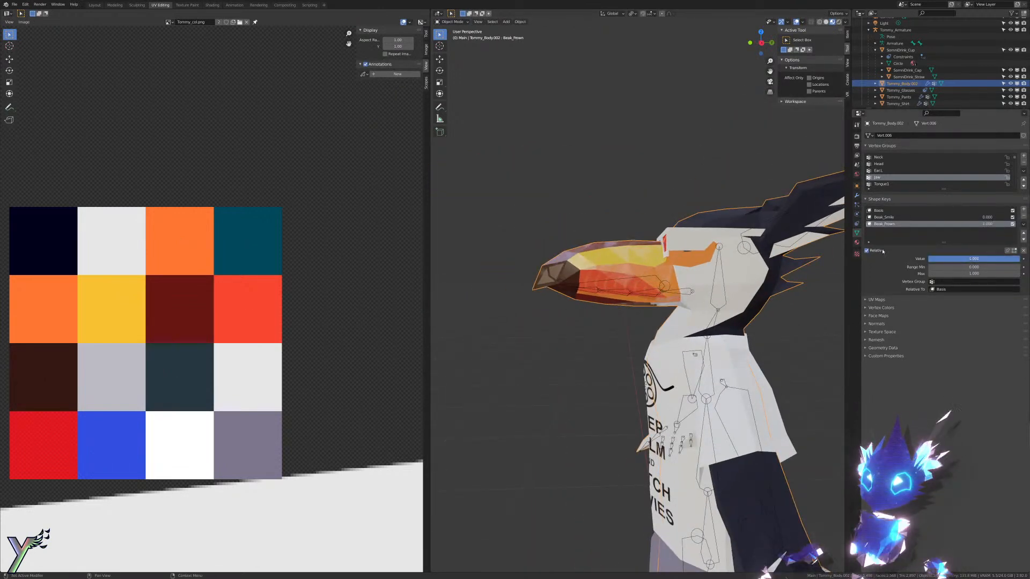
{"action": "scroll", "coordinate": [633, 290], "scroll_direction": "up", "scroll_amount": 4}
{"action": "key", "text": "Tab"}
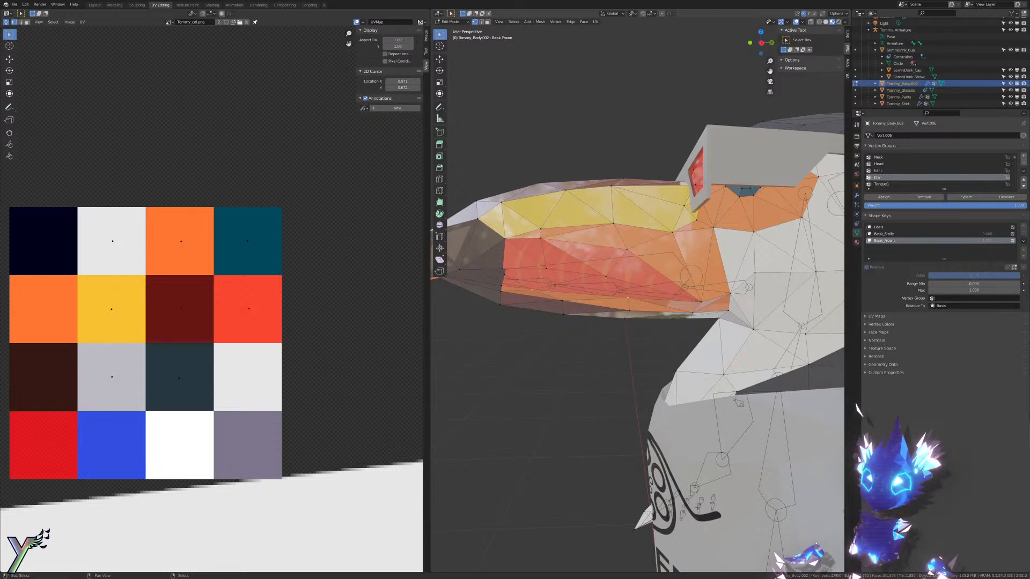
{"action": "key", "text": "g"}
{"action": "key", "text": "z"}
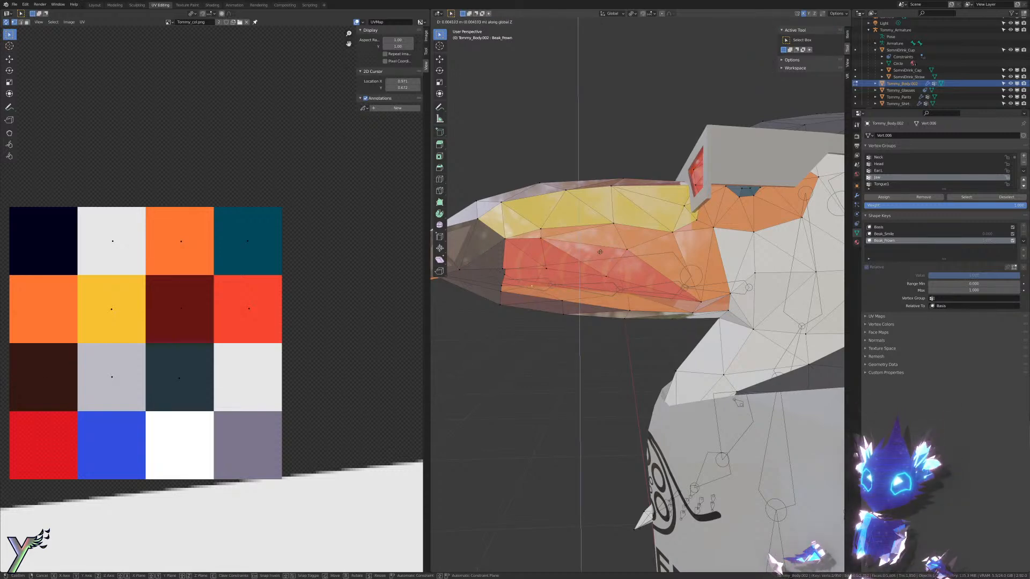
{"action": "left_click", "coordinate": [600, 252]}
{"action": "key", "text": "Tab"}
{"action": "mouse_move", "coordinate": [955, 259]}
{"action": "left_mouse_down"}
{"action": "mouse_move", "coordinate": [898, 258]}
{"action": "mouse_move", "coordinate": [958, 258]}
{"action": "left_mouse_up"}
Step: Examine the full frown on the beak from several angles, up close and with the whole body in view
{"action": "scroll", "coordinate": [558, 206], "scroll_direction": "down", "scroll_amount": 8}
{"action": "middle_click_drag", "start_coordinate": [556, 207], "coordinate": [596, 257]}
{"action": "scroll", "coordinate": [591, 260], "scroll_direction": "up", "scroll_amount": 6}
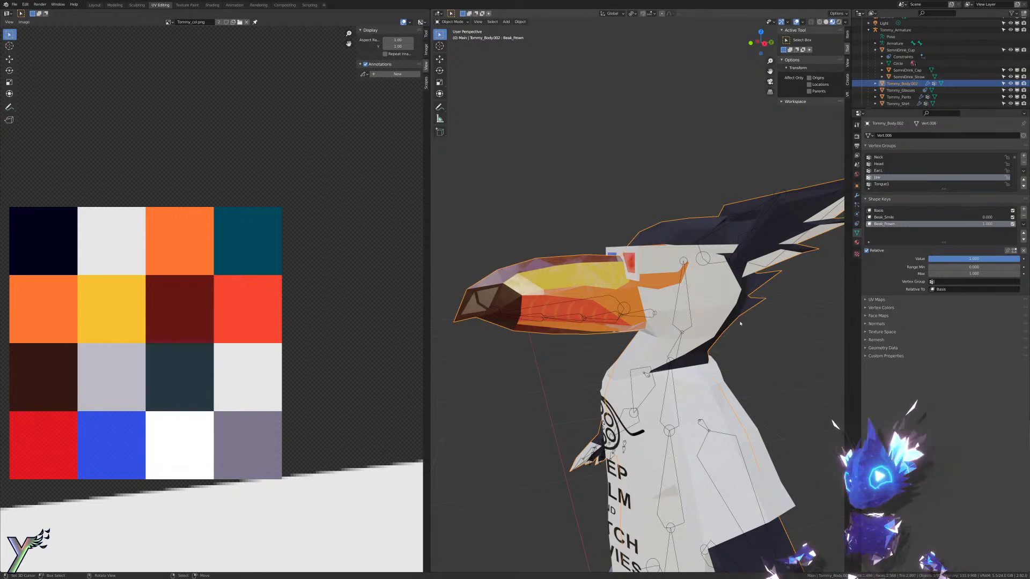
{"action": "middle_click_drag", "start_coordinate": [740, 324], "coordinate": [596, 316]}
{"action": "middle_click_drag", "start_coordinate": [596, 317], "coordinate": [670, 226]}
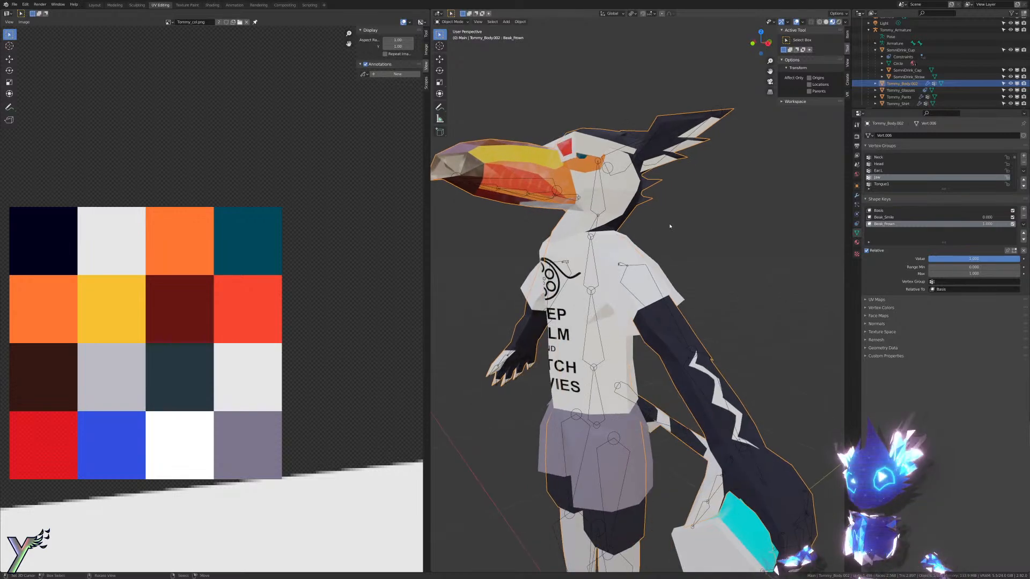
{"action": "scroll", "coordinate": [670, 226], "scroll_direction": "down", "scroll_amount": 2}
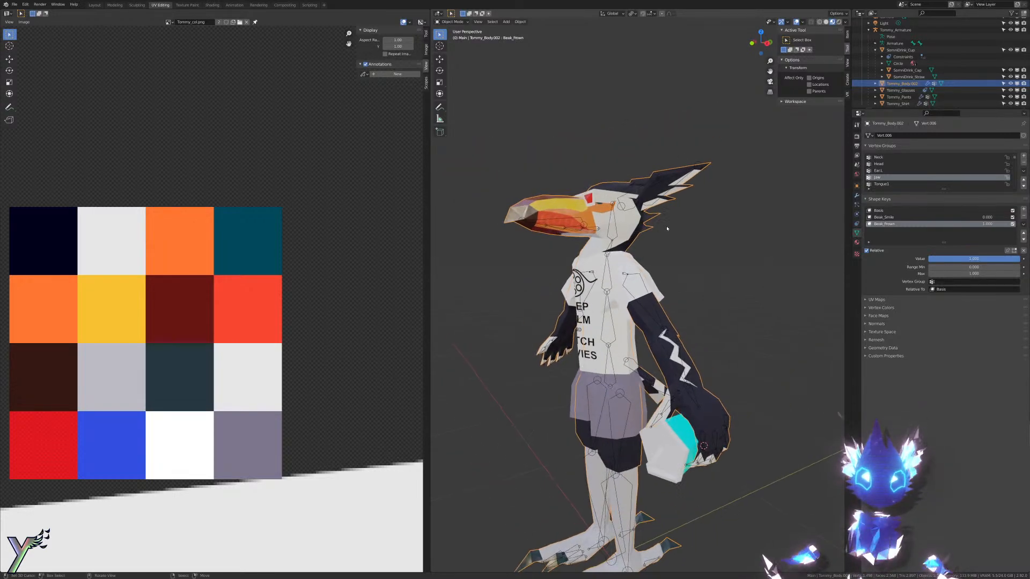
{"action": "middle_click_drag", "start_coordinate": [667, 229], "coordinate": [684, 316]}
{"action": "scroll", "coordinate": [717, 359], "scroll_direction": "up", "scroll_amount": 4}
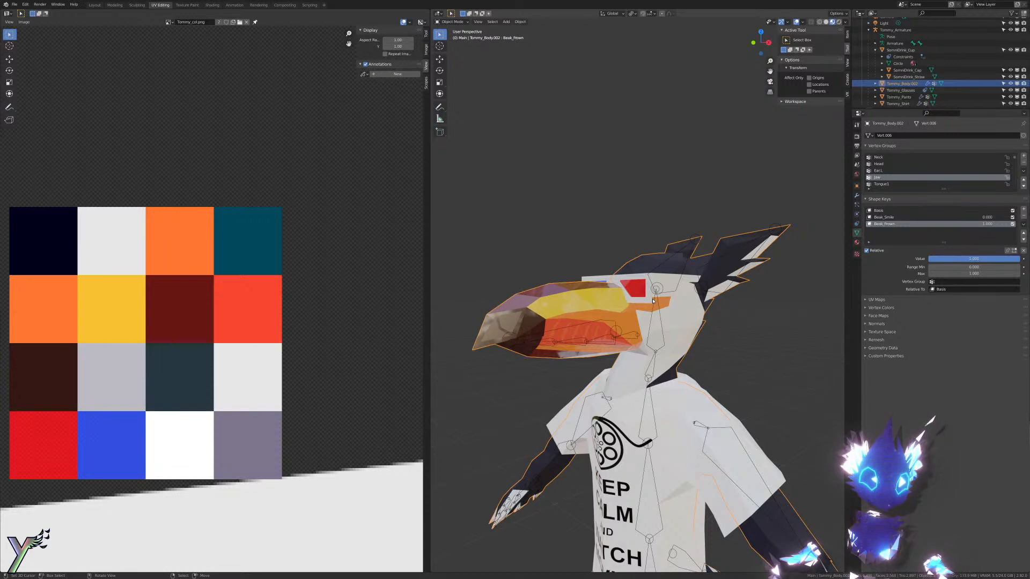
Step: Reset the Beak_Frown shape key value to 0.000
{"action": "middle_click_drag", "start_coordinate": [652, 301], "coordinate": [700, 294]}
{"action": "scroll", "coordinate": [656, 332], "scroll_direction": "up", "scroll_amount": 3}
{"action": "left_click_drag", "start_coordinate": [988, 259], "coordinate": [895, 259]}
{"action": "middle_click_drag", "start_coordinate": [788, 295], "coordinate": [668, 300]}
{"action": "scroll", "coordinate": [670, 302], "scroll_direction": "down", "scroll_amount": 4}
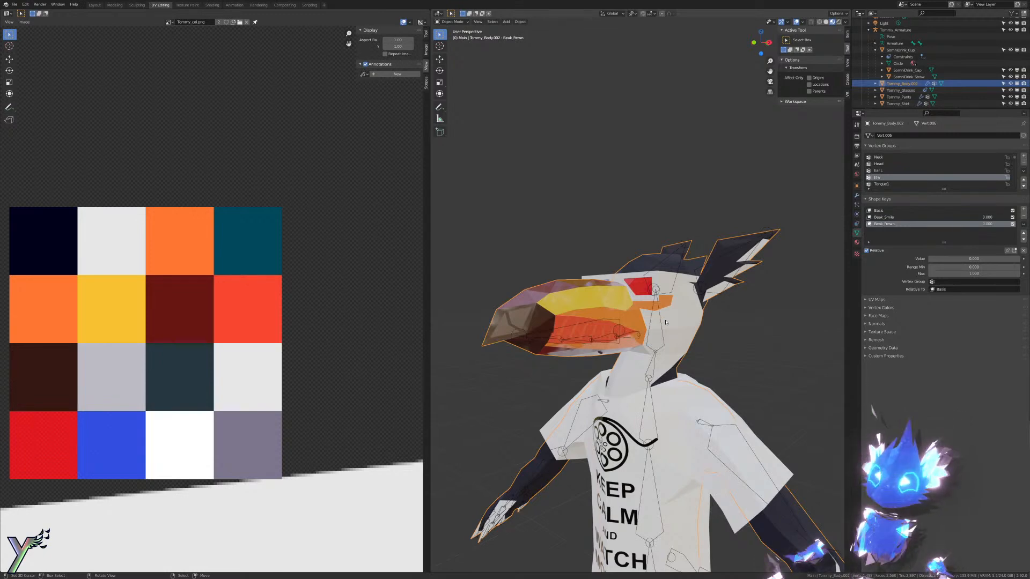
Step: Look over the neutral beak and the whole character from an angle and in front view
{"action": "scroll", "coordinate": [666, 322], "scroll_direction": "up", "scroll_amount": 5}
{"action": "mouse_move", "coordinate": [667, 322]}
{"action": "middle_mouse_down"}
{"action": "mouse_move", "coordinate": [616, 330]}
{"action": "mouse_move", "coordinate": [653, 333]}
{"action": "middle_mouse_up"}
{"action": "scroll", "coordinate": [617, 331], "scroll_direction": "down", "scroll_amount": 6}
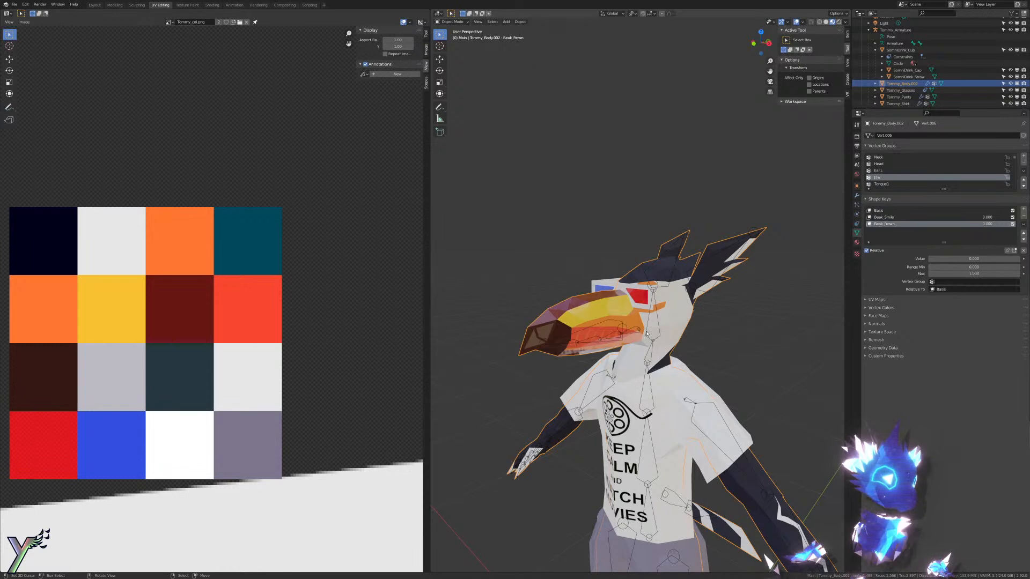
{"action": "scroll", "coordinate": [648, 313], "scroll_direction": "down", "scroll_amount": 3}
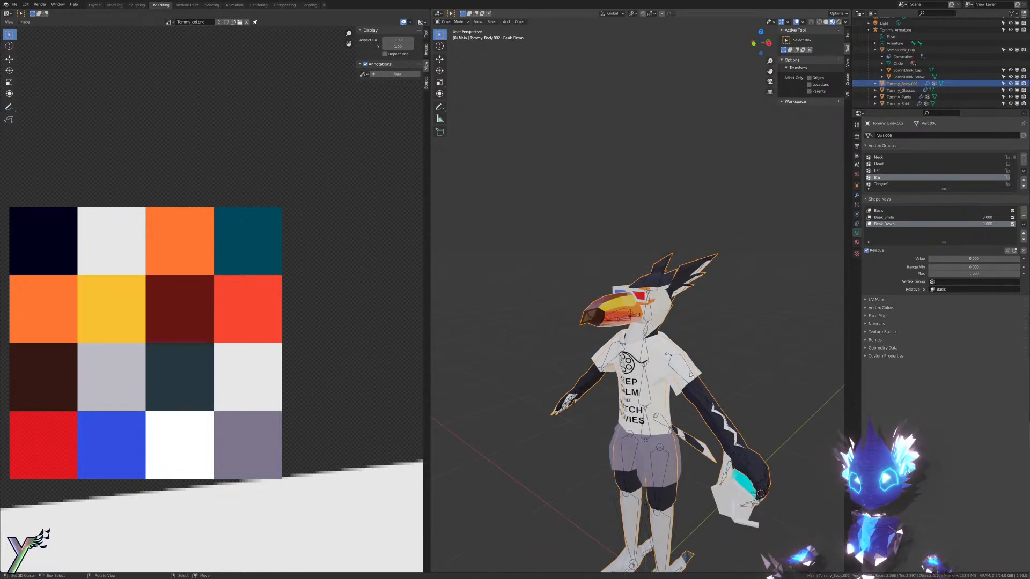
{"action": "middle_click_drag", "start_coordinate": [648, 313], "coordinate": [689, 293]}
{"action": "scroll", "coordinate": [689, 288], "scroll_direction": "up", "scroll_amount": 1}
{"action": "middle_click_drag", "start_coordinate": [688, 294], "coordinate": [701, 277], "text": "shift"}
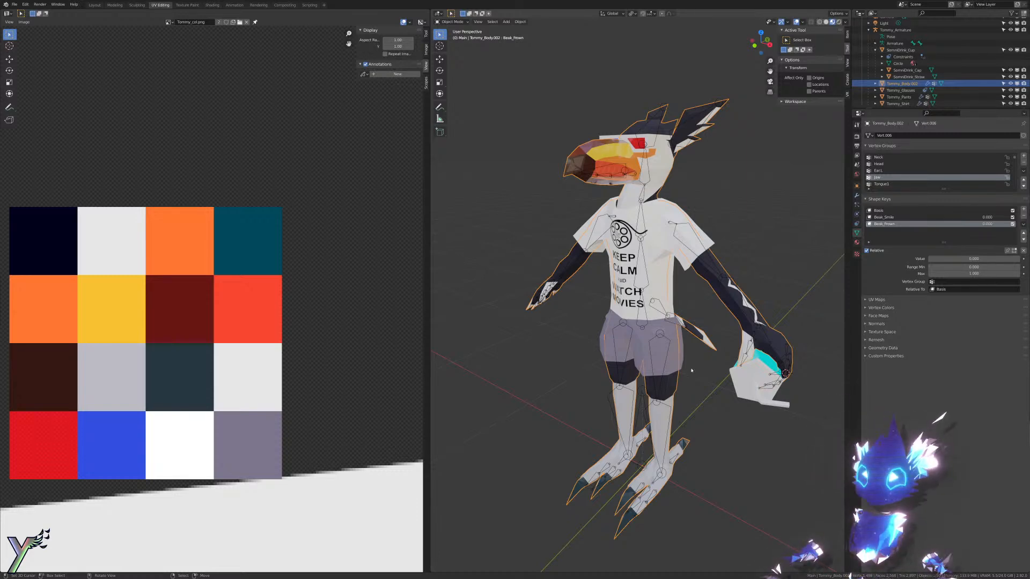
{"action": "middle_click_drag", "start_coordinate": [699, 342], "coordinate": [699, 317]}
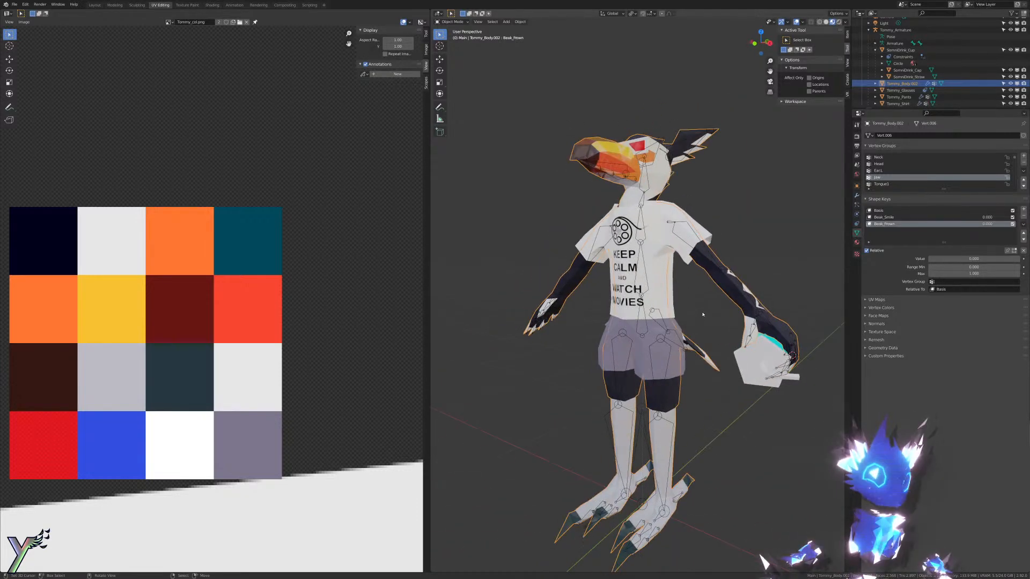
{"action": "key", "text": "KP_1"}
{"action": "middle_click_drag", "start_coordinate": [712, 270], "coordinate": [725, 269], "text": "shift"}
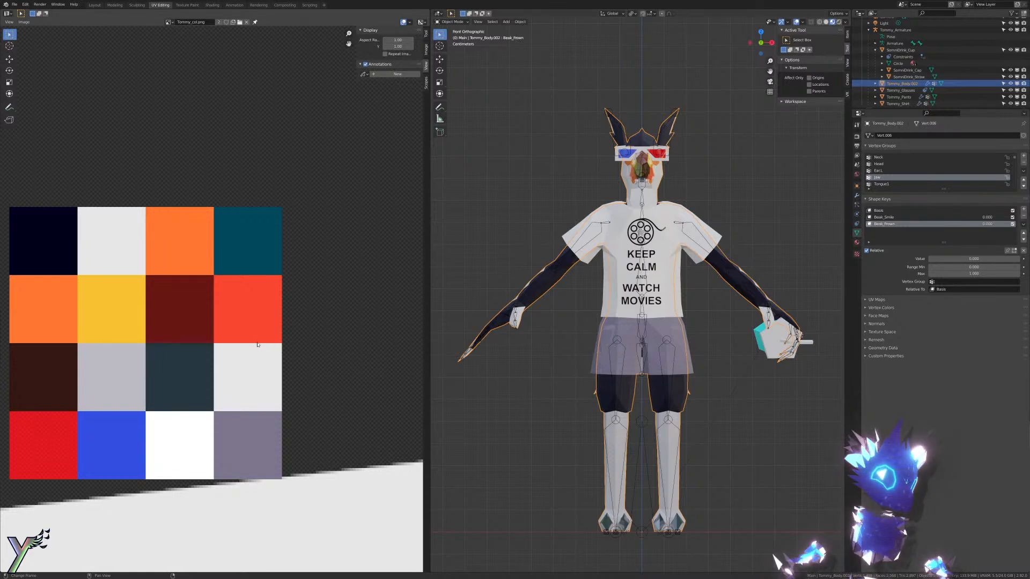
Step: Examine the head, glasses and beak up close from the front and side, and review the full figure
{"action": "middle_click_drag", "start_coordinate": [638, 334], "coordinate": [632, 398]}
{"action": "scroll", "coordinate": [601, 375], "scroll_direction": "up", "scroll_amount": 5}
{"action": "scroll", "coordinate": [614, 390], "scroll_direction": "up", "scroll_amount": 2}
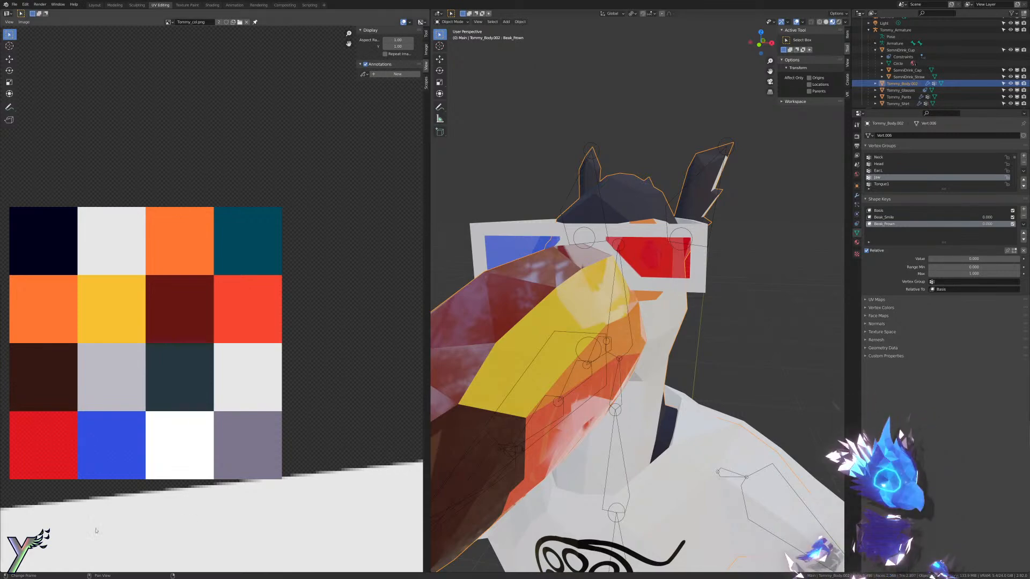
{"action": "middle_click_drag", "start_coordinate": [835, 302], "coordinate": [808, 292]}
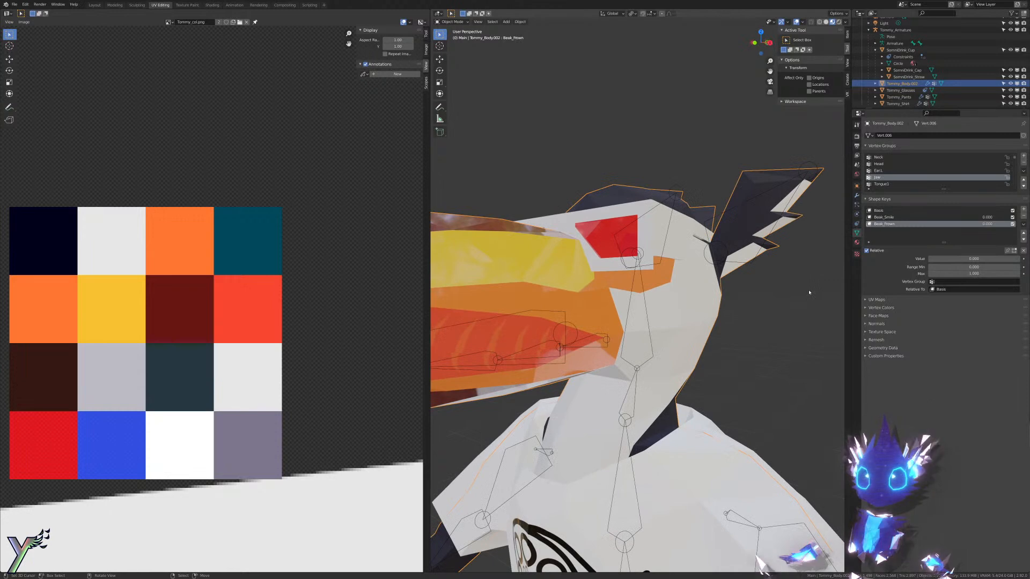
{"action": "scroll", "coordinate": [734, 287], "scroll_direction": "down", "scroll_amount": 3}
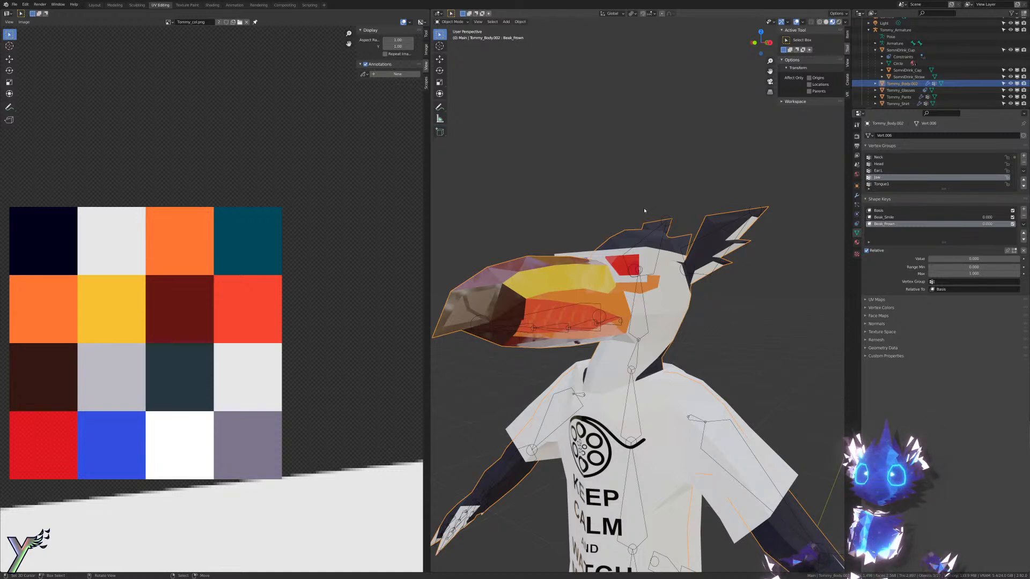
{"action": "scroll", "coordinate": [644, 211], "scroll_direction": "down", "scroll_amount": 5}
{"action": "scroll", "coordinate": [611, 211], "scroll_direction": "up", "scroll_amount": 6}
{"action": "middle_click_drag", "start_coordinate": [686, 359], "coordinate": [664, 263], "text": "shift"}
{"action": "scroll", "coordinate": [612, 211], "scroll_direction": "down", "scroll_amount": 6}
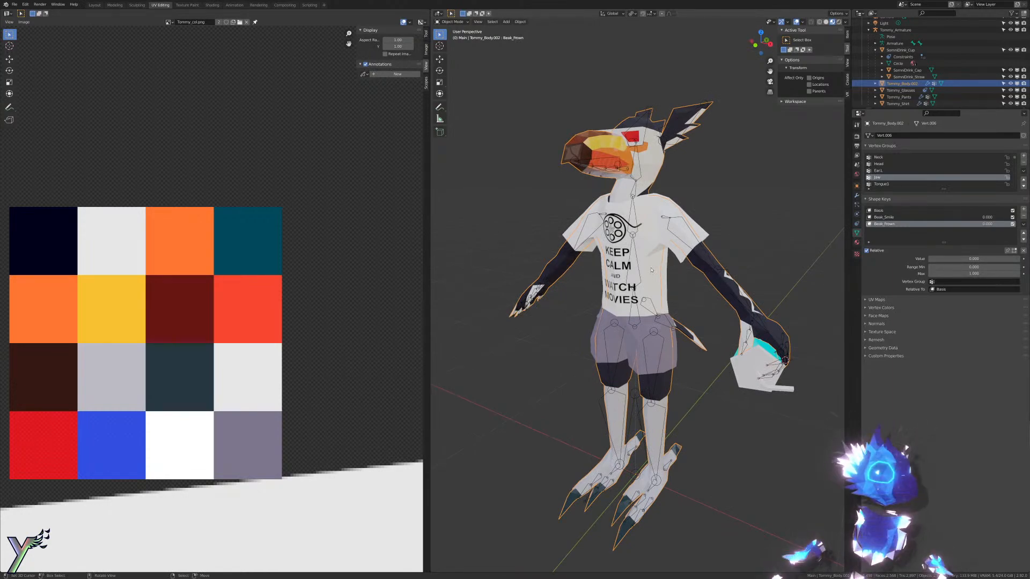
Step: Switch to the Layout workspace, frame the whole character and save the file
{"action": "left_click", "coordinate": [95, 5]}
{"action": "middle_click_drag", "start_coordinate": [435, 341], "coordinate": [445, 339]}
{"action": "scroll", "coordinate": [472, 257], "scroll_direction": "down", "scroll_amount": 4}
{"action": "middle_click_drag", "start_coordinate": [478, 242], "coordinate": [486, 357], "text": "shift"}
{"action": "middle_click_drag", "start_coordinate": [485, 357], "coordinate": [504, 347]}
{"action": "scroll", "coordinate": [518, 354], "scroll_direction": "down", "scroll_amount": 3}
{"action": "scroll", "coordinate": [499, 332], "scroll_direction": "up", "scroll_amount": 2}
{"action": "key", "text": "ctrl+s"}
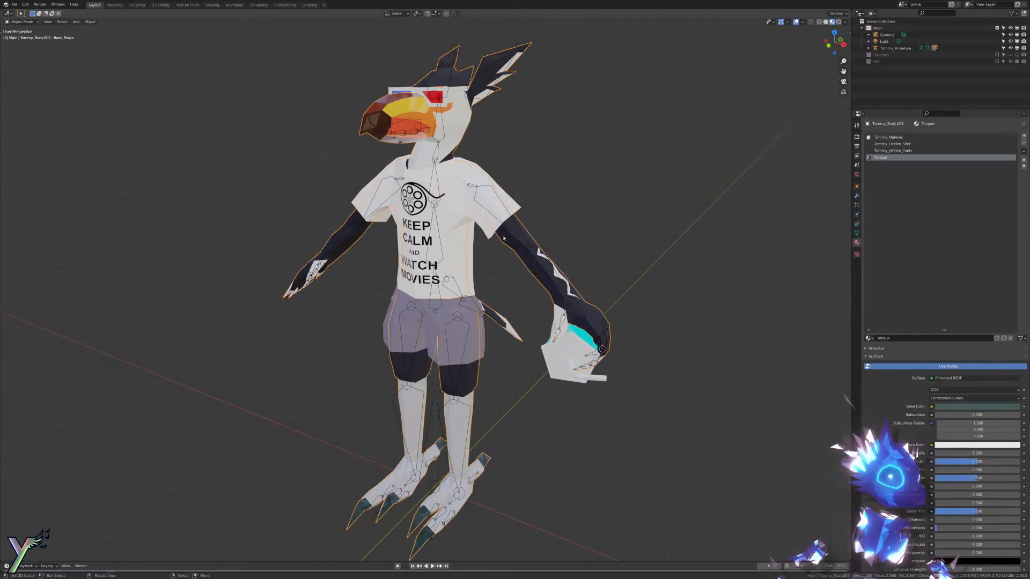
Step: Select the character's armature in front view and display its transform values
{"action": "key", "text": "KP_1"}
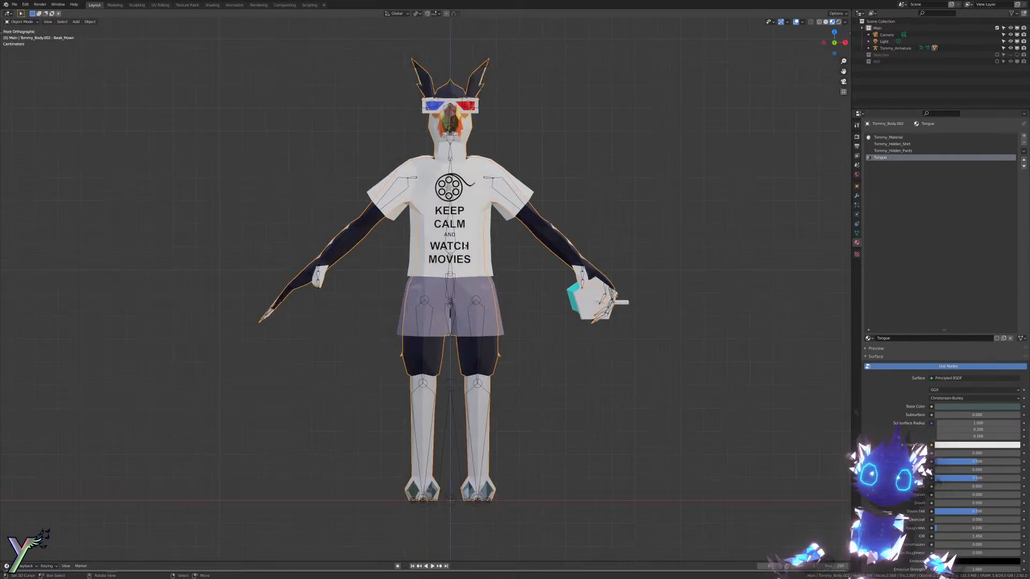
{"action": "middle_click_drag", "start_coordinate": [494, 142], "coordinate": [470, 363], "text": "shift"}
{"action": "scroll", "coordinate": [471, 355], "scroll_direction": "up", "scroll_amount": 2}
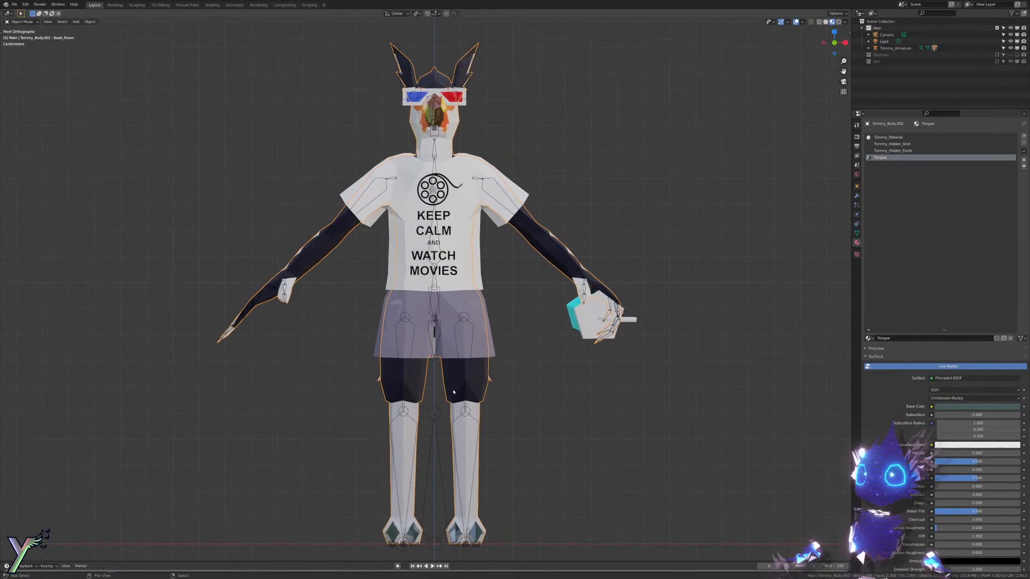
{"action": "left_click", "coordinate": [434, 420]}
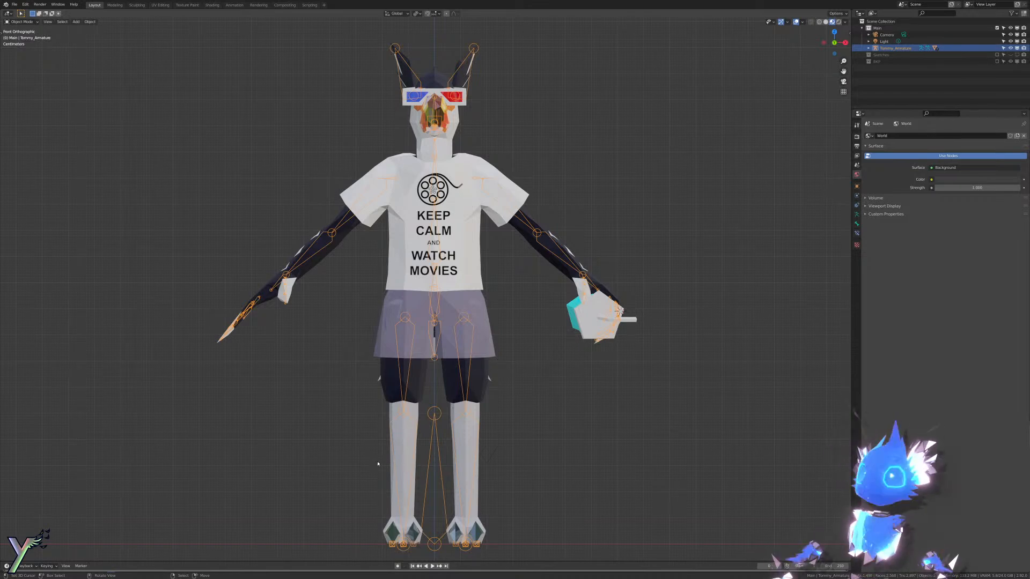
{"action": "key", "text": "n"}
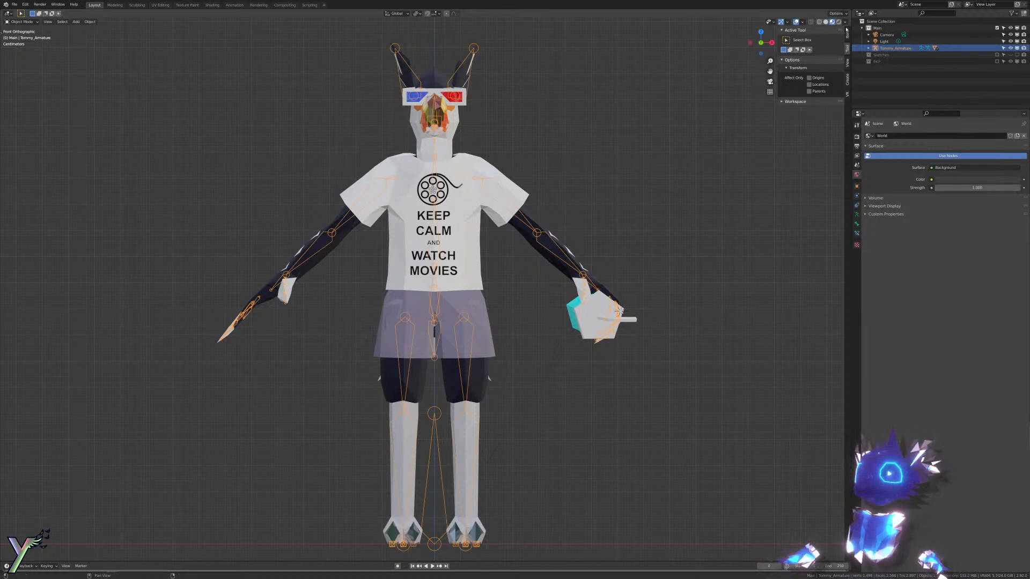
{"action": "left_click", "coordinate": [847, 33]}
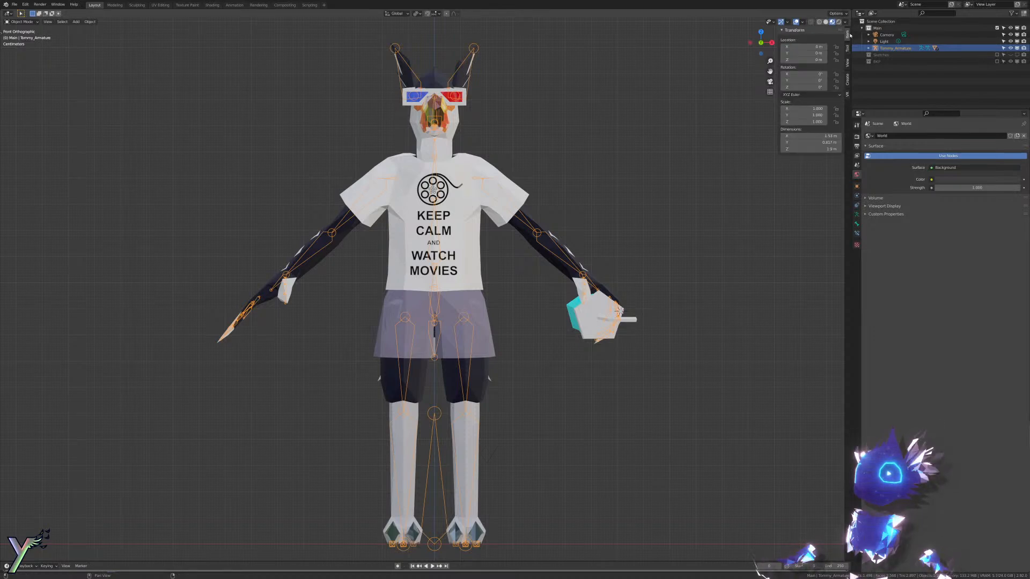
Step: Check the transforms of the character's pants, shirt and drink cup one after another
{"action": "left_click", "coordinate": [473, 392]}
{"action": "left_click", "coordinate": [480, 328]}
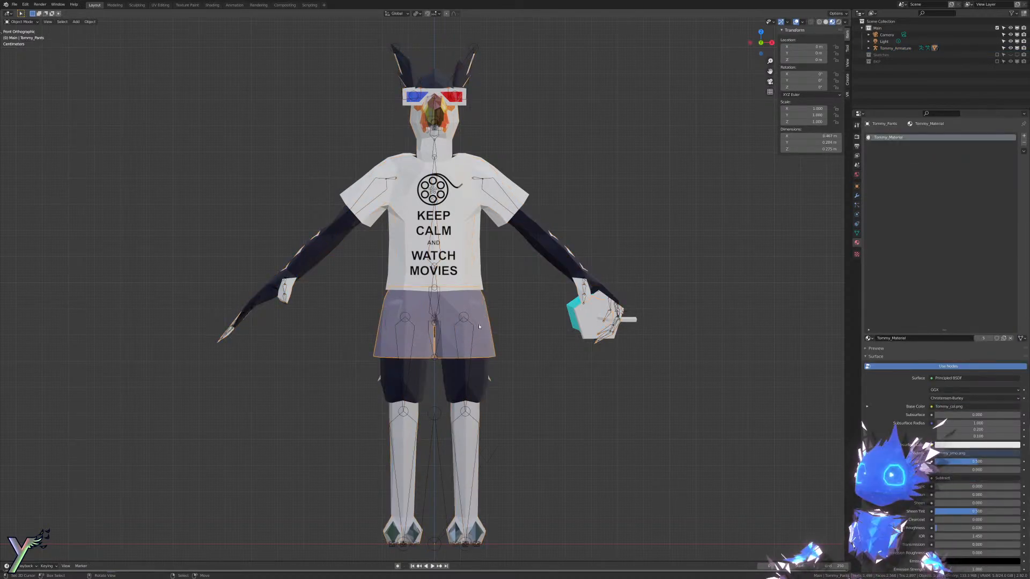
{"action": "left_click", "coordinate": [493, 274]}
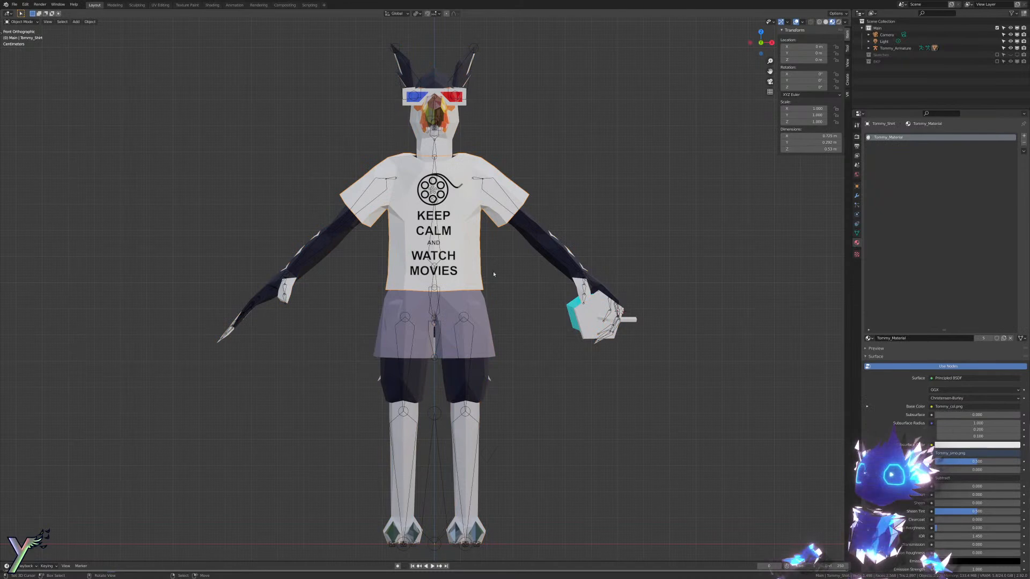
{"action": "left_click", "coordinate": [572, 314]}
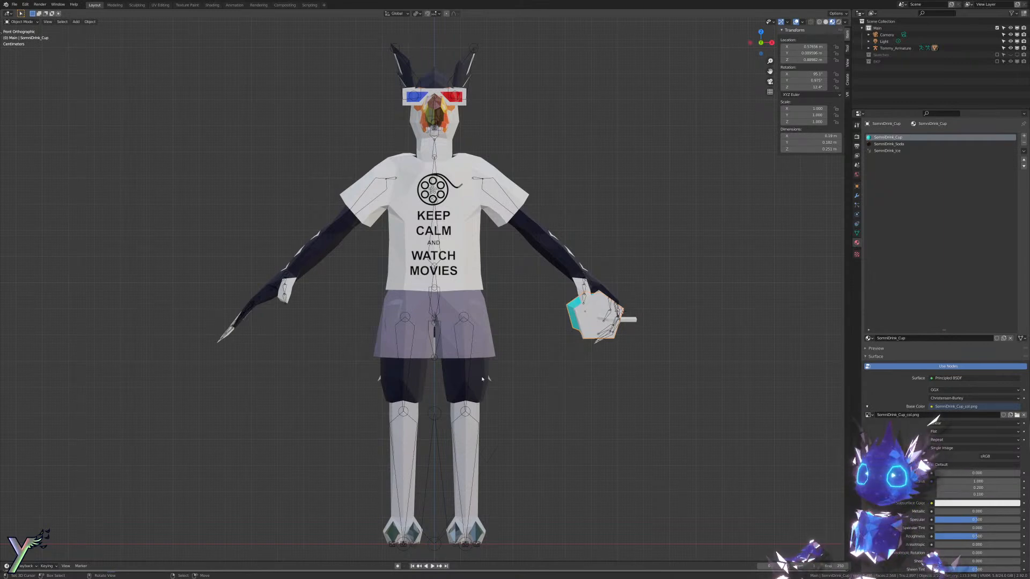
Step: Select the body, clothes, armature, glasses and drink objects together
{"action": "left_click", "coordinate": [468, 369]}
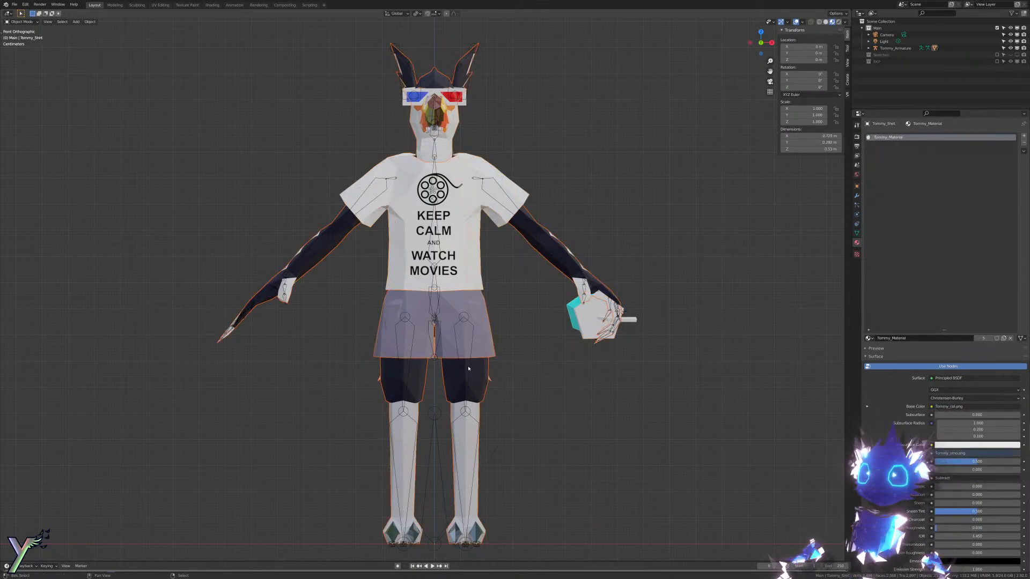
{"action": "right_click", "coordinate": [443, 444], "text": "shift"}
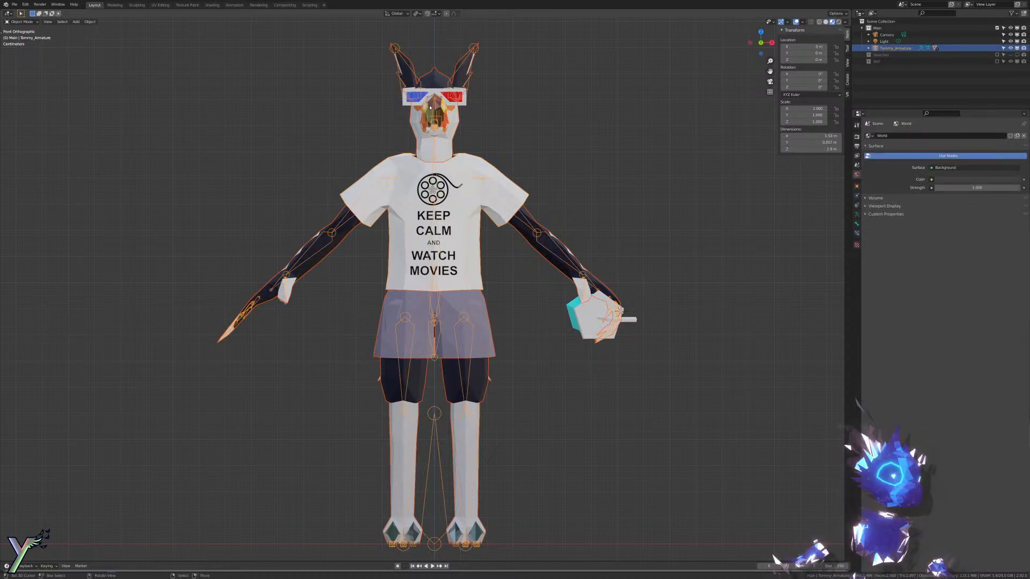
{"action": "left_click", "coordinate": [16, 4]}
{"action": "mouse_move", "coordinate": [29, 102]}
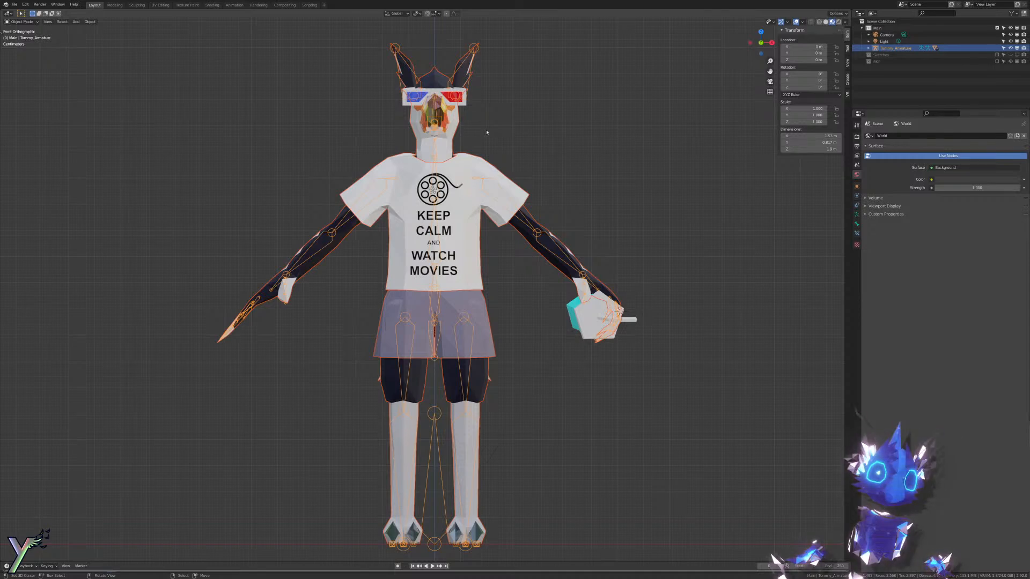
{"action": "right_click", "coordinate": [464, 104], "text": "shift"}
{"action": "right_click", "coordinate": [574, 315], "text": "shift"}
{"action": "right_click", "coordinate": [594, 317], "text": "shift"}
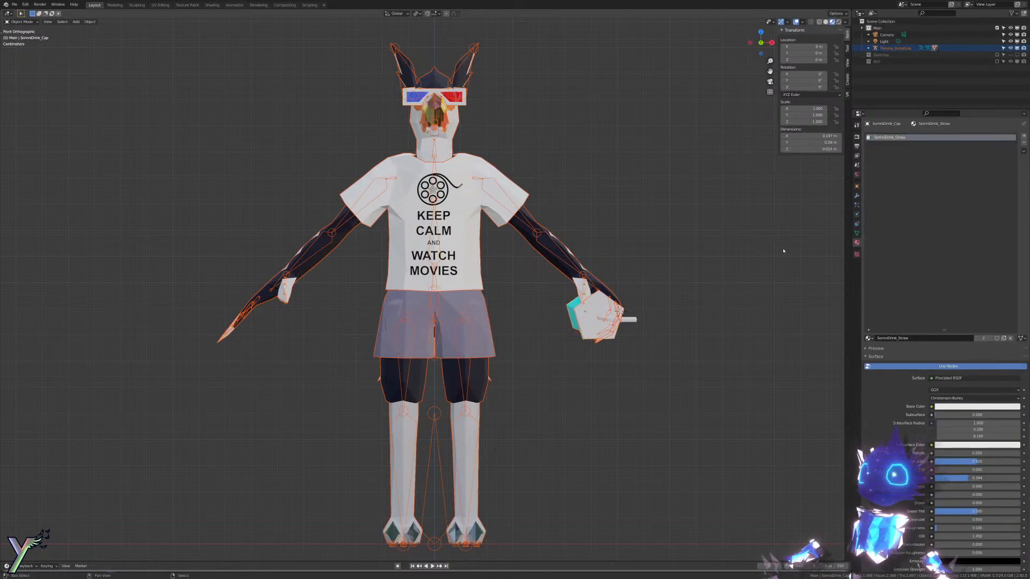
Step: Expand the armature's hierarchy and rename the body object Tommy_Body.002 as Tommy_Body
{"action": "left_click", "coordinate": [868, 48]}
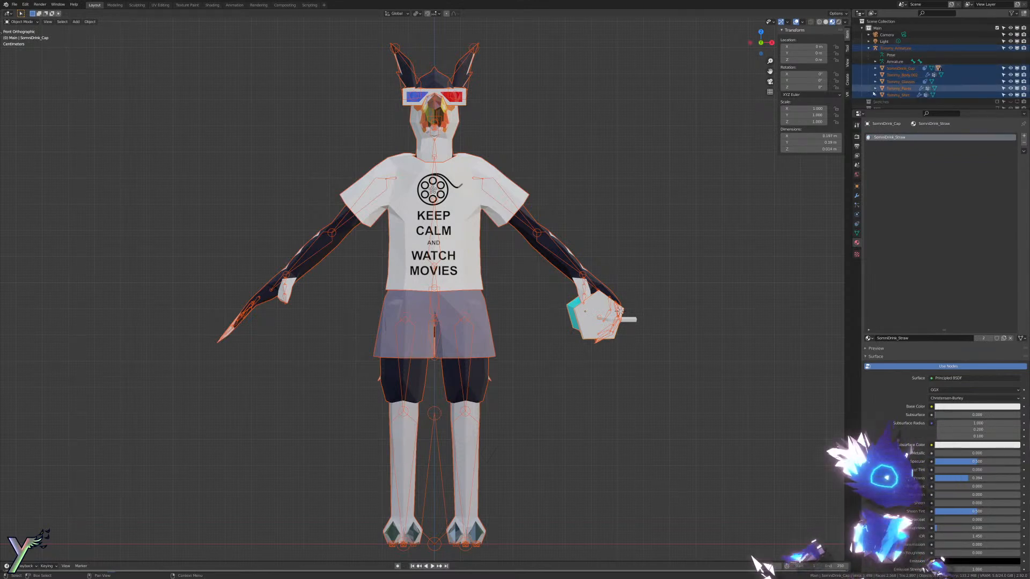
{"action": "scroll", "coordinate": [895, 76], "scroll_direction": "down", "scroll_amount": 1}
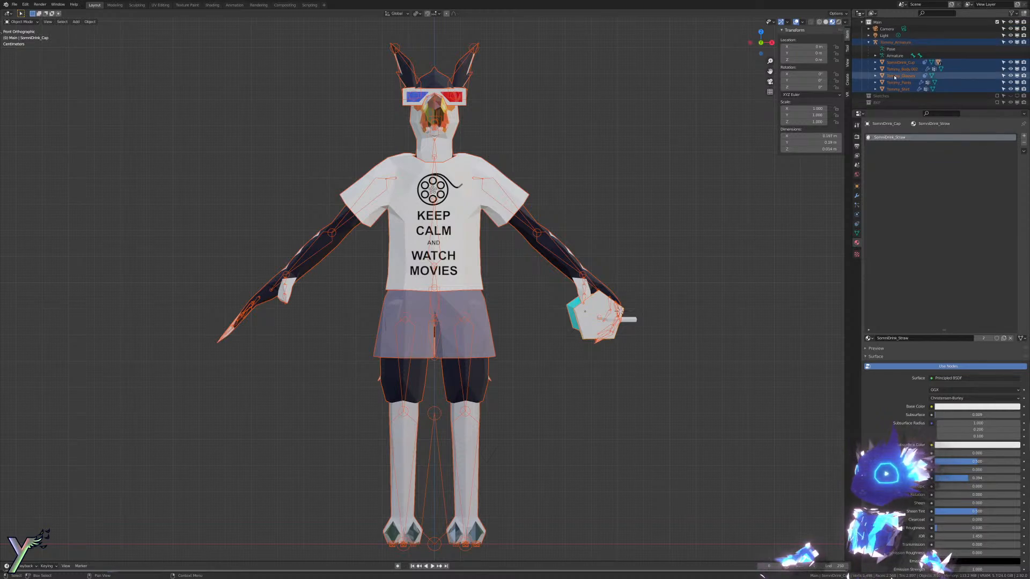
{"action": "left_click", "coordinate": [907, 70]}
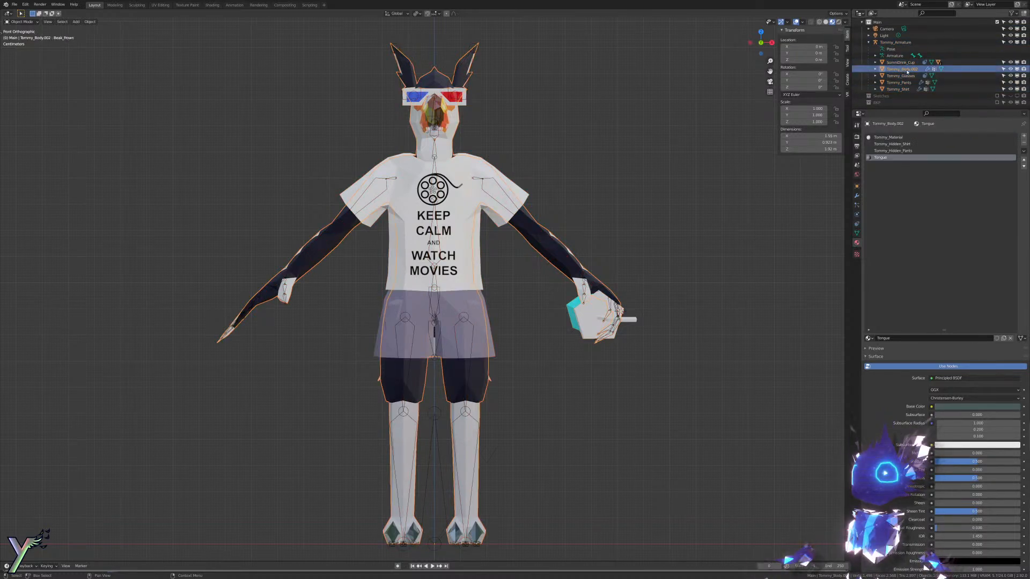
{"action": "double_click", "coordinate": [907, 70]}
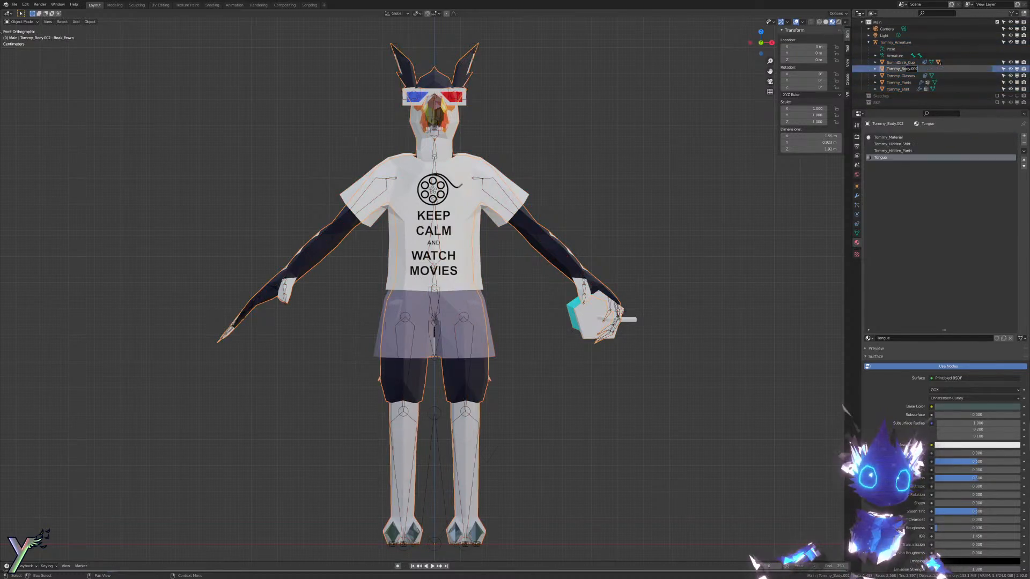
{"action": "key", "text": "BackSpace"}
{"action": "key", "text": "BackSpace"}
{"action": "key", "text": "BackSpace"}
{"action": "key", "text": "BackSpace"}
{"action": "key", "text": "Return"}
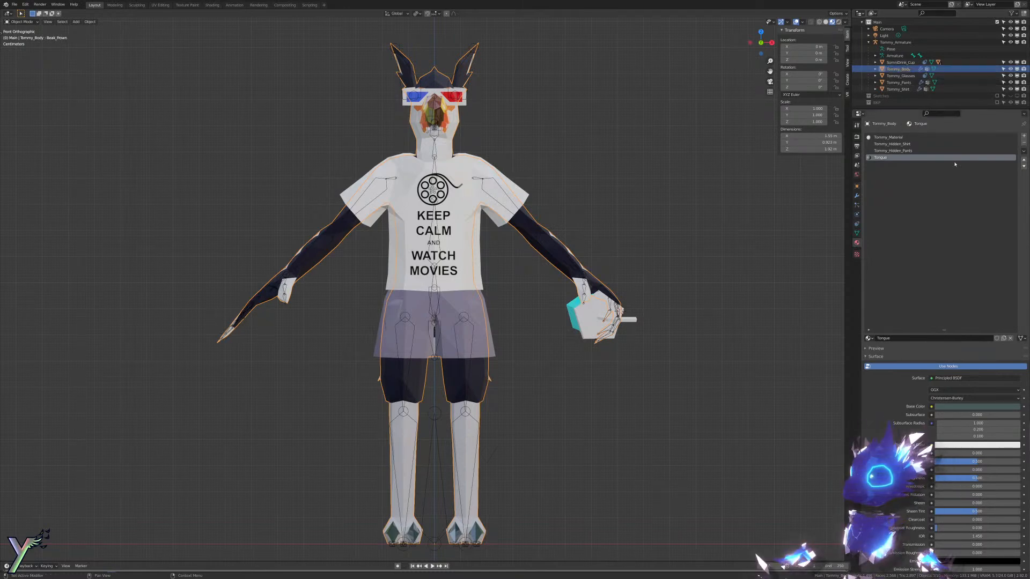
Step: Check the modifiers of the body, shirt, glasses and pants objects one after another
{"action": "left_click", "coordinate": [857, 196]}
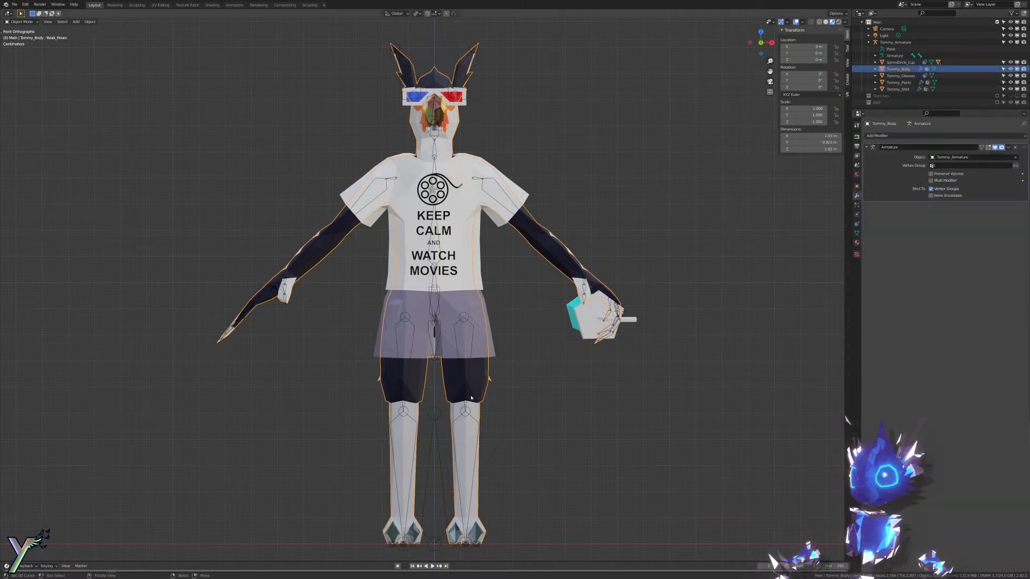
{"action": "left_click", "coordinate": [470, 254]}
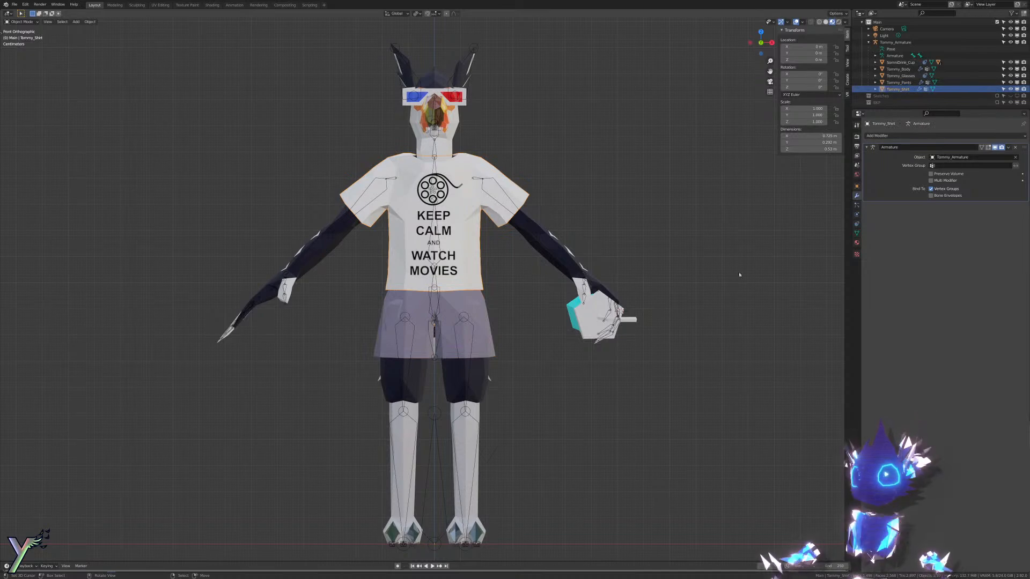
{"action": "left_click", "coordinate": [468, 421]}
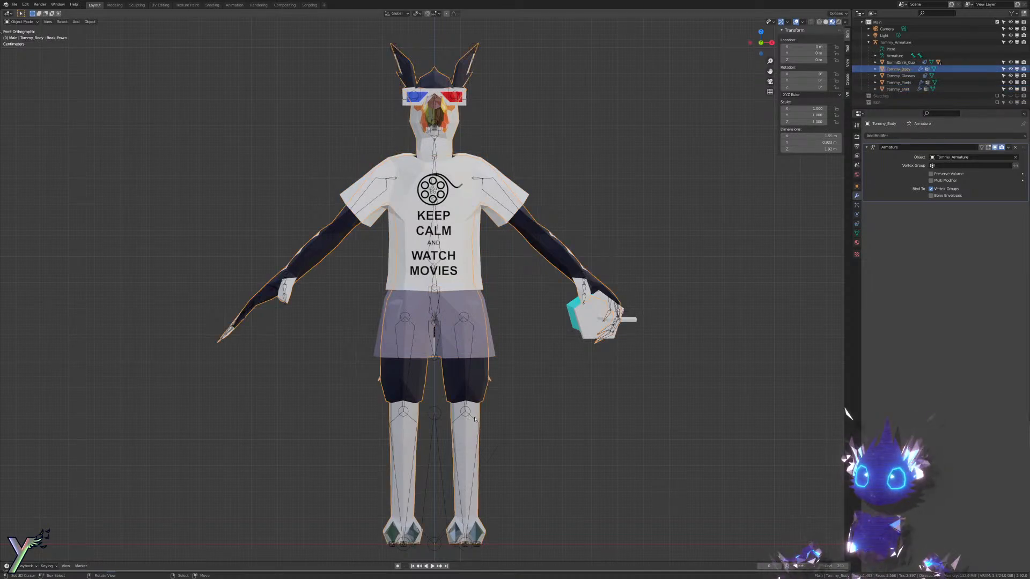
{"action": "left_click", "coordinate": [901, 89]}
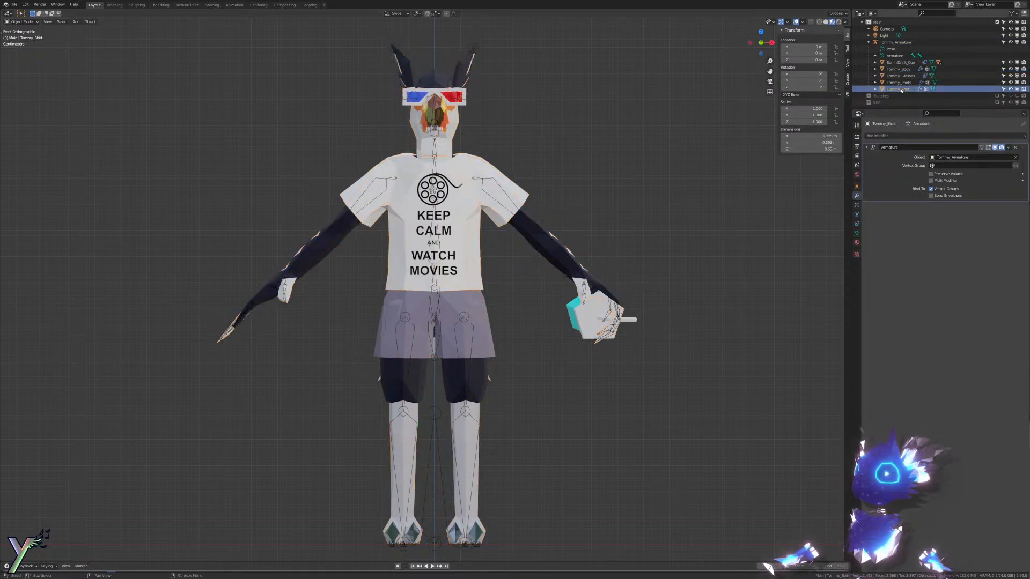
{"action": "left_click", "coordinate": [900, 76]}
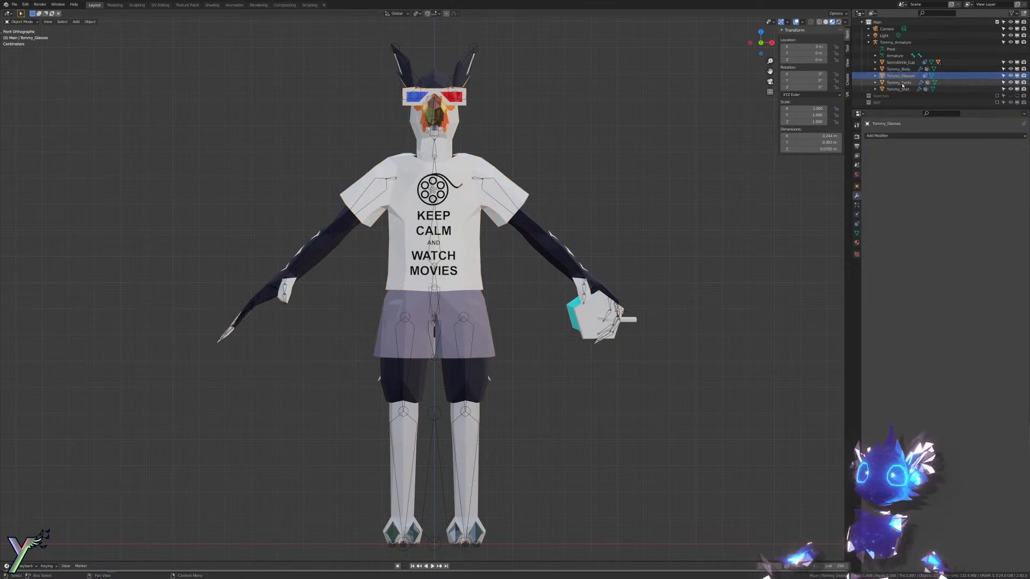
{"action": "left_click", "coordinate": [903, 83]}
Step: Select the shirt, pants, glasses, body, drink cup with its cap and straw, and the armature together
{"action": "left_click", "coordinate": [897, 89]}
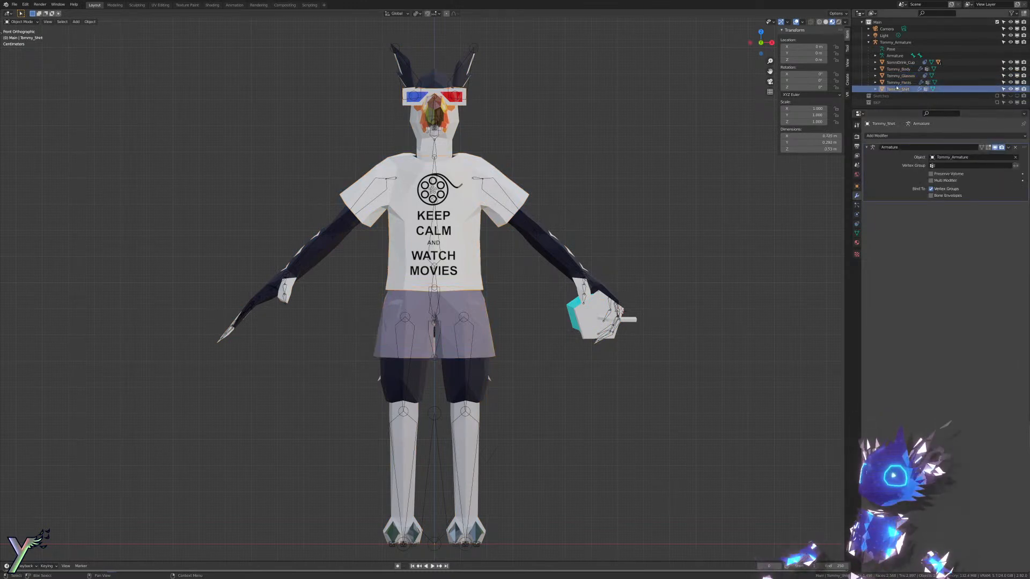
{"action": "left_click", "coordinate": [896, 83], "text": "ctrl"}
{"action": "left_click", "coordinate": [894, 76], "text": "ctrl"}
{"action": "left_click", "coordinate": [892, 69], "text": "ctrl"}
{"action": "left_click", "coordinate": [889, 63], "text": "ctrl"}
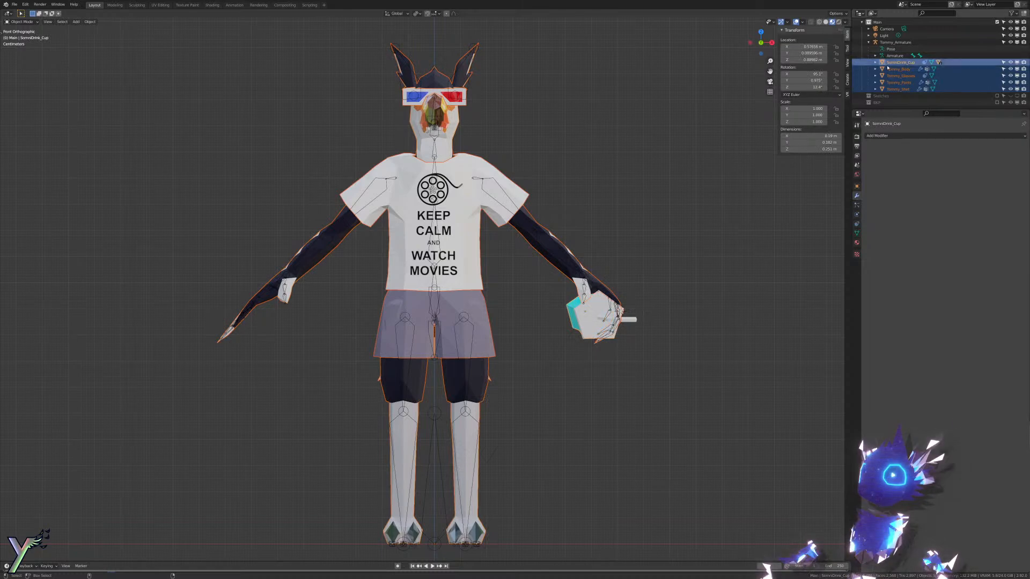
{"action": "left_click", "coordinate": [875, 63]}
{"action": "left_click", "coordinate": [897, 89], "text": "ctrl"}
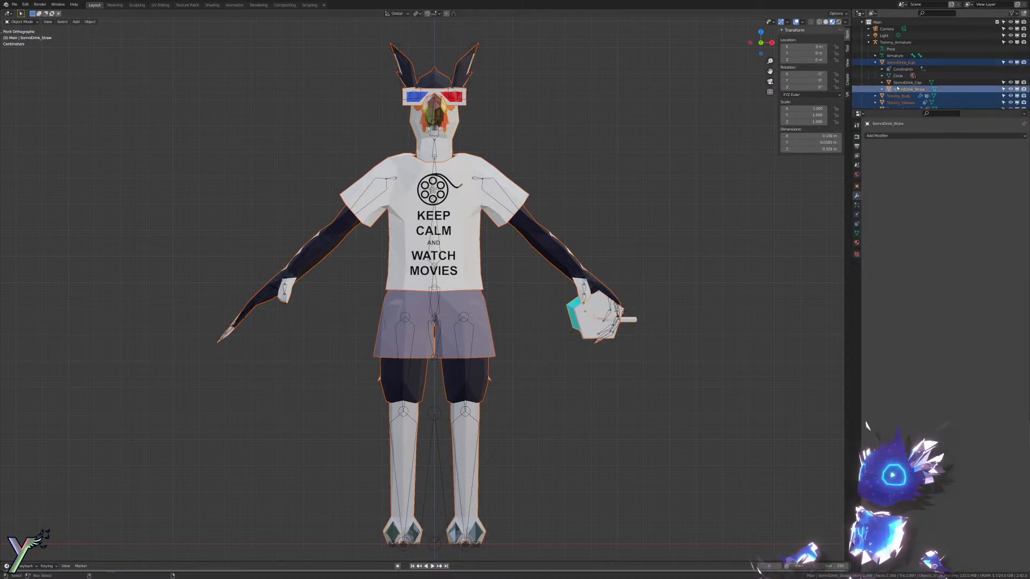
{"action": "left_click", "coordinate": [906, 82], "text": "ctrl"}
{"action": "left_click", "coordinate": [895, 41], "text": "ctrl"}
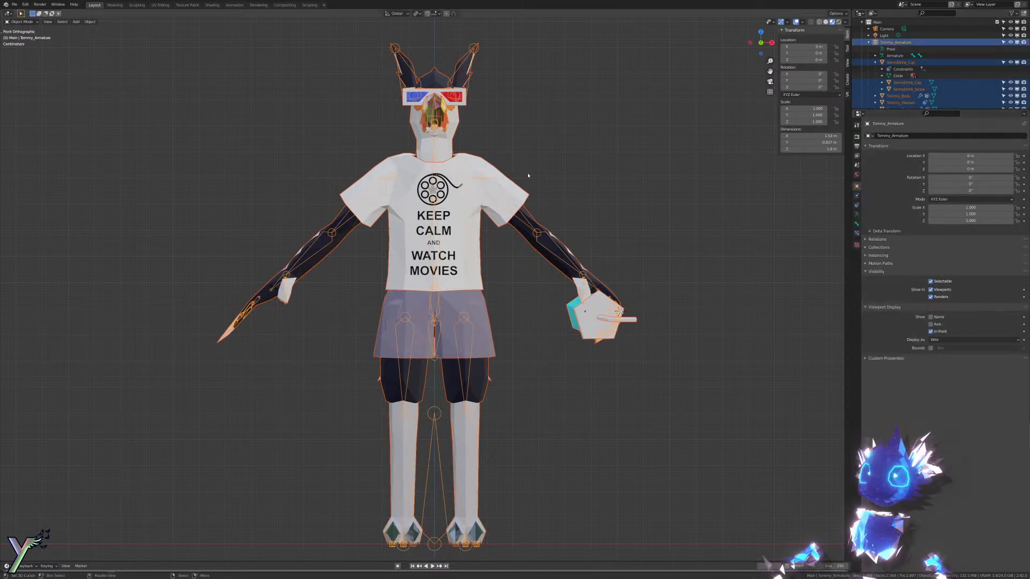
{"action": "scroll", "coordinate": [939, 64], "scroll_direction": "down", "scroll_amount": 2}
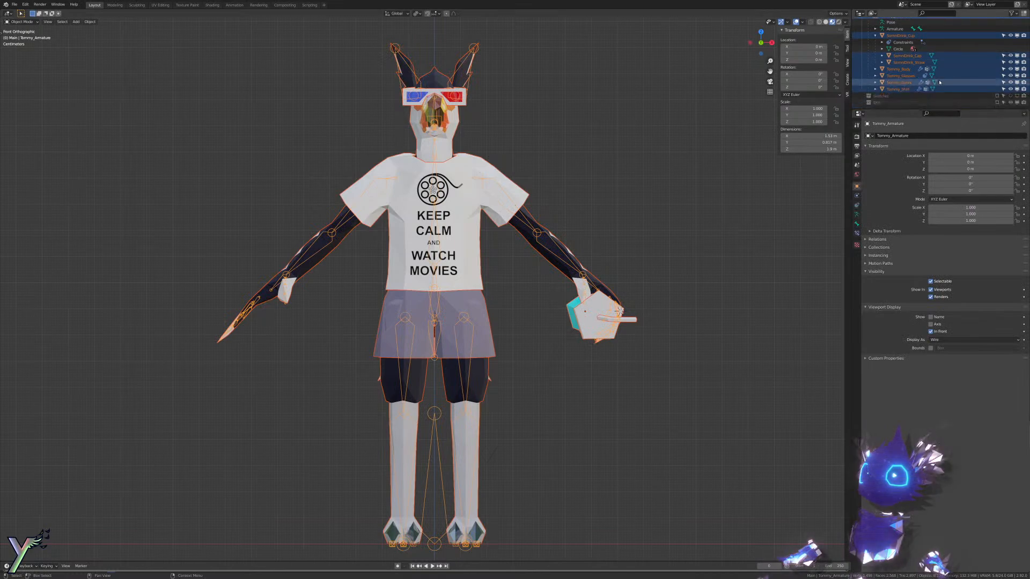
Step: Start an FBX export and browse to the Assets/Models folder of the Avatar Stream SDK project
{"action": "left_click", "coordinate": [14, 5]}
{"action": "mouse_move", "coordinate": [38, 101]}
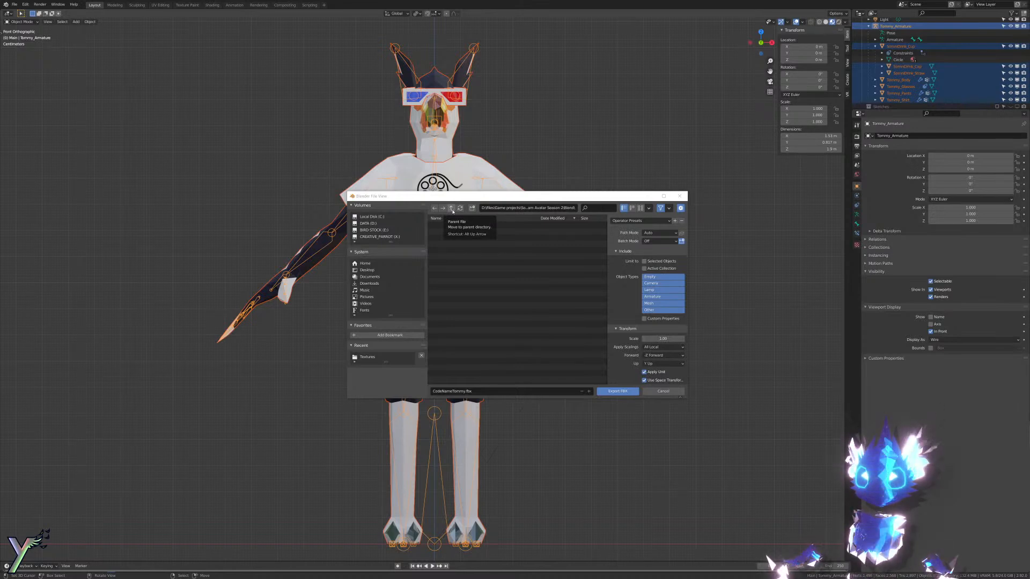
{"action": "left_click", "coordinate": [374, 359]}
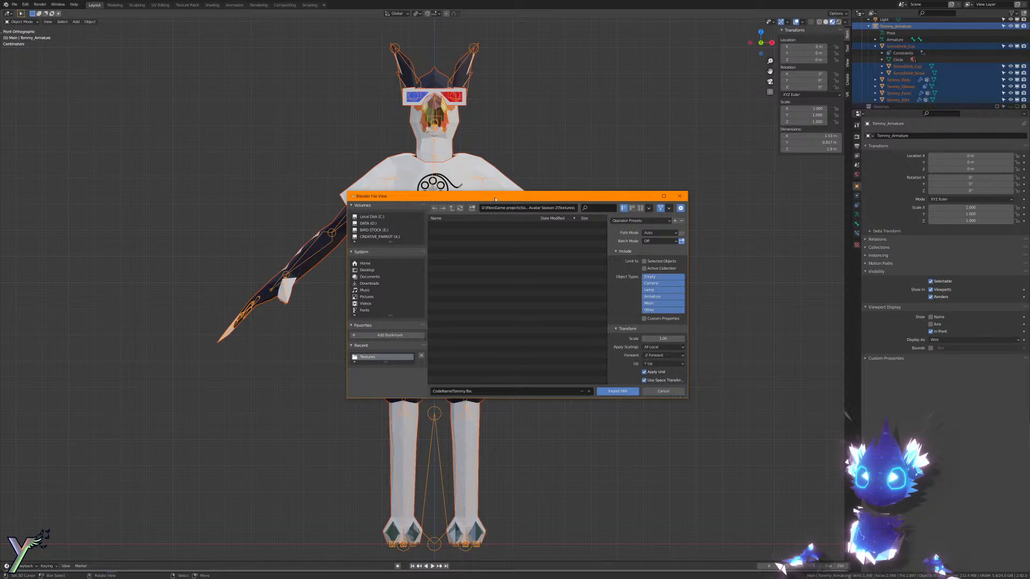
{"action": "left_click", "coordinate": [452, 210]}
{"action": "left_click", "coordinate": [452, 210]}
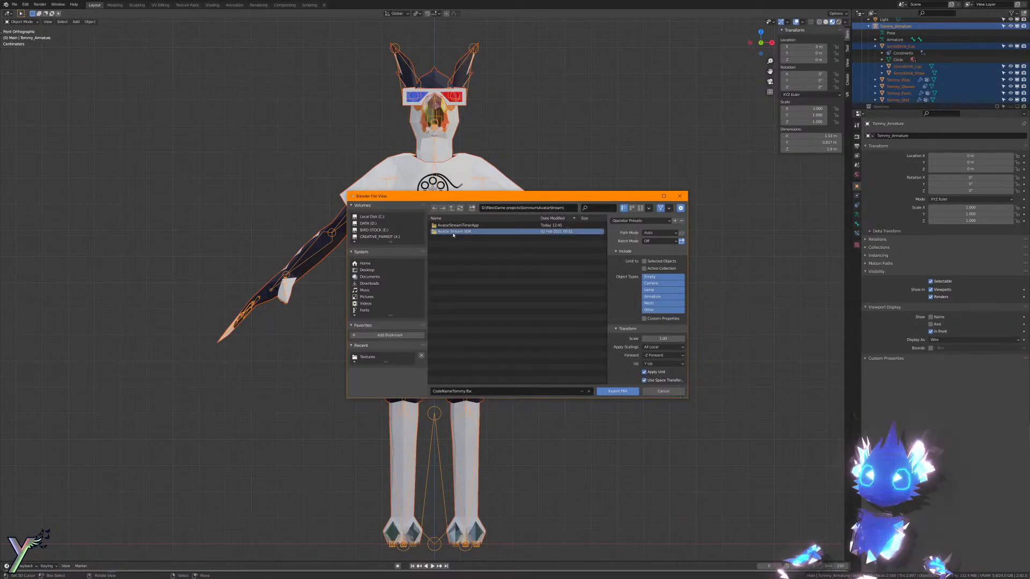
{"action": "double_click", "coordinate": [453, 232]}
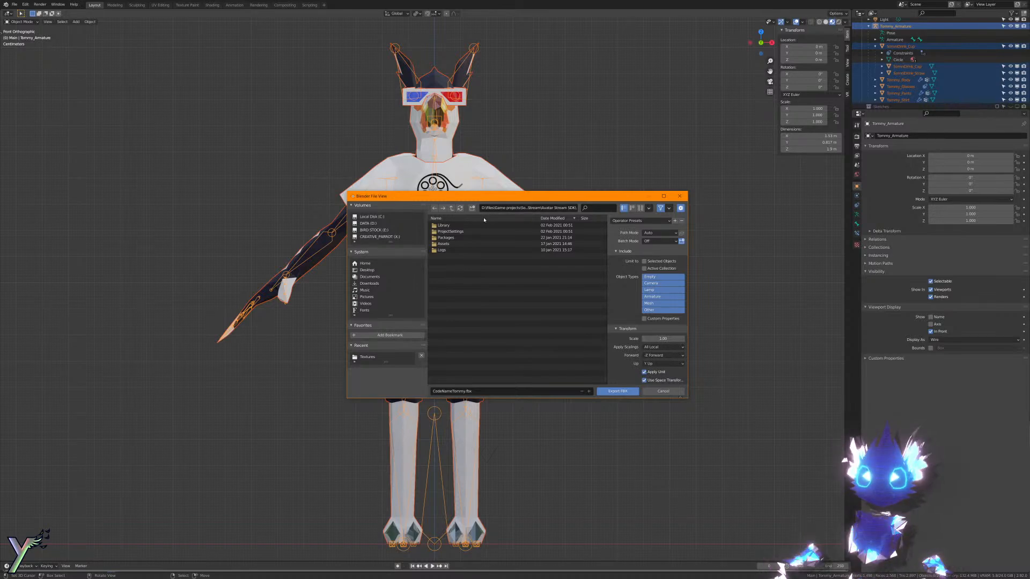
{"action": "double_click", "coordinate": [449, 244]}
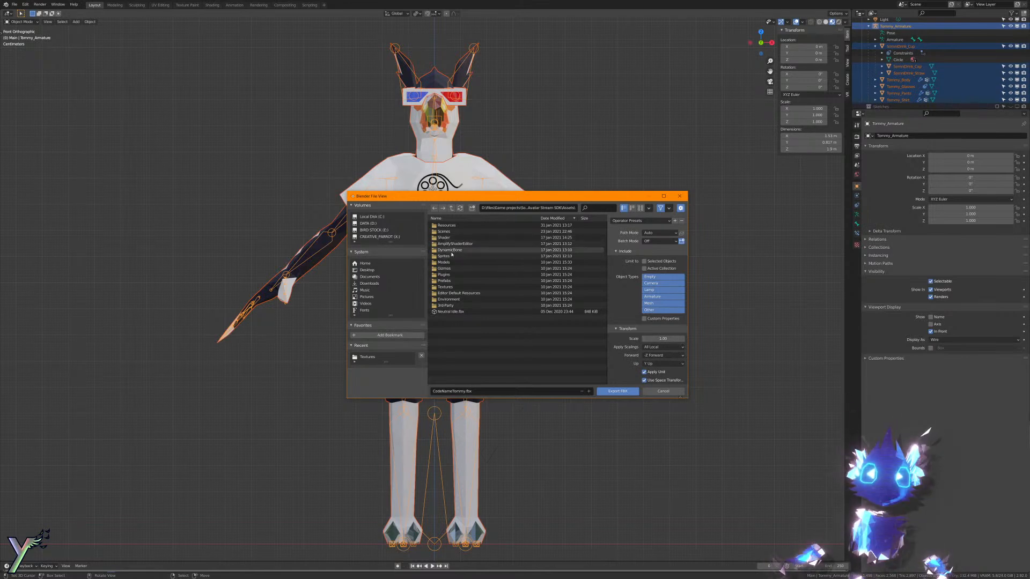
{"action": "double_click", "coordinate": [450, 262]}
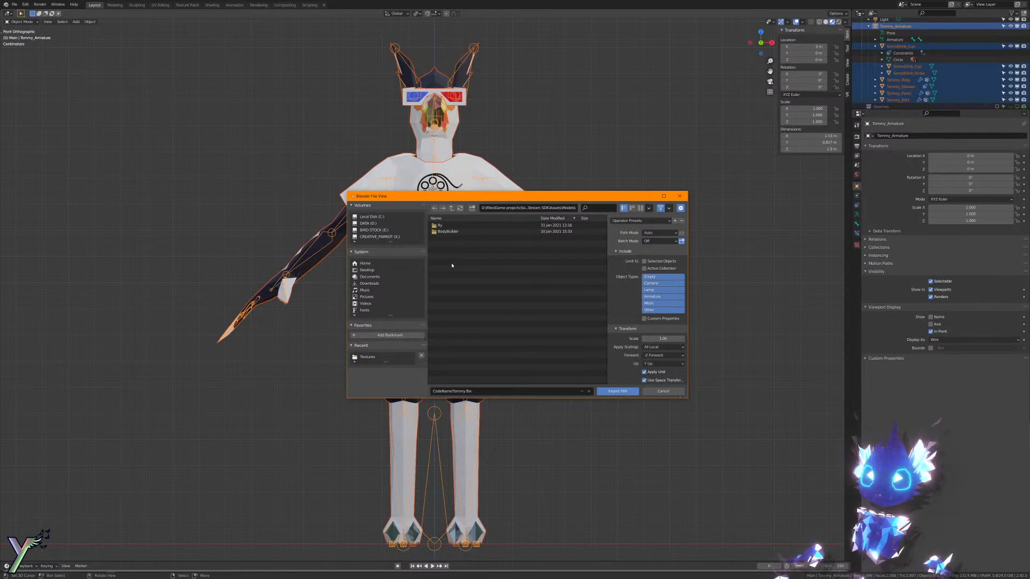
Step: Create a folder named Tommy inside Models and open it as the export destination
{"action": "left_click", "coordinate": [472, 208]}
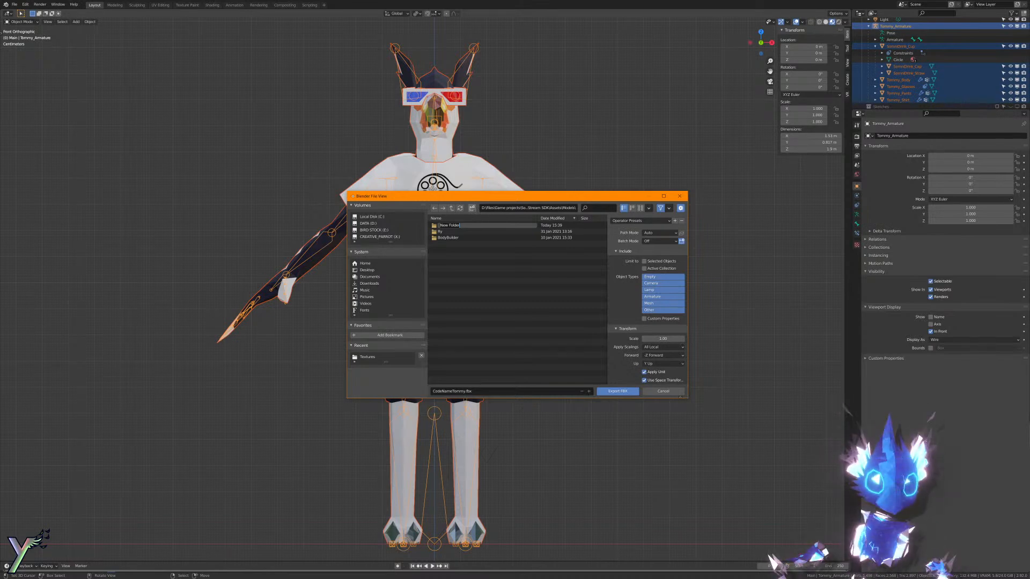
{"action": "type", "text": "Tod"}
{"action": "key", "text": "Return"}
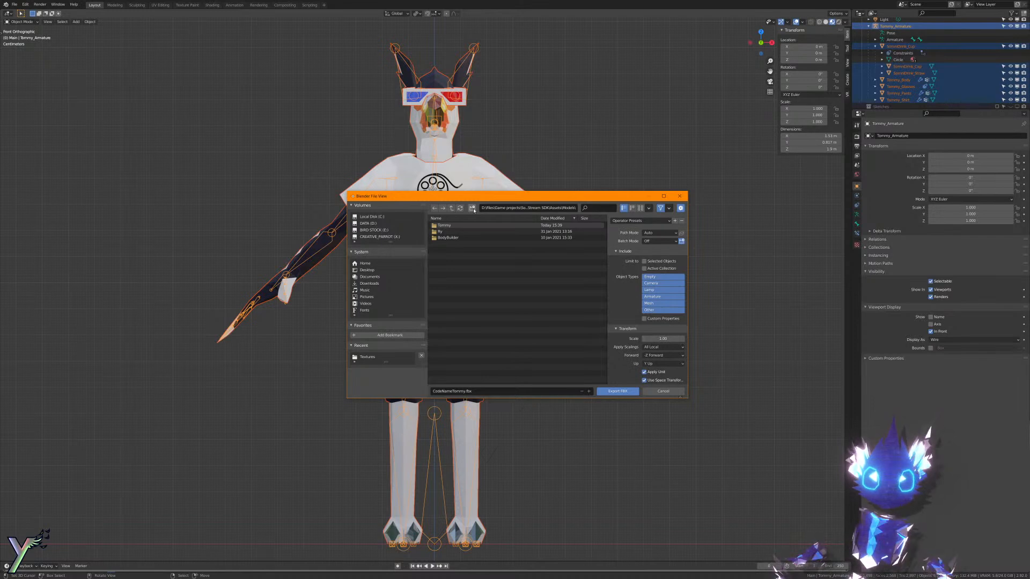
{"action": "double_click", "coordinate": [461, 225]}
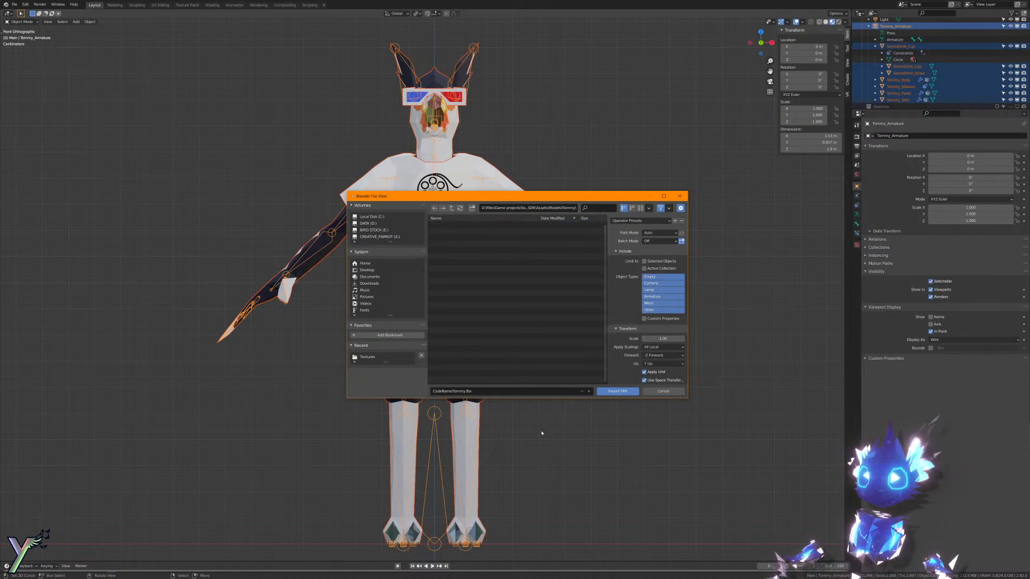
{"action": "left_click", "coordinate": [451, 208]}
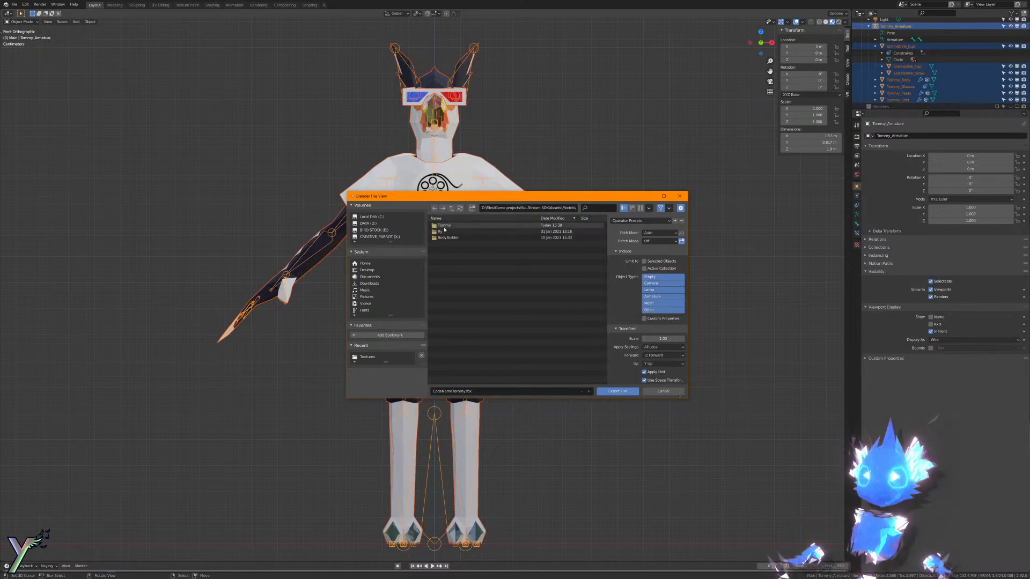
{"action": "left_click", "coordinate": [451, 208]}
{"action": "double_click", "coordinate": [454, 225]}
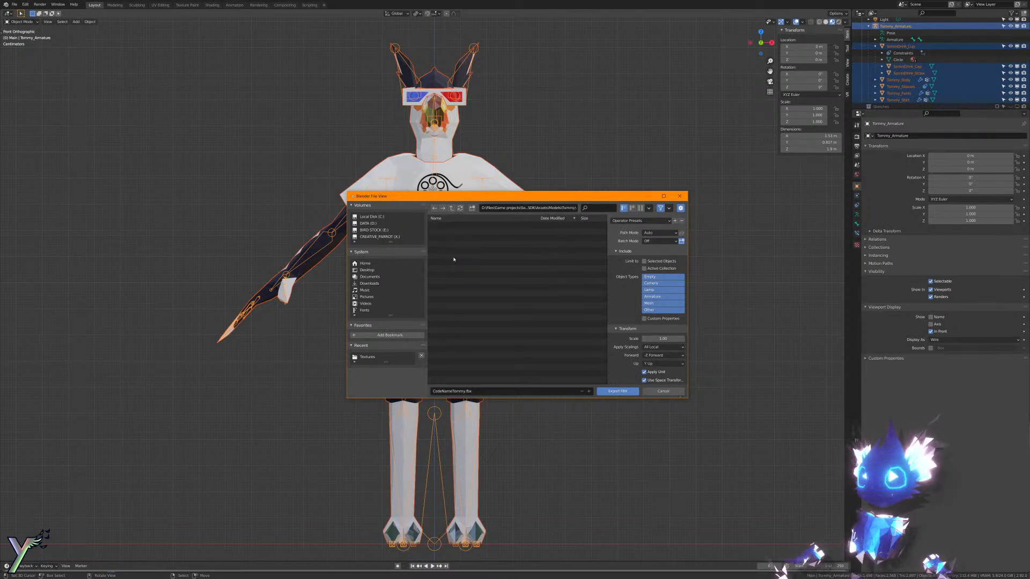
Step: Name the export file Tommy.fbx
{"action": "left_click", "coordinate": [461, 391]}
{"action": "type", "text": "Tomy"}
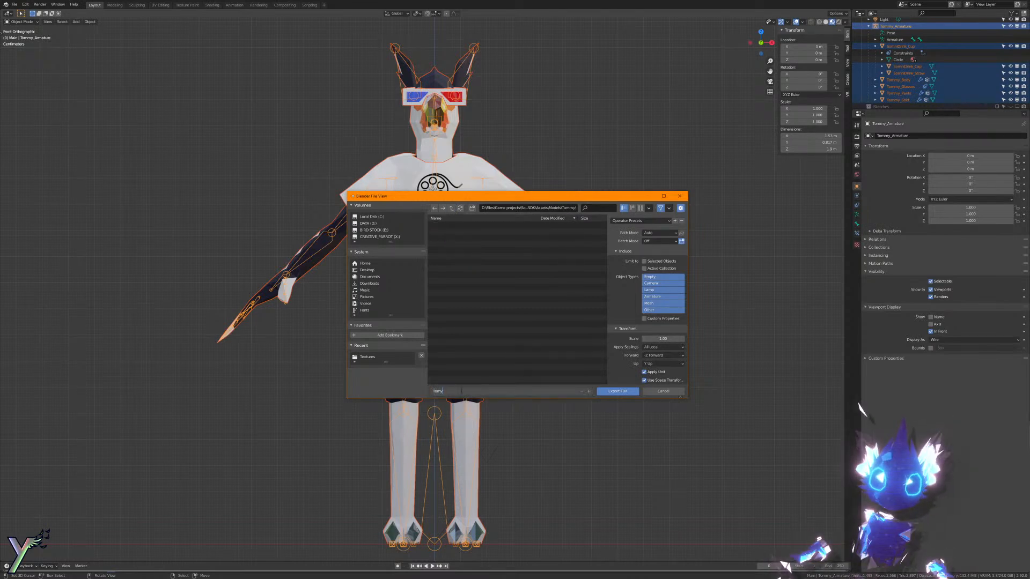
{"action": "key", "text": "Return"}
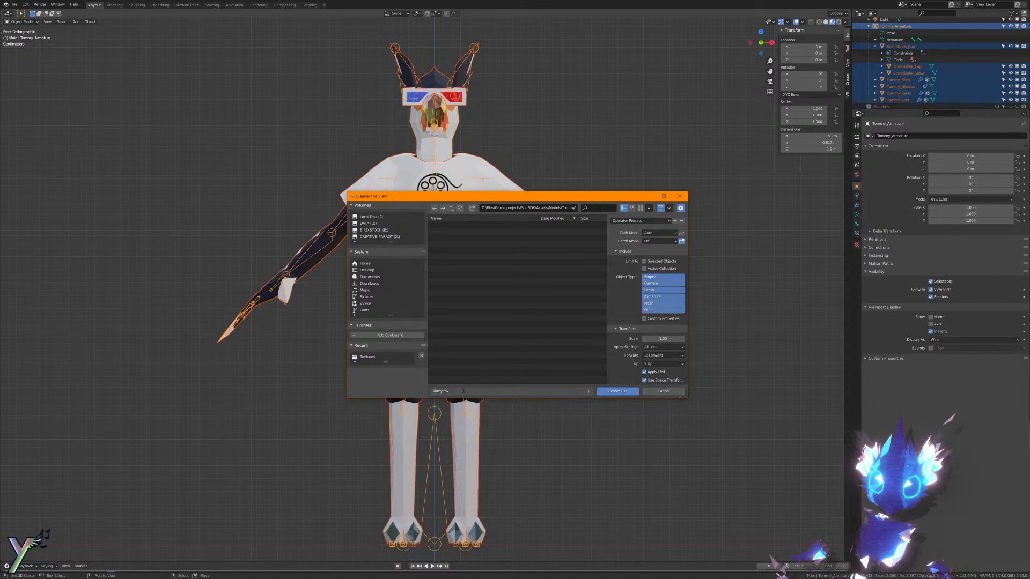
{"action": "type", "text": "m"}
{"action": "key", "text": "Return"}
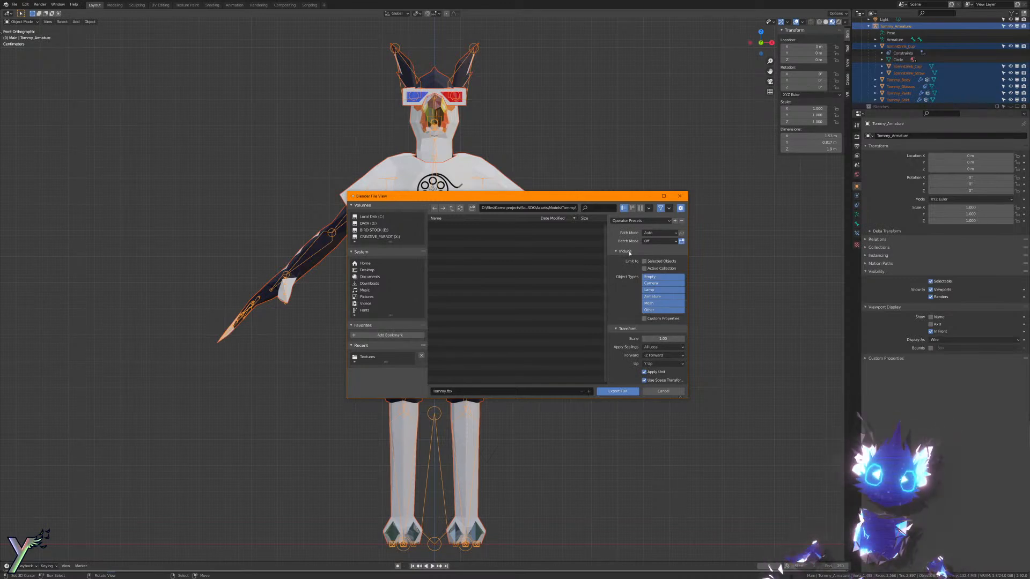
Step: Limit the FBX export to the selected objects
{"action": "scroll", "coordinate": [615, 325], "scroll_direction": "down", "scroll_amount": 3}
{"action": "scroll", "coordinate": [623, 312], "scroll_direction": "up", "scroll_amount": 3}
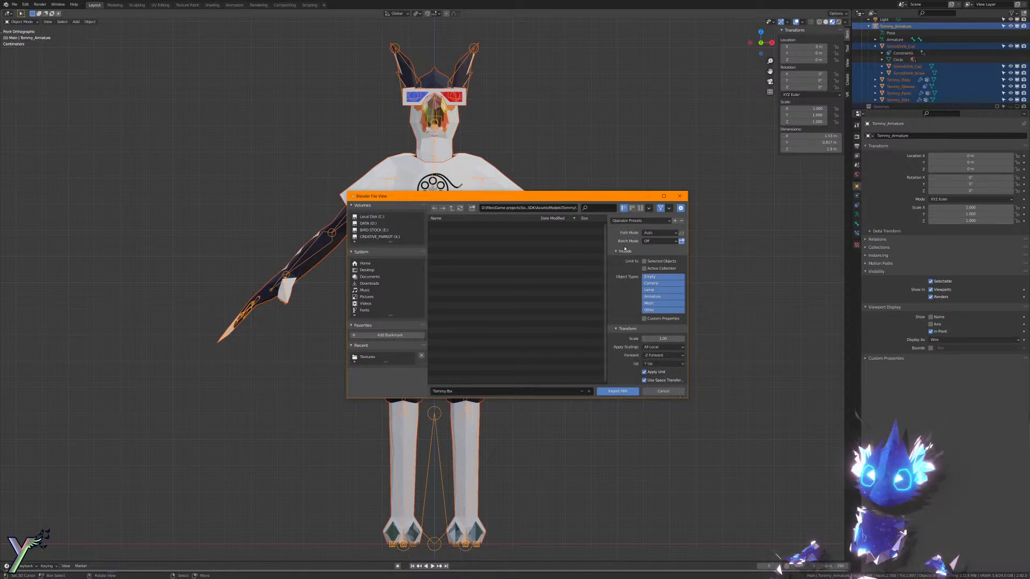
{"action": "left_click", "coordinate": [644, 261]}
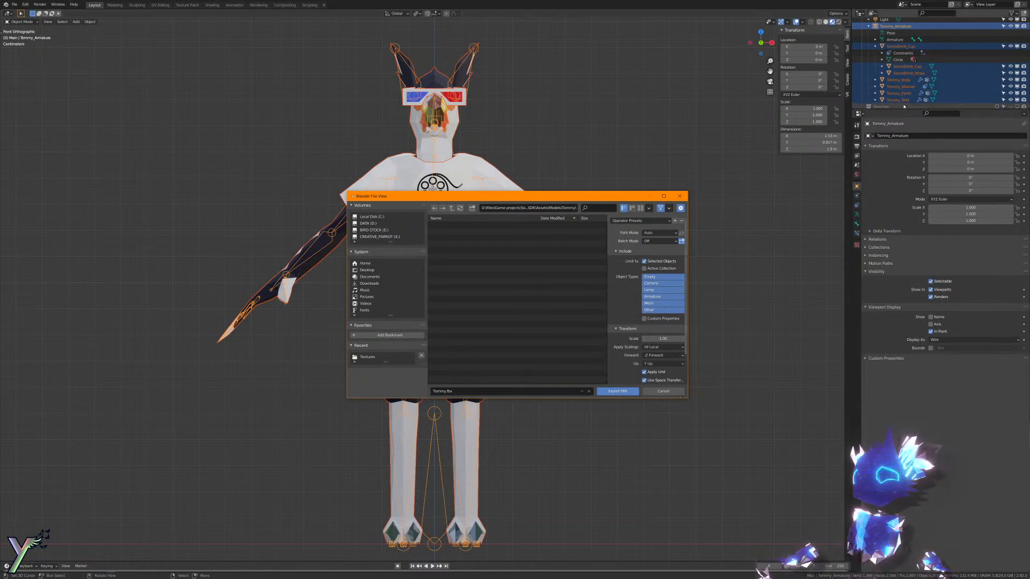
{"action": "scroll", "coordinate": [878, 98], "scroll_direction": "down", "scroll_amount": 2}
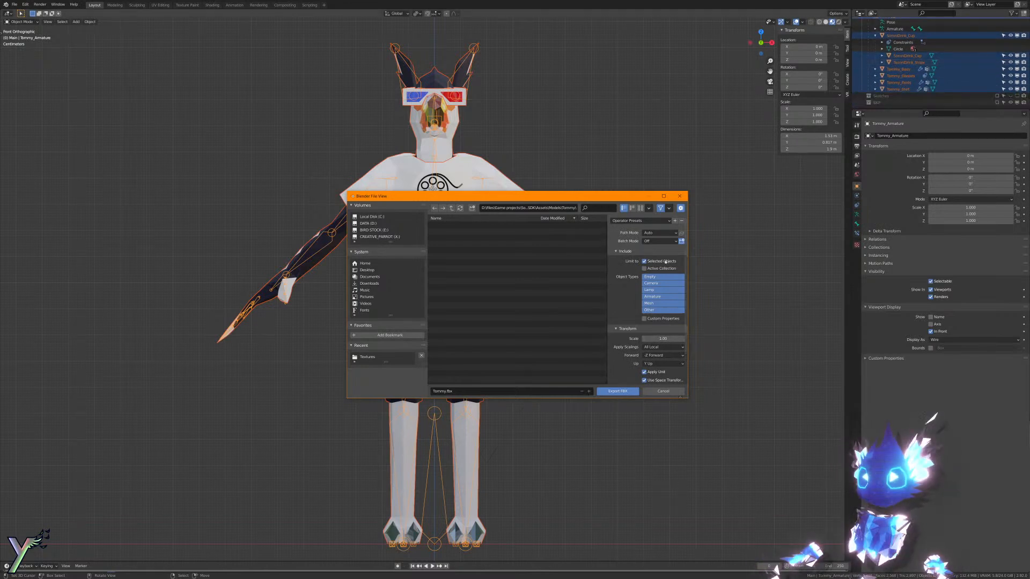
{"action": "scroll", "coordinate": [630, 249], "scroll_direction": "down", "scroll_amount": 2}
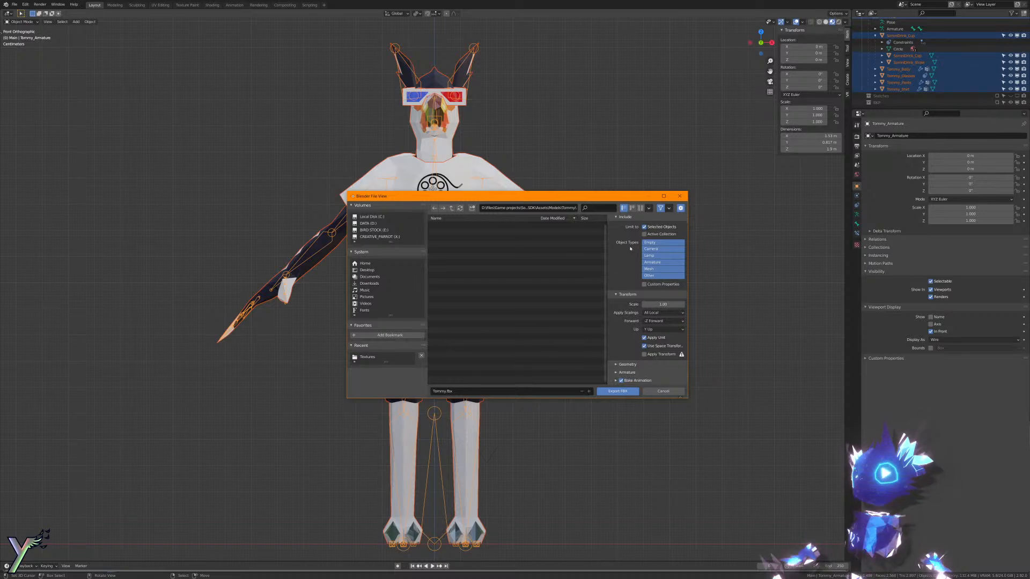
Step: Review the geometry, armature and bake animation export options and export the FBX file
{"action": "left_click", "coordinate": [620, 365]}
{"action": "scroll", "coordinate": [620, 367], "scroll_direction": "down", "scroll_amount": 2}
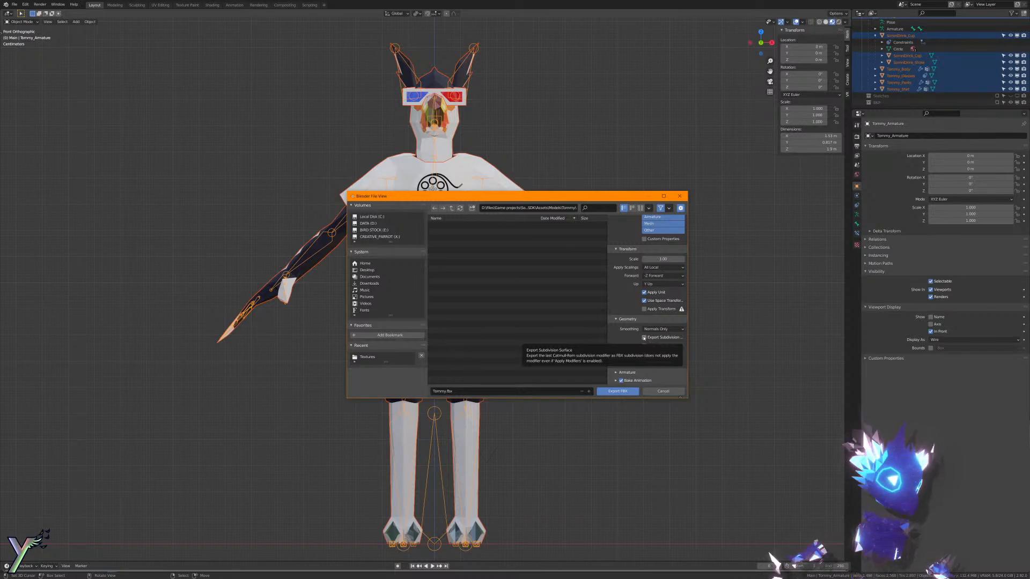
{"action": "left_click", "coordinate": [627, 372]}
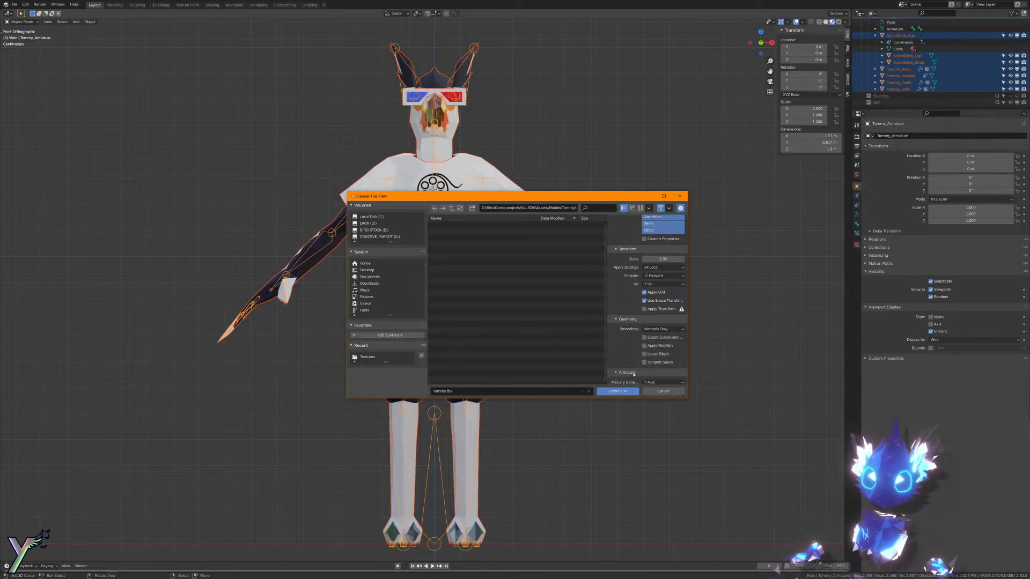
{"action": "scroll", "coordinate": [633, 357], "scroll_direction": "down", "scroll_amount": 3}
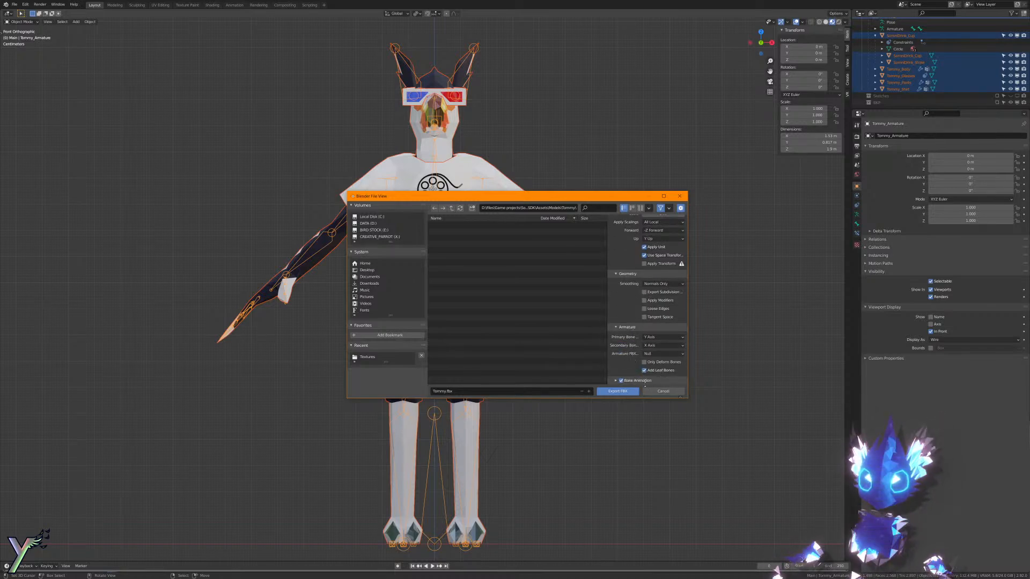
{"action": "left_click", "coordinate": [644, 381]}
{"action": "scroll", "coordinate": [646, 379], "scroll_direction": "down", "scroll_amount": 3}
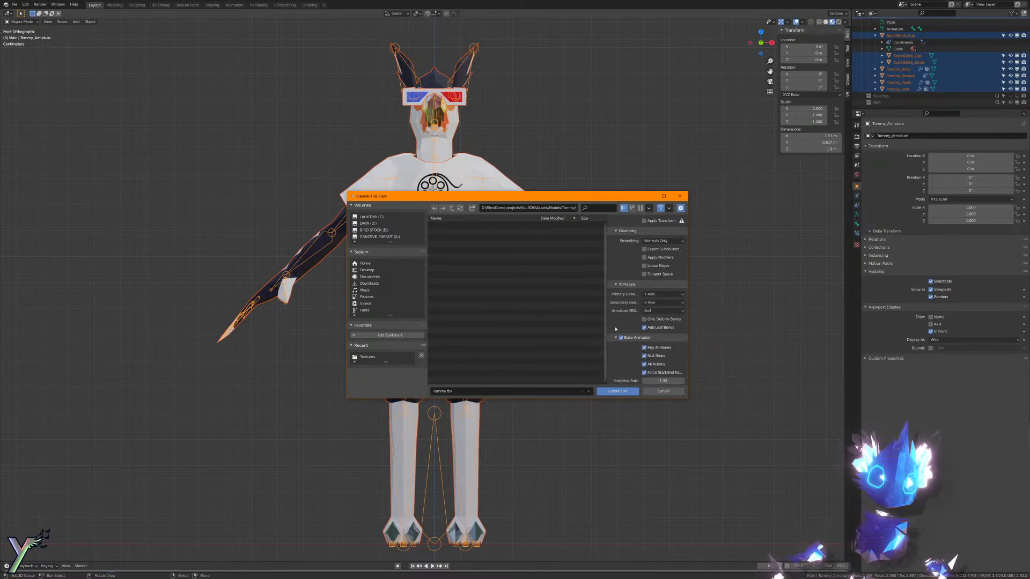
{"action": "scroll", "coordinate": [628, 338], "scroll_direction": "up", "scroll_amount": 10}
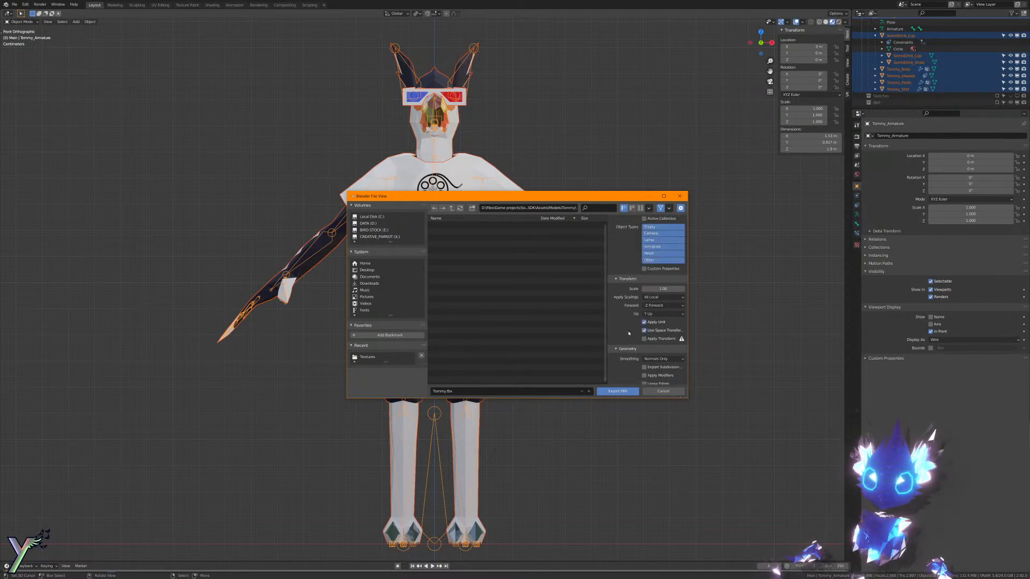
{"action": "left_click", "coordinate": [622, 391]}
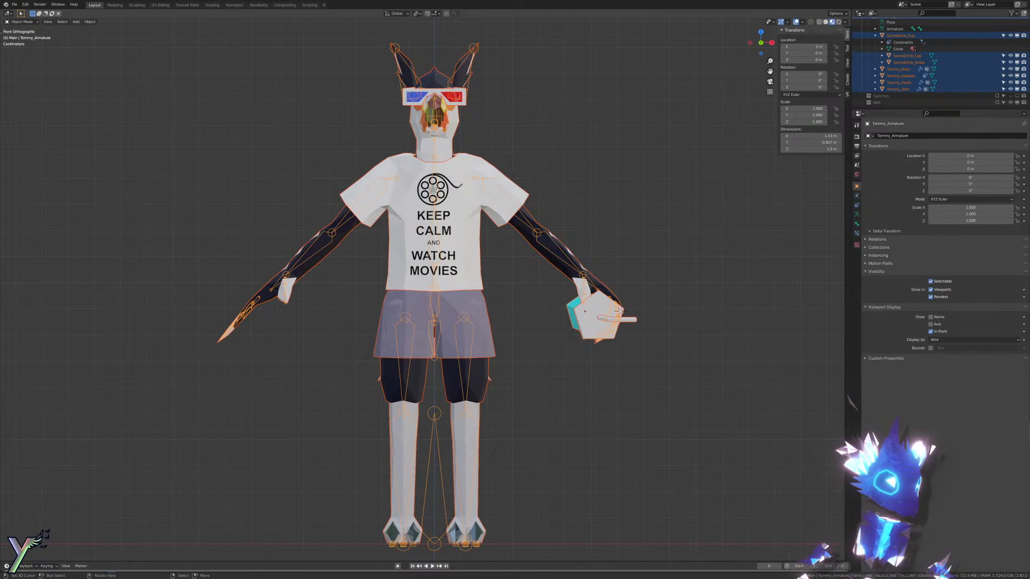
Step: Switch to the incognito Chrome window and toggle the bookmarks bar on and off
{"action": "left_click_drag", "start_coordinate": [0, 449], "coordinate": [476, 1]}
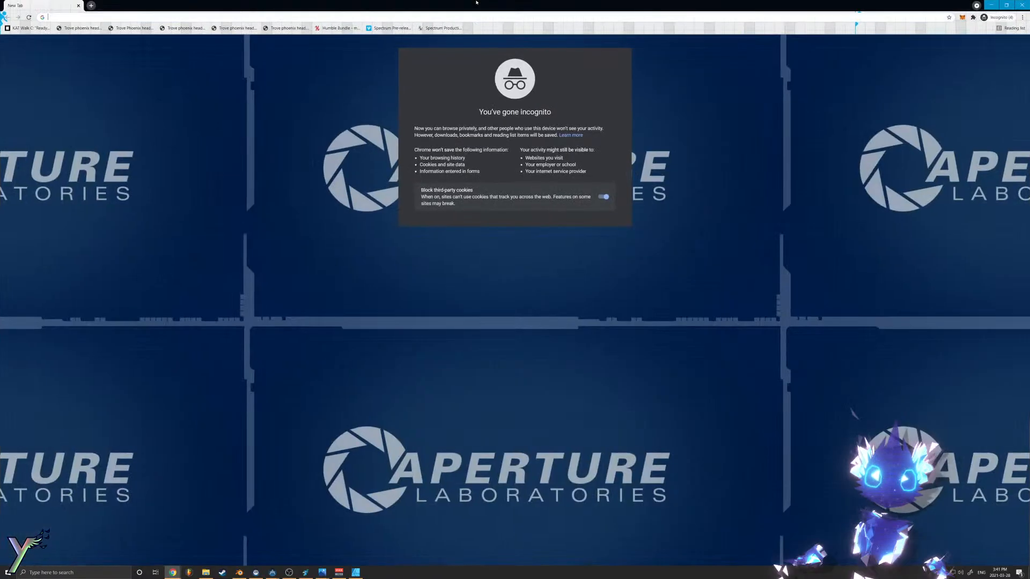
{"action": "right_click", "coordinate": [912, 27]}
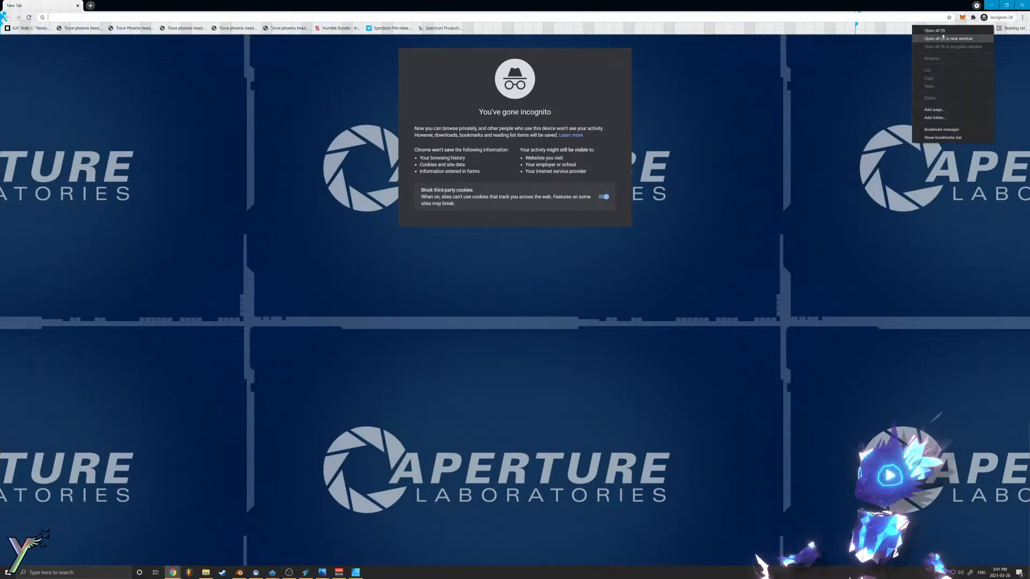
{"action": "left_click", "coordinate": [959, 138]}
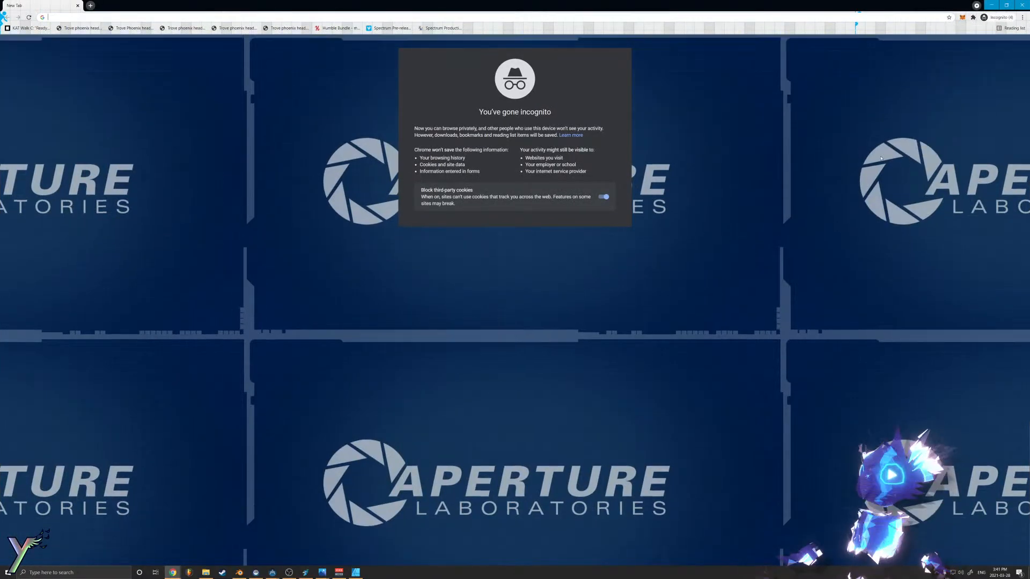
{"action": "right_click", "coordinate": [804, 28]}
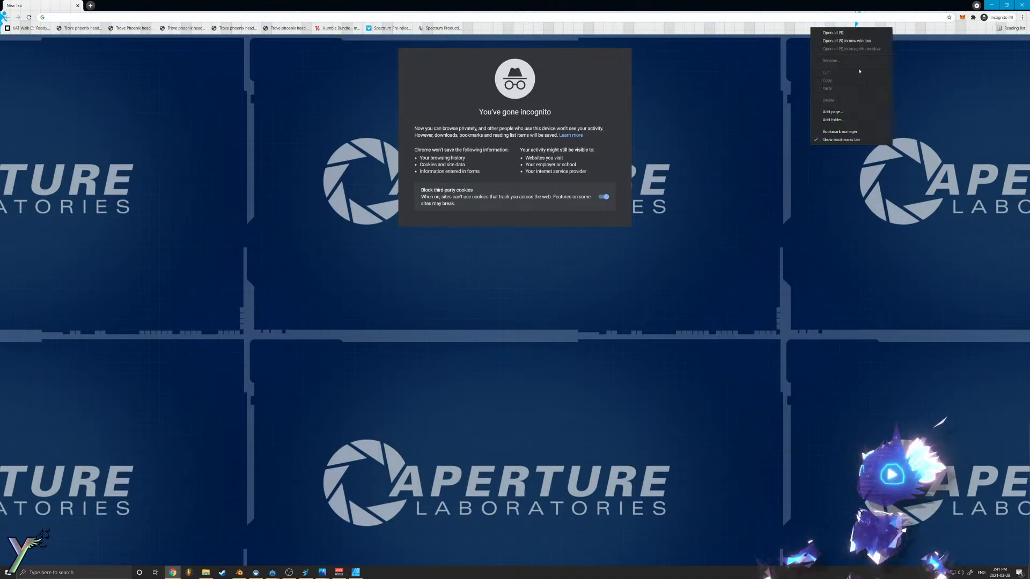
{"action": "left_click", "coordinate": [850, 140]}
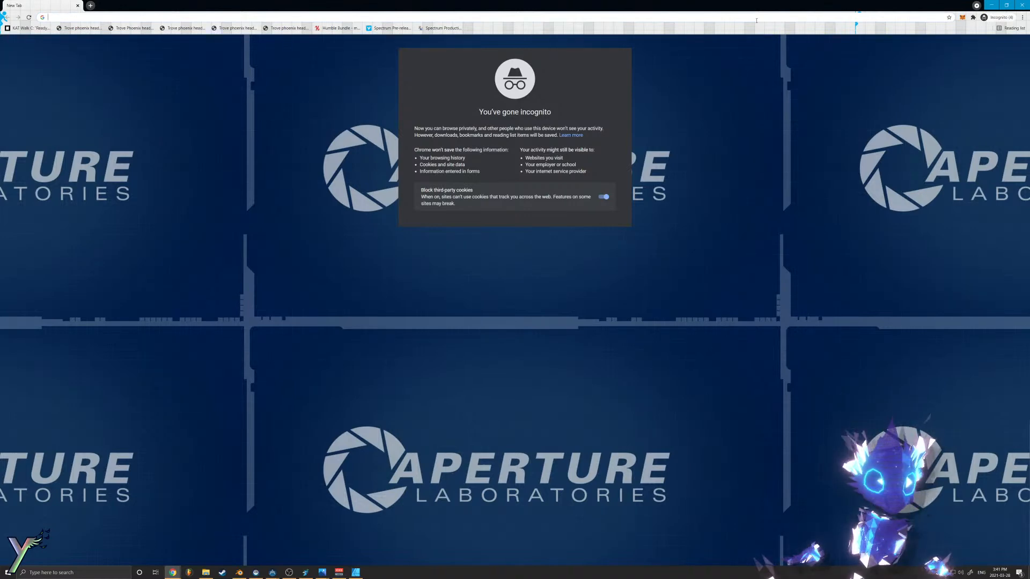
Step: Search the web for "unity hub" and dismiss the Malwarebytes promotion
{"action": "type", "text": "unity huv"}
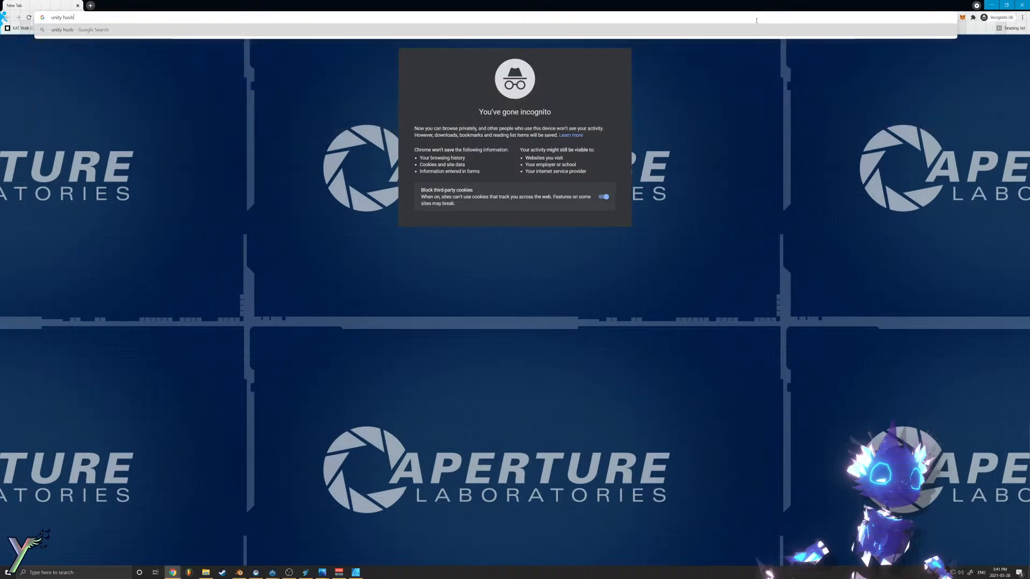
{"action": "key", "text": "BackSpace"}
{"action": "type", "text": "b"}
{"action": "key", "text": "Return"}
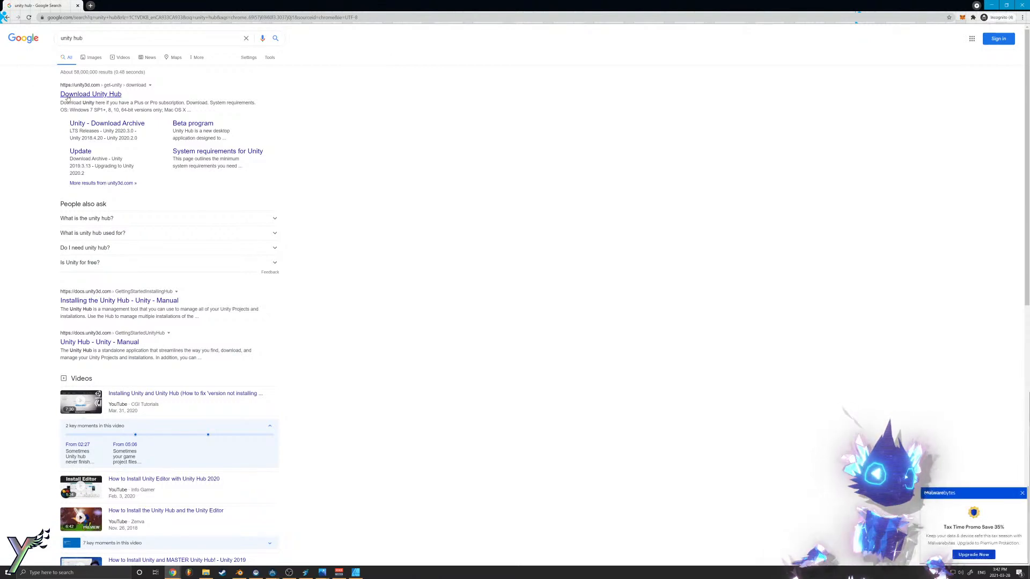
{"action": "left_click", "coordinate": [1022, 494]}
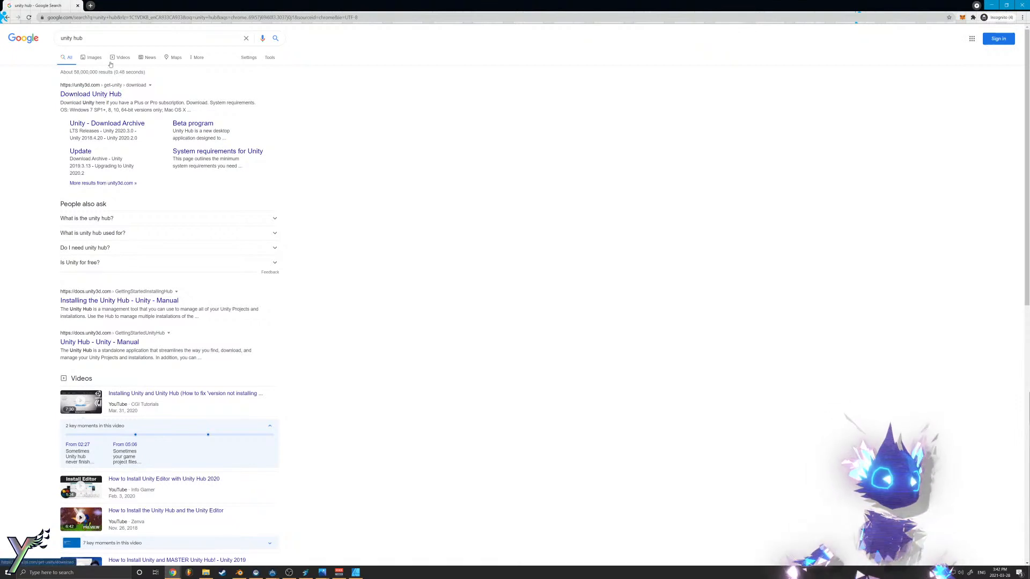
Step: Open the Download Unity Hub search result and download the Unity Hub installer
{"action": "triple_click", "coordinate": [73, 38]}
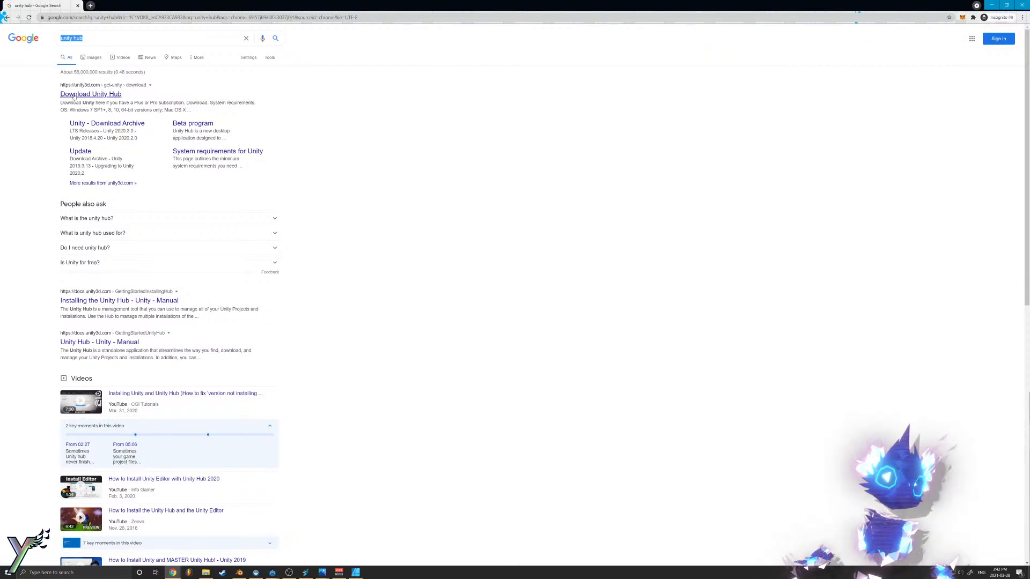
{"action": "left_click", "coordinate": [72, 95]}
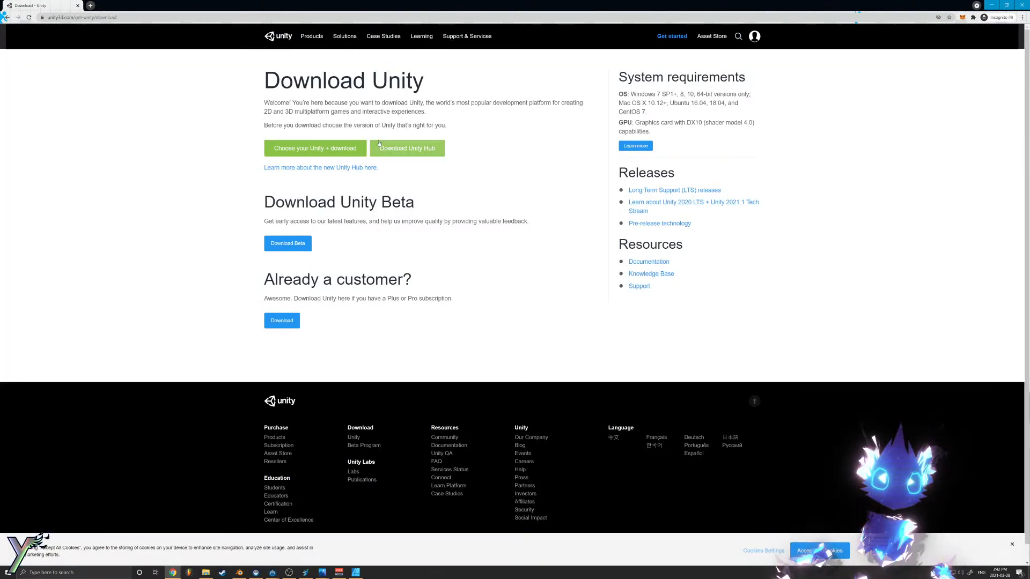
{"action": "left_click", "coordinate": [399, 147]}
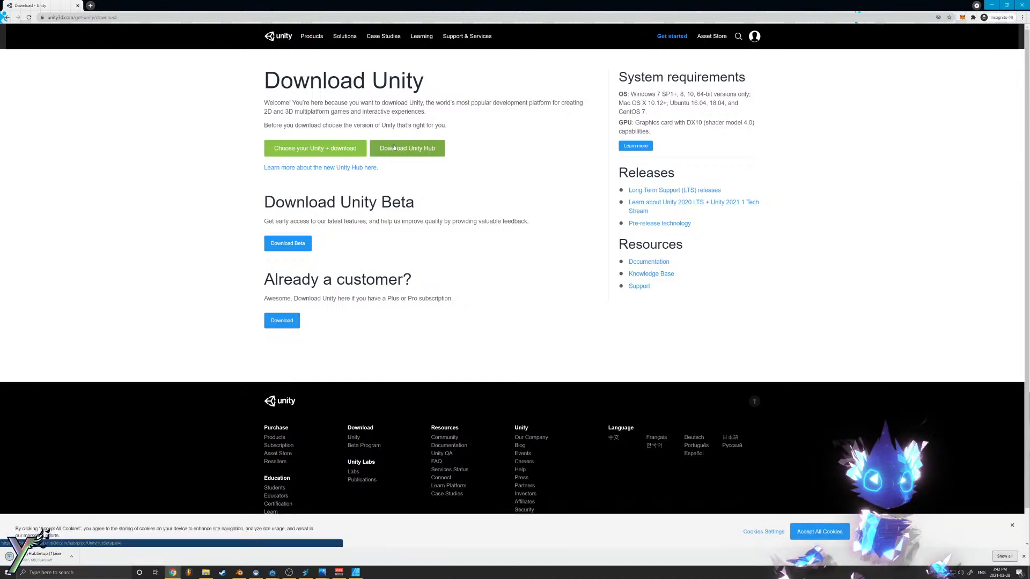
Step: Run the downloaded Unity Hub setup, accept its license agreement, and cancel at the install location choice
{"action": "left_click", "coordinate": [37, 559]}
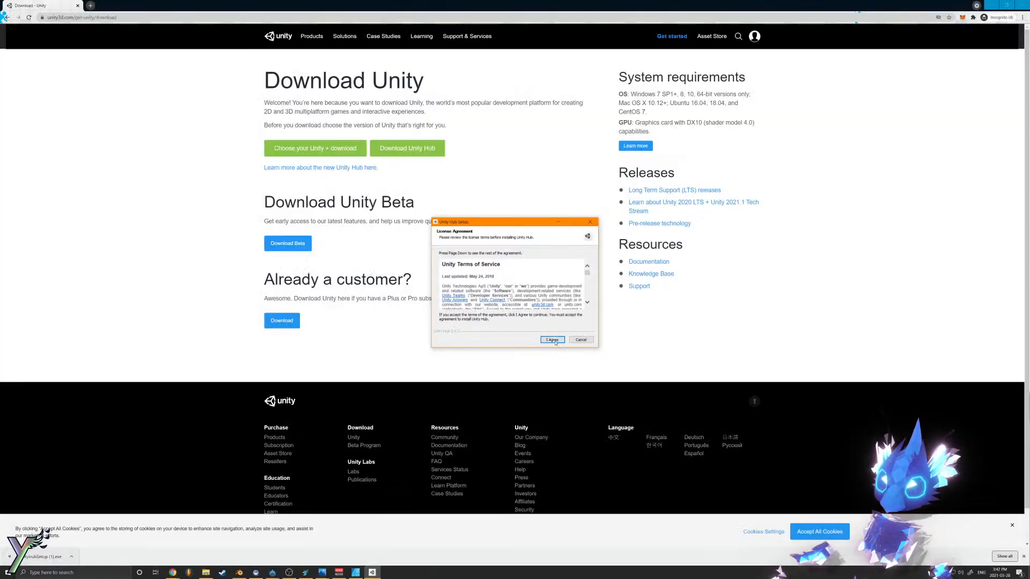
{"action": "left_click", "coordinate": [553, 339]}
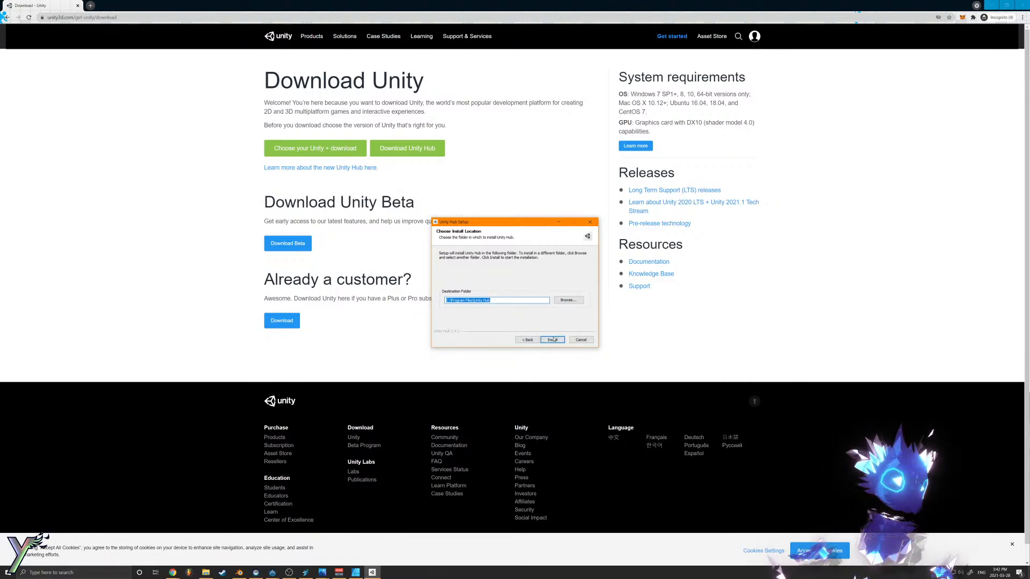
{"action": "left_click", "coordinate": [581, 340]}
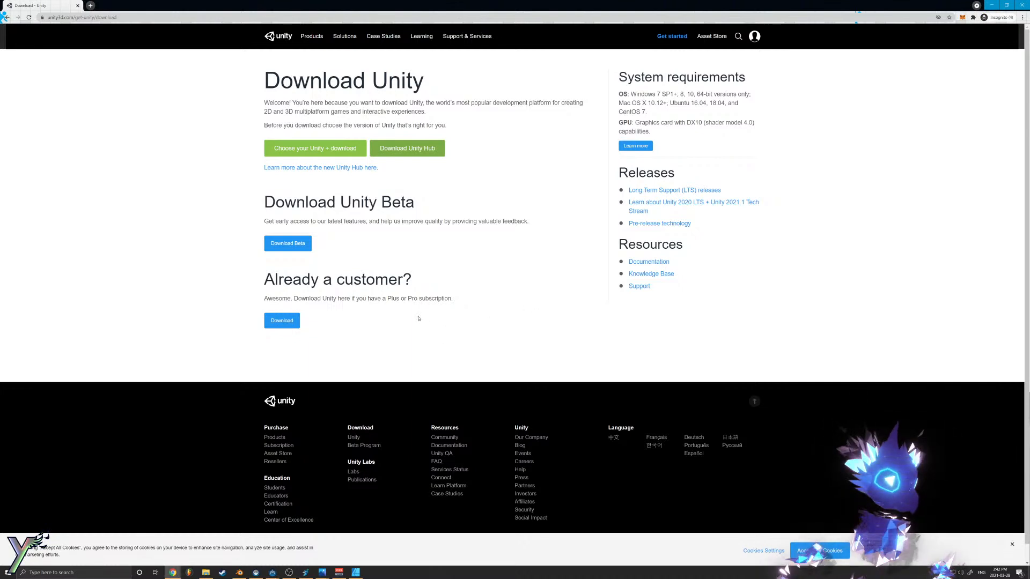
Step: Extend the Unity download page's address with /archive and load the download archive
{"action": "left_click", "coordinate": [123, 20]}
{"action": "left_click", "coordinate": [124, 20]}
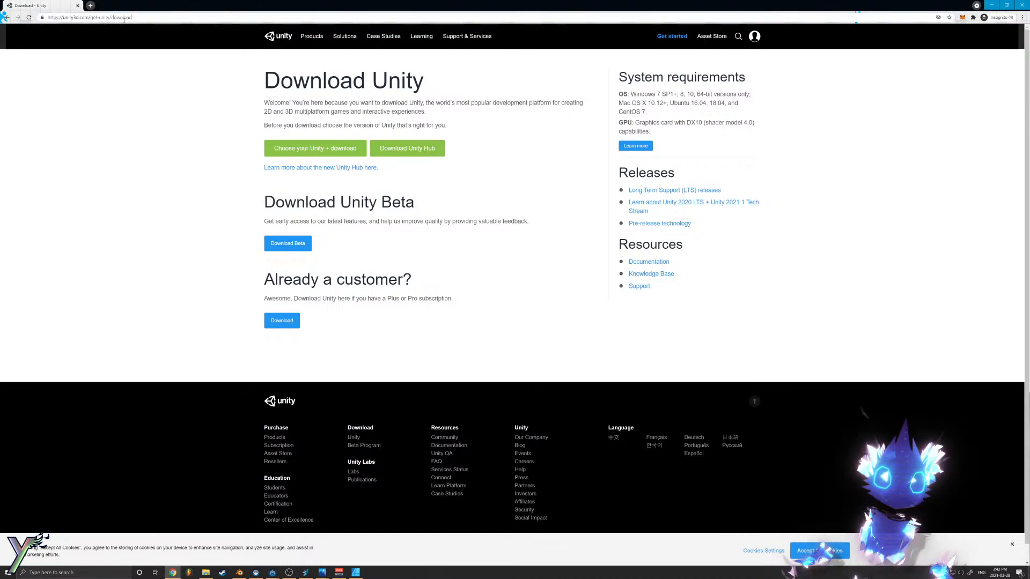
{"action": "type", "text": "/"}
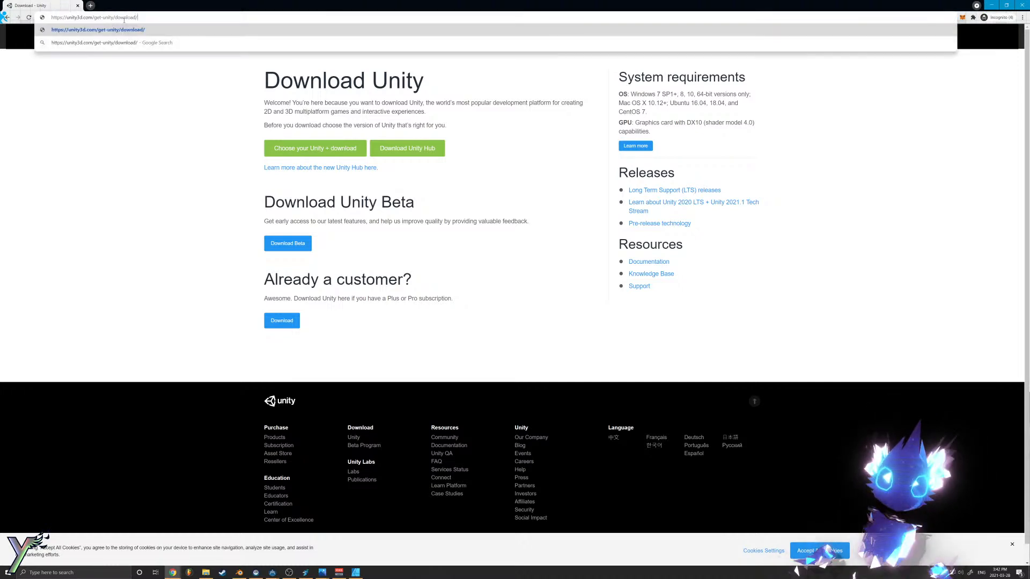
{"action": "type", "text": "archive"}
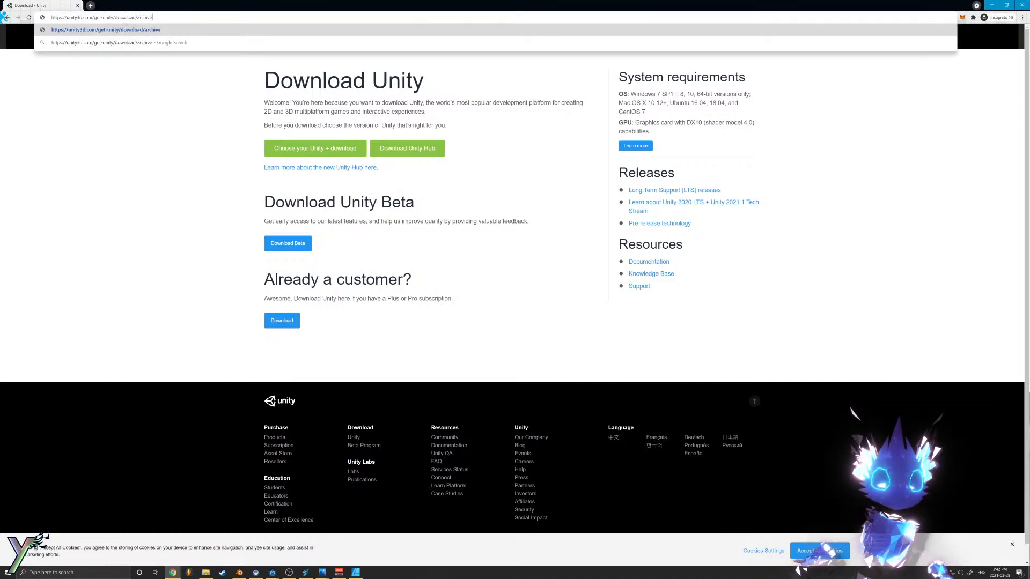
{"action": "key", "text": "Return"}
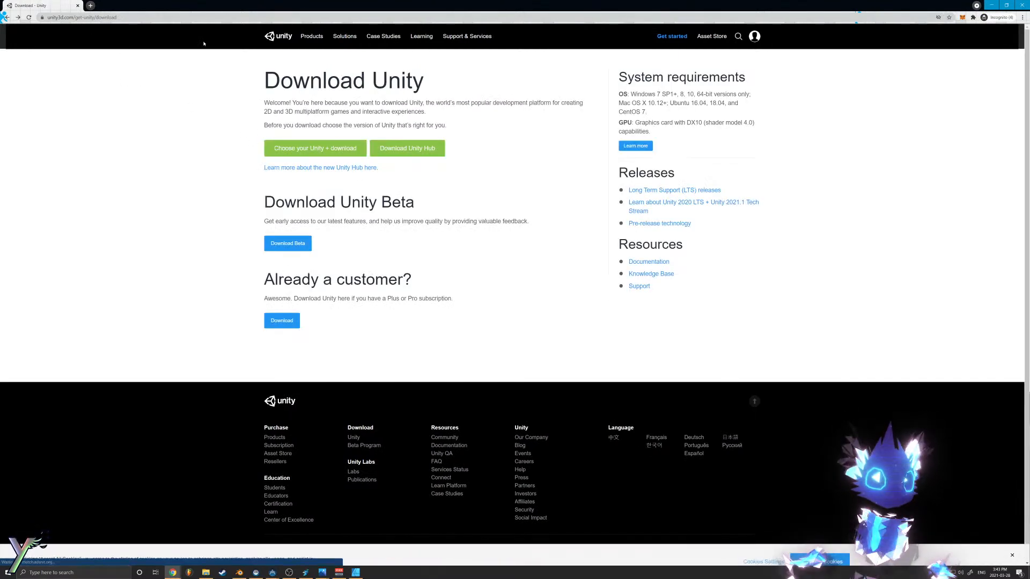
Step: Reopen the Unity download archive from the download page at unity3d.com/get-unity/download/archive
{"action": "left_click_drag", "start_coordinate": [50, 17], "coordinate": [117, 17]}
{"action": "left_click", "coordinate": [114, 26]}
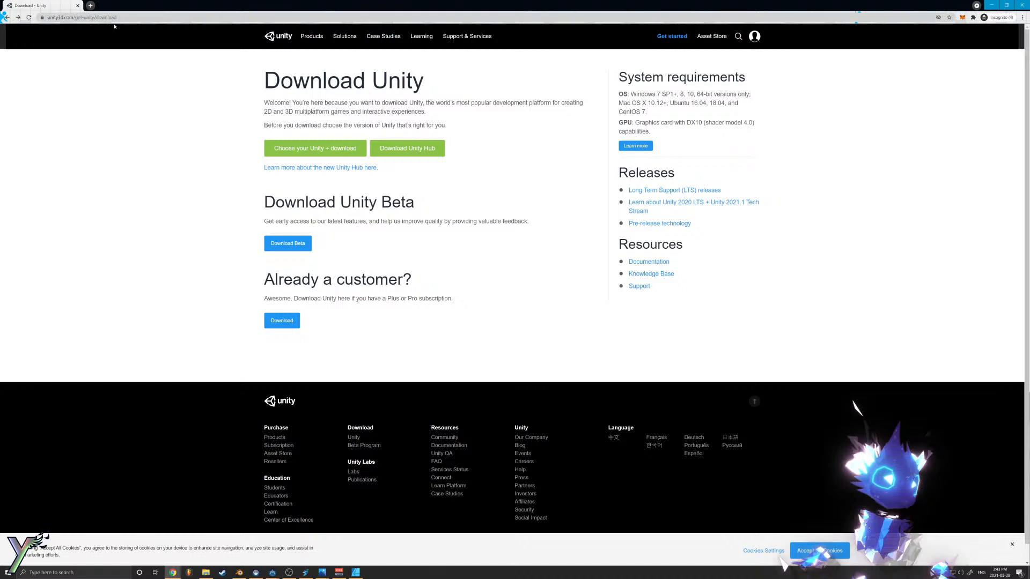
{"action": "left_click", "coordinate": [80, 17]}
{"action": "left_click", "coordinate": [164, 18]}
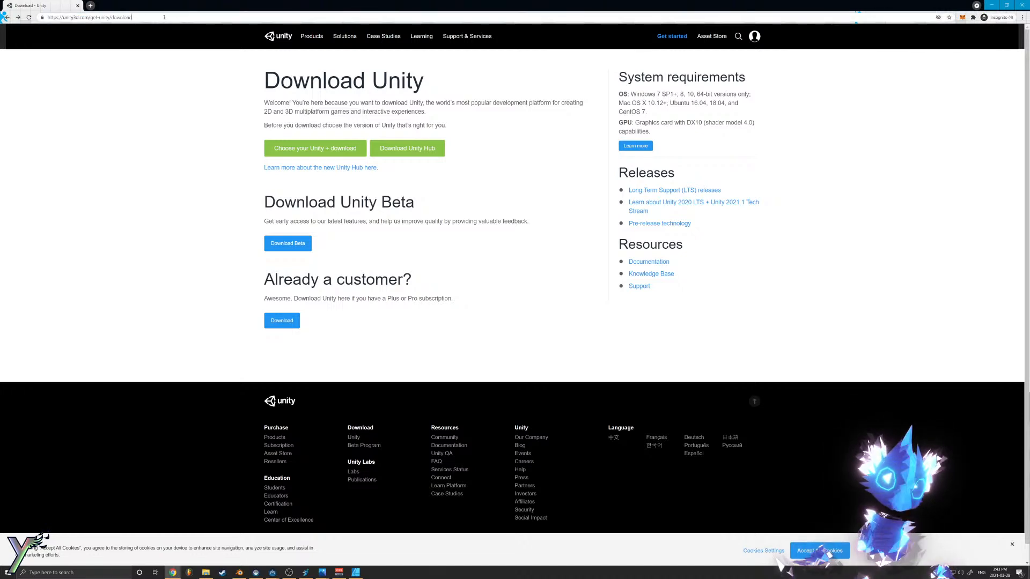
{"action": "type", "text": "/archive"}
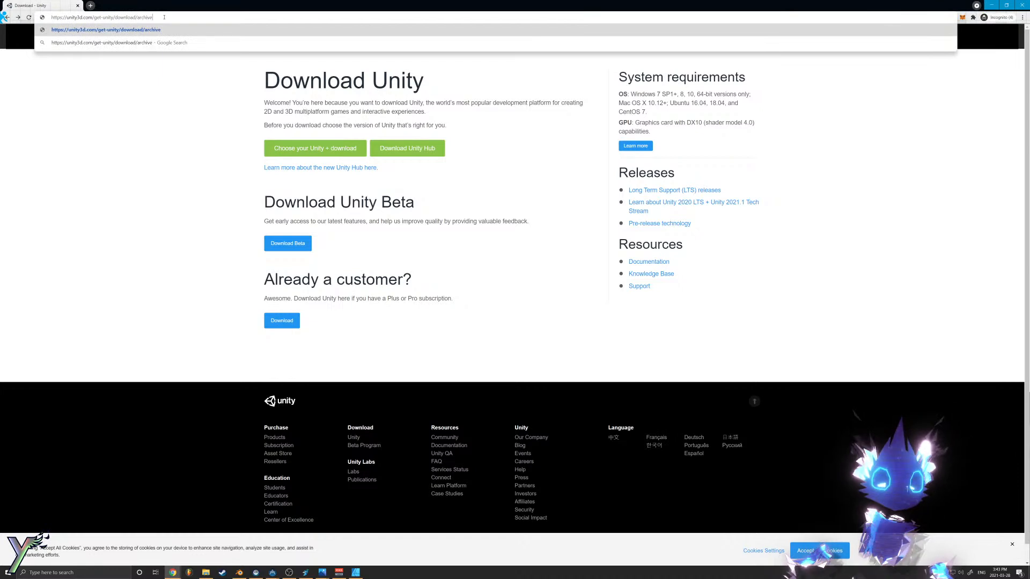
{"action": "key", "text": "Return"}
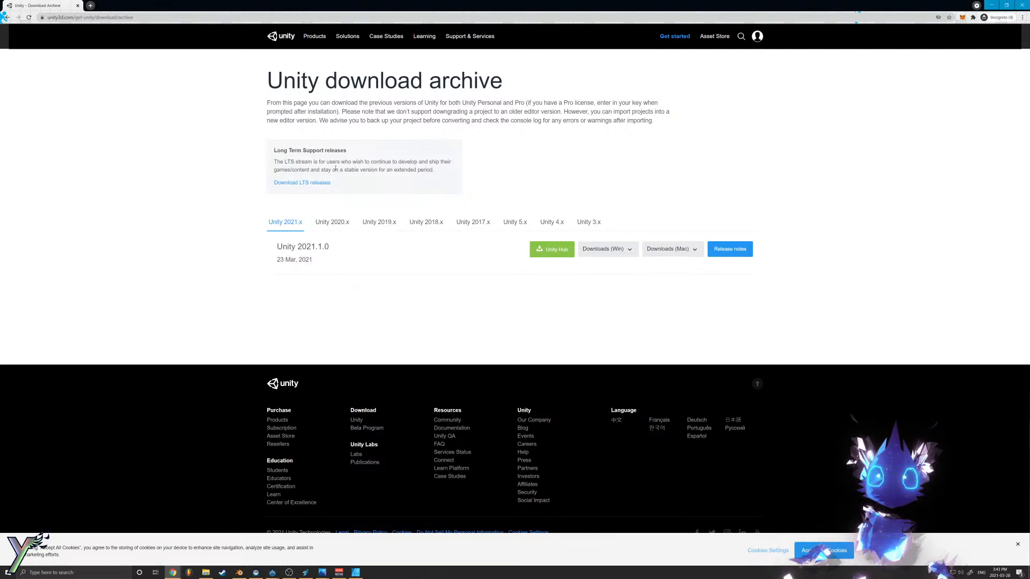
Step: Find Unity 2019.2.4 in the archive's Unity 2019.x releases and highlight its version number
{"action": "left_click", "coordinate": [391, 226]}
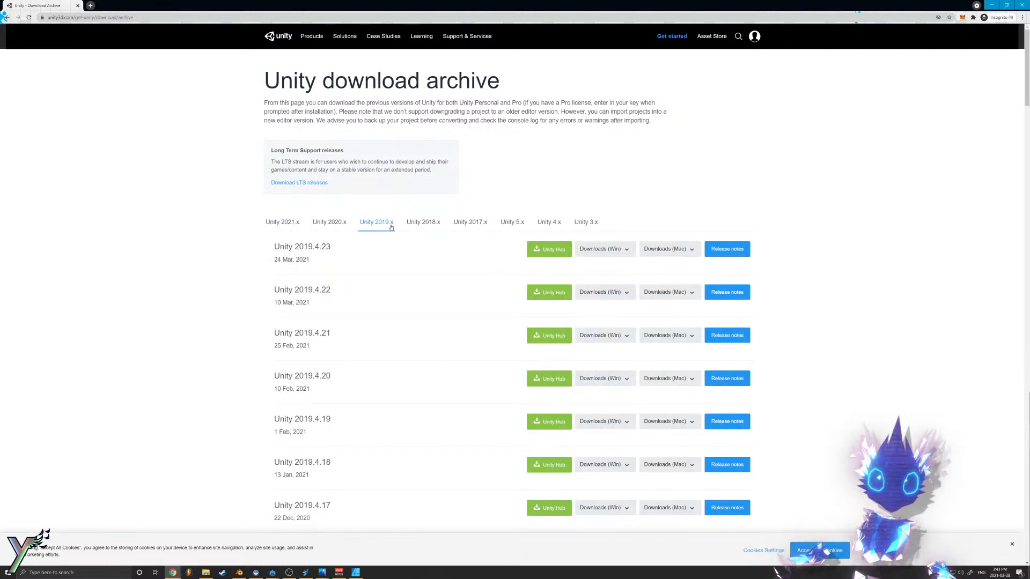
{"action": "scroll", "coordinate": [183, 298], "scroll_direction": "down", "scroll_amount": 4}
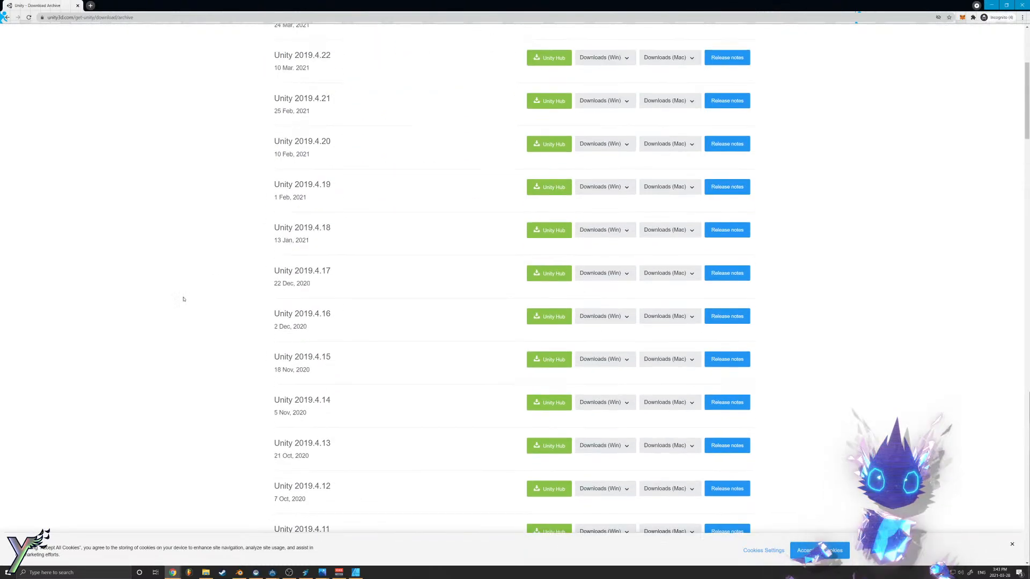
{"action": "scroll", "coordinate": [183, 299], "scroll_direction": "down", "scroll_amount": 20}
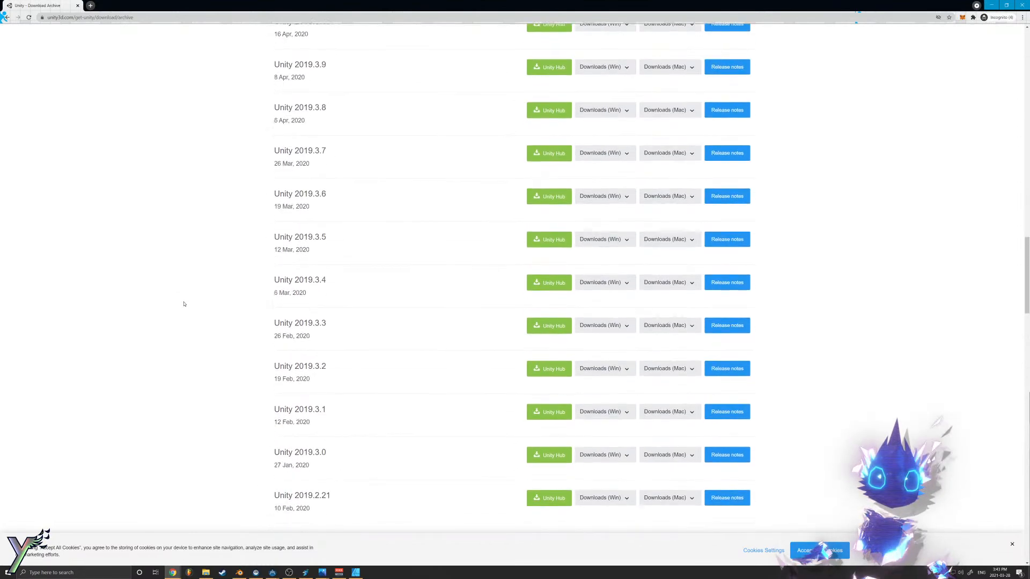
{"action": "scroll", "coordinate": [184, 304], "scroll_direction": "down", "scroll_amount": 12}
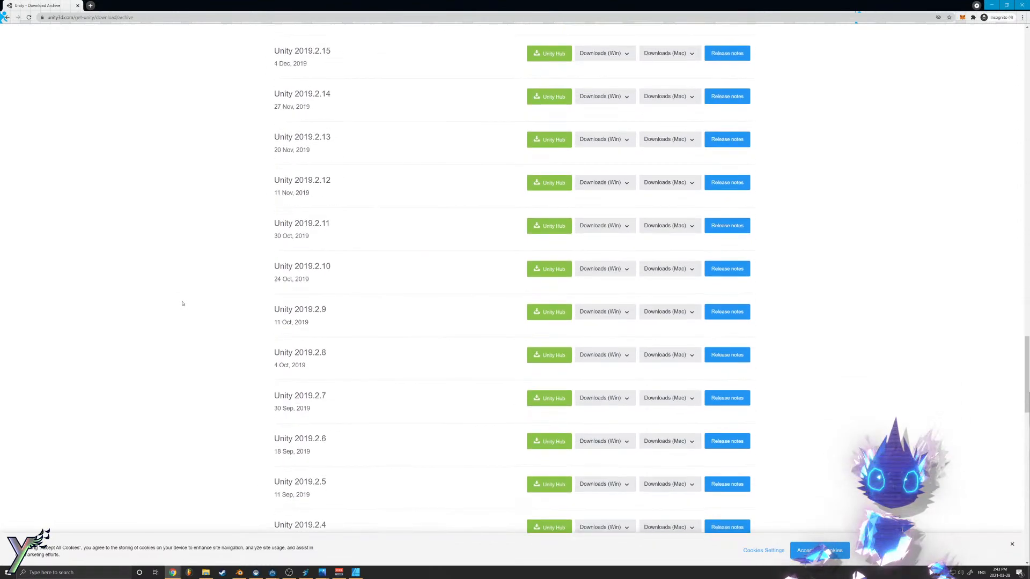
{"action": "scroll", "coordinate": [183, 303], "scroll_direction": "down", "scroll_amount": 5}
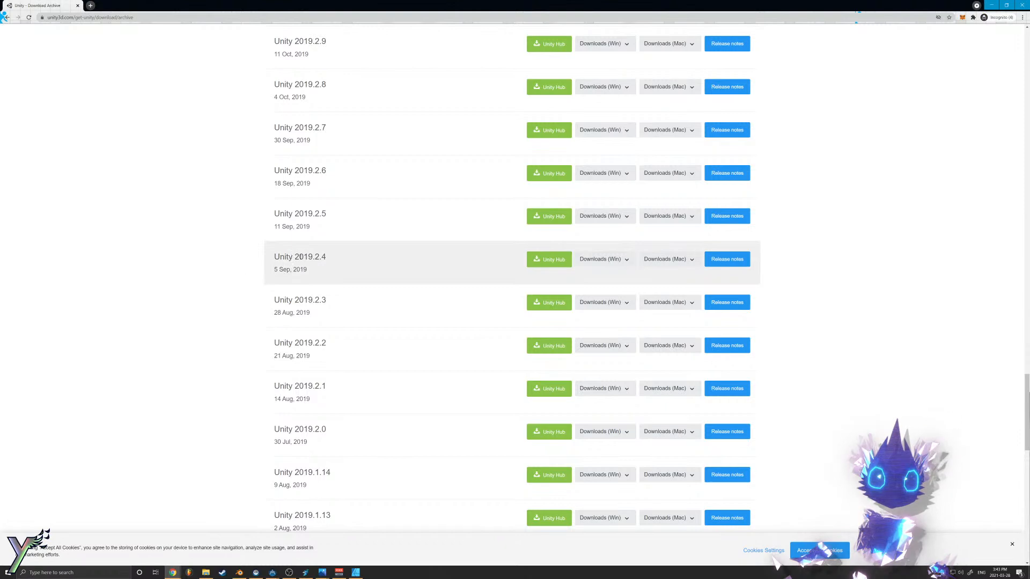
{"action": "left_click_drag", "start_coordinate": [300, 257], "coordinate": [327, 259]}
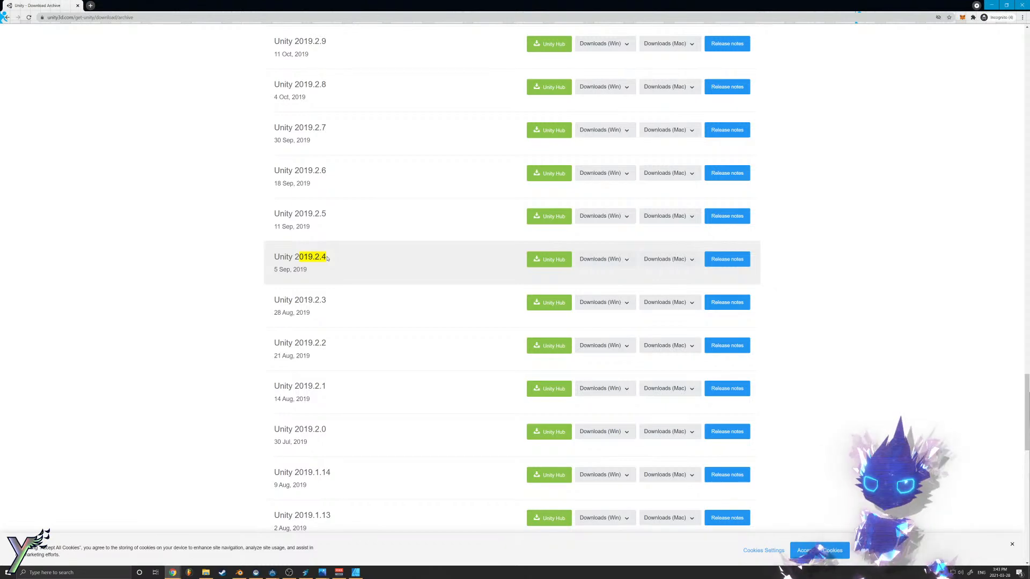
{"action": "left_click", "coordinate": [258, 260]}
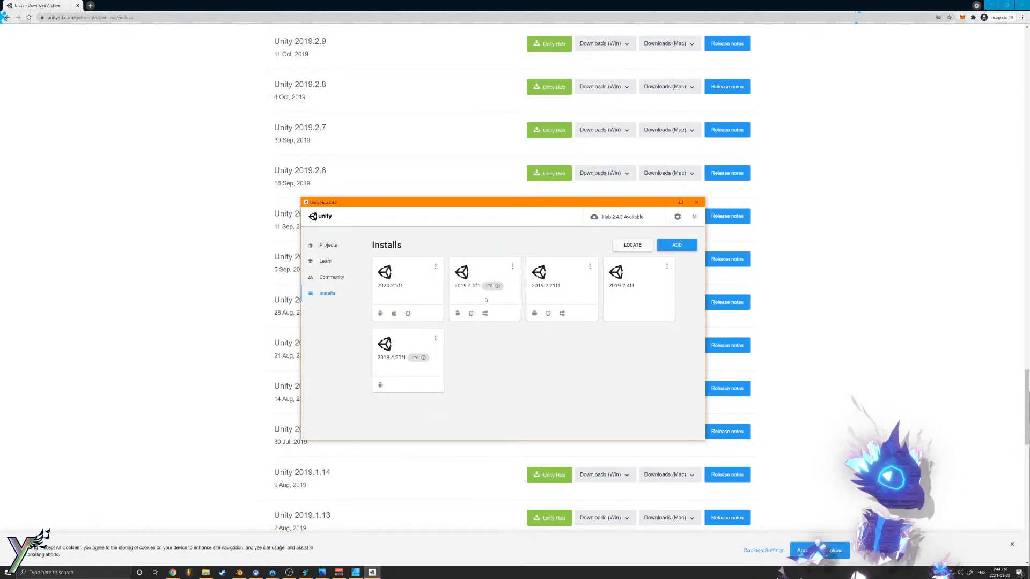
Step: Open the Unity 2021.1.0 release from the archive in Unity Hub and review its installable modules
{"action": "left_click", "coordinate": [217, 279]}
{"action": "scroll", "coordinate": [248, 371], "scroll_direction": "down", "scroll_amount": 3}
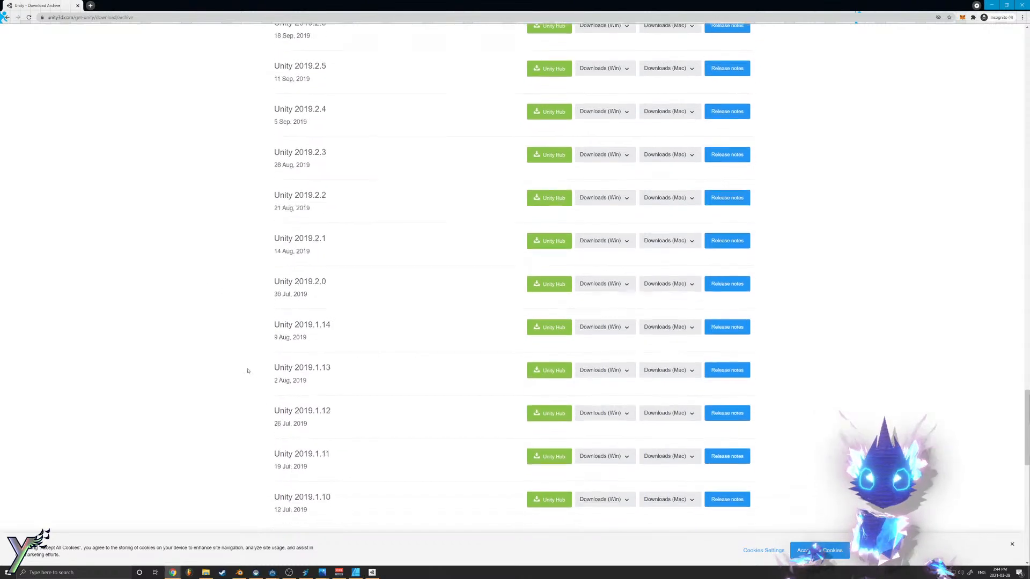
{"action": "scroll", "coordinate": [248, 370], "scroll_direction": "up", "scroll_amount": 20}
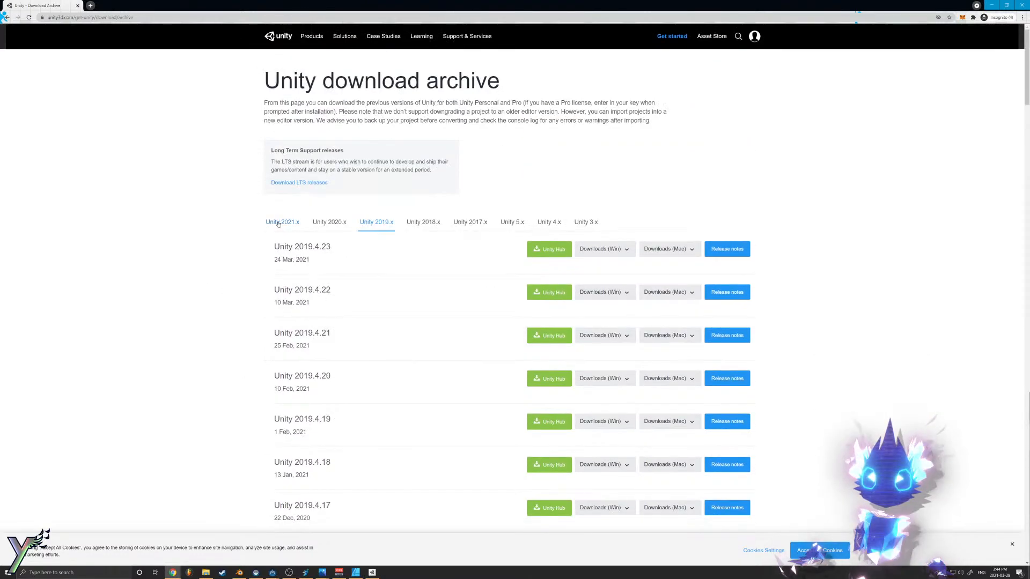
{"action": "left_click", "coordinate": [278, 223]}
{"action": "left_click", "coordinate": [549, 250]}
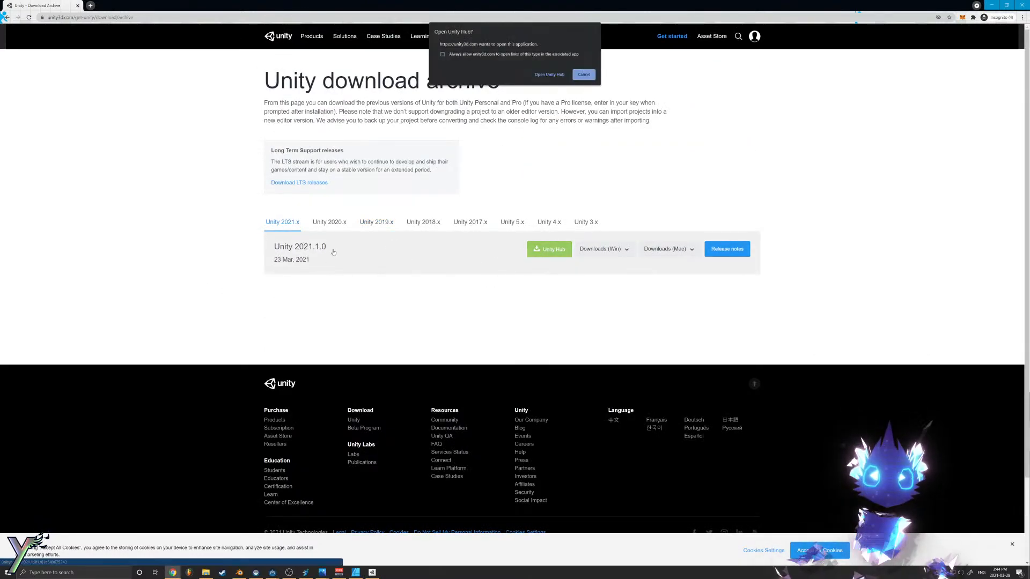
{"action": "left_click", "coordinate": [538, 75]}
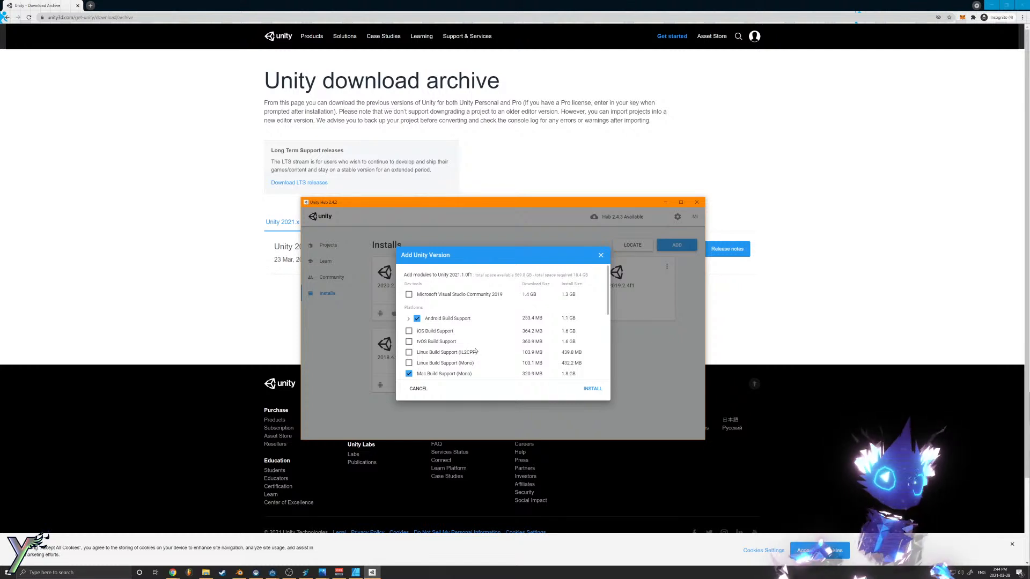
{"action": "scroll", "coordinate": [606, 327], "scroll_direction": "down", "scroll_amount": 3}
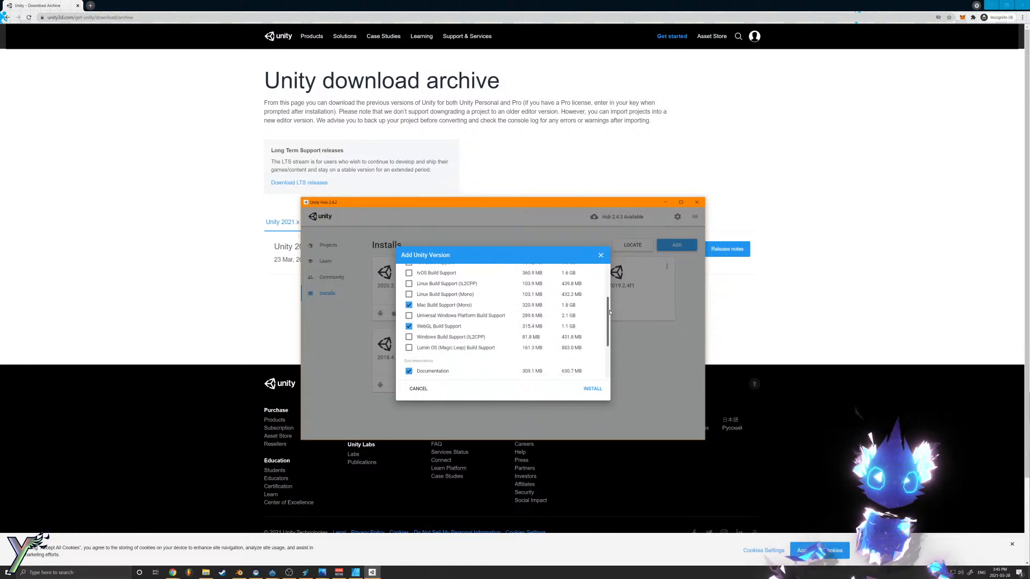
{"action": "scroll", "coordinate": [606, 328], "scroll_direction": "down", "scroll_amount": 2}
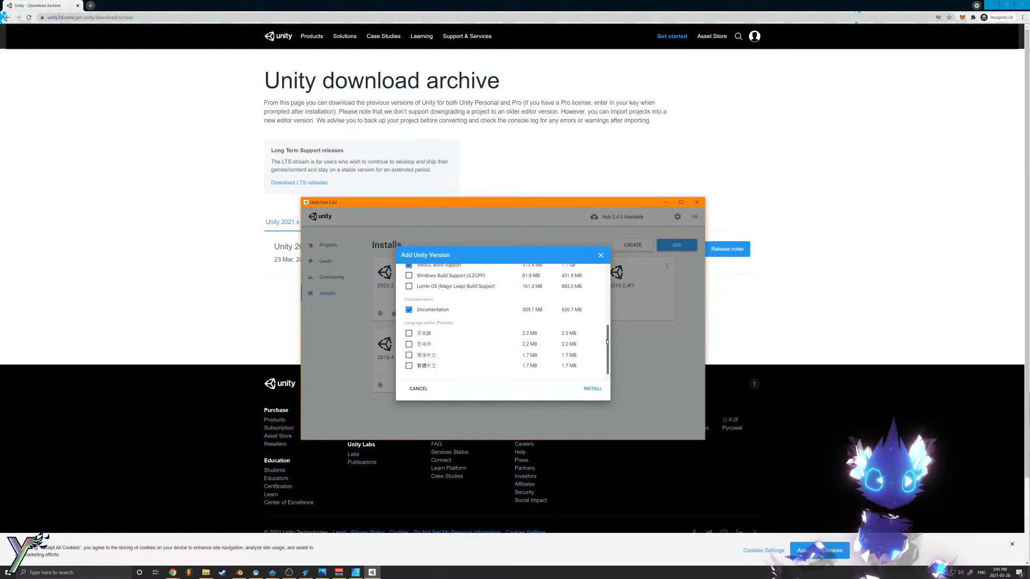
Step: Review the Unity 2021.1.0 module list, keep only Android Build Support selected, and cancel the installation
{"action": "scroll", "coordinate": [602, 318], "scroll_direction": "up", "scroll_amount": 2}
{"action": "scroll", "coordinate": [601, 318], "scroll_direction": "up", "scroll_amount": 3}
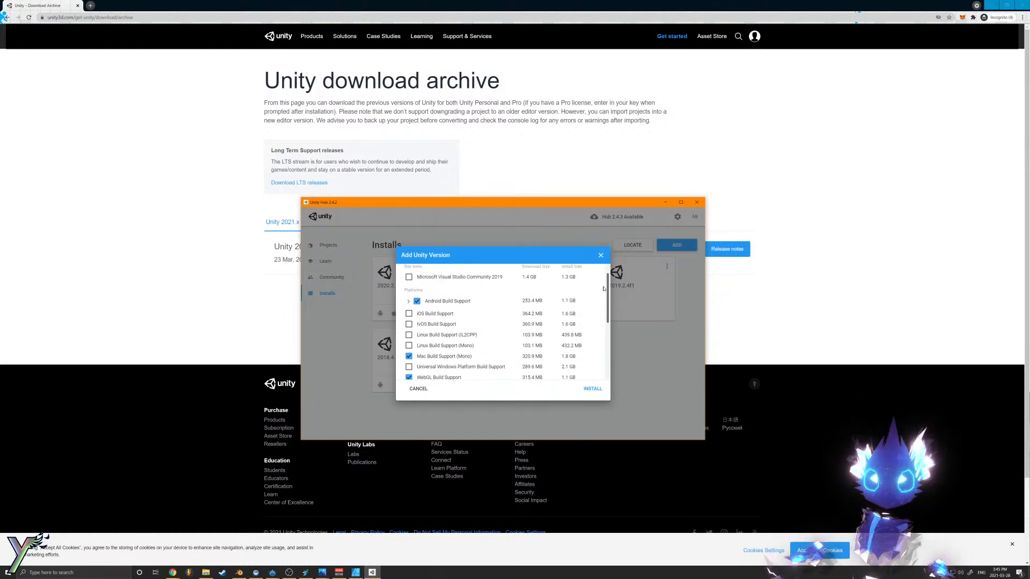
{"action": "scroll", "coordinate": [556, 322], "scroll_direction": "down", "scroll_amount": 1}
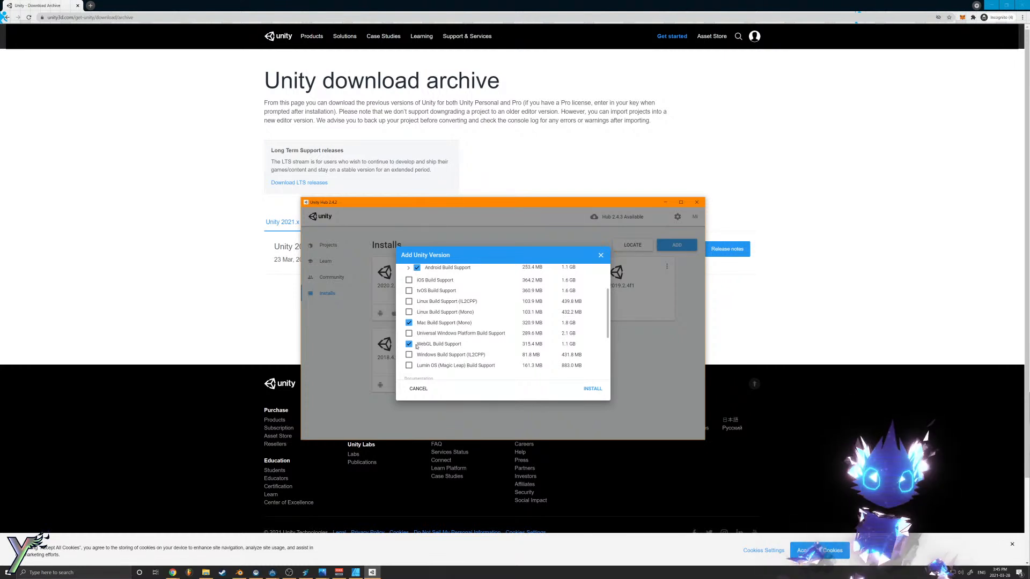
{"action": "scroll", "coordinate": [410, 322], "scroll_direction": "down", "scroll_amount": 3}
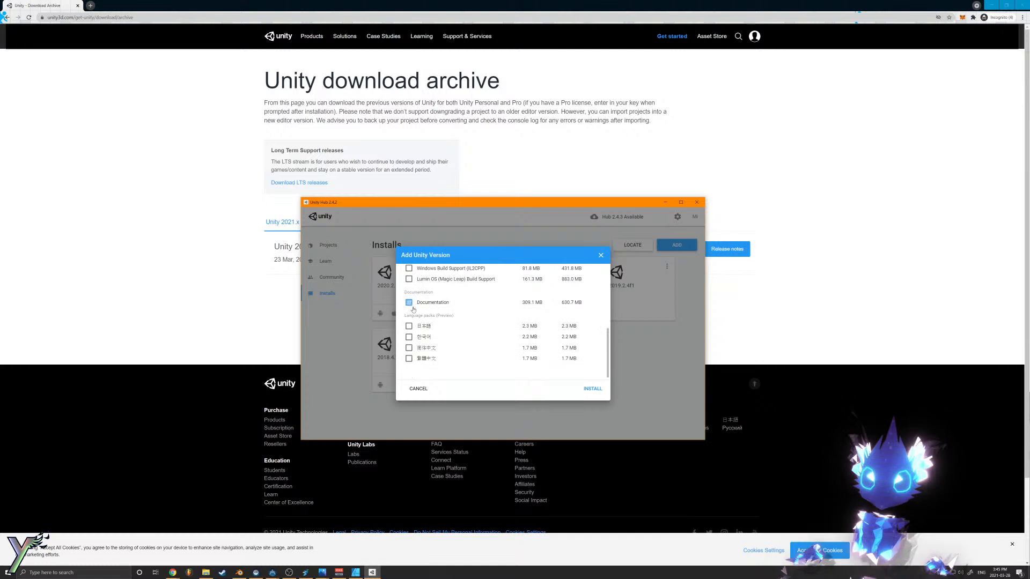
{"action": "scroll", "coordinate": [413, 311], "scroll_direction": "up", "scroll_amount": 5}
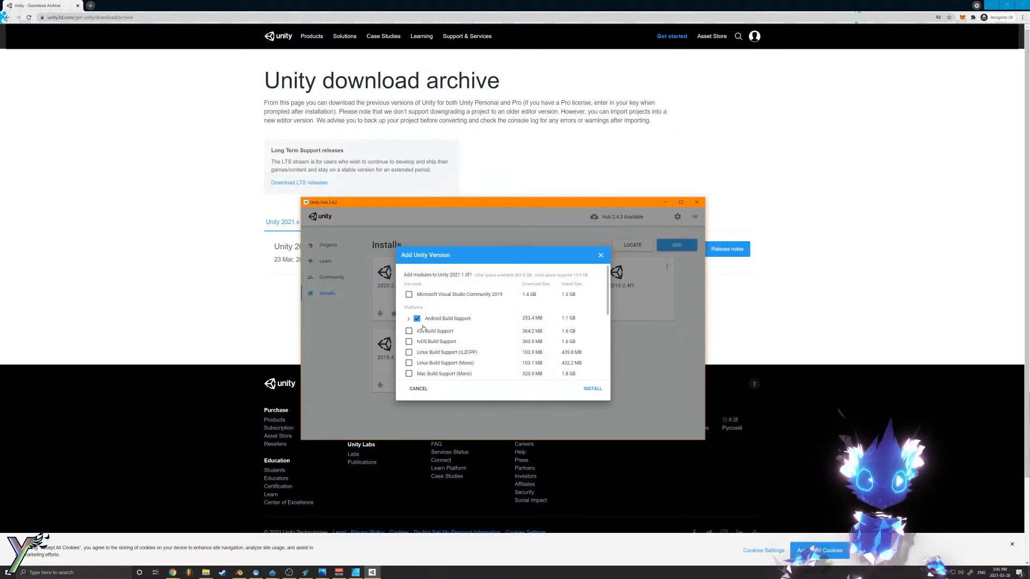
{"action": "scroll", "coordinate": [456, 322], "scroll_direction": "down", "scroll_amount": 3}
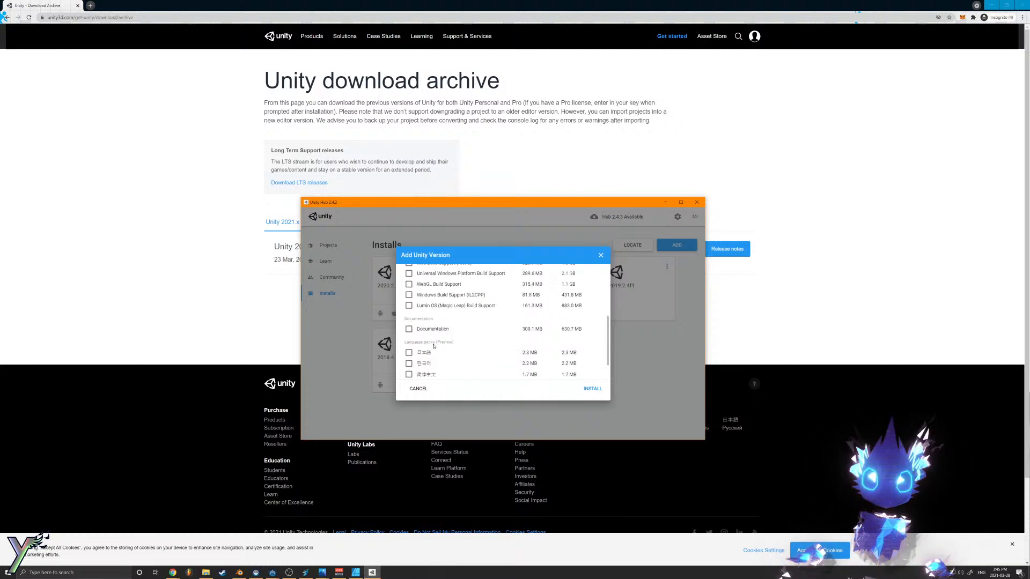
{"action": "scroll", "coordinate": [456, 322], "scroll_direction": "up", "scroll_amount": 3}
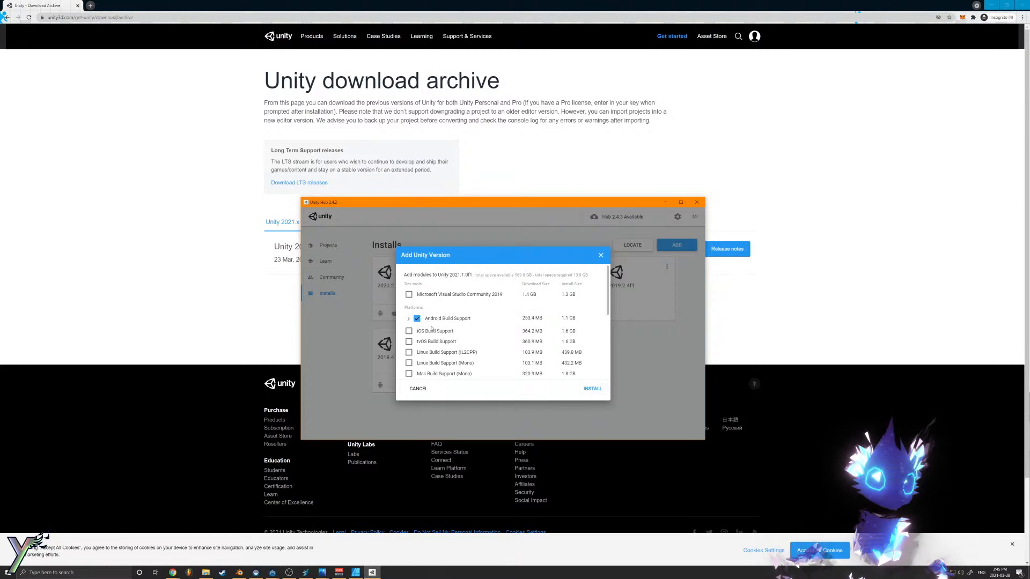
{"action": "scroll", "coordinate": [432, 317], "scroll_direction": "down", "scroll_amount": 3}
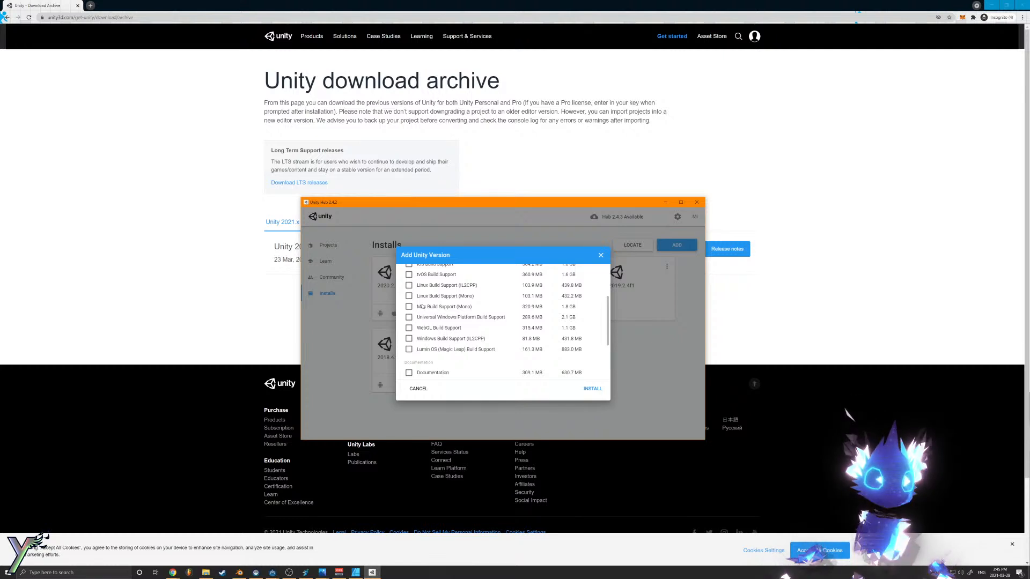
{"action": "scroll", "coordinate": [422, 307], "scroll_direction": "up", "scroll_amount": 3}
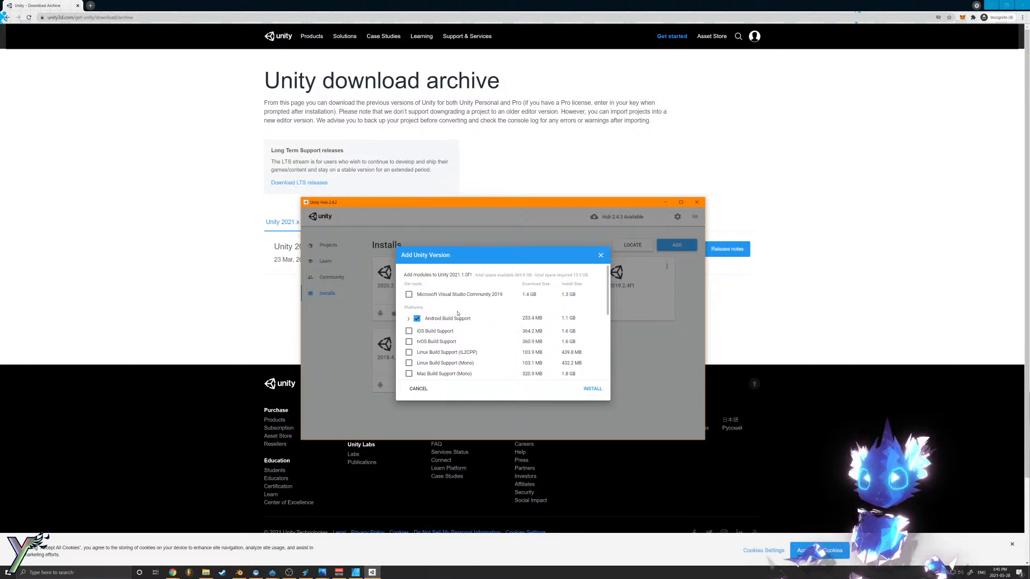
{"action": "left_click", "coordinate": [418, 389]}
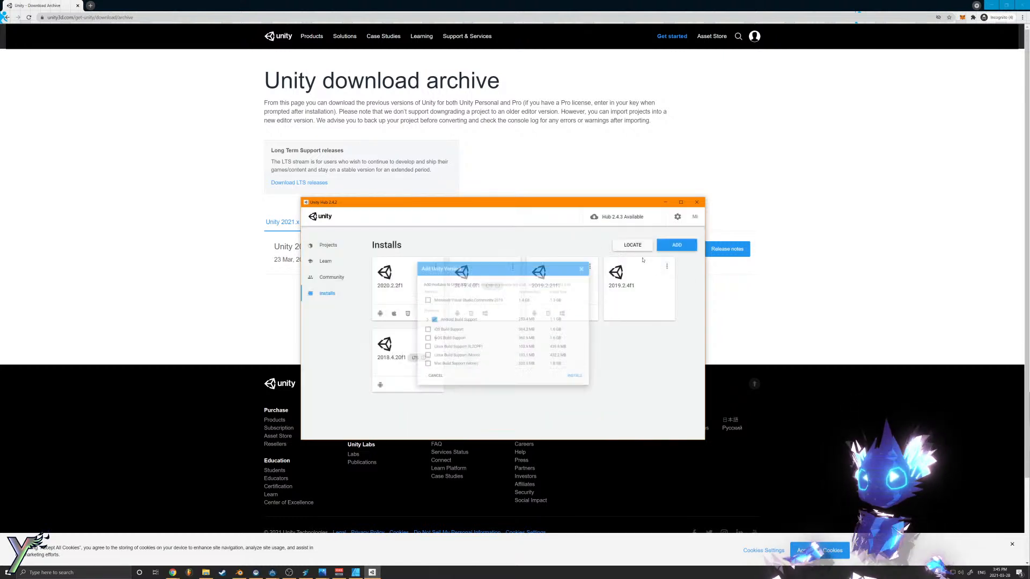
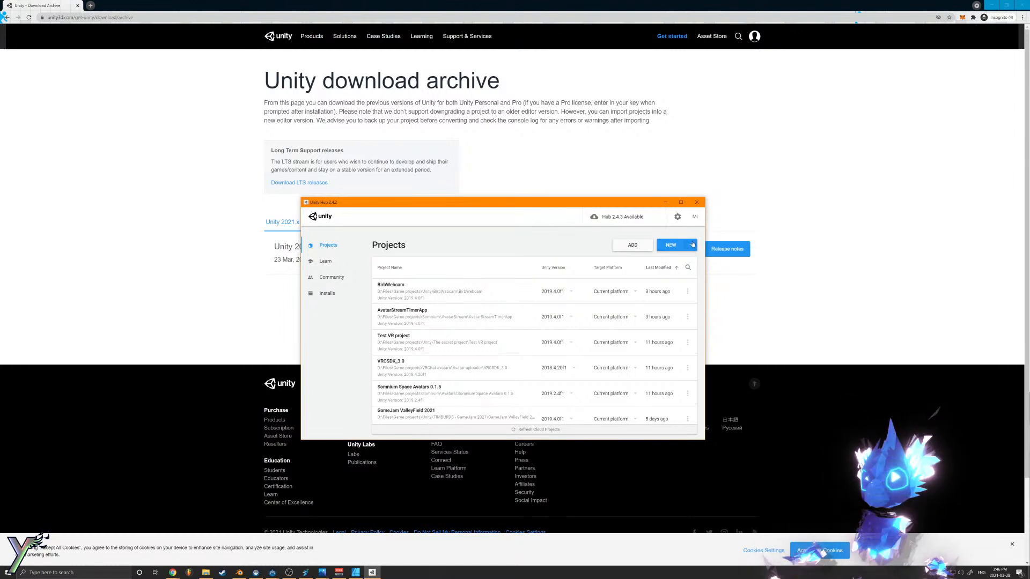
Step: Create a 3D project named ayaya with Unity 2019.2.4f1 in D:\Files\Game projects\Somnium
{"action": "left_click", "coordinate": [693, 246]}
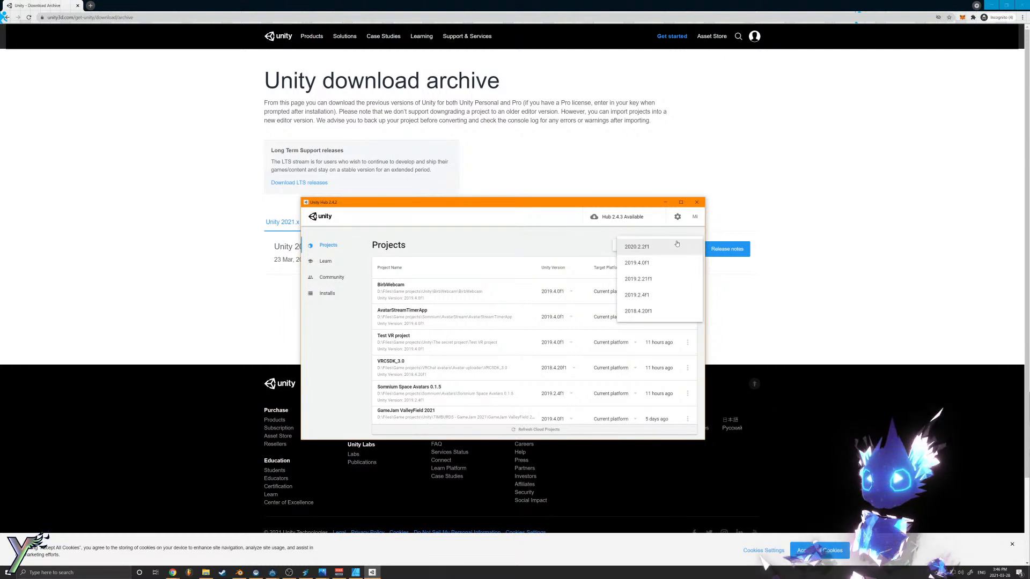
{"action": "left_click", "coordinate": [660, 294]}
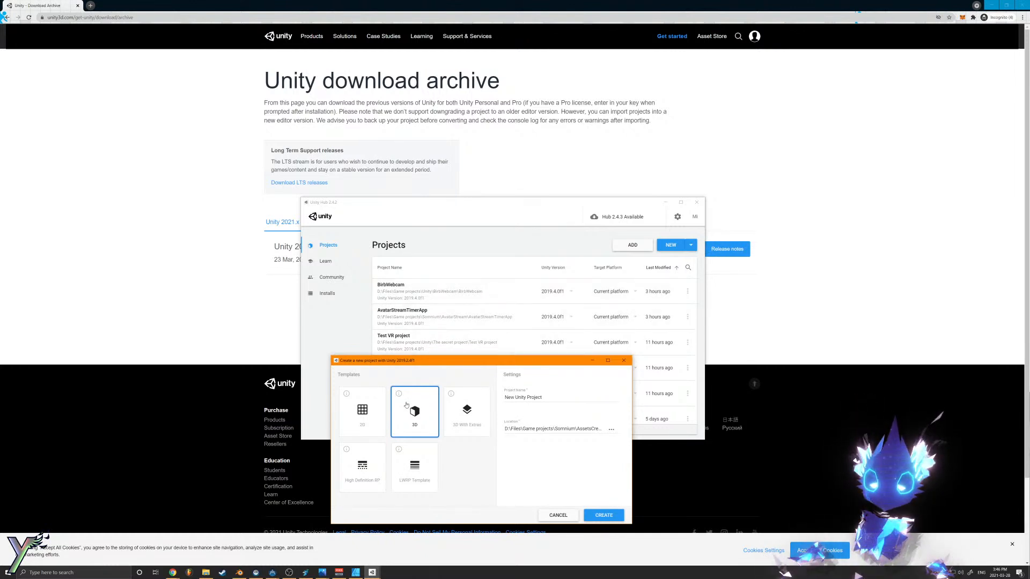
{"action": "left_click_drag", "start_coordinate": [555, 398], "coordinate": [414, 395]}
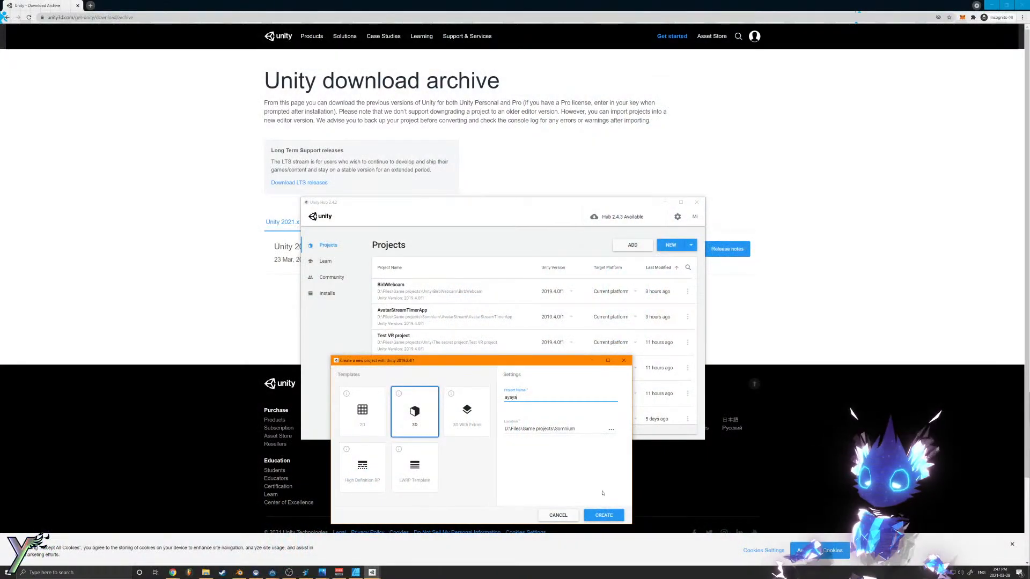
{"action": "left_click", "coordinate": [604, 515]}
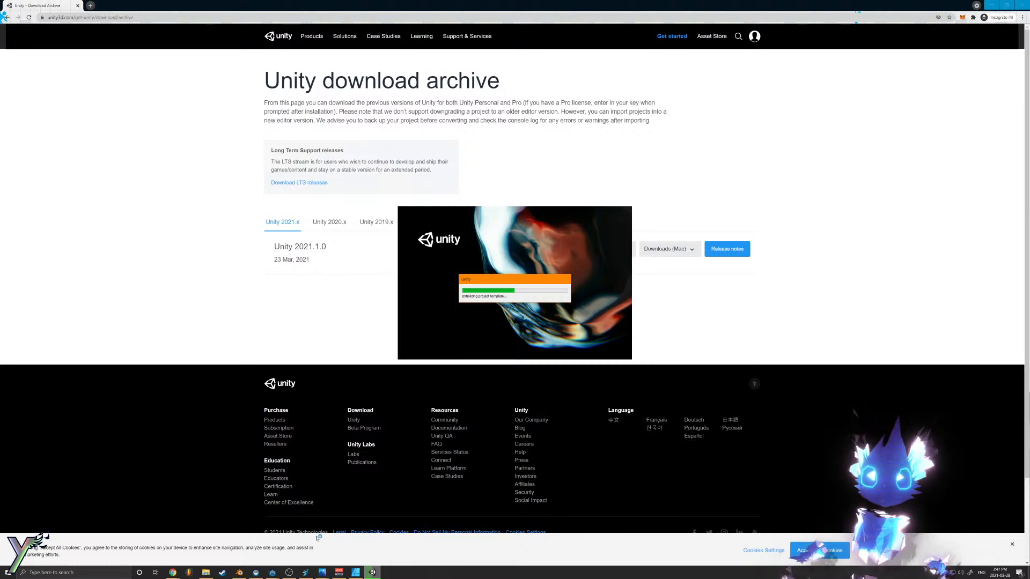
Step: Load somniumspace.com in a new browser tab and open its UnitySDK user guide
{"action": "left_click", "coordinate": [90, 5]}
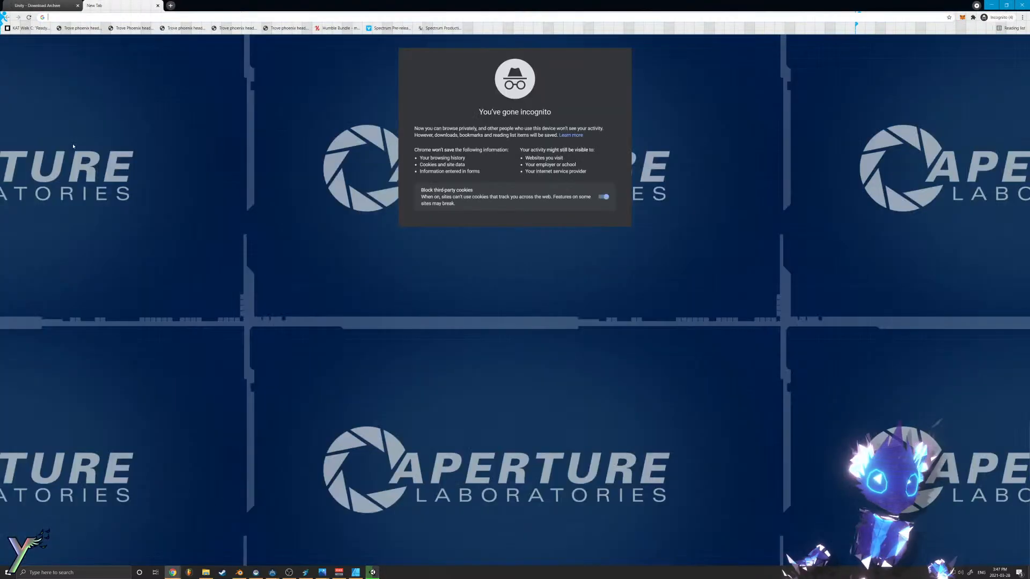
{"action": "type", "text": "somniumspace.com"}
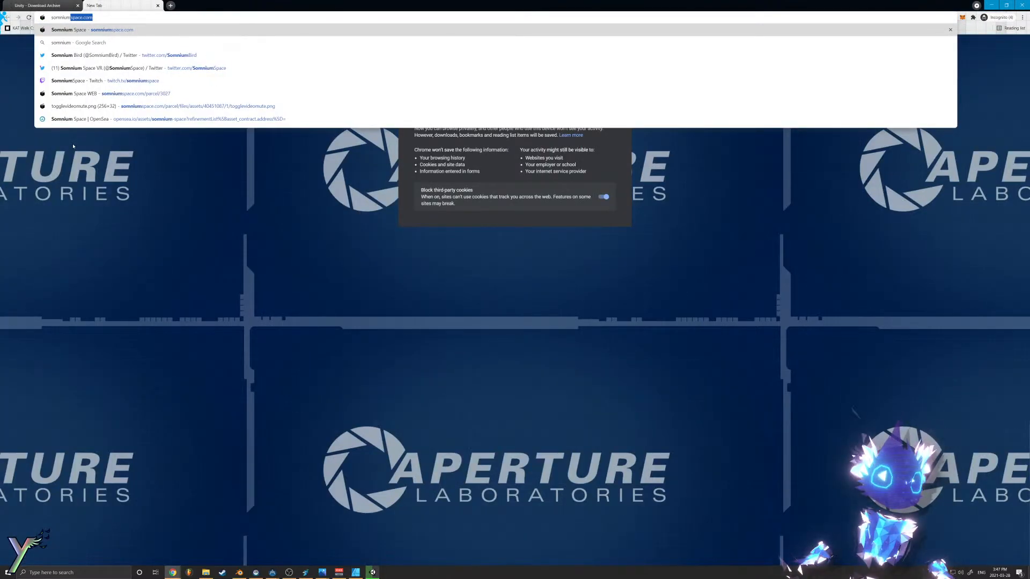
{"action": "key", "text": "Return"}
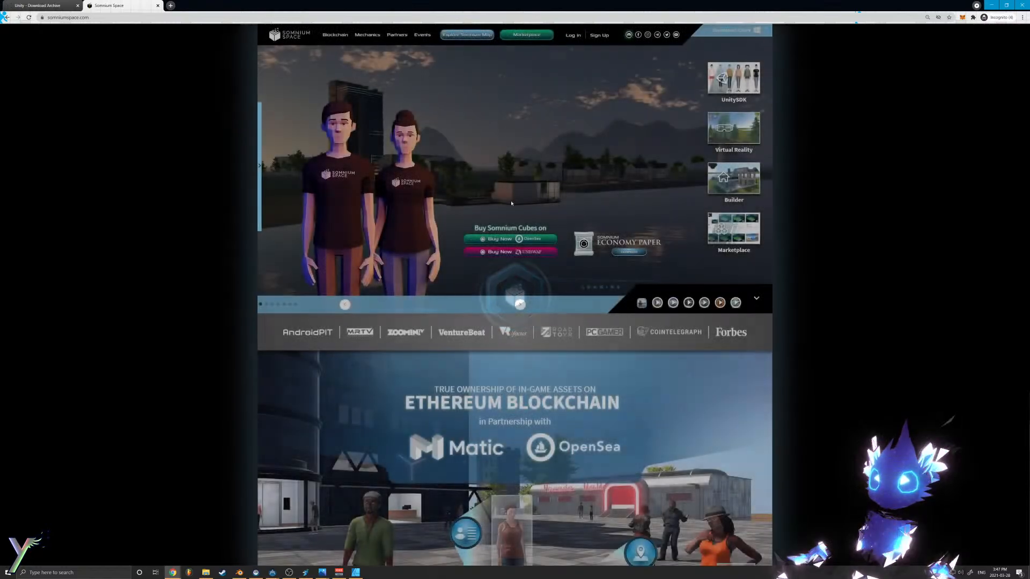
{"action": "scroll", "coordinate": [757, 84], "scroll_direction": "up", "scroll_amount": 4, "text": "ctrl"}
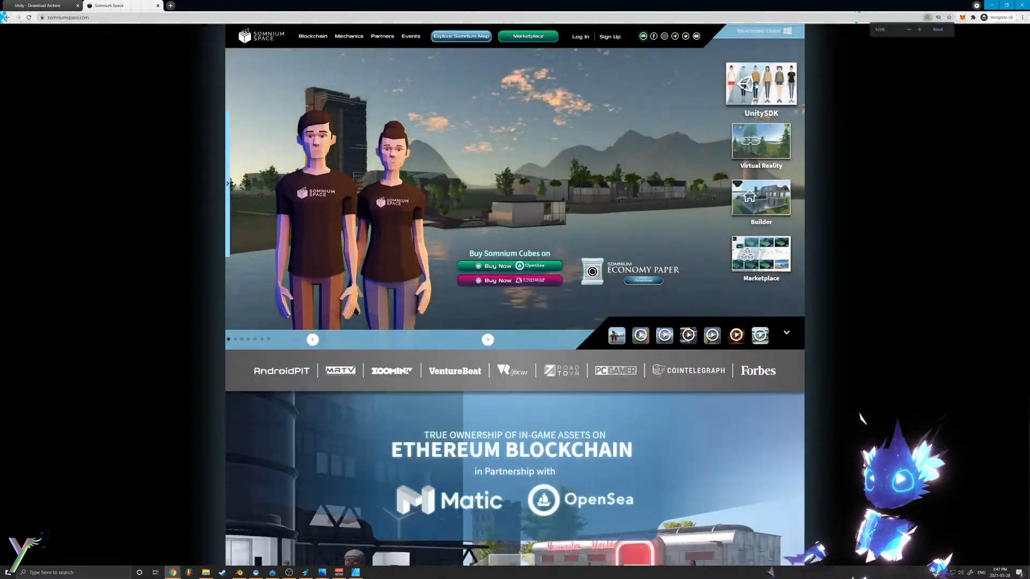
{"action": "scroll", "coordinate": [756, 85], "scroll_direction": "up", "scroll_amount": 1, "text": "ctrl"}
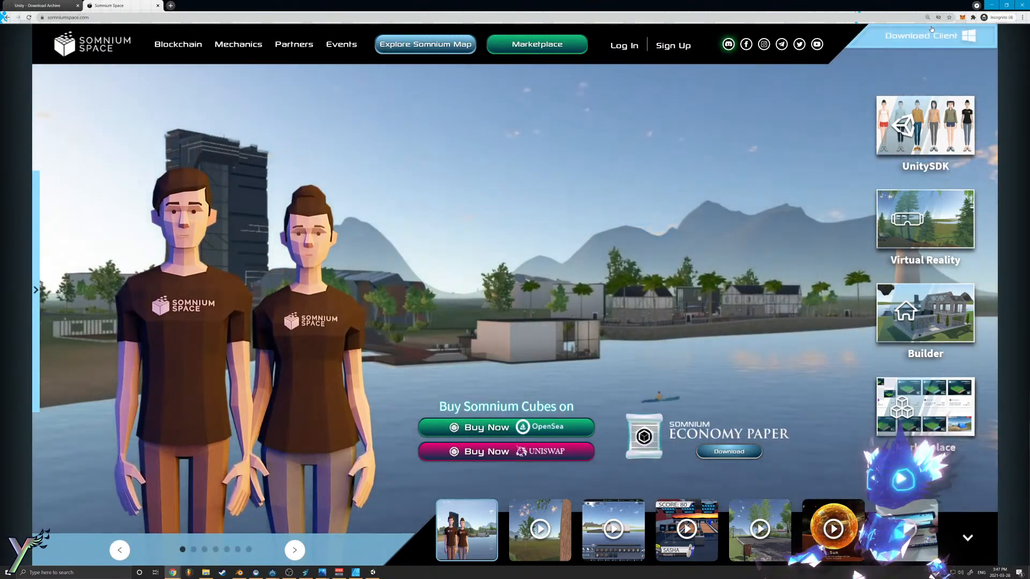
{"action": "left_click", "coordinate": [928, 121]}
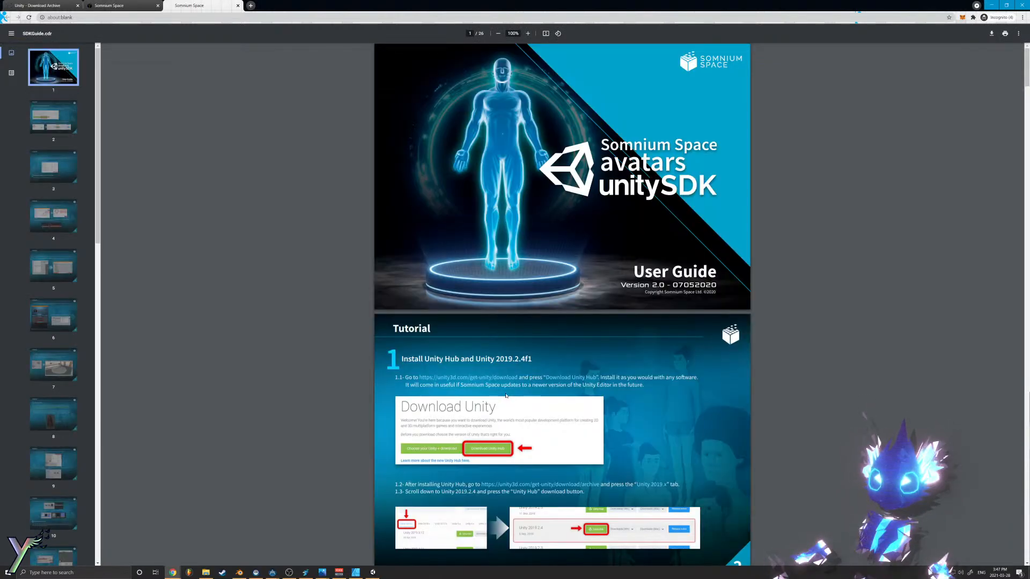
Step: Find section 2.1 of the SDK guide and download the Somnium Space Unity package from its link
{"action": "scroll", "coordinate": [506, 396], "scroll_direction": "down", "scroll_amount": 6}
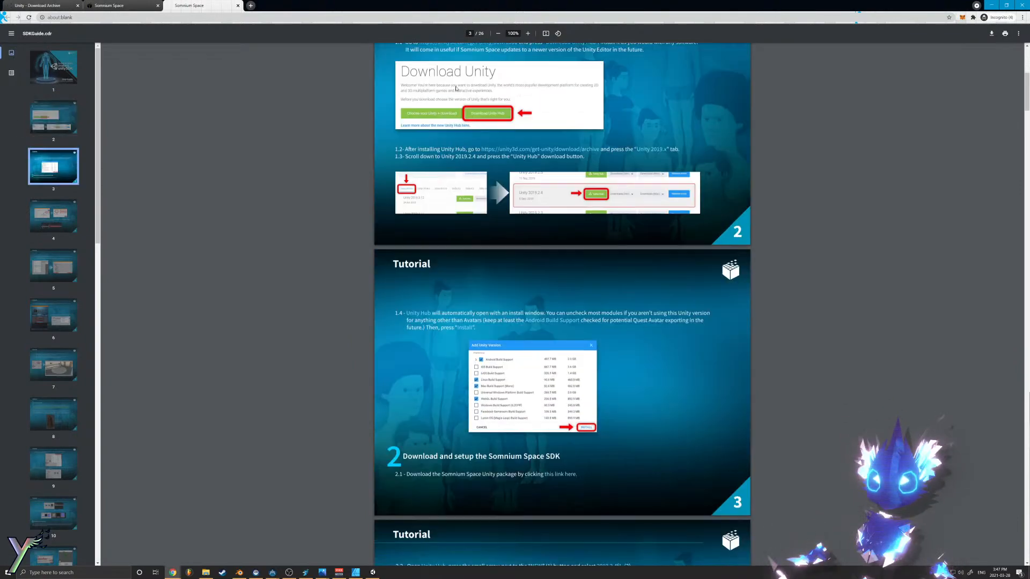
{"action": "scroll", "coordinate": [444, 86], "scroll_direction": "up", "scroll_amount": 1}
{"action": "scroll", "coordinate": [519, 218], "scroll_direction": "down", "scroll_amount": 4}
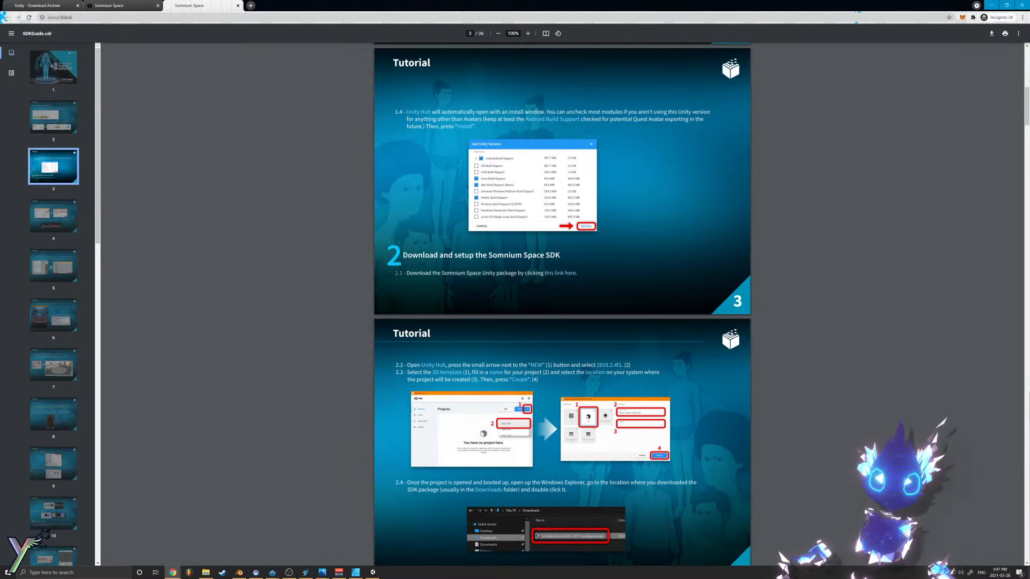
{"action": "left_click_drag", "start_coordinate": [410, 273], "coordinate": [470, 273]}
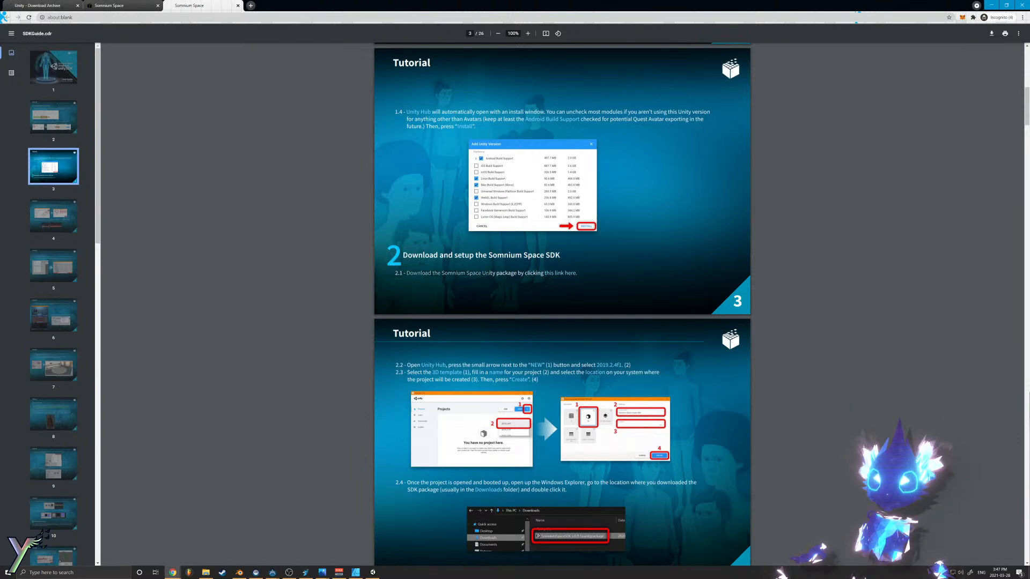
{"action": "left_click", "coordinate": [559, 273]}
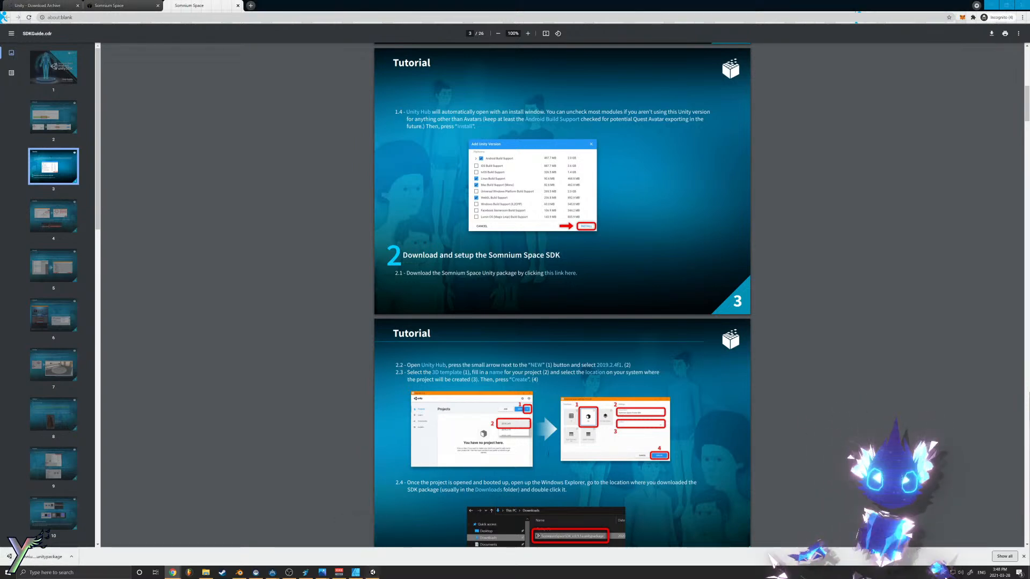
Step: Switch to the Unity editor with the ayaya project and save the current window arrangement as Birb's Layout
{"action": "left_click", "coordinate": [373, 572]}
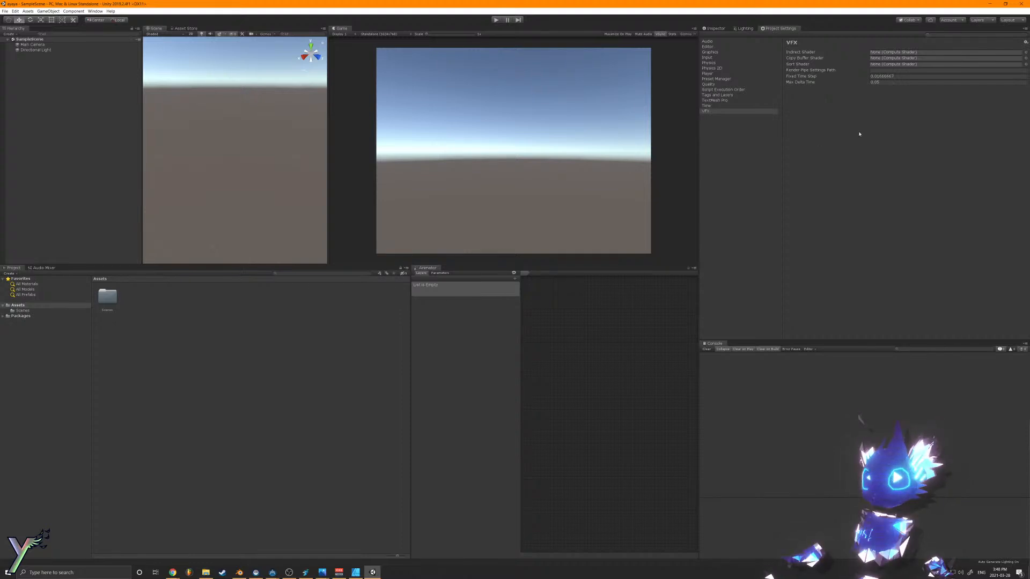
{"action": "left_click", "coordinate": [1010, 21]}
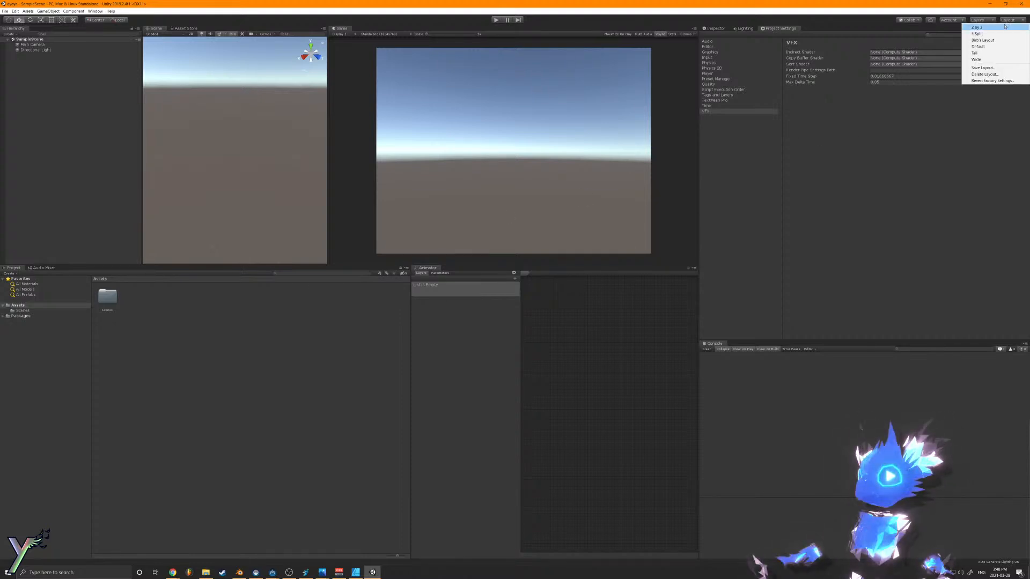
{"action": "left_click", "coordinate": [983, 68]}
{"action": "type", "text": "Birb"}
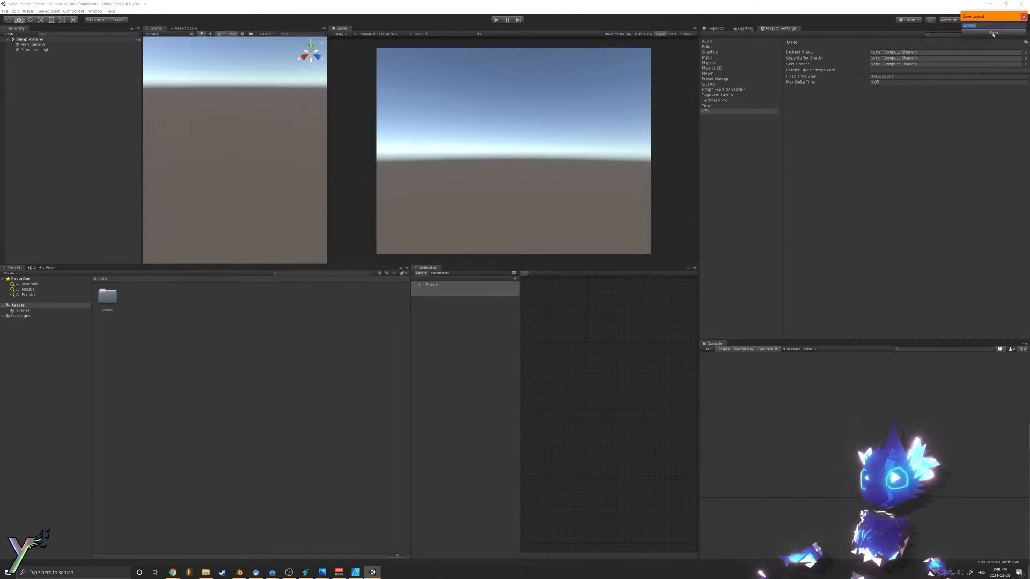
{"action": "type", "text": "'s la"}
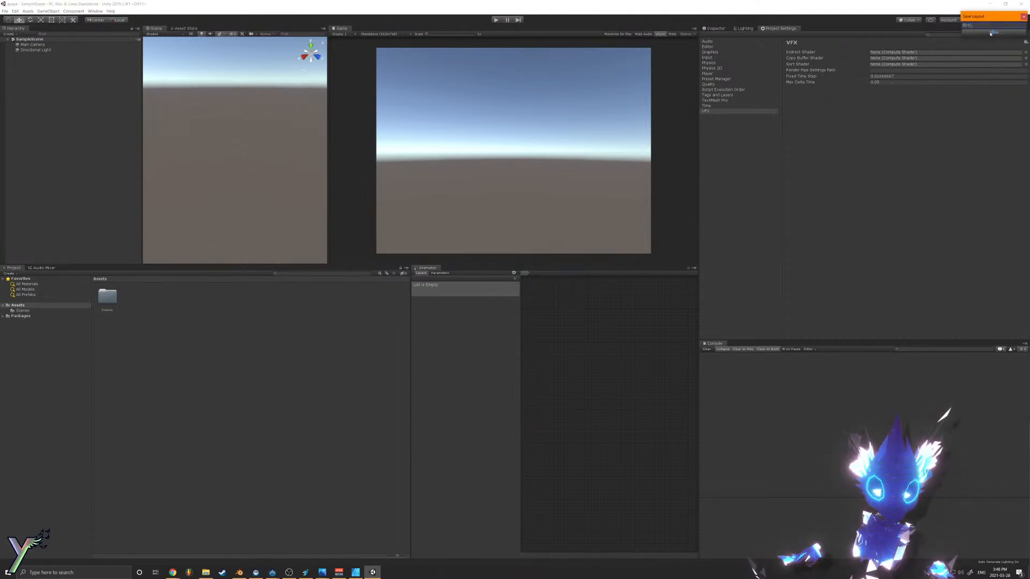
{"action": "type", "text": "yout"}
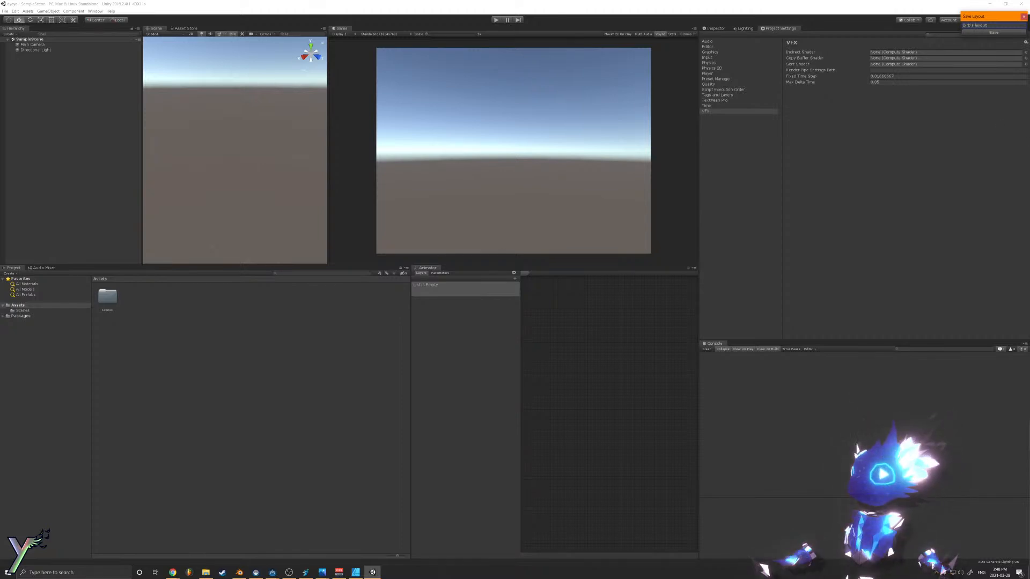
{"action": "left_click_drag", "start_coordinate": [990, 18], "coordinate": [924, 34]}
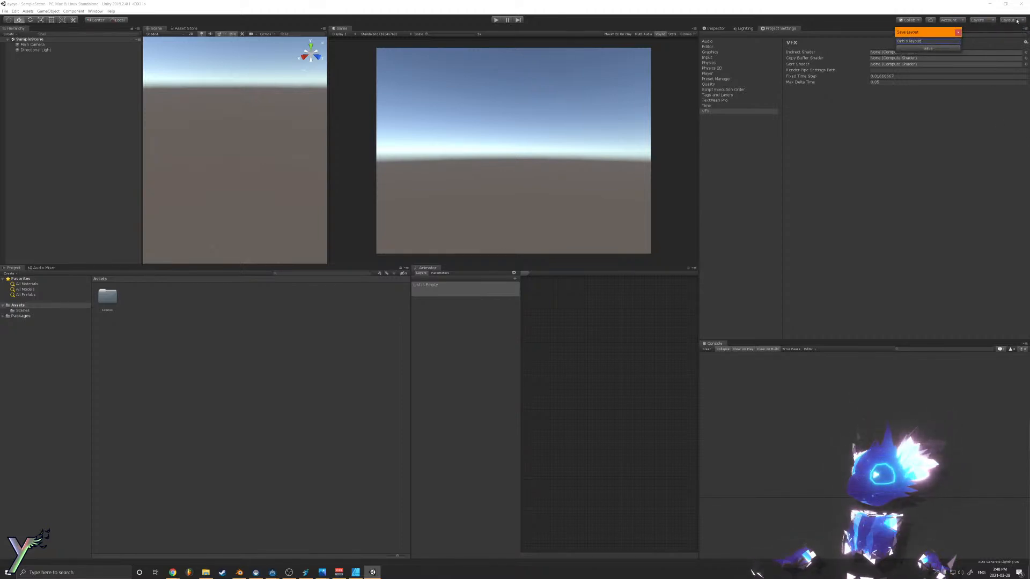
{"action": "left_click", "coordinate": [1011, 20]}
{"action": "left_click", "coordinate": [942, 41]}
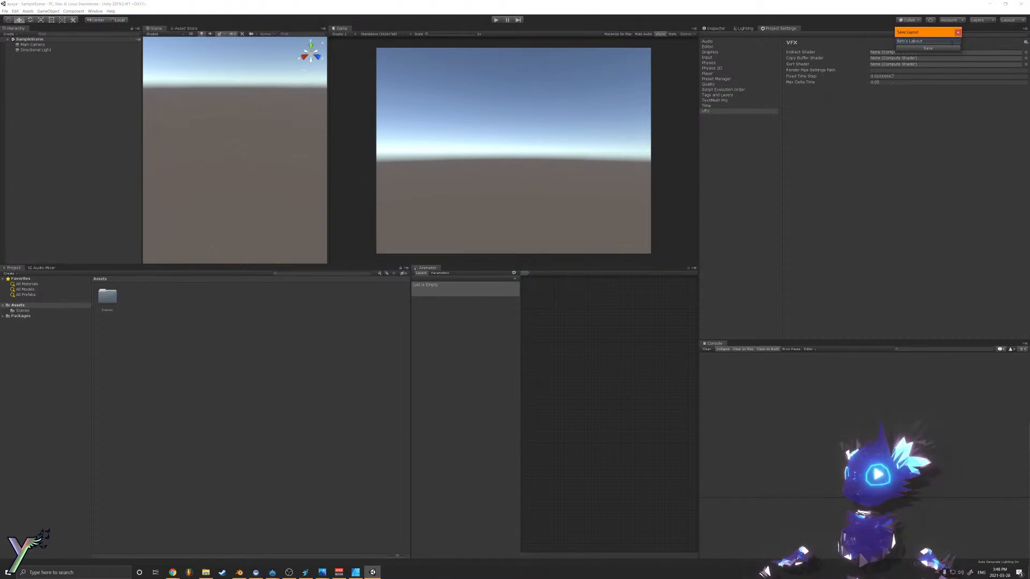
{"action": "left_click", "coordinate": [927, 49]}
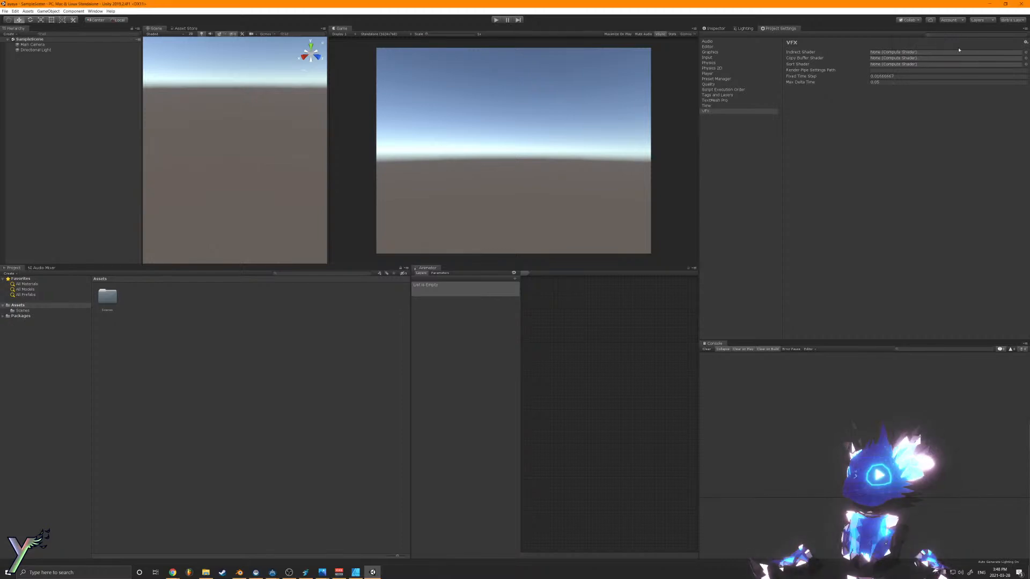
Step: Apply the Default window layout to the Unity editor
{"action": "left_click", "coordinate": [1010, 20]}
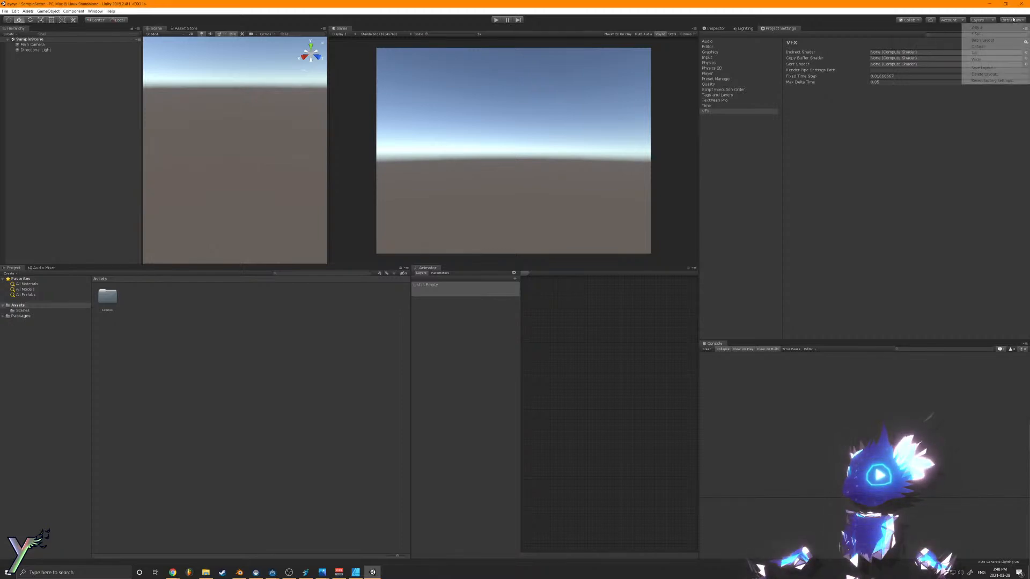
{"action": "left_click", "coordinate": [989, 46]}
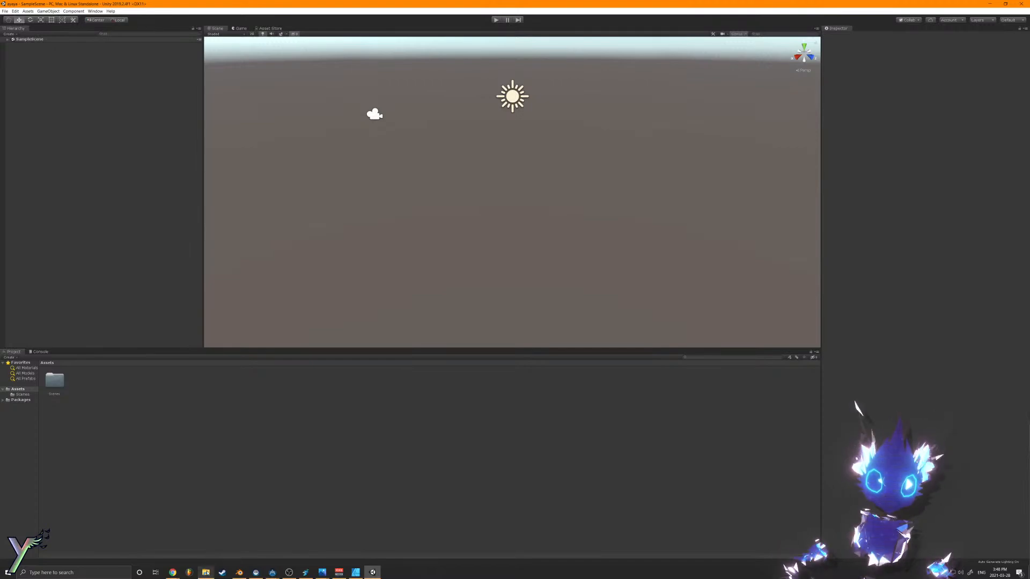
Step: Open the downloaded Somnium Space SDK unitypackage from the browser and import all of its contents into the ayaya project
{"action": "left_click", "coordinate": [172, 572]}
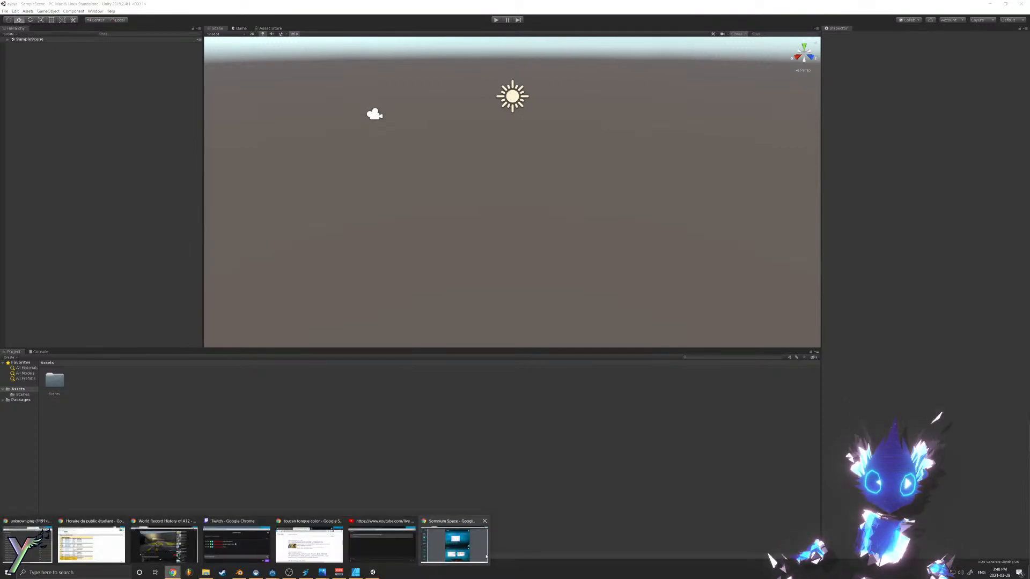
{"action": "left_click", "coordinate": [454, 545]}
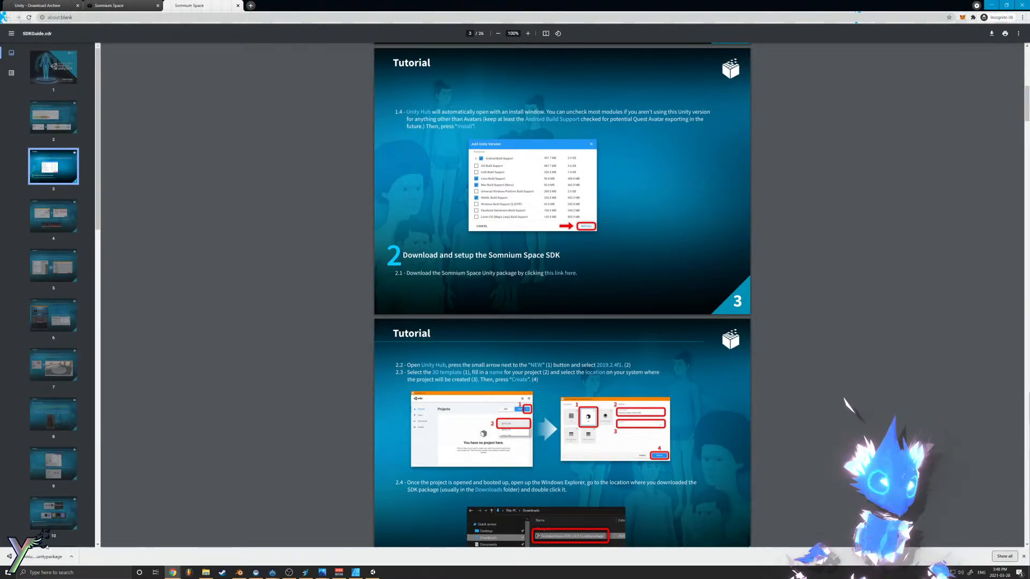
{"action": "left_click", "coordinate": [45, 555]}
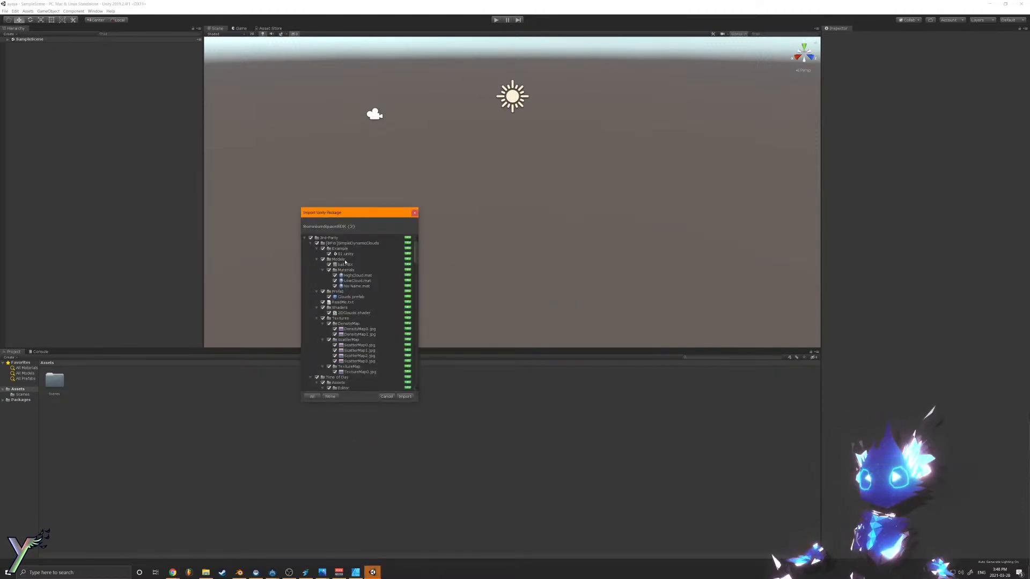
{"action": "scroll", "coordinate": [376, 343], "scroll_direction": "down", "scroll_amount": 10}
{"action": "scroll", "coordinate": [383, 354], "scroll_direction": "up", "scroll_amount": 10}
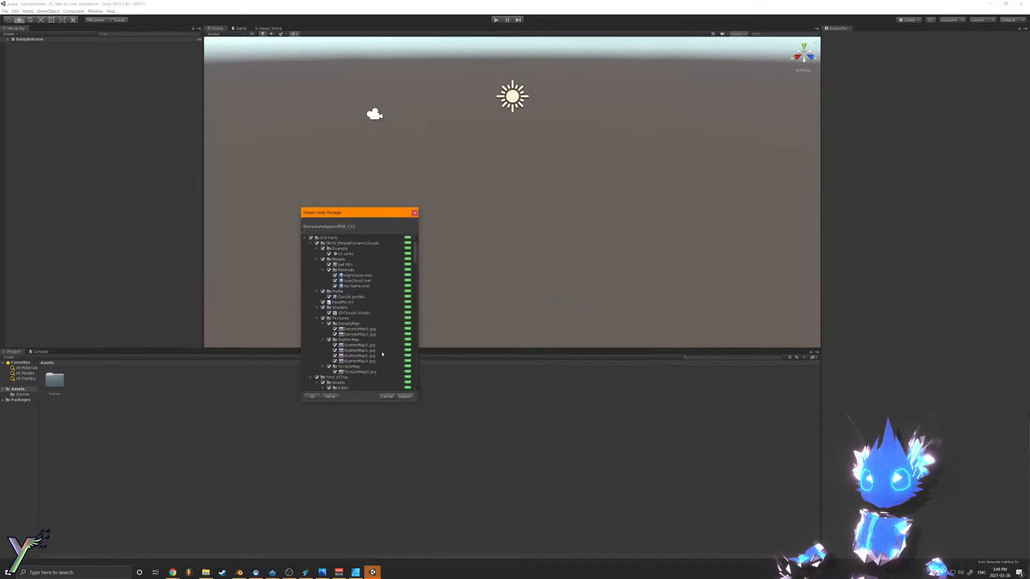
{"action": "left_click", "coordinate": [411, 398]}
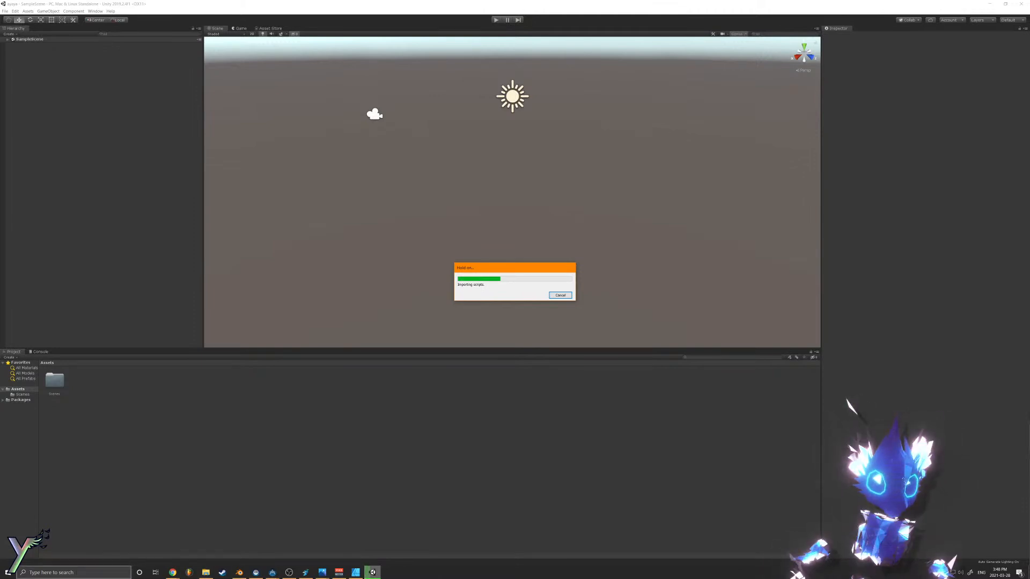
Step: Search the system for "uni" and open the best match
{"action": "left_click", "coordinate": [76, 573]}
{"action": "type", "text": "uni"}
{"action": "key", "text": "Return"}
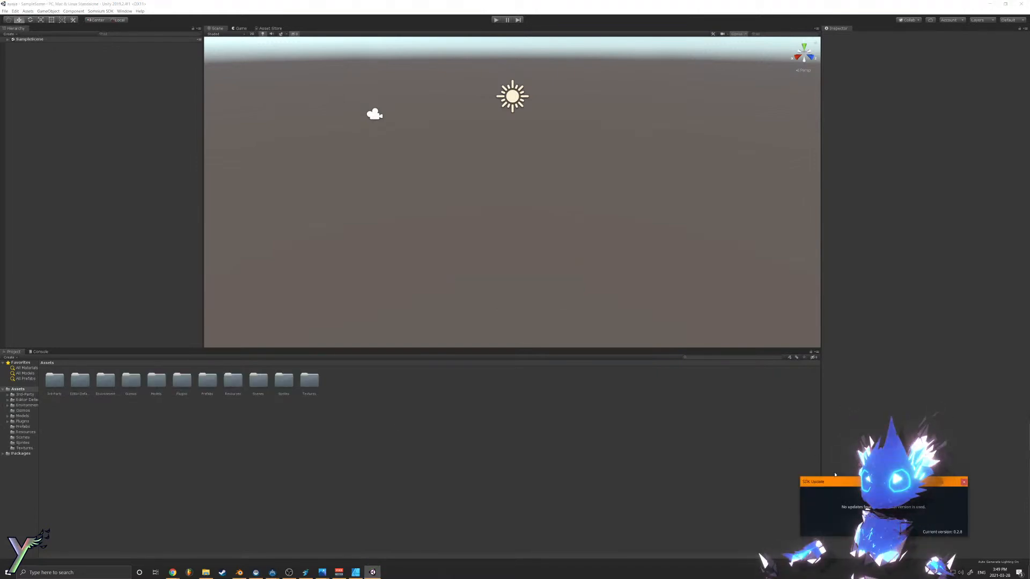
Step: Dismiss the SDK updater notice and check the Somnium Space SDK welcome window
{"action": "left_click_drag", "start_coordinate": [913, 486], "coordinate": [859, 438]}
{"action": "left_click", "coordinate": [910, 434]}
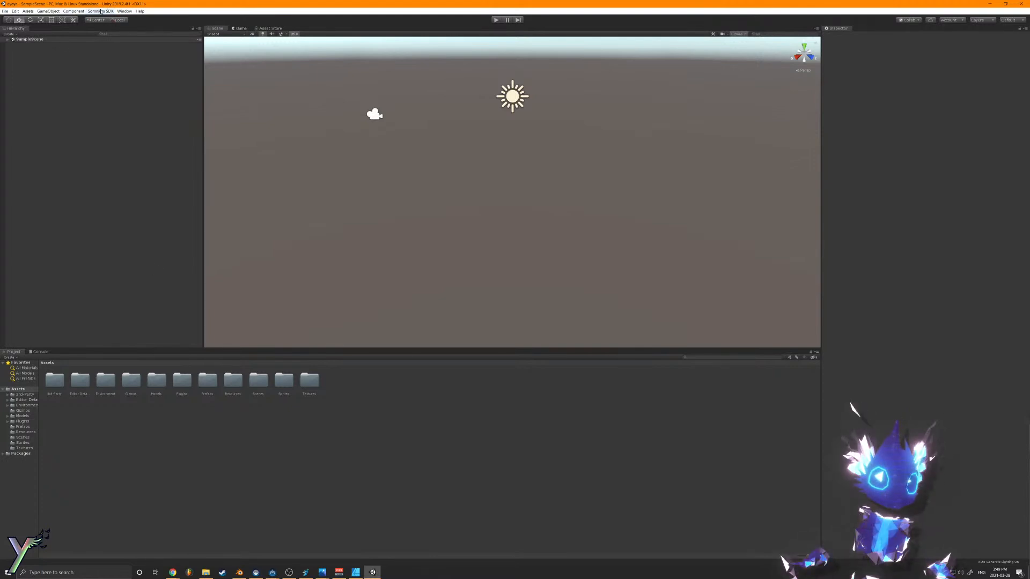
{"action": "left_click", "coordinate": [101, 12]}
{"action": "left_click", "coordinate": [102, 18]}
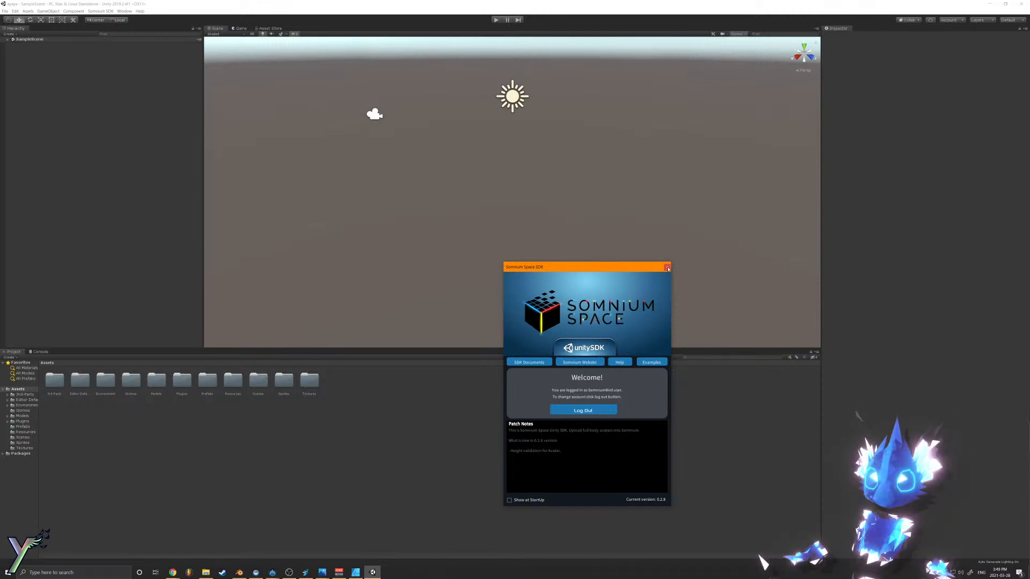
{"action": "left_click", "coordinate": [667, 267]}
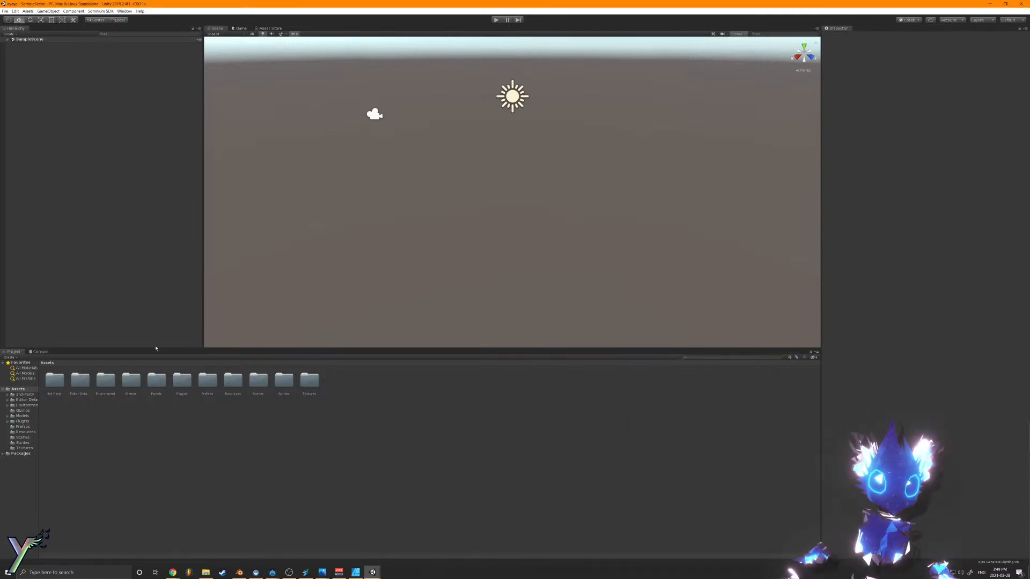
Step: Open UploadScene from the project's Scenes folder and view the model on its pedestal up close
{"action": "double_click", "coordinate": [258, 382]}
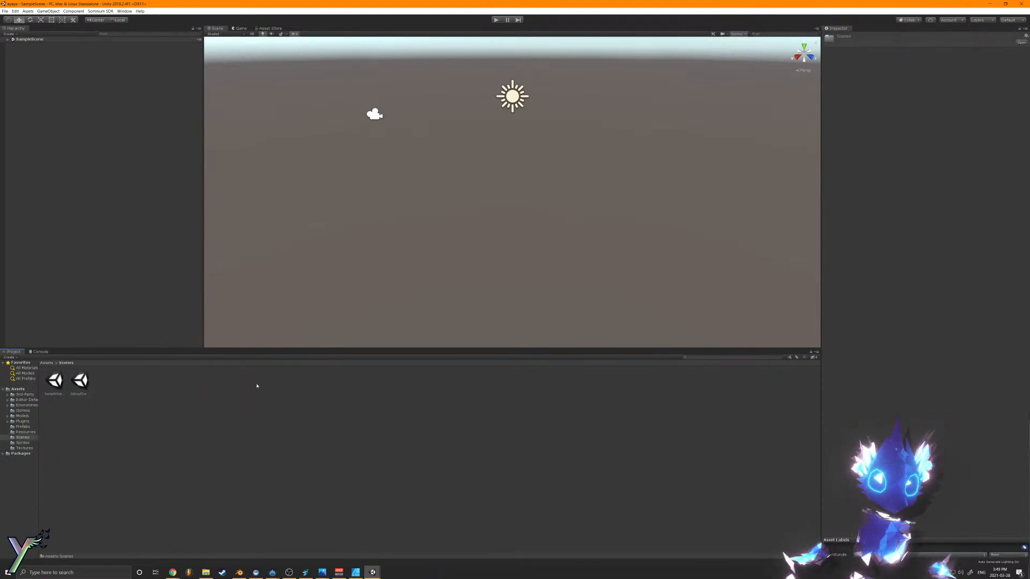
{"action": "left_click", "coordinate": [46, 363]}
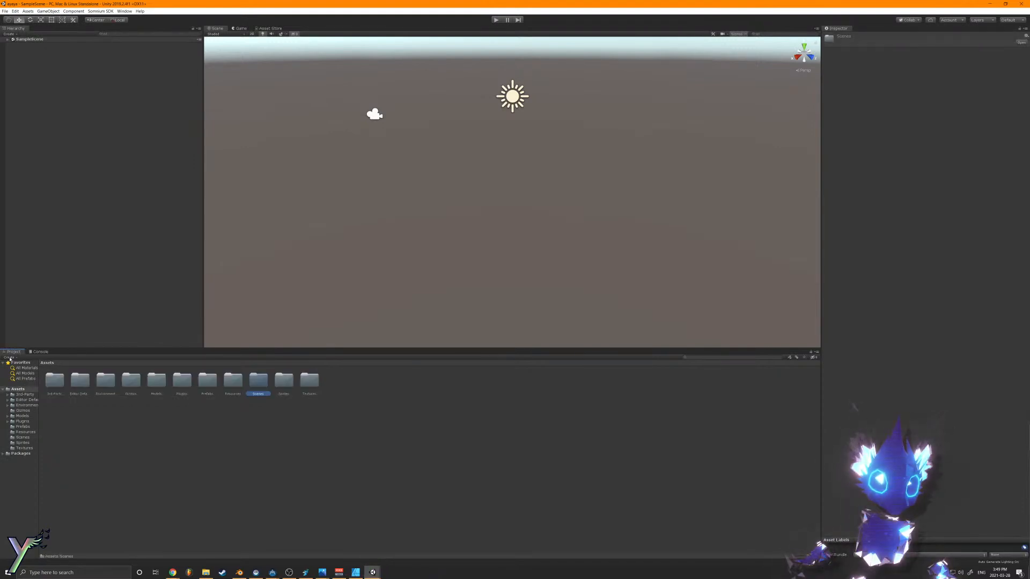
{"action": "double_click", "coordinate": [253, 383]}
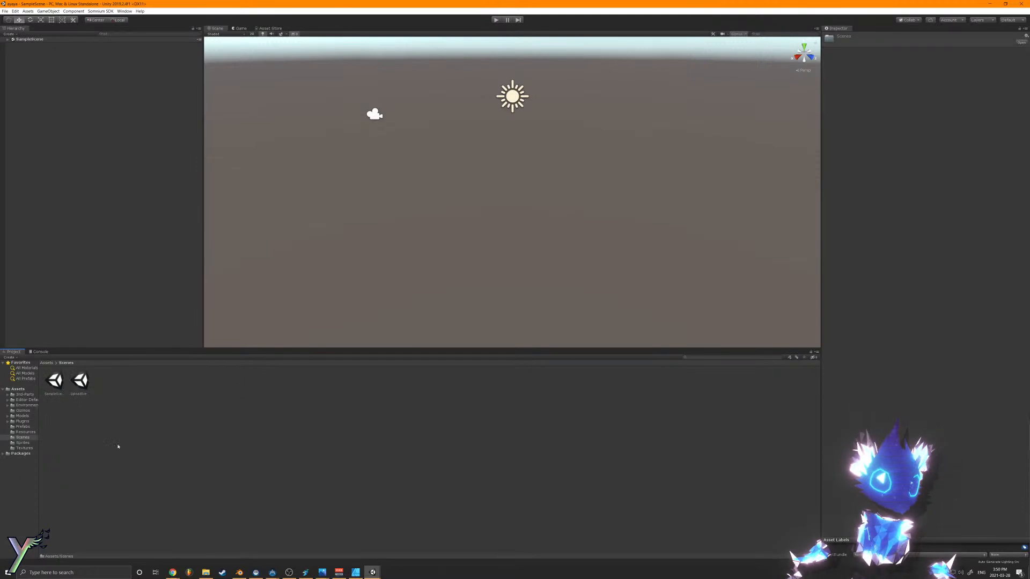
{"action": "left_click", "coordinate": [55, 381]}
{"action": "double_click", "coordinate": [80, 381]}
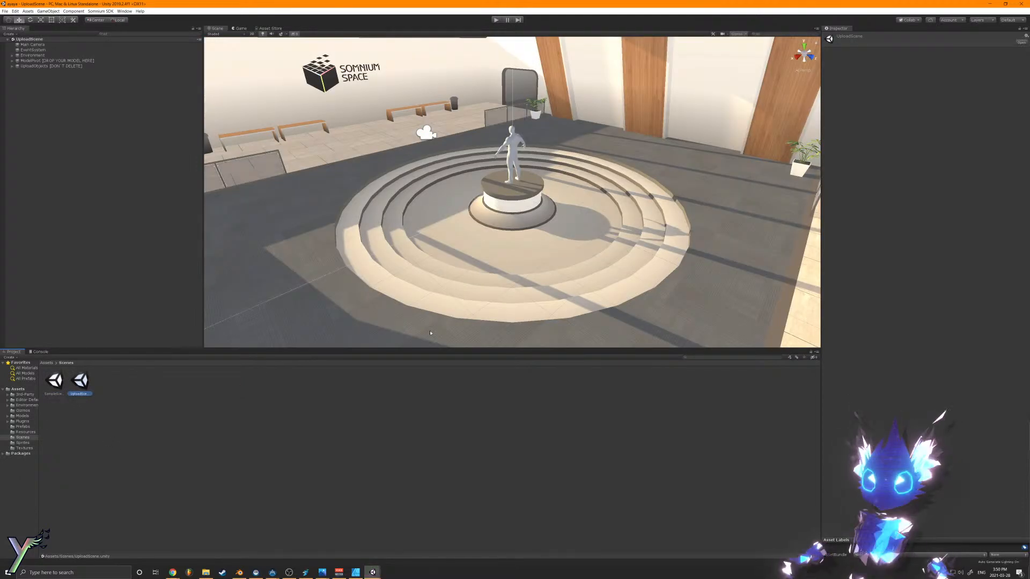
{"action": "key", "text": "w"}
{"action": "right_click_drag", "start_coordinate": [550, 229], "coordinate": [876, 207]}
{"action": "key", "text": "a"}
{"action": "key", "text": "s"}
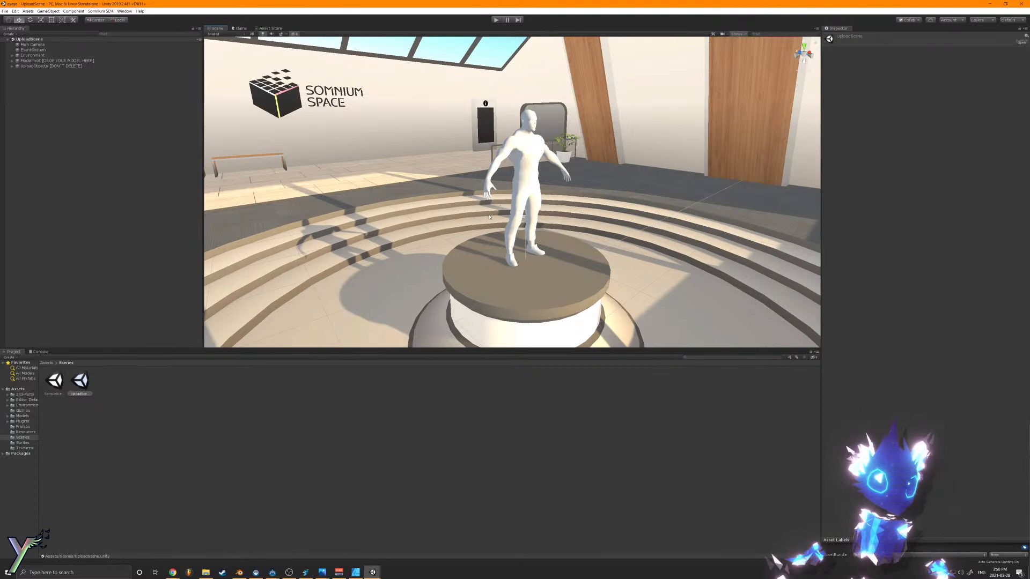
Step: Duplicate the UploadScene asset and rename the copy as UploadScene_CUSTOM
{"action": "left_click", "coordinate": [187, 405]}
{"action": "double_click", "coordinate": [81, 381]}
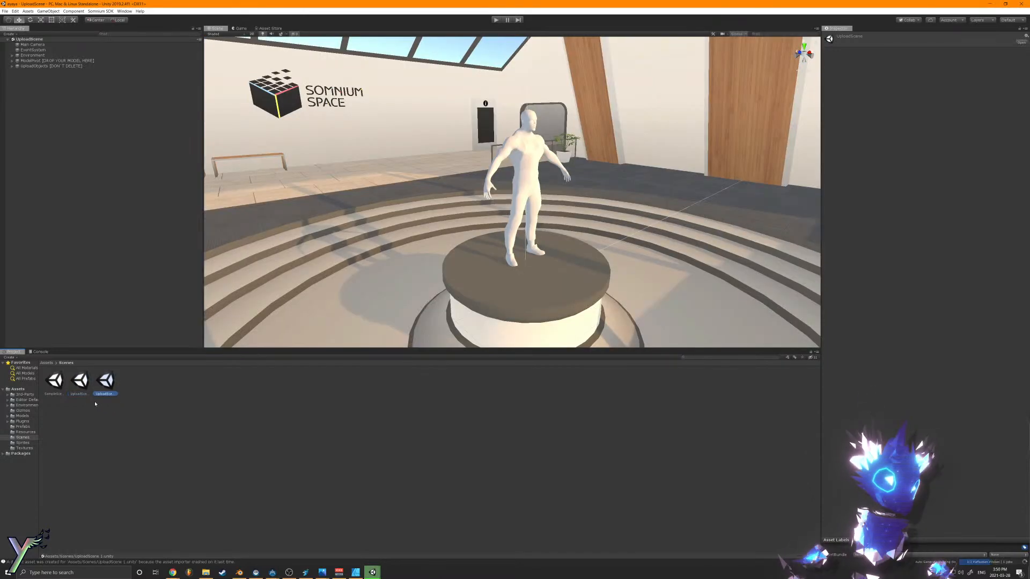
{"action": "right_click", "coordinate": [114, 385]}
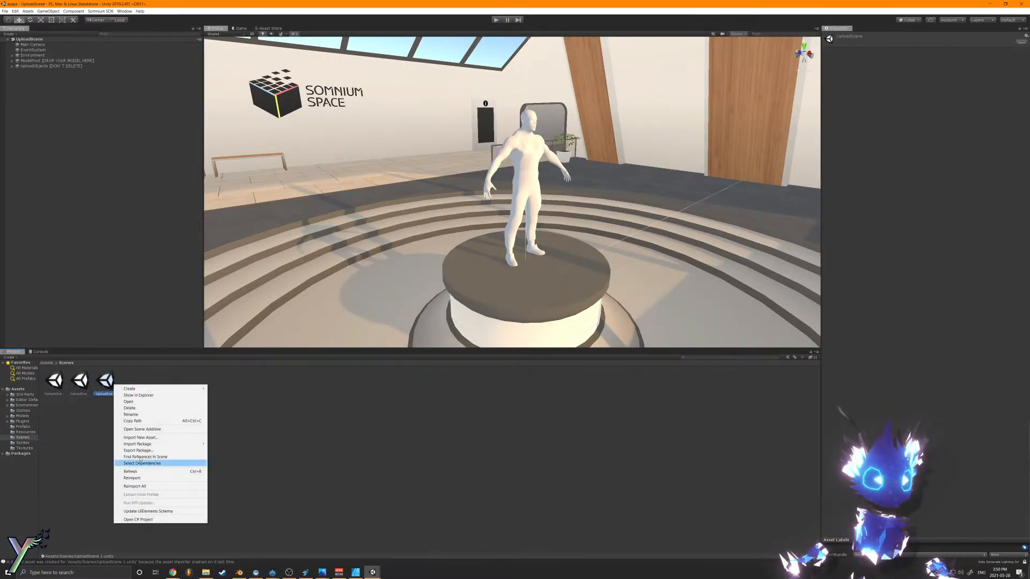
{"action": "left_click", "coordinate": [131, 414]}
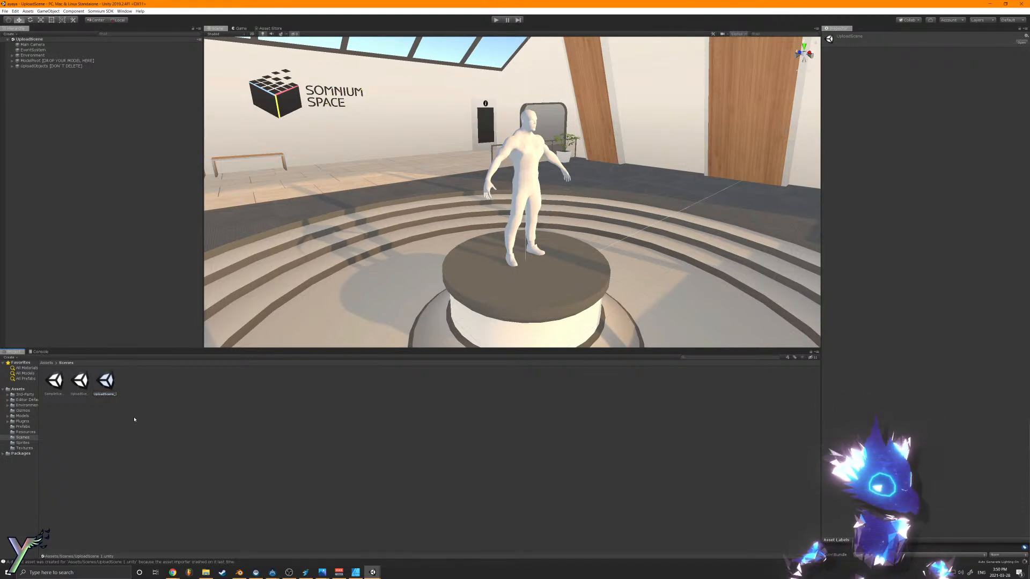
{"action": "key", "text": "Return"}
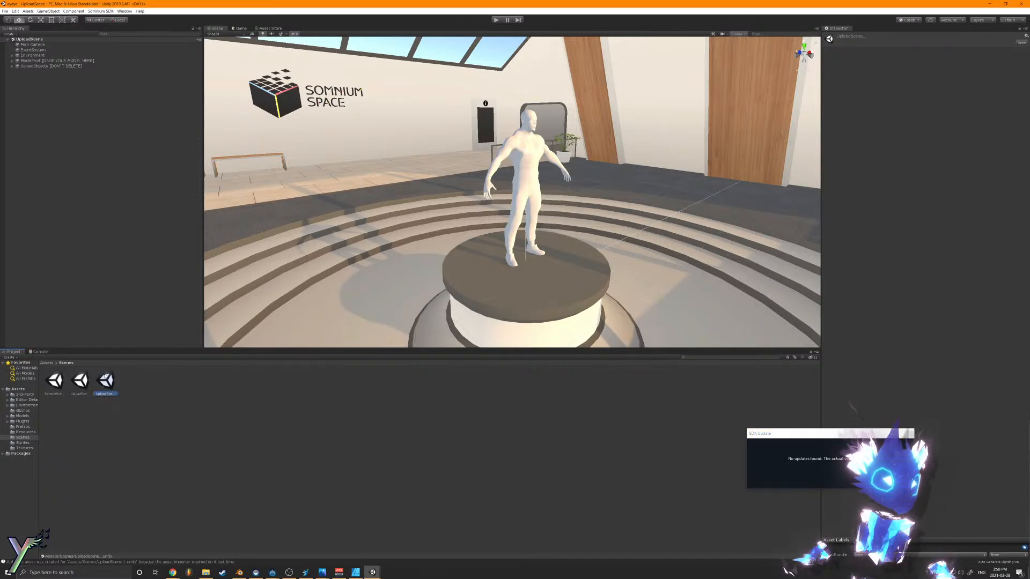
{"action": "right_click", "coordinate": [106, 376]}
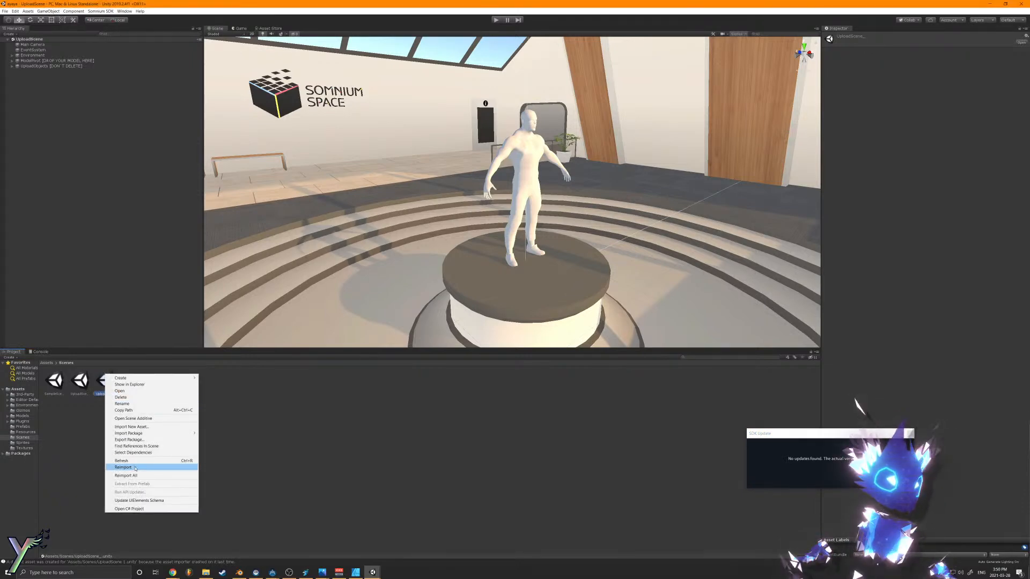
{"action": "left_click", "coordinate": [134, 405]}
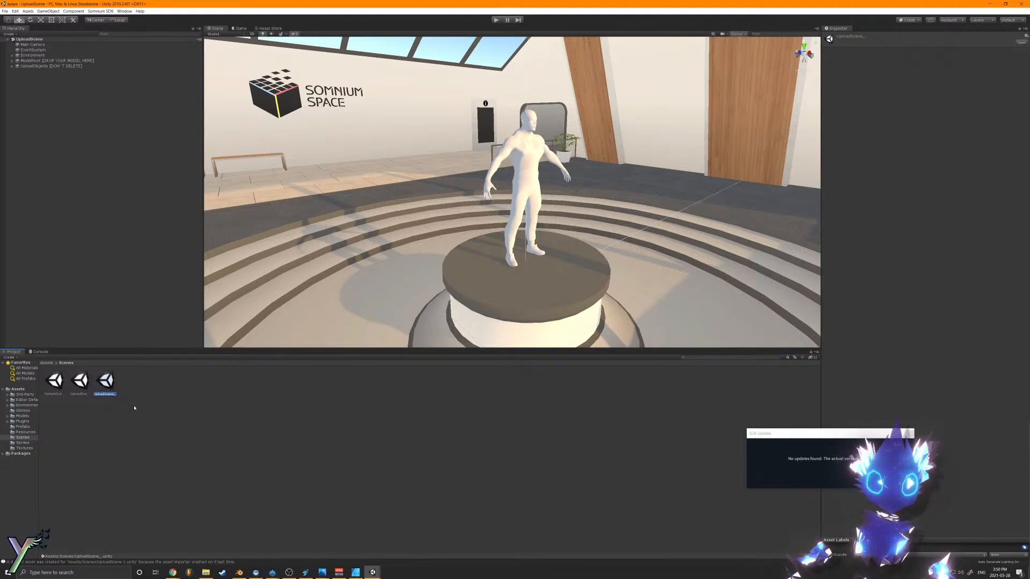
{"action": "type", "text": "CUS"}
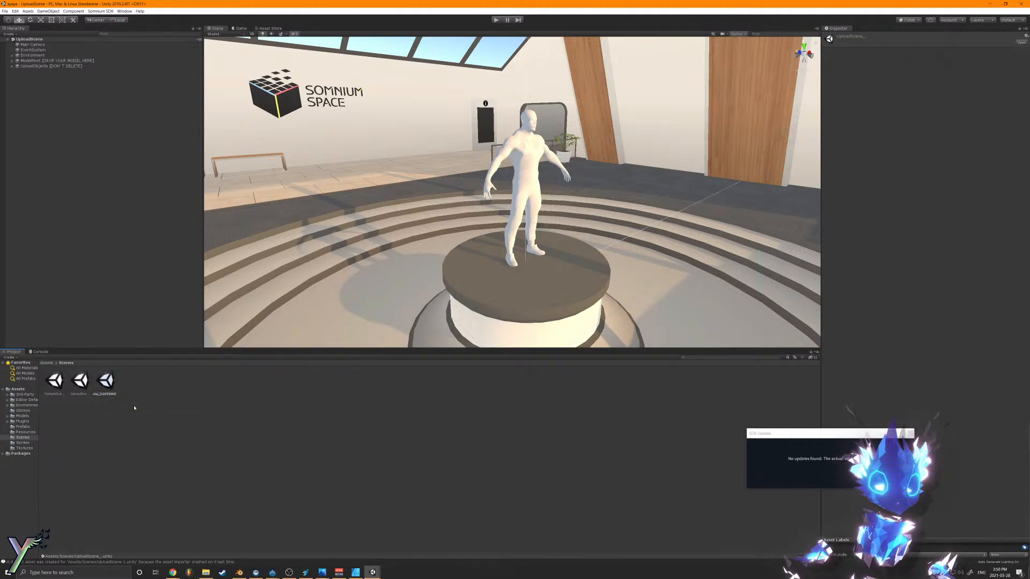
{"action": "type", "text": "TOM"}
{"action": "key", "text": "Return"}
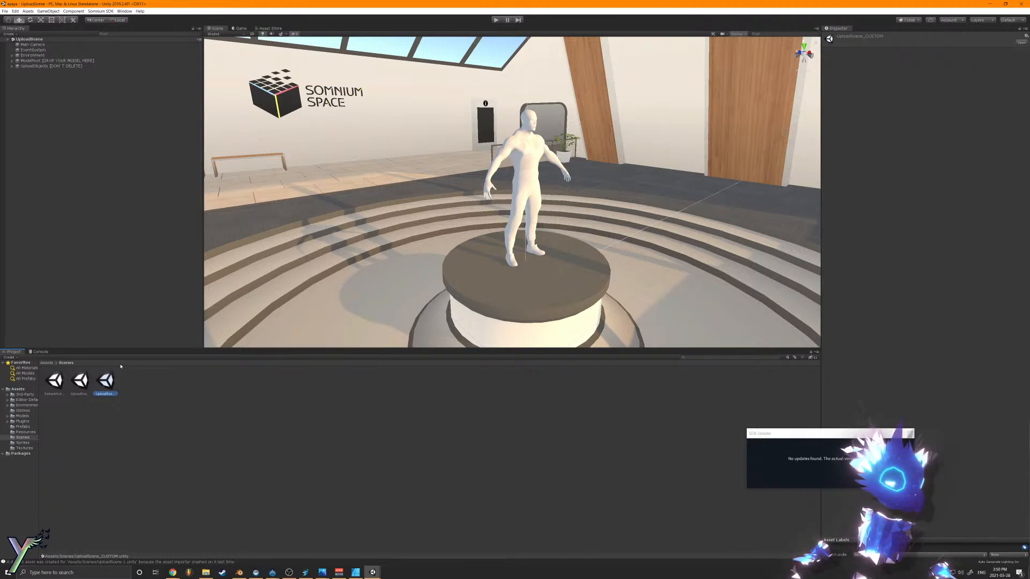
Step: Select the BodyBuilder model on the pedestal in UploadScene and frame it in the scene view
{"action": "left_click", "coordinate": [80, 382]}
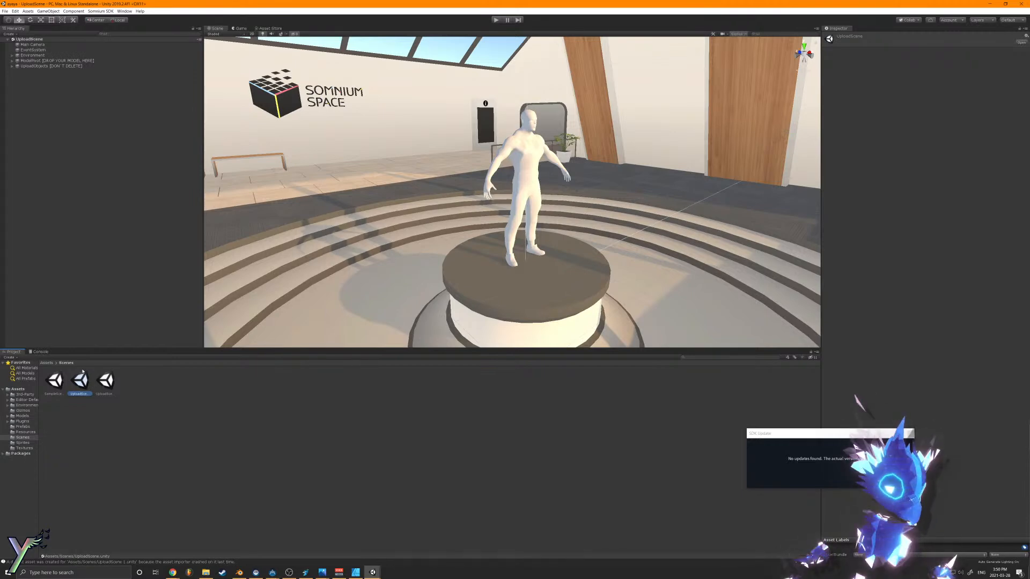
{"action": "right_click_drag", "start_coordinate": [415, 303], "coordinate": [487, 208]}
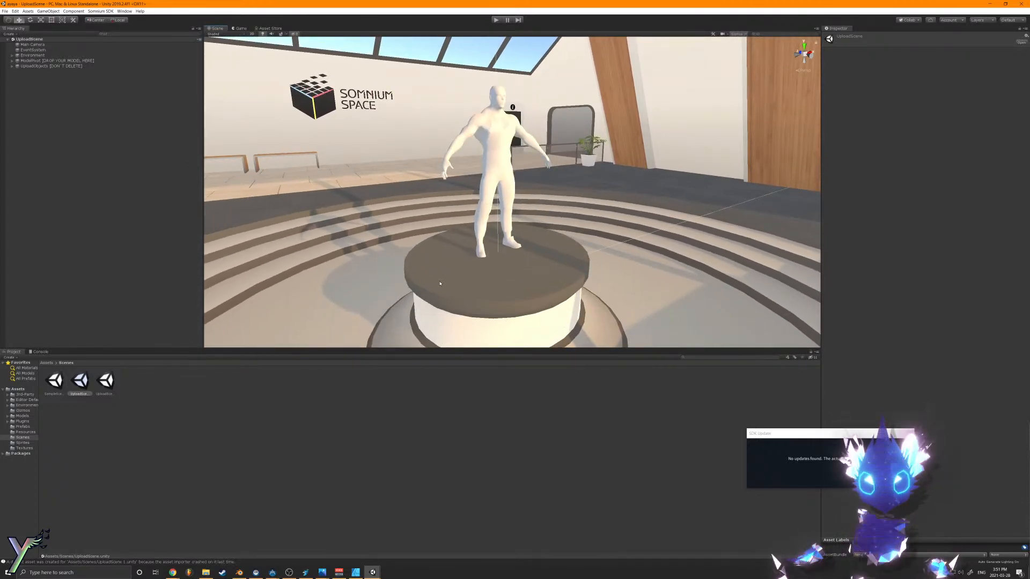
{"action": "mouse_move", "coordinate": [440, 284]}
{"action": "right_mouse_down"}
{"action": "mouse_move", "coordinate": [440, 267]}
{"action": "mouse_move", "coordinate": [454, 278]}
{"action": "right_mouse_up"}
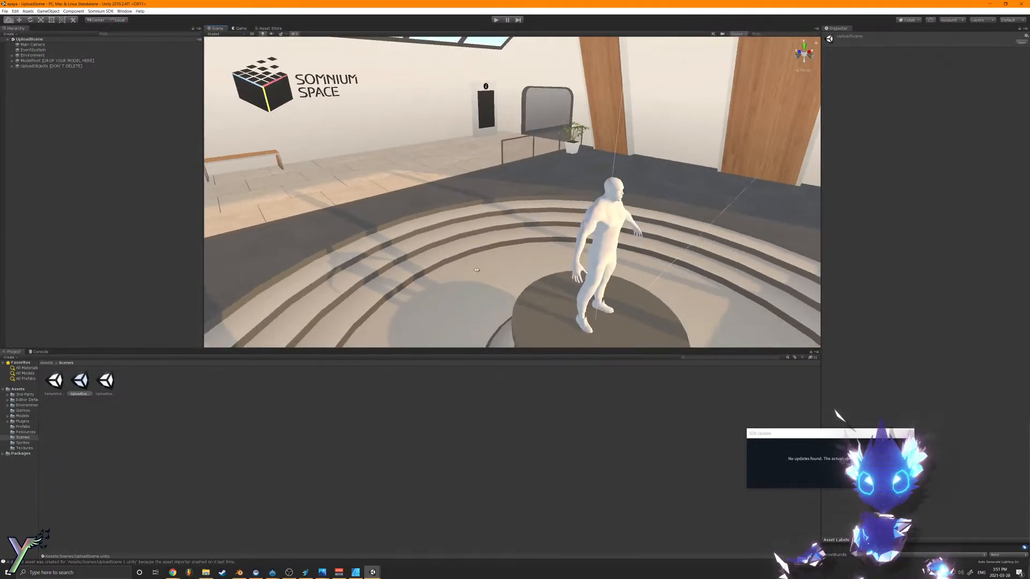
{"action": "mouse_move", "coordinate": [476, 245]}
{"action": "right_mouse_down"}
{"action": "mouse_move", "coordinate": [521, 255]}
{"action": "mouse_move", "coordinate": [458, 240]}
{"action": "right_mouse_up"}
{"action": "left_click", "coordinate": [457, 232]}
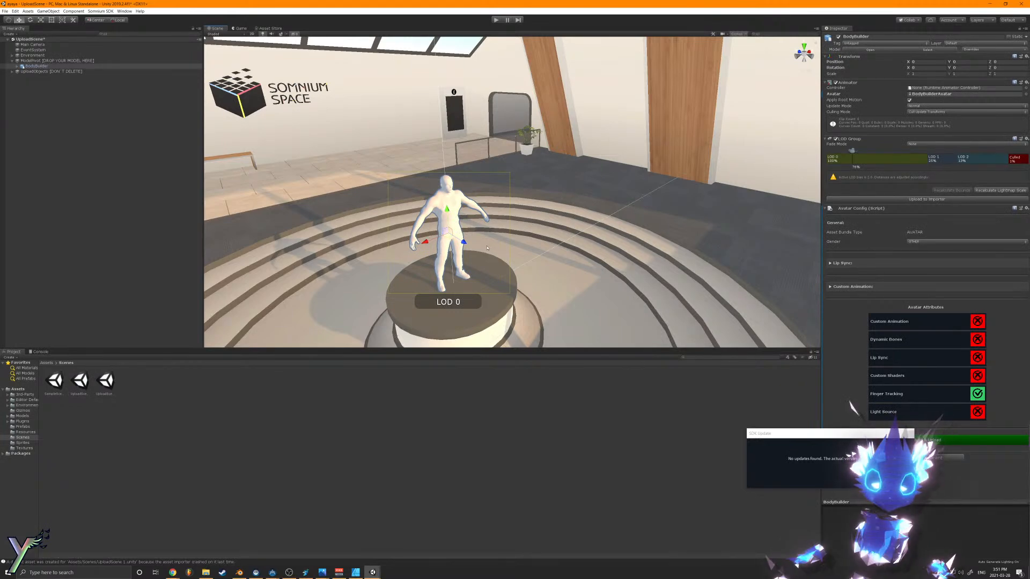
{"action": "key", "text": "f"}
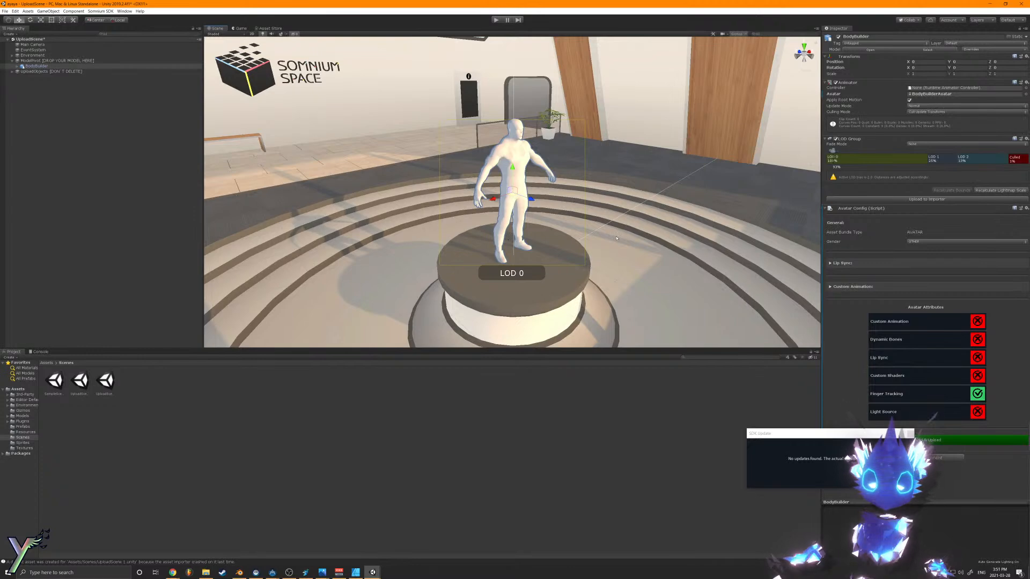
Step: Examine the BodyBuilder model and its surroundings from several angles, finishing with a close frontal view
{"action": "key", "text": "alt"}
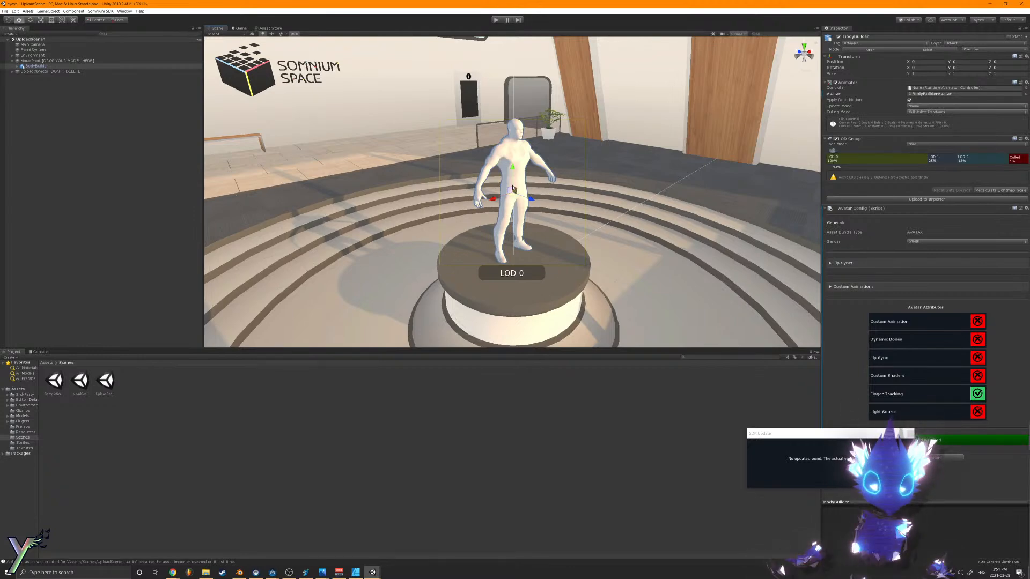
{"action": "key", "text": "alt"}
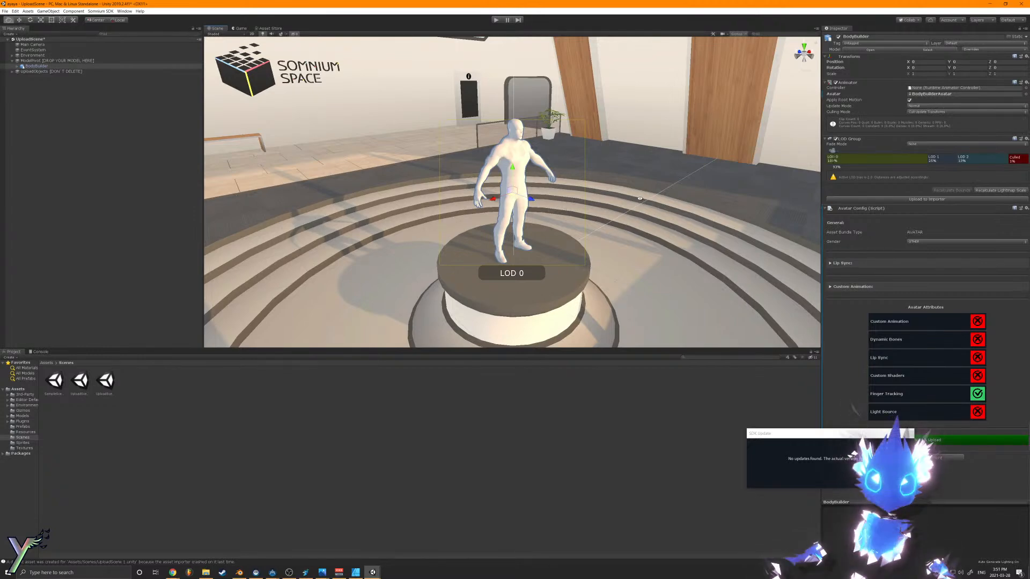
{"action": "left_click_drag", "start_coordinate": [640, 199], "coordinate": [698, 241], "text": "alt"}
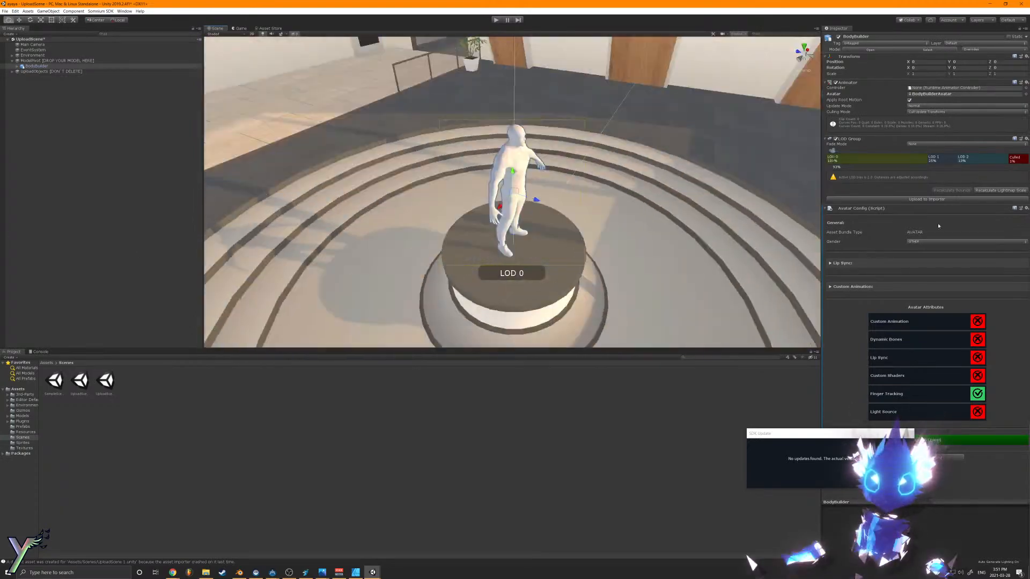
{"action": "left_click_drag", "start_coordinate": [938, 226], "coordinate": [821, 185], "text": "alt"}
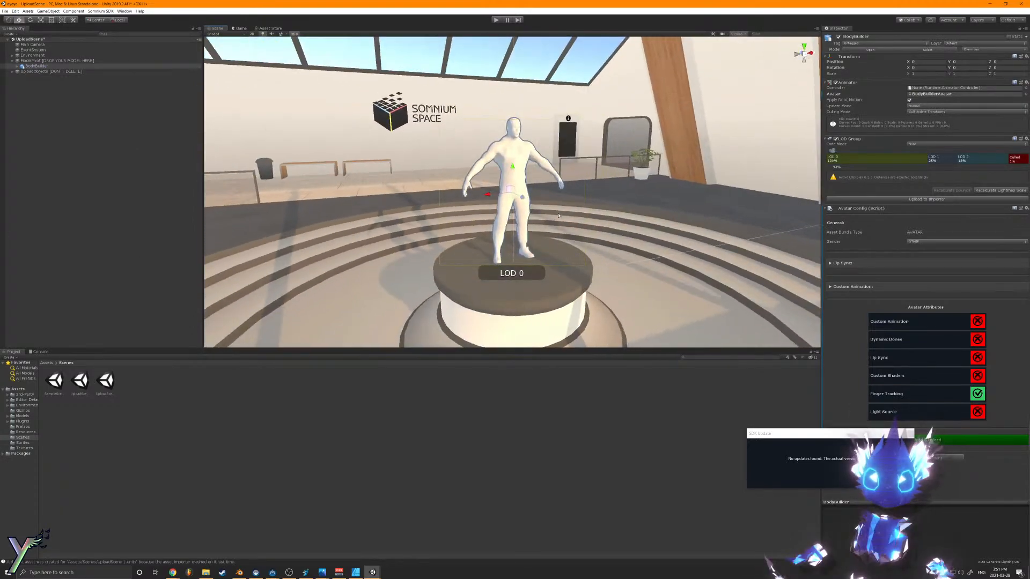
{"action": "mouse_move", "coordinate": [559, 216]}
{"action": "right_mouse_down"}
{"action": "mouse_move", "coordinate": [545, 195]}
{"action": "mouse_move", "coordinate": [530, 201]}
{"action": "mouse_move", "coordinate": [543, 197]}
{"action": "mouse_move", "coordinate": [542, 216]}
{"action": "mouse_move", "coordinate": [476, 188]}
{"action": "mouse_move", "coordinate": [456, 207]}
{"action": "mouse_move", "coordinate": [548, 210]}
{"action": "right_mouse_up"}
{"action": "key", "text": "w"}
{"action": "key", "text": "d"}
{"action": "key", "text": "s"}
{"action": "key", "text": "w"}
{"action": "key", "text": "s"}
{"action": "key", "text": "a"}
{"action": "scroll", "coordinate": [536, 199], "scroll_direction": "down", "scroll_amount": 3}
{"action": "key", "text": "s"}
{"action": "key", "text": "w"}
{"action": "scroll", "coordinate": [540, 205], "scroll_direction": "up", "scroll_amount": 2}
{"action": "key", "text": "a"}
{"action": "key", "text": "s"}
{"action": "key", "text": "d"}
{"action": "key", "text": "w"}
{"action": "key", "text": "s"}
{"action": "key", "text": "a"}
{"action": "key", "text": "s"}
{"action": "key", "text": "w"}
{"action": "key", "text": "d"}
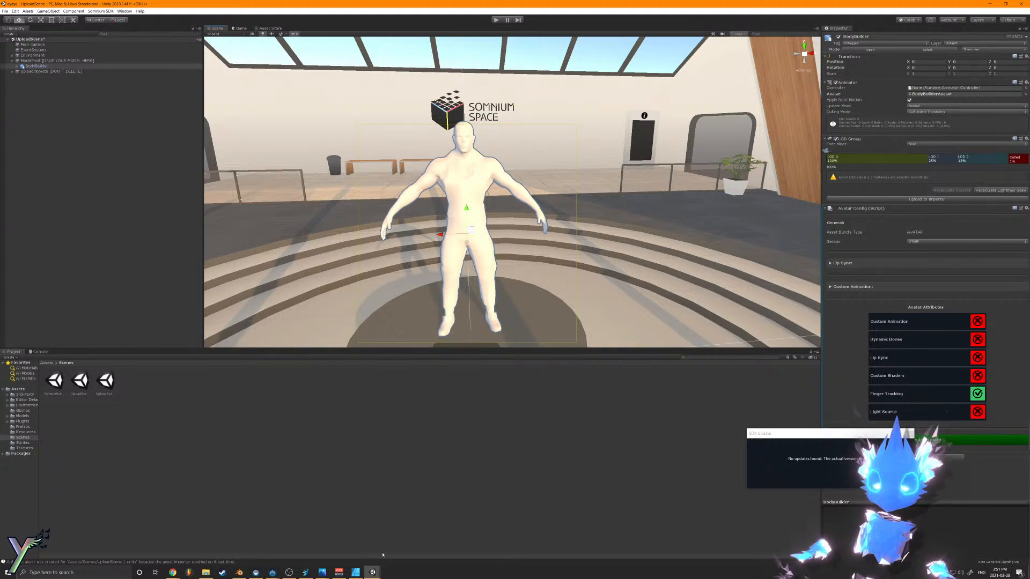
Step: Switch to the Unity window of the Avatar Stream SDK project and maximize its WindEffect shader graph window
{"action": "left_click", "coordinate": [372, 572]}
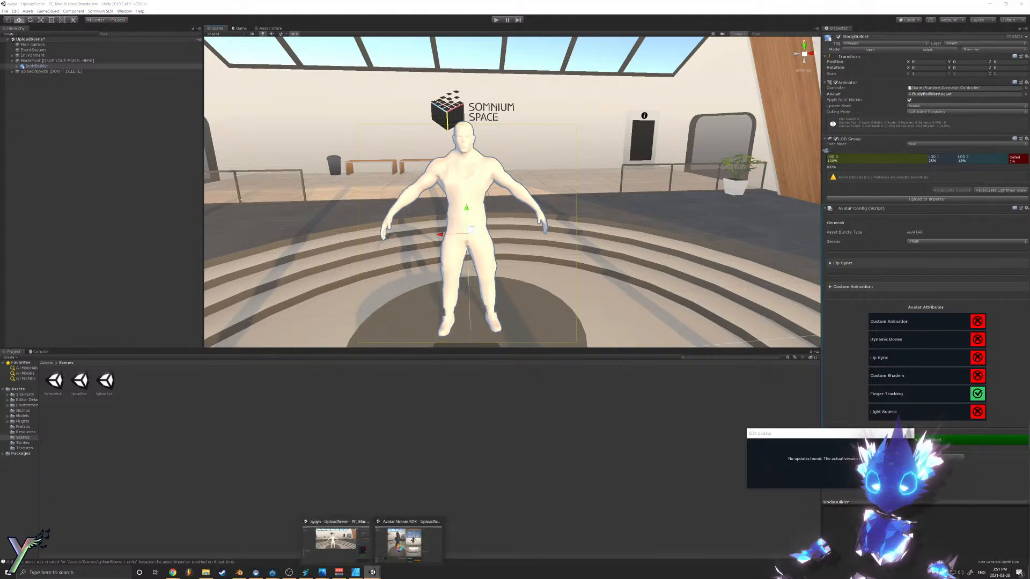
{"action": "left_click", "coordinate": [408, 541]}
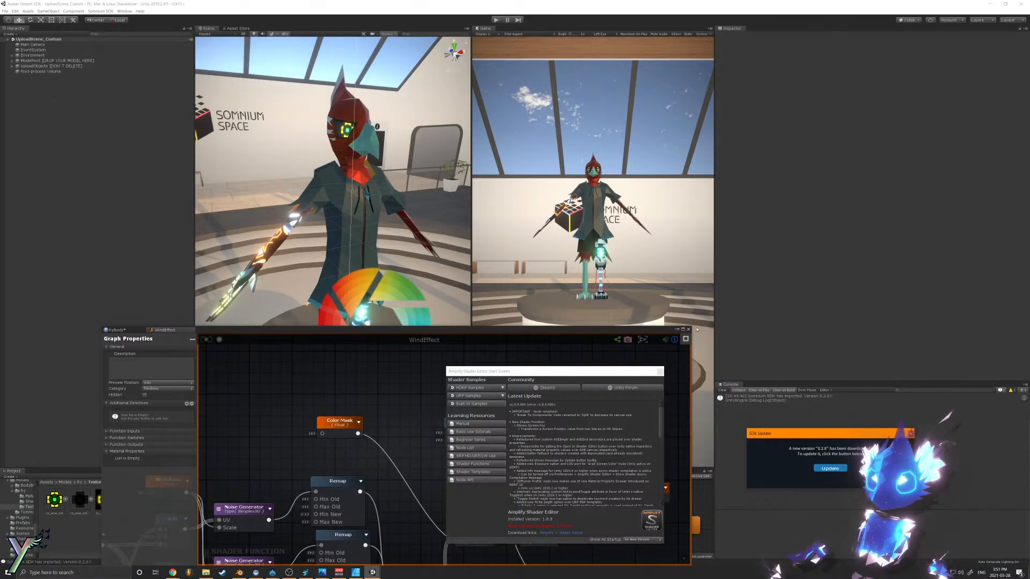
{"action": "left_click", "coordinate": [683, 329]}
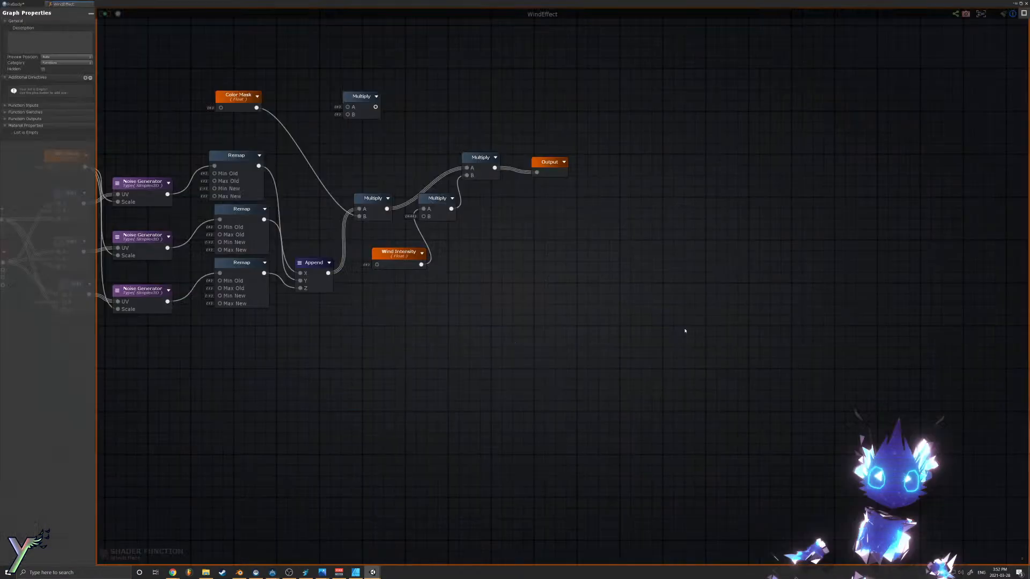
Step: Close the WindEffect shader graph window and delete the Ry avatar under ModelPivot from the UploadScene_Custom scene
{"action": "left_click", "coordinate": [1027, 4]}
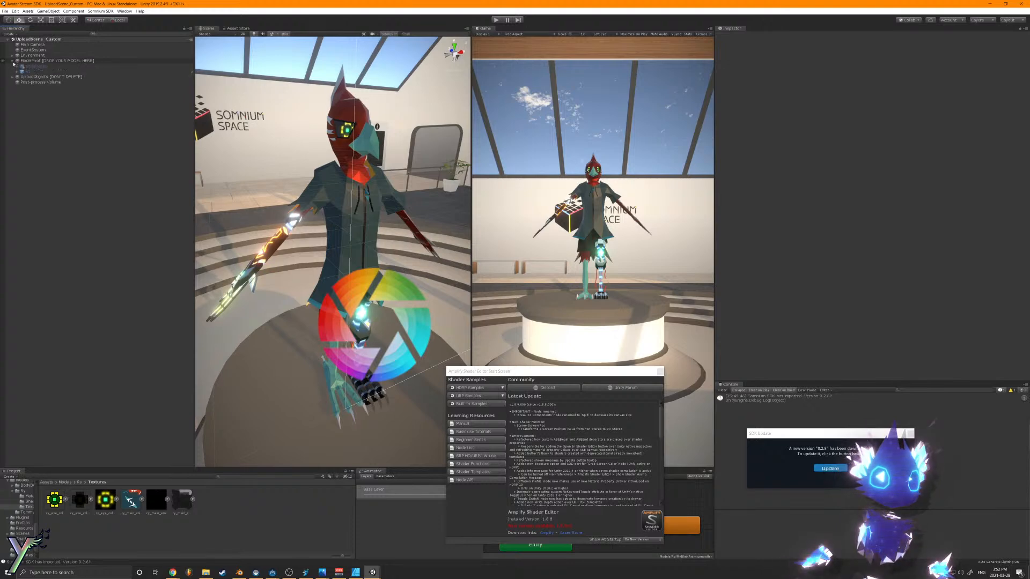
{"action": "left_click", "coordinate": [12, 60]}
{"action": "left_click", "coordinate": [27, 72]}
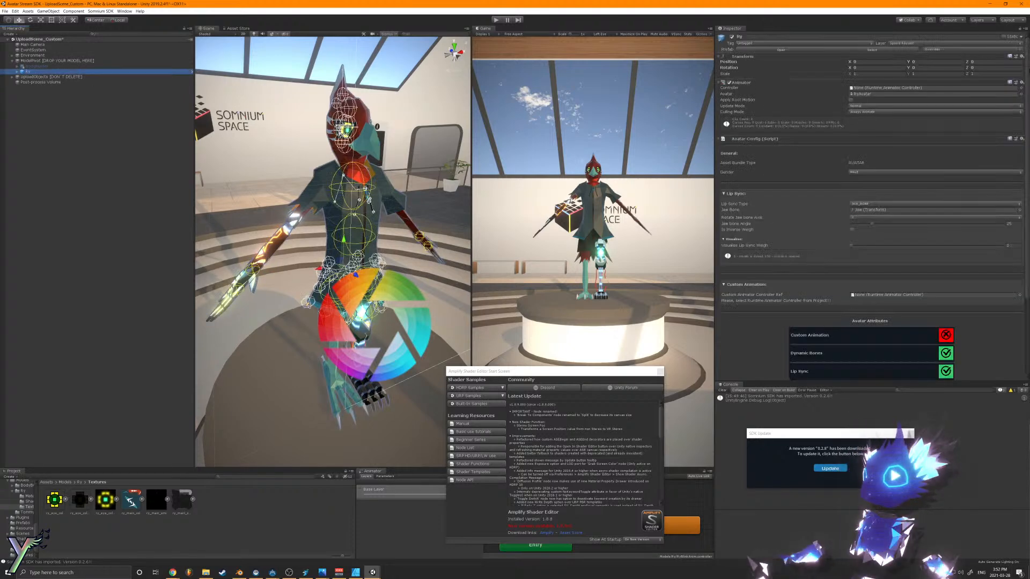
{"action": "left_click", "coordinate": [955, 49]}
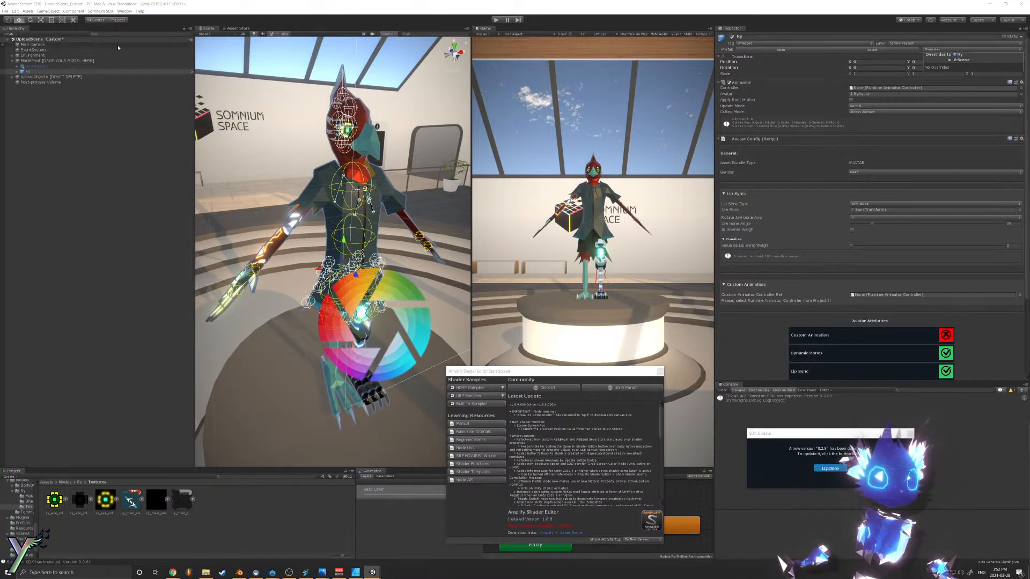
{"action": "left_click", "coordinate": [72, 72]}
{"action": "left_click", "coordinate": [42, 97]}
{"action": "left_click", "coordinate": [36, 73]}
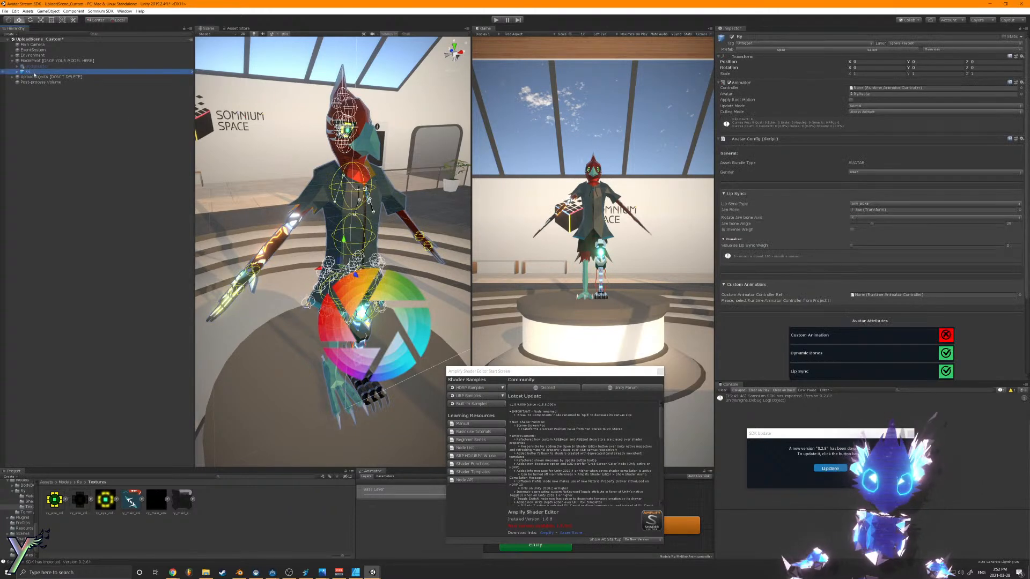
{"action": "key", "text": "Delete"}
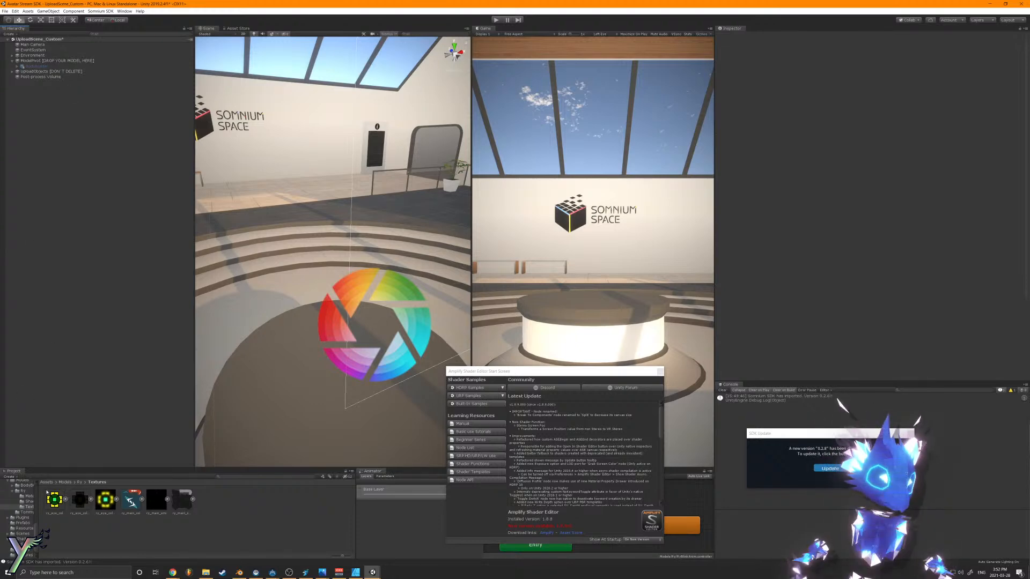
Step: Create a Textures folder inside Assets/Models/Tommy
{"action": "left_click", "coordinate": [66, 482]}
{"action": "double_click", "coordinate": [101, 495]}
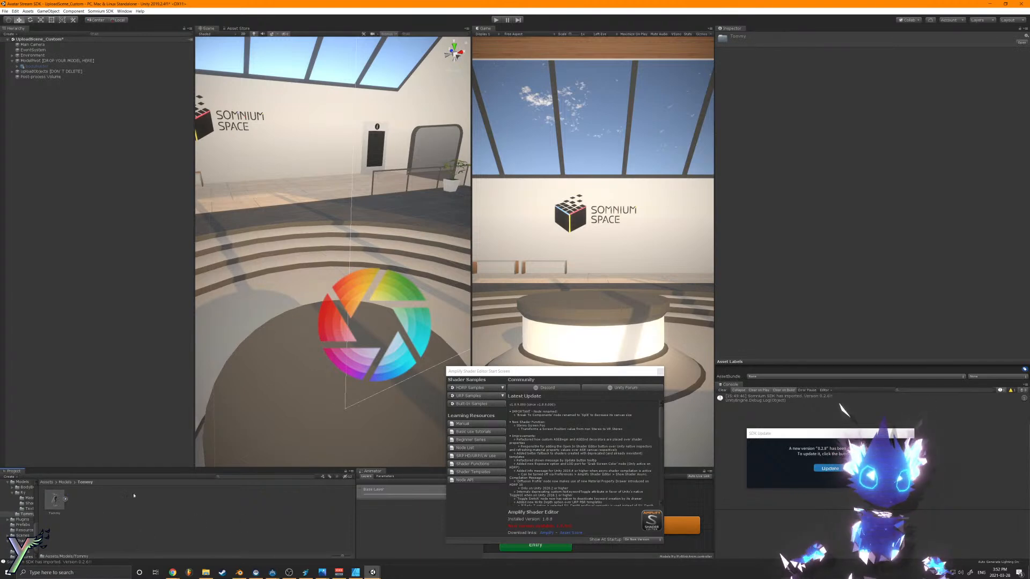
{"action": "left_click", "coordinate": [66, 482]}
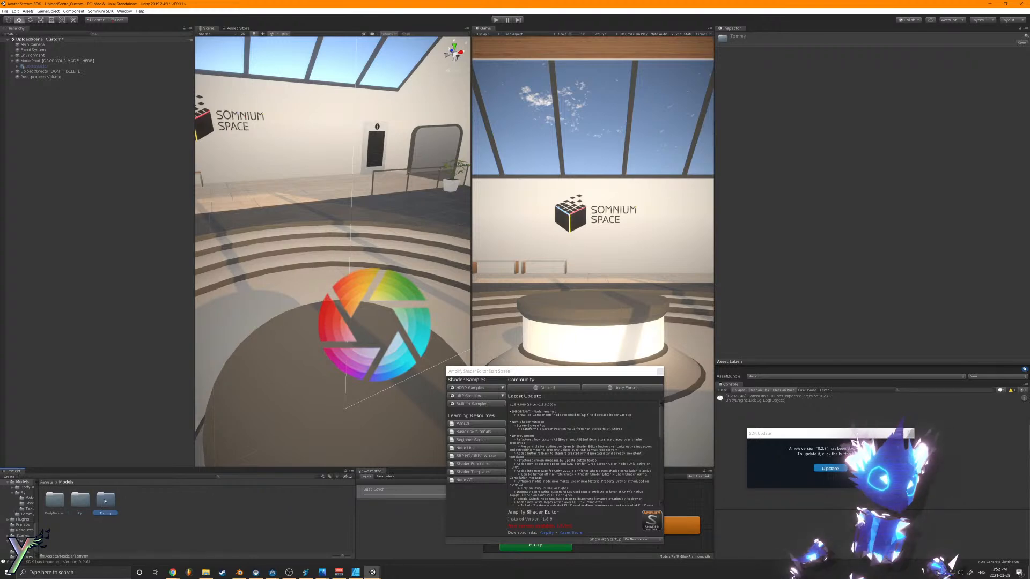
{"action": "left_click", "coordinate": [56, 483]}
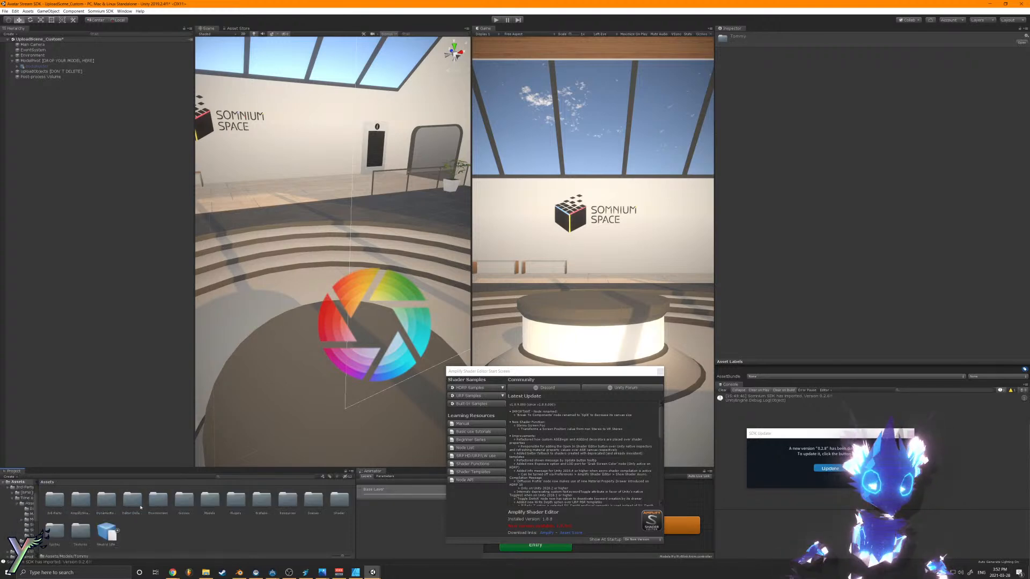
{"action": "double_click", "coordinate": [213, 503]}
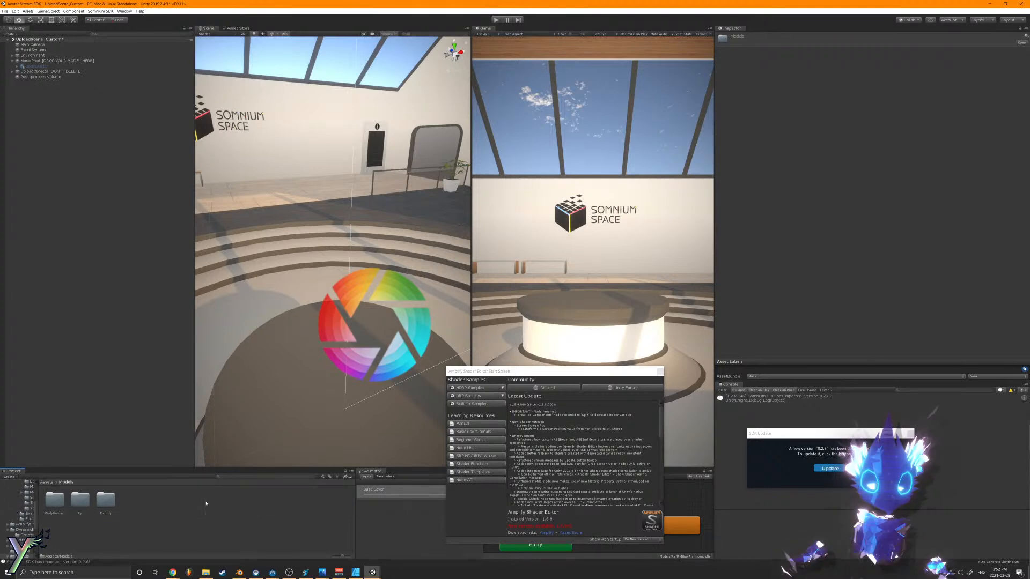
{"action": "double_click", "coordinate": [106, 500]}
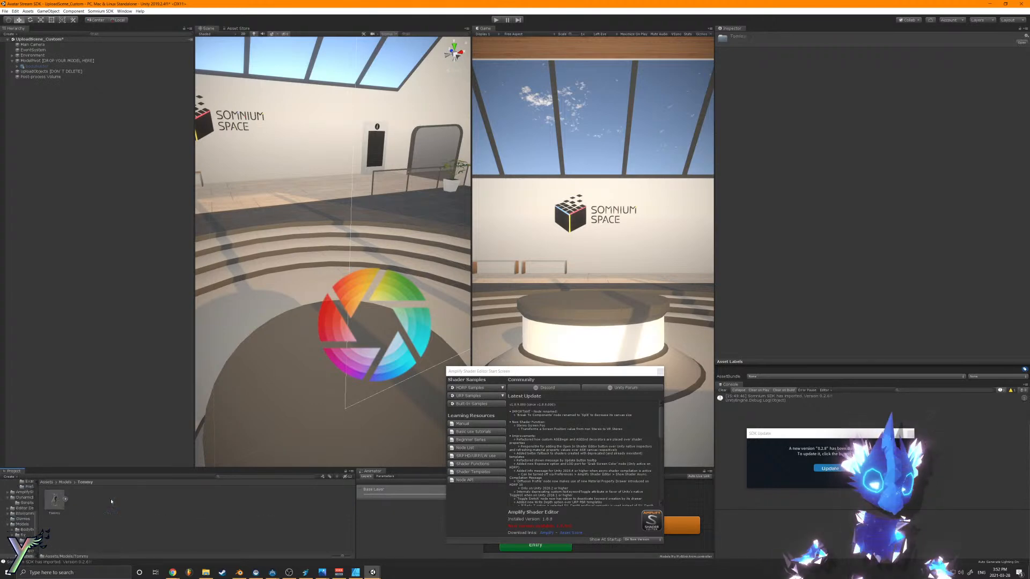
{"action": "right_click", "coordinate": [99, 524]}
{"action": "mouse_move", "coordinate": [150, 386]}
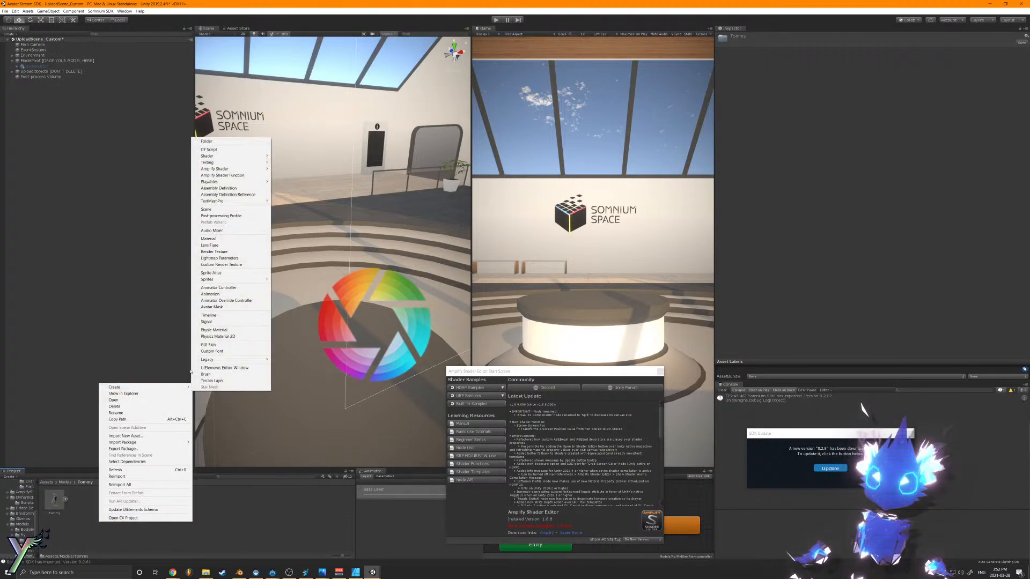
{"action": "left_click", "coordinate": [206, 141]}
{"action": "type", "text": "Textures"}
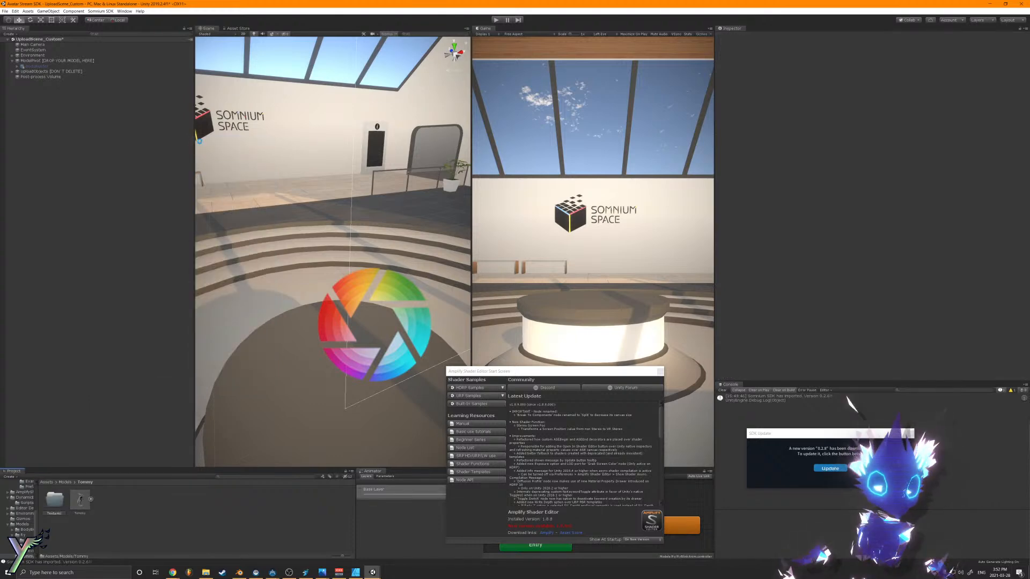
{"action": "key", "text": "Return"}
Step: Create a Materials folder beside the Textures folder in Assets/Models/Tommy
{"action": "right_click", "coordinate": [168, 489]}
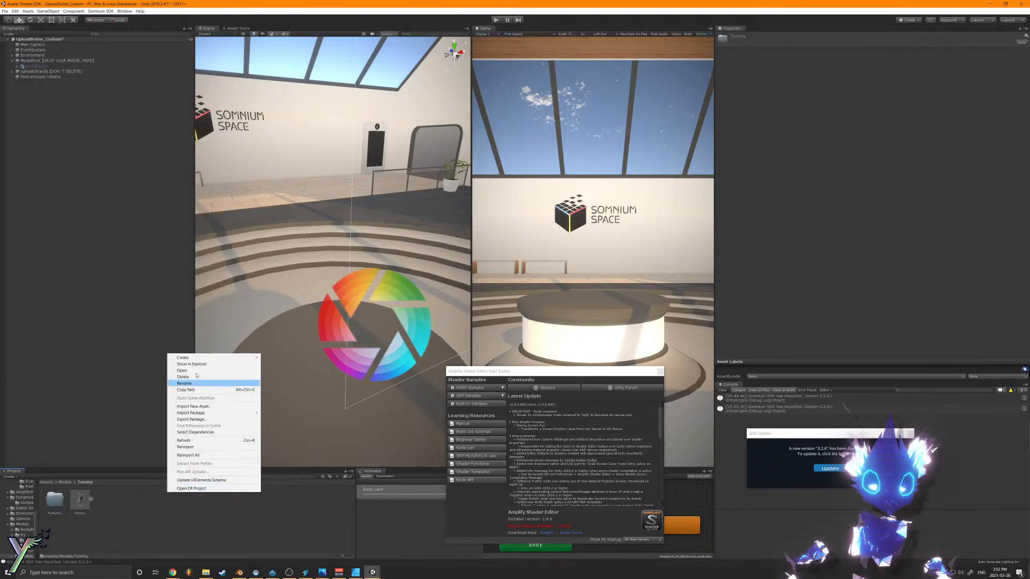
{"action": "mouse_move", "coordinate": [185, 357]}
{"action": "left_click", "coordinate": [279, 116]}
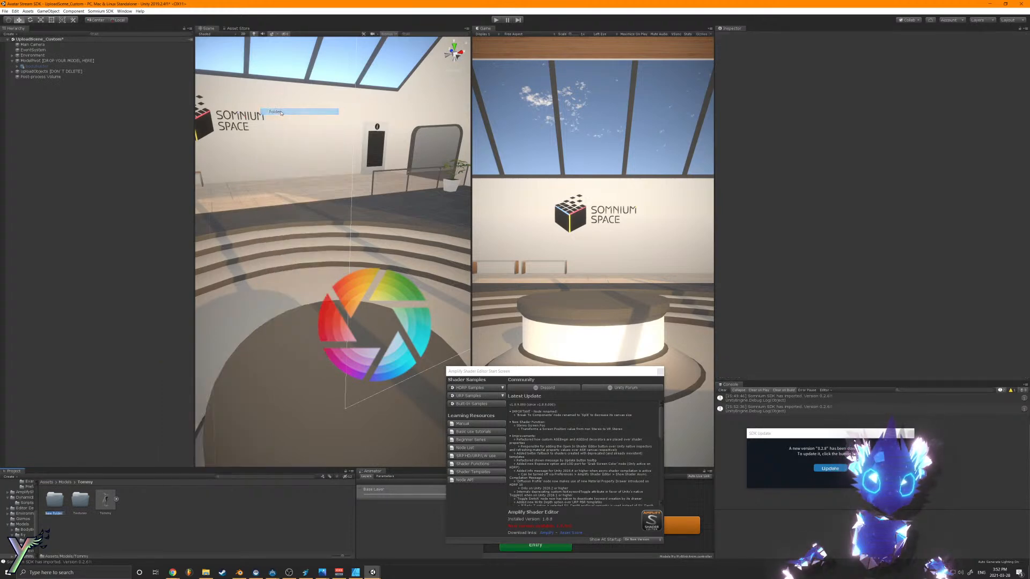
{"action": "type", "text": "Materials"}
{"action": "key", "text": "Return"}
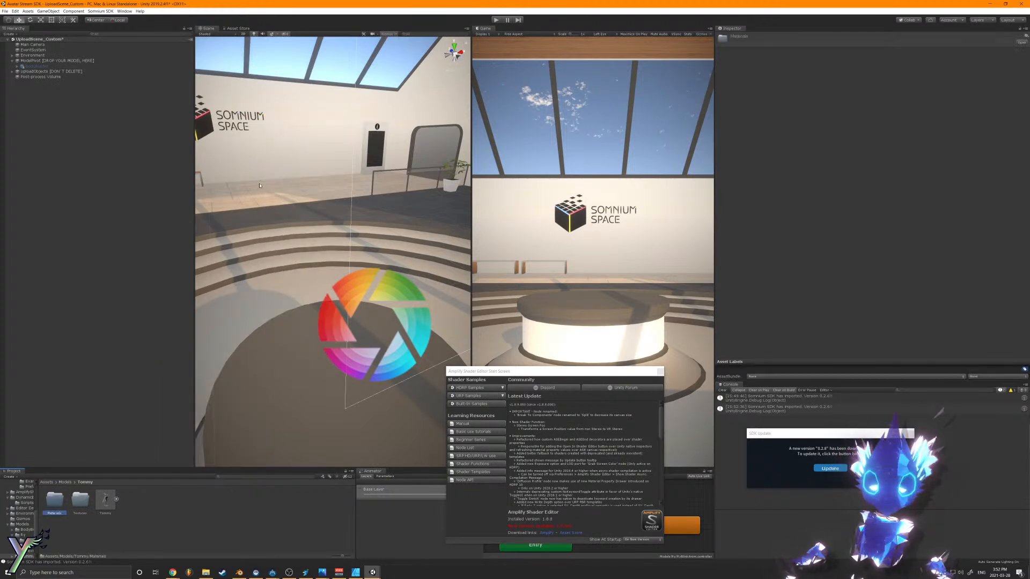
Step: Close the Amplify Shader Editor start screen and switch the editor to the Default layout
{"action": "left_click", "coordinate": [660, 371]}
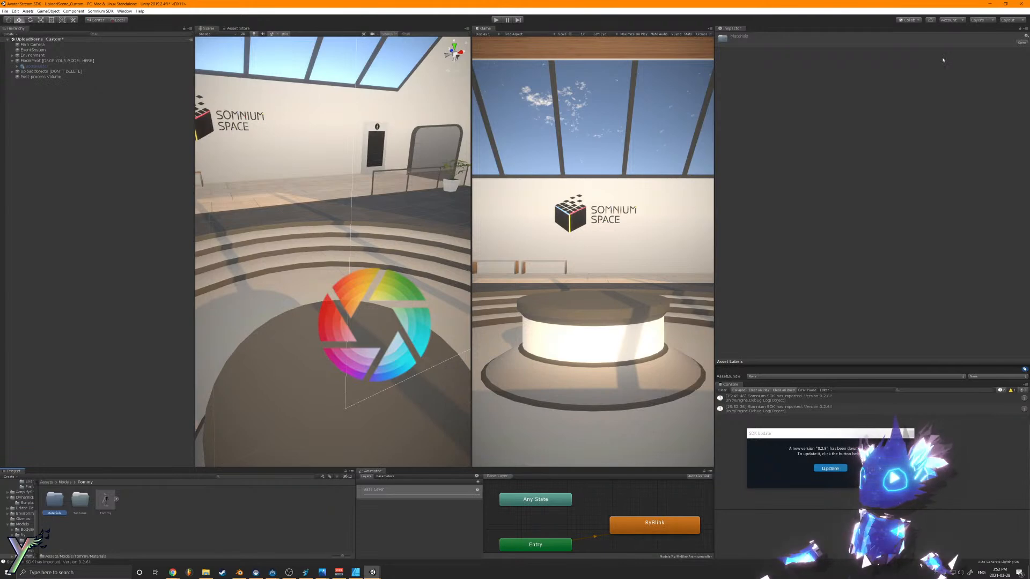
{"action": "left_click", "coordinate": [1012, 21]}
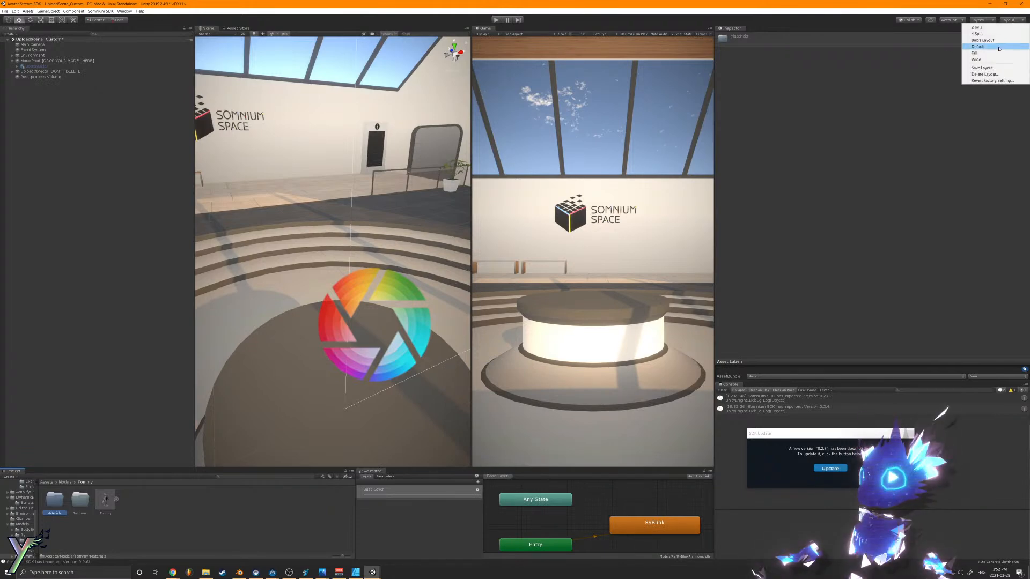
{"action": "left_click", "coordinate": [995, 47]}
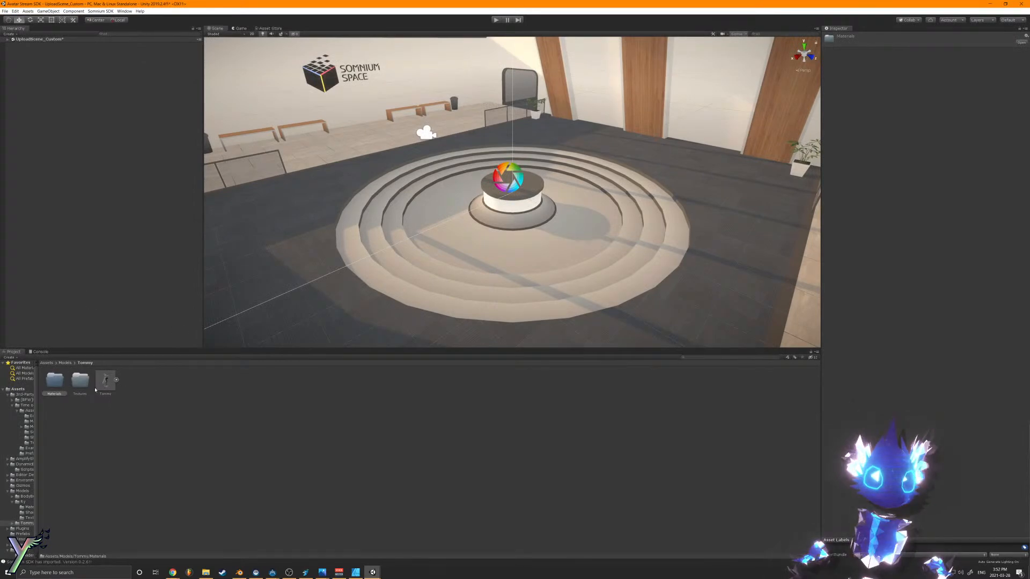
Step: Enable Legacy Blend Shape Normals in the Tommy model's import settings
{"action": "key", "text": "w"}
{"action": "right_click_drag", "start_coordinate": [476, 250], "coordinate": [755, 271]}
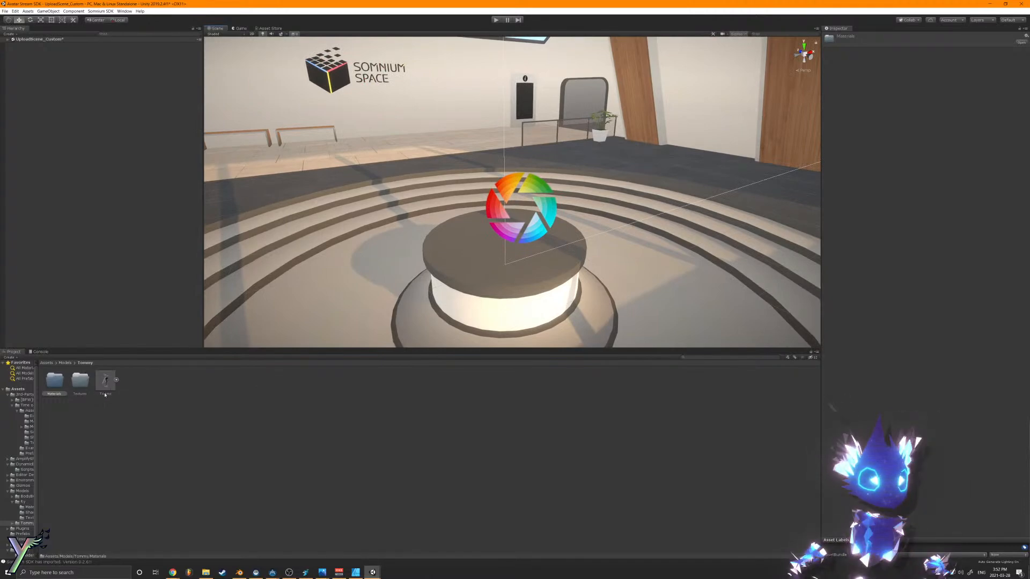
{"action": "left_click", "coordinate": [87, 389]}
{"action": "left_click", "coordinate": [105, 381]}
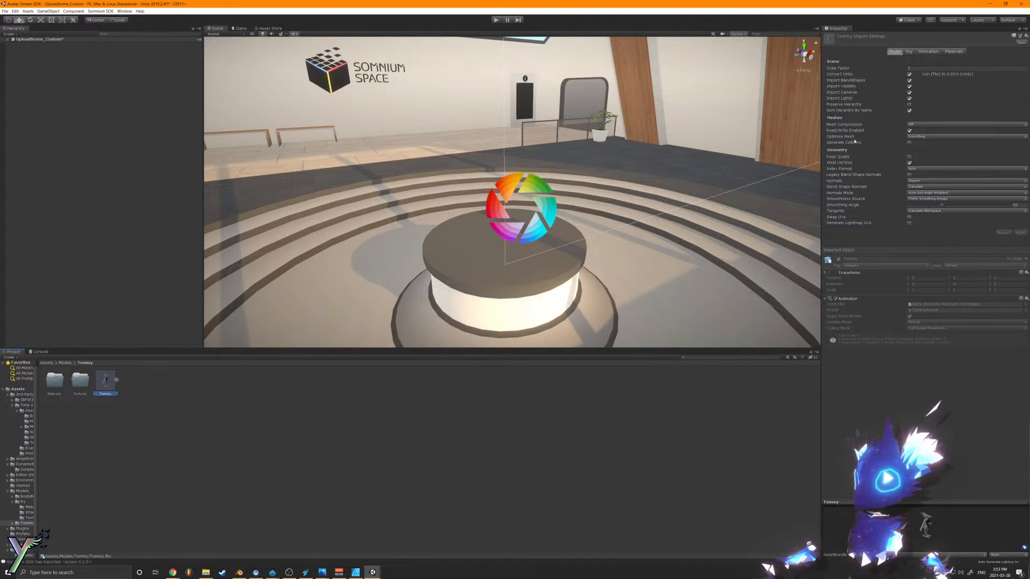
{"action": "left_click", "coordinate": [909, 175]}
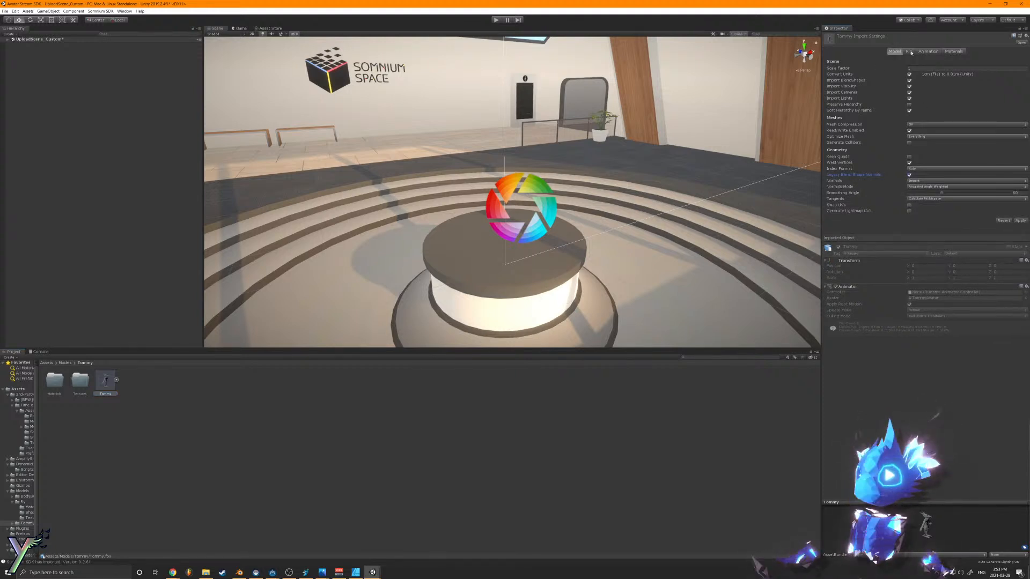
Step: Open the avatar configuration from Tommy's rig settings, applying the pending import changes
{"action": "left_click", "coordinate": [909, 52]}
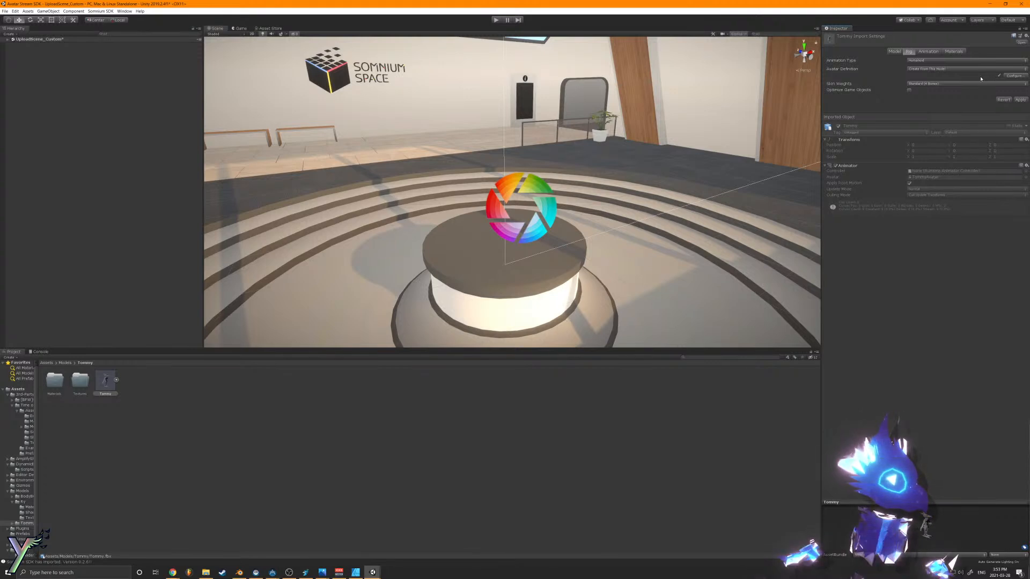
{"action": "left_click", "coordinate": [1018, 76]}
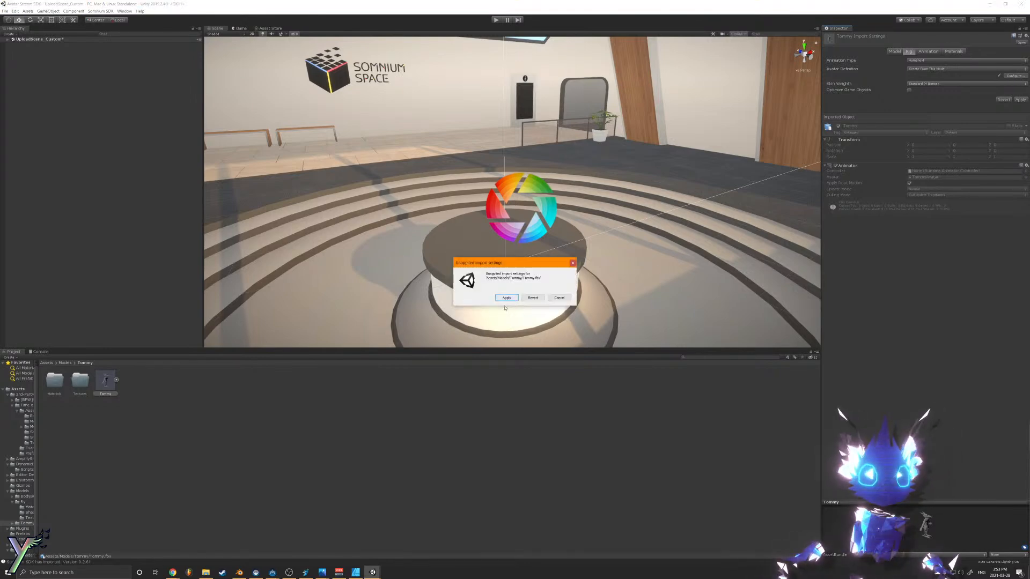
{"action": "left_click", "coordinate": [513, 300]}
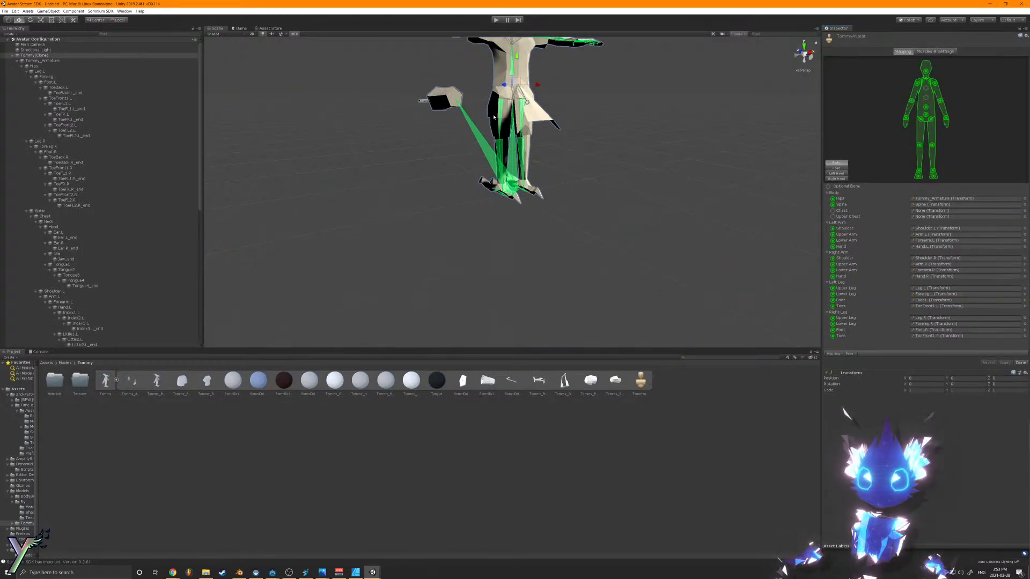
Step: Map Tommy's Hips bone to the avatar's Hips slot and the Chest bone to its Chest slot
{"action": "middle_click_drag", "start_coordinate": [494, 117], "coordinate": [467, 218]}
{"action": "left_click_drag", "start_coordinate": [429, 219], "coordinate": [578, 218], "text": "alt"}
{"action": "right_click_drag", "start_coordinate": [578, 219], "coordinate": [667, 189]}
{"action": "key", "text": "d"}
{"action": "key", "text": "w"}
{"action": "key", "text": "e"}
{"action": "middle_click_drag", "start_coordinate": [391, 239], "coordinate": [393, 176]}
{"action": "right_click_drag", "start_coordinate": [543, 281], "coordinate": [547, 291]}
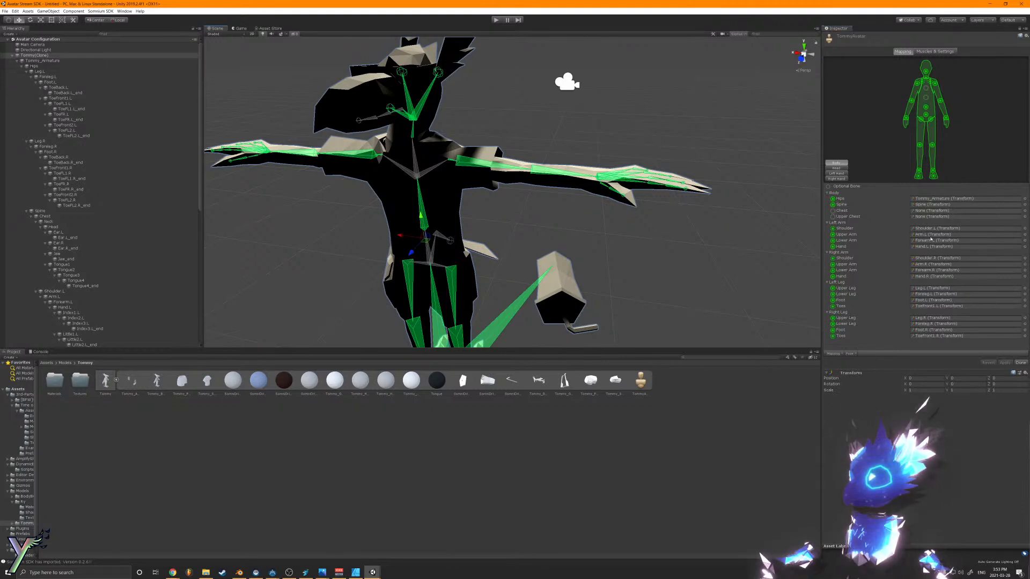
{"action": "left_click_drag", "start_coordinate": [33, 65], "coordinate": [965, 200]}
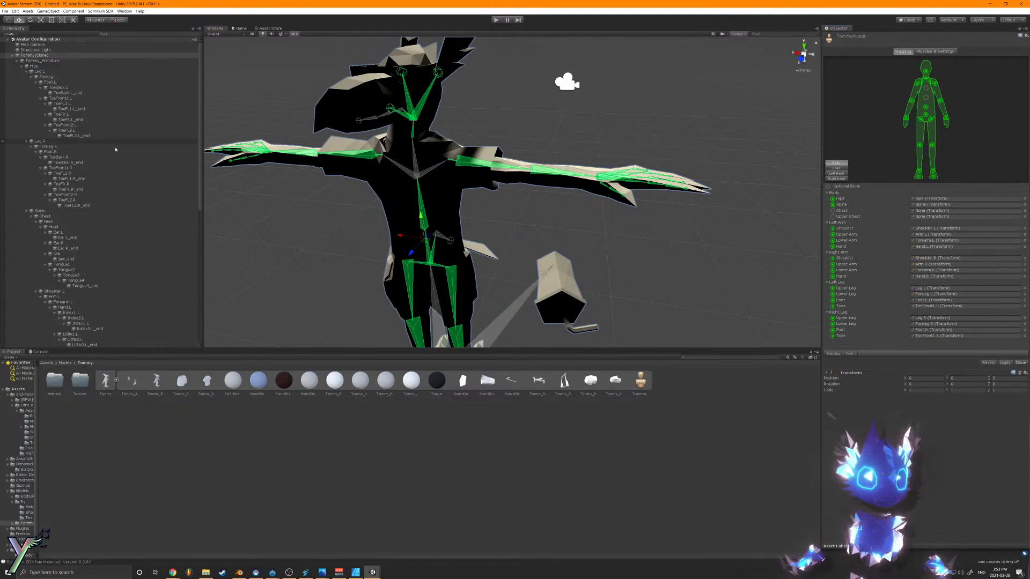
{"action": "scroll", "coordinate": [97, 142], "scroll_direction": "down", "scroll_amount": 6}
{"action": "left_click_drag", "start_coordinate": [52, 116], "coordinate": [933, 211]}
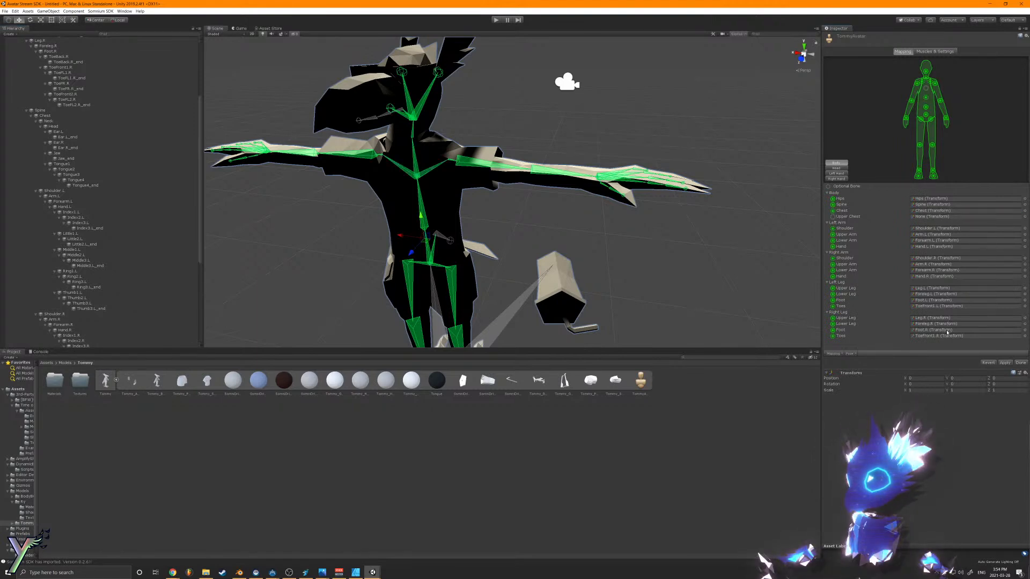
Step: Check Tommy's feet and locate the bone mapped to the right Toes
{"action": "middle_click_drag", "start_coordinate": [502, 322], "coordinate": [490, 219]}
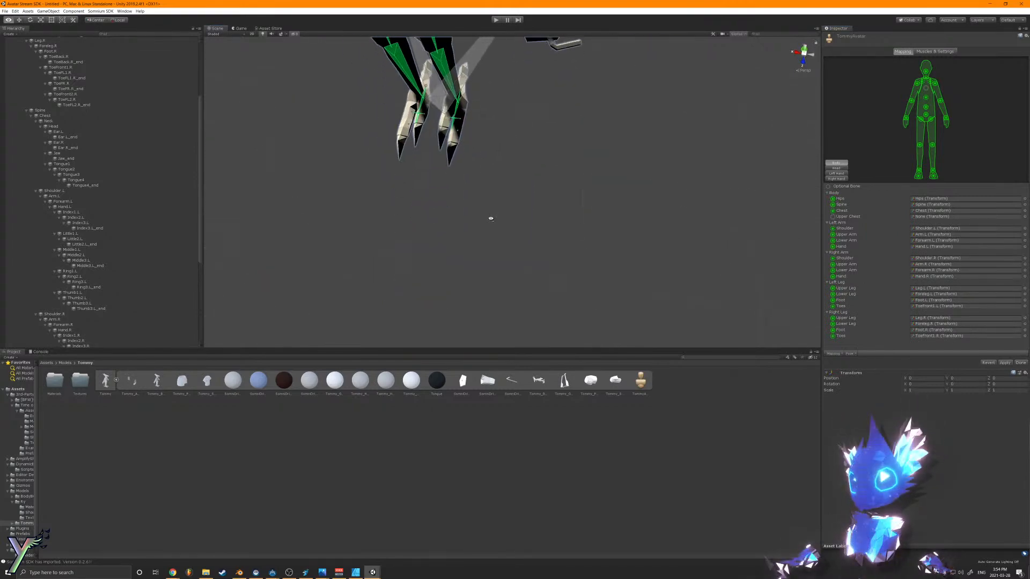
{"action": "right_click_drag", "start_coordinate": [485, 206], "coordinate": [446, 142]}
{"action": "left_click", "coordinate": [939, 336]}
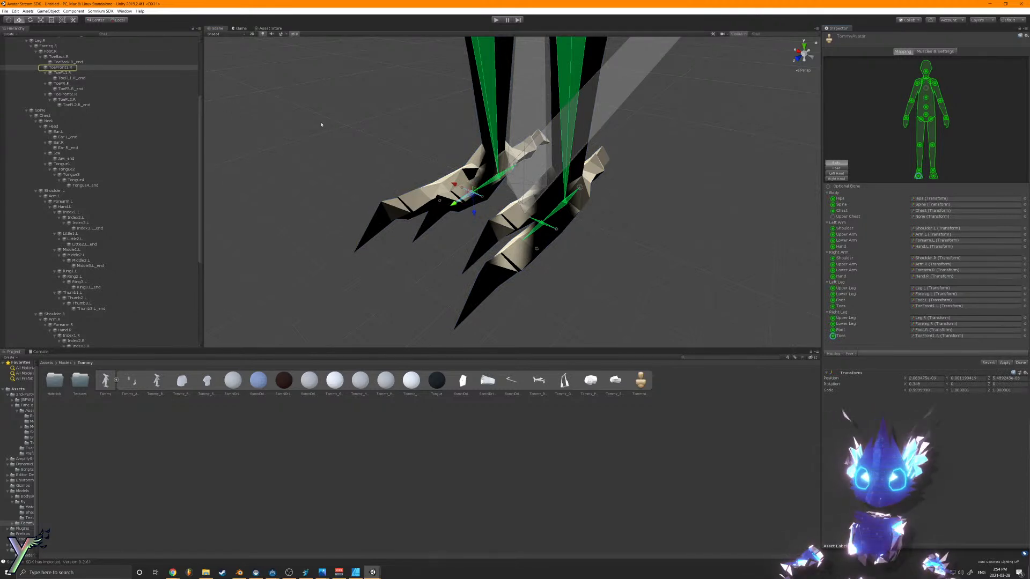
Step: Set the Left Eye and Right Eye slots in the avatar's head mapping to None
{"action": "left_click", "coordinate": [838, 168]}
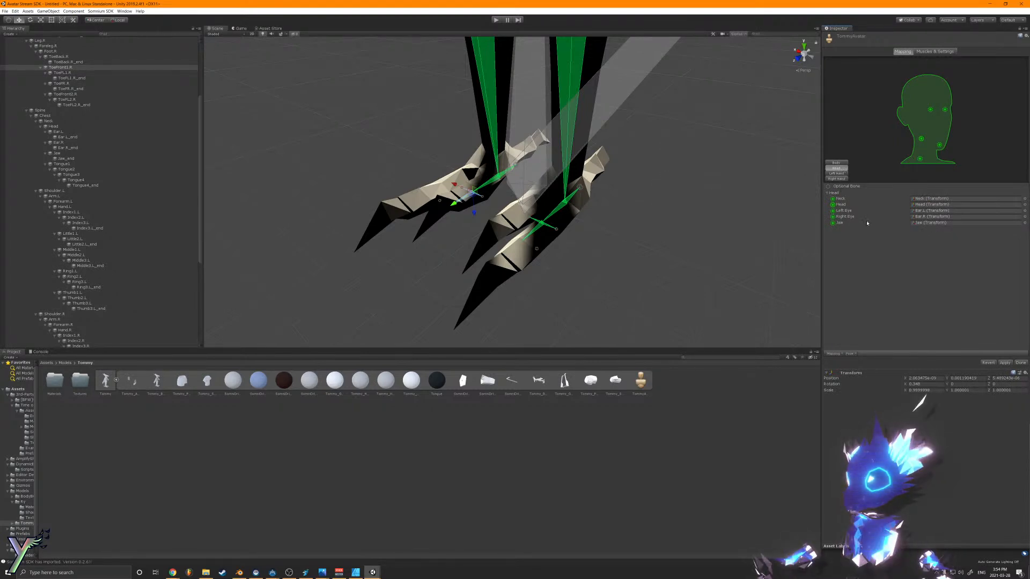
{"action": "left_click", "coordinate": [1024, 211]}
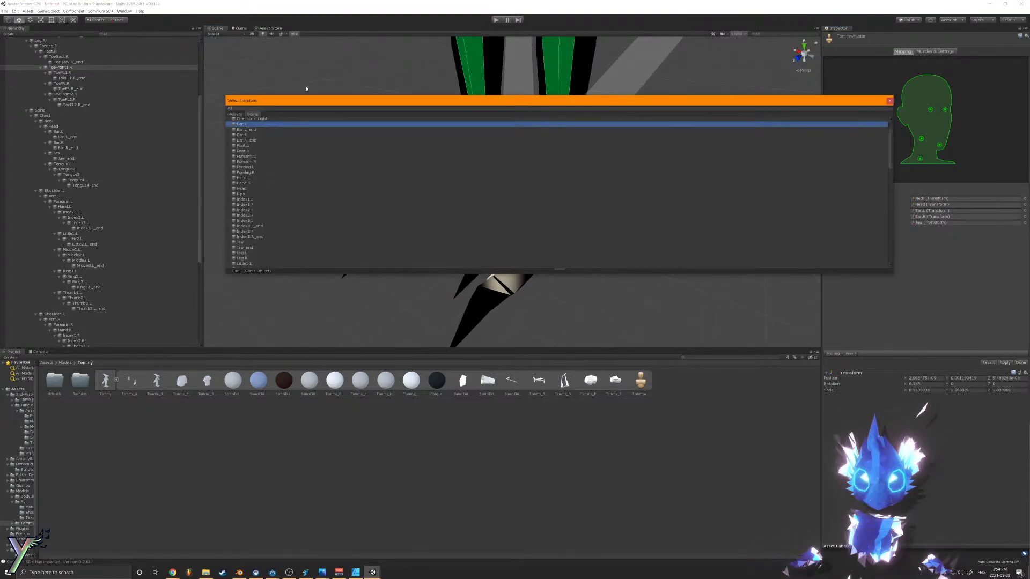
{"action": "scroll", "coordinate": [260, 125], "scroll_direction": "up", "scroll_amount": 2}
{"action": "double_click", "coordinate": [248, 119]}
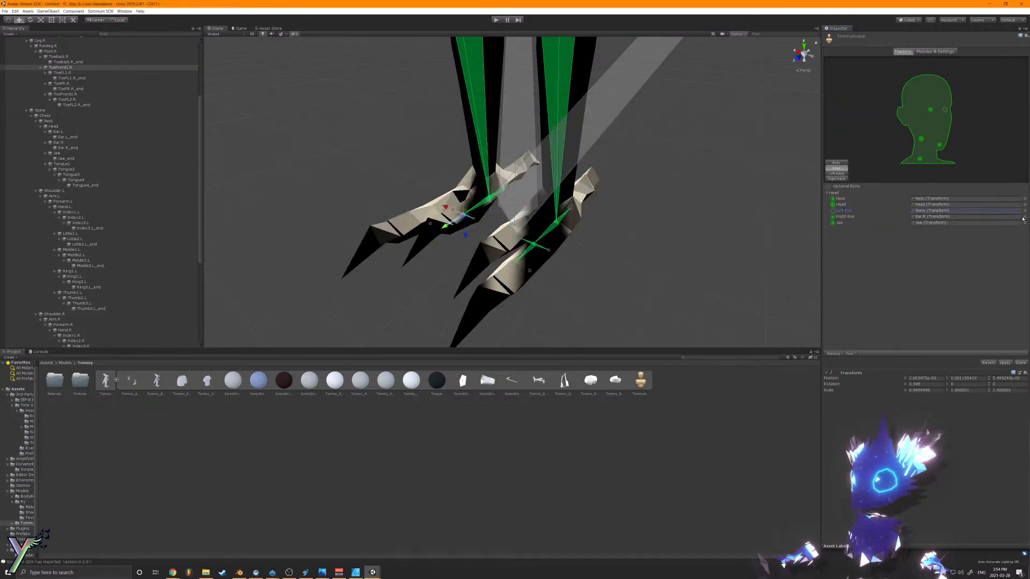
{"action": "left_click", "coordinate": [1024, 216]}
{"action": "scroll", "coordinate": [260, 123], "scroll_direction": "up", "scroll_amount": 2}
{"action": "double_click", "coordinate": [259, 122]}
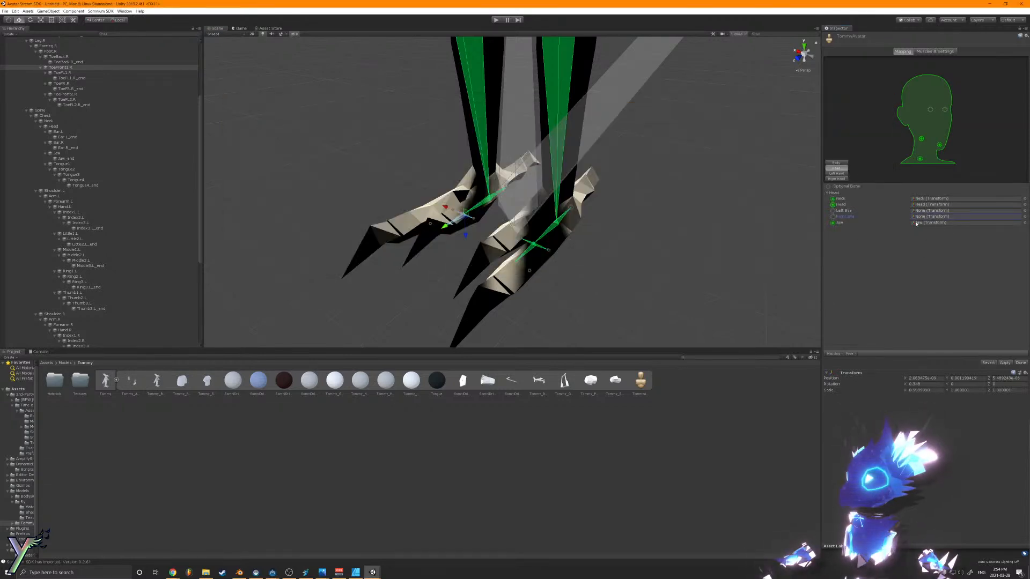
Step: Review the finger bone mappings of the avatar's left hand and right hand
{"action": "left_click", "coordinate": [837, 173]}
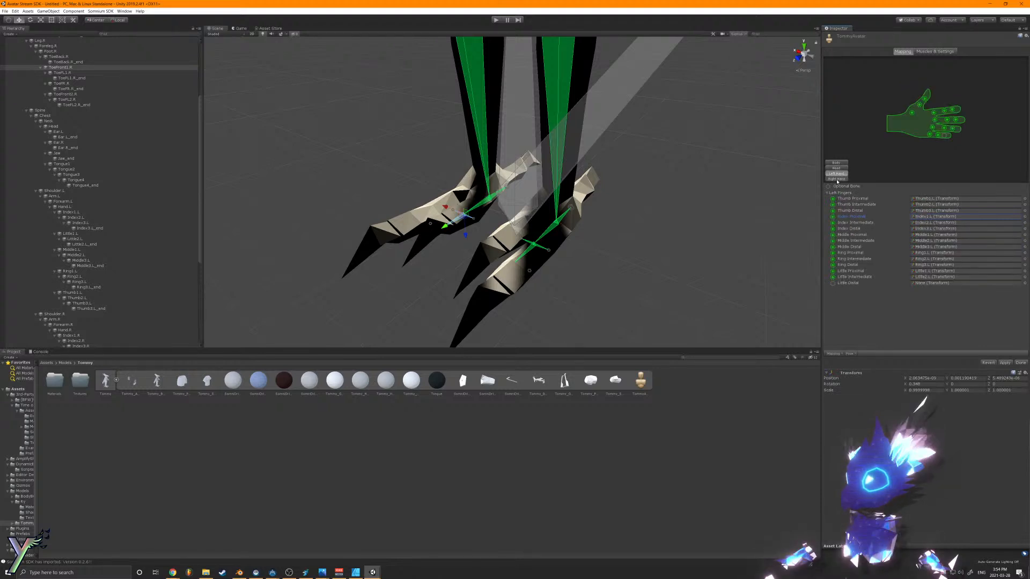
{"action": "left_click", "coordinate": [837, 178]}
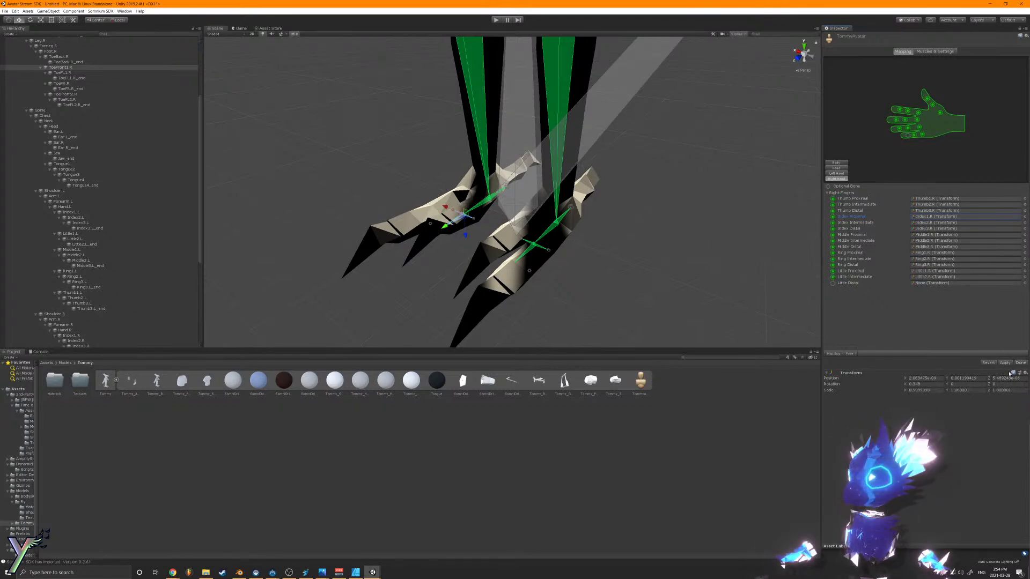
Step: Finish configuring Tommy's humanoid avatar, list the scene's objects, and collapse the Tommy model's sub-assets
{"action": "scroll", "coordinate": [651, 207], "scroll_direction": "down", "scroll_amount": 10}
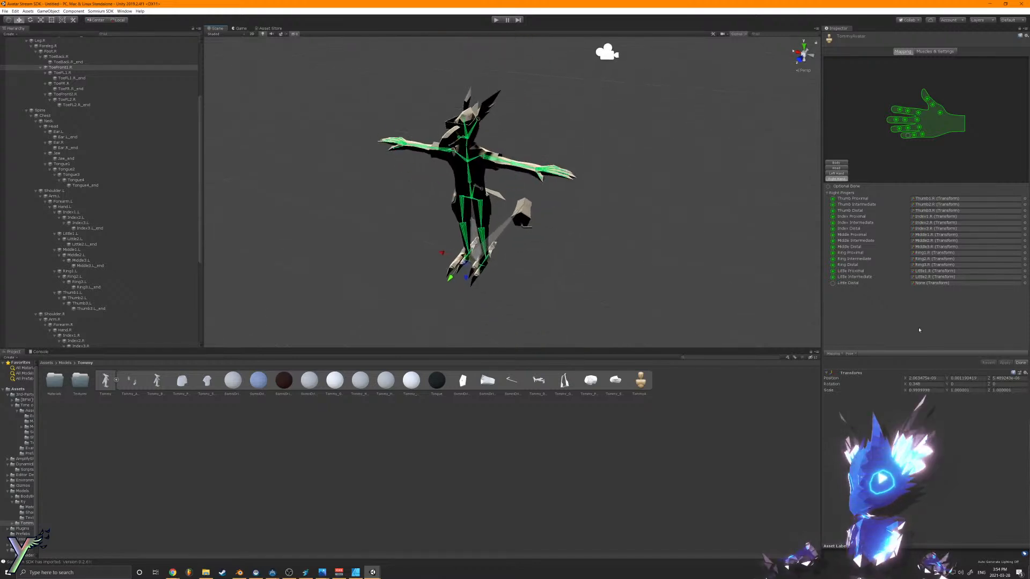
{"action": "left_click", "coordinate": [1021, 362]}
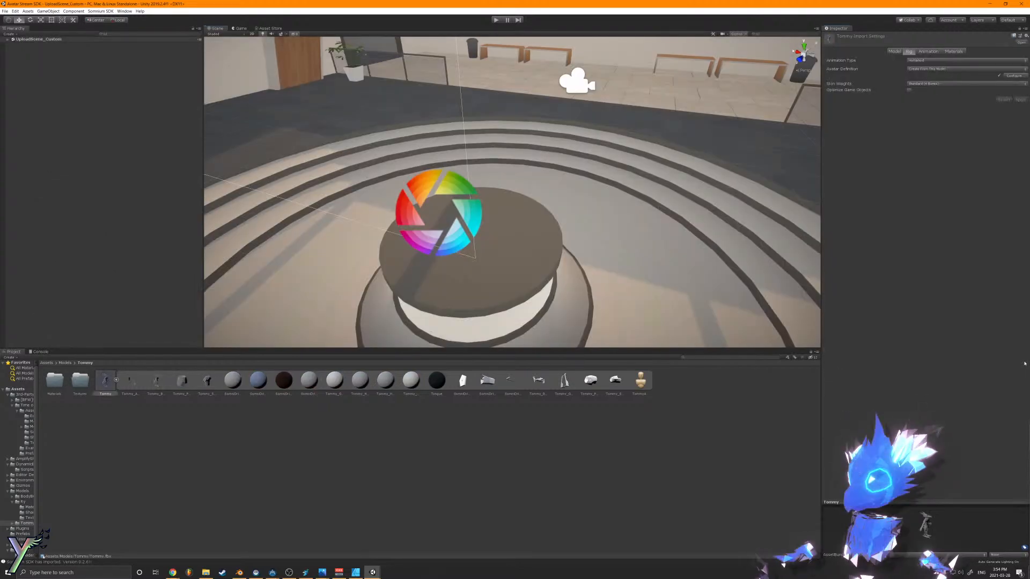
{"action": "left_click", "coordinate": [7, 40]}
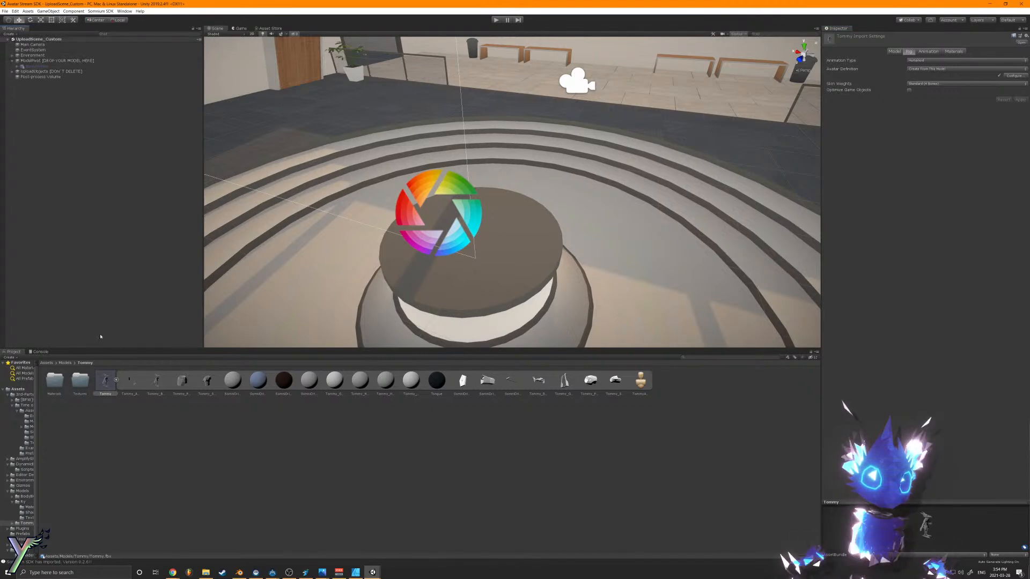
{"action": "left_click", "coordinate": [116, 380]}
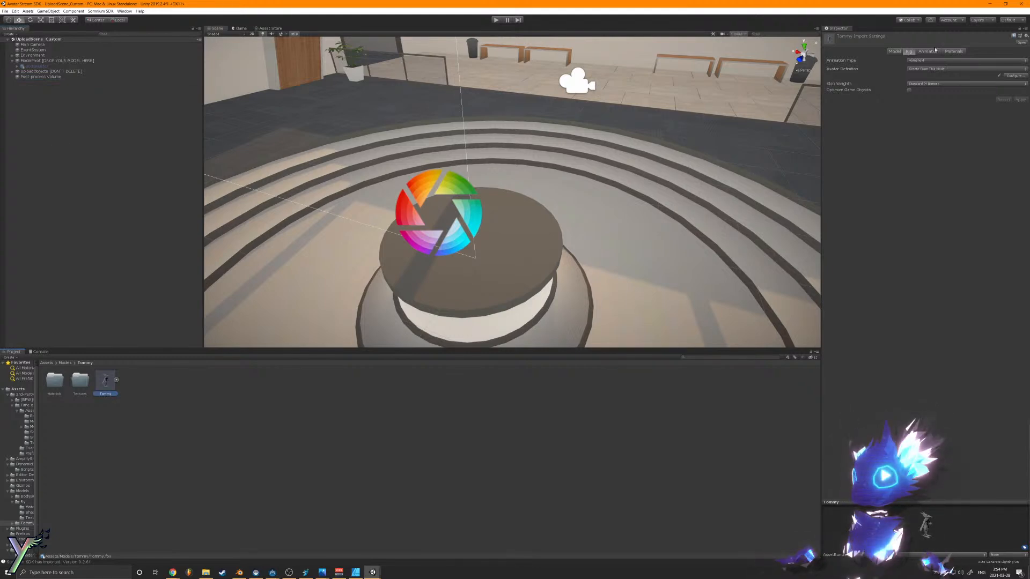
Step: Extract the Tommy model's embedded materials into Tommy's Materials folder and inspect the extracted materials
{"action": "left_click", "coordinate": [954, 51]}
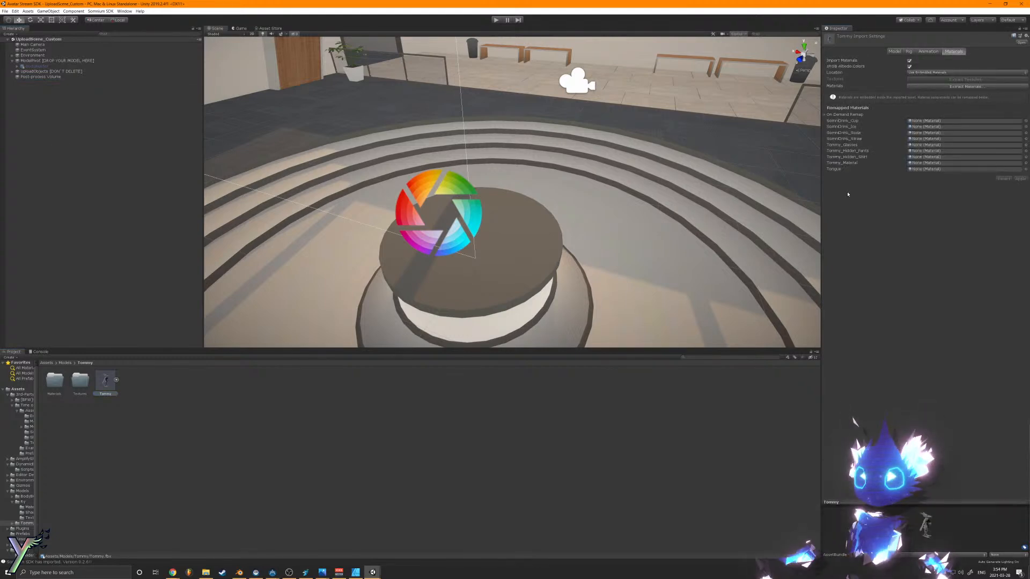
{"action": "left_click", "coordinate": [917, 87]}
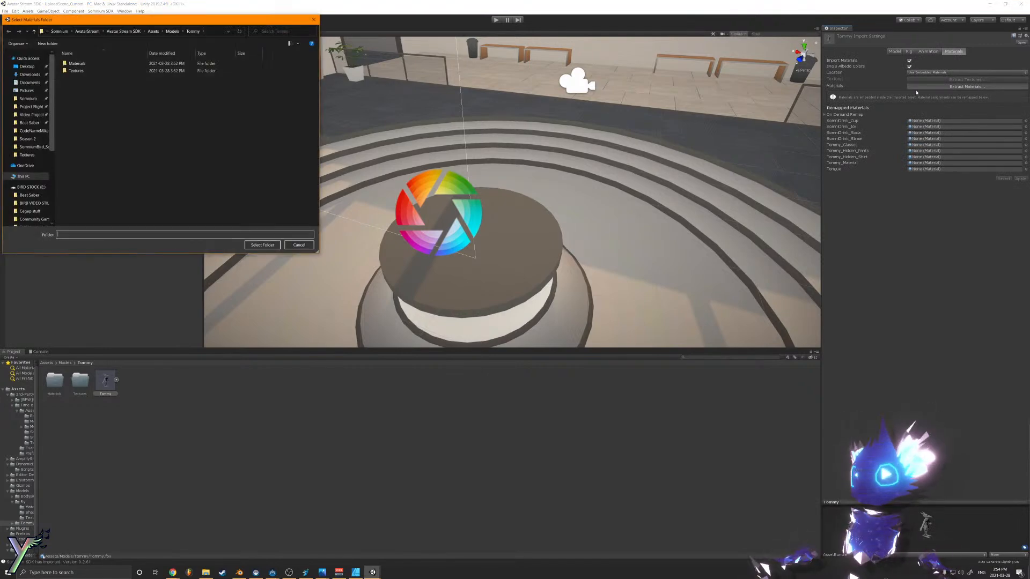
{"action": "double_click", "coordinate": [79, 65]}
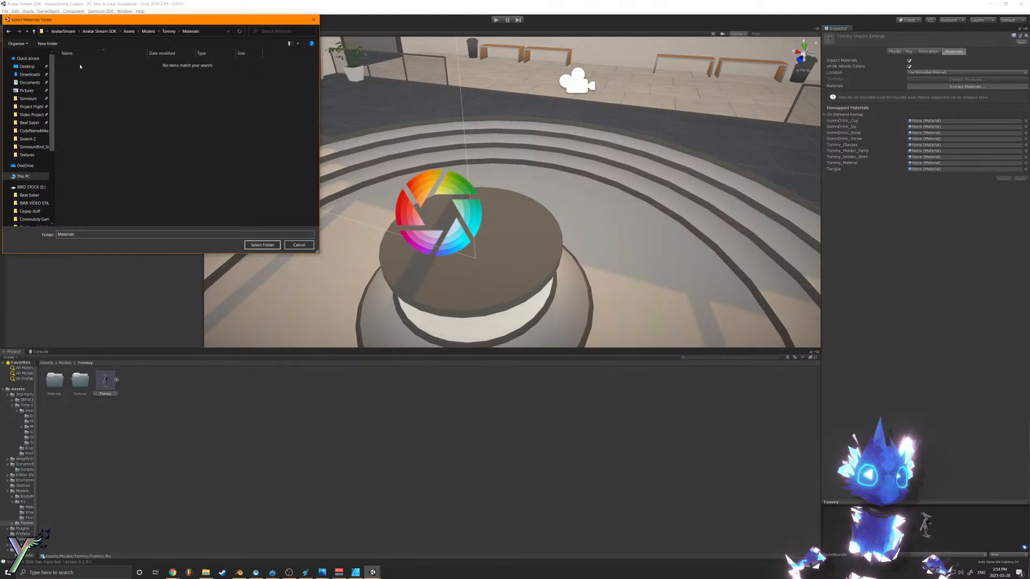
{"action": "left_click", "coordinate": [263, 245]}
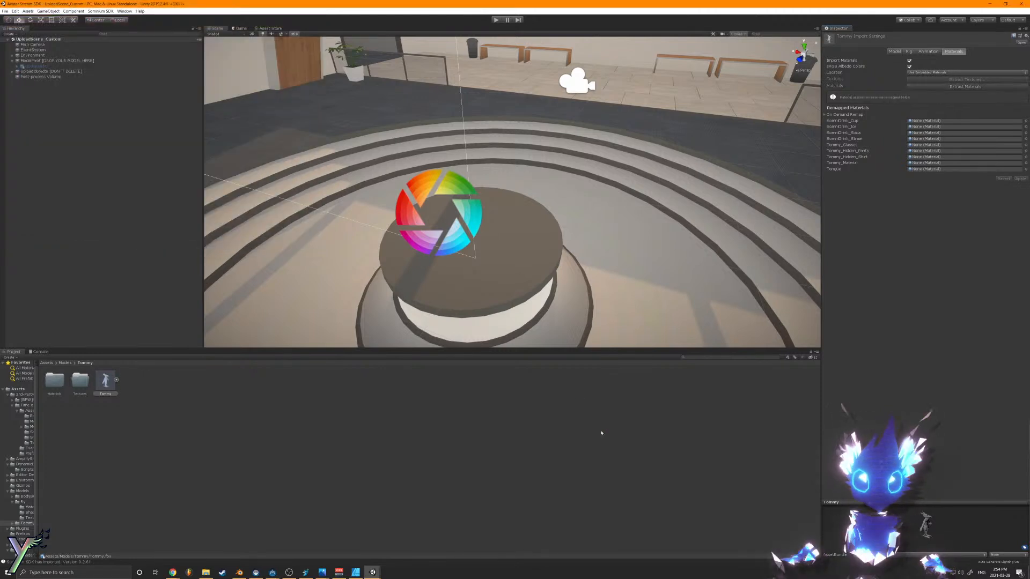
{"action": "double_click", "coordinate": [59, 383]}
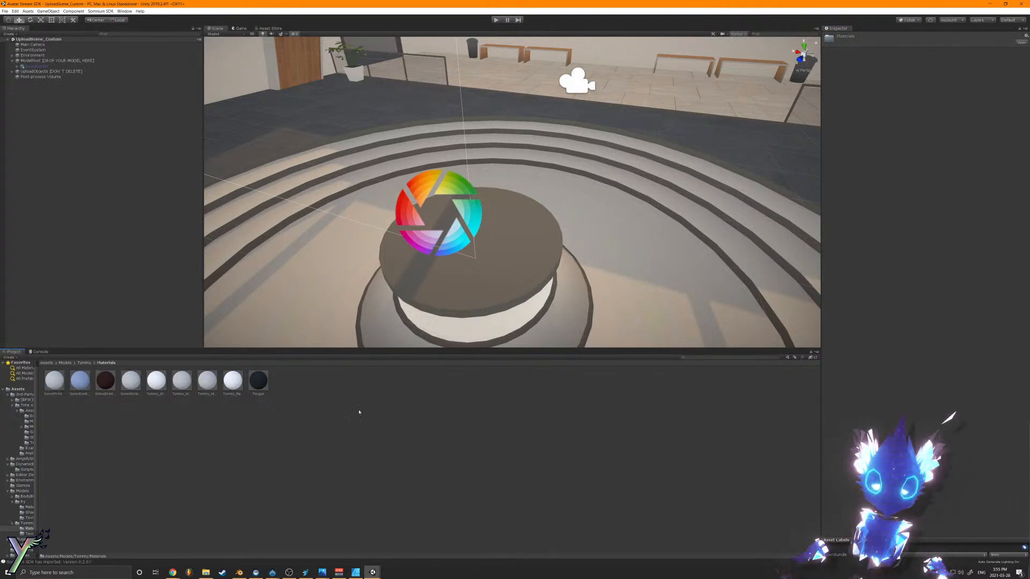
{"action": "left_click", "coordinate": [207, 381]}
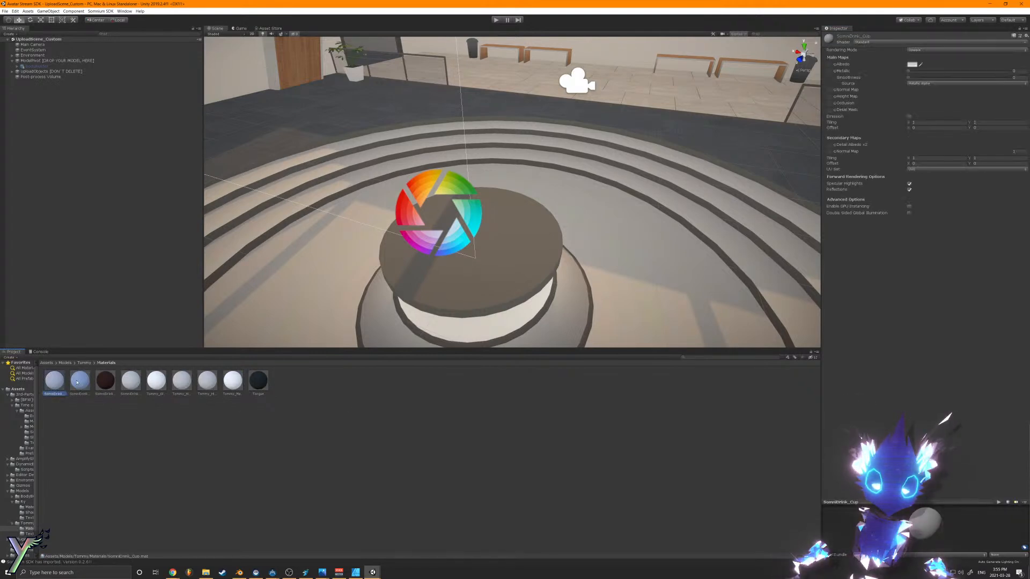
{"action": "left_click", "coordinate": [258, 381]}
Step: Add the cup texture and Tommy's two texture images to Tommy's Textures folder
{"action": "left_click", "coordinate": [84, 363]}
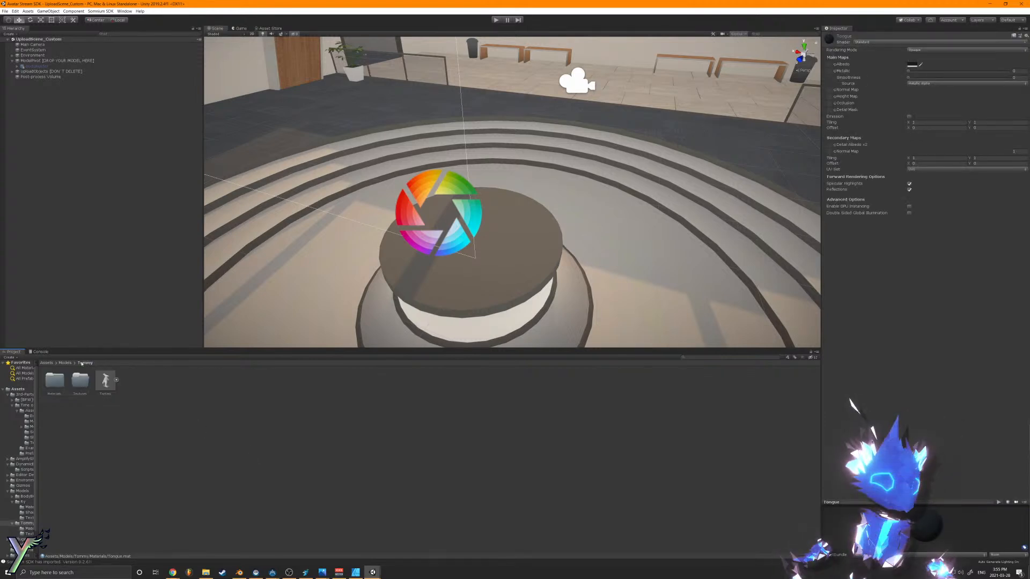
{"action": "double_click", "coordinate": [78, 381]}
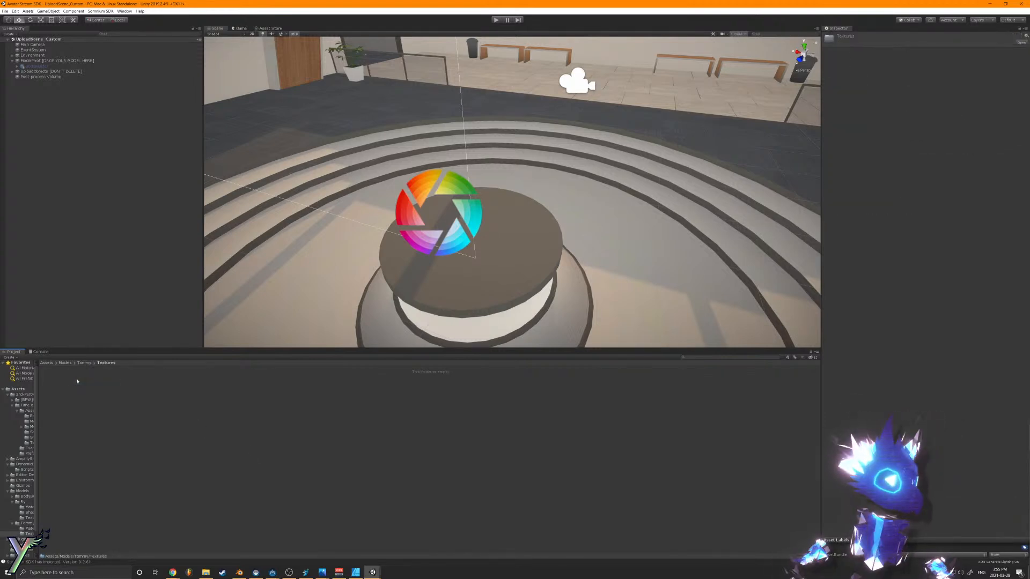
{"action": "left_click", "coordinate": [213, 573]}
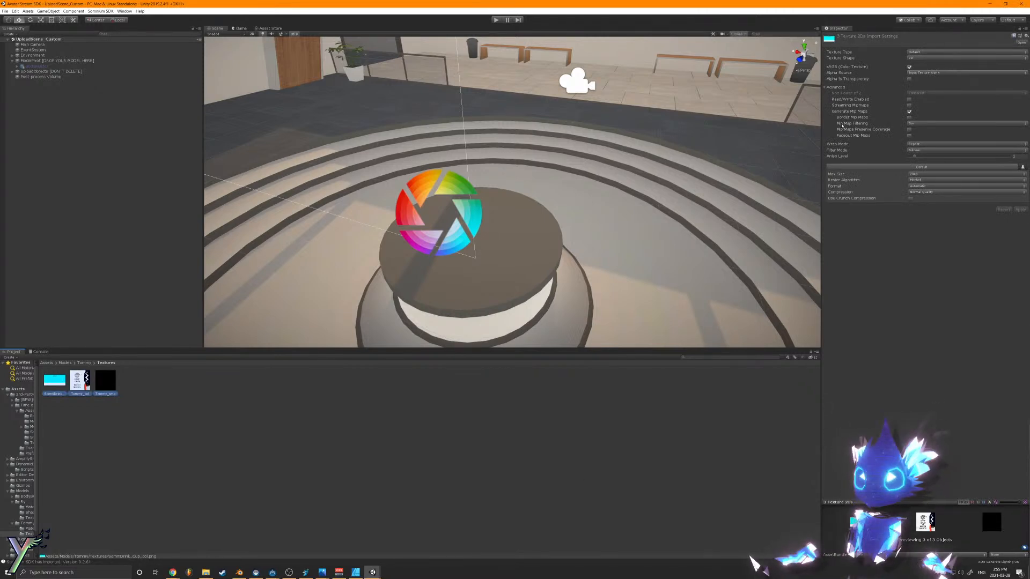
Step: Enable Alpha Is Transparency on the three imported textures, keeping the Default texture type, and inspect the dark Tommy texture
{"action": "left_click", "coordinate": [915, 52]}
{"action": "left_click", "coordinate": [915, 53]}
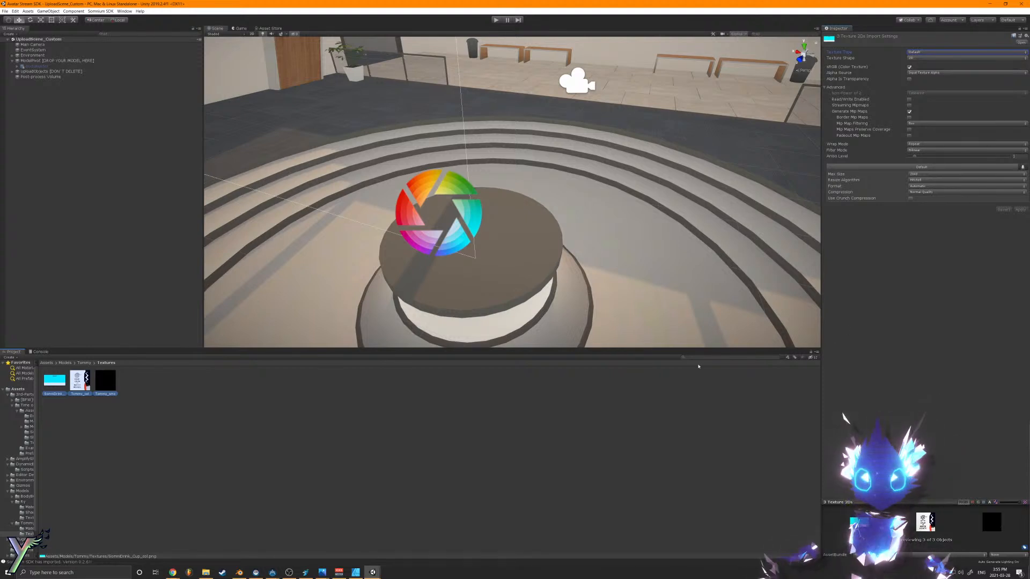
{"action": "left_click", "coordinate": [909, 80]}
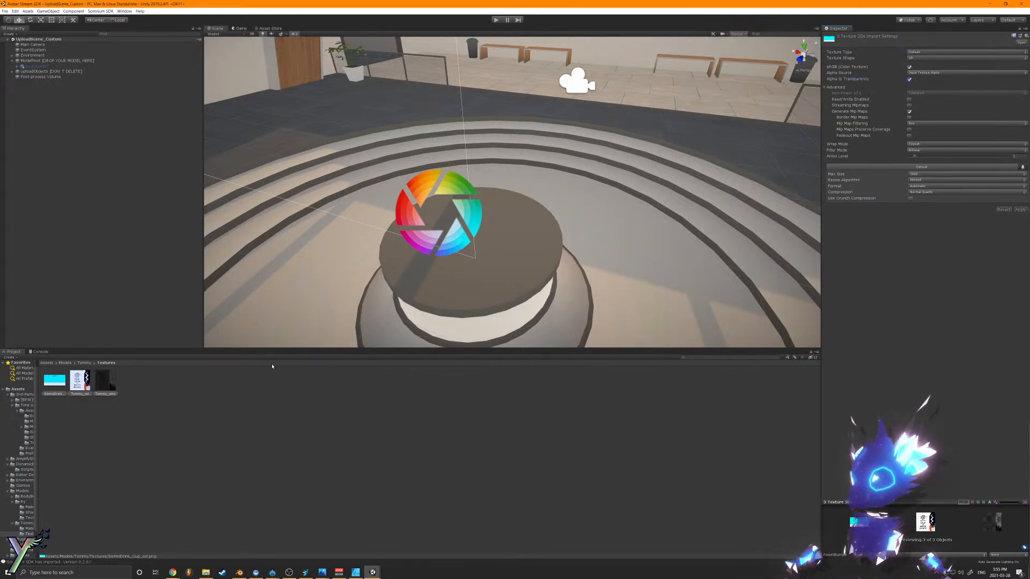
{"action": "left_click", "coordinate": [106, 380]}
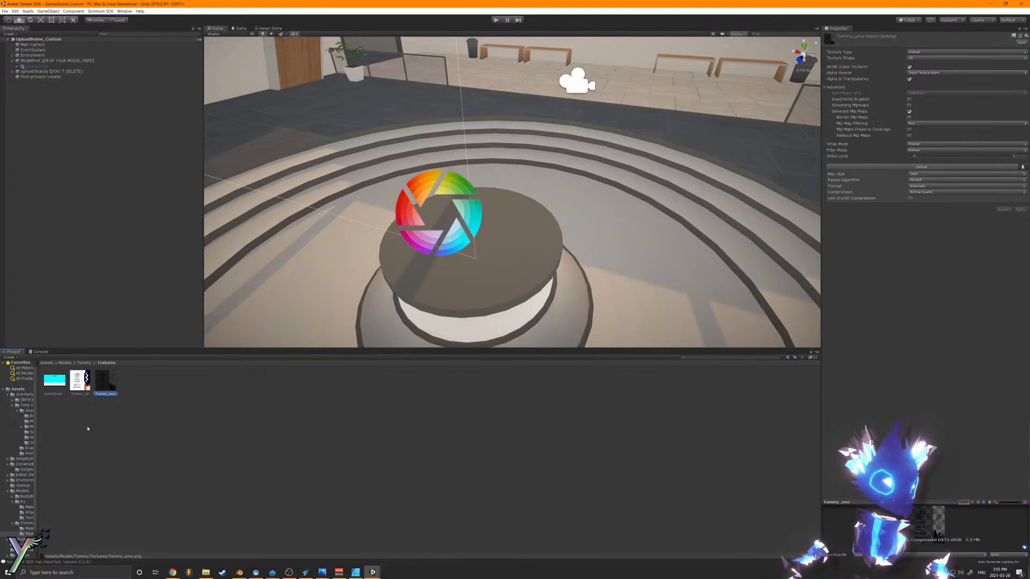
Step: Show Tommy's Materials folder, widen the project's folder tree, and collapse the neighbouring model folder above Tommy
{"action": "left_click", "coordinate": [87, 363]}
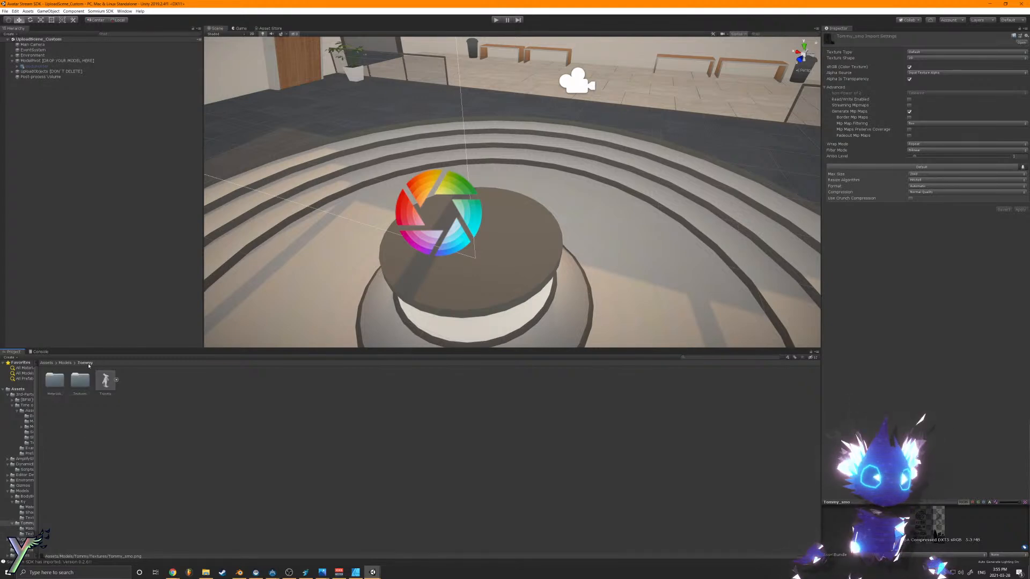
{"action": "double_click", "coordinate": [63, 383]}
{"action": "left_click_drag", "start_coordinate": [38, 468], "coordinate": [79, 472]}
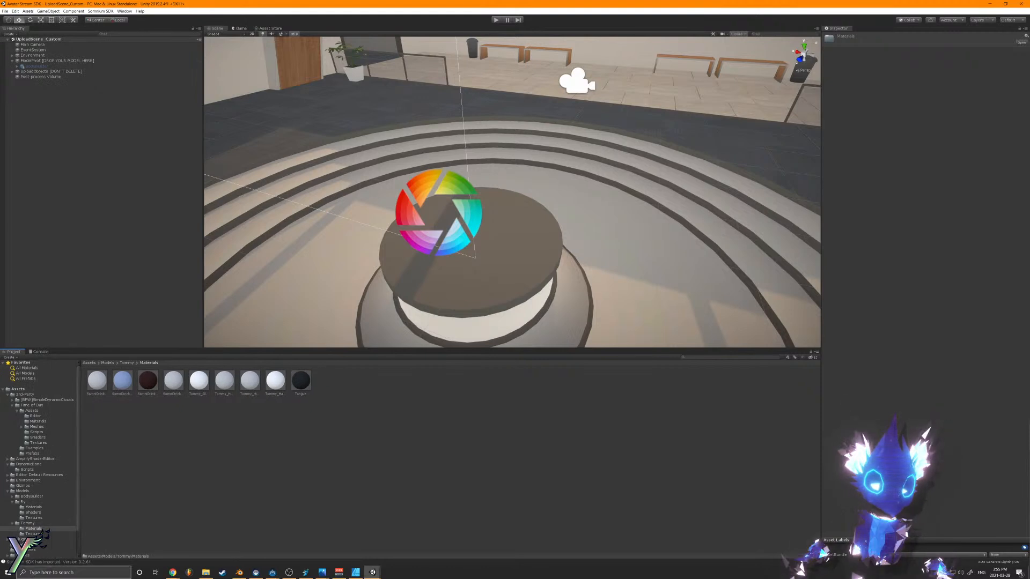
{"action": "left_click", "coordinate": [12, 503]}
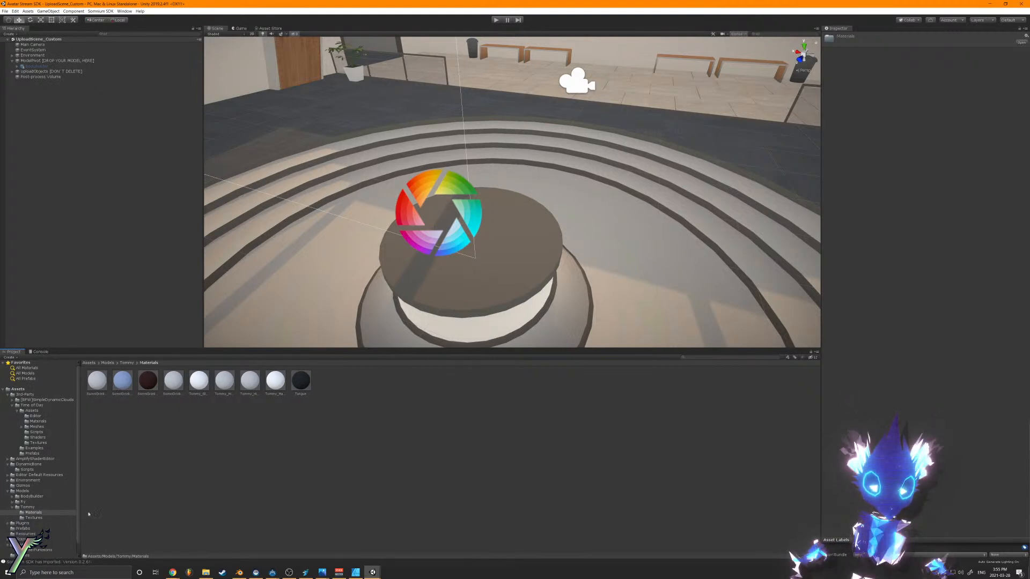
Step: Assign the cyan cup texture from Tommy's Textures folder as the Albedo map of the SomniDrink_Cup material
{"action": "left_click", "coordinate": [124, 382]}
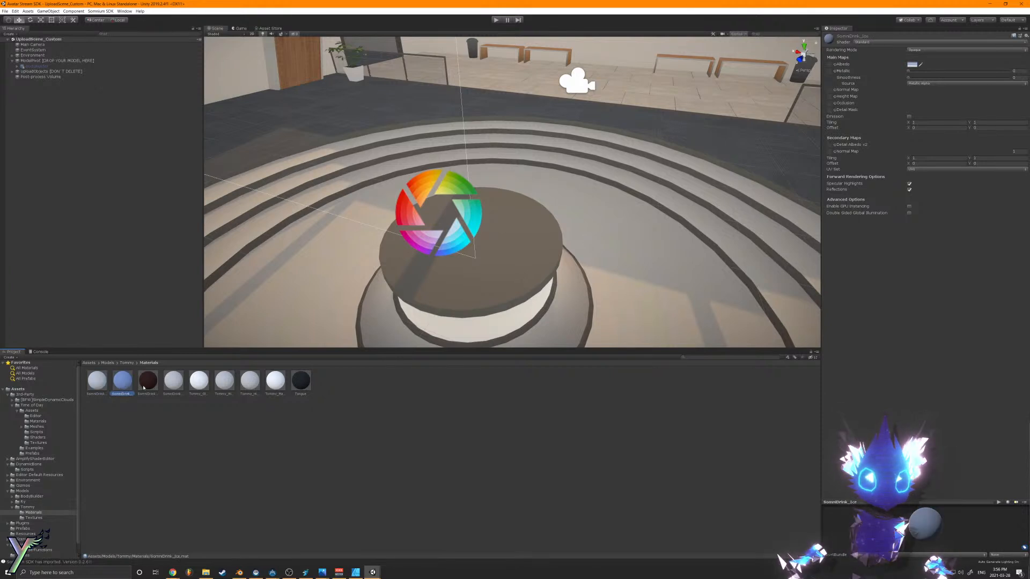
{"action": "left_click", "coordinate": [98, 383]}
{"action": "left_click", "coordinate": [33, 518]}
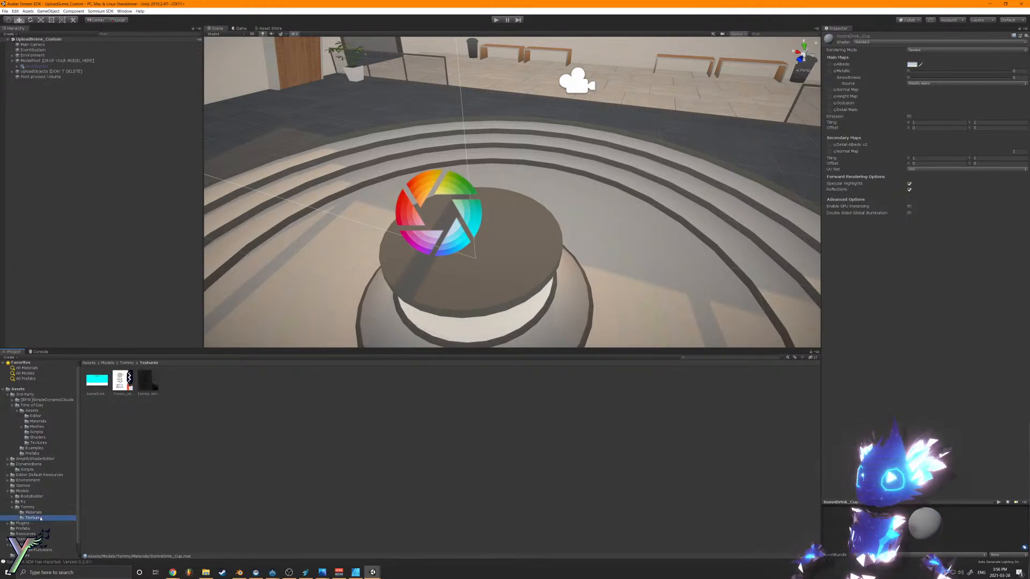
{"action": "left_click_drag", "start_coordinate": [97, 380], "coordinate": [830, 64]}
Step: Set the SomniDrink_Cup material's Albedo colour to pure white and raise its Smoothness to nearly halfway
{"action": "left_click", "coordinate": [912, 64]}
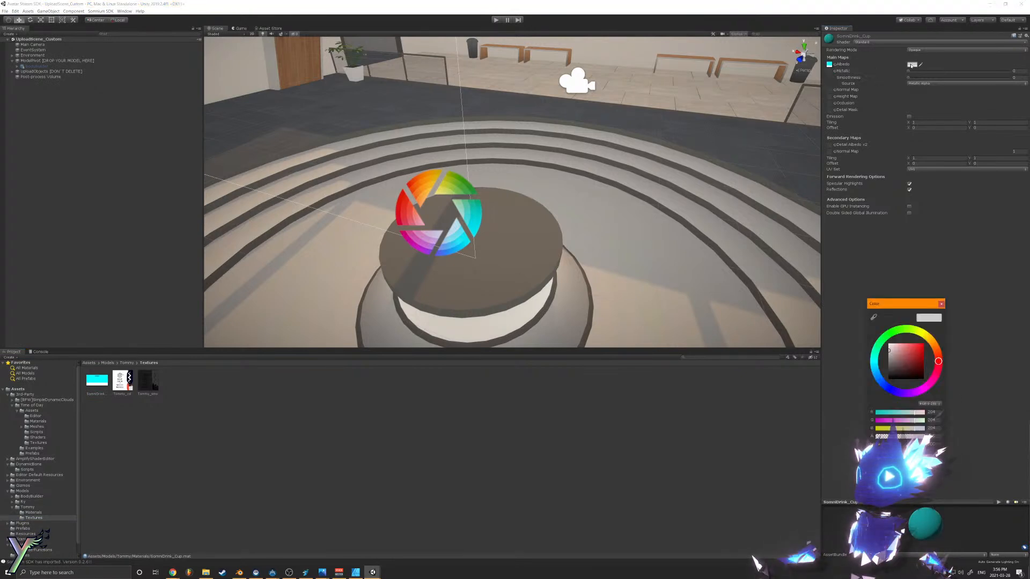
{"action": "left_click_drag", "start_coordinate": [889, 349], "coordinate": [887, 332]}
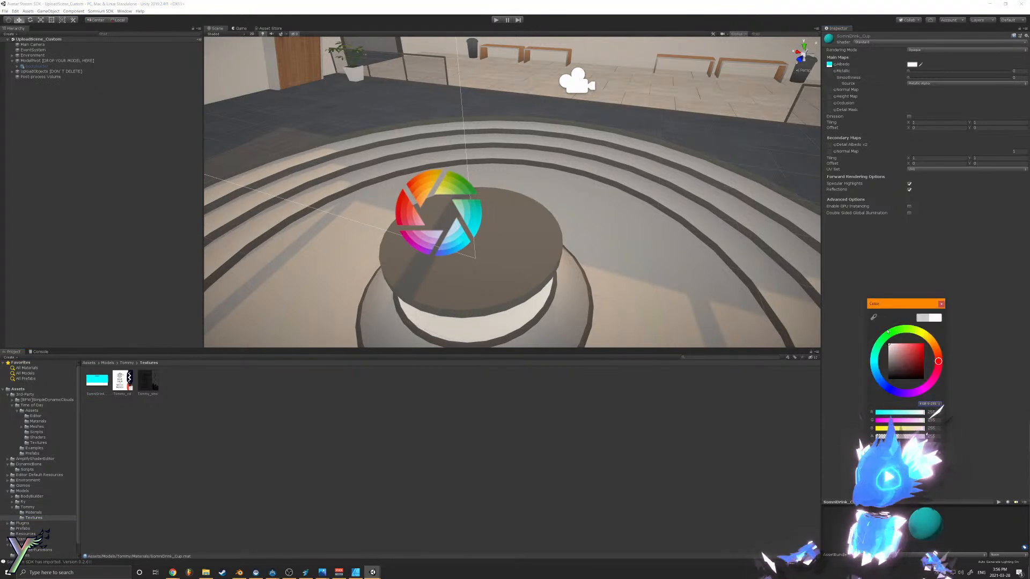
{"action": "left_click", "coordinate": [942, 304]}
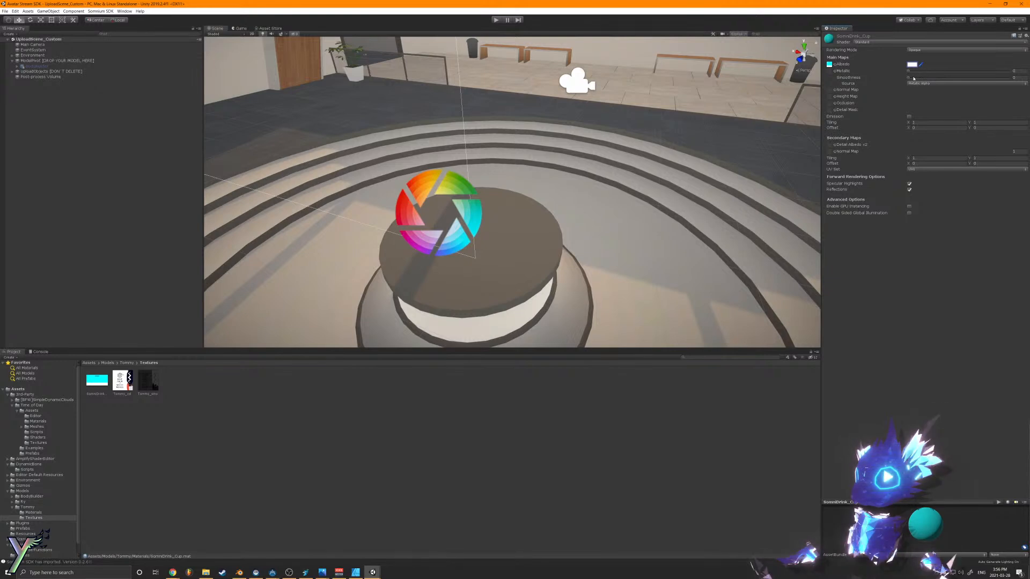
{"action": "left_click_drag", "start_coordinate": [913, 78], "coordinate": [952, 80]}
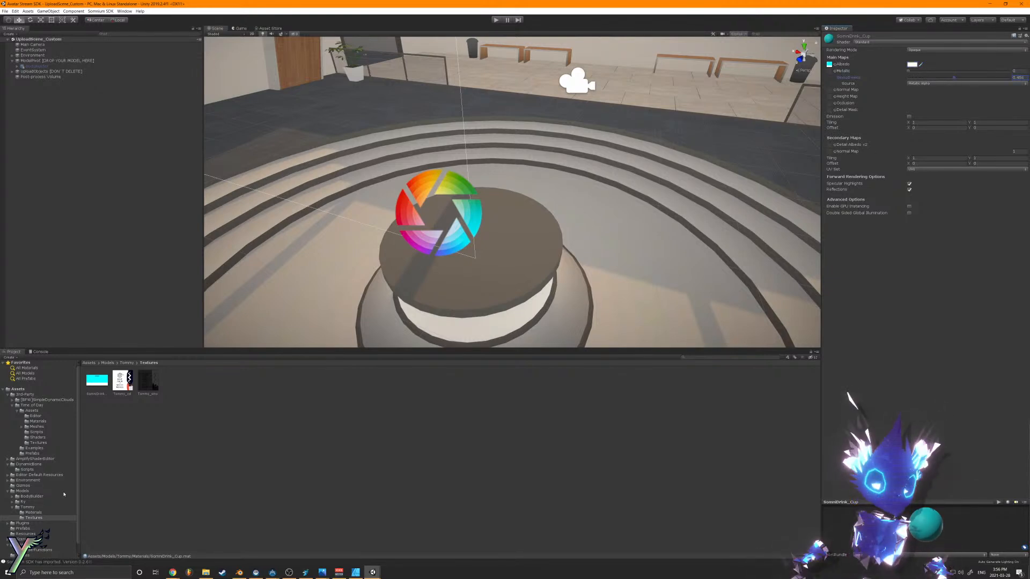
Step: Assign the dark Tommy texture as Tommy_Material's Metallic map and the Tommy colour texture as its Albedo, keeping the tint white
{"action": "left_click", "coordinate": [34, 512]}
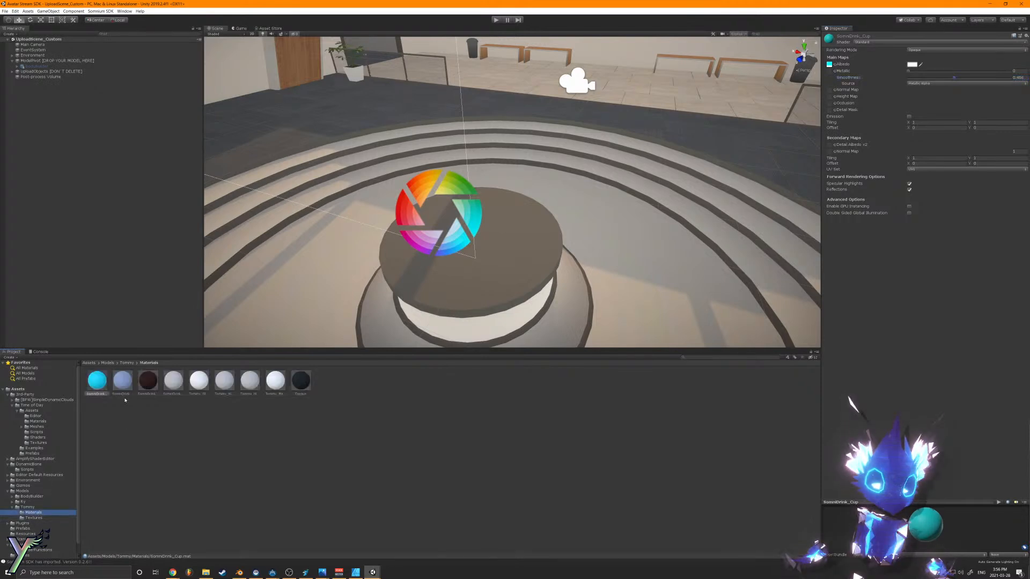
{"action": "left_click", "coordinate": [276, 382]}
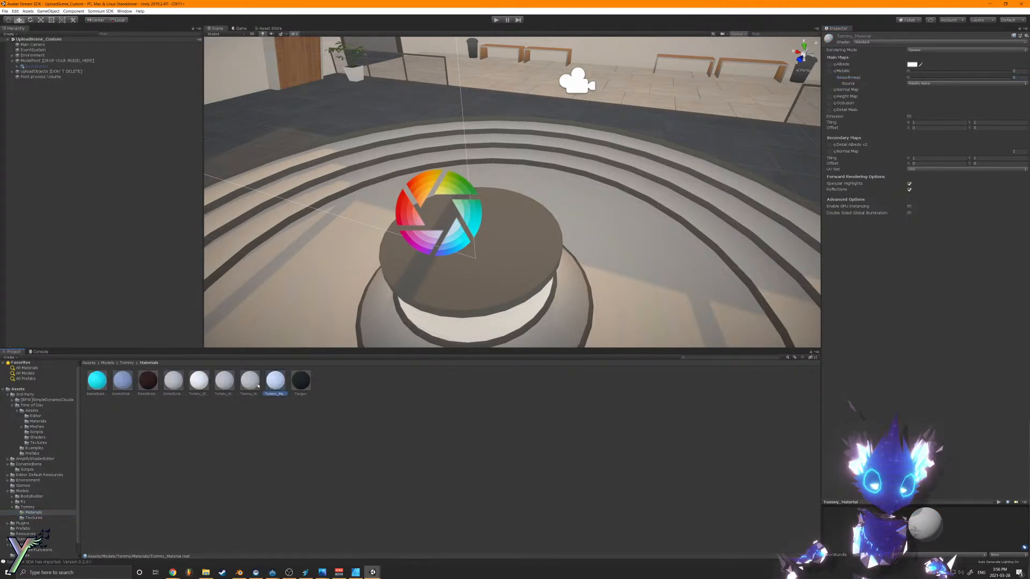
{"action": "left_click", "coordinate": [33, 518]}
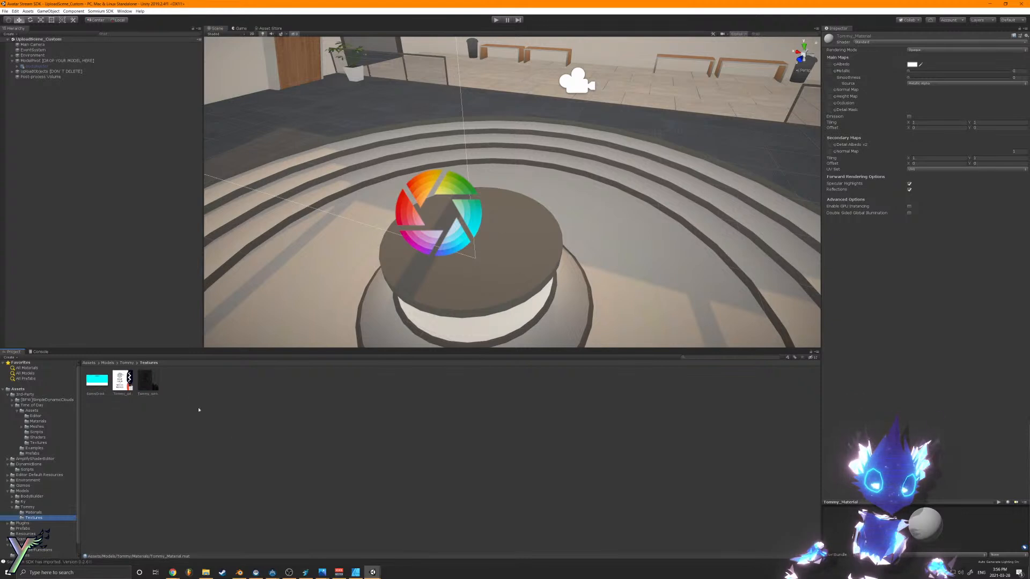
{"action": "left_click_drag", "start_coordinate": [158, 381], "coordinate": [911, 127]}
{"action": "left_click_drag", "start_coordinate": [857, 92], "coordinate": [829, 71]}
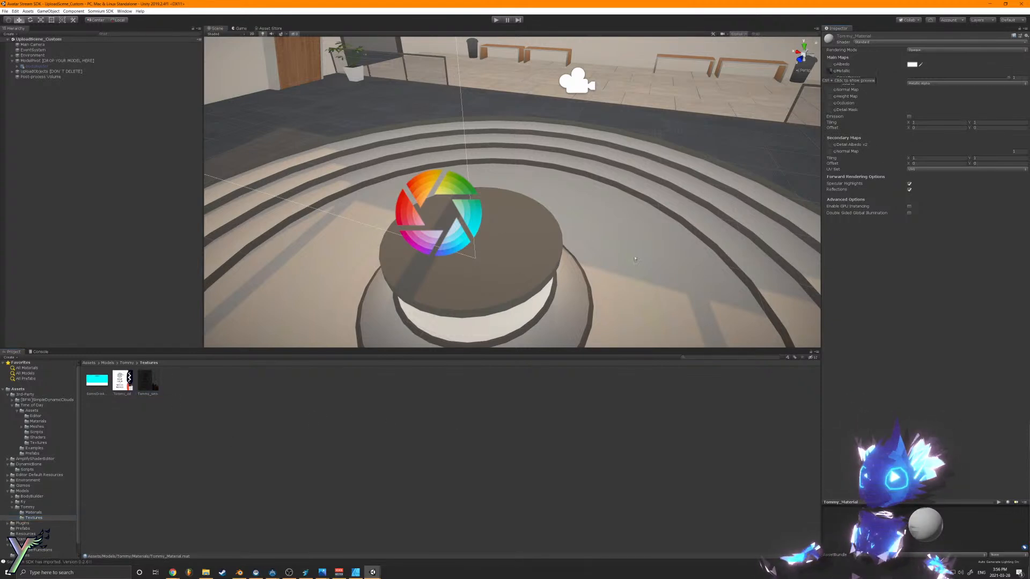
{"action": "left_click_drag", "start_coordinate": [124, 381], "coordinate": [829, 65]}
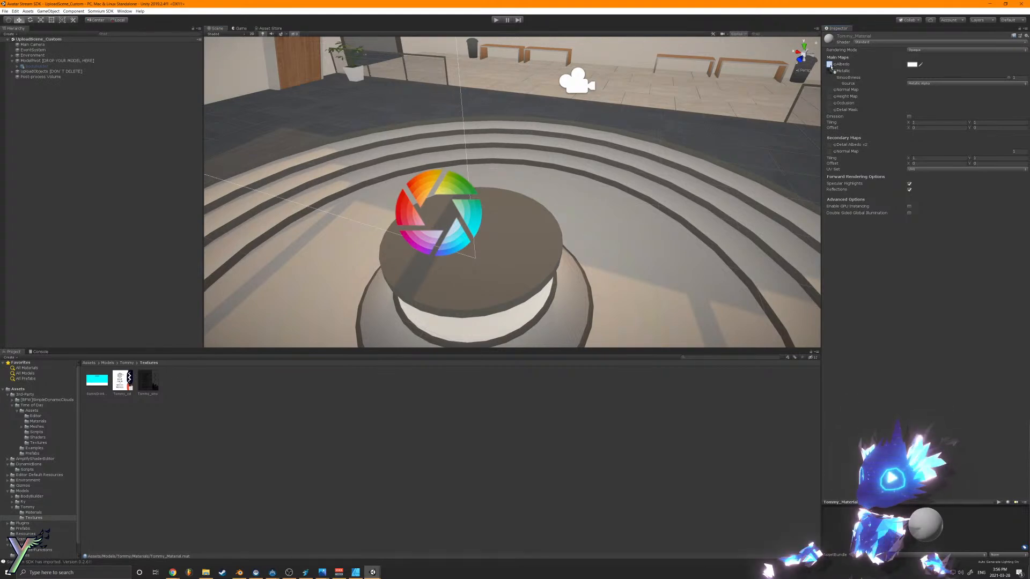
{"action": "left_click", "coordinate": [912, 64]}
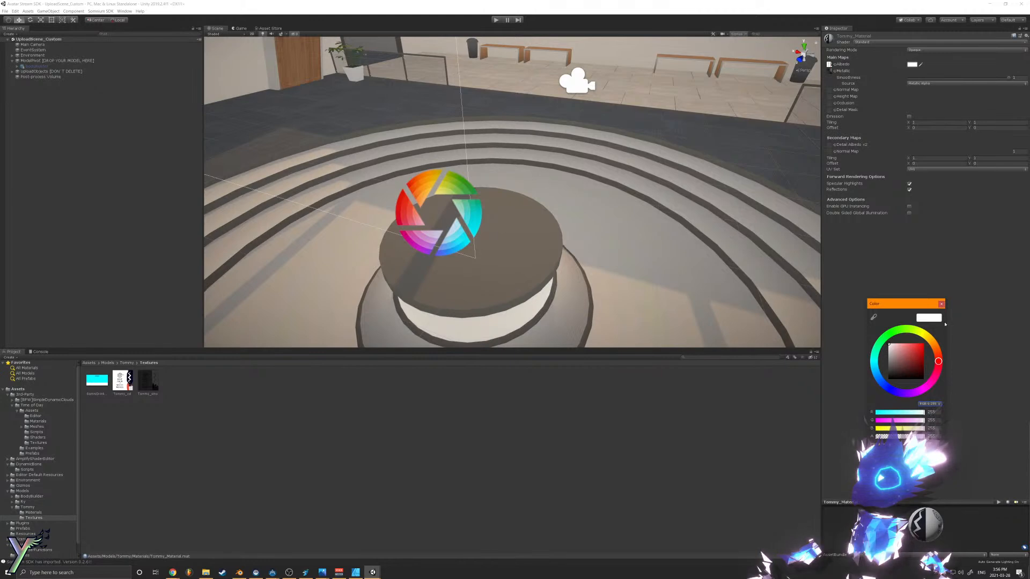
{"action": "left_click", "coordinate": [941, 304]}
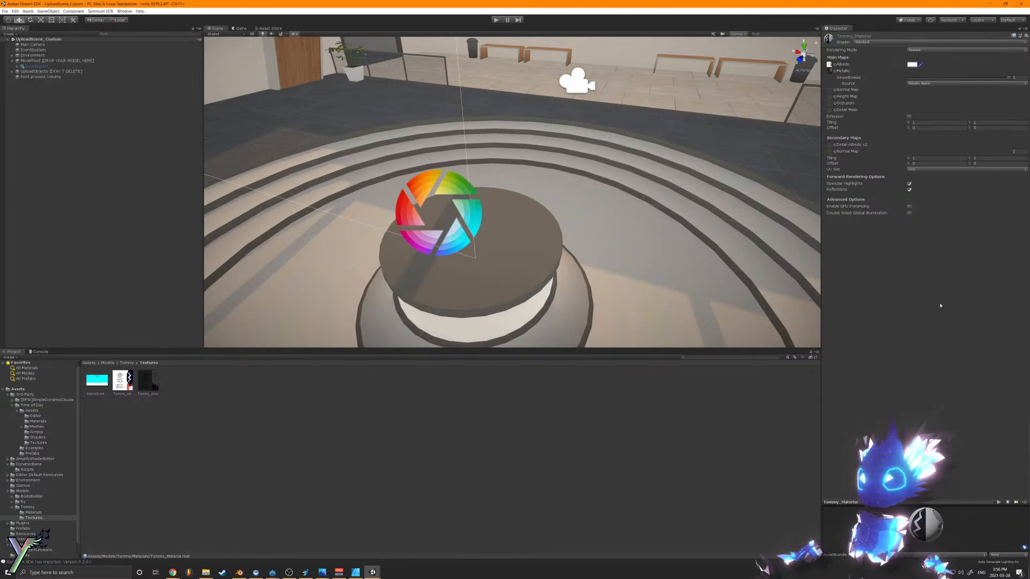
Step: Reimport the Tommy model from the Tommy folder
{"action": "left_click", "coordinate": [128, 363]}
{"action": "left_click", "coordinate": [149, 383]}
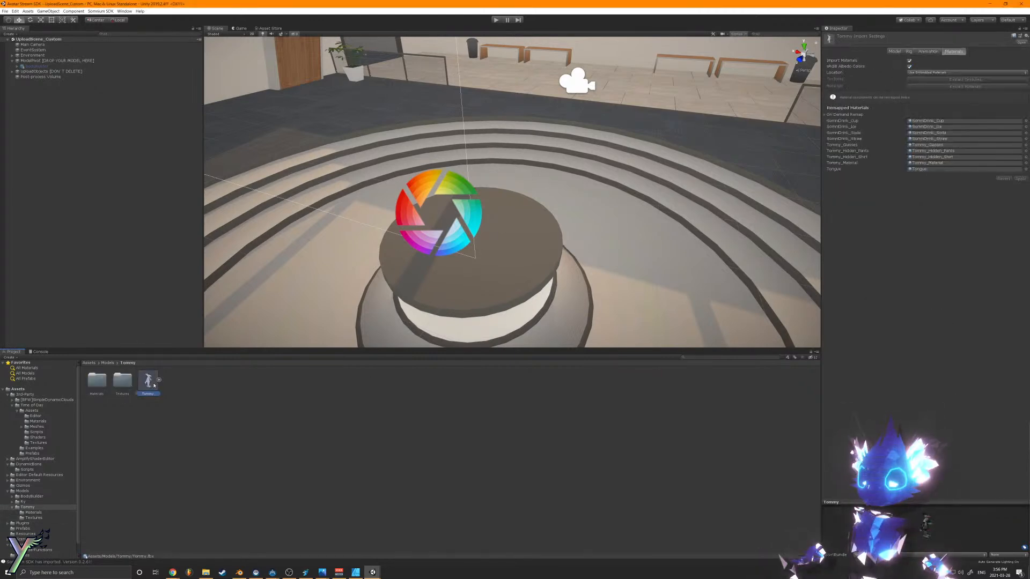
{"action": "right_click", "coordinate": [154, 385]}
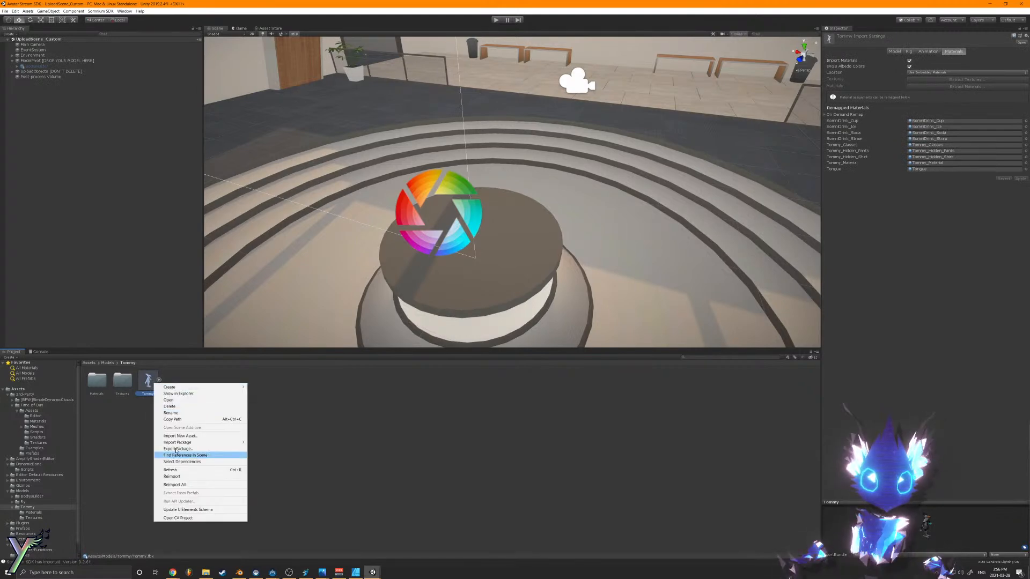
{"action": "left_click", "coordinate": [177, 477]}
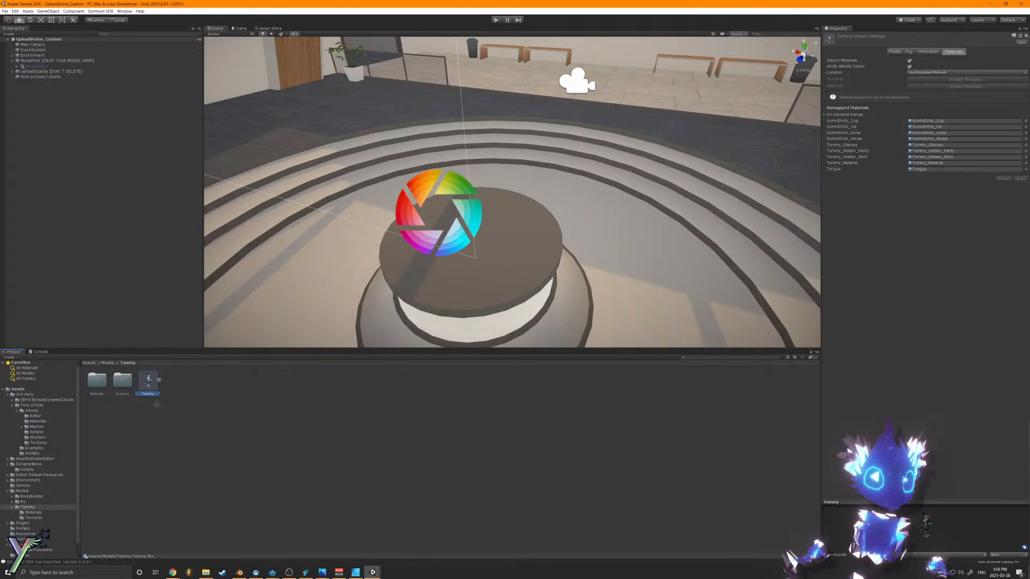
Step: Add the Tommy model from the Tommy folder to the scene as a child of ModelPivot
{"action": "left_click_drag", "start_coordinate": [149, 382], "coordinate": [52, 62]}
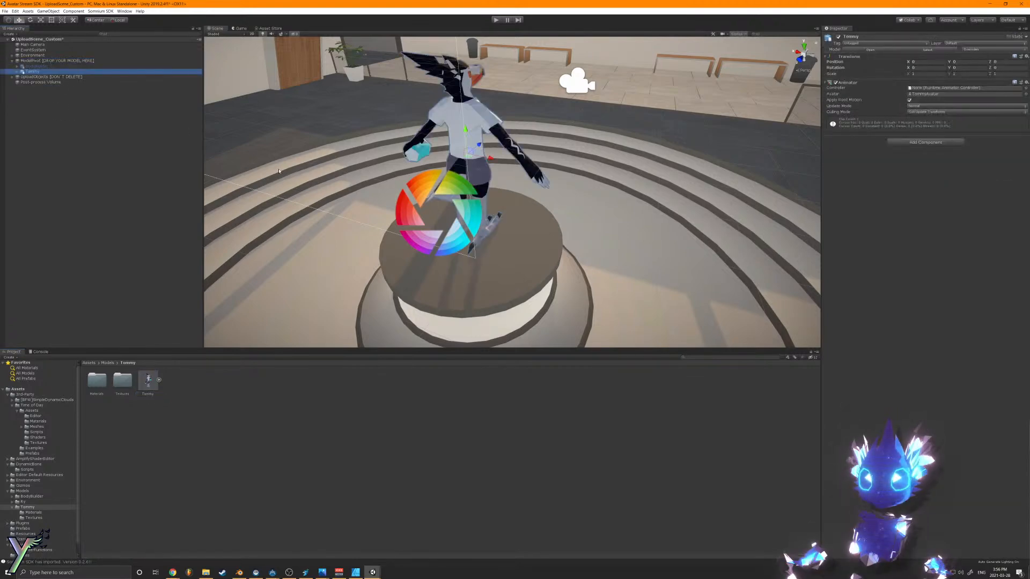
{"action": "right_click_drag", "start_coordinate": [552, 232], "coordinate": [386, 189]}
{"action": "key", "text": "w"}
{"action": "key", "text": "d"}
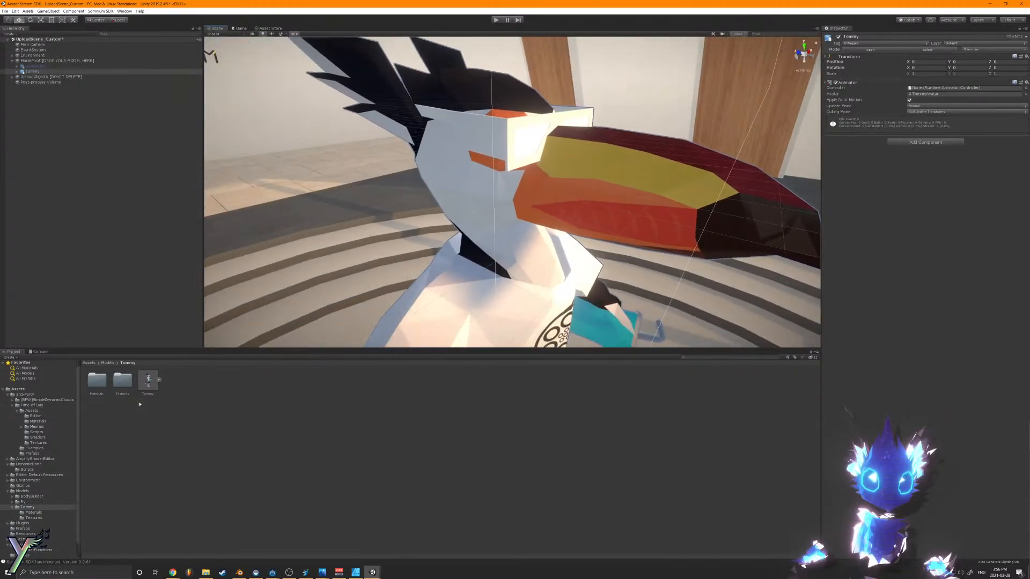
Step: Assign the Tommy colour texture as the Albedo map of the Tommy_Glasses material
{"action": "double_click", "coordinate": [96, 381]}
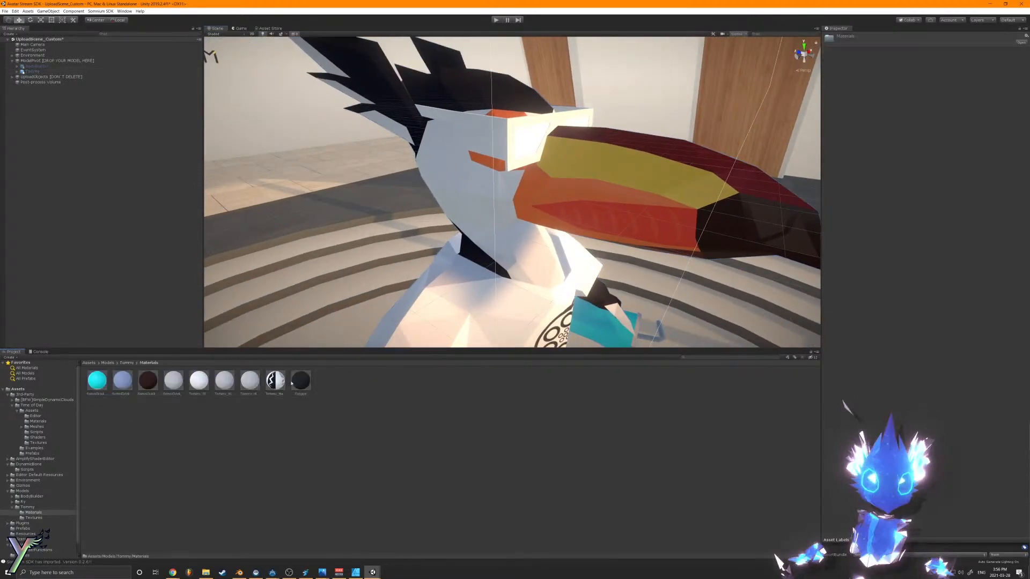
{"action": "left_click", "coordinate": [250, 381]}
{"action": "left_click", "coordinate": [226, 381]}
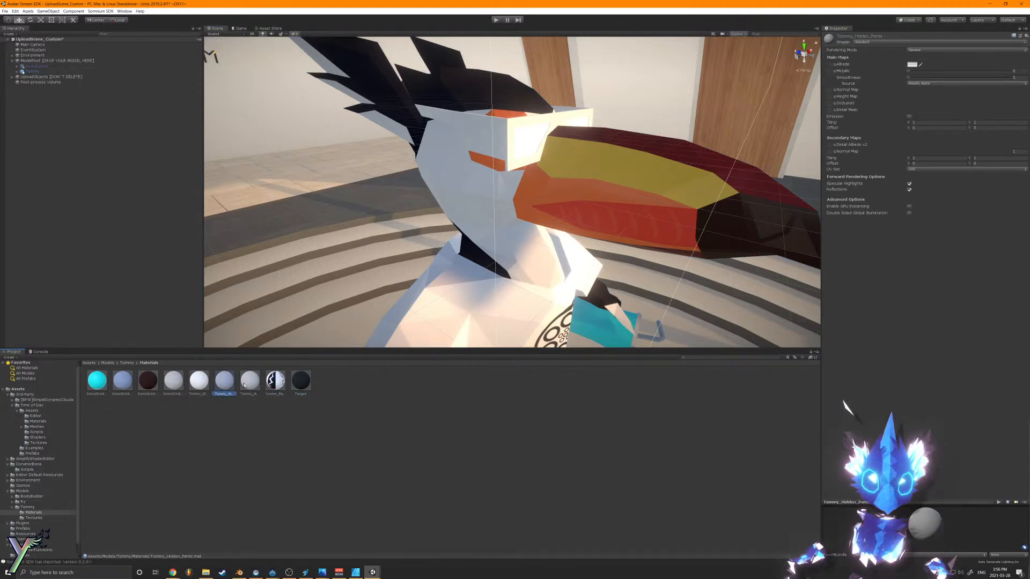
{"action": "left_click", "coordinate": [197, 382]}
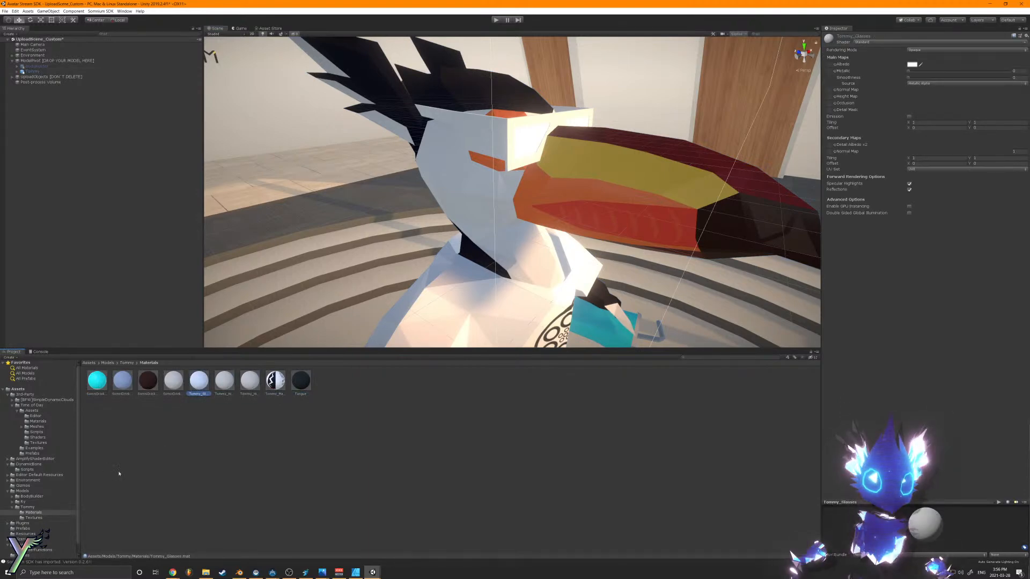
{"action": "left_click", "coordinate": [832, 64]}
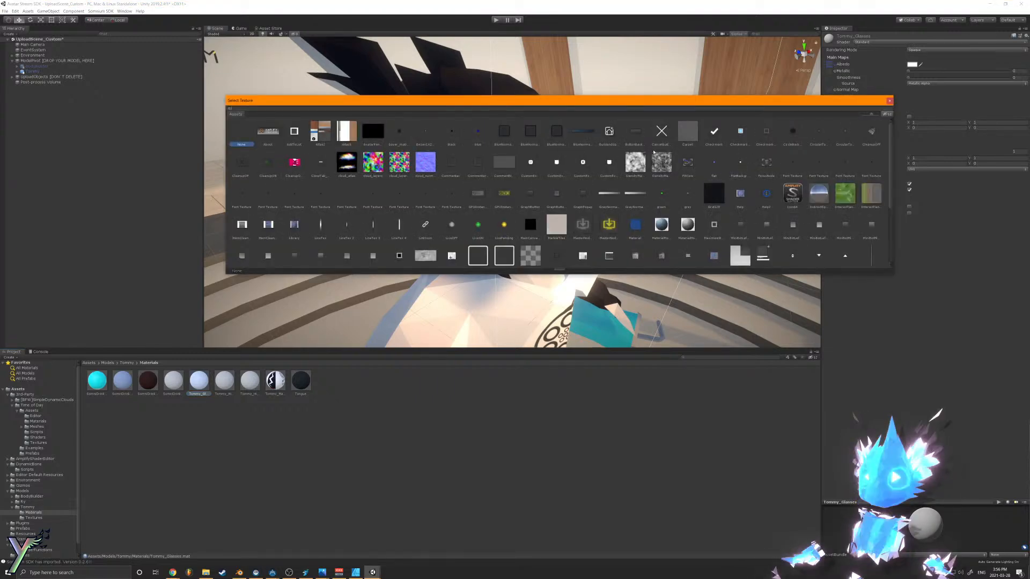
{"action": "type", "text": "tomm"}
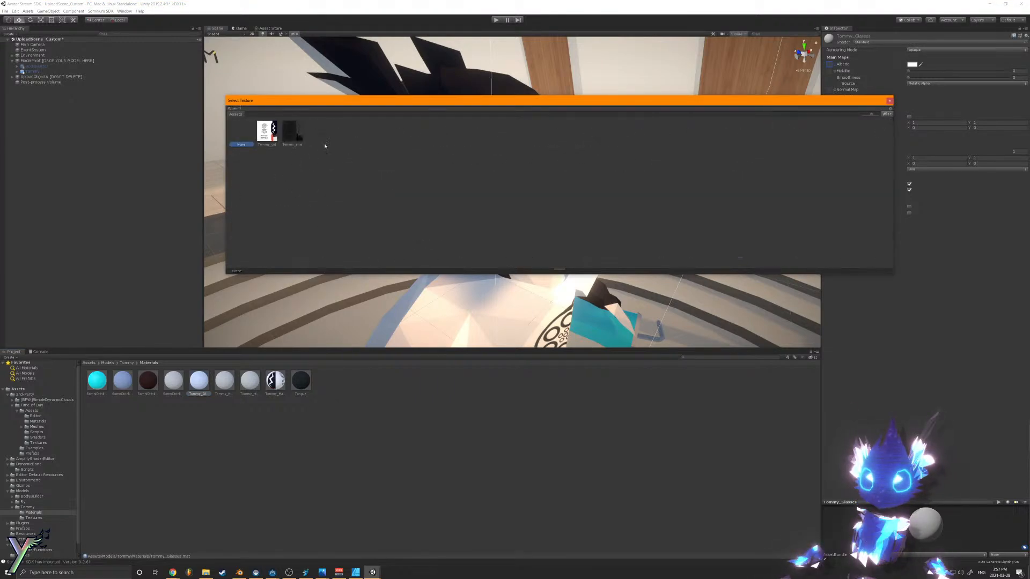
{"action": "left_click", "coordinate": [268, 131]}
{"action": "left_click_drag", "start_coordinate": [343, 100], "coordinate": [335, 304]}
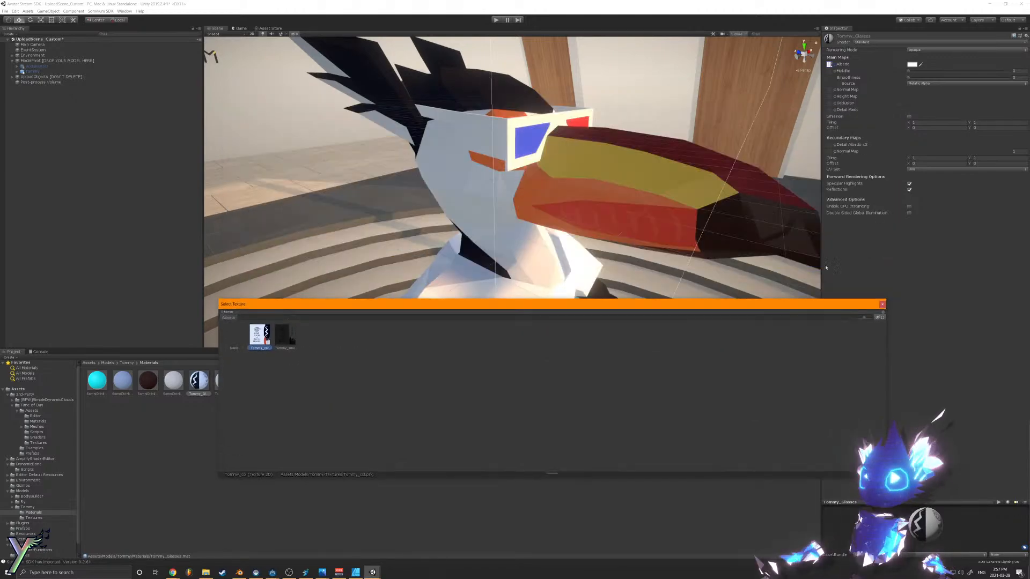
{"action": "left_click", "coordinate": [883, 304]}
Step: Set the Tommy_Glasses material's Rendering Mode to Transparent and its Smoothness to 1
{"action": "left_click_drag", "start_coordinate": [633, 215], "coordinate": [568, 199], "text": "alt"}
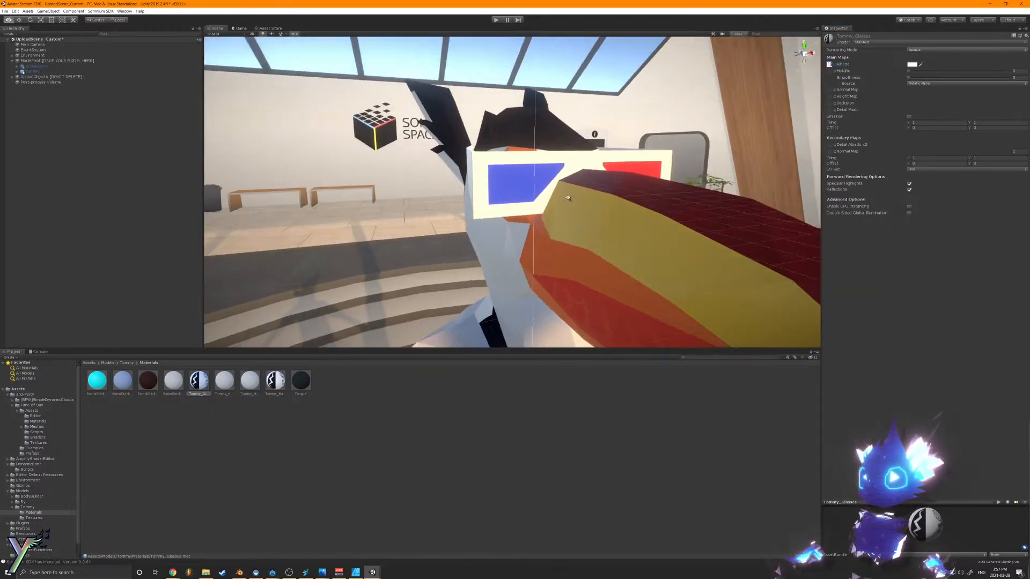
{"action": "left_click", "coordinate": [921, 50]}
{"action": "left_click", "coordinate": [933, 76]}
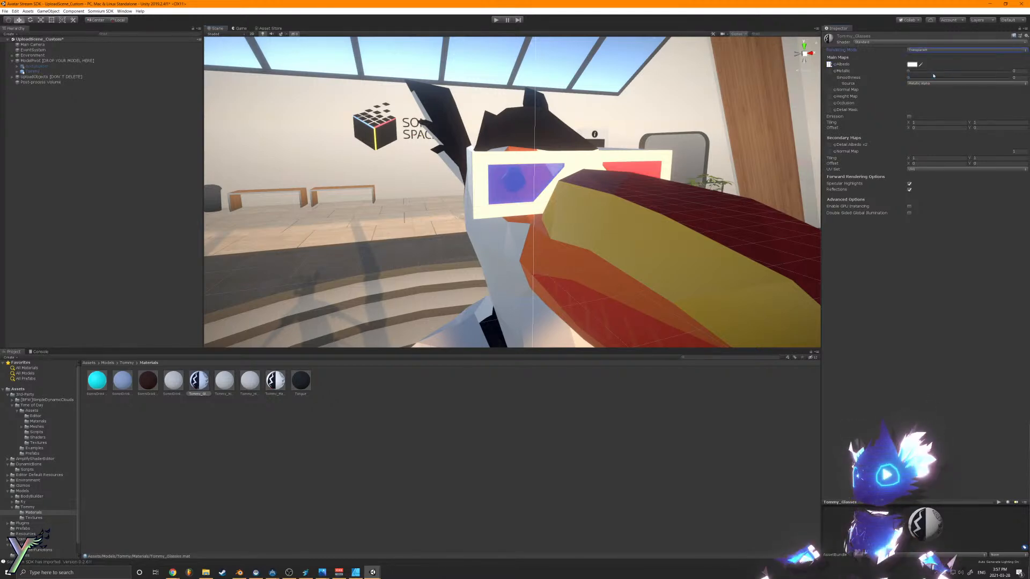
{"action": "left_click_drag", "start_coordinate": [934, 79], "coordinate": [922, 80]}
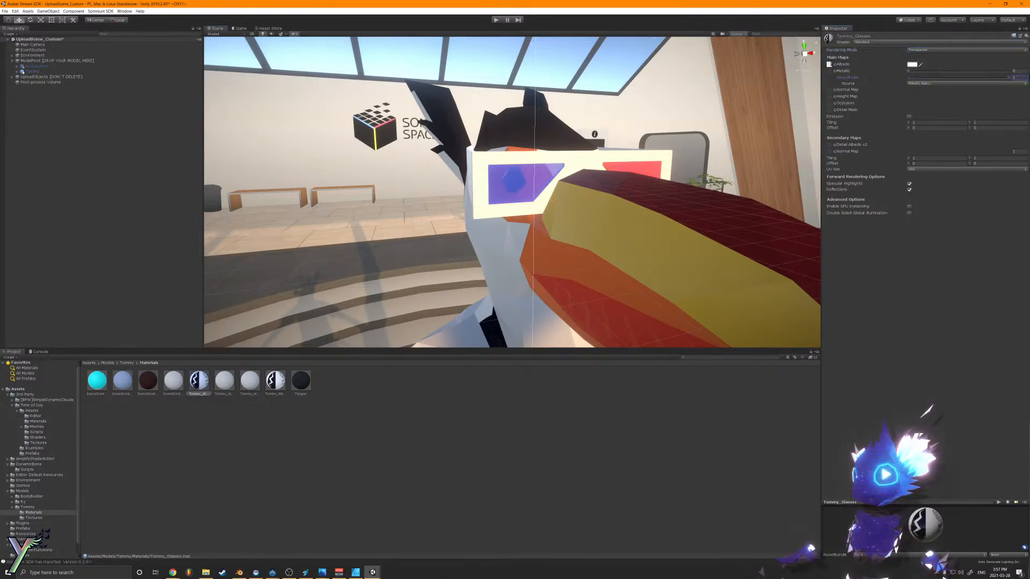
{"action": "right_click_drag", "start_coordinate": [584, 189], "coordinate": [392, 168]}
{"action": "left_click_drag", "start_coordinate": [542, 185], "coordinate": [711, 222], "text": "alt"}
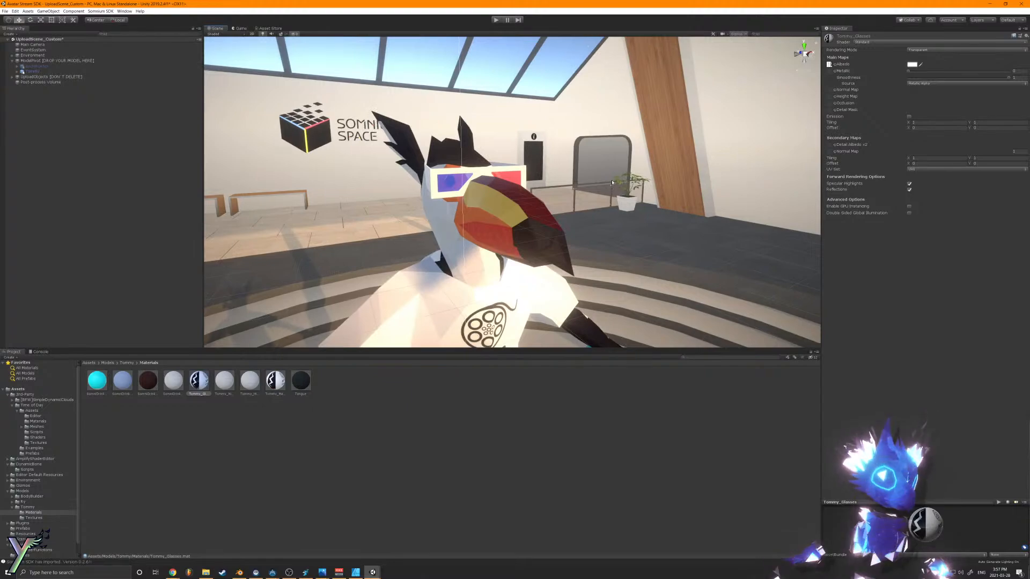
{"action": "left_click_drag", "start_coordinate": [614, 184], "coordinate": [626, 222], "text": "alt"}
{"action": "right_click_drag", "start_coordinate": [626, 221], "coordinate": [511, 203]}
Step: Deactivate the SomniDrink_Cup object under Tommy's armature in the scene
{"action": "left_click", "coordinate": [18, 72]}
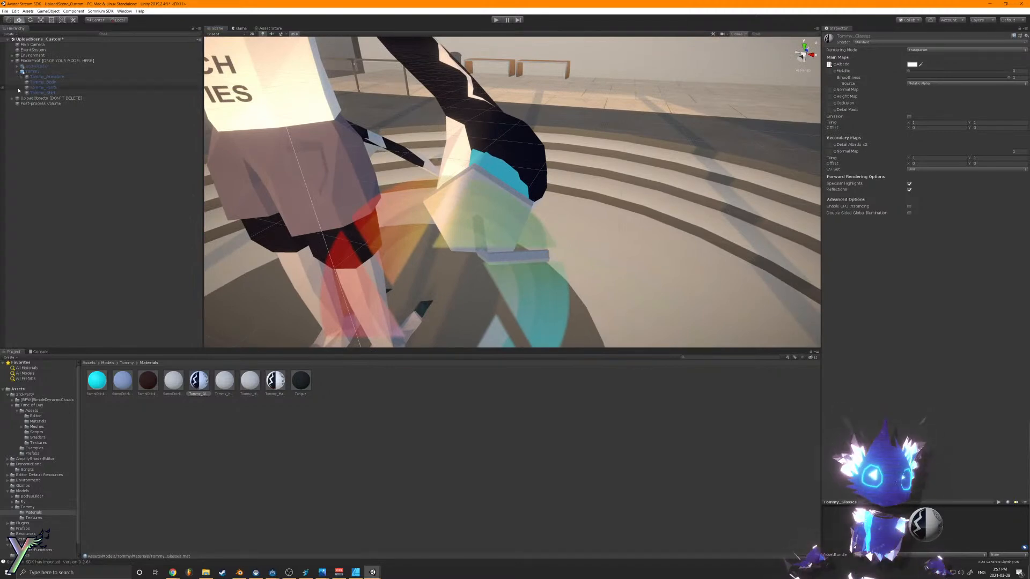
{"action": "left_click", "coordinate": [21, 76]}
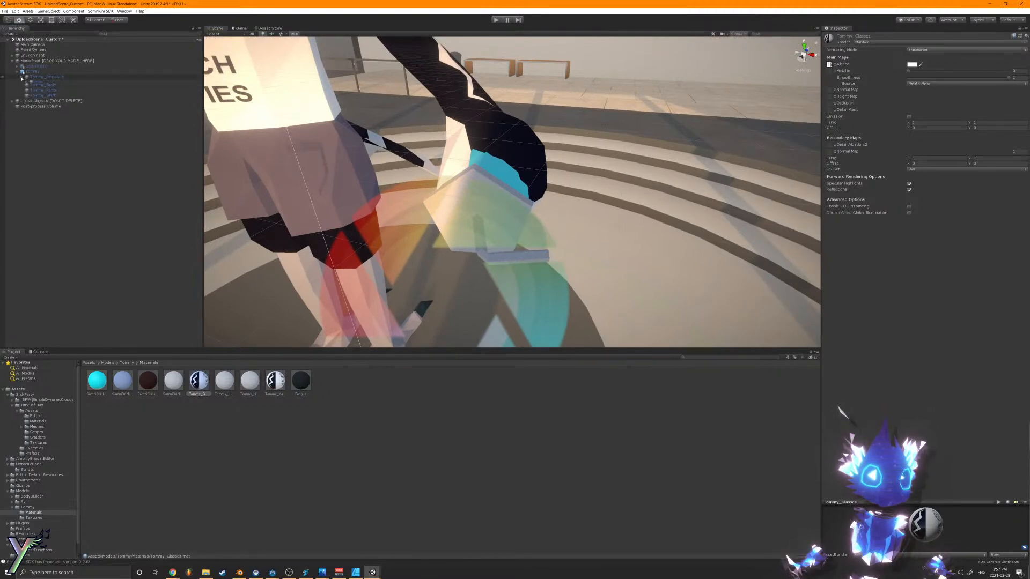
{"action": "left_click", "coordinate": [52, 94]}
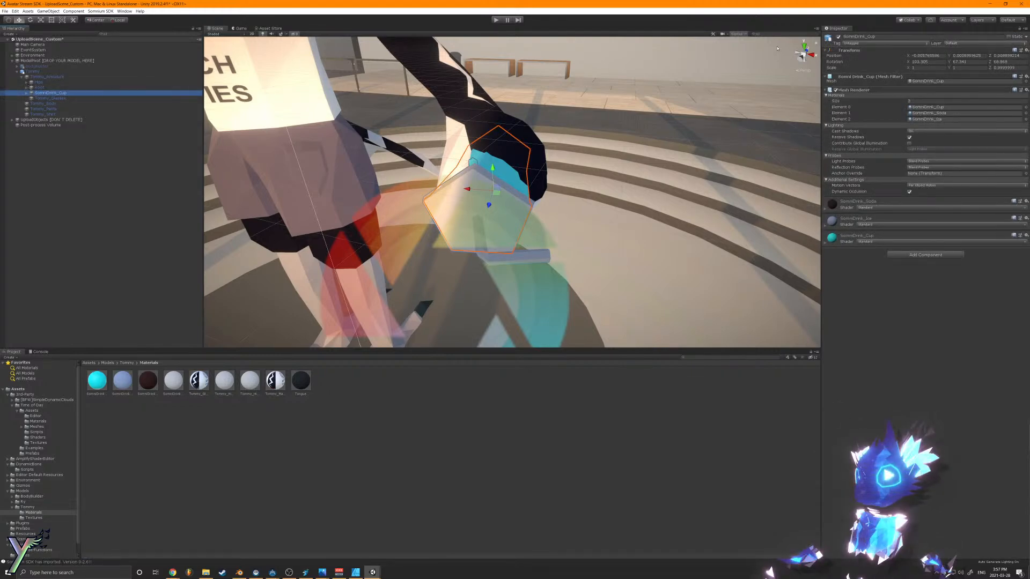
{"action": "left_click", "coordinate": [837, 37]}
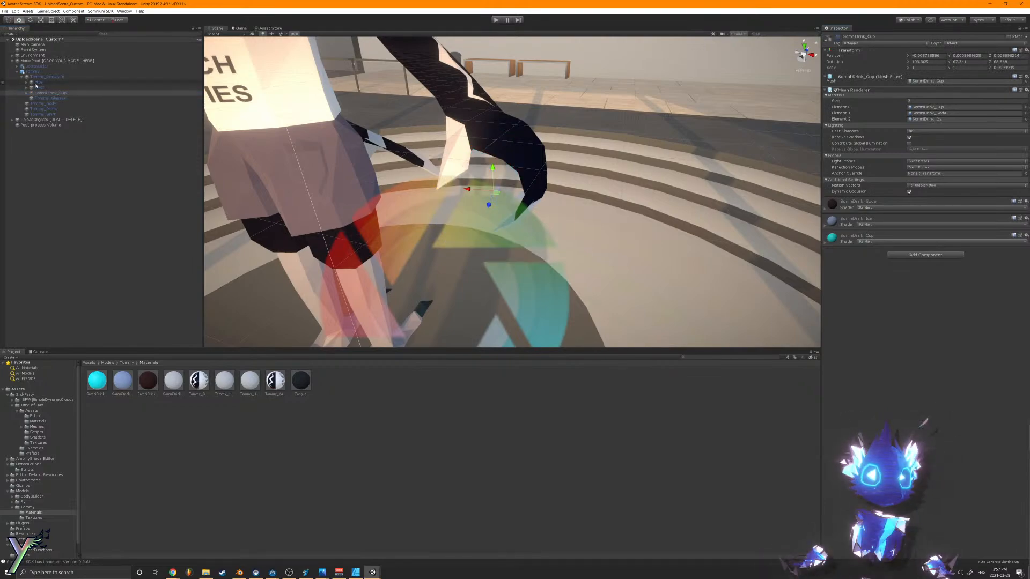
{"action": "key", "text": "f"}
{"action": "left_click", "coordinate": [67, 235]}
{"action": "right_click_drag", "start_coordinate": [378, 158], "coordinate": [515, 143]}
{"action": "key", "text": "w"}
{"action": "key", "text": "s"}
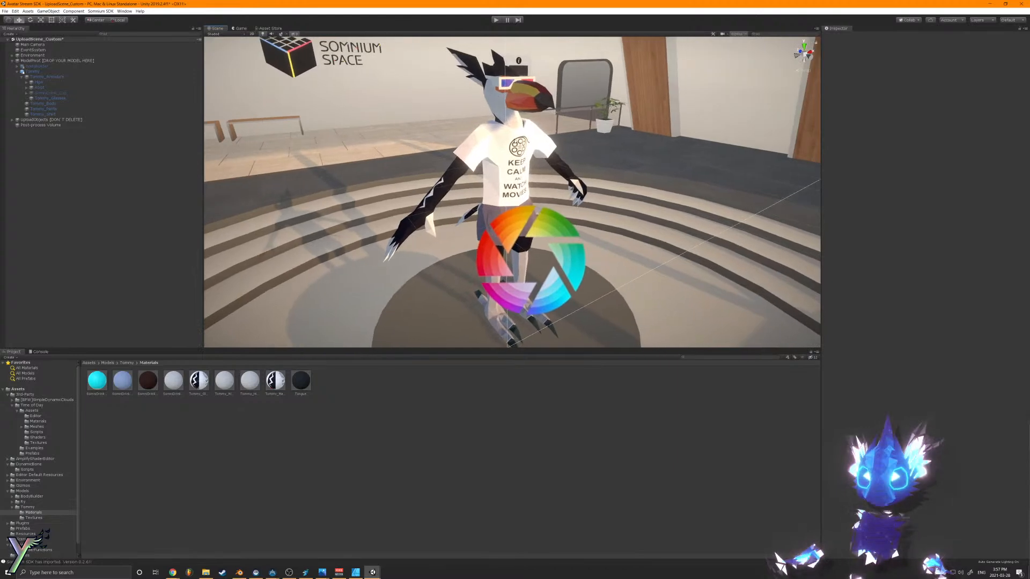
Step: Switch to Blender, clear the rotation of all Tommy_Armature pose bones, and return to Object Mode
{"action": "left_click", "coordinate": [239, 573]}
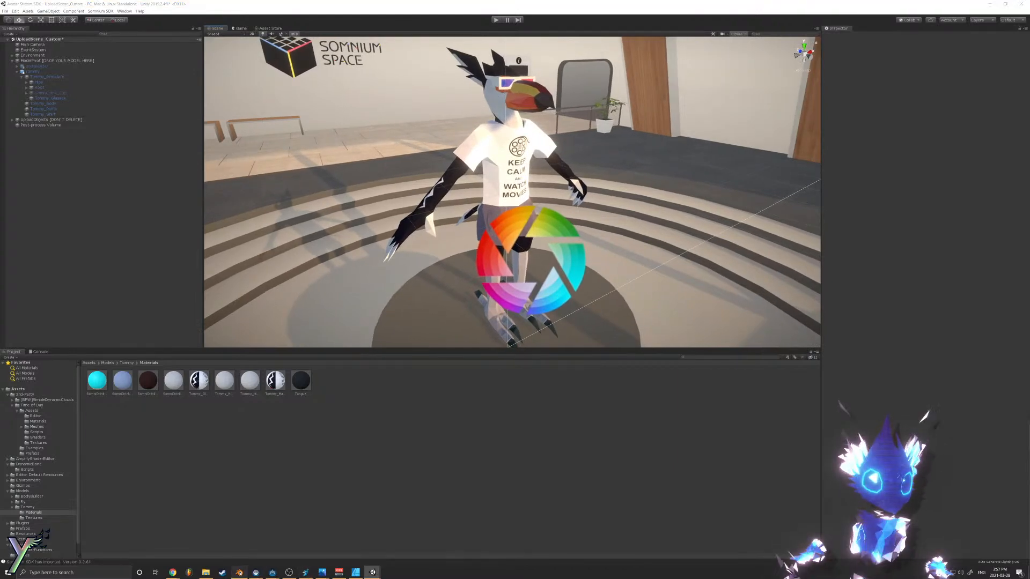
{"action": "key", "text": "ctrl+Tab"}
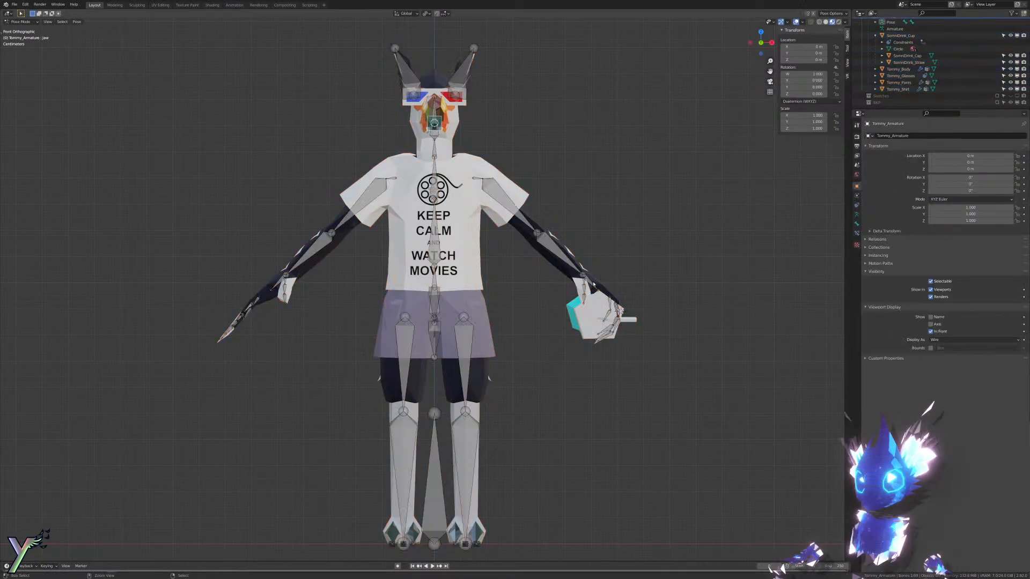
{"action": "key", "text": "alt+r"}
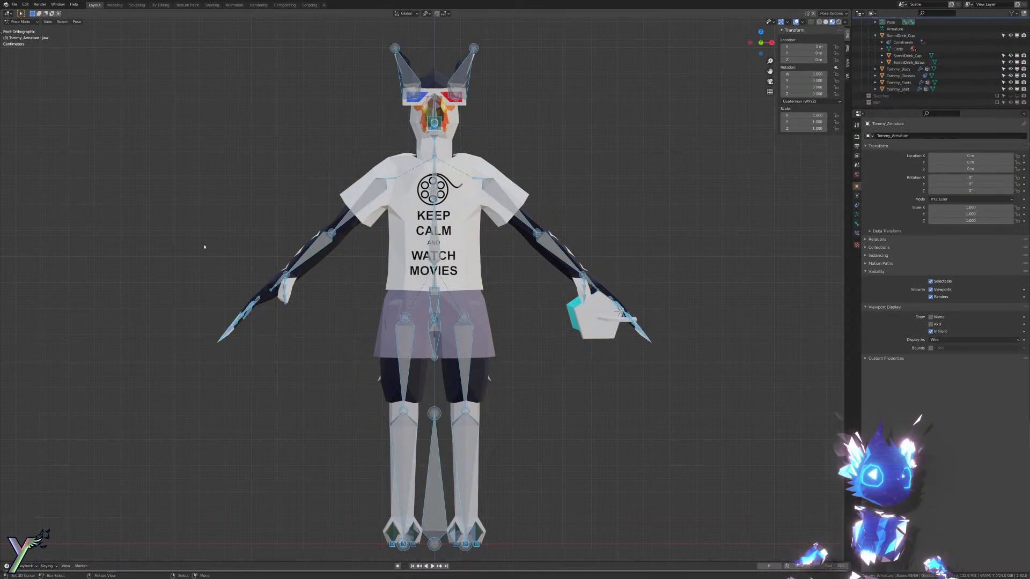
{"action": "key", "text": "alt+a"}
{"action": "key", "text": "ctrl+Tab"}
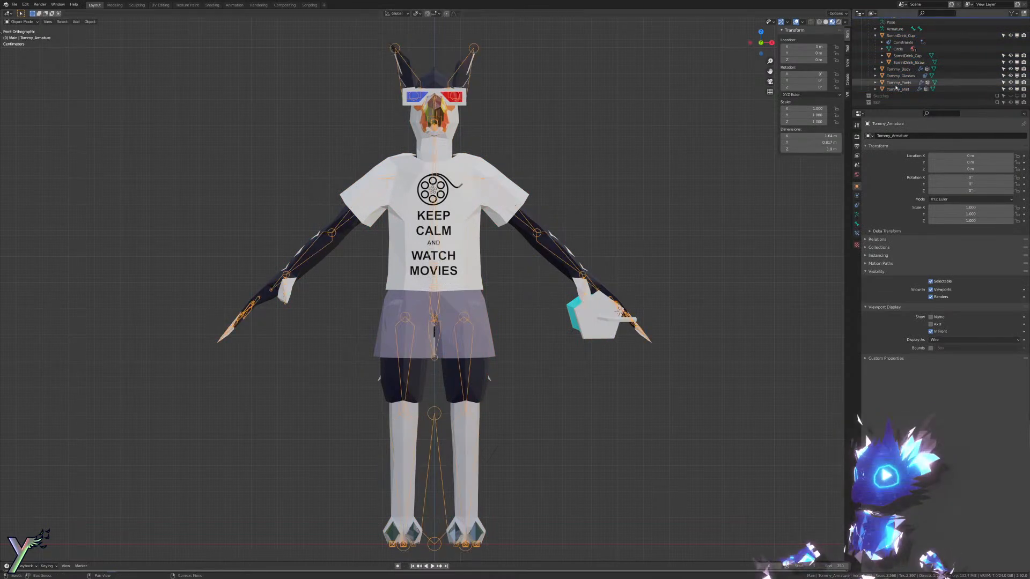
Step: Export the Tommy armature with its body, clothing, glasses and drink meshes as FBX, overwriting the existing Tommy file
{"action": "left_click", "coordinate": [899, 89]}
{"action": "left_click", "coordinate": [899, 83], "text": "ctrl"}
{"action": "left_click", "coordinate": [899, 77], "text": "ctrl"}
{"action": "left_click", "coordinate": [898, 69], "text": "ctrl"}
{"action": "left_click", "coordinate": [908, 63], "text": "ctrl"}
{"action": "left_click", "coordinate": [907, 56], "text": "ctrl"}
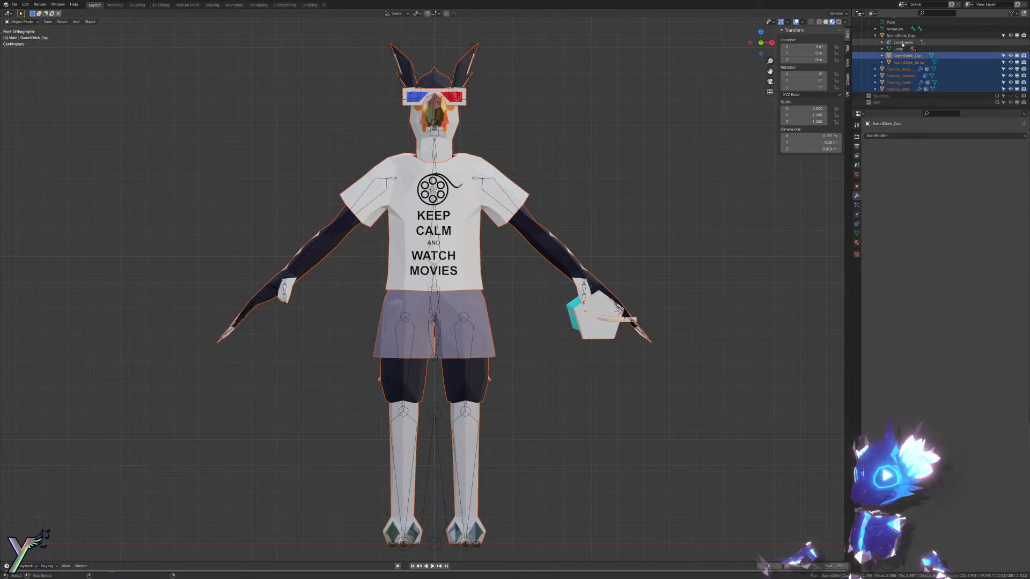
{"action": "left_click", "coordinate": [900, 35], "text": "ctrl"}
{"action": "scroll", "coordinate": [898, 43], "scroll_direction": "up", "scroll_amount": 2}
{"action": "left_click", "coordinate": [896, 37], "text": "ctrl"}
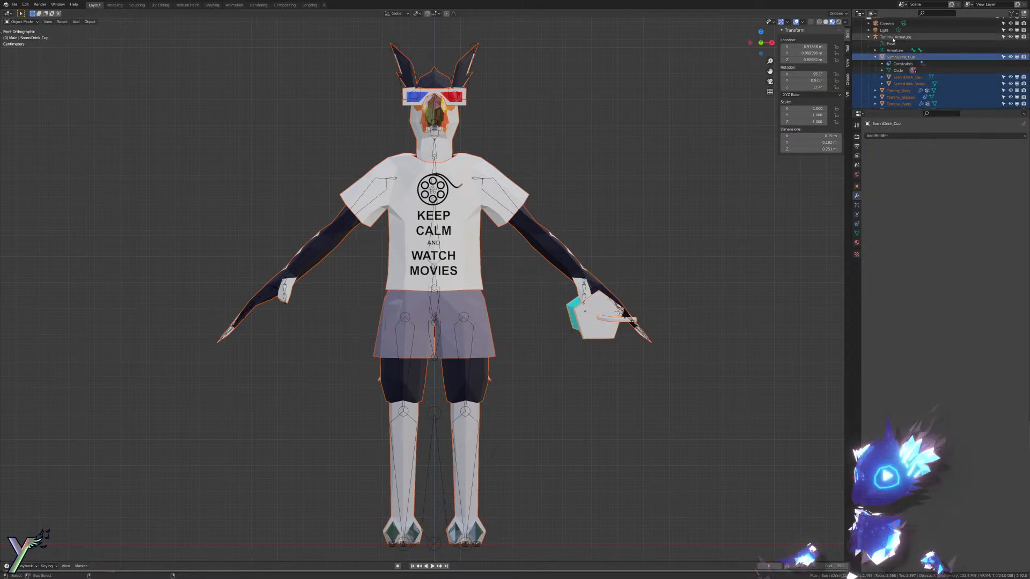
{"action": "left_click", "coordinate": [14, 4]}
{"action": "mouse_move", "coordinate": [22, 101]}
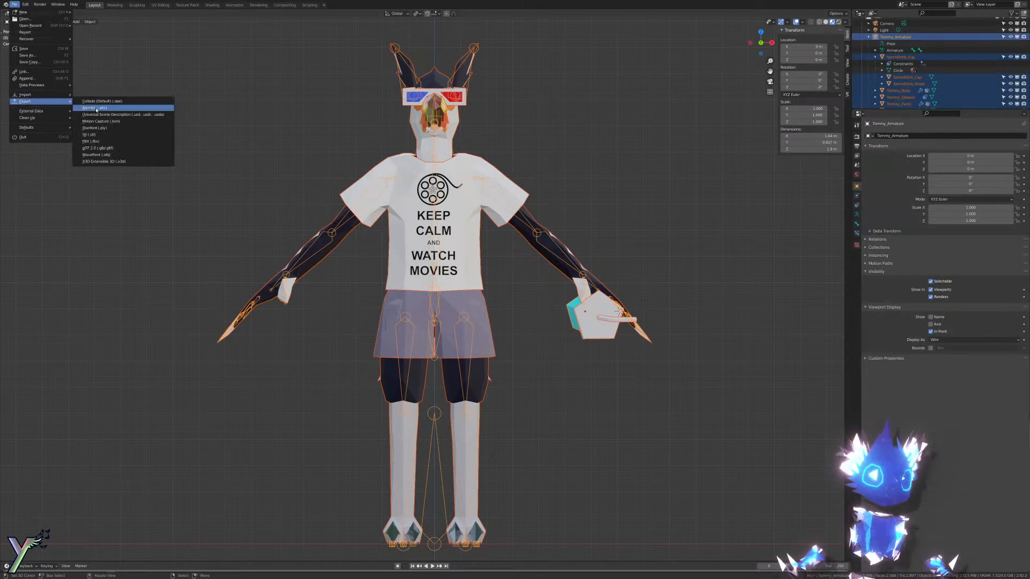
{"action": "left_click", "coordinate": [94, 144]}
{"action": "left_click", "coordinate": [454, 239]}
{"action": "left_click", "coordinate": [617, 391]}
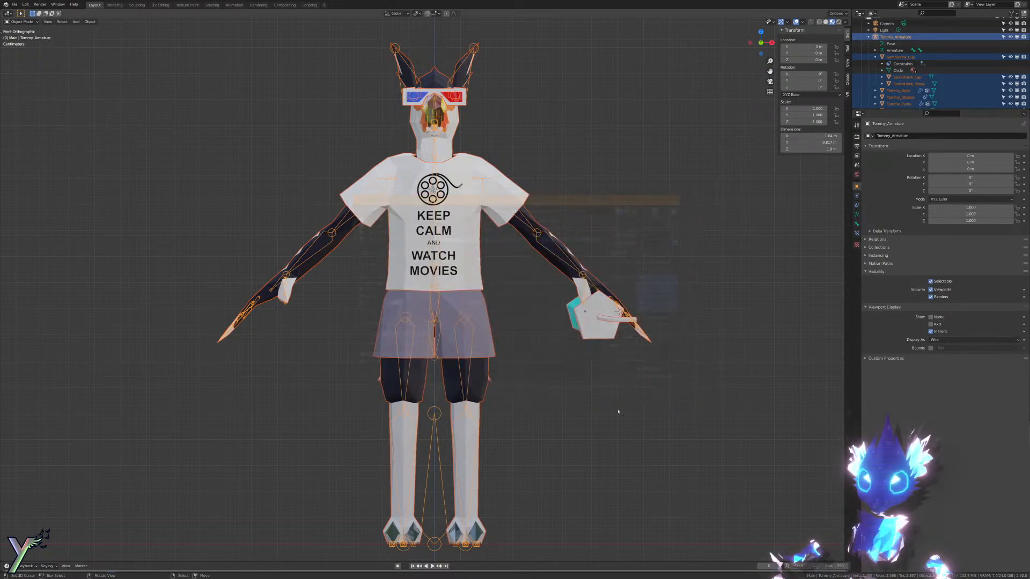
Step: Switch back to the Avatar SDK project in Unity and examine the re-exported Tommy model in the scene
{"action": "key", "text": "super"}
{"action": "mouse_move", "coordinate": [373, 572]}
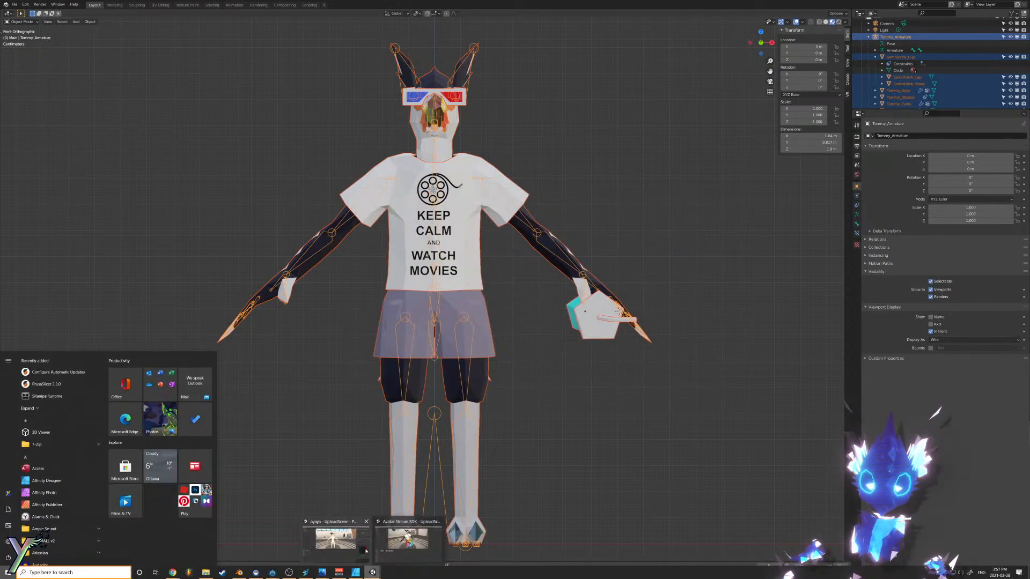
{"action": "left_click", "coordinate": [409, 535]}
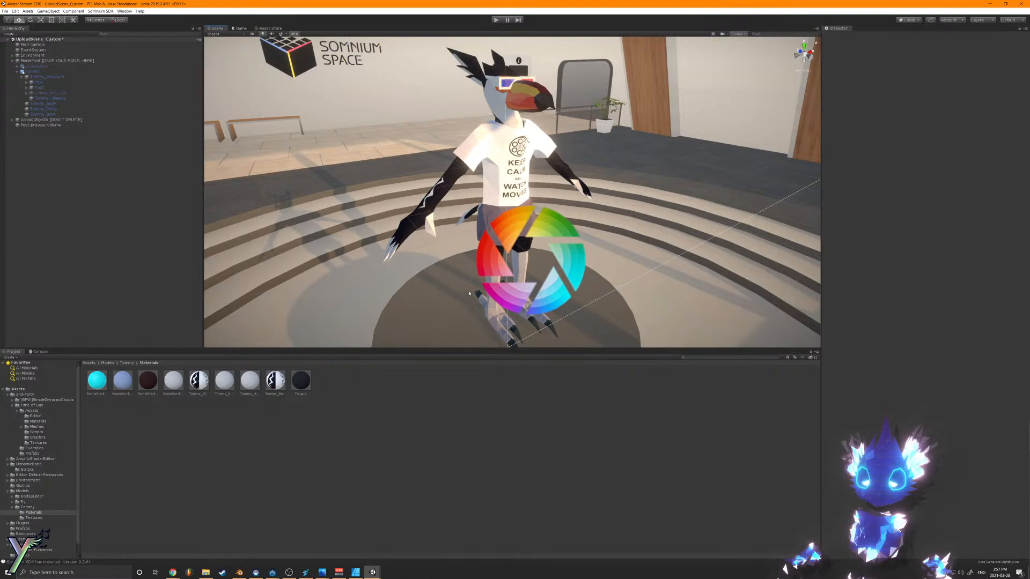
{"action": "right_click_drag", "start_coordinate": [469, 294], "coordinate": [513, 203]}
{"action": "key", "text": "ctrl+z"}
{"action": "left_click", "coordinate": [504, 195]}
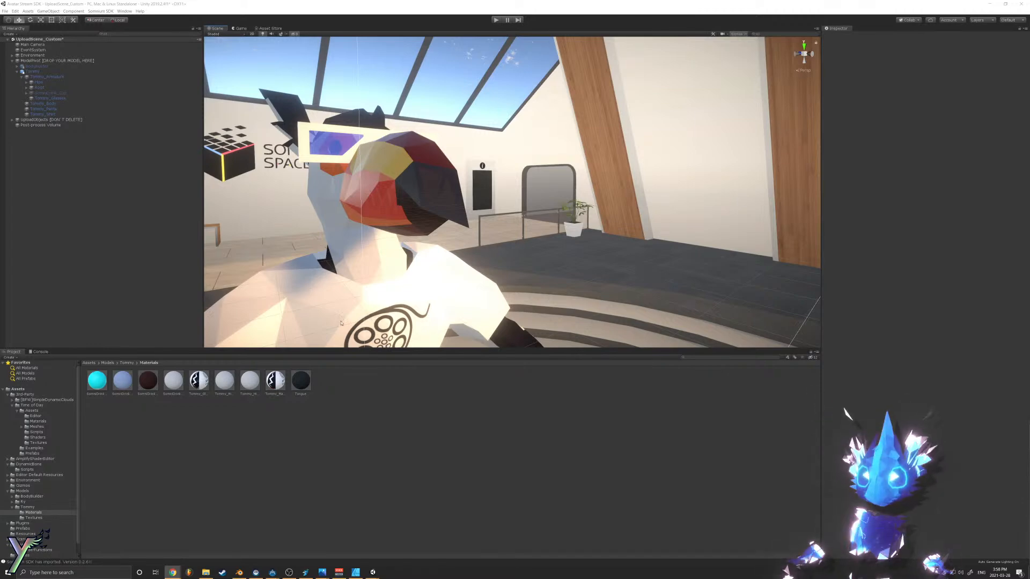
{"action": "left_click", "coordinate": [382, 431]}
{"action": "right_click_drag", "start_coordinate": [525, 228], "coordinate": [485, 174]}
{"action": "key", "text": "s"}
Step: Add the Avatar Config component to the Tommy object and set its Gender to Male
{"action": "left_click", "coordinate": [485, 175]}
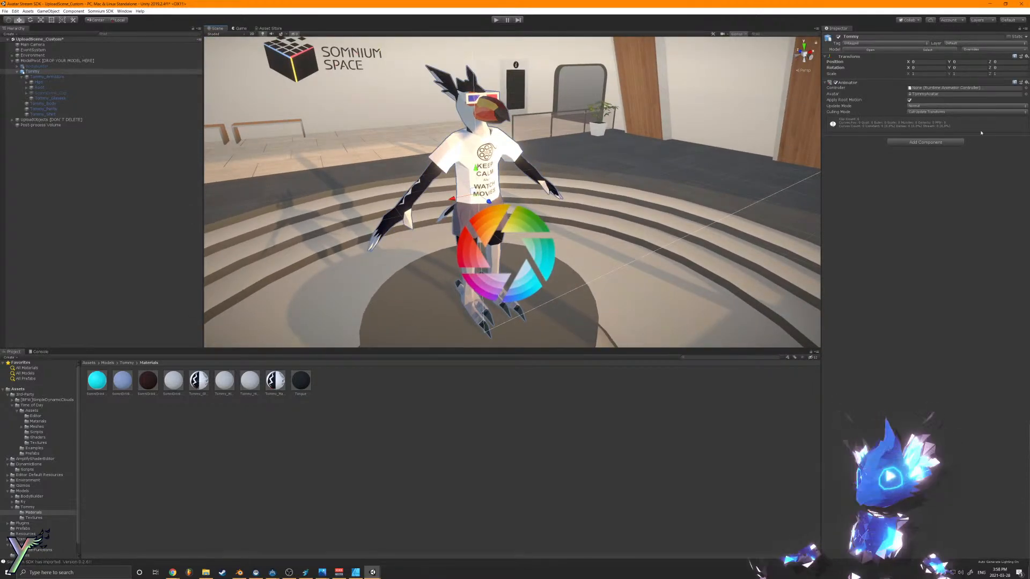
{"action": "left_click", "coordinate": [925, 142]}
{"action": "type", "text": "s"}
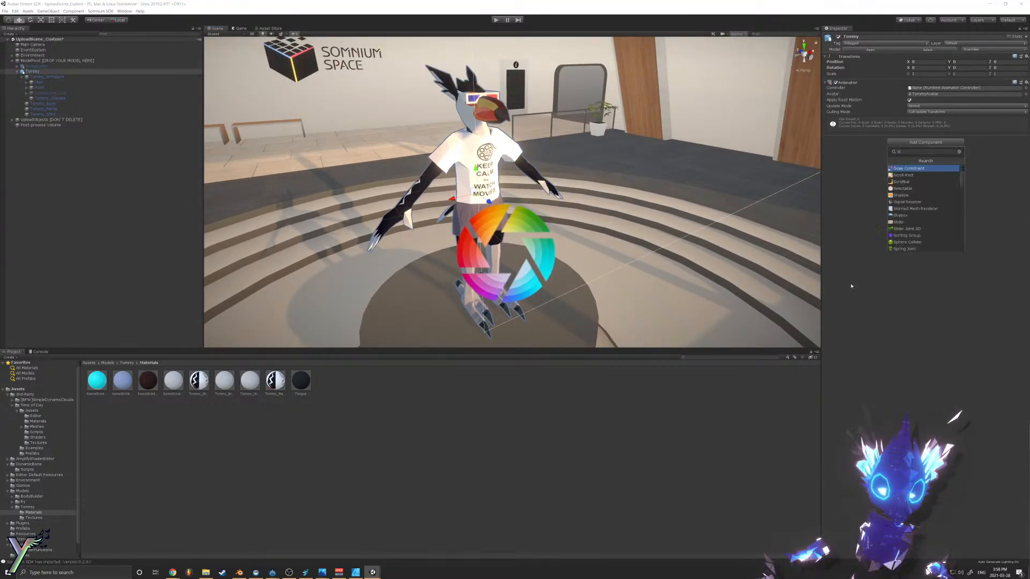
{"action": "key", "text": "BackSpace"}
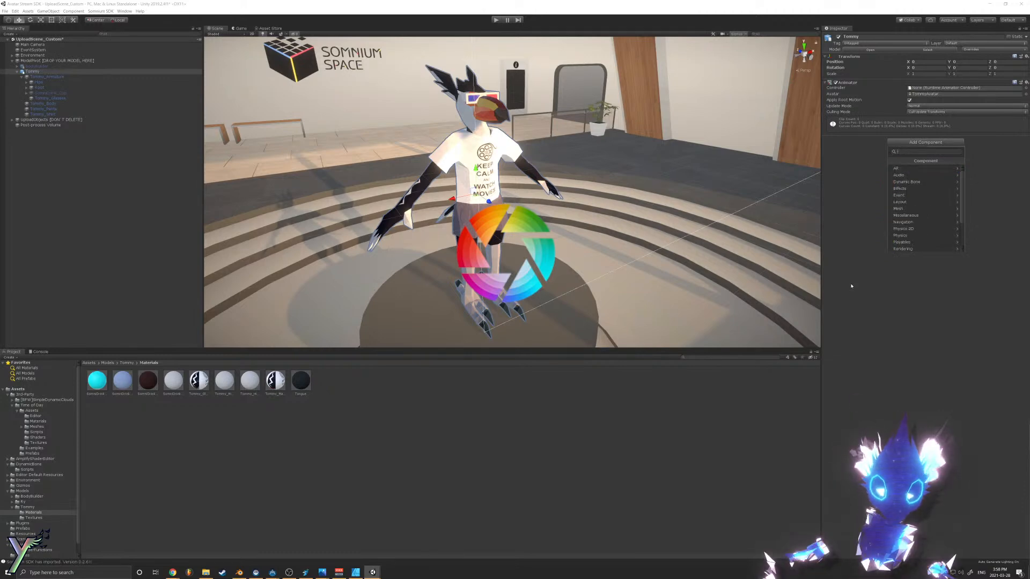
{"action": "type", "text": "avatar"}
{"action": "key", "text": "Return"}
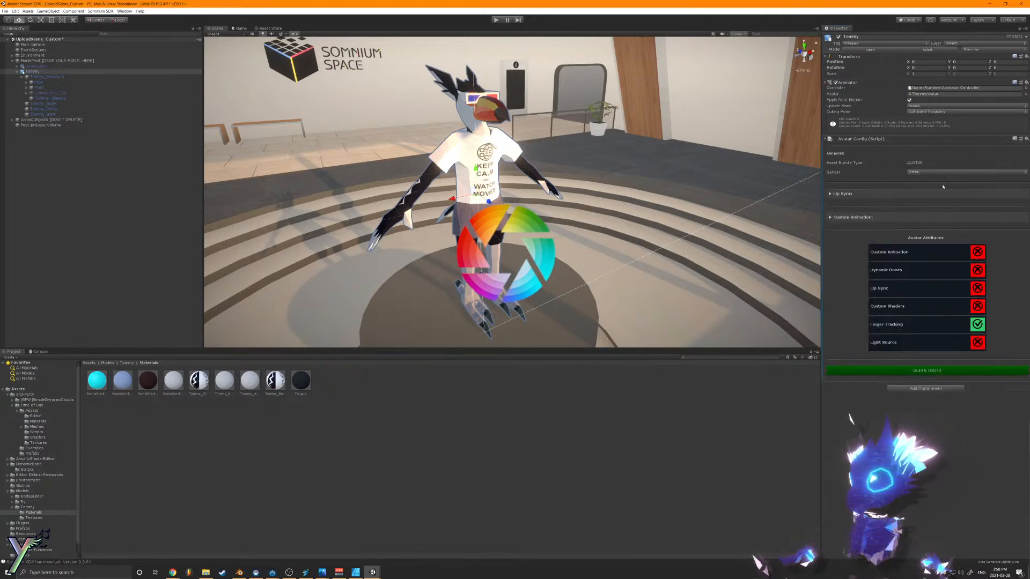
{"action": "left_click", "coordinate": [943, 172]}
{"action": "left_click", "coordinate": [921, 180]}
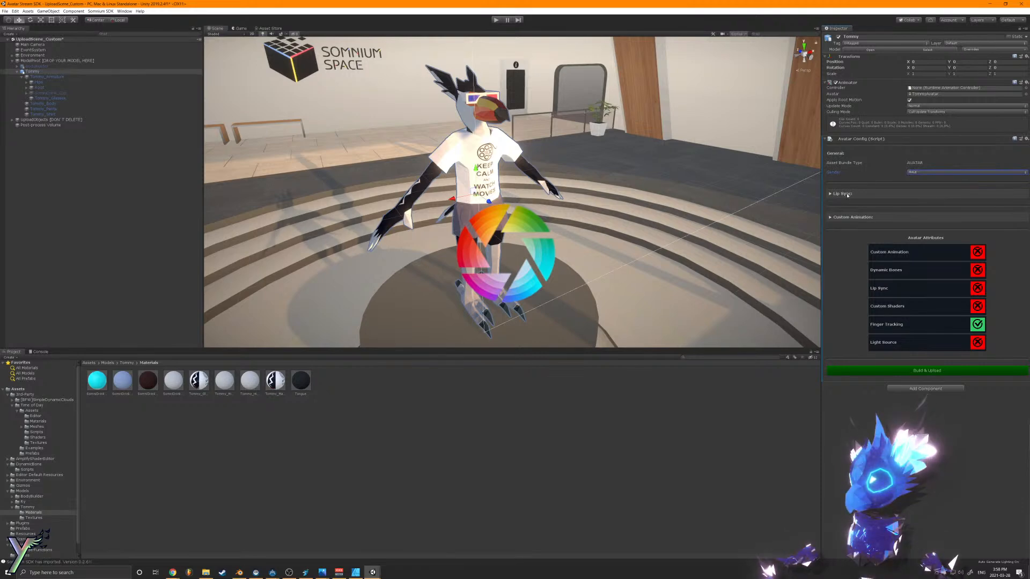
Step: Set the avatar's Lip Sync type to Jaw Bone and autodetect the jaw bone transform
{"action": "left_click", "coordinate": [847, 194]}
{"action": "left_click", "coordinate": [931, 204]}
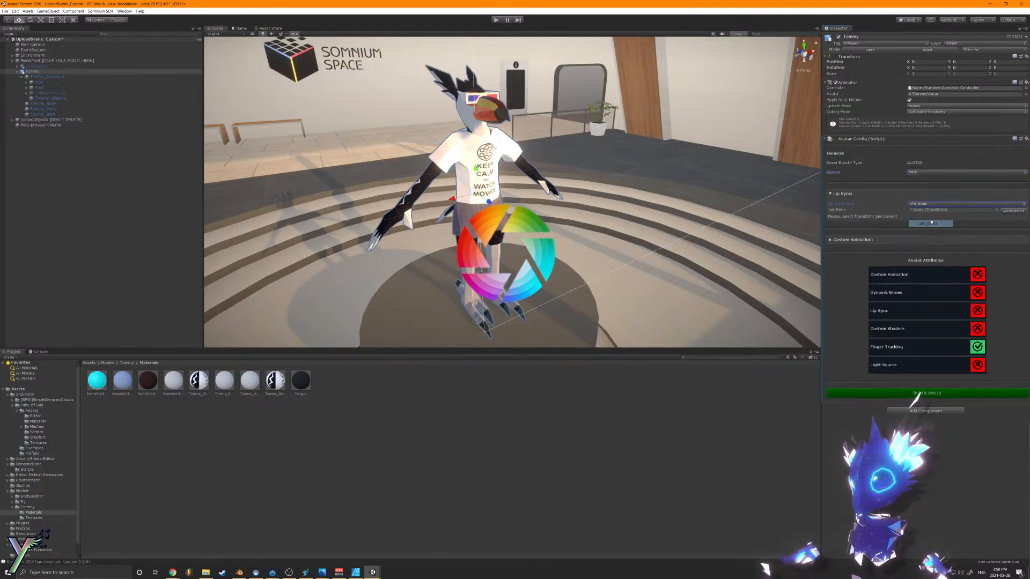
{"action": "left_click", "coordinate": [932, 223]}
{"action": "left_click", "coordinate": [1012, 212]}
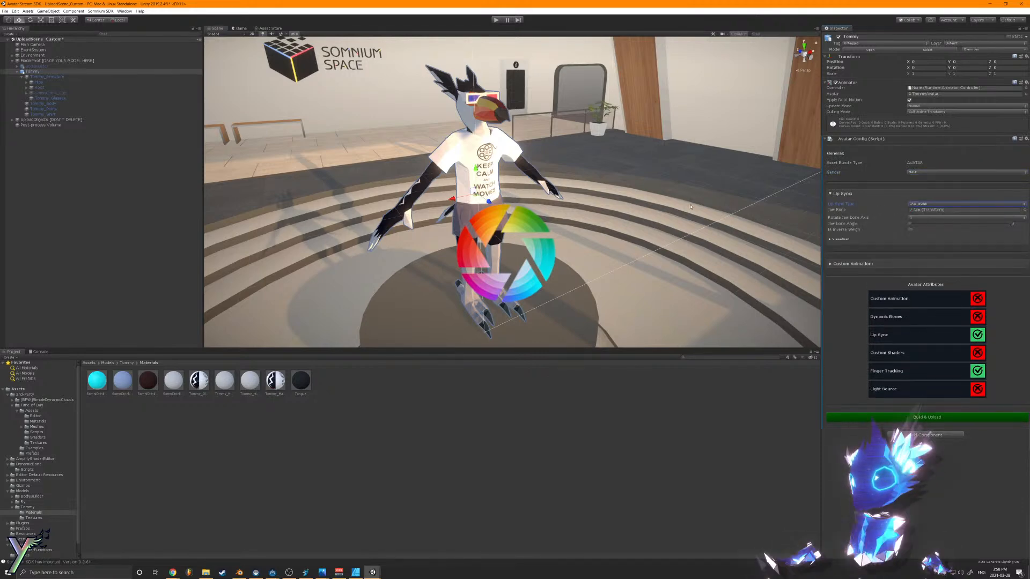
Step: Set the jaw bone angle in the Tommy avatar's lip sync settings to 20
{"action": "key", "text": "w"}
{"action": "right_click_drag", "start_coordinate": [531, 218], "coordinate": [678, 142]}
{"action": "key", "text": "a"}
{"action": "left_click", "coordinate": [914, 224]}
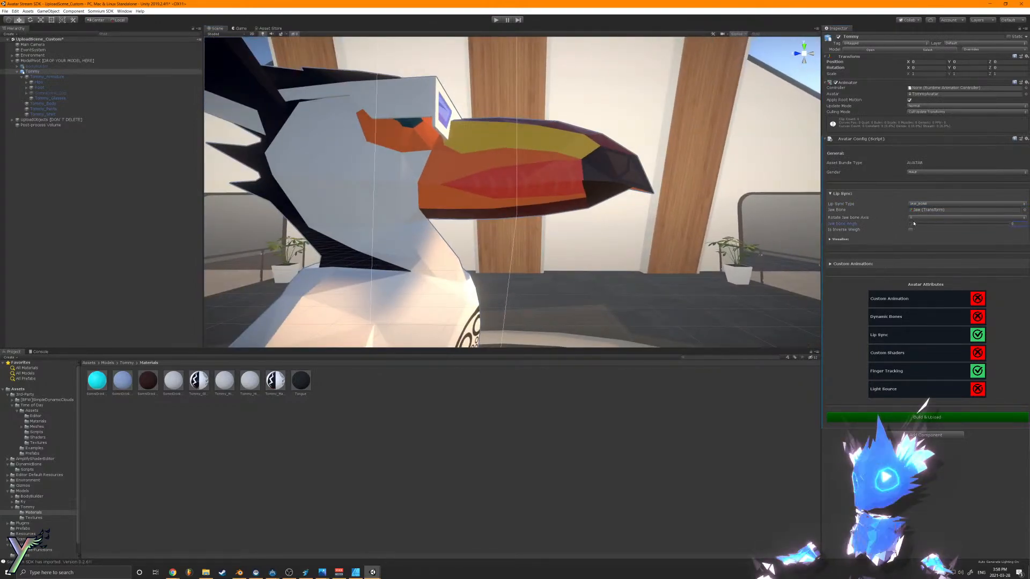
{"action": "left_click", "coordinate": [1013, 224]}
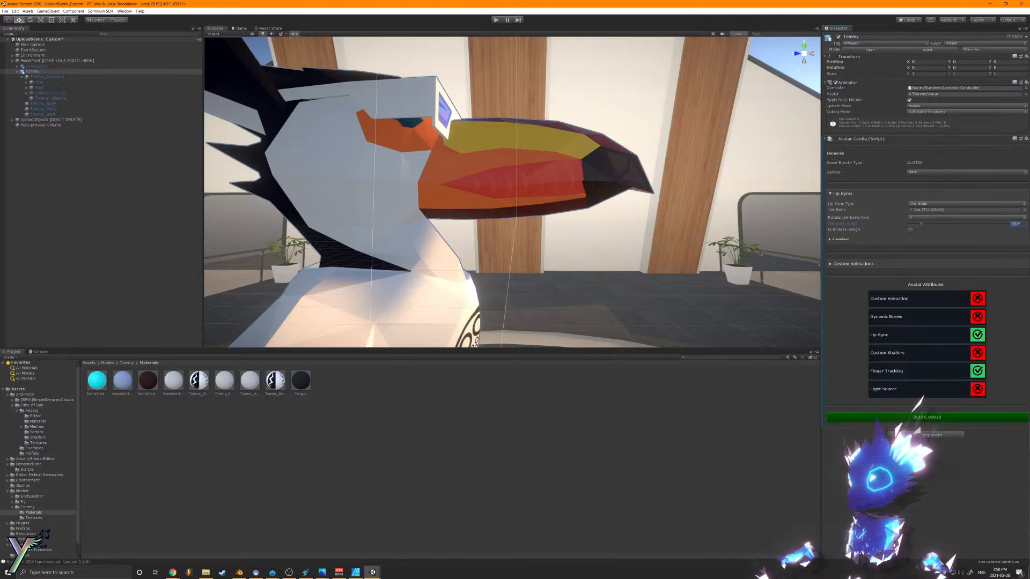
{"action": "type", "text": "20"}
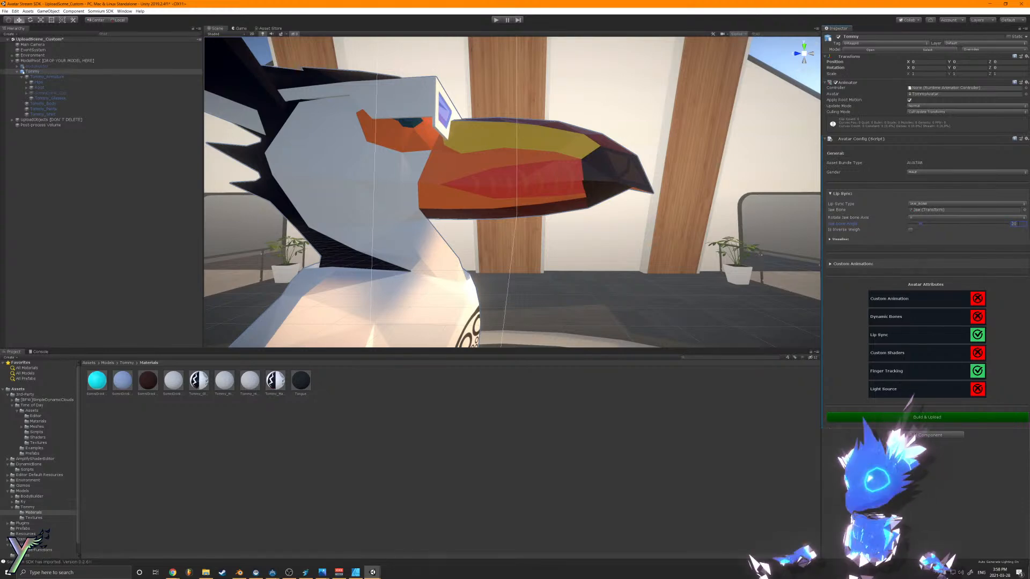
Step: Preview the beak opening by raising the lip sync visualization weight to 100, and return the weight to 0
{"action": "left_click", "coordinate": [841, 240]}
{"action": "left_click_drag", "start_coordinate": [909, 246], "coordinate": [1021, 244]}
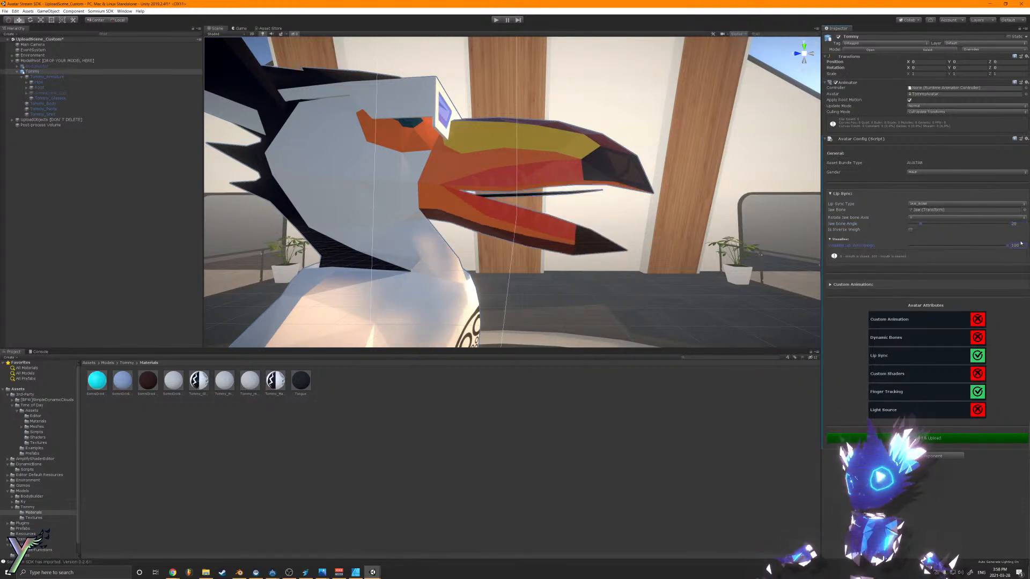
{"action": "left_click_drag", "start_coordinate": [638, 213], "coordinate": [540, 243], "text": "alt"}
{"action": "scroll", "coordinate": [540, 243], "scroll_direction": "down", "scroll_amount": 4}
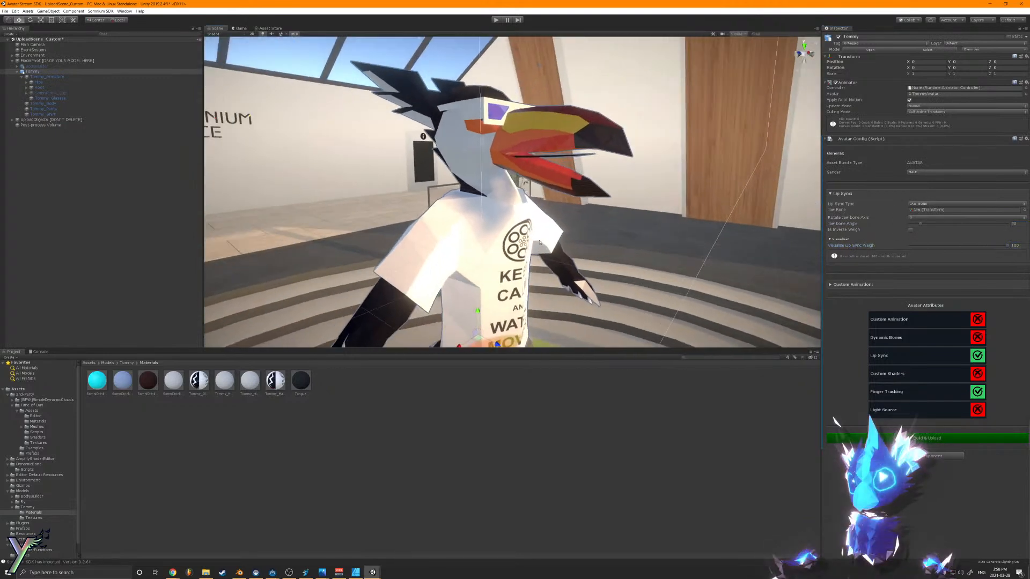
{"action": "left_click_drag", "start_coordinate": [1010, 247], "coordinate": [737, 246]}
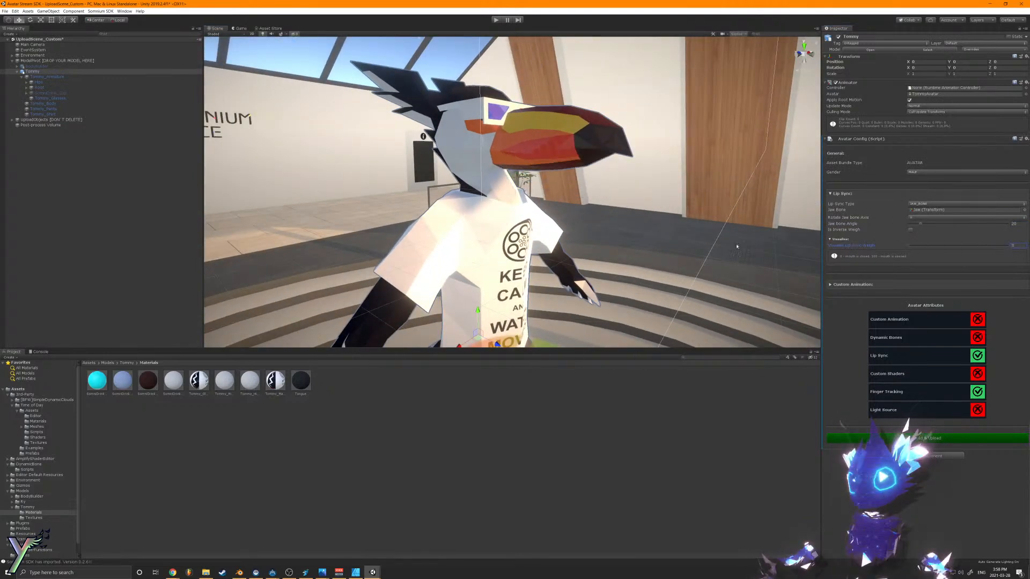
{"action": "left_click_drag", "start_coordinate": [542, 168], "coordinate": [467, 201], "text": "alt"}
{"action": "scroll", "coordinate": [510, 195], "scroll_direction": "down", "scroll_amount": 4}
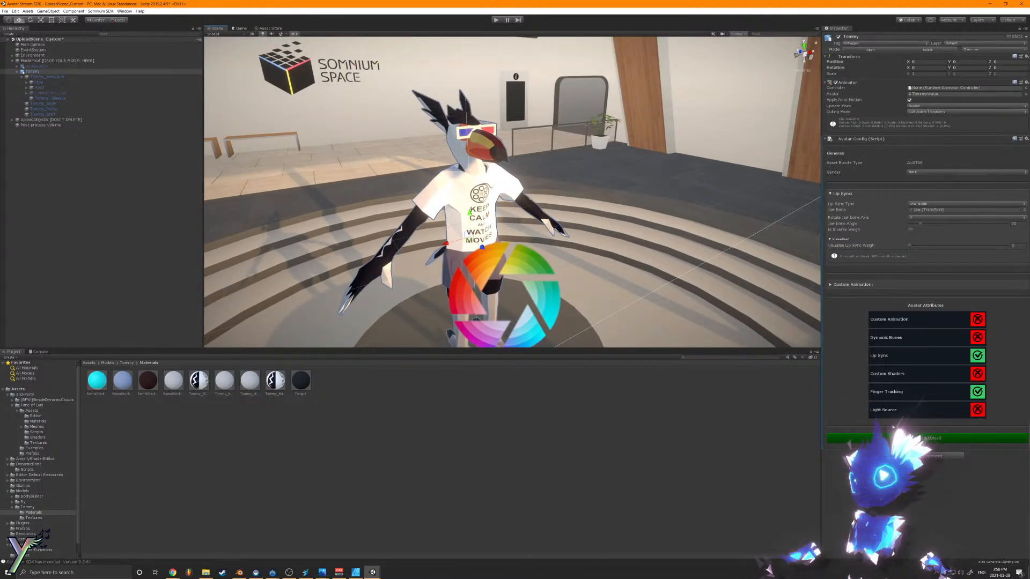
Step: Run the Build & Upload check on the Tommy avatar and read the details of the material slots count error
{"action": "left_click", "coordinate": [894, 437]}
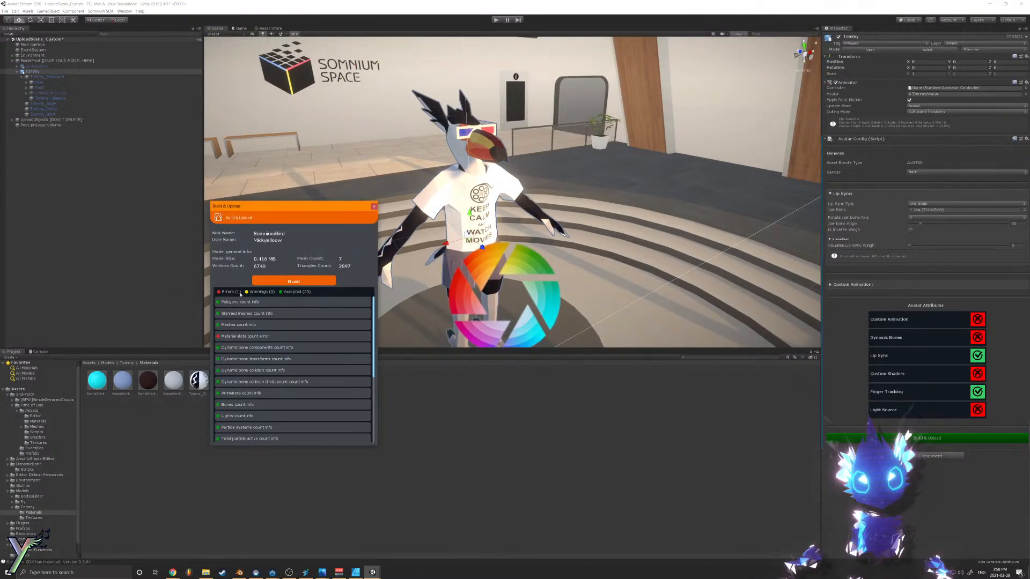
{"action": "left_click", "coordinate": [254, 337]}
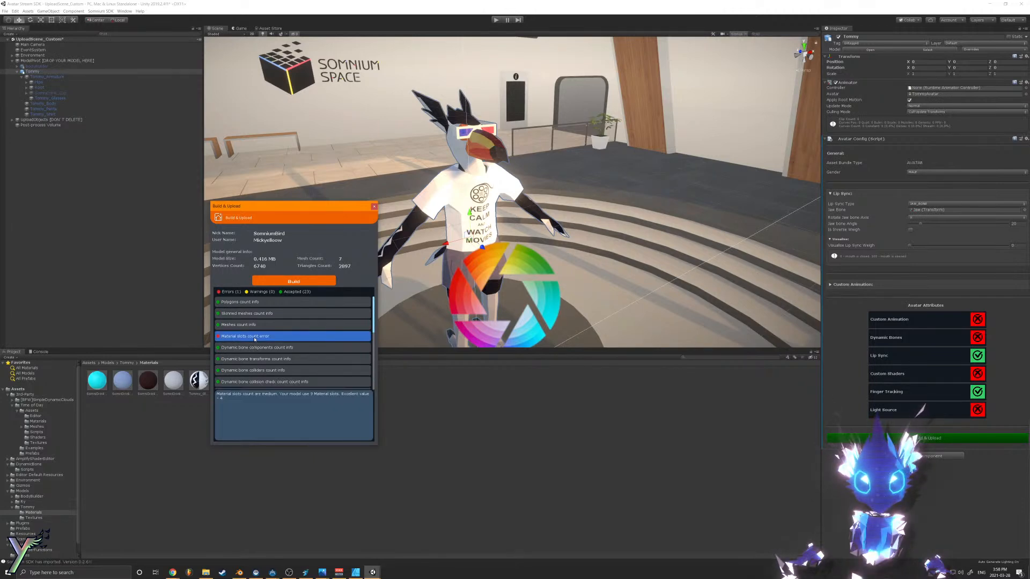
{"action": "left_click", "coordinate": [374, 206]}
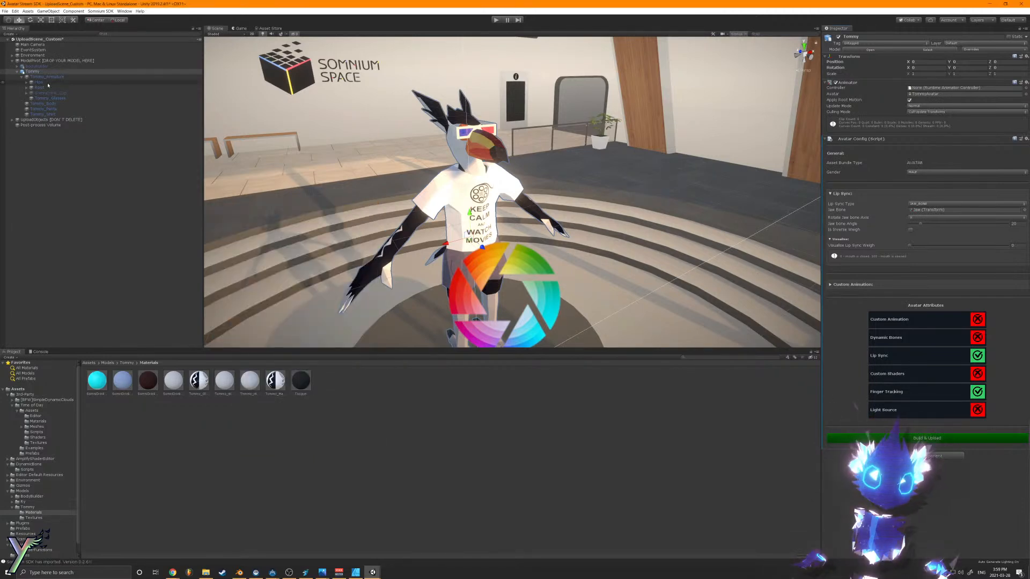
Step: Remove the Mesh Filter and Mesh Renderer components from the SomniDrink_Cup object
{"action": "left_click", "coordinate": [51, 98]}
{"action": "left_click", "coordinate": [51, 93]}
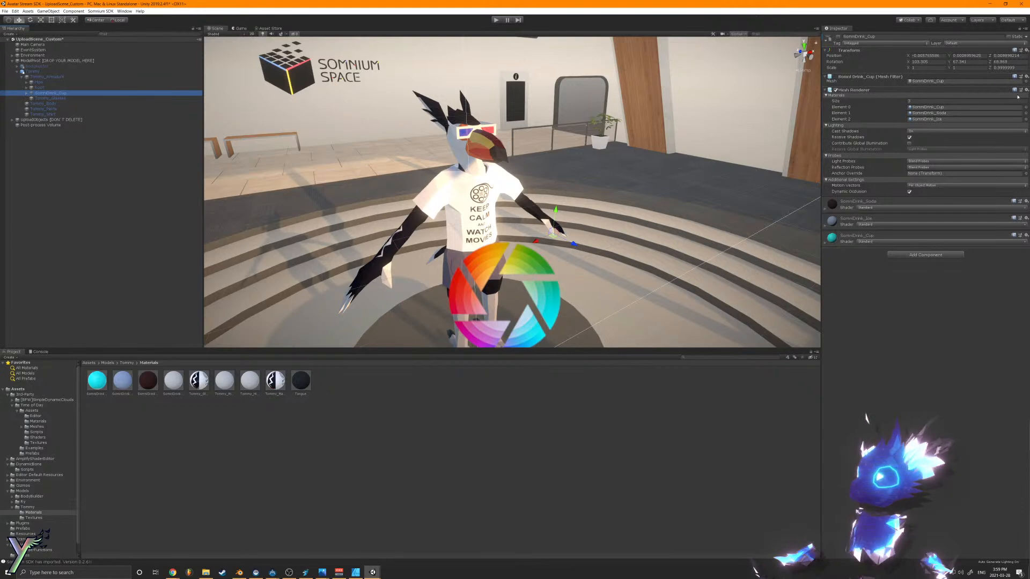
{"action": "left_click", "coordinate": [1026, 76]}
{"action": "left_click", "coordinate": [982, 90]}
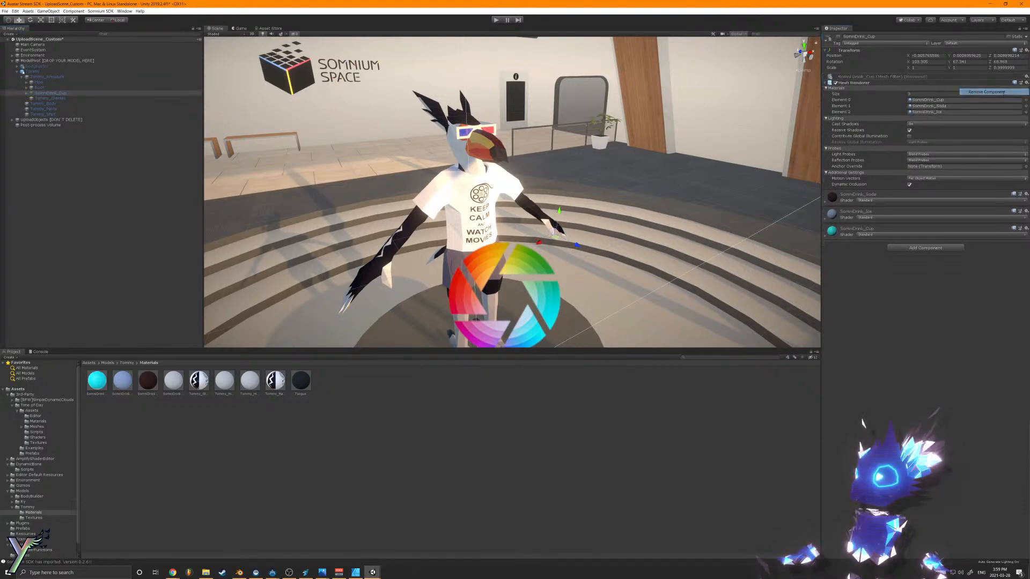
{"action": "left_click", "coordinate": [1026, 83]}
{"action": "left_click", "coordinate": [982, 97]}
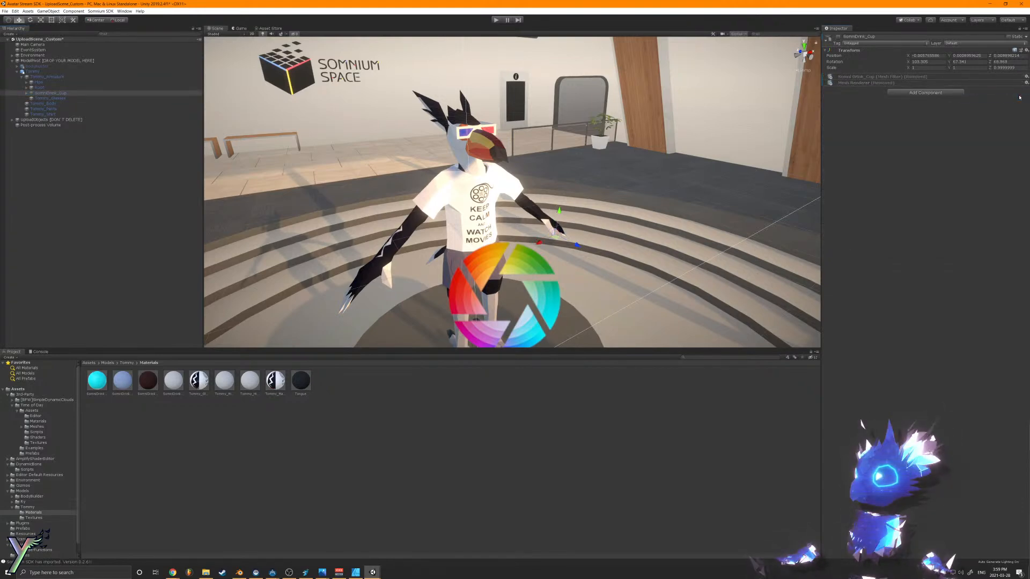
Step: Reopen Build & Upload for the Tommy object and try to build the avatar
{"action": "left_click", "coordinate": [64, 71]}
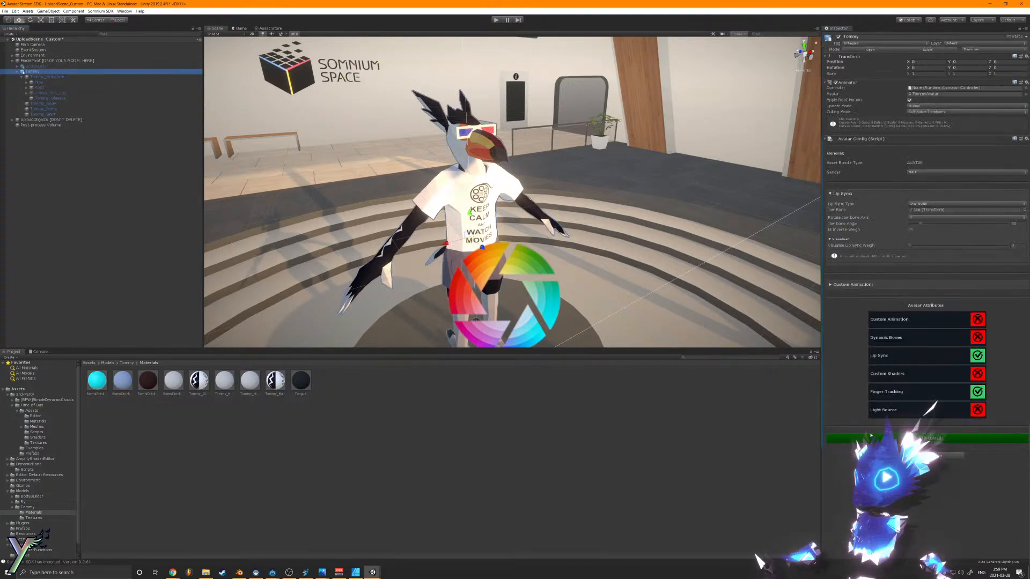
{"action": "left_click", "coordinate": [871, 437]}
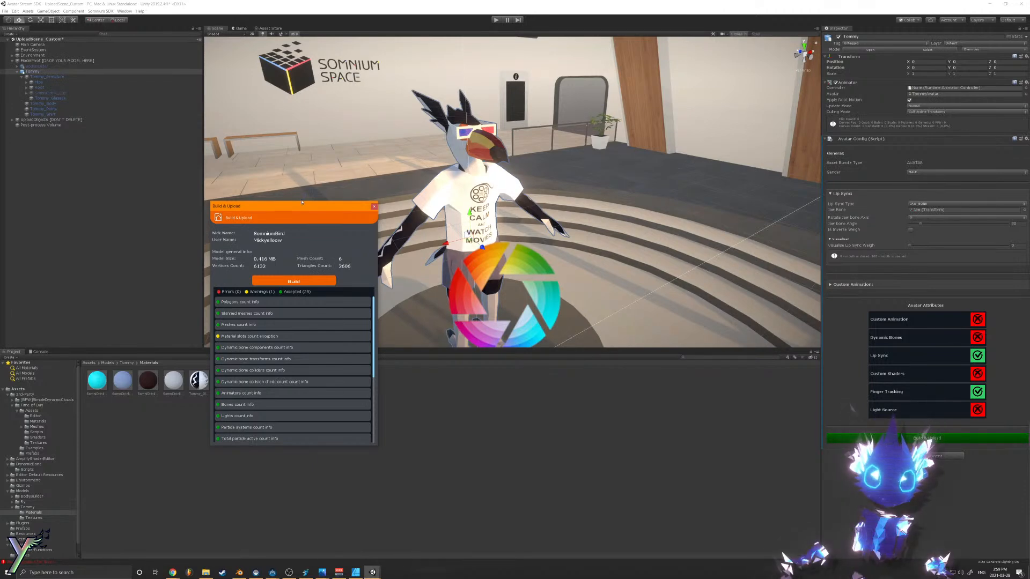
{"action": "left_click_drag", "start_coordinate": [302, 202], "coordinate": [407, 192]}
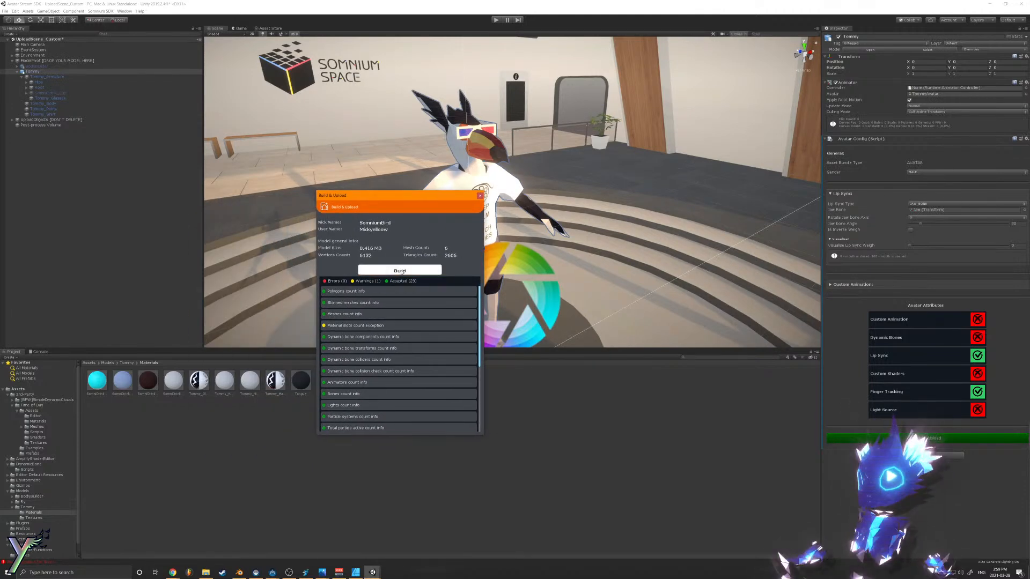
{"action": "left_click", "coordinate": [401, 272]}
Step: Check the account login status in the Somnium SDK login window
{"action": "left_click", "coordinate": [100, 11]}
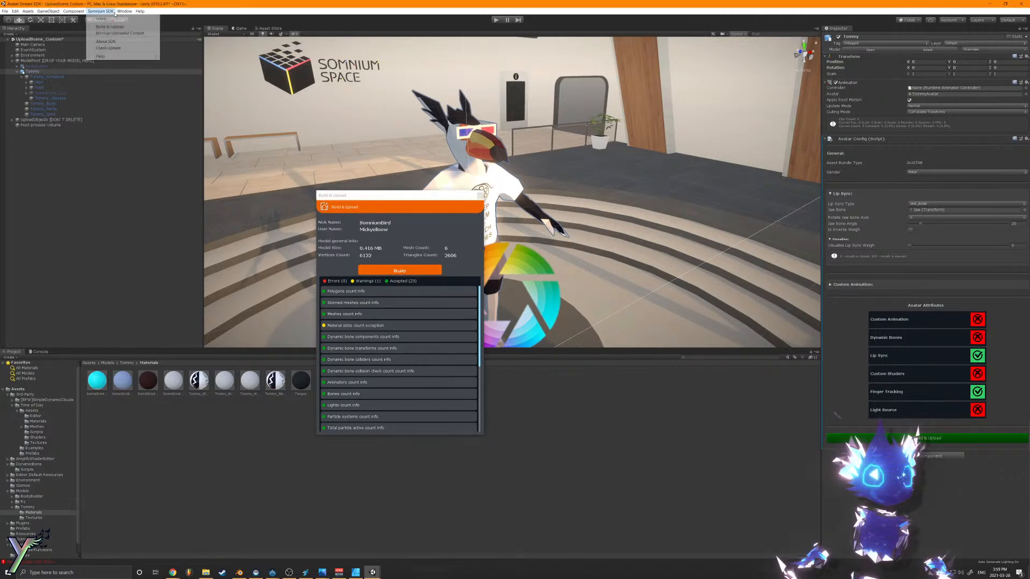
{"action": "left_click", "coordinate": [110, 21]}
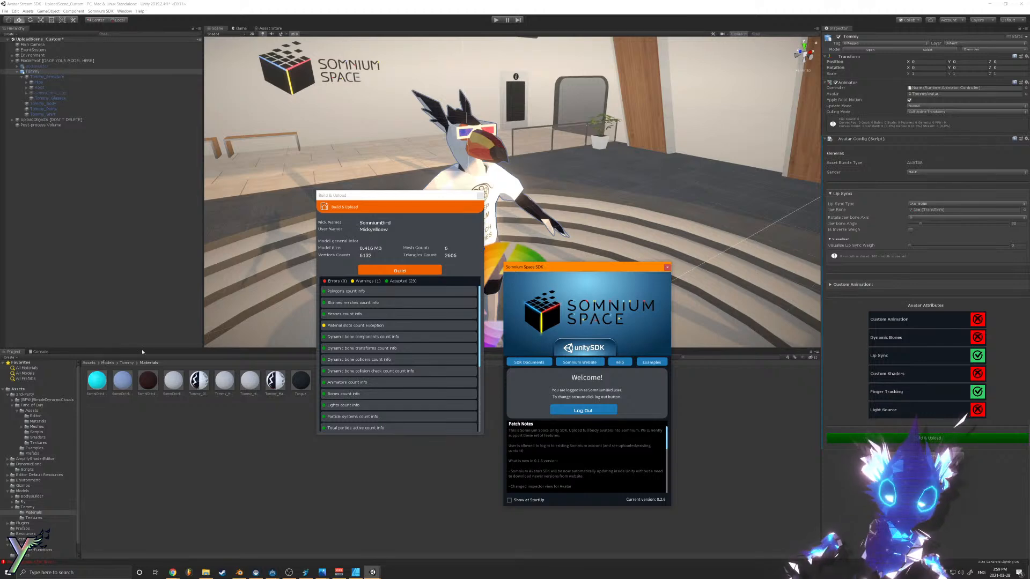
{"action": "left_click", "coordinate": [666, 267]}
Step: Check for Somnium SDK updates and import the complete version 0.2.8 package into the project
{"action": "left_click", "coordinate": [100, 11]}
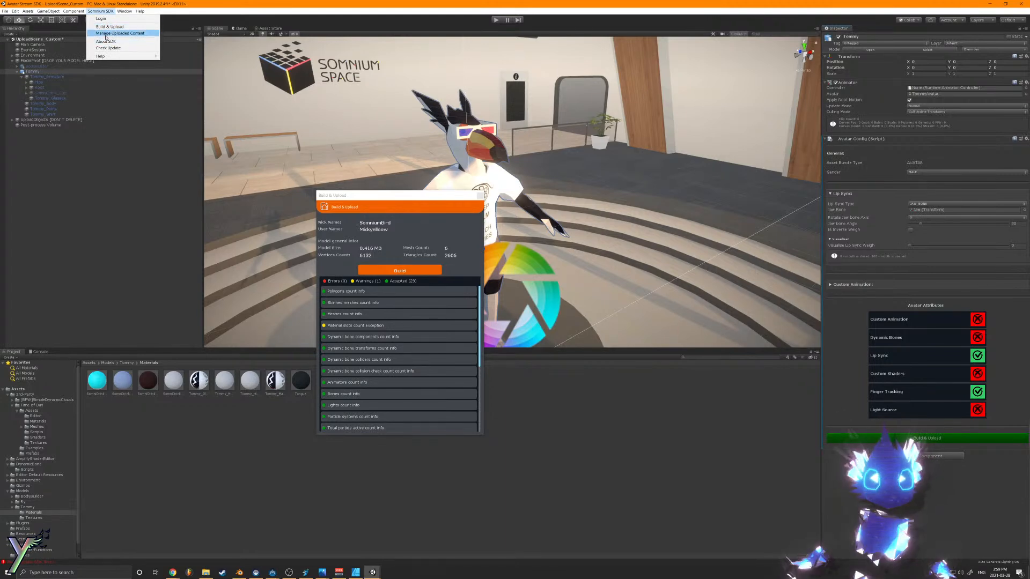
{"action": "left_click", "coordinate": [108, 47]}
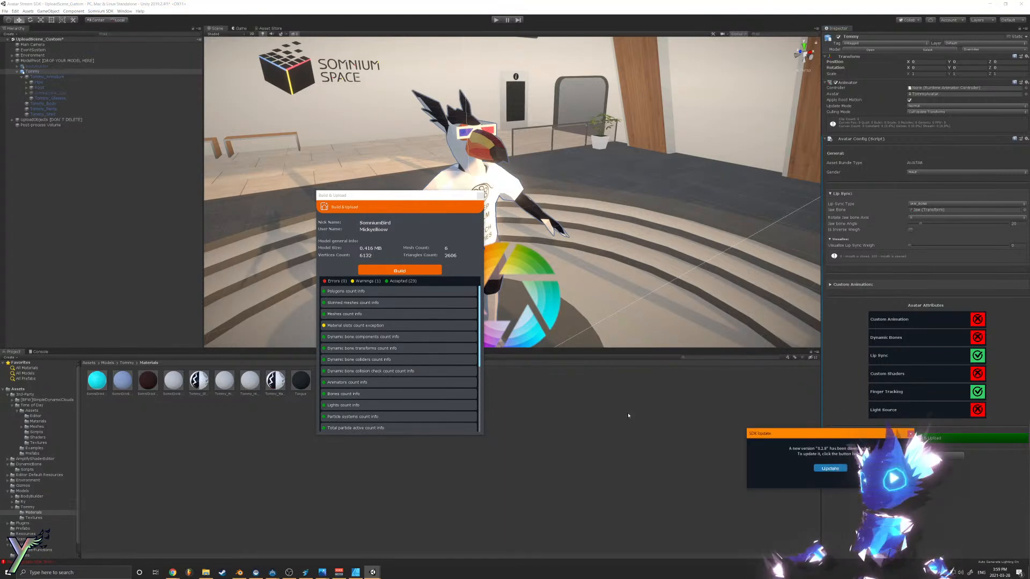
{"action": "left_click", "coordinate": [838, 470]}
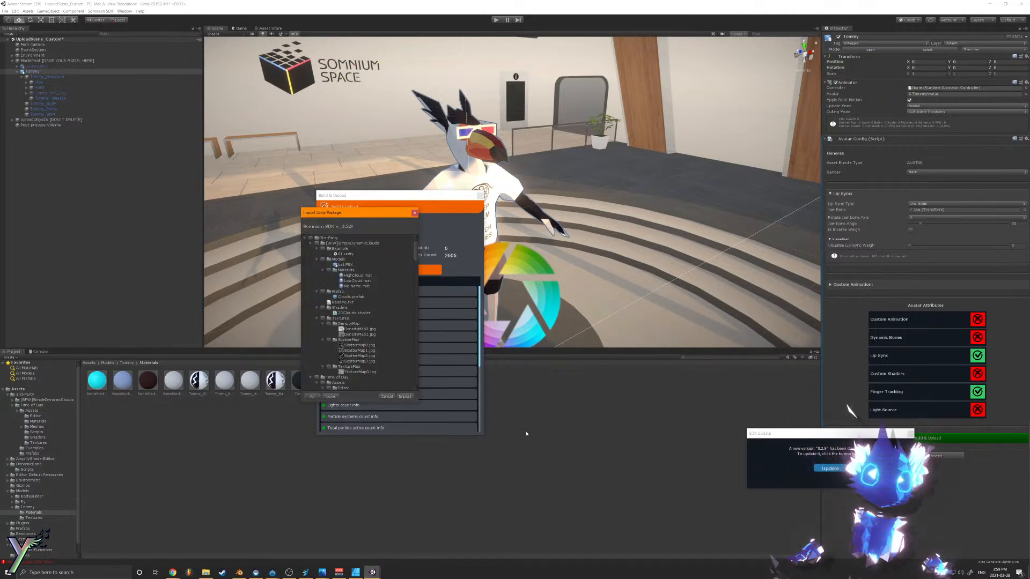
{"action": "left_click_drag", "start_coordinate": [416, 250], "coordinate": [422, 378]}
{"action": "left_click", "coordinate": [405, 397]}
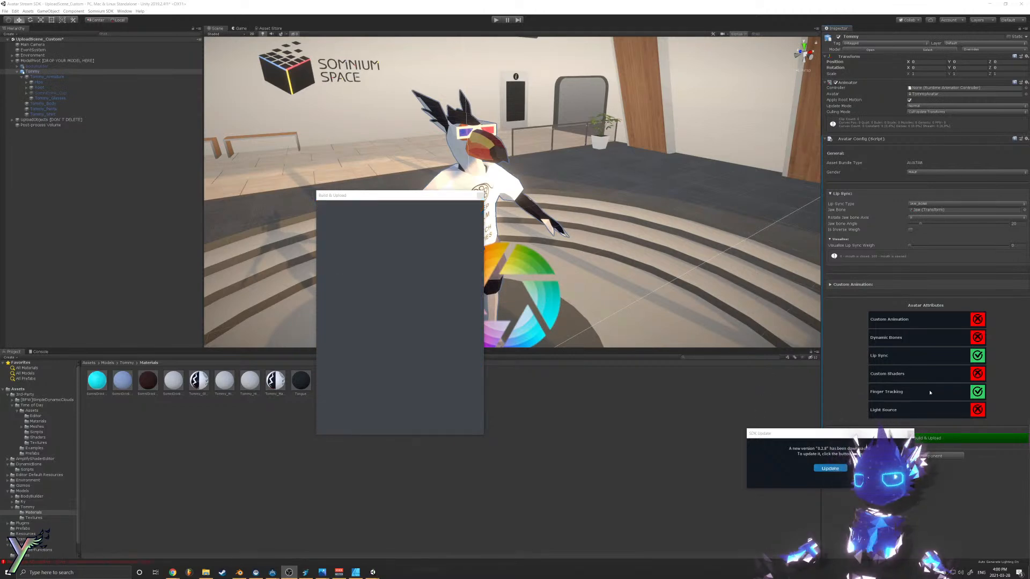
{"action": "left_click", "coordinate": [911, 434]}
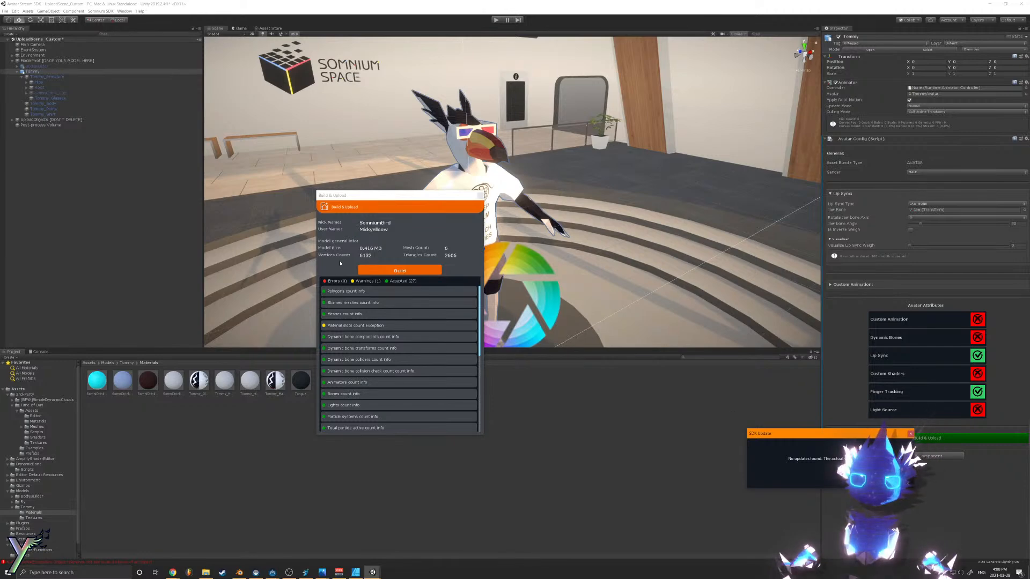
Step: Build the Tommy avatar bundle with the updated SDK and open SomniumLauncher during the build
{"action": "left_click", "coordinate": [360, 270]}
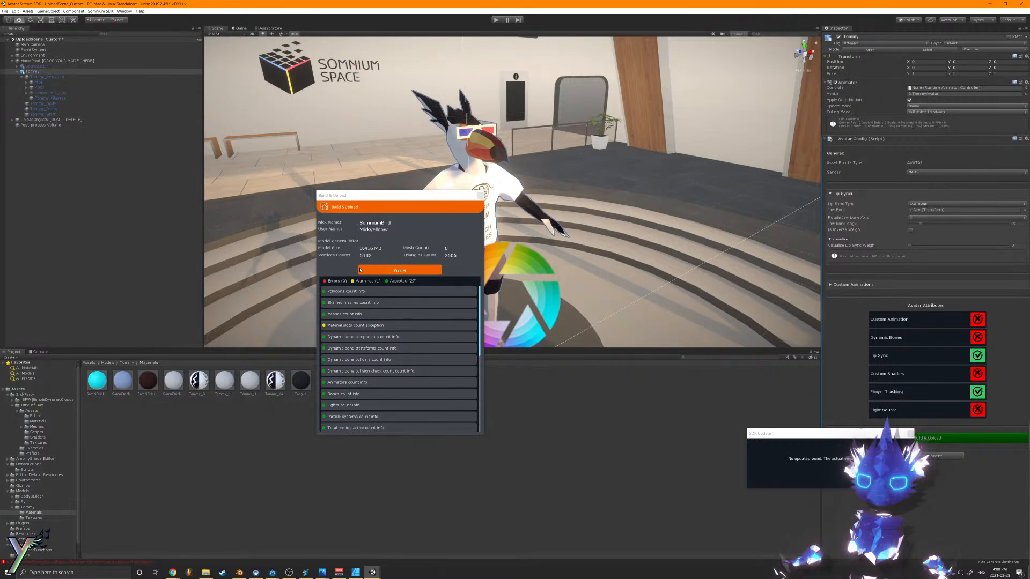
{"action": "left_click", "coordinate": [360, 270]}
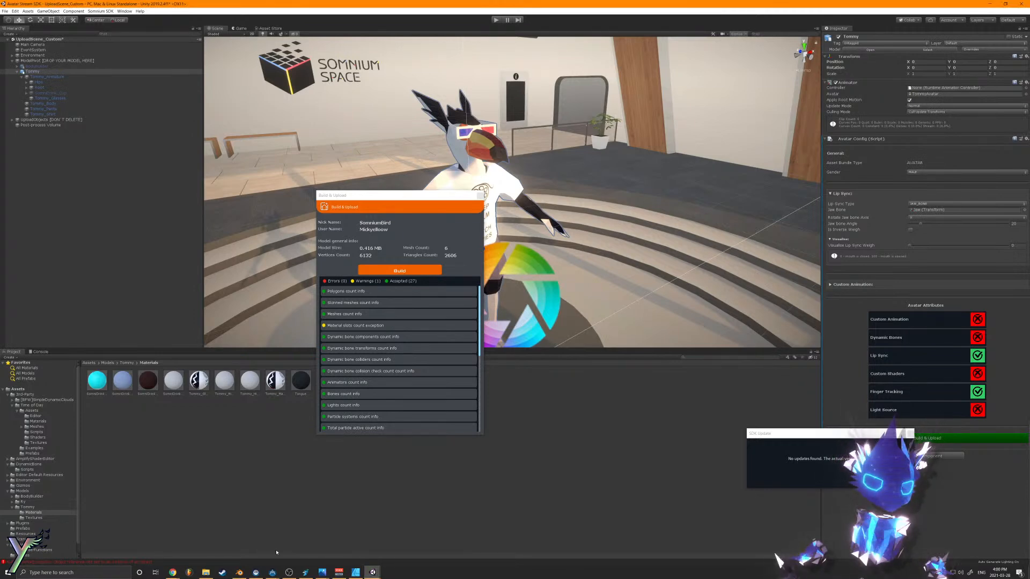
{"action": "left_click", "coordinate": [70, 572]}
{"action": "type", "text": "somn"}
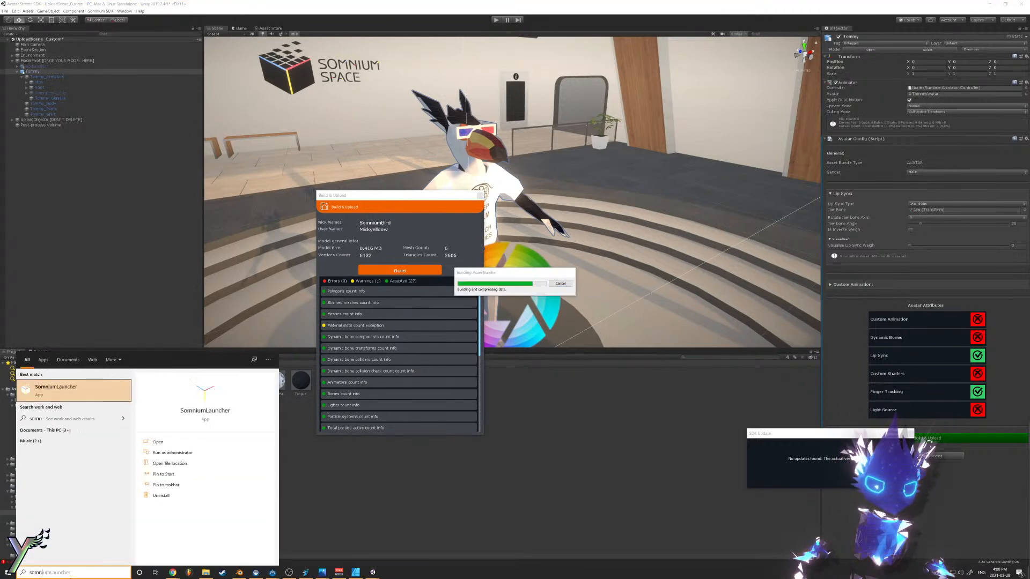
{"action": "key", "text": "Return"}
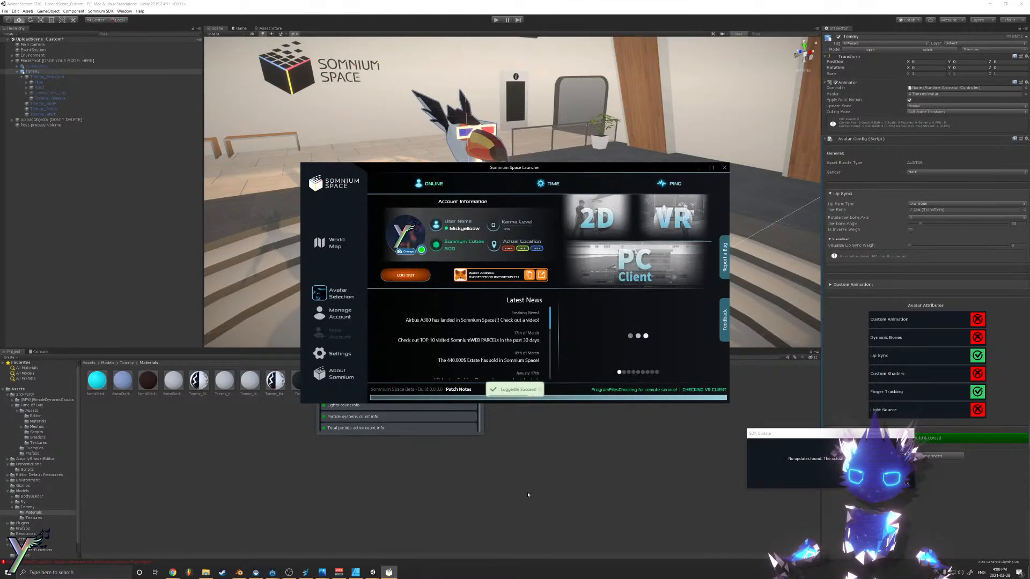
{"action": "left_click", "coordinate": [532, 506]}
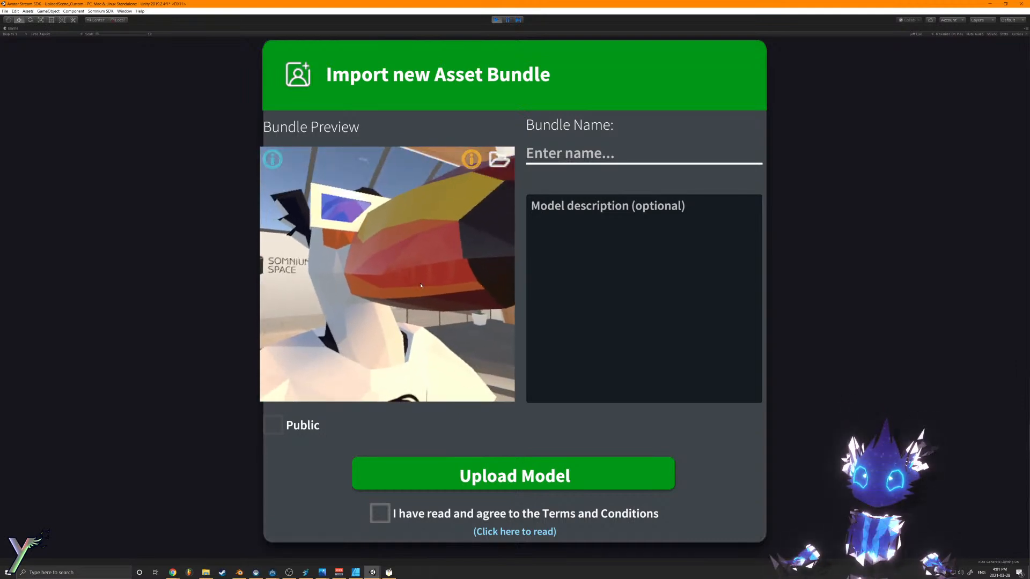
Step: Upload the bundle as "Tommy first test" with the description "ayayay", agreeing to the Terms and Conditions
{"action": "type", "text": "Tommy first test"}
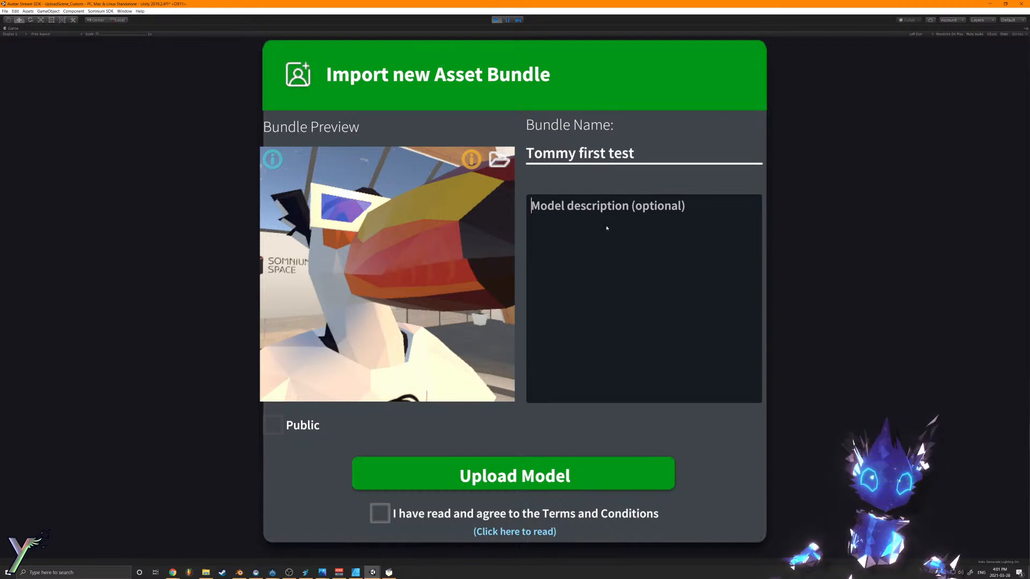
{"action": "type", "text": "ayayay"}
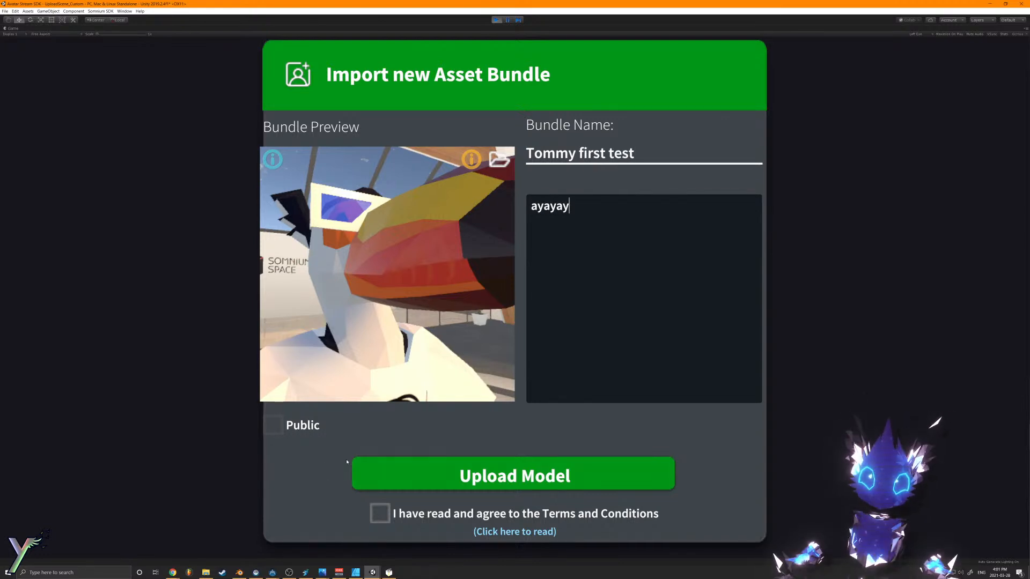
{"action": "left_click", "coordinate": [384, 513]}
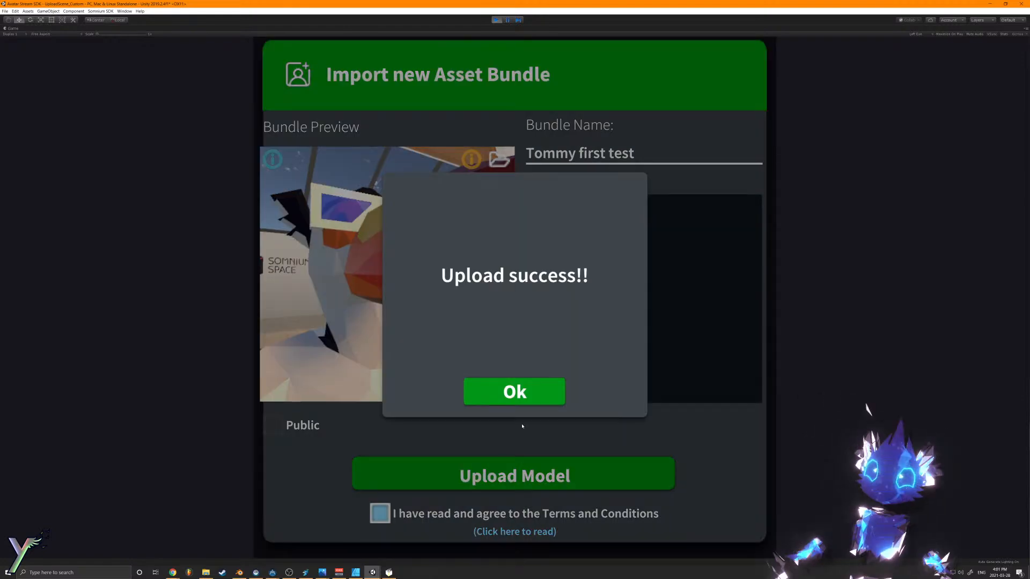
{"action": "left_click", "coordinate": [513, 392]}
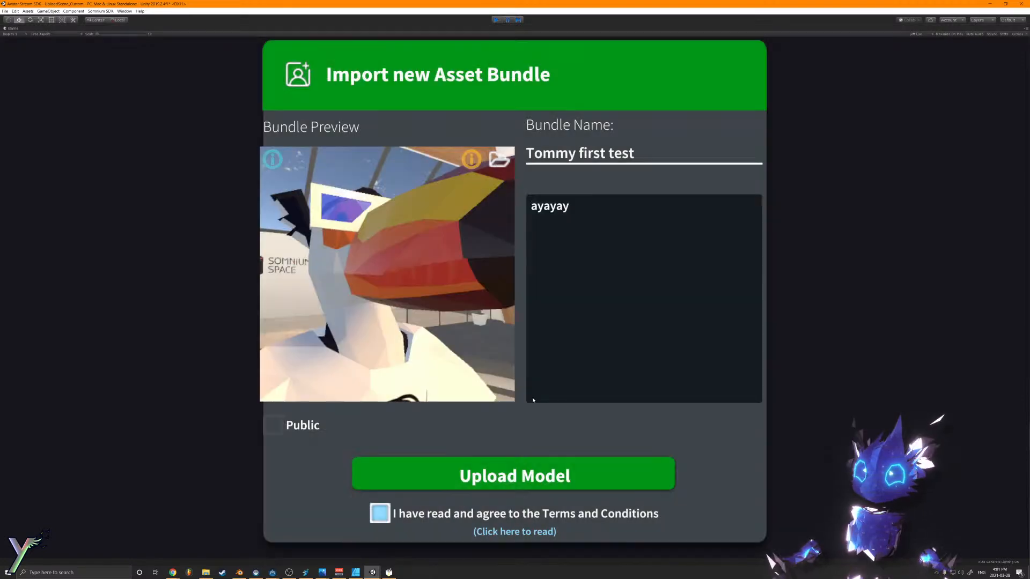
Step: Switch to the Somnium Space Launcher, select the uploaded Tommy avatar among the custom avatars and return to the home page
{"action": "right_click_drag", "start_coordinate": [506, 174], "coordinate": [501, 175]}
{"action": "key", "text": "q"}
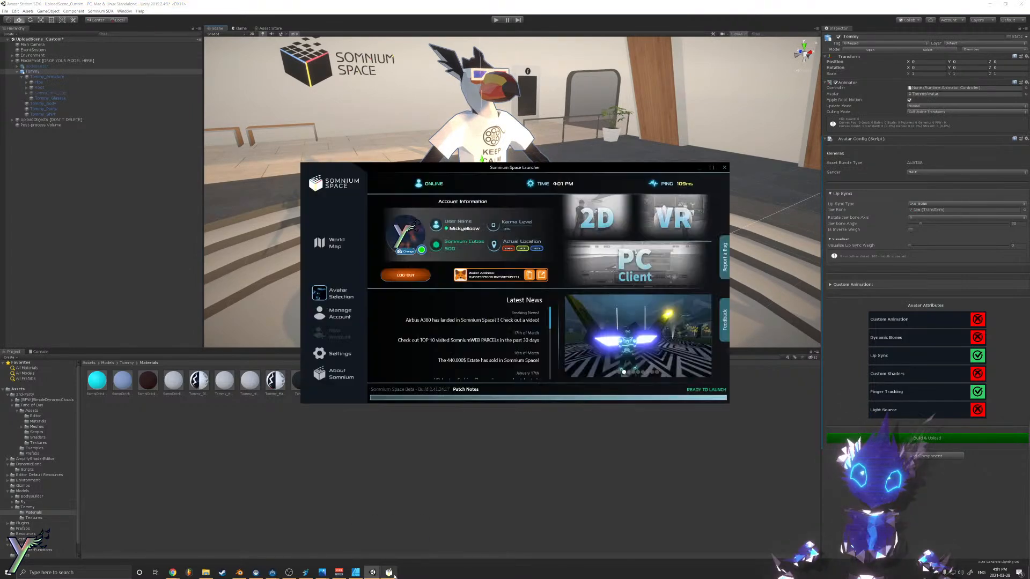
{"action": "left_click", "coordinate": [340, 292]}
{"action": "left_click", "coordinate": [469, 209]}
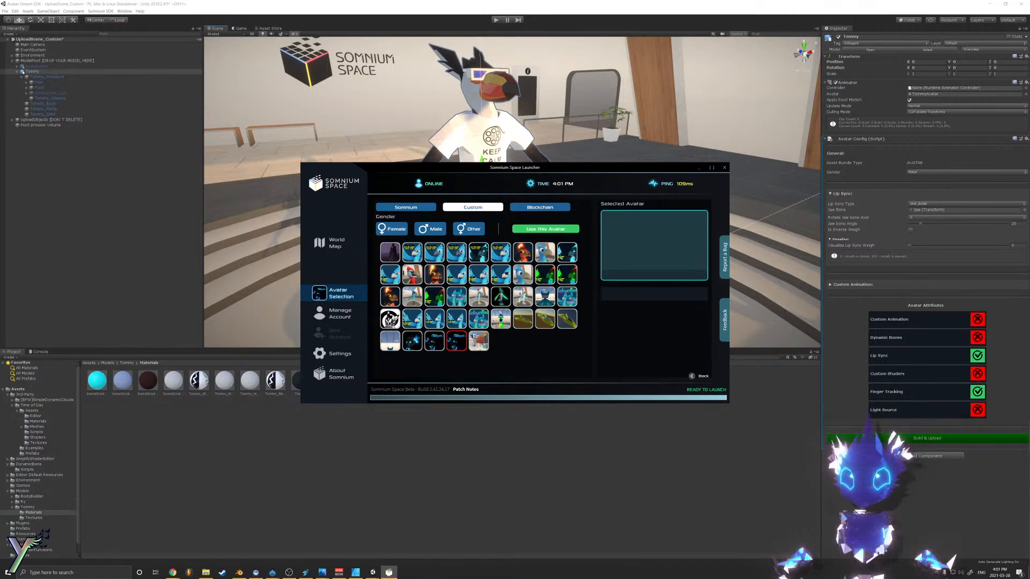
{"action": "left_click", "coordinate": [480, 343]}
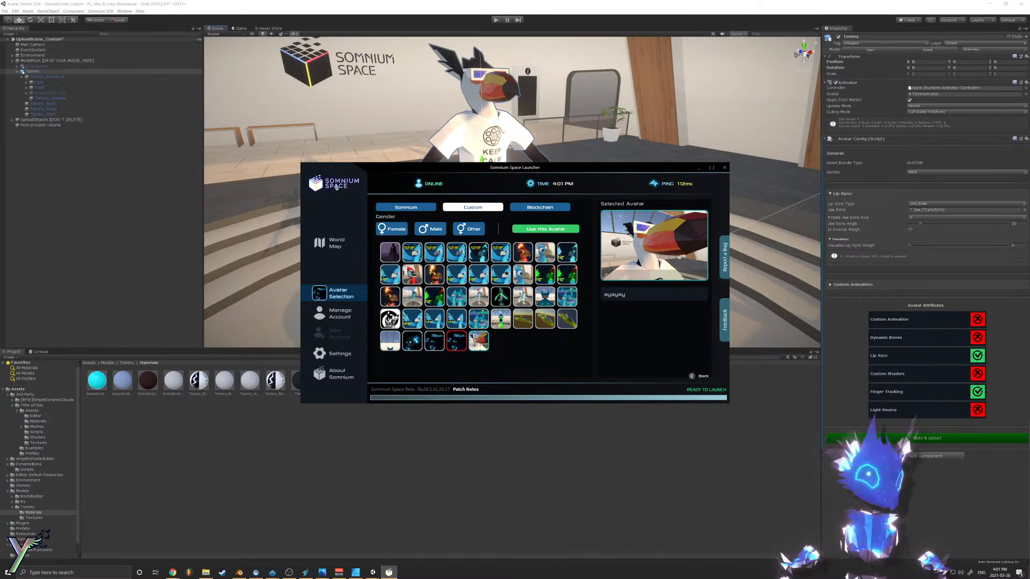
{"action": "left_click", "coordinate": [342, 197]}
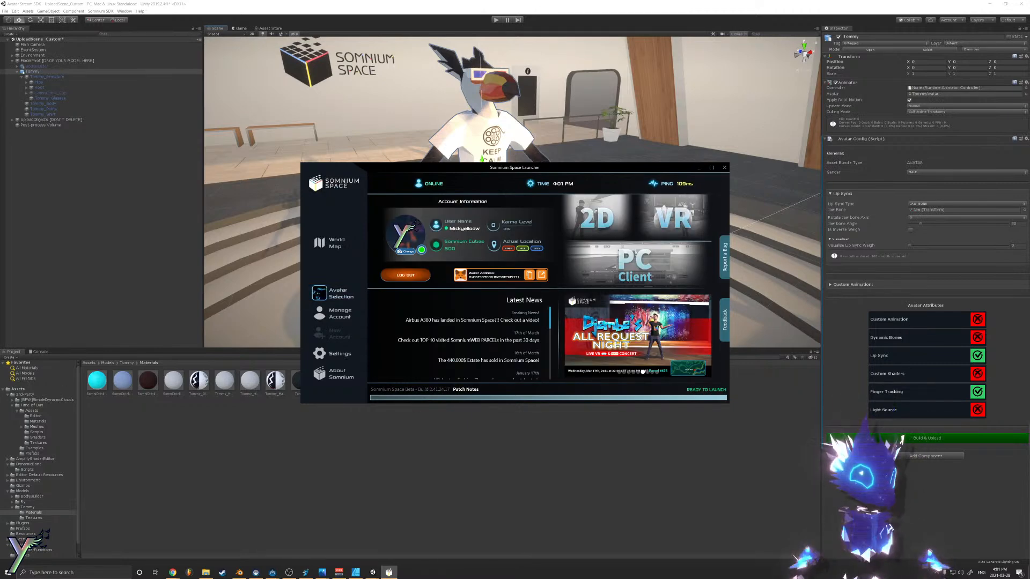